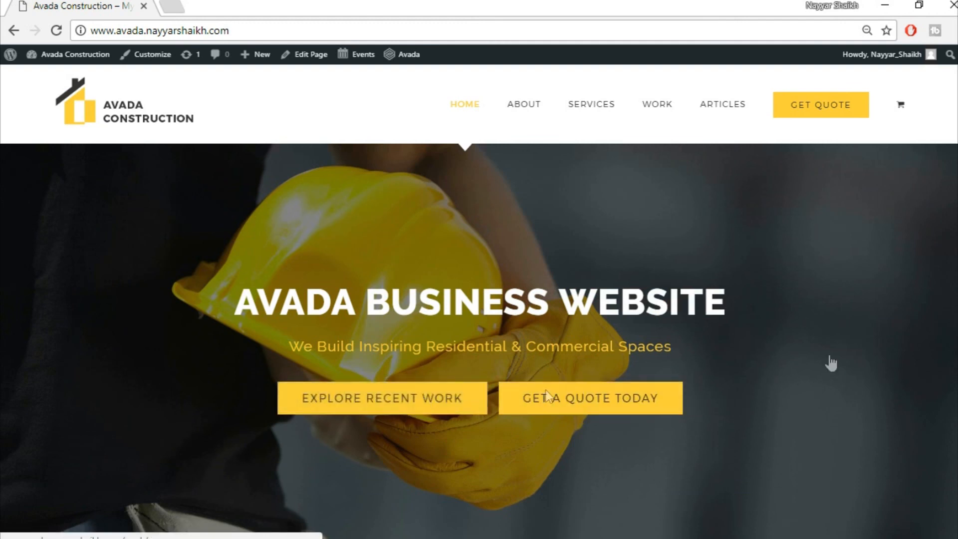
# - Scroll through the Avada Construction home page down to its footer
pyautogui.scroll(-8, 579, 312)
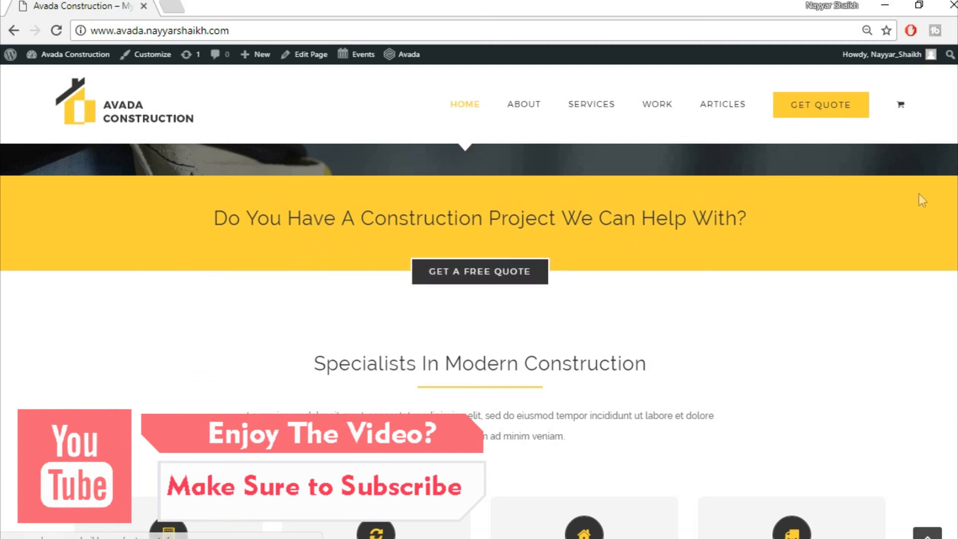
pyautogui.scroll(-3, 918, 194)
pyautogui.scroll(-2, 919, 194)
pyautogui.scroll(1, 919, 194)
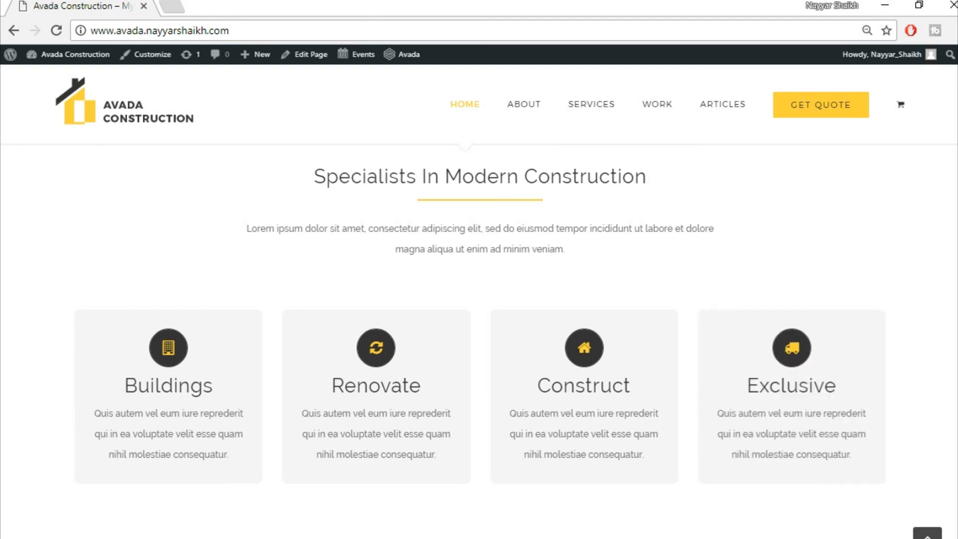
pyautogui.scroll(-8, 479, 340)
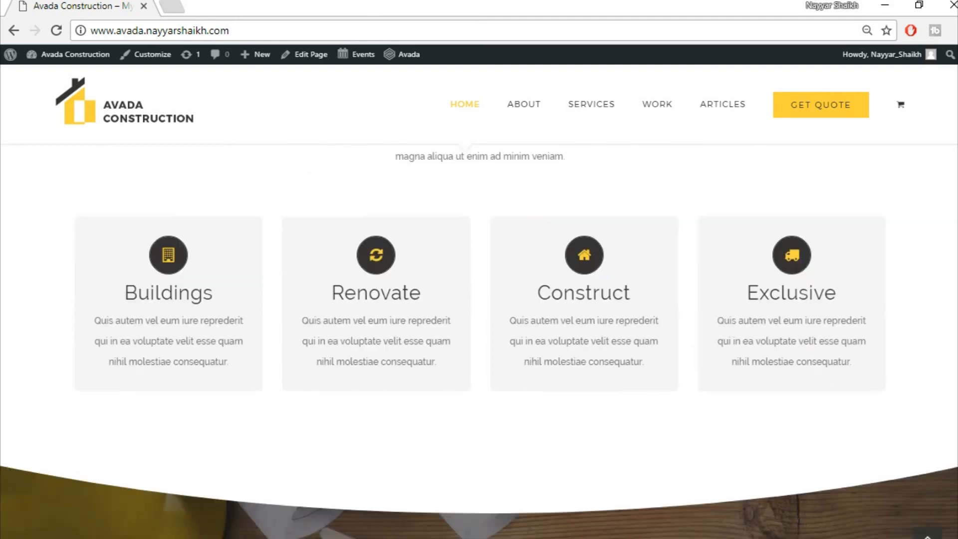
pyautogui.scroll(2, 410, 325)
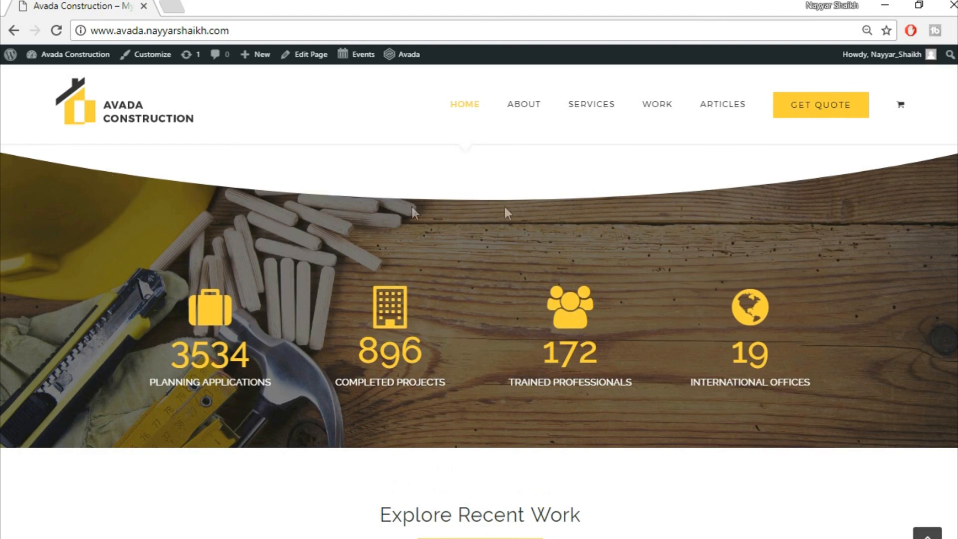
pyautogui.scroll(-4, 246, 241)
pyautogui.scroll(5, 246, 241)
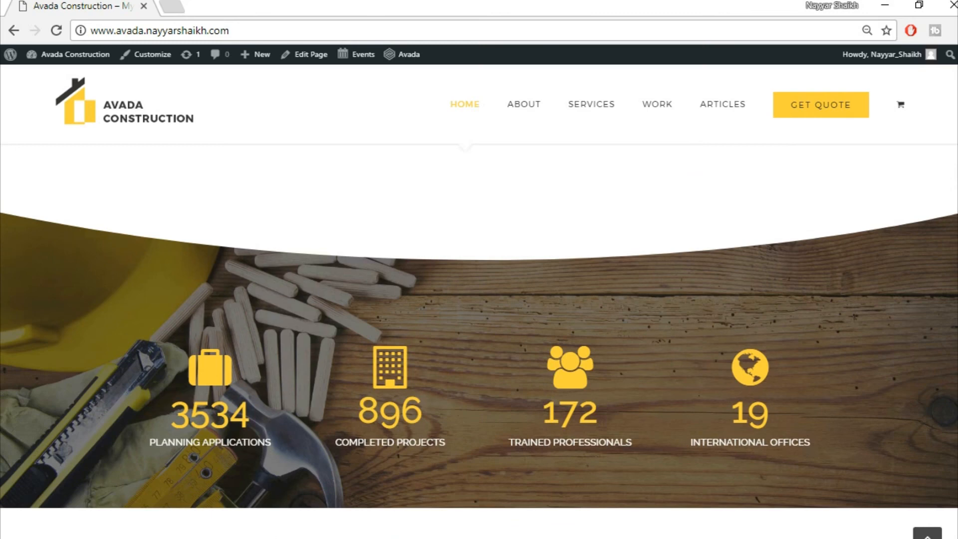
pyautogui.scroll(-6, 479, 325)
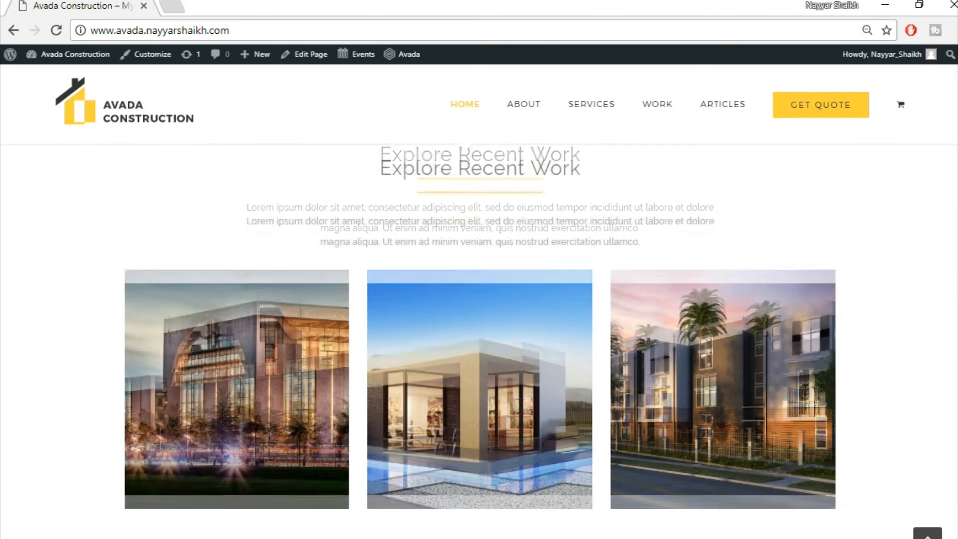
pyautogui.scroll(1, 479, 325)
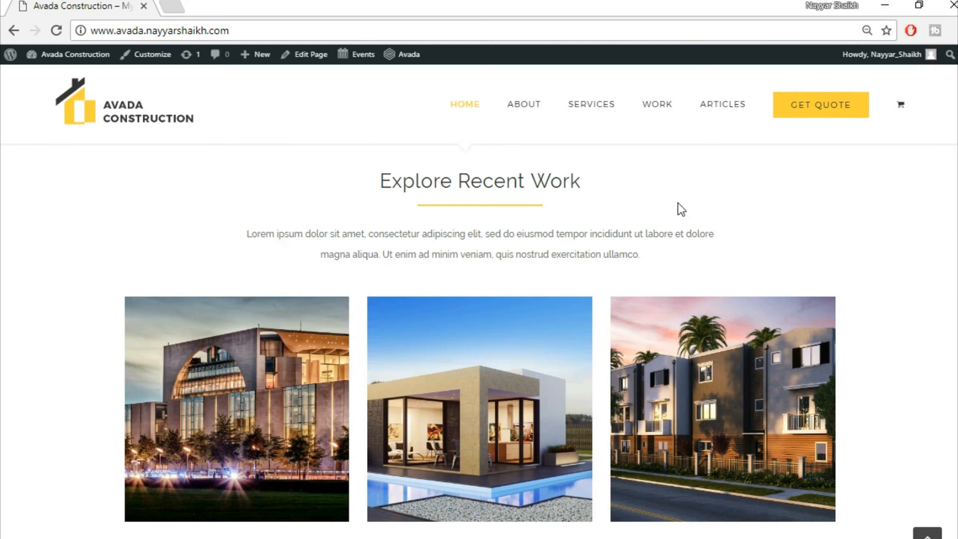
pyautogui.scroll(-1, 480, 325)
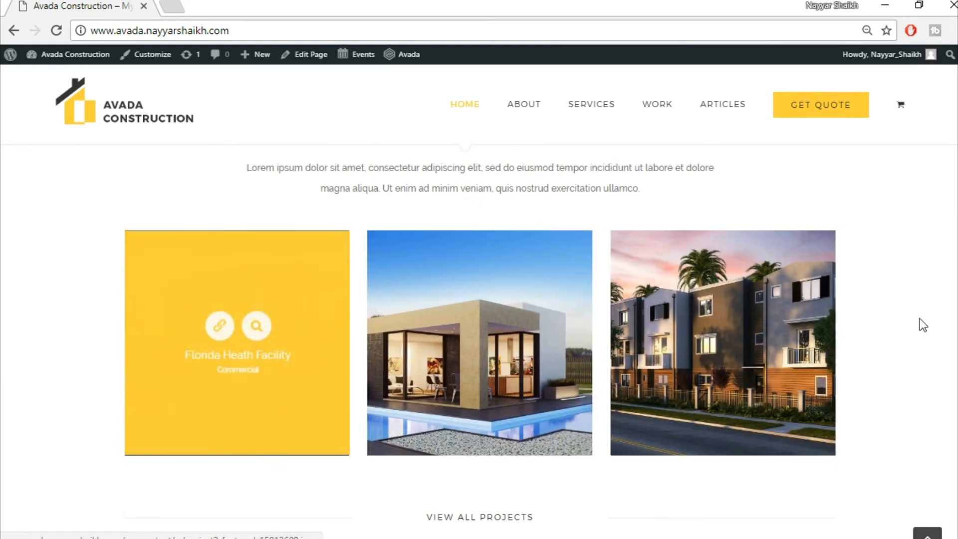
pyautogui.scroll(-5, 500, 180)
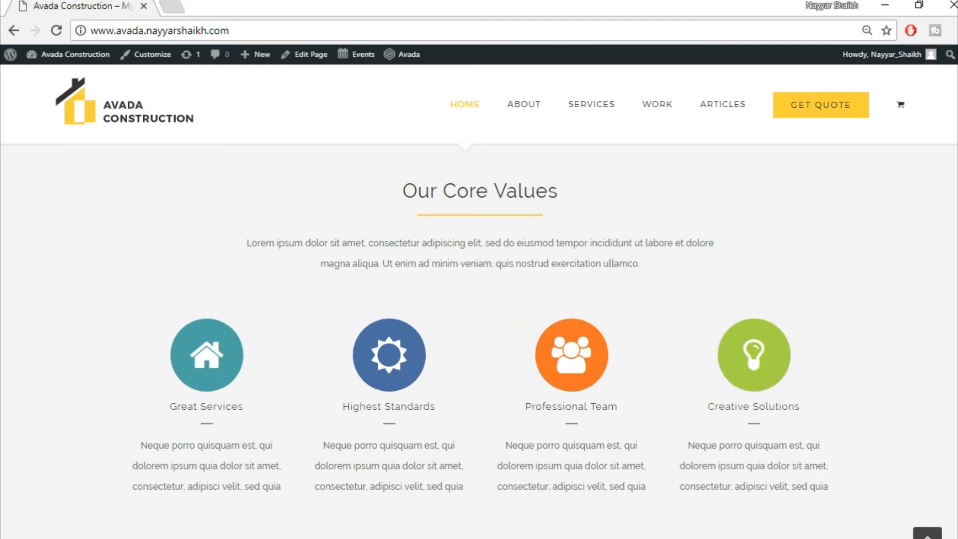
pyautogui.scroll(-8, 931, 304)
pyautogui.scroll(-2, 479, 342)
pyautogui.scroll(2, 479, 342)
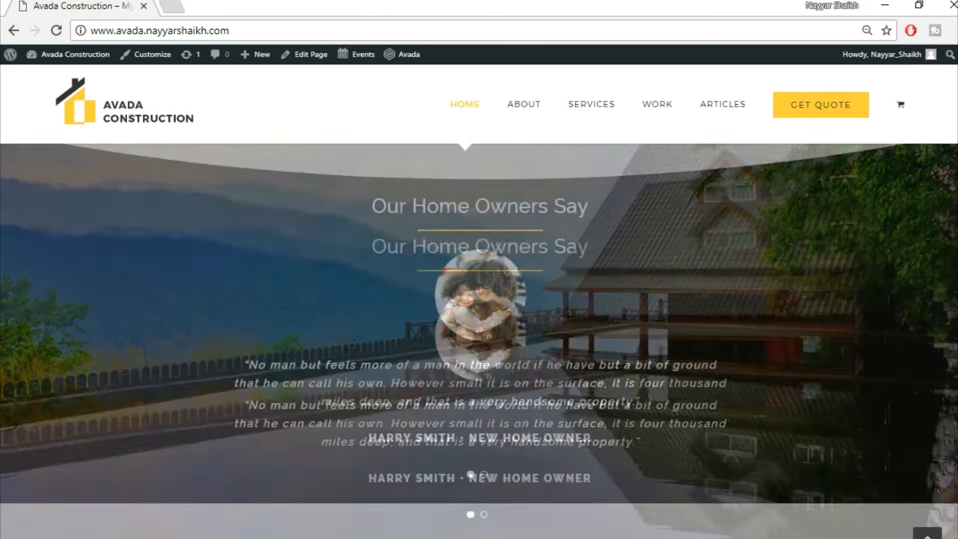
pyautogui.scroll(-1, 479, 341)
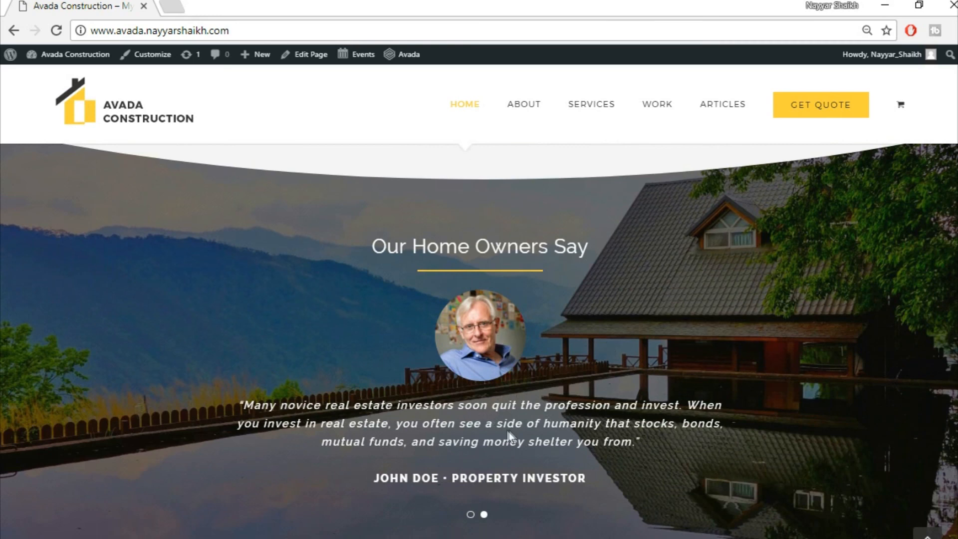
pyautogui.scroll(-3, 706, 395)
pyautogui.scroll(-5, 707, 400)
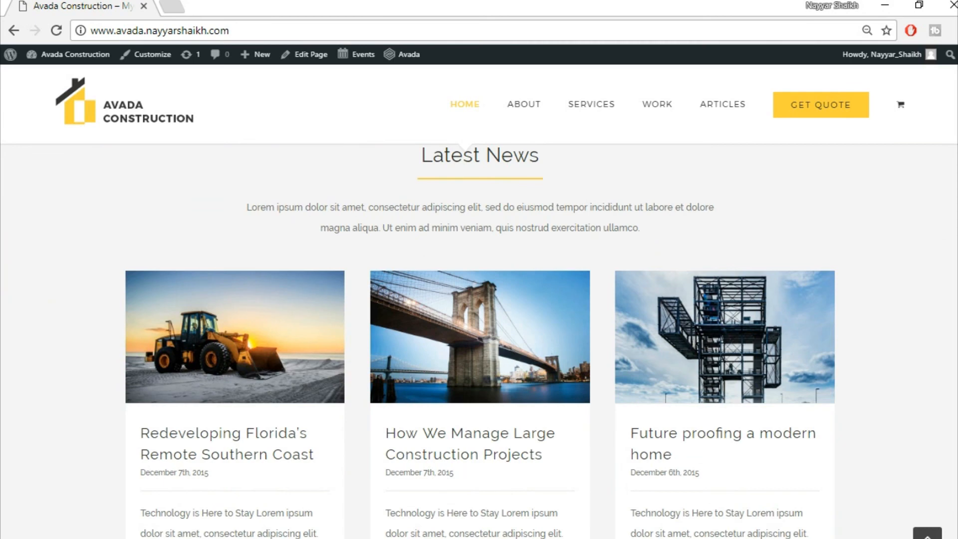
pyautogui.scroll(-10, 479, 340)
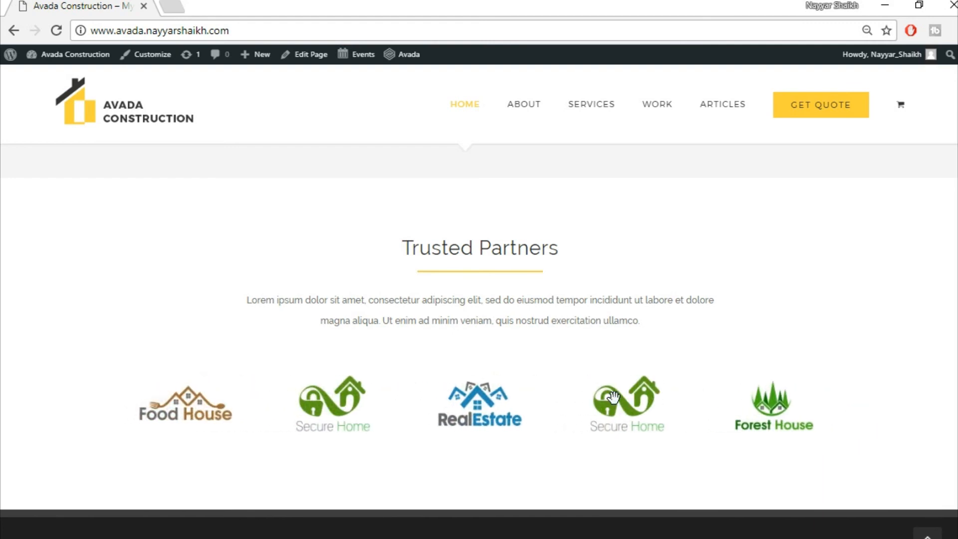
pyautogui.scroll(-5, 614, 397)
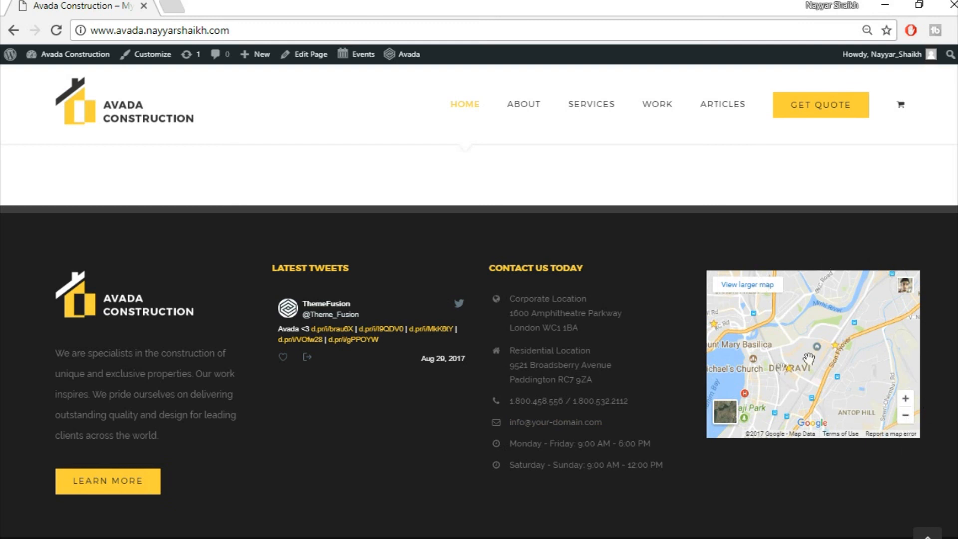
pyautogui.scroll(-1, 867, 496)
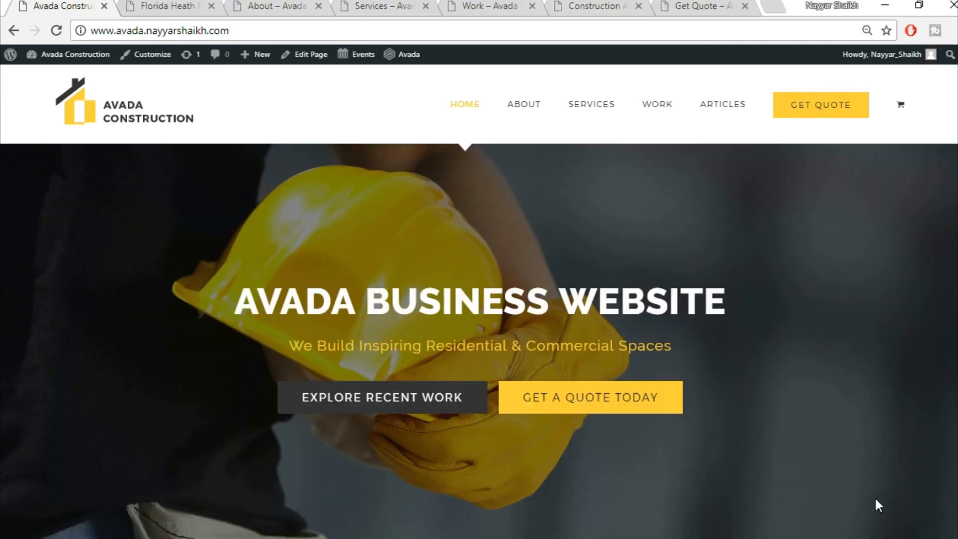
# - Browse the Florida health-facility portfolio page's details, gallery and quote form, then return to the top
pyautogui.click(160, 7)
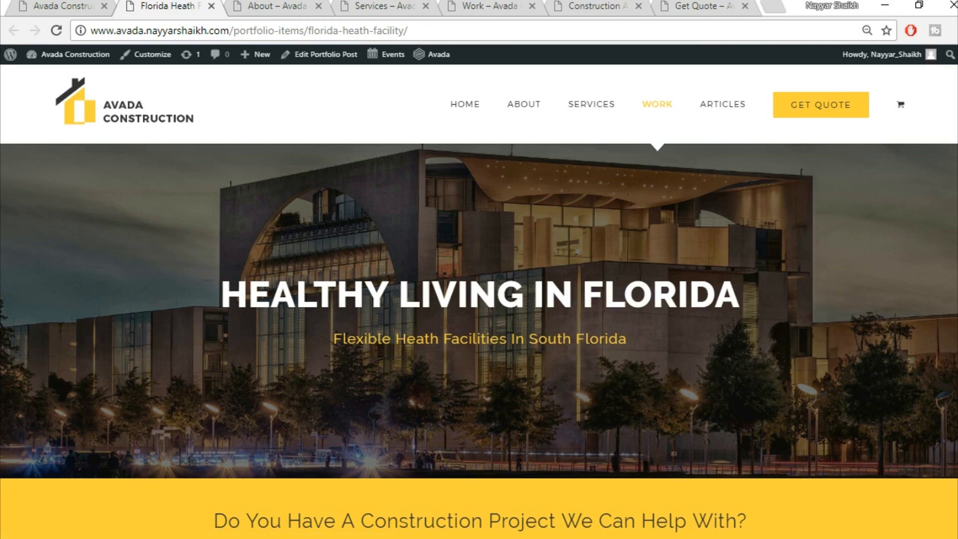
pyautogui.scroll(-2, 454, 461)
pyautogui.scroll(-8, 732, 257)
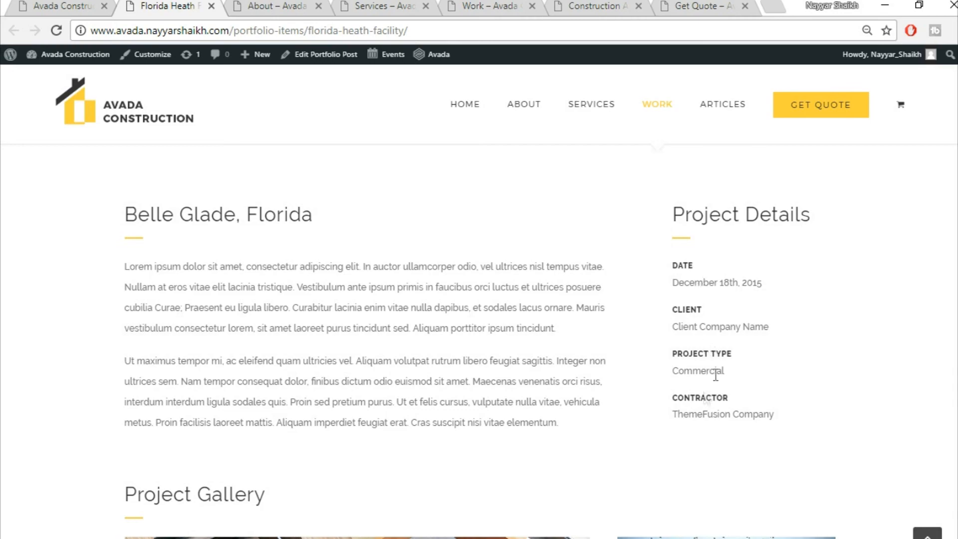
pyautogui.scroll(-6, 874, 388)
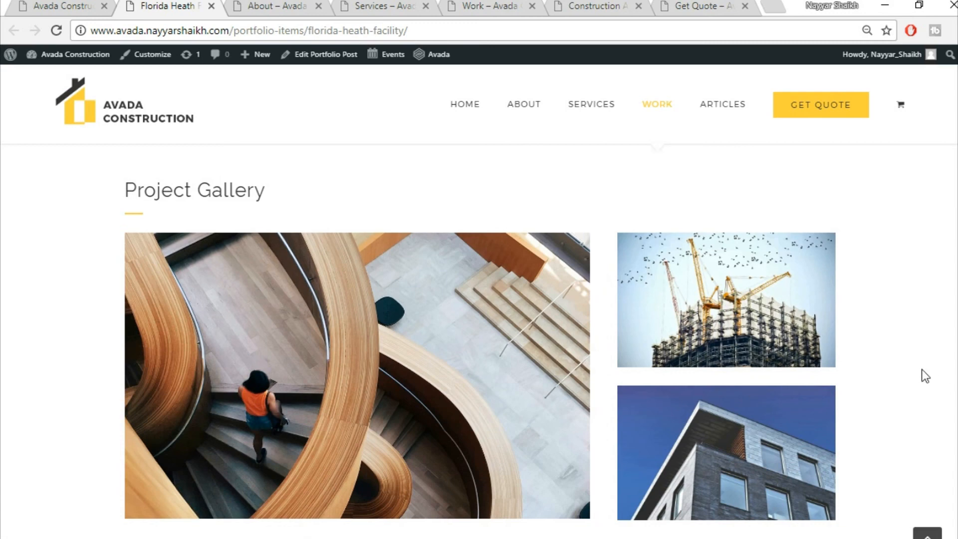
pyautogui.scroll(-3, 922, 370)
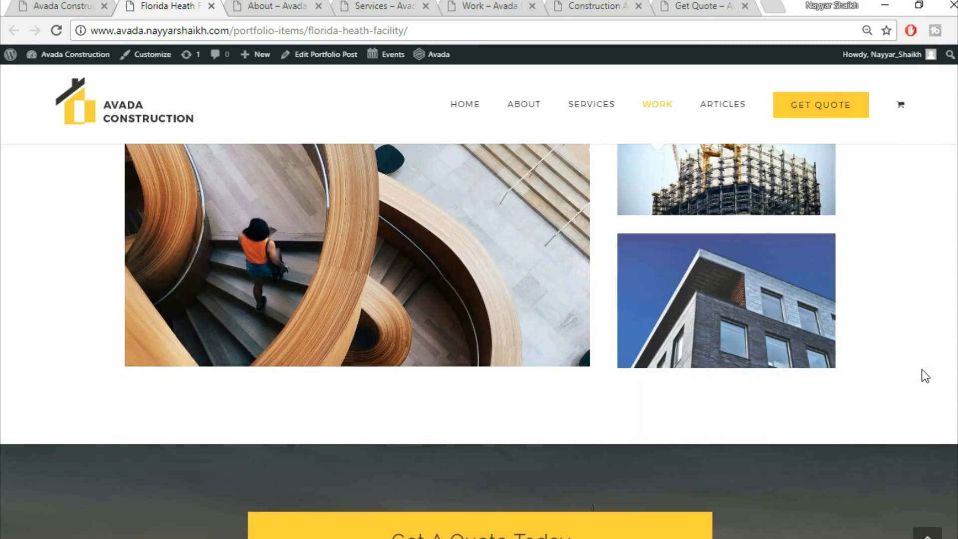
pyautogui.scroll(-3, 922, 370)
pyautogui.scroll(-2, 922, 374)
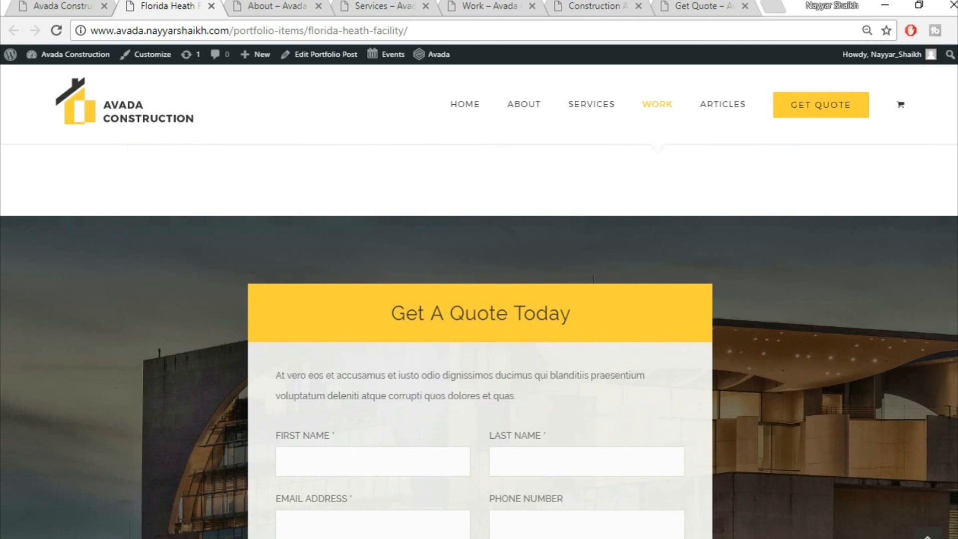
pyautogui.scroll(-2, 479, 370)
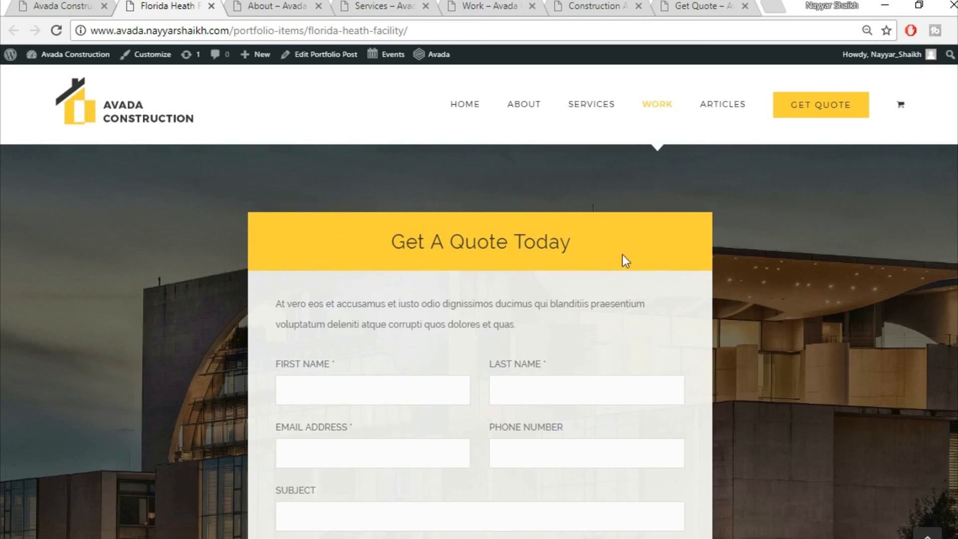
pyautogui.scroll(-4, 503, 334)
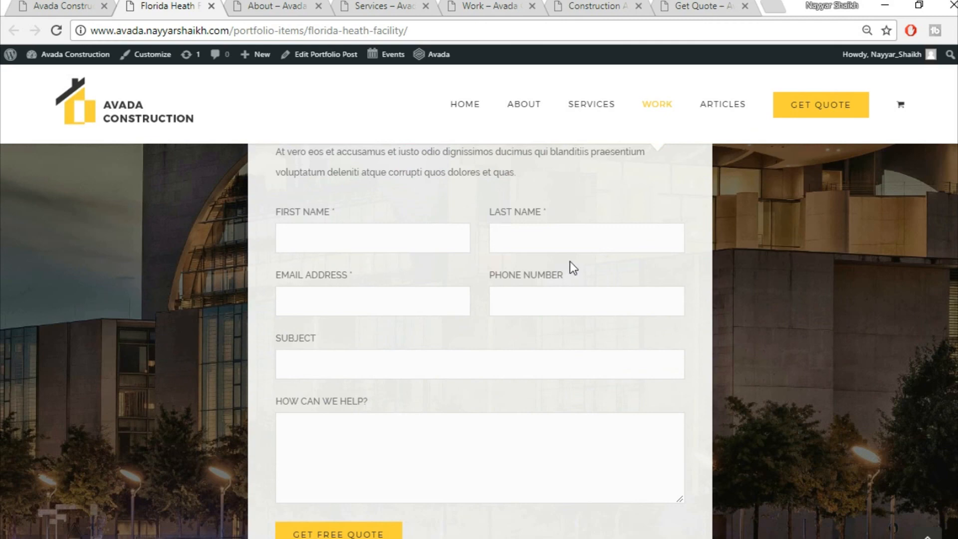
pyautogui.scroll(-5, 599, 364)
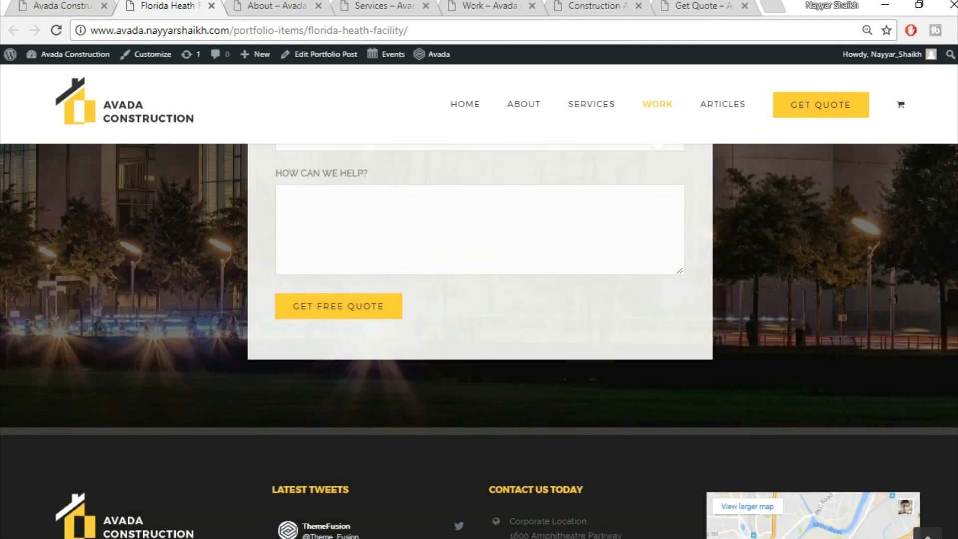
pyautogui.scroll(8, 480, 341)
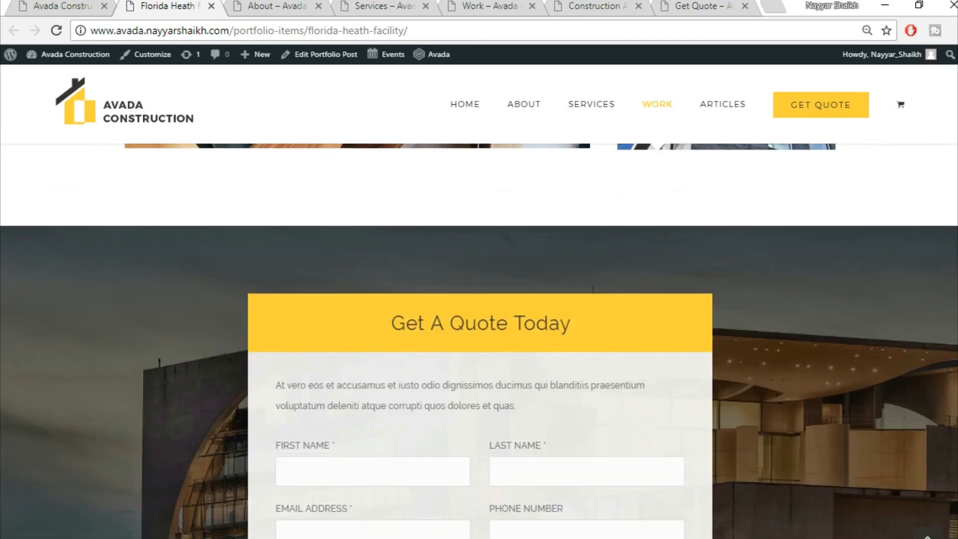
pyautogui.scroll(-1, 693, 280)
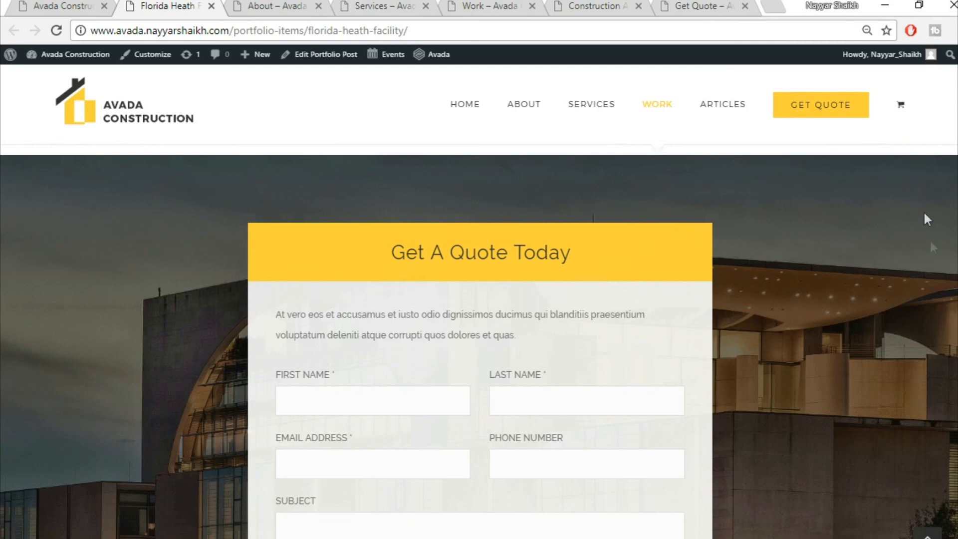
pyautogui.scroll(-2, 774, 313)
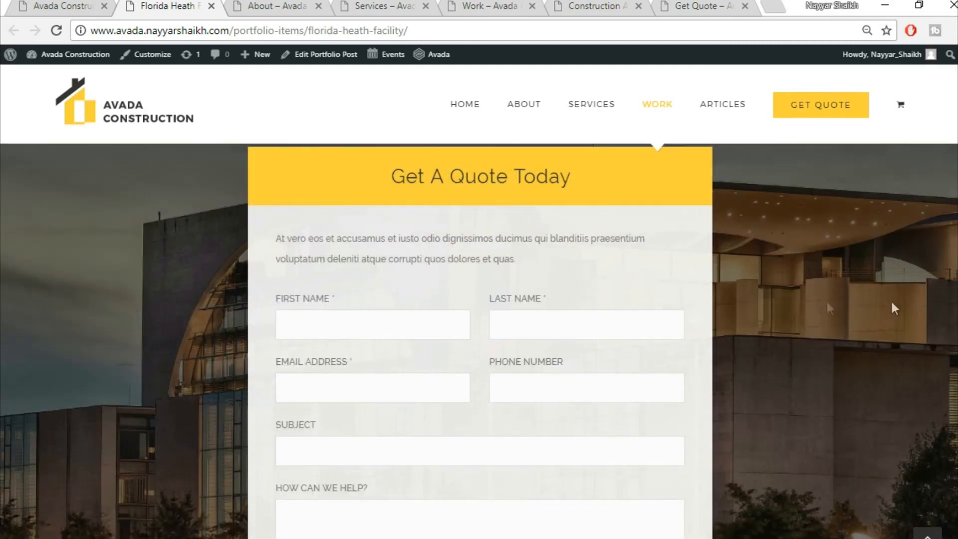
pyautogui.scroll(2, 900, 292)
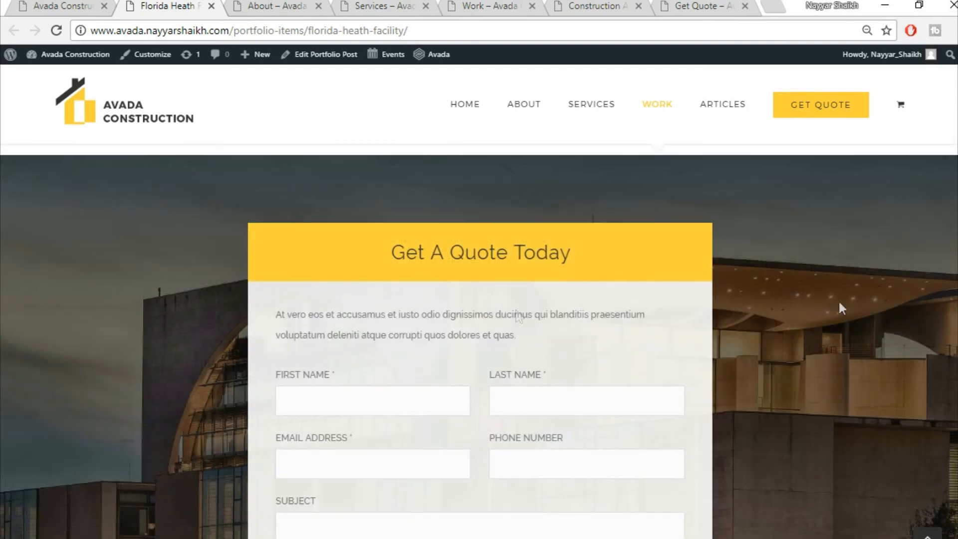
pyautogui.scroll(-4, 627, 244)
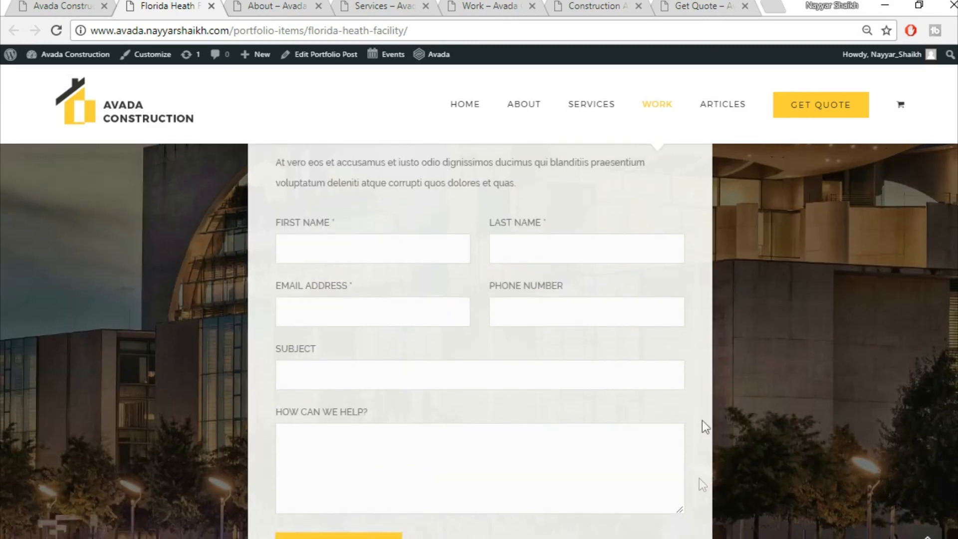
pyautogui.scroll(-2, 629, 349)
pyautogui.scroll(-3, 628, 375)
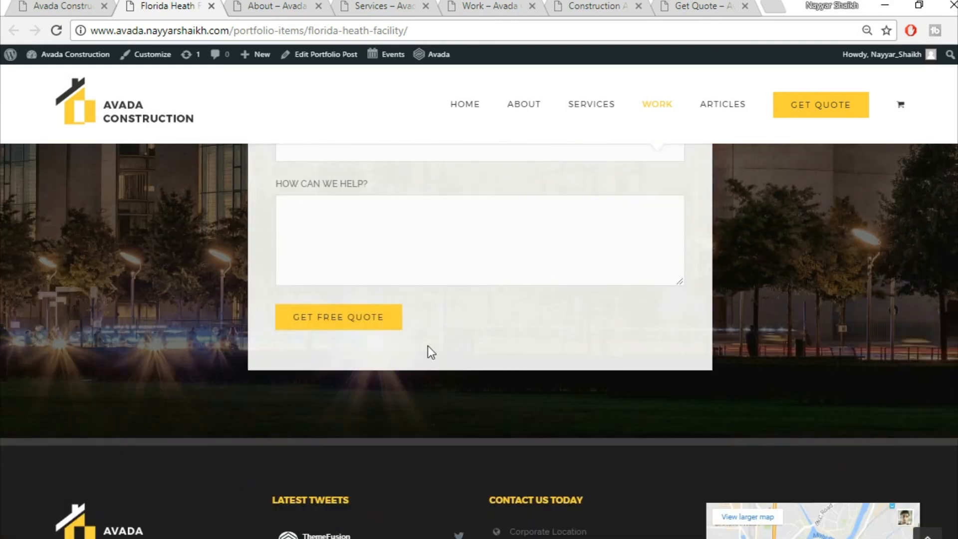
pyautogui.scroll(15, 486, 139)
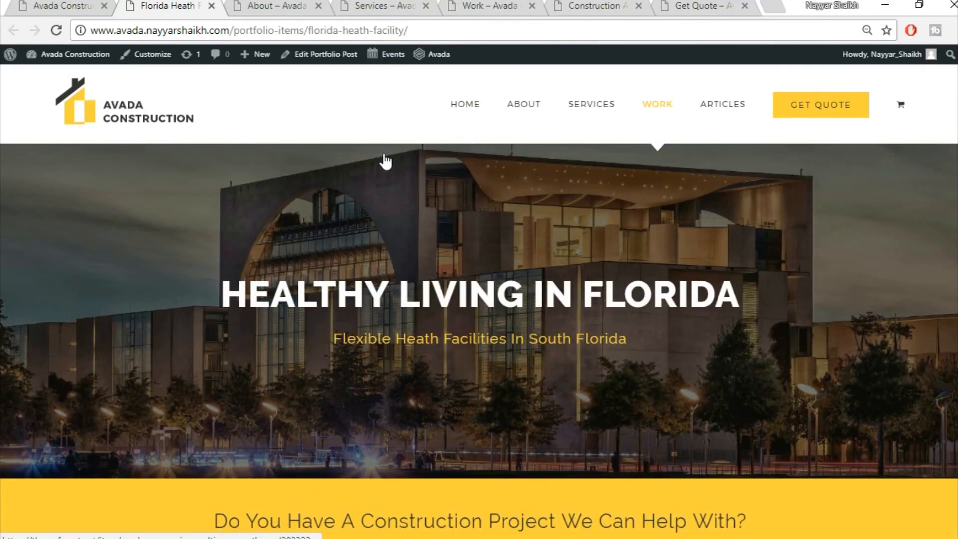
pyautogui.click(270, 5)
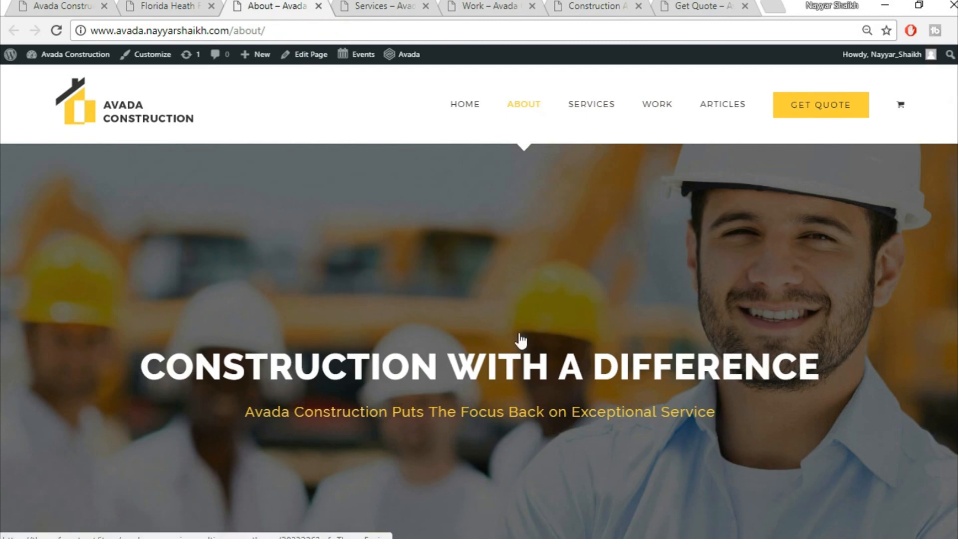
pyautogui.scroll(-6, 552, 438)
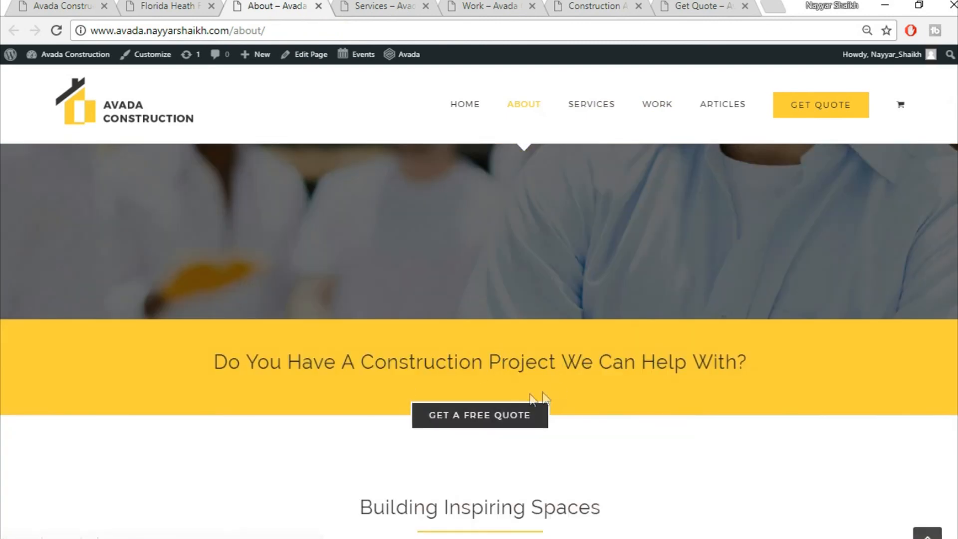
pyautogui.scroll(-6, 653, 410)
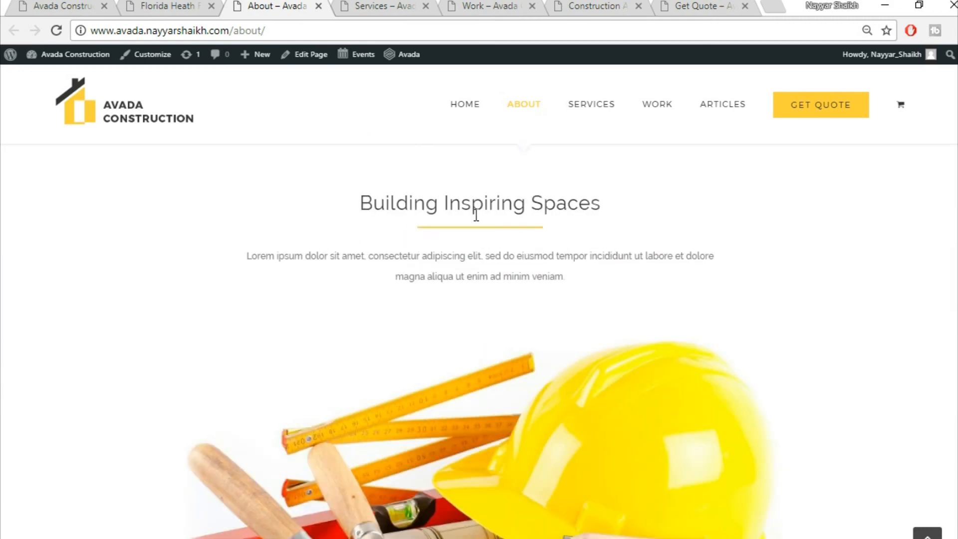
pyautogui.scroll(-4, 503, 341)
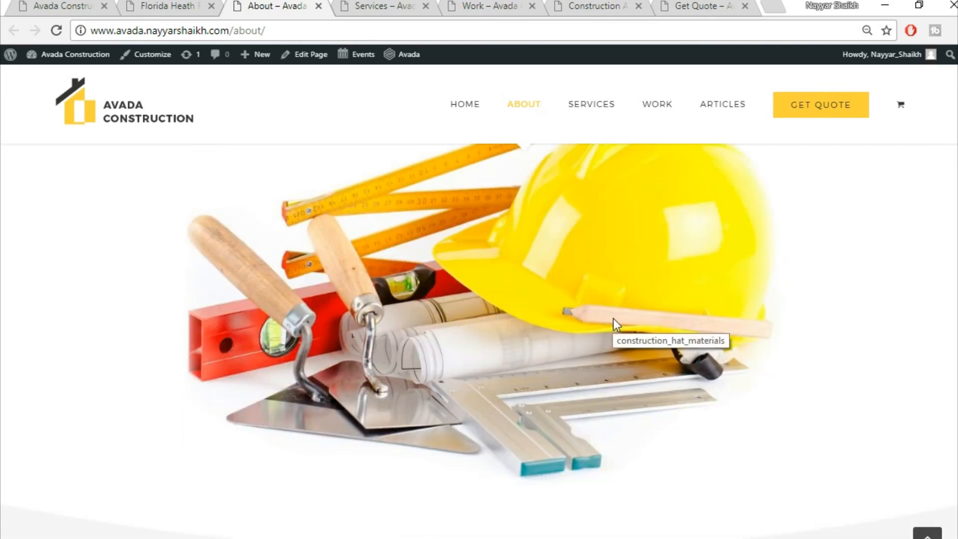
pyautogui.scroll(-9, 616, 320)
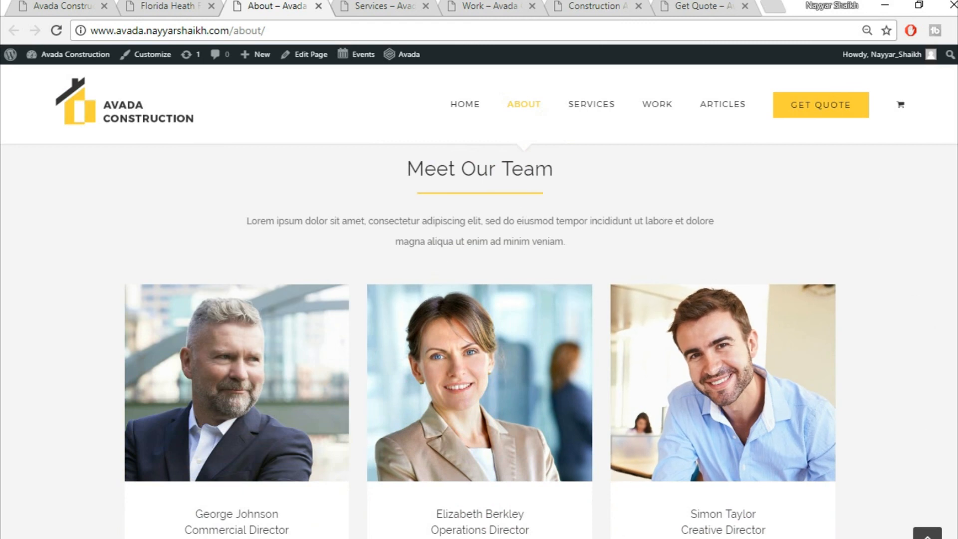
pyautogui.scroll(-3, 481, 407)
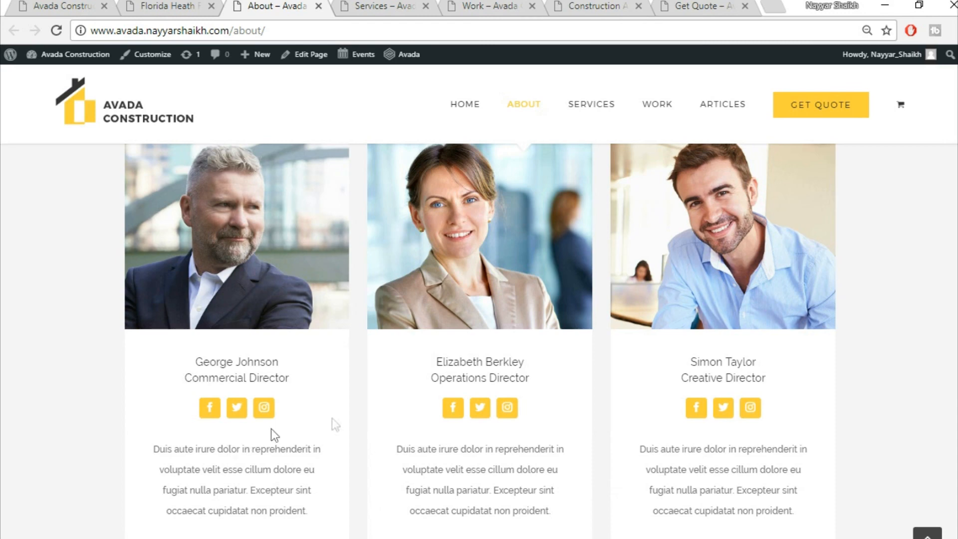
pyautogui.scroll(-10, 920, 366)
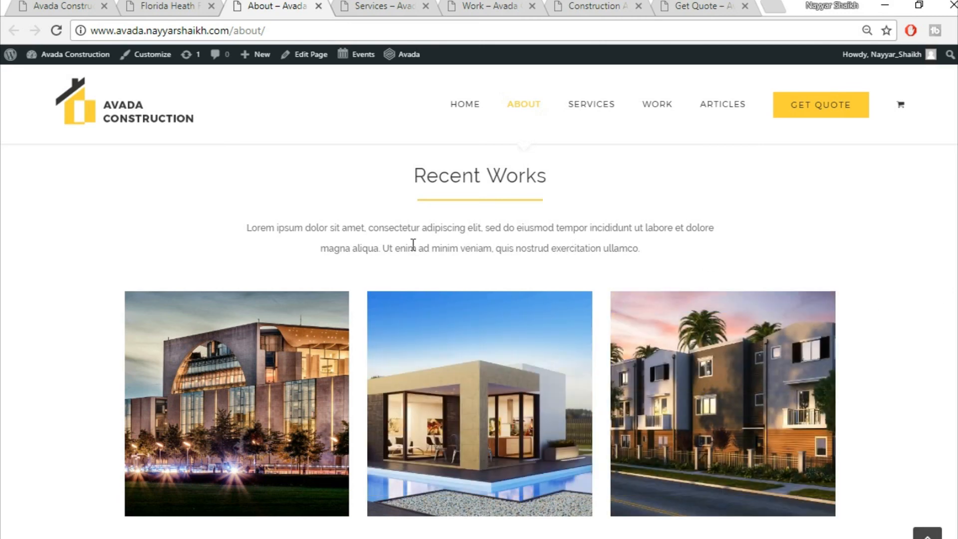
pyautogui.scroll(-10, 479, 339)
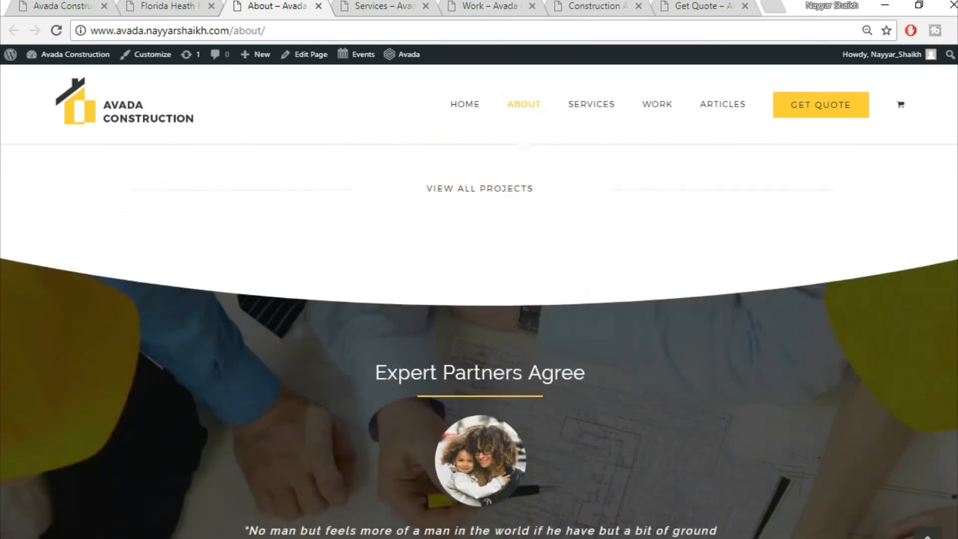
pyautogui.scroll(-10, 479, 339)
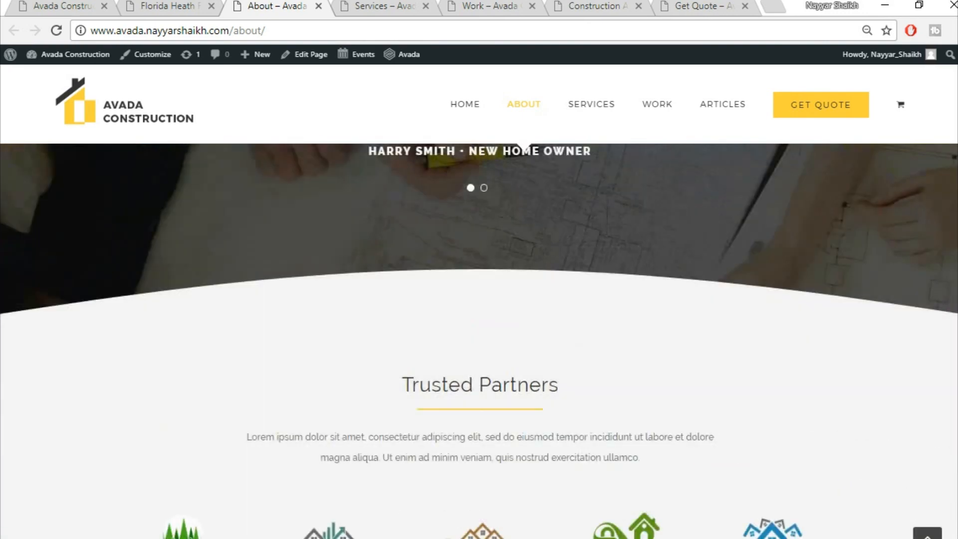
pyautogui.scroll(-10, 479, 339)
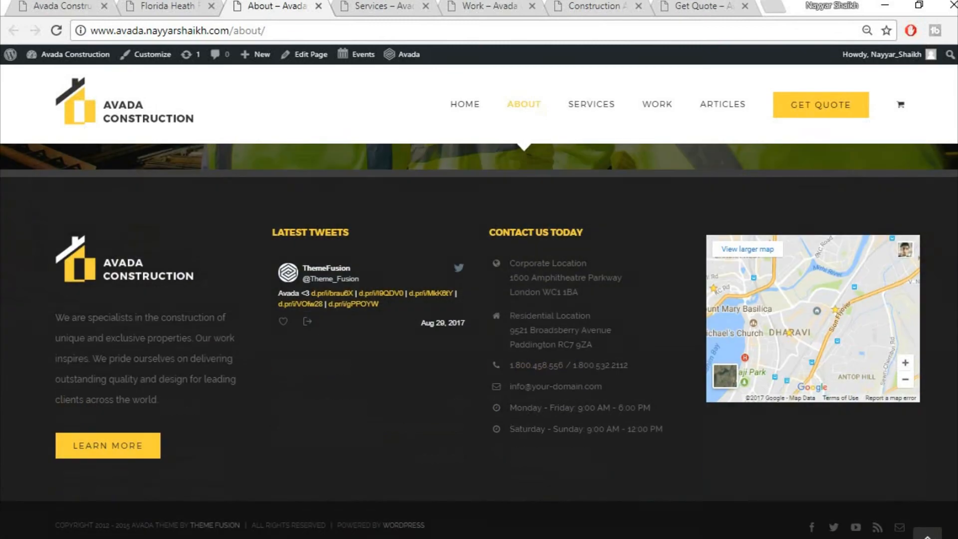
pyautogui.scroll(20, 479, 339)
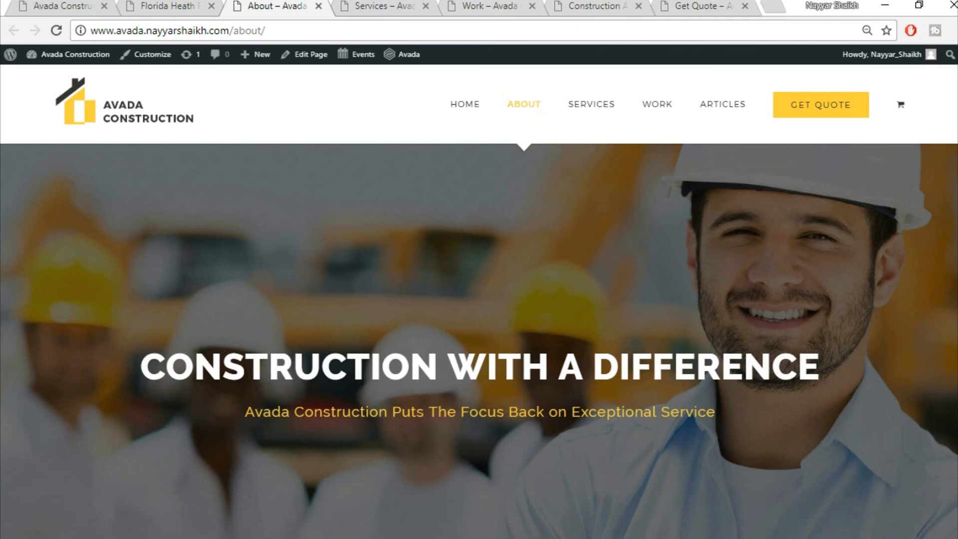
# - On the Services page, view the New Homes, Complete Renovations and Commercial Projects details
pyautogui.click(366, 6)
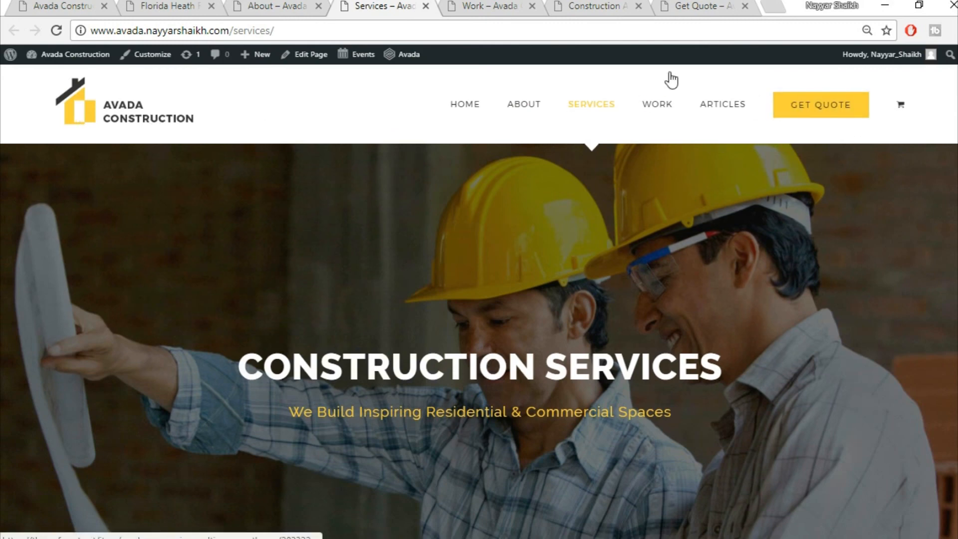
pyautogui.scroll(-5, 479, 342)
pyautogui.scroll(-5, 479, 342)
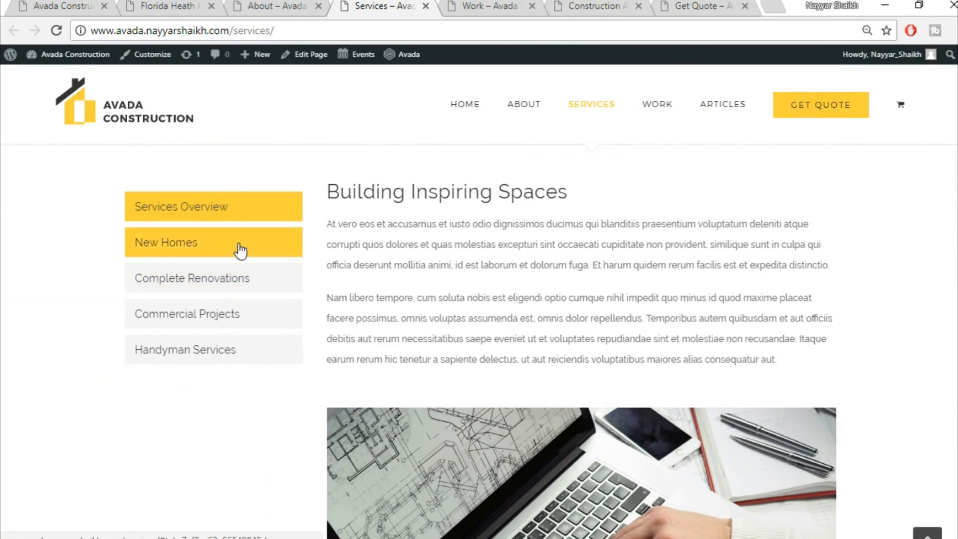
pyautogui.click(239, 250)
pyautogui.click(221, 287)
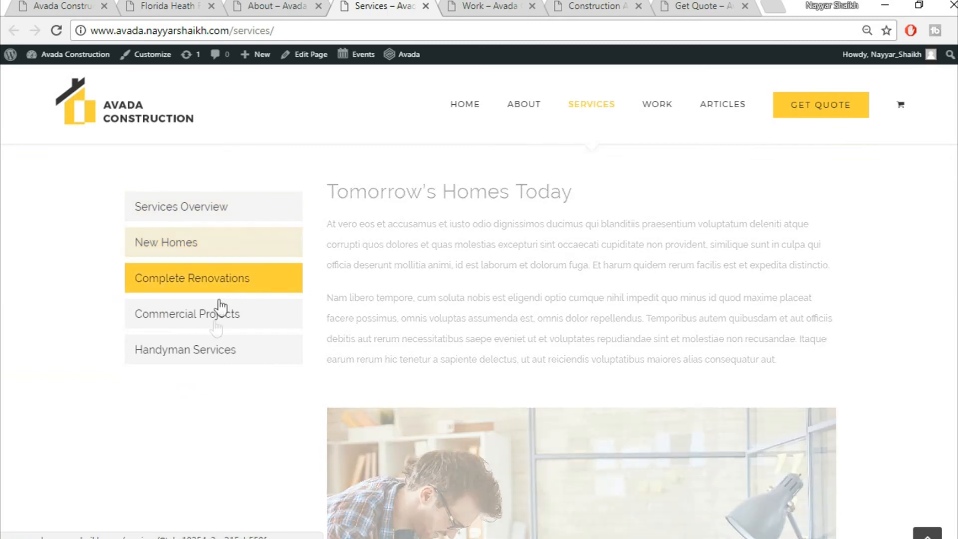
pyautogui.click(216, 327)
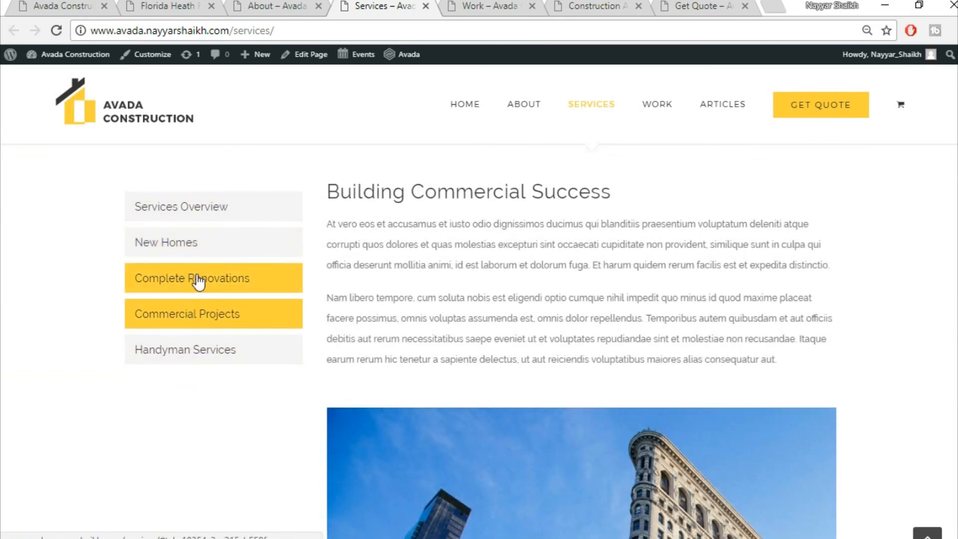
# - Revisit the Complete Renovations and New Homes details, then switch to the Work page
pyautogui.click(198, 280)
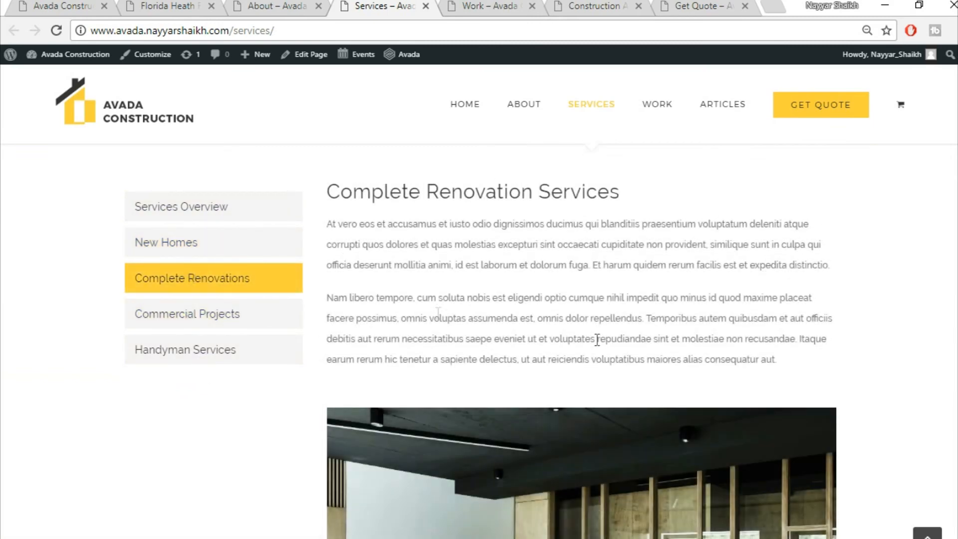
pyautogui.click(165, 256)
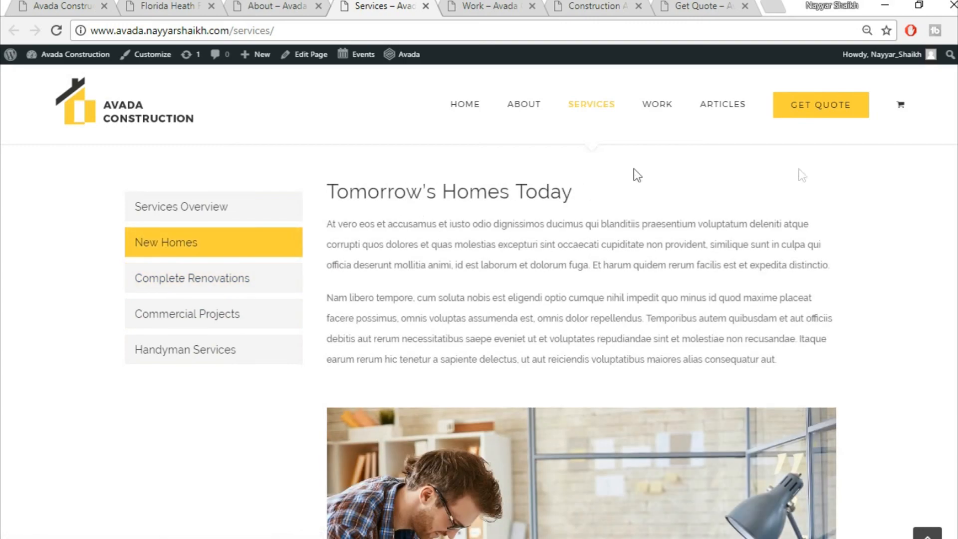
pyautogui.scroll(-15, 653, 347)
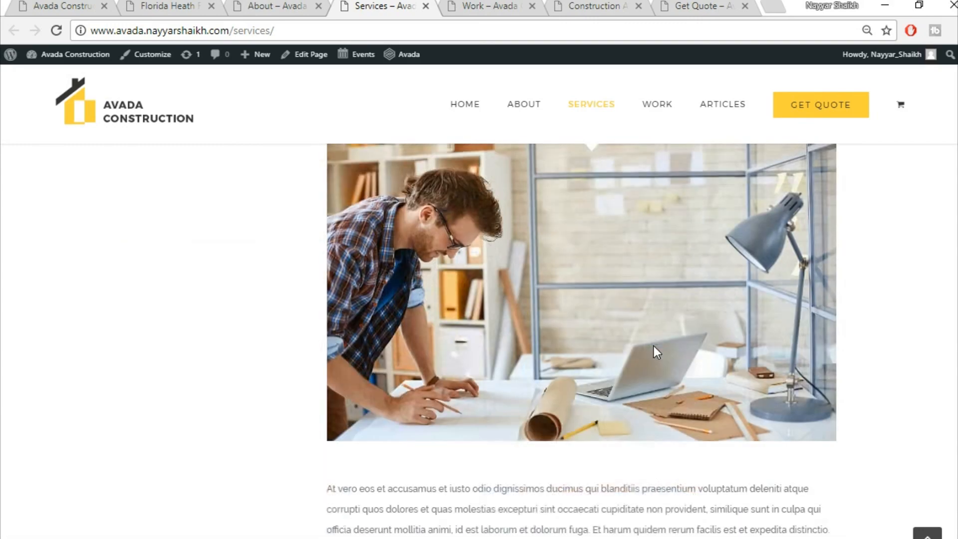
pyautogui.scroll(12, 653, 346)
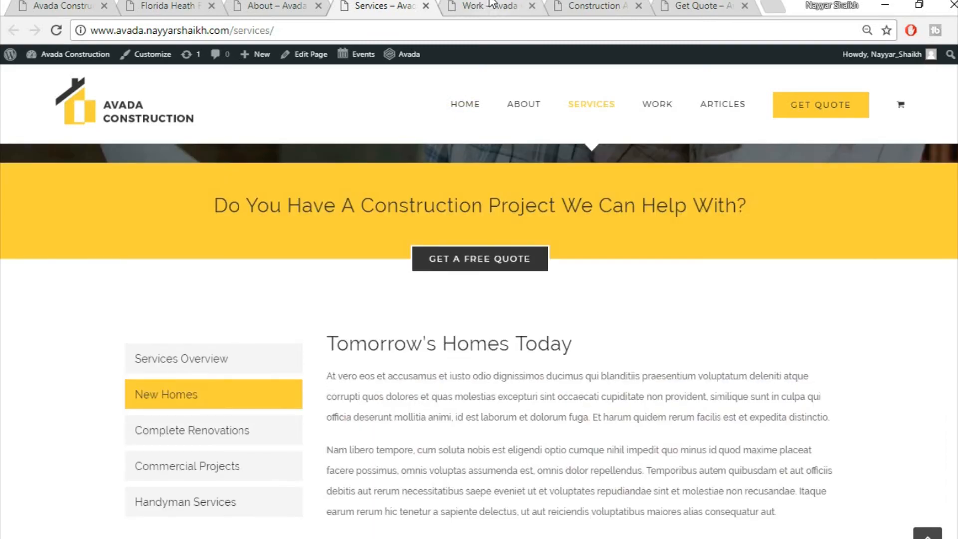
pyautogui.click(492, 5)
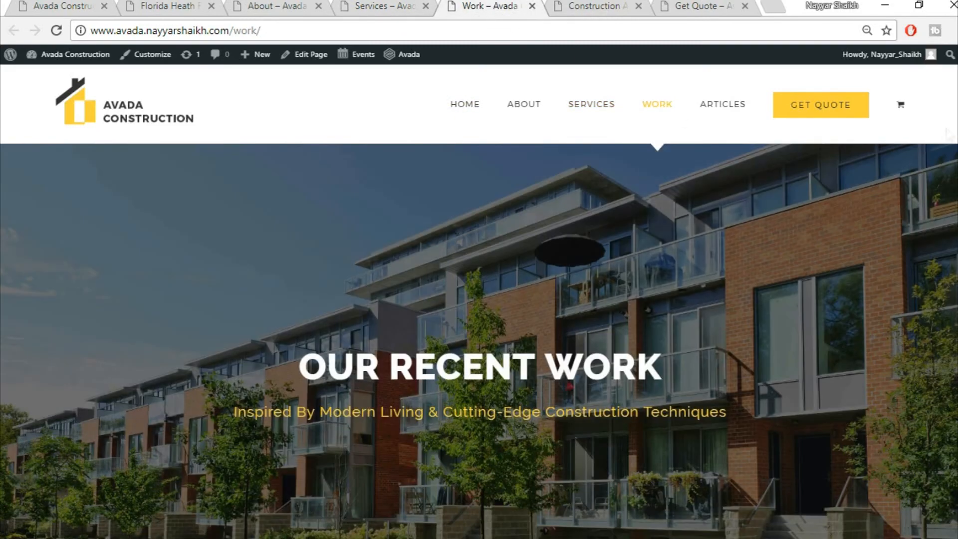
# - Scroll through the Work page's recent project grid
pyautogui.scroll(-10, 479, 341)
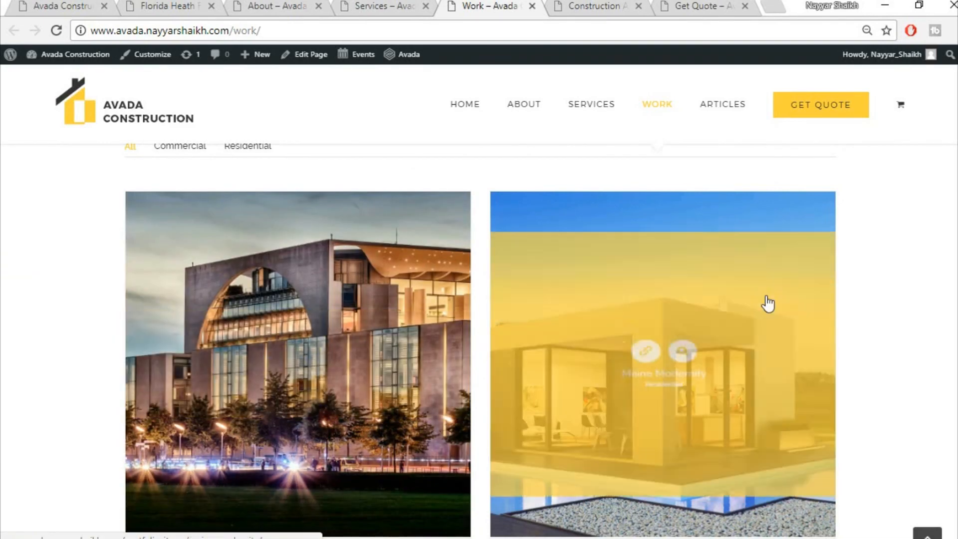
pyautogui.scroll(-1, 769, 304)
pyautogui.scroll(-6, 768, 304)
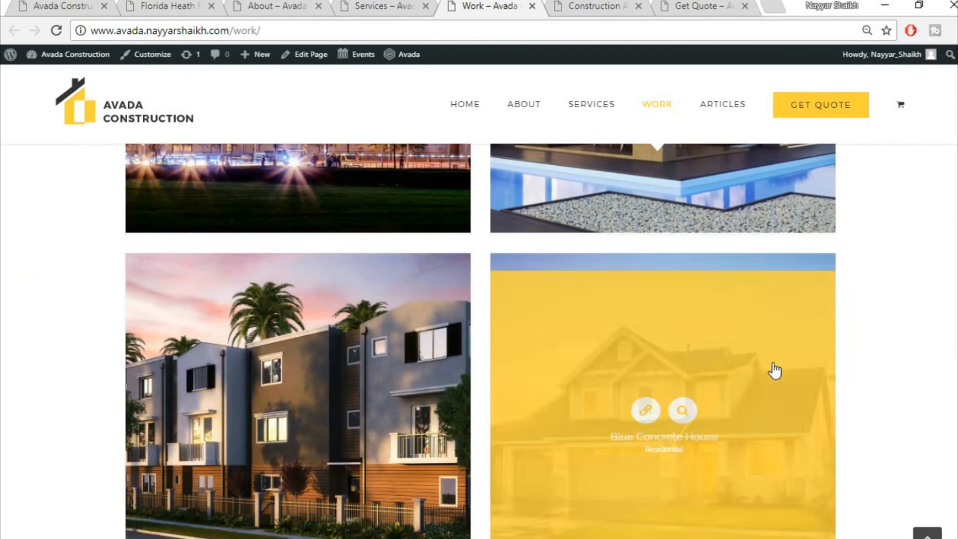
pyautogui.scroll(-8, 629, 370)
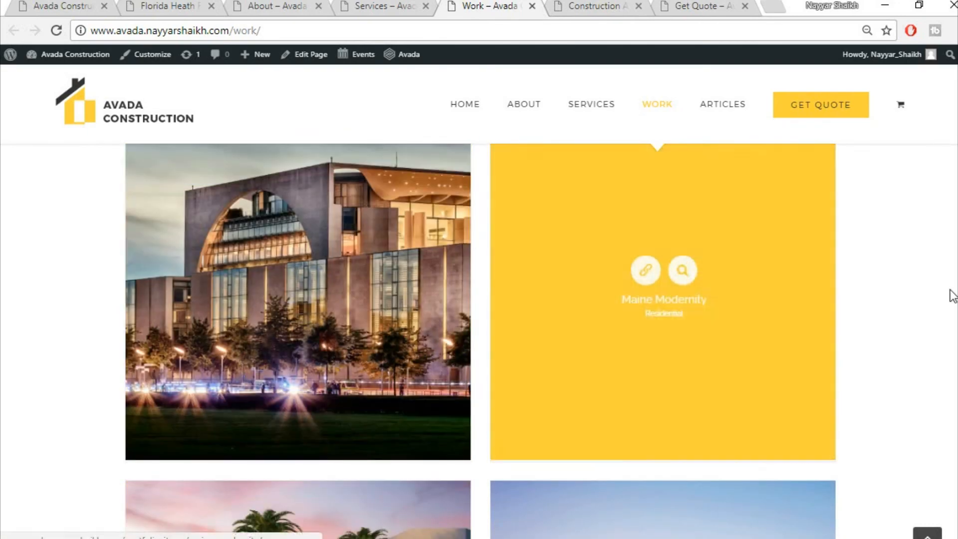
pyautogui.scroll(5, 950, 293)
# - Switch to the Construction Articles page and scroll through its blog posts
pyautogui.click(594, 6)
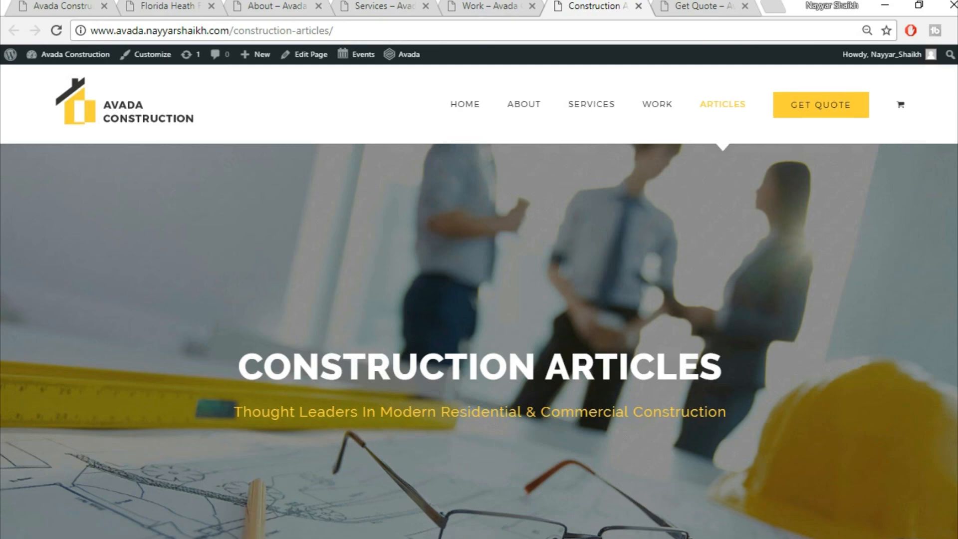
pyautogui.scroll(-10, 479, 339)
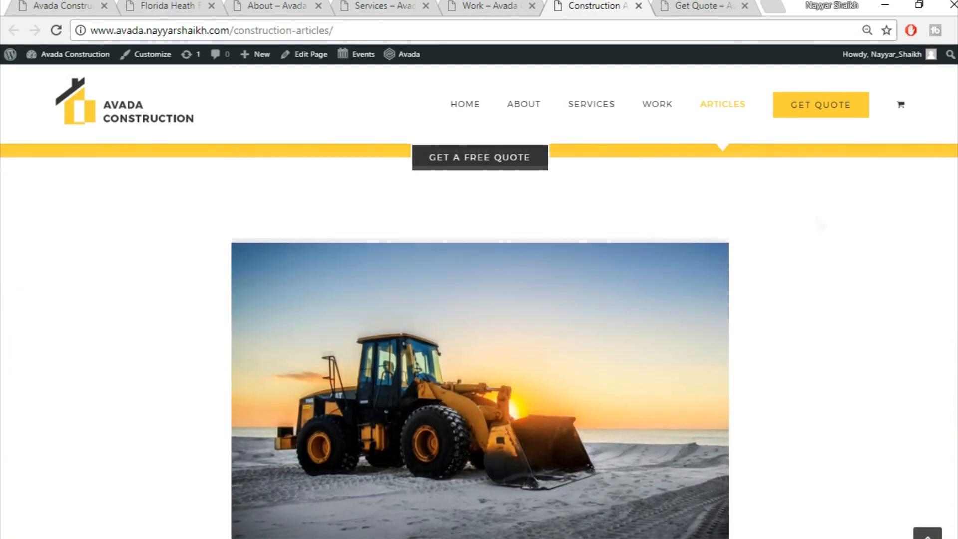
pyautogui.scroll(-3, 438, 295)
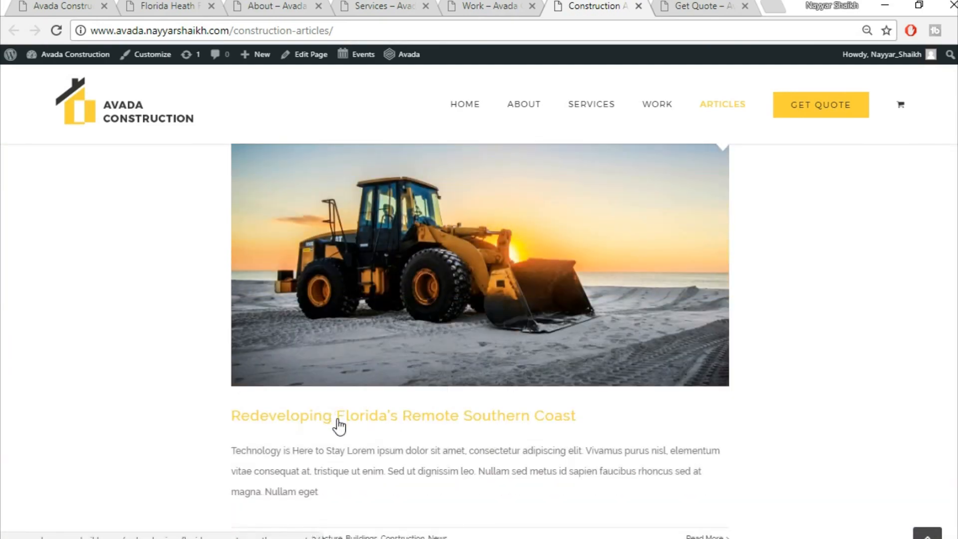
pyautogui.scroll(-3, 339, 426)
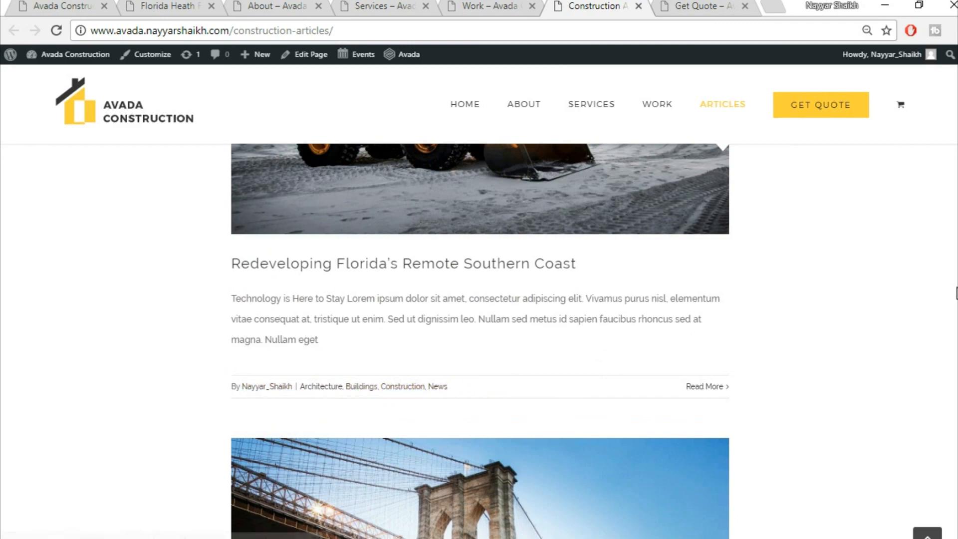
pyautogui.scroll(3, 479, 342)
pyautogui.scroll(-17, 480, 342)
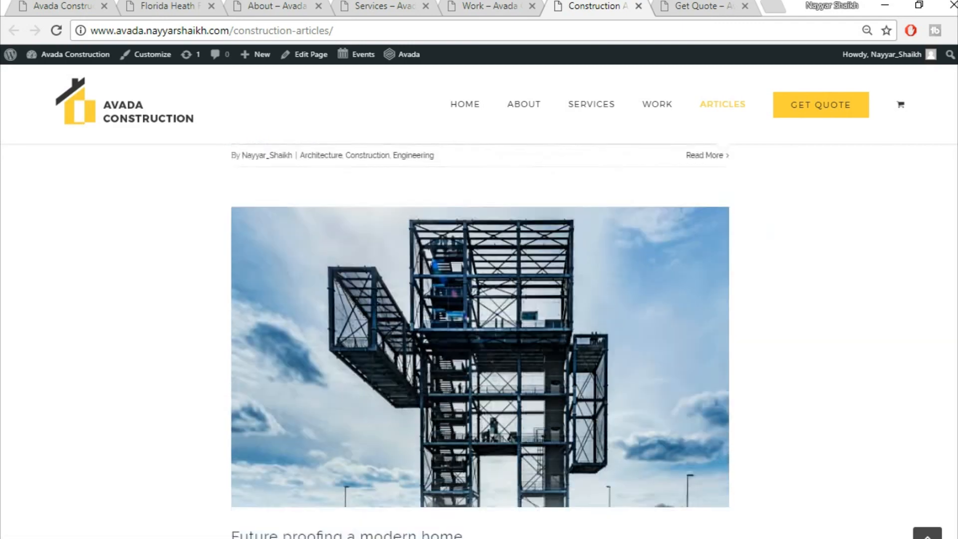
pyautogui.scroll(-5, 804, 178)
pyautogui.scroll(15, 804, 178)
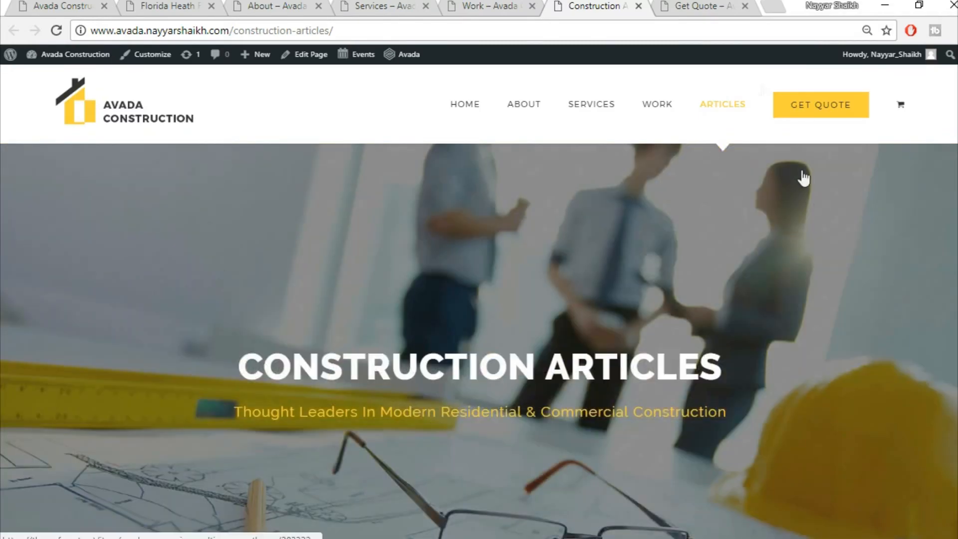
# - Switch to the Get Quote page and scroll through its quote form
pyautogui.click(702, 7)
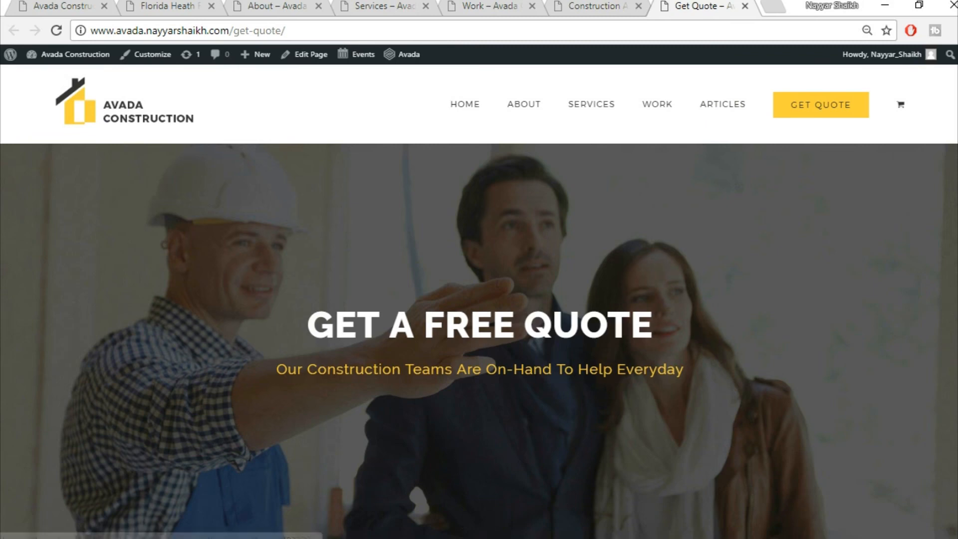
pyautogui.scroll(-2, 866, 168)
pyautogui.scroll(-5, 480, 339)
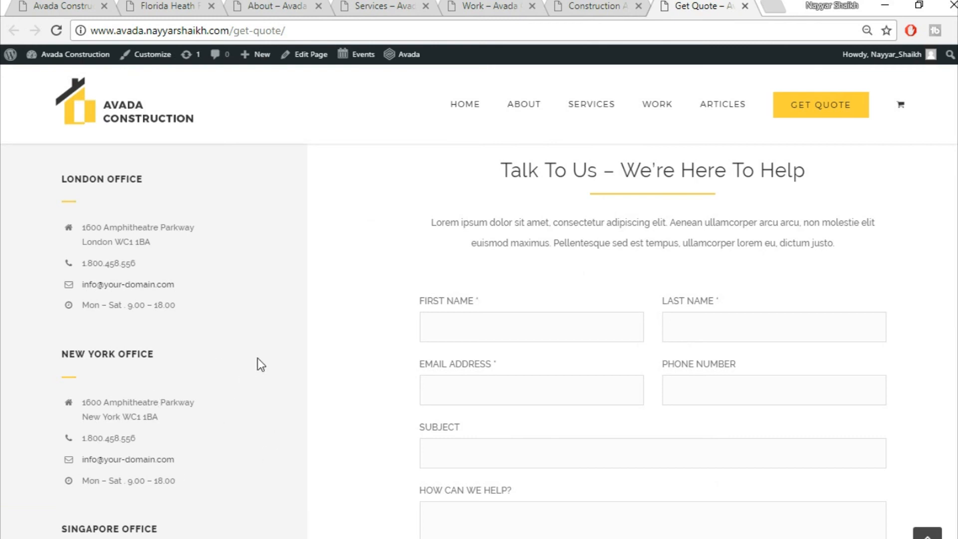
pyautogui.scroll(-3, 479, 340)
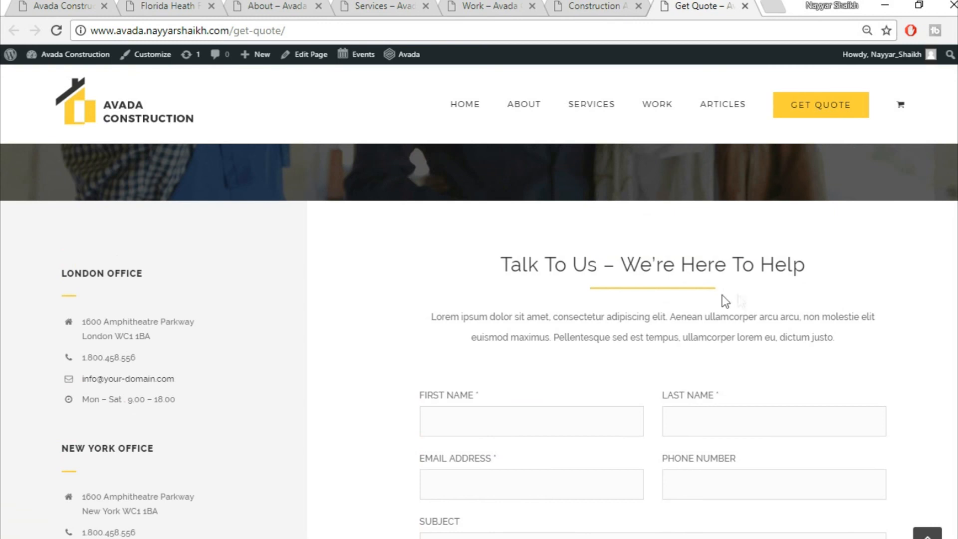
pyautogui.scroll(-3, 593, 280)
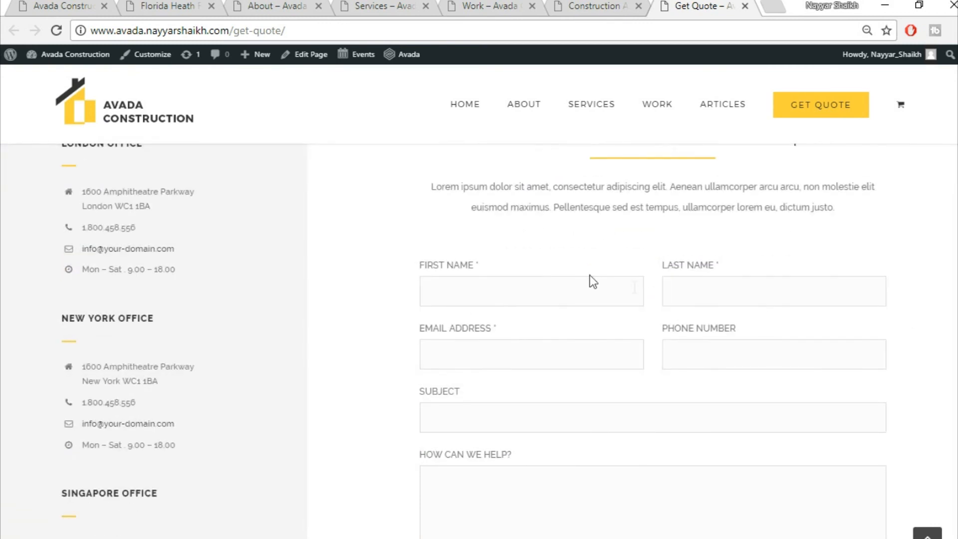
pyautogui.scroll(-2, 772, 334)
pyautogui.scroll(-5, 593, 473)
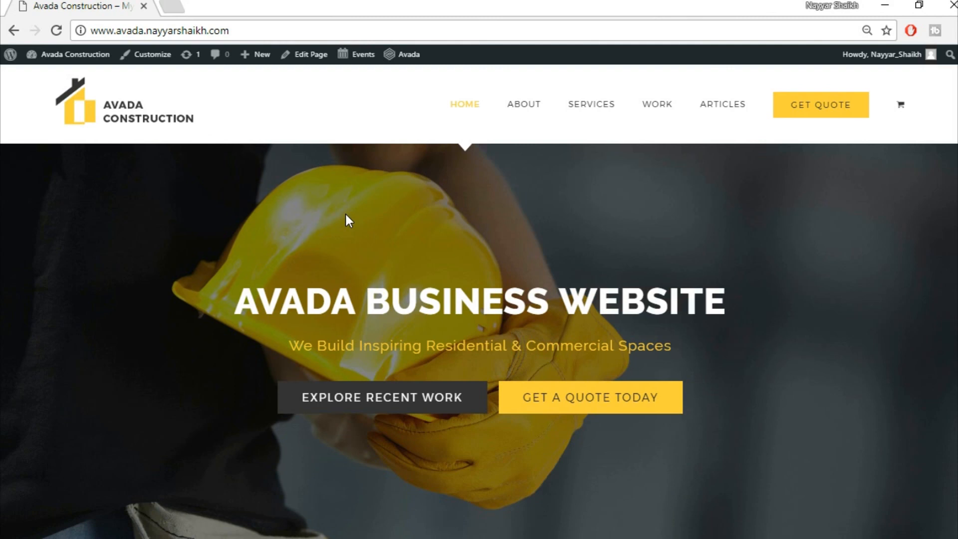
# - Load bloggdude.com/tmd in a new tab, scroll to the cloud pricing plans, and highlight 'SSD'
pyautogui.click(172, 6)
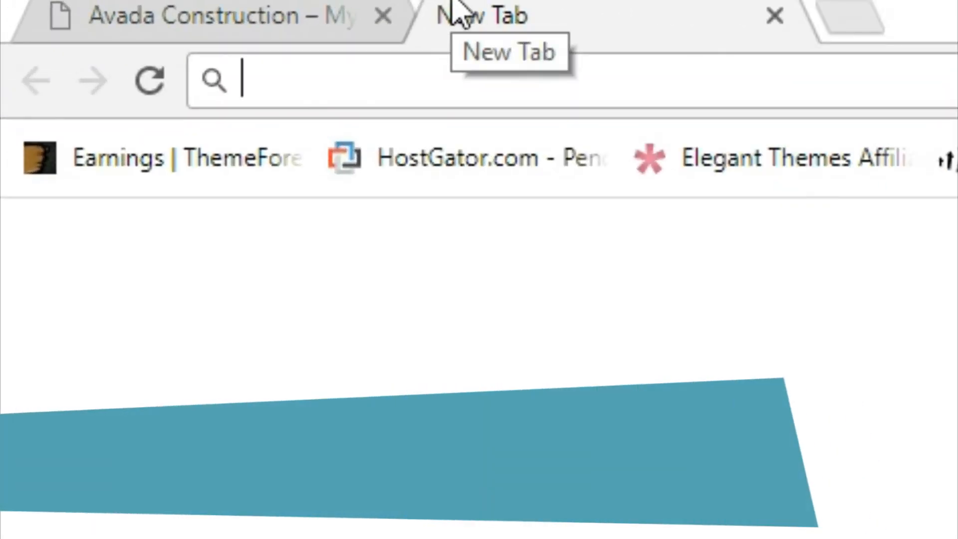
pyautogui.write('bloggdude.com/')
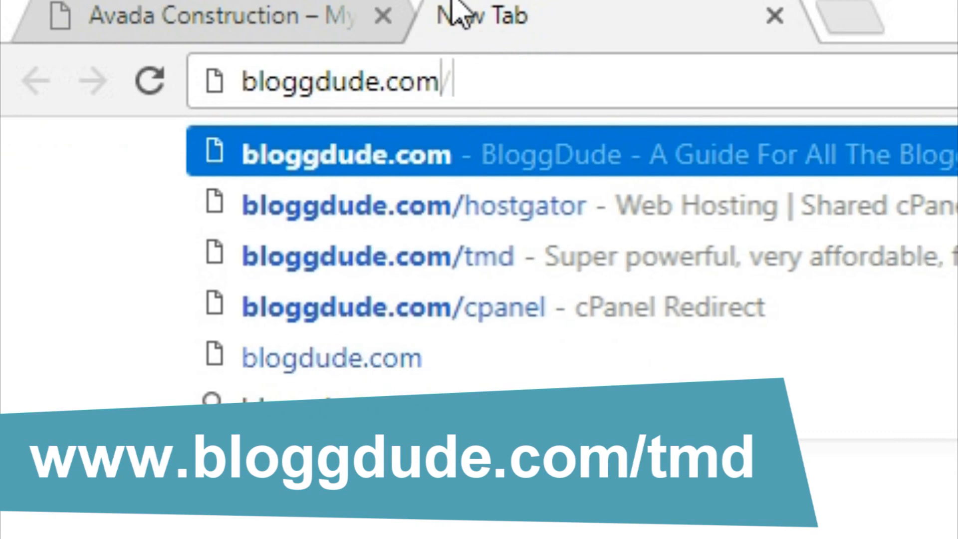
pyautogui.write('tmd')
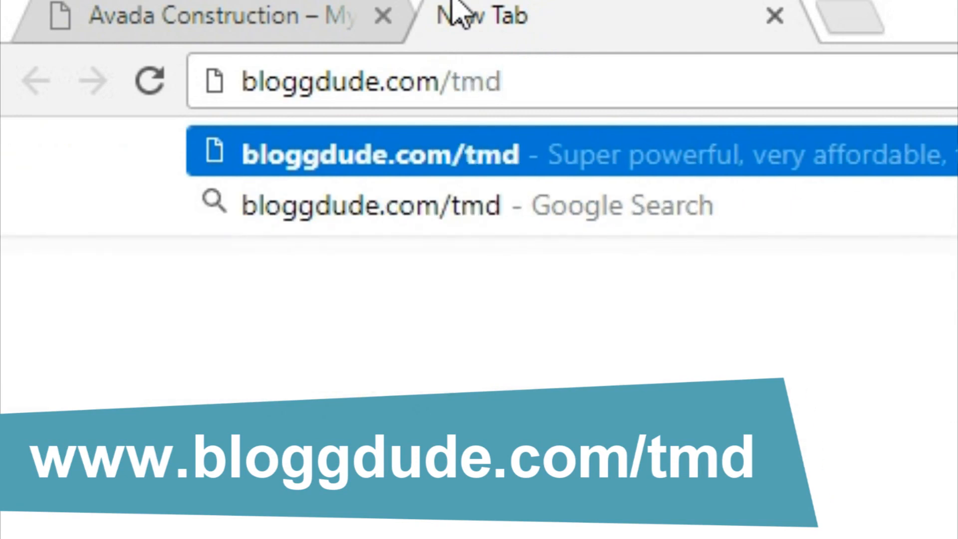
pyautogui.press('Return')
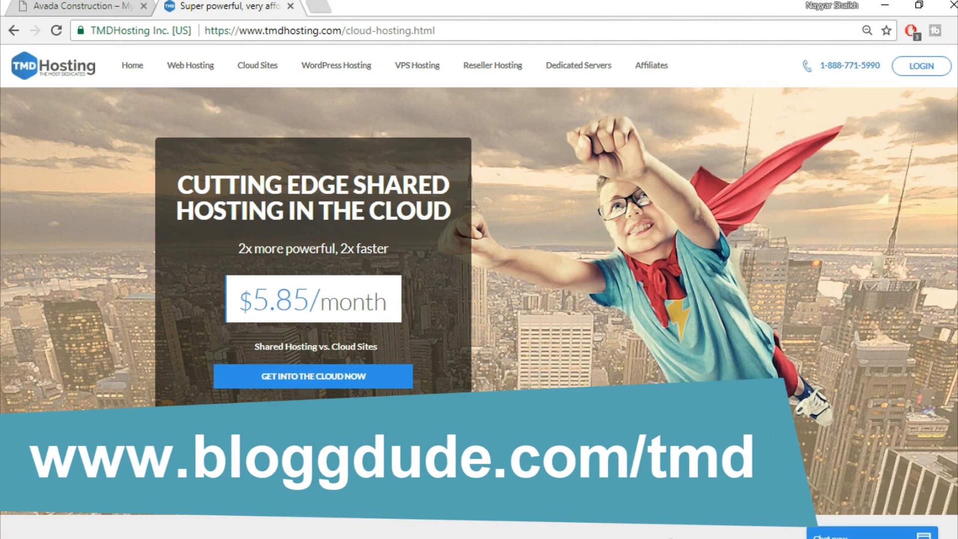
pyautogui.scroll(-15, 479, 300)
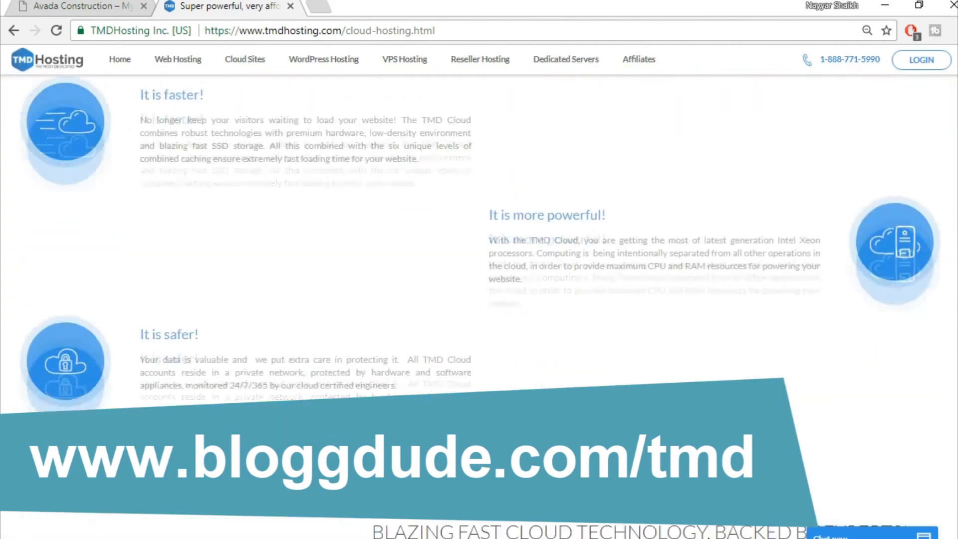
pyautogui.scroll(-6, 479, 299)
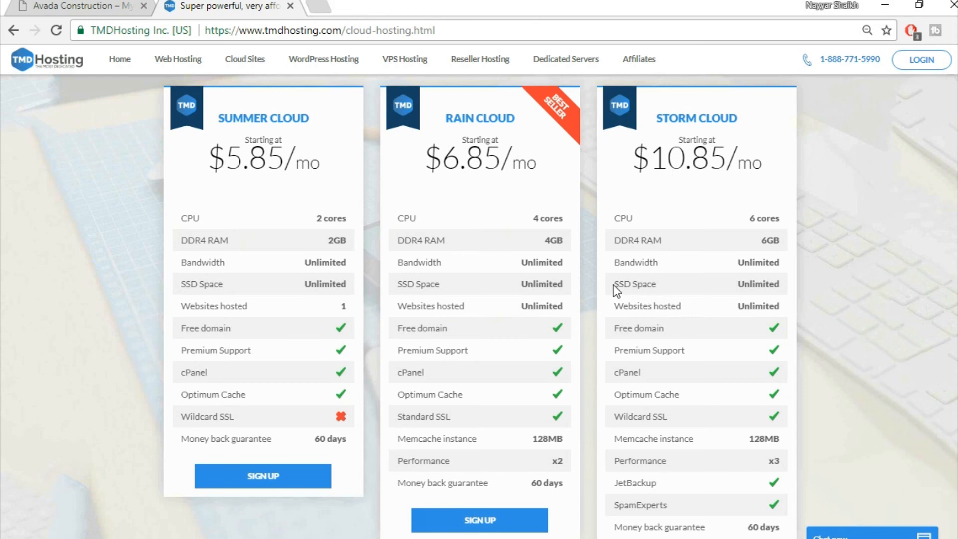
pyautogui.moveTo(613, 285); pyautogui.dragTo(632, 283)
pyautogui.click(318, 5)
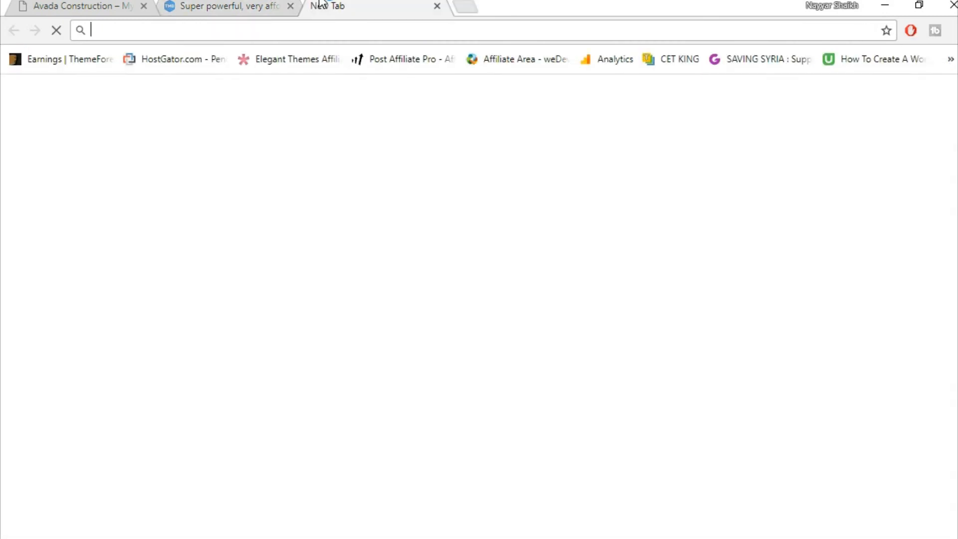
# - Search Google Images for 'ssd vs hdd web hosting' and enlarge the first comparison chart
pyautogui.write('ssd')
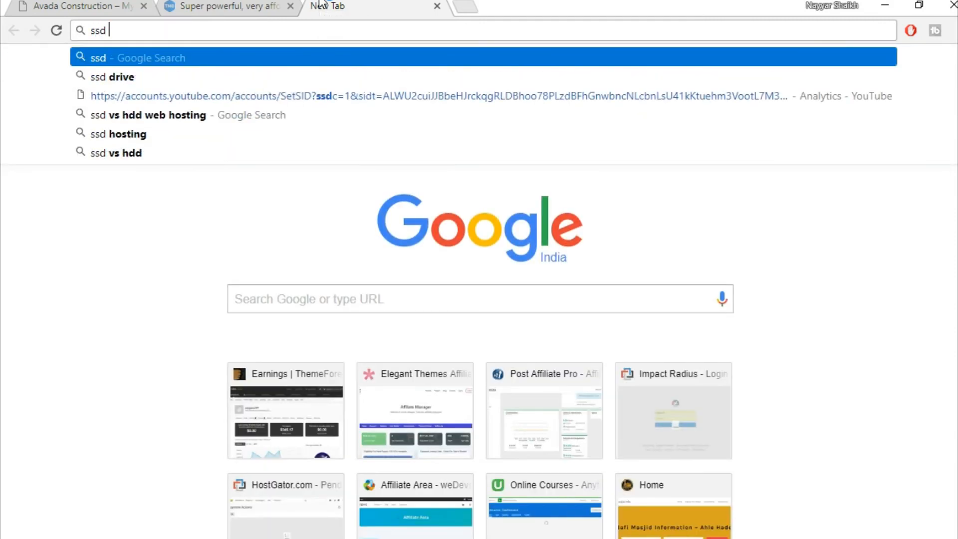
pyautogui.press('Down')
pyautogui.press('Down')
pyautogui.press('Down')
pyautogui.press('Return')
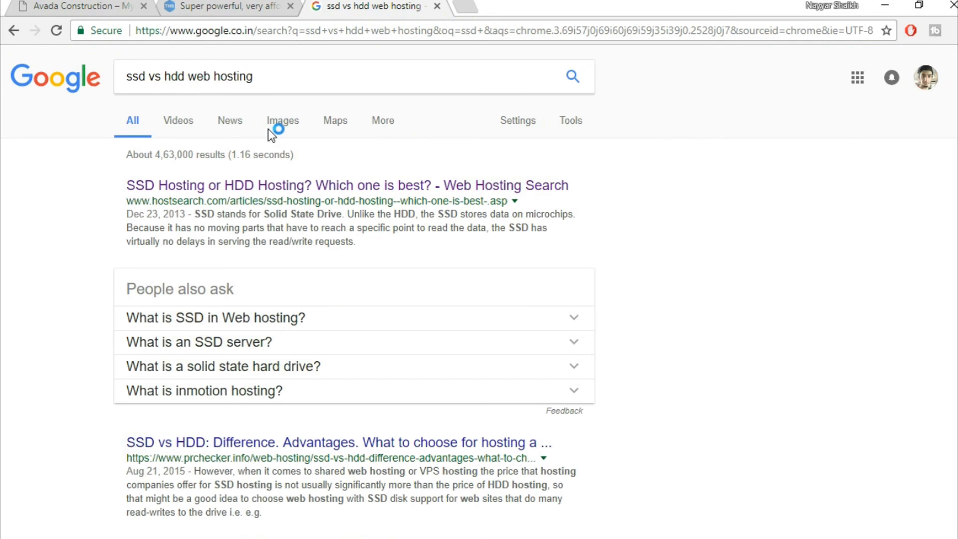
pyautogui.click(278, 121)
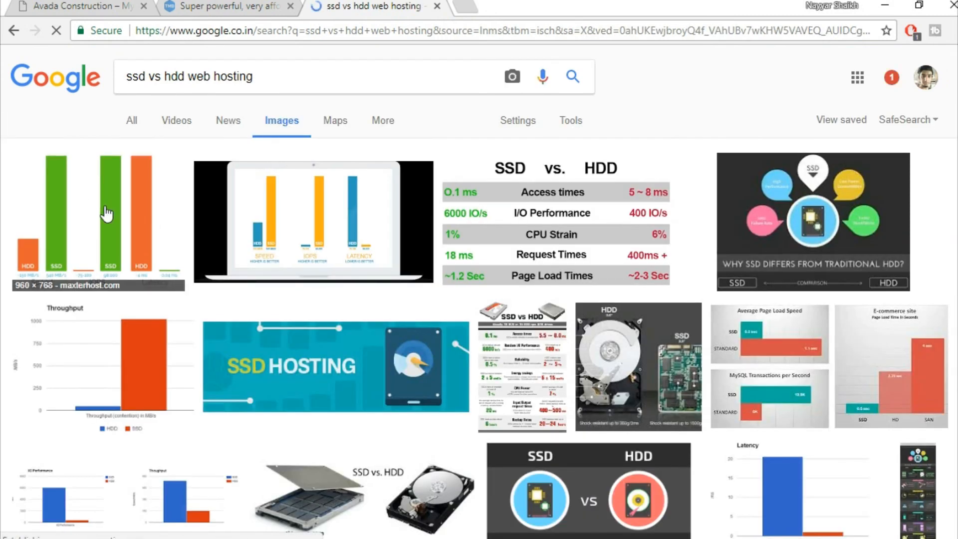
pyautogui.click(107, 214)
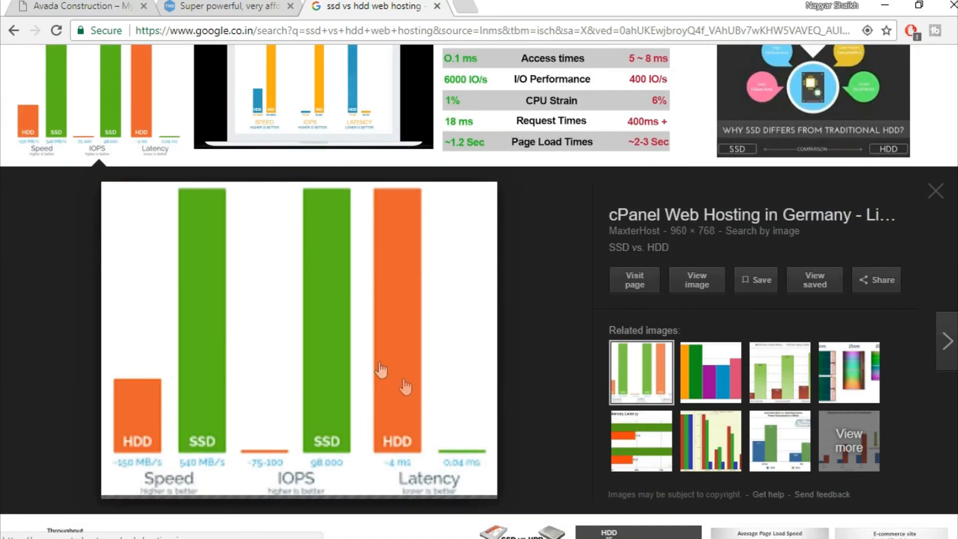
pyautogui.scroll(-1, 405, 388)
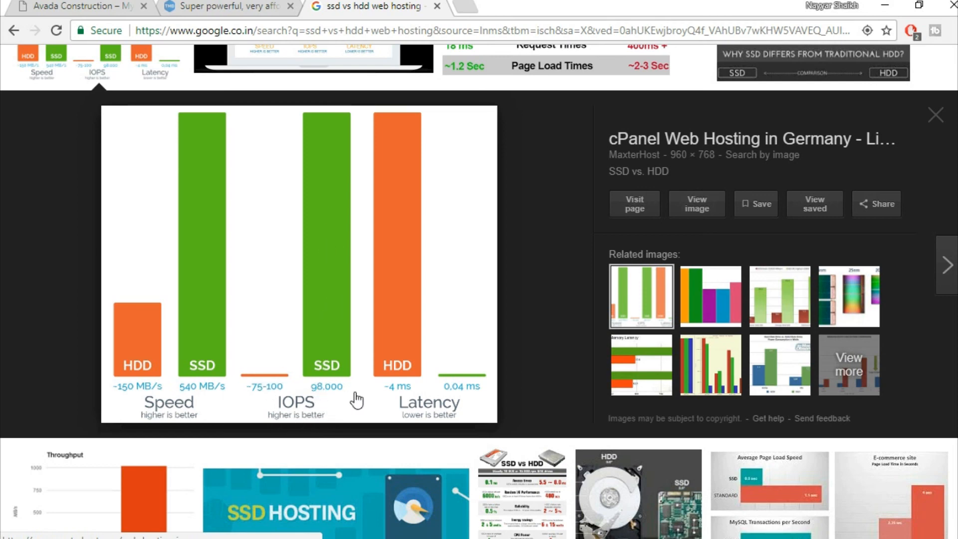
pyautogui.scroll(4, 499, 315)
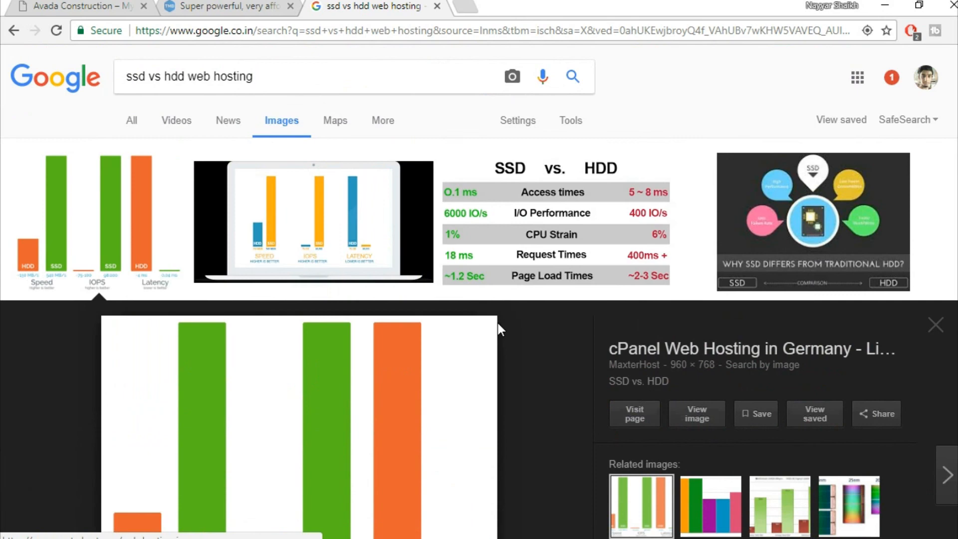
# - Close the Google tab and check Storm Cloud's Unlimited SSD Space value on the pricing page
pyautogui.click(438, 7)
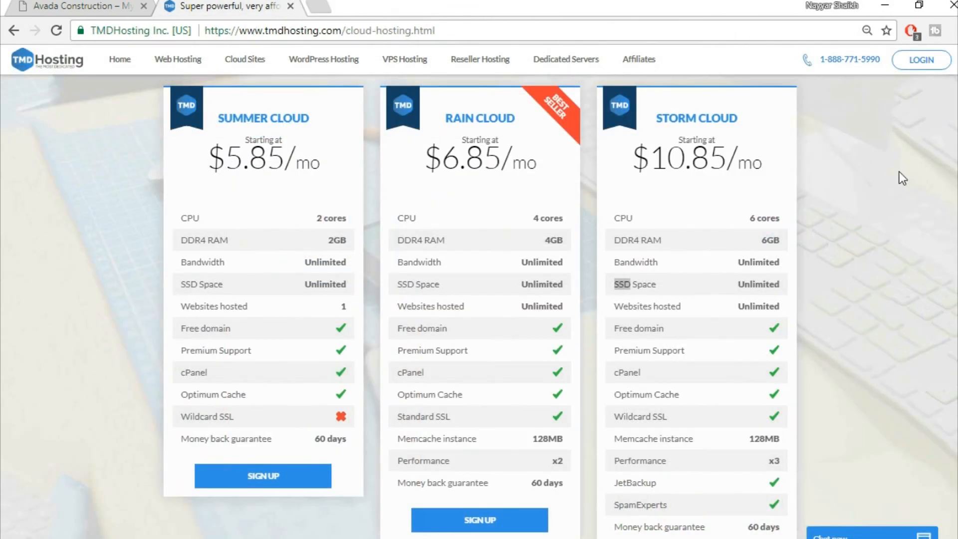
pyautogui.click(903, 191)
pyautogui.doubleClick(752, 284)
pyautogui.click(756, 281)
# - Compare the pricing cards and sign up for the Storm Cloud plan
pyautogui.scroll(-2, 824, 327)
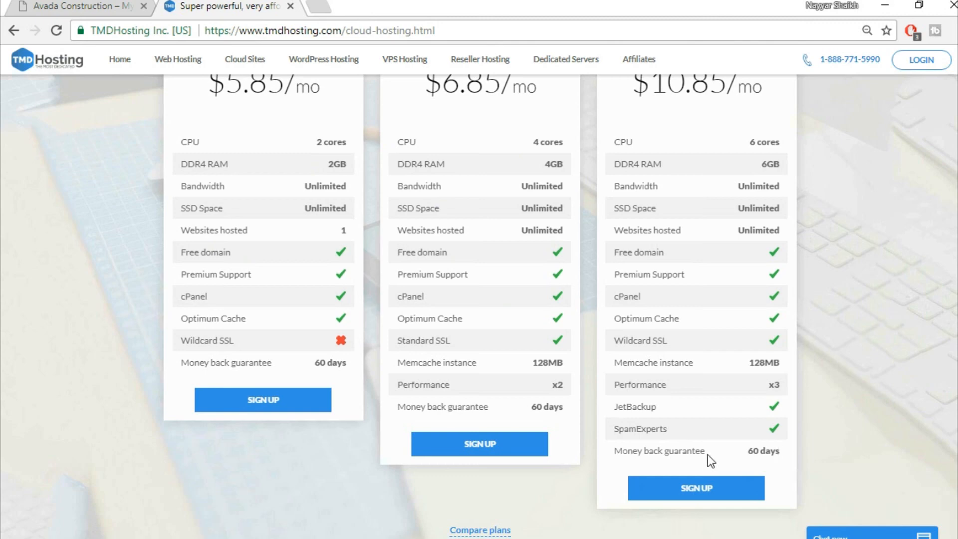
pyautogui.scroll(2, 854, 442)
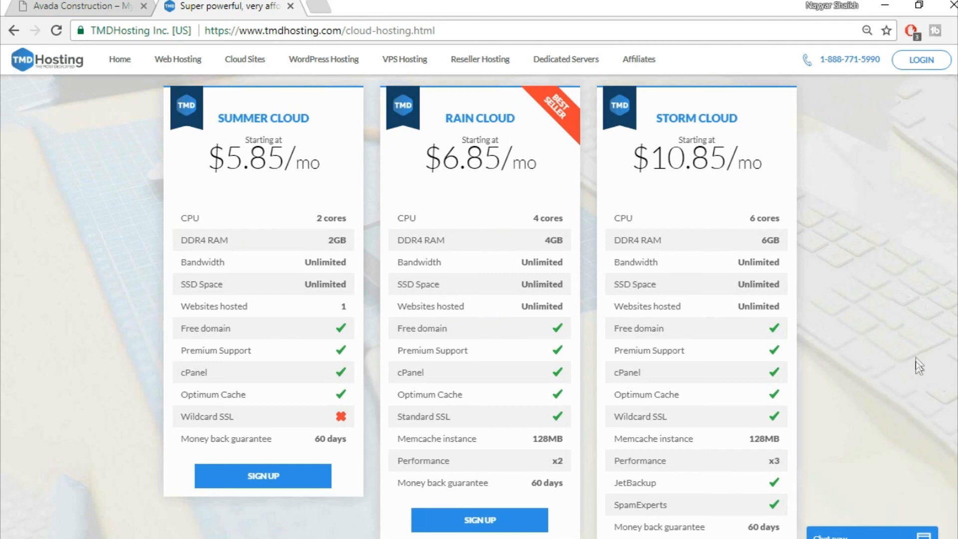
pyautogui.scroll(-3, 917, 353)
pyautogui.scroll(4, 917, 354)
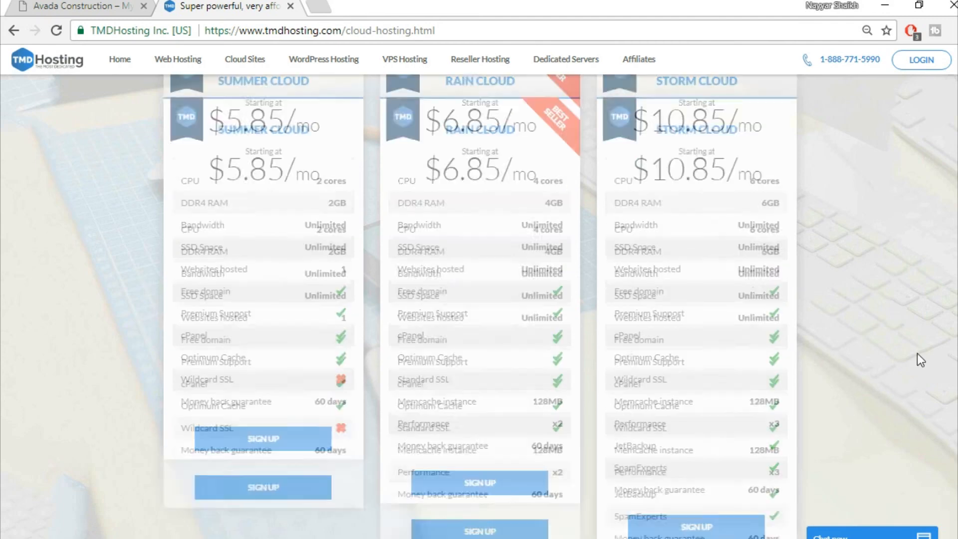
pyautogui.scroll(-2, 917, 353)
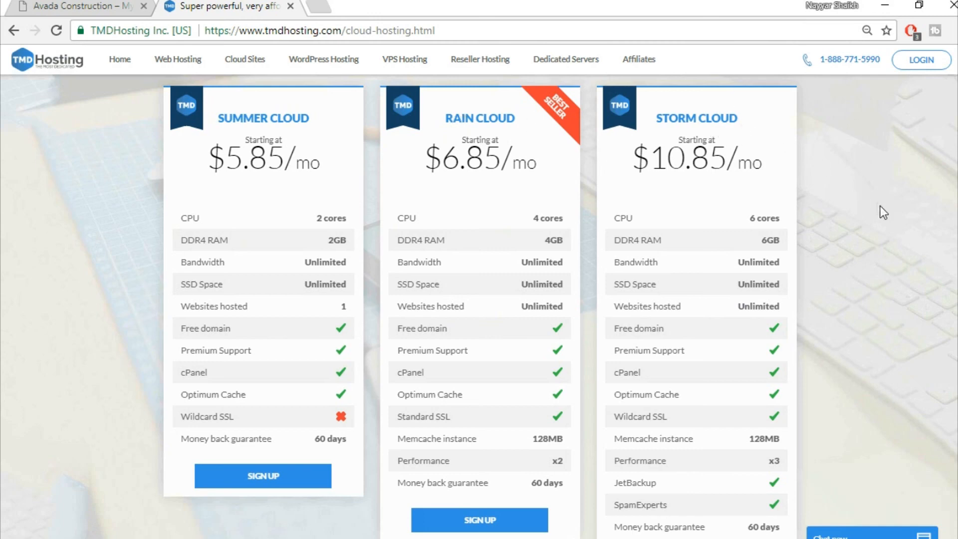
pyautogui.scroll(-3, 879, 210)
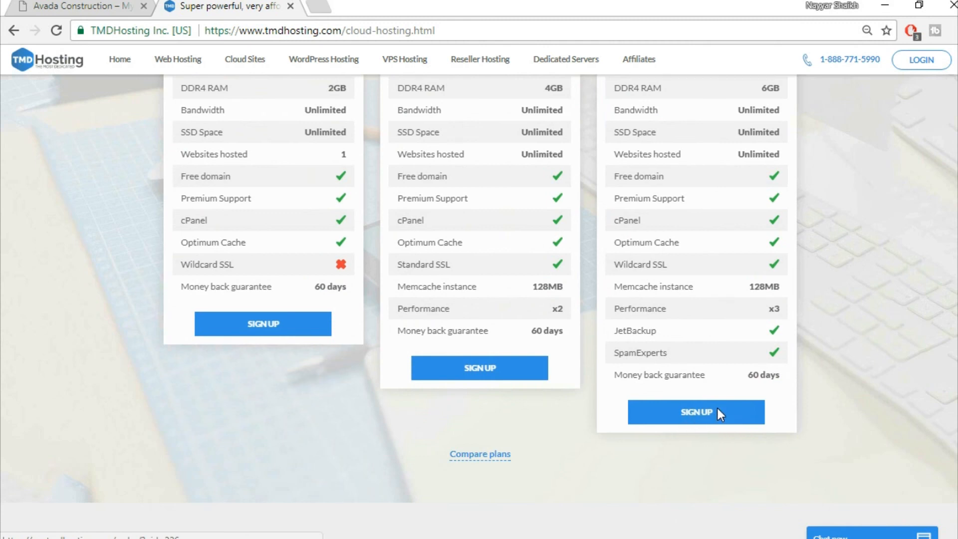
pyautogui.click(719, 409)
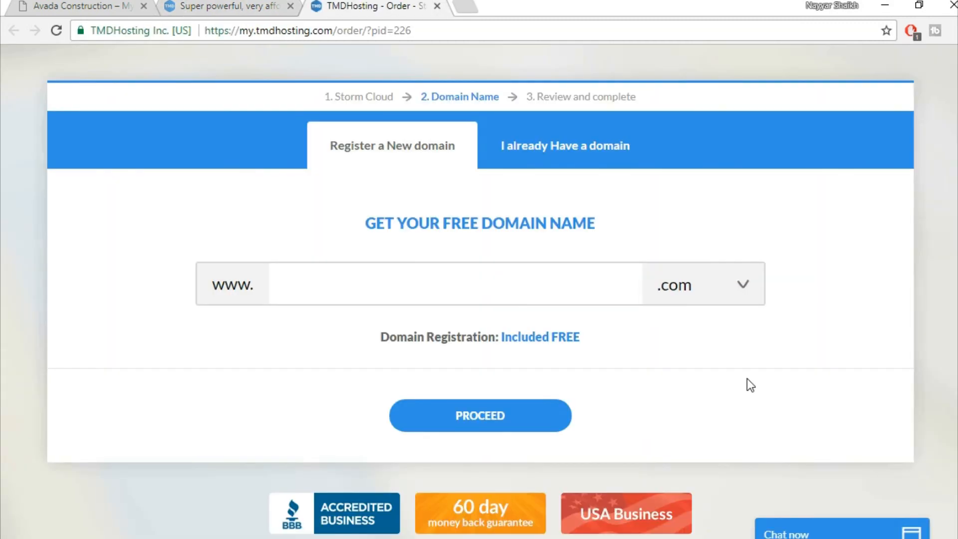
# - Enter the desired .com domain name for the free domain and proceed to the contact form
pyautogui.click(575, 279)
pyautogui.write('nayyarshaikh1')
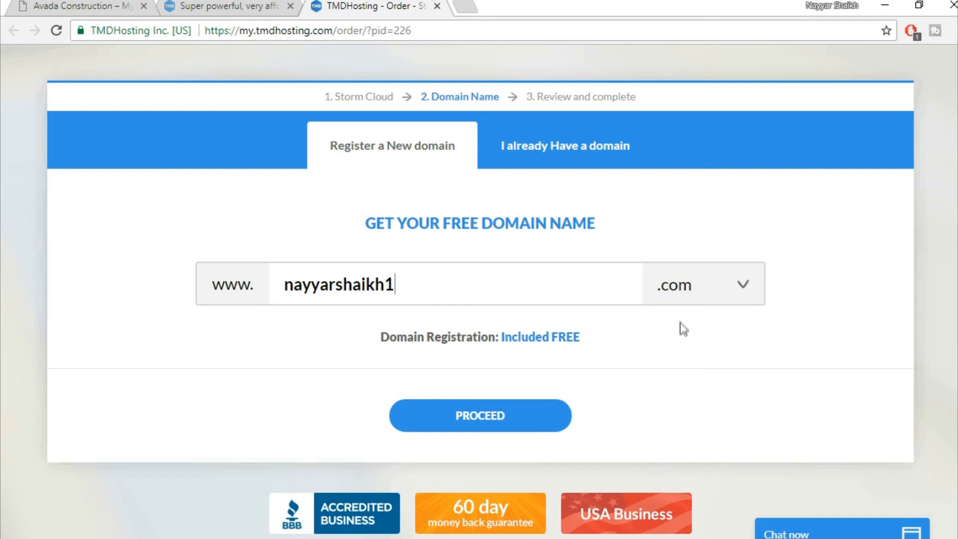
pyautogui.click(498, 417)
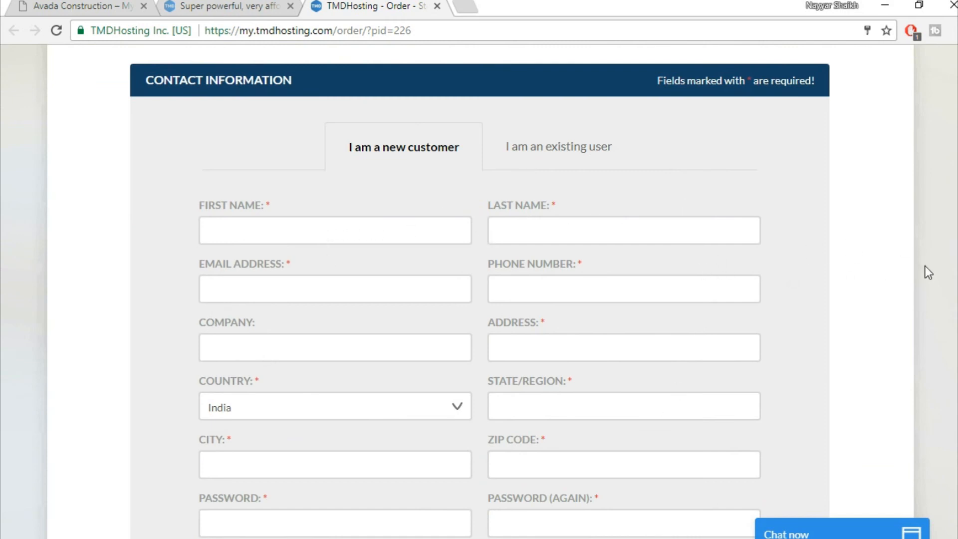
pyautogui.scroll(-9, 926, 266)
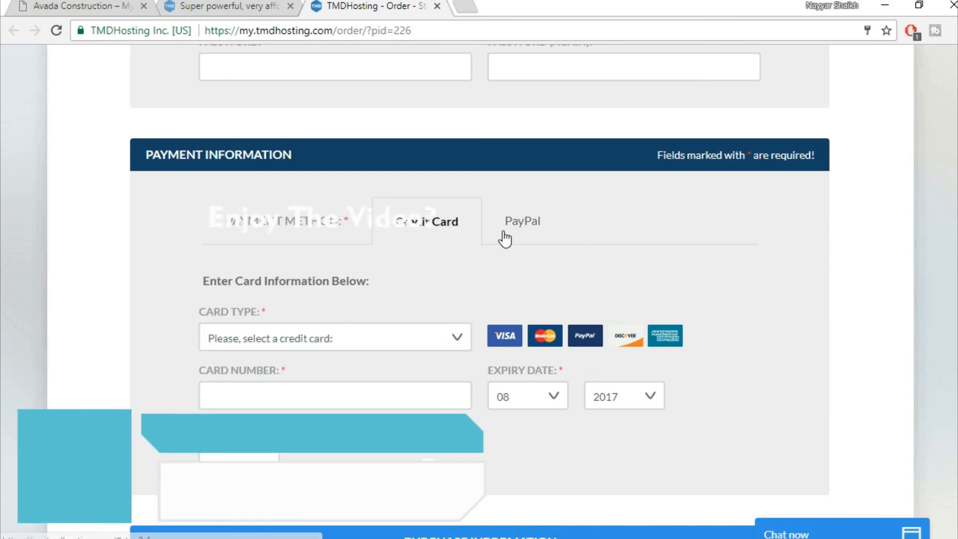
# - Keep credit card as the payment method and turn off domain privacy protection
pyautogui.click(524, 231)
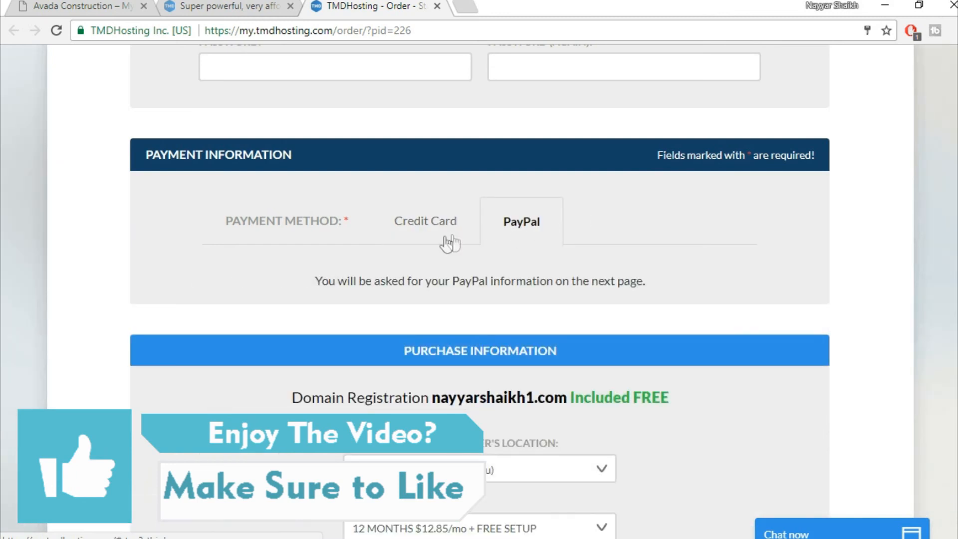
pyautogui.click(414, 235)
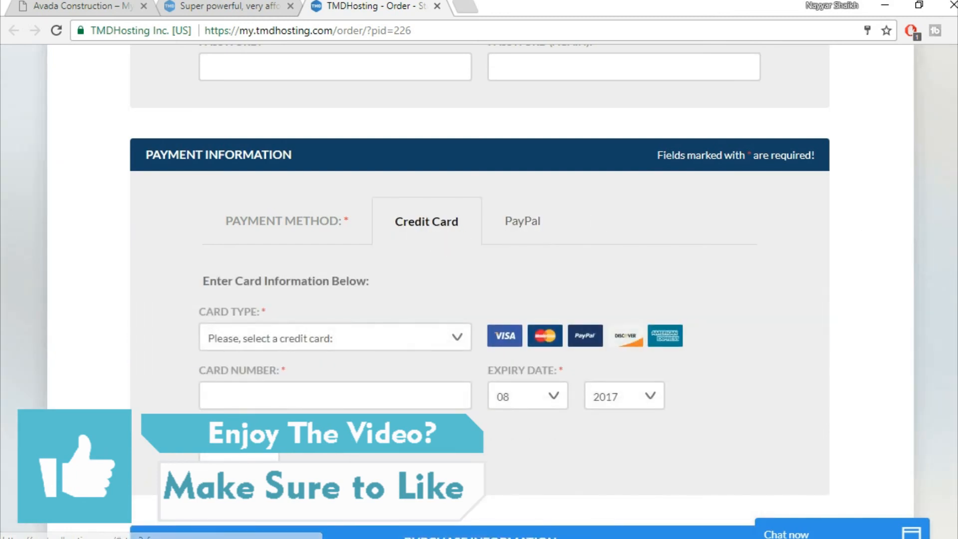
pyautogui.scroll(-8, 480, 289)
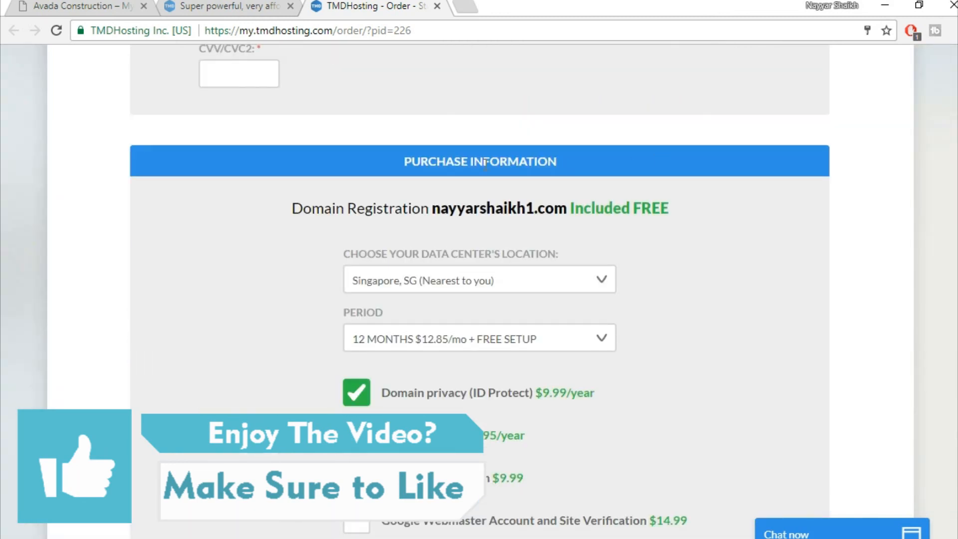
pyautogui.scroll(-2, 795, 226)
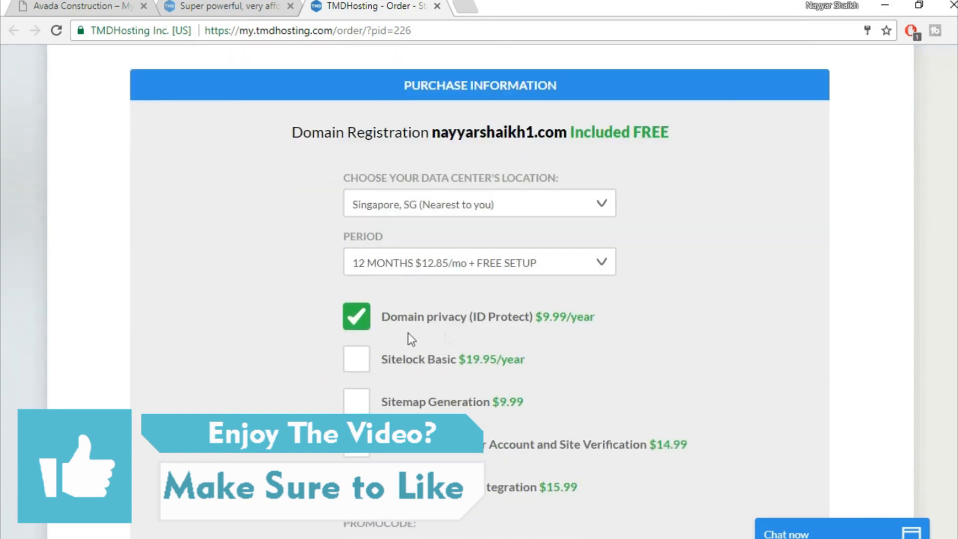
pyautogui.click(357, 321)
pyautogui.click(577, 261)
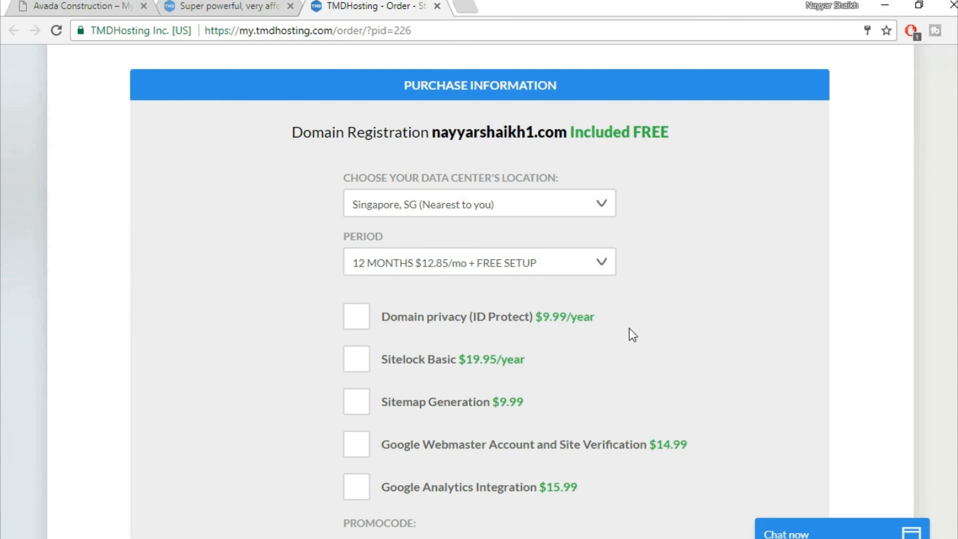
pyautogui.scroll(-2, 631, 330)
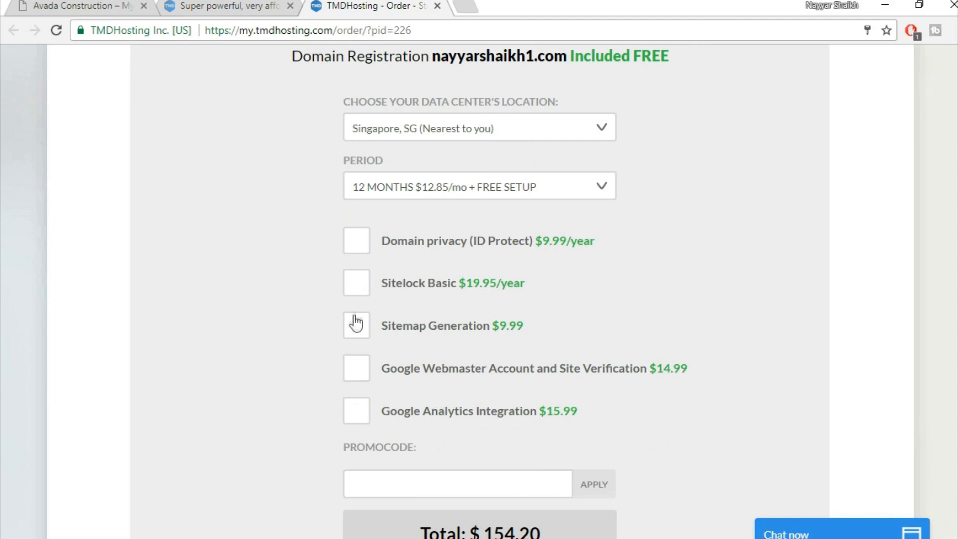
pyautogui.scroll(-3, 798, 299)
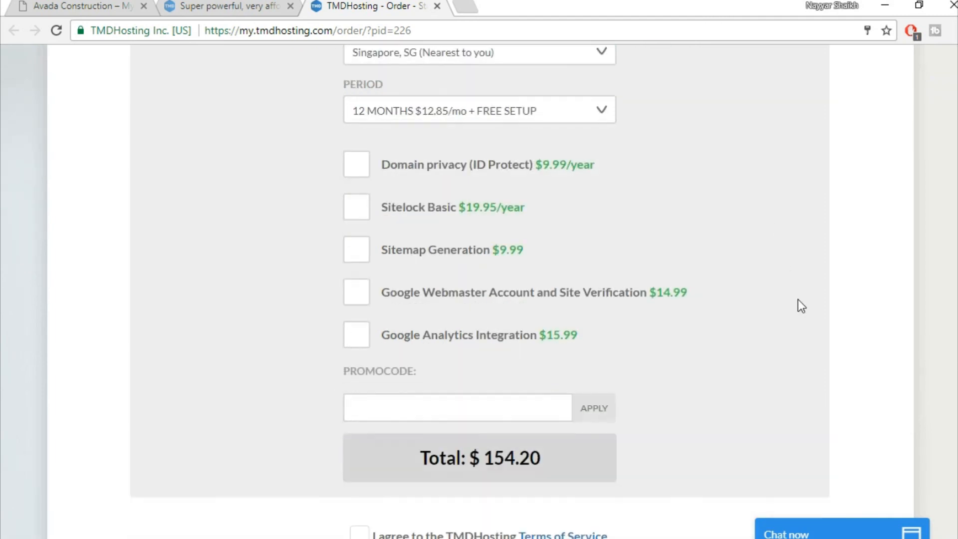
# - Apply the promo code for 7.00% off and accept the Terms of Service
pyautogui.click(481, 342)
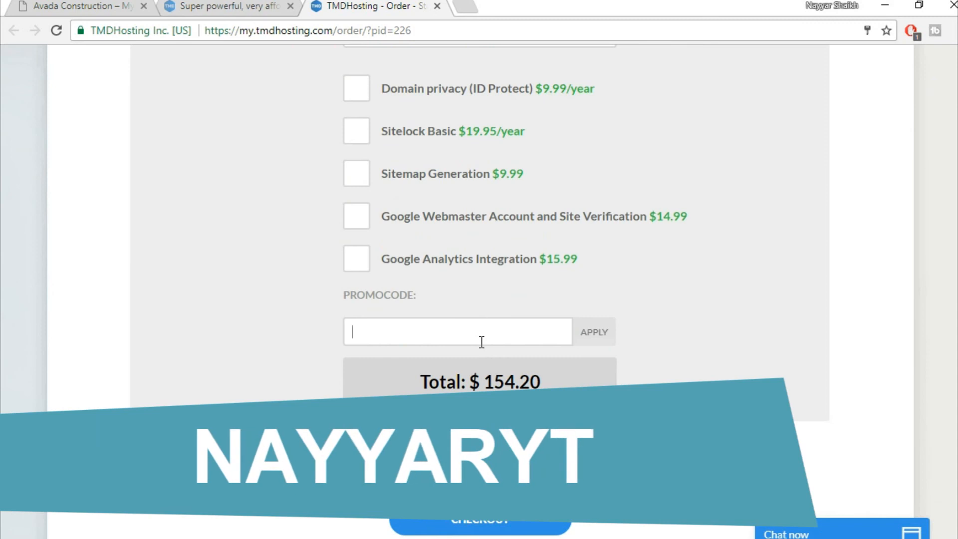
pyautogui.write('nayyaryt')
pyautogui.click(604, 340)
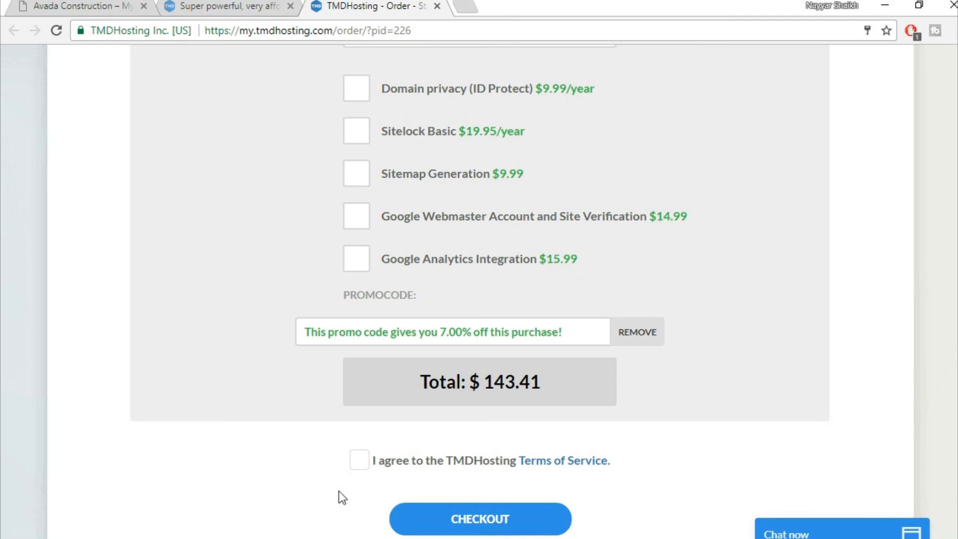
pyautogui.click(358, 466)
pyautogui.scroll(-3, 783, 446)
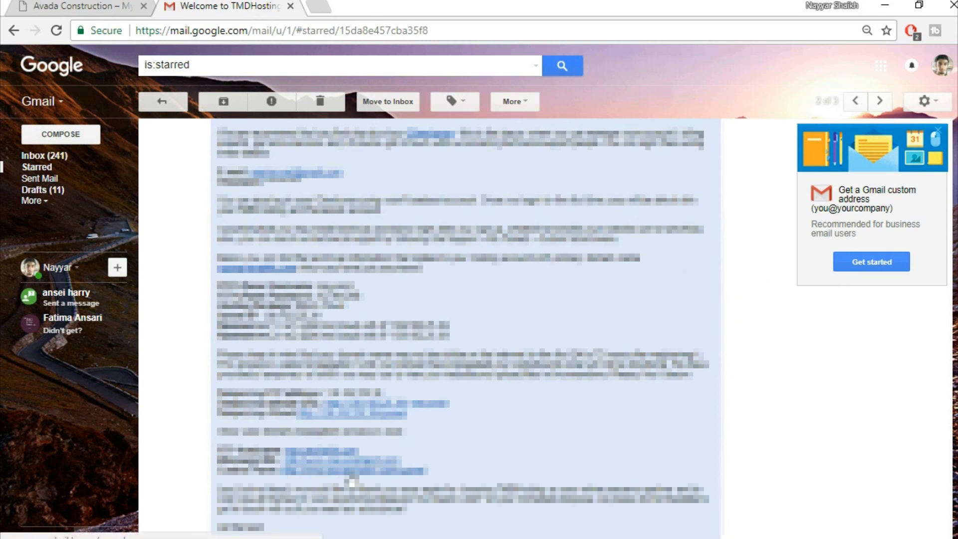
# - Open the cPanel link from the TMDHosting welcome email in a new tab
pyautogui.rightClick(352, 482)
pyautogui.click(434, 327)
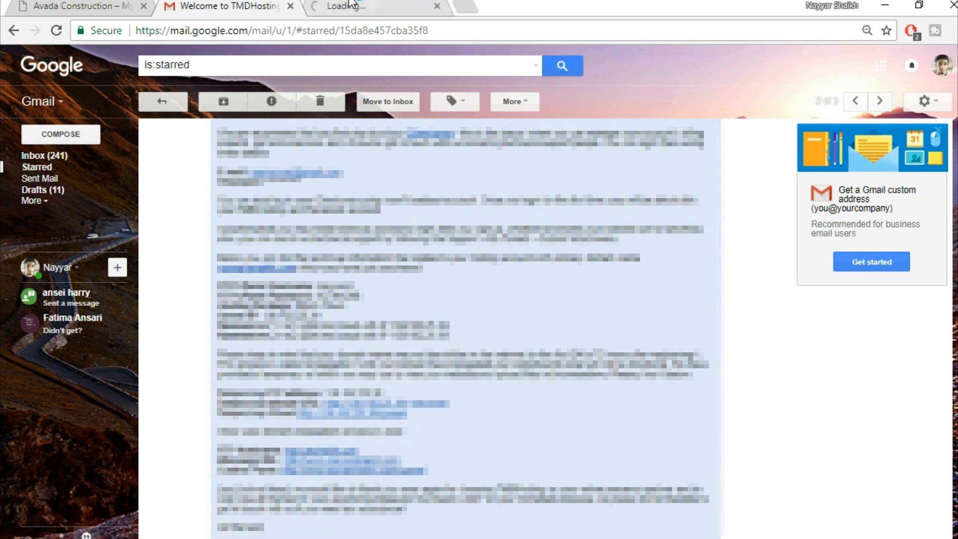
pyautogui.click(352, 4)
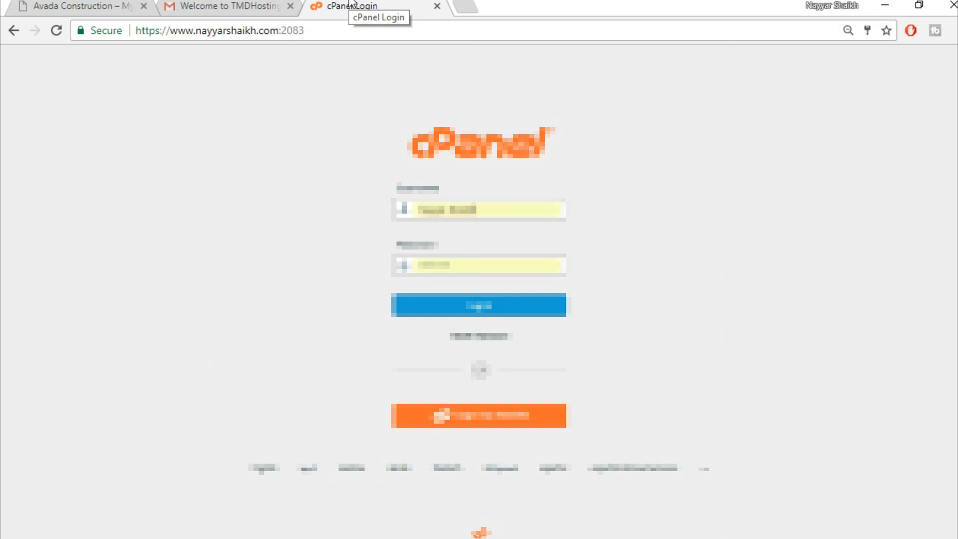
# - Sign in to cPanel using the username and password from the welcome email
pyautogui.click(229, 4)
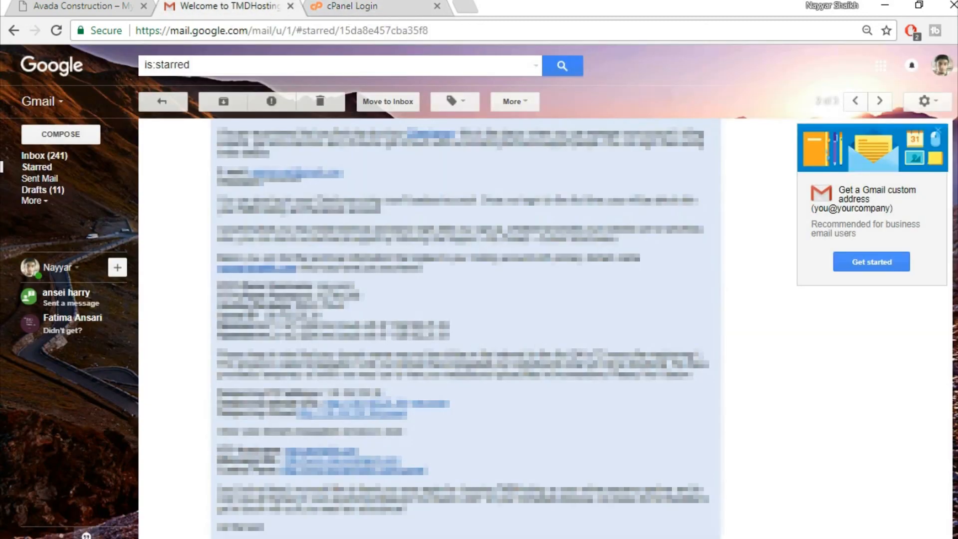
pyautogui.moveTo(355, 287); pyautogui.dragTo(320, 278)
pyautogui.click(356, 6)
pyautogui.moveTo(519, 207); pyautogui.dragTo(347, 206)
pyautogui.hotkey('ctrl', 'v')
pyautogui.moveTo(528, 207); pyautogui.dragTo(370, 212)
pyautogui.hotkey('ctrl', 'v')
pyautogui.click(451, 229)
pyautogui.click(479, 308)
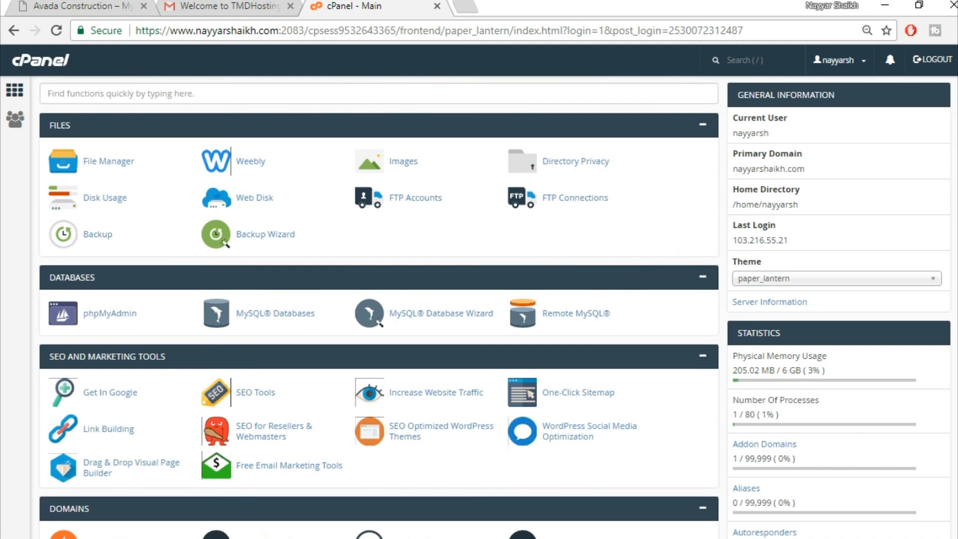
# - Open the WordPress install form in Softaculous
pyautogui.scroll(-20, 380, 307)
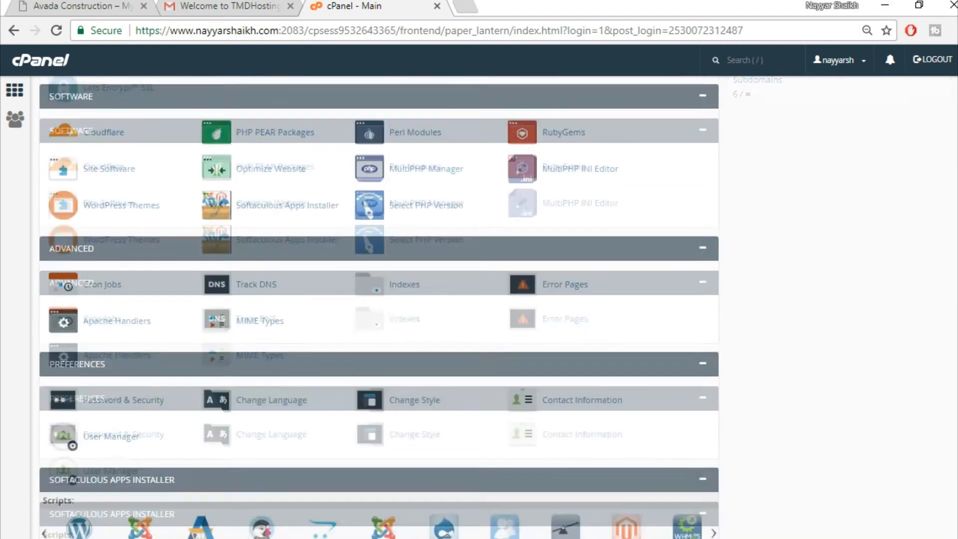
pyautogui.scroll(-3, 380, 307)
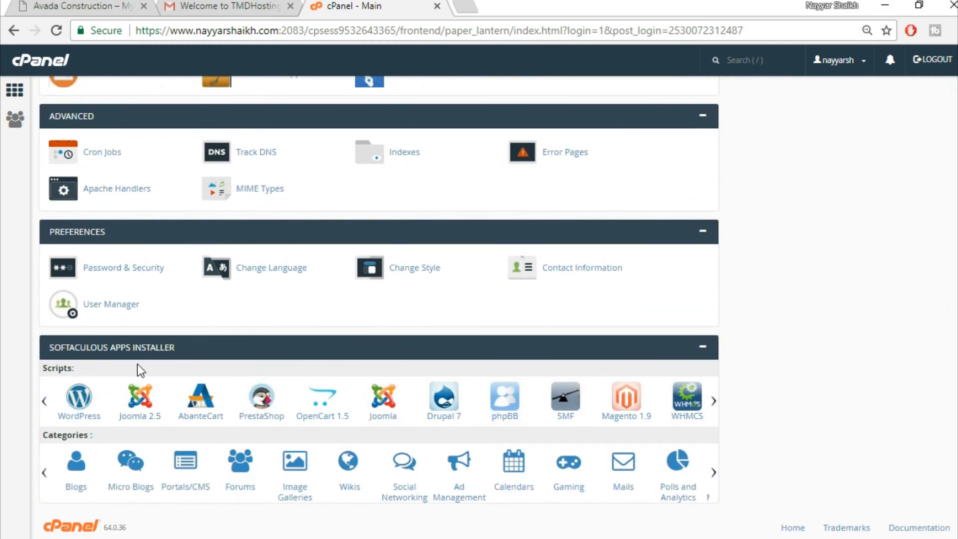
pyautogui.click(79, 414)
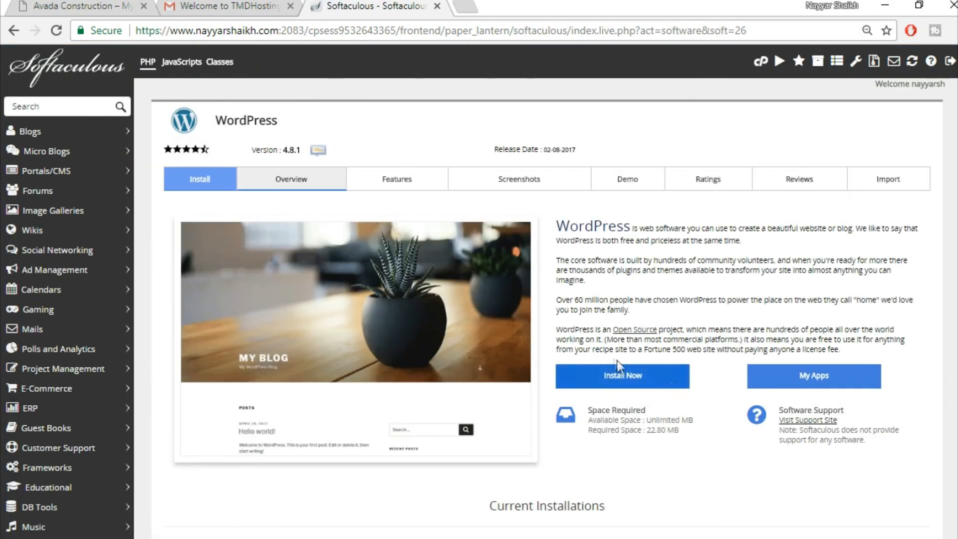
pyautogui.click(642, 381)
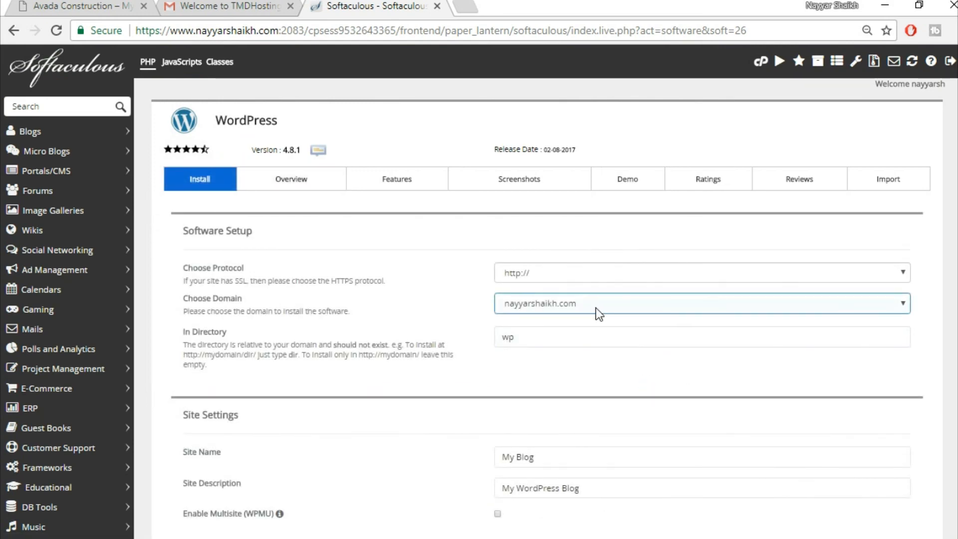
# - Target the avada2.nayyarshaikh.com domain and leave In Directory empty for a root install
pyautogui.click(590, 307)
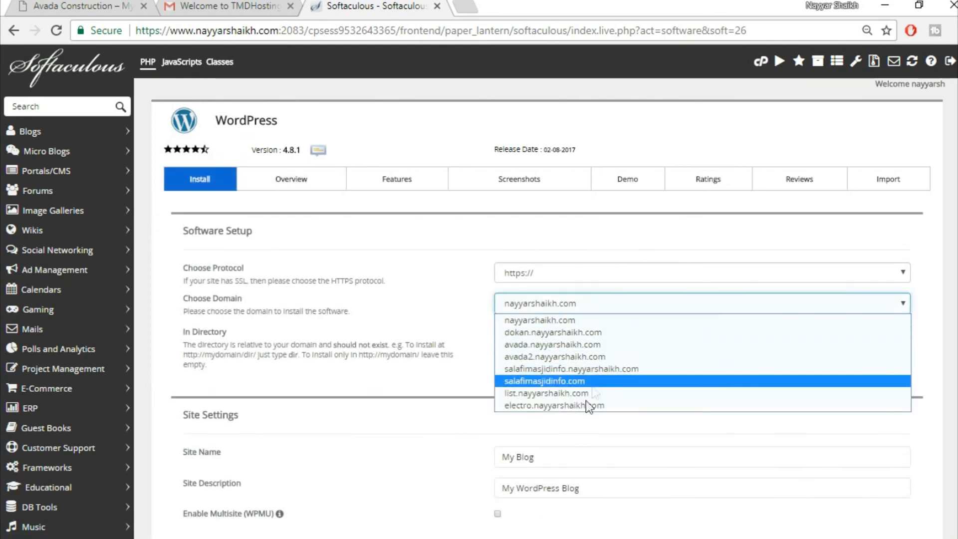
pyautogui.click(582, 356)
pyautogui.moveTo(543, 337); pyautogui.dragTo(497, 337)
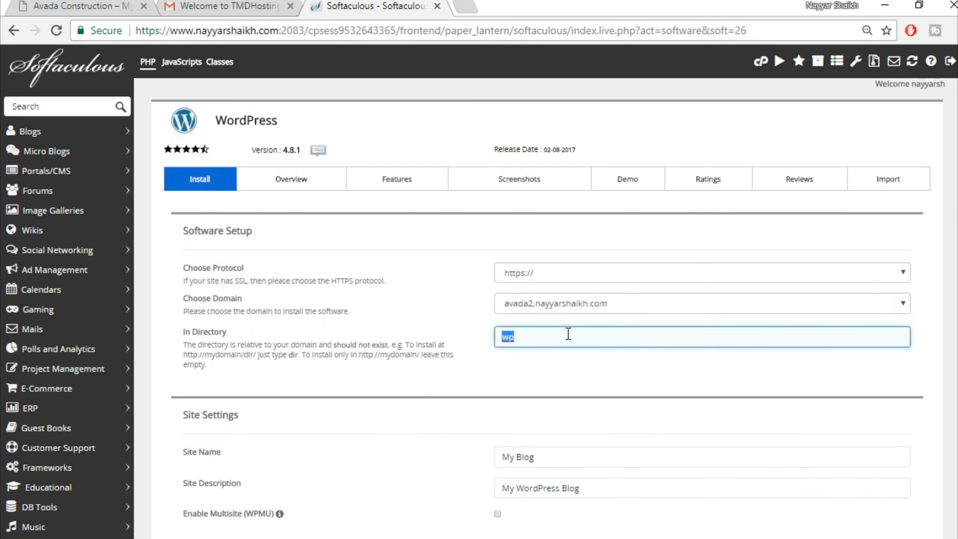
pyautogui.press('BackSpace')
# - Fill in the admin username, password and admin e-mail from saved browser entries
pyautogui.scroll(-1, 660, 382)
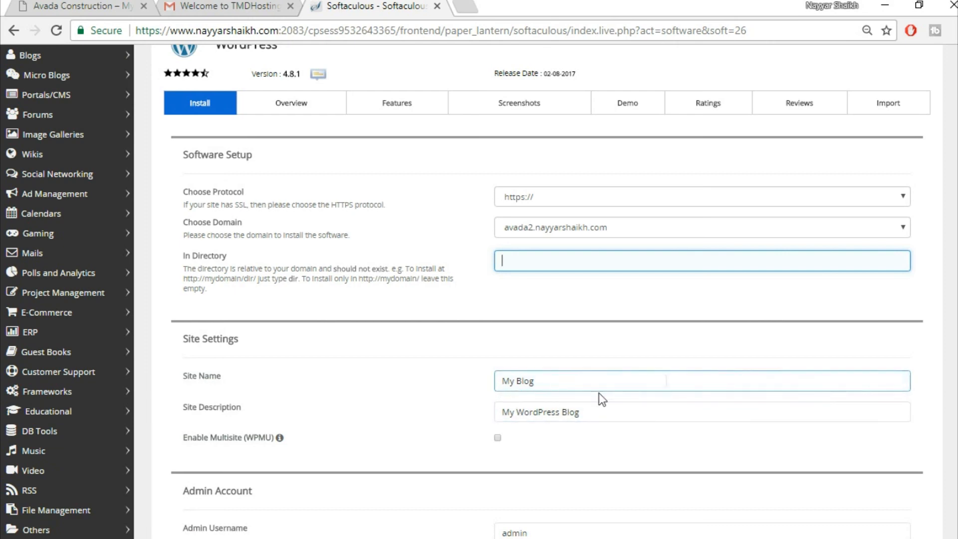
pyautogui.scroll(-5, 684, 407)
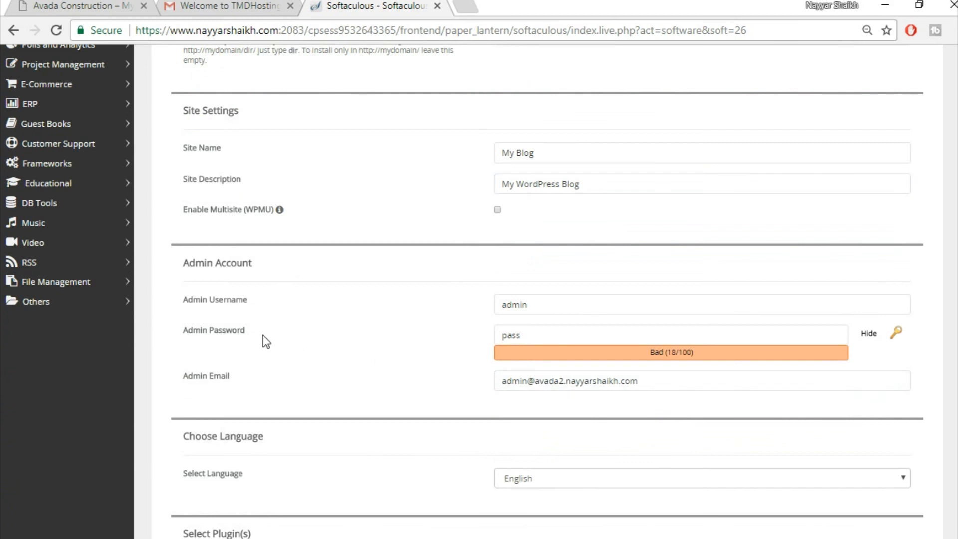
pyautogui.moveTo(566, 305); pyautogui.dragTo(474, 307)
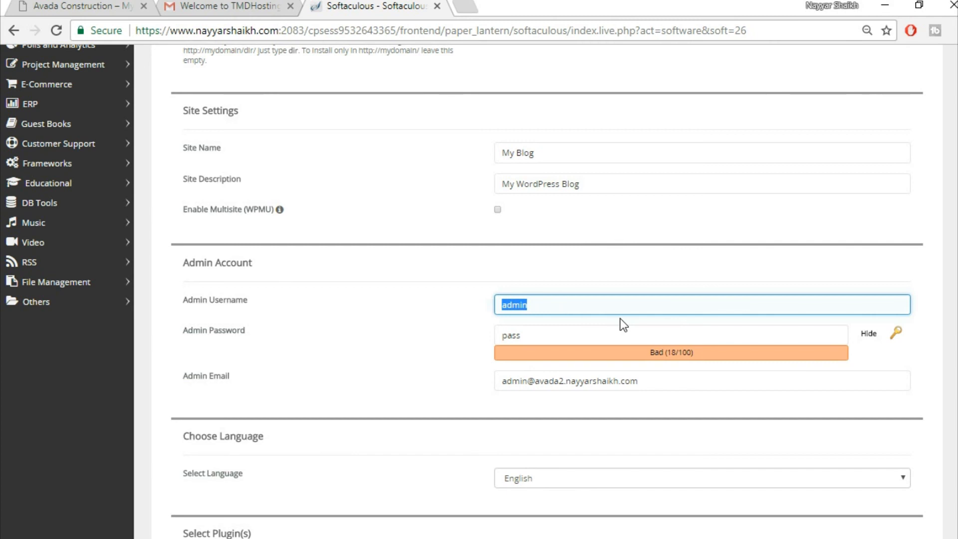
pyautogui.write('Na')
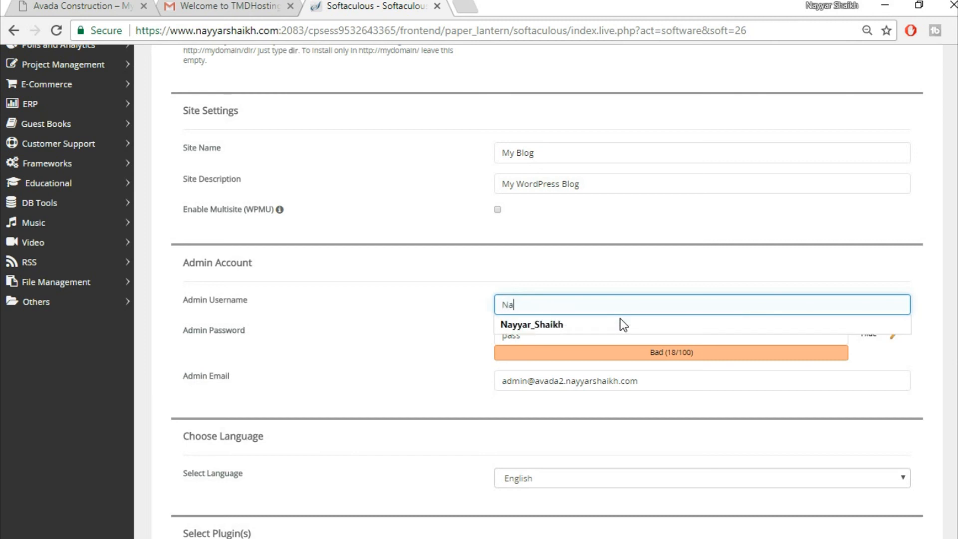
pyautogui.click(621, 323)
pyautogui.moveTo(689, 383); pyautogui.dragTo(373, 382)
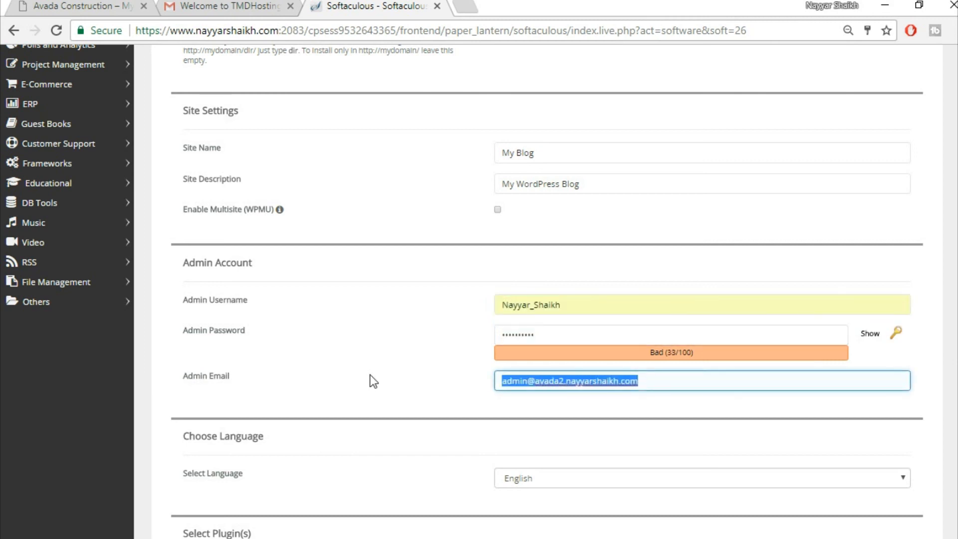
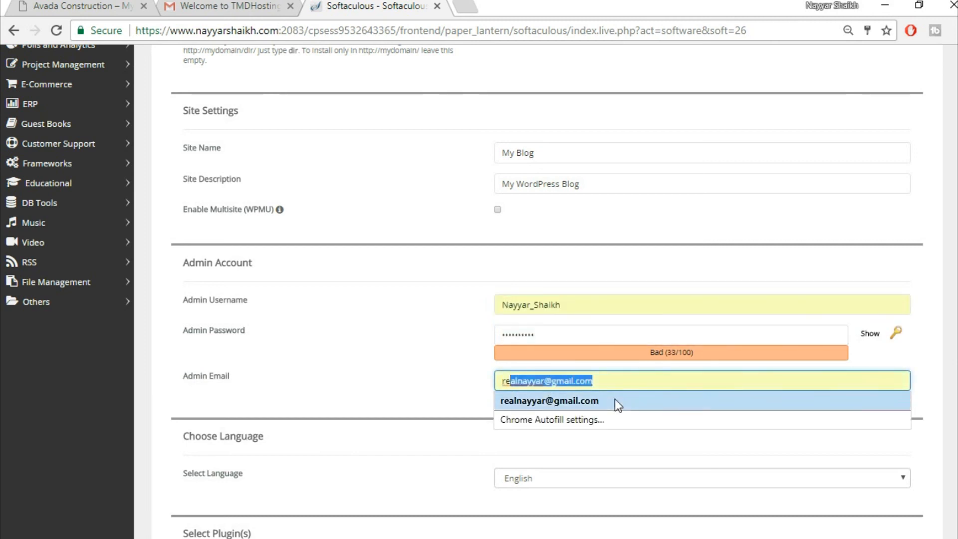
pyautogui.click(615, 400)
pyautogui.click(464, 388)
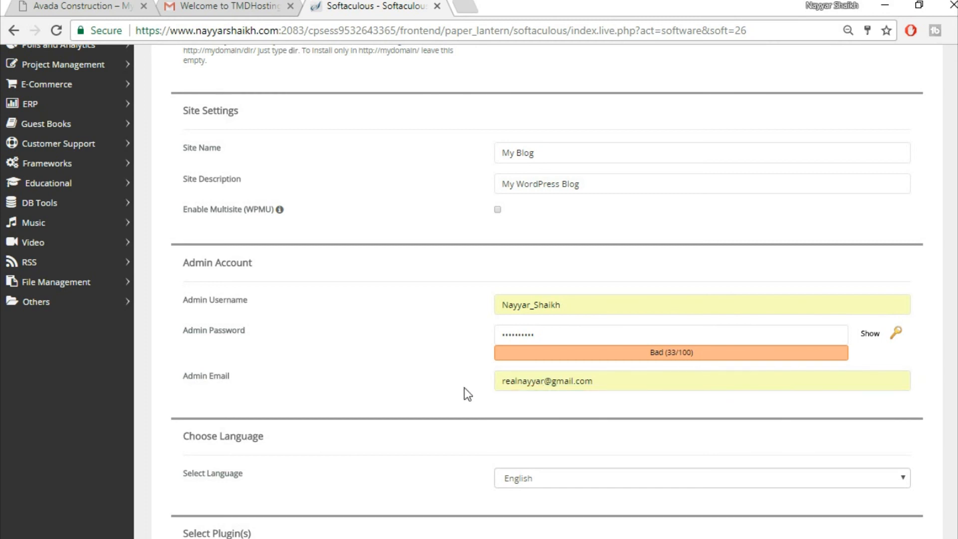
pyautogui.click(574, 384)
pyautogui.click(488, 394)
pyautogui.click(596, 383)
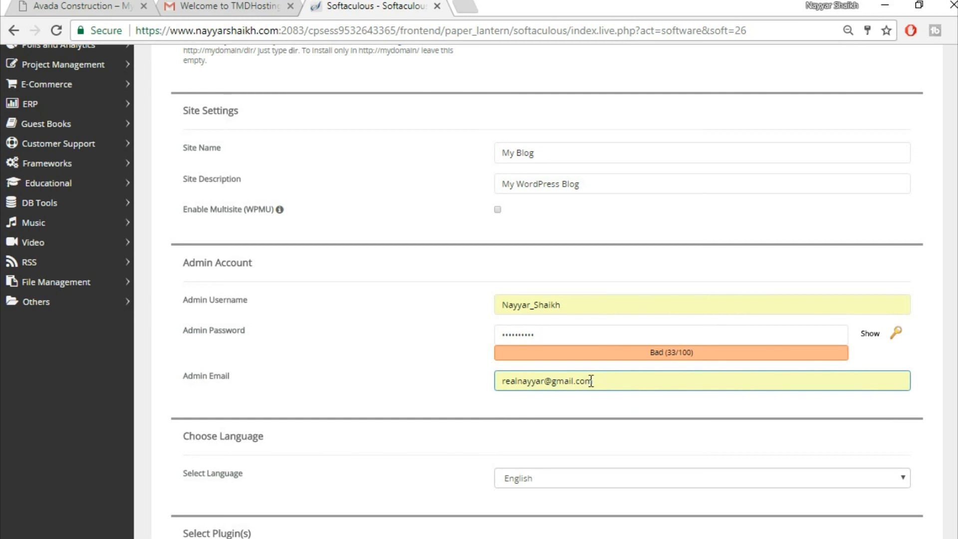
pyautogui.click(470, 400)
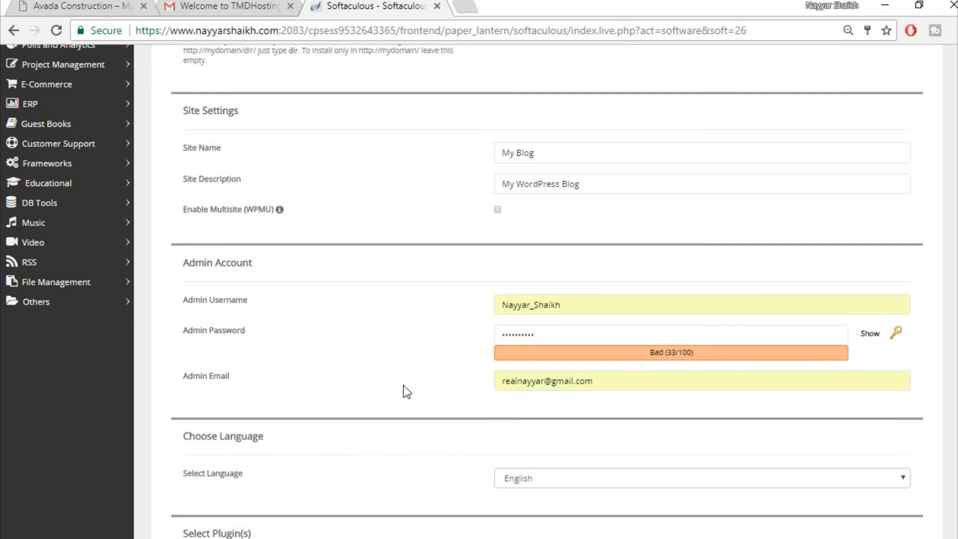
pyautogui.scroll(-10, 398, 394)
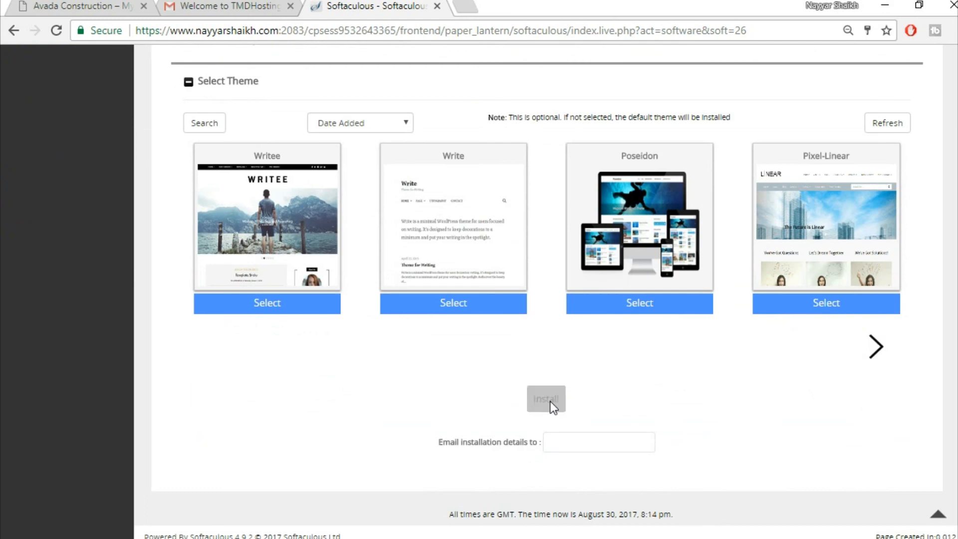
# - Install WordPress 4.8.1, then open its wp-admin dashboard in a new tab
pyautogui.click(550, 401)
pyautogui.scroll(2, 574, 392)
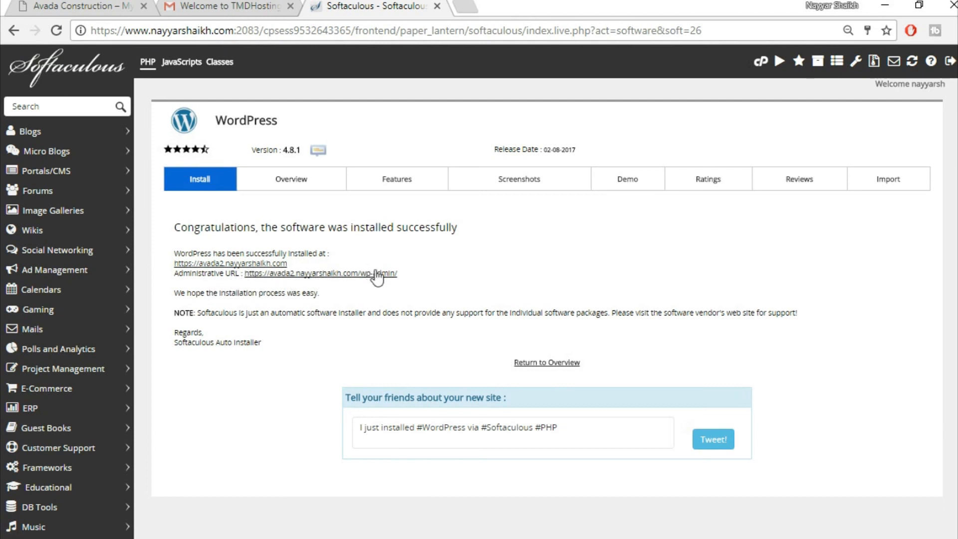
pyautogui.rightClick(346, 276)
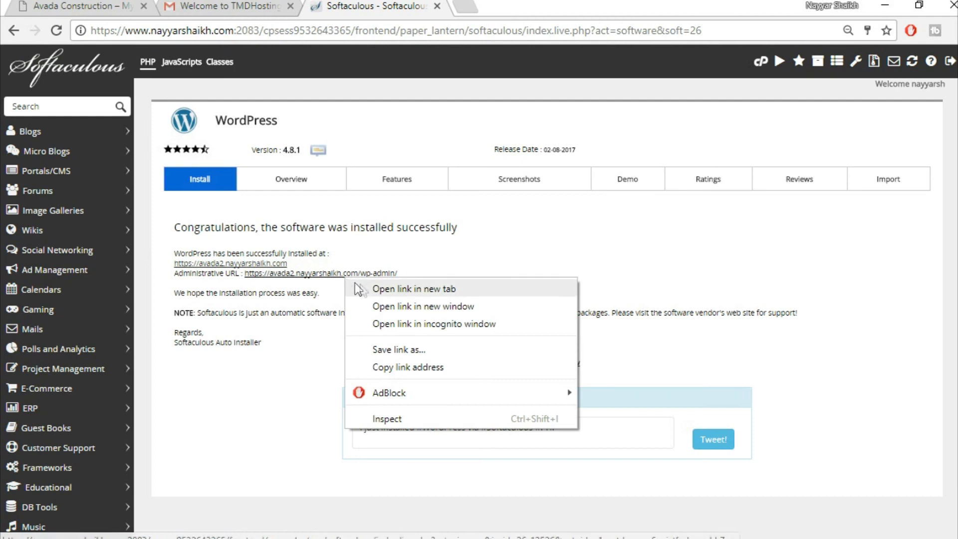
pyautogui.click(402, 289)
pyautogui.hotkey('ctrl', 'Tab')
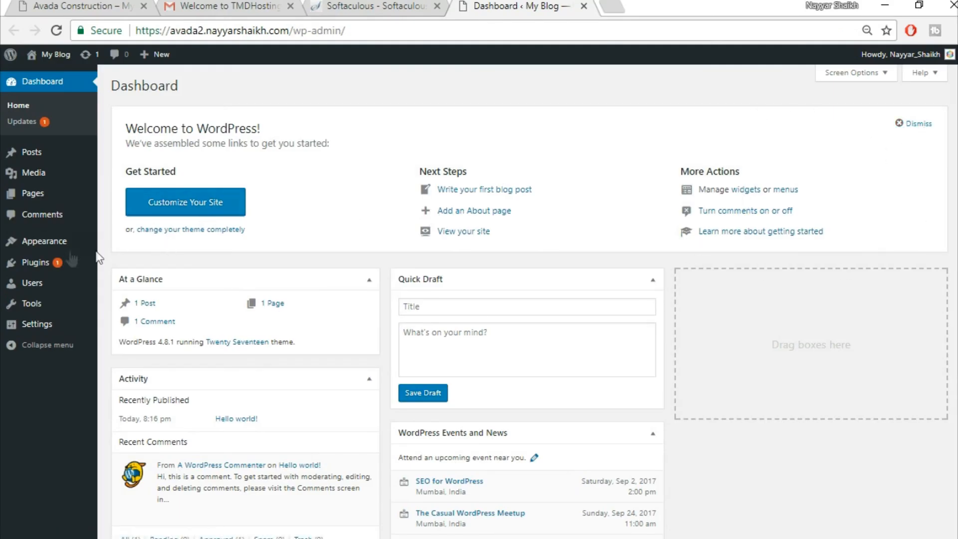
# - Deactivate all installed plugins with a bulk action
pyautogui.moveTo(45, 267)
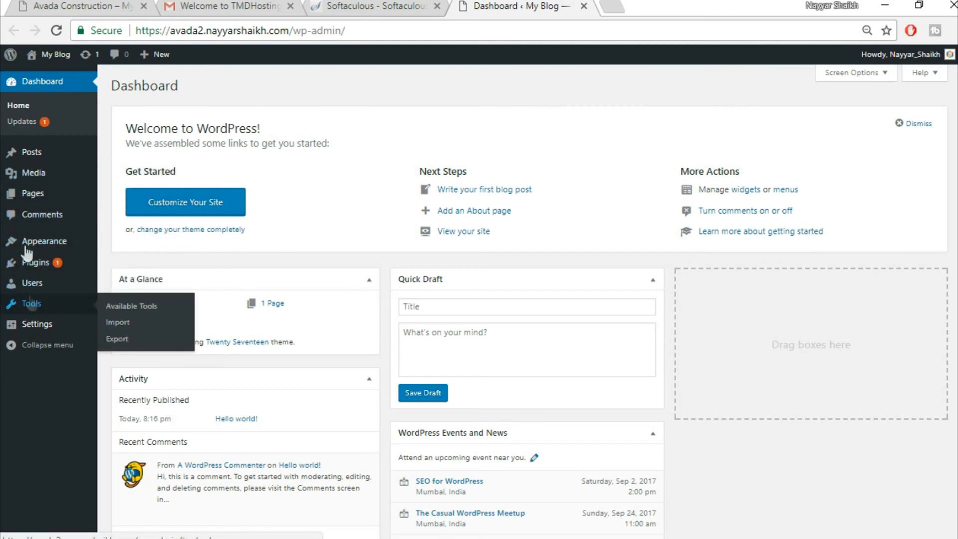
pyautogui.click(52, 263)
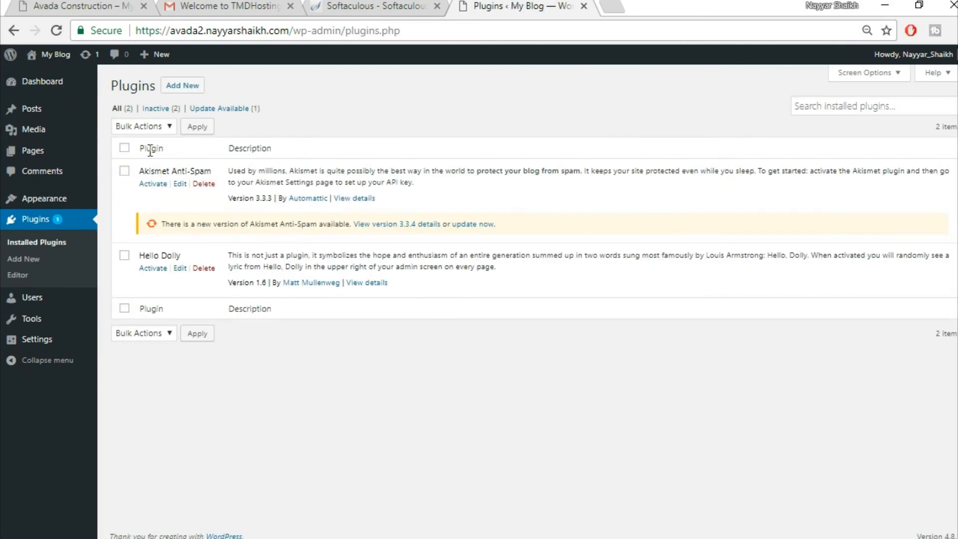
pyautogui.click(125, 148)
pyautogui.click(140, 125)
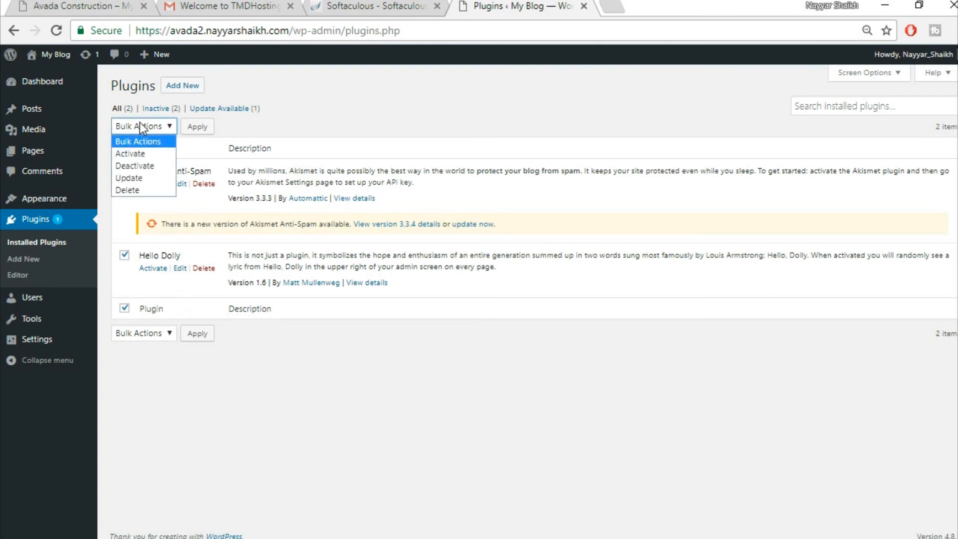
pyautogui.click(153, 166)
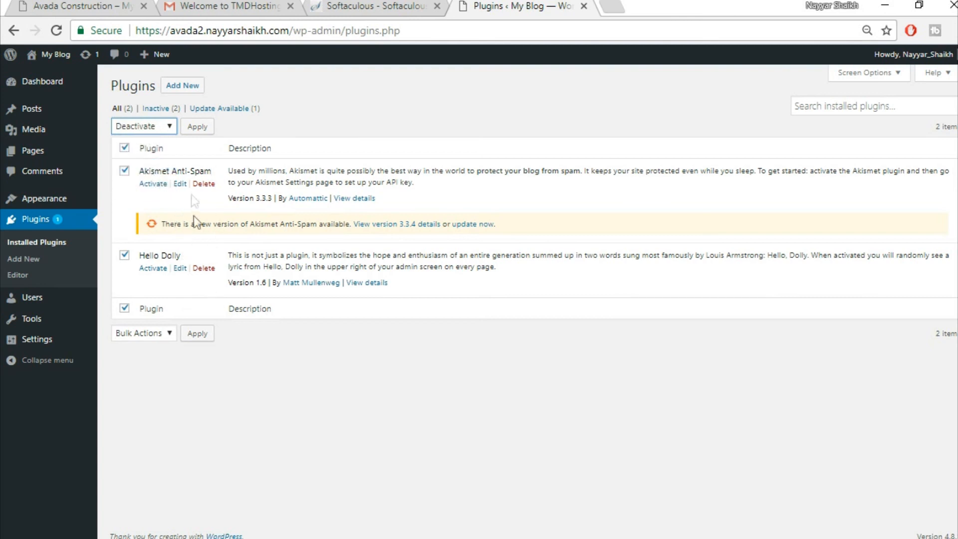
# - Bulk-delete the Akismet Anti-Spam and Hello Dolly plugins, then go to Themes
pyautogui.click(139, 127)
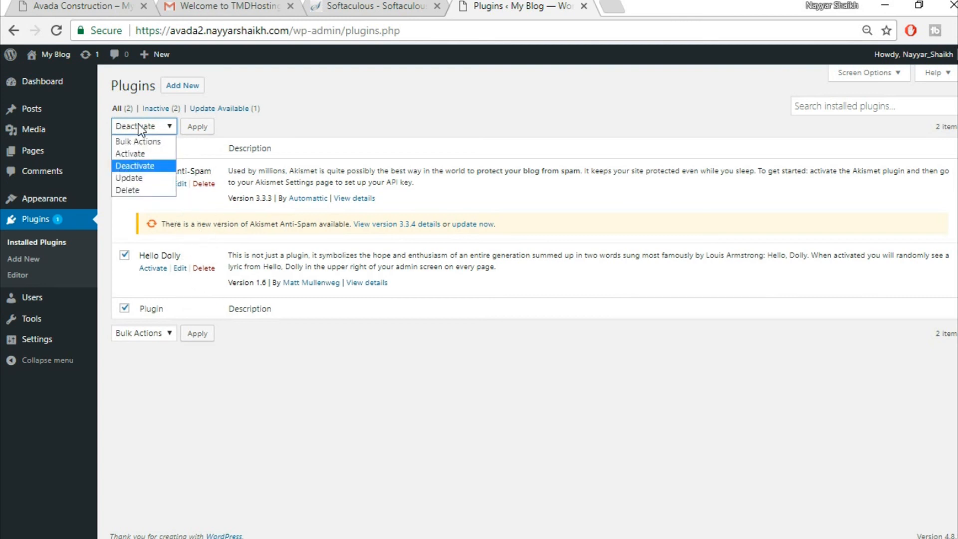
pyautogui.click(131, 190)
pyautogui.click(197, 127)
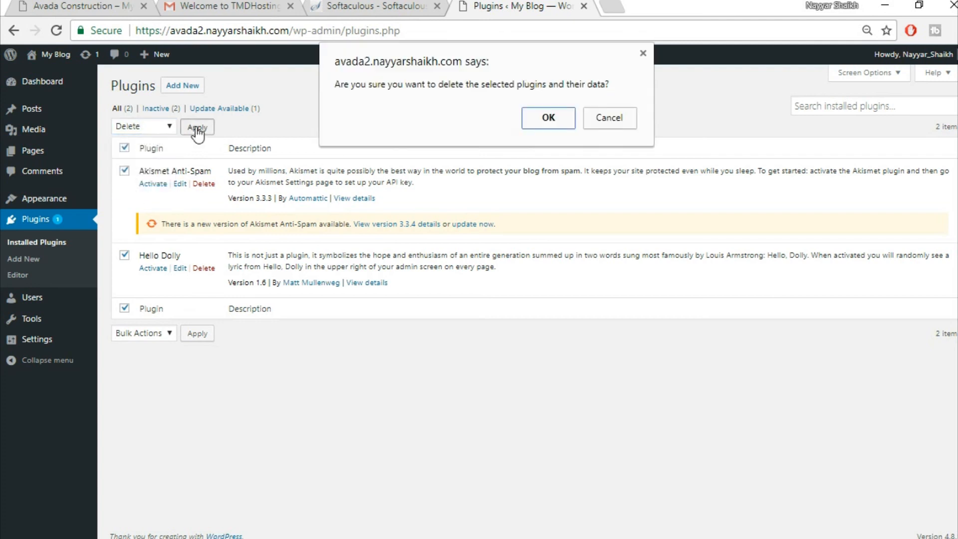
pyautogui.click(529, 120)
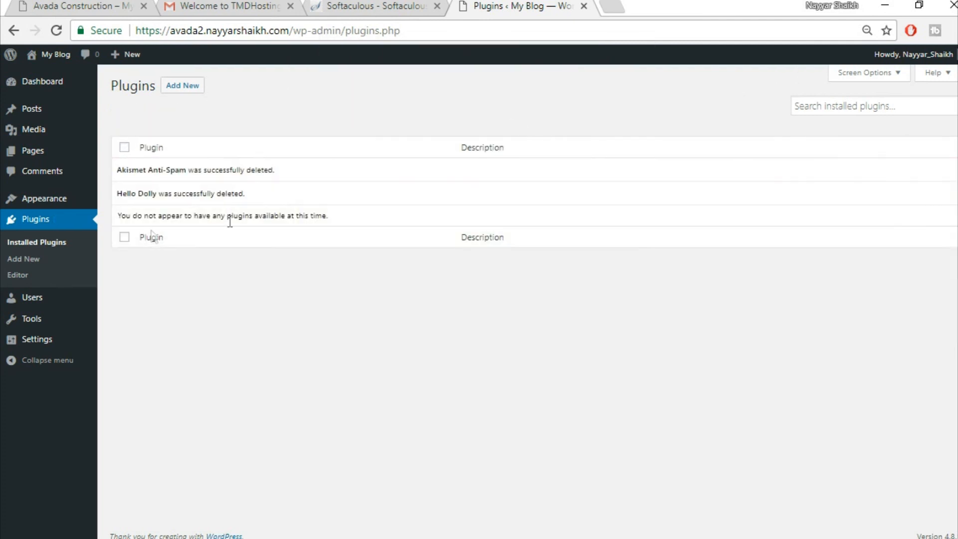
pyautogui.click(39, 200)
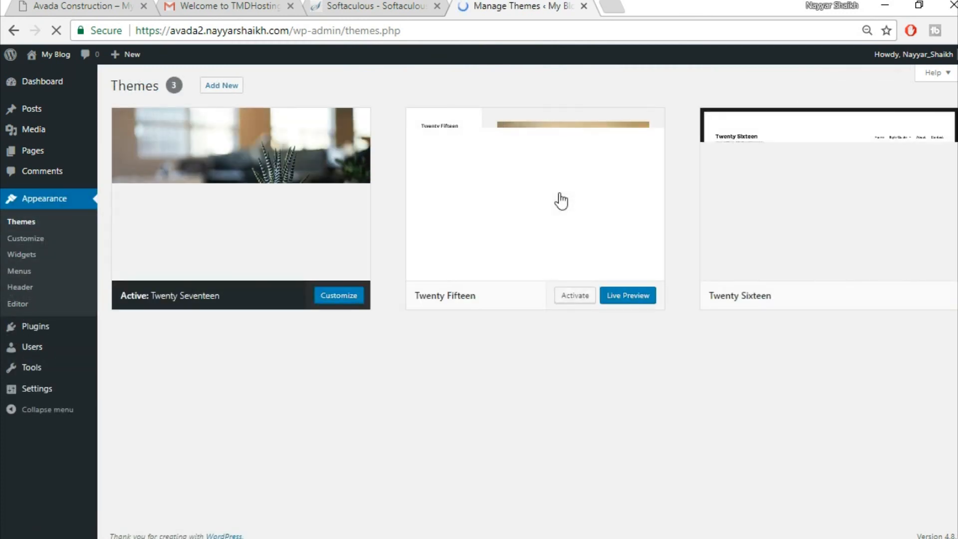
# - Delete the Twenty Fifteen and Twenty Sixteen themes, leaving only Twenty Seventeen
pyautogui.click(559, 194)
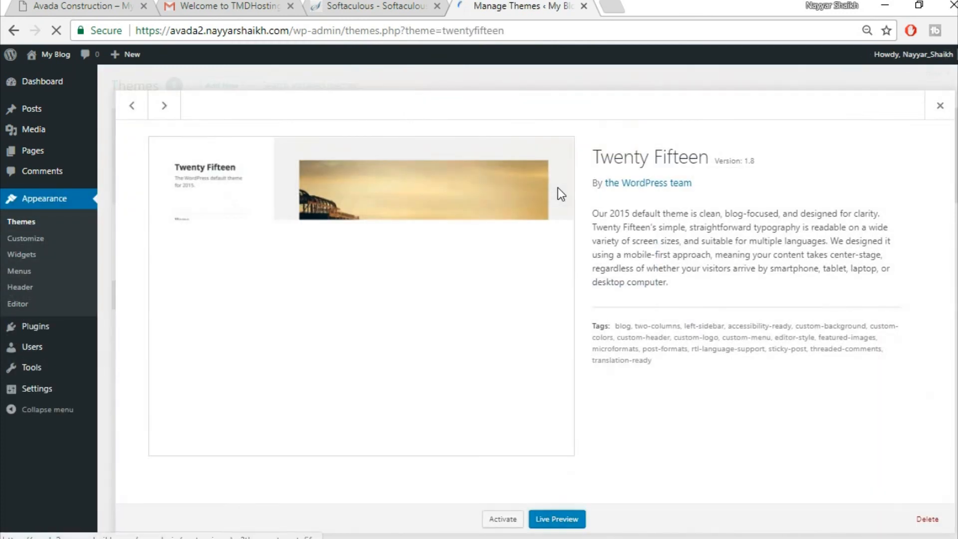
pyautogui.click(928, 520)
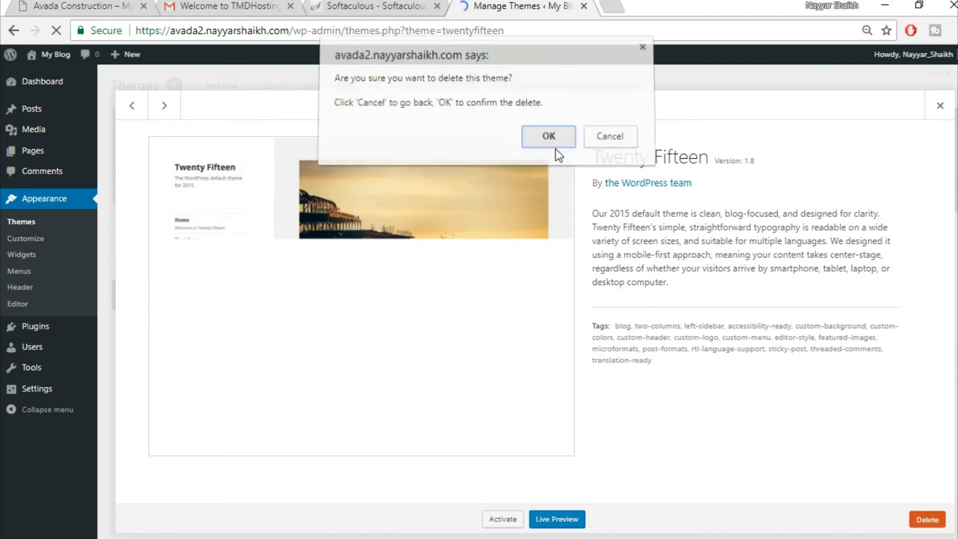
pyautogui.click(556, 149)
pyautogui.click(561, 231)
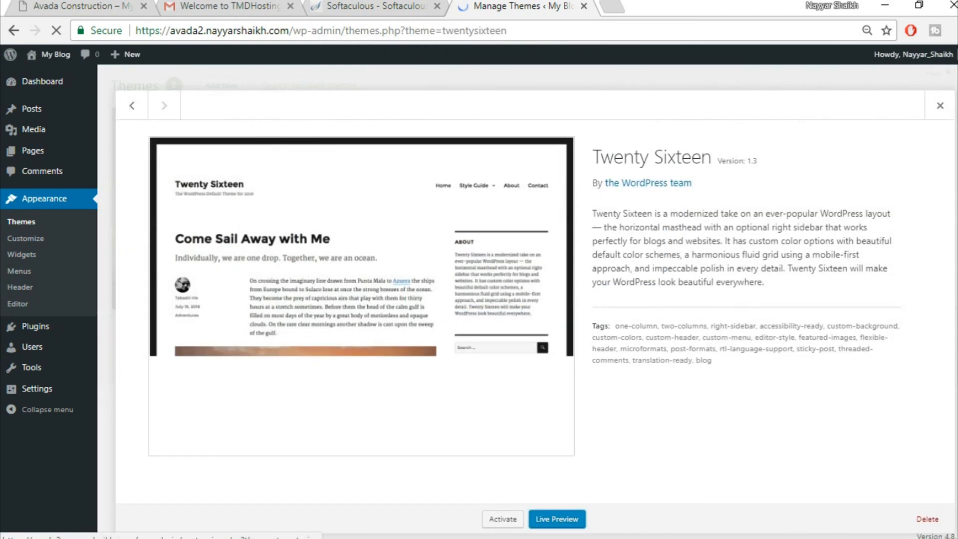
pyautogui.click(927, 520)
pyautogui.click(549, 143)
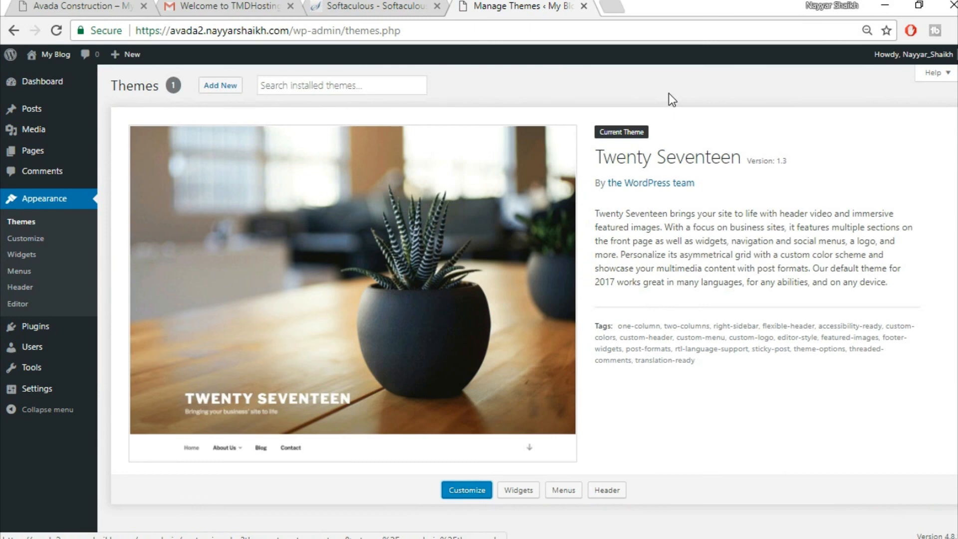
pyautogui.click(622, 5)
pyautogui.write('bloggdude.com/')
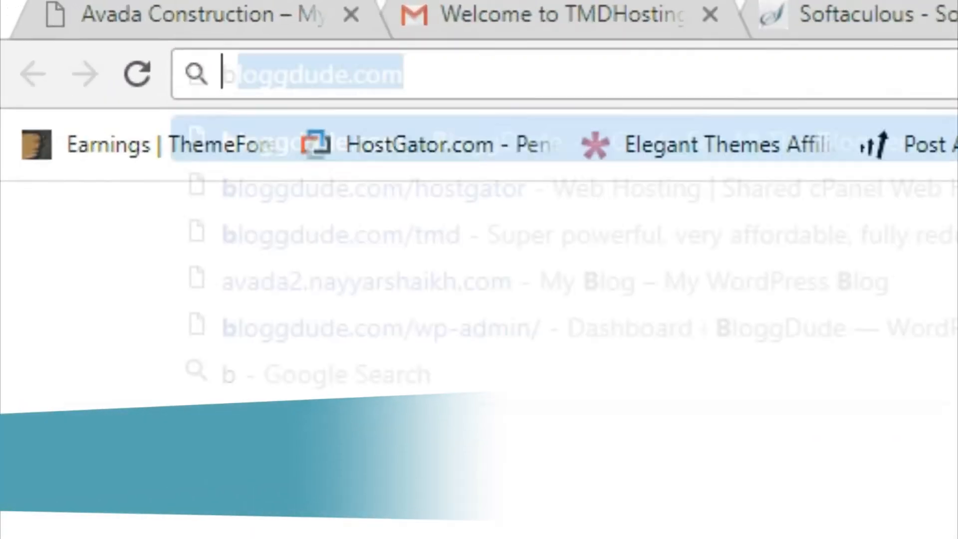
pyautogui.write('avada')
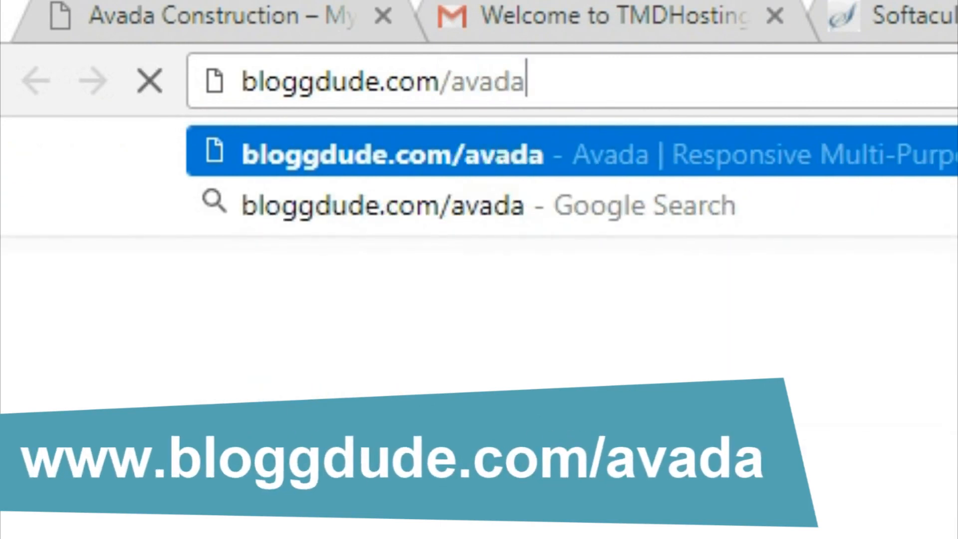
pyautogui.press('Return')
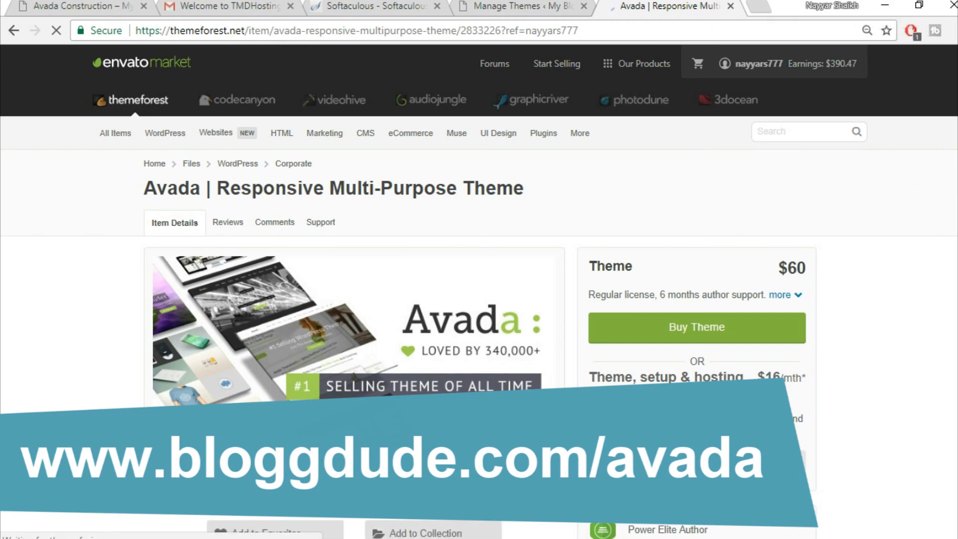
pyautogui.scroll(-2, 931, 307)
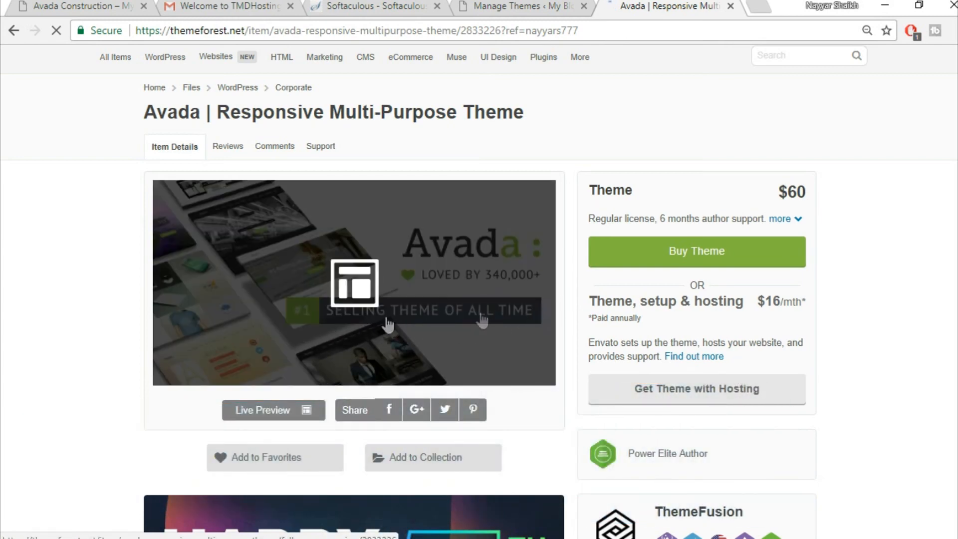
pyautogui.scroll(-2, 942, 258)
pyautogui.scroll(-5, 942, 258)
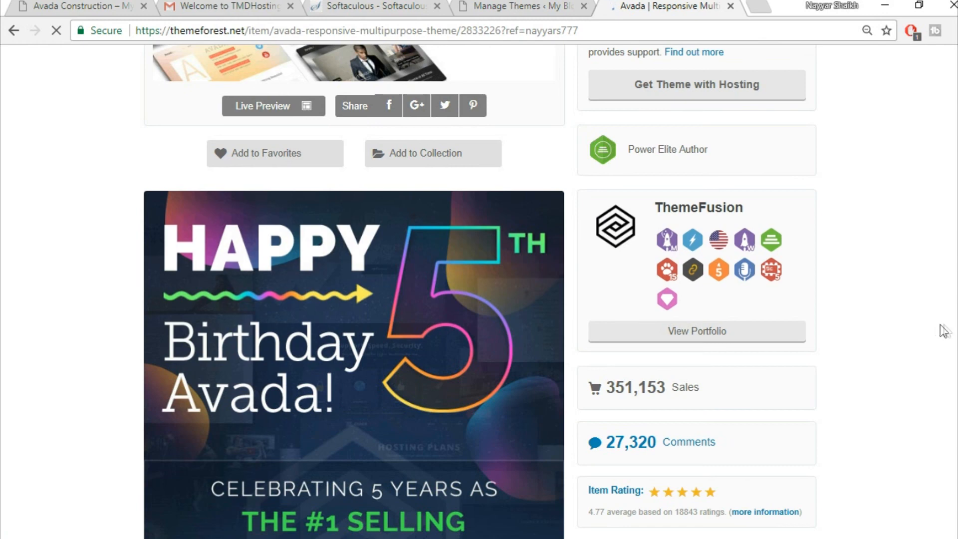
pyautogui.scroll(-1, 945, 326)
pyautogui.scroll(-3, 949, 331)
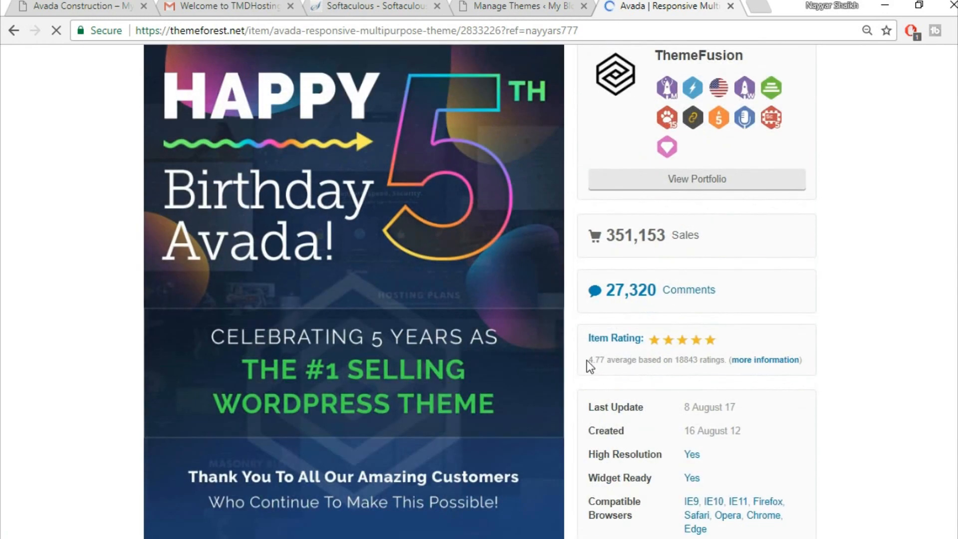
pyautogui.moveTo(586, 361)
pyautogui.mouseDown()
pyautogui.moveTo(623, 361)
pyautogui.moveTo(604, 364)
pyautogui.mouseUp()
pyautogui.click(596, 365)
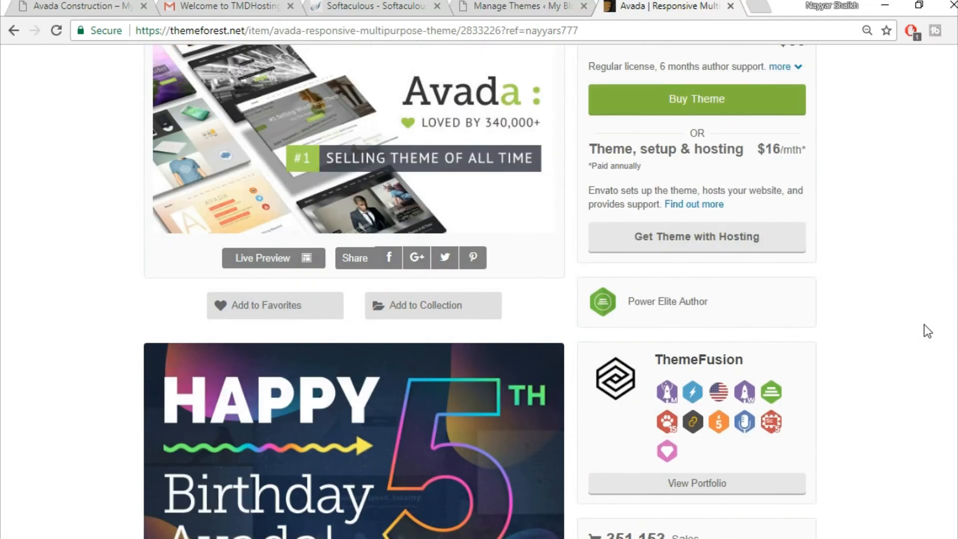
pyautogui.scroll(4, 924, 324)
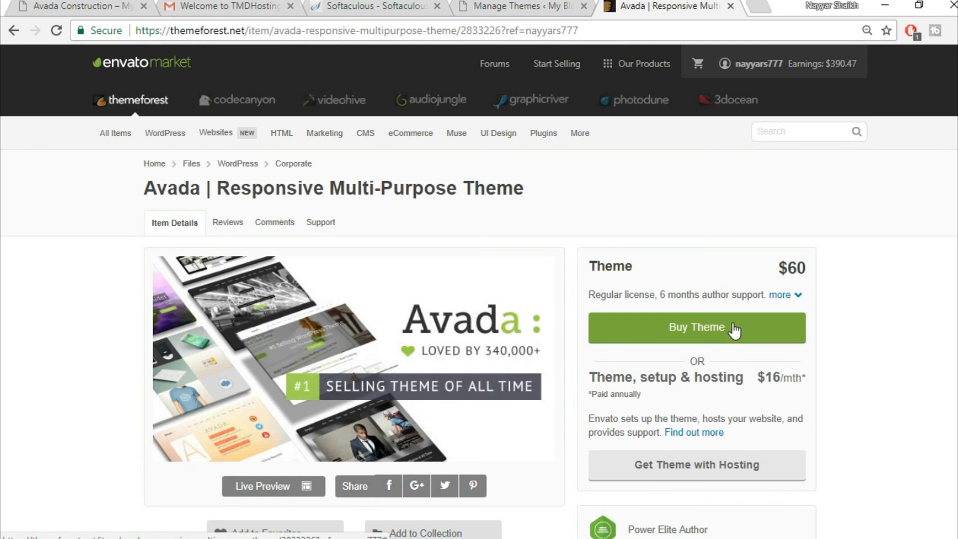
pyautogui.click(731, 7)
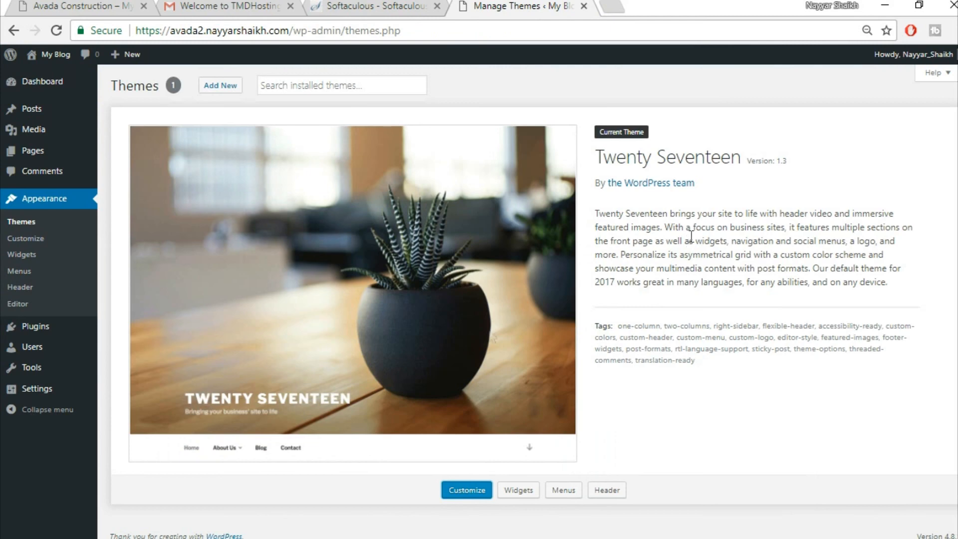
# - Open Avada v5.1.6 - Responsive Multi-Purpose Theme.zip from the Avada Course folder in WinRAR
pyautogui.click(359, 536)
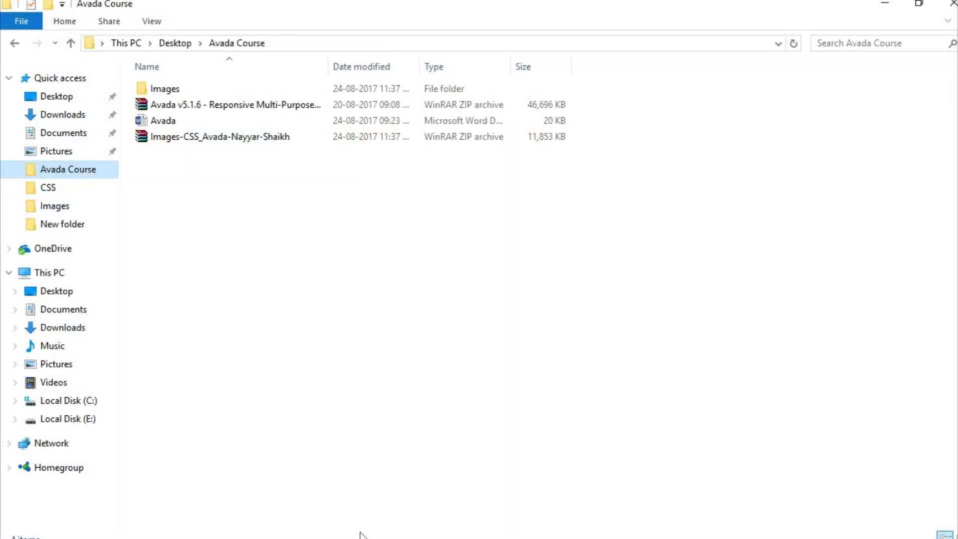
pyautogui.click(238, 103)
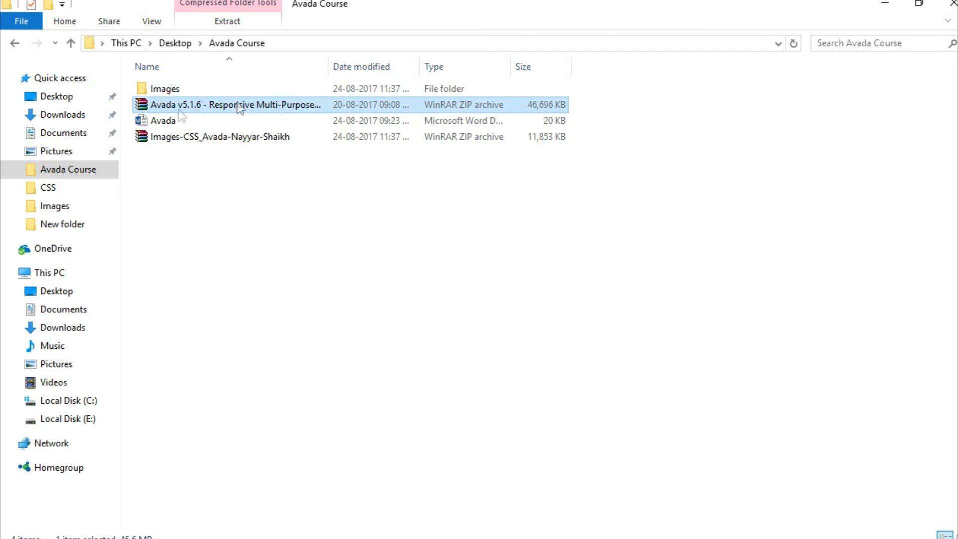
pyautogui.doubleClick(208, 104)
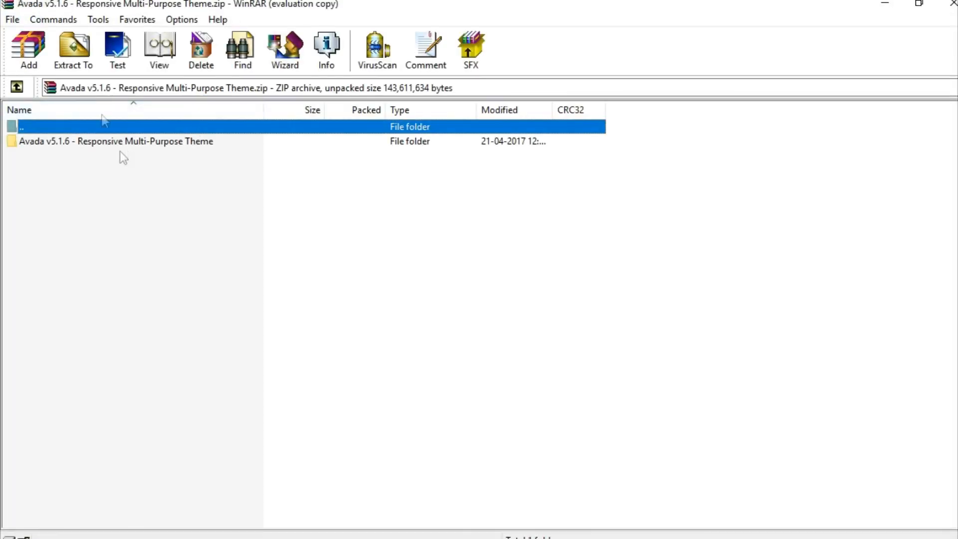
# - Extract the Avada v5.1.6 archive into a new folder inside Avada Course
pyautogui.click(73, 52)
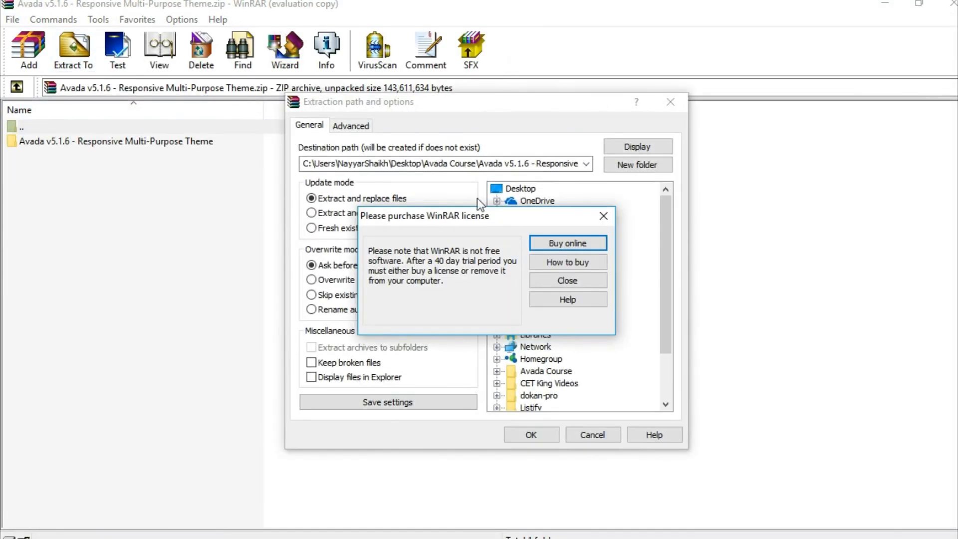
pyautogui.click(603, 216)
pyautogui.click(542, 433)
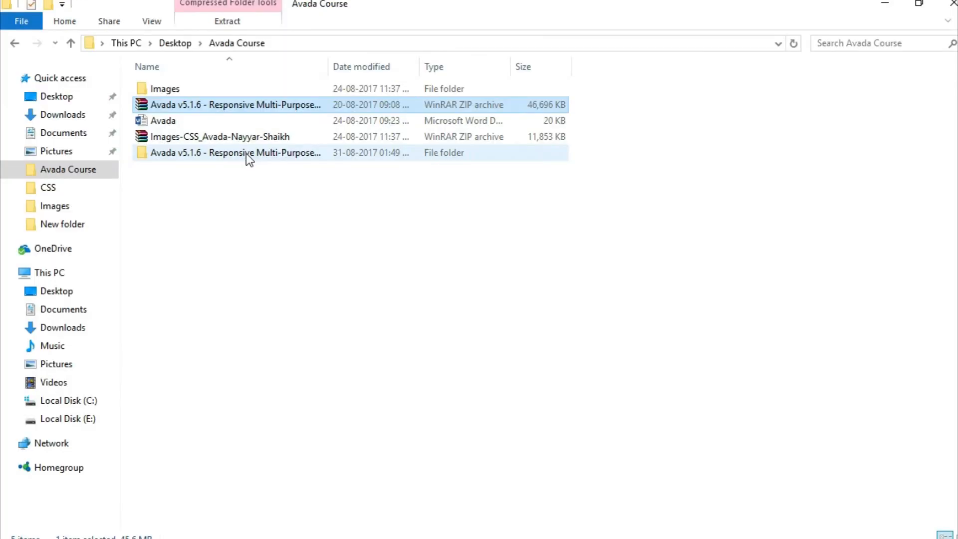
pyautogui.doubleClick(246, 153)
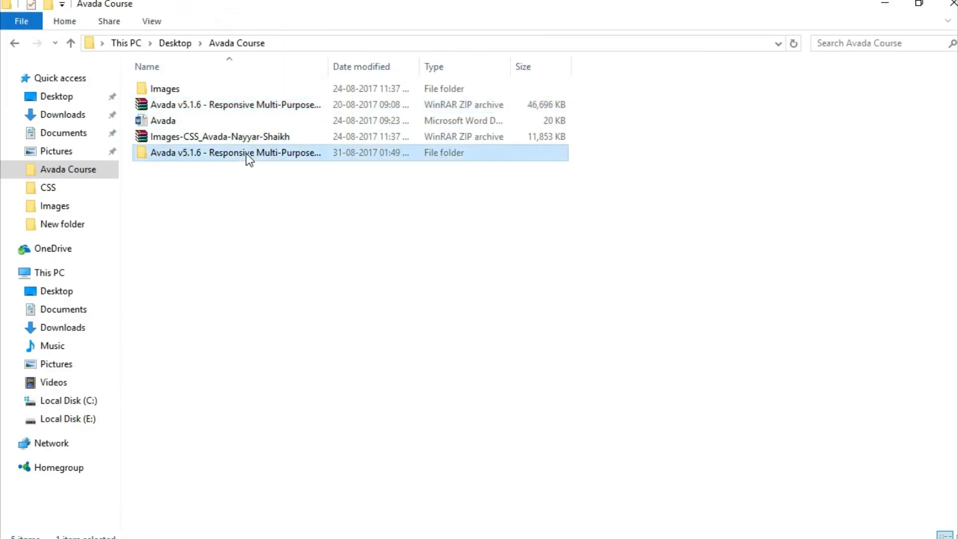
# - Pack the Avada folder inside Avada Theme into a ZIP archive named Avada.zip
pyautogui.doubleClick(221, 90)
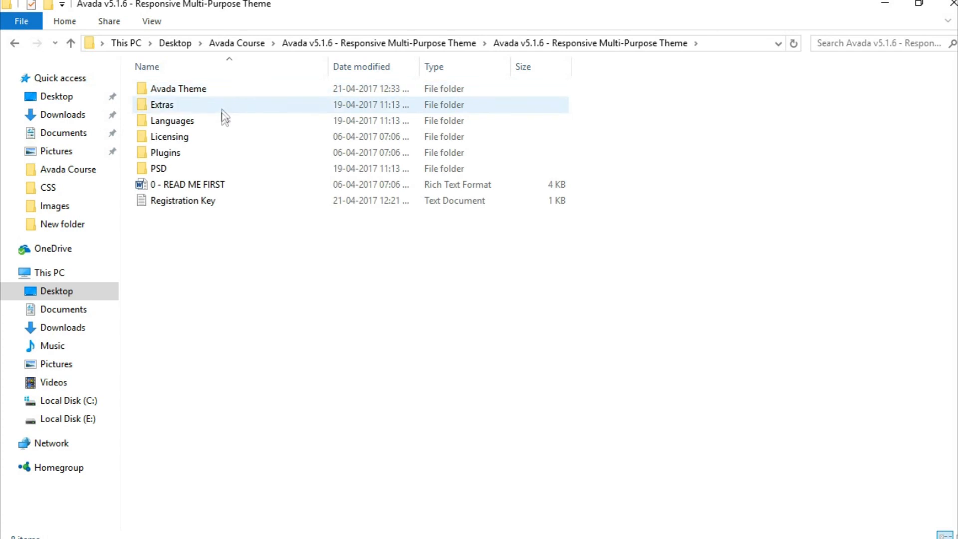
pyautogui.doubleClick(204, 90)
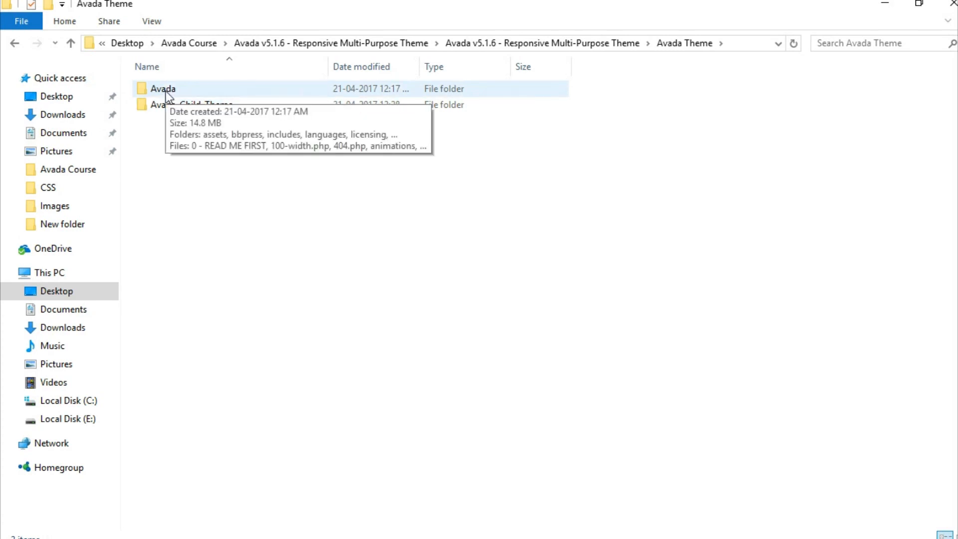
pyautogui.click(168, 96)
pyautogui.rightClick(167, 95)
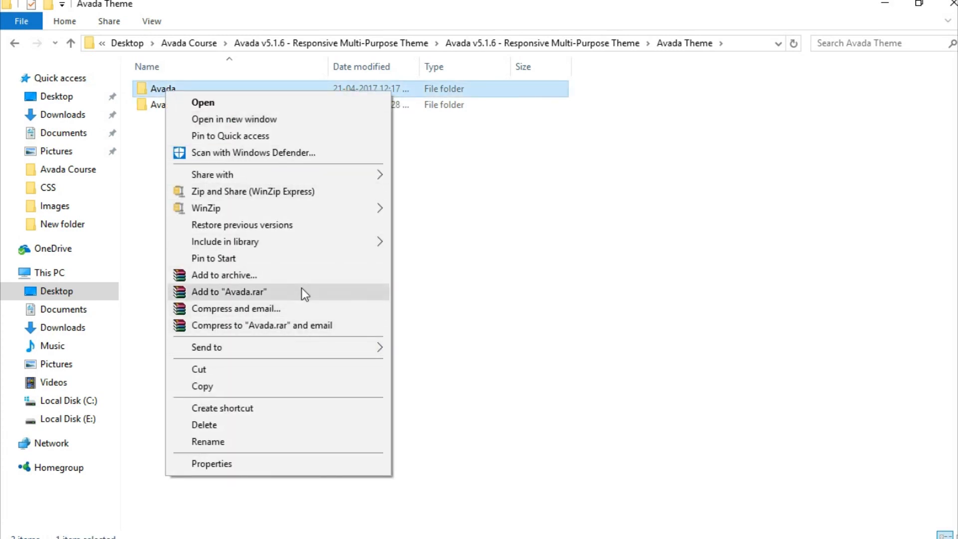
pyautogui.click(301, 274)
pyautogui.click(428, 259)
pyautogui.click(504, 414)
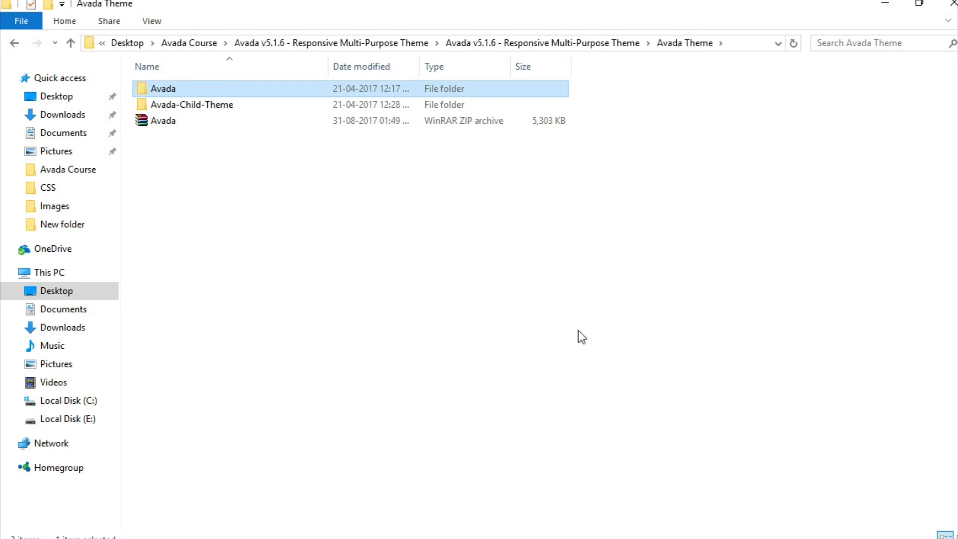
pyautogui.click(177, 121)
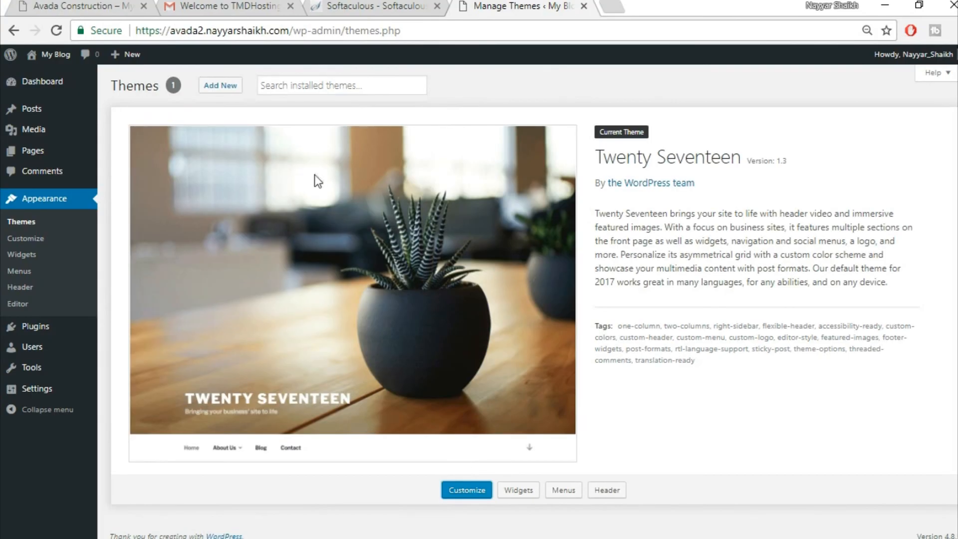
# - Upload Avada.zip from Avada Course > Avada v5.1.6 > Avada Theme, install and activate it
pyautogui.click(229, 88)
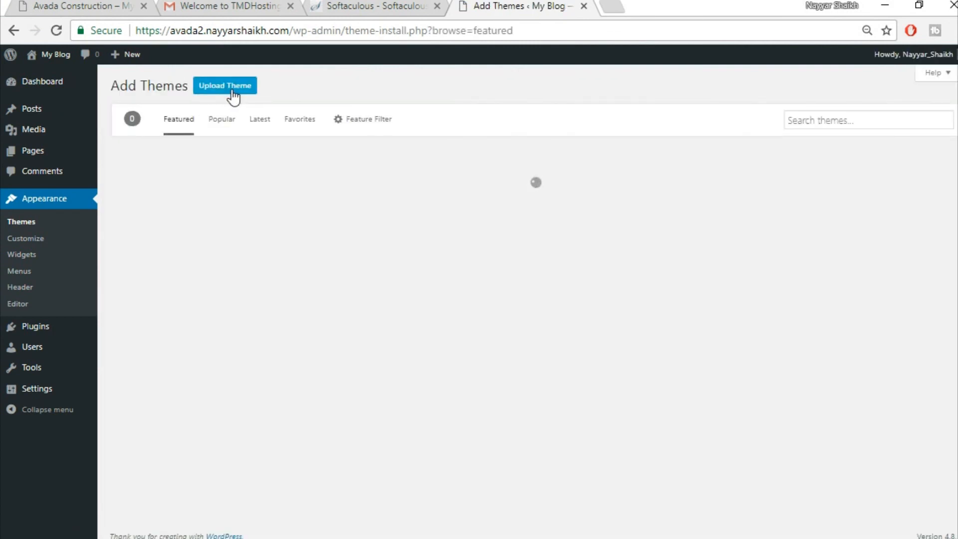
pyautogui.click(228, 98)
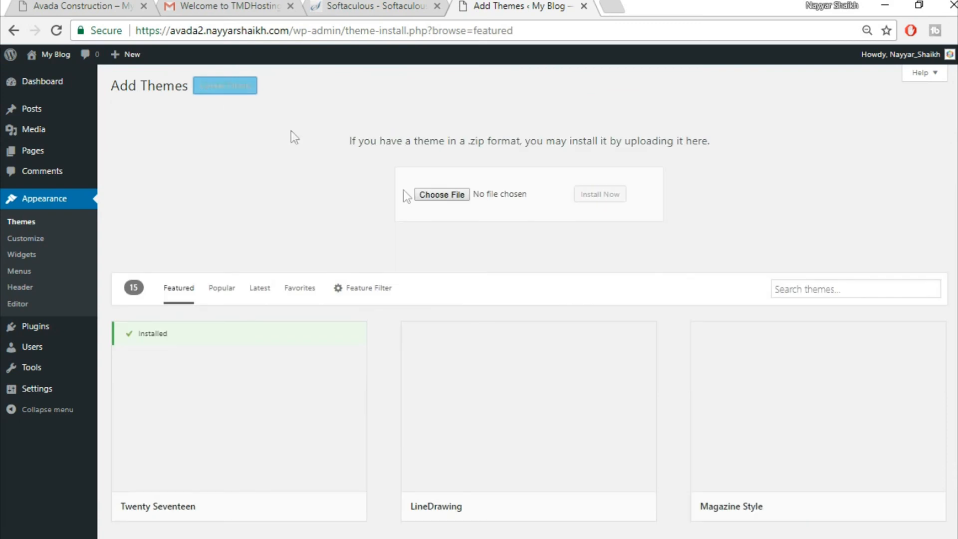
pyautogui.click(451, 197)
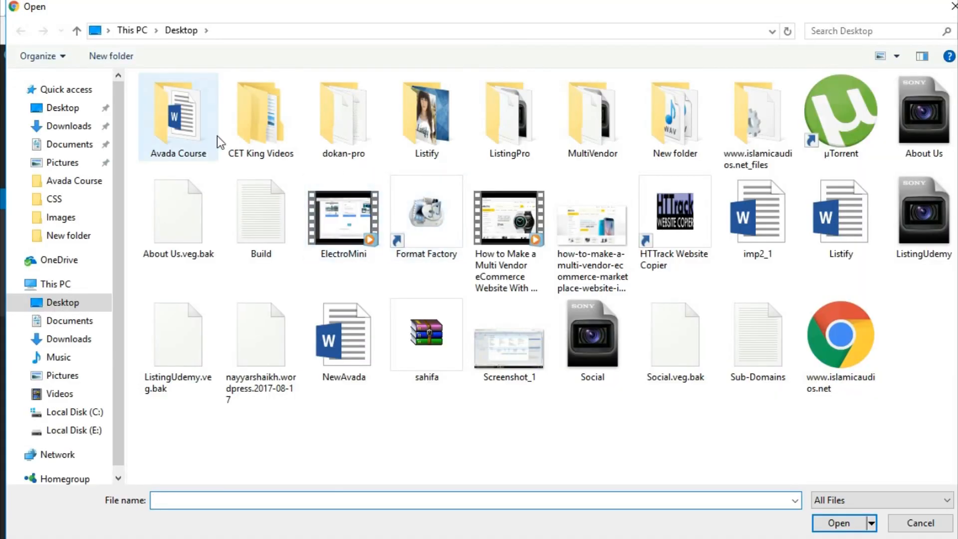
pyautogui.doubleClick(214, 134)
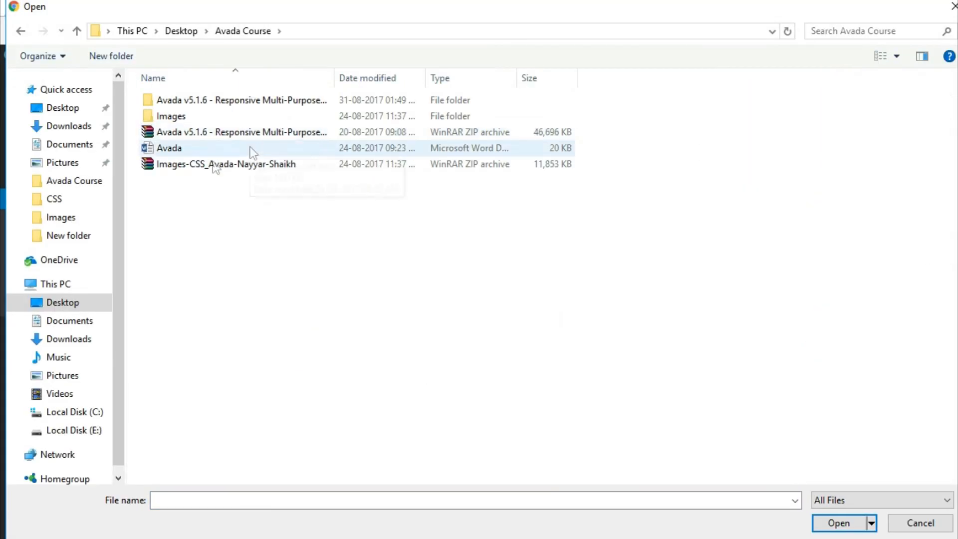
pyautogui.doubleClick(212, 101)
pyautogui.doubleClick(207, 103)
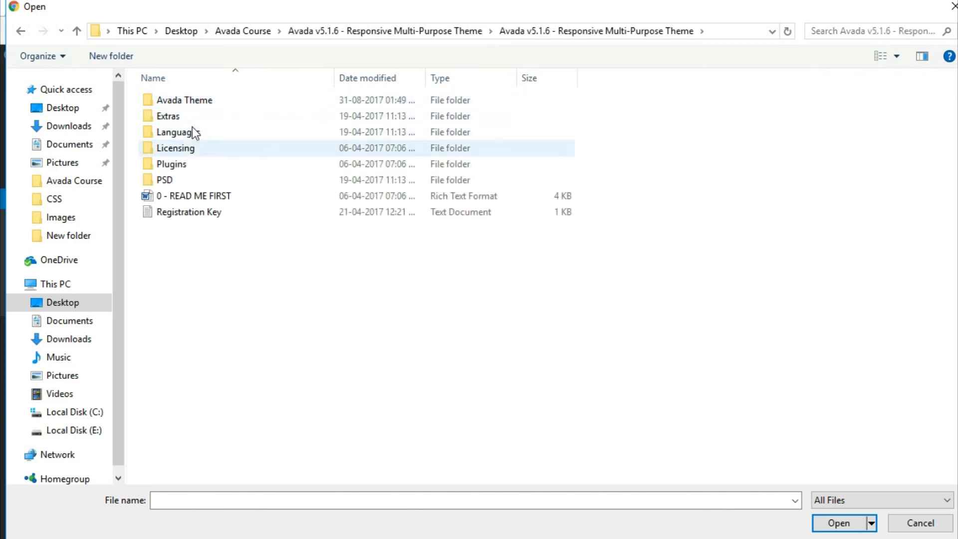
pyautogui.doubleClick(197, 103)
pyautogui.click(196, 131)
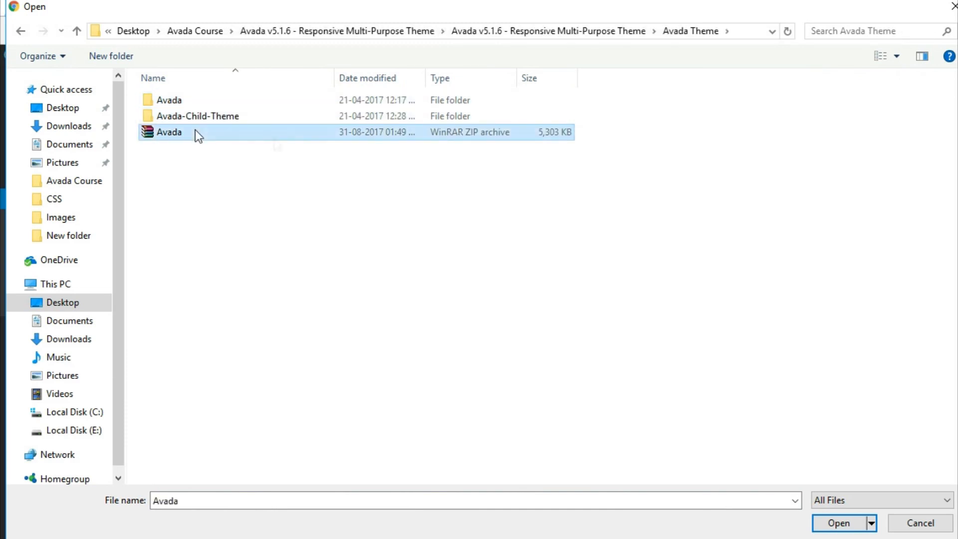
pyautogui.click(841, 524)
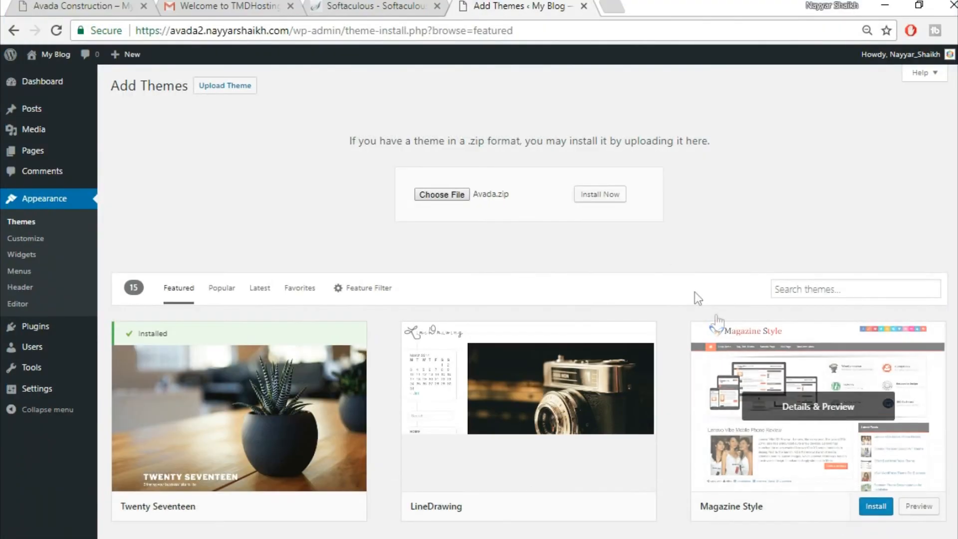
pyautogui.click(605, 194)
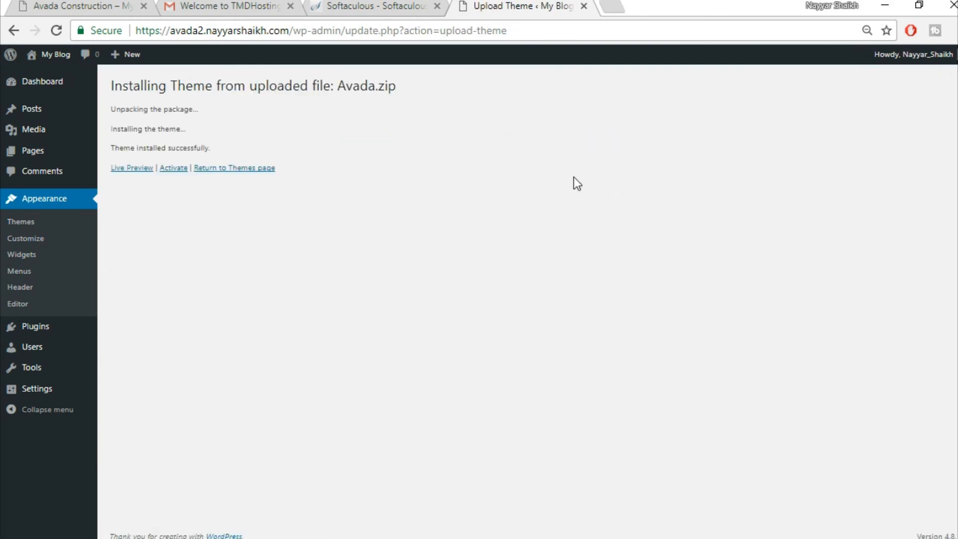
pyautogui.click(171, 170)
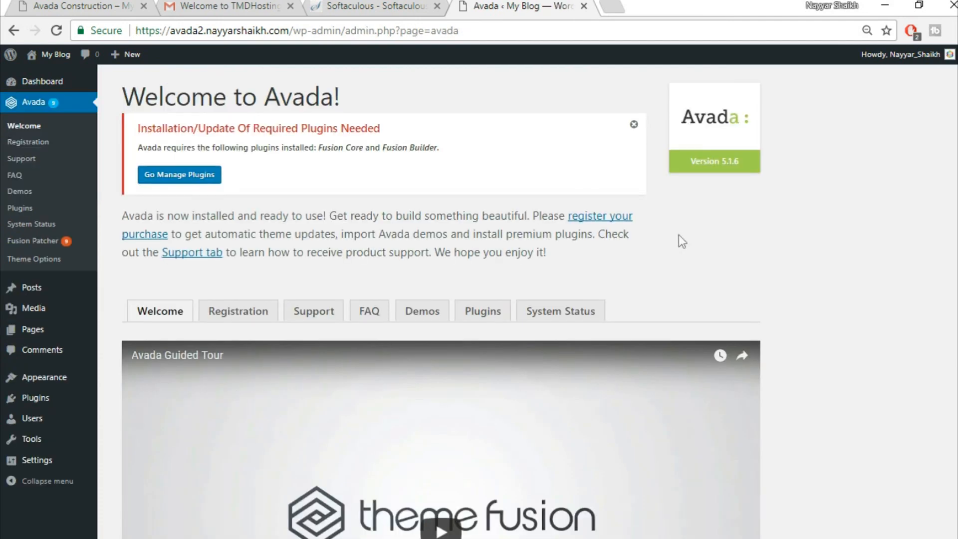
# - Check Avada's Registration tab for the "Your product is registered now" message
pyautogui.click(238, 315)
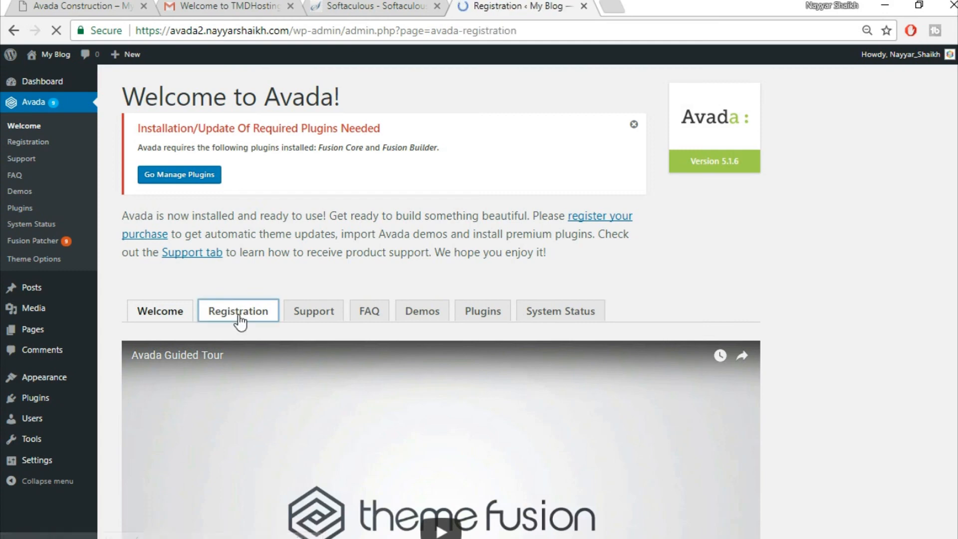
pyautogui.scroll(-2, 774, 297)
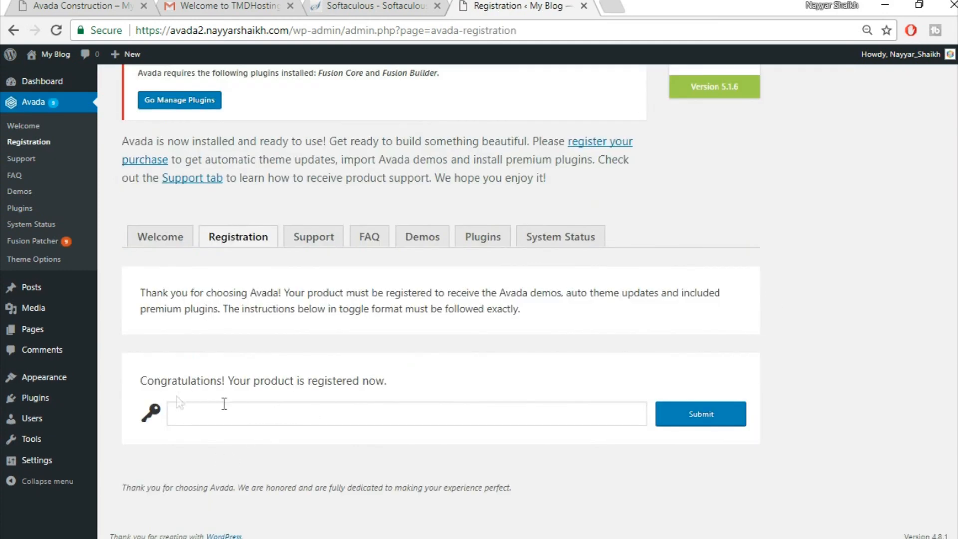
pyautogui.moveTo(132, 379); pyautogui.dragTo(418, 384)
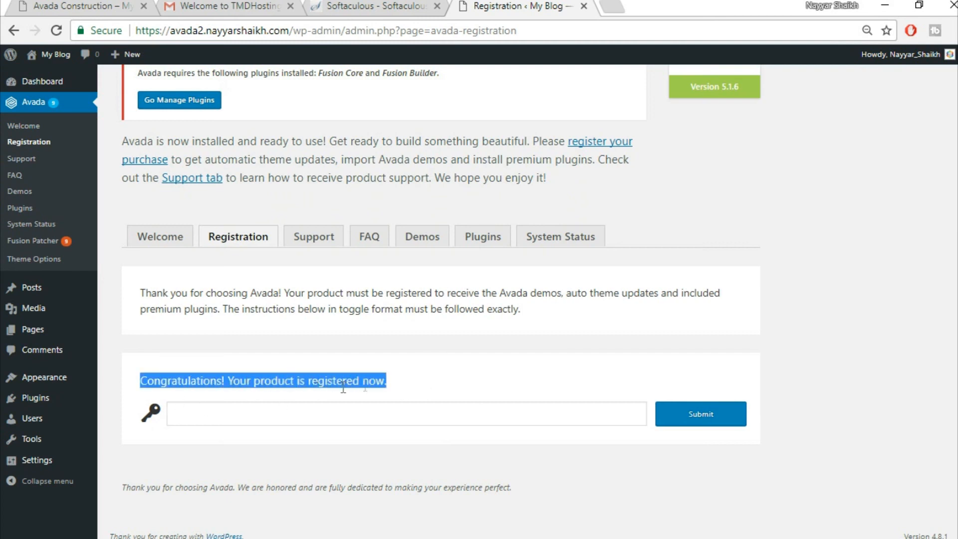
pyautogui.click(440, 383)
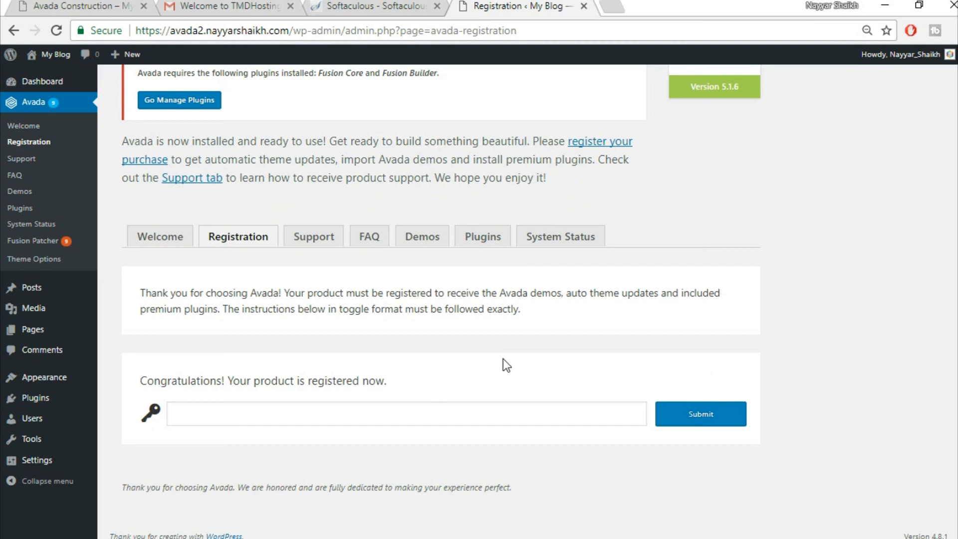
pyautogui.scroll(2, 494, 345)
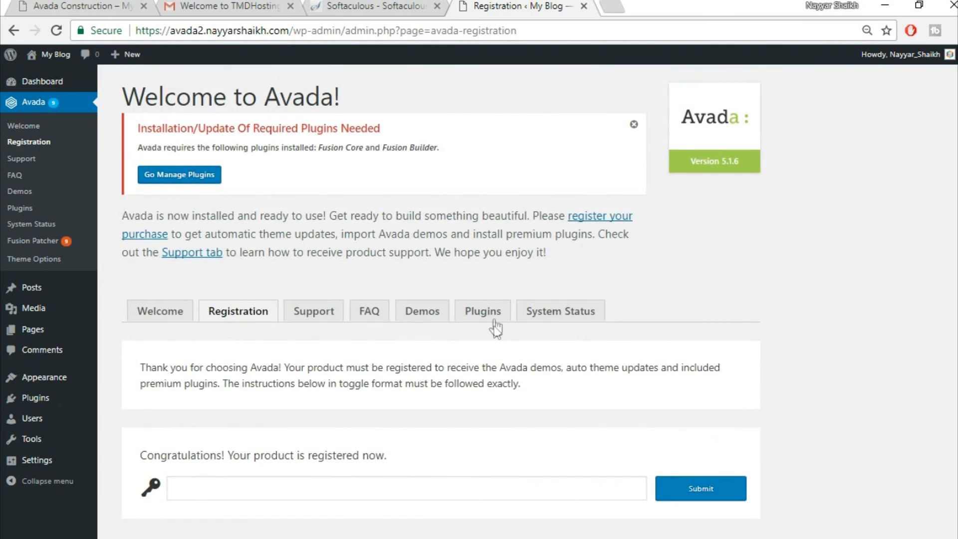
# - Install the required Fusion Core plugin and return to the Required Plugins Installer
pyautogui.click(492, 316)
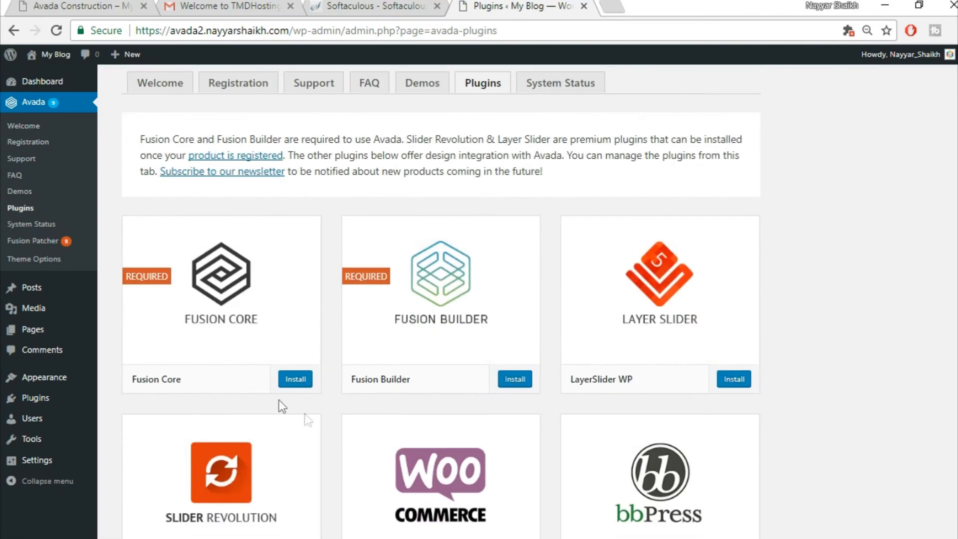
pyautogui.click(294, 380)
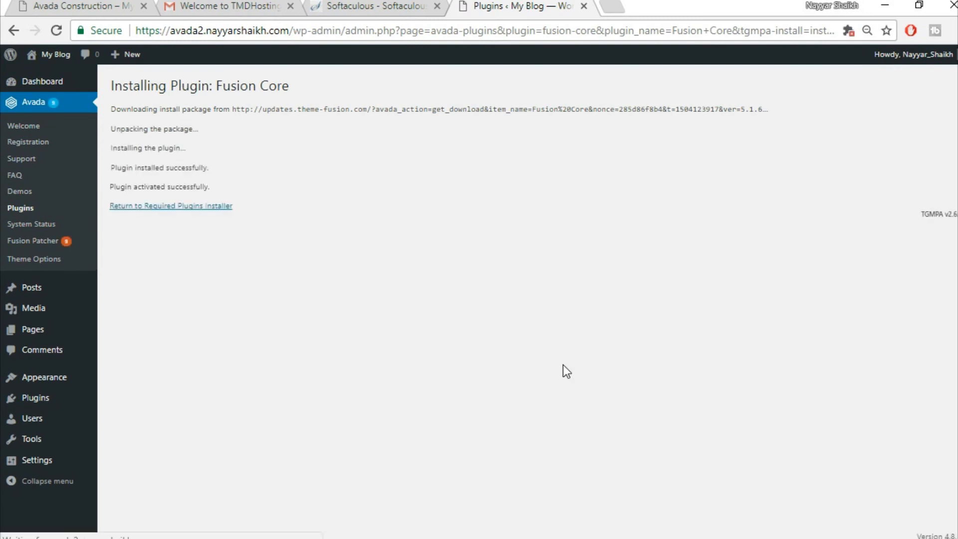
pyautogui.click(159, 206)
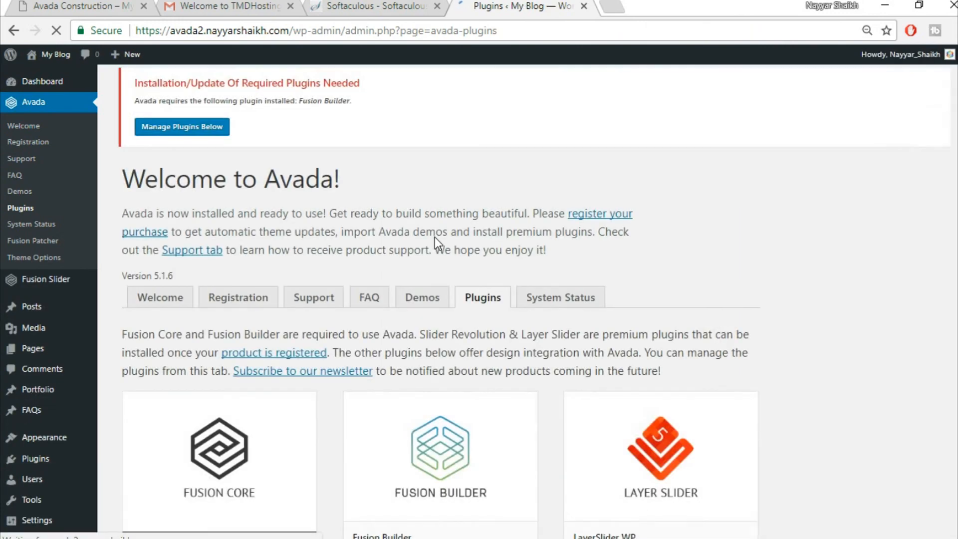
pyautogui.scroll(-6, 739, 251)
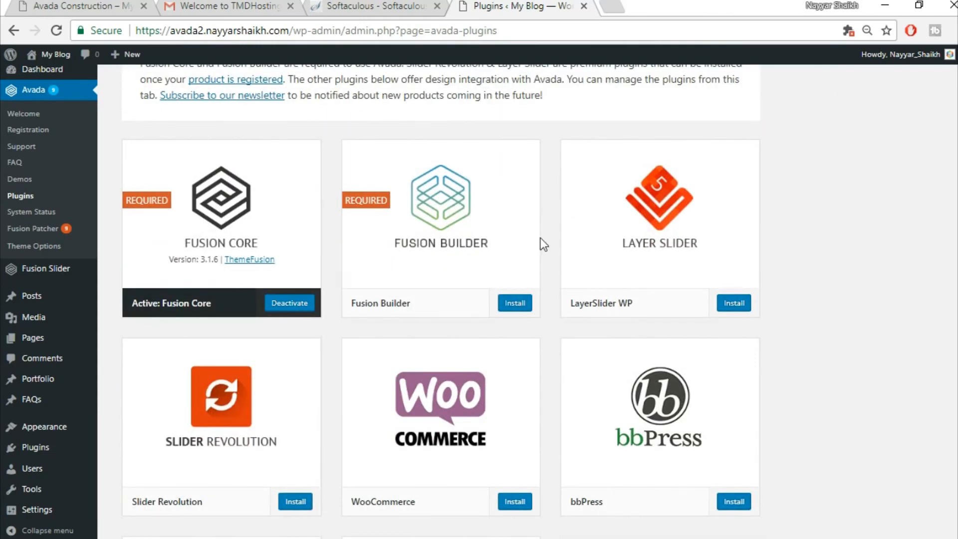
pyautogui.scroll(-1, 764, 410)
pyautogui.scroll(-5, 762, 407)
pyautogui.scroll(5, 763, 407)
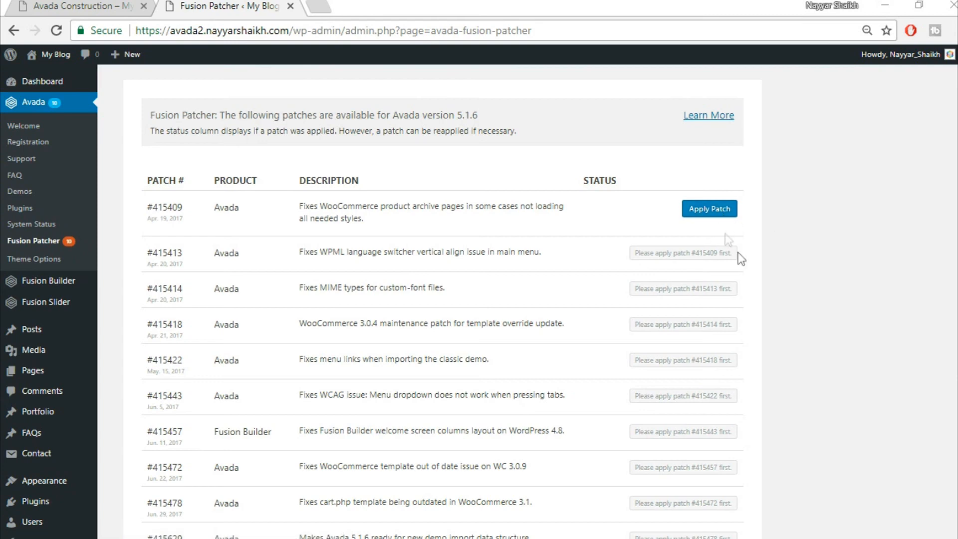
# - Apply the Avada 5.1.6 patches in order, starting with #415409, #415413 and #415422
pyautogui.scroll(-3, 746, 338)
pyautogui.scroll(3, 659, 412)
pyautogui.click(708, 212)
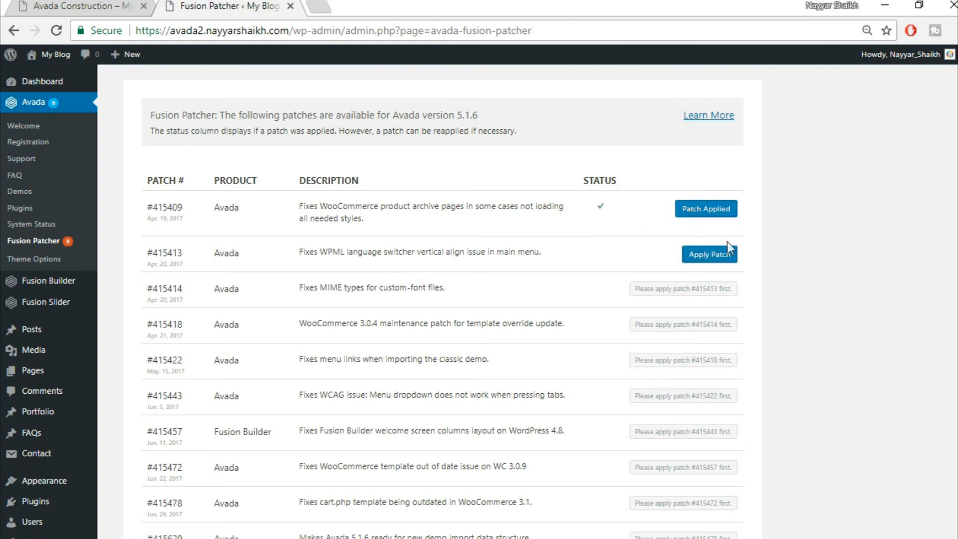
pyautogui.click(705, 257)
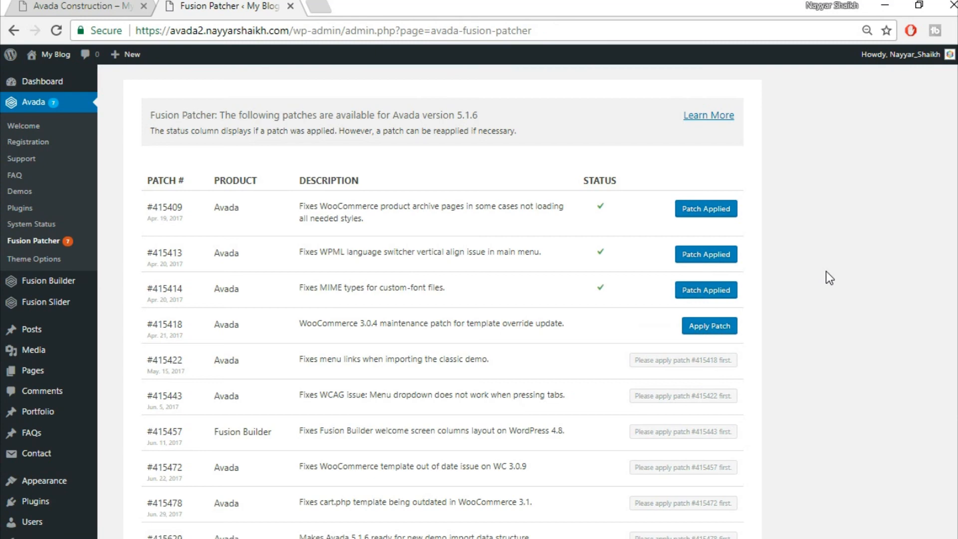
pyautogui.scroll(-2, 825, 309)
pyautogui.click(720, 290)
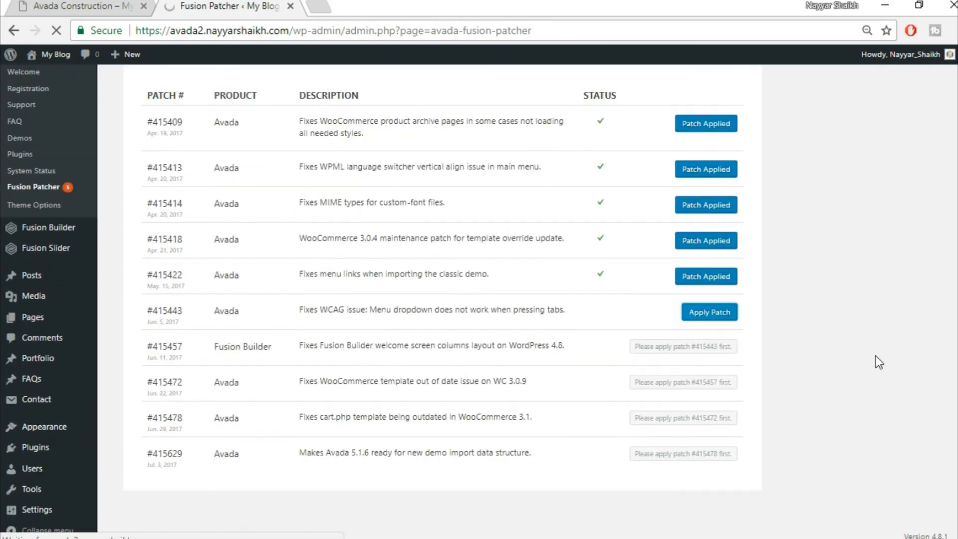
pyautogui.scroll(-2, 747, 414)
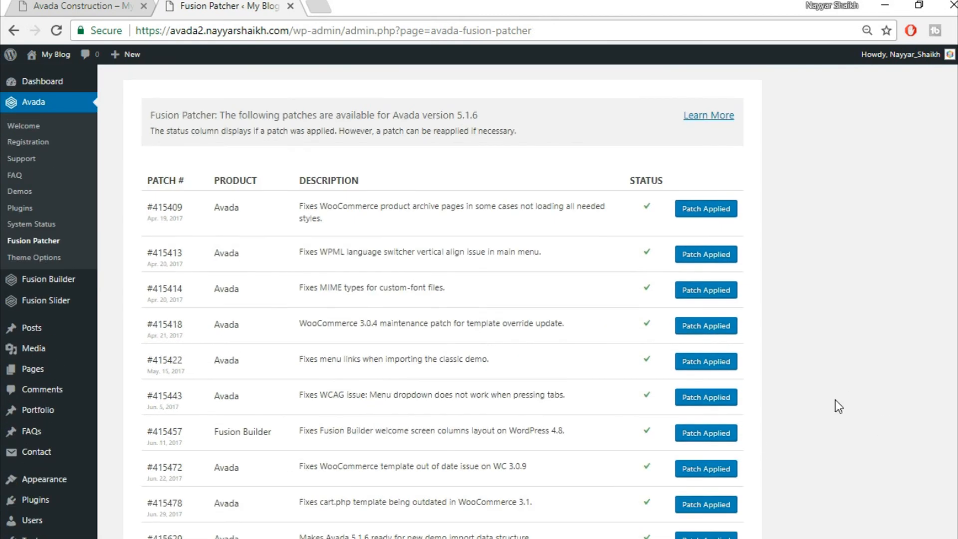
pyautogui.scroll(-3, 855, 352)
pyautogui.scroll(3, 855, 352)
# - Open the blog's front page from My Blog > Visit Site in a new browser tab
pyautogui.moveTo(53, 60)
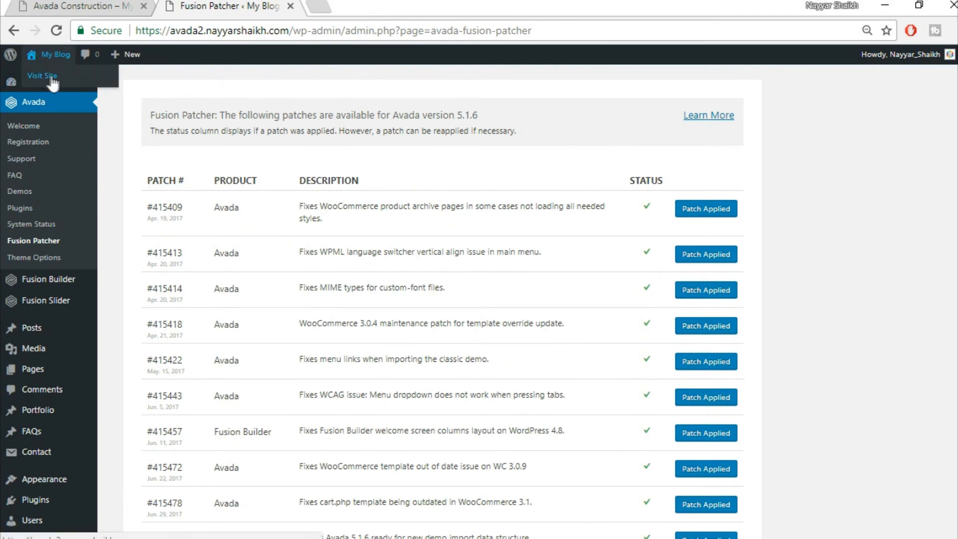
pyautogui.rightClick(46, 74)
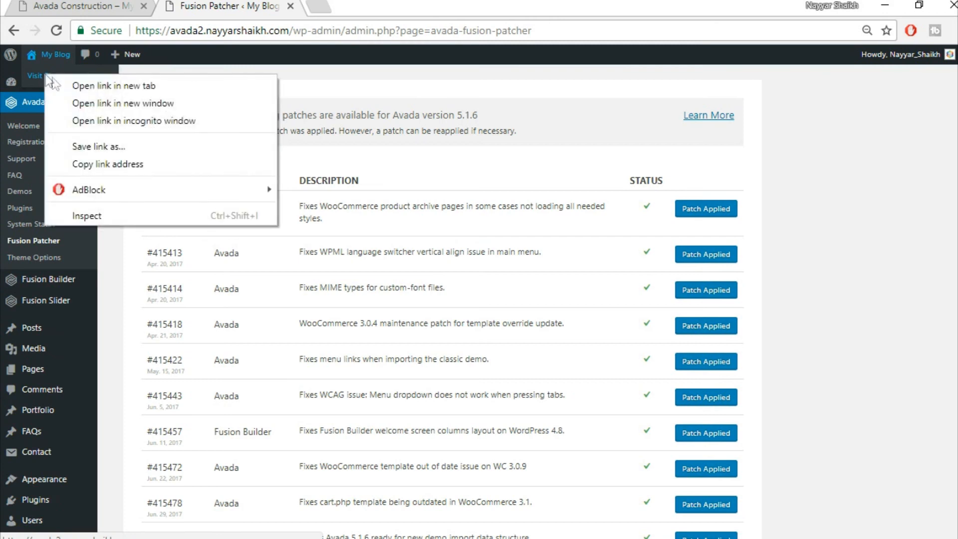
pyautogui.click(56, 84)
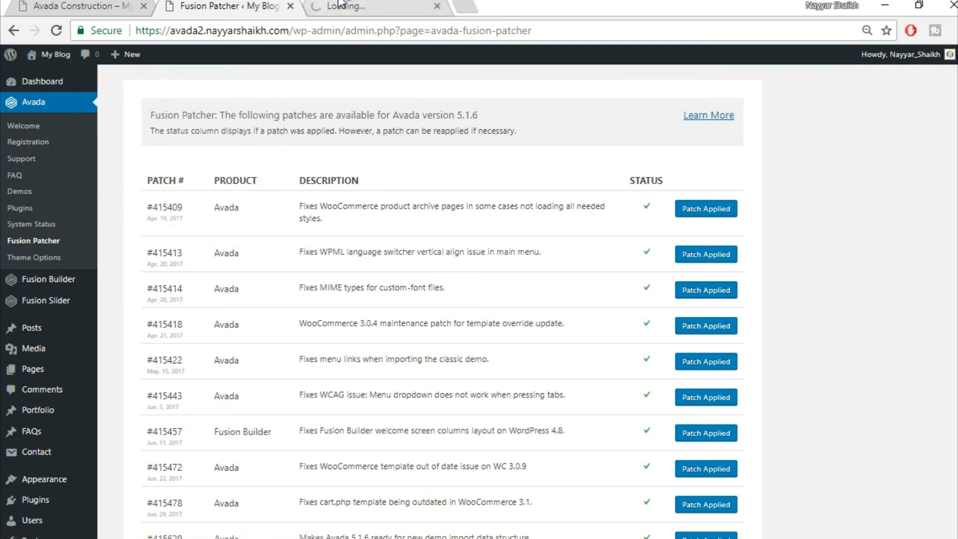
pyautogui.hotkey('ctrl', 'Tab')
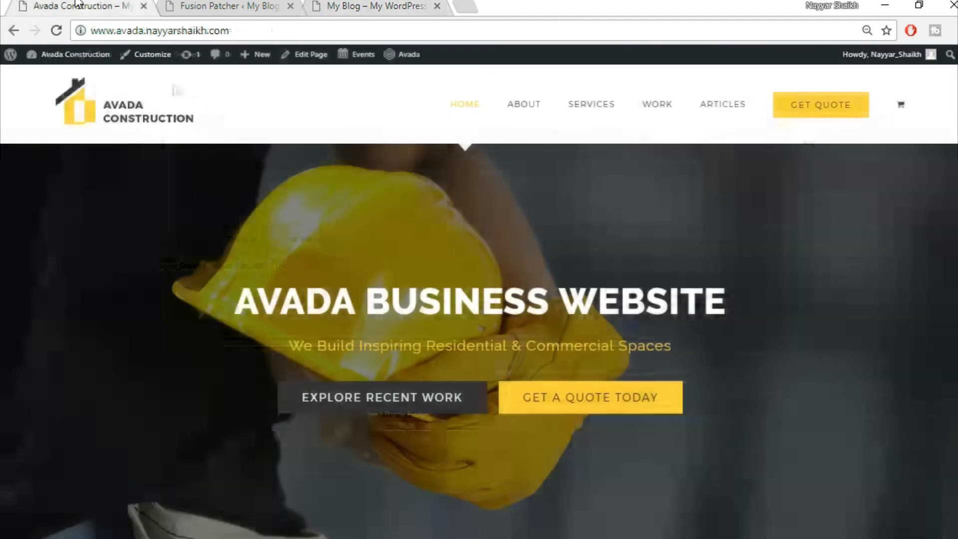
# - Compare the blog front page with the Avada Construction demo, then go back to Fusion Patcher
pyautogui.click(79, 6)
pyautogui.scroll(-5, 598, 380)
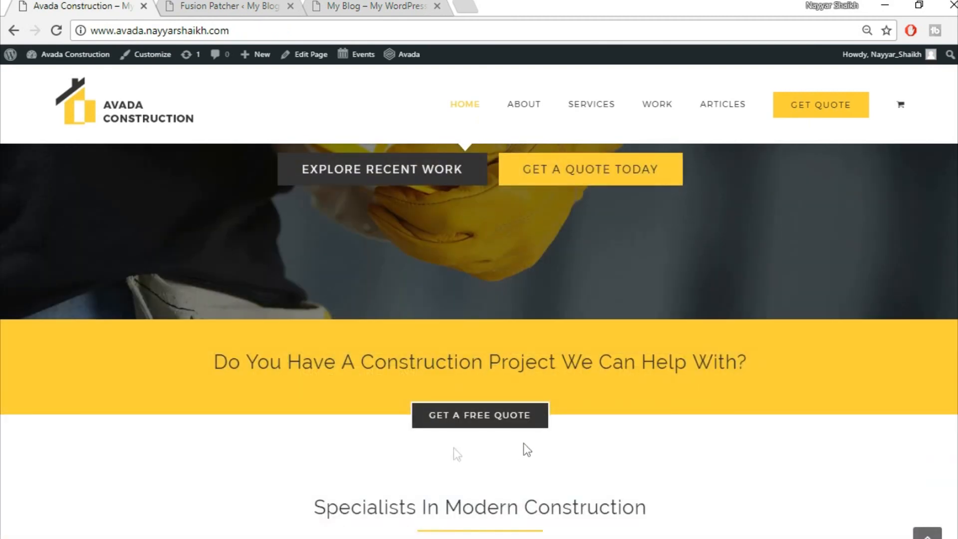
pyautogui.scroll(5, 513, 487)
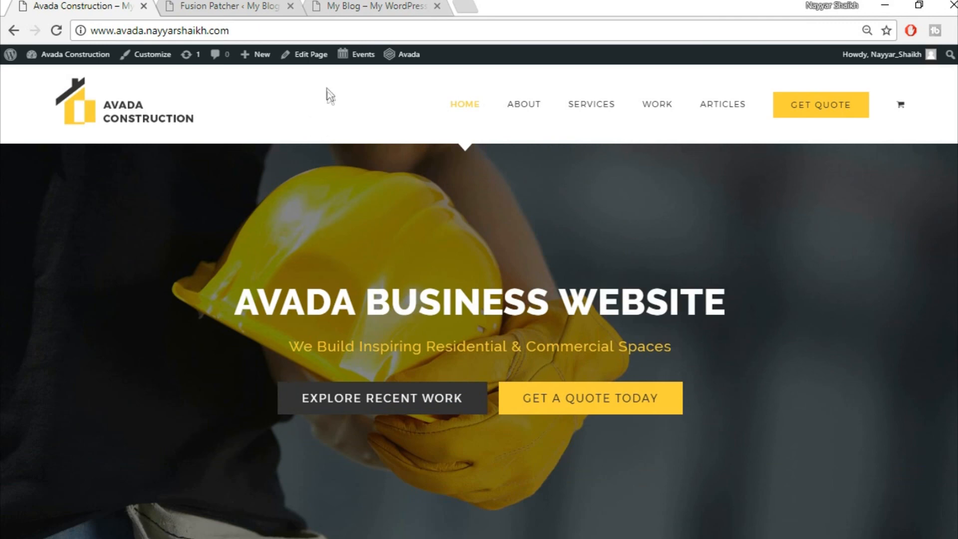
pyautogui.click(377, 6)
pyautogui.hotkey('ctrl', '1')
pyautogui.click(352, 5)
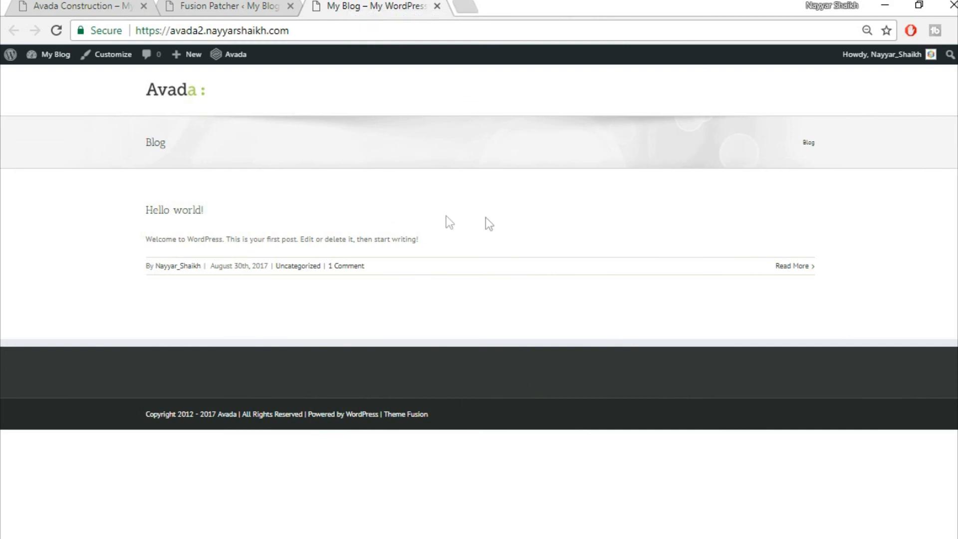
pyautogui.click(217, 5)
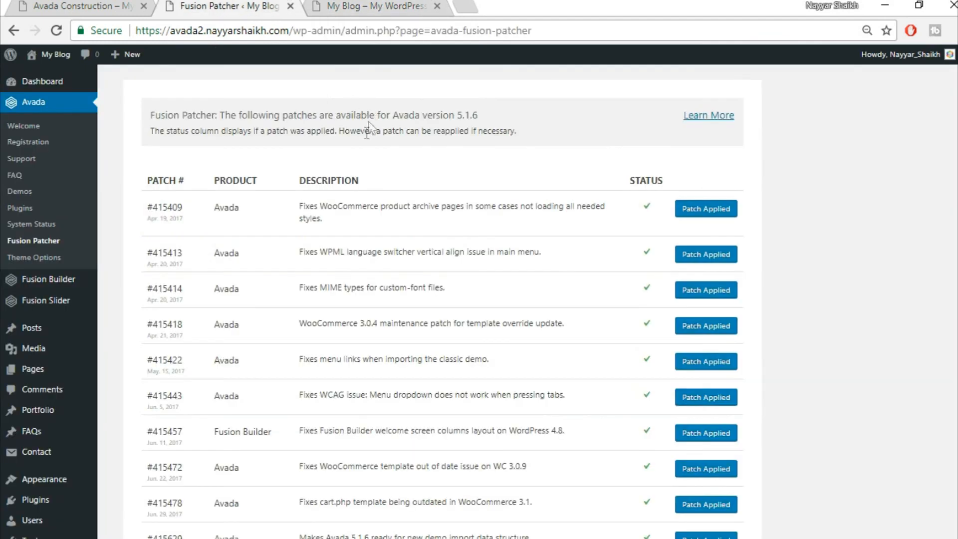
# - Change Main Menu Height from 84 to 130 in Theme Options > Menu > Main Menu
pyautogui.click(46, 260)
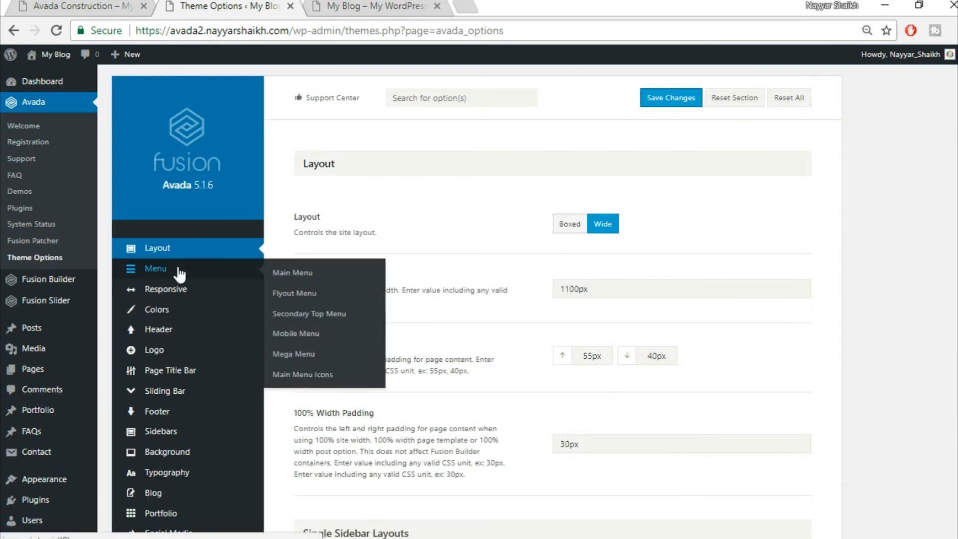
pyautogui.click(179, 273)
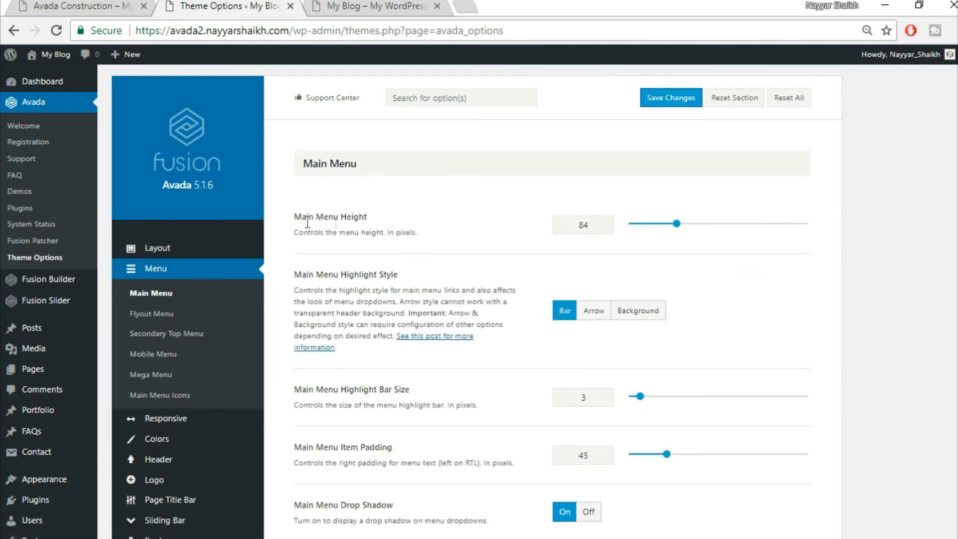
pyautogui.doubleClick(595, 226)
pyautogui.write('130')
# - Choose the Arrow highlight style and compare it against the Construction demo
pyautogui.click(594, 311)
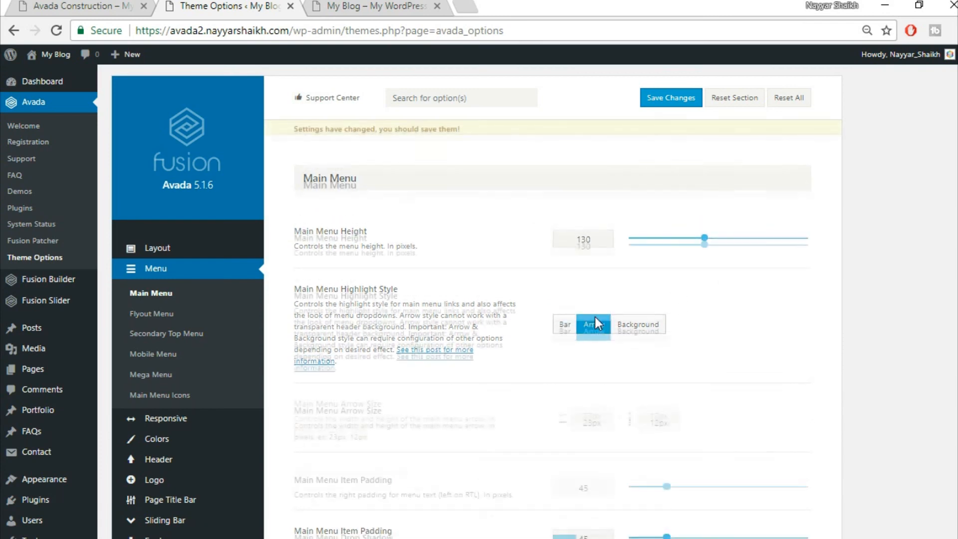
pyautogui.click(123, 6)
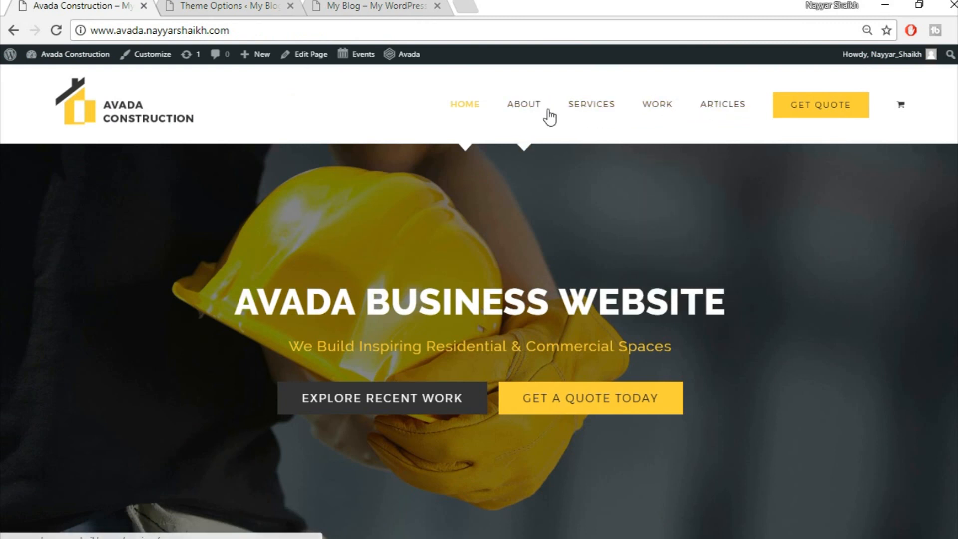
pyautogui.click(370, 6)
pyautogui.click(220, 5)
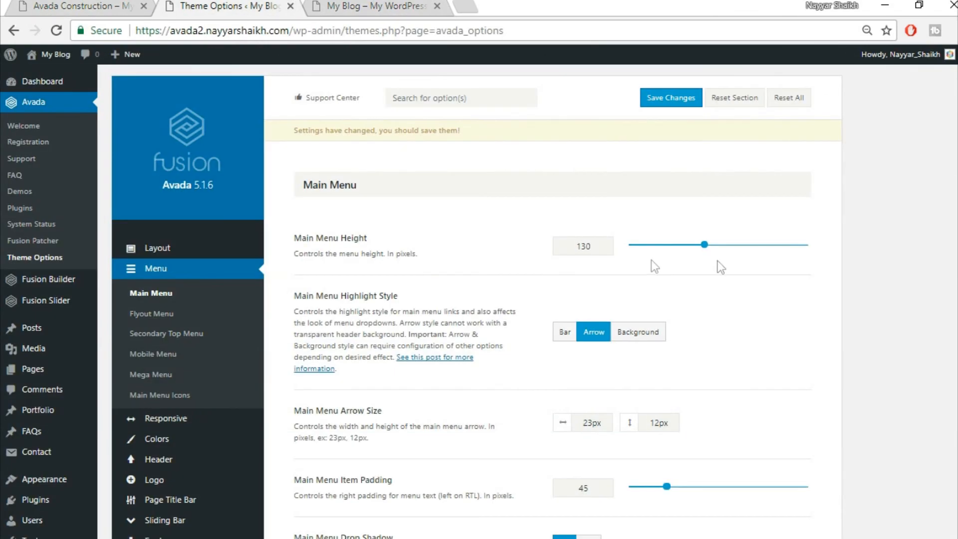
pyautogui.scroll(-3, 590, 335)
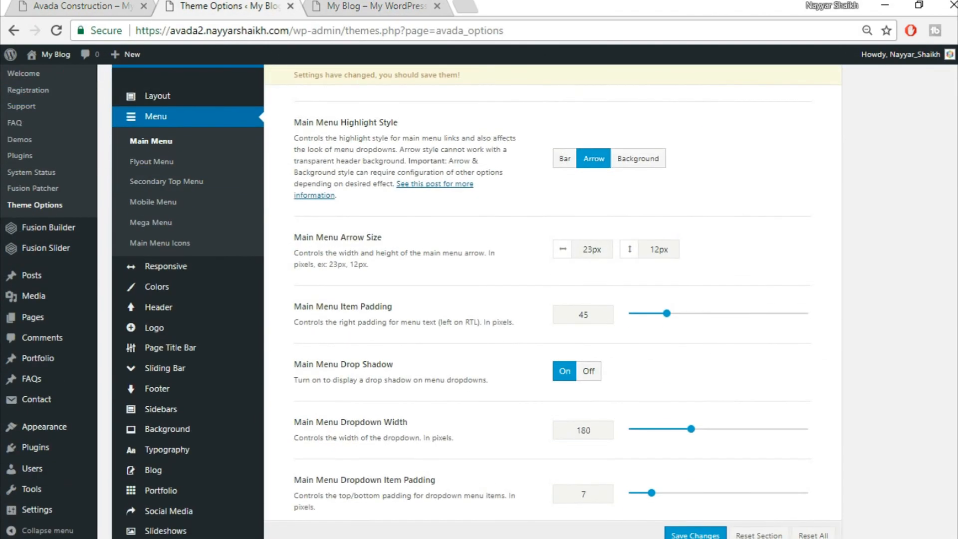
pyautogui.scroll(-7, 553, 301)
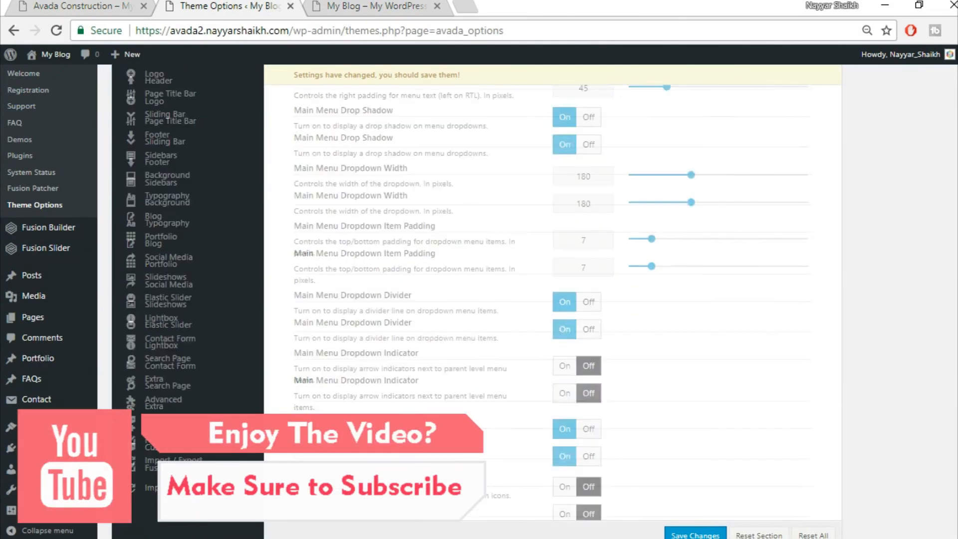
pyautogui.scroll(-5, 553, 297)
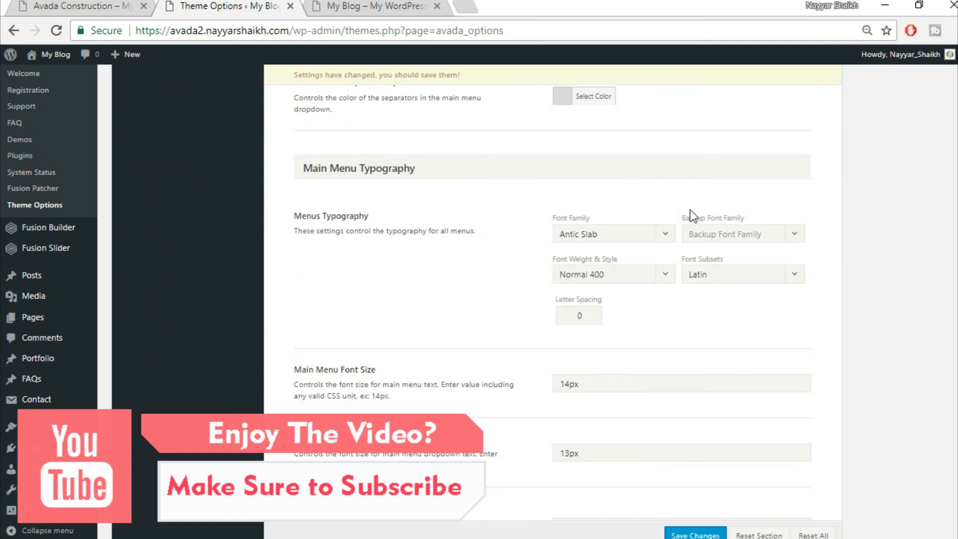
# - Set the menu font to Montserrat with Arial, Helvetica, sans-serif as the backup font
pyautogui.click(610, 233)
pyautogui.write('mon')
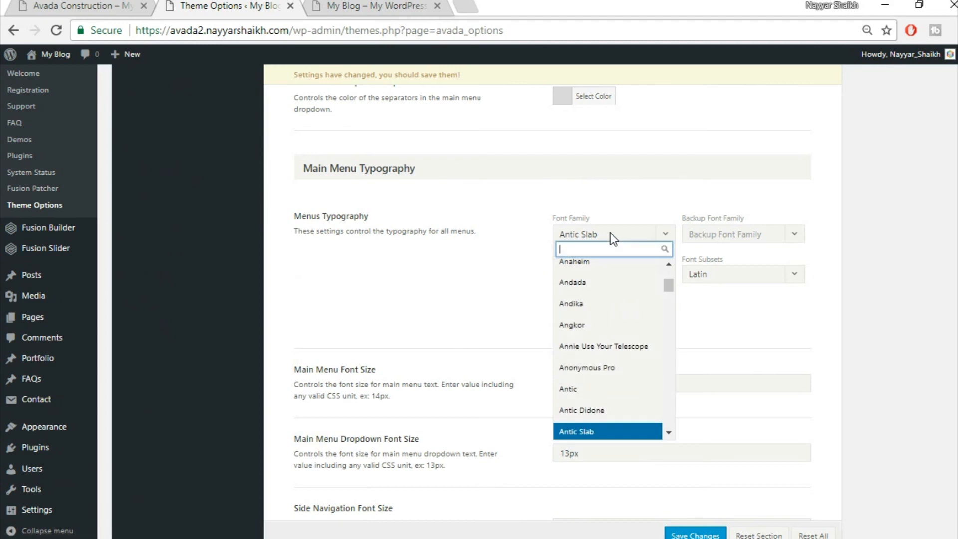
pyautogui.write('t')
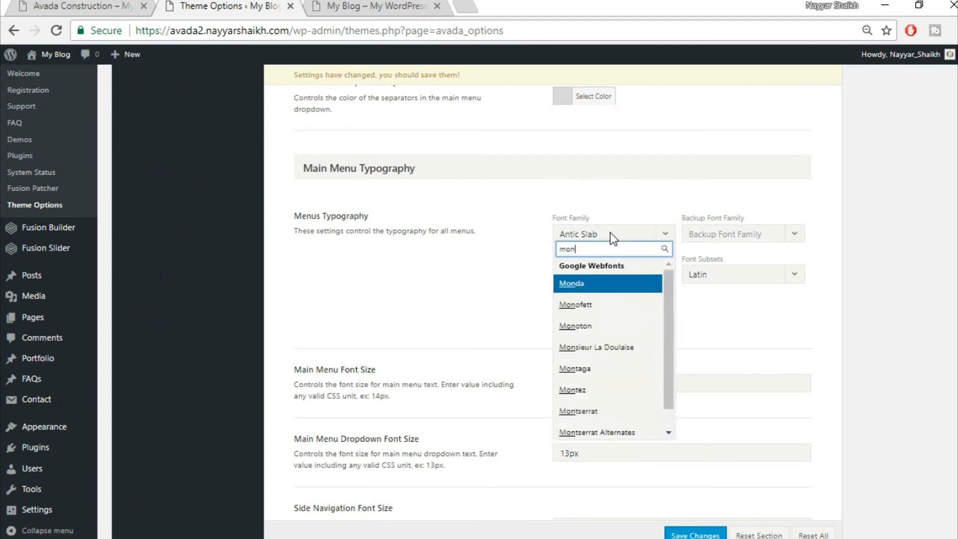
pyautogui.write('s')
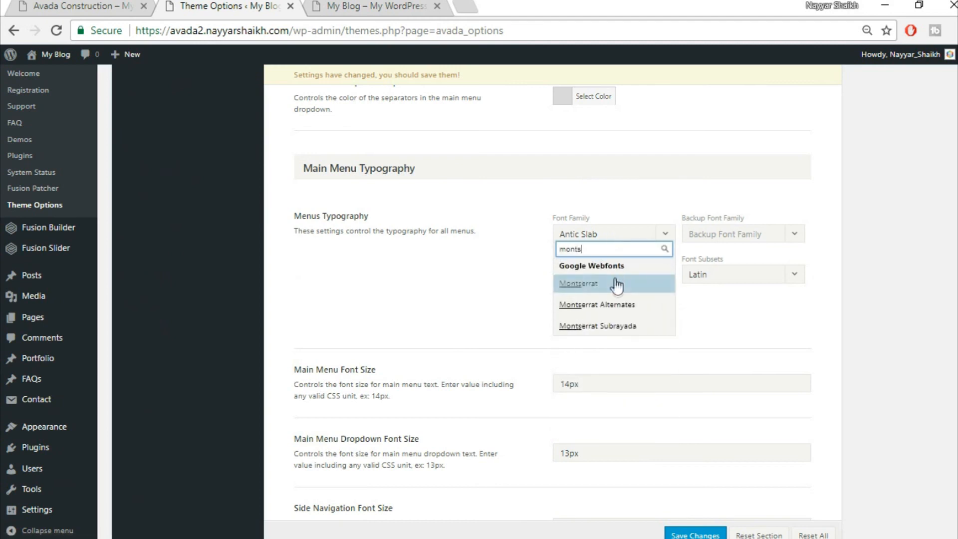
pyautogui.click(619, 289)
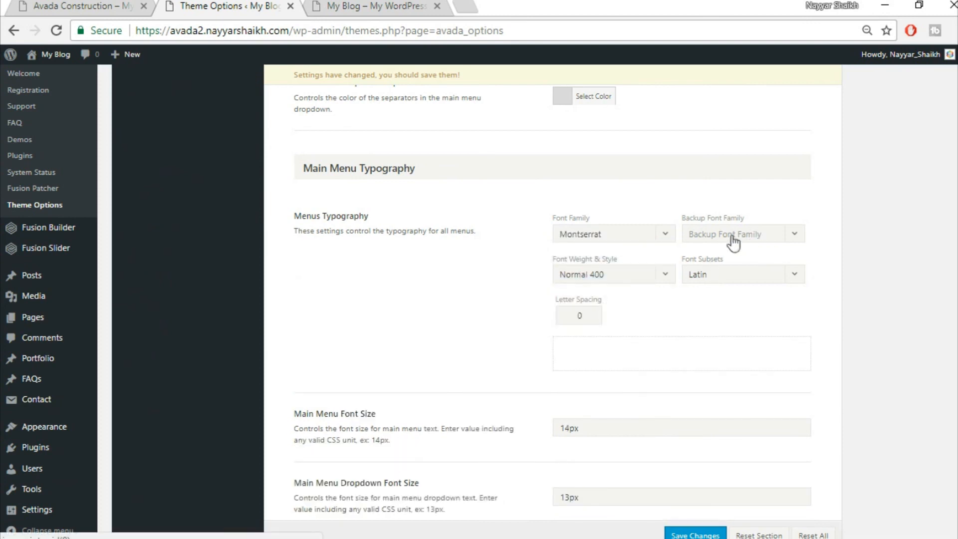
pyautogui.click(750, 241)
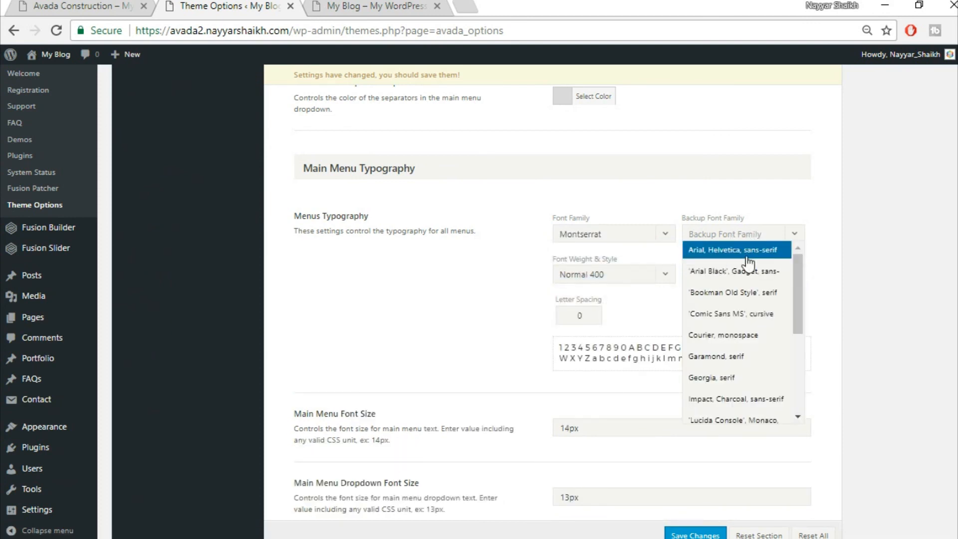
pyautogui.click(743, 250)
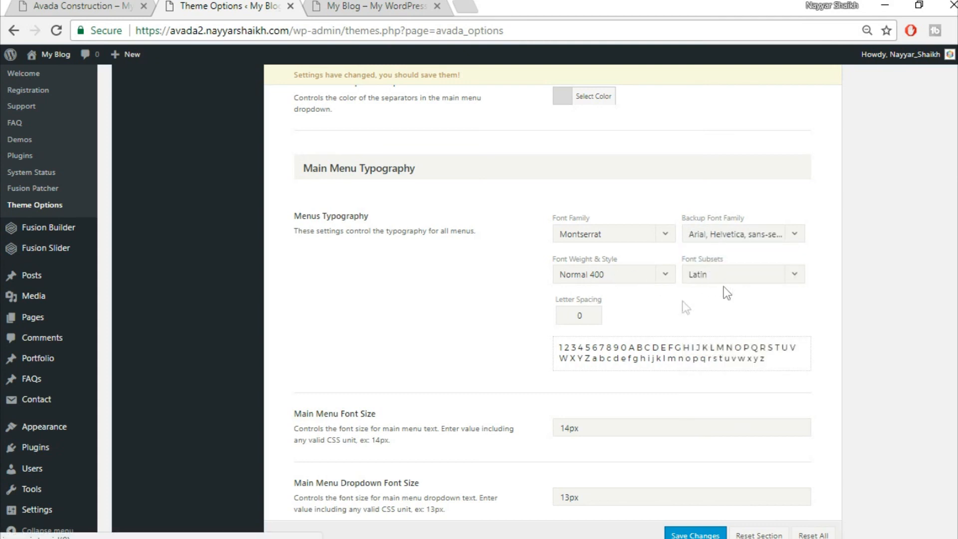
# - Set menu letter spacing to 1px and Main Menu Dropdown Font Size to 14px
pyautogui.moveTo(596, 315); pyautogui.dragTo(537, 317)
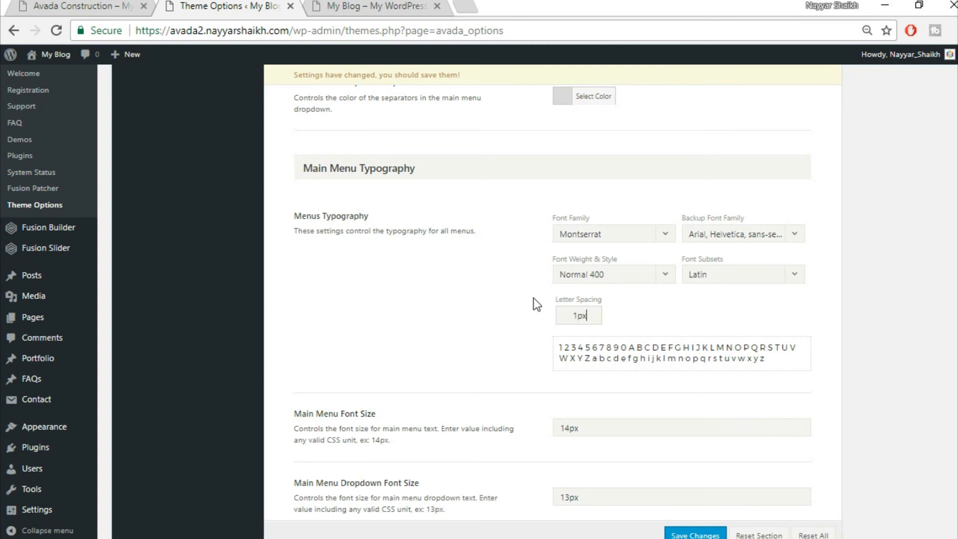
pyautogui.scroll(-3, 750, 388)
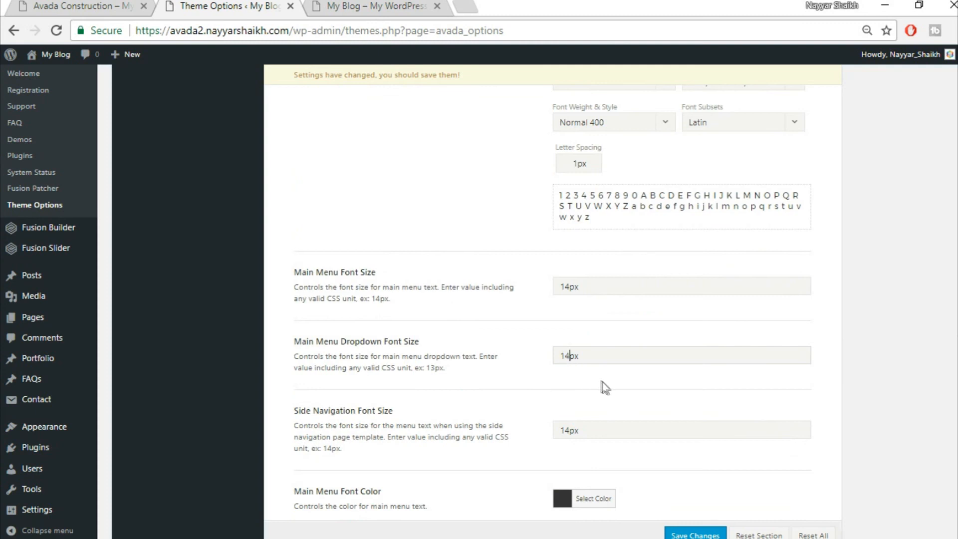
pyautogui.scroll(-3, 604, 387)
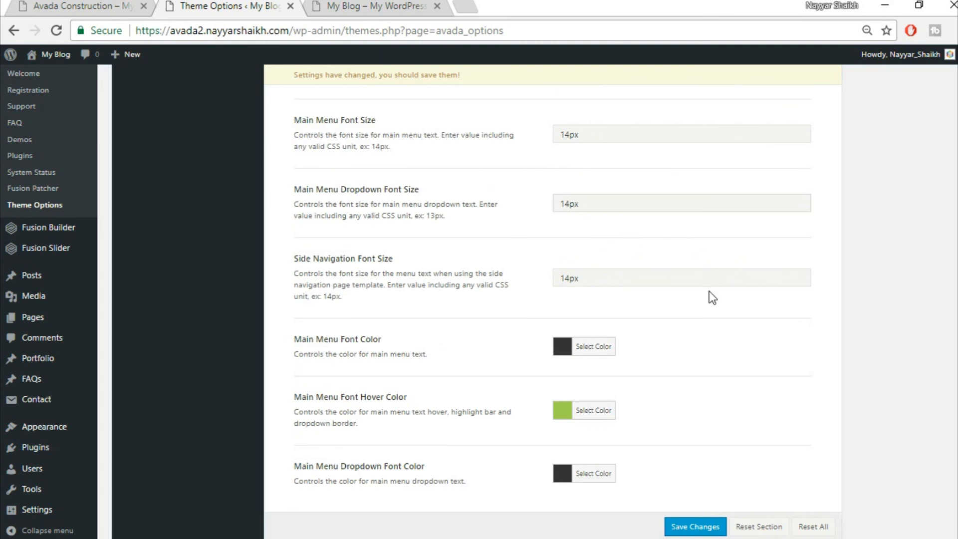
pyautogui.scroll(-1, 708, 292)
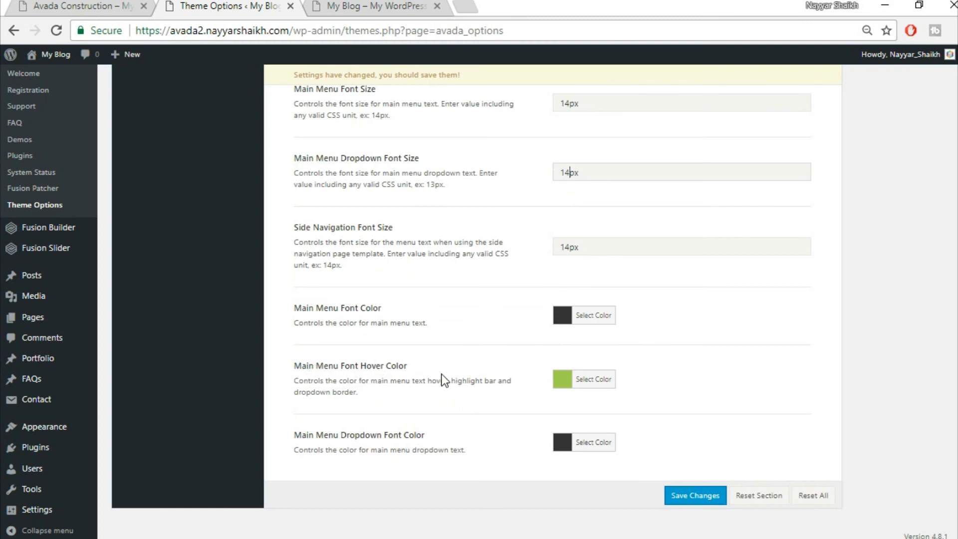
# - Set Main Menu Font Hover Color to #fed03d and save the changes
pyautogui.click(379, 6)
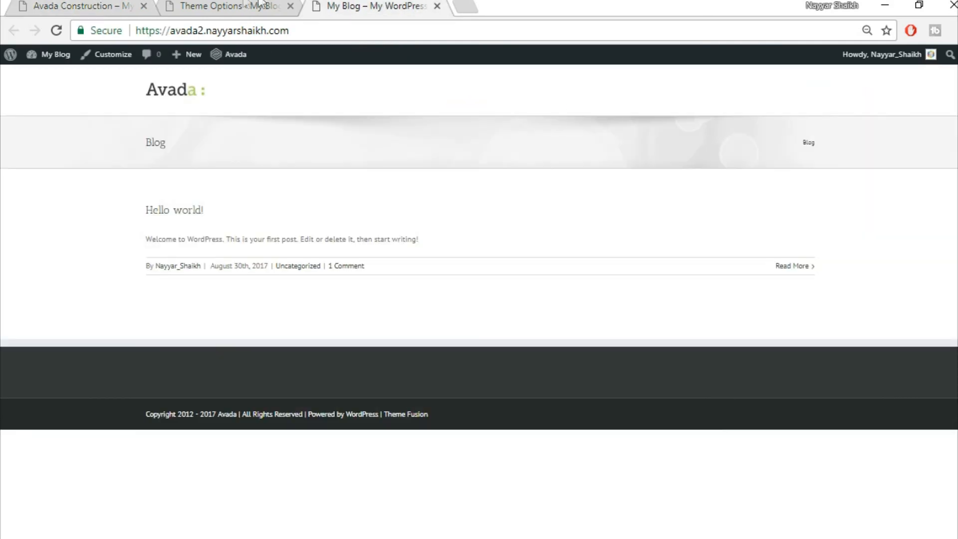
pyautogui.click(259, 6)
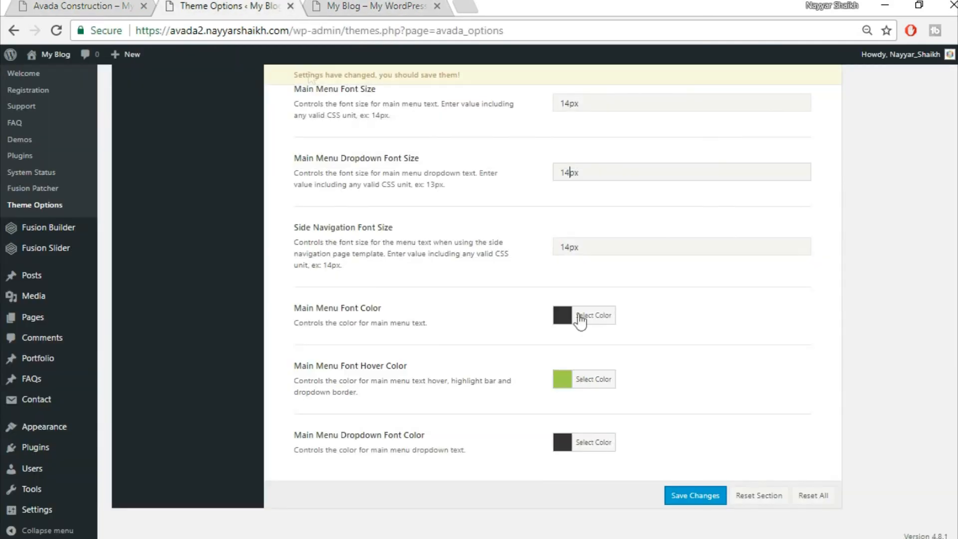
pyautogui.click(597, 379)
pyautogui.moveTo(675, 369); pyautogui.dragTo(597, 371)
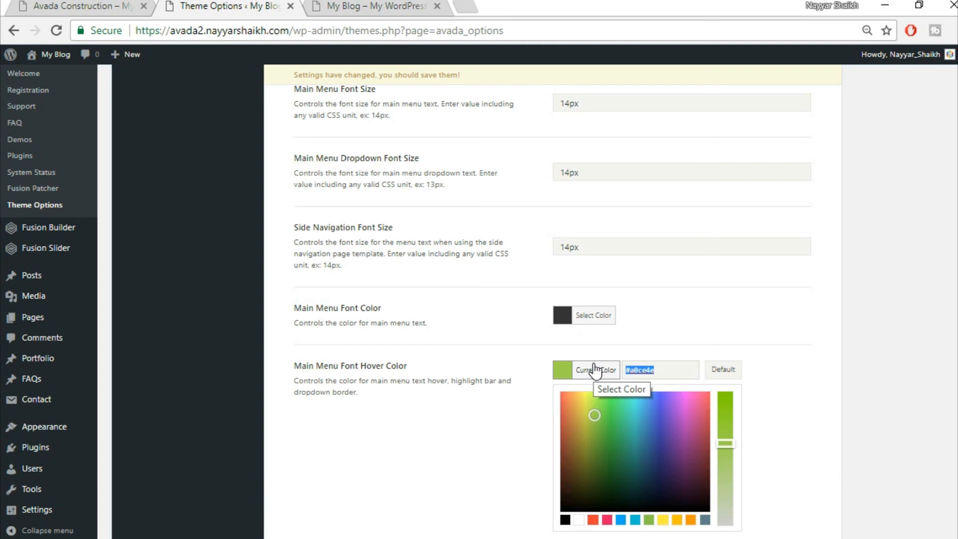
pyautogui.write('fed')
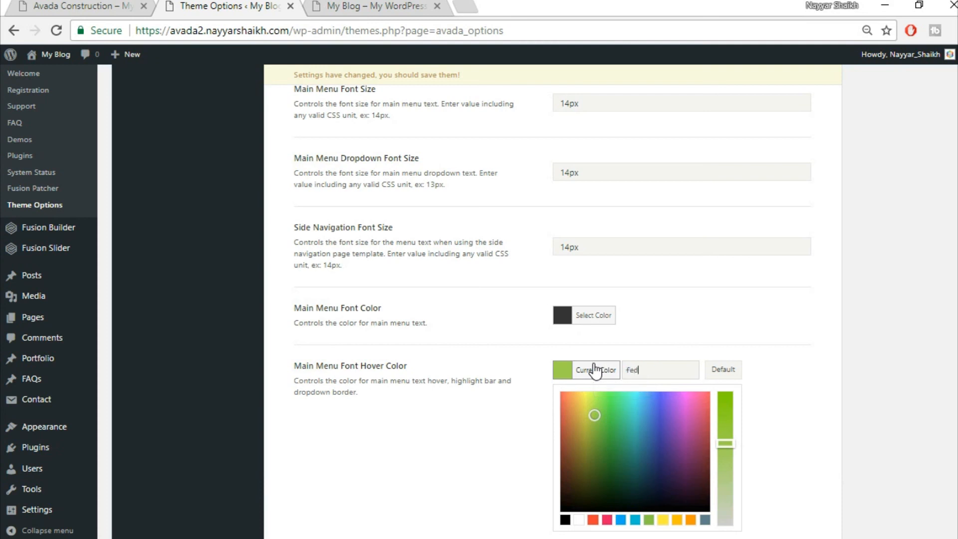
pyautogui.write('03d')
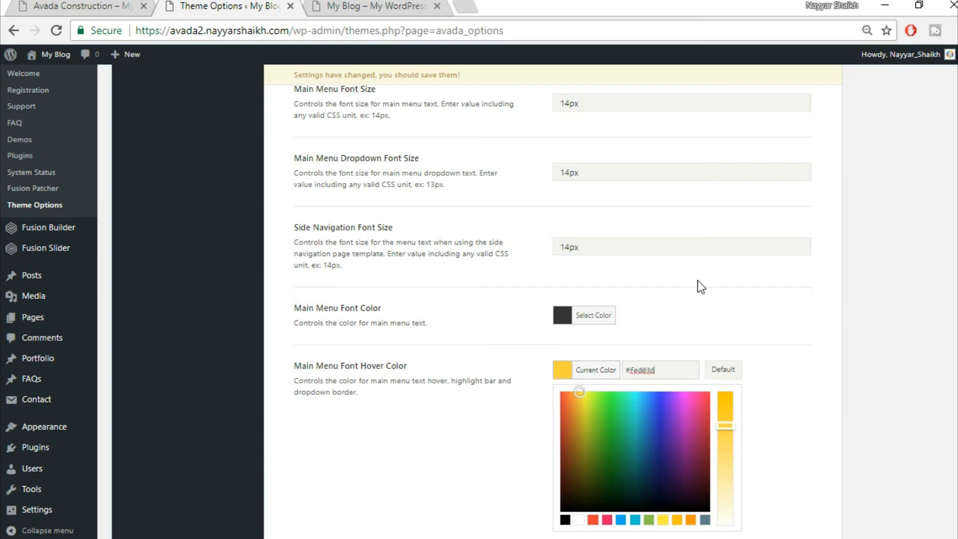
pyautogui.click(698, 280)
pyautogui.click(697, 500)
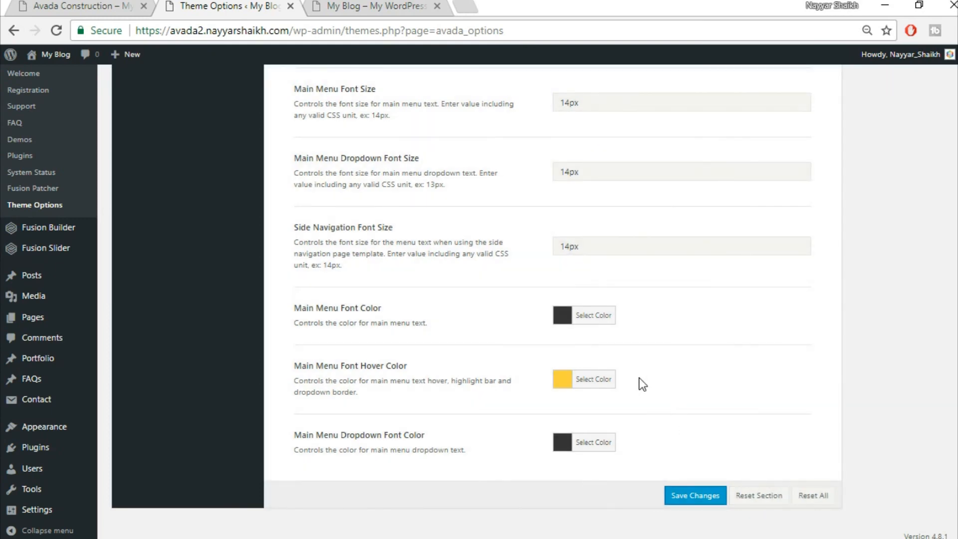
# - Check the saved menu styling on the blog's front page
pyautogui.scroll(15, 662, 390)
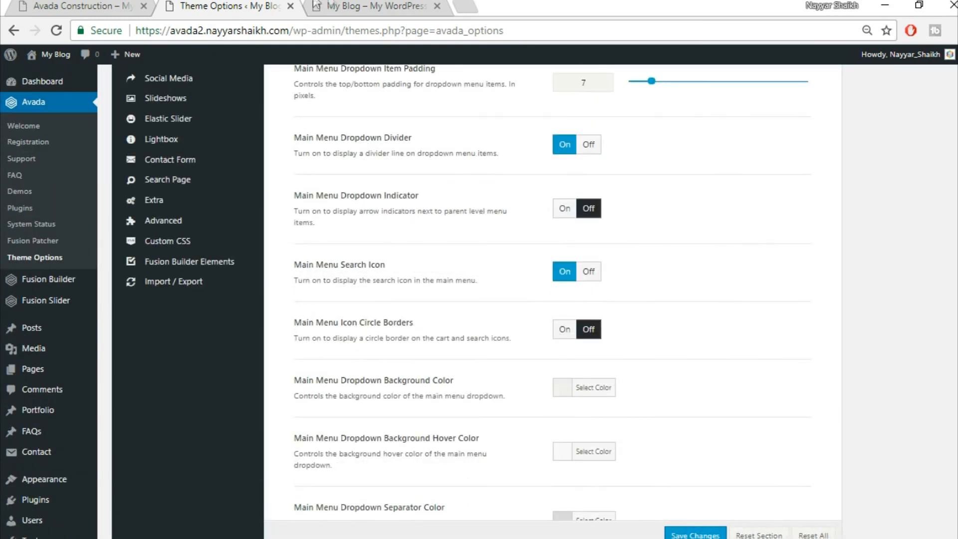
pyautogui.click(316, 5)
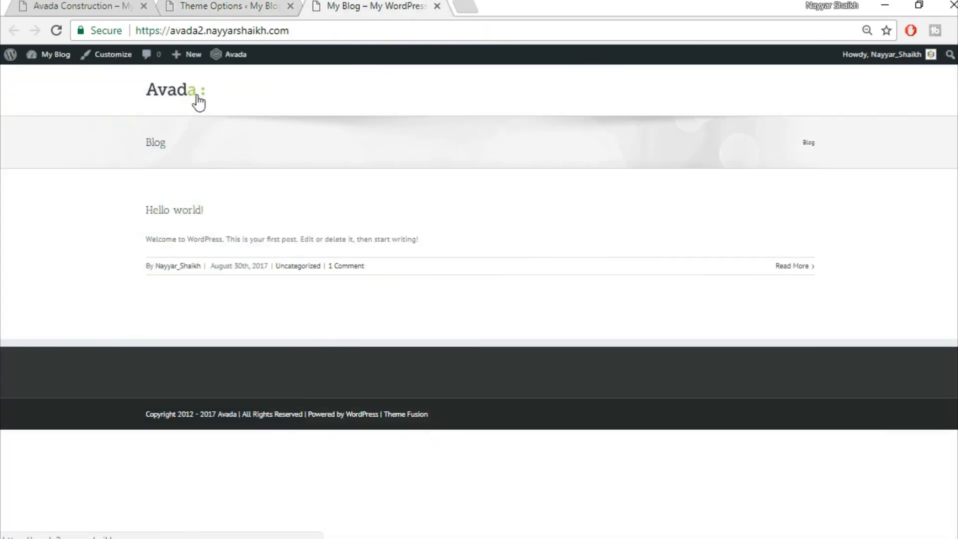
pyautogui.click(205, 6)
pyautogui.scroll(5, 280, 284)
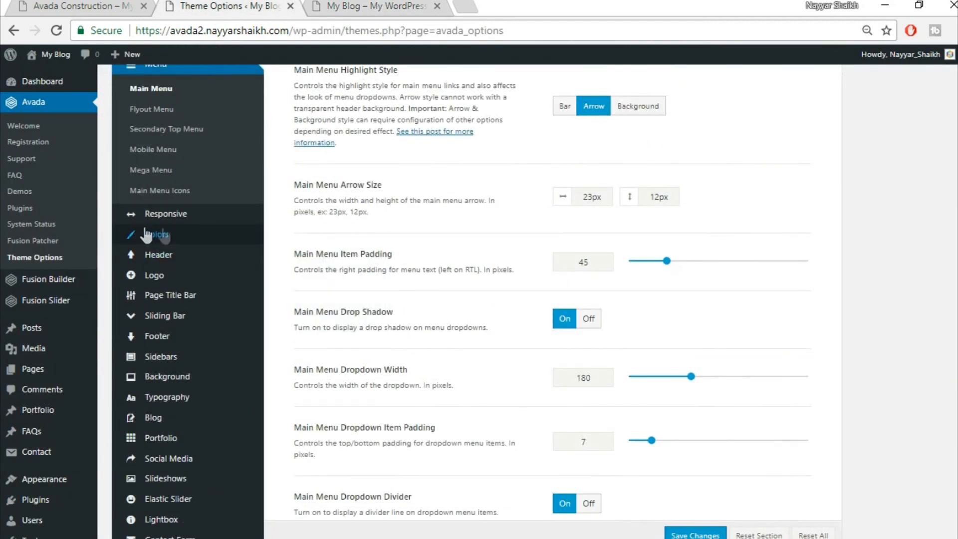
# - Change Primary Color from green #a0ce4e to yellow #fed03d and save
pyautogui.click(168, 235)
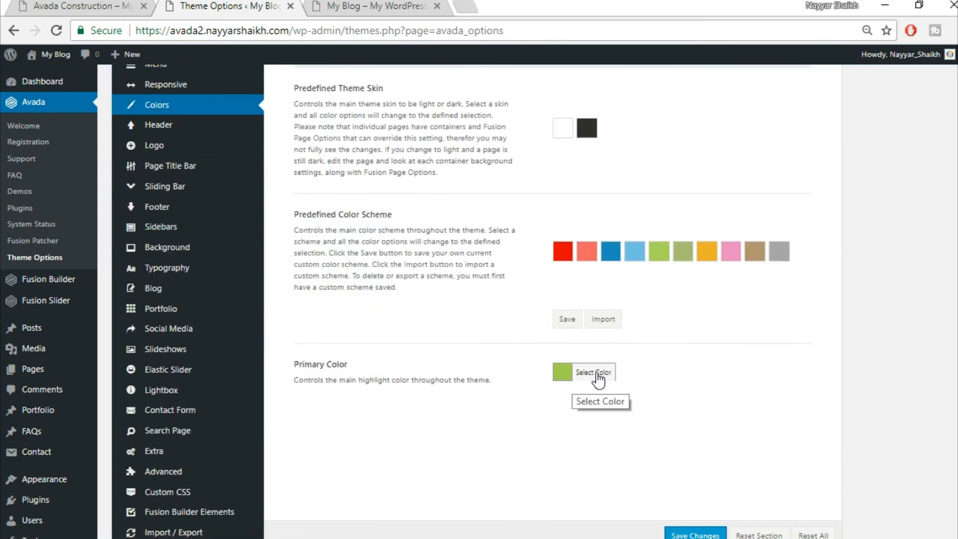
pyautogui.click(567, 375)
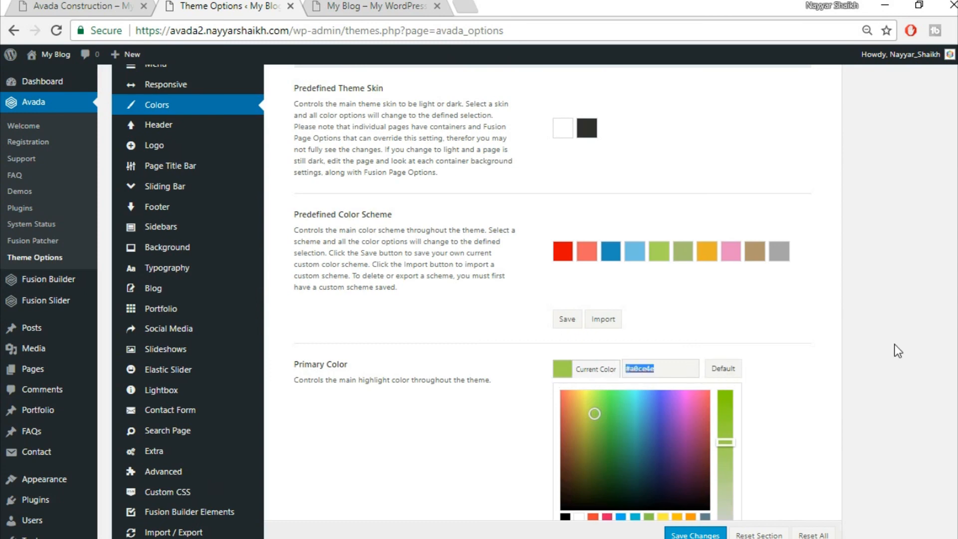
pyautogui.scroll(-1, 899, 350)
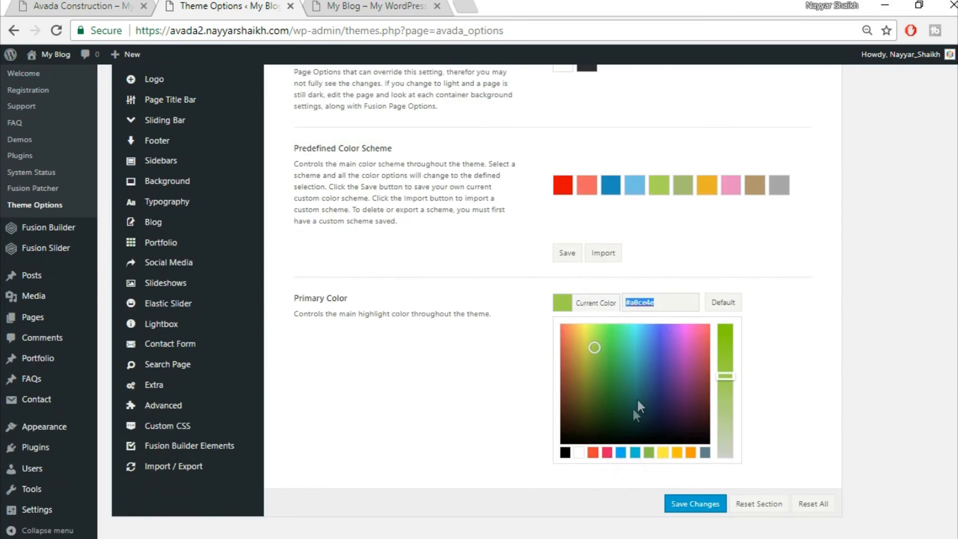
pyautogui.write('fed03d')
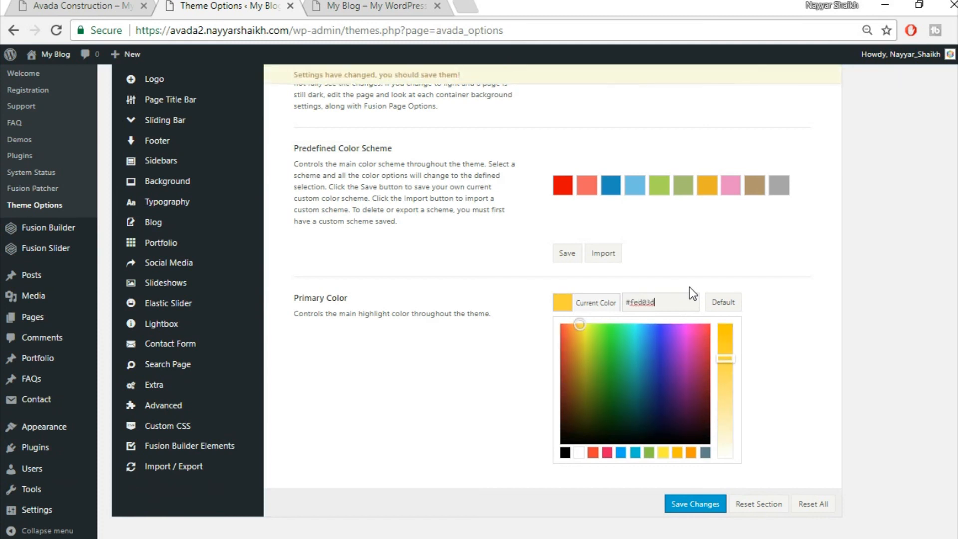
pyautogui.click(745, 464)
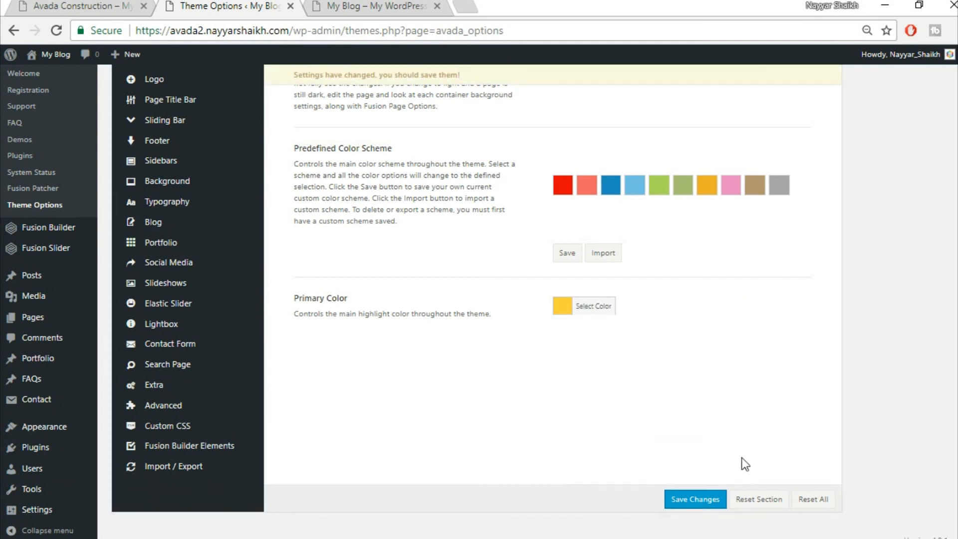
pyautogui.click(695, 505)
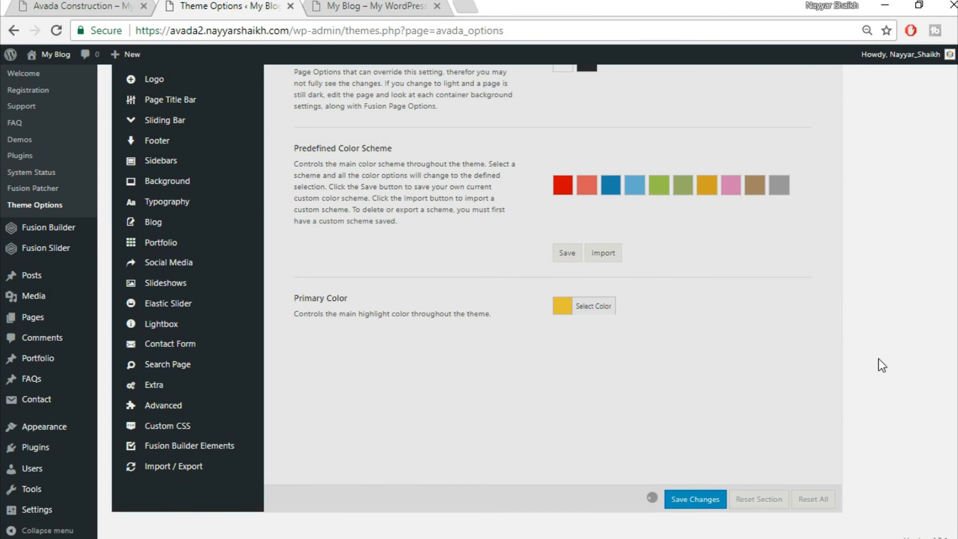
pyautogui.scroll(3, 340, 278)
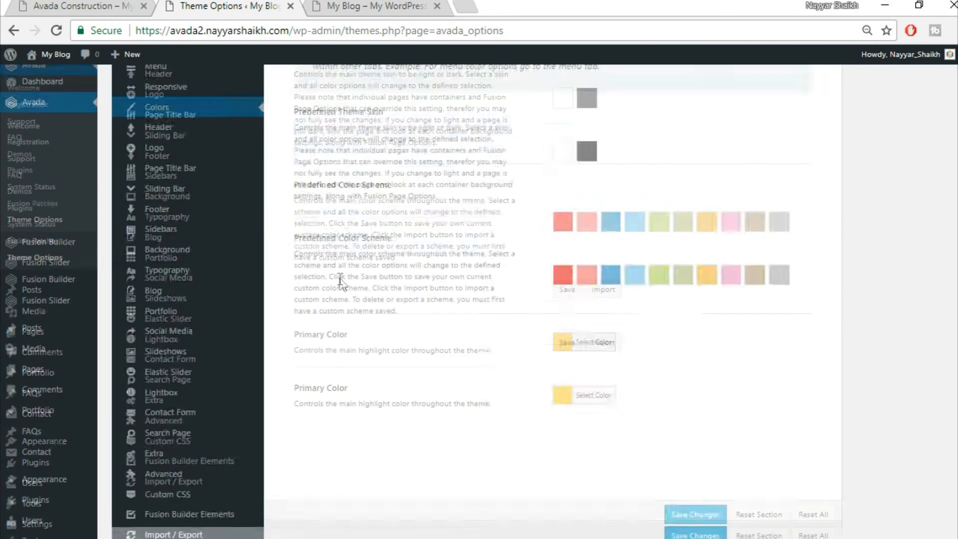
# - Open the Header options and compare the blog's header with the Construction demo
pyautogui.moveTo(173, 218)
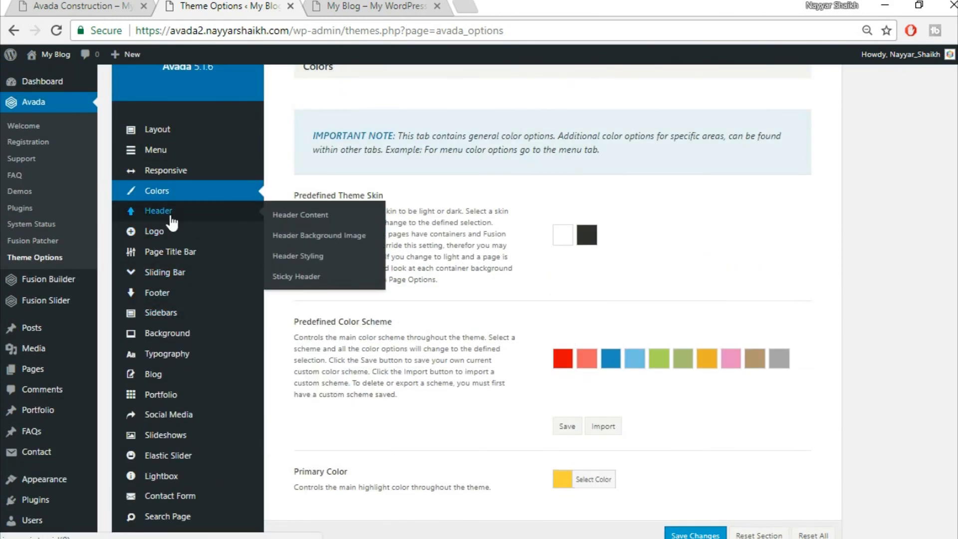
pyautogui.click(172, 216)
pyautogui.scroll(3, 904, 221)
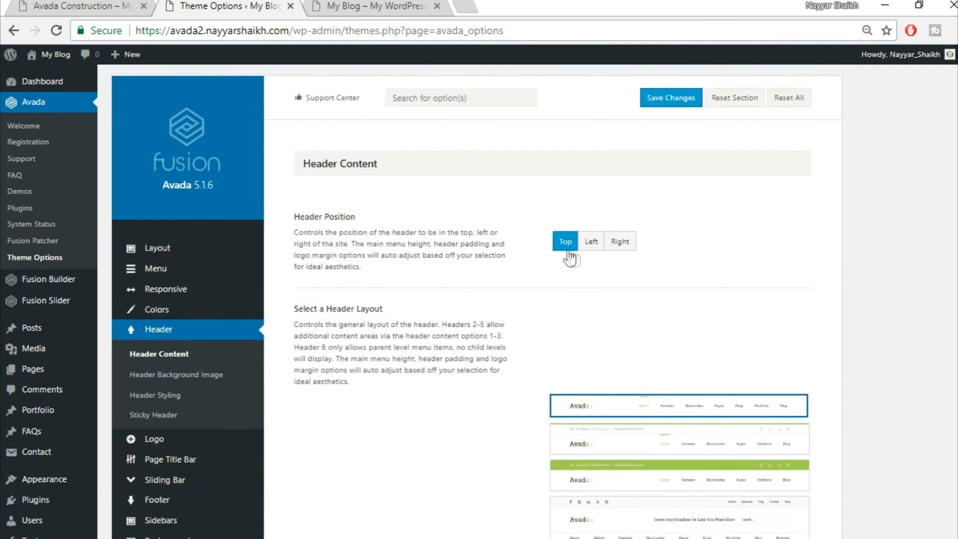
pyautogui.click(377, 6)
pyautogui.click(74, 6)
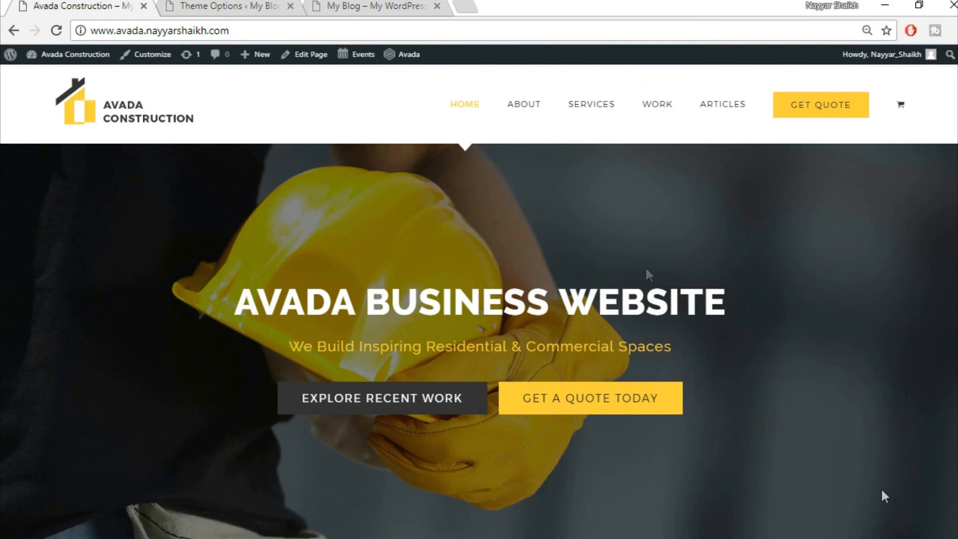
pyautogui.hotkey('ctrl', 'shift', 'Tab')
pyautogui.hotkey('ctrl', 'shift', 'Tab')
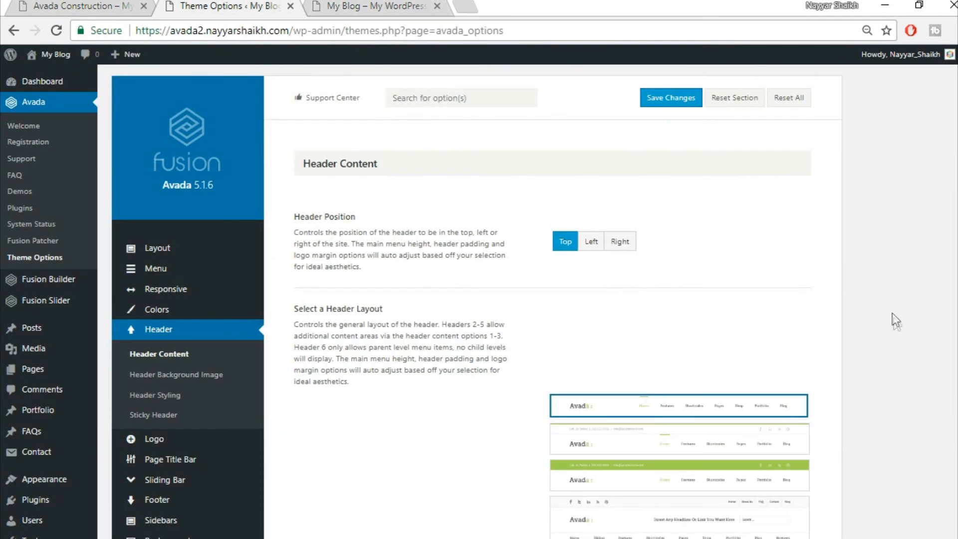
# - Save Header Content with the Top position and the first header layout
pyautogui.scroll(-2, 892, 312)
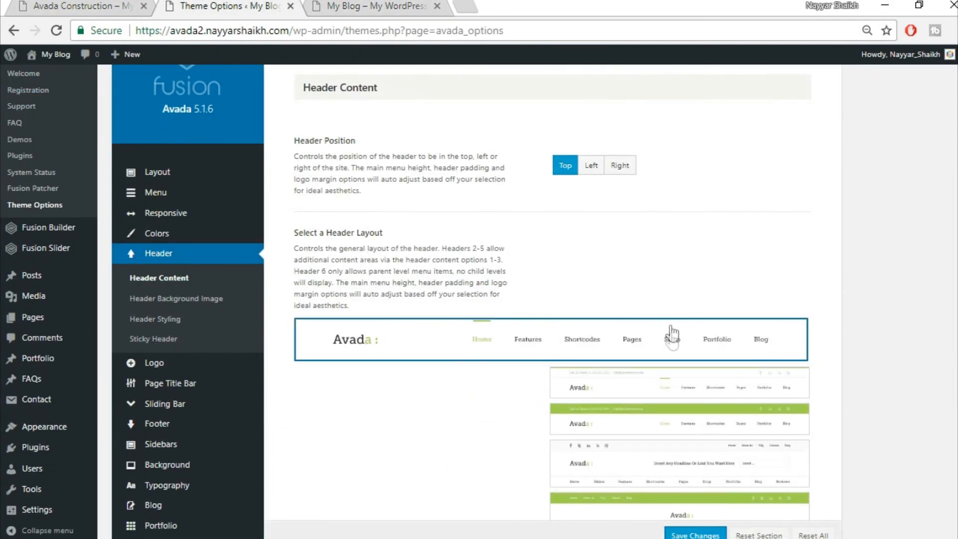
pyautogui.scroll(-2, 672, 501)
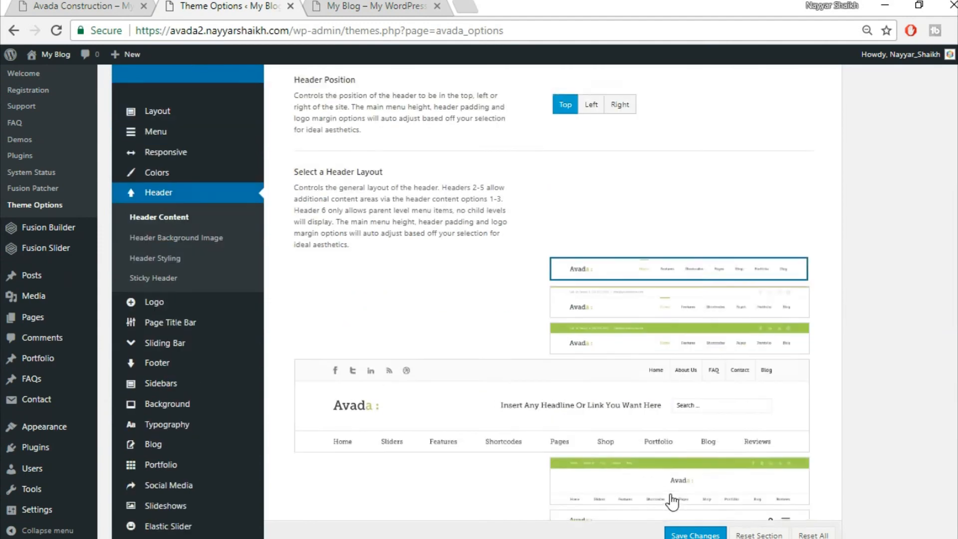
pyautogui.scroll(-2, 672, 501)
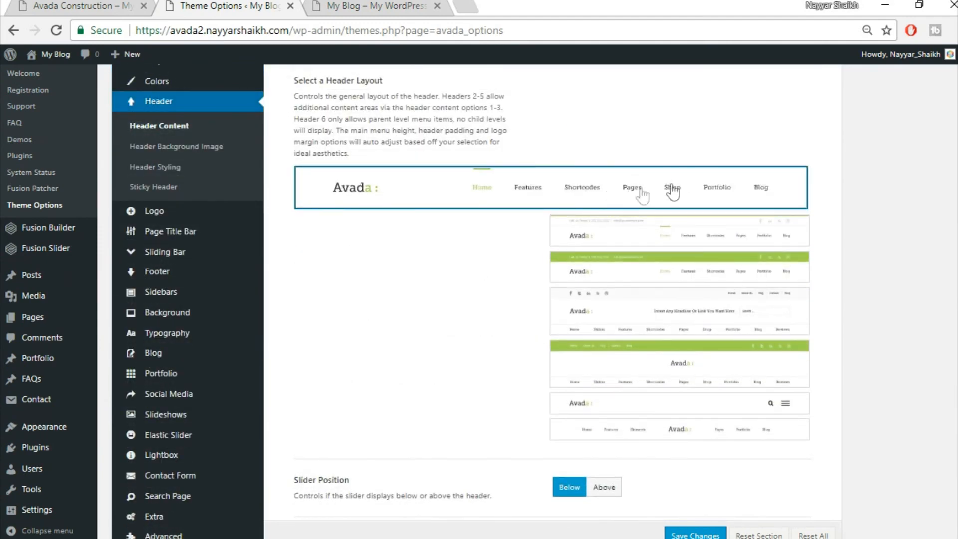
pyautogui.scroll(-2, 624, 188)
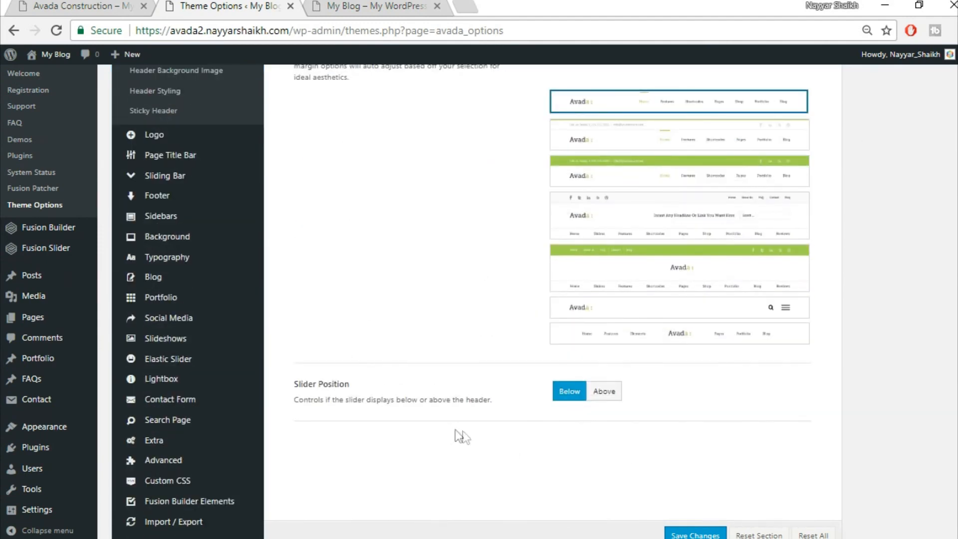
pyautogui.scroll(-1, 739, 444)
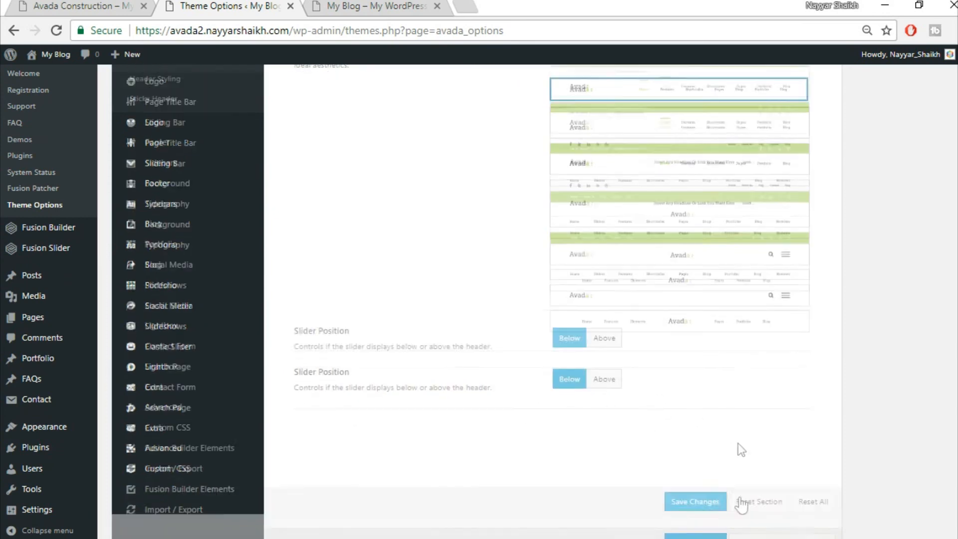
pyautogui.click(697, 496)
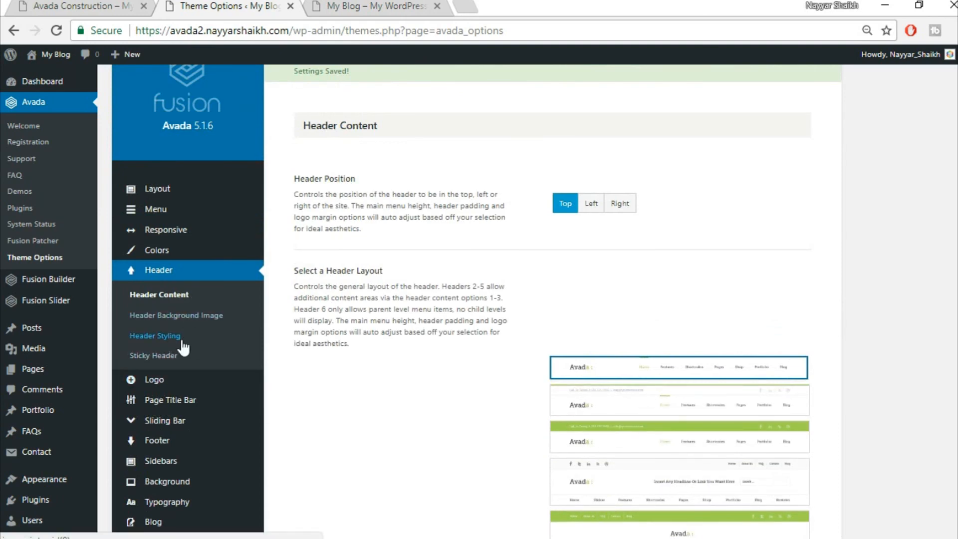
# - Turn on 100% Header Width in Header Styling, checking it against the demo
pyautogui.click(181, 340)
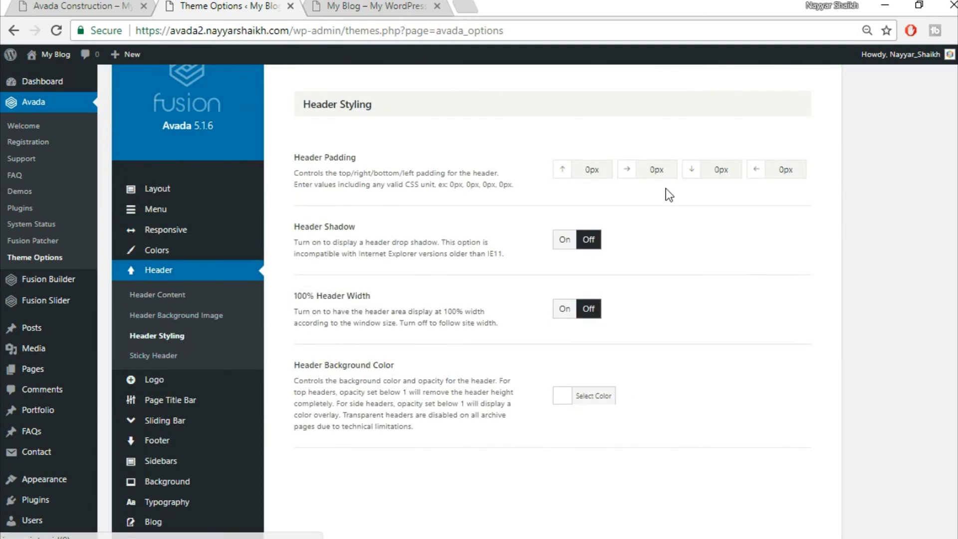
pyautogui.click(333, 5)
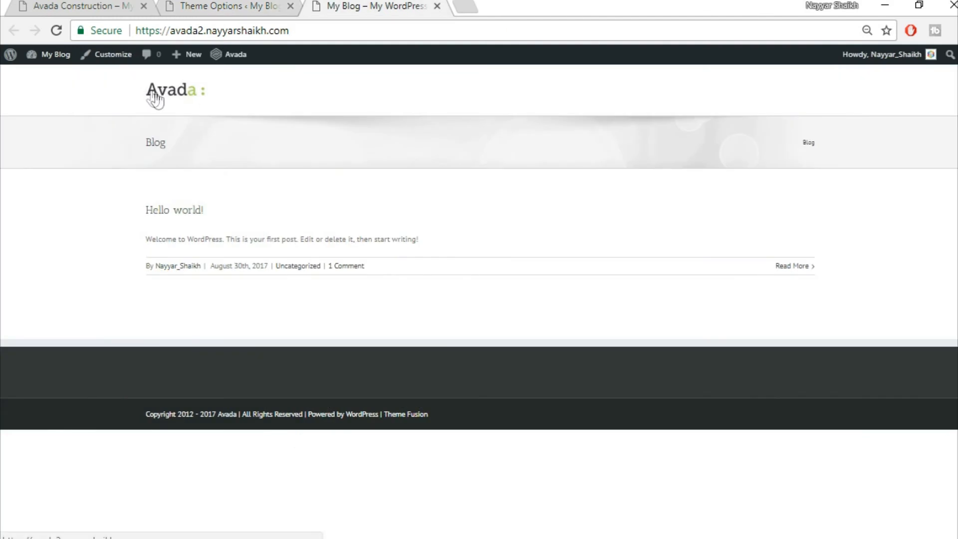
pyautogui.click(73, 5)
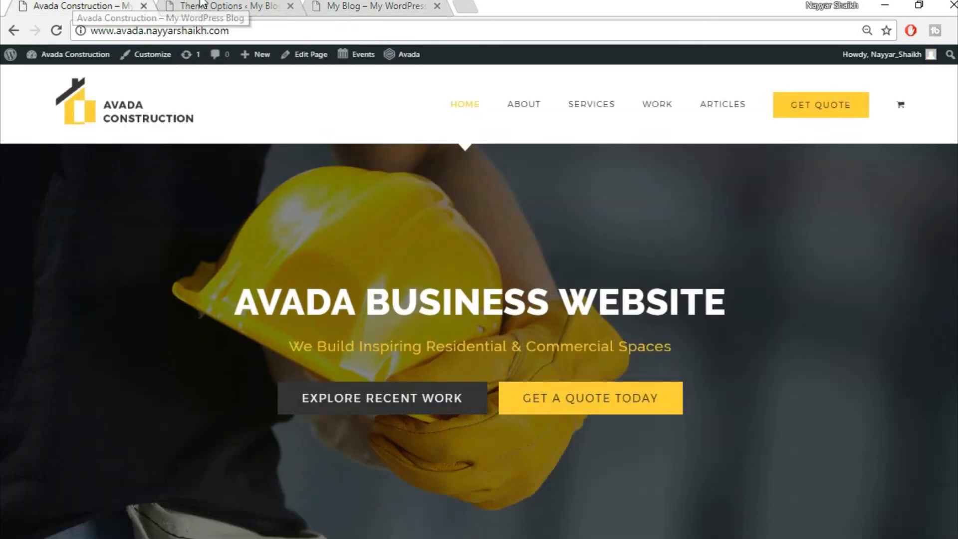
pyautogui.click(202, 6)
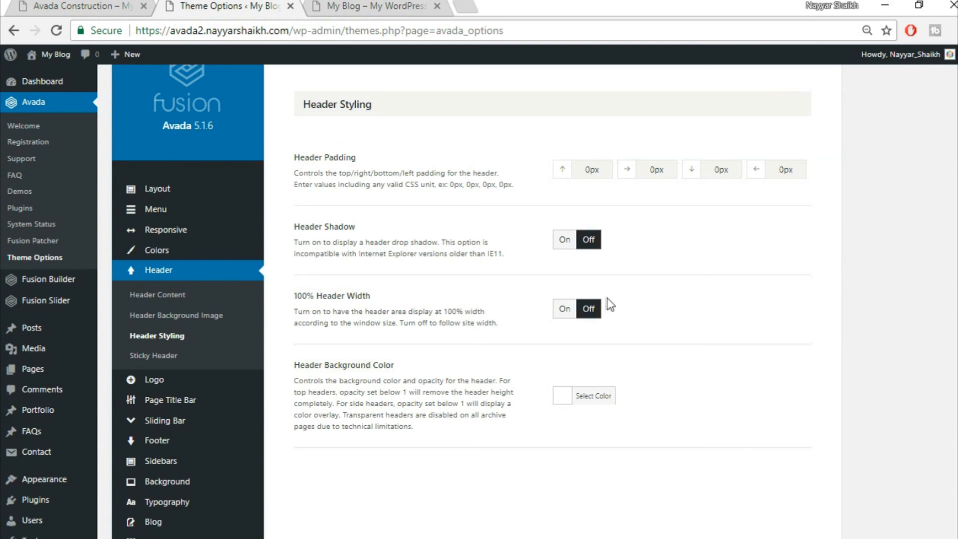
pyautogui.click(564, 309)
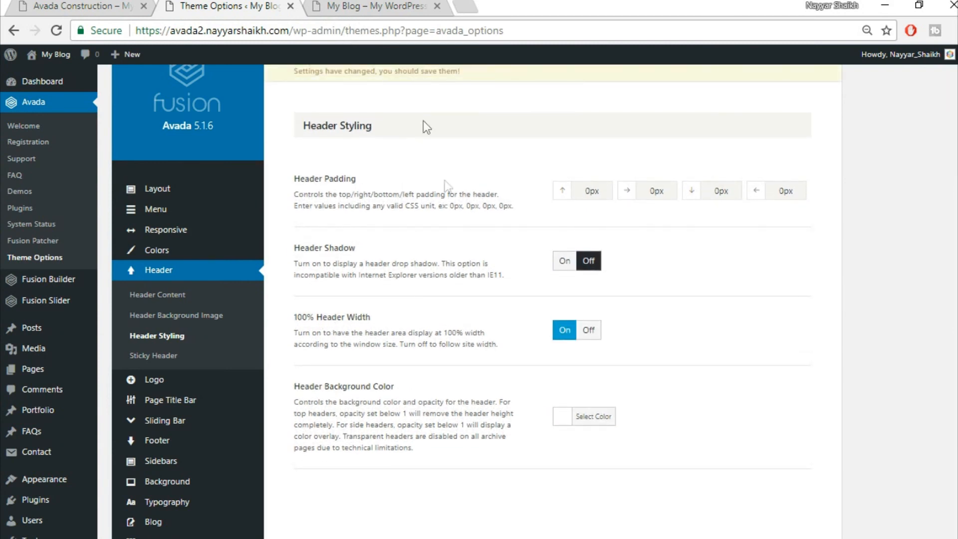
pyautogui.click(363, 4)
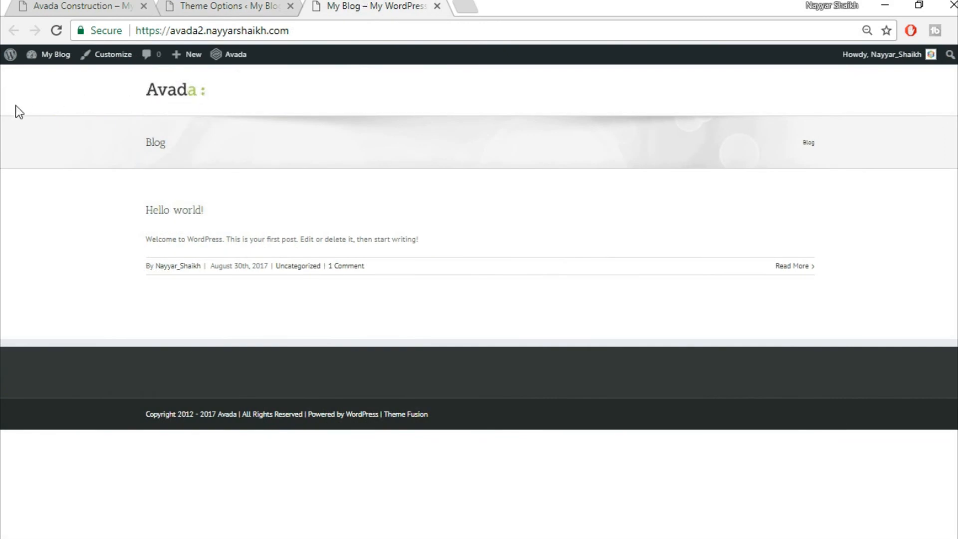
pyautogui.click(236, 5)
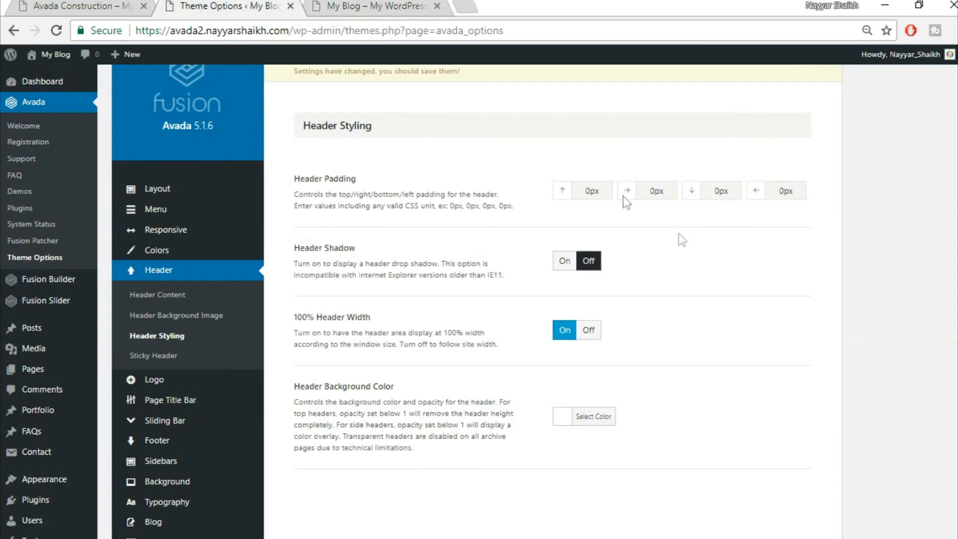
# - Enter 4% for the right and left header padding
pyautogui.moveTo(669, 195); pyautogui.dragTo(610, 191)
pyautogui.moveTo(799, 191); pyautogui.dragTo(766, 191)
pyautogui.click(91, 7)
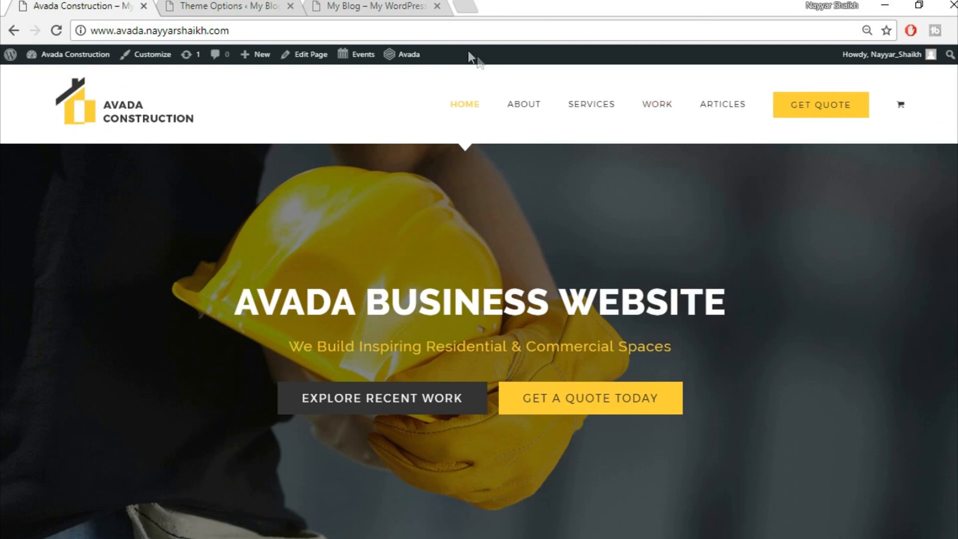
# - Save the 100%-width header with 4% side padding and check it on the blog
pyautogui.click(374, 5)
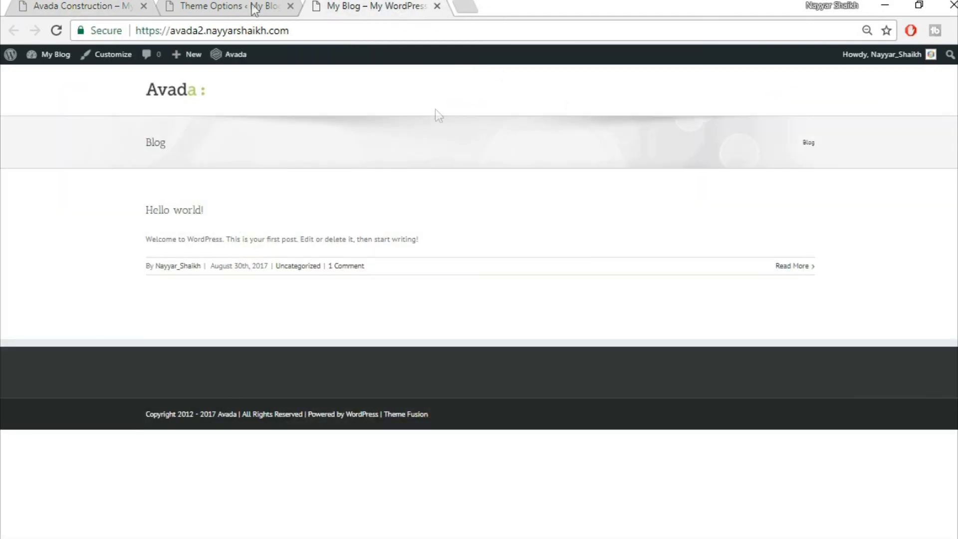
pyautogui.click(207, 5)
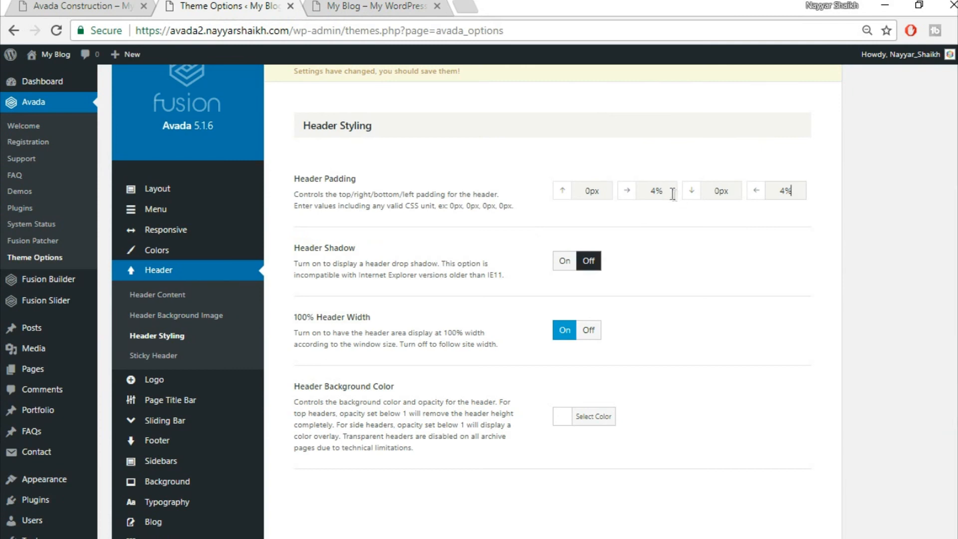
pyautogui.scroll(-3, 704, 397)
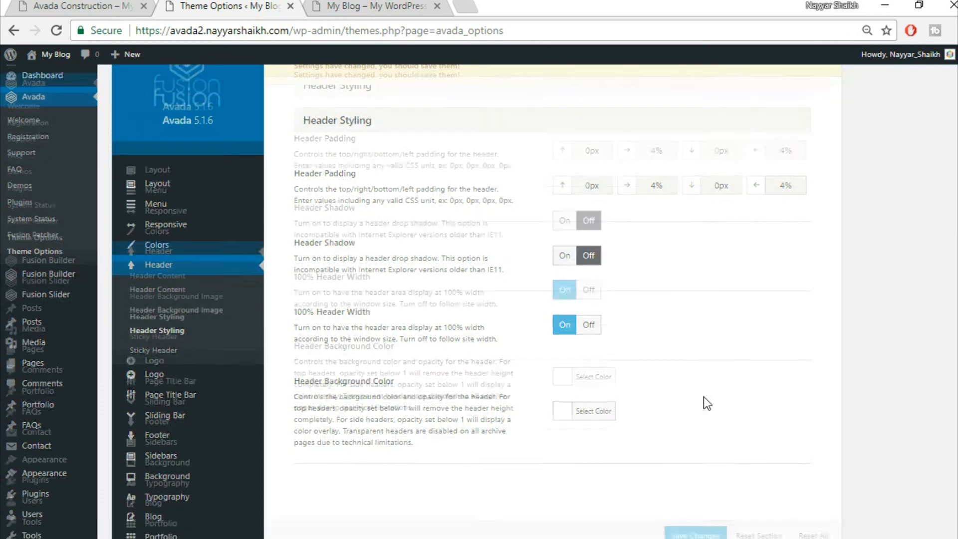
pyautogui.click(695, 534)
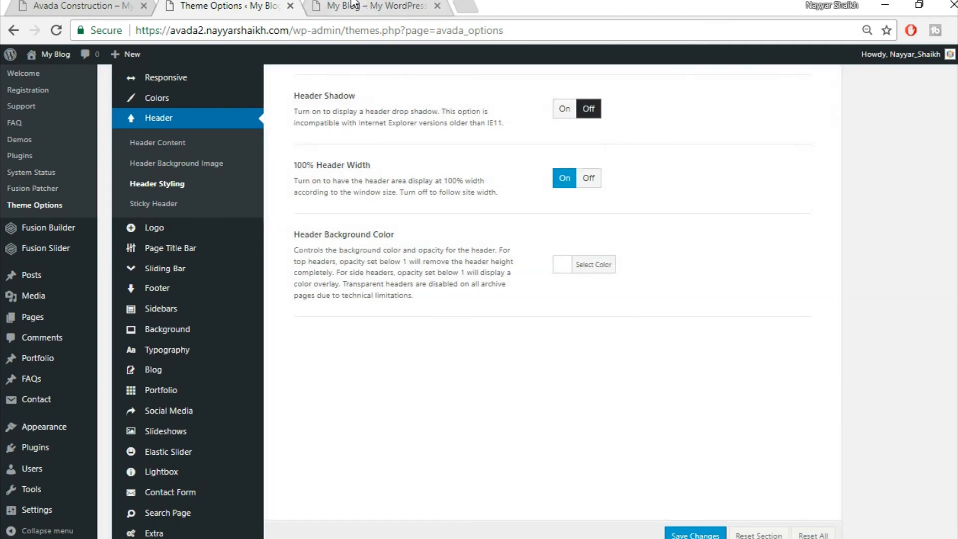
pyautogui.click(357, 6)
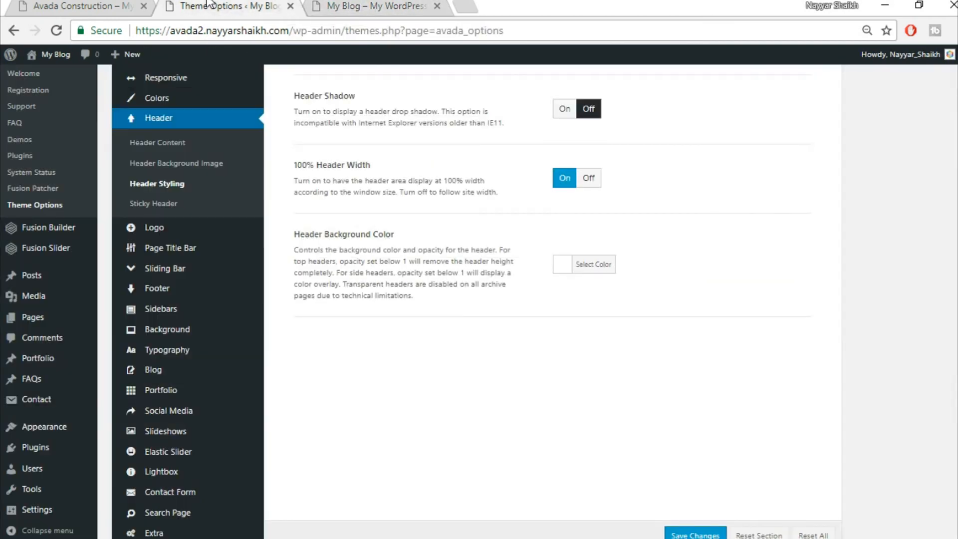
pyautogui.click(209, 6)
# - Open the Logo section of Avada Theme Options to view alignment, margins and the default logo
pyautogui.moveTo(220, 356)
pyautogui.scroll(-2, 221, 362)
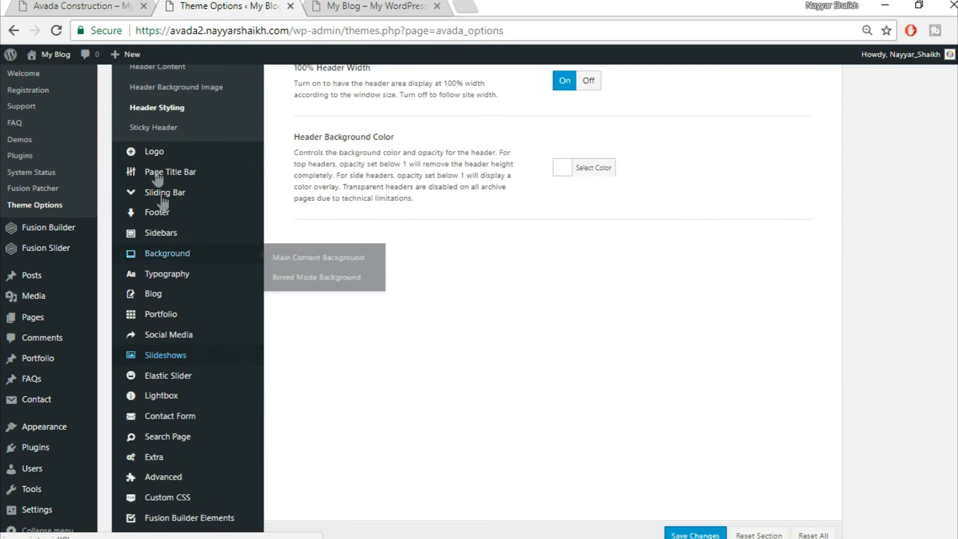
pyautogui.moveTo(170, 159)
pyautogui.click(182, 154)
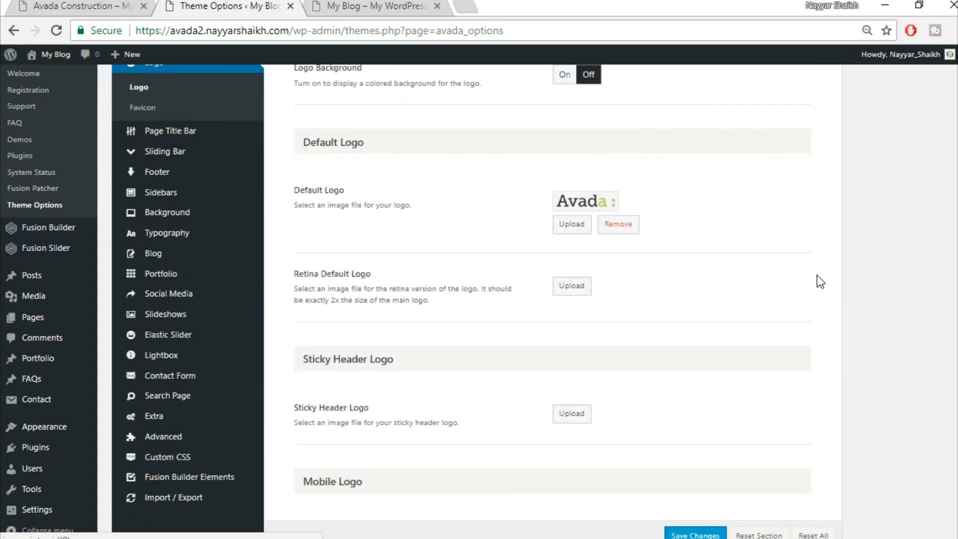
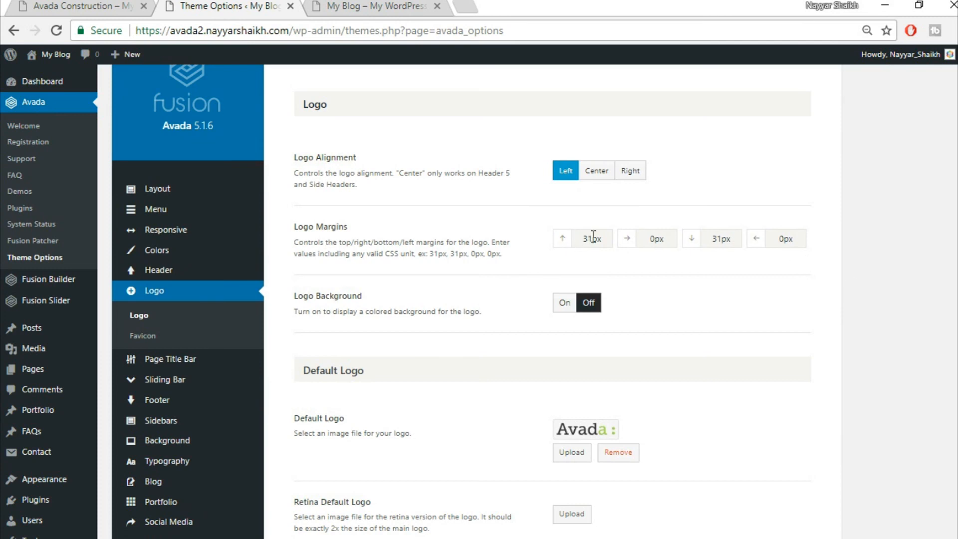
# - Change the top and bottom logo margins from 31px to 20px
pyautogui.write('20')
pyautogui.moveTo(724, 242); pyautogui.dragTo(699, 246)
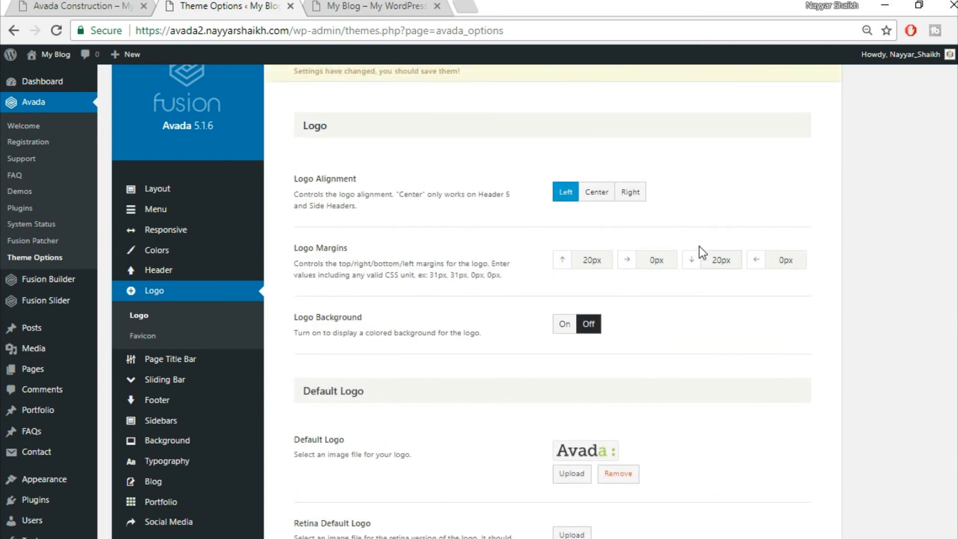
pyautogui.scroll(-5, 739, 316)
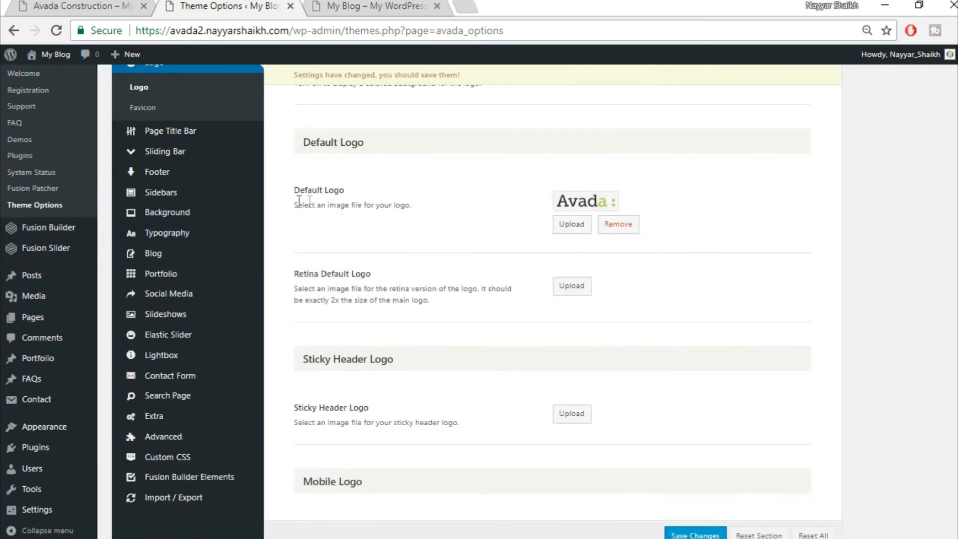
# - Remove the current default logo and bring up the media picker for a replacement
pyautogui.click(336, 6)
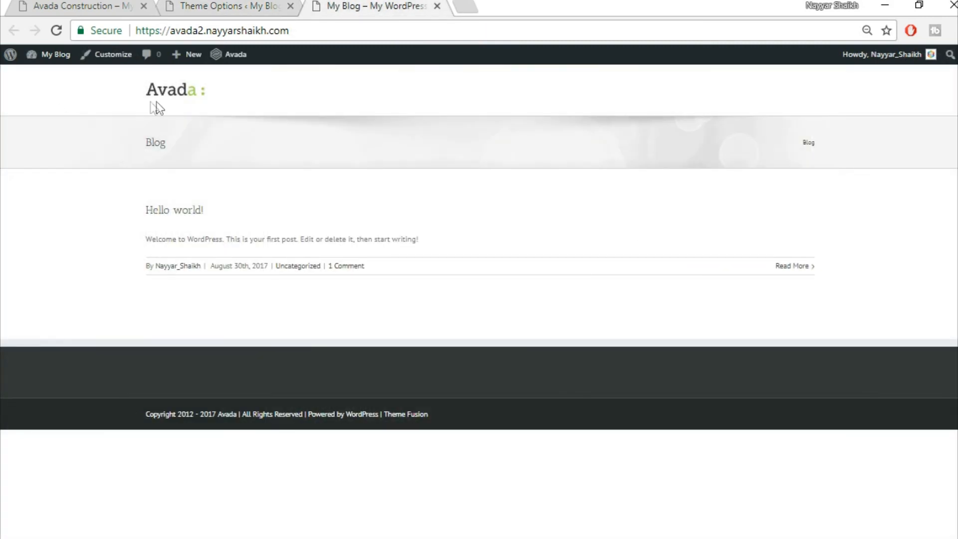
pyautogui.click(209, 5)
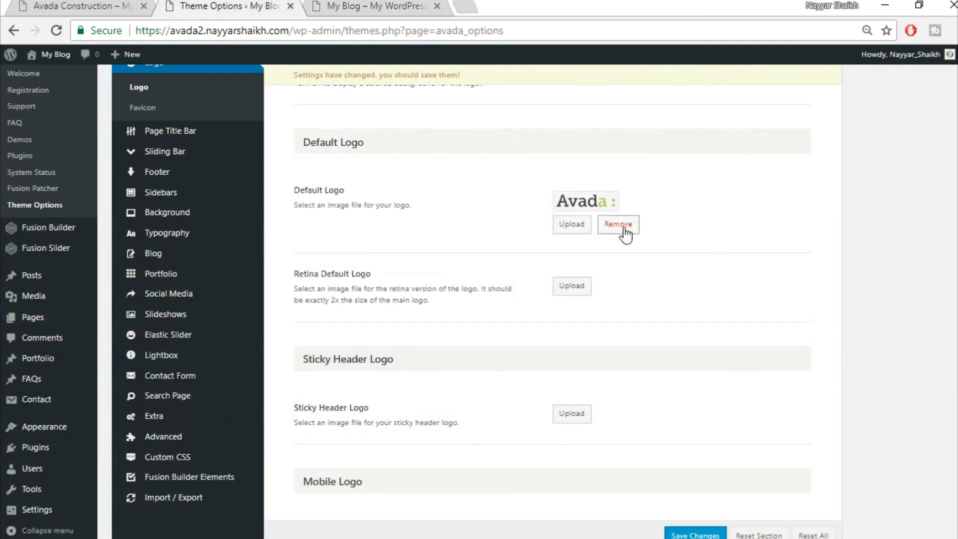
pyautogui.click(624, 233)
pyautogui.scroll(-5, 624, 227)
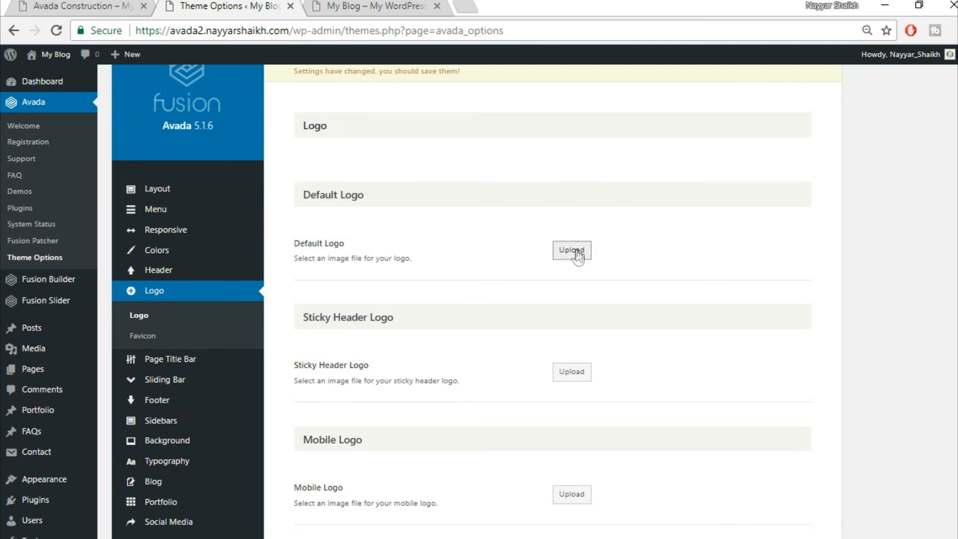
pyautogui.click(574, 252)
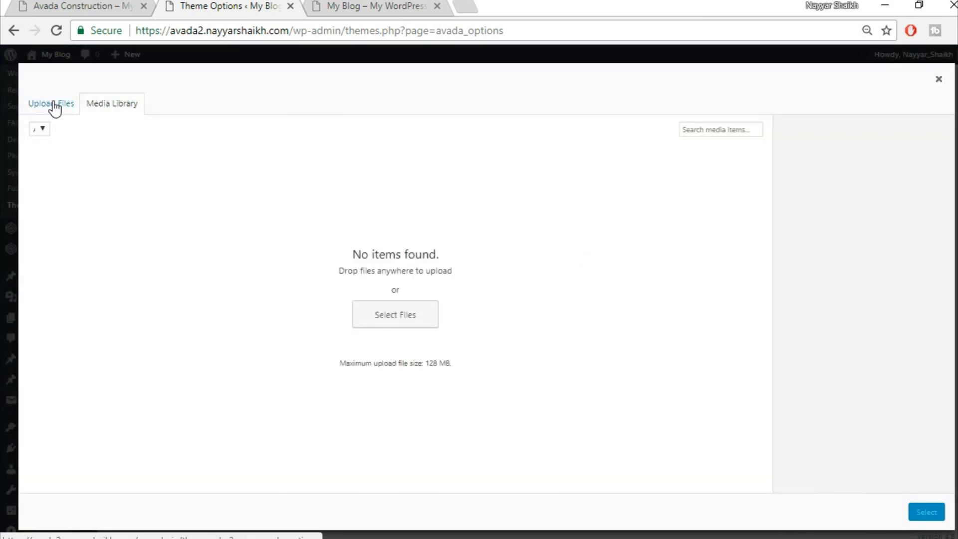
# - Browse the Avada Construction demo homepage, then start a new browser tab
pyautogui.click(92, 5)
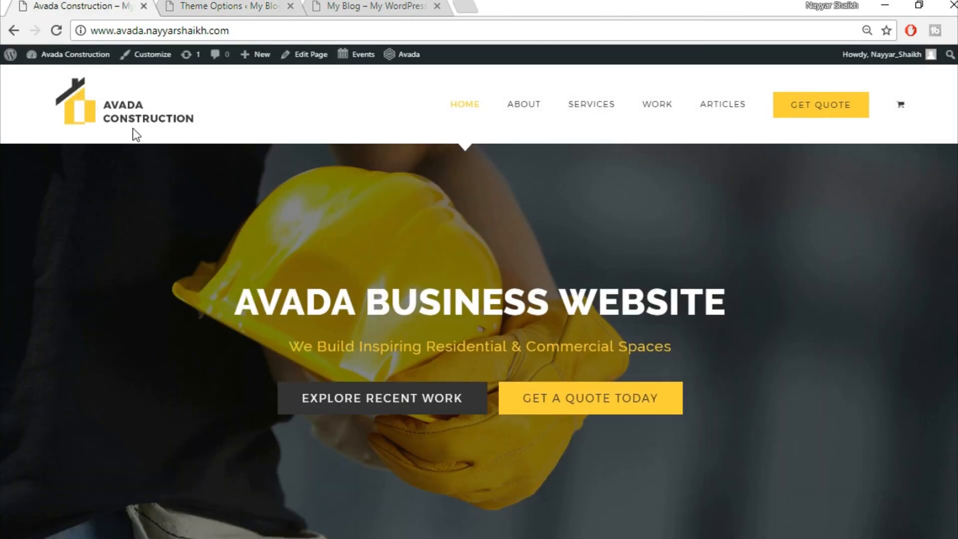
pyautogui.scroll(-12, 740, 376)
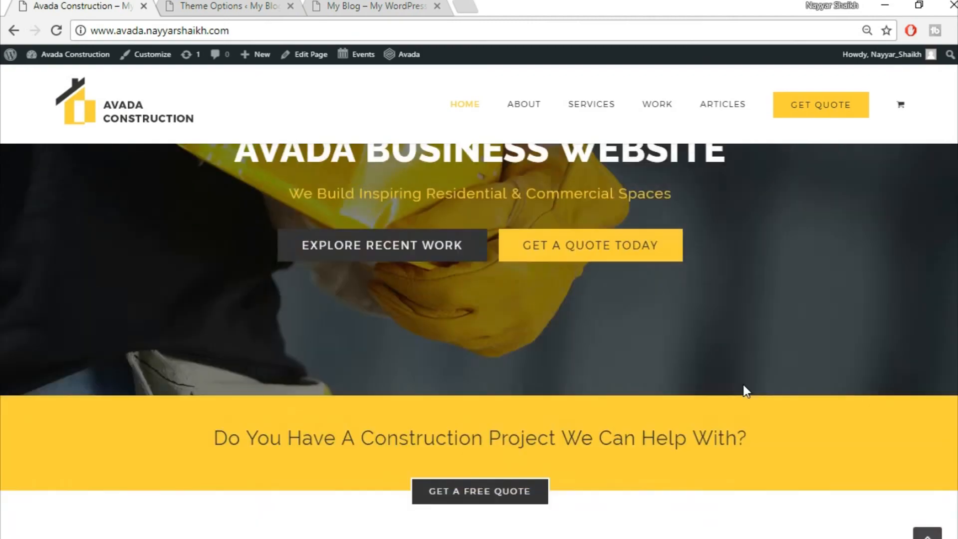
pyautogui.scroll(-10, 743, 385)
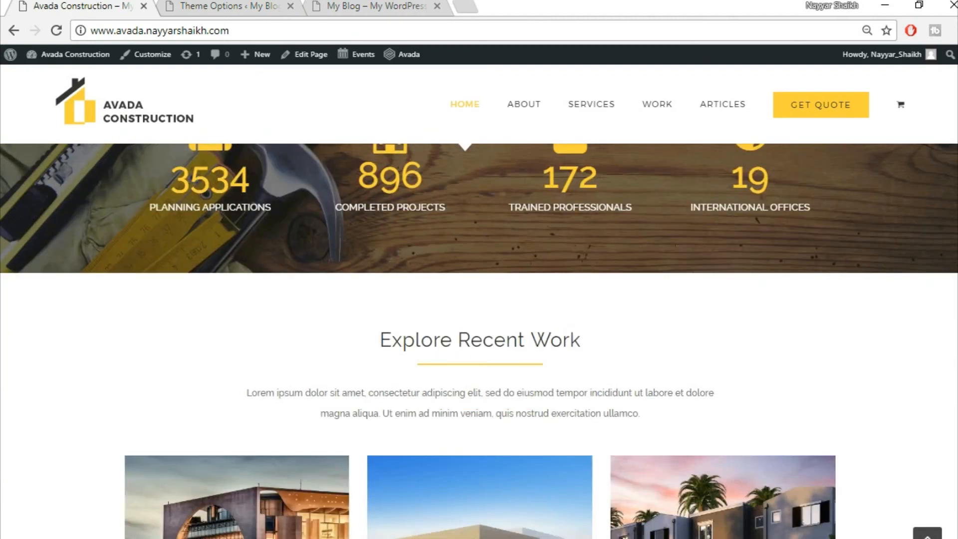
pyautogui.click(928, 534)
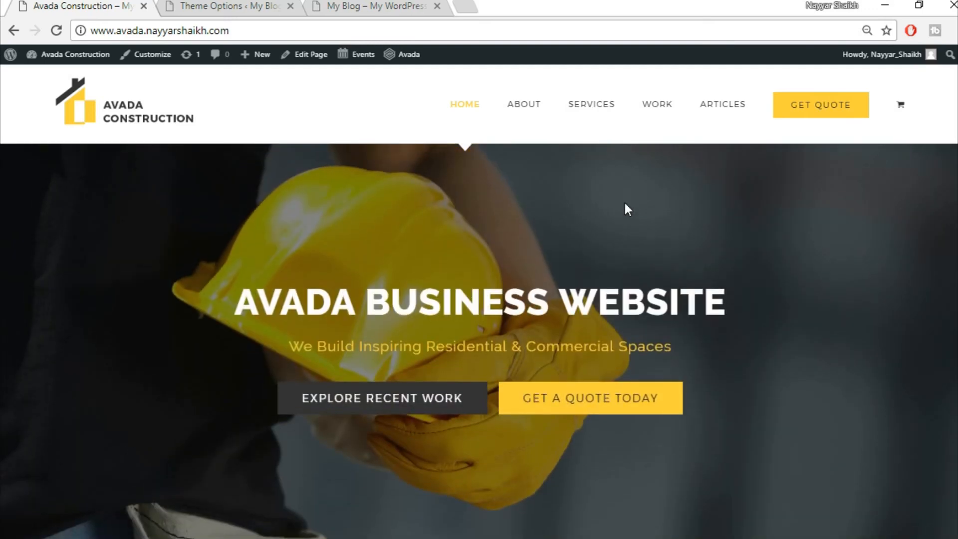
pyautogui.click(465, 6)
# - Load bloggdude.com and find the Avada Theme Tutorial post's download links
pyautogui.write('bloggdude.com')
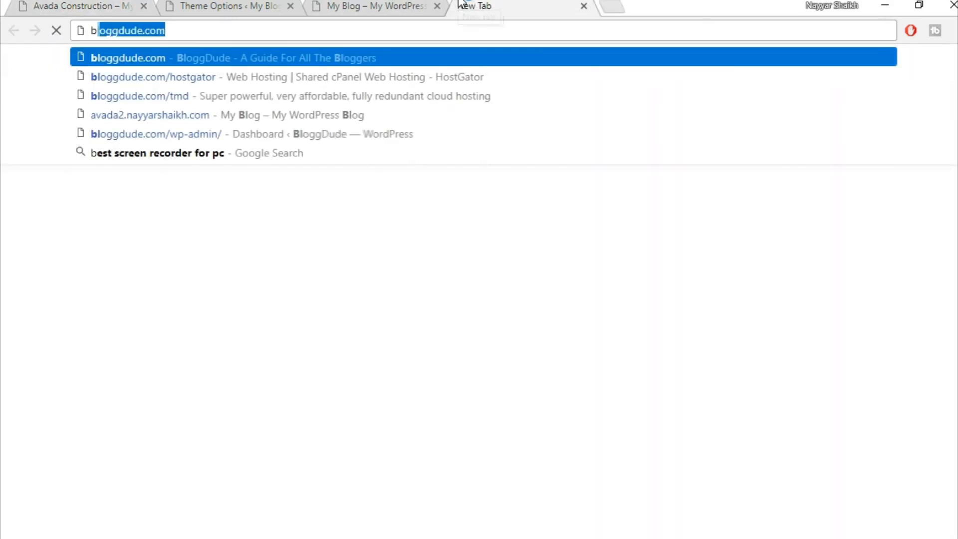
pyautogui.press('Return')
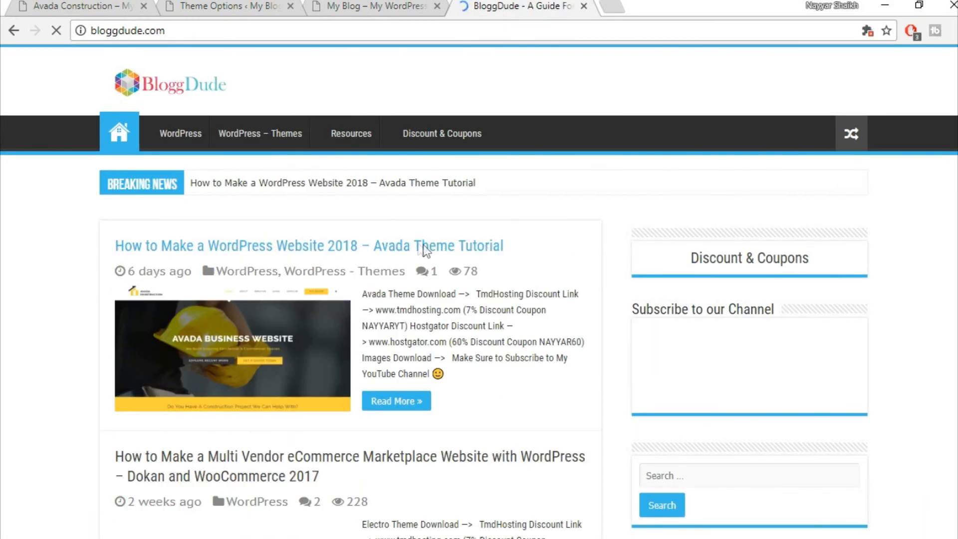
pyautogui.click(456, 250)
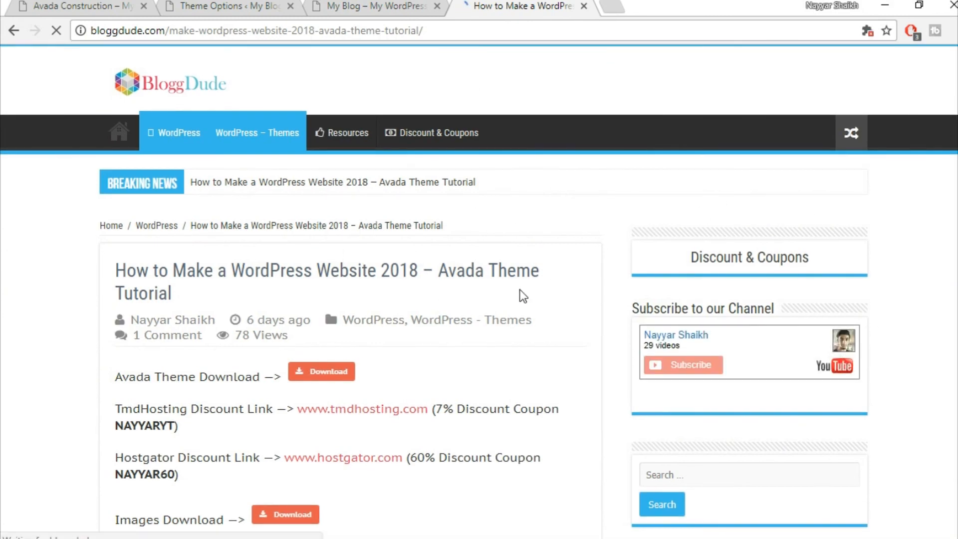
pyautogui.scroll(-6, 520, 292)
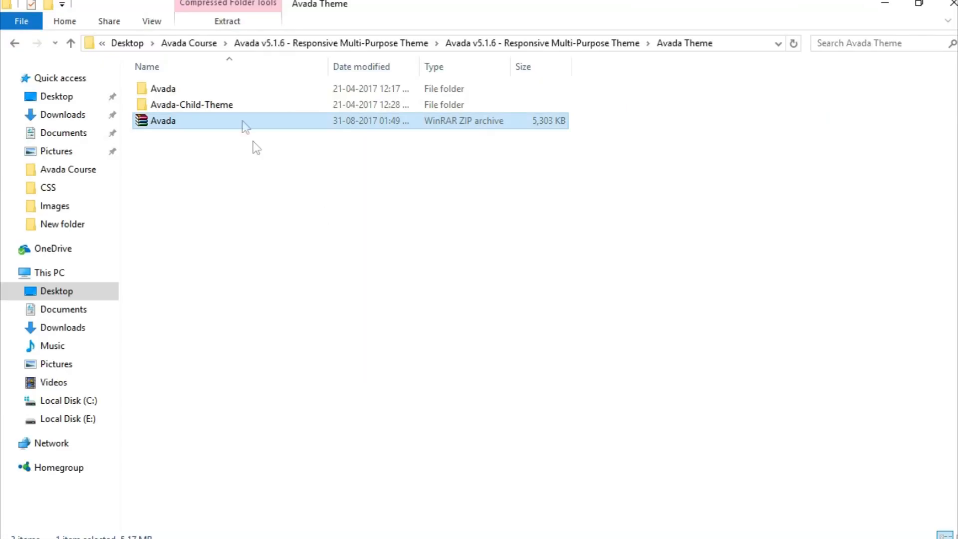
# - Browse to Avada Course > Images in File Explorer to view the construction image thumbnails
pyautogui.click(200, 44)
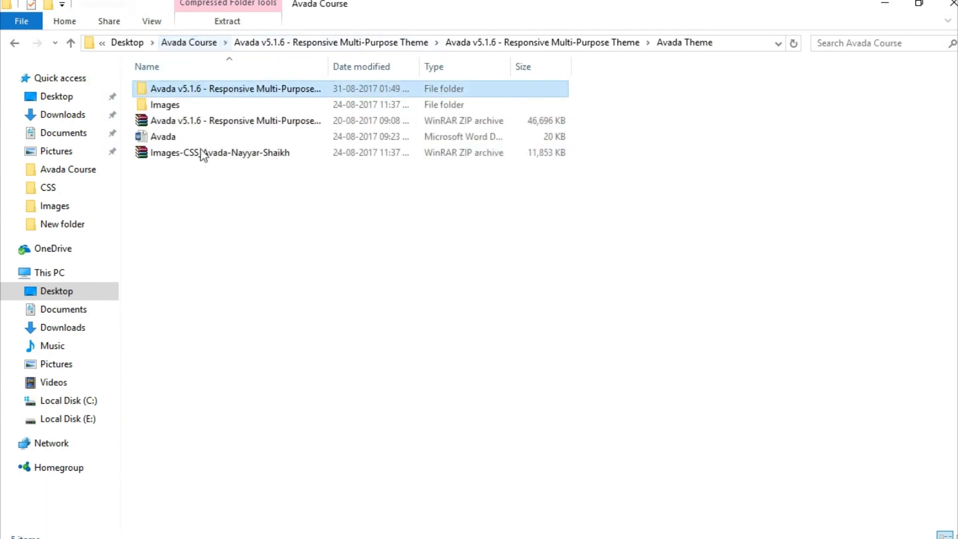
pyautogui.click(240, 153)
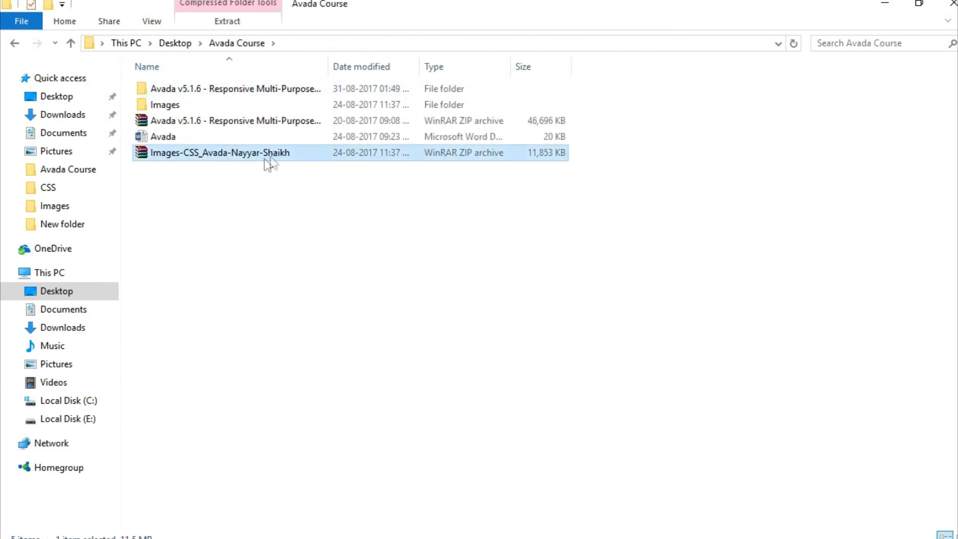
pyautogui.doubleClick(197, 110)
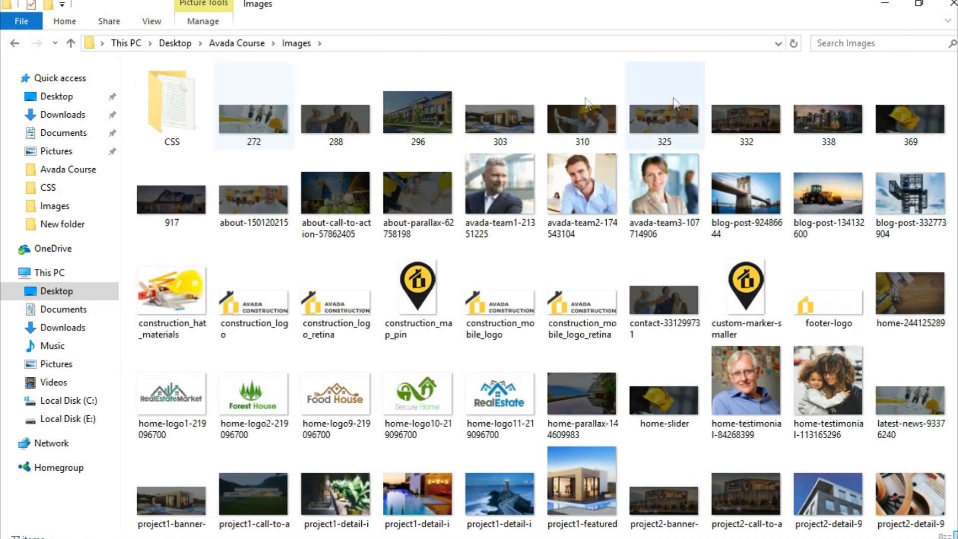
pyautogui.scroll(-5, 846, 501)
pyautogui.scroll(5, 840, 500)
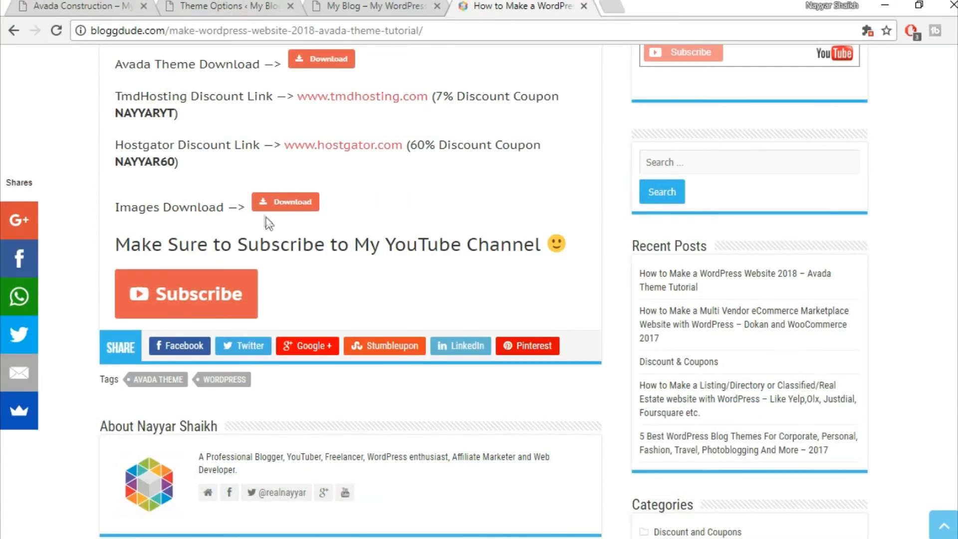
pyautogui.scroll(2, 268, 240)
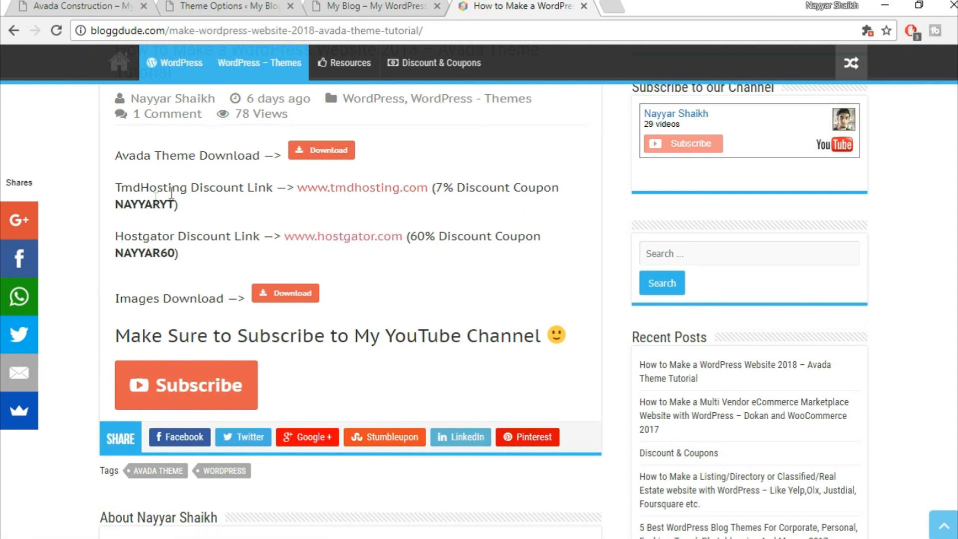
# - Highlight the TmdHosting coupon code, then return to the Theme Options tab
pyautogui.moveTo(117, 207); pyautogui.dragTo(171, 203)
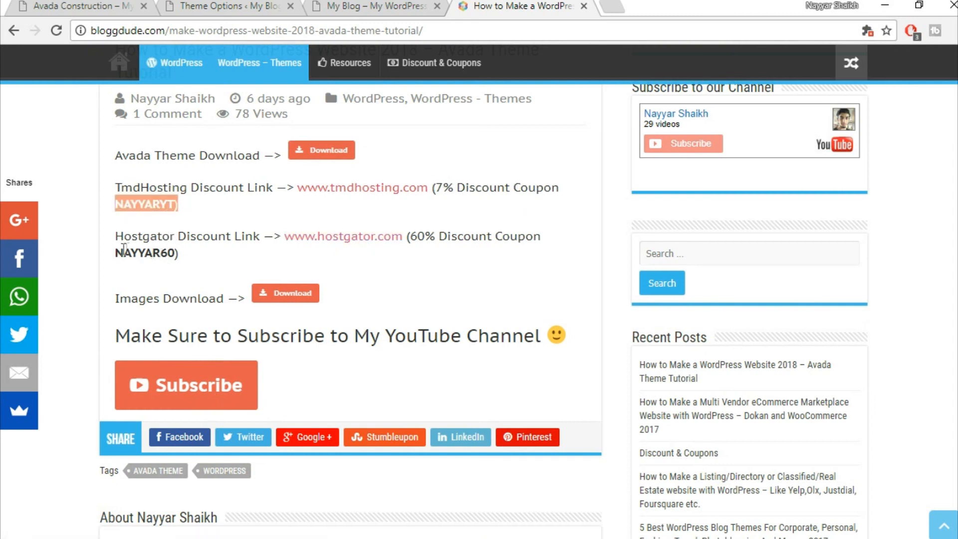
pyautogui.click(235, 167)
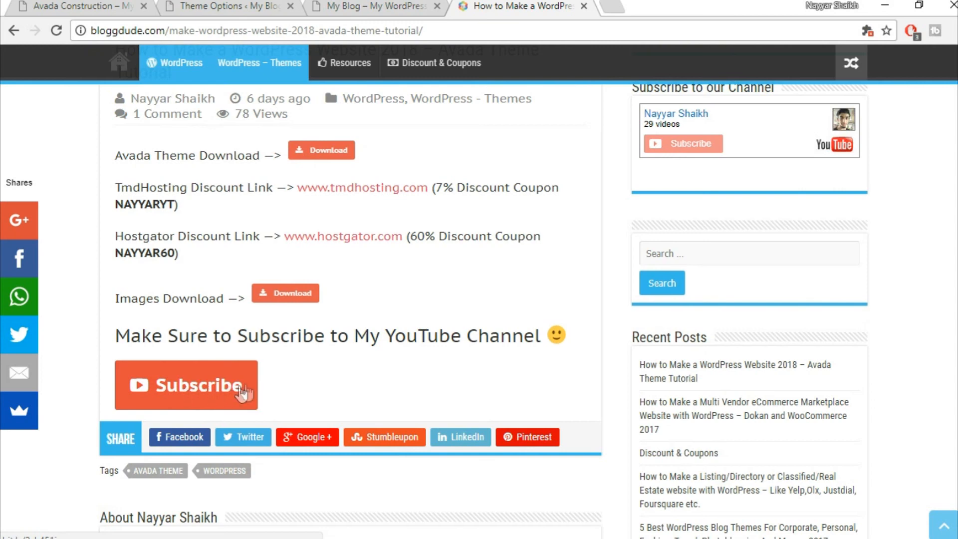
pyautogui.click(358, 4)
pyautogui.click(189, 4)
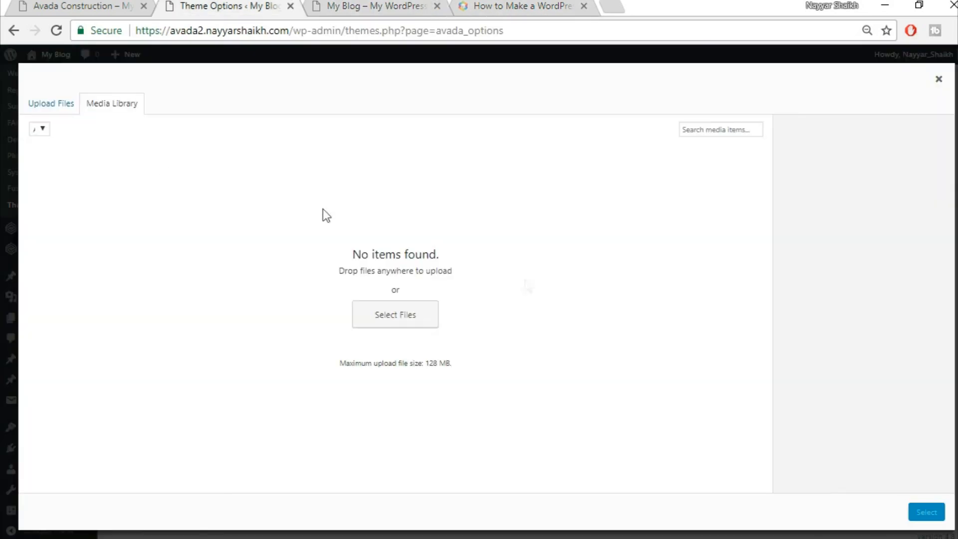
# - Upload construction_logo.png from Avada Course > Images and select it as the default logo
pyautogui.click(72, 109)
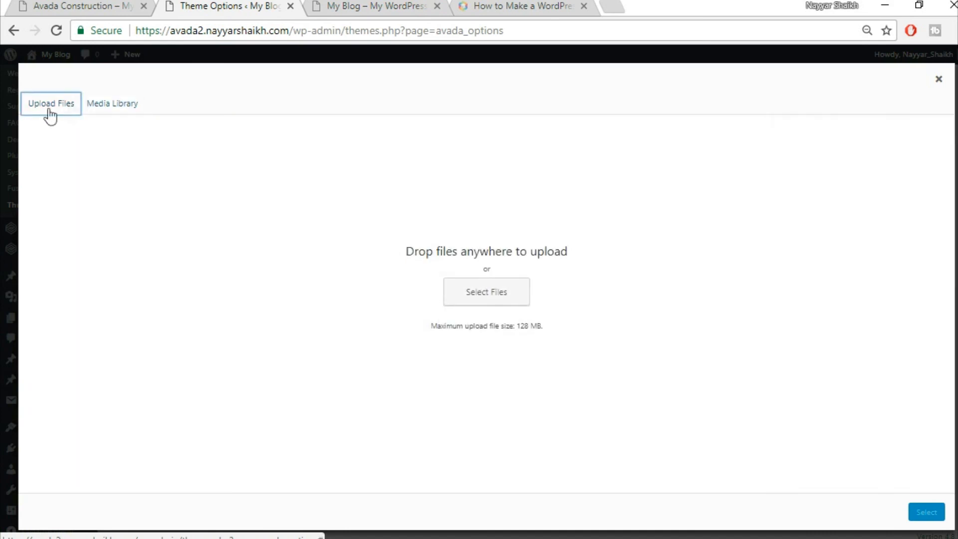
pyautogui.click(480, 290)
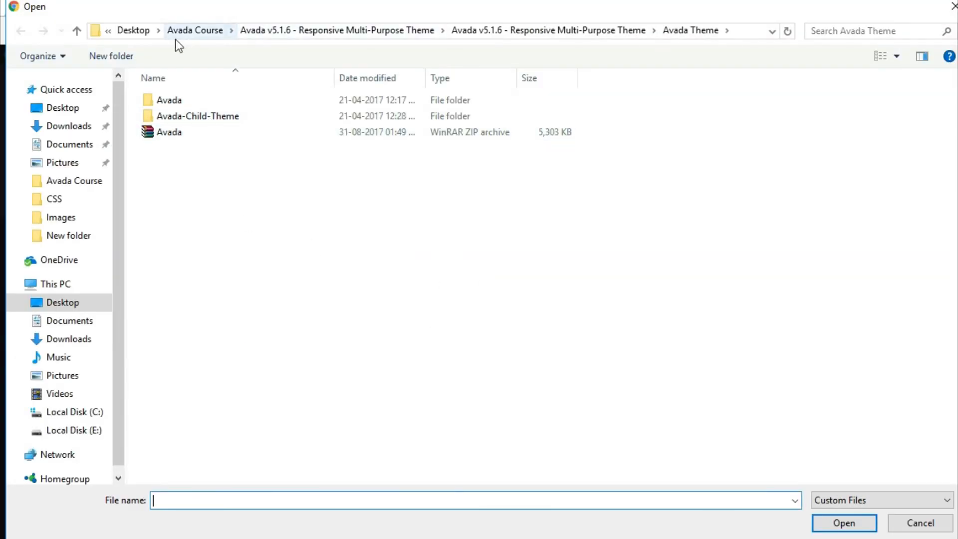
pyautogui.click(203, 31)
pyautogui.doubleClick(205, 116)
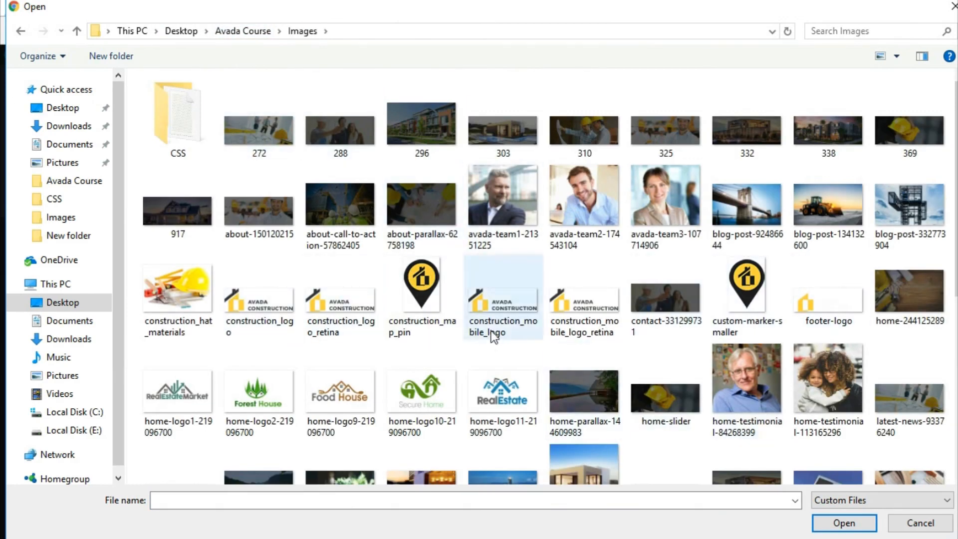
pyautogui.click(256, 322)
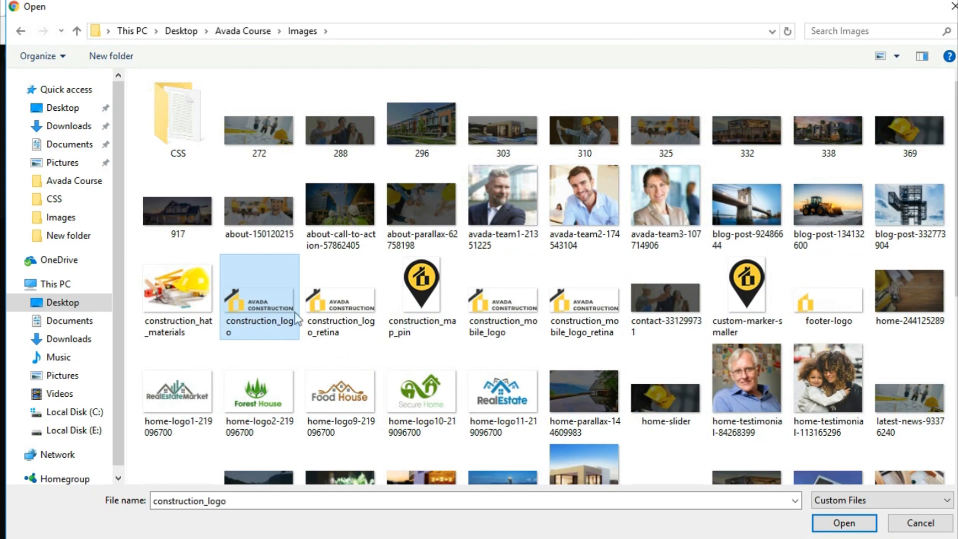
pyautogui.click(826, 522)
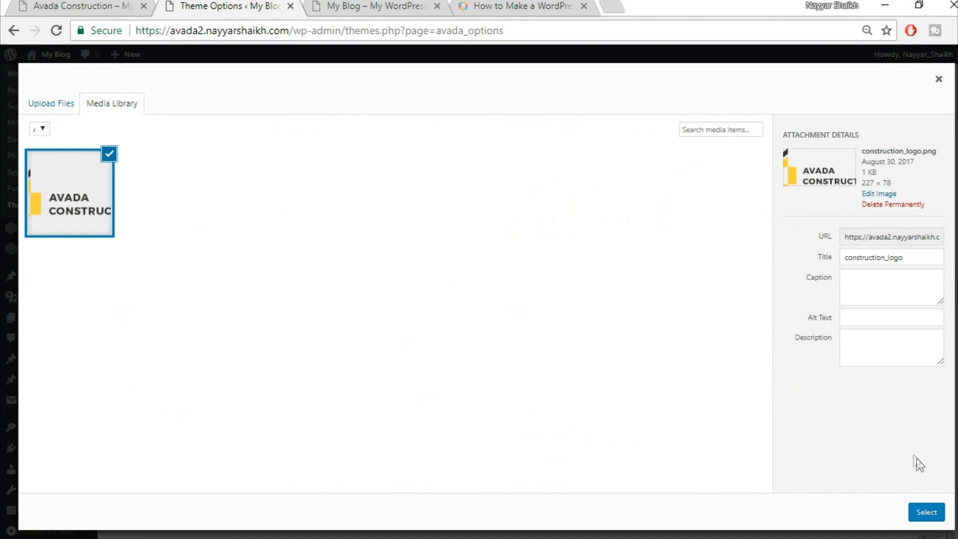
pyautogui.click(926, 514)
# - Save the new default logo and bring up the Favicon section
pyautogui.scroll(-4, 889, 415)
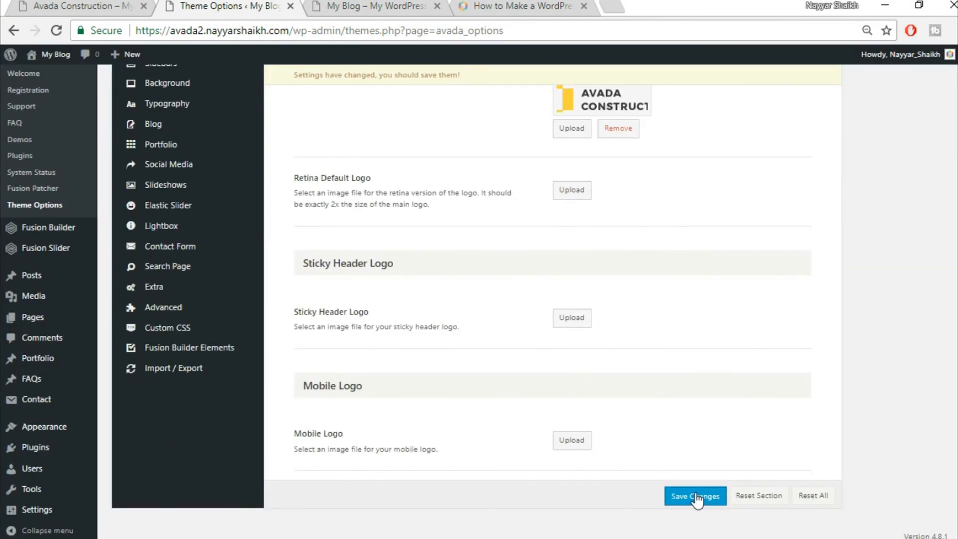
pyautogui.click(696, 494)
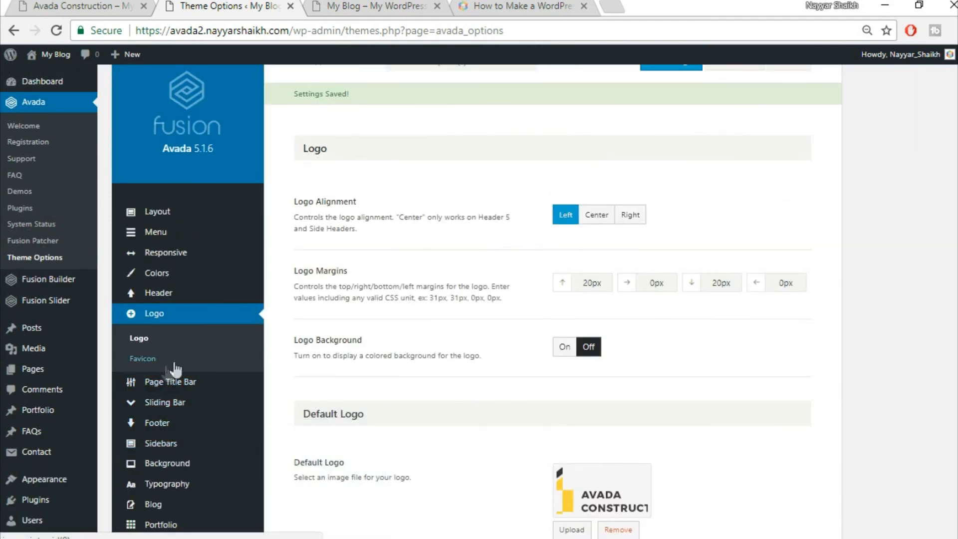
pyautogui.click(143, 359)
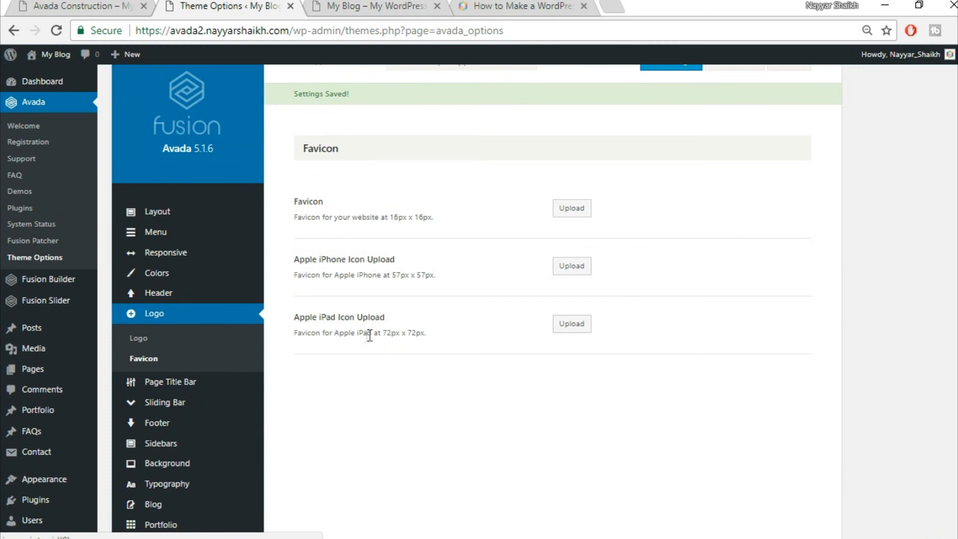
# - Check the bloggdude tutorial article, then return to Avada Theme Options
pyautogui.click(530, 5)
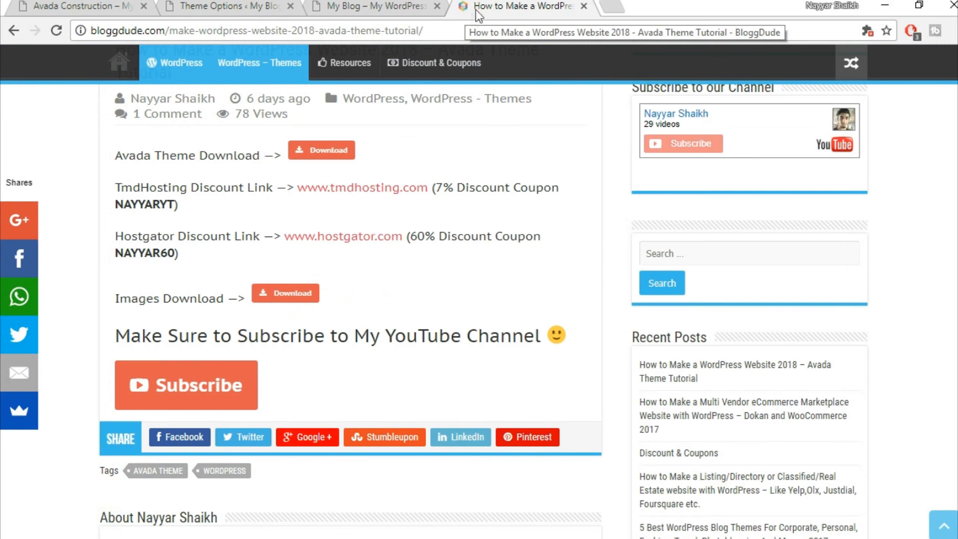
pyautogui.click(218, 7)
pyautogui.click(544, 5)
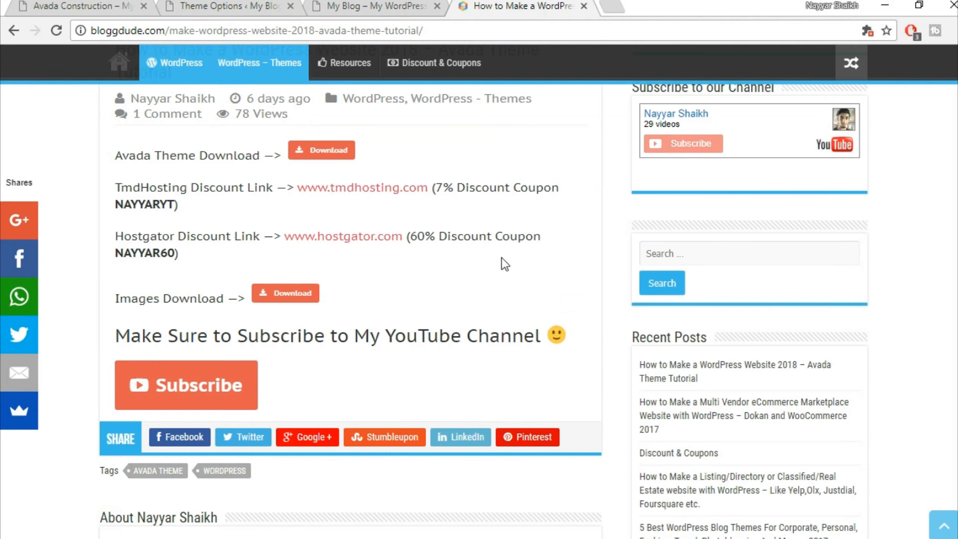
pyautogui.click(210, 6)
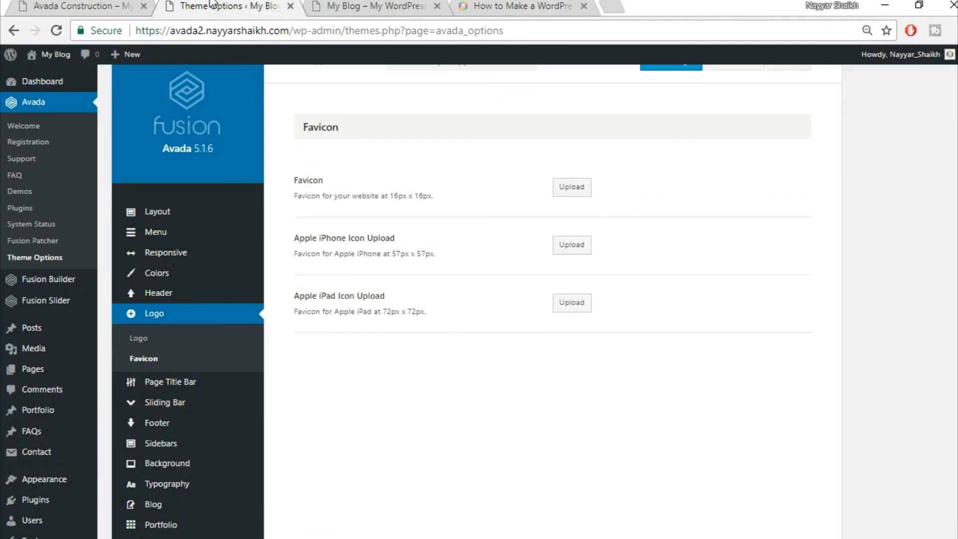
# - Upload construction_map_pin.png as the favicon and save the theme options
pyautogui.click(570, 192)
pyautogui.click(63, 97)
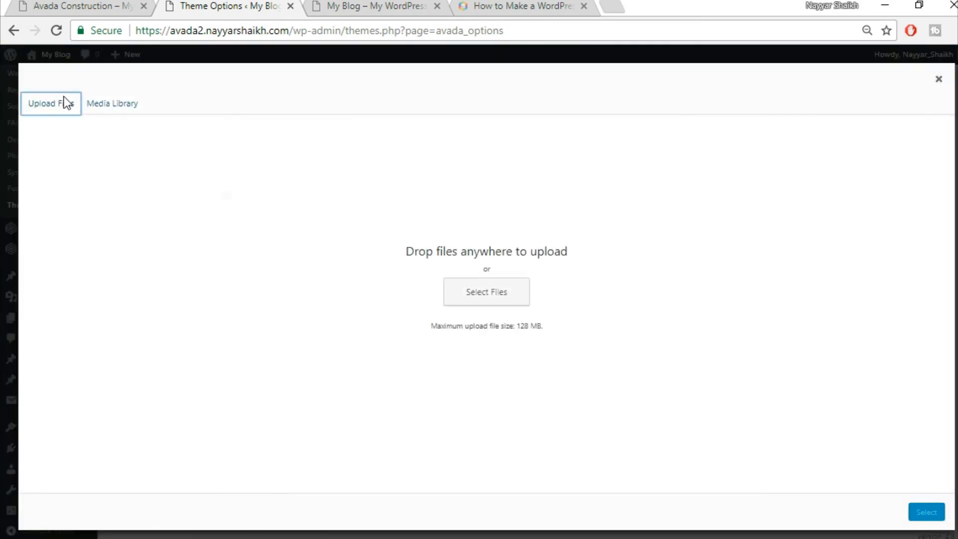
pyautogui.click(480, 304)
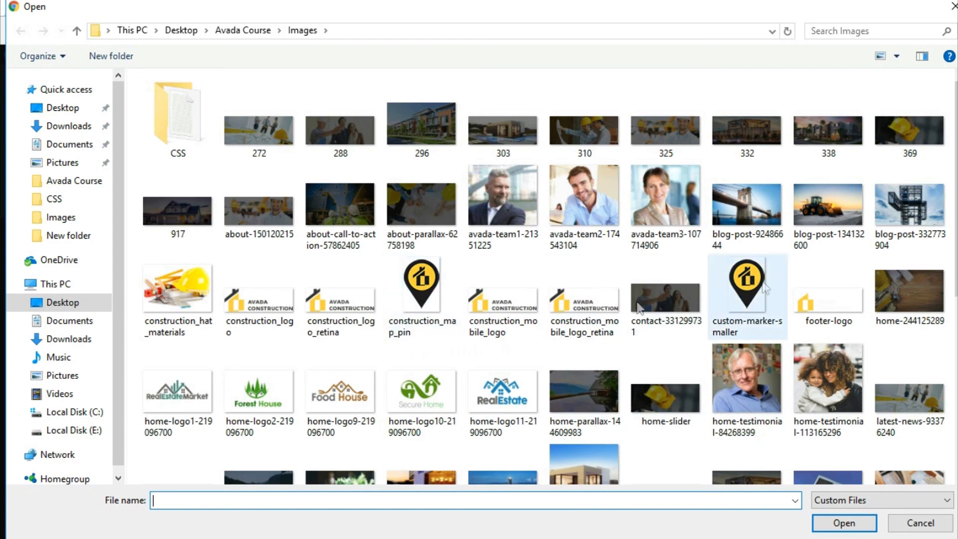
pyautogui.click(452, 305)
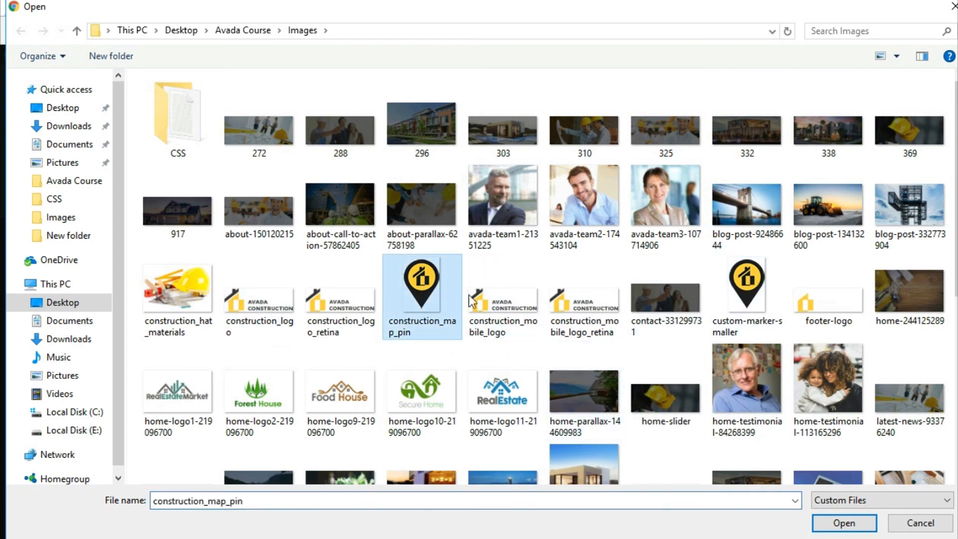
pyautogui.click(843, 523)
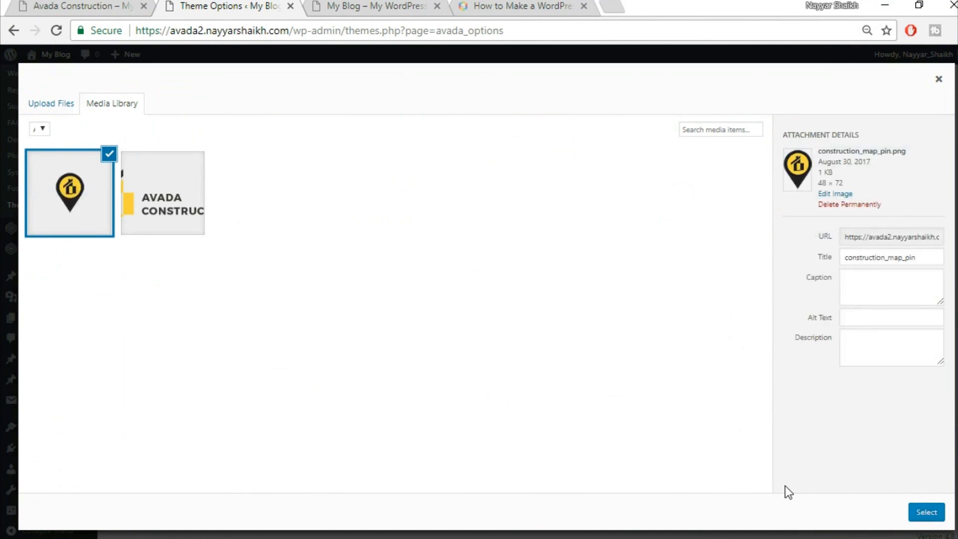
pyautogui.click(925, 514)
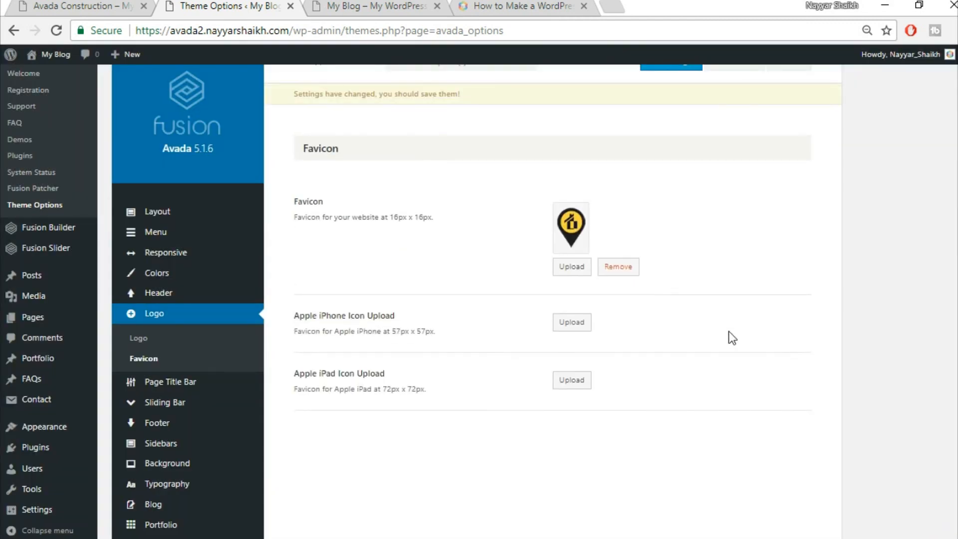
pyautogui.scroll(1, 738, 349)
pyautogui.click(677, 107)
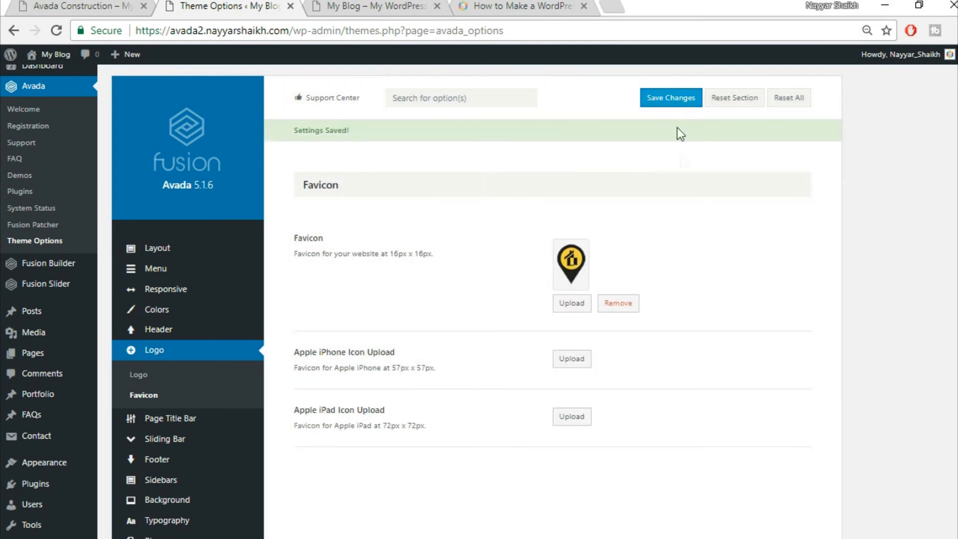
pyautogui.click(392, 5)
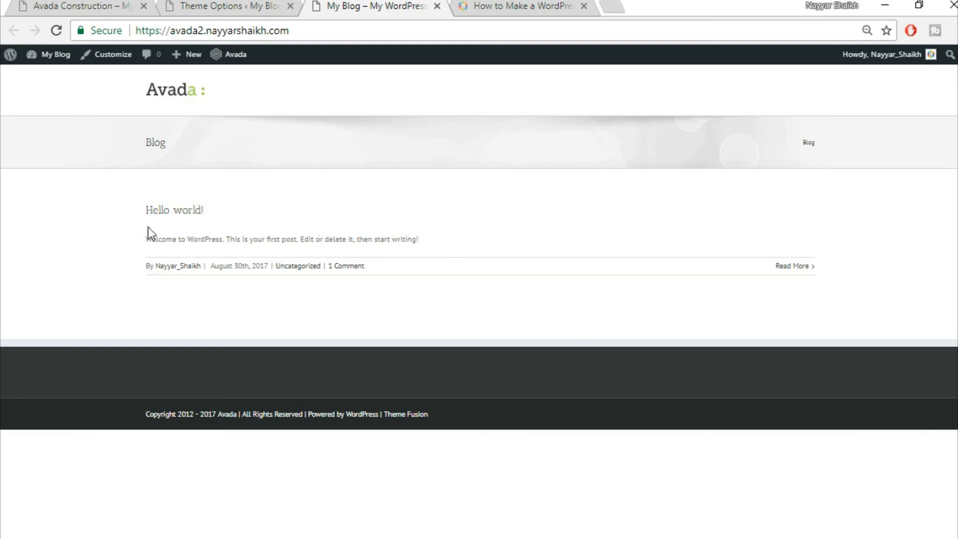
pyautogui.click(85, 4)
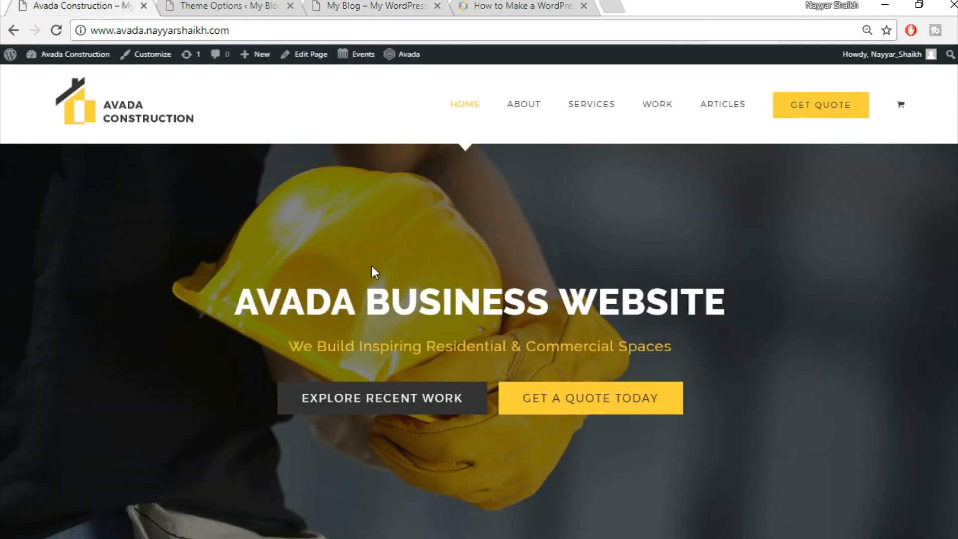
pyautogui.scroll(-5, 419, 407)
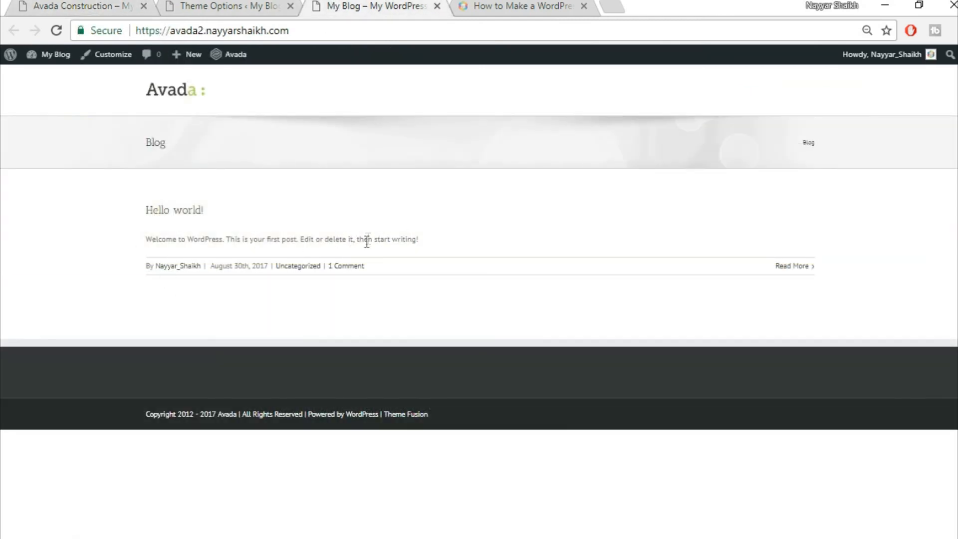
pyautogui.click(75, 5)
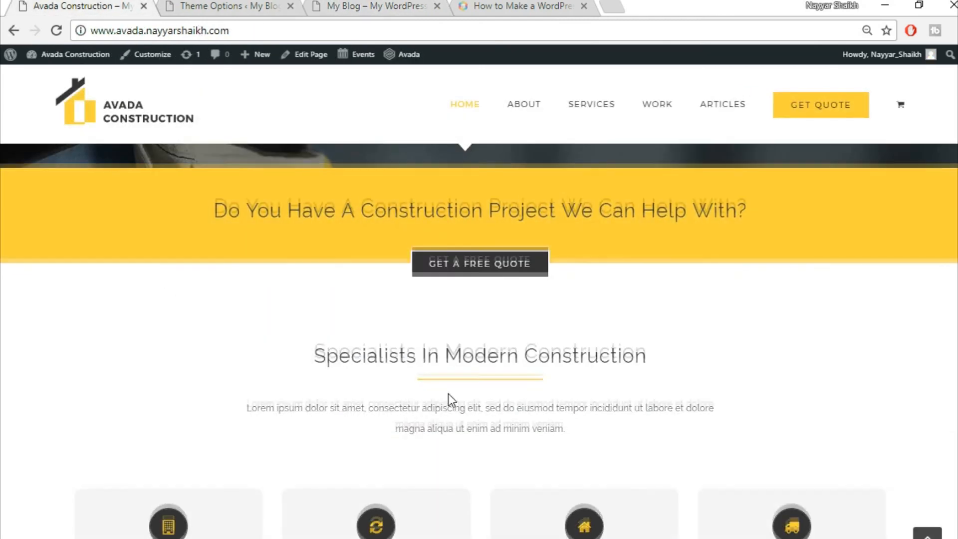
pyautogui.scroll(-3, 450, 394)
pyautogui.scroll(-2, 492, 331)
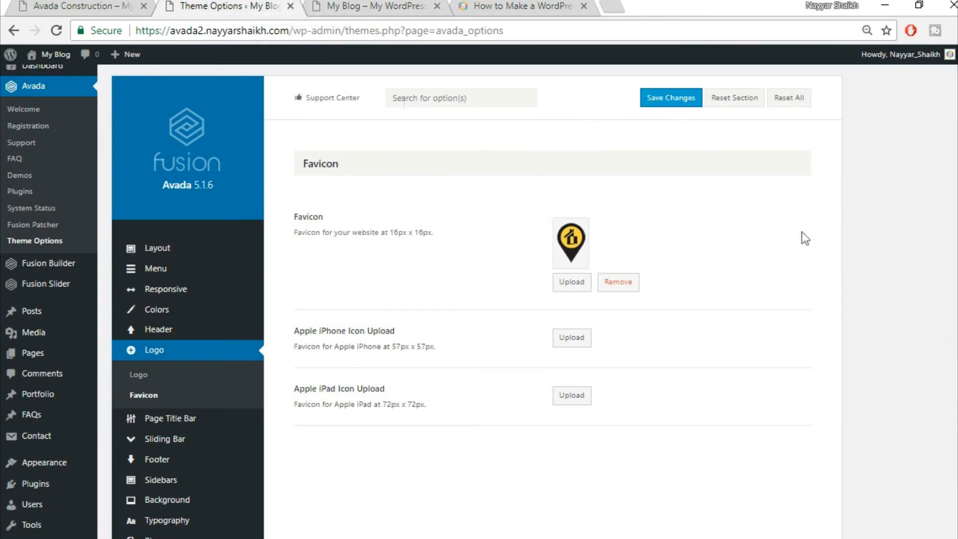
pyautogui.scroll(-5, 801, 232)
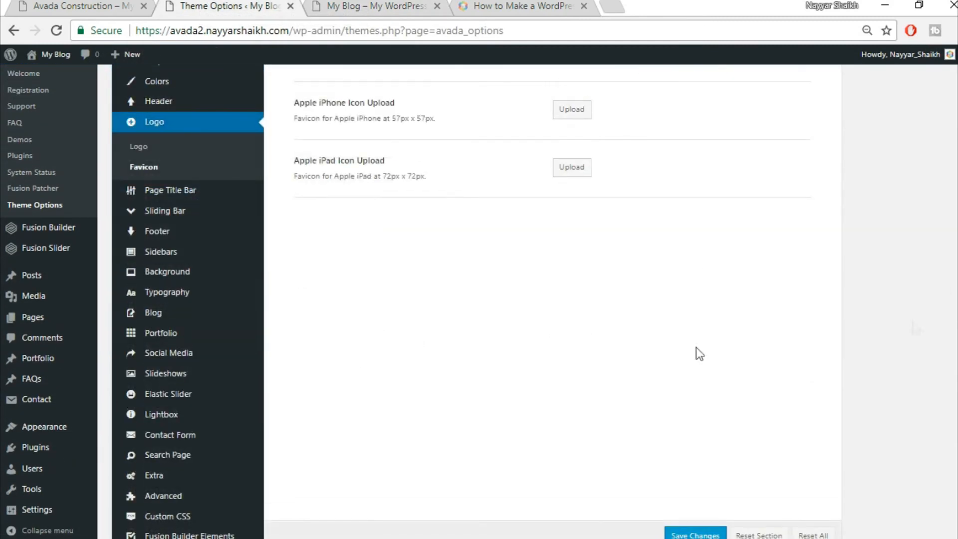
# - Set the body font family to Raleway with Arial, Helvetica, sans-serif as backup
pyautogui.click(185, 294)
pyautogui.scroll(3, 864, 334)
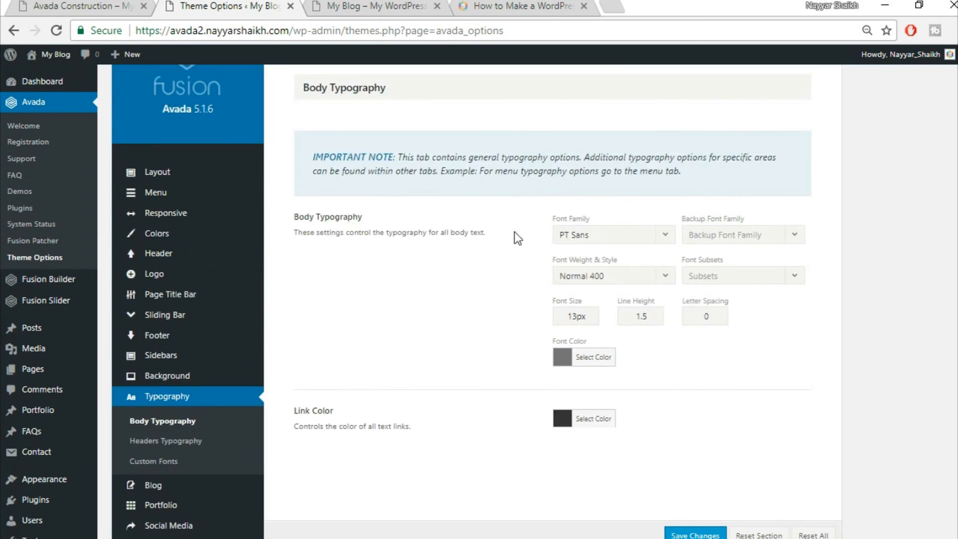
pyautogui.click(642, 240)
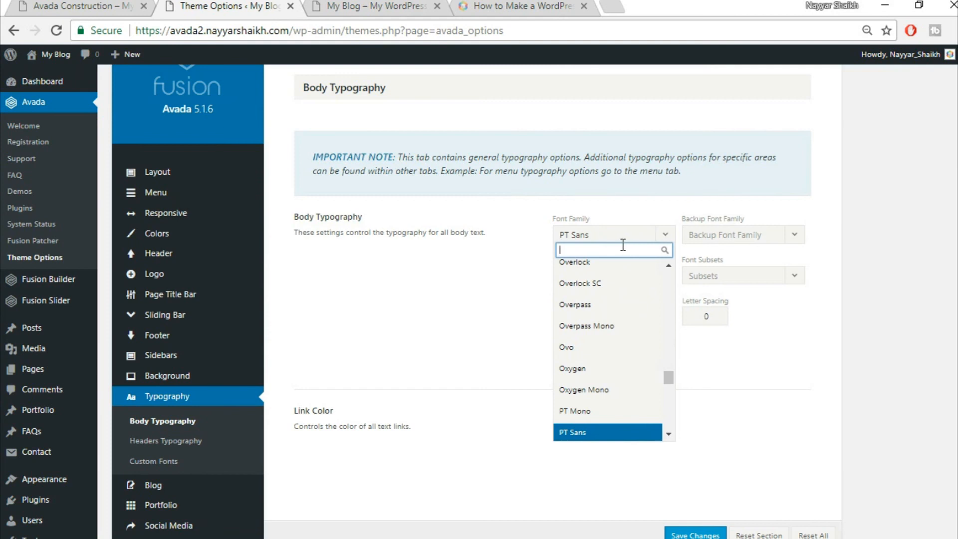
pyautogui.write('rale')
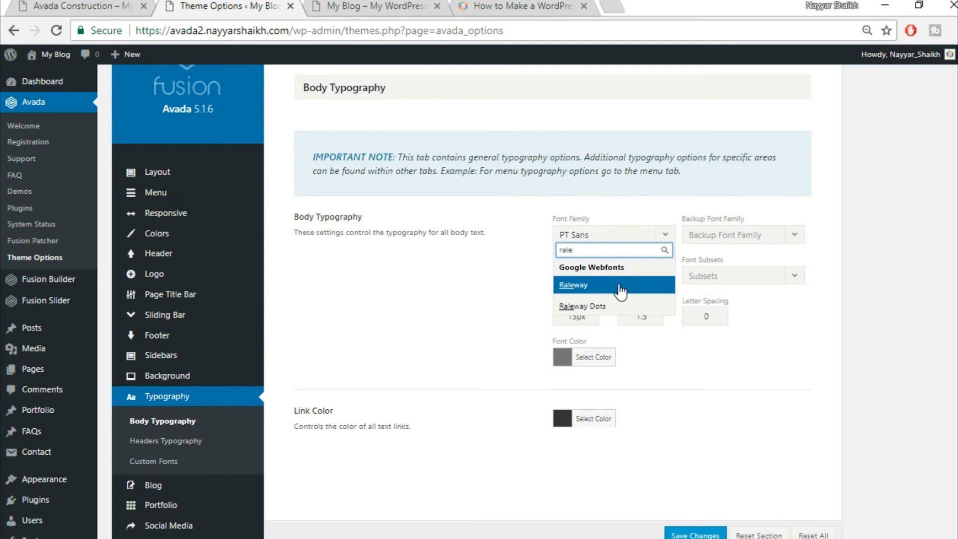
pyautogui.click(562, 291)
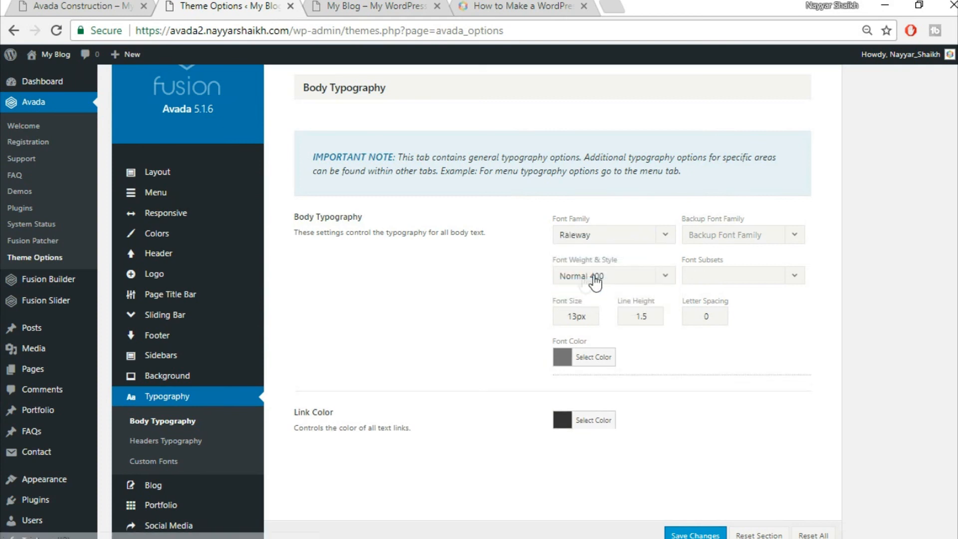
pyautogui.click(728, 246)
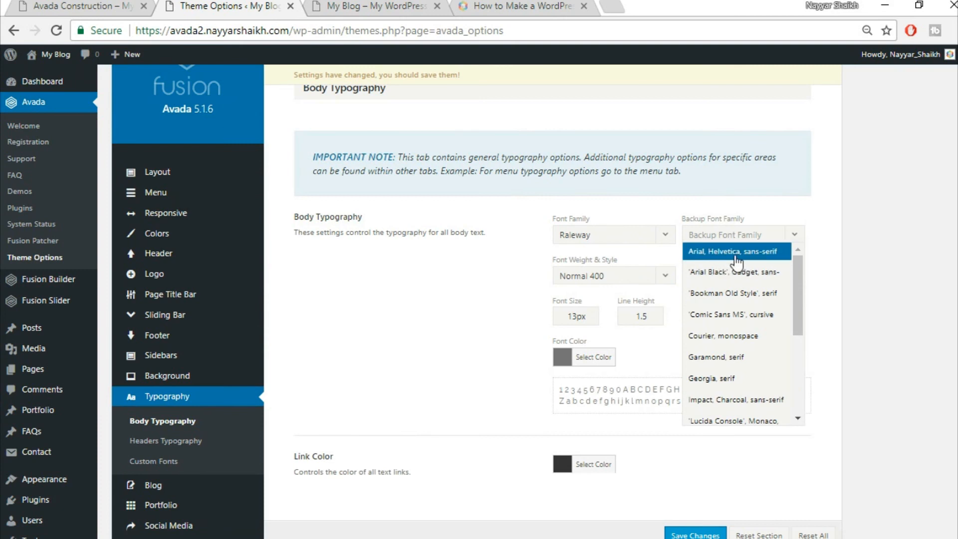
pyautogui.click(736, 253)
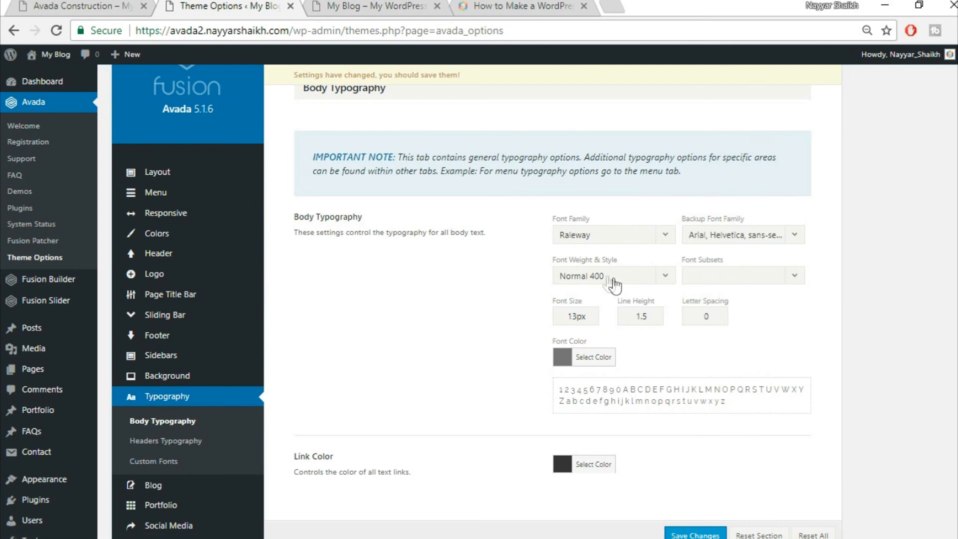
# - Set body weight to Medium 500, font size 15px and line height 2.27
pyautogui.click(632, 282)
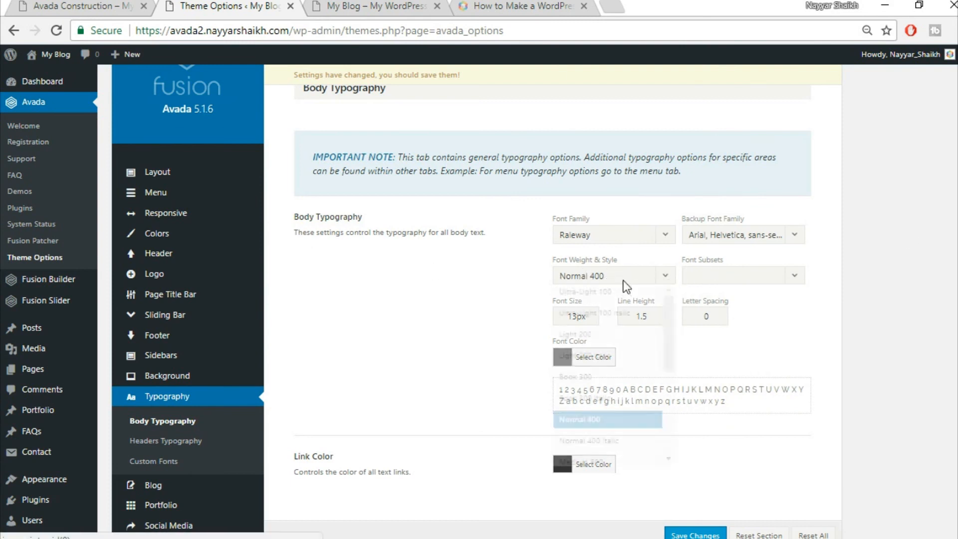
pyautogui.scroll(-2, 631, 388)
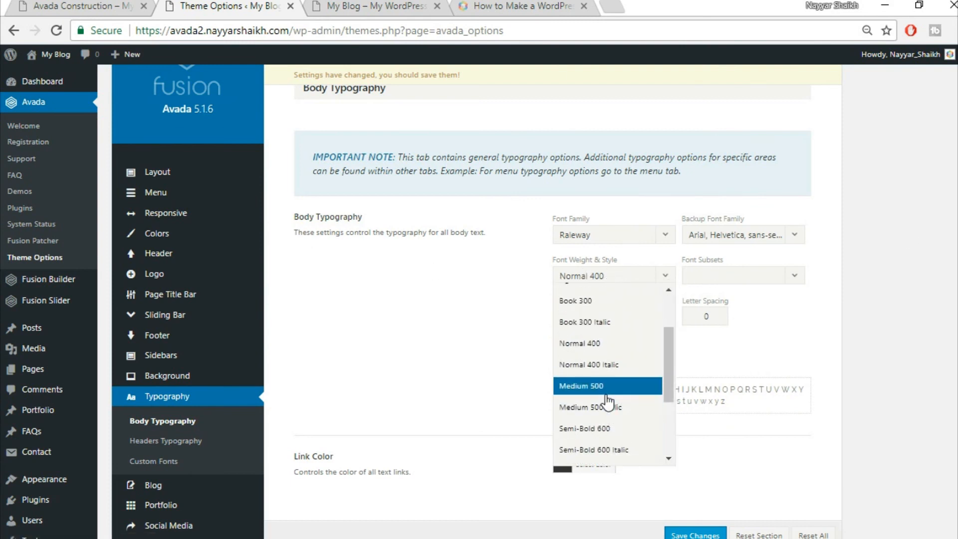
pyautogui.click(604, 388)
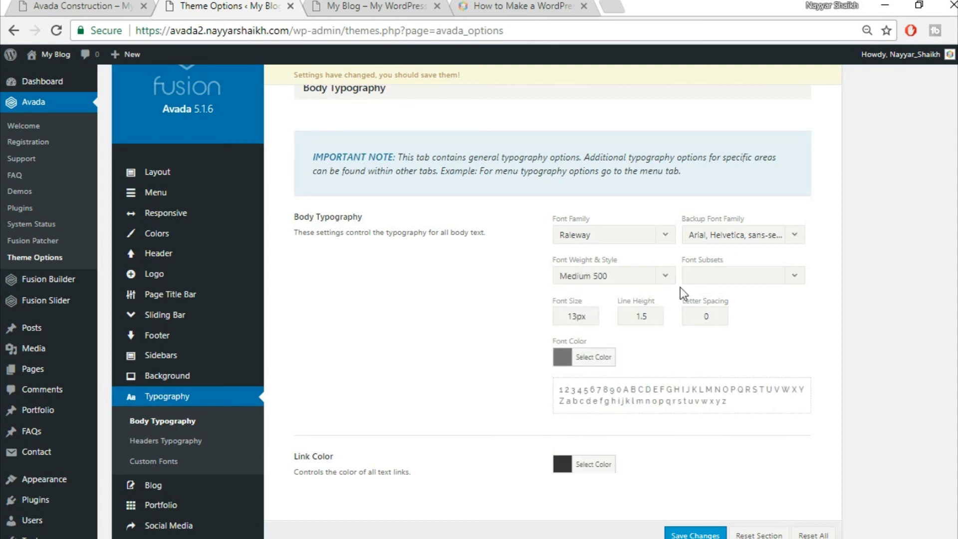
pyautogui.write('15')
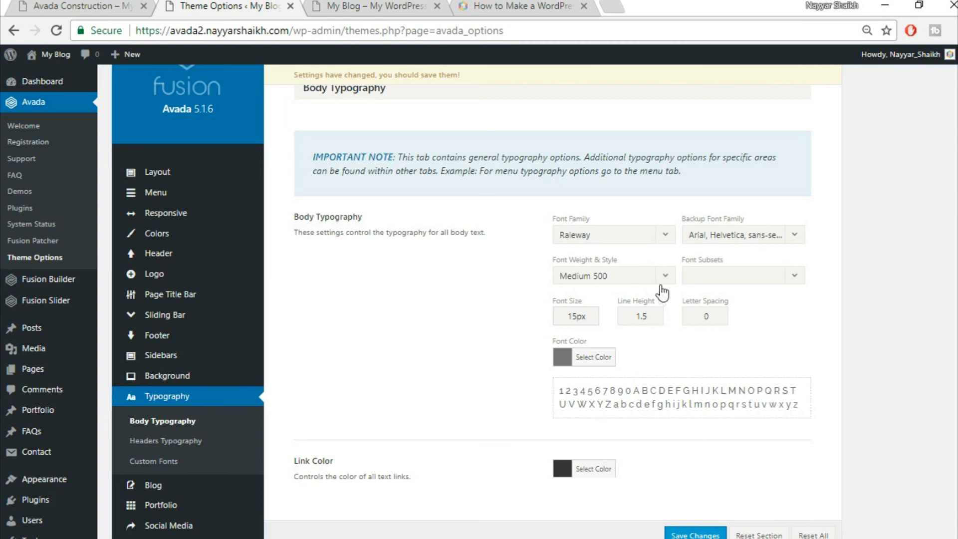
pyautogui.press('Tab')
pyautogui.write('2.27')
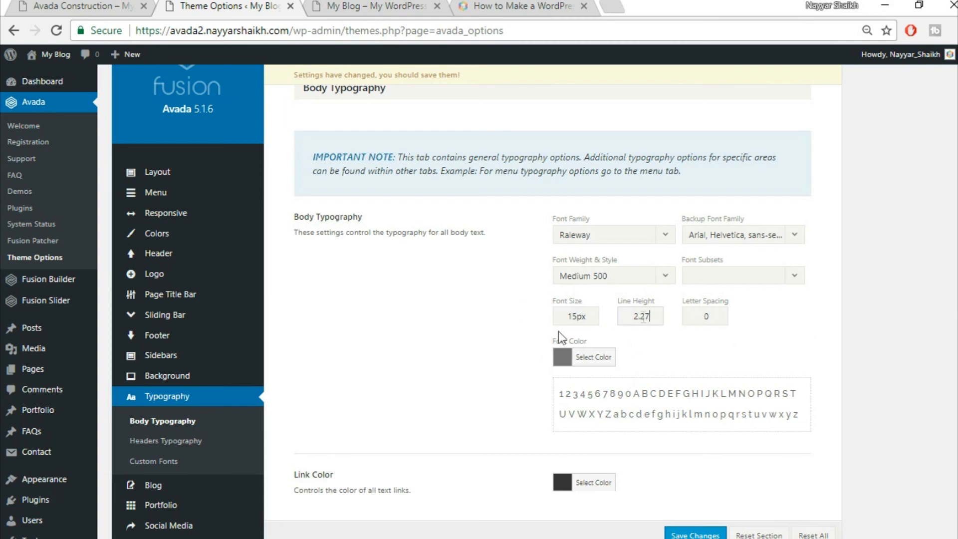
pyautogui.click(85, 5)
pyautogui.scroll(-5, 541, 402)
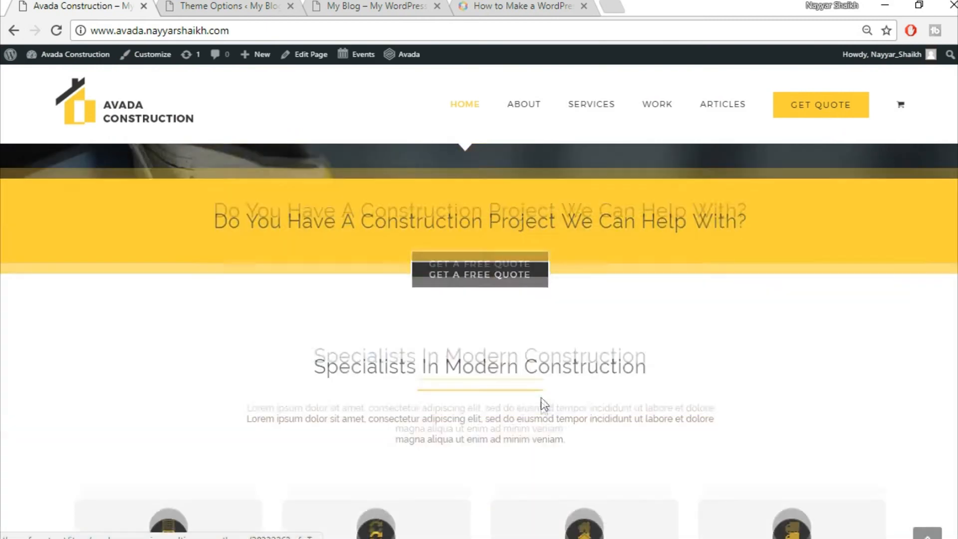
pyautogui.scroll(5, 541, 406)
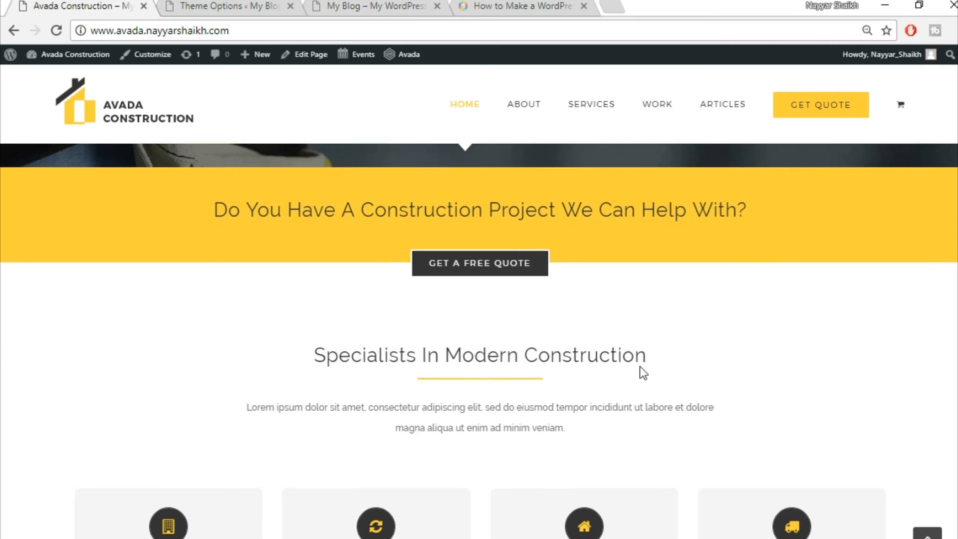
pyautogui.scroll(-4, 639, 370)
pyautogui.scroll(5, 595, 312)
pyautogui.click(381, 5)
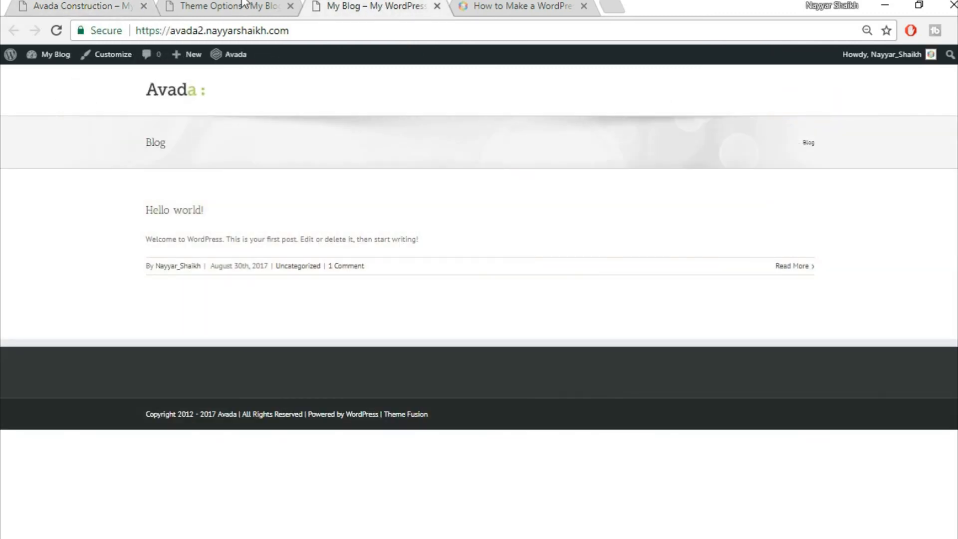
pyautogui.click(215, 6)
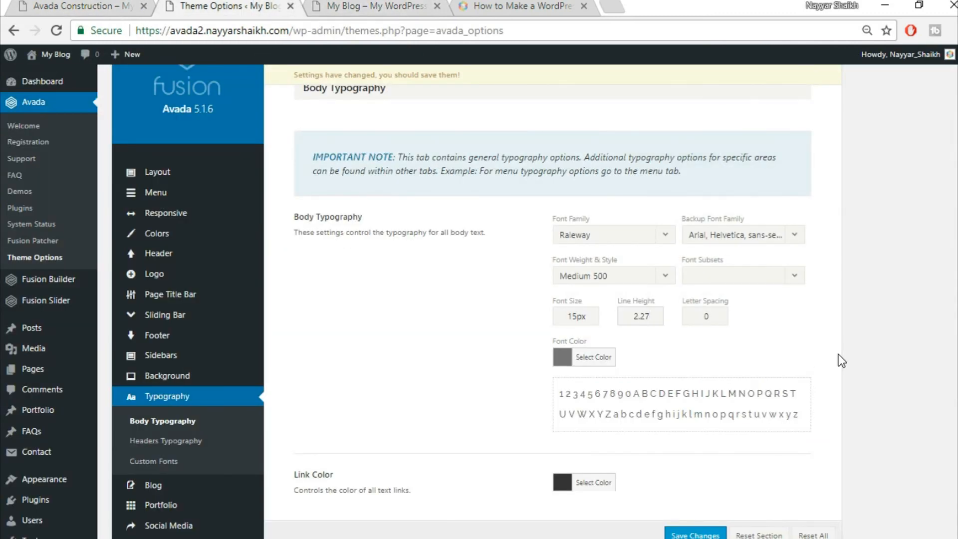
# - Save the body typography changes and go to Headers Typography
pyautogui.scroll(-3, 838, 356)
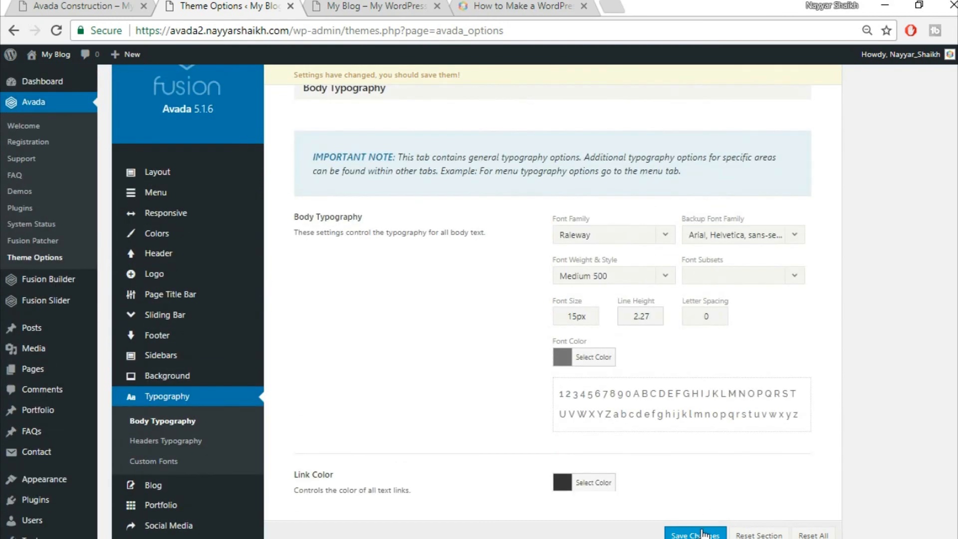
pyautogui.click(695, 534)
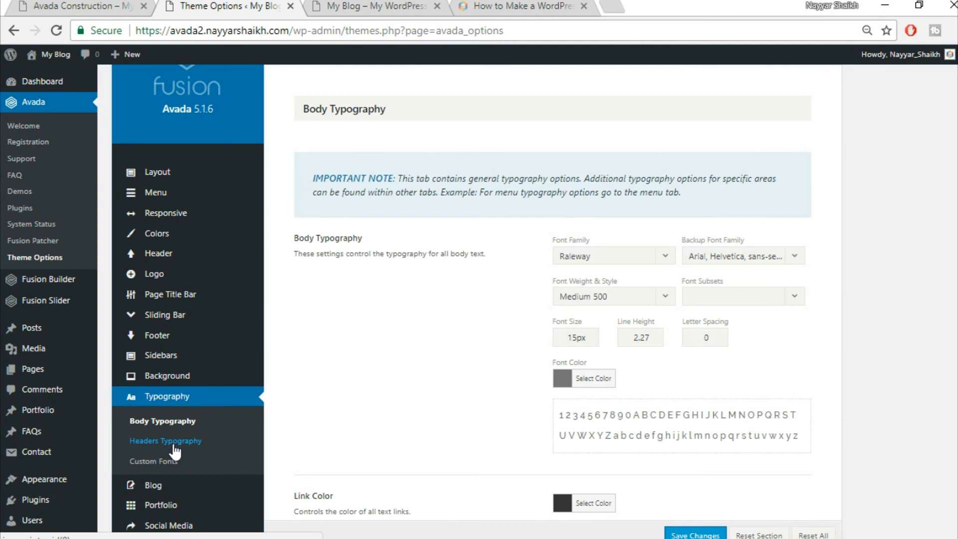
pyautogui.click(174, 443)
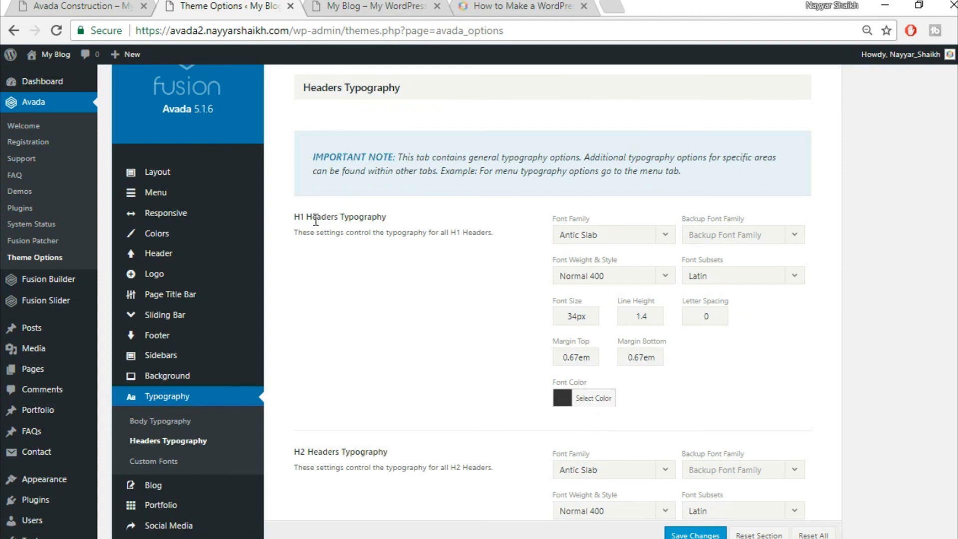
# - Set the H1 font to Raleway with Arial, Helvetica, sans-serif as backup
pyautogui.click(618, 243)
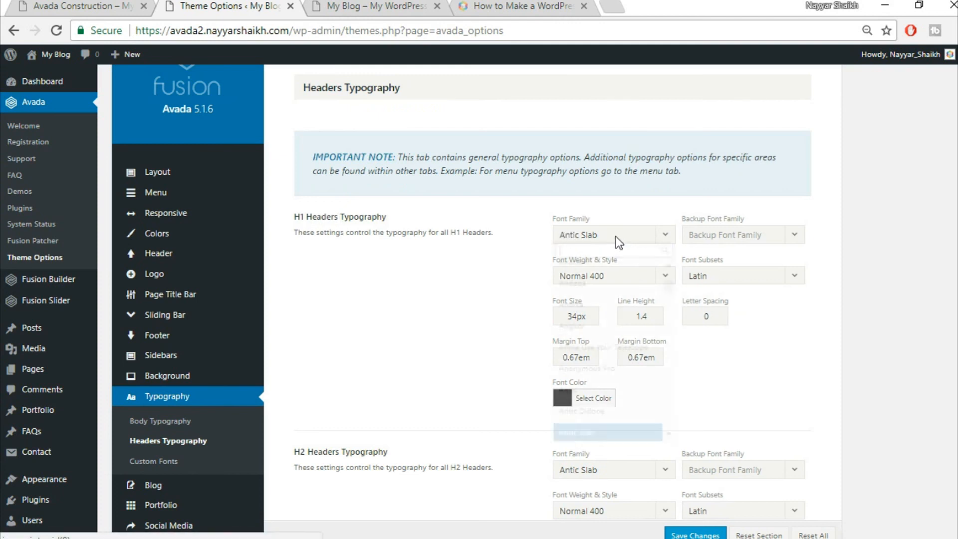
pyautogui.write('rale')
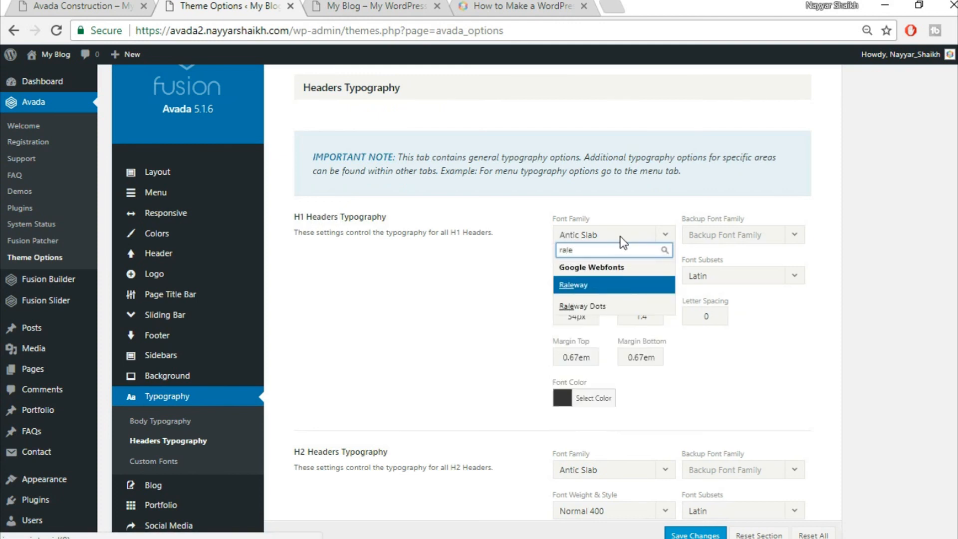
pyautogui.click(594, 286)
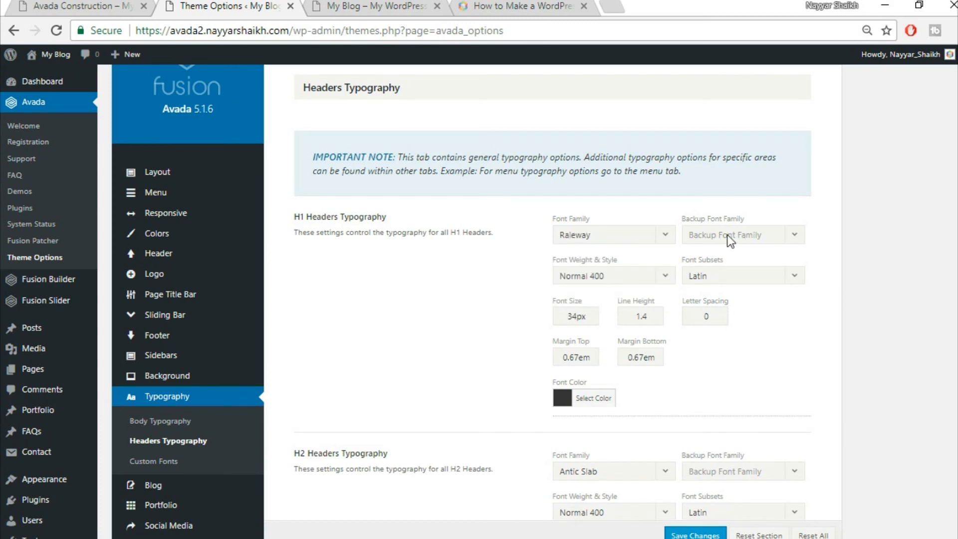
pyautogui.click(731, 238)
pyautogui.click(735, 254)
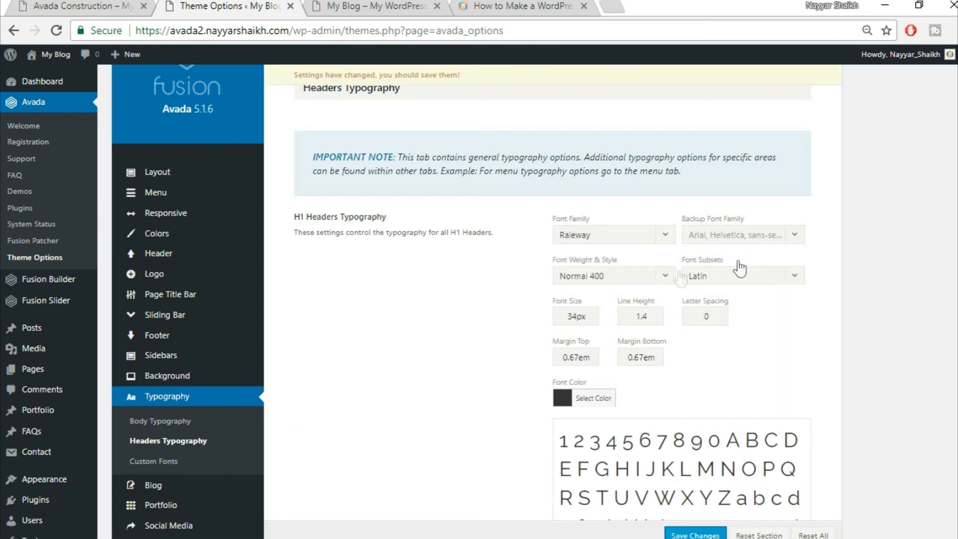
# - Make H1 headers Extra-Bold 800 with 2px letter spacing
pyautogui.click(622, 282)
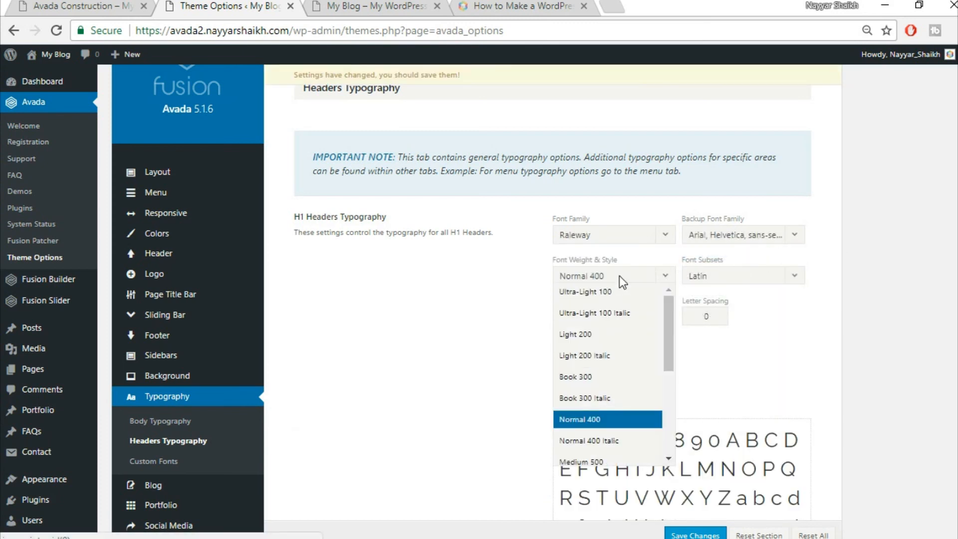
pyautogui.scroll(-2, 621, 332)
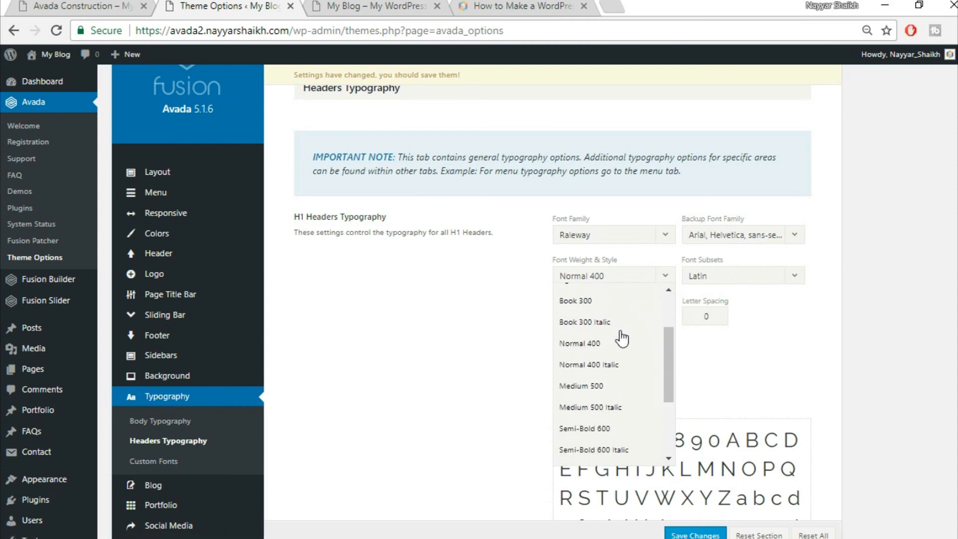
pyautogui.scroll(-3, 621, 364)
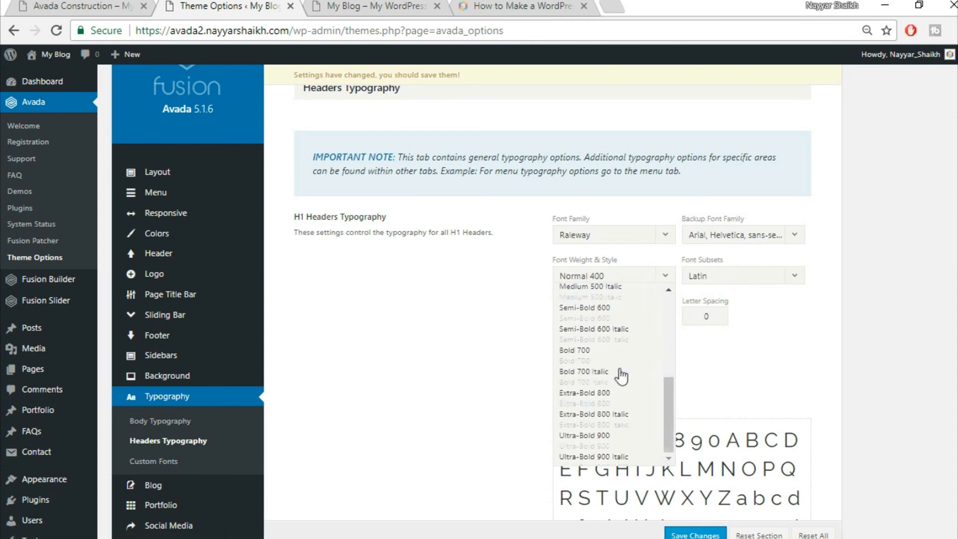
pyautogui.click(630, 399)
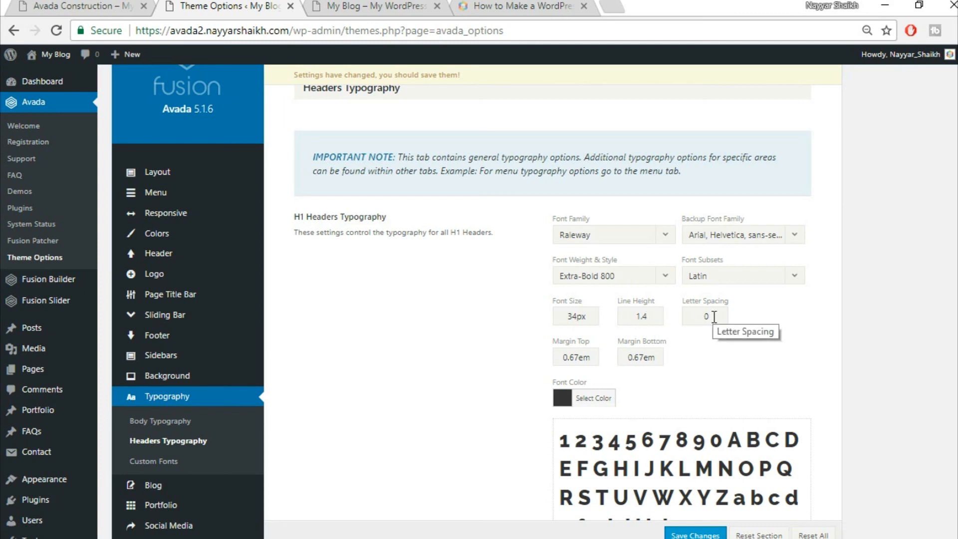
pyautogui.moveTo(714, 317); pyautogui.dragTo(683, 318)
pyautogui.write('2')
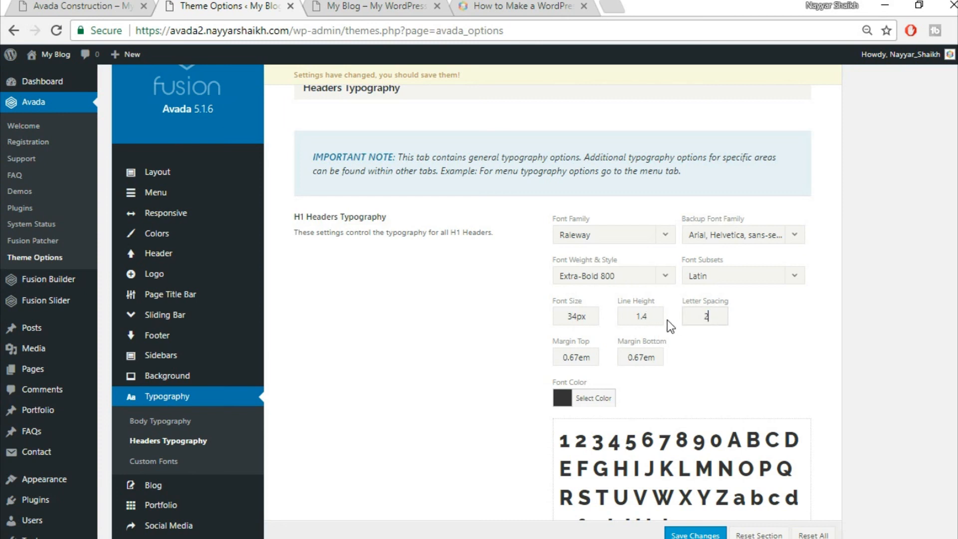
pyautogui.write('px')
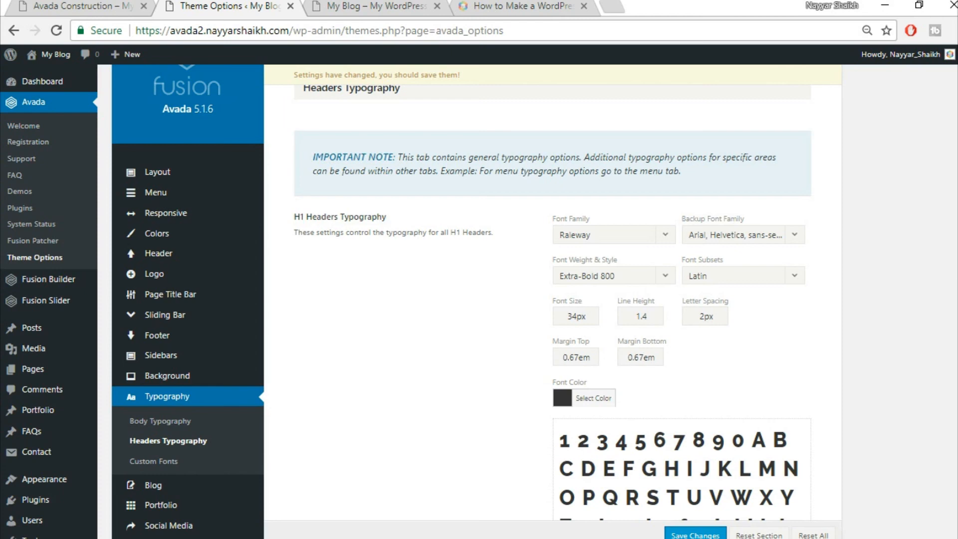
# - Set H2 headers to Raleway with an Arial, Helvetica, sans-serif backup font
pyautogui.scroll(-10, 586, 224)
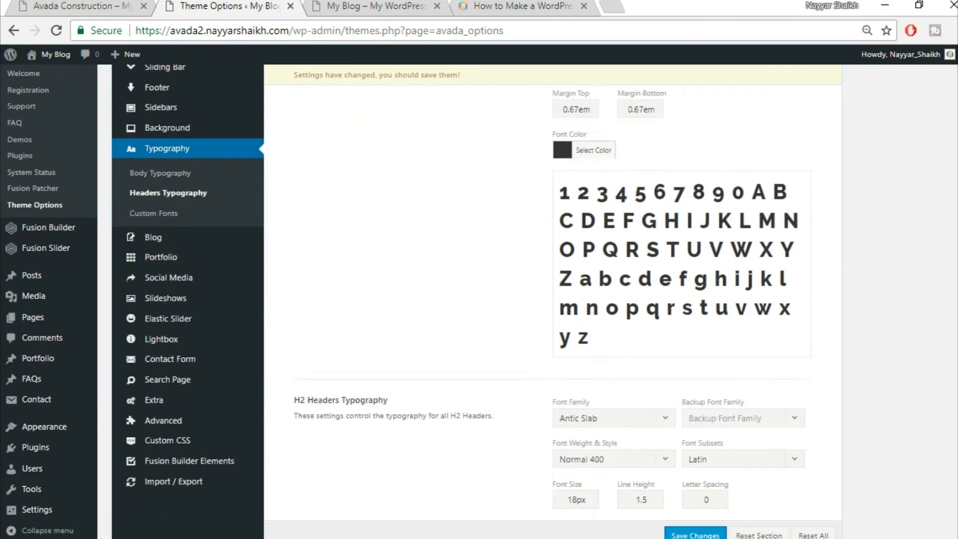
pyautogui.click(587, 131)
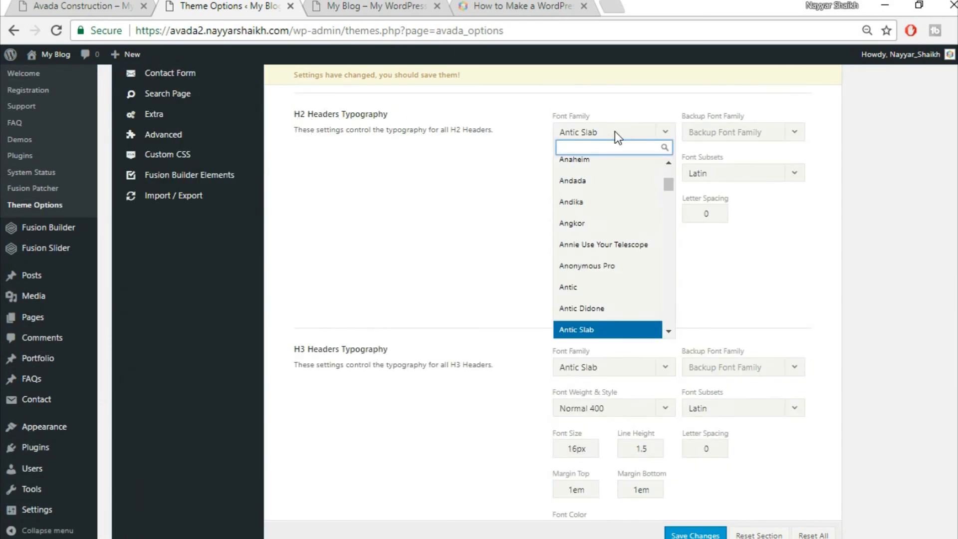
pyautogui.write('rale')
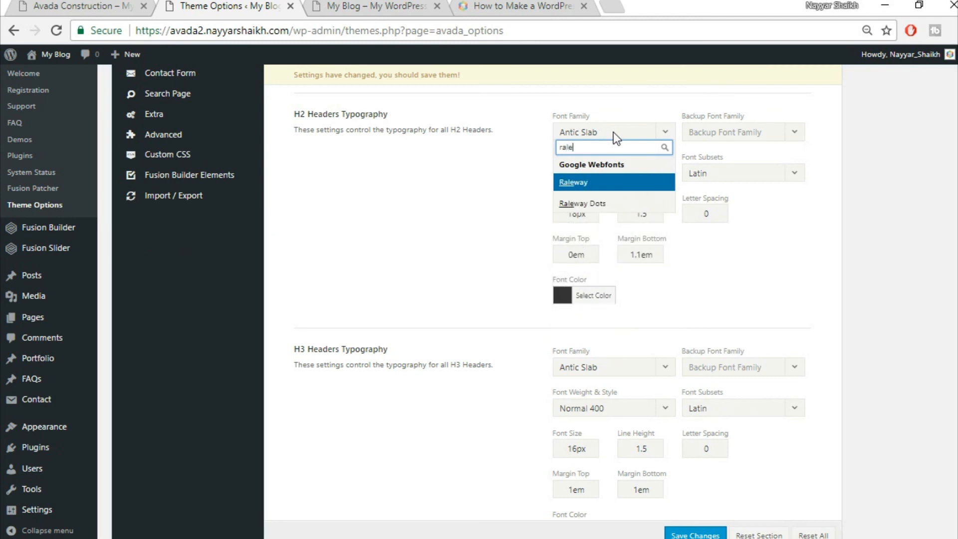
pyautogui.press('Return')
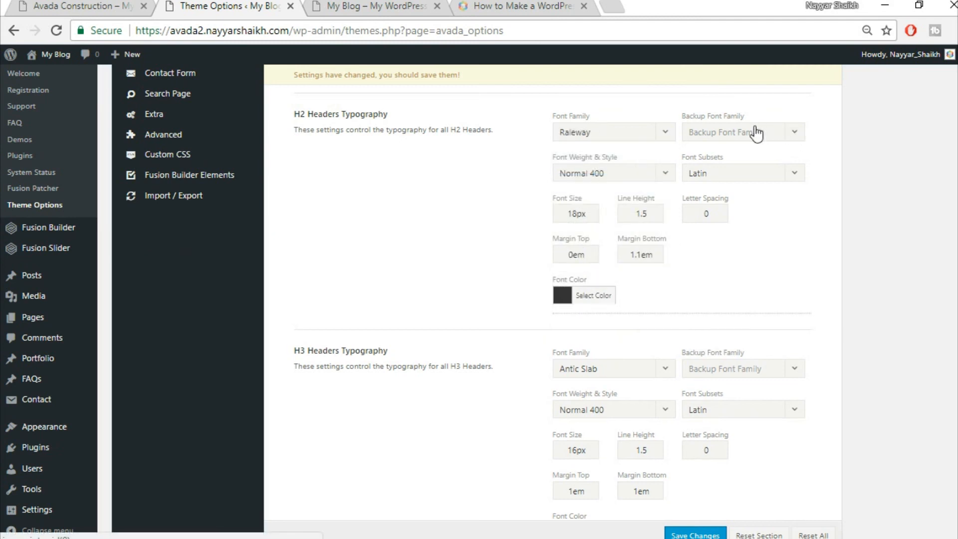
pyautogui.click(757, 132)
pyautogui.click(744, 150)
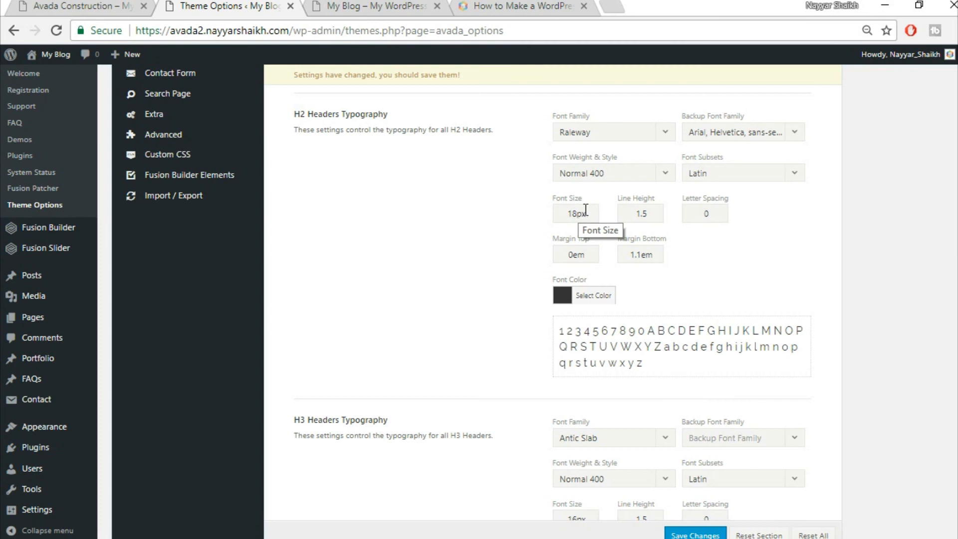
# - Give H2 a 32px font size, 1.3 line height, 1px letter spacing and 0.5em bottom margin
pyautogui.moveTo(585, 210); pyautogui.dragTo(527, 207)
pyautogui.write('.0')
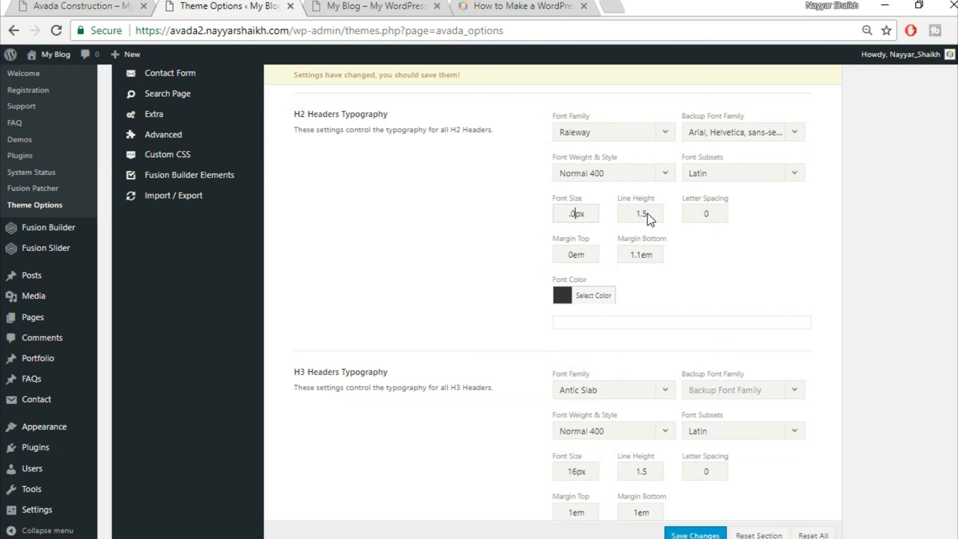
pyautogui.moveTo(577, 213); pyautogui.dragTo(463, 187)
pyautogui.write('32')
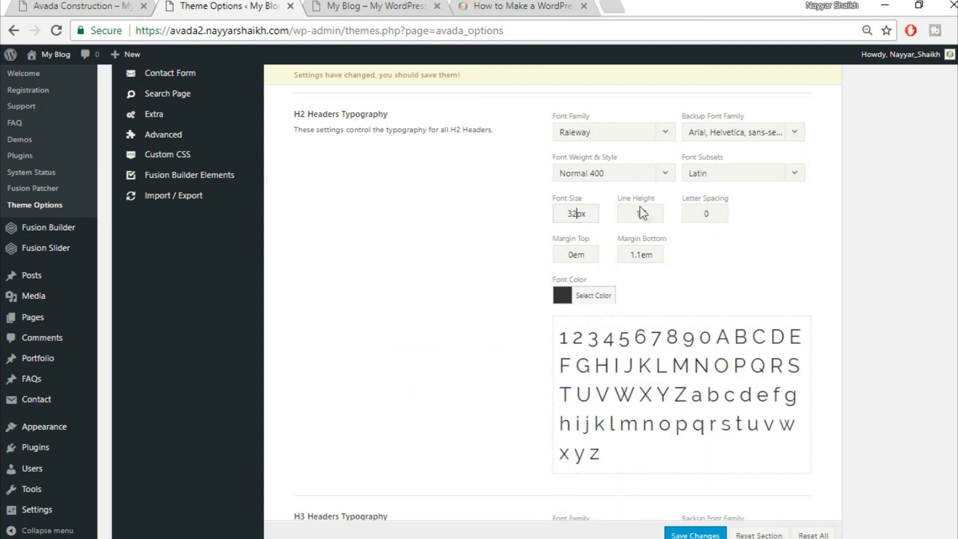
pyautogui.press('Tab')
pyautogui.write('1.3')
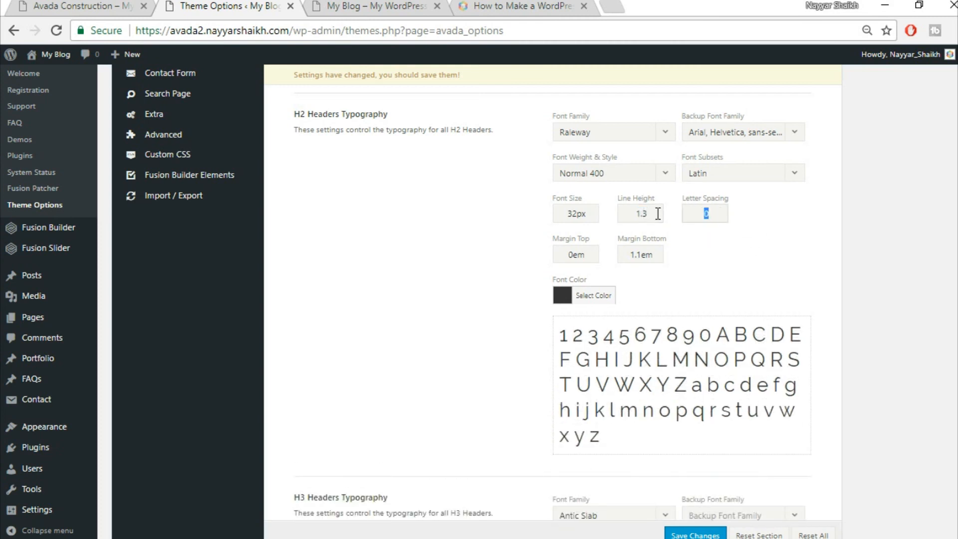
pyautogui.write('1px')
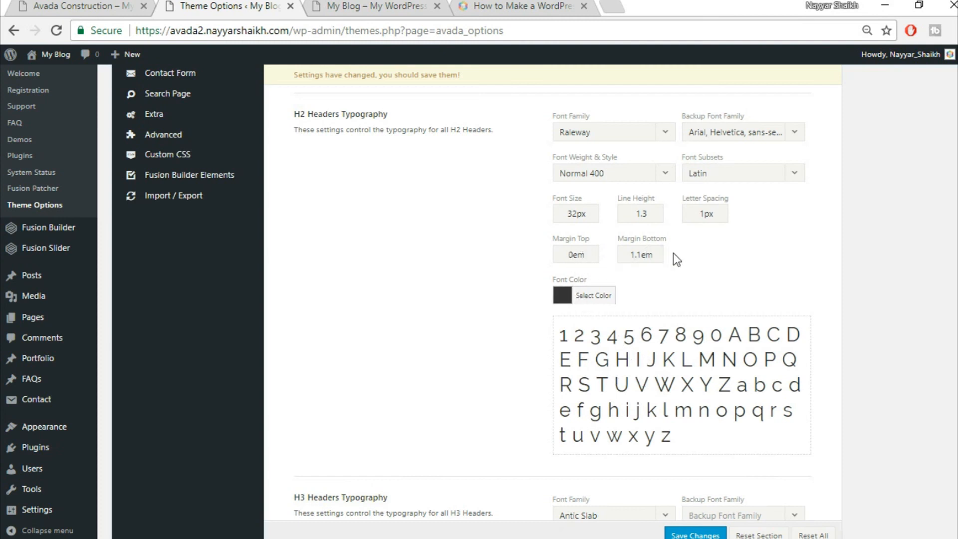
pyautogui.moveTo(644, 255); pyautogui.dragTo(630, 255)
pyautogui.write('0')
# - Set H3 headers to Raleway with an Arial, Helvetica, sans-serif backup font
pyautogui.scroll(-5, 748, 272)
pyautogui.scroll(-2, 748, 272)
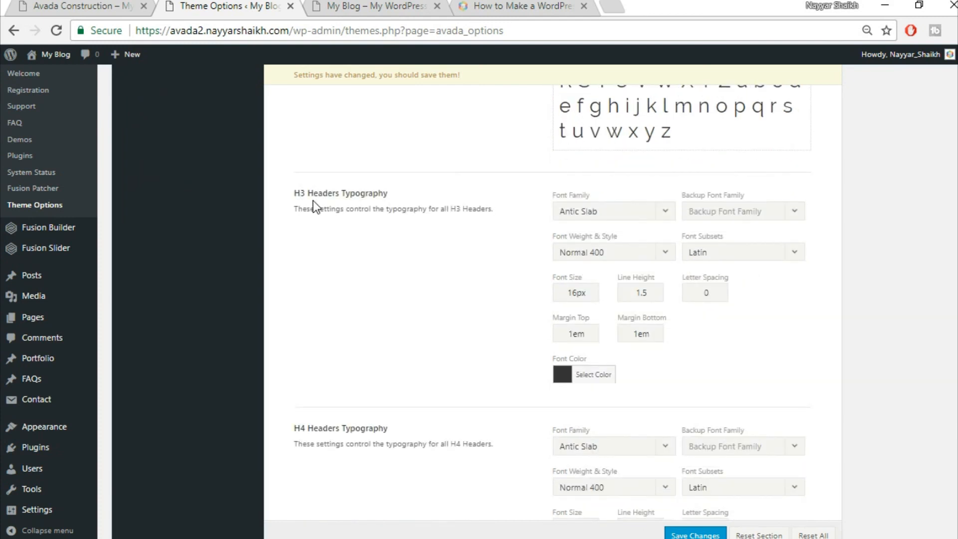
pyautogui.scroll(-2, 398, 223)
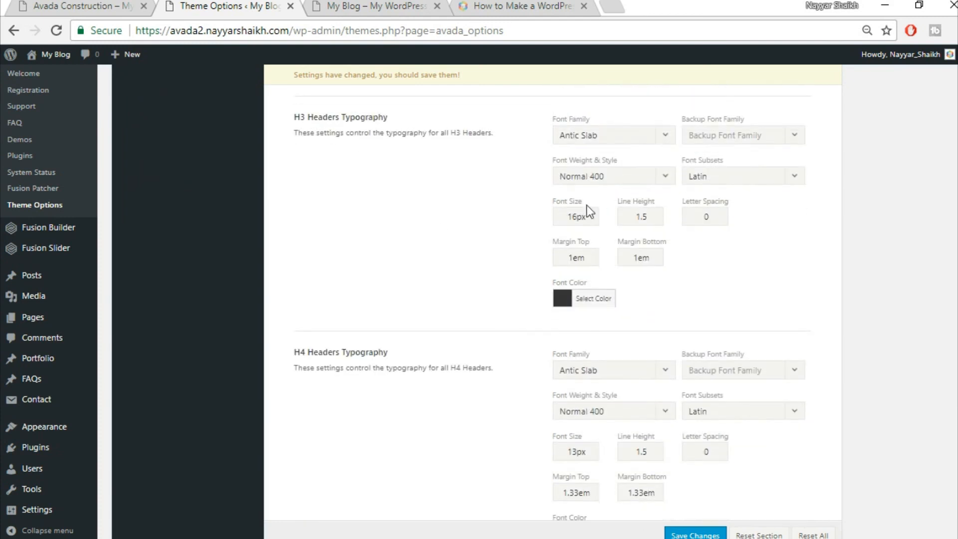
pyautogui.click(609, 140)
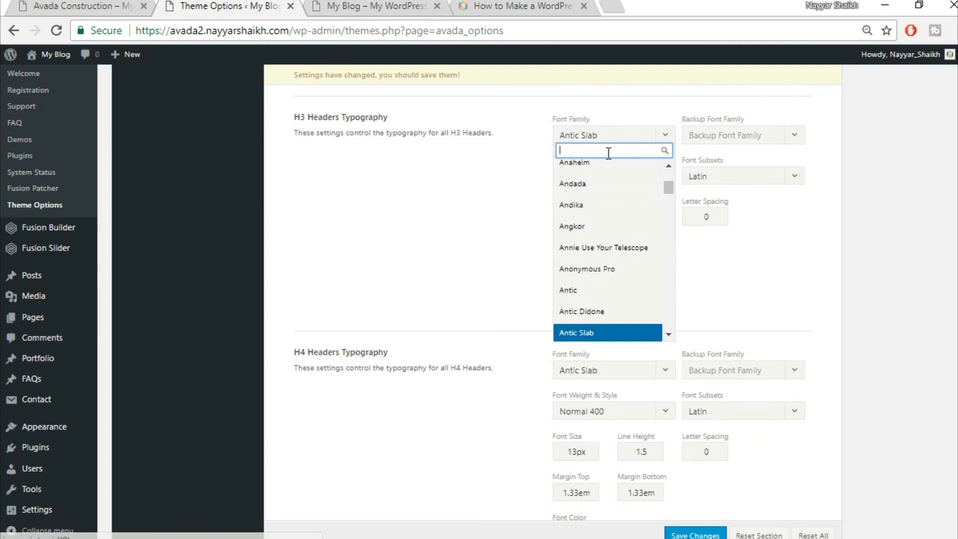
pyautogui.write('rale')
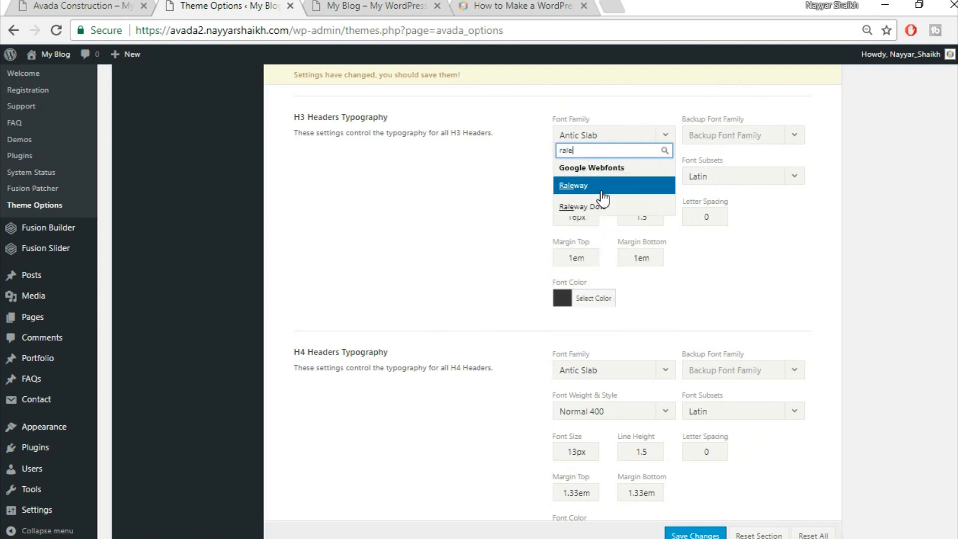
pyautogui.press('Return')
pyautogui.click(766, 139)
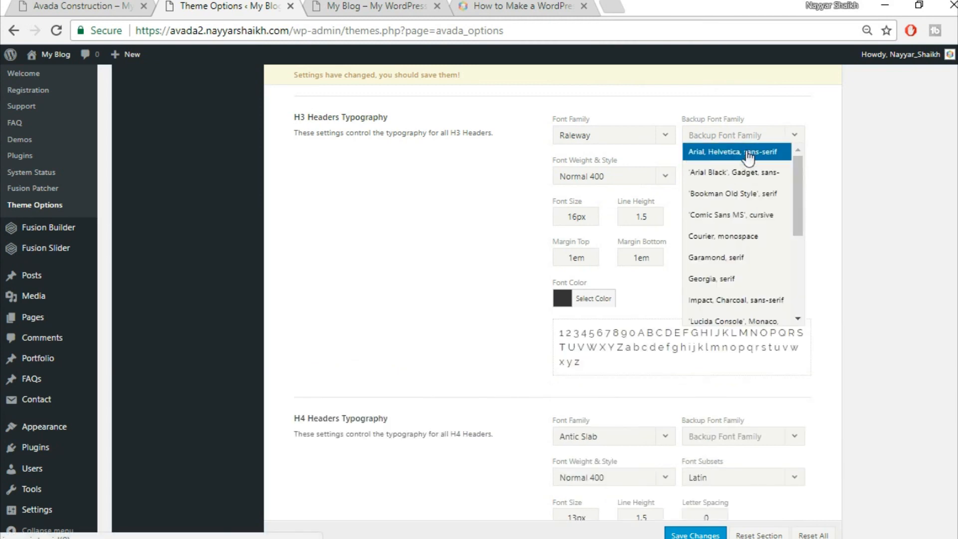
pyautogui.click(699, 152)
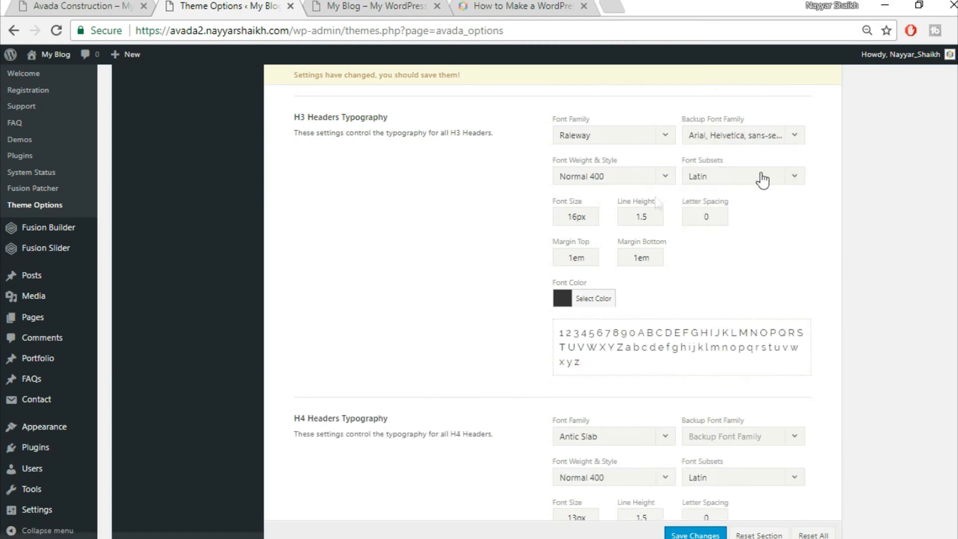
# - Change the H3 font size from 16 to 20px and letter spacing to 1px
pyautogui.moveTo(574, 219); pyautogui.dragTo(534, 214)
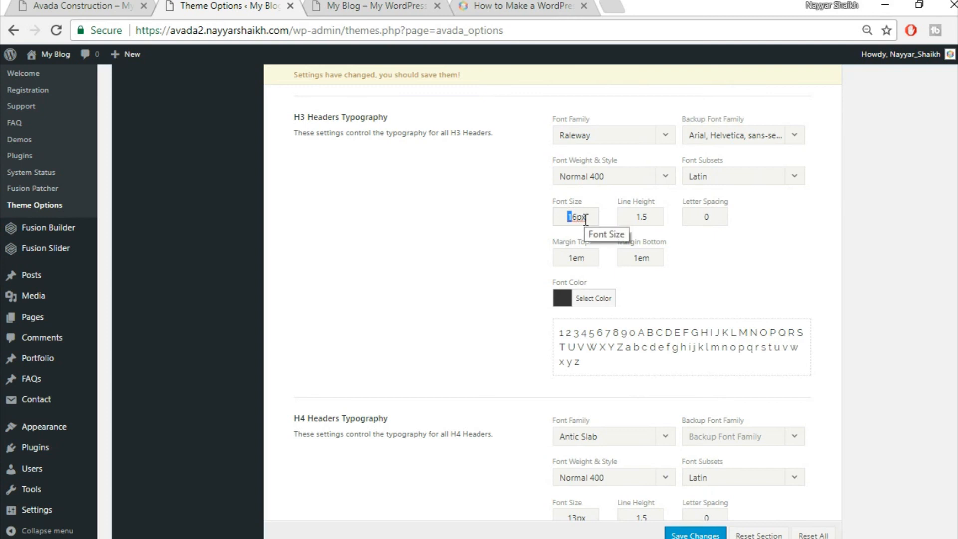
pyautogui.press('BackSpace')
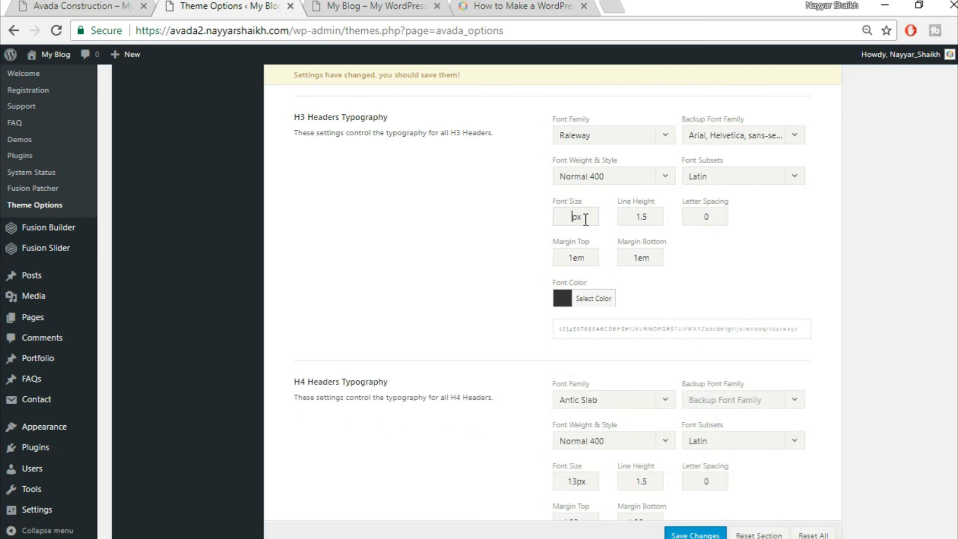
pyautogui.write('20')
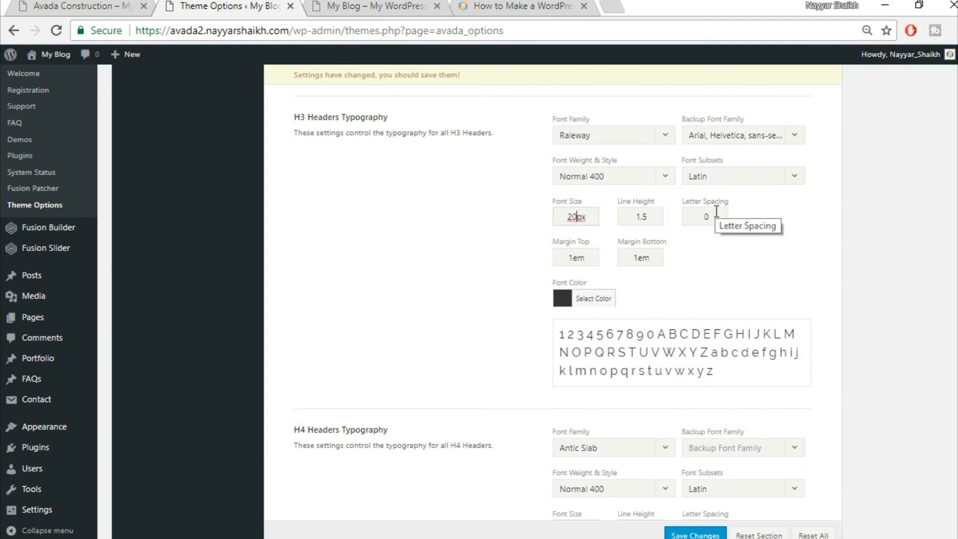
pyautogui.doubleClick(716, 212)
pyautogui.write('1p')
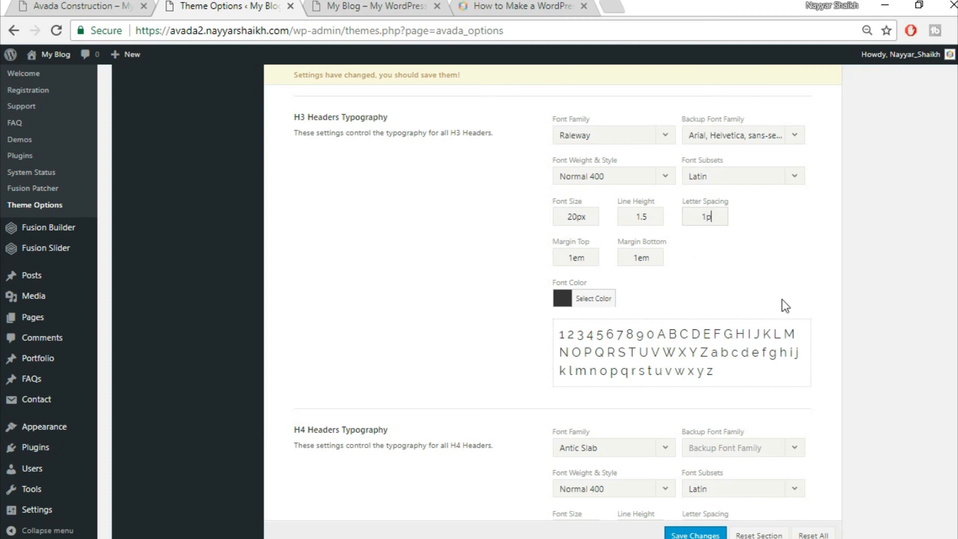
pyautogui.write('x')
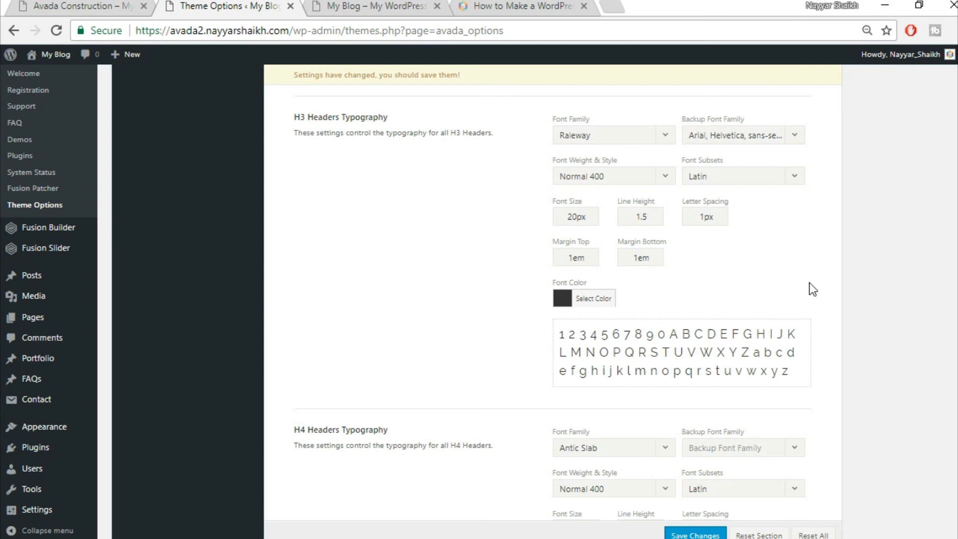
pyautogui.scroll(-2, 810, 283)
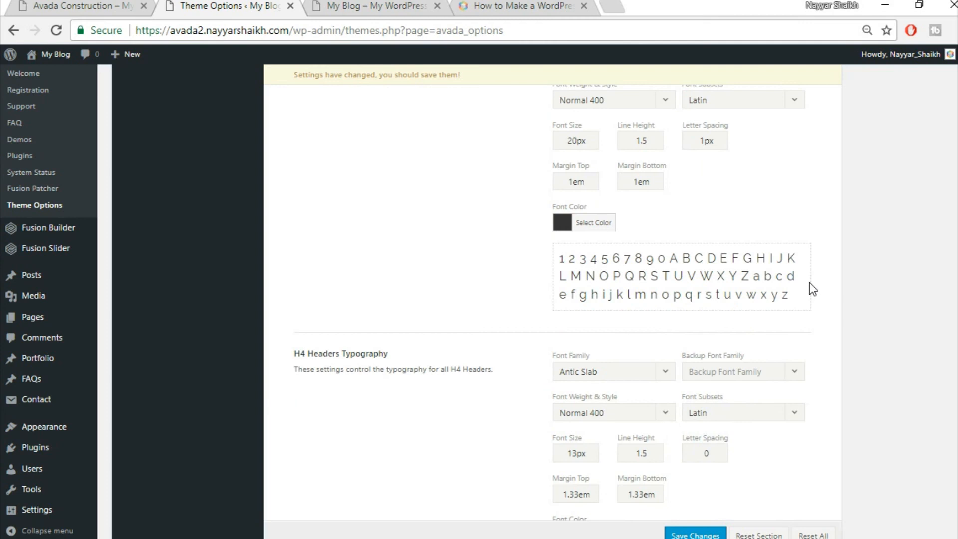
# - Set H4 headers to Raleway with Arial backup font at 18px
pyautogui.scroll(-4, 809, 282)
pyautogui.click(622, 216)
pyautogui.write('rale')
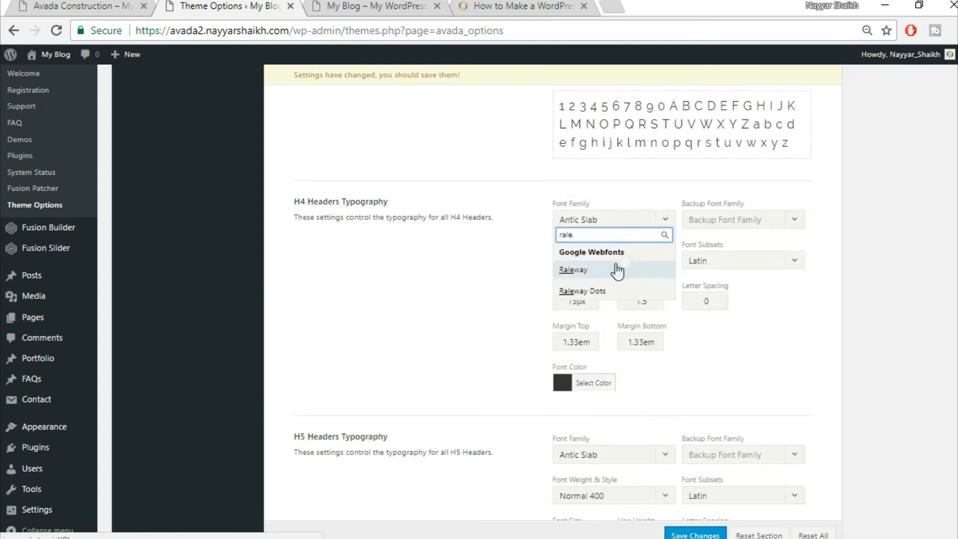
pyautogui.click(764, 226)
pyautogui.click(731, 238)
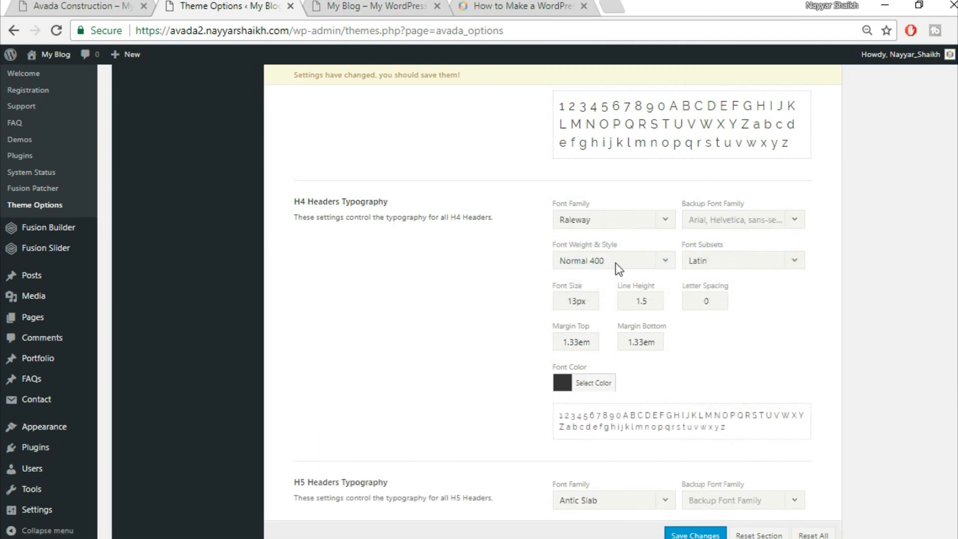
pyautogui.moveTo(576, 302); pyautogui.dragTo(567, 302)
pyautogui.write('18')
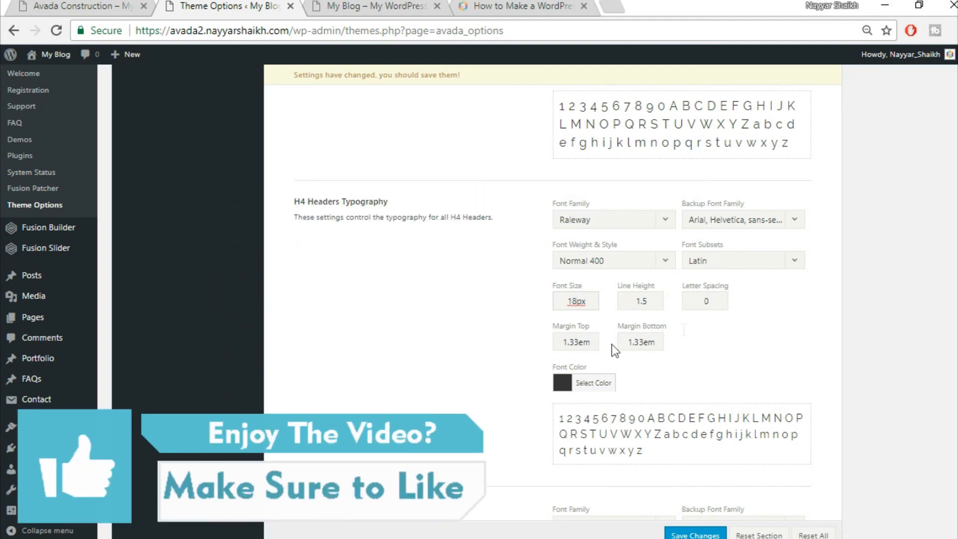
# - Set H5 headers to Raleway with Arial, Helvetica, sans-serif backup at 16px
pyautogui.scroll(-6, 702, 325)
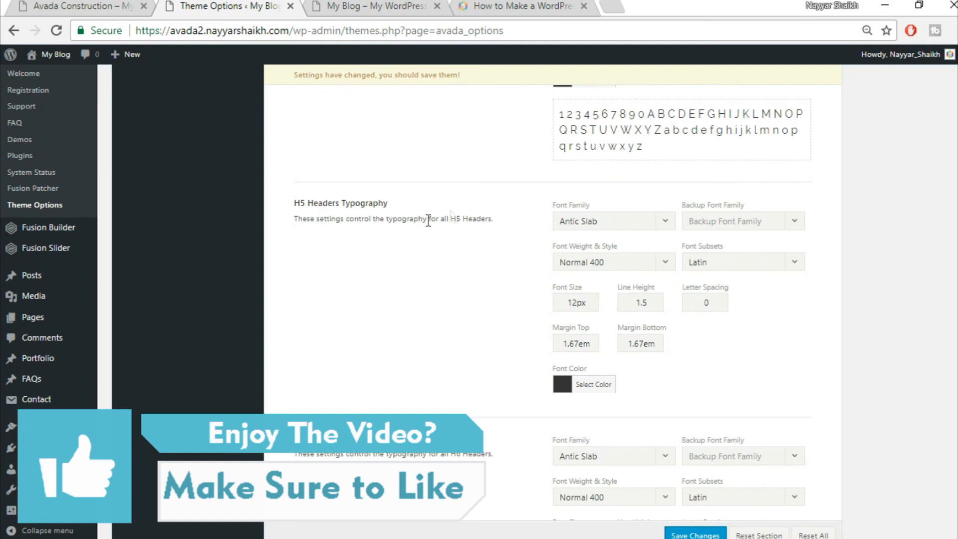
pyautogui.click(597, 220)
pyautogui.write('rale')
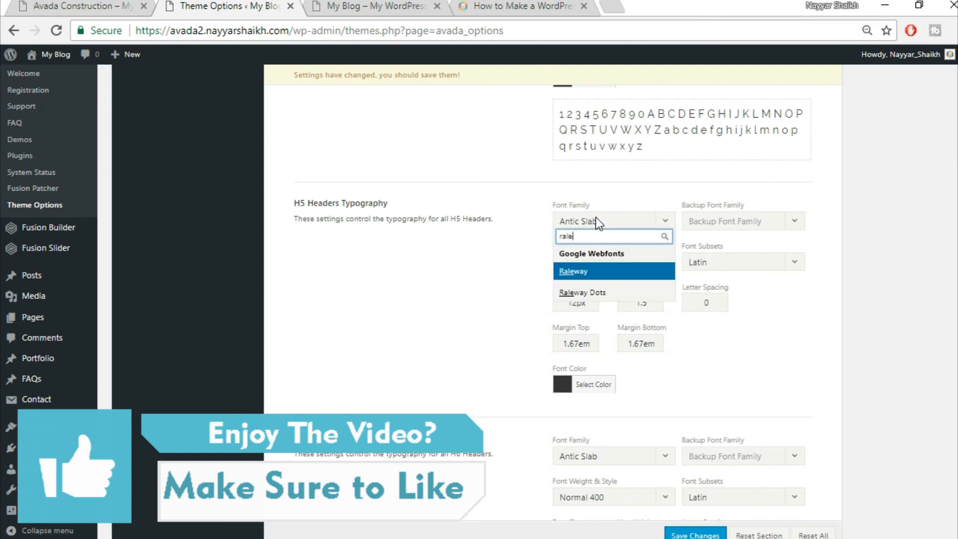
pyautogui.press('Return')
pyautogui.click(778, 222)
pyautogui.click(732, 239)
pyautogui.moveTo(576, 303); pyautogui.dragTo(527, 304)
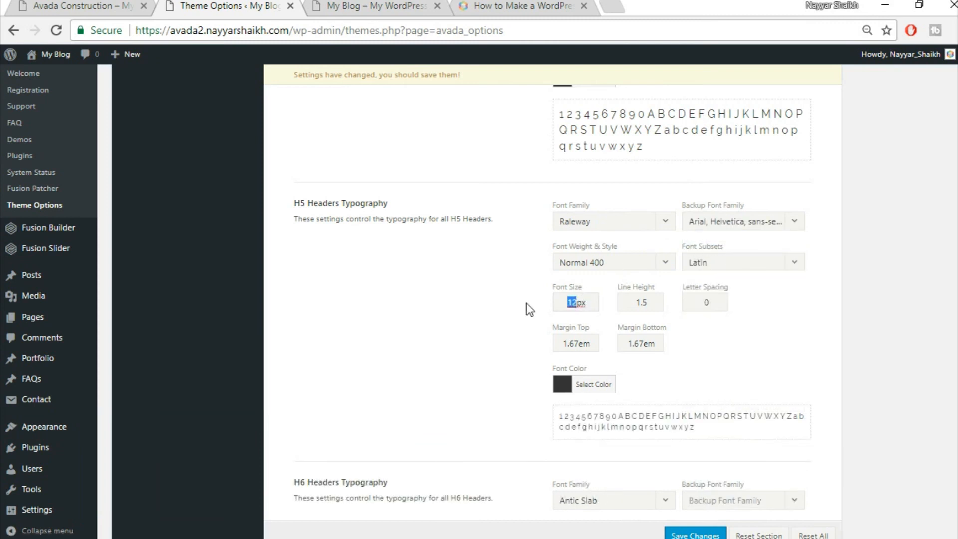
pyautogui.write('16')
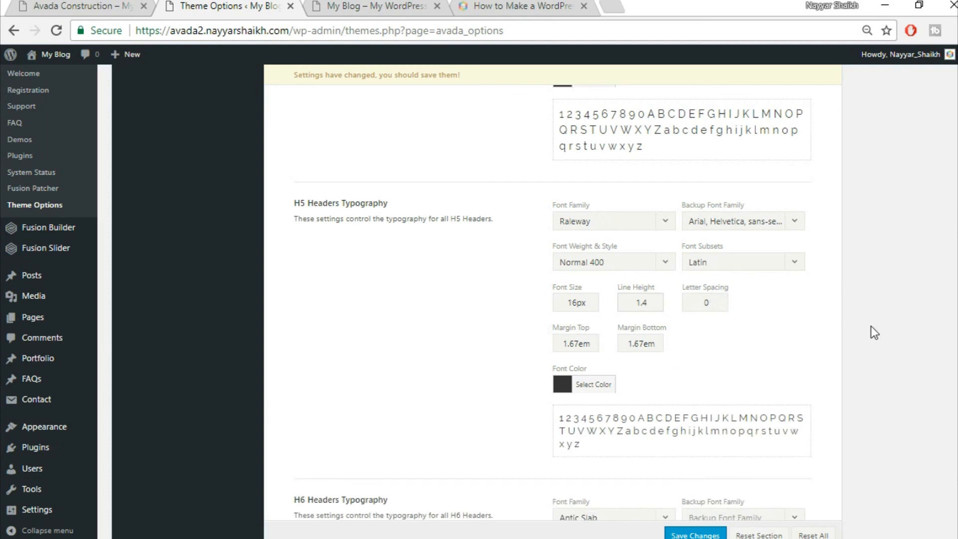
pyautogui.scroll(-6, 874, 331)
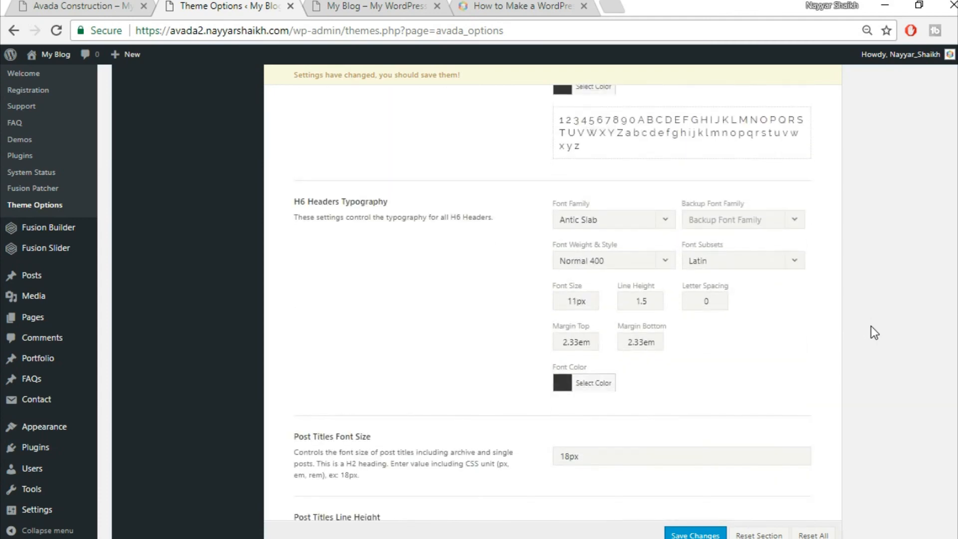
# - Set H6 headers to Raleway with an Arial, Helvetica, sans-serif backup font
pyautogui.click(610, 218)
pyautogui.write('rale')
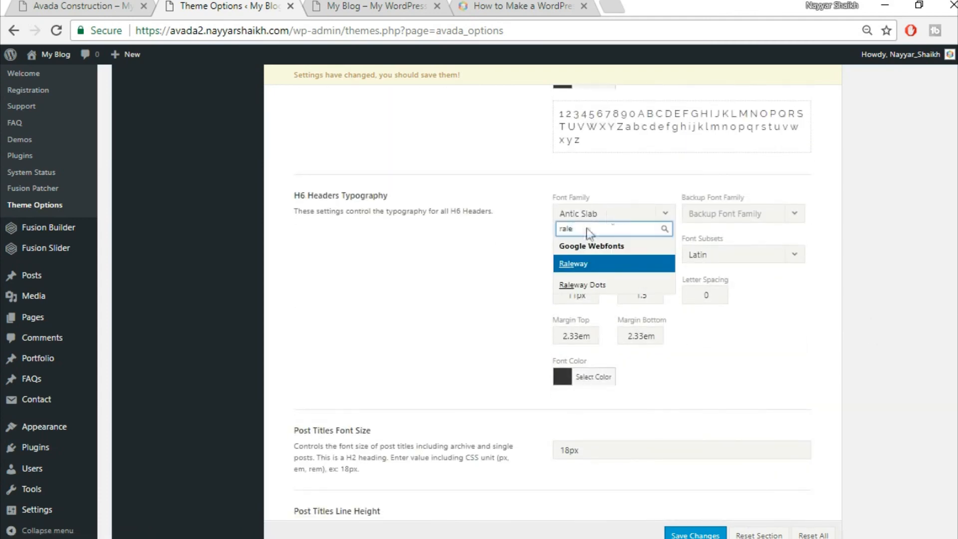
pyautogui.press('Return')
pyautogui.click(758, 224)
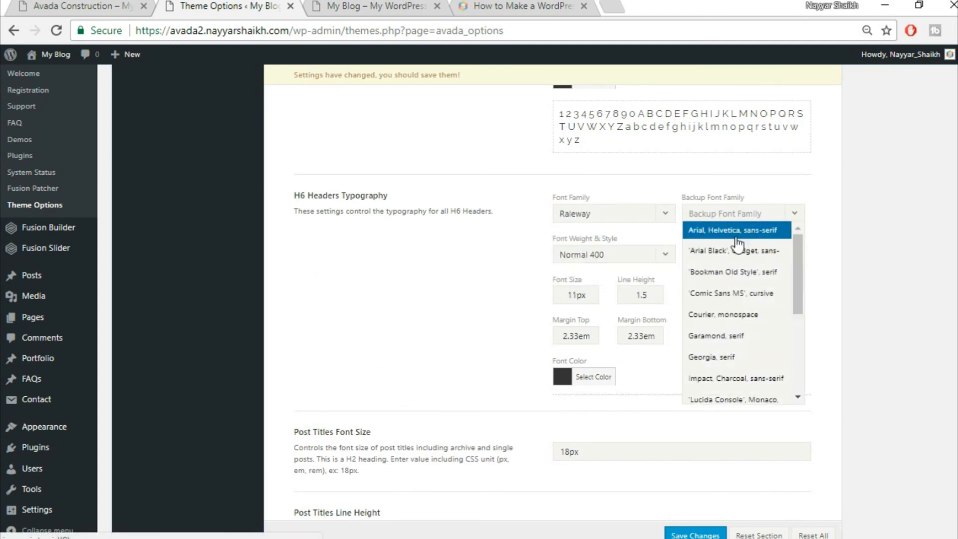
pyautogui.press('Return')
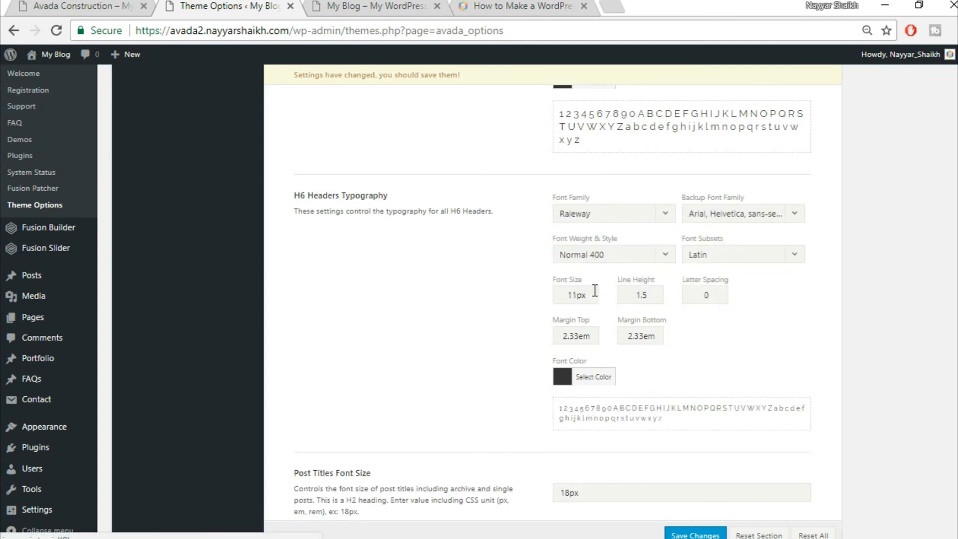
# - Give H6 a 12px size, 1.2 line height, 1px letter spacing and 0.4em top margin
pyautogui.moveTo(577, 297); pyautogui.dragTo(489, 297)
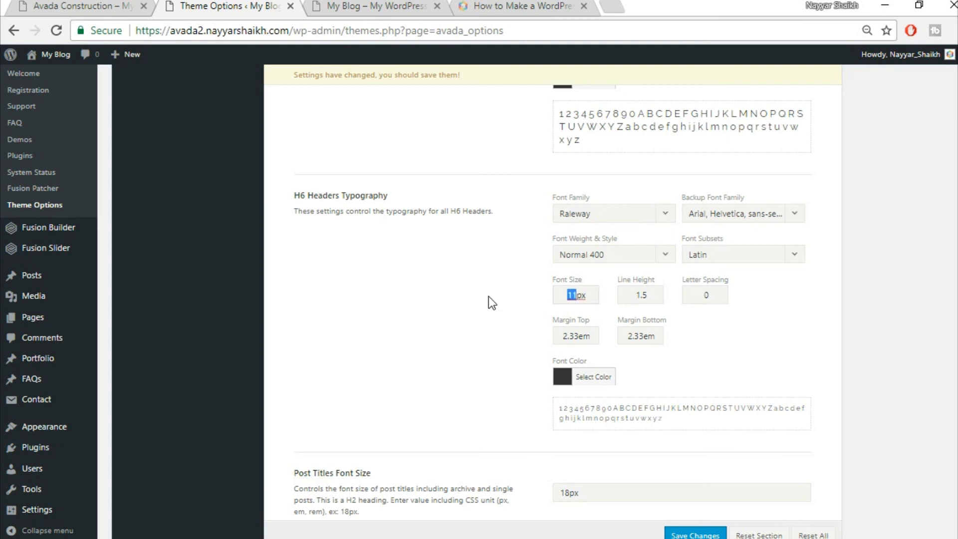
pyautogui.write('12')
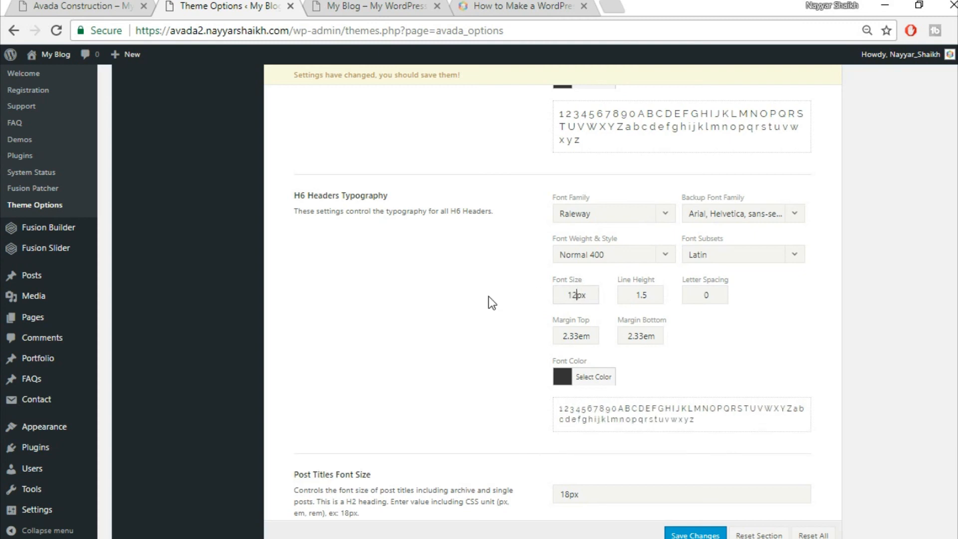
pyautogui.moveTo(650, 294); pyautogui.dragTo(644, 298)
pyautogui.doubleClick(705, 301)
pyautogui.write('1')
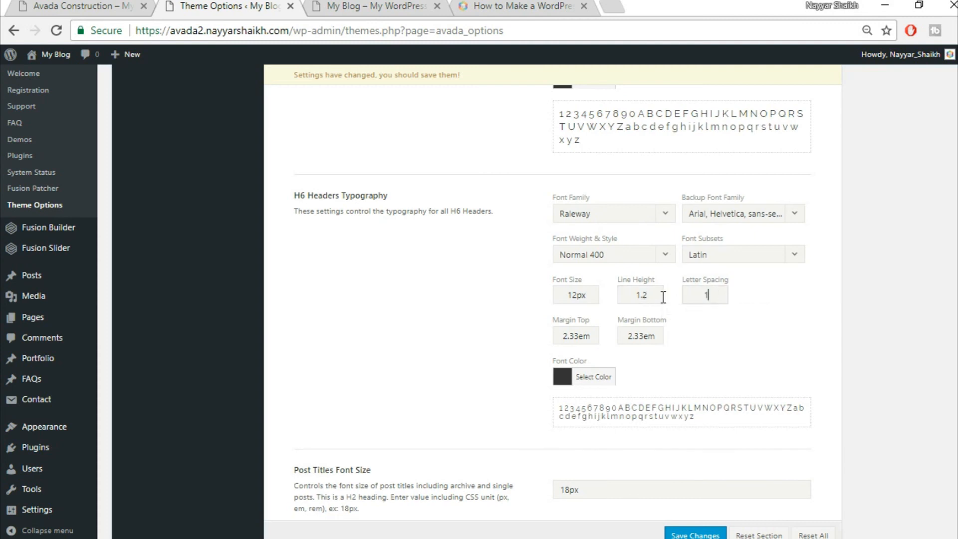
pyautogui.write('px')
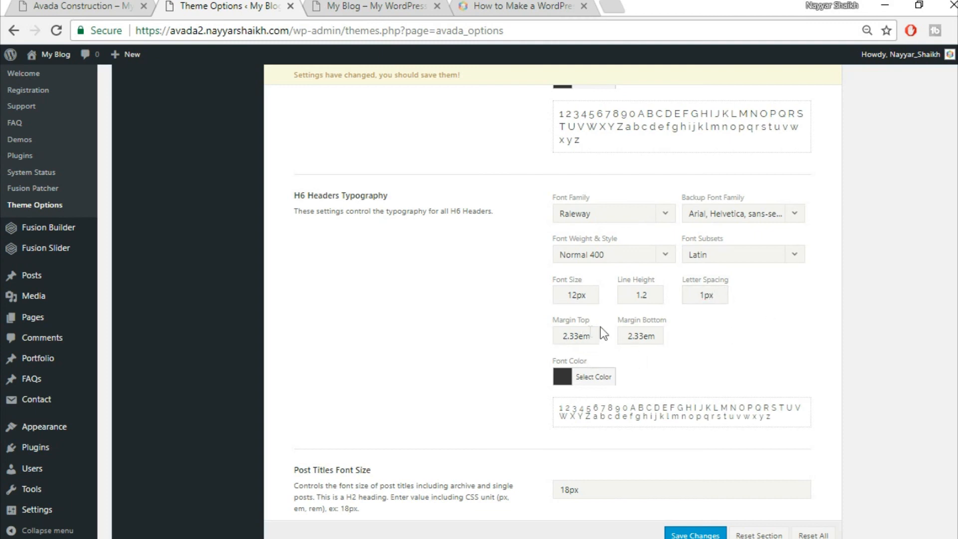
pyautogui.moveTo(578, 335); pyautogui.dragTo(562, 336)
pyautogui.write('0.4')
pyautogui.moveTo(643, 336); pyautogui.dragTo(599, 337)
pyautogui.write('0')
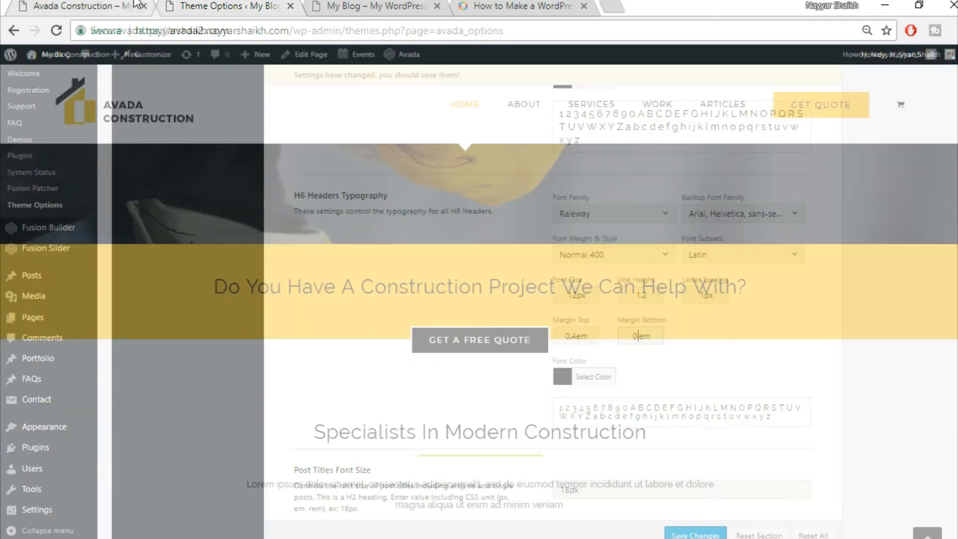
pyautogui.click(140, 6)
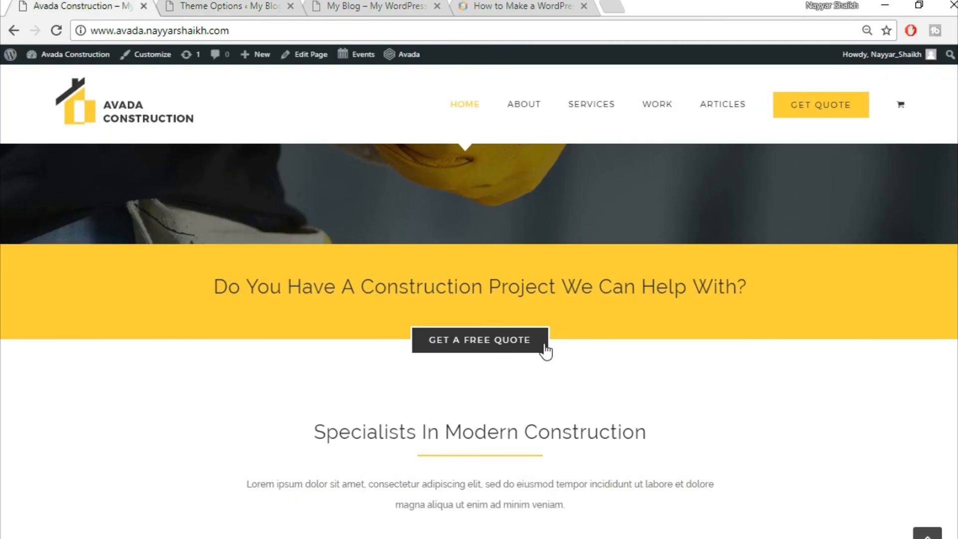
# - Finish setting the H6 bottom margin to 0.4em
pyautogui.scroll(5, 543, 347)
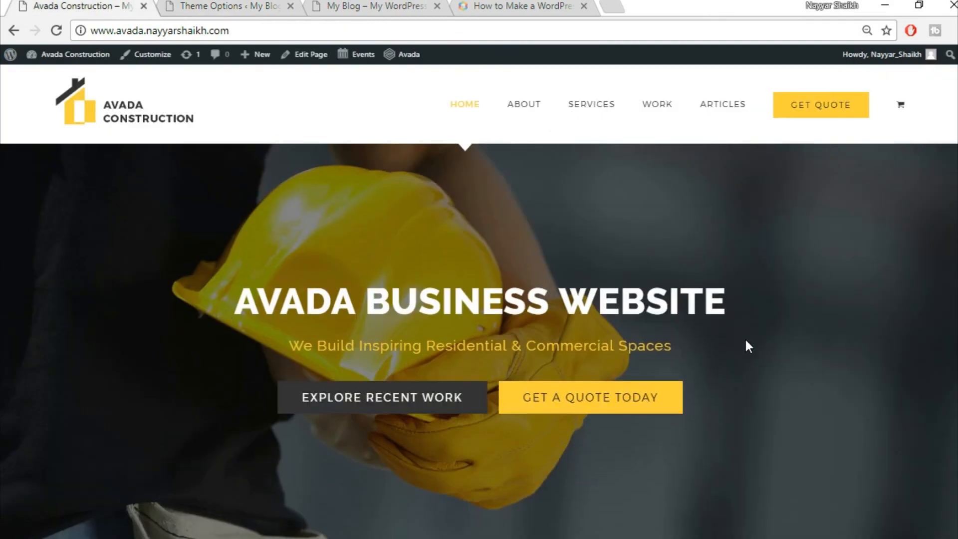
pyautogui.scroll(-10, 746, 343)
pyautogui.scroll(10, 746, 343)
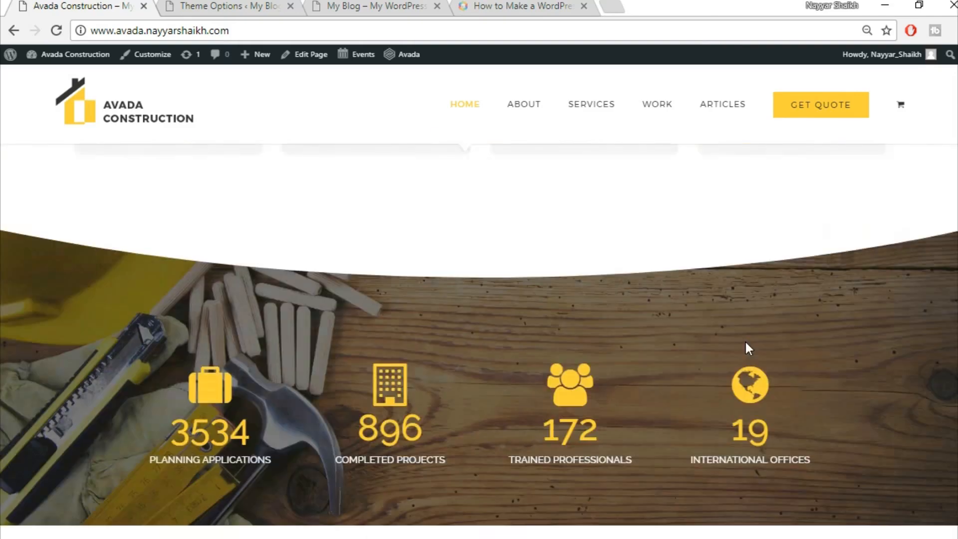
pyautogui.click(363, 5)
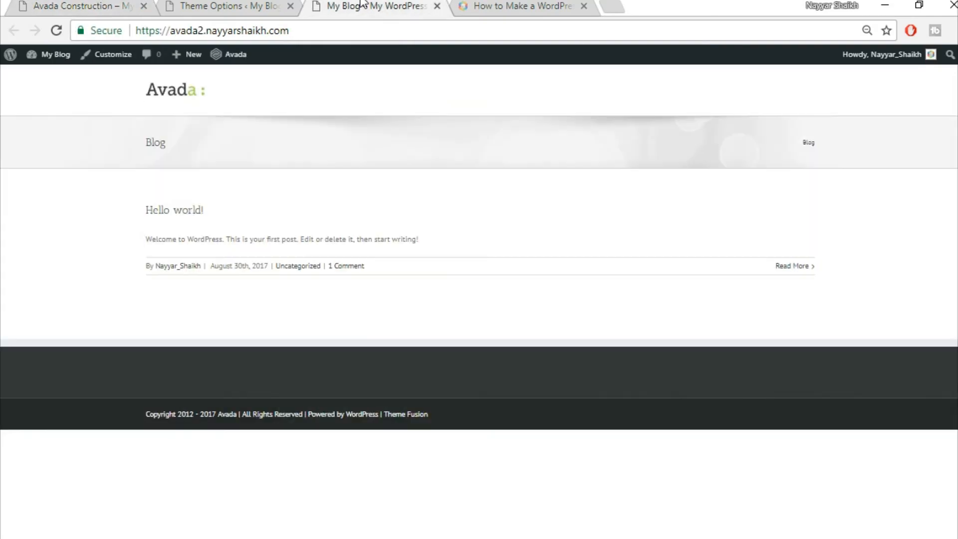
pyautogui.click(220, 5)
pyautogui.scroll(-4, 917, 346)
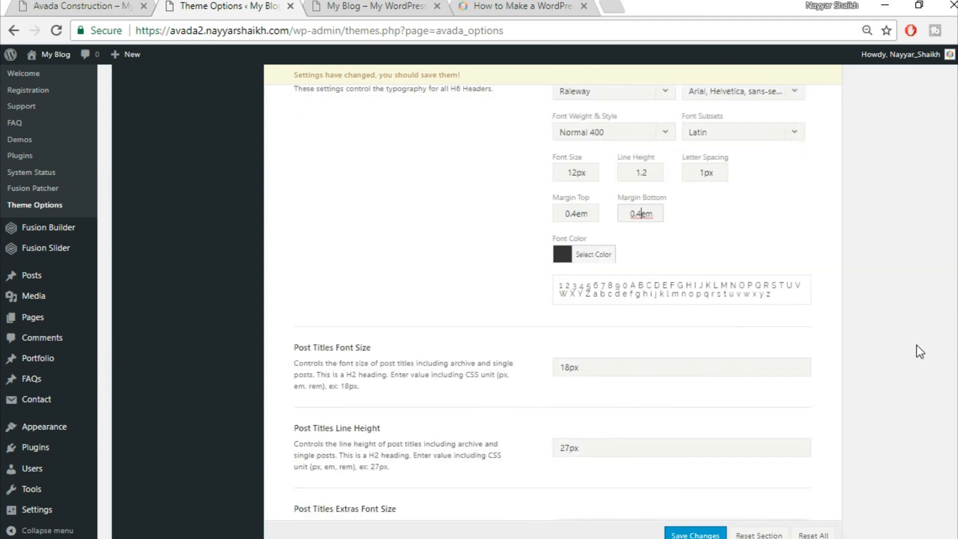
pyautogui.click(430, 194)
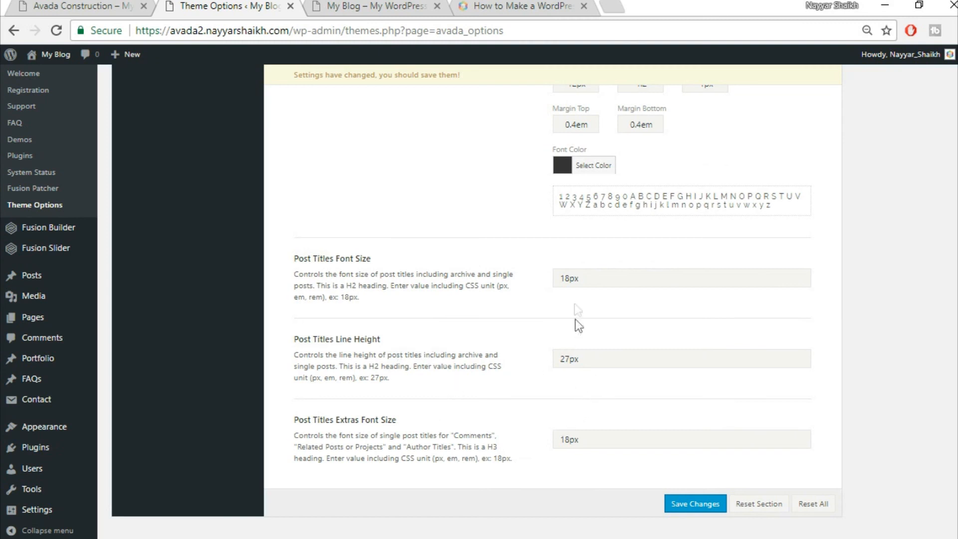
# - Set post titles to 24px with 36px line height, extras titles to 30px, and save
pyautogui.moveTo(570, 278); pyautogui.dragTo(516, 268)
pyautogui.write('24')
pyautogui.moveTo(568, 355); pyautogui.dragTo(532, 354)
pyautogui.press('BackSpace')
pyautogui.write('36')
pyautogui.moveTo(571, 439); pyautogui.dragTo(469, 426)
pyautogui.write('30')
pyautogui.click(706, 505)
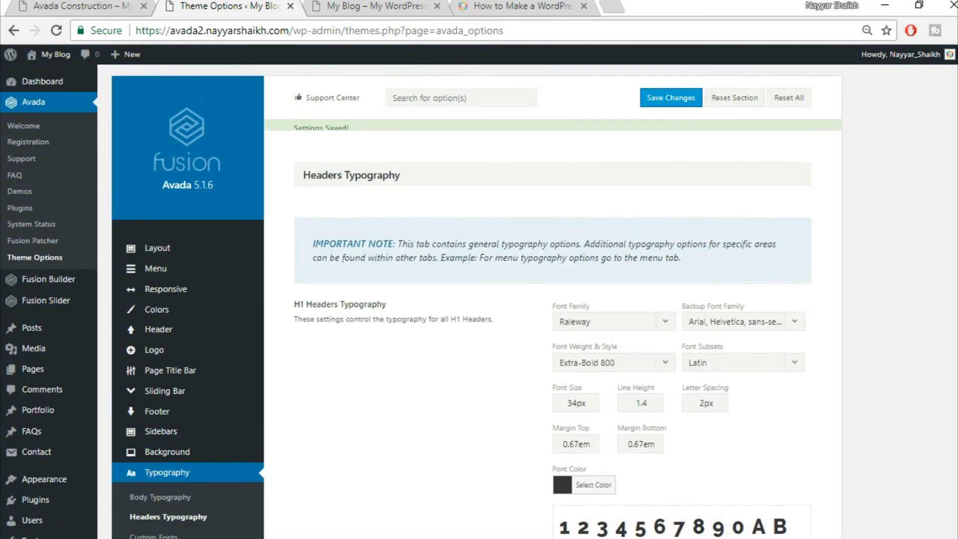
pyautogui.click(77, 6)
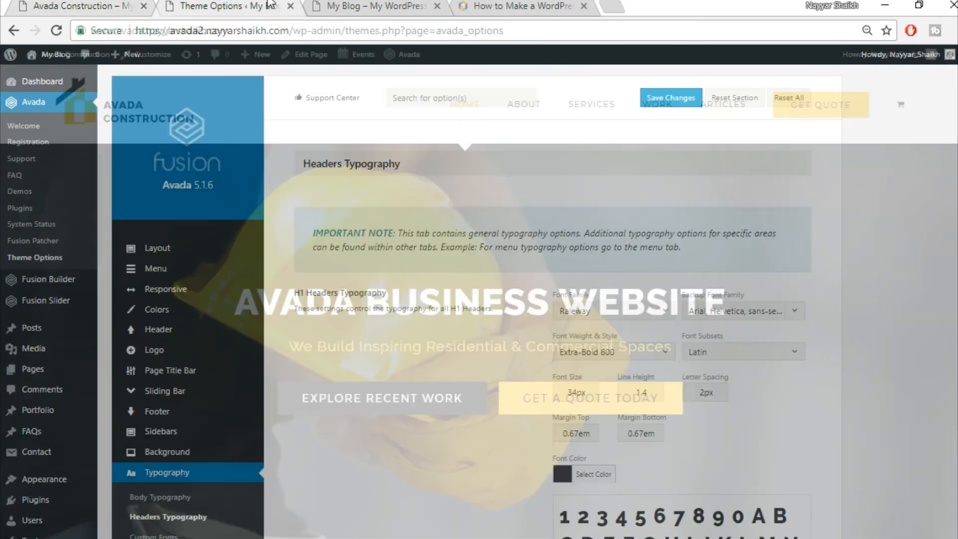
pyautogui.click(269, 6)
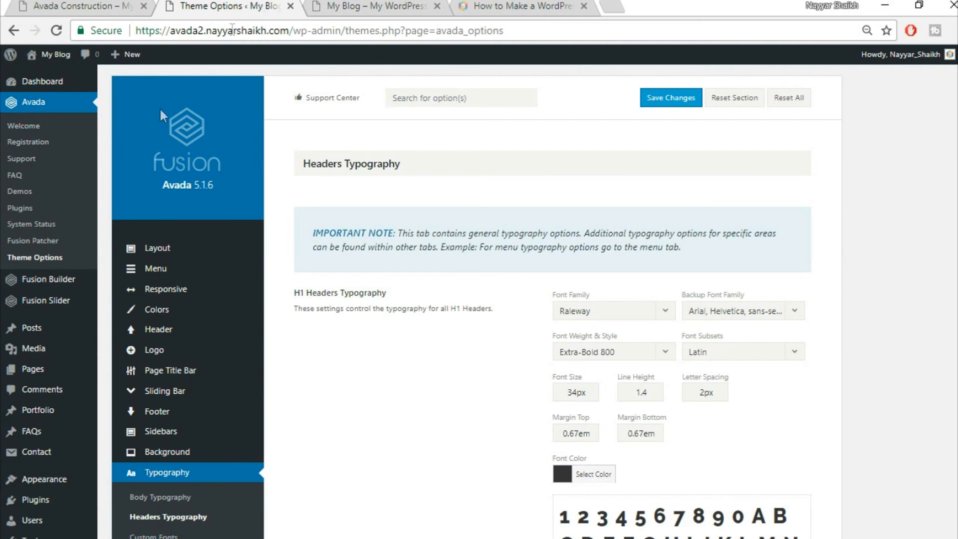
pyautogui.moveTo(52, 311)
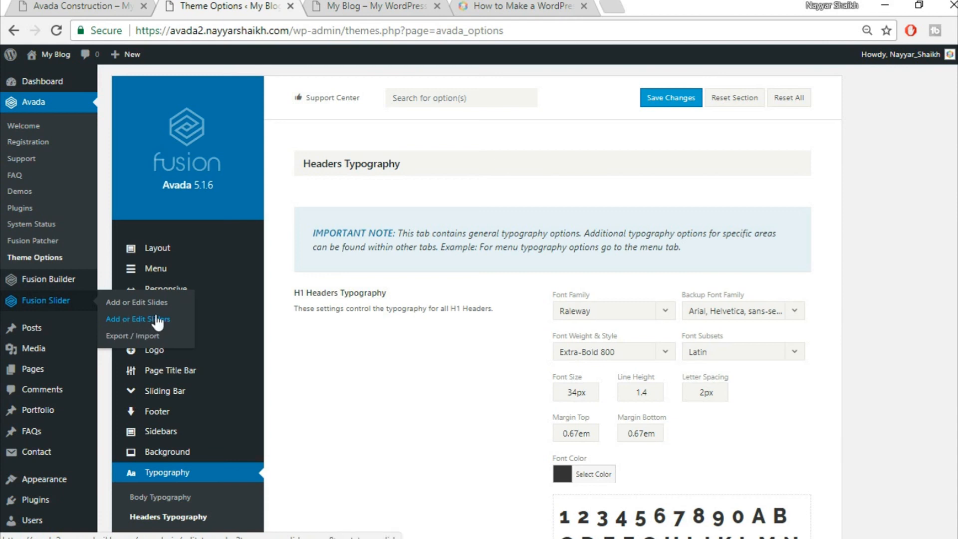
# - Add a Fusion slider named 'Slider' with a 500px height
pyautogui.click(145, 324)
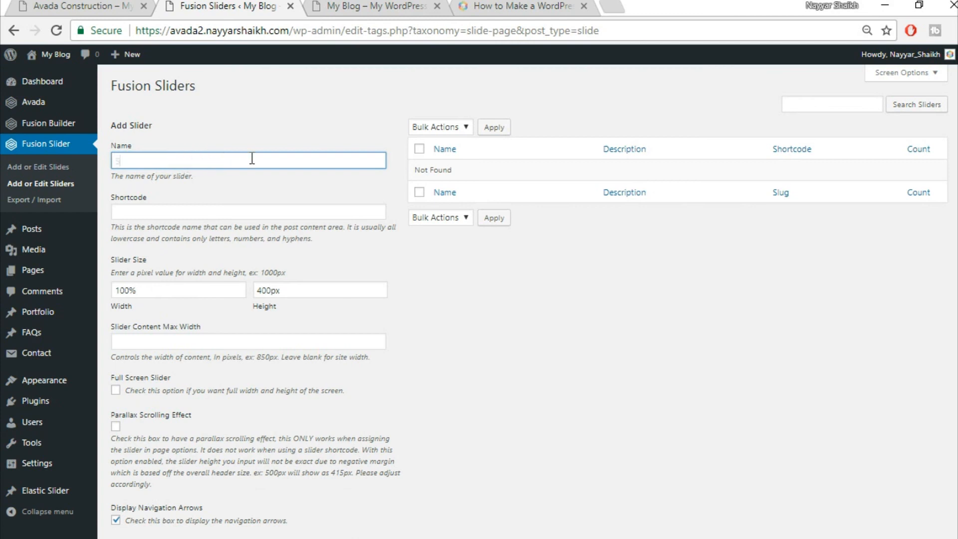
pyautogui.write('Slider')
pyautogui.scroll(-2, 436, 248)
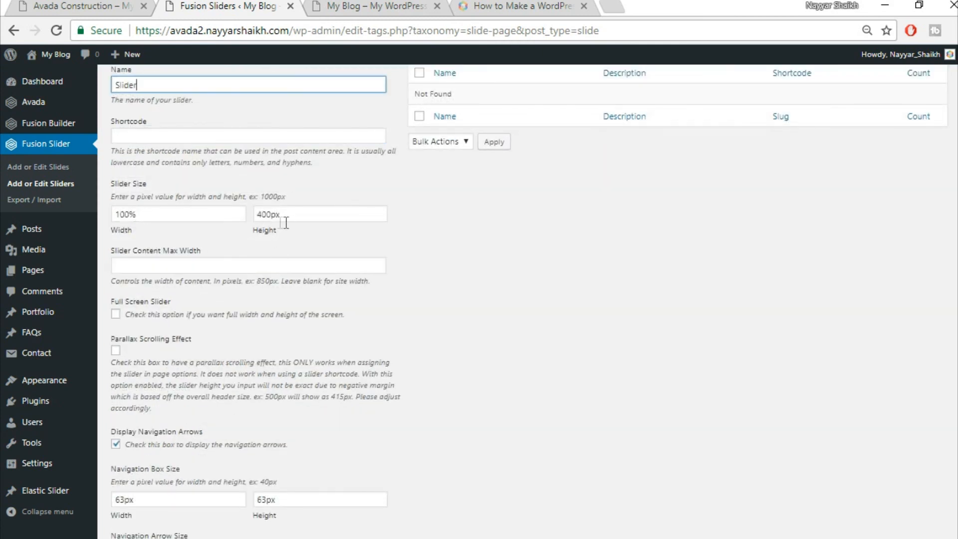
pyautogui.moveTo(271, 214); pyautogui.dragTo(218, 209)
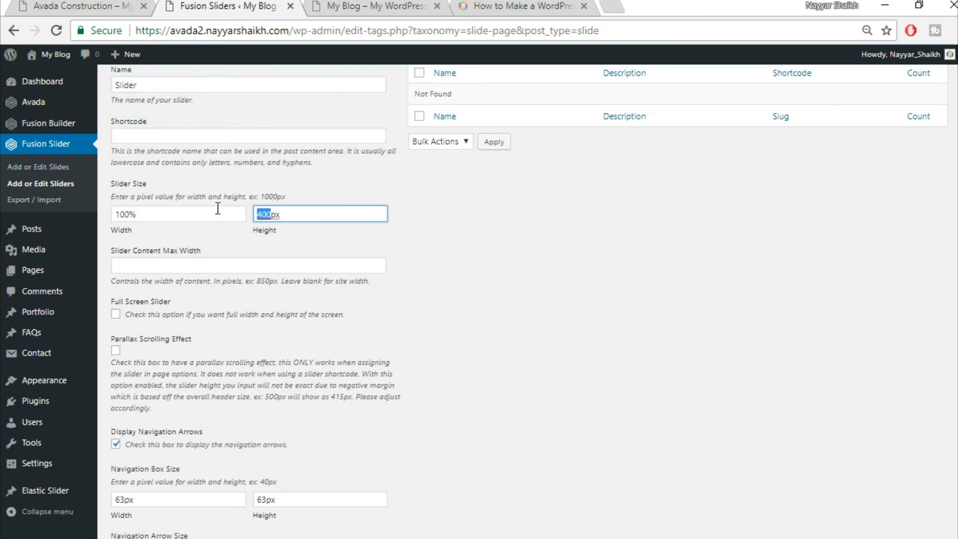
pyautogui.write('500')
pyautogui.scroll(-10, 584, 335)
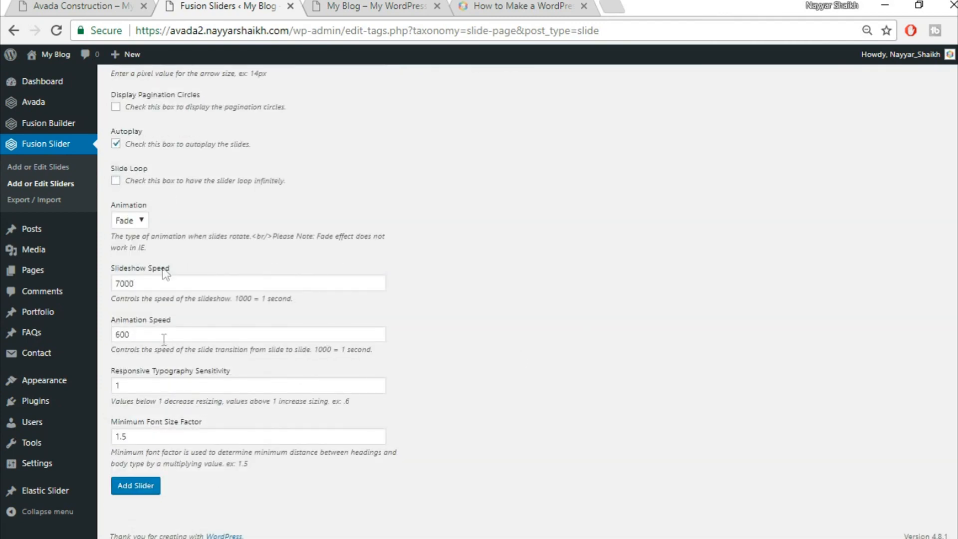
pyautogui.click(137, 494)
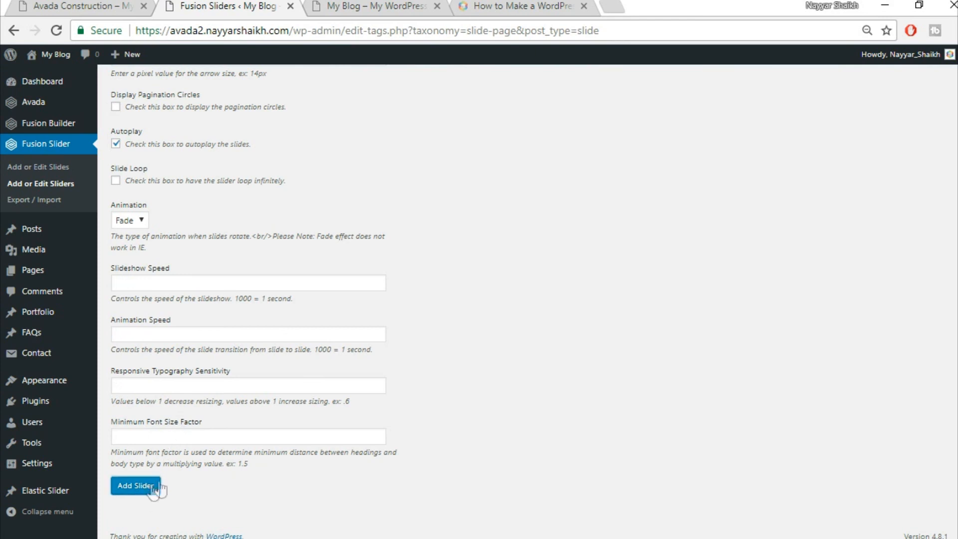
pyautogui.scroll(10, 406, 463)
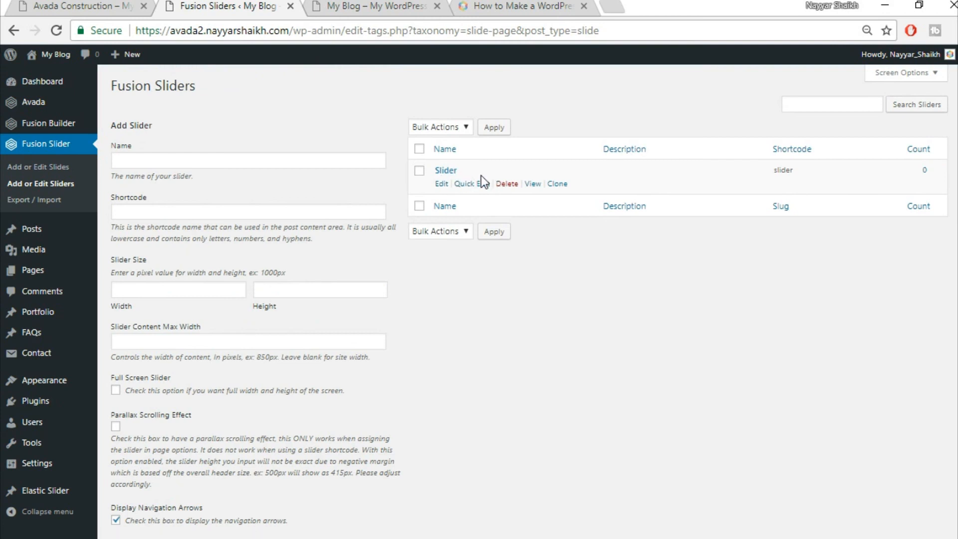
# - Start a new slide titled 'Slide1'
pyautogui.click(60, 169)
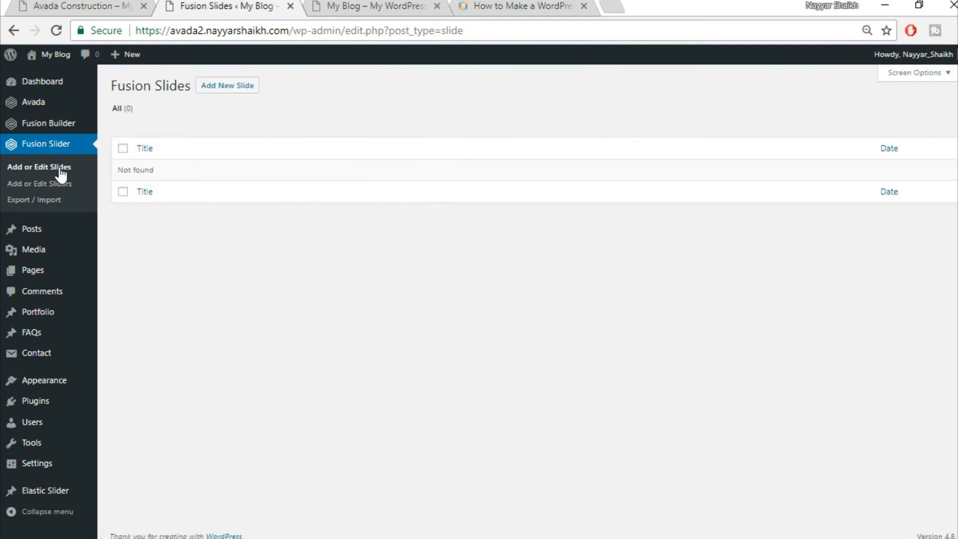
pyautogui.click(233, 93)
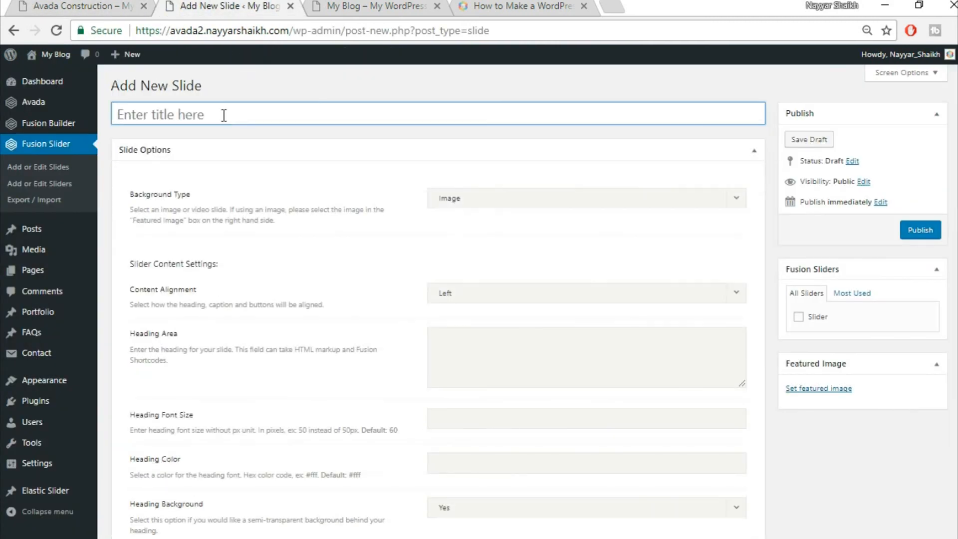
pyautogui.write('Slide1')
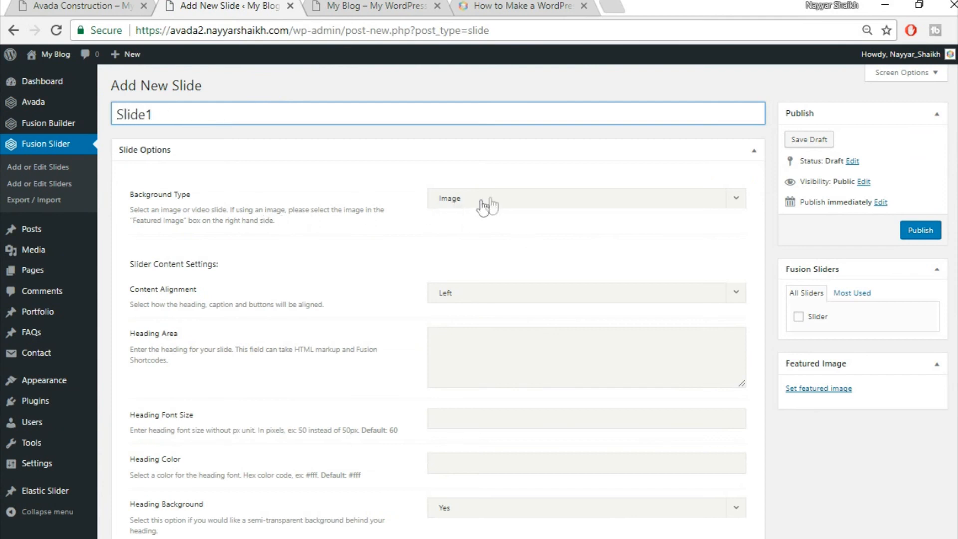
pyautogui.click(75, 6)
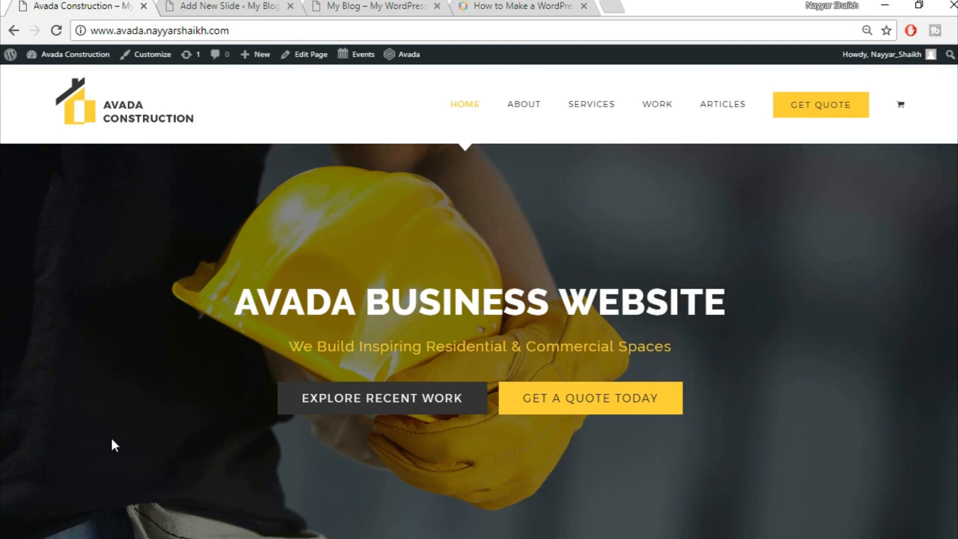
pyautogui.click(259, 5)
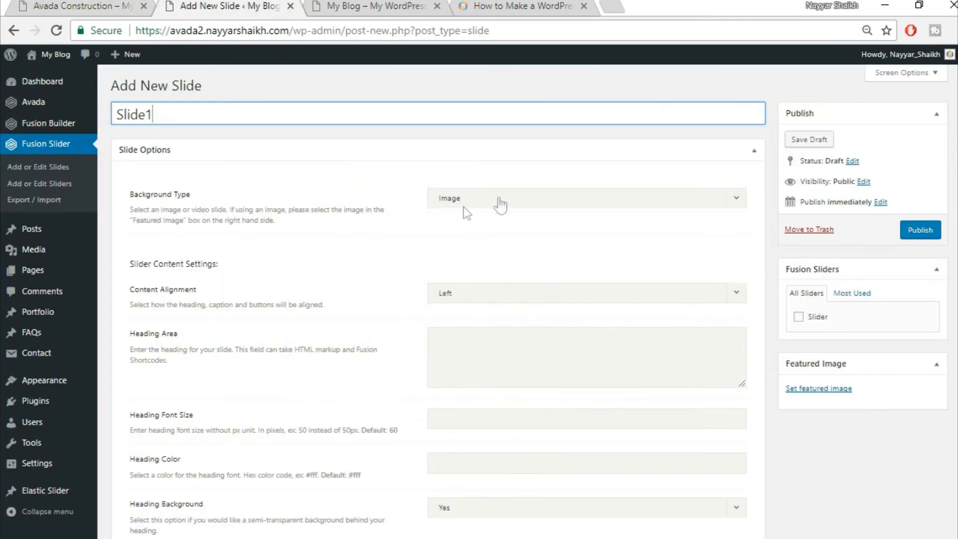
pyautogui.scroll(-2, 397, 249)
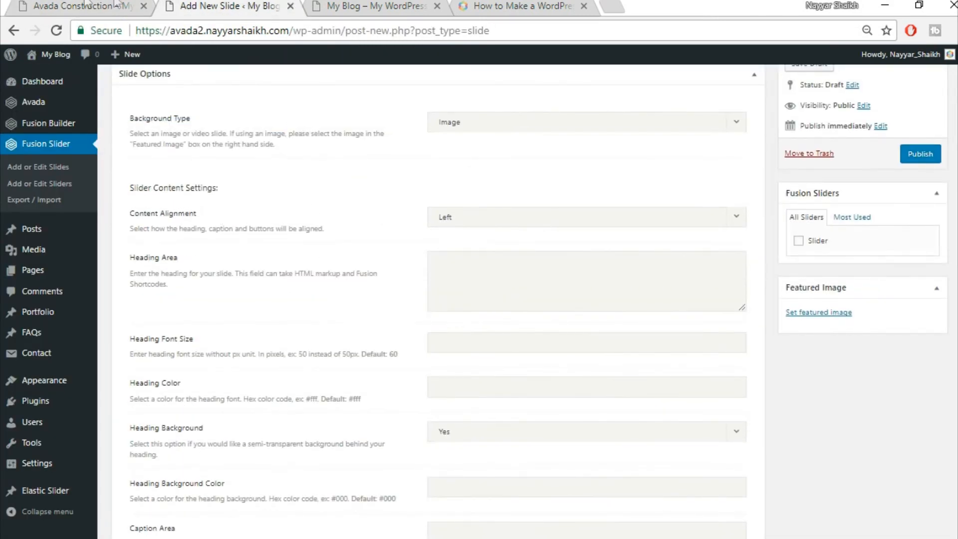
# - Set the slide's content alignment to Center
pyautogui.click(85, 5)
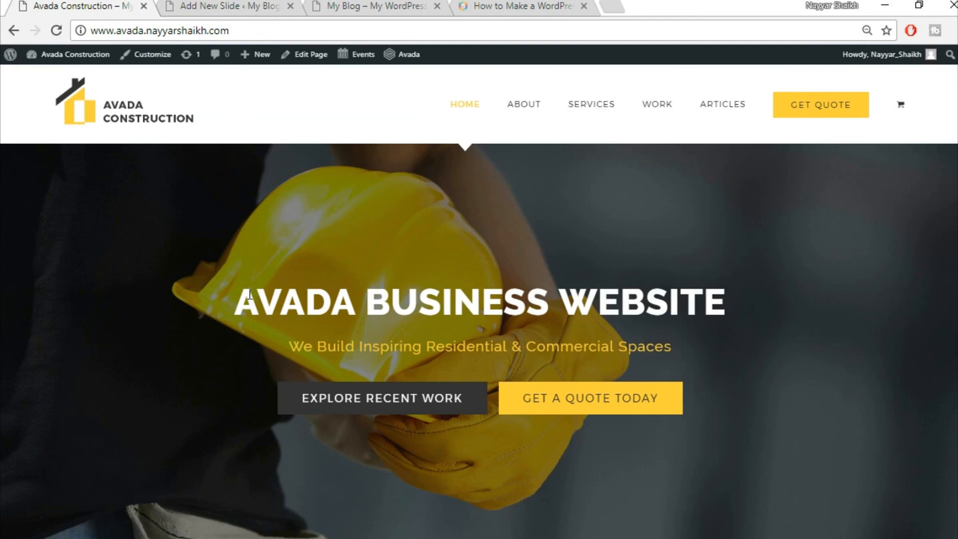
pyautogui.moveTo(236, 296); pyautogui.dragTo(732, 306)
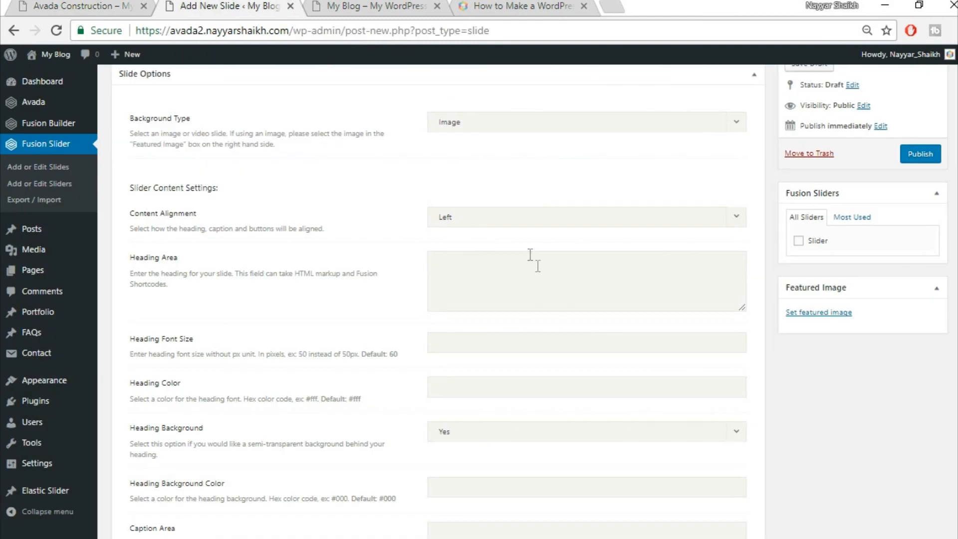
pyautogui.click(520, 215)
pyautogui.click(513, 271)
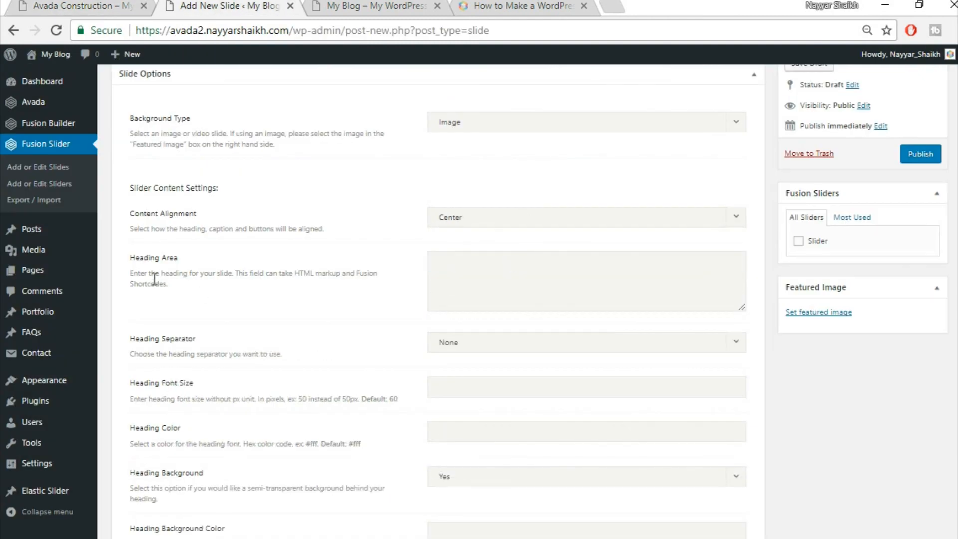
# - Paste the live site's hero heading into the Heading Area as <strong>AVADA BUSINESS WEBSITE</strong>
pyautogui.click(45, 3)
pyautogui.moveTo(234, 300); pyautogui.dragTo(740, 281)
pyautogui.hotkey('ctrl', 'c')
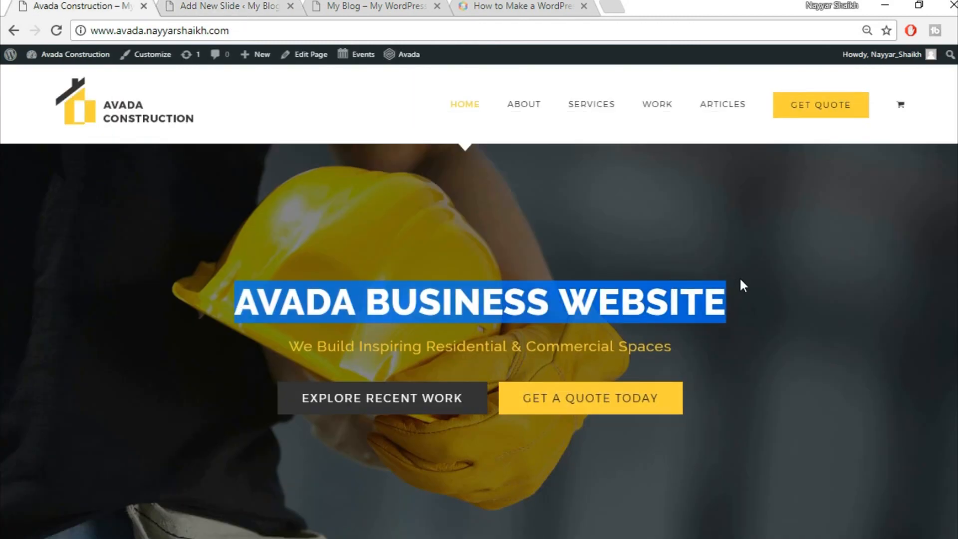
pyautogui.click(235, 6)
pyautogui.hotkey('ctrl', 'v')
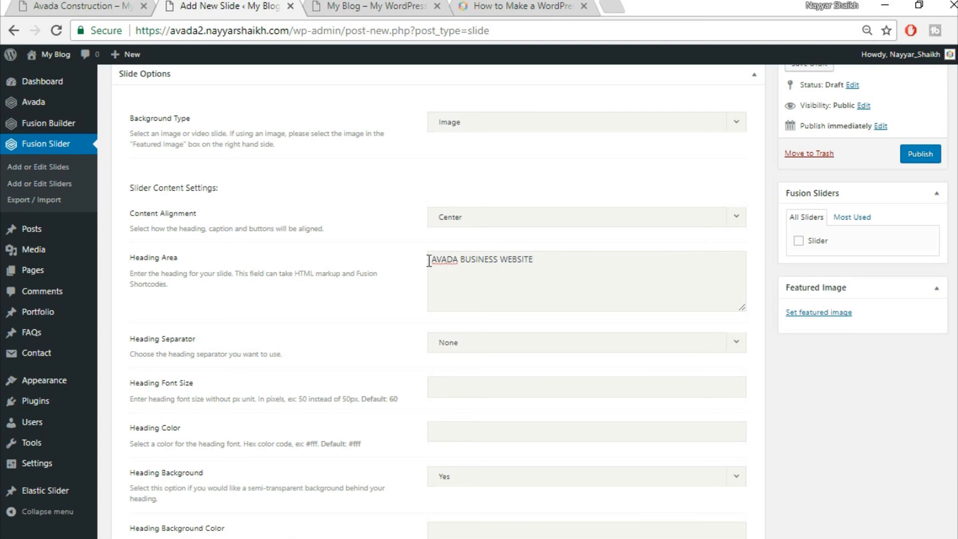
pyautogui.write('<strong>')
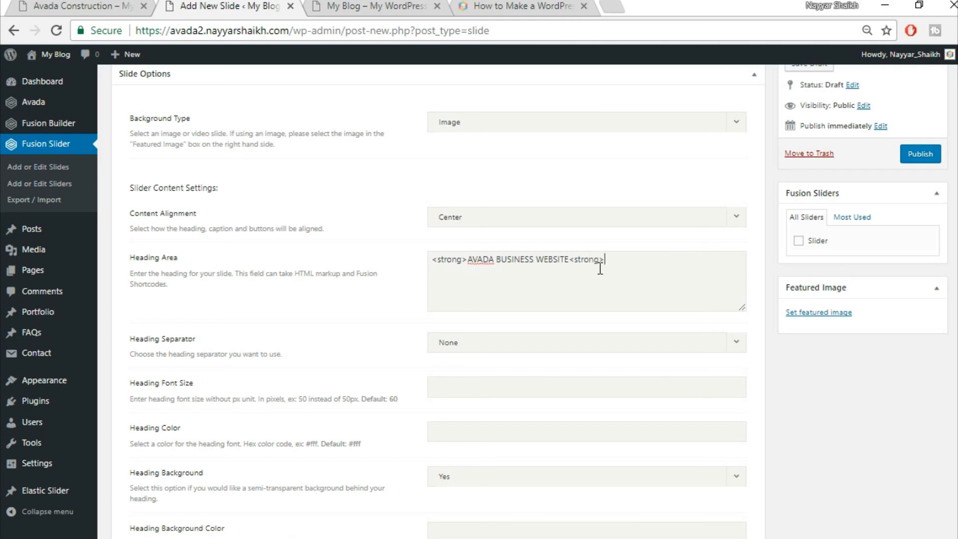
pyautogui.click(601, 268)
pyautogui.write('/')
pyautogui.click(118, 5)
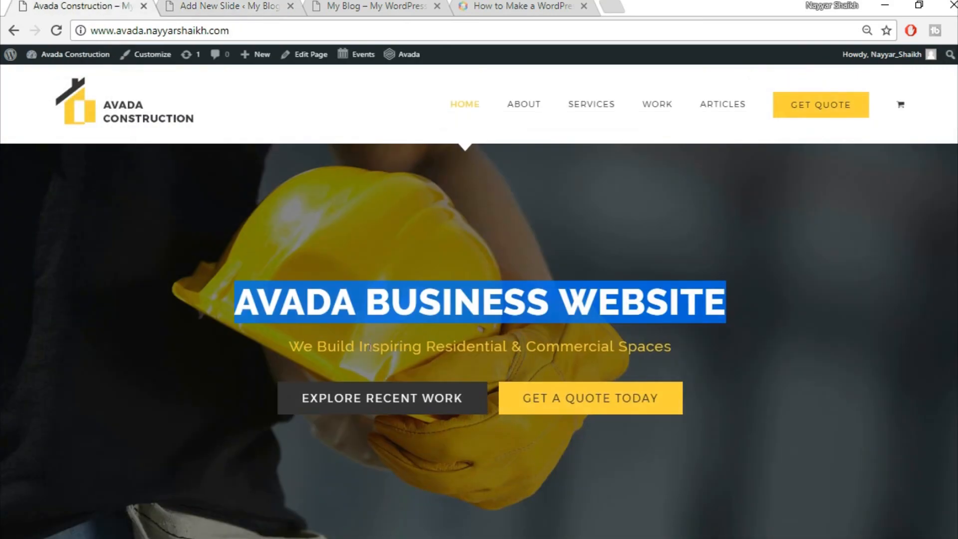
pyautogui.click(334, 313)
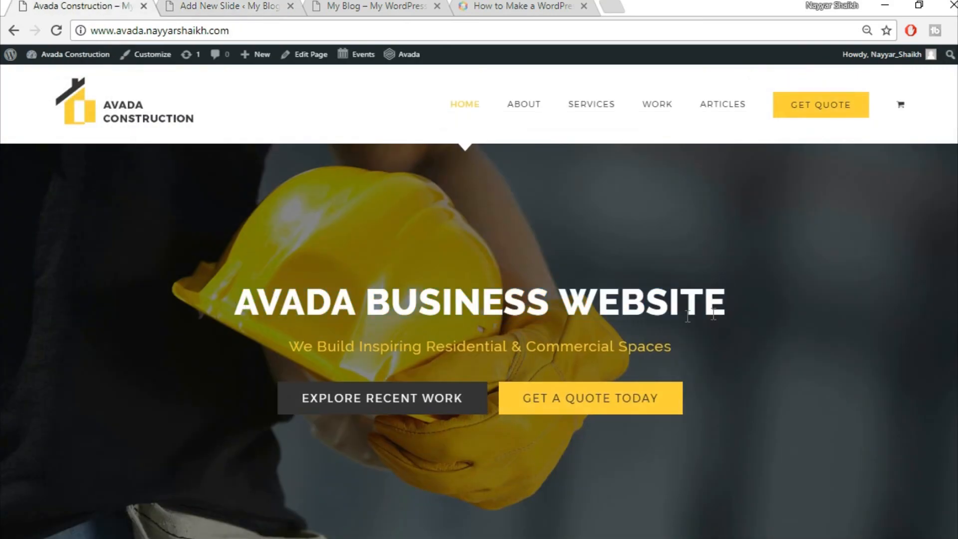
pyautogui.moveTo(237, 310); pyautogui.dragTo(753, 314)
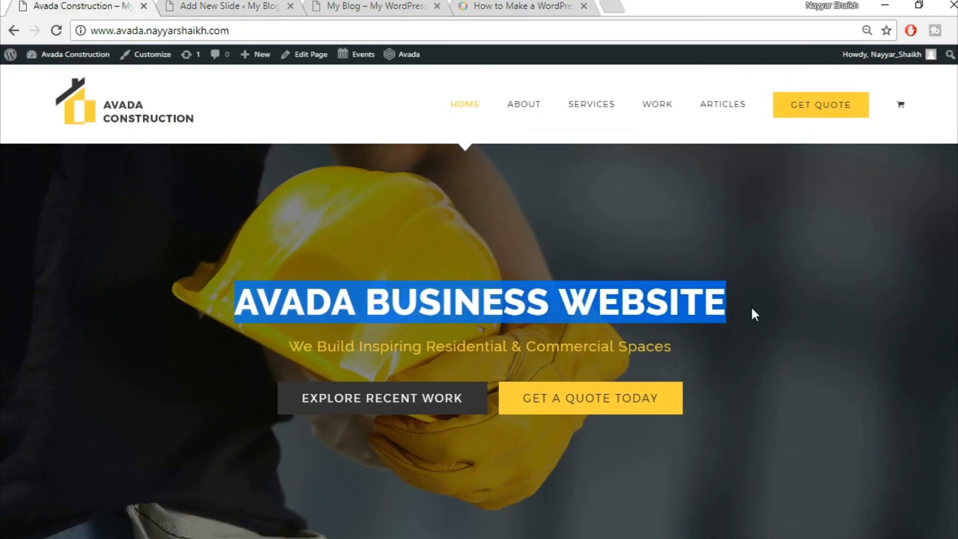
pyautogui.click(780, 314)
pyautogui.click(261, 5)
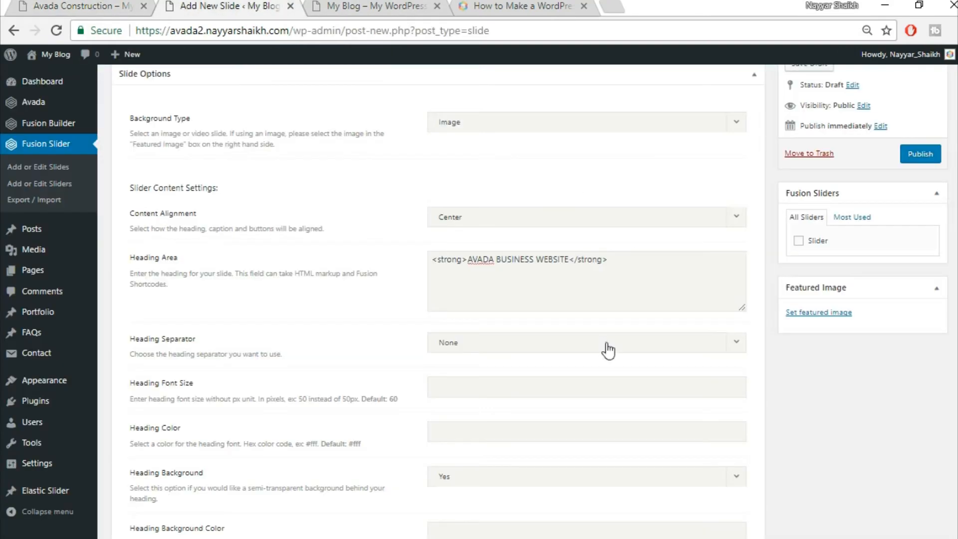
# - Set the slide's heading colour to #fff
pyautogui.scroll(-1, 607, 348)
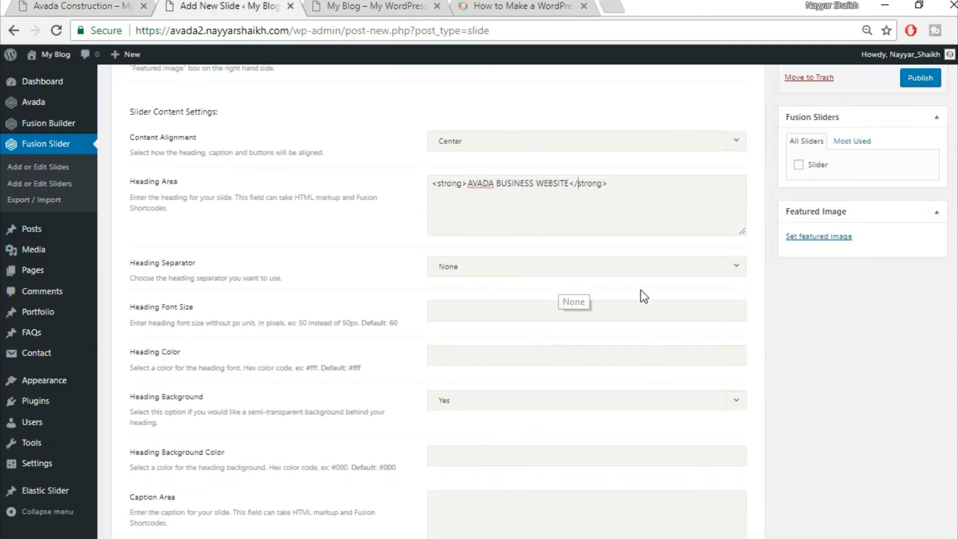
pyautogui.scroll(-1, 641, 290)
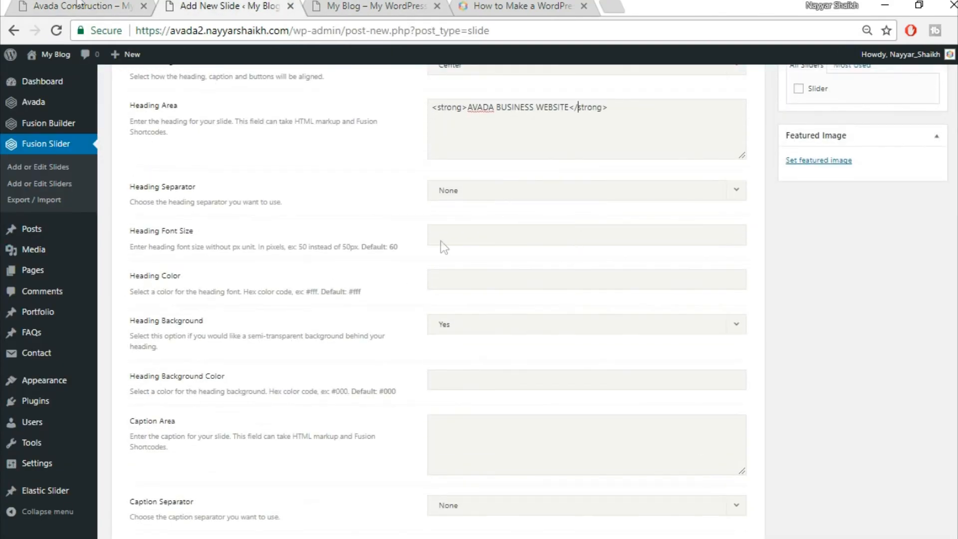
pyautogui.click(24, 5)
pyautogui.click(239, 3)
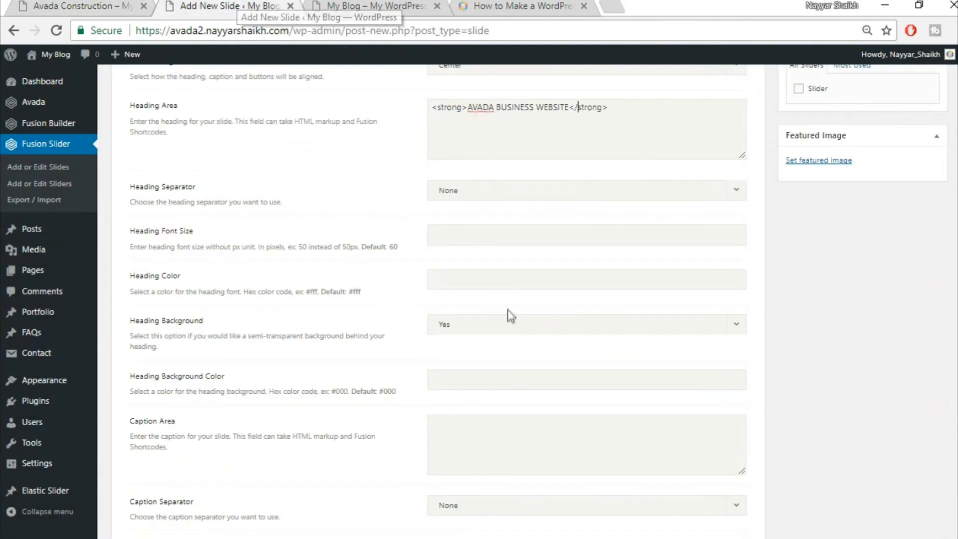
pyautogui.write('#fff')
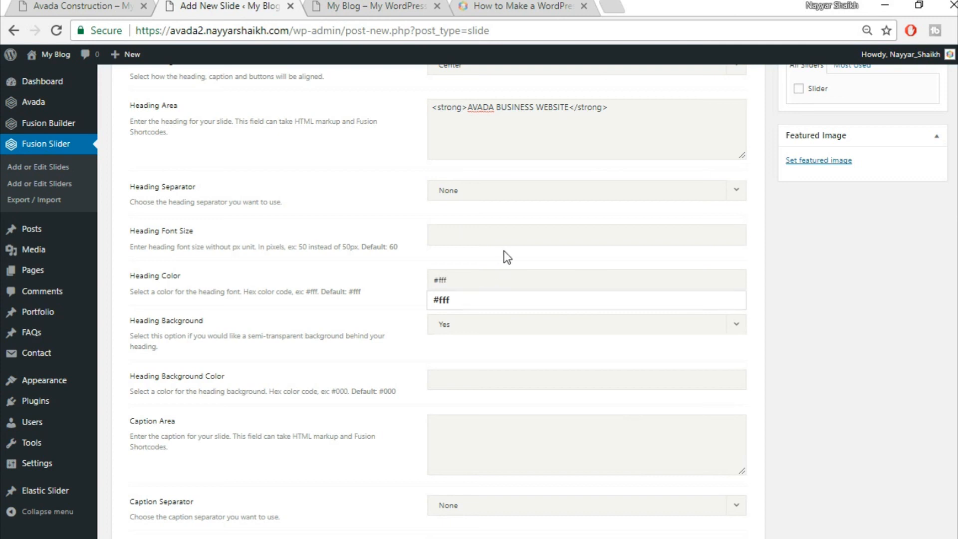
pyautogui.click(504, 252)
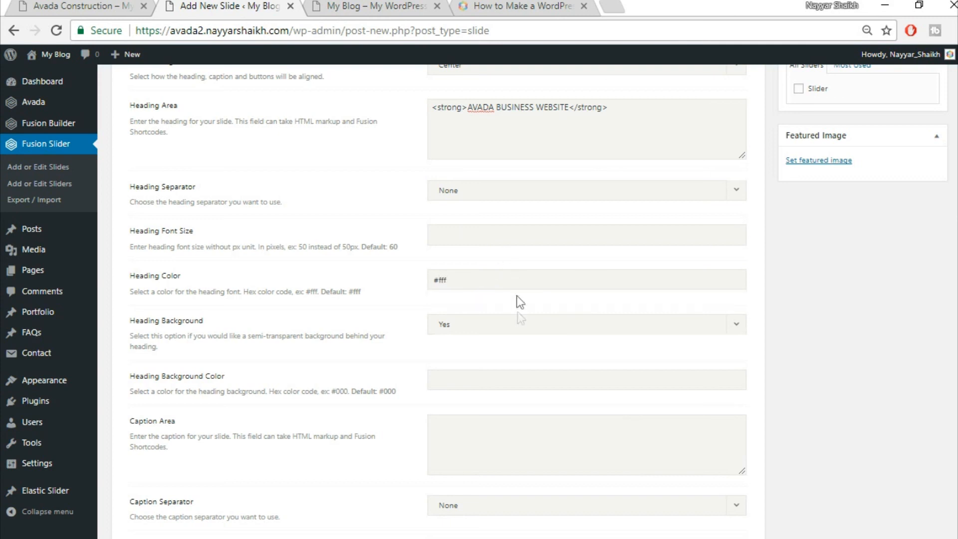
# - Set Heading Background to No and copy the subtitle from the live site
pyautogui.scroll(-3, 342, 385)
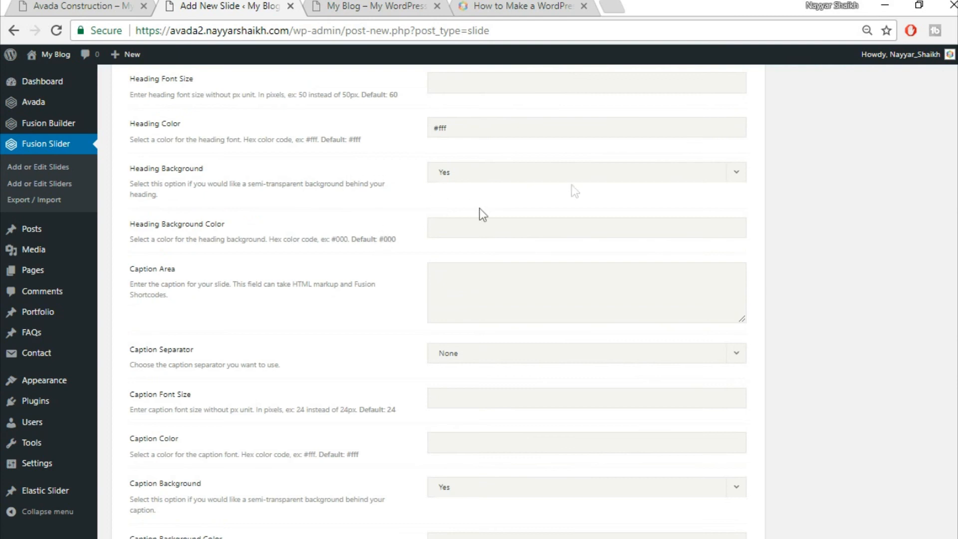
pyautogui.click(518, 185)
pyautogui.click(507, 215)
pyautogui.click(139, 2)
pyautogui.moveTo(289, 346); pyautogui.dragTo(673, 341)
pyautogui.hotkey('ctrl', 'c')
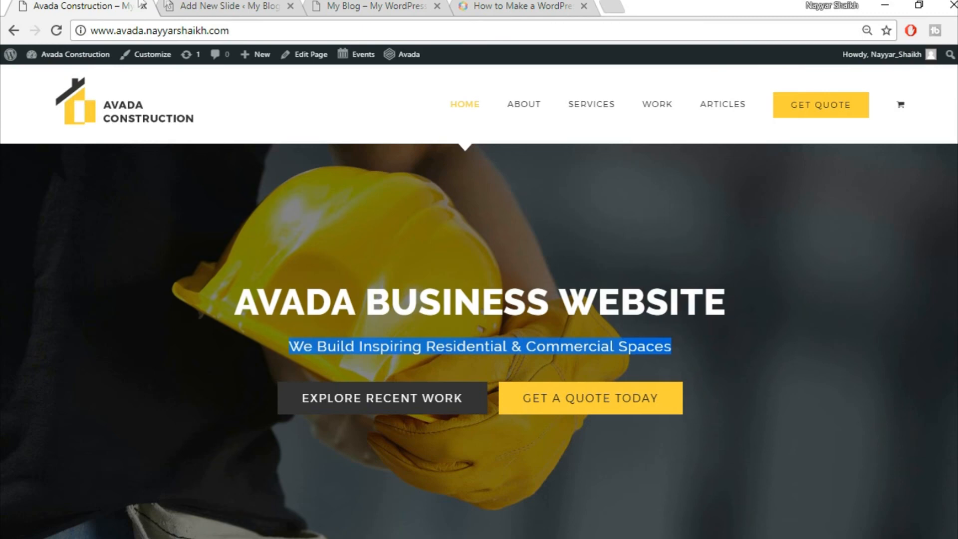
# - Paste 'We Build Inspiring Residential & Commercial Spaces' into the Caption Area
pyautogui.click(213, 5)
pyautogui.hotkey('ctrl', 'v')
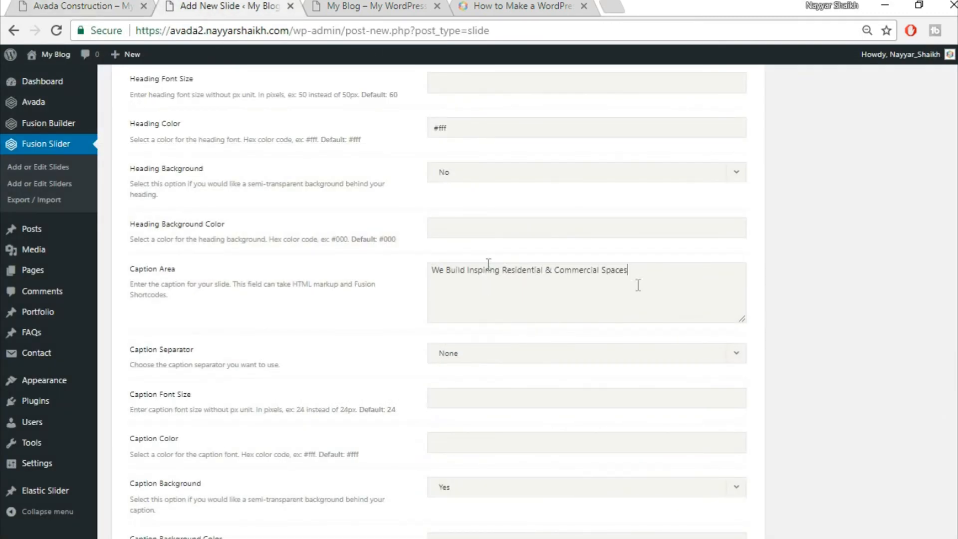
pyautogui.scroll(-3, 848, 343)
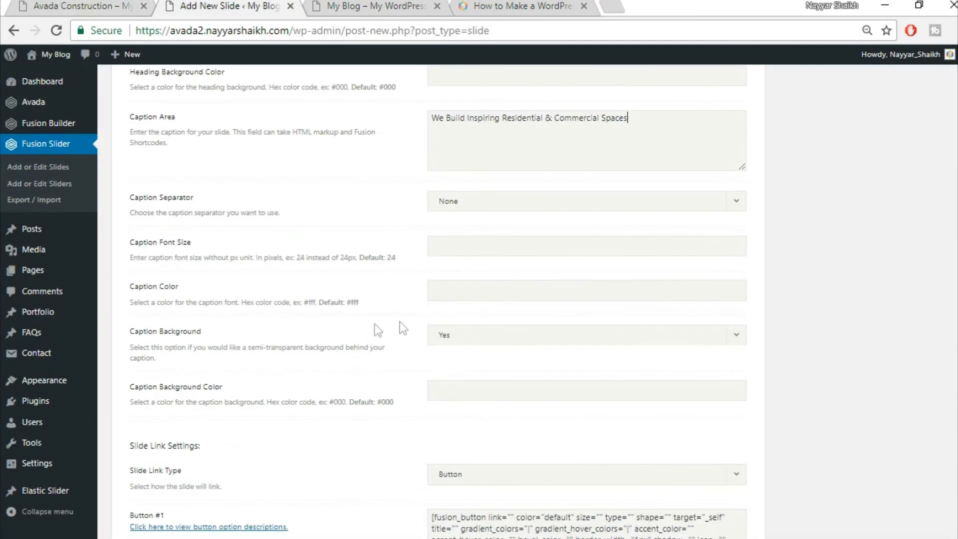
pyautogui.click(70, 5)
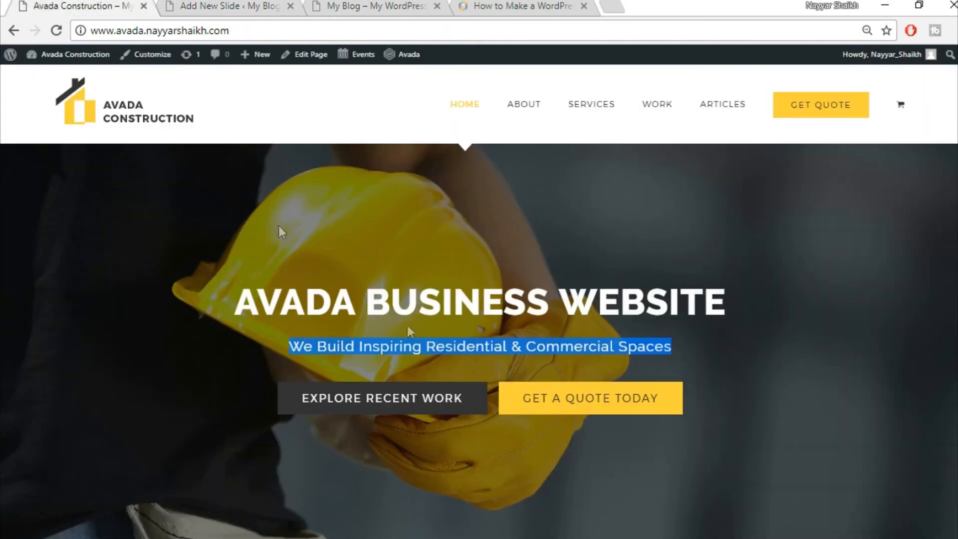
pyautogui.click(480, 345)
pyautogui.hotkey('ctrl', 'Tab')
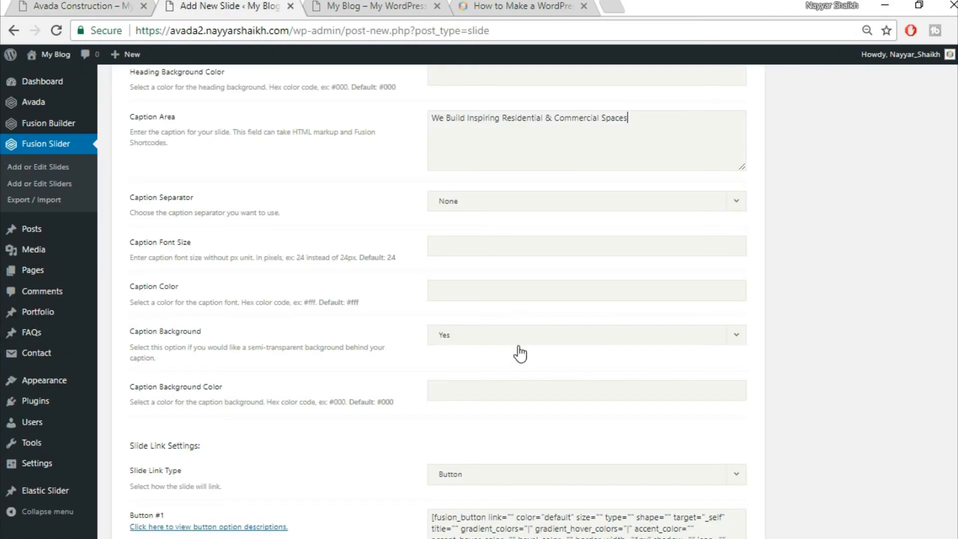
# - Set the caption colour to #fed03d and Caption Background to No
pyautogui.click(498, 296)
pyautogui.write('#fed')
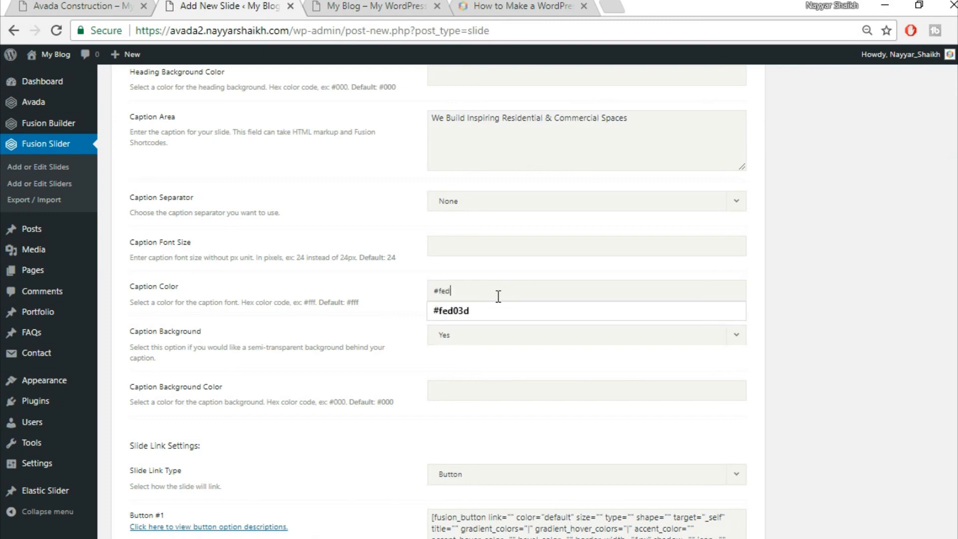
pyautogui.write('03d')
pyautogui.click(847, 324)
pyautogui.scroll(-2, 847, 325)
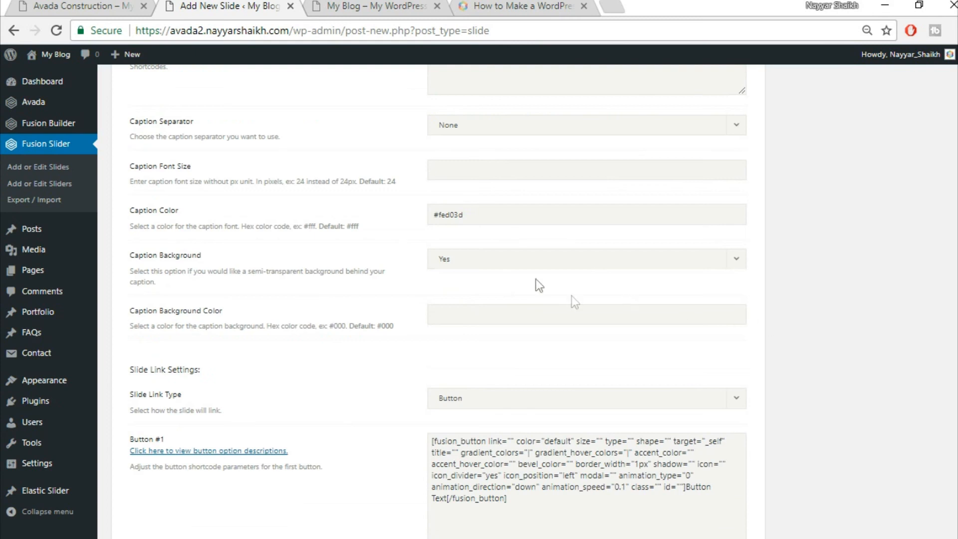
pyautogui.click(518, 259)
pyautogui.click(501, 304)
pyautogui.scroll(-2, 906, 317)
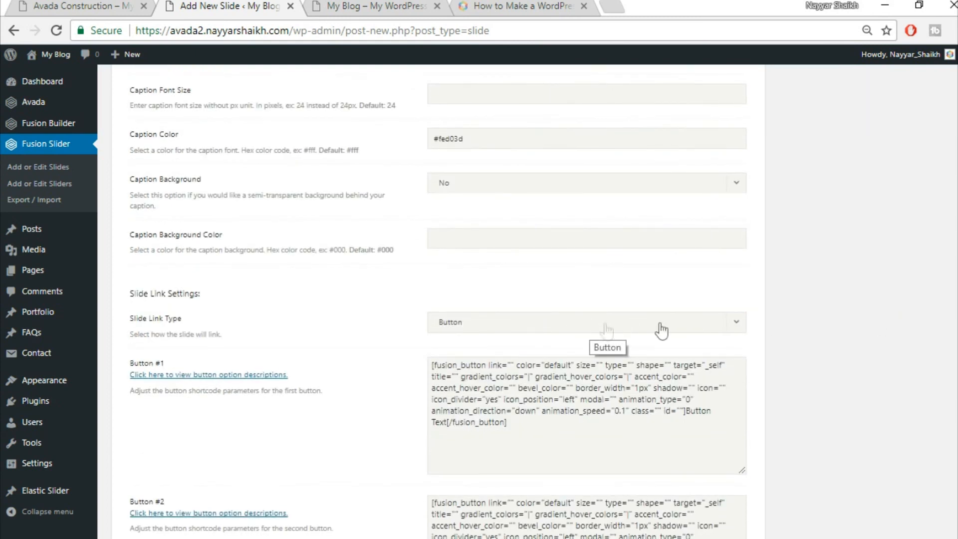
pyautogui.scroll(-3, 809, 349)
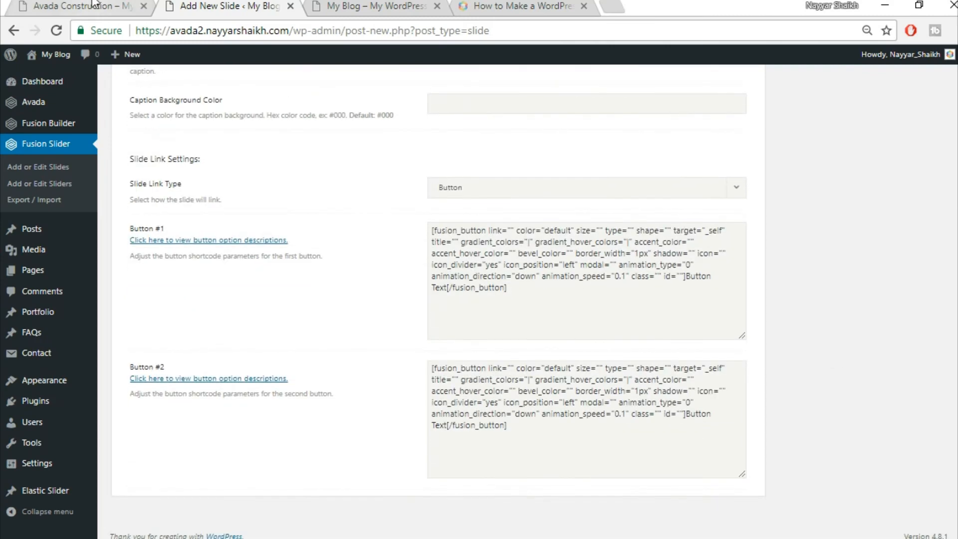
# - Set the first button's shortcode link to '#'
pyautogui.click(90, 6)
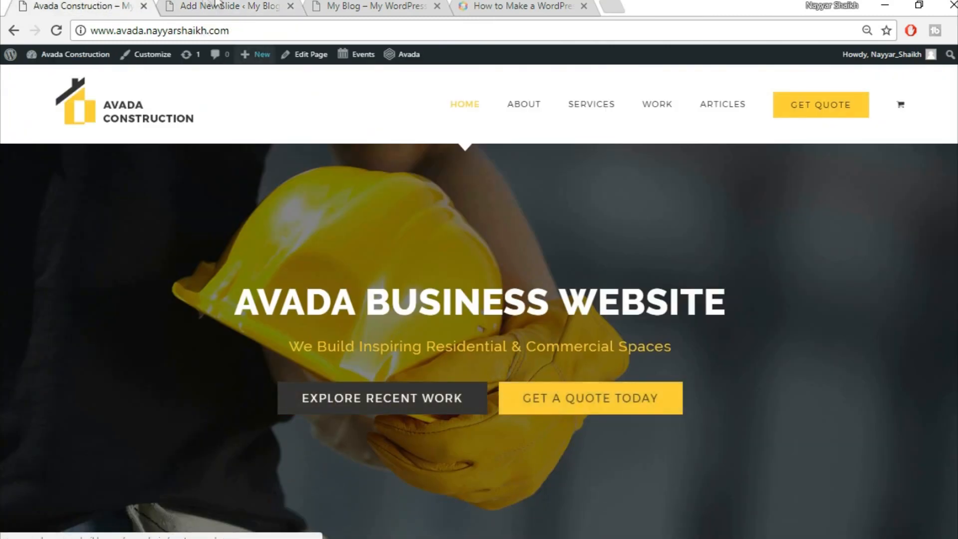
pyautogui.click(220, 6)
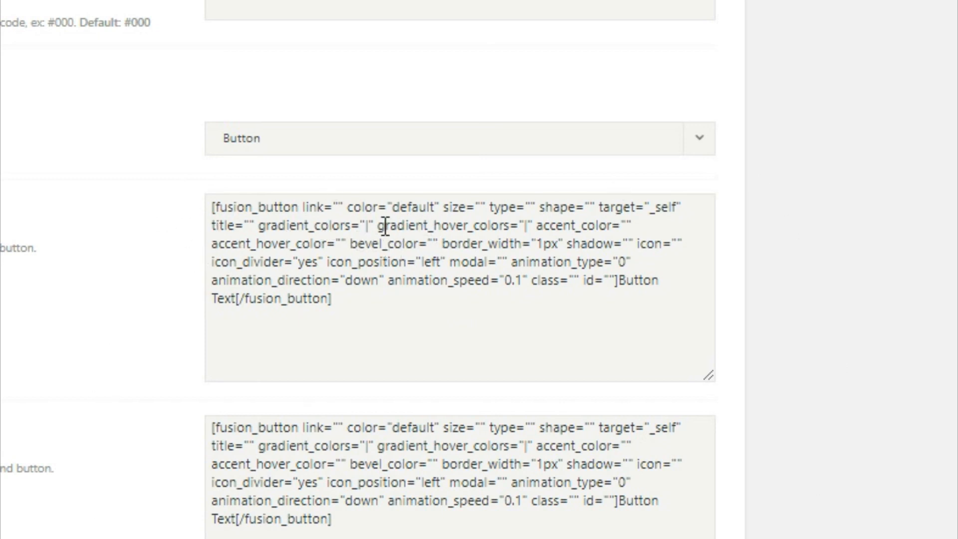
pyautogui.click(243, 221)
pyautogui.write('#')
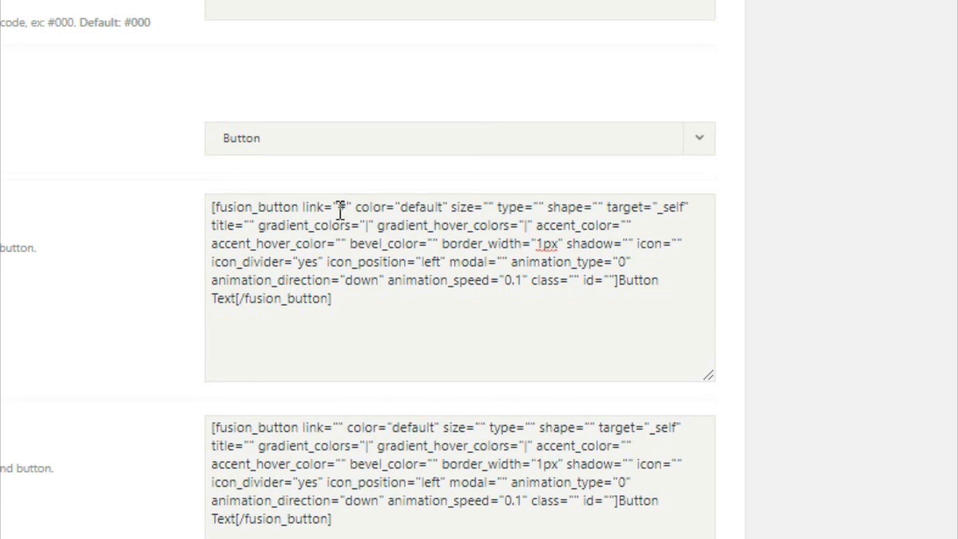
# - Change the first button's color to custom and its size to xlarge
pyautogui.moveTo(345, 208); pyautogui.dragTo(342, 210)
pyautogui.moveTo(401, 209); pyautogui.dragTo(444, 204)
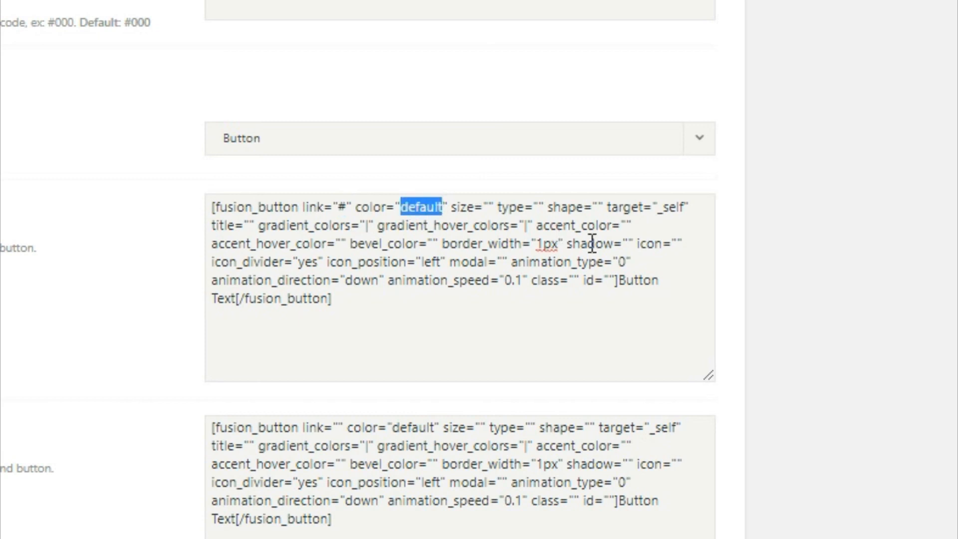
pyautogui.press('BackSpace')
pyautogui.write('custom')
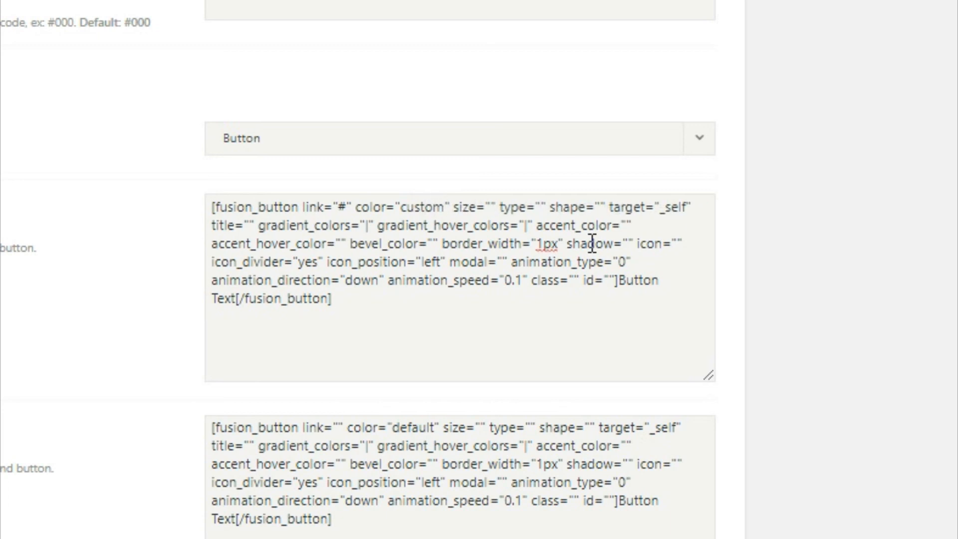
pyautogui.click(490, 209)
pyautogui.write('xlarge')
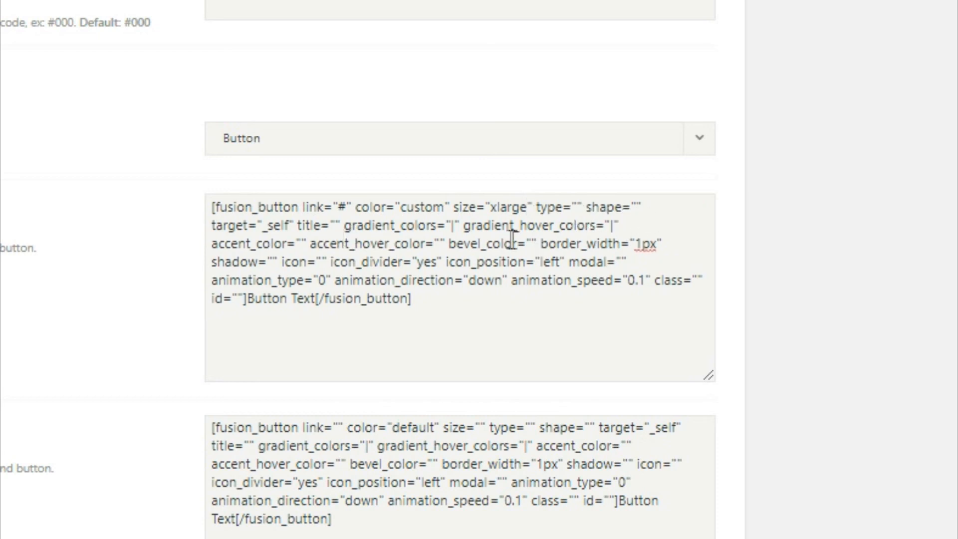
# - Clear the placeholder bar from the first button's gradient_colors value
pyautogui.click(453, 227)
pyautogui.doubleClick(453, 226)
pyautogui.press('BackSpace')
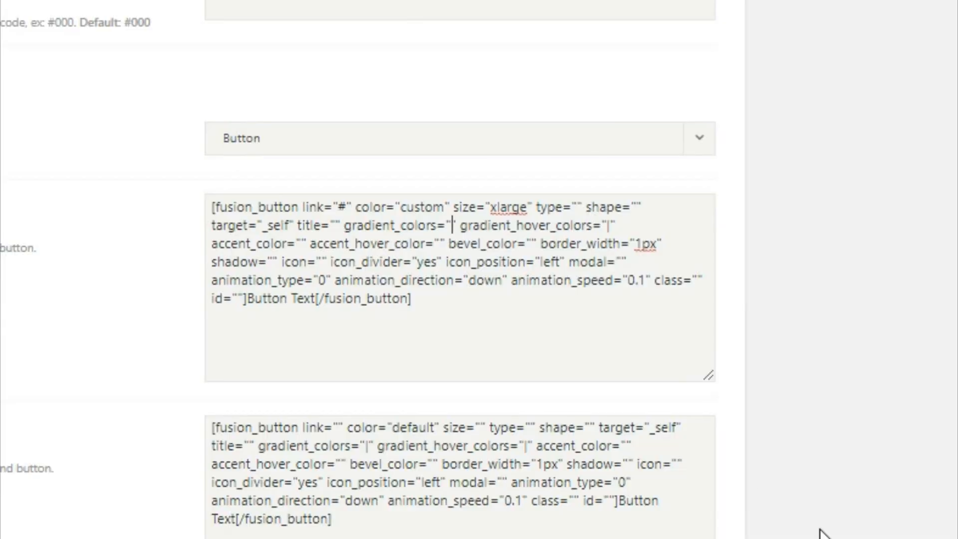
# - Give the first button gradients #333/#fed03d, accents #fff/#333, and the label EXPLORE RECENT WORK
pyautogui.write('#333')
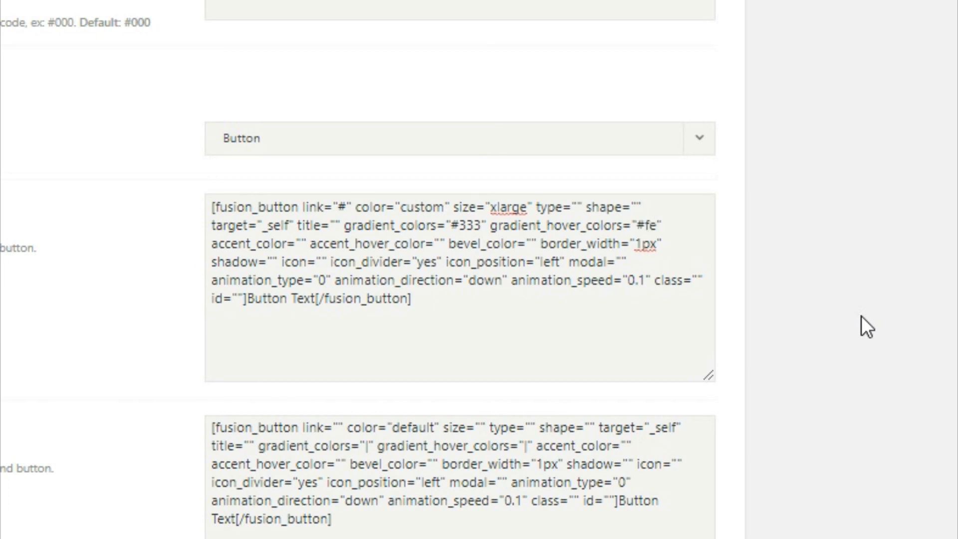
pyautogui.write('3b')
pyautogui.click(307, 243)
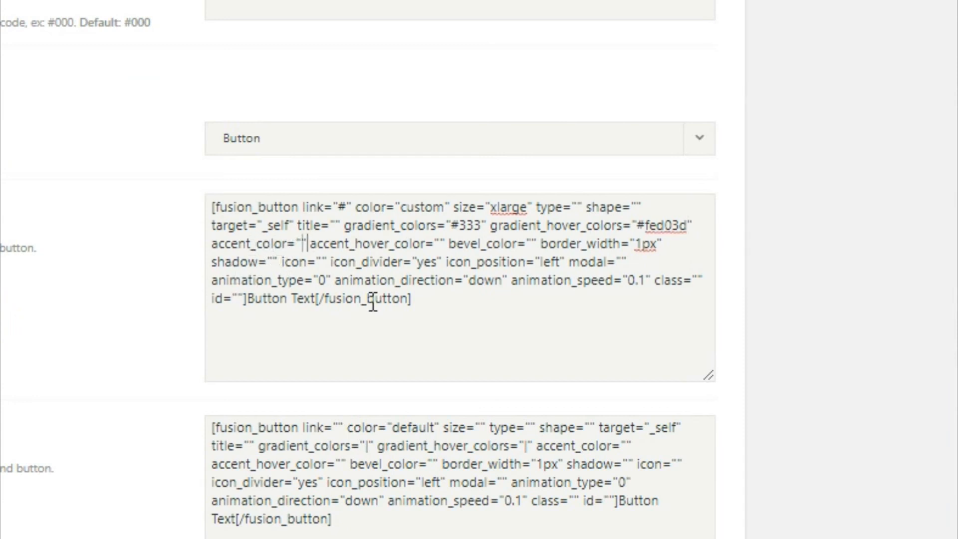
pyautogui.write('#')
pyautogui.write('fff')
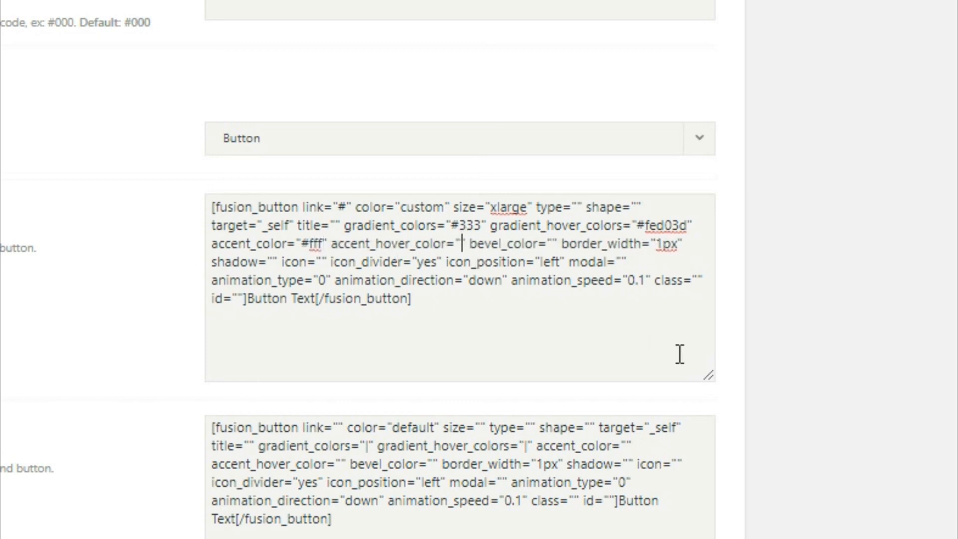
pyautogui.write('#333')
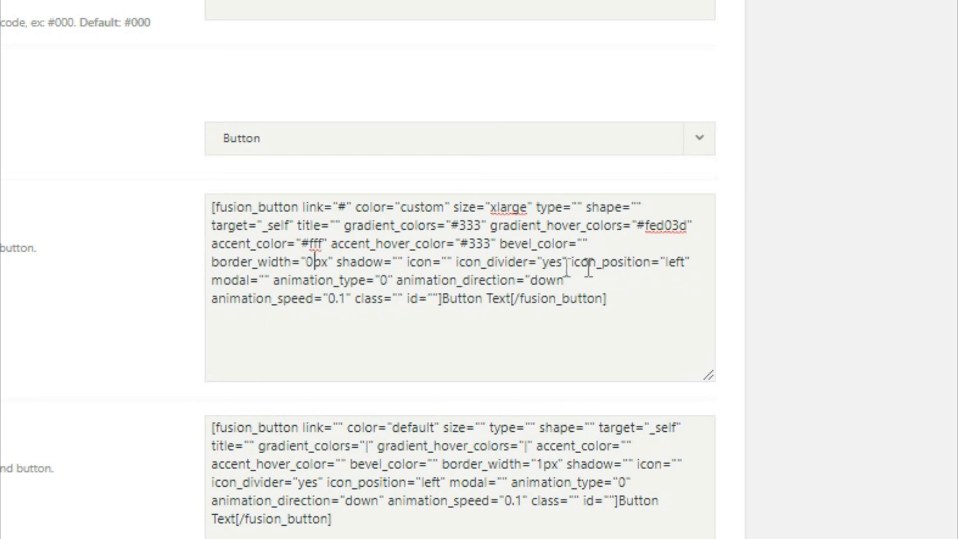
pyautogui.moveTo(445, 303); pyautogui.dragTo(513, 305)
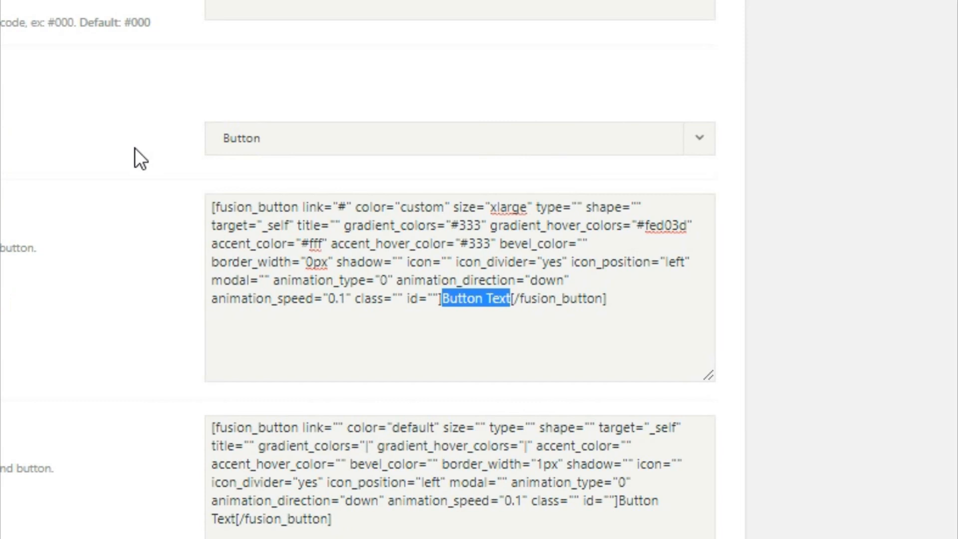
pyautogui.write('EXPLORE')
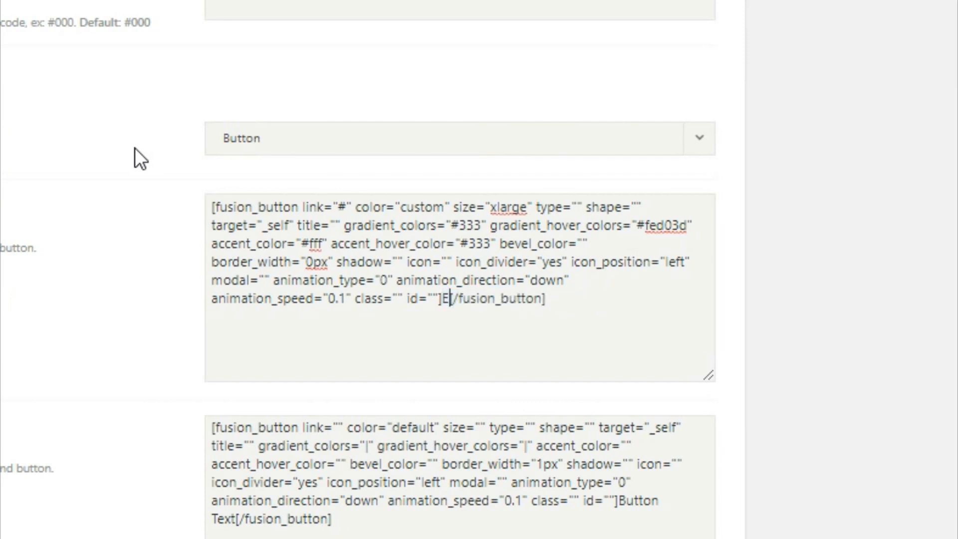
pyautogui.write(' RECENT ')
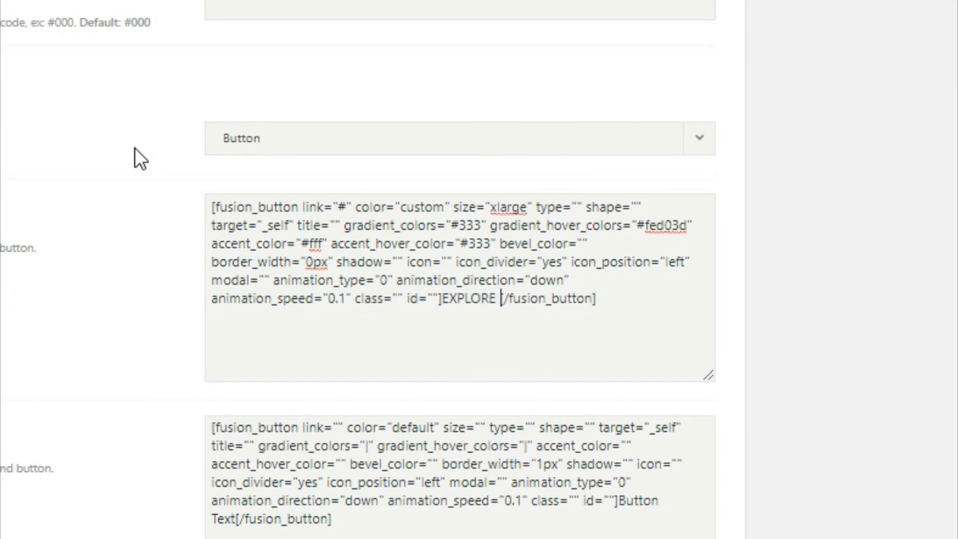
pyautogui.write('WORK')
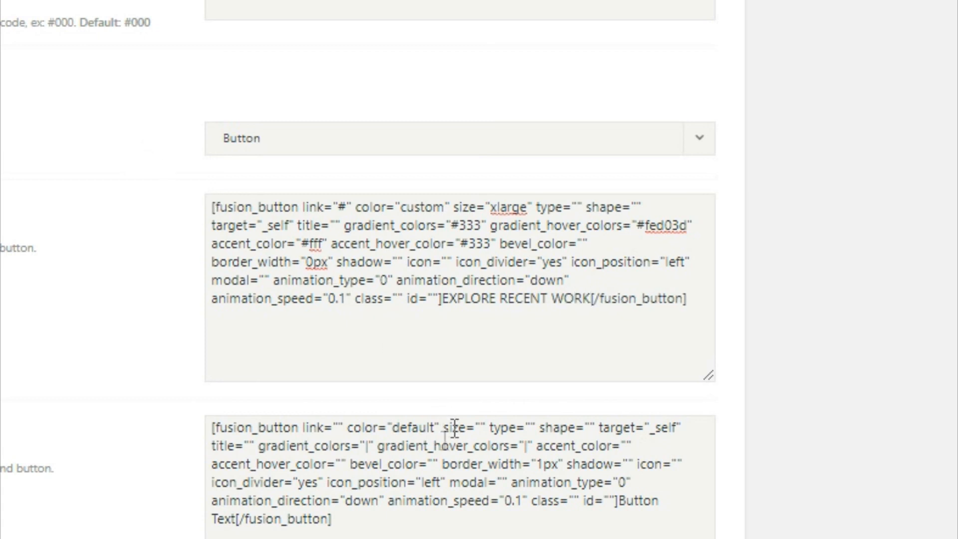
# - Set the second button's link to '#', color to custom and size to xlarge
pyautogui.click(338, 427)
pyautogui.write('#')
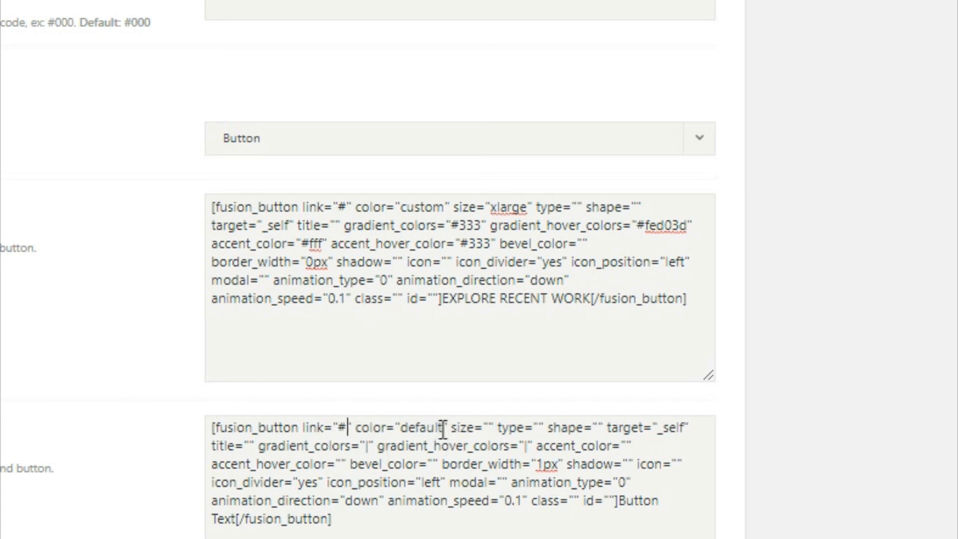
pyautogui.moveTo(437, 428); pyautogui.dragTo(418, 437)
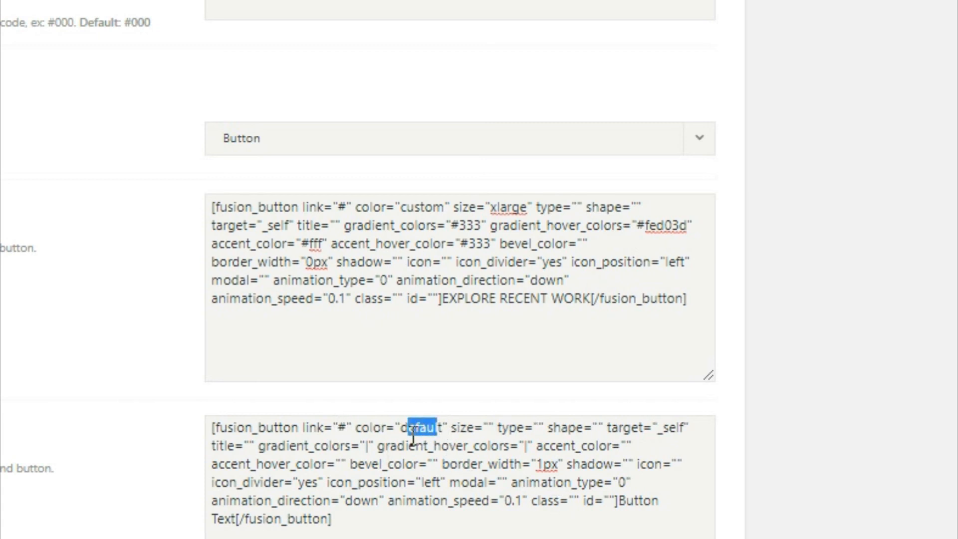
pyautogui.press('BackSpace')
pyautogui.press('Delete')
pyautogui.press('BackSpace')
pyautogui.write('custom')
pyautogui.click(491, 430)
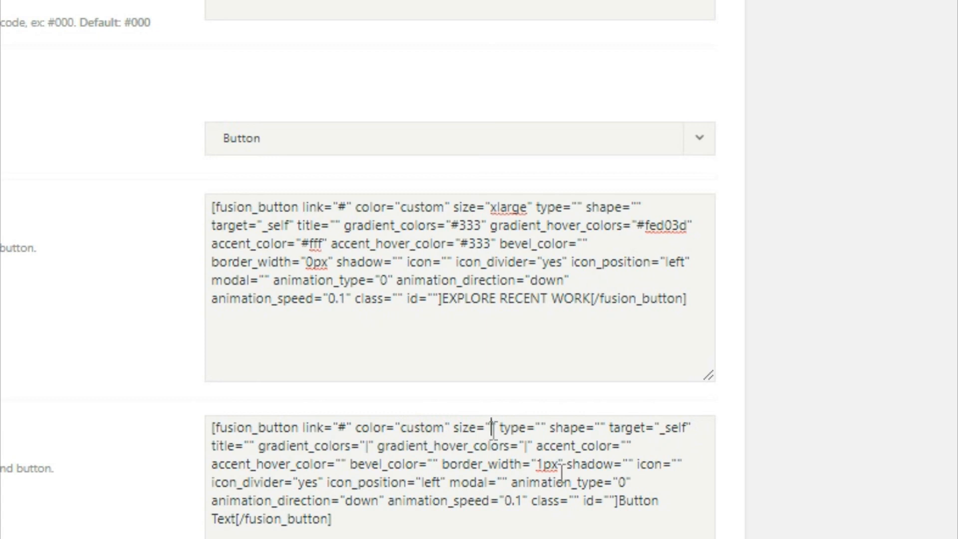
pyautogui.write('xlarge')
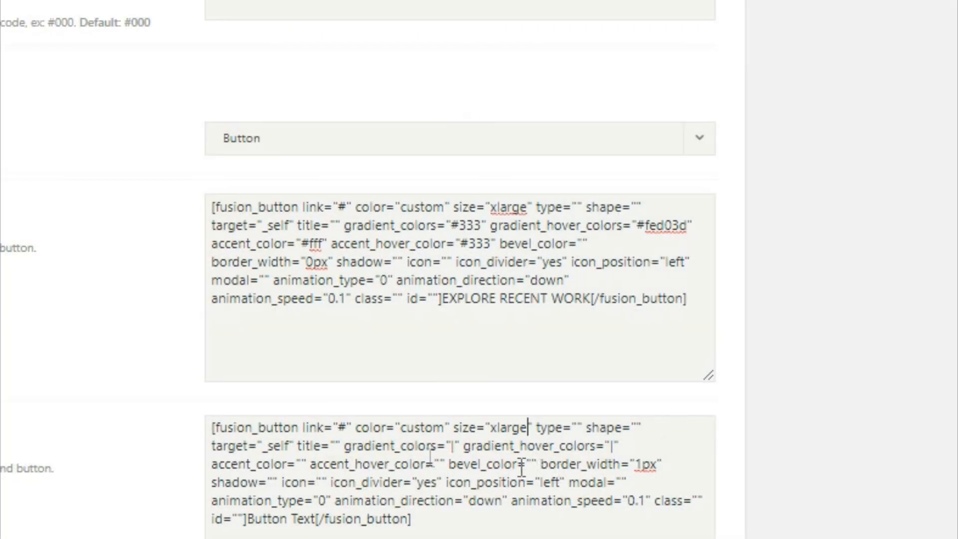
# - Give the second button gradient #fed03d, hover #333, accent hover #fff and a 0px border
pyautogui.doubleClick(451, 445)
pyautogui.write('#fe')
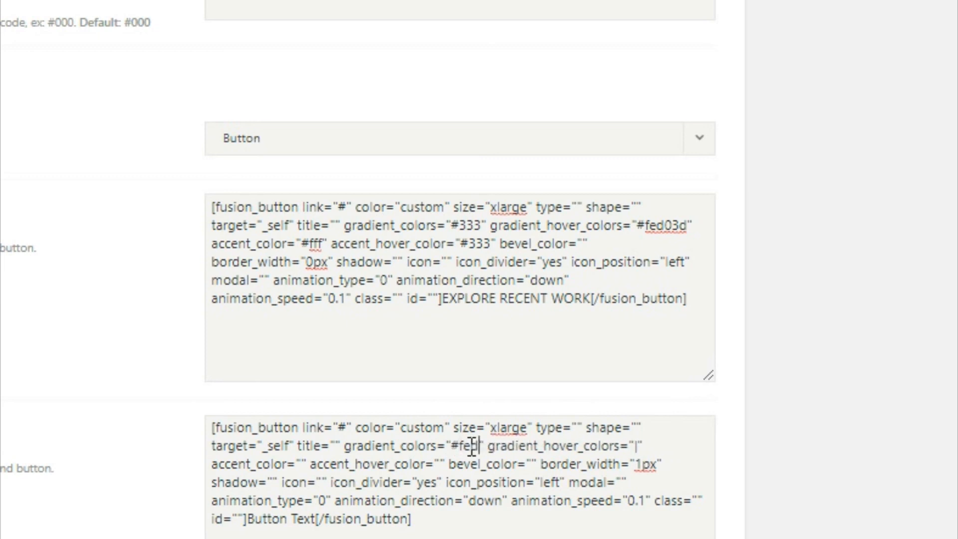
pyautogui.write('d03d')
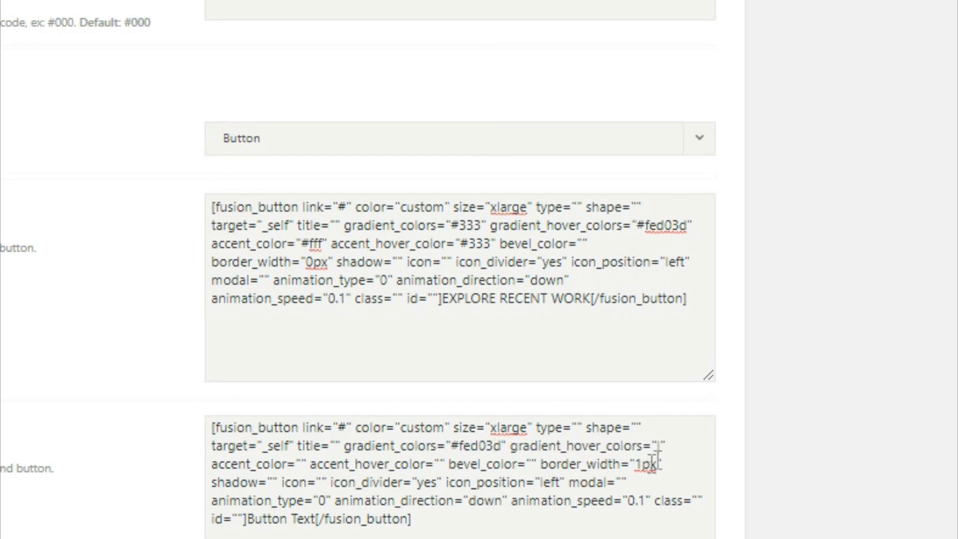
pyautogui.moveTo(657, 446); pyautogui.dragTo(664, 447)
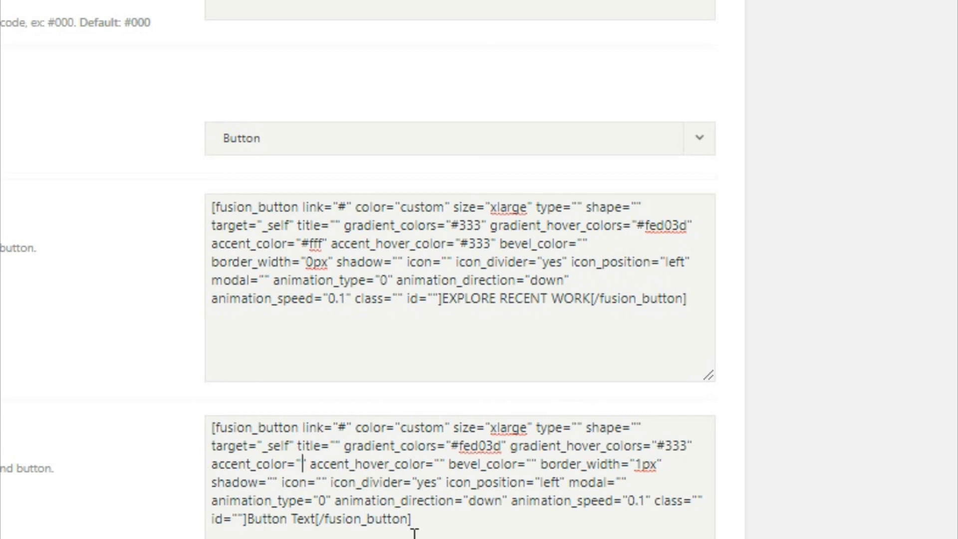
pyautogui.write('#333')
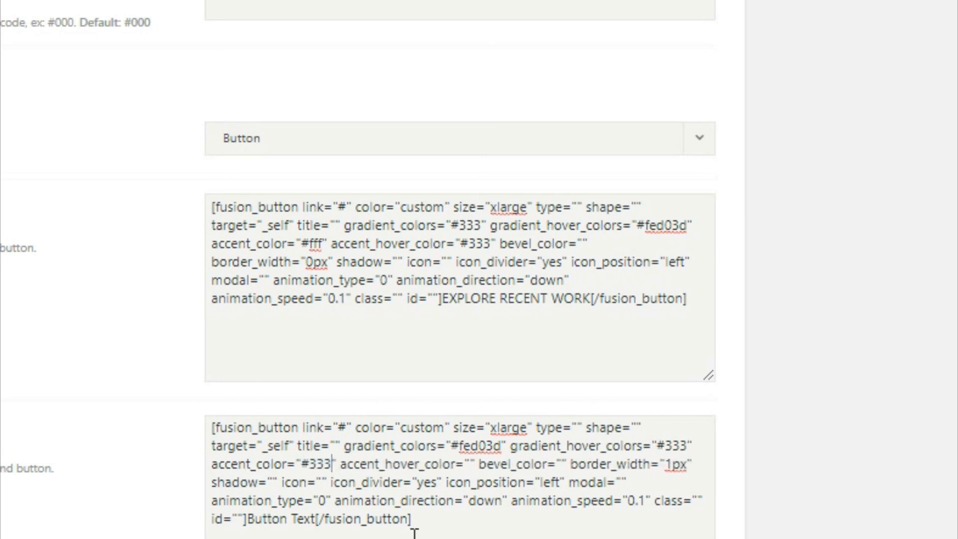
pyautogui.moveTo(466, 464); pyautogui.dragTo(471, 465)
pyautogui.write('#fff')
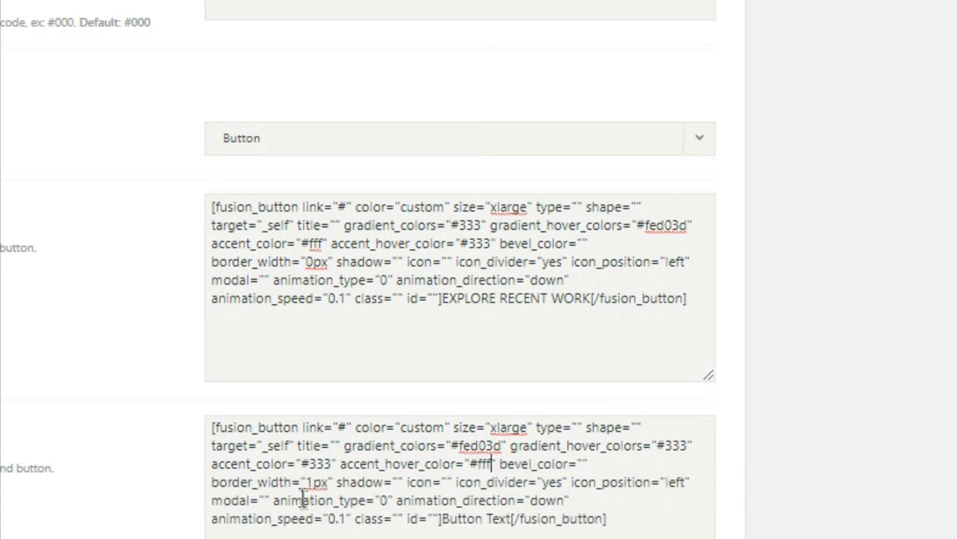
pyautogui.moveTo(312, 483); pyautogui.dragTo(322, 482)
pyautogui.press('BackSpace')
pyautogui.write('0')
# - Change the second button's text to GET A QUOTE TODAY
pyautogui.moveTo(445, 525); pyautogui.dragTo(517, 529)
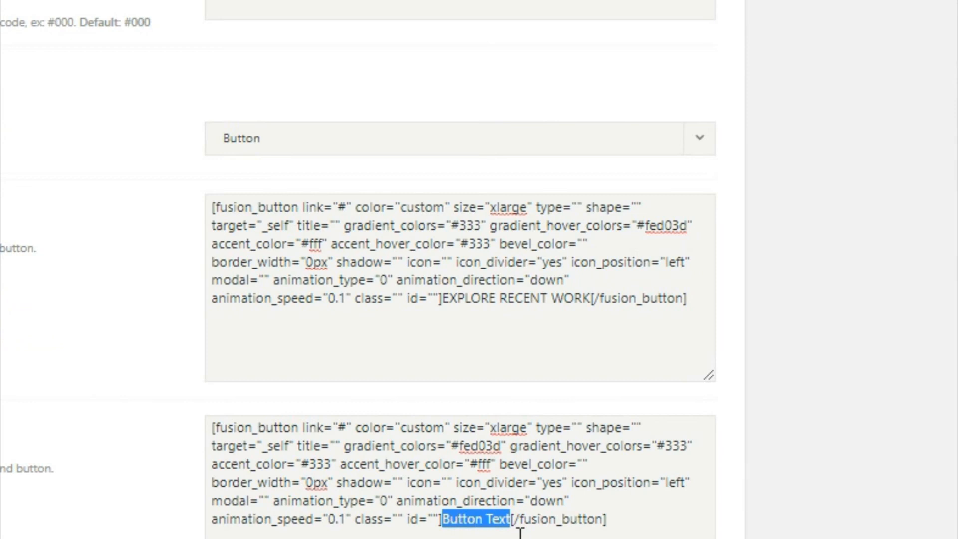
pyautogui.write('GET A')
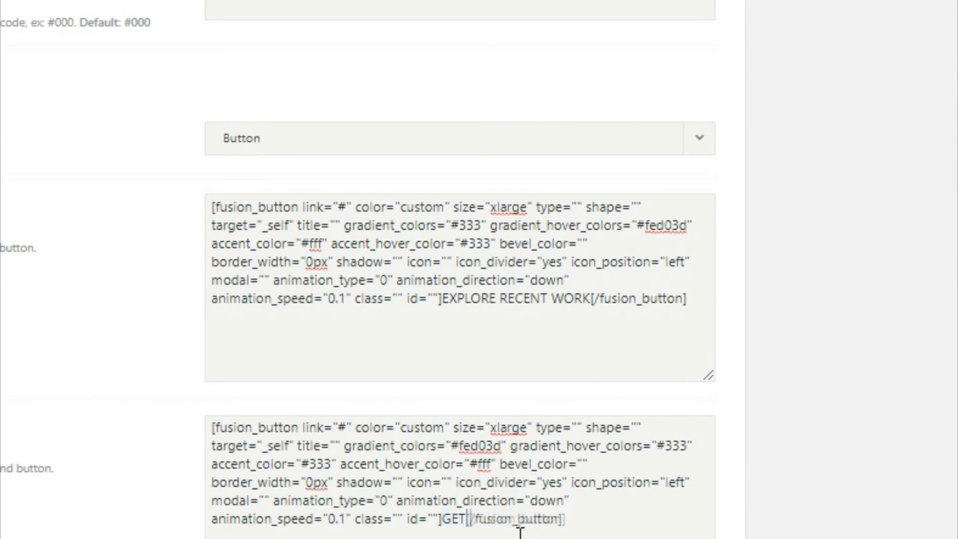
pyautogui.write(' QUOT')
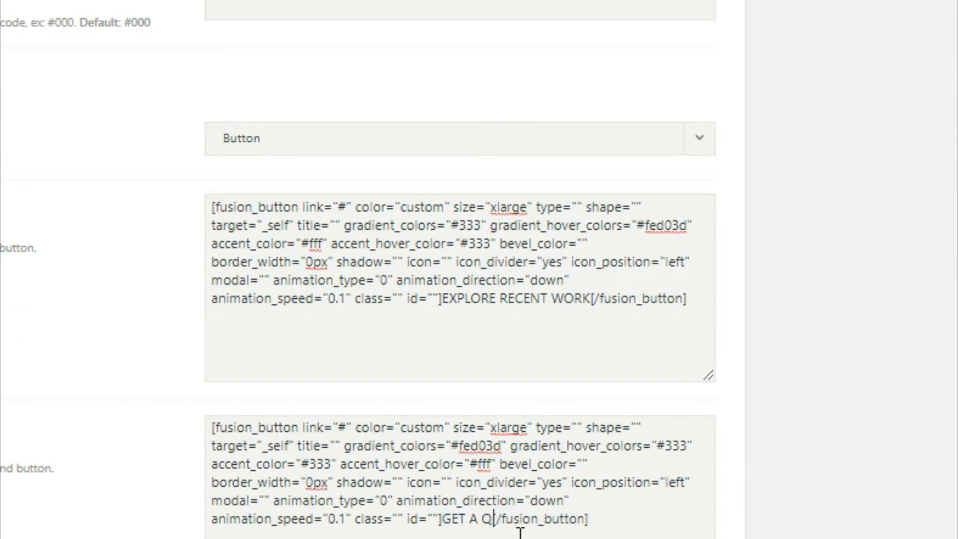
pyautogui.write('E TDAY')
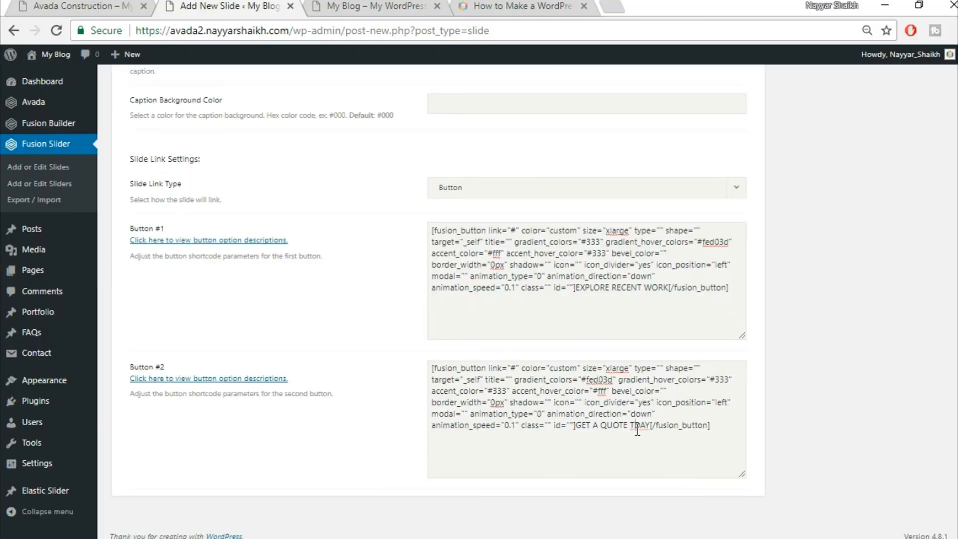
pyautogui.write('O')
pyautogui.scroll(10, 795, 400)
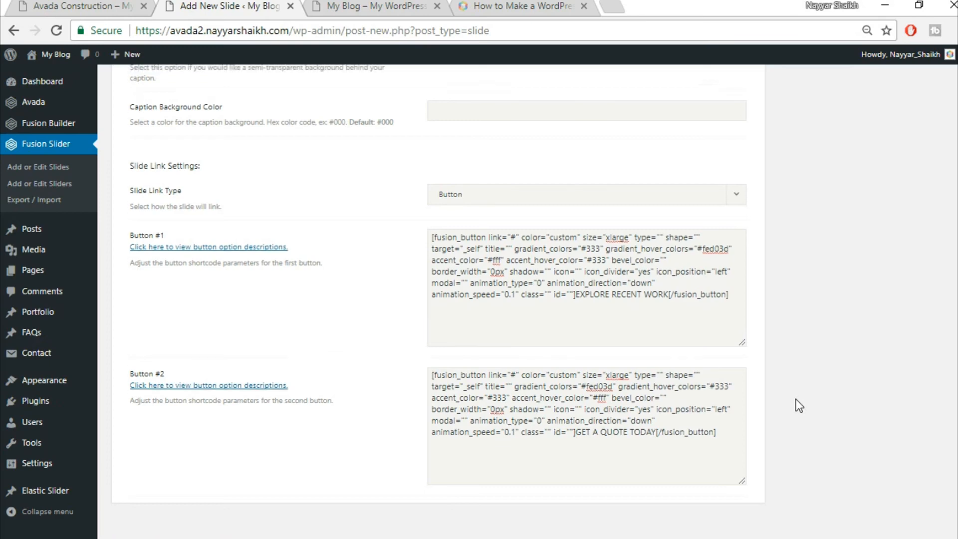
pyautogui.scroll(6, 810, 409)
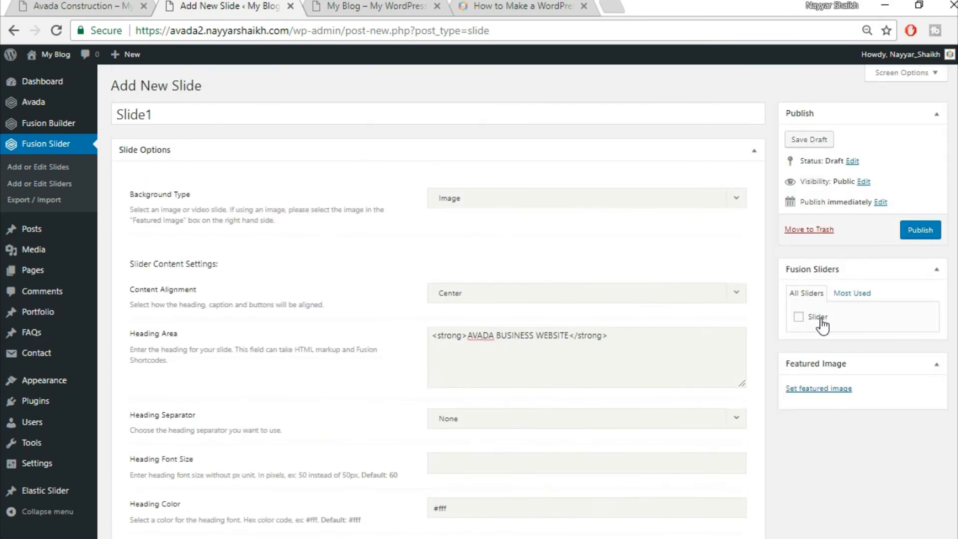
# - Upload home-slider.jpg and make it Slide1's featured image
pyautogui.click(815, 390)
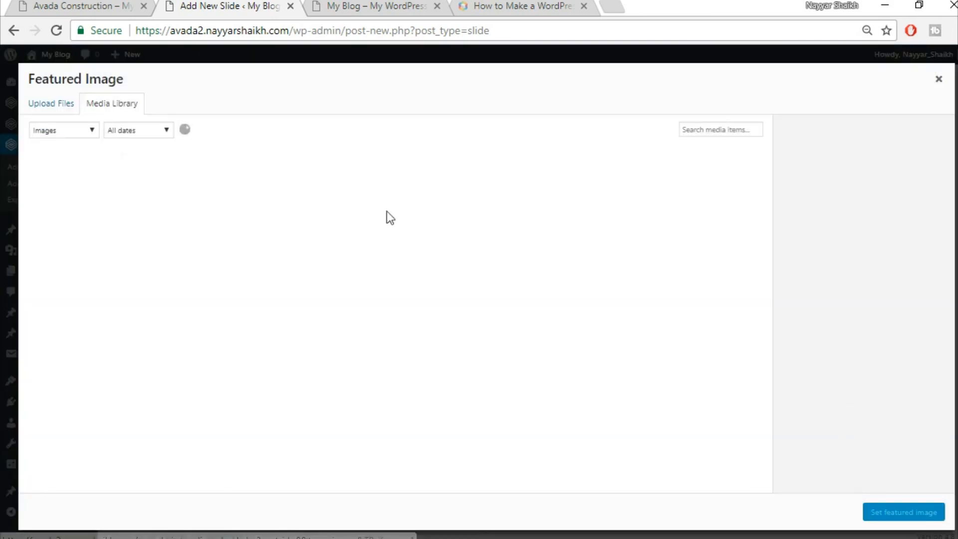
pyautogui.click(50, 118)
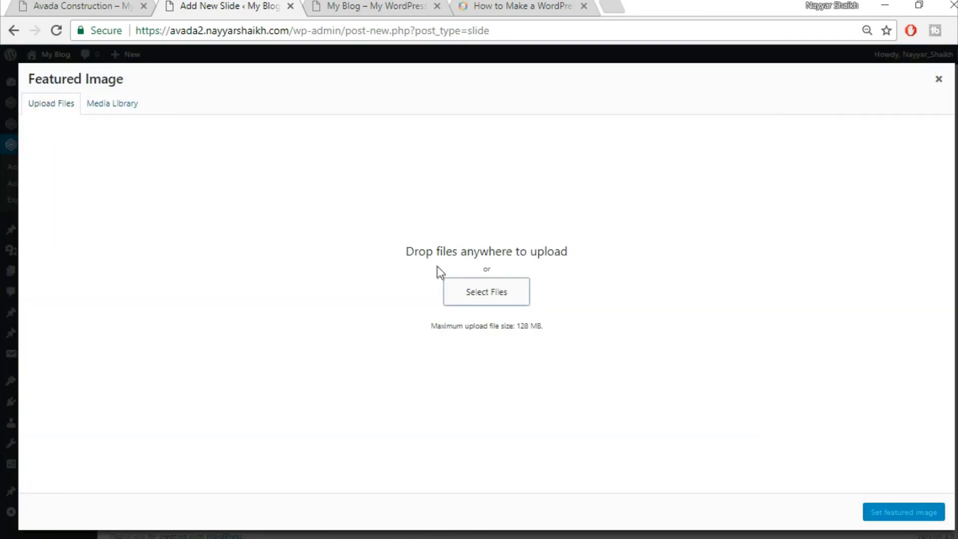
pyautogui.click(527, 288)
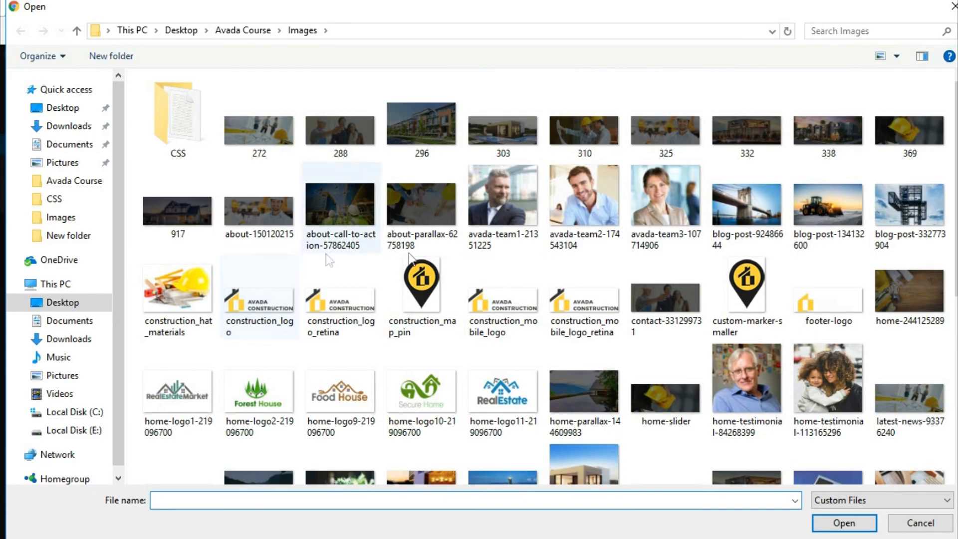
pyautogui.scroll(-5, 911, 336)
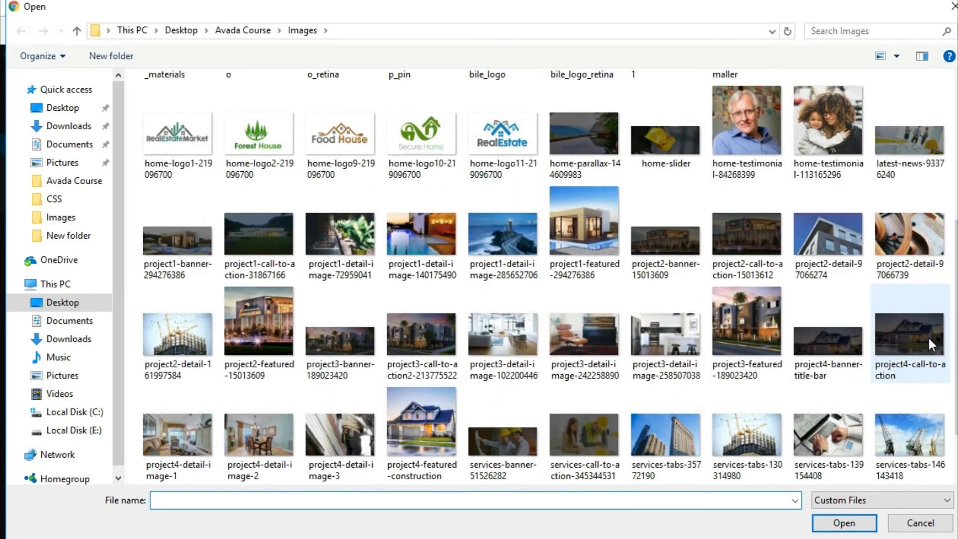
pyautogui.scroll(-2, 492, 306)
pyautogui.write('H')
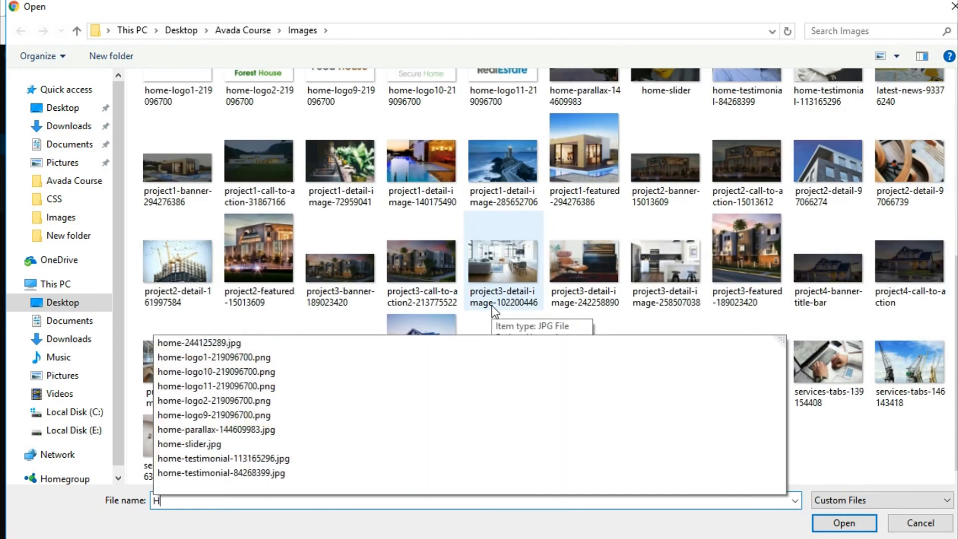
pyautogui.click(228, 444)
pyautogui.click(853, 524)
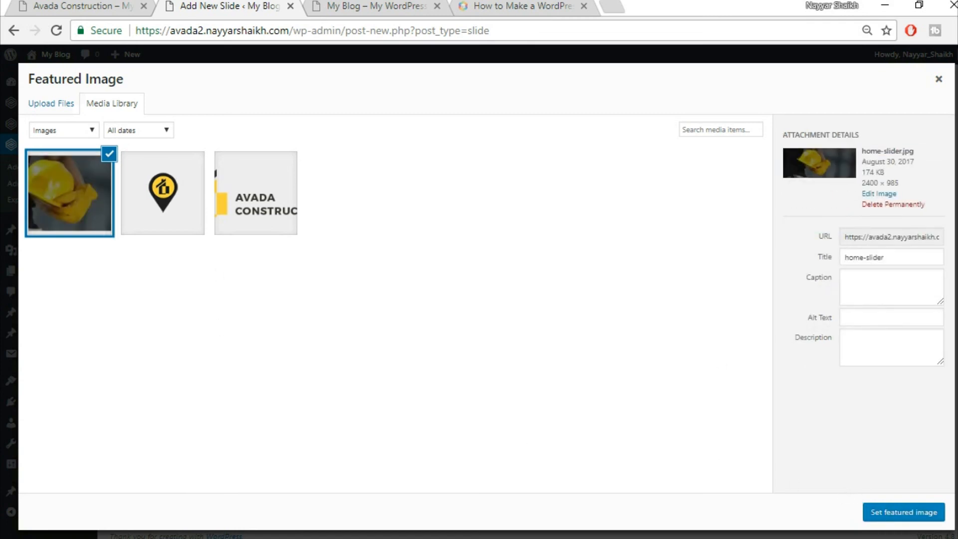
pyautogui.click(899, 514)
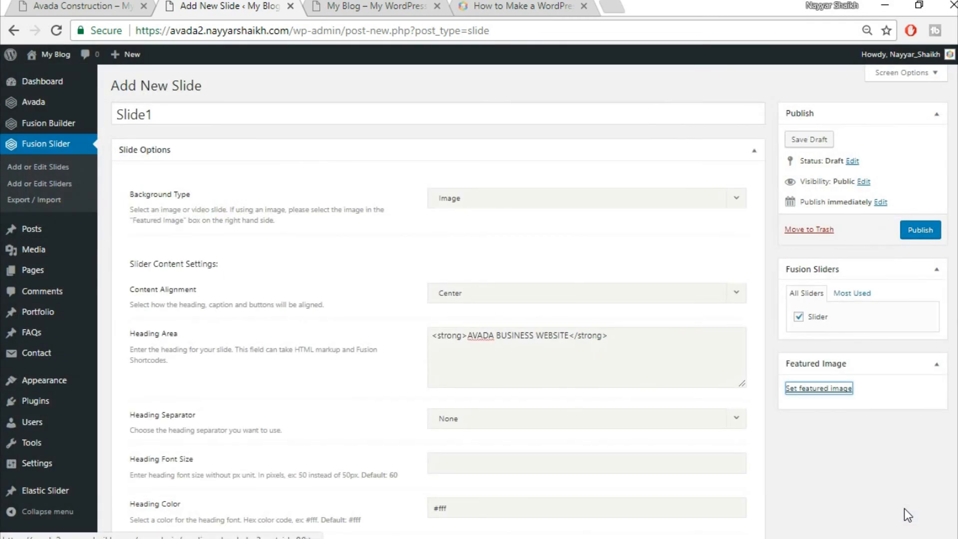
pyautogui.click(920, 230)
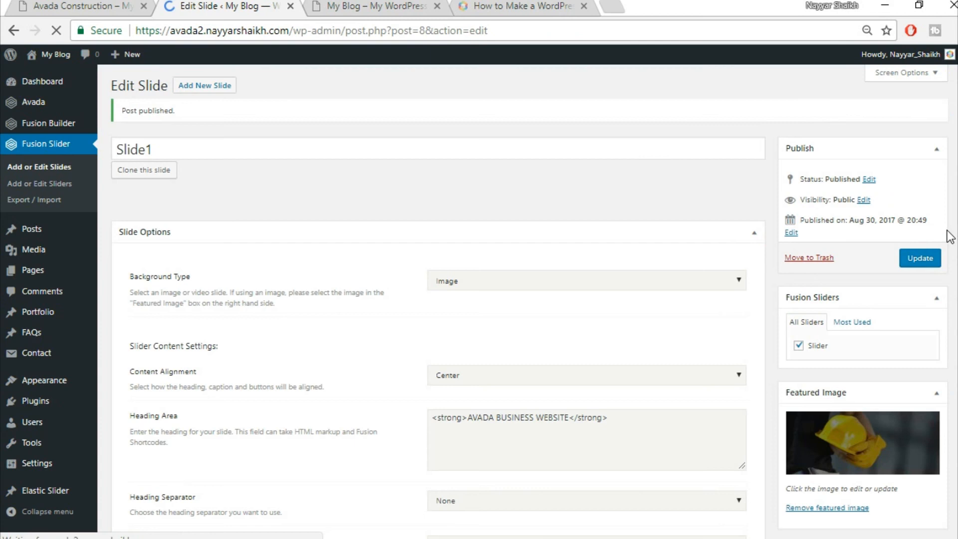
pyautogui.click(102, 6)
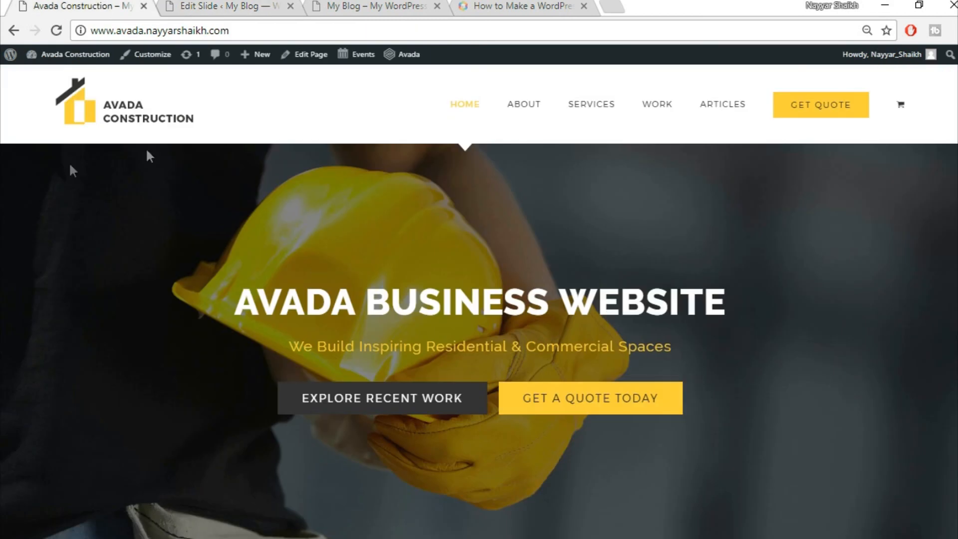
pyautogui.scroll(-5, 859, 358)
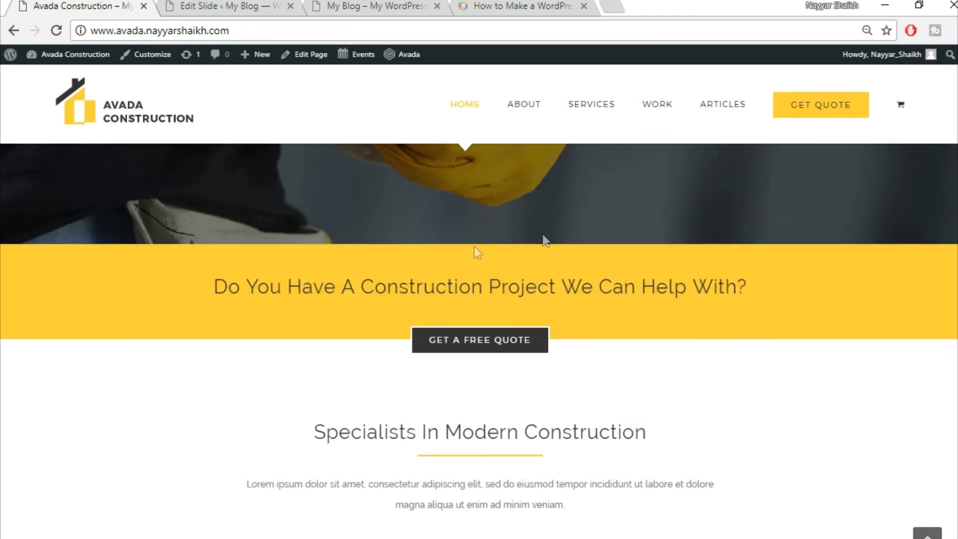
pyautogui.scroll(-3, 539, 399)
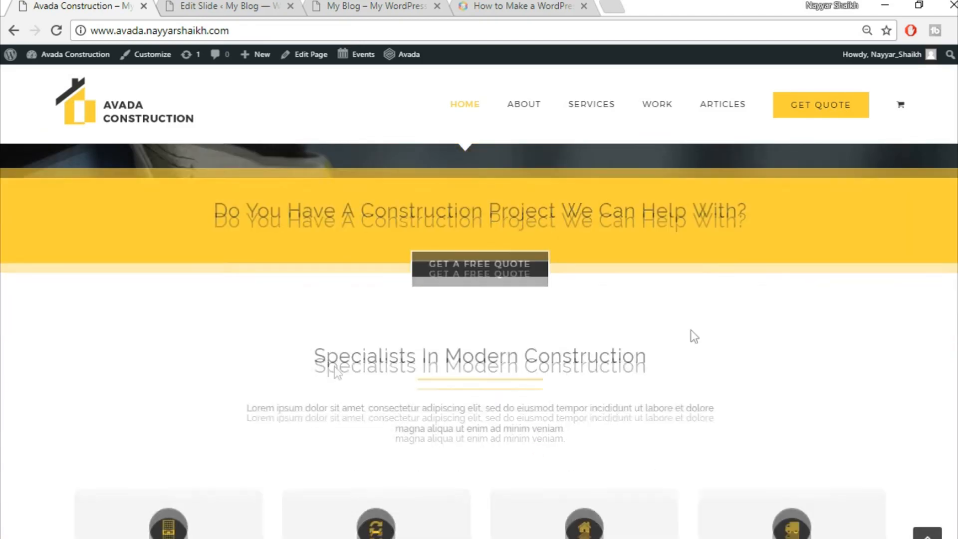
pyautogui.scroll(10, 658, 447)
pyautogui.click(203, 4)
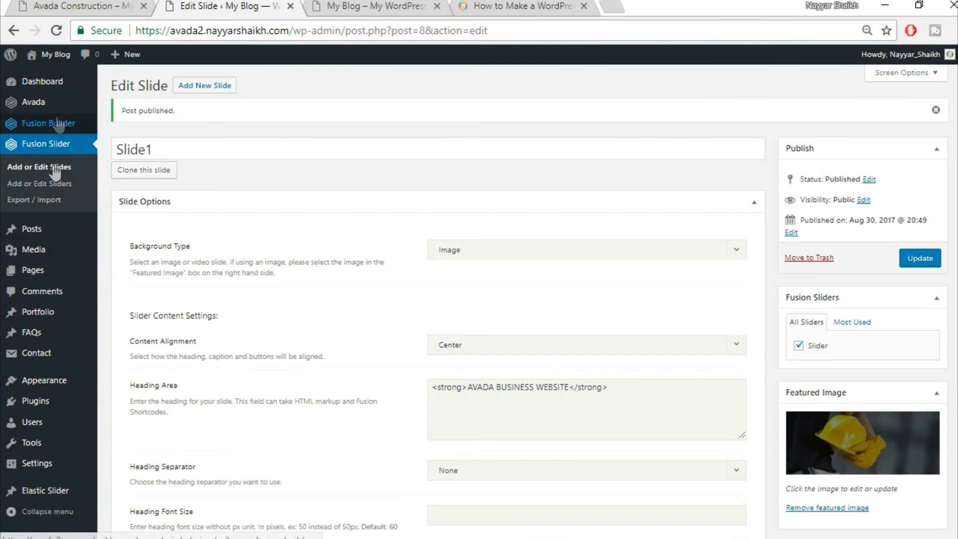
# - Title the new page 'Home Page' and choose the 100% Width template
pyautogui.moveTo(62, 272)
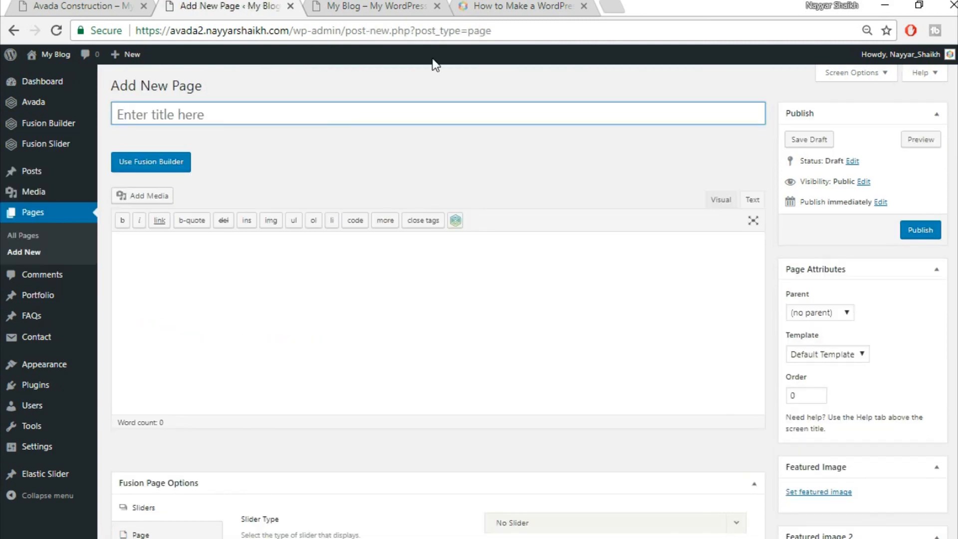
pyautogui.write('ME')
pyautogui.press('BackSpace')
pyautogui.press('BackSpace')
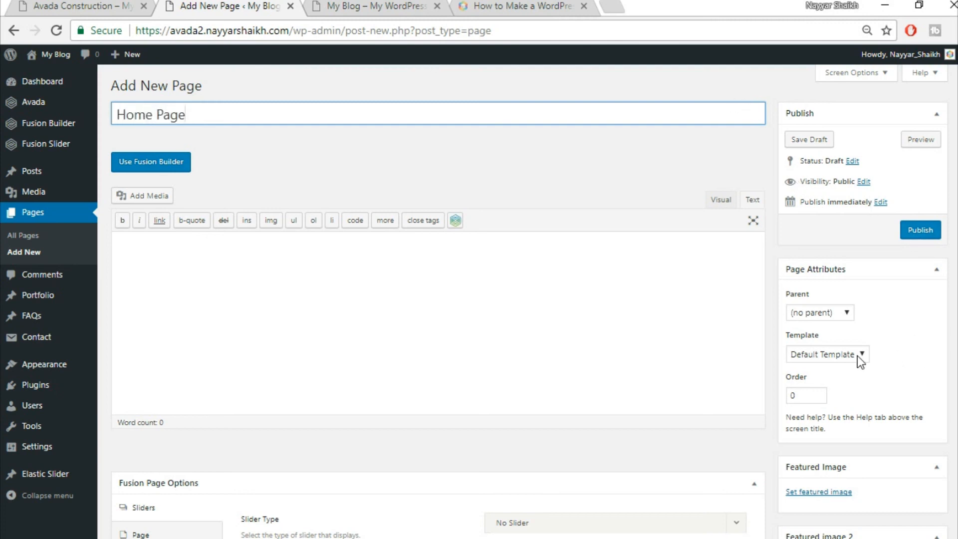
pyautogui.click(813, 357)
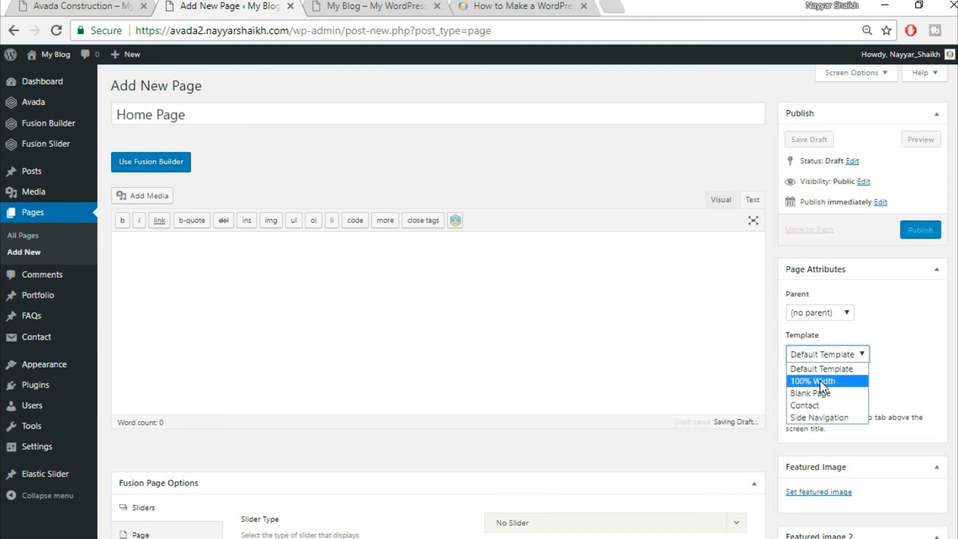
pyautogui.click(819, 381)
pyautogui.scroll(-5, 155, 310)
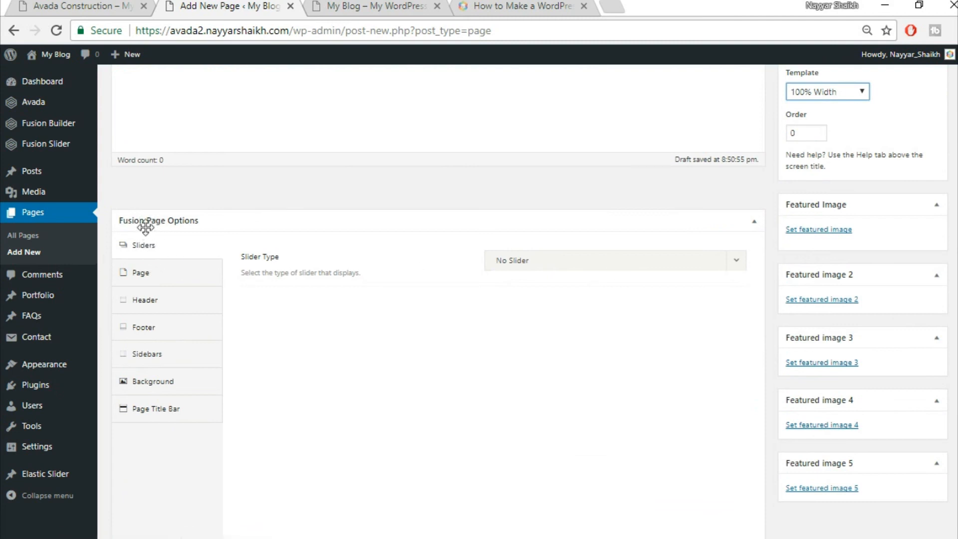
# - Set the page's slider type to Fusion Slider and select the slider named Slider
pyautogui.click(548, 266)
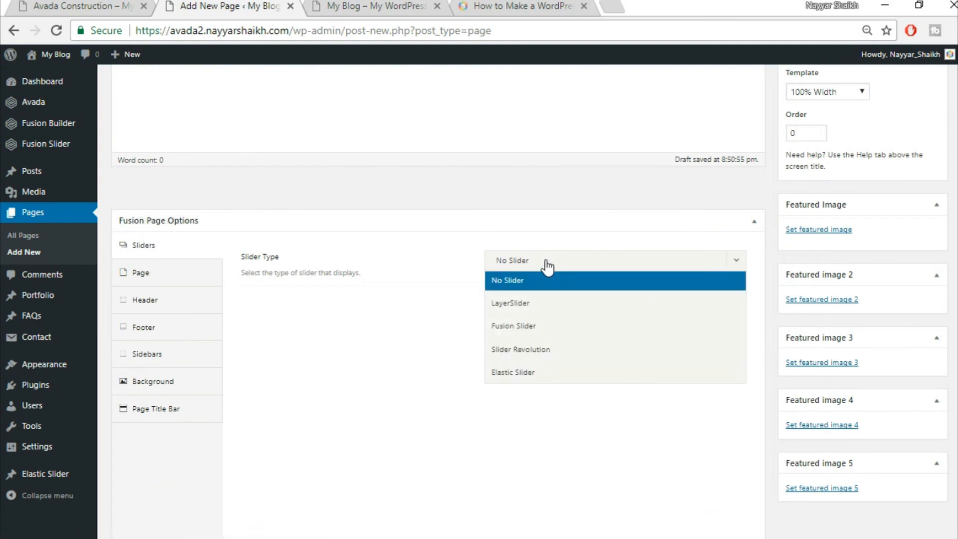
pyautogui.click(571, 327)
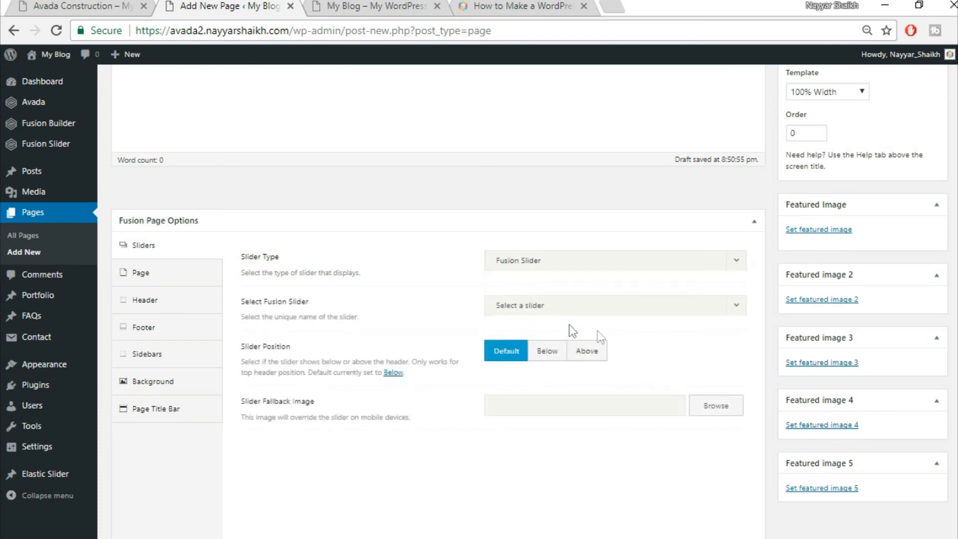
pyautogui.click(574, 312)
pyautogui.click(566, 349)
# - Set top and bottom page content padding to 0 and hide the page title bar
pyautogui.click(157, 281)
pyautogui.click(529, 260)
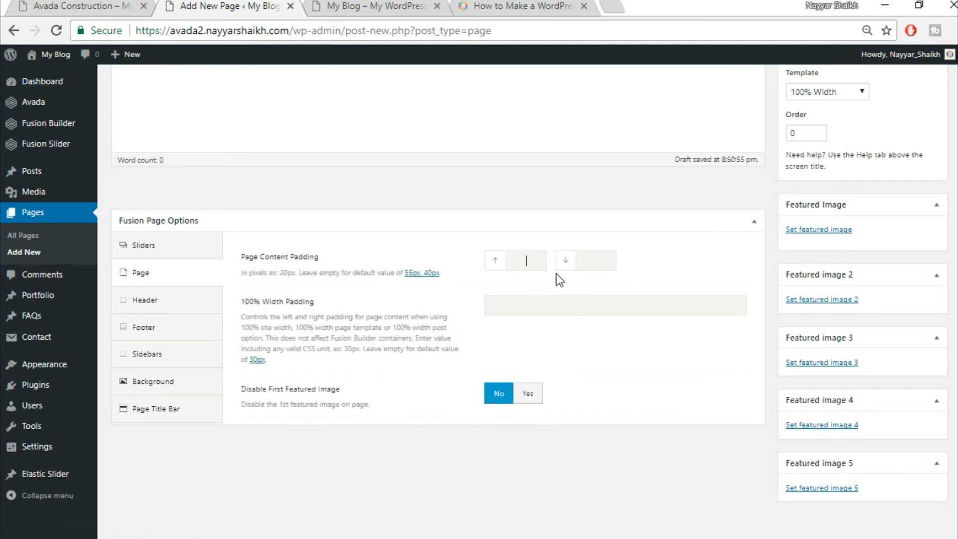
pyautogui.write('0')
pyautogui.press('Tab')
pyautogui.write('0')
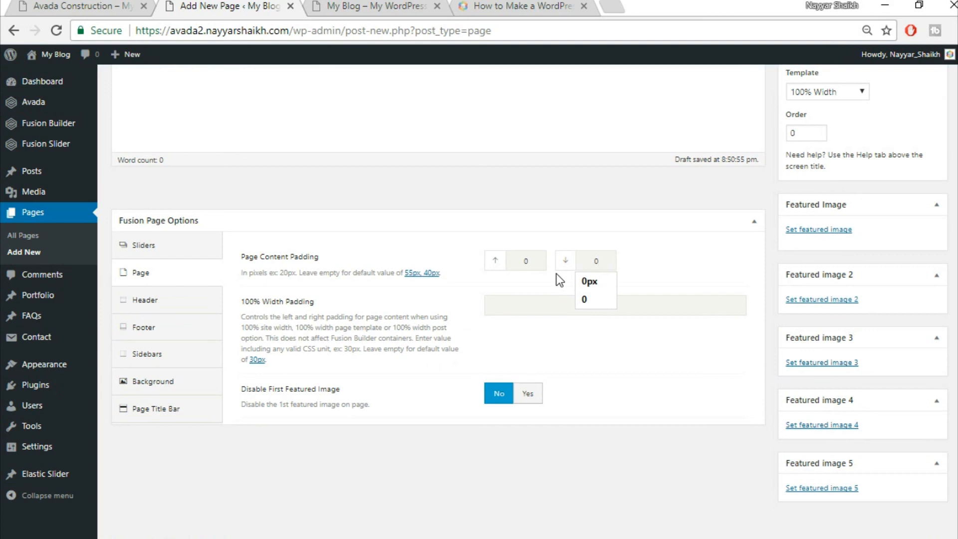
pyautogui.click(538, 280)
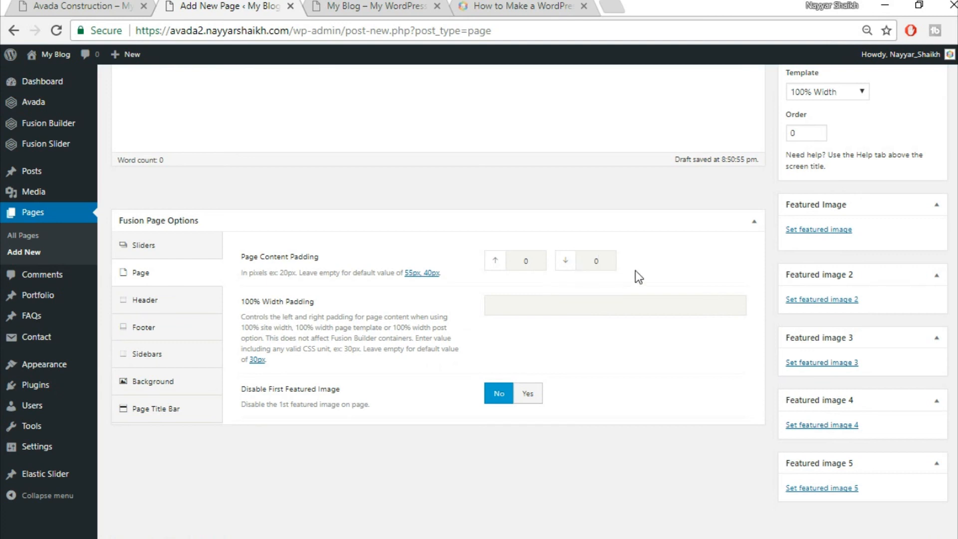
pyautogui.click(157, 413)
pyautogui.click(526, 265)
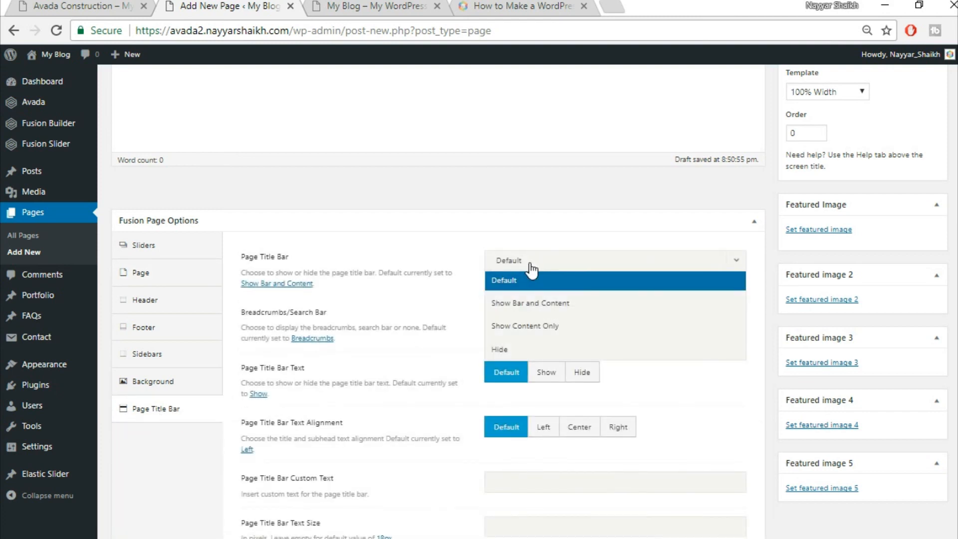
pyautogui.click(528, 352)
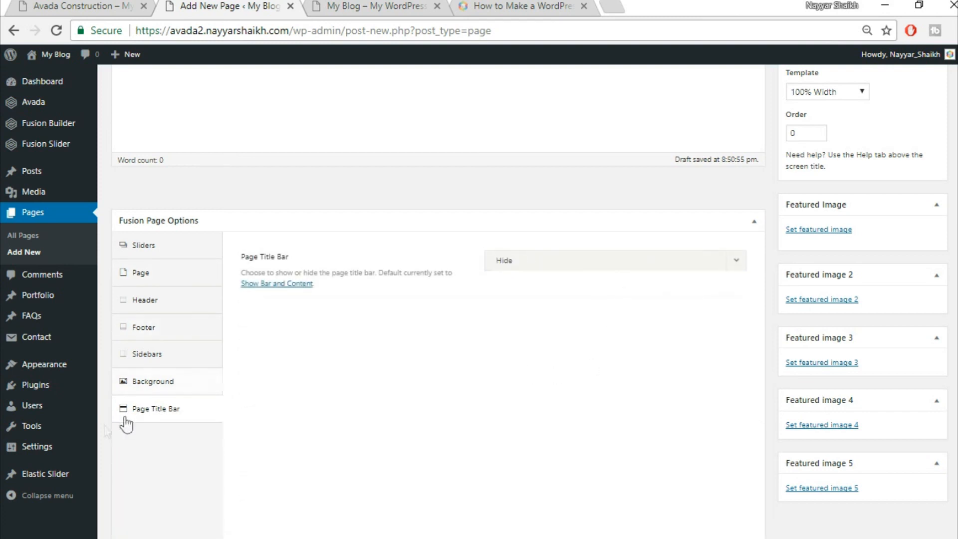
# - Recheck the slider, padding and title bar settings against the live homepage
pyautogui.click(165, 256)
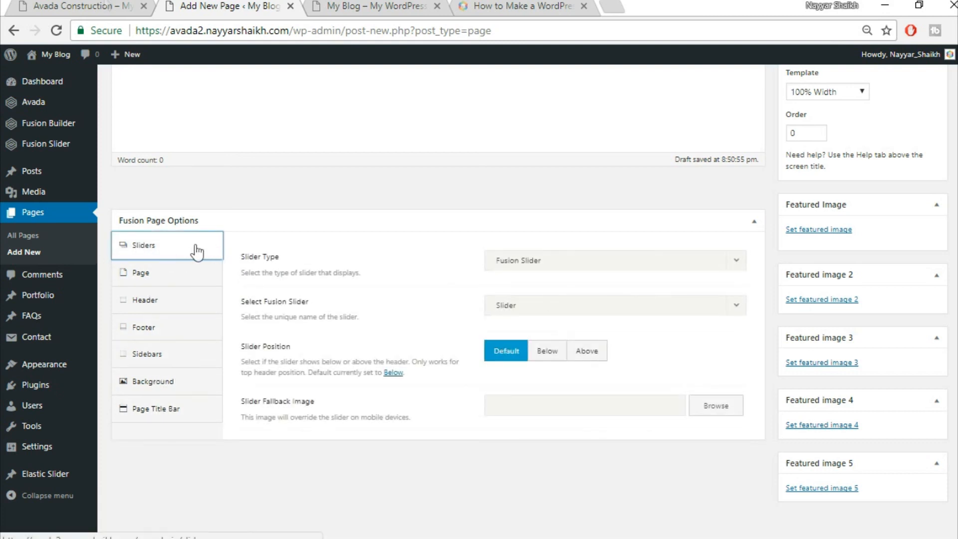
pyautogui.click(41, 5)
pyautogui.click(218, 4)
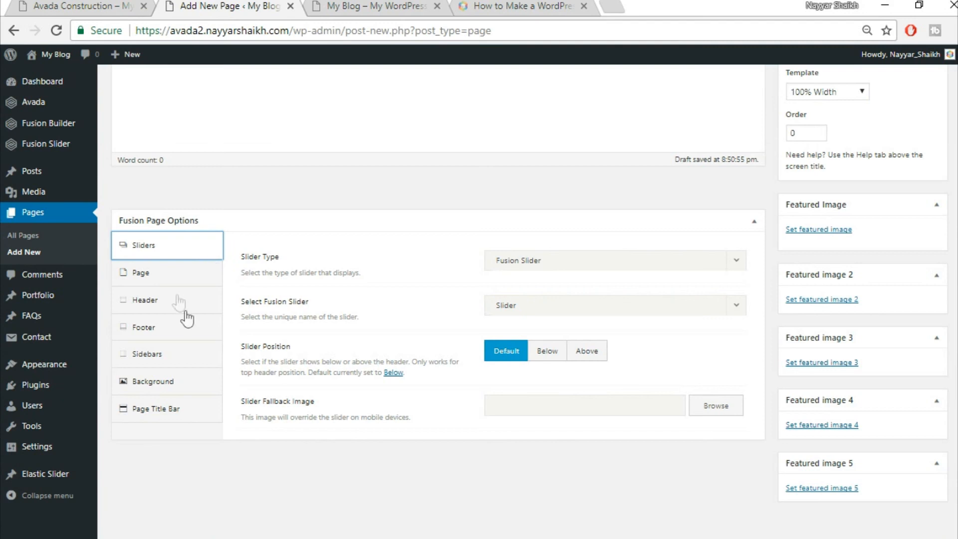
pyautogui.click(172, 280)
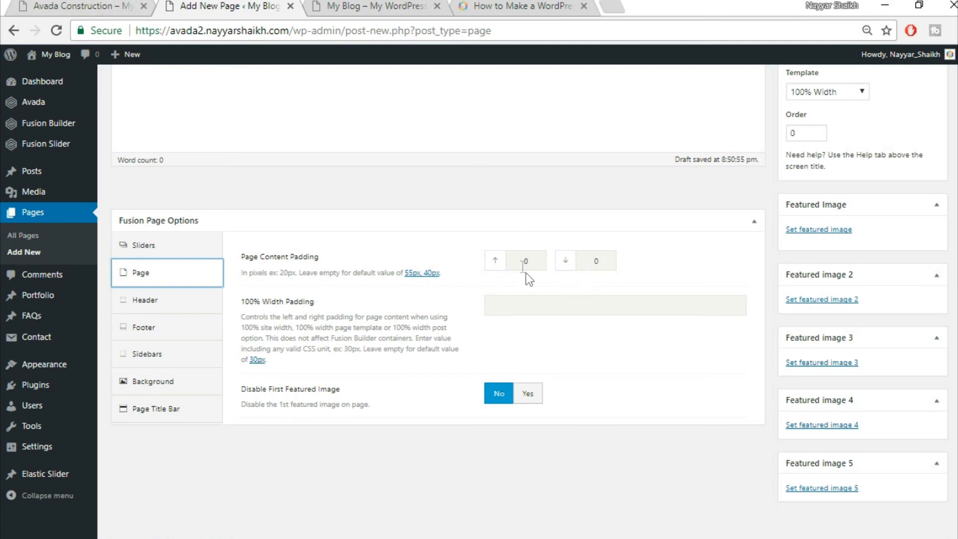
pyautogui.click(95, 6)
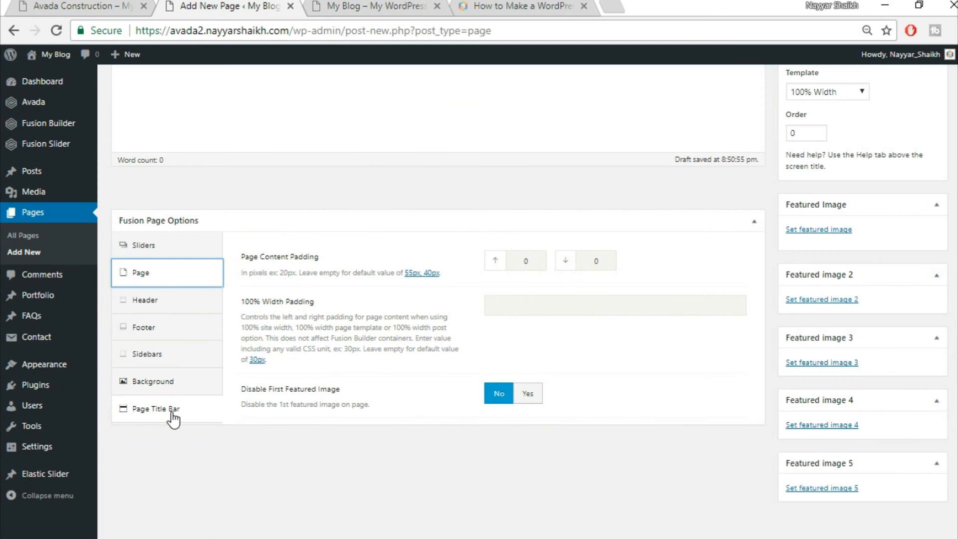
pyautogui.click(167, 412)
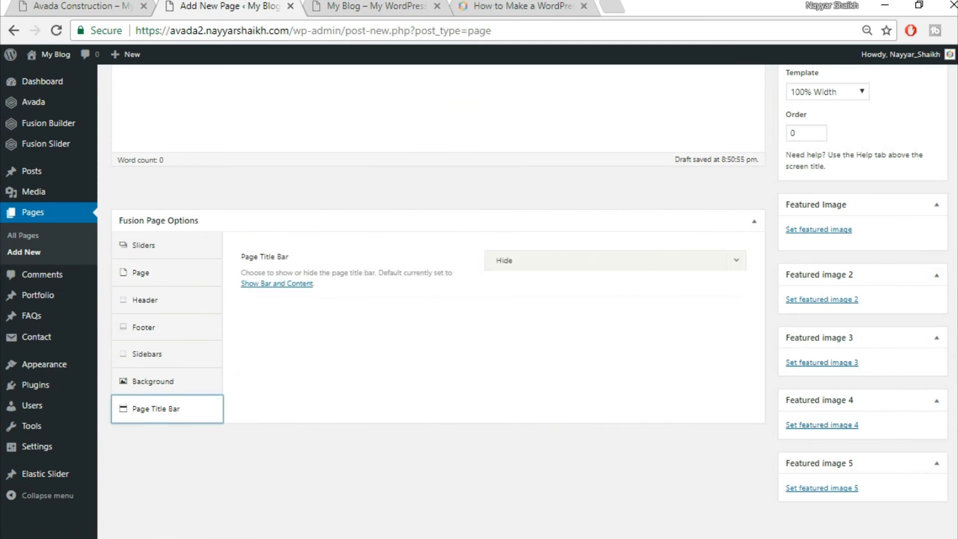
pyautogui.scroll(5, 766, 77)
pyautogui.click(82, 5)
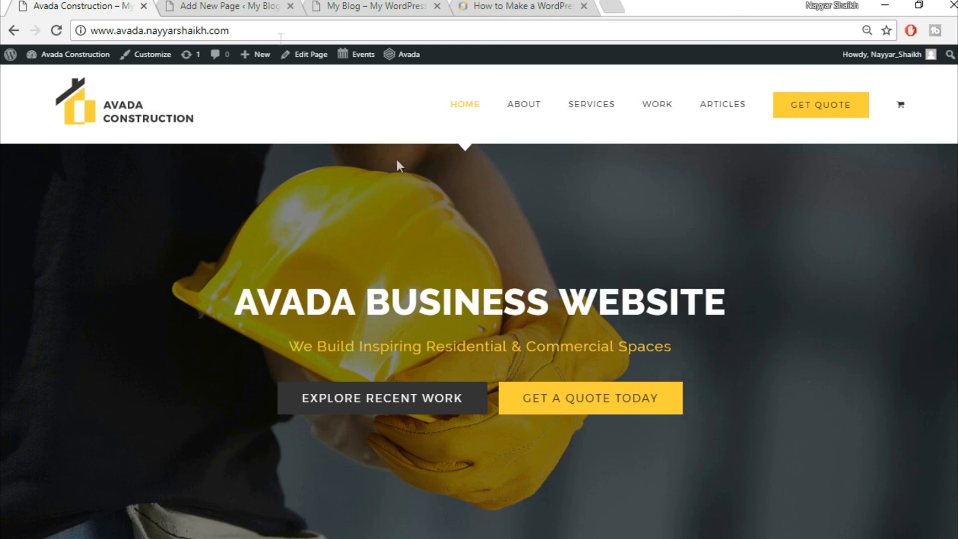
# - Switch the Home Page draft to the Fusion Builder editor
pyautogui.click(222, 6)
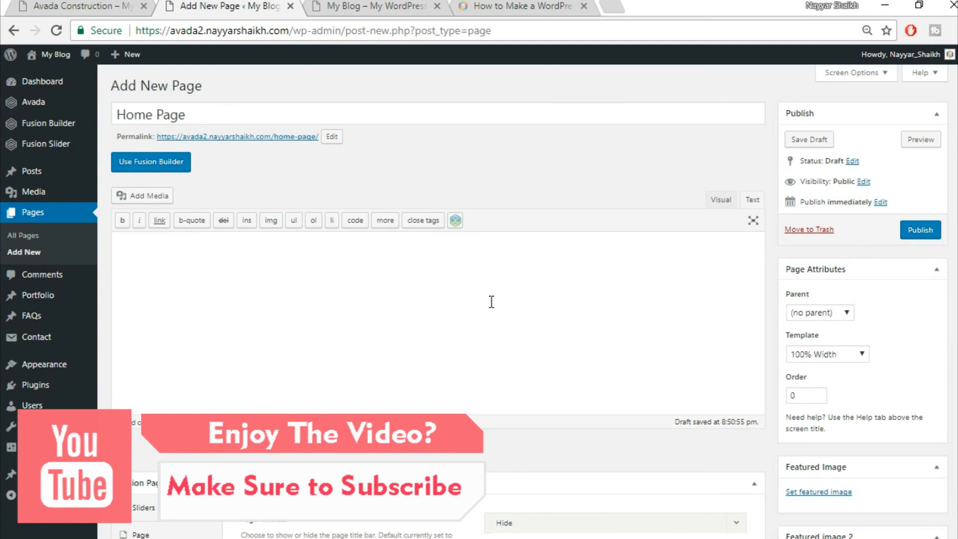
pyautogui.click(169, 167)
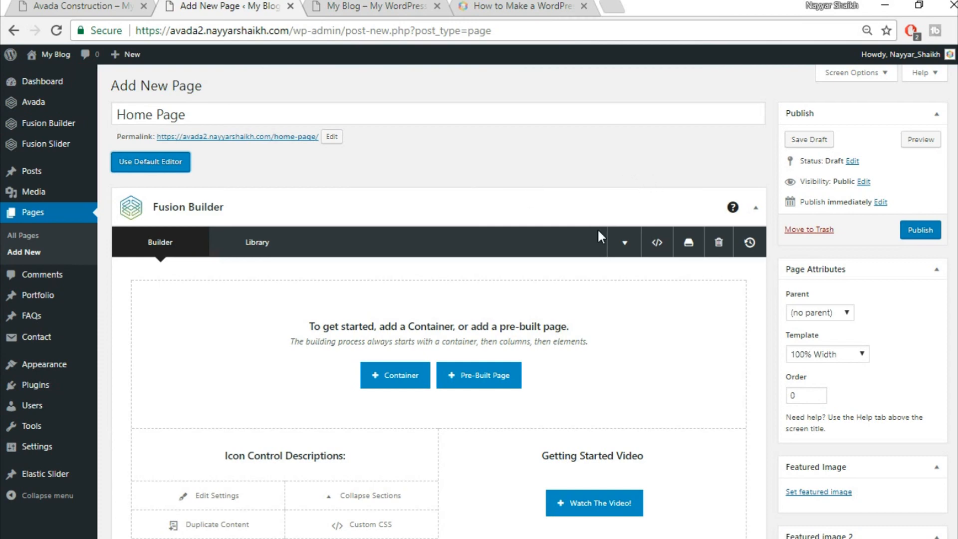
pyautogui.scroll(-2, 598, 228)
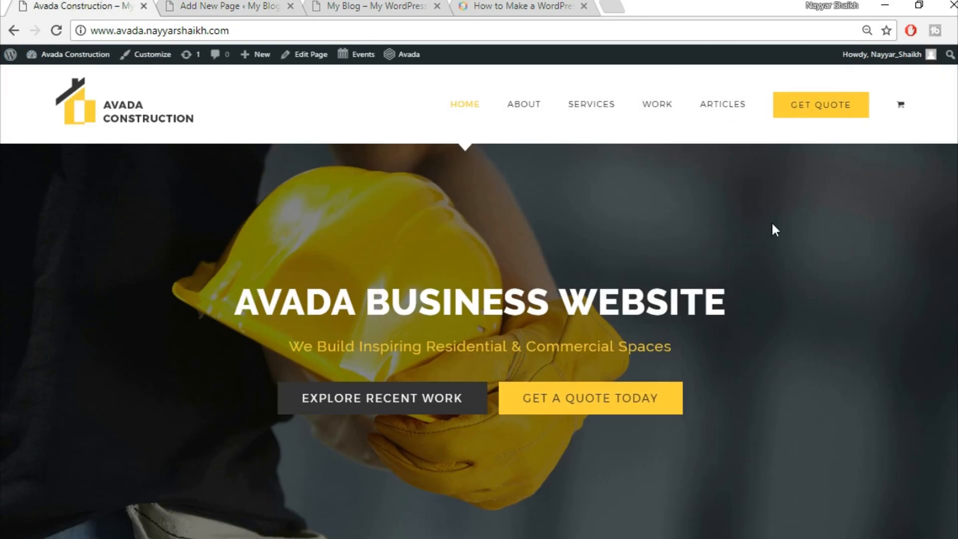
pyautogui.scroll(-5, 776, 227)
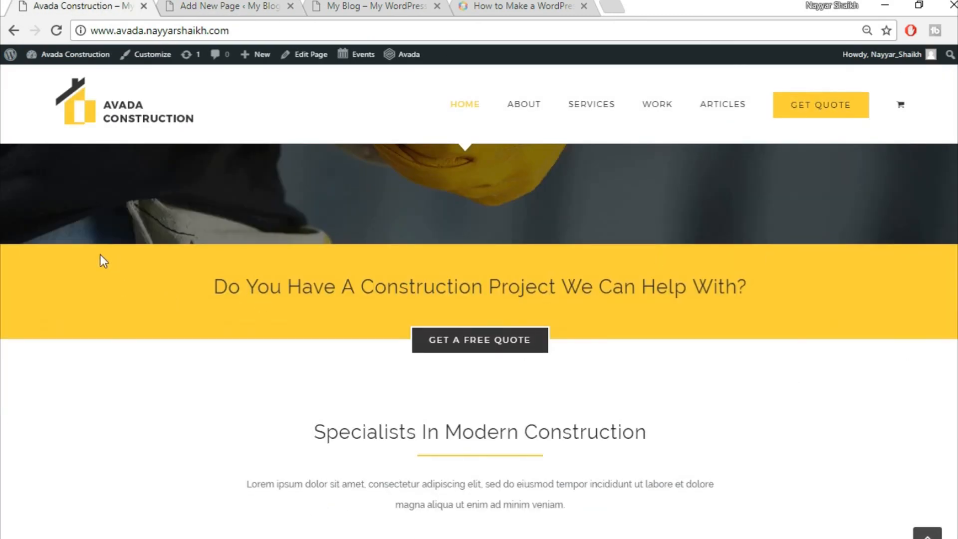
# - Compare the empty Fusion Builder canvas with the live site homepage
pyautogui.click(215, 5)
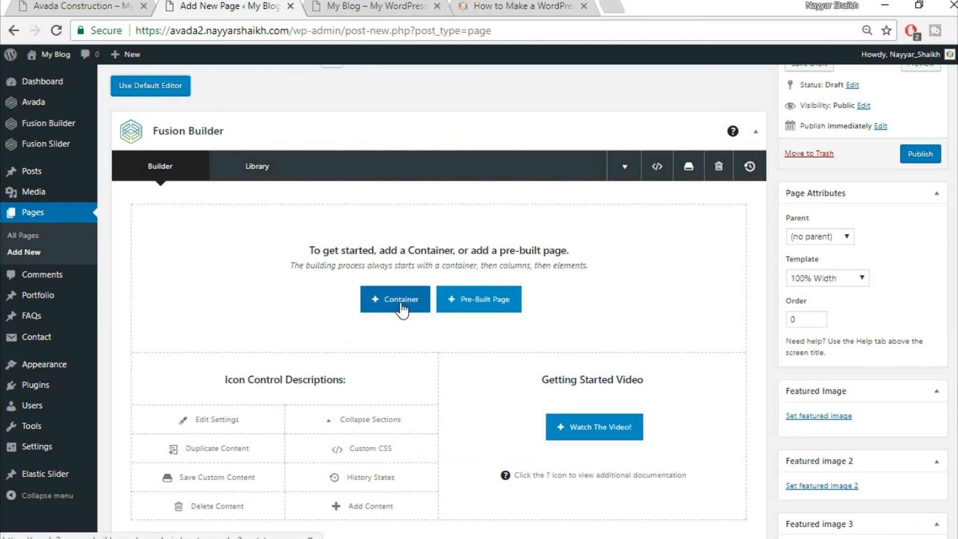
pyautogui.click(81, 4)
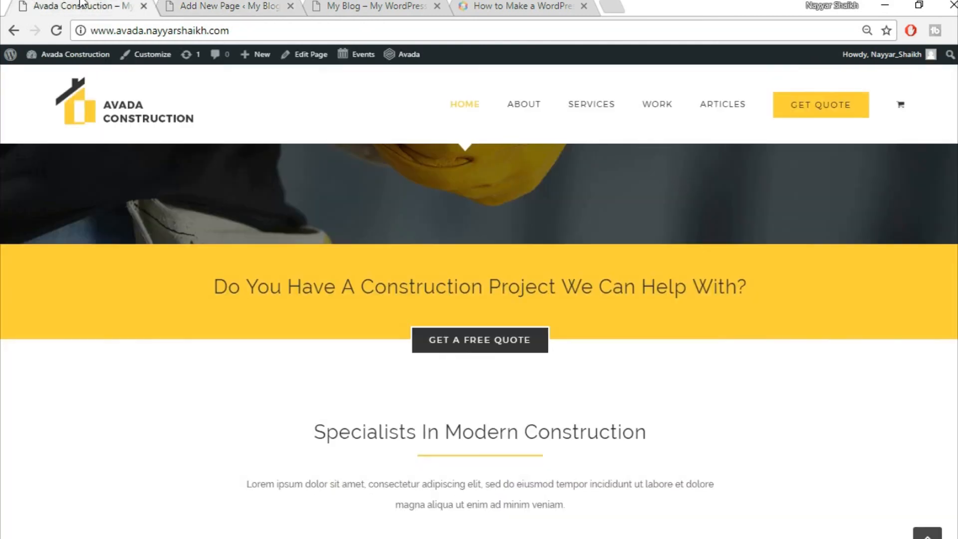
pyautogui.click(225, 4)
pyautogui.click(81, 4)
pyautogui.scroll(5, 88, 329)
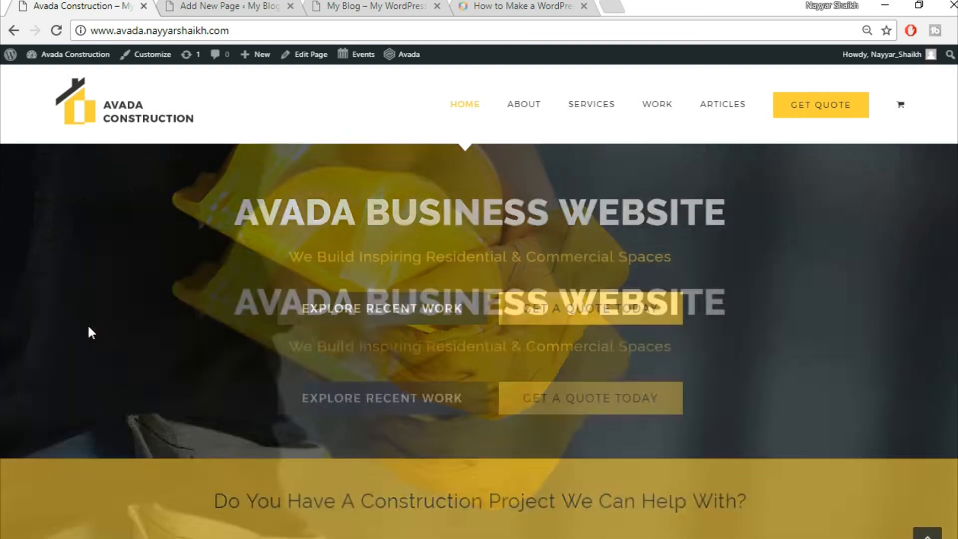
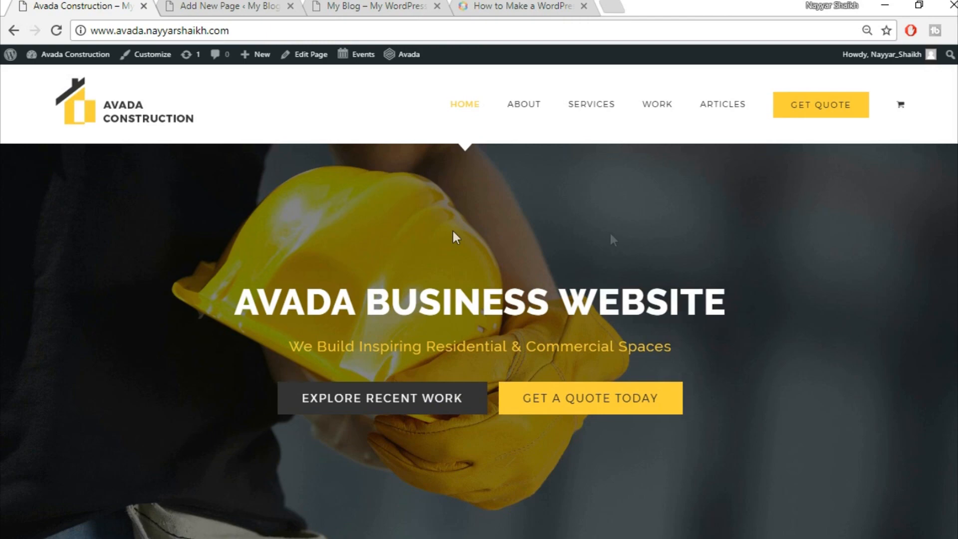
# - Add a full-width 1/1 container to the Home Page in Fusion Builder
pyautogui.scroll(-15, 746, 355)
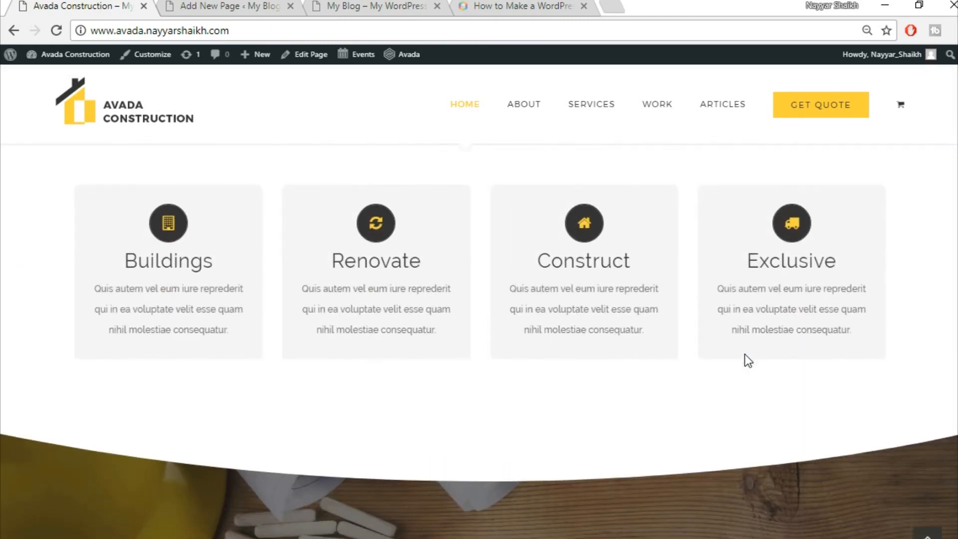
pyautogui.scroll(6, 744, 352)
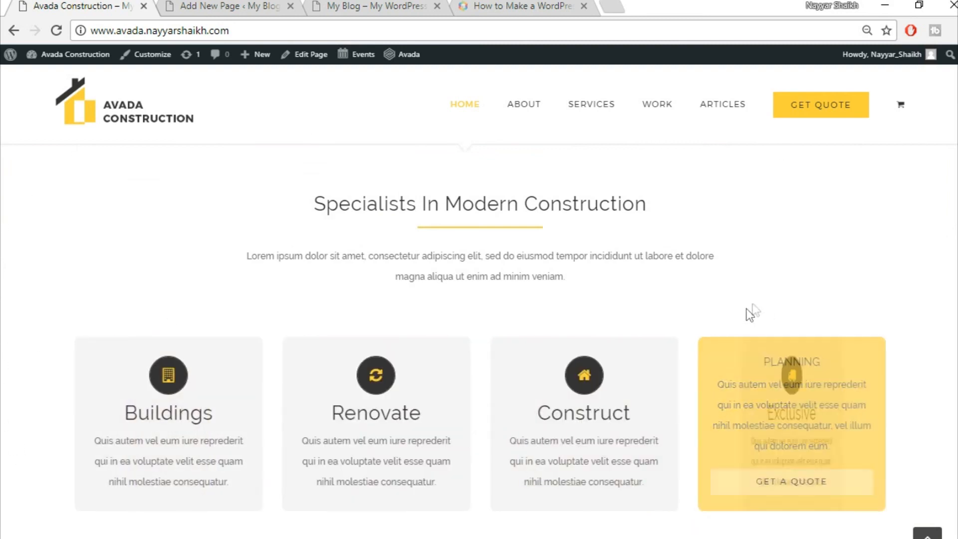
pyautogui.scroll(10, 759, 306)
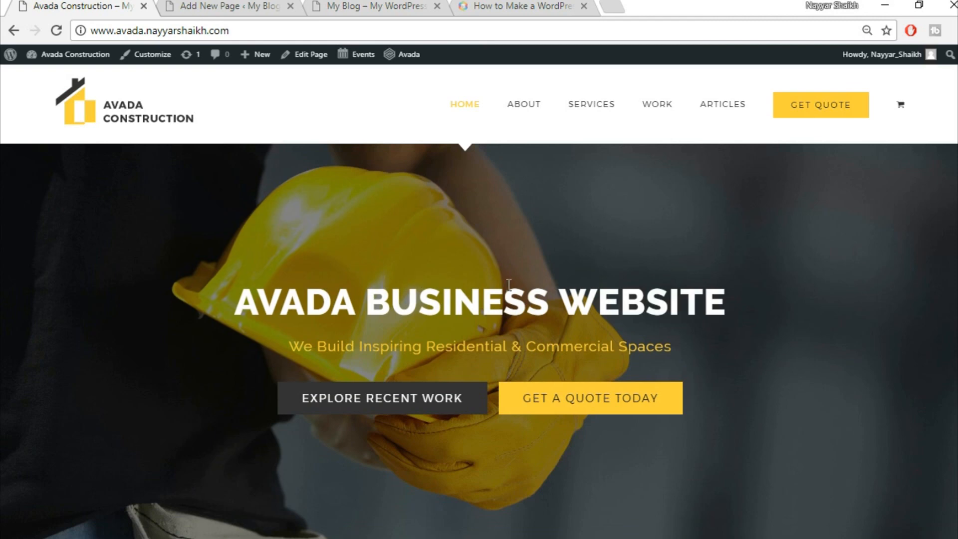
pyautogui.click(274, 7)
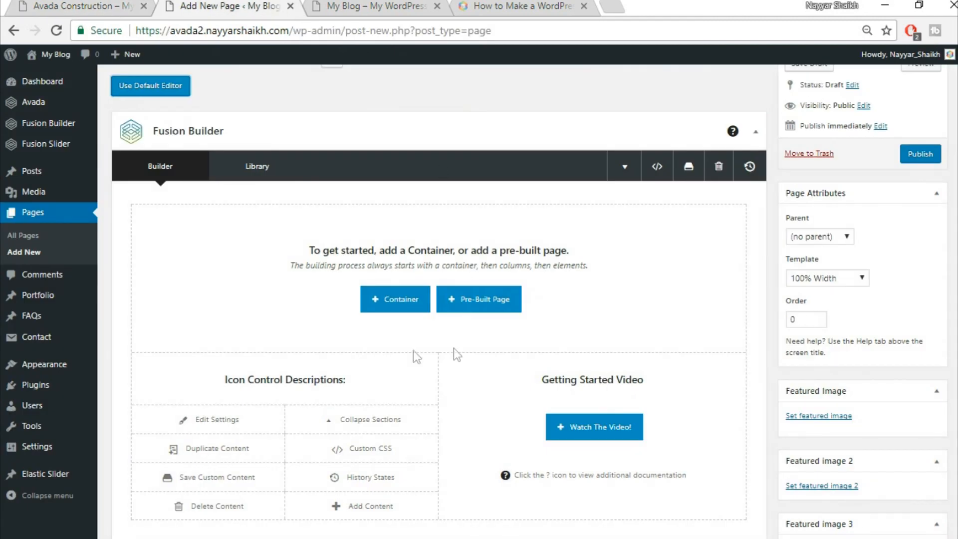
pyautogui.click(394, 298)
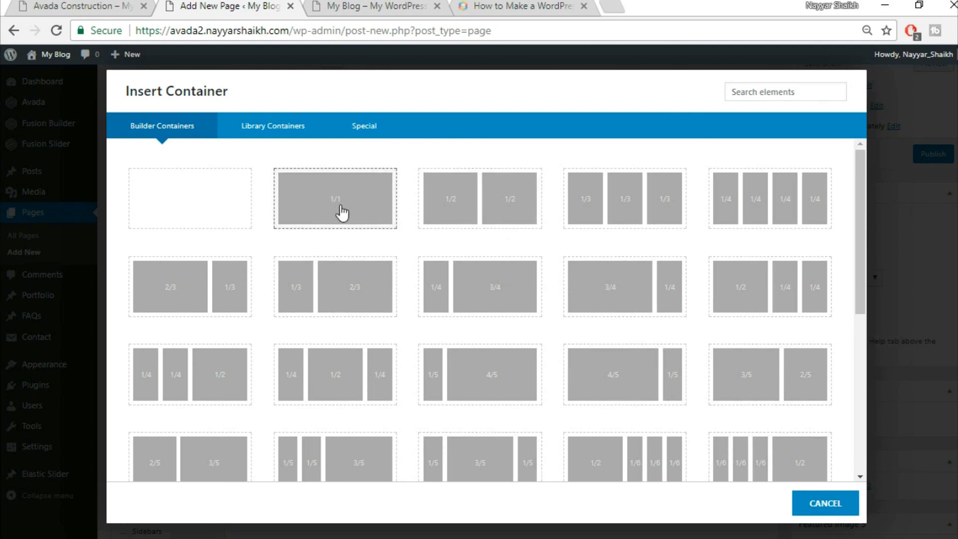
pyautogui.click(342, 213)
# - Copy the yellow band's heading text from the demo homepage
pyautogui.click(90, 7)
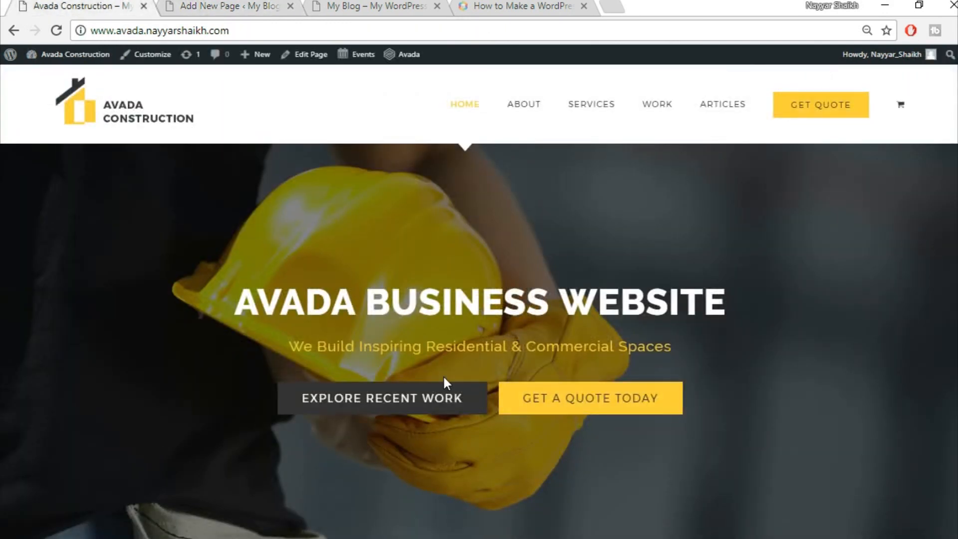
pyautogui.scroll(-6, 443, 375)
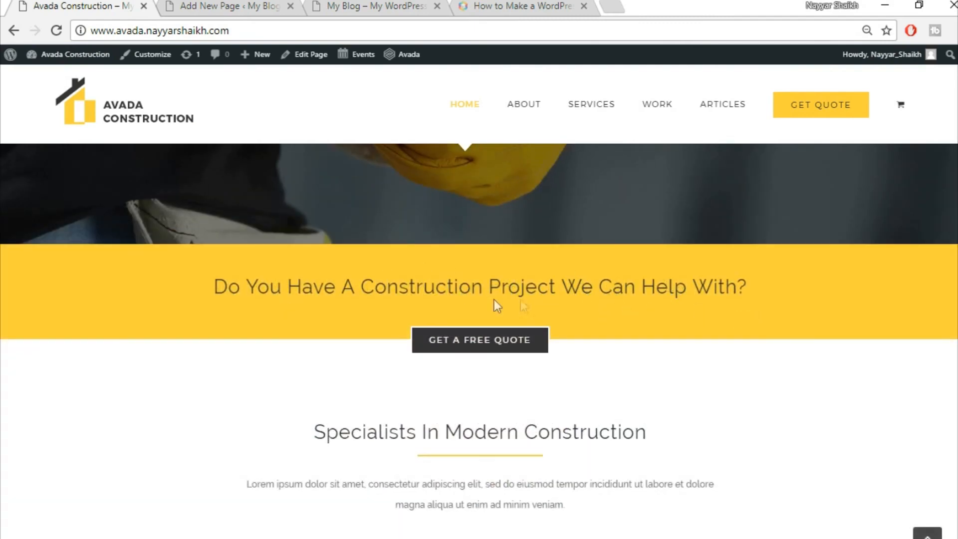
pyautogui.moveTo(211, 291); pyautogui.dragTo(747, 286)
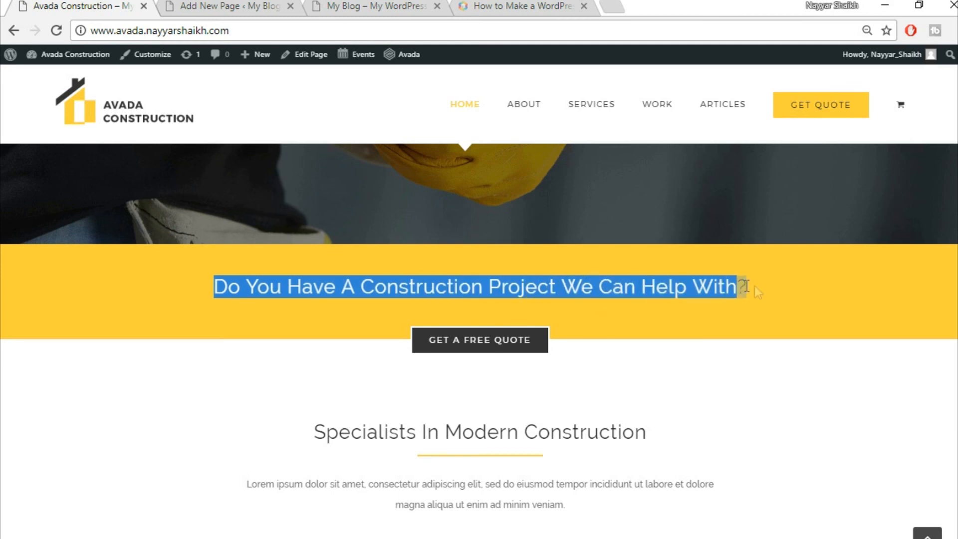
pyautogui.click(751, 313)
pyautogui.click(240, 6)
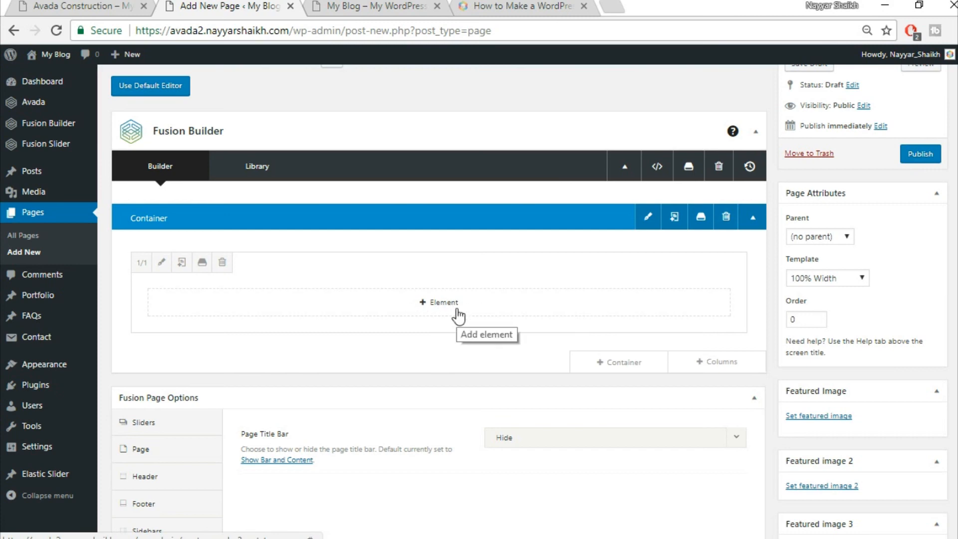
# - Add a Text Block element to the empty container
pyautogui.click(54, 6)
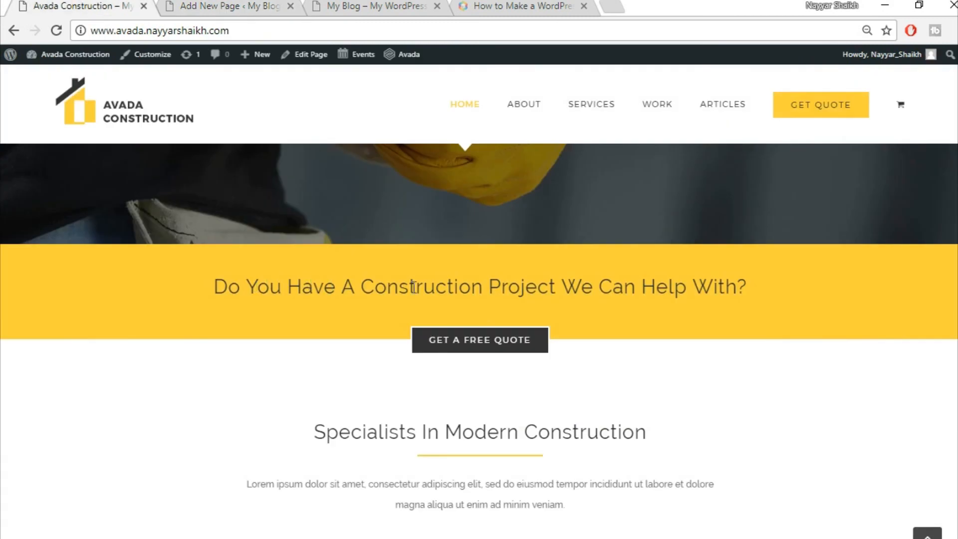
pyautogui.hotkey('ctrl', 'Tab')
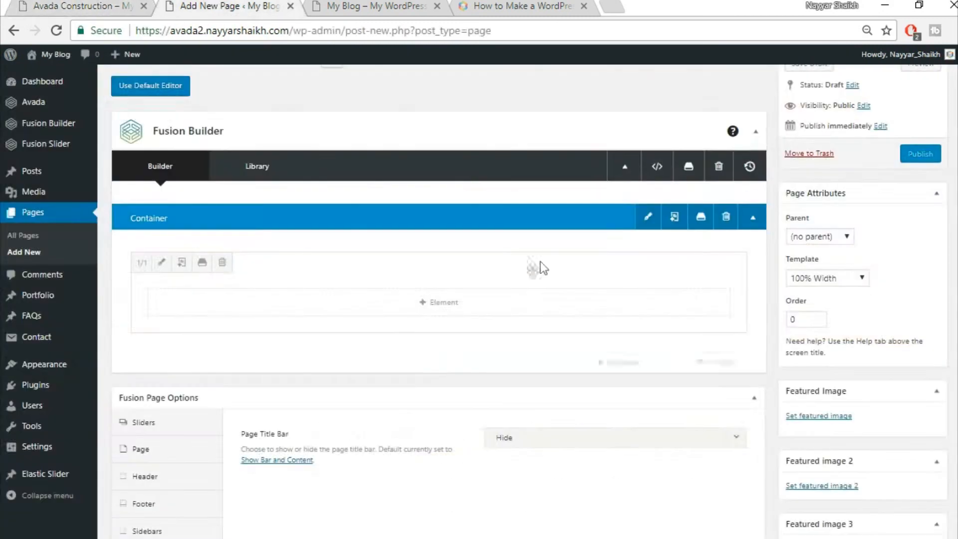
pyautogui.click(446, 303)
pyautogui.click(760, 97)
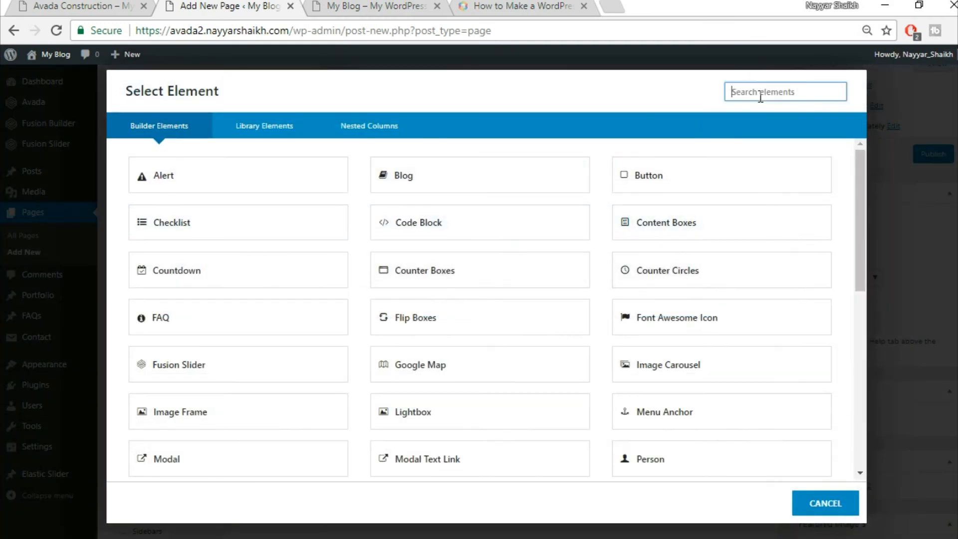
pyautogui.write('text')
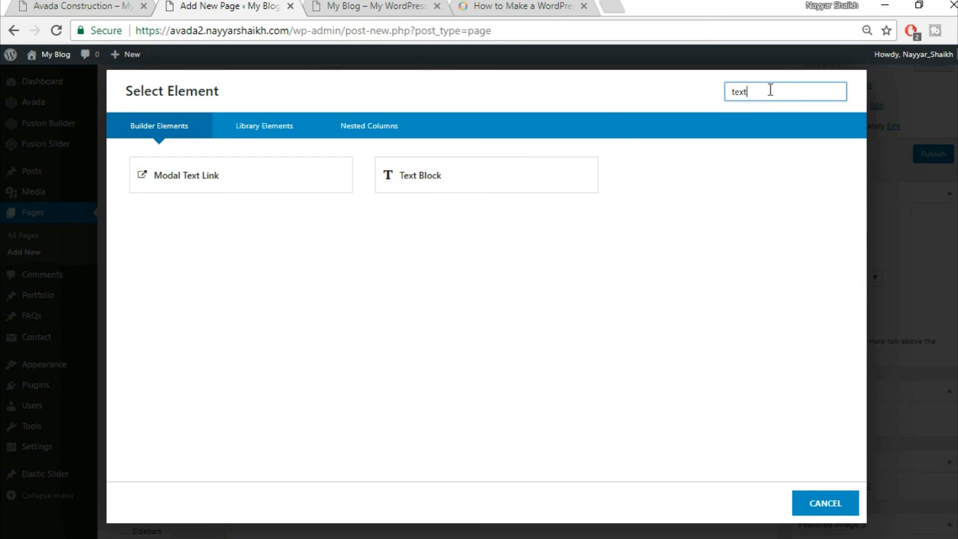
pyautogui.click(479, 177)
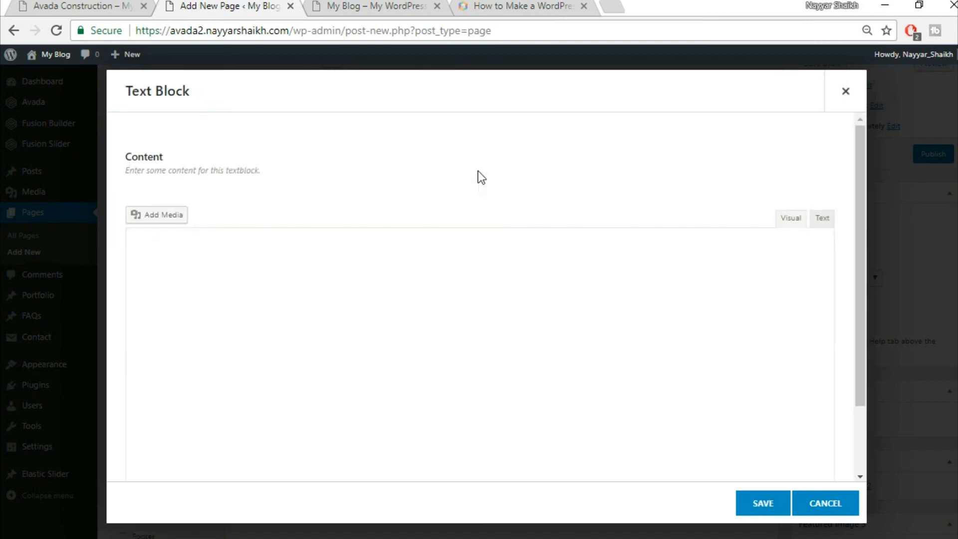
# - Paste 'Do You Have A Construction Project We Can Help With?' as a centred heading and save the block
pyautogui.hotkey('ctrl', 'a')
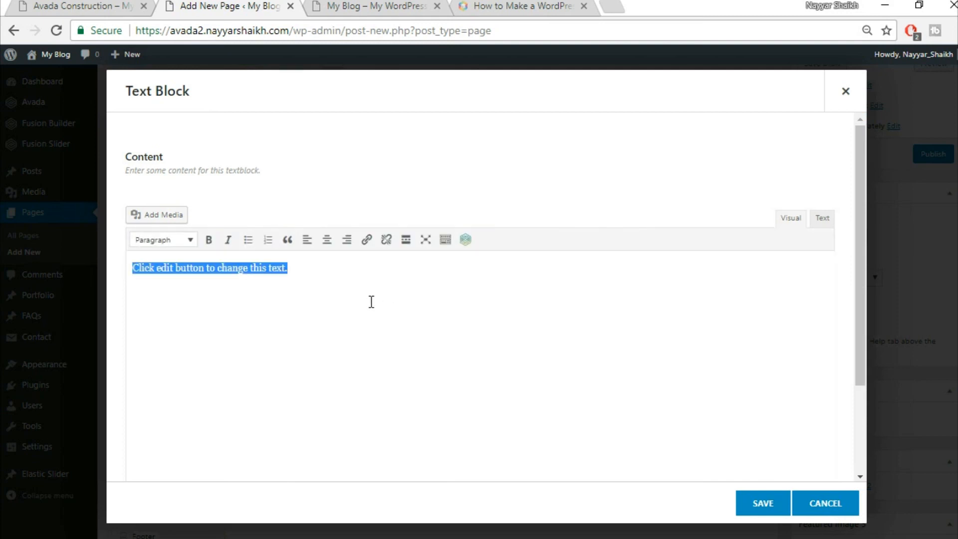
pyautogui.write('Do You Have A Construction Project We Can Help With?')
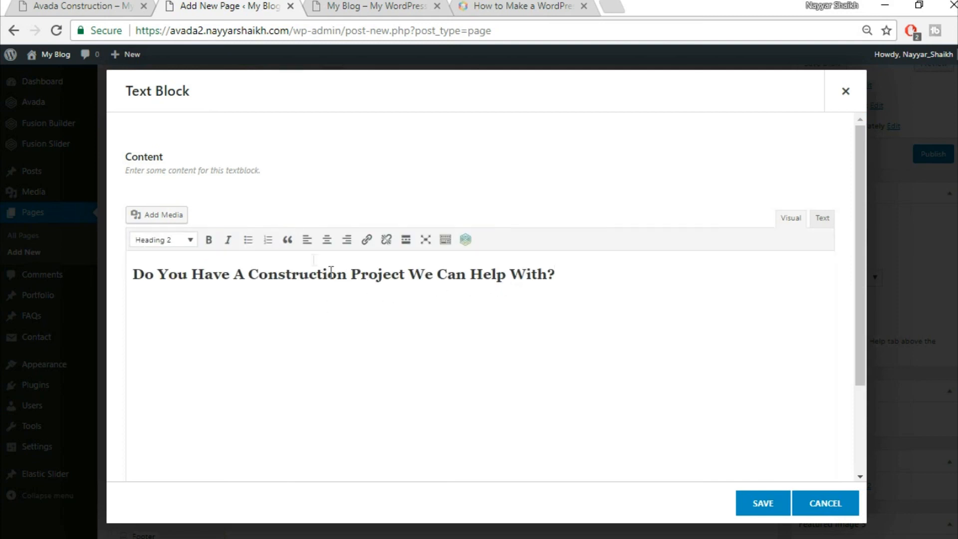
pyautogui.hotkey('ctrl', 'a')
pyautogui.click(328, 240)
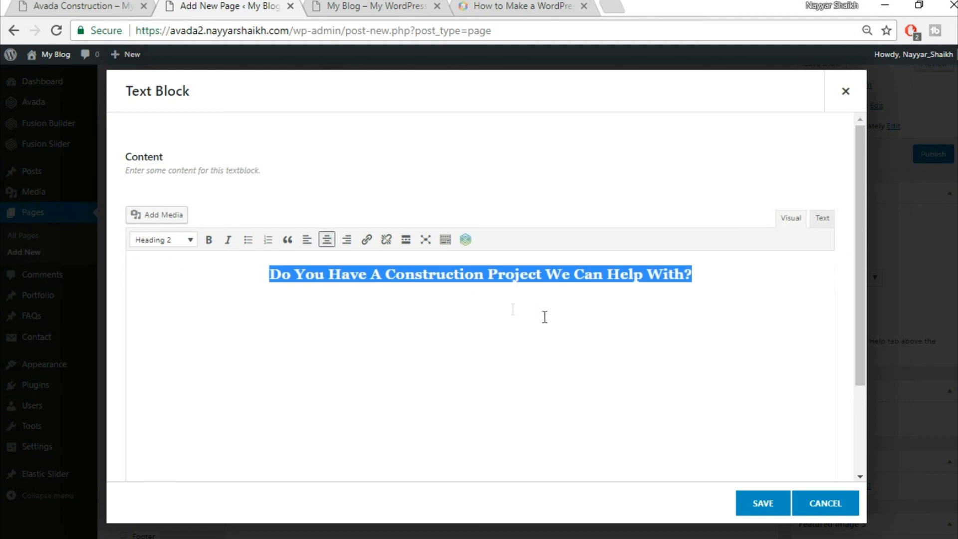
pyautogui.click(112, 5)
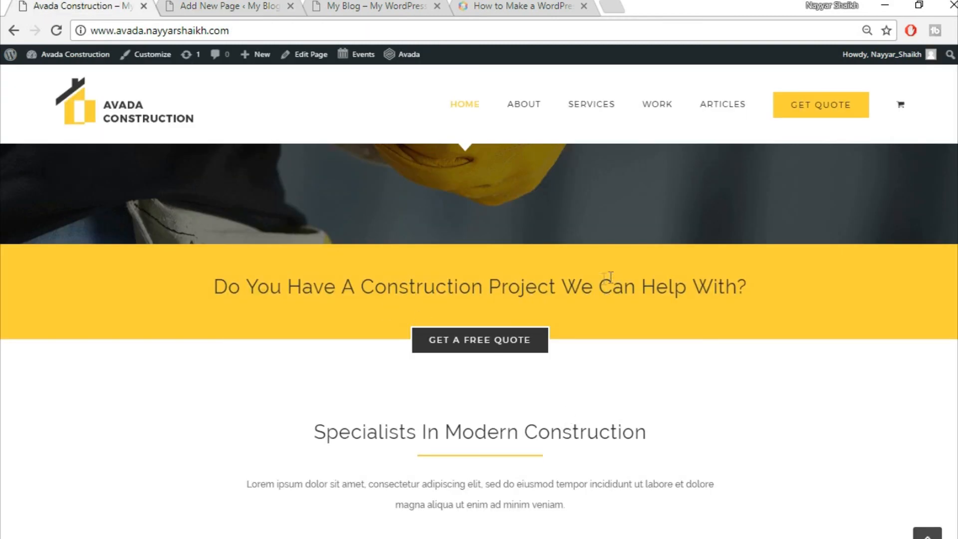
pyautogui.click(216, 5)
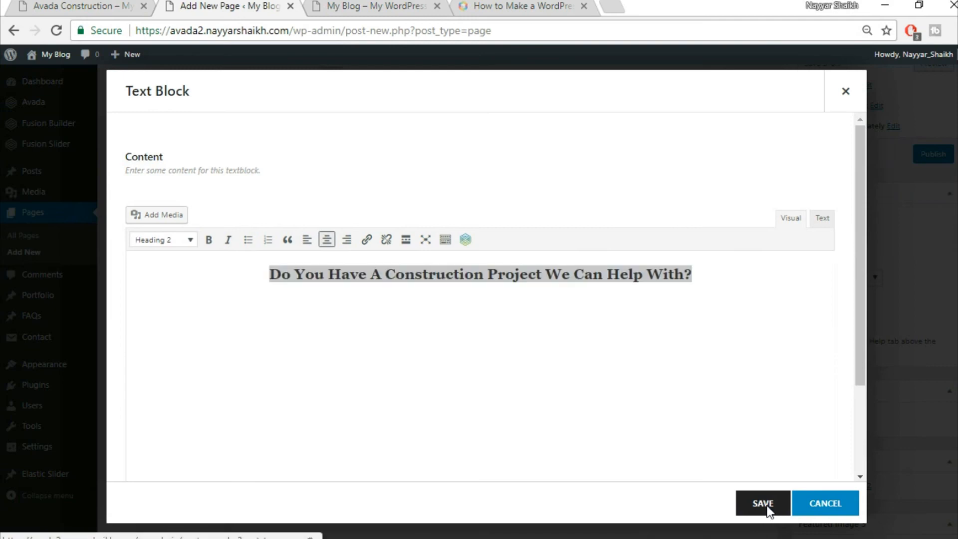
pyautogui.click(768, 510)
pyautogui.hotkey('ctrl', '1')
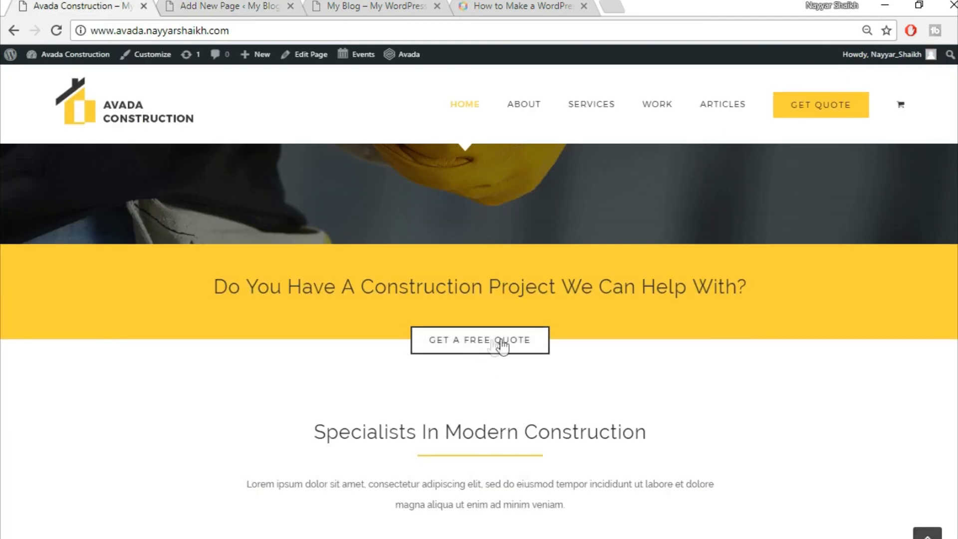
pyautogui.click(220, 6)
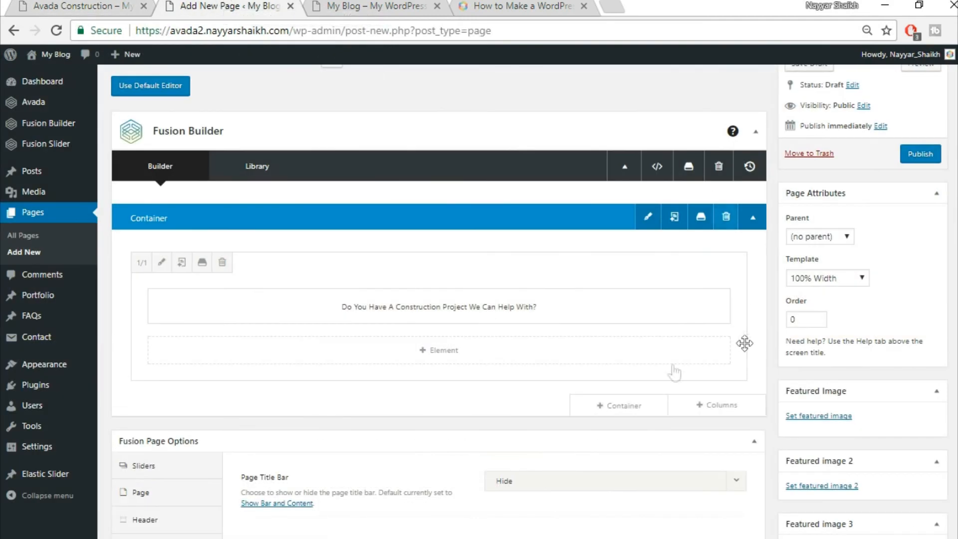
# - Add a second 1/1 container holding a Button element
pyautogui.click(636, 410)
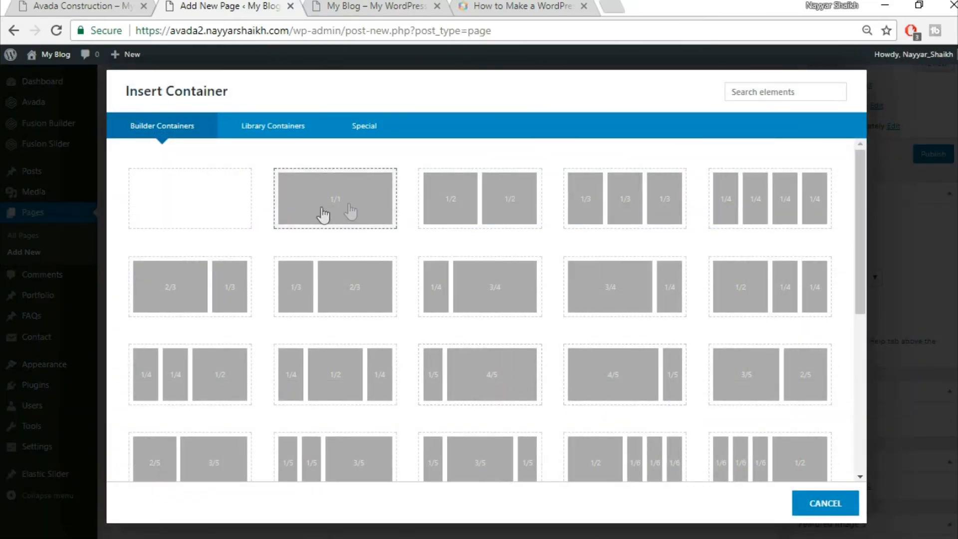
pyautogui.click(348, 208)
pyautogui.scroll(-3, 706, 369)
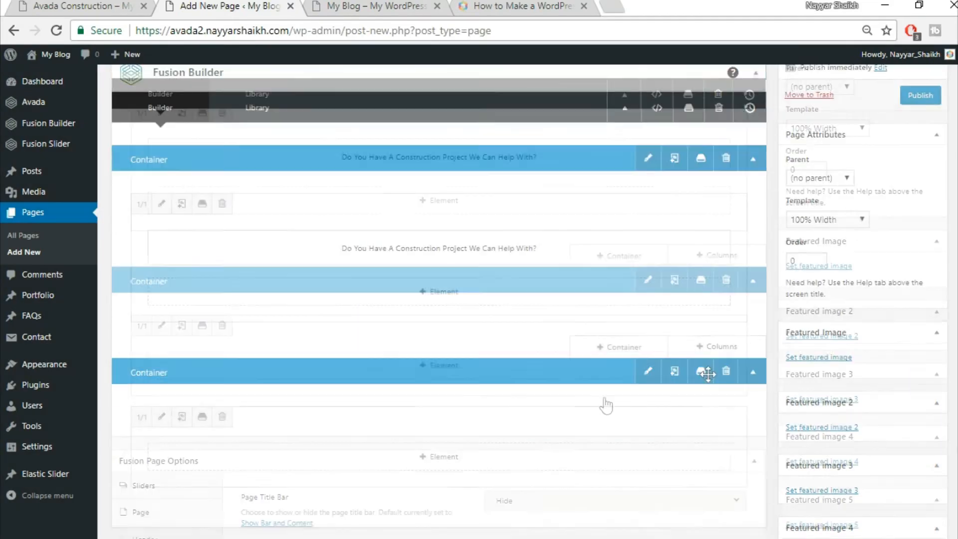
pyautogui.click(470, 370)
pyautogui.click(779, 97)
pyautogui.write('butt')
pyautogui.click(256, 191)
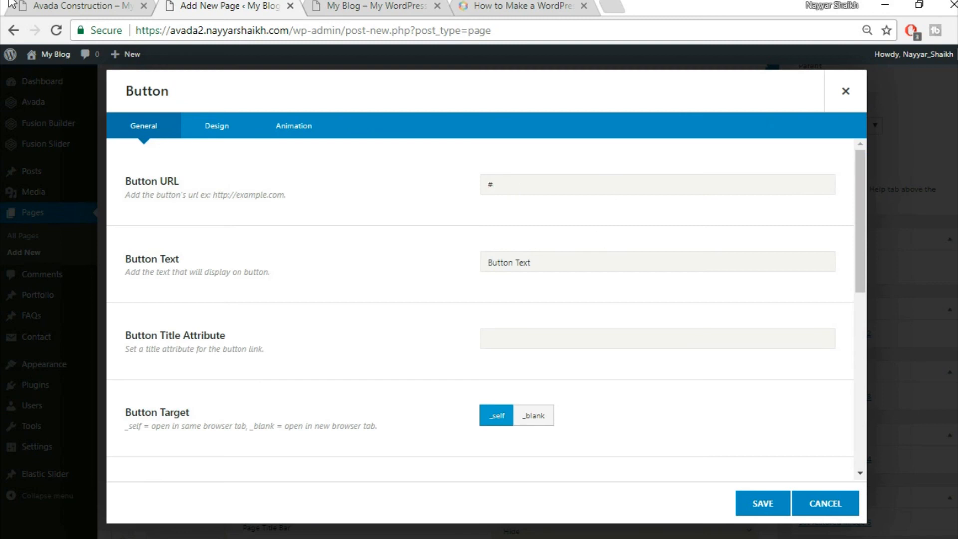
# - Set the button text to 'GET A FREE QUOTE' with Center alignment
pyautogui.click(53, 6)
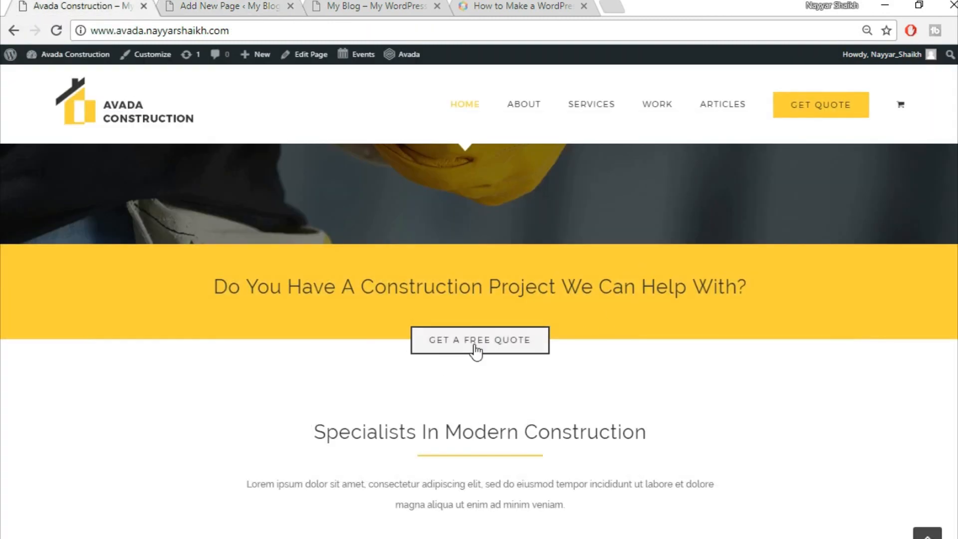
pyautogui.click(239, 7)
pyautogui.moveTo(557, 257); pyautogui.dragTo(451, 276)
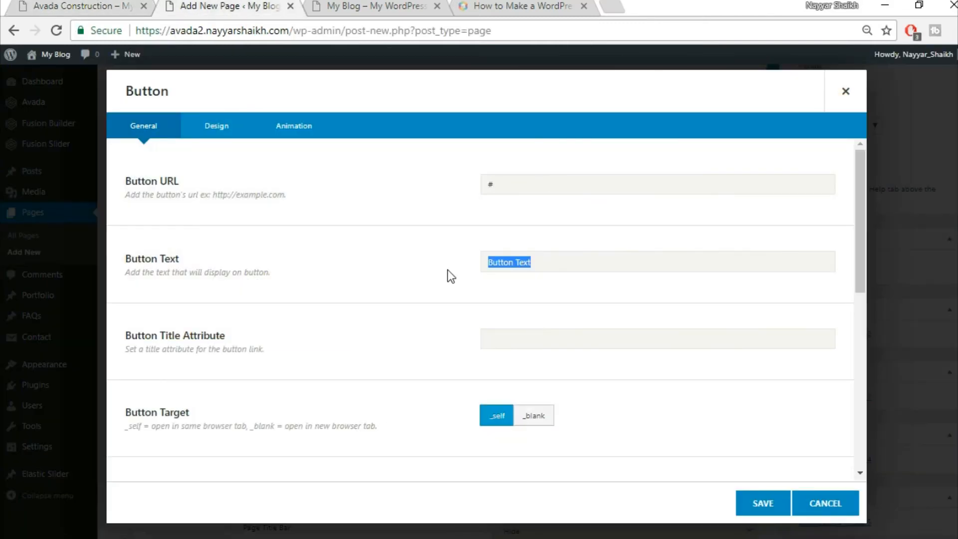
pyautogui.write('GET A FREE QUOTE')
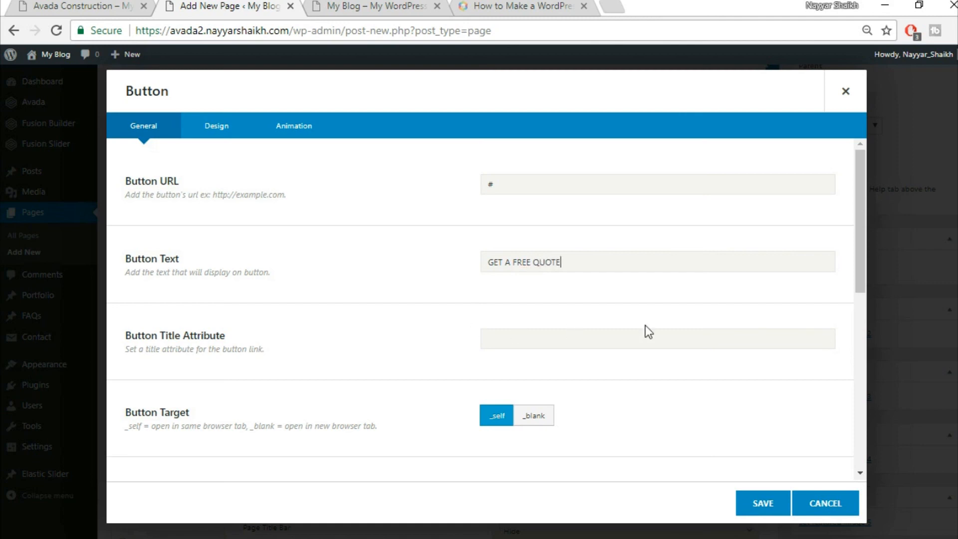
pyautogui.scroll(-3, 599, 330)
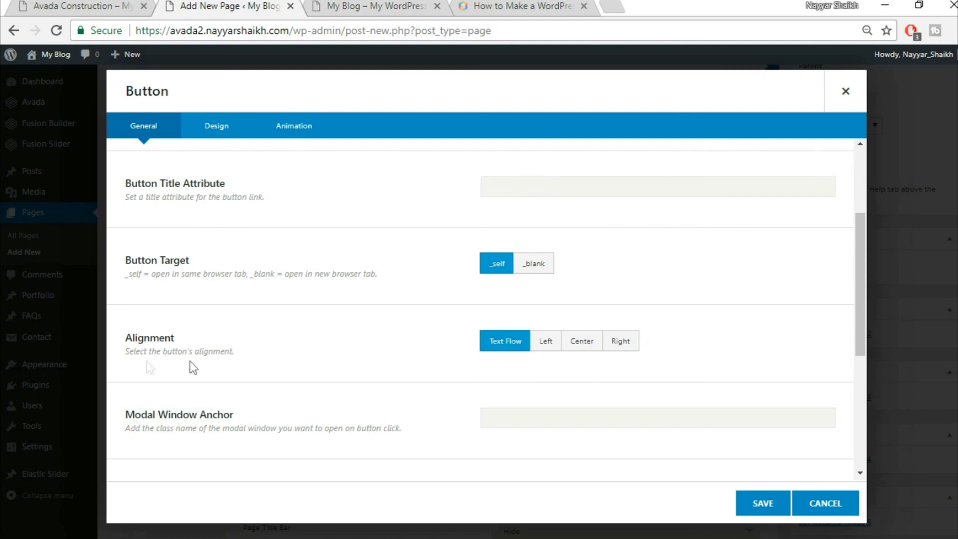
pyautogui.click(582, 341)
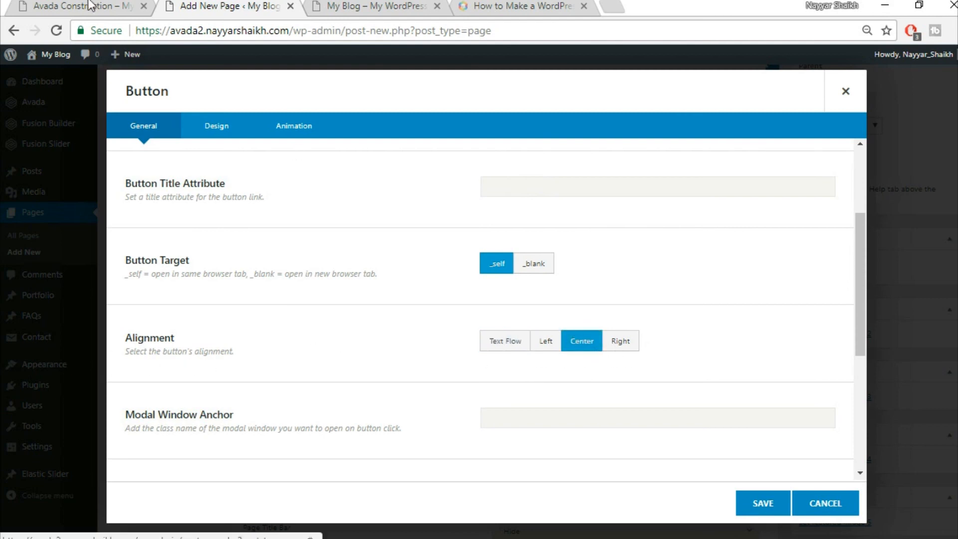
pyautogui.click(79, 7)
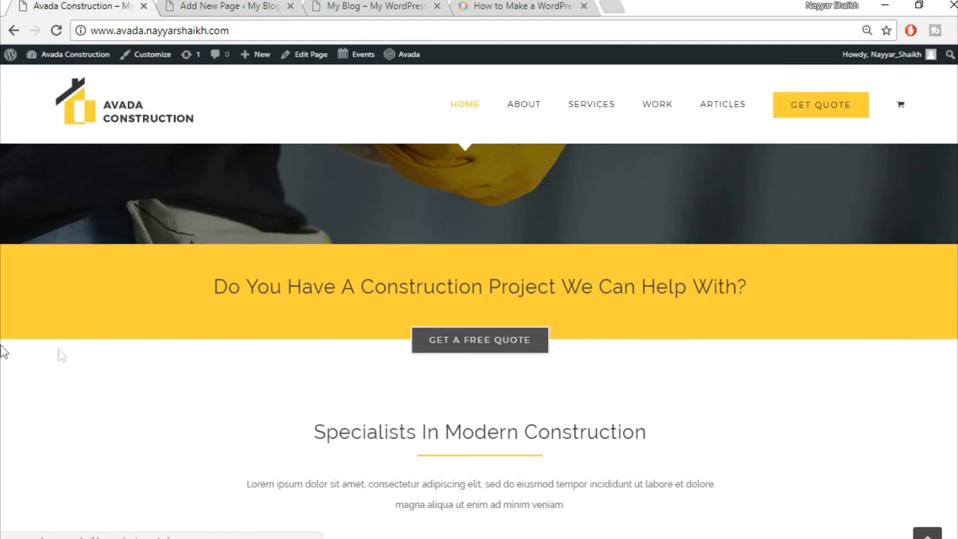
pyautogui.click(172, 6)
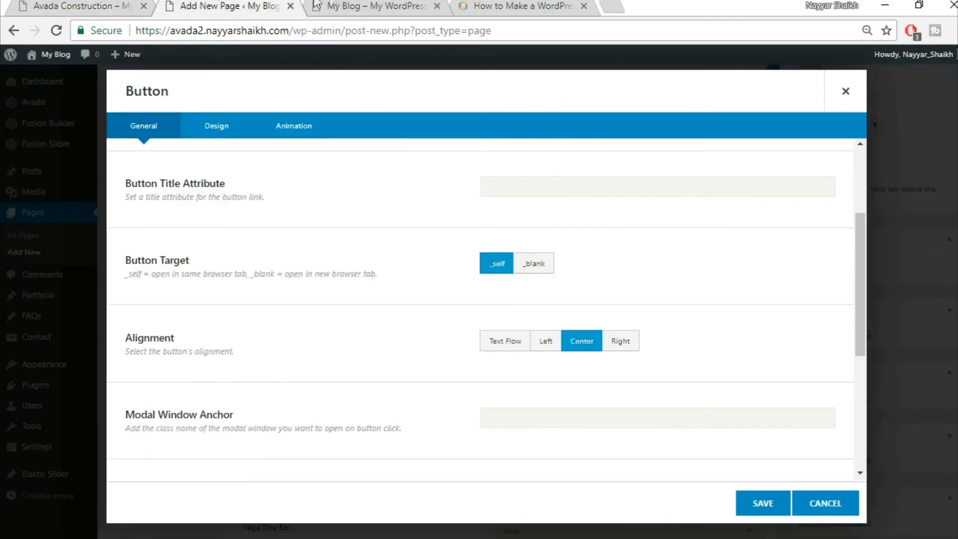
pyautogui.scroll(-5, 701, 294)
pyautogui.scroll(6, 692, 305)
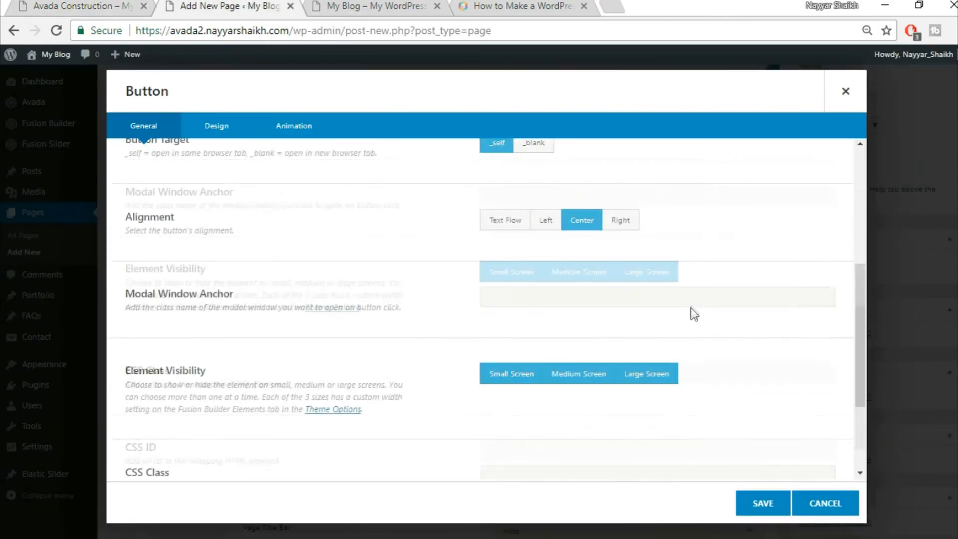
# - Switch the button's Design style to Custom
pyautogui.click(222, 132)
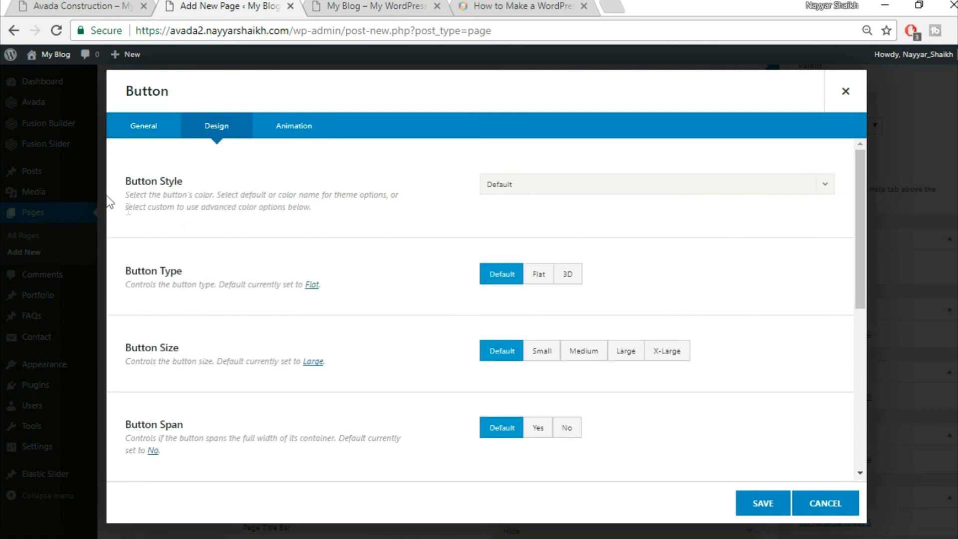
pyautogui.click(514, 186)
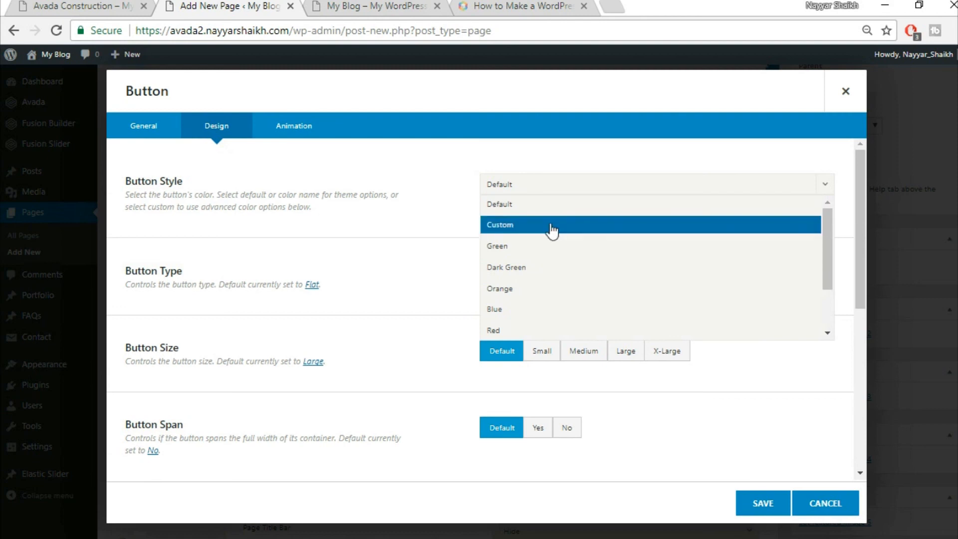
pyautogui.click(552, 230)
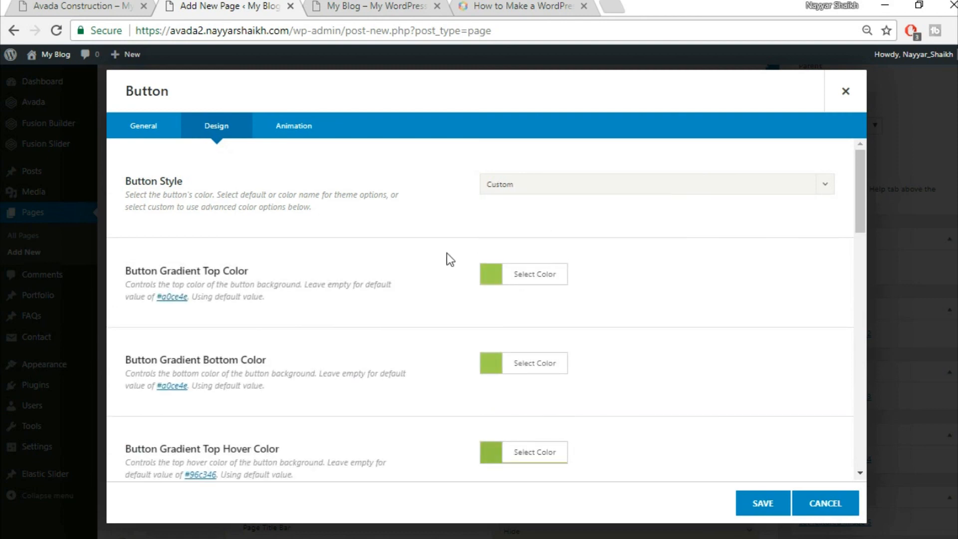
pyautogui.click(123, 2)
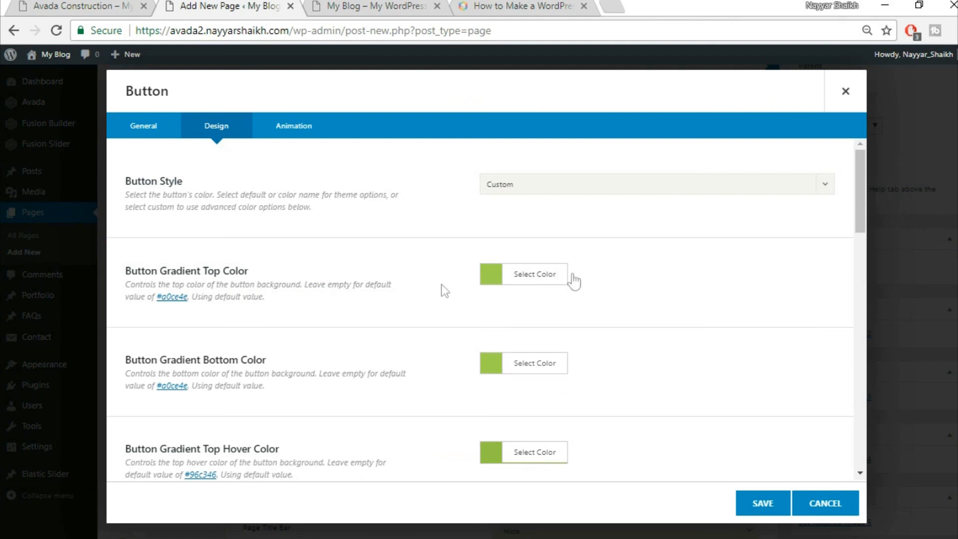
# - Set the button's gradient top and bottom colours to #333333
pyautogui.click(542, 279)
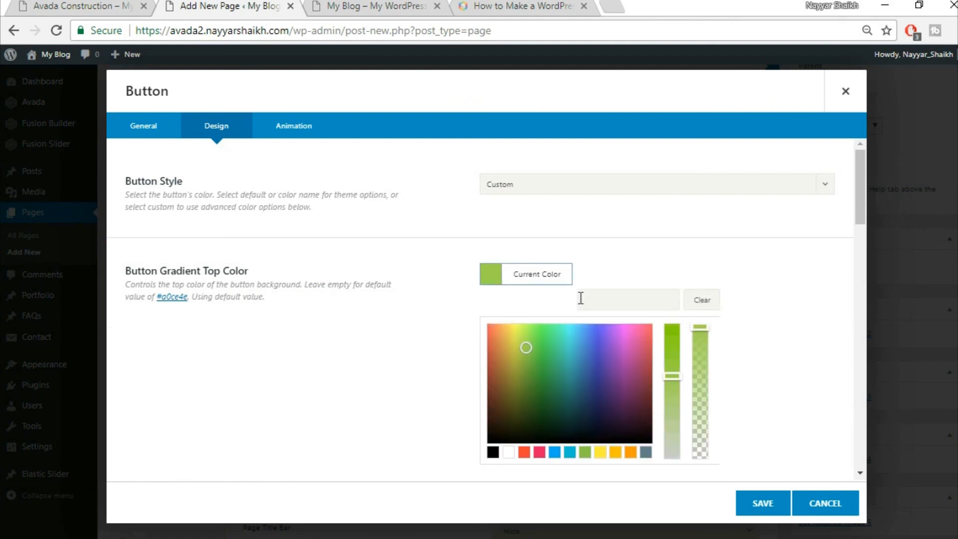
pyautogui.click(635, 292)
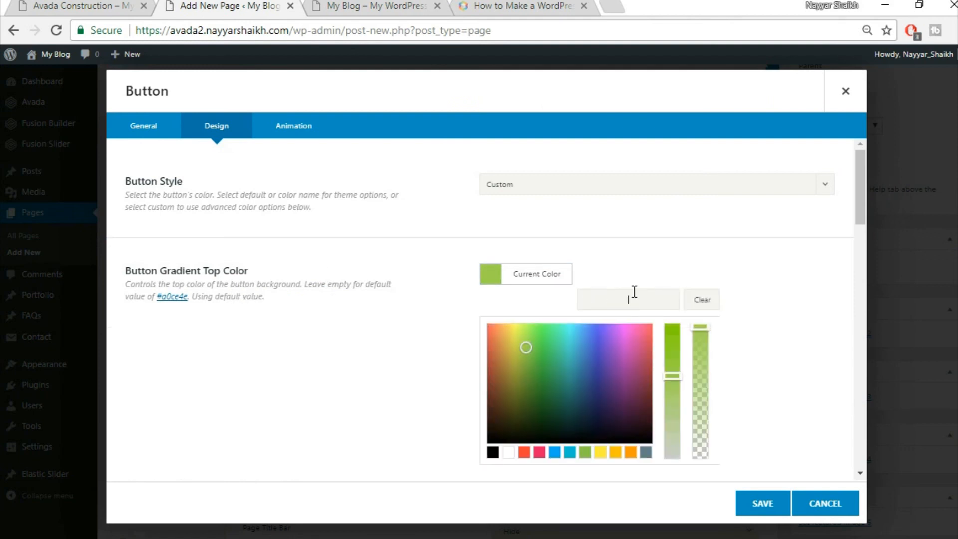
pyautogui.write('#333333')
pyautogui.click(759, 268)
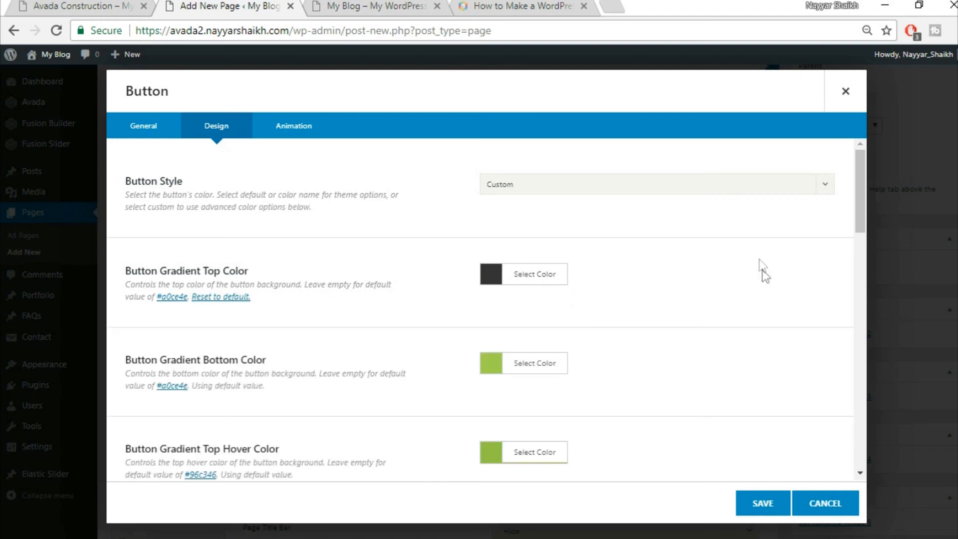
pyautogui.click(524, 368)
pyautogui.click(623, 386)
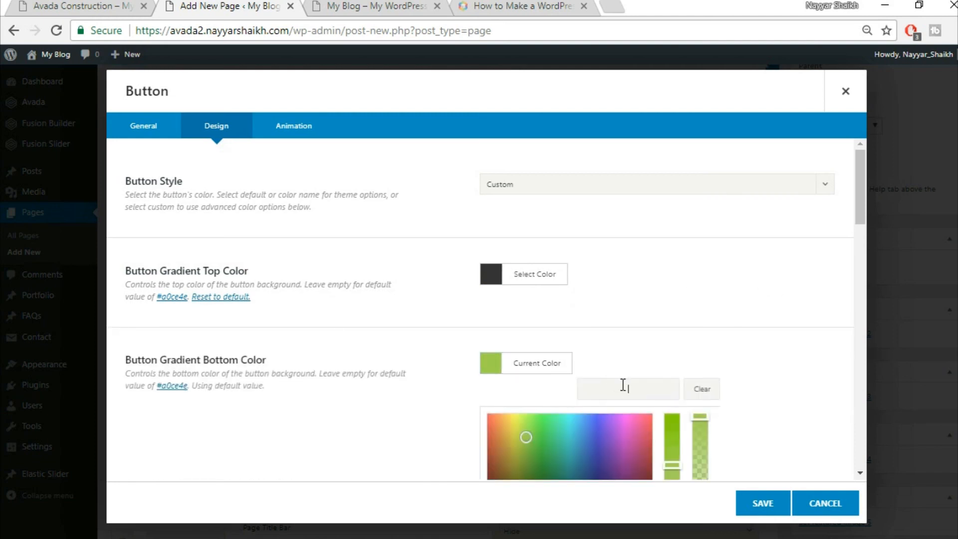
pyautogui.write('#333333')
pyautogui.click(736, 330)
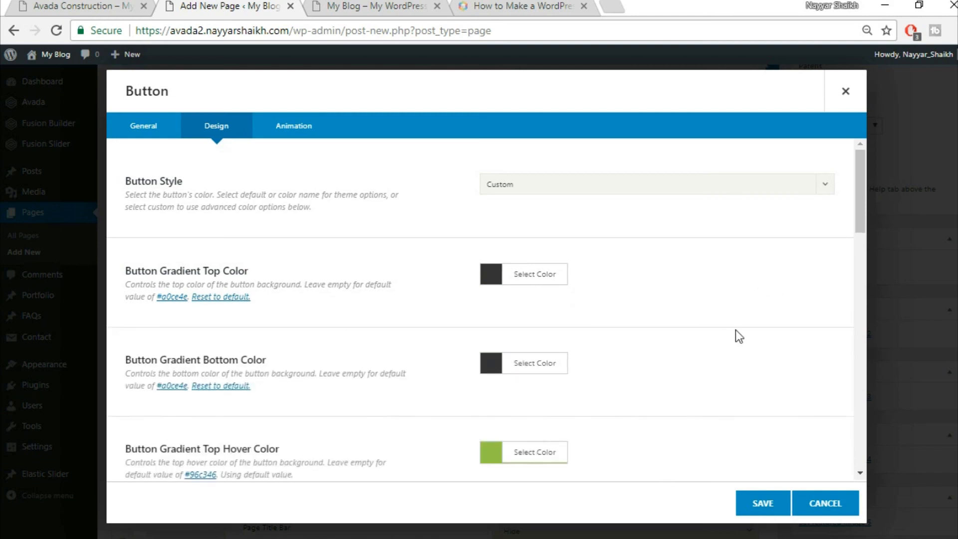
pyautogui.scroll(-3, 735, 330)
pyautogui.scroll(-3, 736, 331)
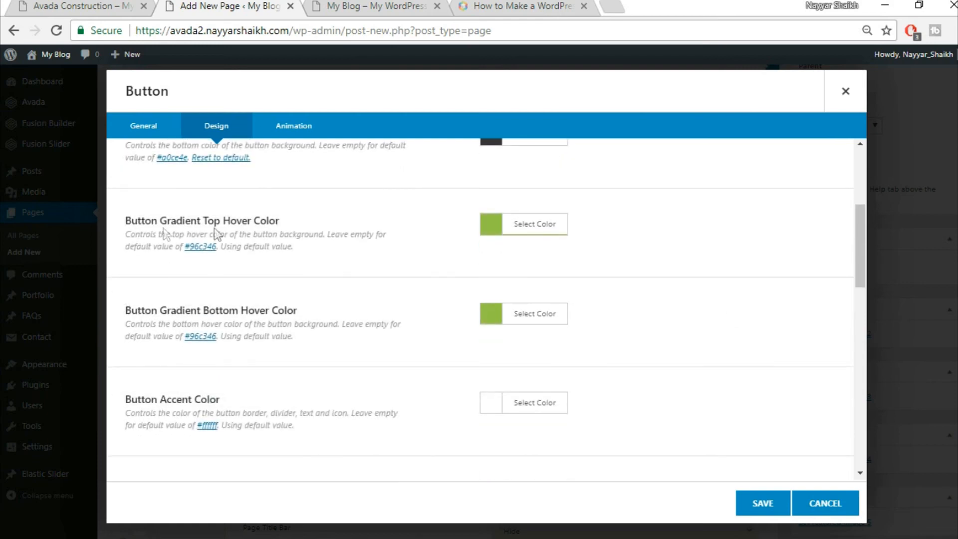
# - Set the button's top and bottom hover gradient colours to white
pyautogui.click(95, 5)
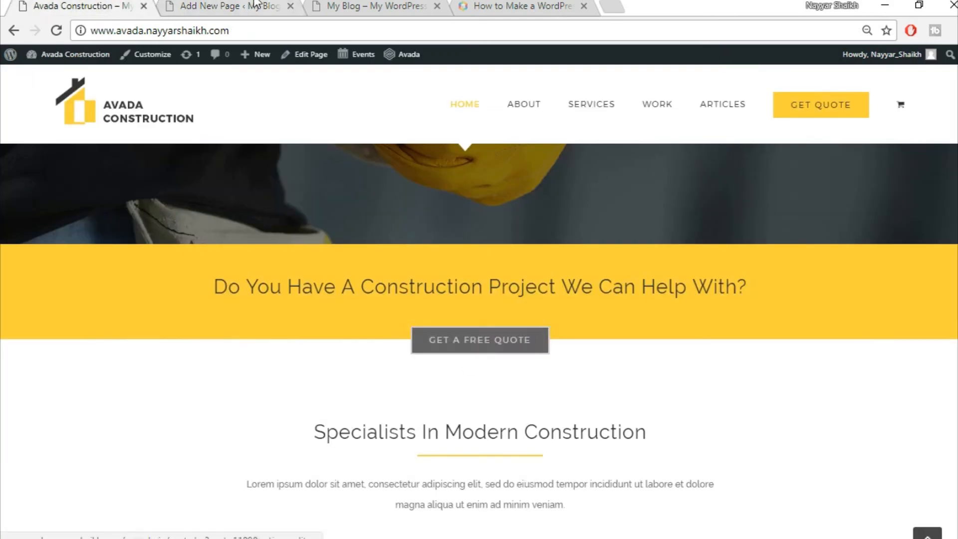
pyautogui.click(272, 6)
pyautogui.click(537, 225)
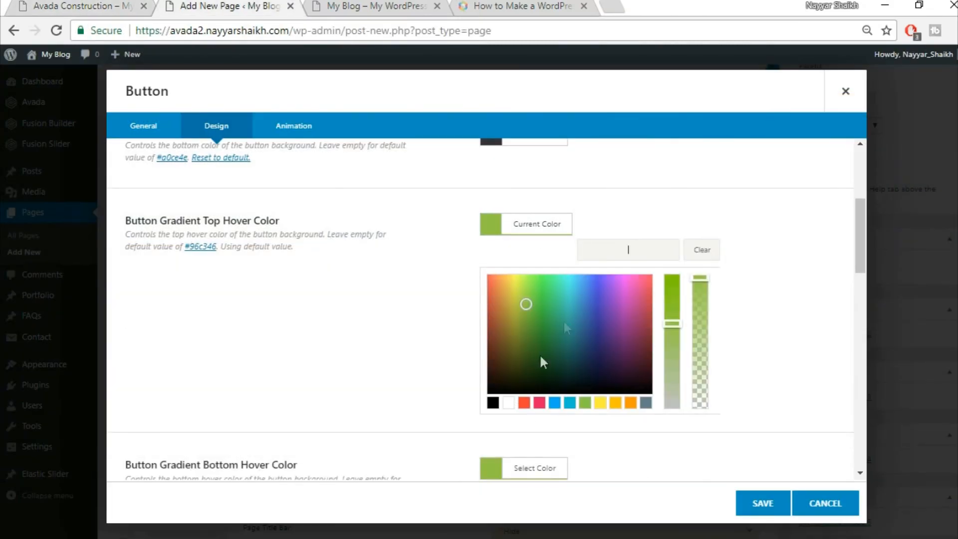
pyautogui.click(510, 403)
pyautogui.click(761, 344)
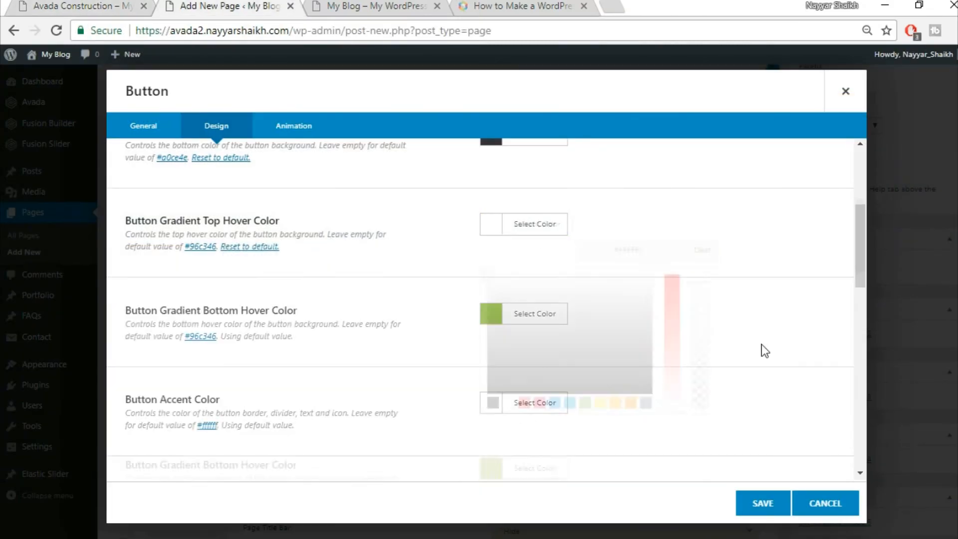
pyautogui.click(555, 319)
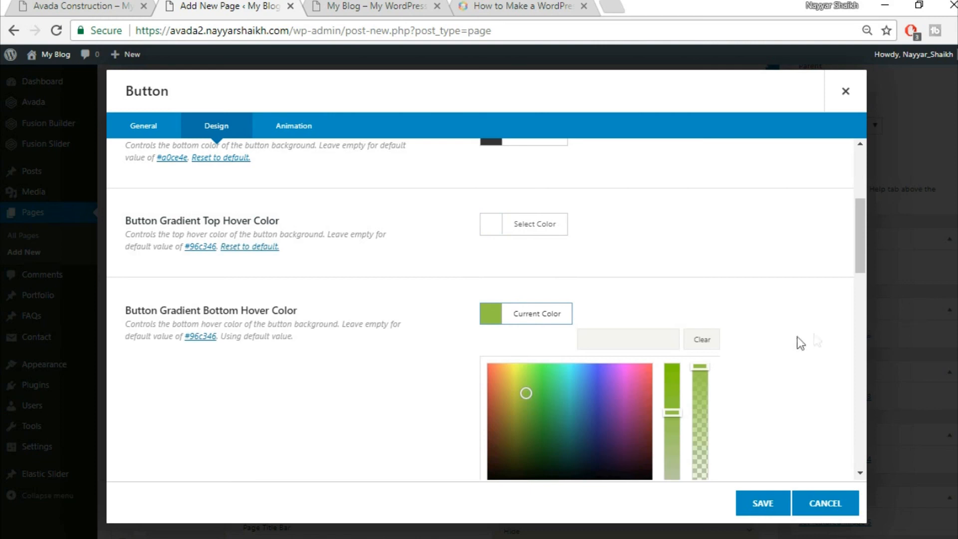
pyautogui.scroll(-2, 809, 344)
pyautogui.click(508, 415)
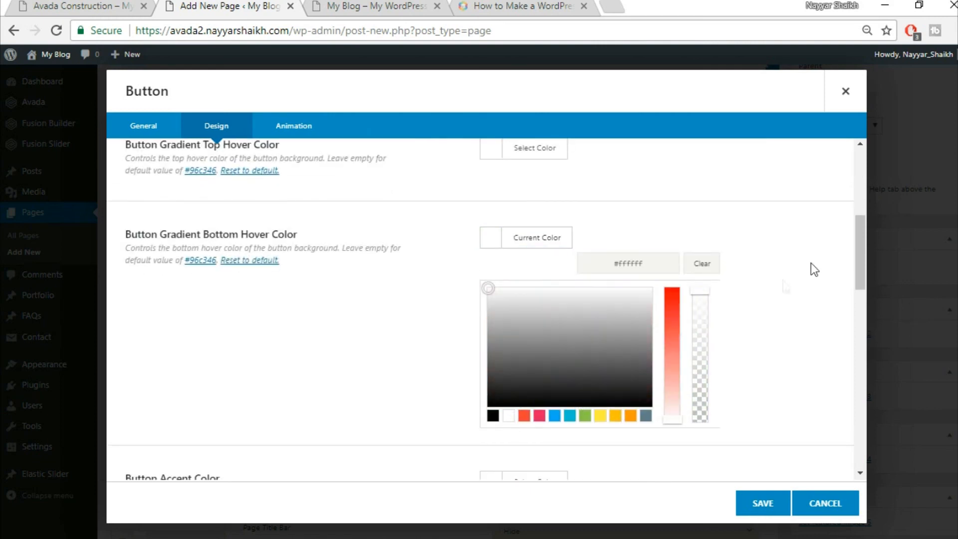
pyautogui.click(811, 263)
pyautogui.scroll(-2, 809, 264)
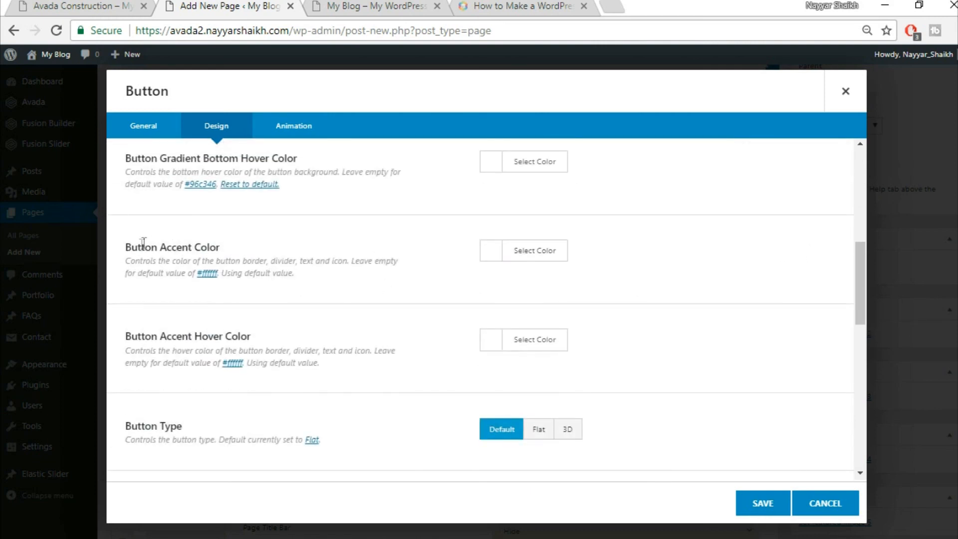
# - Make the button's accent colour white and its accent hover colour black
pyautogui.click(101, 5)
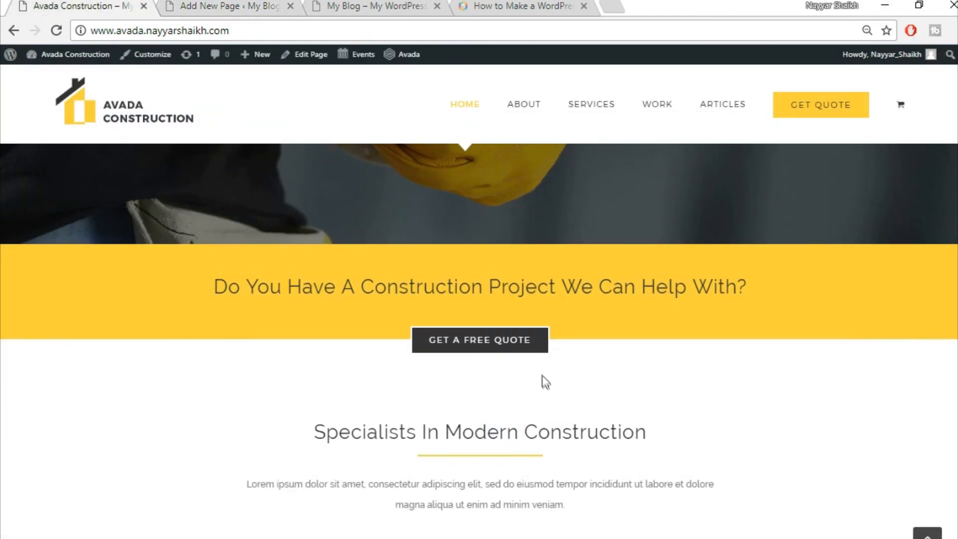
pyautogui.click(245, 5)
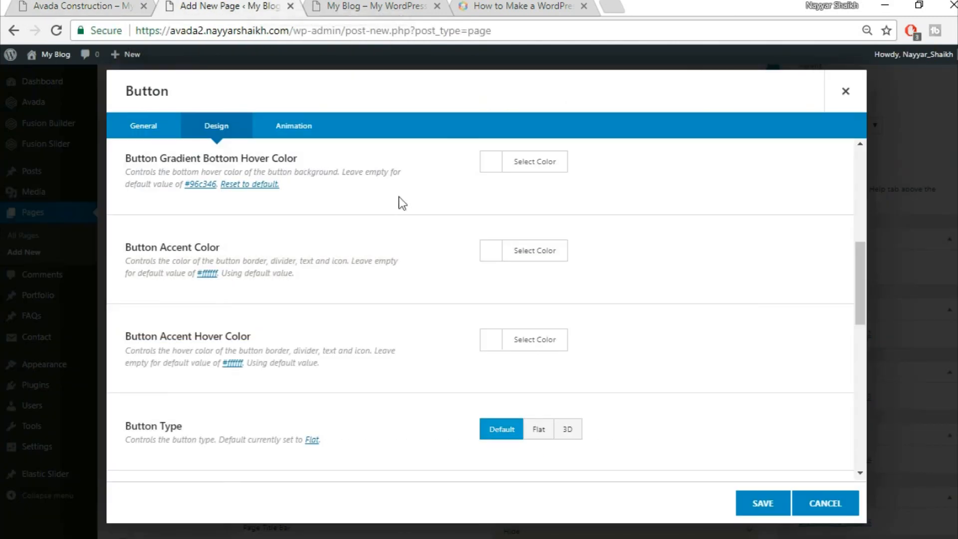
pyautogui.click(523, 247)
pyautogui.click(507, 431)
pyautogui.click(765, 276)
pyautogui.click(556, 338)
pyautogui.scroll(-2, 728, 355)
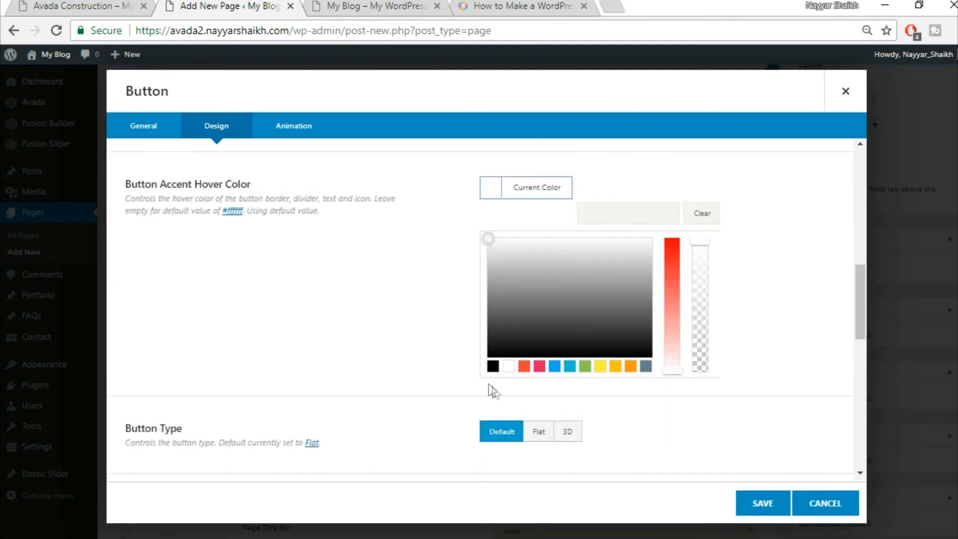
pyautogui.click(493, 371)
pyautogui.click(754, 261)
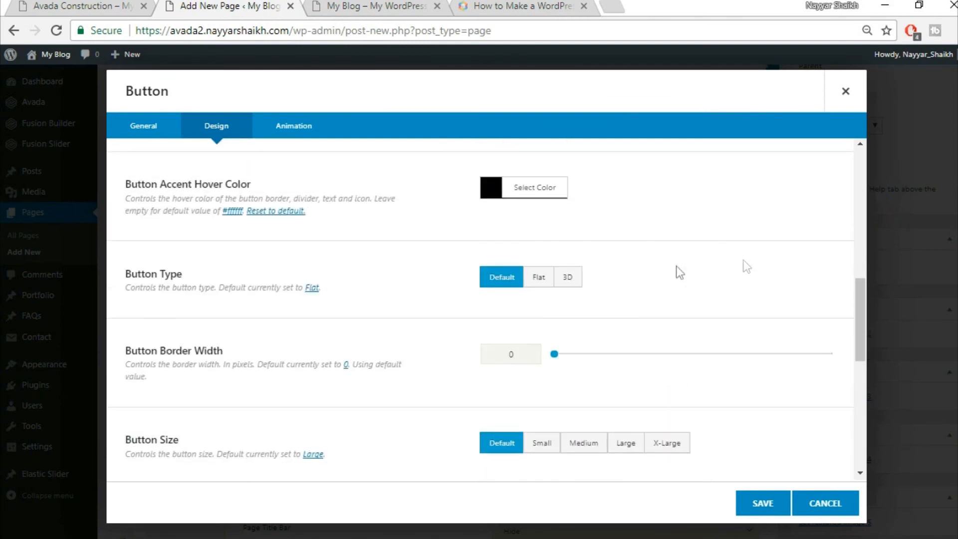
# - Give the quote button a 2 px border width and X-Large size
pyautogui.scroll(-2, 567, 314)
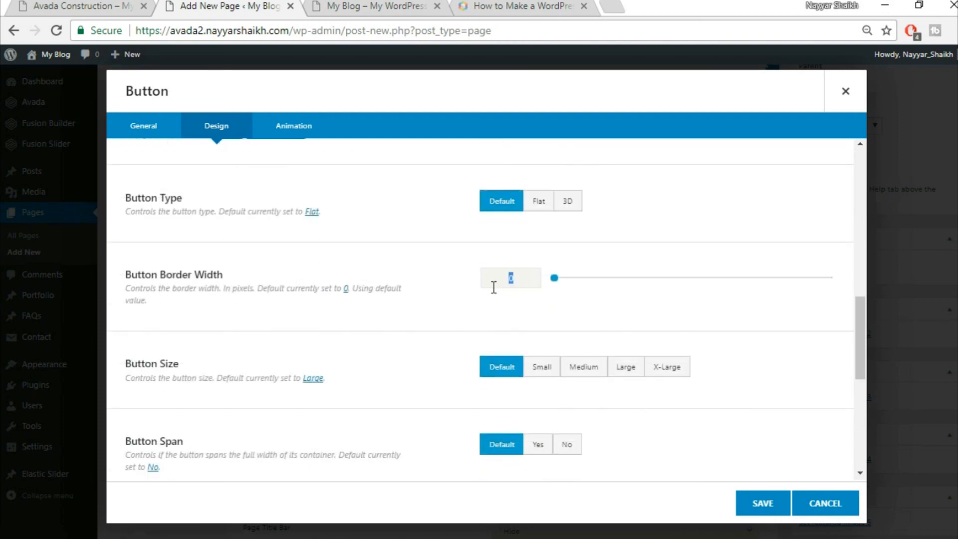
pyautogui.write('2')
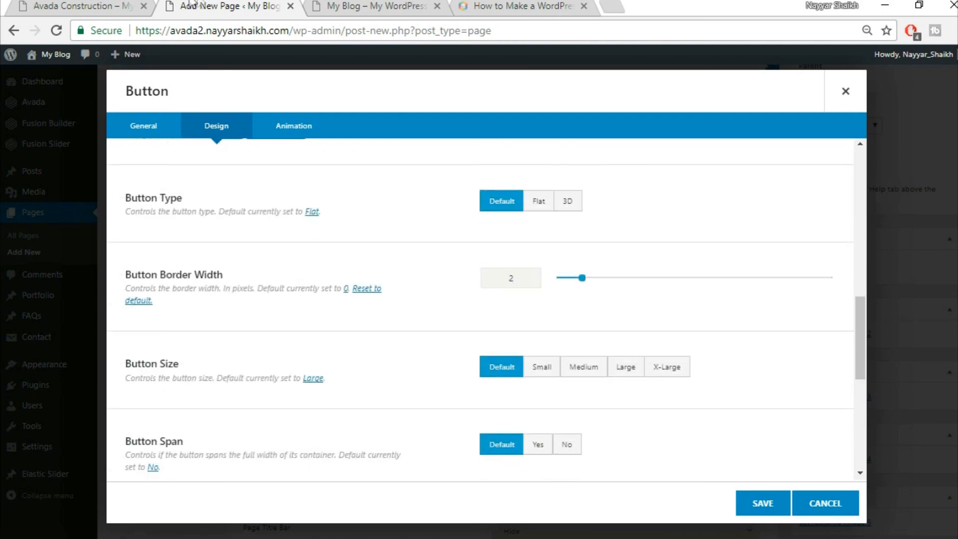
pyautogui.click(128, 5)
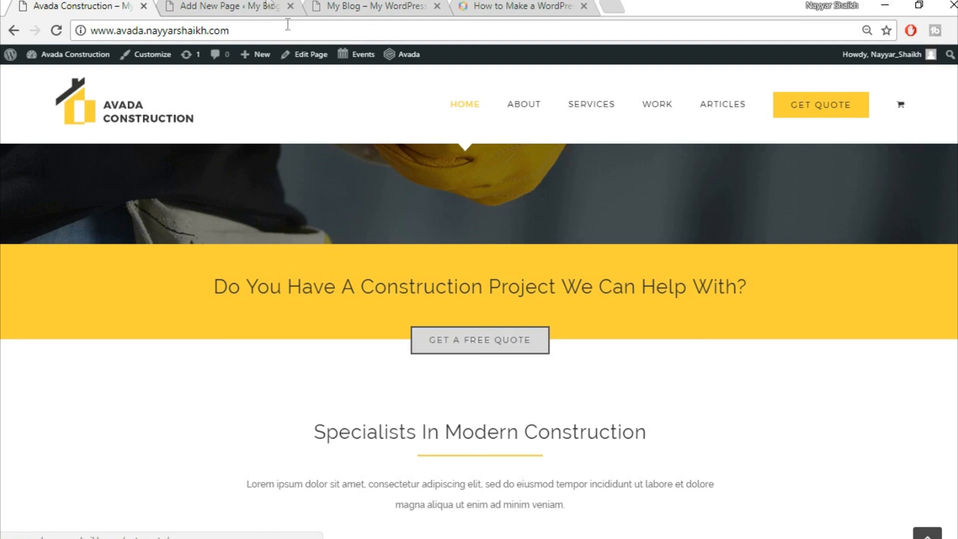
pyautogui.click(261, 3)
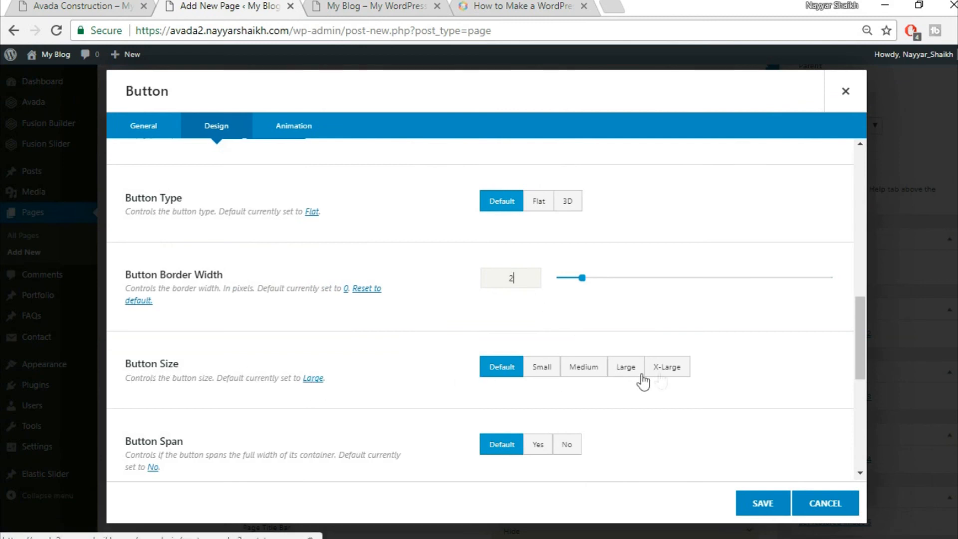
pyautogui.click(671, 368)
pyautogui.scroll(-3, 728, 375)
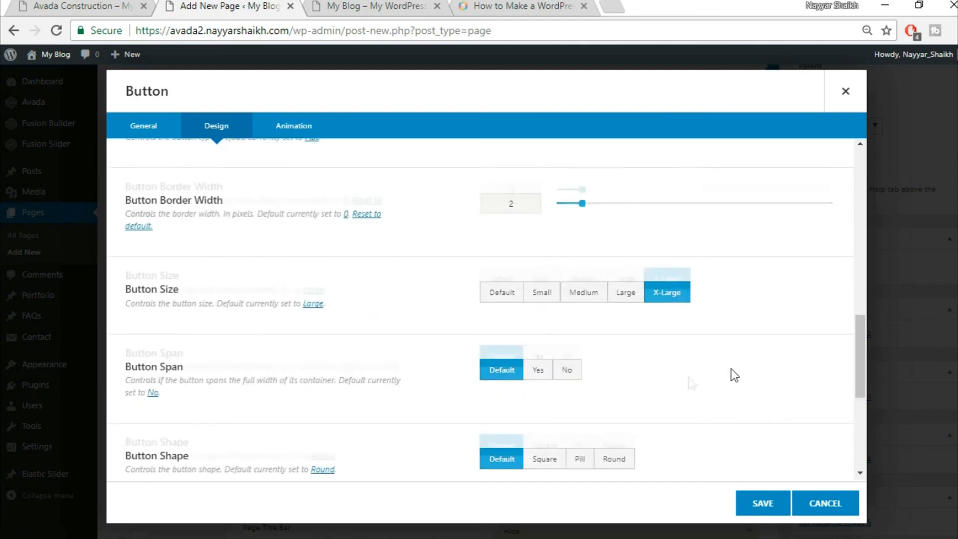
pyautogui.scroll(-4, 517, 353)
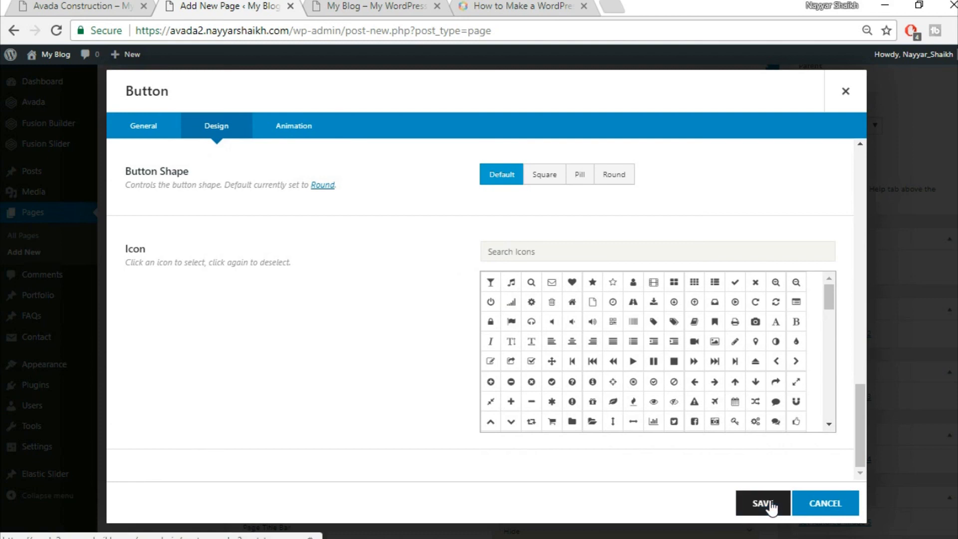
# - Give the button a left Fade animation at speed 0.3 and save it
pyautogui.click(296, 132)
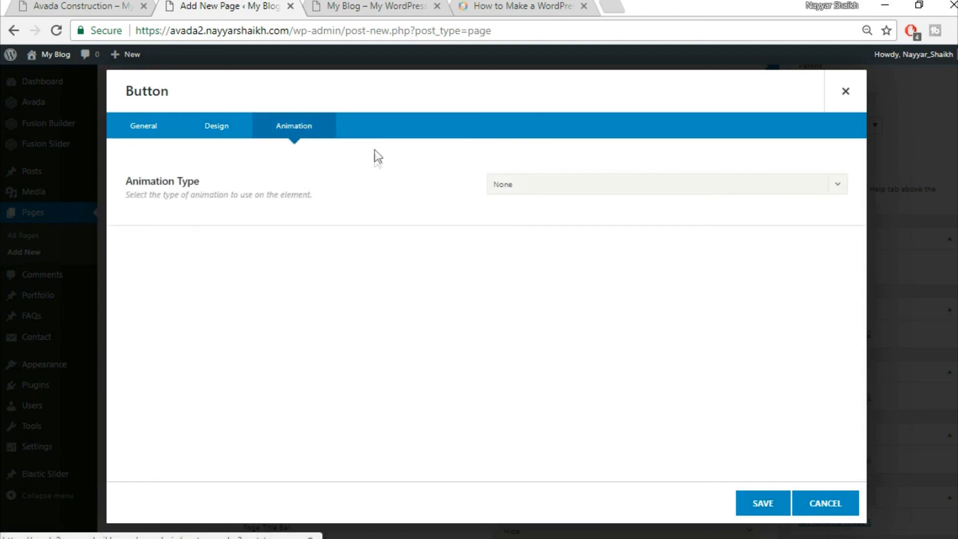
pyautogui.click(547, 186)
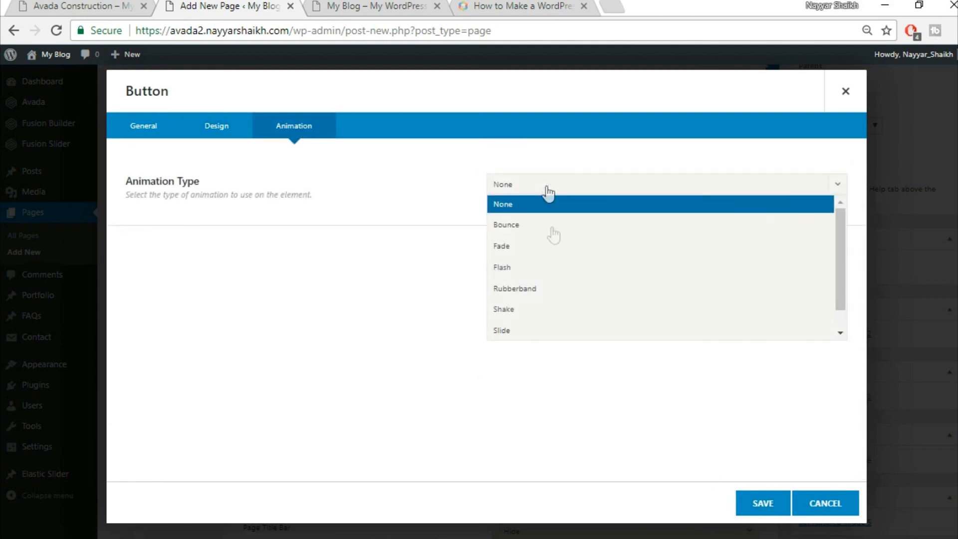
pyautogui.click(575, 250)
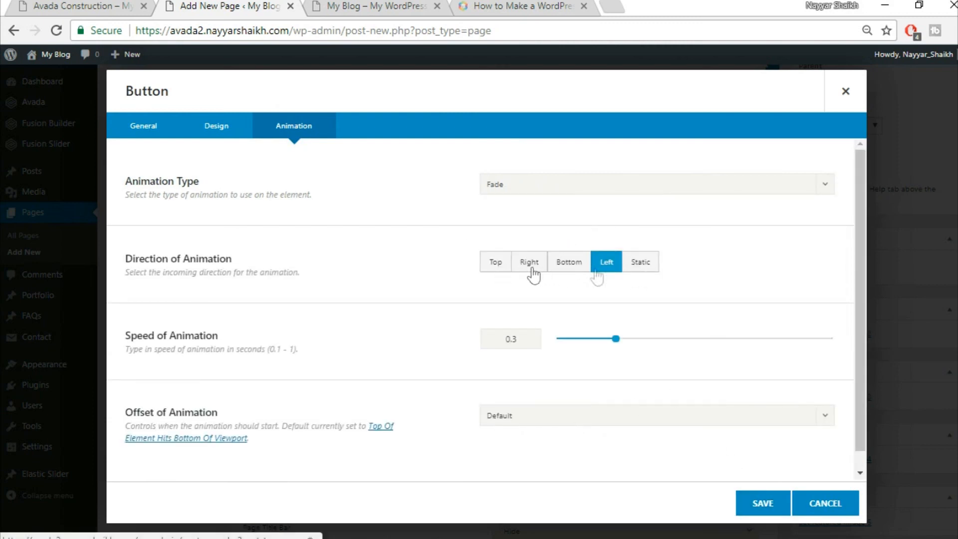
pyautogui.scroll(-1, 550, 379)
pyautogui.scroll(-1, 550, 379)
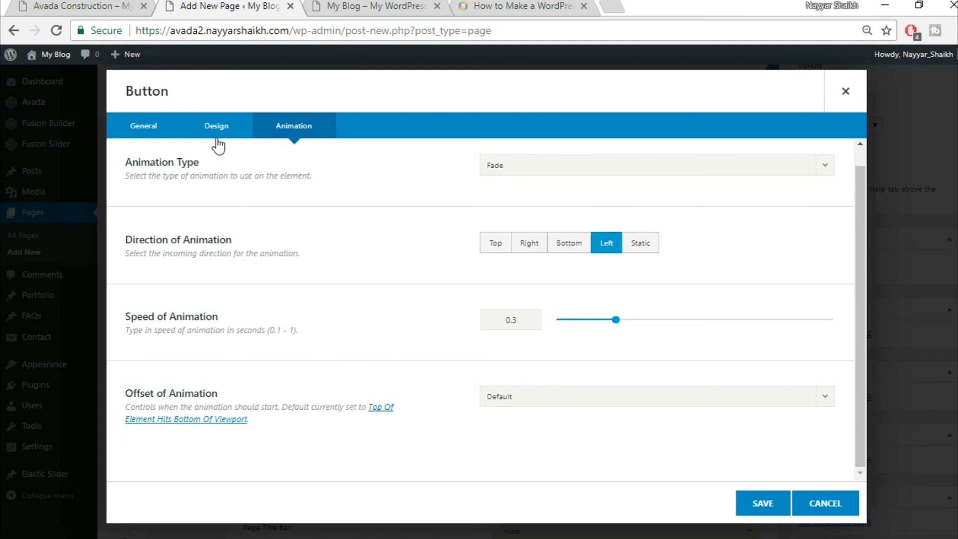
pyautogui.scroll(1, 487, 265)
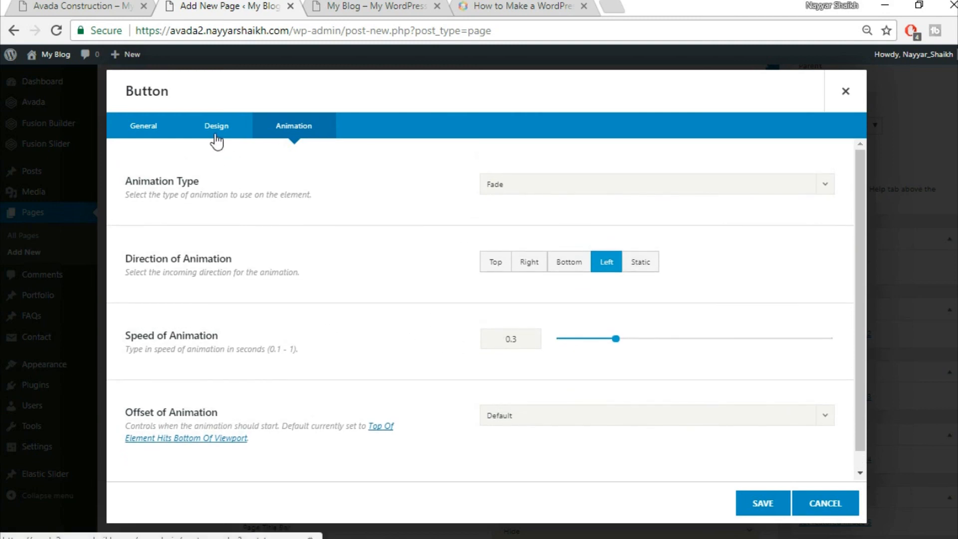
pyautogui.click(216, 136)
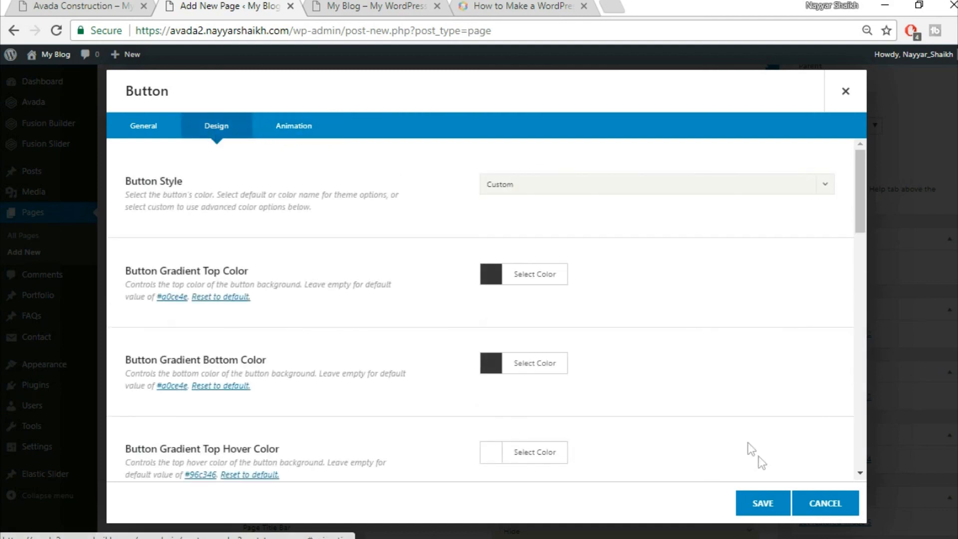
pyautogui.click(764, 503)
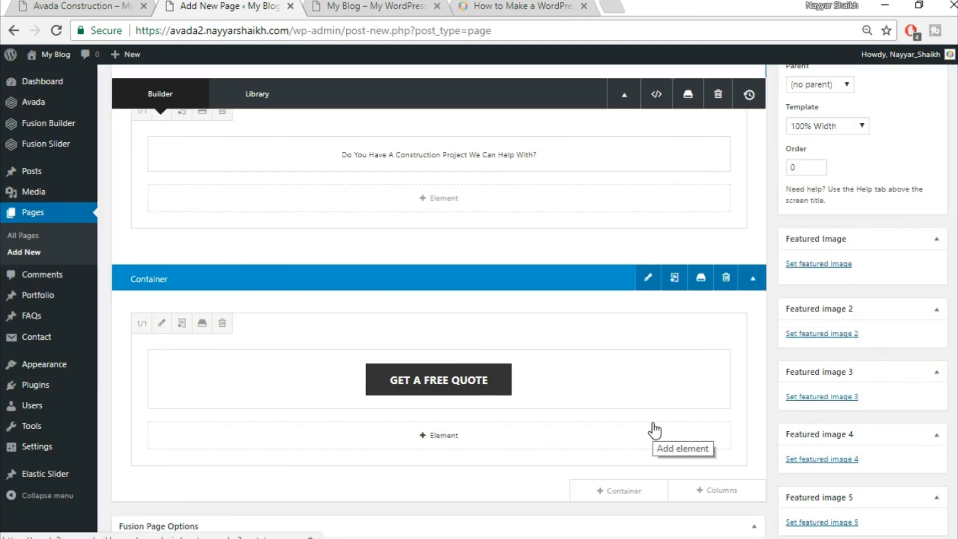
# - Publish the Home Page and bring up the View page link's options
pyautogui.scroll(2, 653, 427)
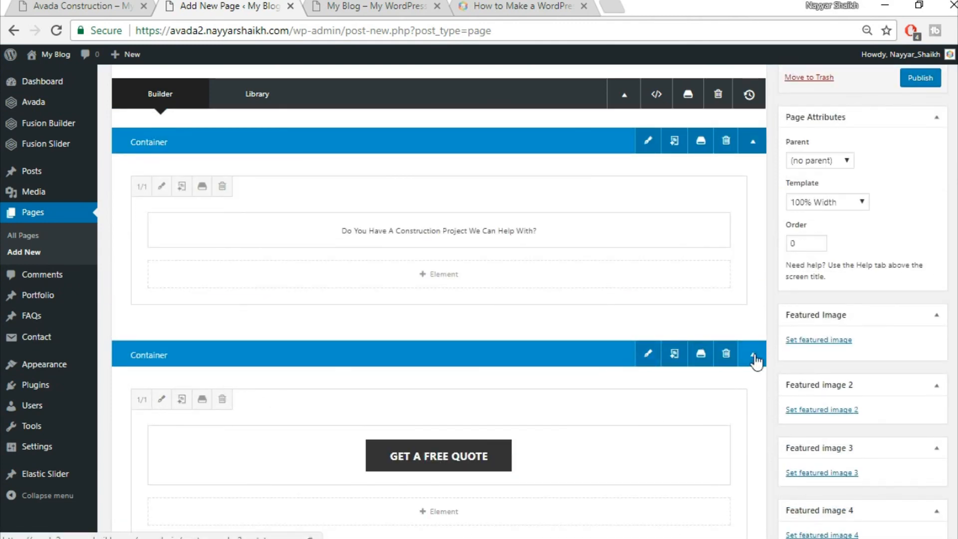
pyautogui.scroll(3, 745, 379)
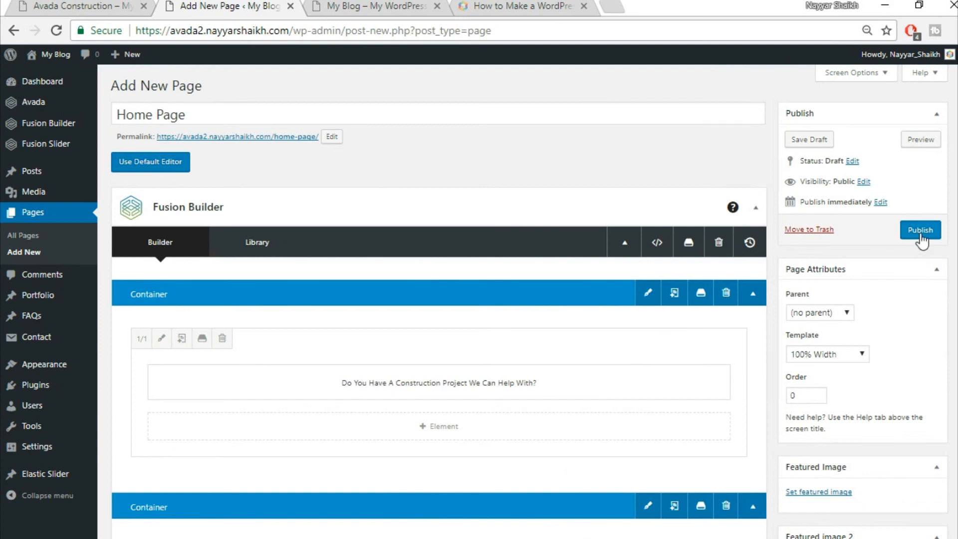
pyautogui.click(921, 232)
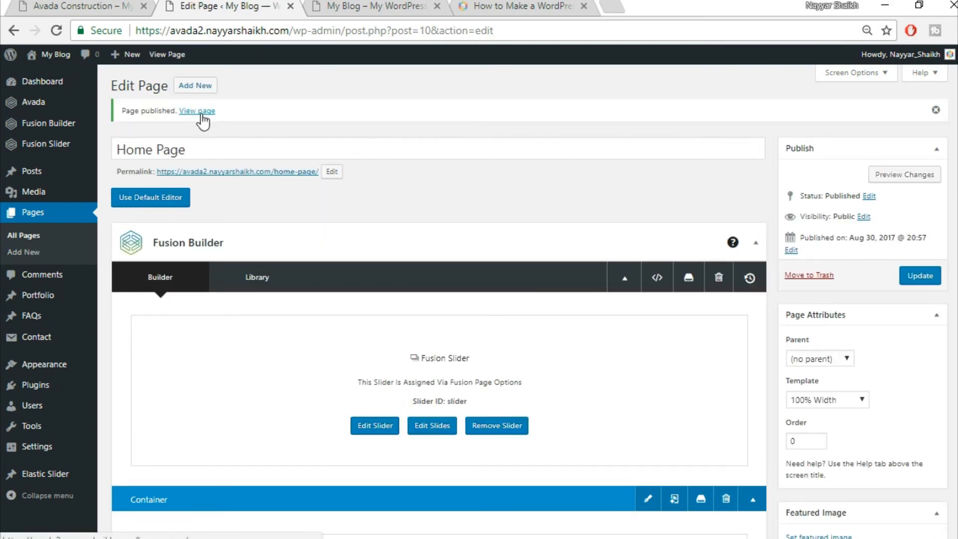
pyautogui.rightClick(200, 112)
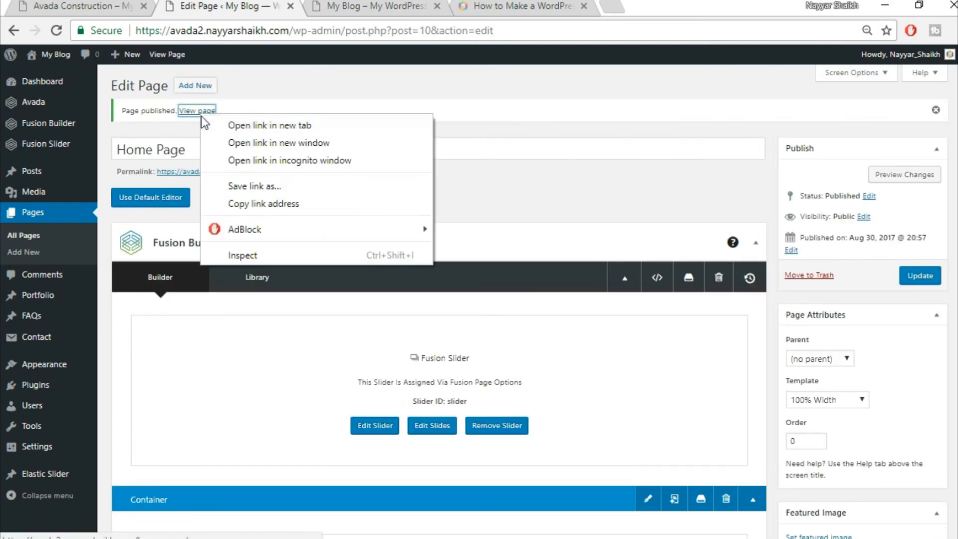
# - Open the published Home Page in a new tab and compare it with the Construction demo
pyautogui.click(240, 126)
pyautogui.click(360, 6)
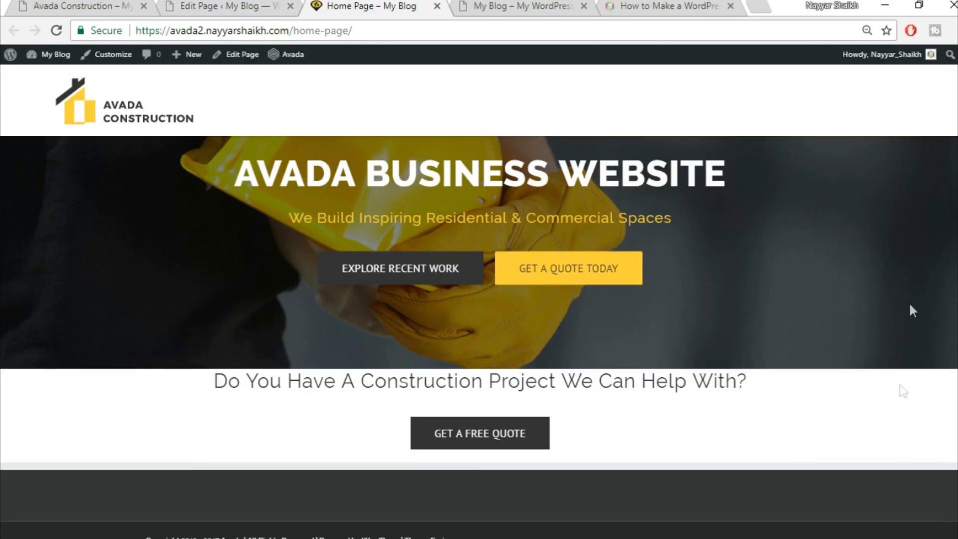
pyautogui.click(64, 6)
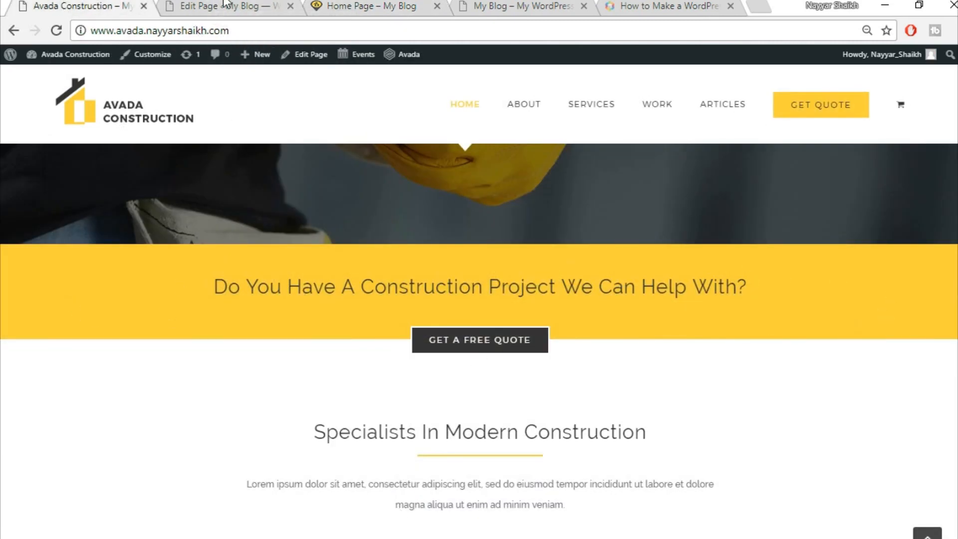
pyautogui.click(228, 5)
pyautogui.click(404, 5)
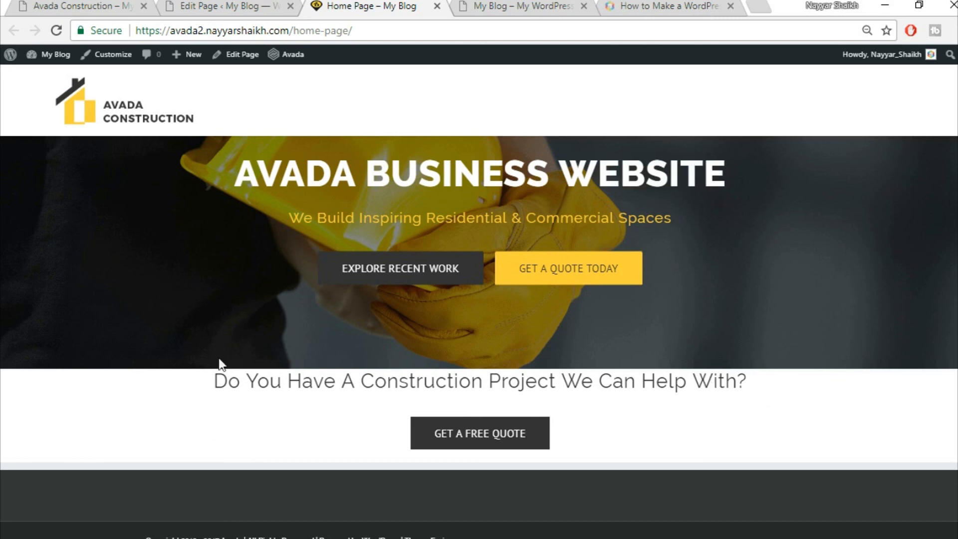
pyautogui.click(234, 4)
# - Give the heading's container a yellow #fed83d background, save it and update the page
pyautogui.scroll(-5, 657, 356)
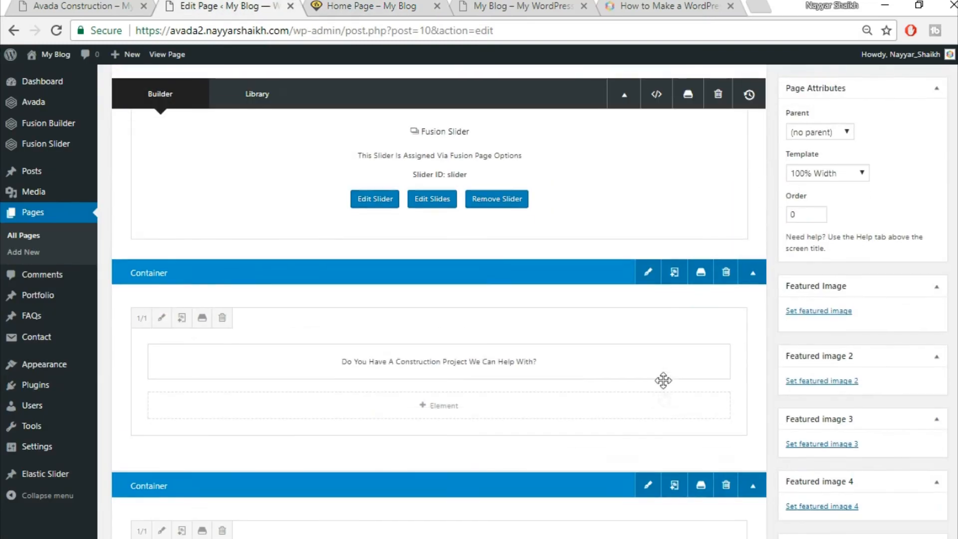
pyautogui.click(647, 275)
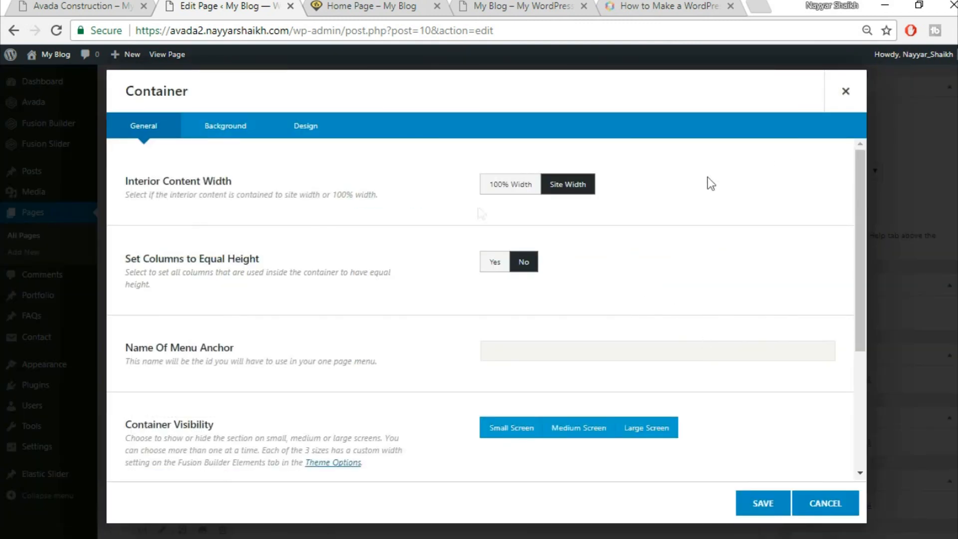
pyautogui.click(232, 134)
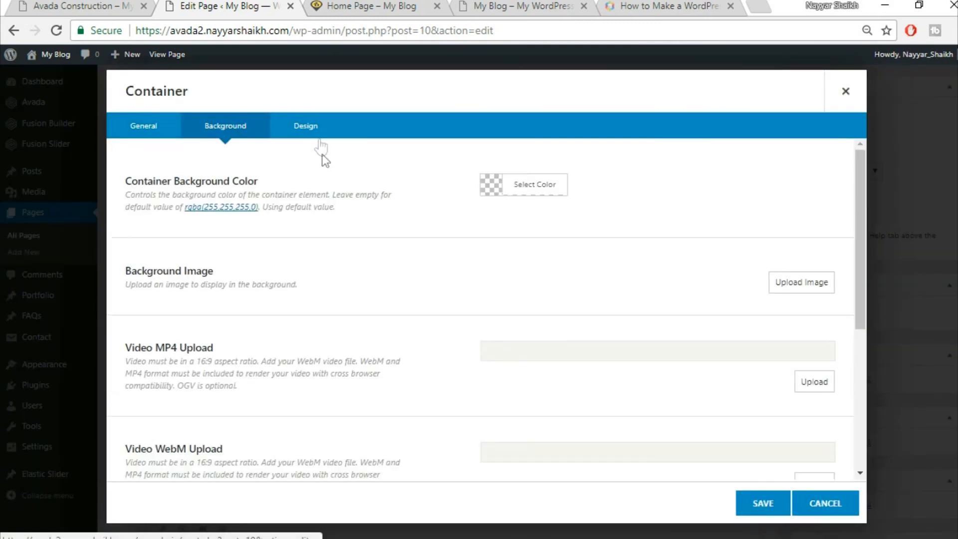
pyautogui.click(535, 184)
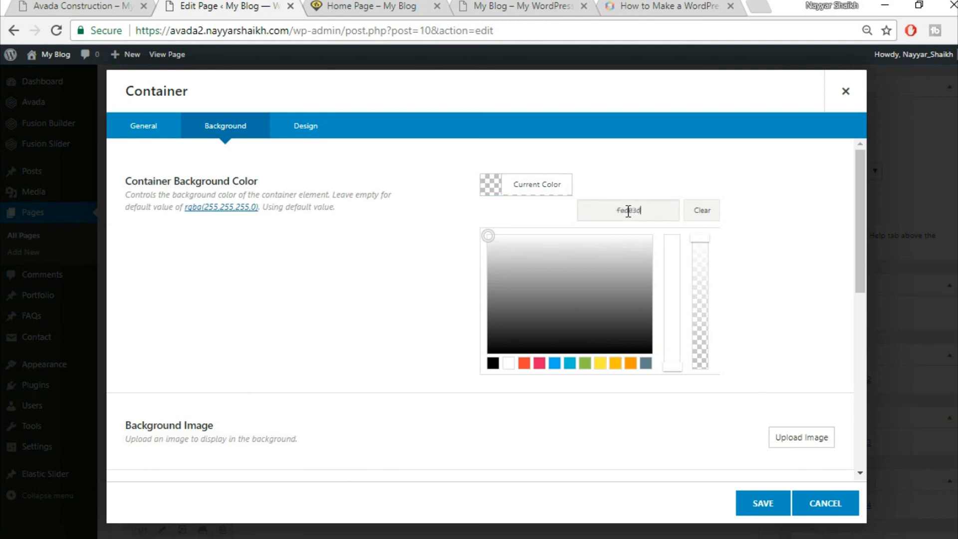
pyautogui.click(585, 415)
pyautogui.scroll(-5, 562, 350)
pyautogui.click(763, 504)
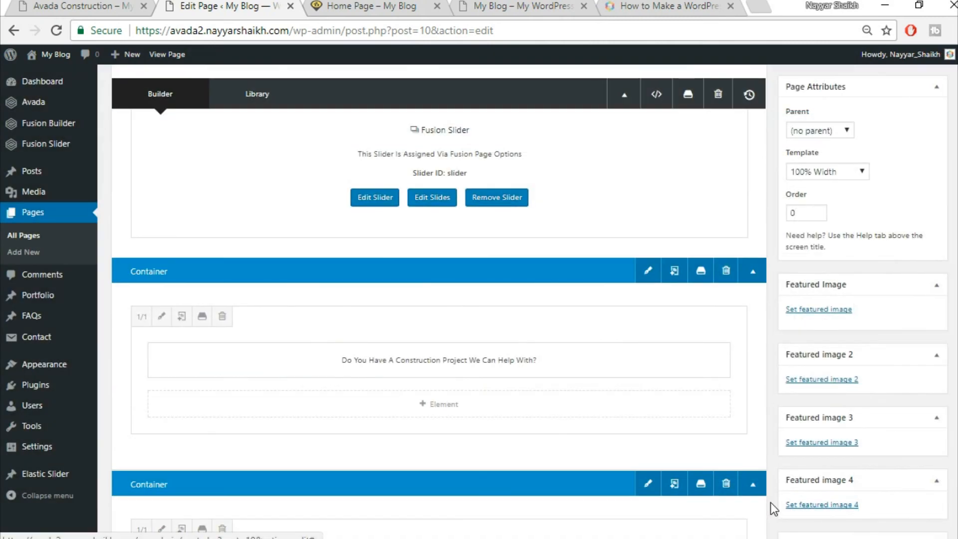
pyautogui.scroll(5, 439, 300)
pyautogui.click(930, 283)
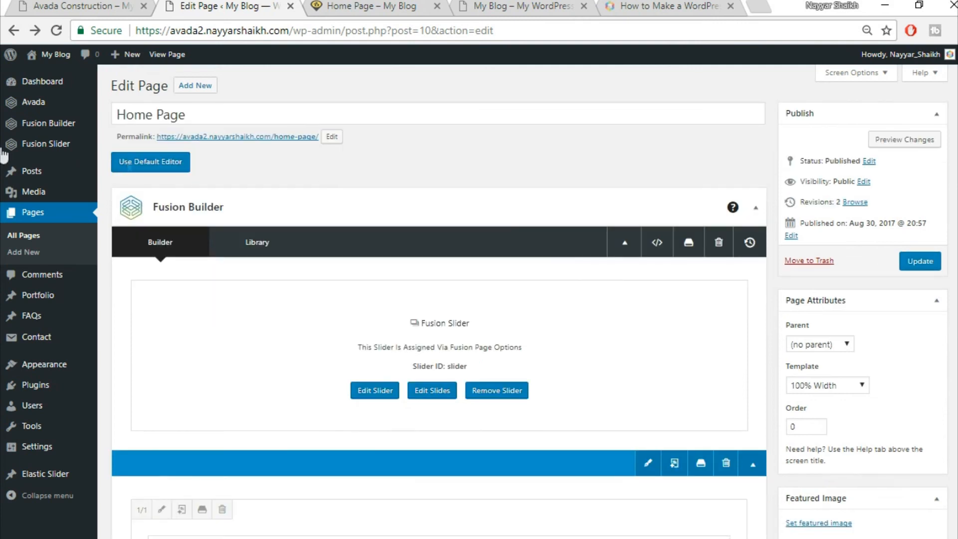
# - Make the Fusion Slider named Slider full screen, then view the live Home Page
pyautogui.moveTo(77, 144)
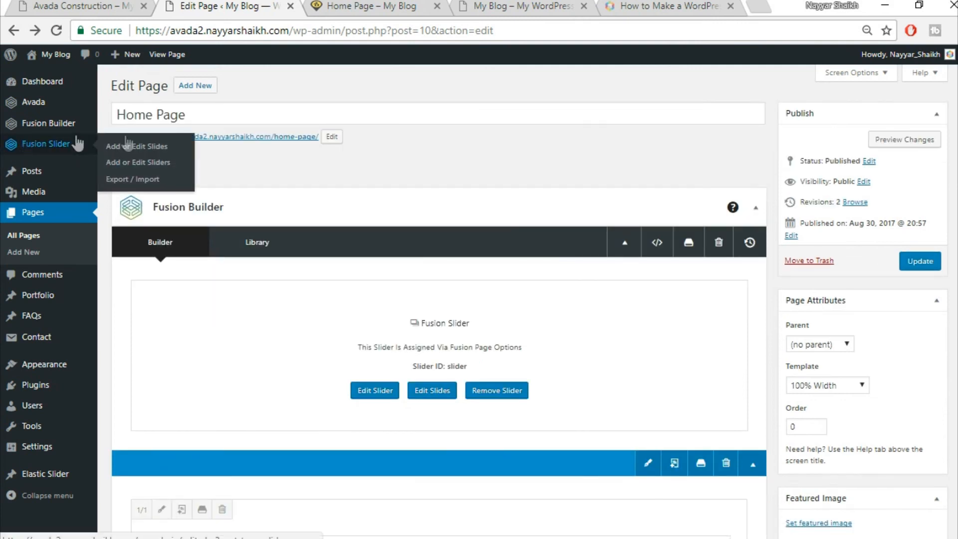
pyautogui.click(167, 163)
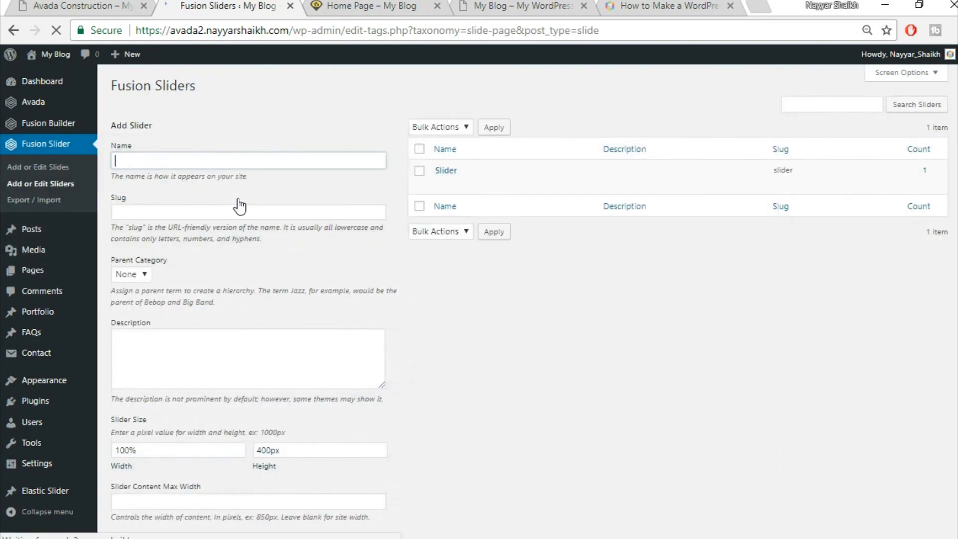
pyautogui.moveTo(467, 189)
pyautogui.click(441, 184)
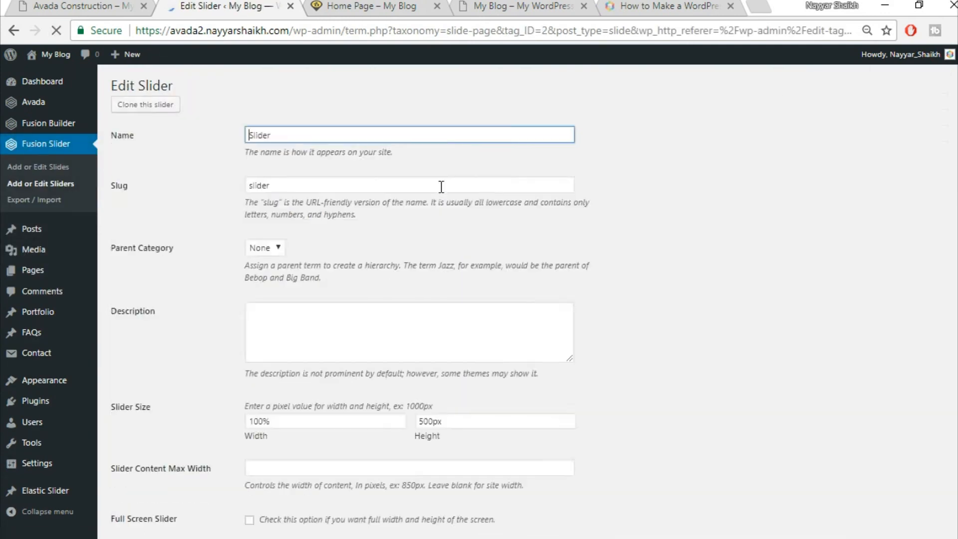
pyautogui.scroll(-5, 603, 289)
pyautogui.scroll(-3, 605, 284)
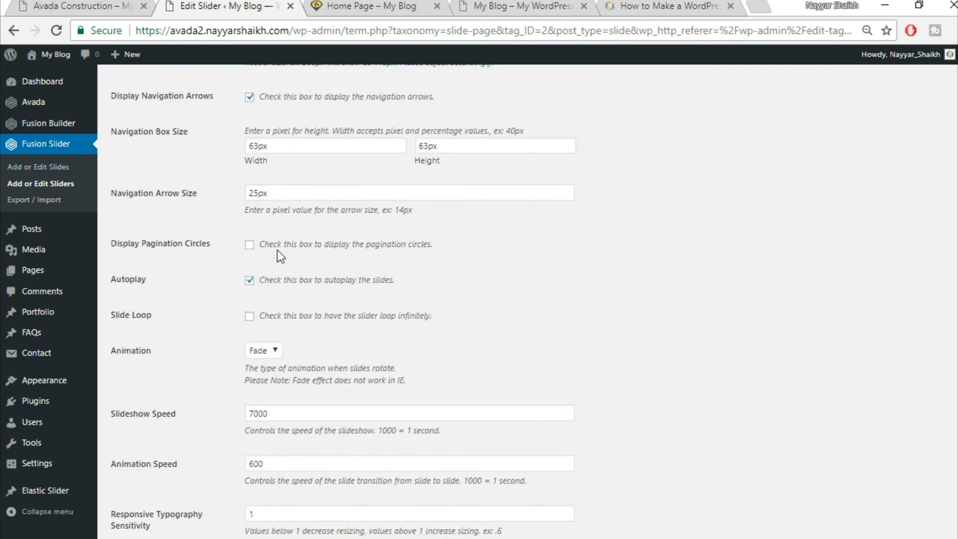
pyautogui.scroll(-3, 477, 250)
pyautogui.scroll(2, 475, 256)
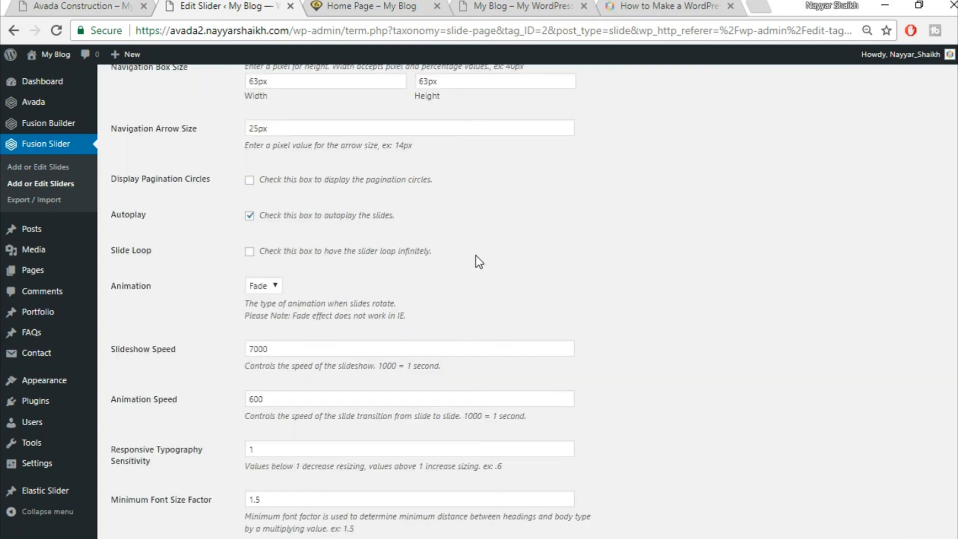
pyautogui.scroll(5, 474, 256)
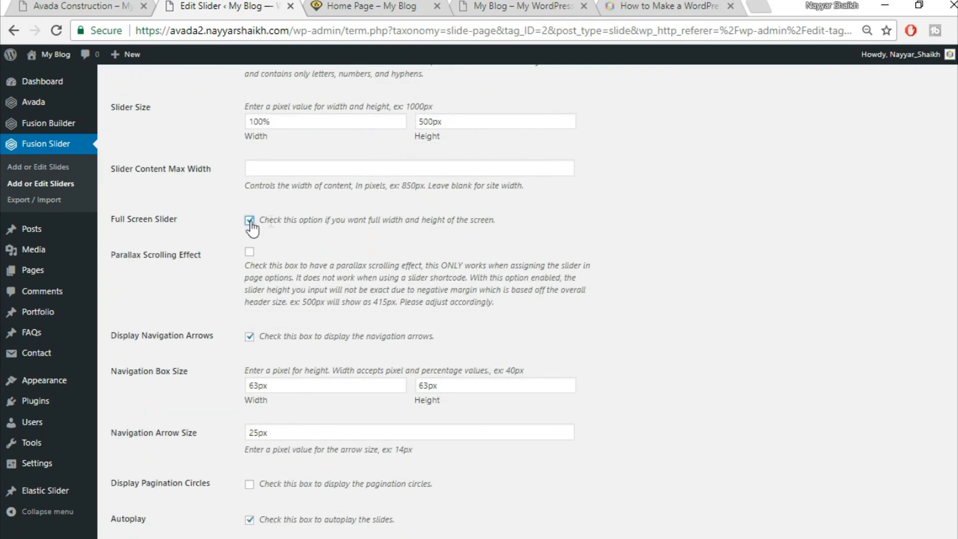
pyautogui.scroll(-8, 587, 302)
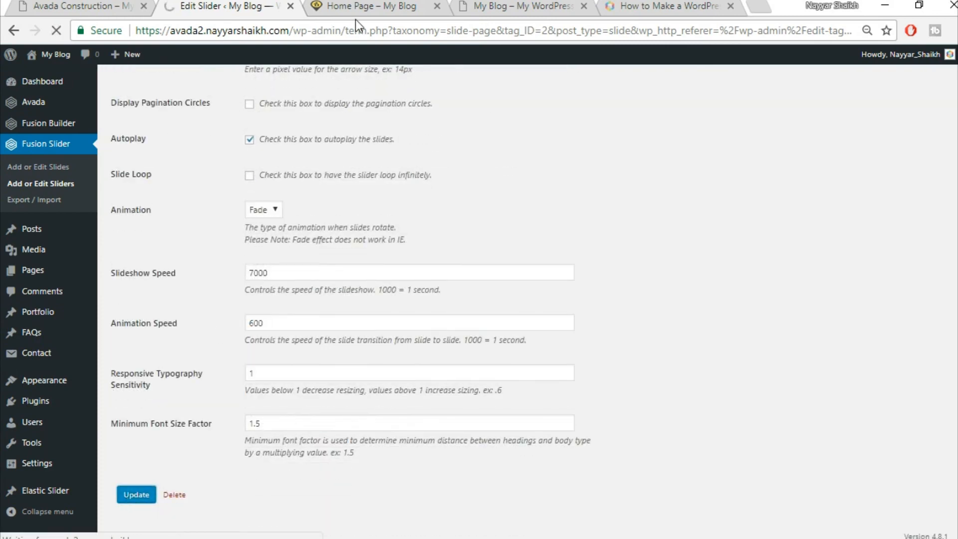
pyautogui.click(358, 5)
# - Reload the live Home Page and compare its full-screen slider with the Avada Construction demo
pyautogui.click(375, 23)
pyautogui.press('Return')
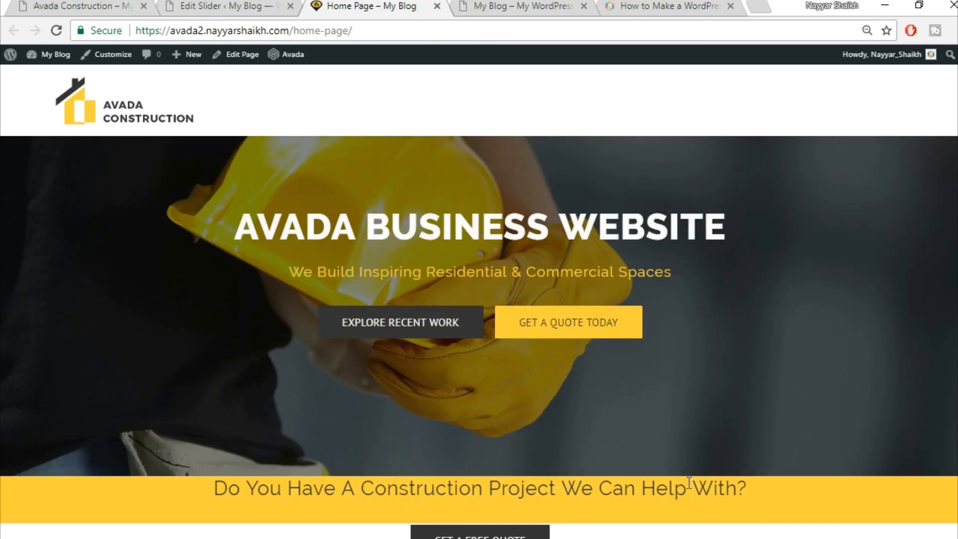
pyautogui.scroll(-3, 690, 483)
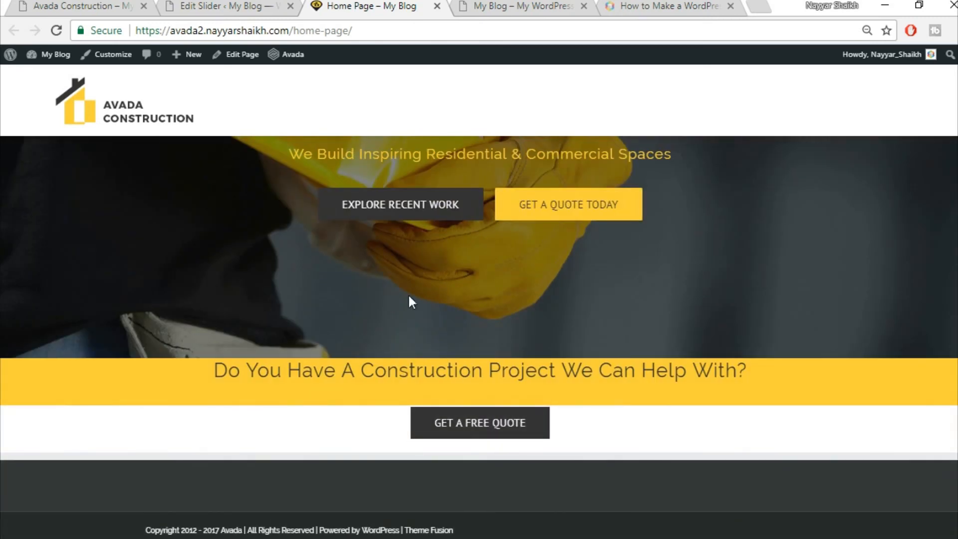
pyautogui.click(115, 4)
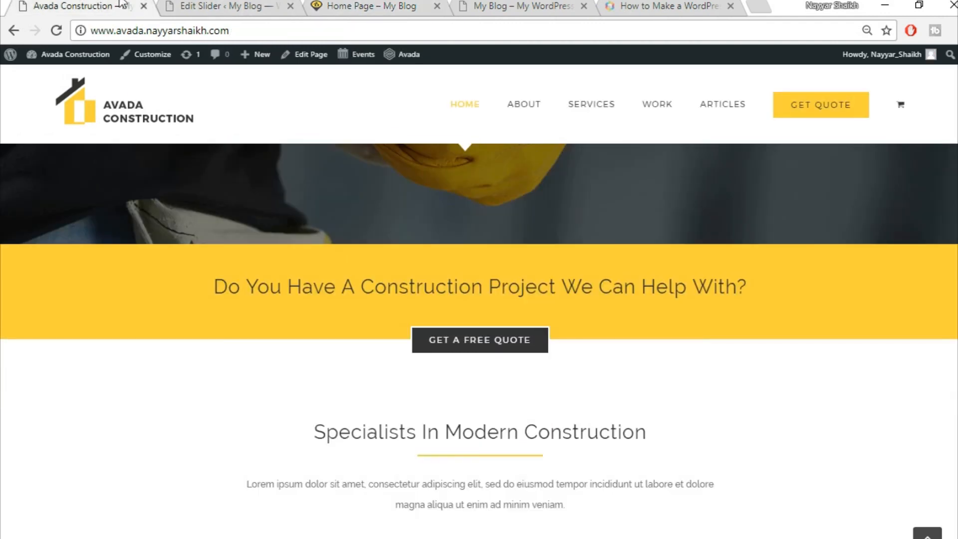
pyautogui.scroll(3, 612, 404)
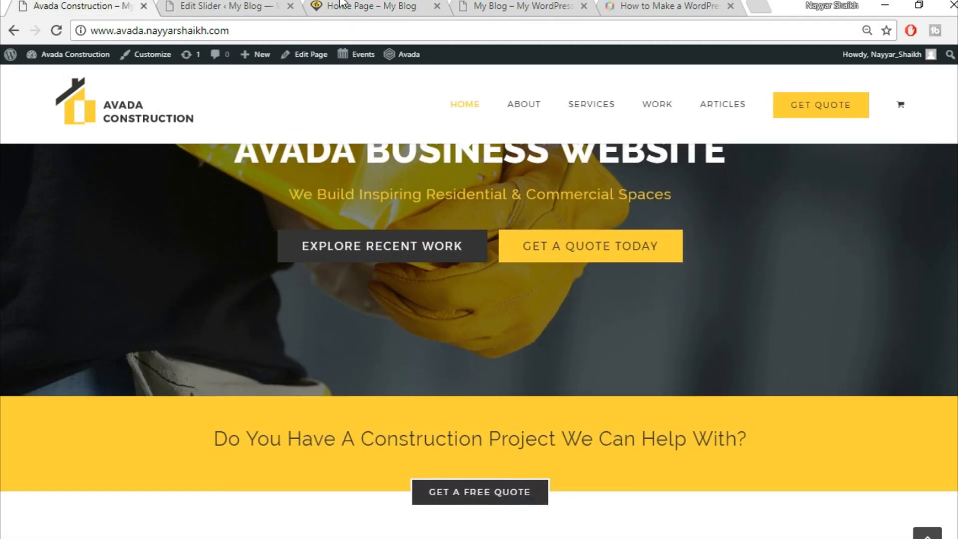
pyautogui.click(359, 6)
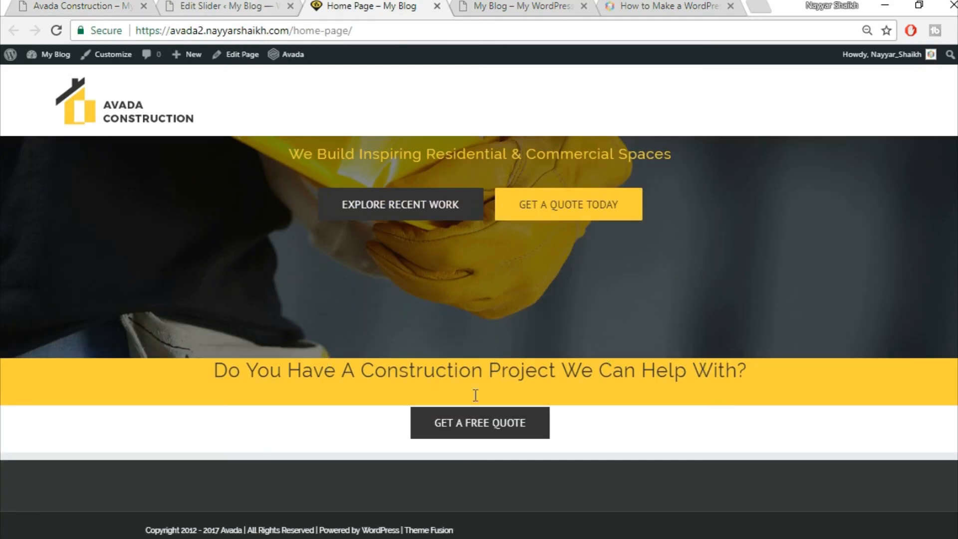
pyautogui.hotkey('ctrl', 'shift', 'Tab')
pyautogui.hotkey('ctrl', 'shift', 'Tab')
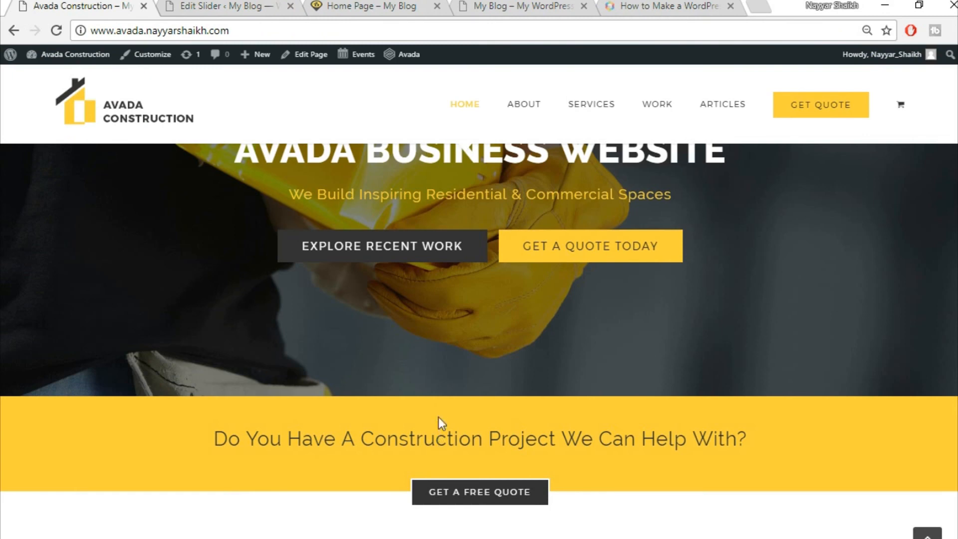
pyautogui.click(396, 4)
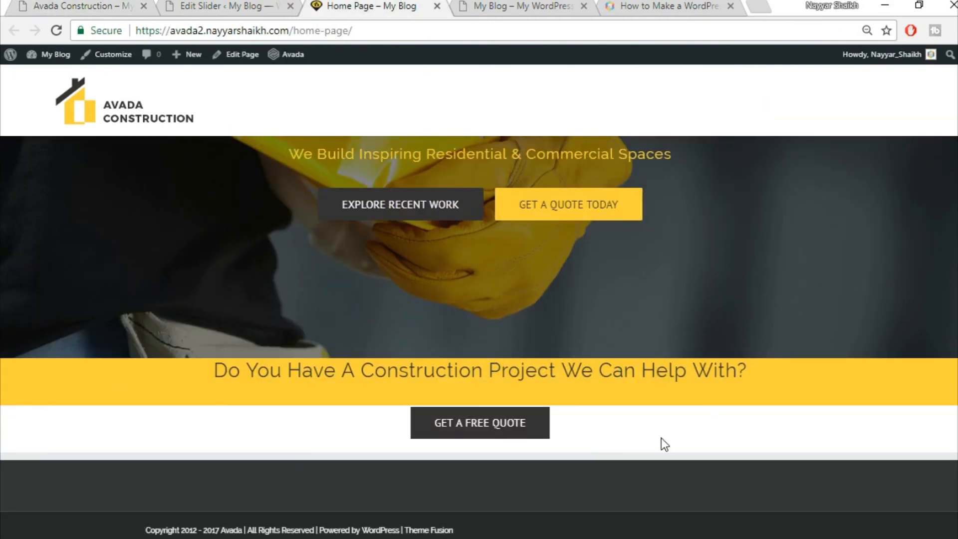
pyautogui.scroll(-2, 660, 444)
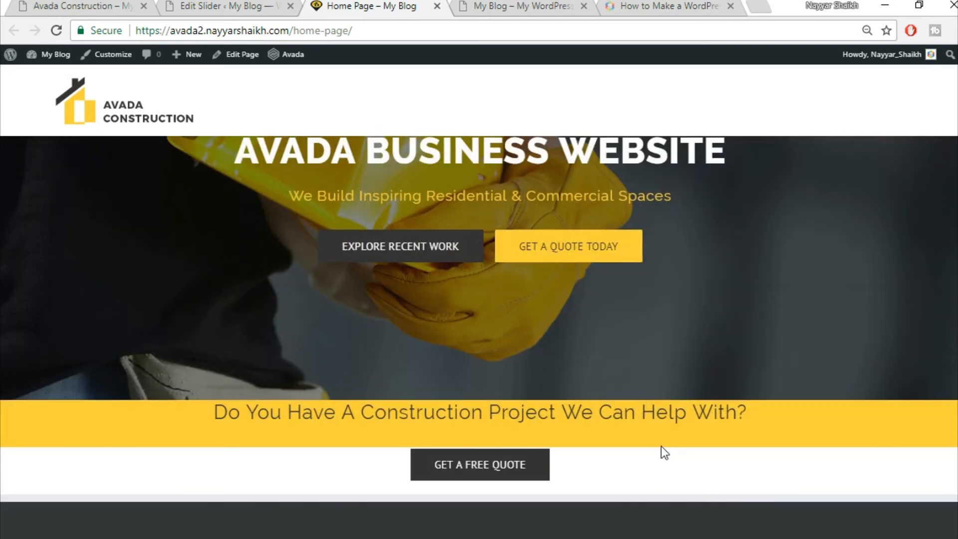
# - Check the slider settings against the Home Page, then bring up Edit Page's link menu
pyautogui.click(229, 5)
pyautogui.click(332, 4)
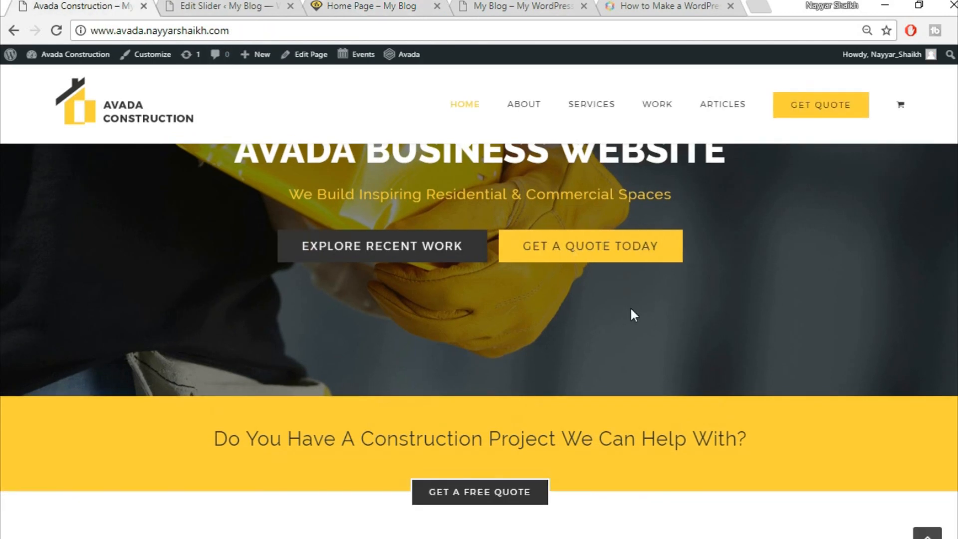
pyautogui.scroll(-6, 631, 315)
pyautogui.scroll(-3, 631, 372)
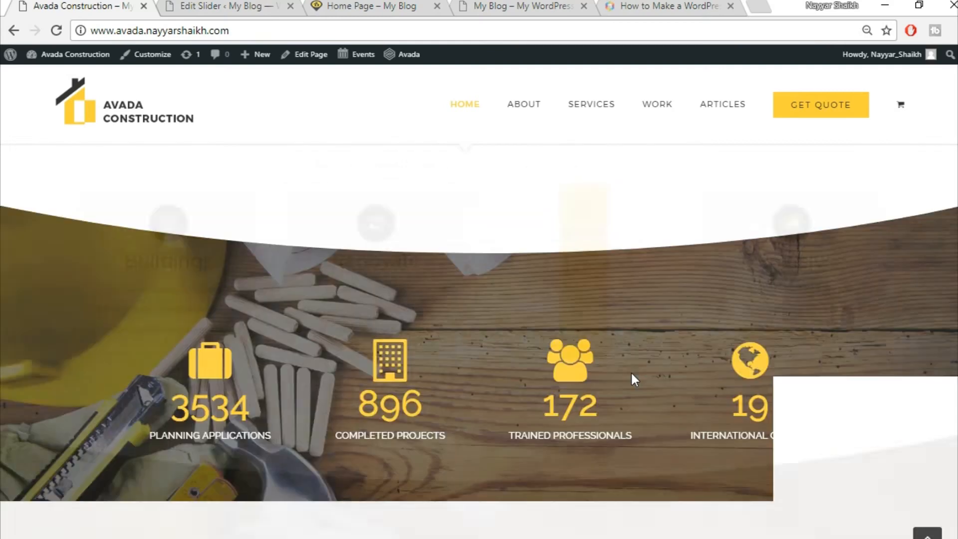
pyautogui.scroll(10, 630, 380)
pyautogui.click(214, 5)
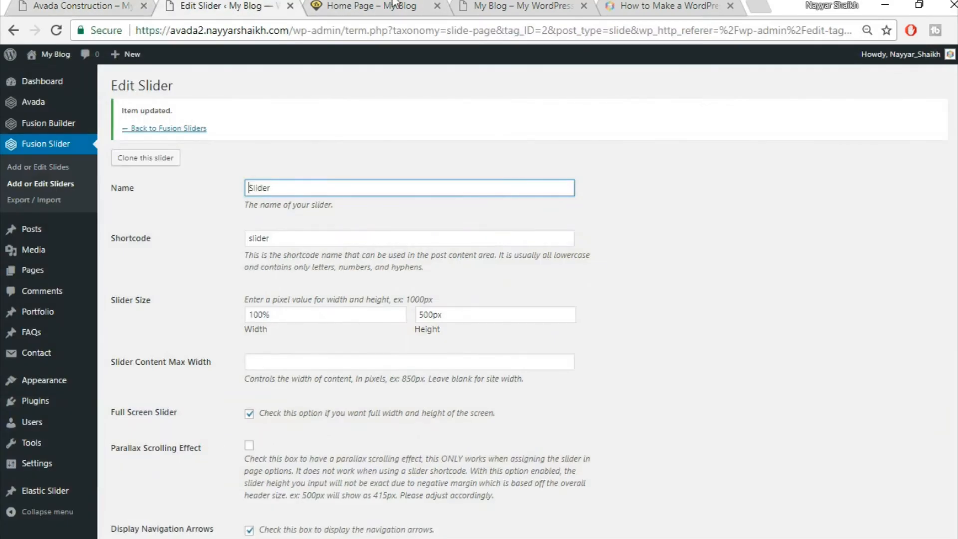
pyautogui.click(395, 6)
pyautogui.scroll(2, 585, 390)
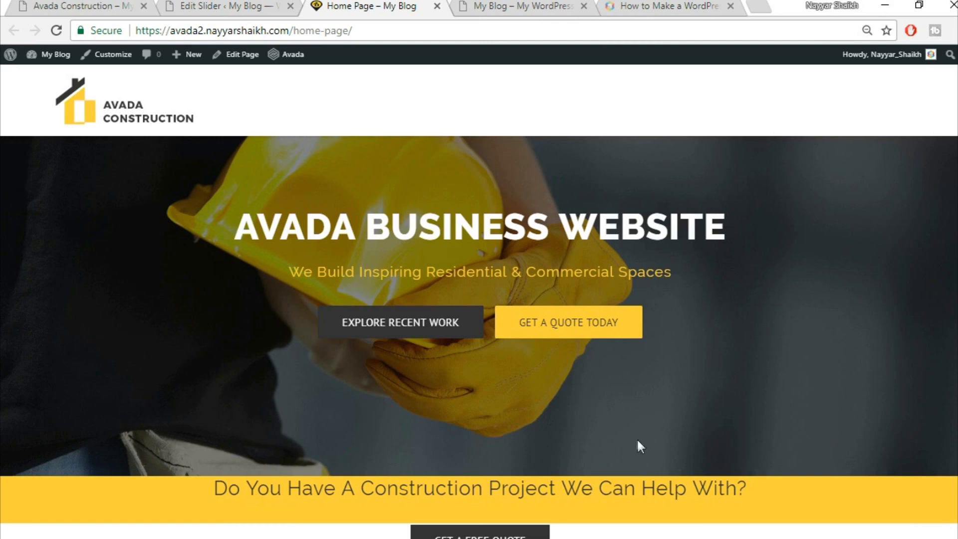
pyautogui.scroll(-2, 637, 447)
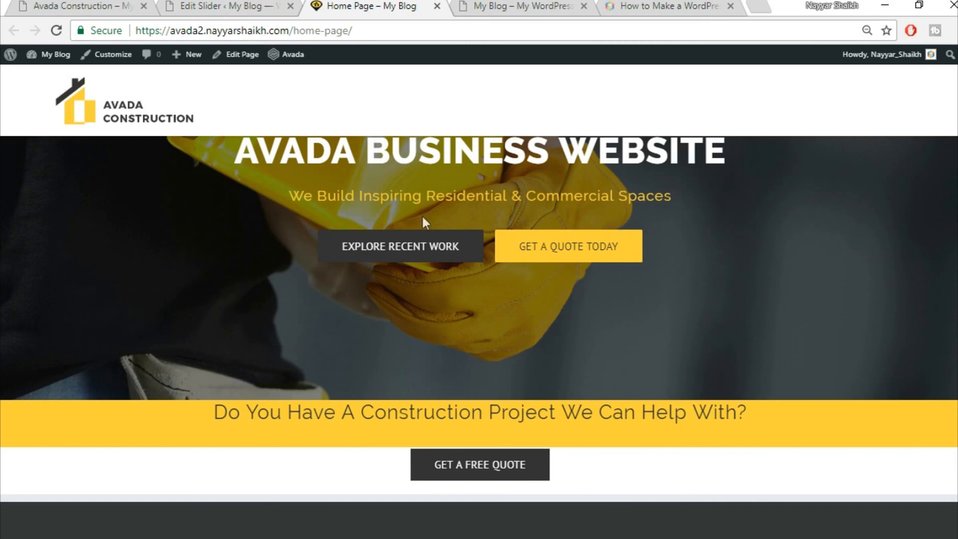
pyautogui.rightClick(241, 60)
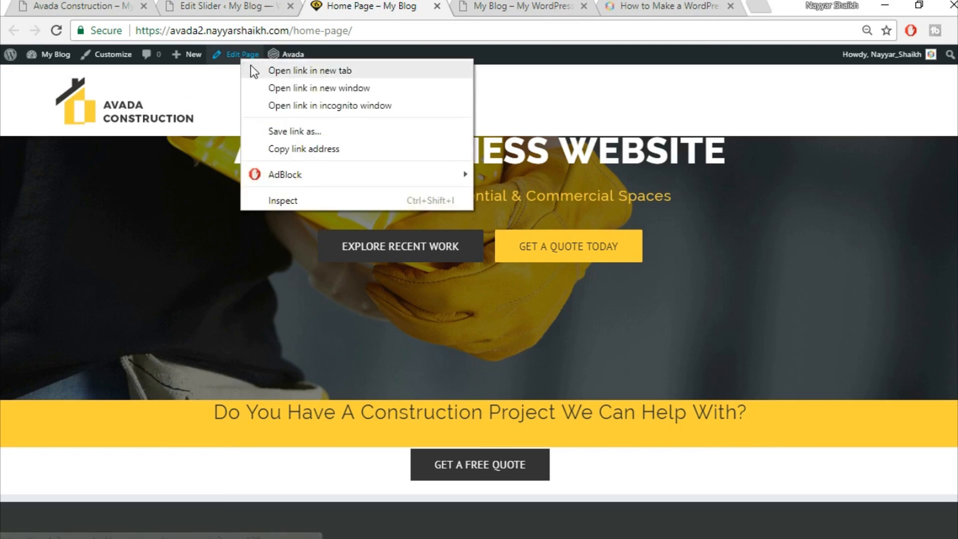
# - Open the Home Page editor in a new tab and close the Edit Slider tab
pyautogui.click(255, 67)
pyautogui.scroll(1, 346, 153)
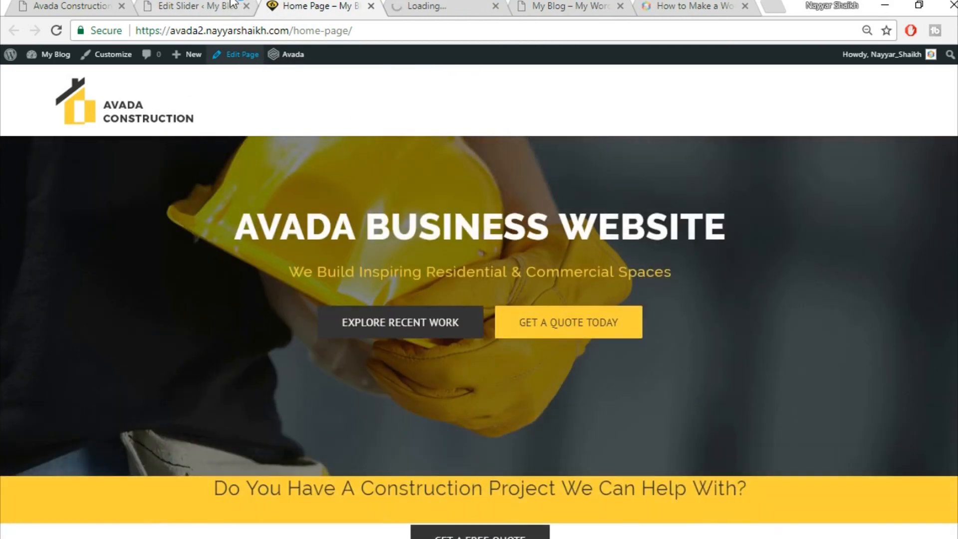
pyautogui.click(231, 6)
pyautogui.click(246, 6)
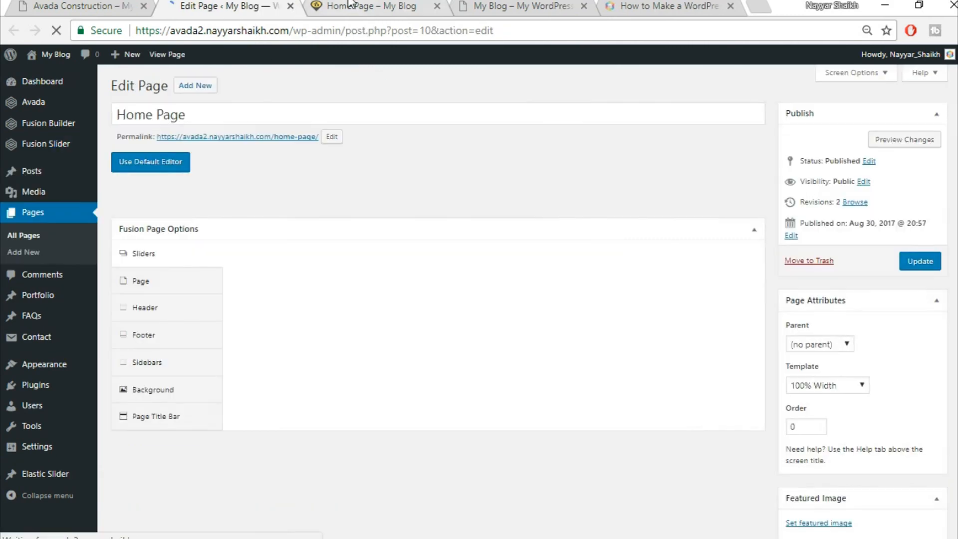
# - Review the Avada Construction demo, then return to the Fusion Builder page editor
pyautogui.click(70, 6)
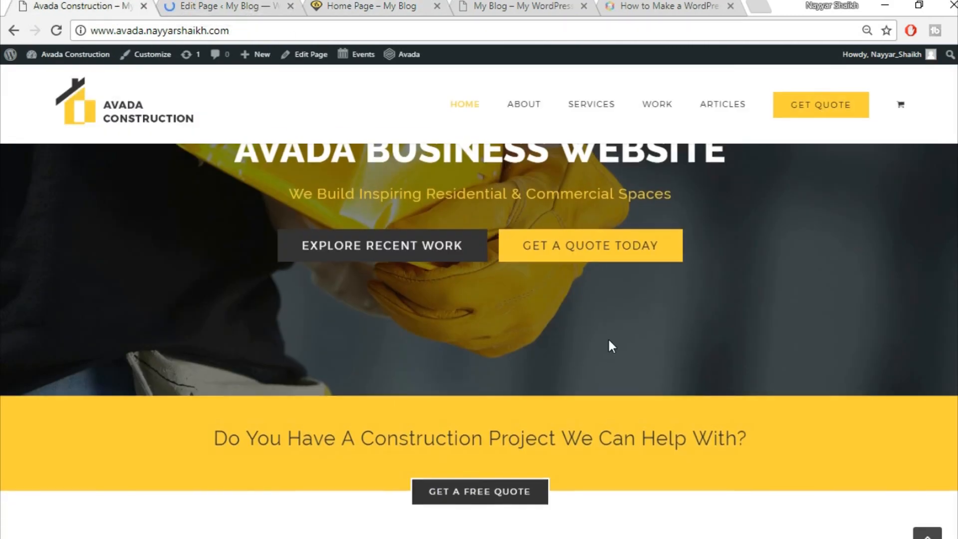
pyautogui.scroll(-6, 609, 345)
pyautogui.scroll(-3, 823, 402)
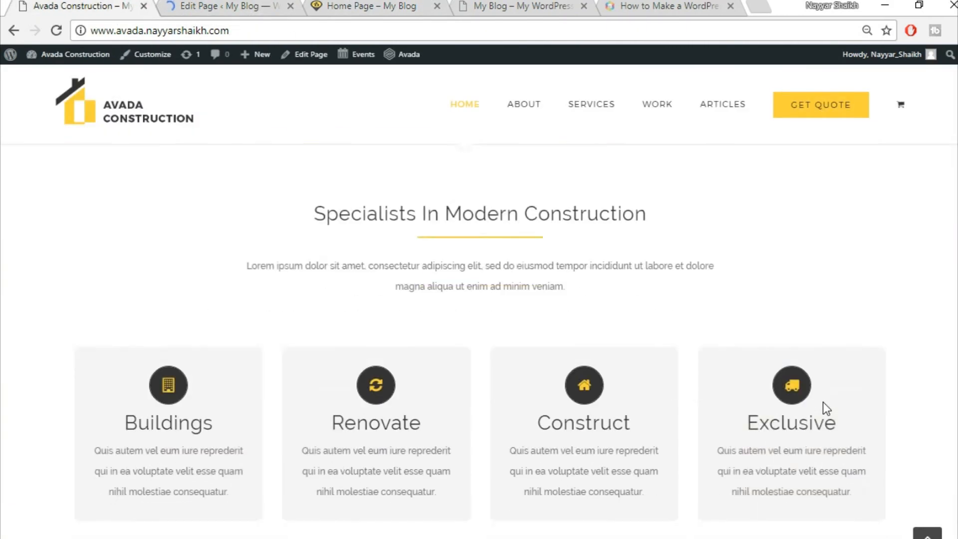
pyautogui.scroll(2, 717, 350)
pyautogui.scroll(3, 717, 351)
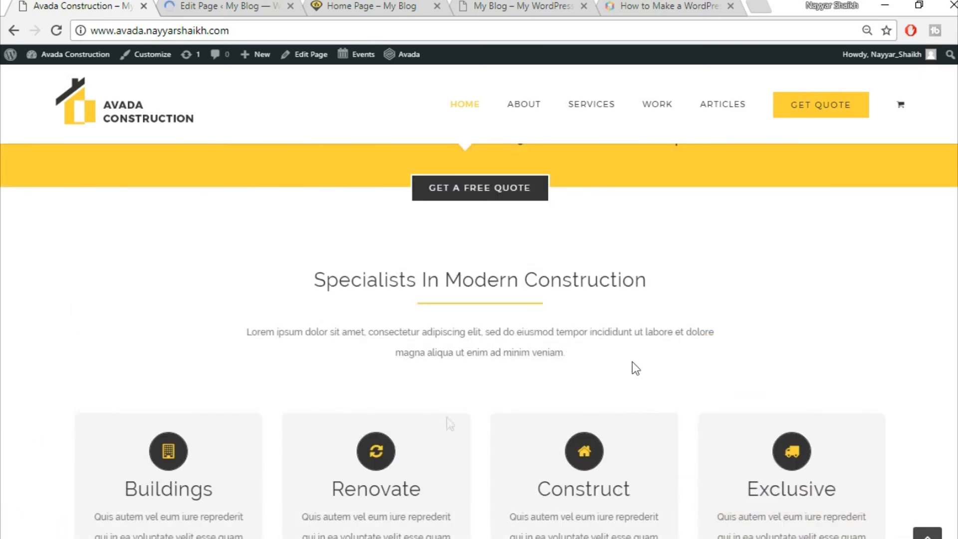
pyautogui.scroll(-1, 844, 479)
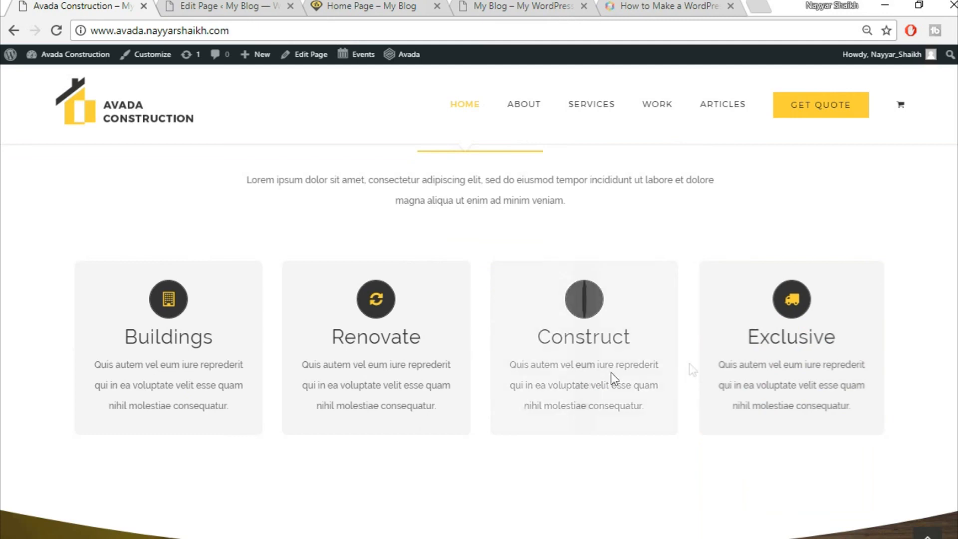
pyautogui.click(266, 6)
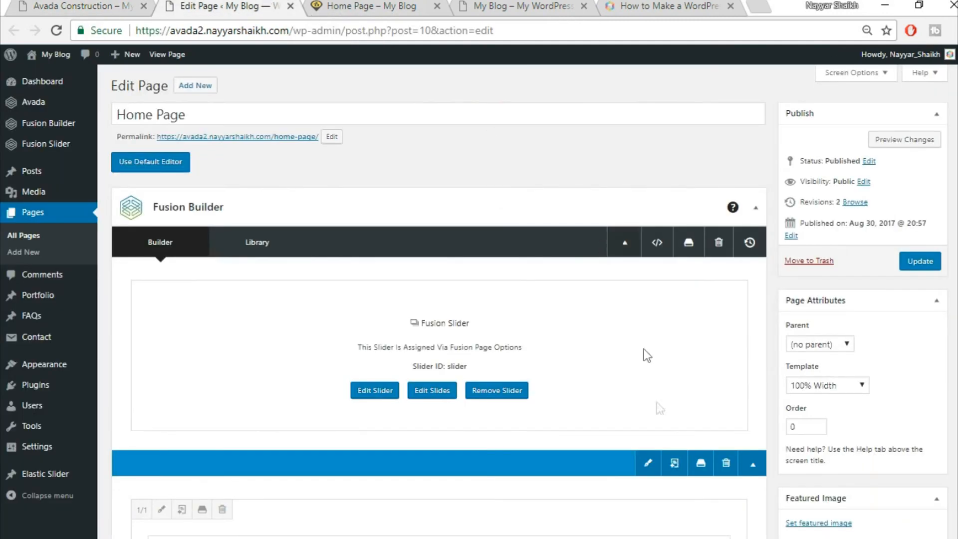
pyautogui.scroll(-8, 649, 349)
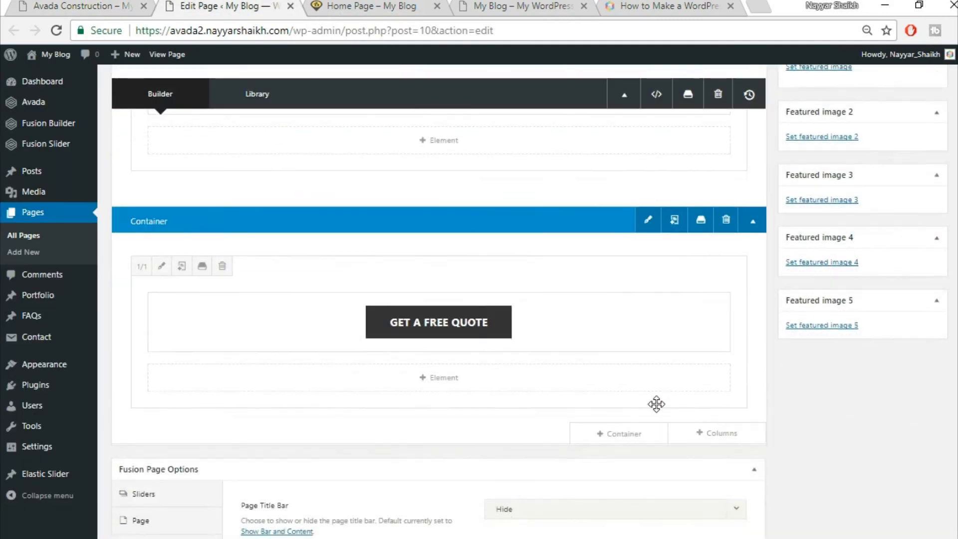
pyautogui.scroll(4, 656, 404)
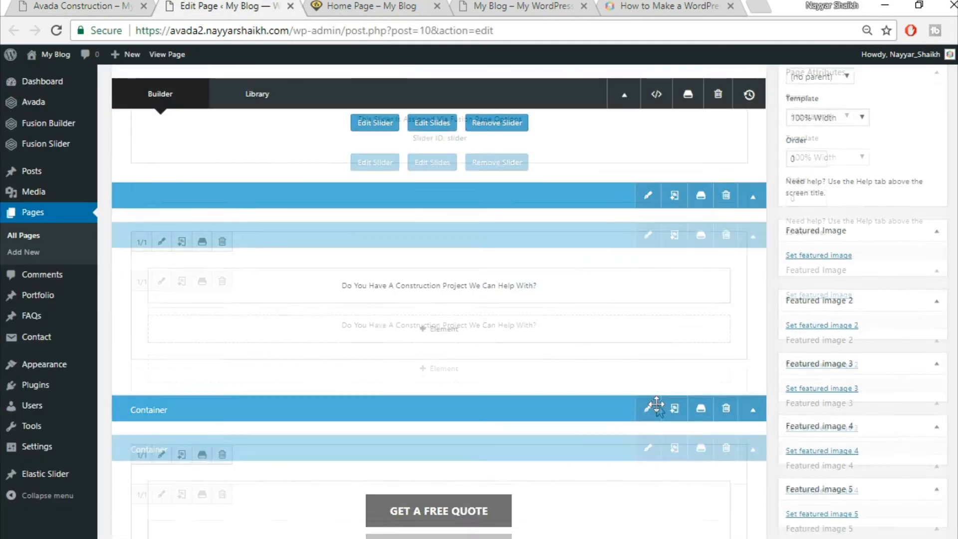
pyautogui.scroll(2, 683, 360)
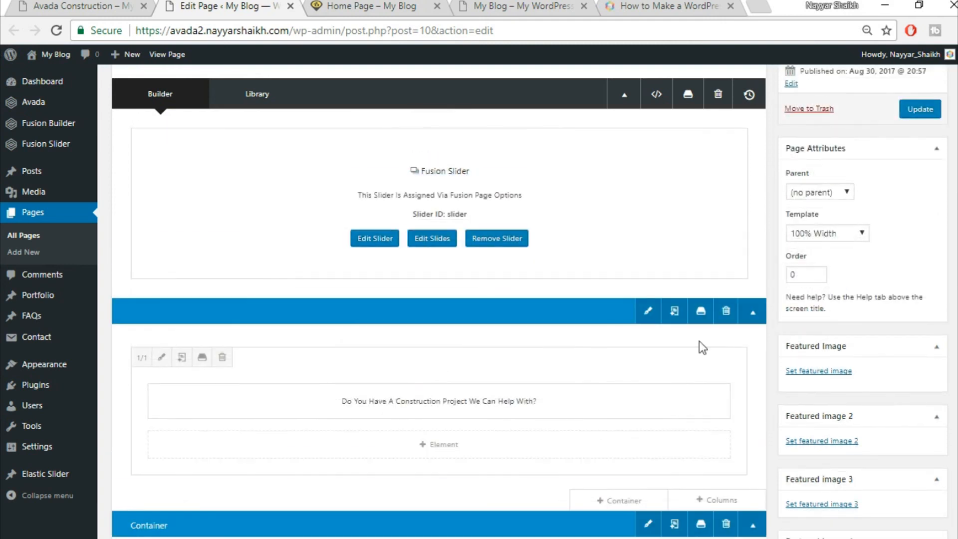
# - Save the heading container to the library as Top1
pyautogui.click(700, 312)
pyautogui.click(323, 175)
pyautogui.write('Top1')
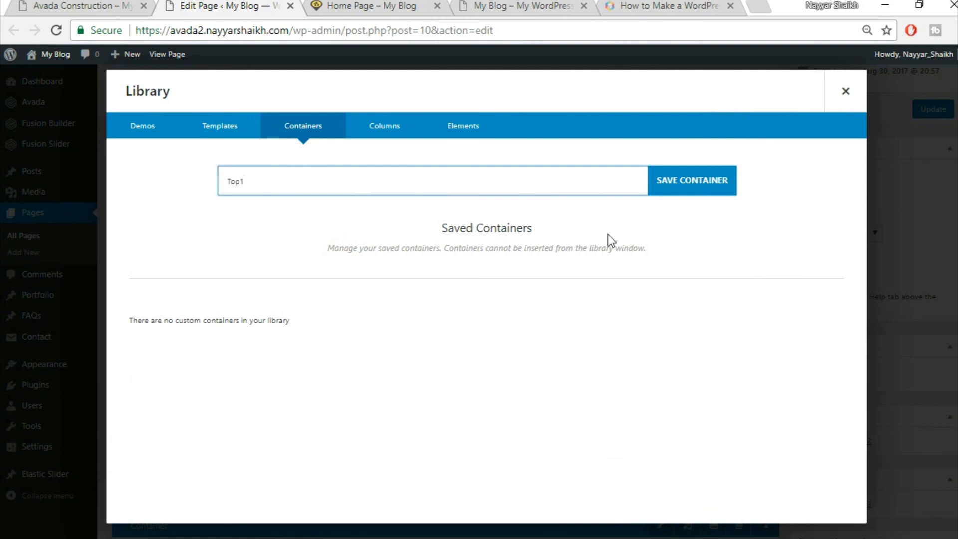
pyautogui.click(716, 180)
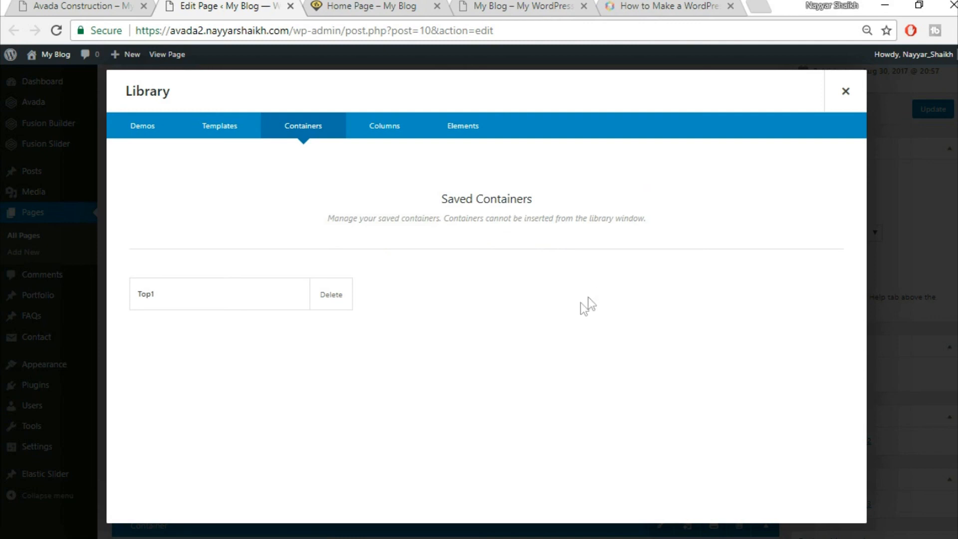
pyautogui.click(846, 93)
# - Save the free-quote container to the library as Top2
pyautogui.scroll(-3, 734, 377)
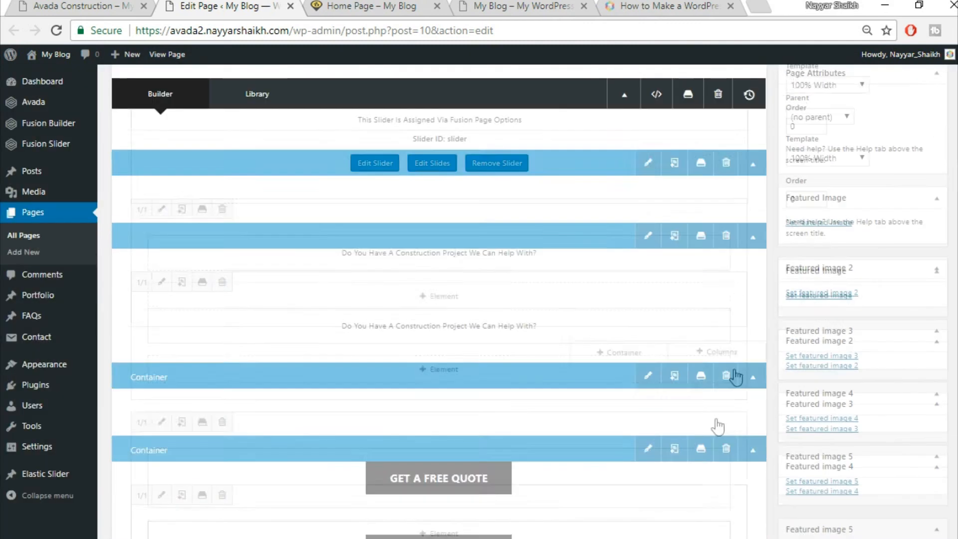
pyautogui.click(701, 372)
pyautogui.click(483, 183)
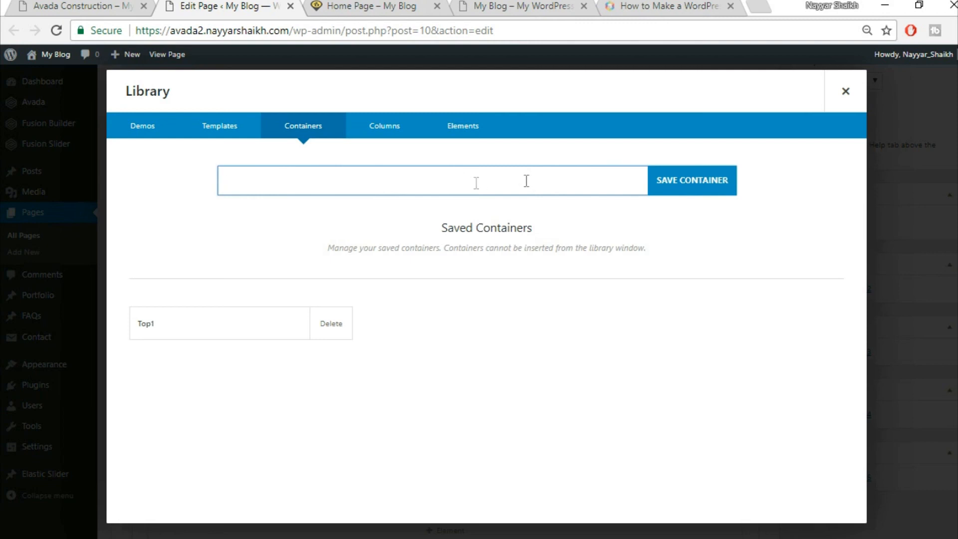
pyautogui.click(844, 93)
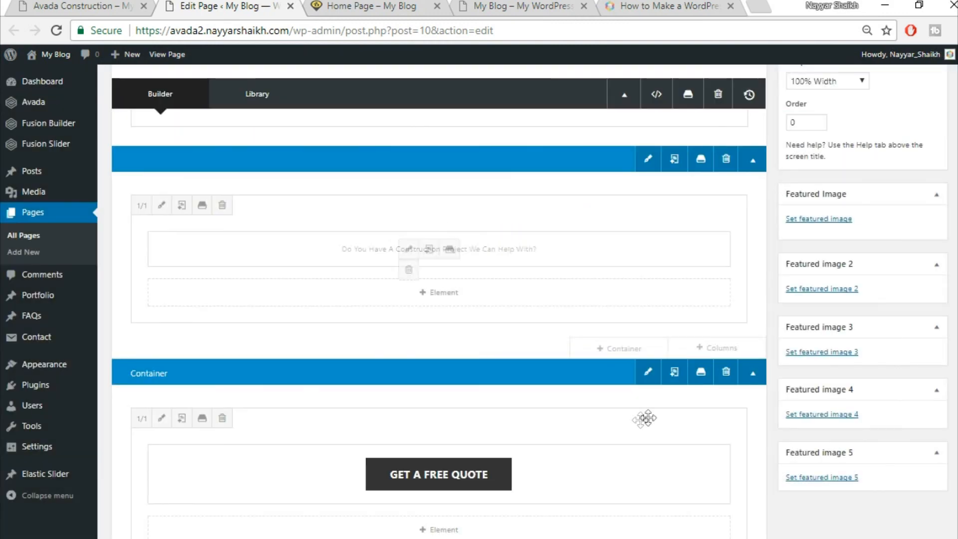
pyautogui.click(701, 379)
pyautogui.click(346, 187)
pyautogui.write('Top2')
pyautogui.click(694, 181)
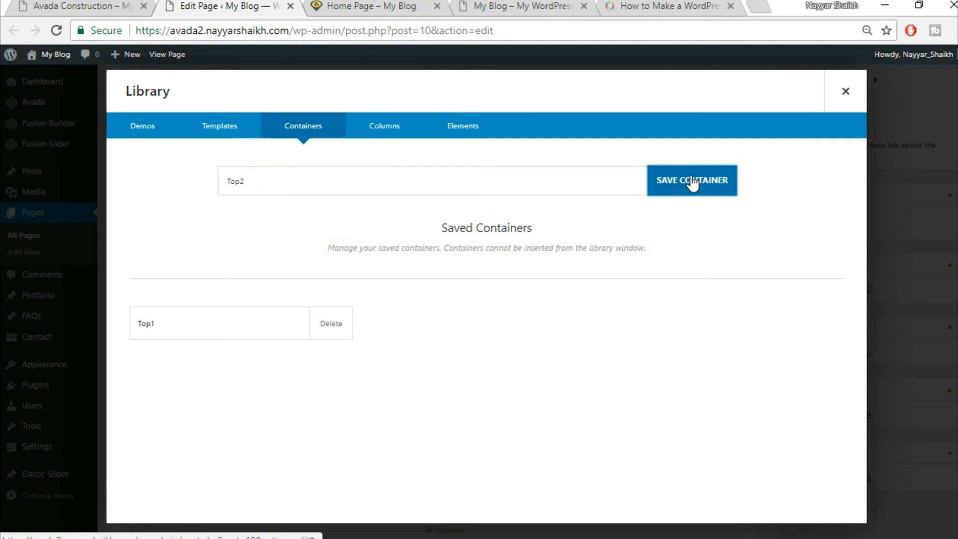
pyautogui.click(845, 91)
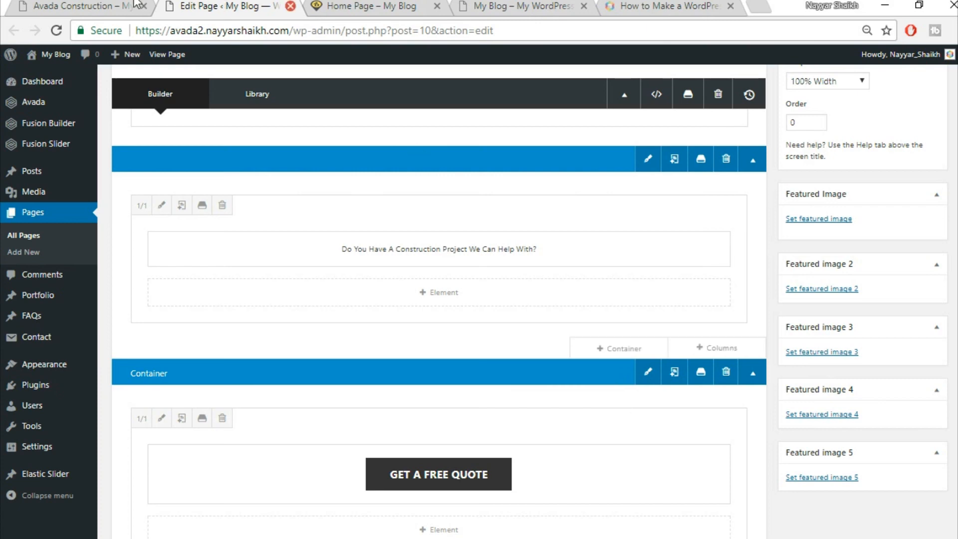
pyautogui.click(100, 4)
pyautogui.scroll(6, 494, 393)
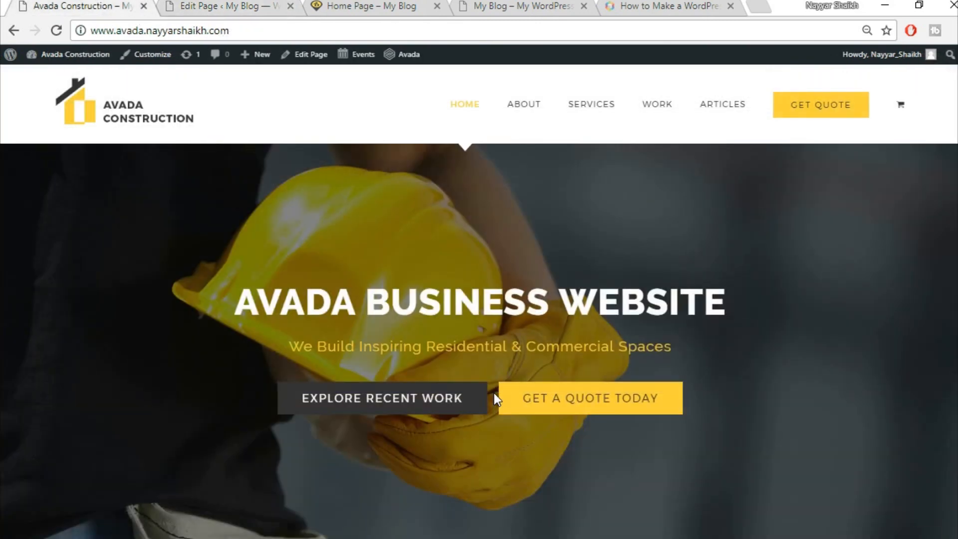
pyautogui.scroll(-5, 494, 394)
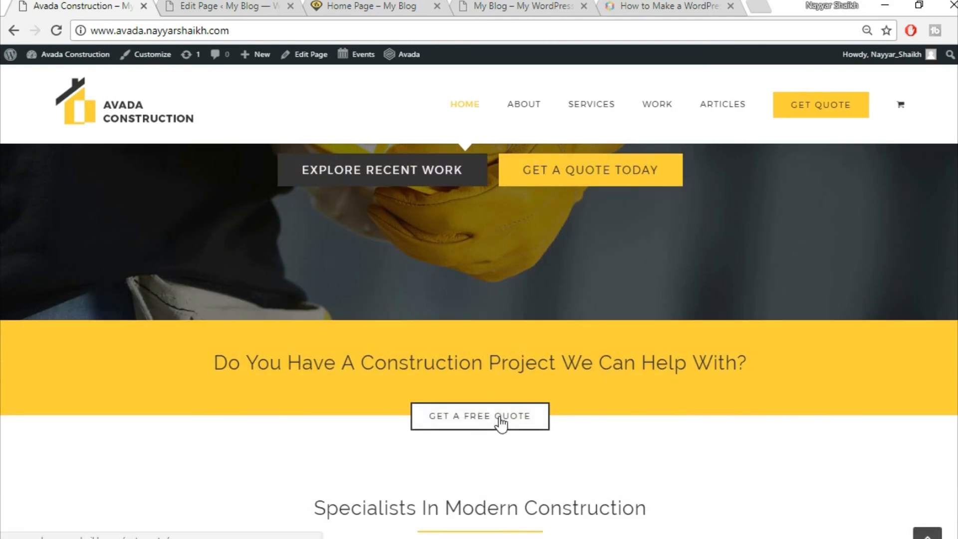
pyautogui.click(238, 6)
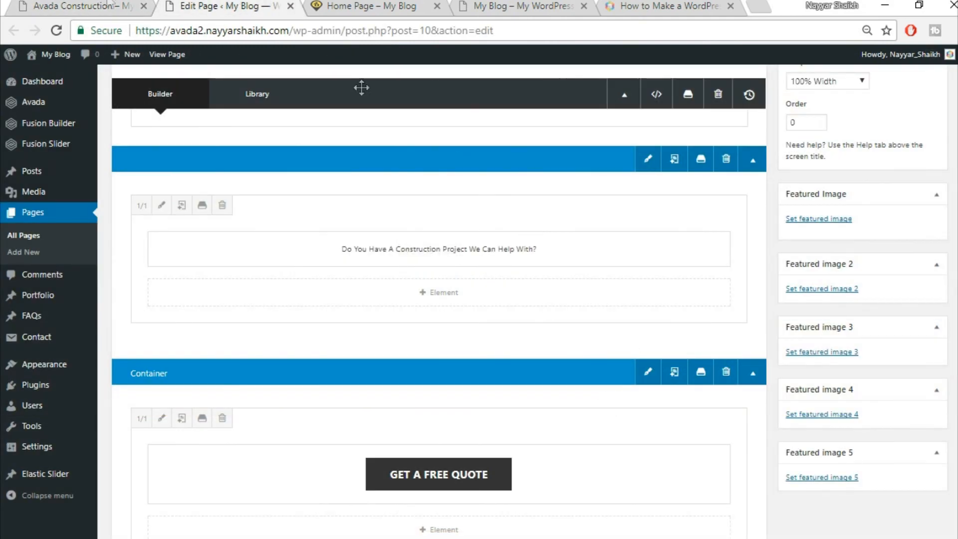
pyautogui.click(95, 4)
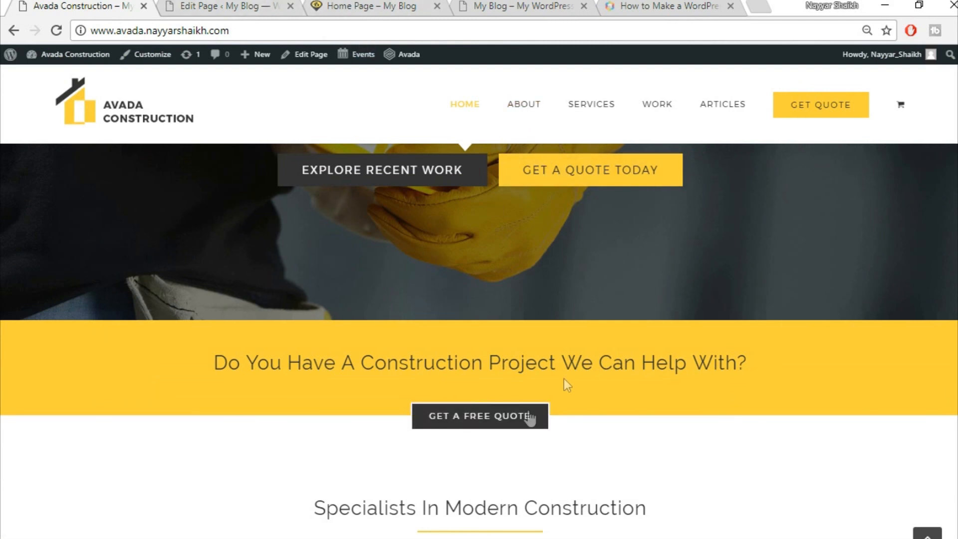
pyautogui.click(229, 6)
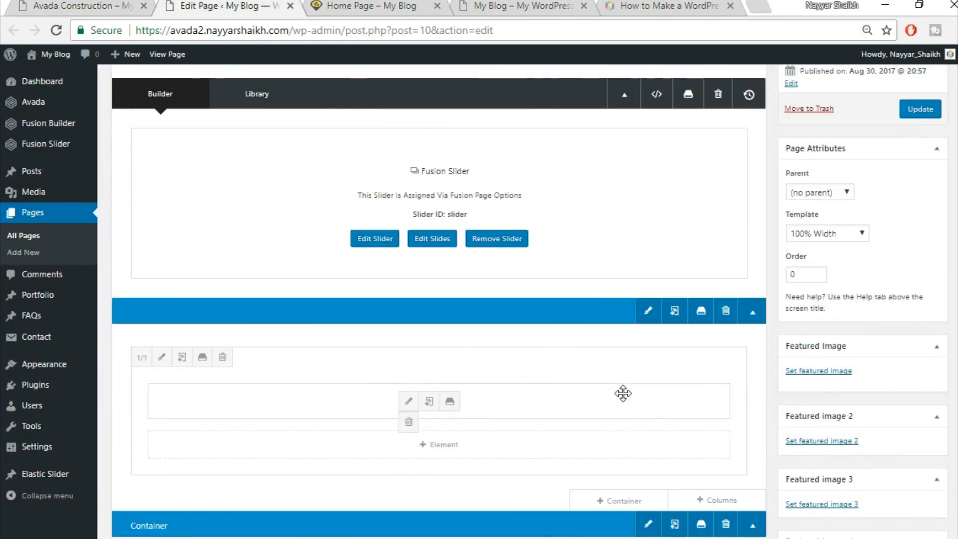
pyautogui.scroll(-6, 623, 394)
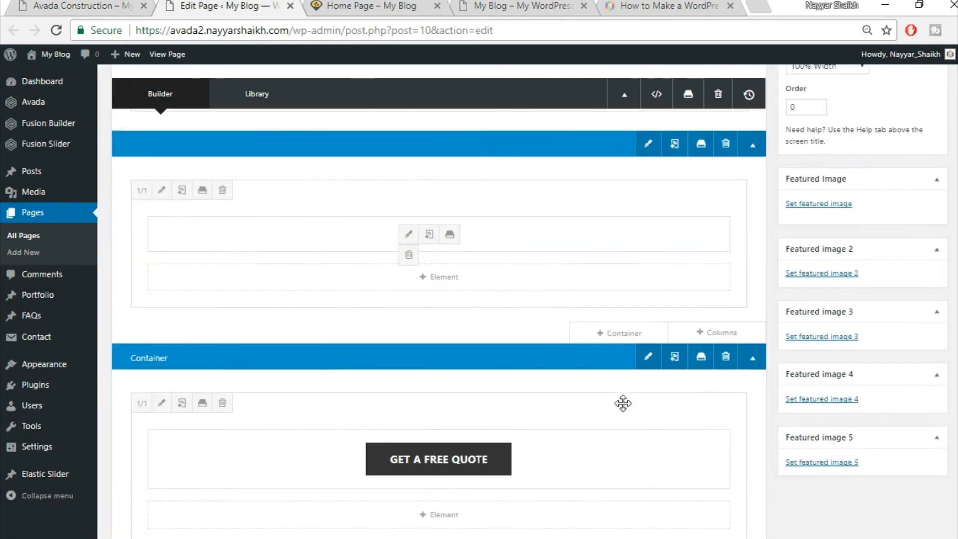
pyautogui.scroll(-1, 624, 413)
pyautogui.click(83, 6)
pyautogui.moveTo(378, 281); pyautogui.dragTo(679, 365)
pyautogui.click(679, 366)
pyautogui.click(194, 6)
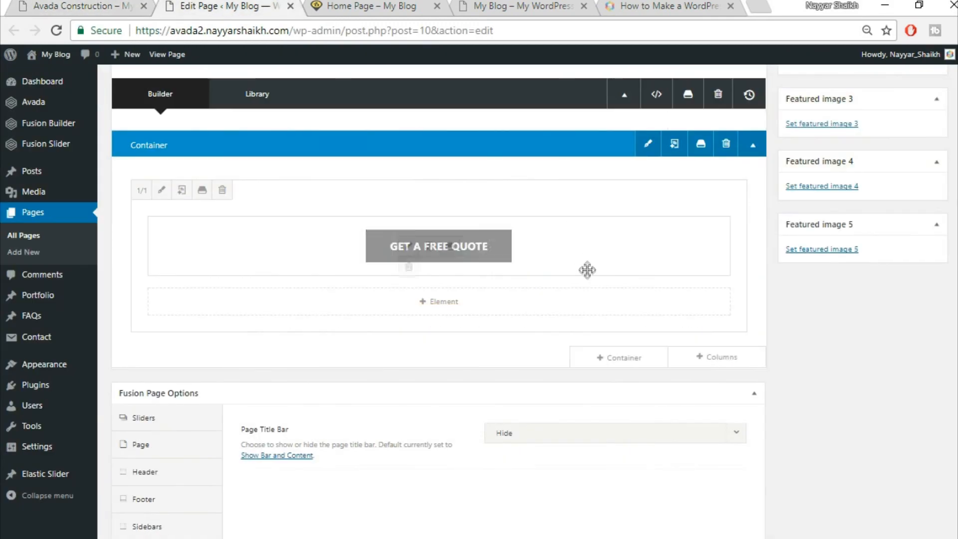
# - Add a 1/1 container and copy the heading text from the demo site
pyautogui.click(643, 360)
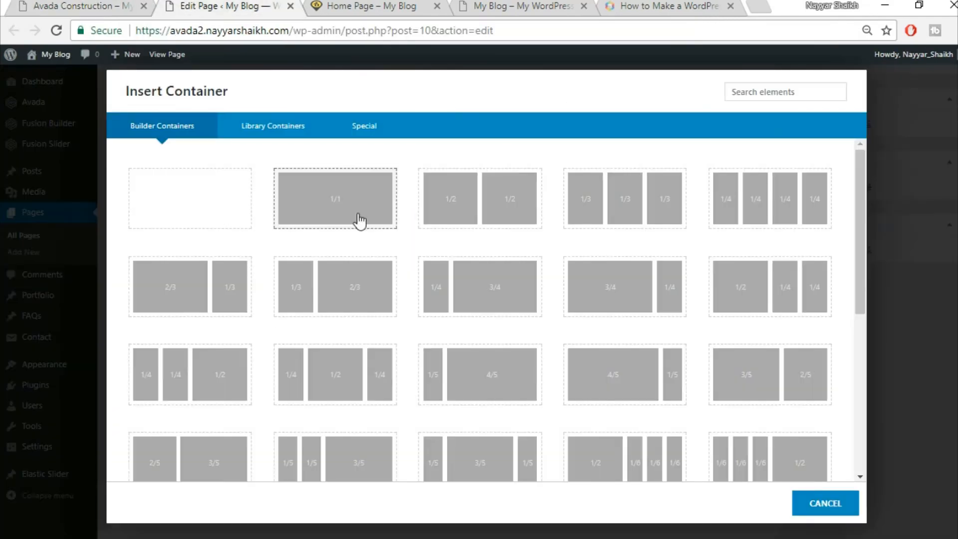
pyautogui.click(360, 221)
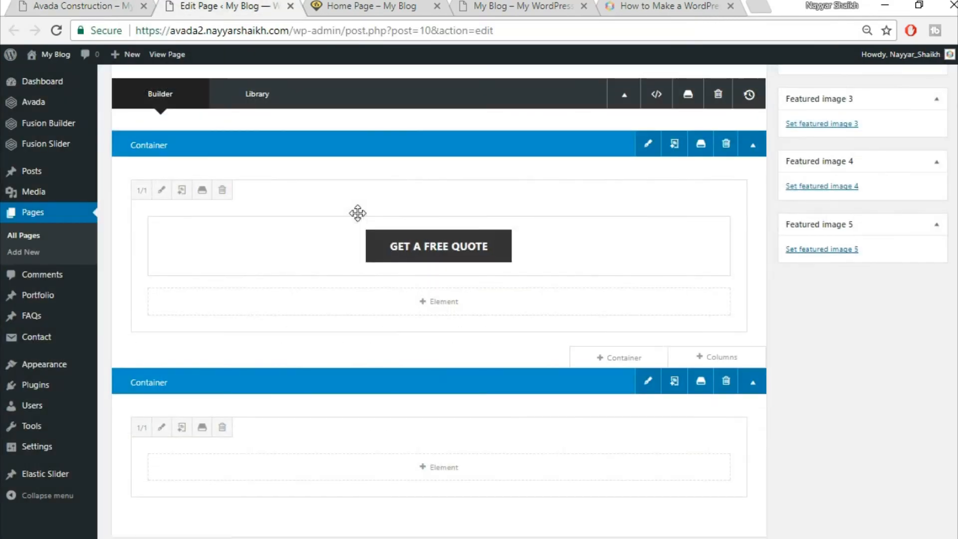
pyautogui.scroll(-3, 624, 379)
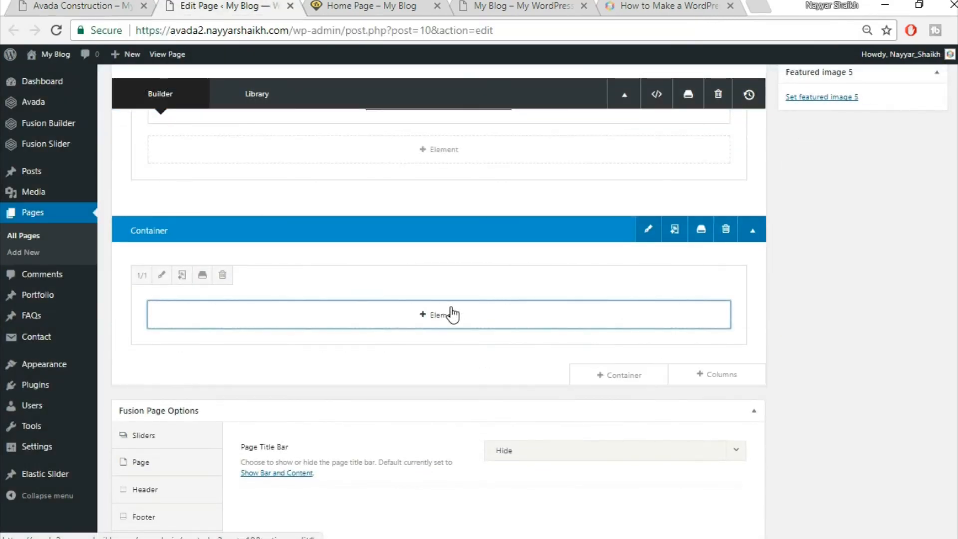
pyautogui.click(451, 314)
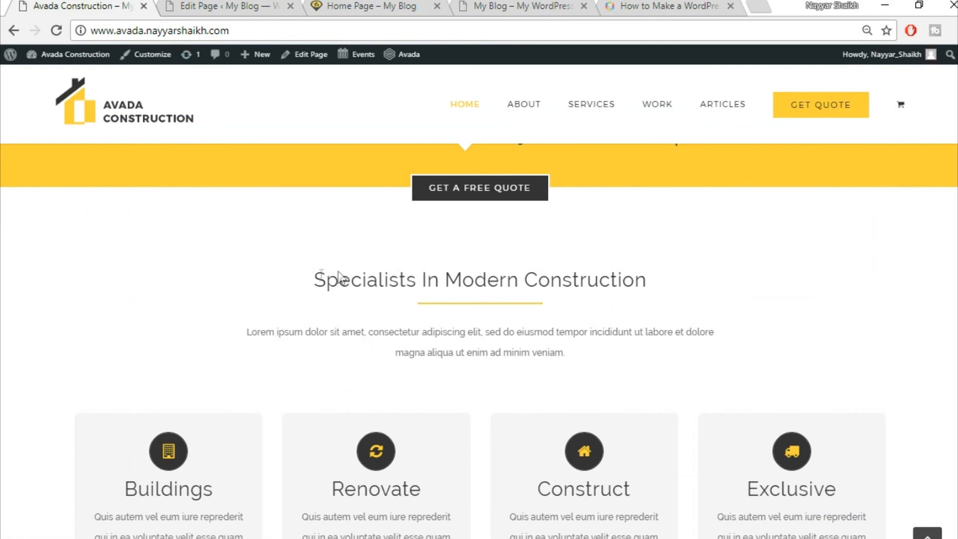
pyautogui.moveTo(310, 279); pyautogui.dragTo(698, 283)
pyautogui.hotkey('ctrl', 'c')
pyautogui.click(254, 5)
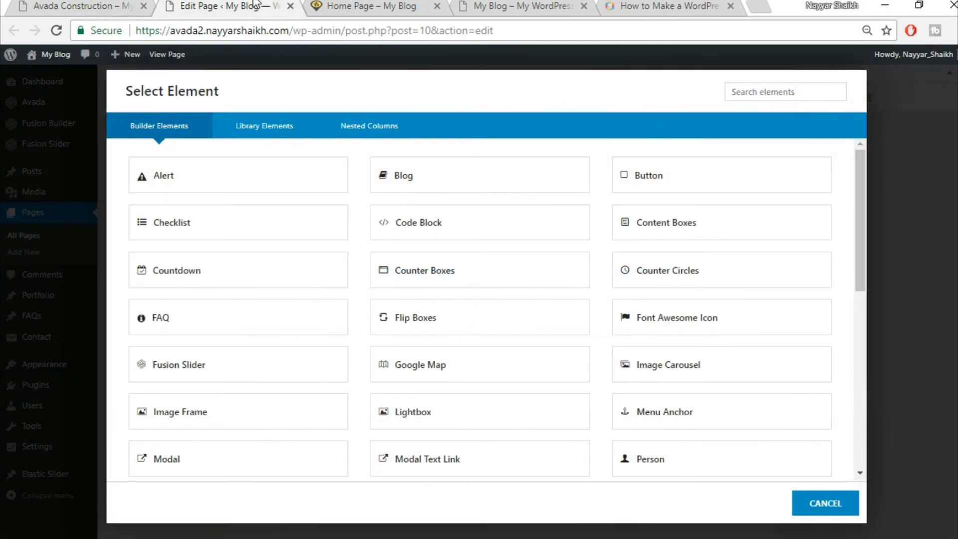
# - Add a Text Block with 'Specialists In Modern Construction' as a centred Heading 2 and save
pyautogui.click(777, 96)
pyautogui.write('tex')
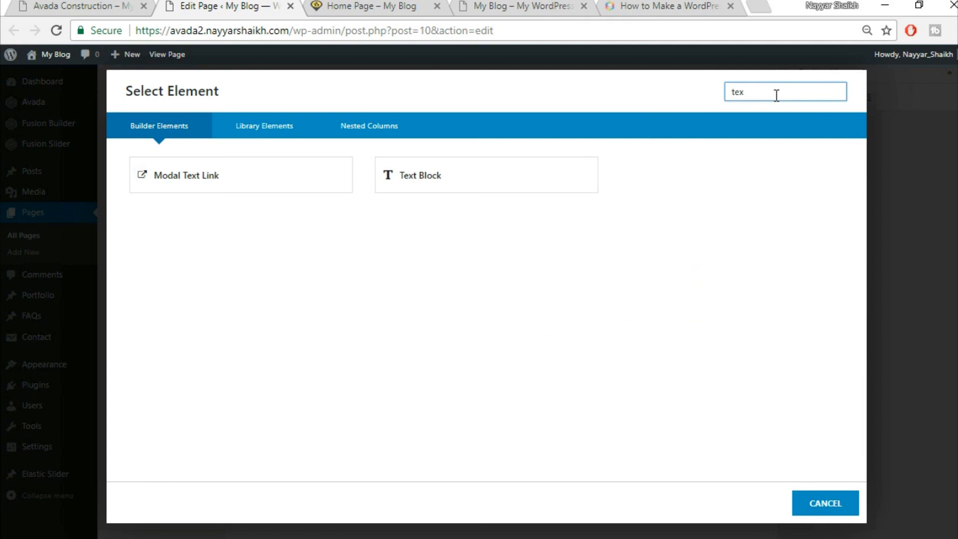
pyautogui.click(462, 184)
pyautogui.hotkey('ctrl', 'a')
pyautogui.hotkey('ctrl', 'v')
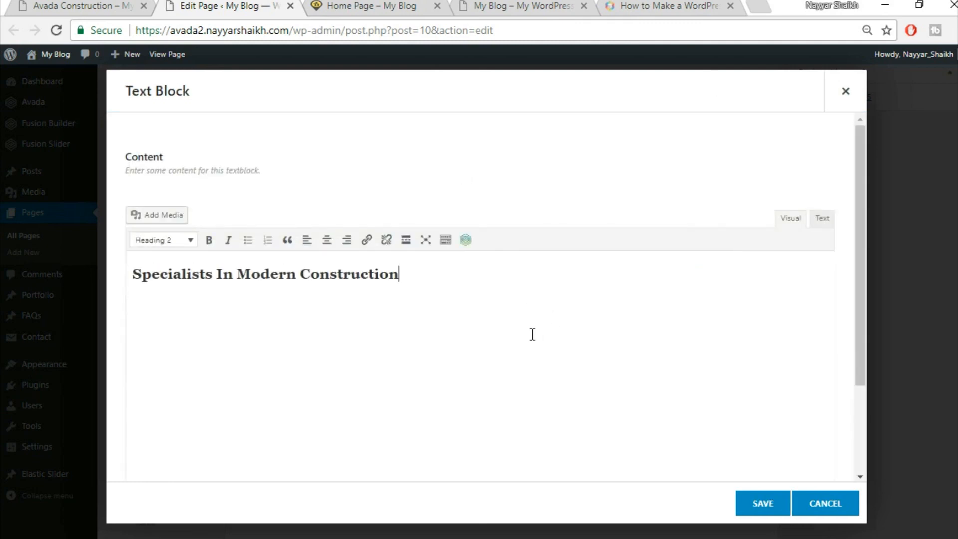
pyautogui.hotkey('ctrl', 'a')
pyautogui.click(327, 240)
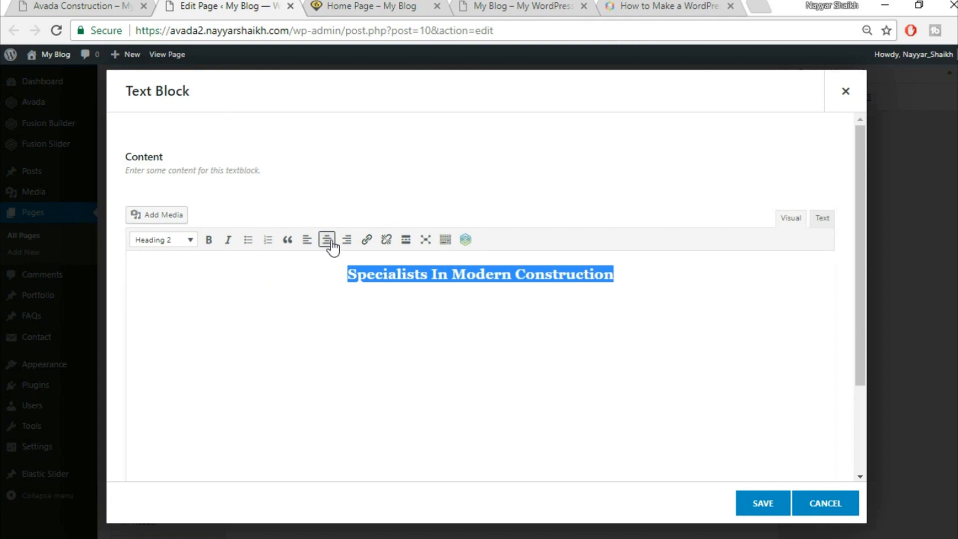
pyautogui.click(761, 505)
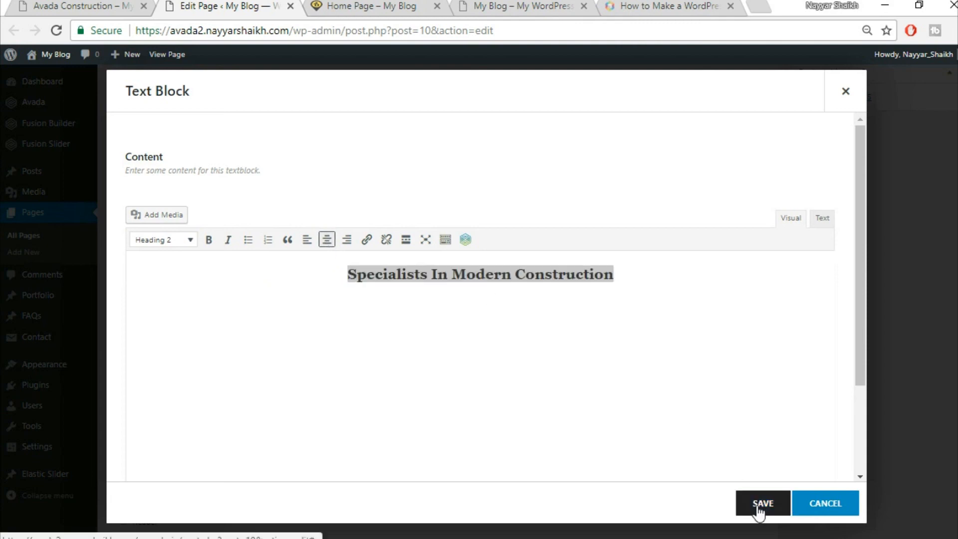
pyautogui.click(123, 6)
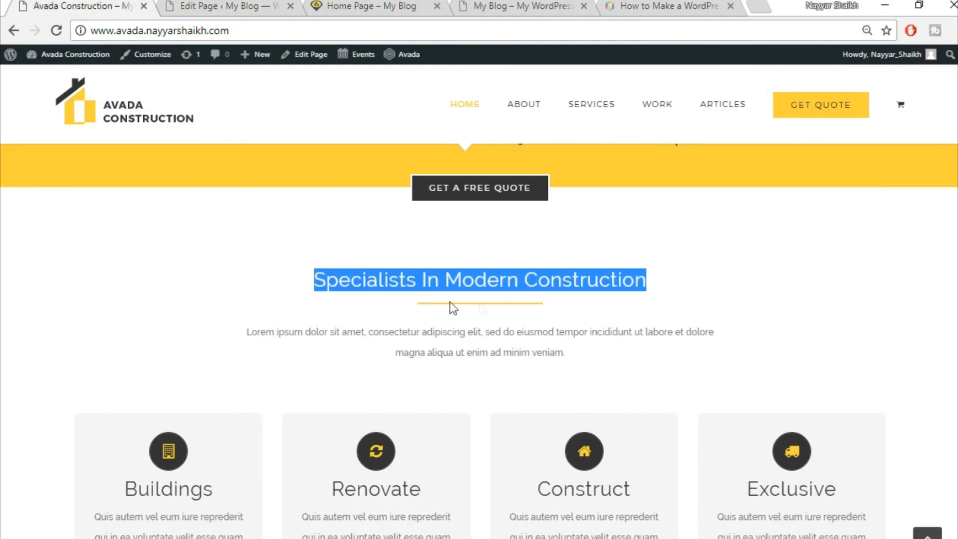
# - Add a Separator element below the heading with Single Border Solid style
pyautogui.click(238, 5)
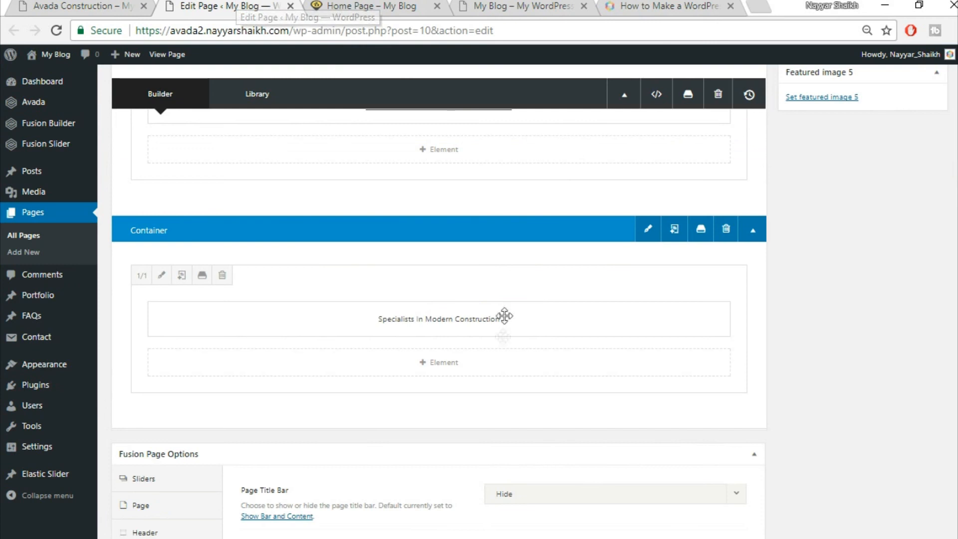
pyautogui.click(450, 368)
pyautogui.click(775, 94)
pyautogui.write('sepa')
pyautogui.click(544, 173)
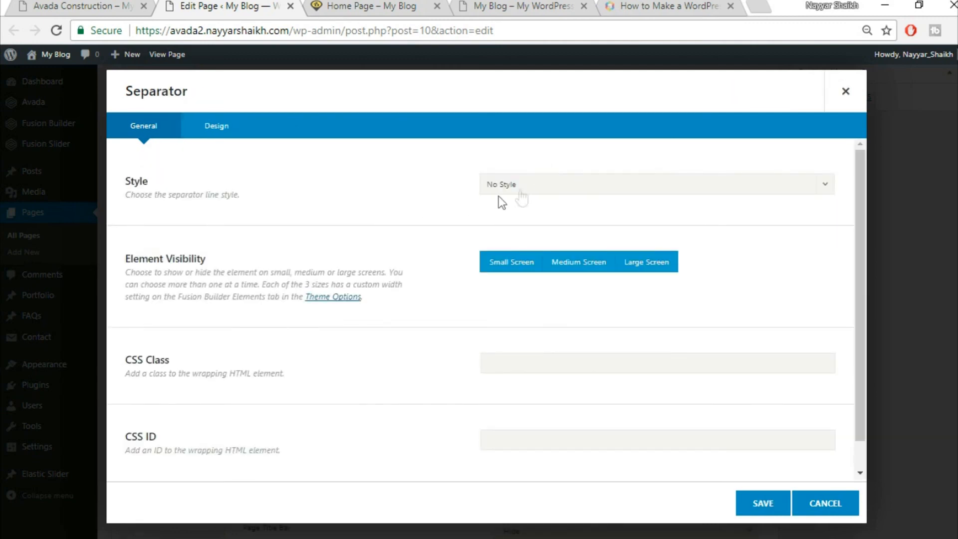
pyautogui.click(550, 186)
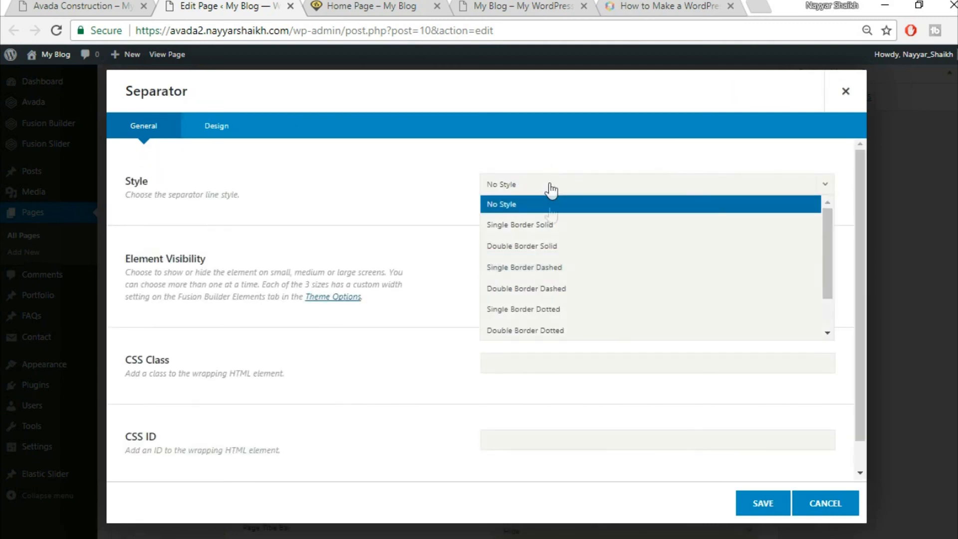
pyautogui.click(556, 226)
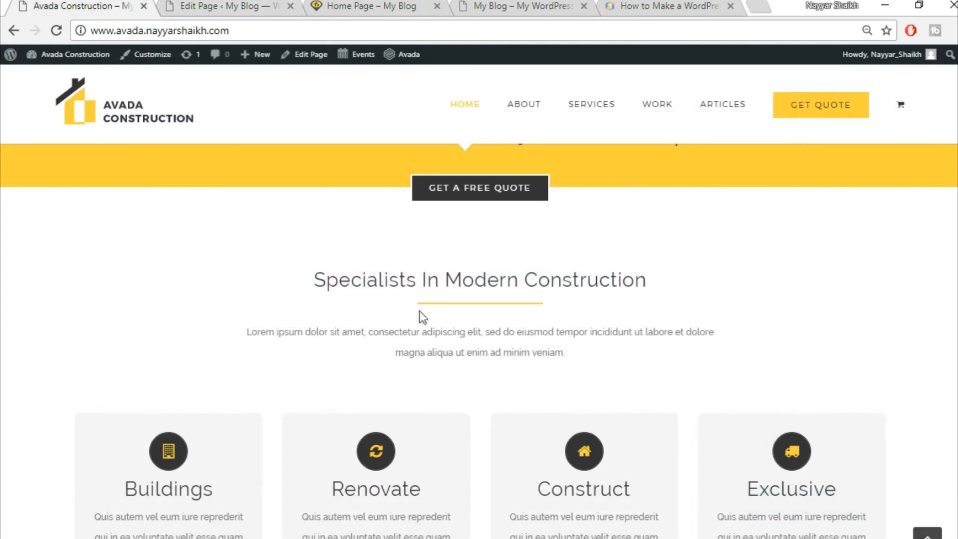
# - Set the separator's yellow colour and margins in its Design settings, matching the demo
pyautogui.click(205, 7)
pyautogui.scroll(-1, 343, 371)
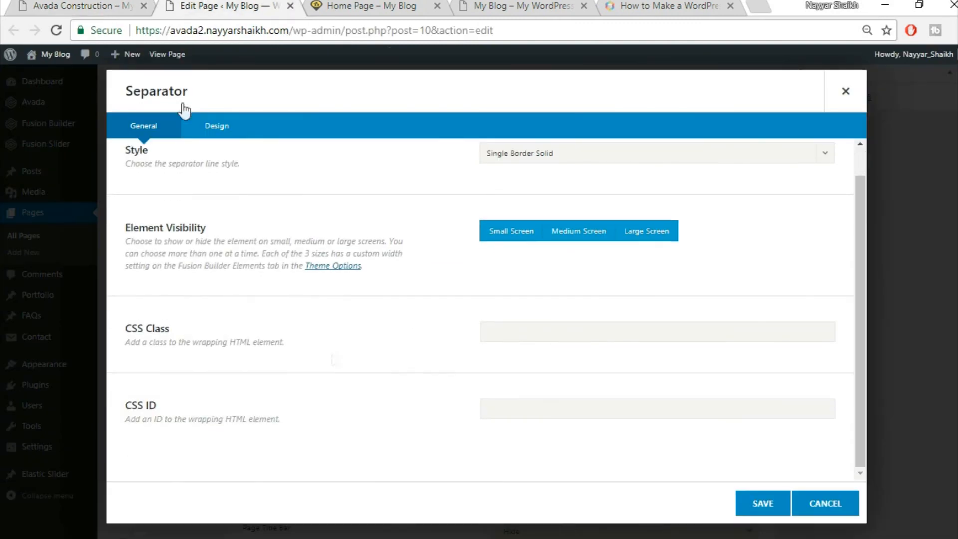
pyautogui.click(228, 138)
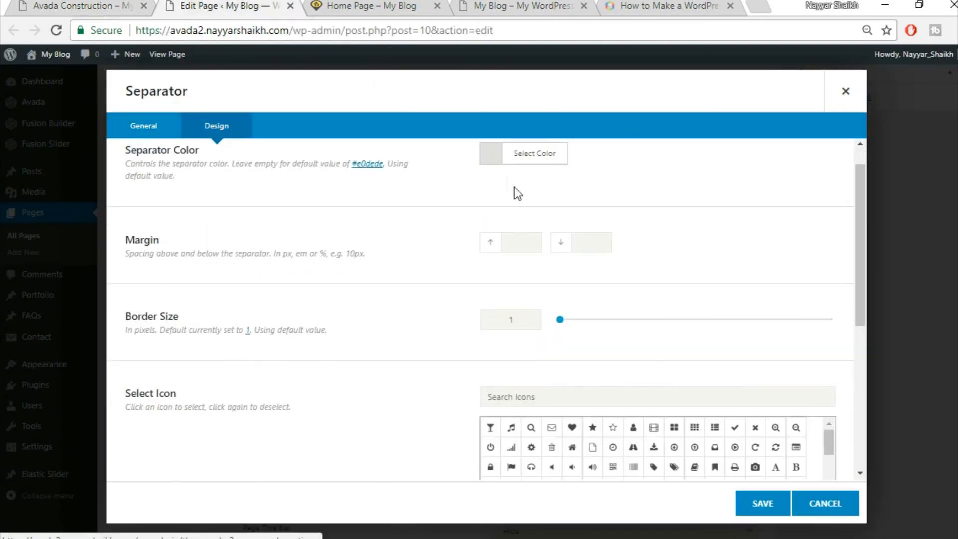
pyautogui.click(550, 191)
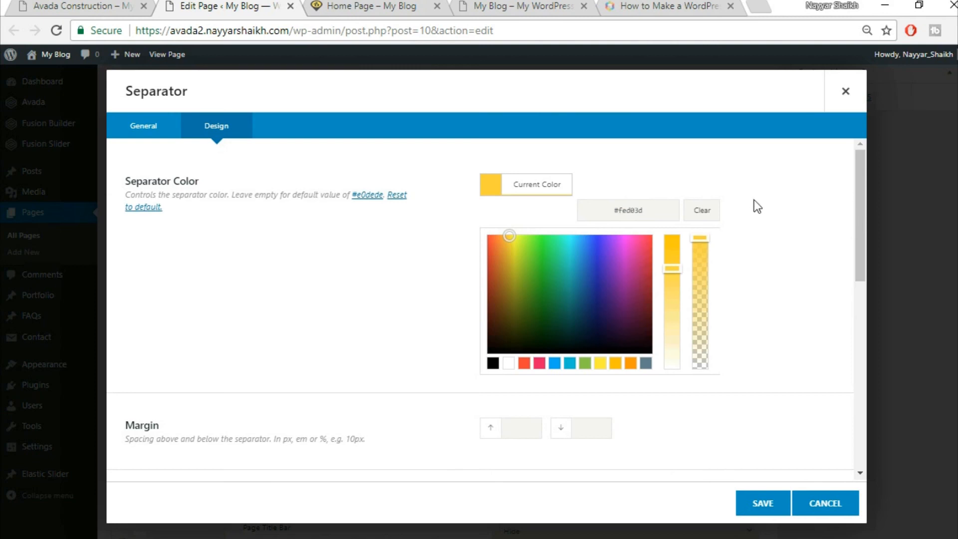
pyautogui.scroll(-5, 788, 232)
pyautogui.scroll(-2, 788, 238)
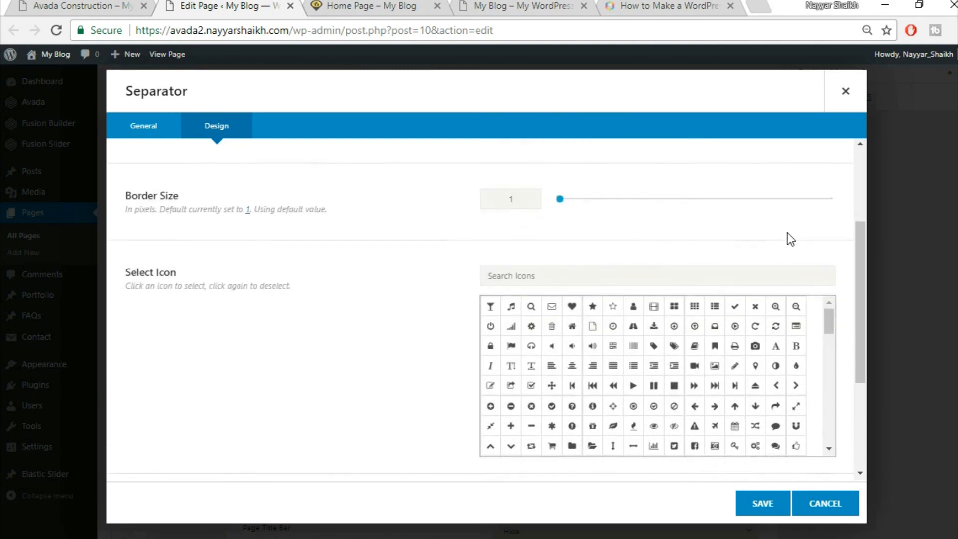
pyautogui.scroll(2, 787, 238)
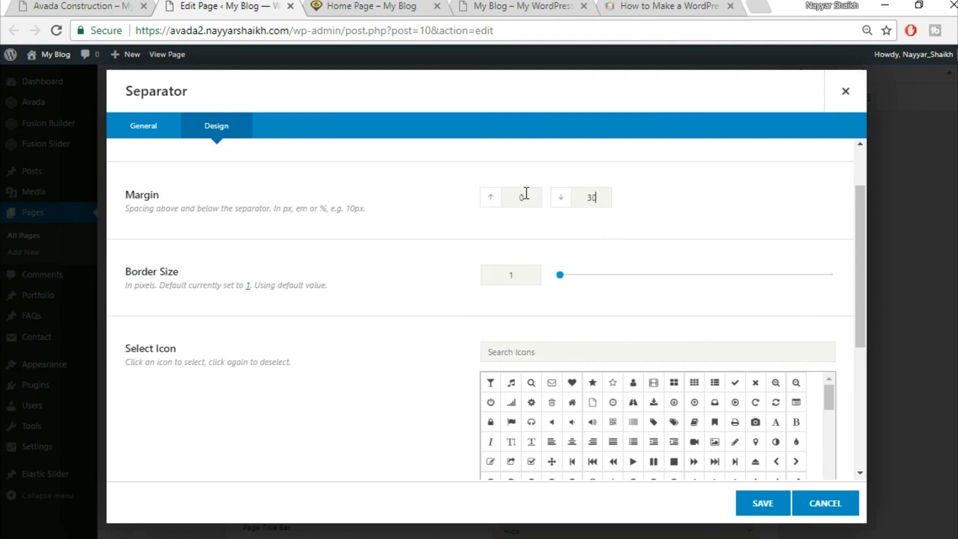
pyautogui.click(120, 5)
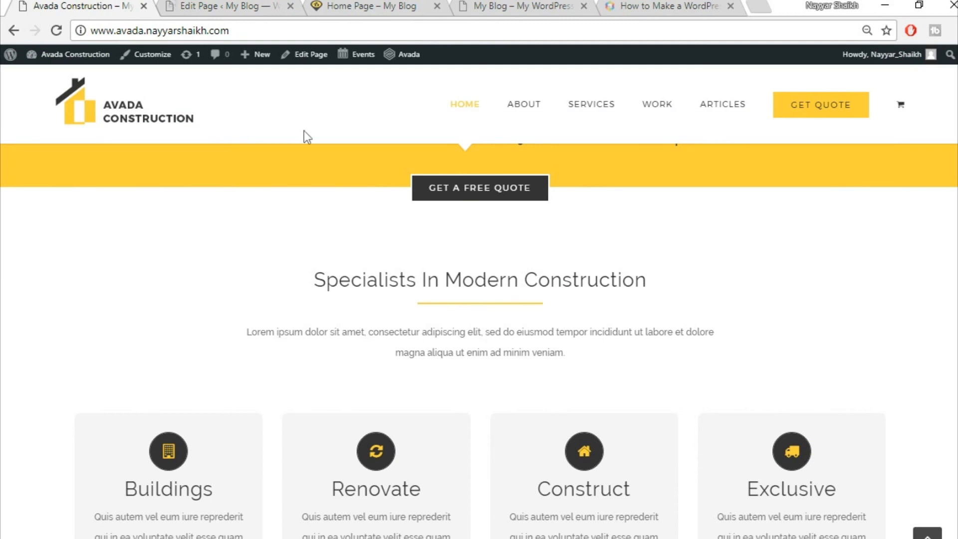
pyautogui.click(186, 4)
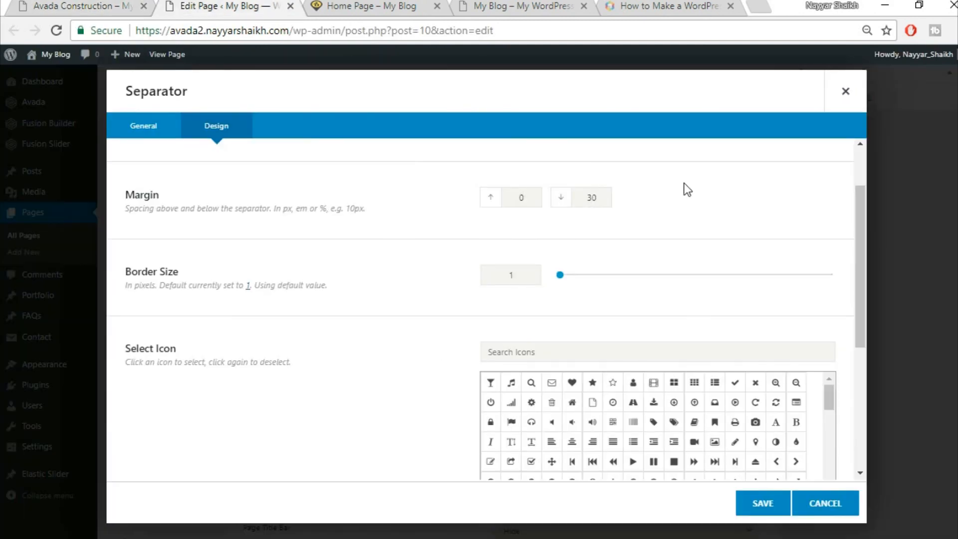
# - Give the separator border size 2 and a centred 200px width, then save it
pyautogui.doubleClick(511, 275)
pyautogui.write('2')
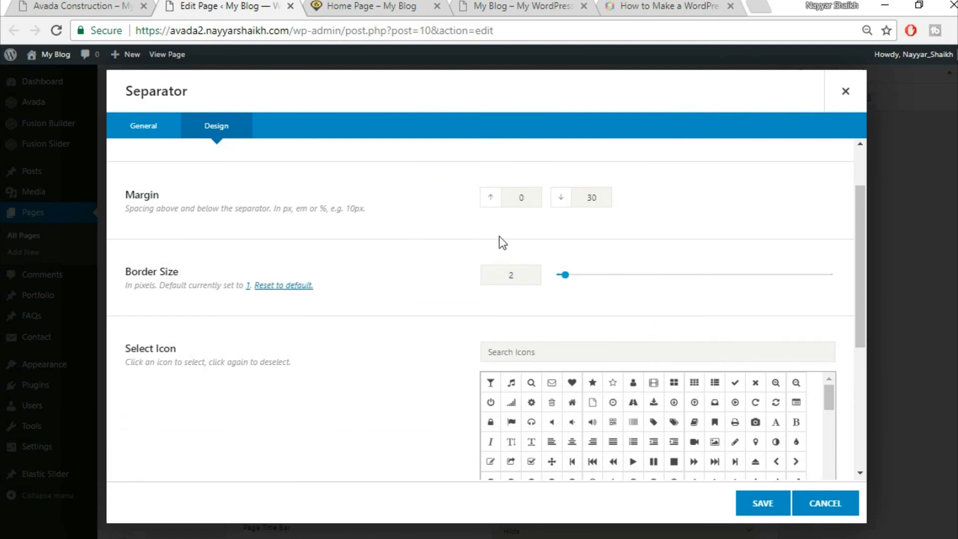
pyautogui.click(106, 5)
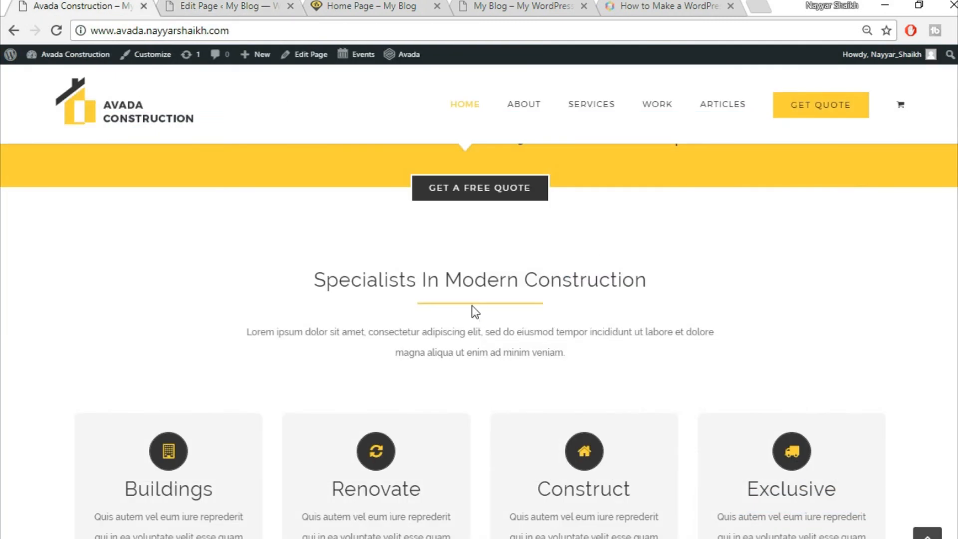
pyautogui.click(230, 5)
pyautogui.click(230, 5)
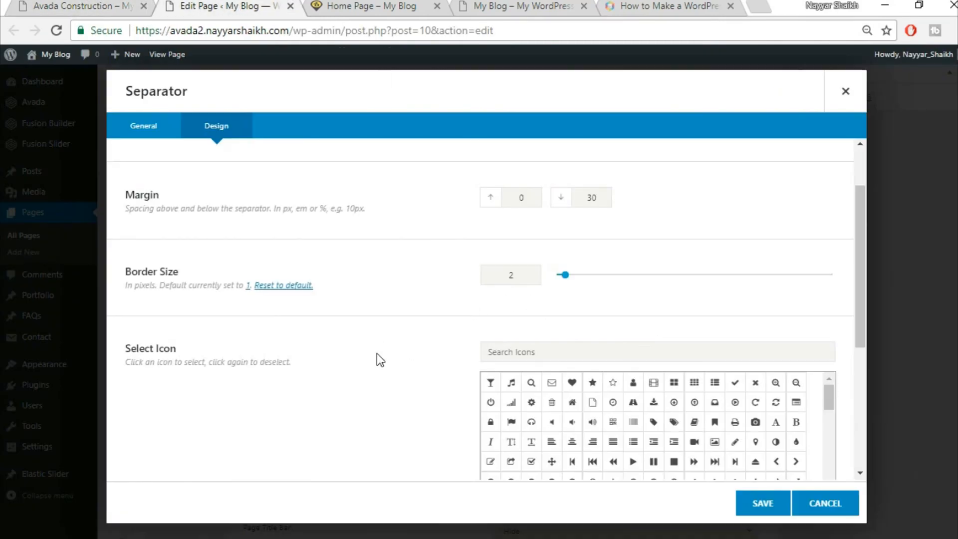
pyautogui.scroll(-5, 376, 353)
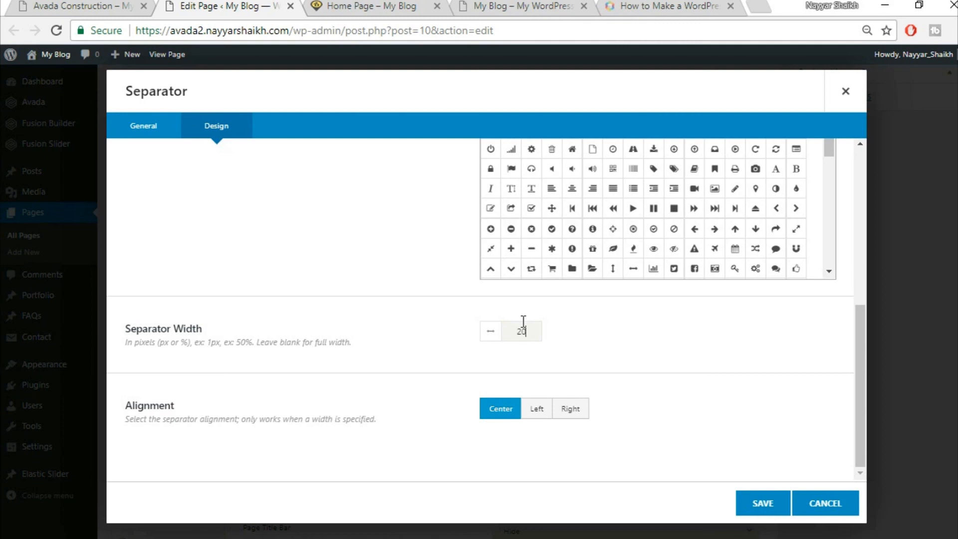
pyautogui.write('px')
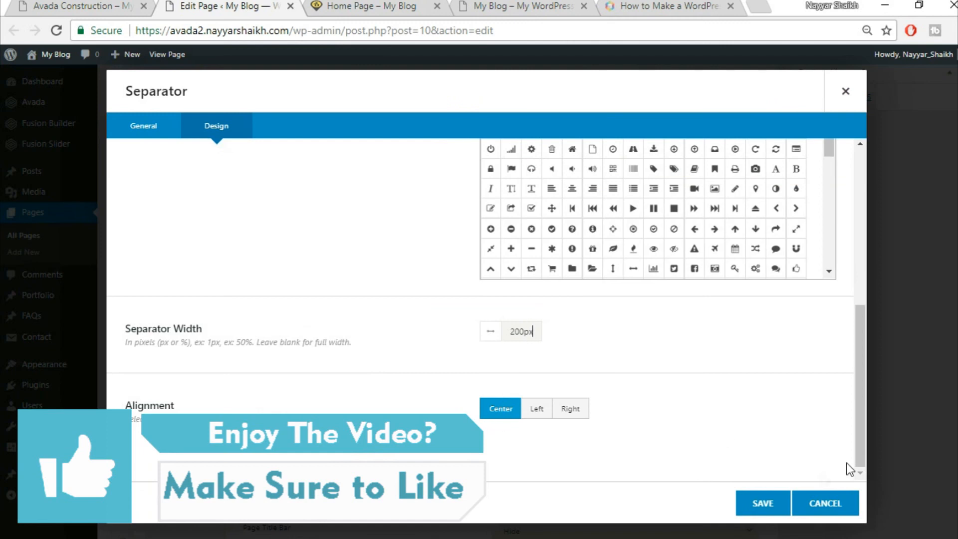
pyautogui.click(762, 503)
# - Copy the demo's intro paragraph and add a Text Block below the separator
pyautogui.click(48, 4)
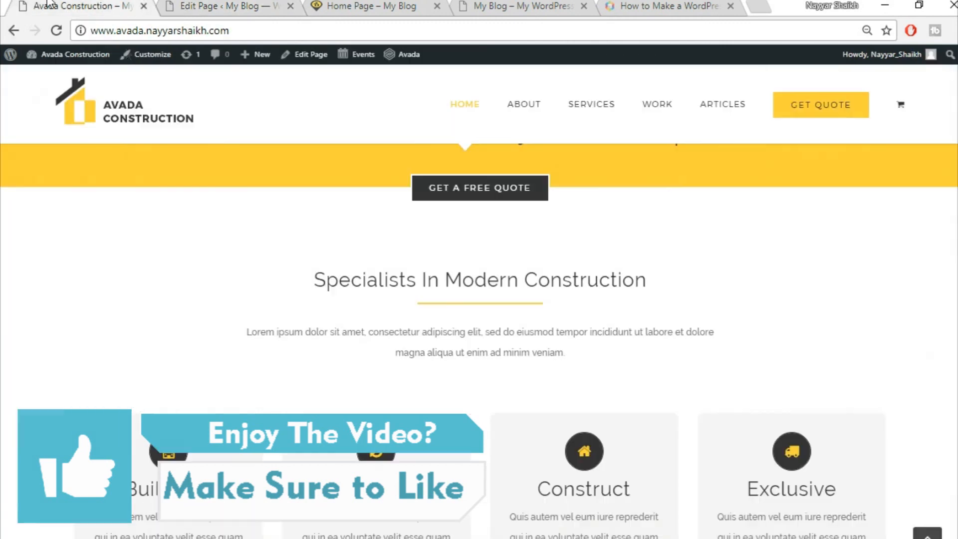
pyautogui.moveTo(252, 333); pyautogui.dragTo(687, 355)
pyautogui.hotkey('ctrl', 'c')
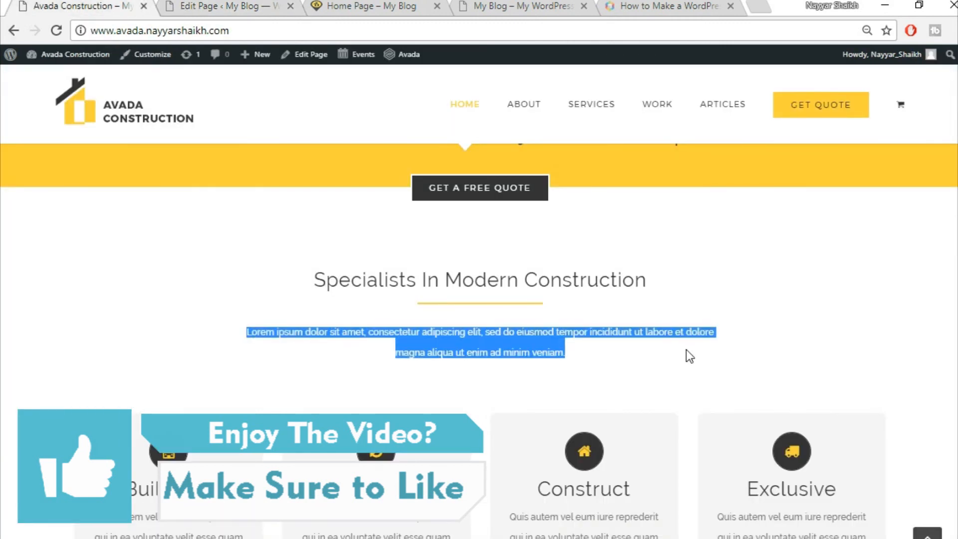
pyautogui.hotkey('ctrl', 'Tab')
pyautogui.click(464, 410)
pyautogui.click(769, 85)
pyautogui.write('tex')
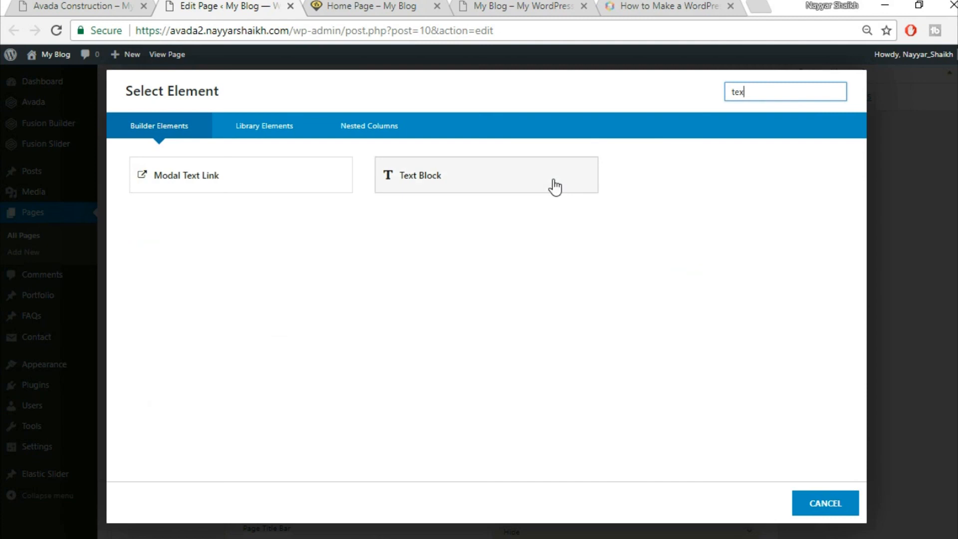
pyautogui.click(555, 187)
# - Replace the placeholder with the pasted Lorem ipsum paragraph, centre it and save
pyautogui.hotkey('ctrl', 'a')
pyautogui.press('Delete')
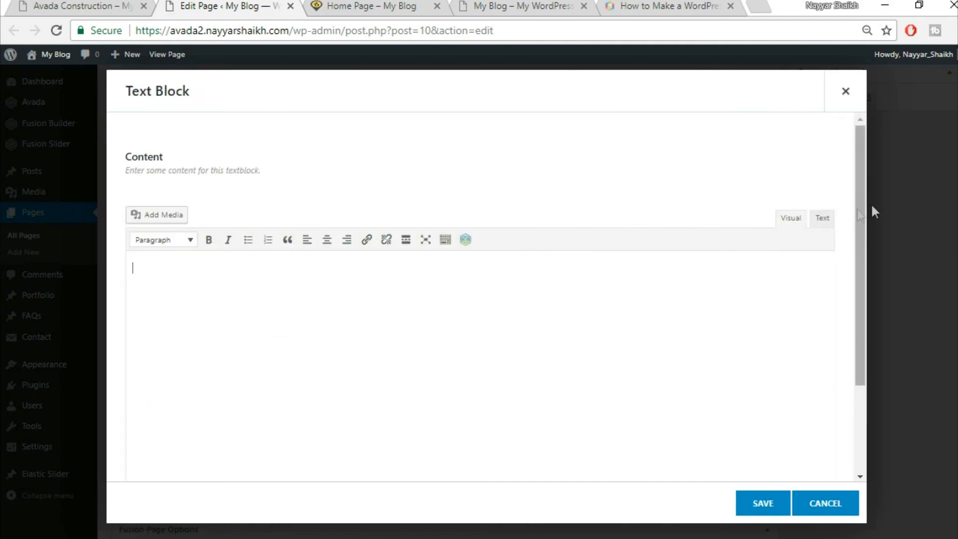
pyautogui.click(823, 218)
pyautogui.hotkey('ctrl', 'v')
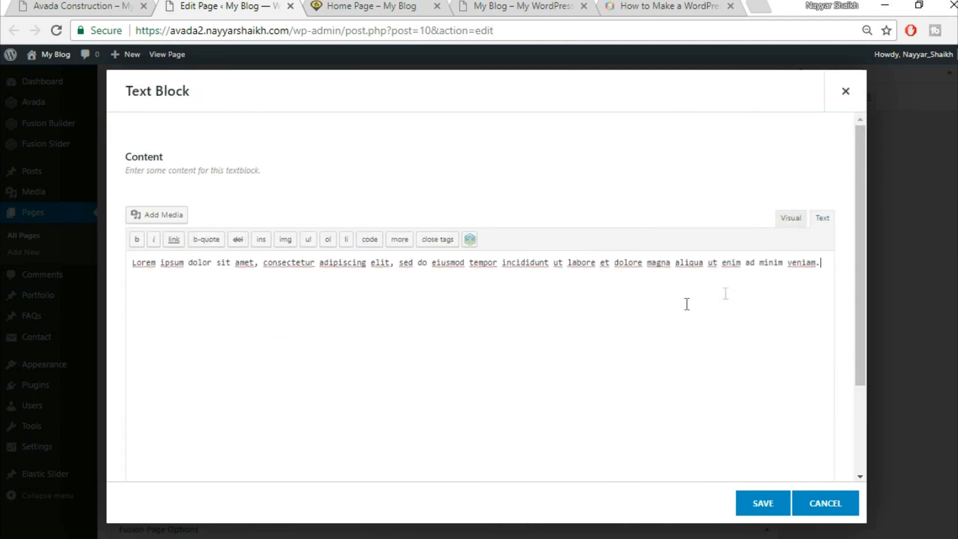
pyautogui.click(792, 226)
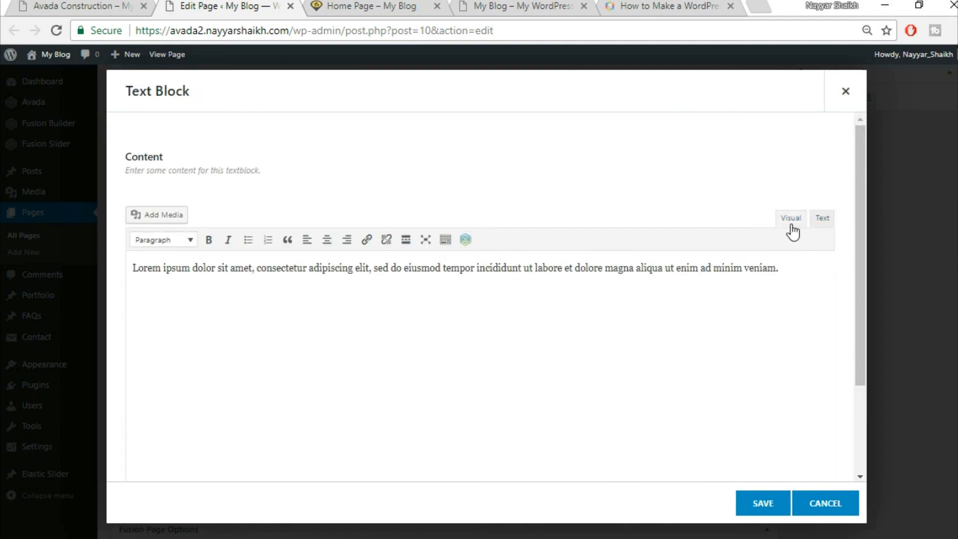
pyautogui.click(327, 240)
pyautogui.click(756, 505)
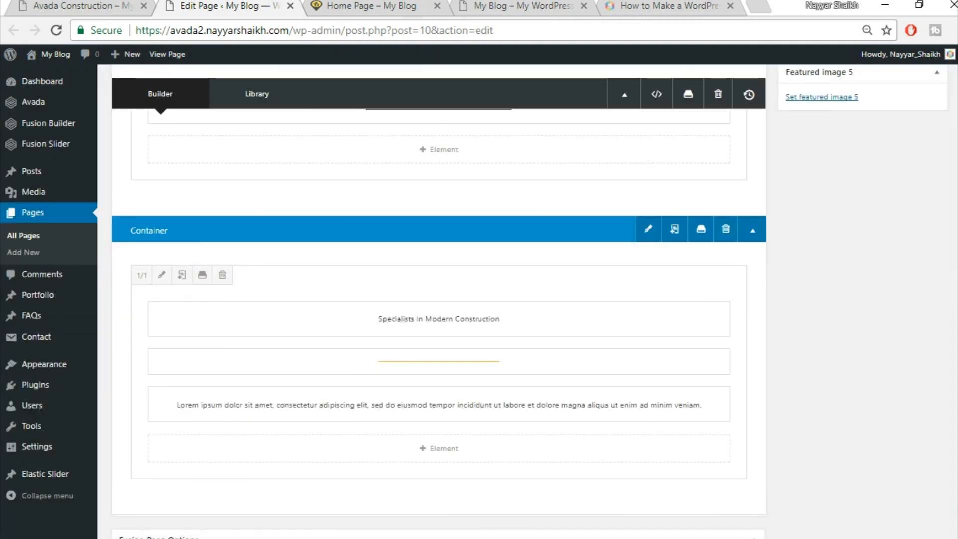
# - Save the Home Page changes with Update
pyautogui.click(75, 6)
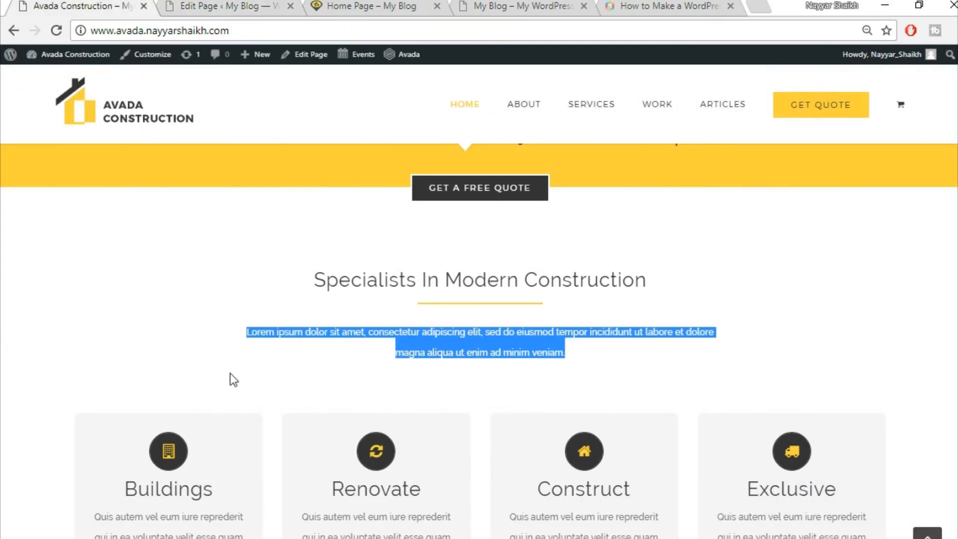
pyautogui.click(166, 5)
pyautogui.scroll(15, 935, 407)
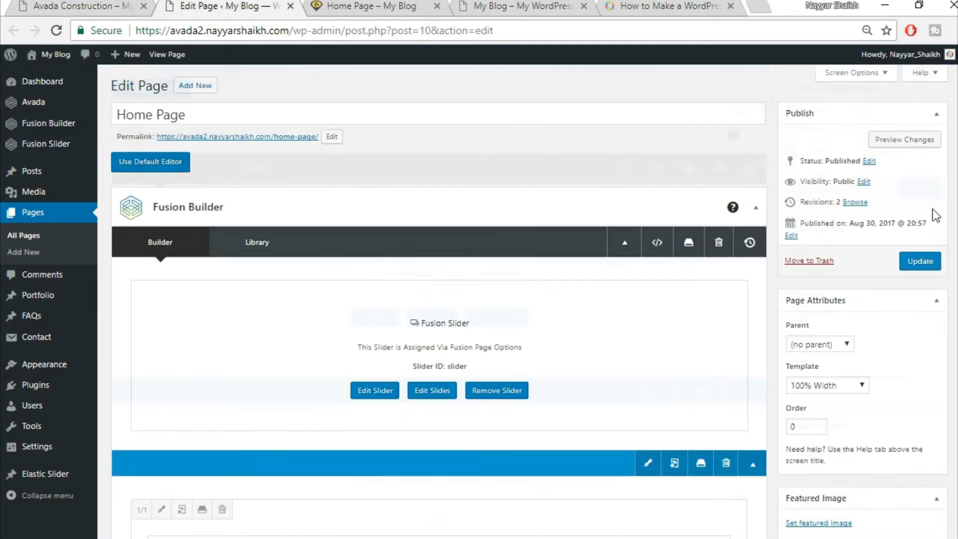
pyautogui.click(927, 261)
# - Reload the live Home Page to see the new heading, separator and paragraph
pyautogui.click(363, 5)
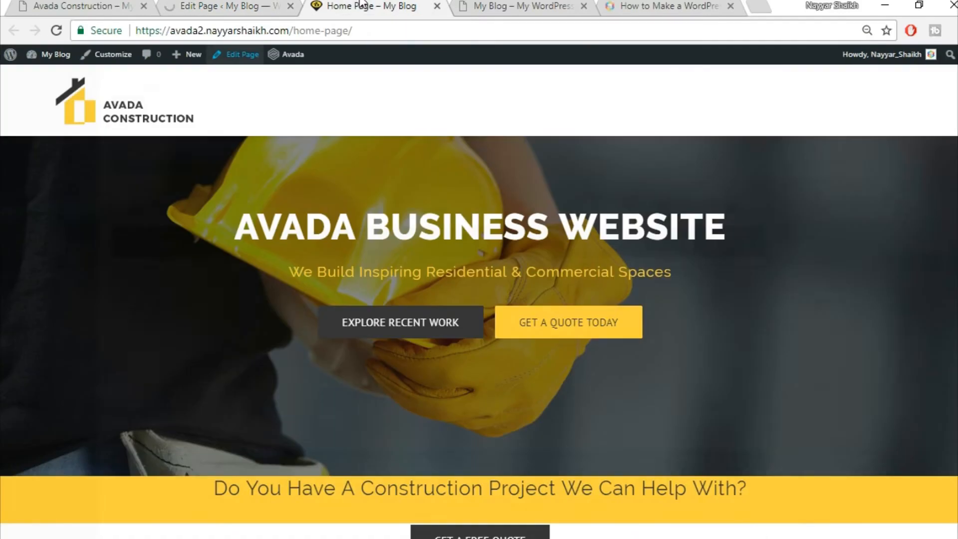
pyautogui.click(376, 28)
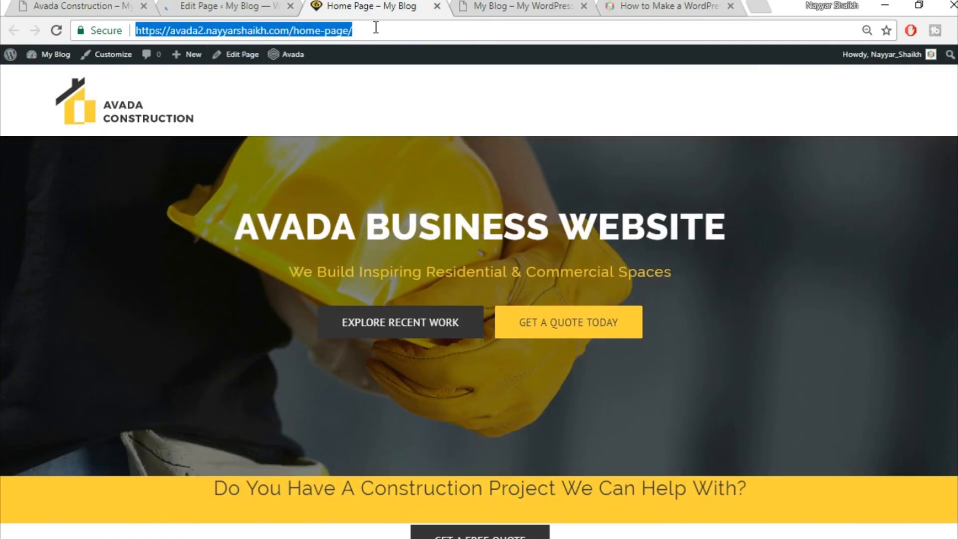
pyautogui.press('Return')
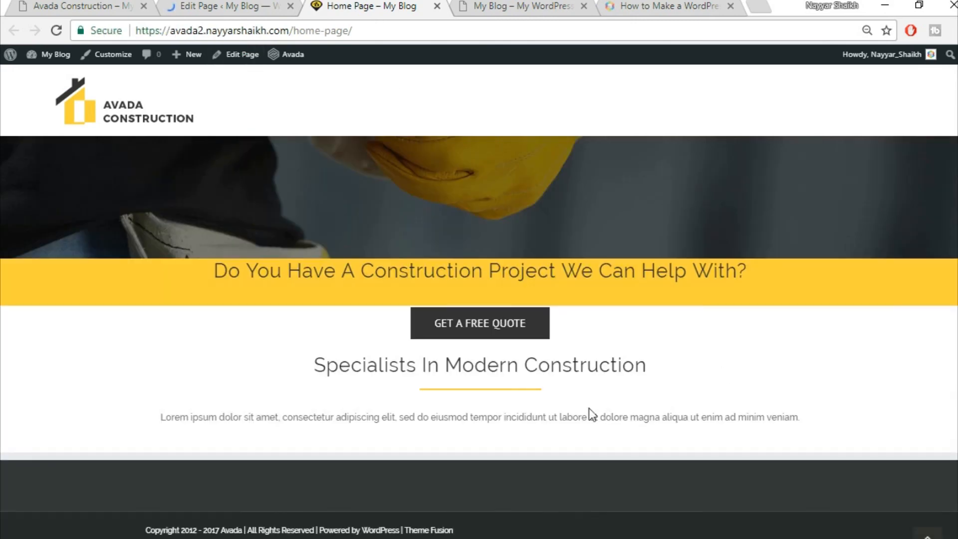
pyautogui.scroll(5, 723, 436)
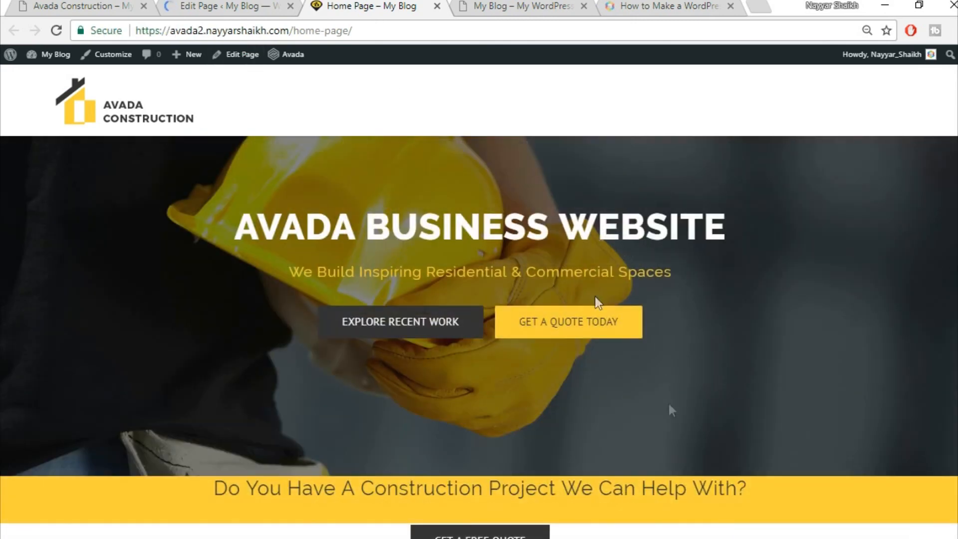
pyautogui.scroll(-5, 697, 425)
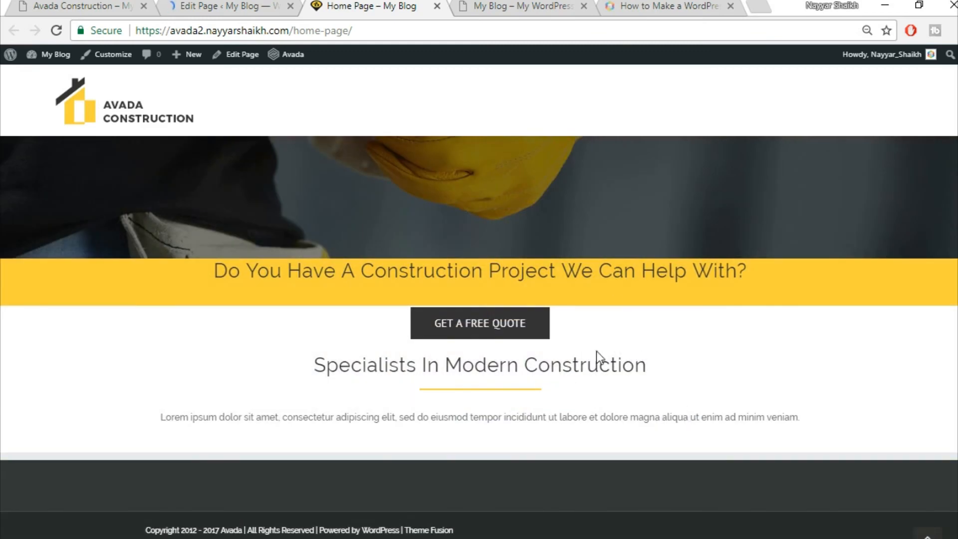
# - Compare the live intro paragraph's layout with the demo's intro paragraph
pyautogui.click(85, 5)
pyautogui.click(276, 337)
pyautogui.moveTo(239, 332); pyautogui.dragTo(573, 358)
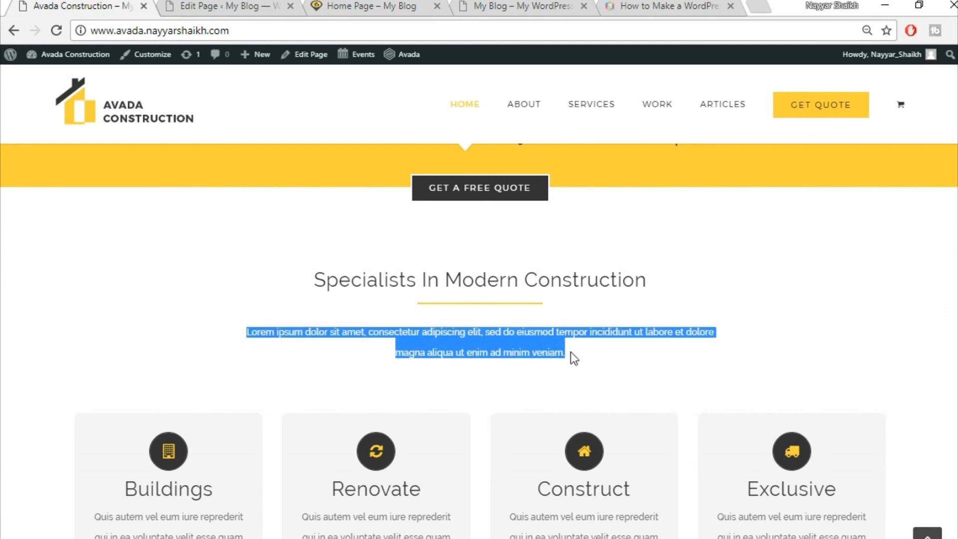
pyautogui.click(250, 5)
pyautogui.click(372, 6)
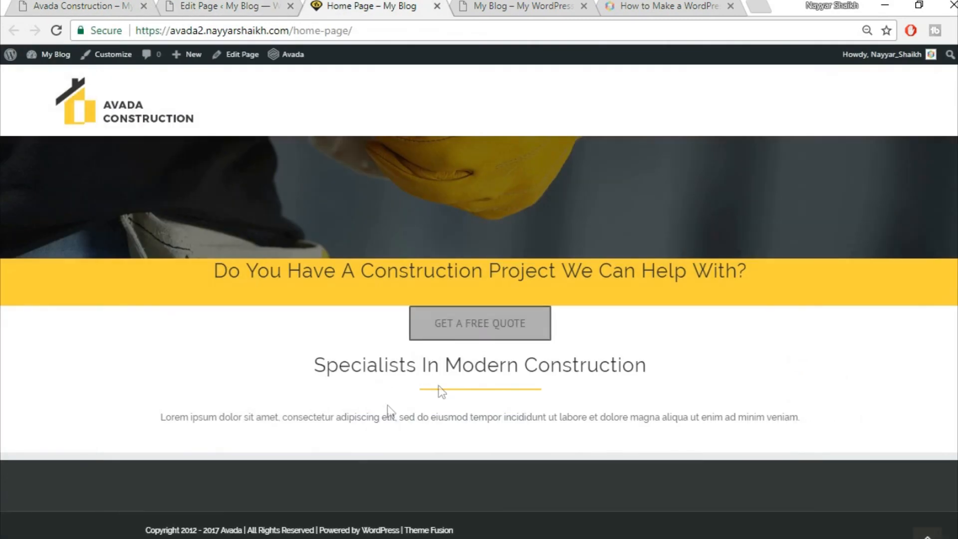
pyautogui.moveTo(174, 417); pyautogui.dragTo(763, 443)
pyautogui.click(95, 5)
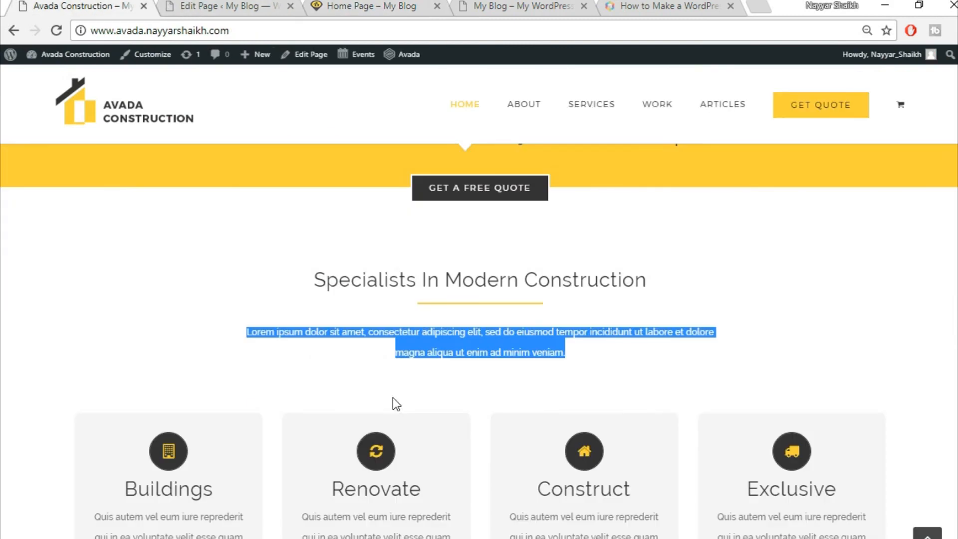
pyautogui.click(380, 352)
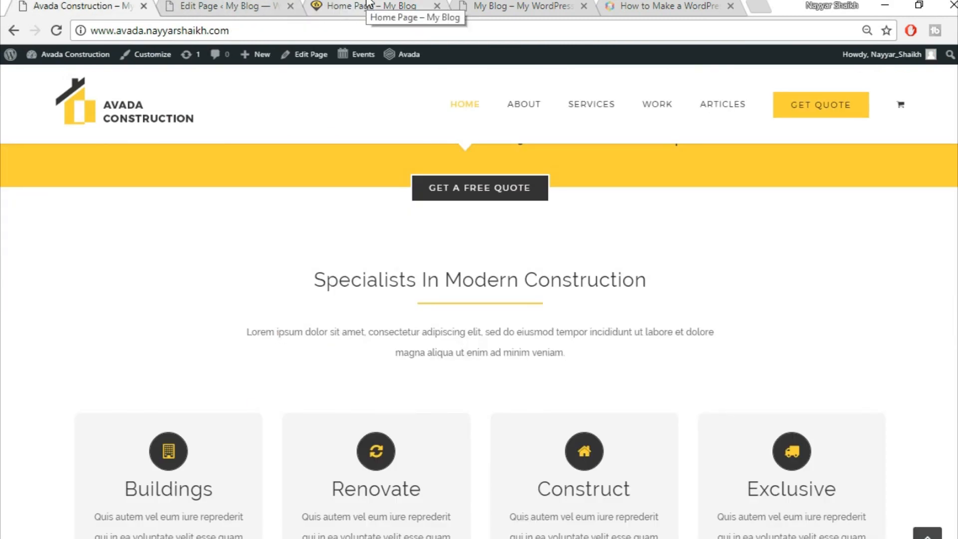
pyautogui.click(229, 4)
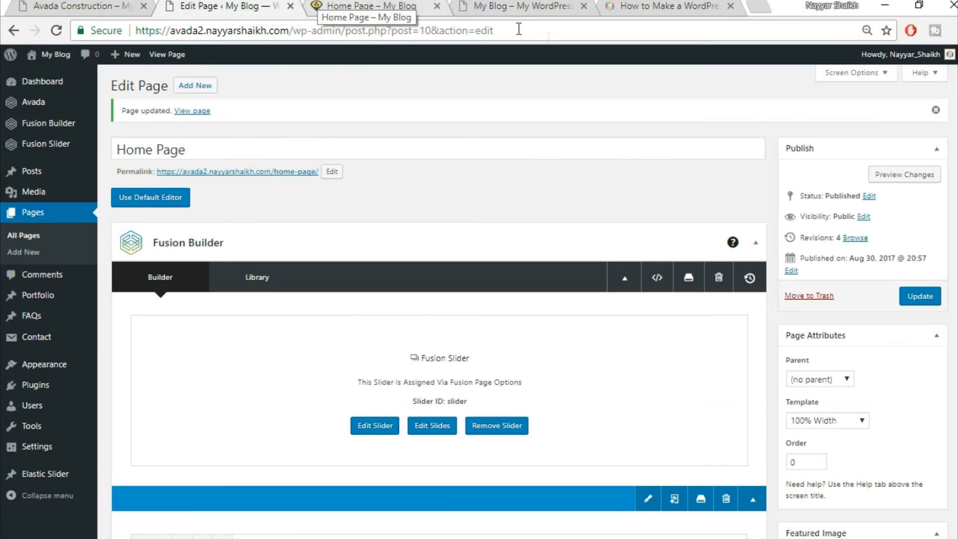
# - Scroll the demo homepage down to its four service boxes
pyautogui.scroll(-1, 595, 346)
pyautogui.scroll(-5, 592, 341)
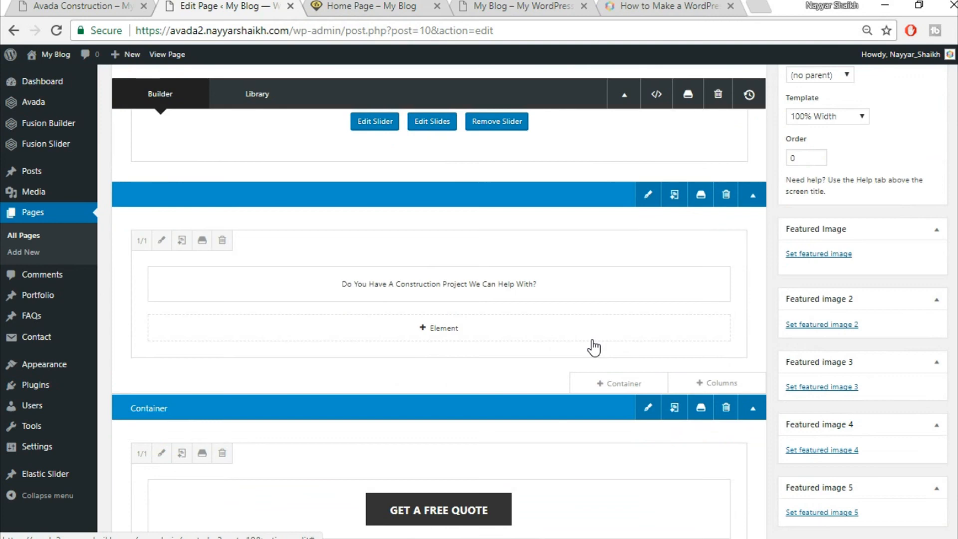
pyautogui.scroll(-5, 594, 348)
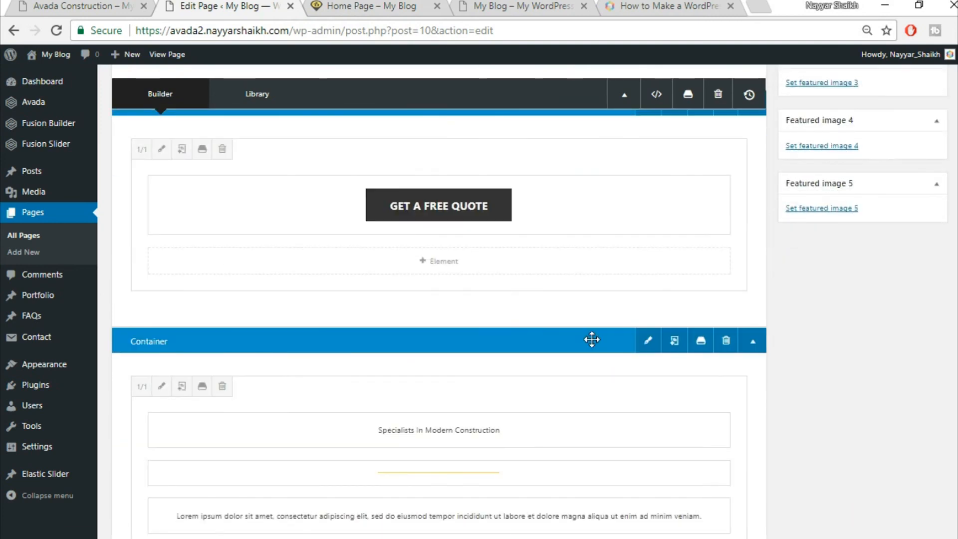
pyautogui.scroll(-5, 592, 340)
pyautogui.click(100, 5)
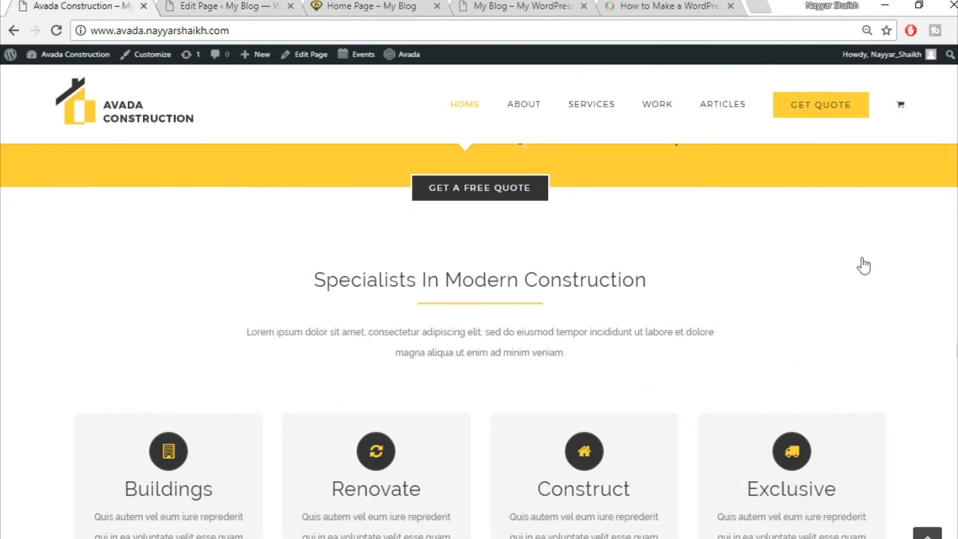
pyautogui.scroll(-1, 436, 369)
pyautogui.moveTo(321, 412)
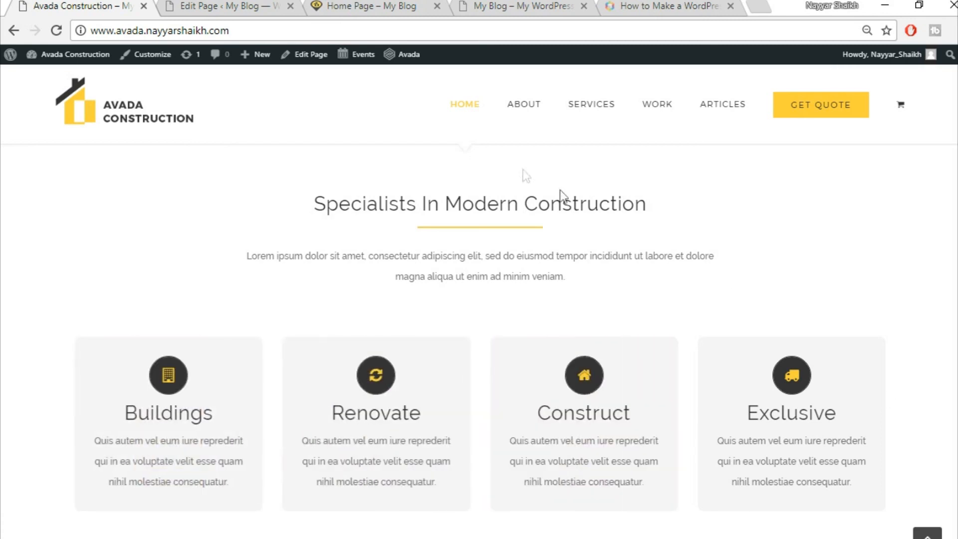
# - Add a 1/1 full-width container and insert a Flip Boxes element into it
pyautogui.click(227, 6)
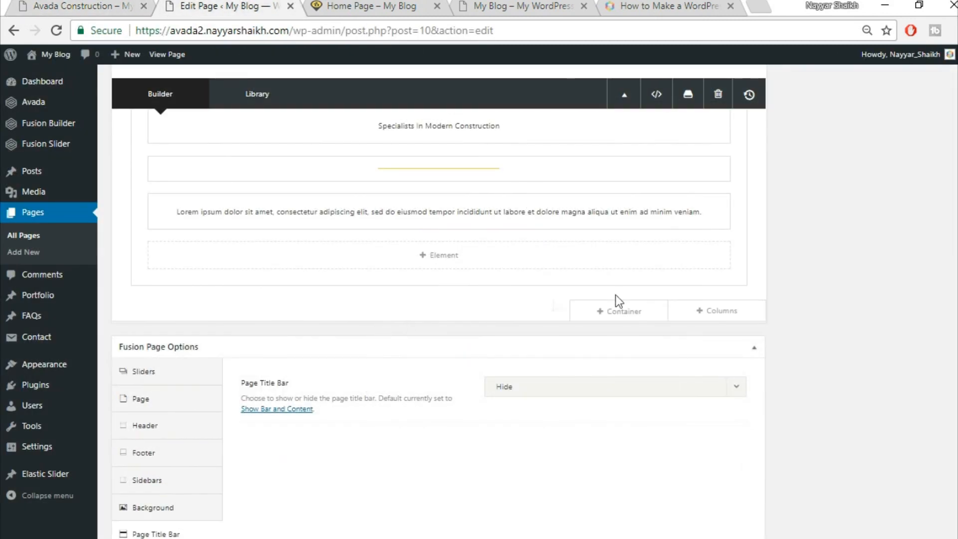
pyautogui.click(610, 311)
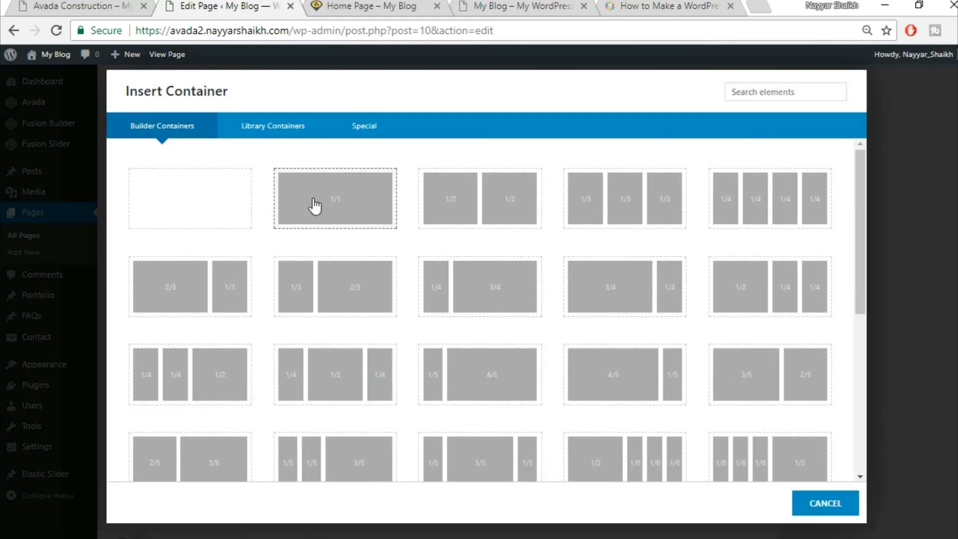
pyautogui.click(318, 204)
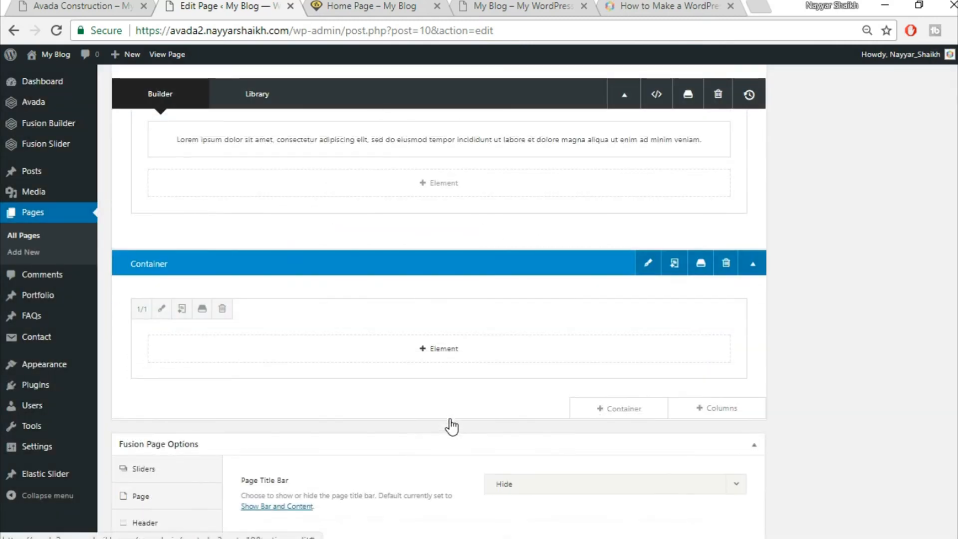
pyautogui.click(438, 349)
pyautogui.click(788, 94)
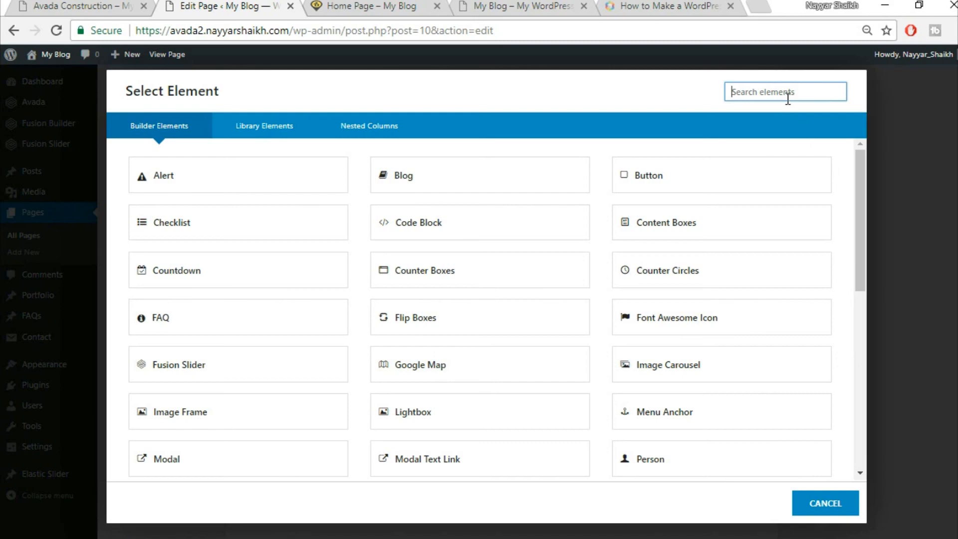
pyautogui.write('fli')
pyautogui.click(254, 191)
# - Set the Flip Boxes Number of Columns to 4 and open the first flip box for editing
pyautogui.click(77, 3)
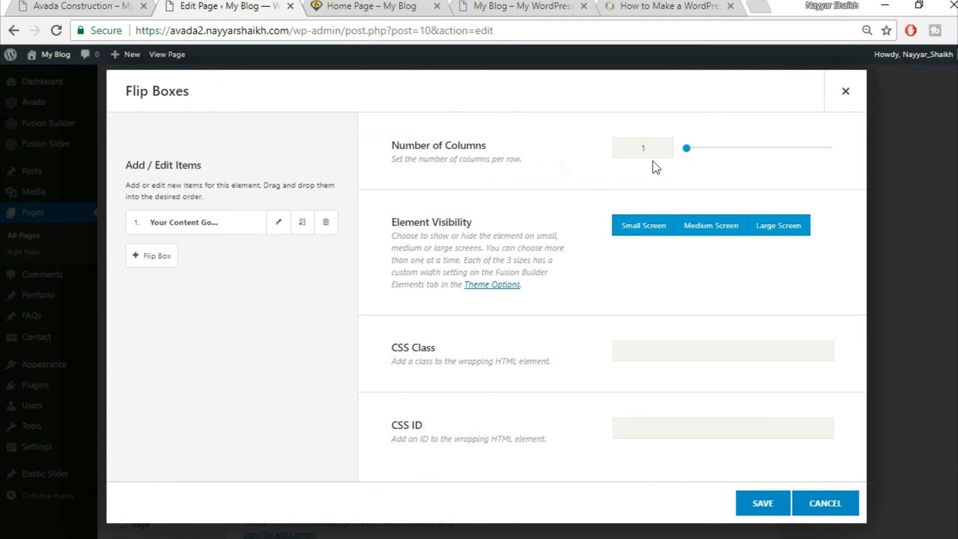
pyautogui.click(108, 5)
pyautogui.click(194, 4)
pyautogui.moveTo(652, 145); pyautogui.dragTo(619, 151)
pyautogui.write('4')
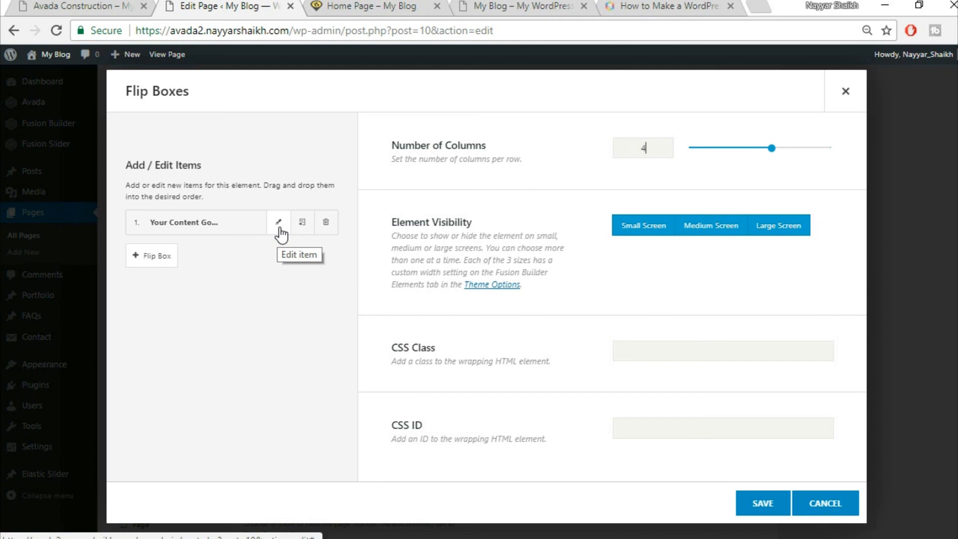
pyautogui.click(86, 7)
pyautogui.moveTo(149, 300)
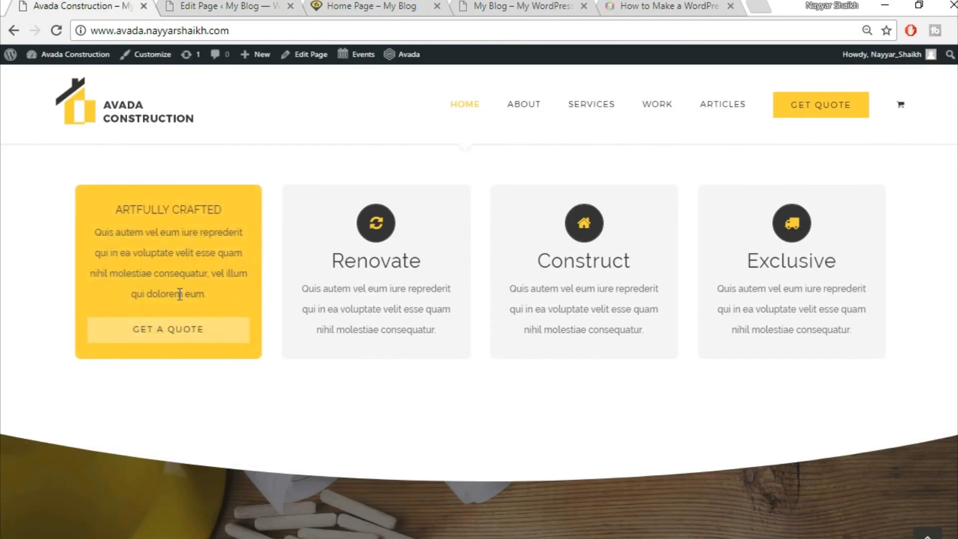
pyautogui.click(186, 6)
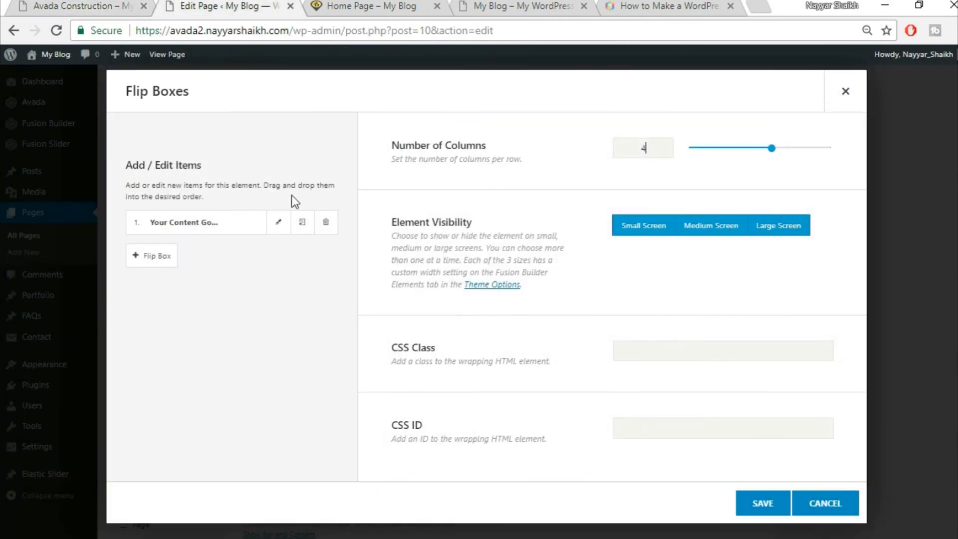
pyautogui.click(278, 225)
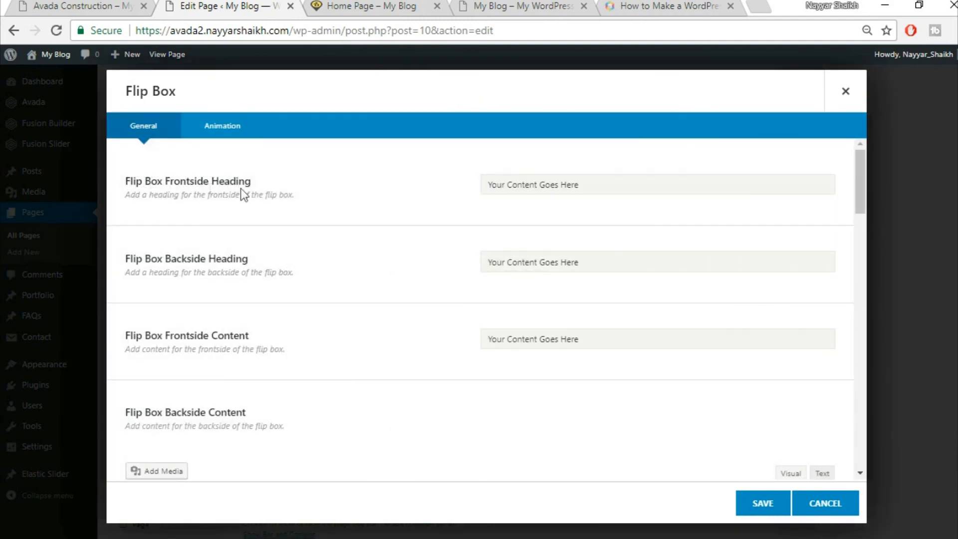
# - Copy 'ARTFULLY CRAFTED' from the demo into the Flip Box Backside Heading
pyautogui.click(95, 6)
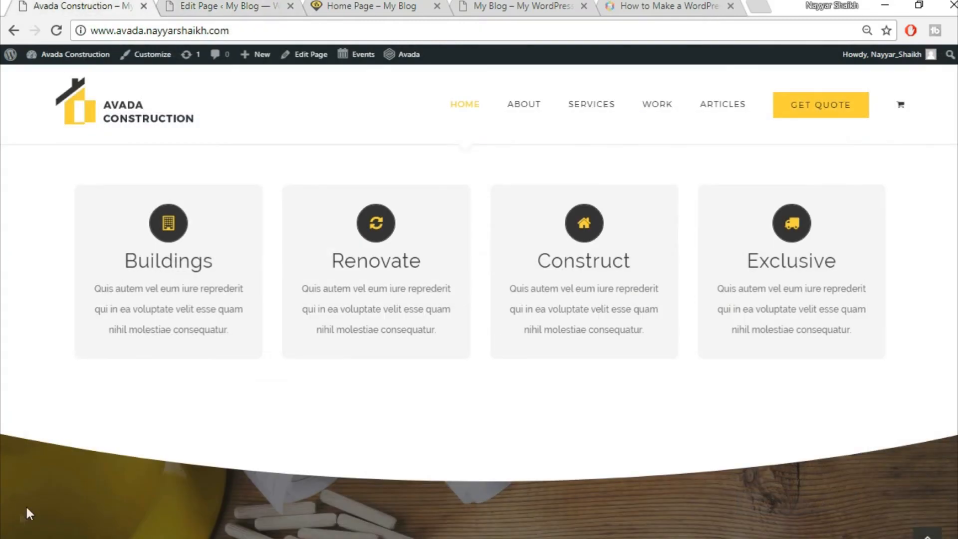
pyautogui.moveTo(134, 249)
pyautogui.click(247, 4)
pyautogui.click(577, 186)
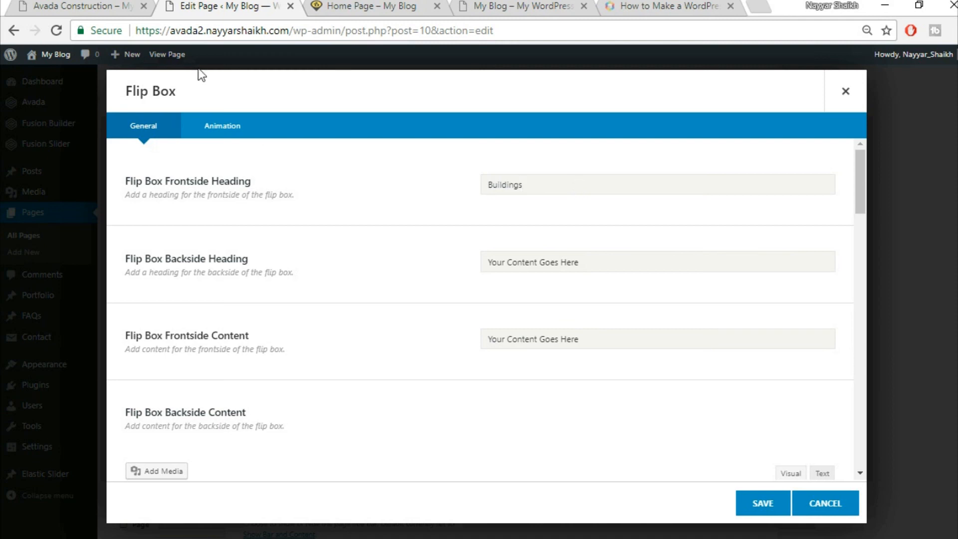
pyautogui.click(54, 4)
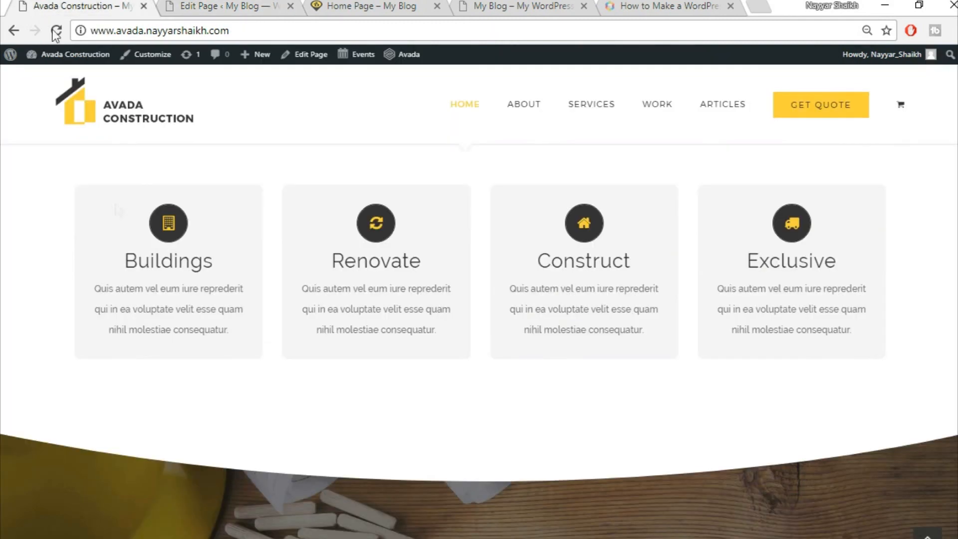
pyautogui.moveTo(148, 286)
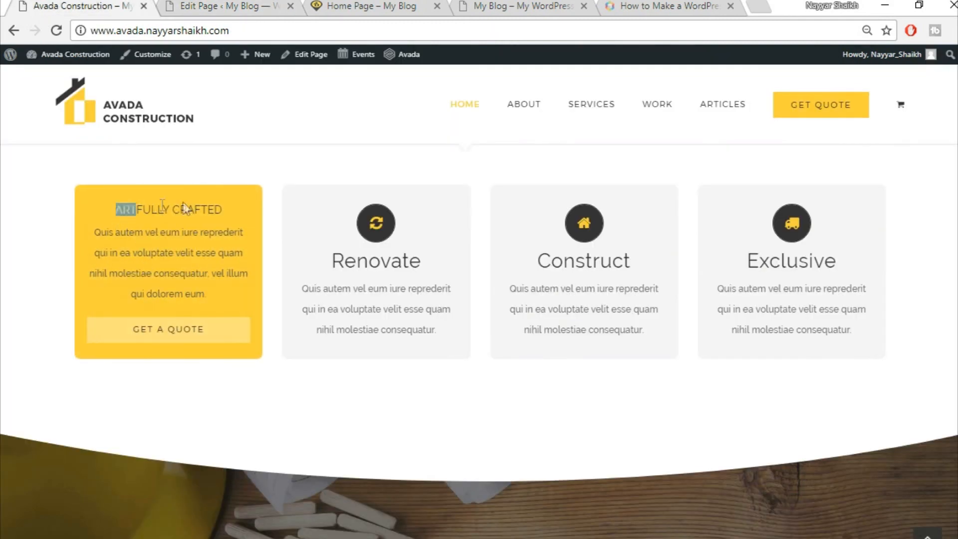
pyautogui.moveTo(184, 203); pyautogui.dragTo(238, 203)
pyautogui.hotkey('ctrl', 'c')
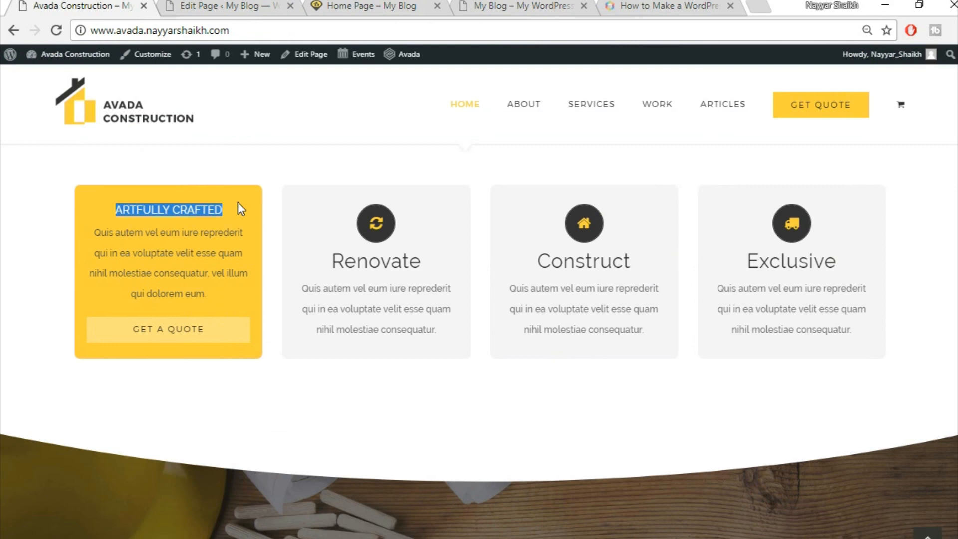
pyautogui.click(188, 4)
pyautogui.click(578, 257)
pyautogui.hotkey('ctrl', 'v')
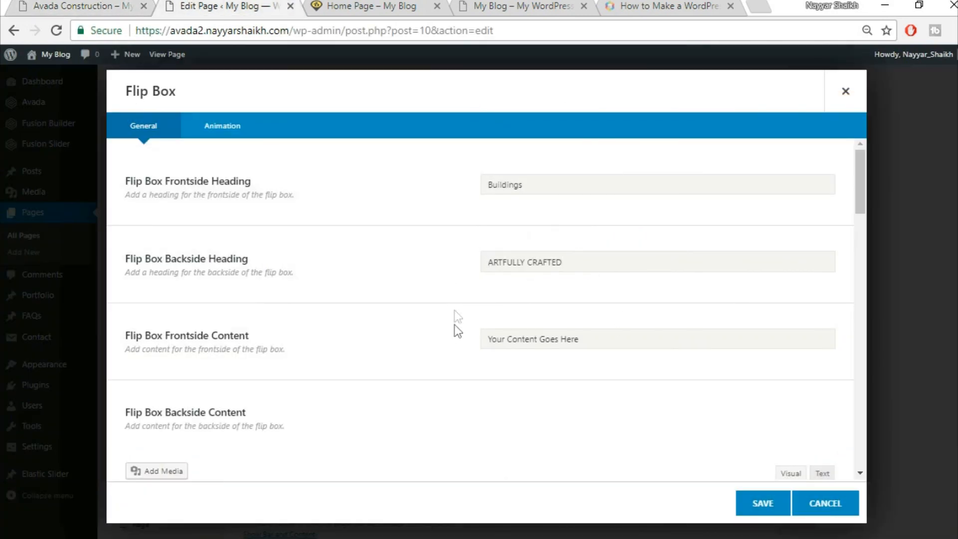
pyautogui.scroll(-2, 455, 332)
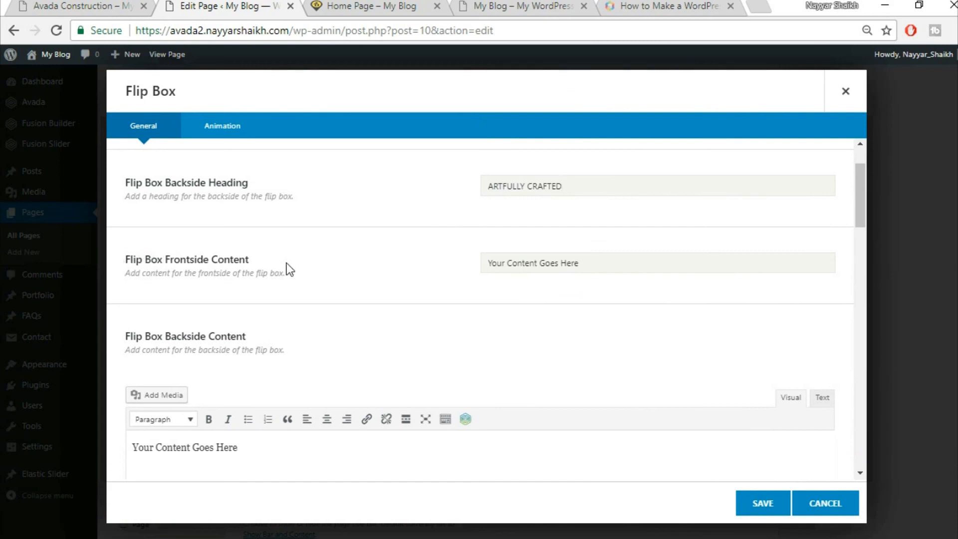
# - Paste the demo's Quis autem Latin paragraph into both Frontside and Backside Content
pyautogui.click(66, 2)
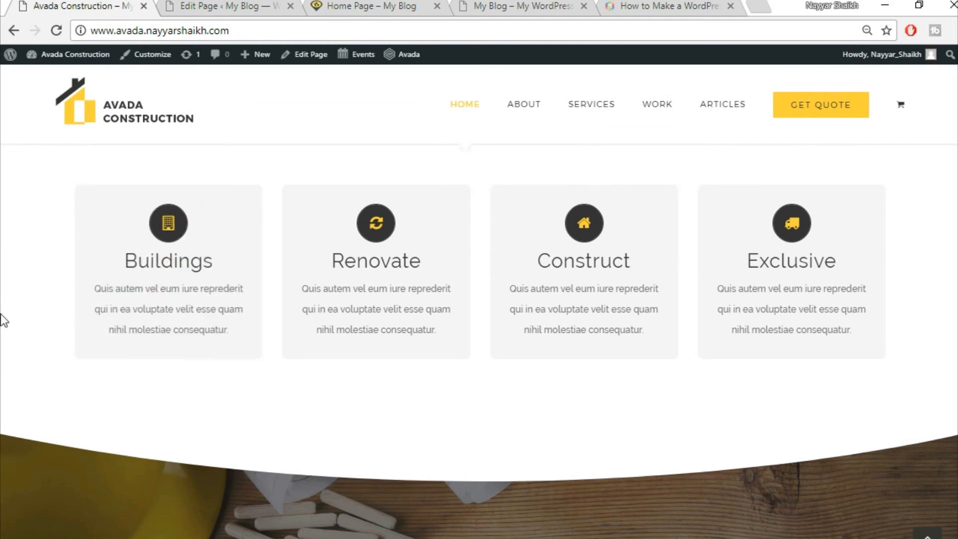
pyautogui.moveTo(93, 226); pyautogui.dragTo(240, 294)
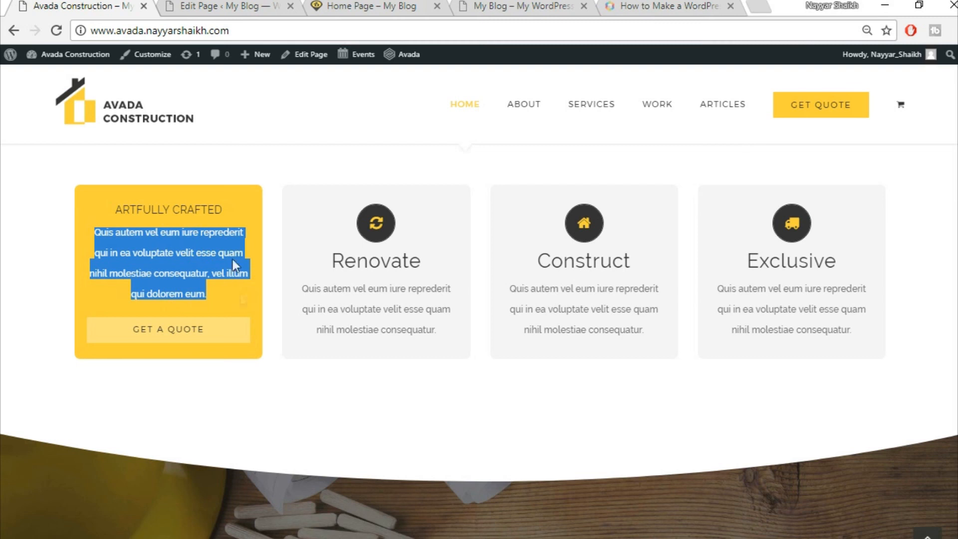
pyautogui.click(197, 6)
pyautogui.click(554, 258)
pyautogui.hotkey('ctrl', 'v')
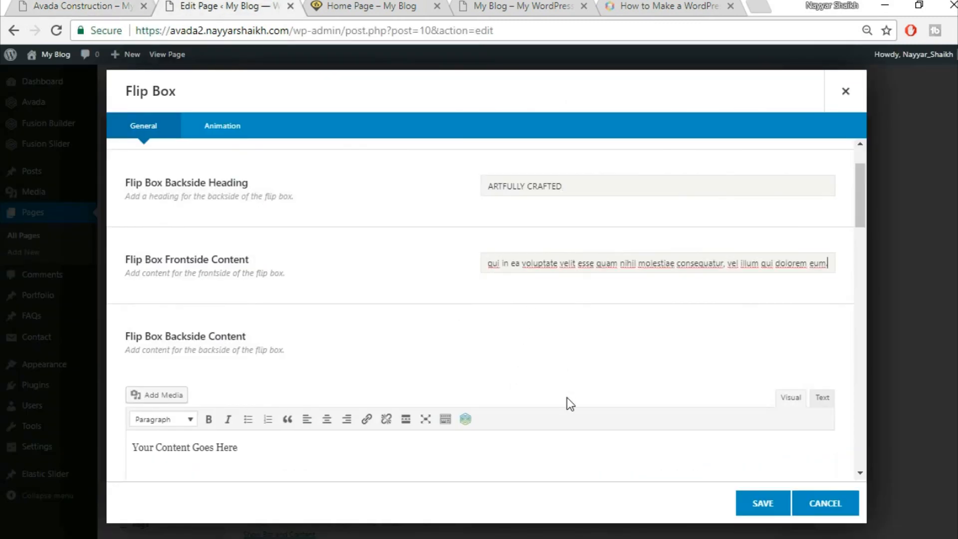
pyautogui.scroll(-2, 567, 397)
pyautogui.click(747, 330)
pyautogui.click(822, 245)
pyautogui.write('Quis autem vel eum iure reprederit qui in ea voluptate velit esse quam nihil molestiae consequatur, vel illum qui dolorem eum.')
pyautogui.click(779, 246)
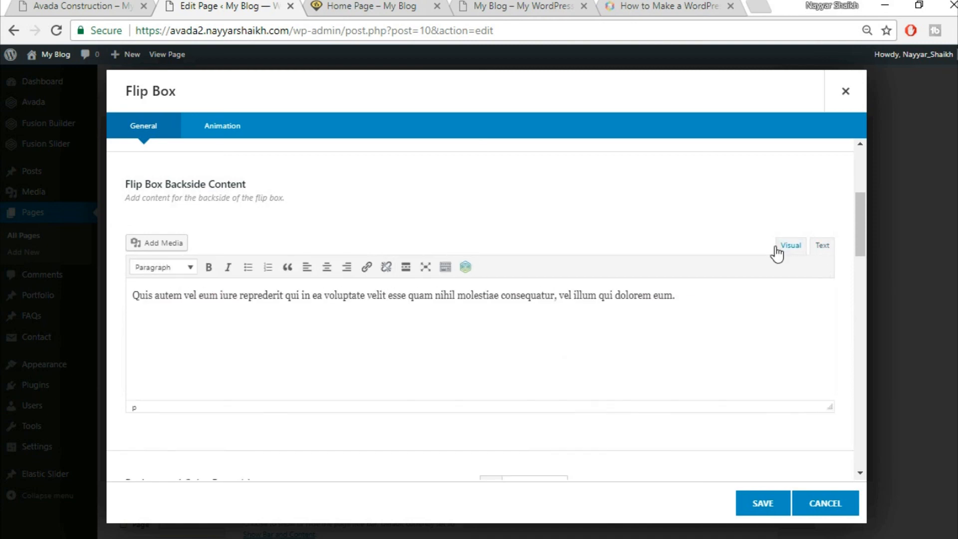
pyautogui.scroll(-5, 670, 387)
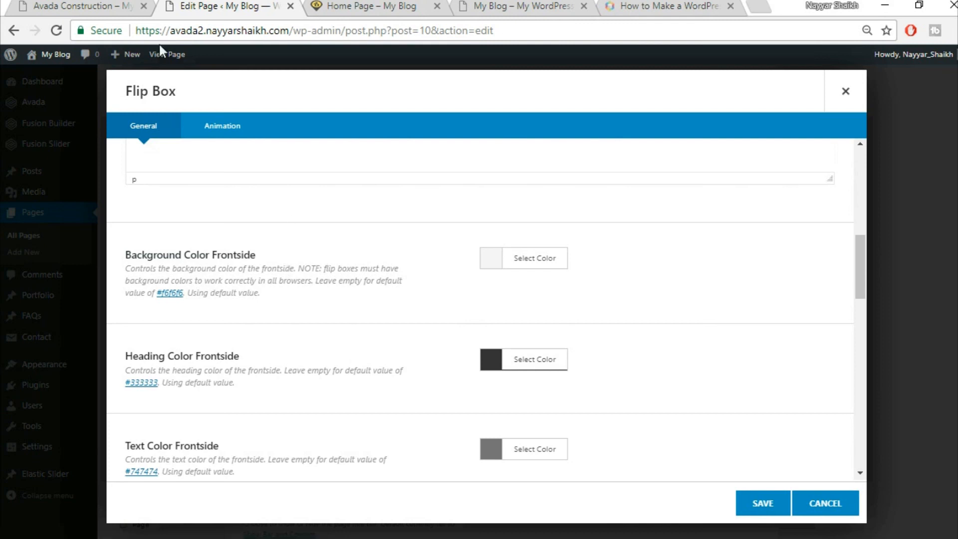
# - Set the flip box's Background Color Backside to yellow #fed03d
pyautogui.click(60, 4)
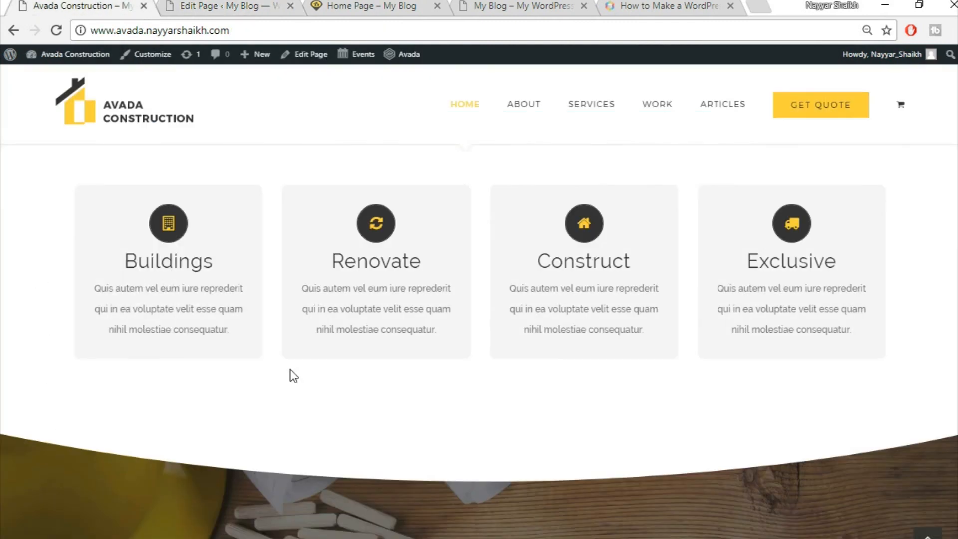
pyautogui.click(220, 6)
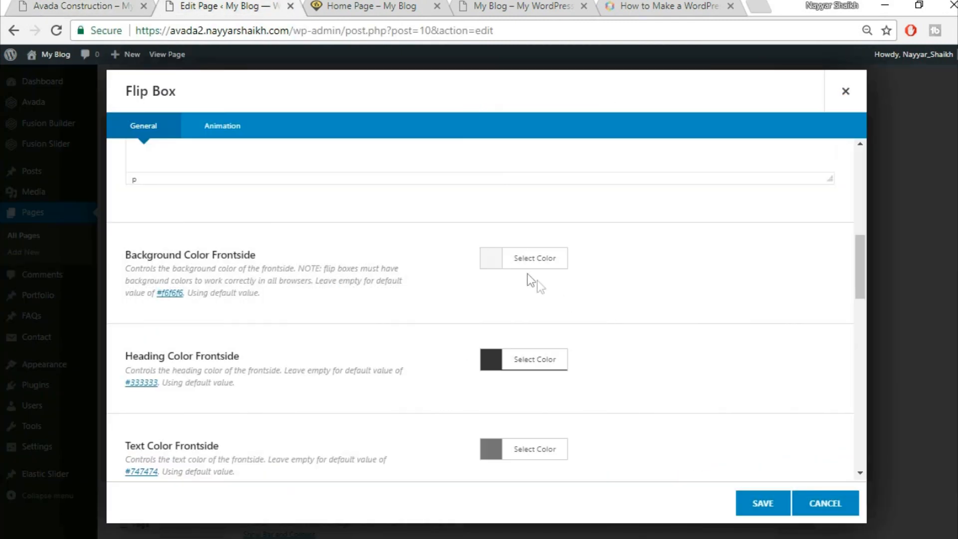
pyautogui.scroll(-2, 826, 350)
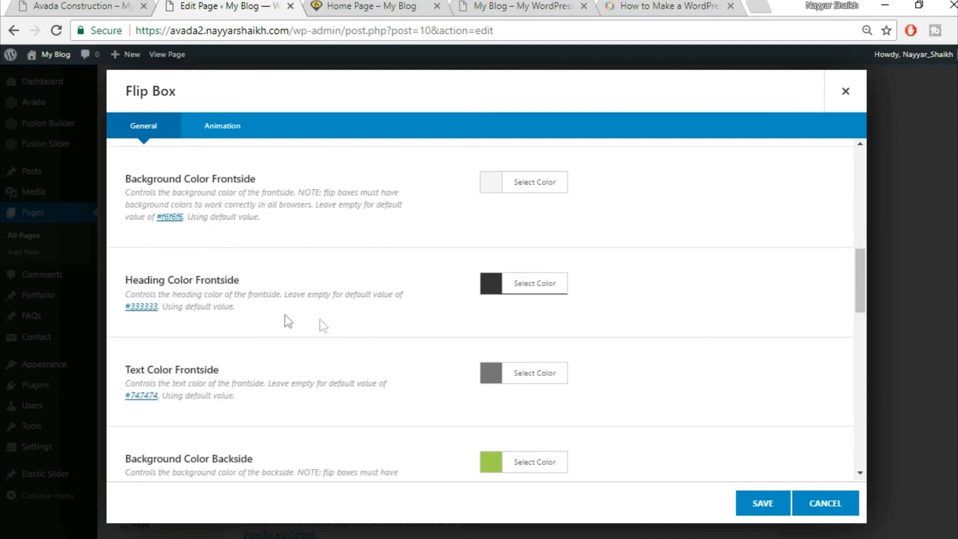
pyautogui.click(74, 4)
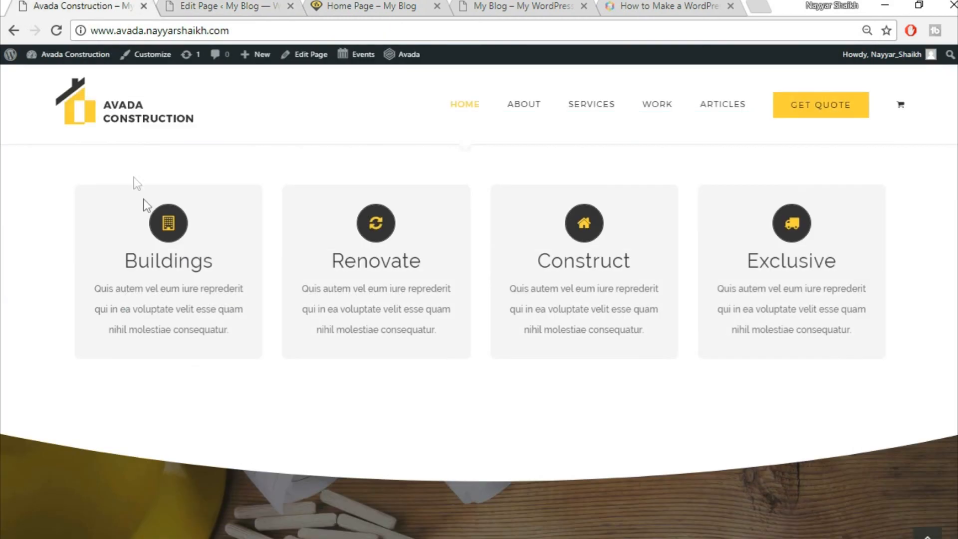
pyautogui.click(219, 5)
pyautogui.scroll(-3, 601, 330)
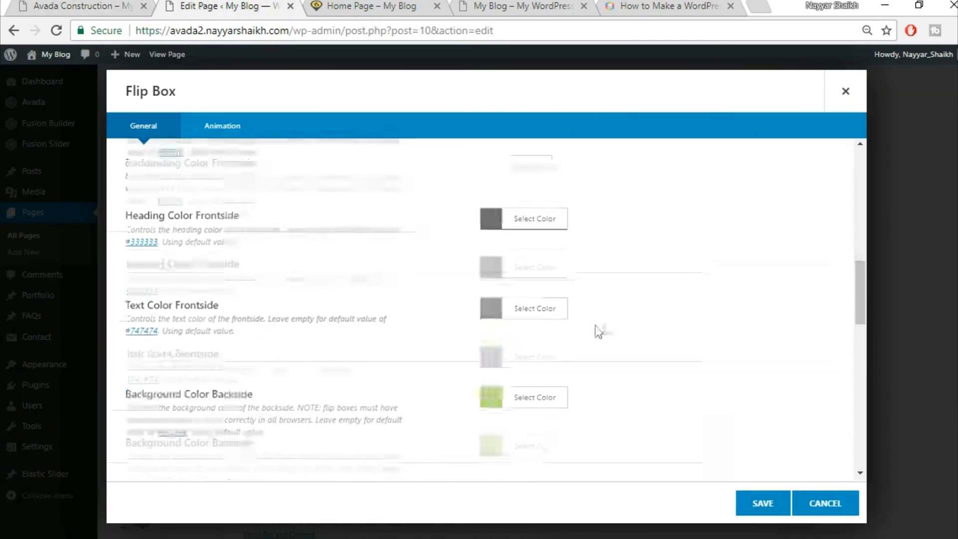
pyautogui.scroll(2, 294, 280)
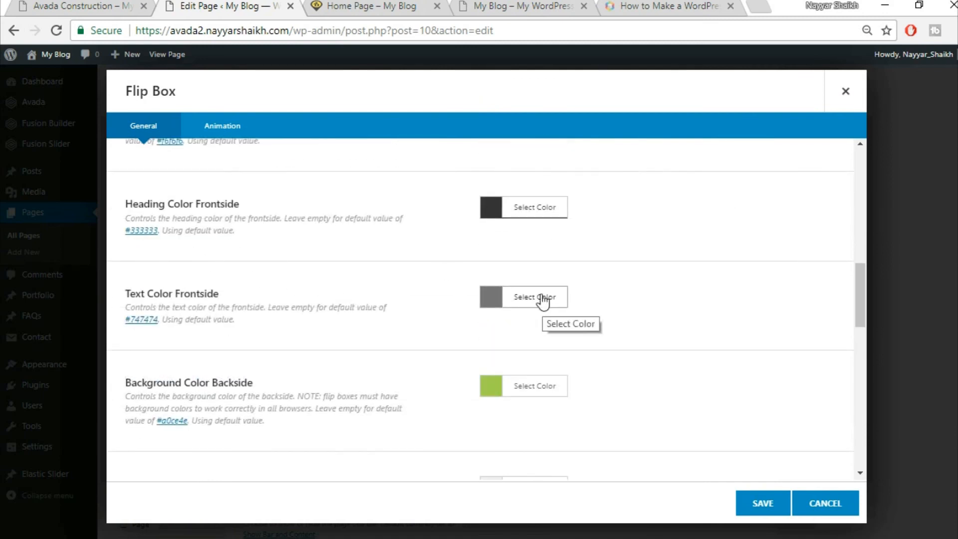
pyautogui.click(112, 5)
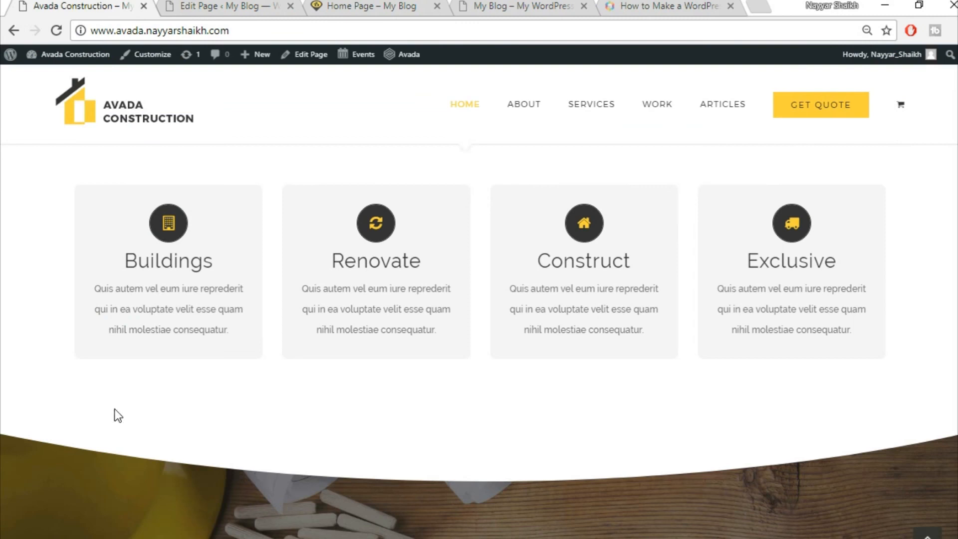
pyautogui.click(219, 7)
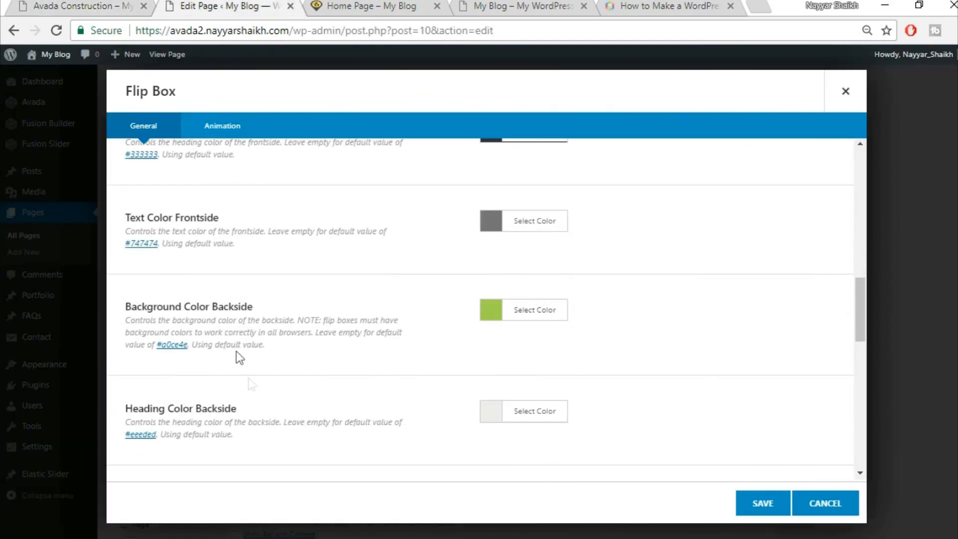
pyautogui.click(48, 5)
pyautogui.moveTo(228, 308)
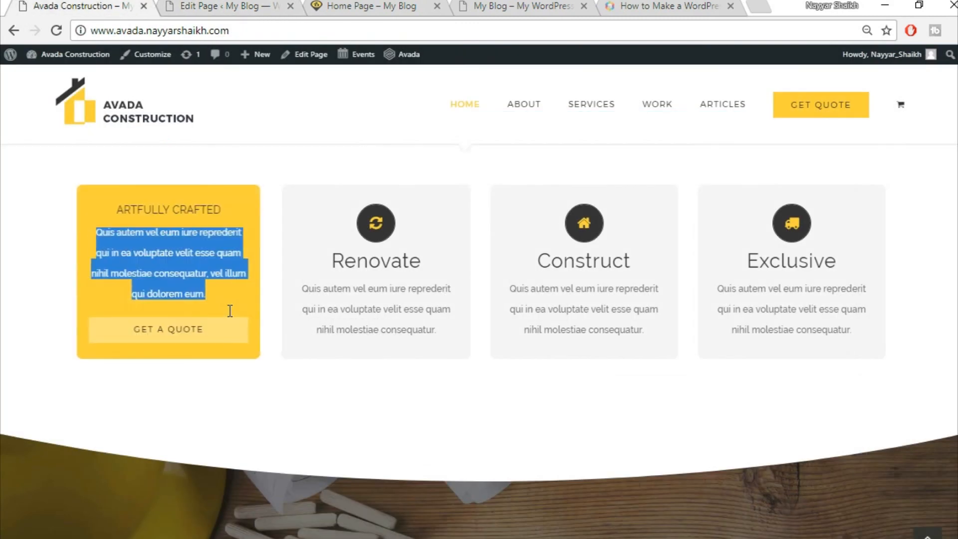
pyautogui.click(129, 220)
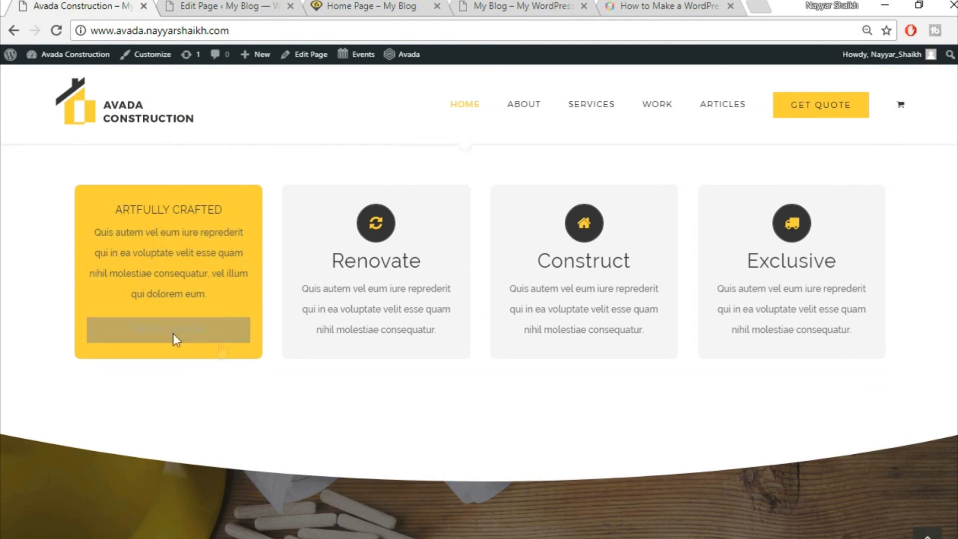
pyautogui.click(207, 7)
pyautogui.click(535, 312)
pyautogui.click(660, 337)
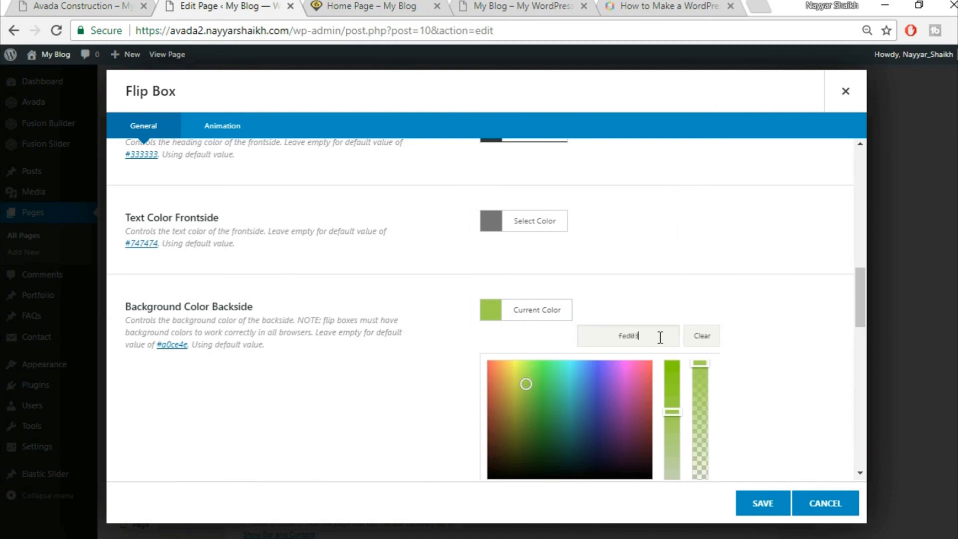
pyautogui.click(706, 301)
pyautogui.scroll(-3, 723, 280)
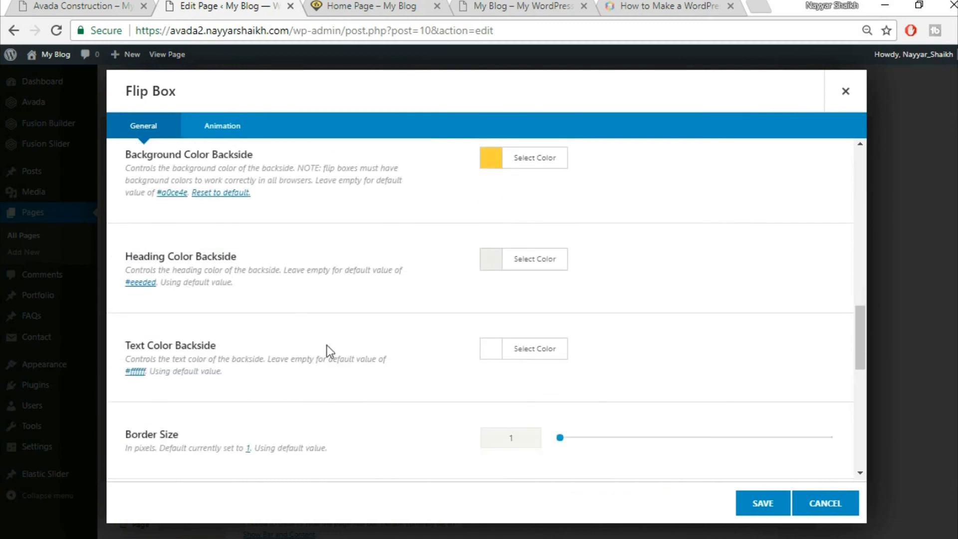
# - Make the backside heading colour black and the backside text colour #333333
pyautogui.hotkey('ctrl', 'shift', 'Tab')
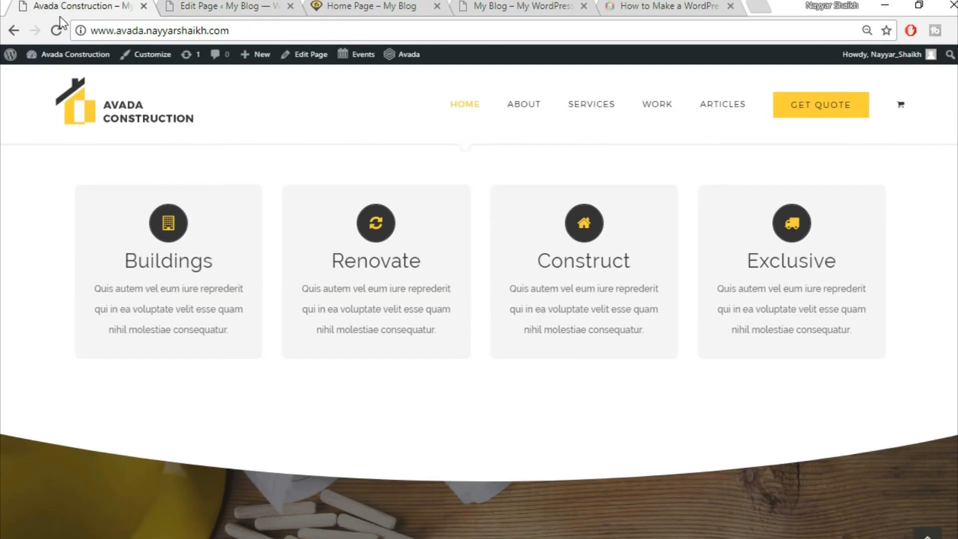
pyautogui.moveTo(136, 301)
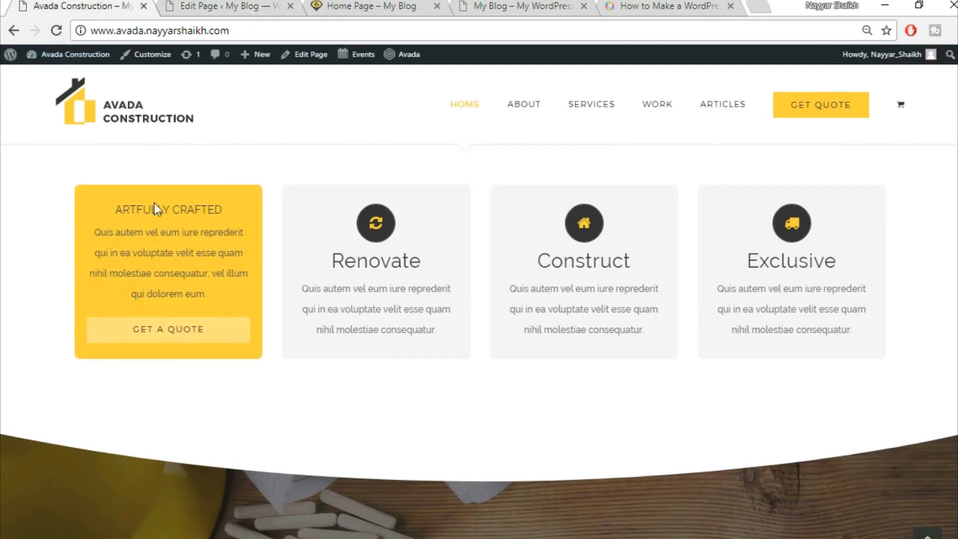
pyautogui.hotkey('ctrl', 'Tab')
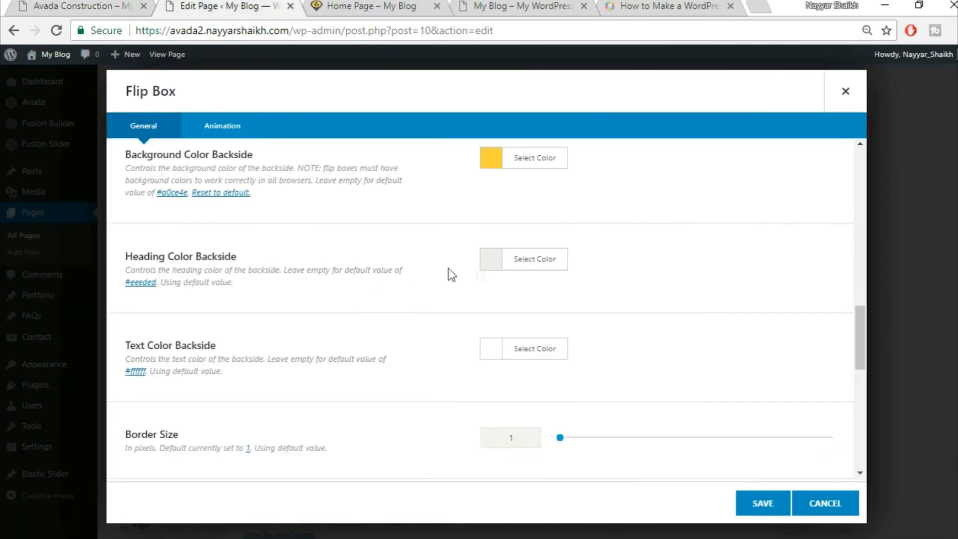
pyautogui.click(526, 278)
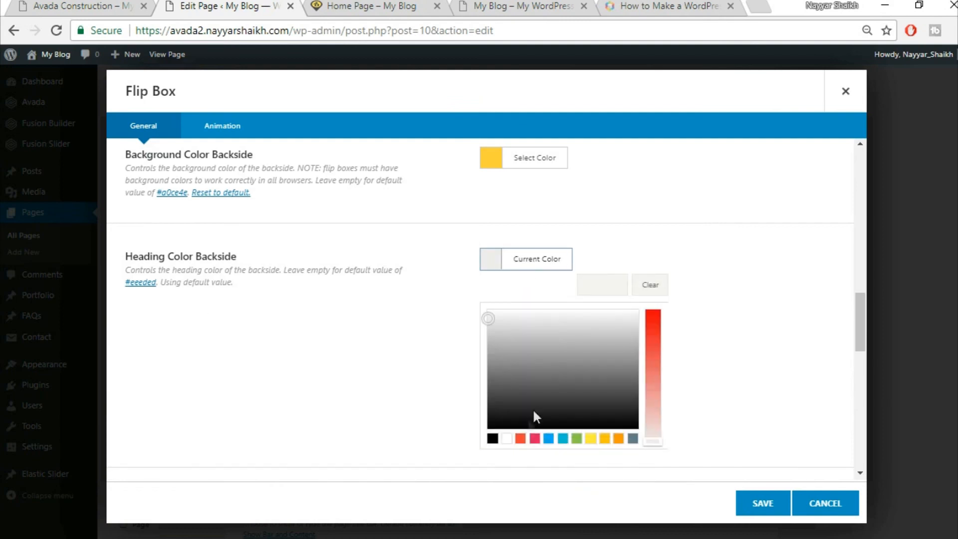
pyautogui.click(493, 439)
pyautogui.click(672, 229)
pyautogui.click(46, 2)
pyautogui.click(292, 2)
pyautogui.scroll(-2, 613, 307)
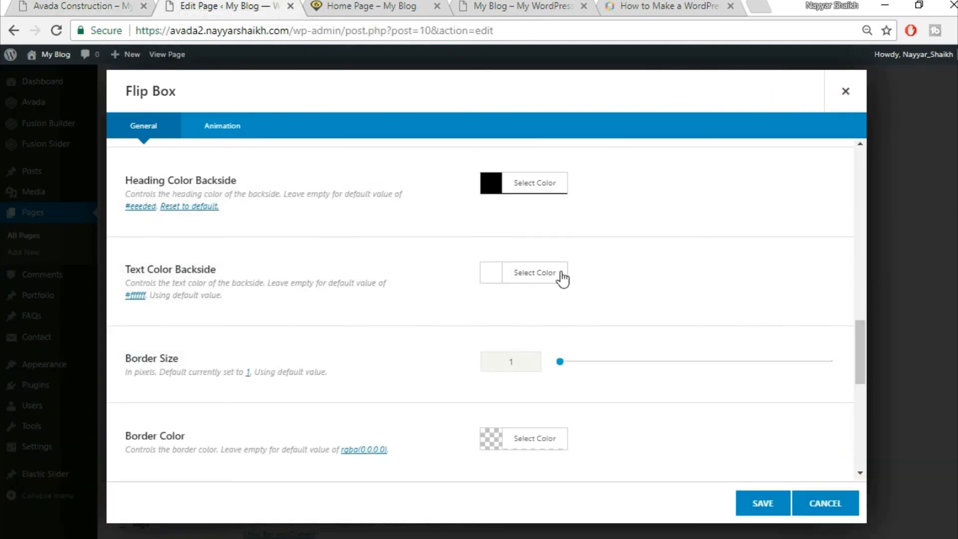
pyautogui.click(561, 274)
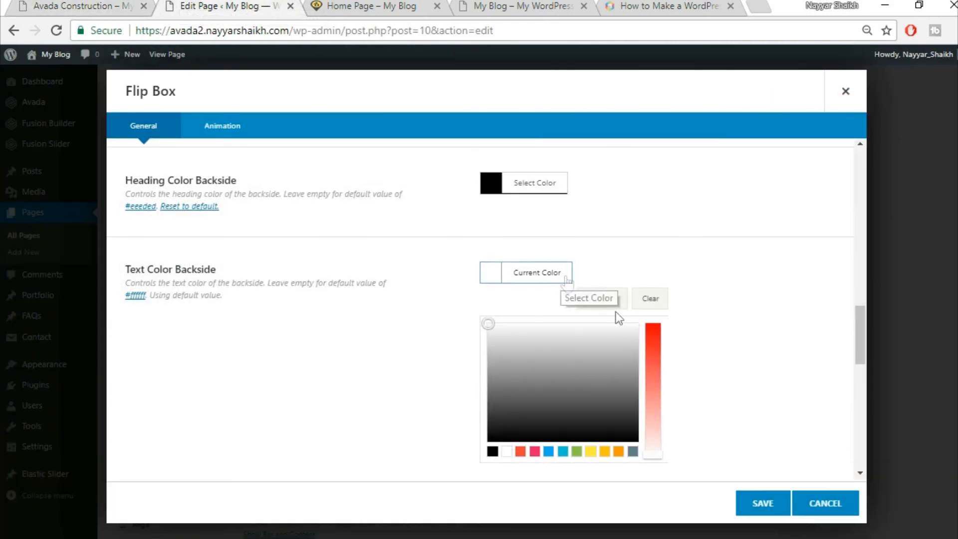
pyautogui.moveTo(496, 394); pyautogui.dragTo(498, 419)
pyautogui.click(697, 360)
pyautogui.scroll(-2, 697, 362)
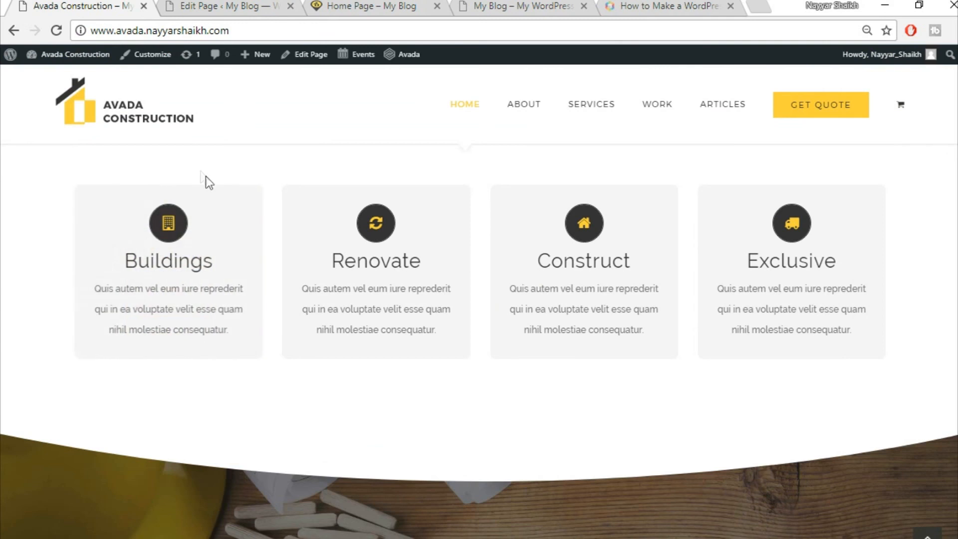
# - Change the flip box Border Size to 0
pyautogui.moveTo(133, 208)
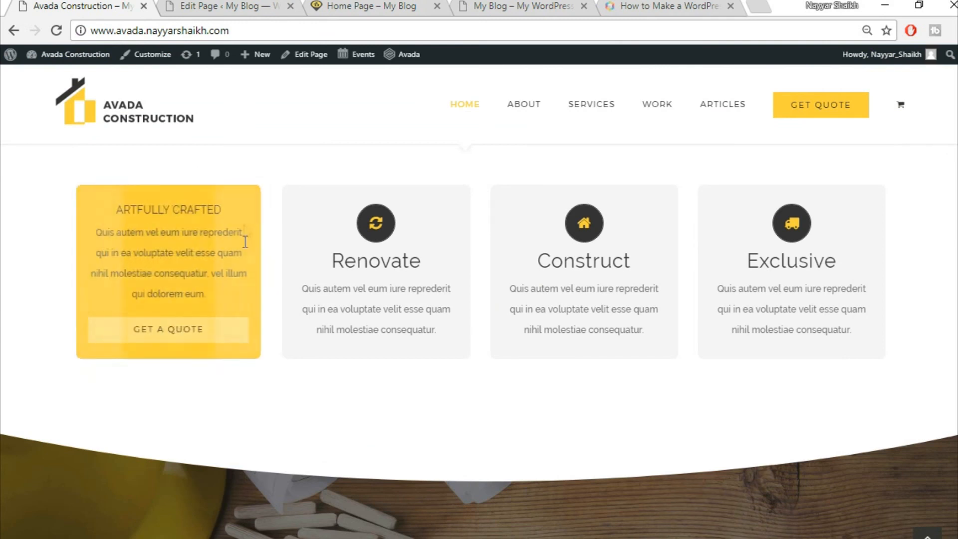
pyautogui.click(248, 6)
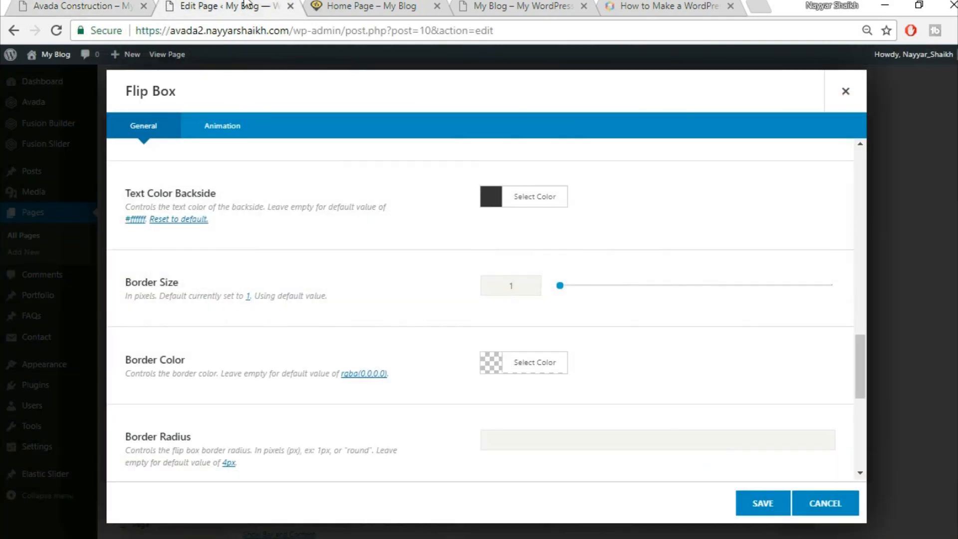
pyautogui.moveTo(522, 291); pyautogui.dragTo(454, 289)
pyautogui.press('BackSpace')
pyautogui.write('0')
pyautogui.scroll(-5, 454, 310)
# - Choose the building icon for the flip box, matching the demo's Buildings card
pyautogui.click(490, 350)
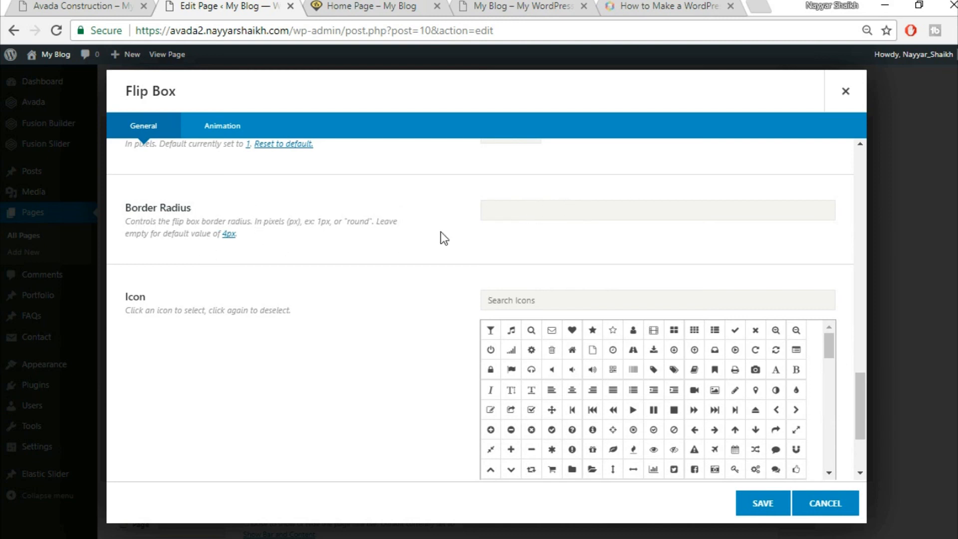
pyautogui.write('round')
pyautogui.click(75, 6)
pyautogui.click(209, 6)
pyautogui.click(118, 3)
pyautogui.click(192, 4)
pyautogui.write('buil')
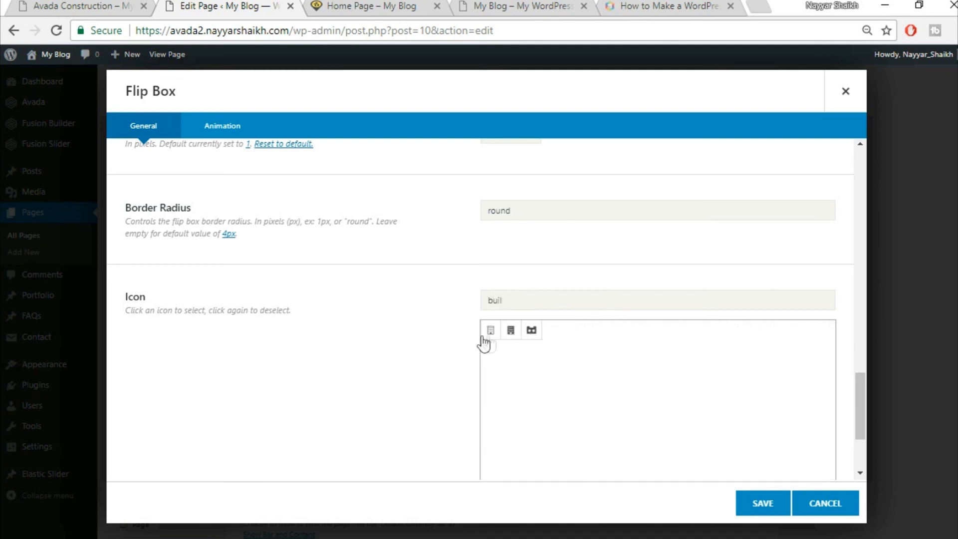
pyautogui.click(491, 331)
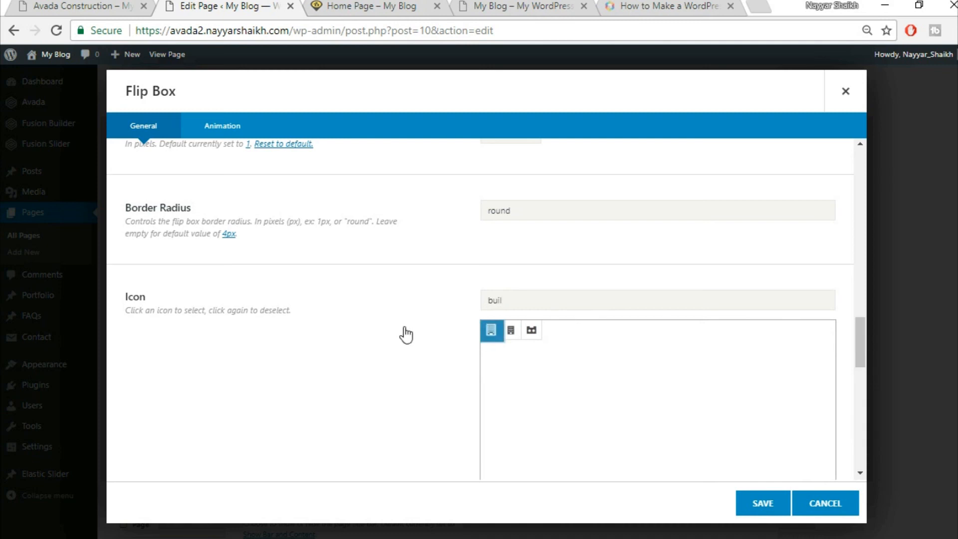
pyautogui.scroll(-10, 404, 327)
pyautogui.scroll(5, 404, 328)
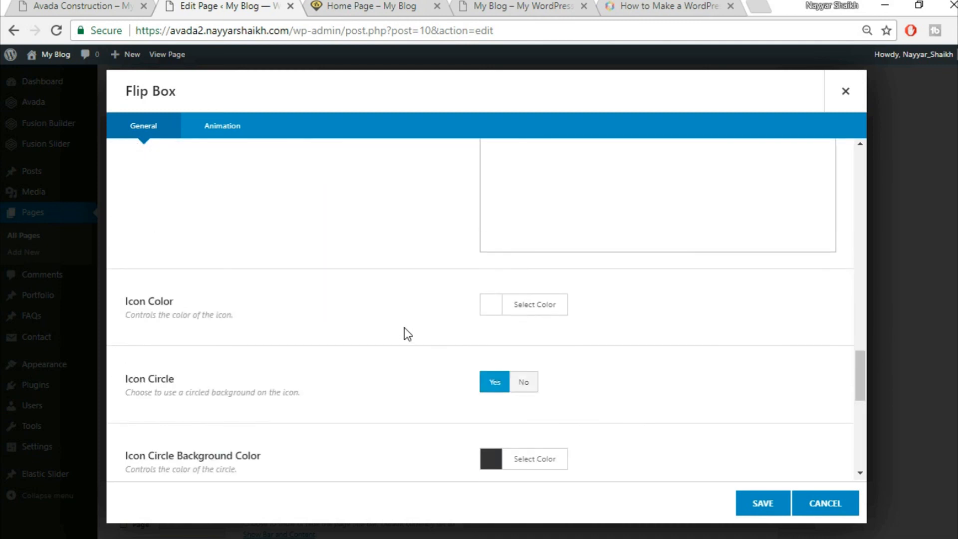
# - Set the flip box Icon Color to yellow #fed03c
pyautogui.click(128, 6)
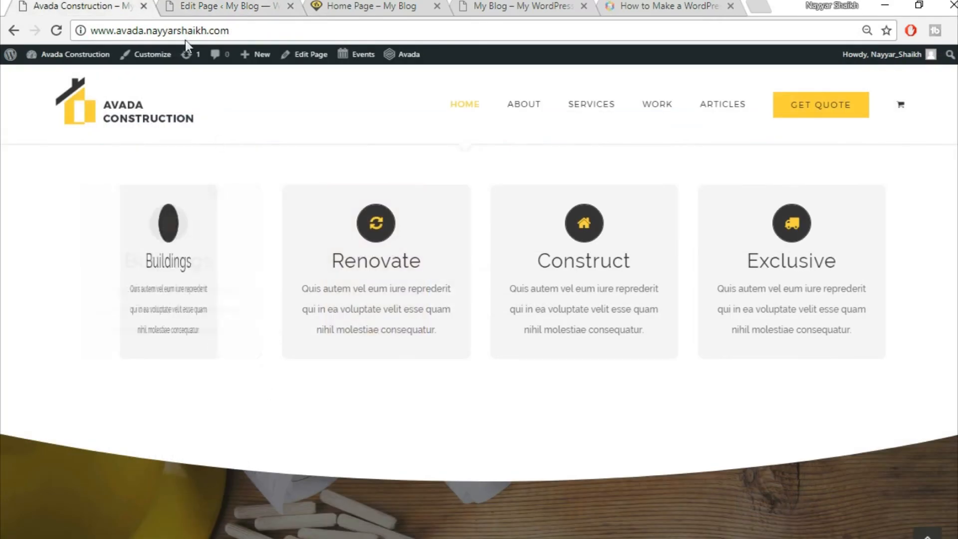
pyautogui.click(205, 6)
pyautogui.click(552, 304)
pyautogui.click(618, 336)
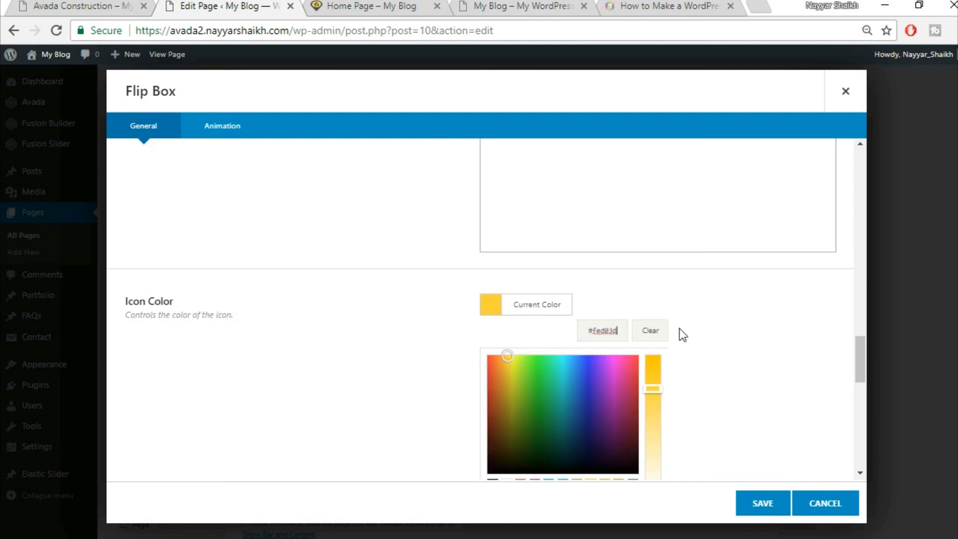
pyautogui.click(734, 327)
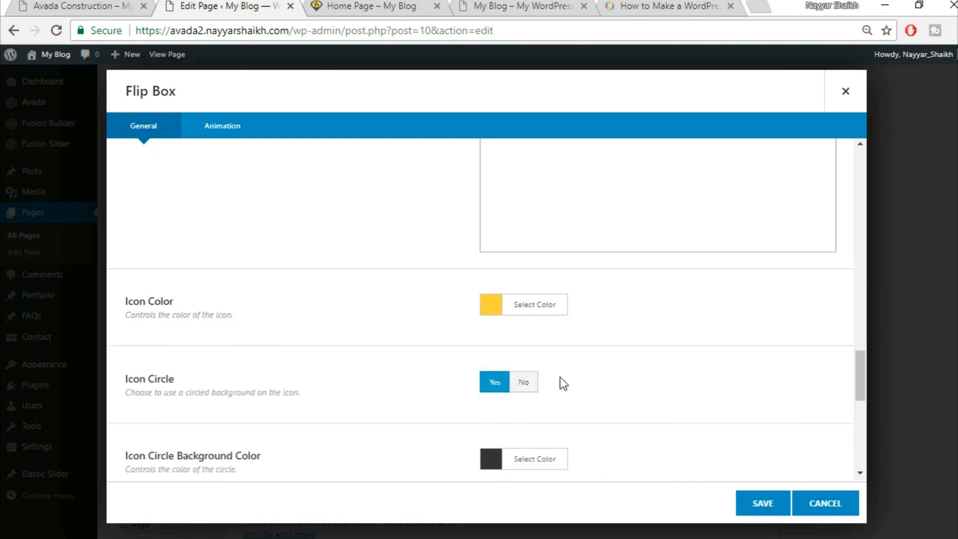
pyautogui.scroll(-3, 722, 361)
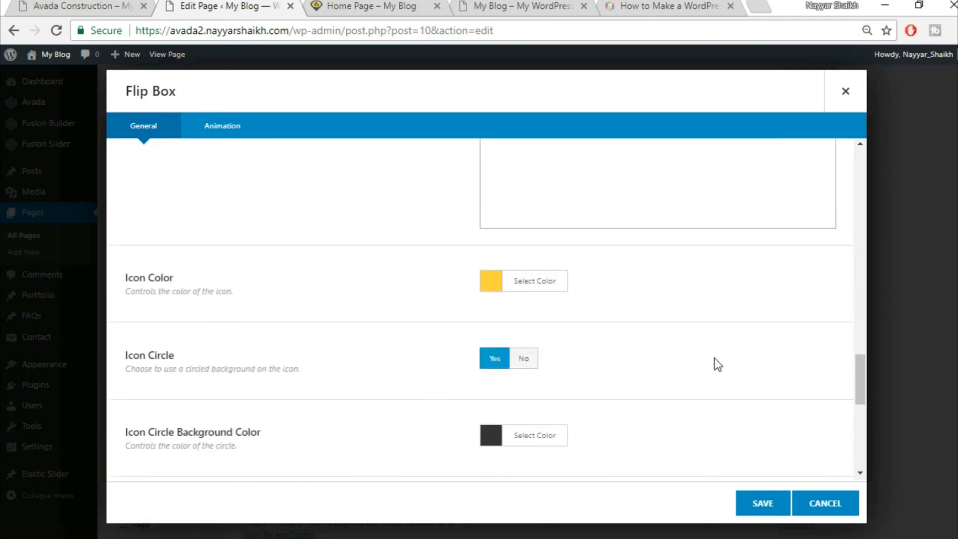
pyautogui.scroll(5, 718, 365)
# - Remove 'round' from the Border Radius field, leaving it empty, and review the Animation options
pyautogui.moveTo(533, 288); pyautogui.dragTo(448, 294)
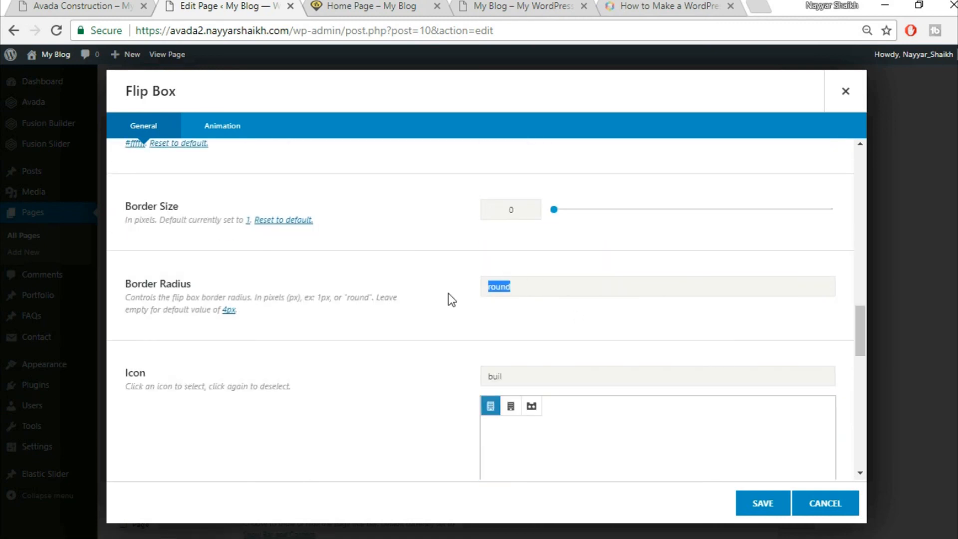
pyautogui.press('BackSpace')
pyautogui.scroll(-2, 419, 323)
pyautogui.scroll(-6, 419, 323)
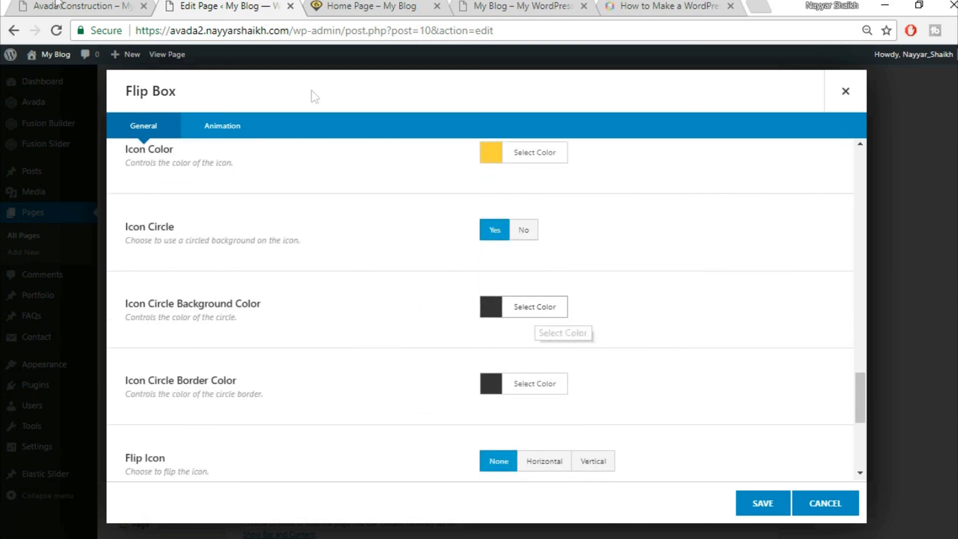
pyautogui.click(56, 5)
pyautogui.click(279, 8)
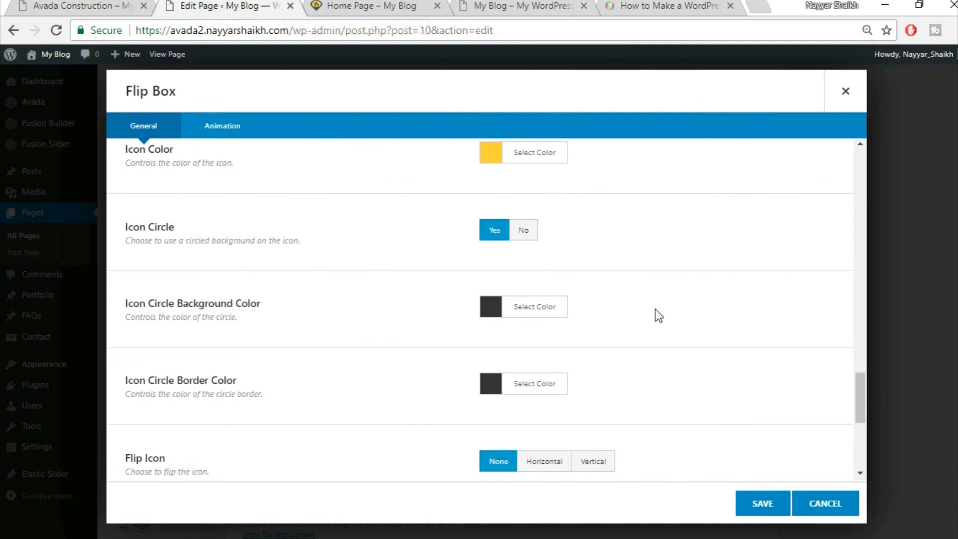
pyautogui.scroll(-1, 657, 314)
pyautogui.scroll(-2, 657, 315)
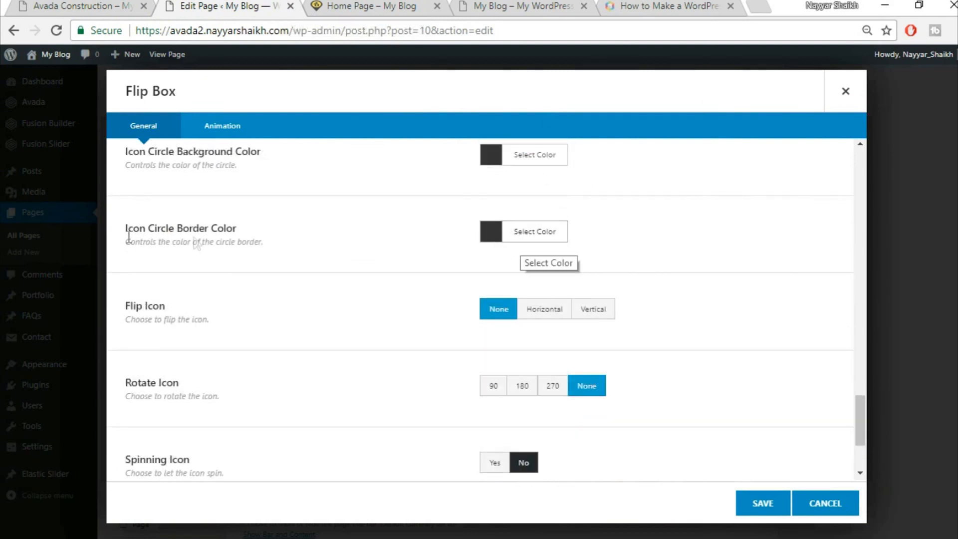
pyautogui.scroll(-1, 679, 269)
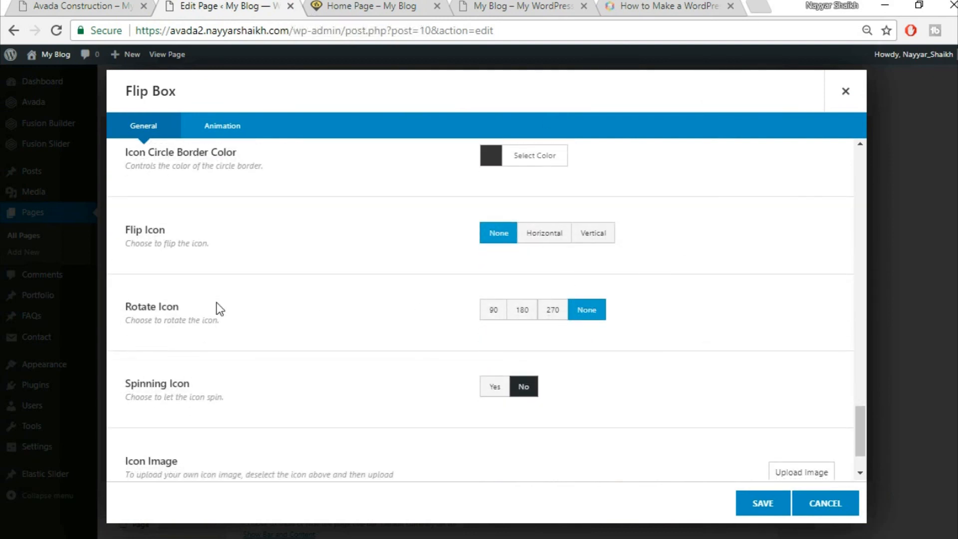
pyautogui.scroll(-1, 509, 390)
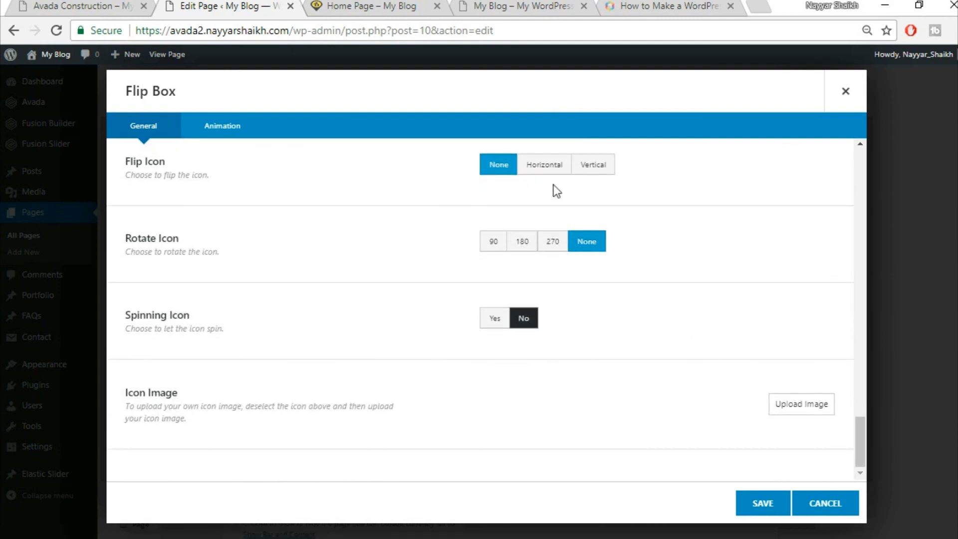
pyautogui.click(246, 134)
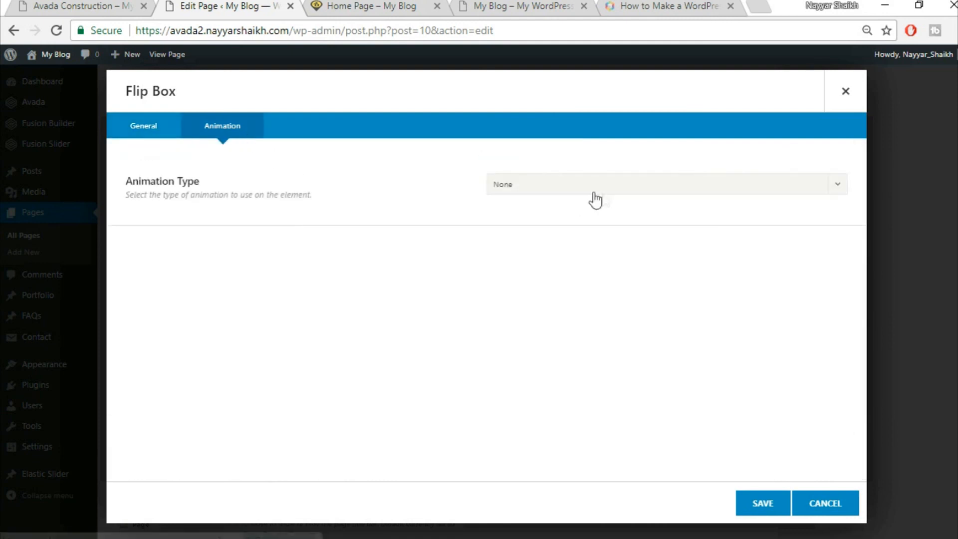
pyautogui.click(150, 129)
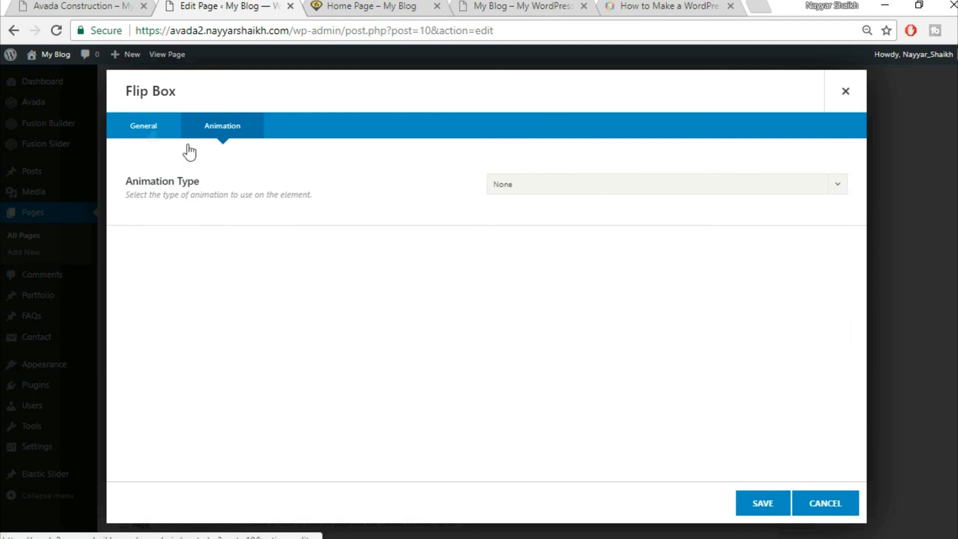
# - Save the Buildings flip box item and clone it three times to make four boxes
pyautogui.click(763, 503)
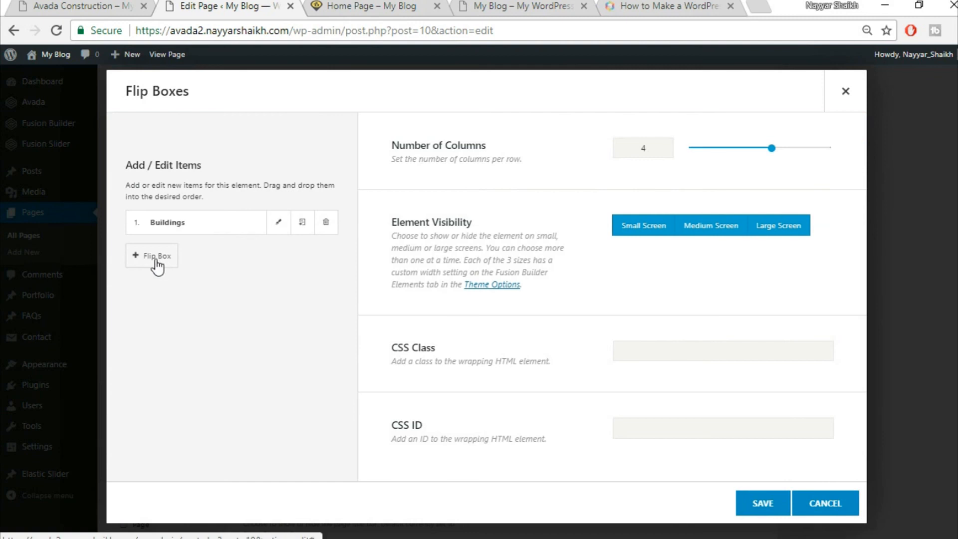
pyautogui.click(89, 6)
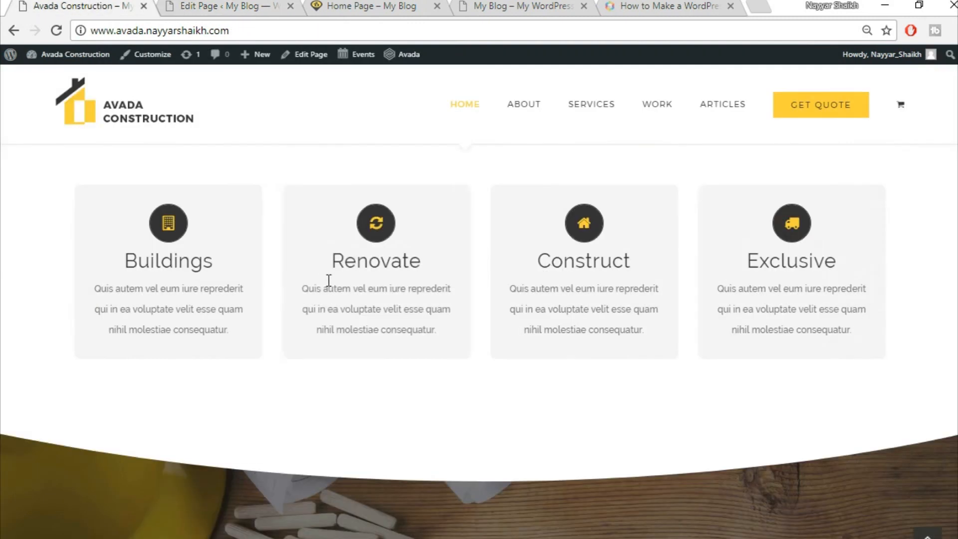
pyautogui.click(252, 5)
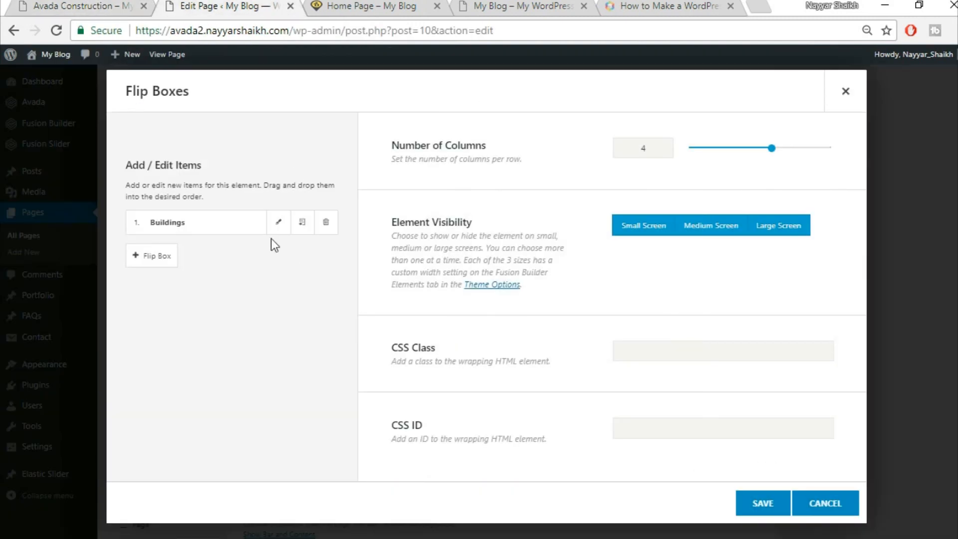
pyautogui.click(301, 225)
pyautogui.click(301, 226)
pyautogui.click(301, 226)
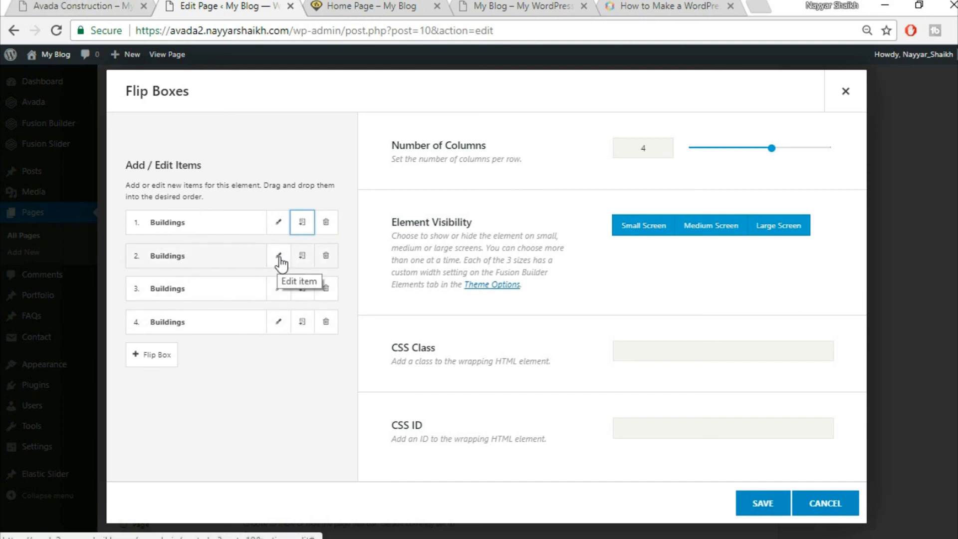
# - Save the Flip Boxes element holding the four Buildings items
pyautogui.click(73, 6)
pyautogui.moveTo(357, 276)
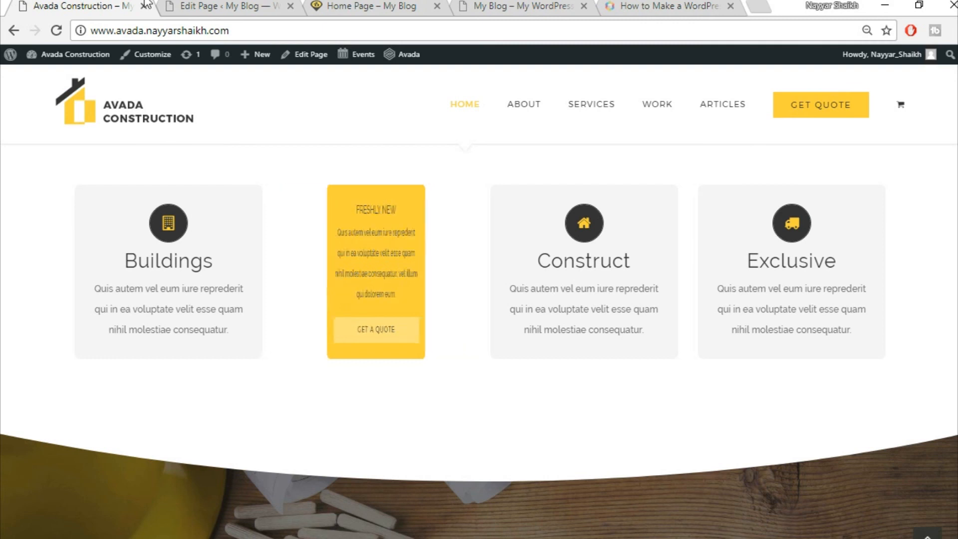
pyautogui.click(227, 6)
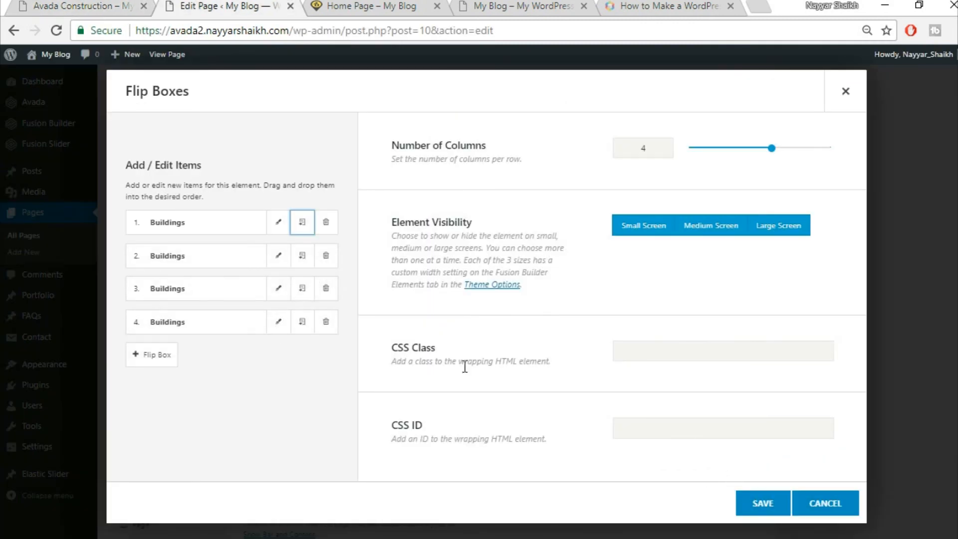
pyautogui.click(752, 505)
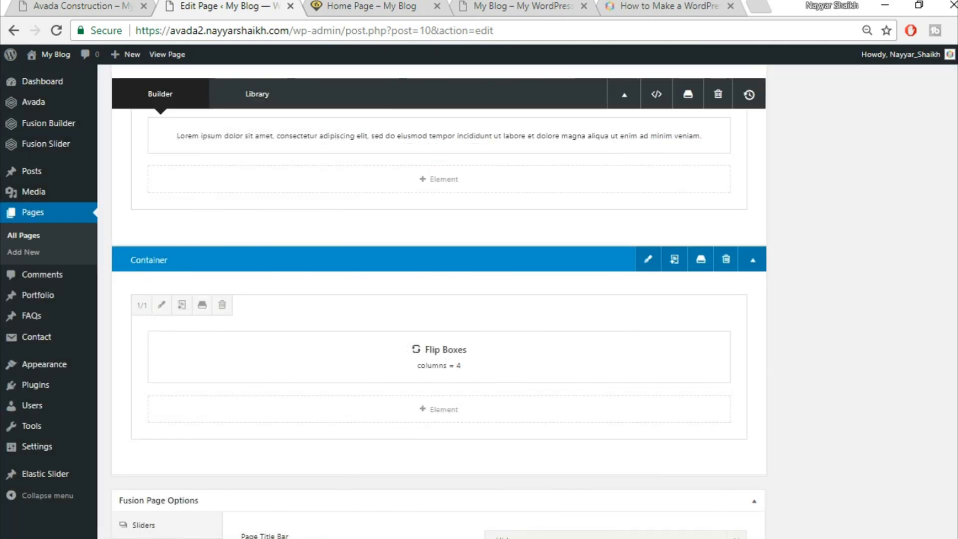
# - Update the page, verify the four Buildings flip boxes on the live Home Page, then return to the Construction demo
pyautogui.scroll(8, 954, 229)
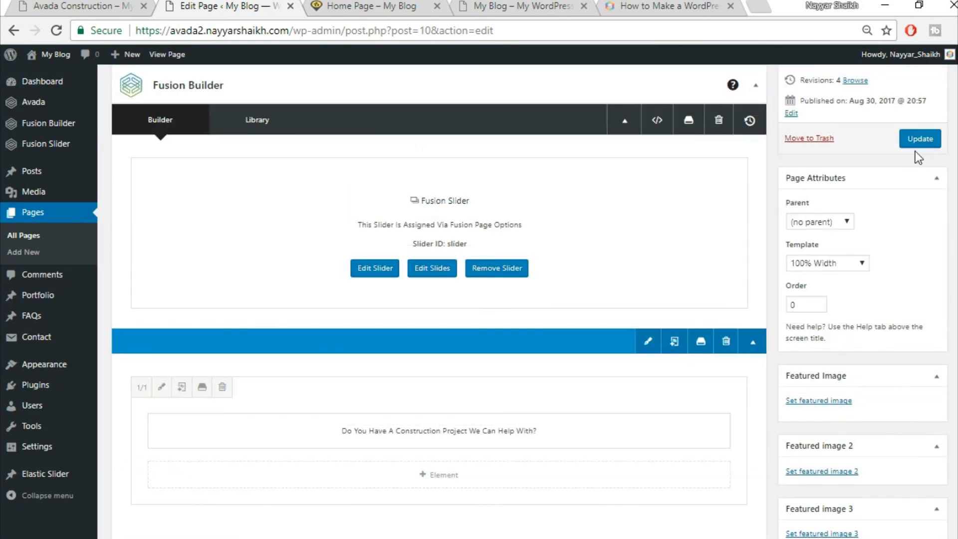
pyautogui.click(920, 143)
pyautogui.click(382, 9)
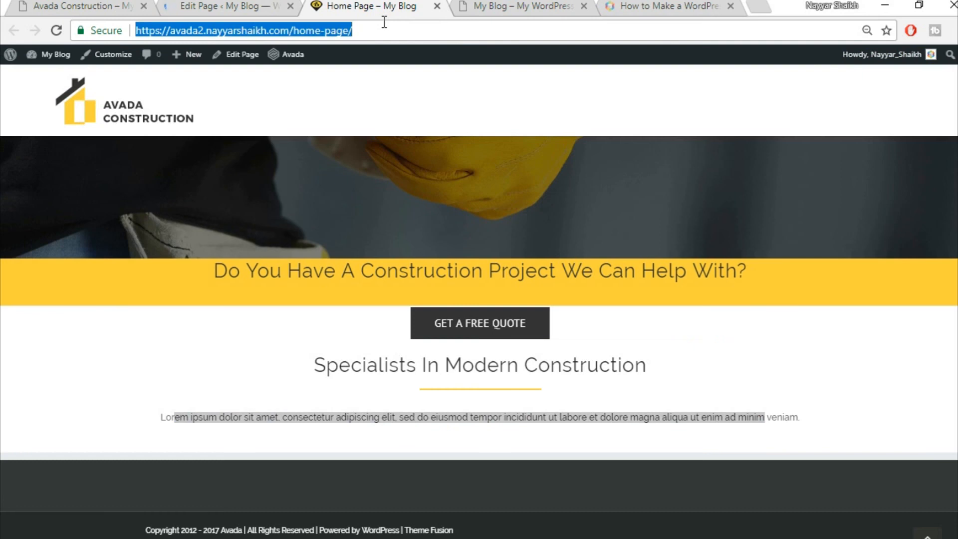
pyautogui.scroll(-5, 898, 203)
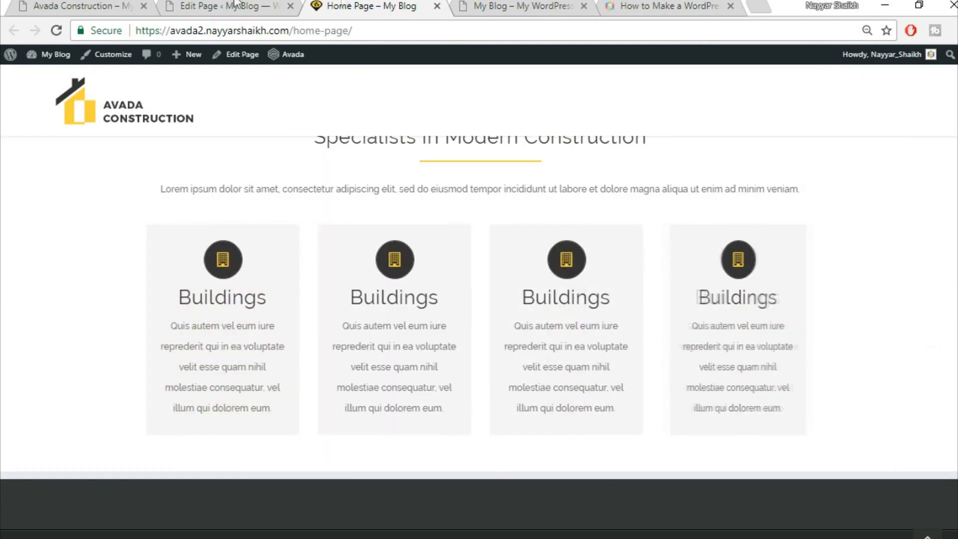
pyautogui.scroll(2, 684, 359)
pyautogui.scroll(-2, 796, 389)
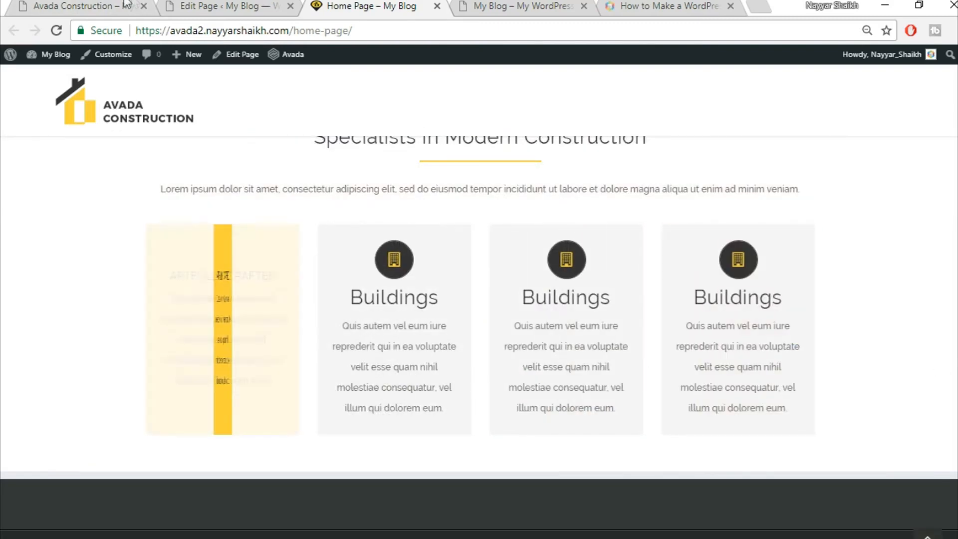
pyautogui.click(72, 5)
pyautogui.scroll(-5, 934, 274)
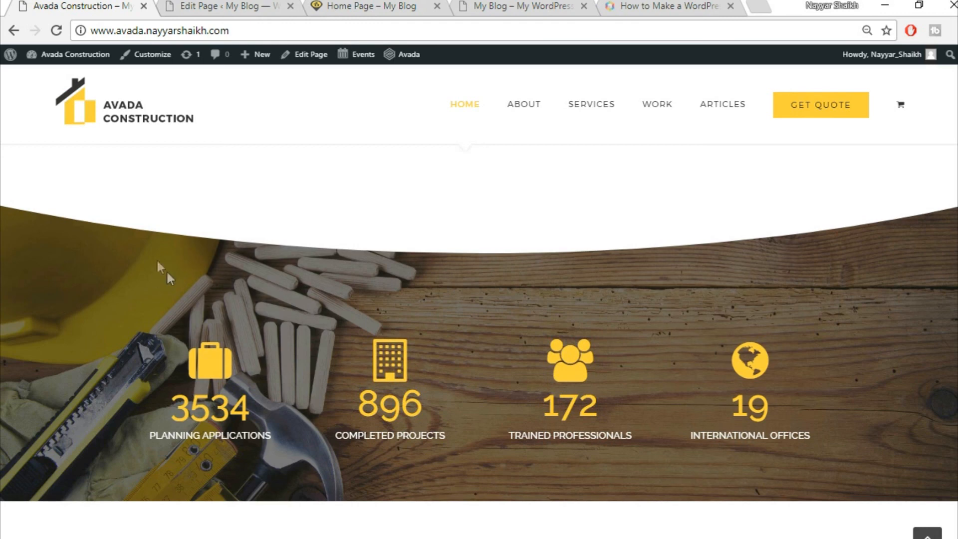
# - Add a new 1/1 container below the Flip Boxes section
pyautogui.click(199, 7)
pyautogui.scroll(-15, 619, 342)
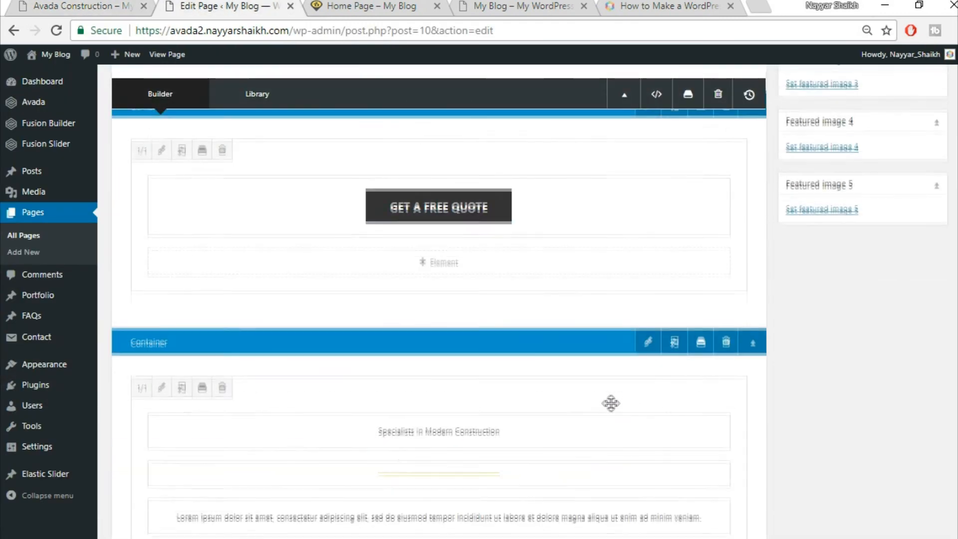
pyautogui.scroll(-5, 867, 445)
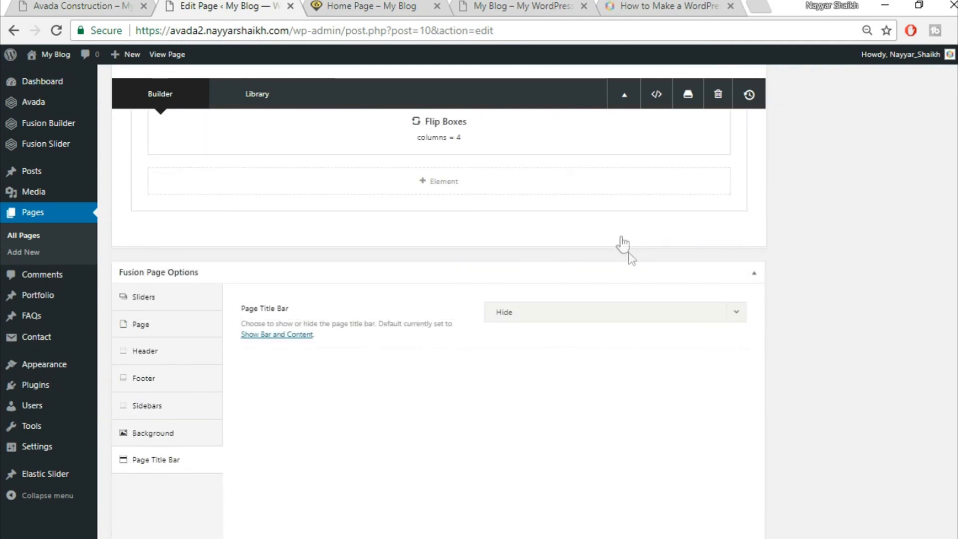
pyautogui.click(621, 236)
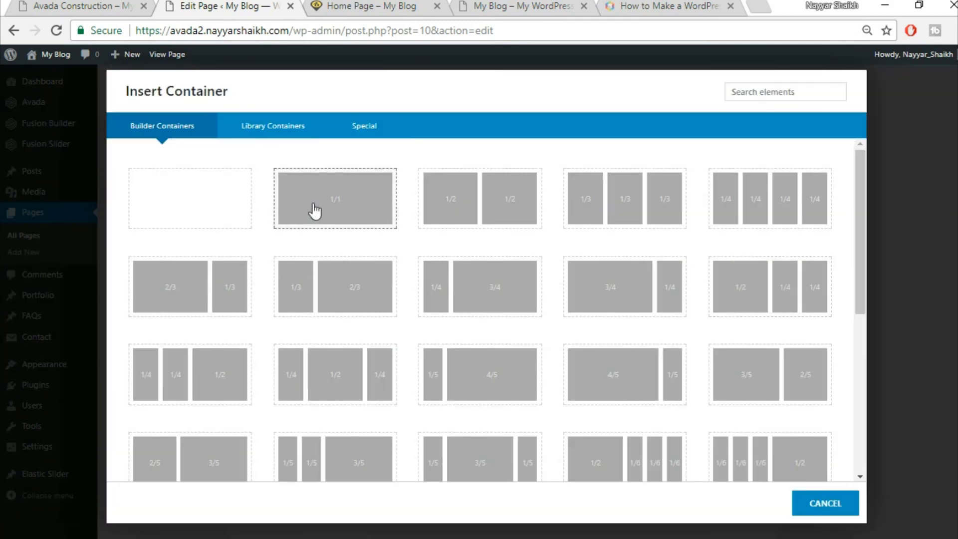
pyautogui.click(357, 215)
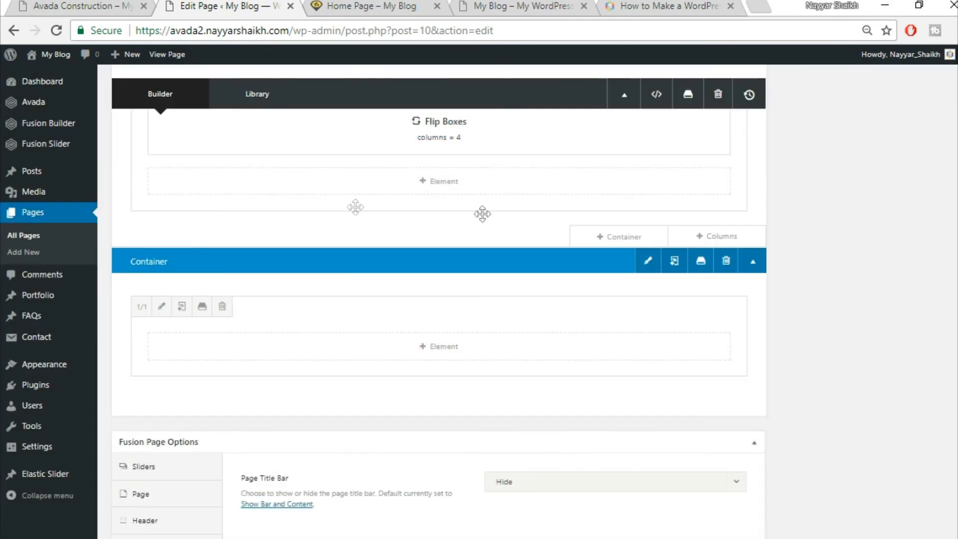
# - Filter the new container's element list by 'sec' to show Section Separator
pyautogui.click(467, 349)
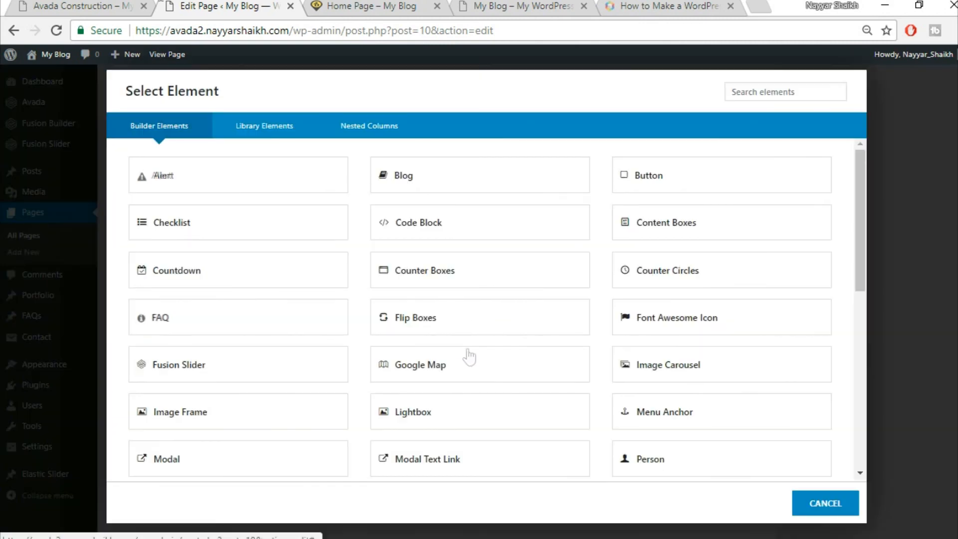
pyautogui.click(75, 5)
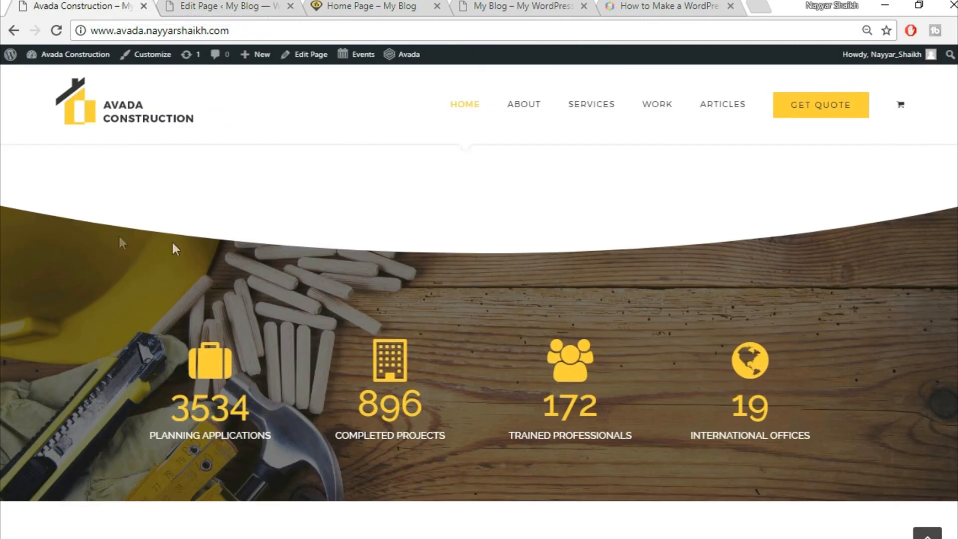
pyautogui.click(230, 6)
pyautogui.click(781, 95)
pyautogui.write('sec')
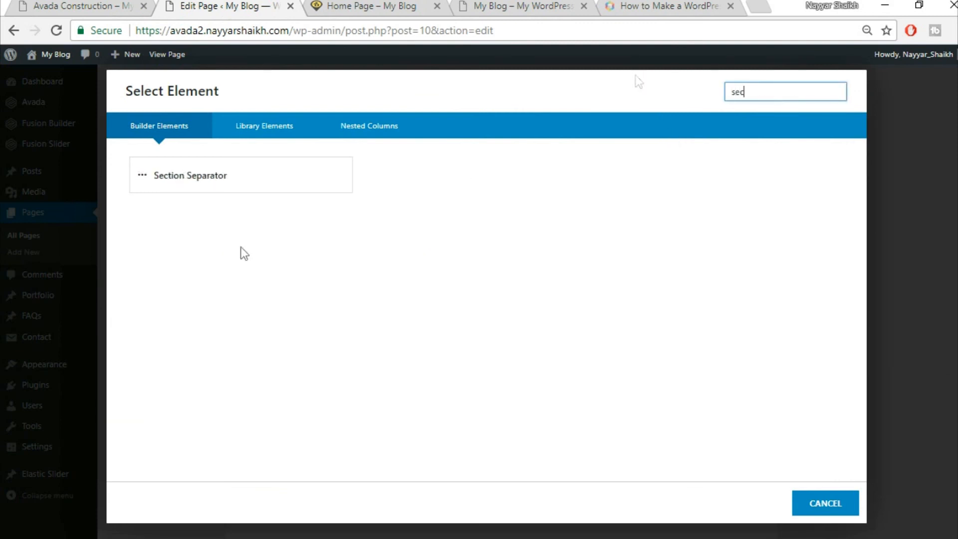
# - Add a Section Separator styled Big Half Circle, positioned at the bottom
pyautogui.click(292, 170)
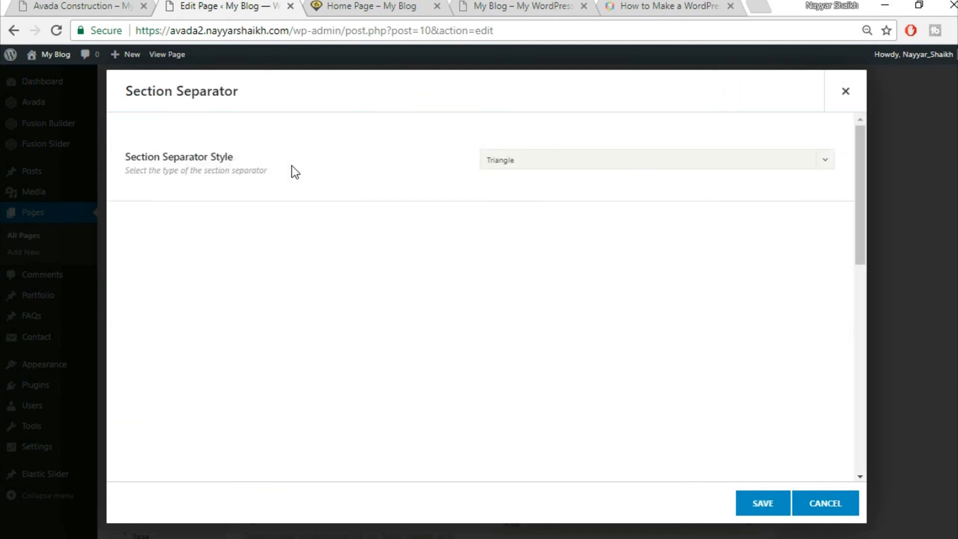
pyautogui.click(571, 156)
pyautogui.click(577, 283)
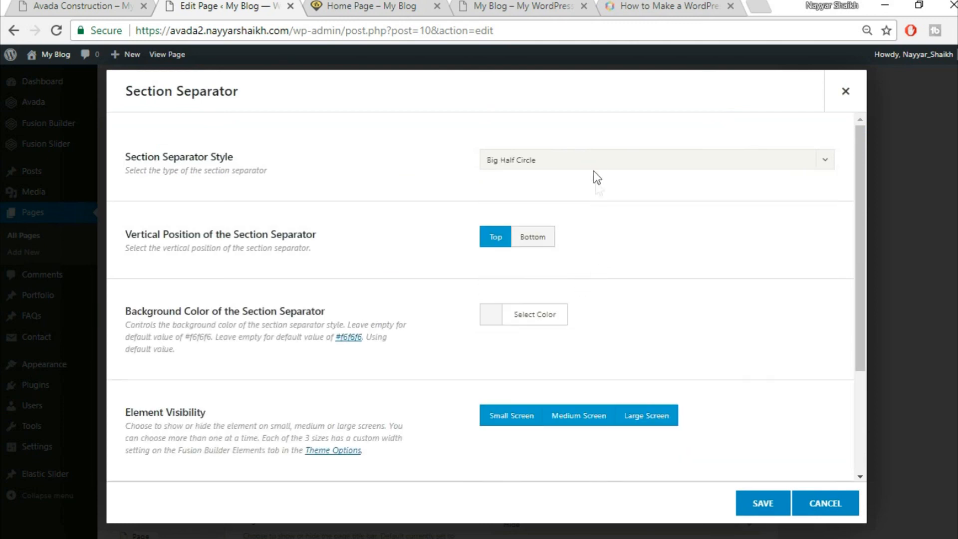
pyautogui.click(540, 243)
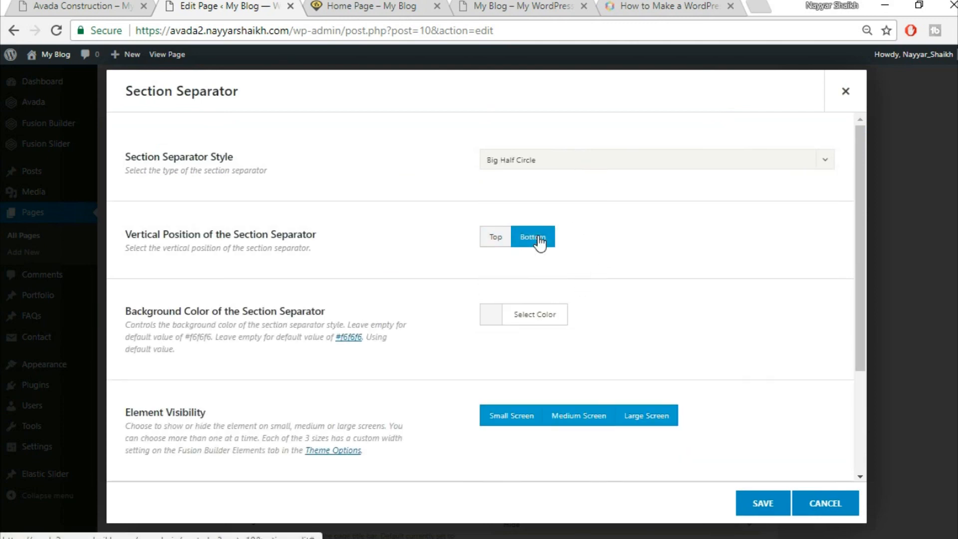
pyautogui.click(123, 5)
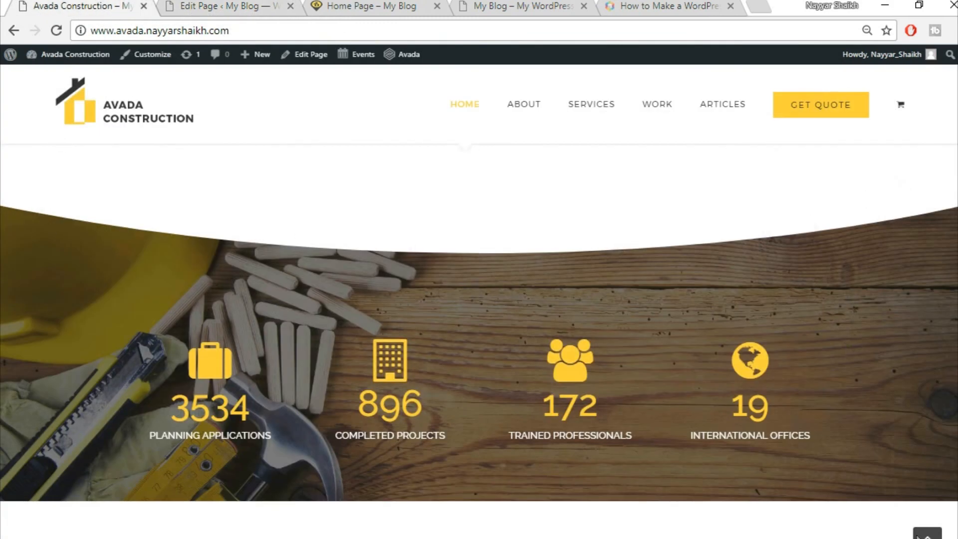
pyautogui.click(216, 4)
# - Give the separator a white background colour and save it
pyautogui.scroll(-2, 761, 255)
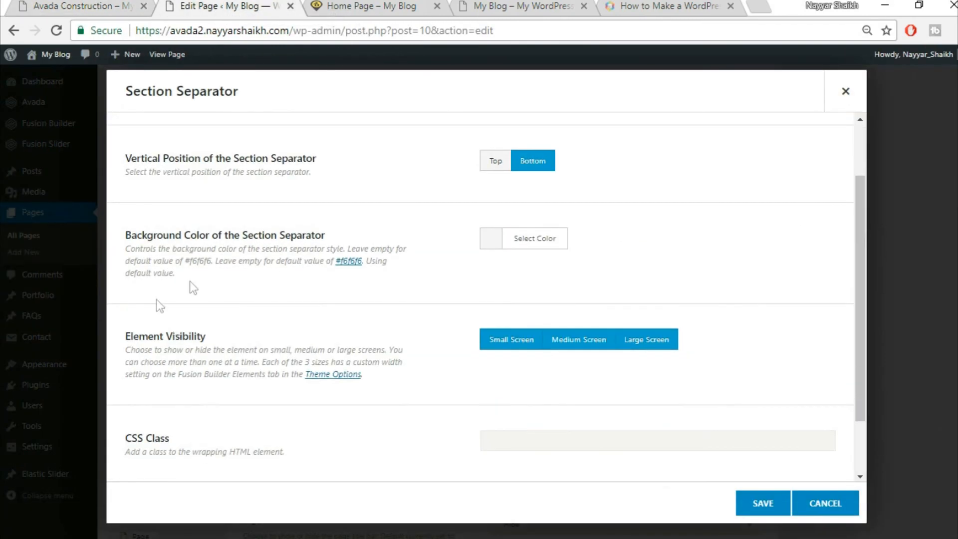
pyautogui.click(545, 245)
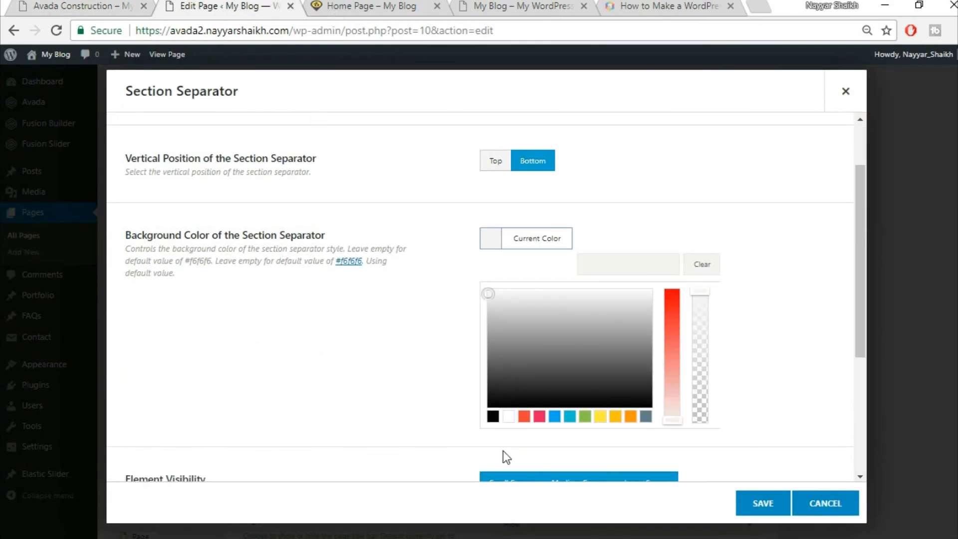
pyautogui.click(509, 416)
pyautogui.click(803, 161)
pyautogui.click(51, 4)
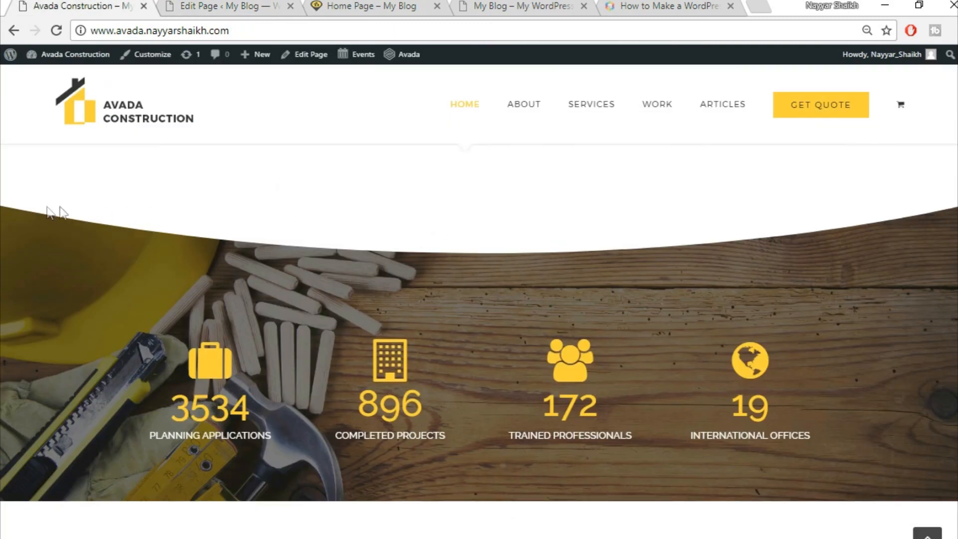
pyautogui.click(212, 7)
pyautogui.scroll(-2, 733, 308)
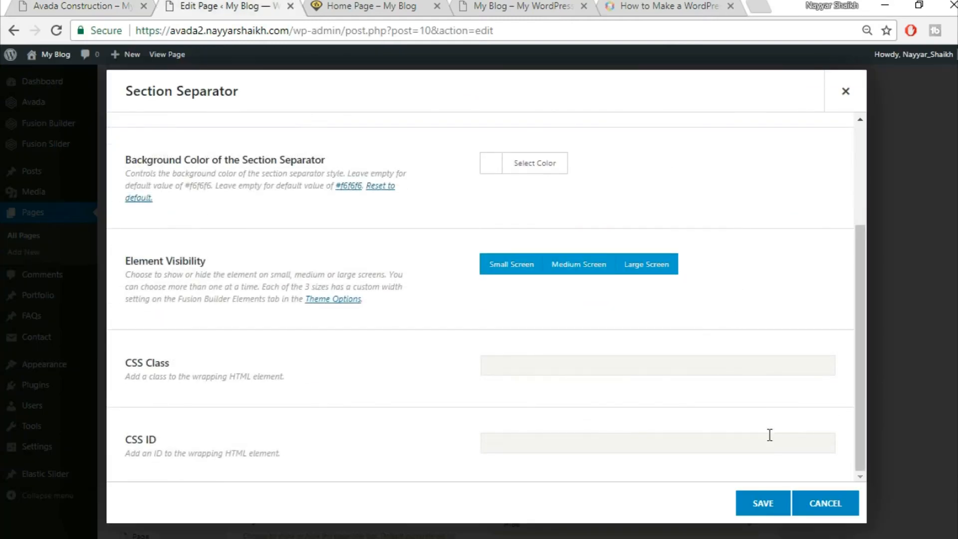
pyautogui.click(758, 505)
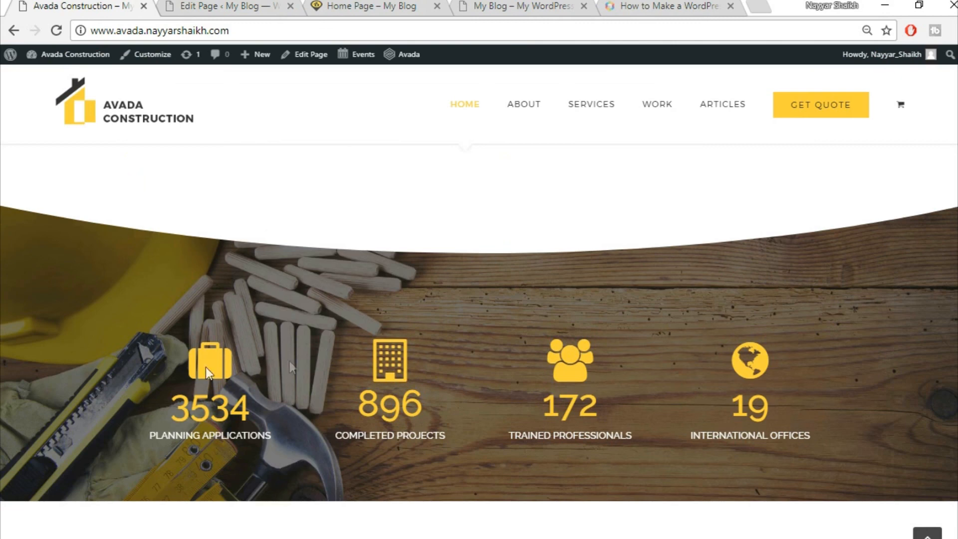
pyautogui.click(245, 6)
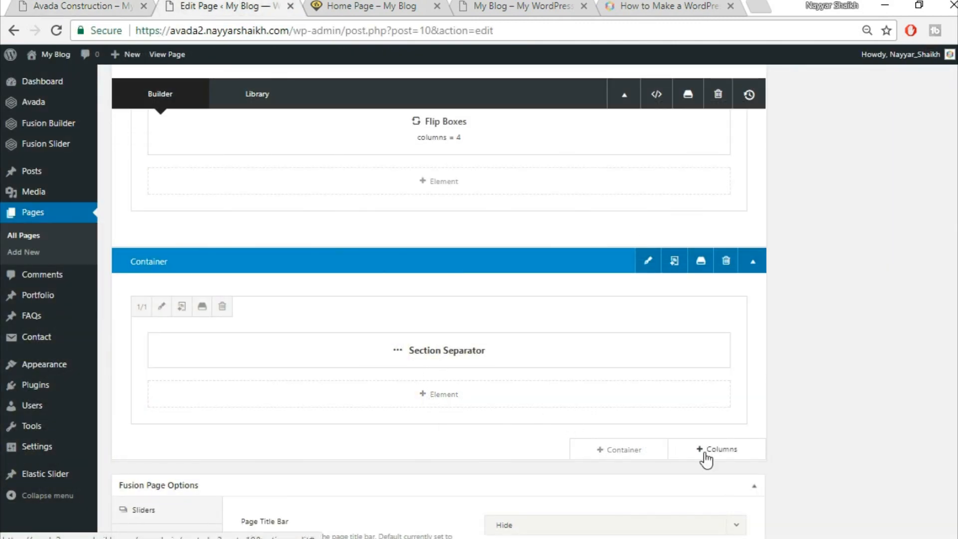
# - Add a second 1/1 full-width column under the Section Separator
pyautogui.scroll(-2, 708, 452)
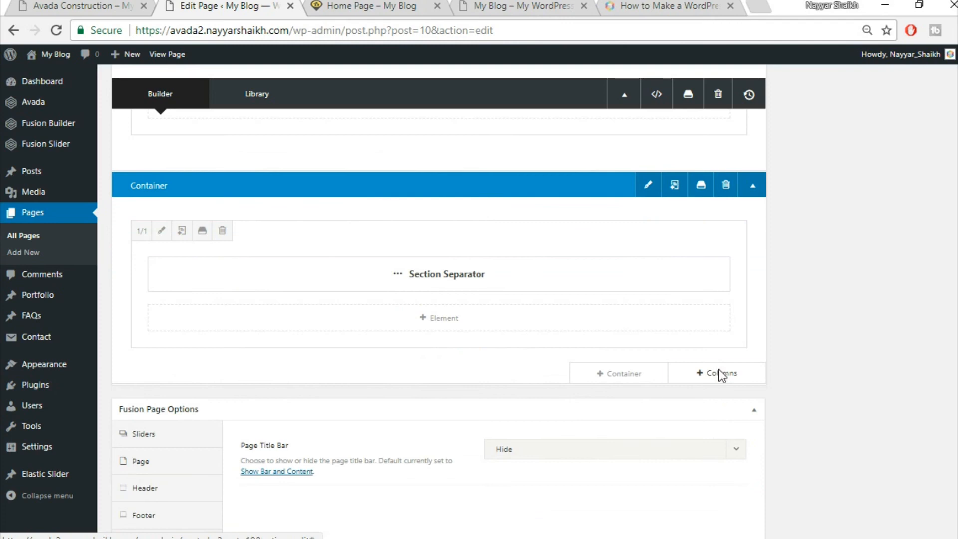
pyautogui.click(721, 374)
pyautogui.click(196, 211)
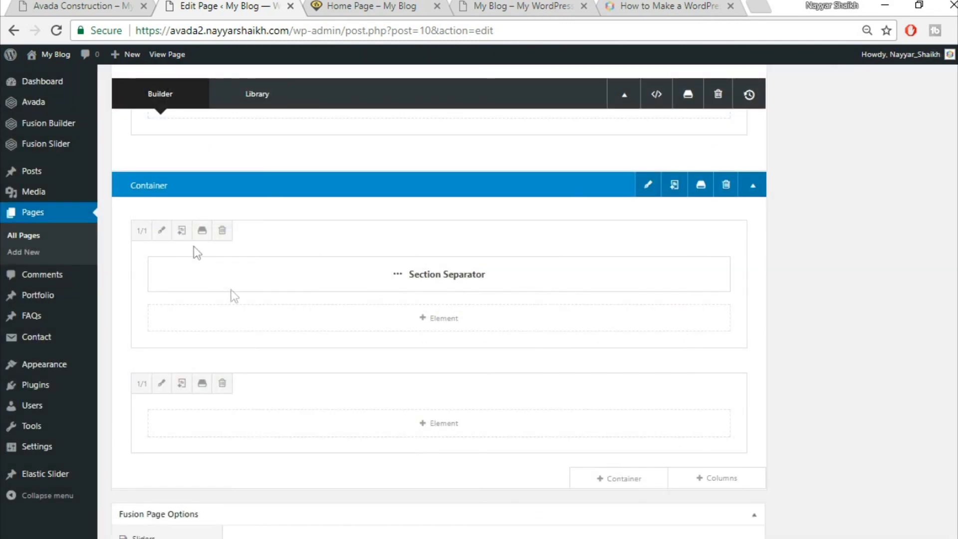
pyautogui.click(55, 6)
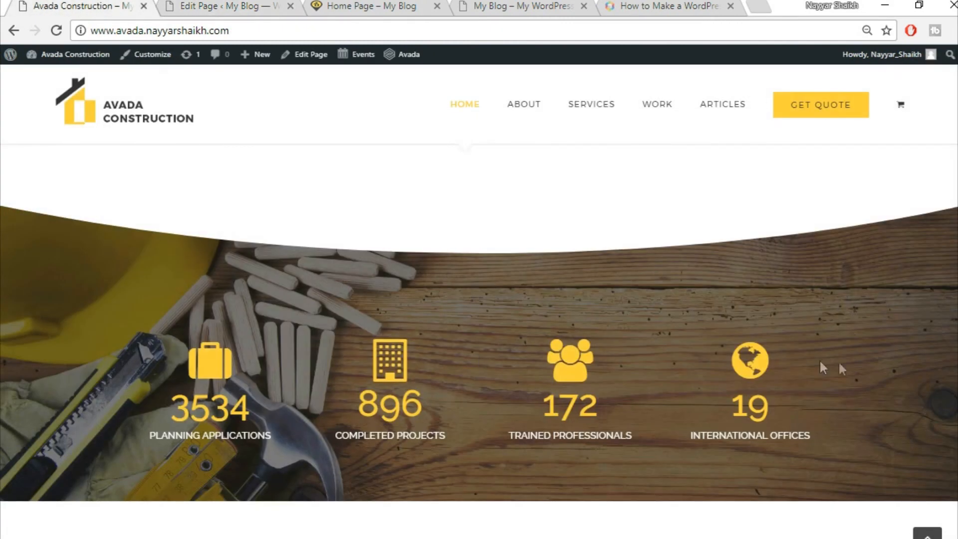
pyautogui.click(231, 5)
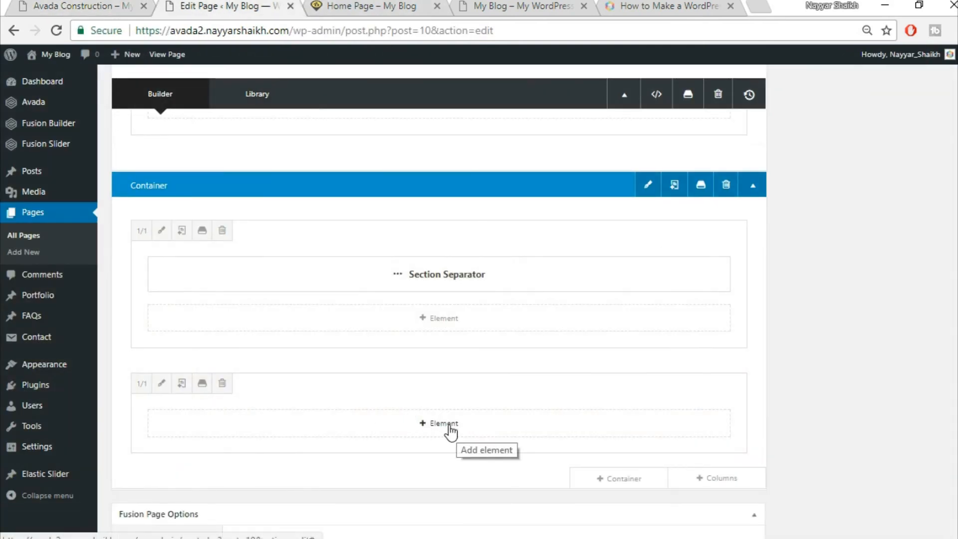
# - Add a Counter Boxes element to the new column via the 'cou' search
pyautogui.click(439, 423)
pyautogui.click(764, 92)
pyautogui.write('cou')
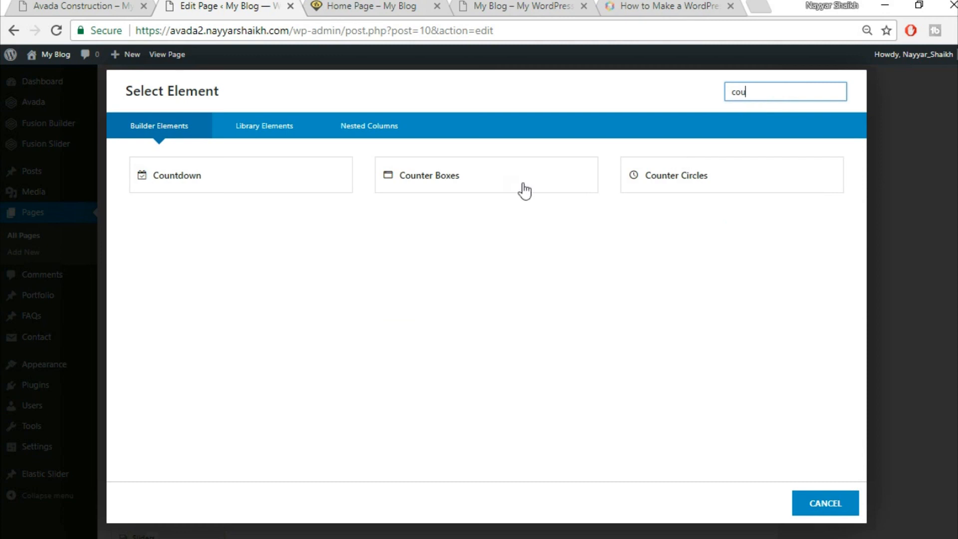
pyautogui.click(510, 179)
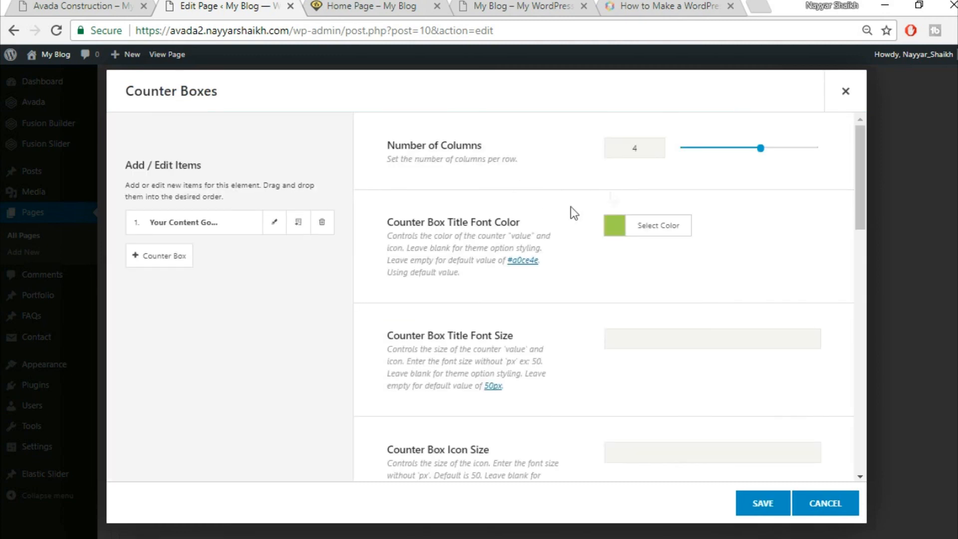
# - Set the counter title colour to yellow and the title font size to 60
pyautogui.click(77, 5)
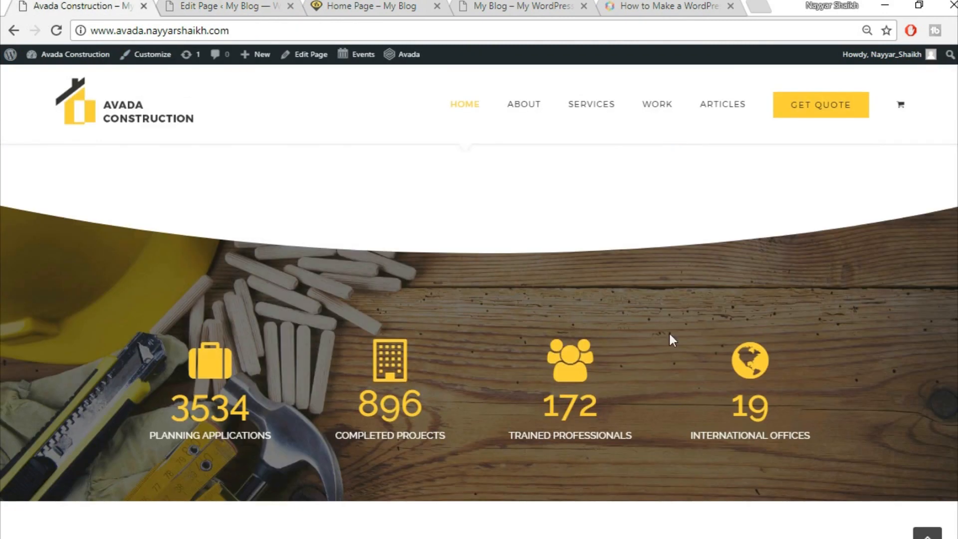
pyautogui.click(227, 5)
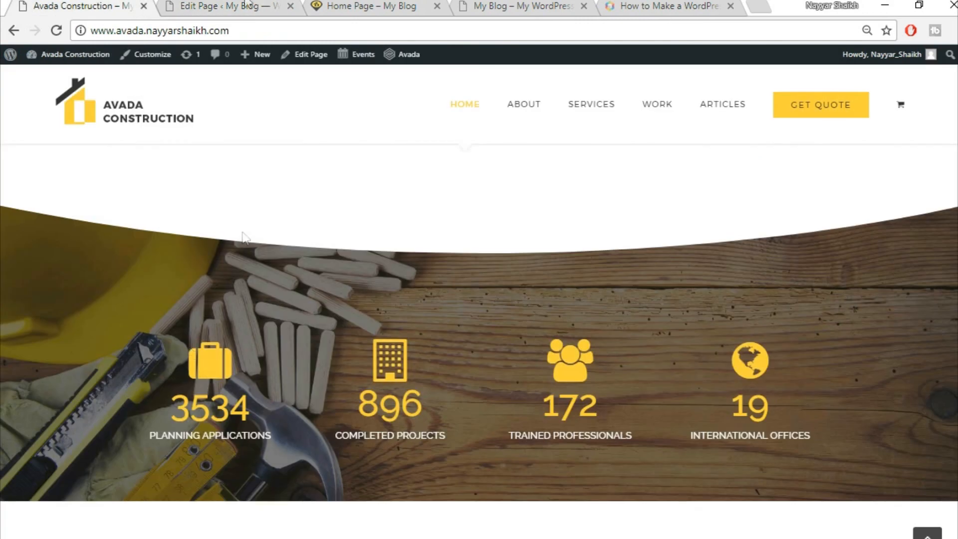
pyautogui.click(247, 5)
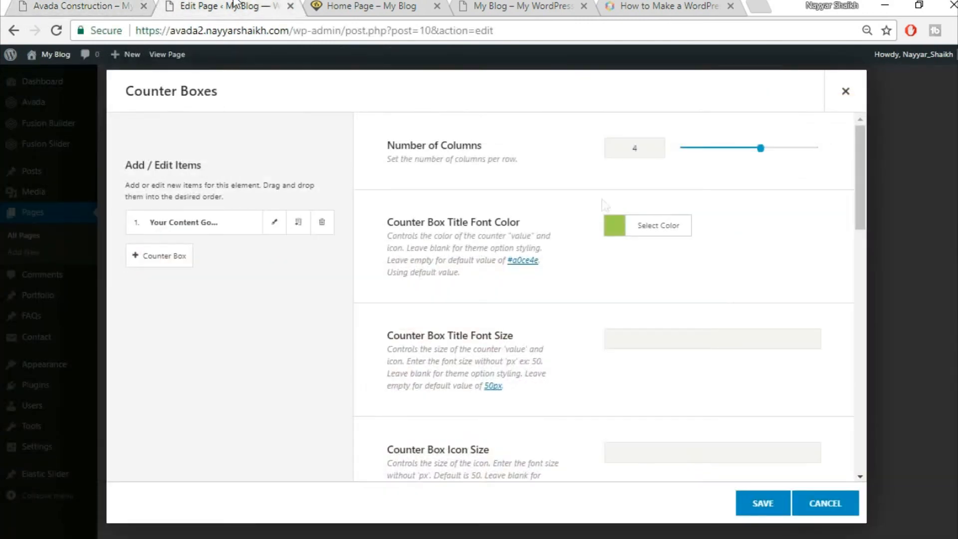
pyautogui.click(661, 227)
pyautogui.click(749, 253)
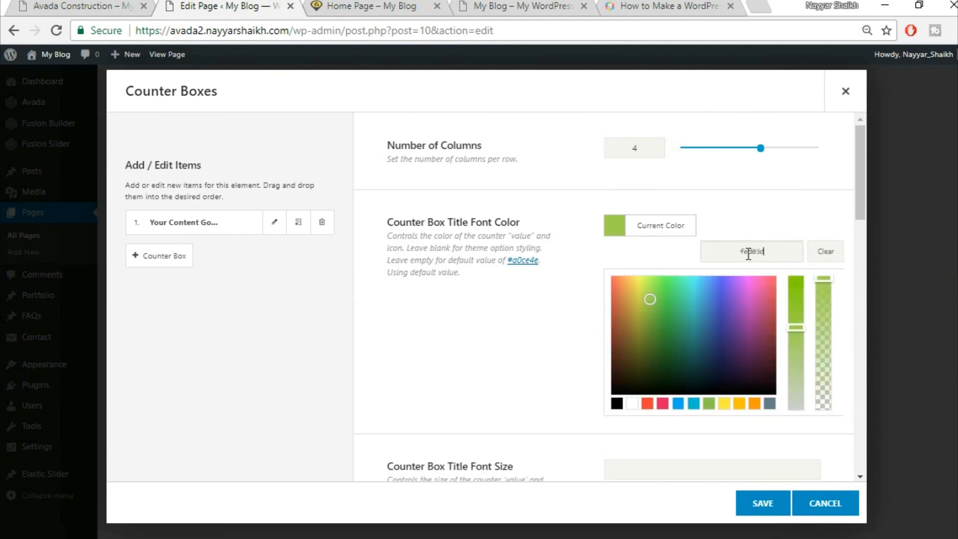
pyautogui.click(766, 208)
pyautogui.scroll(-3, 769, 212)
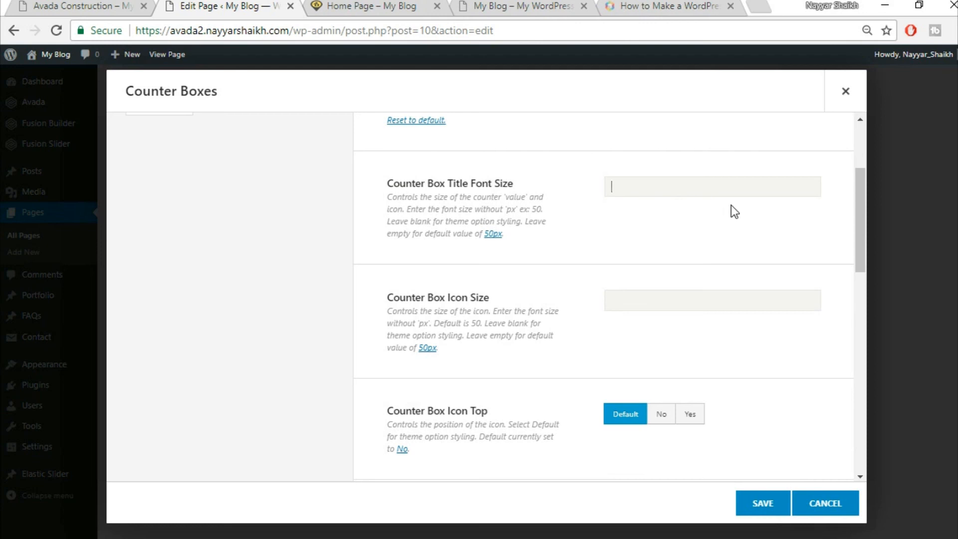
pyautogui.write('60')
# - Place the counter icons on top, above the numbers
pyautogui.click(114, 5)
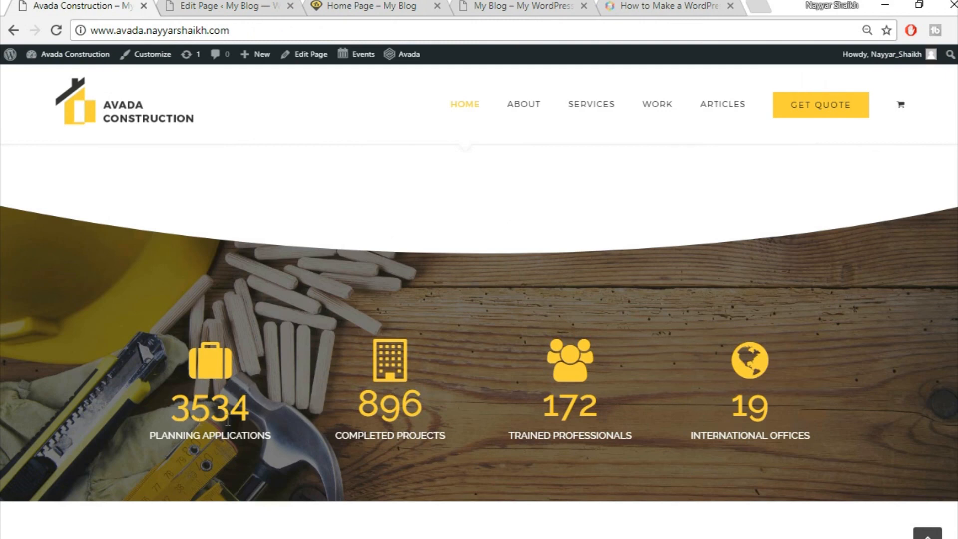
pyautogui.click(232, 5)
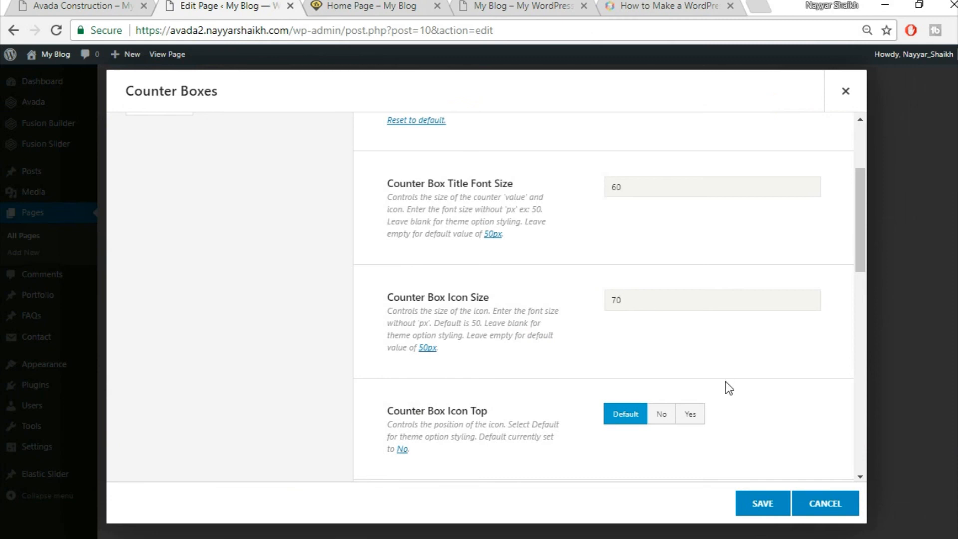
pyautogui.scroll(-2, 763, 368)
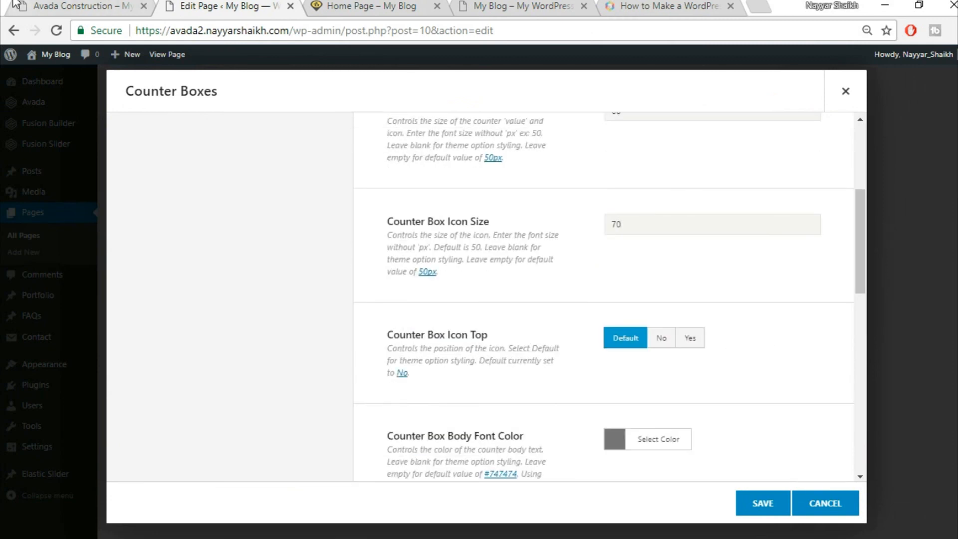
pyautogui.click(38, 4)
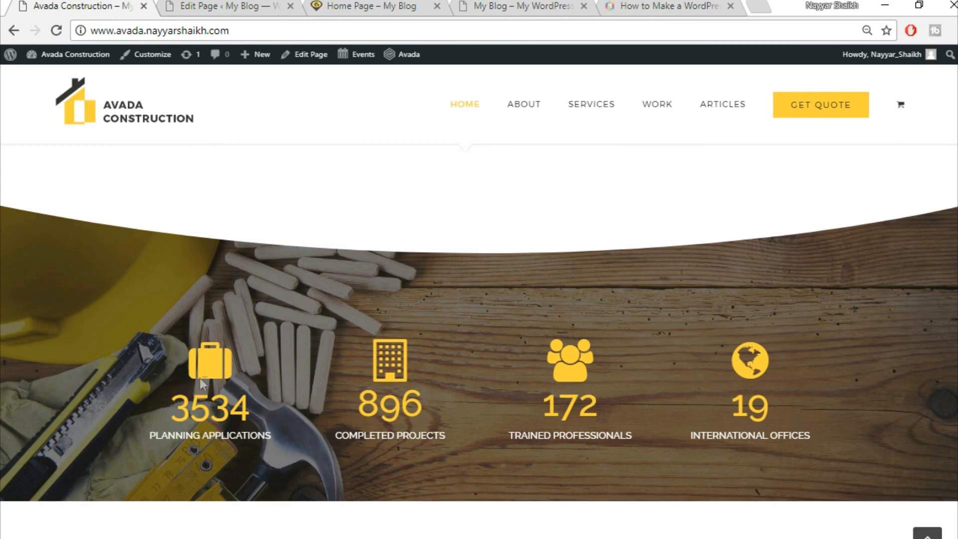
pyautogui.click(249, 5)
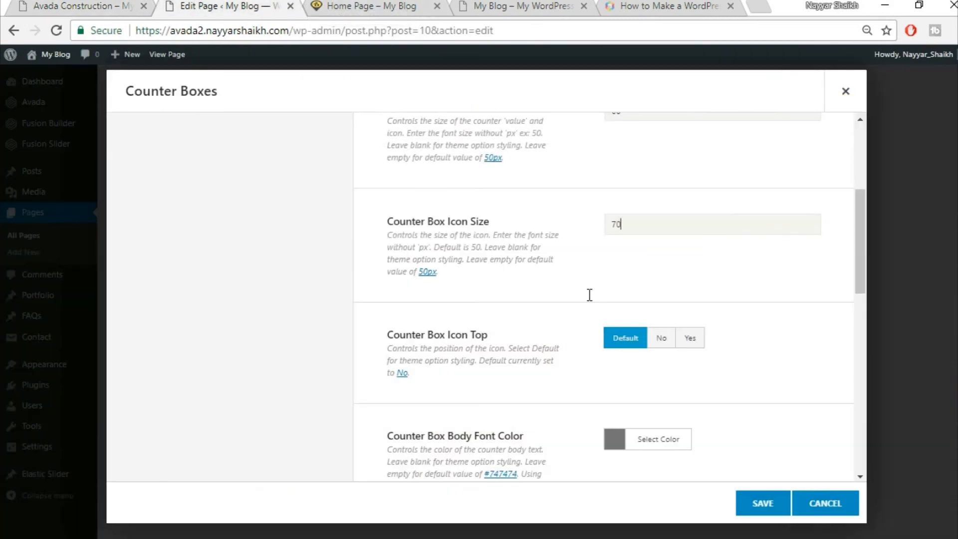
pyautogui.click(691, 342)
# - Make the counter body text colour white
pyautogui.scroll(-2, 772, 338)
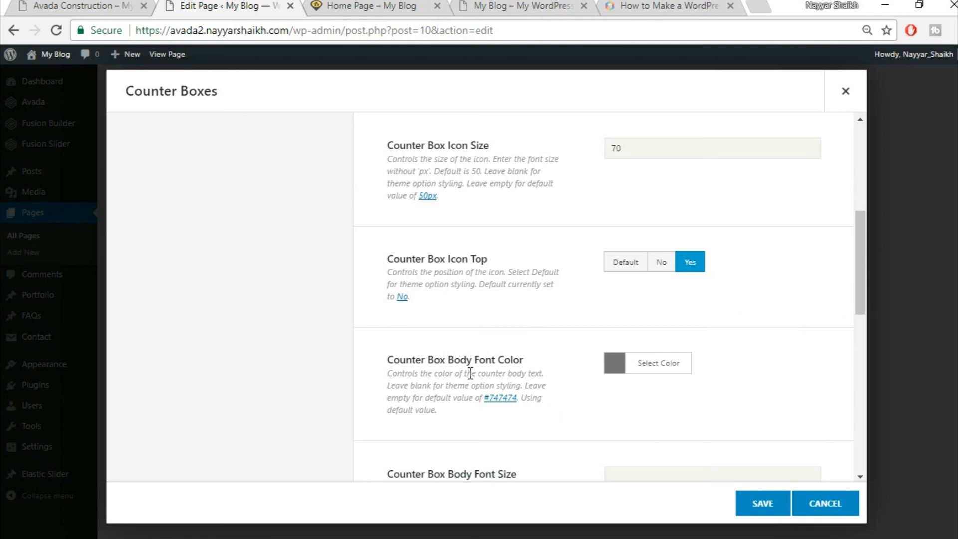
pyautogui.click(121, 6)
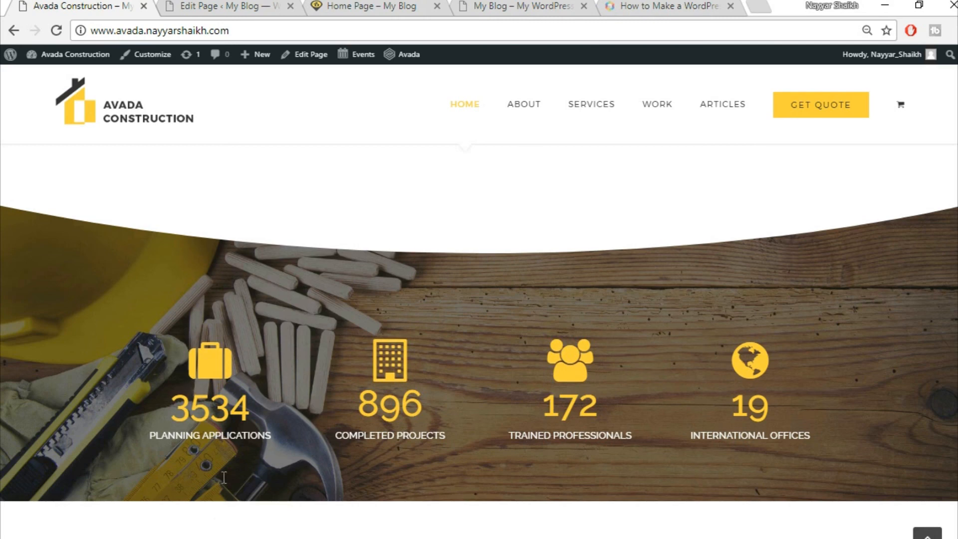
pyautogui.moveTo(150, 443); pyautogui.dragTo(287, 451)
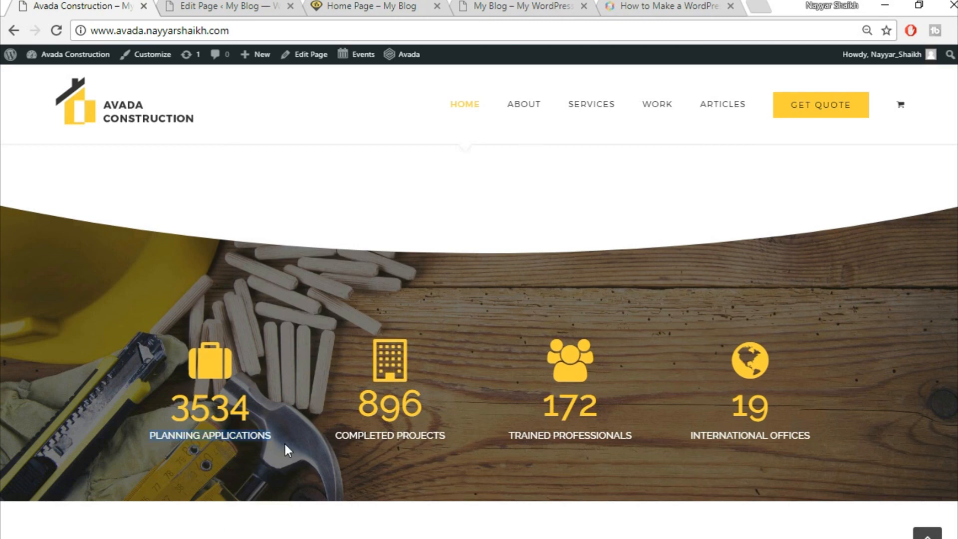
pyautogui.click(215, 6)
pyautogui.click(668, 372)
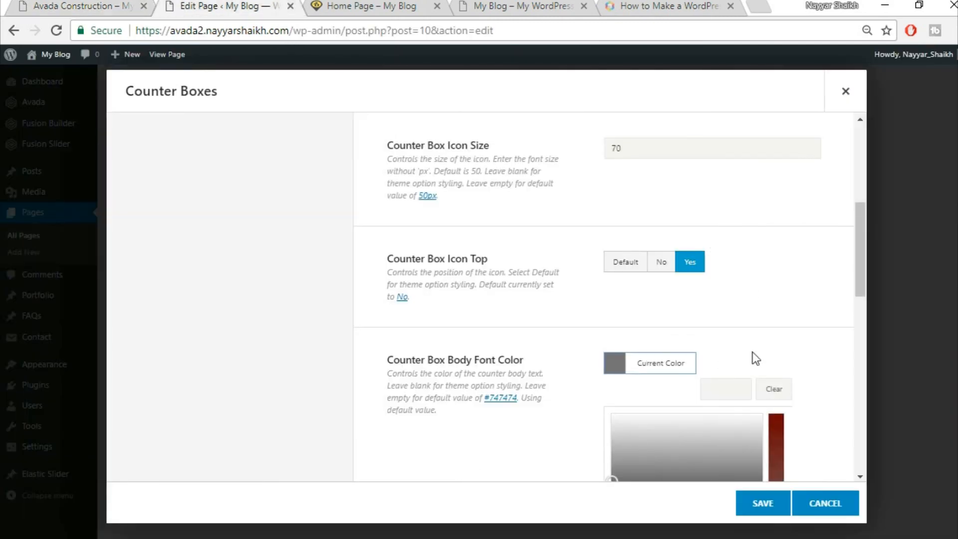
pyautogui.scroll(-5, 674, 394)
pyautogui.click(629, 314)
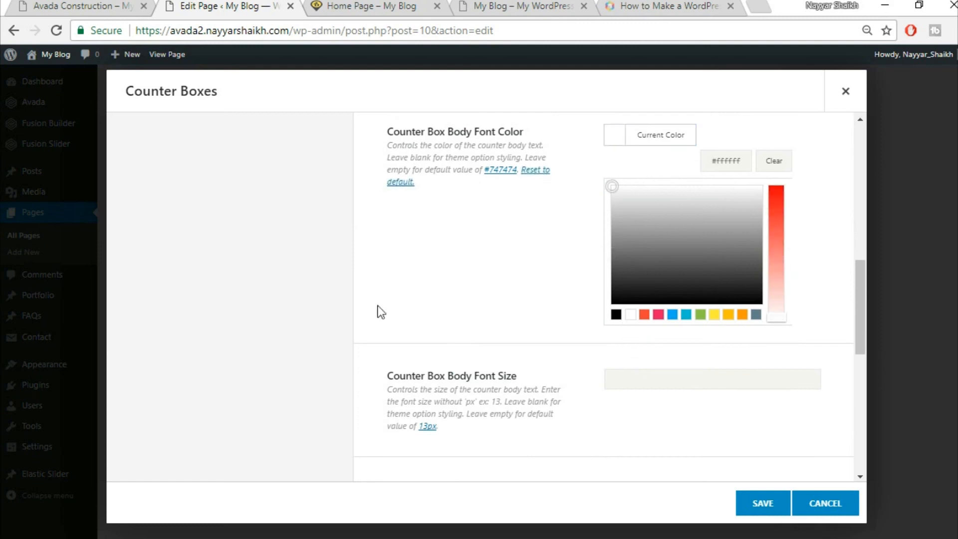
pyautogui.click(499, 269)
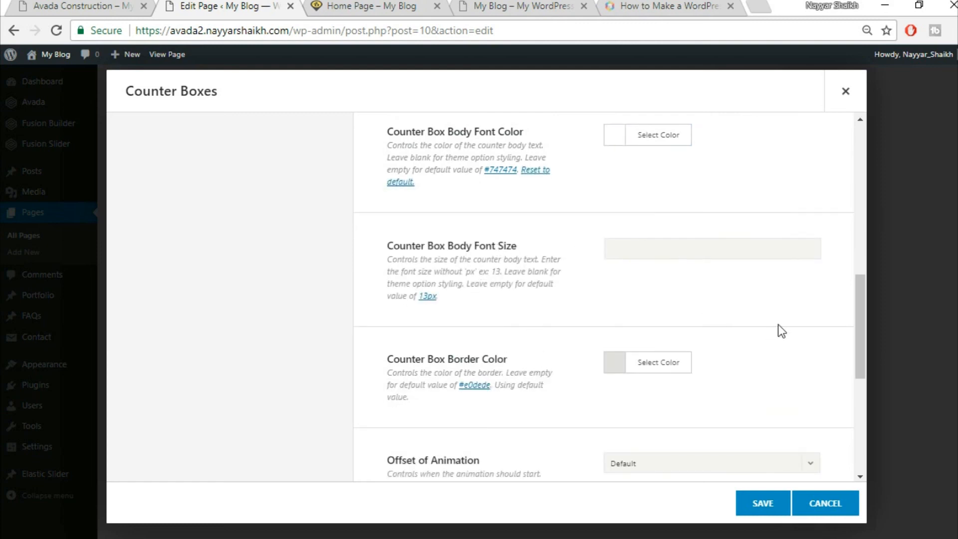
# - Drag the border colour's alpha to 0 so the border is fully transparent
pyautogui.scroll(-2, 799, 340)
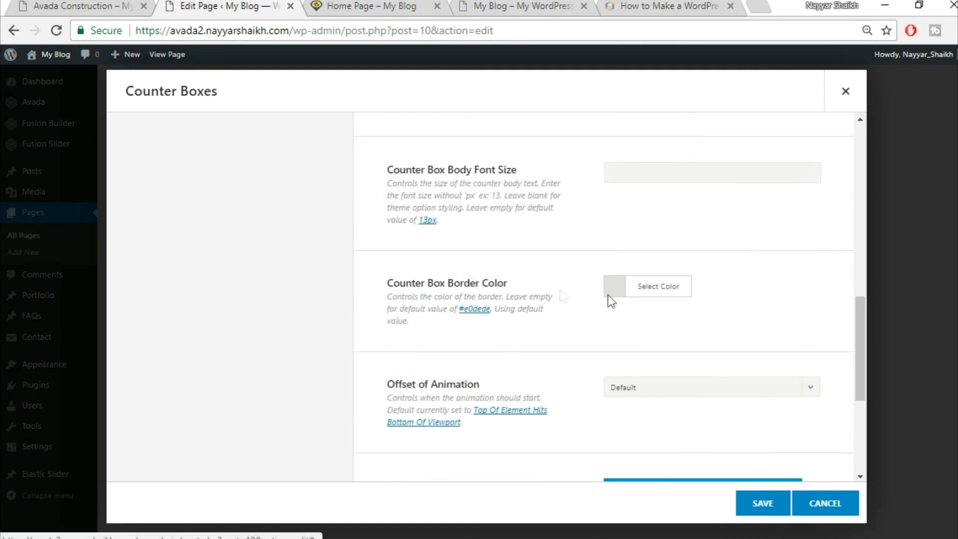
pyautogui.click(647, 288)
pyautogui.scroll(-2, 699, 255)
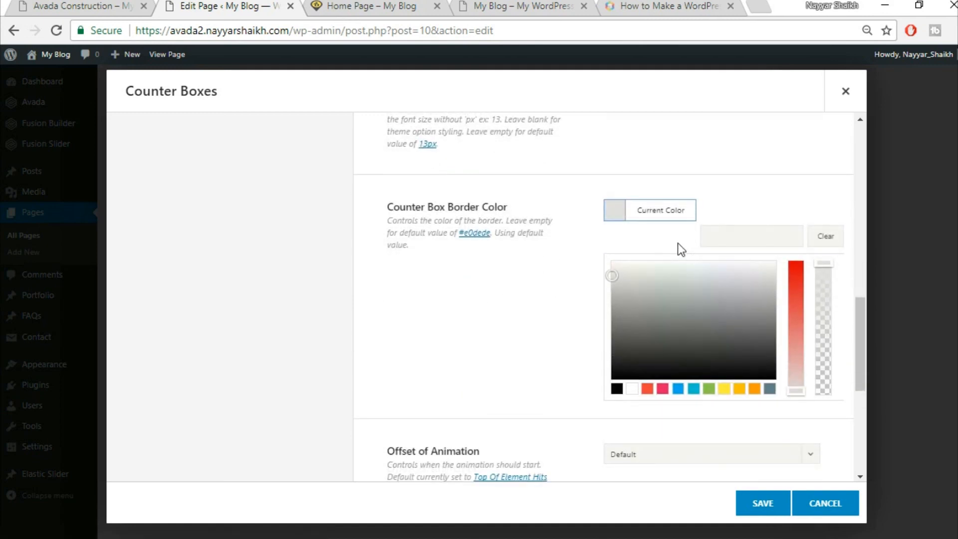
pyautogui.moveTo(824, 268); pyautogui.dragTo(824, 286)
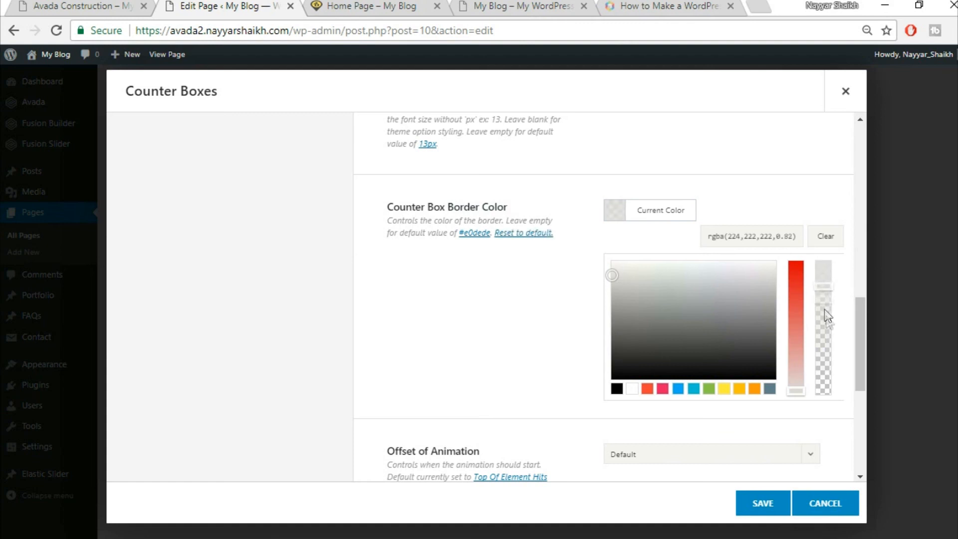
pyautogui.moveTo(826, 354); pyautogui.dragTo(822, 402)
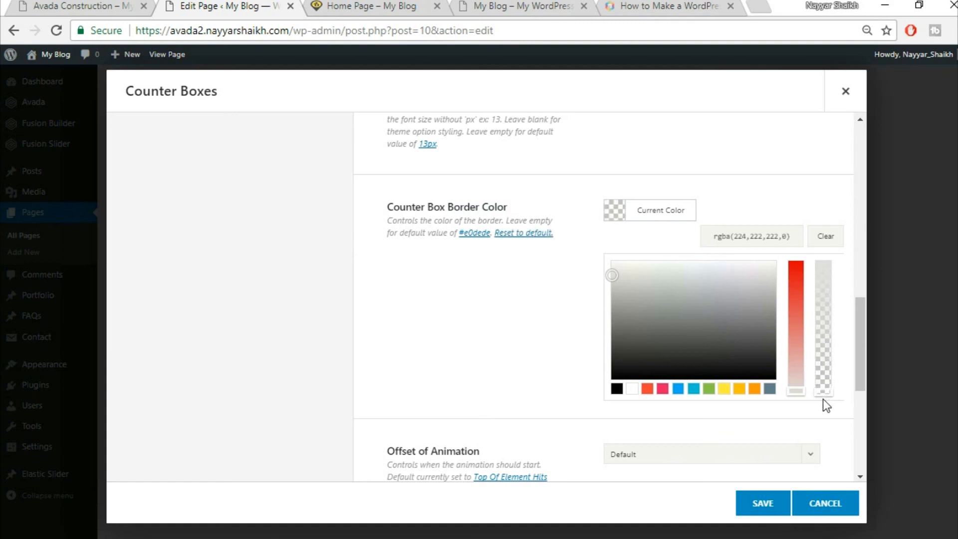
pyautogui.click(812, 426)
pyautogui.scroll(-2, 821, 372)
pyautogui.scroll(-2, 529, 312)
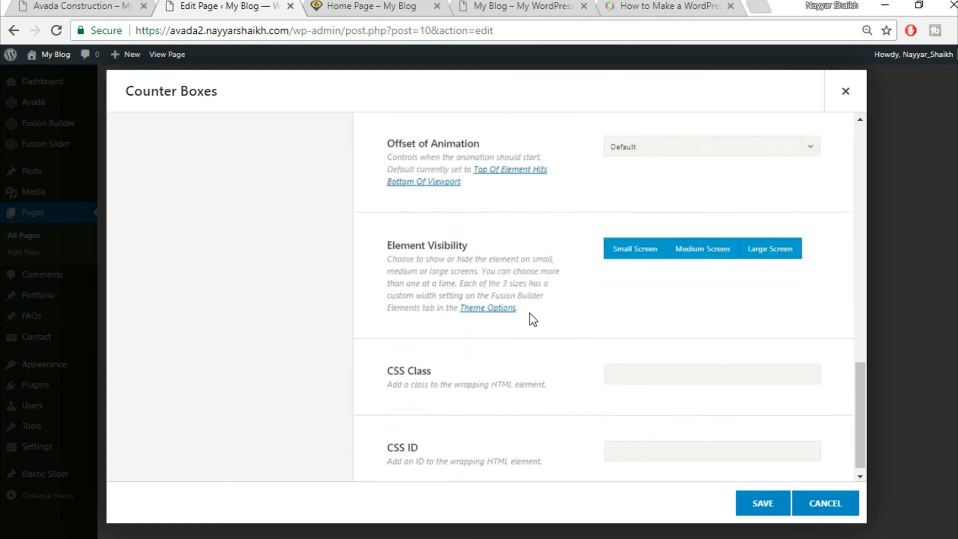
pyautogui.scroll(10, 534, 316)
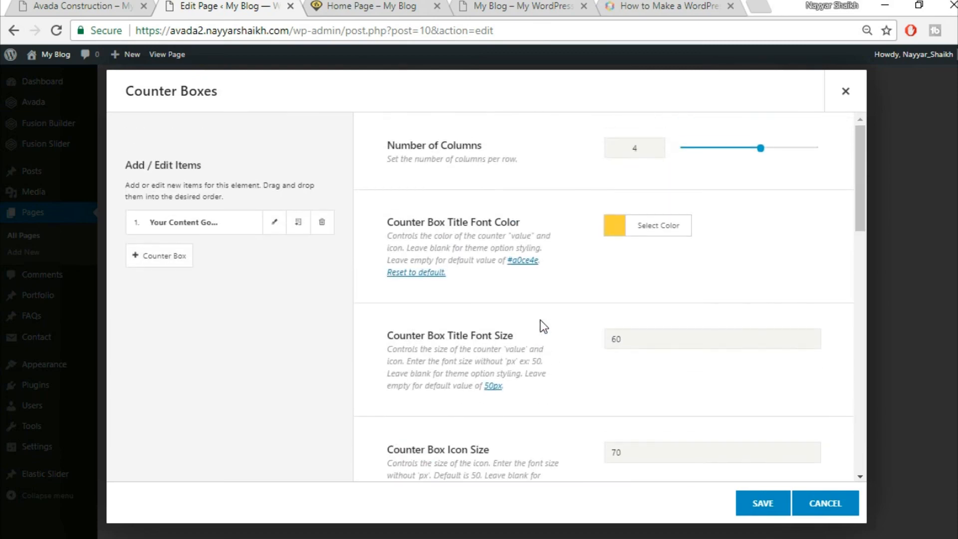
# - Set the first counter box's value to 3534, copied from the demo site
pyautogui.click(276, 227)
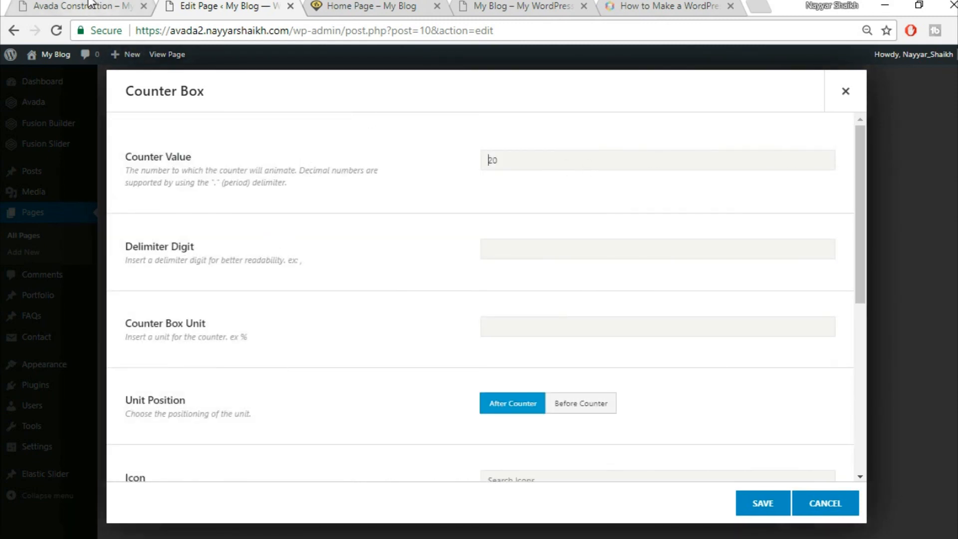
pyautogui.click(108, 11)
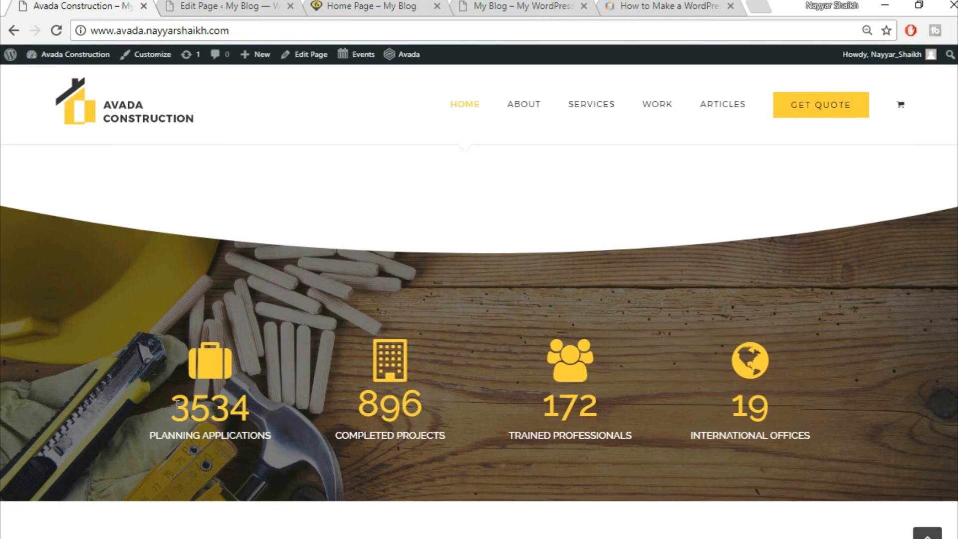
pyautogui.moveTo(177, 404); pyautogui.dragTo(296, 410)
pyautogui.hotkey('ctrl', 'c')
pyautogui.click(215, 6)
pyautogui.moveTo(543, 159); pyautogui.dragTo(454, 166)
pyautogui.hotkey('ctrl', 'v')
pyautogui.scroll(-3, 462, 341)
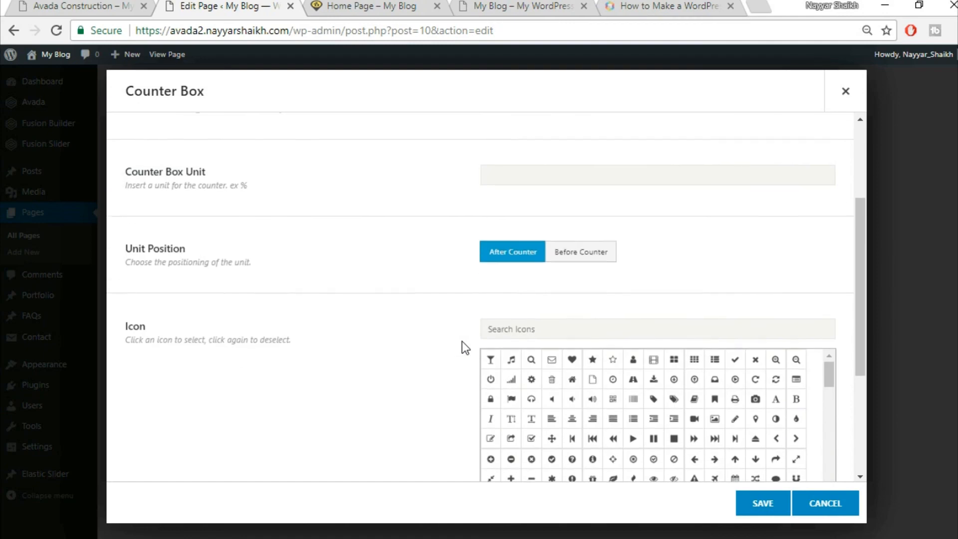
pyautogui.scroll(3, 463, 342)
pyautogui.scroll(-5, 462, 341)
pyautogui.scroll(-1, 462, 341)
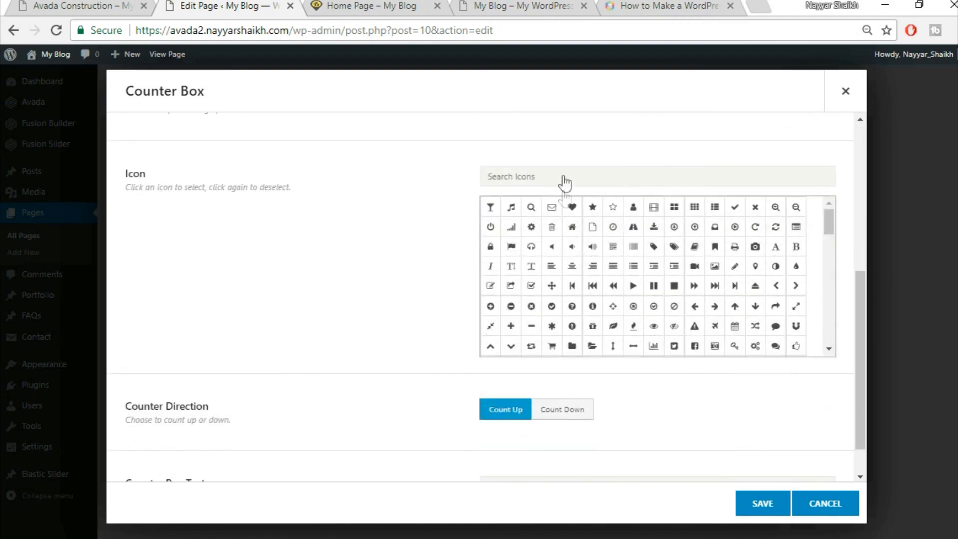
# - Choose the briefcase icon for the first counter box via the 'br' search
pyautogui.click(129, 4)
pyautogui.click(236, 5)
pyautogui.click(599, 172)
pyautogui.write('brie')
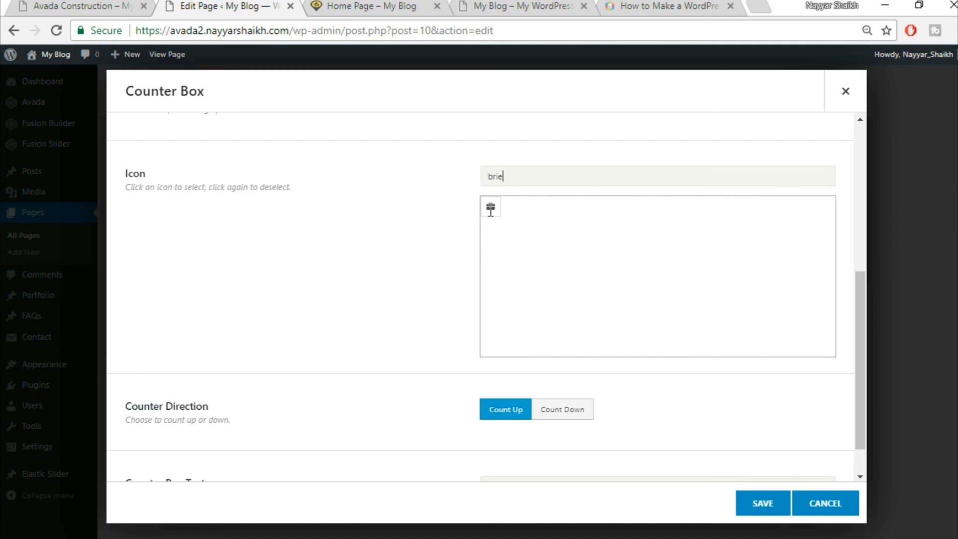
pyautogui.click(492, 210)
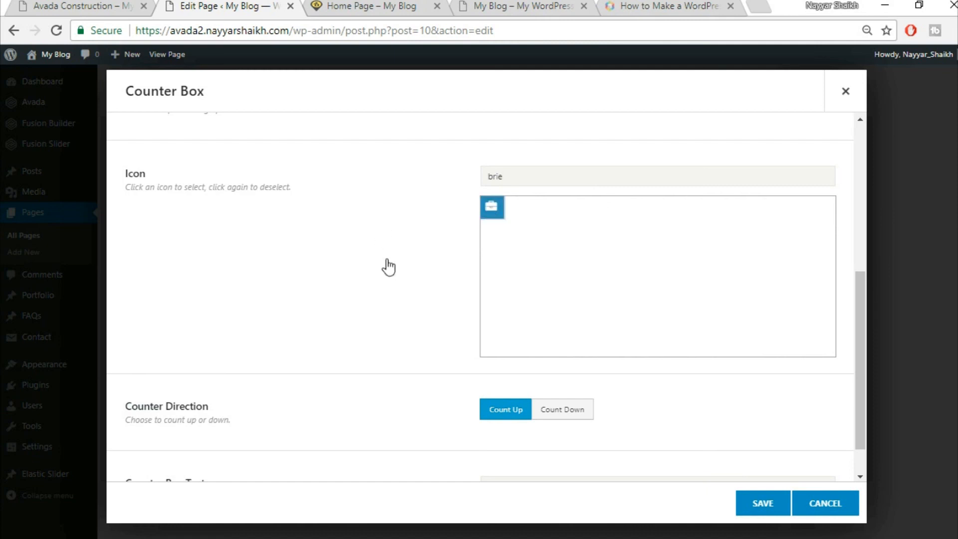
pyautogui.scroll(-1, 387, 259)
pyautogui.scroll(3, 387, 259)
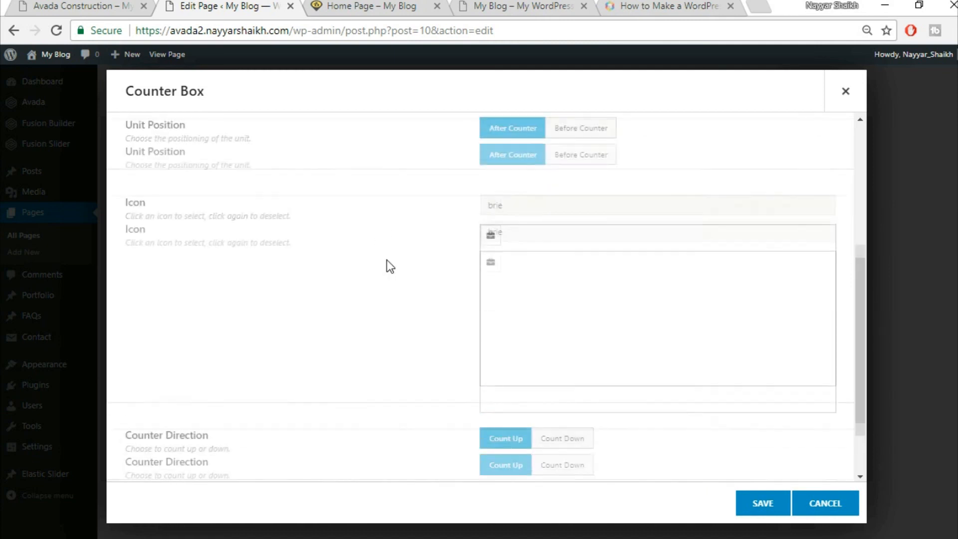
pyautogui.click(492, 315)
pyautogui.scroll(-3, 399, 318)
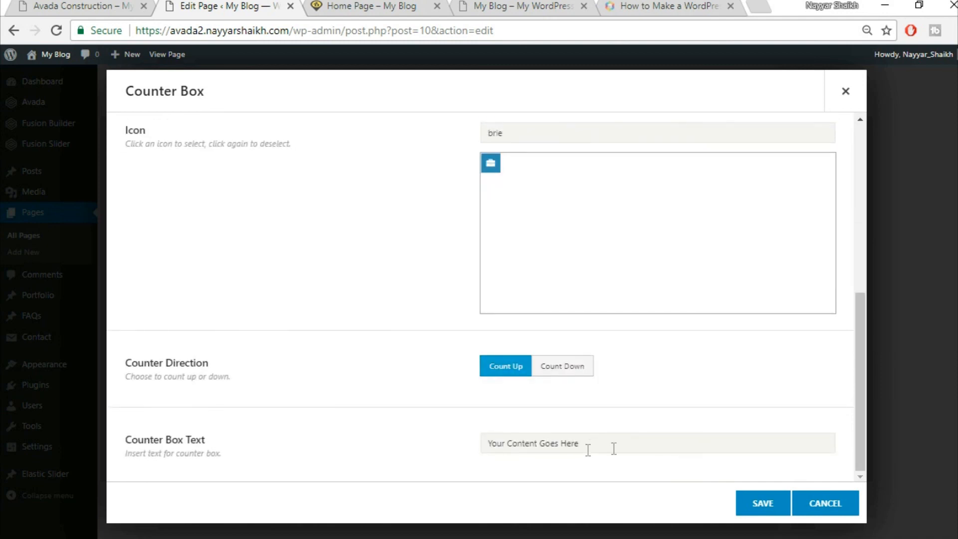
# - Paste PLANNING APPLICATIONS as the counter box text and save the item
pyautogui.click(41, 5)
pyautogui.click(221, 483)
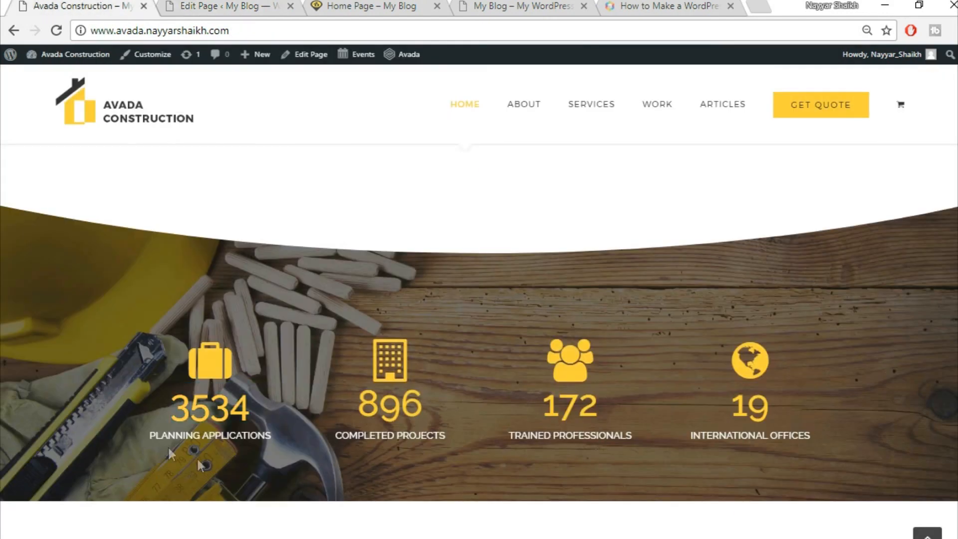
pyautogui.moveTo(141, 444); pyautogui.dragTo(287, 432)
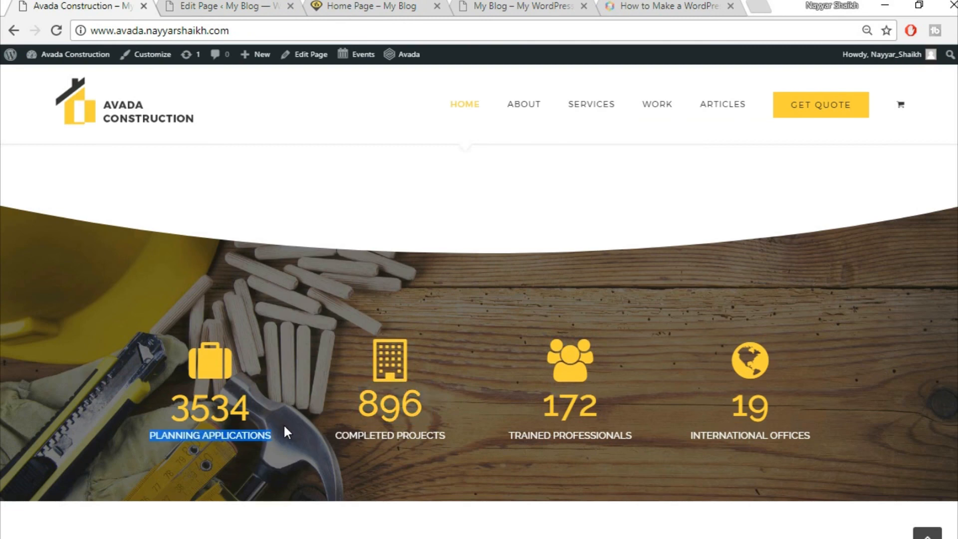
pyautogui.click(226, 11)
pyautogui.click(601, 444)
pyautogui.hotkey('ctrl', 'v')
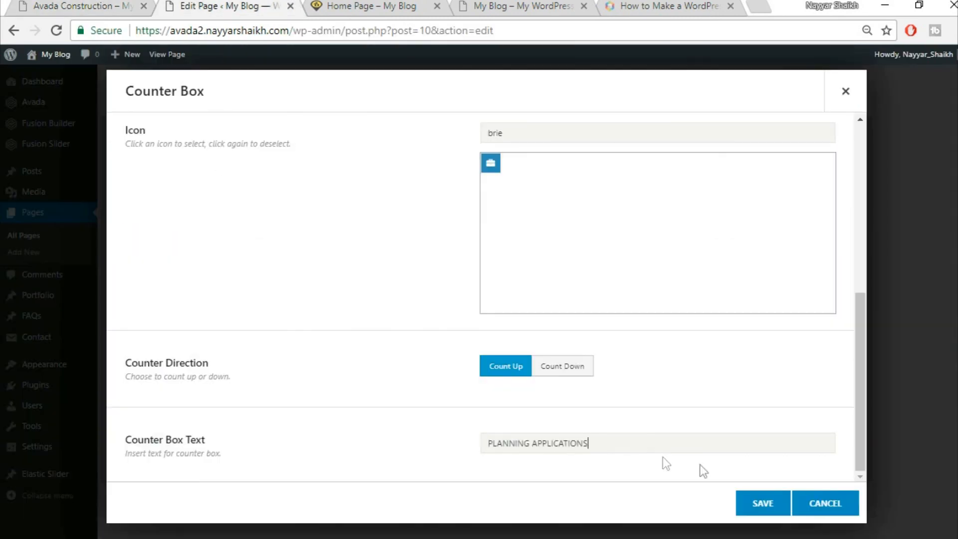
pyautogui.click(760, 503)
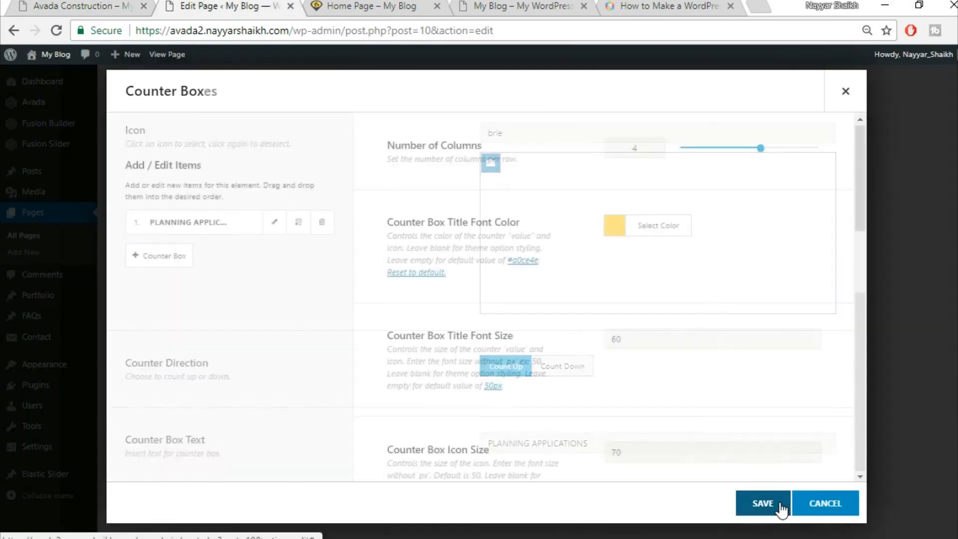
# - Clone the counter item three times to make four, save the element, and open container settings
pyautogui.click(298, 223)
pyautogui.click(298, 223)
pyautogui.click(300, 224)
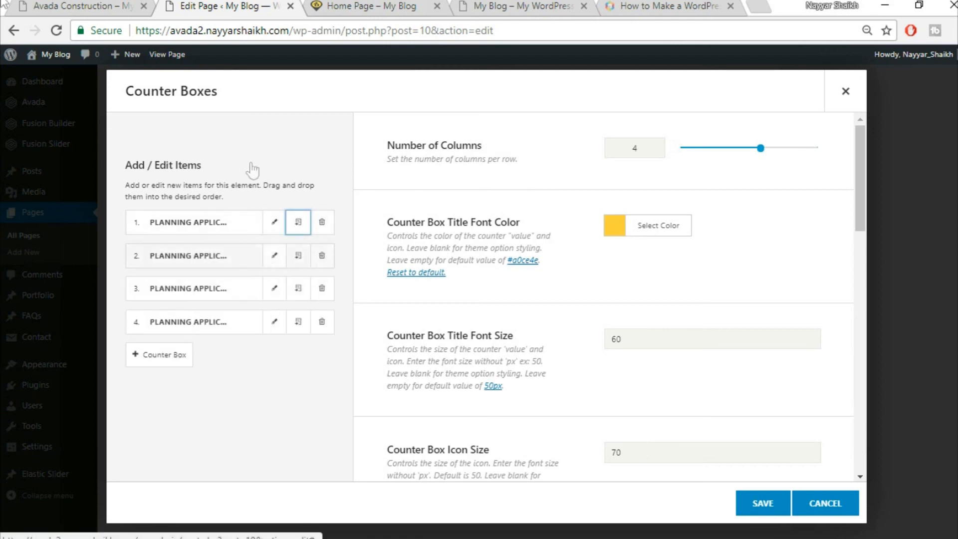
pyautogui.click(764, 502)
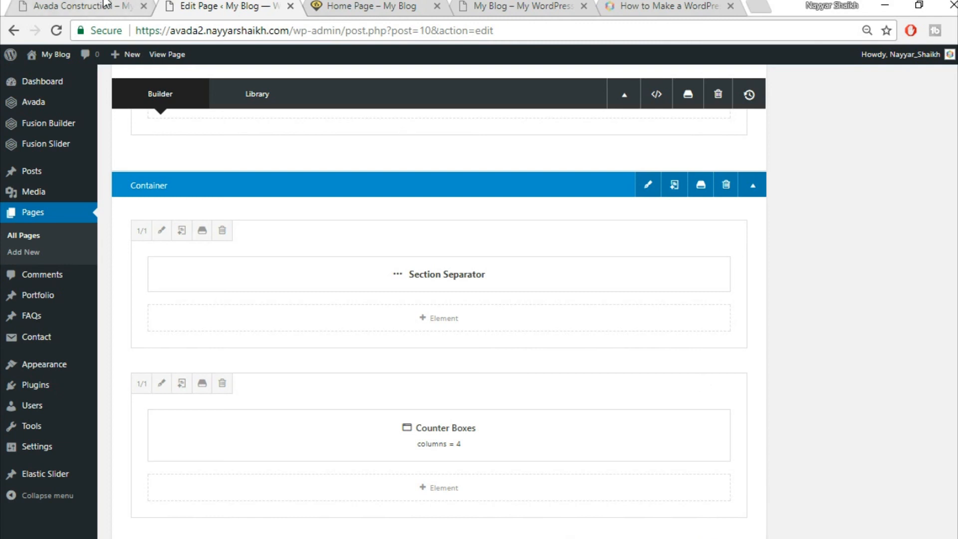
pyautogui.click(129, 6)
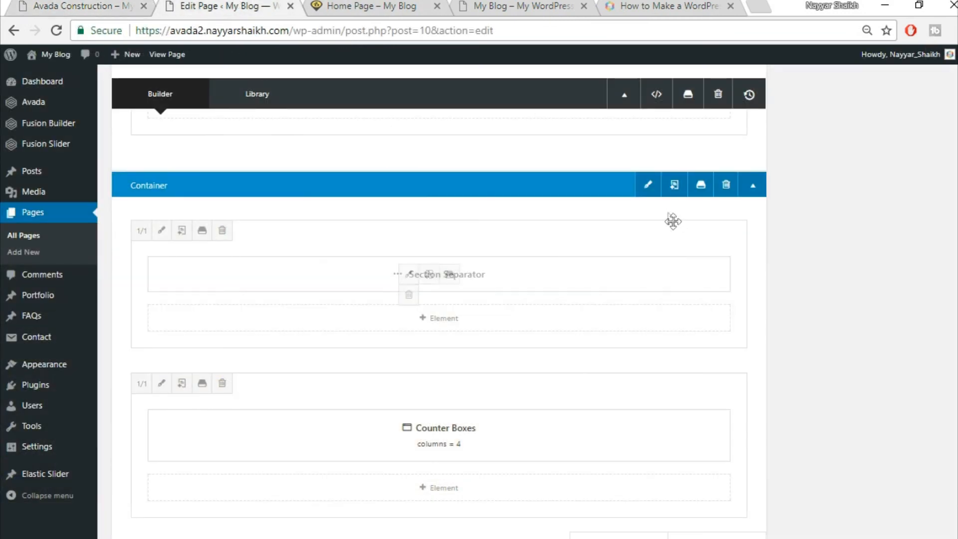
pyautogui.click(649, 186)
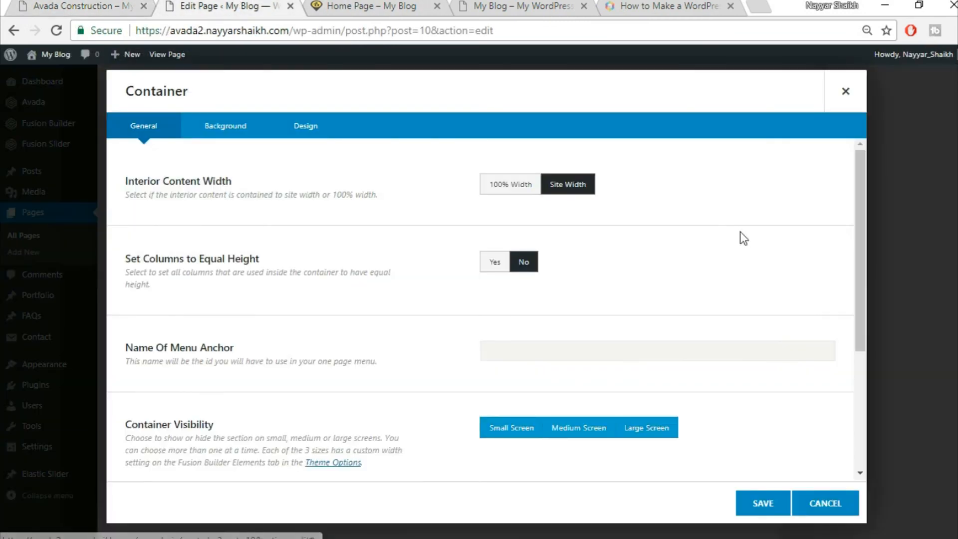
# - Upload home-244125289.jpg and set it as the container's background image
pyautogui.click(217, 124)
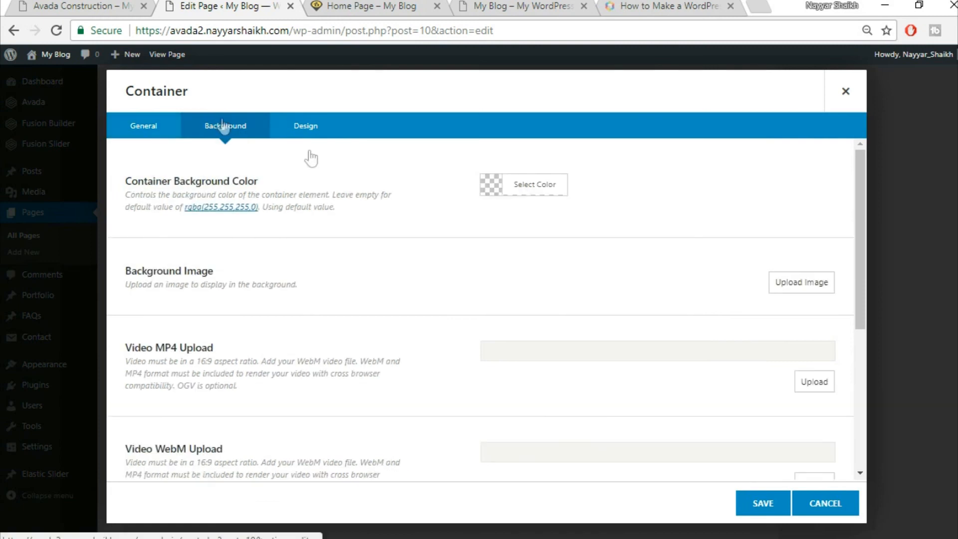
pyautogui.click(798, 283)
pyautogui.click(188, 105)
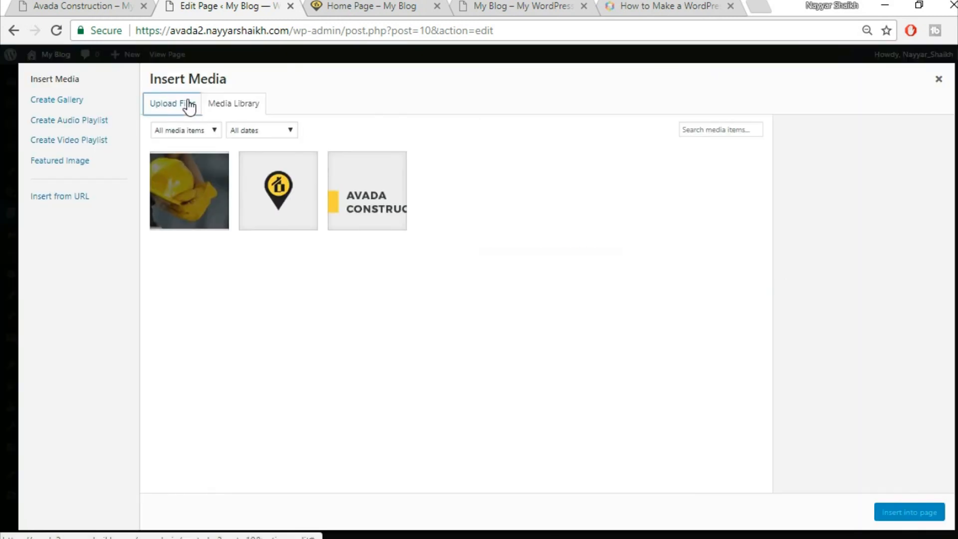
pyautogui.click(561, 291)
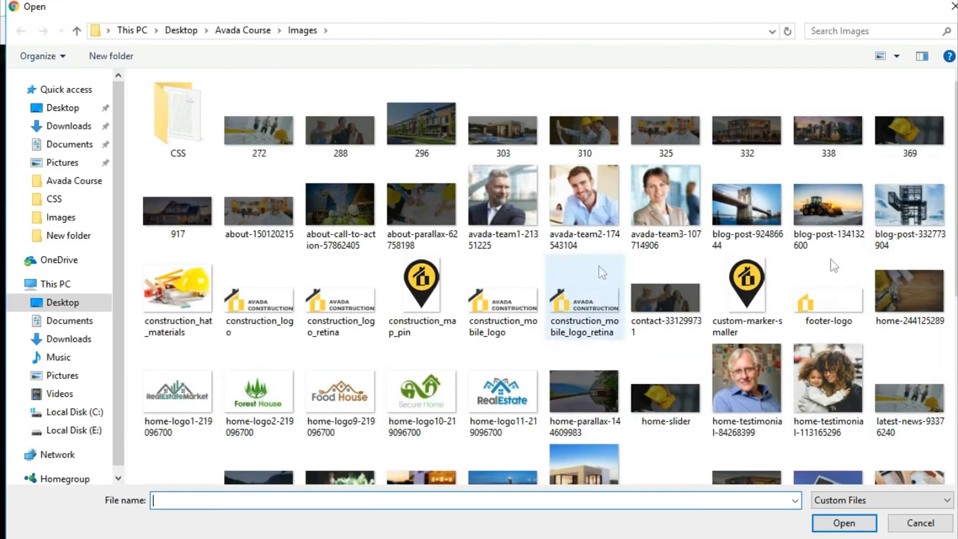
pyautogui.click(926, 307)
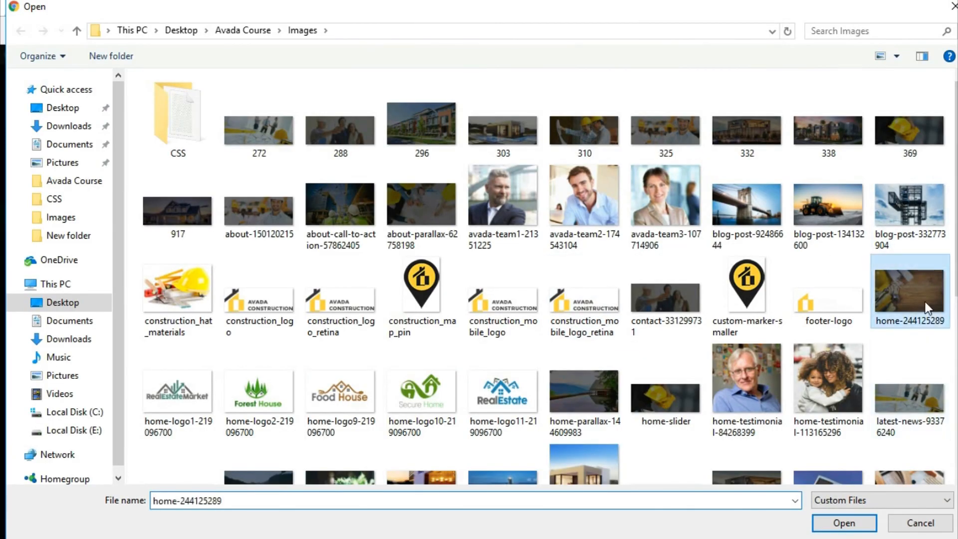
pyautogui.click(845, 522)
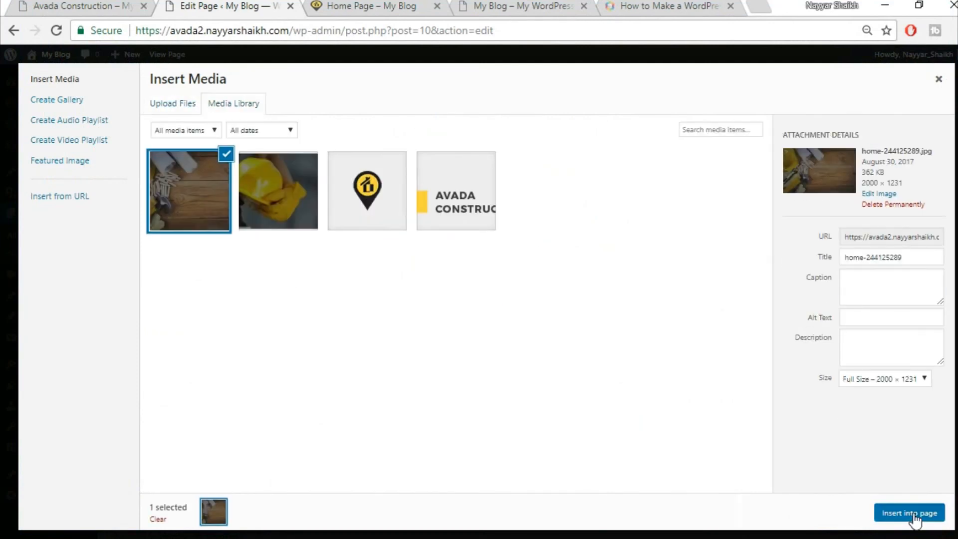
pyautogui.click(914, 513)
# - Save the container settings and update the Home Page
pyautogui.scroll(-5, 397, 377)
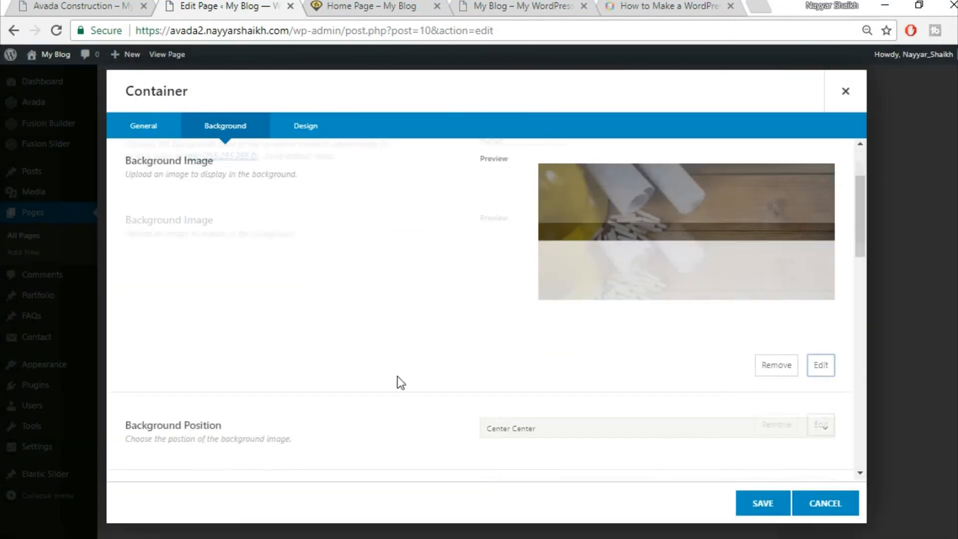
pyautogui.scroll(-2, 620, 325)
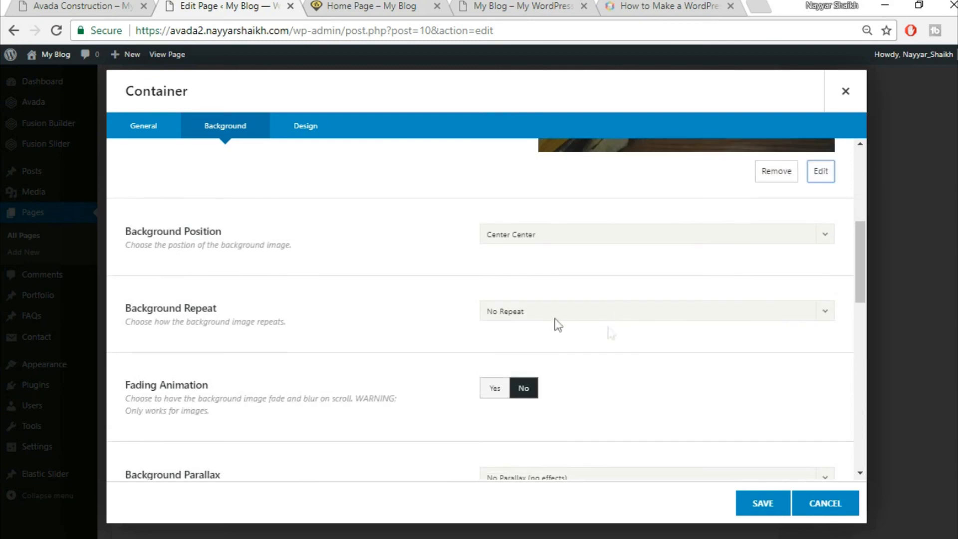
pyautogui.scroll(-2, 619, 338)
pyautogui.scroll(-10, 654, 360)
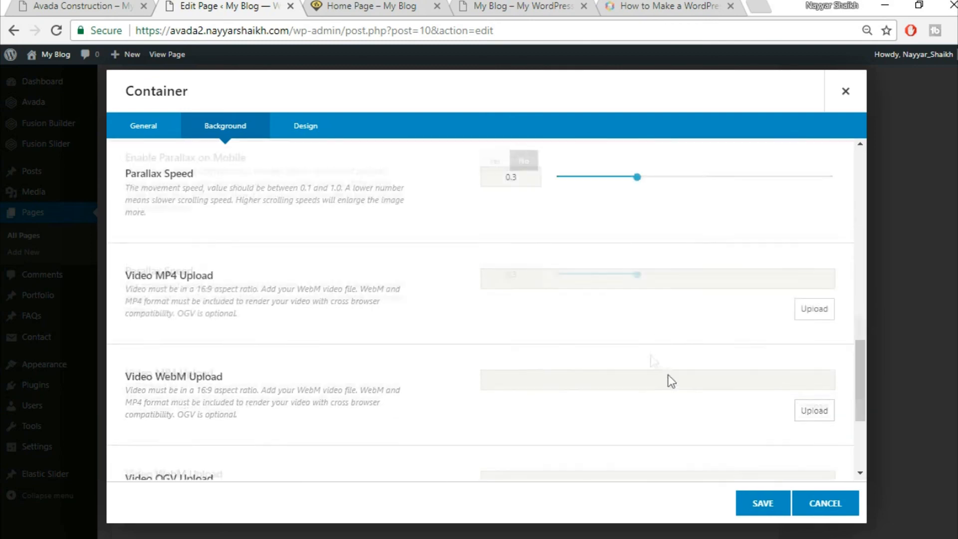
pyautogui.click(771, 504)
pyautogui.moveTo(957, 344); pyautogui.dragTo(957, 75)
pyautogui.click(931, 302)
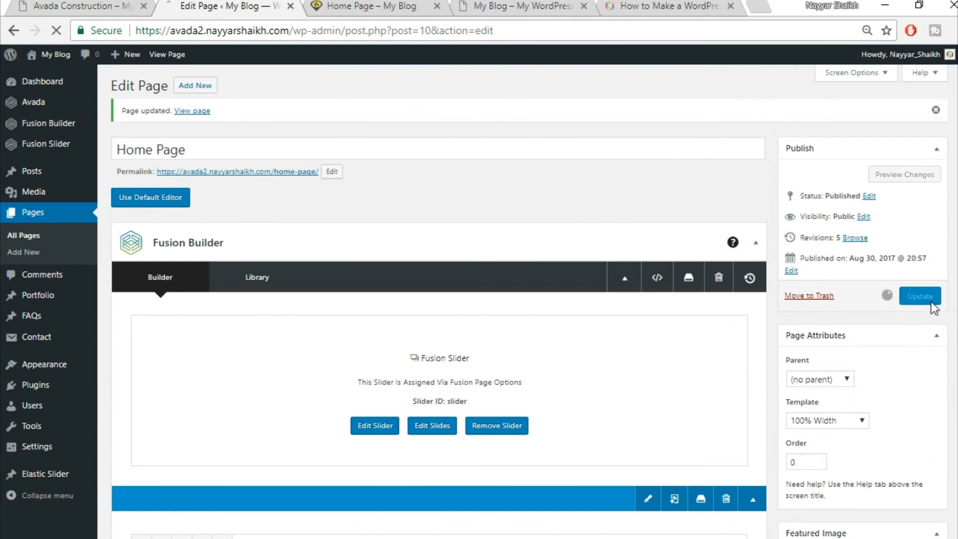
# - Reload the live home page and compare its counters band with the Construction demo
pyautogui.click(378, 5)
pyautogui.click(56, 31)
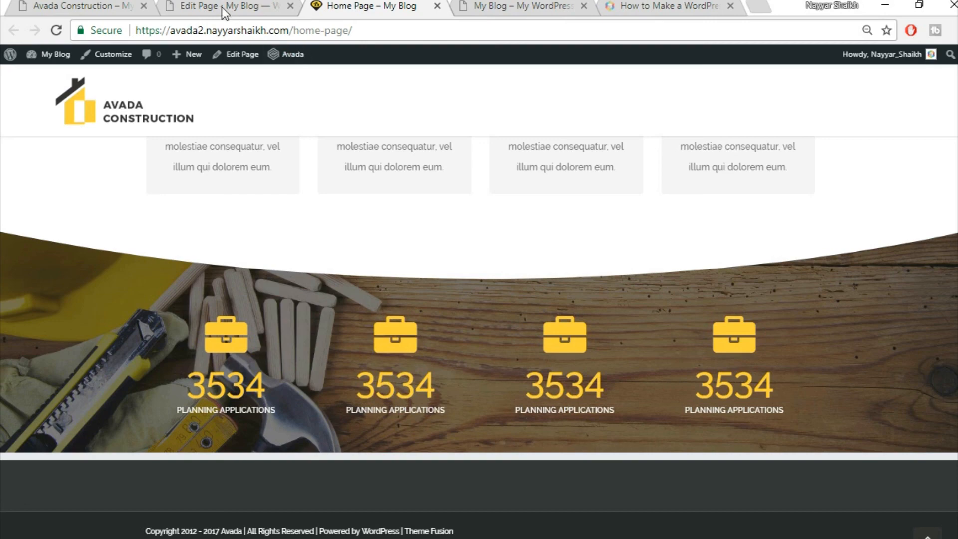
pyautogui.click(90, 6)
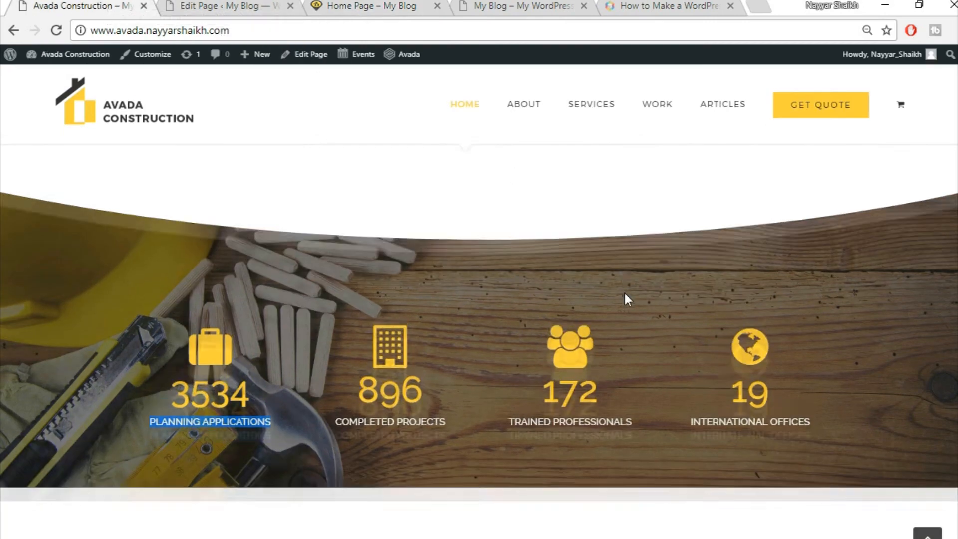
pyautogui.scroll(-7, 623, 292)
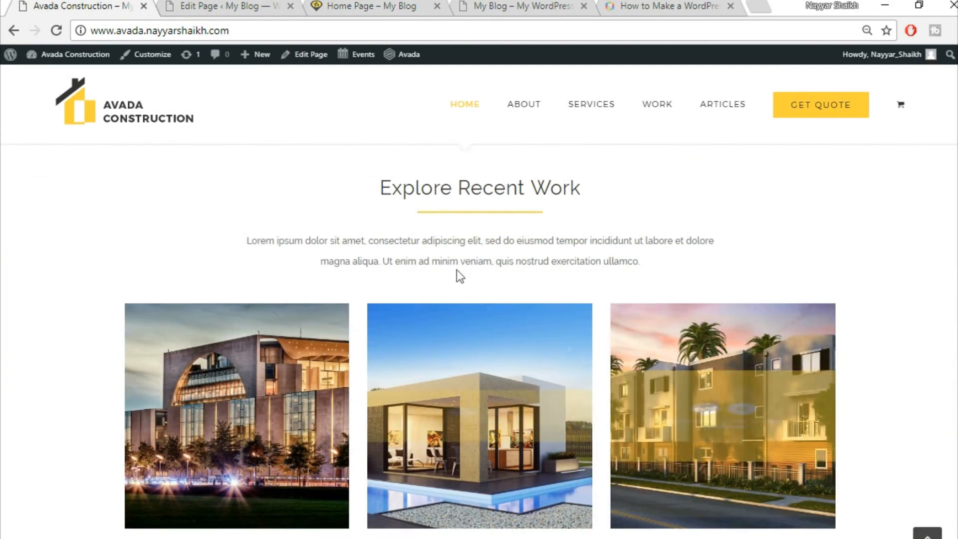
pyautogui.scroll(-3, 657, 246)
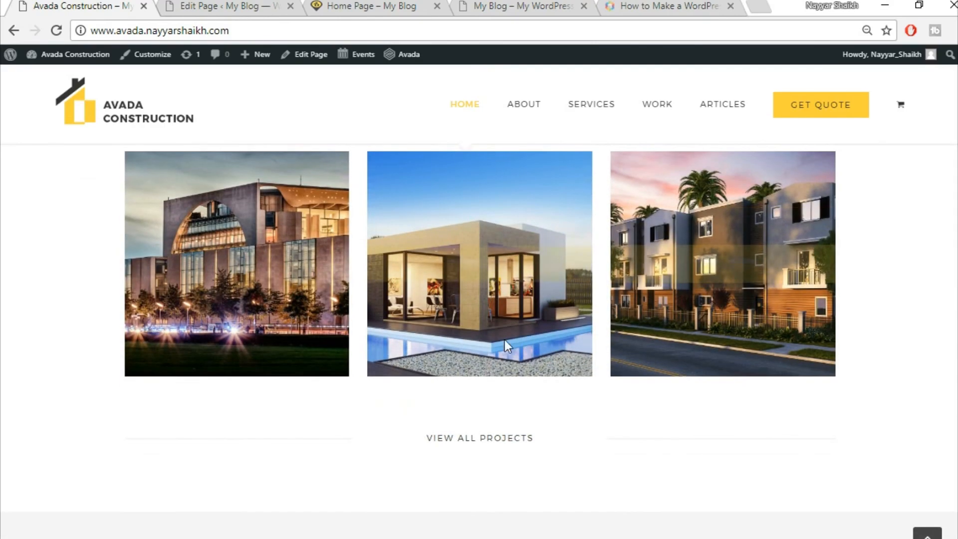
pyautogui.scroll(3, 449, 289)
pyautogui.scroll(-2, 242, 373)
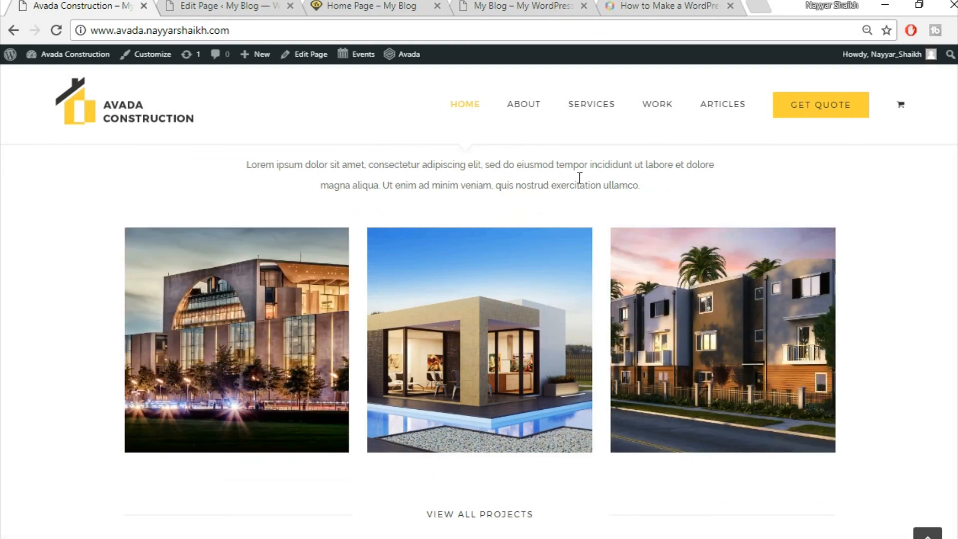
# - Recheck the live home page, then return to the Home Page in the builder
pyautogui.click(230, 5)
pyautogui.click(370, 6)
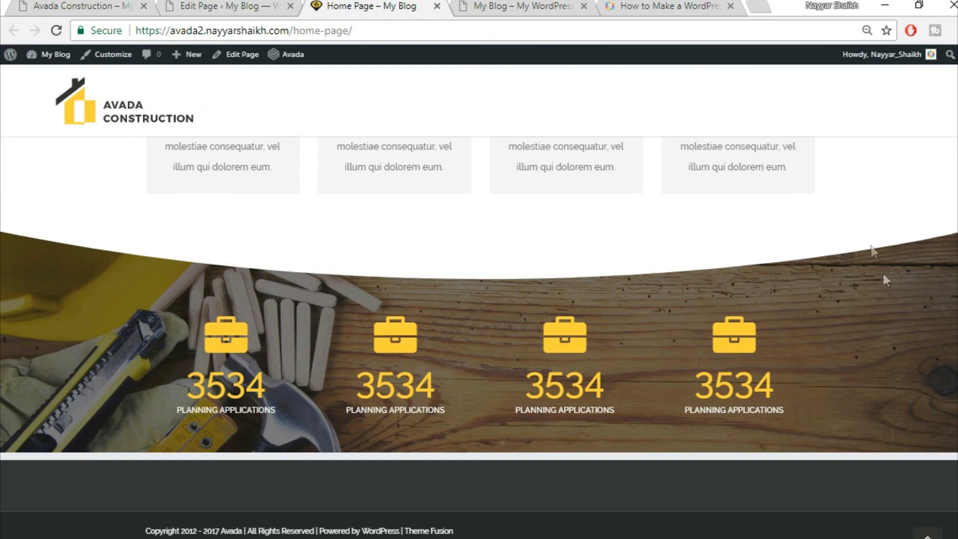
pyautogui.scroll(3, 479, 334)
pyautogui.scroll(6, 479, 337)
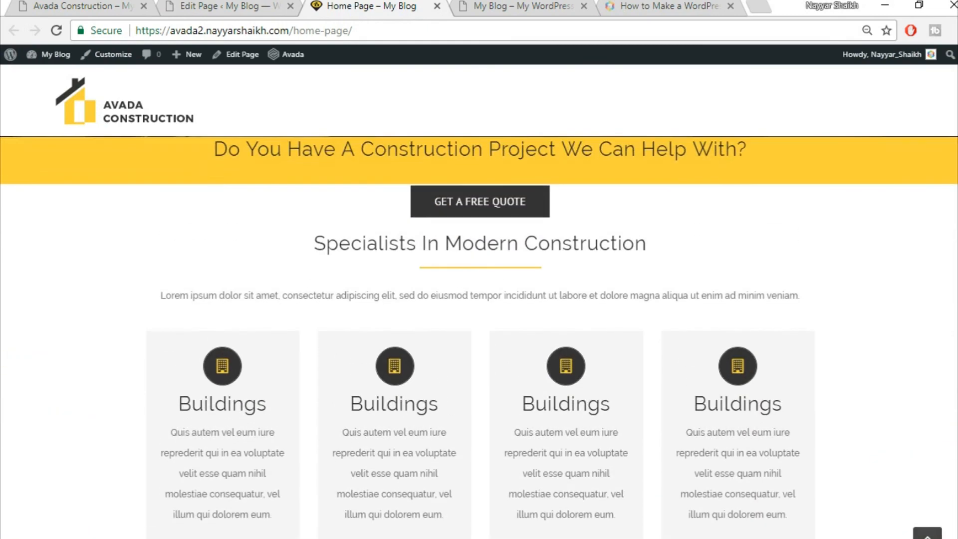
pyautogui.scroll(1, 479, 337)
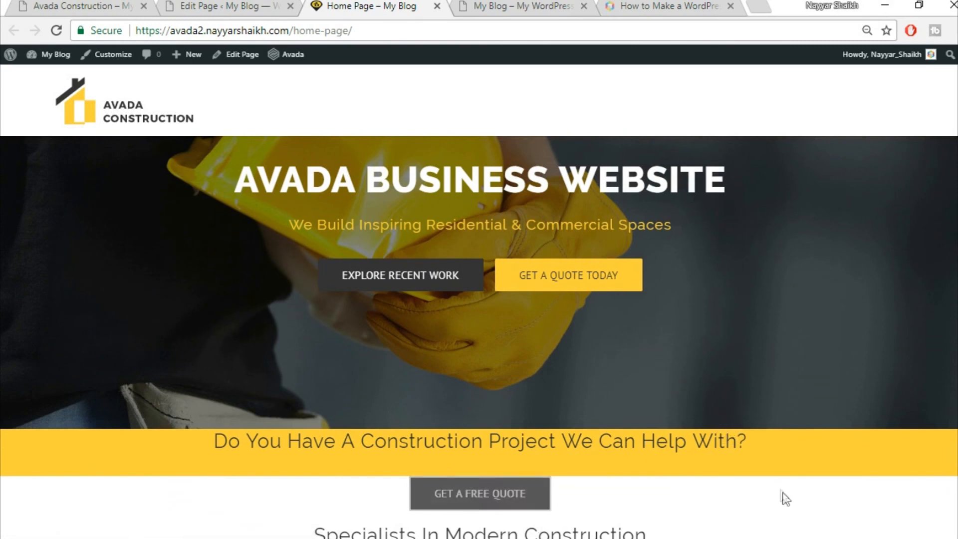
pyautogui.scroll(-3, 774, 496)
pyautogui.scroll(2, 748, 414)
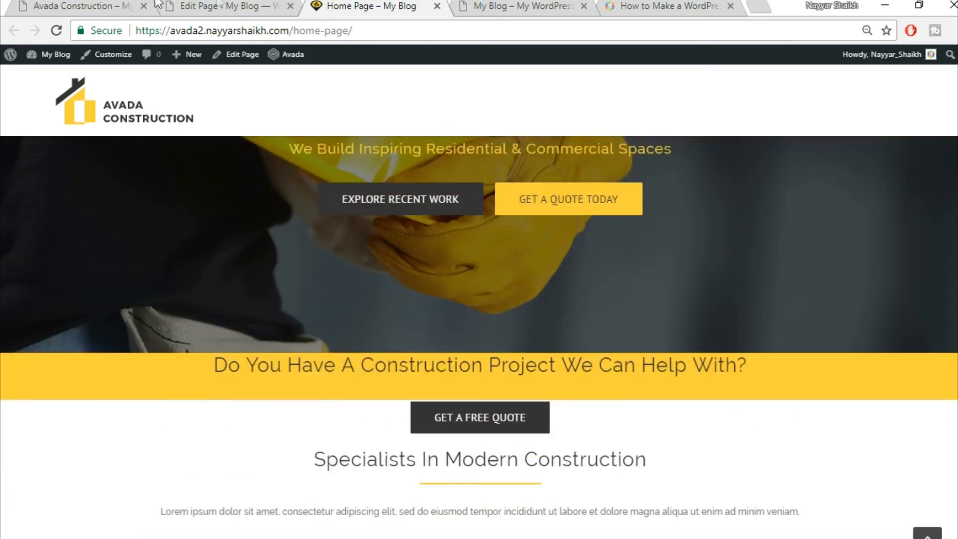
pyautogui.click(220, 6)
pyautogui.scroll(-6, 541, 421)
# - Give the yellow banner heading's column a top padding of 50 px
pyautogui.click(202, 5)
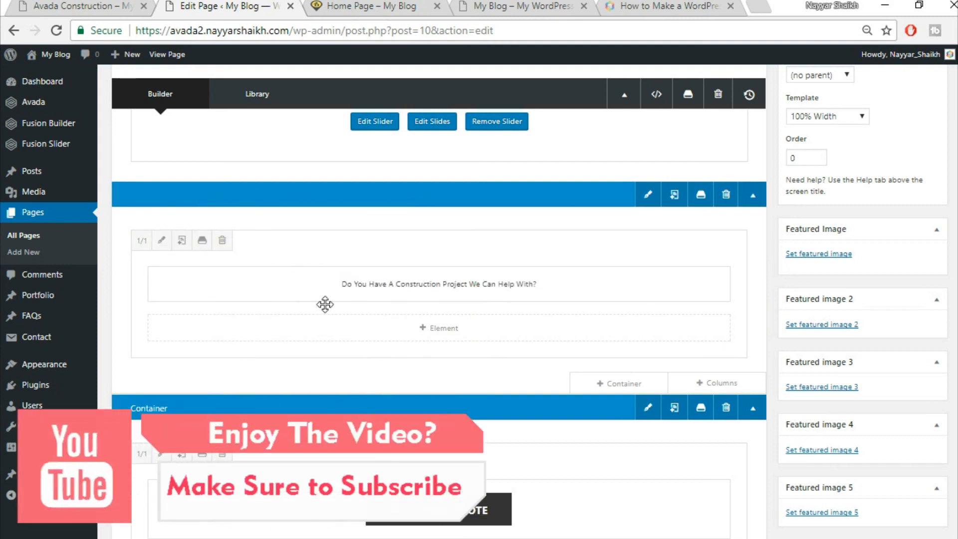
pyautogui.click(162, 241)
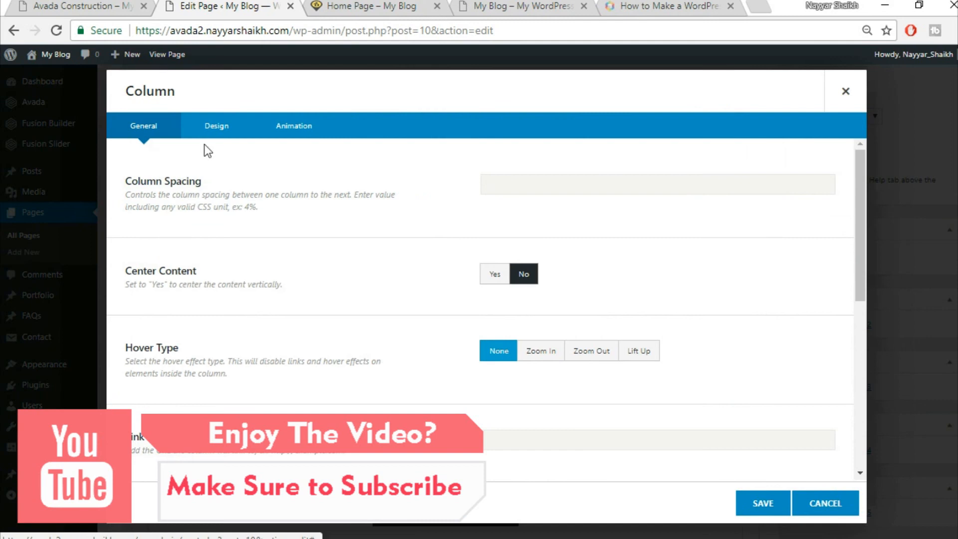
pyautogui.click(216, 126)
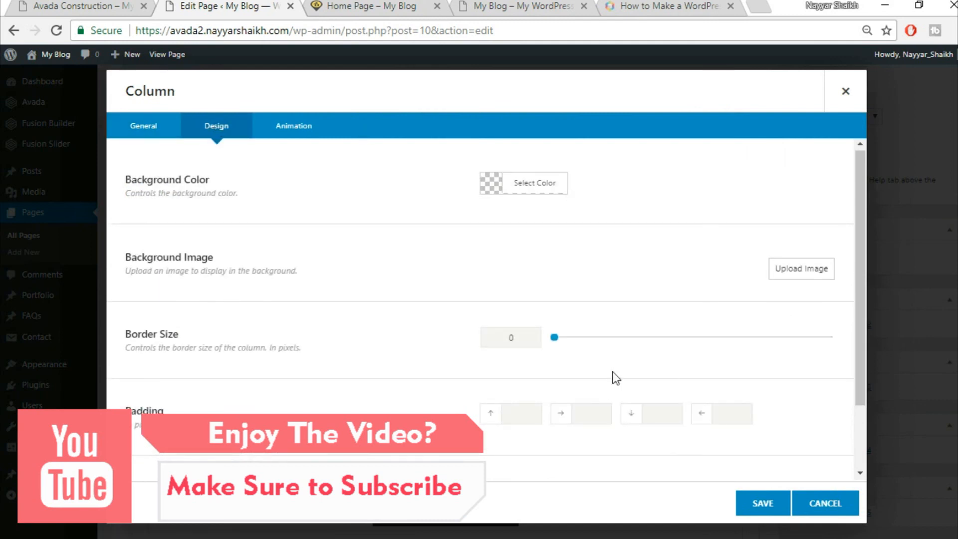
pyautogui.scroll(-2, 613, 371)
pyautogui.click(508, 334)
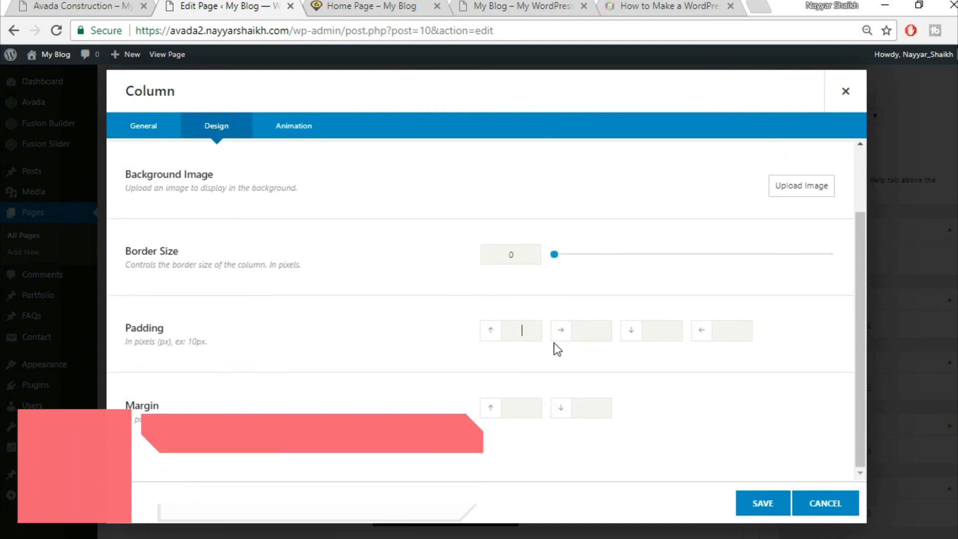
pyautogui.write('50')
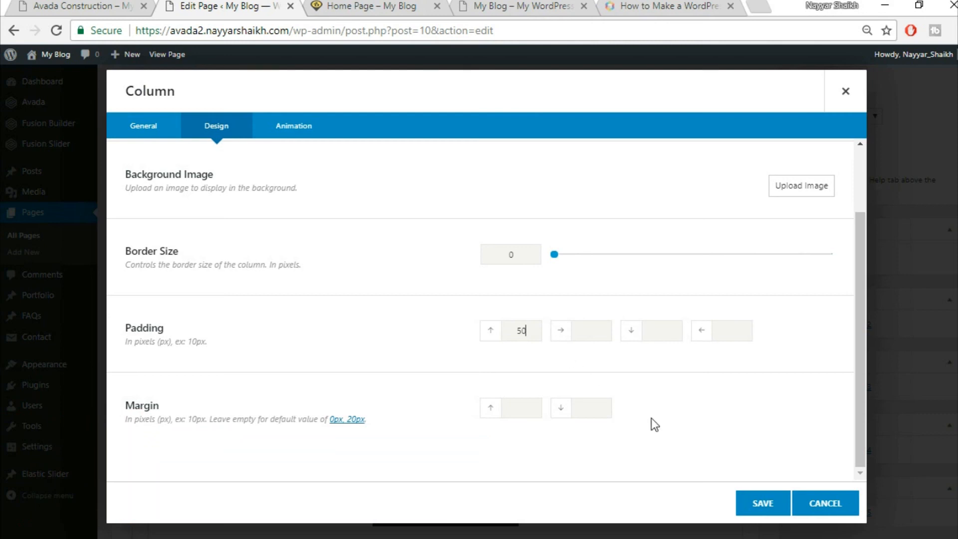
pyautogui.click(756, 507)
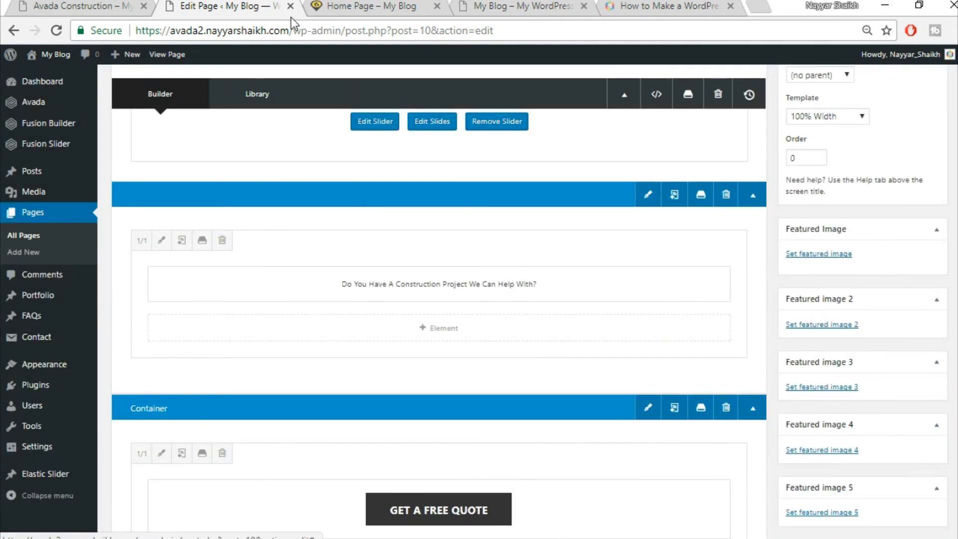
# - Update the Home Page and reload the live page to check the banner heading's spacing
pyautogui.click(363, 18)
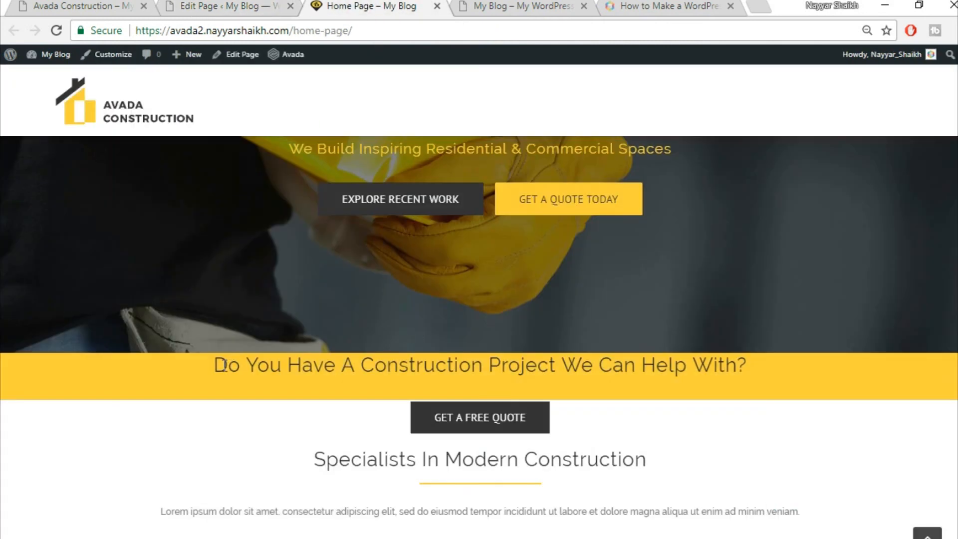
pyautogui.moveTo(216, 366); pyautogui.dragTo(760, 391)
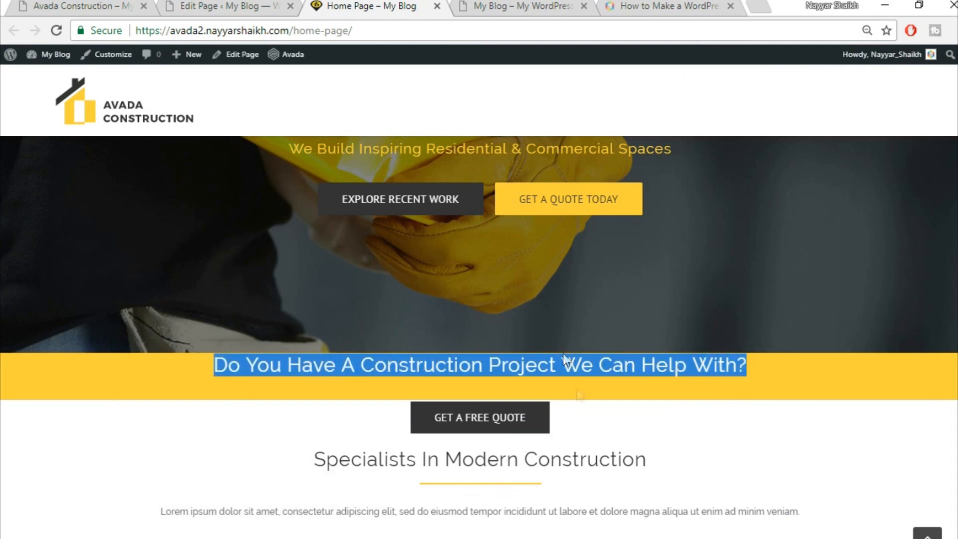
pyautogui.click(264, 5)
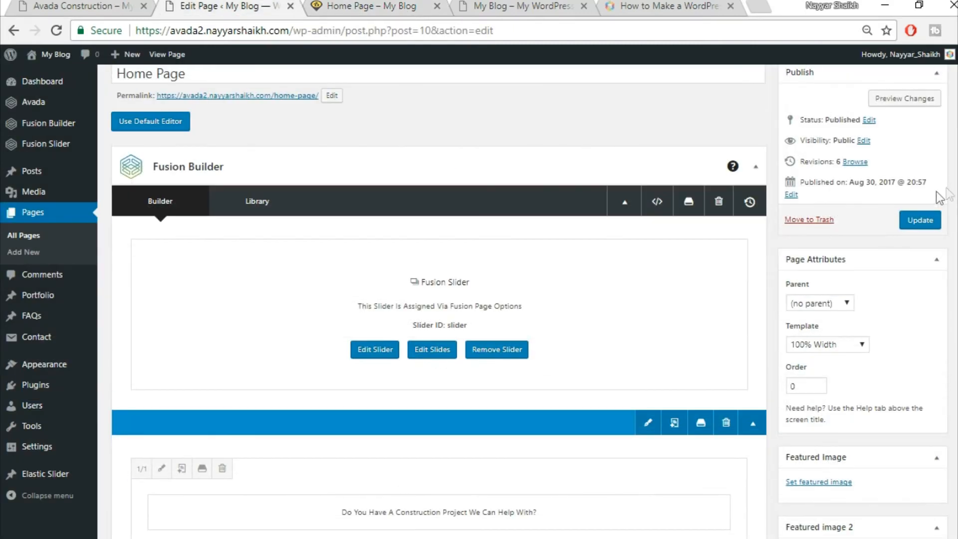
pyautogui.click(918, 220)
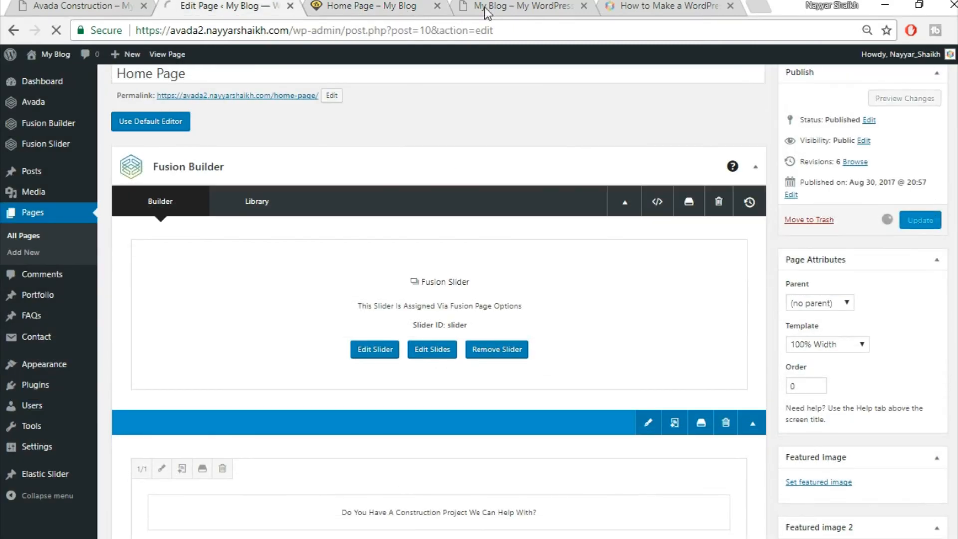
pyautogui.click(377, 5)
pyautogui.click(379, 30)
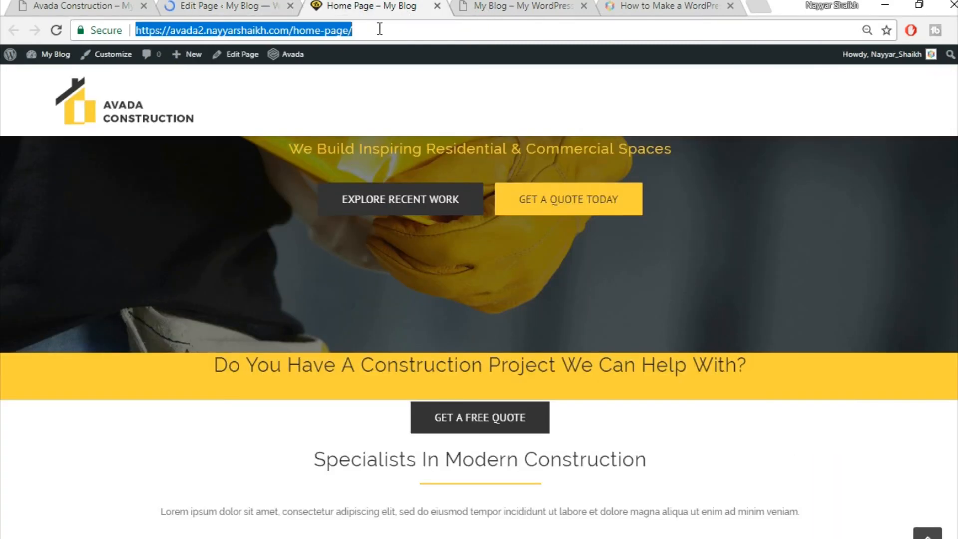
pyautogui.press('Return')
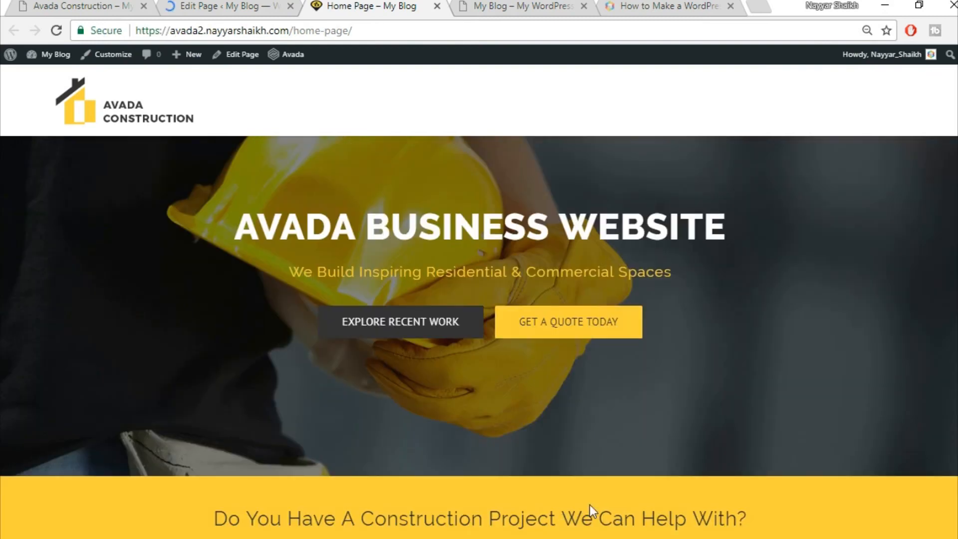
pyautogui.scroll(-2, 628, 495)
pyautogui.scroll(2, 628, 496)
pyautogui.scroll(-2, 684, 477)
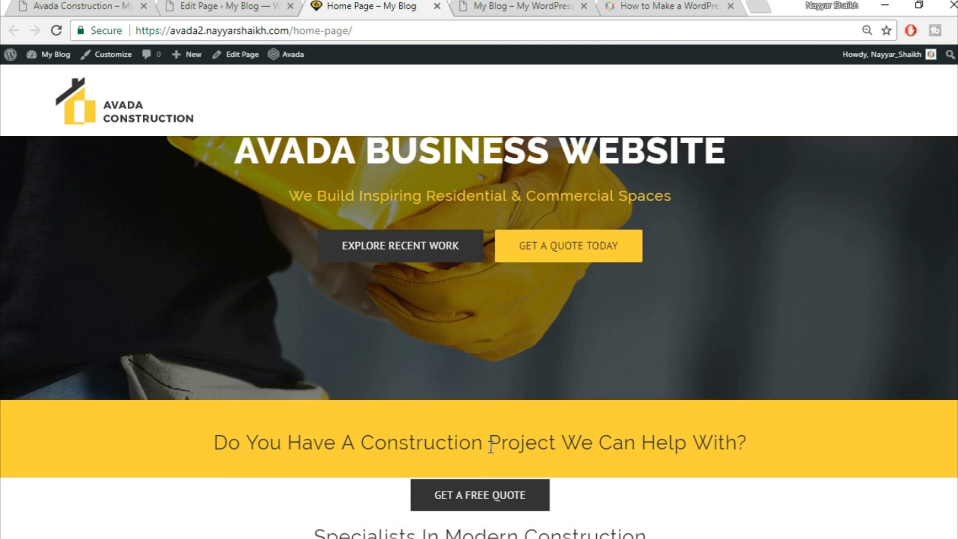
pyautogui.scroll(-3, 491, 446)
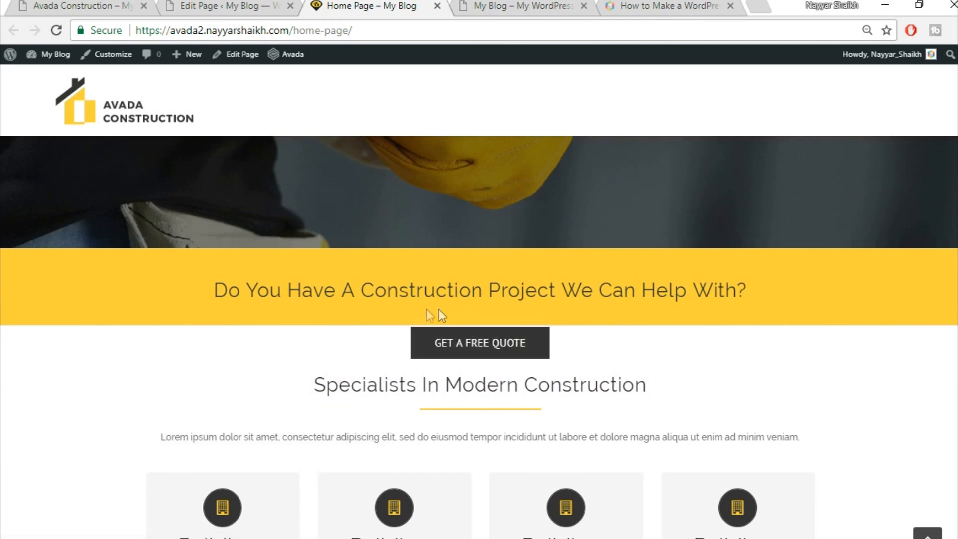
pyautogui.click(209, 5)
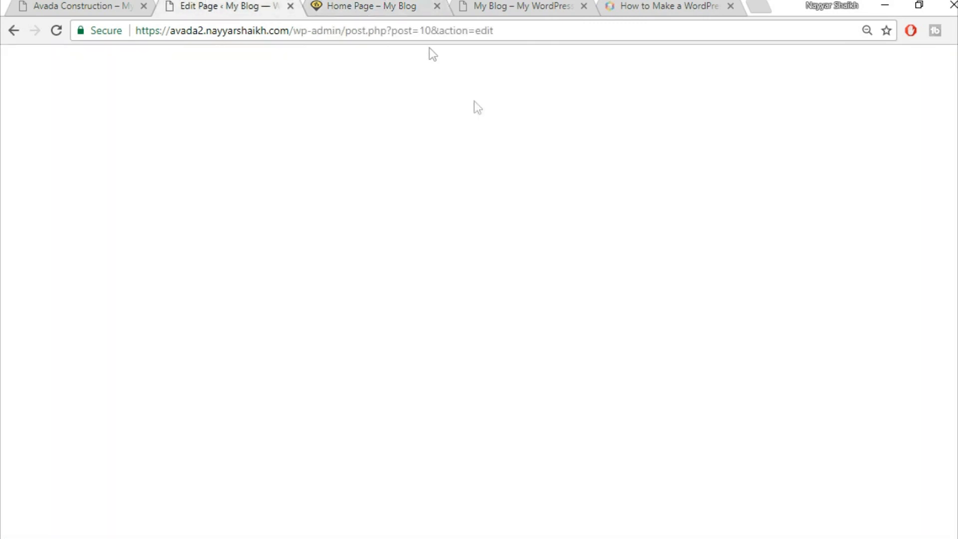
# - Set the GET A FREE QUOTE column's top margin to -22 and save it
pyautogui.scroll(-5, 573, 262)
pyautogui.scroll(-5, 575, 263)
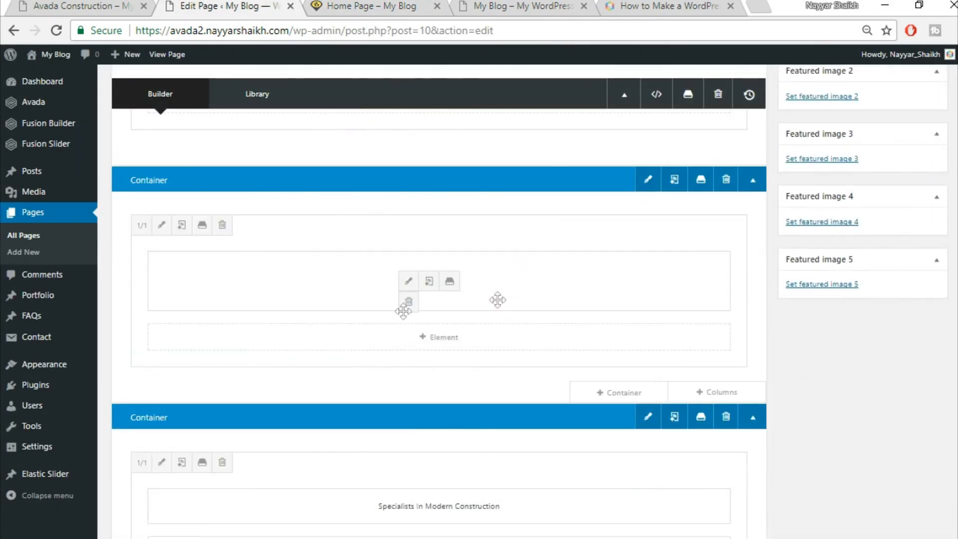
pyautogui.click(162, 225)
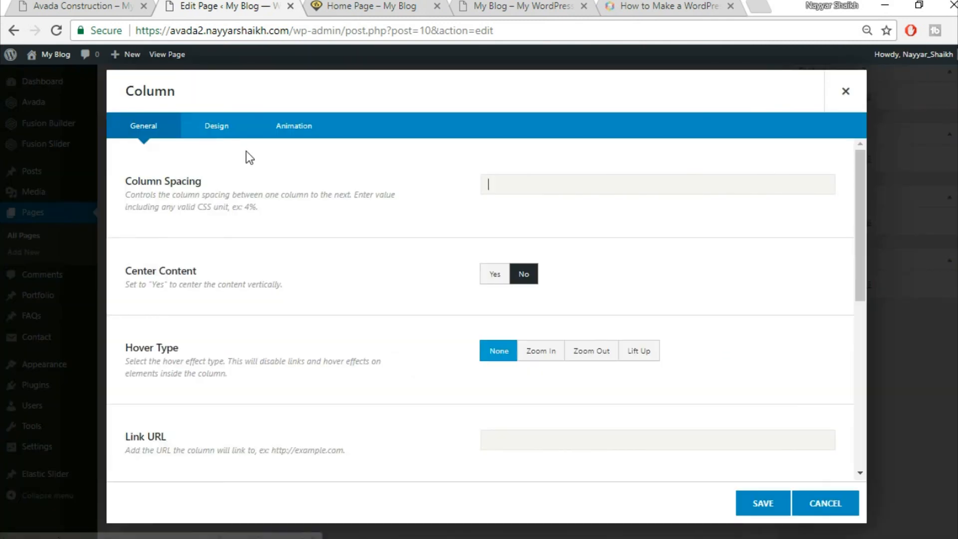
pyautogui.click(212, 128)
pyautogui.scroll(-2, 549, 399)
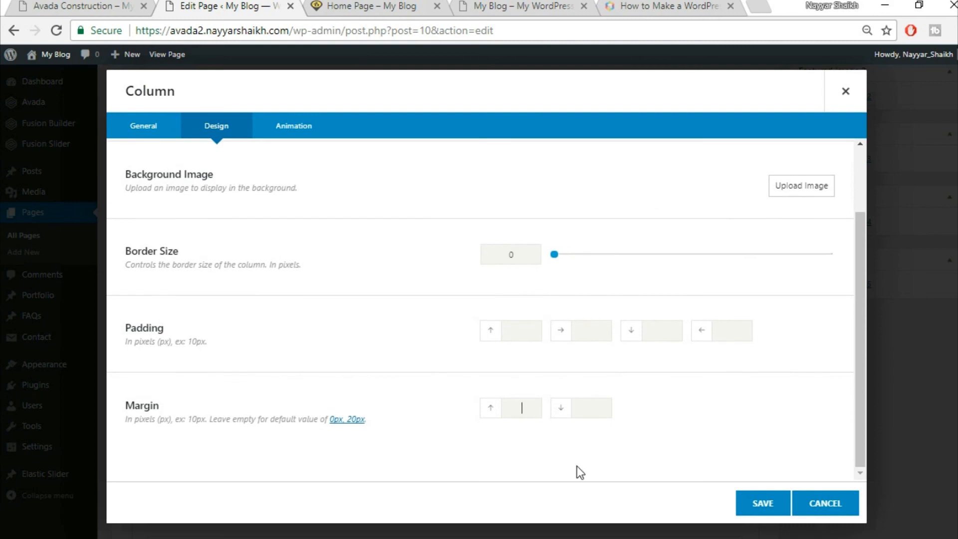
pyautogui.write('-22')
pyautogui.click(376, 6)
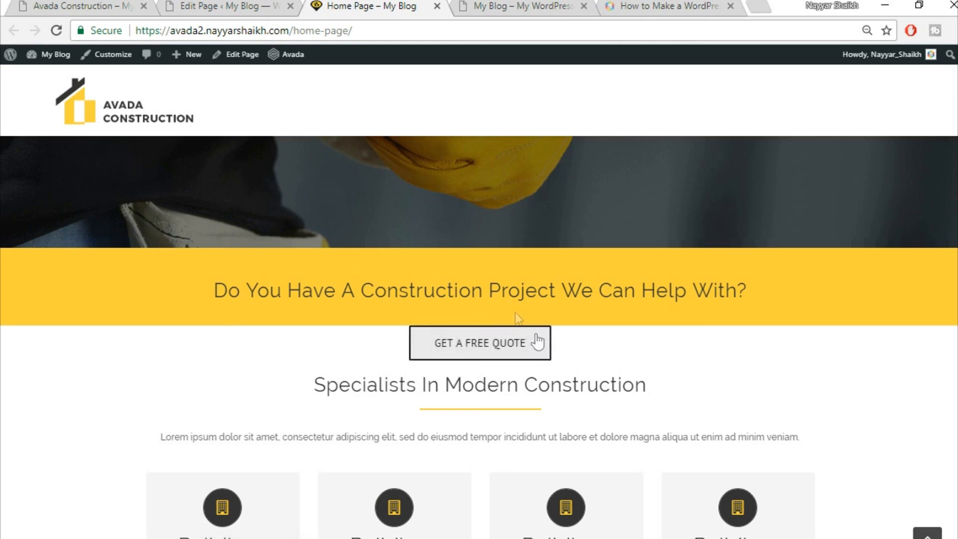
pyautogui.click(252, 6)
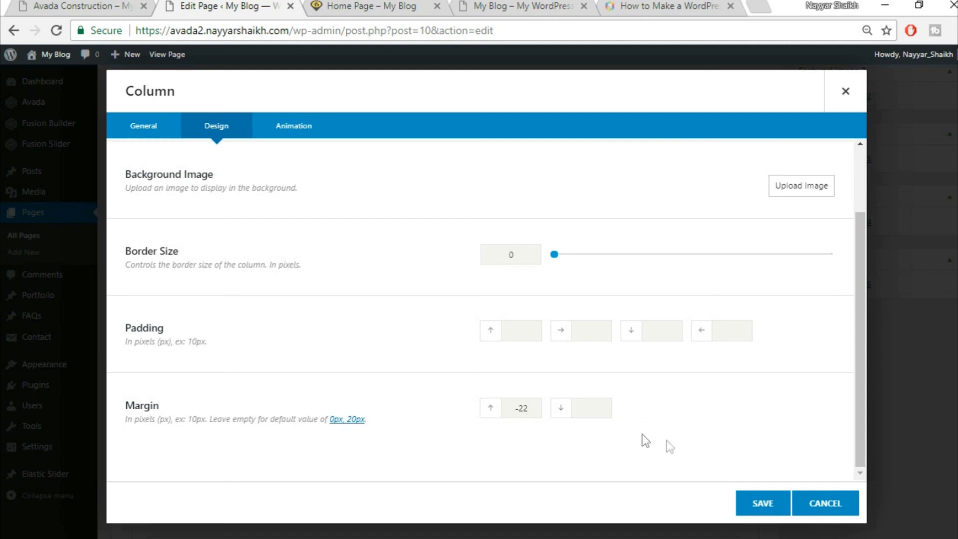
pyautogui.click(763, 503)
# - Update the Home Page and reload the live page to see the new margin
pyautogui.scroll(9, 911, 225)
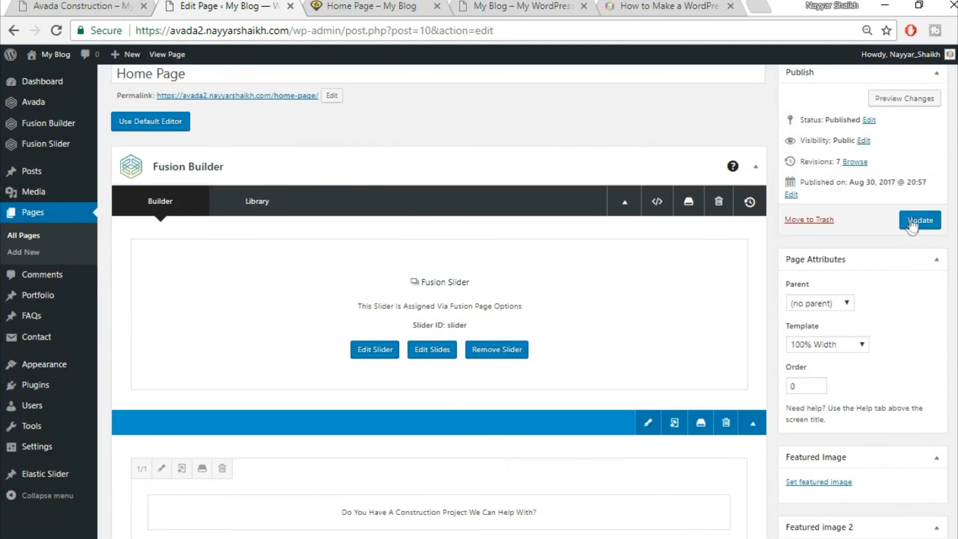
pyautogui.click(912, 222)
pyautogui.click(379, 6)
pyautogui.press('Return')
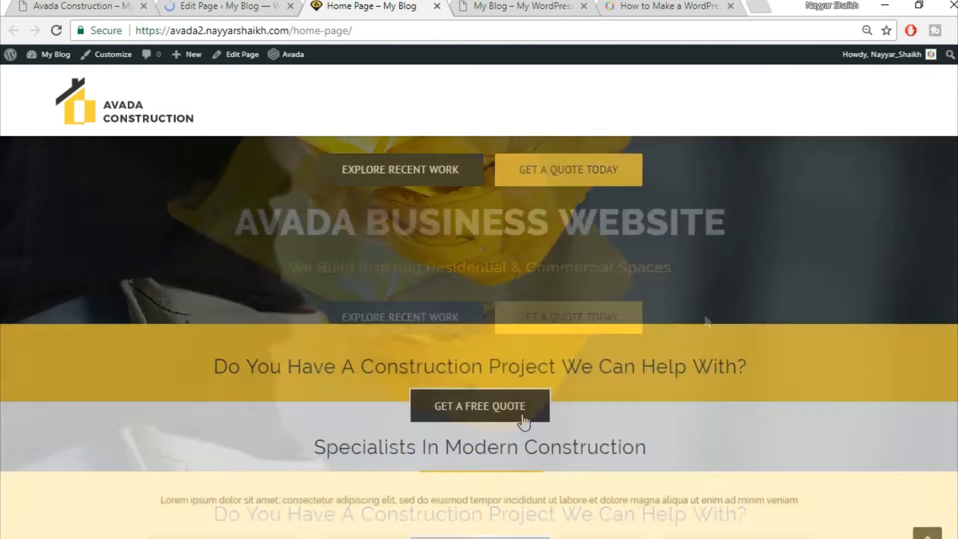
pyautogui.scroll(-3, 490, 289)
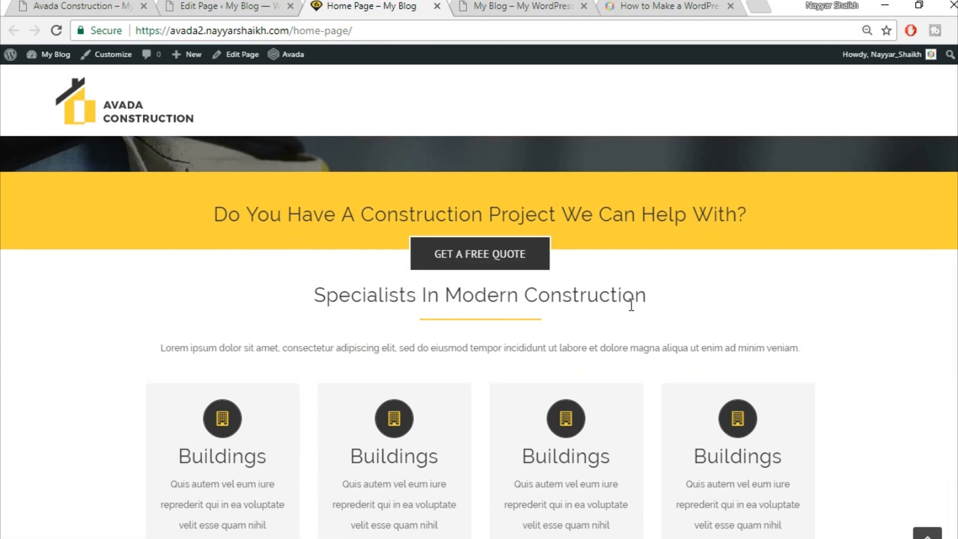
# - Compare the editor with the live page, then scroll the editor to the Specialists In Modern Construction container
pyautogui.click(248, 4)
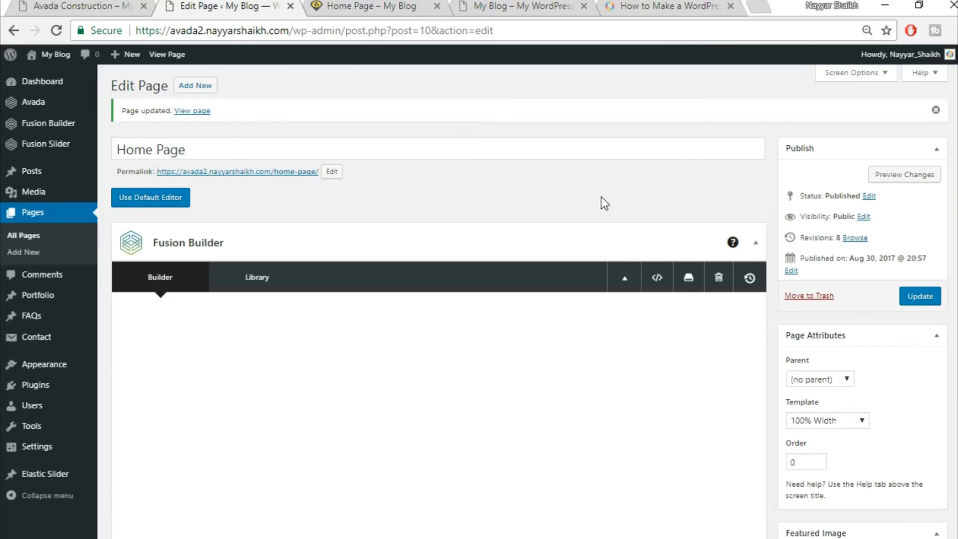
pyautogui.scroll(-4, 696, 256)
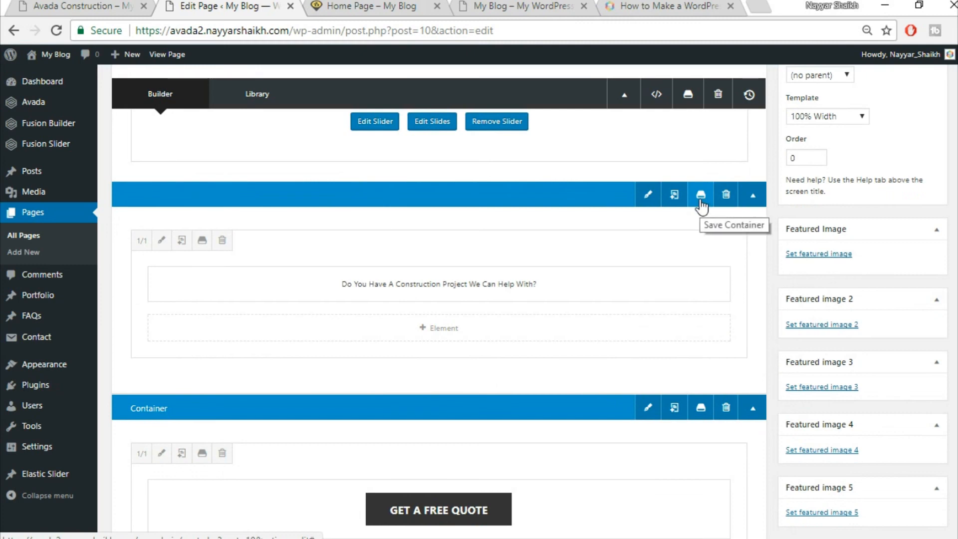
pyautogui.click(384, 7)
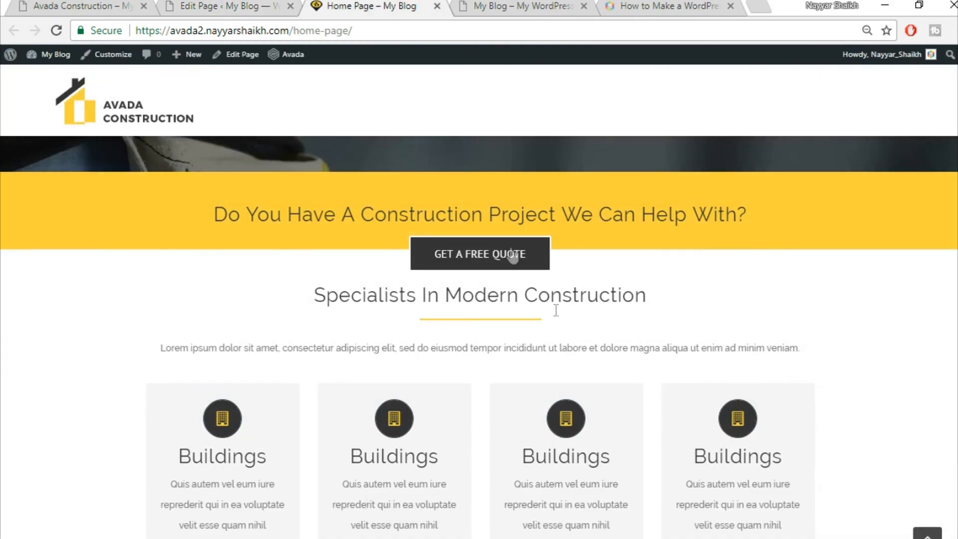
pyautogui.scroll(3, 702, 306)
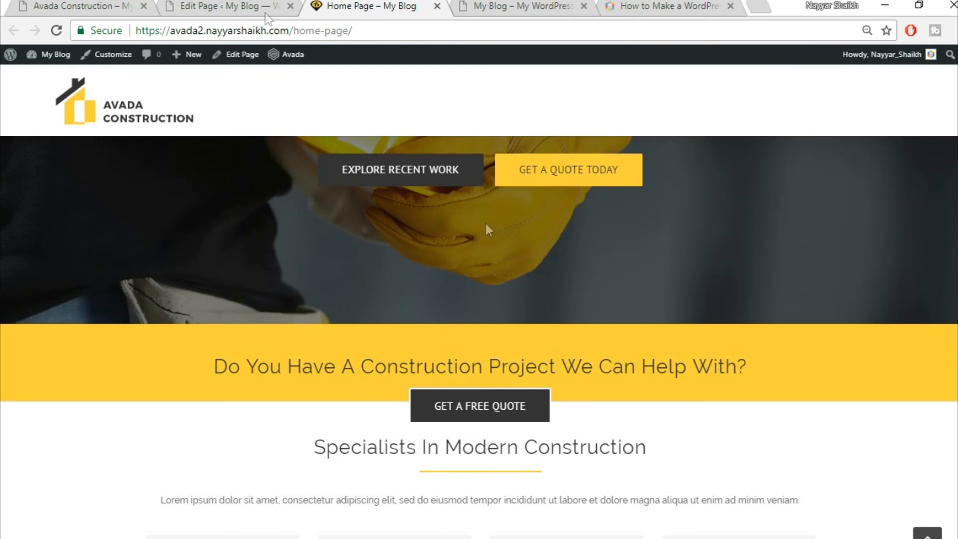
pyautogui.click(244, 4)
pyautogui.click(344, 4)
pyautogui.scroll(-3, 485, 330)
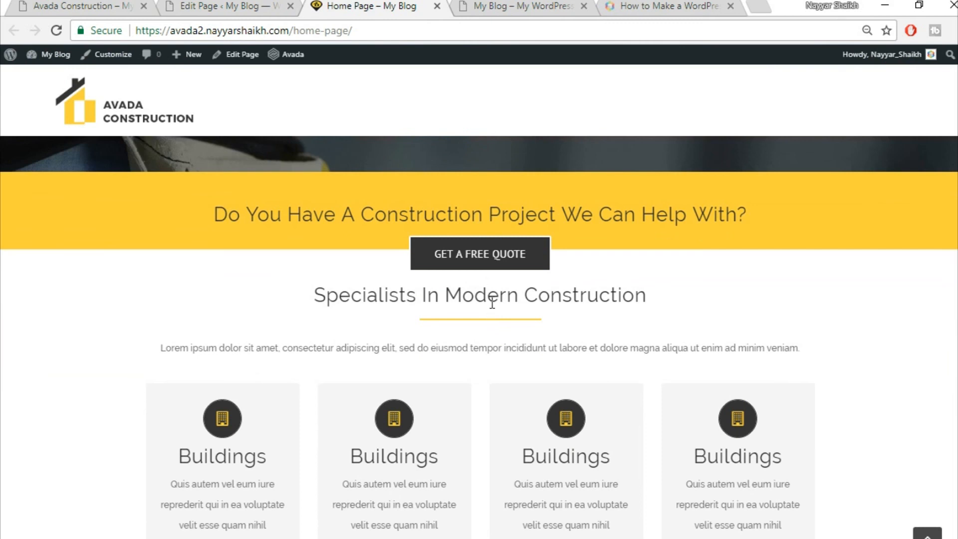
pyautogui.moveTo(319, 296); pyautogui.dragTo(644, 297)
pyautogui.click(567, 298)
pyautogui.click(247, 6)
pyautogui.scroll(-3, 546, 245)
pyautogui.scroll(-4, 559, 255)
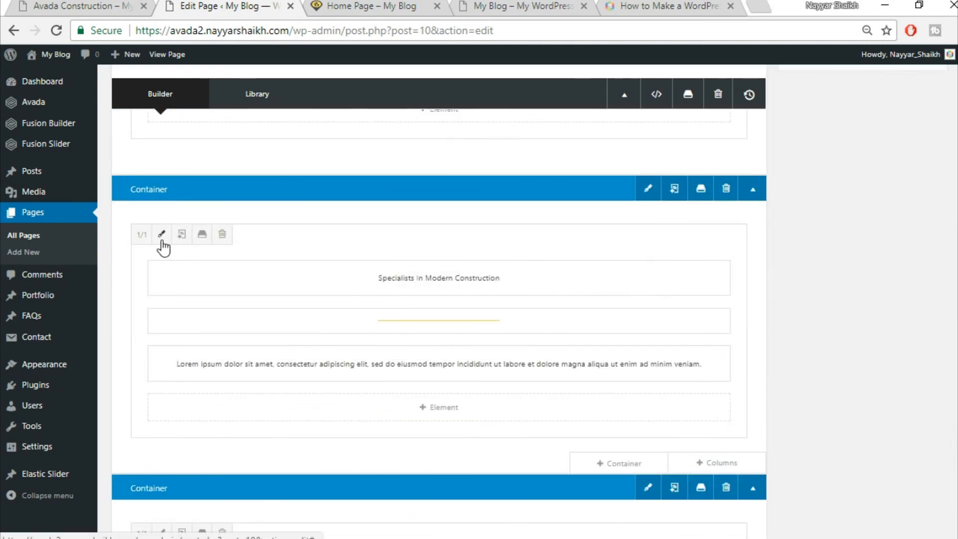
# - Add top padding to the Specialists In Modern Construction column and save it
pyautogui.click(158, 239)
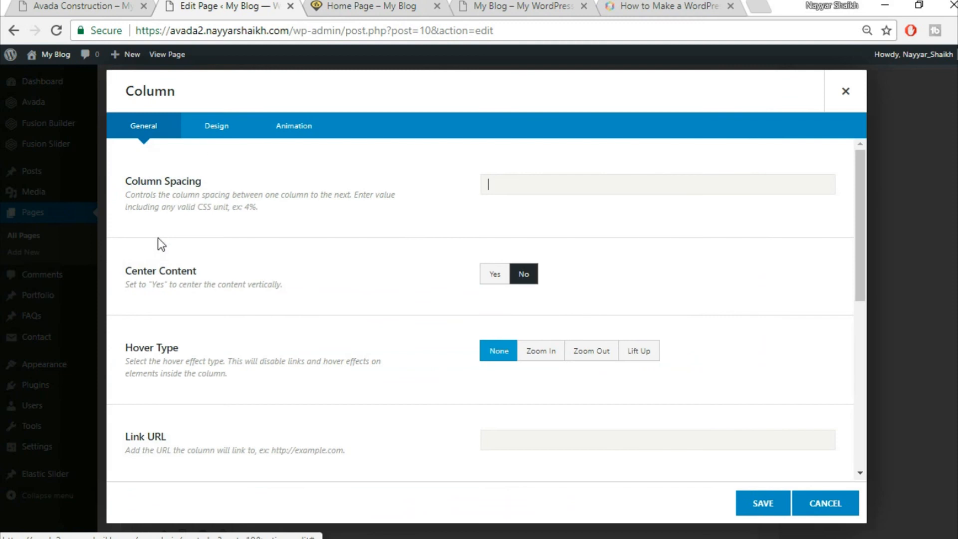
pyautogui.click(225, 126)
pyautogui.scroll(-2, 687, 274)
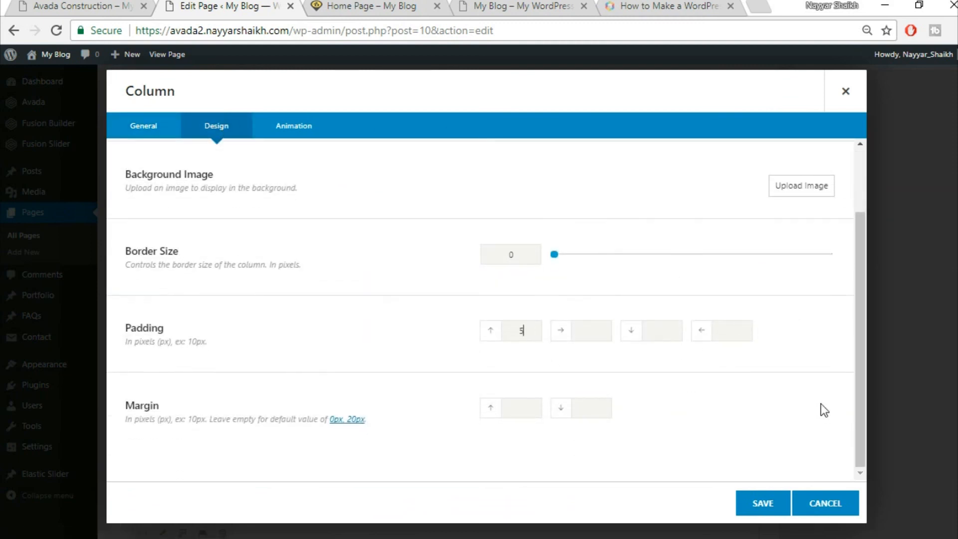
pyautogui.click(760, 504)
# - Update the Home Page, reload the live page and compare it with the original Avada demo
pyautogui.scroll(-5, 750, 494)
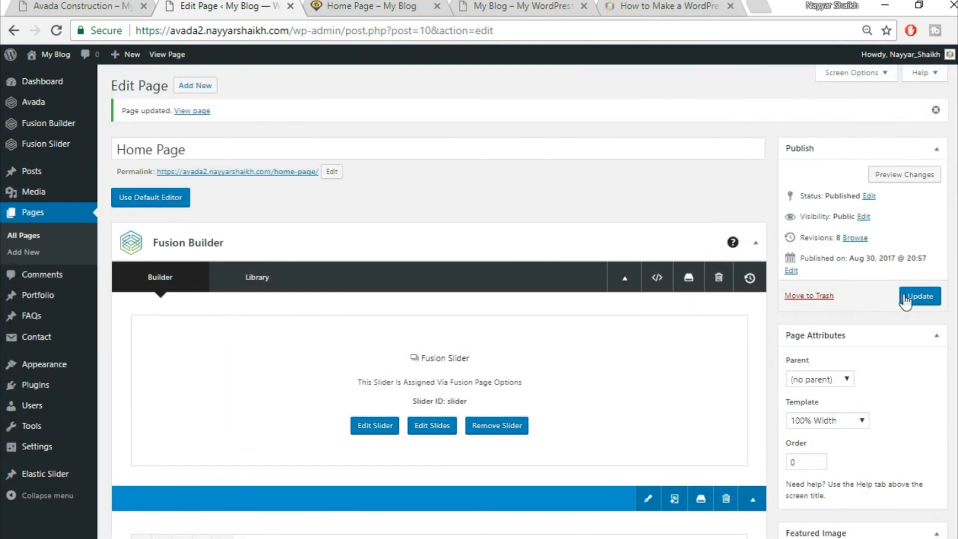
pyautogui.click(920, 298)
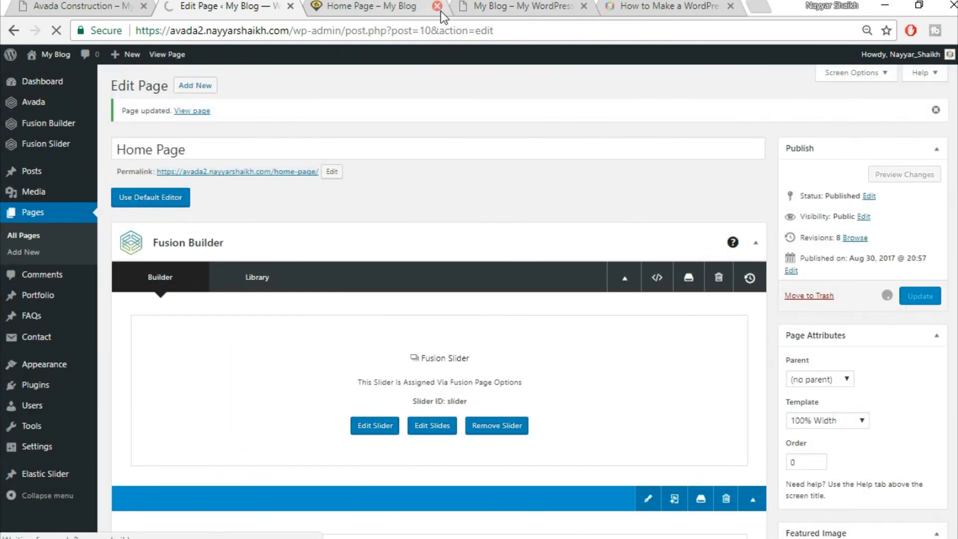
pyautogui.click(418, 4)
pyautogui.click(395, 31)
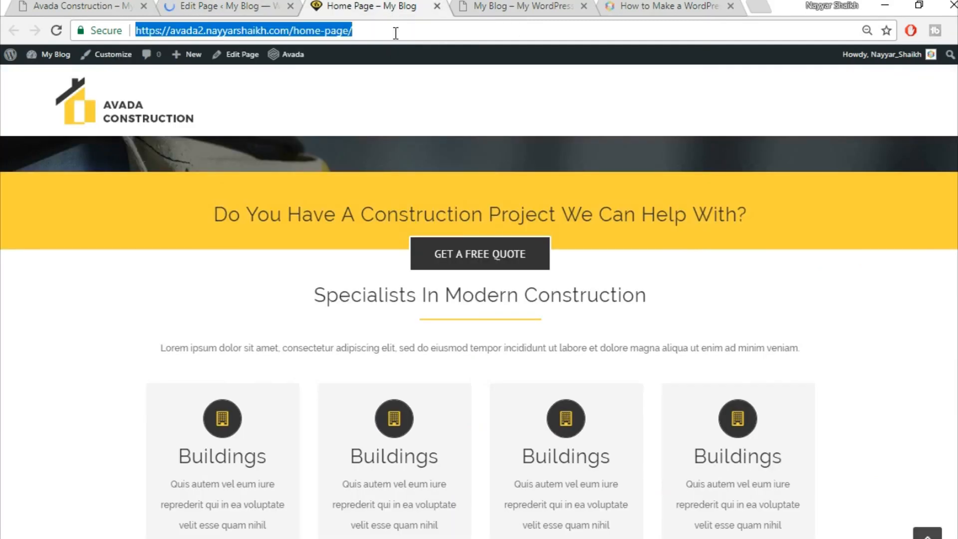
pyautogui.press('Return')
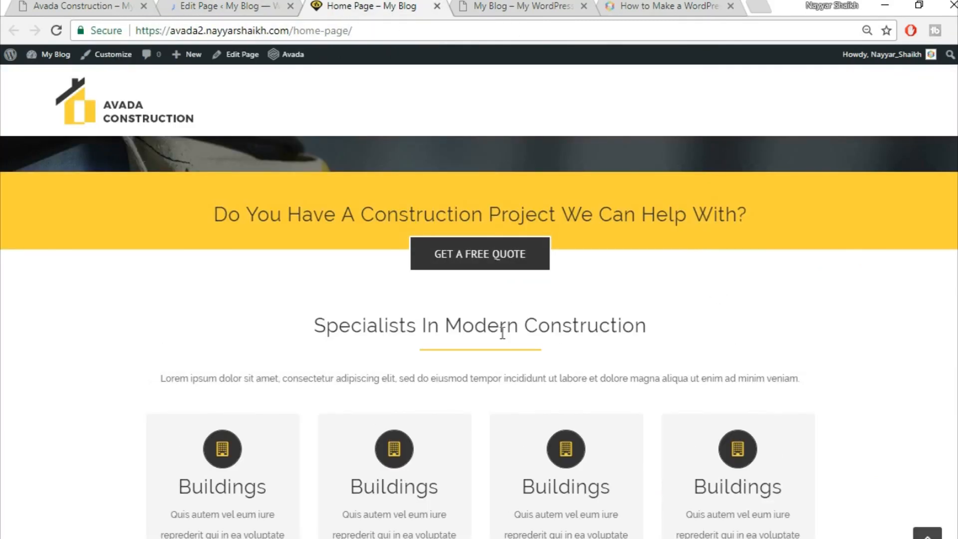
pyautogui.scroll(-3, 654, 298)
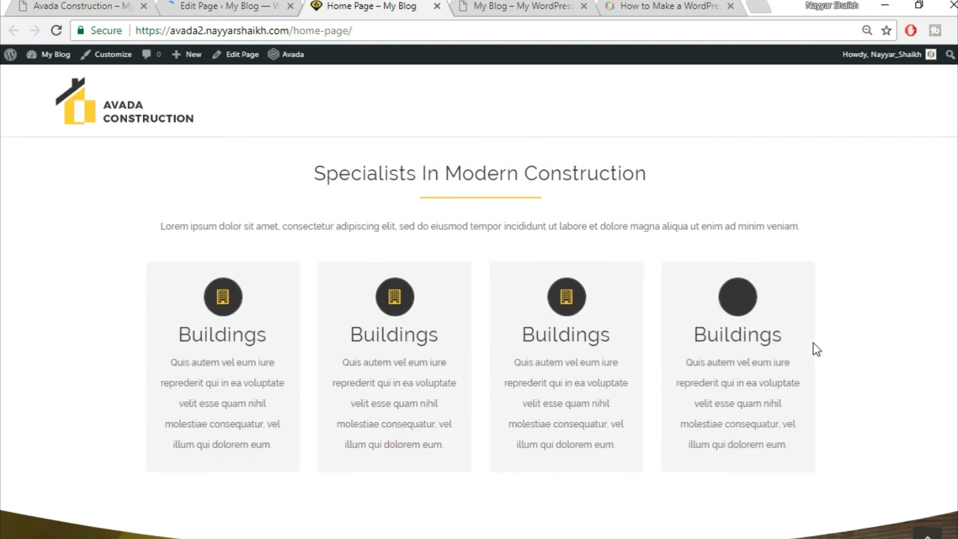
pyautogui.click(91, 4)
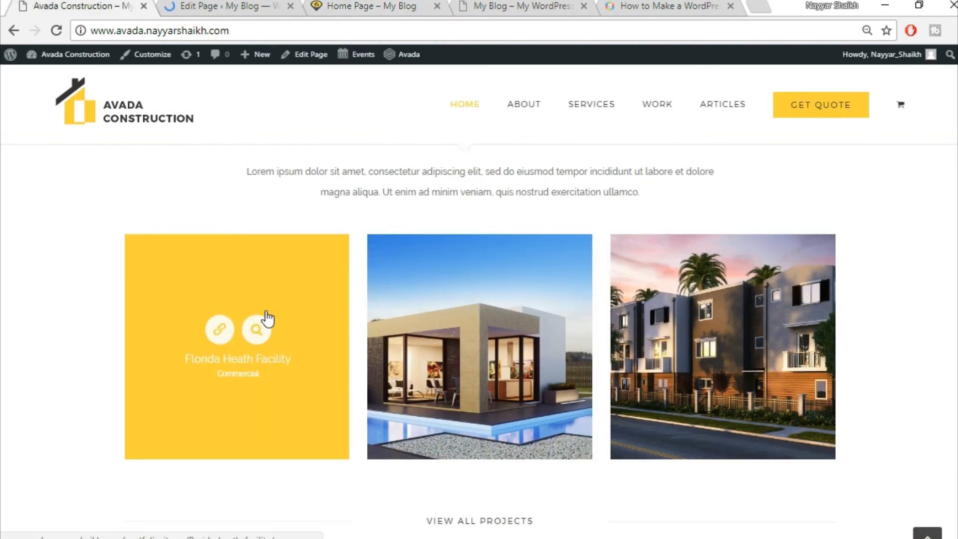
pyautogui.scroll(10, 265, 308)
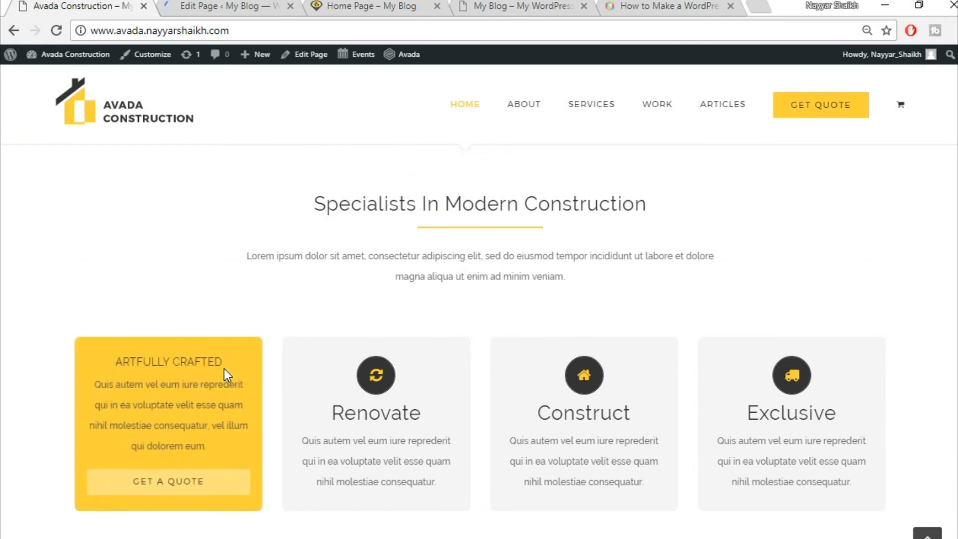
pyautogui.scroll(-1, 300, 367)
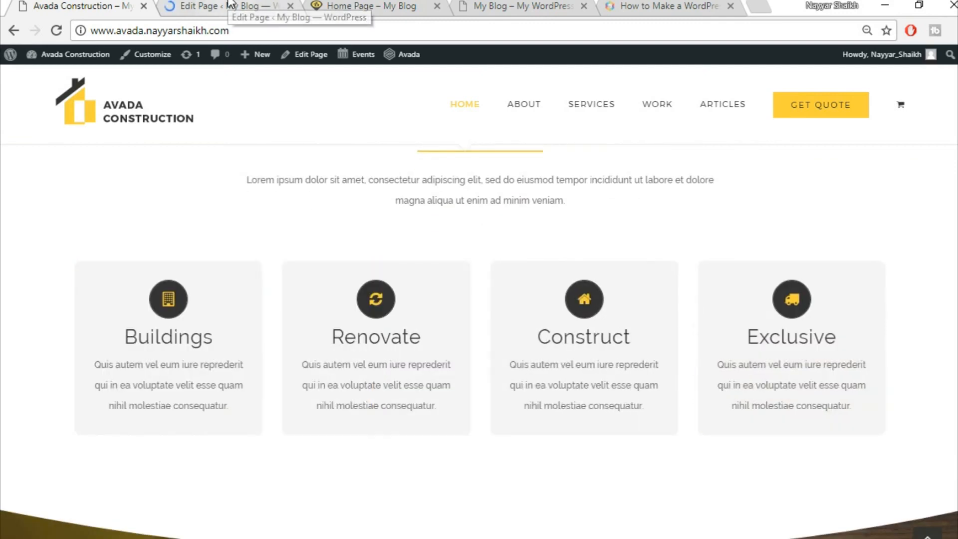
pyautogui.click(230, 4)
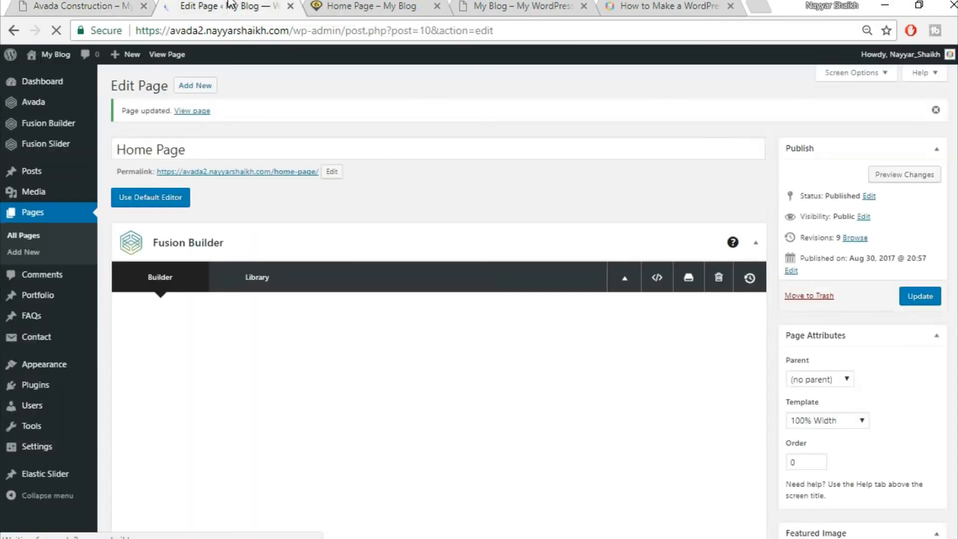
# - Give the Flip Boxes column 8% right and left padding
pyautogui.scroll(-15, 553, 230)
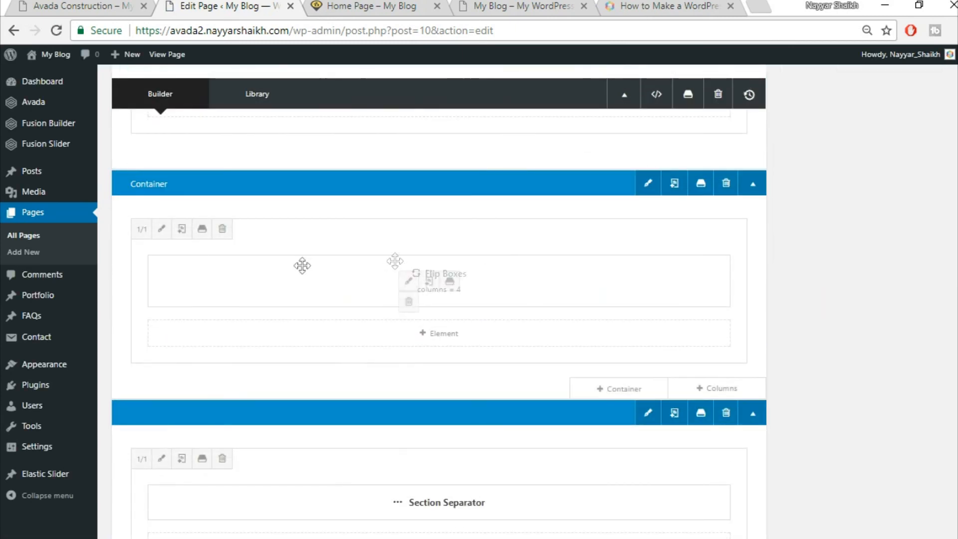
pyautogui.click(159, 231)
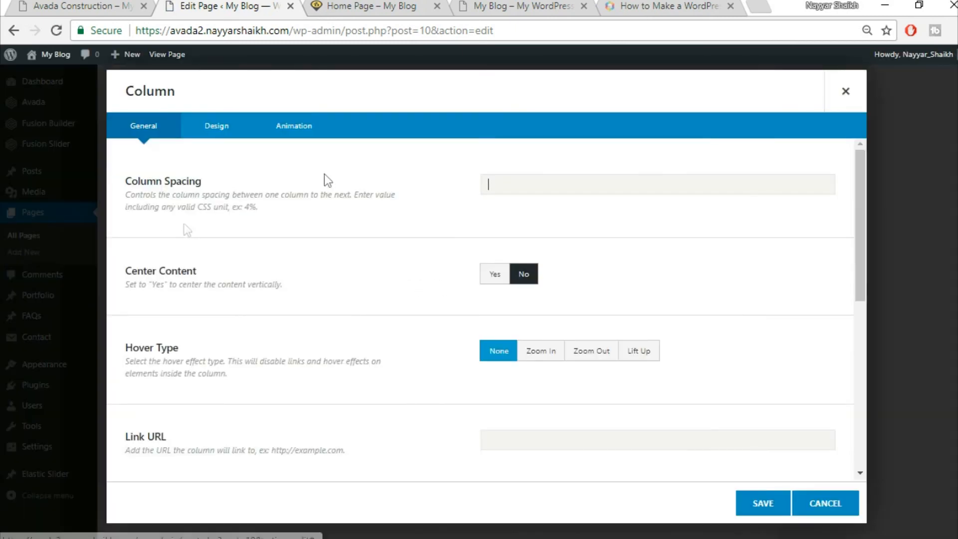
pyautogui.click(217, 131)
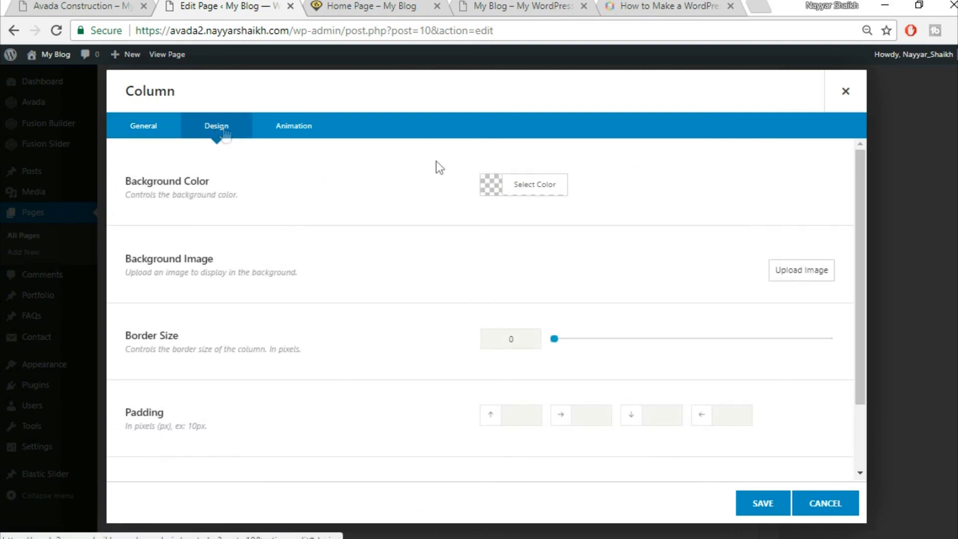
pyautogui.scroll(-2, 584, 377)
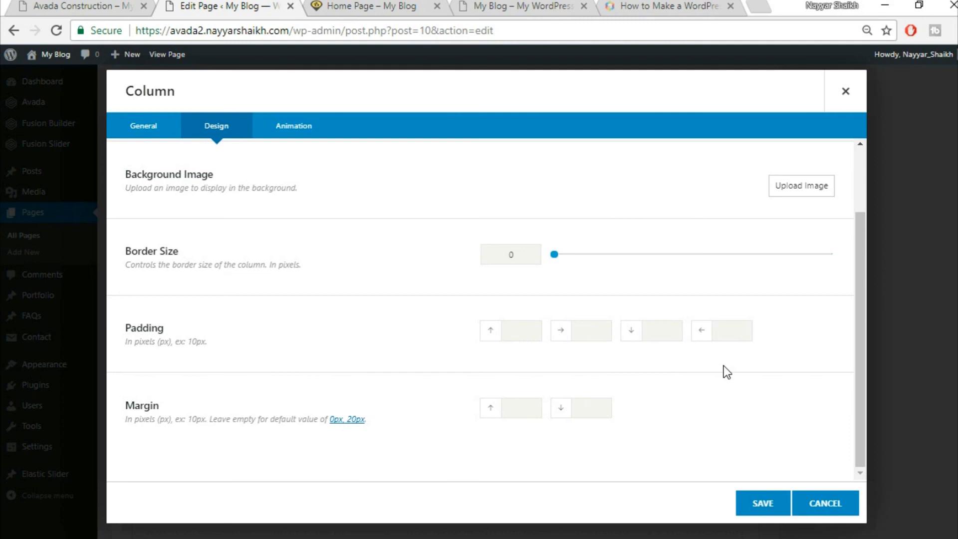
pyautogui.write('8%')
pyautogui.press('Tab')
pyautogui.press('Tab')
pyautogui.write('8%')
pyautogui.click(763, 503)
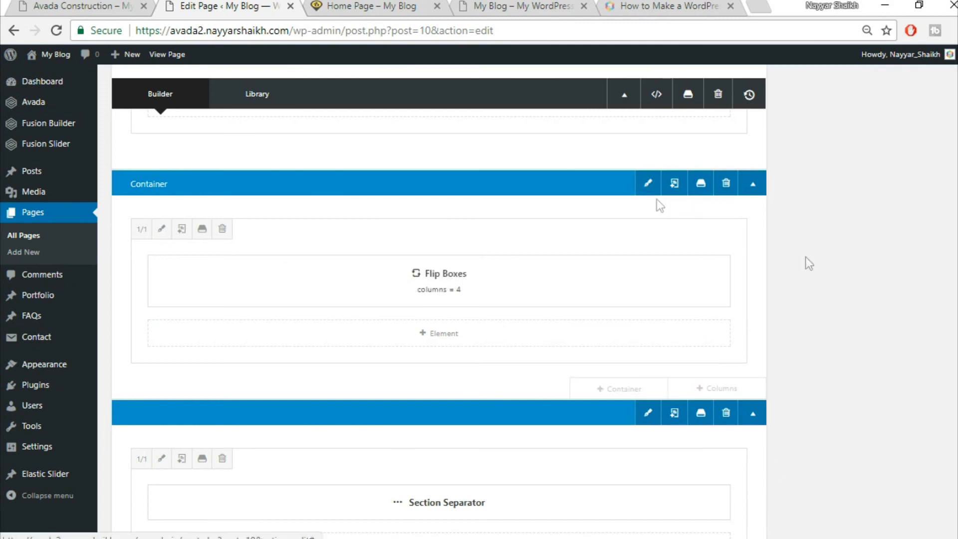
# - Set the Flip Boxes container to 100% Width with equal-height columns and update the Home Page
pyautogui.click(645, 184)
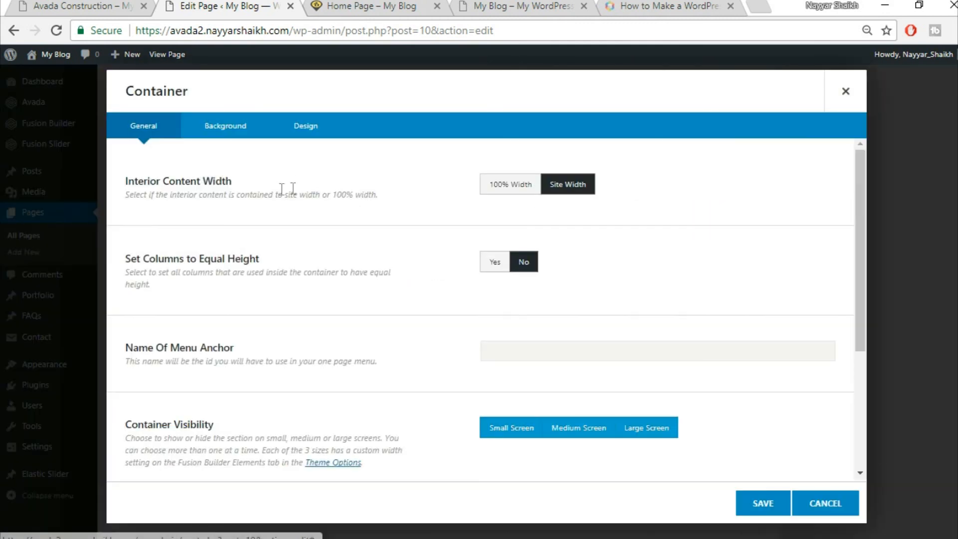
pyautogui.click(525, 187)
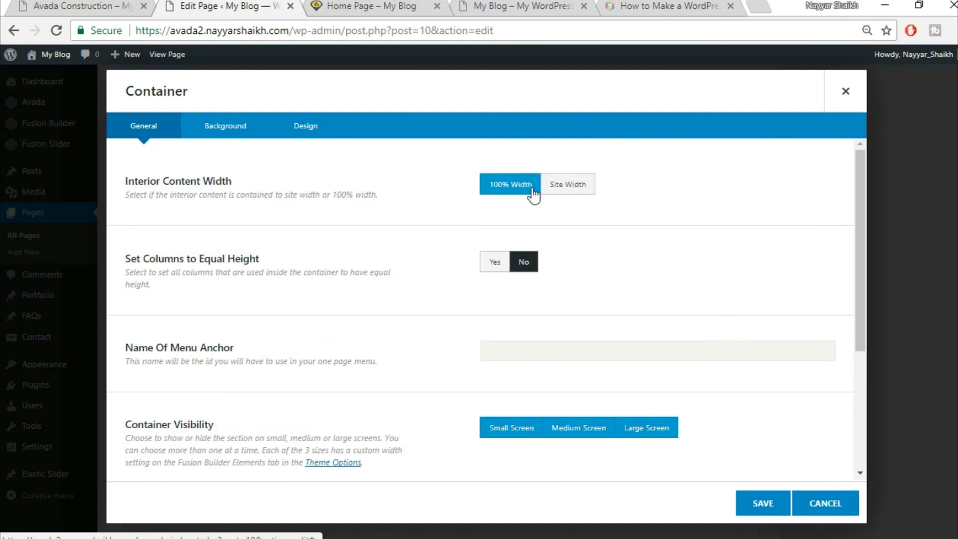
pyautogui.click(493, 264)
pyautogui.click(764, 503)
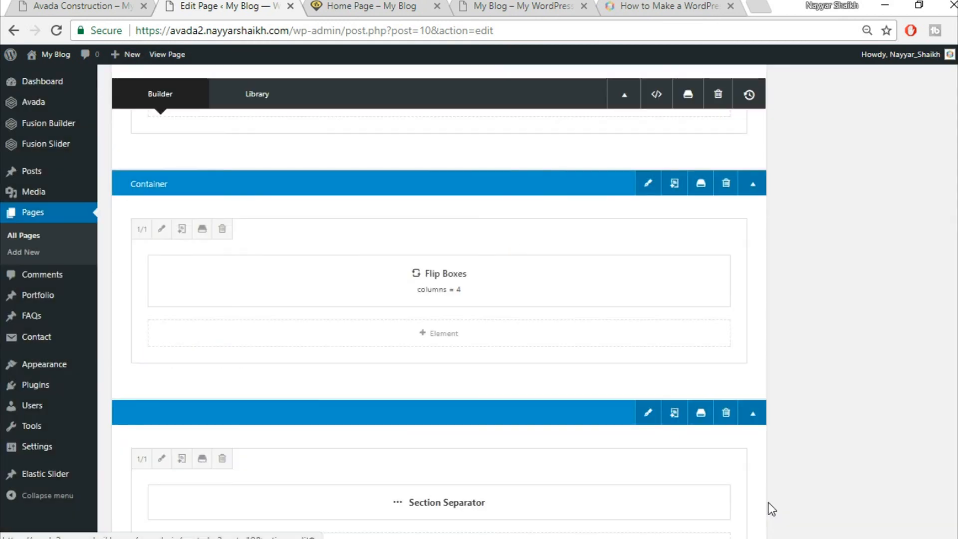
pyautogui.scroll(10, 798, 422)
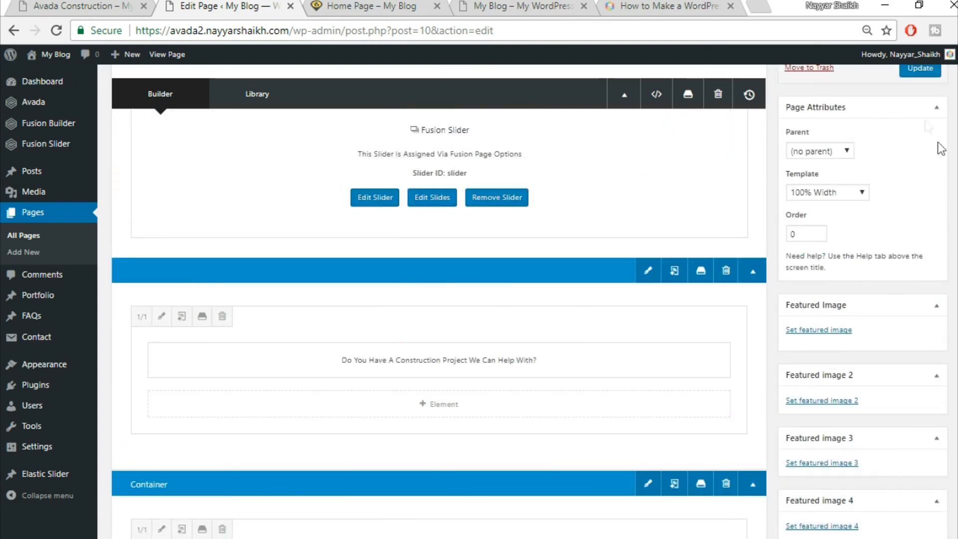
pyautogui.click(922, 70)
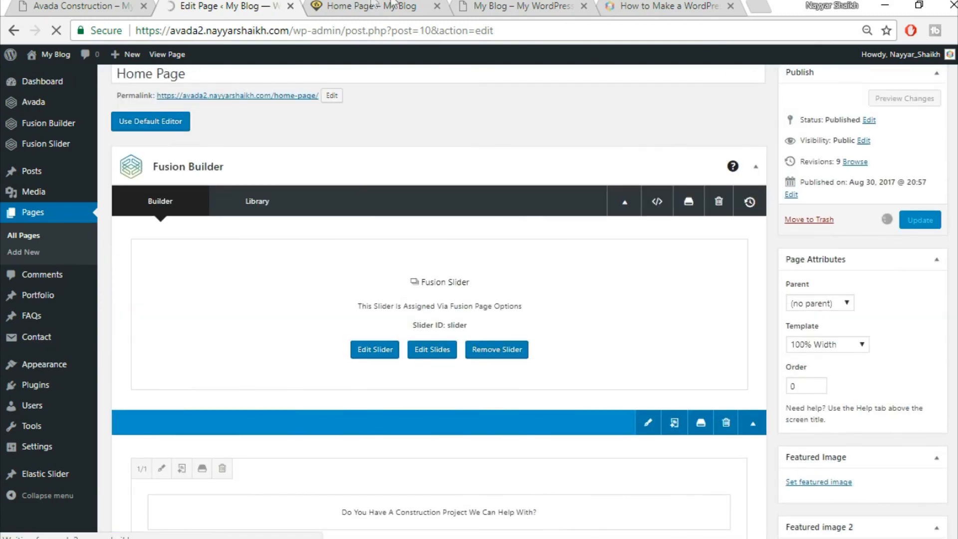
pyautogui.click(374, 6)
# - Reload the live Home Page to check the counters, then scroll the editor to the Counter Boxes container
pyautogui.moveTo(159, 279)
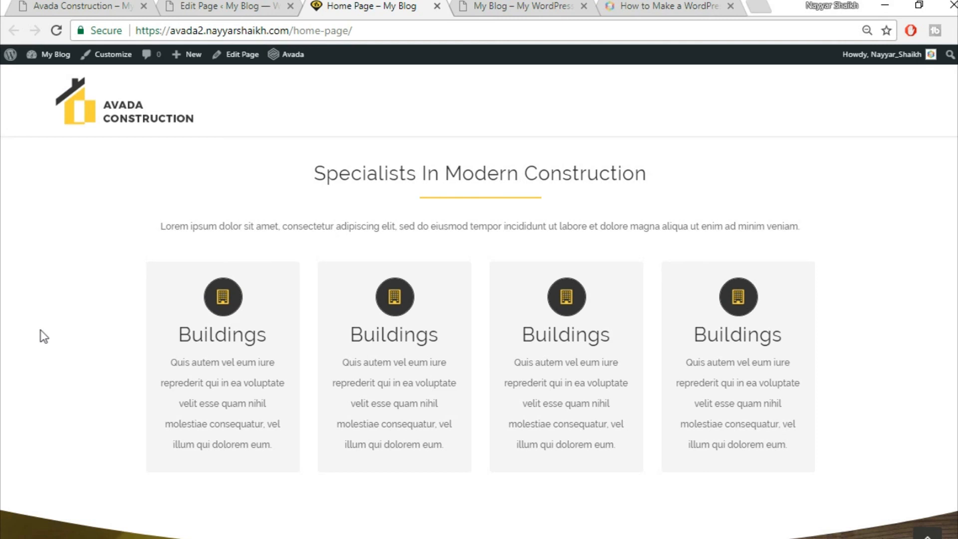
pyautogui.click(63, 30)
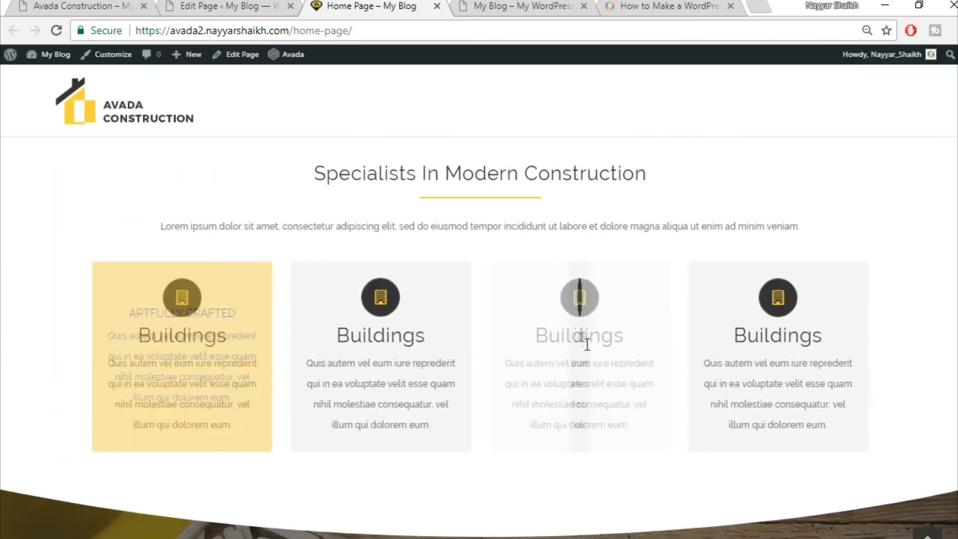
pyautogui.scroll(-5, 949, 364)
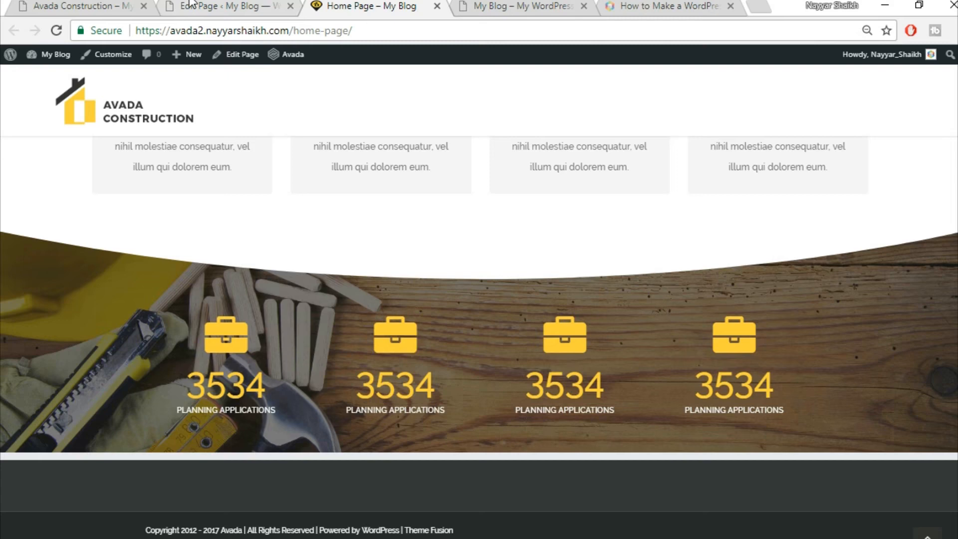
pyautogui.click(208, 6)
pyautogui.scroll(-15, 540, 333)
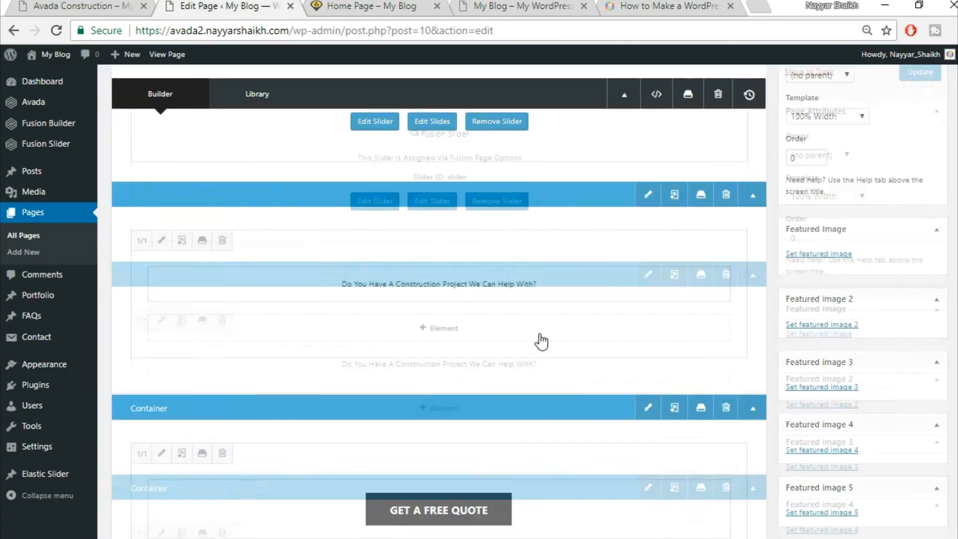
pyautogui.scroll(-7, 542, 341)
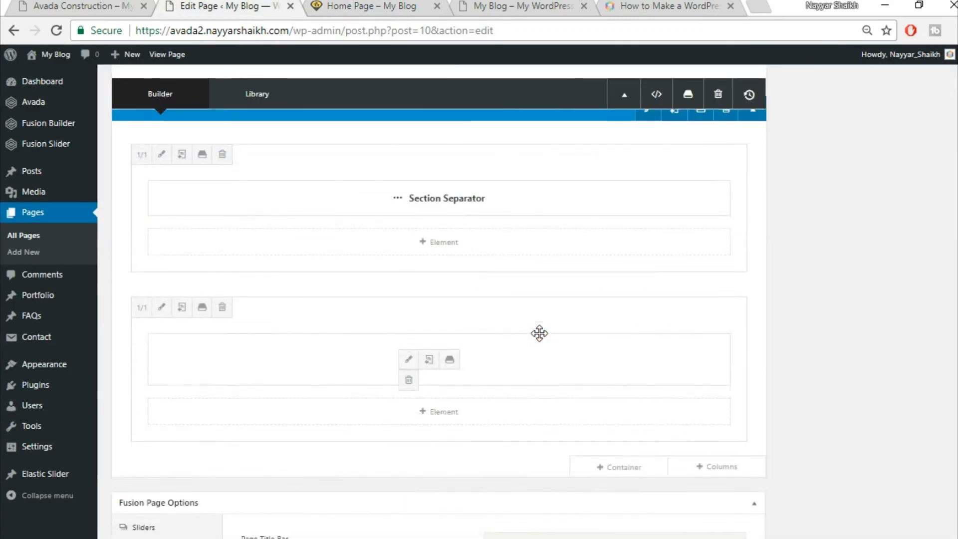
pyautogui.scroll(3, 542, 334)
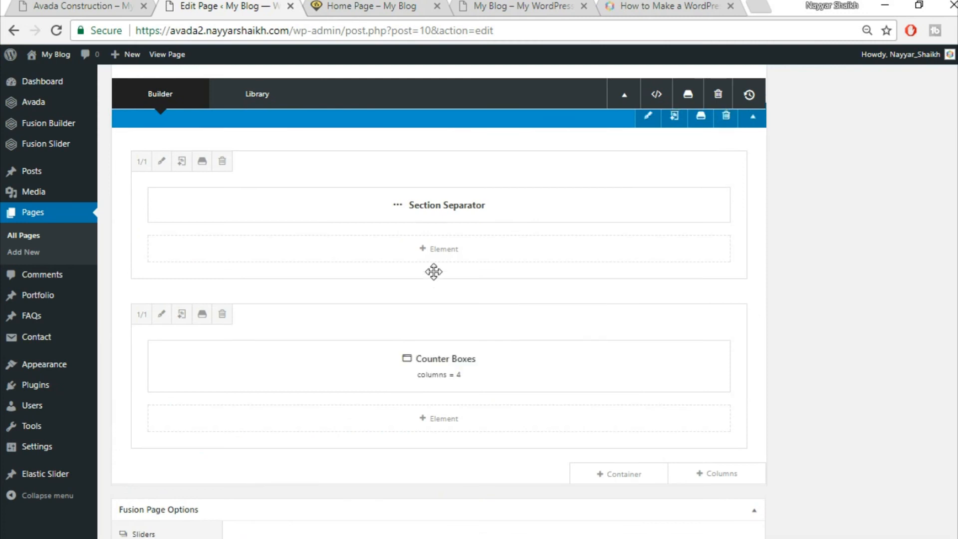
pyautogui.scroll(2, 549, 271)
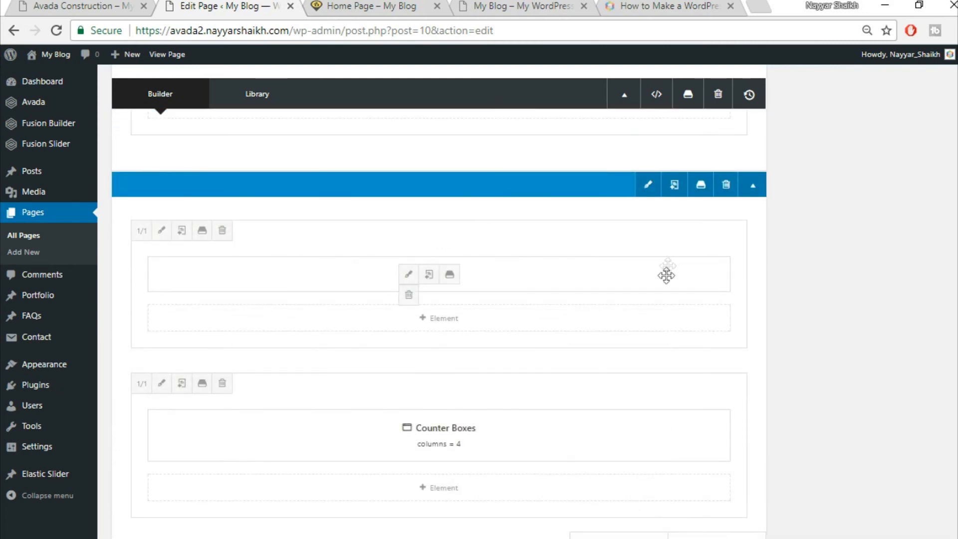
# - Give the Counter Boxes column 90 px top and 50 px bottom padding and update the Home Page
pyautogui.click(161, 384)
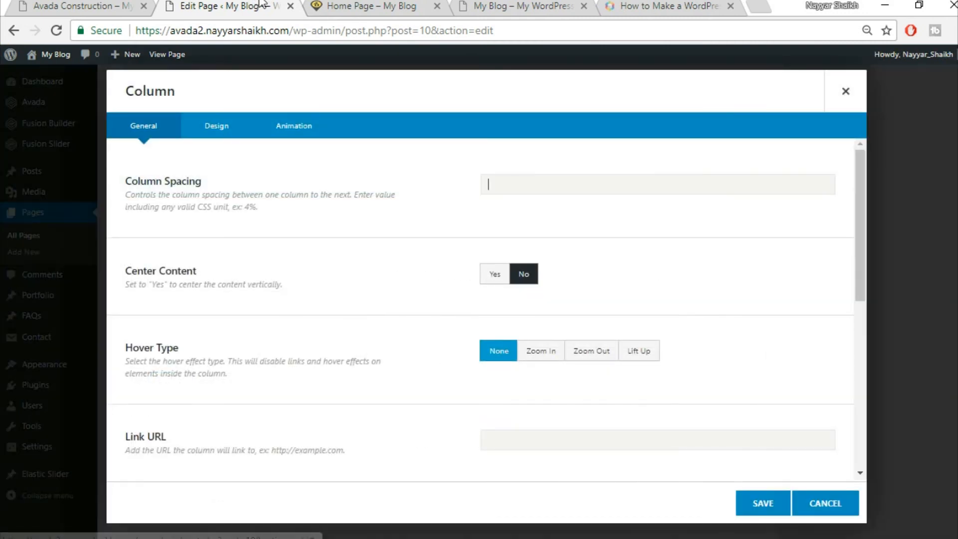
pyautogui.click(340, 6)
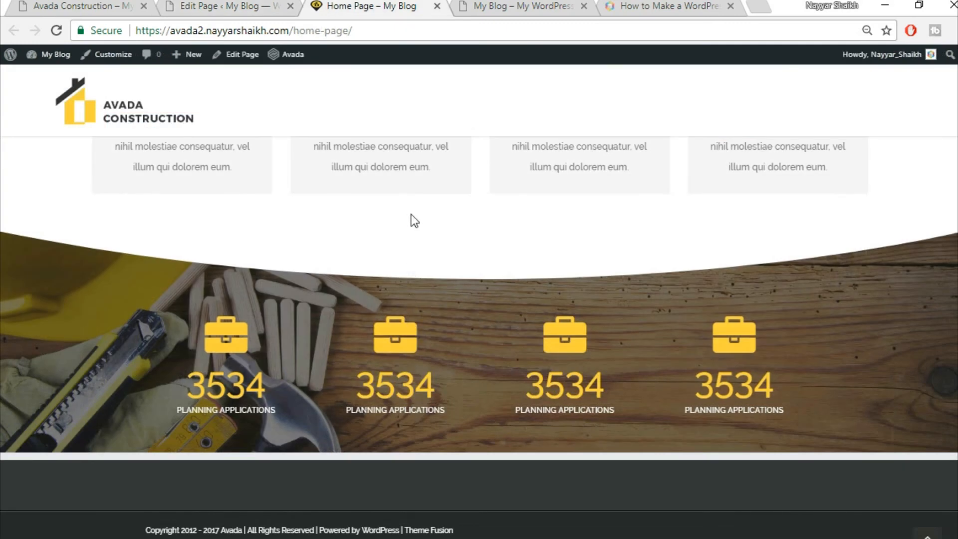
pyautogui.click(235, 6)
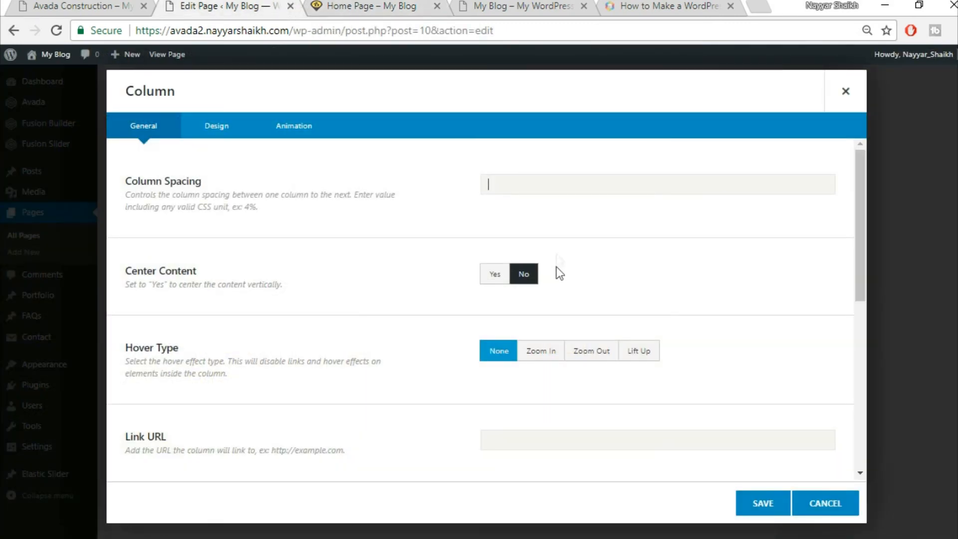
pyautogui.click(199, 131)
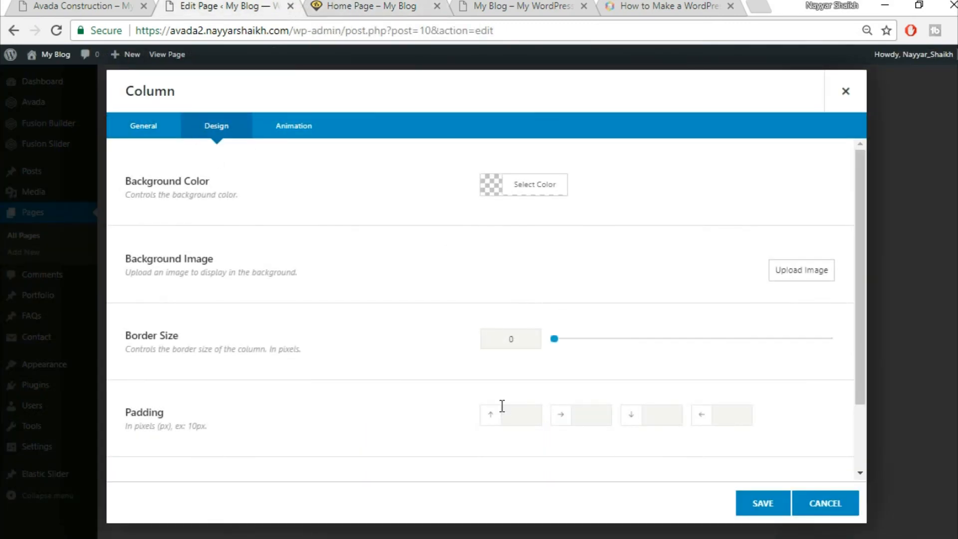
pyautogui.scroll(-2, 504, 399)
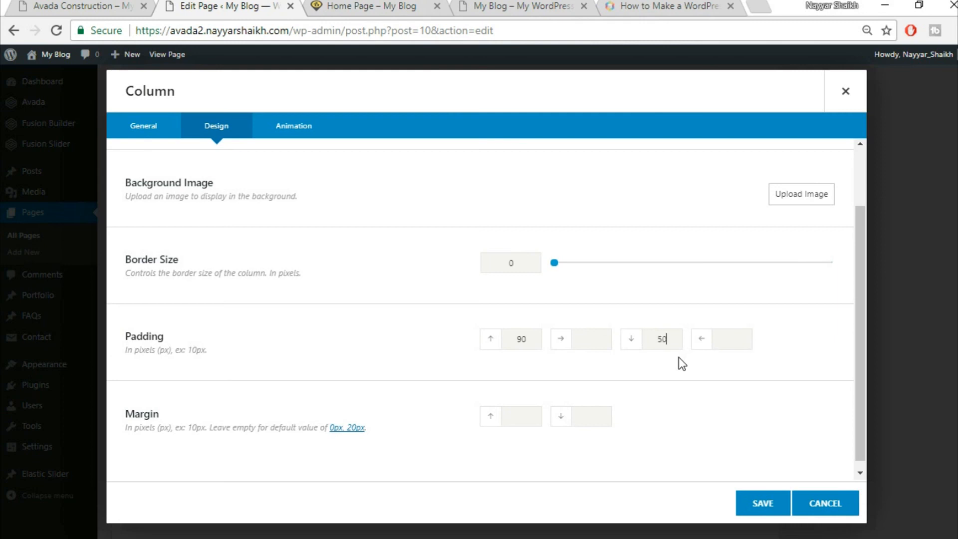
pyautogui.click(755, 505)
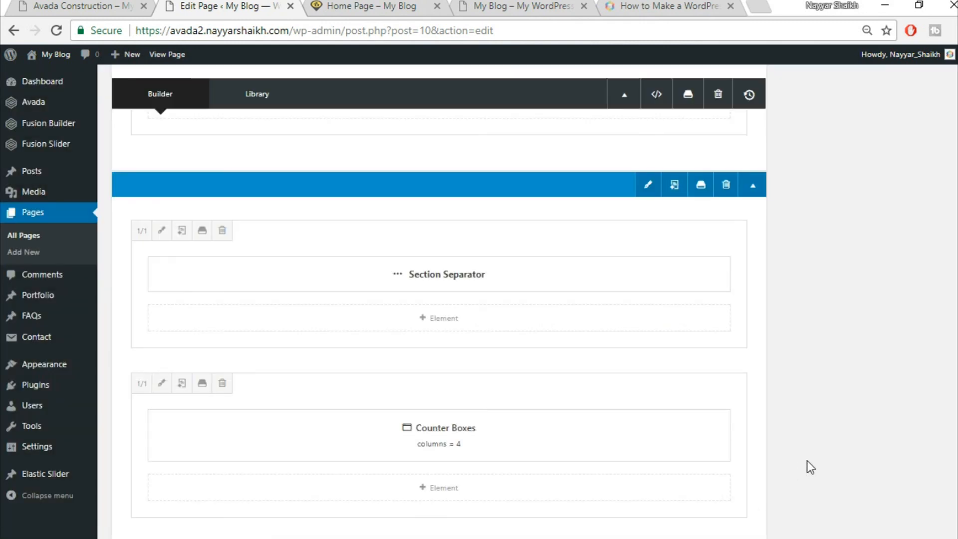
pyautogui.scroll(15, 811, 462)
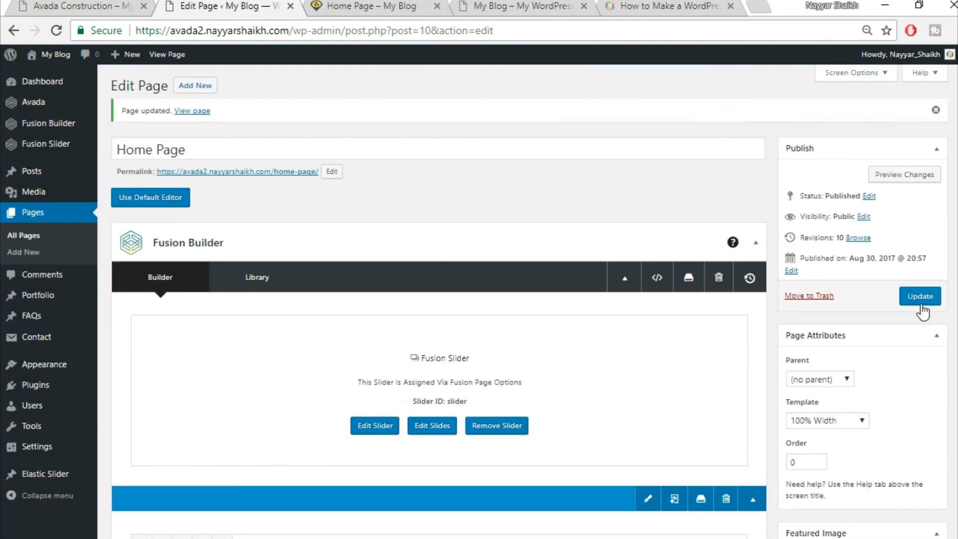
pyautogui.click(921, 304)
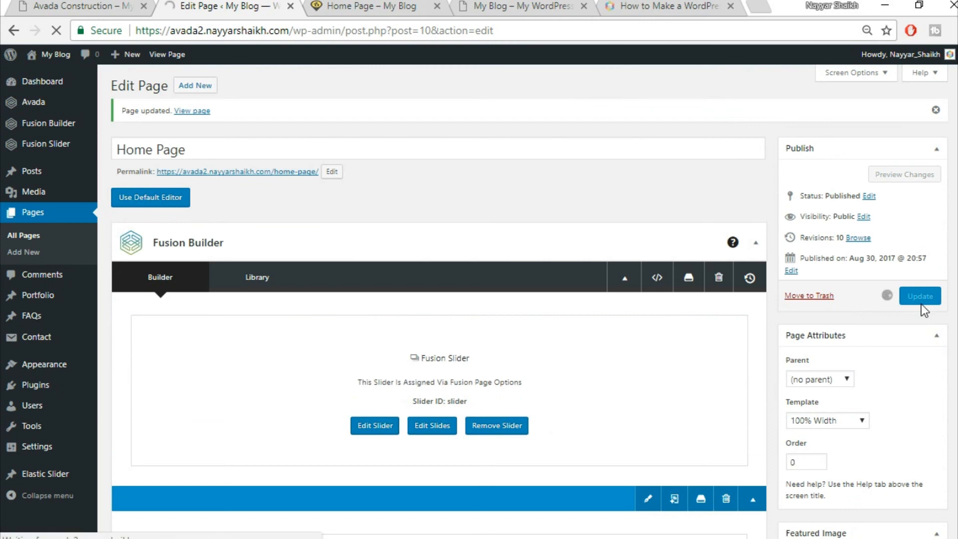
# - Reload the live Home Page and compare its counters band with the original Avada Construction demo
pyautogui.click(382, 6)
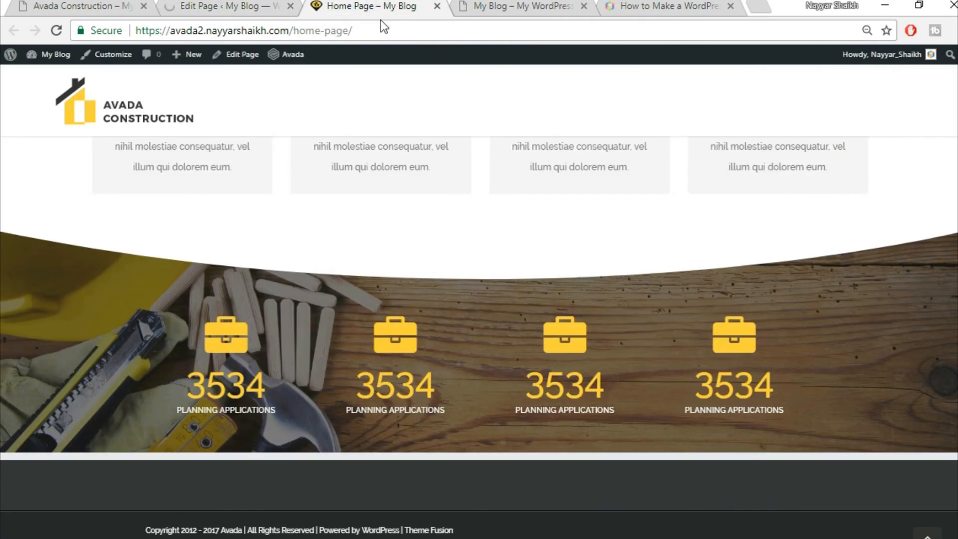
pyautogui.click(395, 31)
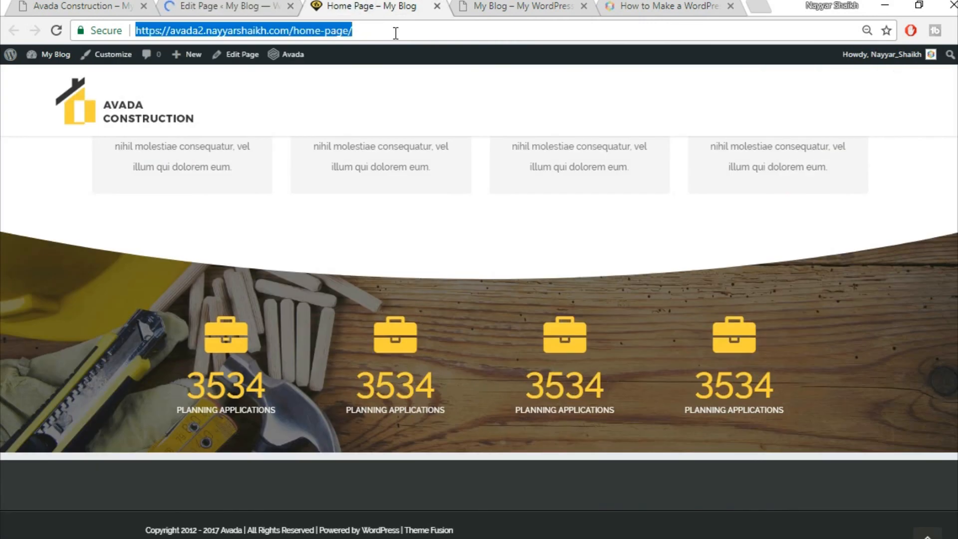
pyautogui.press('Return')
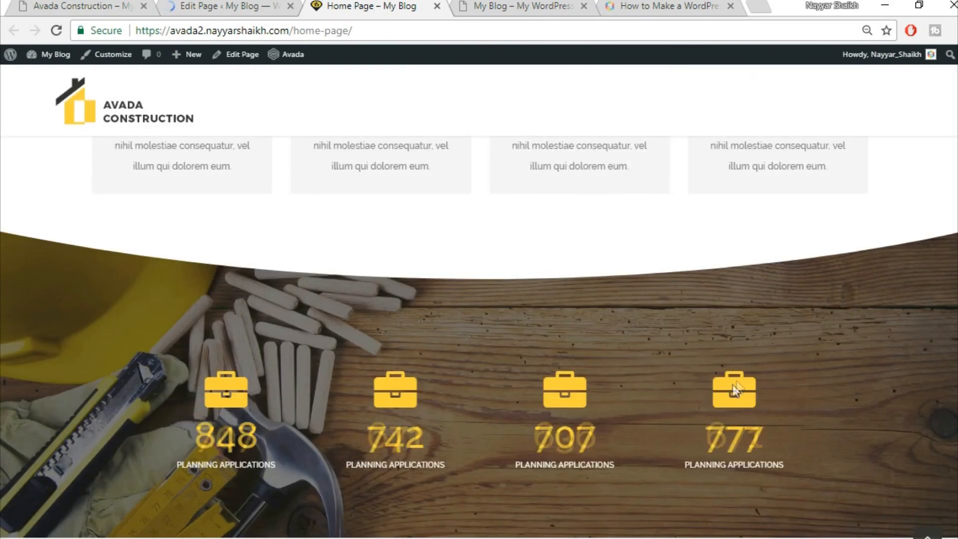
pyautogui.scroll(-2, 732, 394)
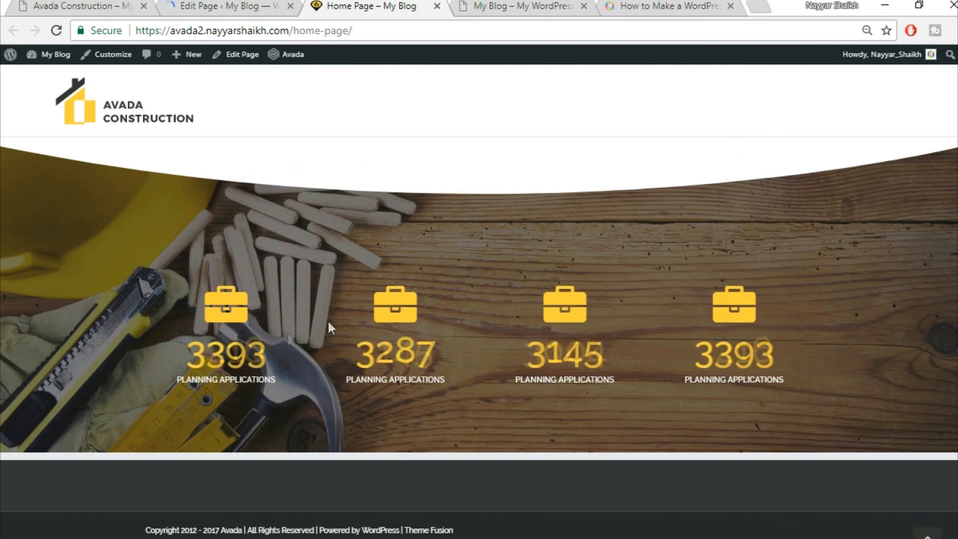
pyautogui.scroll(15, 564, 326)
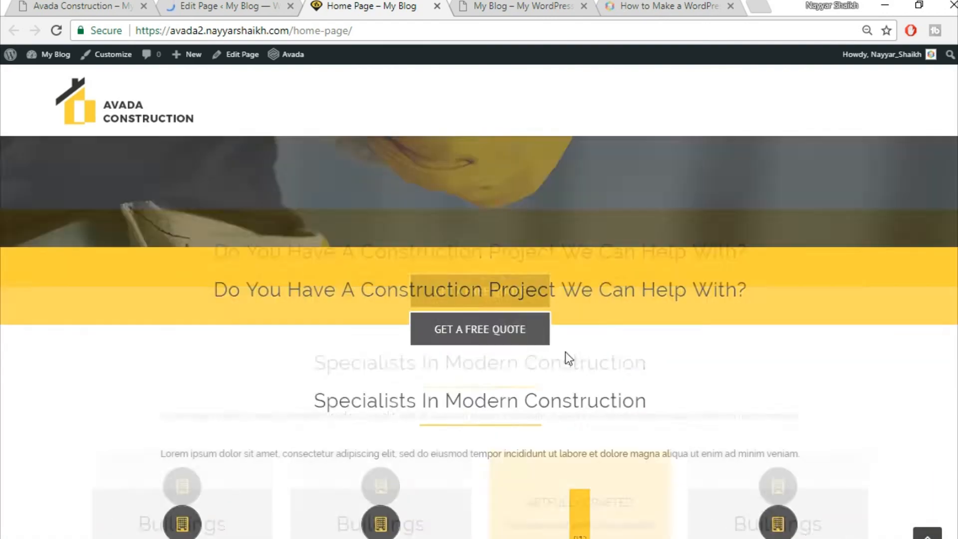
pyautogui.scroll(2, 717, 373)
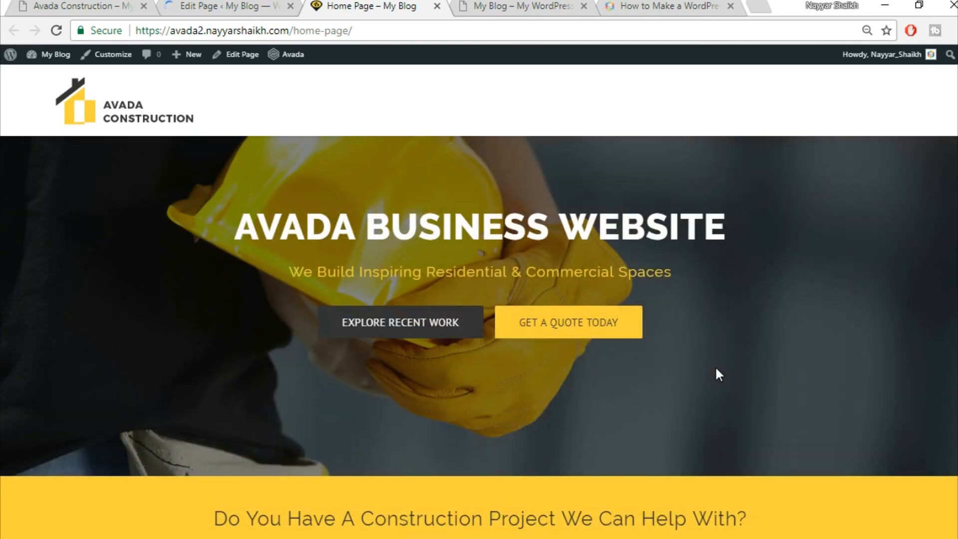
pyautogui.click(80, 6)
pyautogui.scroll(-3, 525, 337)
pyautogui.scroll(-15, 525, 337)
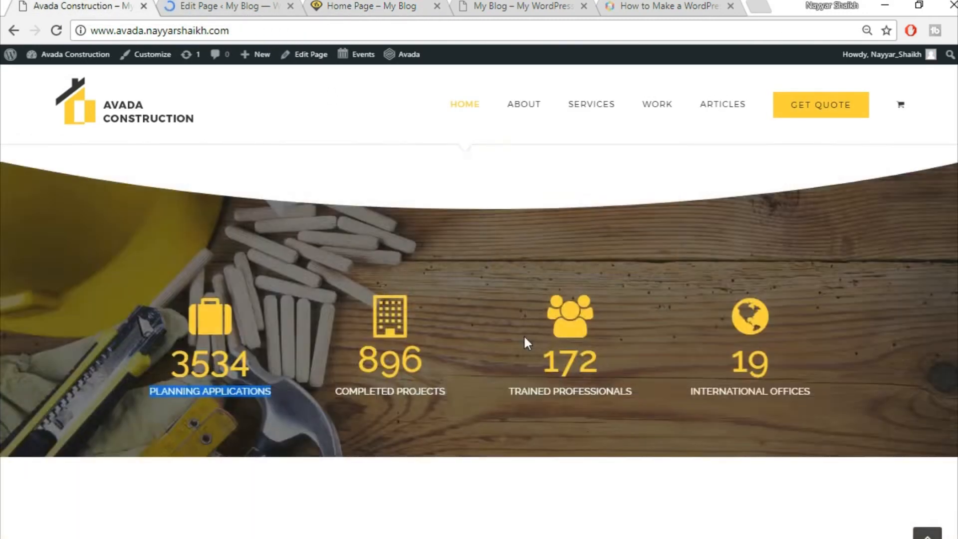
pyautogui.scroll(5, 322, 270)
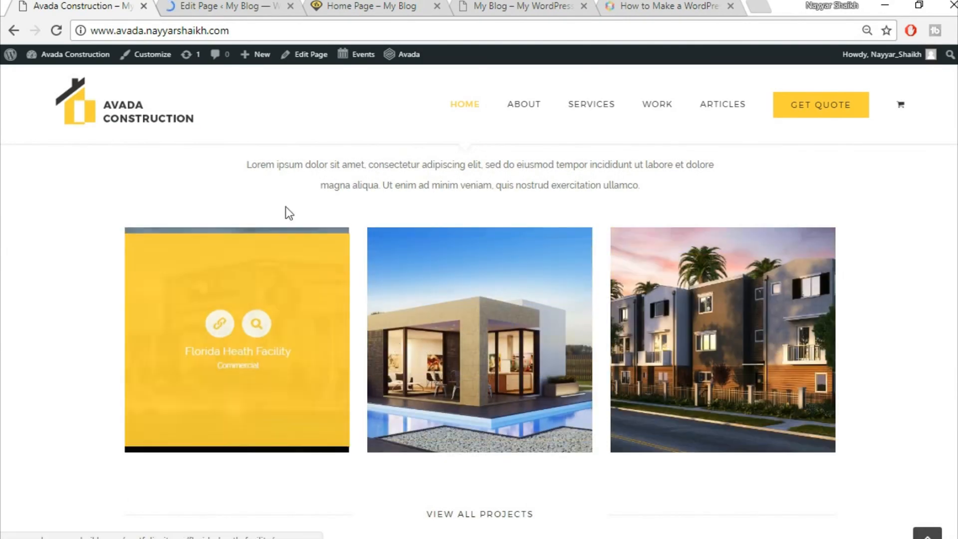
pyautogui.click(235, 5)
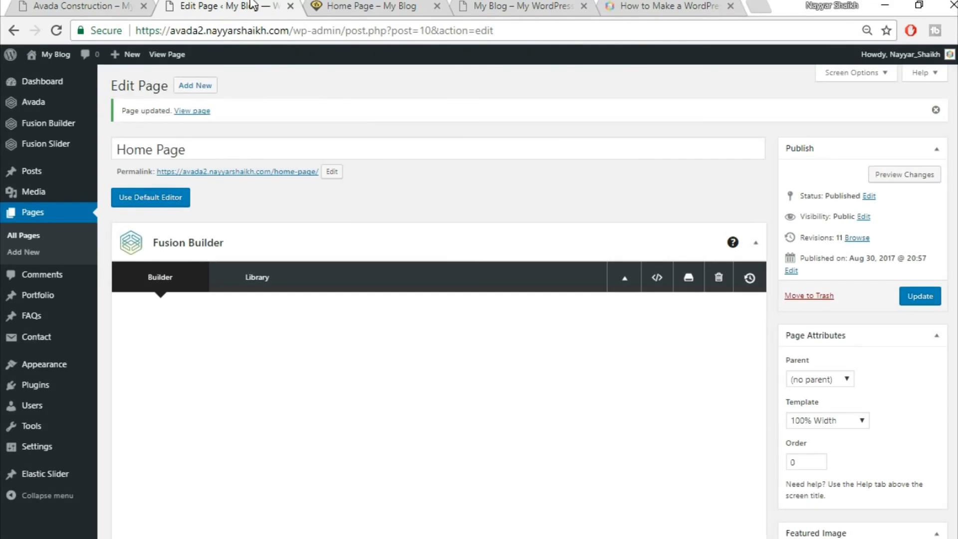
# - Create a Commercial portfolio category and start a new portfolio post
pyautogui.moveTo(41, 302)
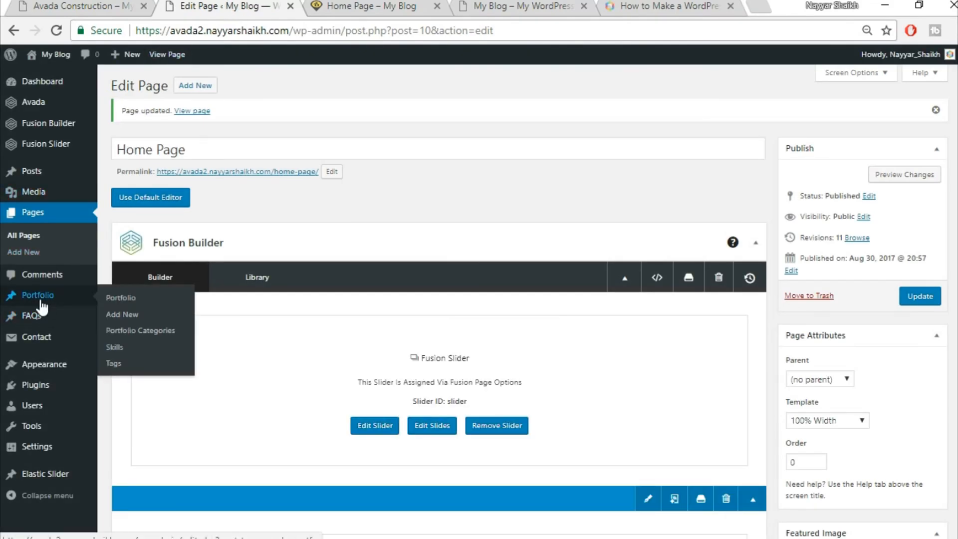
pyautogui.click(152, 330)
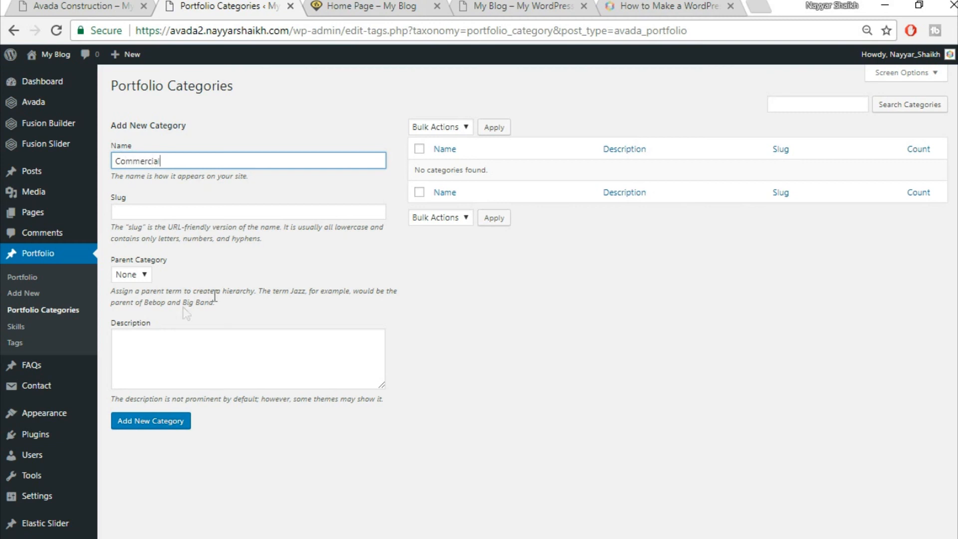
pyautogui.click(175, 427)
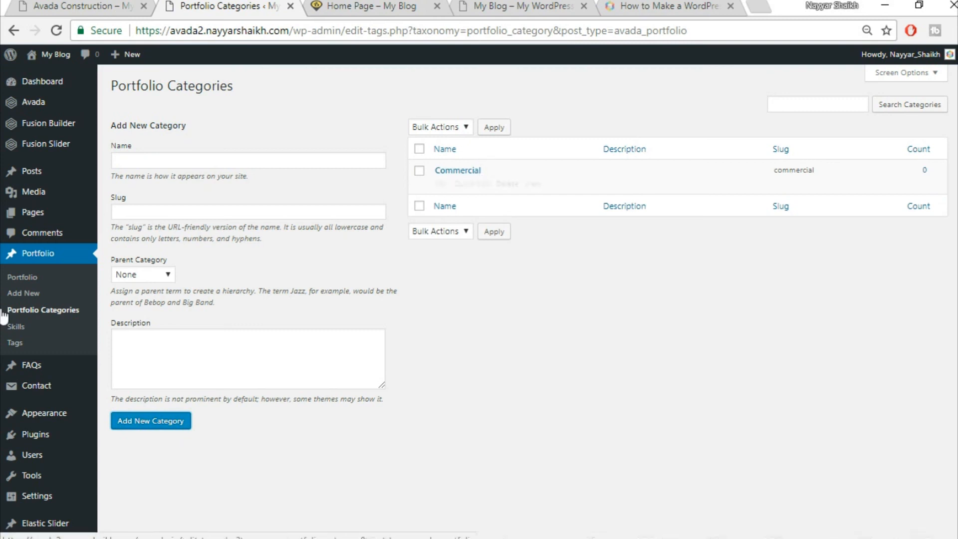
pyautogui.click(24, 300)
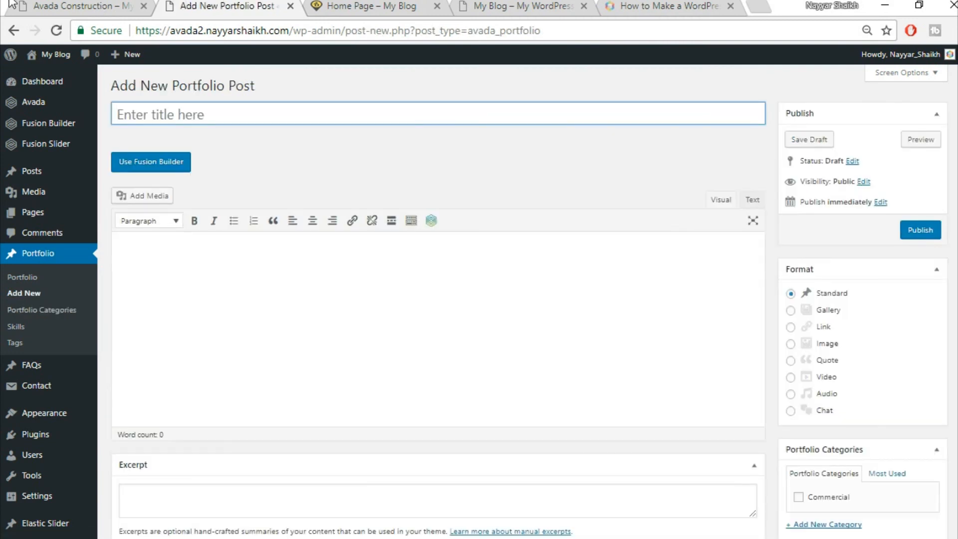
# - Review the demo's Florida Health Facility project page, then return to the blank portfolio editor
pyautogui.click(109, 4)
pyautogui.click(274, 268)
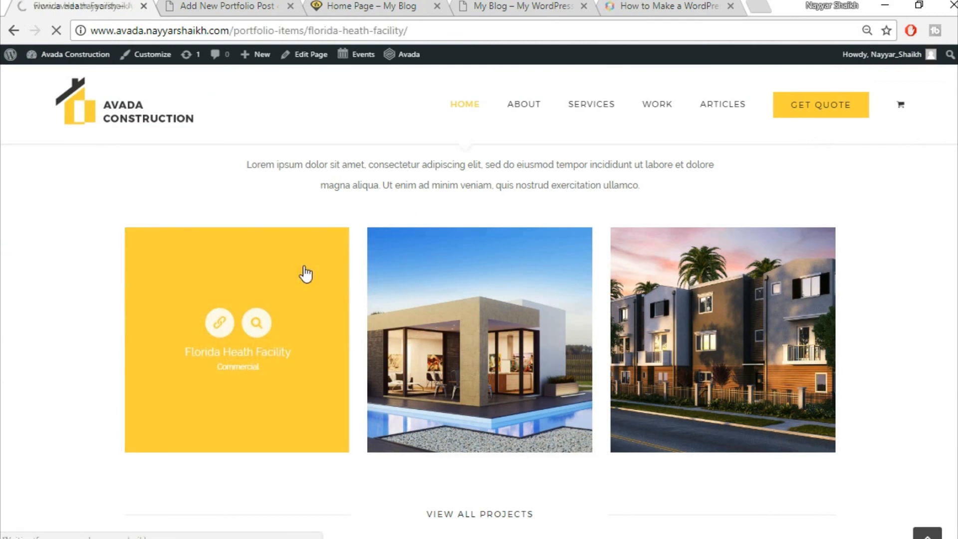
pyautogui.scroll(-5, 648, 287)
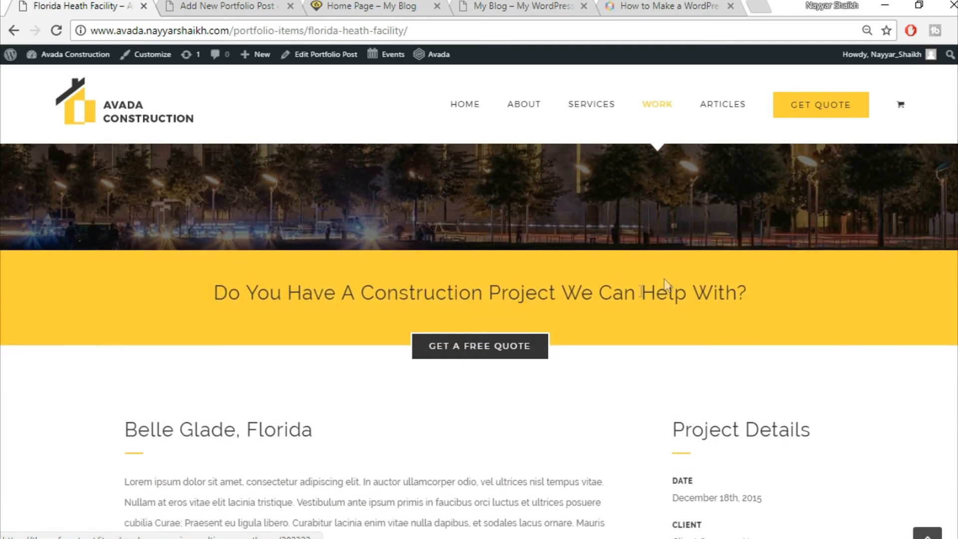
pyautogui.scroll(-5, 442, 394)
pyautogui.scroll(-15, 659, 362)
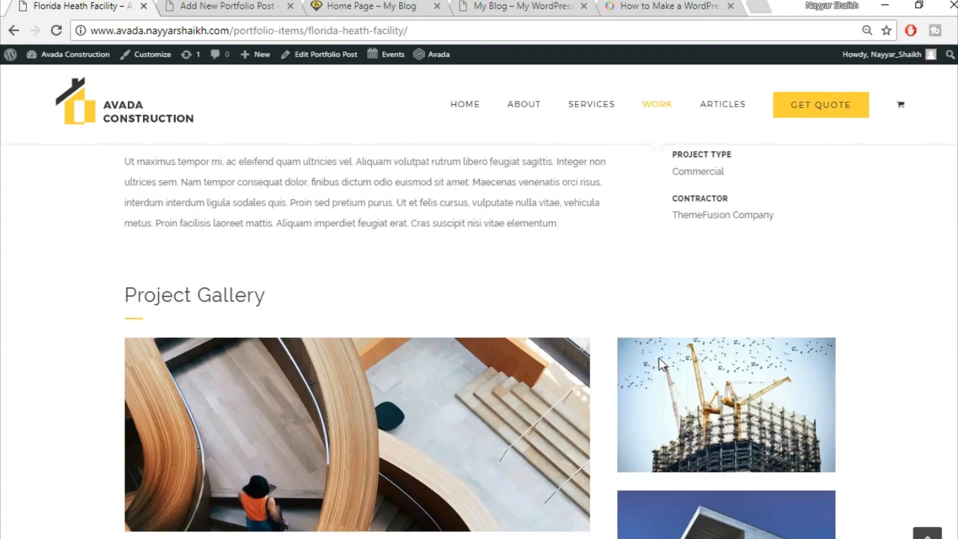
pyautogui.scroll(8, 661, 363)
pyautogui.scroll(14, 660, 364)
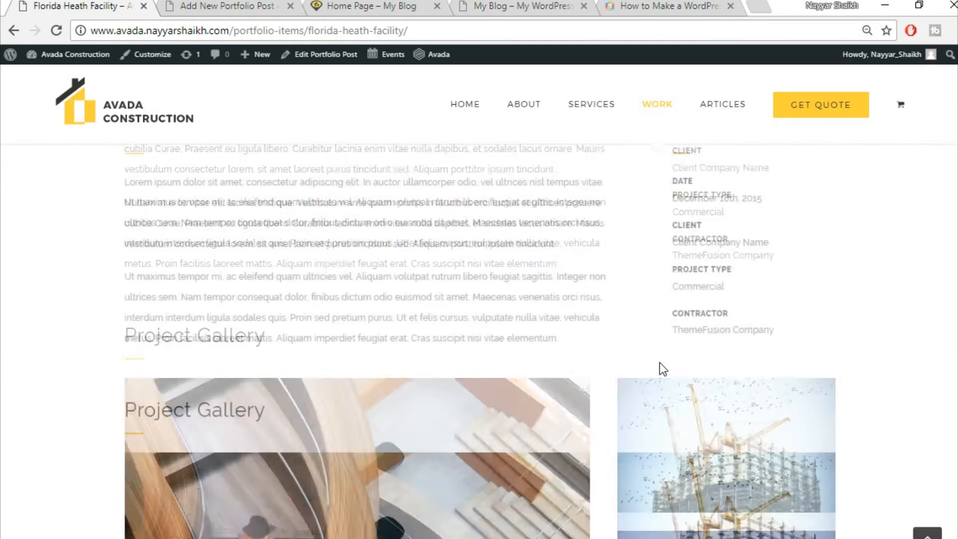
pyautogui.scroll(-3, 501, 402)
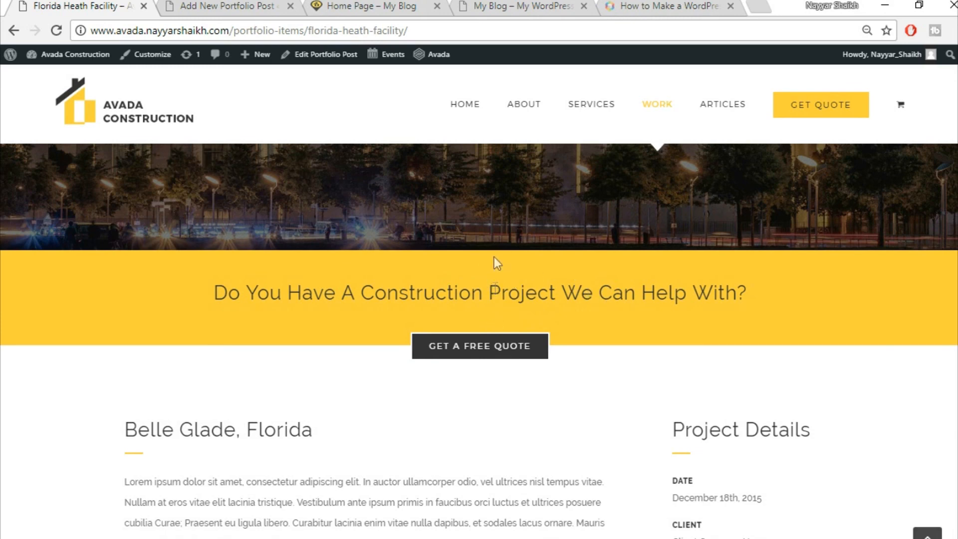
pyautogui.scroll(5, 150, 137)
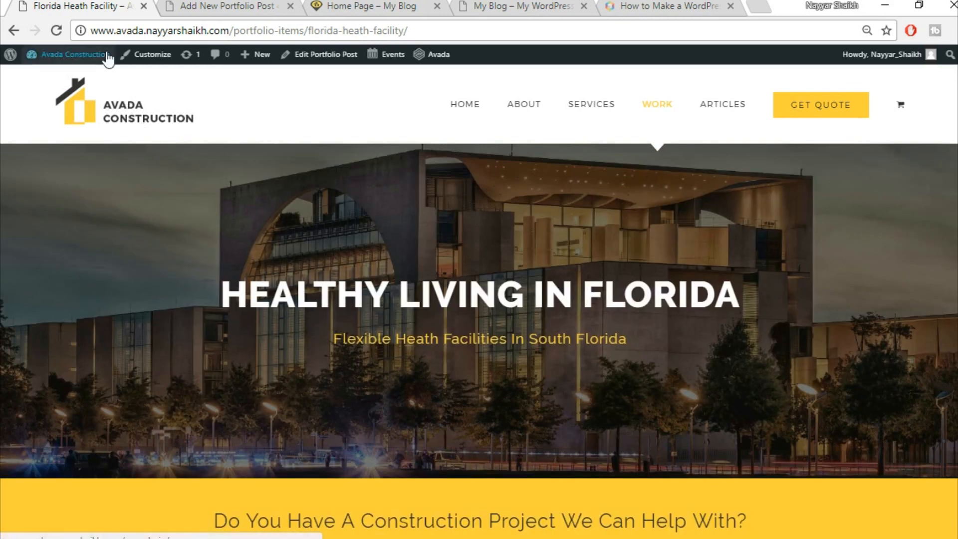
pyautogui.click(200, 7)
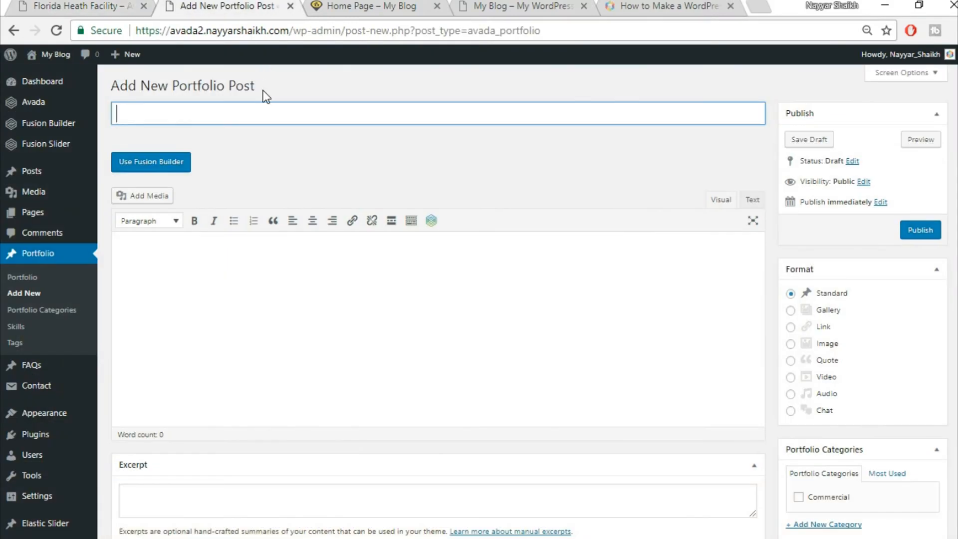
# - Title the new portfolio post 'Florida Health Facility' and tick the Commercial category
pyautogui.write('Florida Health Facility')
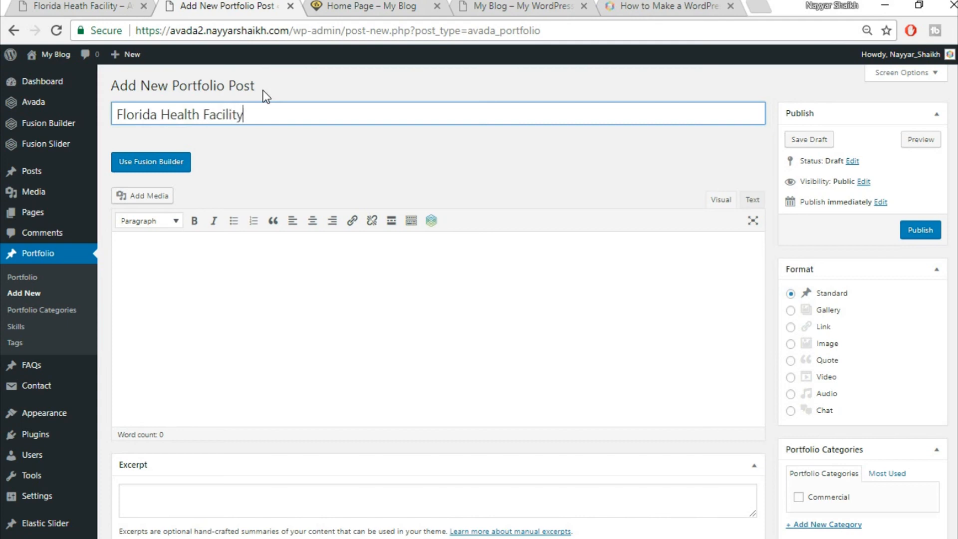
pyautogui.scroll(-3, 818, 370)
pyautogui.click(827, 347)
pyautogui.scroll(-3, 877, 388)
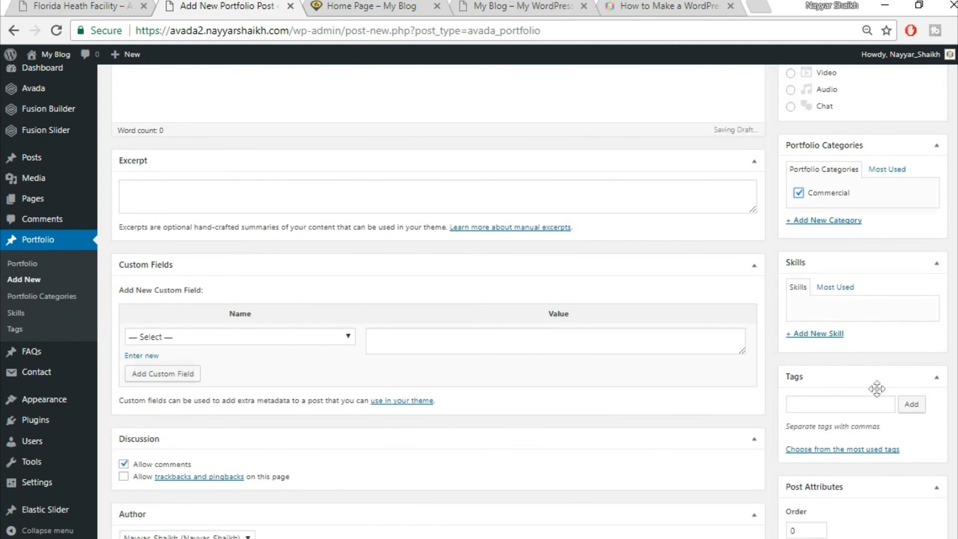
pyautogui.scroll(-8, 874, 394)
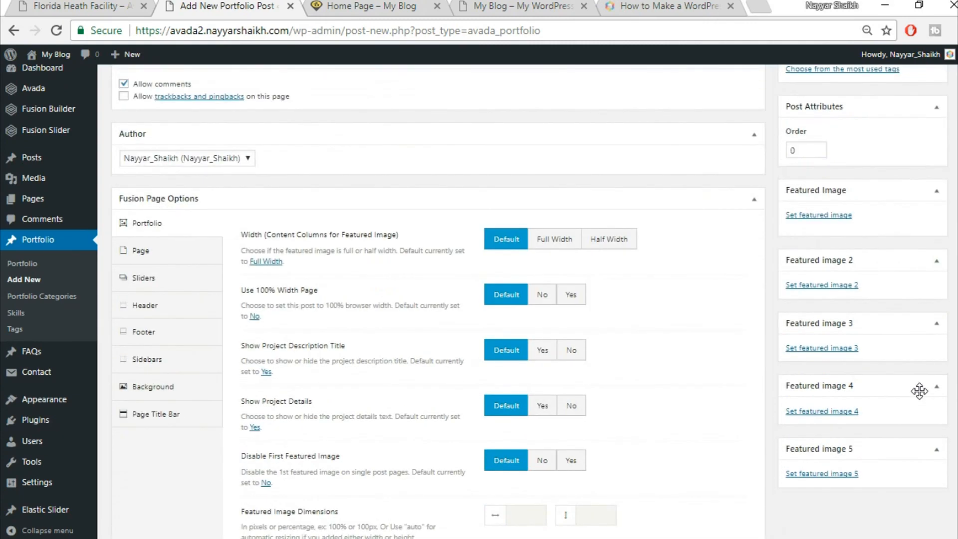
pyautogui.scroll(2, 919, 390)
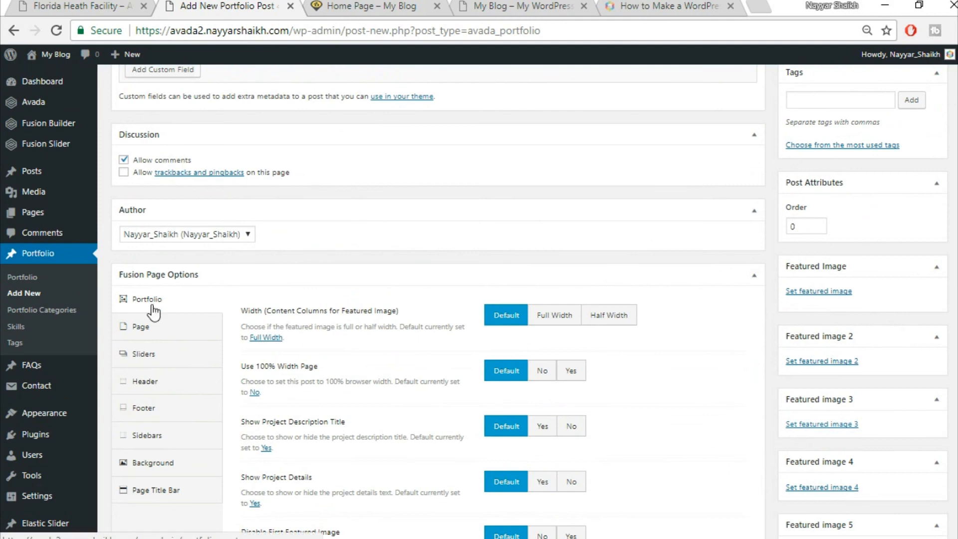
pyautogui.scroll(7, 766, 314)
pyautogui.scroll(-10, 154, 160)
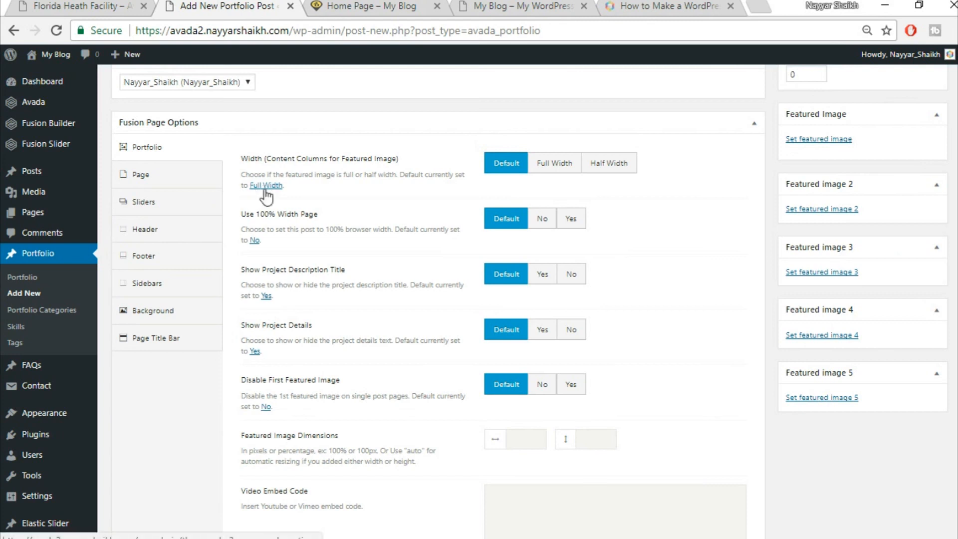
# - Set Full Width featured image and 100% page width, and hide the project description title and details
pyautogui.click(548, 172)
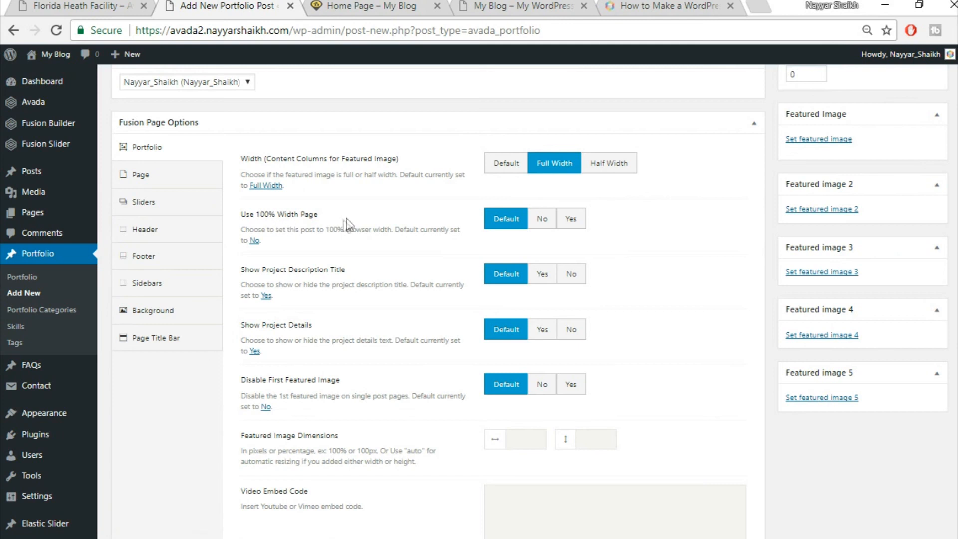
pyautogui.click(575, 218)
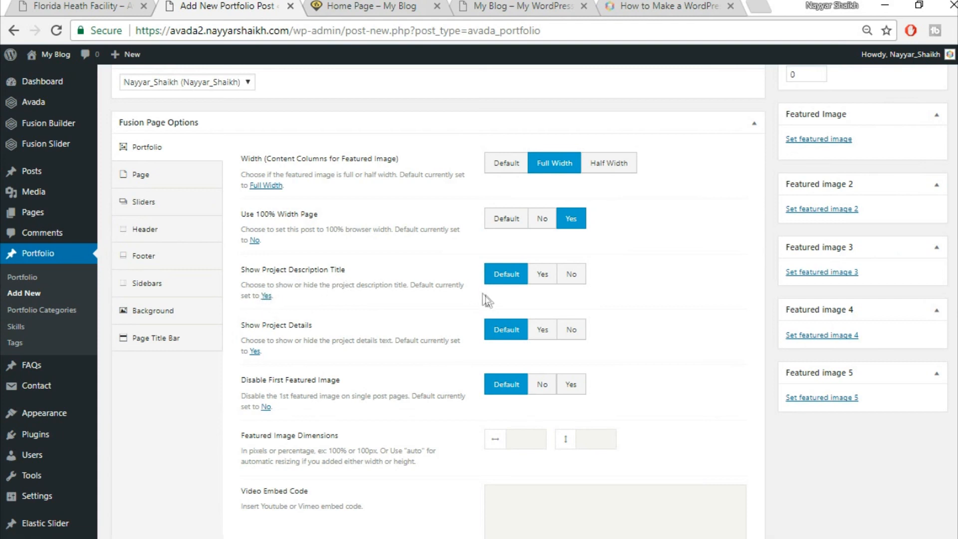
pyautogui.click(571, 275)
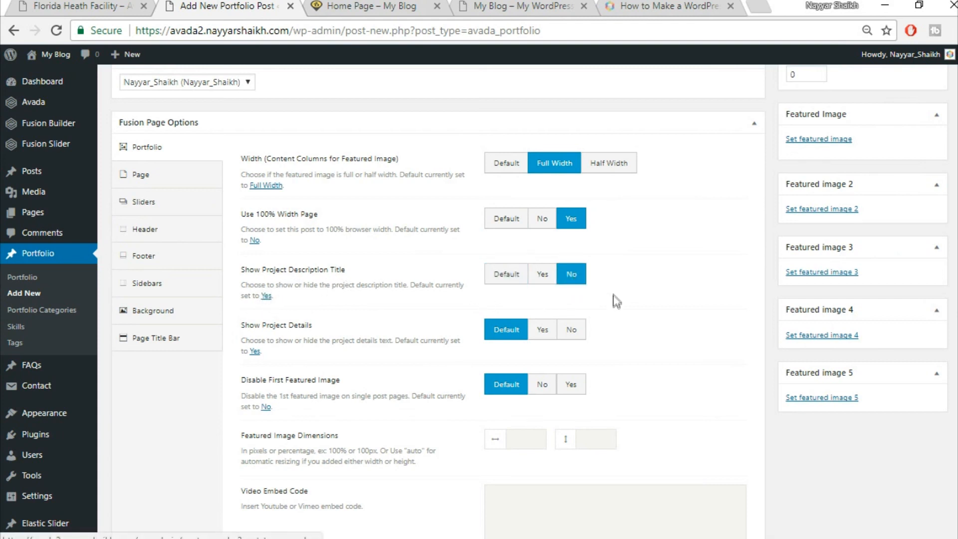
pyautogui.click(581, 334)
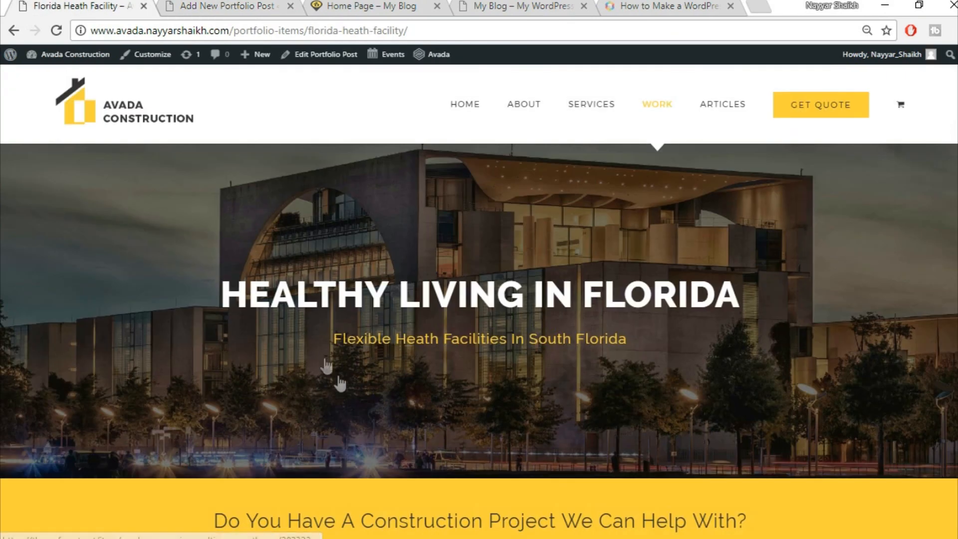
# - Disable the first featured image, open links in a new window, and hide related projects, sharing and pagination
pyautogui.scroll(-10, 331, 368)
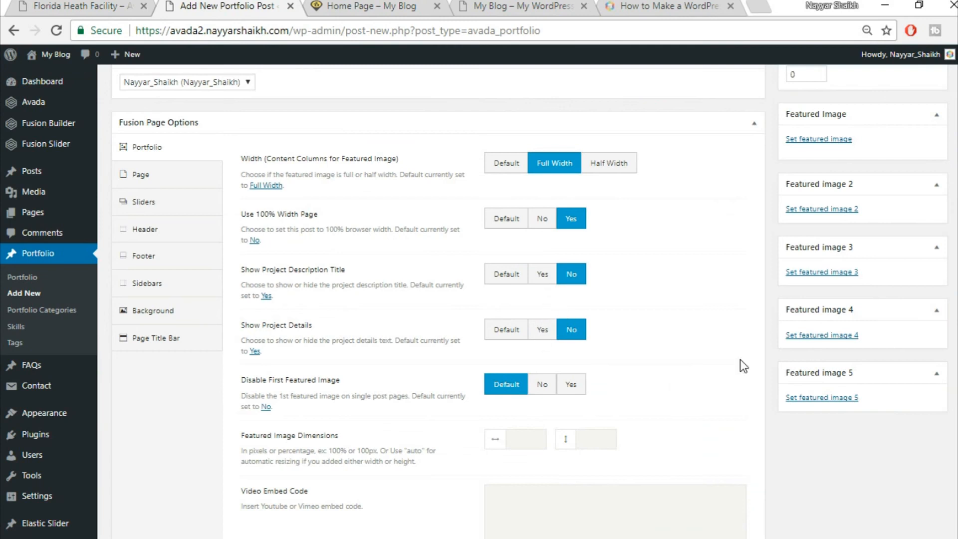
pyautogui.scroll(-2, 741, 359)
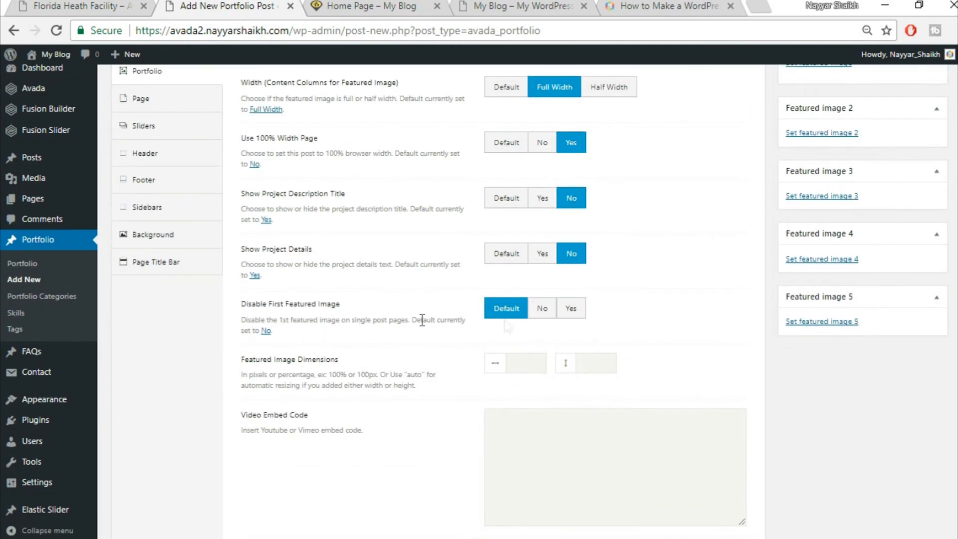
pyautogui.click(581, 312)
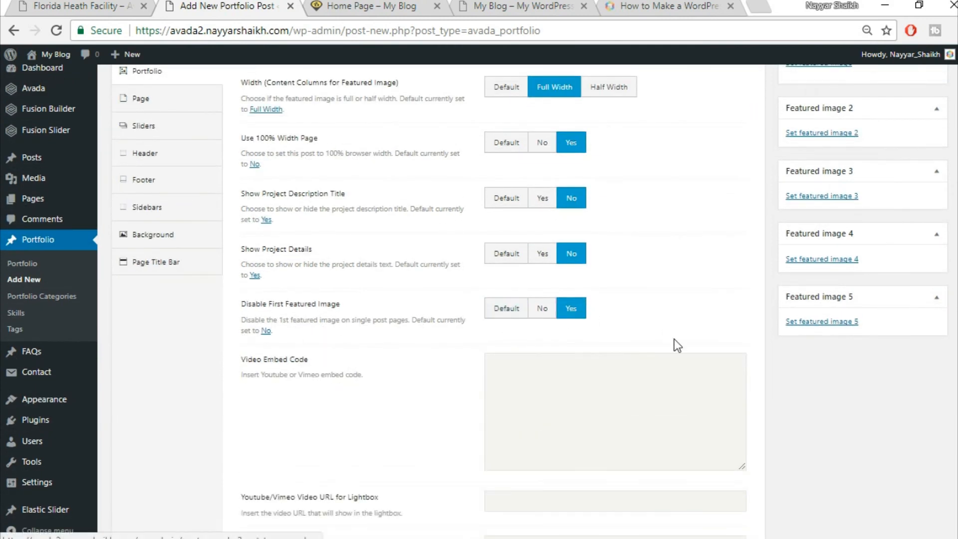
pyautogui.scroll(-5, 674, 339)
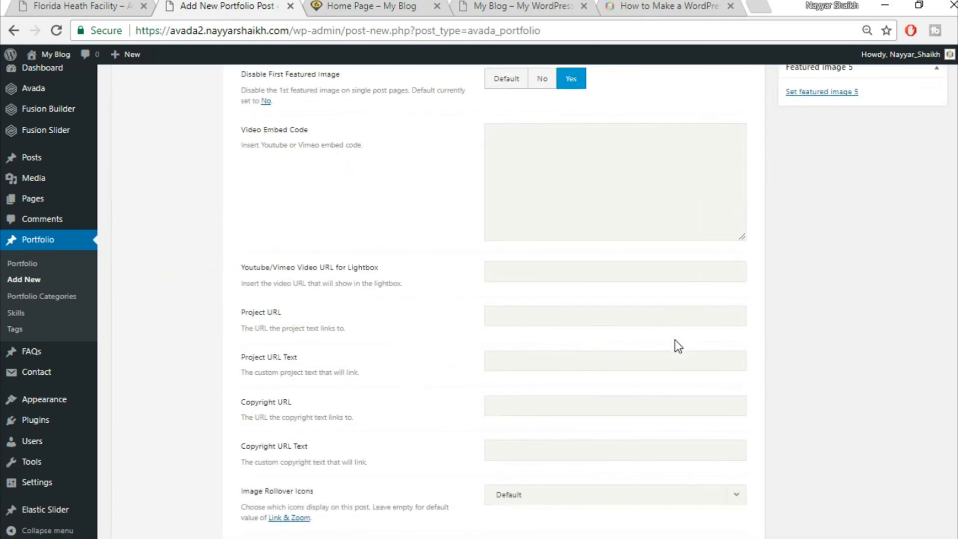
pyautogui.scroll(-6, 675, 340)
pyautogui.scroll(-1, 698, 319)
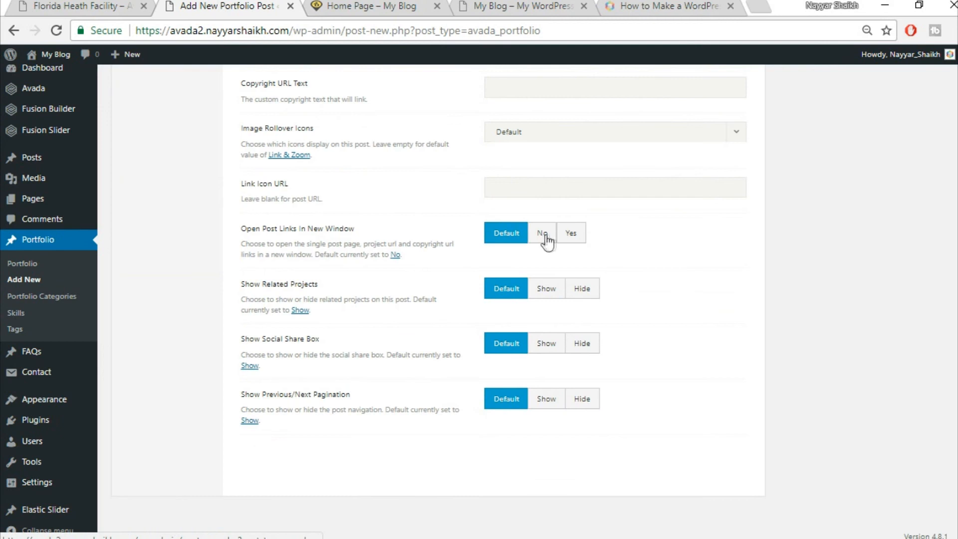
pyautogui.click(570, 234)
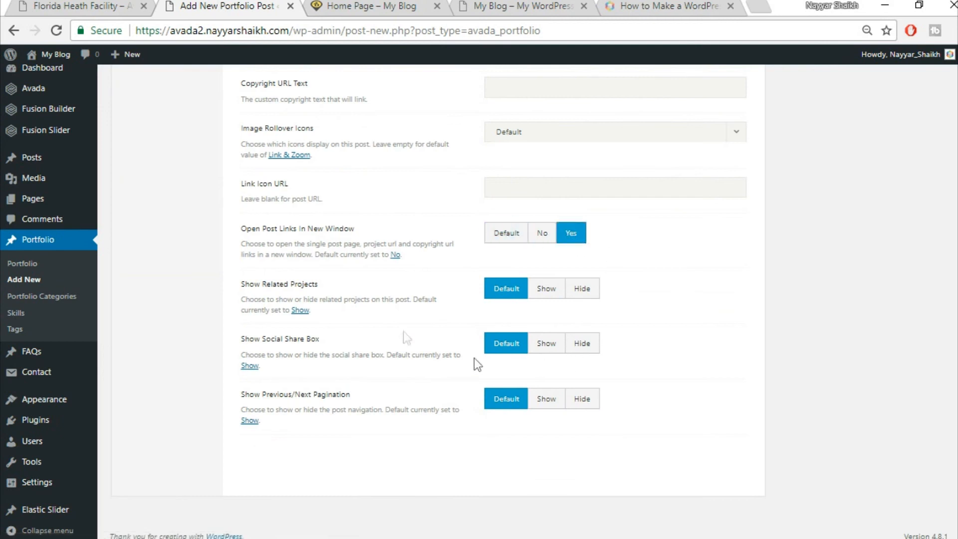
pyautogui.click(591, 292)
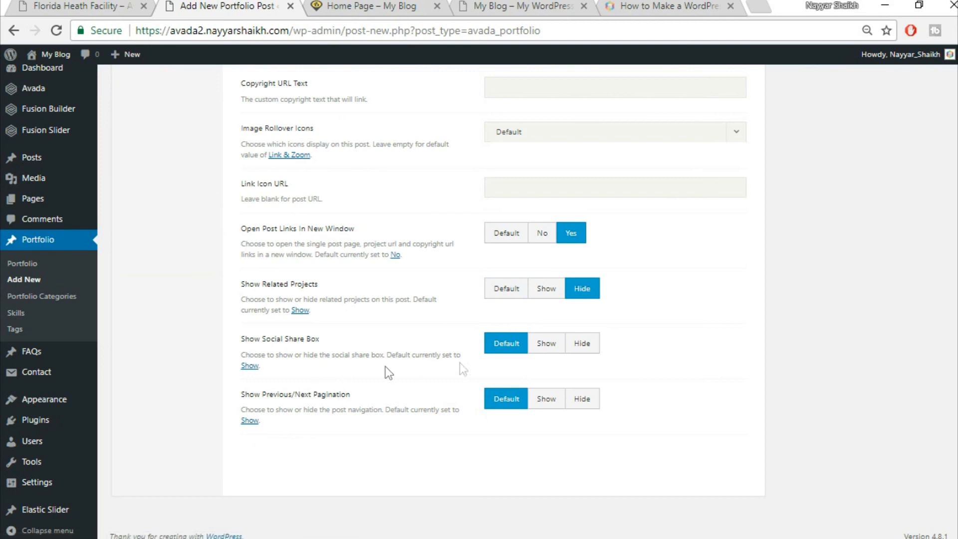
pyautogui.click(582, 346)
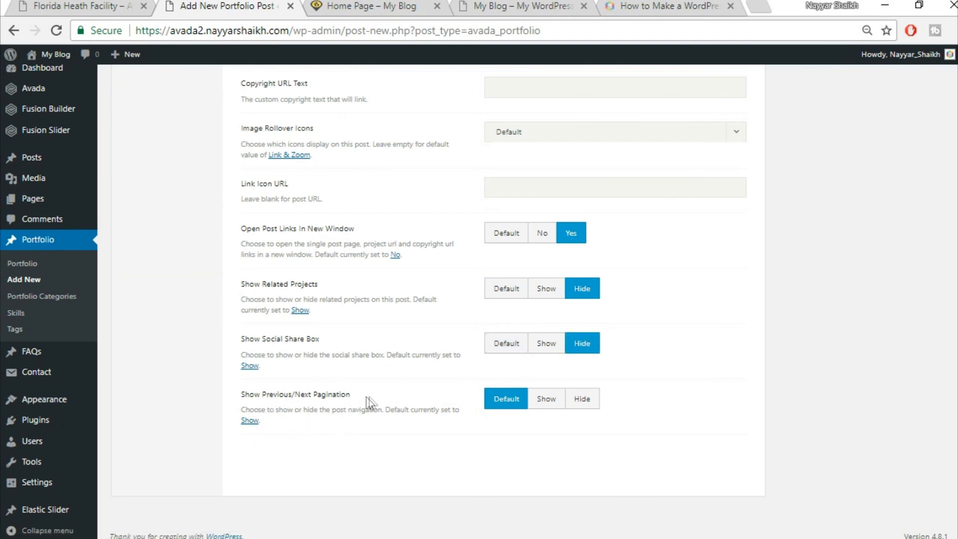
pyautogui.click(589, 405)
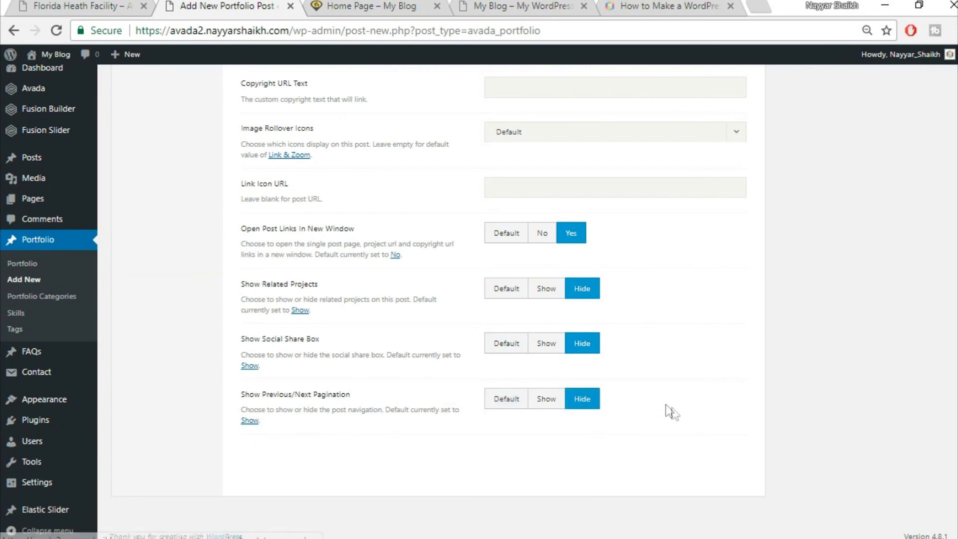
# - Check the demo's Florida portfolio page for reference before continuing in the post editor
pyautogui.scroll(10, 669, 407)
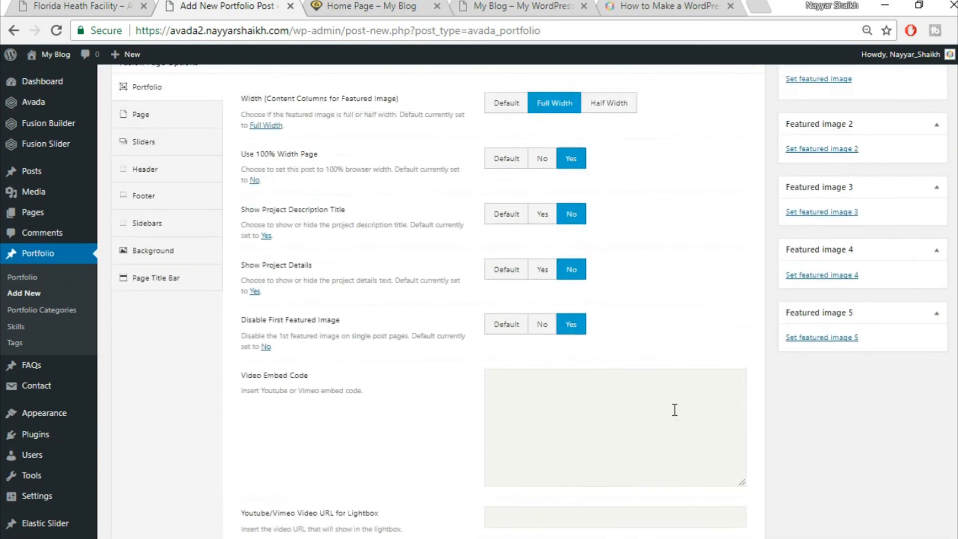
pyautogui.scroll(2, 675, 409)
pyautogui.click(82, 4)
pyautogui.scroll(4, 499, 259)
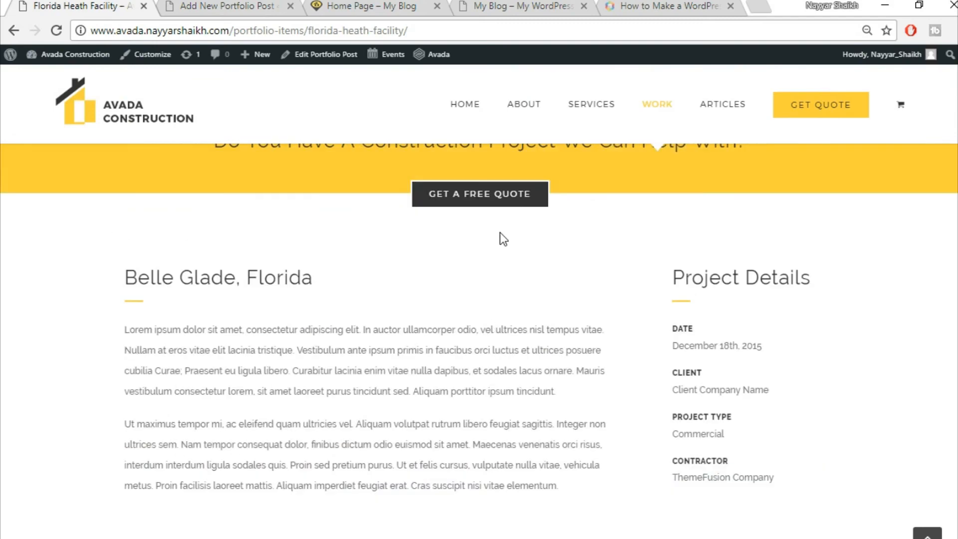
pyautogui.click(210, 5)
# - Set the page content top and bottom padding to 0
pyautogui.click(149, 188)
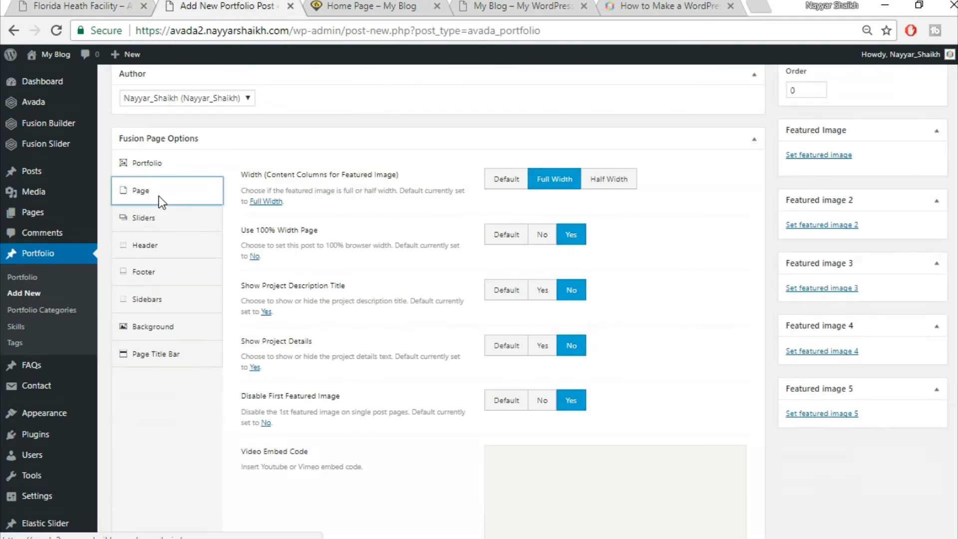
pyautogui.scroll(2, 470, 252)
pyautogui.click(534, 242)
pyautogui.press('Tab')
pyautogui.write('0')
pyautogui.click(566, 355)
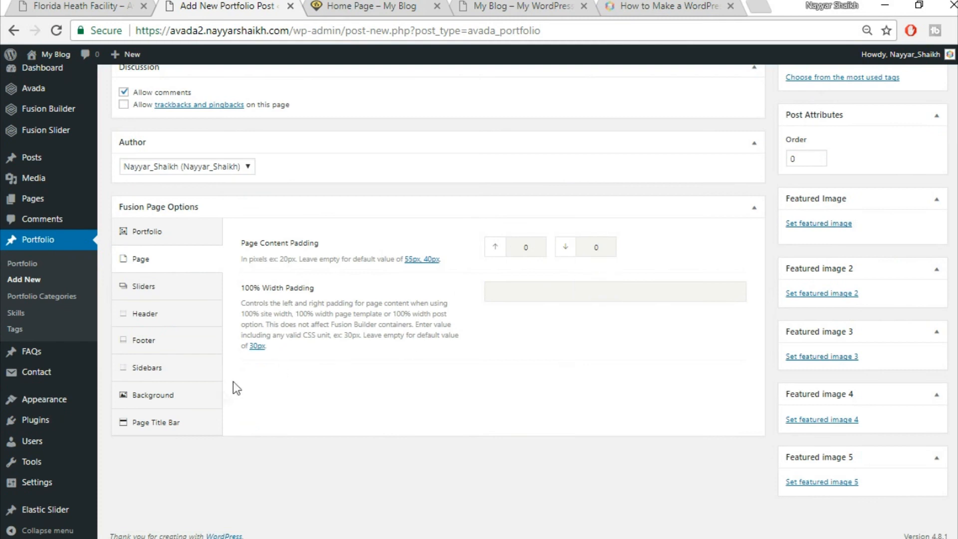
# - Set the Page Title Bar option to Hide
pyautogui.click(197, 424)
pyautogui.scroll(-1, 197, 428)
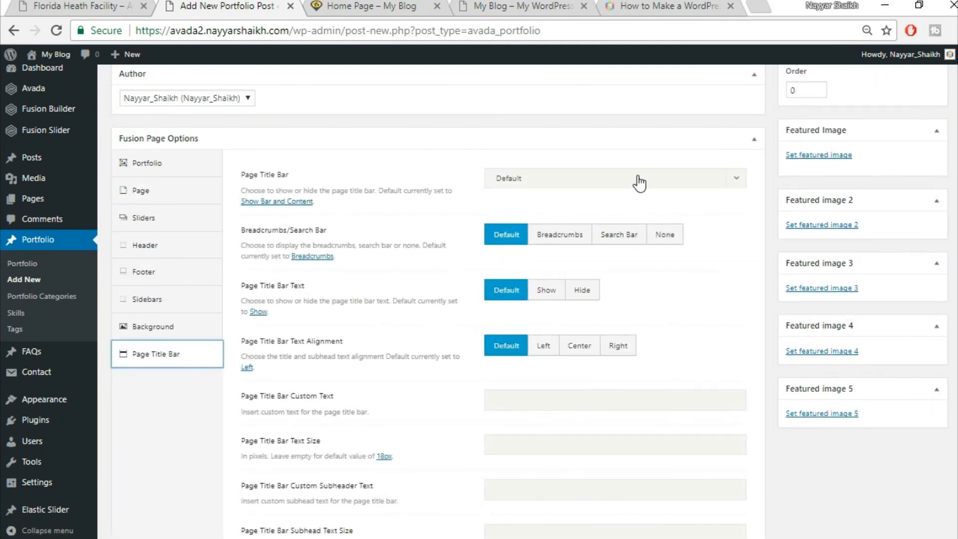
pyautogui.click(639, 183)
pyautogui.click(578, 267)
pyautogui.scroll(12, 924, 238)
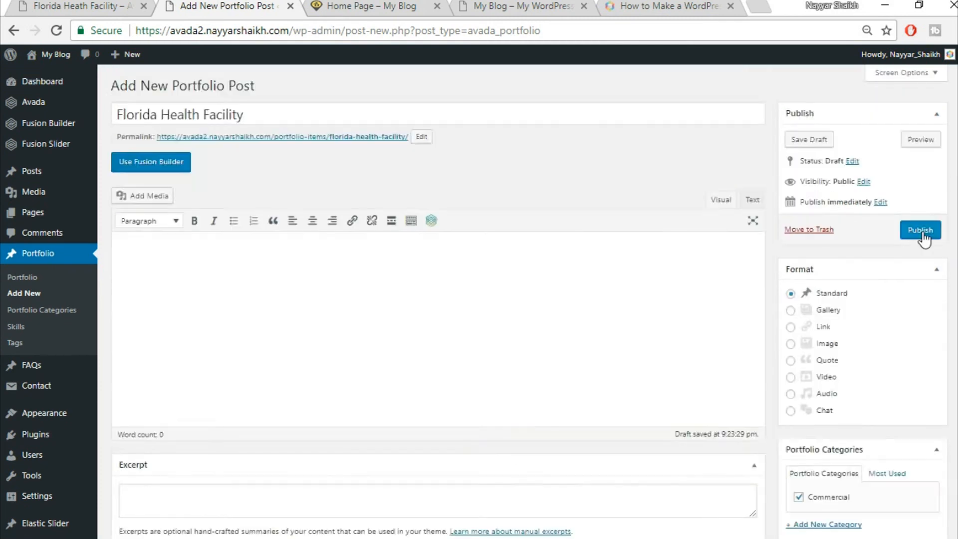
# - Publish the Florida Health Facility portfolio post and preview the site's home page
pyautogui.click(920, 230)
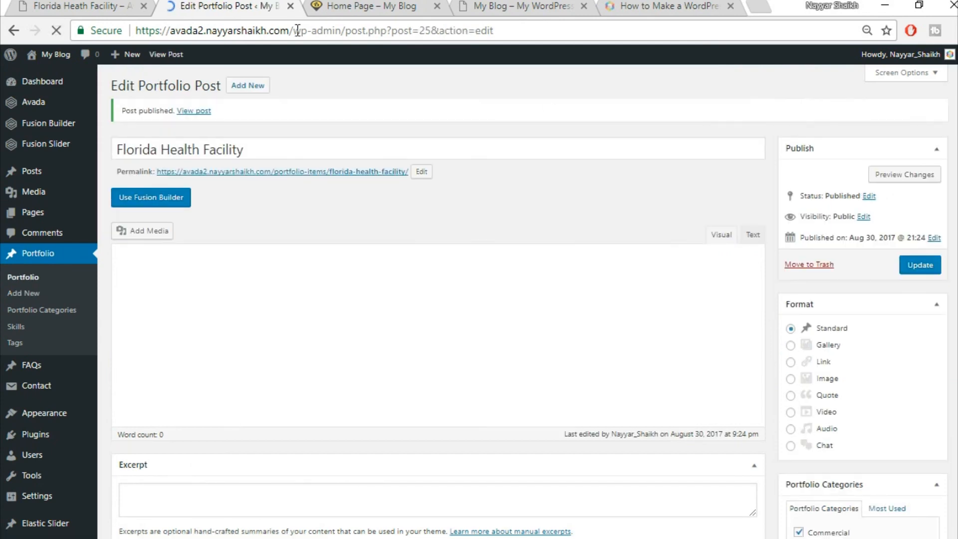
pyautogui.click(317, 5)
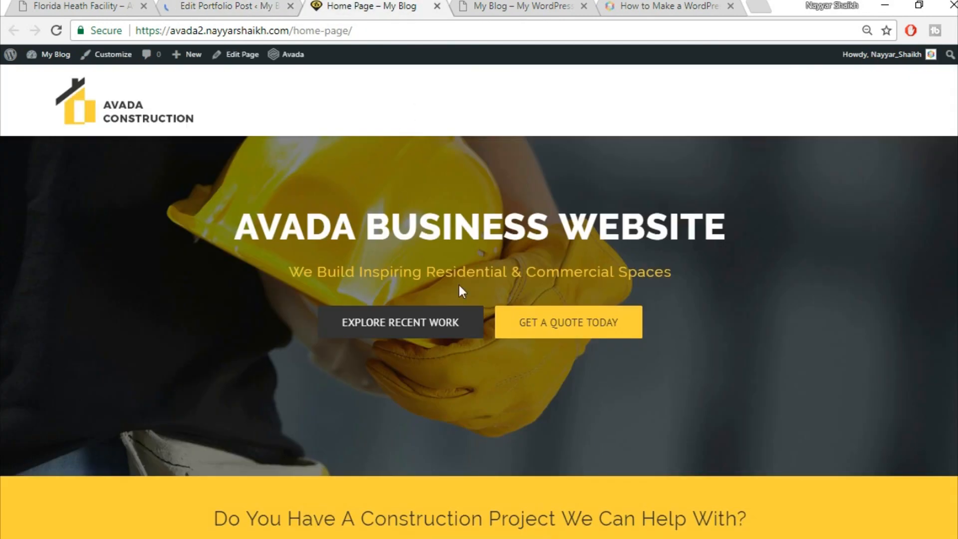
pyautogui.scroll(-3, 435, 457)
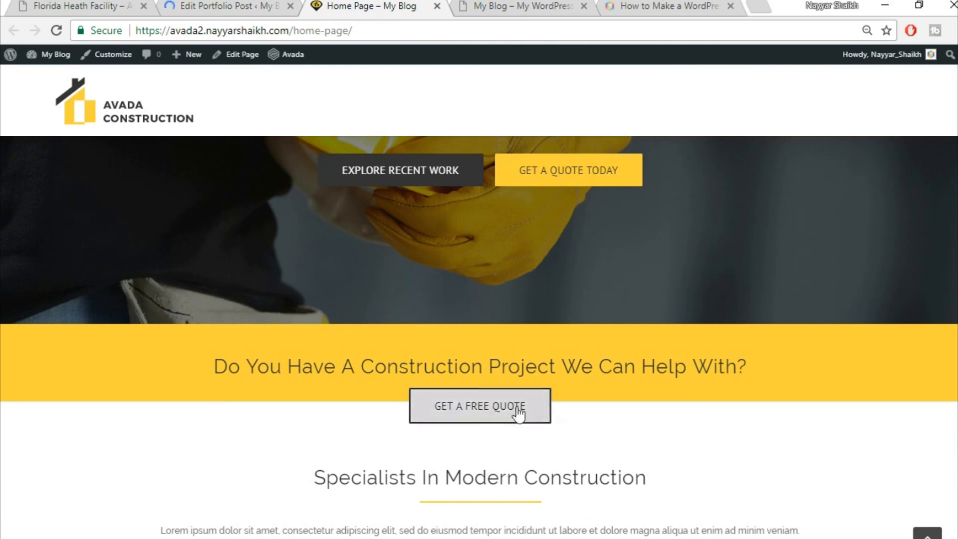
pyautogui.scroll(-5, 867, 402)
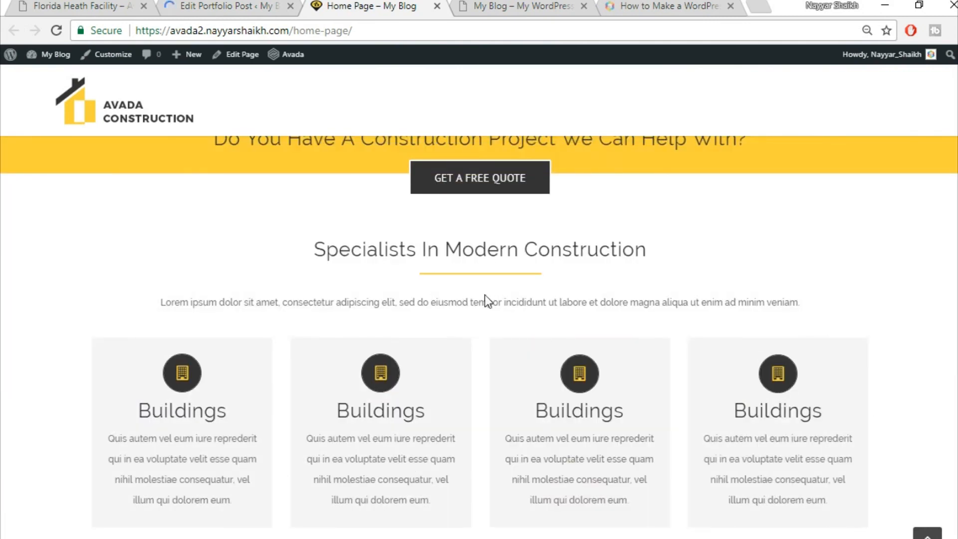
pyautogui.click(235, 5)
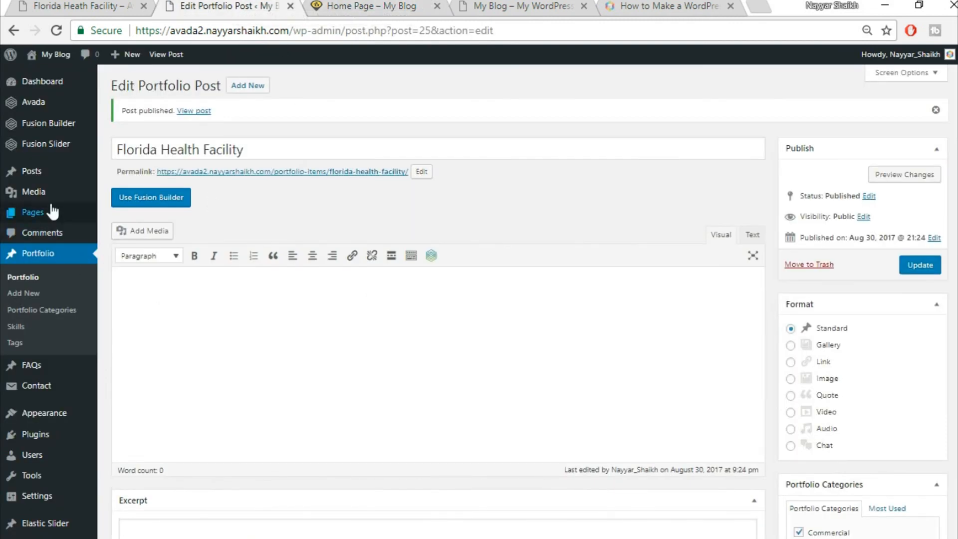
# - Move Sample Page to the Trash from All Pages and open Home Page for editing
pyautogui.moveTo(35, 215)
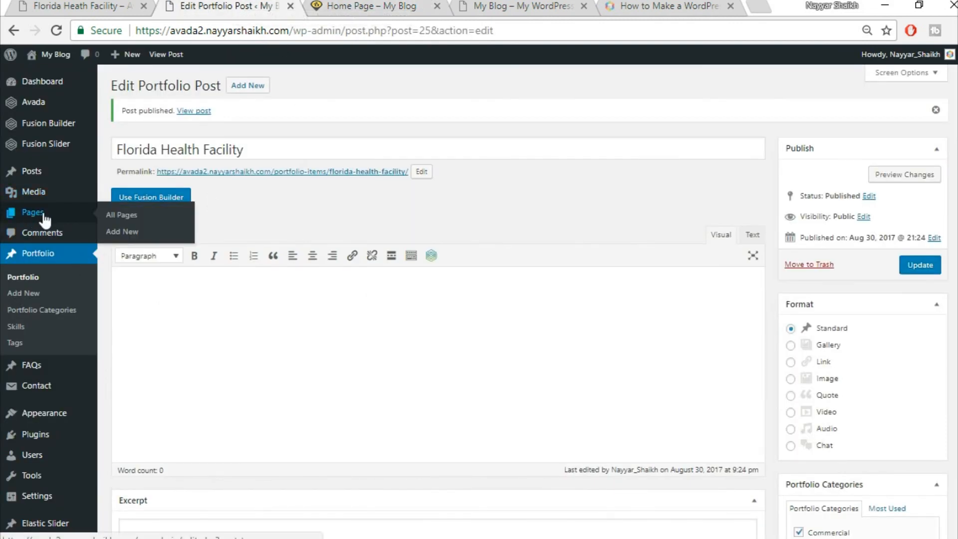
pyautogui.click(124, 214)
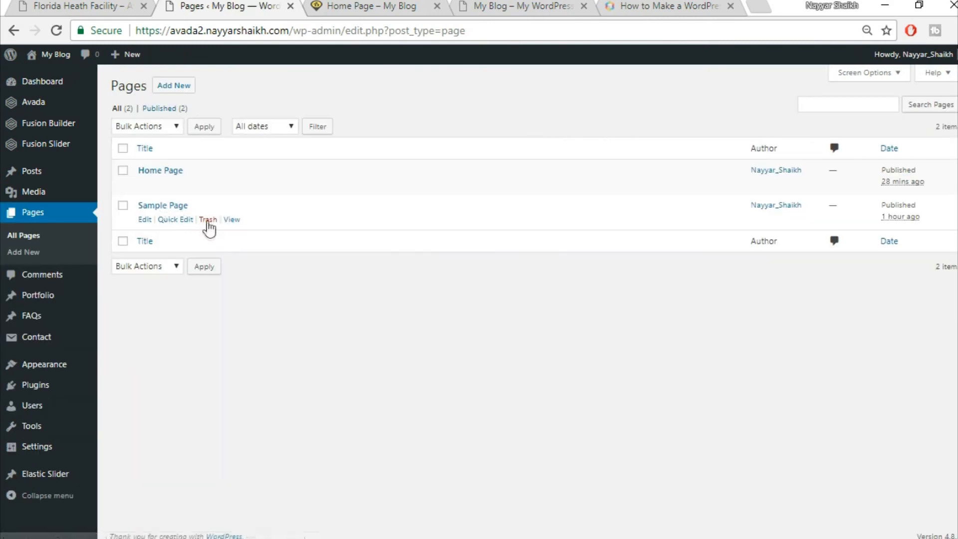
pyautogui.click(208, 220)
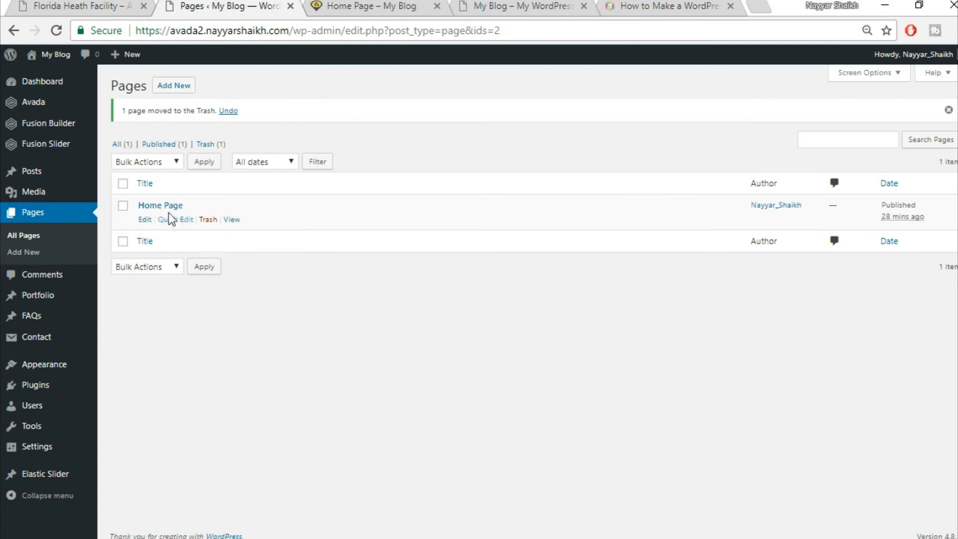
pyautogui.click(145, 220)
pyautogui.scroll(-10, 571, 154)
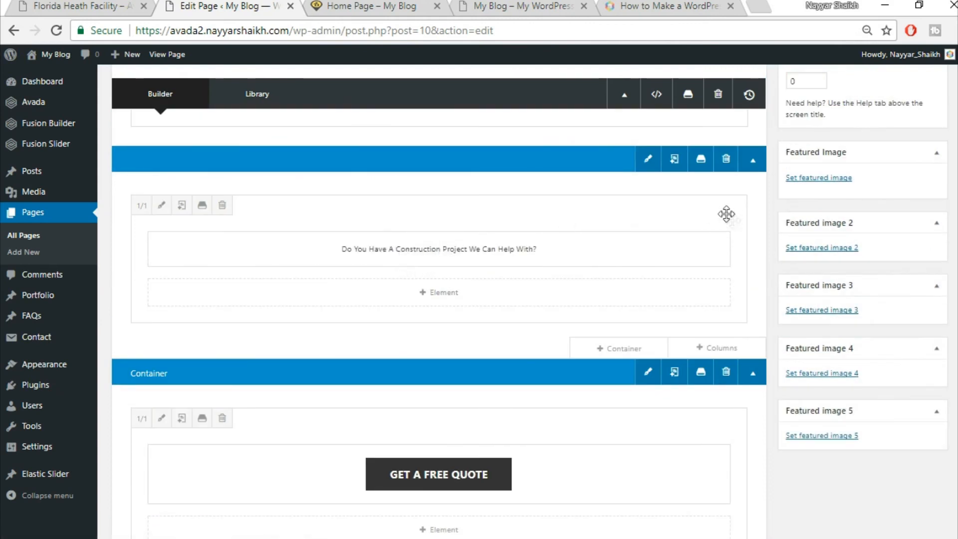
# - Delete the old Top2 and Top1 entries from the saved containers library
pyautogui.click(702, 160)
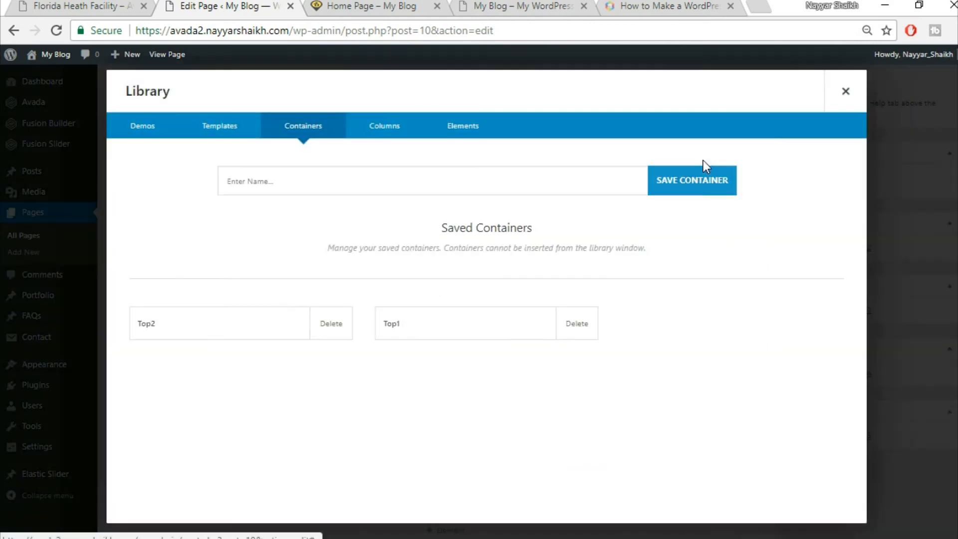
pyautogui.click(332, 335)
pyautogui.click(544, 126)
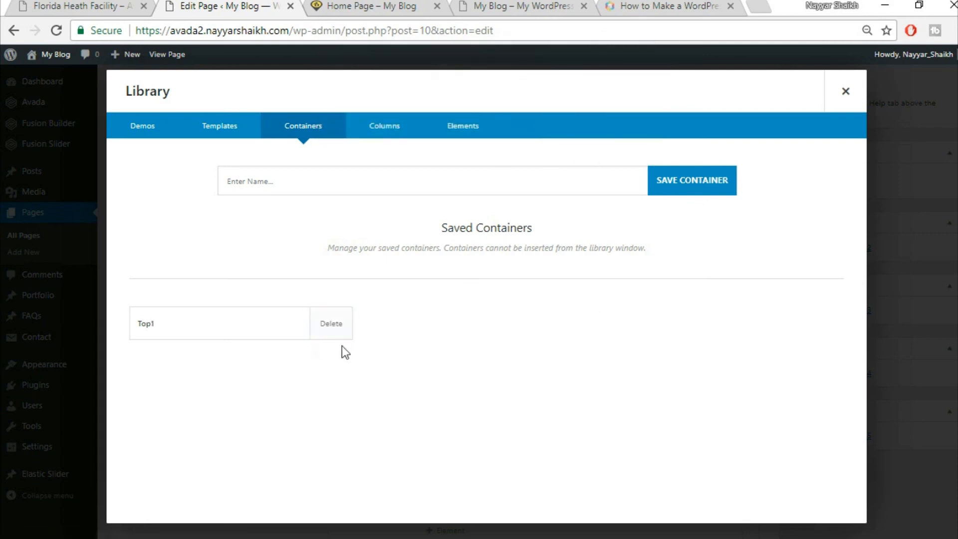
pyautogui.click(332, 329)
pyautogui.click(549, 120)
# - Save the top container as Top1 and the GET A FREE QUOTE container as Top2
pyautogui.click(398, 187)
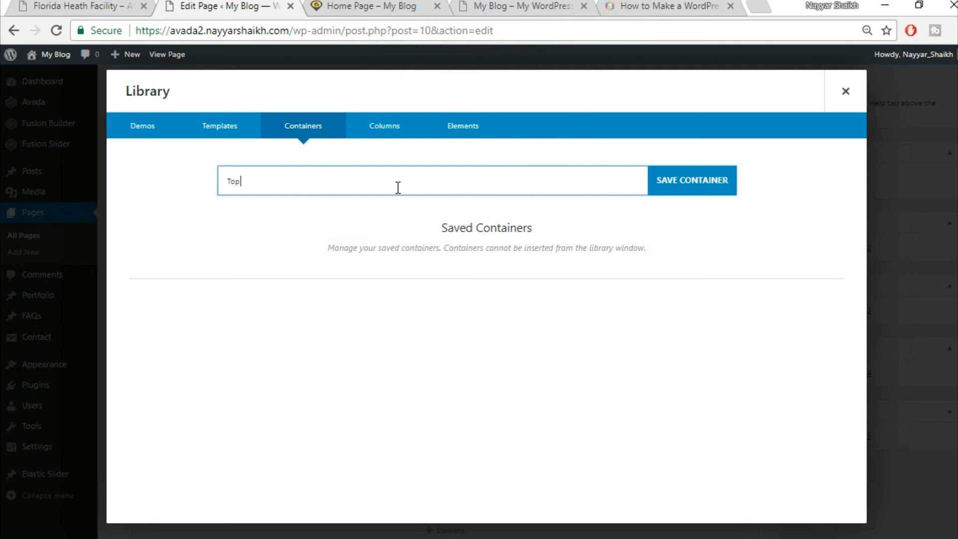
pyautogui.click(703, 175)
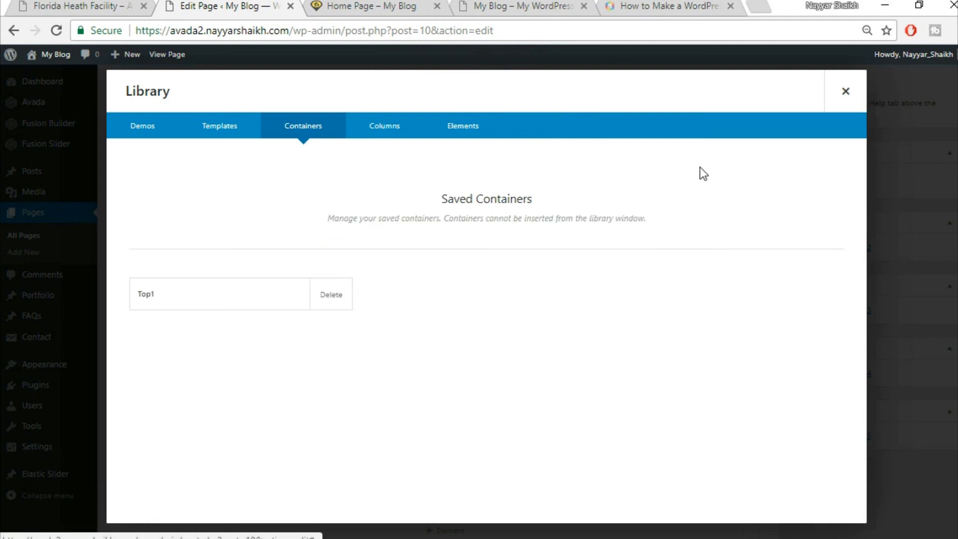
pyautogui.click(863, 97)
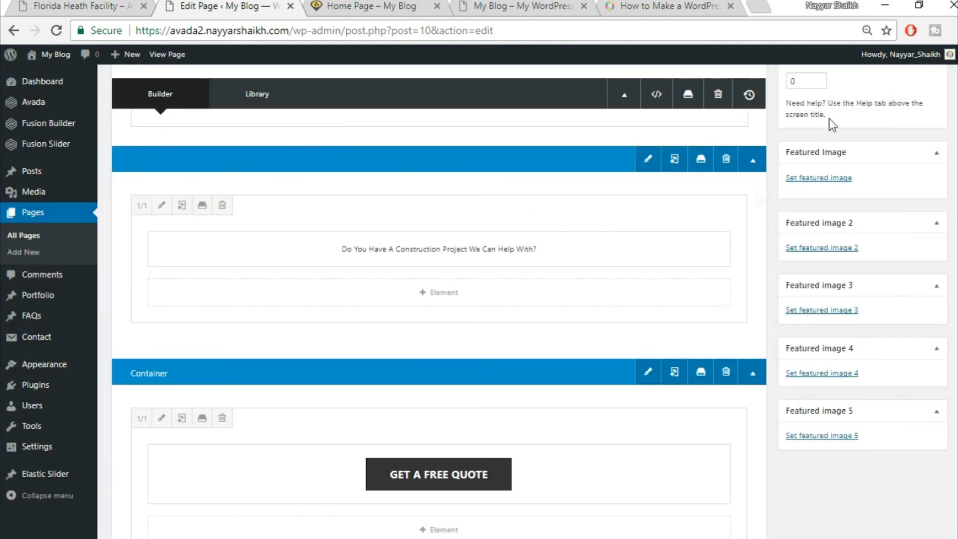
pyautogui.scroll(-2, 733, 313)
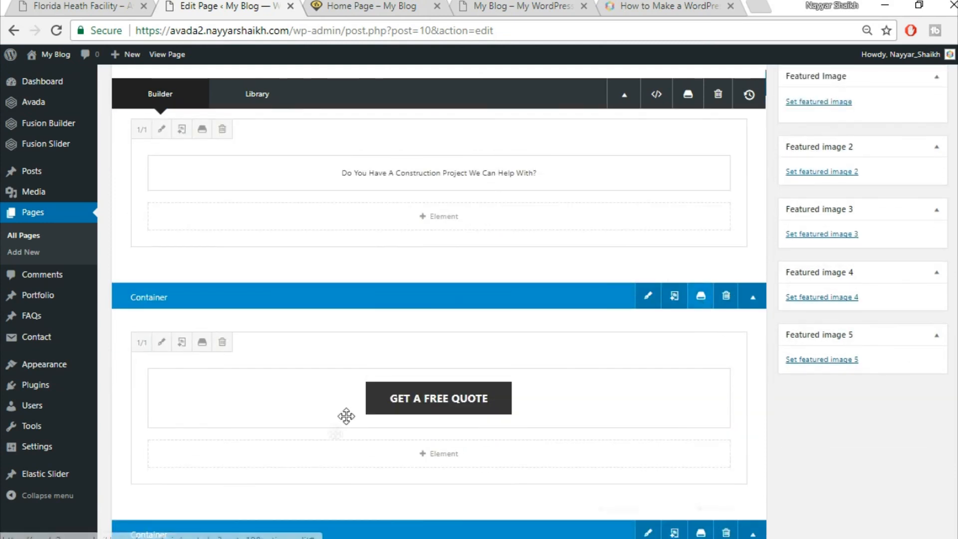
pyautogui.click(701, 299)
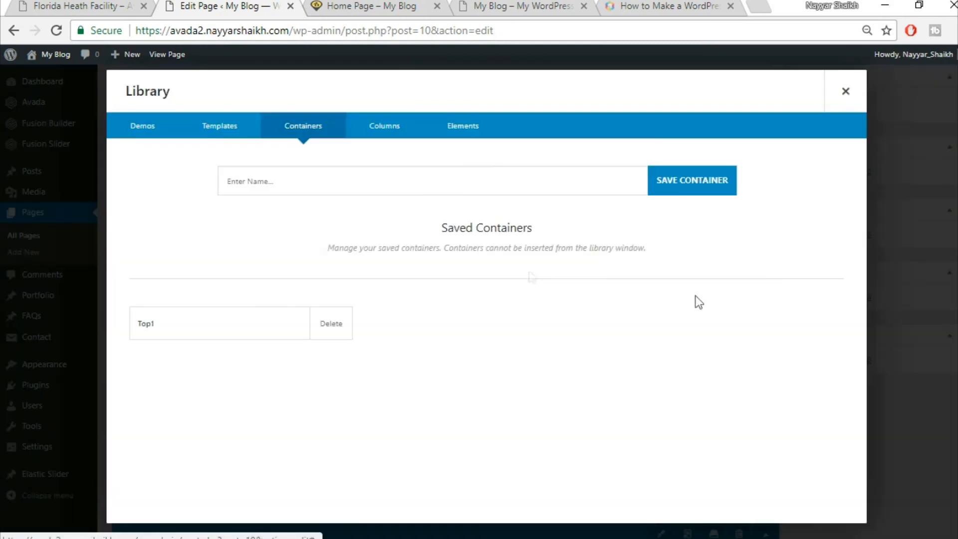
pyautogui.click(456, 180)
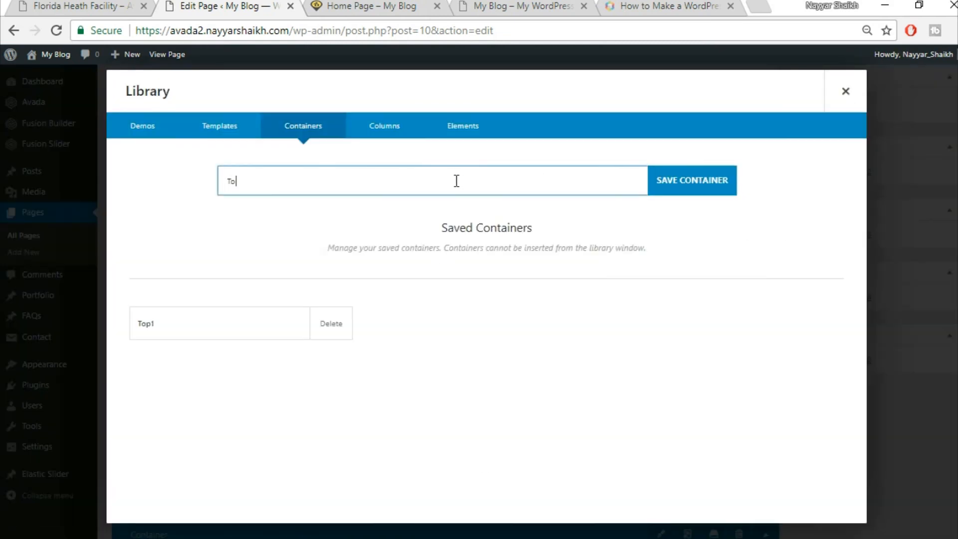
pyautogui.click(704, 178)
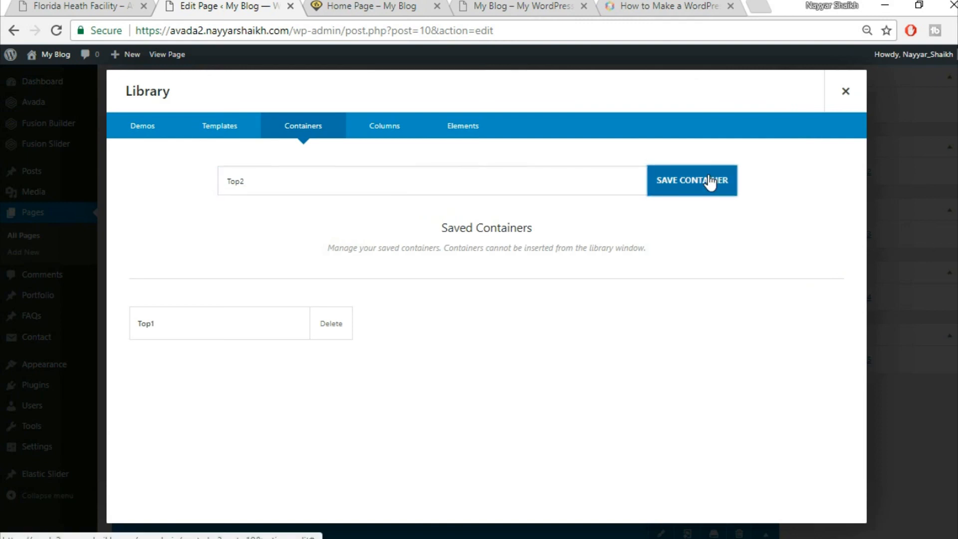
pyautogui.click(868, 99)
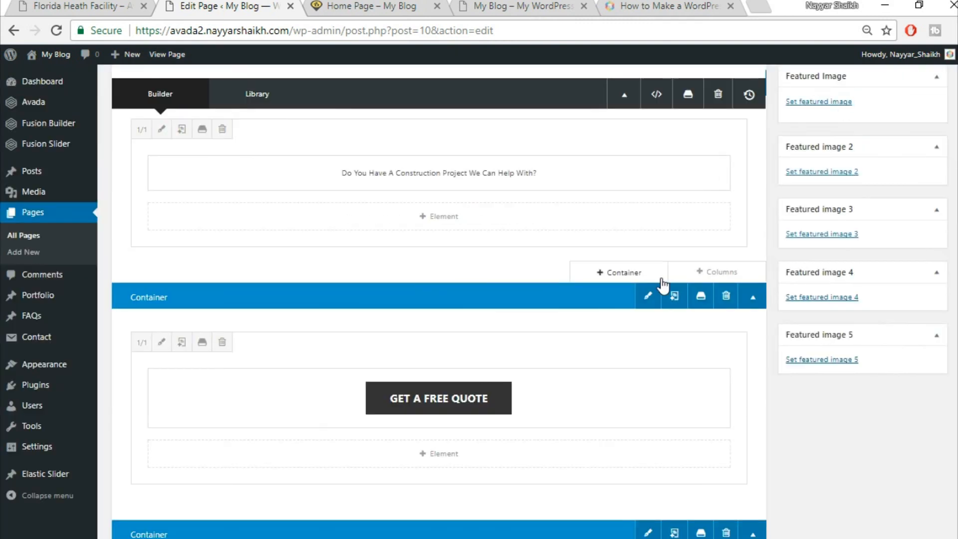
# - Save the Specialists In Modern Construction container as Title, then view the live Home Page tab
pyautogui.scroll(-2, 664, 279)
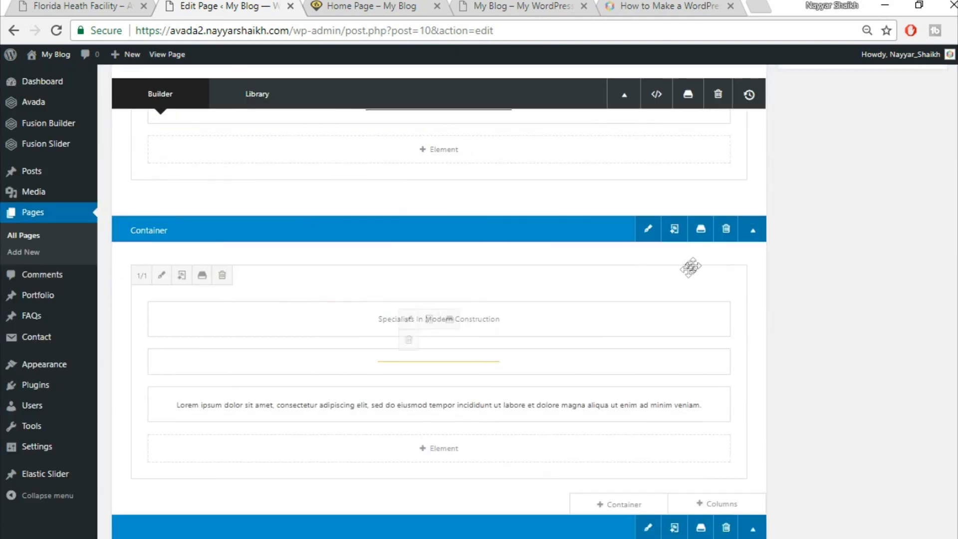
pyautogui.click(701, 228)
pyautogui.click(427, 181)
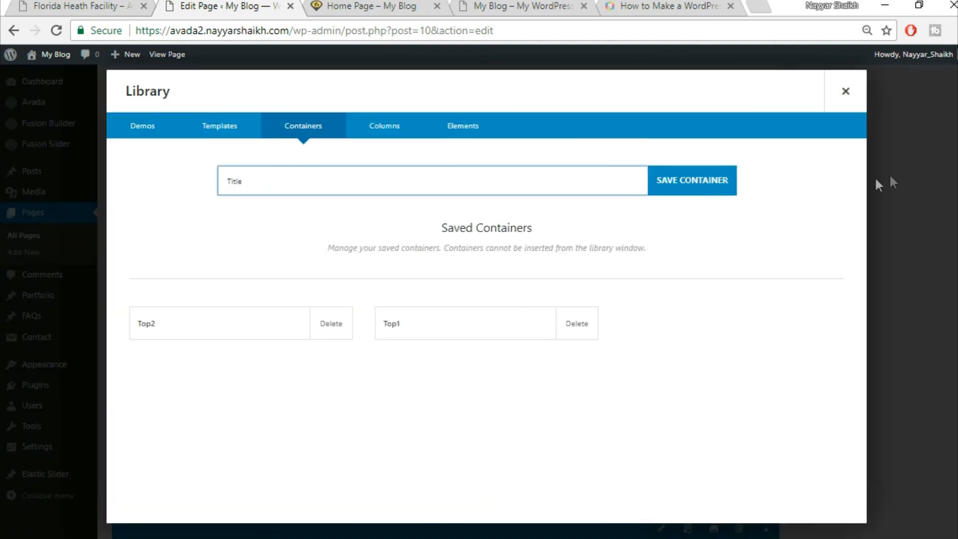
pyautogui.click(717, 182)
pyautogui.click(400, 4)
pyautogui.scroll(-2, 496, 295)
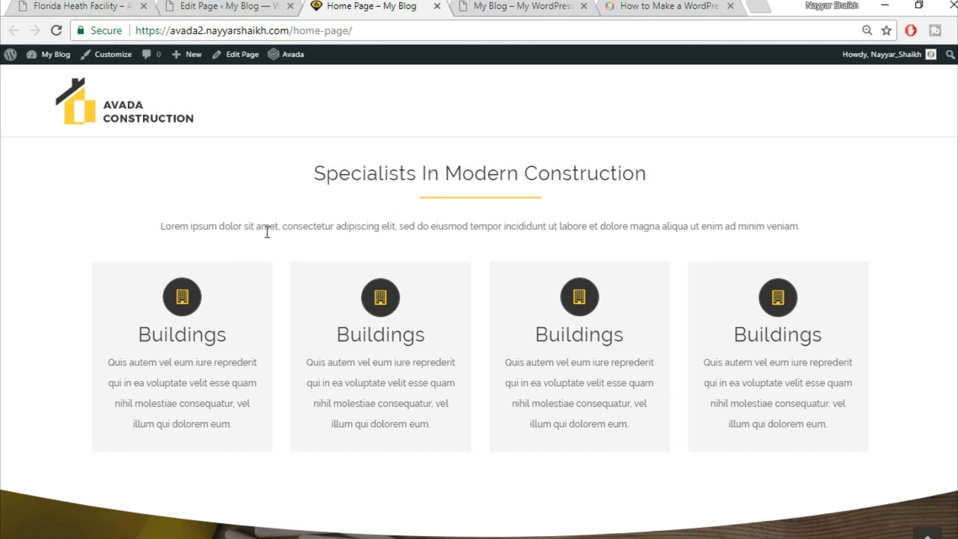
# - Go to the Florida Heath Facility demo tab and navigate to the demo's home page
pyautogui.click(109, 6)
pyautogui.scroll(-5, 679, 304)
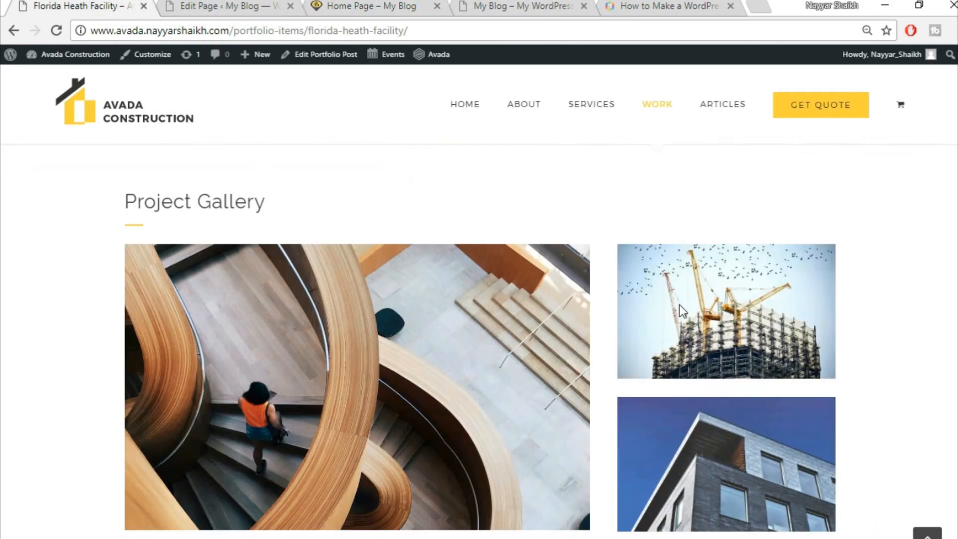
pyautogui.scroll(-10, 680, 306)
pyautogui.scroll(3, 681, 340)
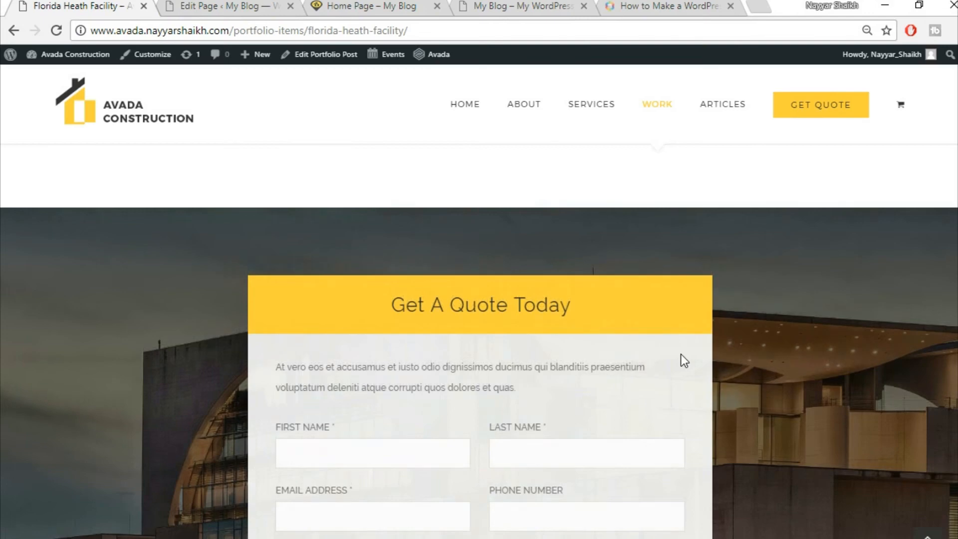
pyautogui.scroll(15, 681, 355)
pyautogui.click(127, 106)
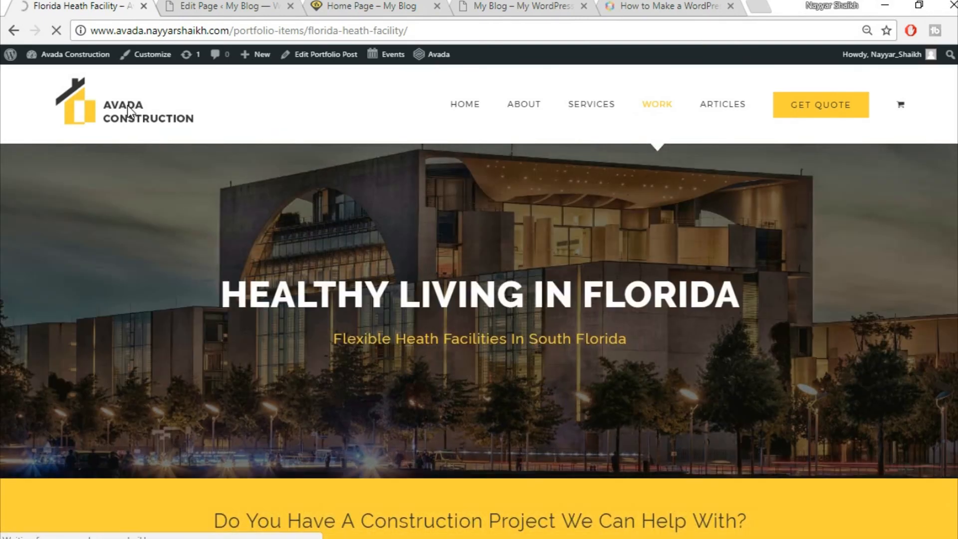
pyautogui.scroll(-8, 265, 178)
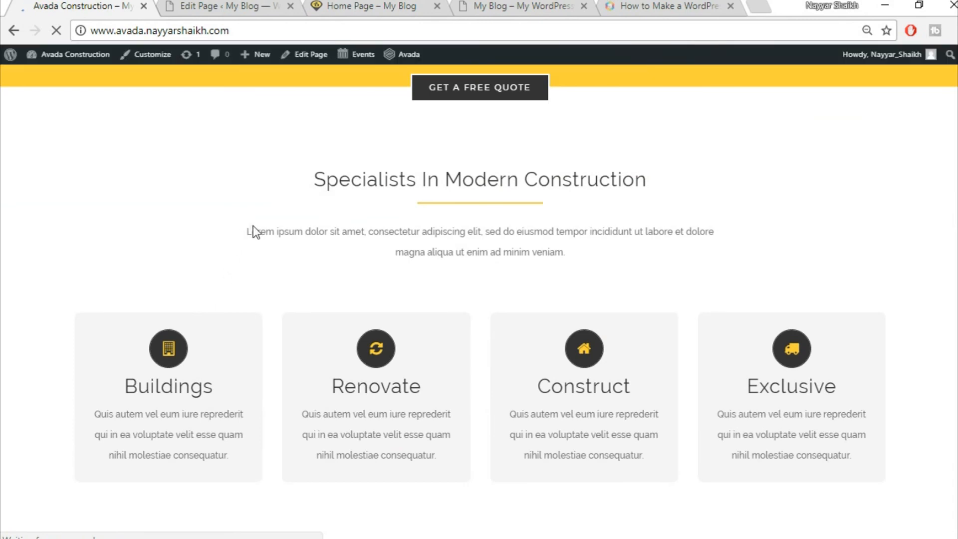
# - Compare the demo's intro paragraph, quote button and heading text, then return to the Edit Page tab
pyautogui.moveTo(305, 236); pyautogui.dragTo(589, 252)
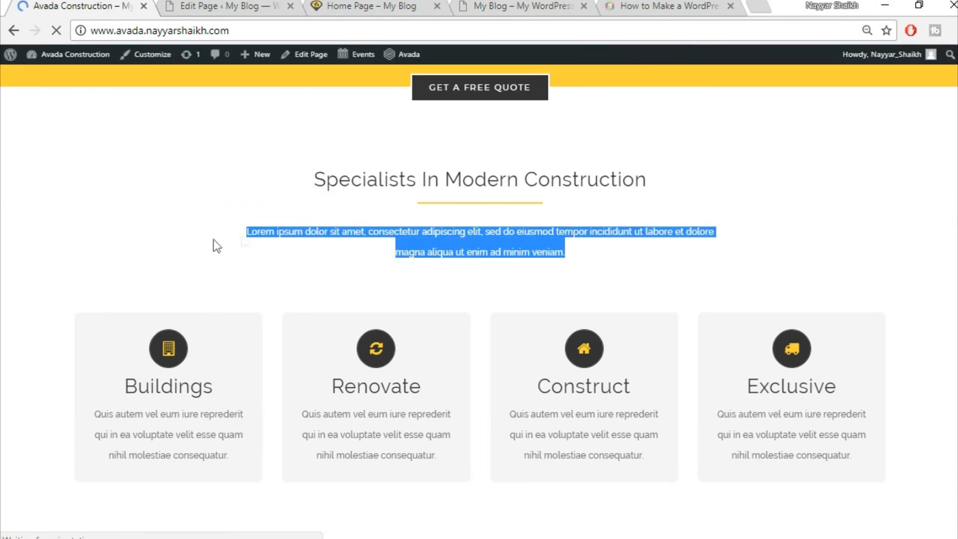
pyautogui.click(81, 266)
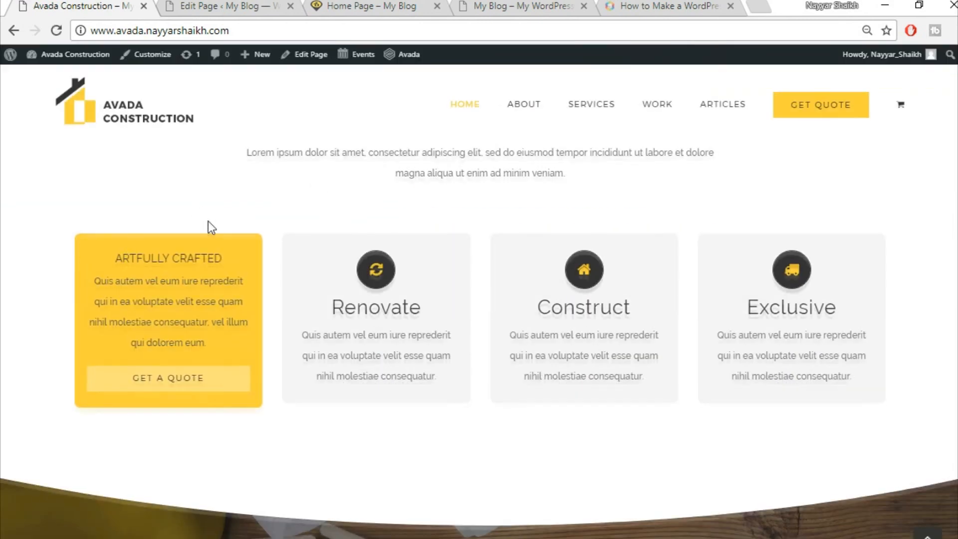
pyautogui.scroll(3, 75, 205)
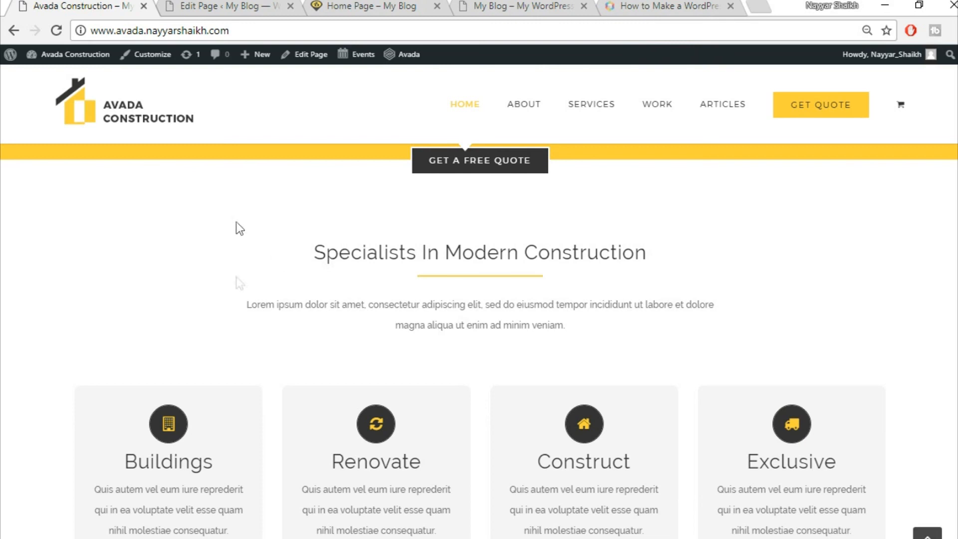
pyautogui.moveTo(228, 173); pyautogui.dragTo(642, 361)
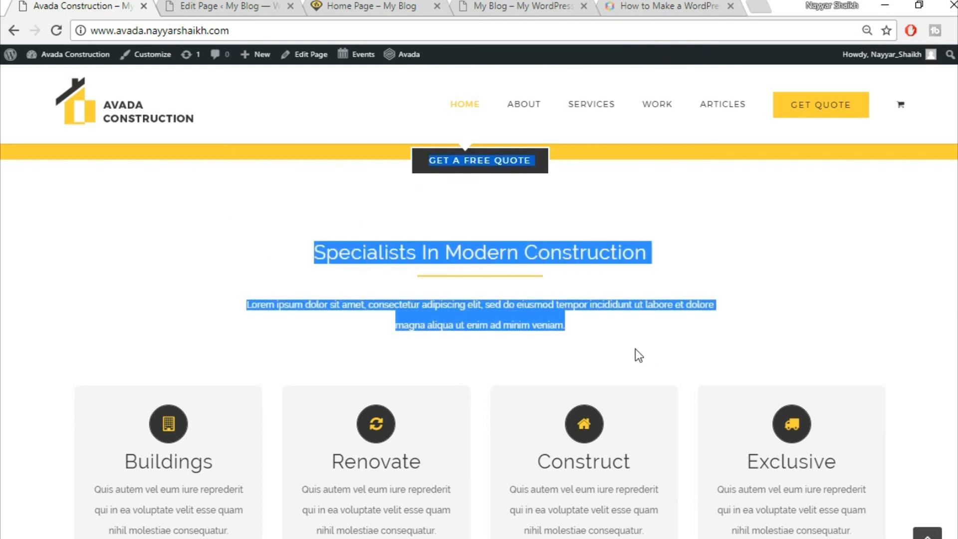
pyautogui.click(638, 355)
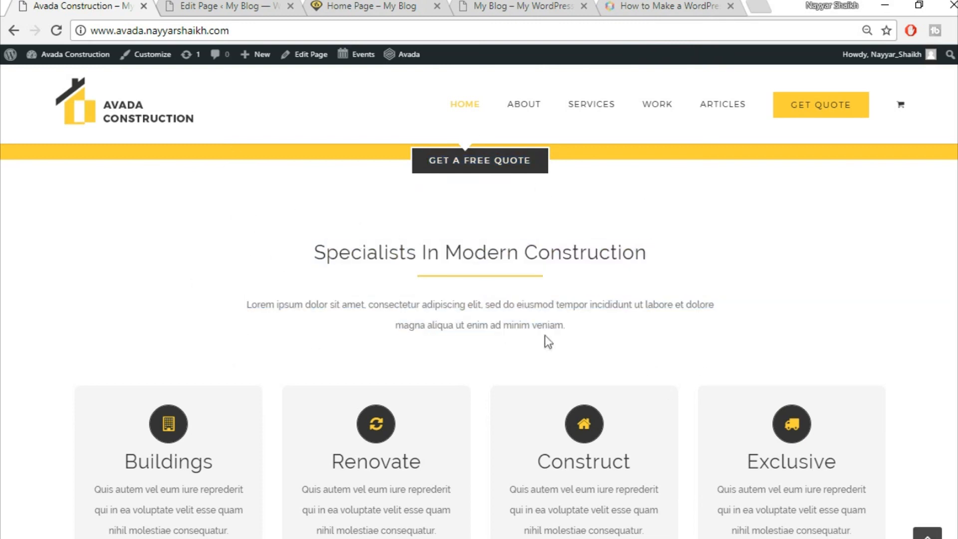
pyautogui.click(375, 6)
pyautogui.click(235, 6)
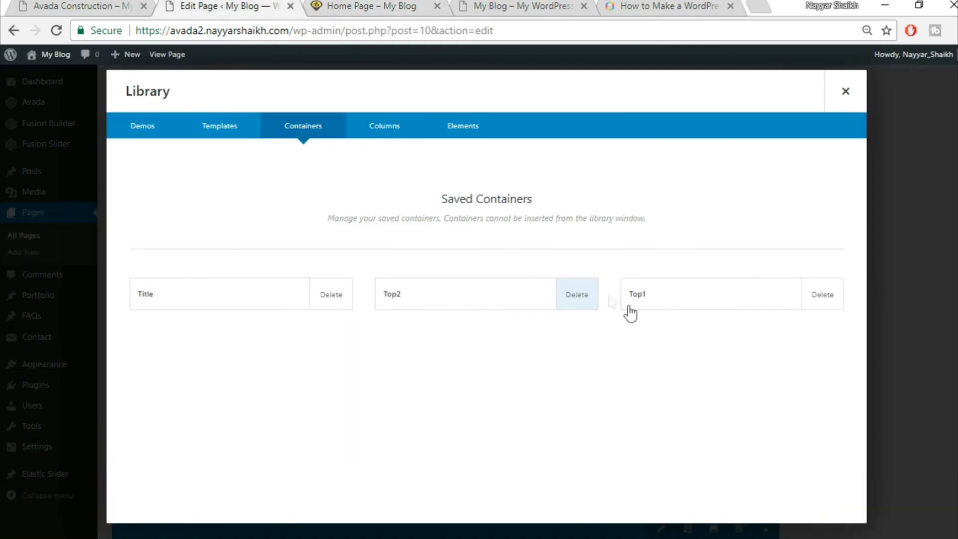
# - Delete the Title saved container from the library, leaving Top2 and Top1
pyautogui.click(332, 311)
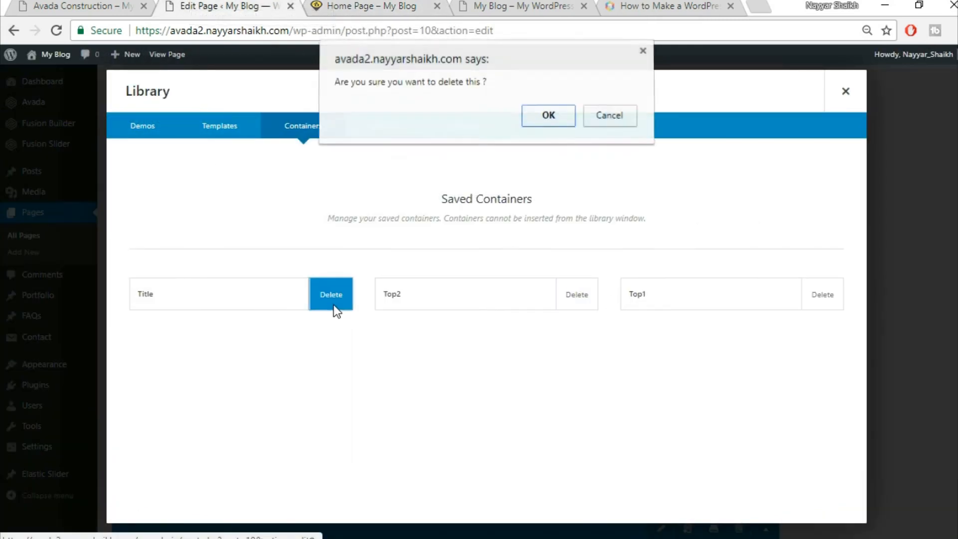
pyautogui.click(548, 119)
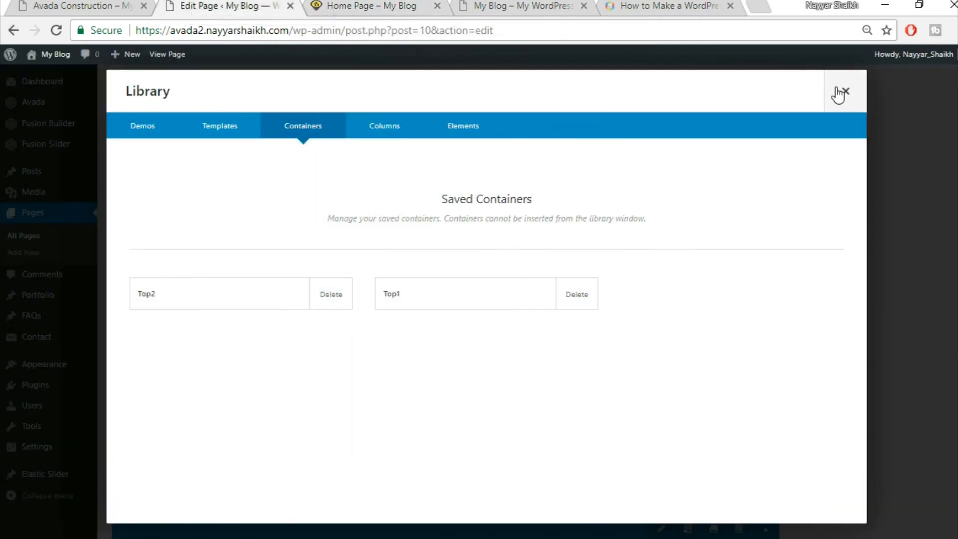
pyautogui.click(844, 91)
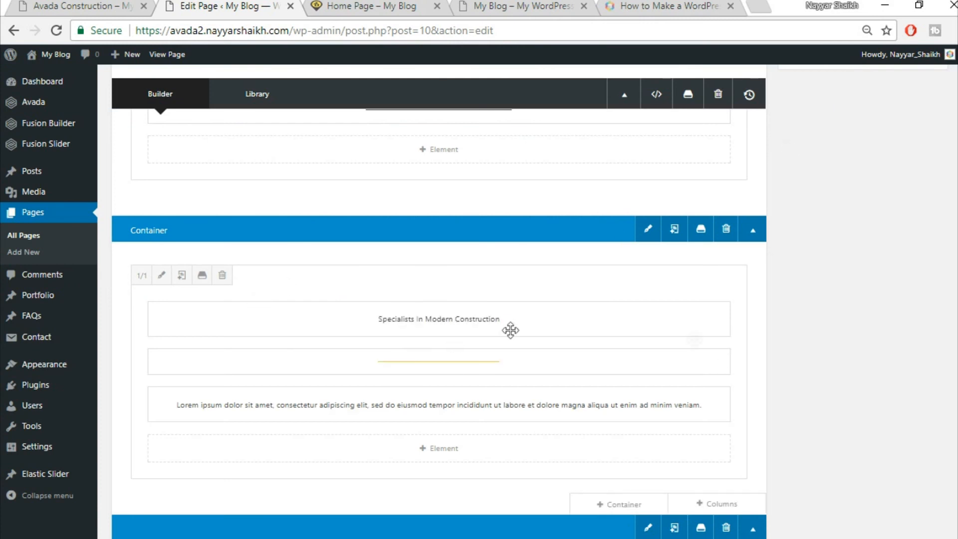
# - Open the Specialists In Modern Construction column's Design settings to reach Padding
pyautogui.click(163, 276)
pyautogui.click(227, 133)
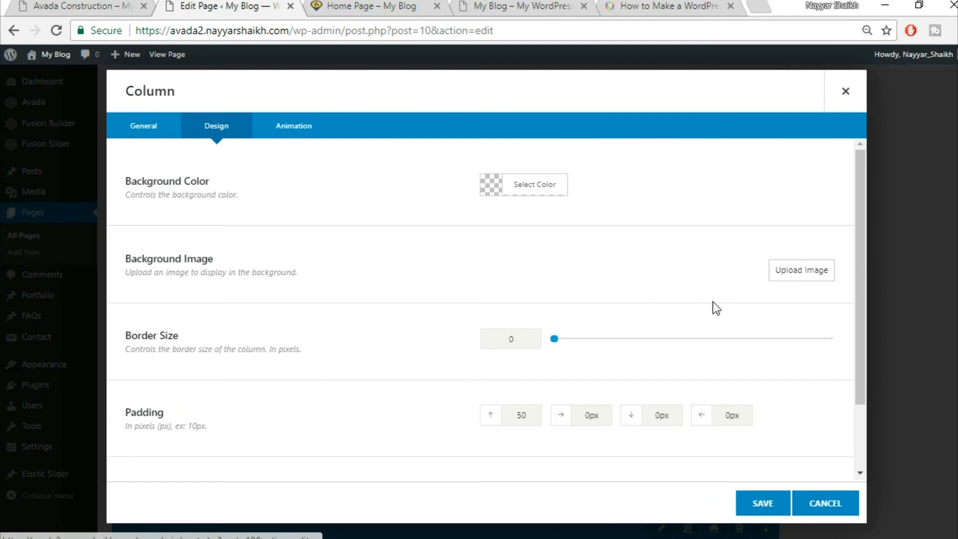
pyautogui.scroll(-2, 713, 302)
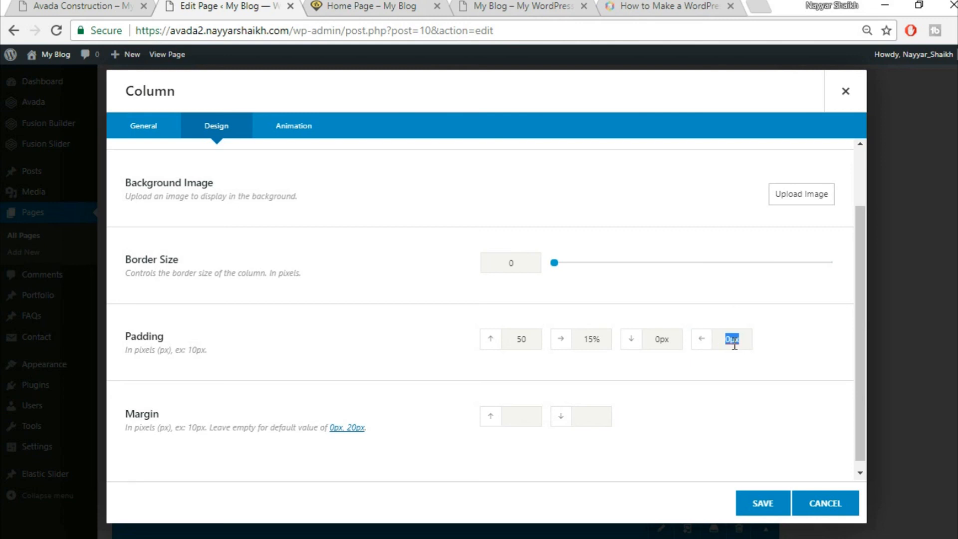
# - Save the column's padding settings and update the Home Page
pyautogui.click(772, 505)
pyautogui.scroll(10, 771, 507)
pyautogui.click(935, 268)
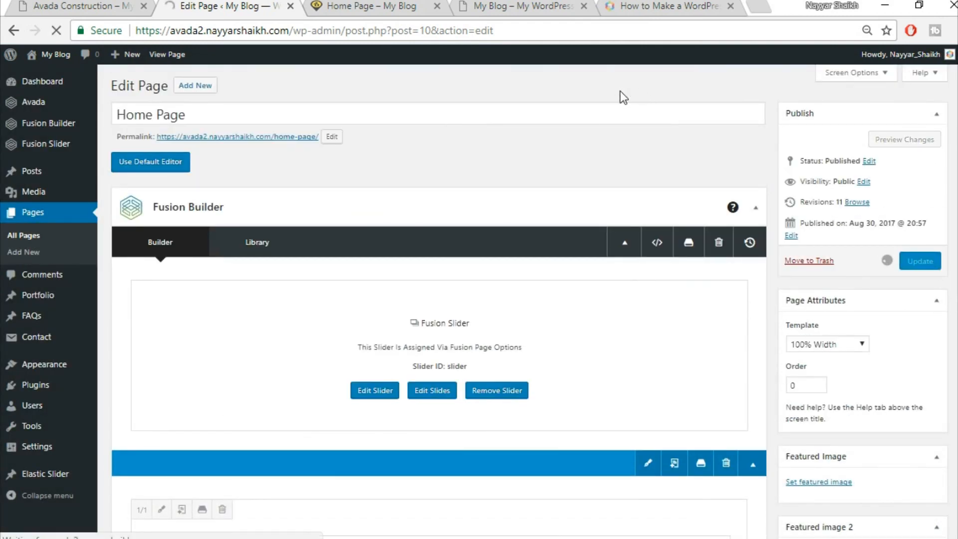
# - Reload the live Home Page and scroll down to the Specialists section
pyautogui.click(360, 9)
pyautogui.click(362, 28)
pyautogui.press('Return')
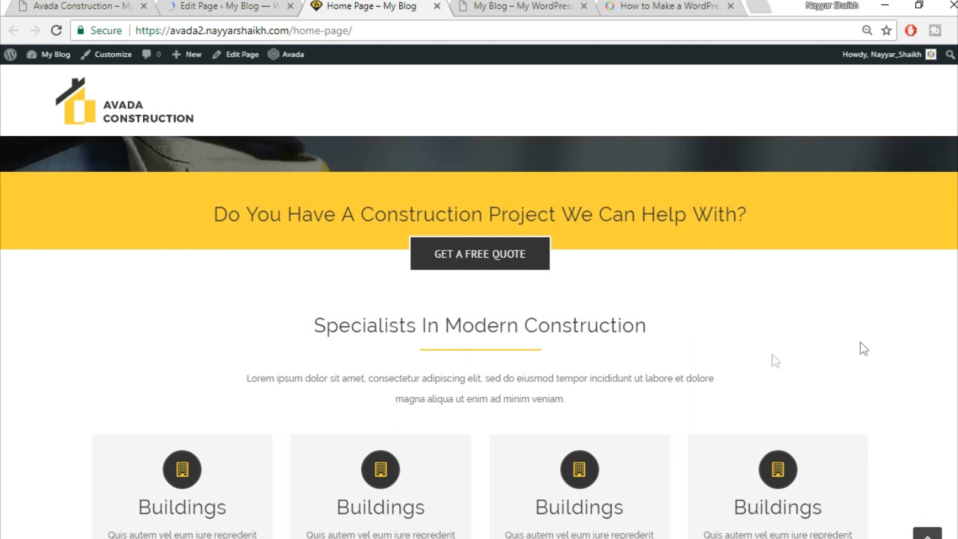
pyautogui.scroll(-2, 873, 326)
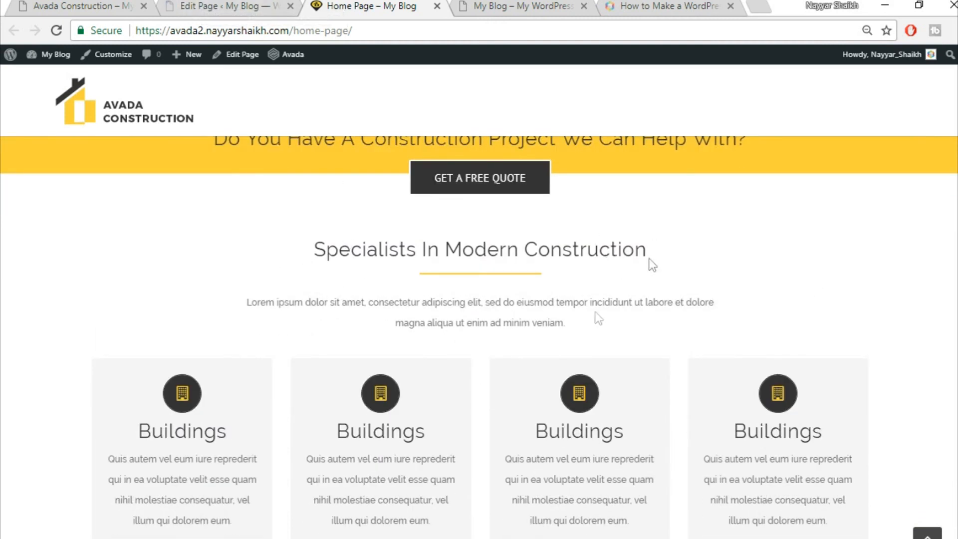
# - Save the home page container to the library under the name 'Title' and close the library
pyautogui.click(224, 6)
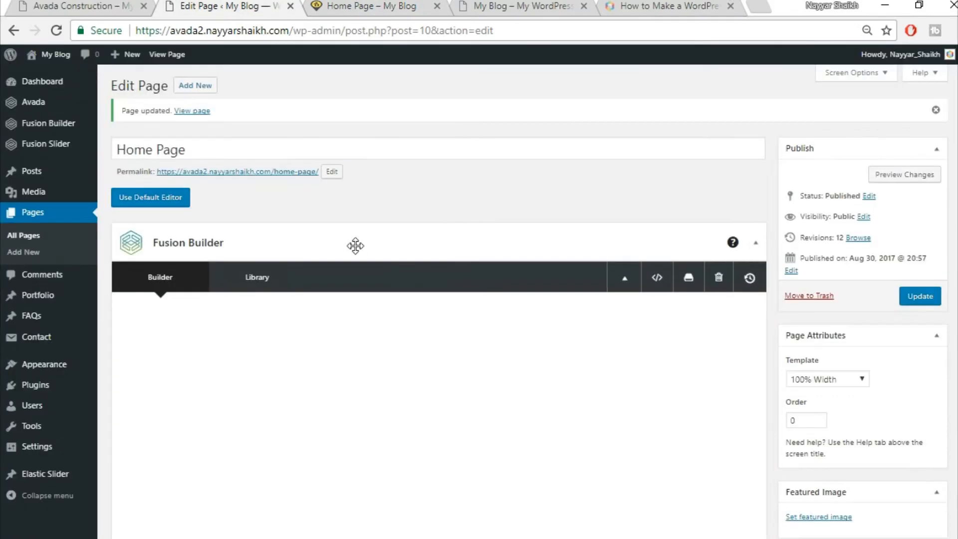
pyautogui.scroll(-10, 355, 244)
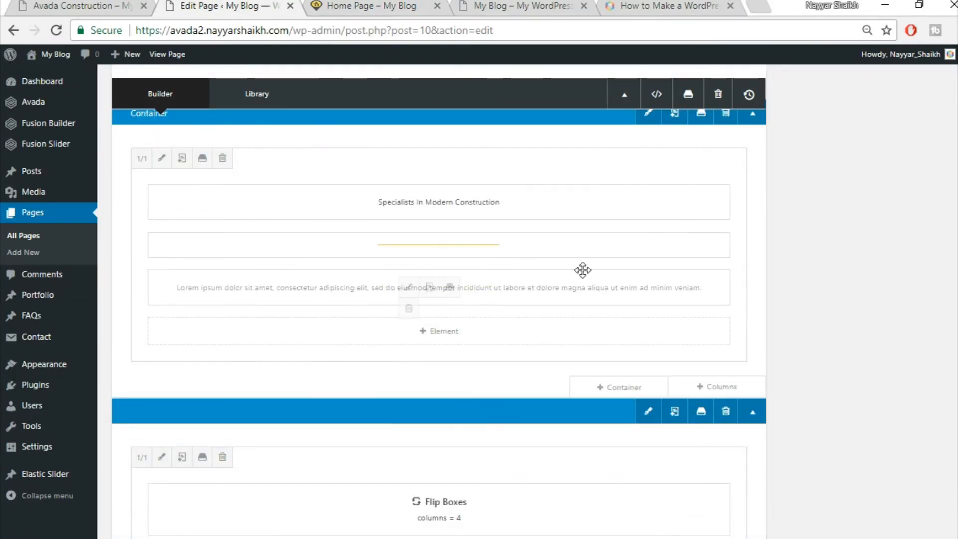
pyautogui.click(700, 187)
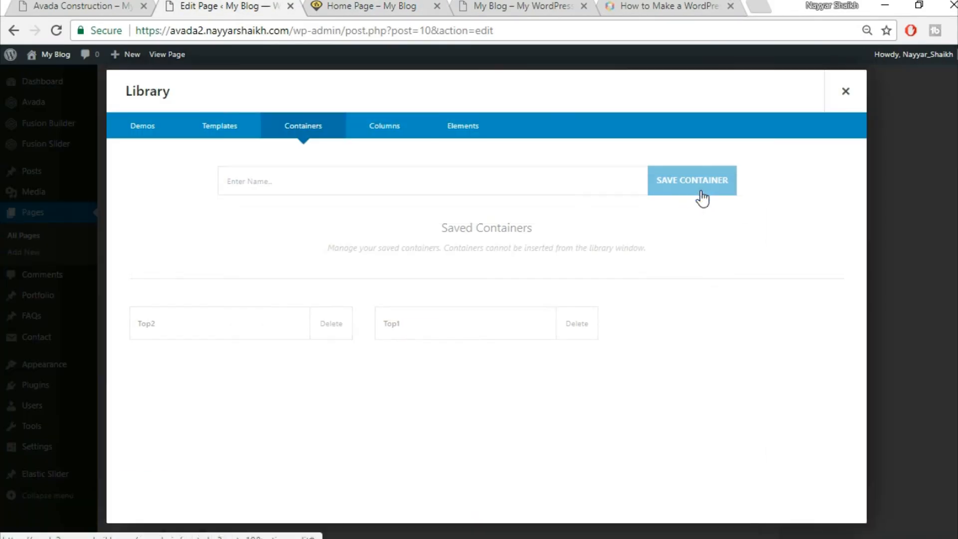
pyautogui.click(442, 184)
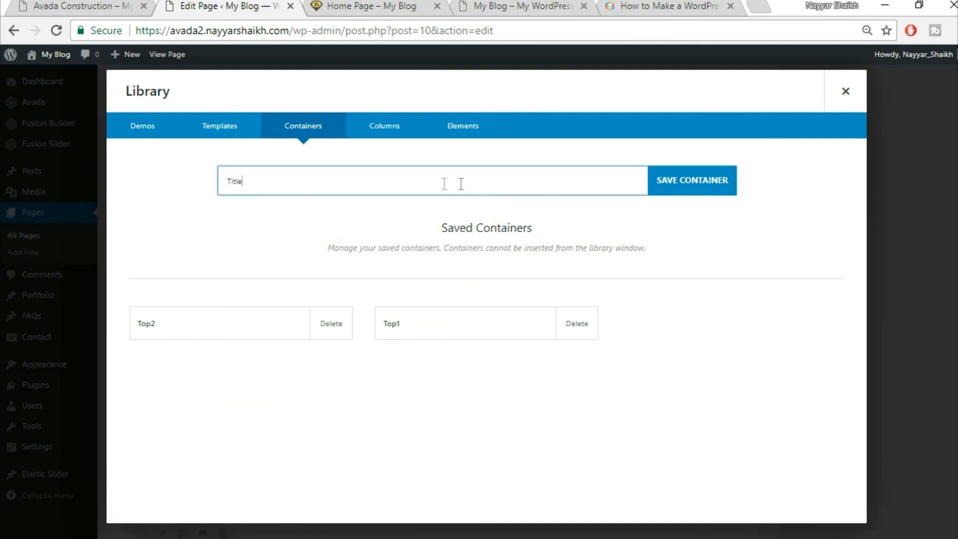
pyautogui.click(687, 199)
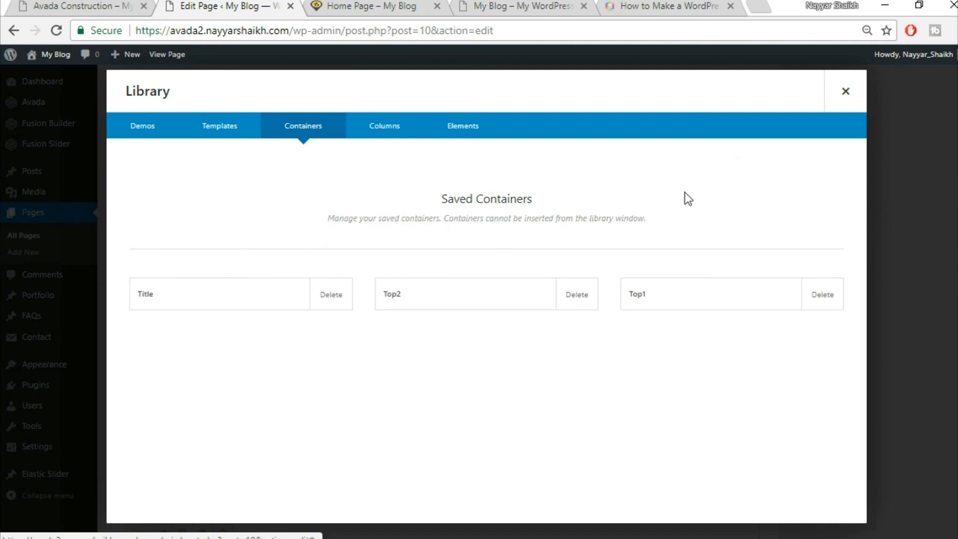
pyautogui.click(845, 90)
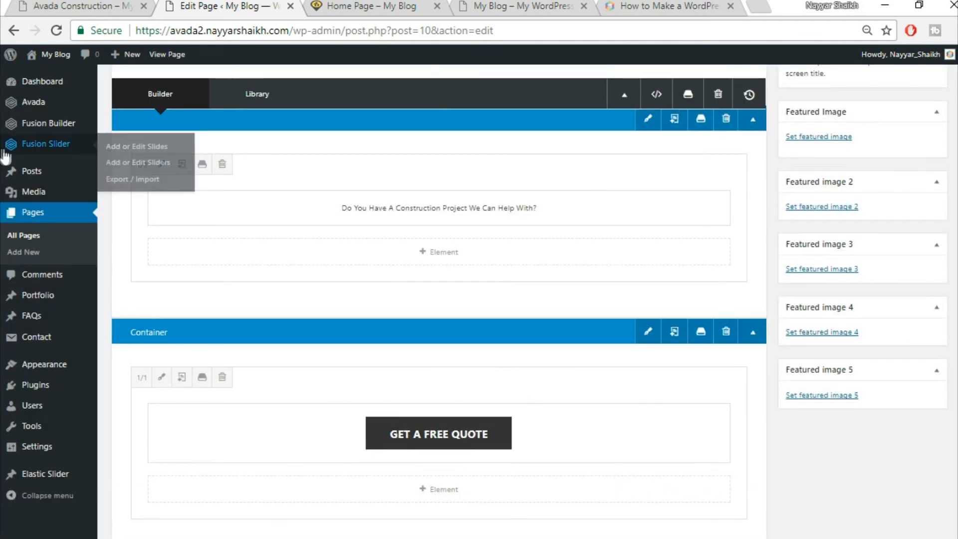
# - Open the Florida Health Facility portfolio post for editing from the Portfolio list
pyautogui.moveTo(41, 301)
pyautogui.click(52, 298)
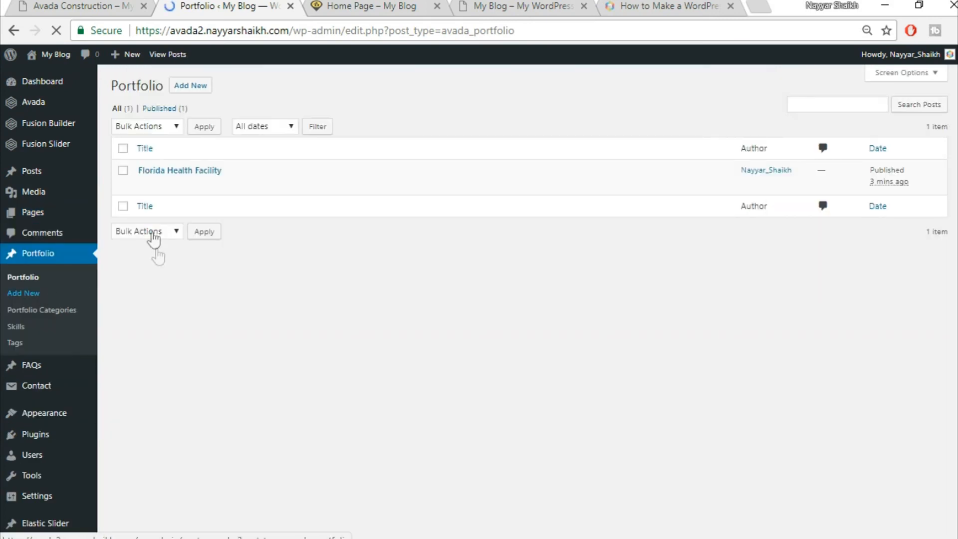
pyautogui.click(147, 185)
# - Preview the live Florida Health Facility page, then return to the editor
pyautogui.click(58, 5)
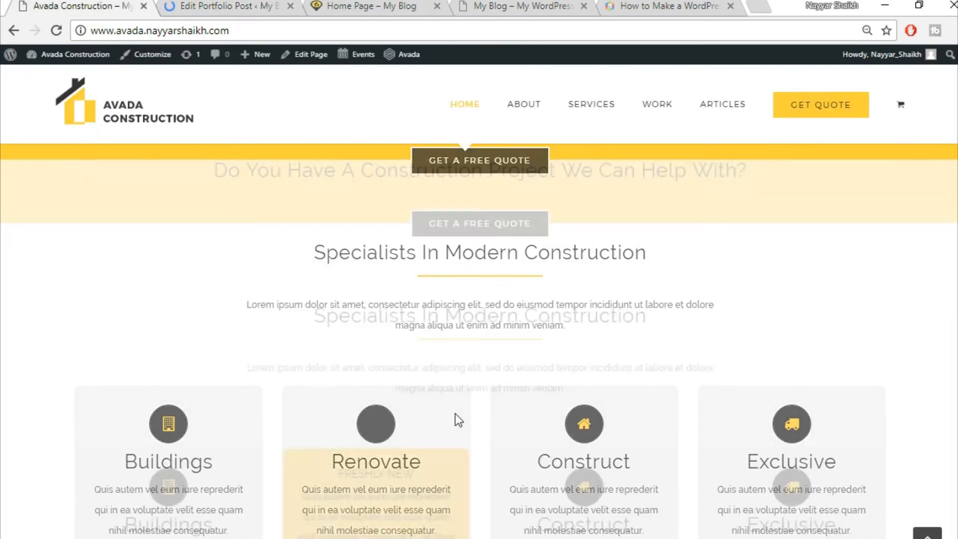
pyautogui.scroll(5, 455, 413)
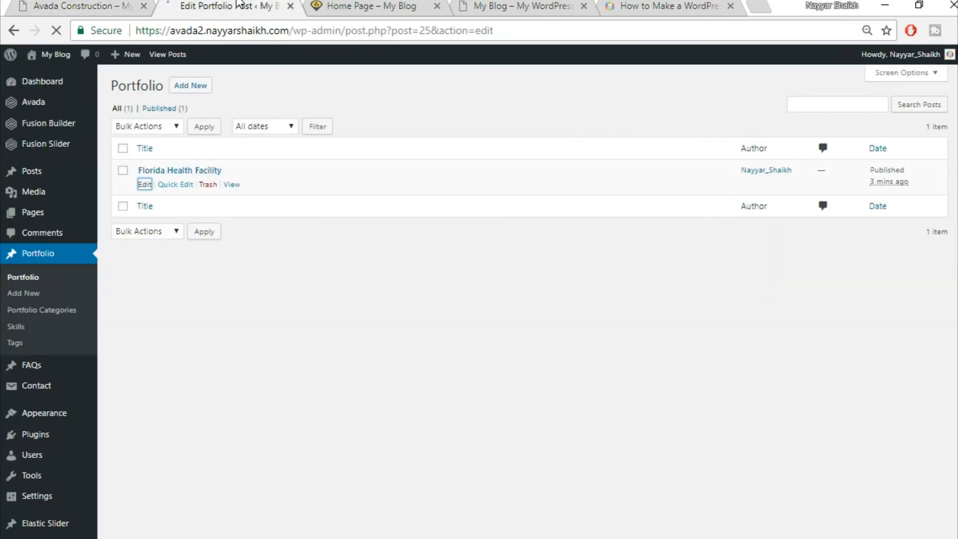
pyautogui.click(235, 6)
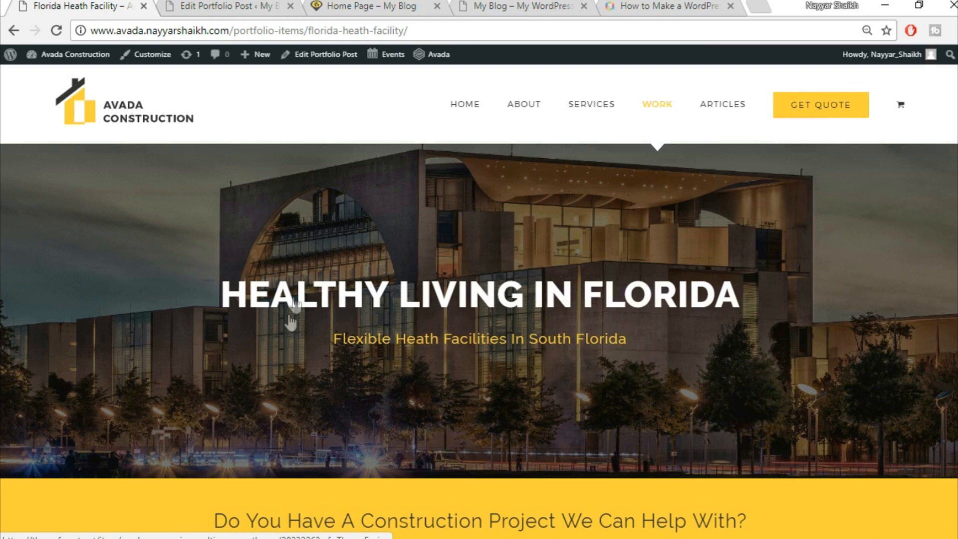
pyautogui.click(200, 5)
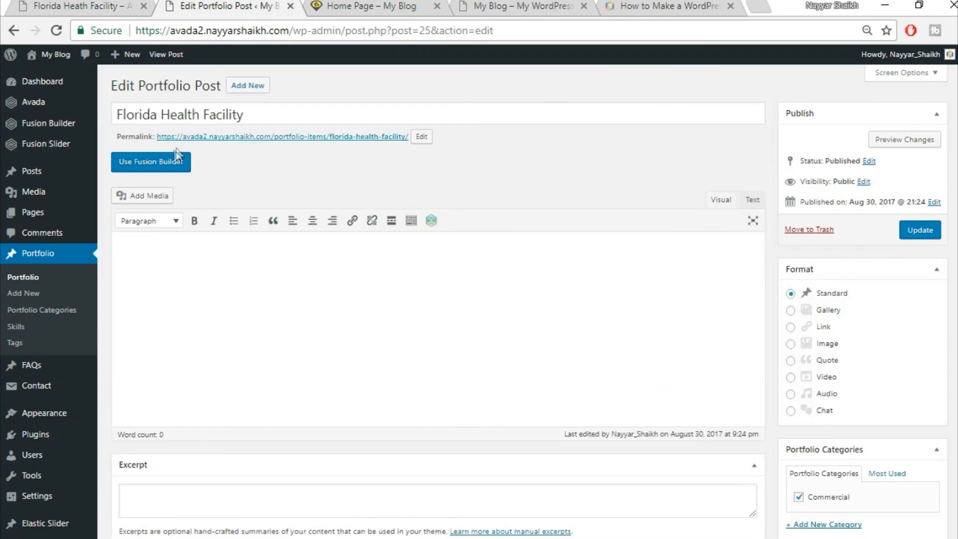
# - Switch the post to Fusion Builder and collapse the Custom Fields, Excerpt, Comments and Discussion boxes
pyautogui.click(157, 168)
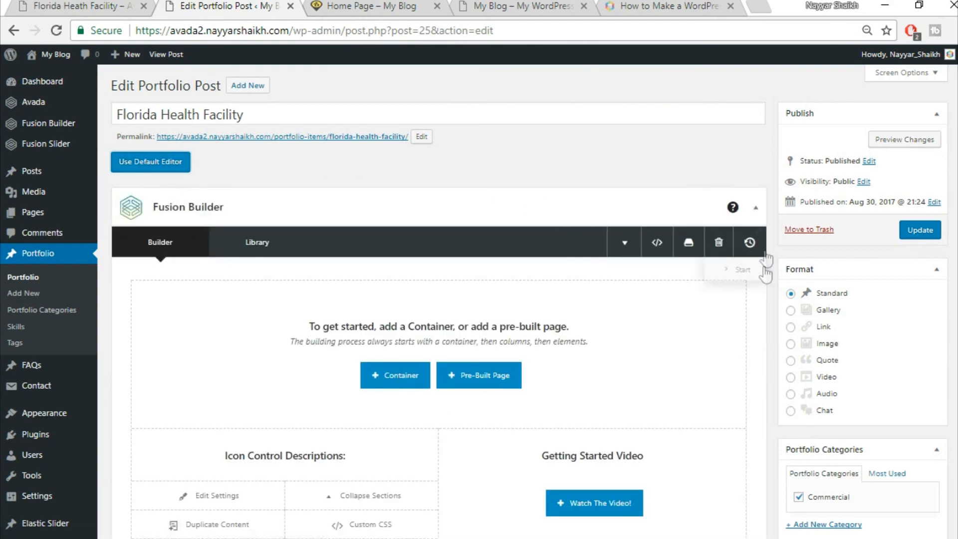
pyautogui.scroll(-9, 764, 266)
pyautogui.scroll(-9, 765, 267)
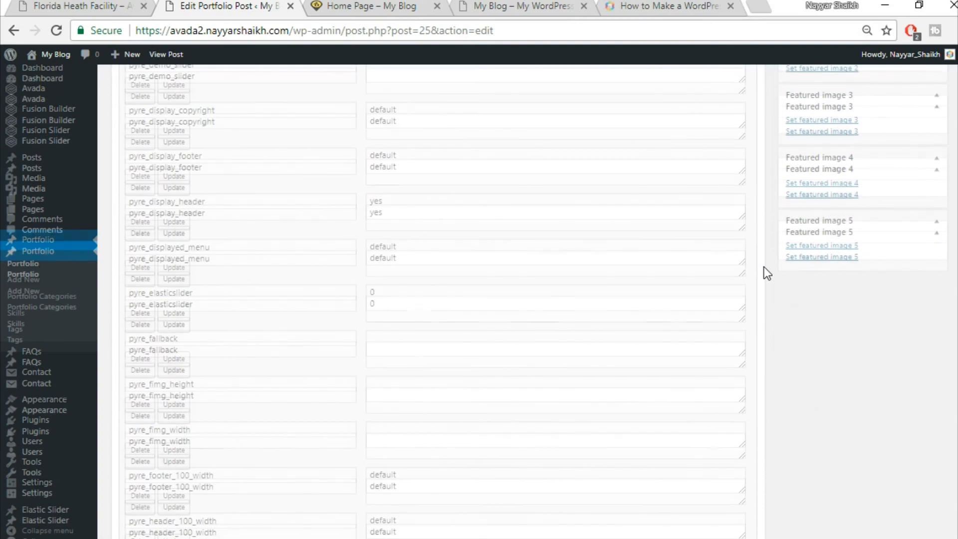
pyautogui.scroll(9, 764, 271)
pyautogui.click(748, 293)
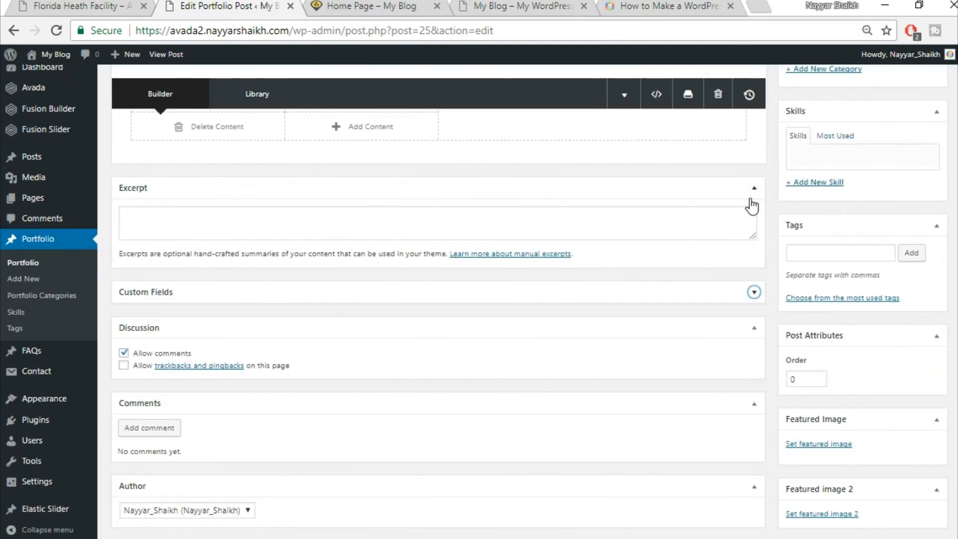
pyautogui.click(753, 192)
pyautogui.click(754, 338)
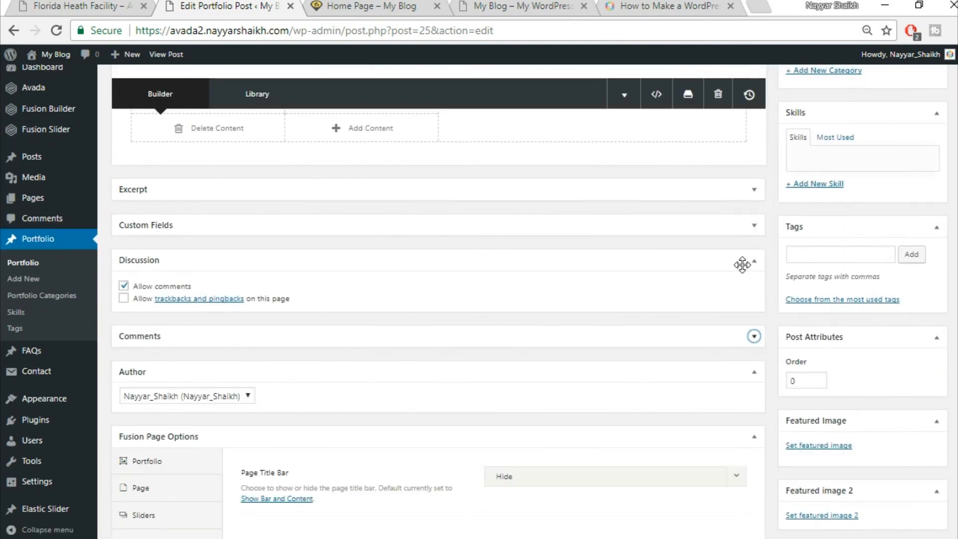
pyautogui.click(742, 264)
pyautogui.scroll(-2, 774, 347)
# - In the page's slider options, set Slider Type to Fusion Slider and choose the slider 'Slider'
pyautogui.click(158, 401)
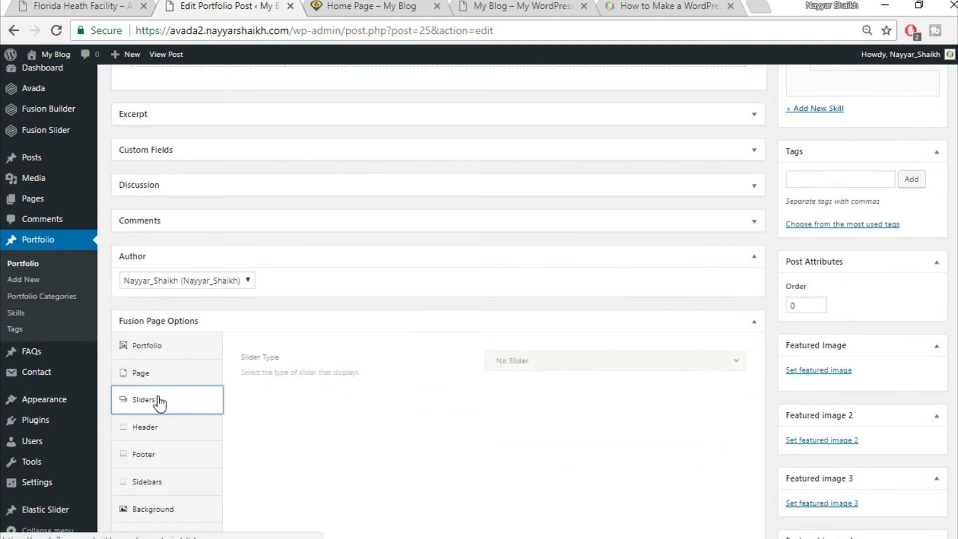
pyautogui.click(591, 365)
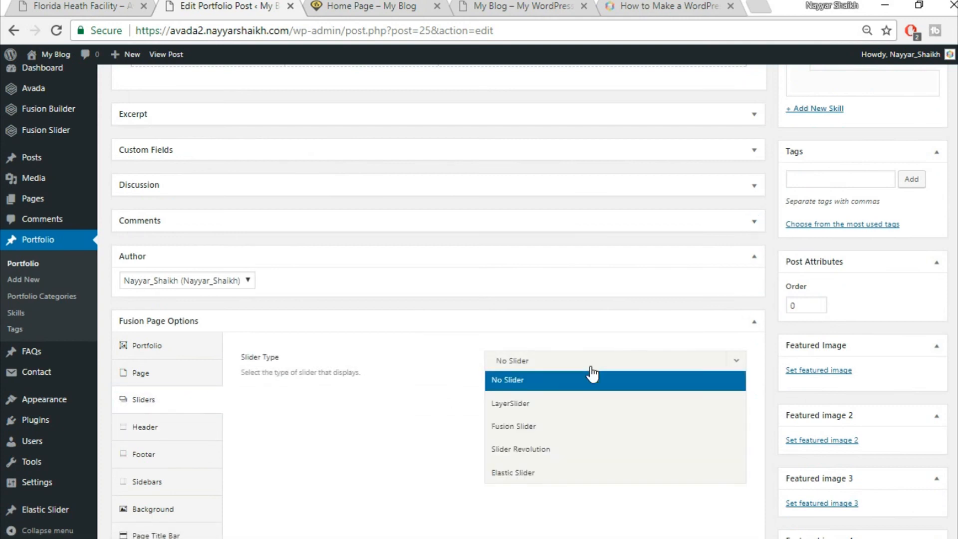
pyautogui.click(556, 426)
pyautogui.click(554, 408)
pyautogui.click(546, 450)
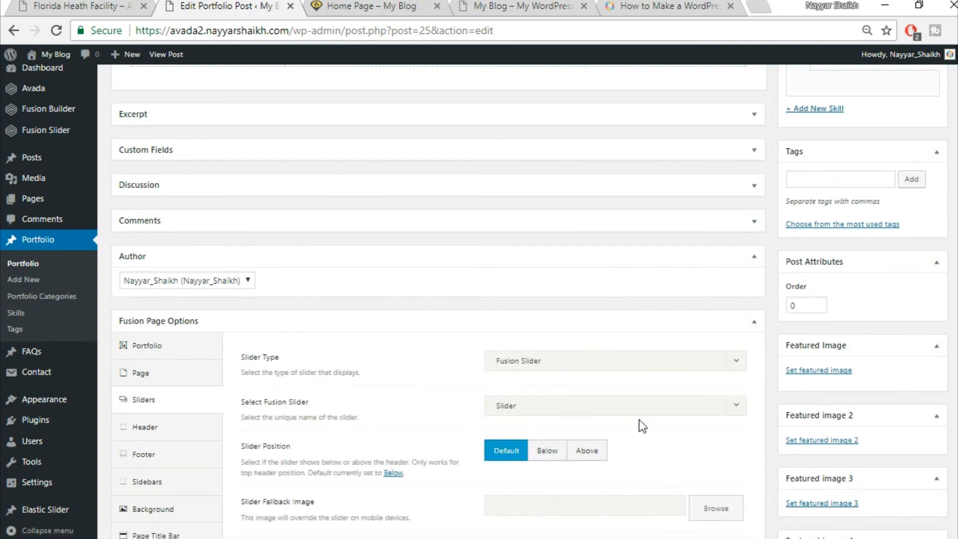
pyautogui.scroll(-3, 638, 424)
pyautogui.scroll(3, 709, 428)
pyautogui.scroll(8, 627, 282)
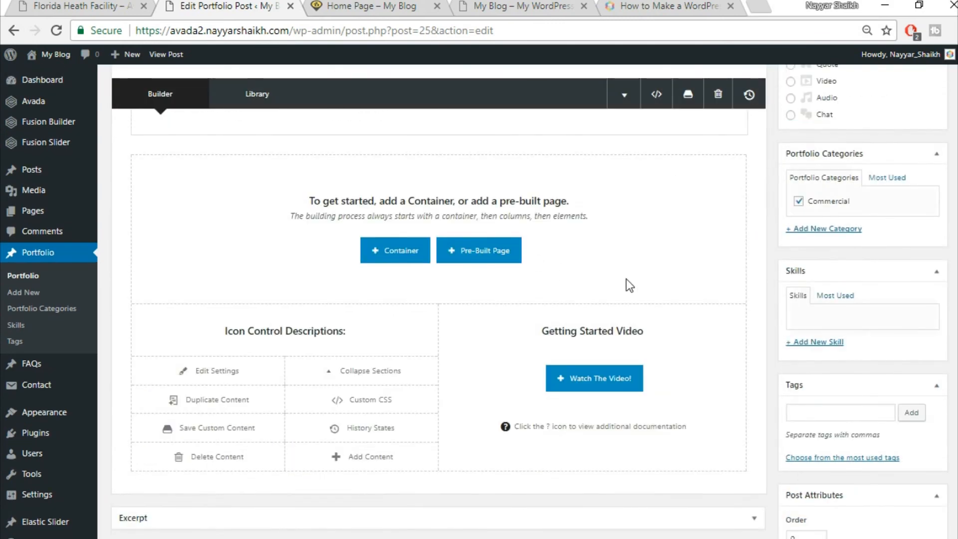
pyautogui.scroll(3, 627, 283)
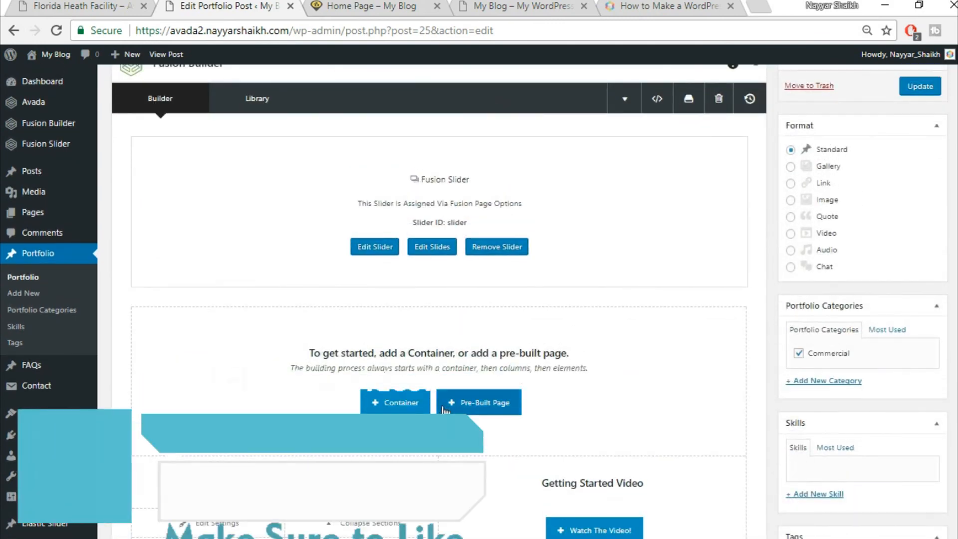
# - Check the live Florida Health Facility page, then return to the editor
pyautogui.click(131, 6)
pyautogui.scroll(-6, 527, 332)
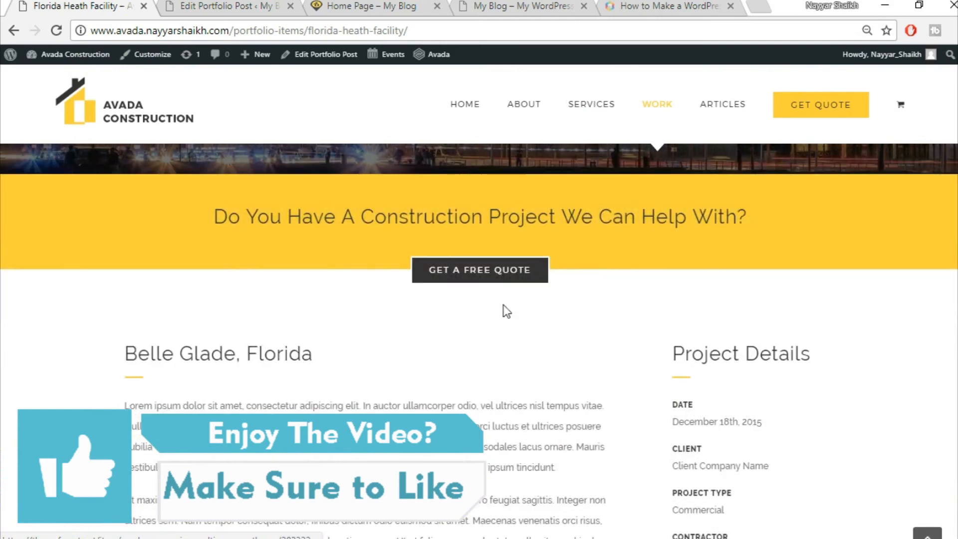
pyautogui.scroll(2, 505, 312)
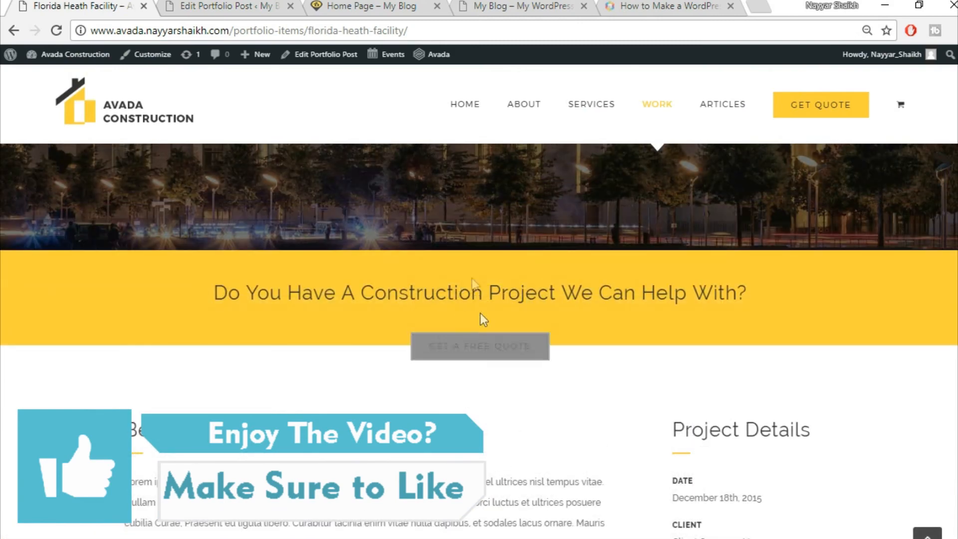
pyautogui.click(221, 5)
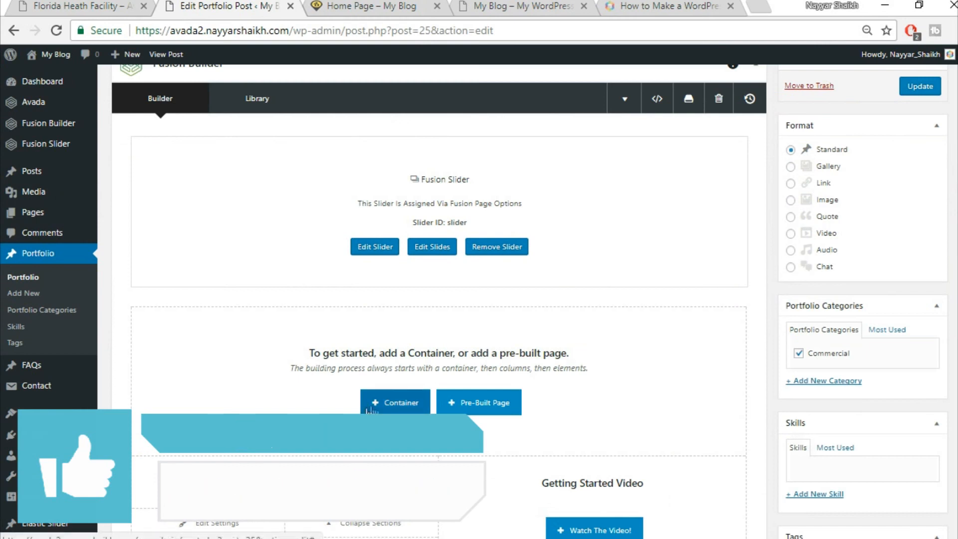
# - Insert the saved Top1 and Top2 library containers and save the portfolio post
pyautogui.click(395, 411)
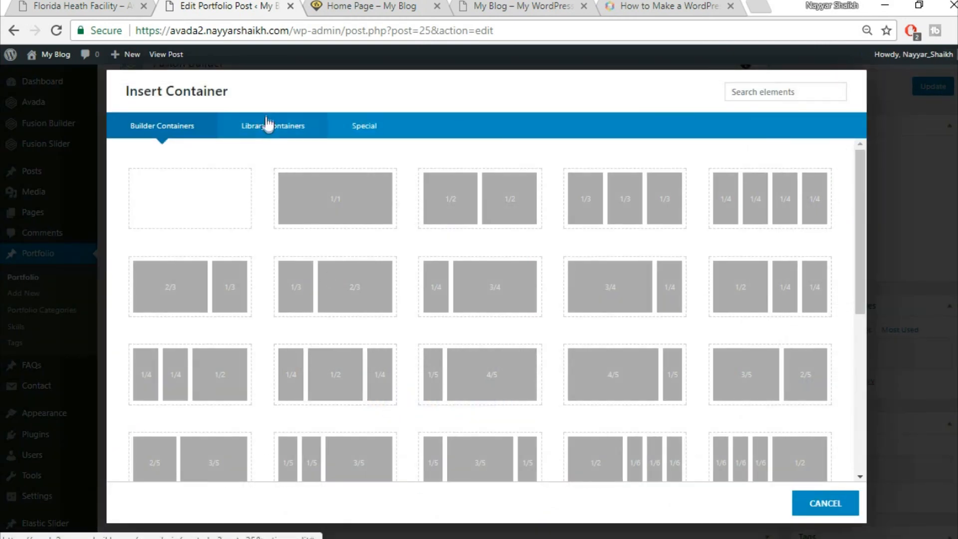
pyautogui.click(270, 137)
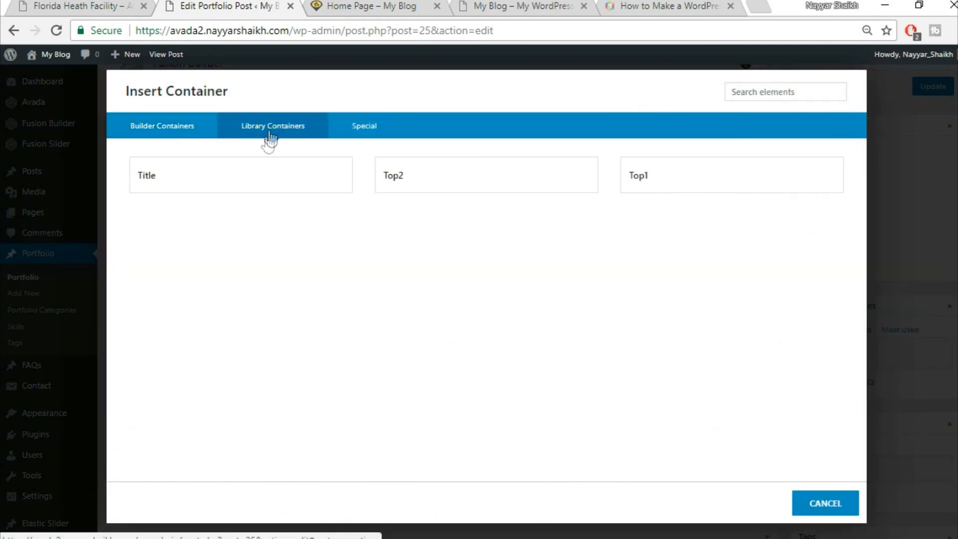
pyautogui.click(677, 168)
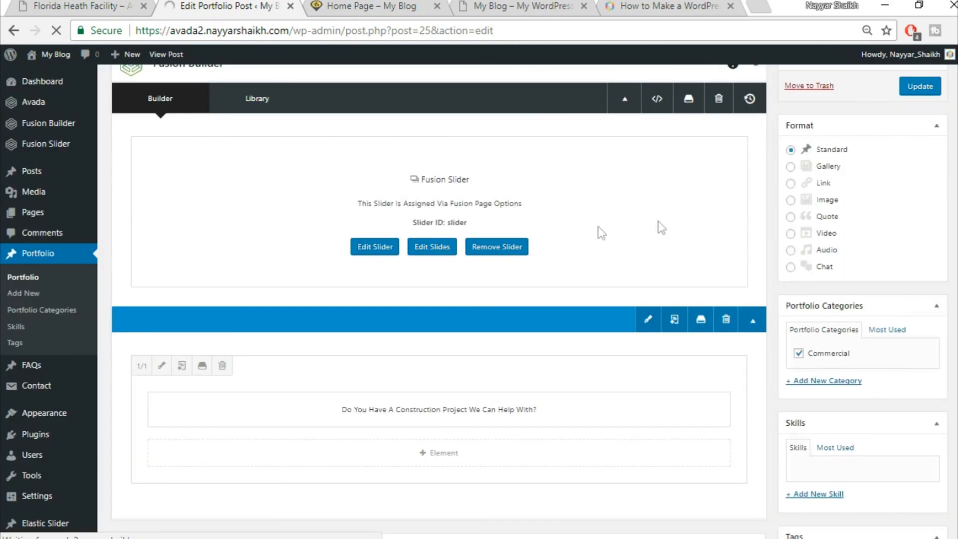
pyautogui.scroll(-5, 649, 265)
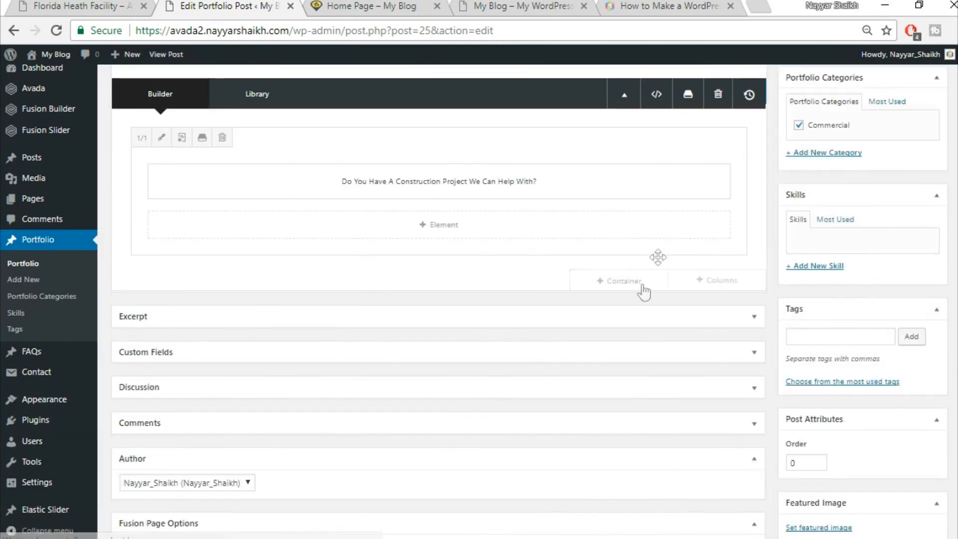
pyautogui.click(616, 285)
pyautogui.click(282, 128)
pyautogui.click(454, 175)
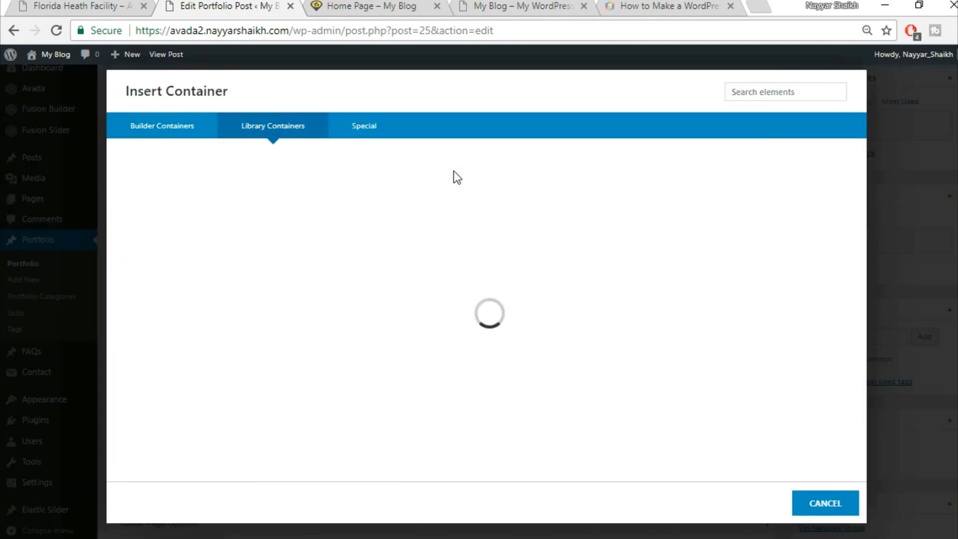
pyautogui.scroll(5, 597, 341)
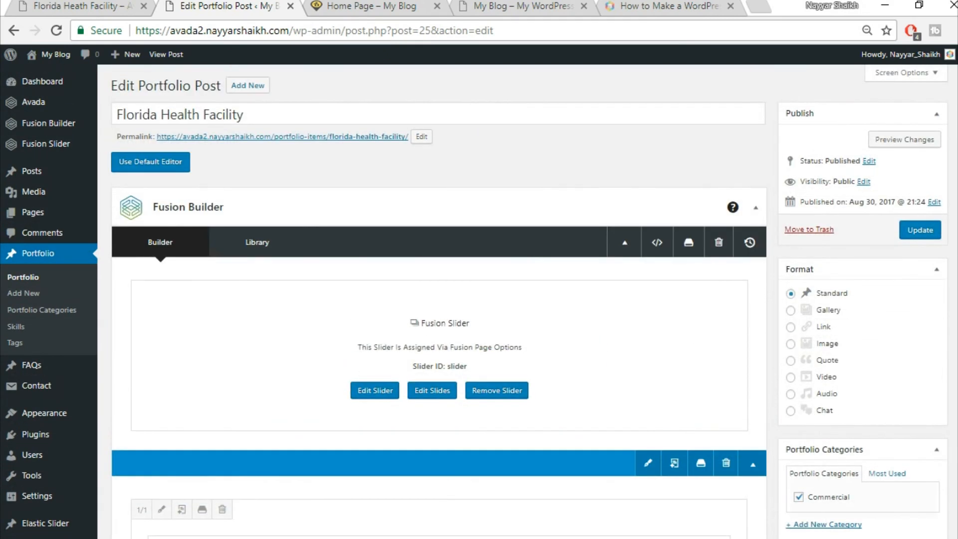
pyautogui.click(937, 239)
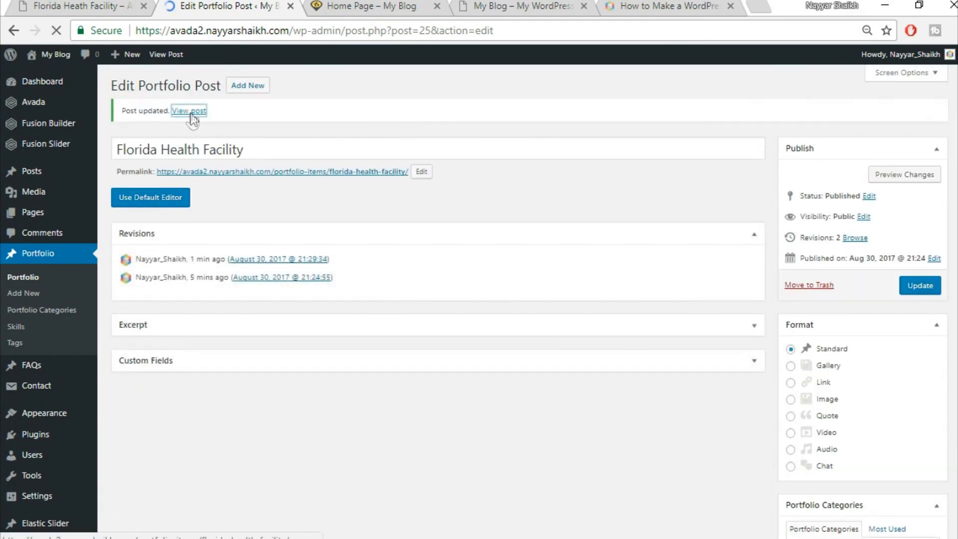
# - Open the published portfolio post in a new tab
pyautogui.rightClick(192, 113)
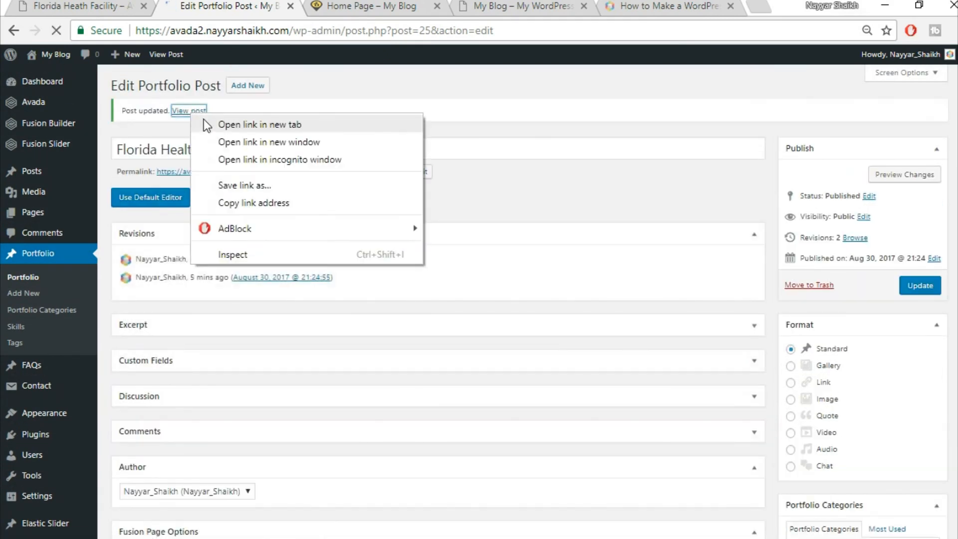
pyautogui.click(210, 124)
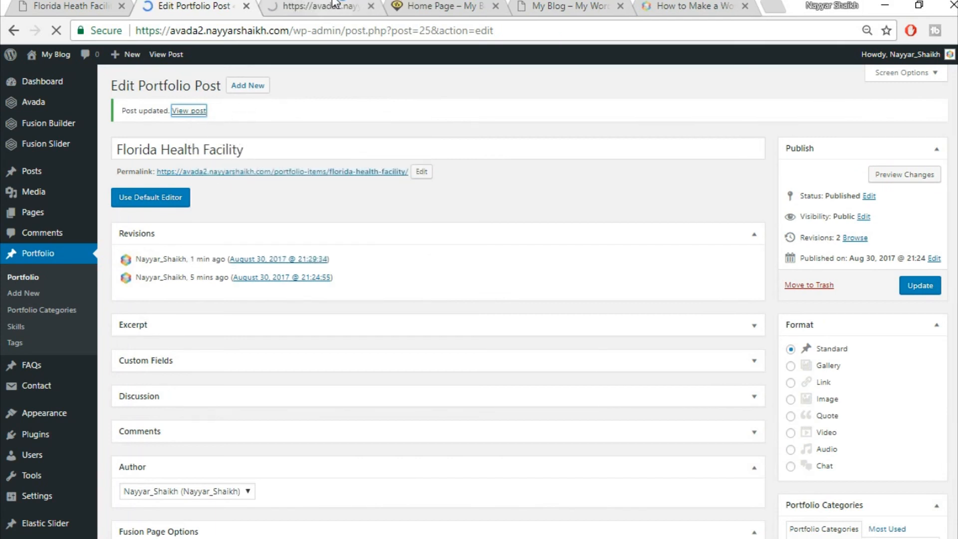
pyautogui.click(333, 5)
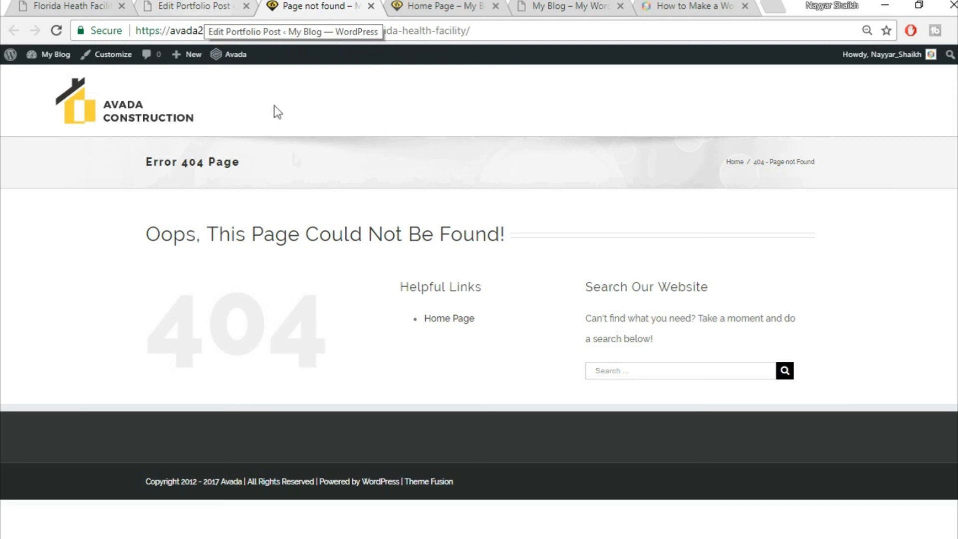
# - Set the site's permalinks to the Post name structure (/%postname%/)
pyautogui.moveTo(50, 55)
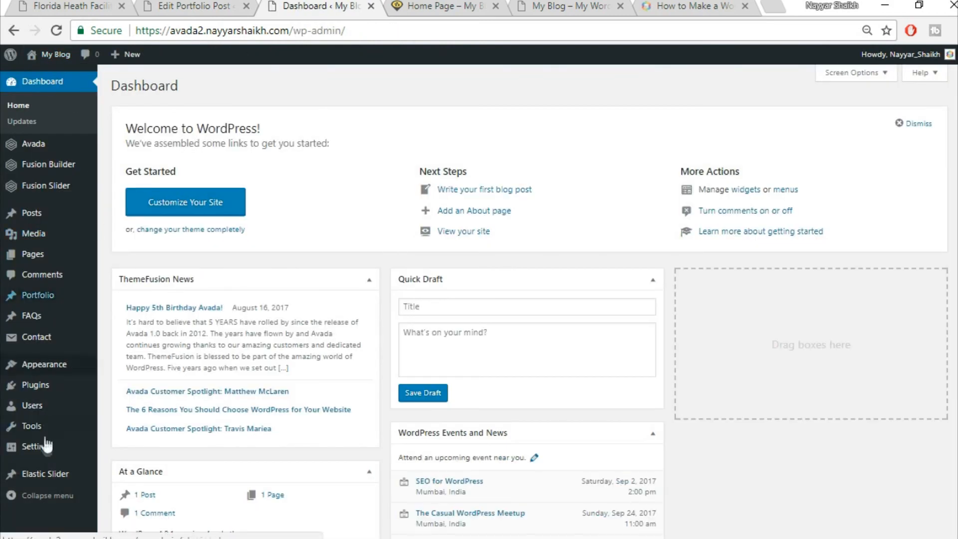
pyautogui.moveTo(42, 455)
pyautogui.scroll(-2, 127, 450)
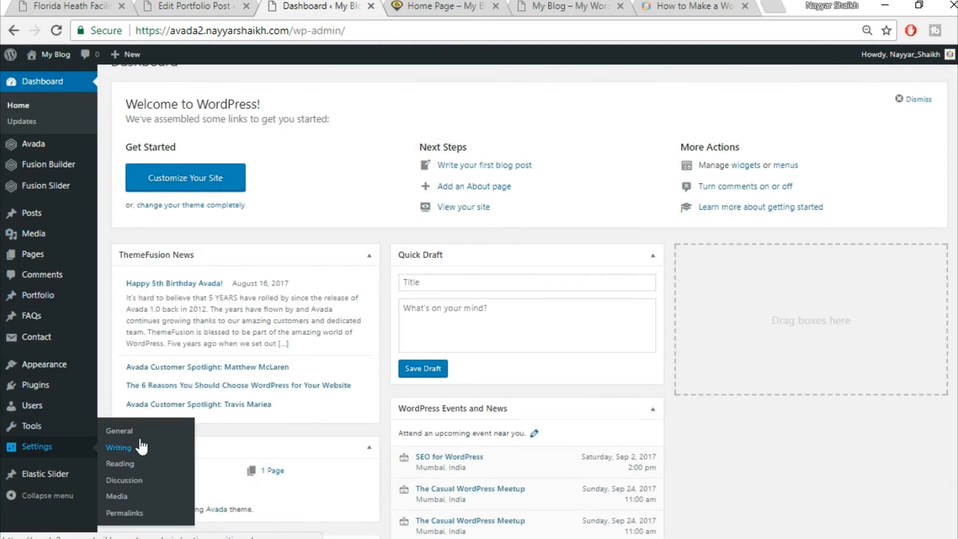
pyautogui.click(144, 516)
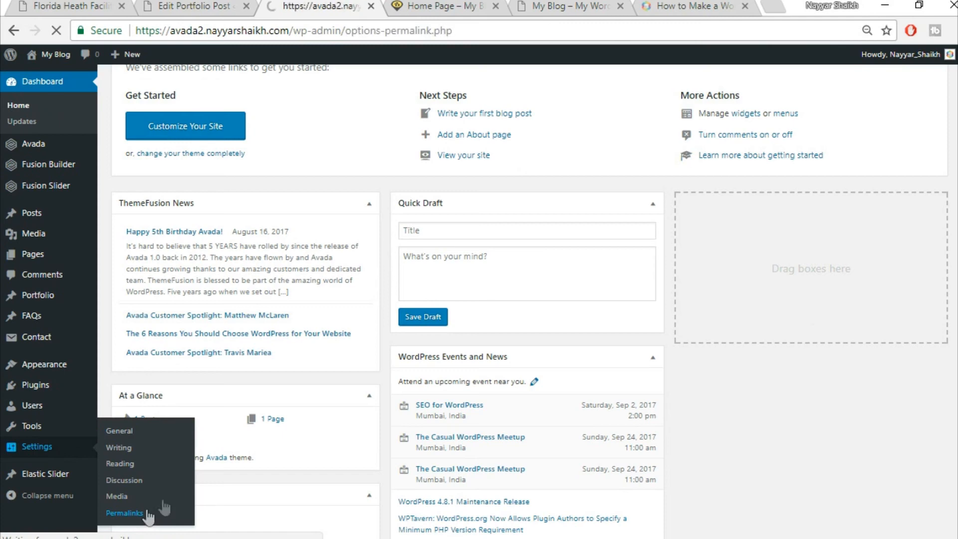
pyautogui.scroll(-3, 798, 280)
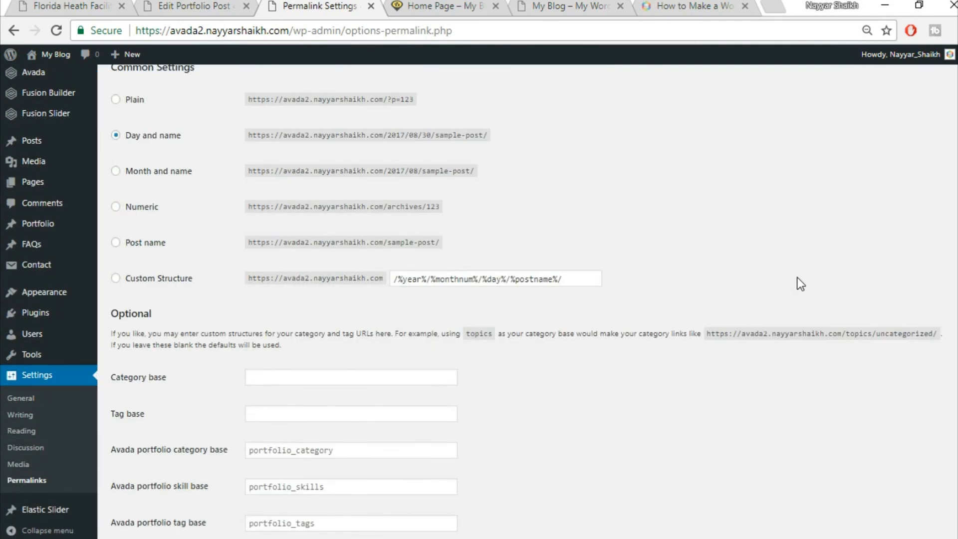
pyautogui.click(151, 243)
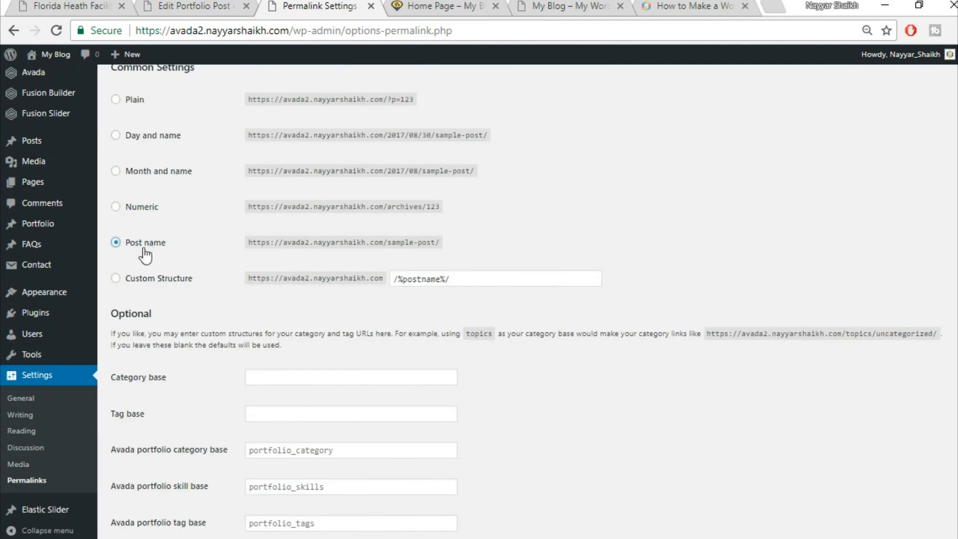
pyautogui.scroll(3, 171, 252)
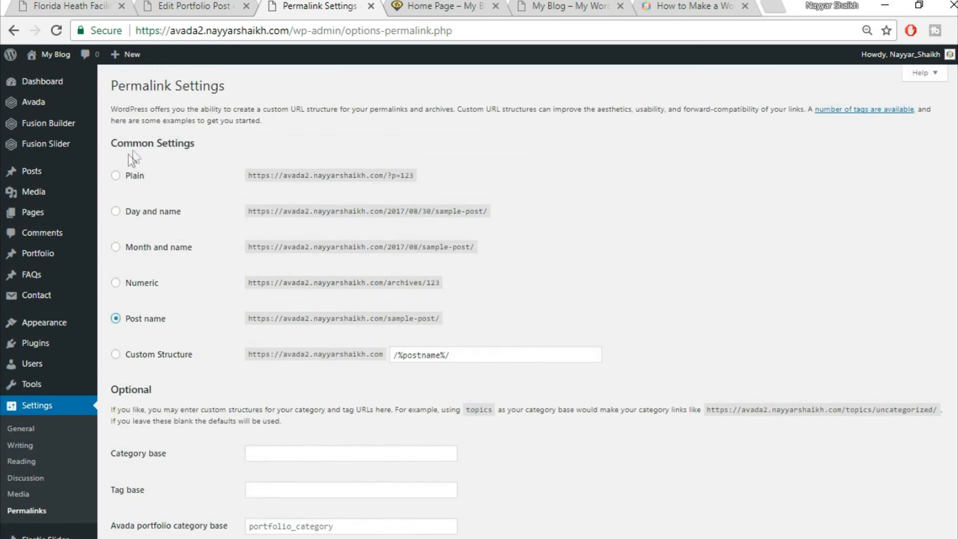
pyautogui.scroll(-3, 603, 335)
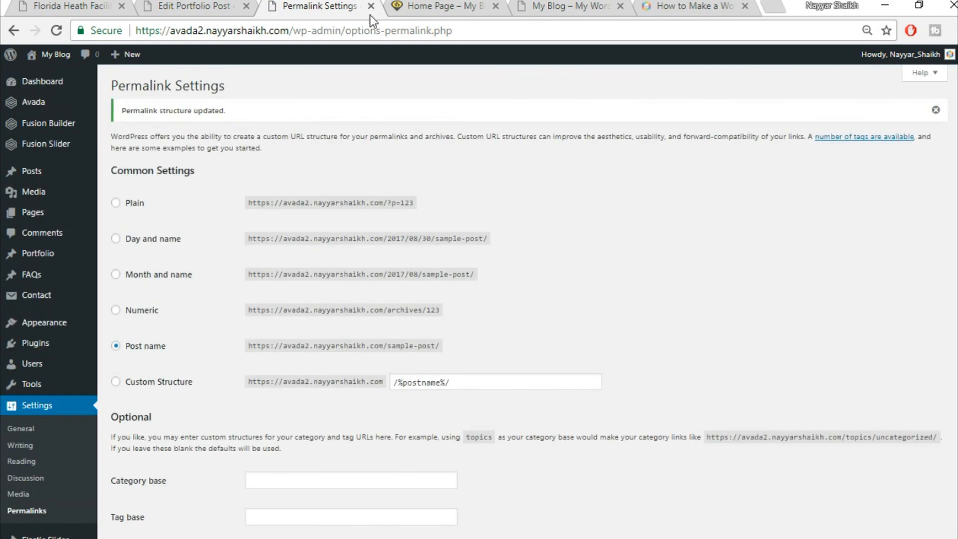
# - Close Permalink Settings and confirm the Florida Health Facility post now loads on the front end
pyautogui.click(369, 10)
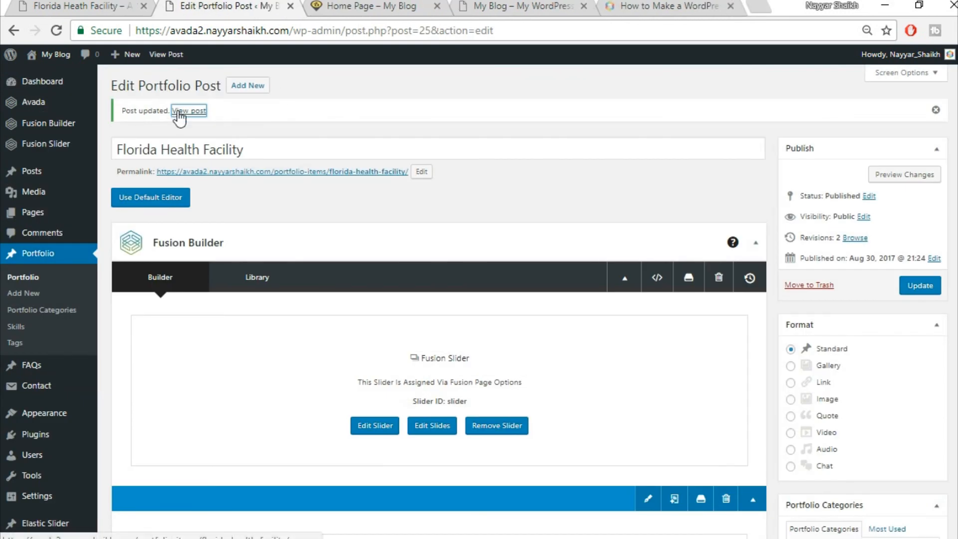
pyautogui.rightClick(178, 111)
pyautogui.click(191, 122)
pyautogui.click(324, 6)
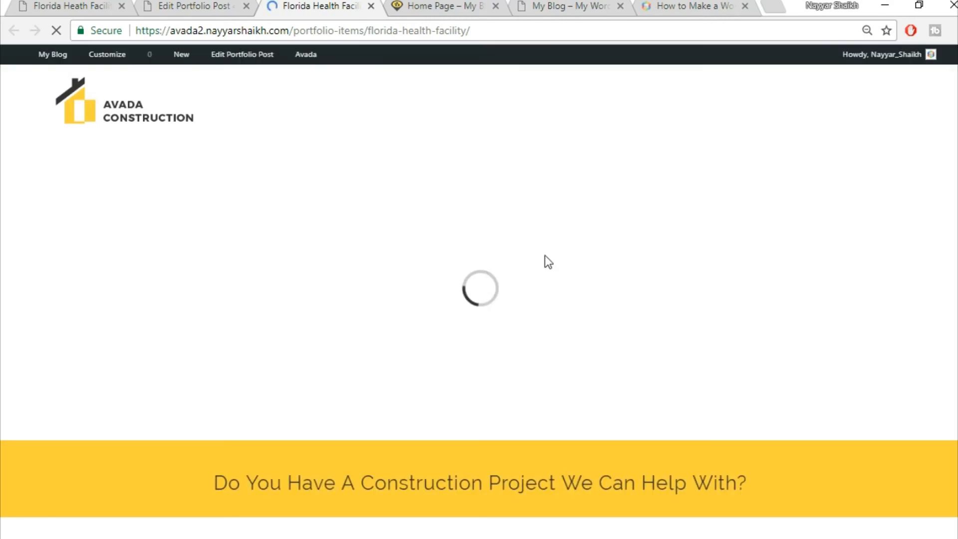
pyautogui.scroll(-3, 824, 228)
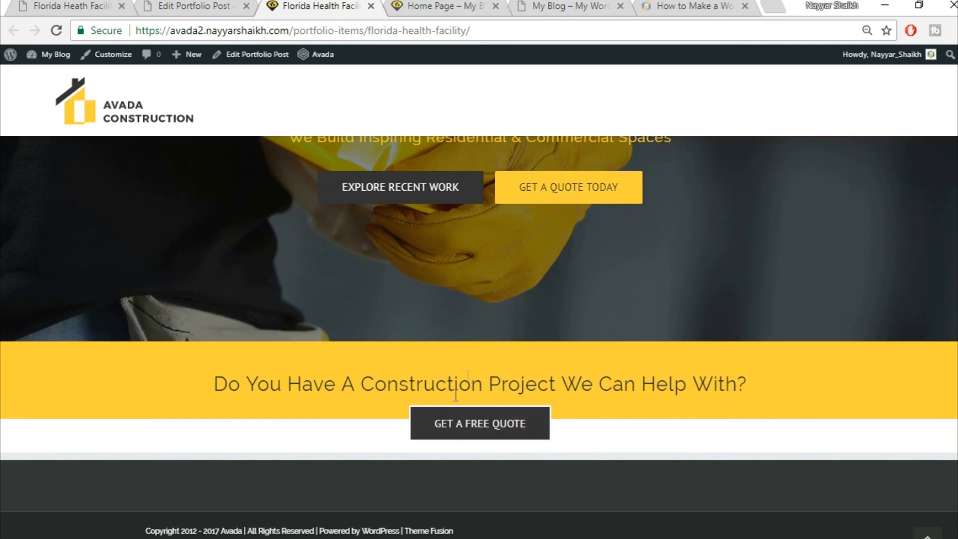
pyautogui.click(159, 5)
# - Compare against the reference demo project page, then return to the portfolio post editor
pyautogui.click(70, 6)
pyautogui.scroll(-5, 493, 227)
pyautogui.scroll(2, 263, 252)
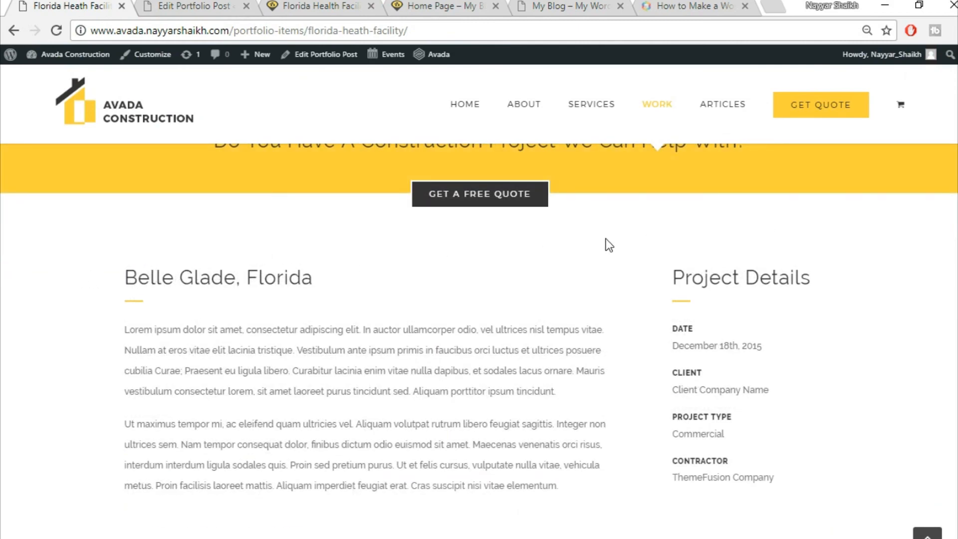
pyautogui.scroll(2, 619, 296)
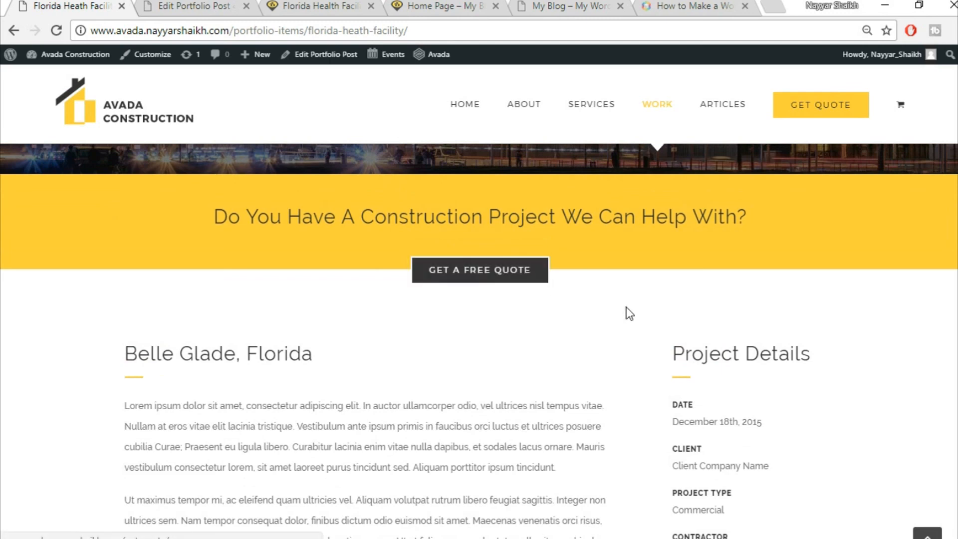
pyautogui.scroll(-2, 627, 307)
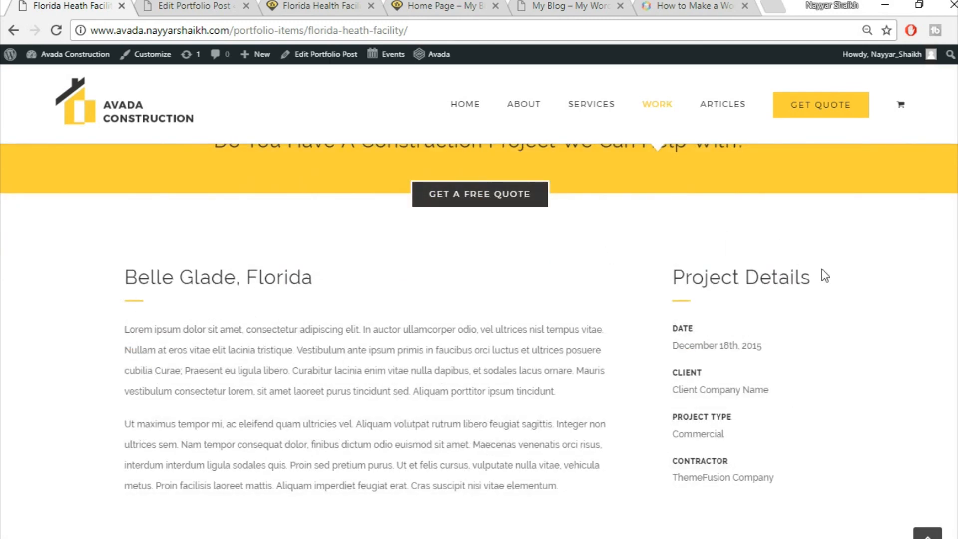
pyautogui.click(162, 5)
pyautogui.scroll(-10, 560, 274)
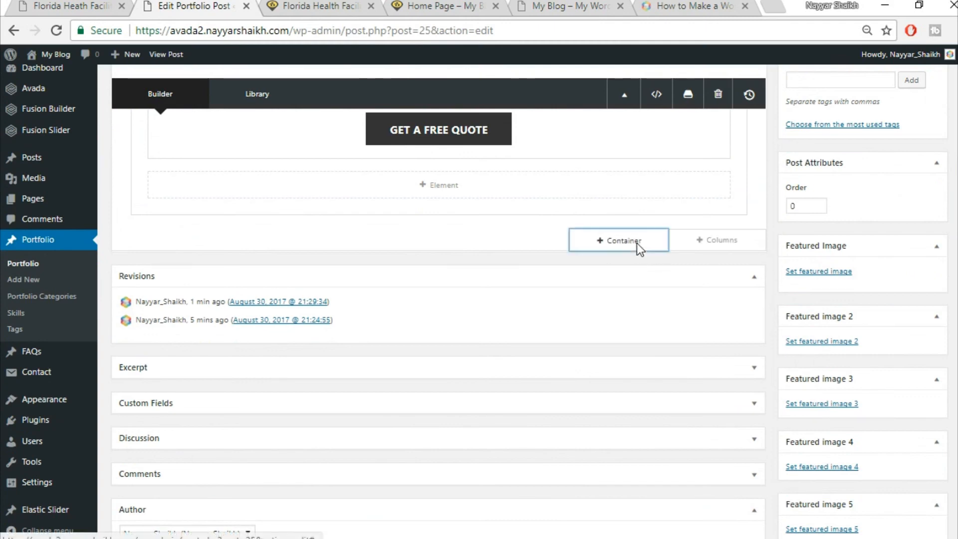
# - Add a 3/4 + 1/4 column container and copy the 'Belle Glade, Florida' heading from the demo
pyautogui.click(637, 245)
pyautogui.click(46, 5)
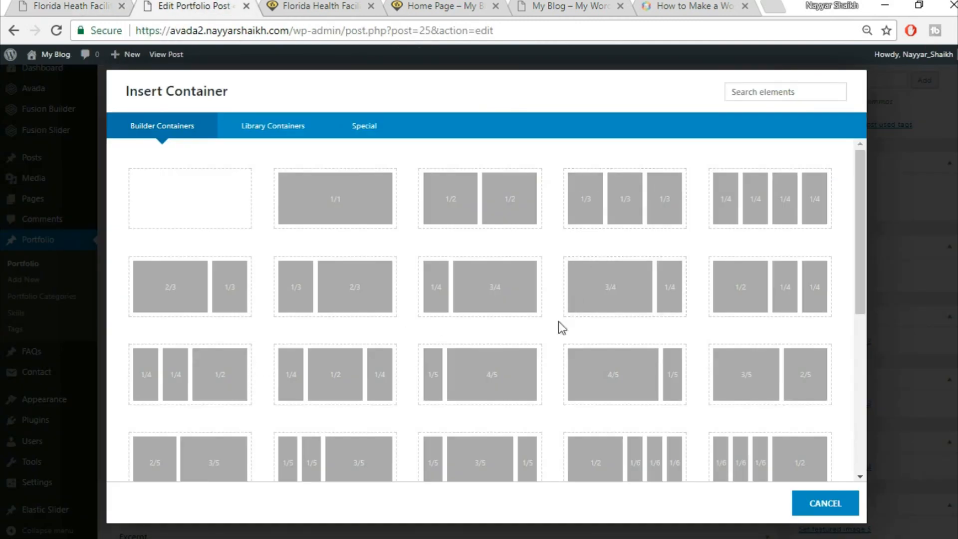
pyautogui.click(617, 302)
pyautogui.scroll(-2, 718, 286)
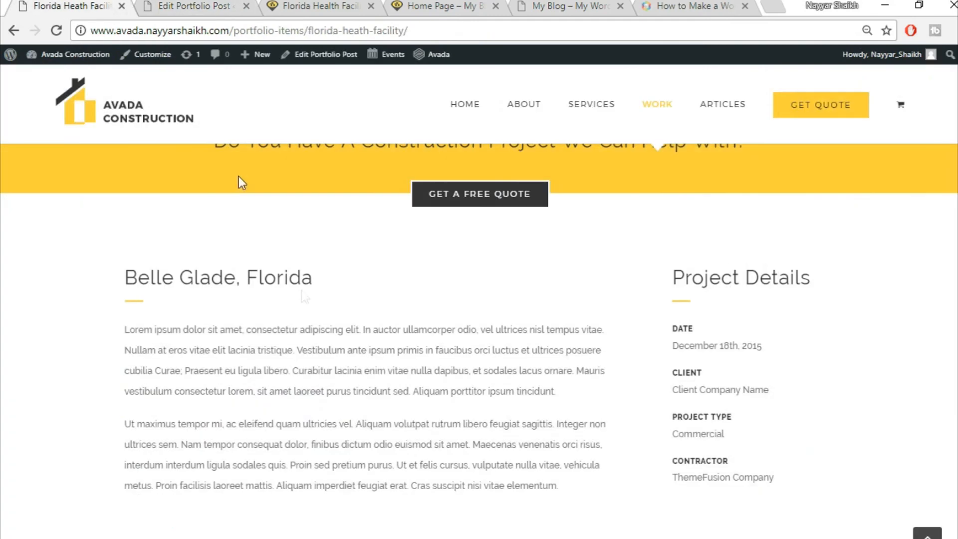
pyautogui.moveTo(125, 280); pyautogui.dragTo(372, 285)
pyautogui.hotkey('ctrl', 'c')
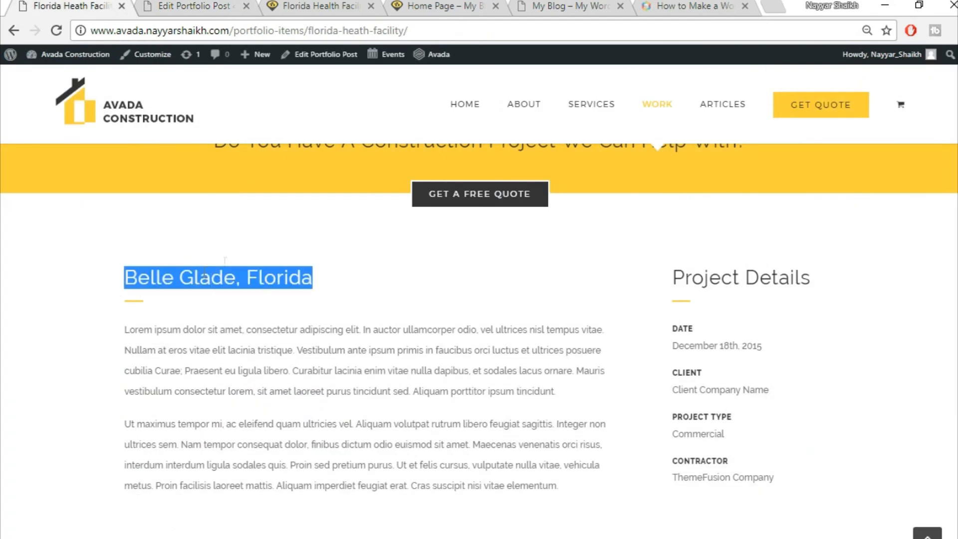
pyautogui.click(195, 6)
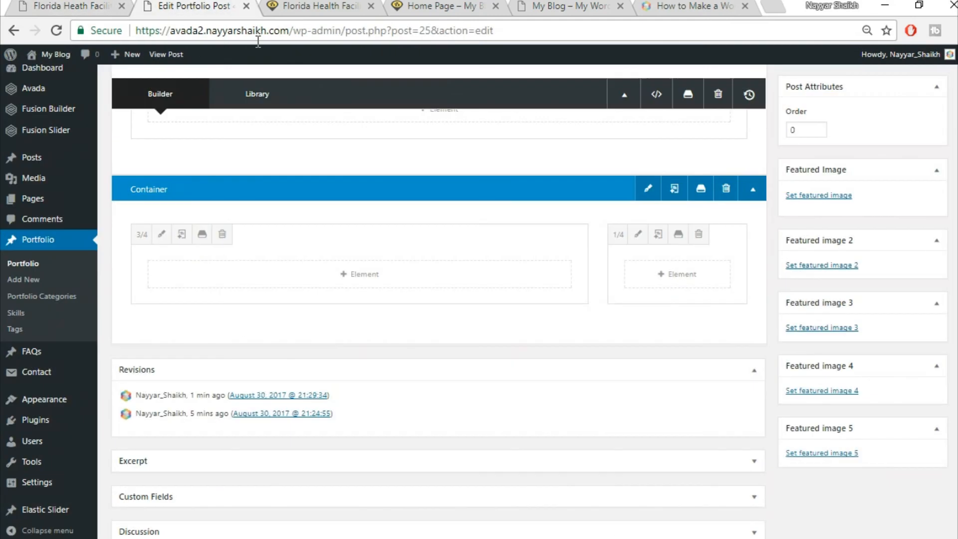
# - Add a Text Block with the pasted 'Belle Glade, Florida' heading to the 3/4 column
pyautogui.click(379, 281)
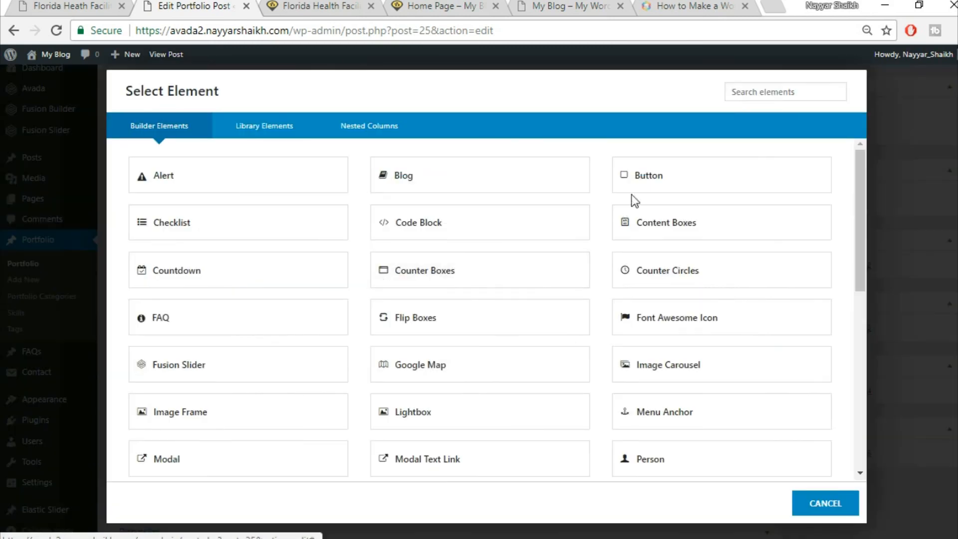
pyautogui.click(756, 95)
pyautogui.write('tex')
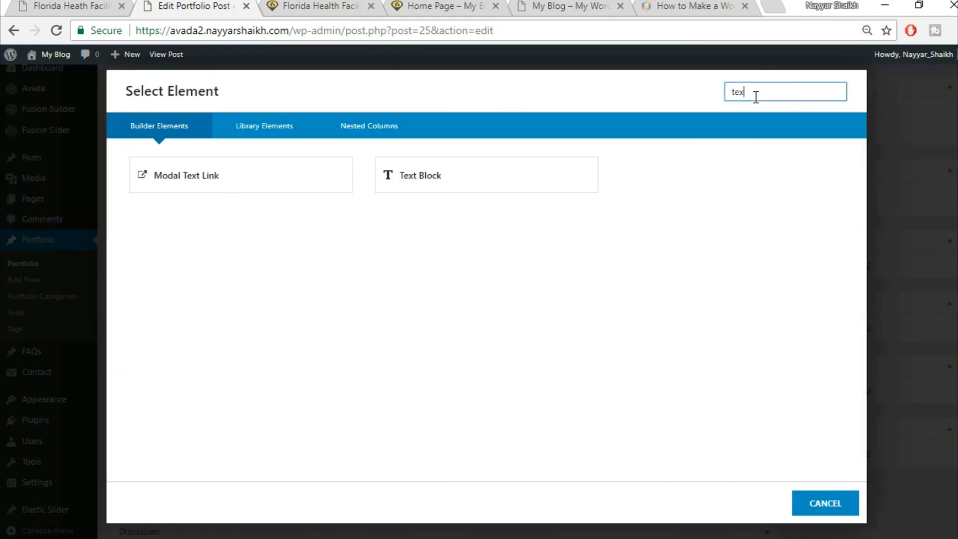
pyautogui.click(535, 172)
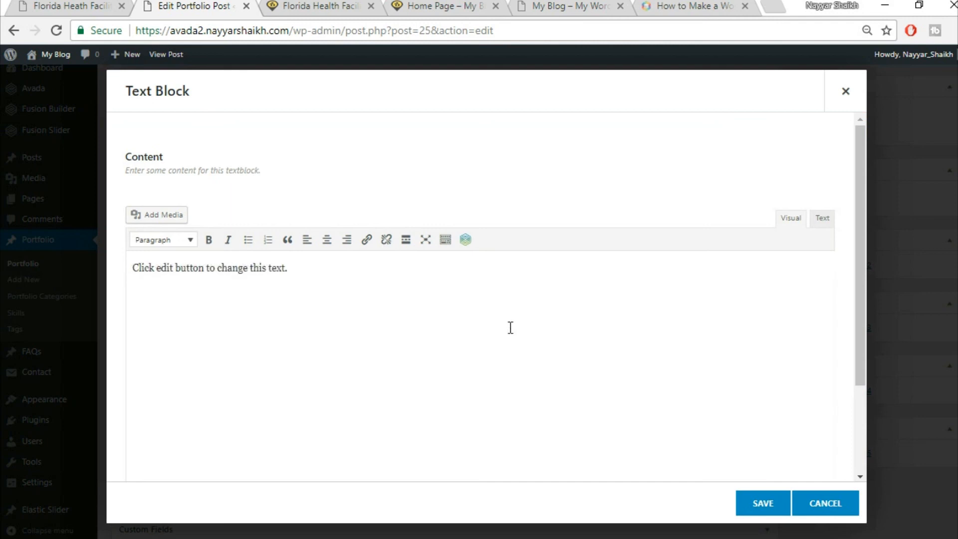
pyautogui.hotkey('ctrl', 'v')
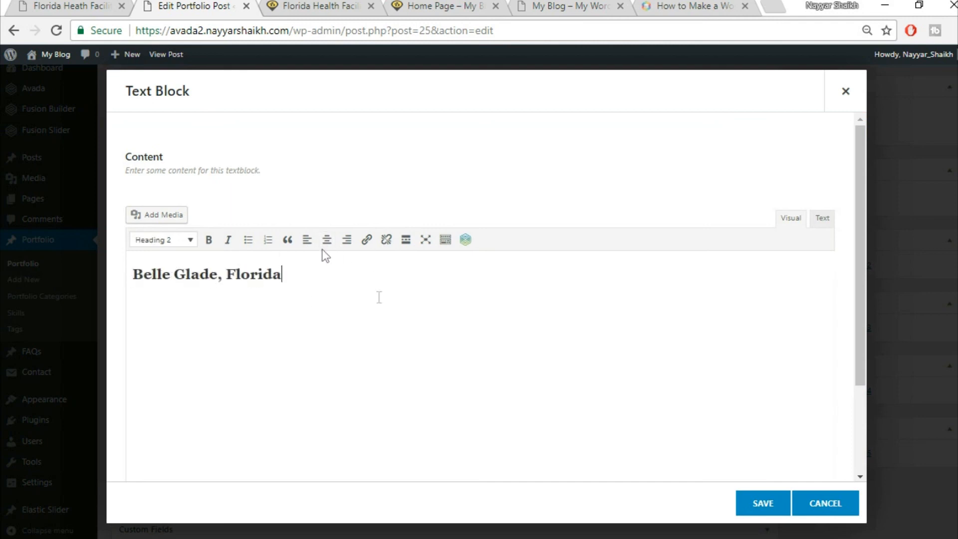
pyautogui.click(765, 503)
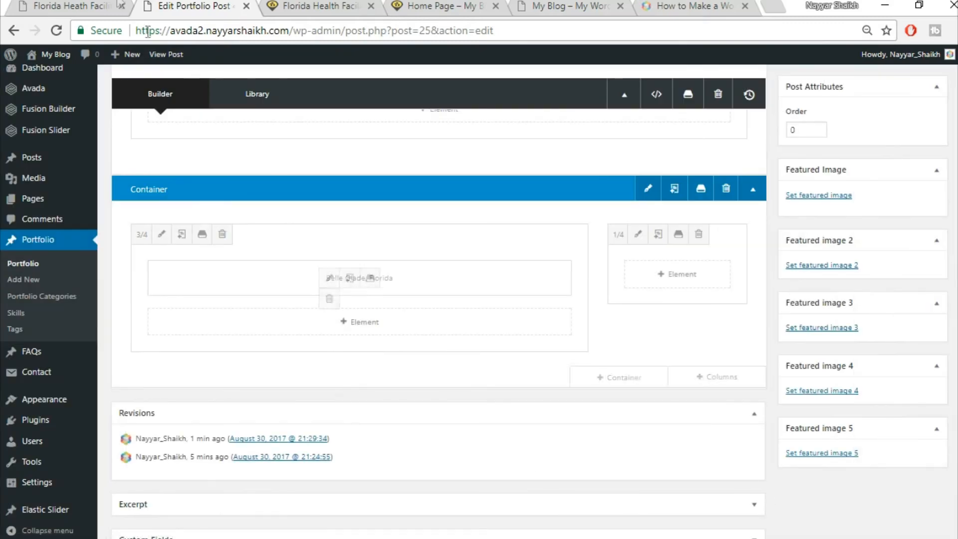
pyautogui.hotkey('ctrl', 'shift', 'Tab')
pyautogui.click(196, 301)
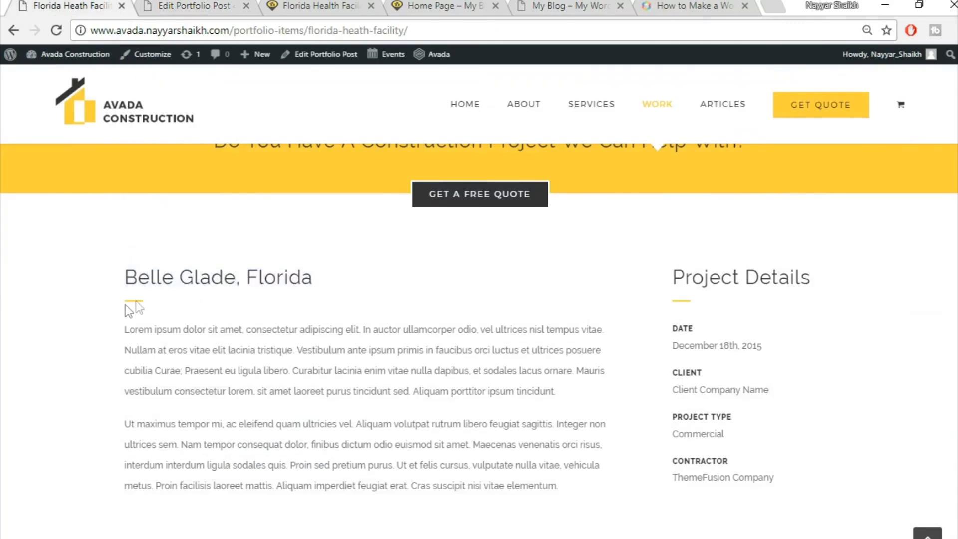
pyautogui.click(151, 6)
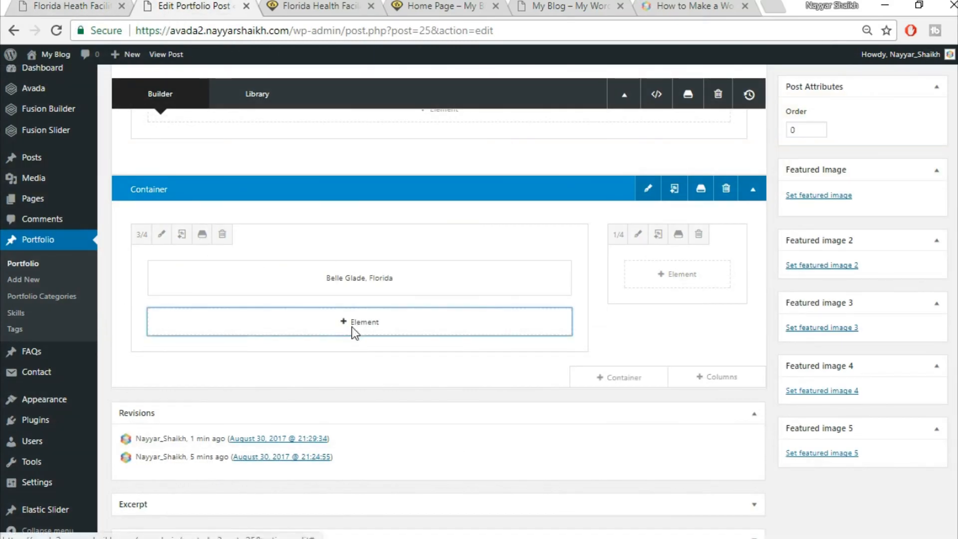
pyautogui.click(353, 329)
# - Add a Separator with single solid border style and colour fed033
pyautogui.click(738, 82)
pyautogui.write('sepa')
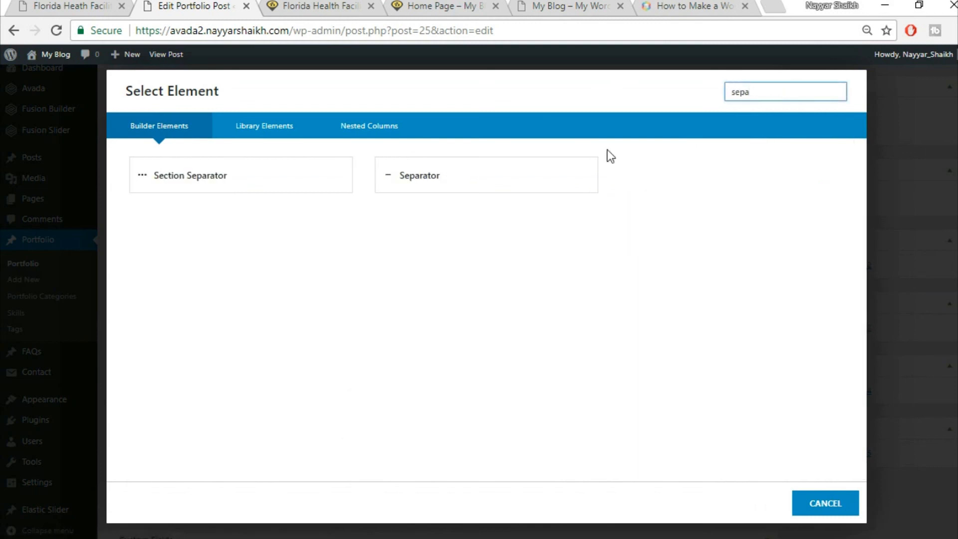
pyautogui.click(590, 180)
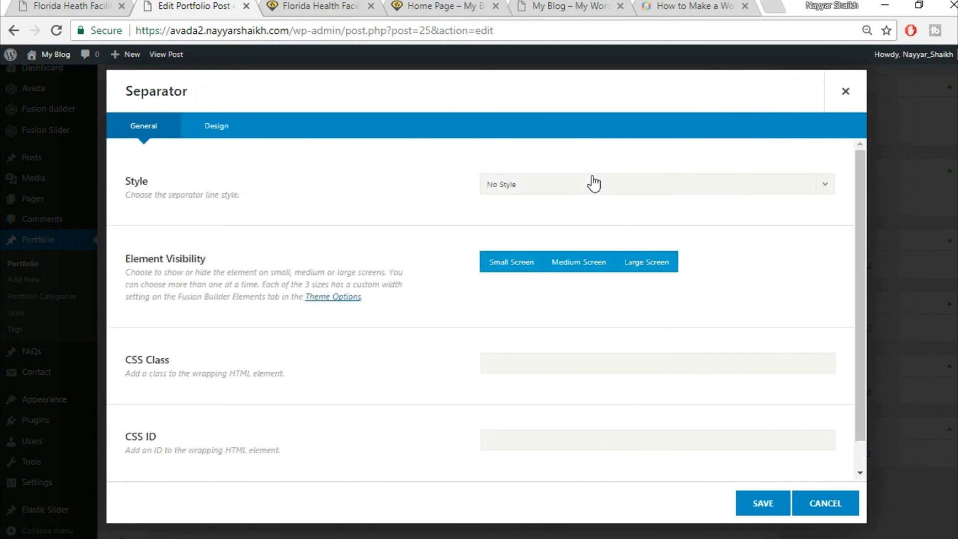
pyautogui.click(595, 191)
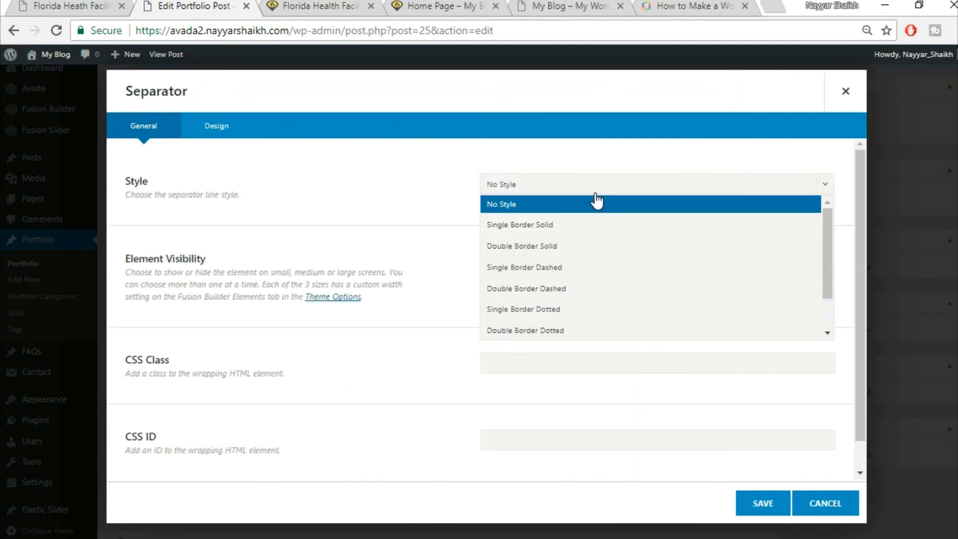
pyautogui.click(560, 224)
pyautogui.scroll(-1, 738, 235)
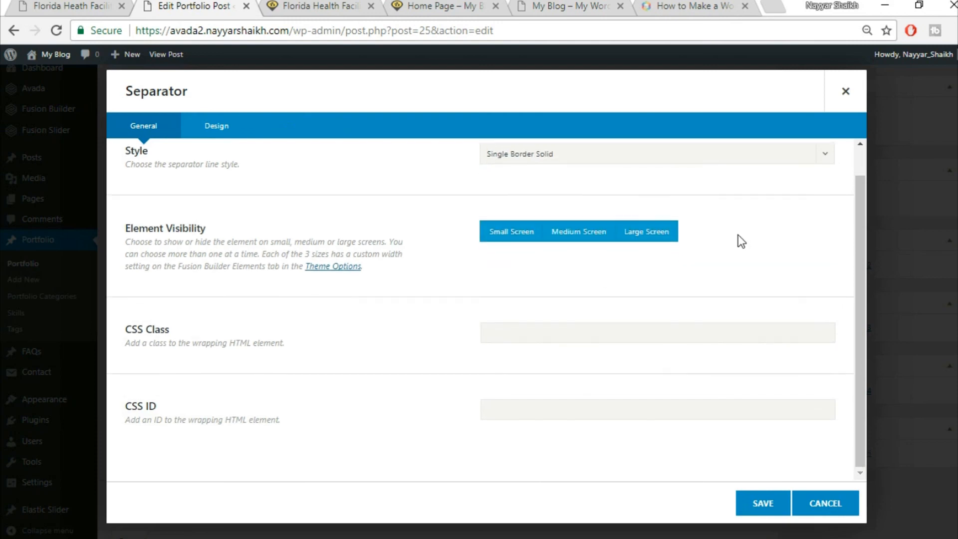
pyautogui.click(216, 142)
pyautogui.click(536, 200)
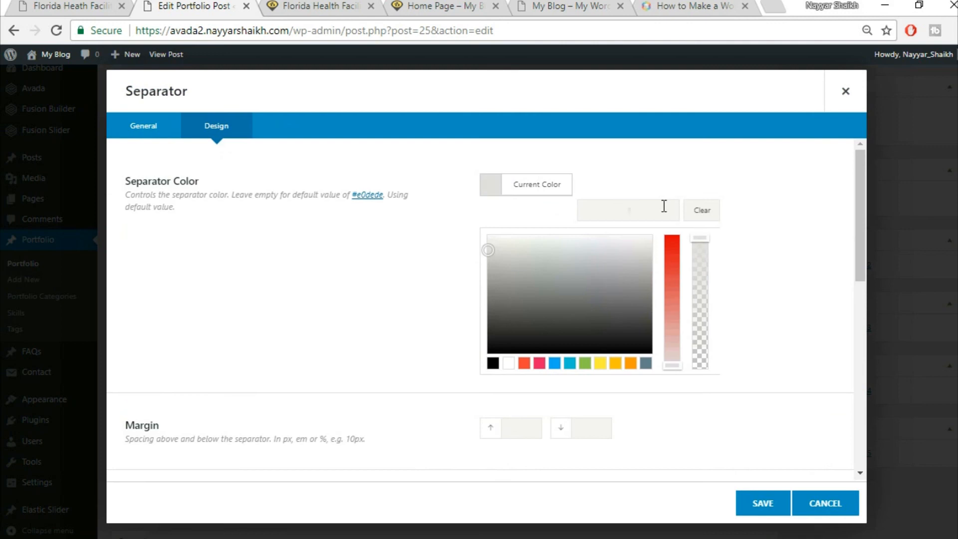
pyautogui.write('fed033')
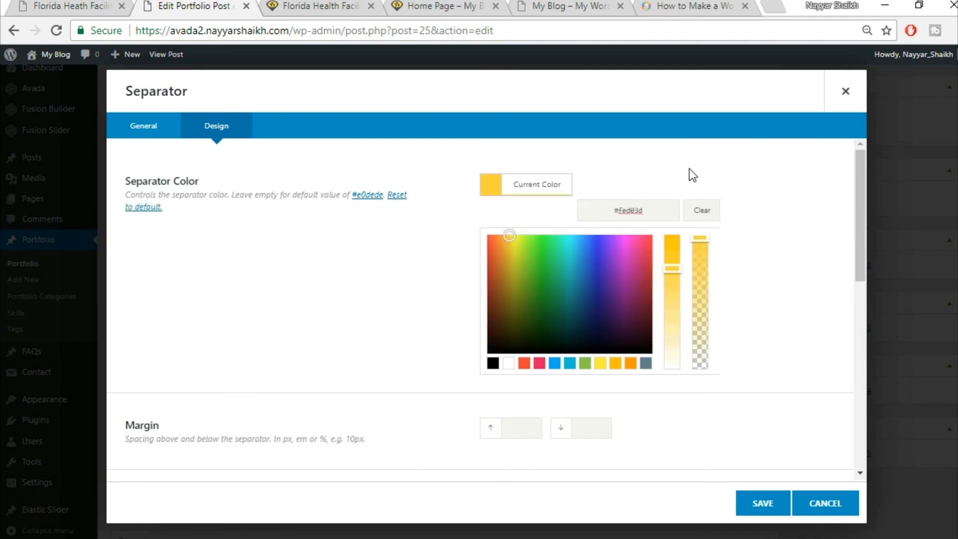
pyautogui.click(696, 176)
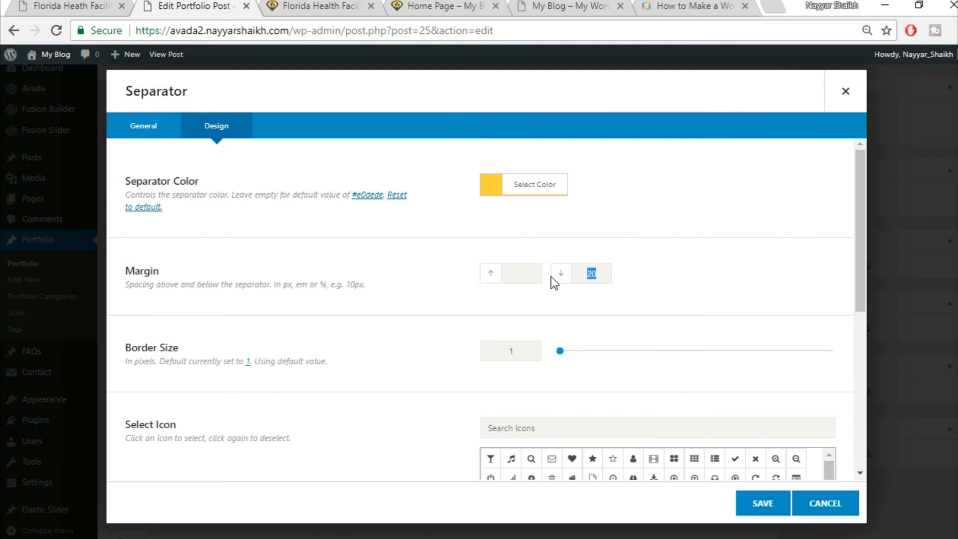
# - Give the separator bottom margin 30, border size 2, width 30px, left alignment, and save it
pyautogui.write('30')
pyautogui.doubleClick(493, 356)
pyautogui.write('2')
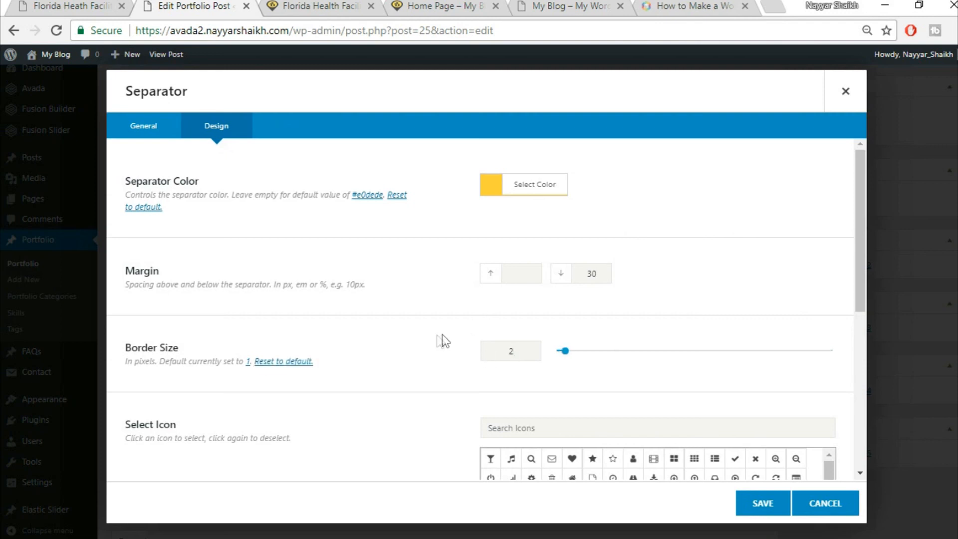
pyautogui.scroll(-3, 400, 333)
pyautogui.scroll(-4, 400, 310)
pyautogui.click(517, 330)
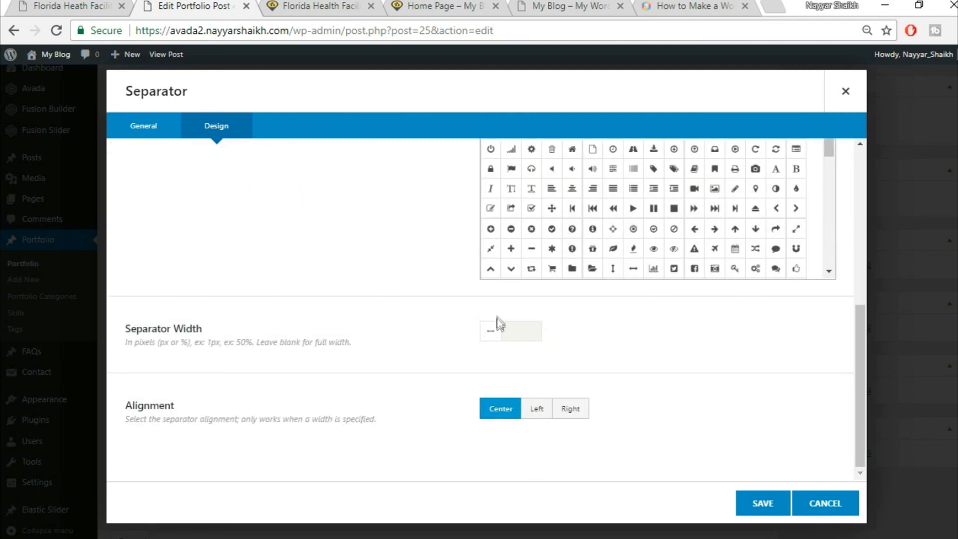
pyautogui.write('30px')
pyautogui.click(100, 5)
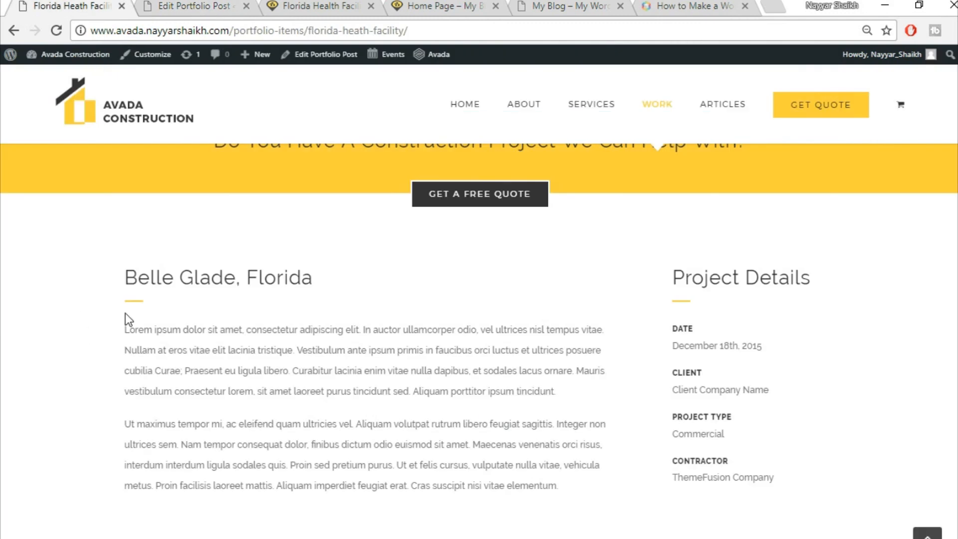
pyautogui.click(166, 6)
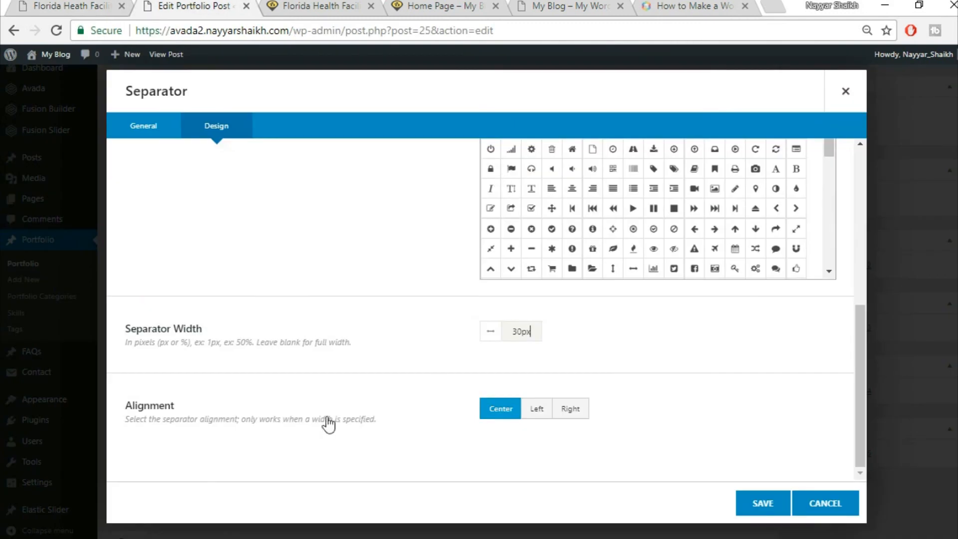
pyautogui.click(542, 411)
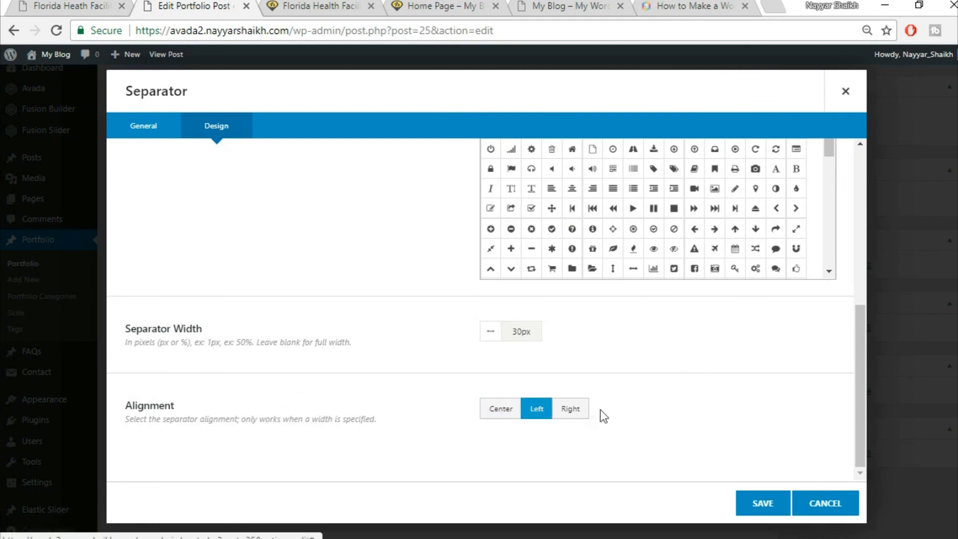
pyautogui.click(764, 504)
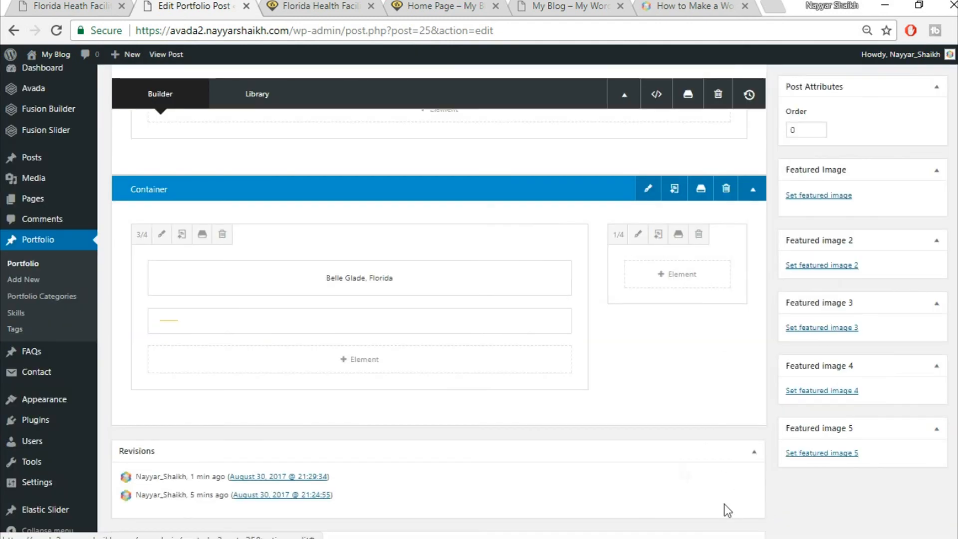
pyautogui.click(348, 360)
# - Copy the two Lorem ipsum paragraphs from the live page into a new Text Block below the separator
pyautogui.click(67, 5)
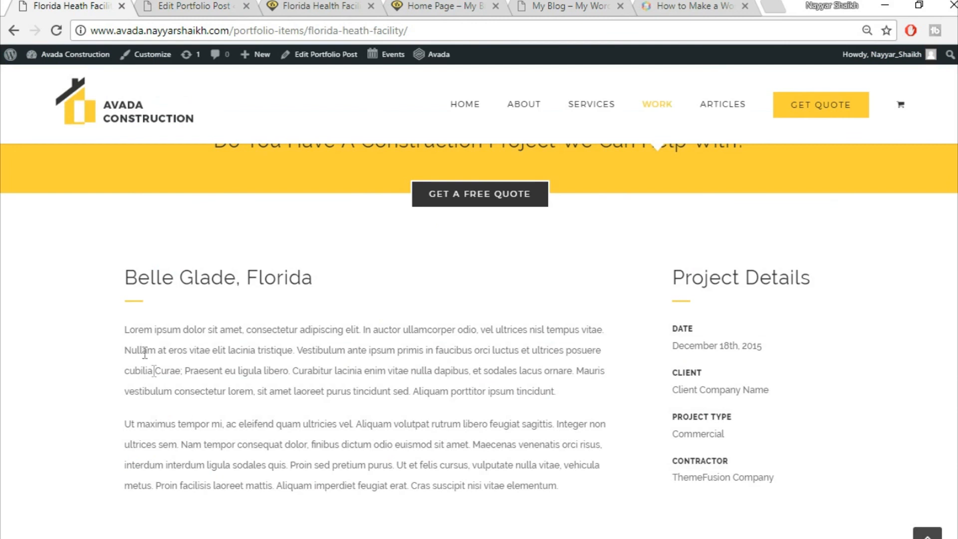
pyautogui.moveTo(126, 332); pyautogui.dragTo(558, 487)
pyautogui.hotkey('ctrl', 'c')
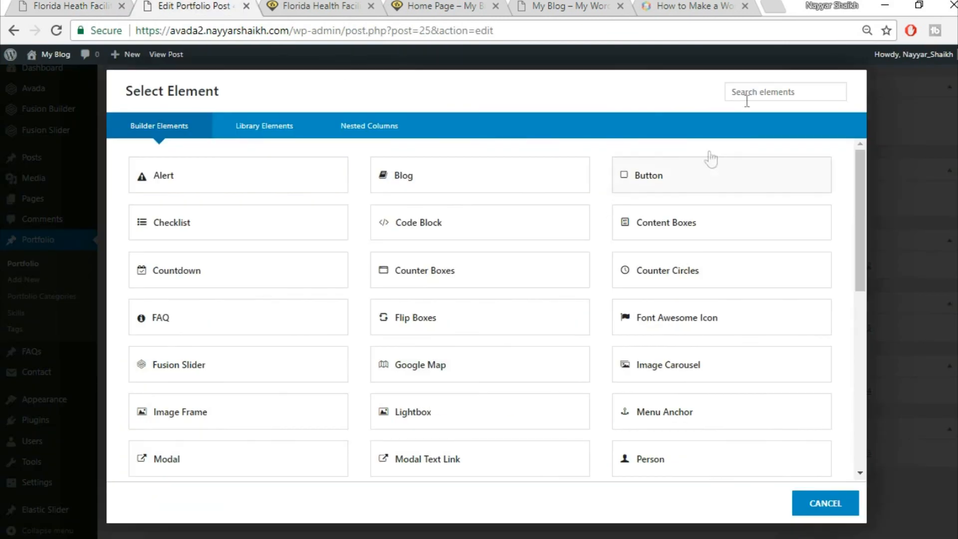
pyautogui.click(755, 96)
pyautogui.write('tex')
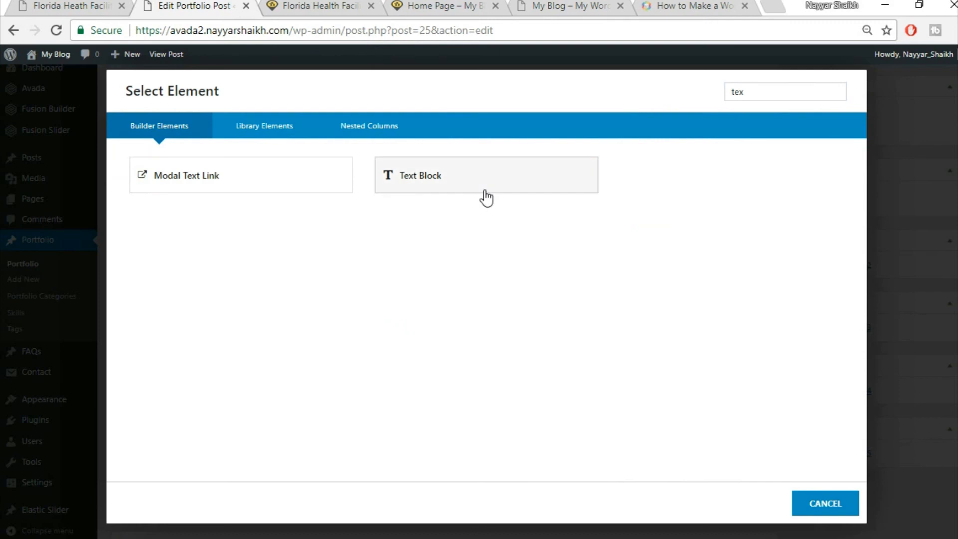
pyautogui.click(486, 182)
pyautogui.hotkey('ctrl', 'a')
pyautogui.press('BackSpace')
pyautogui.hotkey('ctrl', 'v')
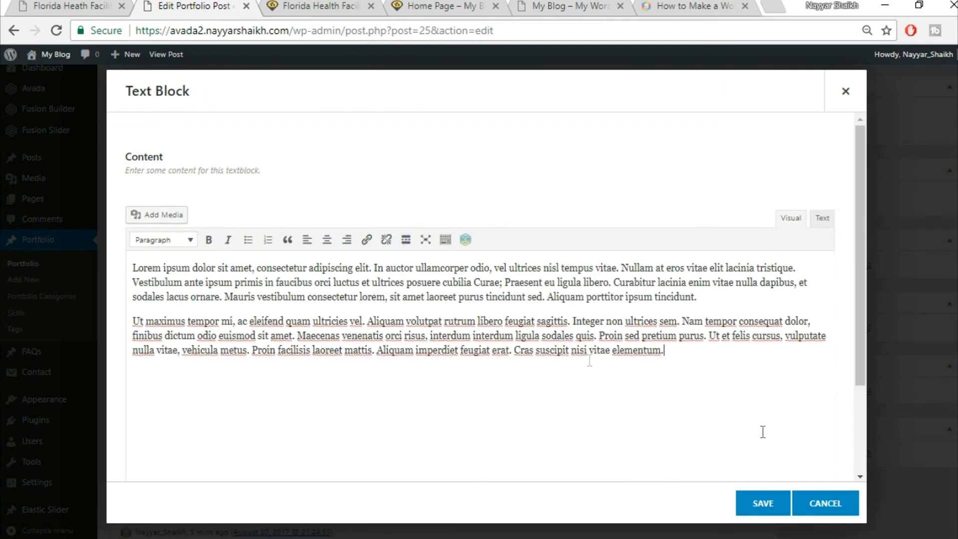
pyautogui.click(763, 503)
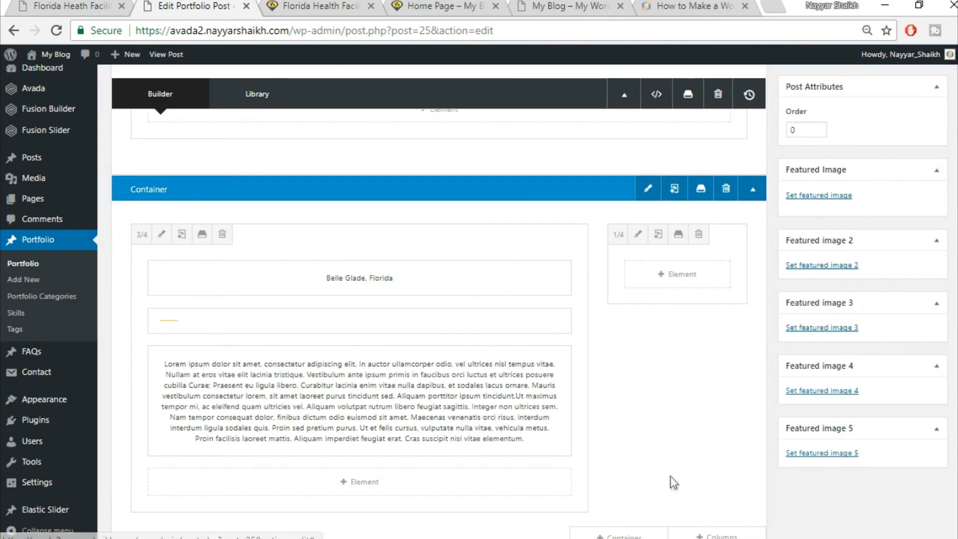
pyautogui.click(81, 5)
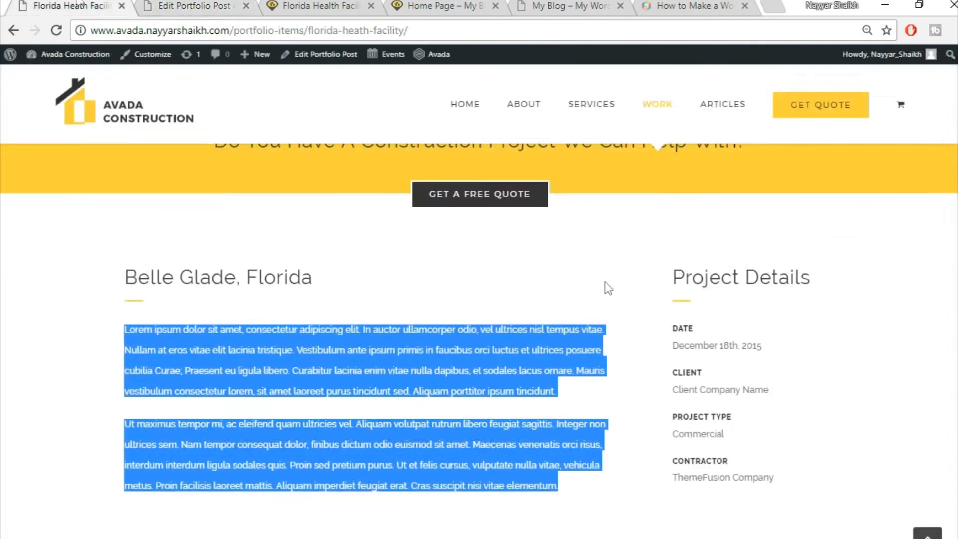
# - Add a Text Block element to the 1/4 column
pyautogui.click(166, 5)
pyautogui.click(676, 276)
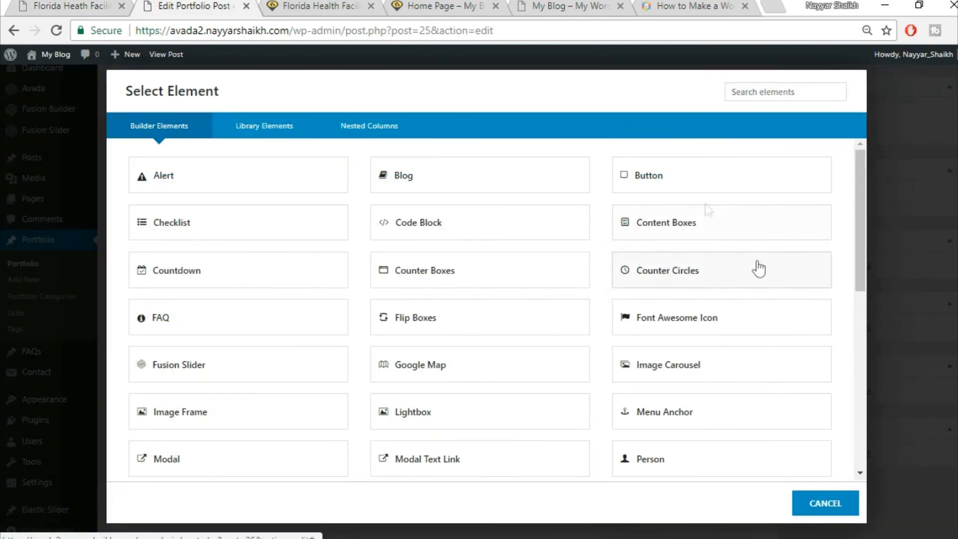
pyautogui.click(764, 92)
pyautogui.write('tex')
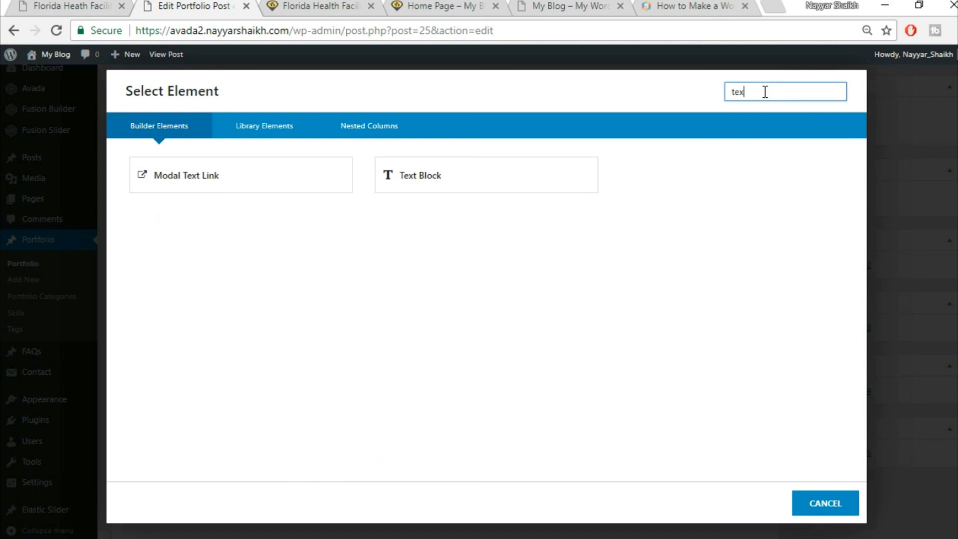
pyautogui.click(427, 175)
pyautogui.click(165, 30)
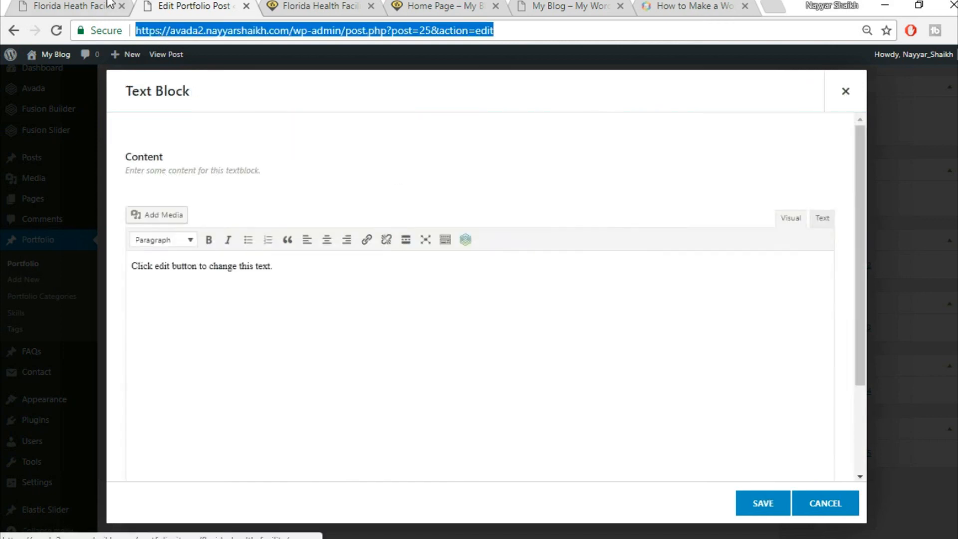
# - Copy 'Project Details' from the live page, paste it as the block's Heading 2 and save
pyautogui.click(109, 5)
pyautogui.moveTo(673, 275); pyautogui.dragTo(824, 261)
pyautogui.hotkey('ctrl', 'c')
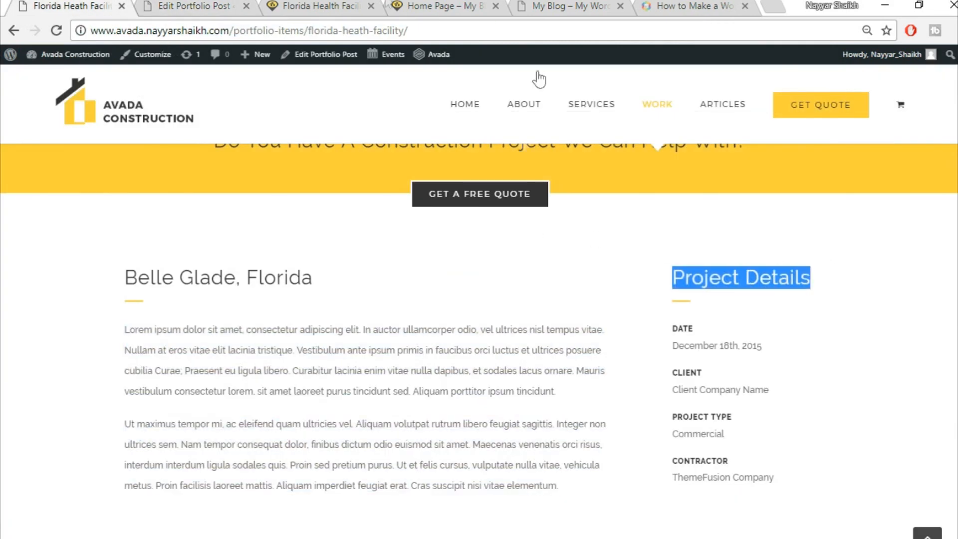
pyautogui.click(235, 6)
pyautogui.click(644, 310)
pyautogui.hotkey('ctrl', 'a')
pyautogui.press('BackSpace')
pyautogui.hotkey('ctrl', 'v')
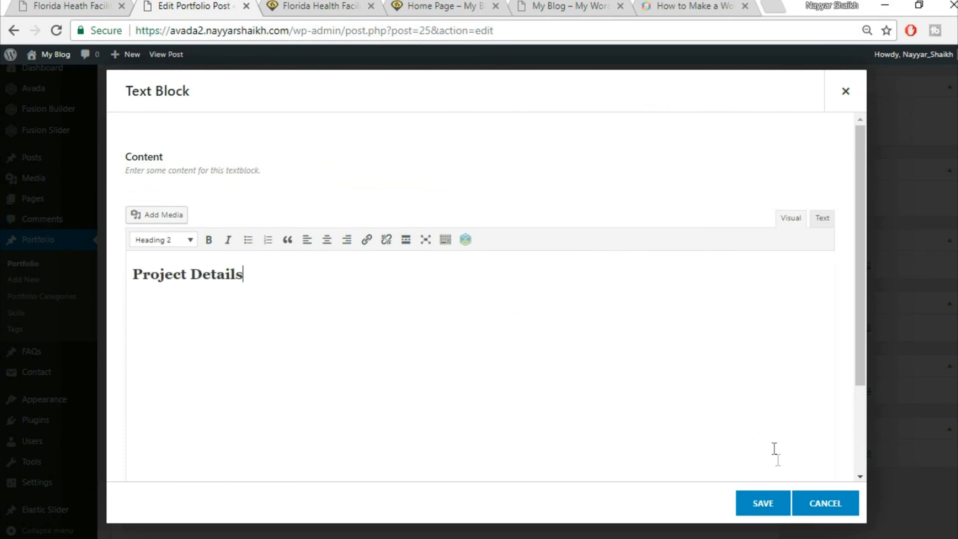
pyautogui.click(753, 503)
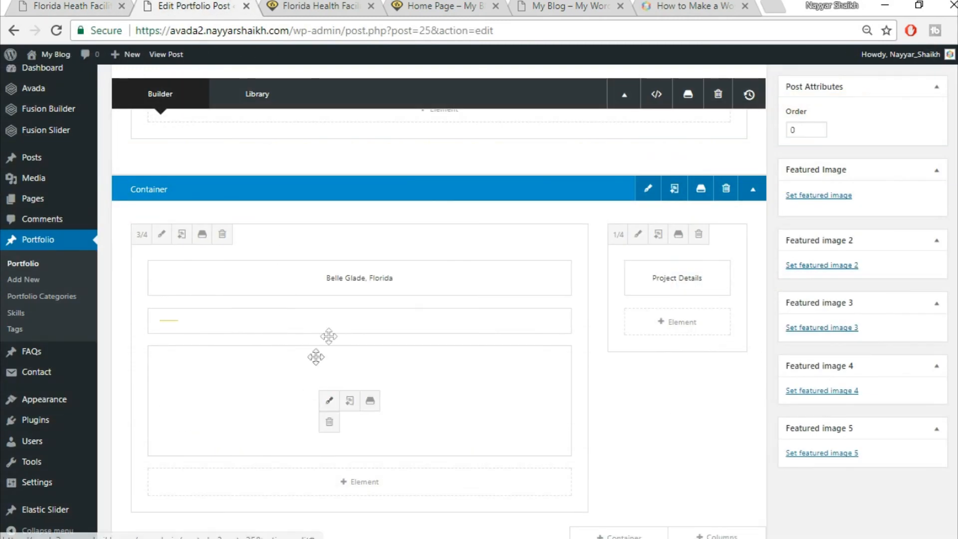
# - Duplicate the yellow separator and drag the copy under the Project Details heading
pyautogui.click(349, 320)
pyautogui.moveTo(251, 326); pyautogui.dragTo(691, 325)
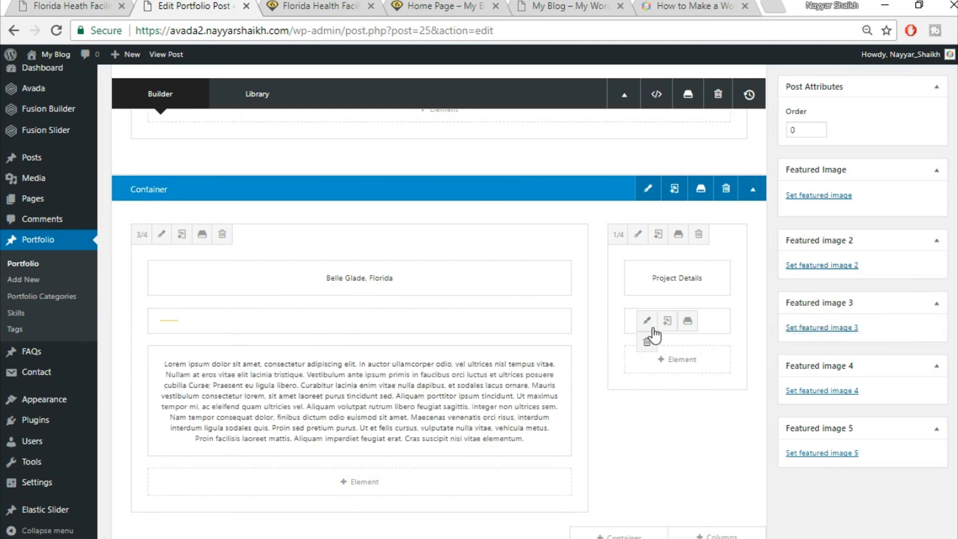
pyautogui.click(92, 7)
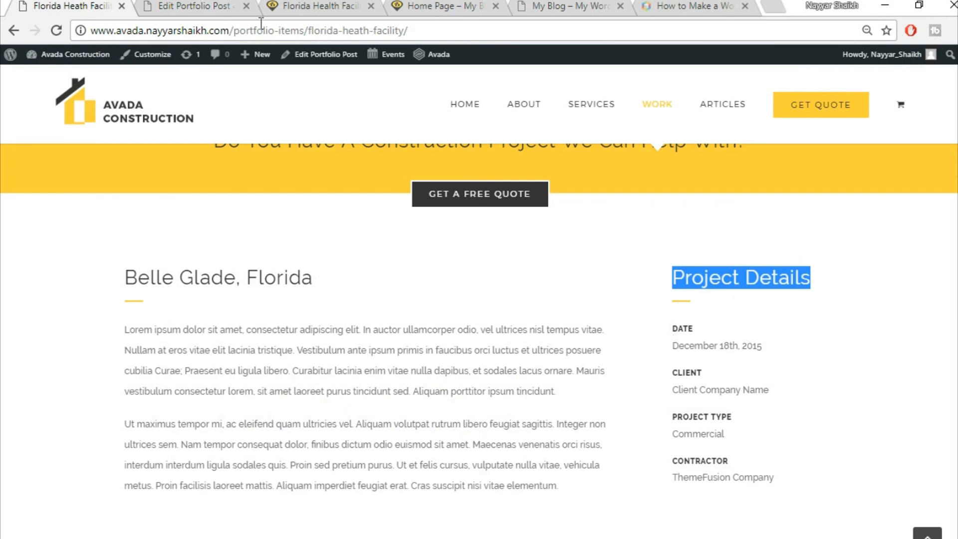
# - Add another Text Block below the Project Details separator
pyautogui.click(198, 6)
pyautogui.click(703, 365)
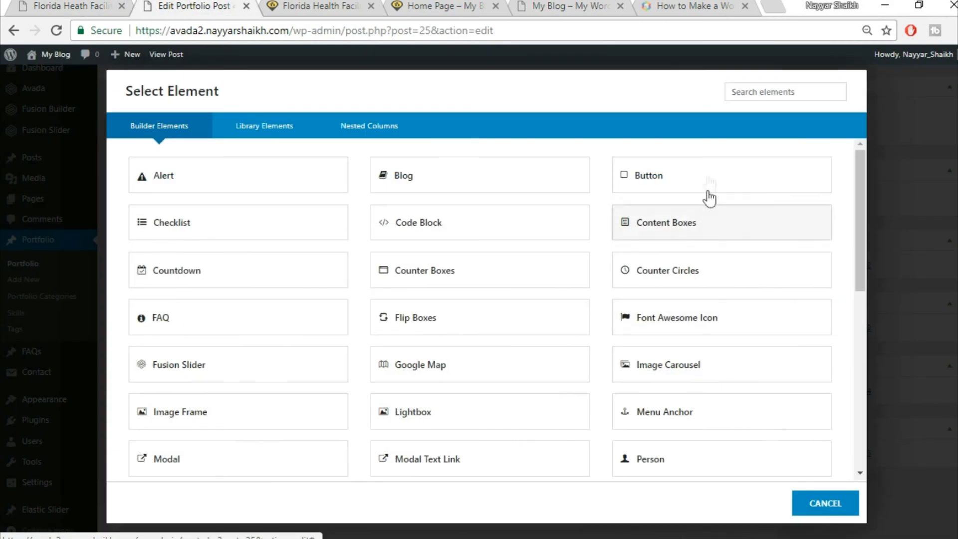
pyautogui.click(794, 85)
pyautogui.write('text')
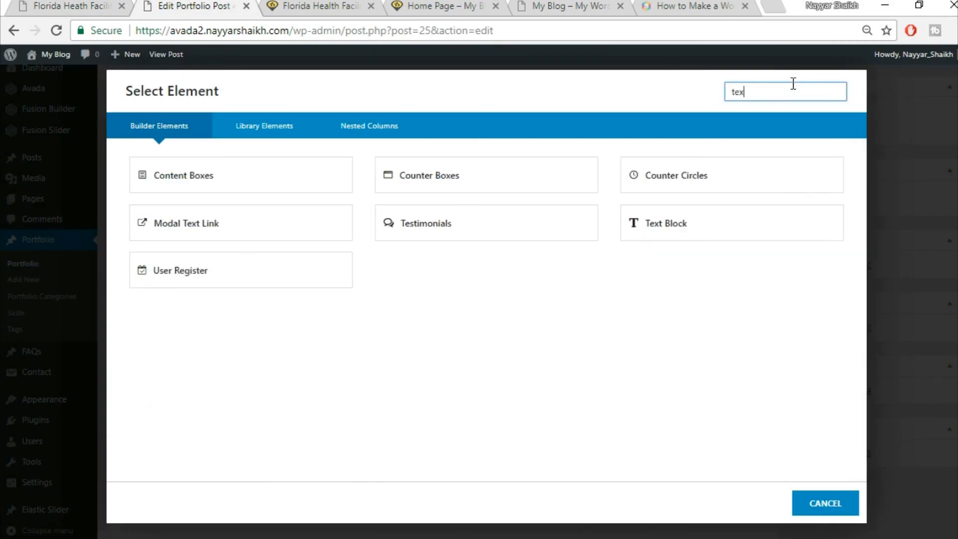
pyautogui.click(541, 180)
# - Paste the DATE label and 'December 18th, 2015' from the reference page, keeping DATE as Heading 6
pyautogui.click(3, 3)
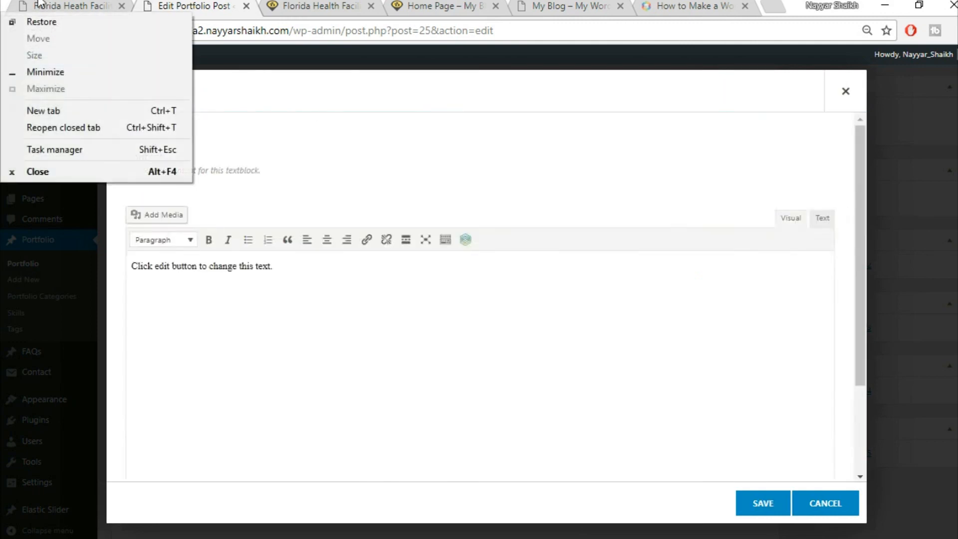
pyautogui.click(39, 6)
pyautogui.moveTo(666, 329); pyautogui.dragTo(807, 345)
pyautogui.hotkey('ctrl', 'c')
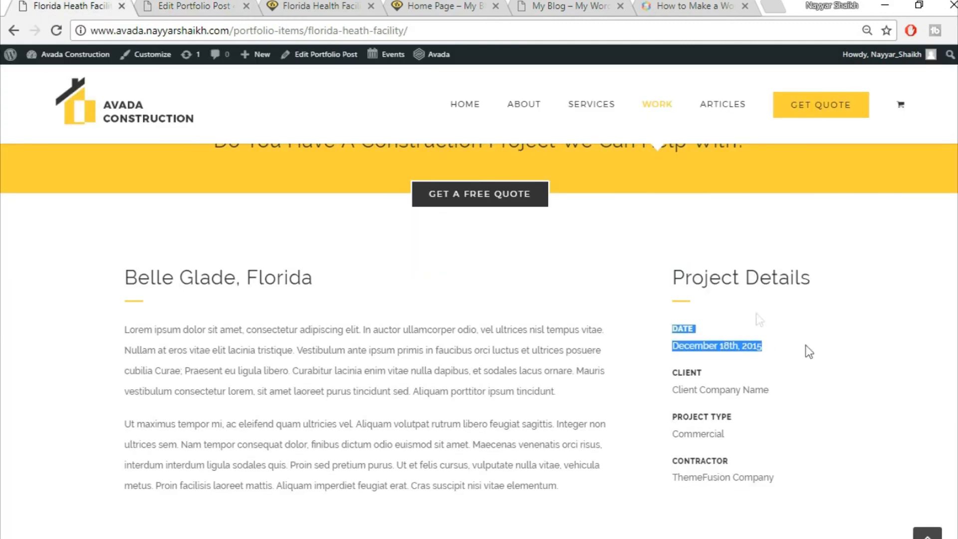
pyautogui.click(247, 3)
pyautogui.click(442, 408)
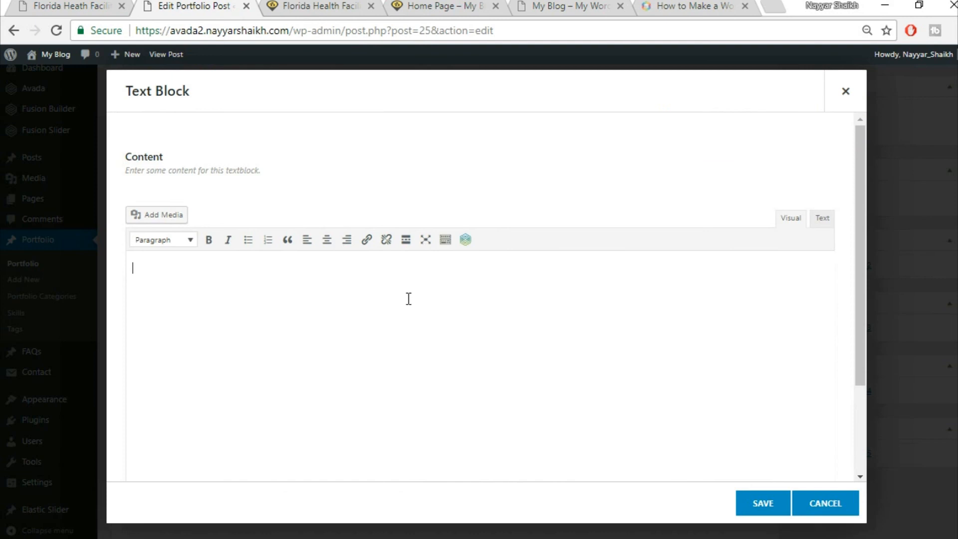
pyautogui.hotkey('ctrl', 'v')
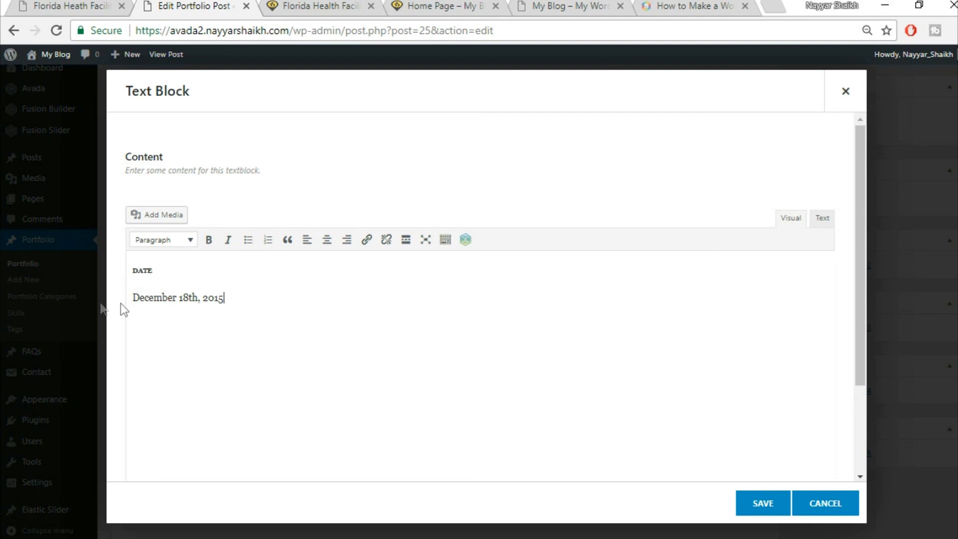
pyautogui.moveTo(159, 270); pyautogui.dragTo(132, 271)
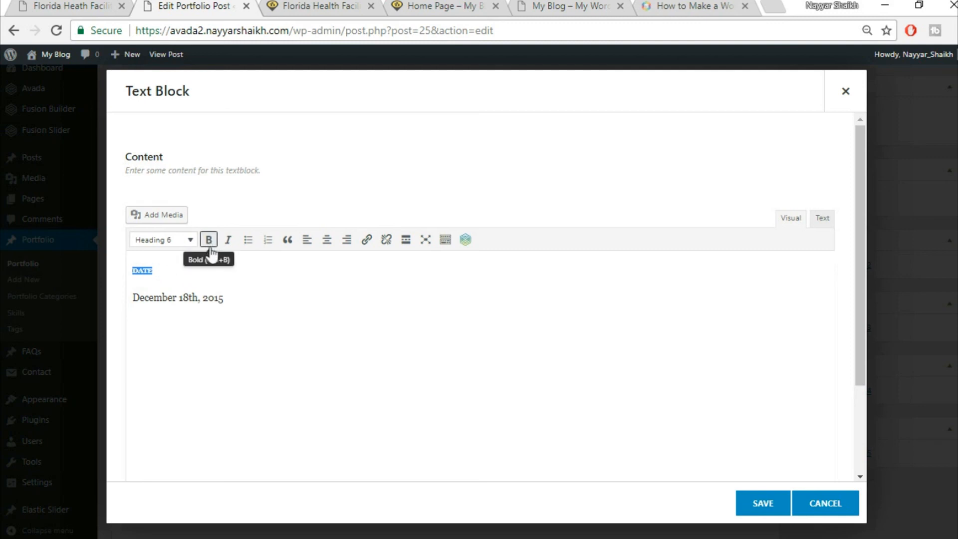
pyautogui.click(175, 243)
pyautogui.click(174, 236)
pyautogui.click(179, 267)
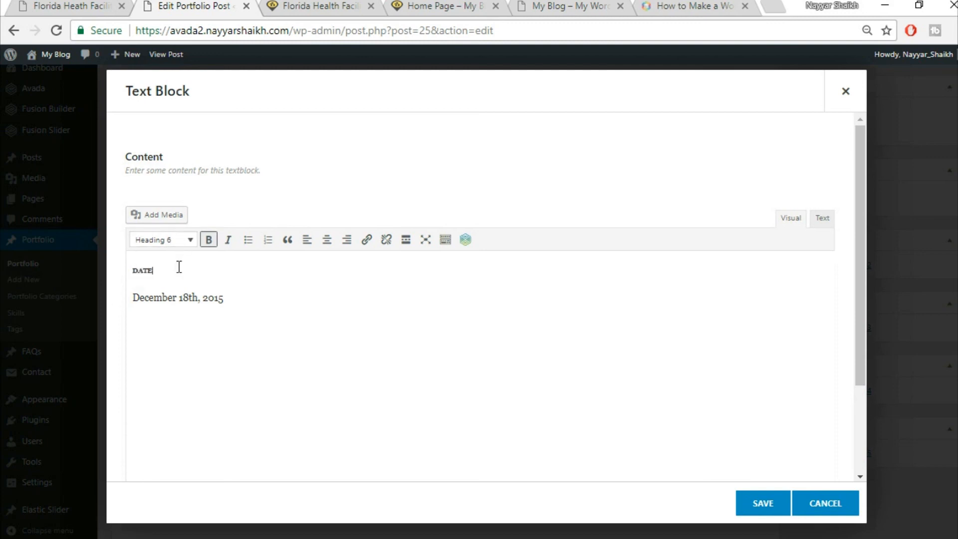
pyautogui.moveTo(166, 271); pyautogui.dragTo(119, 273)
# - Delete the data-fontsize and data-lineheight attributes from the DATE heading in the HTML source
pyautogui.click(822, 225)
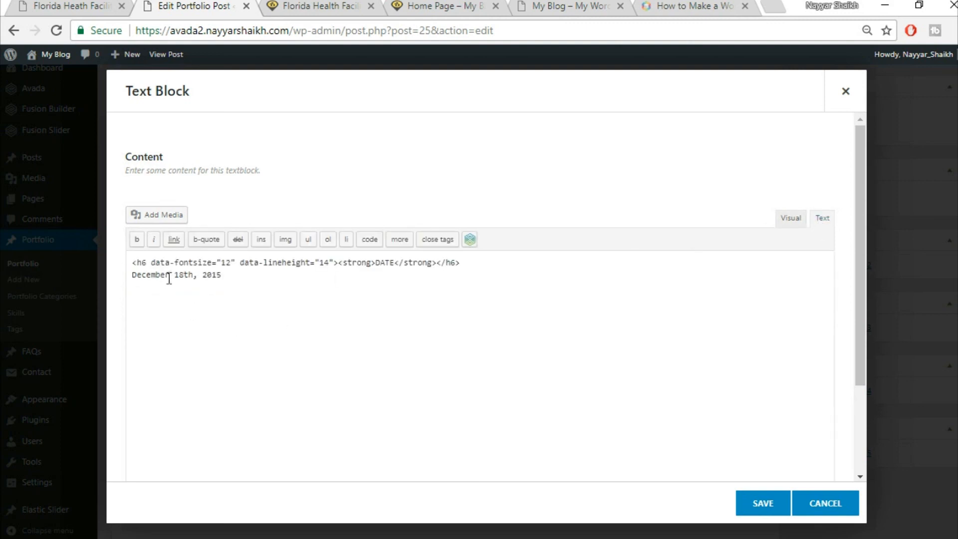
pyautogui.moveTo(153, 268); pyautogui.dragTo(332, 257)
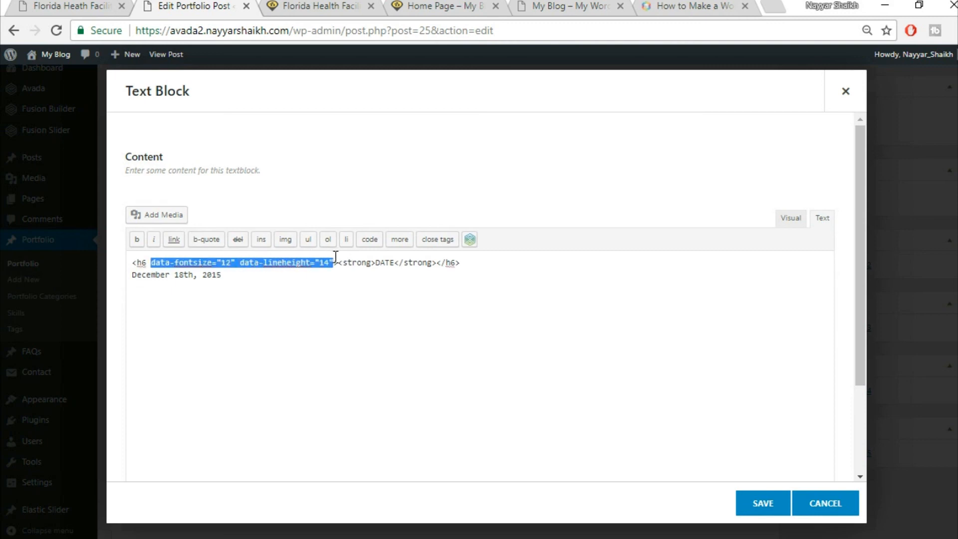
pyautogui.press('BackSpace')
pyautogui.press('BackSpace')
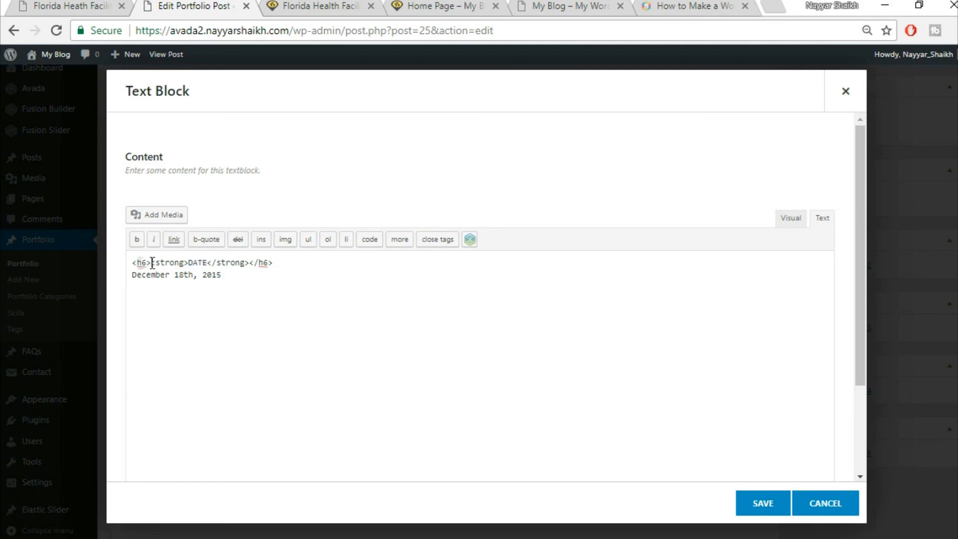
pyautogui.moveTo(281, 267); pyautogui.dragTo(251, 268)
pyautogui.click(793, 219)
pyautogui.moveTo(246, 294); pyautogui.dragTo(134, 295)
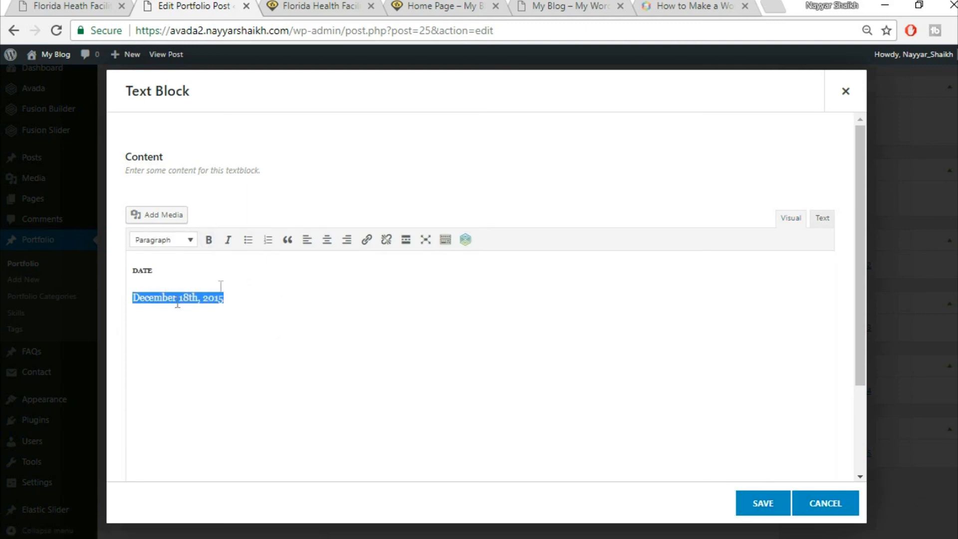
# - Save the DATE text block and duplicate it twice
pyautogui.click(761, 505)
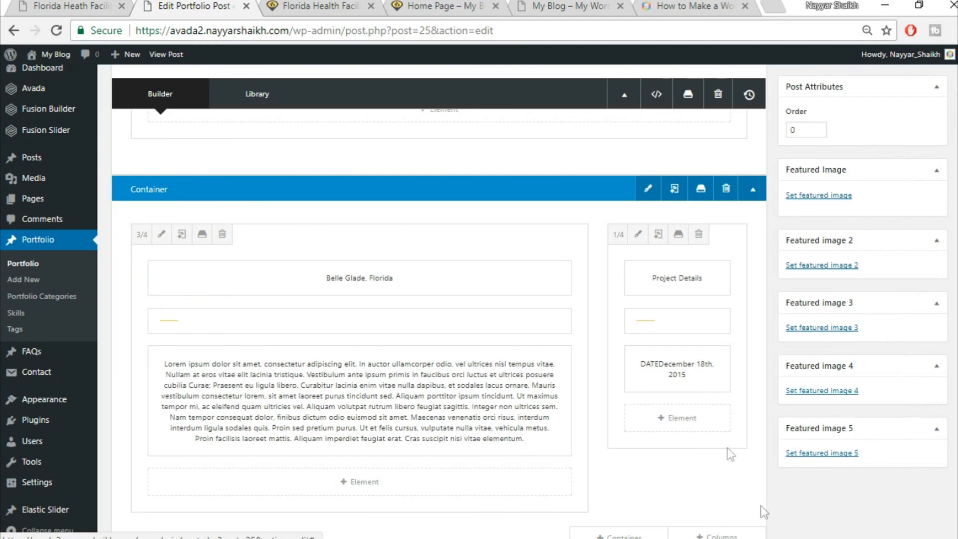
pyautogui.click(668, 370)
pyautogui.click(669, 371)
pyautogui.scroll(-3, 813, 424)
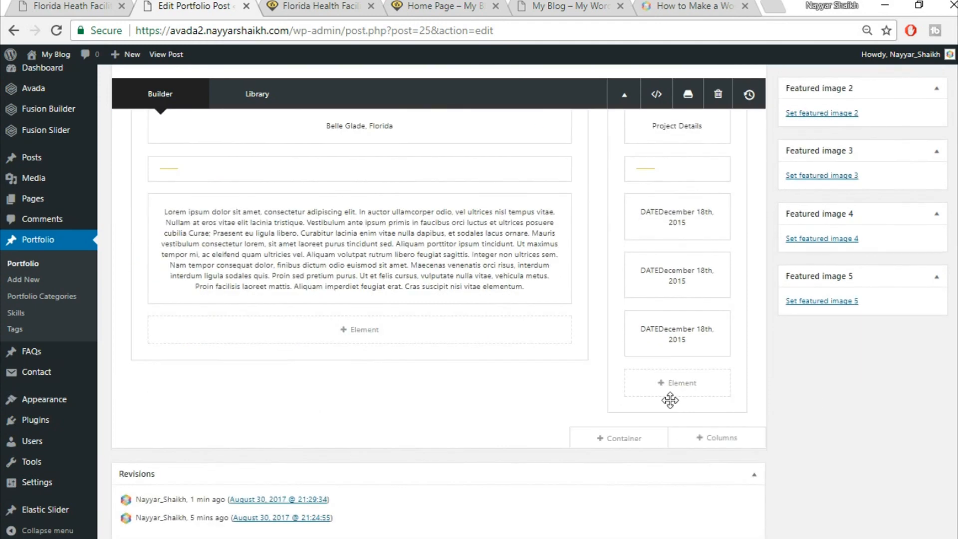
pyautogui.scroll(2, 675, 418)
pyautogui.scroll(4, 675, 418)
# - Update the Florida Health Facility portfolio post
pyautogui.click(65, 5)
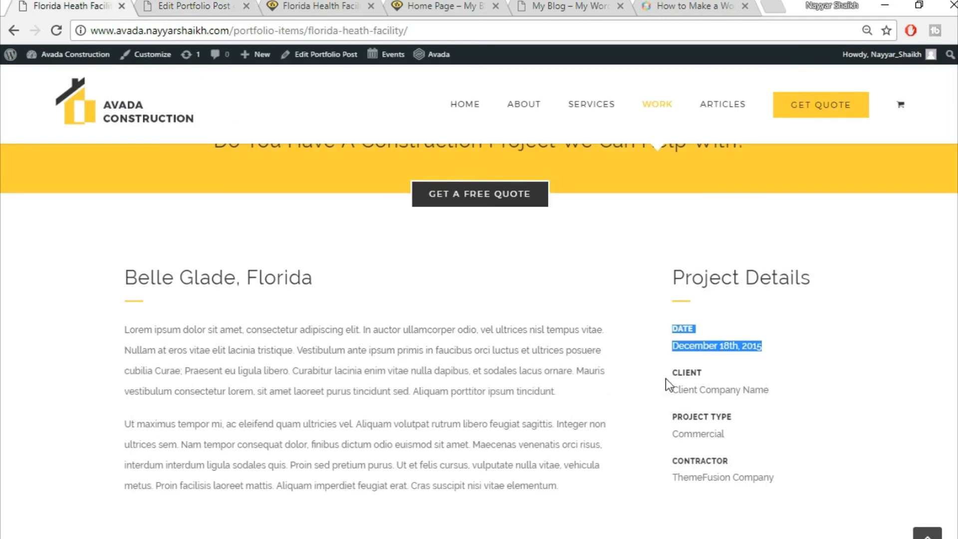
pyautogui.click(229, 5)
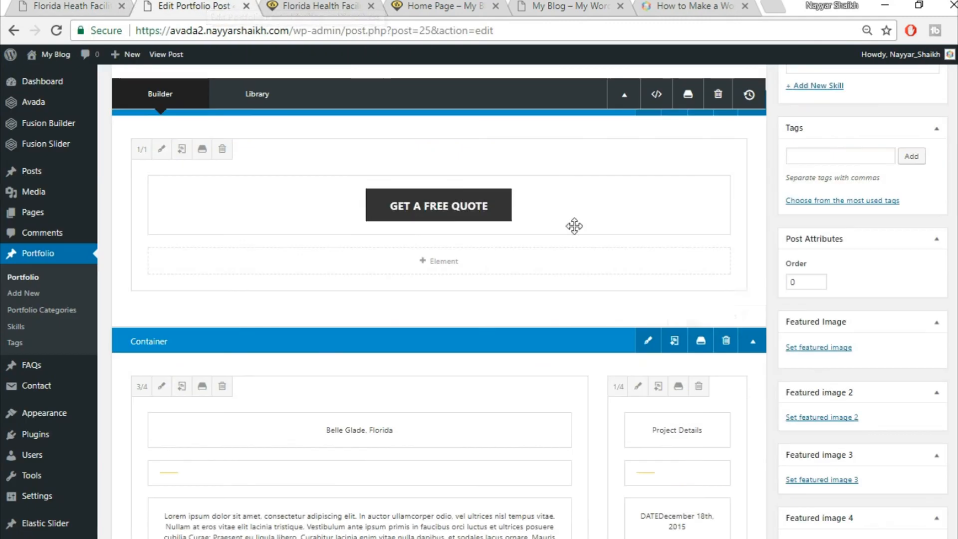
pyautogui.scroll(5, 573, 225)
pyautogui.scroll(5, 573, 225)
pyautogui.click(920, 285)
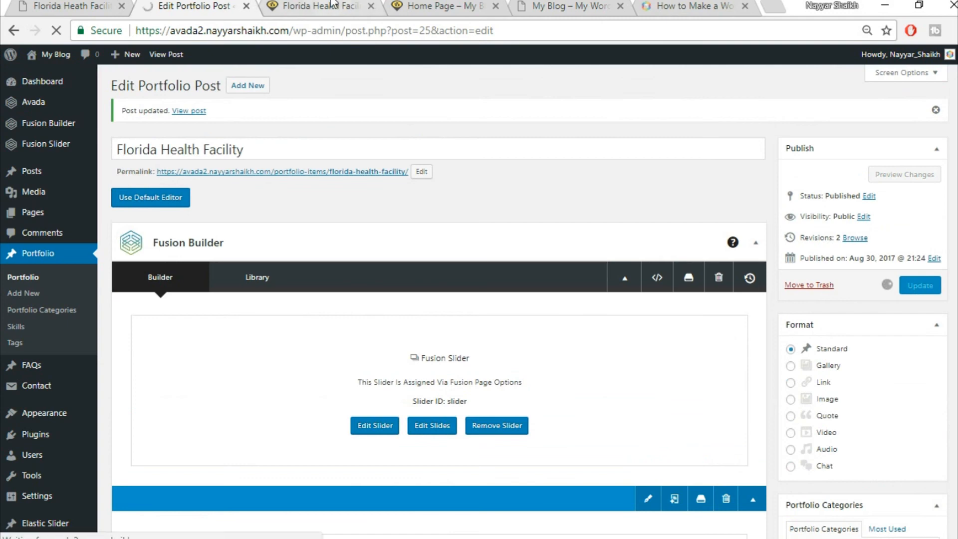
# - Reload the live page and compare its three DATE entries against the reference page
pyautogui.click(95, 5)
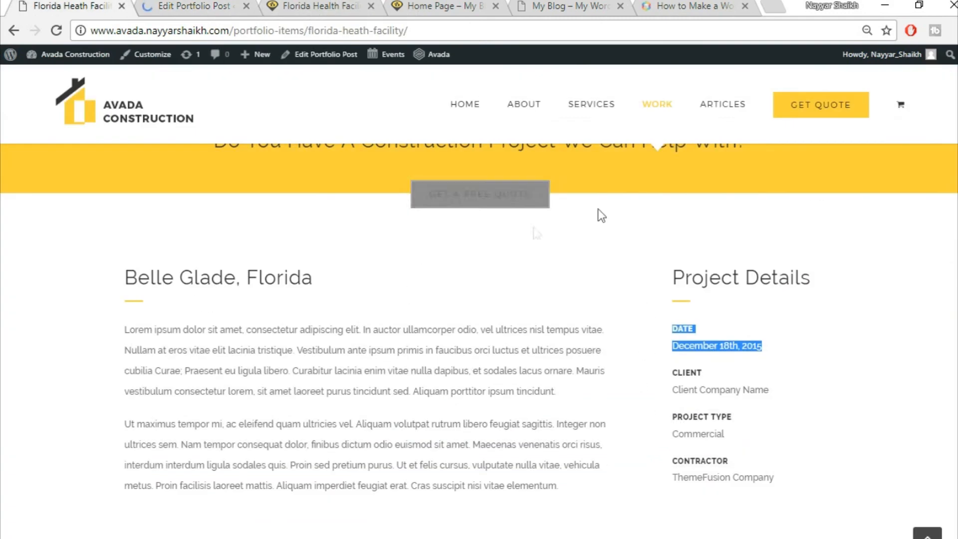
pyautogui.click(307, 5)
pyautogui.click(349, 32)
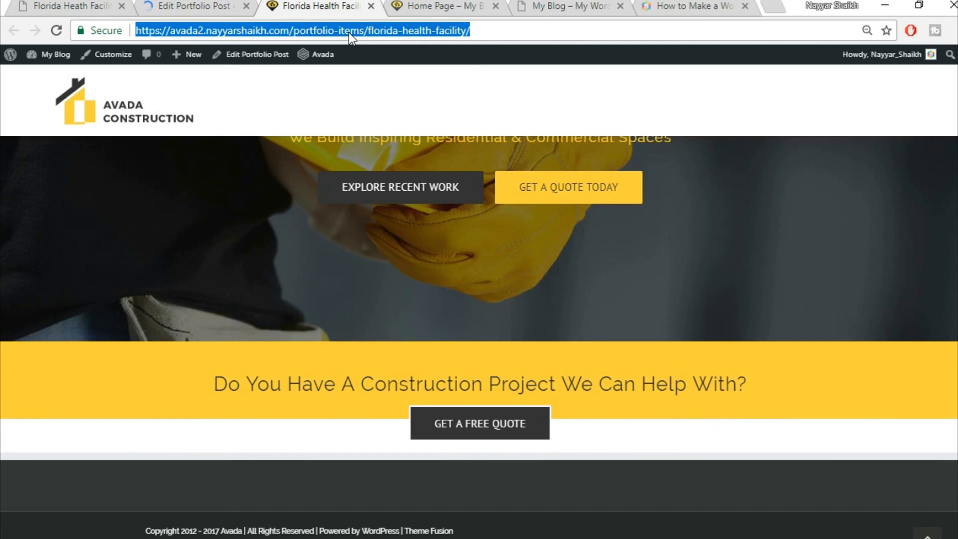
pyautogui.press('Return')
pyautogui.scroll(-6, 466, 287)
pyautogui.scroll(-2, 953, 348)
pyautogui.scroll(3, 923, 351)
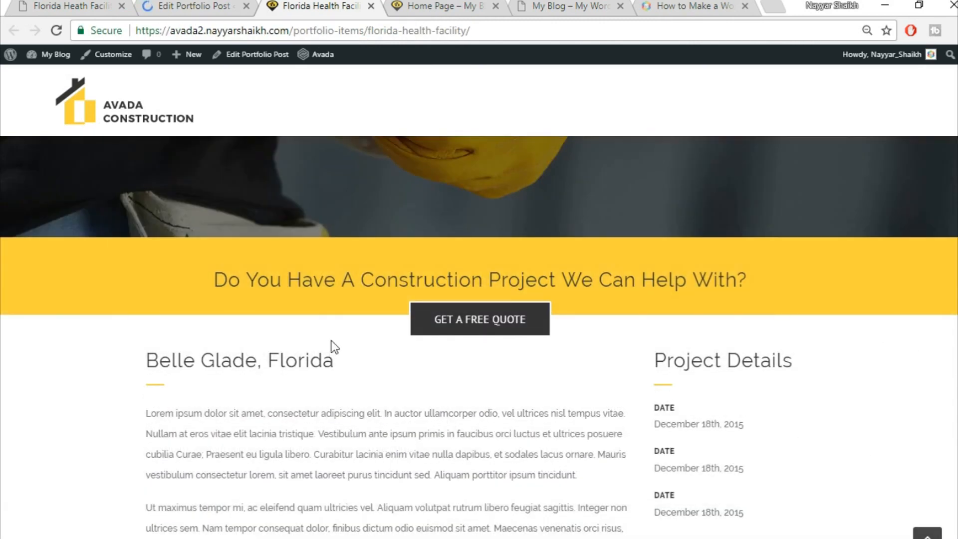
pyautogui.scroll(-2, 367, 367)
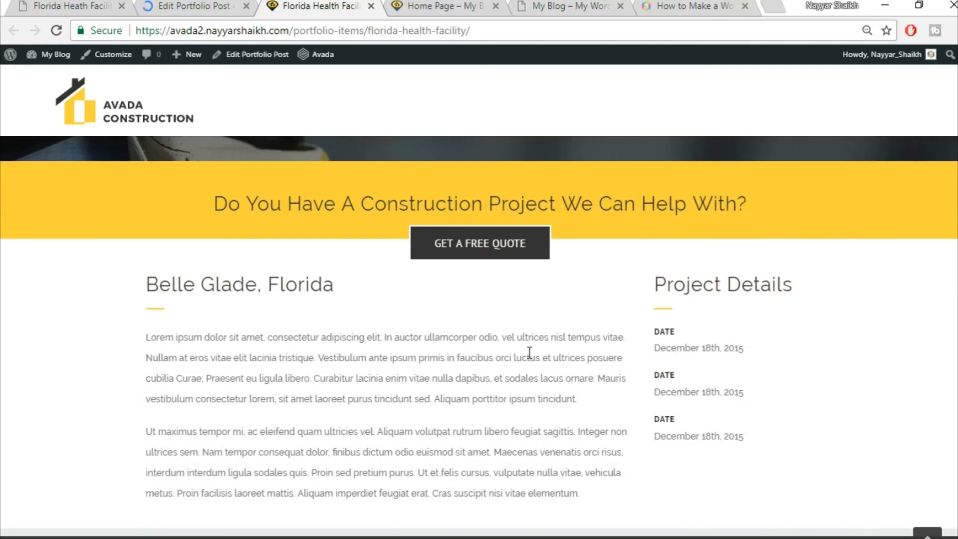
pyautogui.click(59, 4)
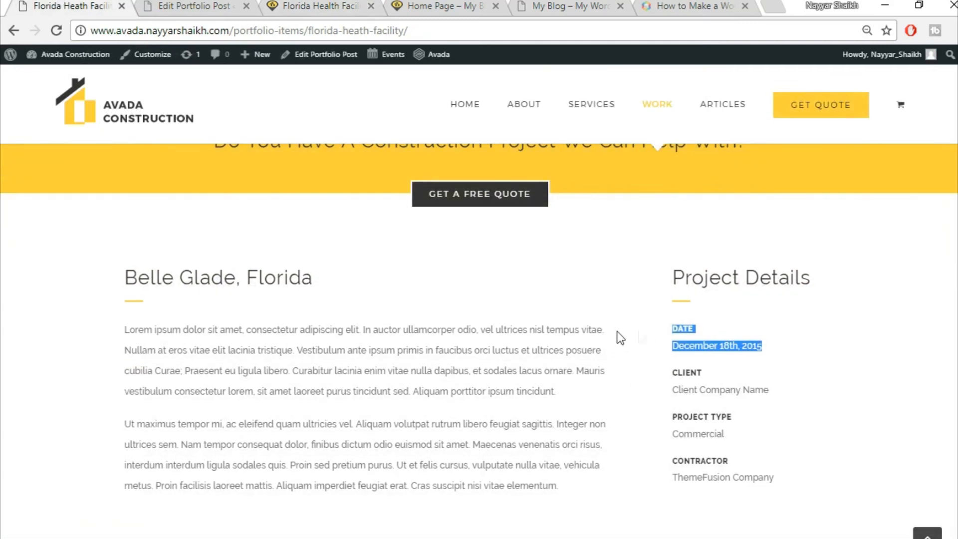
pyautogui.click(312, 3)
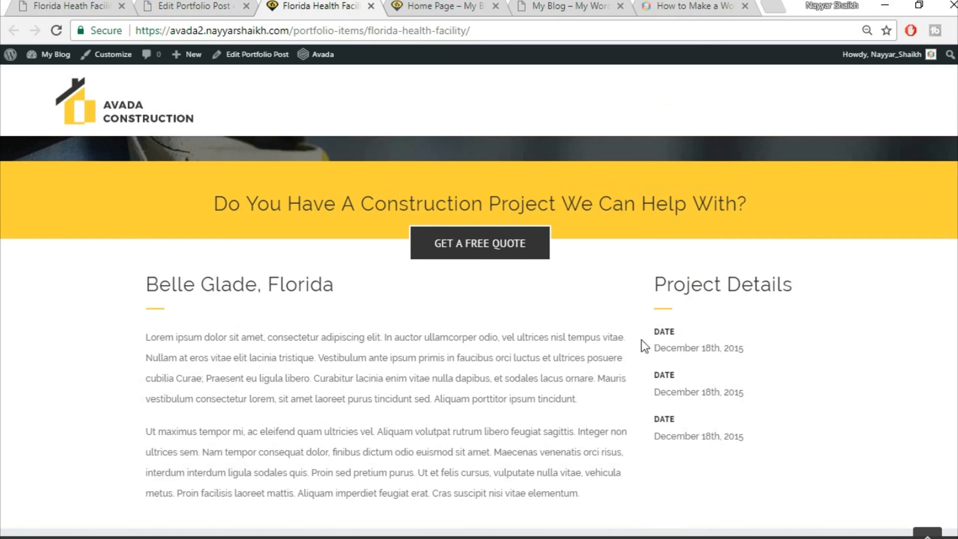
pyautogui.click(207, 3)
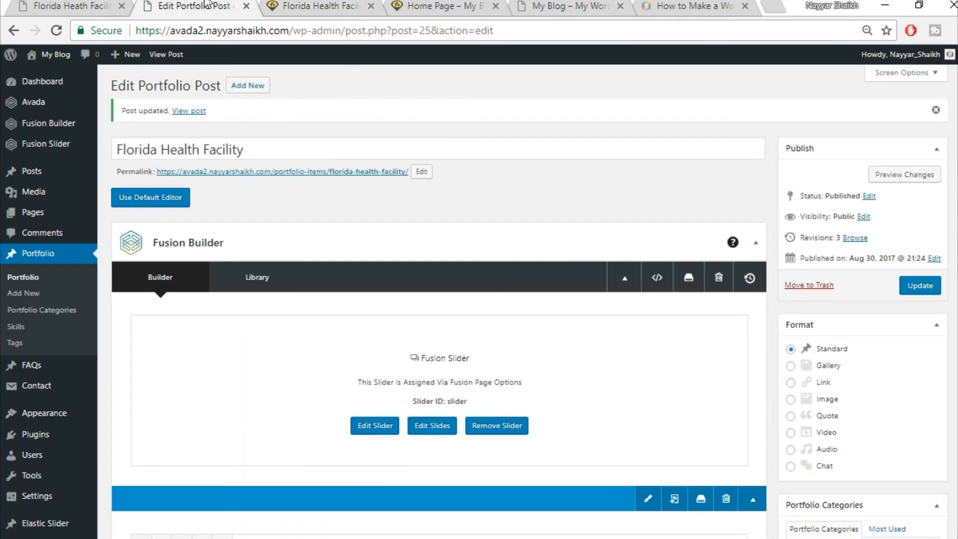
# - Enter 30 in the 3/4 column's design settings, save the column and update the post
pyautogui.scroll(-10, 569, 335)
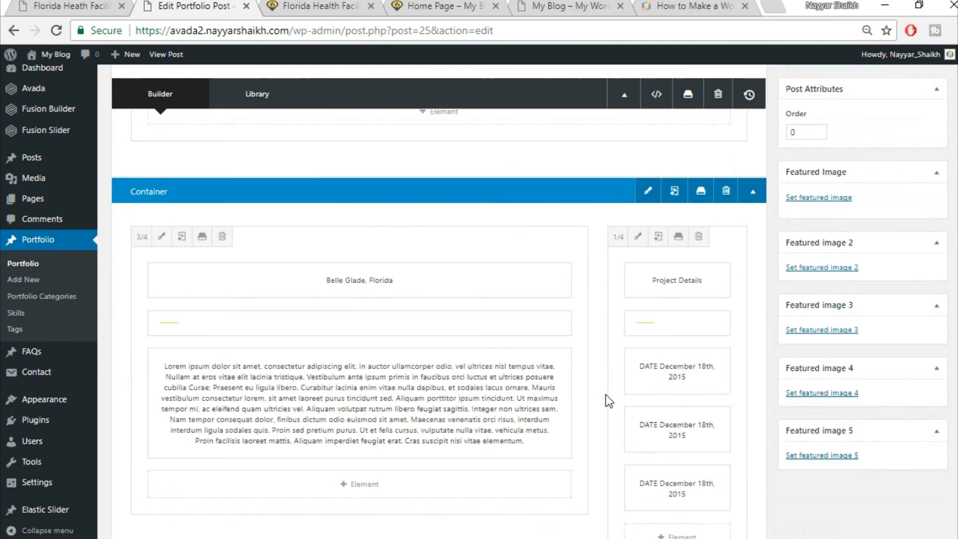
pyautogui.click(161, 235)
pyautogui.click(216, 131)
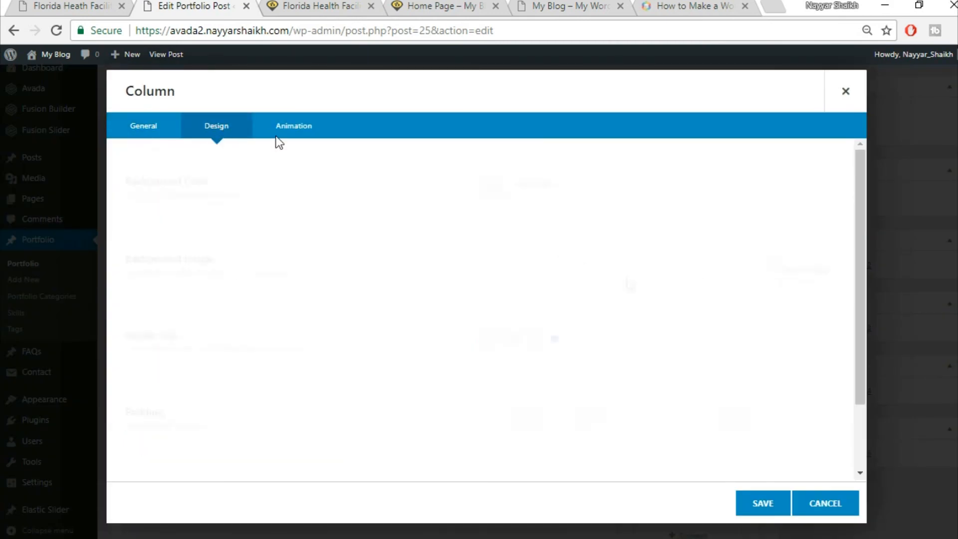
pyautogui.scroll(-2, 609, 409)
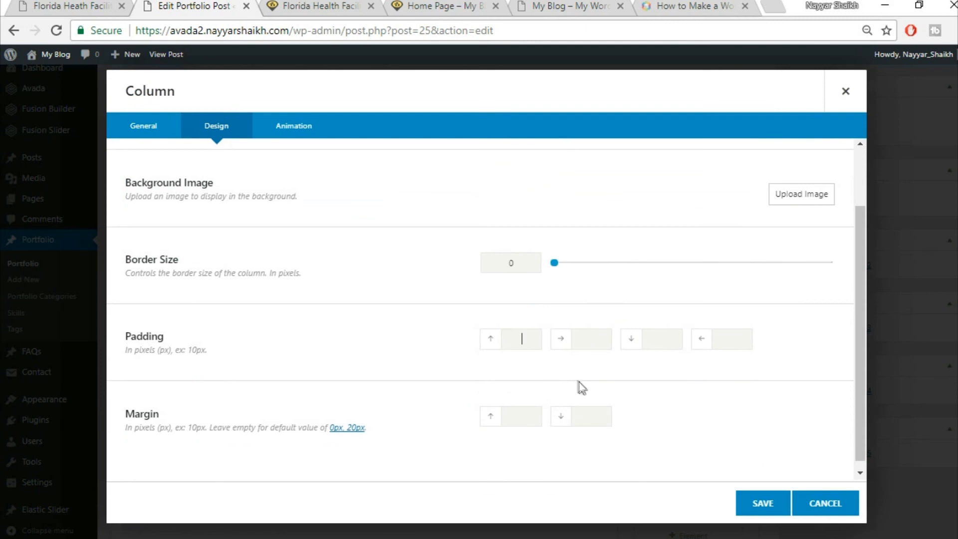
pyautogui.write('30')
pyautogui.click(34, 6)
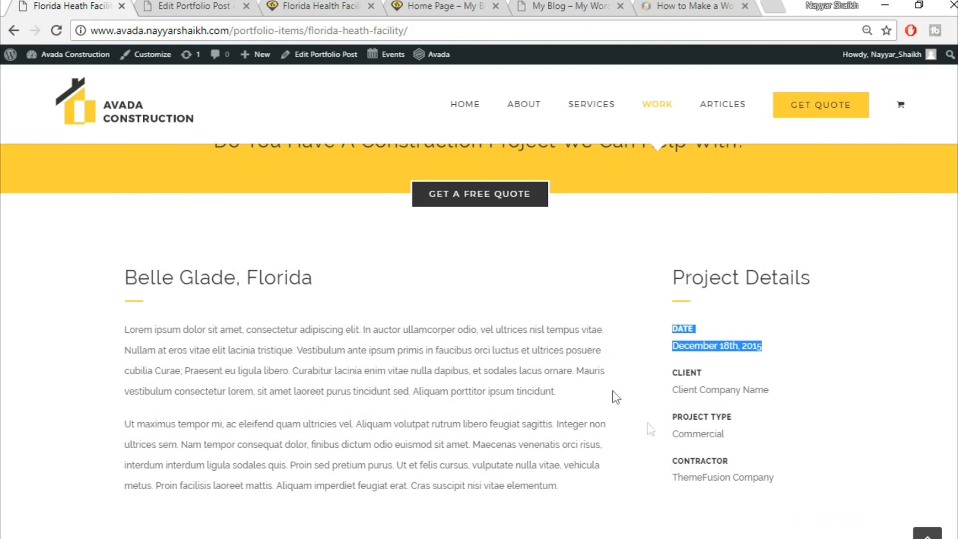
pyautogui.click(182, 5)
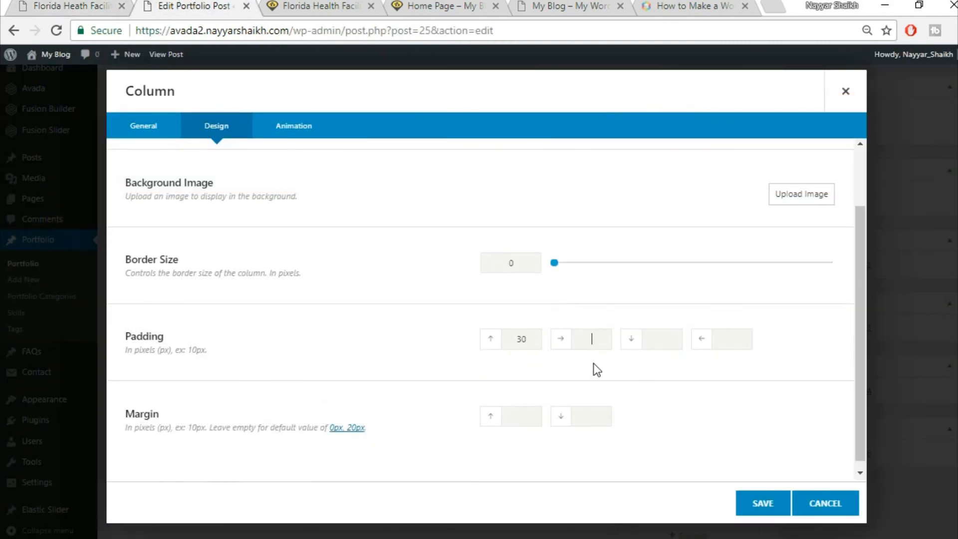
pyautogui.click(760, 504)
pyautogui.scroll(6, 757, 502)
pyautogui.scroll(-10, 757, 502)
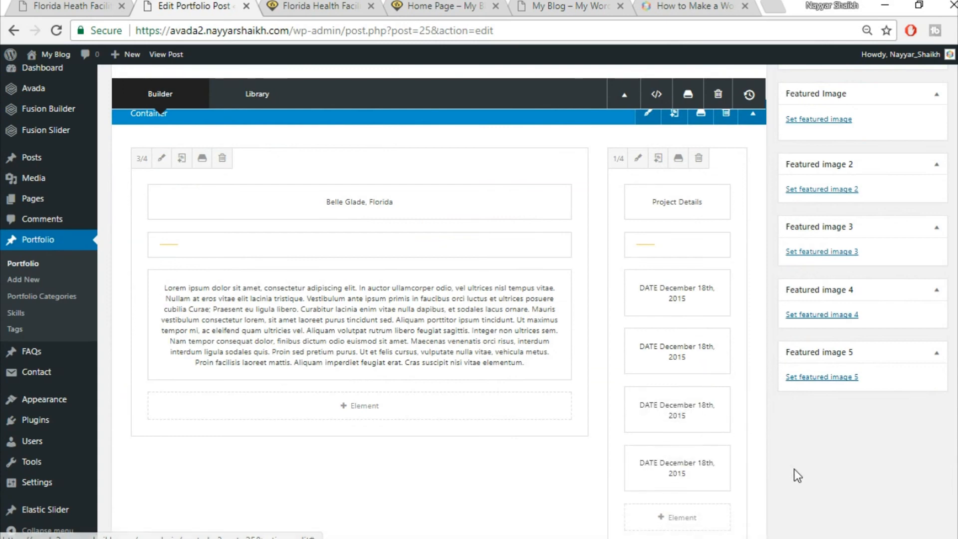
pyautogui.scroll(10, 795, 530)
pyautogui.click(920, 134)
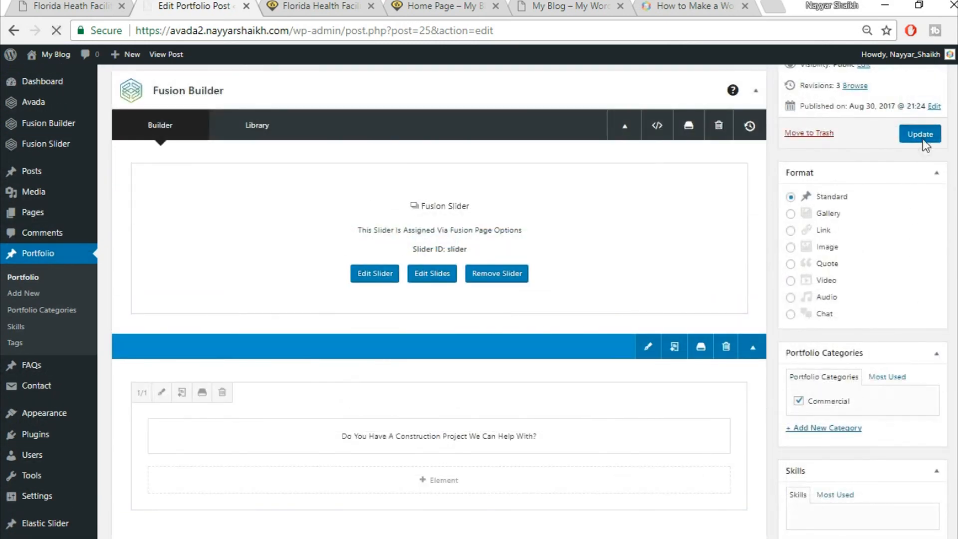
# - Reload the live page and check the Belle Glade, Florida heading against Project Details
pyautogui.click(307, 5)
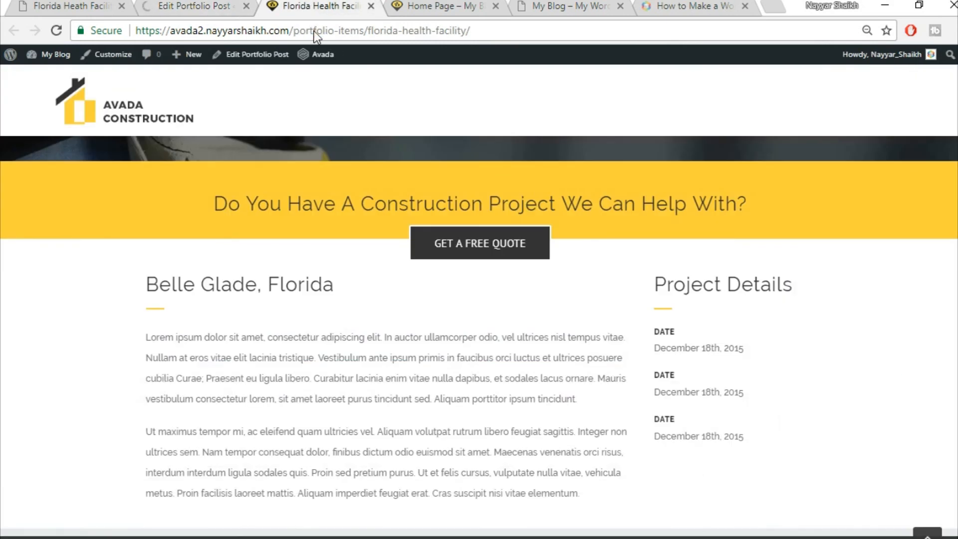
pyautogui.click(314, 31)
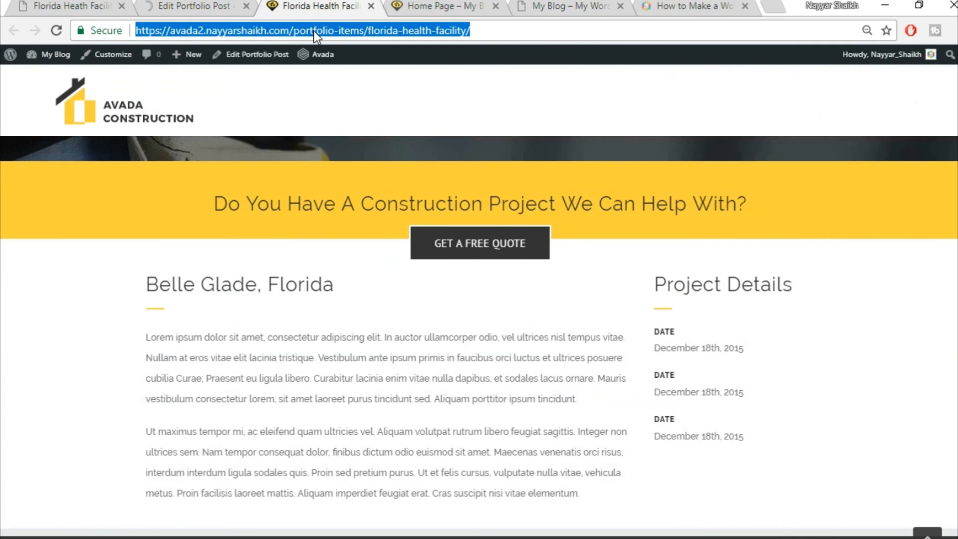
pyautogui.press('Return')
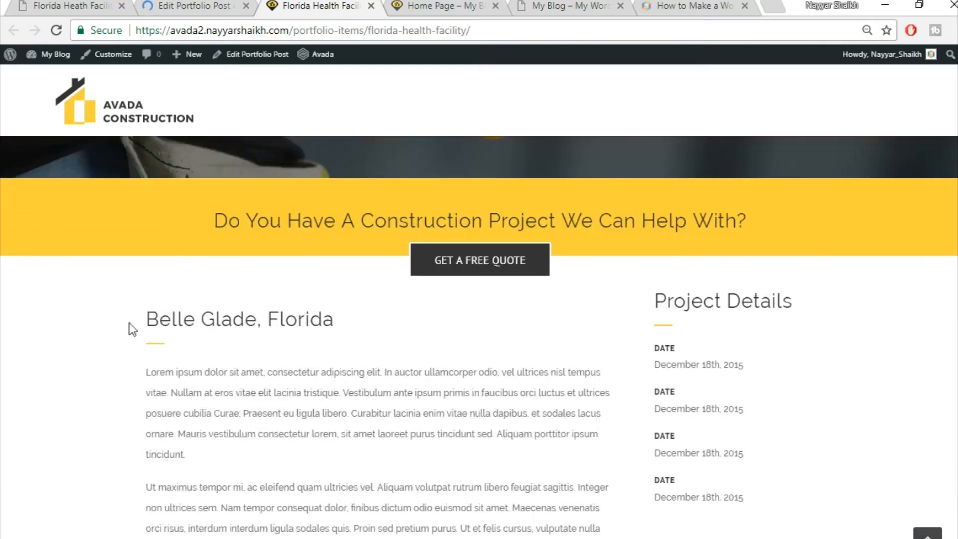
pyautogui.moveTo(132, 329); pyautogui.dragTo(368, 319)
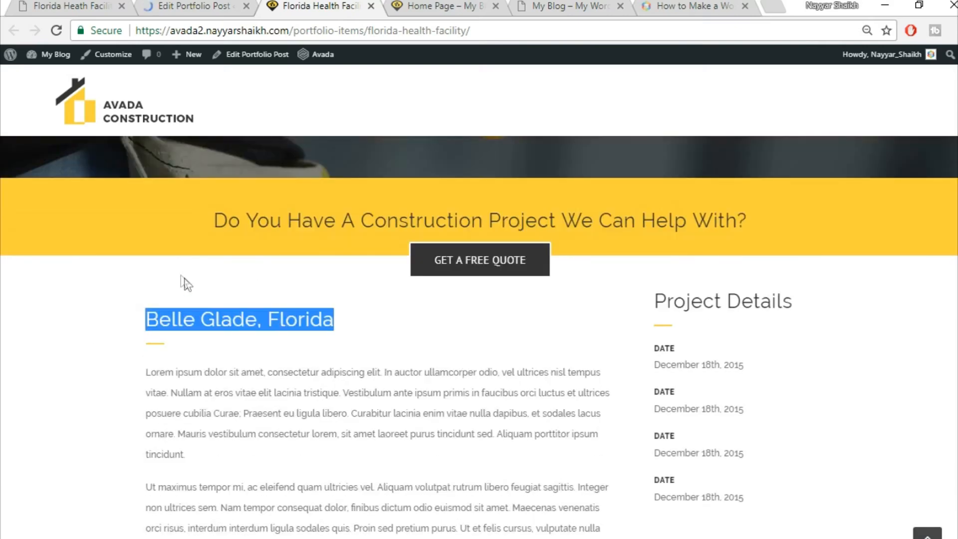
pyautogui.scroll(-2, 658, 259)
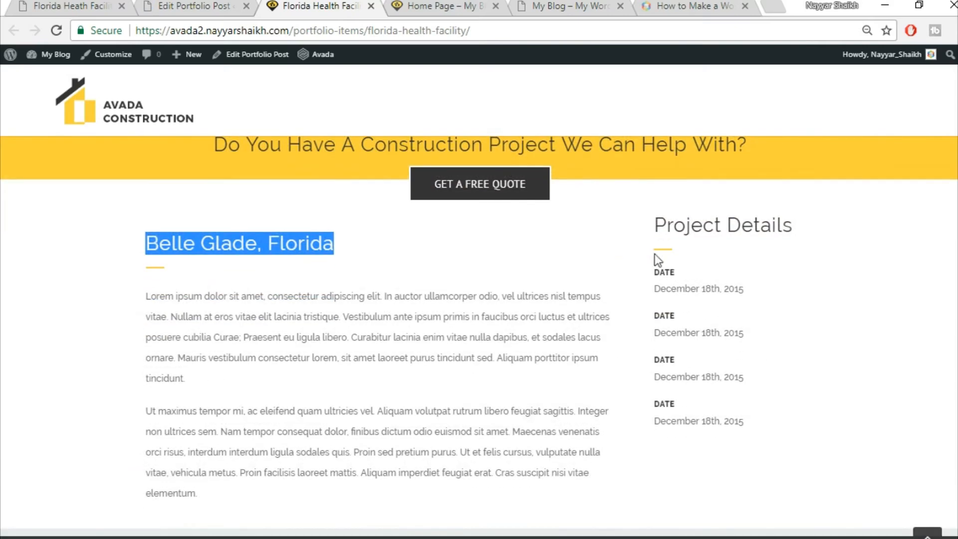
pyautogui.click(737, 277)
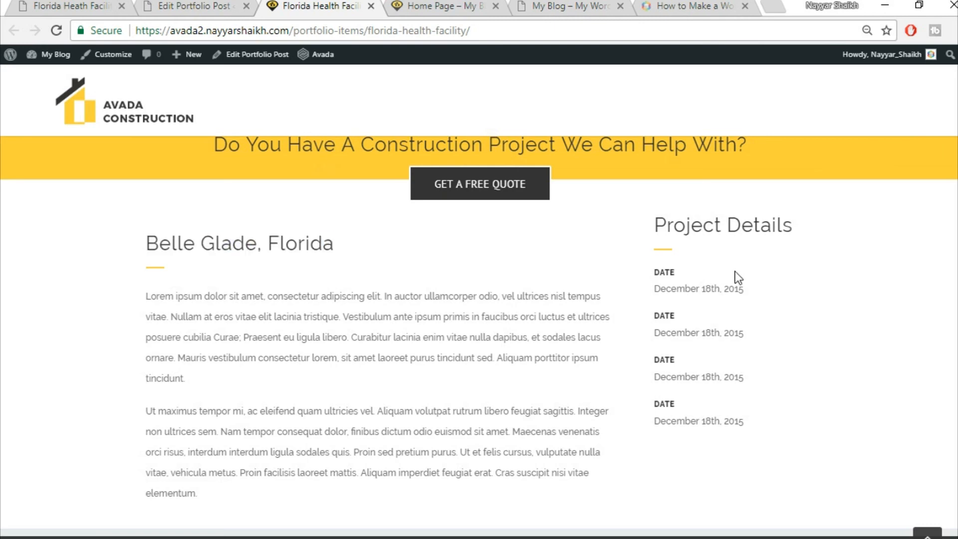
pyautogui.click(200, 5)
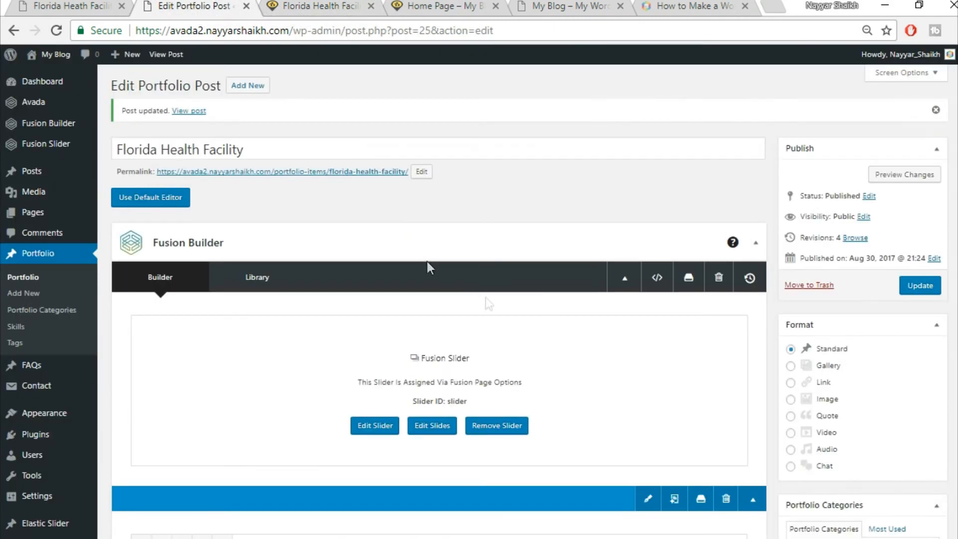
# - Give the Project Details column a top padding of 30 and update the post
pyautogui.scroll(-3, 501, 303)
pyautogui.scroll(-10, 501, 303)
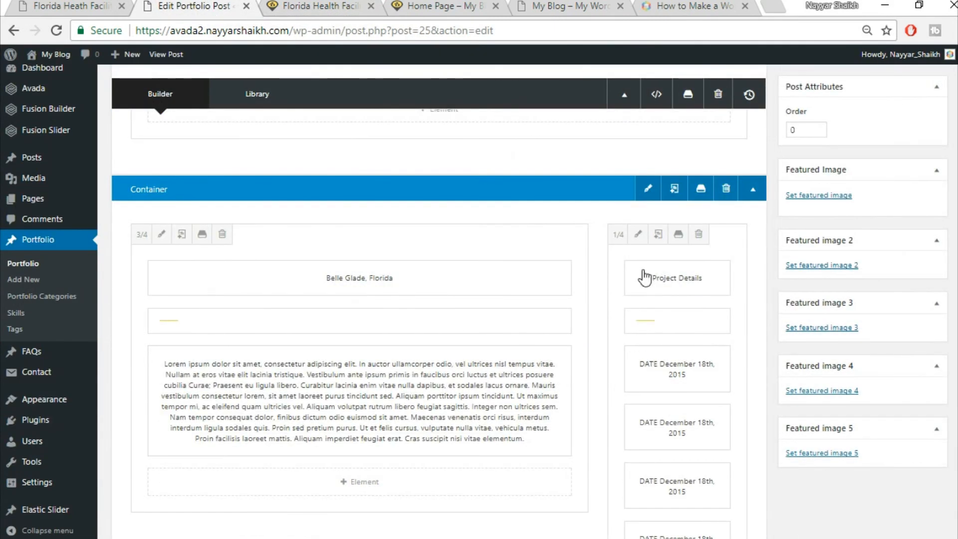
pyautogui.click(638, 234)
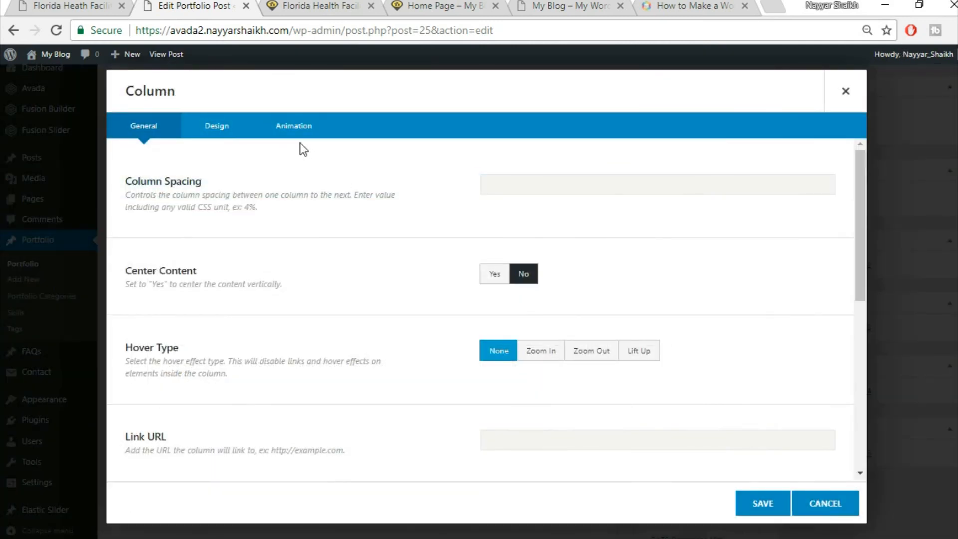
pyautogui.click(220, 131)
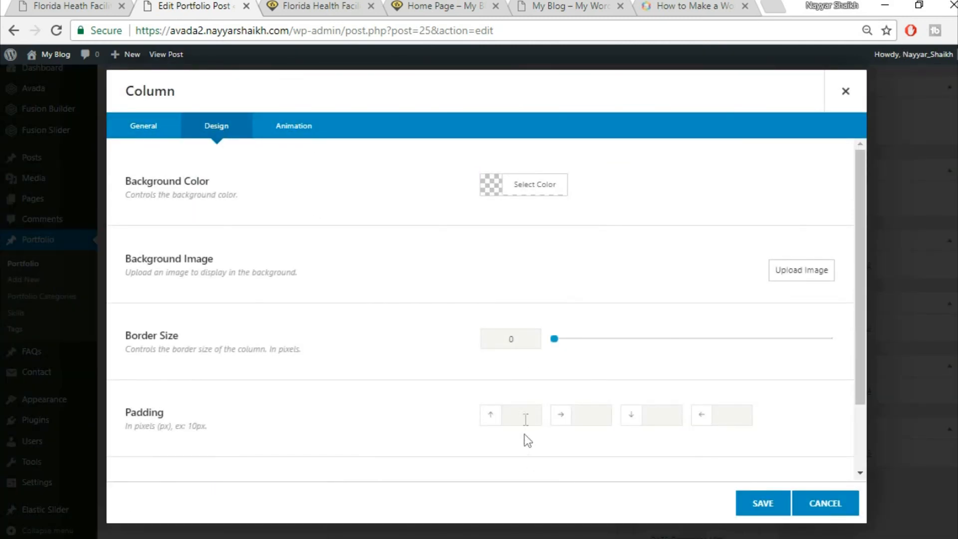
pyautogui.write('30')
pyautogui.click(749, 507)
pyautogui.scroll(6, 746, 505)
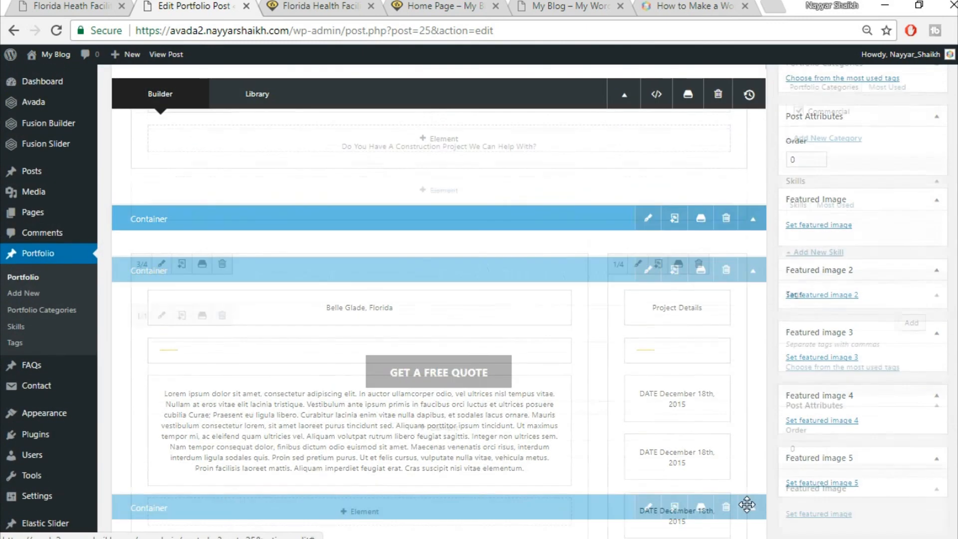
pyautogui.click(918, 285)
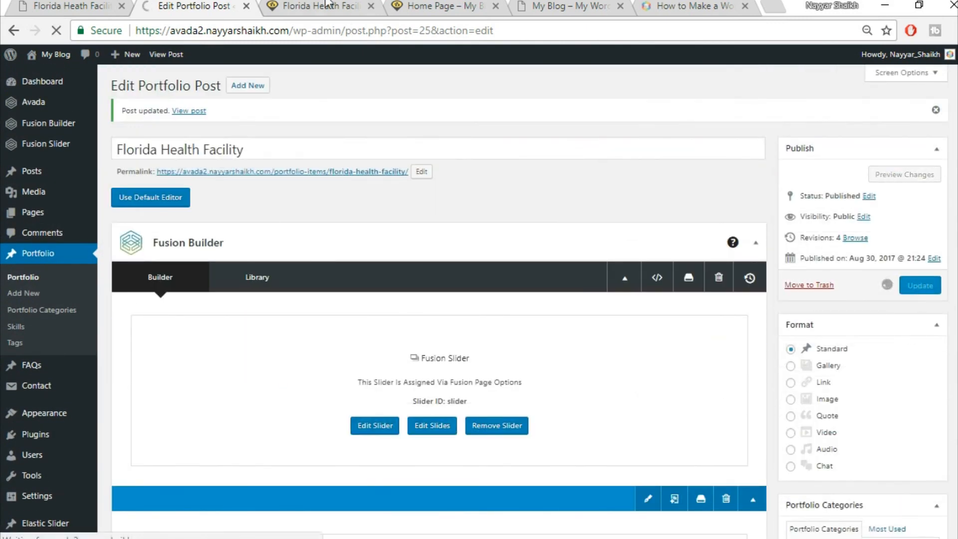
# - Reload the live page and compare the padding with the reference demo page
pyautogui.click(322, 6)
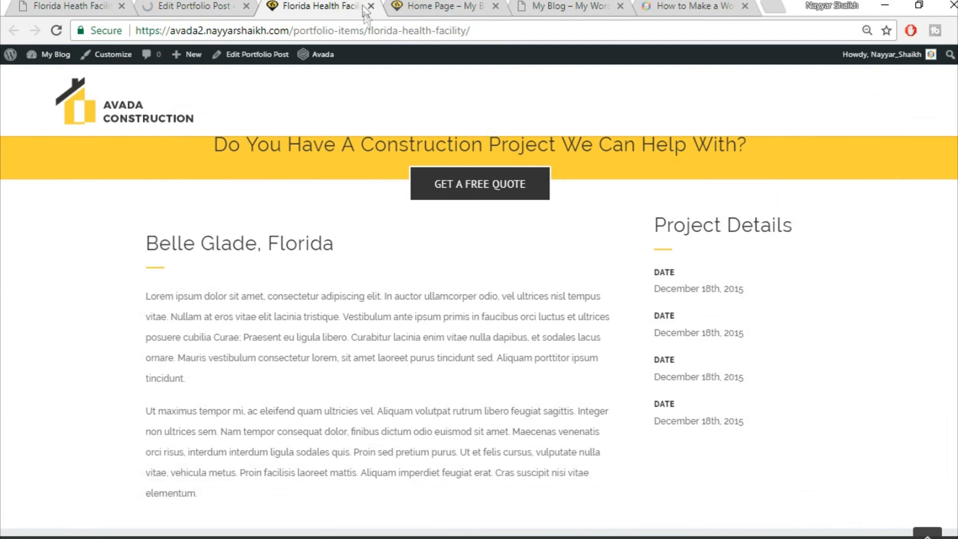
pyautogui.click(364, 29)
pyautogui.press('Return')
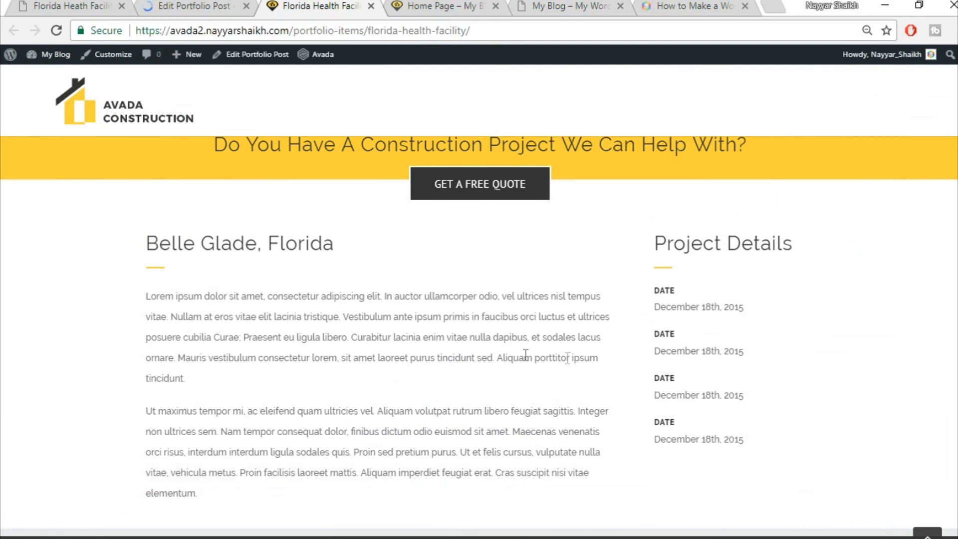
pyautogui.click(77, 5)
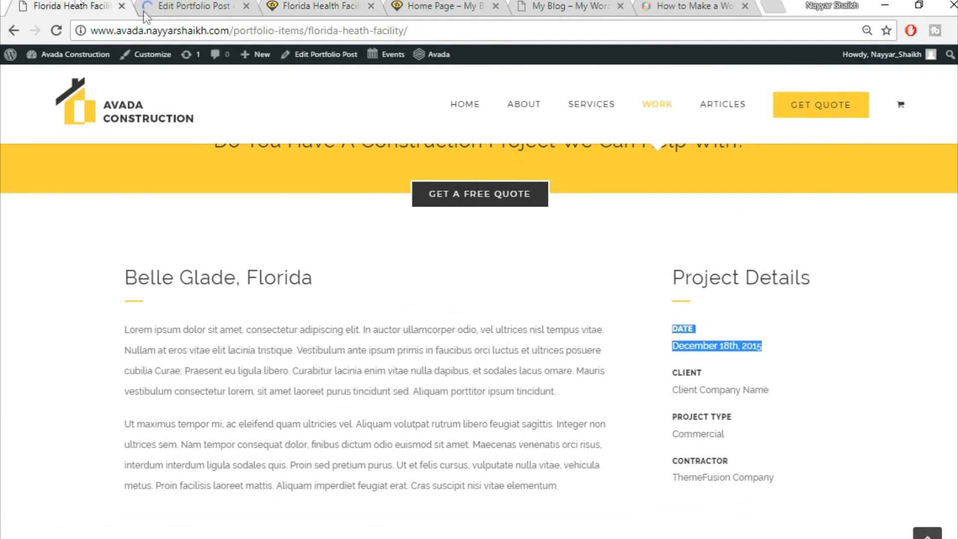
pyautogui.scroll(-7, 893, 345)
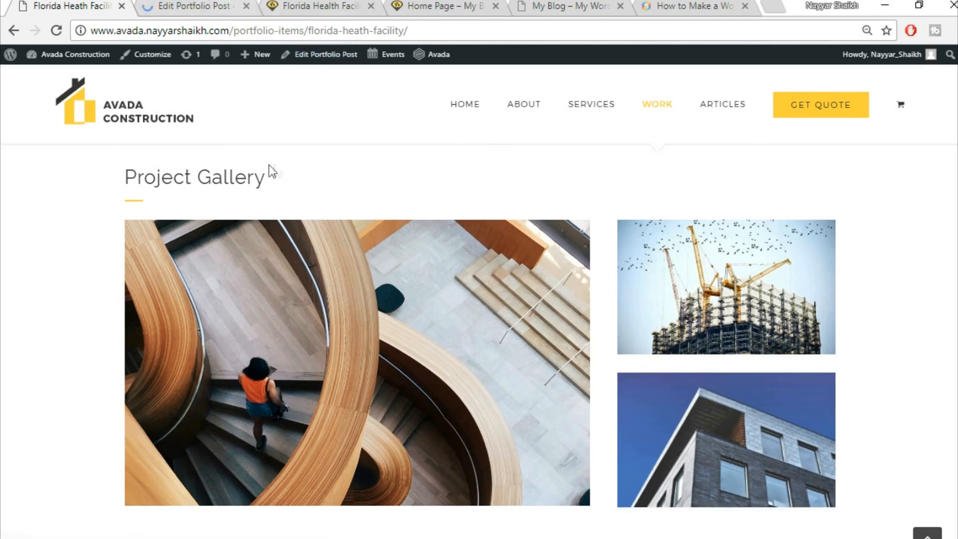
# - Copy the 'Project Gallery' heading text from the demo page
pyautogui.click(192, 5)
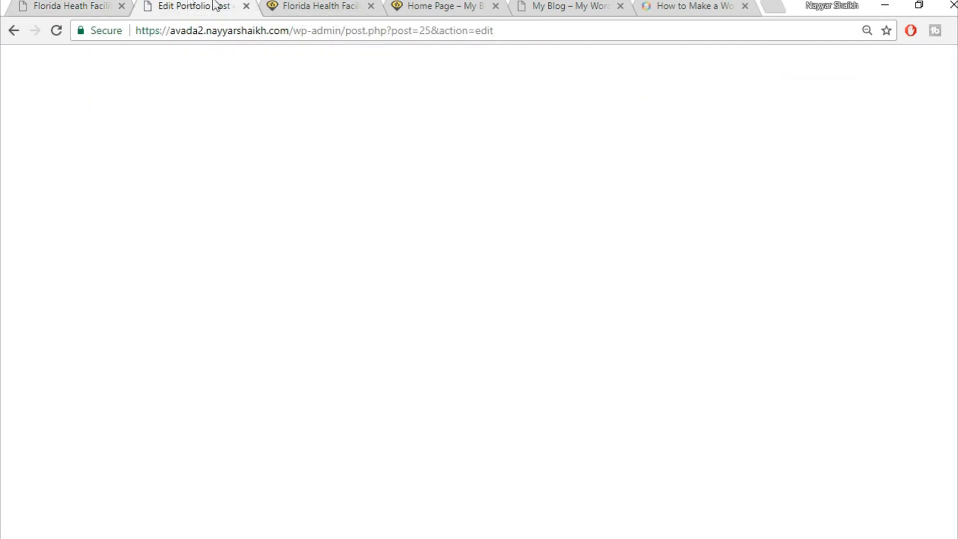
pyautogui.scroll(-10, 717, 331)
pyautogui.scroll(-2, 719, 340)
pyautogui.click(75, 5)
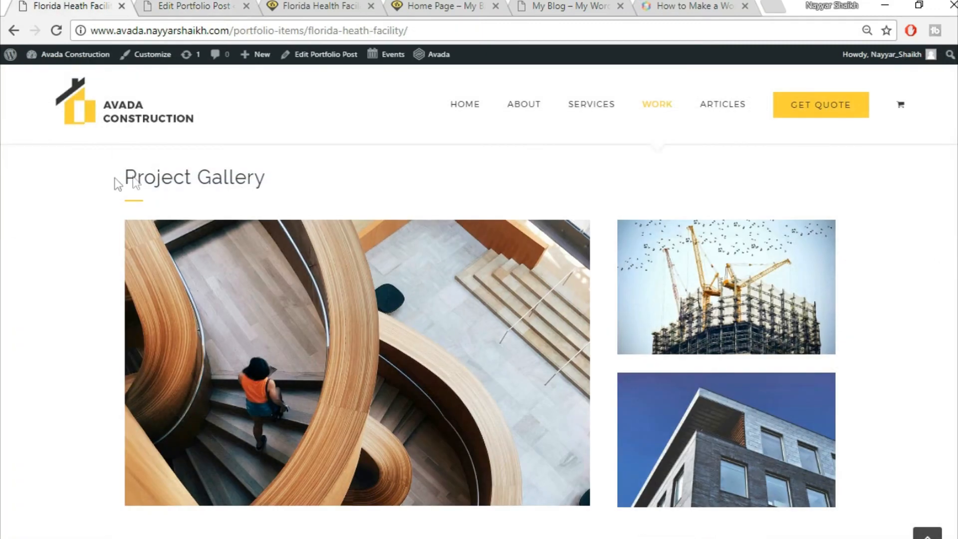
pyautogui.moveTo(118, 184); pyautogui.dragTo(303, 180)
pyautogui.hotkey('ctrl', 'c')
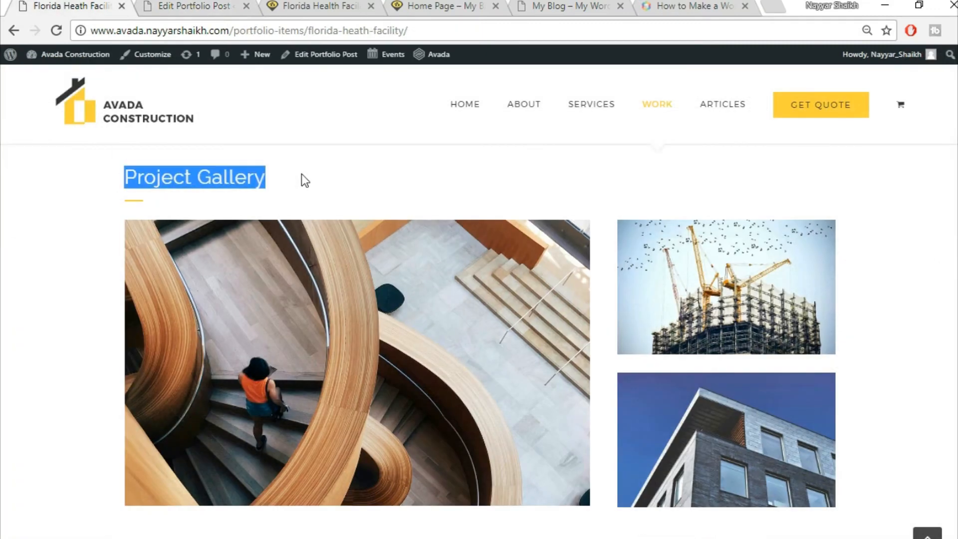
pyautogui.click(204, 5)
pyautogui.scroll(-5, 534, 293)
# - Add a 1/1 full-width container below the section and begin inserting a Text Block
pyautogui.click(635, 272)
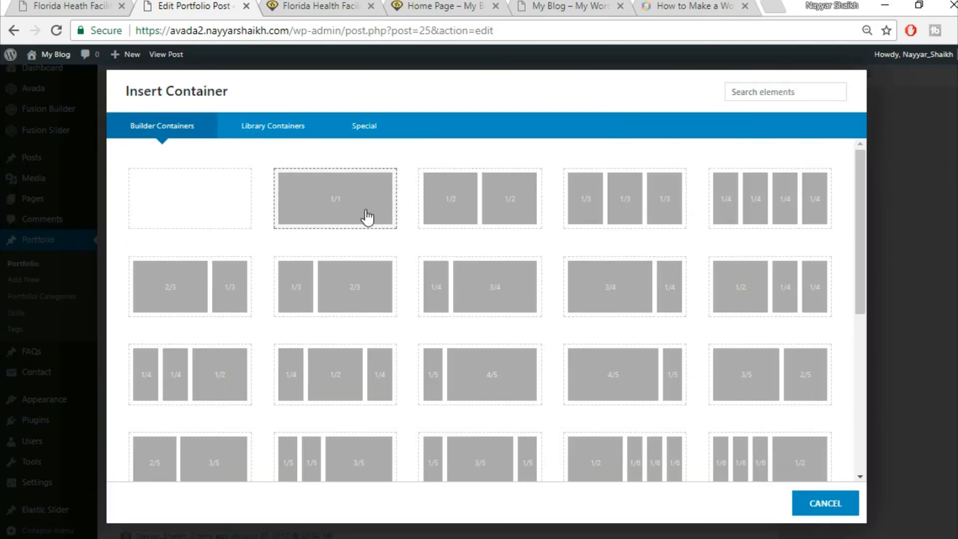
pyautogui.click(367, 217)
pyautogui.click(434, 384)
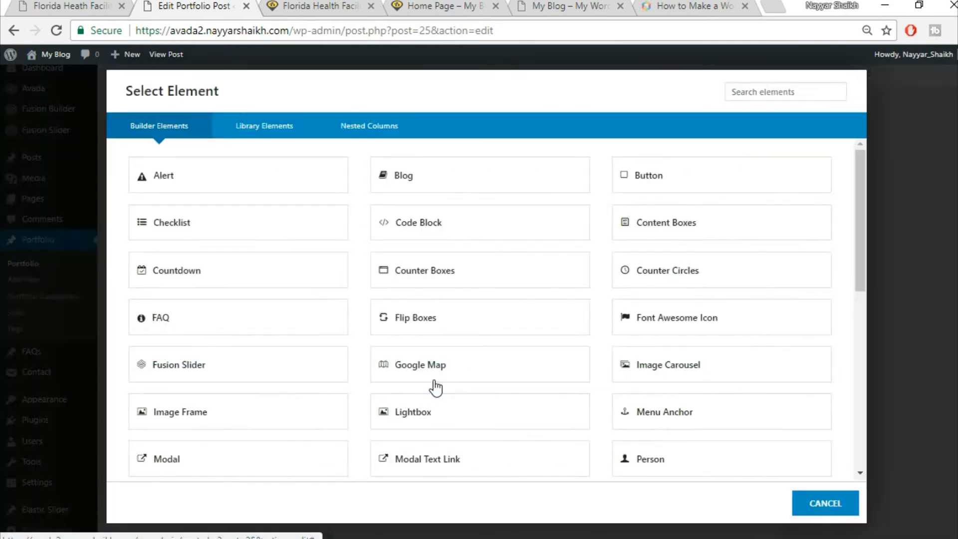
pyautogui.click(759, 89)
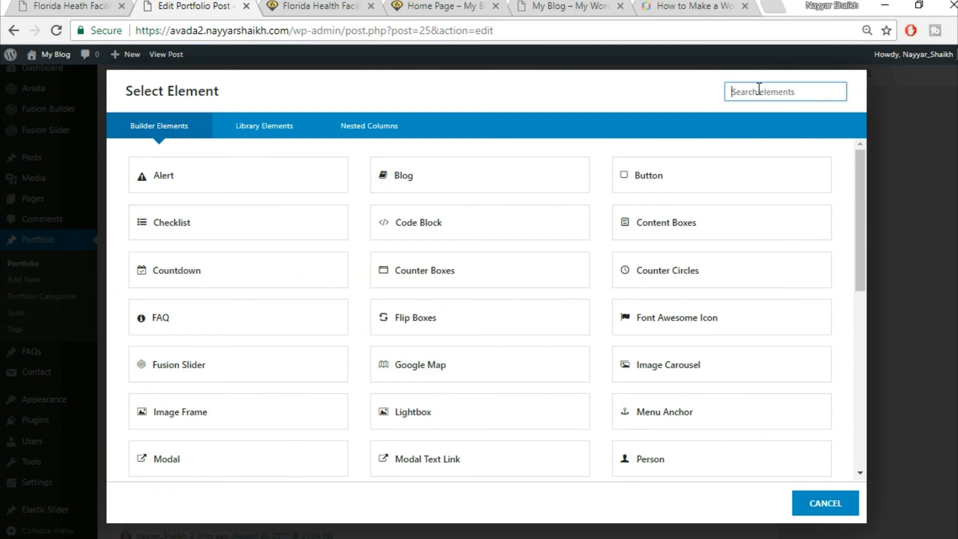
# - Replace the Text Block's placeholder with the pasted 'Project Gallery' Heading 2 and save
pyautogui.write('t')
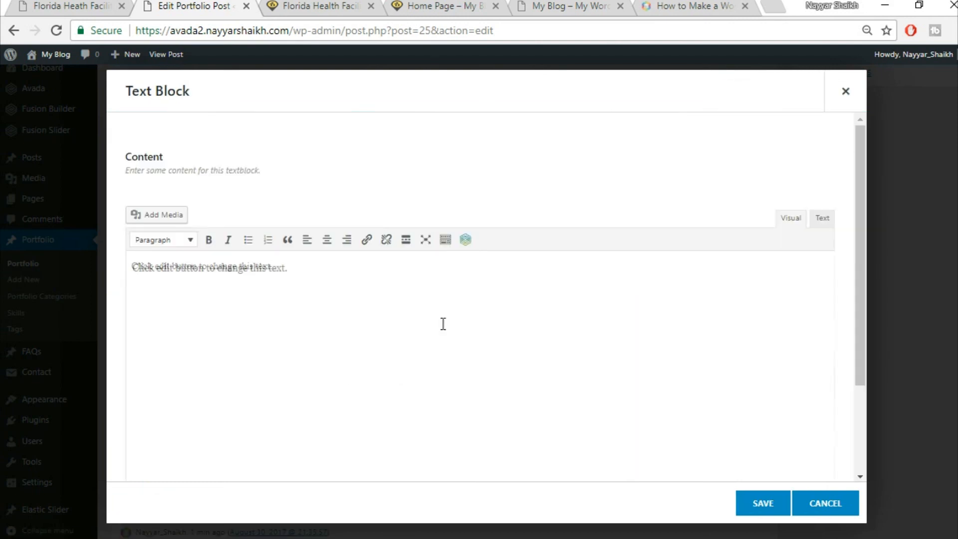
pyautogui.hotkey('ctrl', 'a')
pyautogui.press('BackSpace')
pyautogui.hotkey('ctrl', 'v')
pyautogui.click(763, 503)
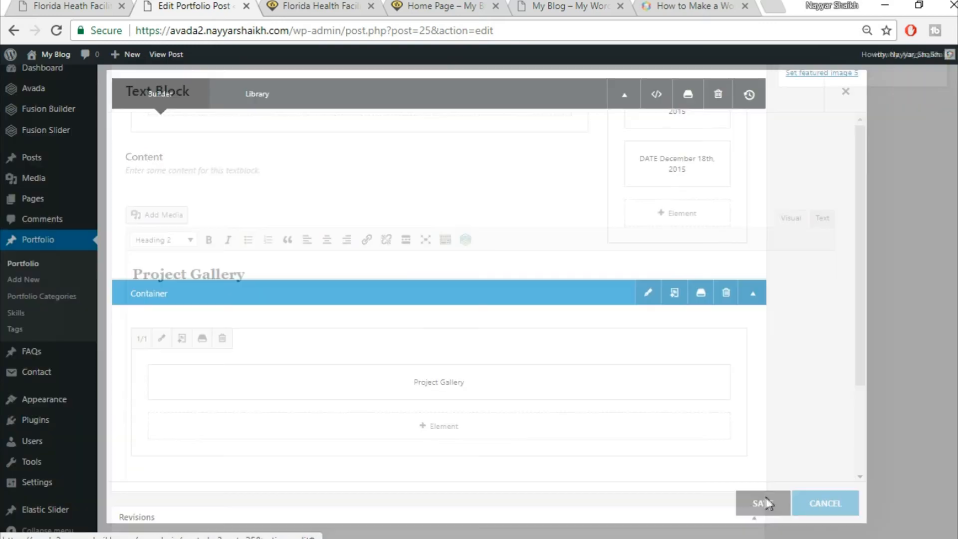
# - Duplicate the yellow Project Details separator and drag the copy under Project Gallery
pyautogui.scroll(5, 499, 282)
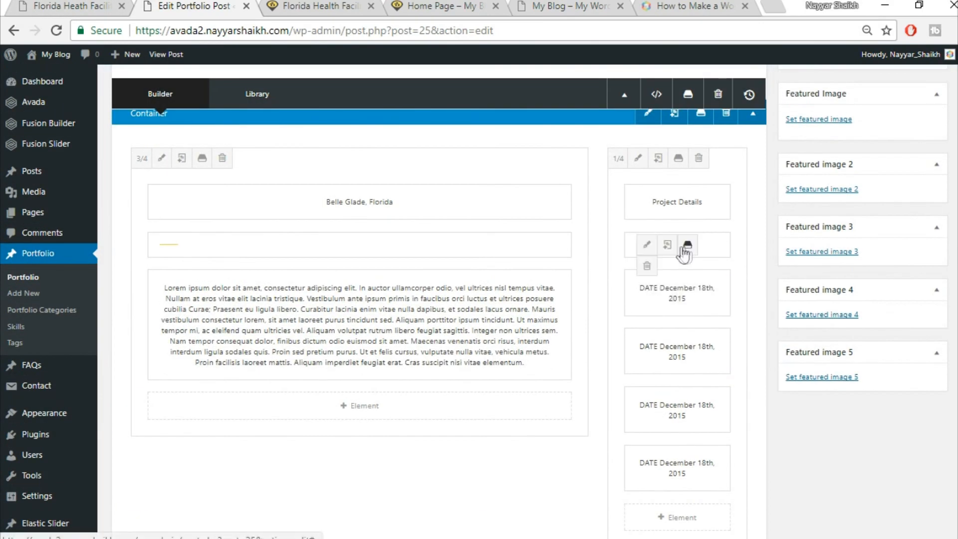
pyautogui.click(668, 252)
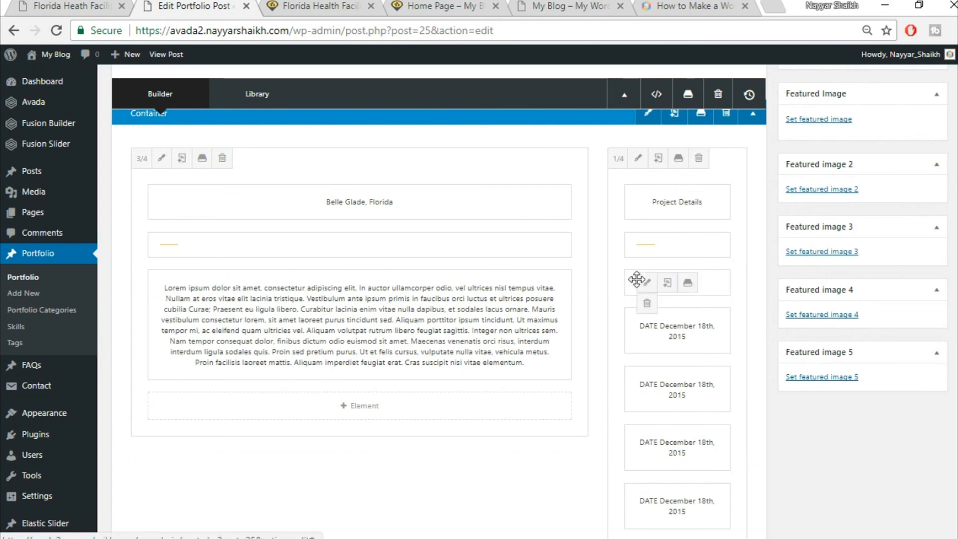
pyautogui.moveTo(721, 274)
pyautogui.mouseDown()
pyautogui.moveTo(691, 391)
pyautogui.moveTo(634, 532)
pyautogui.moveTo(574, 529)
pyautogui.moveTo(517, 481)
pyautogui.moveTo(513, 451)
pyautogui.mouseUp()
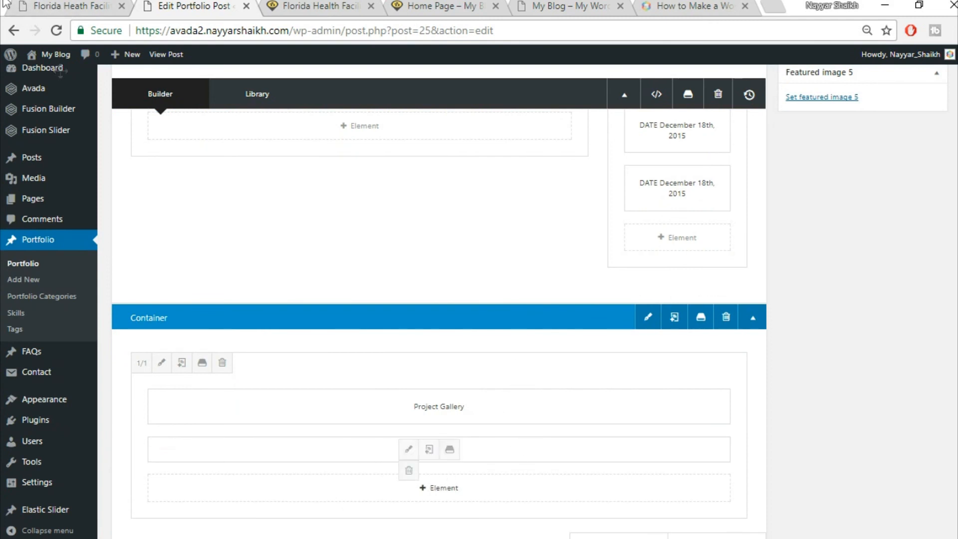
pyautogui.click(64, 6)
pyautogui.click(166, 207)
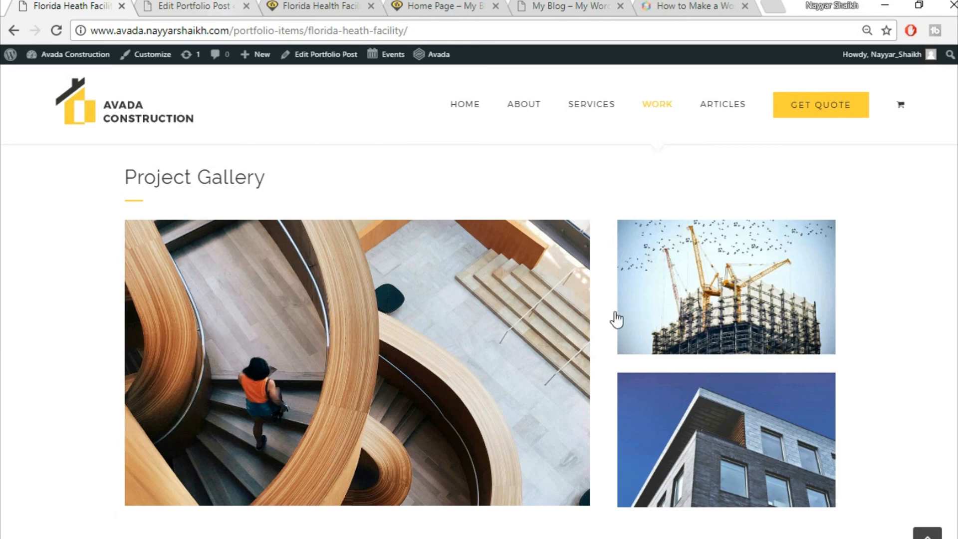
pyautogui.click(195, 6)
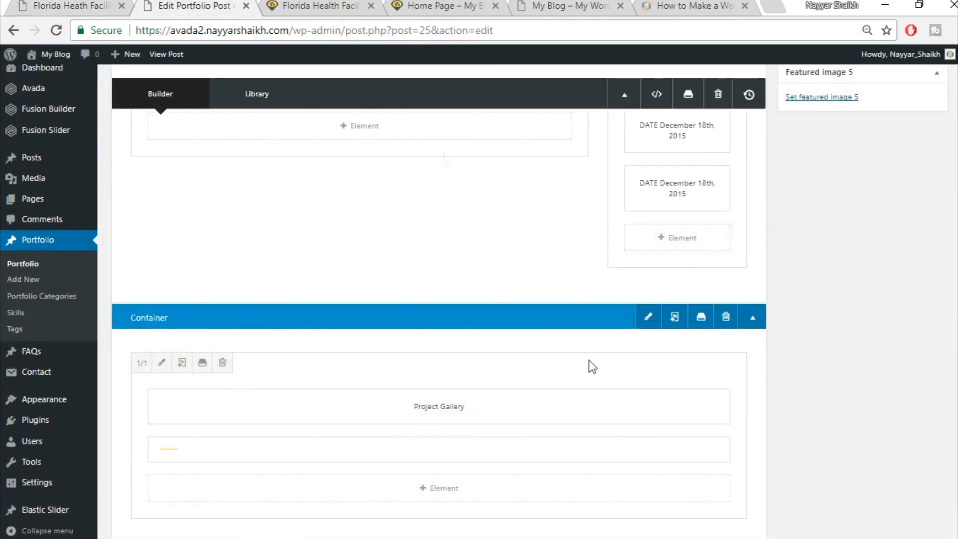
pyautogui.scroll(-3, 652, 410)
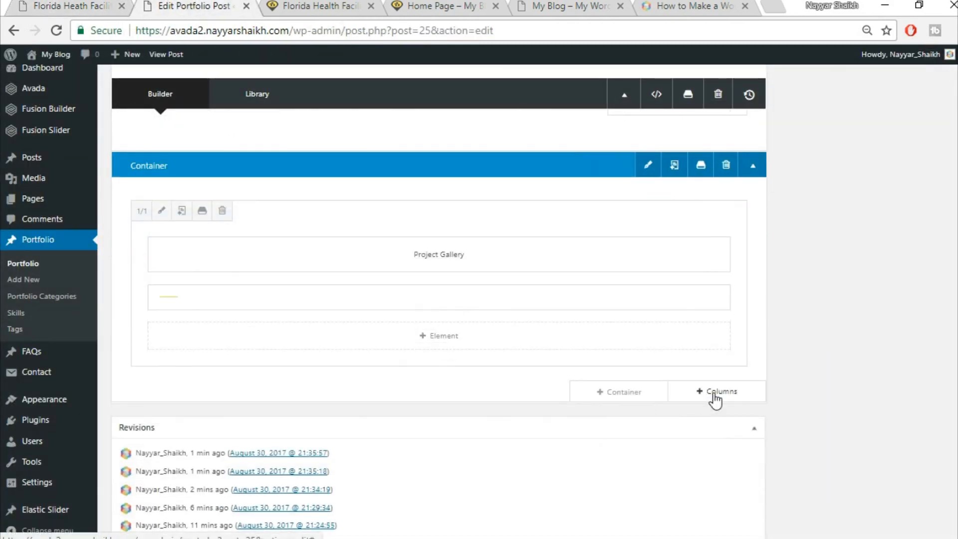
# - Insert a 2/3 + 1/3 column row into the Project Gallery container
pyautogui.click(715, 394)
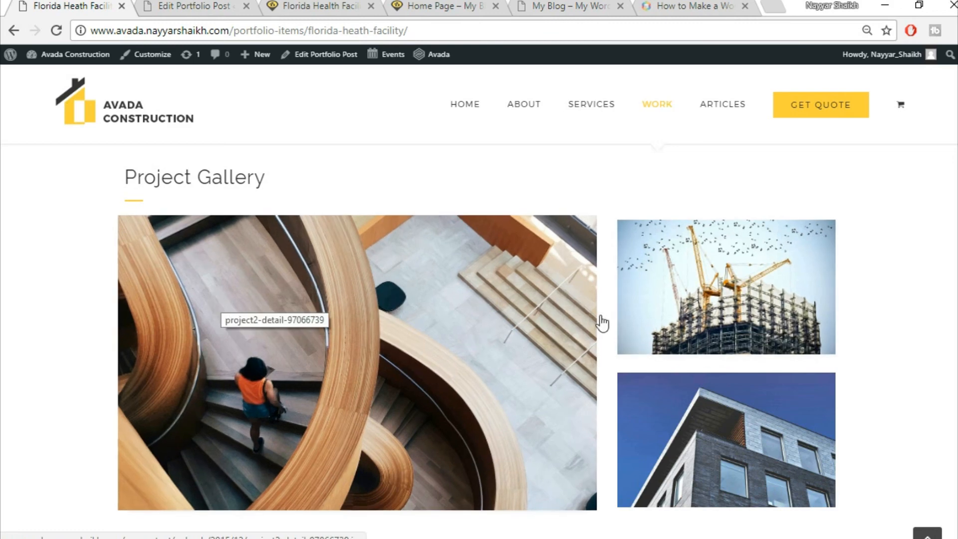
pyautogui.click(195, 6)
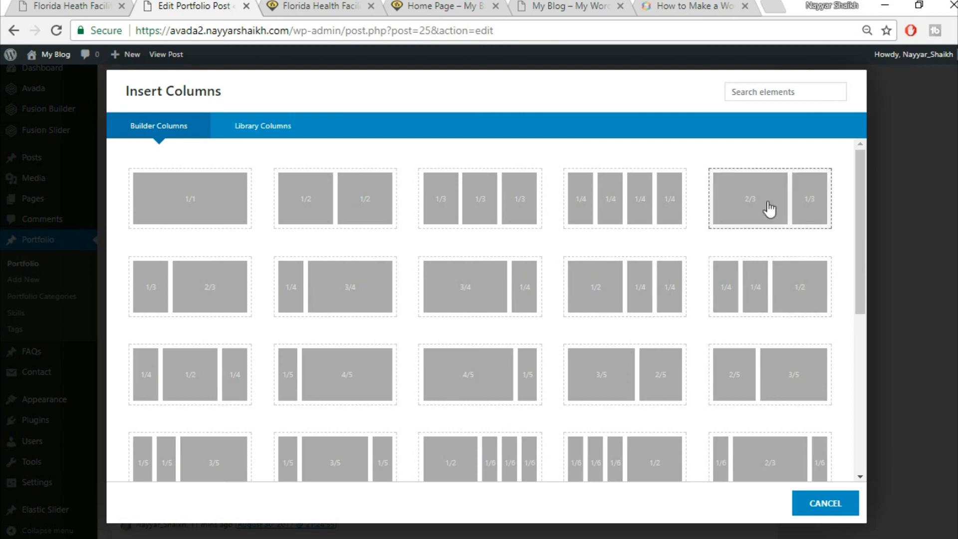
pyautogui.click(762, 212)
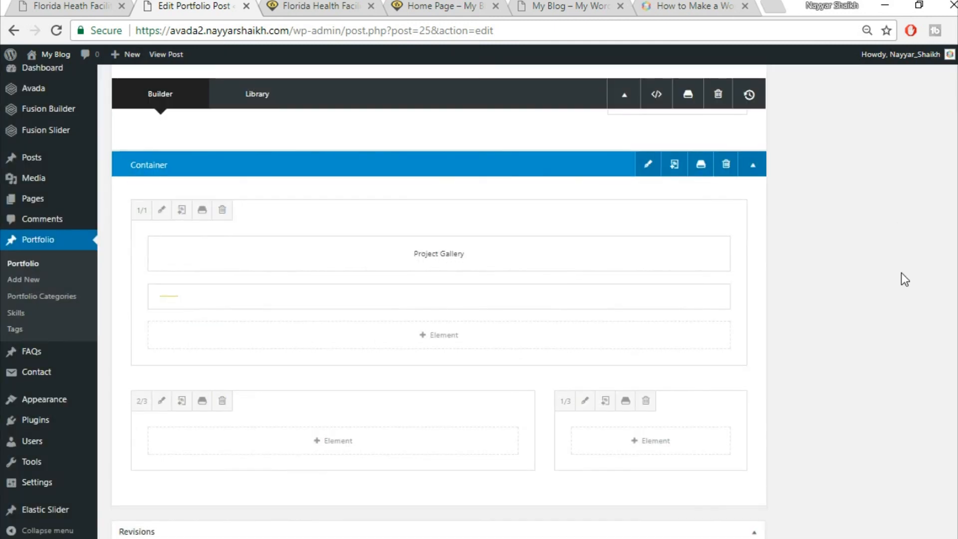
pyautogui.scroll(-3, 385, 349)
pyautogui.click(90, 4)
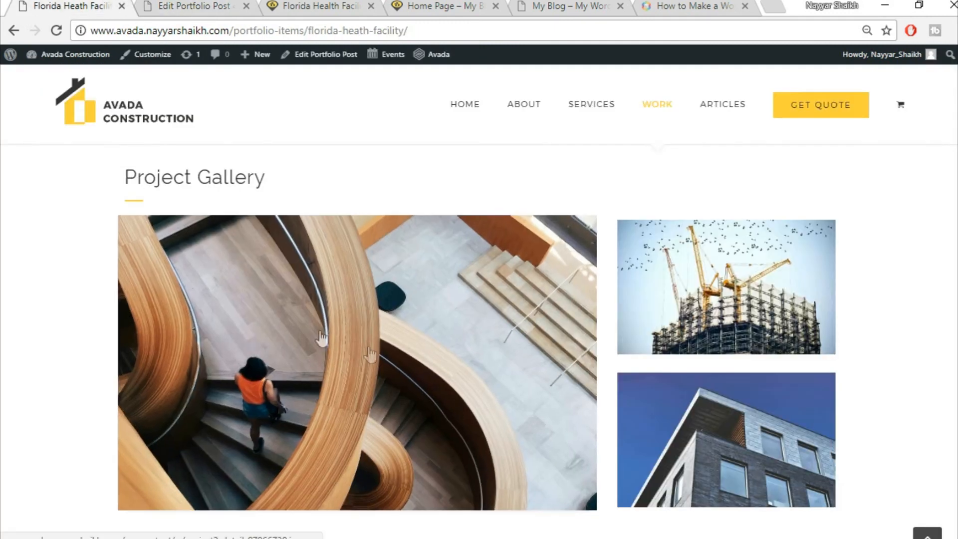
pyautogui.click(218, 5)
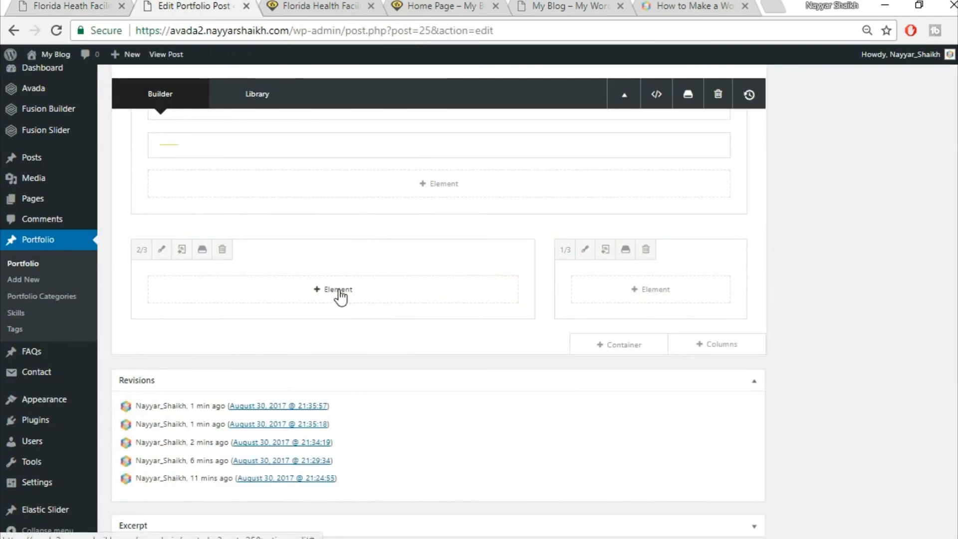
# - Add an Image Frame element to the 2/3 column by searching 'ima'
pyautogui.click(342, 299)
pyautogui.click(777, 90)
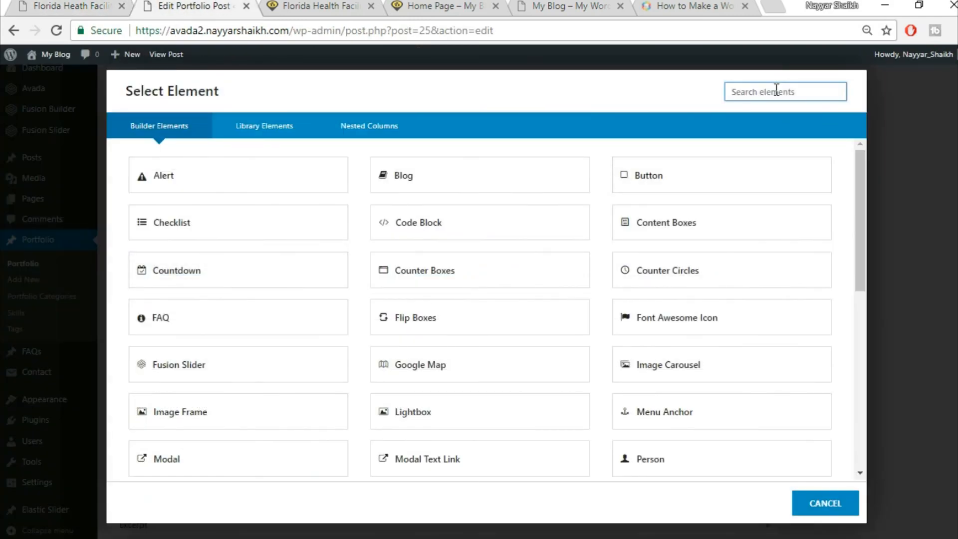
pyautogui.write('ima')
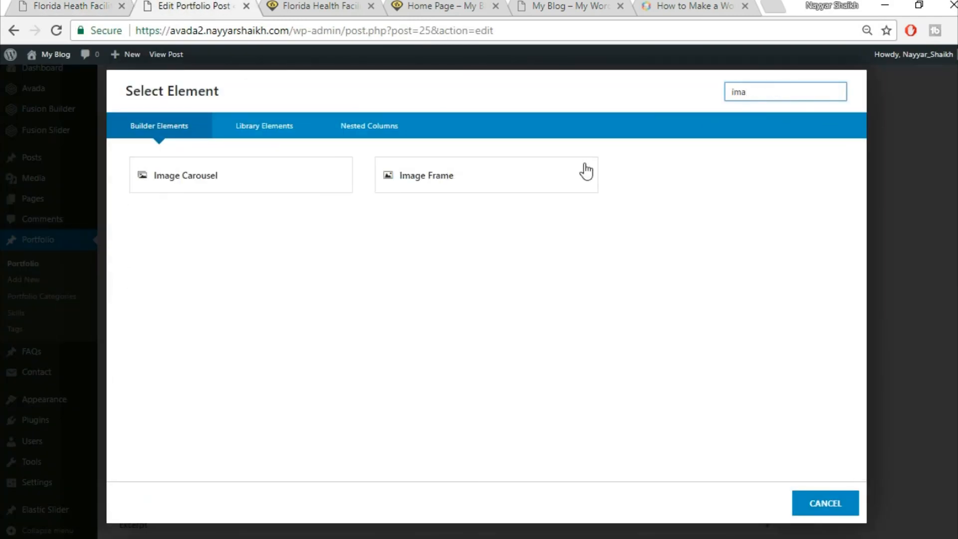
pyautogui.click(525, 179)
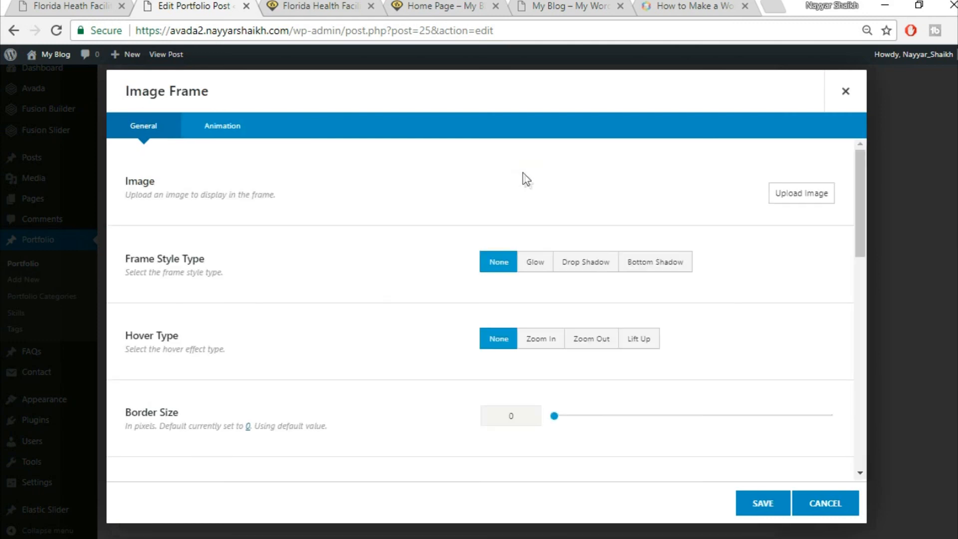
# - Upload the project2-detail-97066739 photo and insert it into the frame at full size
pyautogui.click(782, 200)
pyautogui.click(191, 106)
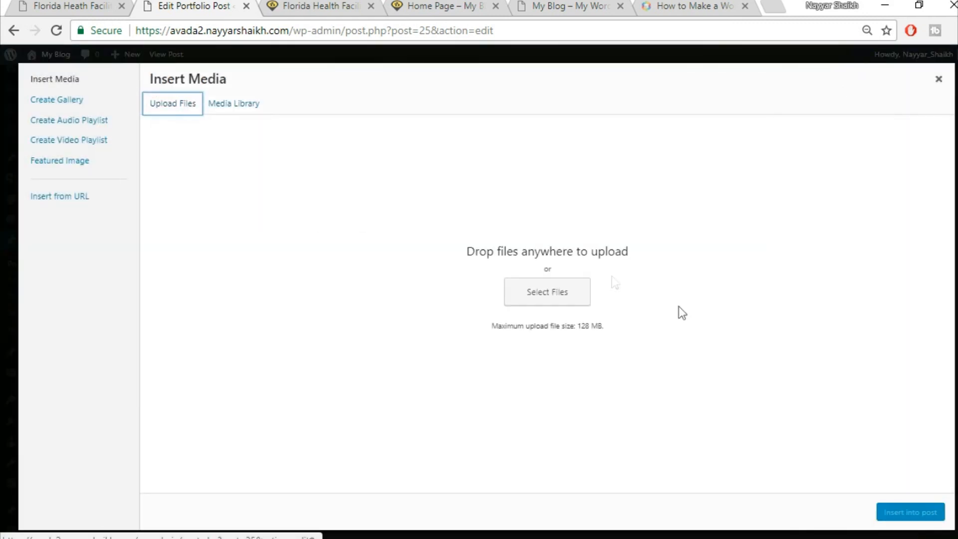
pyautogui.click(560, 293)
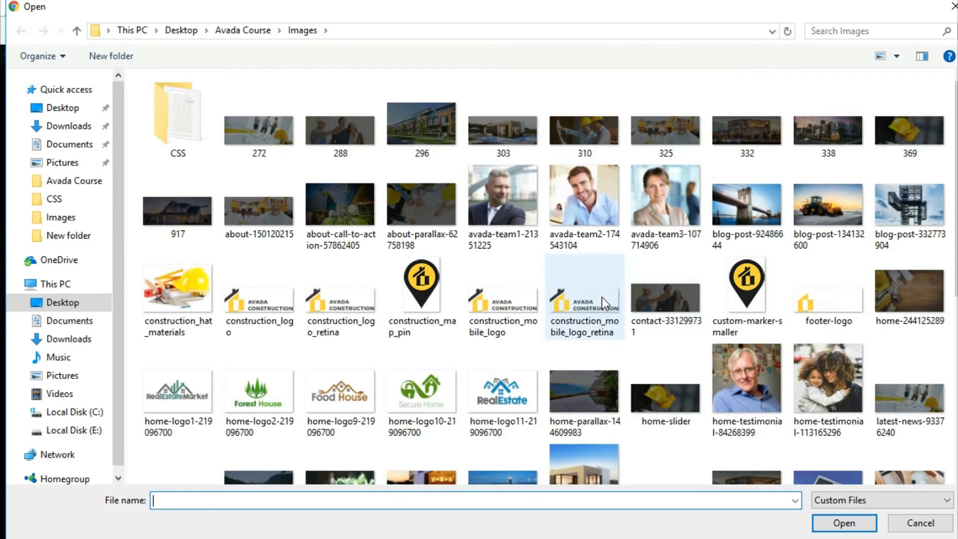
pyautogui.scroll(-5, 725, 305)
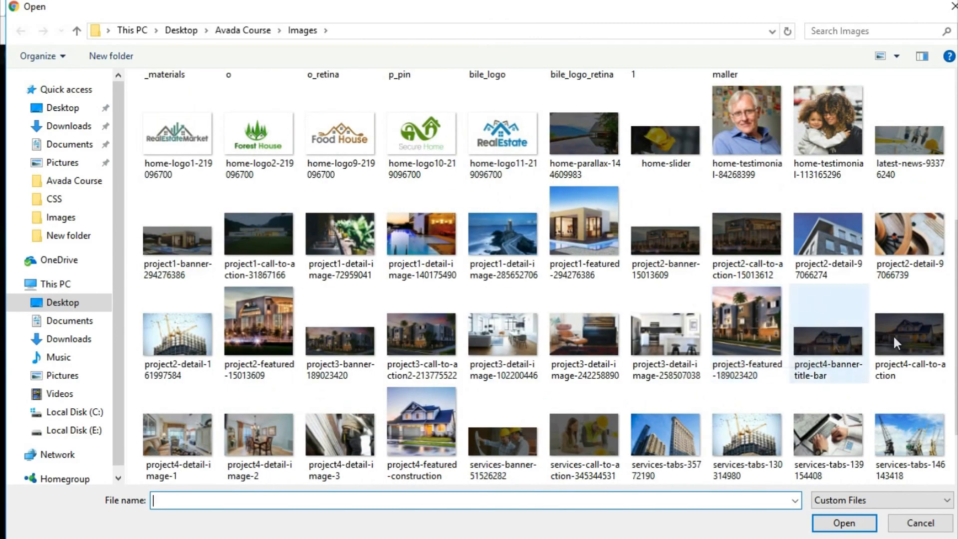
pyautogui.click(921, 220)
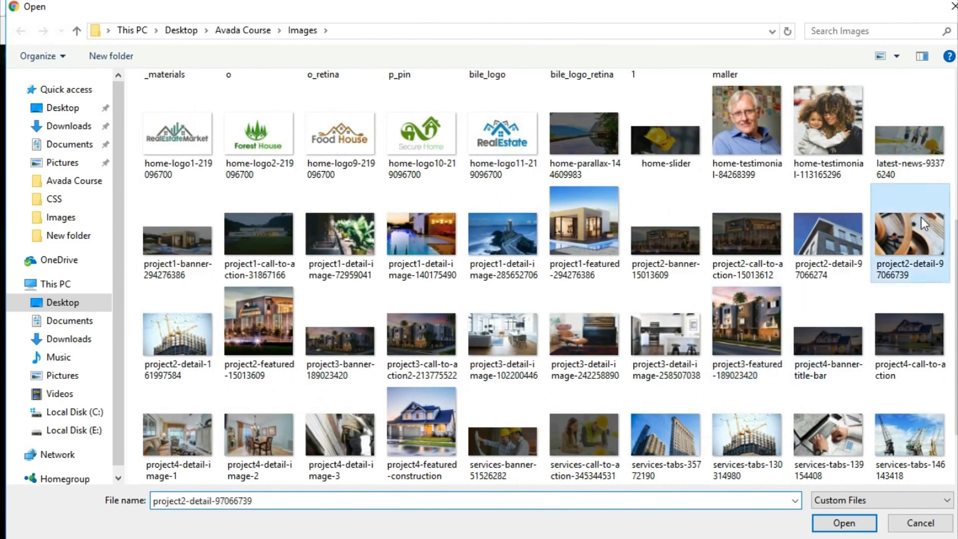
pyautogui.click(843, 523)
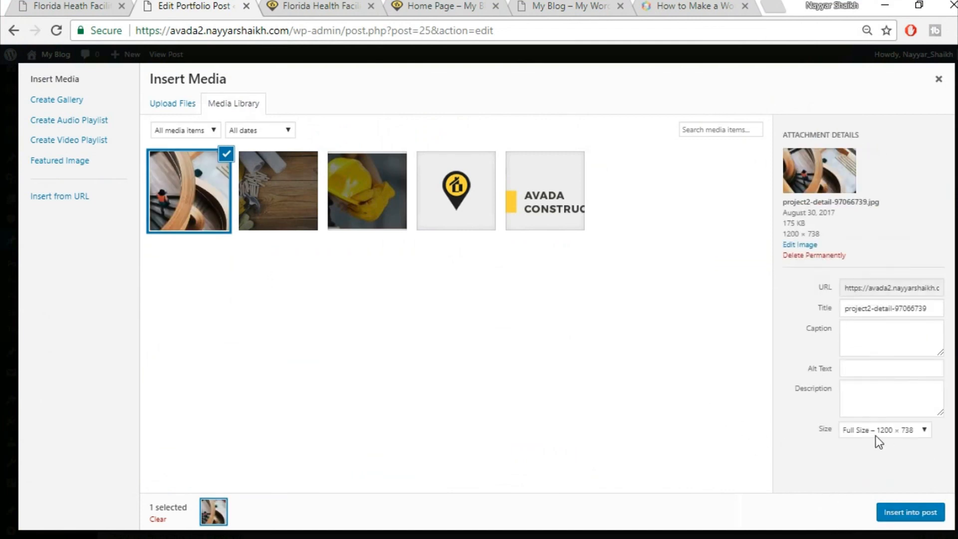
pyautogui.click(874, 432)
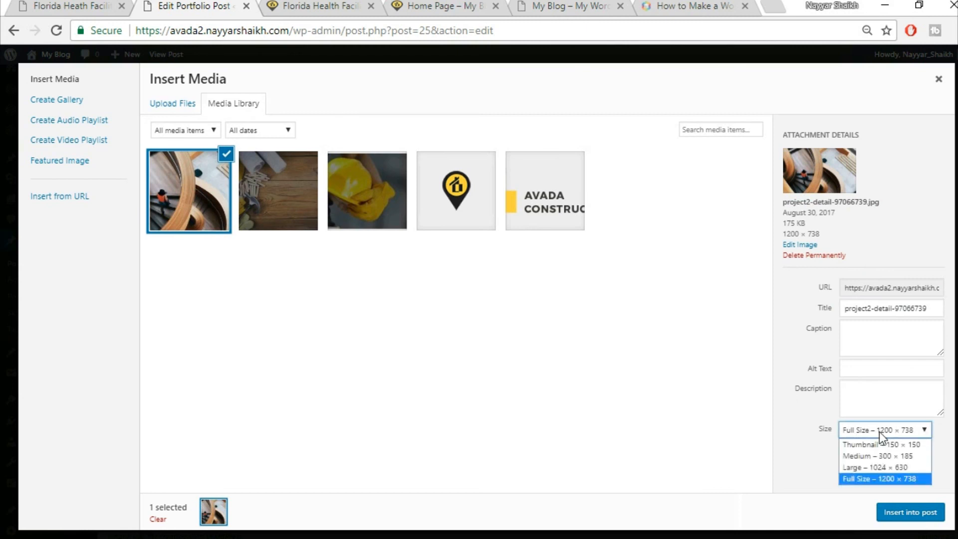
pyautogui.click(874, 478)
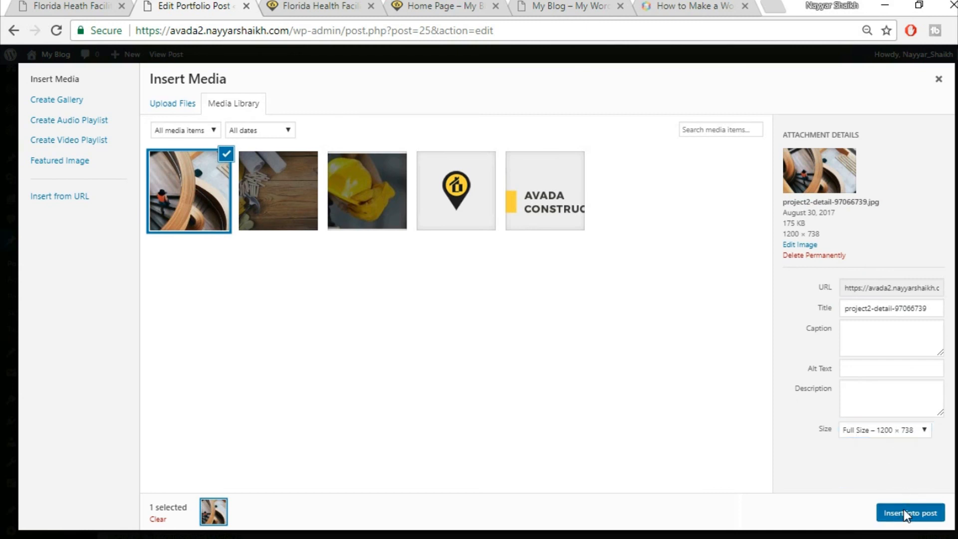
pyautogui.click(904, 509)
# - Set the image frame's hover type to Lift Up after checking the live Project Gallery
pyautogui.scroll(-3, 629, 394)
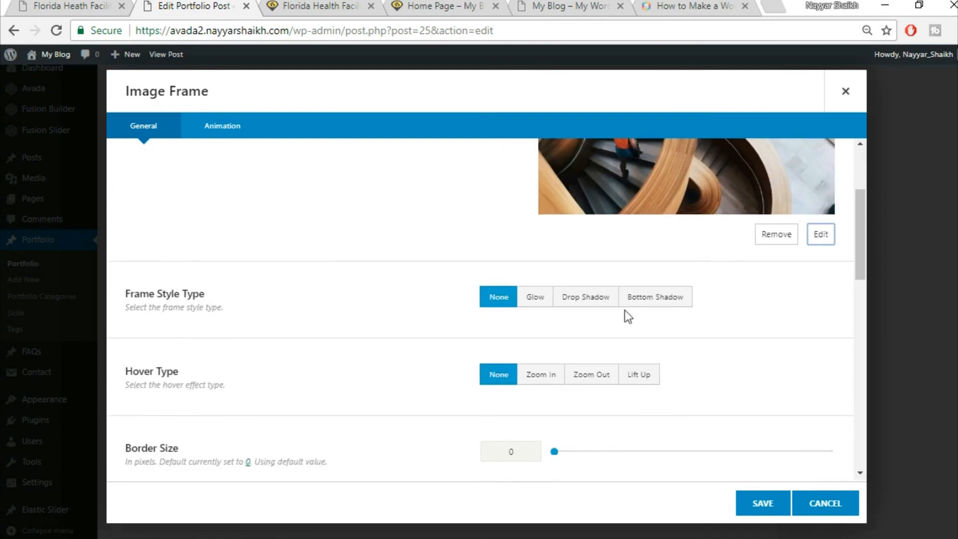
pyautogui.scroll(-2, 624, 350)
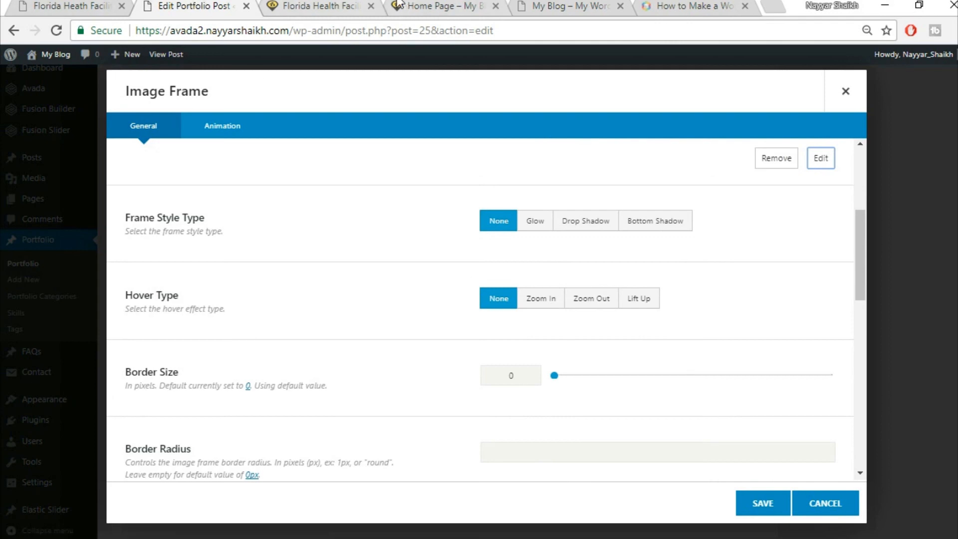
pyautogui.click(72, 4)
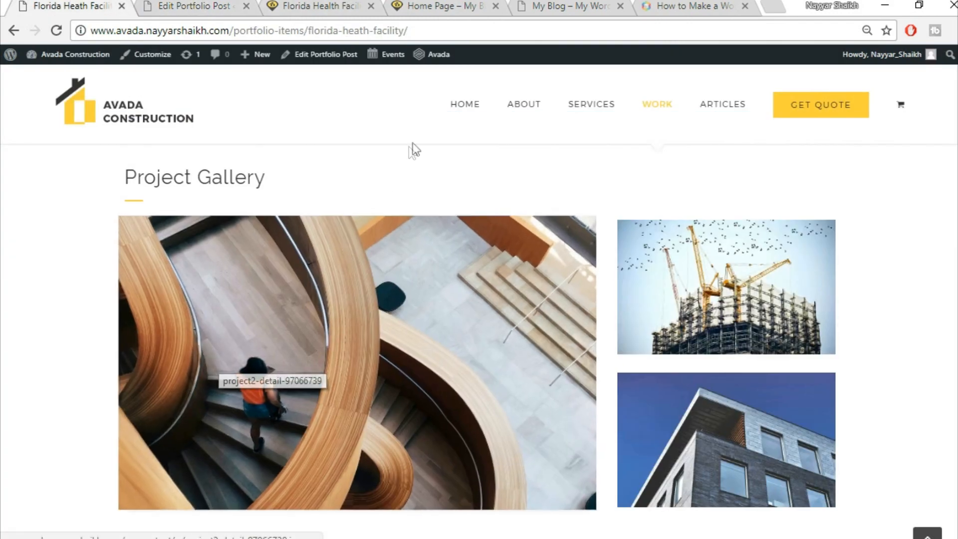
pyautogui.hotkey('ctrl', 'Tab')
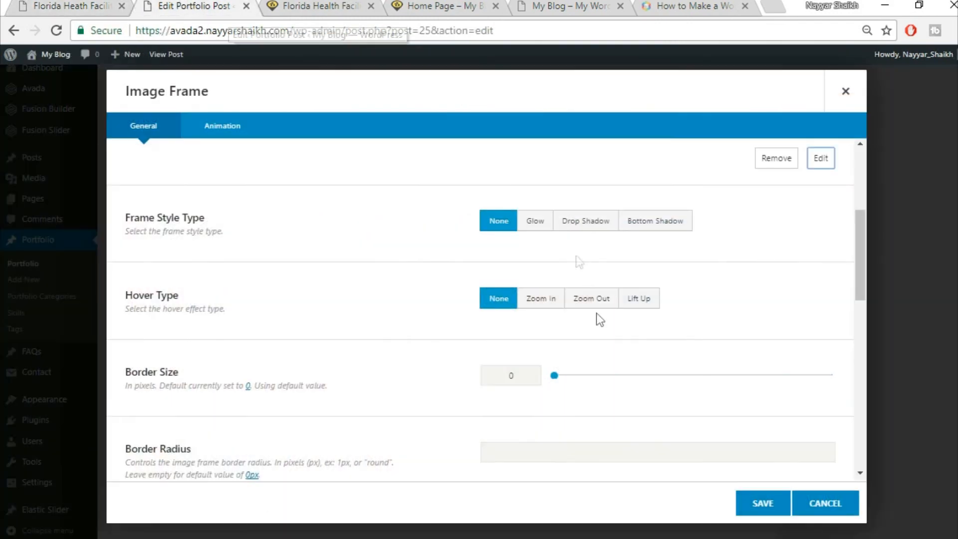
pyautogui.click(553, 305)
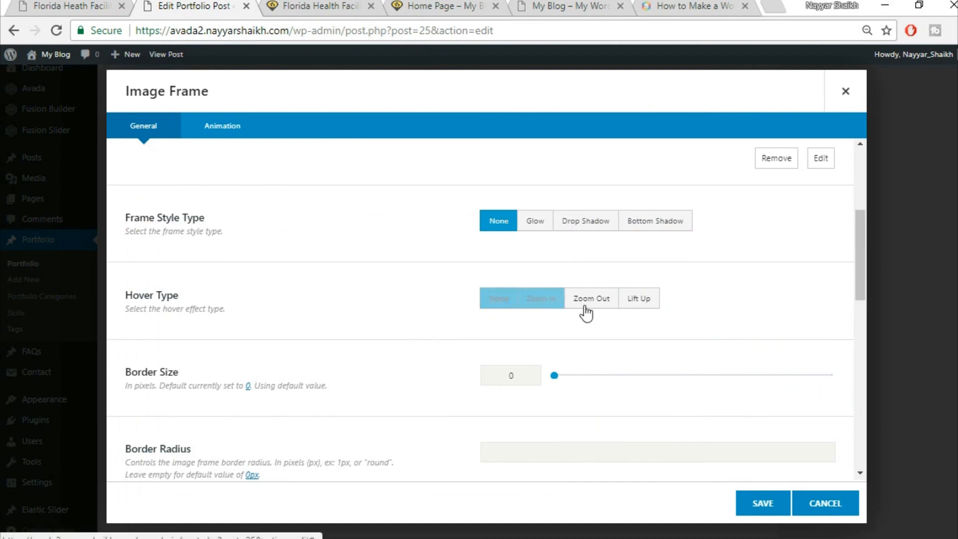
pyautogui.click(628, 302)
# - Compare against the live portfolio page, then save the image frame into the 2/3 column
pyautogui.scroll(-2, 239, 328)
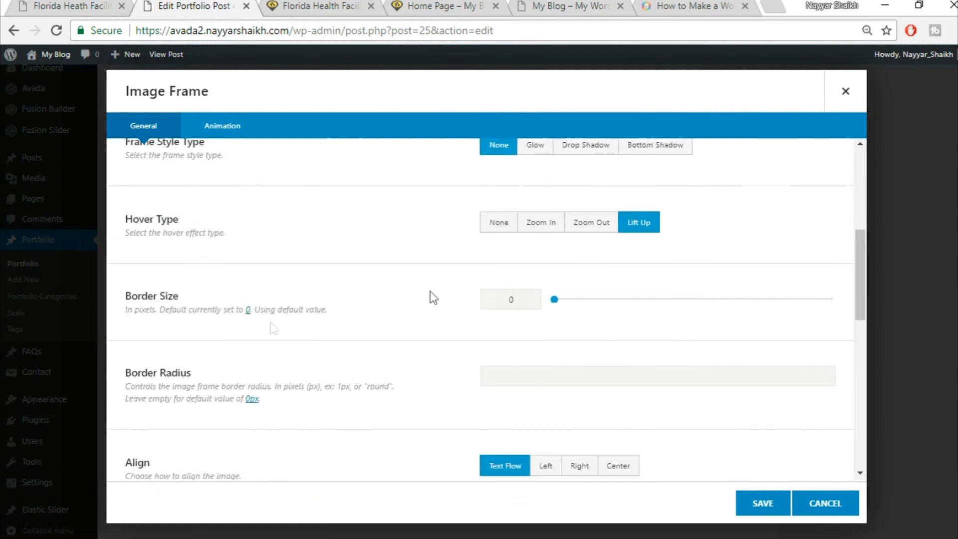
pyautogui.scroll(-2, 828, 230)
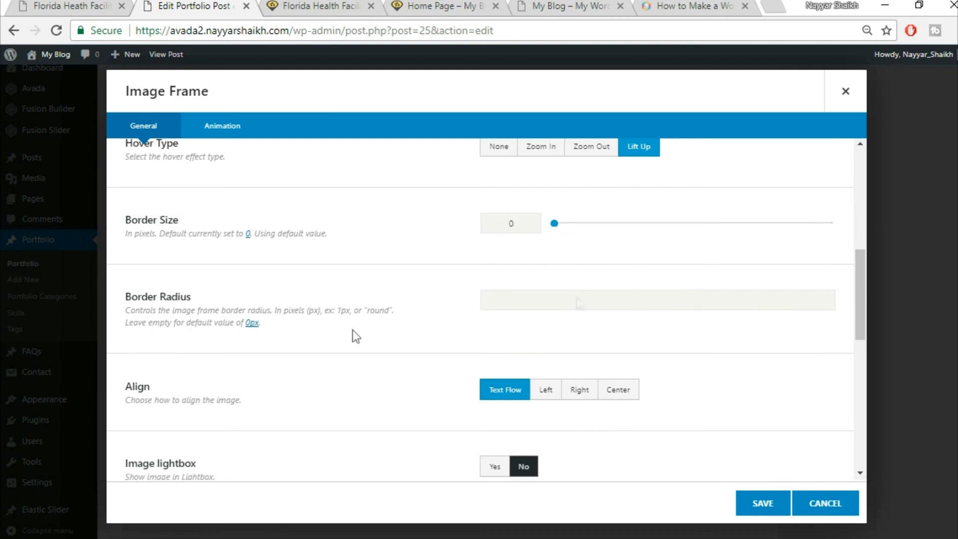
pyautogui.click(87, 4)
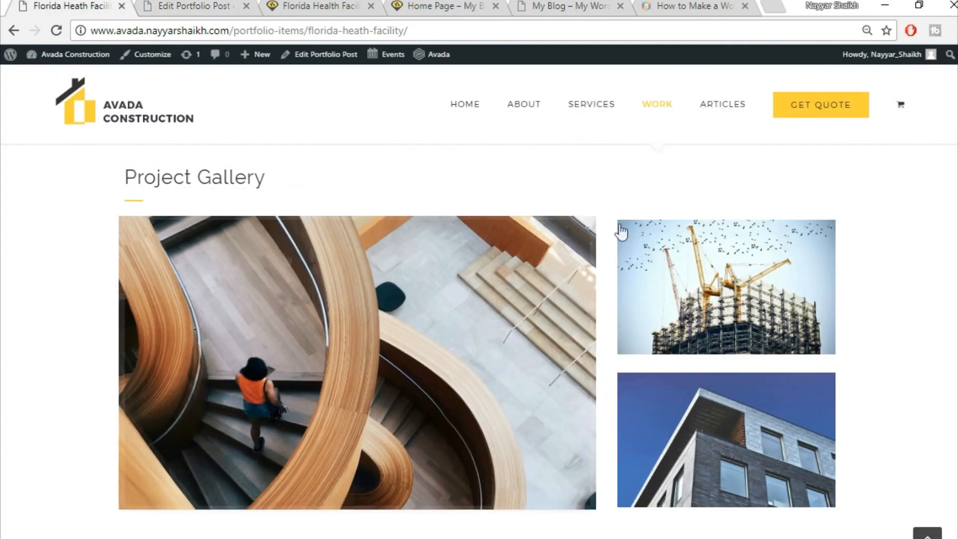
pyautogui.click(183, 6)
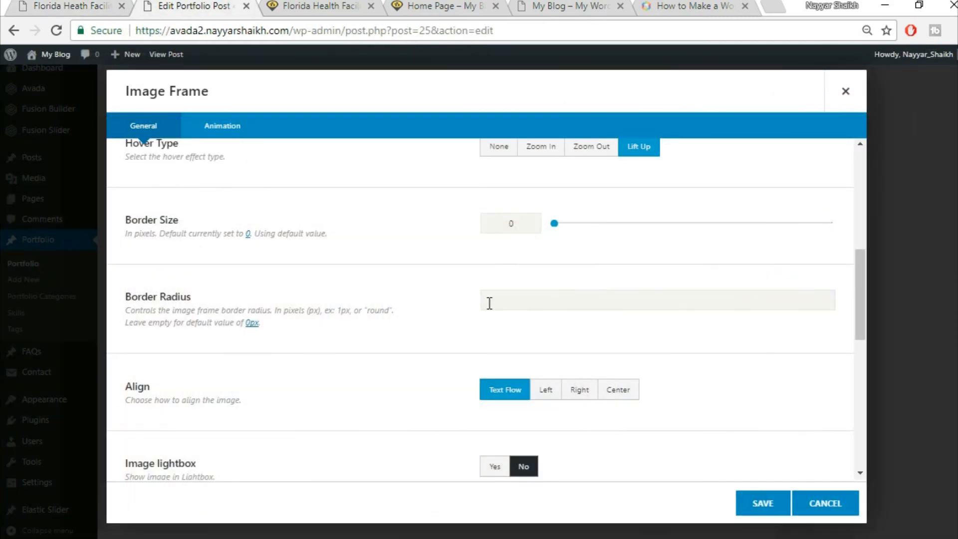
pyautogui.click(31, 4)
pyautogui.click(184, 6)
pyautogui.scroll(-1, 851, 382)
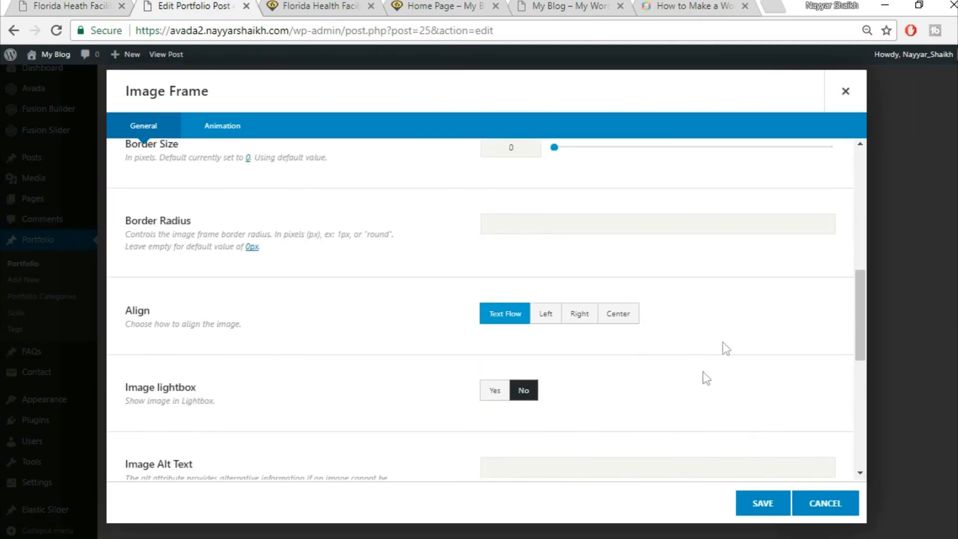
pyautogui.scroll(-5, 706, 378)
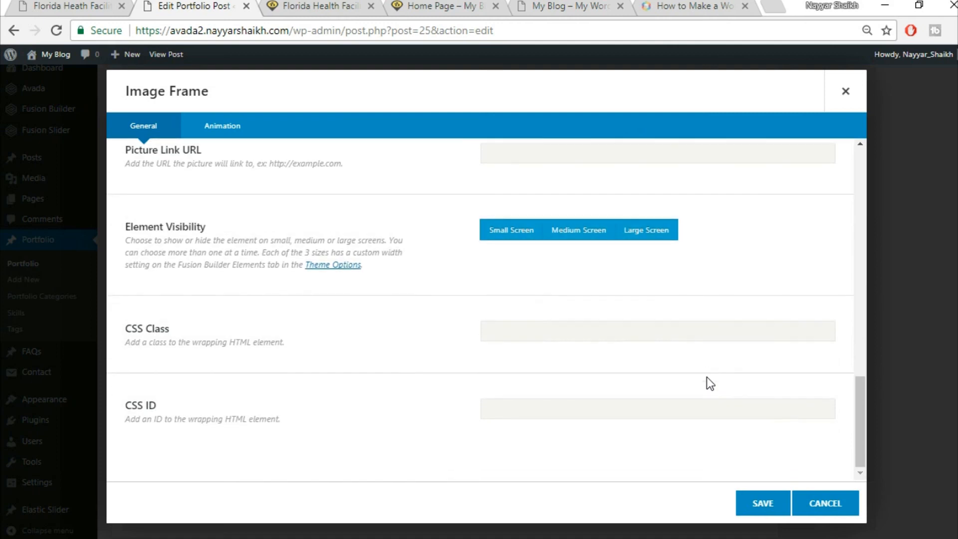
pyautogui.click(755, 509)
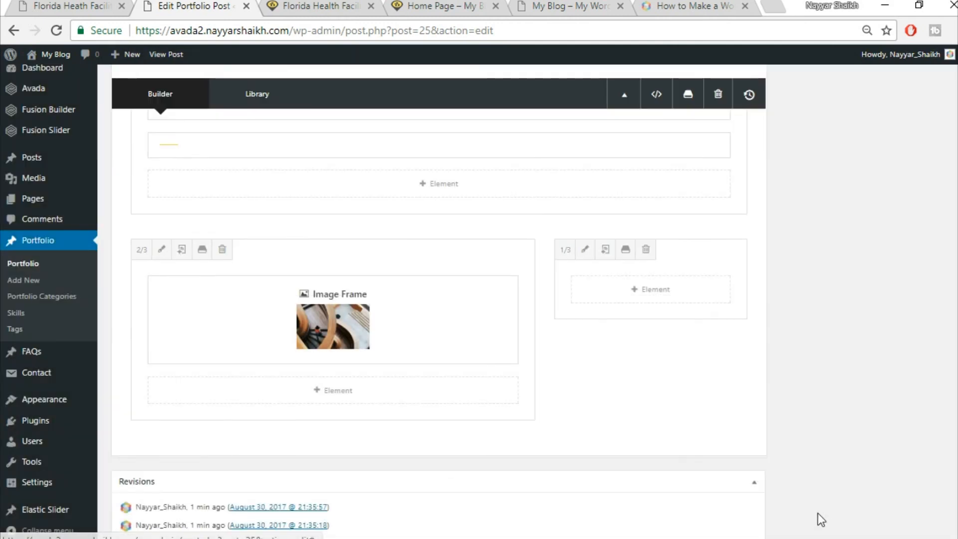
# - After viewing the live gallery, add an Image Frame element to the 1/3 column
pyautogui.click(45, 6)
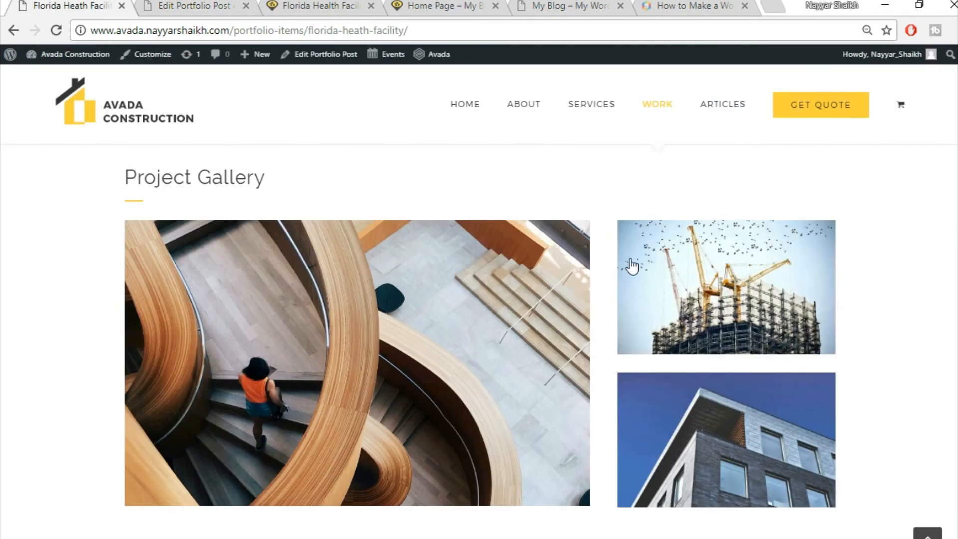
pyautogui.click(190, 6)
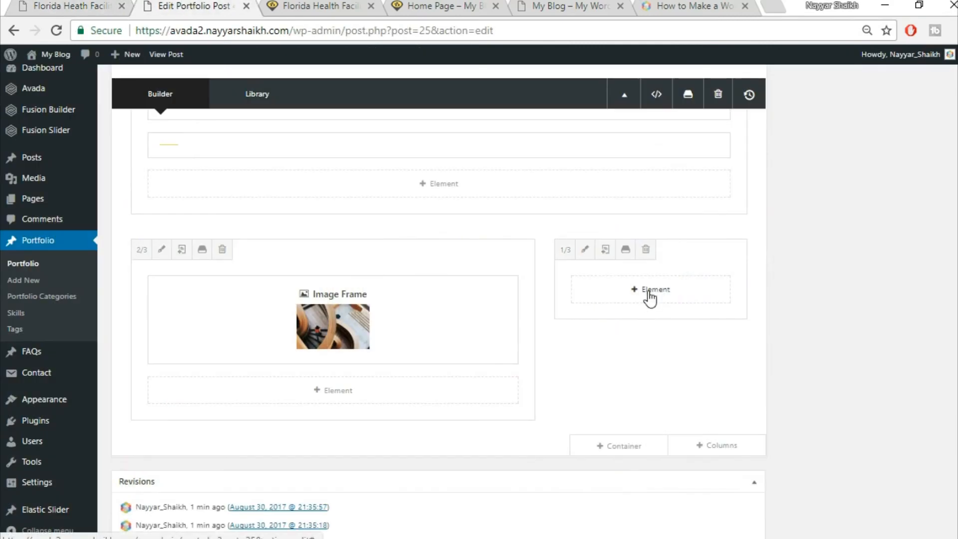
pyautogui.click(649, 292)
pyautogui.click(752, 93)
pyautogui.write('ima')
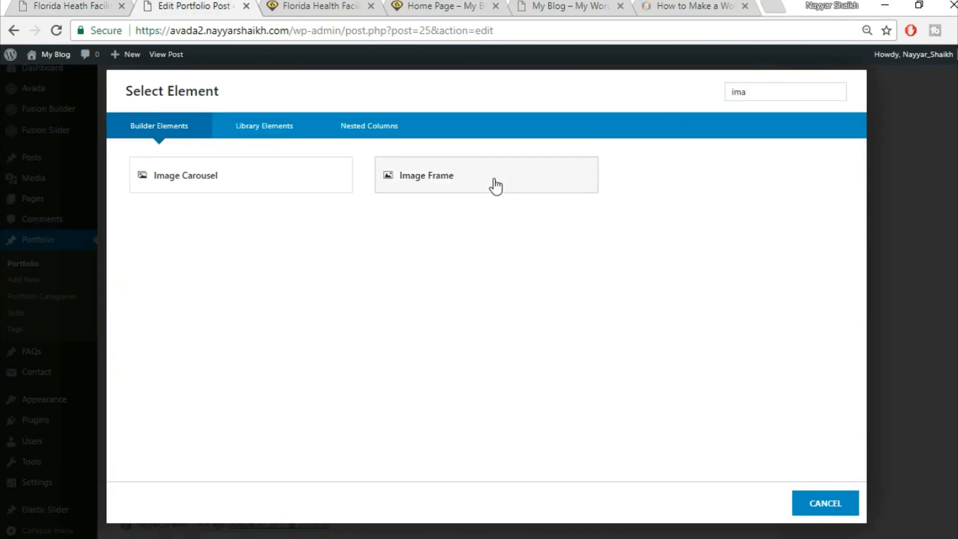
pyautogui.click(496, 188)
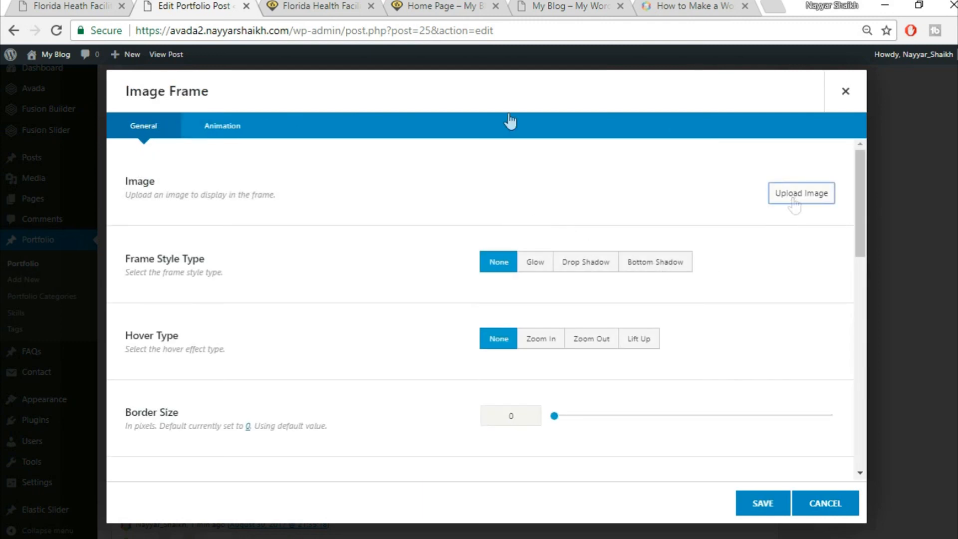
# - Upload the project2-detail-97066274 building photo for the second frame
pyautogui.click(794, 193)
pyautogui.hotkey('ctrl', 'shift', 'Tab')
pyautogui.click(225, 5)
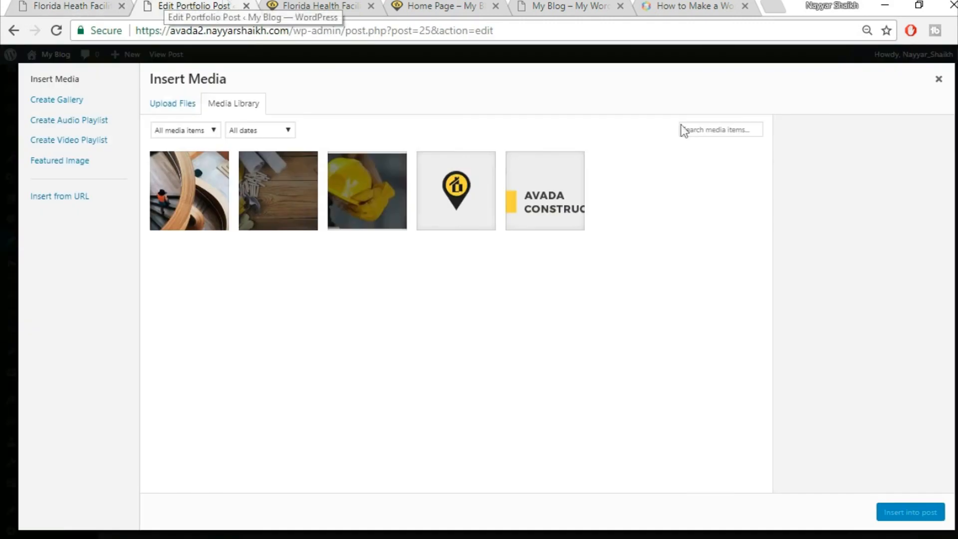
pyautogui.click(178, 105)
pyautogui.click(585, 295)
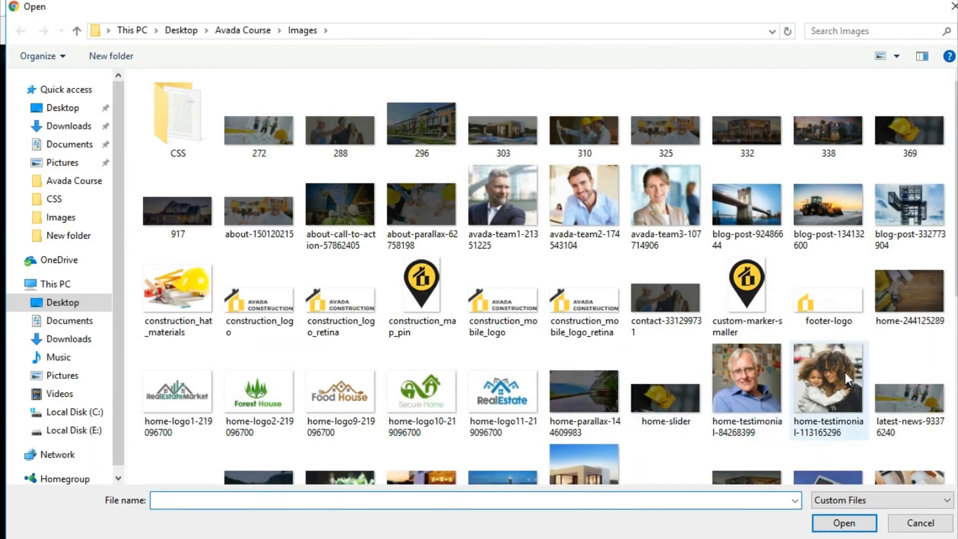
pyautogui.scroll(-5, 845, 372)
pyautogui.scroll(4, 906, 357)
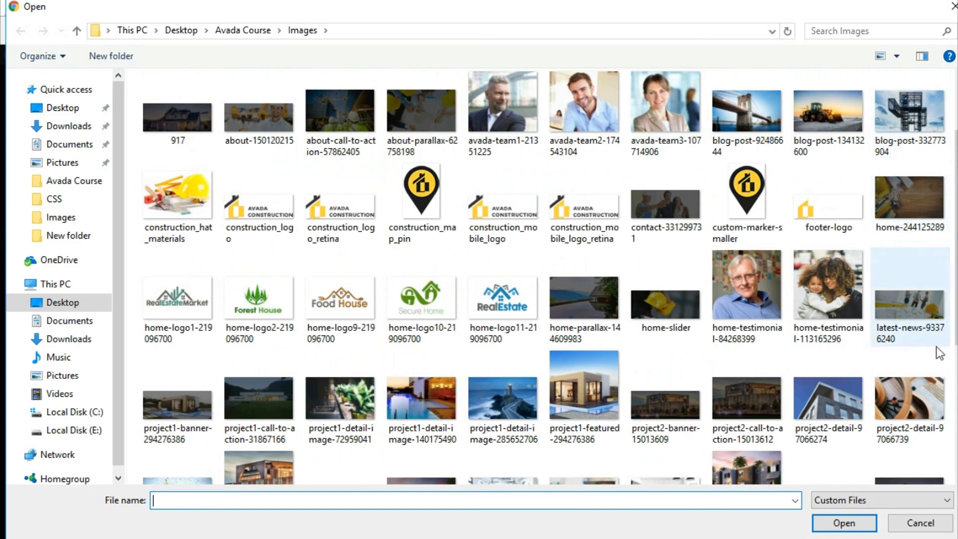
pyautogui.click(840, 418)
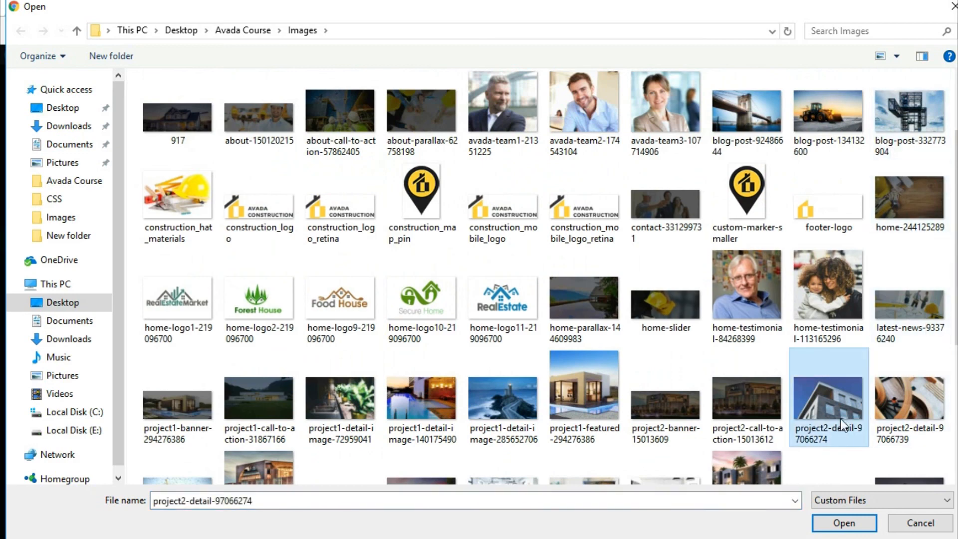
pyautogui.click(839, 523)
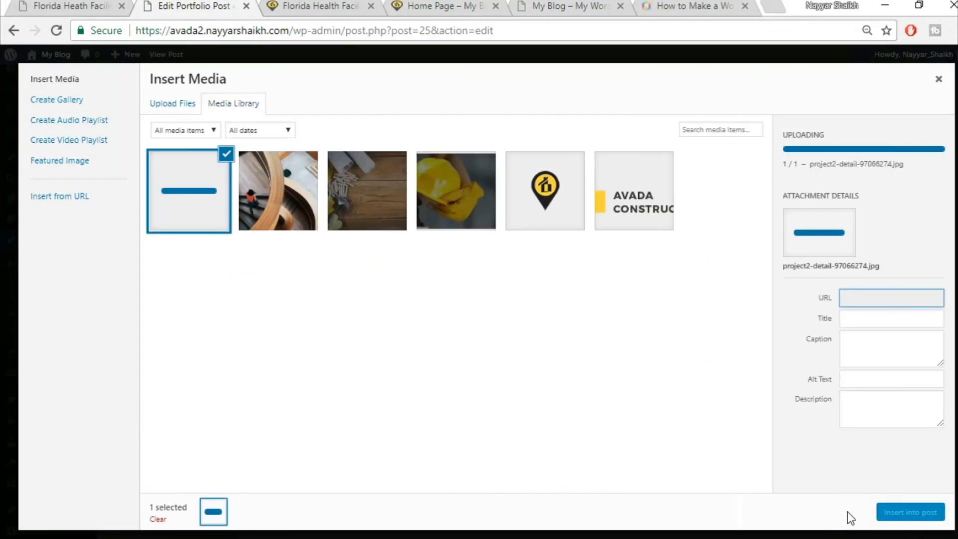
# - Insert the building photo into the frame, set Lift Up hover, and save
pyautogui.click(892, 512)
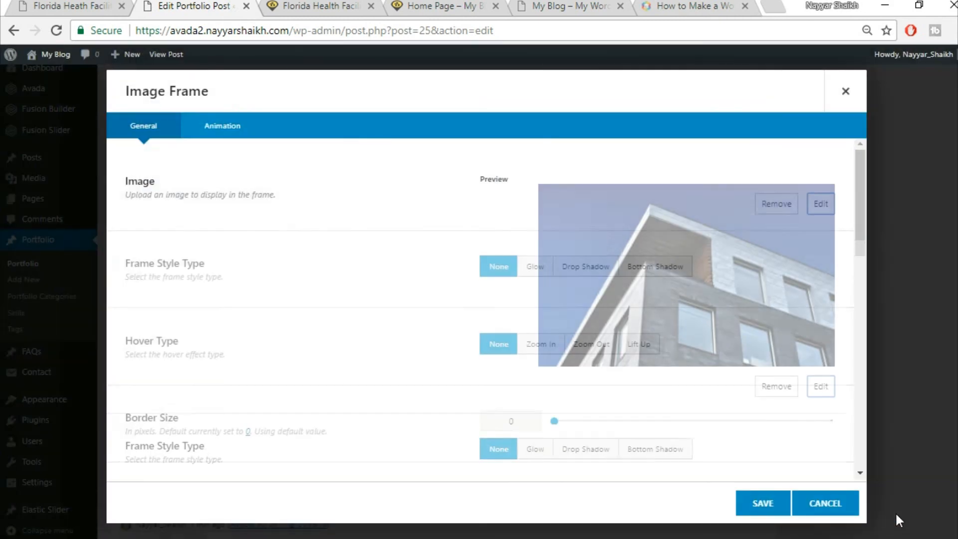
pyautogui.scroll(-3, 635, 411)
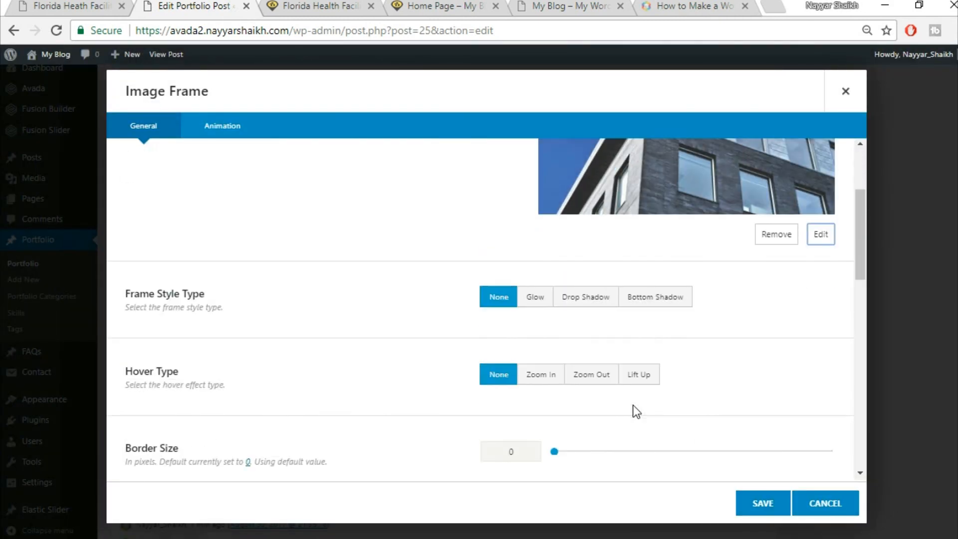
pyautogui.click(638, 385)
pyautogui.click(761, 505)
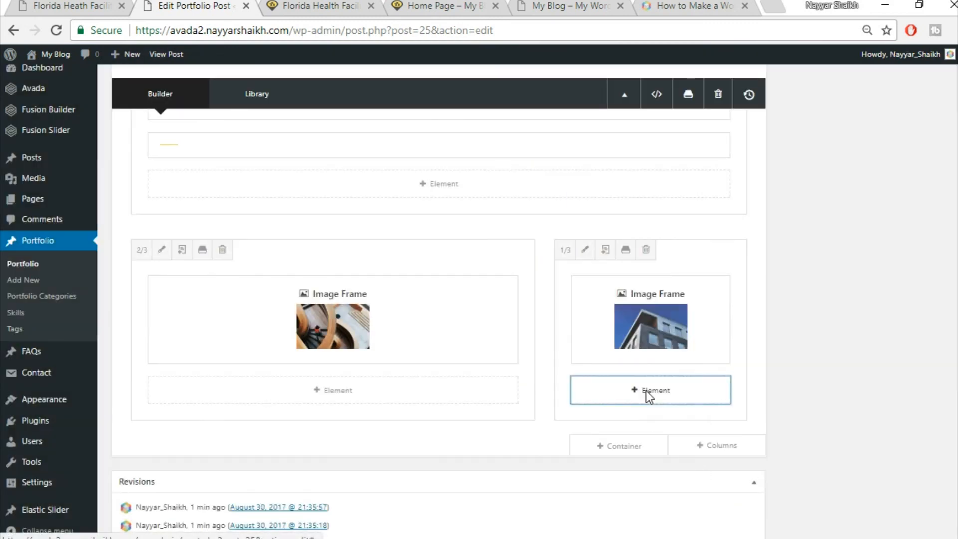
# - Add a Separator via 'sepa' below the building photo, set its bottom margin to 28, and save
pyautogui.click(644, 391)
pyautogui.click(778, 90)
pyautogui.write('sepa')
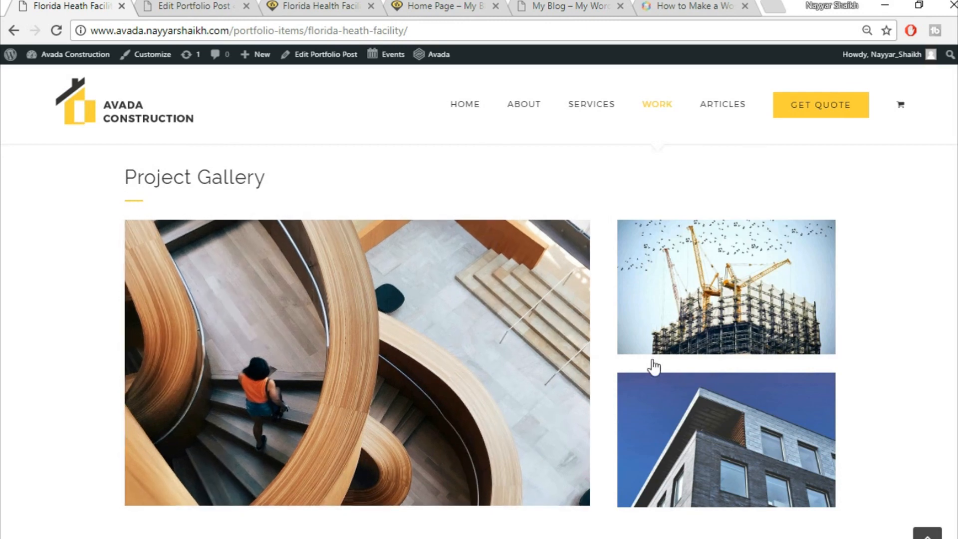
pyautogui.click(208, 5)
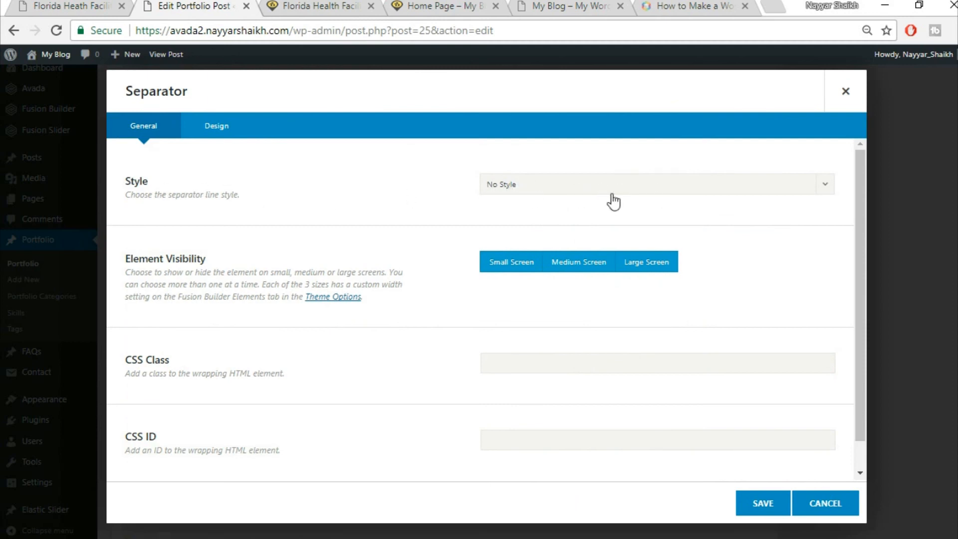
pyautogui.click(231, 132)
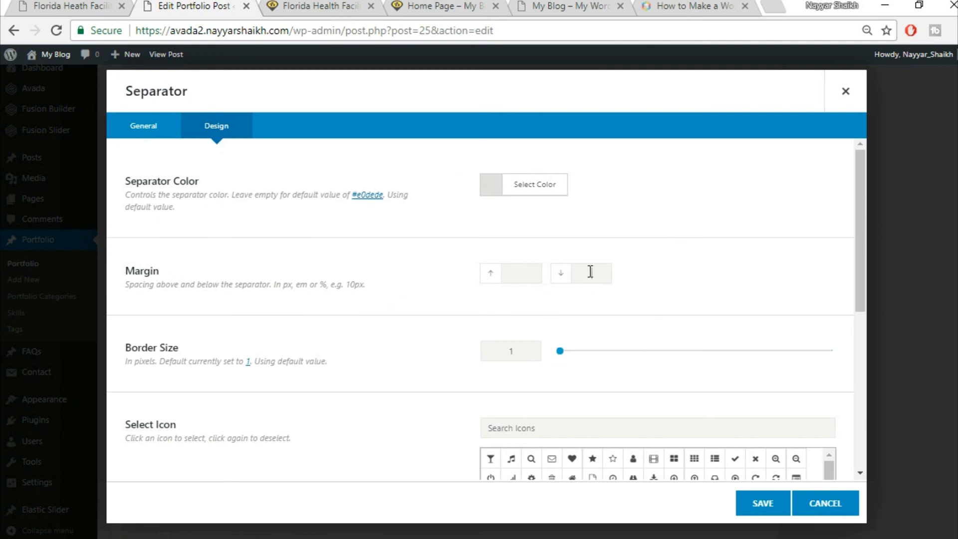
pyautogui.write('28')
pyautogui.scroll(-1, 391, 310)
pyautogui.scroll(-6, 415, 349)
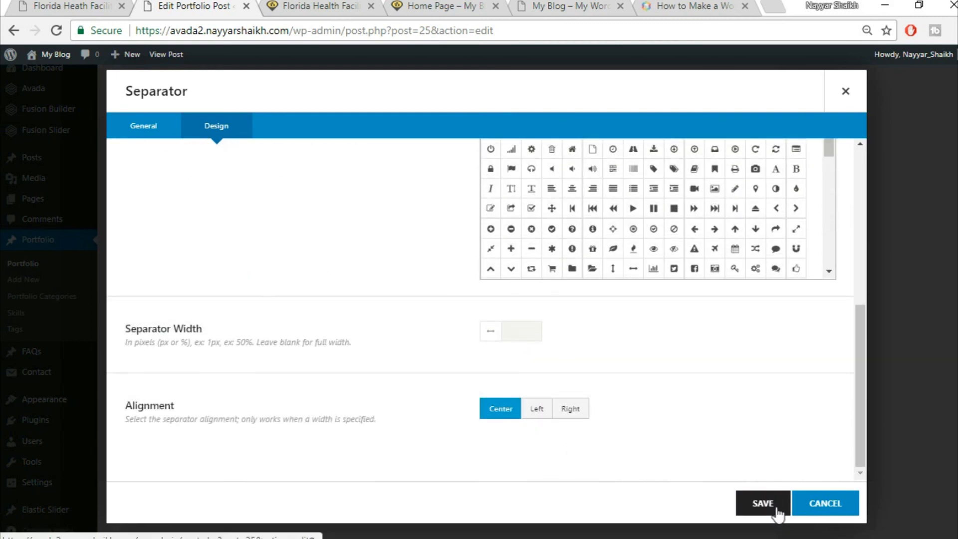
pyautogui.click(778, 514)
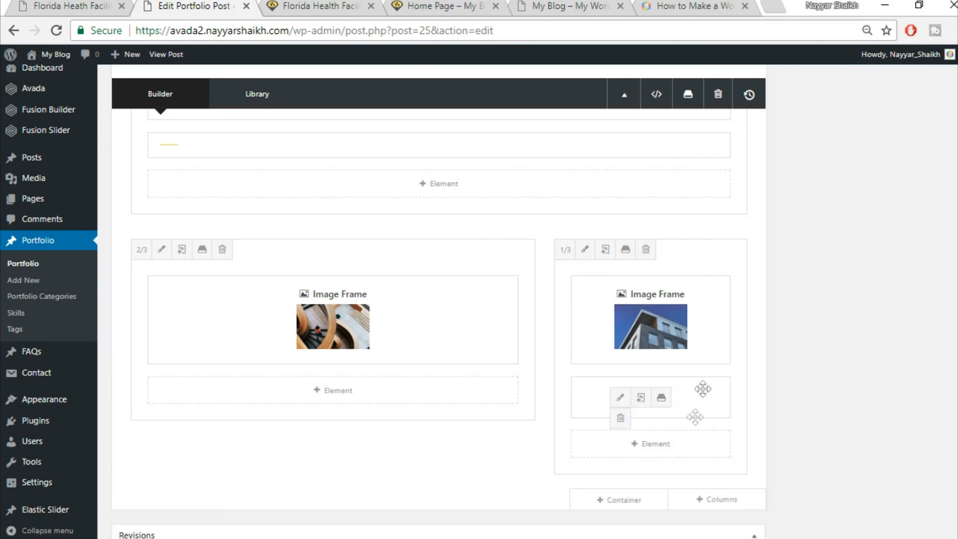
# - Add another Image Frame element below the separator in the 1/3 column
pyautogui.click(665, 443)
pyautogui.click(751, 86)
pyautogui.write('ima')
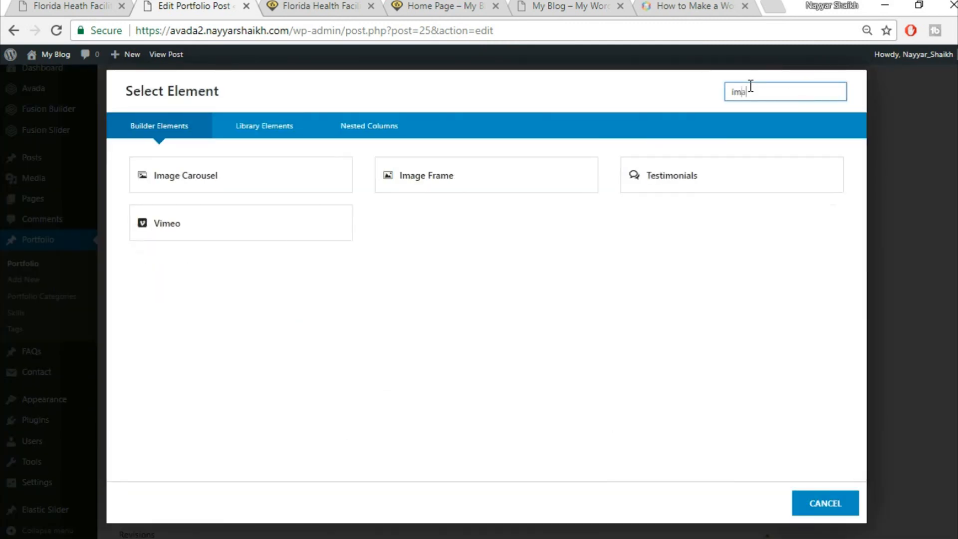
pyautogui.click(423, 184)
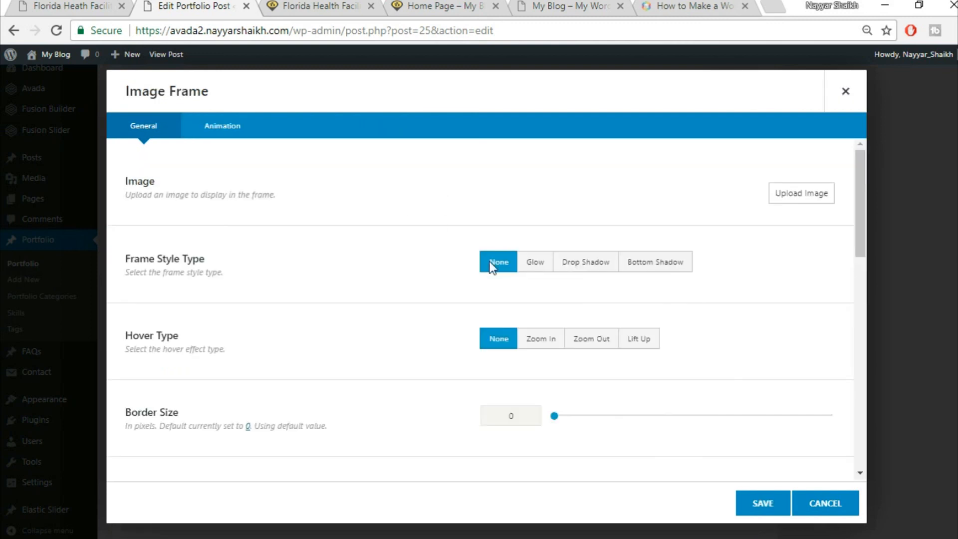
# - Upload the project2-detail-161997584 crane image, insert it into the frame, and save
pyautogui.click(800, 195)
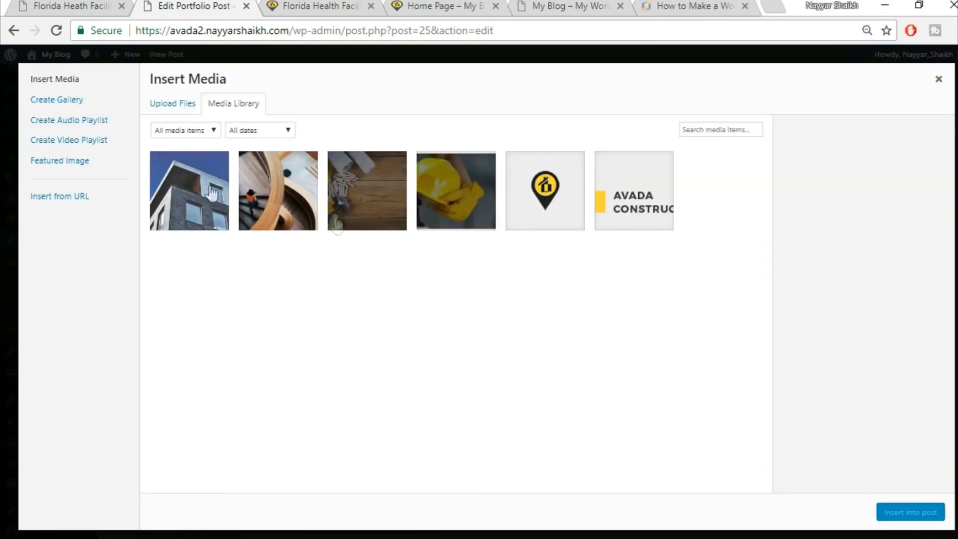
pyautogui.click(160, 103)
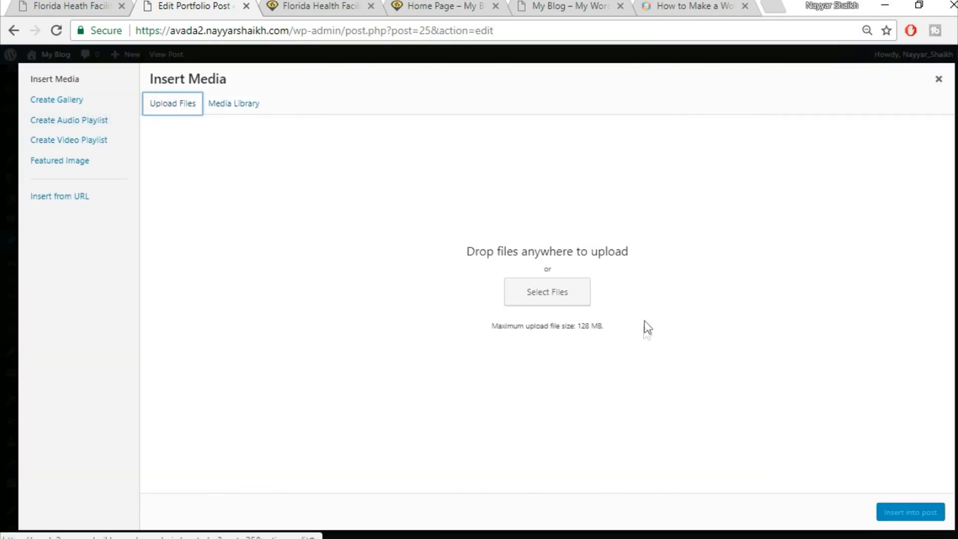
pyautogui.click(588, 298)
pyautogui.scroll(-5, 751, 352)
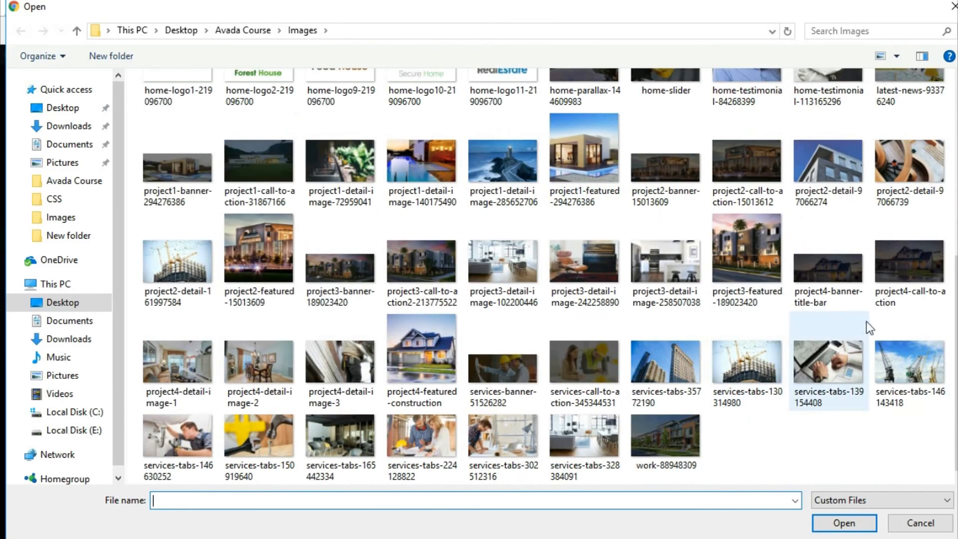
pyautogui.click(211, 255)
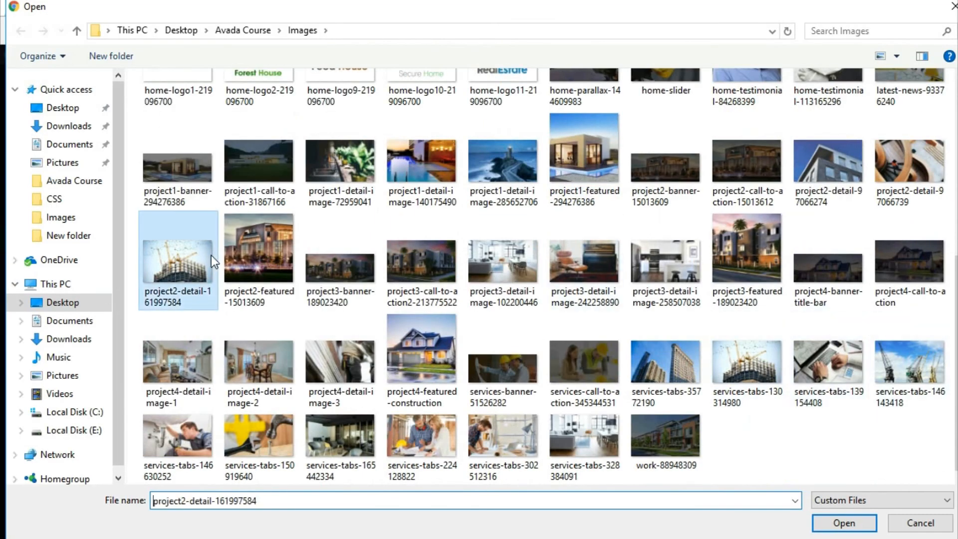
pyautogui.click(832, 524)
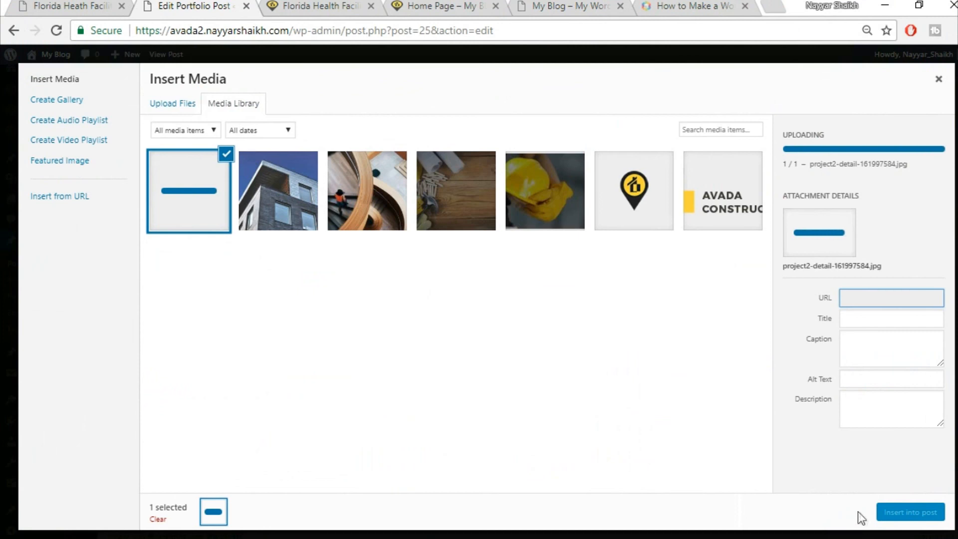
pyautogui.click(896, 513)
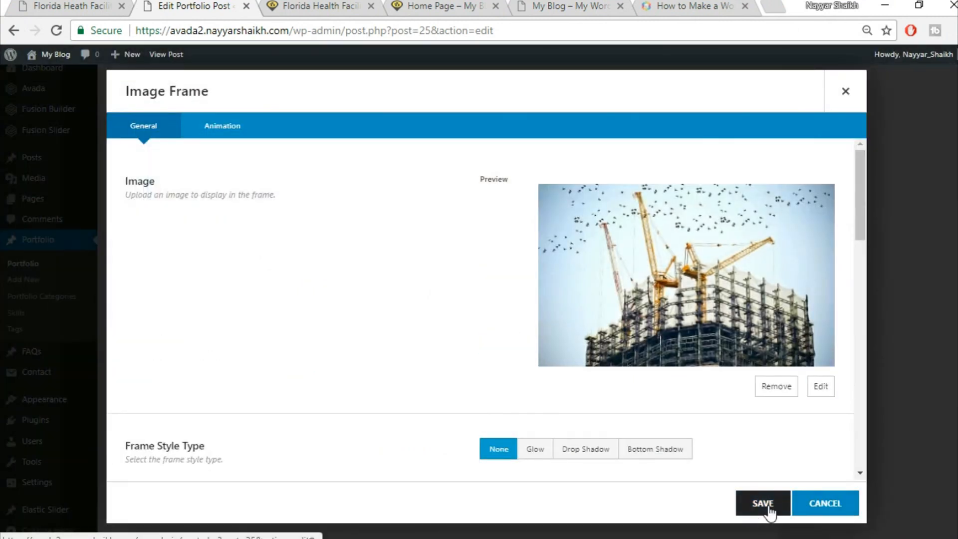
pyautogui.click(763, 504)
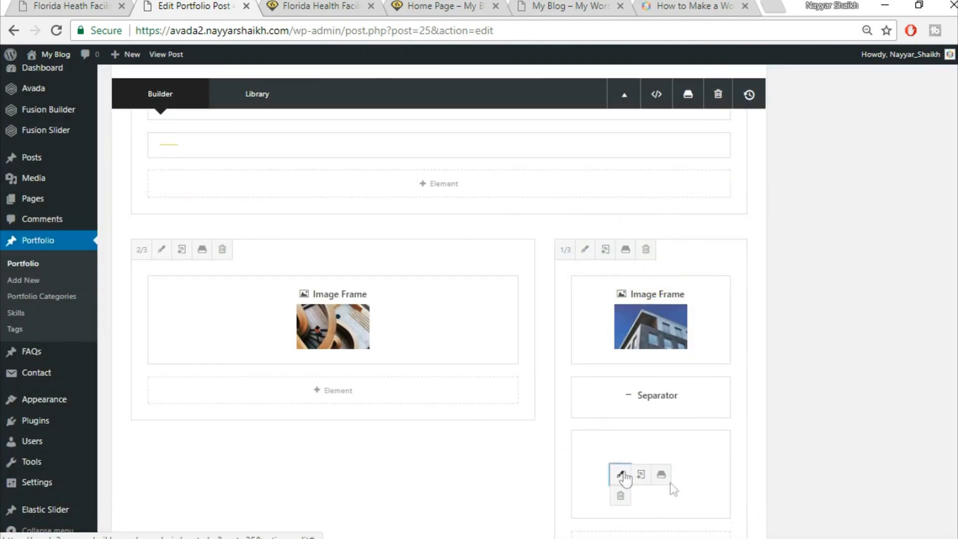
# - Give the crane image frame a Lift Up hover effect and update the portfolio post
pyautogui.click(621, 475)
pyautogui.scroll(-3, 614, 395)
pyautogui.click(637, 377)
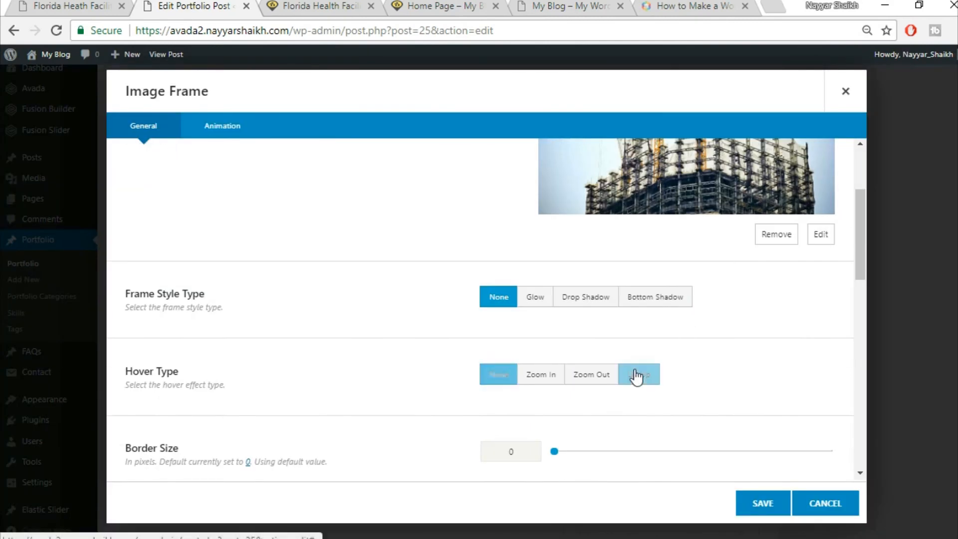
pyautogui.click(760, 504)
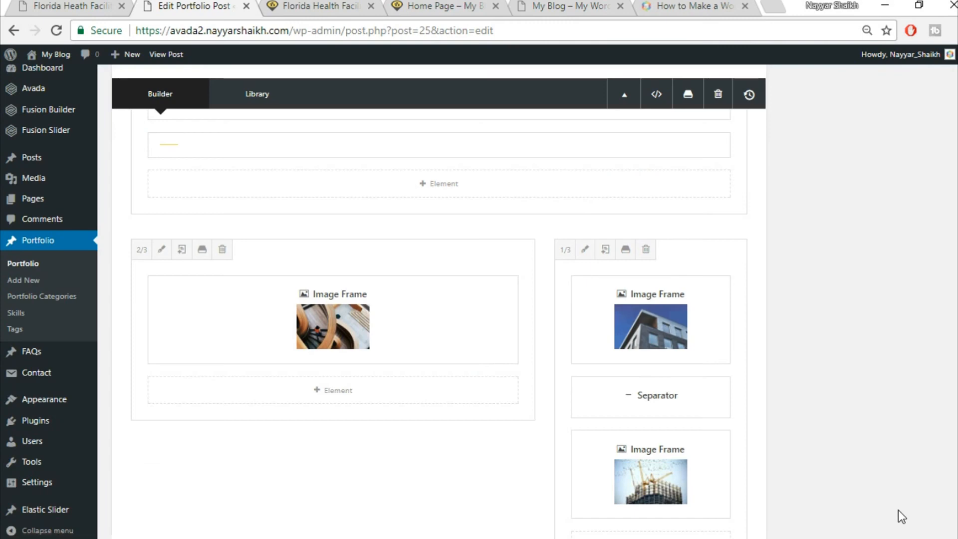
pyautogui.scroll(15, 898, 510)
pyautogui.click(917, 85)
# - Reload the live post and scroll to the three-photo Project Gallery
pyautogui.click(319, 7)
pyautogui.click(331, 31)
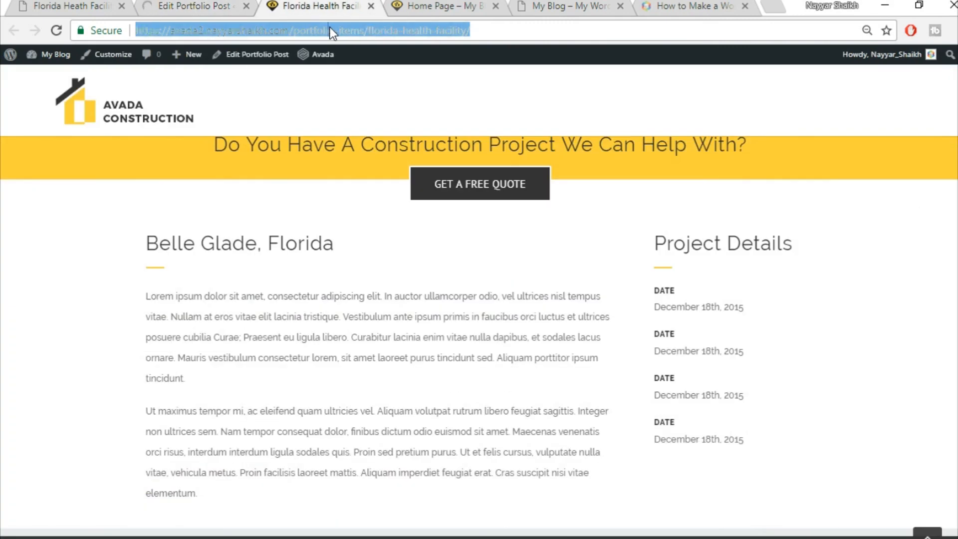
pyautogui.press('Return')
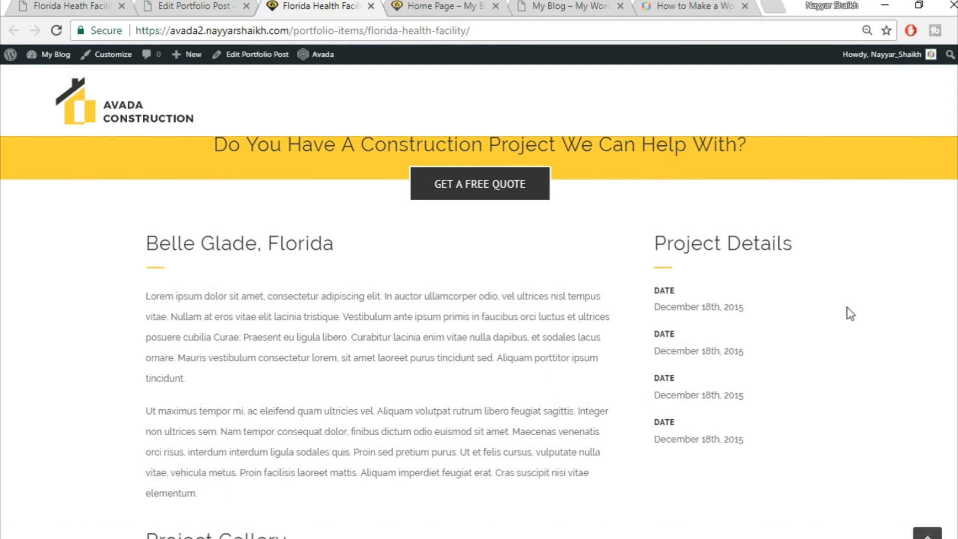
pyautogui.scroll(-8, 849, 312)
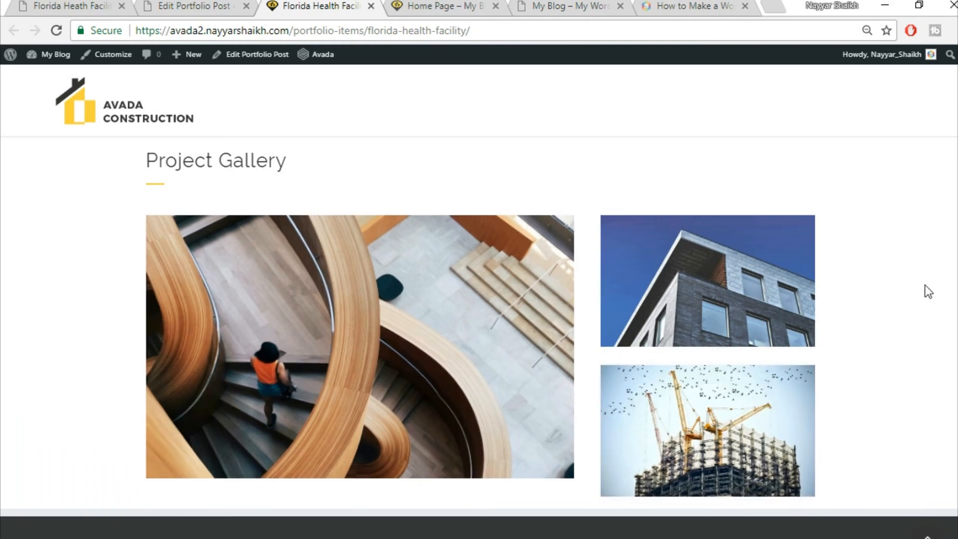
# - Review the demo site's Get A Quote form, then return to the portfolio post editor
pyautogui.click(80, 5)
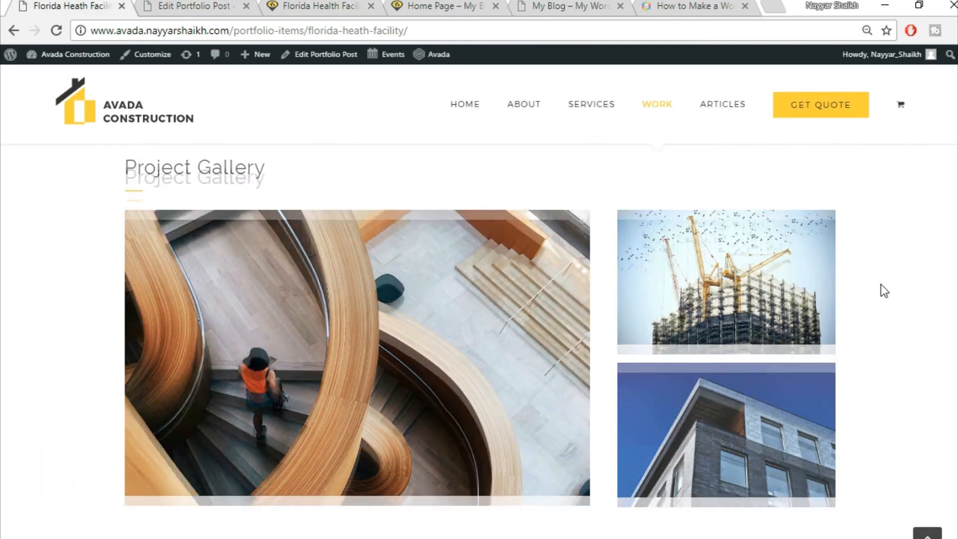
pyautogui.scroll(-4, 882, 283)
pyautogui.scroll(-5, 881, 283)
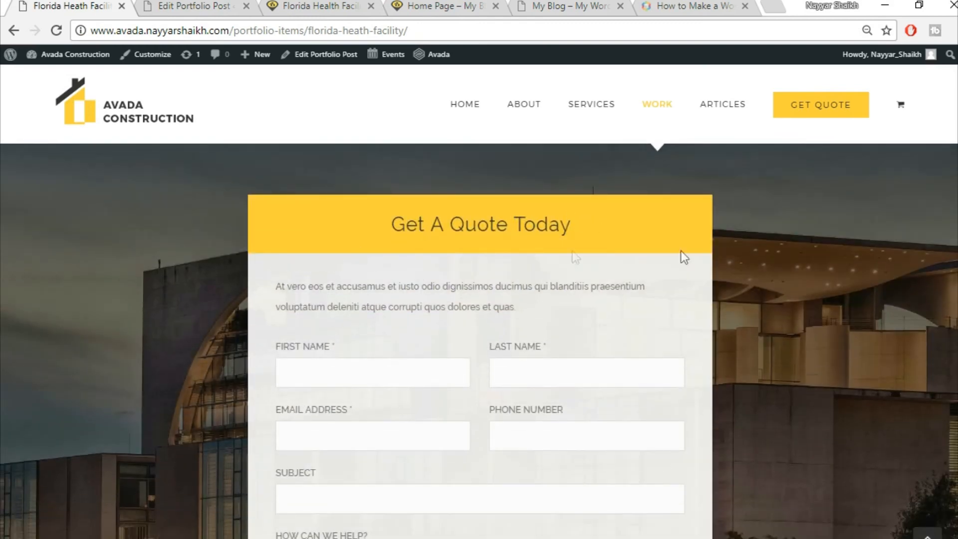
pyautogui.scroll(-2, 583, 299)
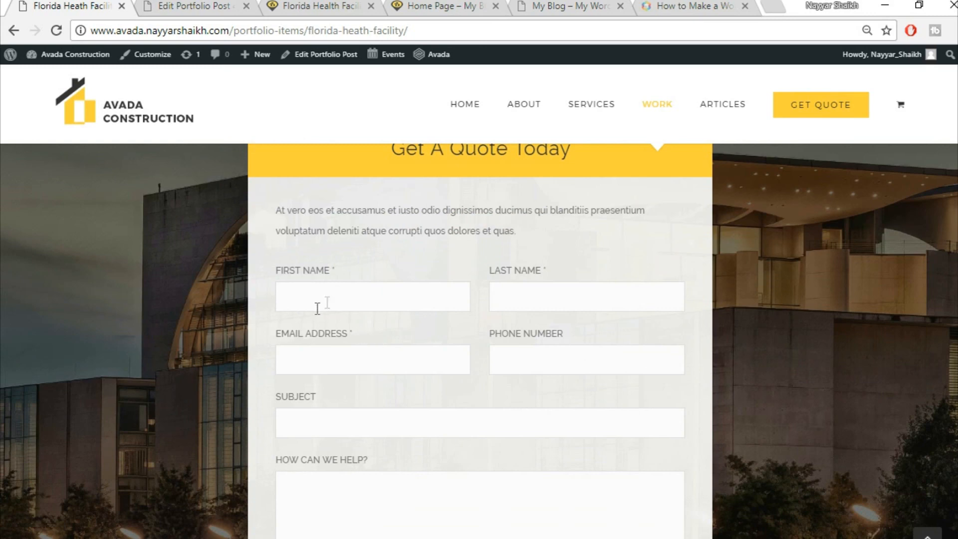
pyautogui.scroll(-3, 568, 302)
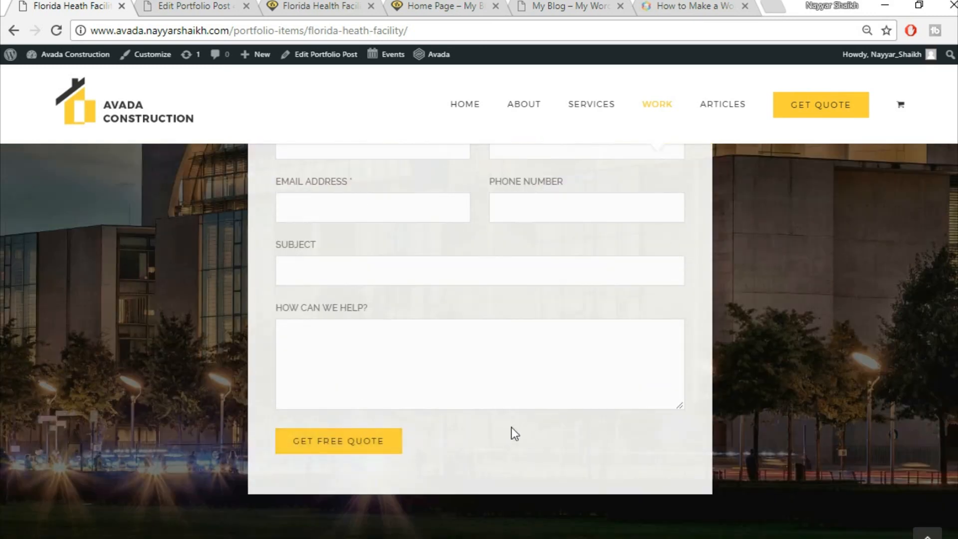
pyautogui.scroll(5, 513, 432)
pyautogui.click(195, 6)
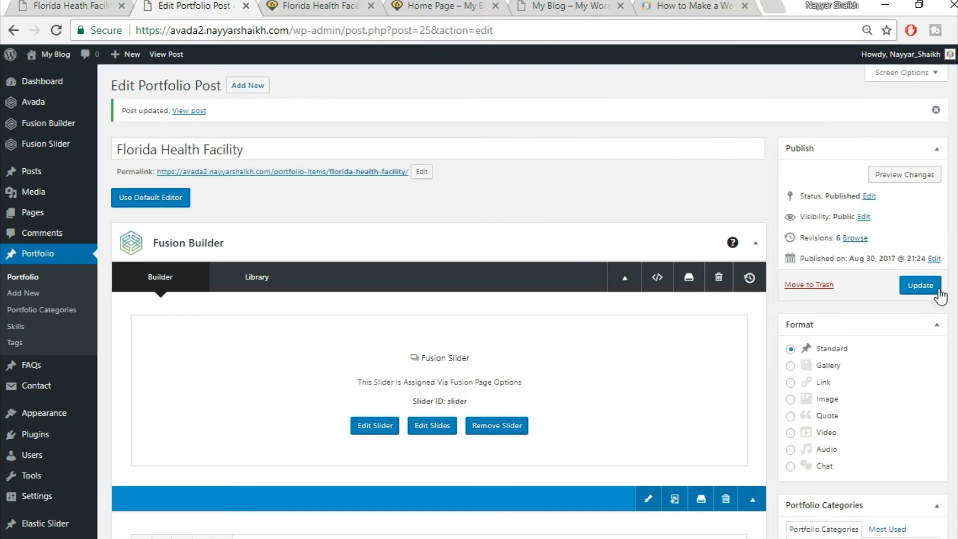
# - Open Contact > Add New in a new browser tab and switch to it
pyautogui.moveTo(42, 391)
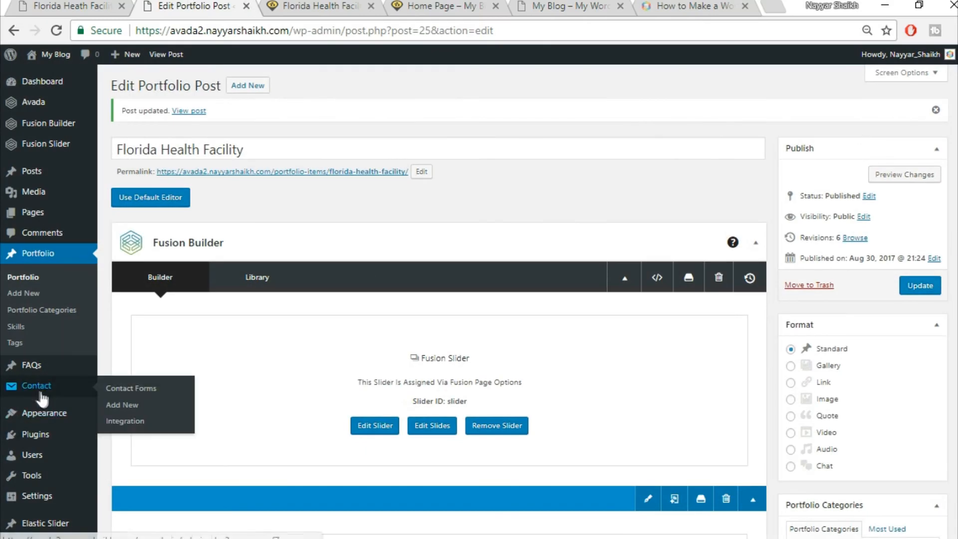
pyautogui.rightClick(132, 412)
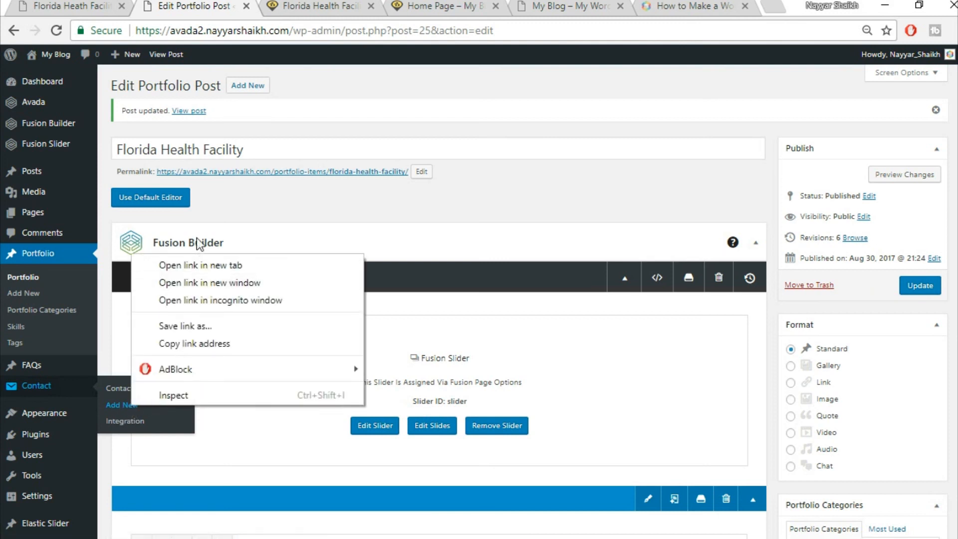
pyautogui.click(197, 268)
pyautogui.click(297, 5)
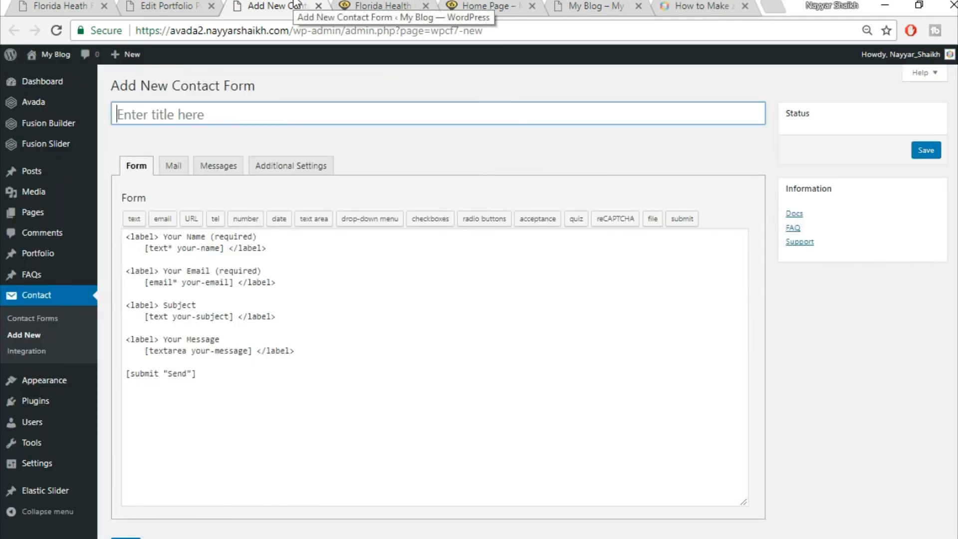
# - In File Explorer, open the Avada Course\Images\CSS folder and launch its CSS text document
pyautogui.hotkey('alt', 'Tab')
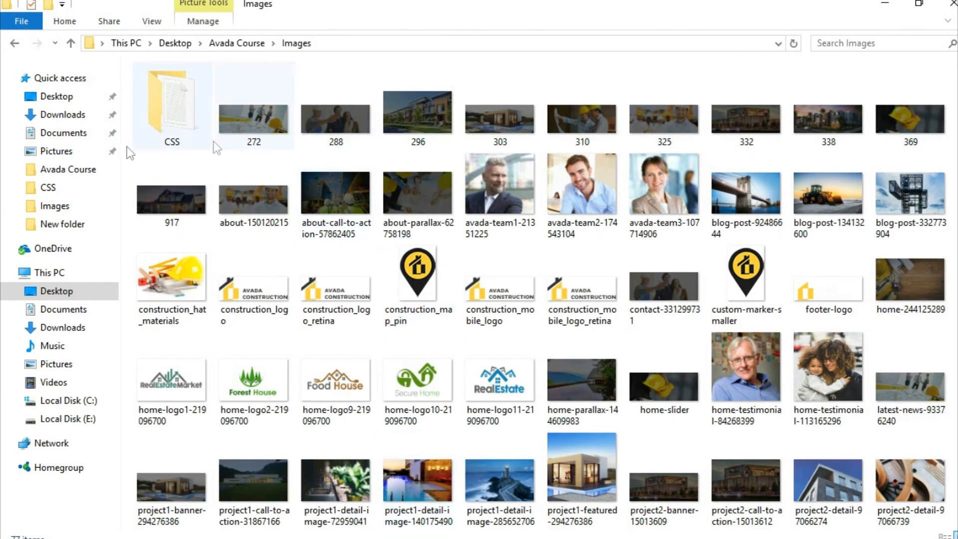
pyautogui.doubleClick(170, 107)
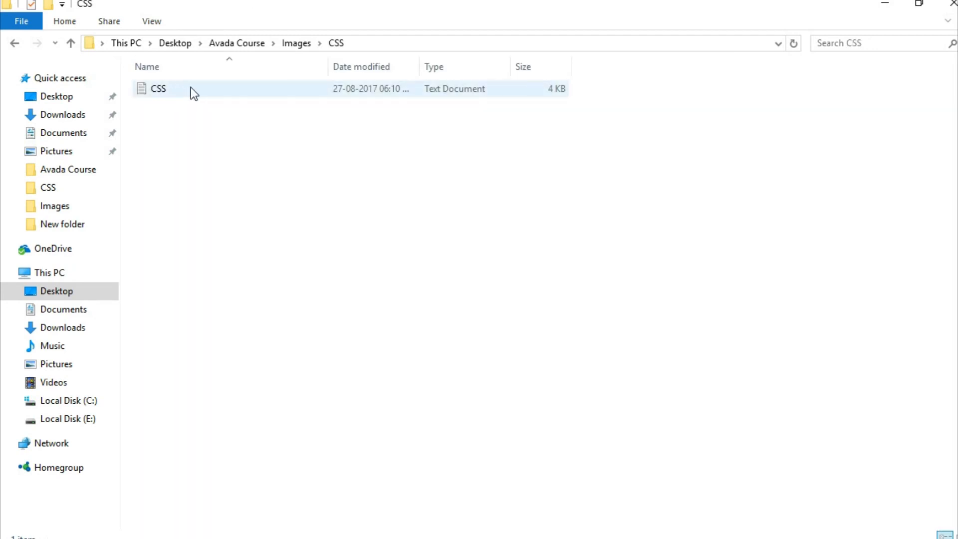
pyautogui.doubleClick(181, 89)
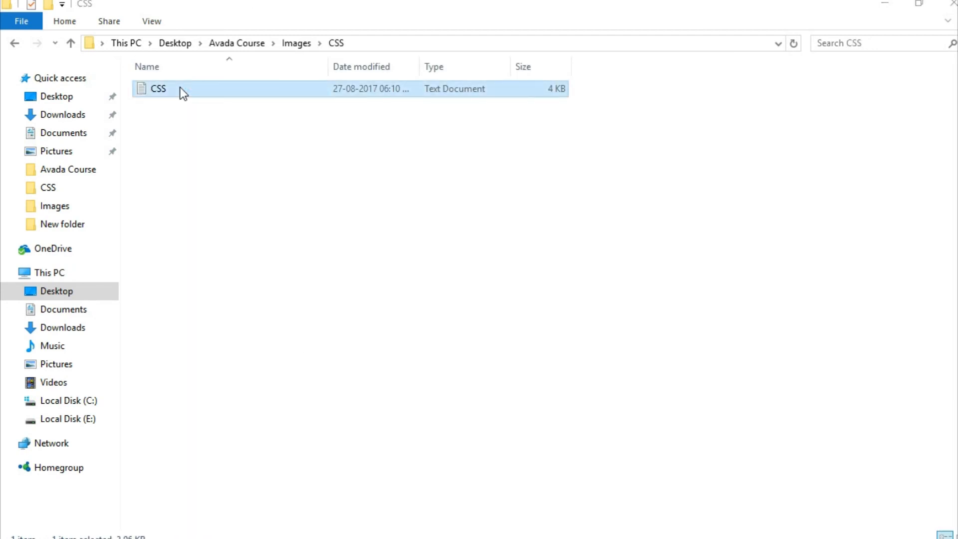
# - Maximize Notepad, copy the contact form HTML through the GET FREE QUOTE line, and return to the browser
pyautogui.click(528, 45)
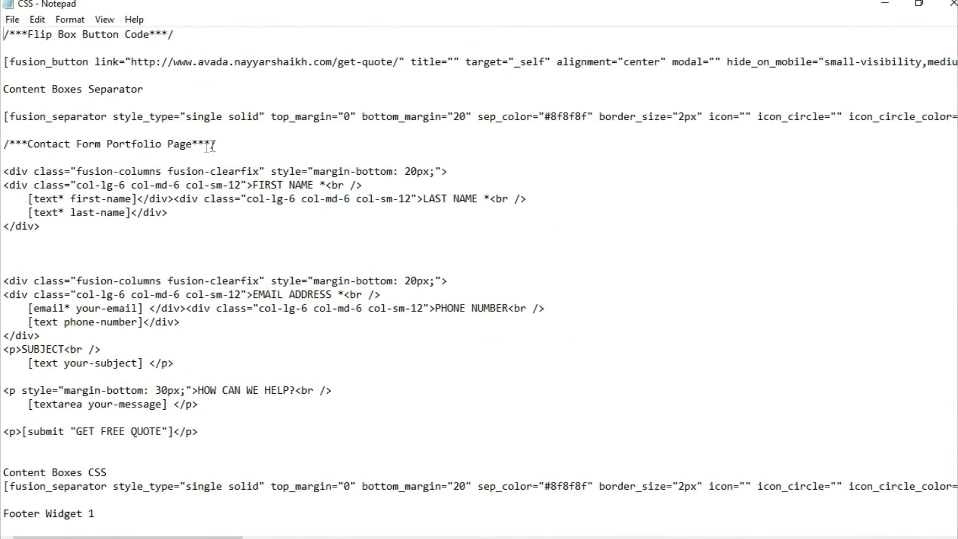
pyautogui.moveTo(7, 159); pyautogui.dragTo(265, 437)
pyautogui.hotkey('ctrl', 'c')
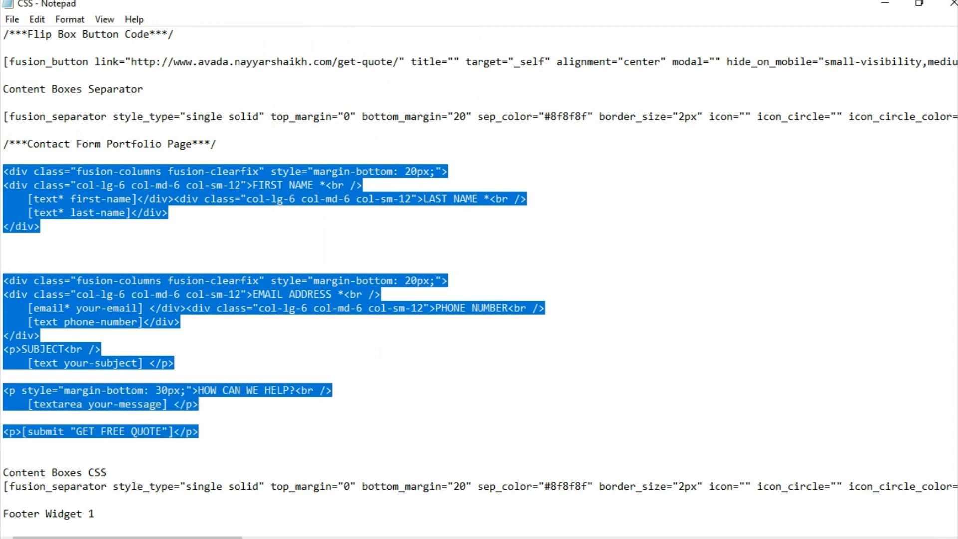
pyautogui.hotkey('alt', 'Tab')
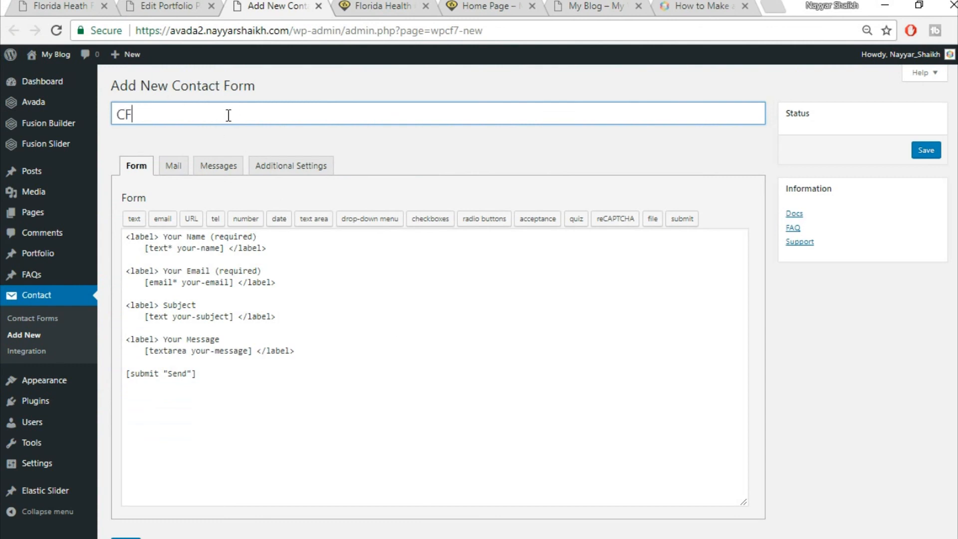
# - Replace the default template with the copied quote-form HTML and save the form as CF1
pyautogui.click(233, 339)
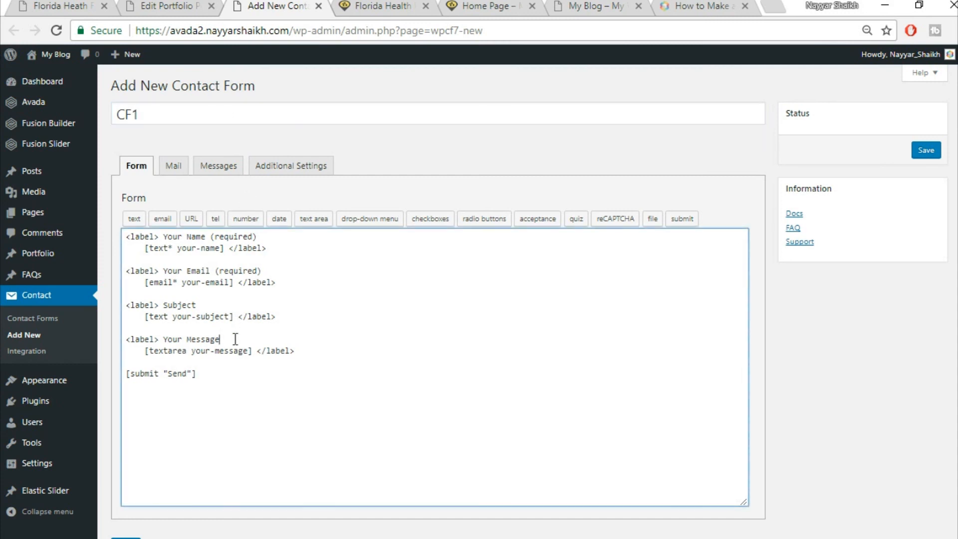
pyautogui.hotkey('ctrl', 'a')
pyautogui.press('BackSpace')
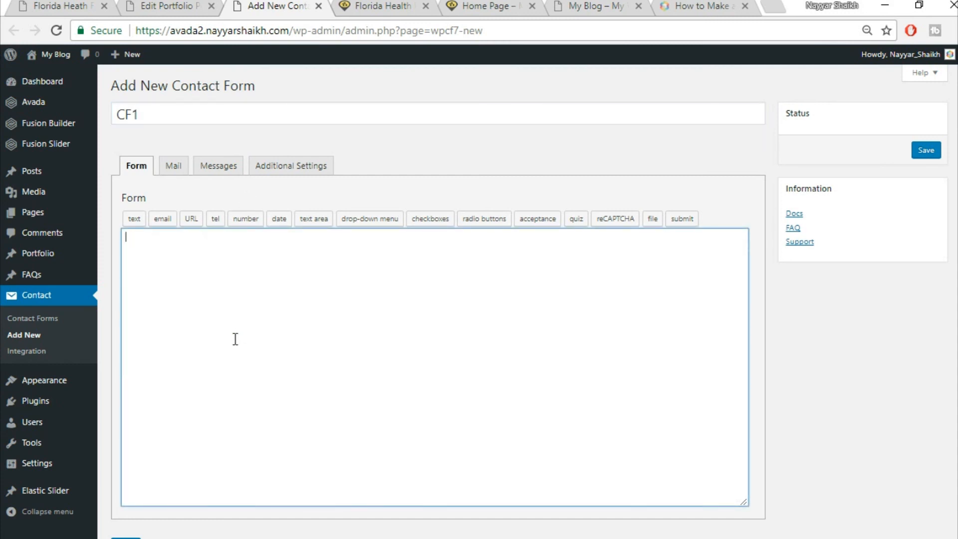
pyautogui.hotkey('ctrl', 'v')
pyautogui.scroll(-1, 745, 307)
pyautogui.click(126, 487)
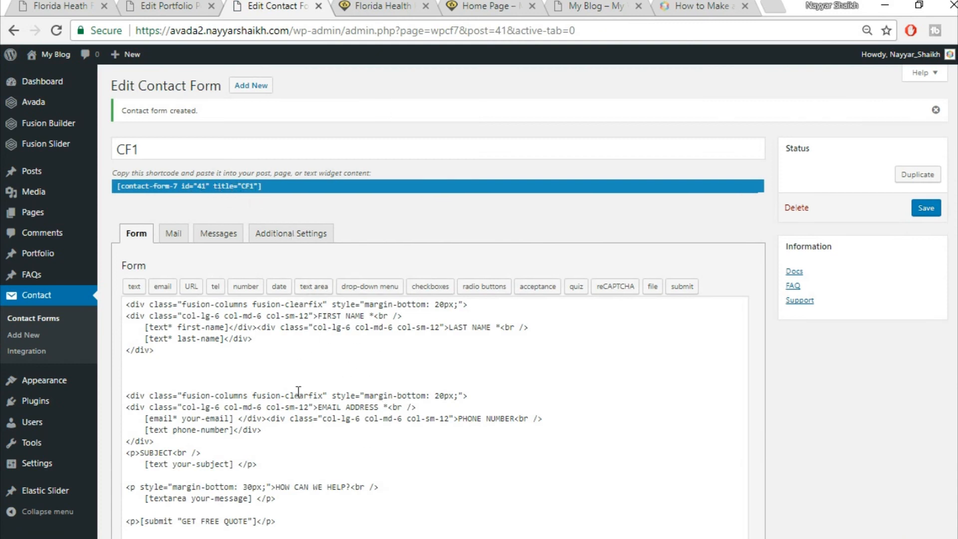
pyautogui.click(168, 6)
# - Insert a container with 1/6, 2/3 and 1/6 columns below the Project Gallery, matching the demo quote-form layout
pyautogui.scroll(-10, 560, 238)
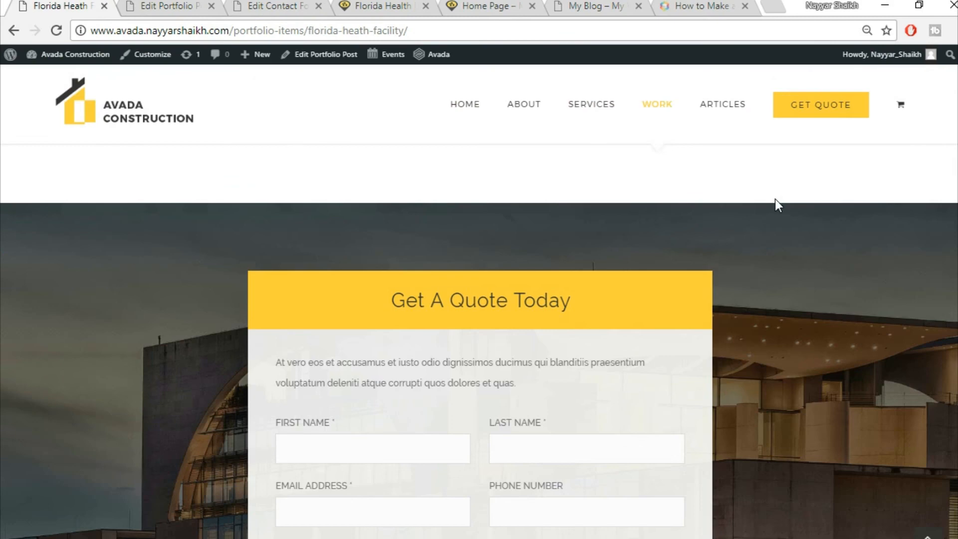
pyautogui.scroll(-2, 776, 203)
pyautogui.scroll(-3, 813, 292)
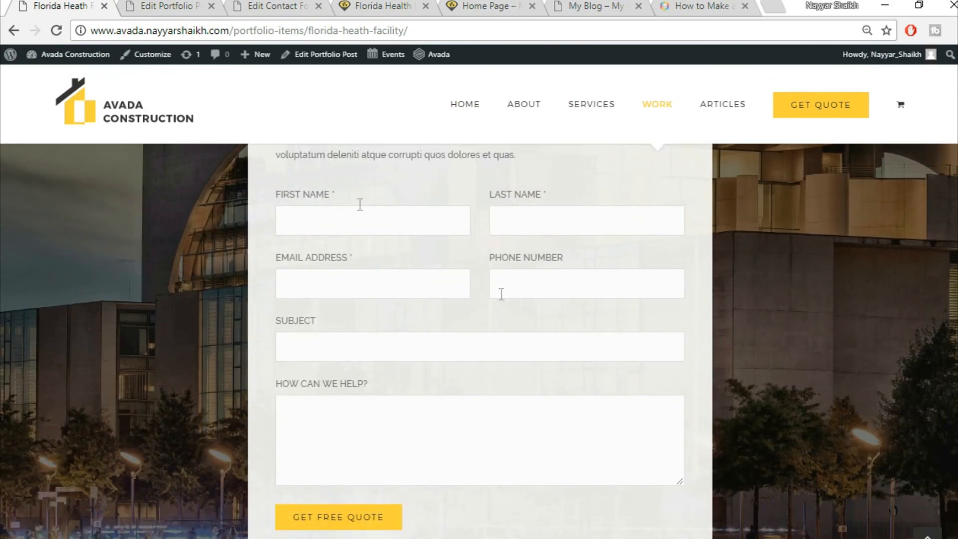
pyautogui.scroll(3, 511, 414)
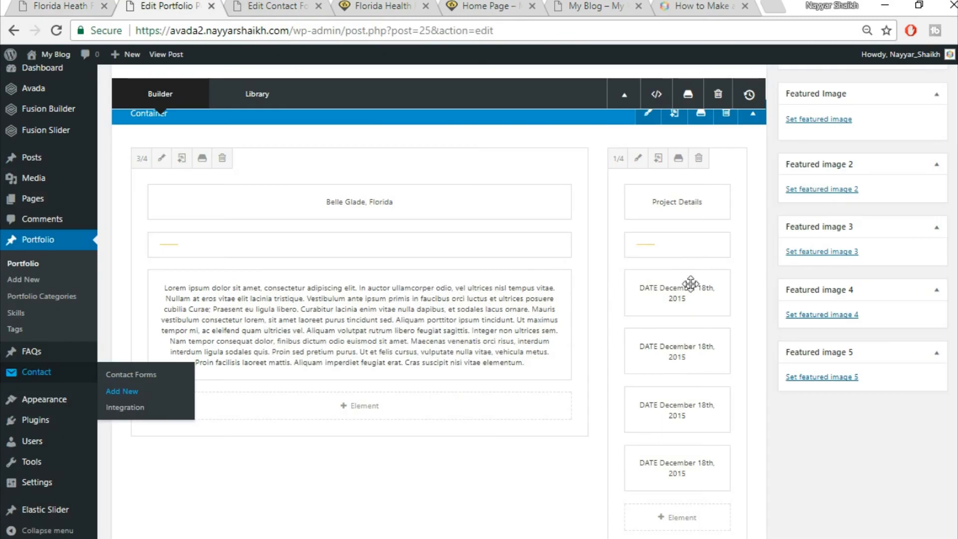
pyautogui.scroll(-15, 732, 429)
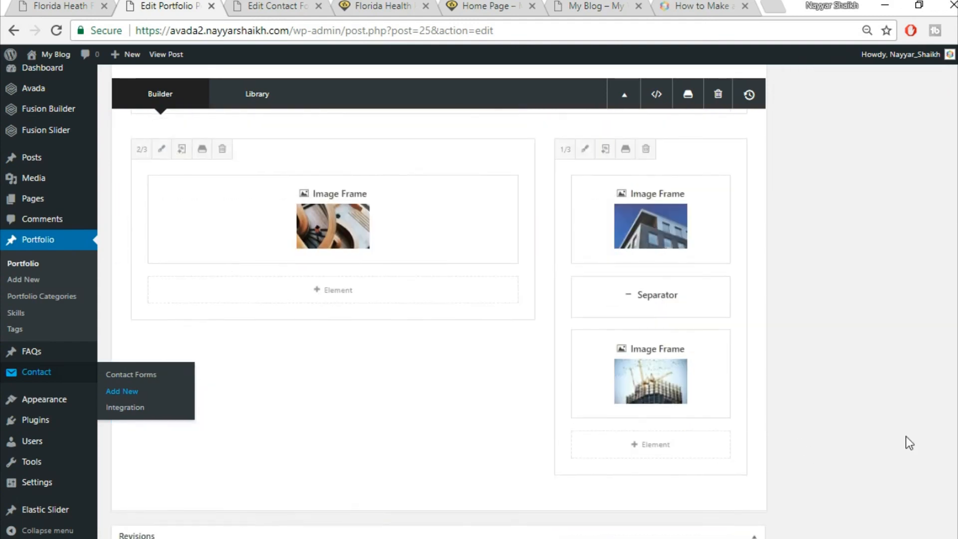
pyautogui.scroll(5, 906, 436)
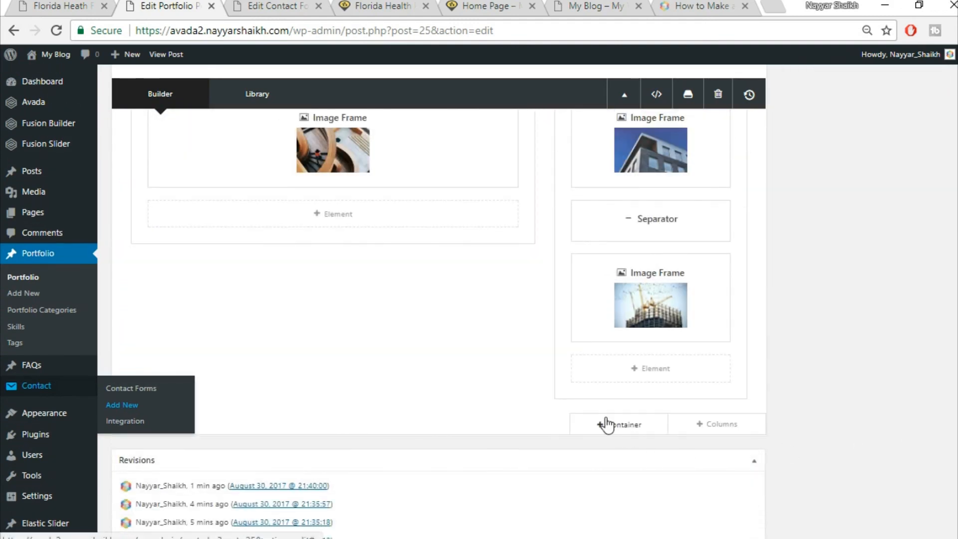
pyautogui.click(606, 422)
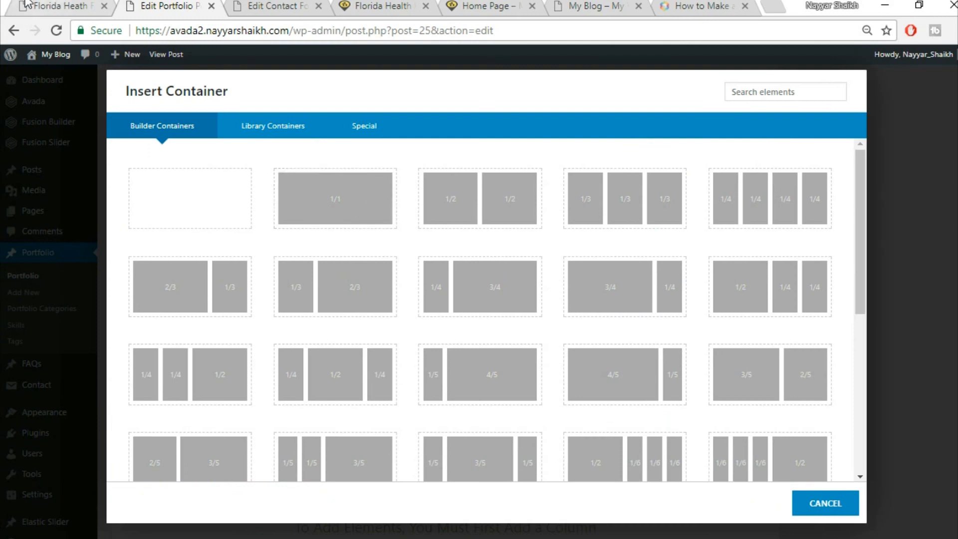
pyautogui.click(27, 5)
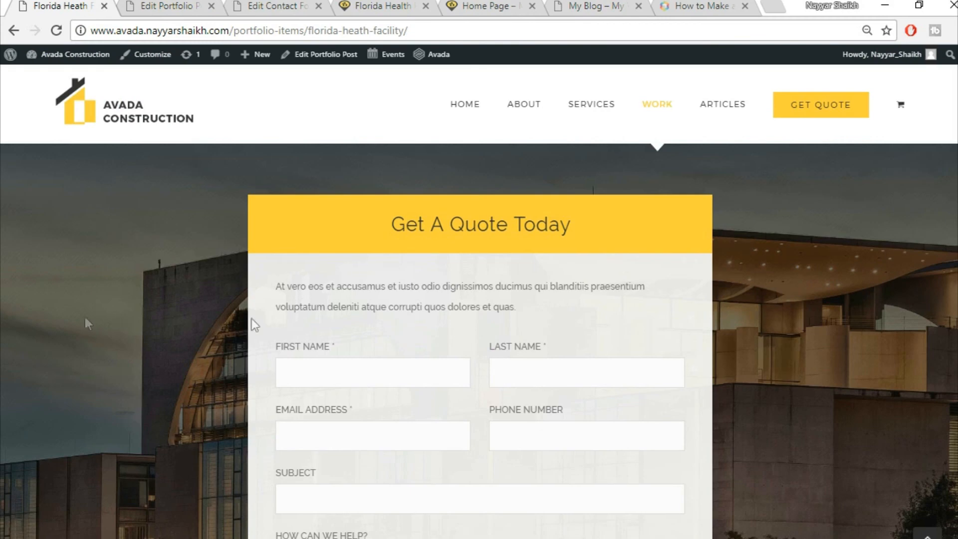
pyautogui.click(185, 5)
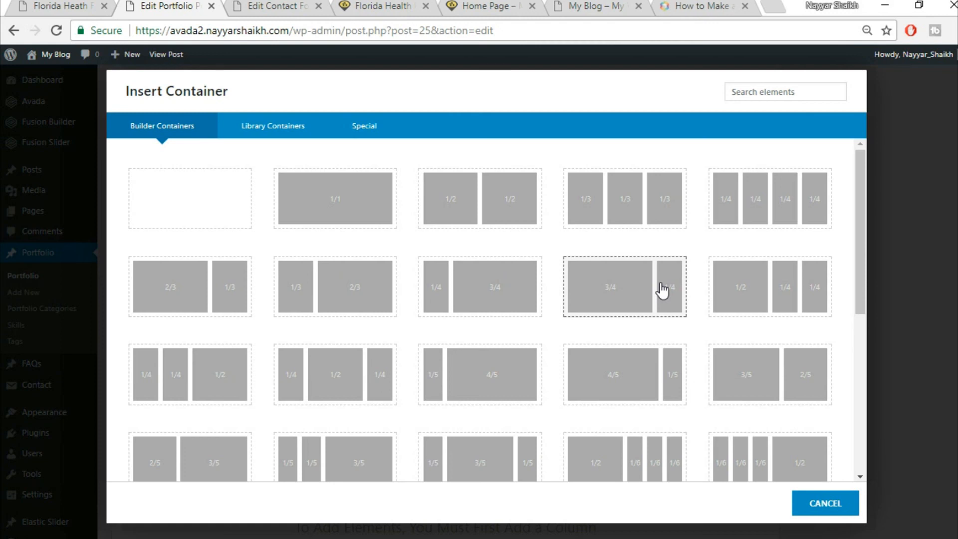
pyautogui.scroll(-3, 635, 297)
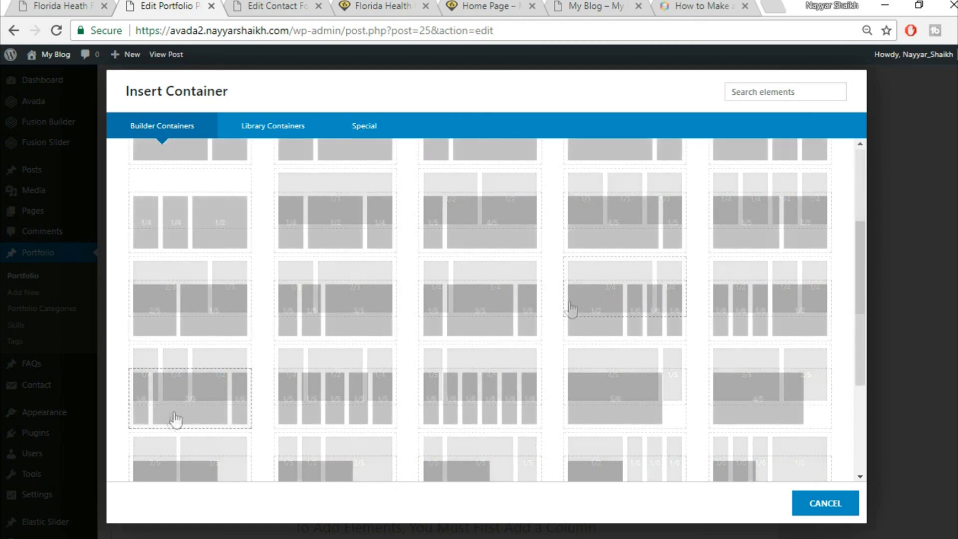
pyautogui.click(155, 419)
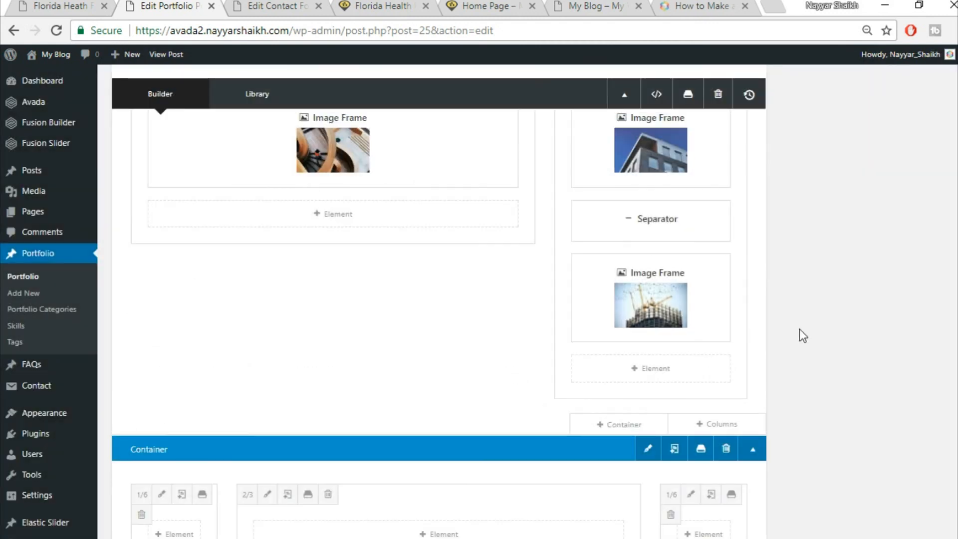
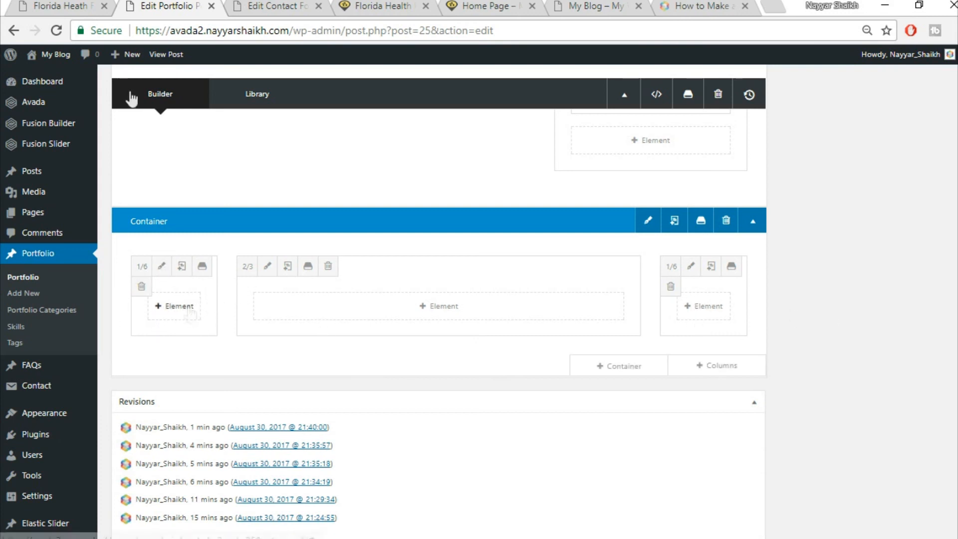
# - Copy the Get A Quote Today heading and search the element picker for the 2/3 column
pyautogui.click(50, 5)
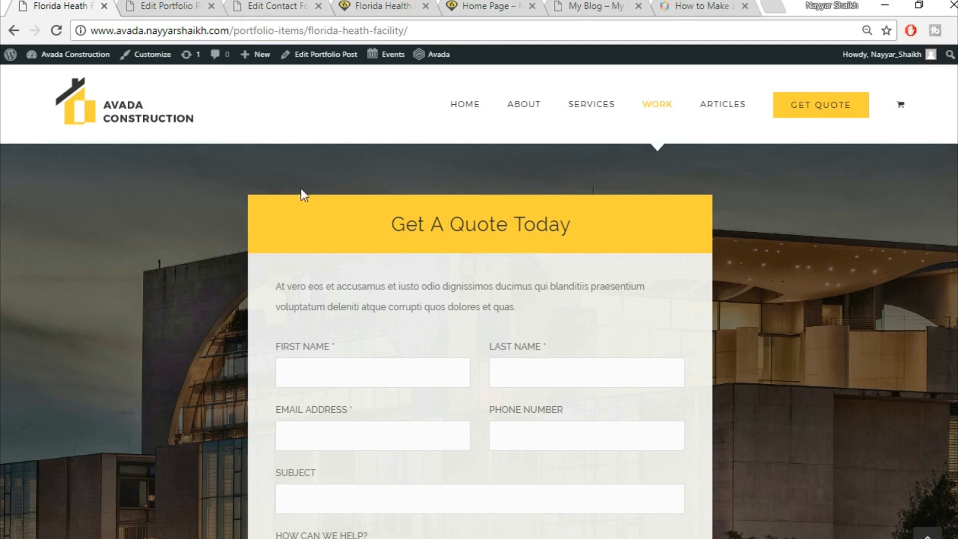
pyautogui.click(165, 6)
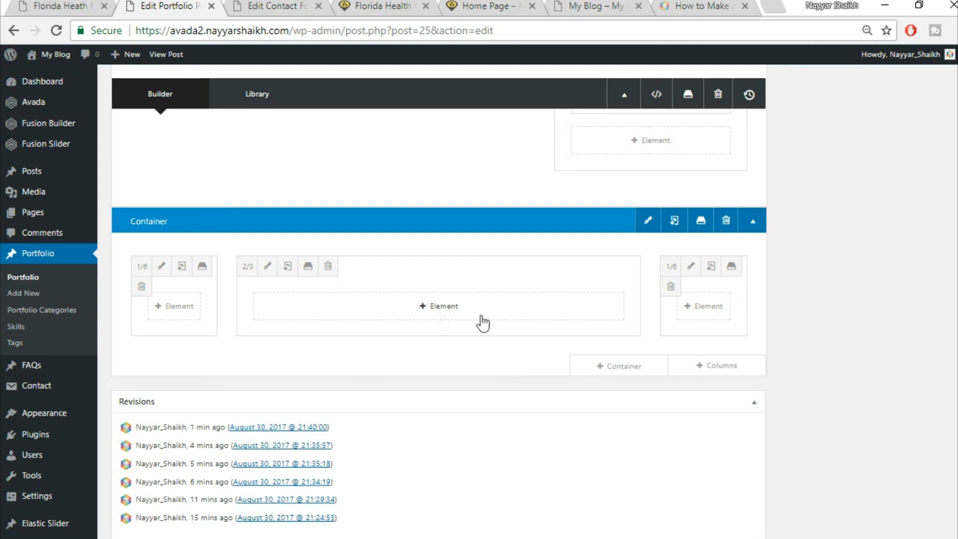
pyautogui.click(453, 313)
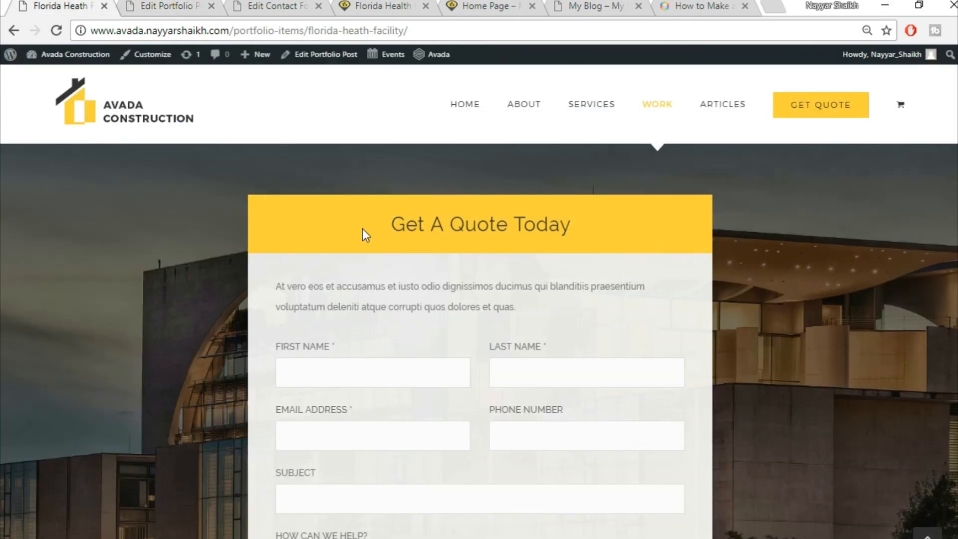
pyautogui.tripleClick(505, 211)
pyautogui.hotkey('ctrl', 'c')
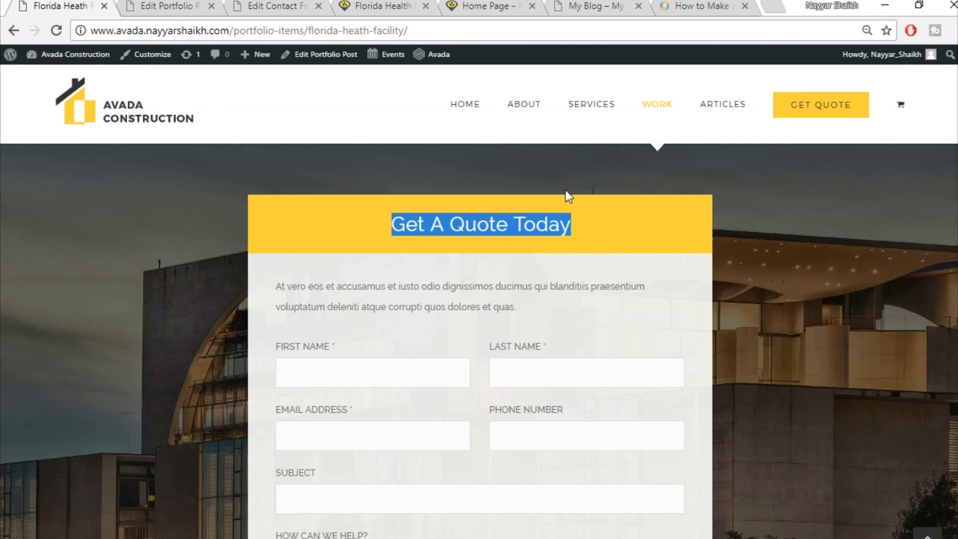
pyautogui.click(189, 5)
pyautogui.click(762, 99)
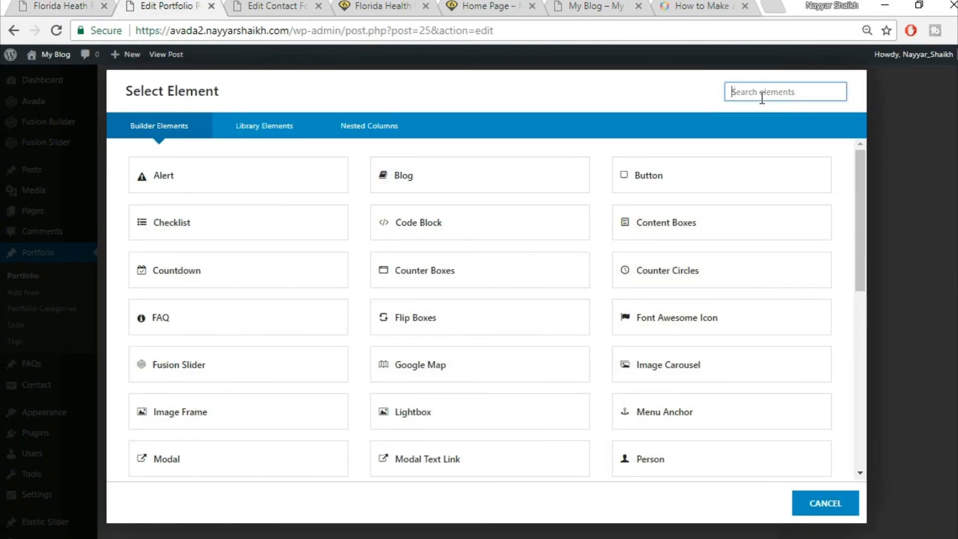
# - Add a Tagline Box with a yellow background, border size 0 and centred content
pyautogui.write('tag')
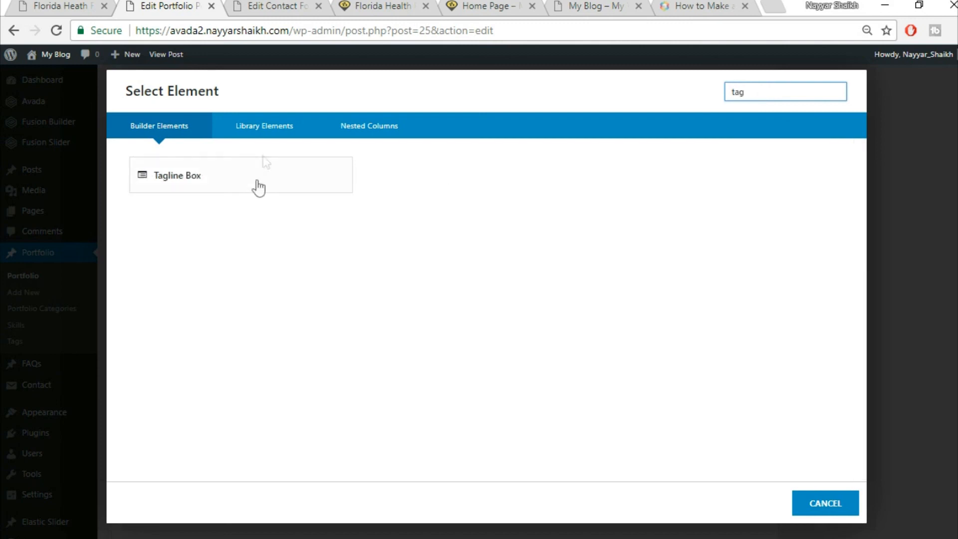
pyautogui.click(263, 180)
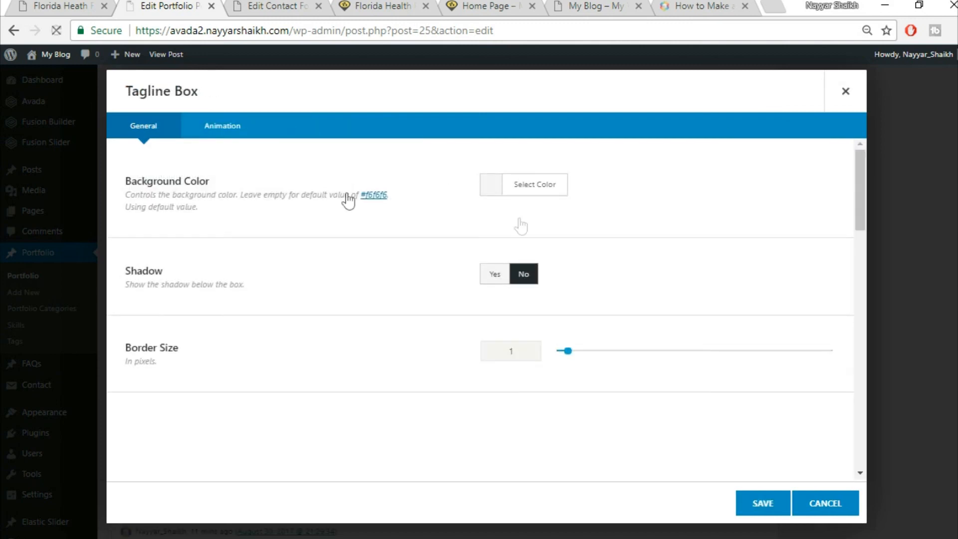
pyautogui.click(549, 185)
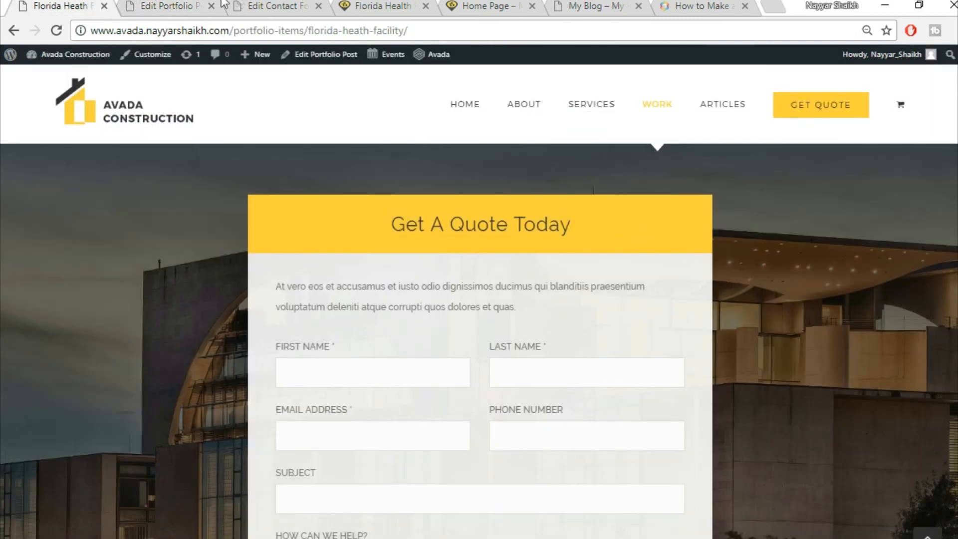
pyautogui.click(202, 5)
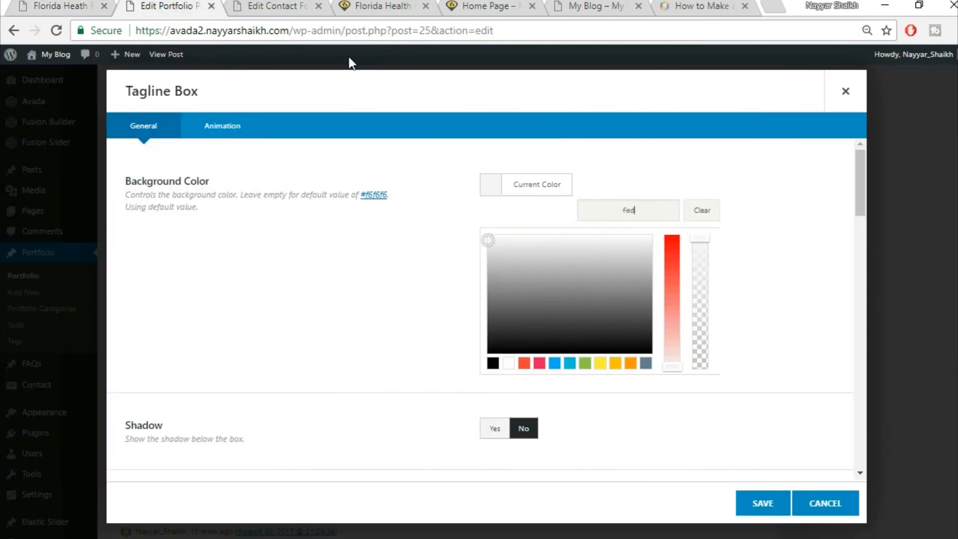
pyautogui.click(766, 160)
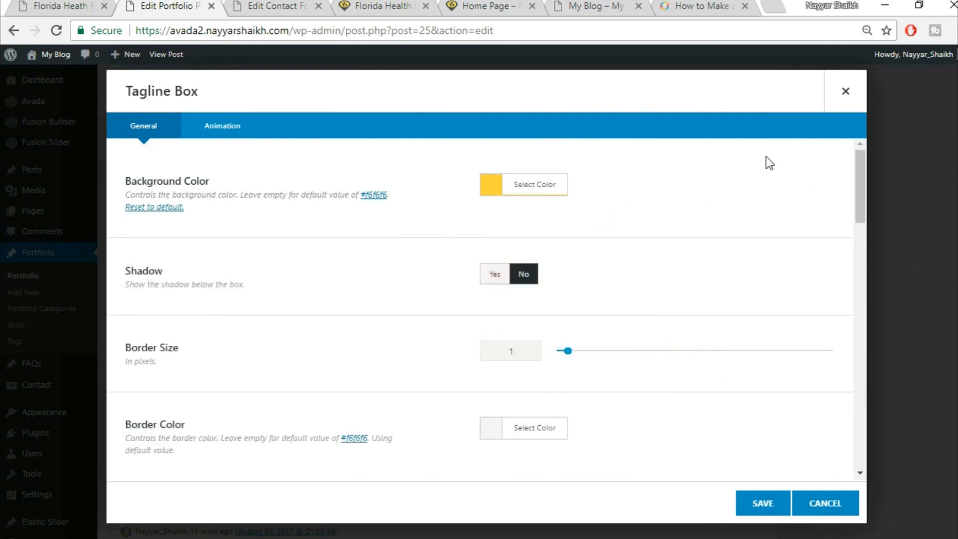
pyautogui.scroll(-2, 507, 218)
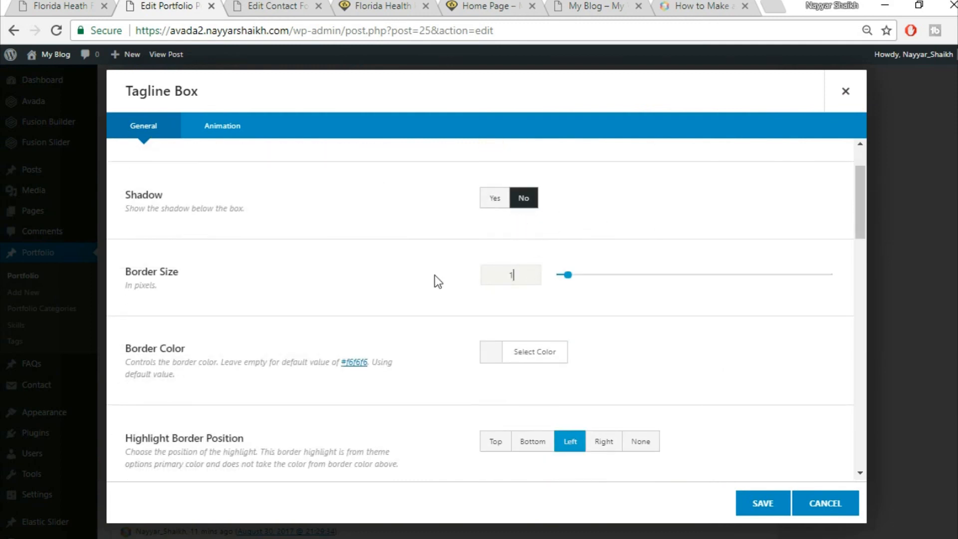
pyautogui.write('0')
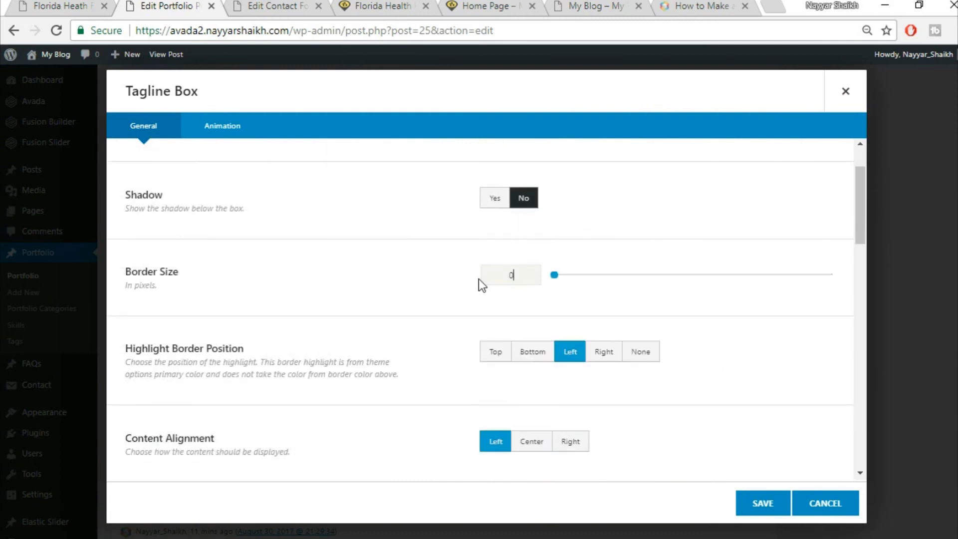
pyautogui.scroll(-2, 741, 321)
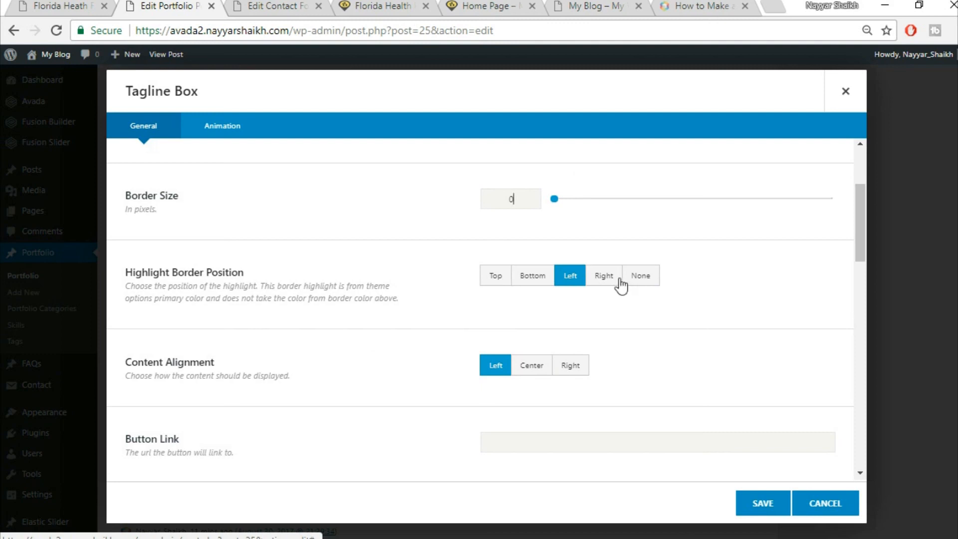
pyautogui.scroll(-4, 667, 300)
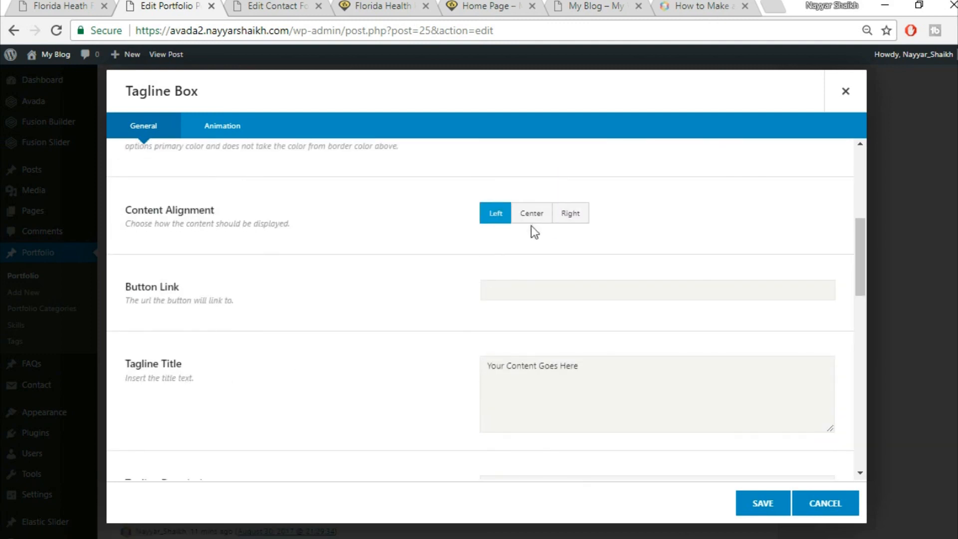
pyautogui.click(531, 220)
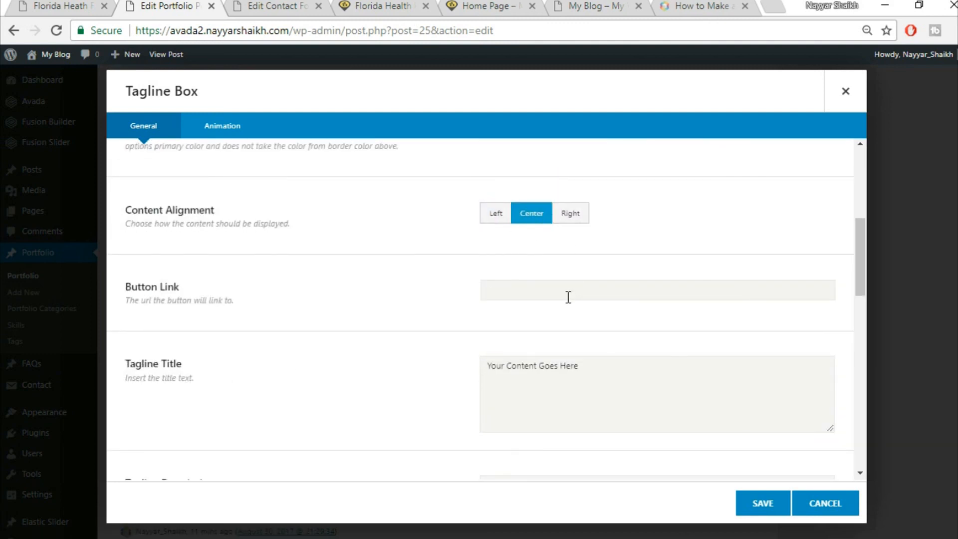
pyautogui.scroll(-2, 657, 332)
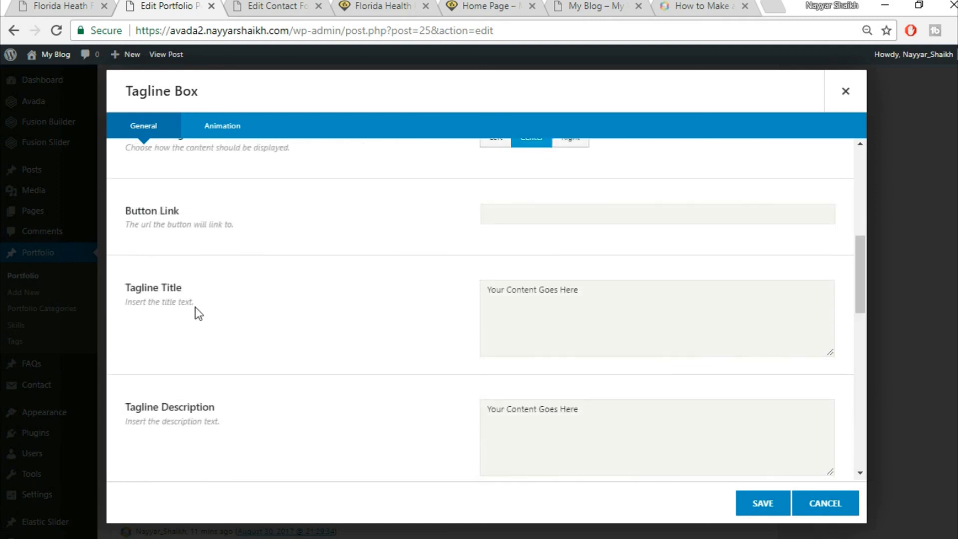
# - Replace the placeholder tagline title with 'Get A Quote Today'
pyautogui.click(622, 314)
pyautogui.hotkey('ctrl', 'a')
pyautogui.press('BackSpace')
pyautogui.hotkey('ctrl', 'v')
pyautogui.click(16, 5)
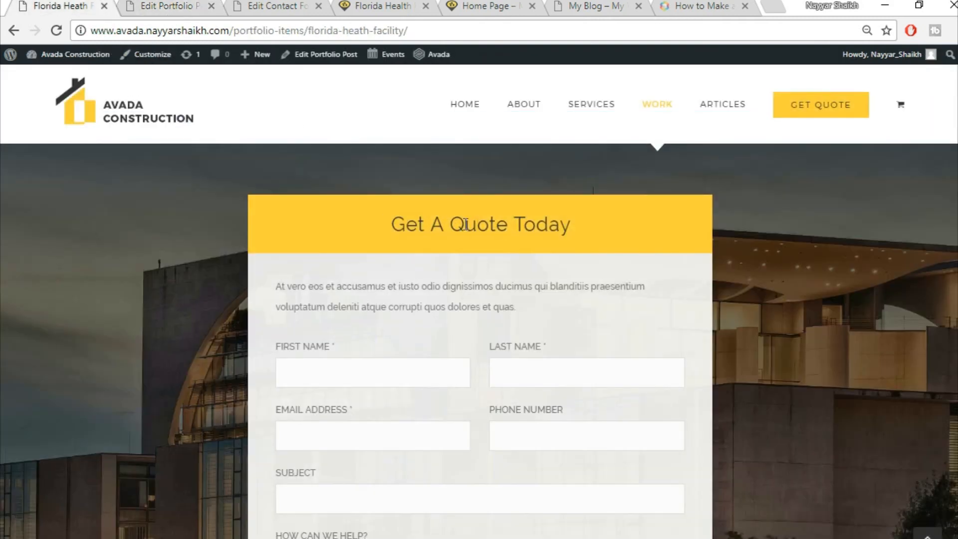
pyautogui.click(206, 3)
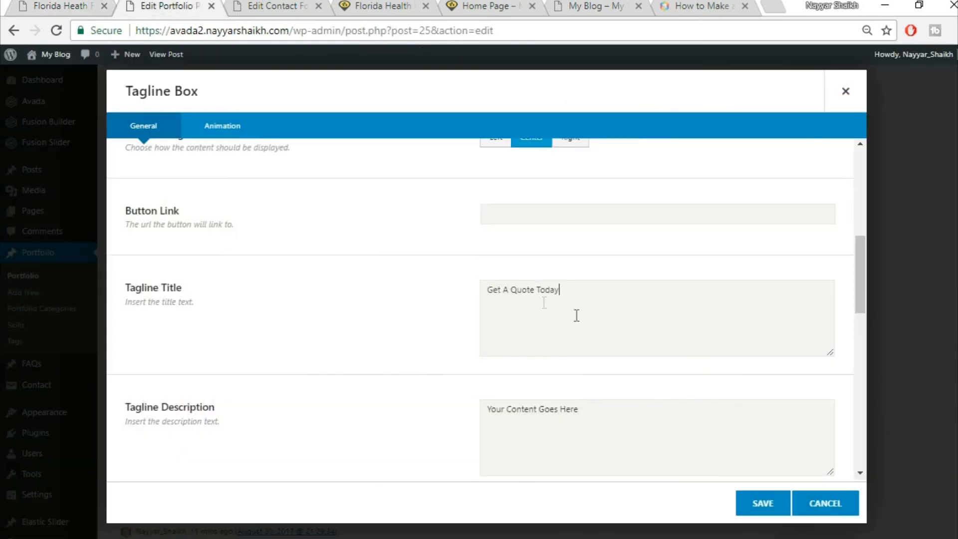
# - Clear the placeholder description and additional content text
pyautogui.click(663, 428)
pyautogui.hotkey('ctrl', 'a')
pyautogui.press('BackSpace')
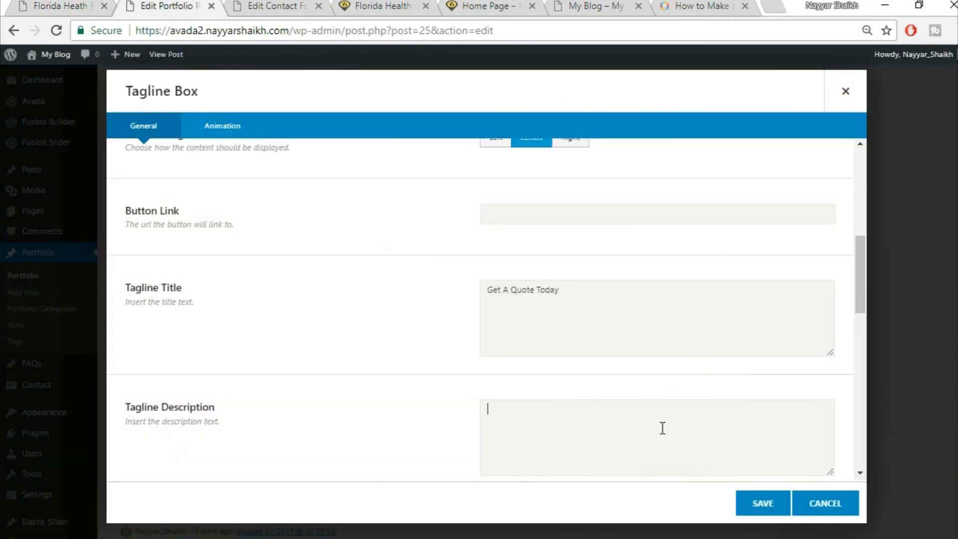
pyautogui.scroll(-3, 569, 422)
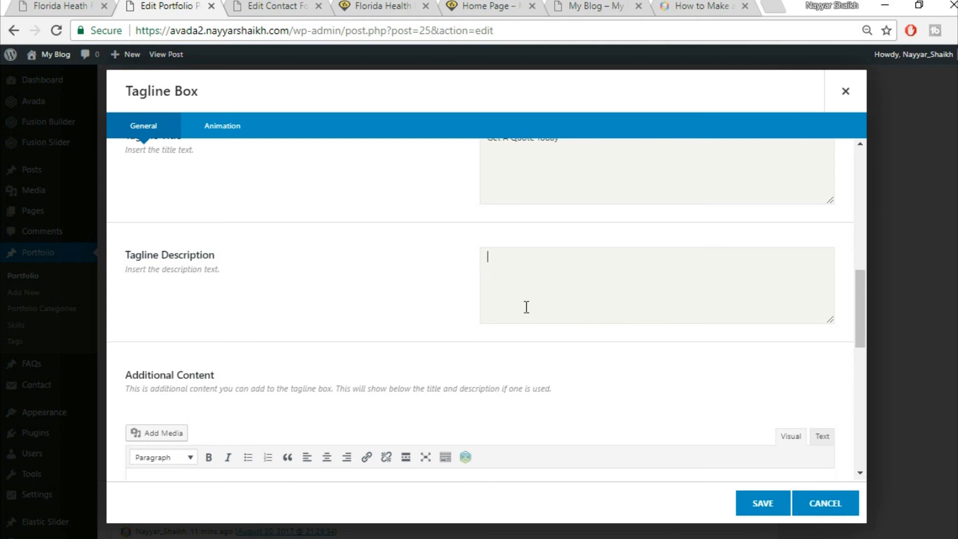
pyautogui.scroll(-5, 543, 314)
pyautogui.click(376, 353)
pyautogui.hotkey('ctrl', 'a')
pyautogui.press('BackSpace')
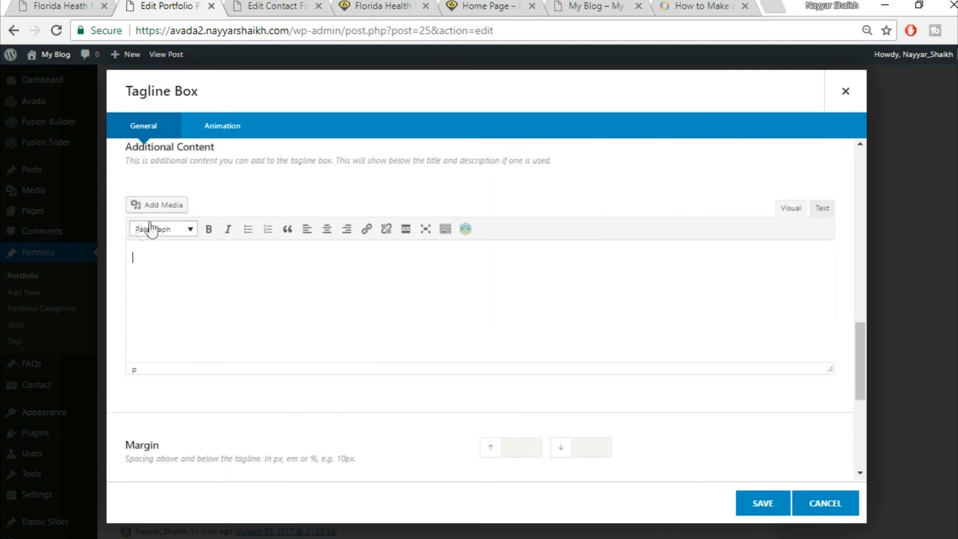
pyautogui.scroll(-3, 454, 336)
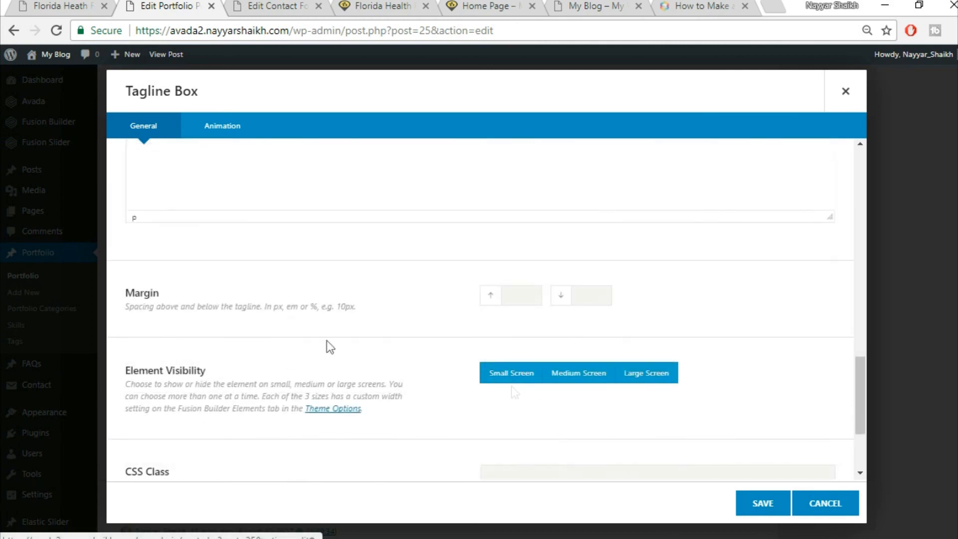
# - Adjust the top and bottom margins, leaving the top empty, and save the Tagline Box
pyautogui.click(520, 295)
pyautogui.write('0')
pyautogui.press('Tab')
pyautogui.write('0')
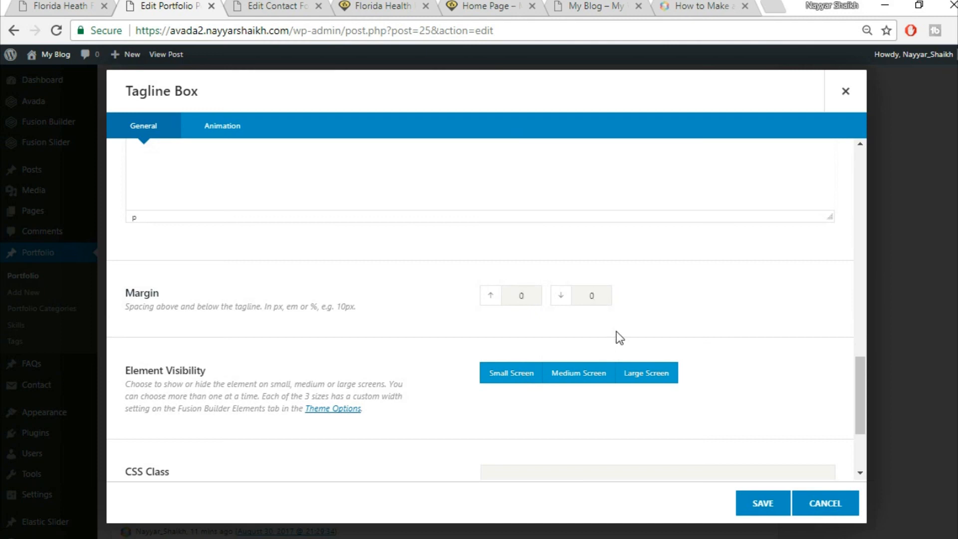
pyautogui.click(93, 6)
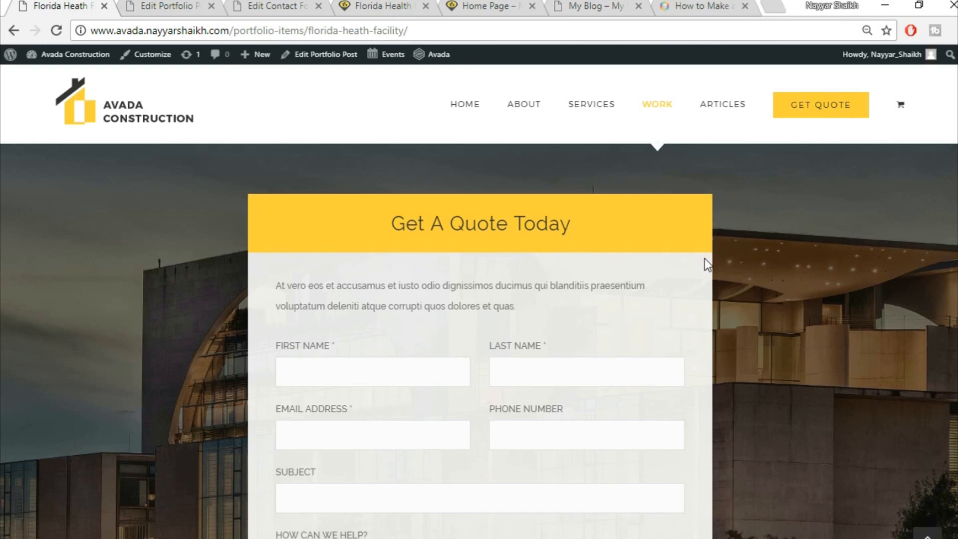
pyautogui.scroll(-2, 709, 265)
pyautogui.click(120, 5)
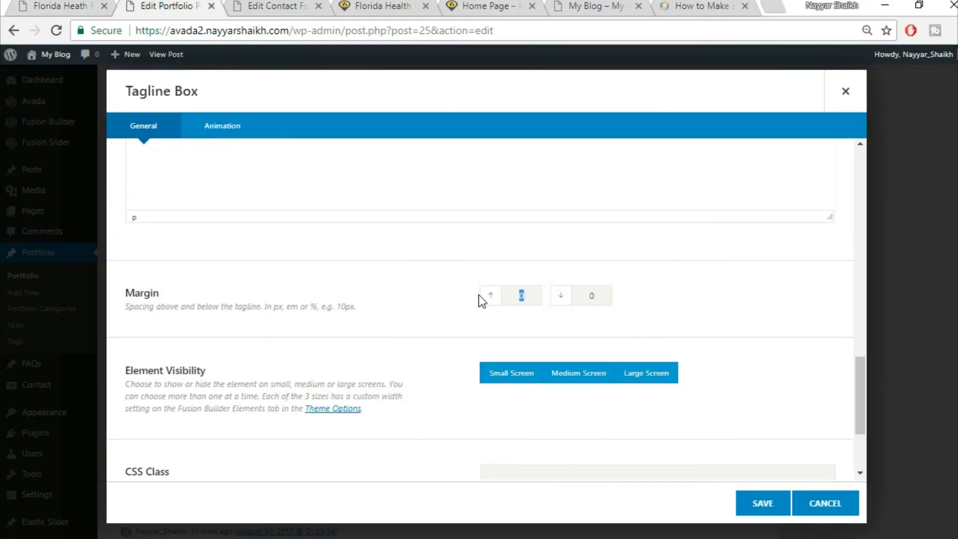
pyautogui.press('BackSpace')
pyautogui.scroll(-3, 805, 351)
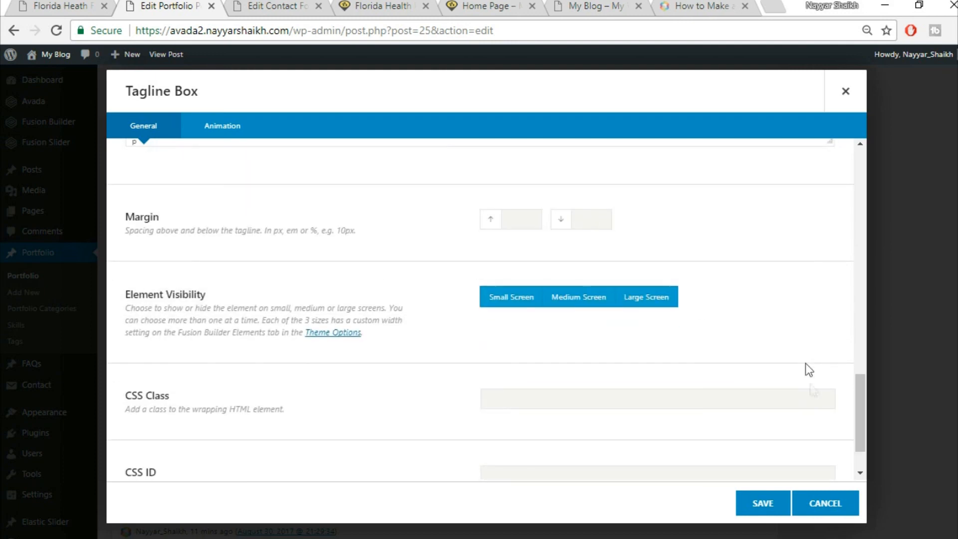
pyautogui.click(754, 505)
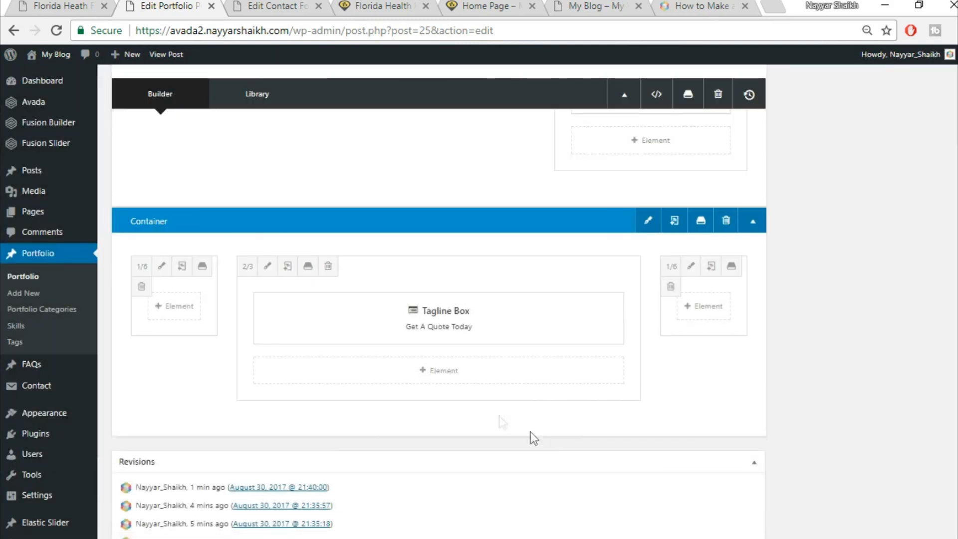
# - Insert a 1/1 Nested Columns block in the middle column and open it for editing
pyautogui.click(439, 380)
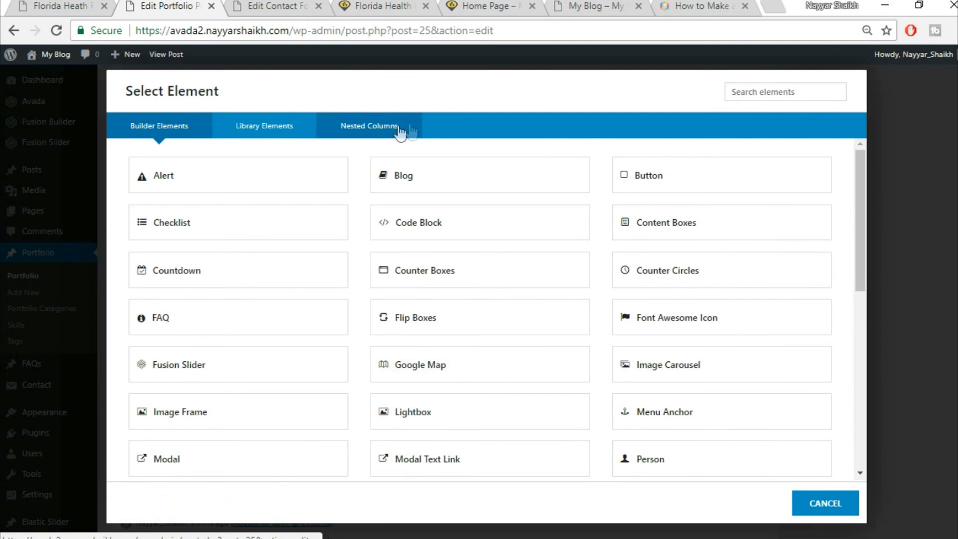
pyautogui.click(370, 131)
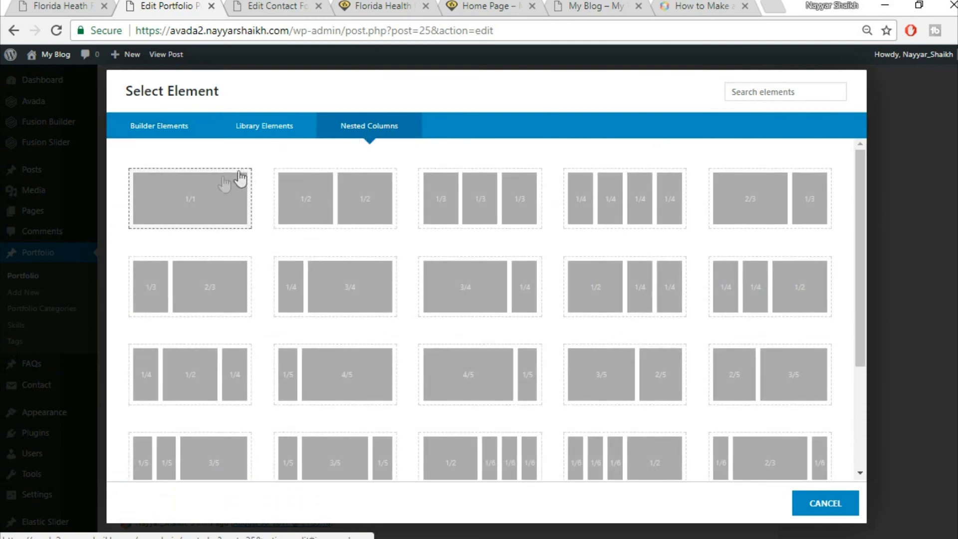
pyautogui.click(183, 215)
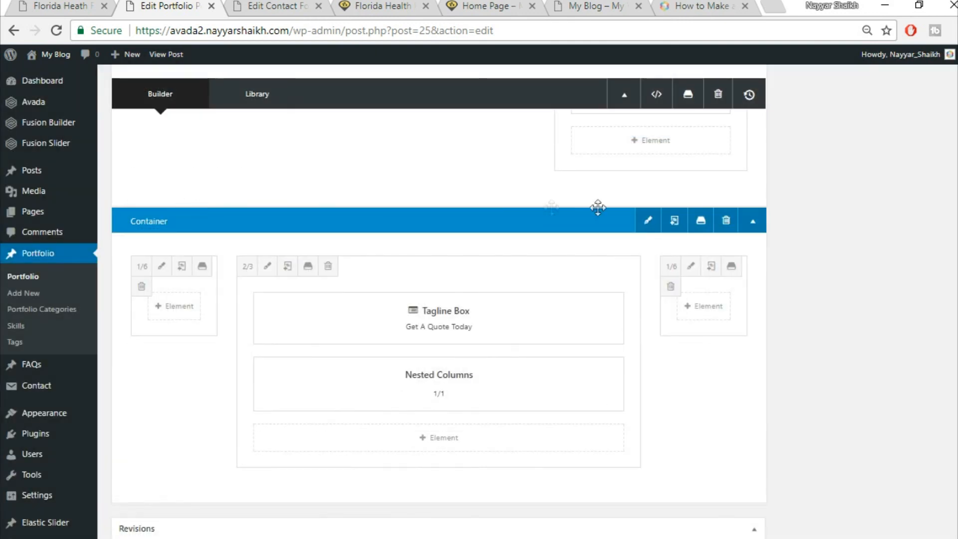
pyautogui.scroll(-2, 665, 297)
pyautogui.moveTo(442, 329)
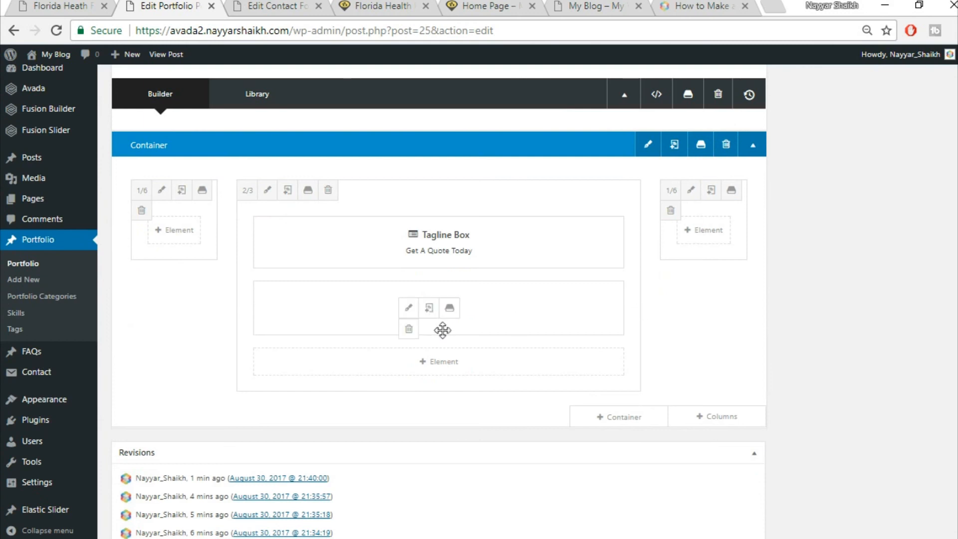
pyautogui.click(409, 308)
# - Add a Text Block containing the quote paragraph copied from the live page
pyautogui.click(80, 5)
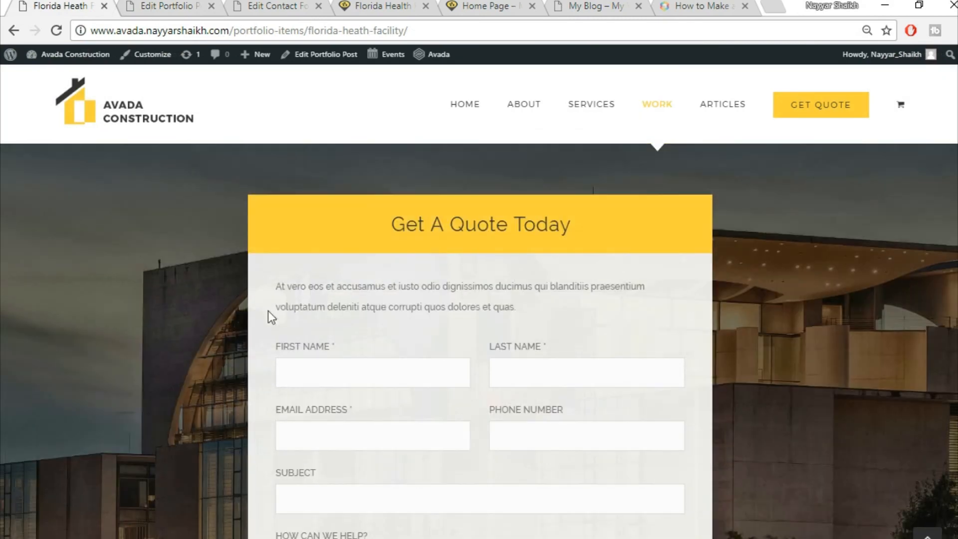
pyautogui.moveTo(275, 285); pyautogui.dragTo(551, 308)
pyautogui.hotkey('ctrl', 'c')
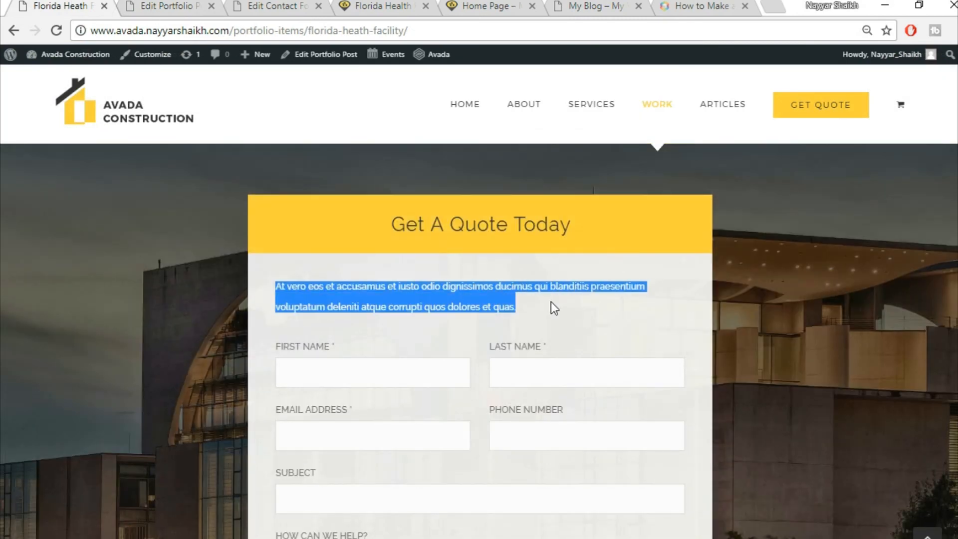
pyautogui.click(176, 5)
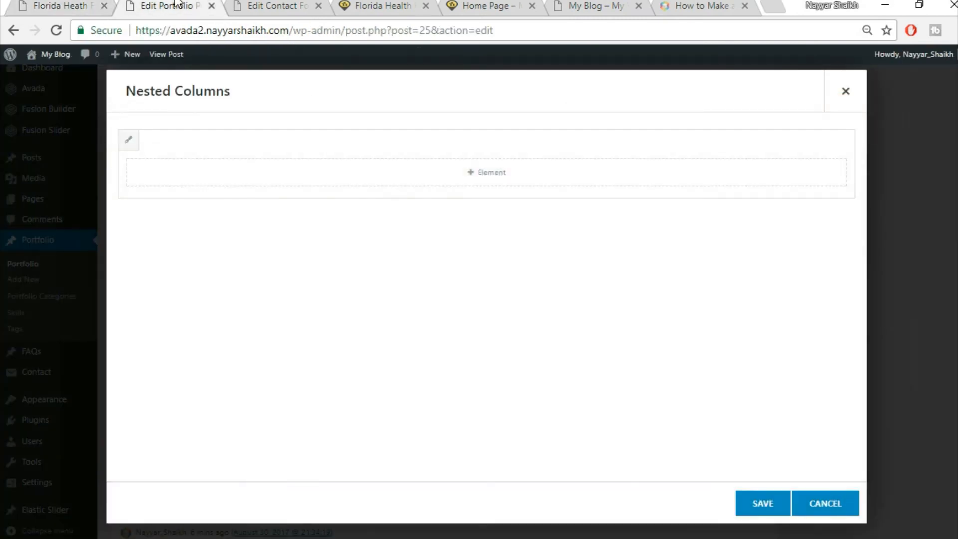
pyautogui.click(547, 178)
pyautogui.click(761, 92)
pyautogui.write('tex')
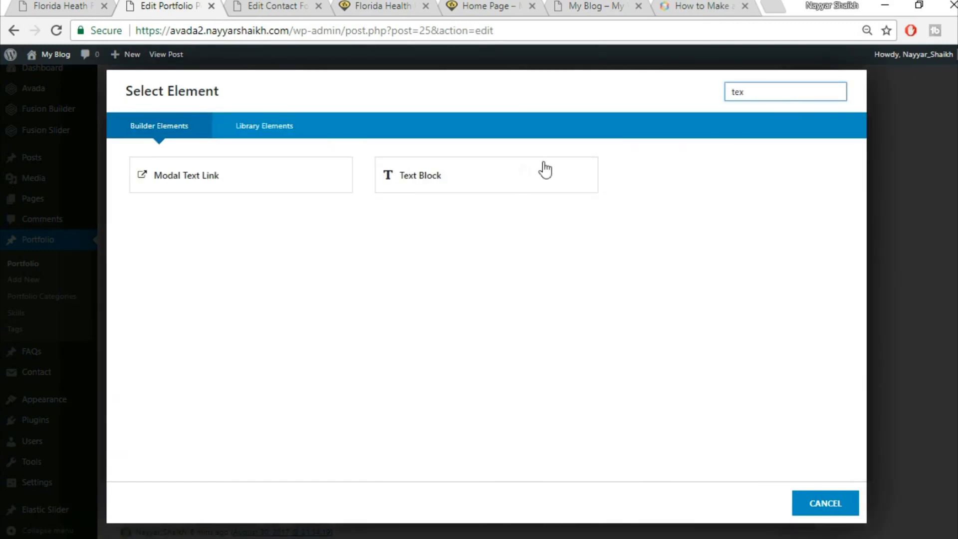
pyautogui.click(505, 176)
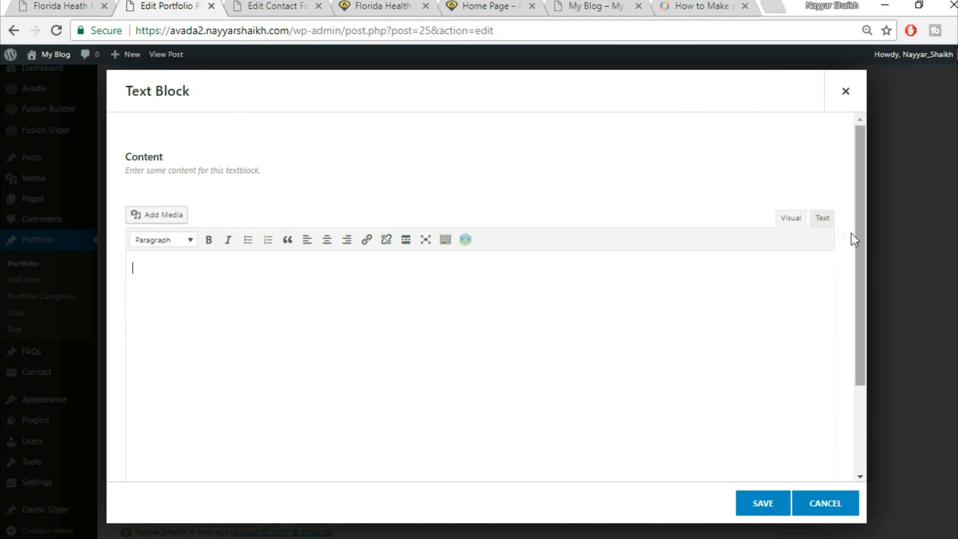
pyautogui.click(819, 218)
pyautogui.hotkey('ctrl', 'v')
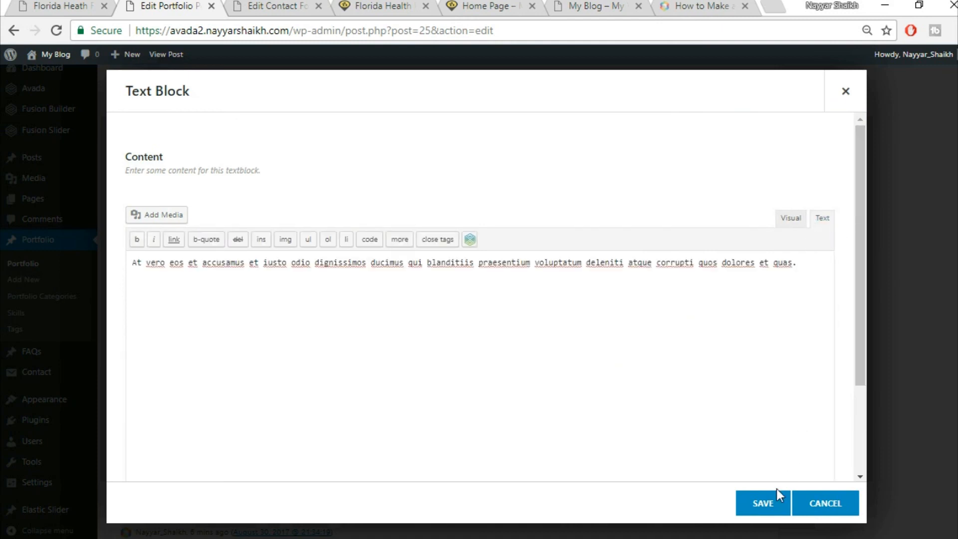
pyautogui.click(768, 503)
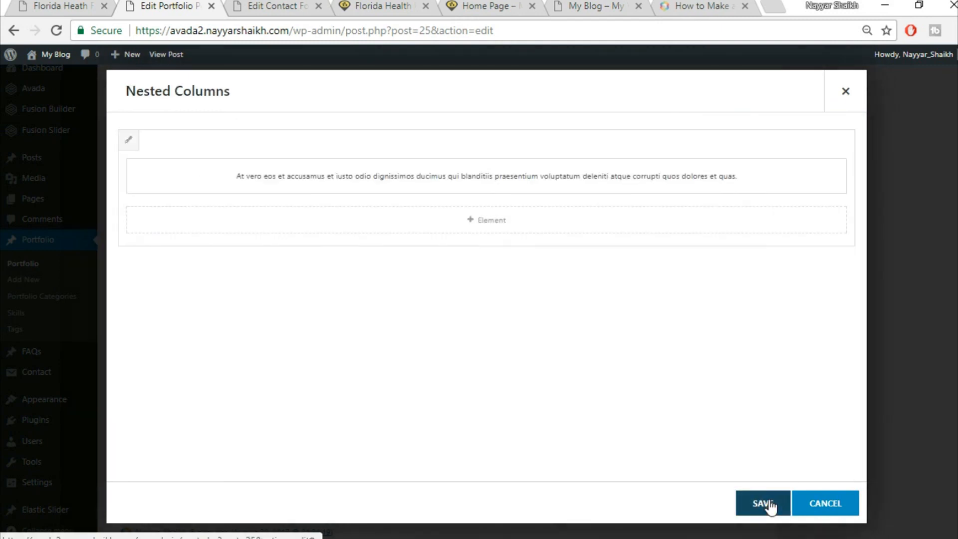
# - Add a Code Block with the CF1 contact-form shortcode and save the nested columns
pyautogui.click(67, 5)
pyautogui.scroll(-2, 554, 345)
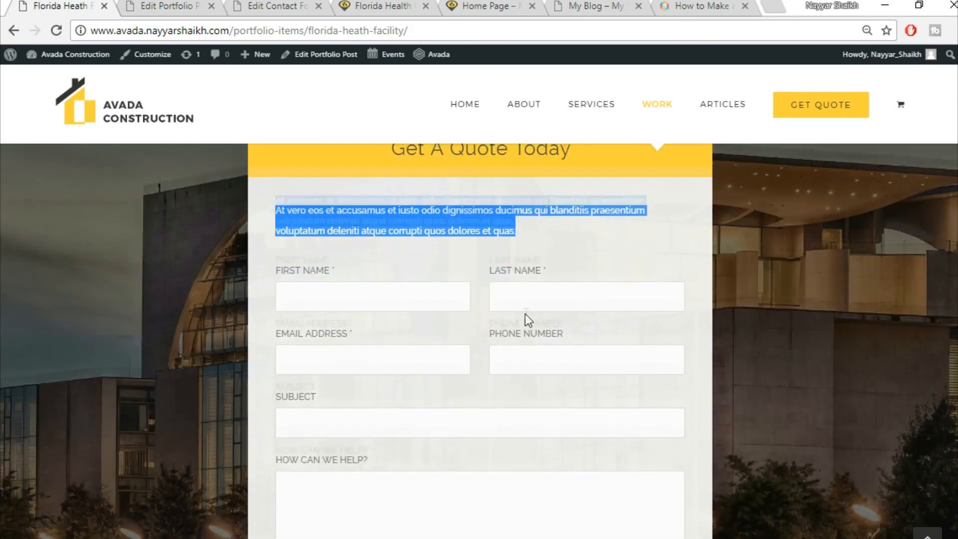
pyautogui.scroll(-5, 526, 319)
pyautogui.hotkey('ctrl', 'Tab')
pyautogui.click(522, 231)
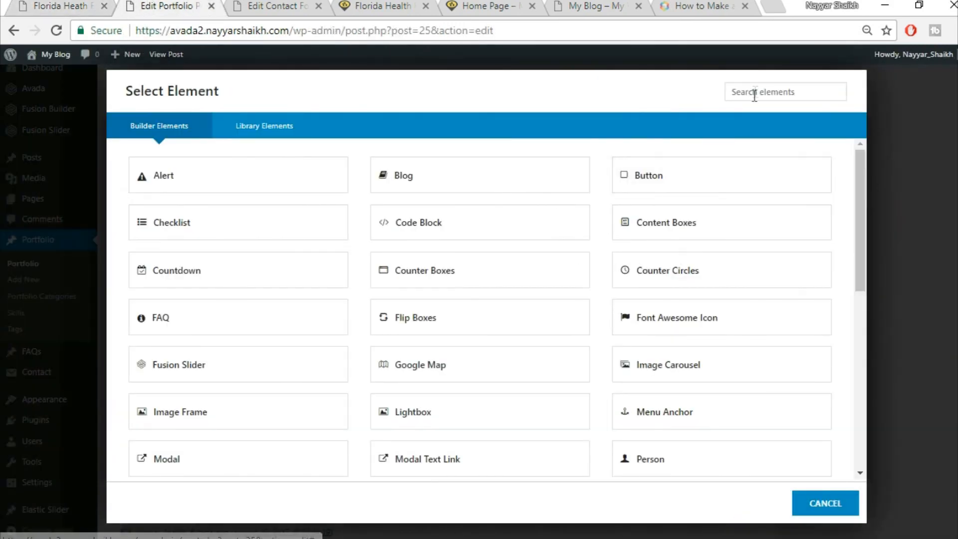
pyautogui.click(762, 86)
pyautogui.write('cod')
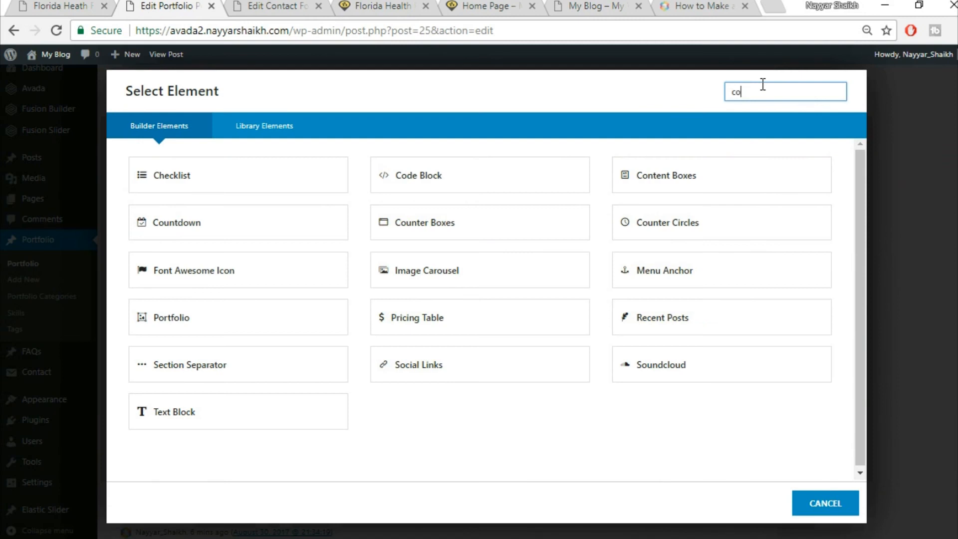
pyautogui.click(278, 194)
pyautogui.click(272, 6)
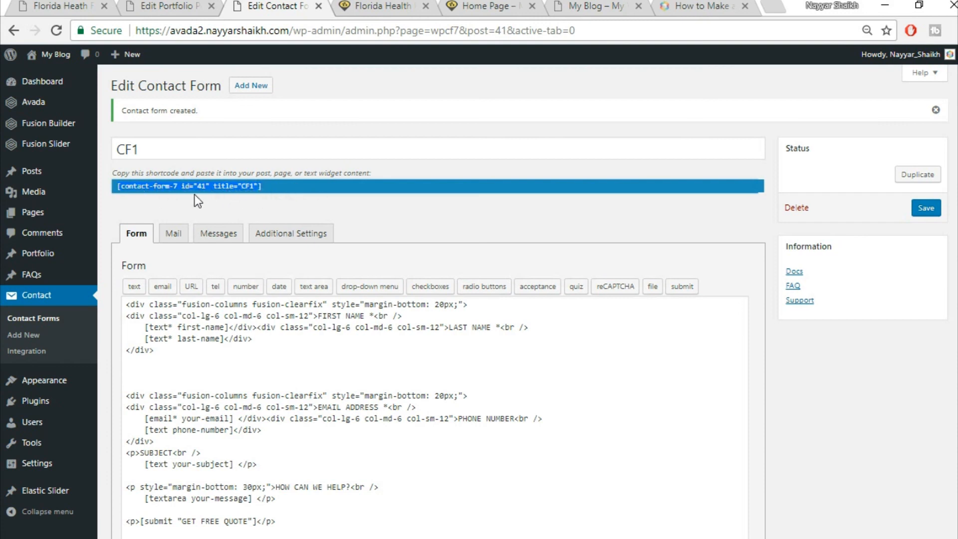
pyautogui.click(164, 6)
pyautogui.write('[contact-form-7 id="41" title="CF1"]')
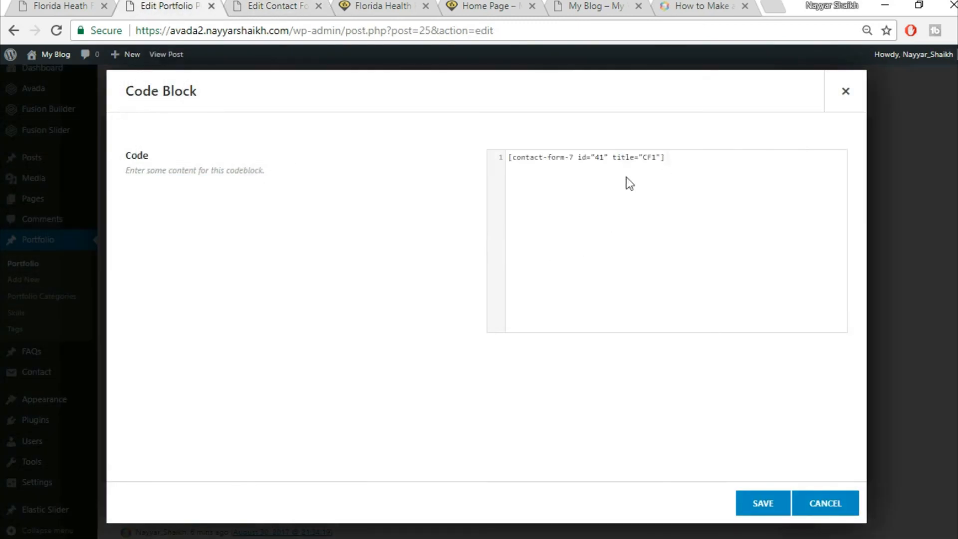
pyautogui.click(759, 503)
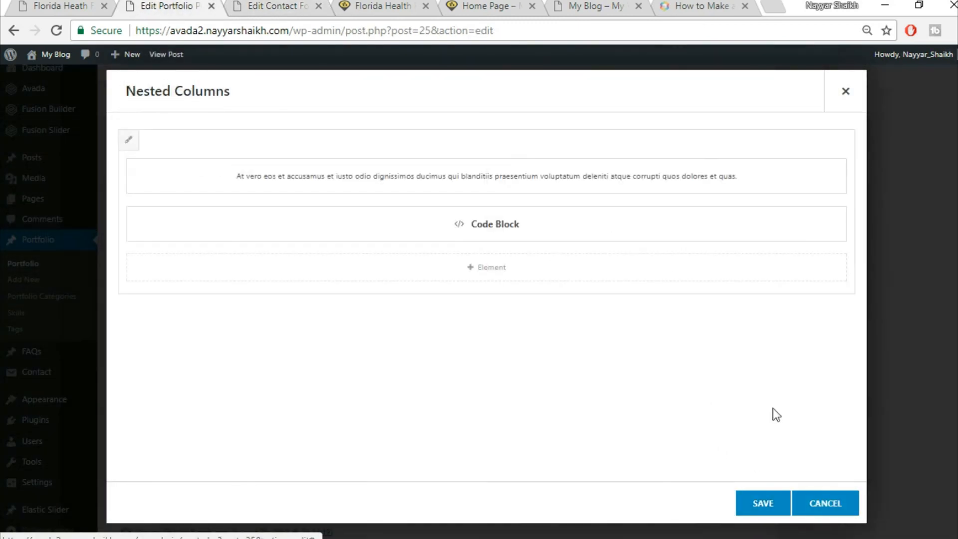
pyautogui.click(783, 508)
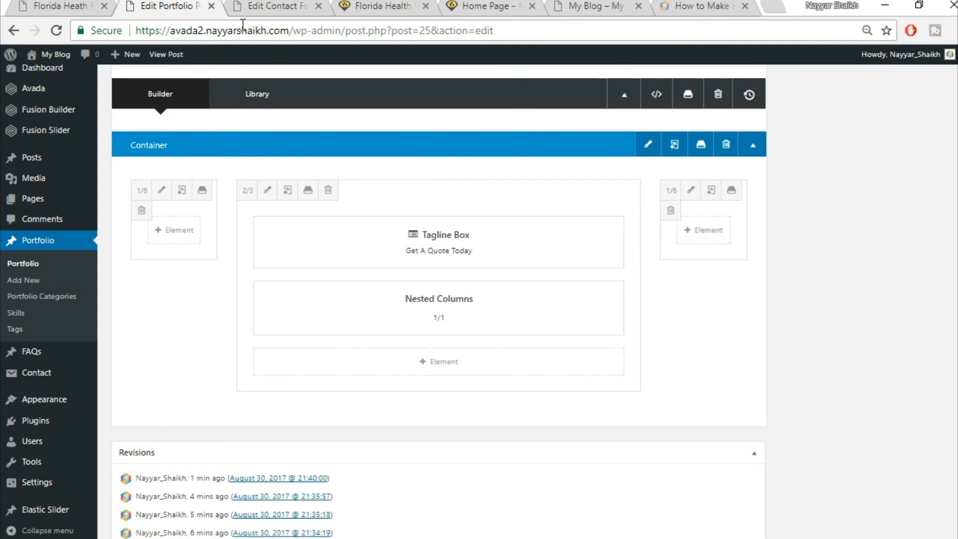
pyautogui.click(74, 2)
# - Scroll through the quote form on the live page, then go back to the builder editor
pyautogui.scroll(6, 492, 292)
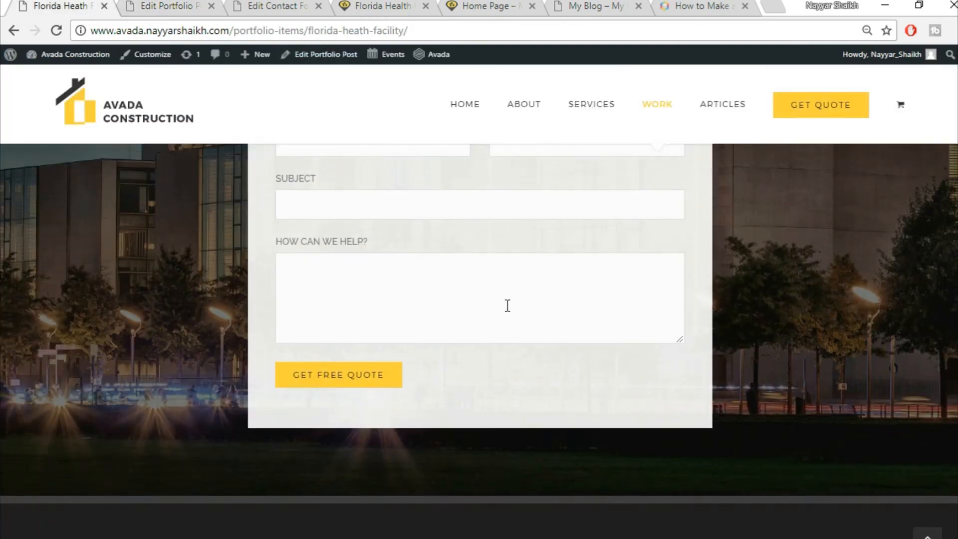
pyautogui.scroll(-8, 507, 306)
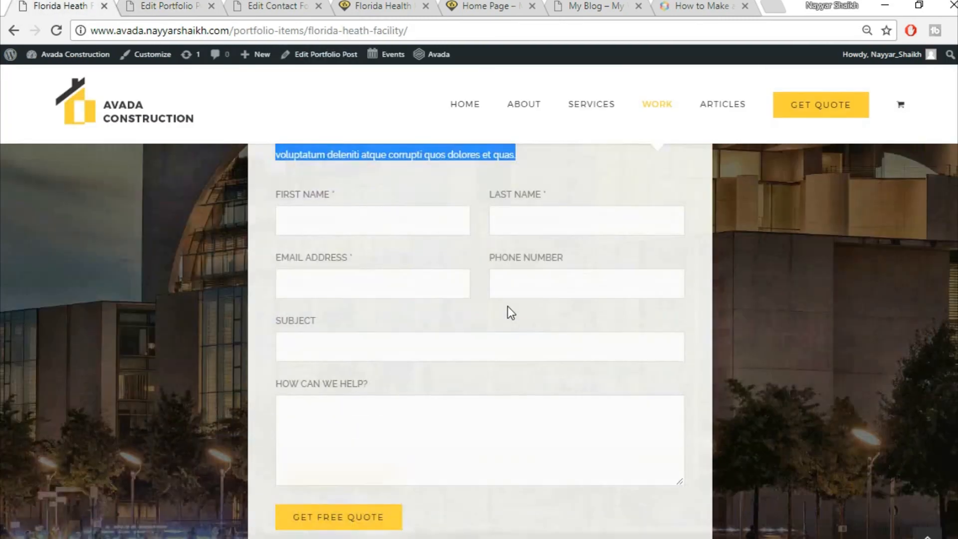
pyautogui.scroll(5, 525, 336)
pyautogui.scroll(4, 527, 339)
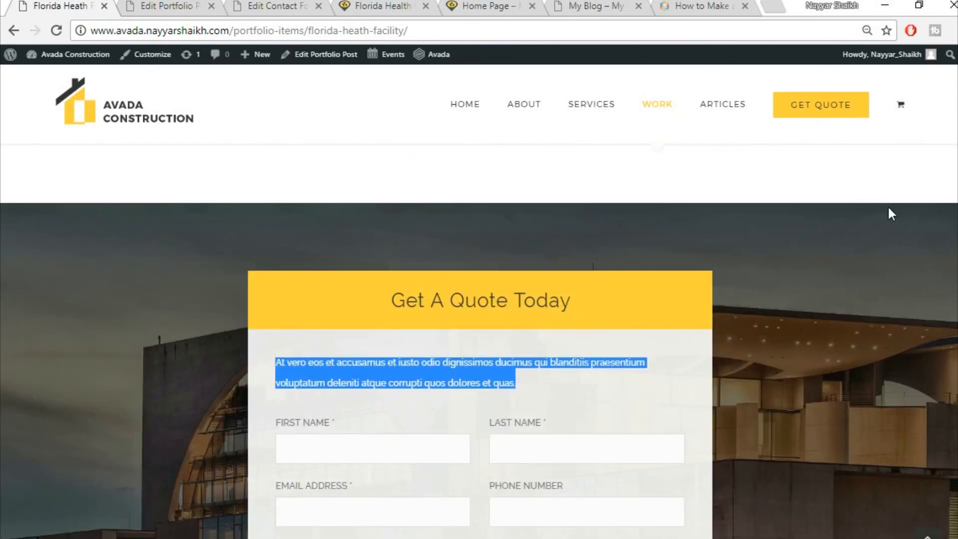
pyautogui.click(594, 388)
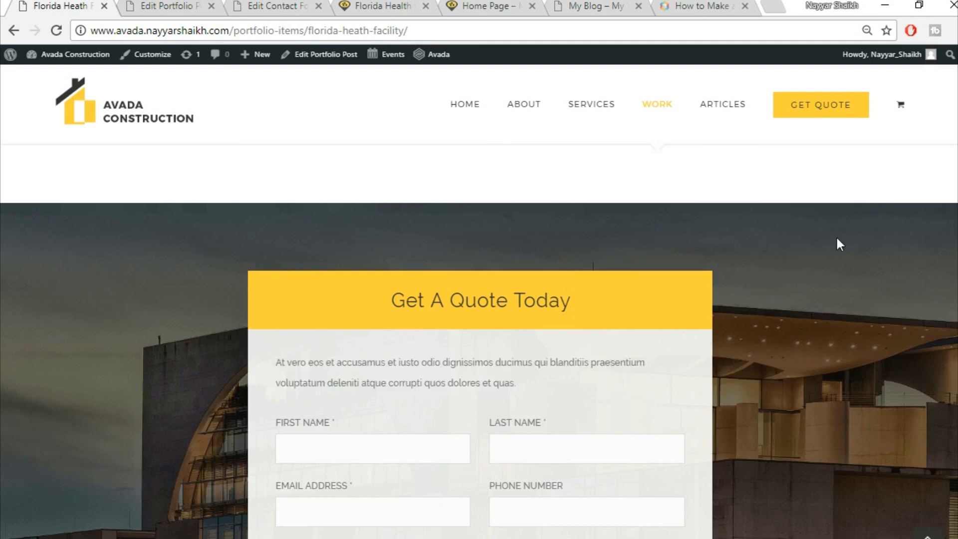
pyautogui.scroll(-8, 887, 307)
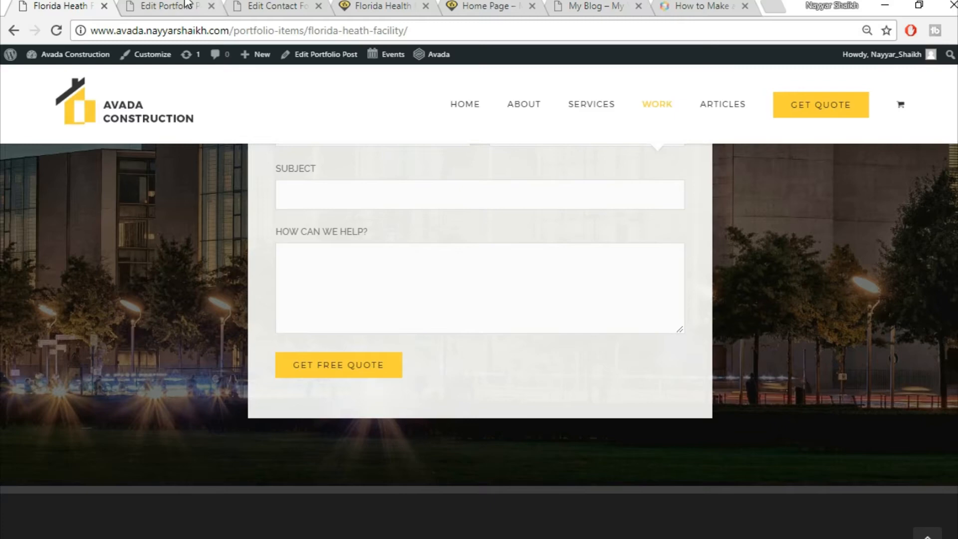
pyautogui.hotkey('ctrl', 'Tab')
pyautogui.scroll(2, 709, 270)
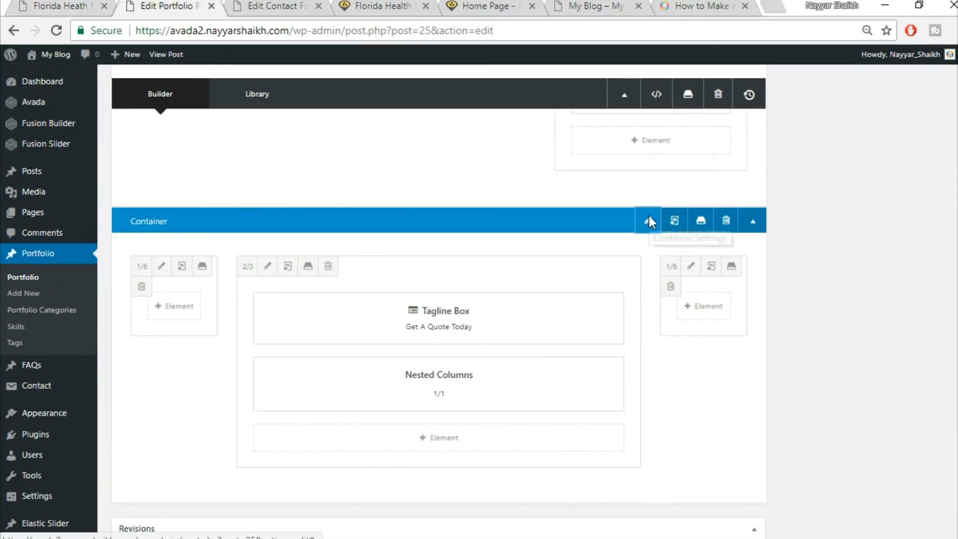
# - Upload 332.jpg as the quote container's background image and save the container
pyautogui.click(648, 220)
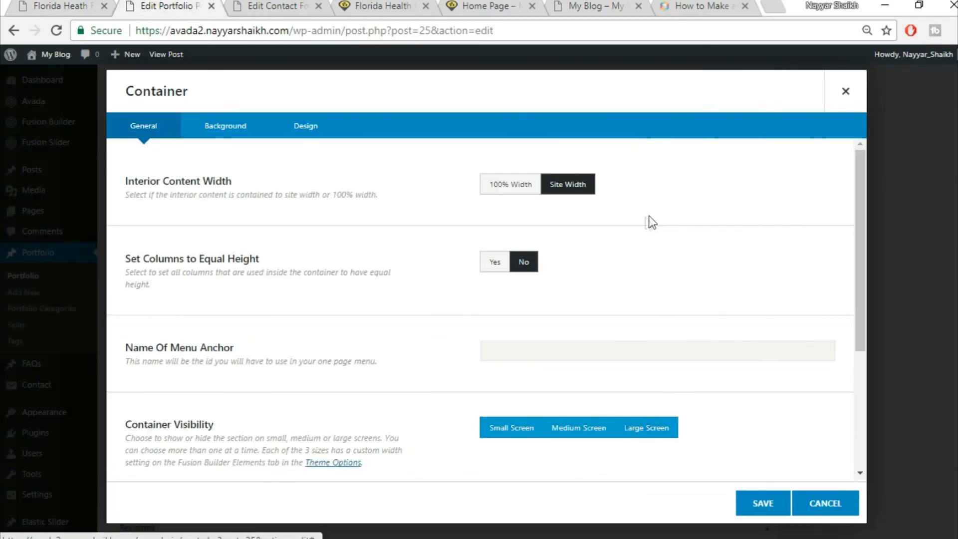
pyautogui.click(228, 134)
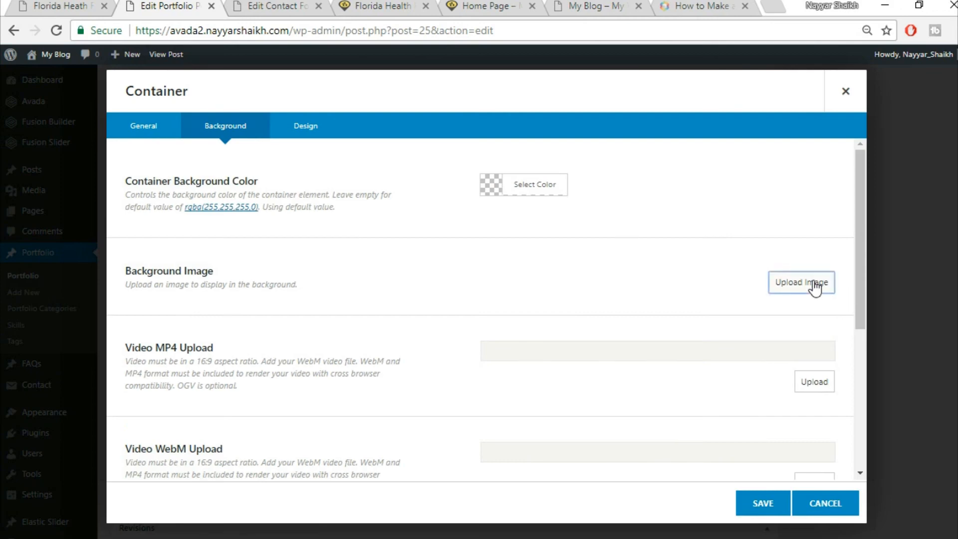
pyautogui.click(815, 288)
pyautogui.click(159, 103)
pyautogui.click(544, 290)
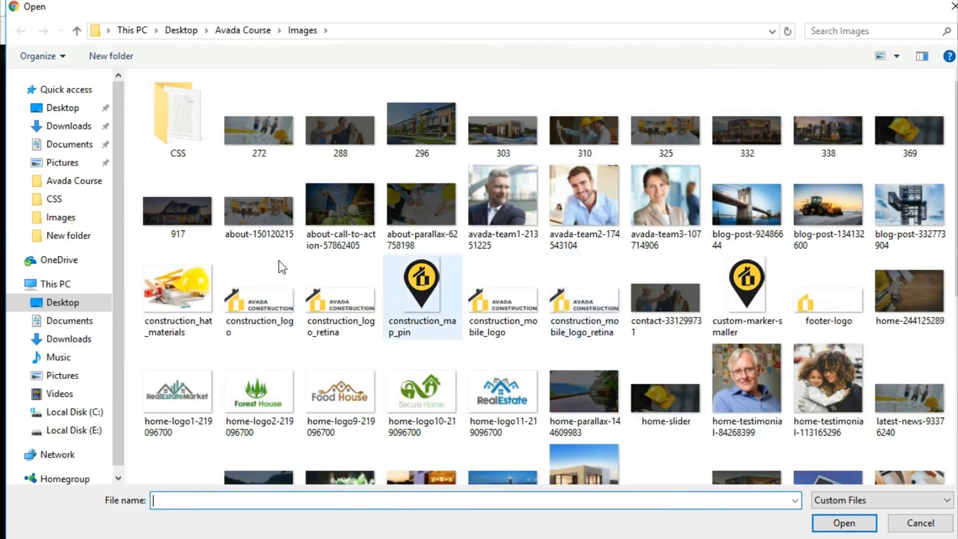
pyautogui.click(749, 134)
pyautogui.click(844, 522)
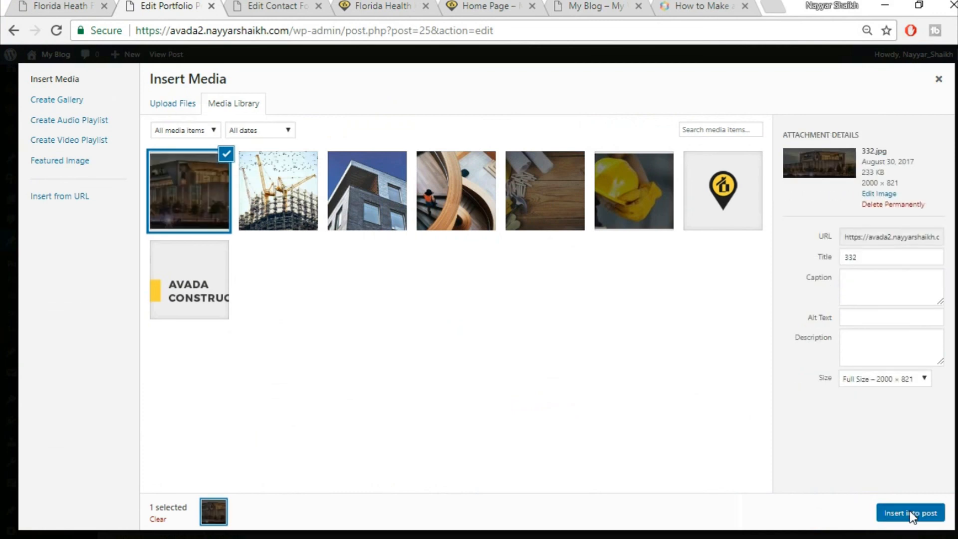
pyautogui.click(910, 510)
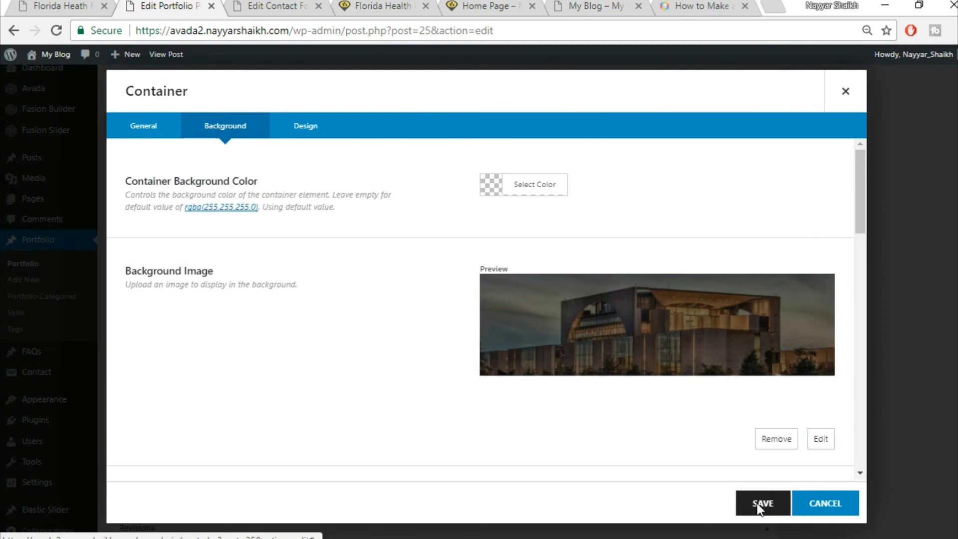
pyautogui.click(763, 503)
pyautogui.click(60, 6)
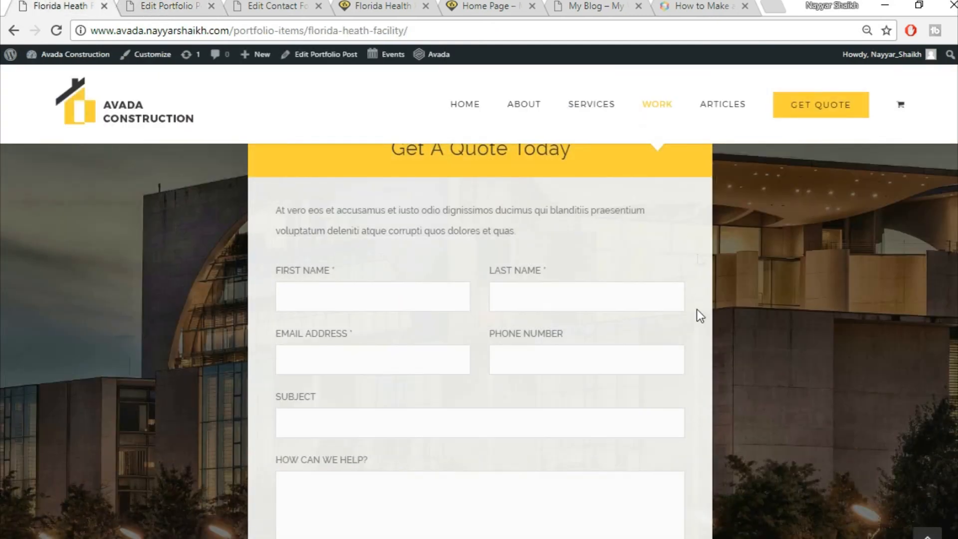
# - Update the Florida Health Facility portfolio post
pyautogui.scroll(2, 430, 266)
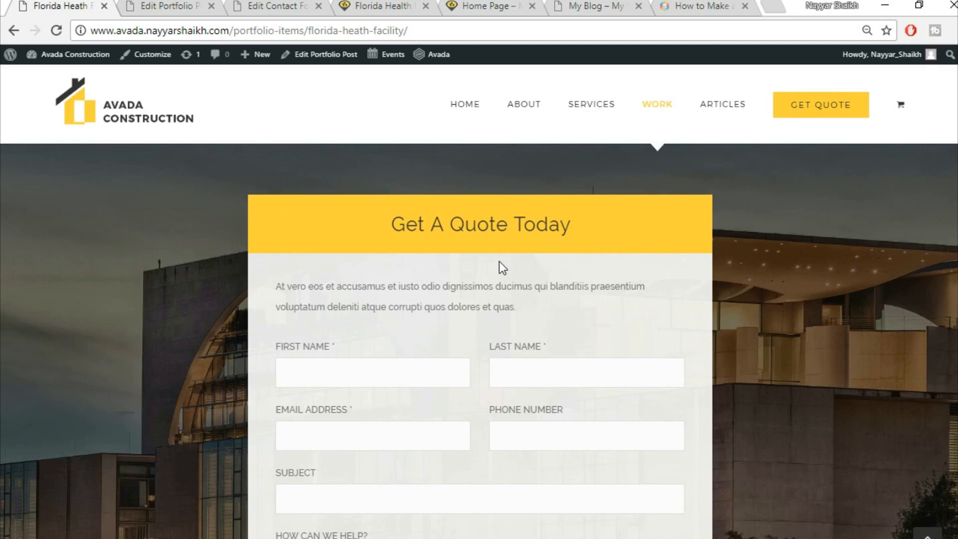
pyautogui.click(173, 6)
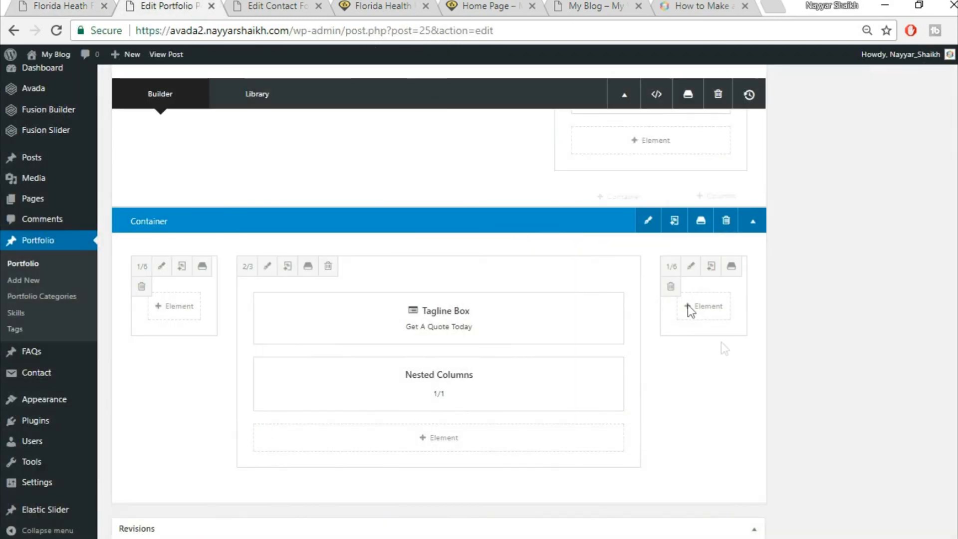
pyautogui.scroll(3, 699, 325)
pyautogui.scroll(10, 754, 417)
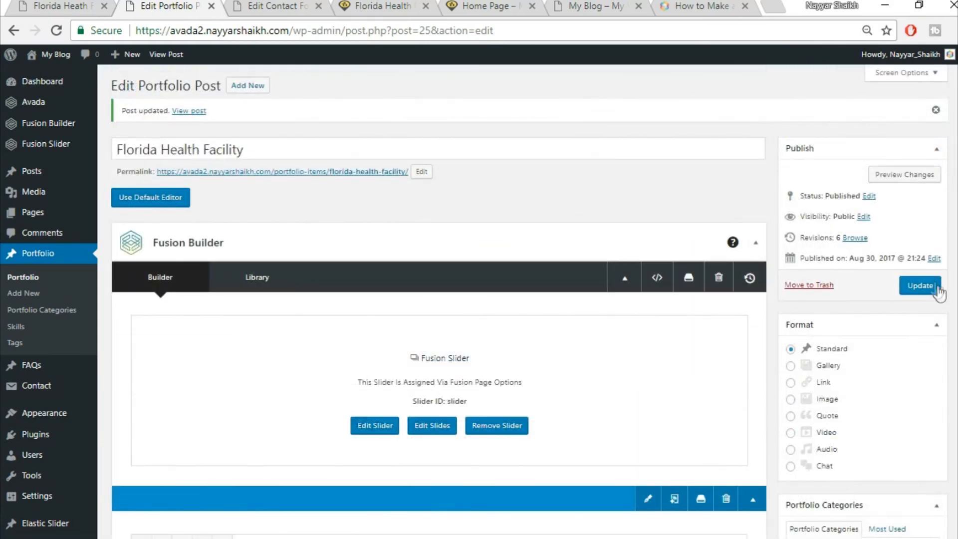
pyautogui.click(938, 289)
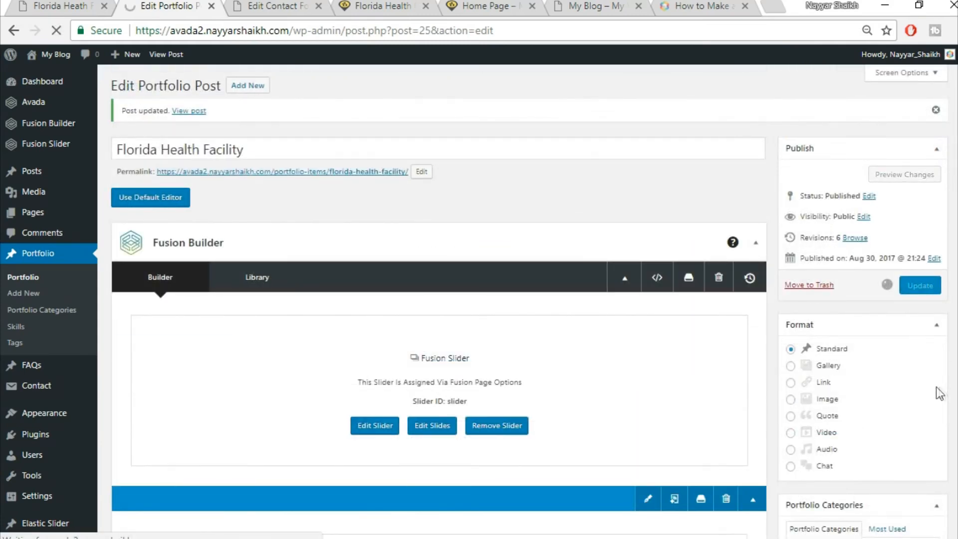
# - Move the contact form tab to the end and reload the live Florida Health page
pyautogui.click(276, 6)
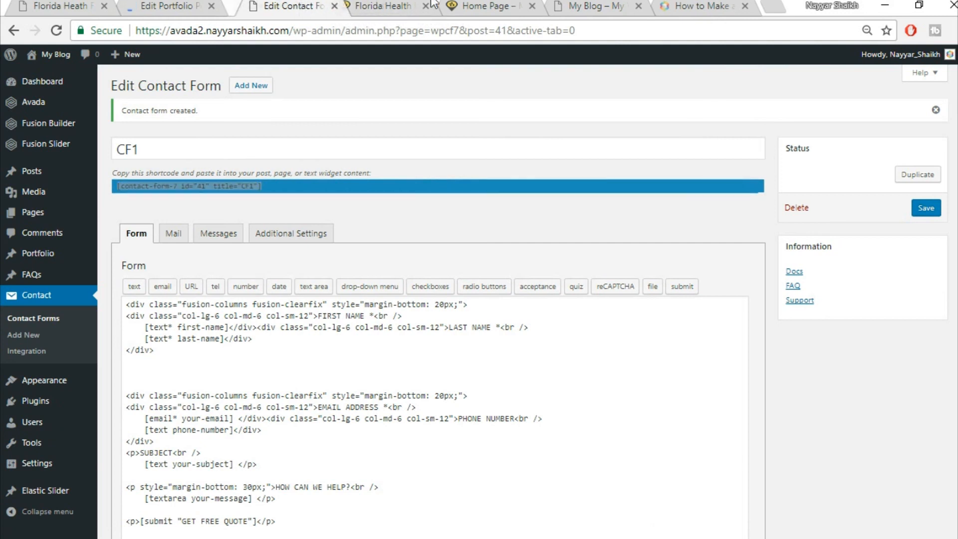
pyautogui.moveTo(290, 6); pyautogui.dragTo(722, 4)
pyautogui.click(263, 7)
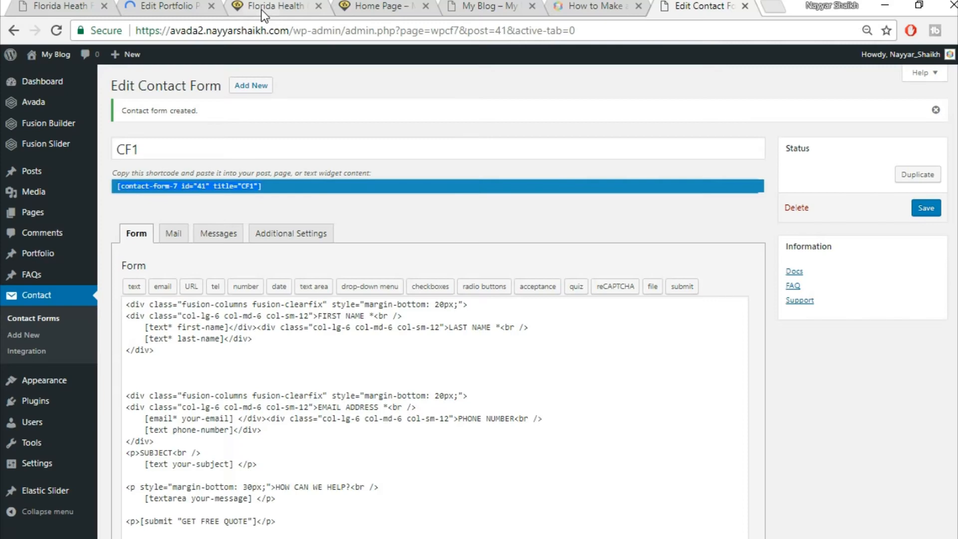
pyautogui.click(292, 31)
pyautogui.press('Return')
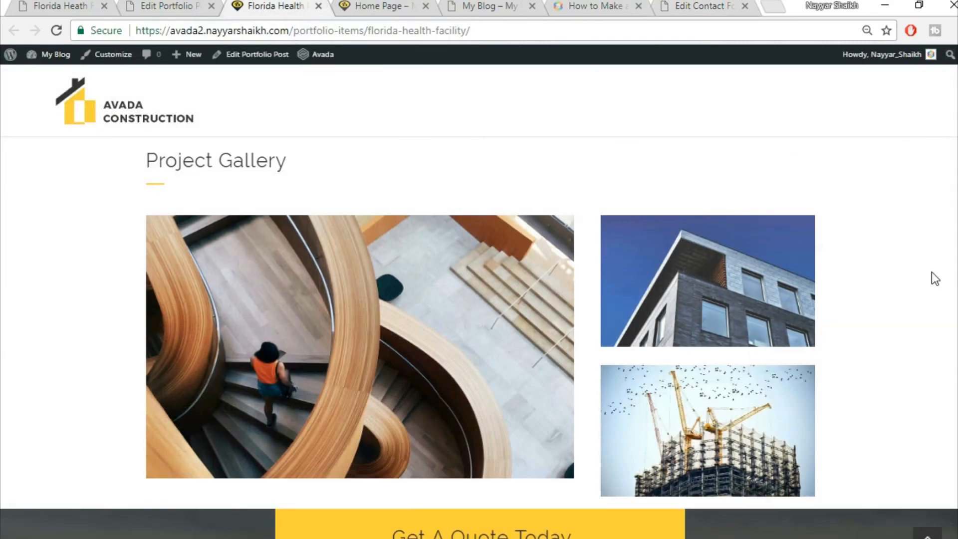
# - Review the new quote section on the live page, then scroll the editor to the container
pyautogui.scroll(-6, 932, 271)
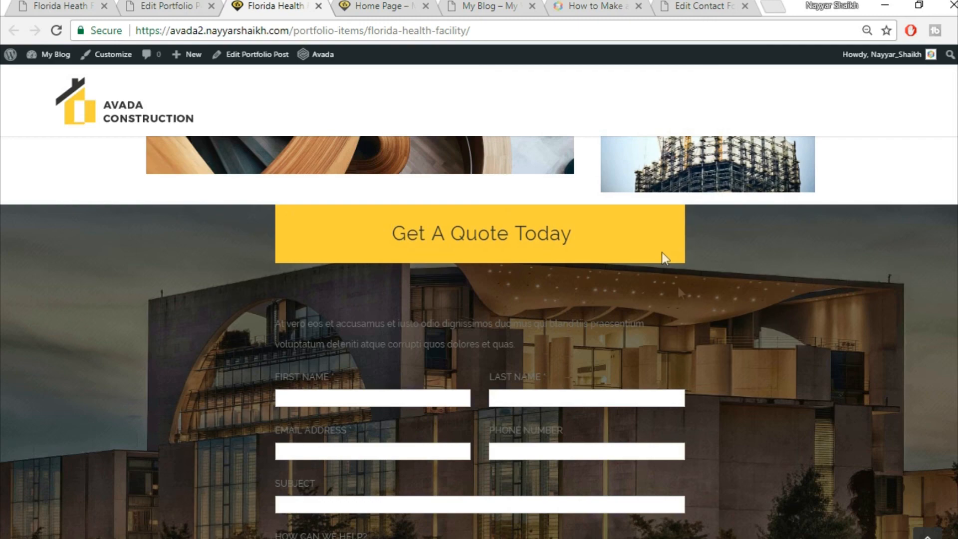
pyautogui.scroll(-1, 669, 270)
pyautogui.scroll(-3, 668, 304)
pyautogui.scroll(4, 499, 309)
pyautogui.click(164, 6)
pyautogui.scroll(-5, 737, 364)
pyautogui.scroll(-10, 744, 384)
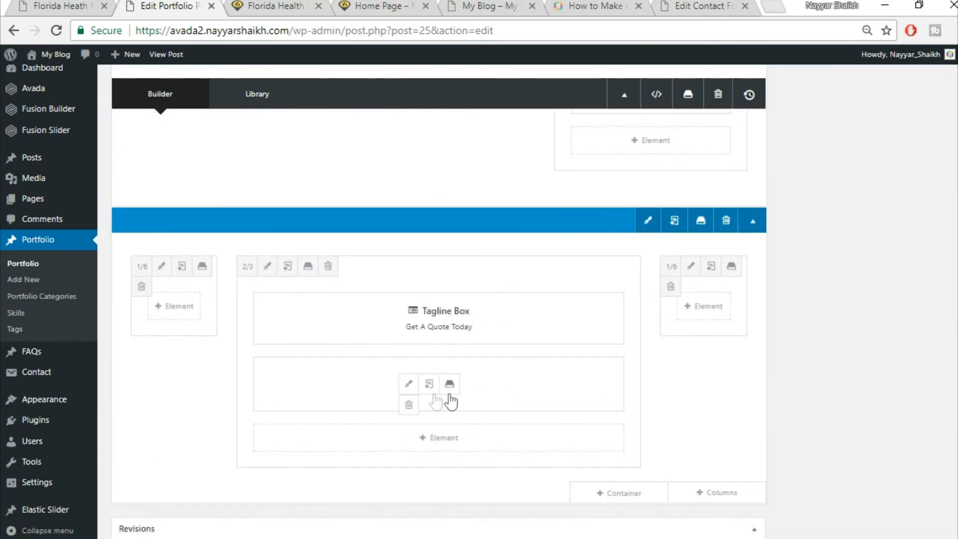
# - Compare the reference demo's quote form against the editor's Nested Columns element
pyautogui.click(40, 5)
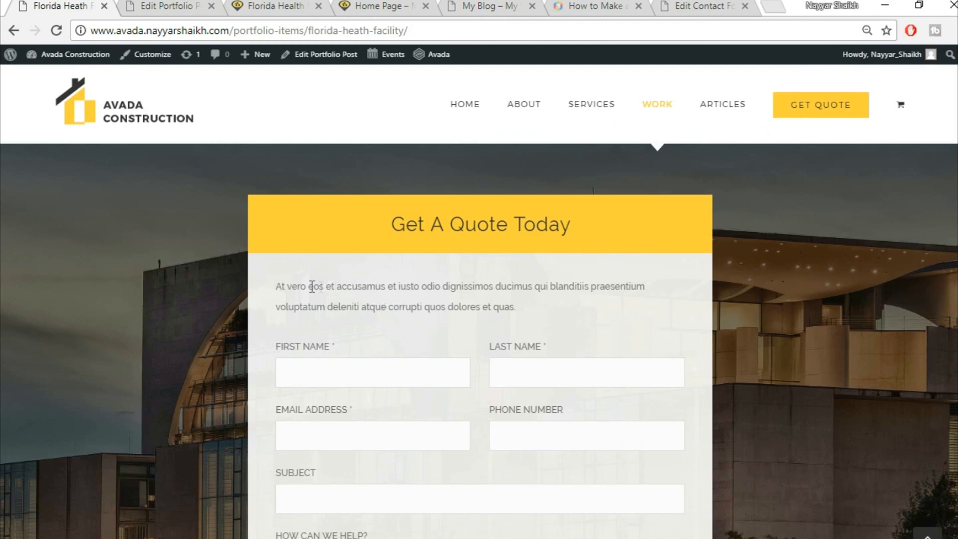
pyautogui.moveTo(281, 286); pyautogui.dragTo(479, 287)
pyautogui.click(464, 319)
pyautogui.click(134, 4)
pyautogui.moveTo(428, 392)
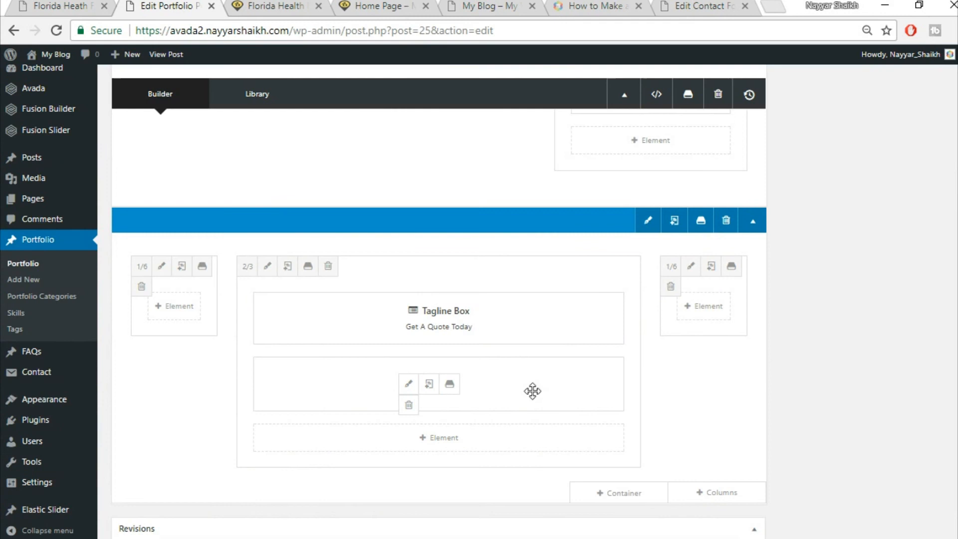
pyautogui.click(59, 6)
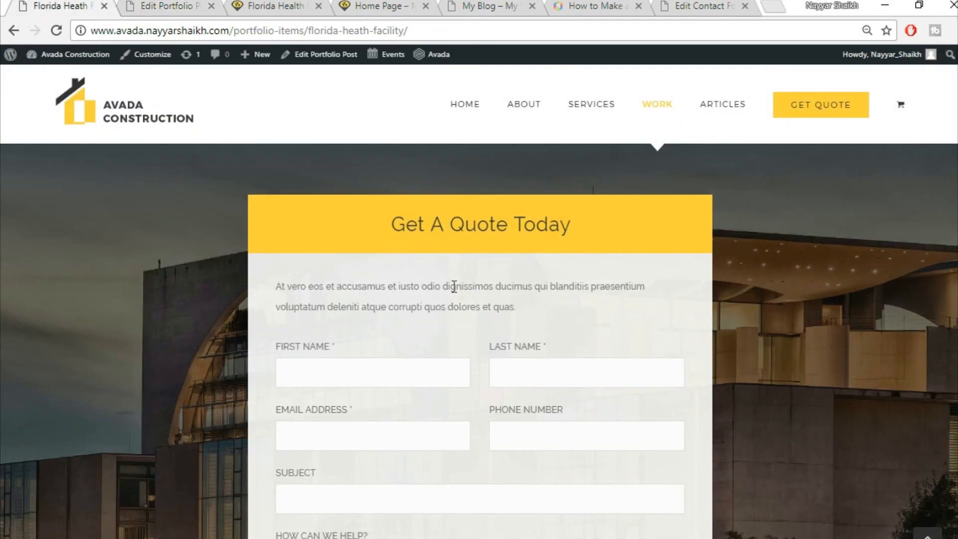
pyautogui.click(176, 6)
pyautogui.moveTo(404, 392)
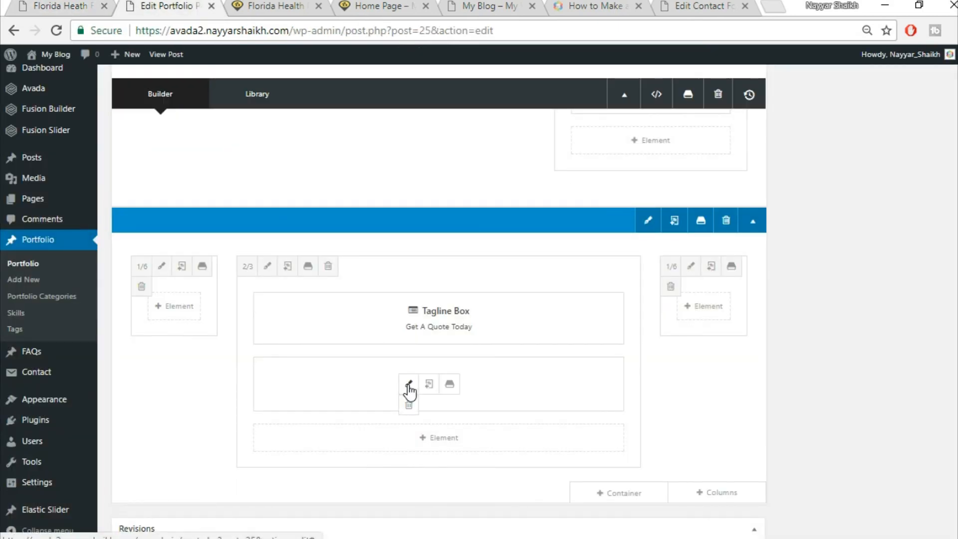
# - Give the nested column a #f5f5f5 background colour, save it, and update the post
pyautogui.click(409, 386)
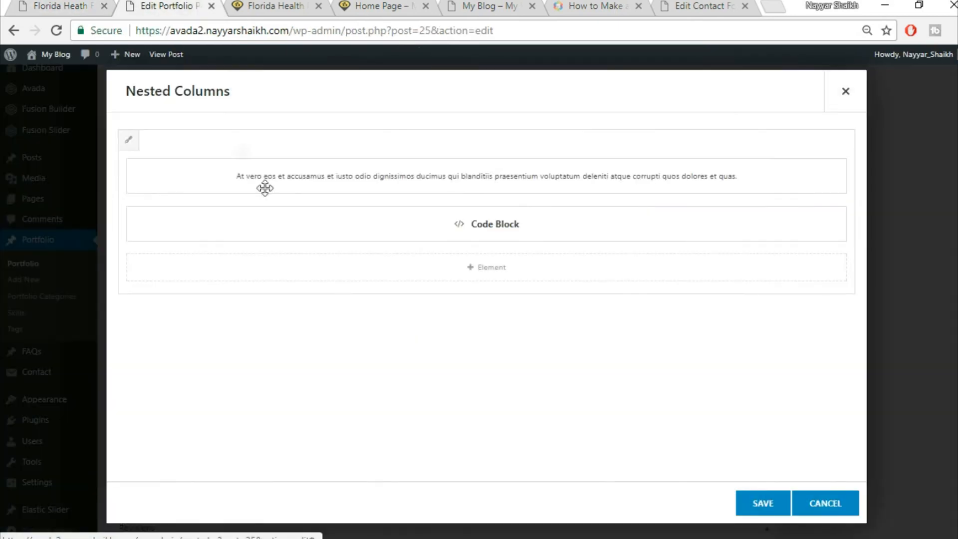
pyautogui.click(129, 140)
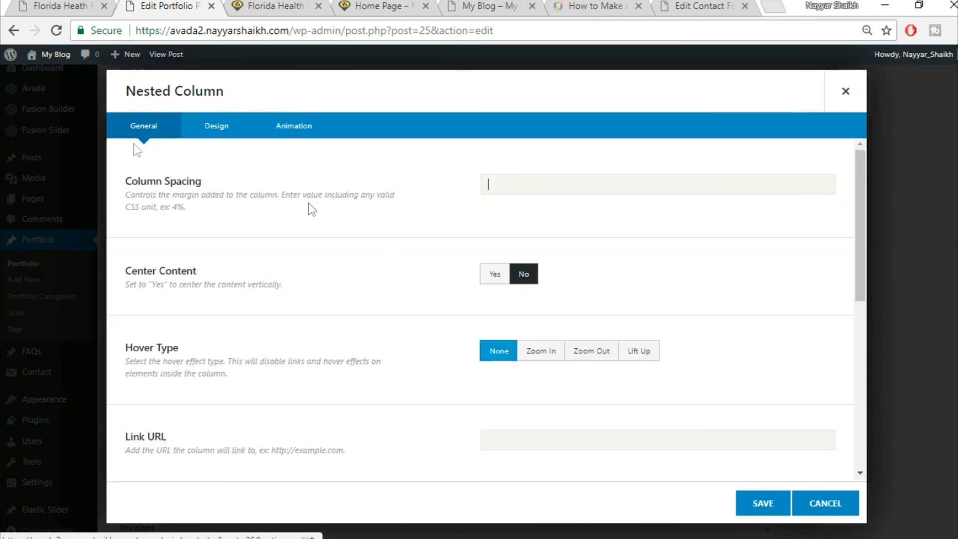
pyautogui.click(216, 131)
pyautogui.click(541, 184)
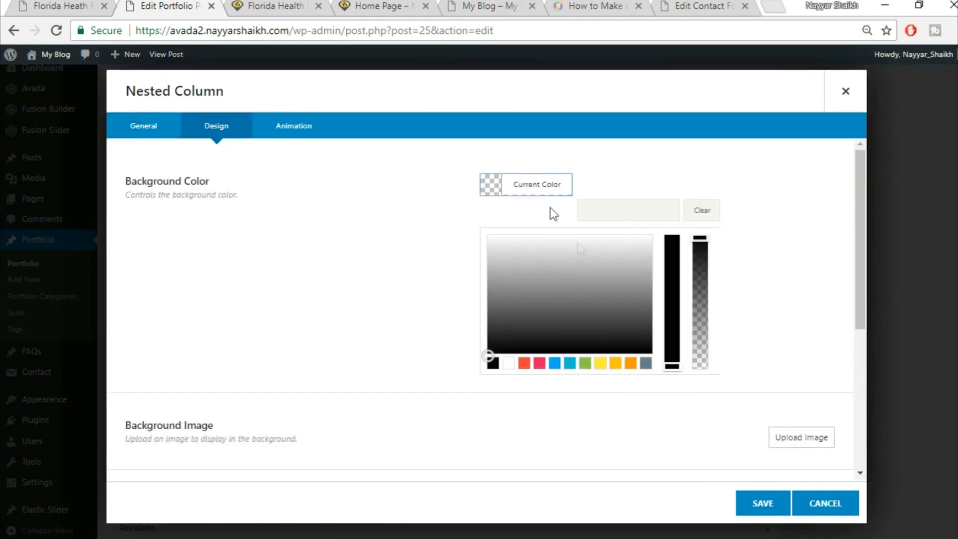
pyautogui.click(634, 213)
pyautogui.write('f5f5f5')
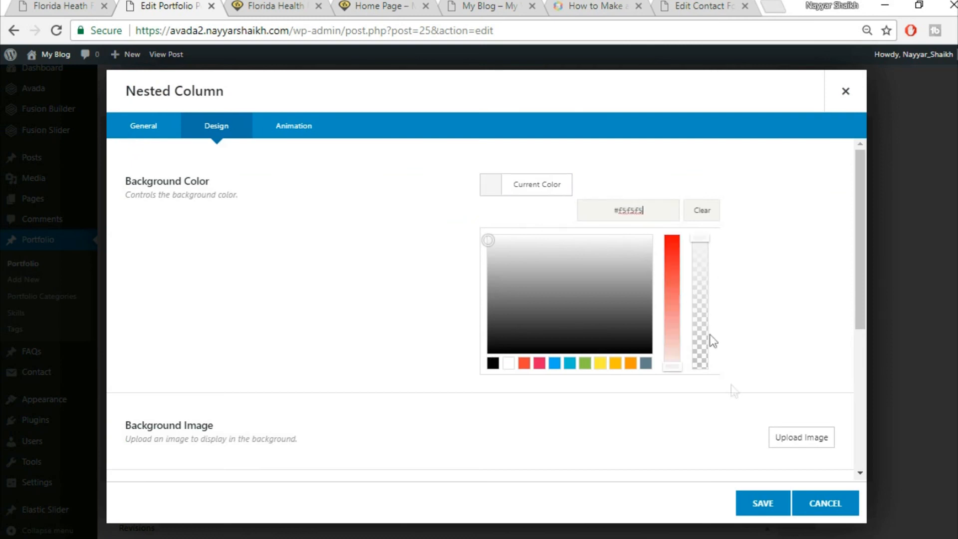
pyautogui.click(756, 504)
pyautogui.click(759, 504)
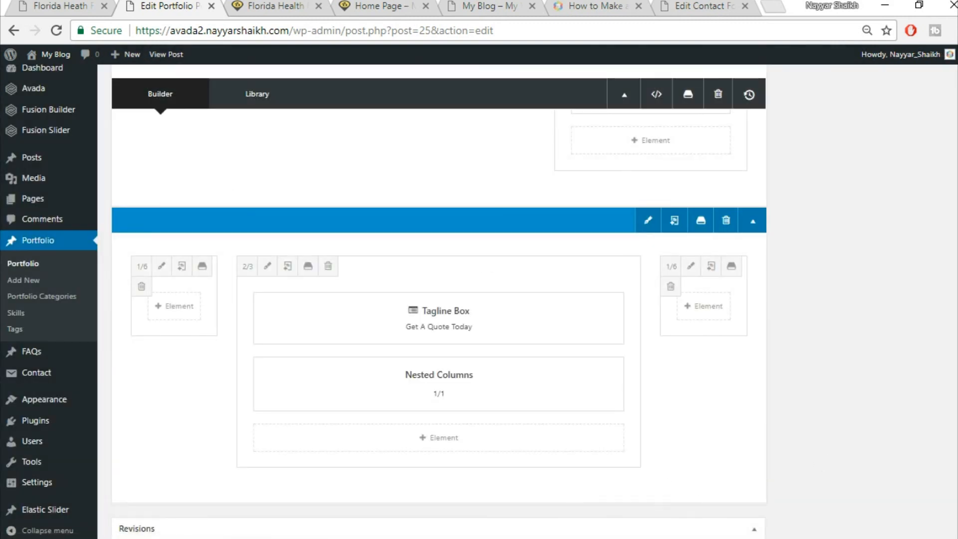
pyautogui.scroll(5, 439, 300)
pyautogui.click(921, 285)
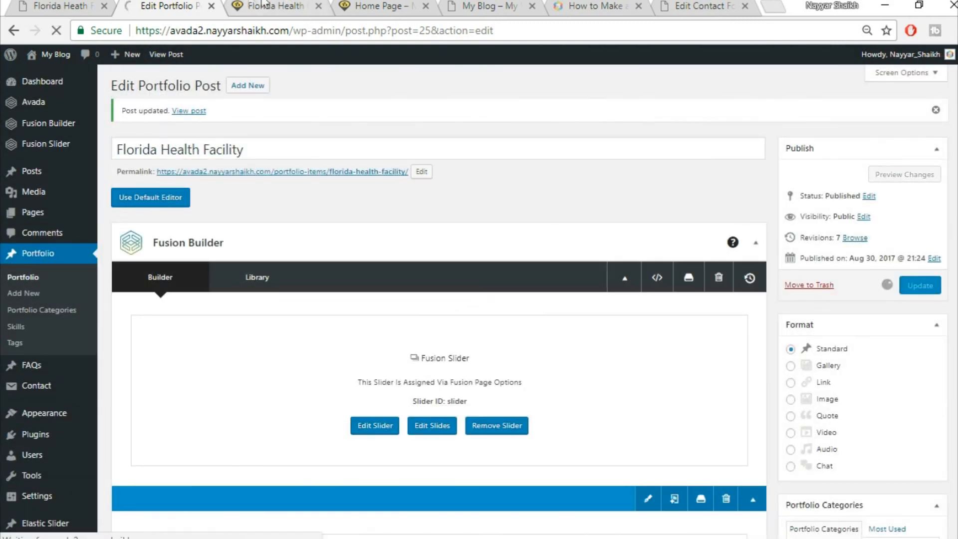
# - Reload the live page to check the grey quote panel, then view the reference demo
pyautogui.click(263, 5)
pyautogui.click(283, 31)
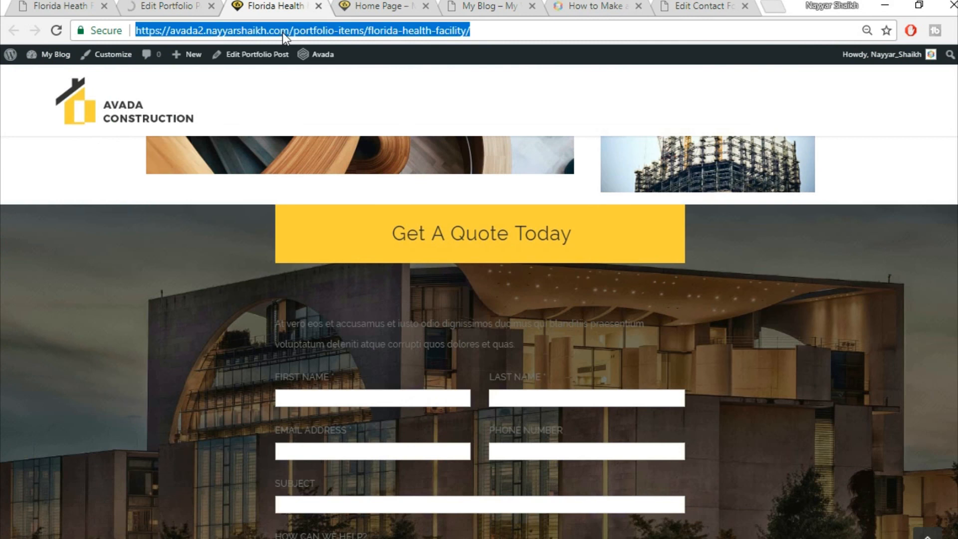
pyautogui.press('Return')
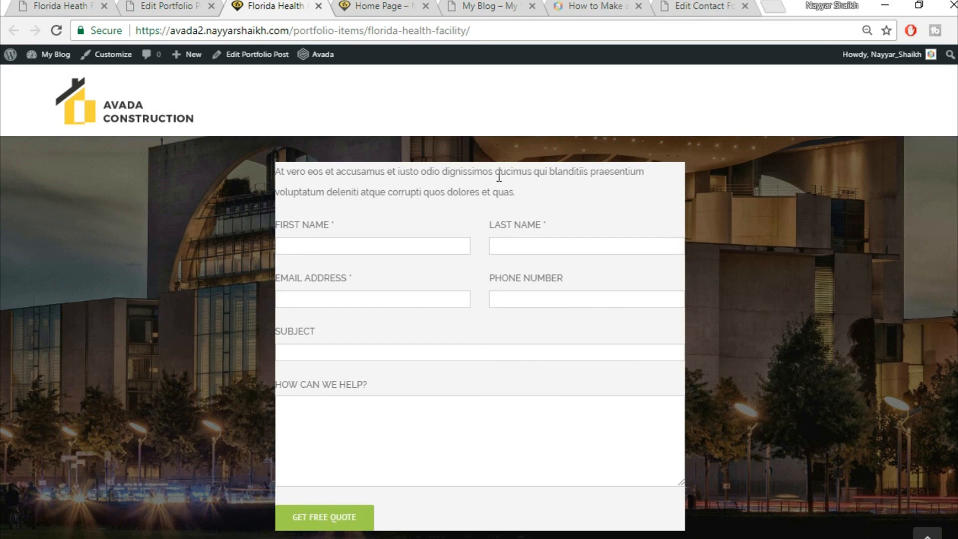
pyautogui.scroll(3, 585, 282)
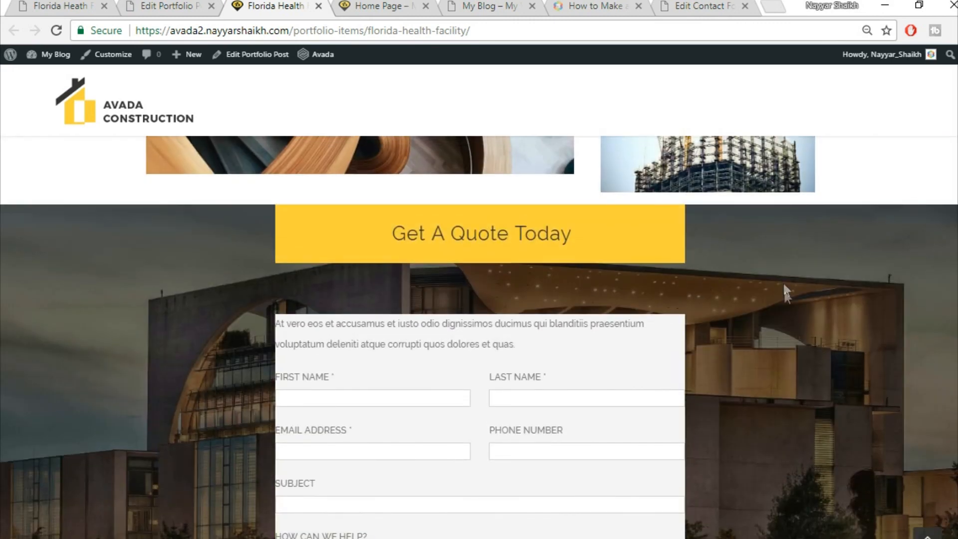
pyautogui.scroll(-5, 785, 293)
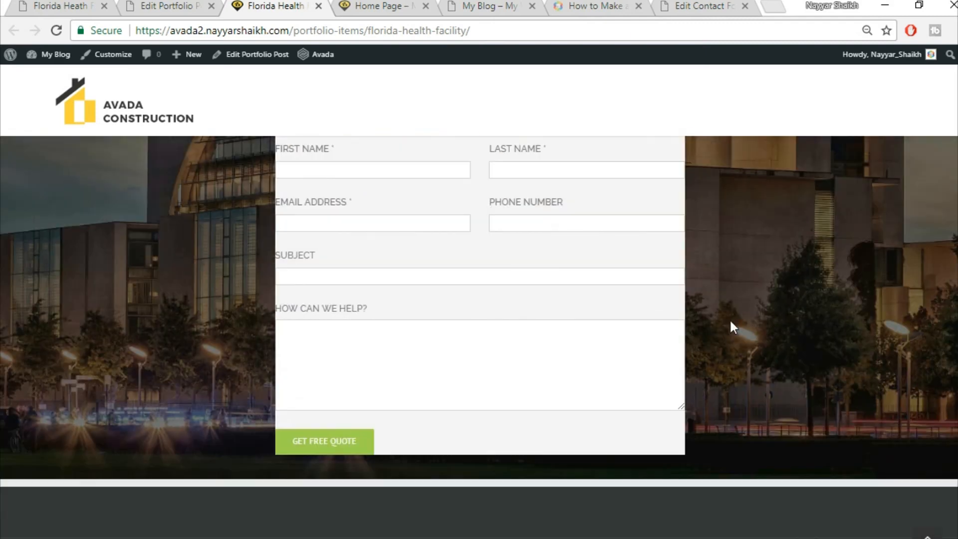
pyautogui.scroll(5, 732, 325)
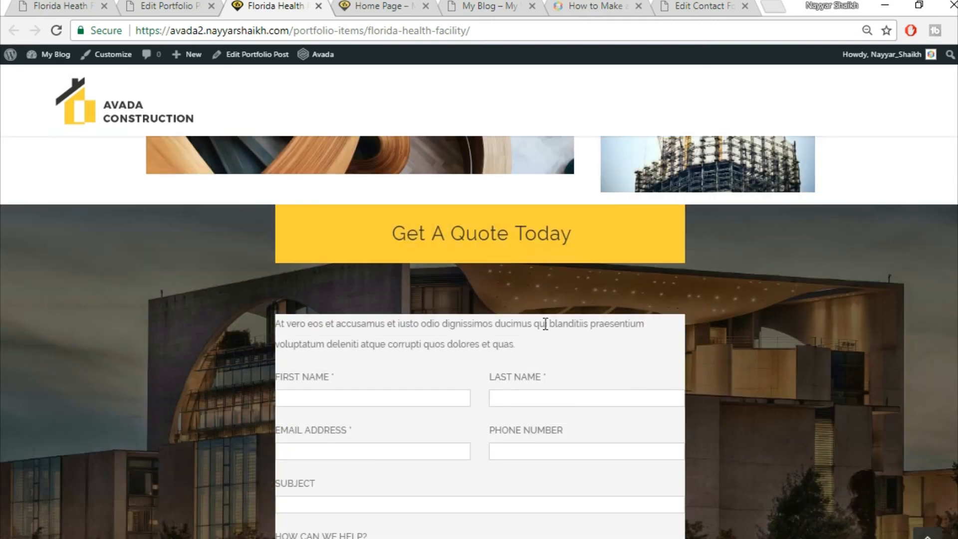
pyautogui.scroll(-2, 578, 322)
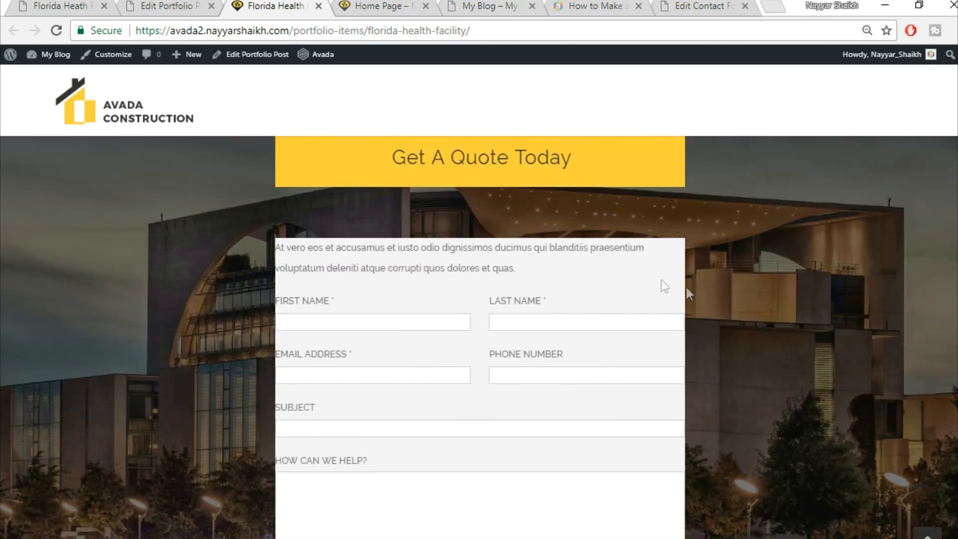
pyautogui.scroll(2, 798, 316)
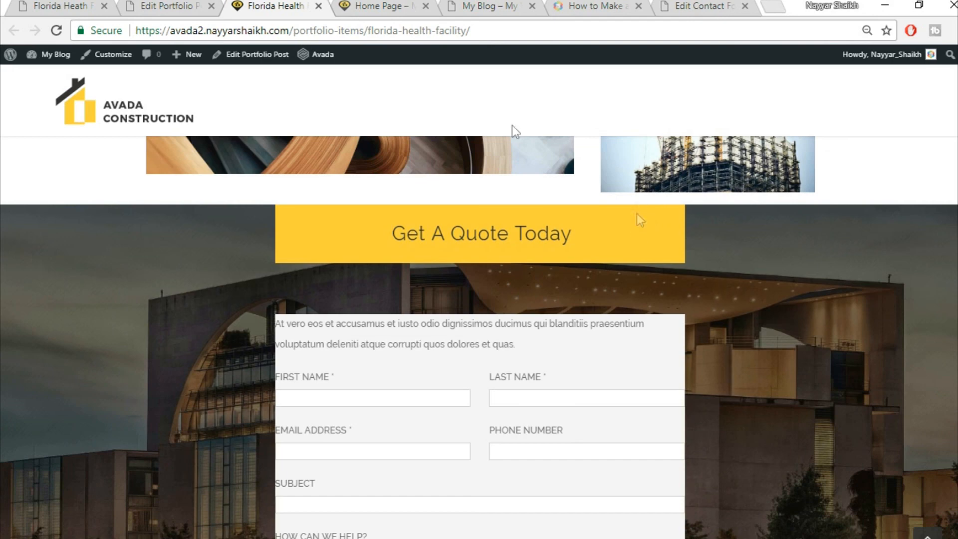
pyautogui.click(32, 3)
pyautogui.scroll(3, 467, 319)
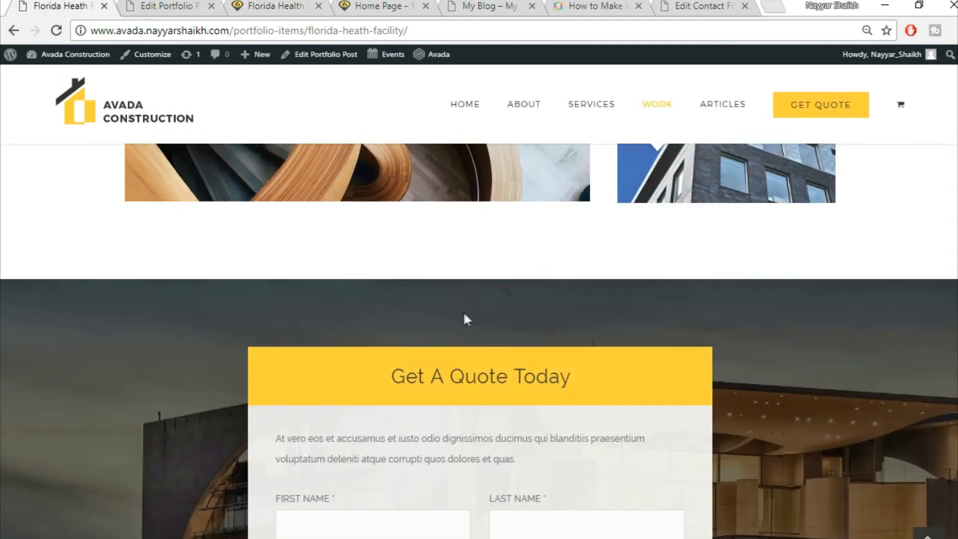
# - Open the Get A Quote Today Tagline Box settings in the portfolio post editor
pyautogui.click(182, 6)
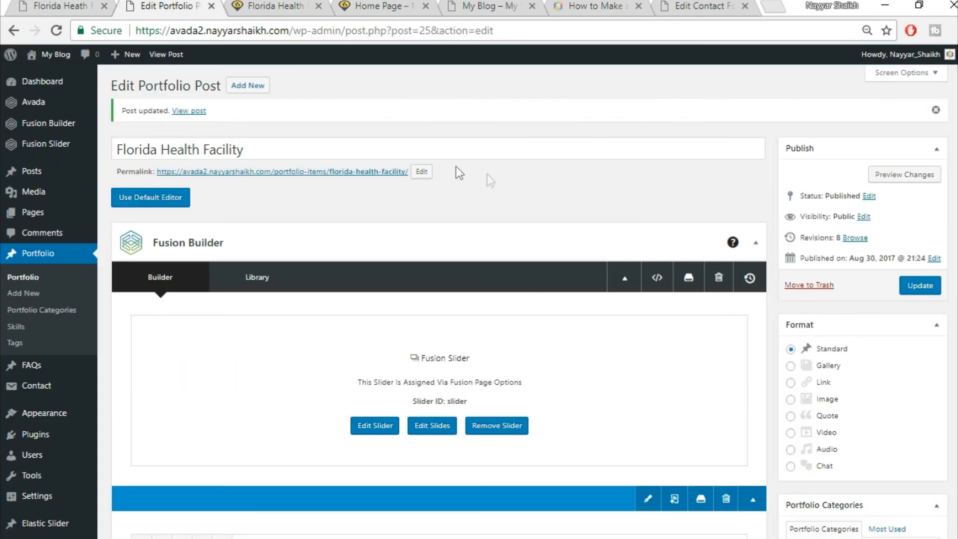
pyautogui.scroll(-4, 554, 364)
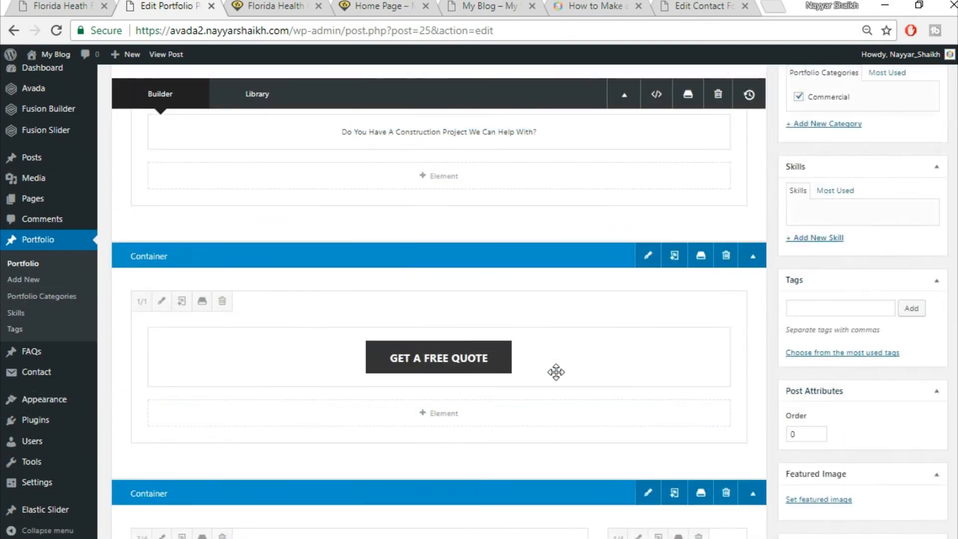
pyautogui.scroll(-8, 556, 376)
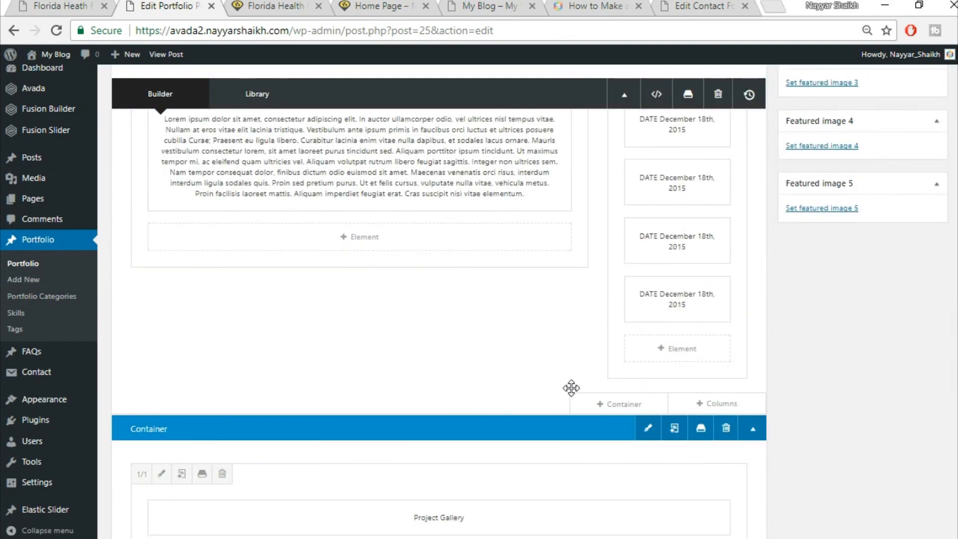
pyautogui.scroll(-10, 571, 388)
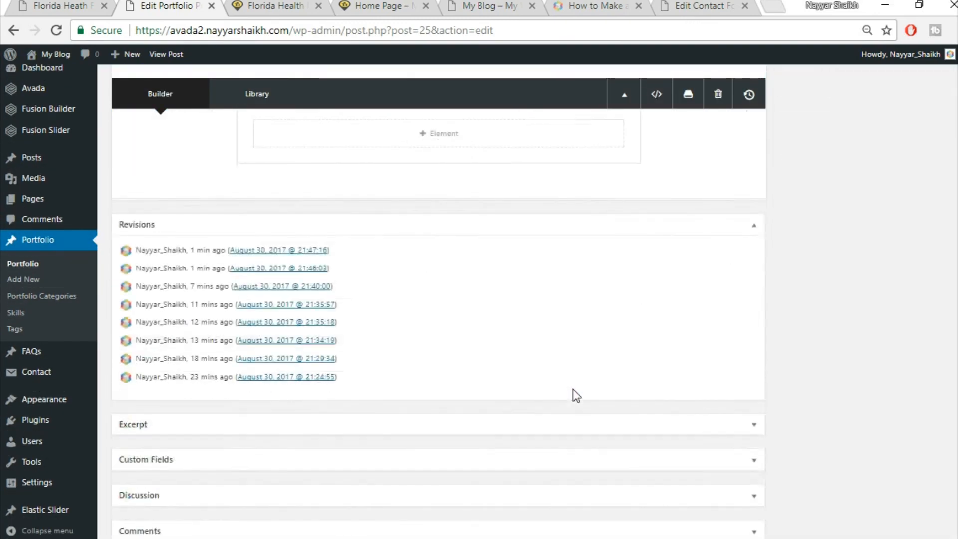
pyautogui.scroll(5, 573, 389)
pyautogui.scroll(-2, 672, 398)
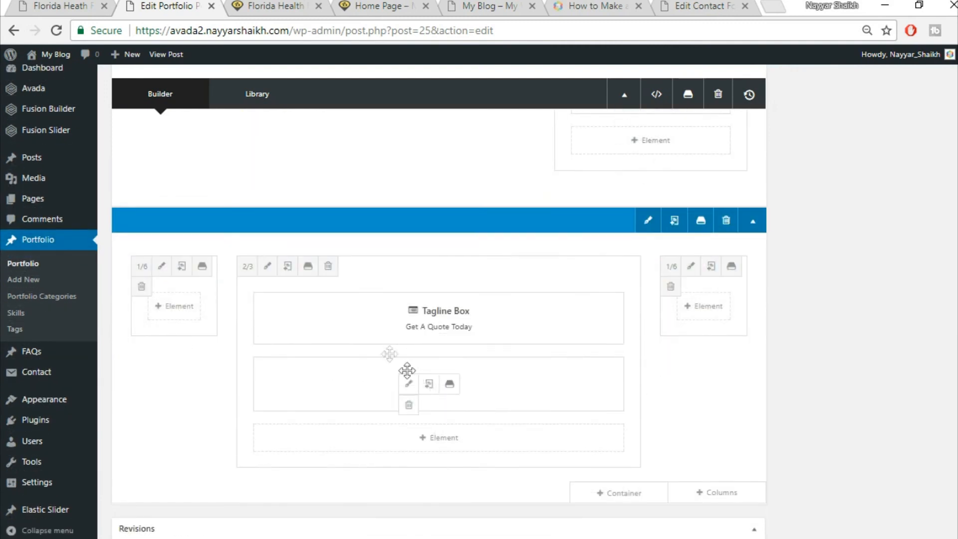
pyautogui.click(408, 323)
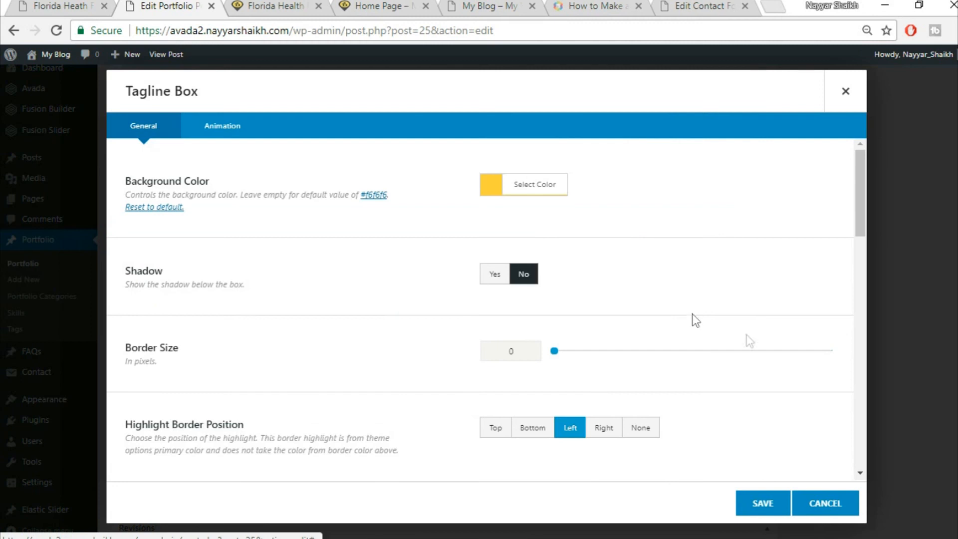
pyautogui.scroll(-10, 747, 336)
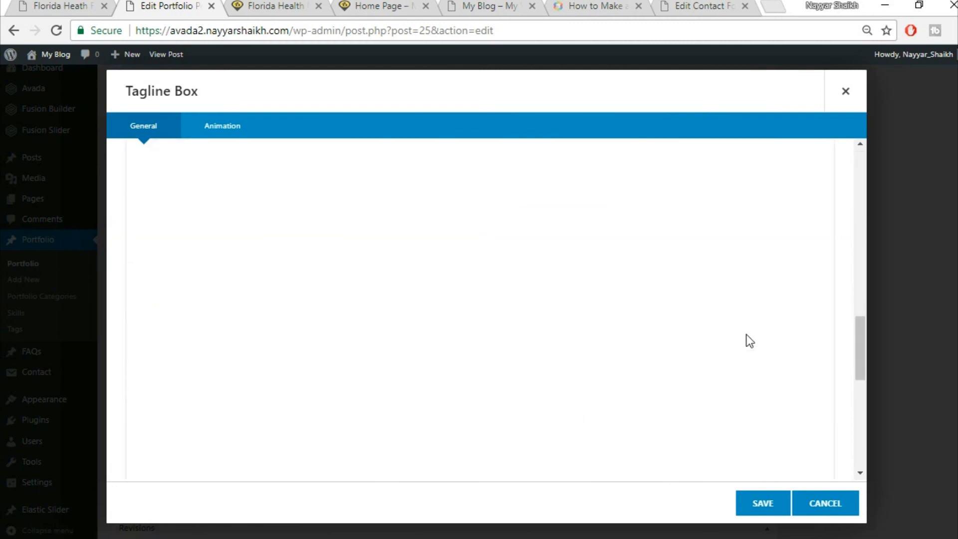
pyautogui.scroll(-4, 747, 336)
pyautogui.scroll(1, 514, 189)
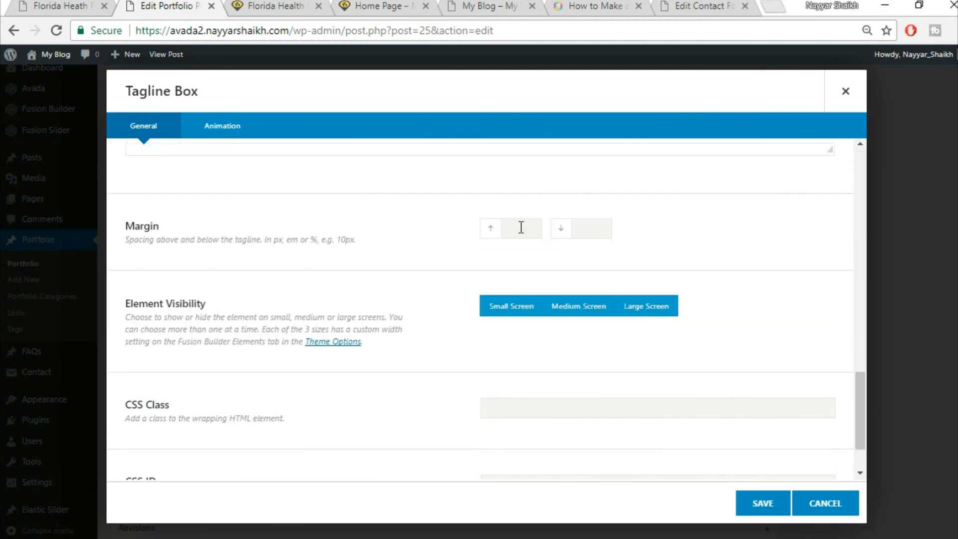
# - Set the tagline box's top margin to 0, save it, and check the live page
pyautogui.click(522, 225)
pyautogui.write('0')
pyautogui.click(594, 229)
pyautogui.click(783, 504)
pyautogui.hotkey('ctrl', 'Tab')
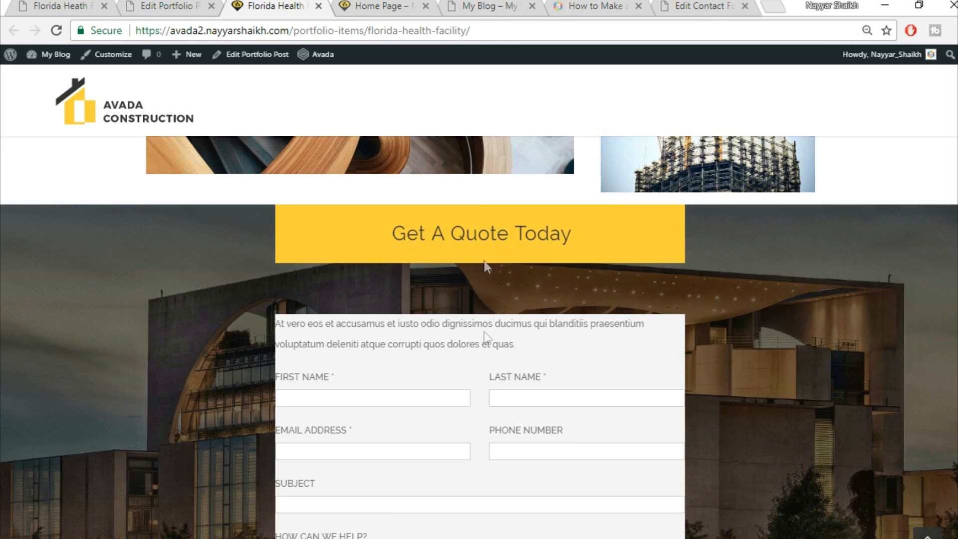
pyautogui.click(184, 4)
# - Open the Design settings of the column inside the Nested Columns element
pyautogui.moveTo(424, 388)
pyautogui.click(408, 385)
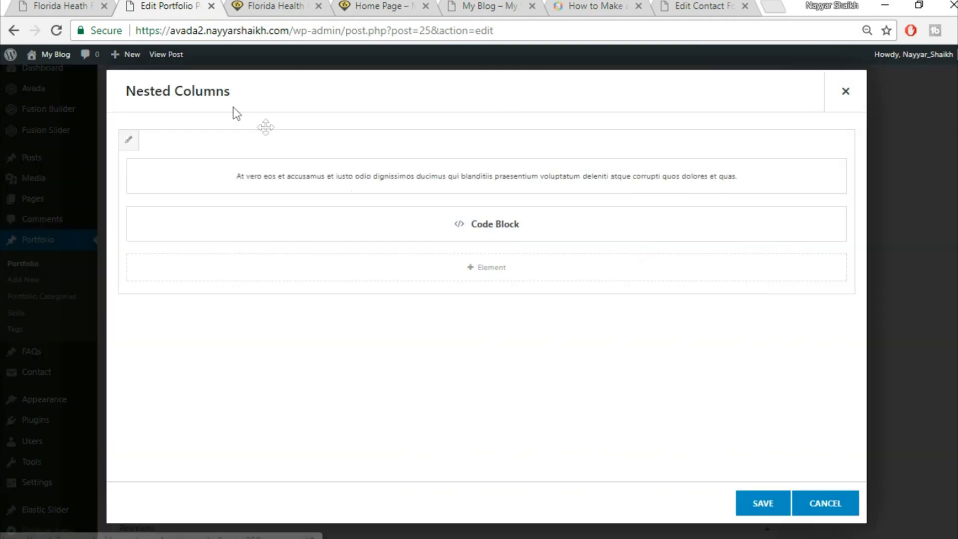
pyautogui.click(130, 142)
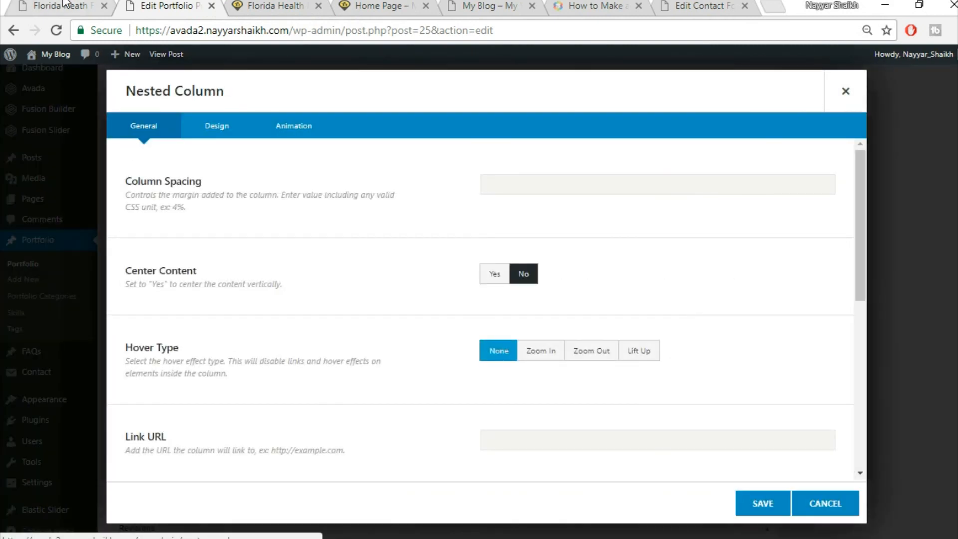
pyautogui.click(231, 130)
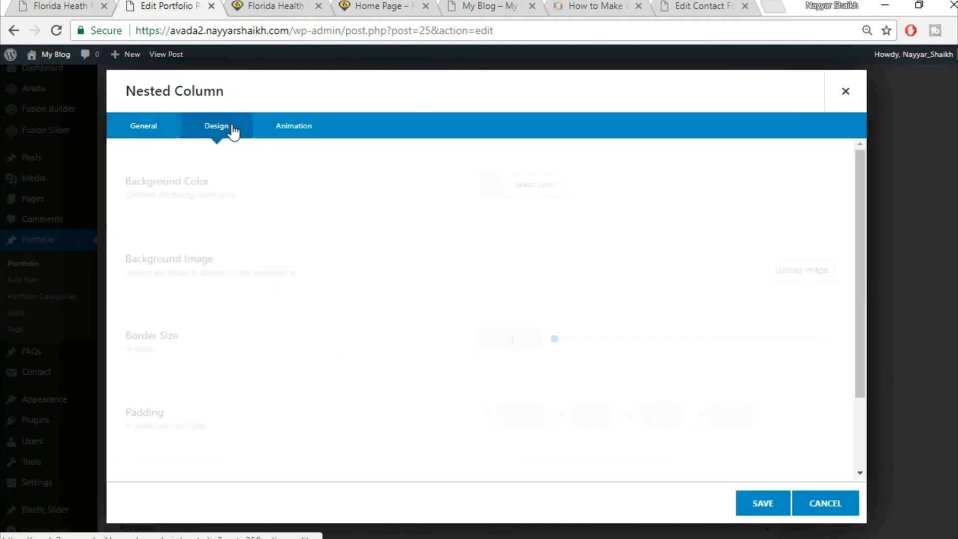
pyautogui.scroll(-2, 511, 342)
# - Give the nested column 6% padding on all four sides and save both dialogs
pyautogui.click(511, 342)
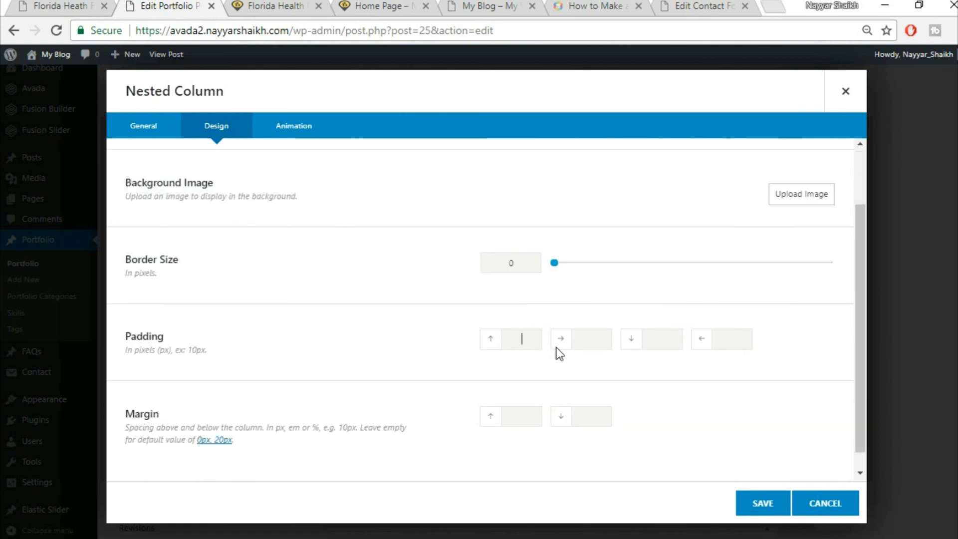
pyautogui.write('6%')
pyautogui.press('Tab')
pyautogui.write('6%')
pyautogui.press('Tab')
pyautogui.write('6%')
pyautogui.press('Tab')
pyautogui.write('6%')
pyautogui.hotkey('ctrl', 'Tab')
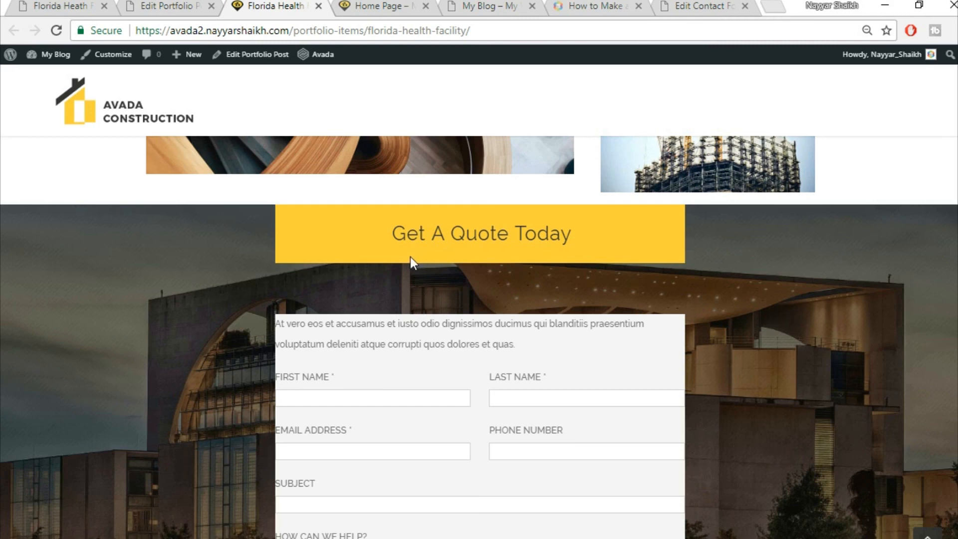
pyautogui.hotkey('ctrl', 'shift', 'Tab')
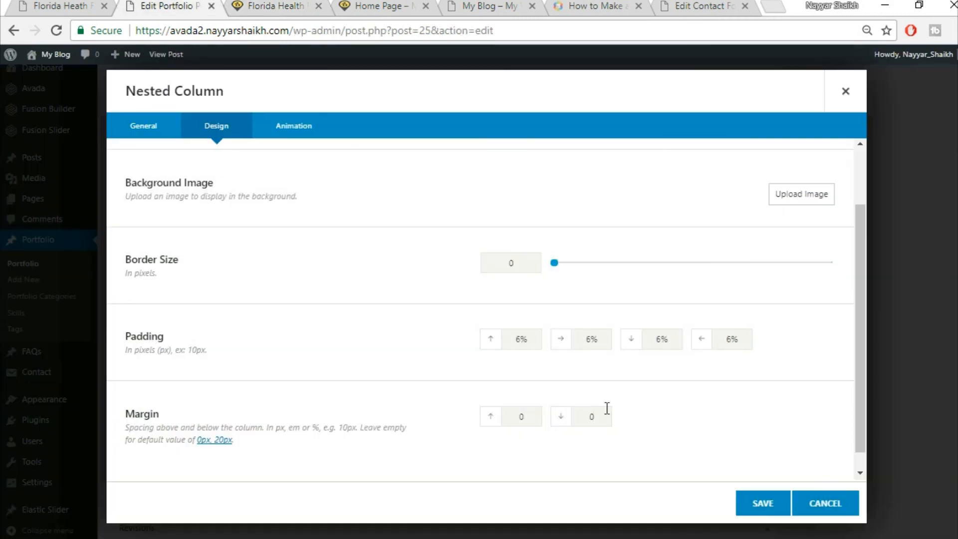
pyautogui.click(754, 511)
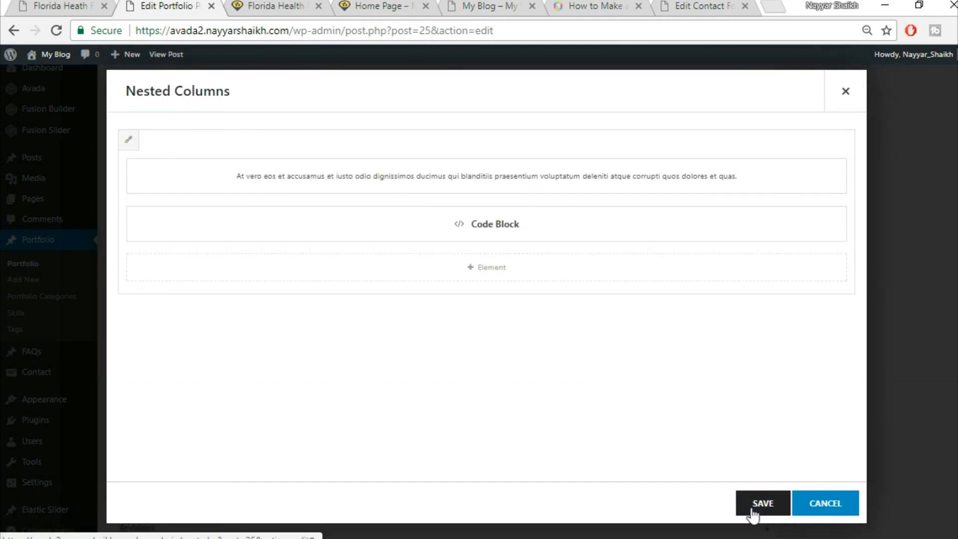
pyautogui.click(770, 509)
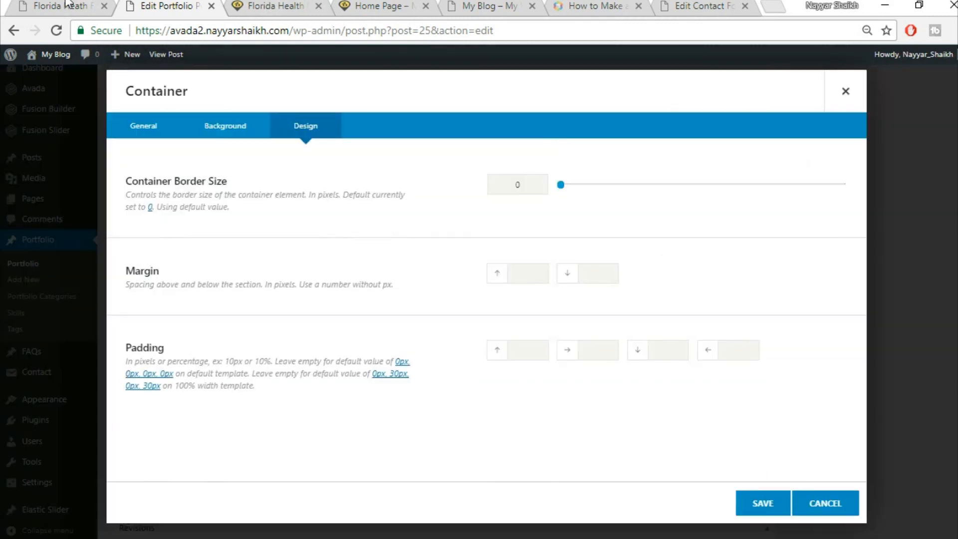
# - Set the quote container's top and bottom padding to 6% and save
pyautogui.click(268, 7)
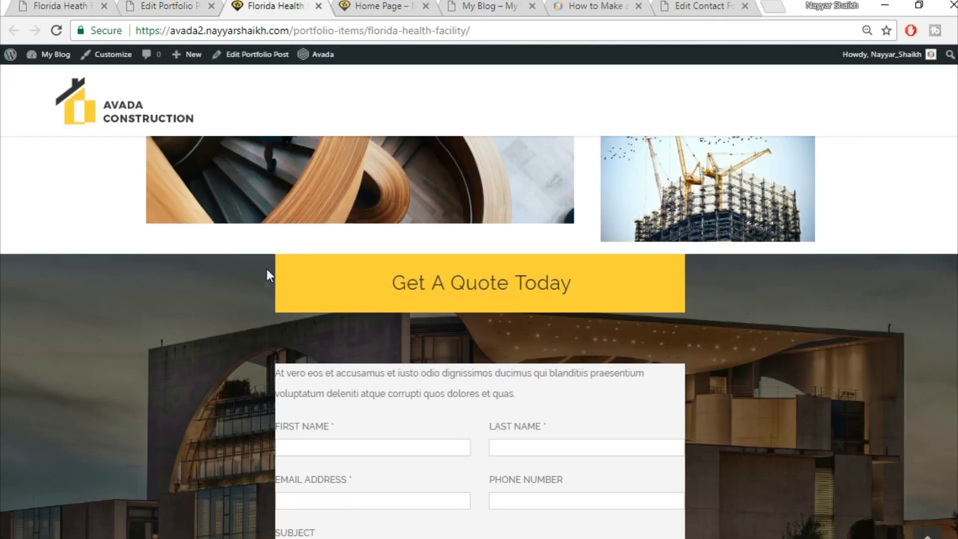
pyautogui.scroll(-5, 687, 420)
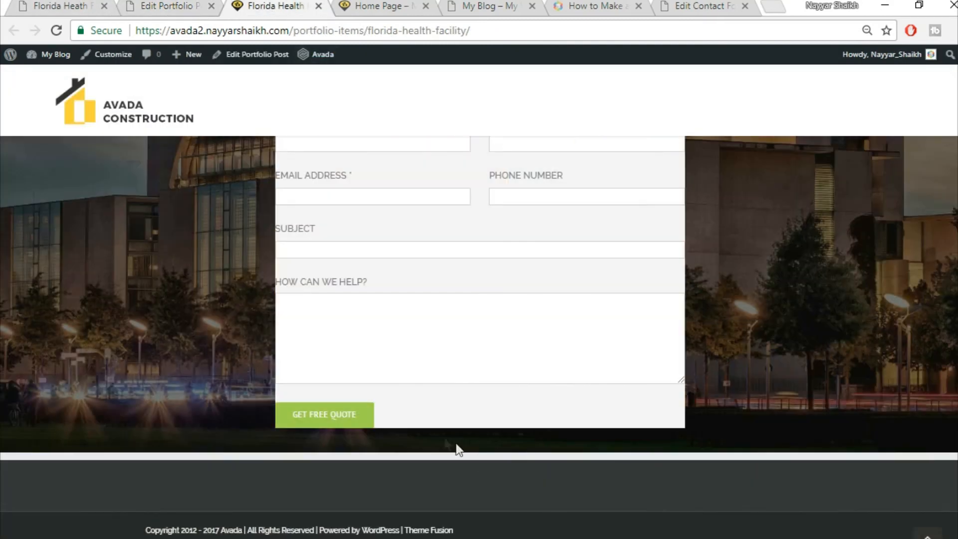
pyautogui.click(200, 5)
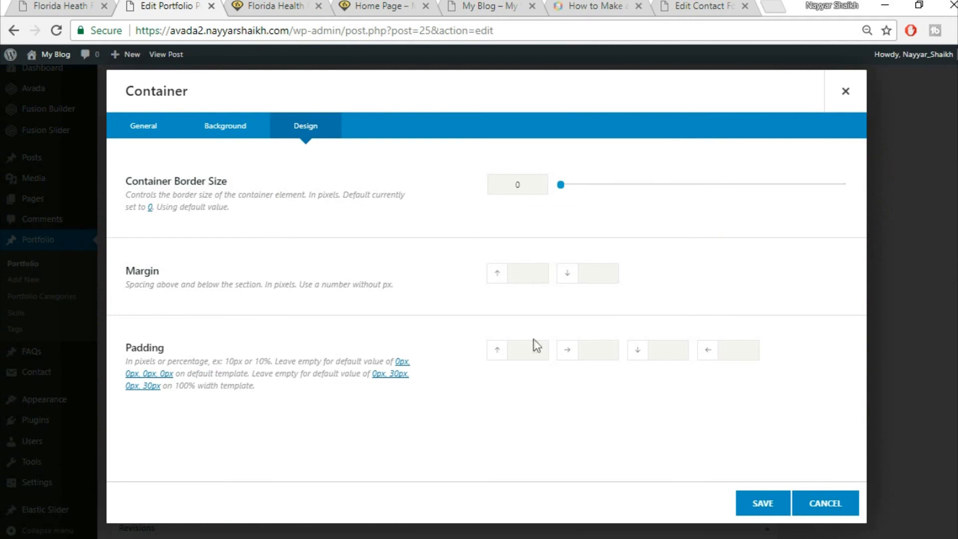
pyautogui.write('%')
pyautogui.press('Tab')
pyautogui.press('Tab')
pyautogui.write('6%')
pyautogui.click(759, 505)
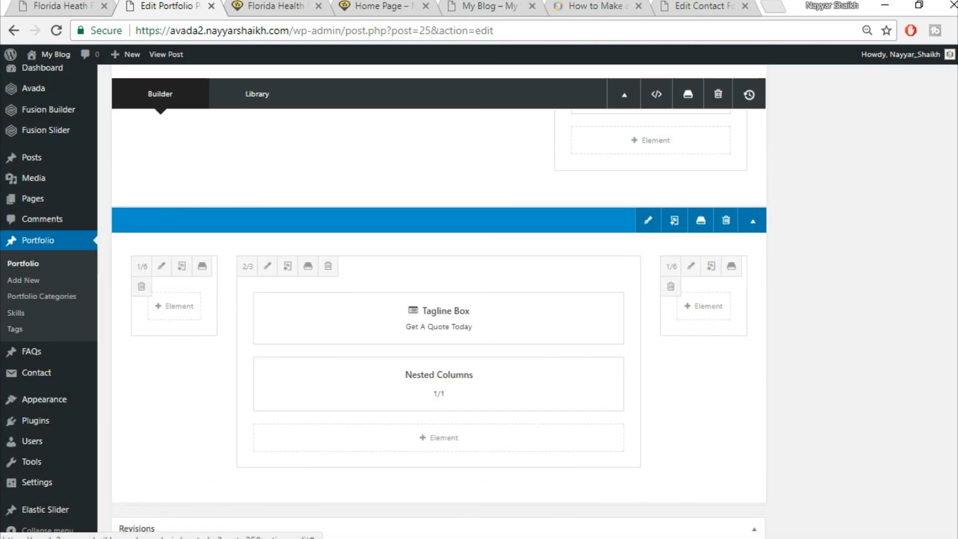
pyautogui.scroll(4, 439, 299)
# - Publish the updated portfolio post and reload the live Florida Health Facility page
pyautogui.click(918, 286)
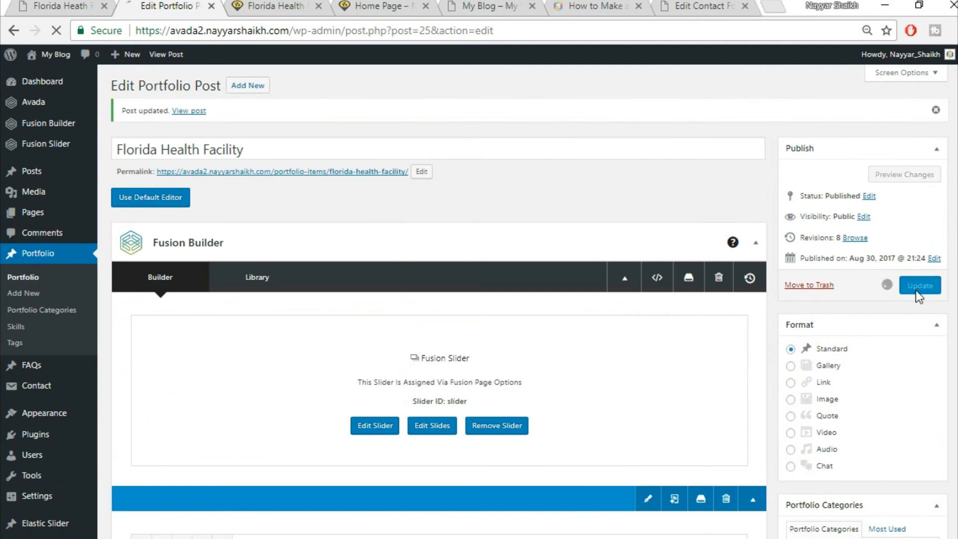
pyautogui.click(249, 7)
pyautogui.click(305, 31)
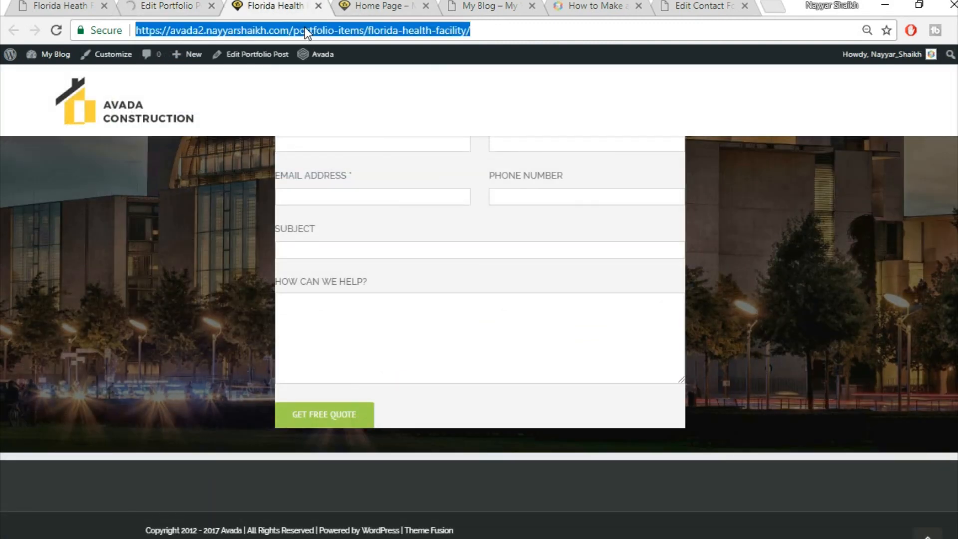
pyautogui.press('Return')
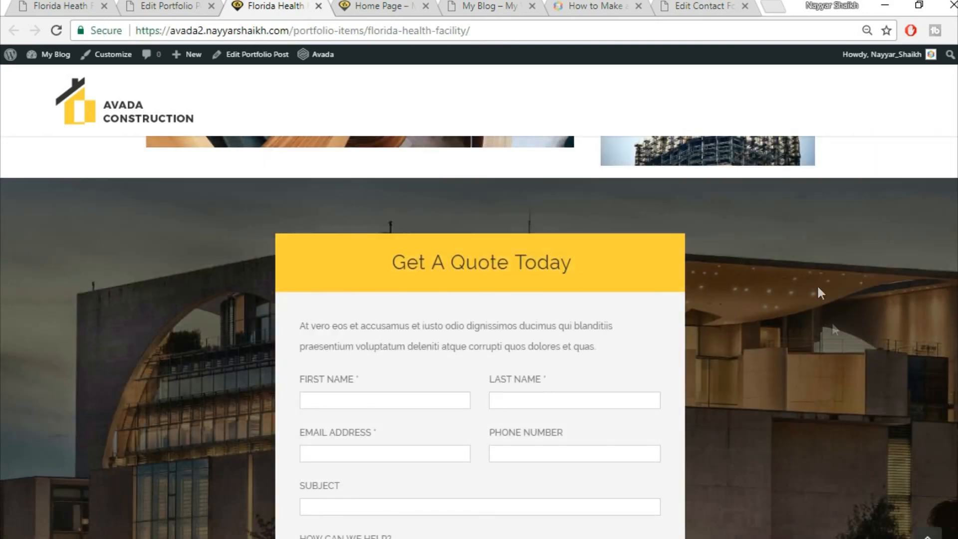
# - Scroll the live page to review the quote form and Belle Glade, Florida project details
pyautogui.scroll(-6, 835, 350)
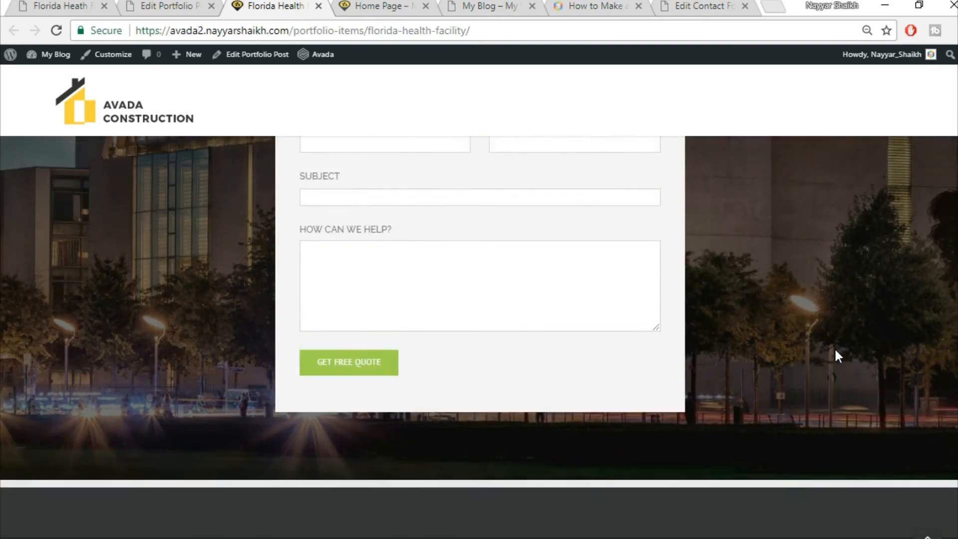
pyautogui.scroll(10, 836, 350)
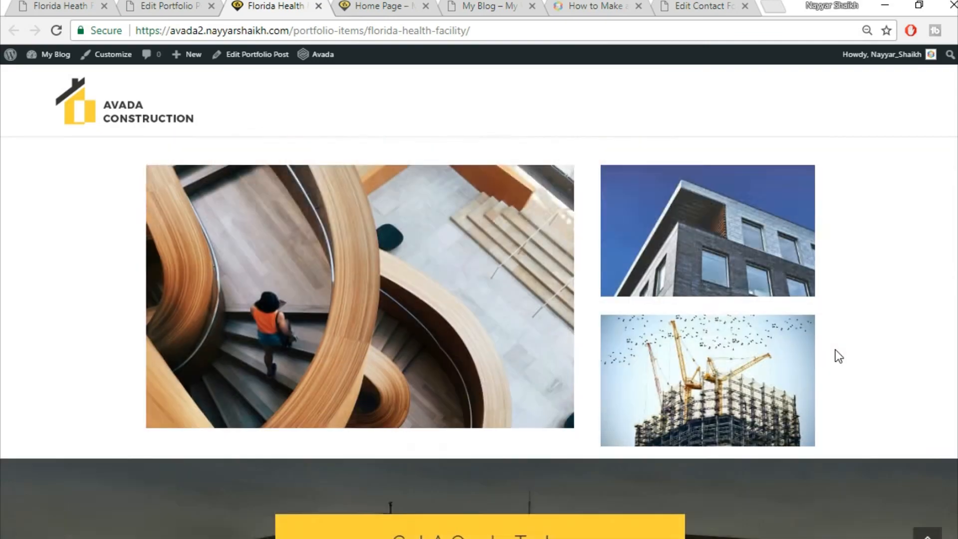
pyautogui.scroll(10, 836, 349)
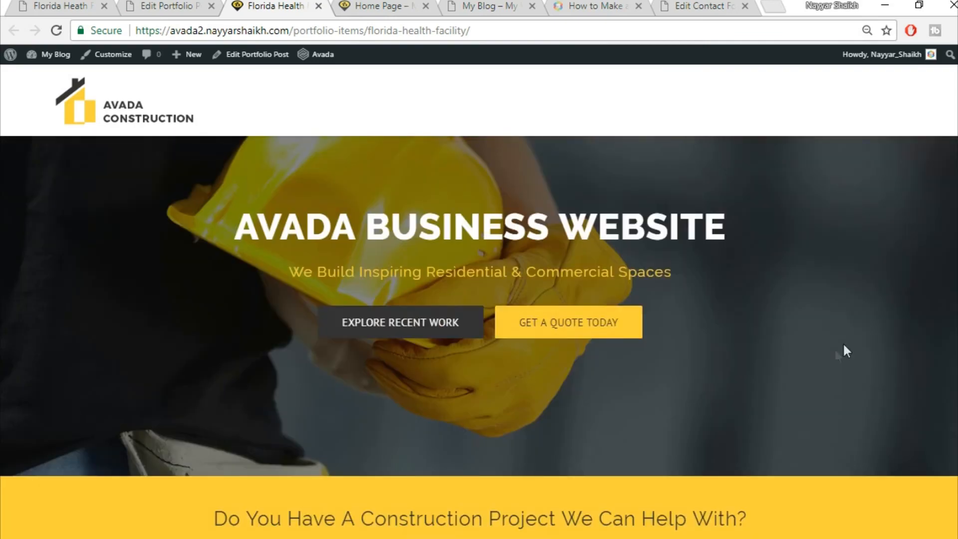
pyautogui.scroll(-15, 479, 336)
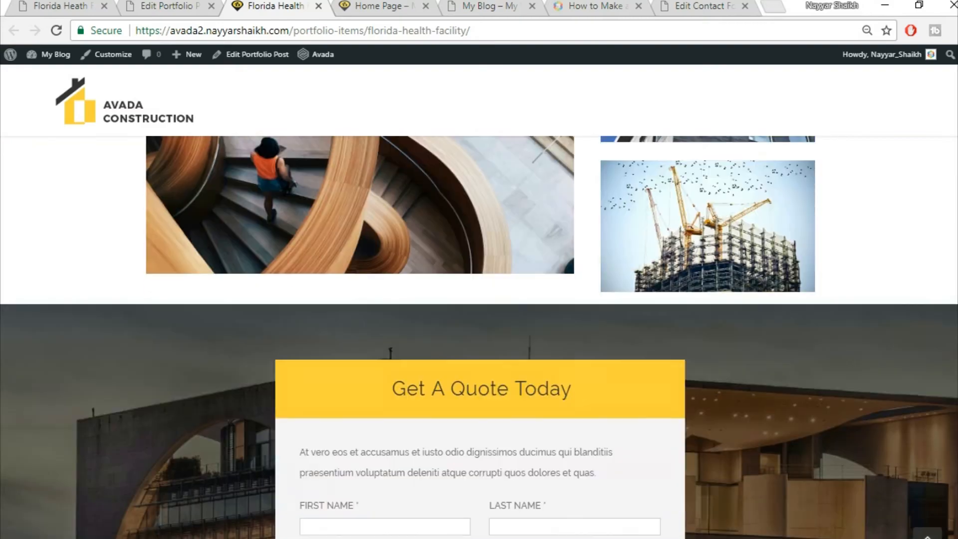
pyautogui.scroll(-4, 480, 336)
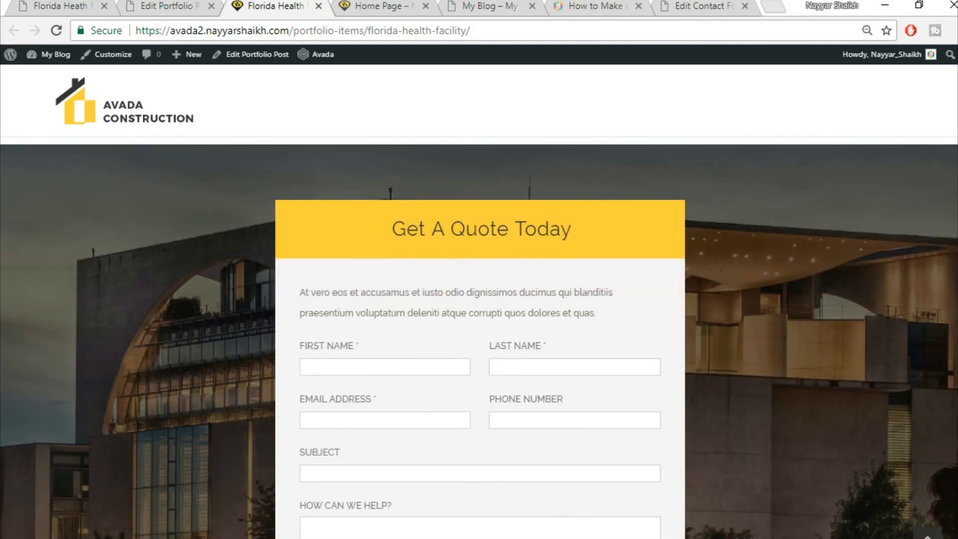
pyautogui.scroll(-2, 479, 337)
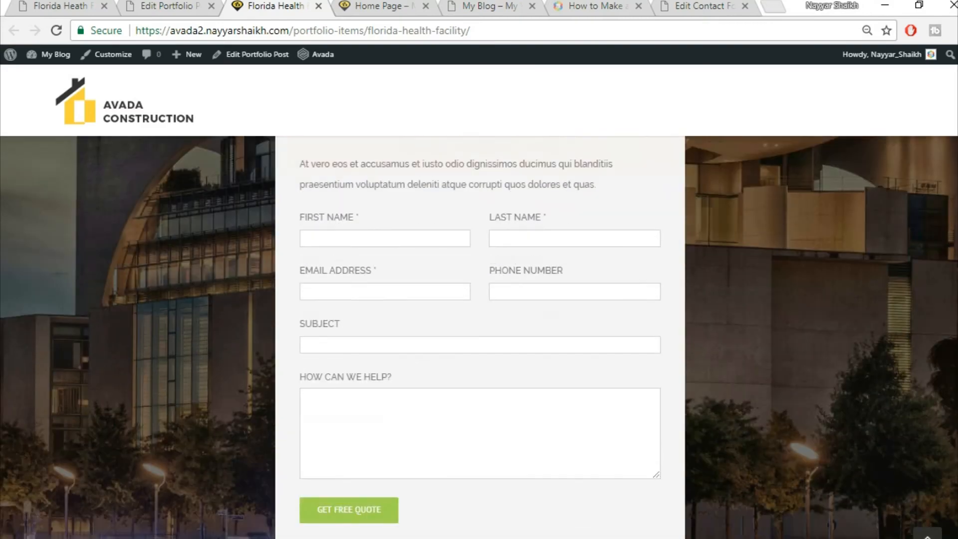
pyautogui.scroll(-3, 479, 337)
pyautogui.scroll(4, 479, 337)
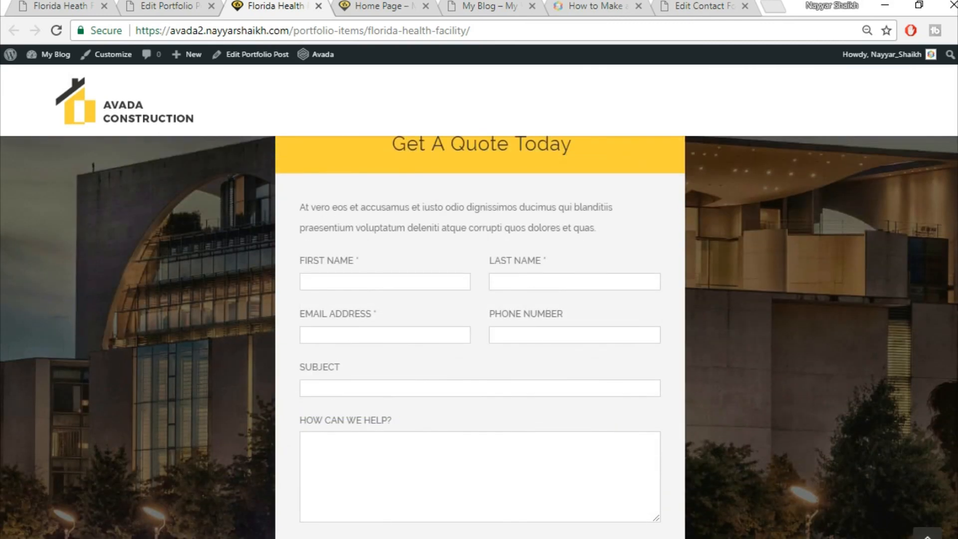
pyautogui.scroll(2, 479, 336)
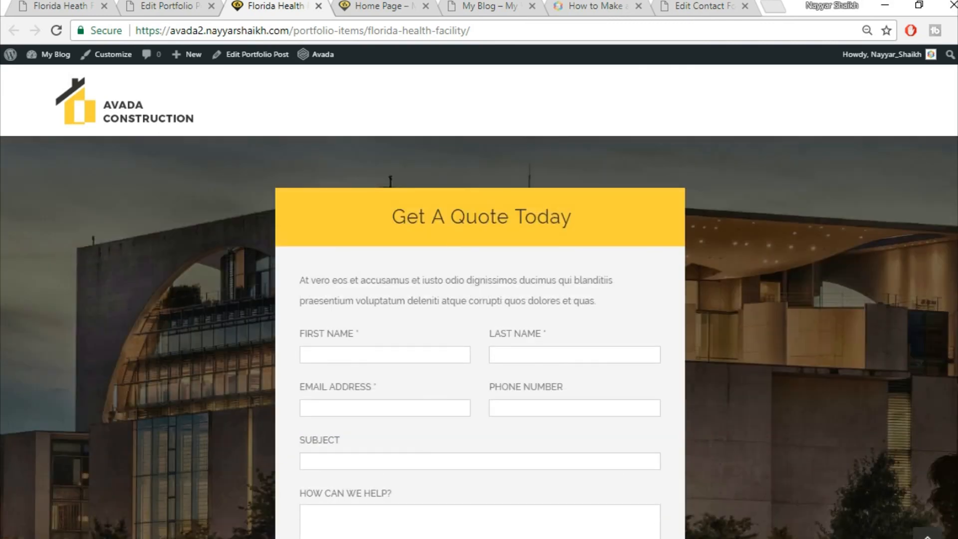
pyautogui.scroll(5, 479, 337)
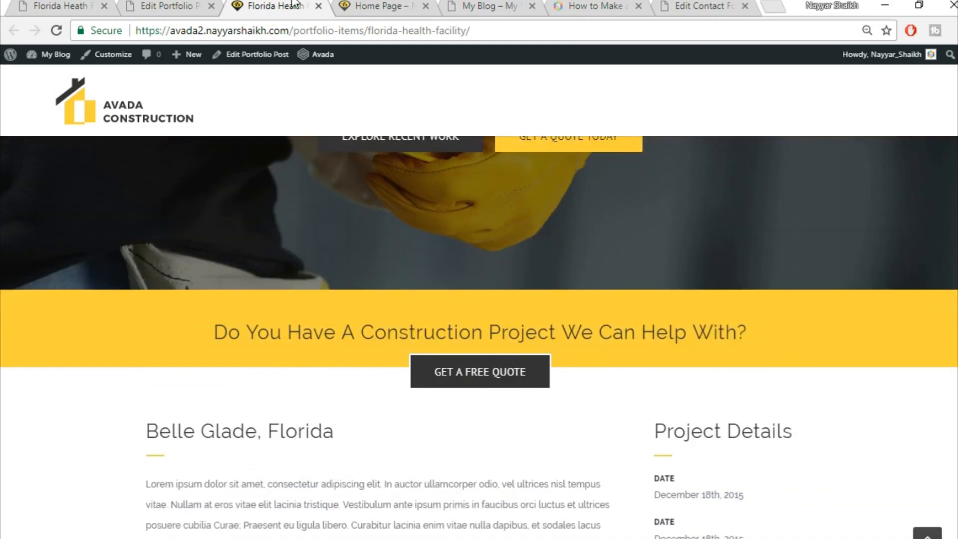
# - Compare the result with the demo's Florida Health Facility page
pyautogui.click(39, 4)
pyautogui.scroll(-15, 337, 311)
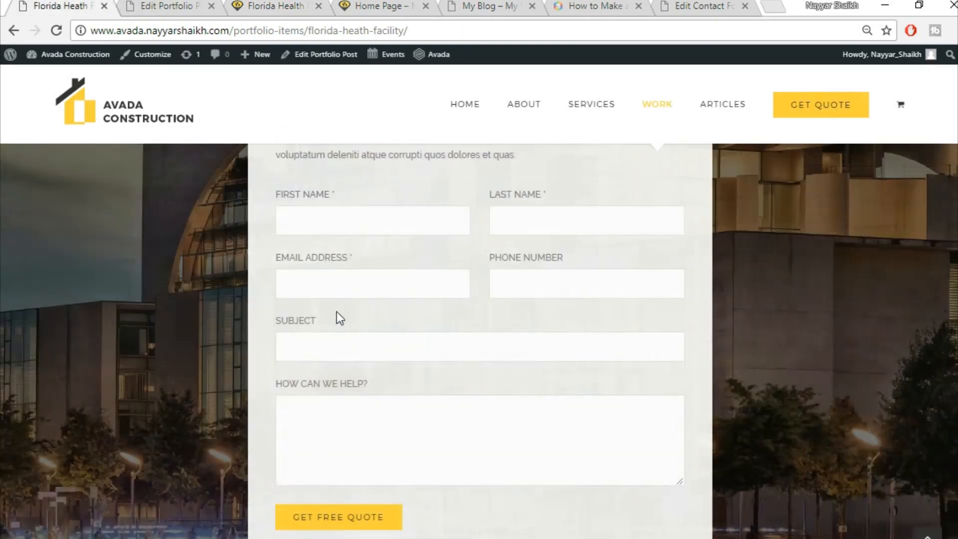
pyautogui.scroll(8, 344, 359)
pyautogui.scroll(6, 346, 361)
pyautogui.click(167, 6)
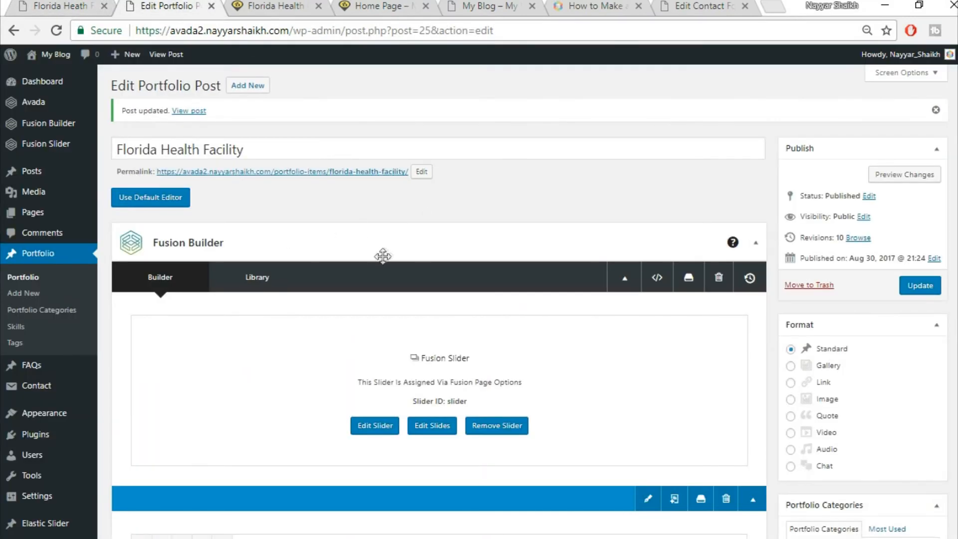
# - Close the Florida Health Facility and Edit Portfolio Post tabs, keeping the Home Page
pyautogui.click(384, 6)
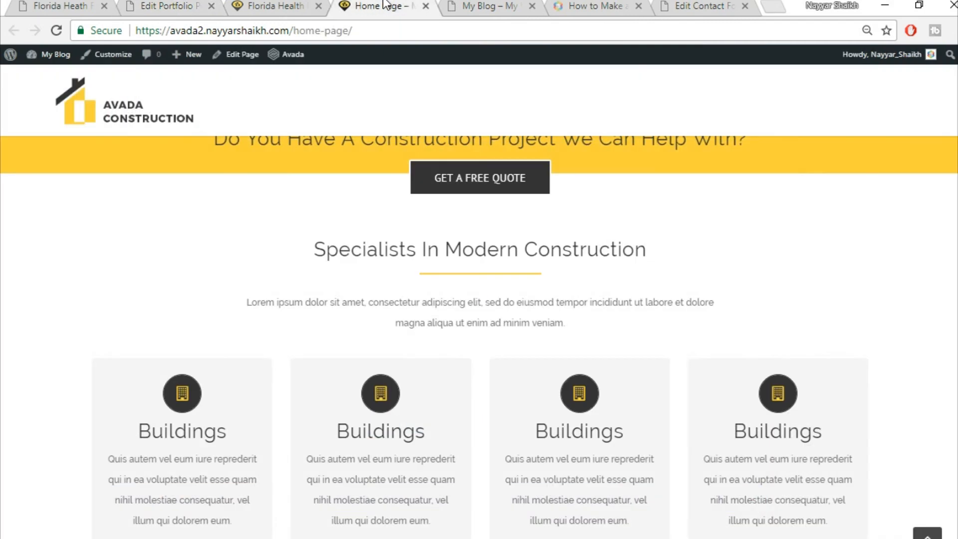
pyautogui.scroll(8, 454, 235)
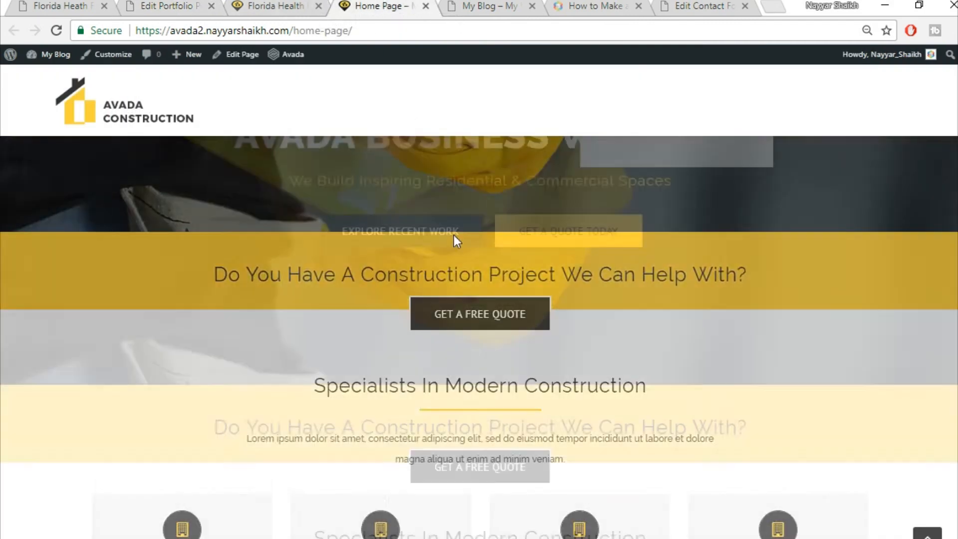
pyautogui.click(319, 6)
pyautogui.click(60, 6)
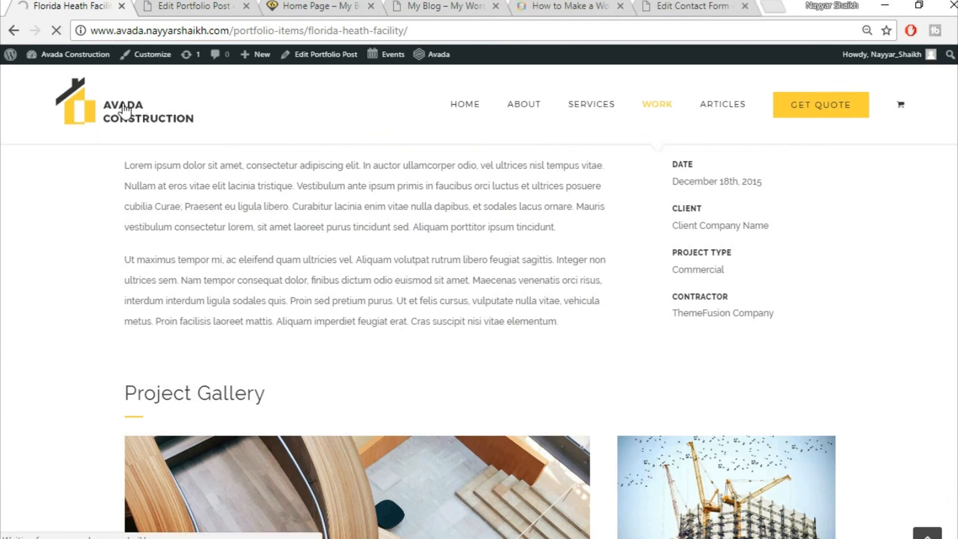
pyautogui.click(177, 6)
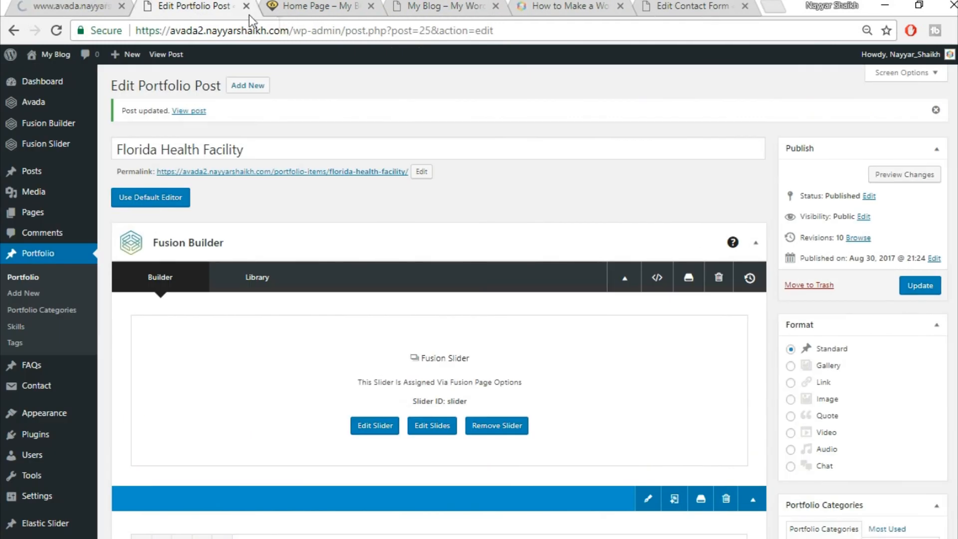
pyautogui.click(246, 6)
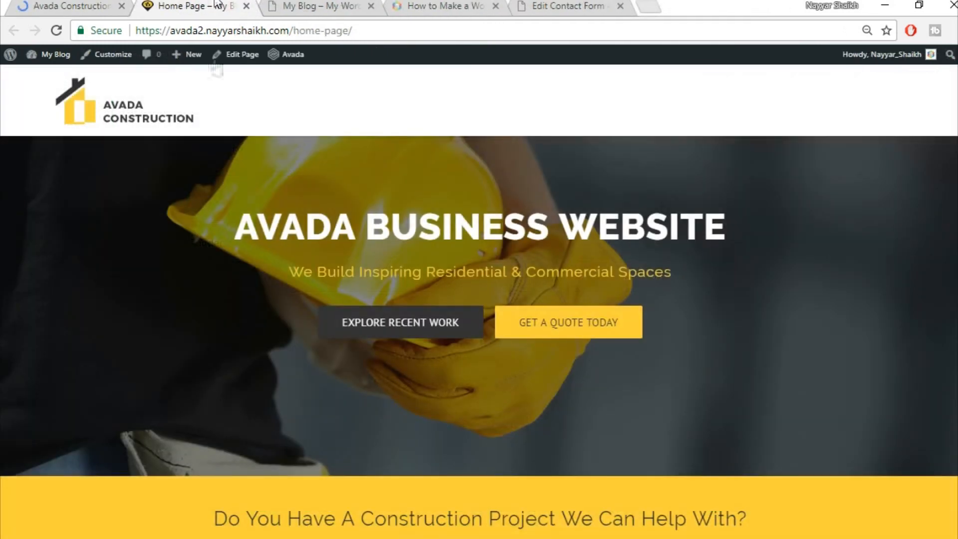
# - Open the Home Page editor in a new tab placed beside the home page
pyautogui.rightClick(231, 60)
pyautogui.click(239, 70)
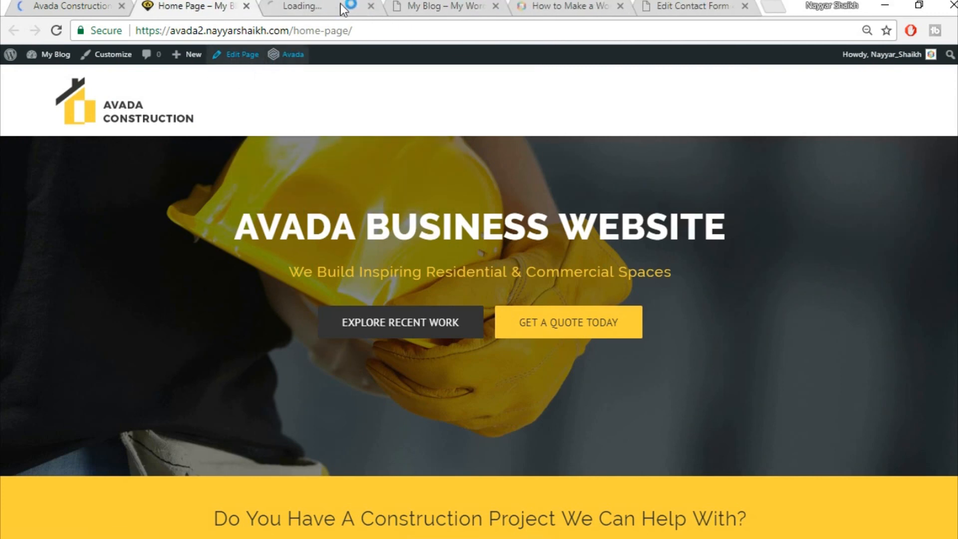
pyautogui.moveTo(320, 6); pyautogui.dragTo(199, 10)
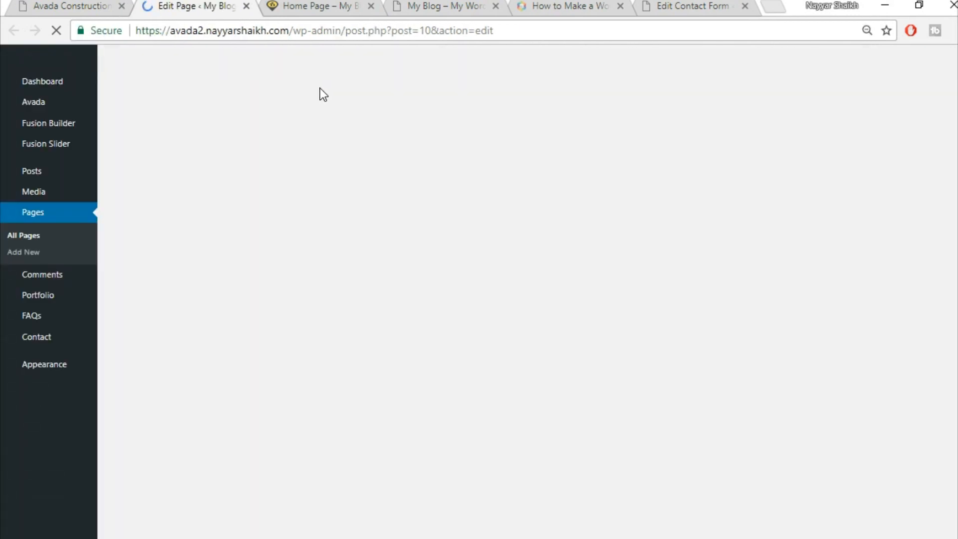
pyautogui.click(315, 6)
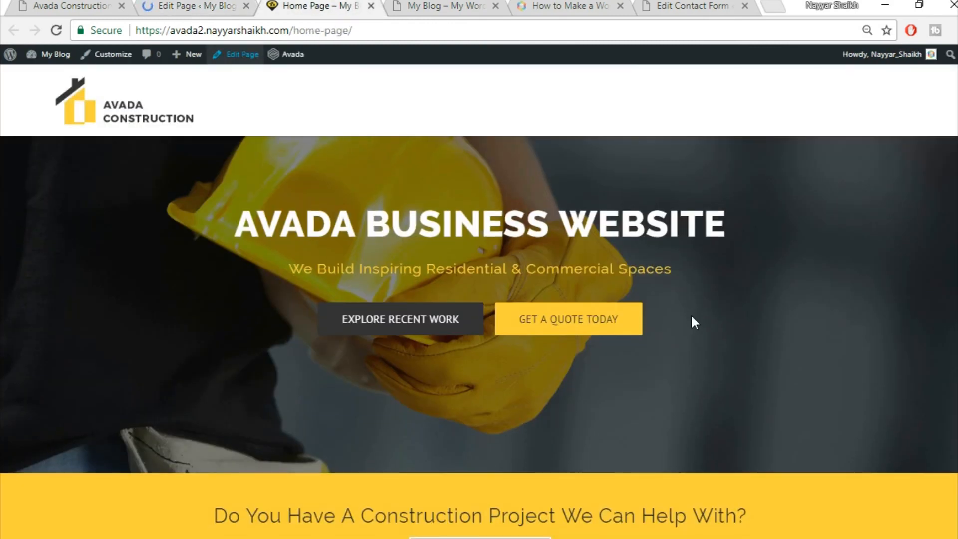
pyautogui.scroll(-15, 691, 313)
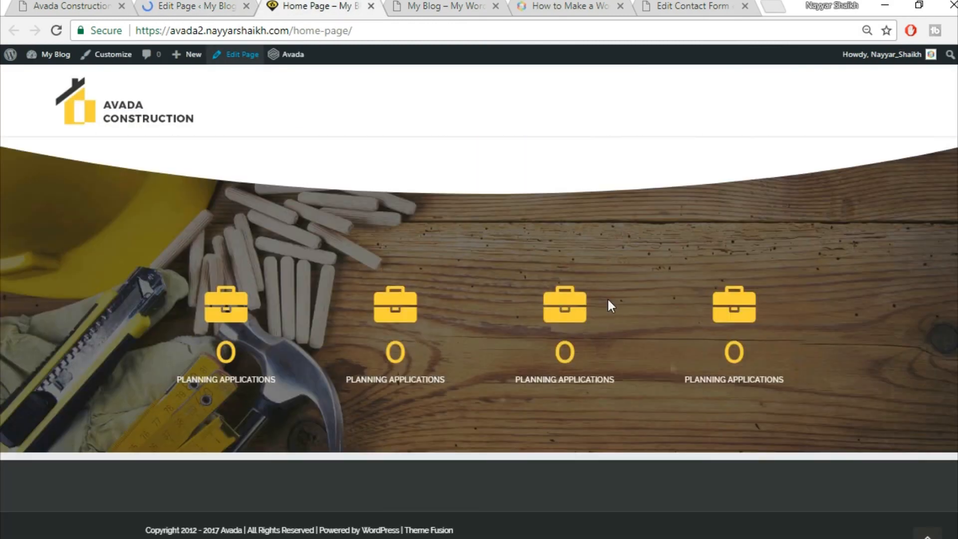
# - Compare the demo's Explore Recent Work section with the editor's Fusion Builder containers
pyautogui.click(75, 6)
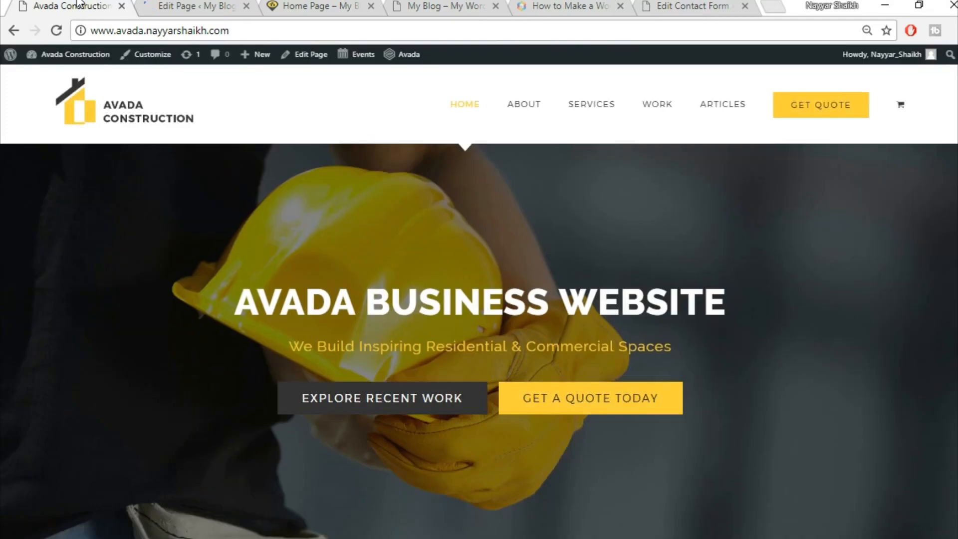
pyautogui.scroll(-10, 502, 189)
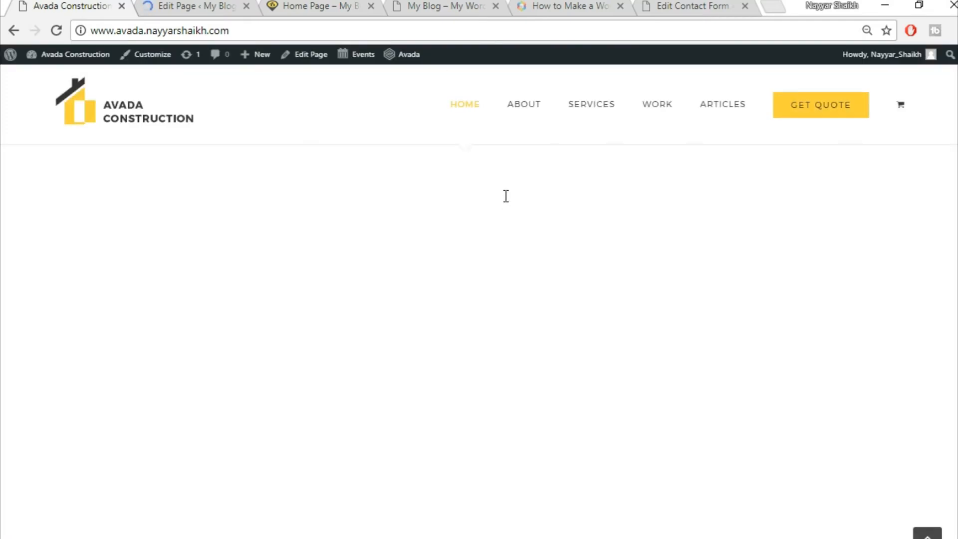
pyautogui.scroll(-5, 506, 195)
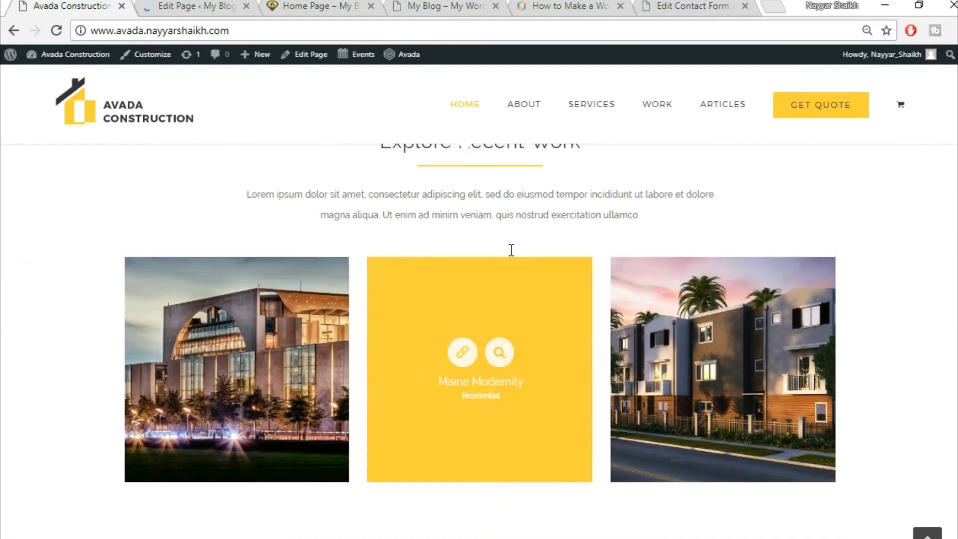
pyautogui.scroll(2, 512, 251)
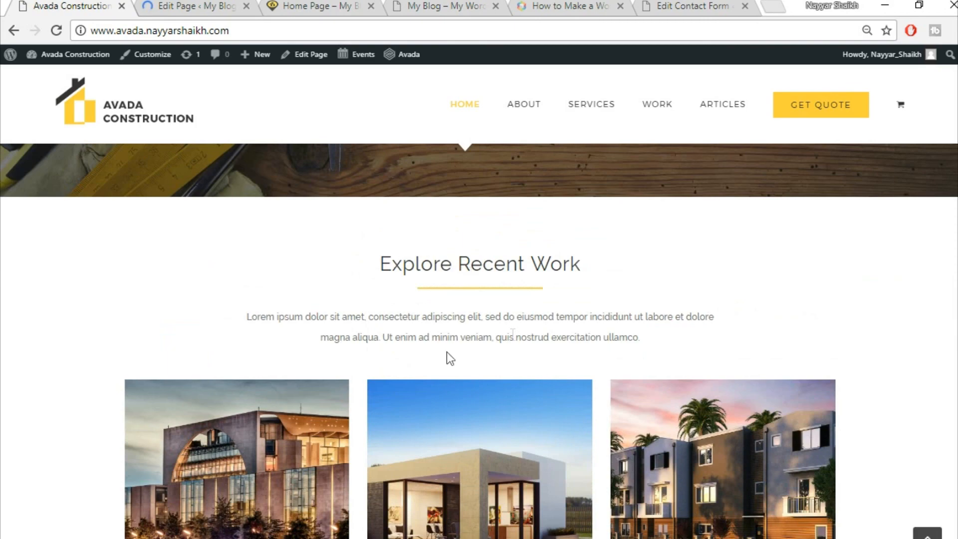
pyautogui.scroll(-6, 514, 337)
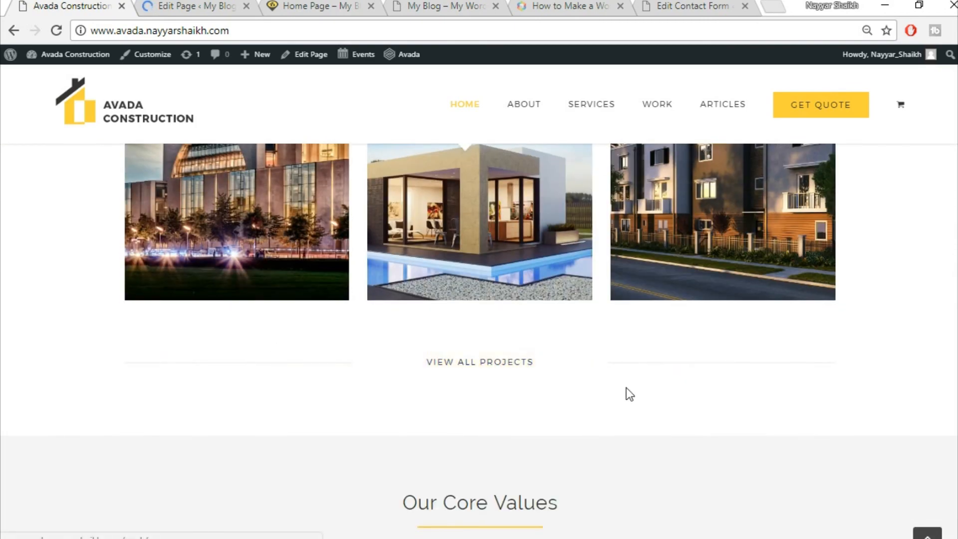
pyautogui.scroll(2, 628, 393)
pyautogui.click(192, 6)
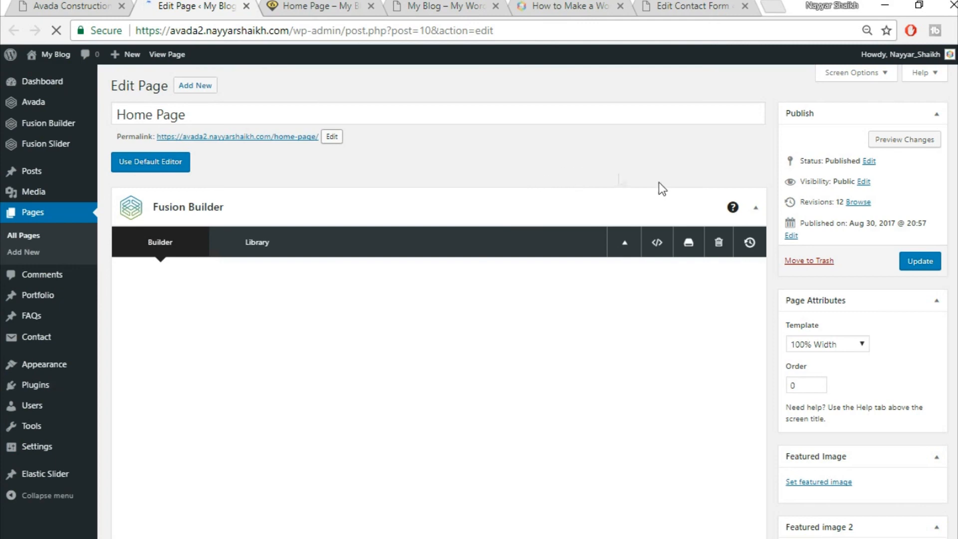
pyautogui.scroll(-4, 660, 197)
pyautogui.scroll(-15, 660, 196)
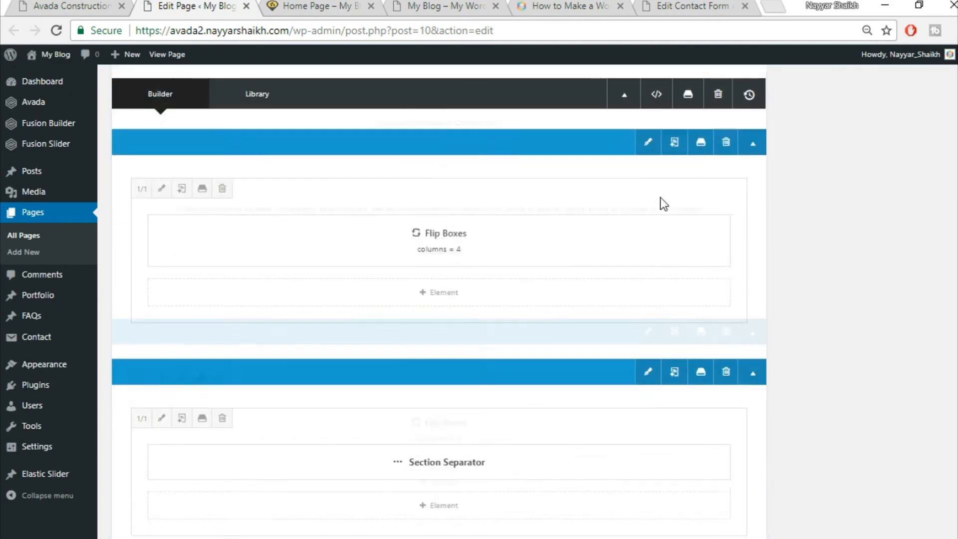
pyautogui.scroll(4, 660, 197)
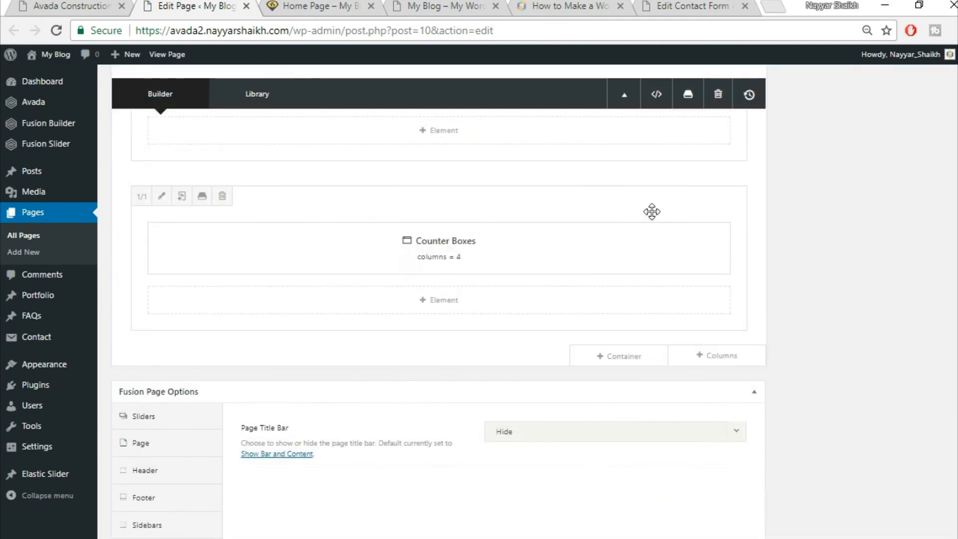
pyautogui.click(116, 3)
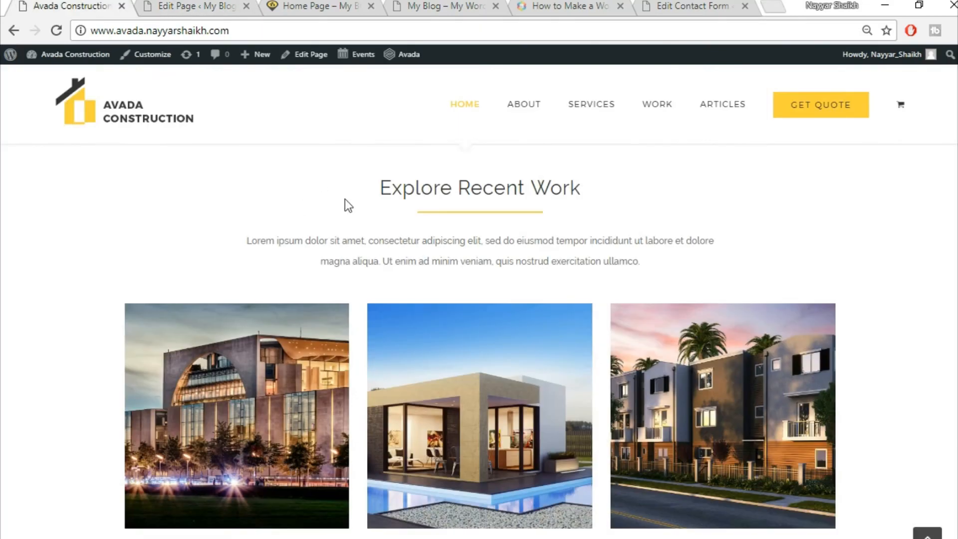
# - Add the saved Title library container (Specialists In Modern Construction heading, separator, paragraph) to the Home Page
pyautogui.click(198, 5)
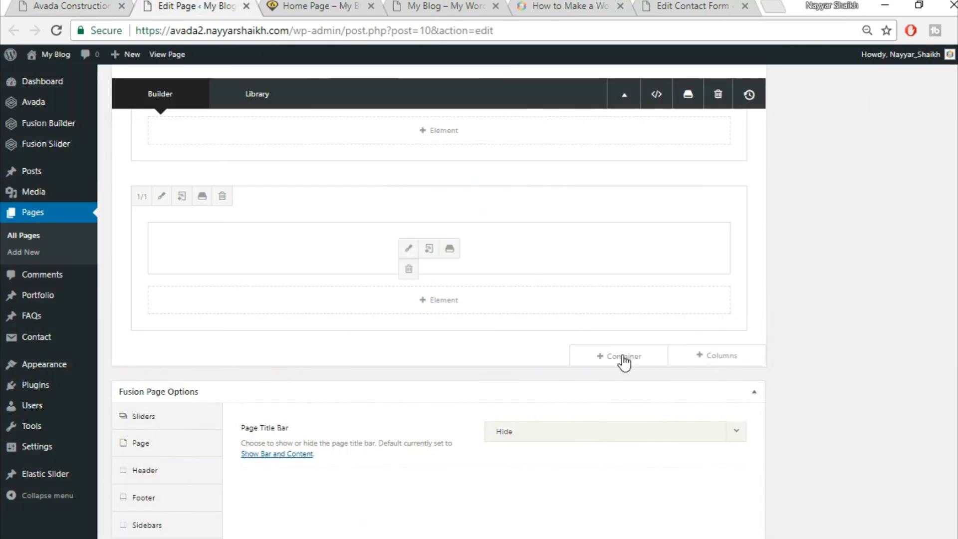
pyautogui.click(636, 358)
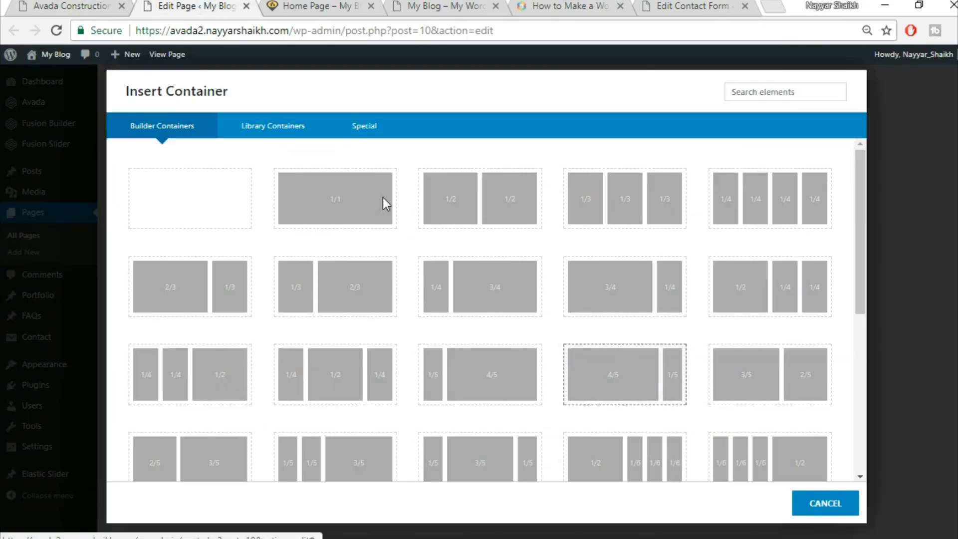
pyautogui.click(265, 132)
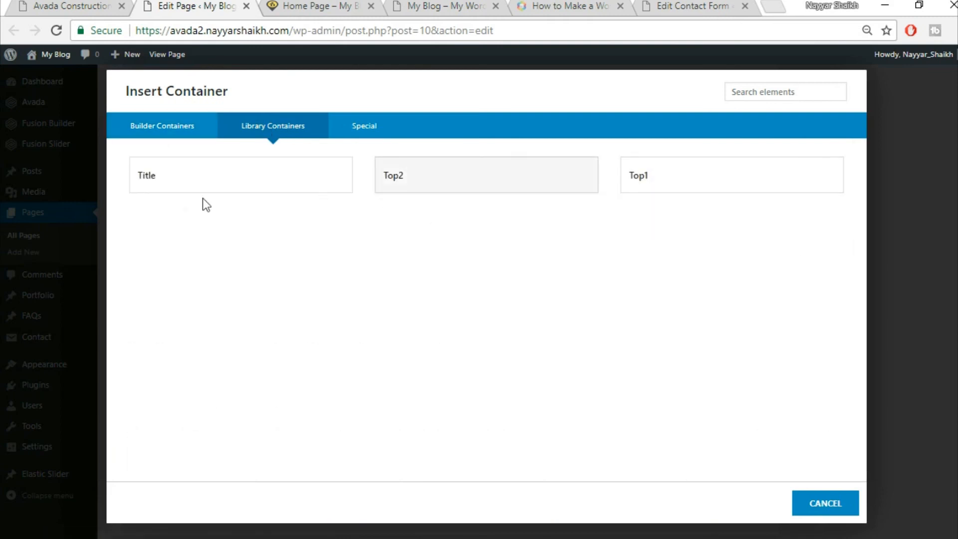
pyautogui.click(185, 186)
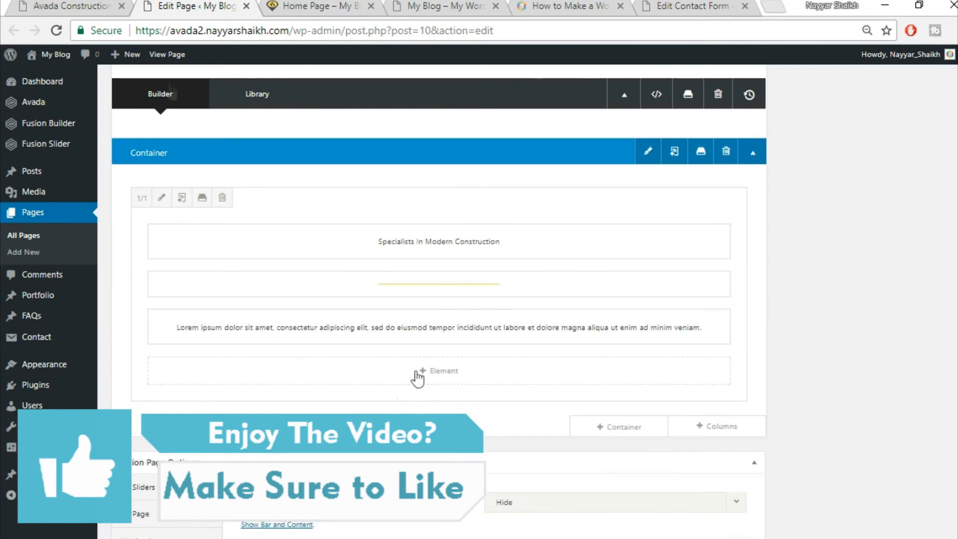
pyautogui.click(96, 7)
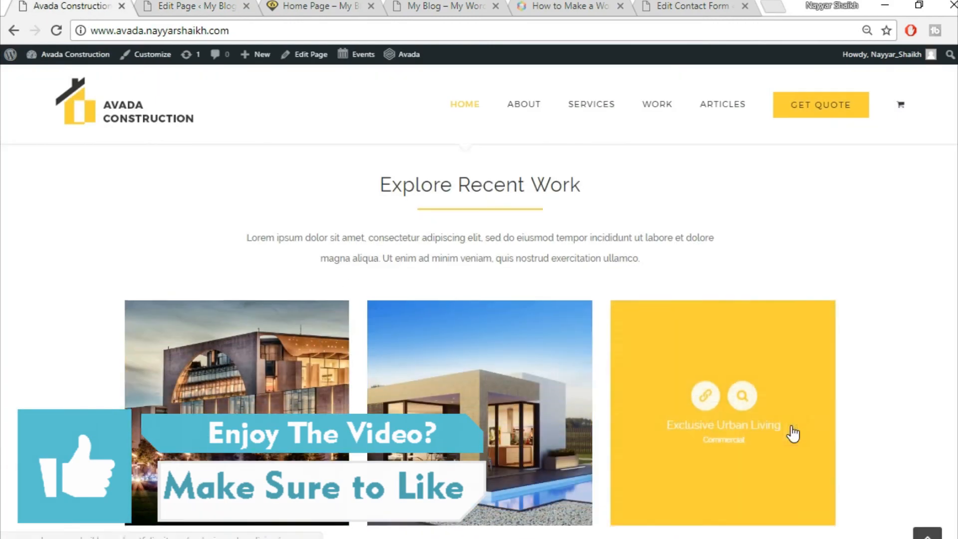
pyautogui.scroll(-2, 791, 434)
pyautogui.click(197, 6)
pyautogui.moveTo(638, 424)
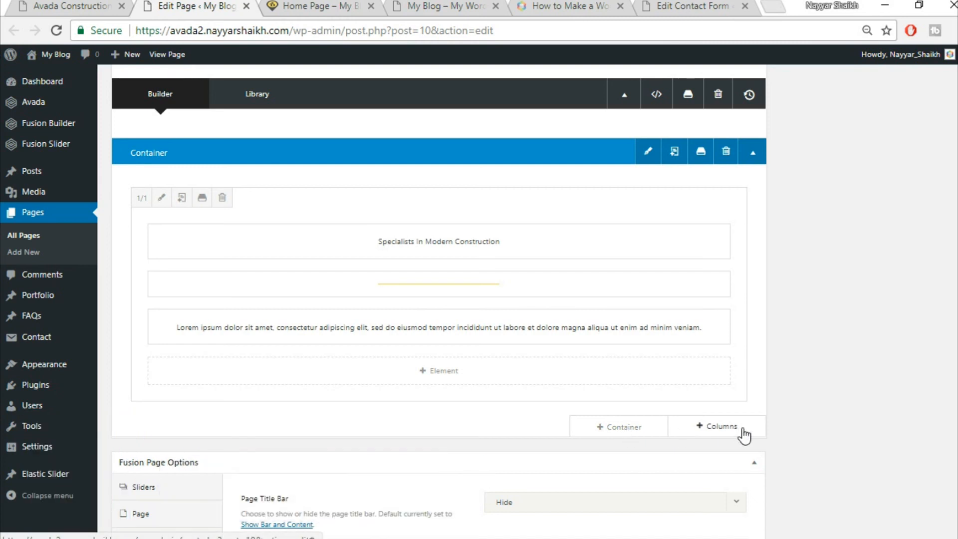
# - Add a full-width column below the title containing a Portfolio element
pyautogui.click(719, 429)
pyautogui.click(192, 207)
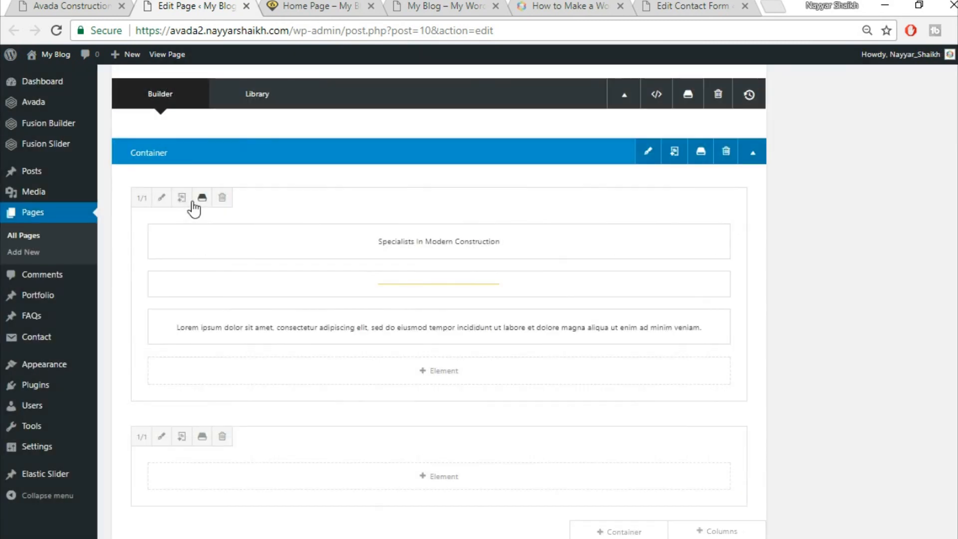
pyautogui.click(451, 485)
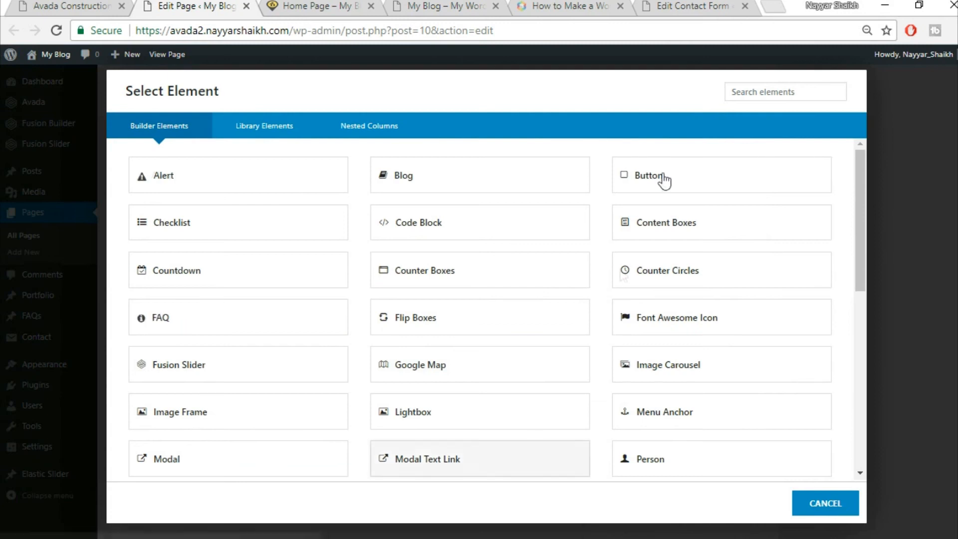
pyautogui.scroll(-3, 664, 180)
pyautogui.click(749, 90)
pyautogui.write('port')
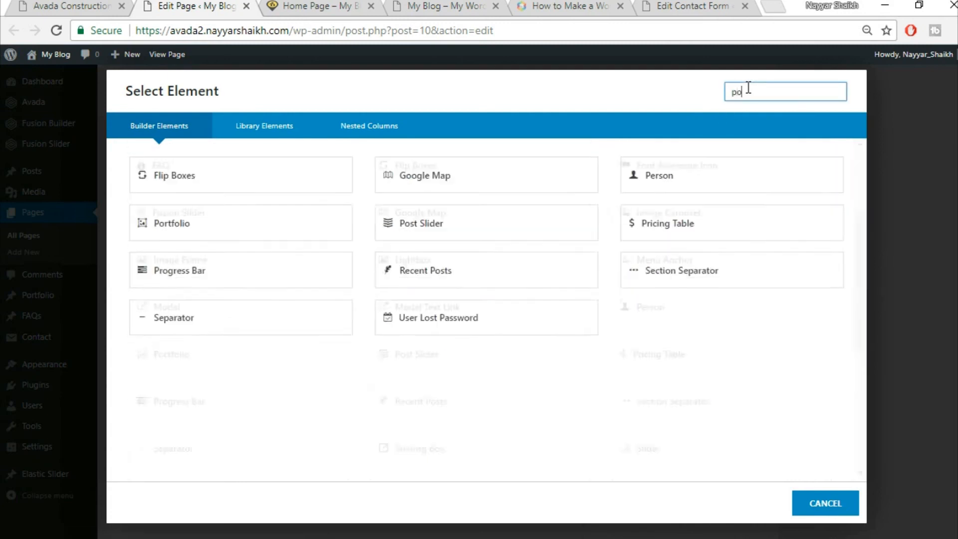
pyautogui.press('BackSpace')
pyautogui.click(234, 189)
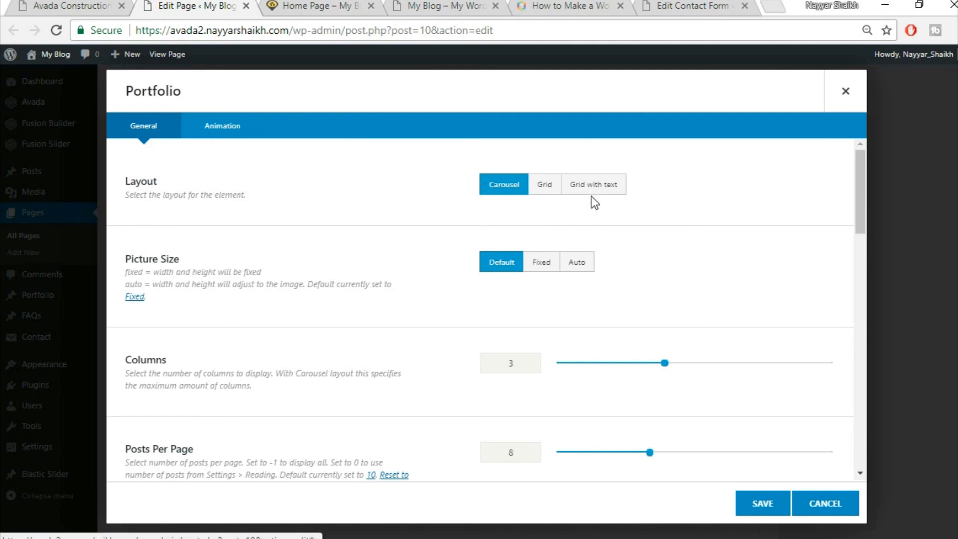
# - Set the portfolio to Grid layout, Auto picture size and 30 column spacing
pyautogui.click(540, 192)
pyautogui.click(95, 6)
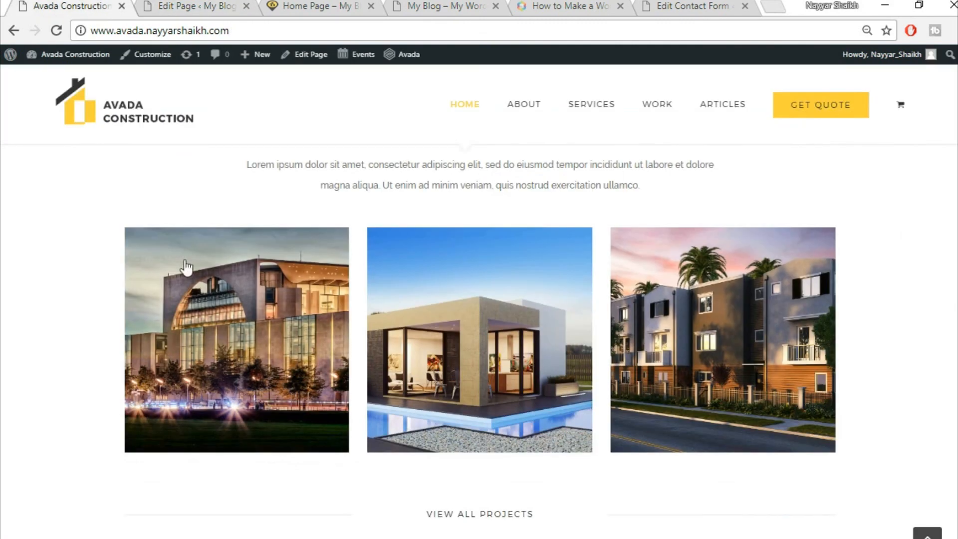
pyautogui.click(156, 4)
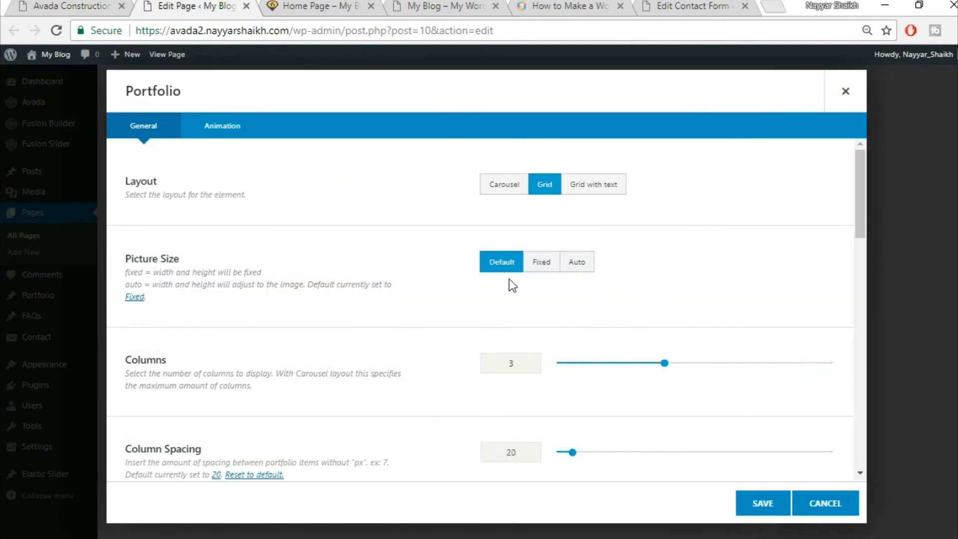
pyautogui.click(587, 268)
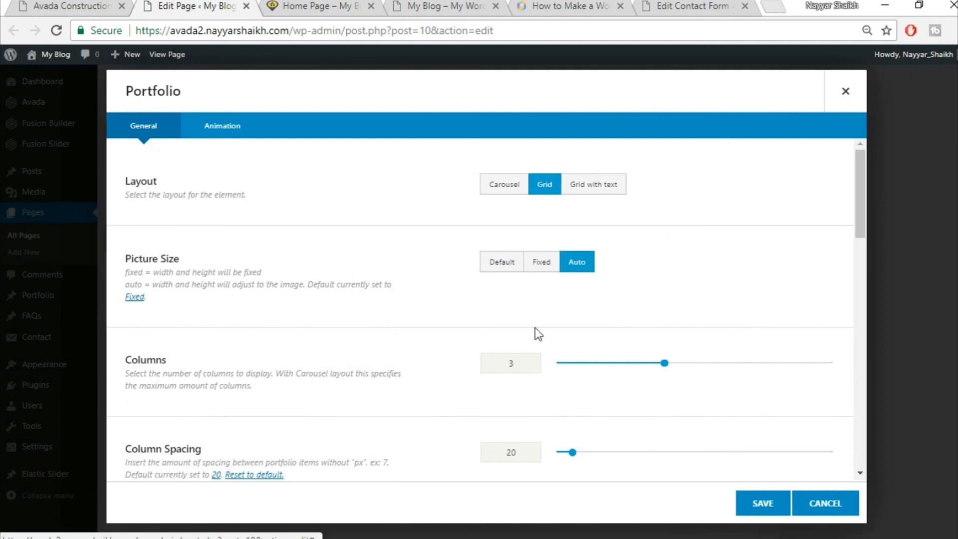
pyautogui.scroll(-3, 802, 287)
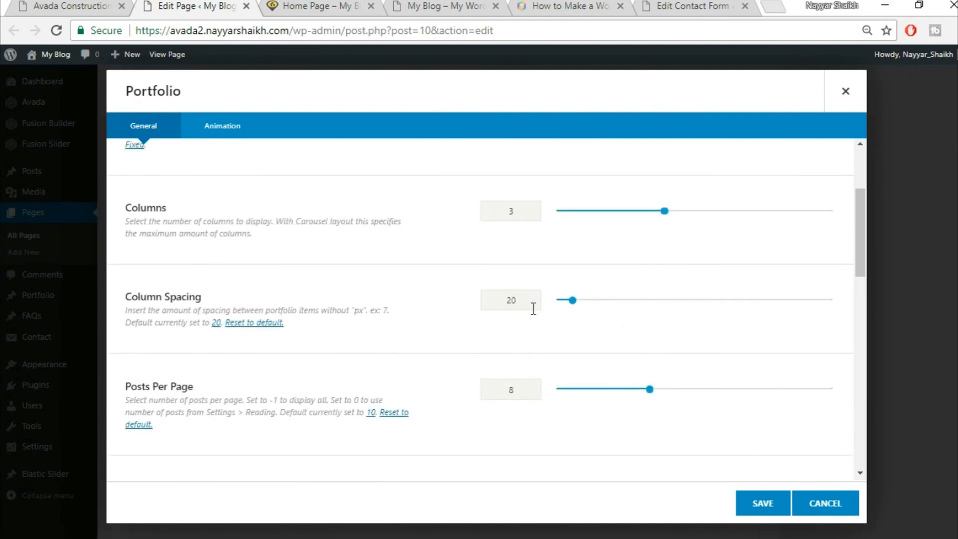
pyautogui.write('30')
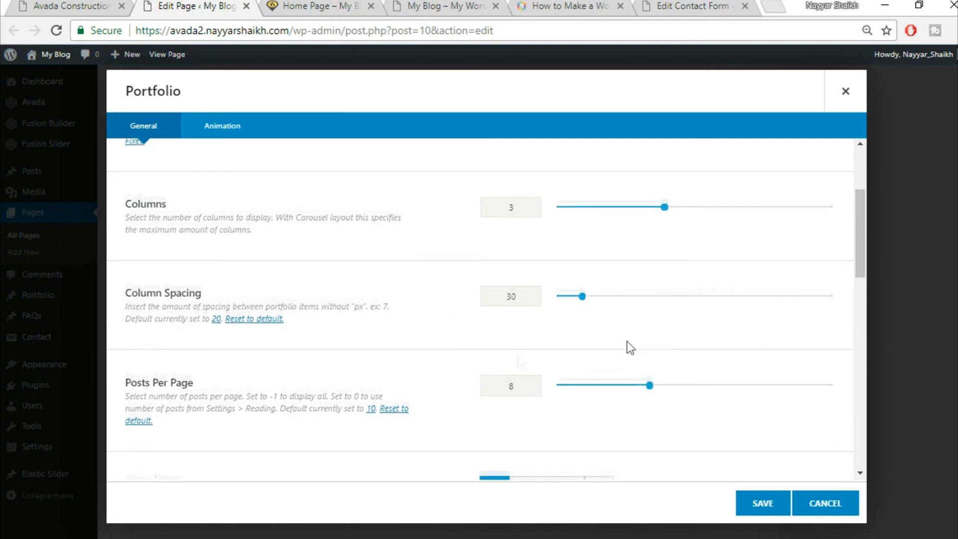
pyautogui.scroll(-2, 633, 346)
pyautogui.click(49, 5)
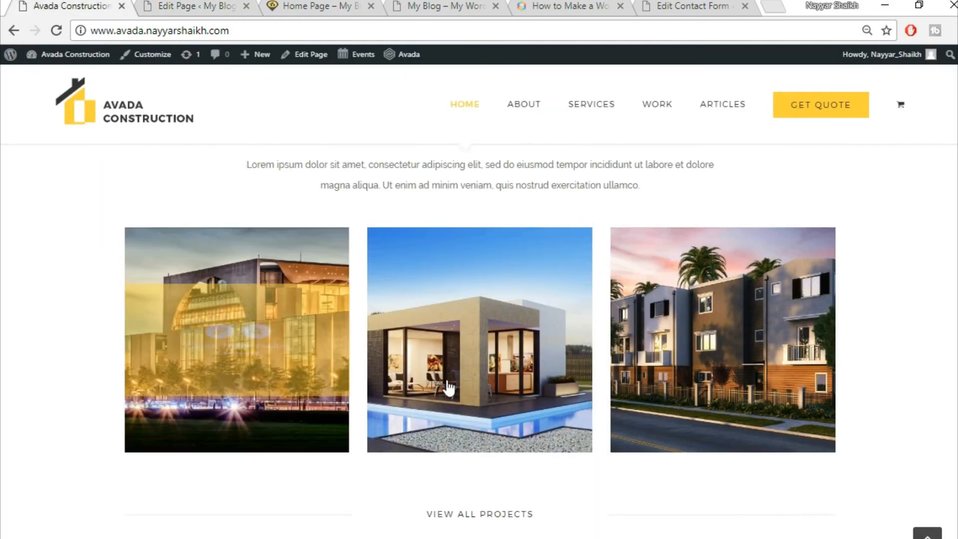
pyautogui.click(196, 7)
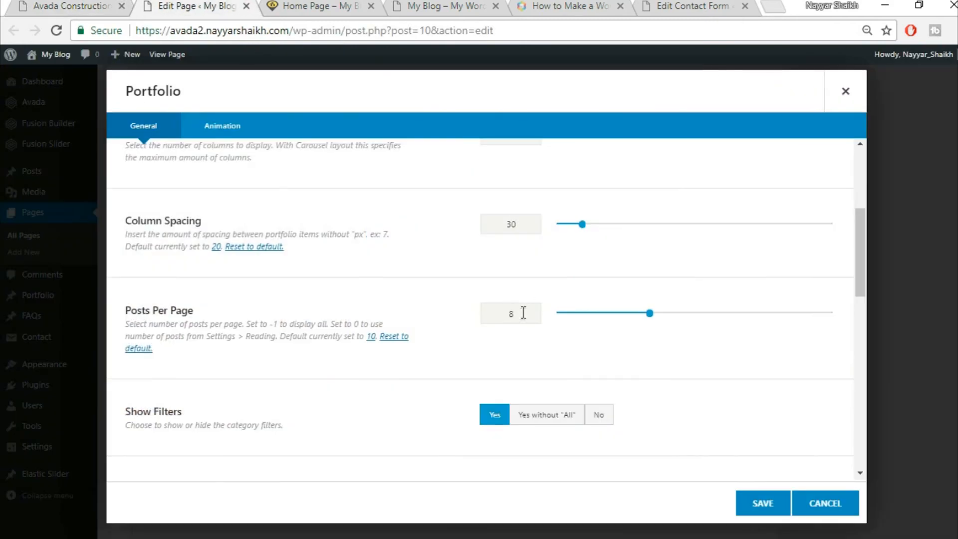
# - Show 3 posts per page with filters hidden, and save the portfolio
pyautogui.click(494, 317)
pyautogui.write('3')
pyautogui.scroll(-3, 481, 350)
pyautogui.click(599, 265)
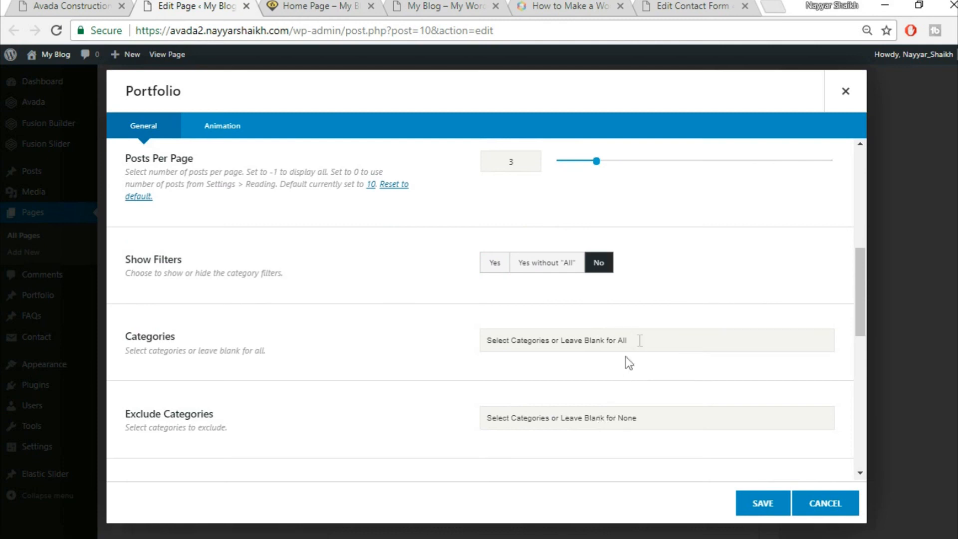
pyautogui.scroll(-3, 443, 352)
pyautogui.scroll(-2, 444, 354)
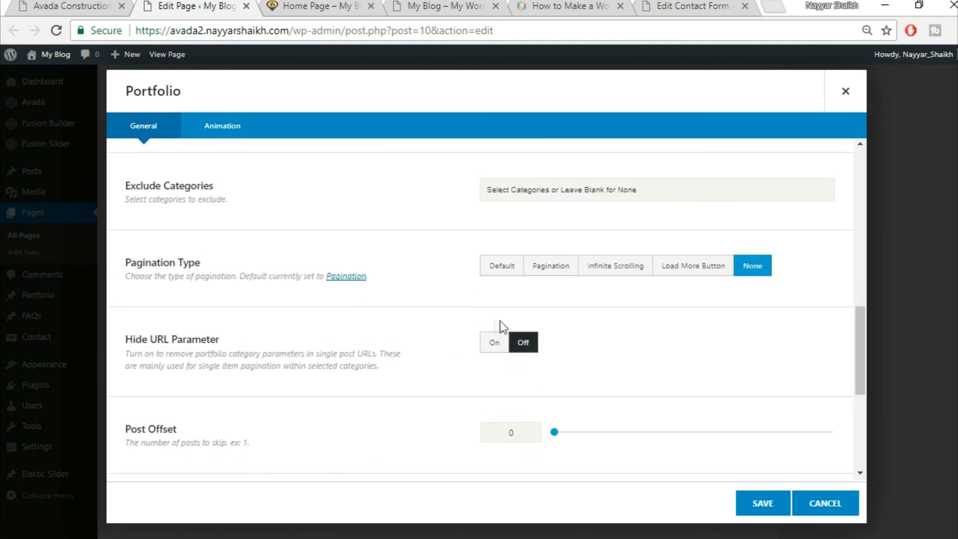
pyautogui.scroll(-3, 679, 365)
pyautogui.scroll(-3, 278, 400)
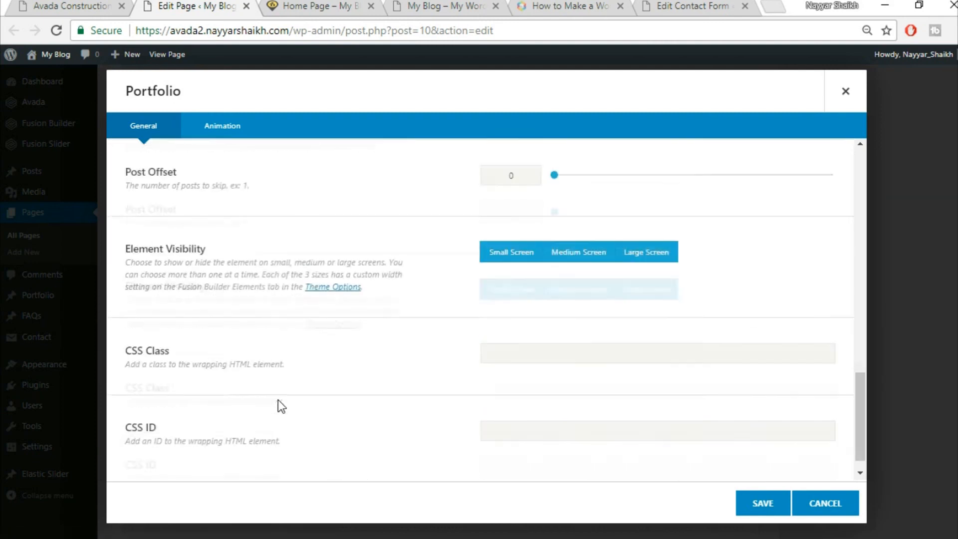
pyautogui.click(764, 512)
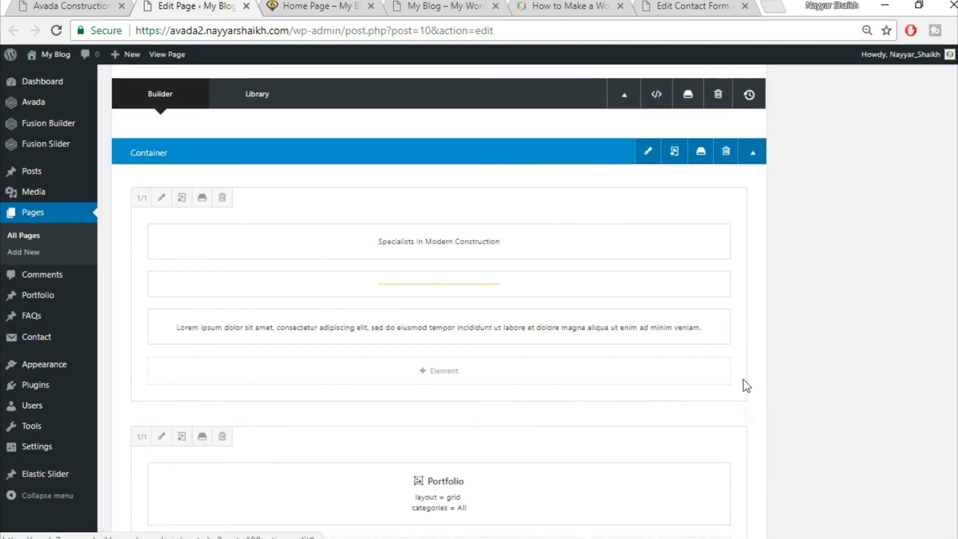
# - Add a row of three 1/3 columns below the Portfolio element
pyautogui.hotkey('ctrl', 'shift', 'Tab')
pyautogui.scroll(-4, 784, 327)
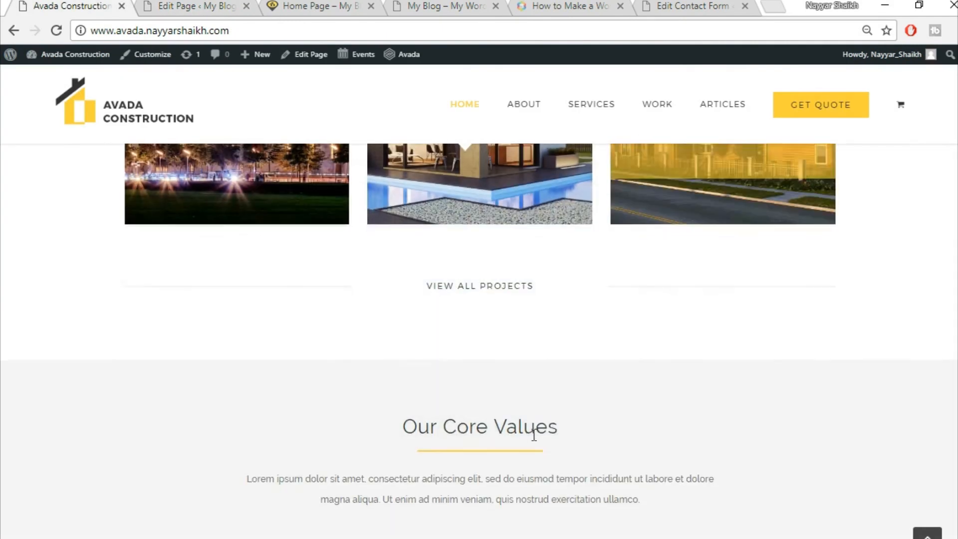
pyautogui.click(252, 5)
pyautogui.scroll(-5, 605, 413)
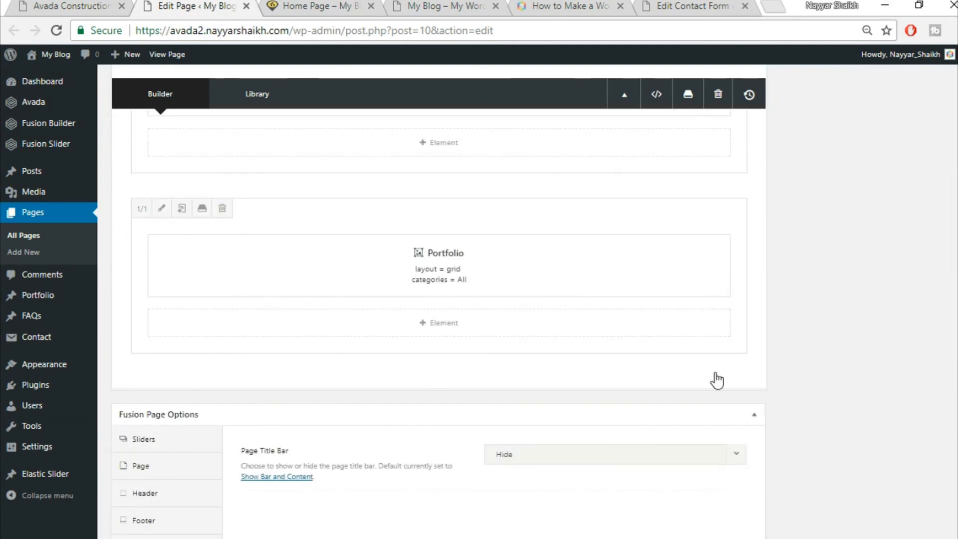
pyautogui.click(719, 385)
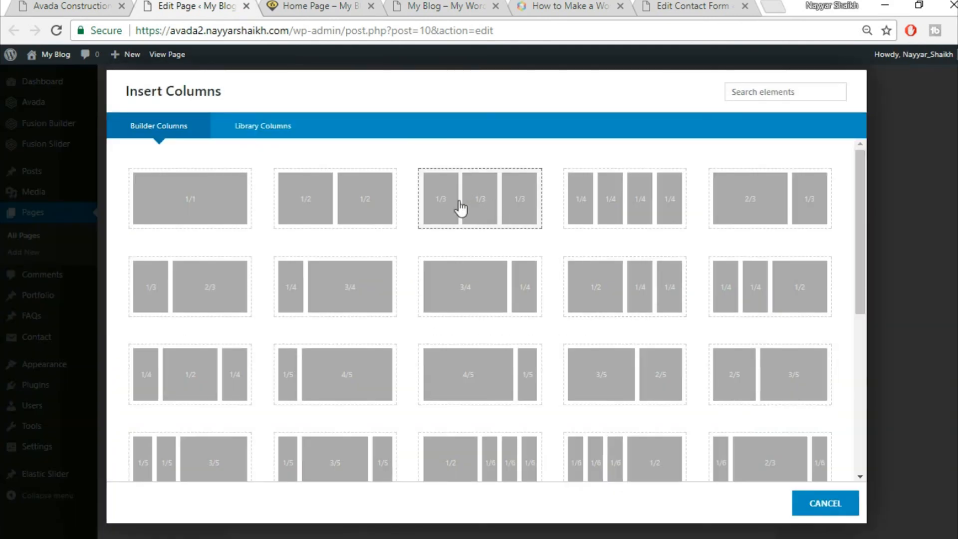
pyautogui.click(486, 205)
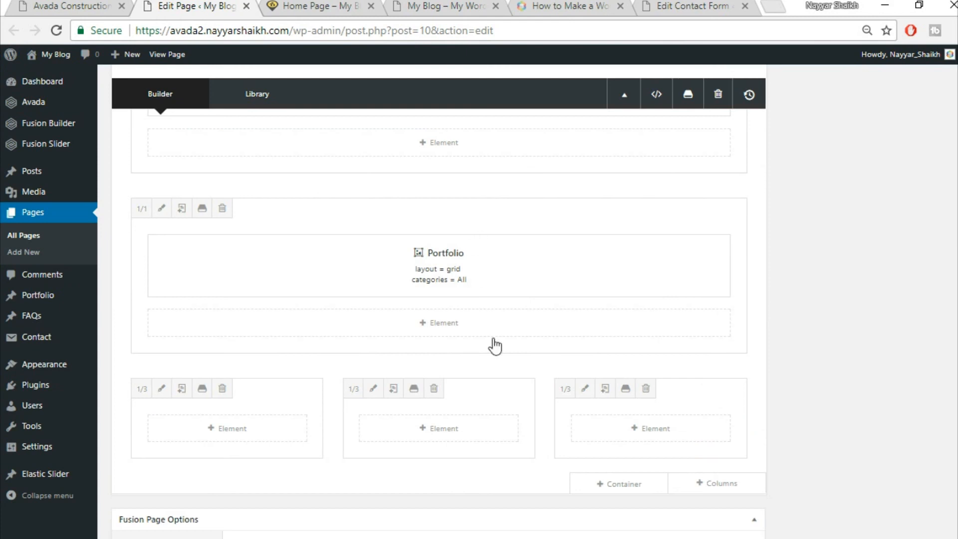
# - Add a Separator element to the first column, checking the live View All Projects row
pyautogui.click(243, 433)
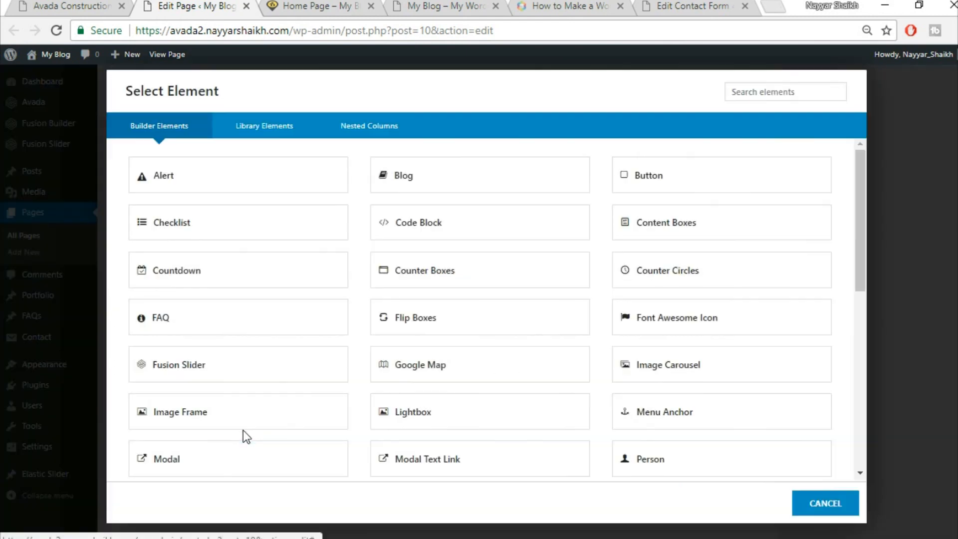
pyautogui.click(766, 93)
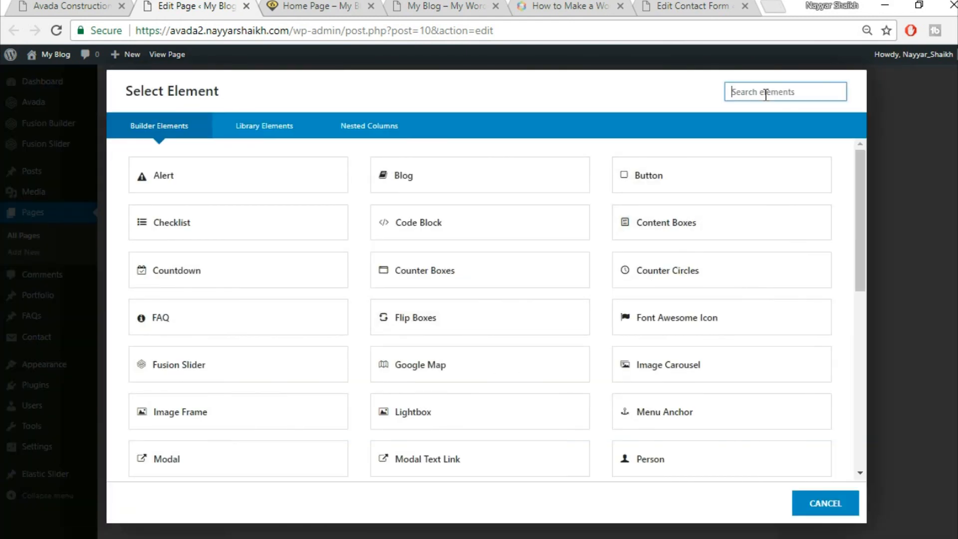
pyautogui.write('sep')
pyautogui.click(458, 193)
pyautogui.click(99, 4)
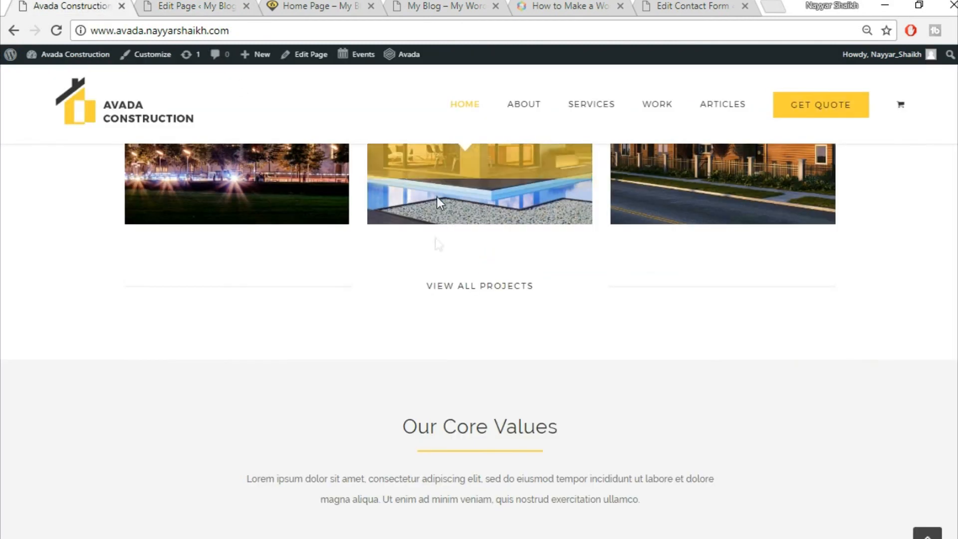
pyautogui.scroll(-3, 404, 270)
pyautogui.scroll(3, 404, 270)
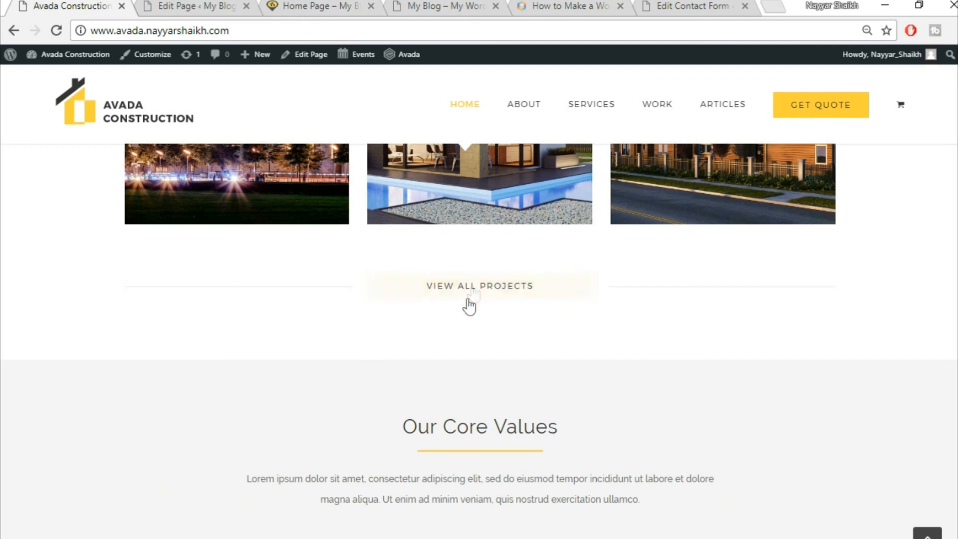
# - Give the separator a single solid border line style and adjust its colour
pyautogui.click(225, 6)
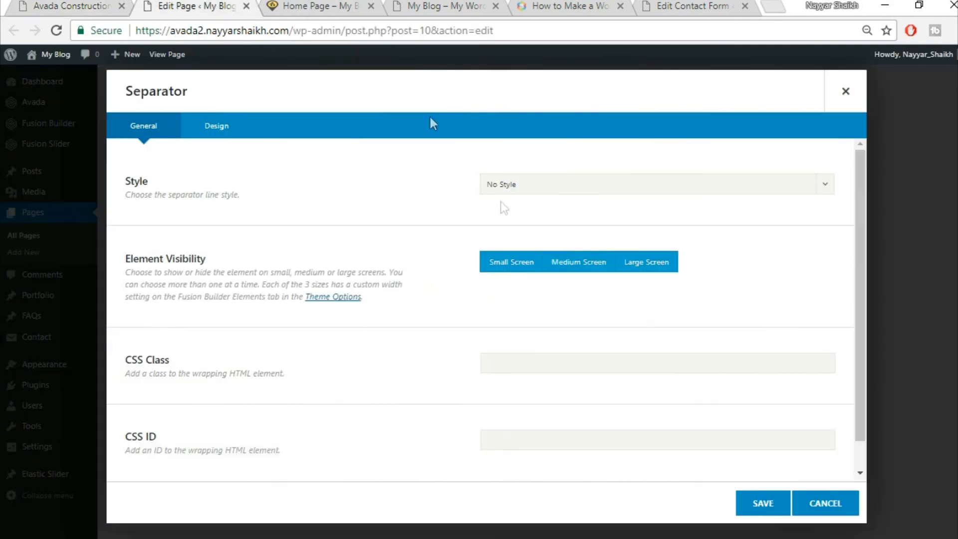
pyautogui.click(562, 189)
pyautogui.click(562, 228)
pyautogui.scroll(-1, 406, 320)
pyautogui.click(229, 131)
pyautogui.scroll(1, 641, 176)
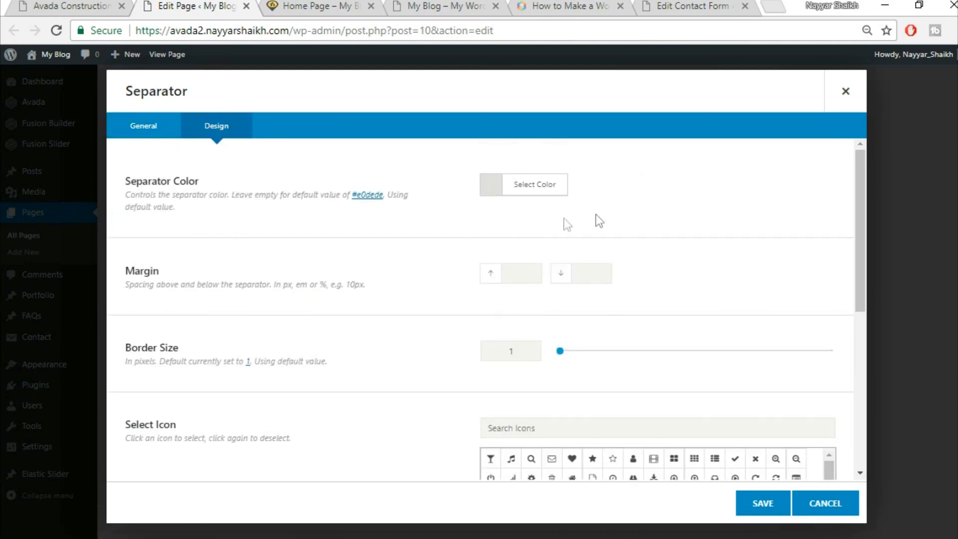
pyautogui.click(541, 198)
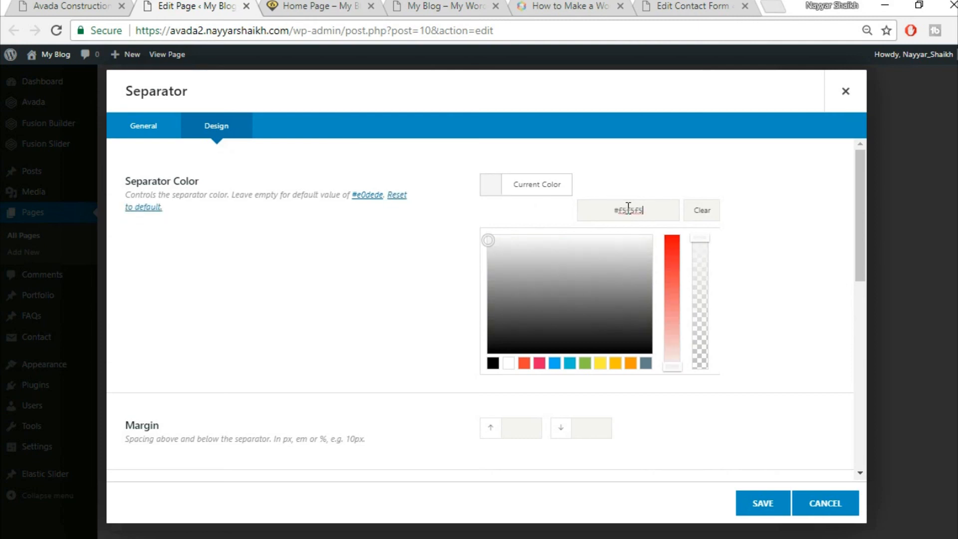
pyautogui.click(406, 247)
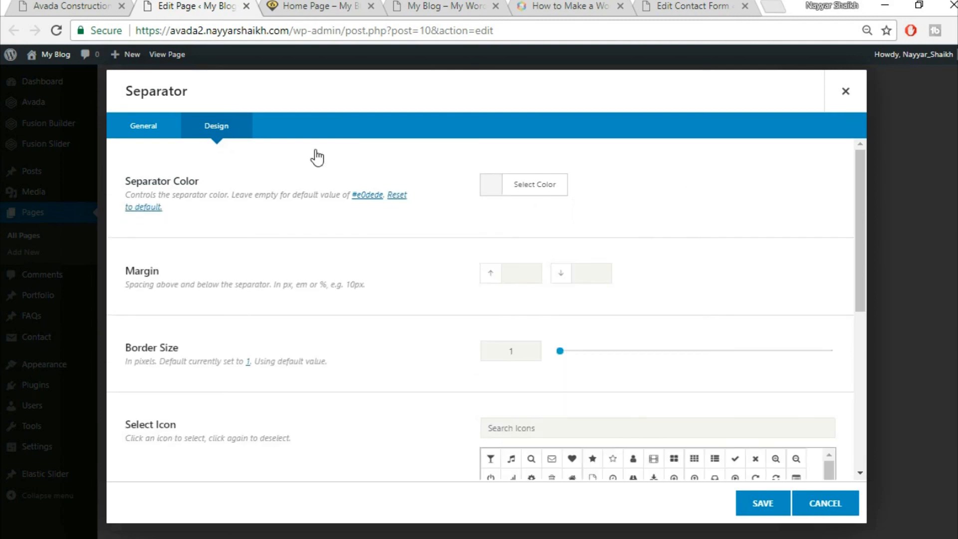
# - Enter 30, set border size 2 and width 100%, then save the separator
pyautogui.click(90, 8)
pyautogui.click(194, 6)
pyautogui.write('30')
pyautogui.scroll(-2, 424, 330)
pyautogui.doubleClick(510, 275)
pyautogui.write('2')
pyautogui.scroll(-5, 415, 351)
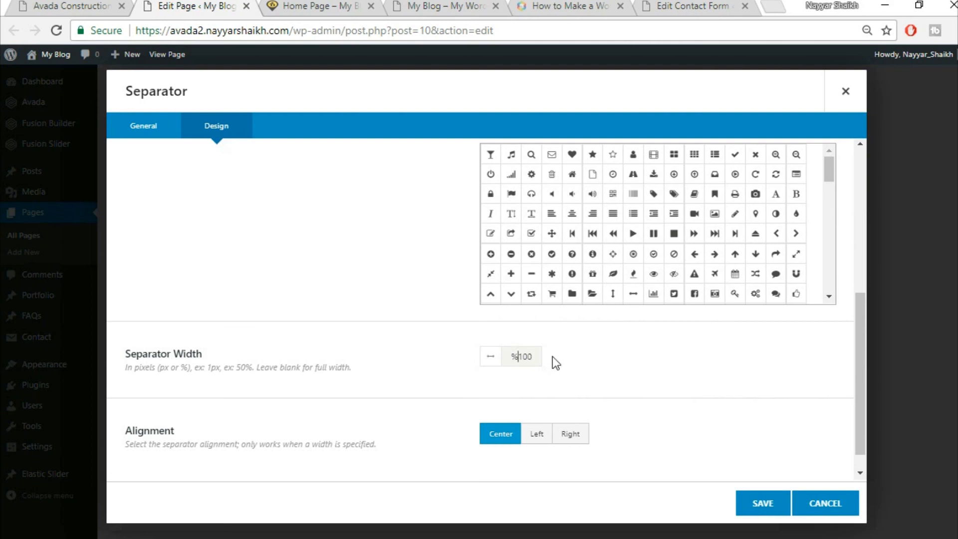
pyautogui.press('BackSpace')
pyautogui.press('End')
pyautogui.write('%')
pyautogui.scroll(-1, 597, 392)
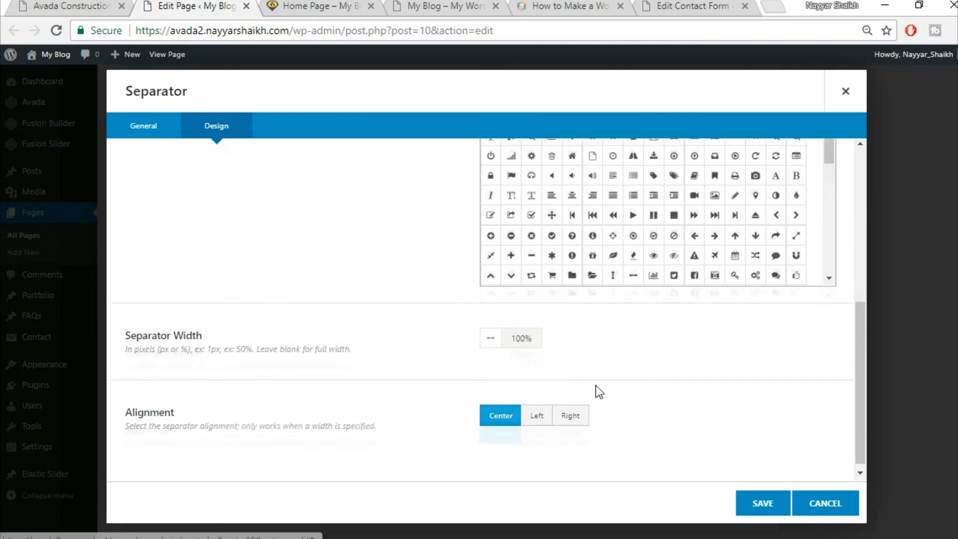
pyautogui.click(760, 503)
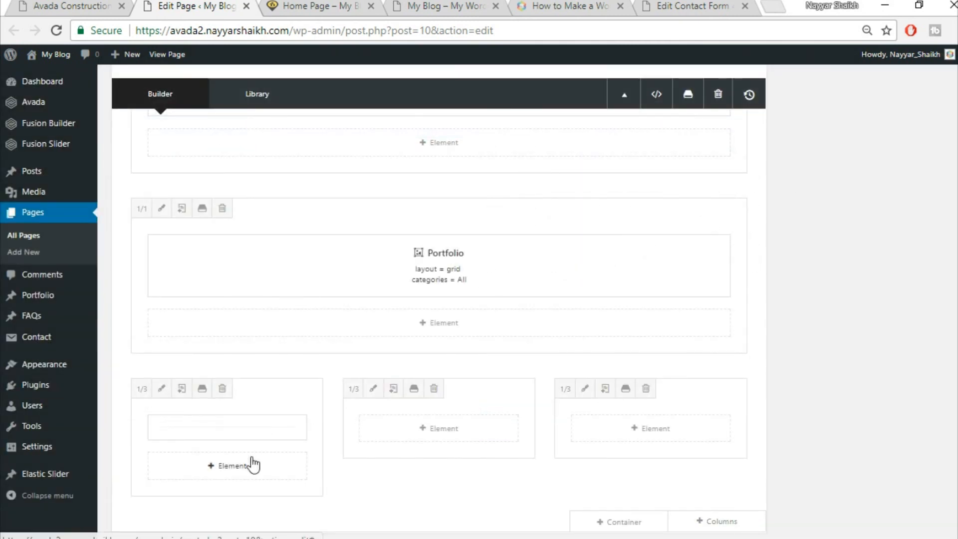
# - Place a separator in the third column and check the home page on the live site
pyautogui.moveTo(274, 428); pyautogui.dragTo(664, 440)
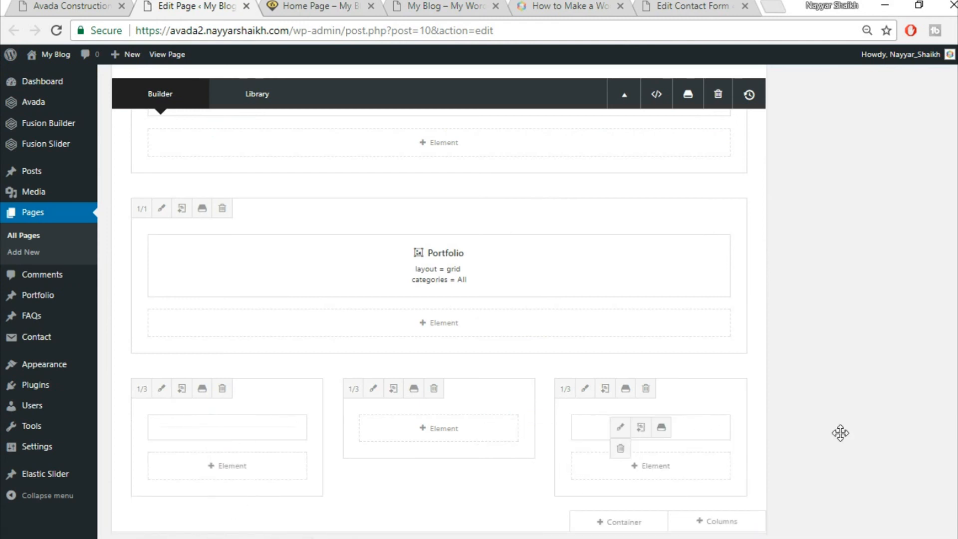
pyautogui.scroll(-3, 887, 439)
pyautogui.click(108, 6)
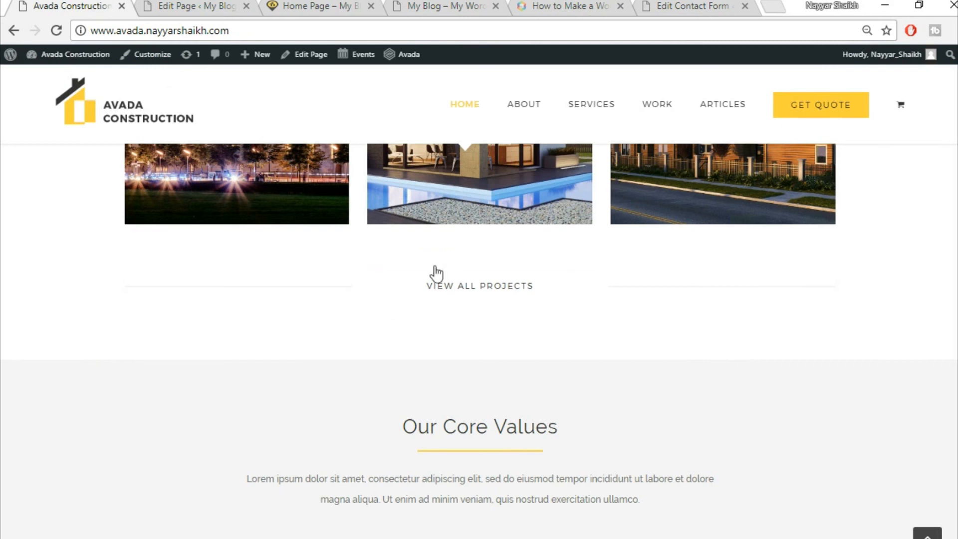
pyautogui.click(145, 6)
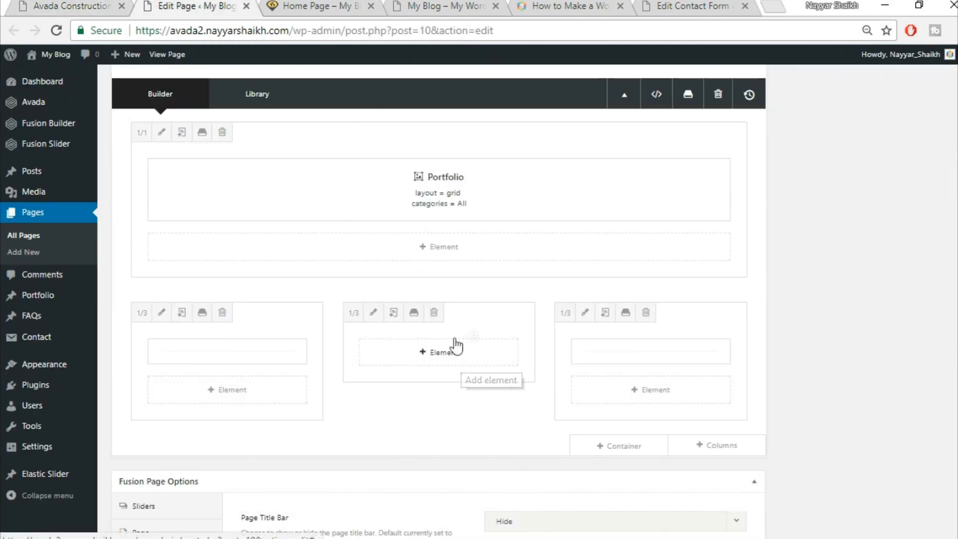
# - Add a Button to the middle column with link '#' and the text VIEW ALL PROJECTS
pyautogui.click(432, 360)
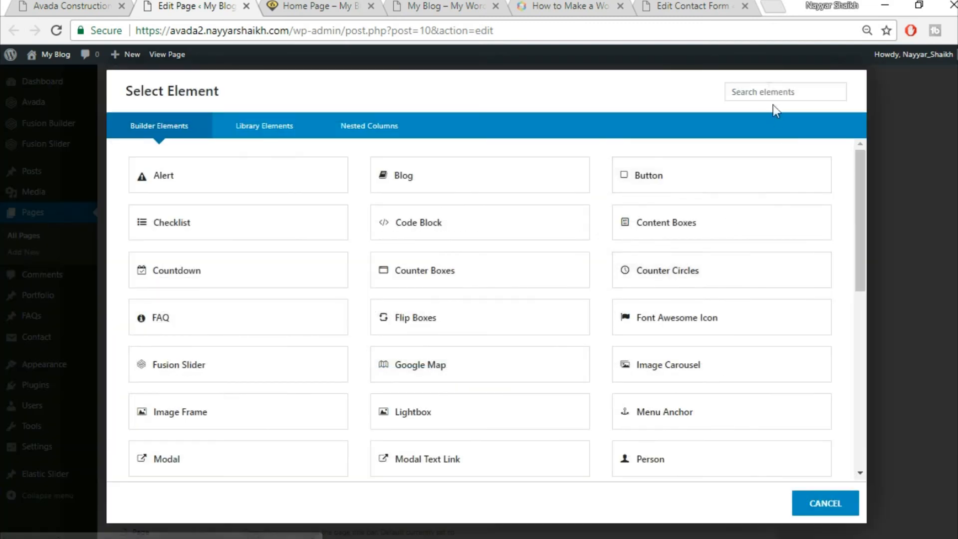
pyautogui.click(691, 181)
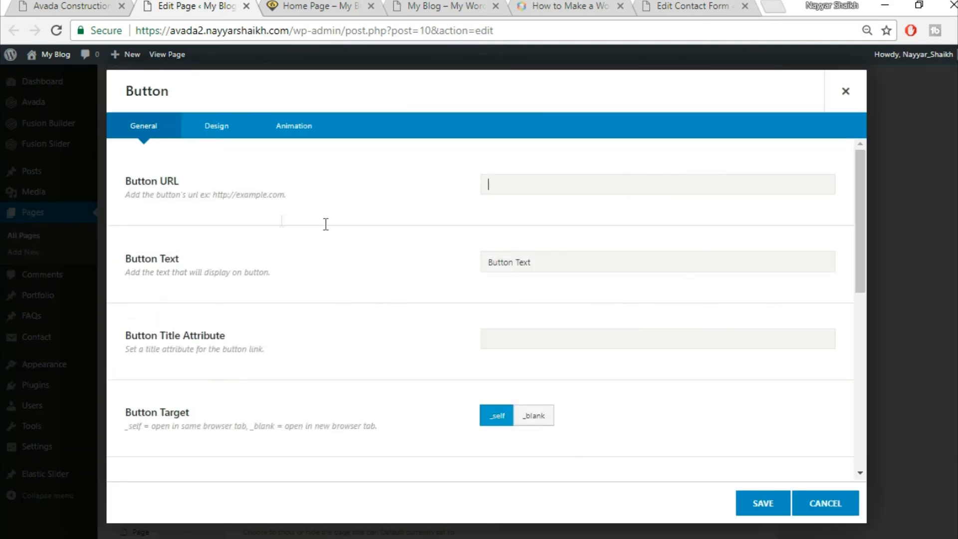
pyautogui.write('#')
pyautogui.press('Tab')
pyautogui.click(105, 3)
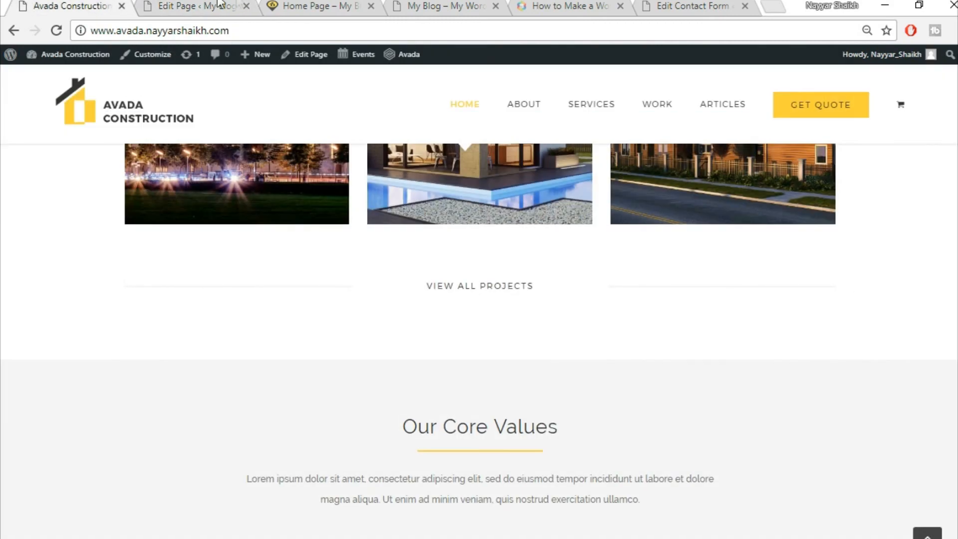
pyautogui.click(239, 4)
pyautogui.write('vi')
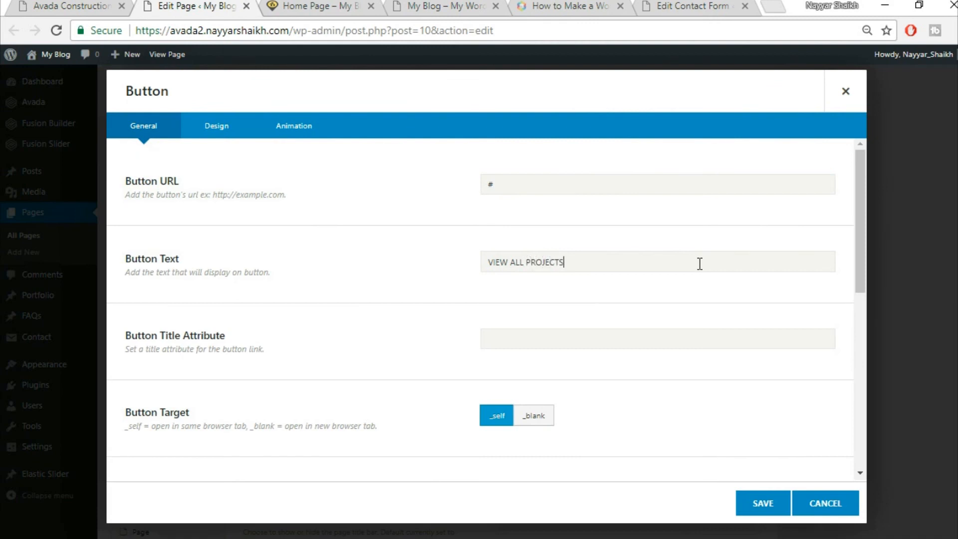
pyautogui.scroll(-6, 659, 285)
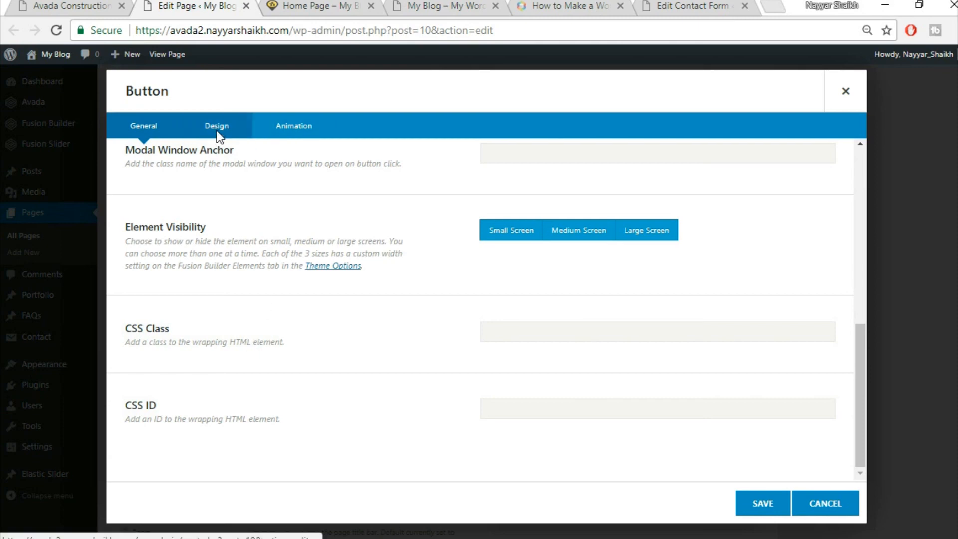
# - Switch the button to a Custom style, referencing the live site's button
pyautogui.click(216, 128)
pyautogui.scroll(6, 644, 209)
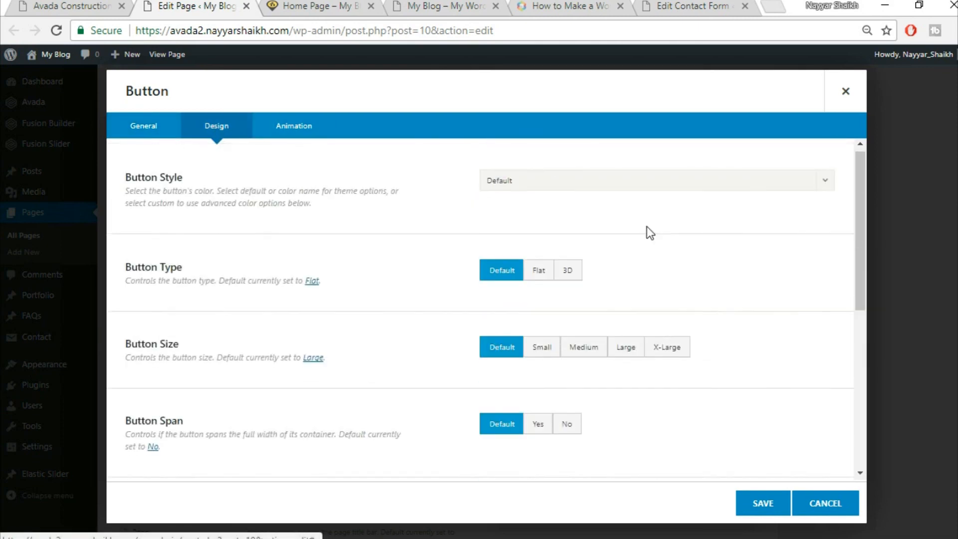
pyautogui.click(587, 186)
pyautogui.click(579, 227)
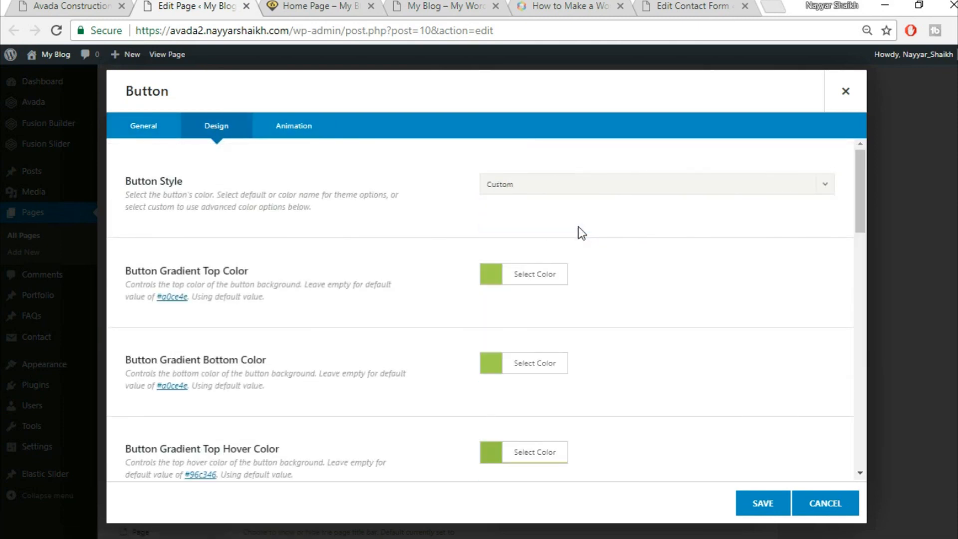
pyautogui.click(53, 4)
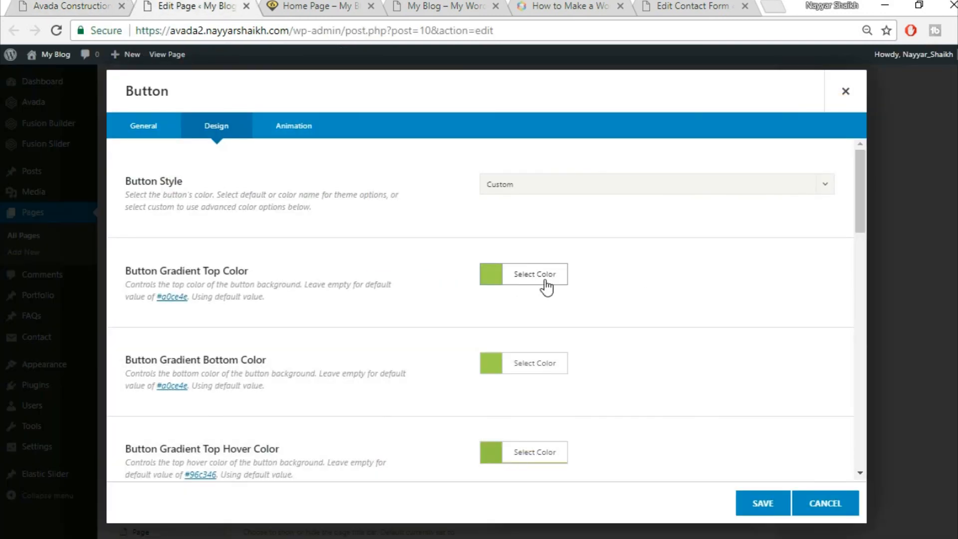
# - Set the button's top and bottom gradient colours to white
pyautogui.click(544, 280)
pyautogui.click(613, 296)
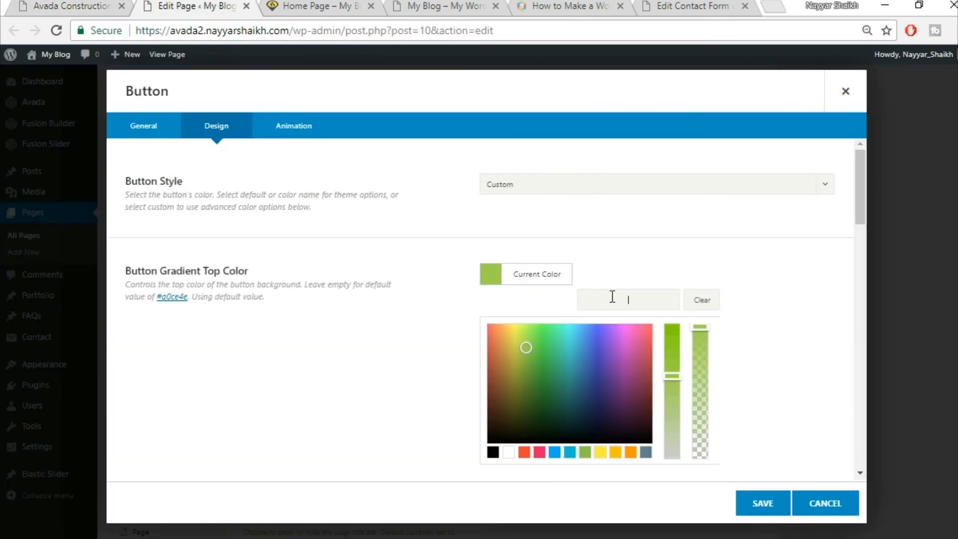
pyautogui.click(508, 452)
pyautogui.scroll(-2, 688, 378)
pyautogui.click(755, 302)
pyautogui.click(544, 292)
pyautogui.click(511, 468)
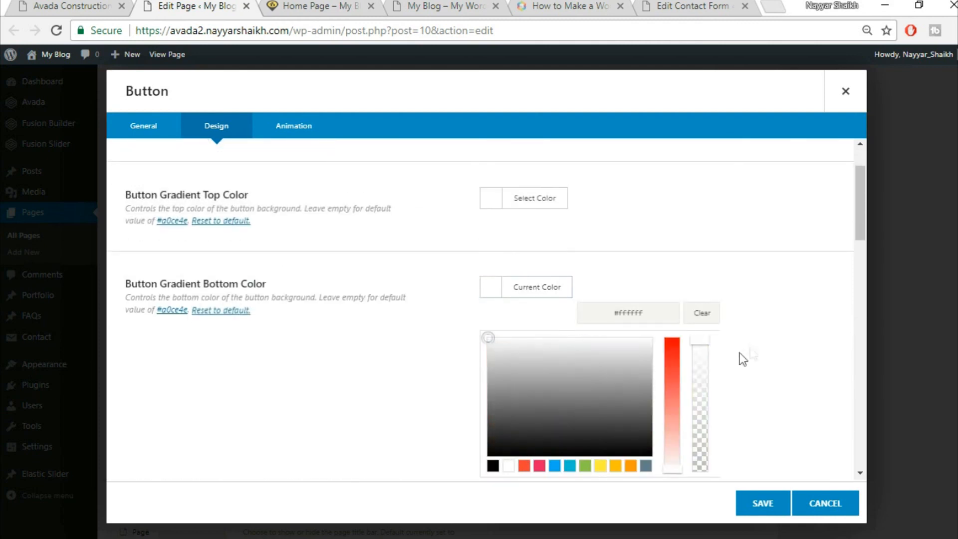
pyautogui.scroll(-3, 740, 352)
pyautogui.click(744, 312)
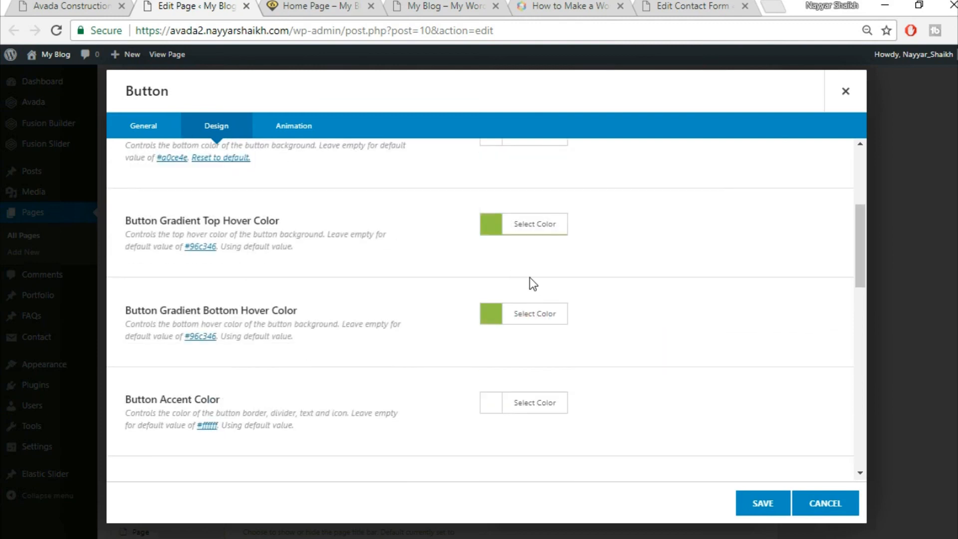
pyautogui.scroll(2, 529, 277)
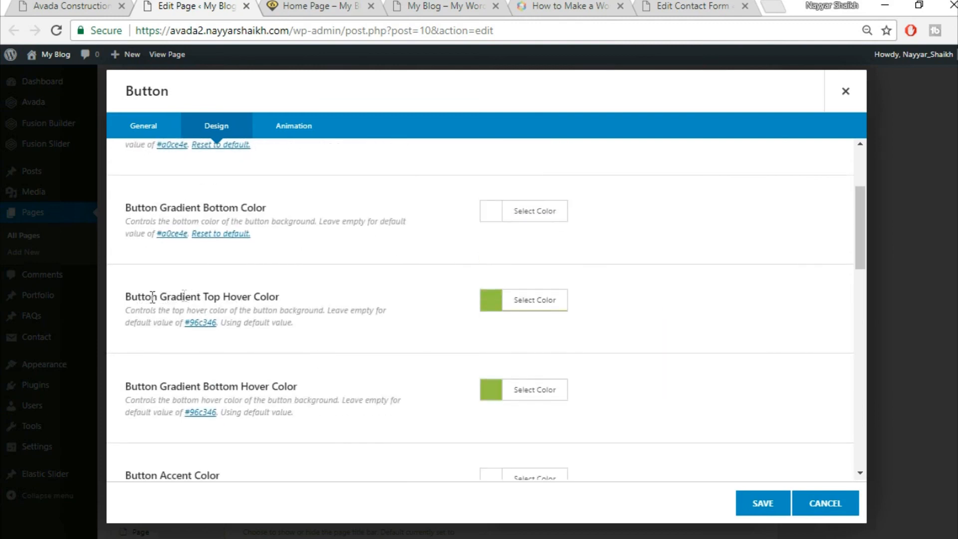
pyautogui.moveTo(152, 297); pyautogui.dragTo(303, 294)
# - Set both top and bottom hover gradient colours to #FED03D
pyautogui.click(558, 304)
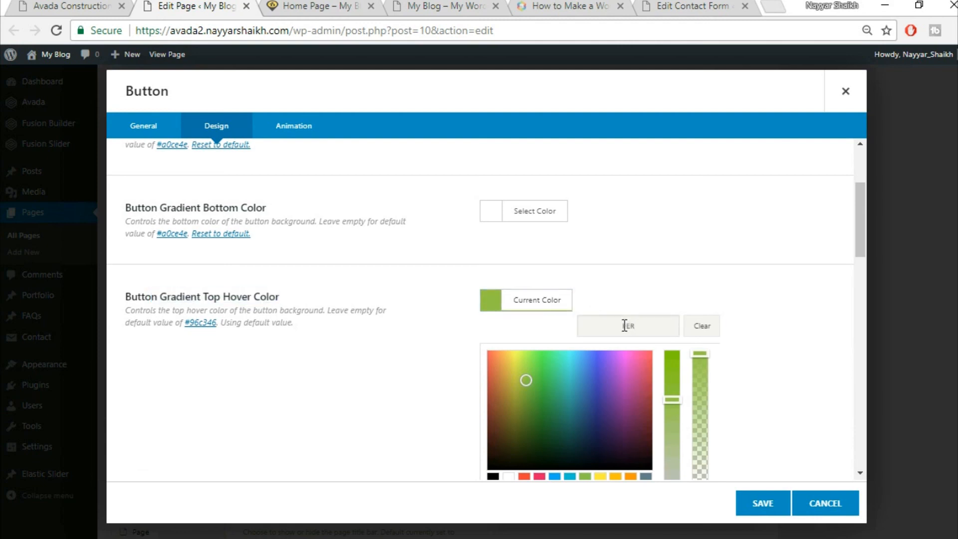
pyautogui.click(624, 326)
pyautogui.write('FED03D')
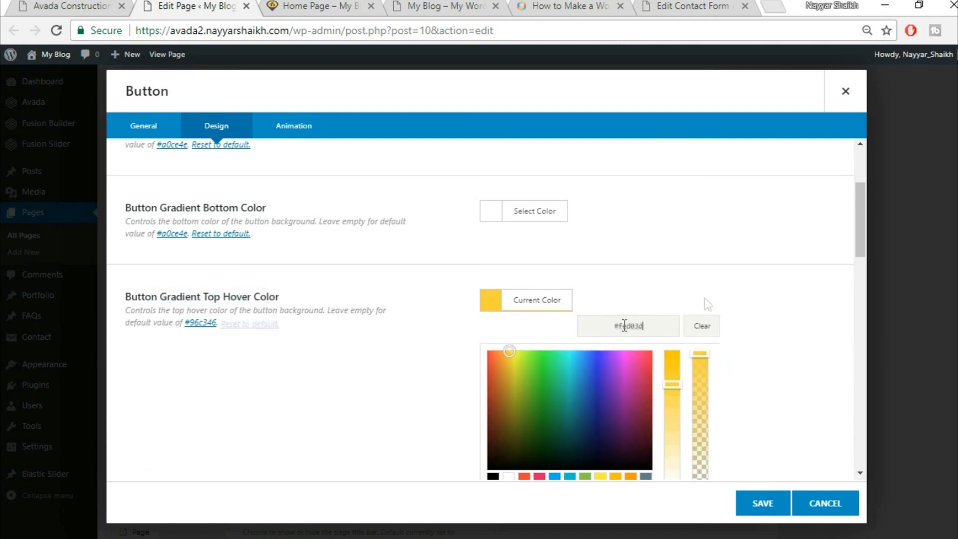
pyautogui.scroll(-2, 742, 314)
pyautogui.click(771, 315)
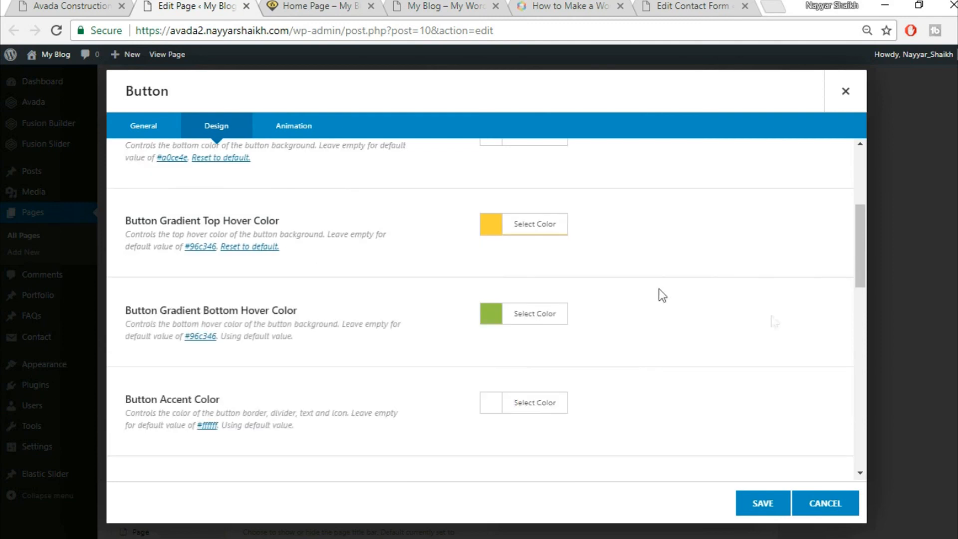
pyautogui.click(545, 315)
pyautogui.click(655, 344)
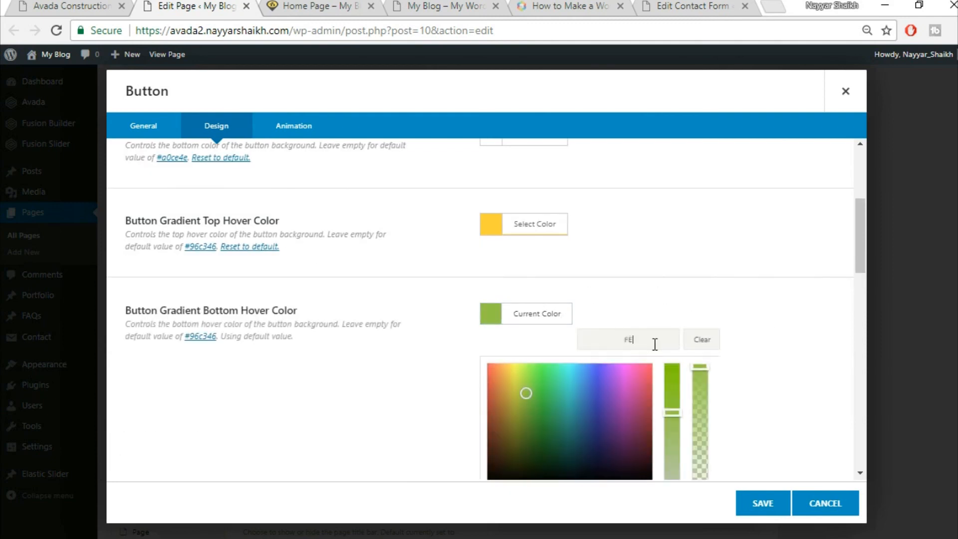
pyautogui.write('FED03D')
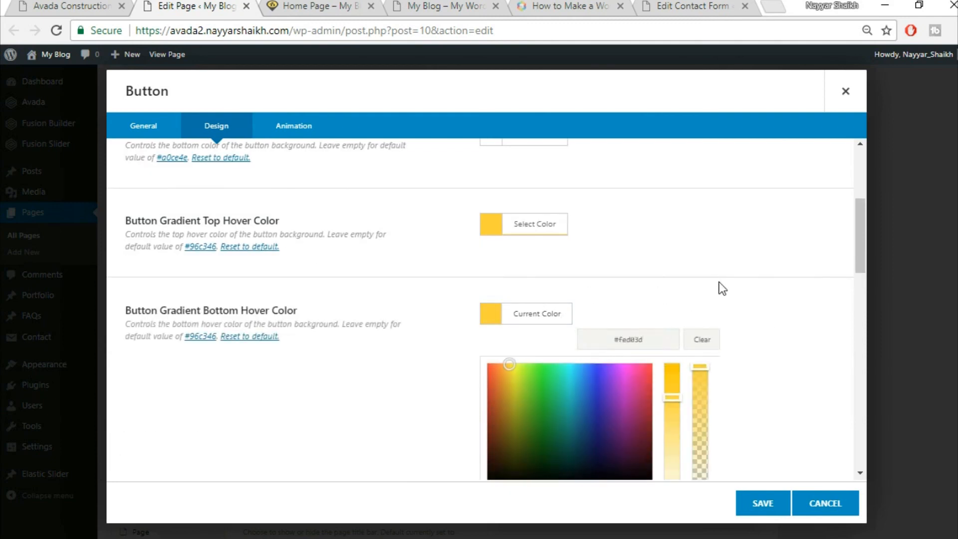
pyautogui.click(724, 290)
pyautogui.scroll(-2, 482, 382)
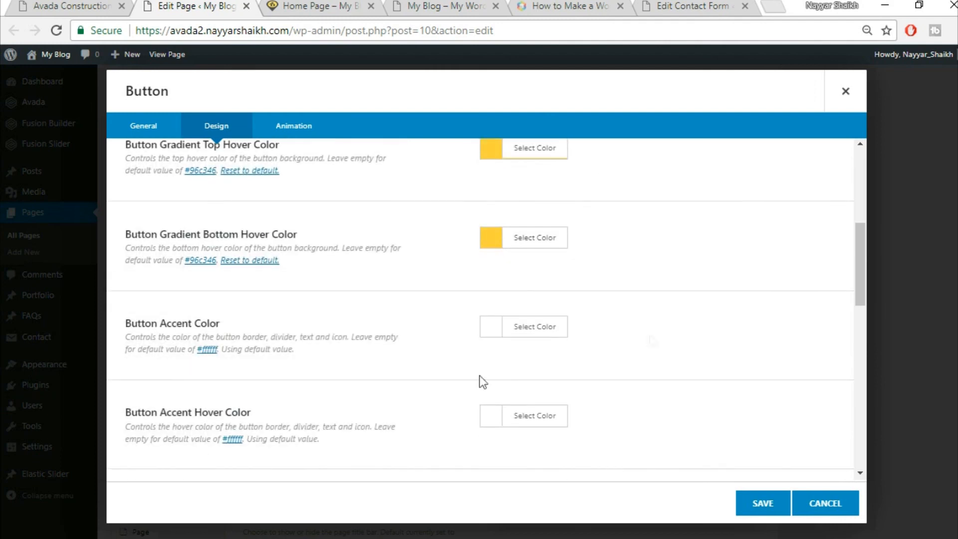
# - Make the button's accent and accent hover colours black
pyautogui.click(97, 5)
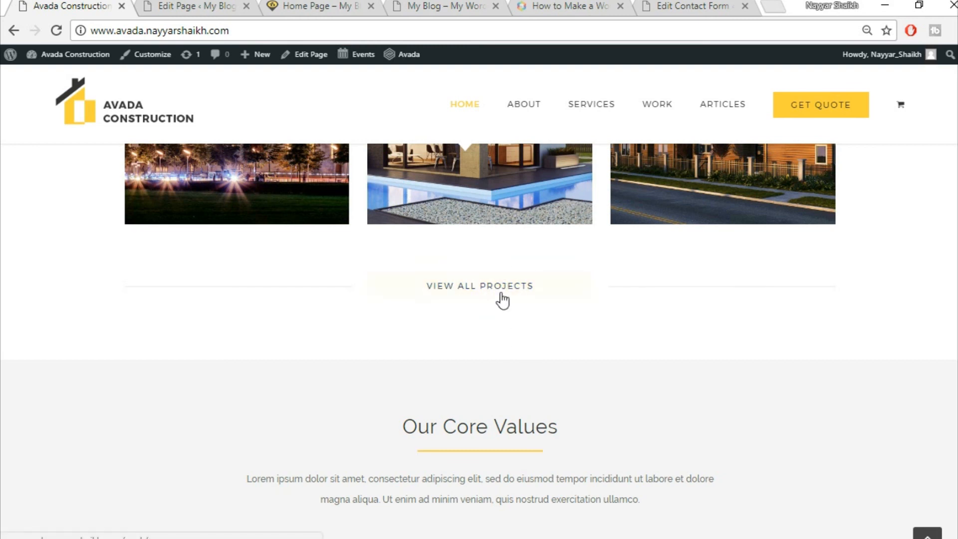
pyautogui.click(196, 4)
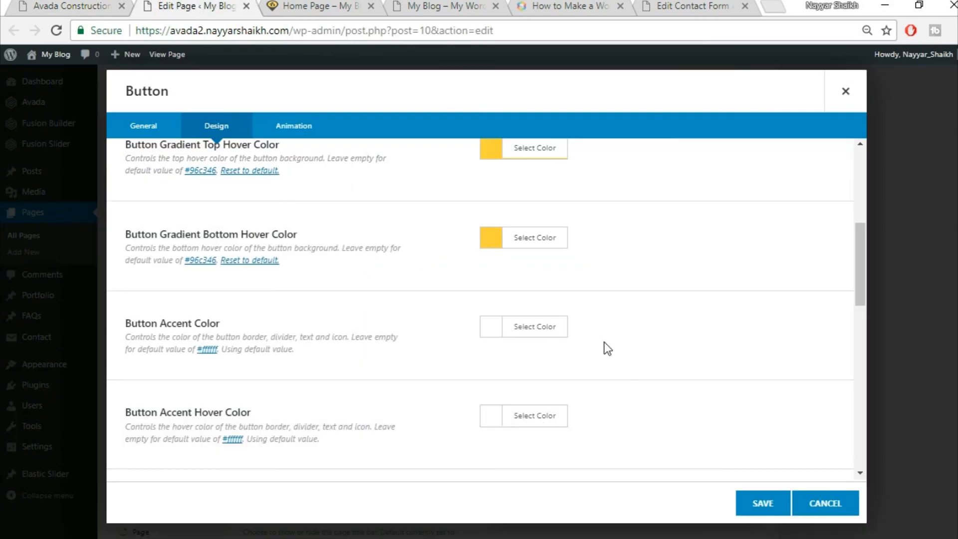
pyautogui.click(544, 329)
pyautogui.scroll(-3, 611, 373)
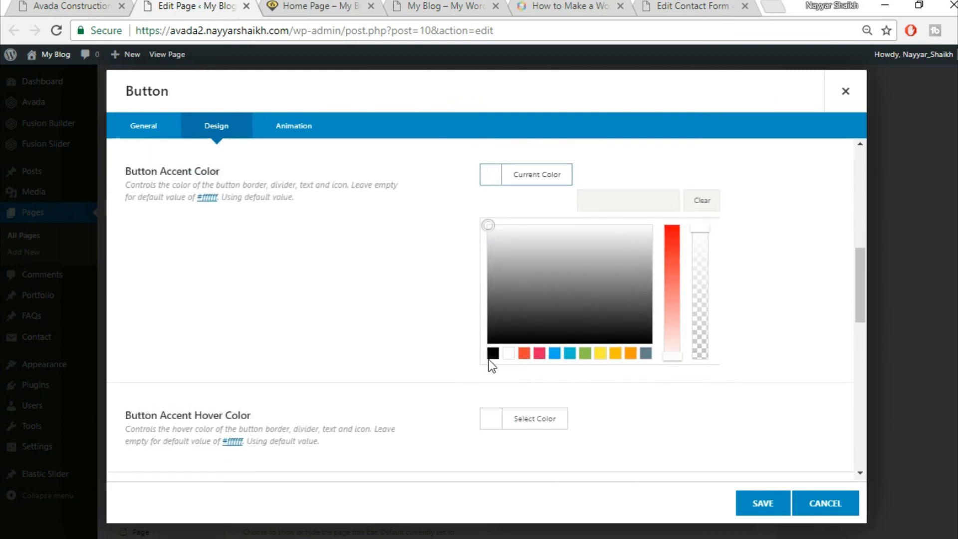
pyautogui.click(493, 354)
pyautogui.click(343, 337)
pyautogui.click(508, 269)
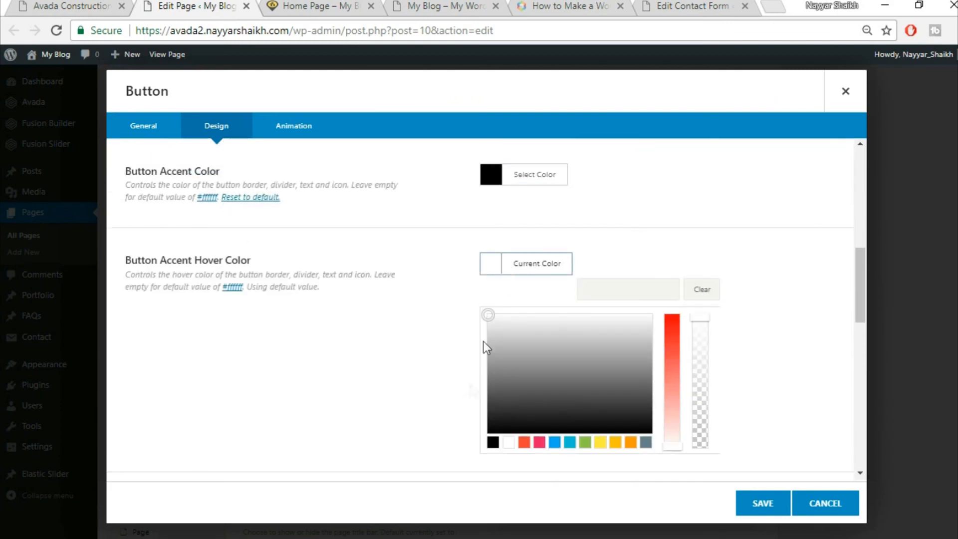
pyautogui.click(493, 443)
pyautogui.click(649, 315)
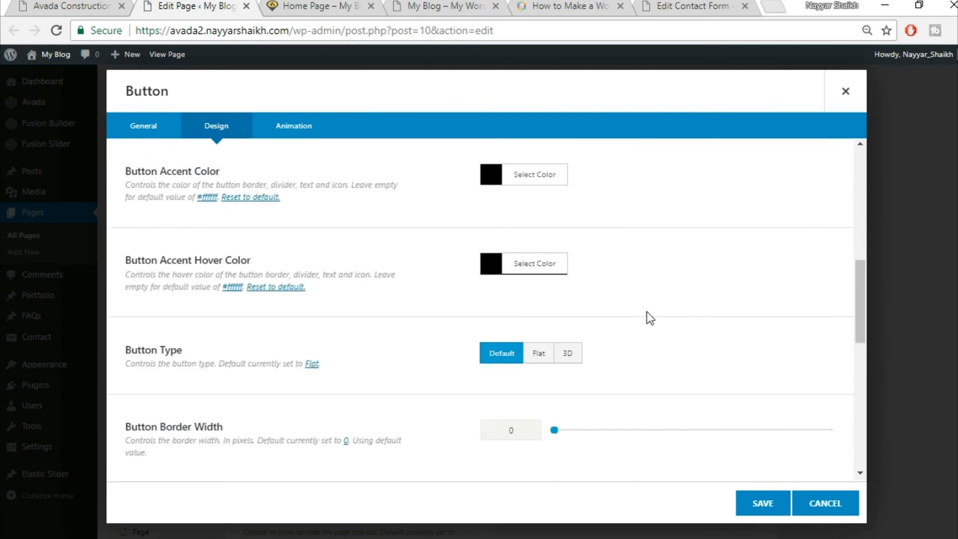
# - Choose the X-Large button size and save the button settings
pyautogui.scroll(-1, 652, 313)
pyautogui.scroll(-2, 652, 313)
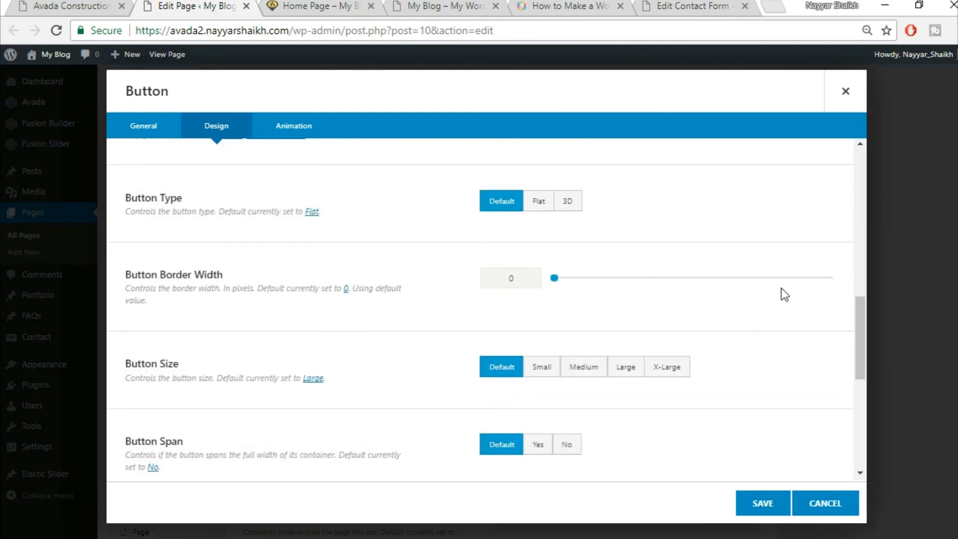
pyautogui.scroll(-1, 791, 298)
pyautogui.click(688, 295)
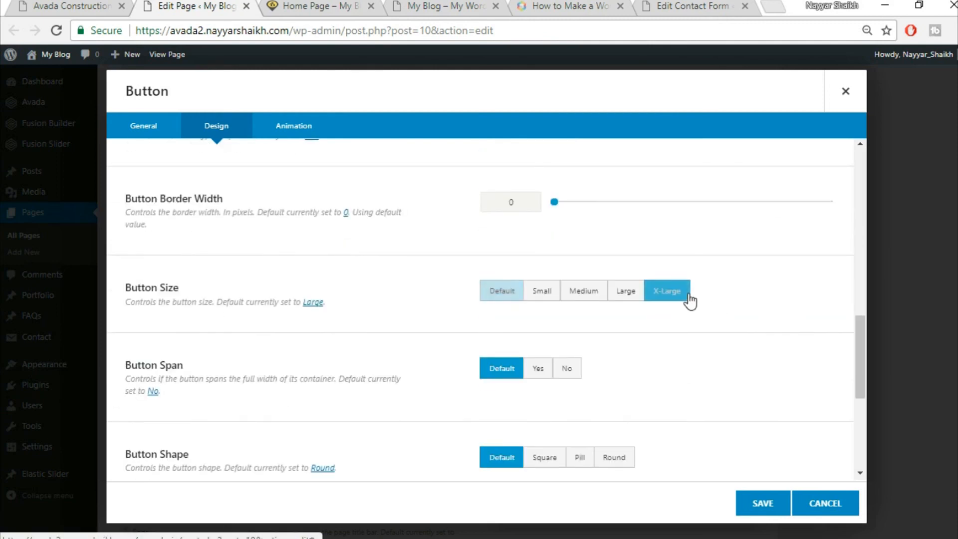
pyautogui.scroll(-1, 793, 289)
pyautogui.scroll(-3, 353, 327)
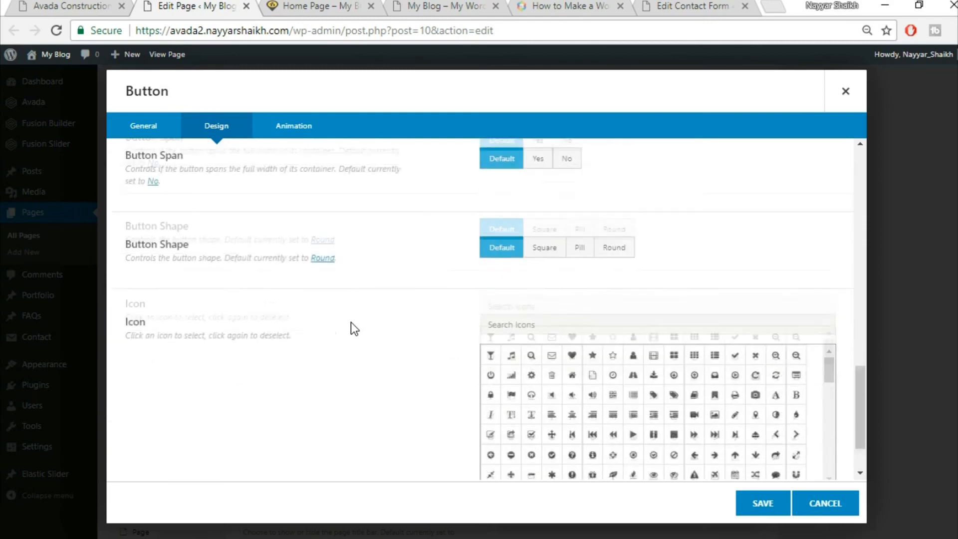
pyautogui.click(763, 503)
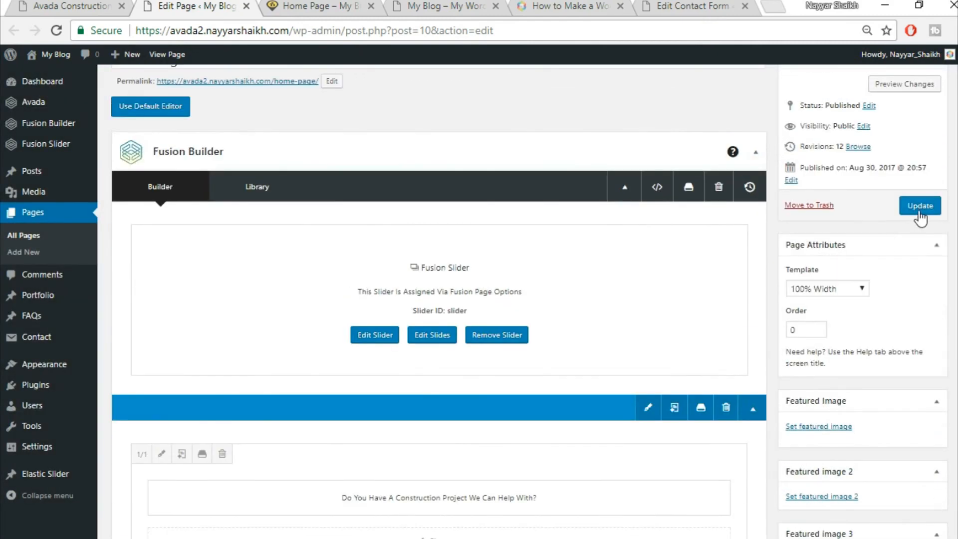
# - Update the Home Page and reload the live home page to view the portfolio grid
pyautogui.click(918, 215)
pyautogui.click(281, 4)
pyautogui.click(343, 38)
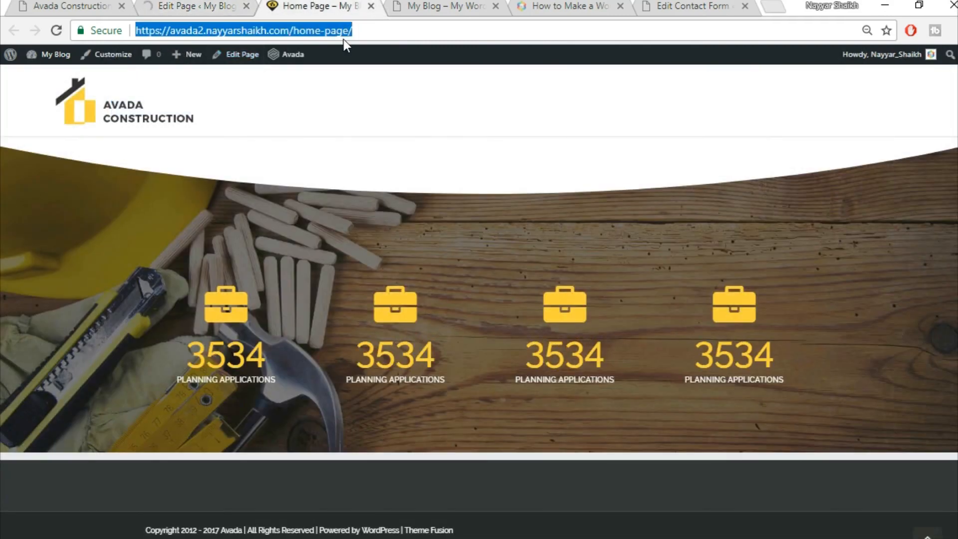
pyautogui.press('Return')
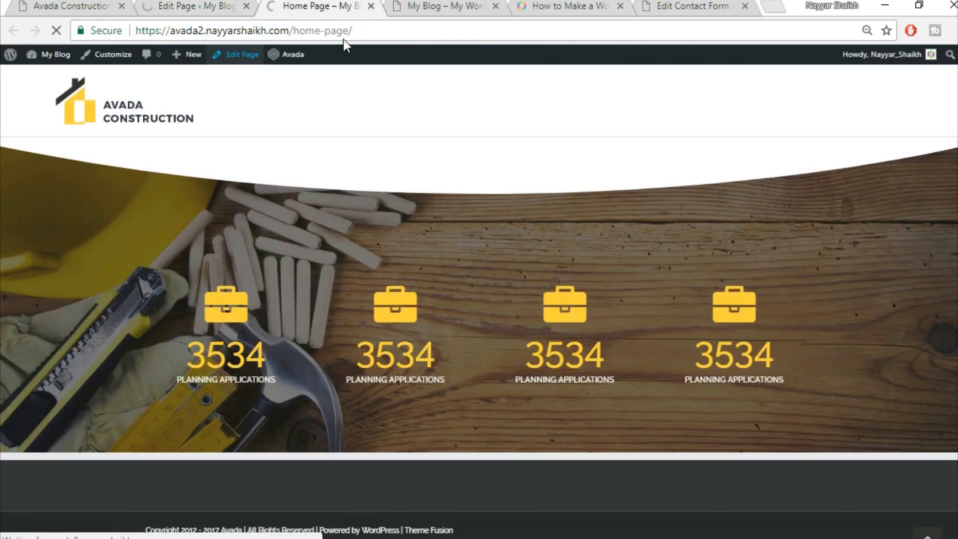
pyautogui.scroll(-5, 277, 402)
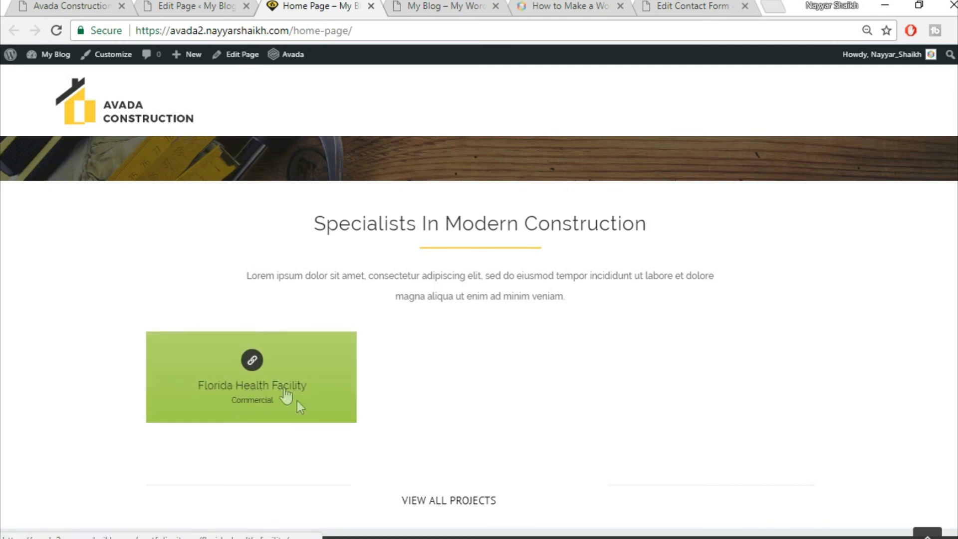
# - Compare the live grid with the reference demo site, then return to the page editor
pyautogui.click(125, 5)
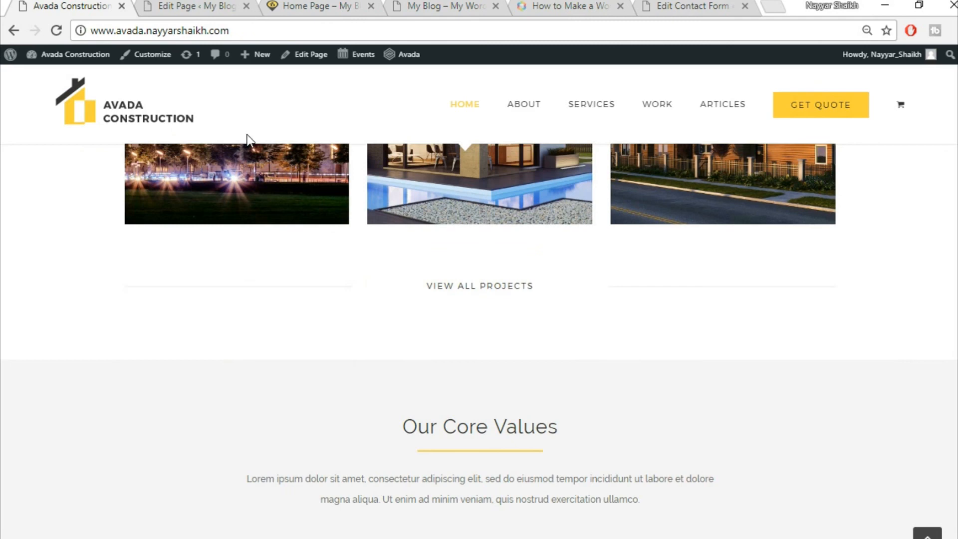
pyautogui.scroll(3, 296, 263)
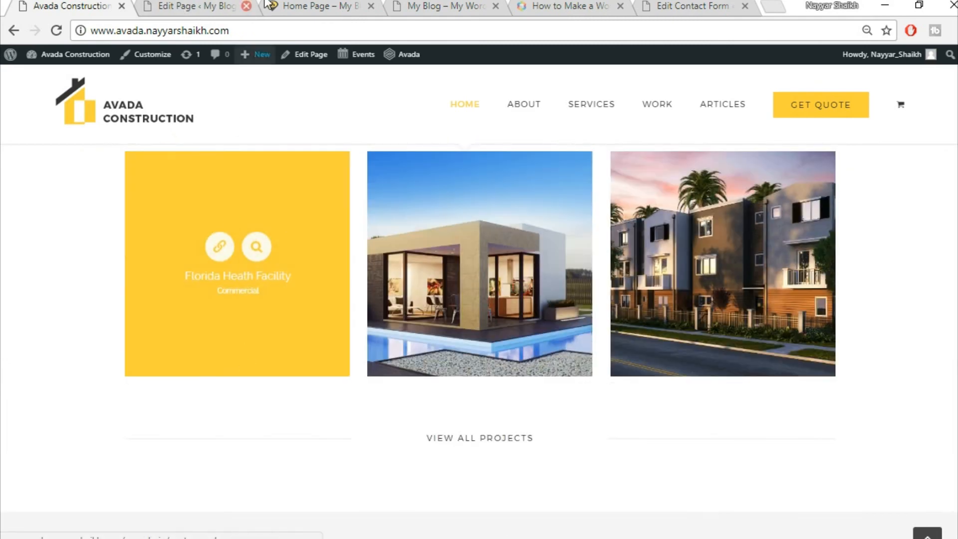
pyautogui.click(217, 4)
pyautogui.click(330, 5)
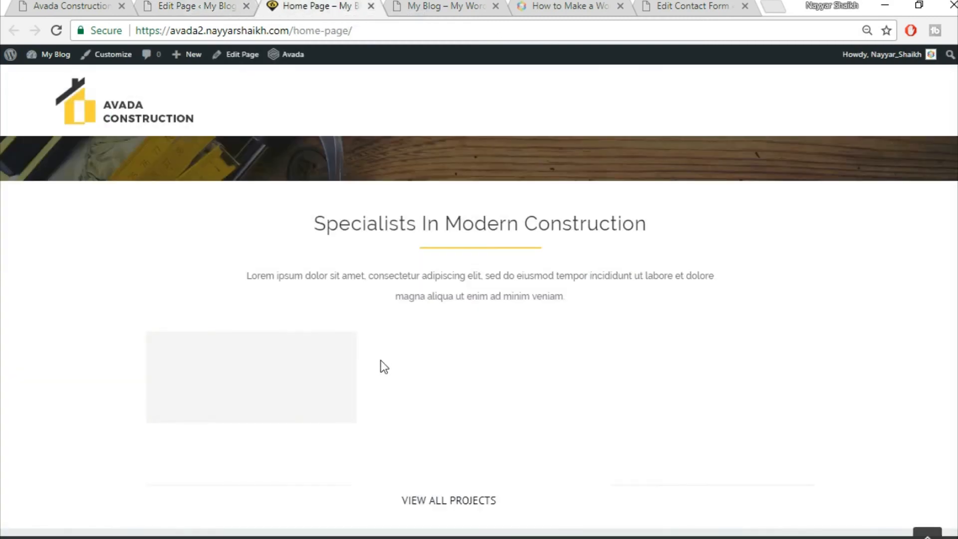
pyautogui.click(189, 4)
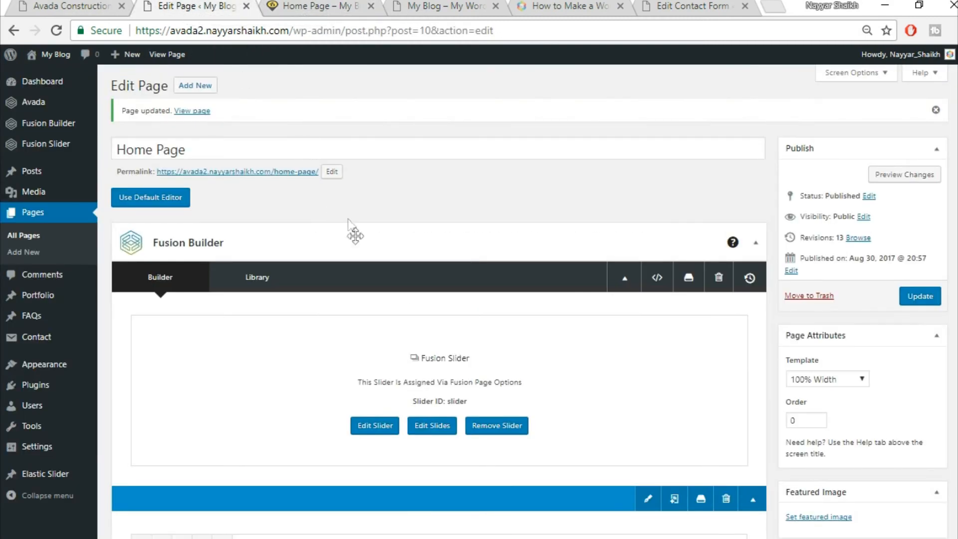
# - Open the Portfolio list in a new tab and edit the Florida Health Facility project
pyautogui.rightClick(53, 299)
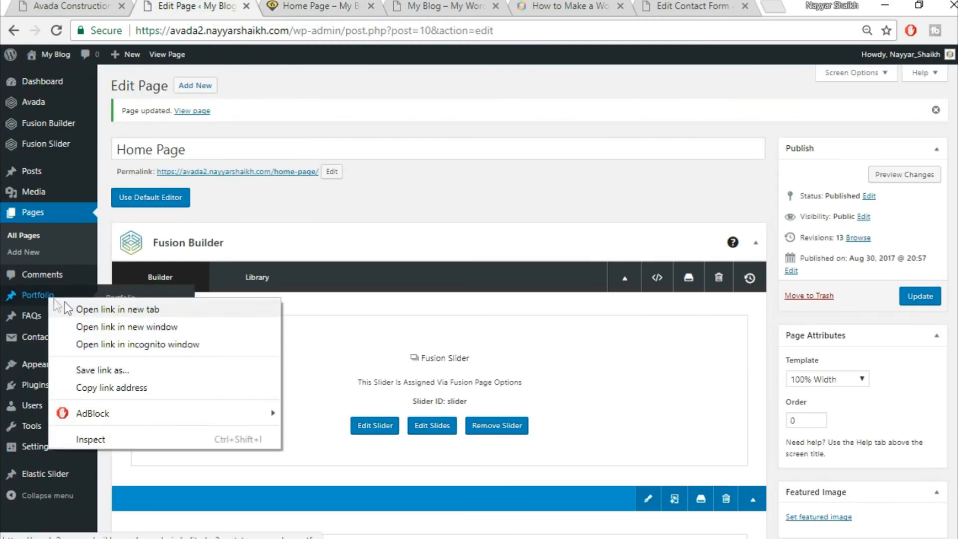
pyautogui.click(59, 309)
pyautogui.click(295, 7)
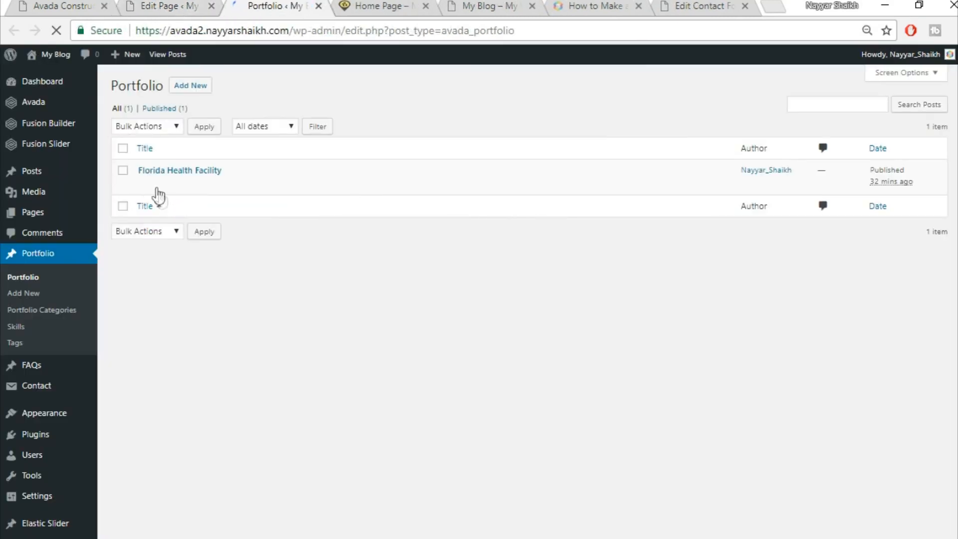
pyautogui.click(144, 185)
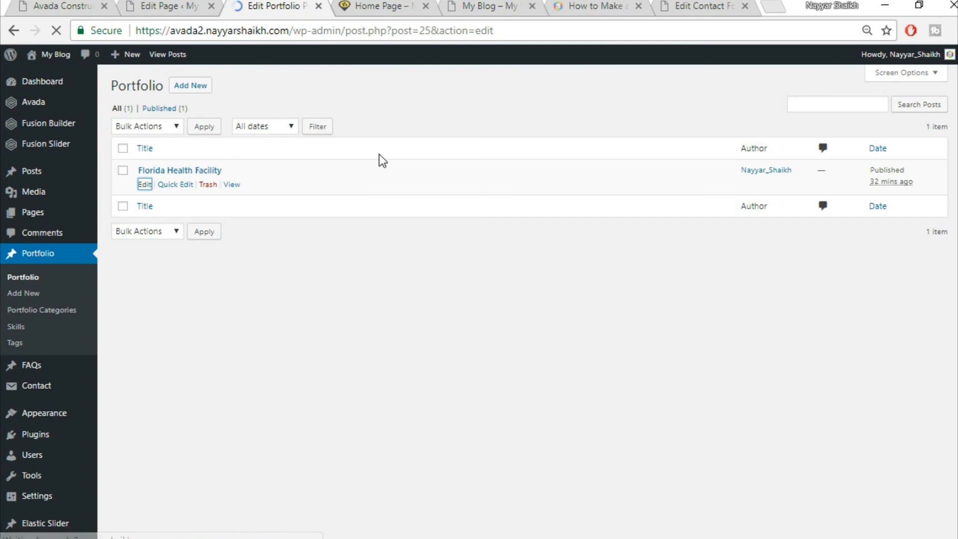
pyautogui.scroll(-10, 954, 284)
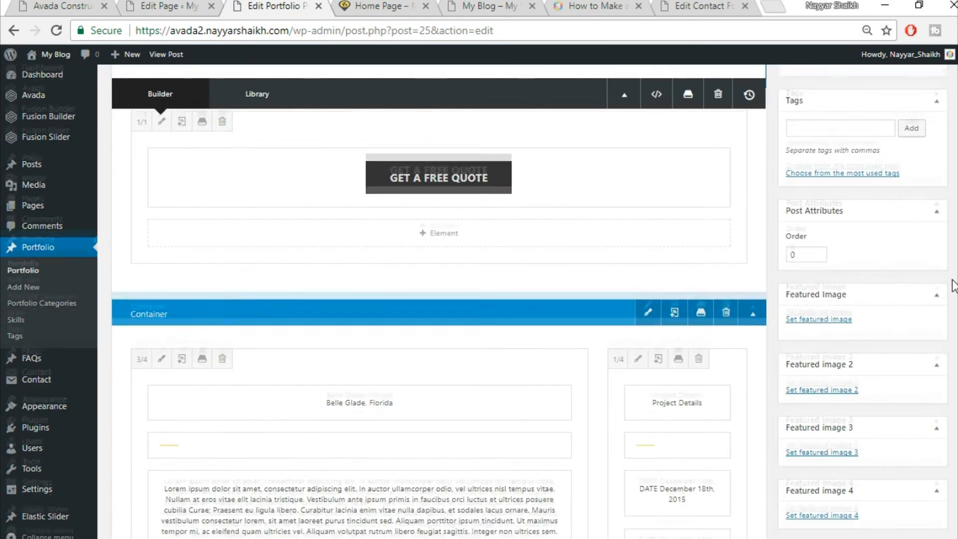
pyautogui.scroll(6, 953, 285)
pyautogui.scroll(-5, 953, 284)
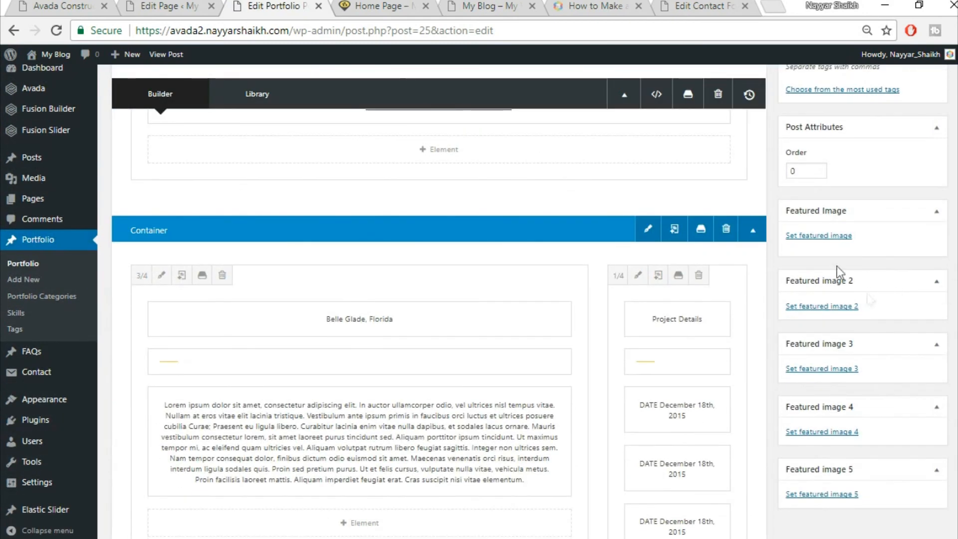
# - Upload project2-featured as the project's featured image and update the portfolio item
pyautogui.click(828, 236)
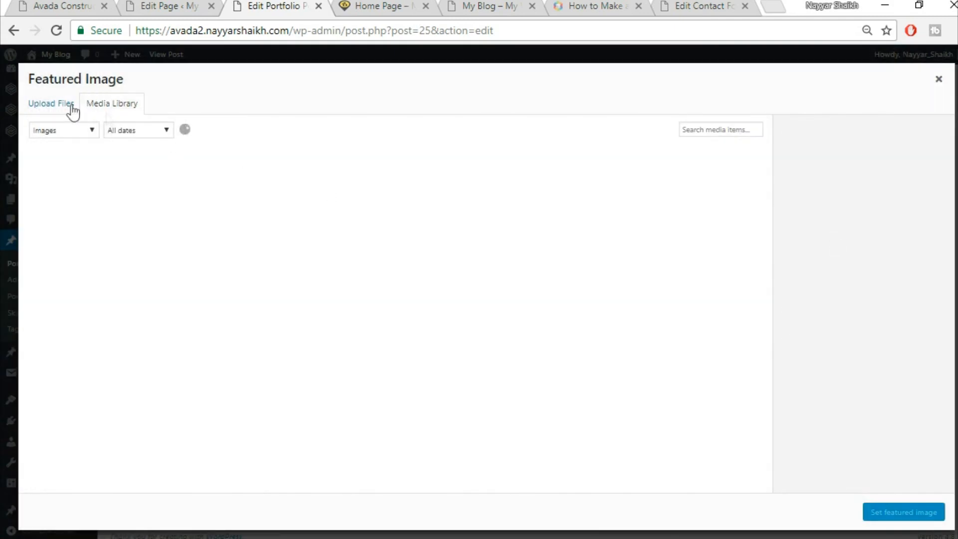
pyautogui.click(54, 105)
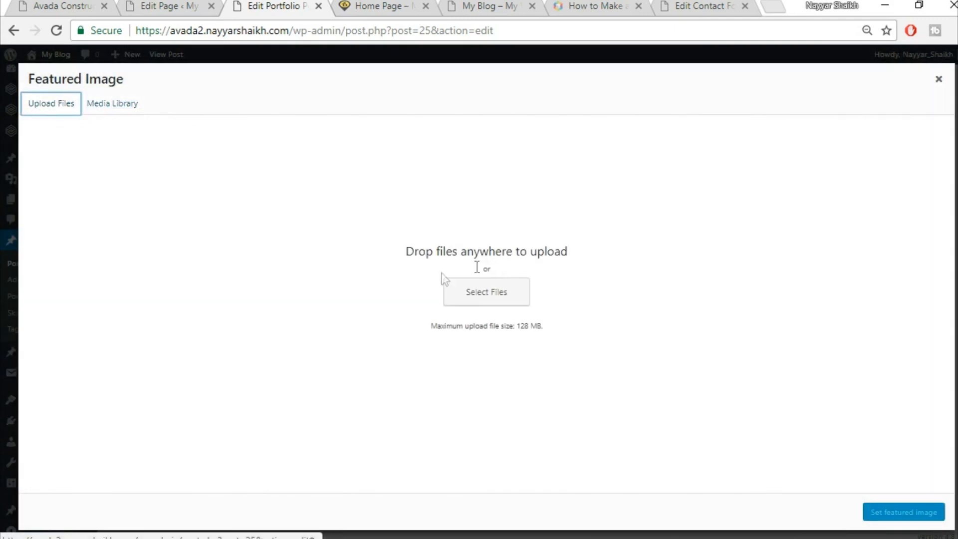
pyautogui.click(470, 286)
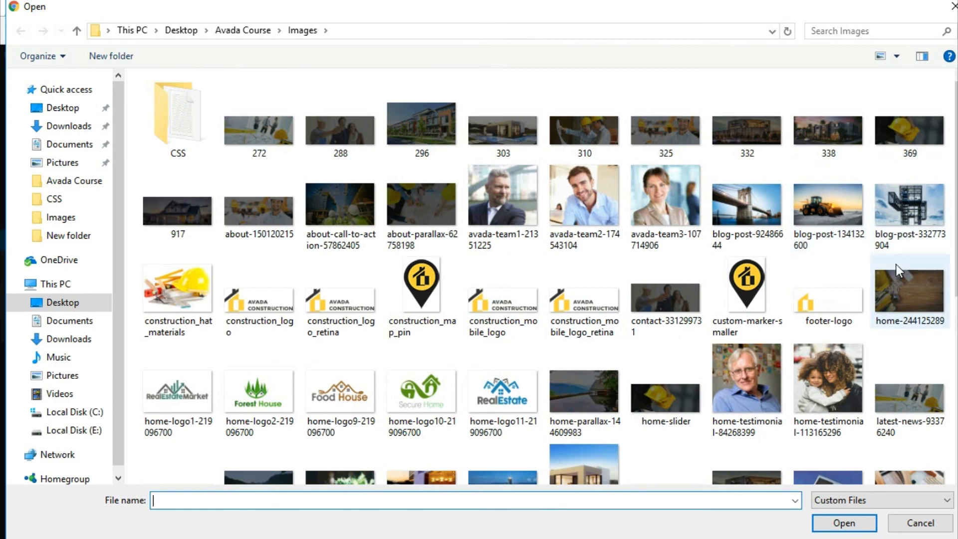
pyautogui.scroll(-5, 896, 265)
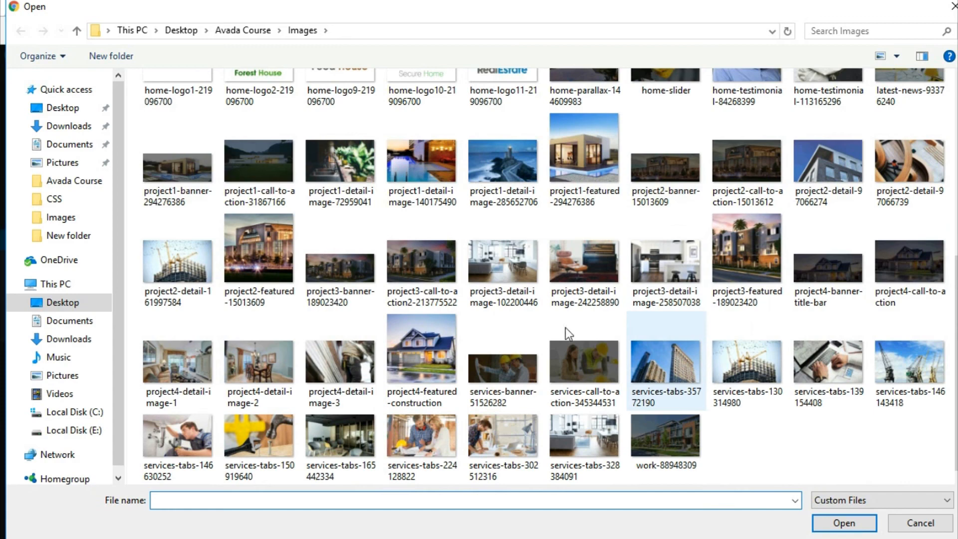
pyautogui.click(259, 250)
pyautogui.click(833, 524)
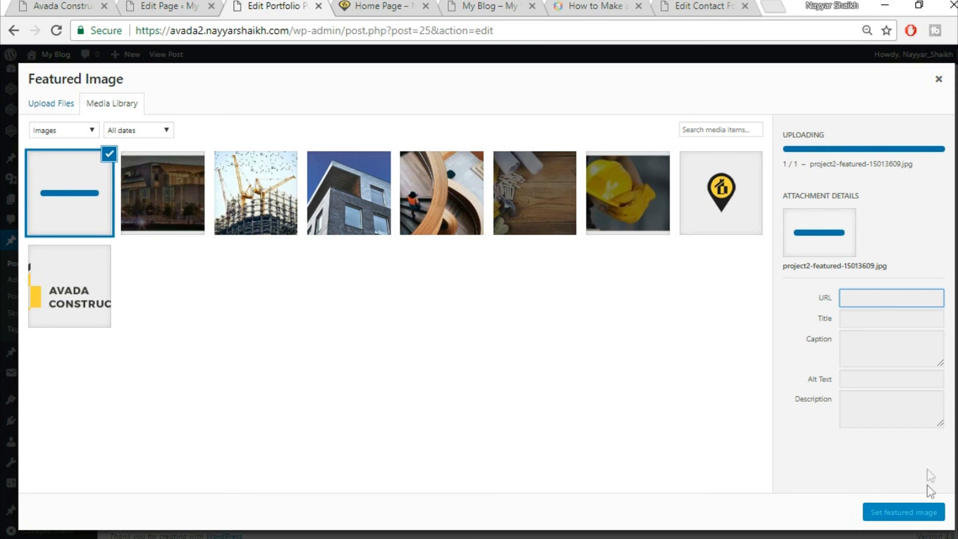
pyautogui.click(909, 511)
pyautogui.scroll(10, 911, 510)
pyautogui.click(916, 257)
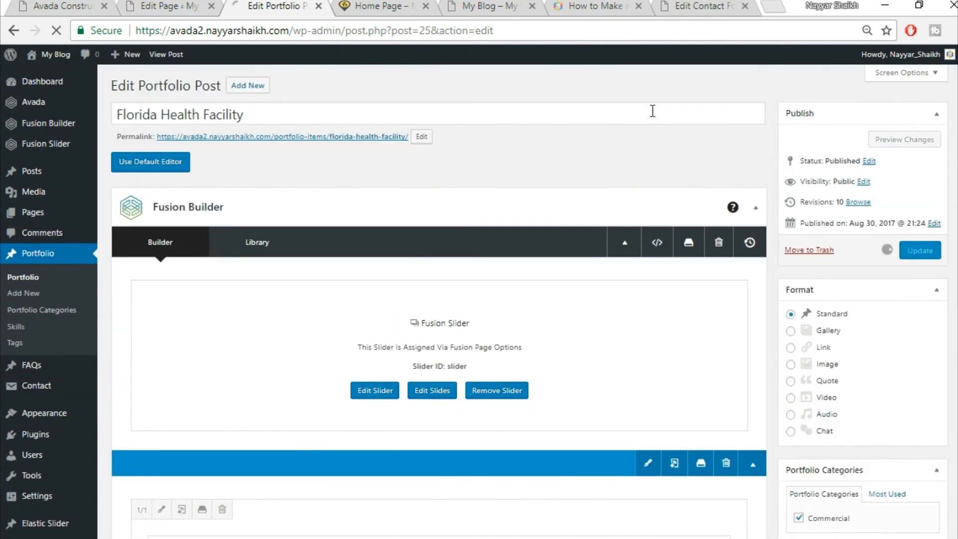
pyautogui.click(363, 4)
# - Reload the live home page and scroll to the Florida Health Facility tile's building photo
pyautogui.click(365, 25)
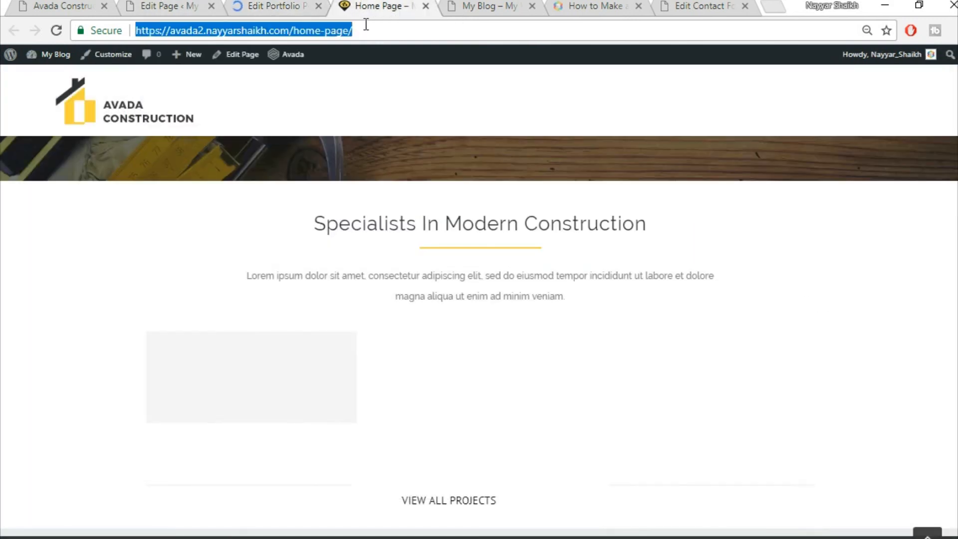
pyautogui.press('Return')
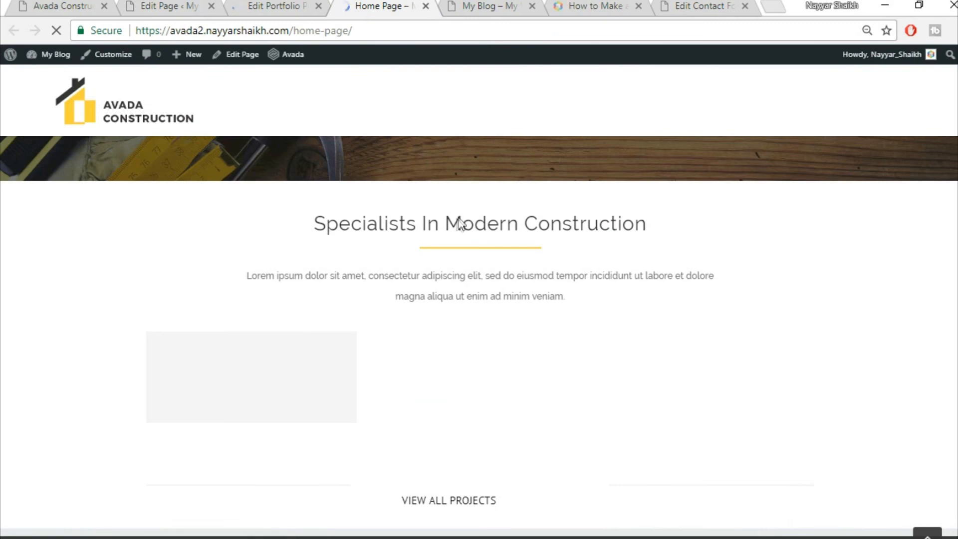
pyautogui.scroll(-2, 460, 223)
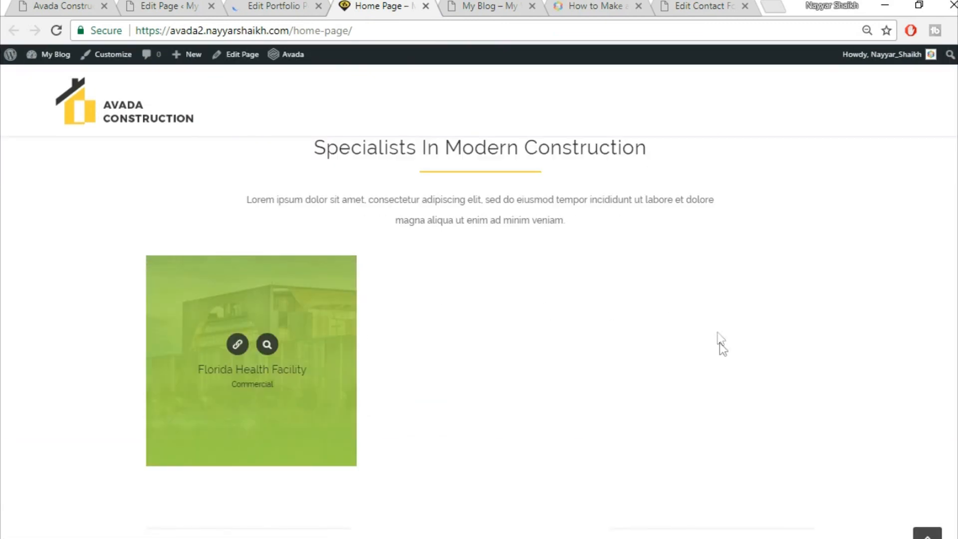
pyautogui.scroll(3, 720, 342)
pyautogui.scroll(-5, 682, 313)
pyautogui.scroll(2, 673, 325)
pyautogui.scroll(-2, 478, 432)
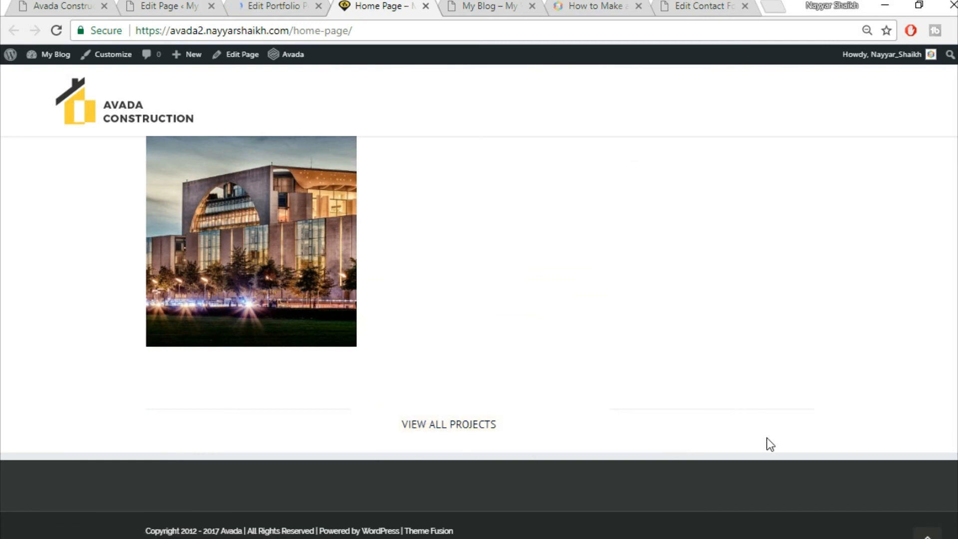
pyautogui.scroll(2, 799, 443)
pyautogui.scroll(-2, 798, 442)
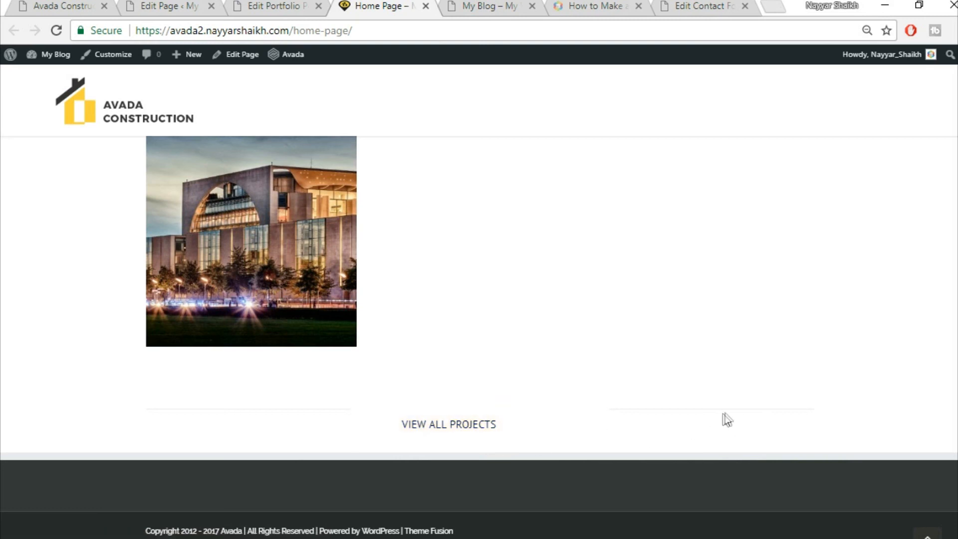
# - Compare the Avada Construction demo with the Home Page's Portfolio grid and VIEW ALL PROJECTS row in Fusion Builder
pyautogui.click(74, 5)
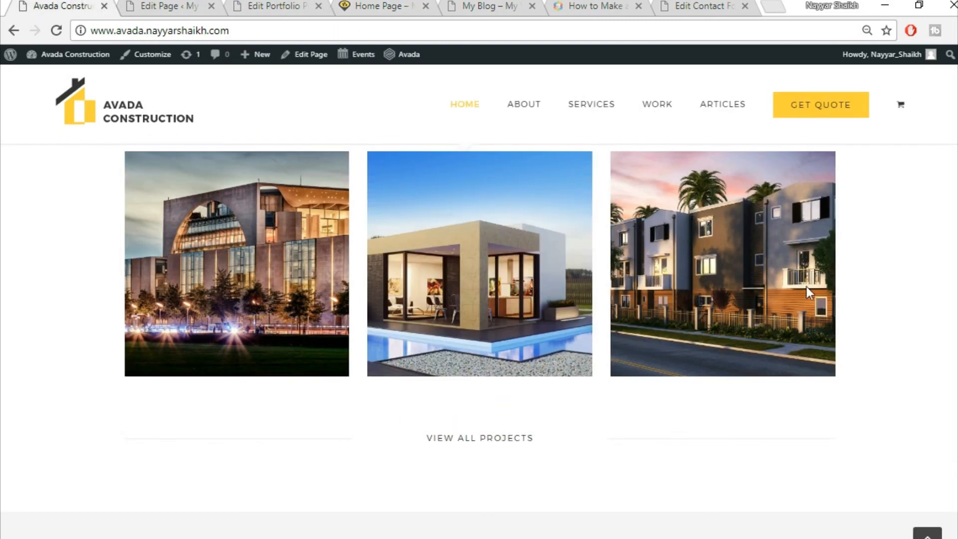
pyautogui.scroll(-5, 838, 319)
pyautogui.scroll(3, 549, 341)
pyautogui.scroll(-3, 619, 345)
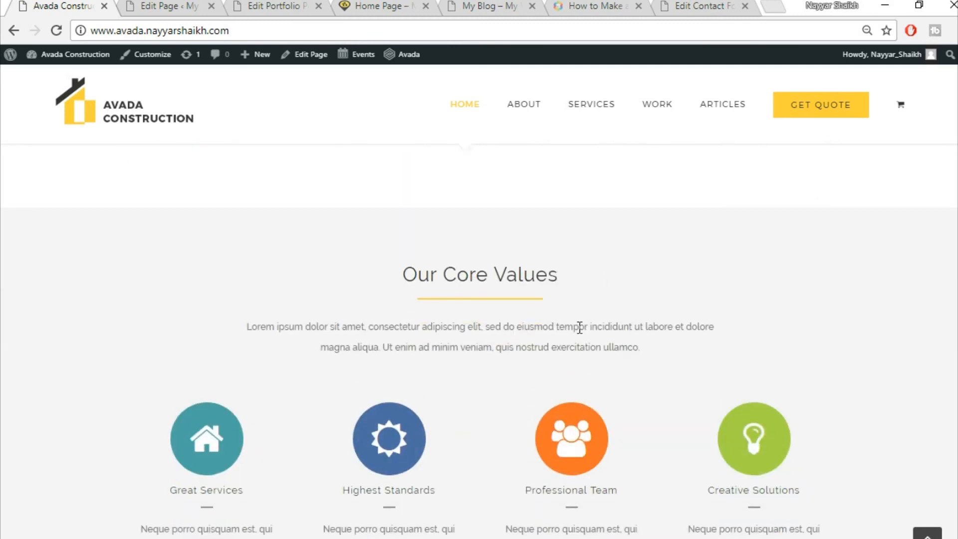
pyautogui.scroll(2, 670, 283)
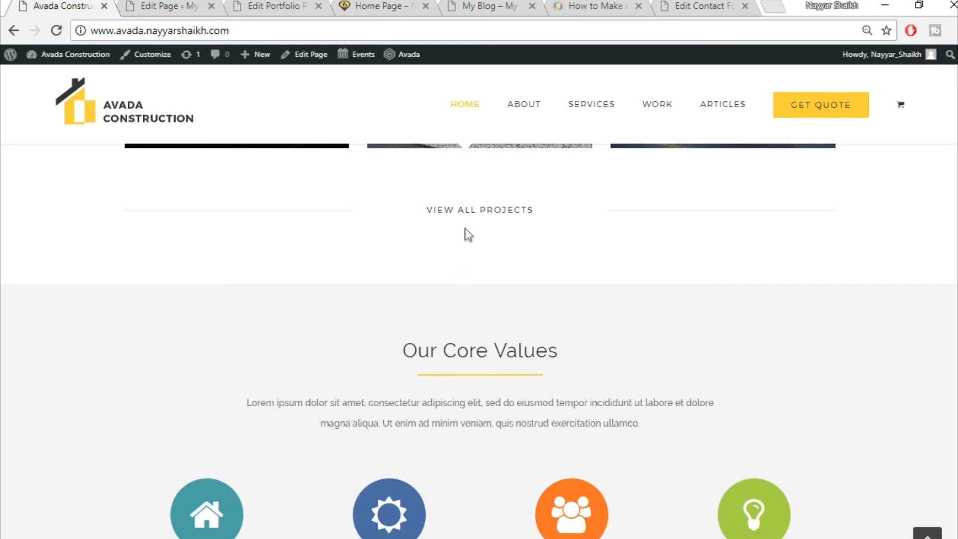
pyautogui.click(190, 5)
pyautogui.scroll(-10, 589, 359)
pyautogui.scroll(-15, 605, 372)
pyautogui.scroll(-7, 605, 369)
pyautogui.scroll(2, 594, 304)
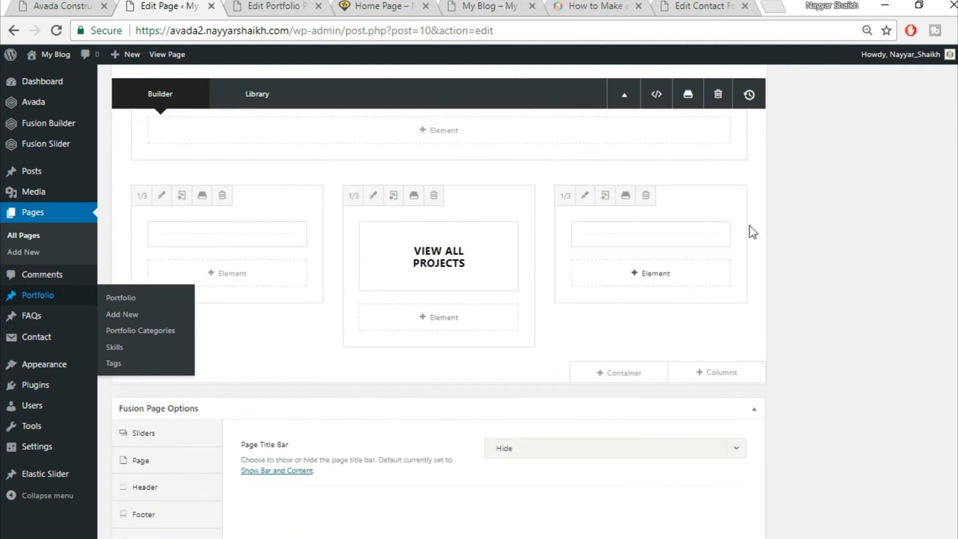
# - Give the Specialists In Modern Construction container 30 top and 50 bottom padding and save it
pyautogui.scroll(8, 787, 303)
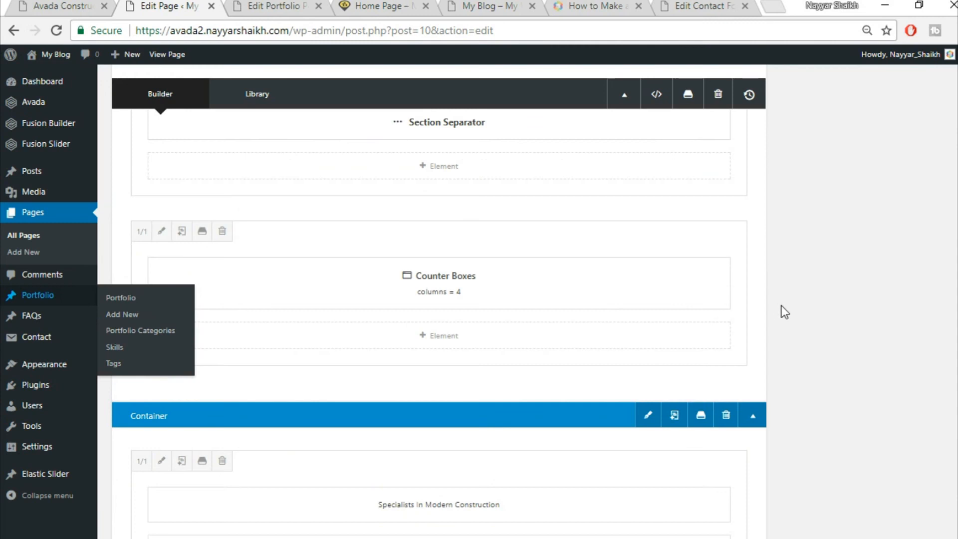
pyautogui.click(648, 339)
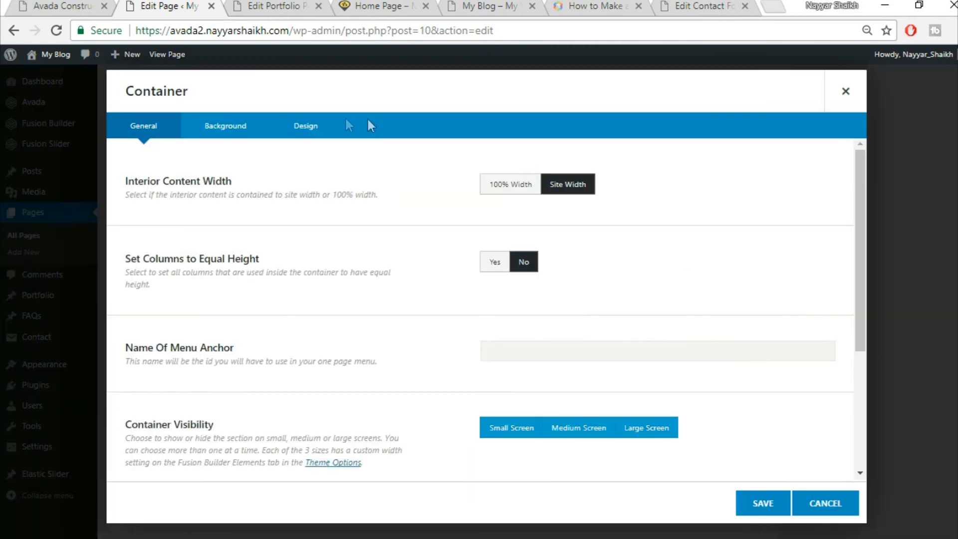
pyautogui.click(249, 126)
pyautogui.click(300, 128)
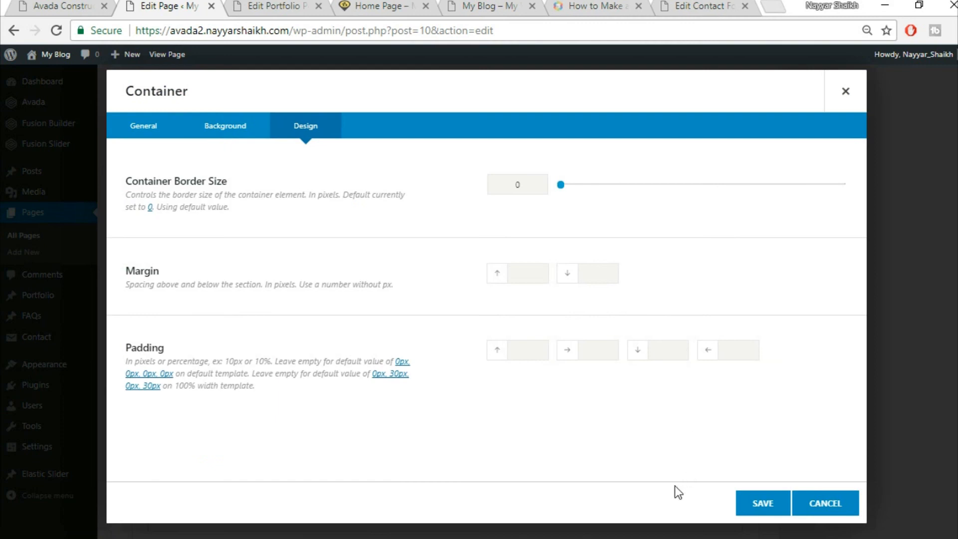
pyautogui.write('50')
pyautogui.click(382, 6)
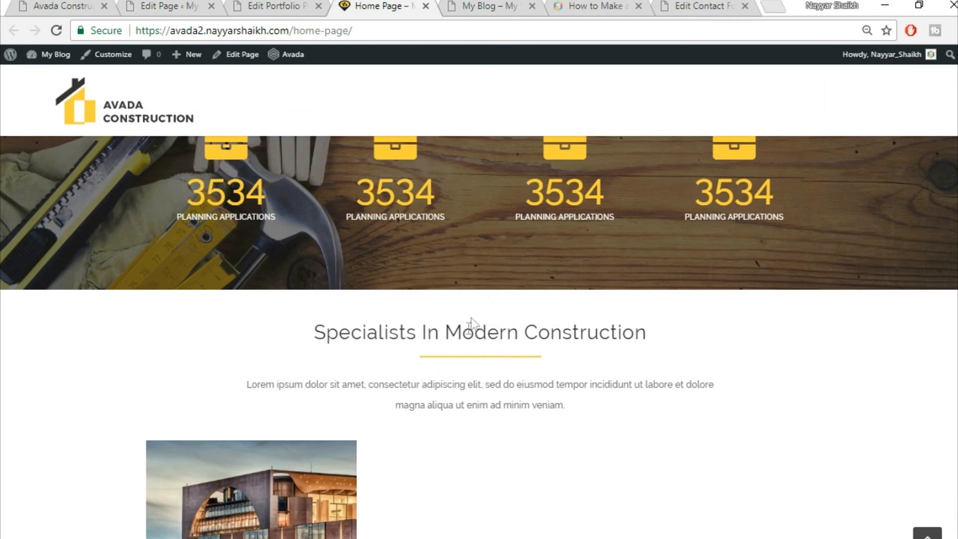
pyautogui.click(165, 5)
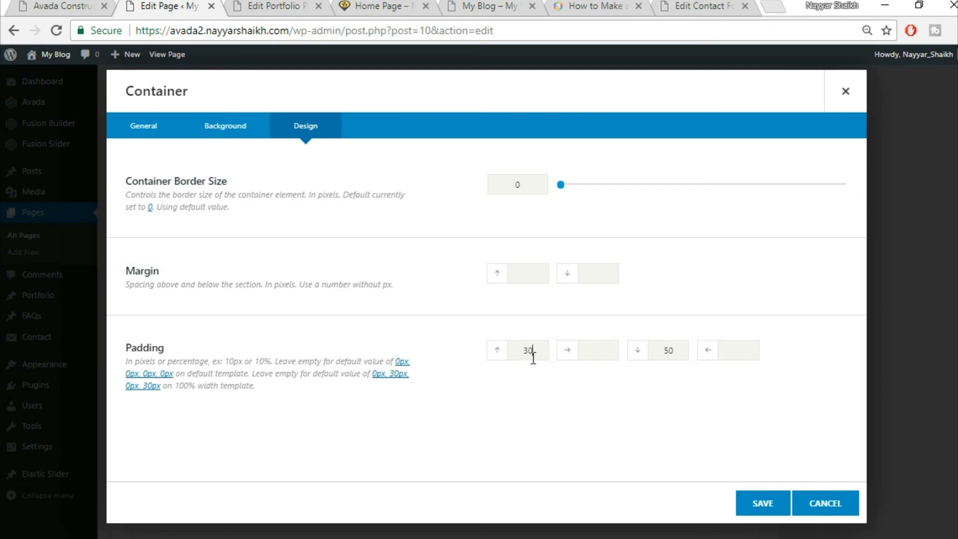
pyautogui.click(760, 503)
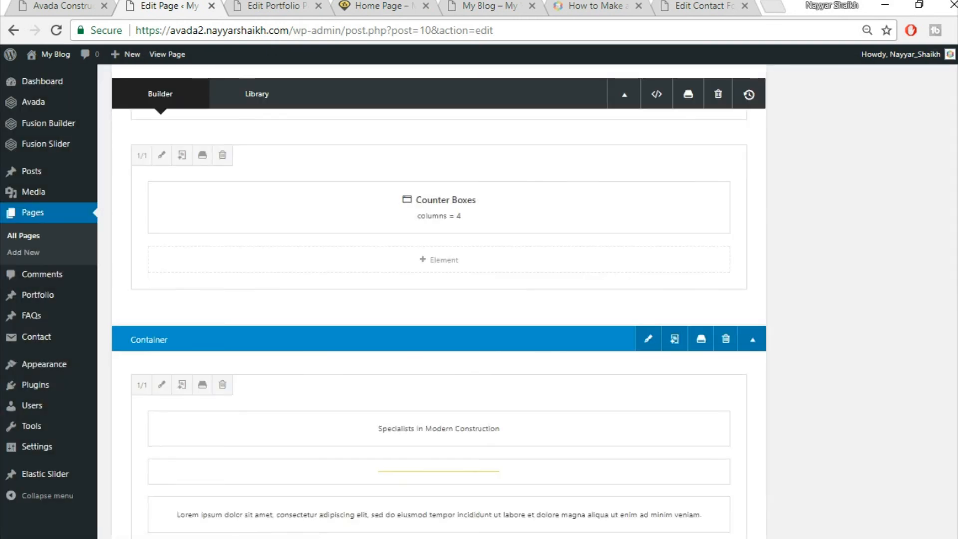
# - Update the Home Page and close the Edit Portfolio tab
pyautogui.scroll(10, 439, 299)
pyautogui.click(920, 223)
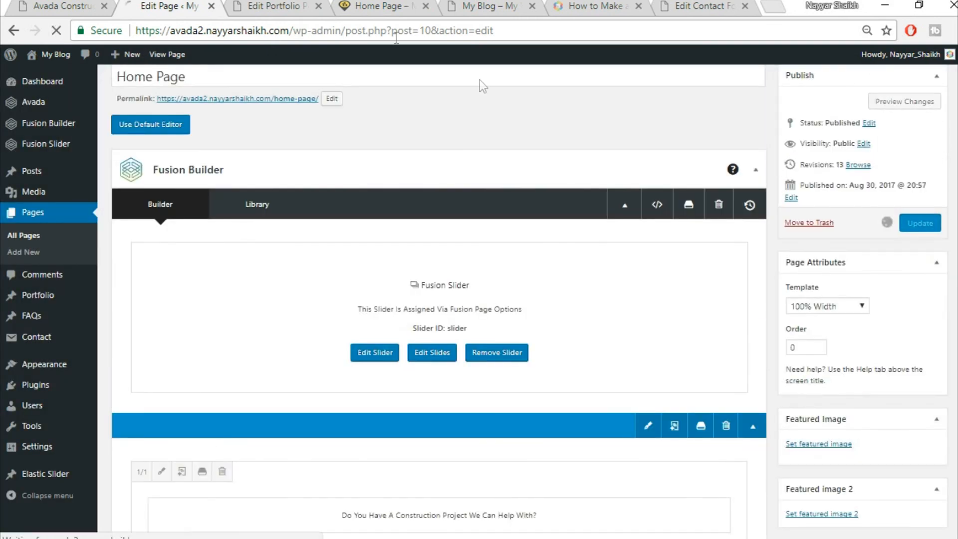
pyautogui.click(309, 10)
pyautogui.click(318, 6)
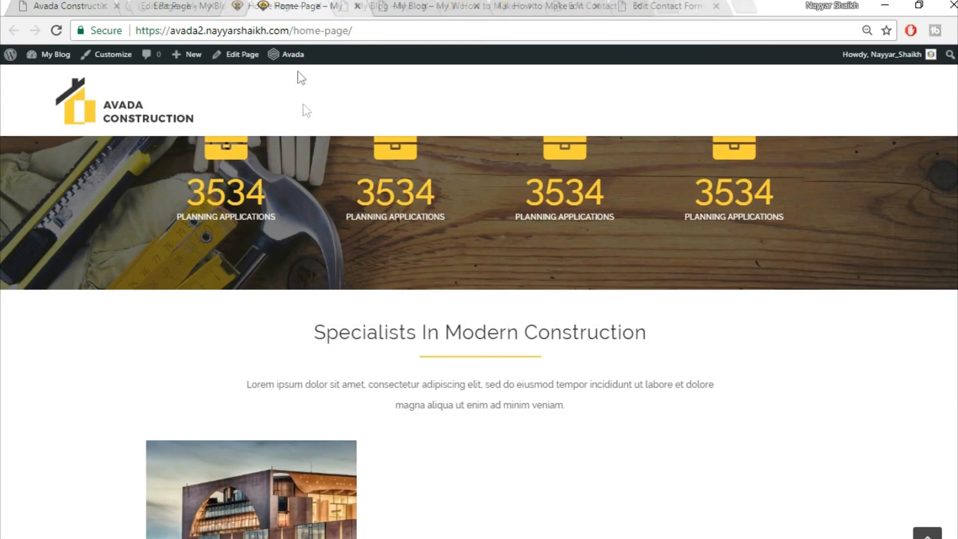
# - Reload the live Home Page and scroll down to review it
pyautogui.click(348, 31)
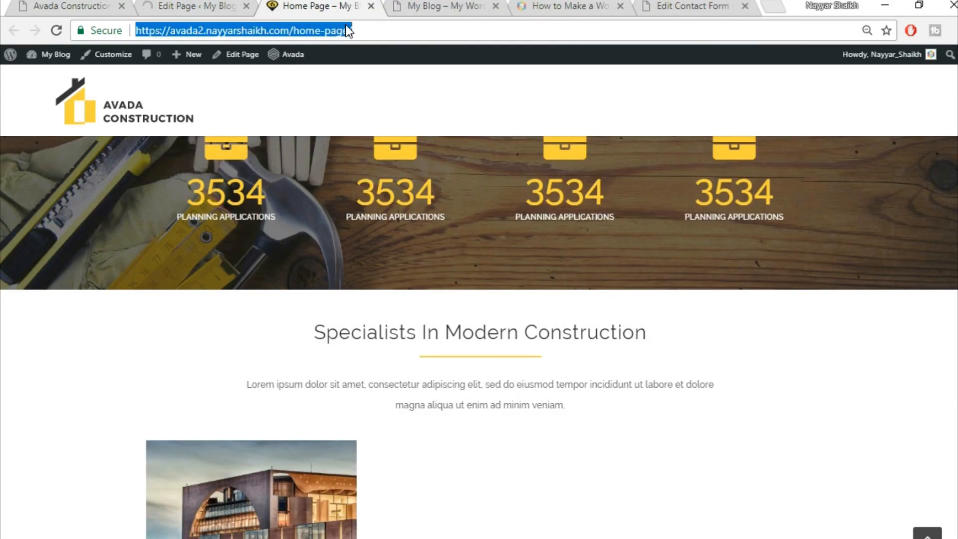
pyautogui.press('Return')
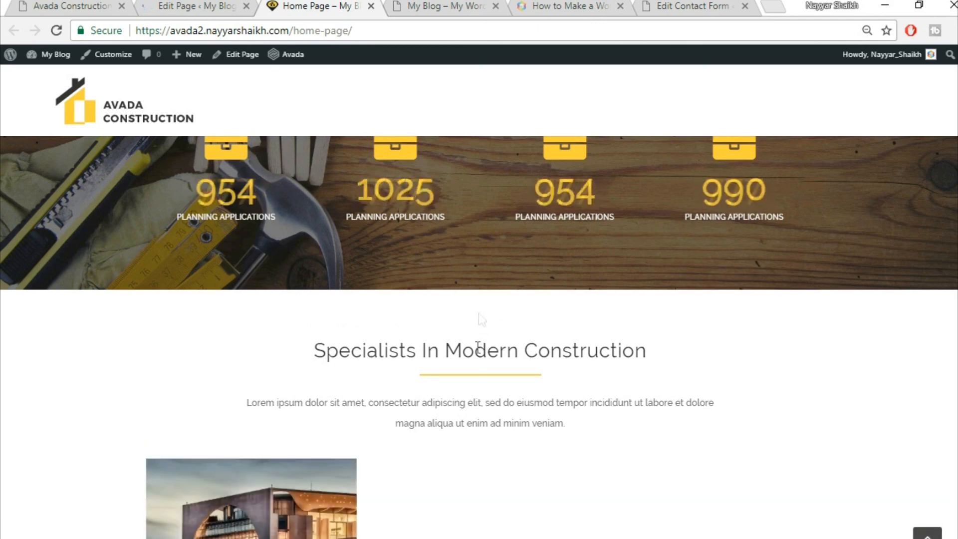
pyautogui.scroll(-5, 607, 325)
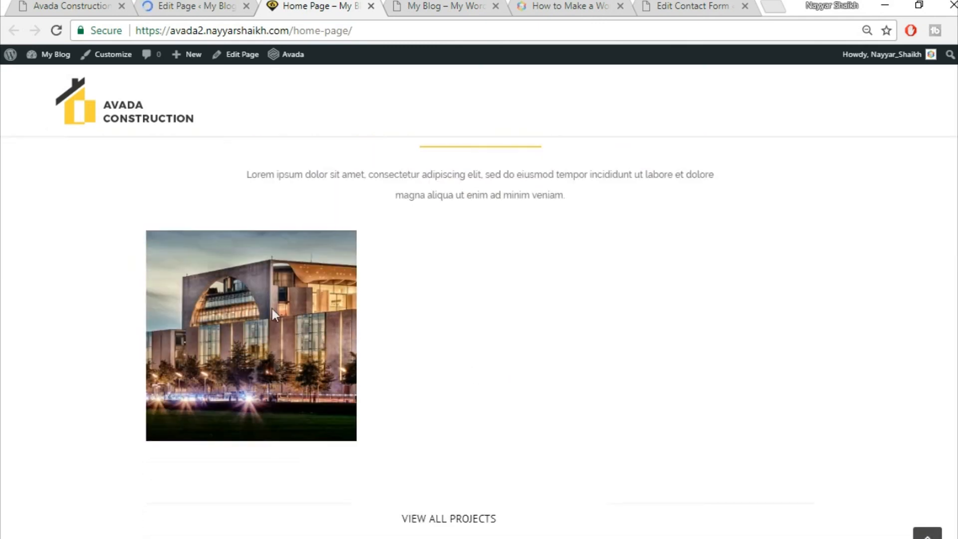
pyautogui.scroll(-3, 484, 443)
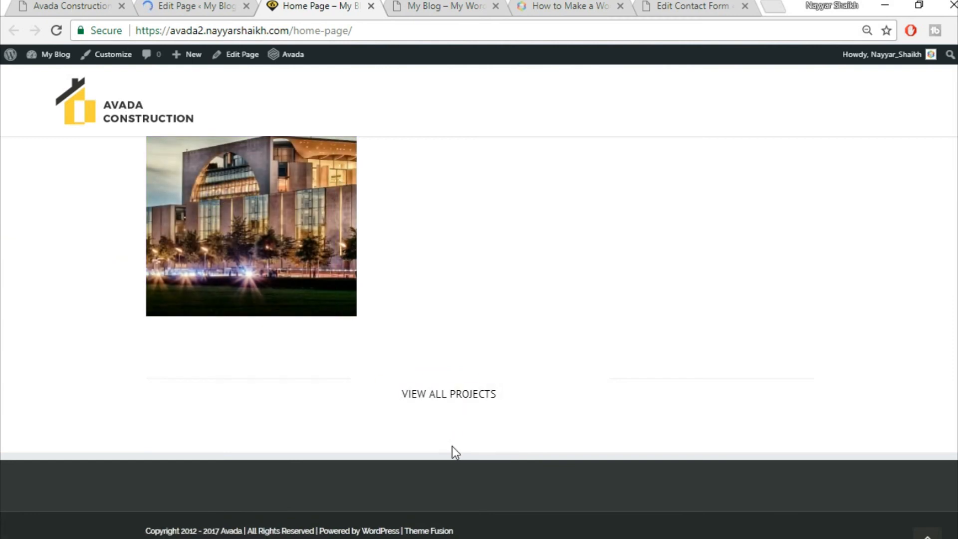
# - Scroll the Avada Construction demo to Our Core Values, then scroll down the Home Page editor
pyautogui.click(68, 5)
pyautogui.scroll(-3, 703, 340)
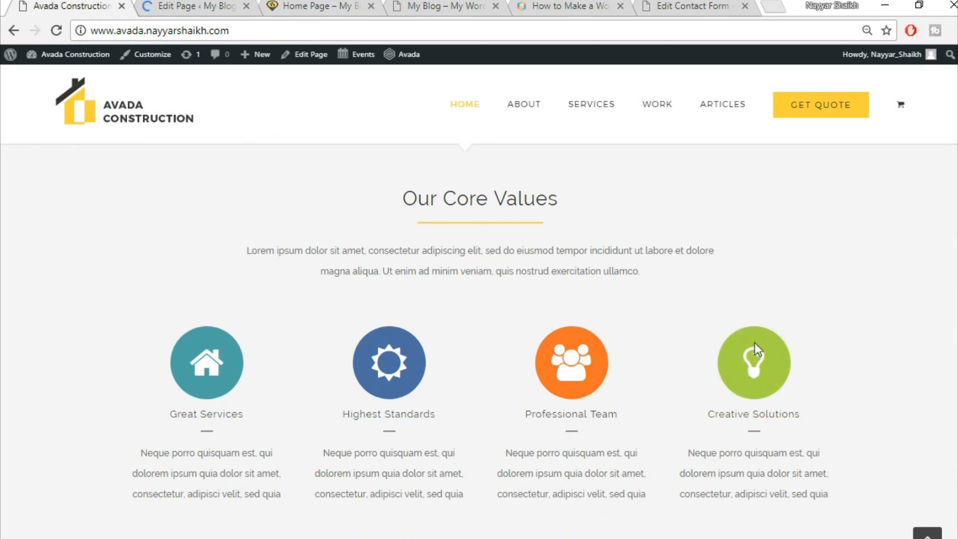
pyautogui.click(184, 5)
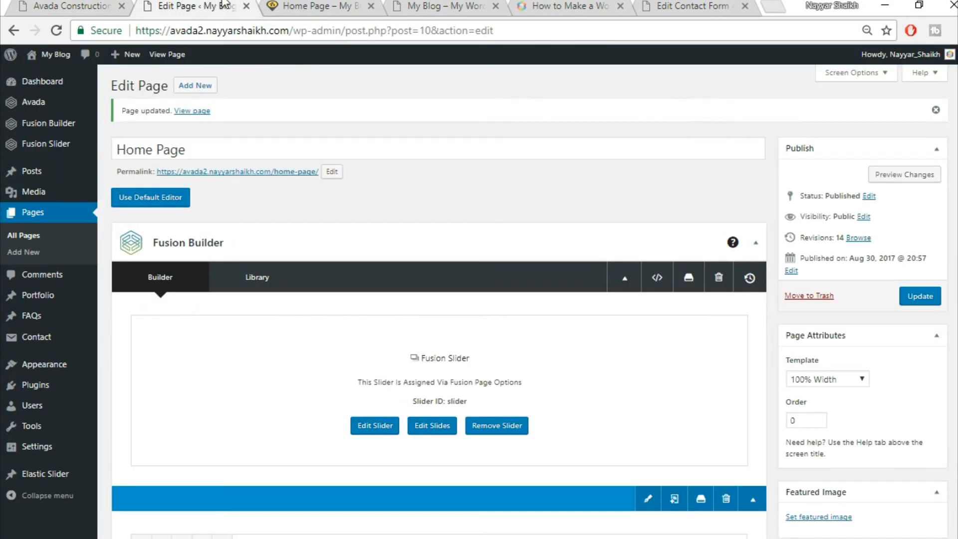
pyautogui.scroll(-15, 529, 230)
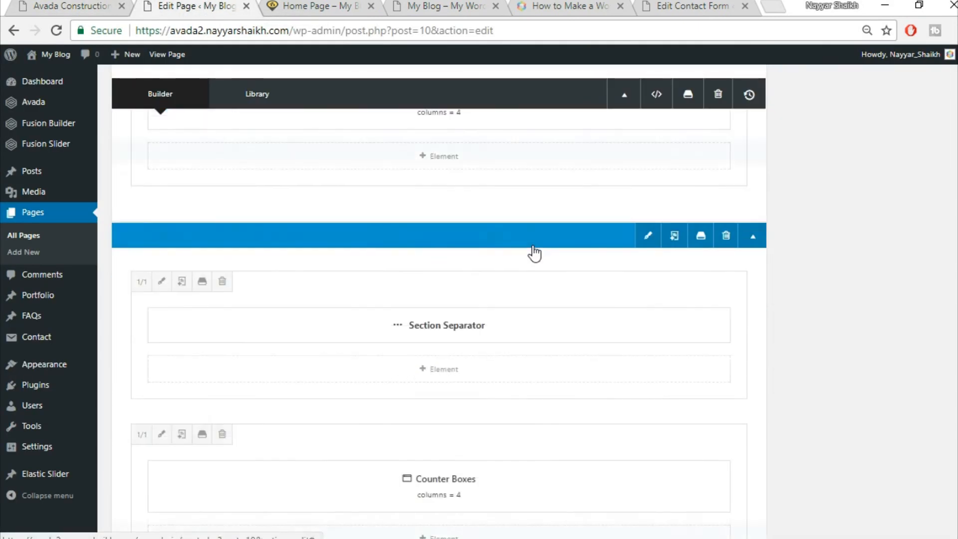
pyautogui.scroll(-10, 533, 250)
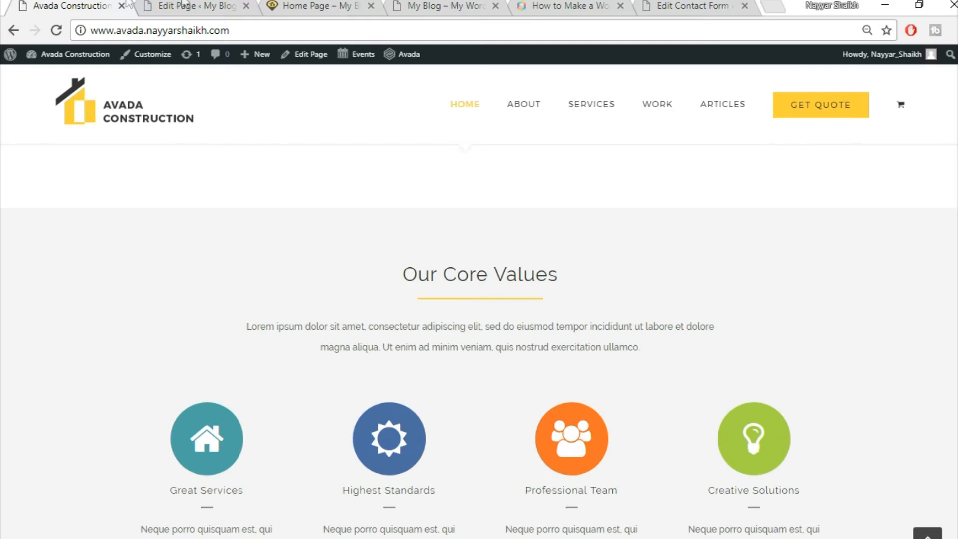
# - Insert the saved Title library container after the VIEW ALL PROJECTS row
pyautogui.click(183, 5)
pyautogui.click(295, 134)
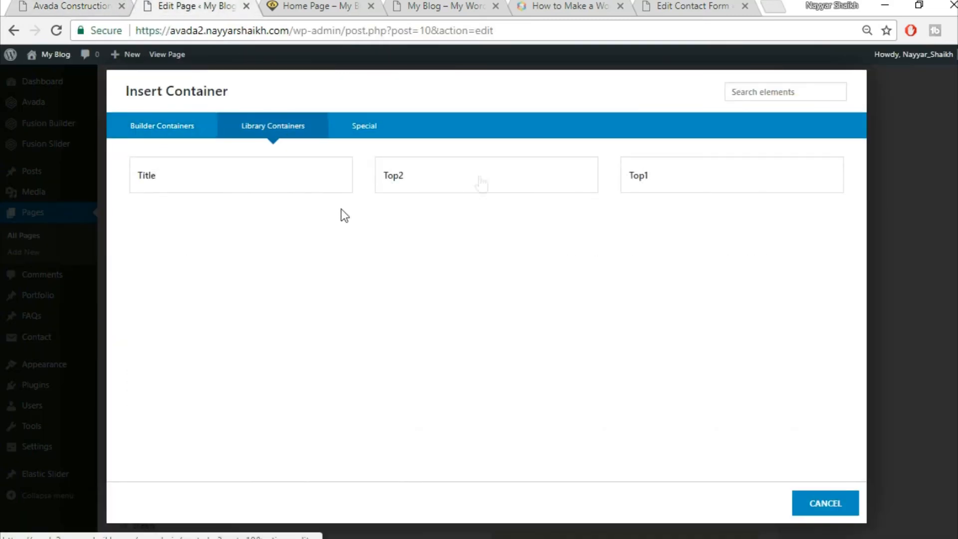
pyautogui.click(257, 184)
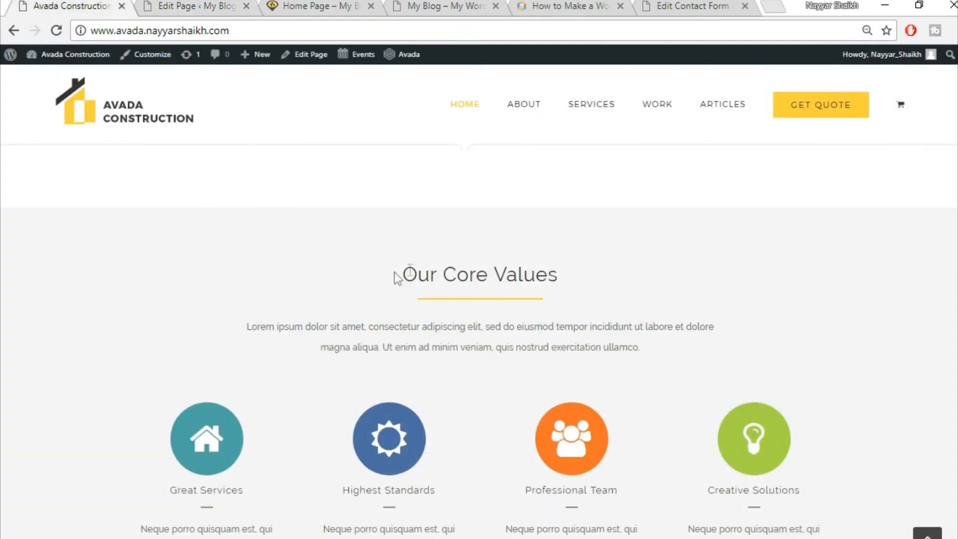
# - Copy 'Our Core Values' from the demo into the new container's heading, centre it and save
pyautogui.moveTo(399, 275); pyautogui.dragTo(605, 277)
pyautogui.hotkey('ctrl', 'c')
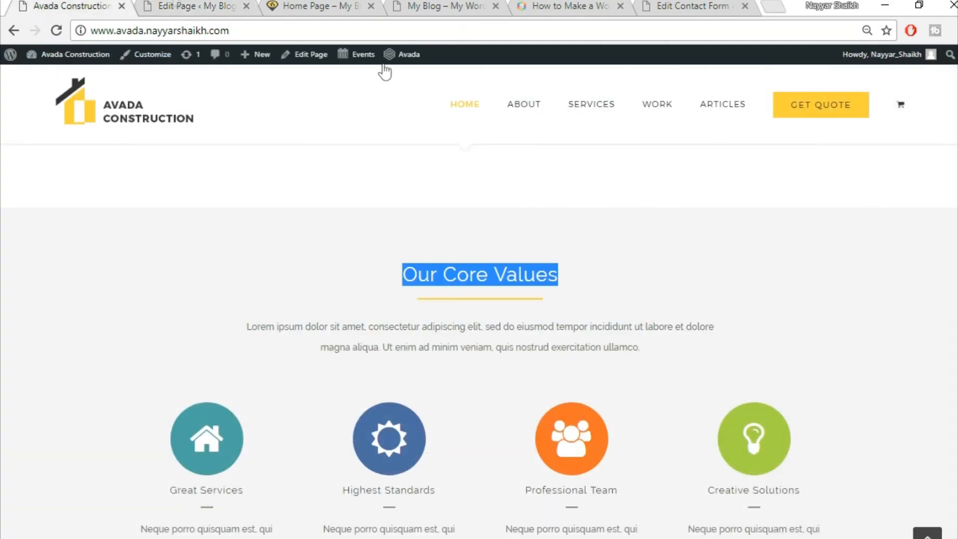
pyautogui.click(172, 7)
pyautogui.scroll(-2, 649, 367)
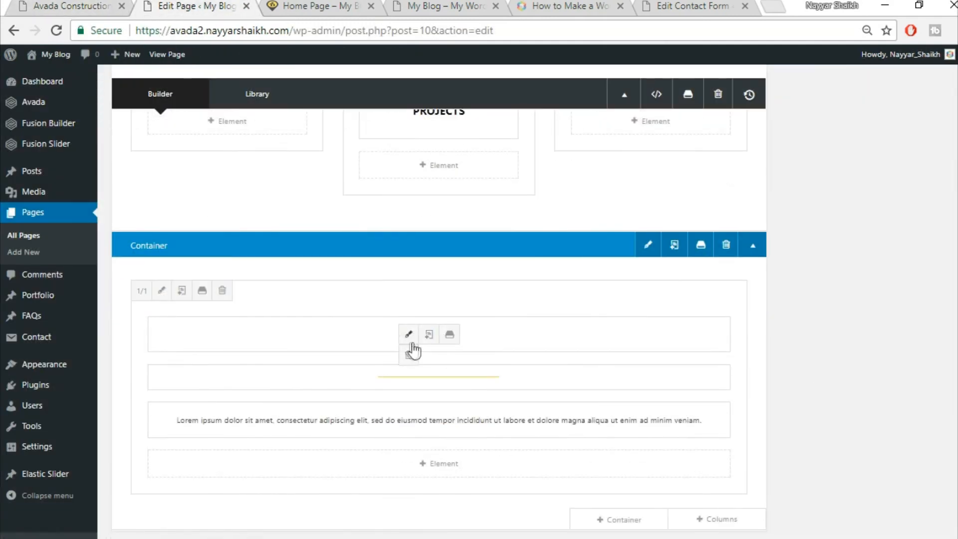
pyautogui.click(409, 338)
pyautogui.tripleClick(479, 289)
pyautogui.hotkey('ctrl', 'v')
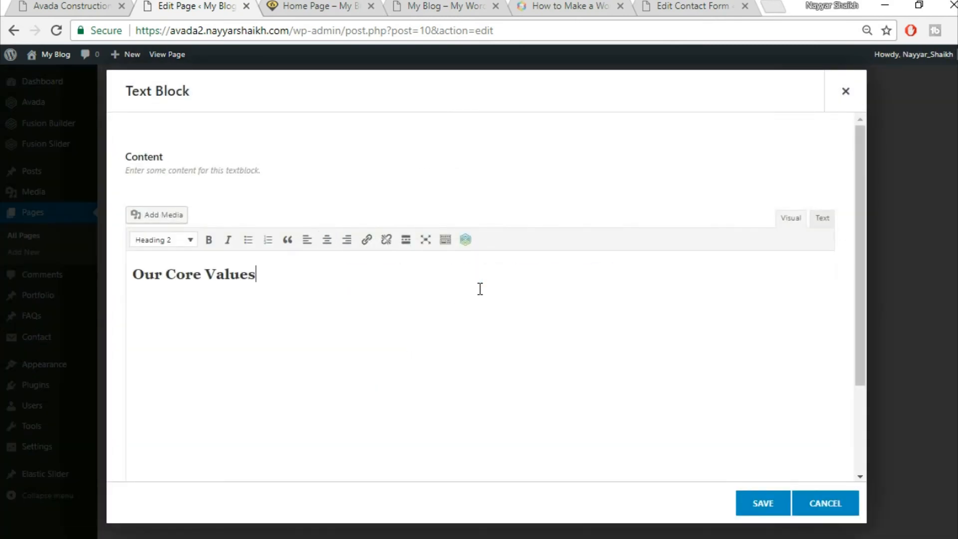
pyautogui.click(327, 239)
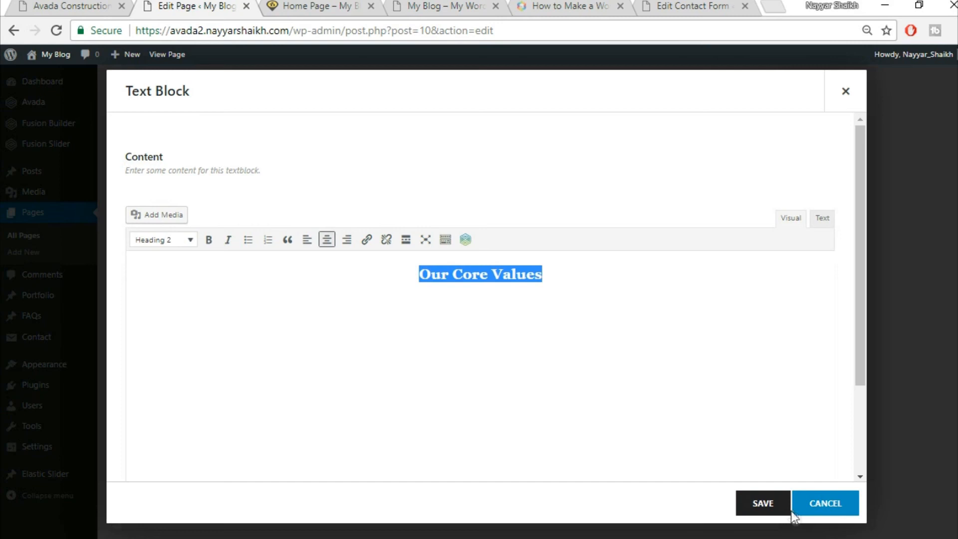
pyautogui.click(759, 513)
# - Compare the new heading section with the demo, then scroll the editor down
pyautogui.click(82, 5)
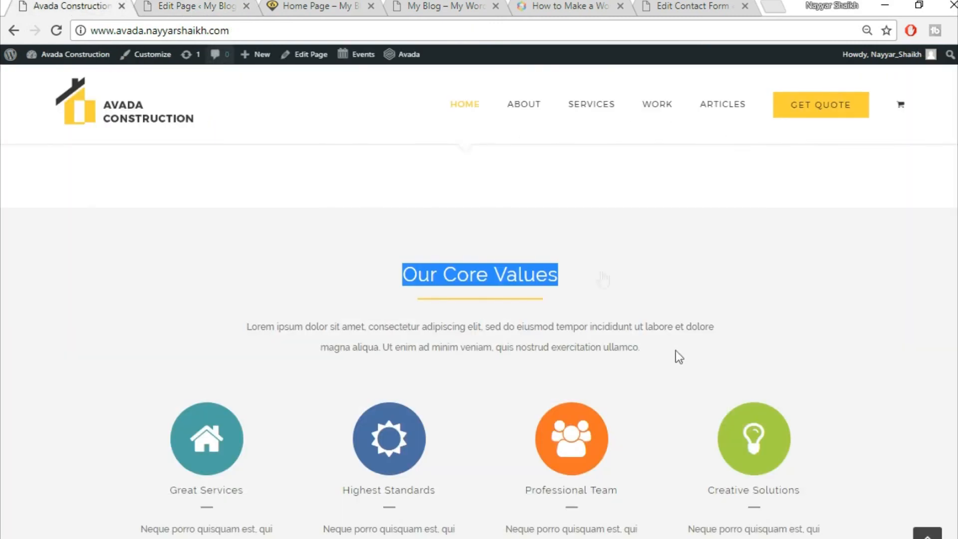
pyautogui.scroll(-3, 569, 365)
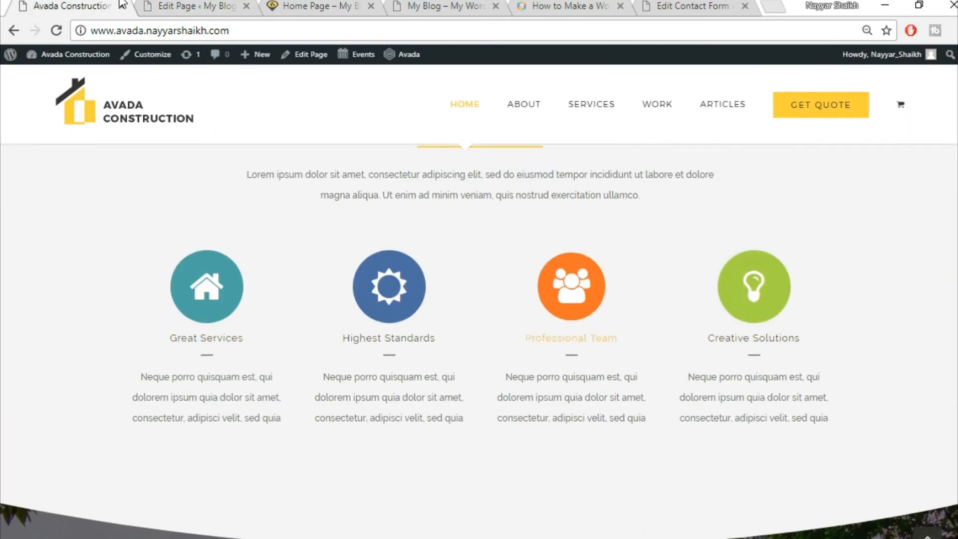
pyautogui.hotkey('ctrl', 'Tab')
pyautogui.scroll(-3, 745, 258)
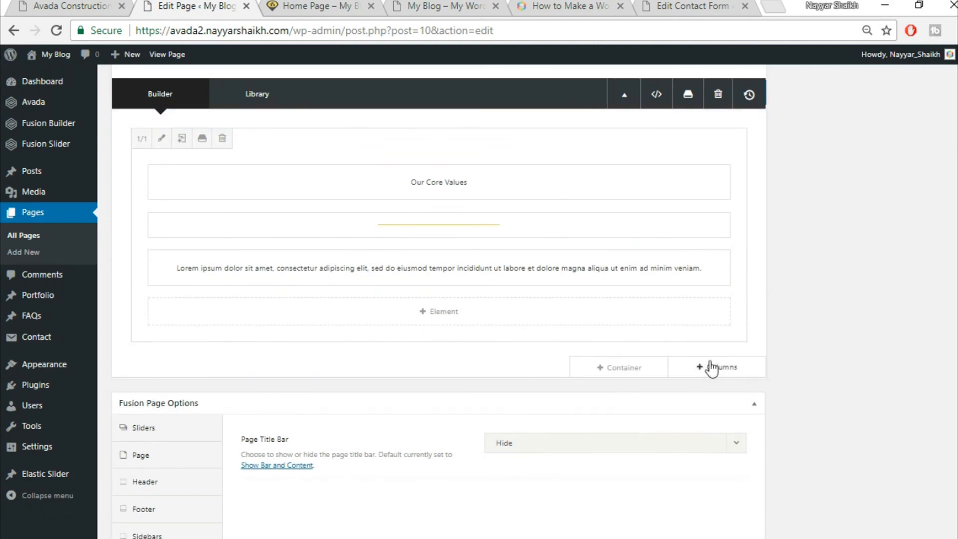
# - Add a full-width column and insert a Content Boxes element, found by searching 'con'
pyautogui.click(719, 369)
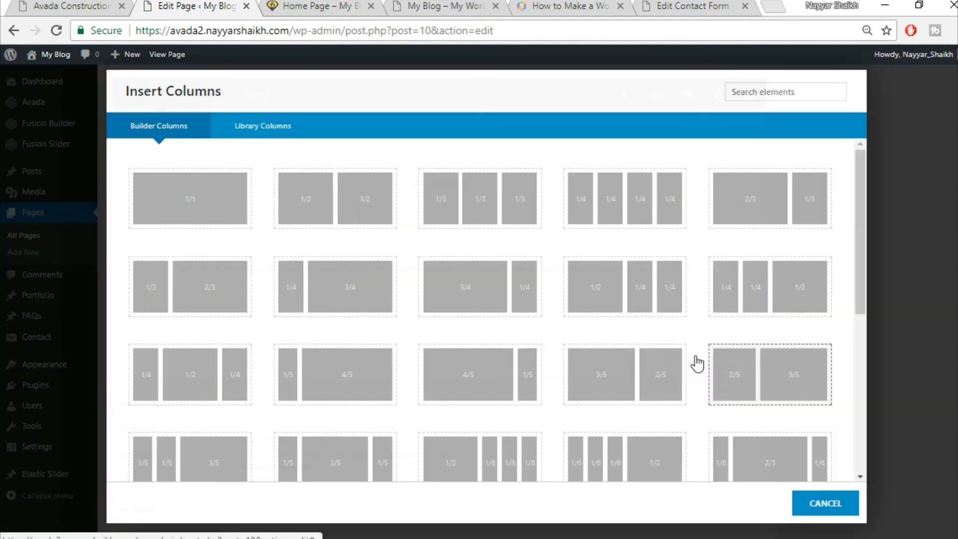
pyautogui.click(196, 204)
pyautogui.click(50, 4)
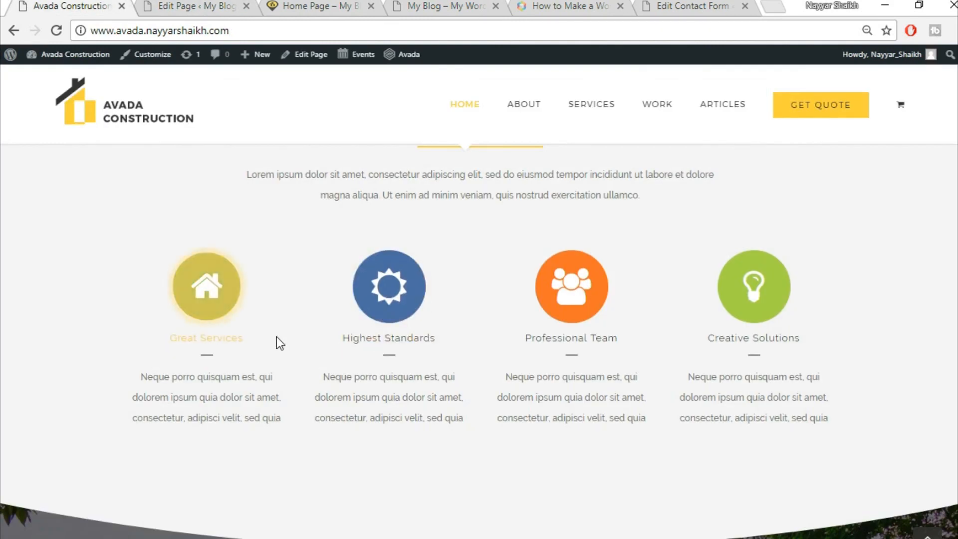
pyautogui.click(186, 4)
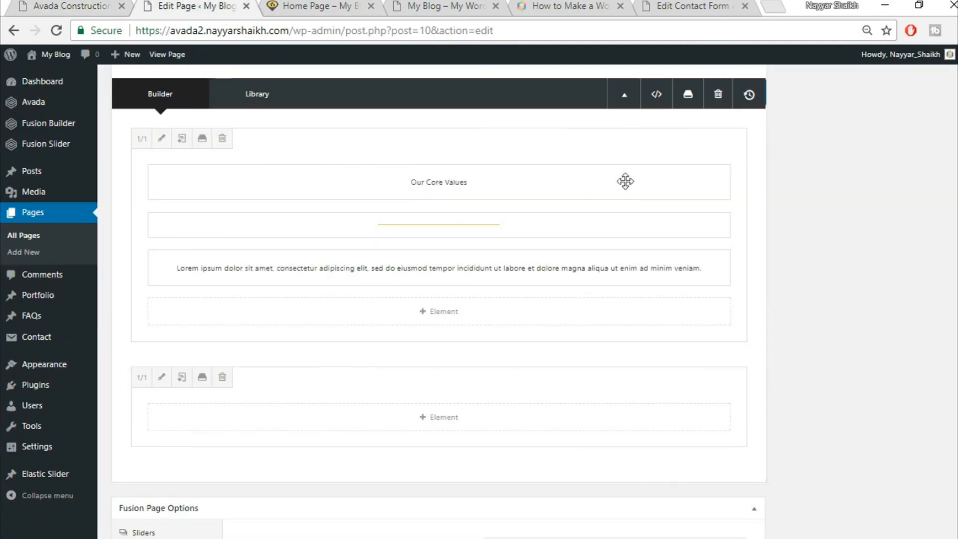
pyautogui.click(444, 419)
pyautogui.click(763, 96)
pyautogui.write('con')
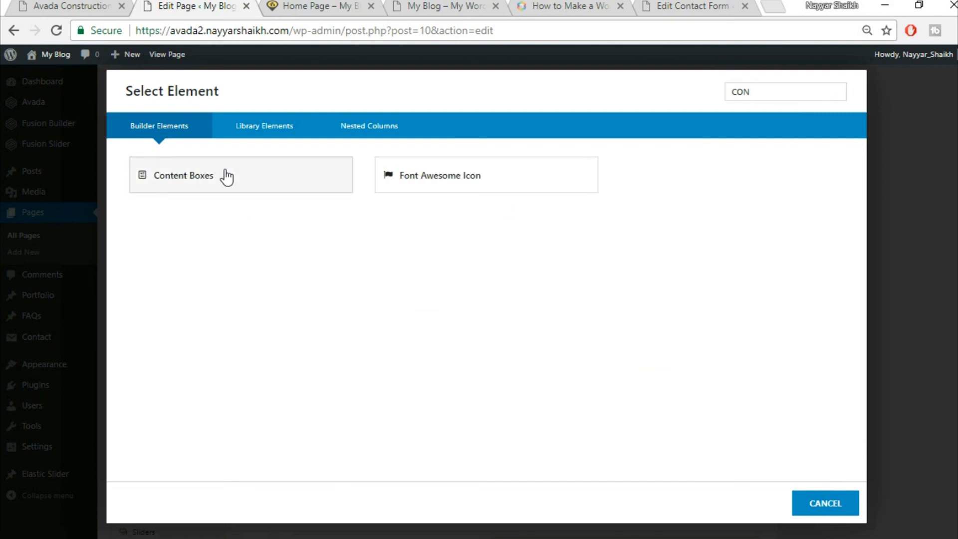
pyautogui.click(227, 176)
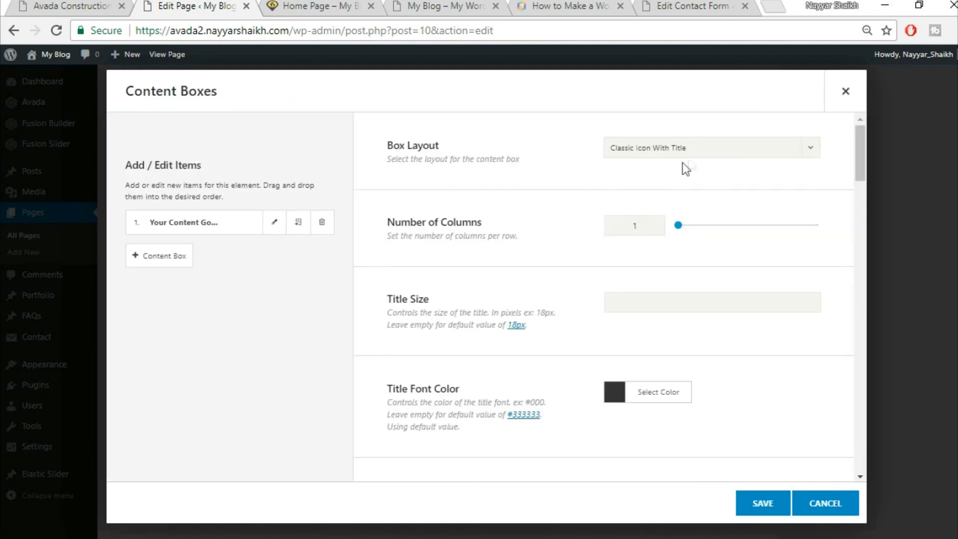
# - Set the Content Boxes layout to Classic Icon On Top with 4 columns
pyautogui.click(660, 153)
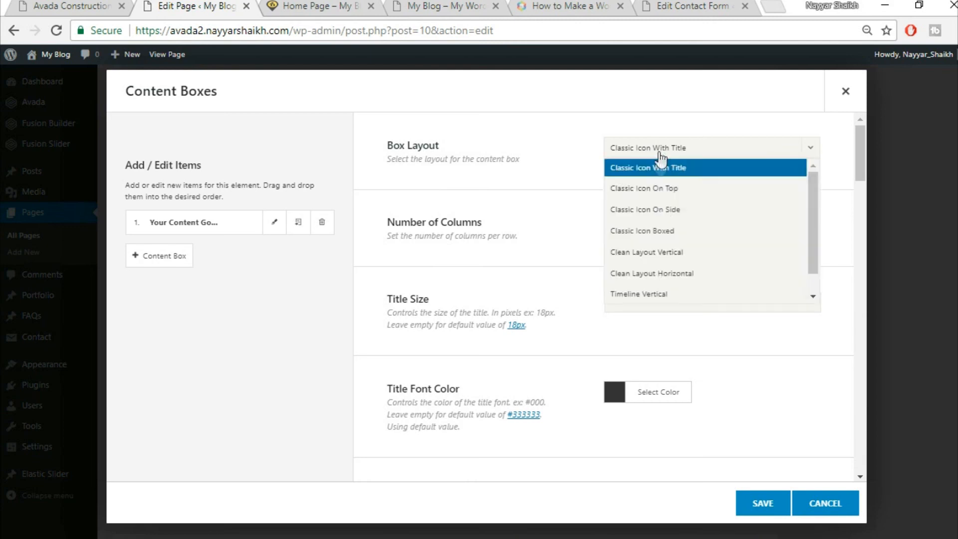
pyautogui.click(670, 191)
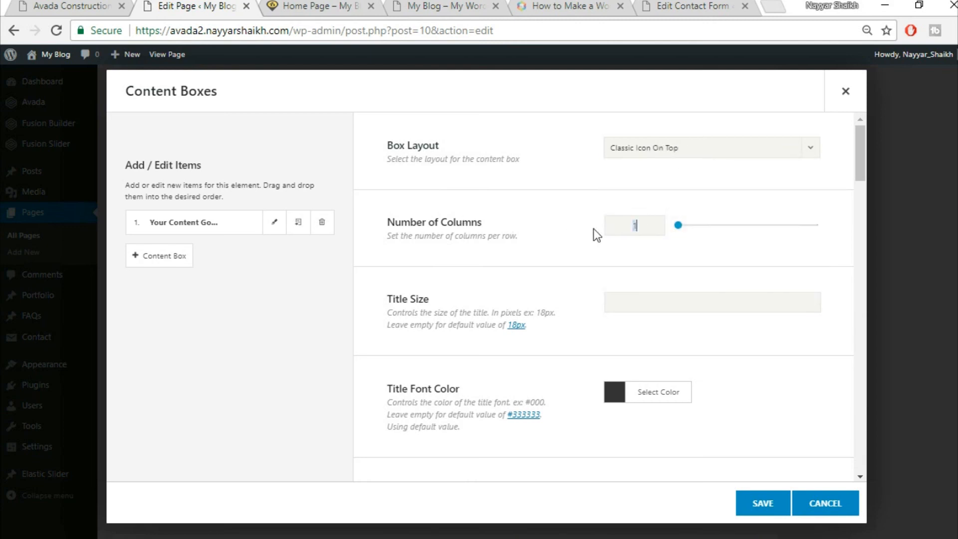
pyautogui.write('4')
pyautogui.click(106, 3)
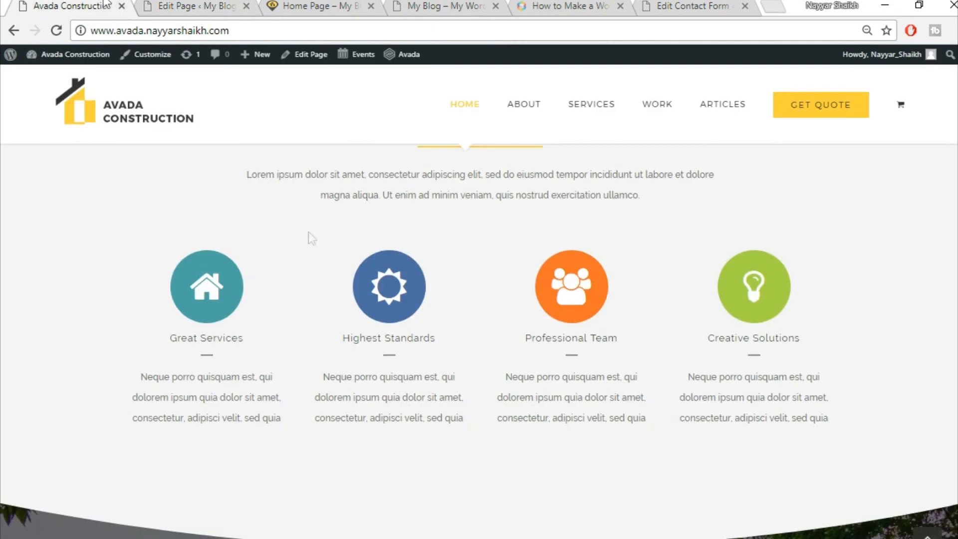
pyautogui.click(207, 5)
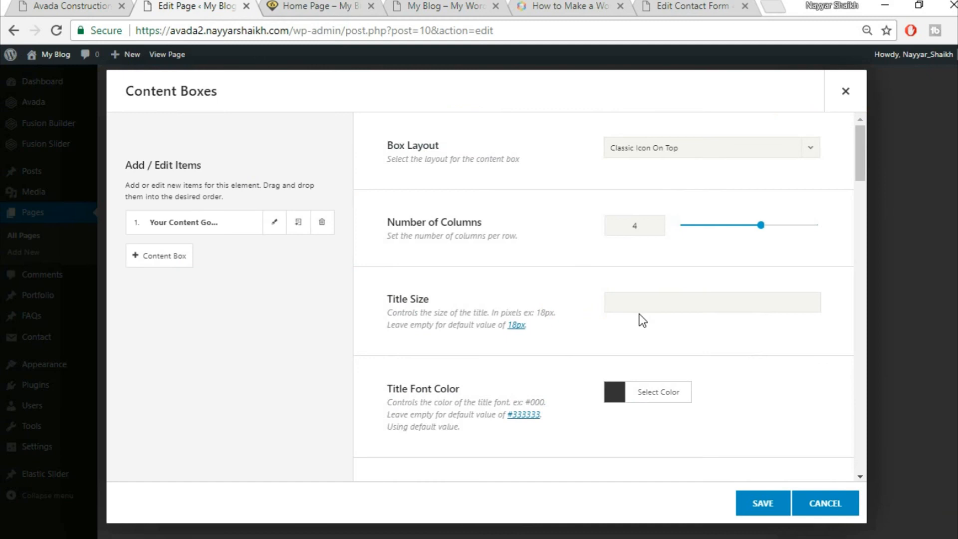
pyautogui.scroll(-3, 670, 308)
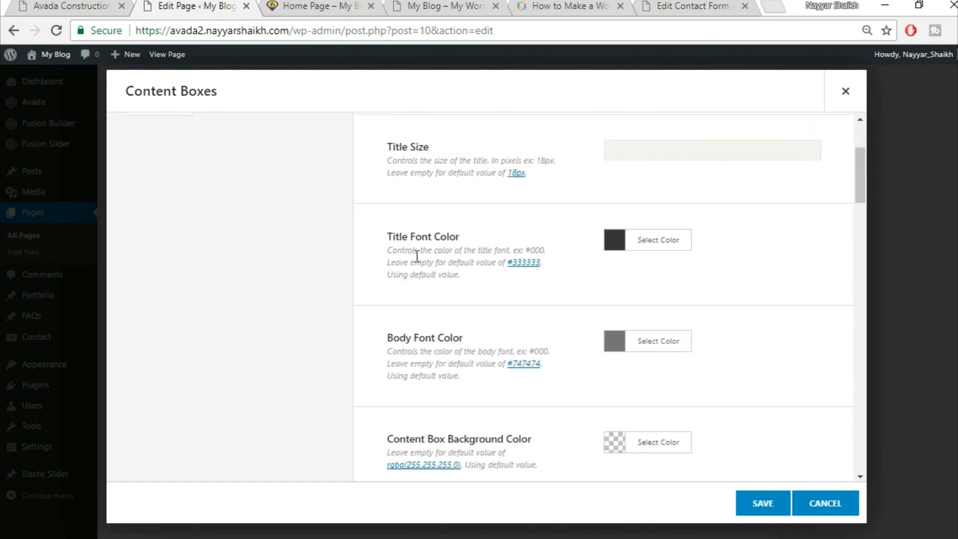
pyautogui.click(79, 5)
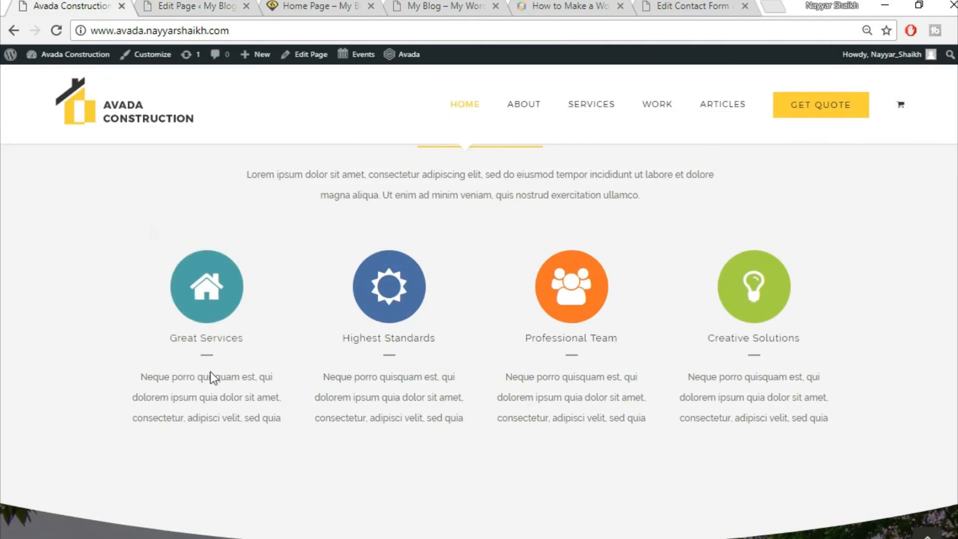
pyautogui.click(240, 4)
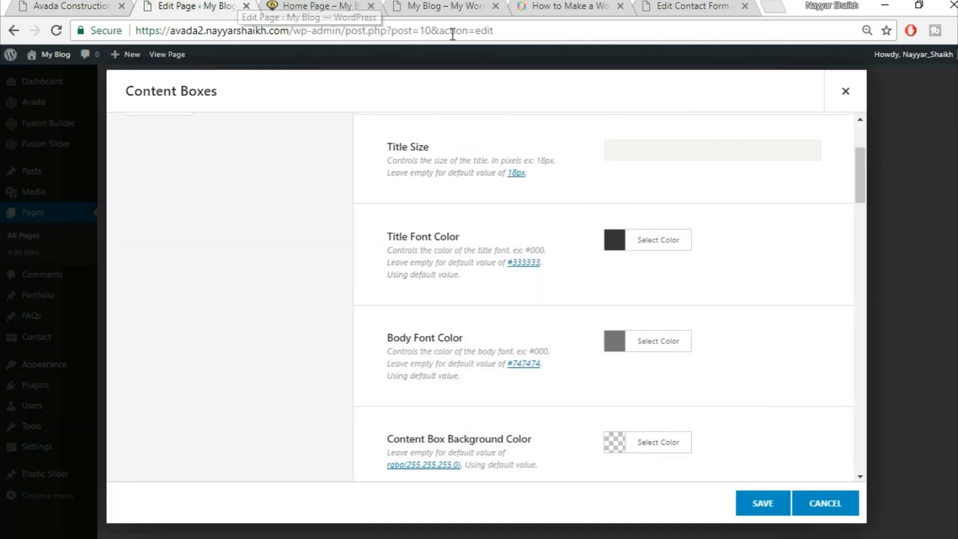
# - Set the inner border size to 0 and the icon size to 60
pyautogui.scroll(-2, 793, 269)
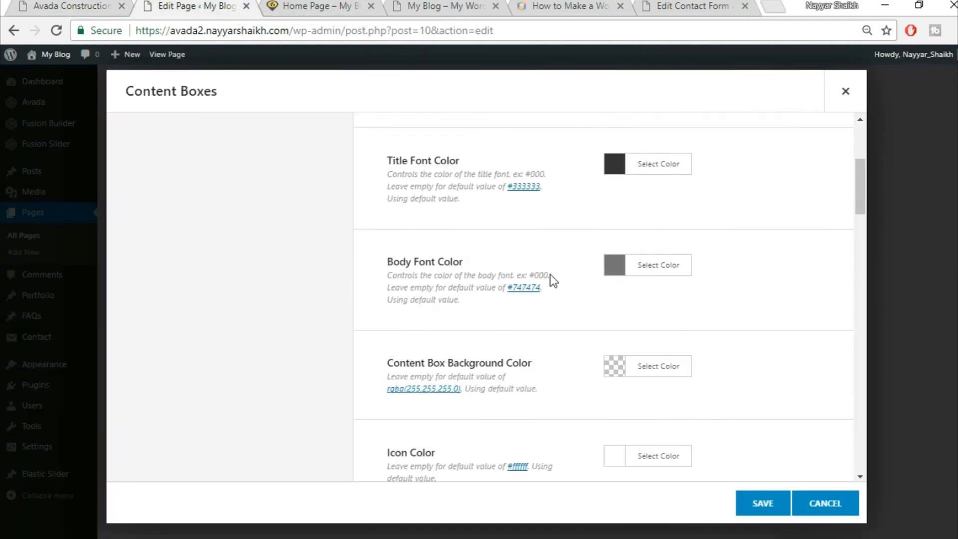
pyautogui.scroll(-2, 802, 297)
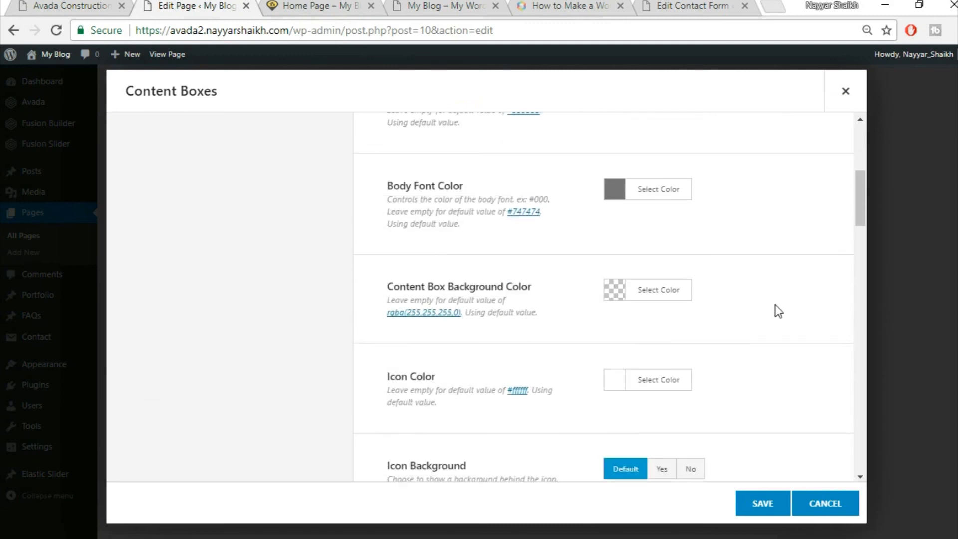
pyautogui.scroll(-2, 778, 309)
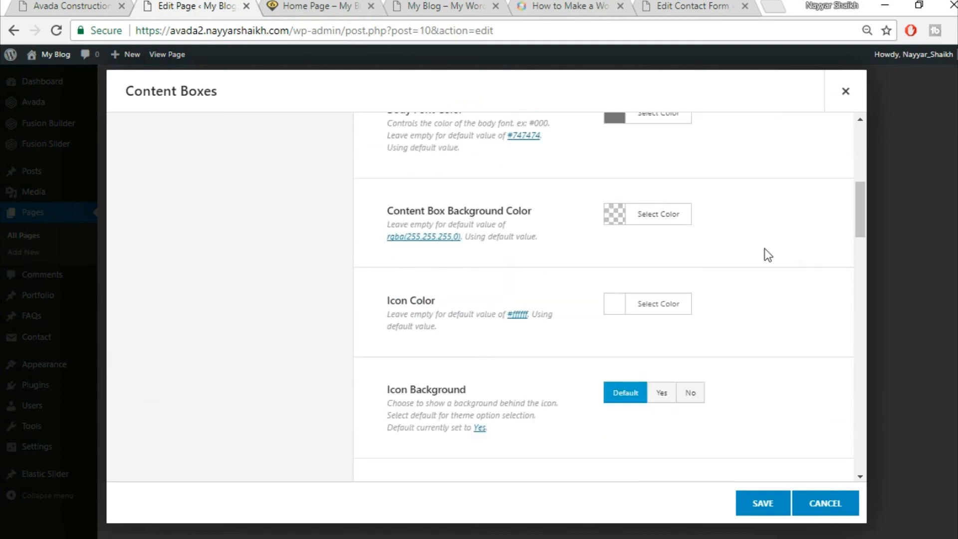
pyautogui.scroll(-2, 778, 280)
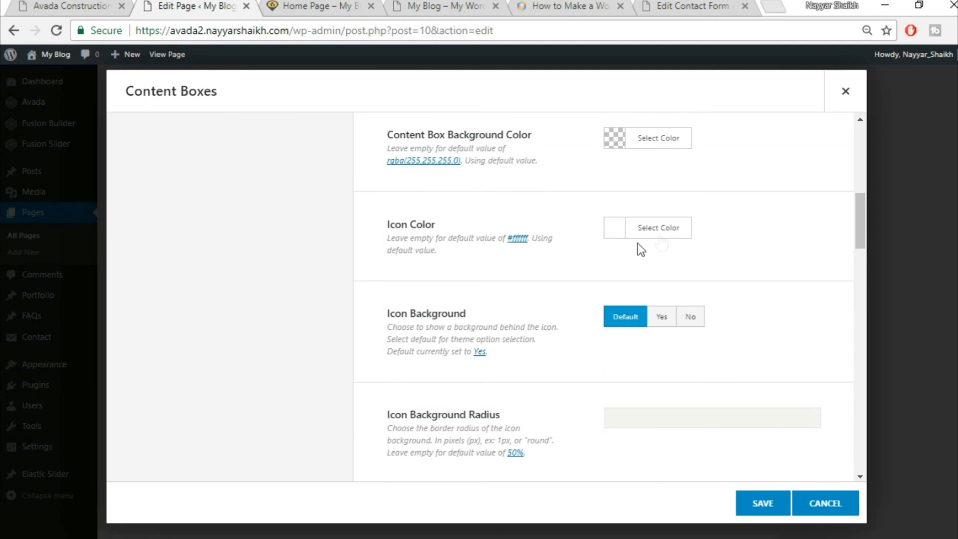
pyautogui.scroll(-1, 792, 344)
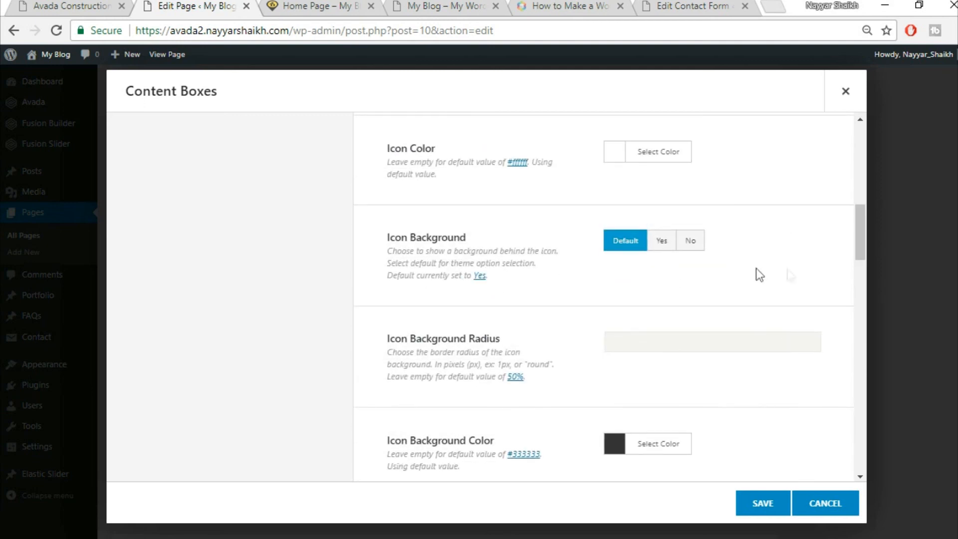
pyautogui.scroll(-3, 808, 302)
pyautogui.scroll(-3, 808, 301)
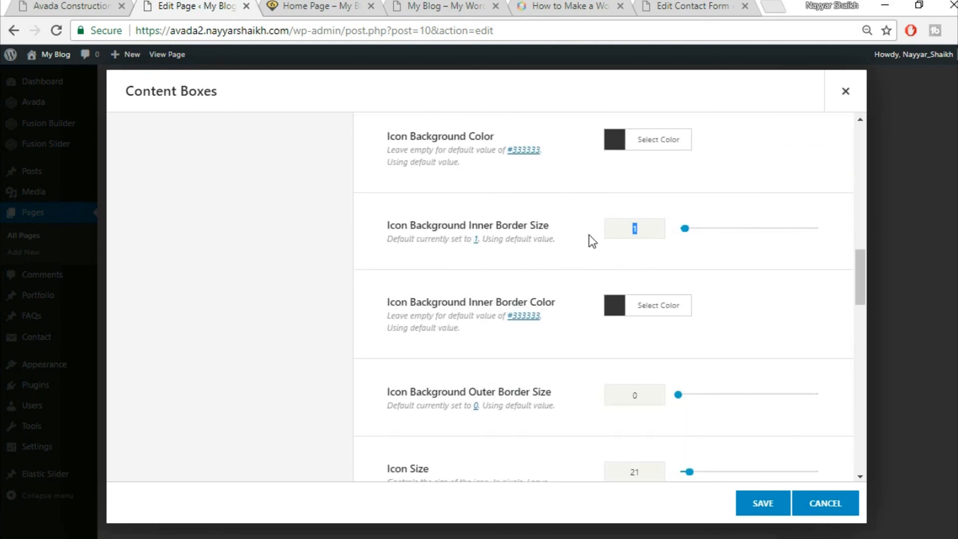
pyautogui.write('0')
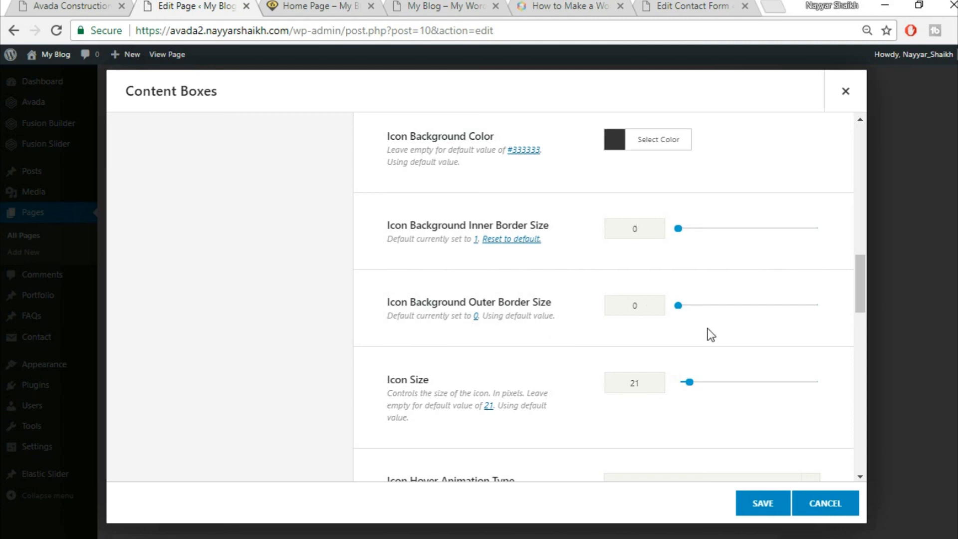
pyautogui.scroll(-2, 660, 328)
pyautogui.moveTo(648, 309); pyautogui.dragTo(578, 317)
pyautogui.write('60')
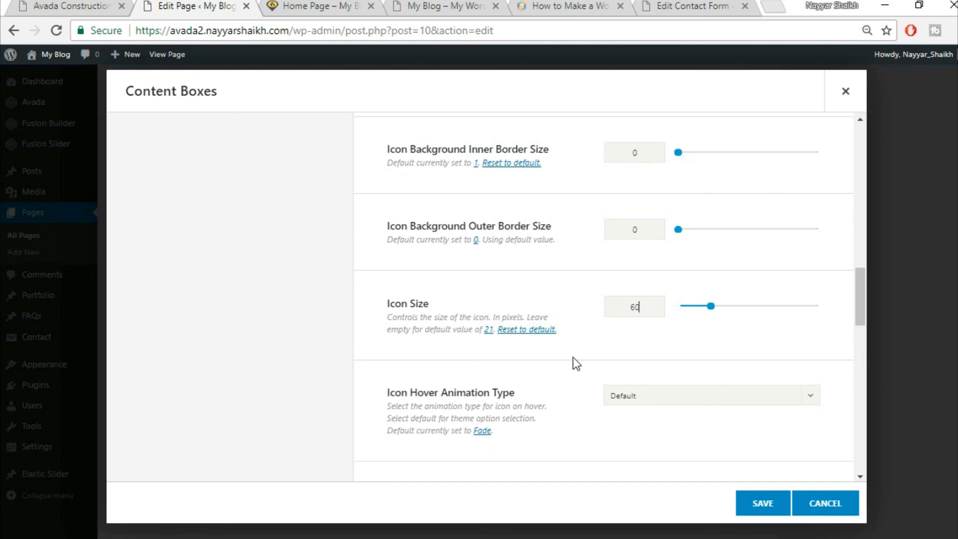
# - Set the icon hover animation to Pulsate
pyautogui.scroll(-2, 568, 356)
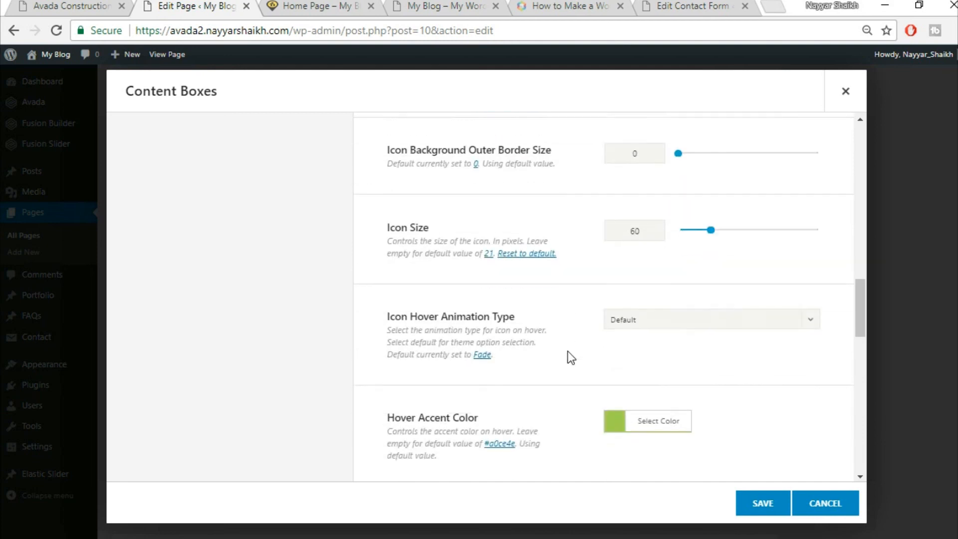
pyautogui.click(669, 320)
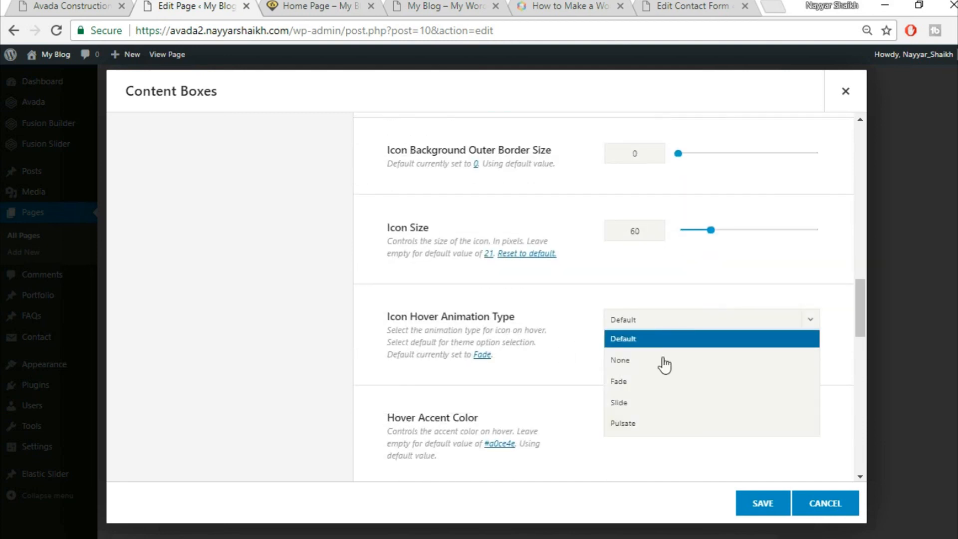
pyautogui.click(649, 429)
pyautogui.click(67, 6)
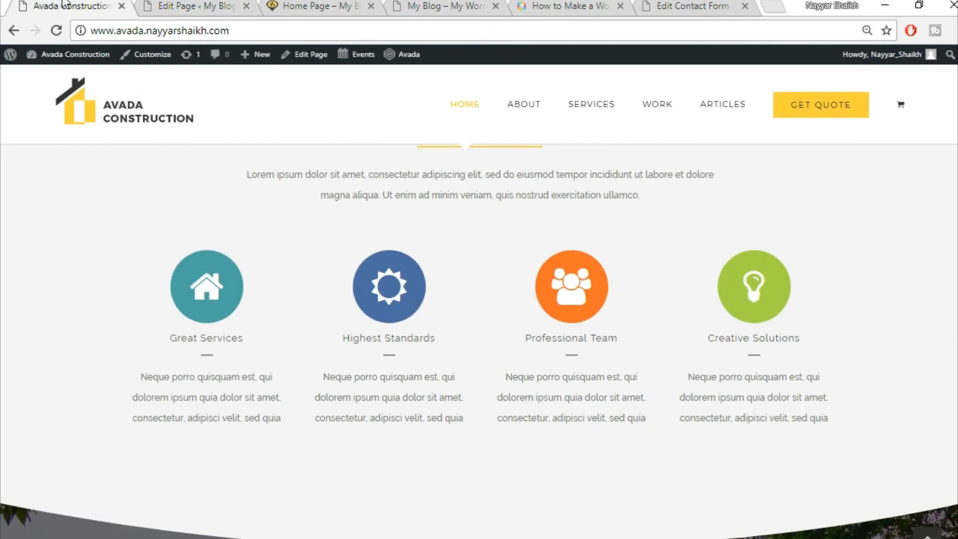
pyautogui.click(193, 5)
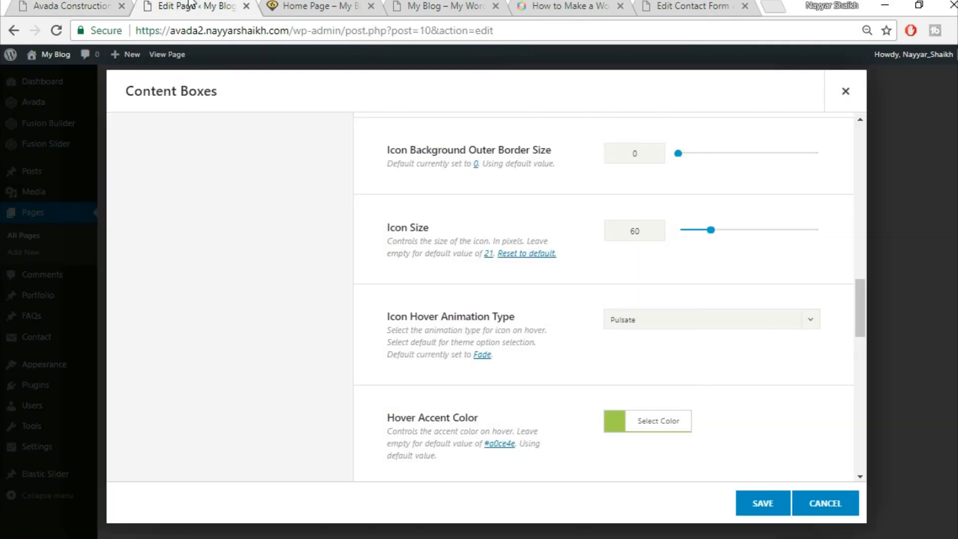
# - Set the hover accent colour to yellow #fed03d and compare with the live home page
pyautogui.scroll(-4, 391, 340)
pyautogui.click(682, 272)
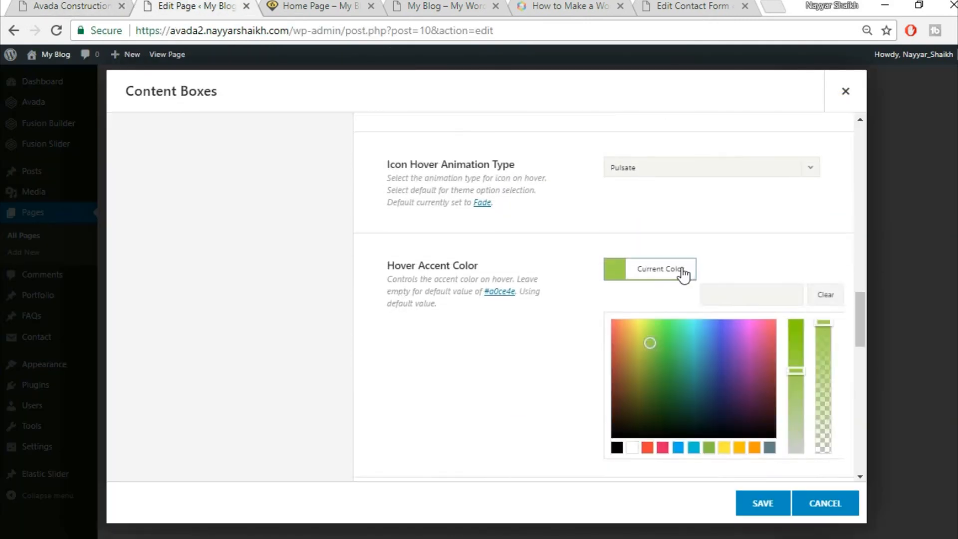
pyautogui.click(750, 293)
pyautogui.click(747, 227)
pyautogui.scroll(-3, 768, 259)
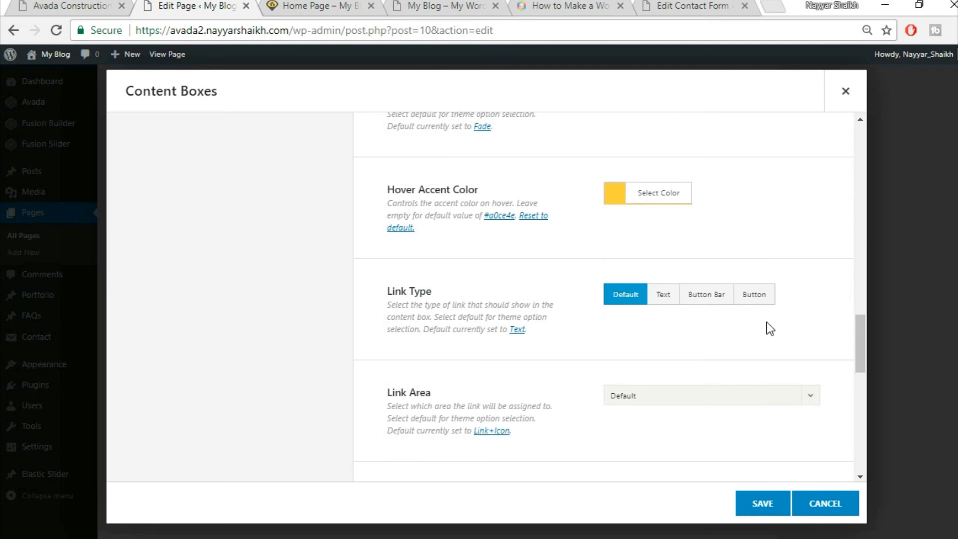
pyautogui.scroll(-5, 766, 329)
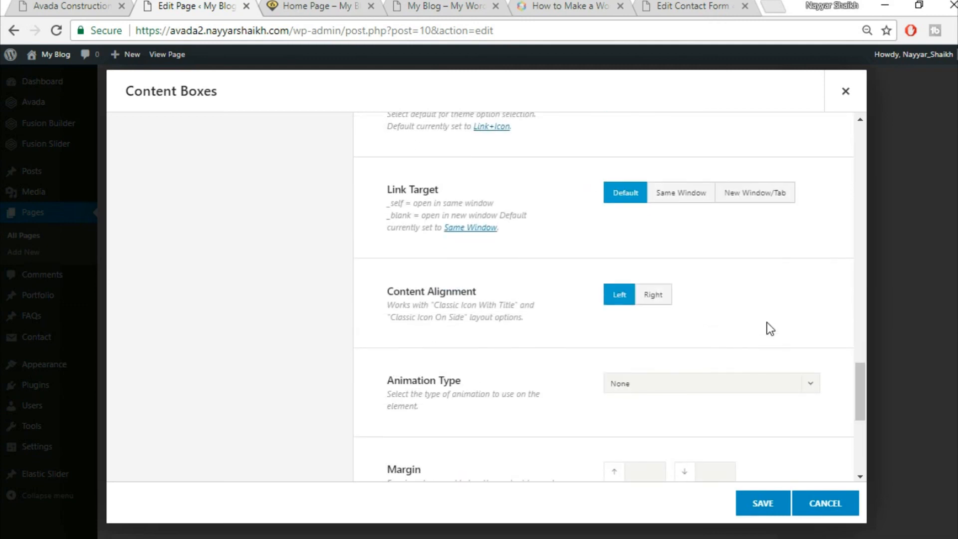
pyautogui.scroll(-3, 769, 328)
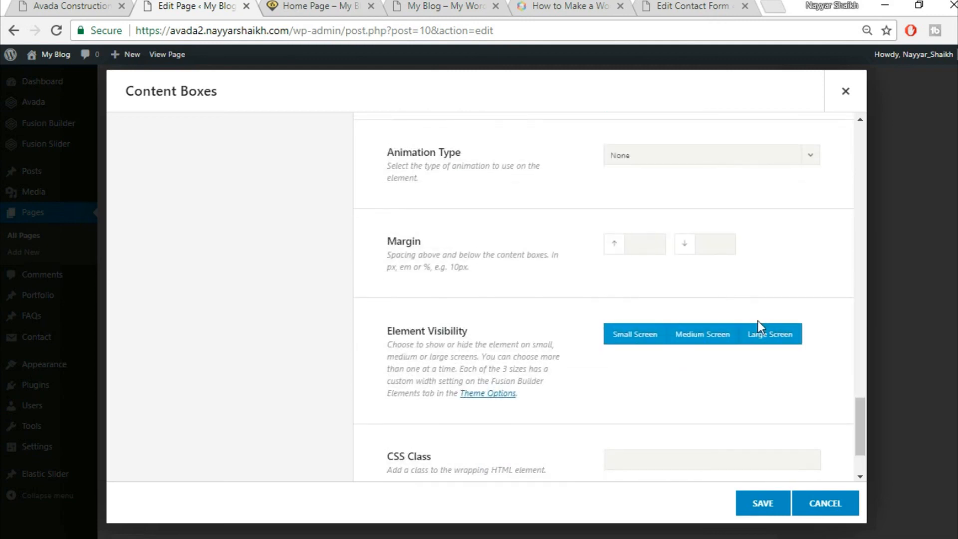
pyautogui.scroll(-2, 757, 322)
pyautogui.scroll(3, 764, 324)
pyautogui.scroll(10, 767, 327)
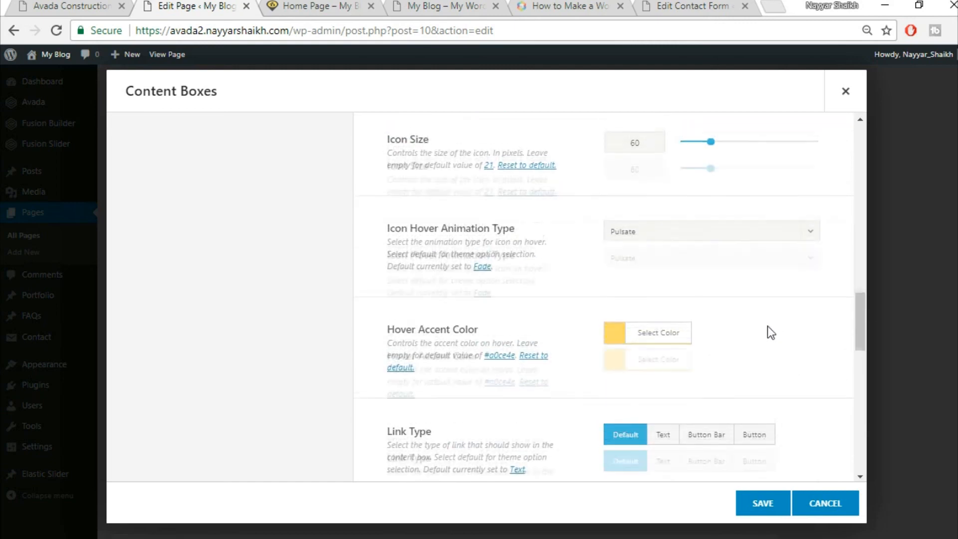
pyautogui.click(86, 5)
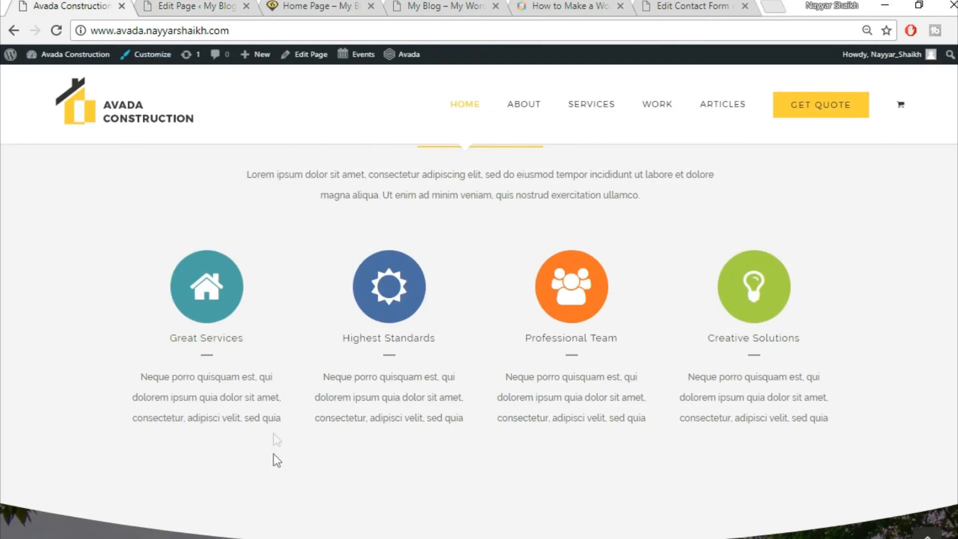
pyautogui.click(192, 5)
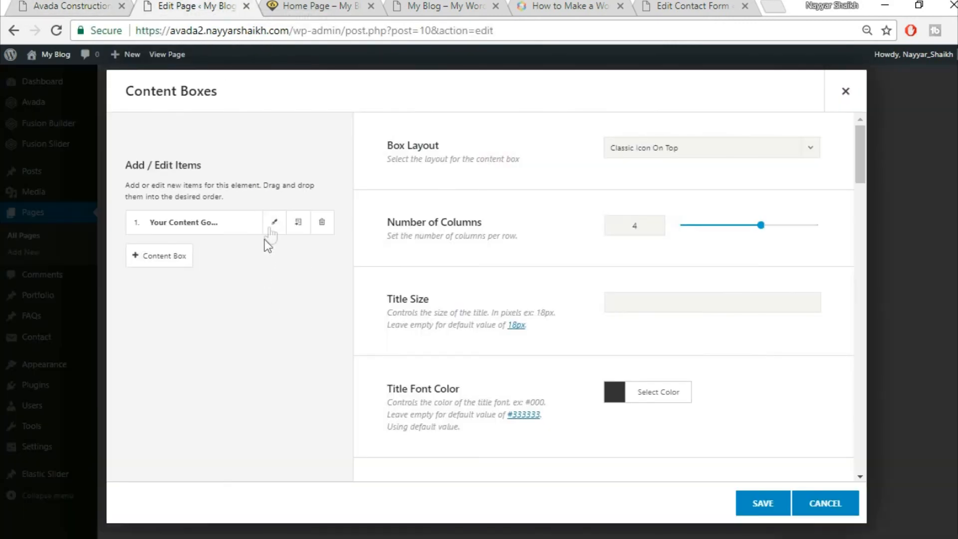
# - Open the first content box and copy the Great Services heading from the demo site
pyautogui.click(274, 222)
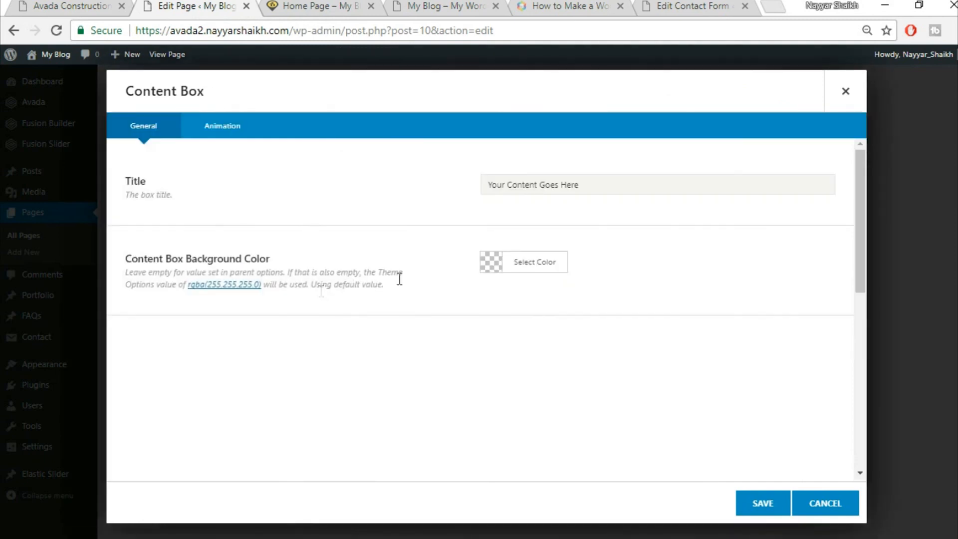
pyautogui.click(48, 5)
pyautogui.moveTo(169, 338); pyautogui.dragTo(260, 337)
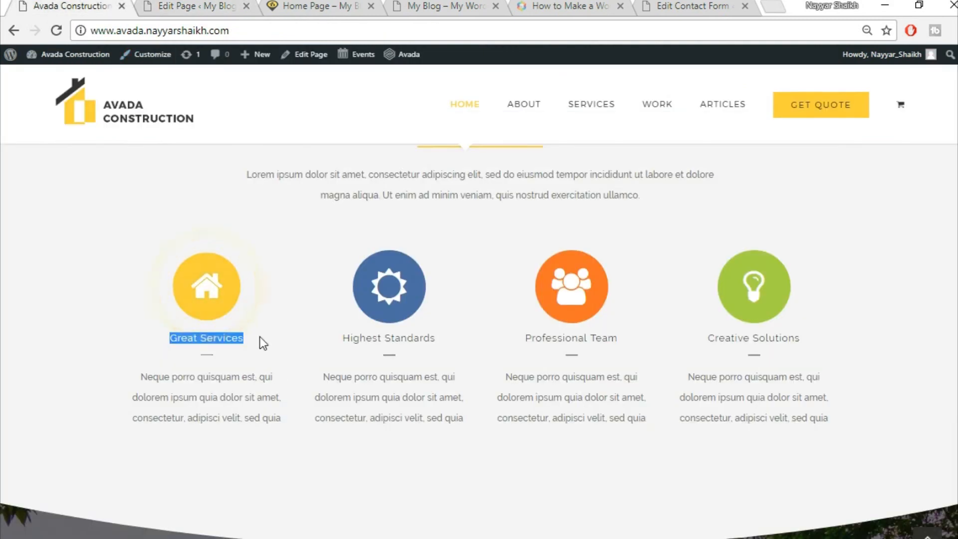
pyautogui.click(204, 6)
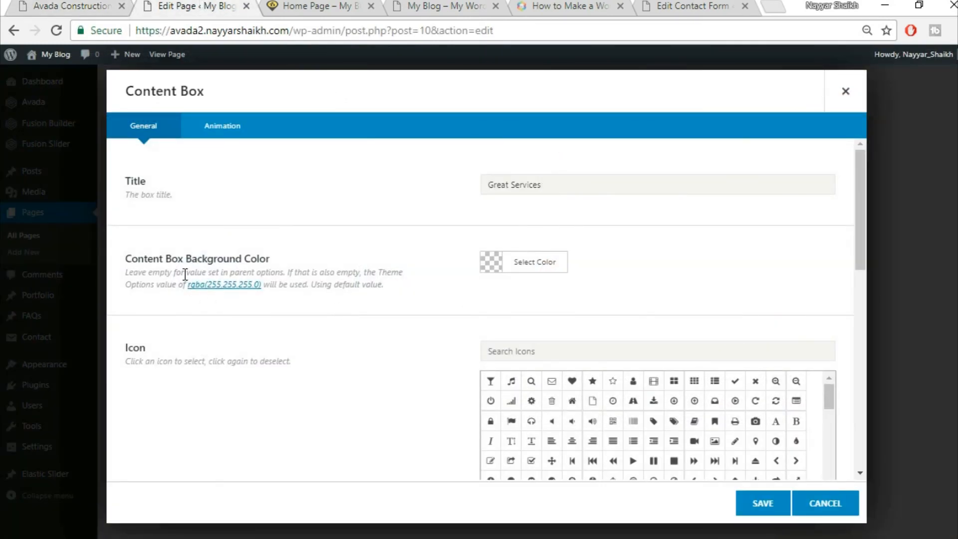
pyautogui.click(84, 5)
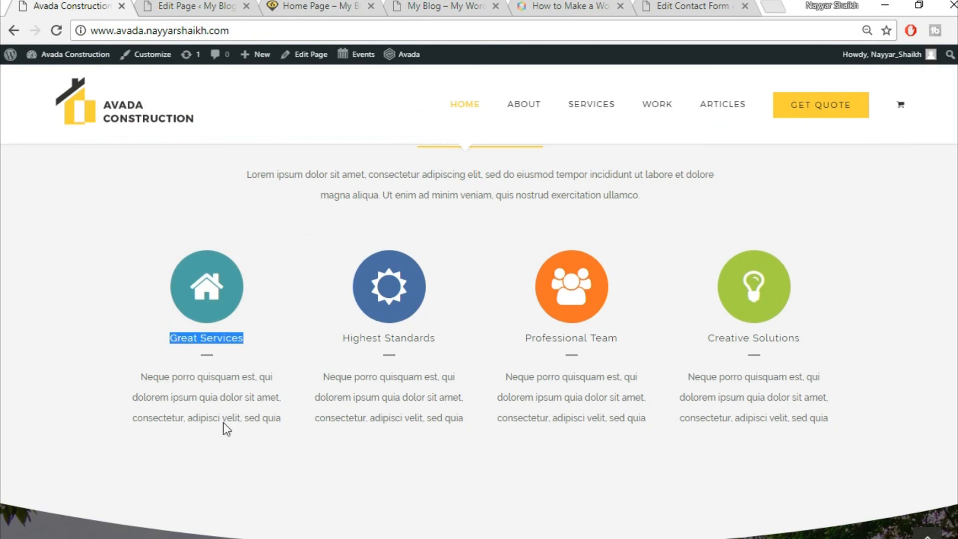
pyautogui.click(179, 6)
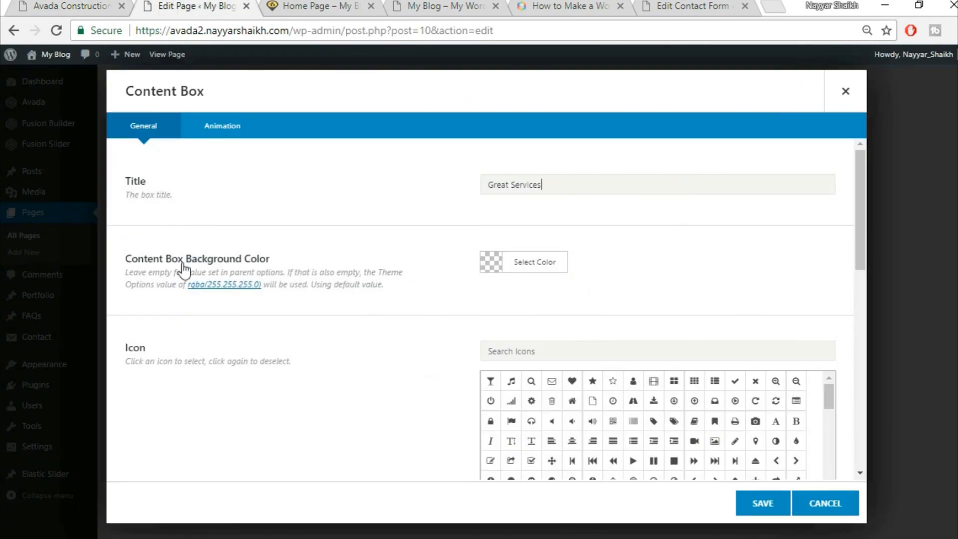
pyautogui.click(90, 4)
pyautogui.click(178, 4)
# - Give the Great Services box the 'home' icon with a white icon colour
pyautogui.click(586, 346)
pyautogui.write('home')
pyautogui.click(491, 382)
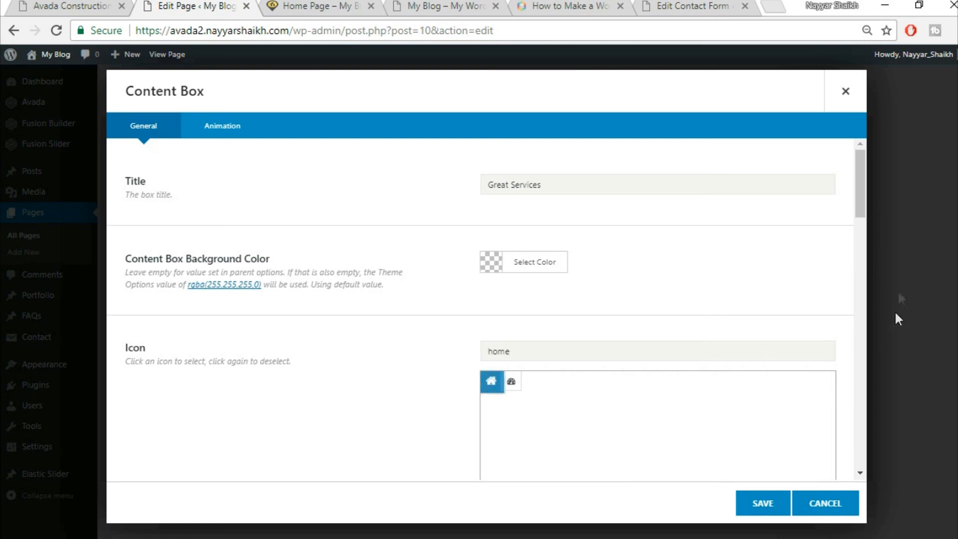
pyautogui.moveTo(860, 206); pyautogui.dragTo(859, 271)
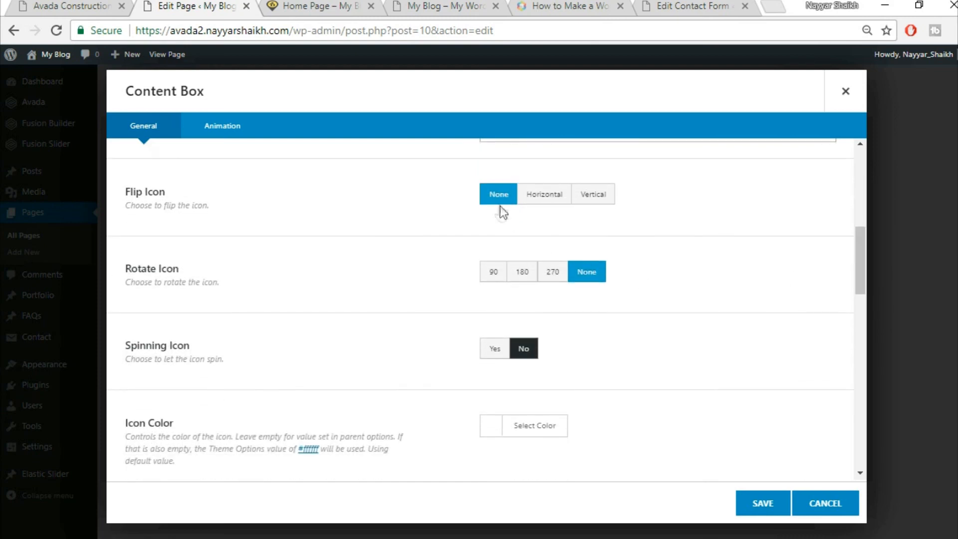
pyautogui.scroll(-2, 542, 309)
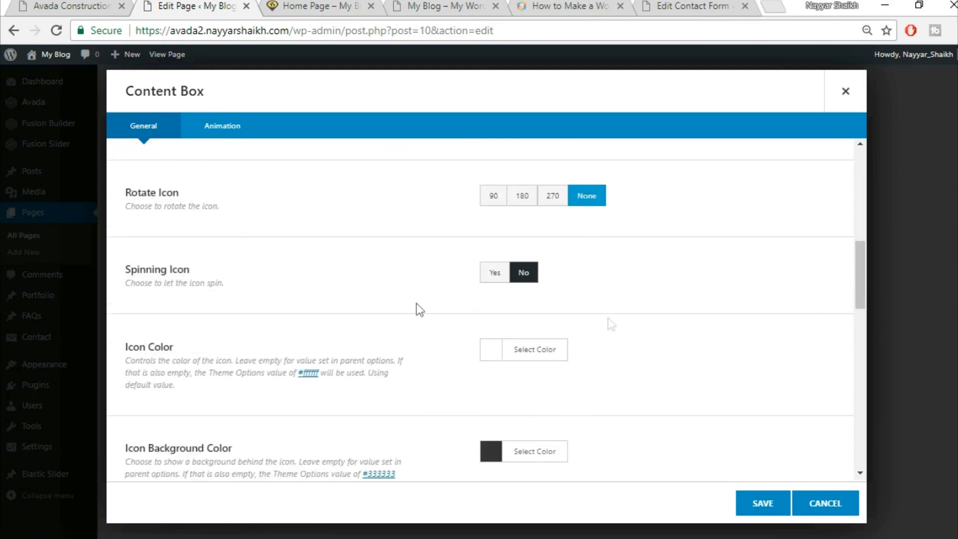
pyautogui.click(522, 351)
pyautogui.scroll(-3, 731, 350)
pyautogui.click(506, 377)
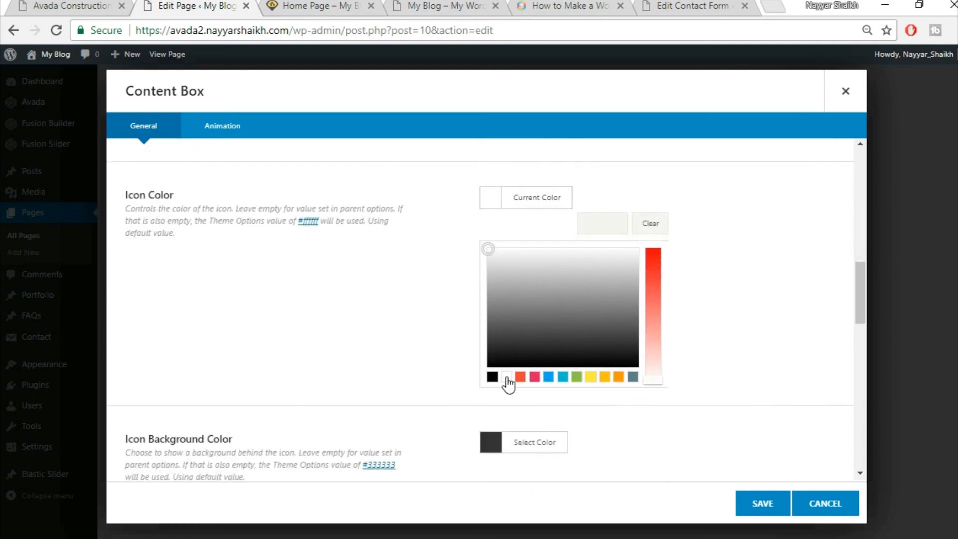
pyautogui.click(819, 265)
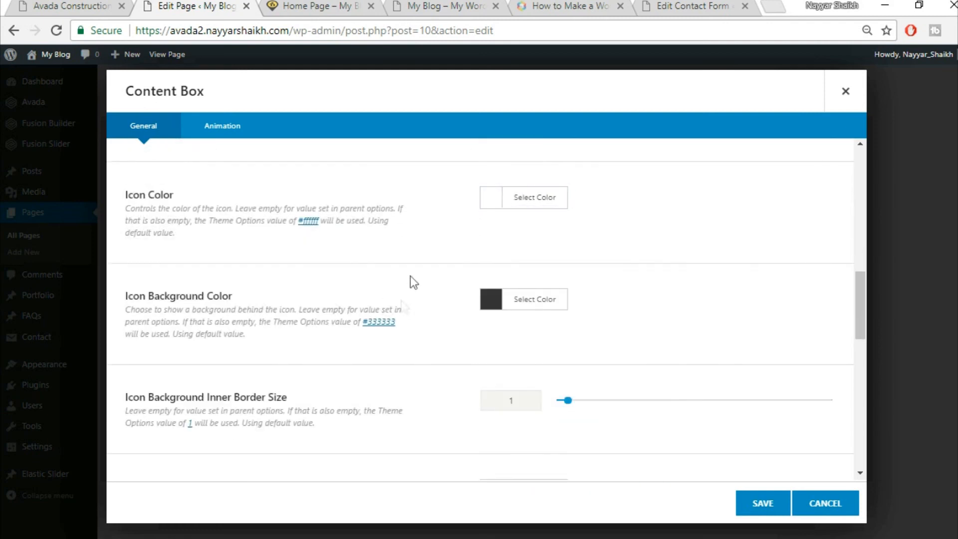
# - View the demo's four core-value boxes, from Great Services to Creative Solutions, on the live site
pyautogui.click(70, 6)
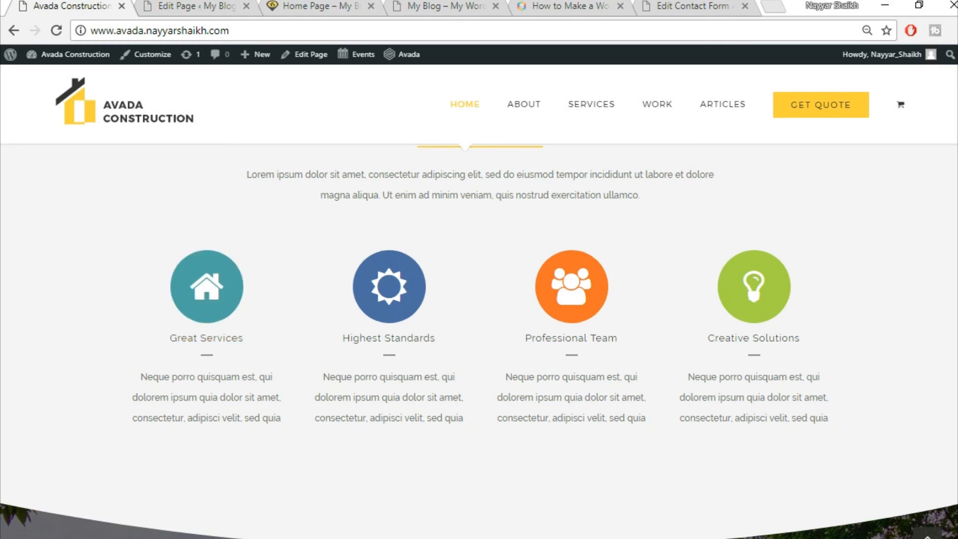
pyautogui.scroll(-1, 216, 276)
pyautogui.scroll(1, 216, 276)
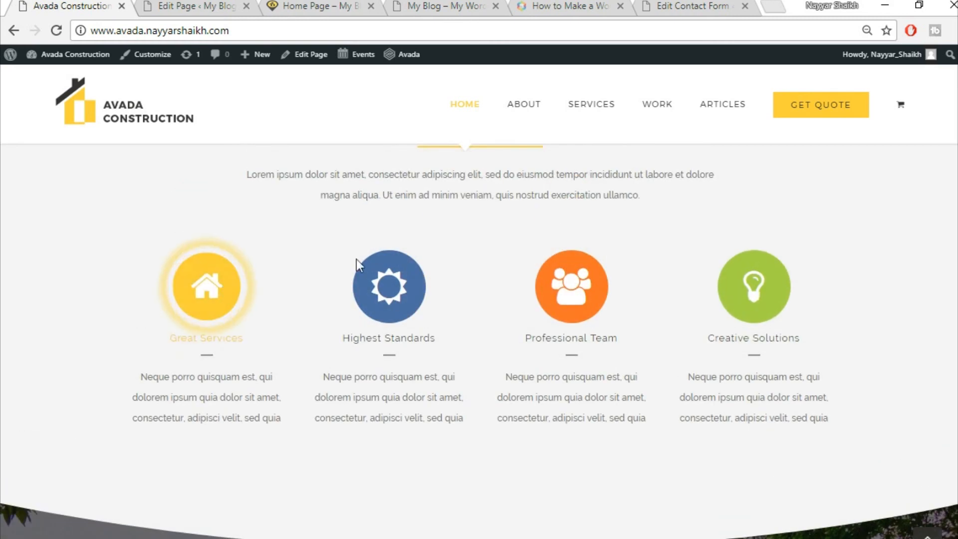
# - Copy the Great Services icon's background colour #4ea4a5 from the demo using Inspect
pyautogui.rightClick(222, 299)
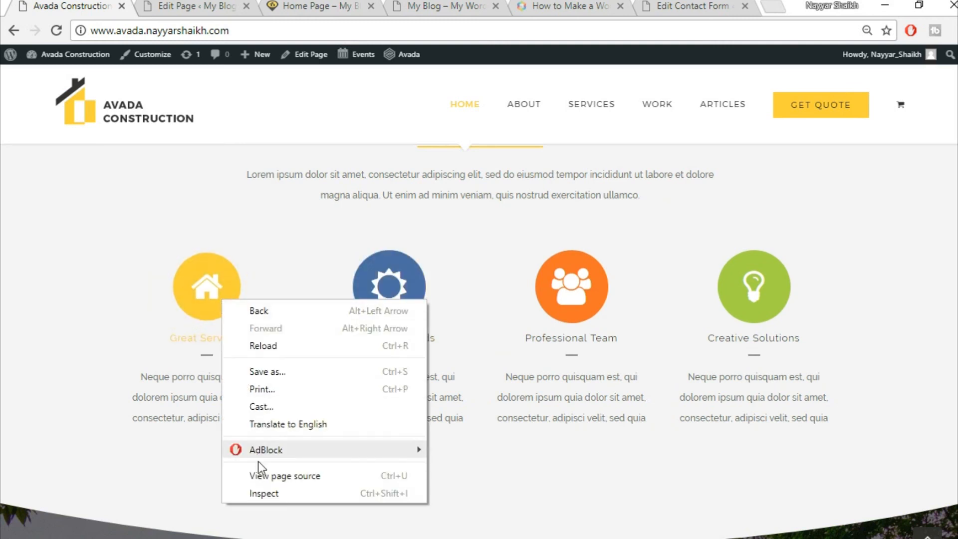
pyautogui.click(265, 493)
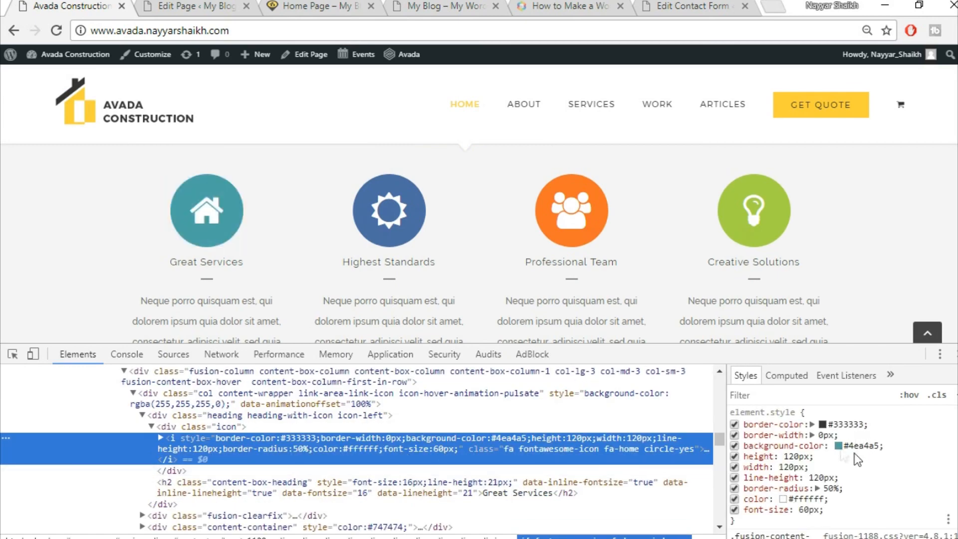
pyautogui.click(858, 445)
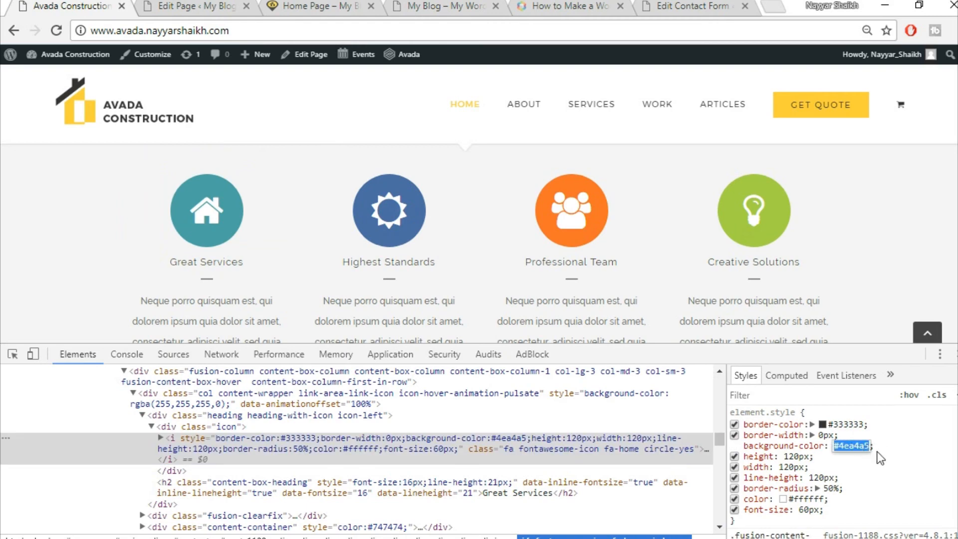
pyautogui.click(893, 462)
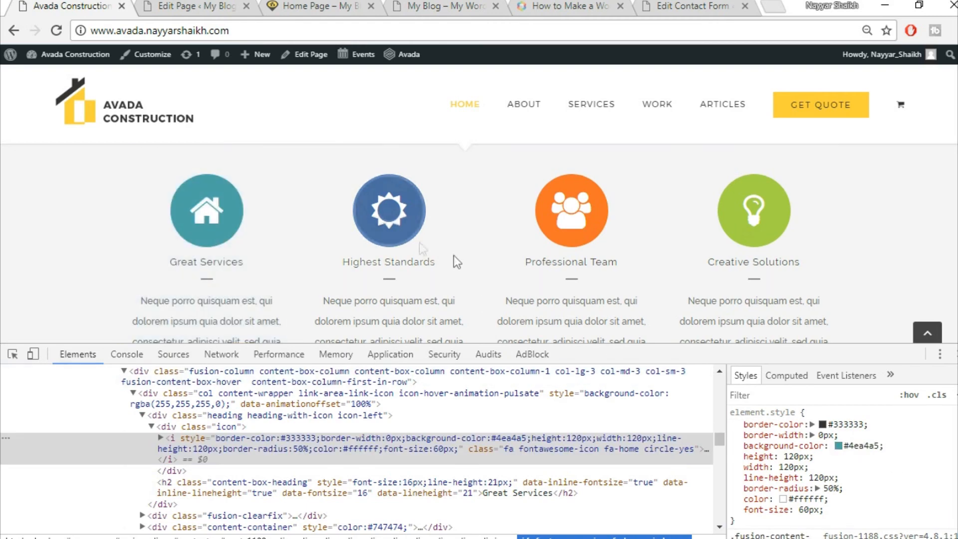
pyautogui.rightClick(406, 233)
pyautogui.click(458, 430)
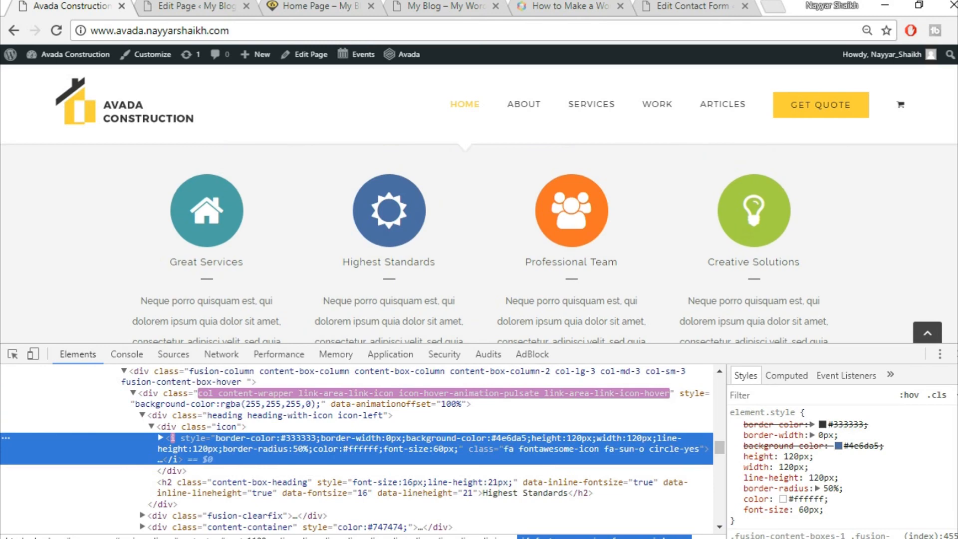
pyautogui.press('F12')
# - Paste #4ea4a5 as the content box's Icon Background Color
pyautogui.click(206, 5)
pyautogui.click(536, 301)
pyautogui.click(615, 333)
pyautogui.hotkey('ctrl', 'v')
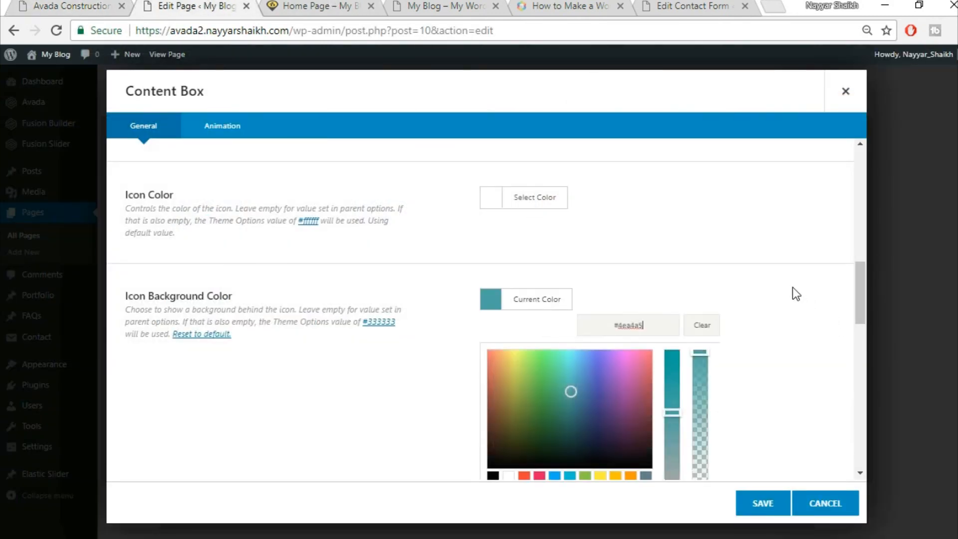
# - Set the Great Services box's Inner Border Size to 0
pyautogui.click(793, 286)
pyautogui.scroll(-1, 792, 286)
pyautogui.scroll(-1, 793, 287)
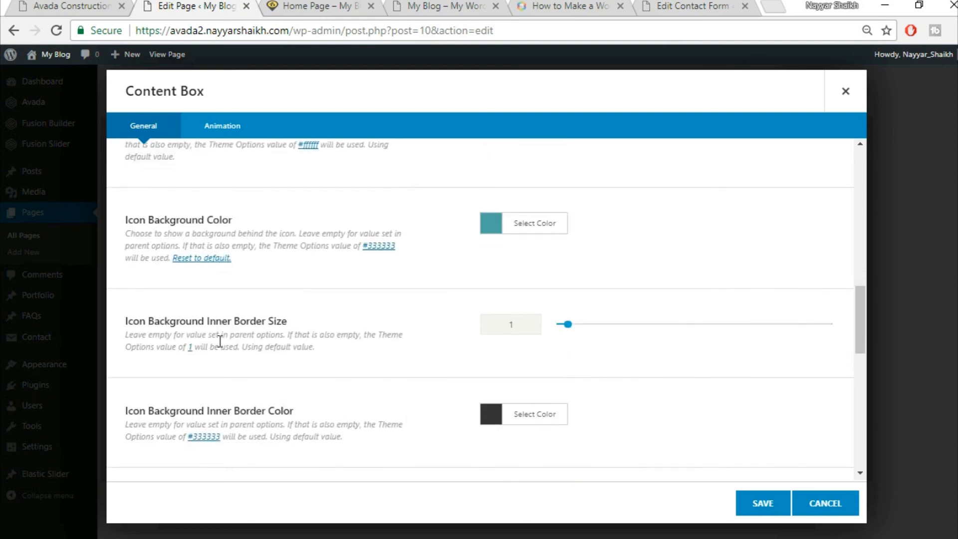
pyautogui.write('0')
pyautogui.scroll(-1, 459, 346)
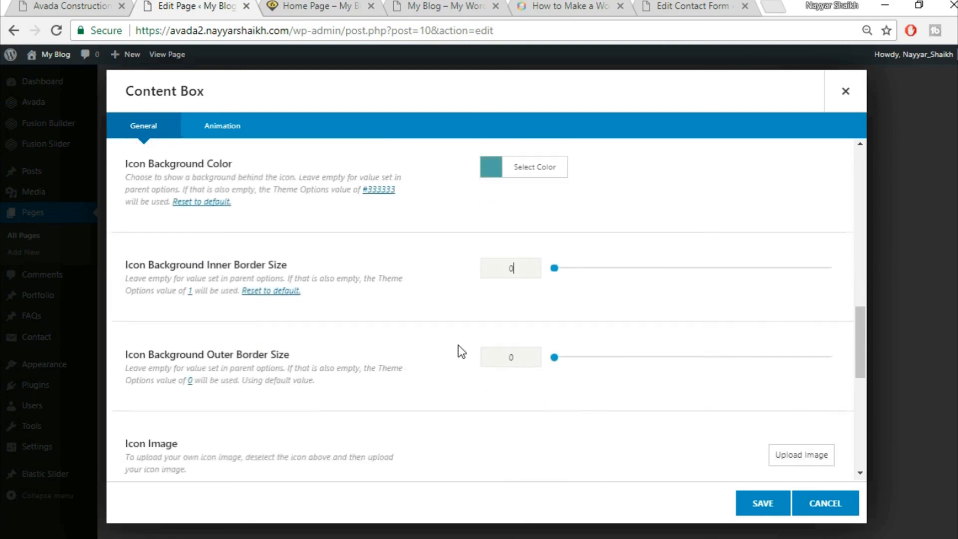
pyautogui.scroll(-4, 458, 345)
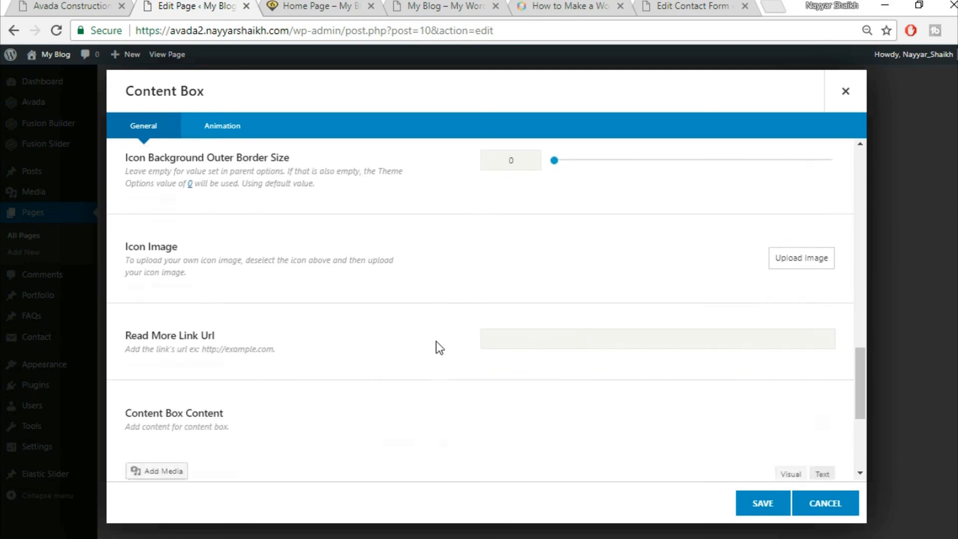
pyautogui.scroll(-4, 436, 342)
# - Replace the box content with the 'Neque porro quisquam est…' text copied from the live site, and save
pyautogui.click(342, 343)
pyautogui.hotkey('ctrl', 'a')
pyautogui.press('BackSpace')
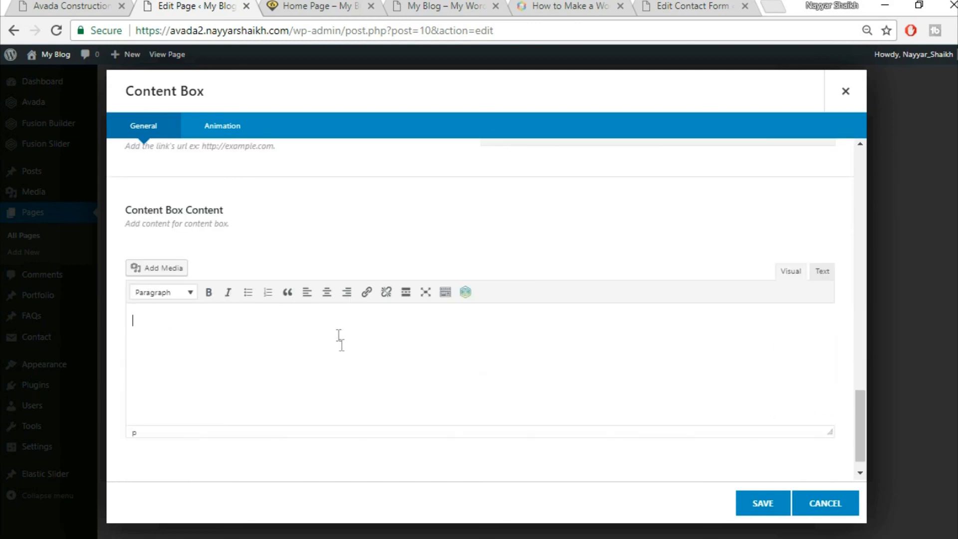
pyautogui.click(70, 4)
pyautogui.moveTo(142, 301); pyautogui.dragTo(290, 342)
pyautogui.hotkey('ctrl', 'c')
pyautogui.click(187, 5)
pyautogui.hotkey('ctrl', 'v')
pyautogui.scroll(-1, 739, 462)
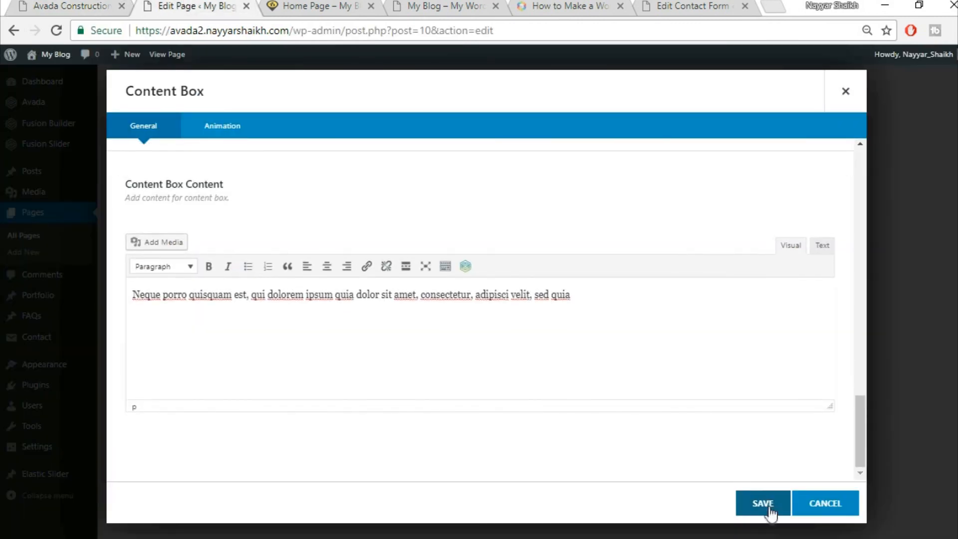
pyautogui.click(769, 510)
# - Clone the Great Services box three times and save the Content Boxes element
pyautogui.click(298, 223)
pyautogui.click(298, 223)
pyautogui.click(298, 223)
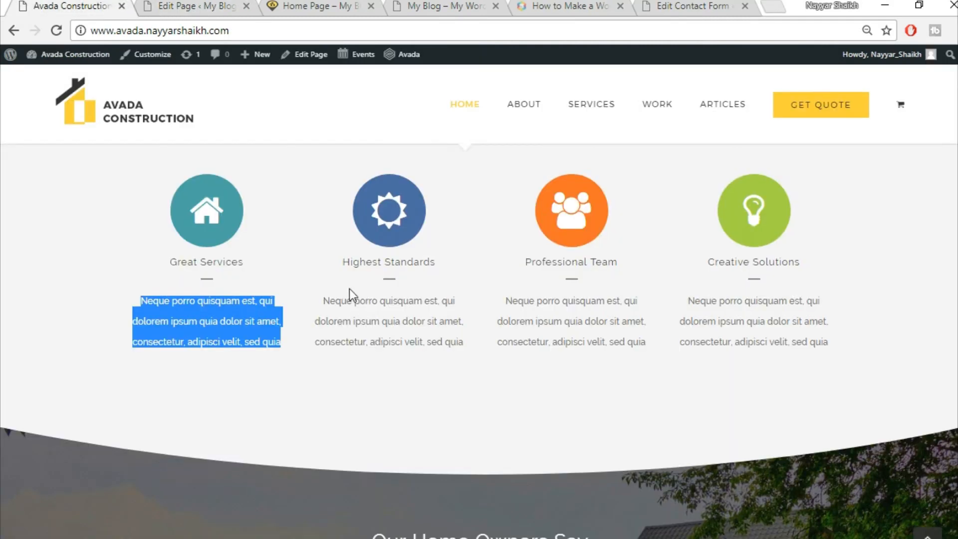
pyautogui.click(358, 353)
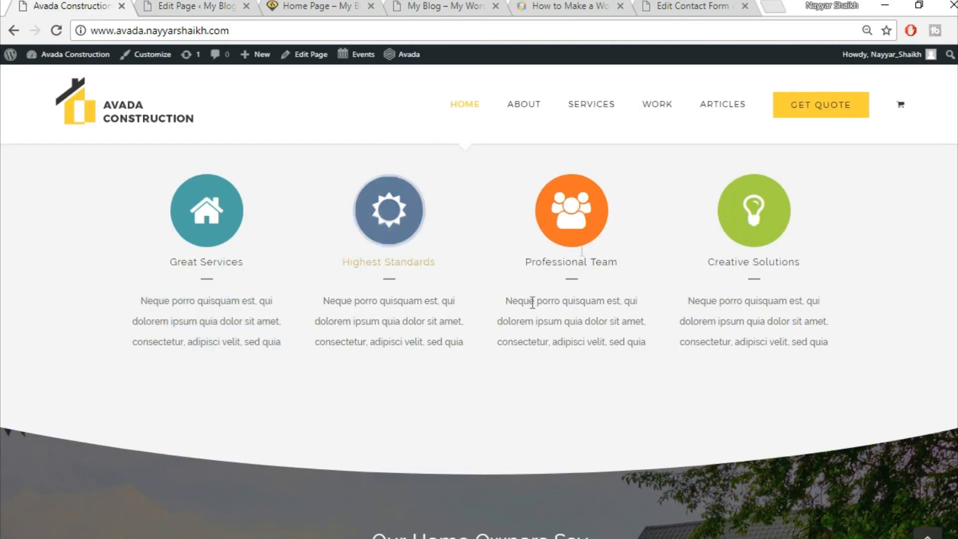
pyautogui.click(196, 7)
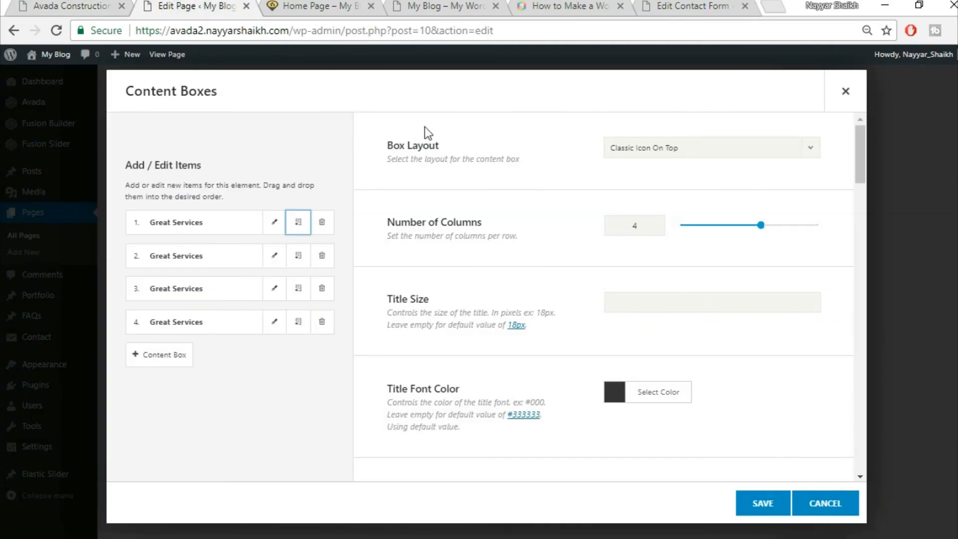
pyautogui.click(755, 513)
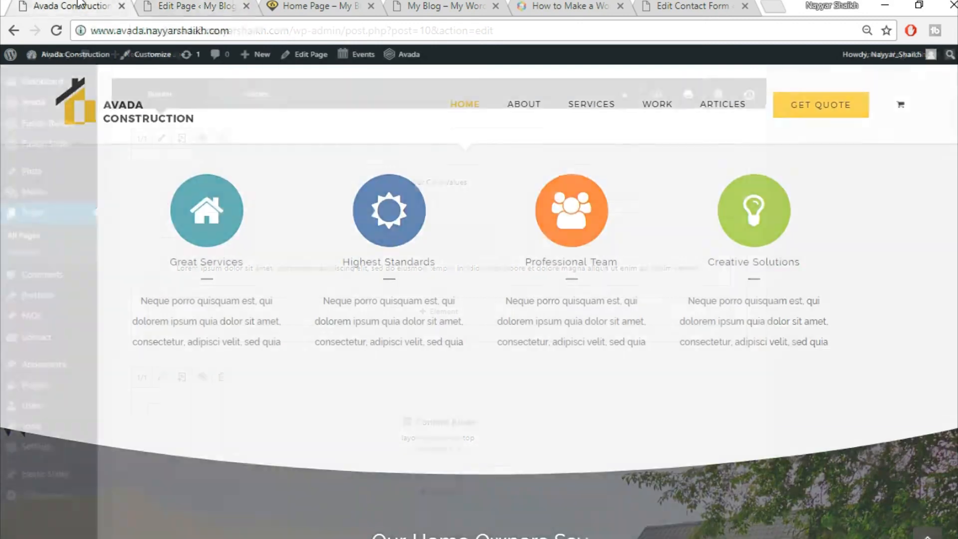
# - Give the Our Core Values container an F5F5F5 background colour and save its settings
pyautogui.scroll(5, 795, 415)
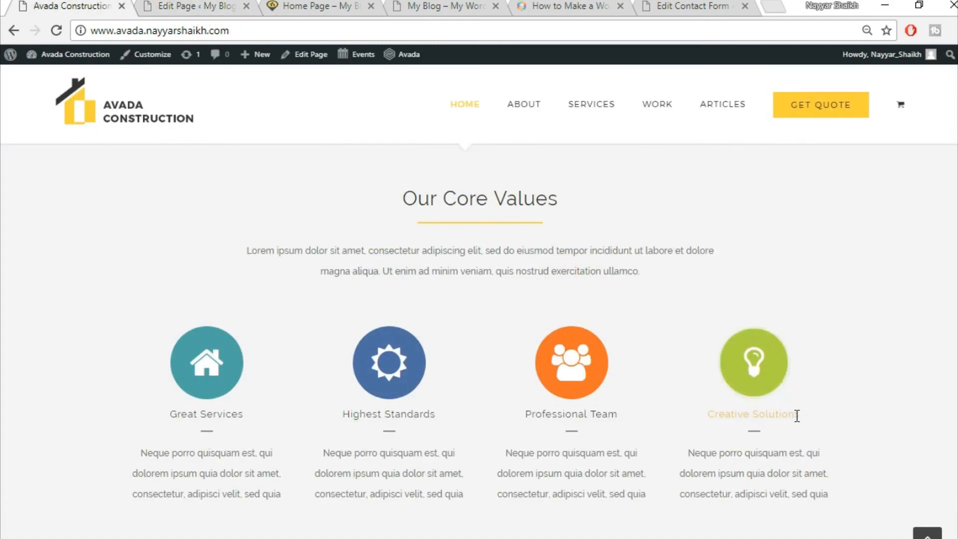
pyautogui.scroll(3, 924, 325)
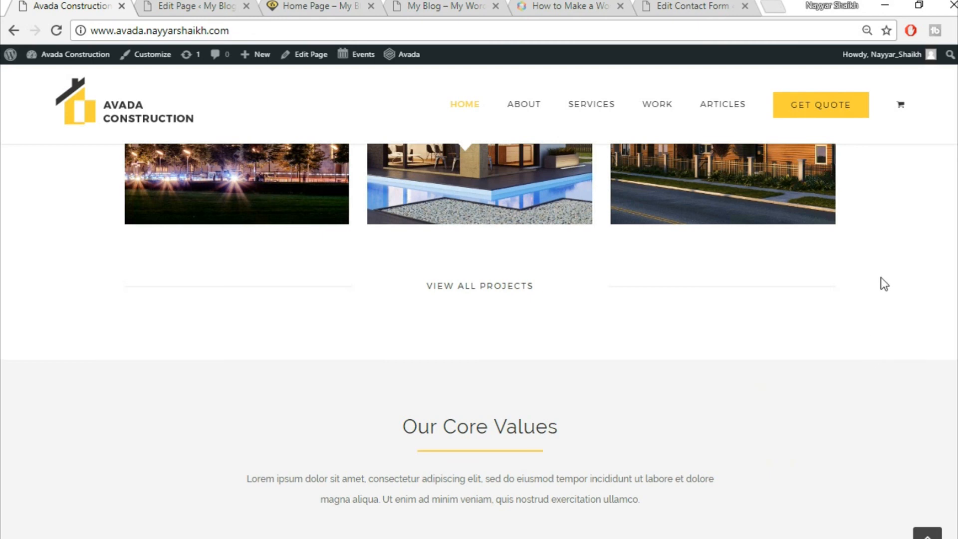
pyautogui.scroll(-2, 892, 399)
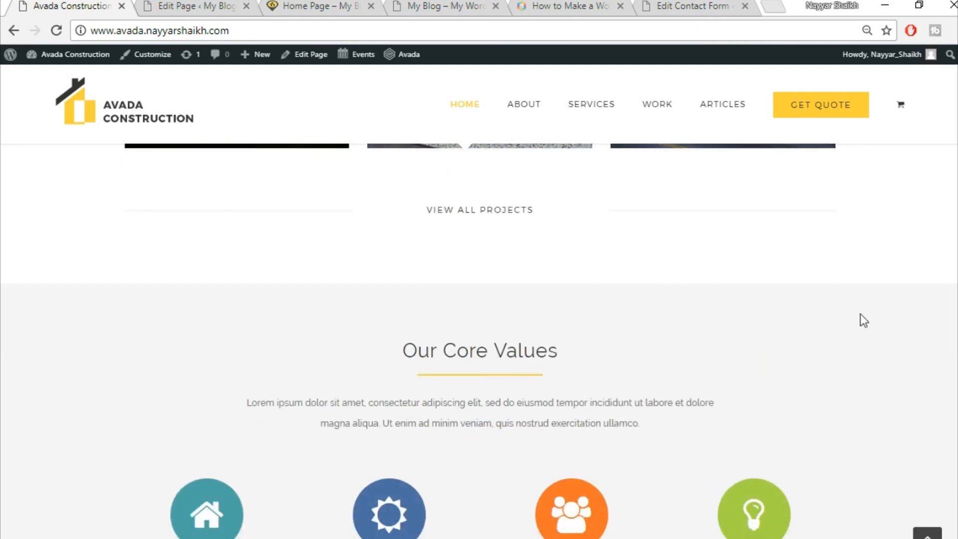
pyautogui.scroll(3, 718, 338)
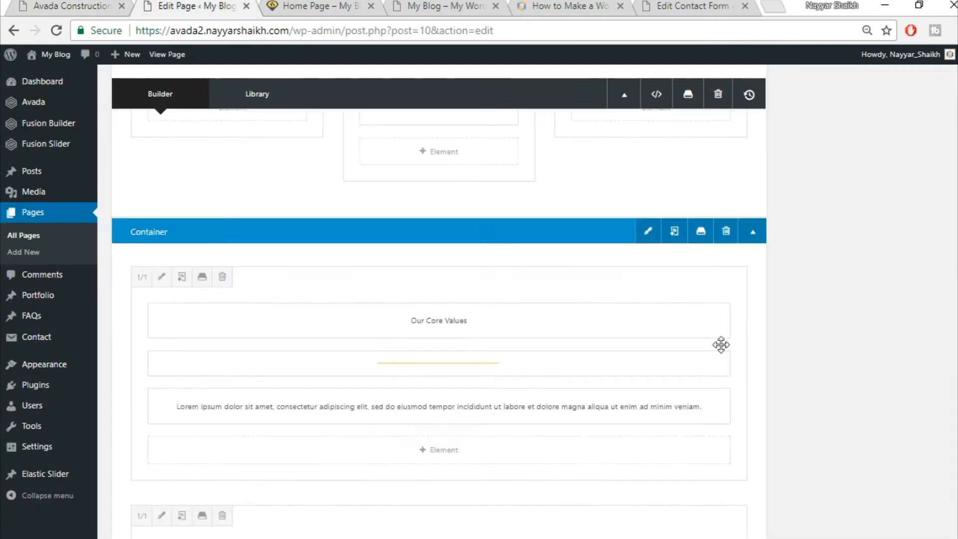
pyautogui.click(650, 246)
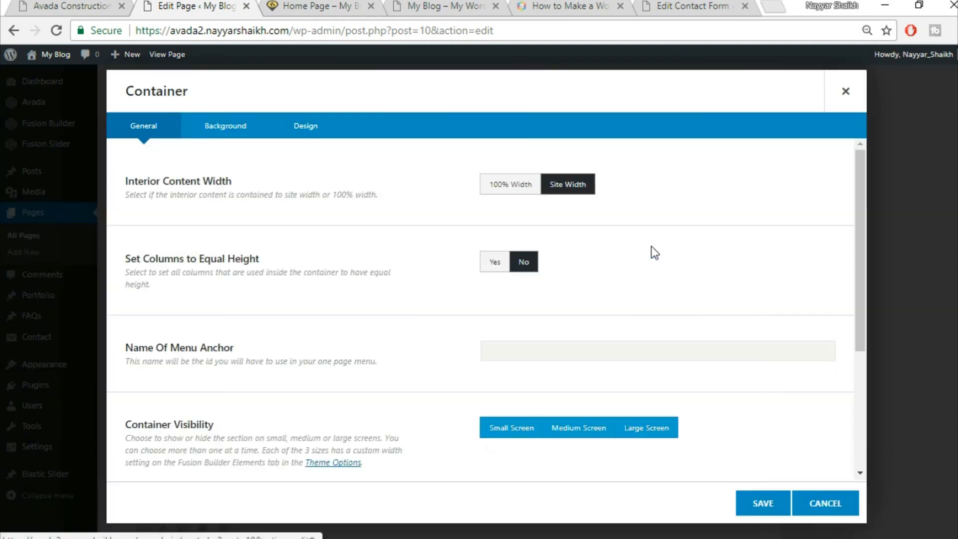
pyautogui.click(252, 131)
pyautogui.click(542, 186)
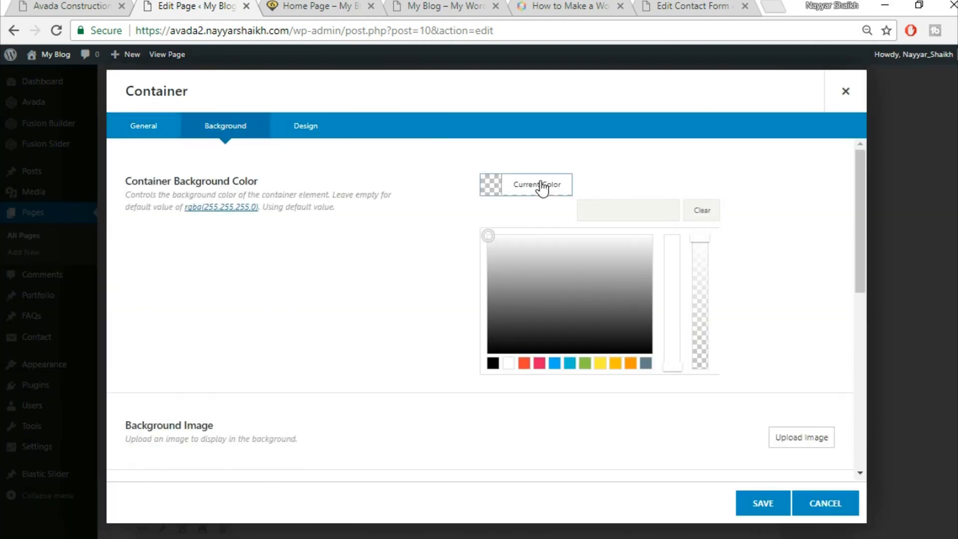
pyautogui.click(598, 205)
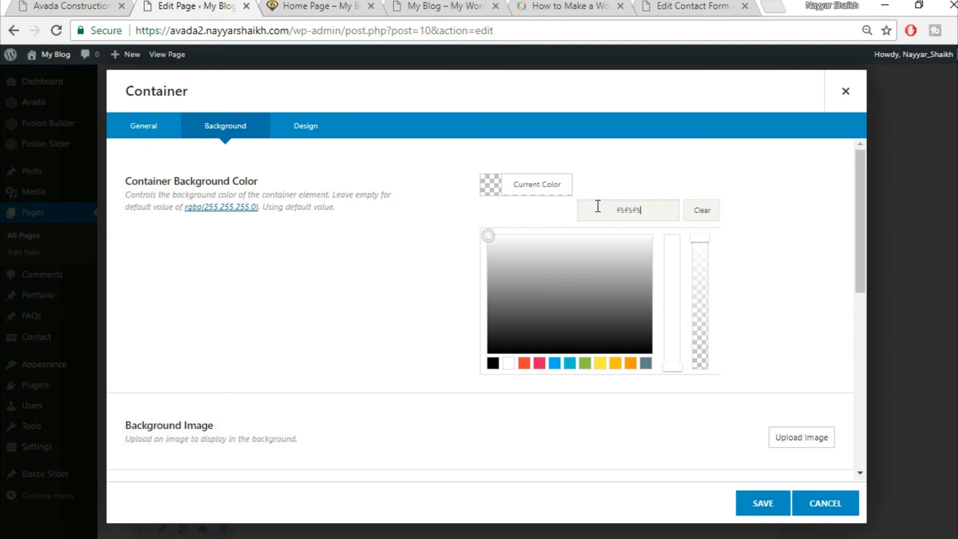
pyautogui.click(760, 505)
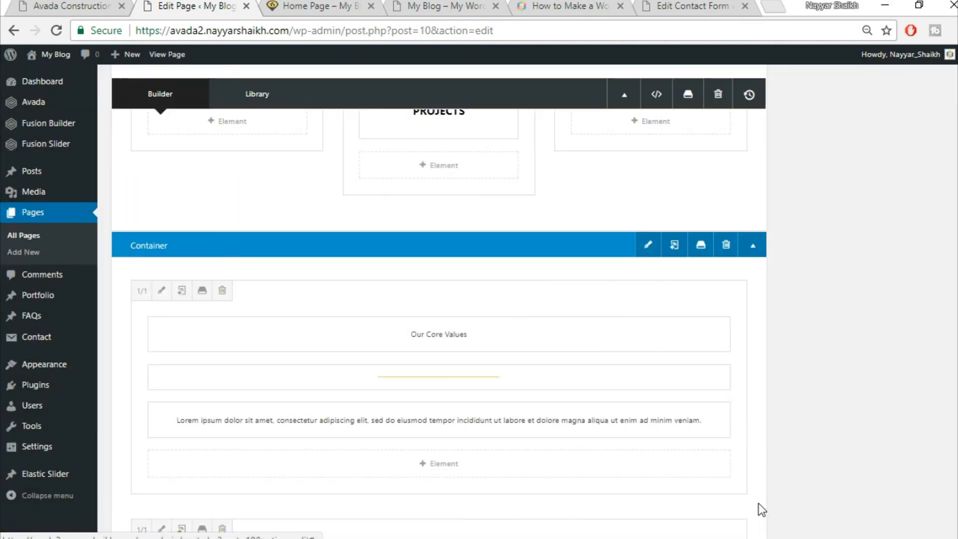
pyautogui.scroll(10, 839, 210)
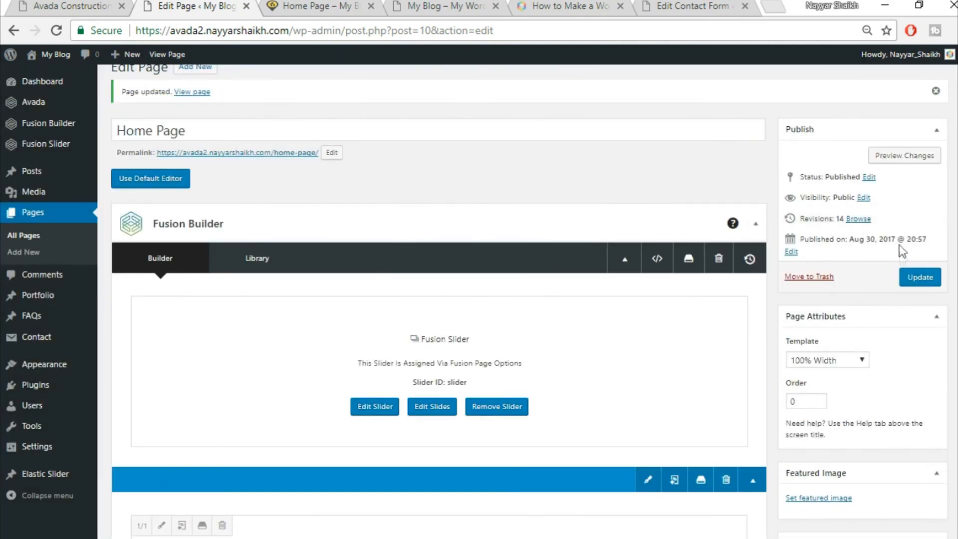
# - Update the home page and reload the live site to view the Our Core Values section
pyautogui.click(920, 277)
pyautogui.click(346, 6)
pyautogui.click(362, 31)
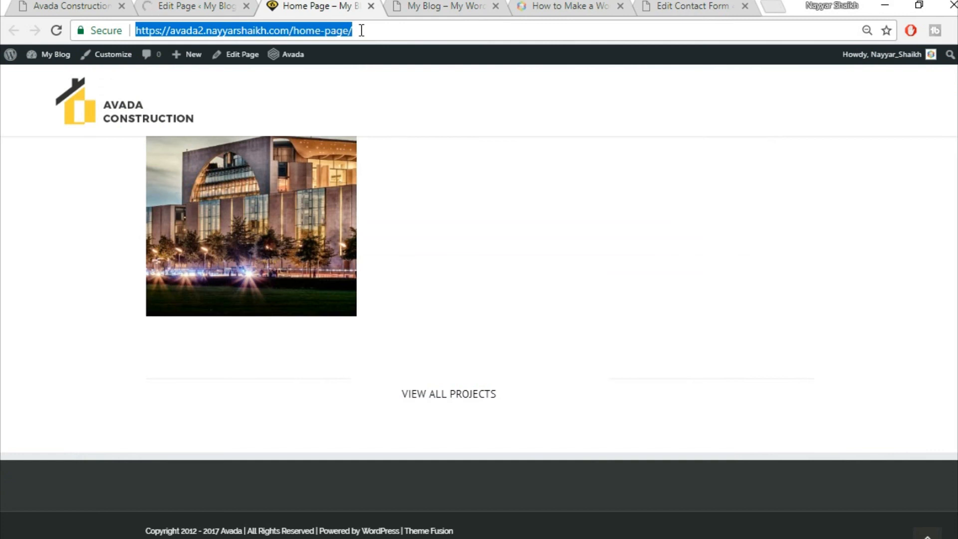
pyautogui.press('Return')
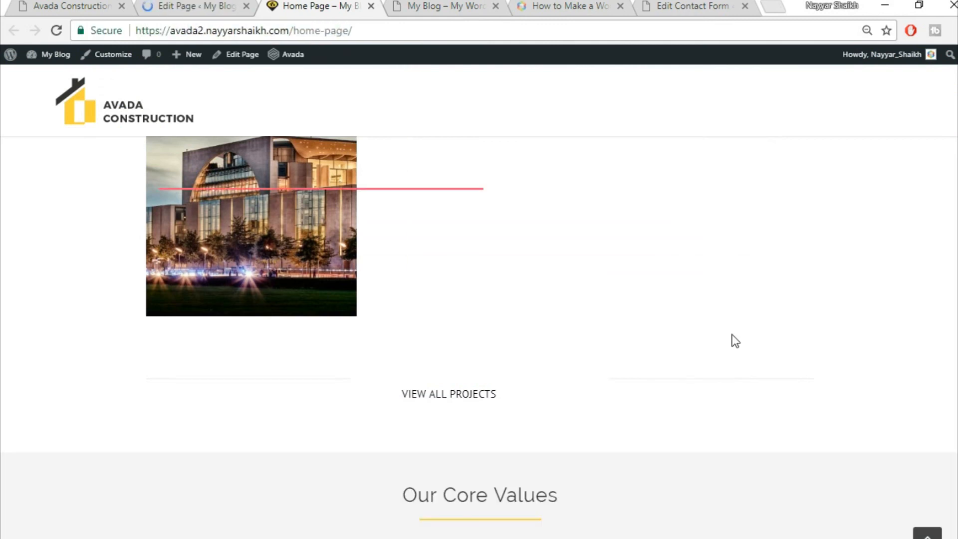
pyautogui.scroll(-5, 732, 334)
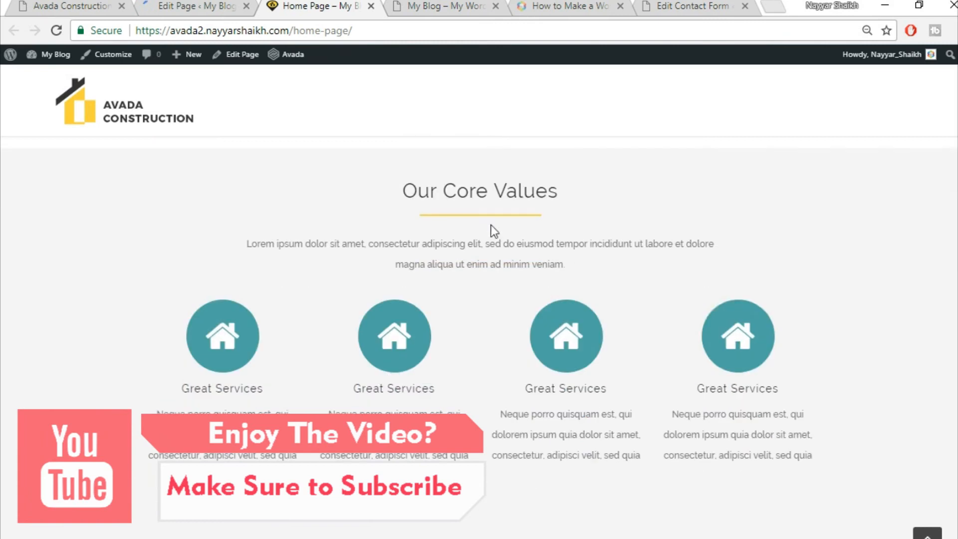
pyautogui.scroll(2, 855, 239)
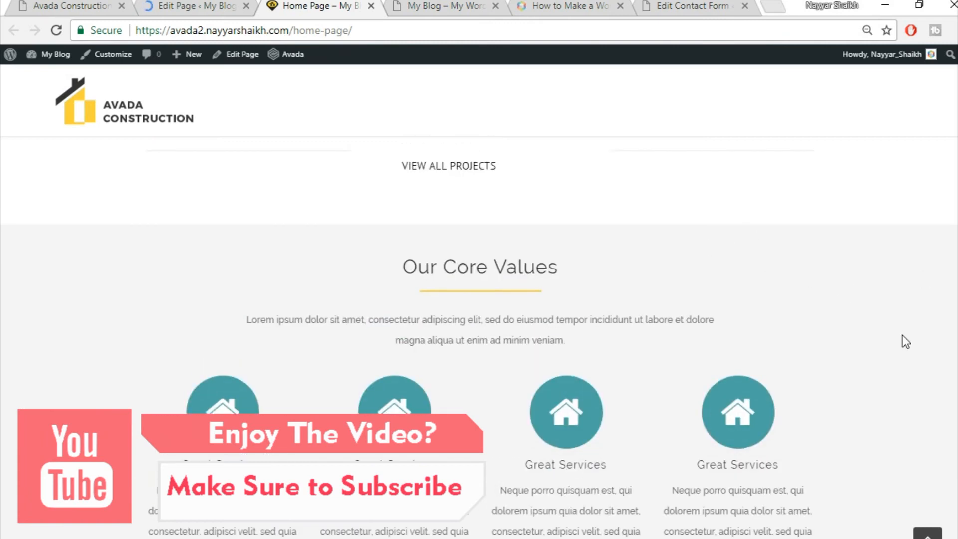
pyautogui.scroll(-2, 906, 342)
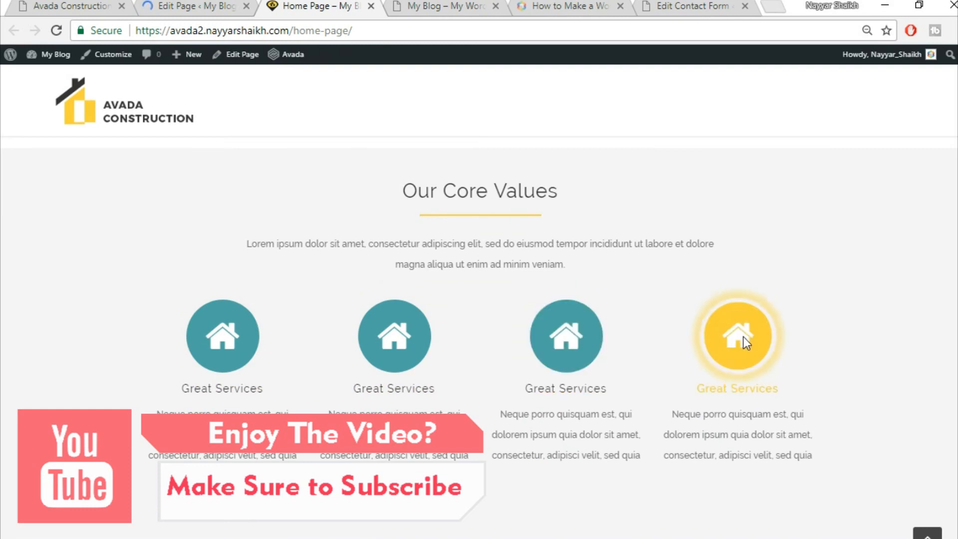
pyautogui.scroll(-2, 808, 335)
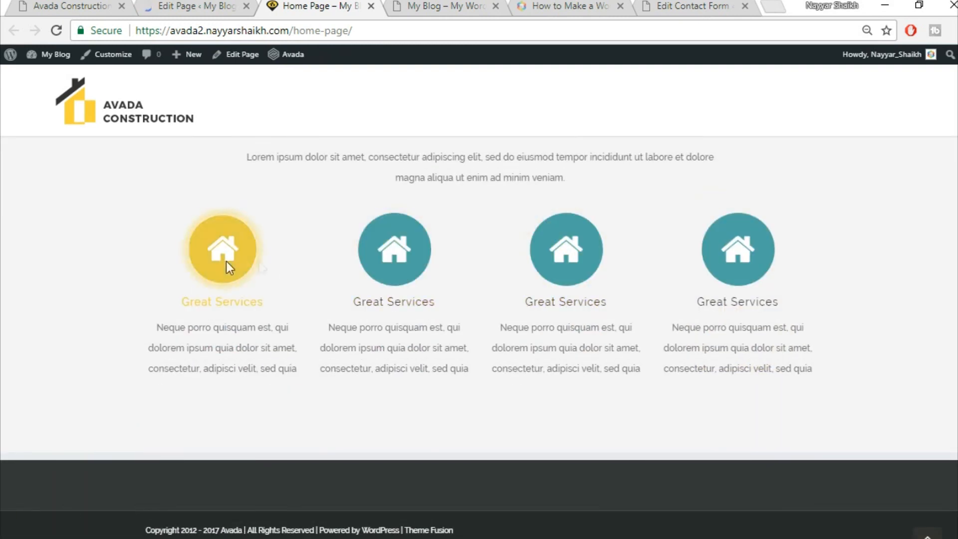
# - Compare the live Core Values section with the original Avada Construction demo
pyautogui.click(131, 4)
pyautogui.scroll(-5, 401, 337)
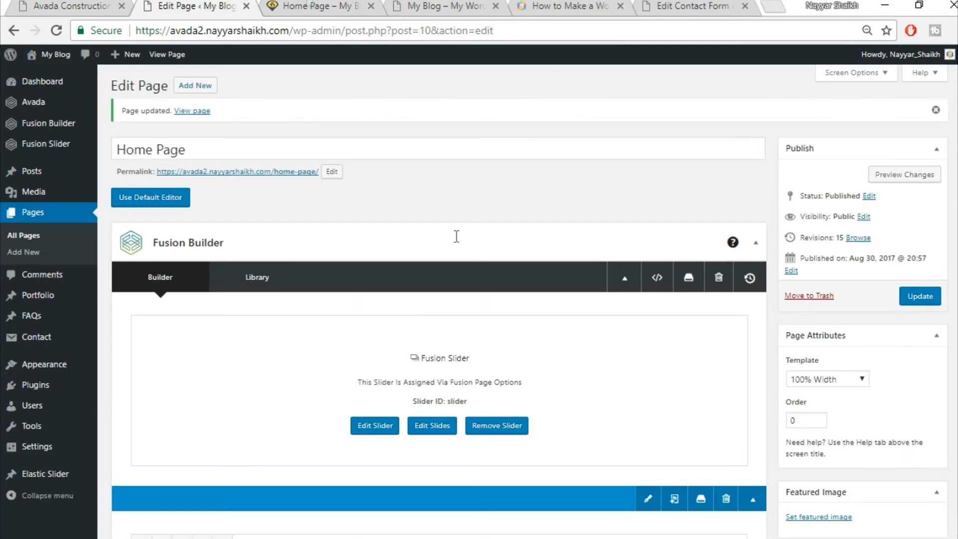
pyautogui.click(306, 4)
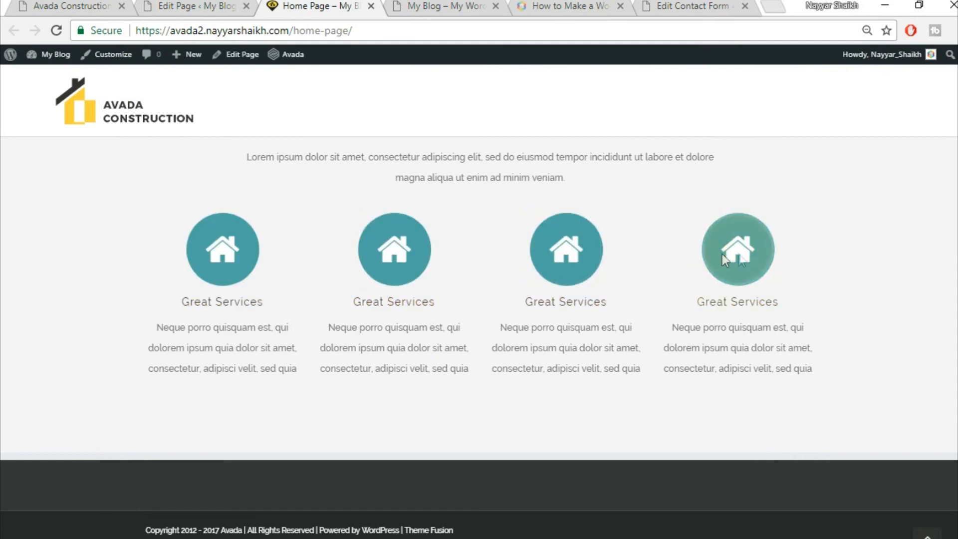
pyautogui.click(114, 11)
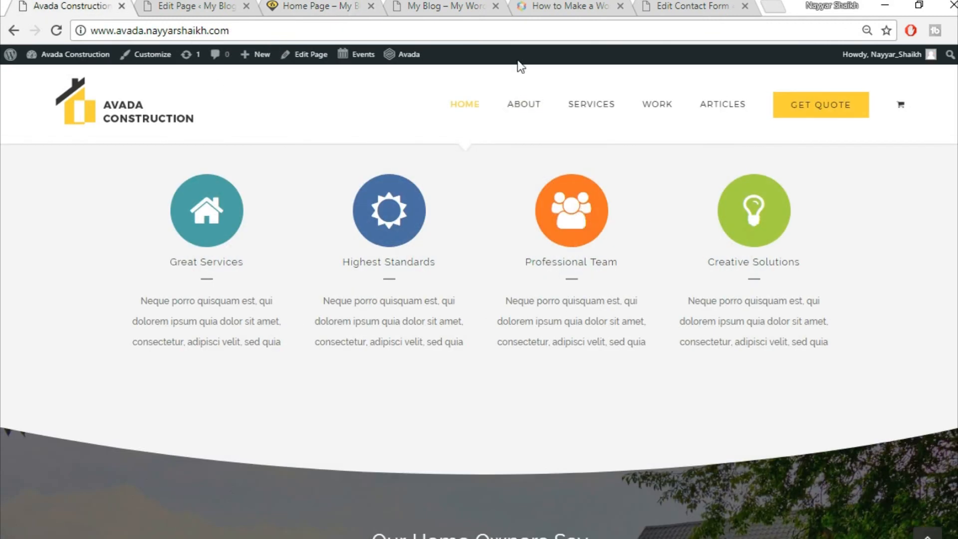
# - Add a new 1/1 full-width container below the Content Boxes
pyautogui.scroll(-5, 599, 350)
pyautogui.scroll(-1, 762, 343)
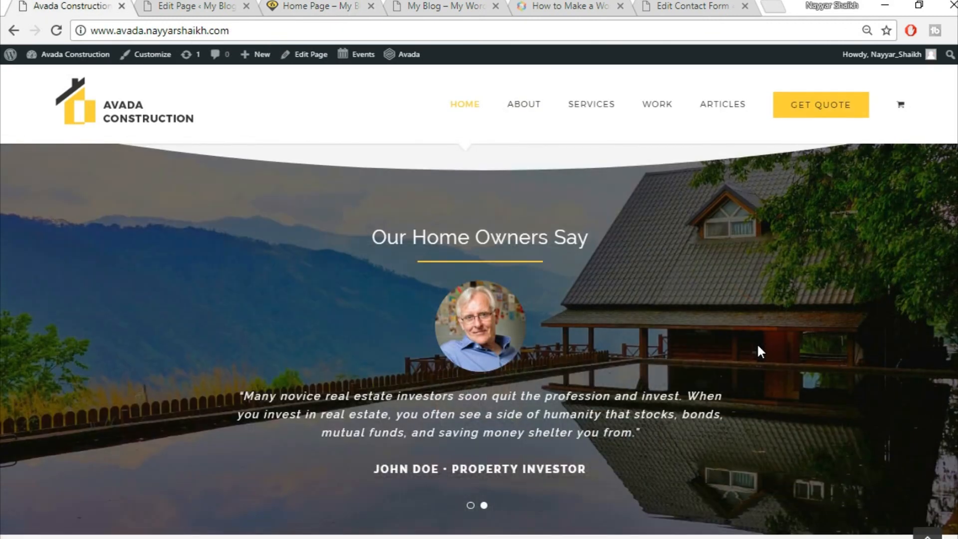
pyautogui.scroll(1, 753, 344)
pyautogui.click(197, 6)
pyautogui.scroll(-10, 439, 300)
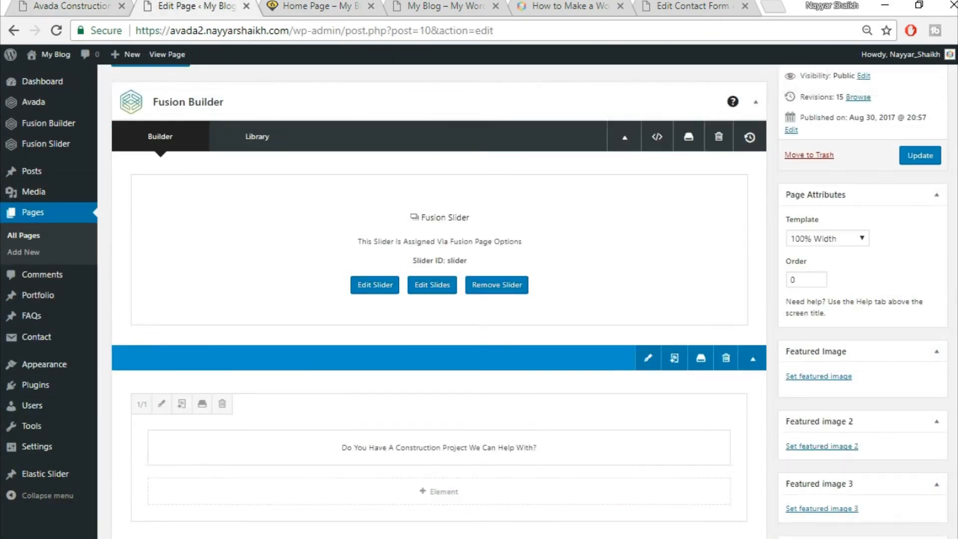
pyautogui.scroll(-8, 867, 385)
pyautogui.scroll(-5, 867, 385)
pyautogui.click(628, 268)
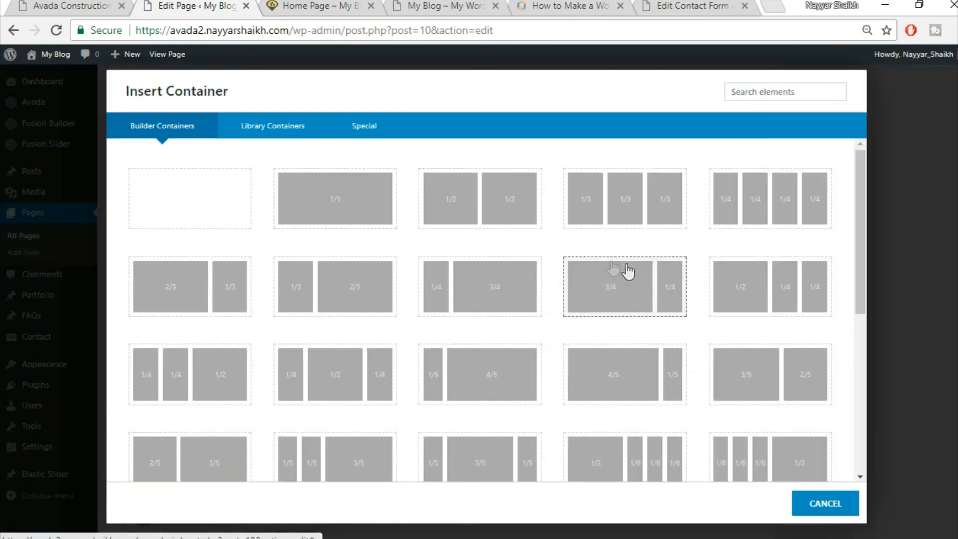
pyautogui.click(331, 201)
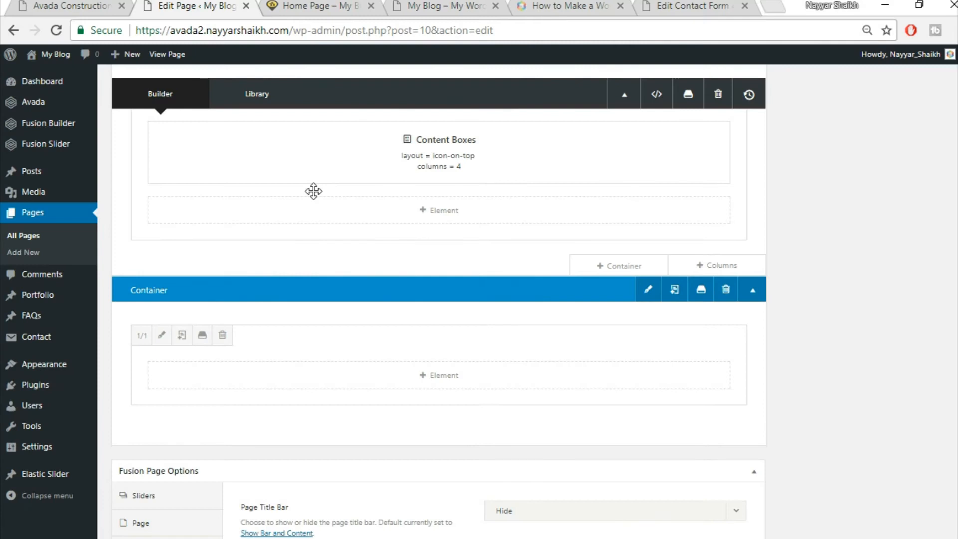
pyautogui.click(70, 6)
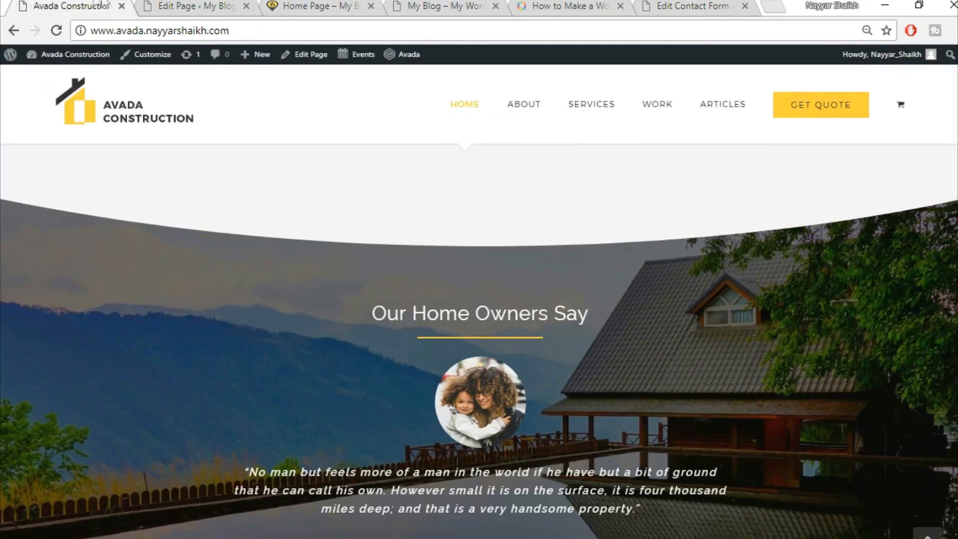
pyautogui.click(178, 6)
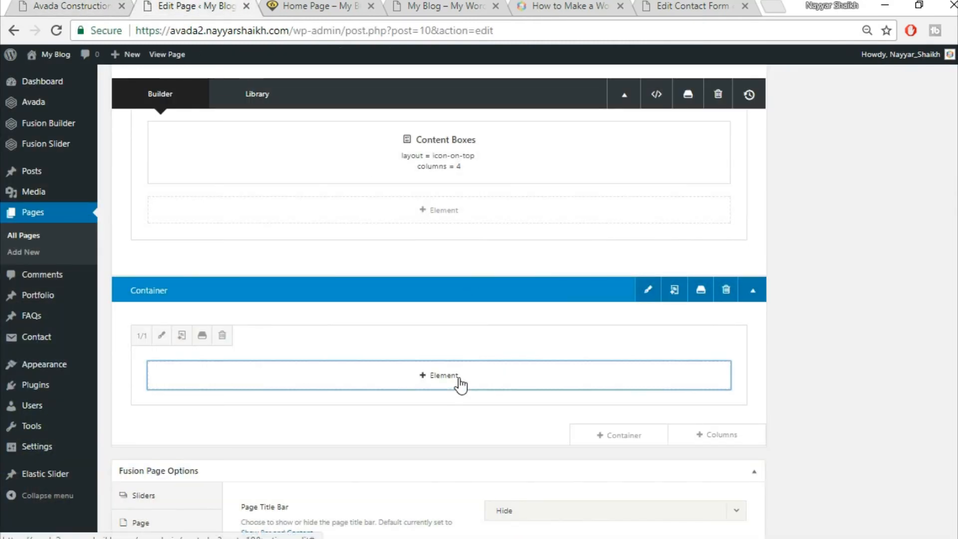
# - Insert a Section Separator element into the new container using the 'sec' search
pyautogui.click(460, 383)
pyautogui.click(763, 89)
pyautogui.write('sex')
pyautogui.press('BackSpace')
pyautogui.write('c')
pyautogui.click(198, 192)
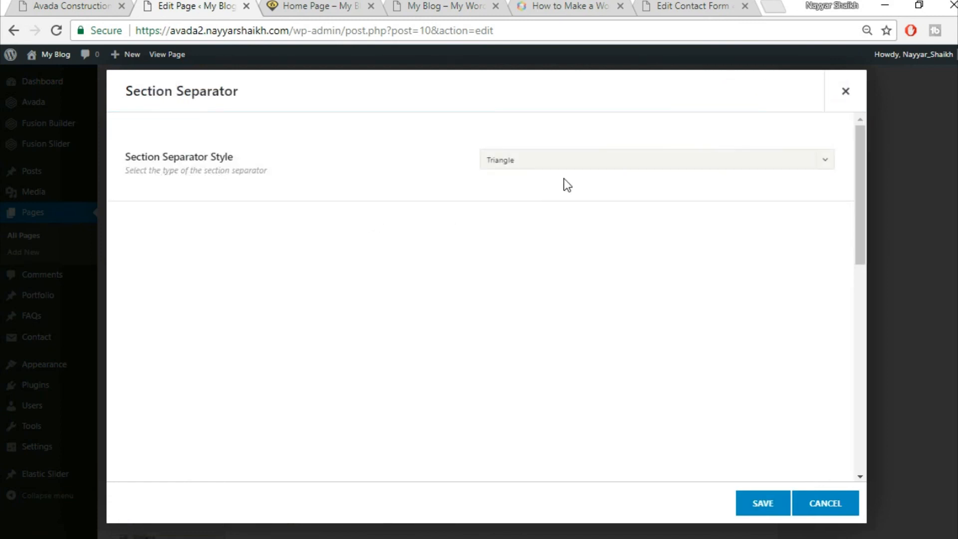
# - Set the Section Separator to Big Half Circle style at the Bottom position and save it
pyautogui.click(563, 160)
pyautogui.click(553, 290)
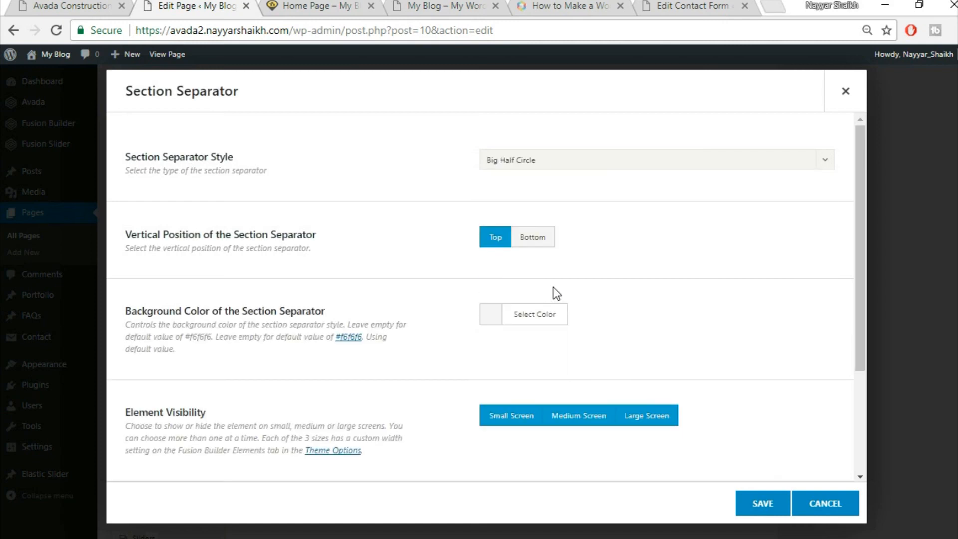
pyautogui.click(542, 244)
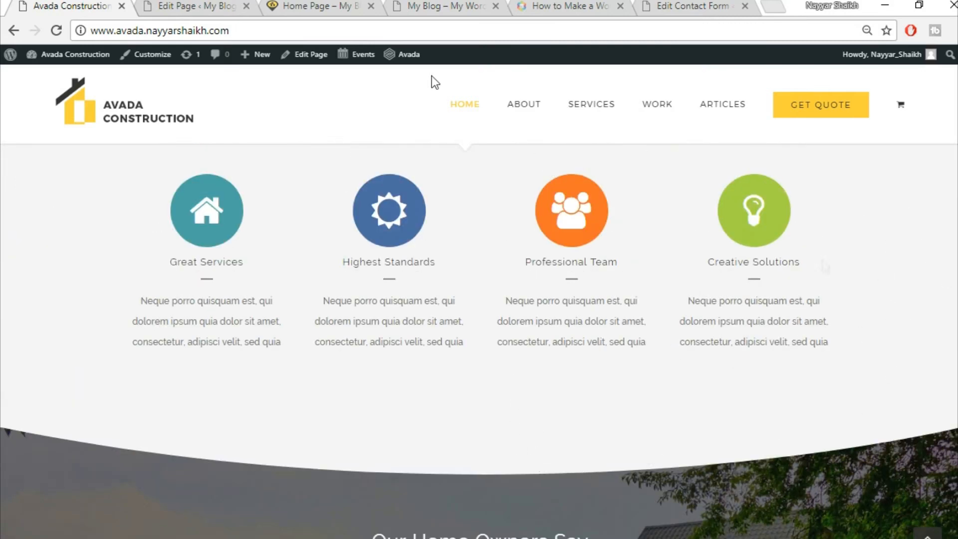
pyautogui.click(220, 6)
pyautogui.click(535, 323)
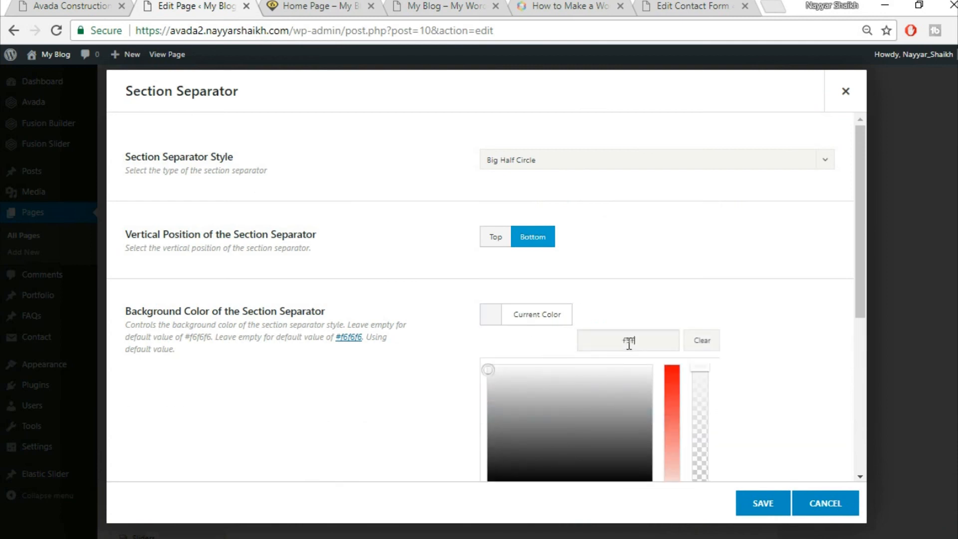
pyautogui.click(798, 377)
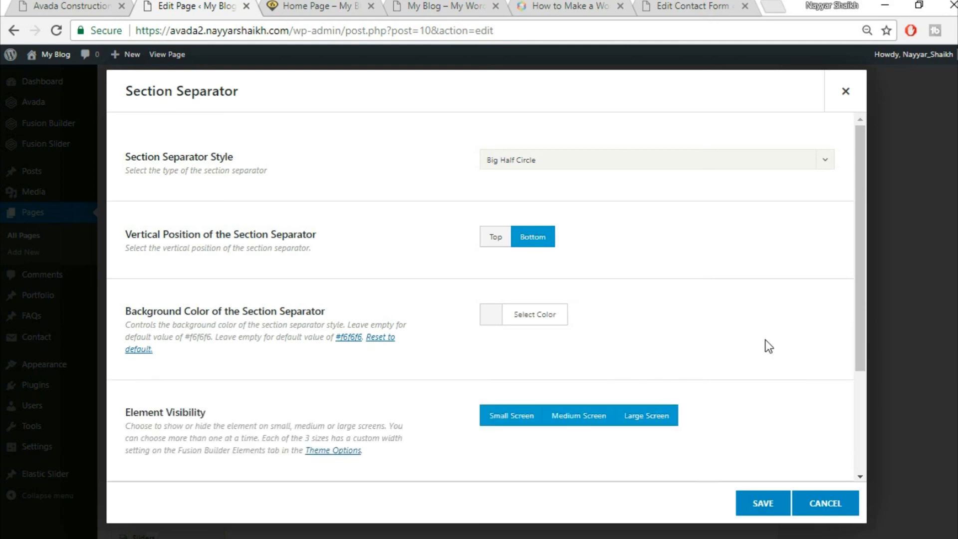
pyautogui.scroll(-3, 765, 340)
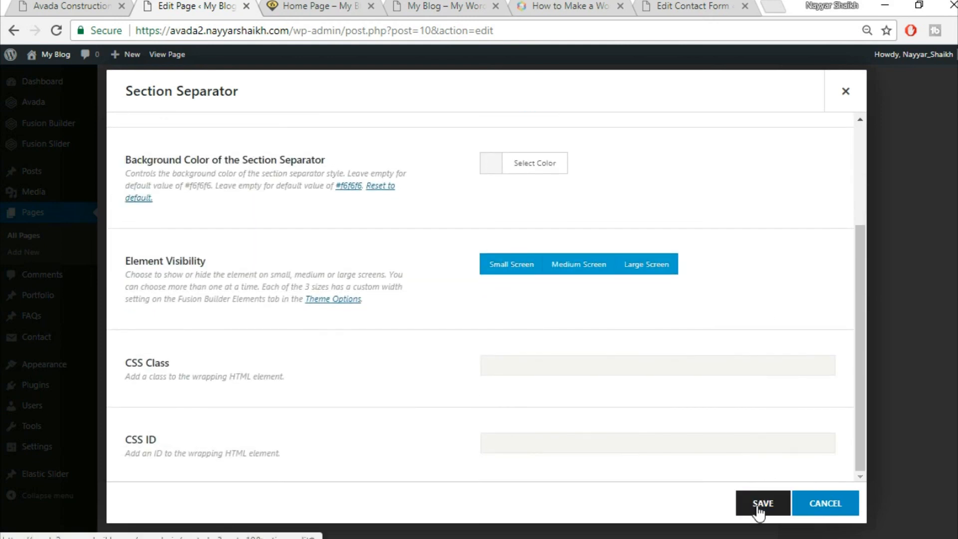
pyautogui.click(760, 508)
# - Compare the saved separator against the demo site's section
pyautogui.click(53, 4)
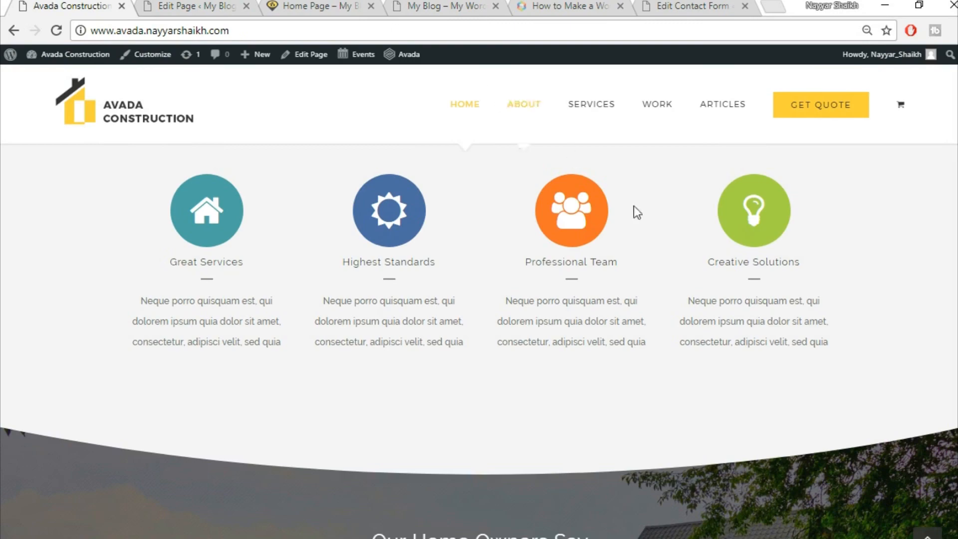
pyautogui.scroll(2, 747, 380)
pyautogui.scroll(-6, 746, 346)
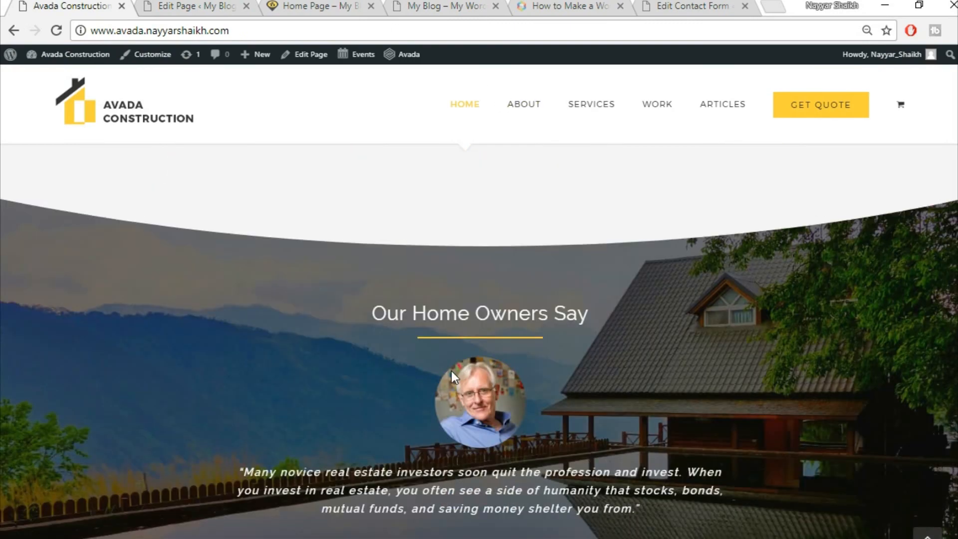
pyautogui.scroll(-3, 452, 376)
pyautogui.scroll(2, 459, 271)
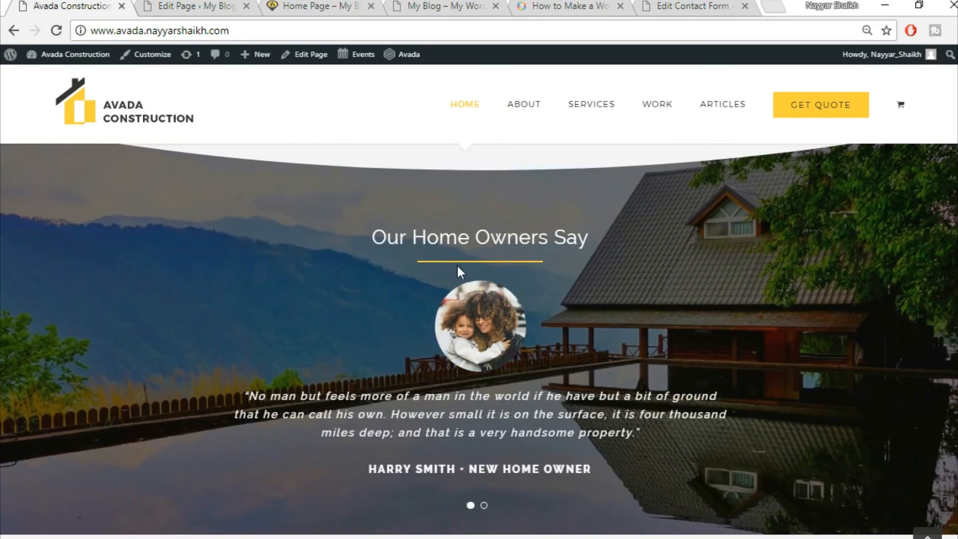
pyautogui.click(195, 4)
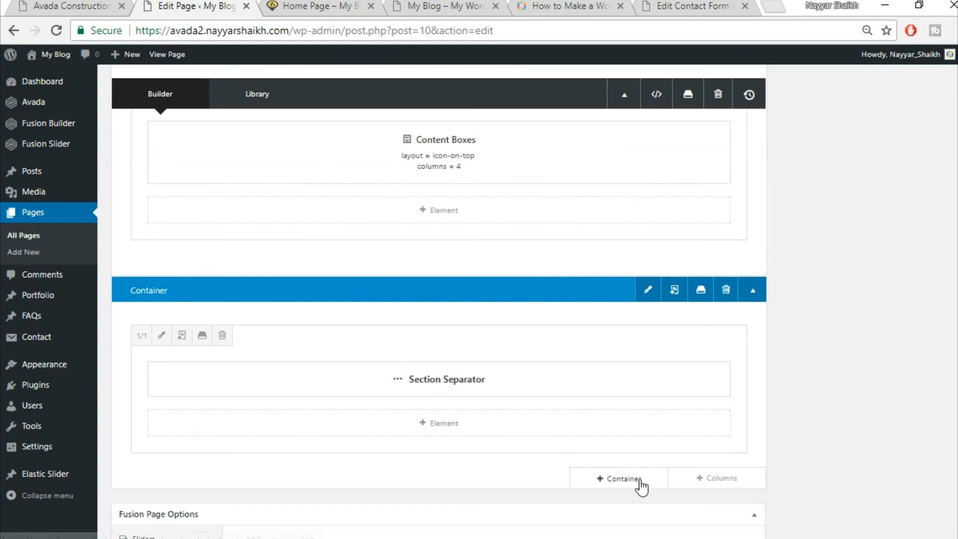
# - Insert the saved Title container from the library and move its heading into the first container
pyautogui.click(641, 483)
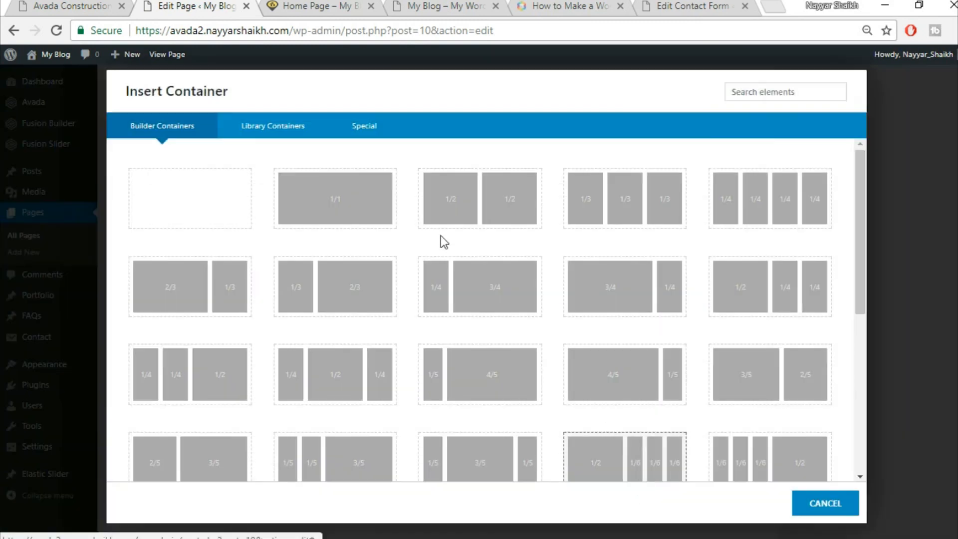
pyautogui.click(265, 135)
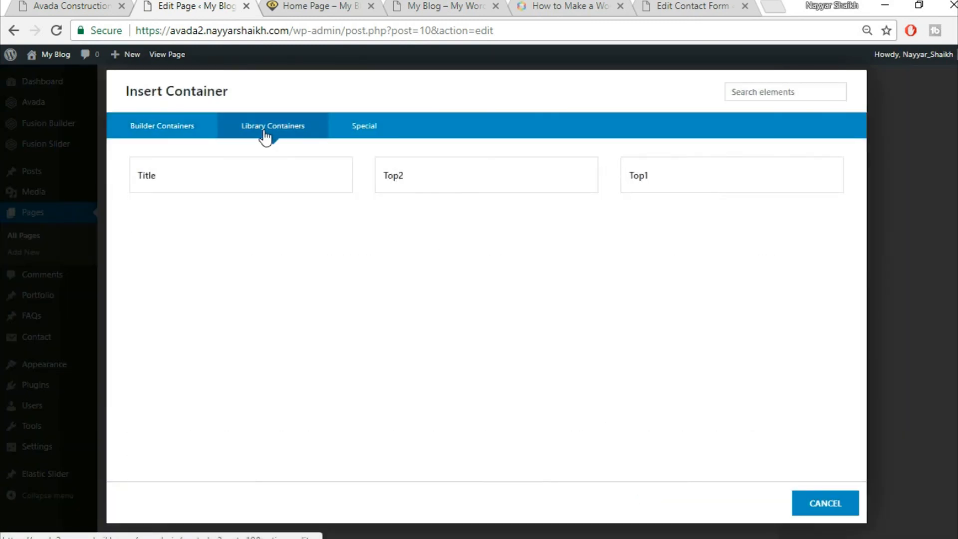
pyautogui.click(287, 190)
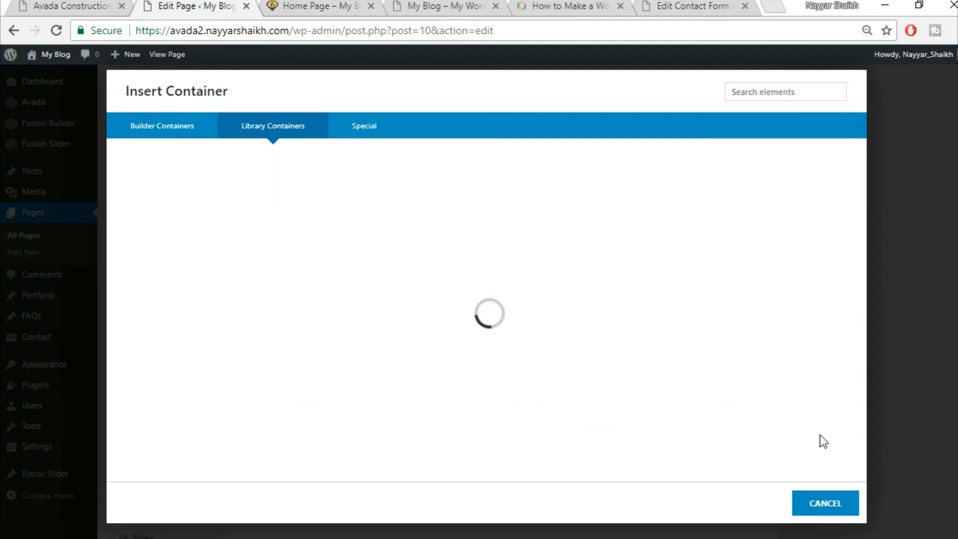
pyautogui.scroll(-2, 879, 382)
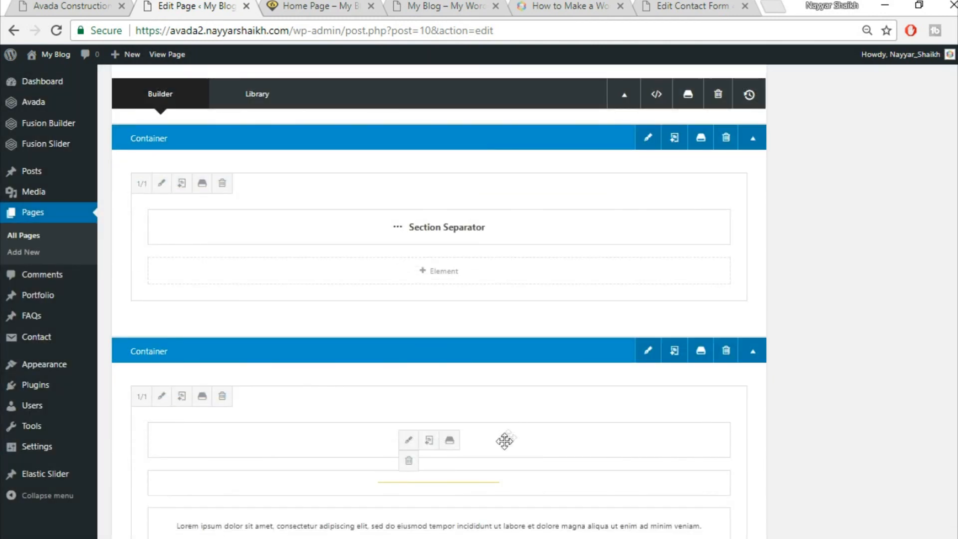
pyautogui.moveTo(511, 444)
pyautogui.mouseDown()
pyautogui.moveTo(501, 313)
pyautogui.moveTo(494, 461)
pyautogui.moveTo(494, 452)
pyautogui.mouseUp()
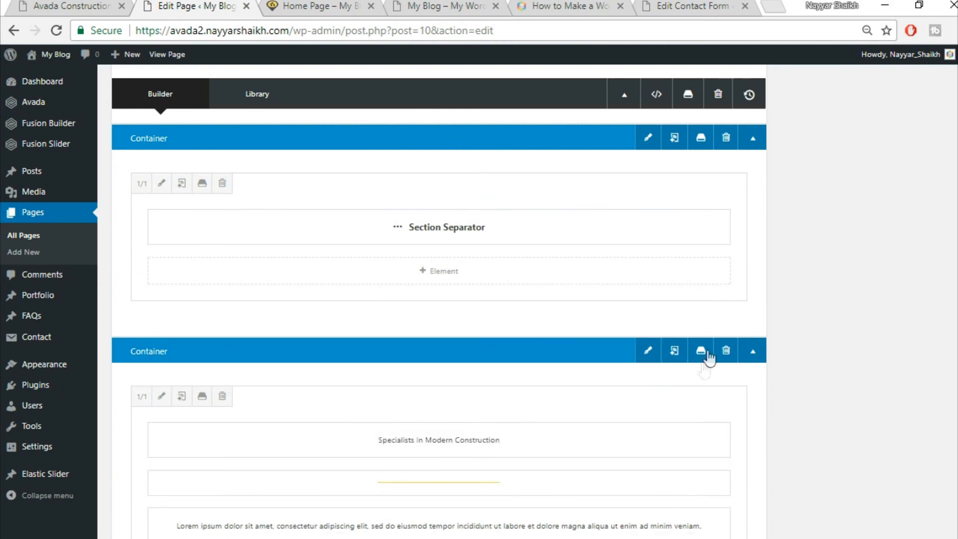
# - Add a 1/1 column and move the Specialists heading and yellow divider into the first container
pyautogui.click(734, 327)
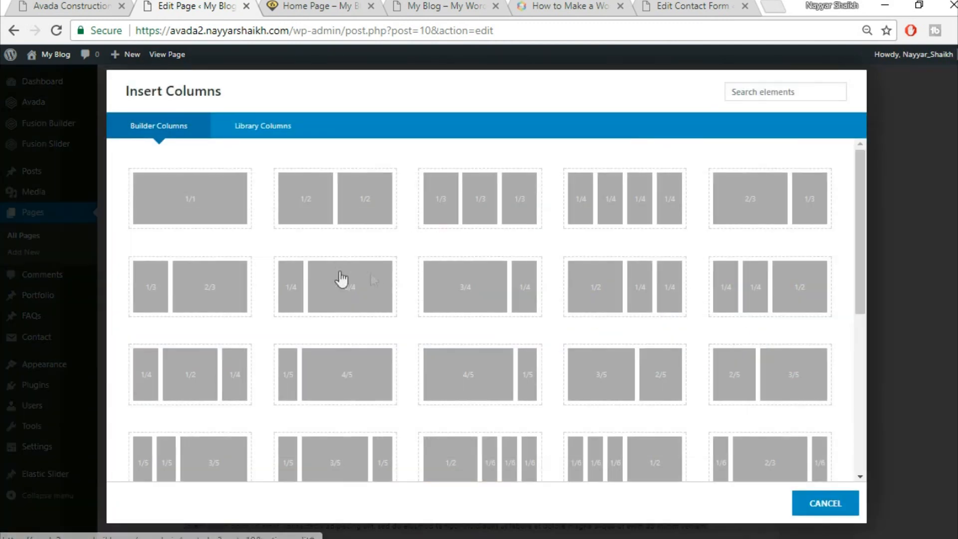
pyautogui.click(218, 211)
pyautogui.scroll(-5, 825, 352)
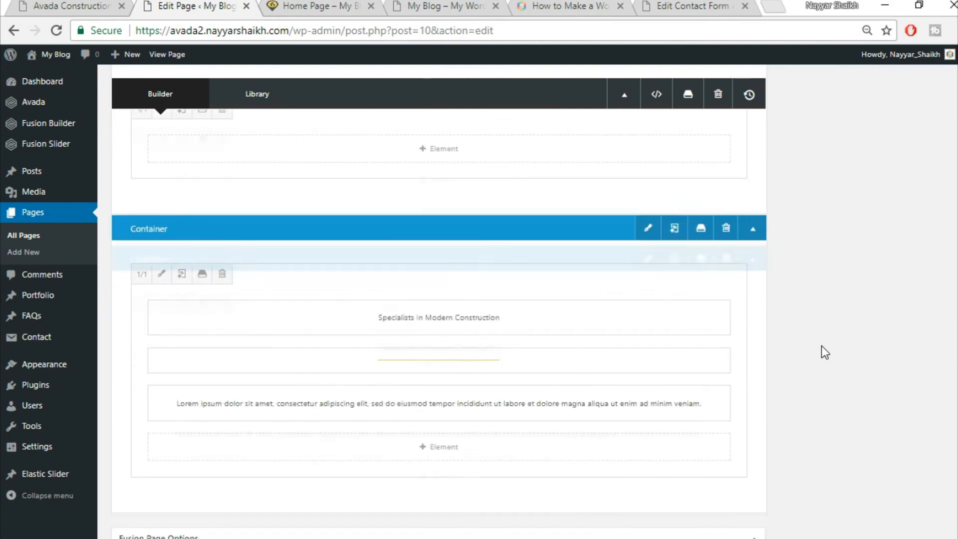
pyautogui.moveTo(521, 287); pyautogui.dragTo(518, 154)
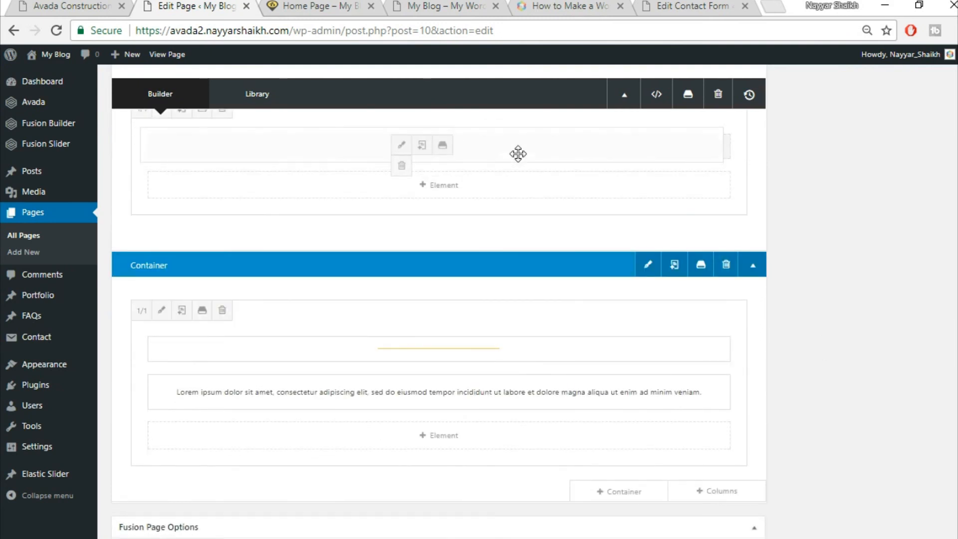
pyautogui.moveTo(477, 365); pyautogui.dragTo(476, 363)
pyautogui.moveTo(463, 182); pyautogui.dragTo(567, 306)
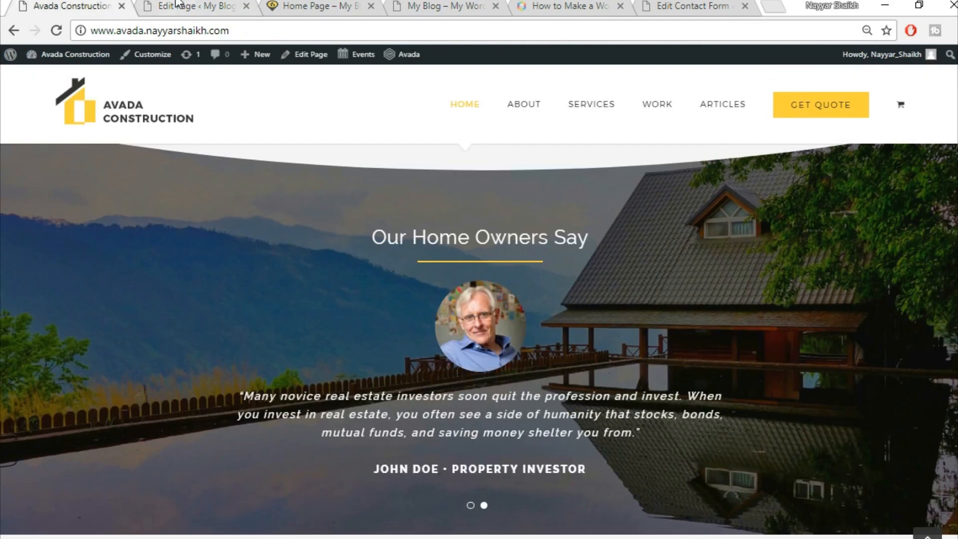
# - Delete the leftover lower container
pyautogui.click(178, 6)
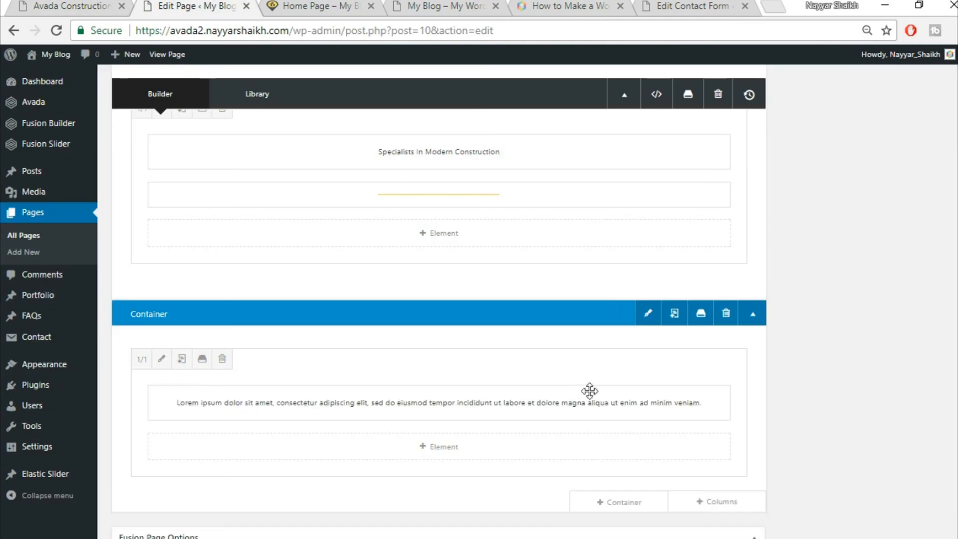
pyautogui.click(725, 316)
pyautogui.scroll(3, 771, 372)
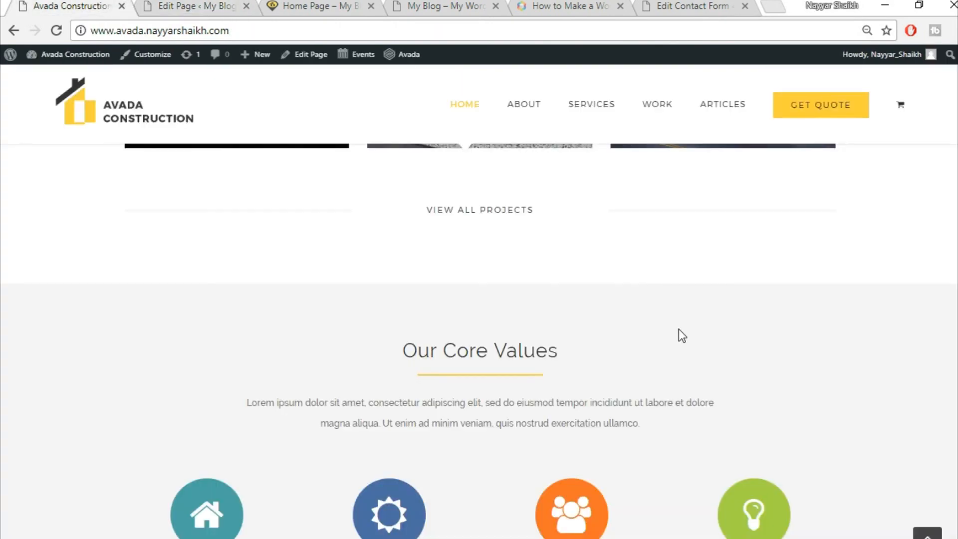
# - Add a new 1/1 full-width column row below the Specialists heading
pyautogui.scroll(-3, 681, 335)
pyautogui.scroll(-7, 669, 357)
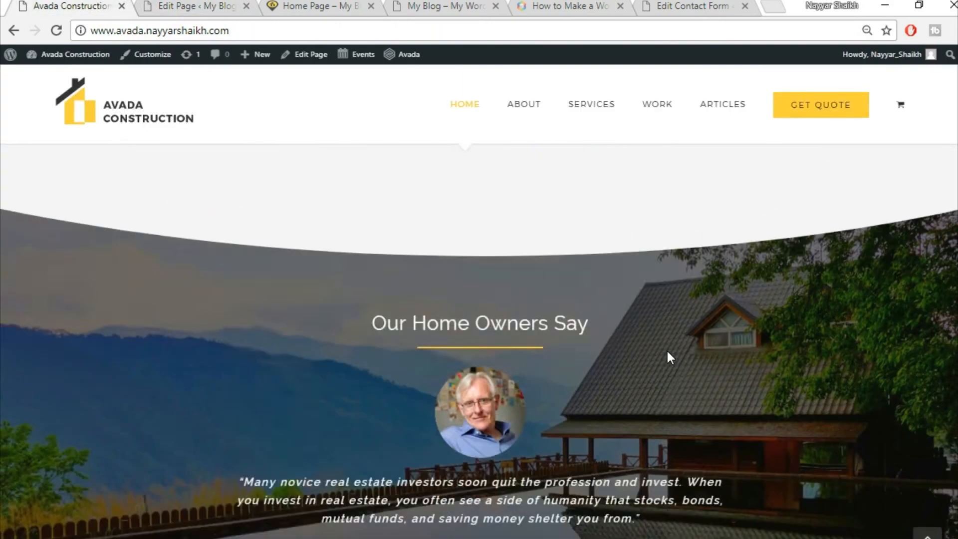
pyautogui.scroll(-3, 669, 357)
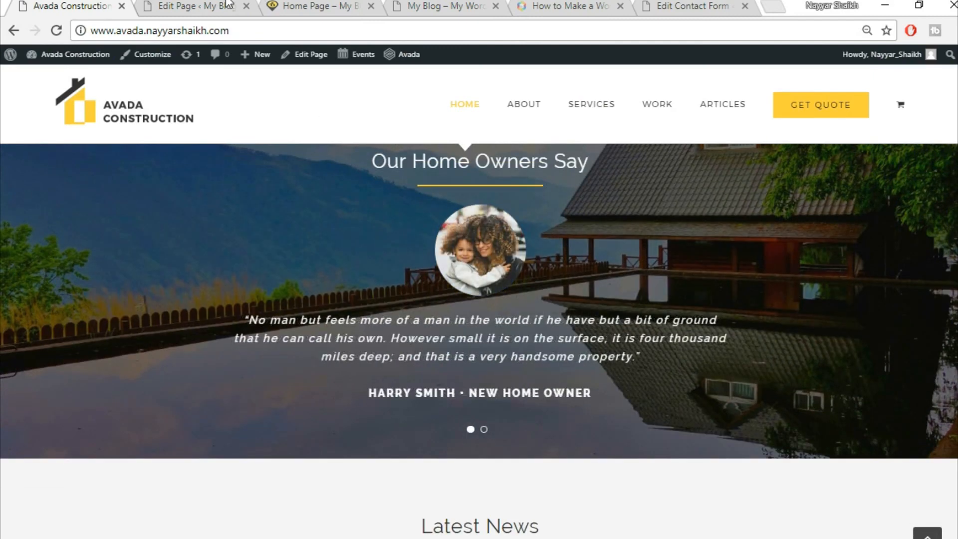
pyautogui.click(227, 5)
pyautogui.scroll(-10, 724, 373)
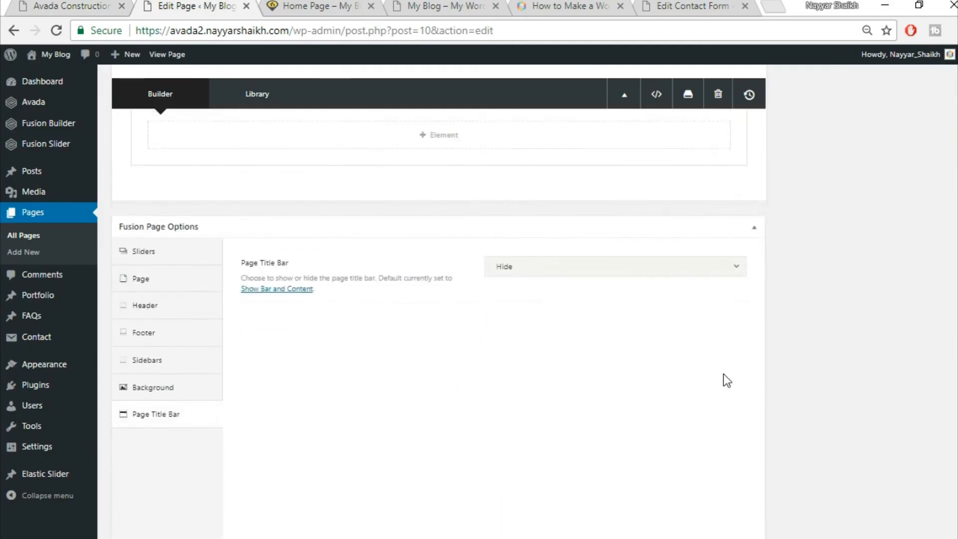
pyautogui.scroll(5, 724, 373)
pyautogui.click(736, 420)
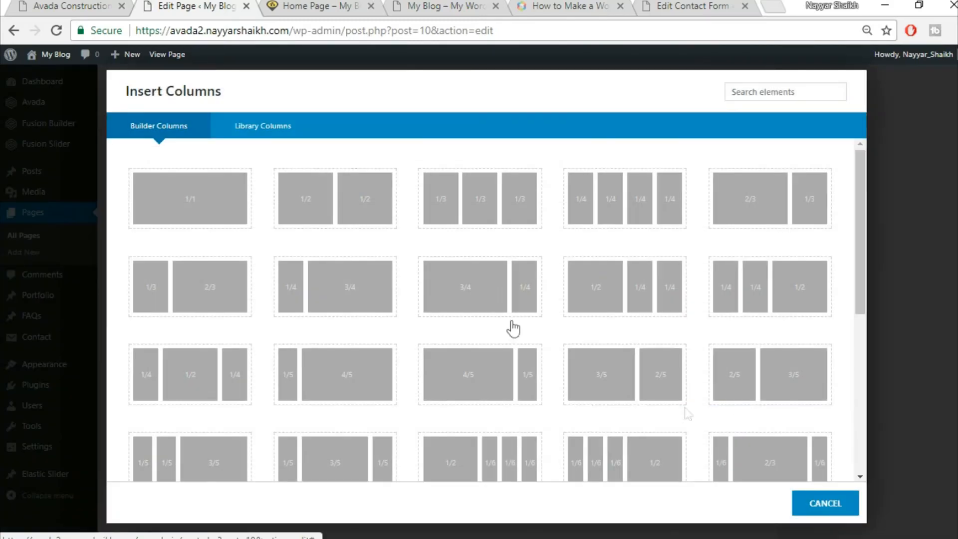
pyautogui.click(186, 202)
# - Add a Testimonials element to the new column via the 'tes' search
pyautogui.scroll(-1, 672, 375)
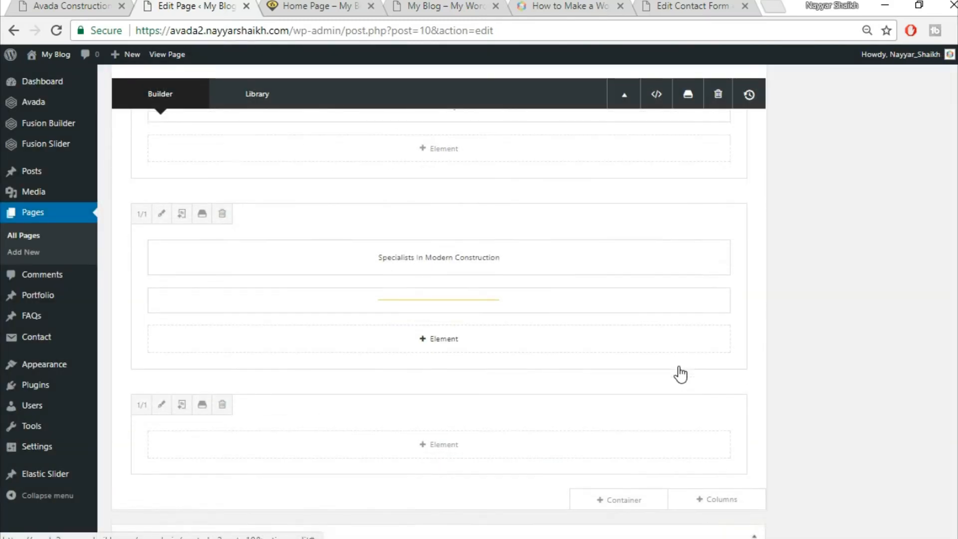
pyautogui.scroll(-1, 483, 410)
pyautogui.click(481, 403)
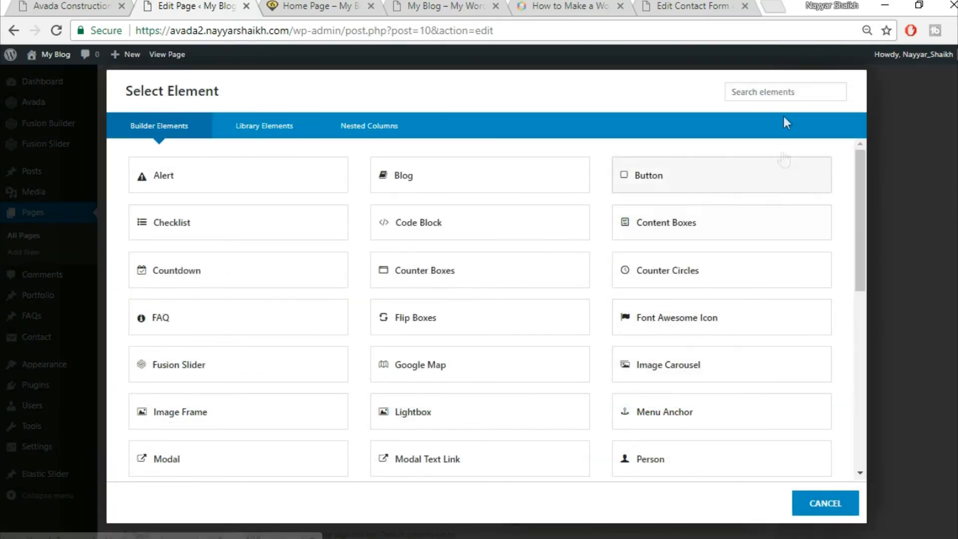
pyautogui.write('test')
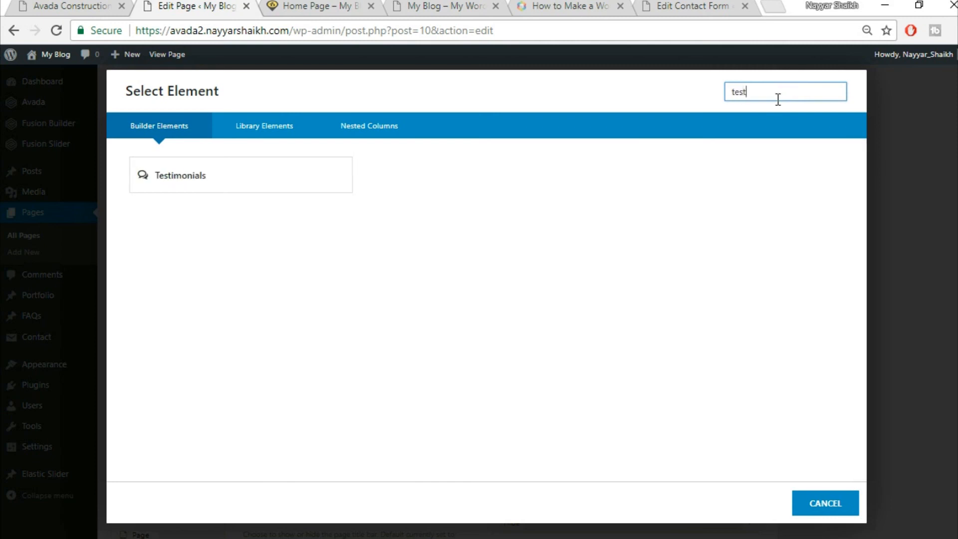
pyautogui.click(316, 181)
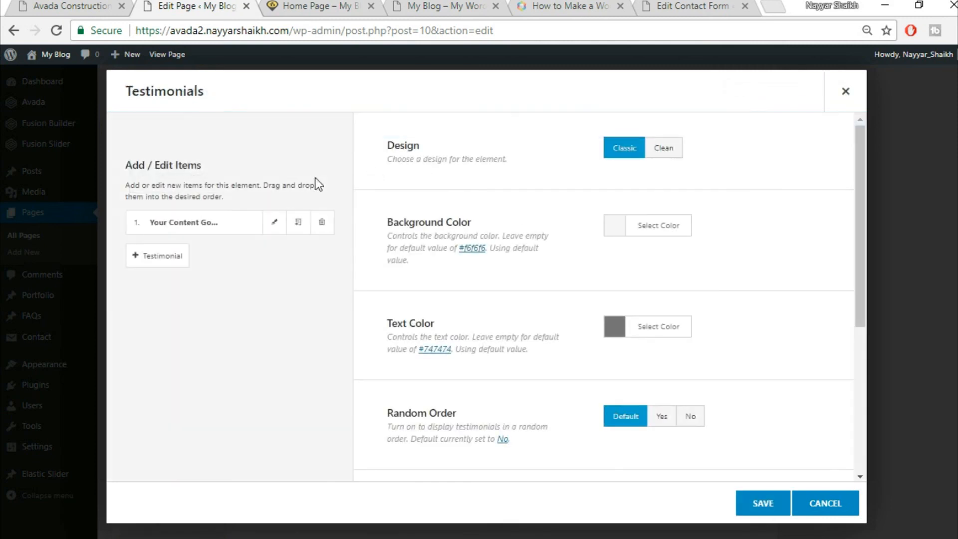
# - Switch the Testimonials to the Clean design with a fully transparent background
pyautogui.click(671, 163)
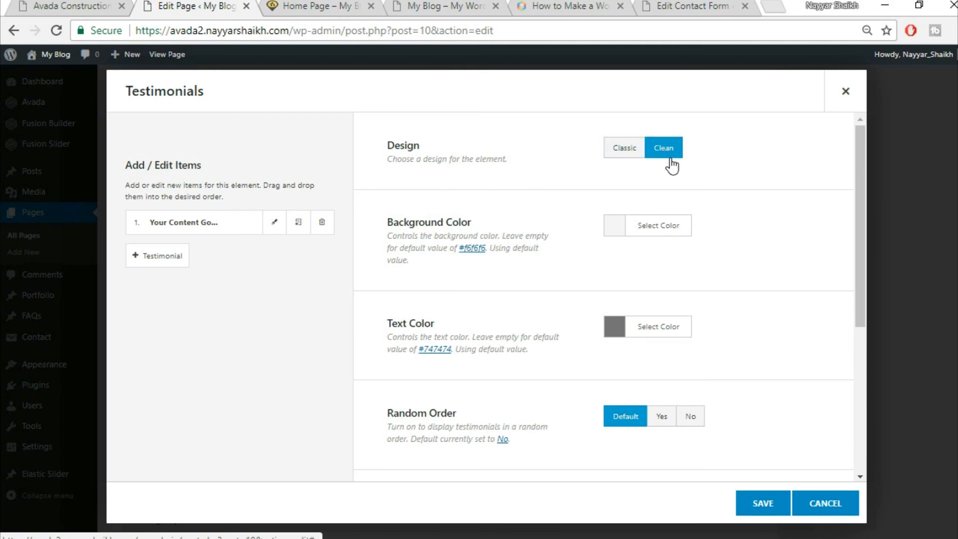
pyautogui.click(93, 5)
pyautogui.click(220, 4)
pyautogui.click(684, 229)
pyautogui.moveTo(828, 309); pyautogui.dragTo(827, 420)
pyautogui.click(827, 421)
# - Set the testimonials text colour to white
pyautogui.scroll(-3, 744, 299)
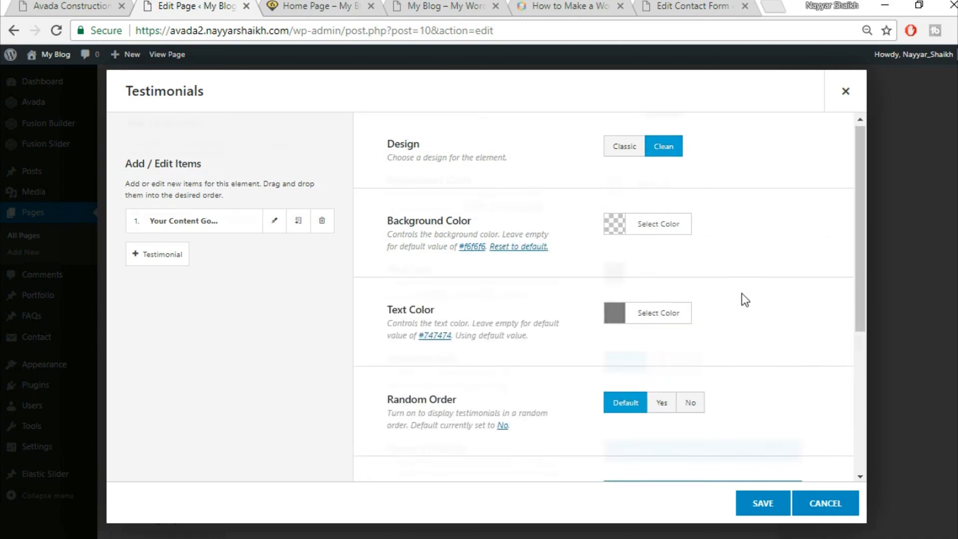
pyautogui.click(66, 6)
pyautogui.click(178, 4)
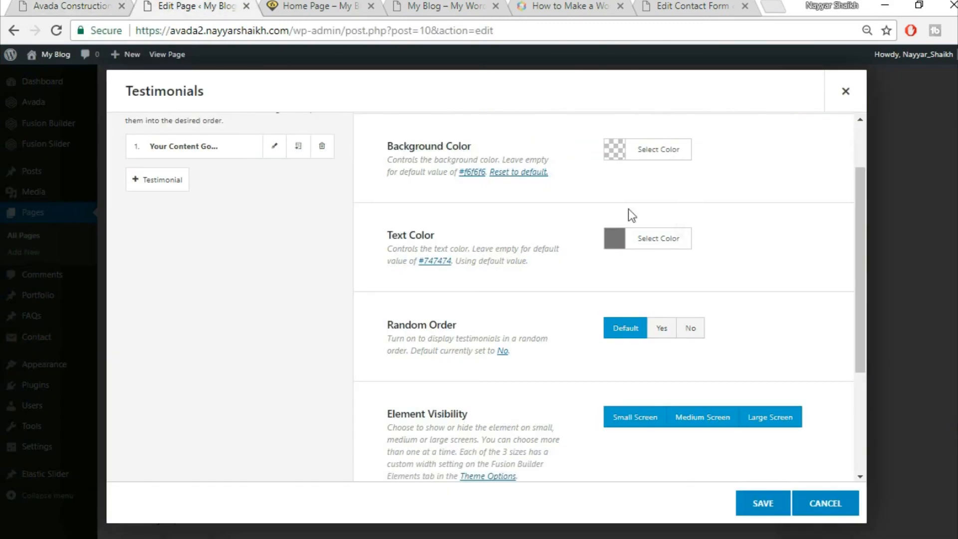
pyautogui.click(677, 243)
pyautogui.click(630, 419)
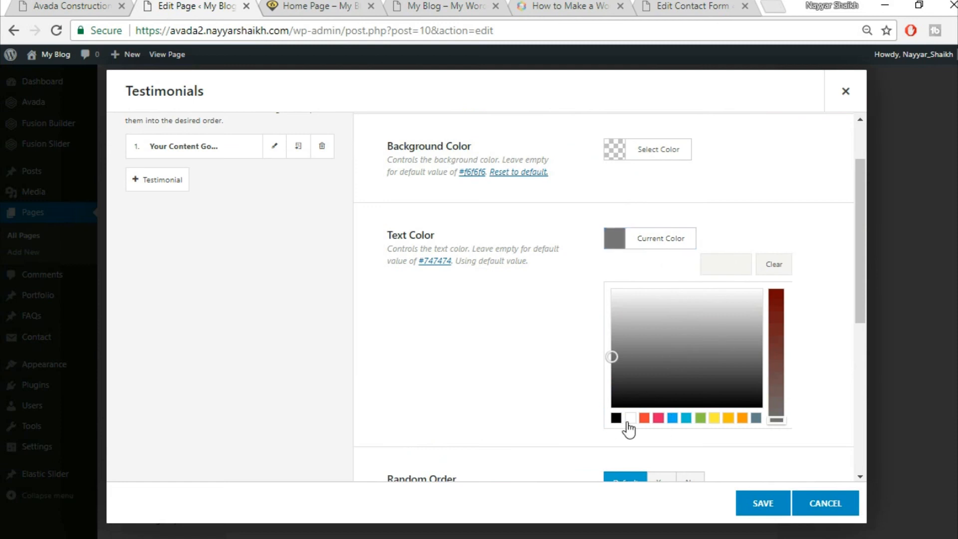
pyautogui.click(773, 174)
# - Open the first testimonial item for editing
pyautogui.scroll(-3, 773, 178)
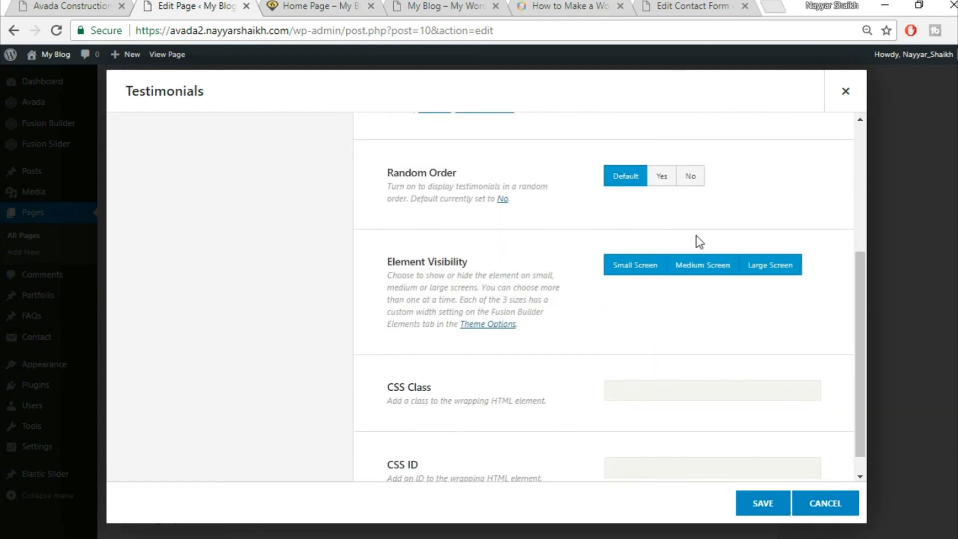
pyautogui.scroll(-1, 700, 242)
pyautogui.scroll(5, 597, 279)
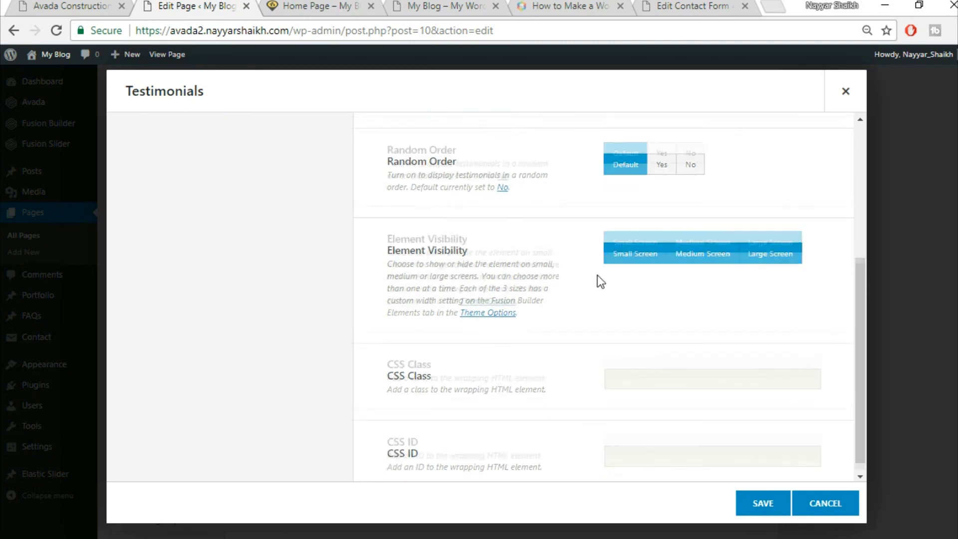
pyautogui.click(274, 223)
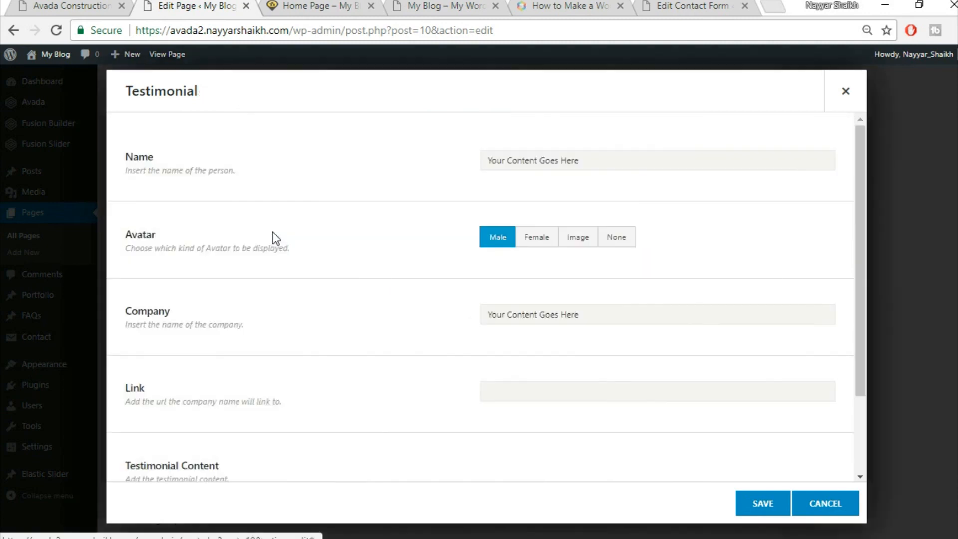
# - Copy the name and title line from the live testimonial into the Name field
pyautogui.click(54, 5)
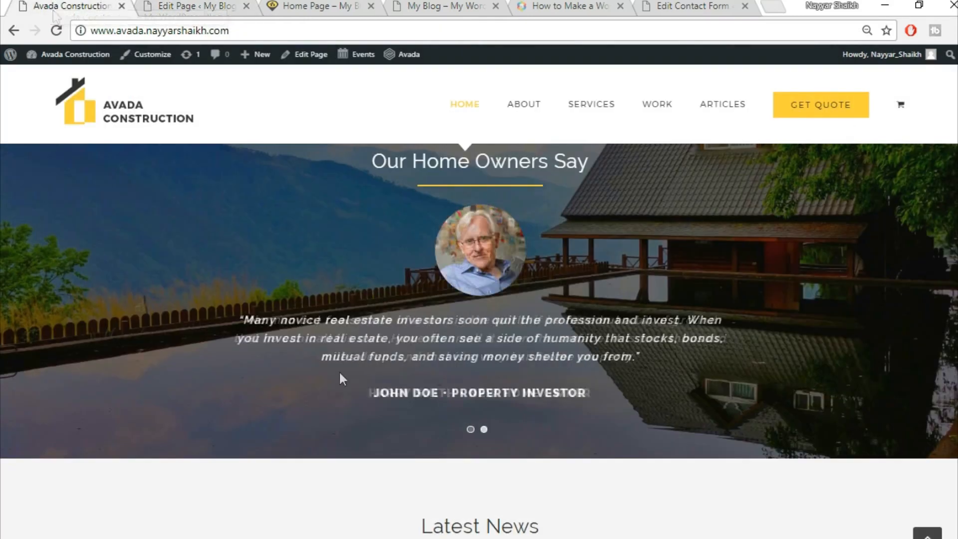
pyautogui.tripleClick(470, 393)
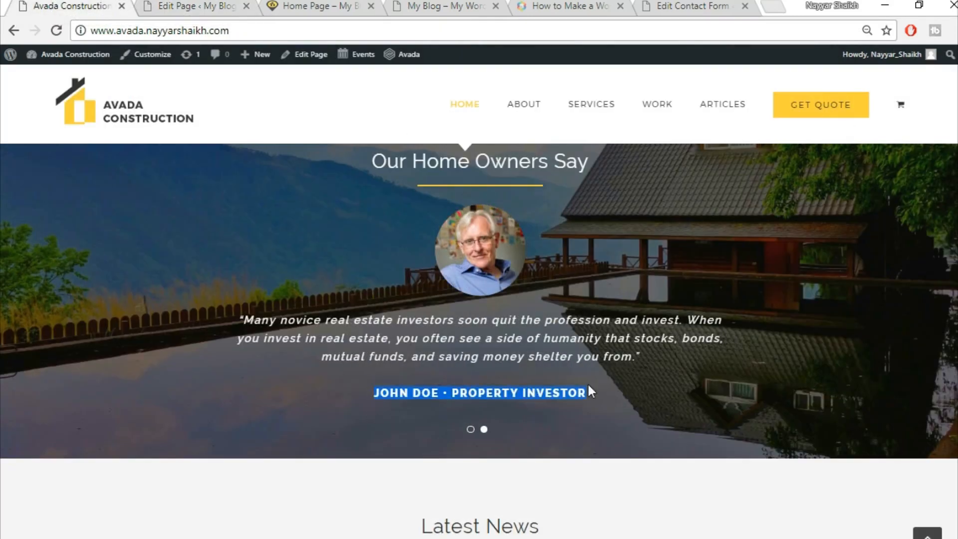
pyautogui.click(177, 5)
pyautogui.write('JOHN DOE • PROPERTY INVESTOR')
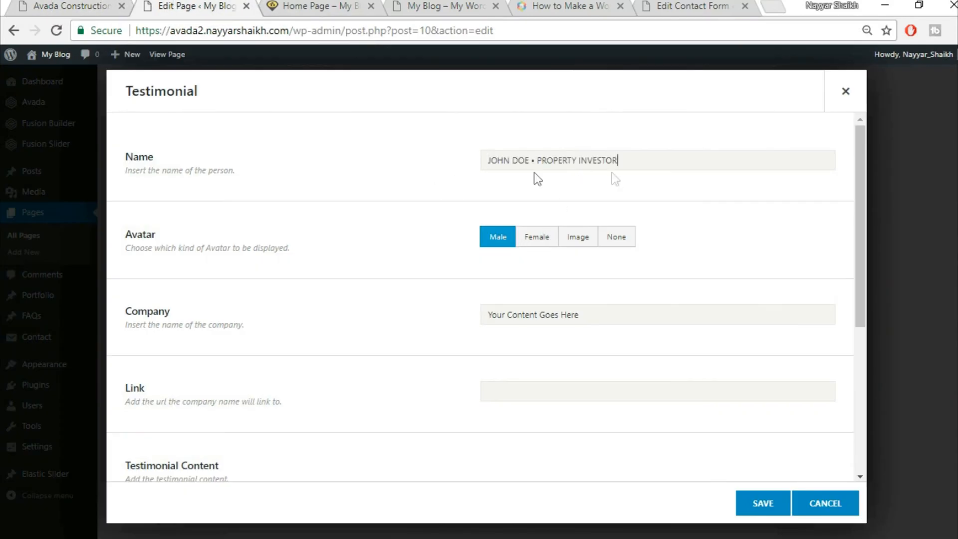
# - Upload home-testimonial-84268399 and use it as the custom round avatar image
pyautogui.click(578, 243)
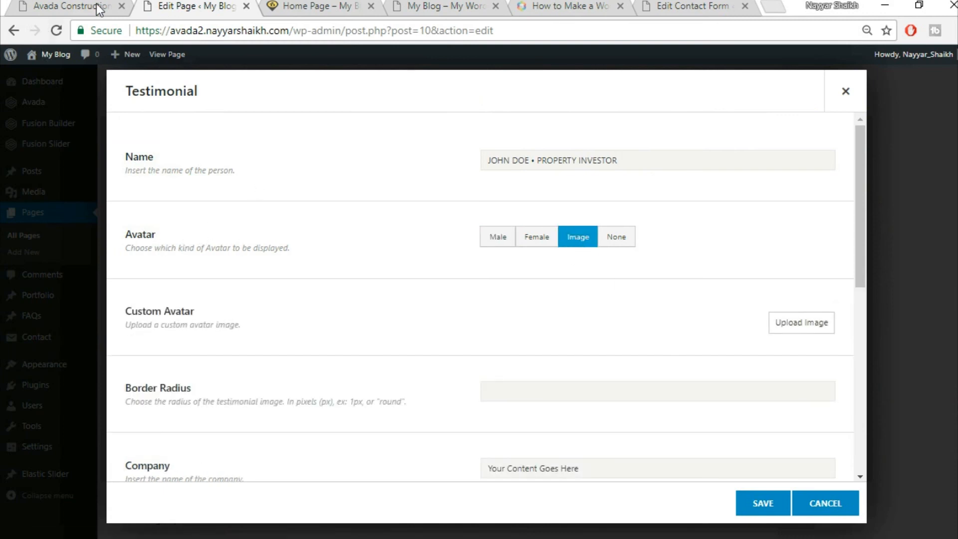
pyautogui.click(100, 9)
pyautogui.click(192, 4)
pyautogui.click(819, 322)
pyautogui.click(167, 107)
pyautogui.click(527, 295)
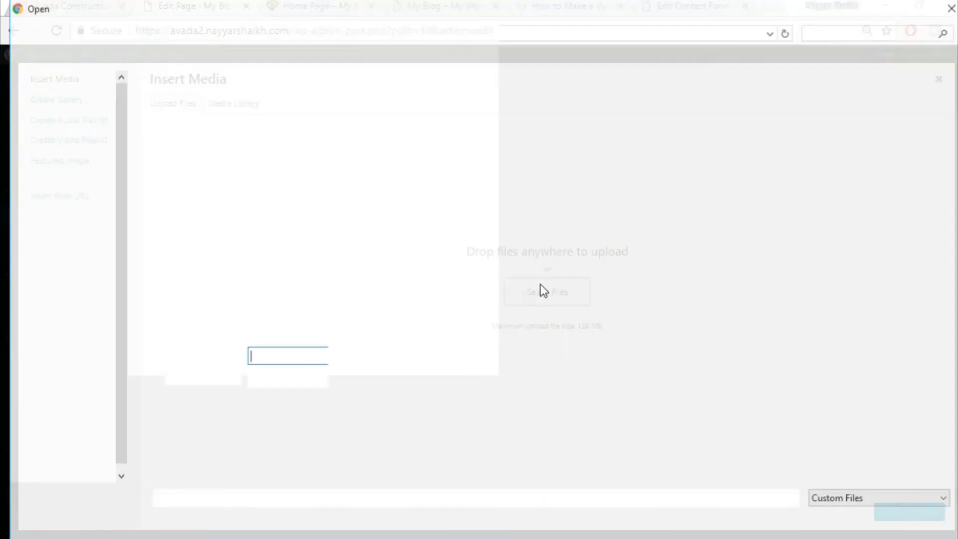
pyautogui.scroll(-5, 663, 262)
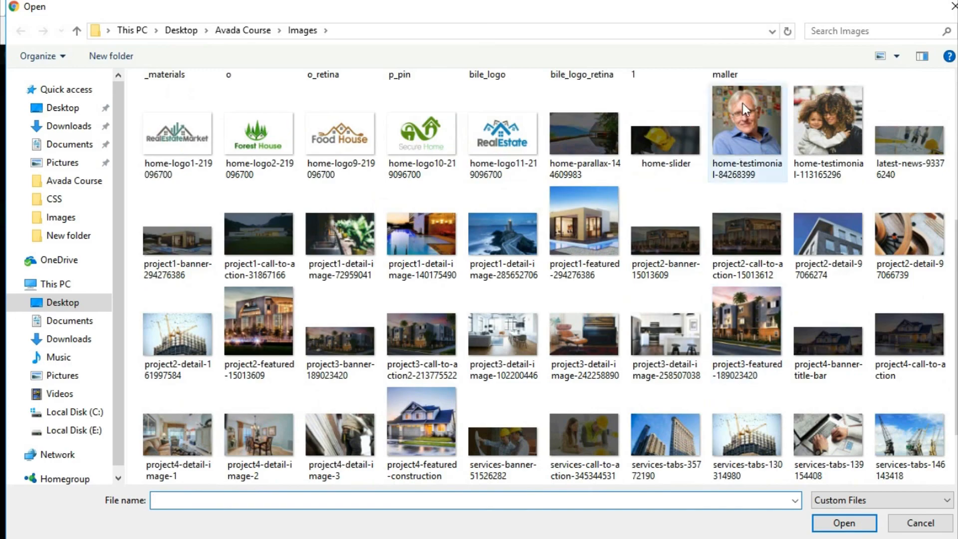
pyautogui.click(742, 103)
pyautogui.click(844, 523)
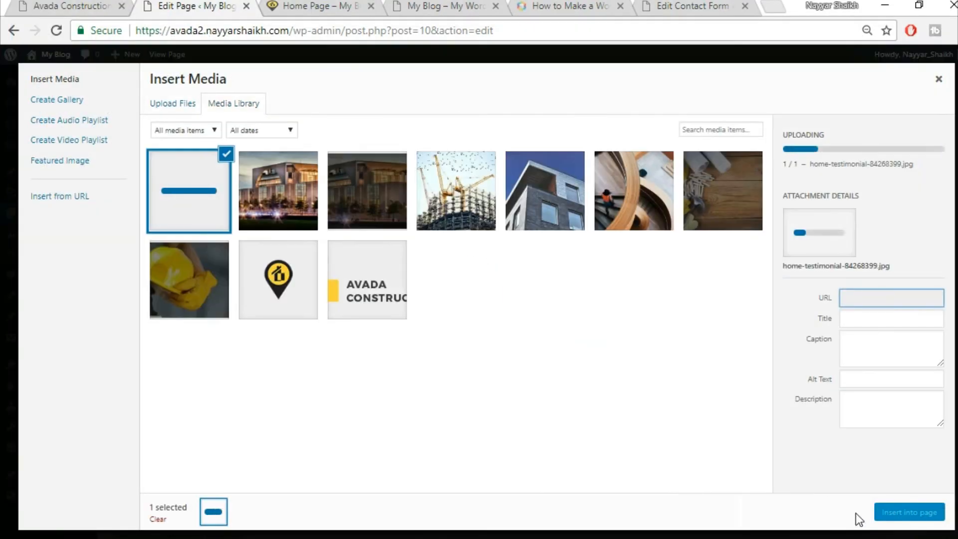
pyautogui.click(888, 513)
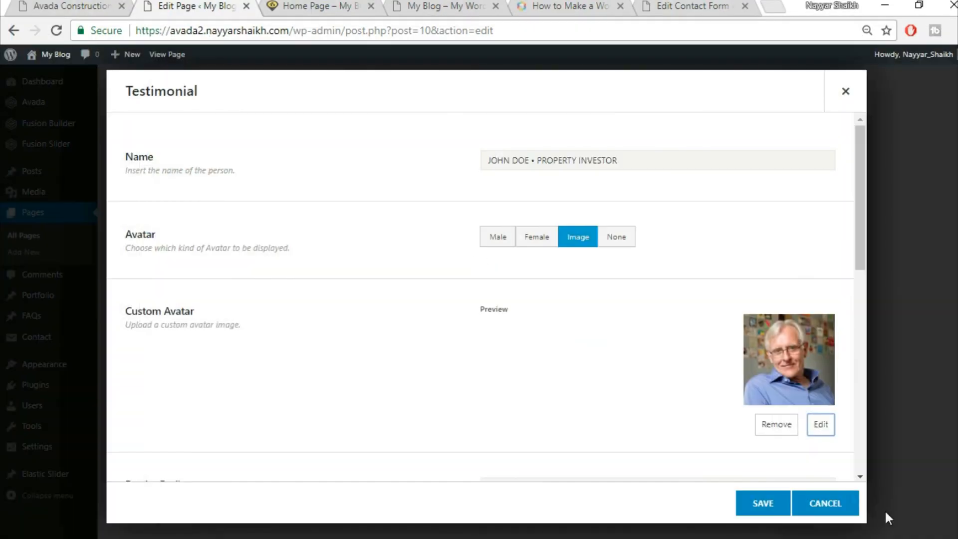
pyautogui.scroll(-5, 413, 347)
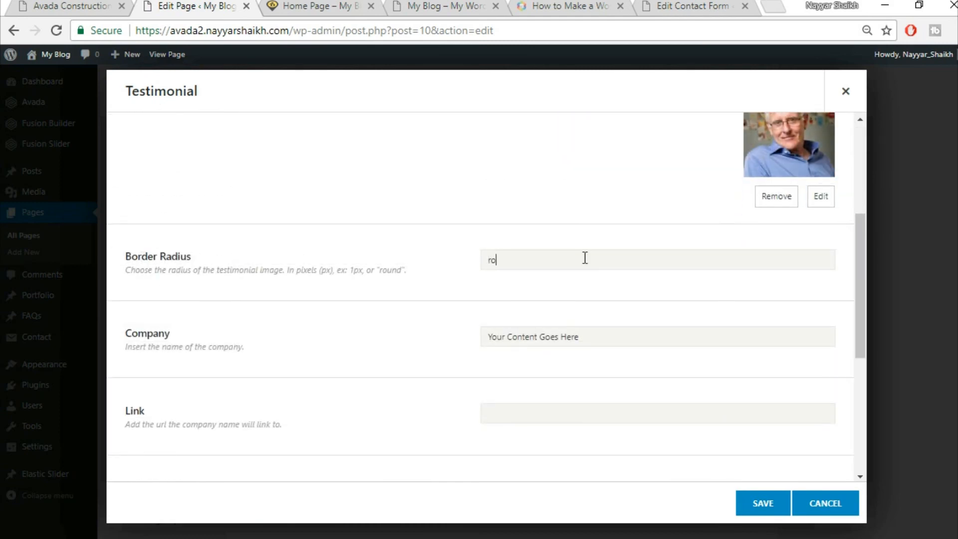
pyautogui.scroll(3, 594, 269)
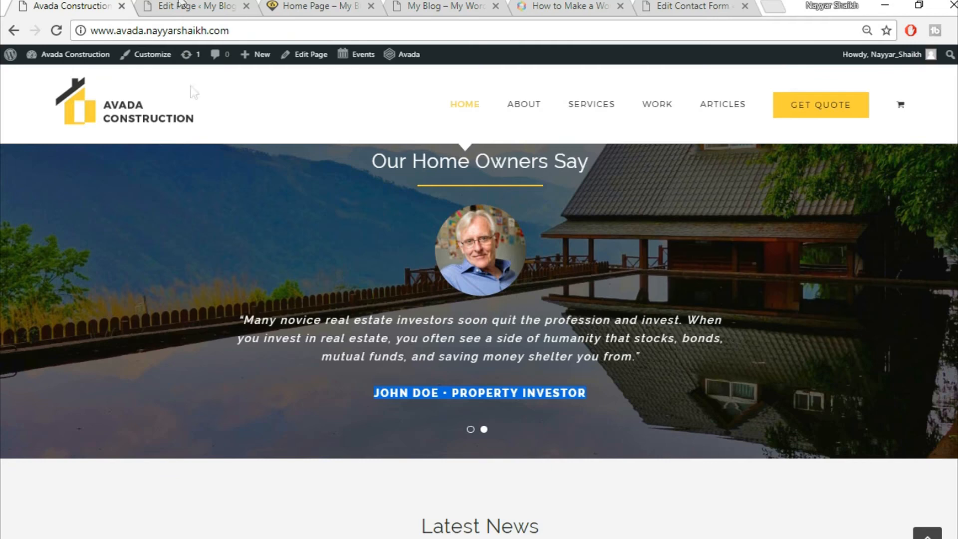
# - Clear the placeholder text from the Company field
pyautogui.click(187, 5)
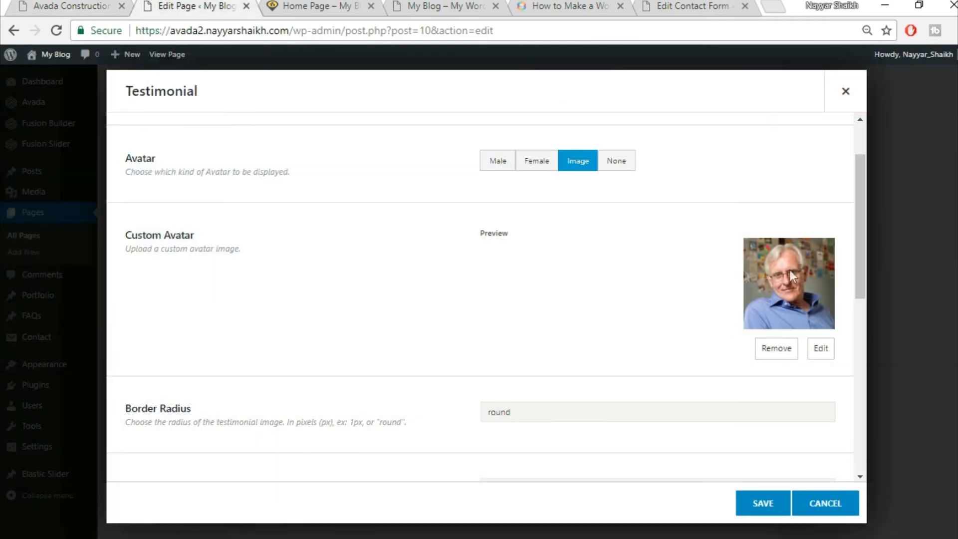
pyautogui.scroll(-5, 417, 319)
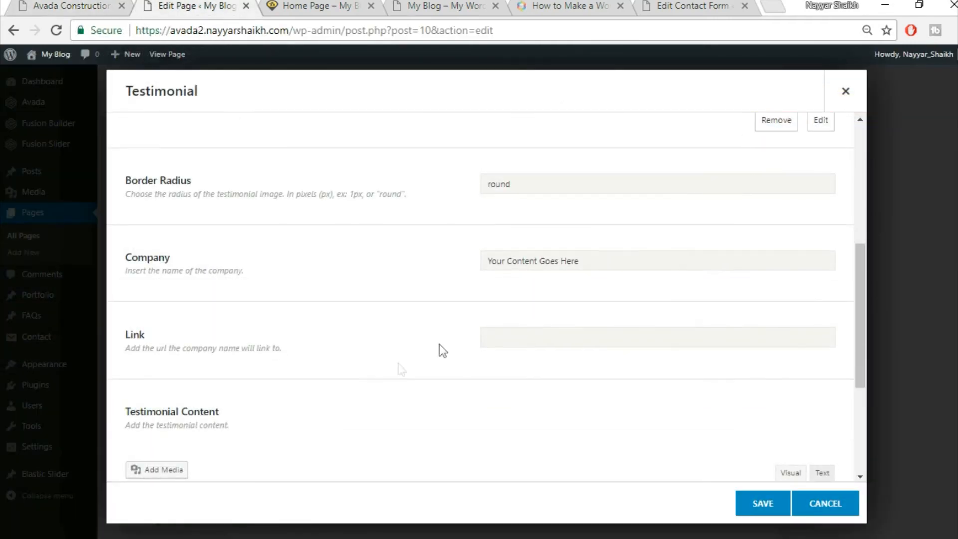
pyautogui.tripleClick(614, 258)
pyautogui.press('BackSpace')
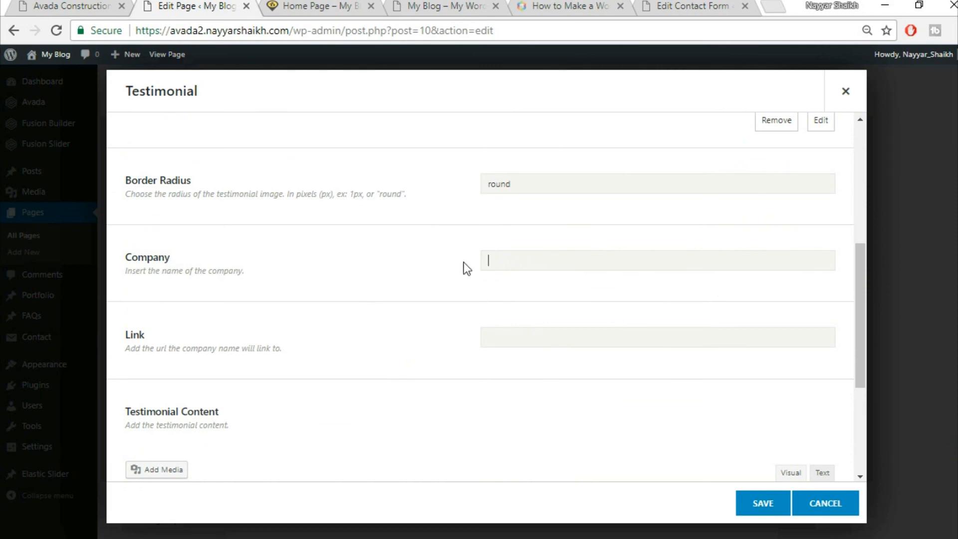
pyautogui.scroll(-3, 574, 305)
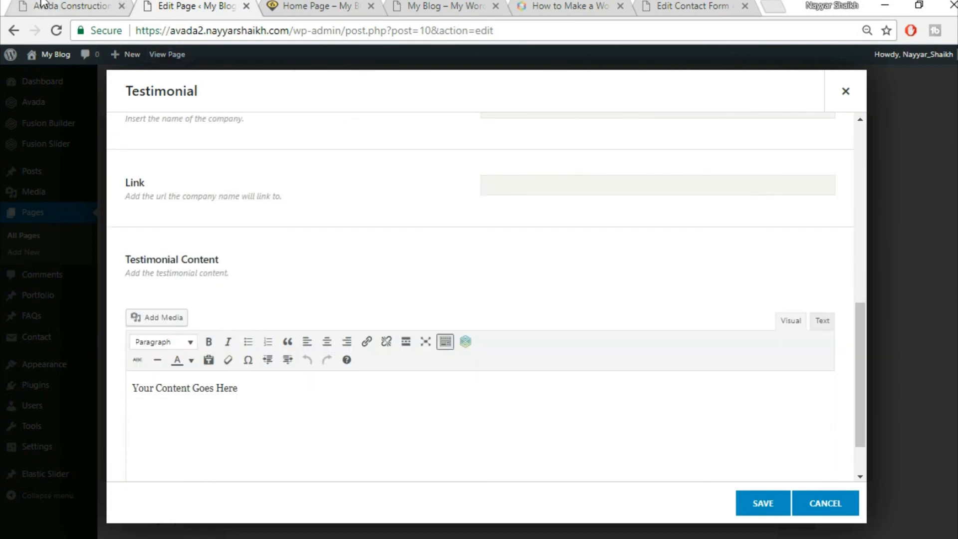
# - Paste the live site's 'No man but feels more of a man…' quote into Testimonial Content
pyautogui.click(43, 5)
pyautogui.moveTo(239, 318); pyautogui.dragTo(627, 407)
pyautogui.hotkey('ctrl', 'c')
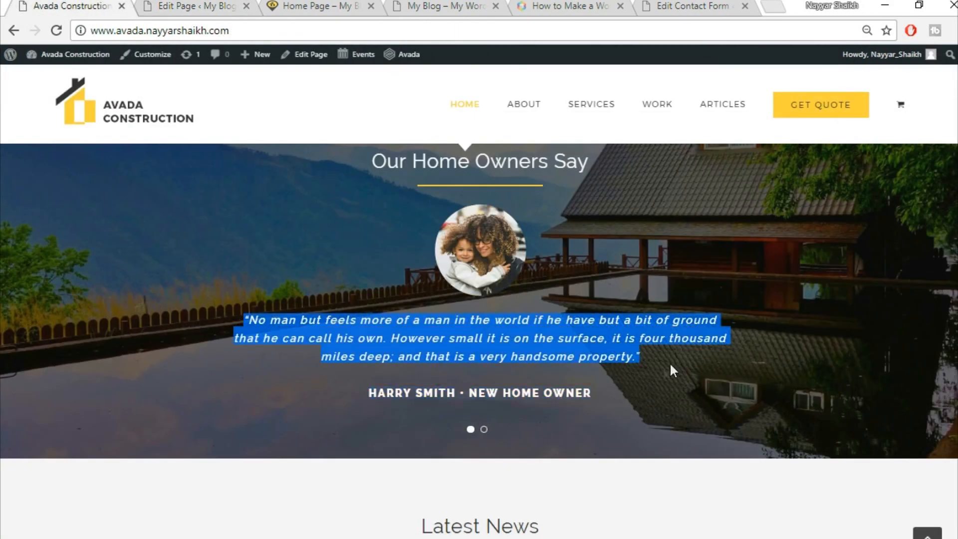
pyautogui.click(198, 3)
pyautogui.click(487, 413)
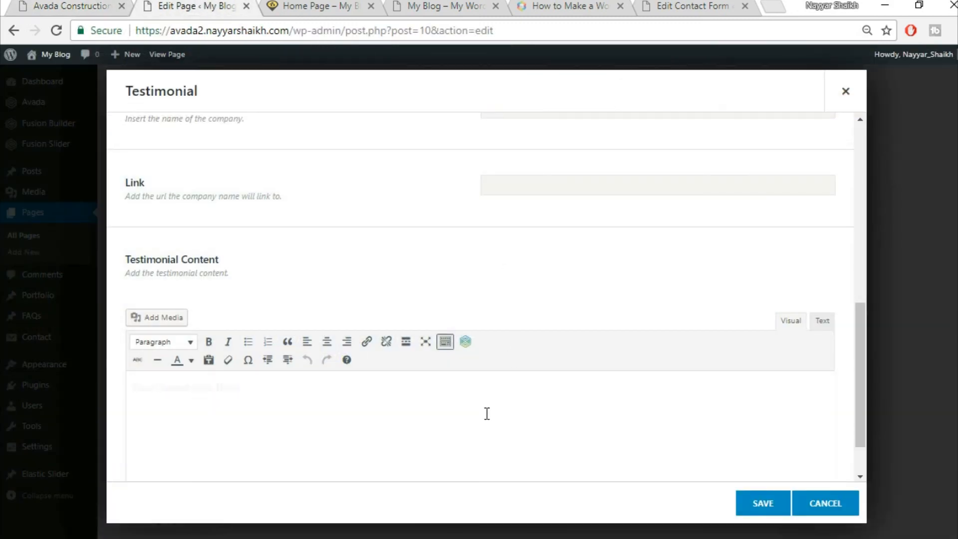
pyautogui.hotkey('ctrl', 'v')
pyautogui.scroll(-1, 664, 314)
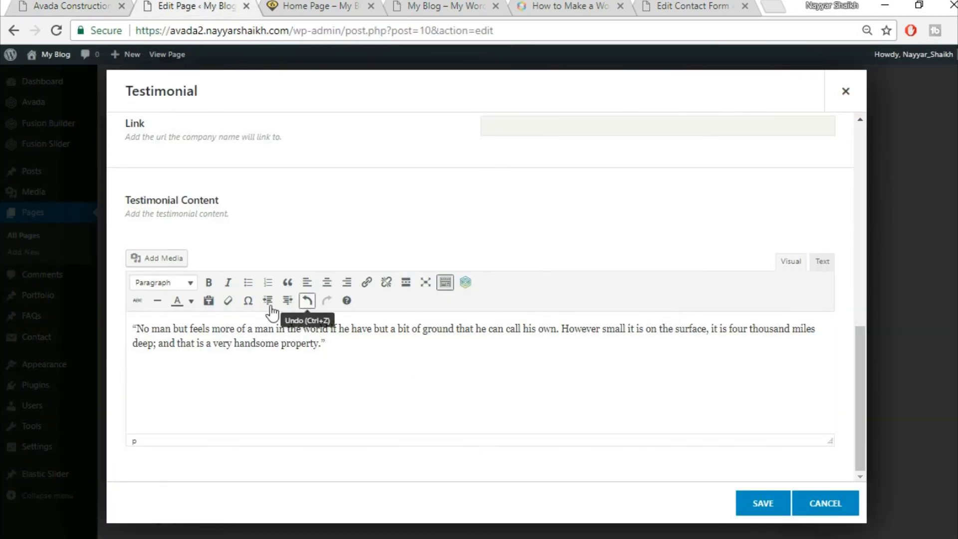
# - Centre-align the quote and save the testimonial item
pyautogui.hotkey('ctrl', 'a')
pyautogui.click(325, 283)
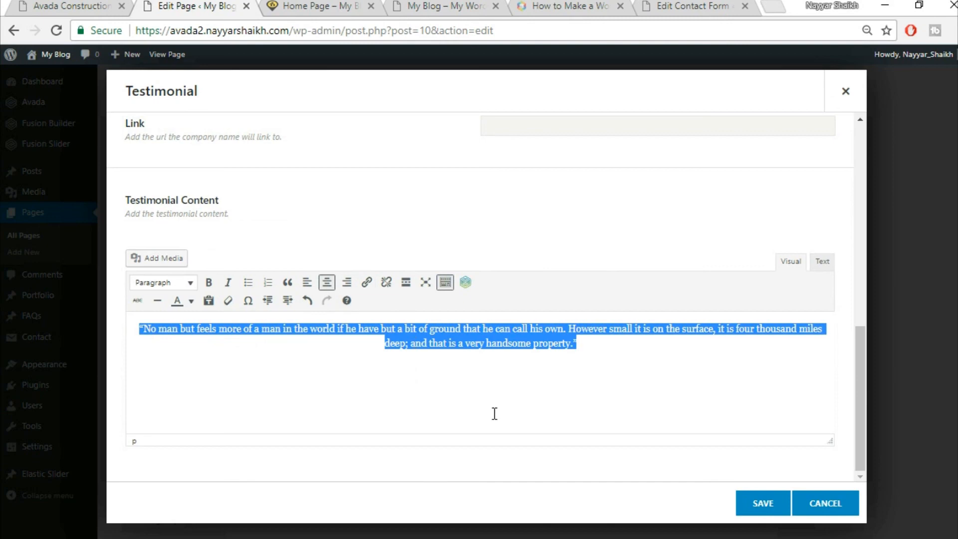
pyautogui.scroll(2, 494, 414)
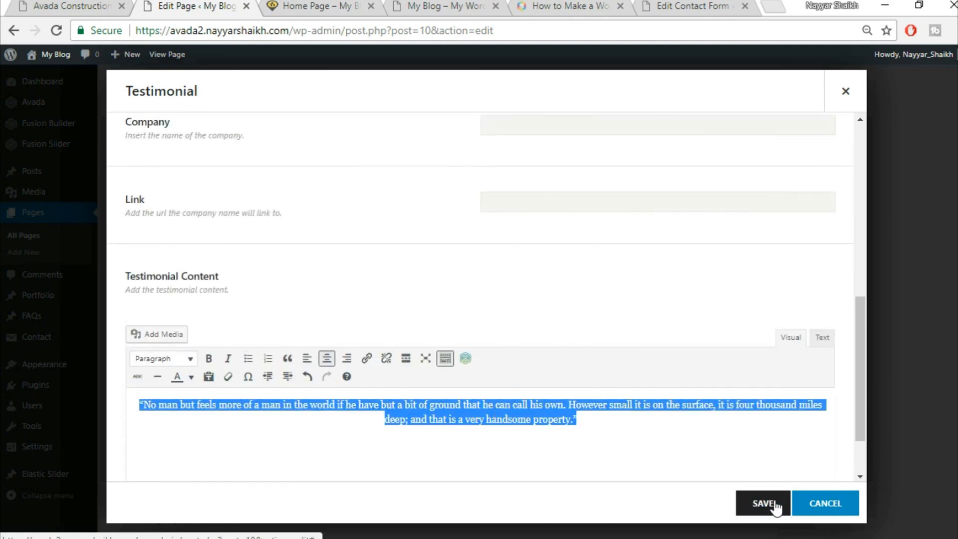
pyautogui.scroll(2, 588, 385)
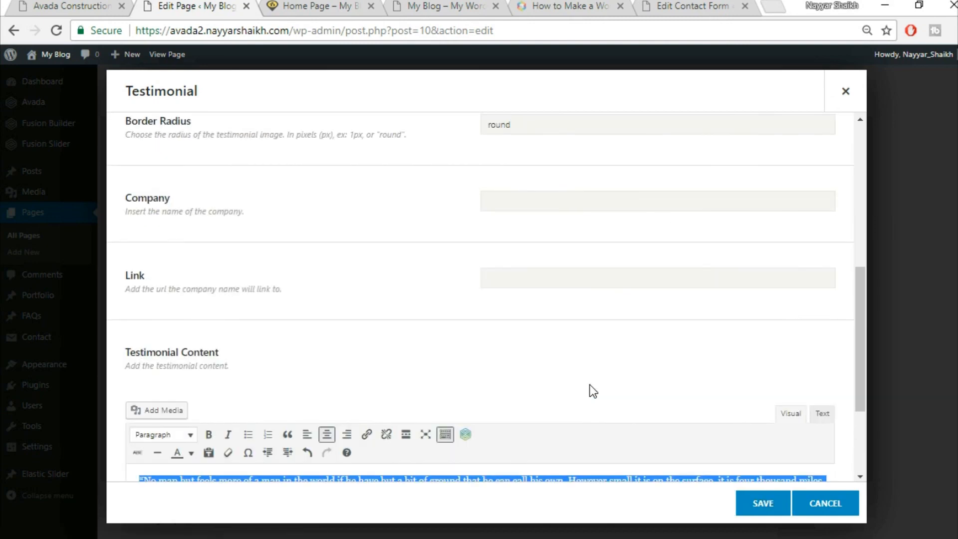
pyautogui.scroll(-4, 589, 385)
pyautogui.click(70, 6)
pyautogui.click(231, 4)
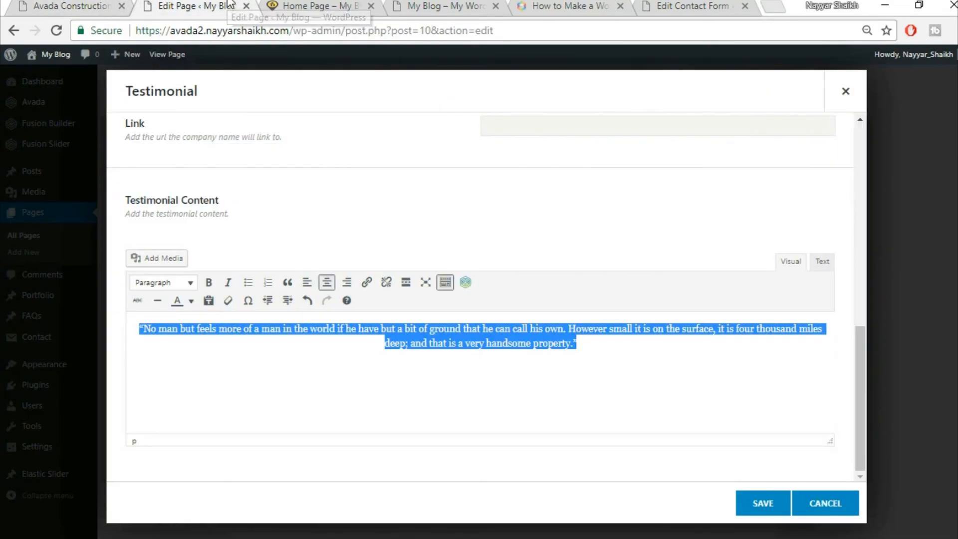
pyautogui.click(759, 504)
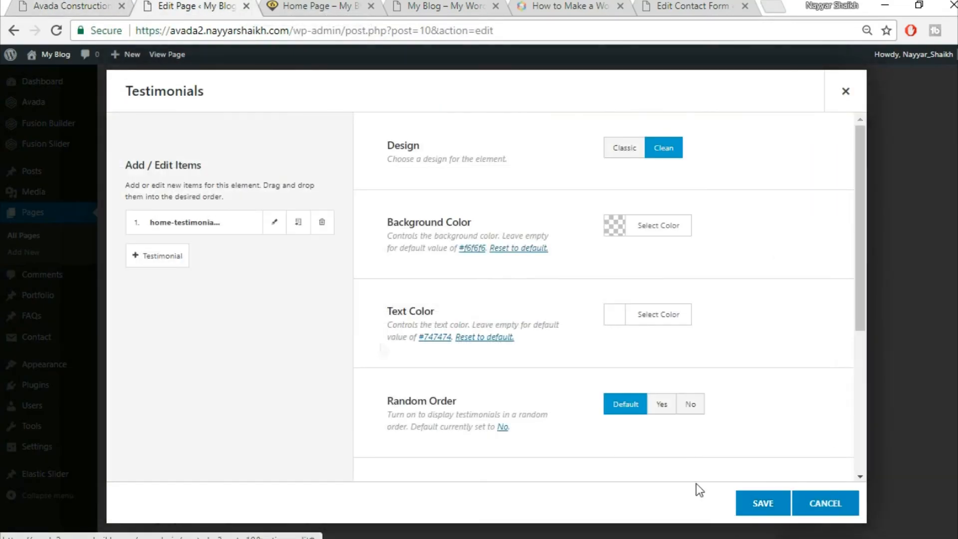
# - Clone testimonial item 1 into a second item and save the Testimonials element
pyautogui.click(302, 228)
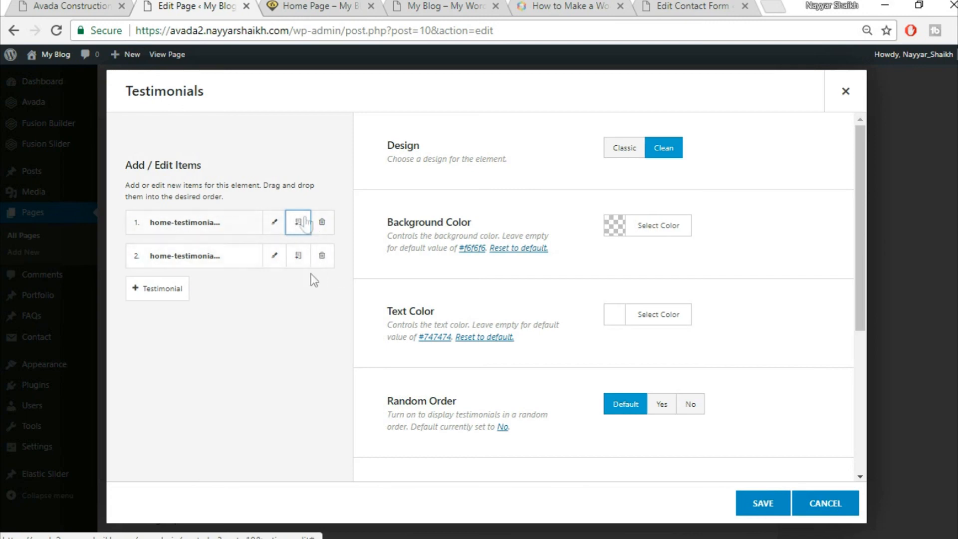
pyautogui.click(777, 513)
pyautogui.click(107, 4)
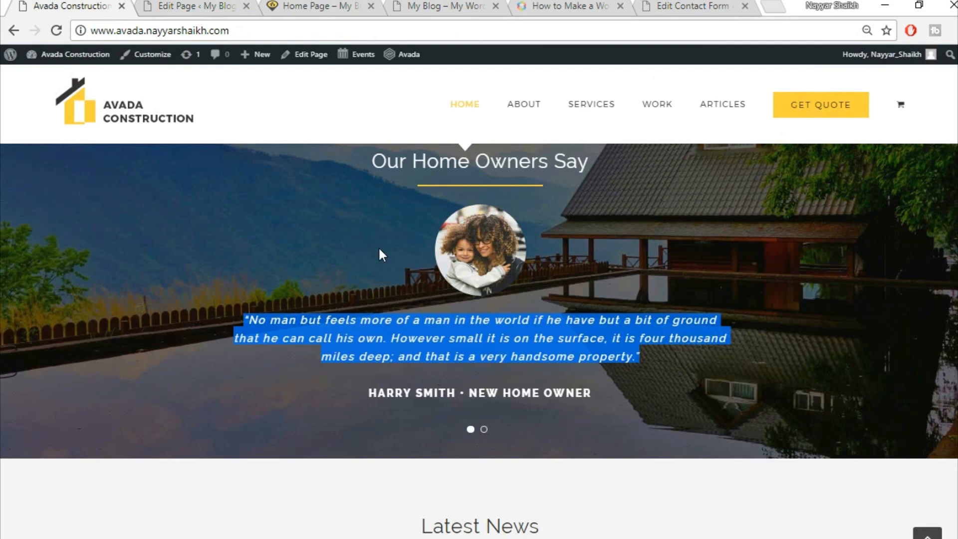
pyautogui.scroll(2, 380, 254)
pyautogui.click(190, 5)
pyautogui.click(4, 5)
pyautogui.click(25, 6)
pyautogui.click(25, 6)
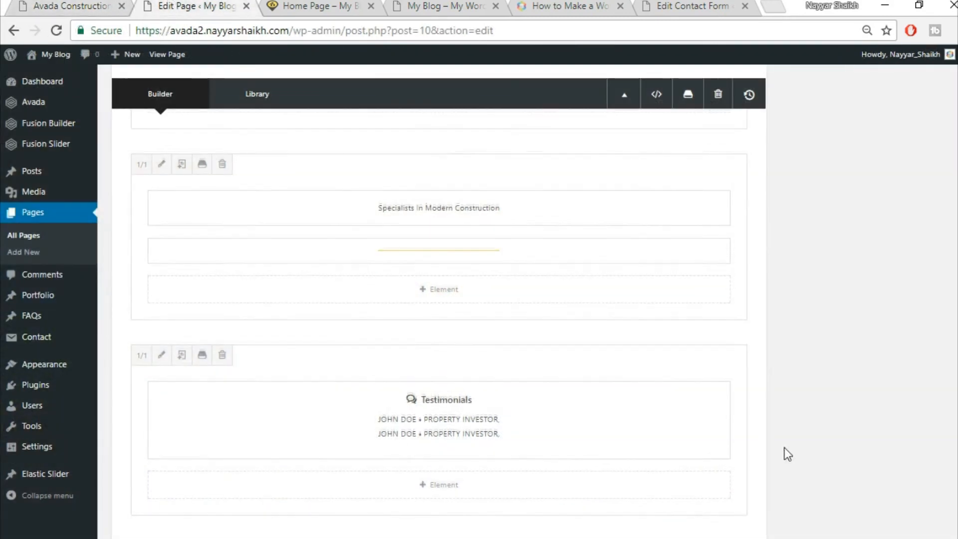
pyautogui.scroll(3, 785, 447)
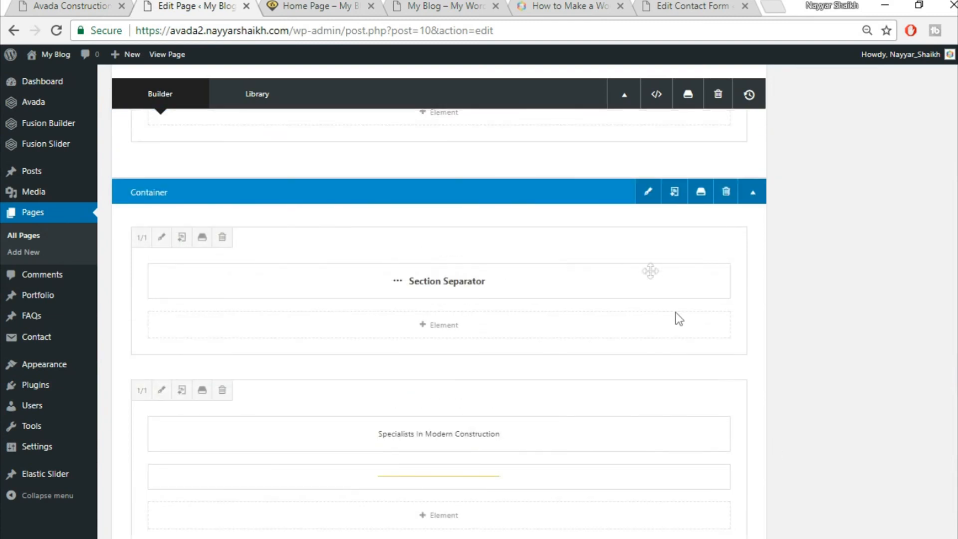
# - Upload home-parallax-144609983.jpg, set it as the container's background image, and save
pyautogui.click(645, 193)
pyautogui.click(248, 131)
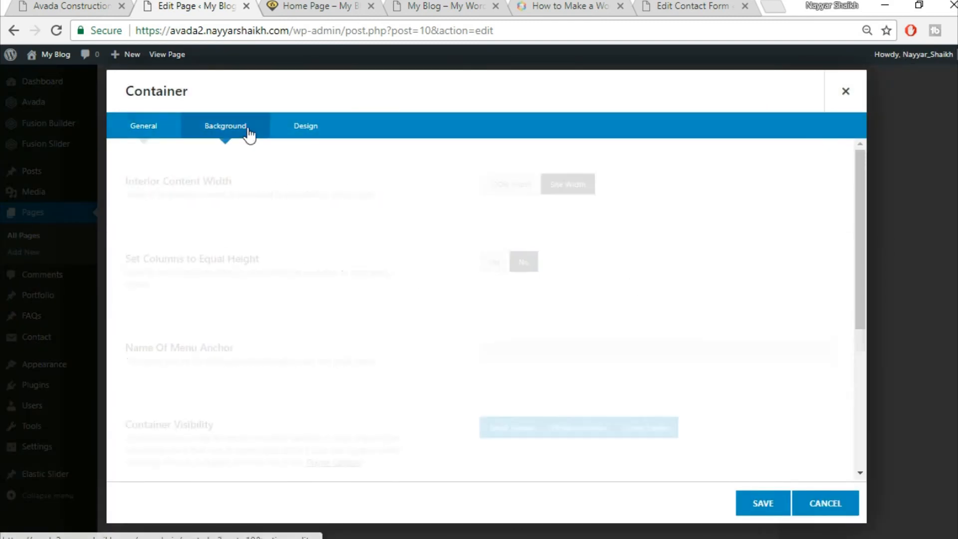
pyautogui.click(773, 278)
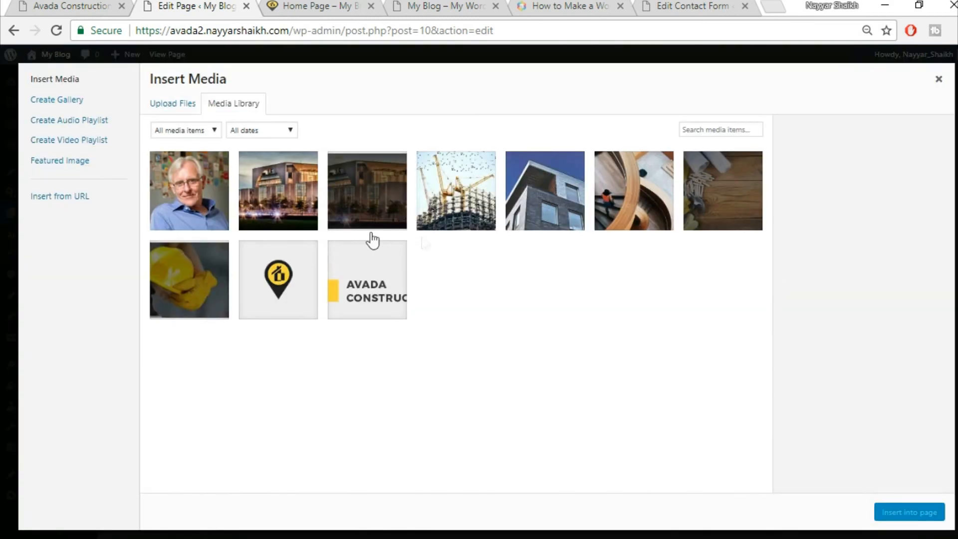
pyautogui.click(176, 109)
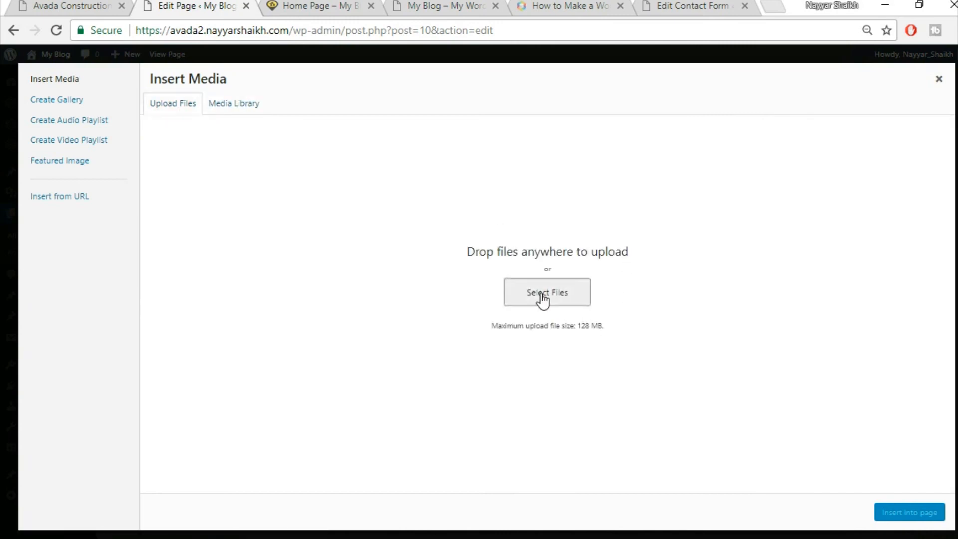
pyautogui.click(578, 299)
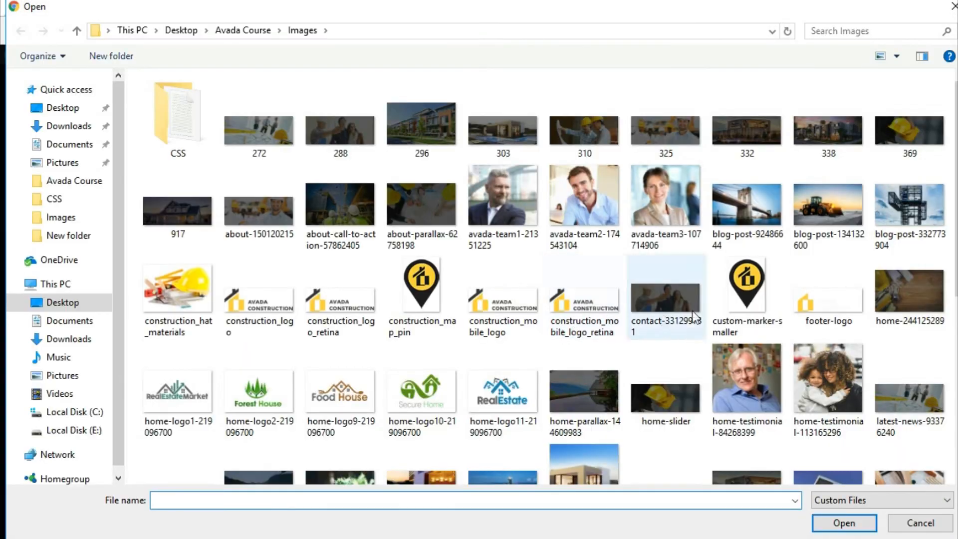
pyautogui.click(585, 386)
pyautogui.click(834, 523)
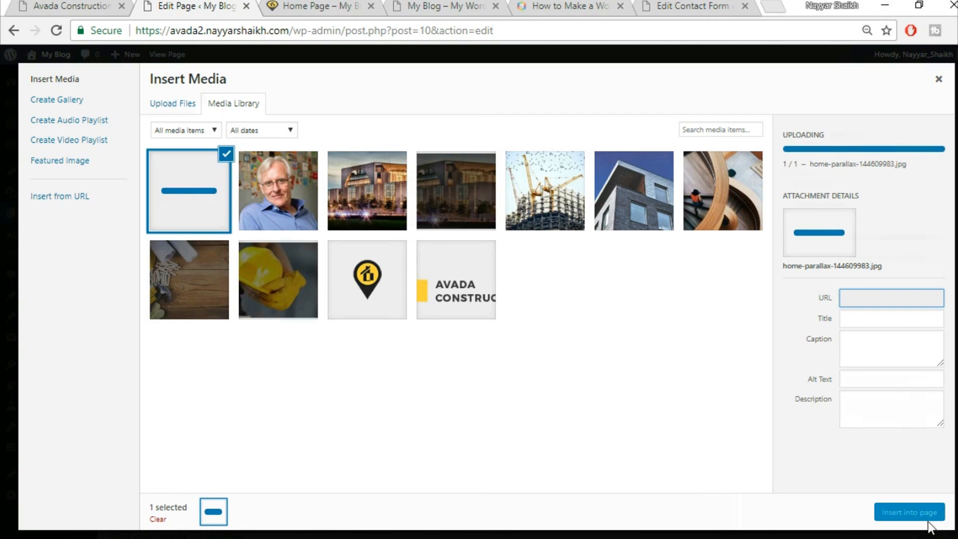
pyautogui.click(919, 513)
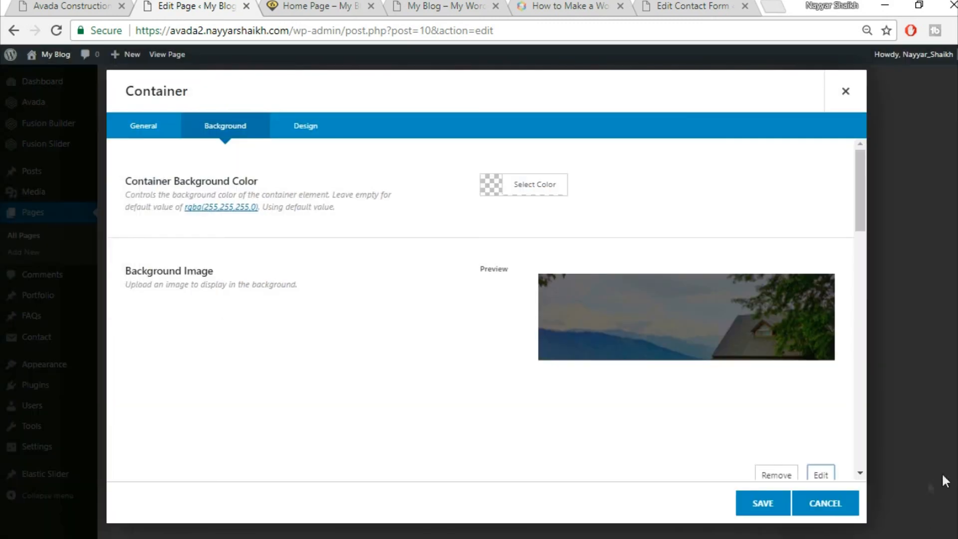
pyautogui.click(756, 505)
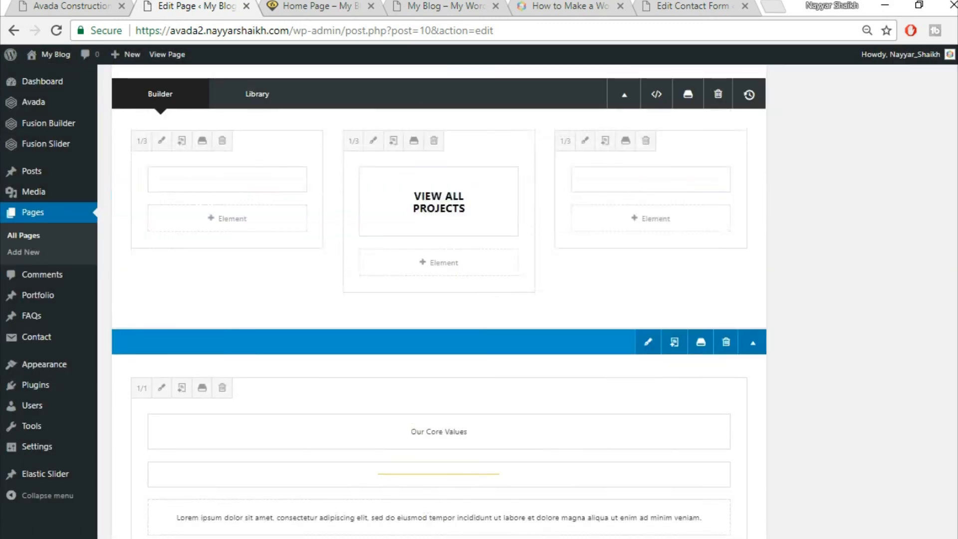
pyautogui.scroll(10, 896, 325)
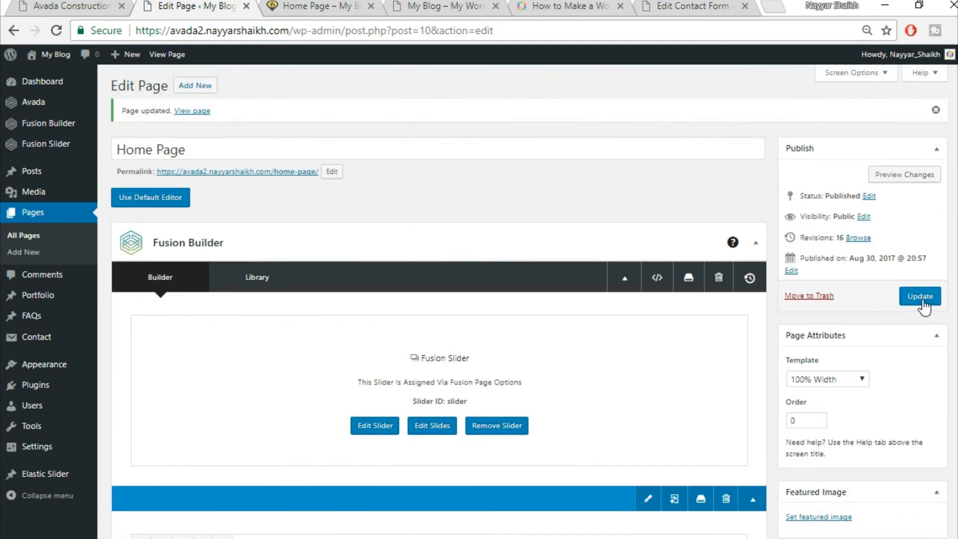
# - Update the Home Page and reload its live preview
pyautogui.click(923, 299)
pyautogui.click(310, 7)
pyautogui.click(322, 30)
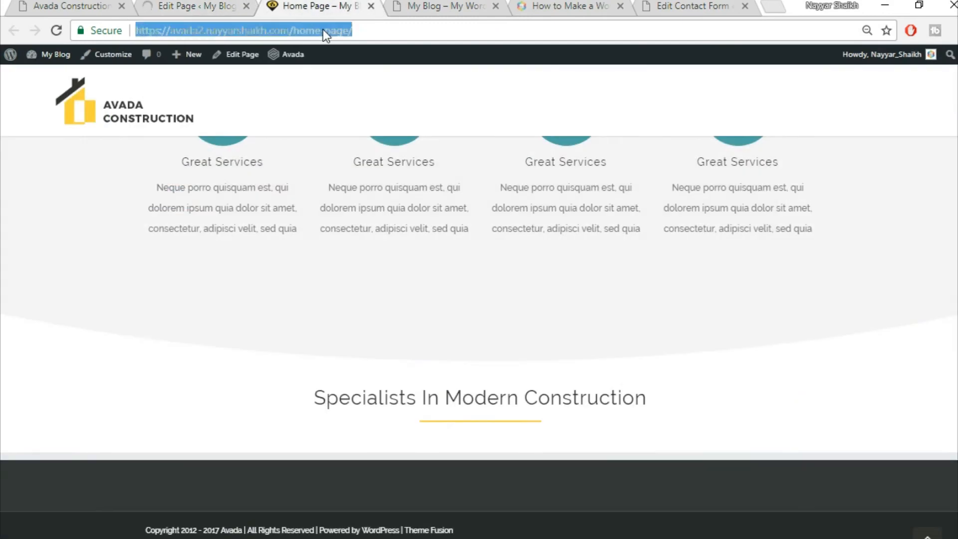
pyautogui.press('Return')
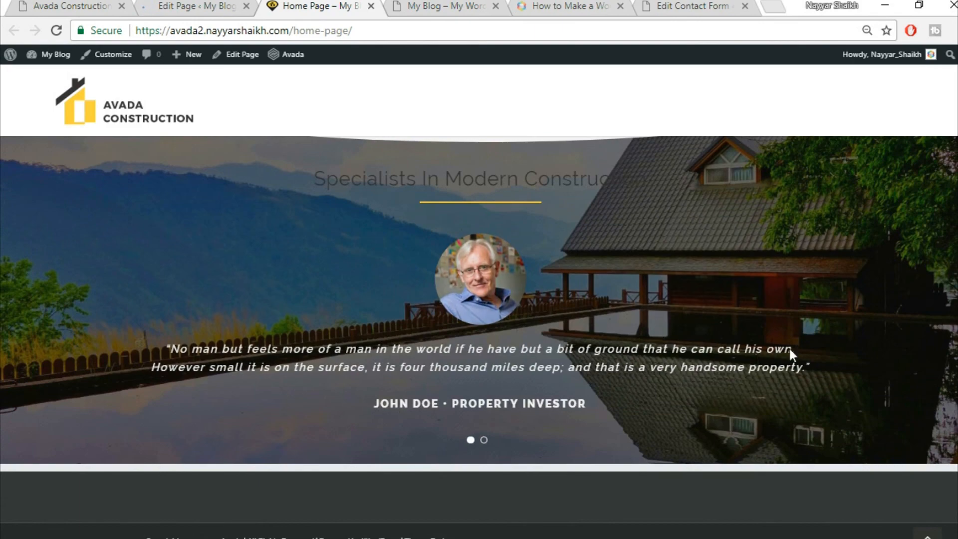
pyautogui.scroll(3, 690, 304)
pyautogui.scroll(-3, 705, 312)
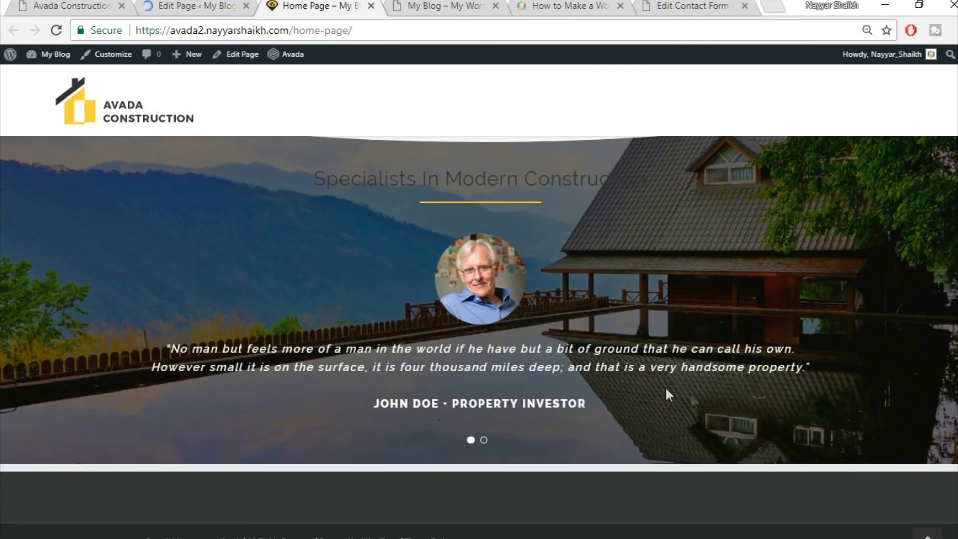
# - Review the Latest News cards on the Avada Construction demo, then return to the Home Page editor
pyautogui.rightClick(197, 3)
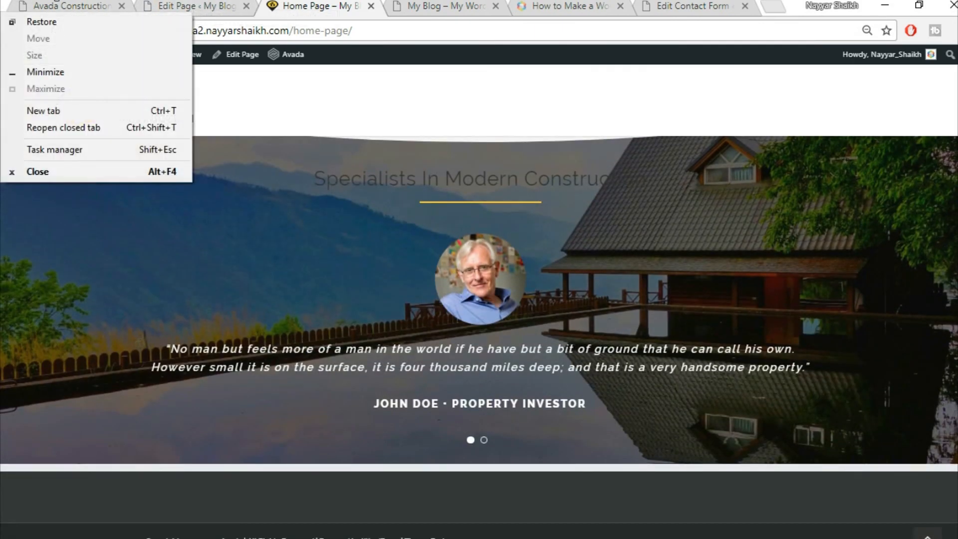
pyautogui.click(75, 9)
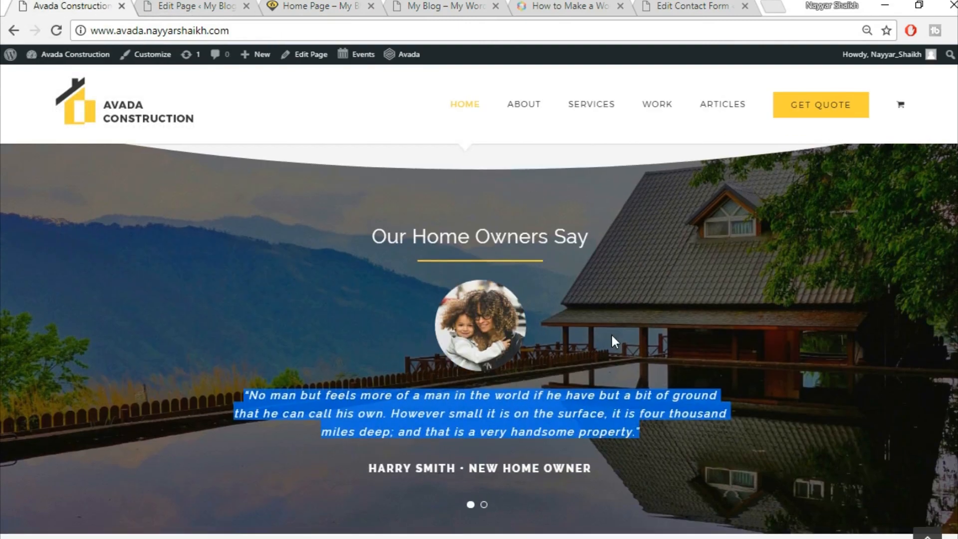
pyautogui.scroll(-8, 611, 334)
pyautogui.scroll(3, 611, 349)
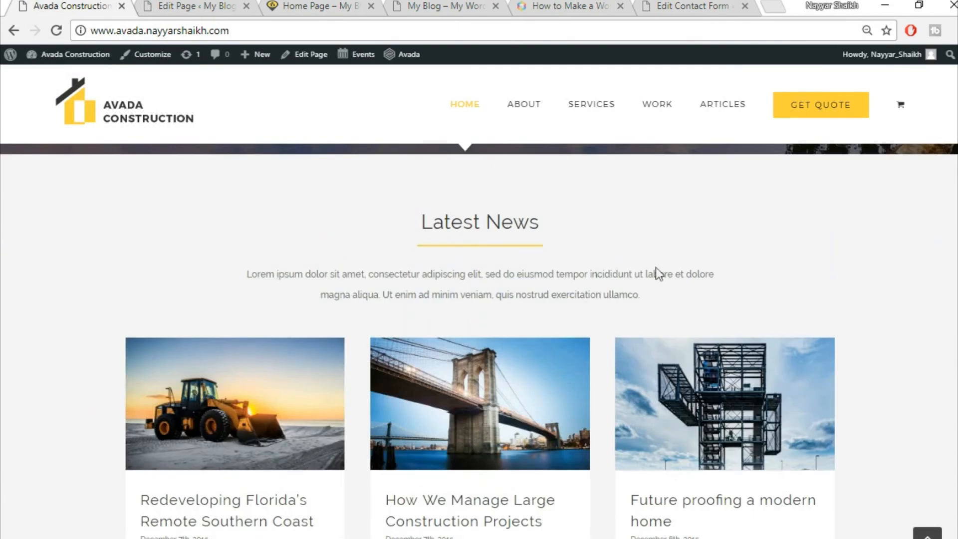
pyautogui.scroll(-2, 826, 407)
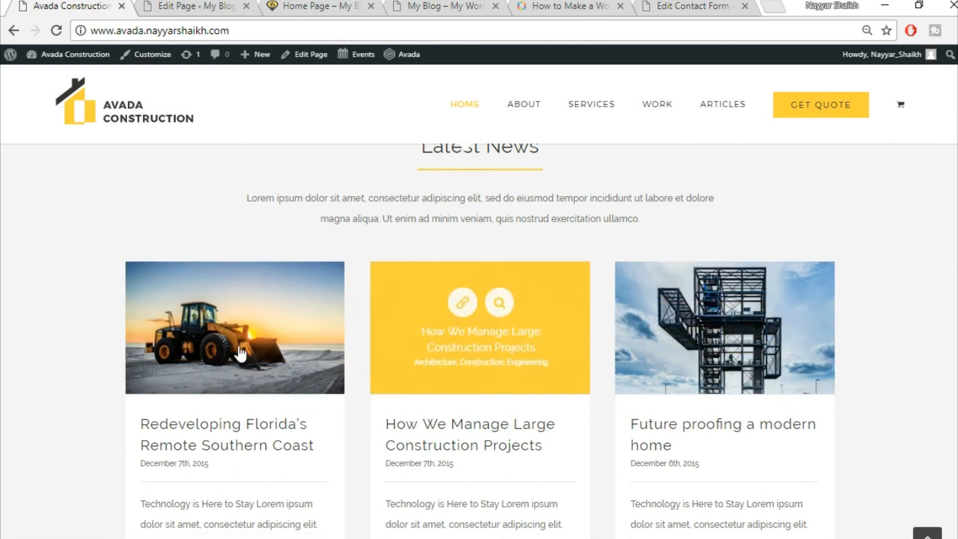
pyautogui.scroll(2, 714, 340)
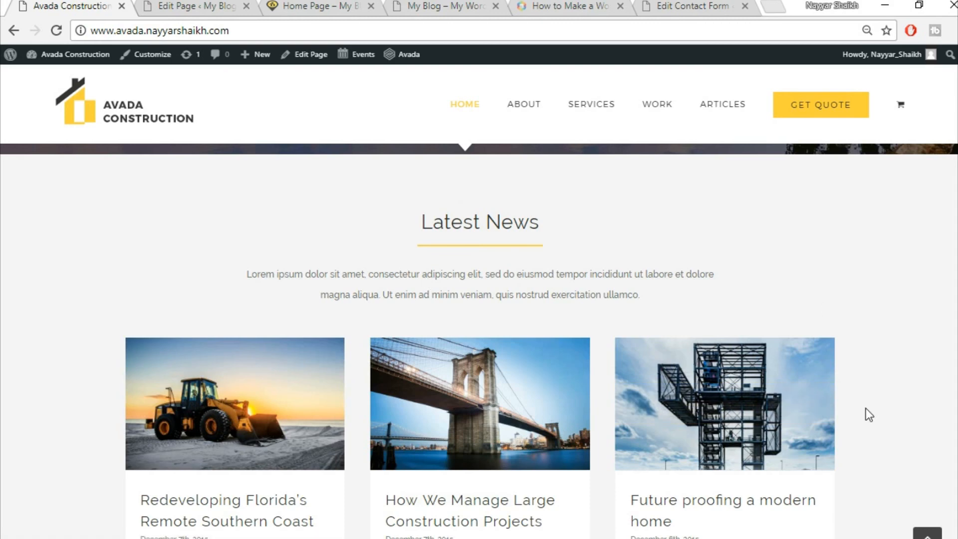
pyautogui.scroll(-10, 952, 391)
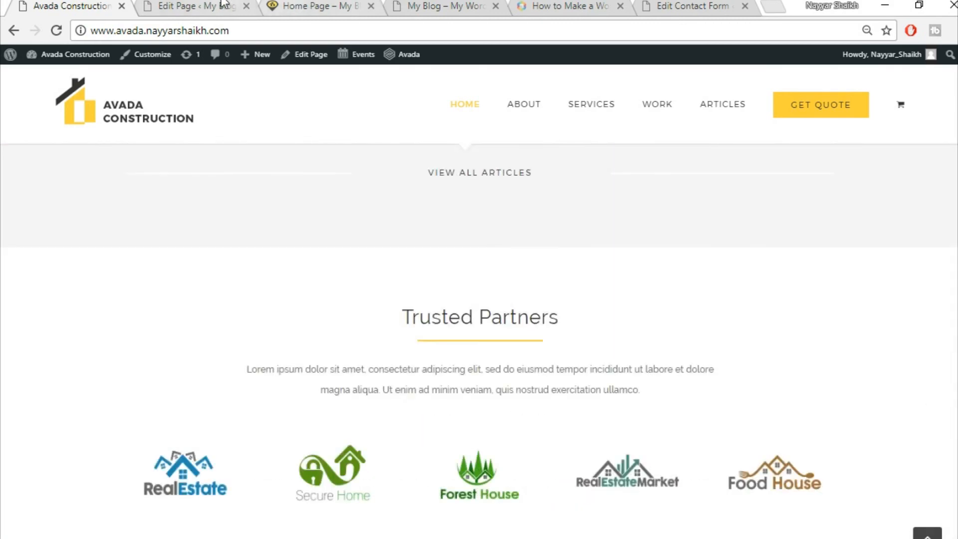
pyautogui.click(224, 6)
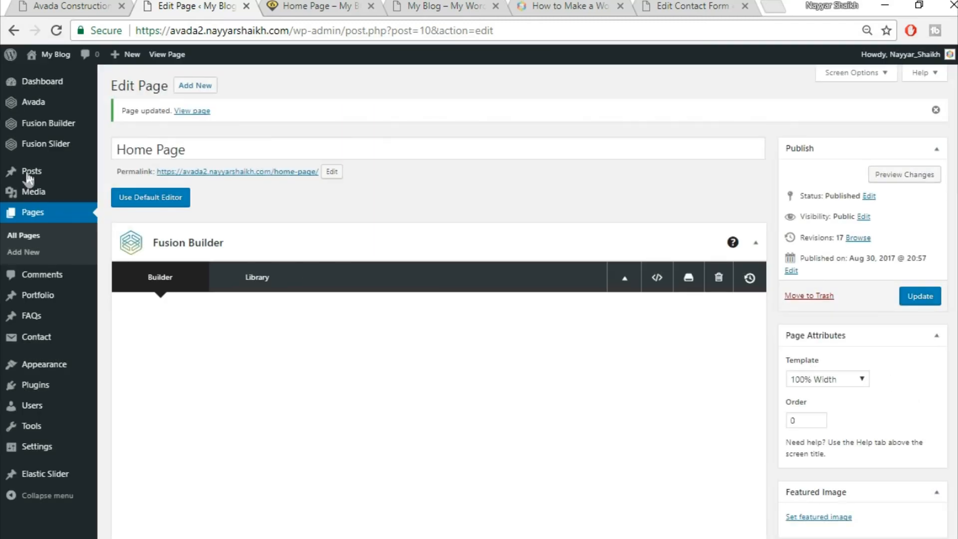
# - Open Posts > Add New in a separate browser tab
pyautogui.moveTo(30, 176)
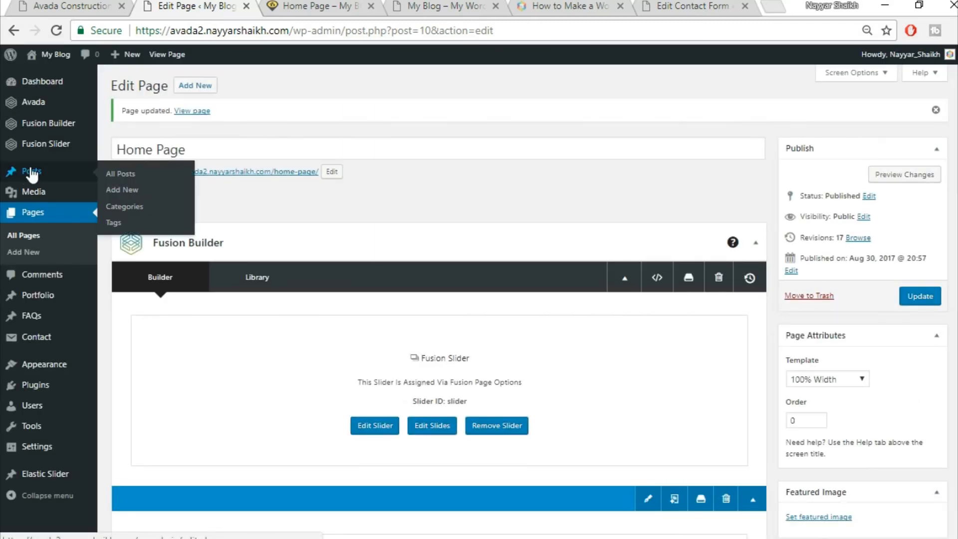
pyautogui.rightClick(122, 196)
pyautogui.click(214, 205)
pyautogui.click(277, 5)
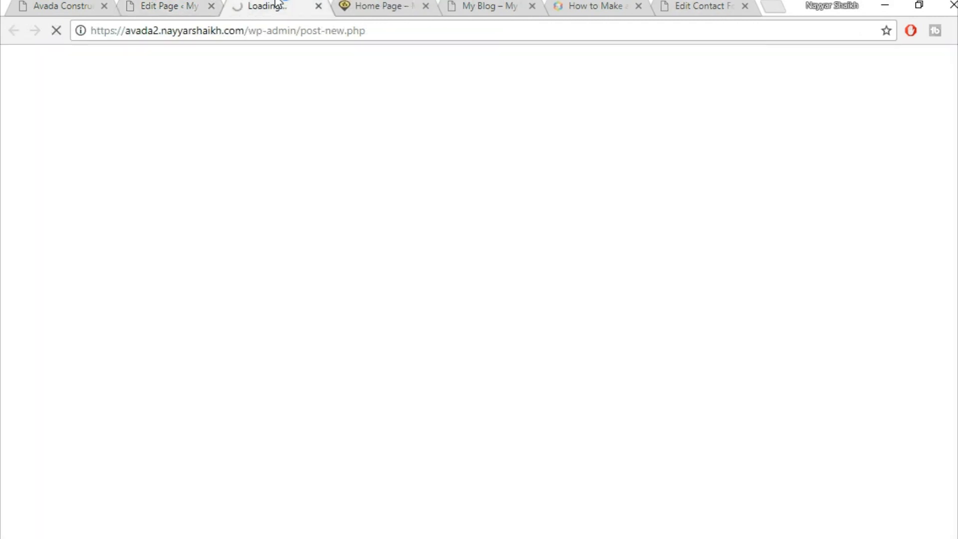
# - On the live post, try selecting the title 'Redeveloping Florida's Remote Southern Coast'
pyautogui.click(50, 4)
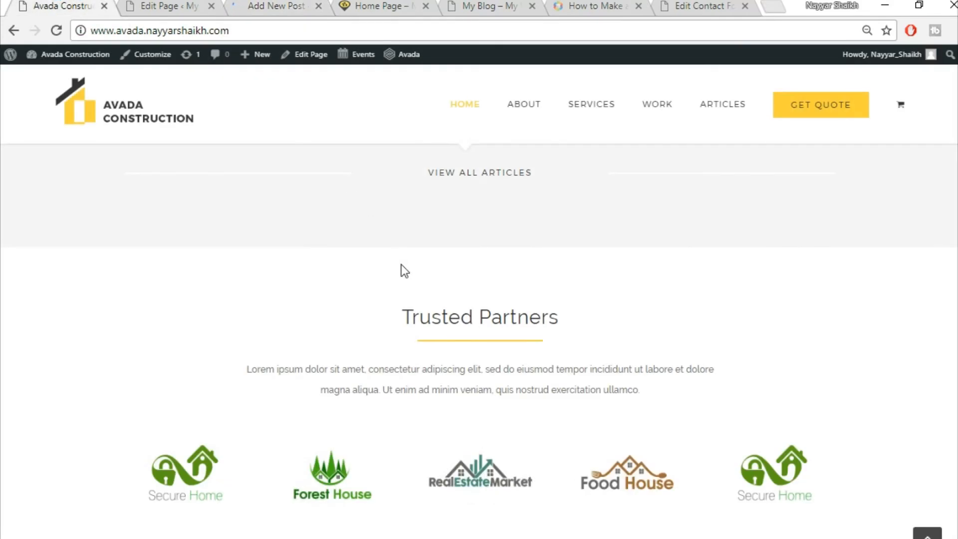
pyautogui.scroll(8, 404, 271)
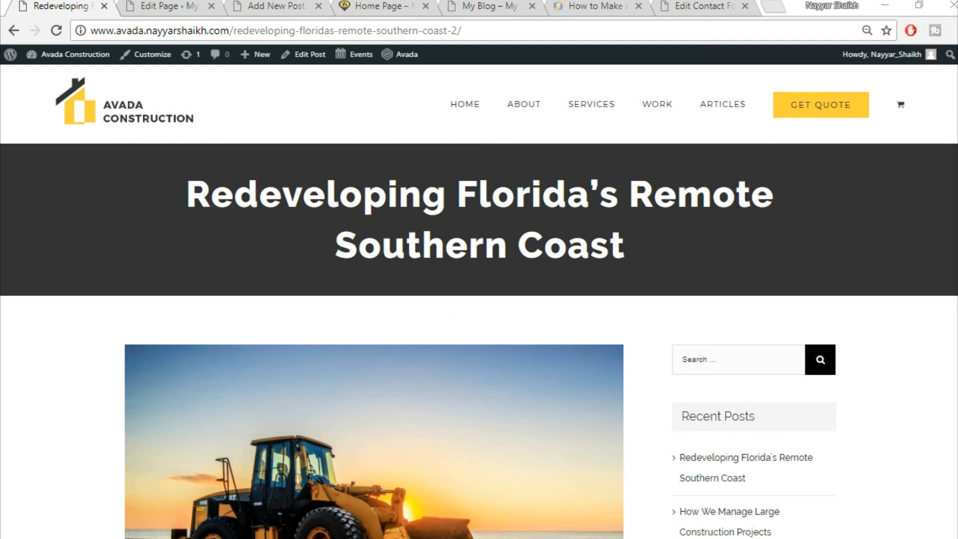
pyautogui.moveTo(183, 179); pyautogui.dragTo(667, 253)
pyautogui.click(667, 253)
pyautogui.moveTo(172, 200); pyautogui.dragTo(644, 255)
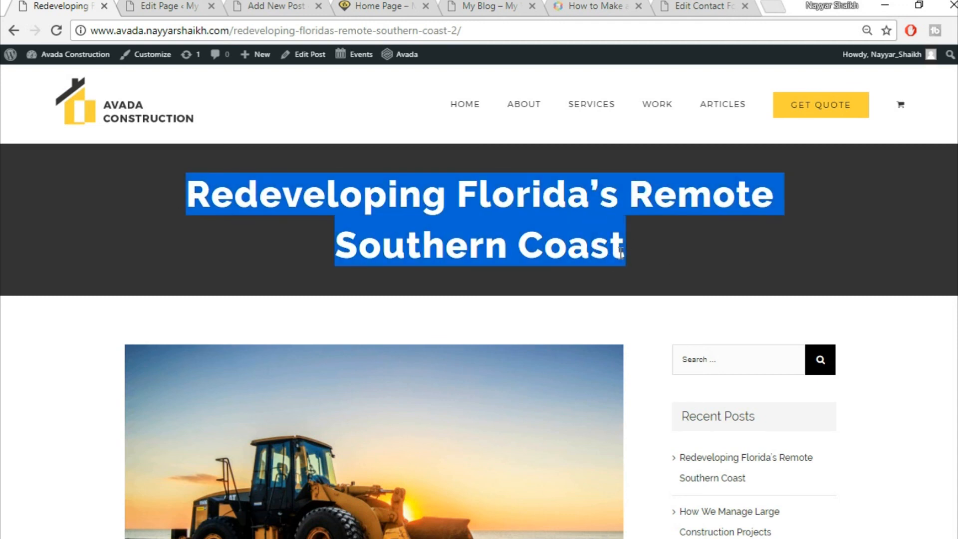
pyautogui.click(724, 225)
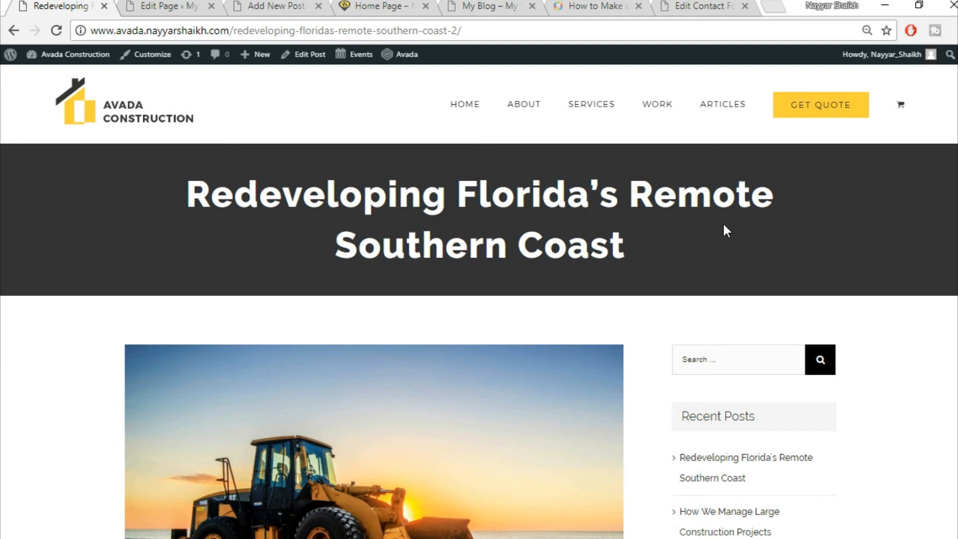
pyautogui.moveTo(176, 189); pyautogui.dragTo(651, 255)
pyautogui.click(650, 250)
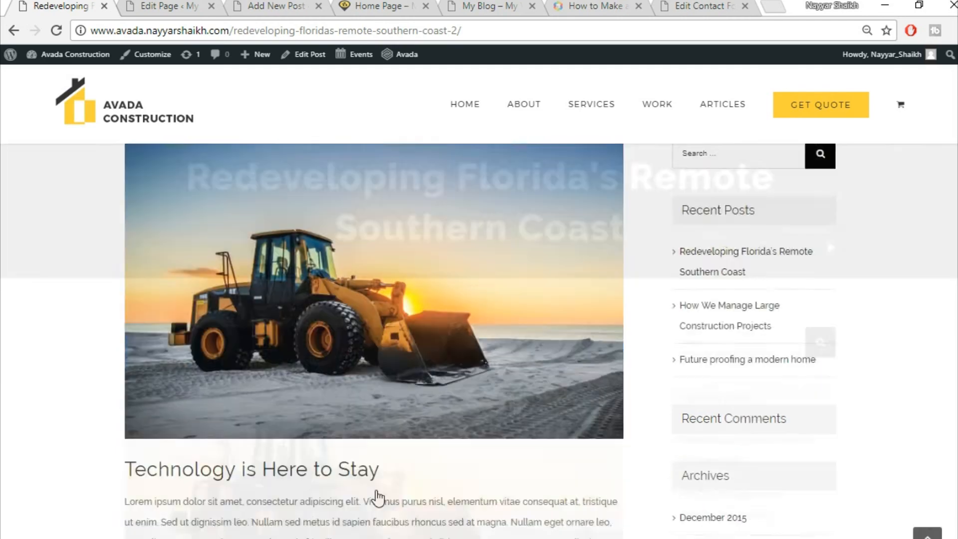
pyautogui.scroll(-4, 377, 492)
pyautogui.scroll(5, 606, 434)
pyautogui.scroll(-12, 787, 394)
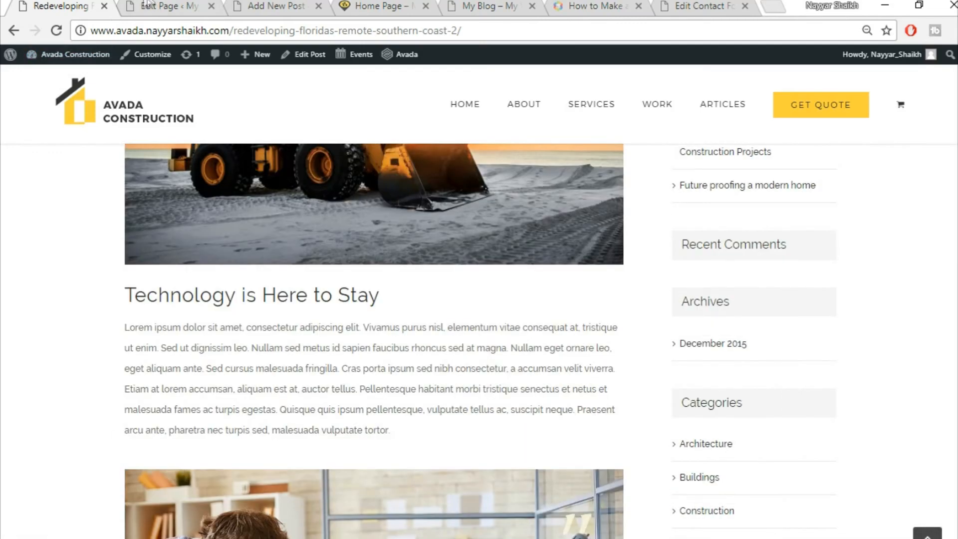
# - Select the full post title for copying and move the new post tab beside the live post
pyautogui.click(150, 5)
pyautogui.click(276, 6)
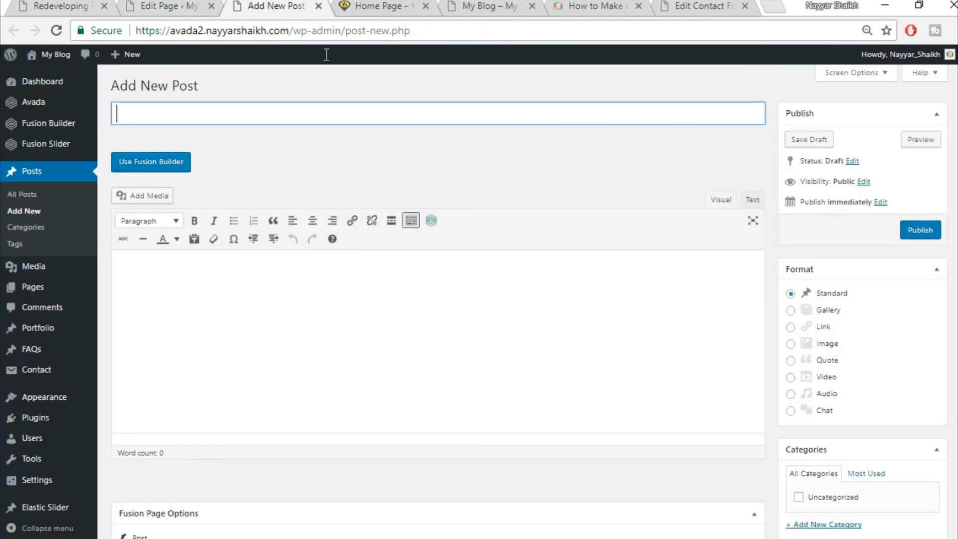
pyautogui.click(36, 4)
pyautogui.scroll(10, 372, 370)
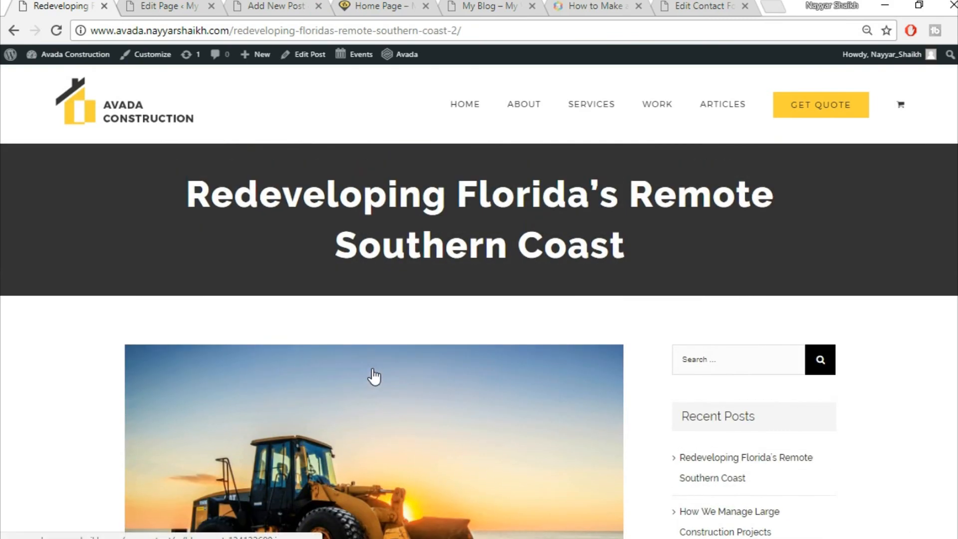
pyautogui.moveTo(170, 182); pyautogui.dragTo(678, 248)
pyautogui.hotkey('ctrl', 'c')
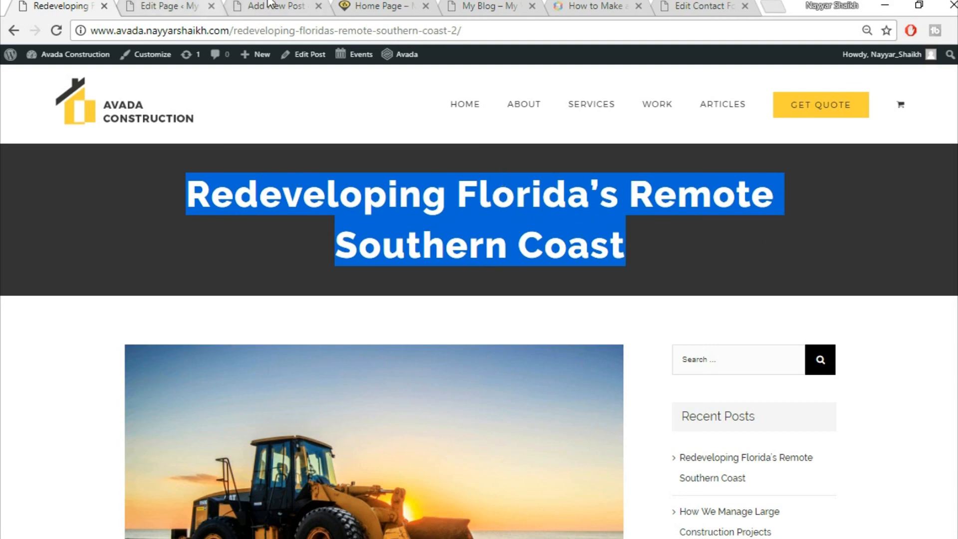
pyautogui.moveTo(270, 4); pyautogui.dragTo(165, 5)
# - Paste 'Redeveloping Florida's Remote Southern Coast' as the new post's title
pyautogui.hotkey('ctrl', 'v')
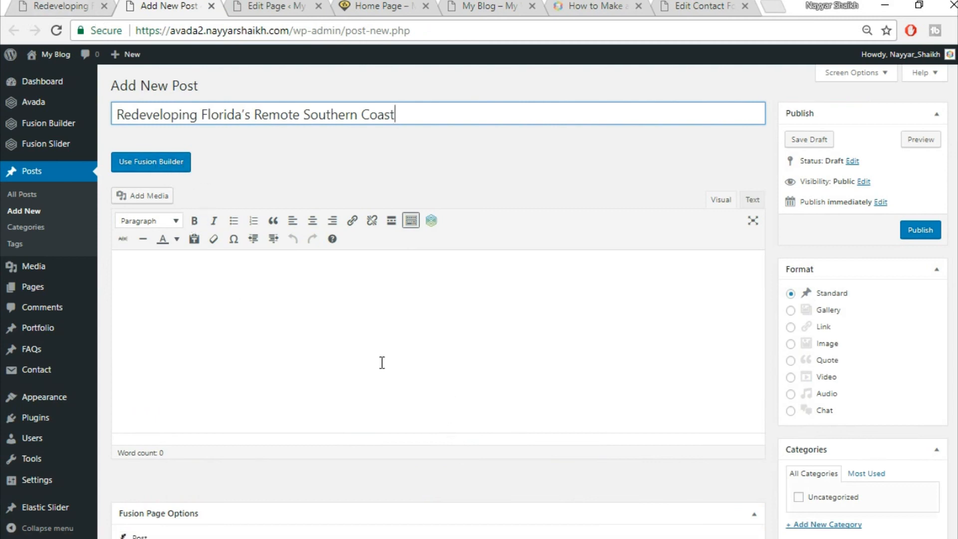
pyautogui.scroll(-2, 804, 215)
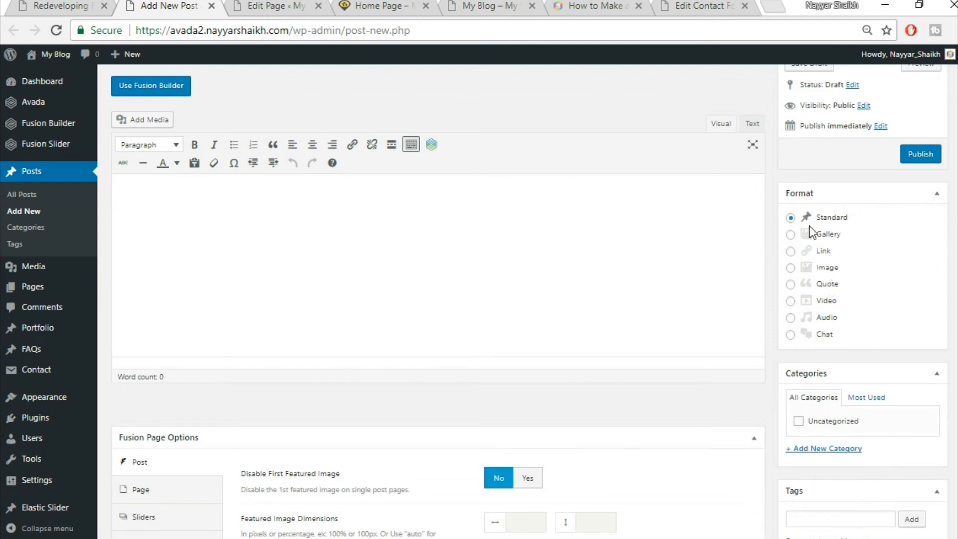
pyautogui.scroll(-3, 824, 239)
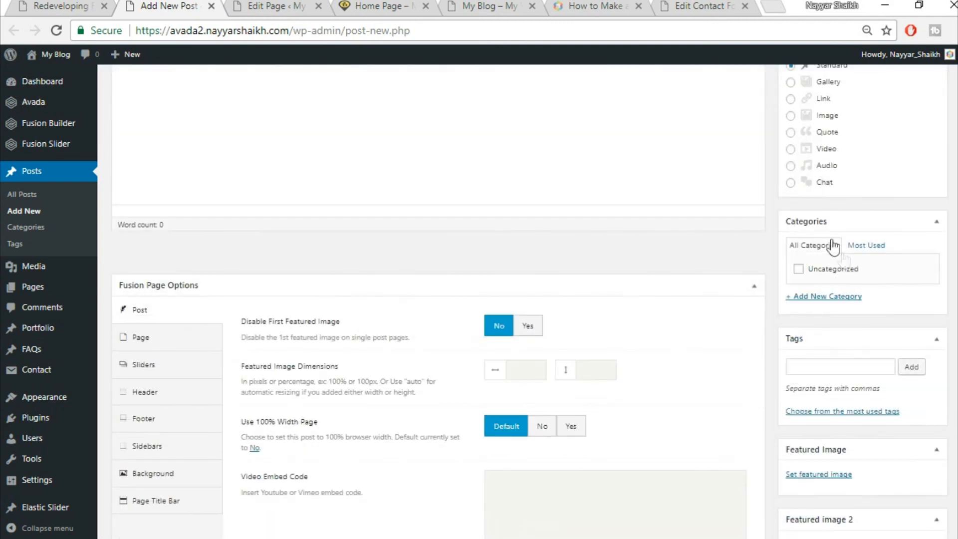
# - Create a new 'Commercial' category and tick it for the post
pyautogui.click(834, 297)
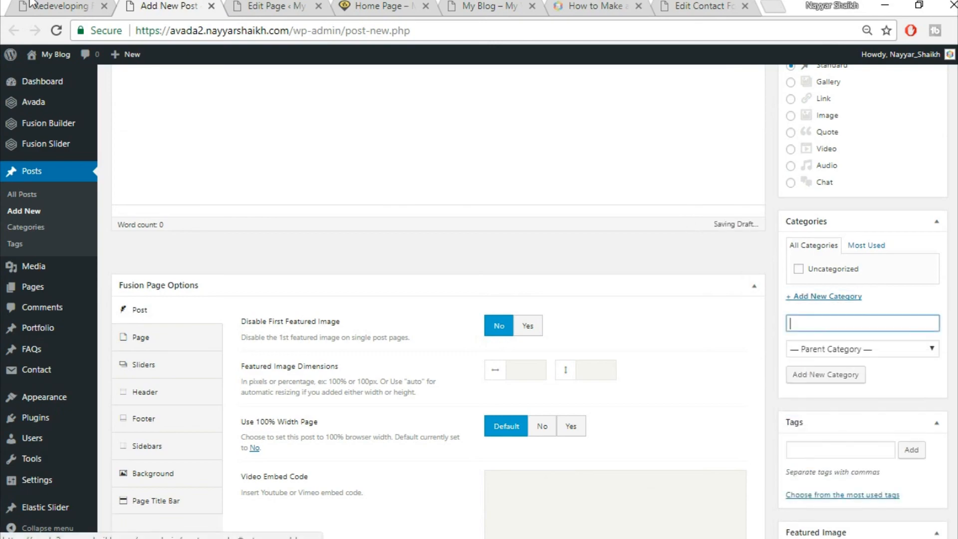
pyautogui.click(80, 10)
pyautogui.click(356, 269)
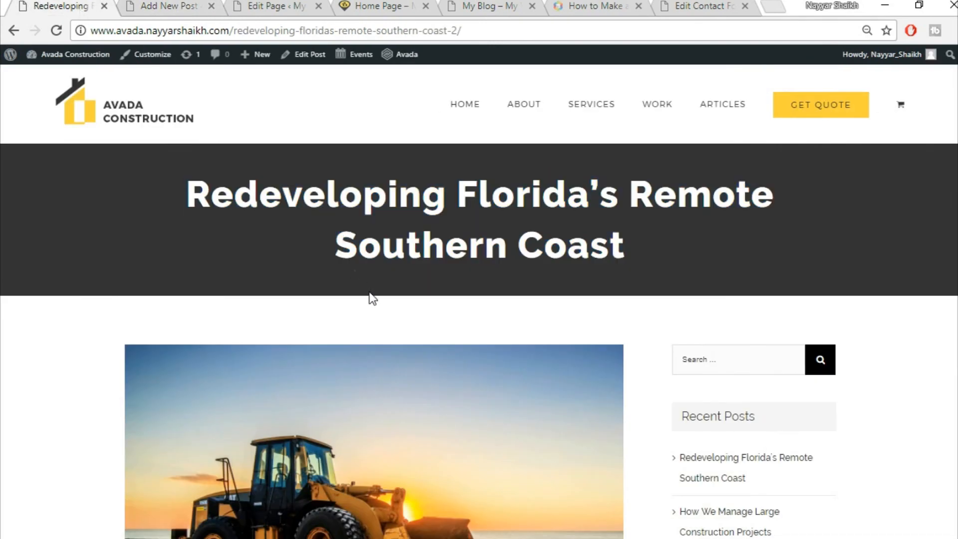
pyautogui.scroll(-5, 370, 296)
pyautogui.scroll(-3, 371, 300)
pyautogui.scroll(7, 379, 349)
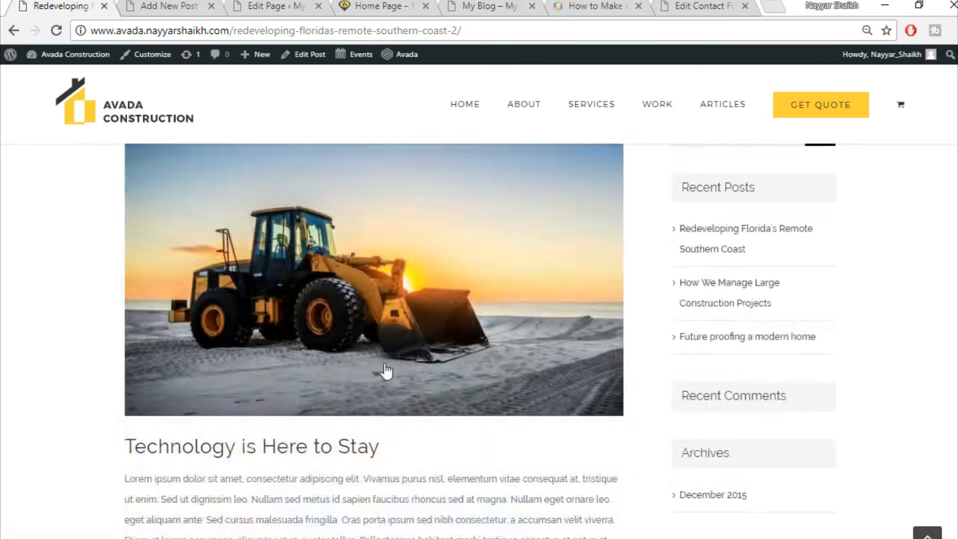
pyautogui.hotkey('ctrl', 'Tab')
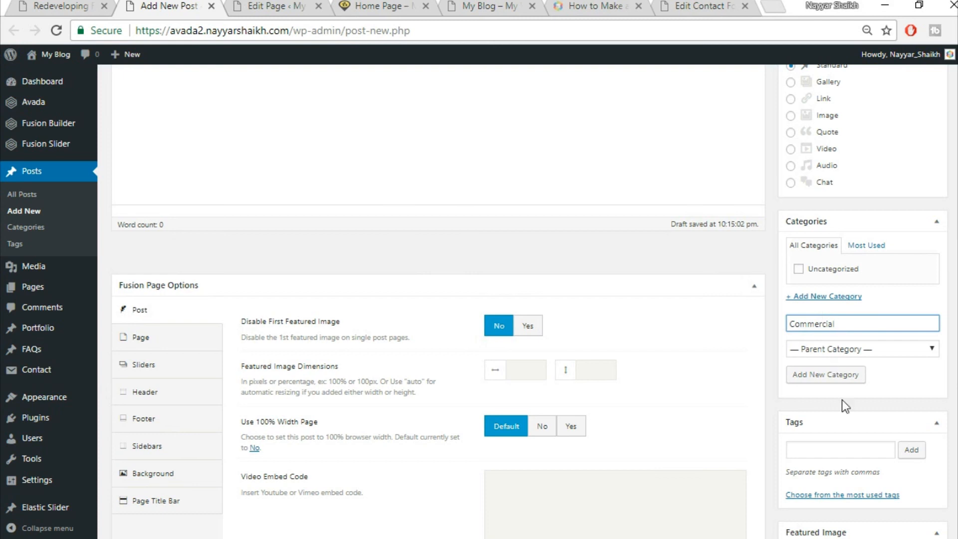
pyautogui.click(855, 375)
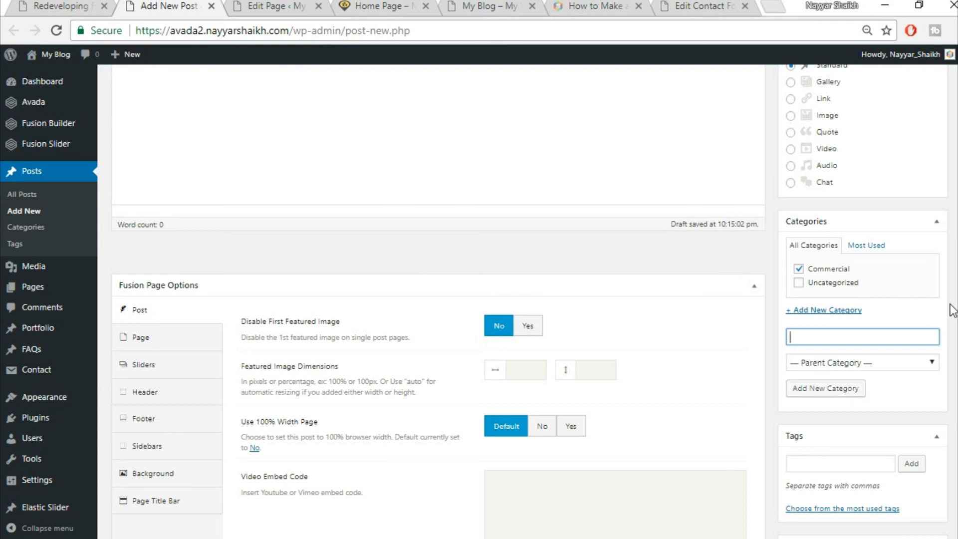
# - Set Disable First Featured Image to Yes and Use 100% Width Page to No
pyautogui.scroll(-2, 951, 310)
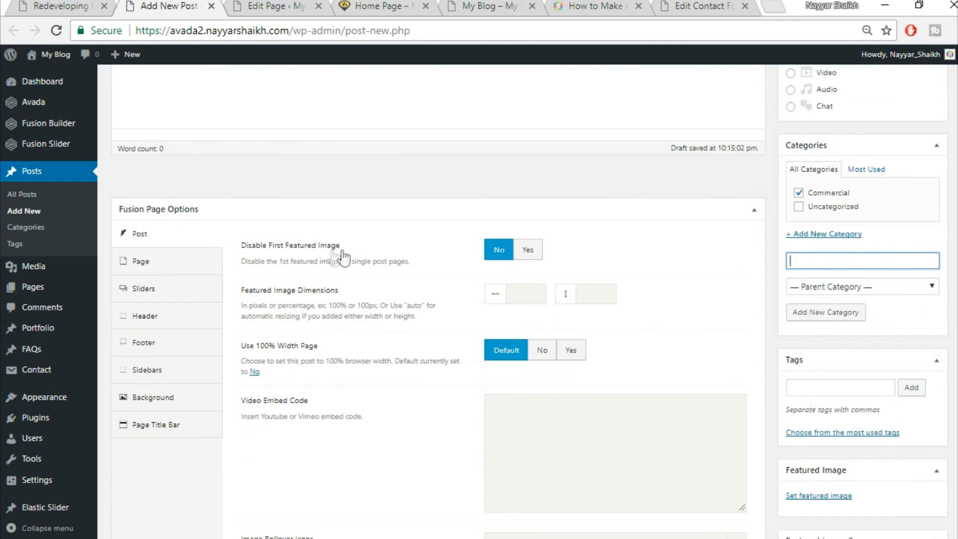
pyautogui.click(535, 251)
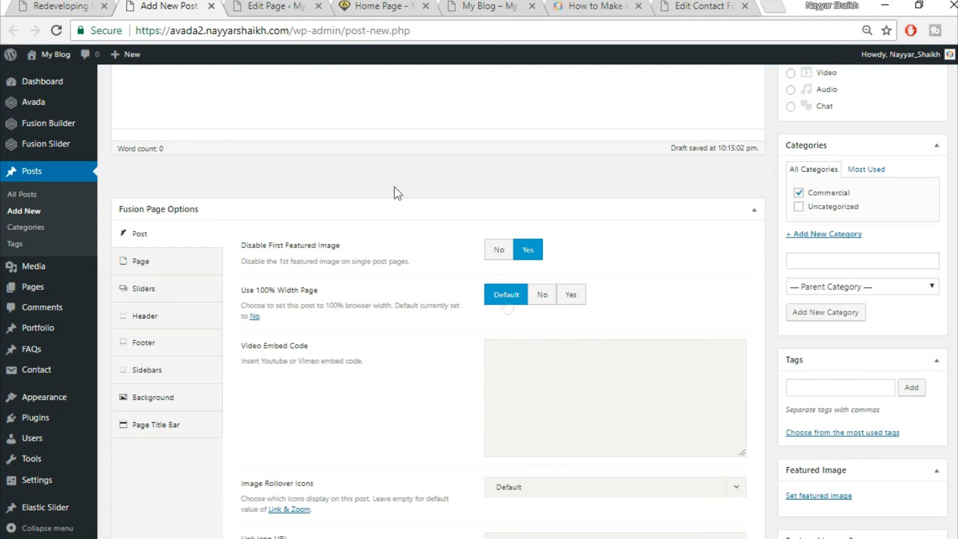
pyautogui.click(74, 6)
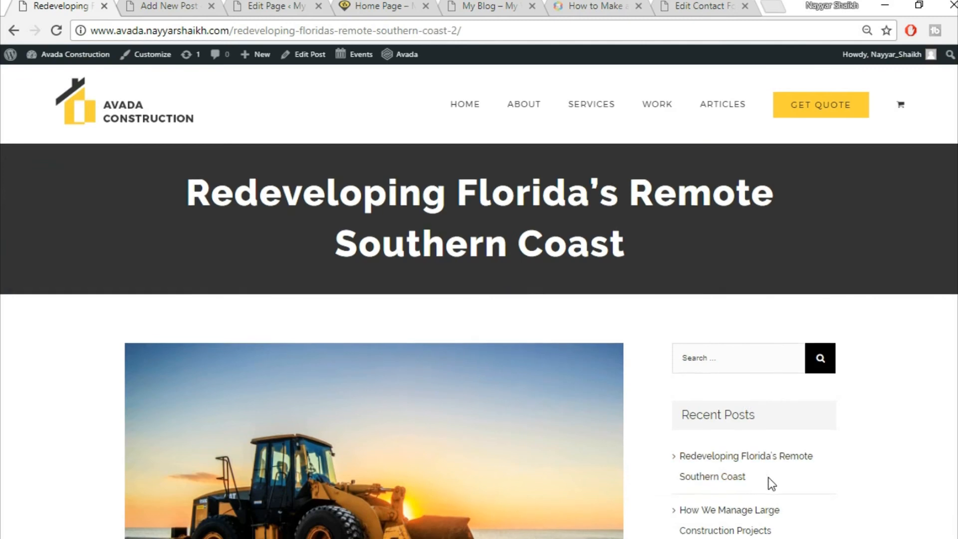
pyautogui.scroll(-6, 749, 367)
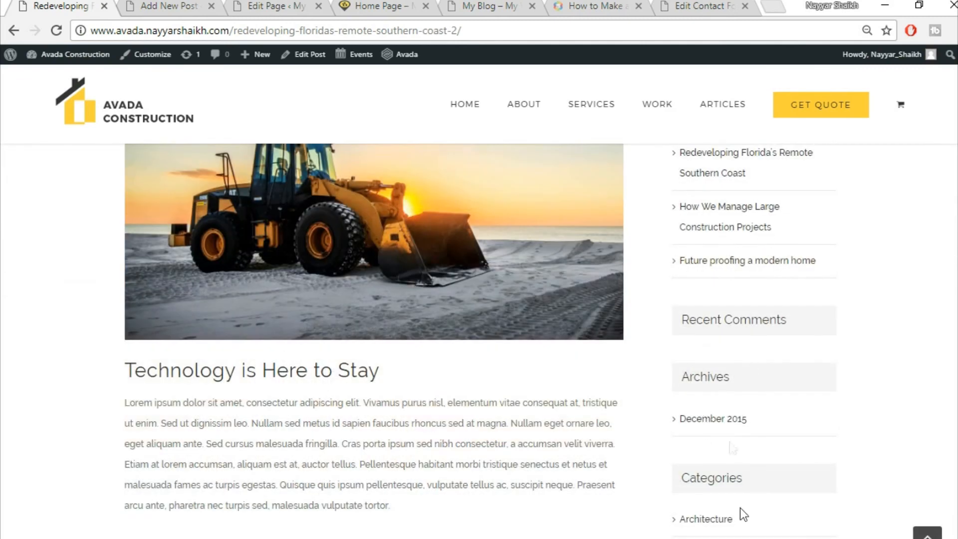
pyautogui.scroll(5, 729, 444)
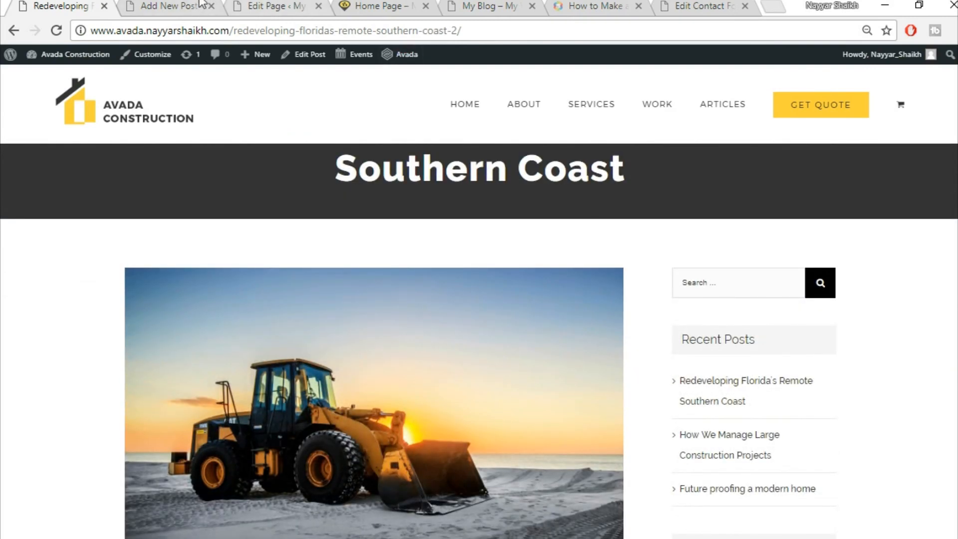
pyautogui.click(191, 5)
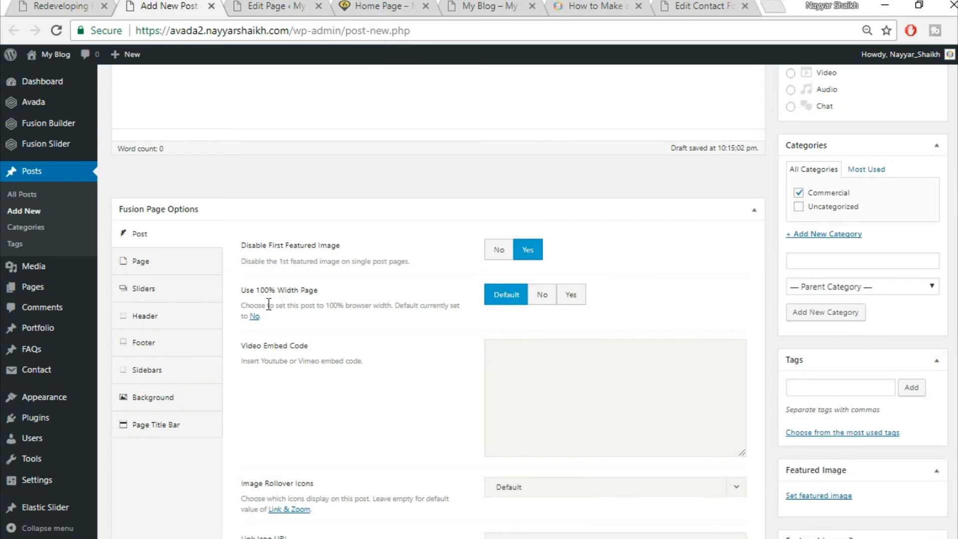
pyautogui.click(545, 297)
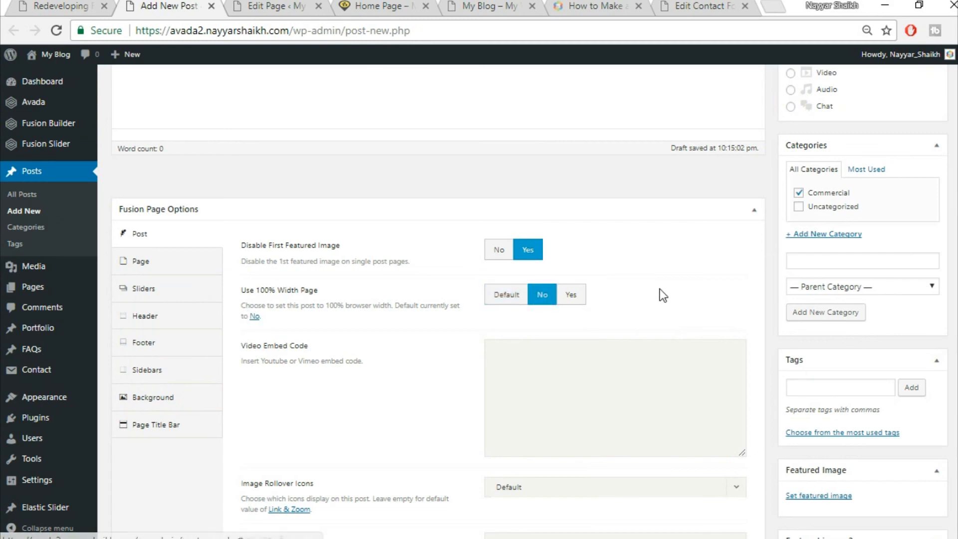
pyautogui.scroll(-6, 659, 292)
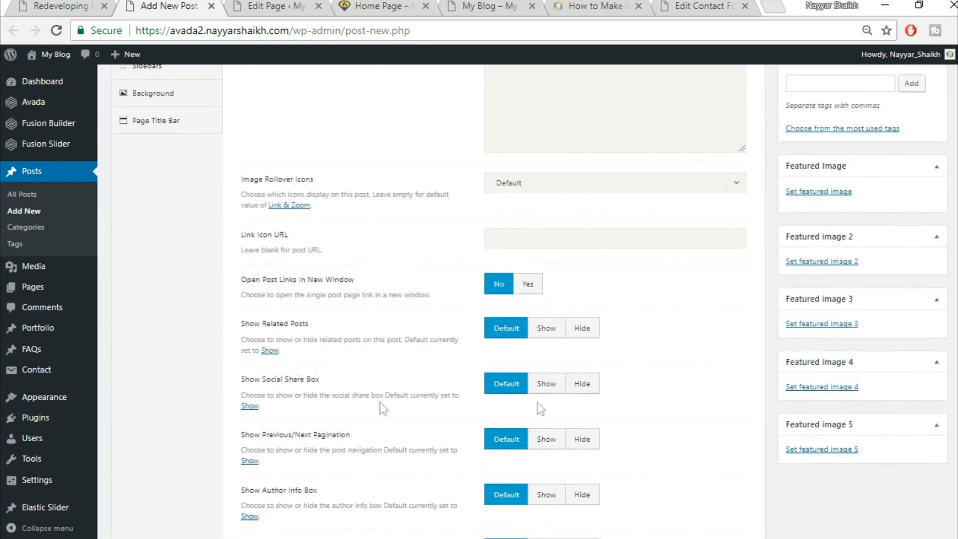
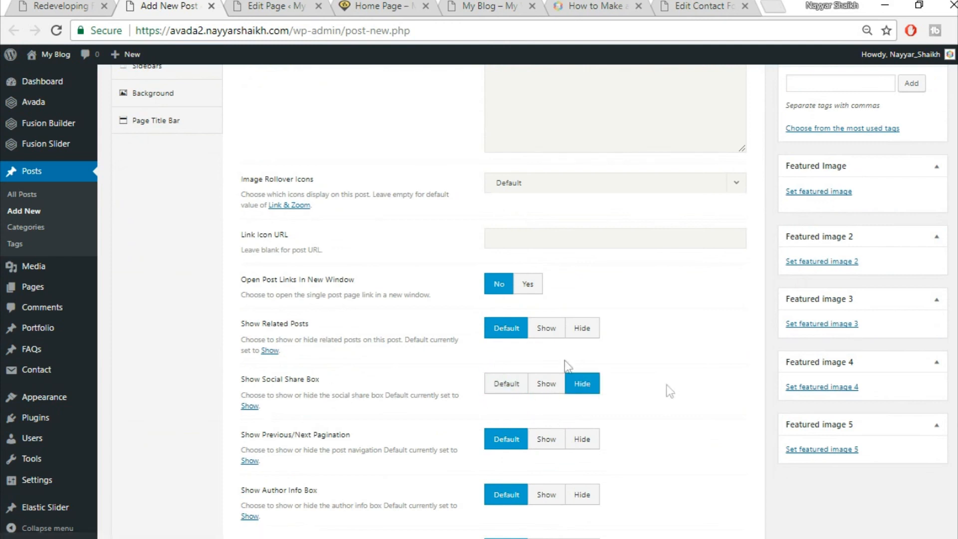
# - Try hiding related posts on this post, comparing against the live Southern Coast post
pyautogui.click(582, 329)
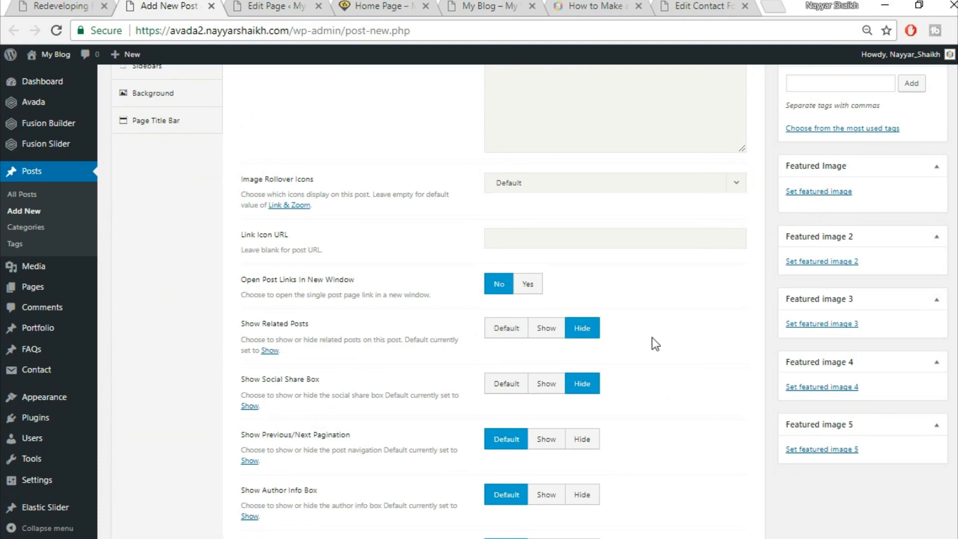
pyautogui.click(63, 6)
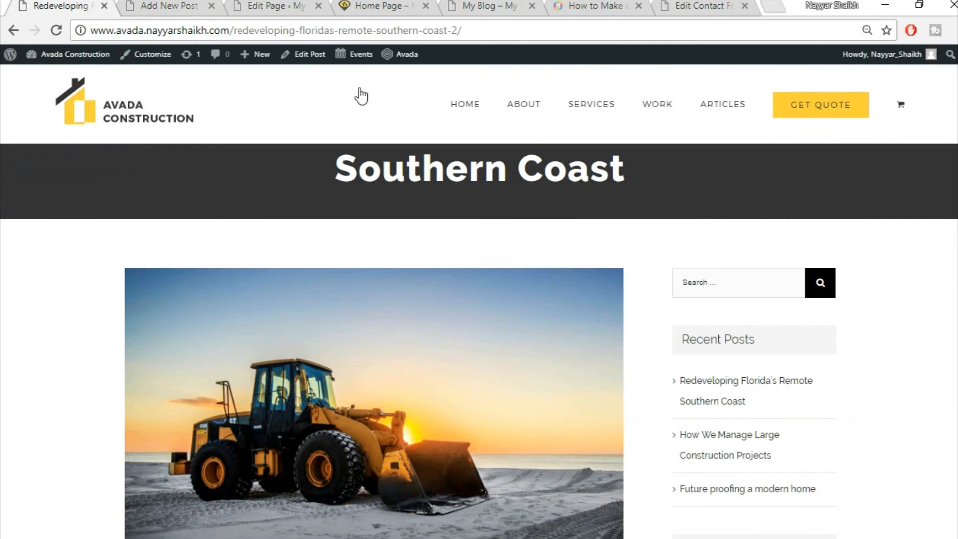
pyautogui.scroll(-20, 479, 342)
pyautogui.scroll(6, 479, 342)
pyautogui.scroll(-3, 954, 375)
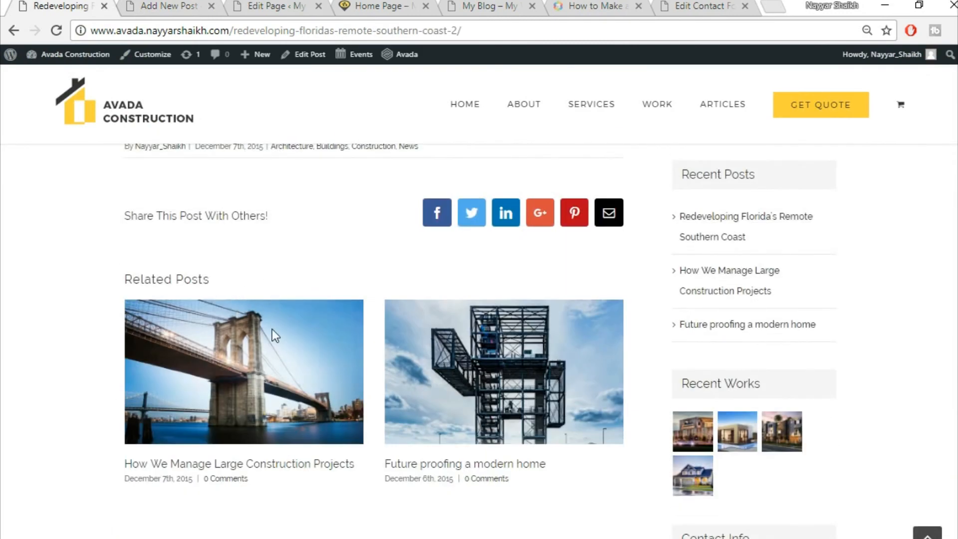
pyautogui.scroll(-15, 271, 328)
pyautogui.scroll(10, 282, 375)
pyautogui.scroll(7, 283, 376)
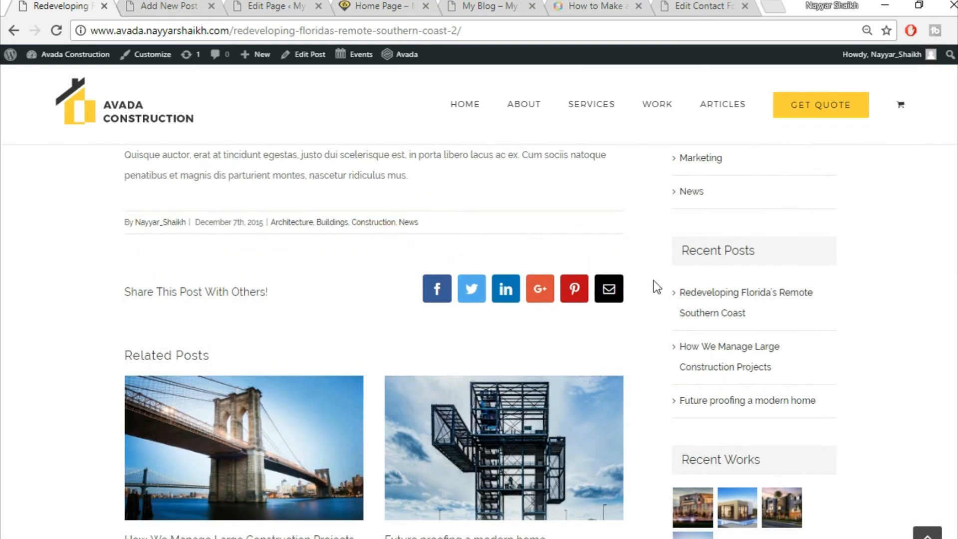
pyautogui.click(169, 6)
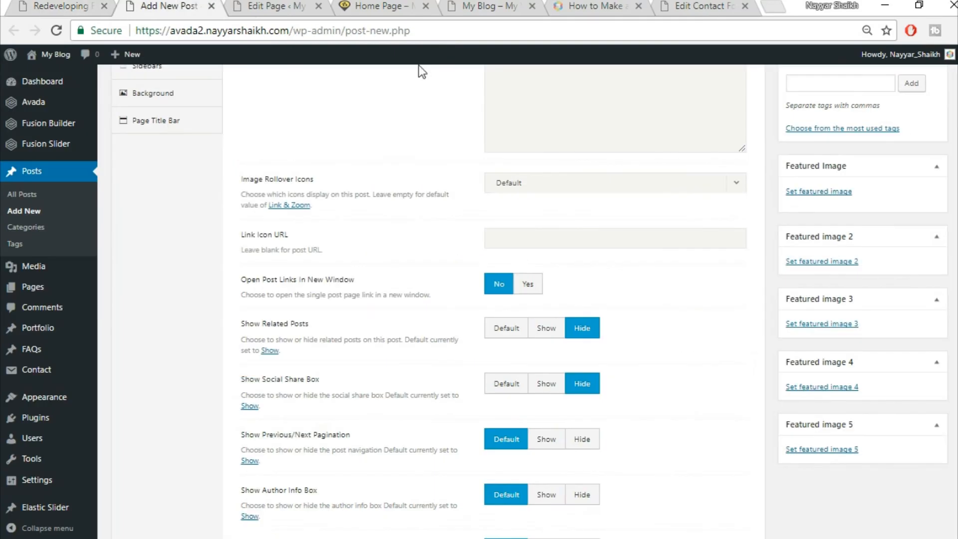
# - Set Show Related Posts and Show Social Share Box back to Default
pyautogui.click(502, 330)
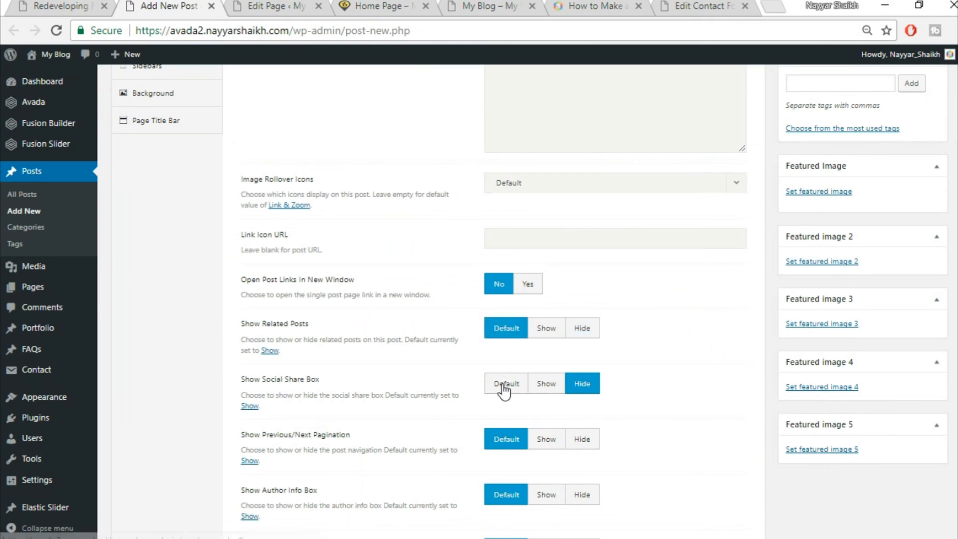
pyautogui.click(504, 385)
pyautogui.scroll(-4, 672, 394)
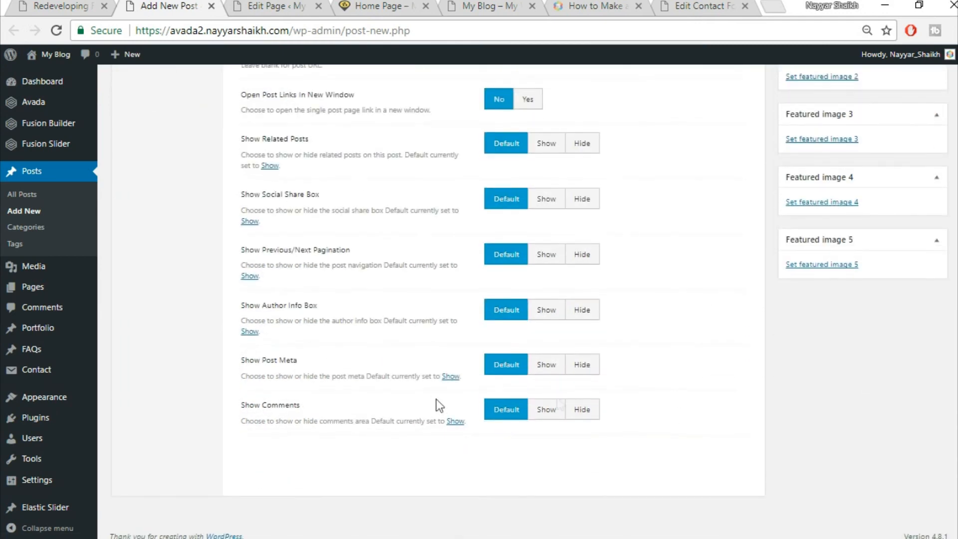
pyautogui.scroll(9, 700, 409)
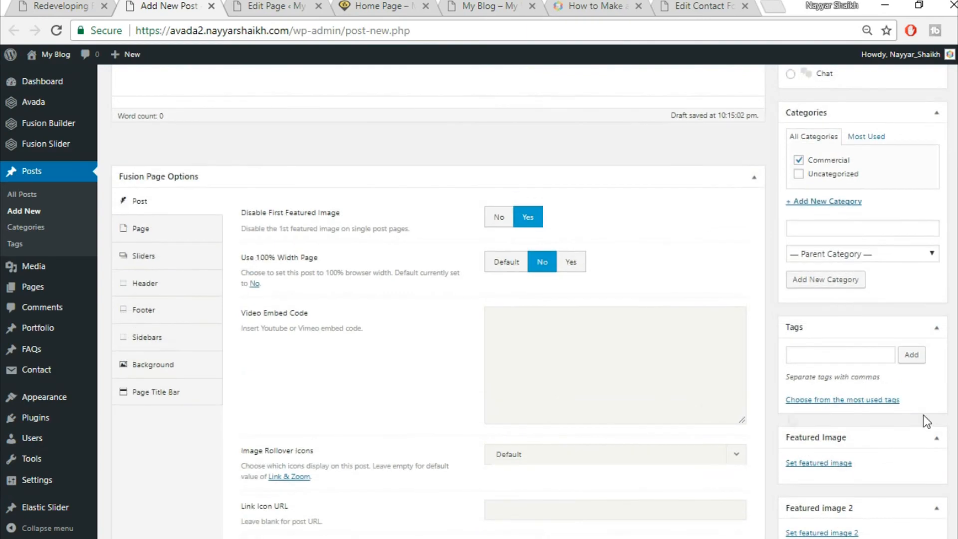
pyautogui.scroll(-2, 849, 416)
pyautogui.click(97, 5)
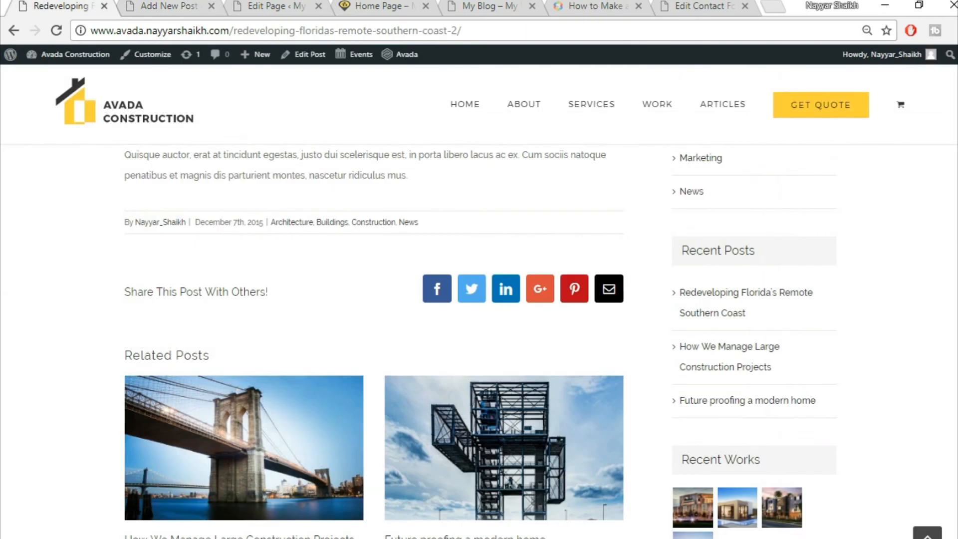
pyautogui.scroll(20, 605, 388)
pyautogui.scroll(-4, 602, 389)
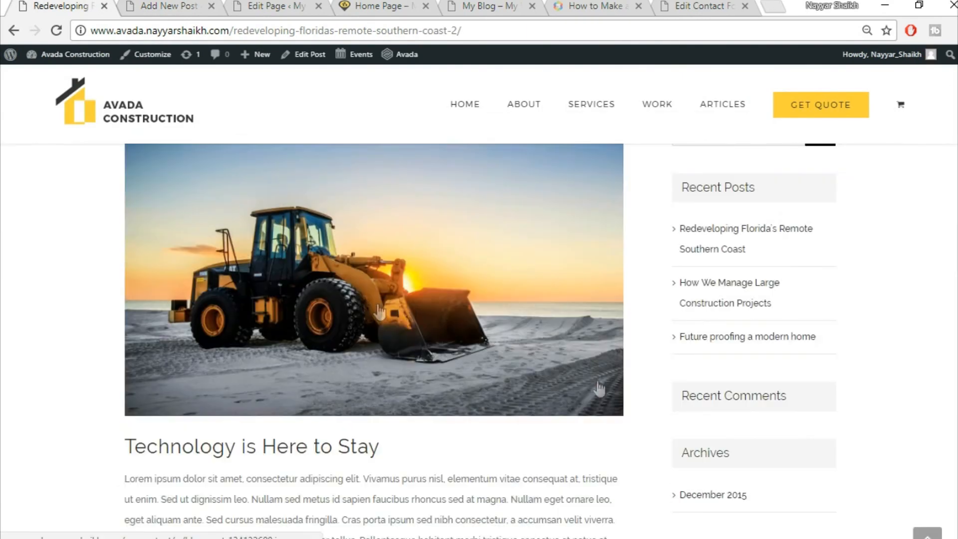
pyautogui.click(176, 5)
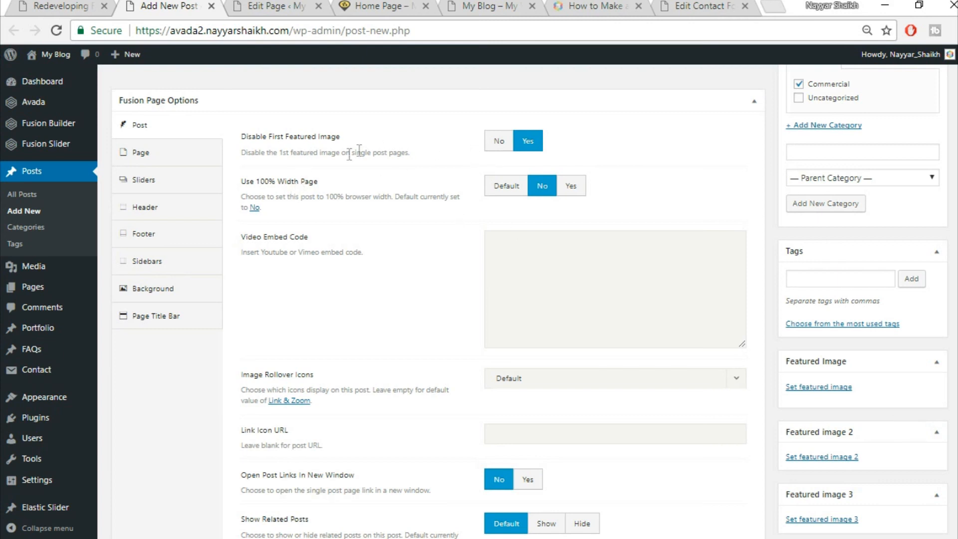
# - Set Disable First Featured Image to No, checking the result on the live post
pyautogui.click(499, 141)
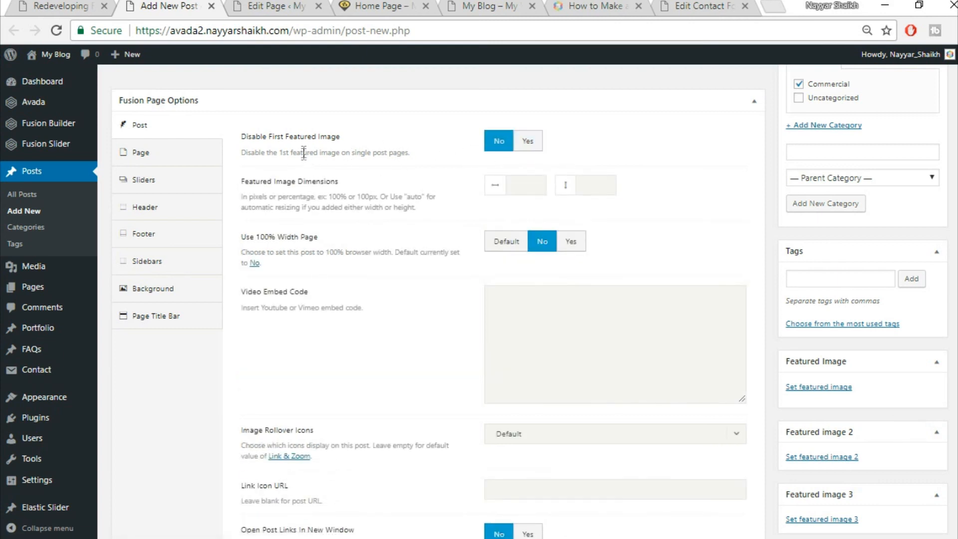
pyautogui.click(525, 148)
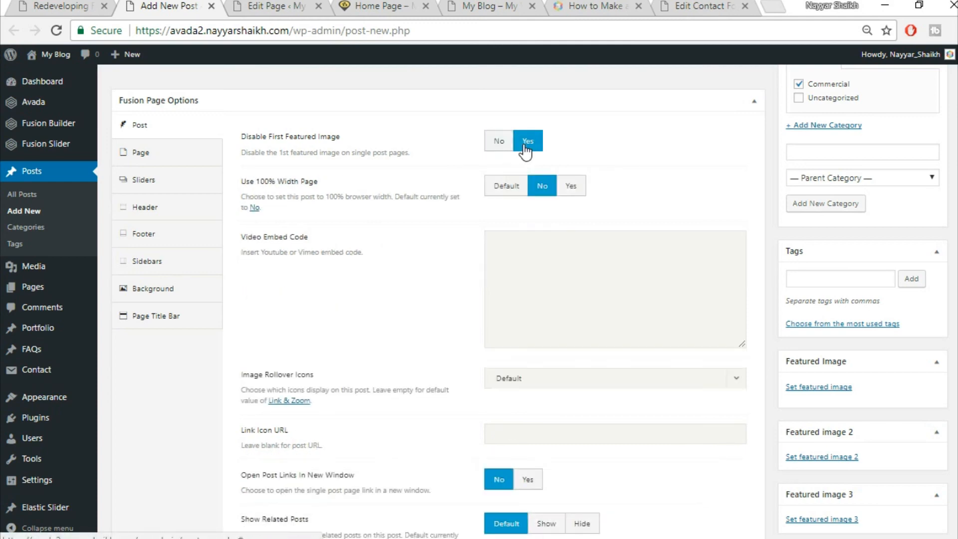
pyautogui.click(501, 147)
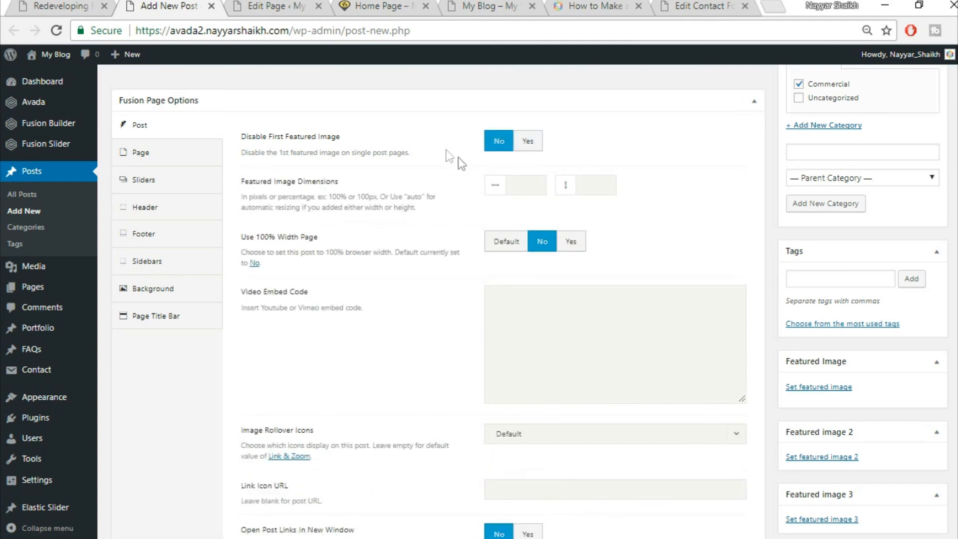
pyautogui.click(59, 5)
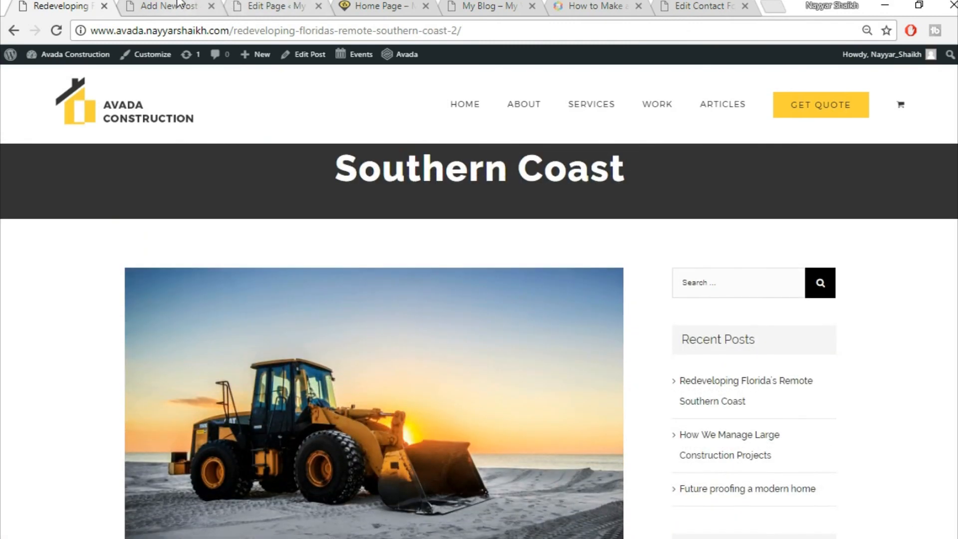
pyautogui.click(191, 5)
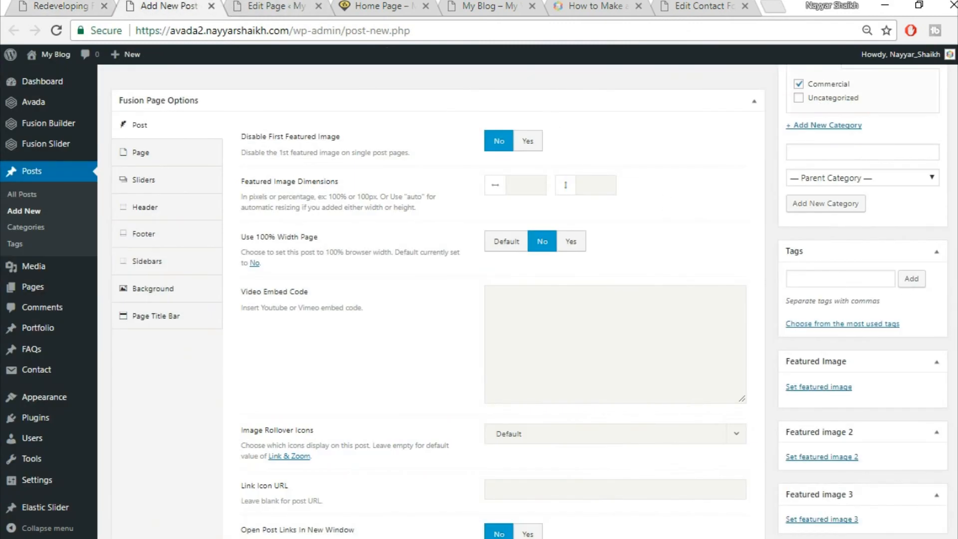
pyautogui.scroll(-3, 849, 350)
# - Upload the bulldozer photo blog-post-134132600.jpg and make it the post's featured image
pyautogui.click(833, 315)
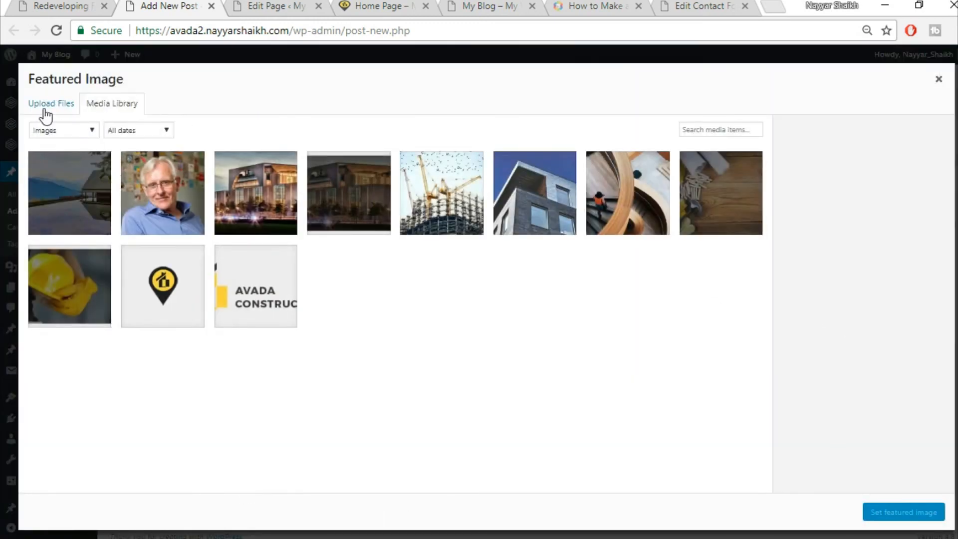
pyautogui.click(44, 106)
pyautogui.click(477, 295)
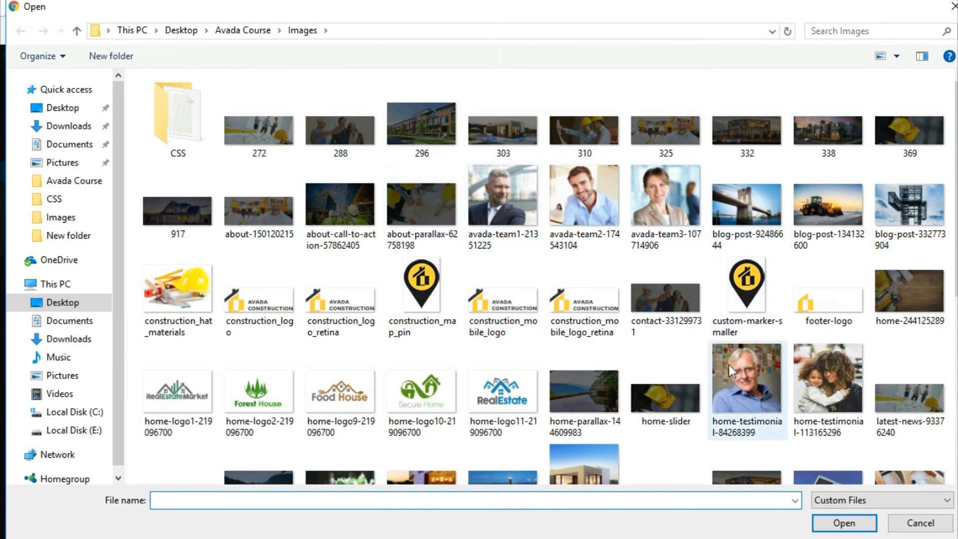
pyautogui.click(826, 207)
pyautogui.click(839, 524)
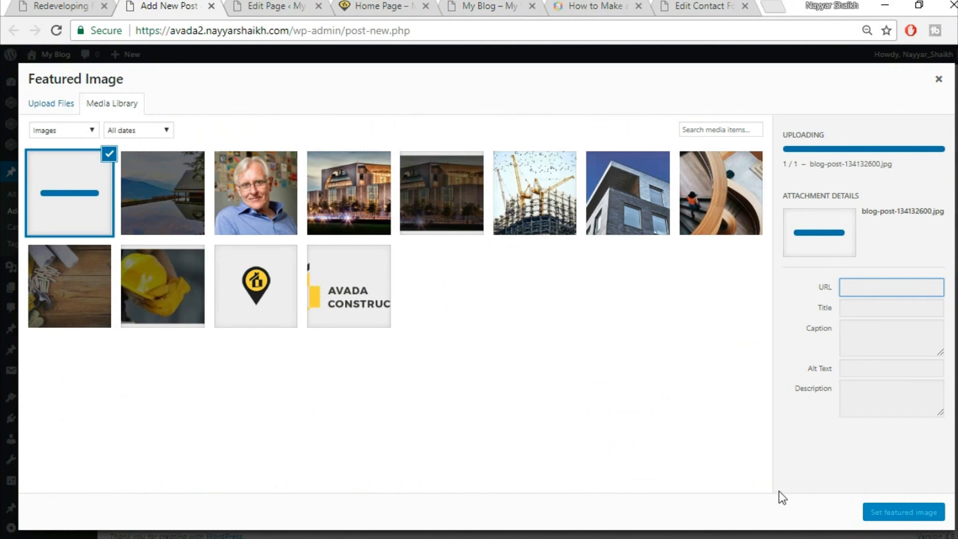
pyautogui.click(903, 513)
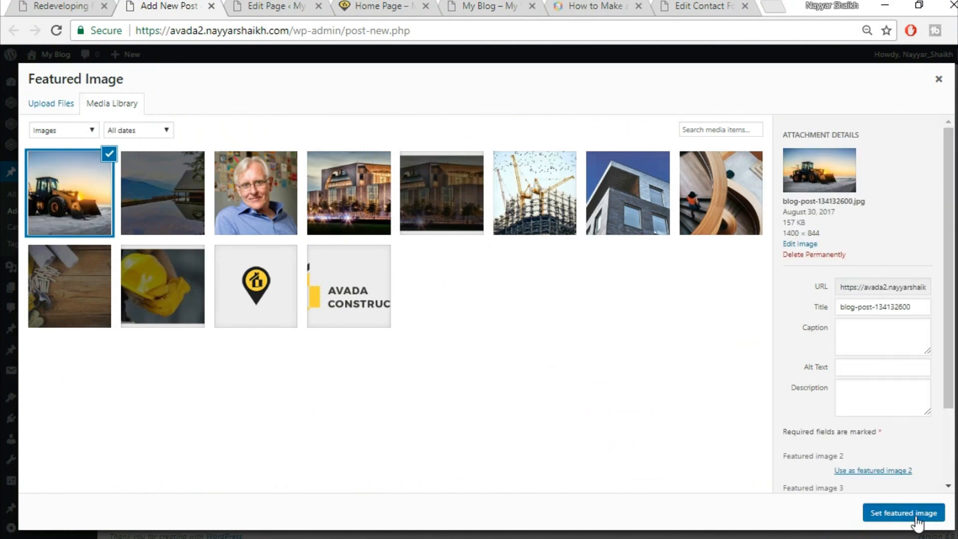
pyautogui.scroll(2, 594, 329)
pyautogui.scroll(1, 586, 325)
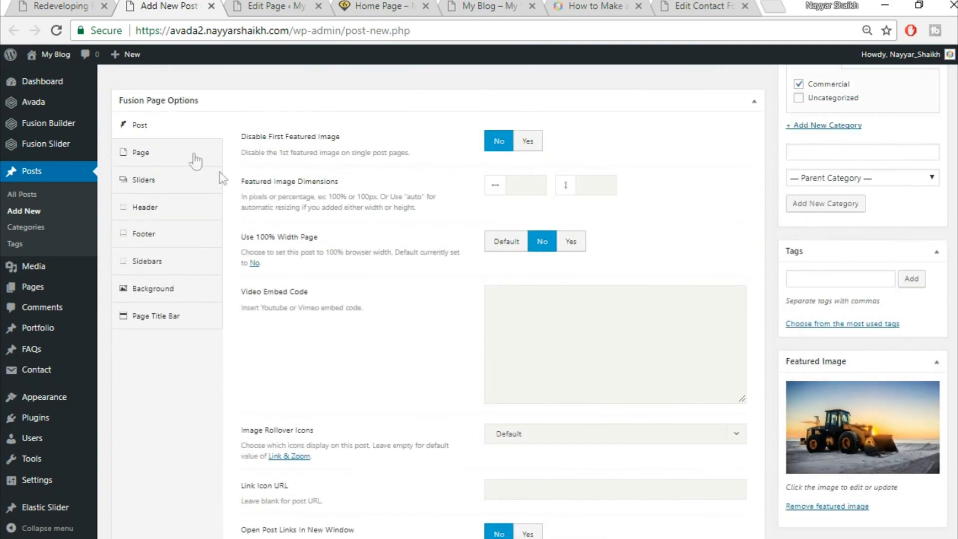
pyautogui.click(167, 163)
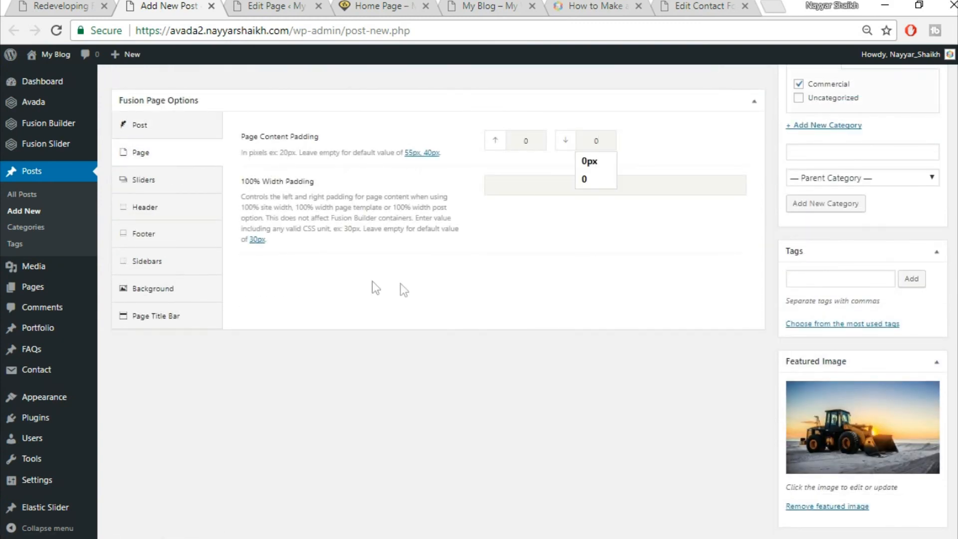
pyautogui.click(175, 316)
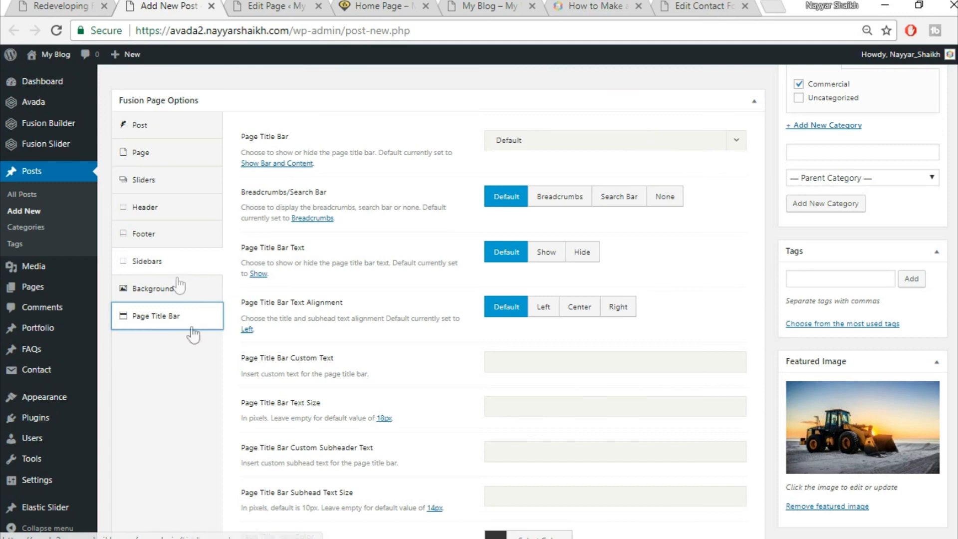
pyautogui.scroll(8, 183, 397)
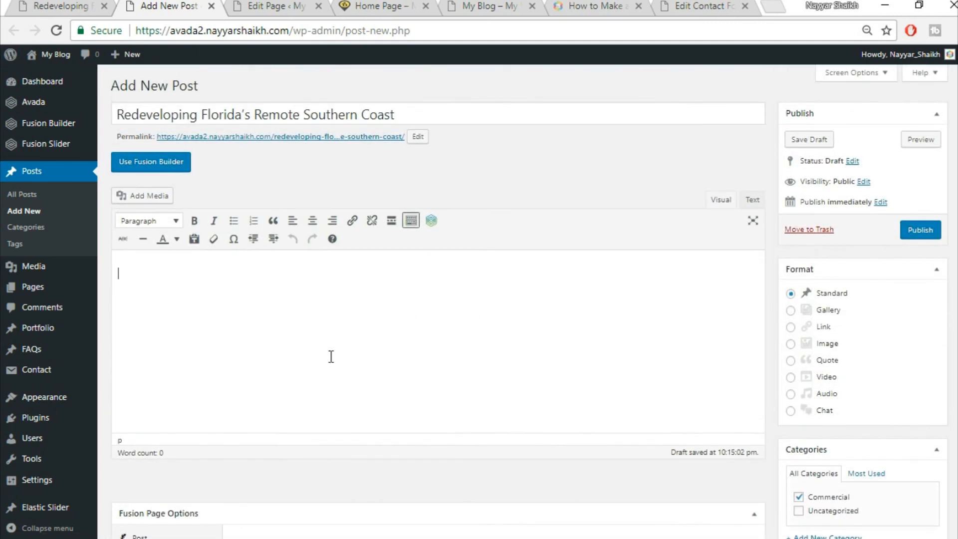
# - Copy the live post's first Lorem ipsum paragraph into the editor, breaking it after 'adipiscing elit.'
pyautogui.click(85, 5)
pyautogui.scroll(-5, 526, 358)
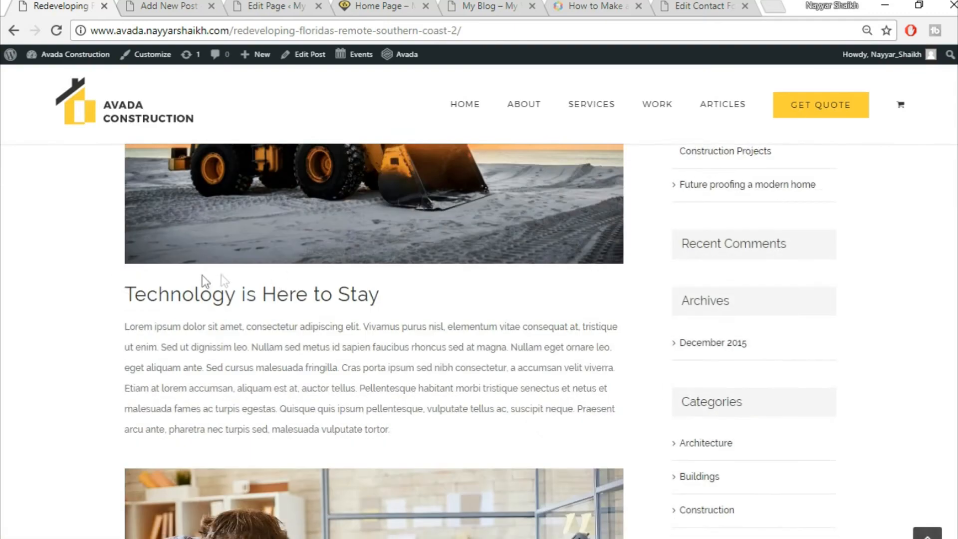
pyautogui.moveTo(122, 297); pyautogui.dragTo(311, 286)
pyautogui.click(141, 265)
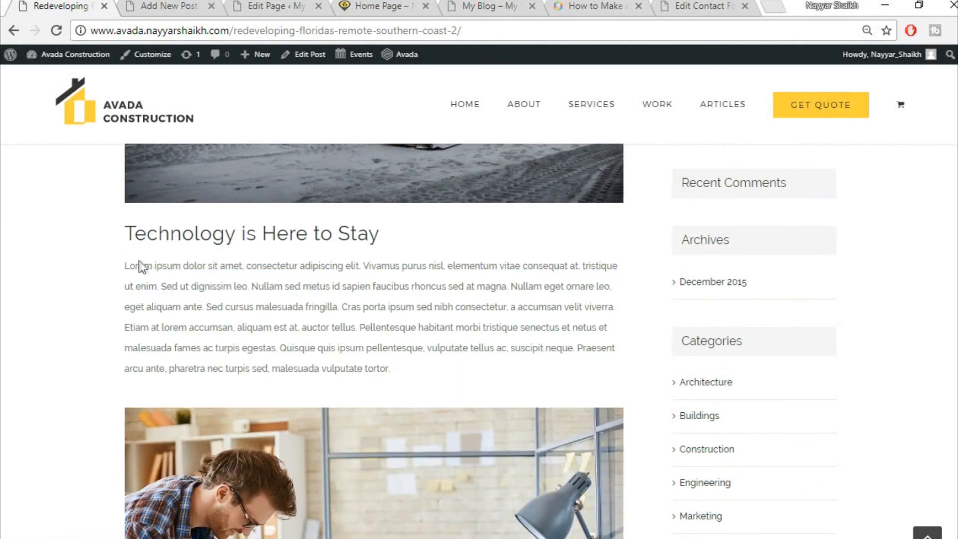
pyautogui.moveTo(126, 266); pyautogui.dragTo(440, 366)
pyautogui.hotkey('ctrl', 'c')
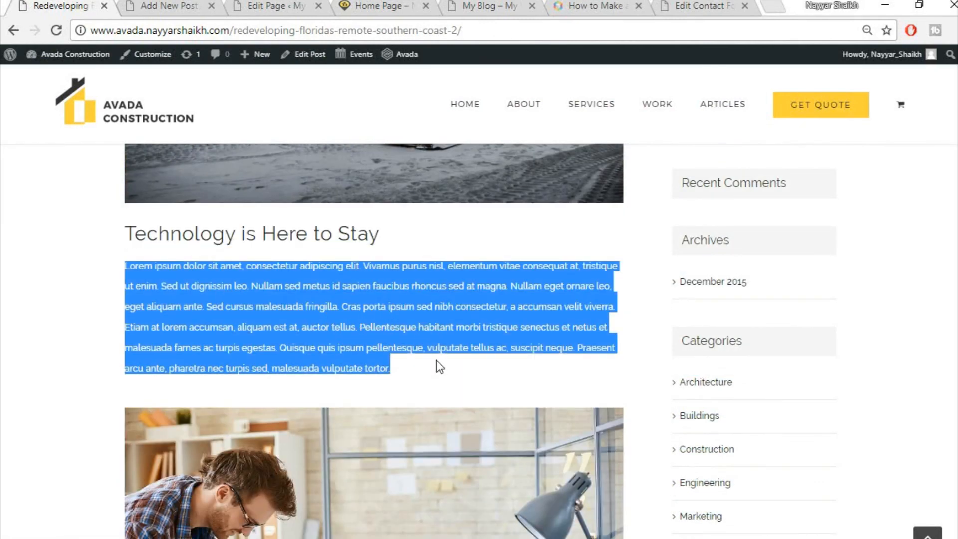
pyautogui.click(173, 6)
pyautogui.hotkey('ctrl', 'v')
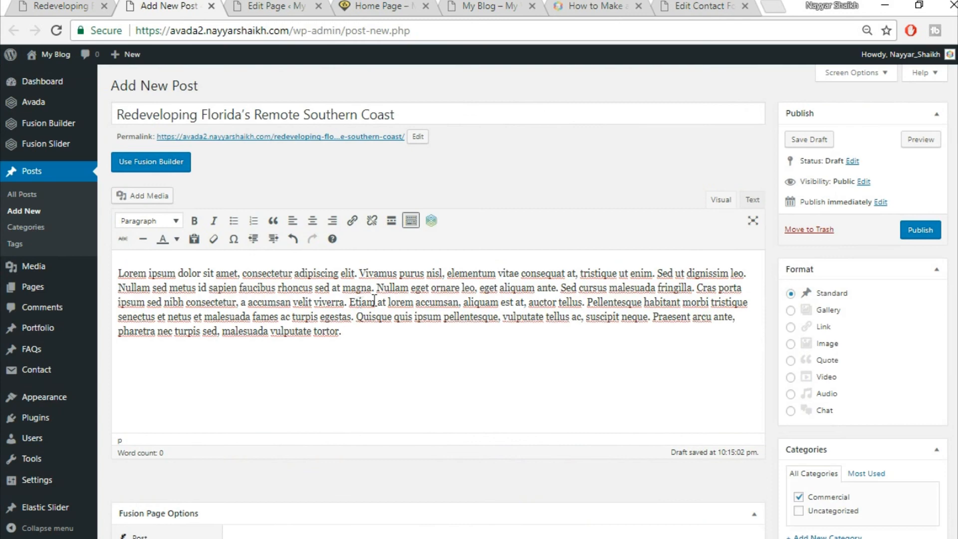
pyautogui.press('Return')
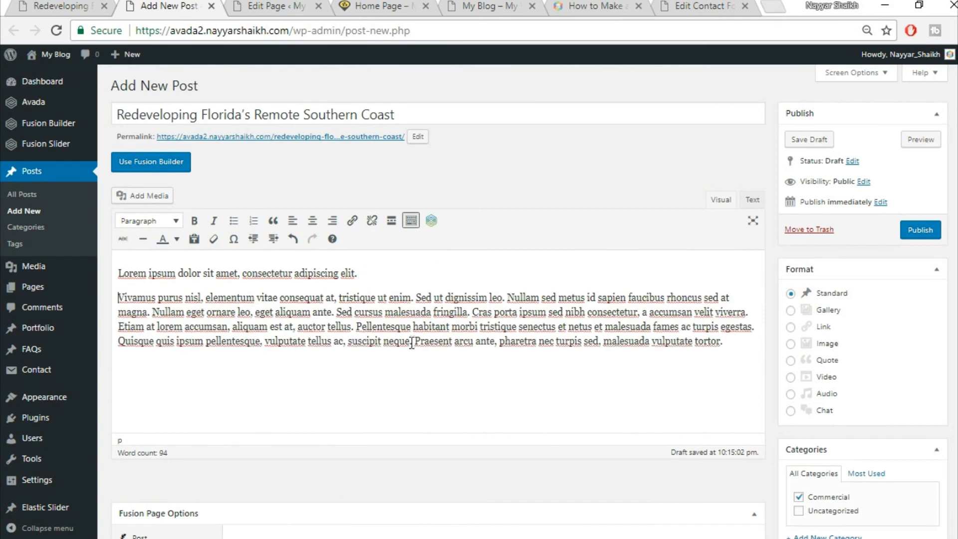
# - Format the first line as Heading 2, matching the reference post's heading
pyautogui.moveTo(359, 275); pyautogui.dragTo(118, 275)
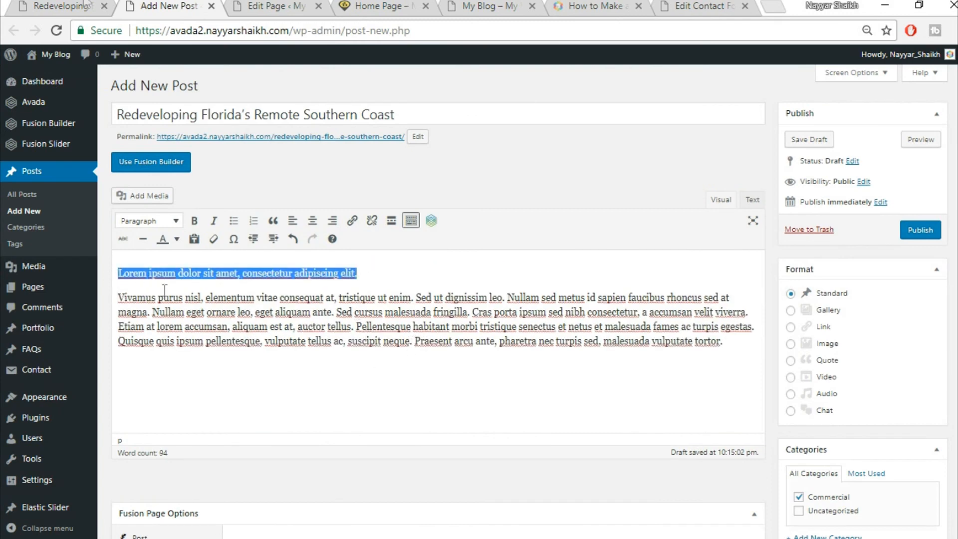
pyautogui.click(22, 6)
pyautogui.click(392, 256)
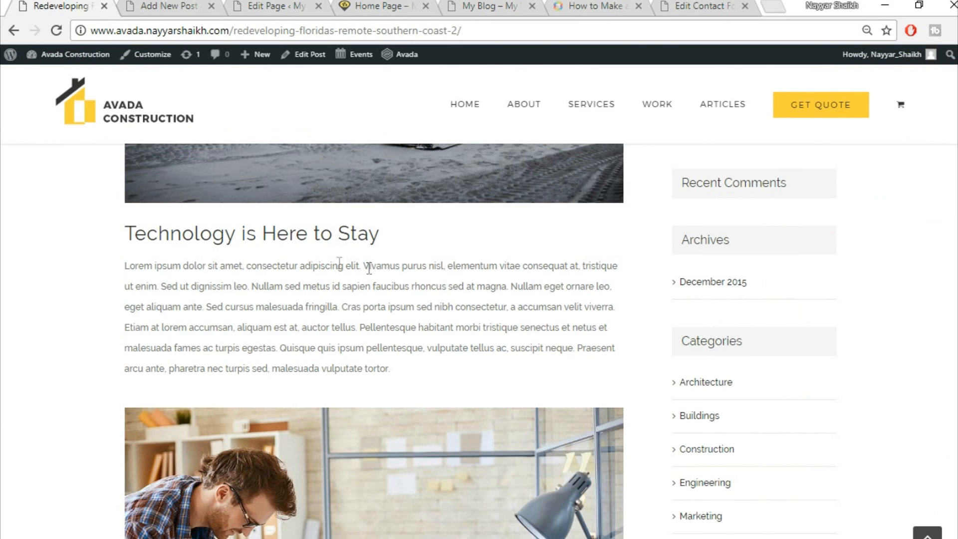
pyautogui.moveTo(133, 230); pyautogui.dragTo(349, 232)
pyautogui.click(346, 288)
pyautogui.click(165, 5)
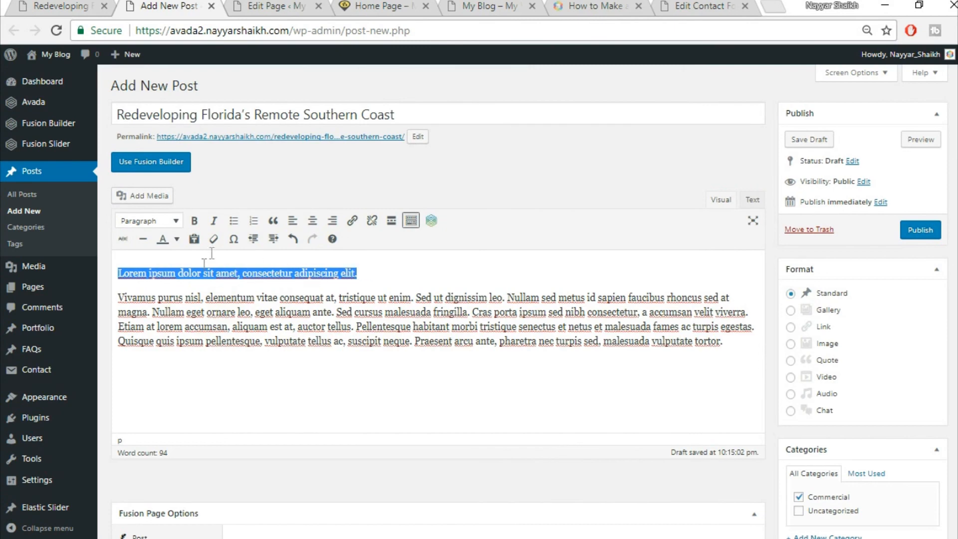
pyautogui.click(152, 222)
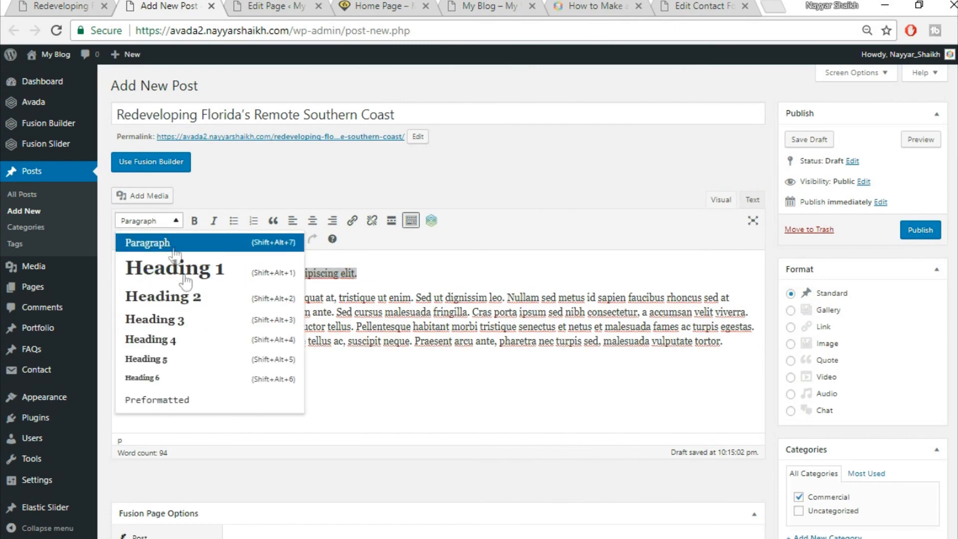
pyautogui.click(193, 302)
pyautogui.click(268, 293)
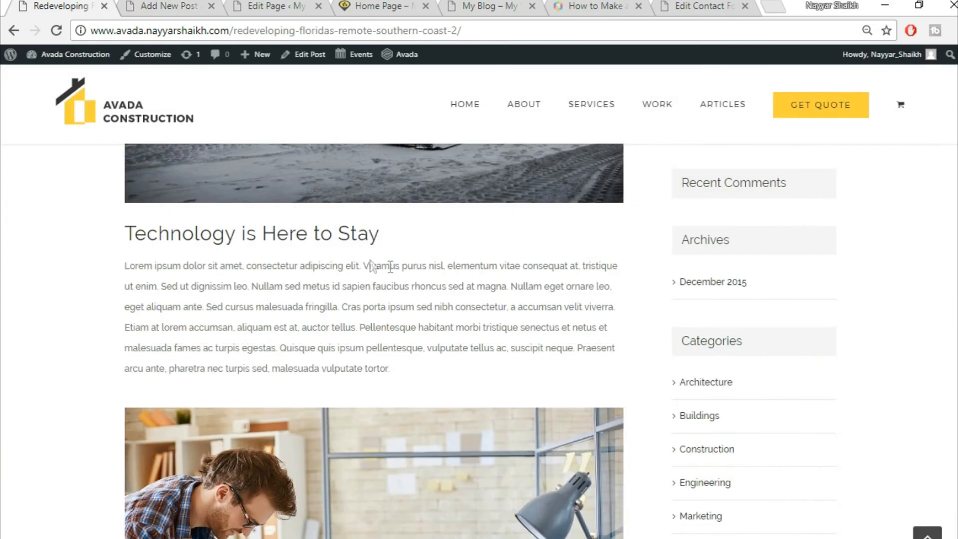
pyautogui.scroll(-5, 371, 265)
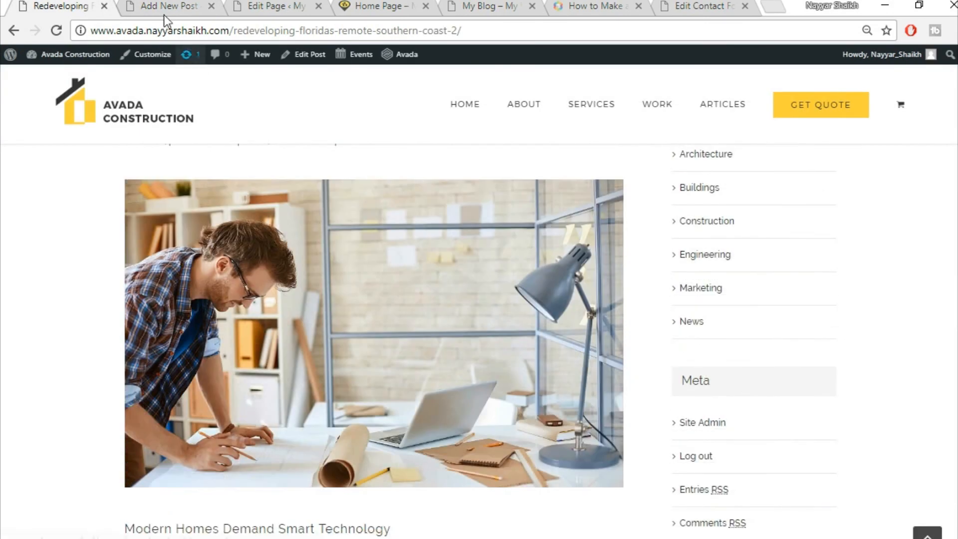
pyautogui.click(166, 7)
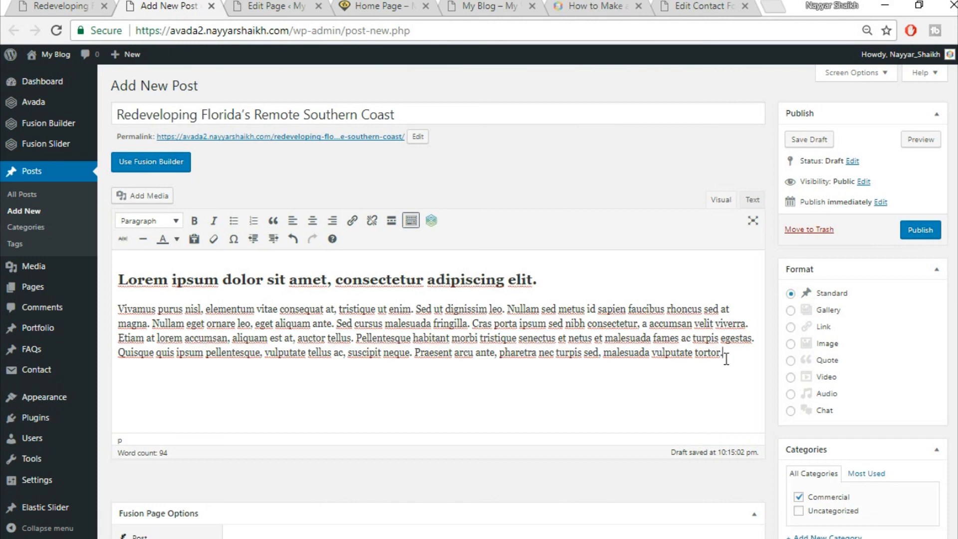
# - Insert the spiral staircase photo project2-detail-97066739.jpg from the Media Library below the paragraph
pyautogui.click(152, 196)
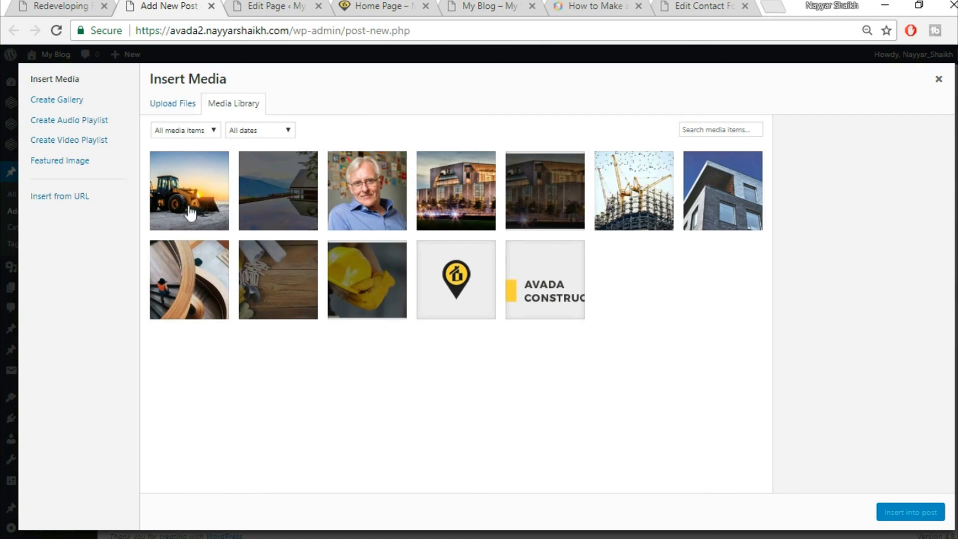
pyautogui.click(205, 289)
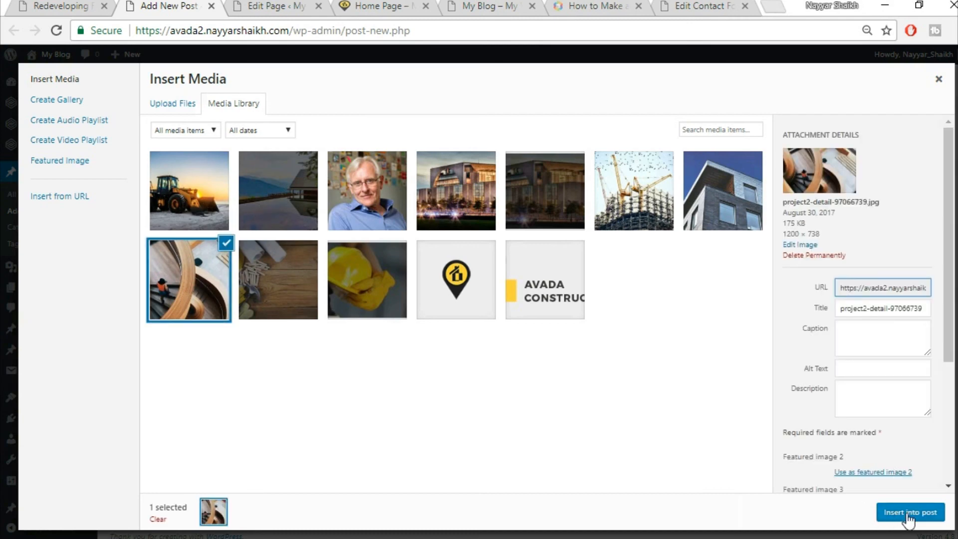
pyautogui.click(910, 513)
pyautogui.scroll(-3, 659, 346)
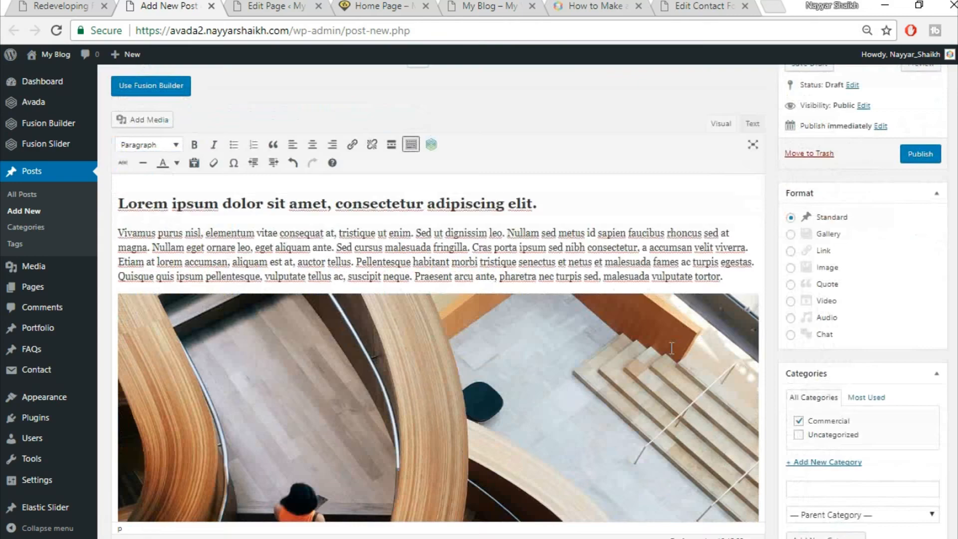
pyautogui.scroll(-3, 671, 348)
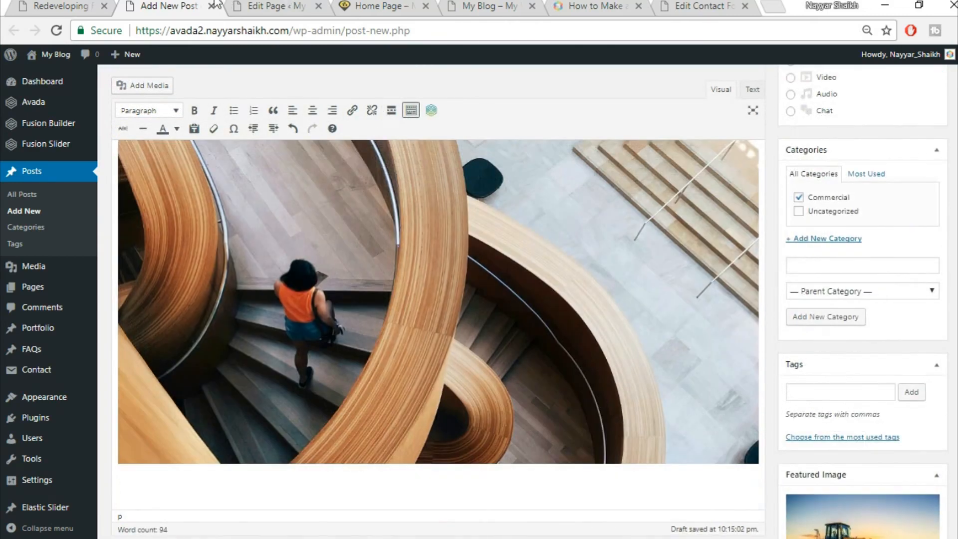
pyautogui.click(89, 5)
pyautogui.scroll(-5, 399, 295)
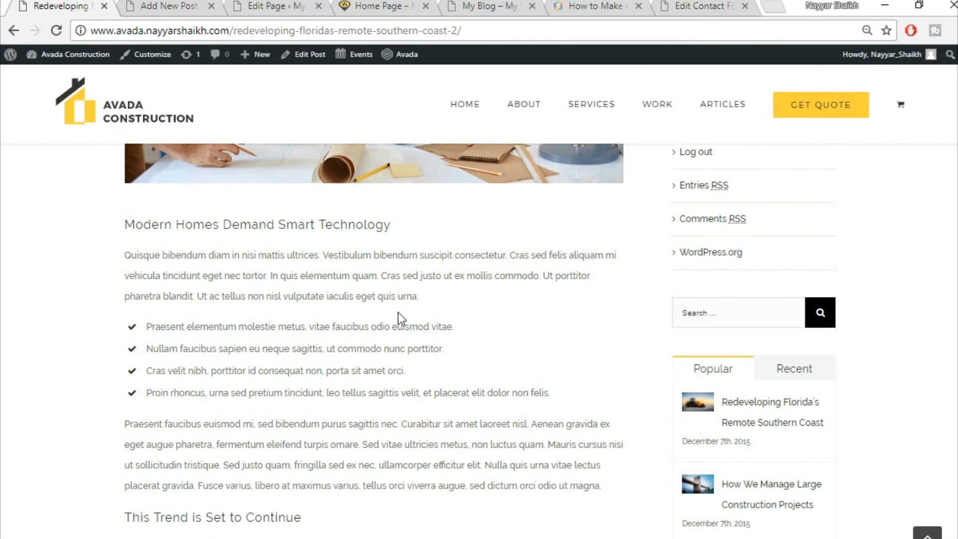
pyautogui.scroll(-2, 188, 304)
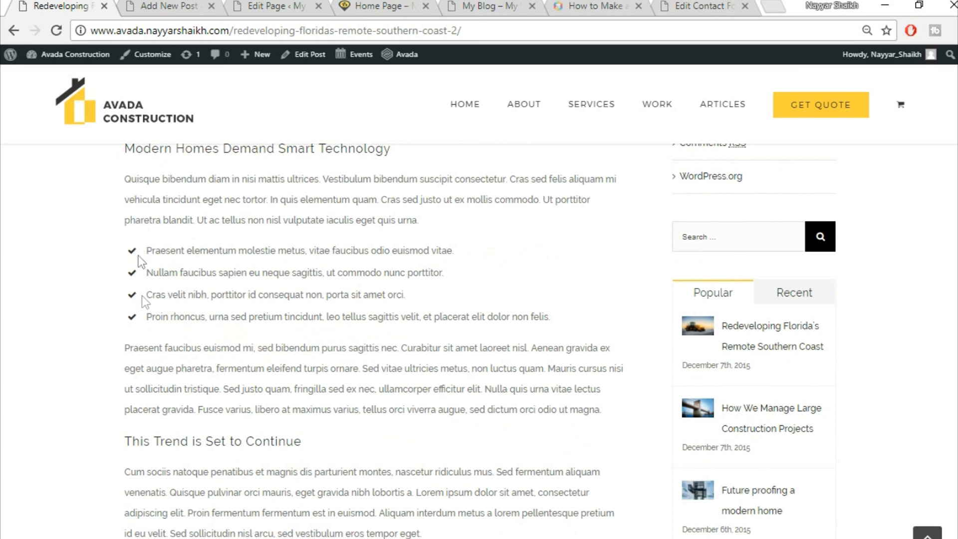
# - Copy the Quisque paragraph from the reference post and paste it below the staircase photo
pyautogui.click(155, 4)
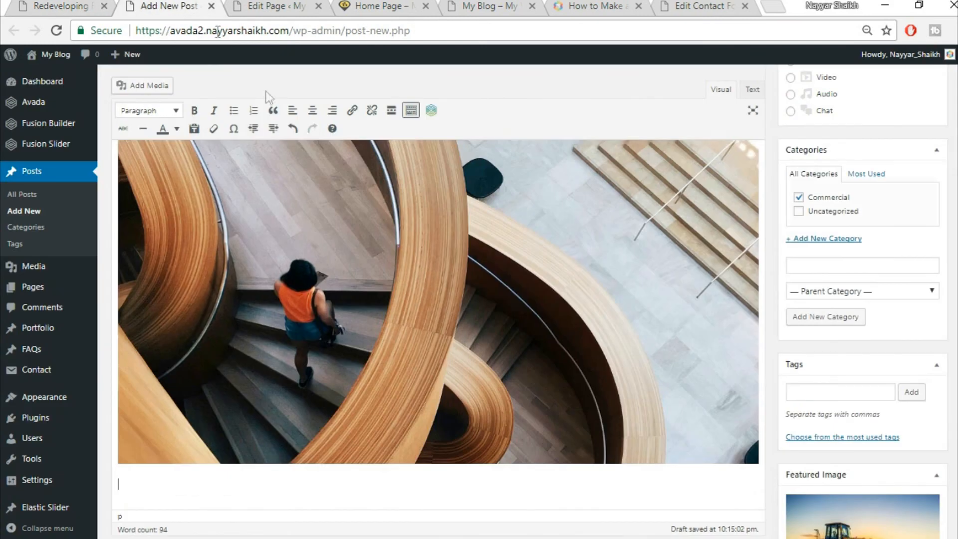
pyautogui.click(88, 4)
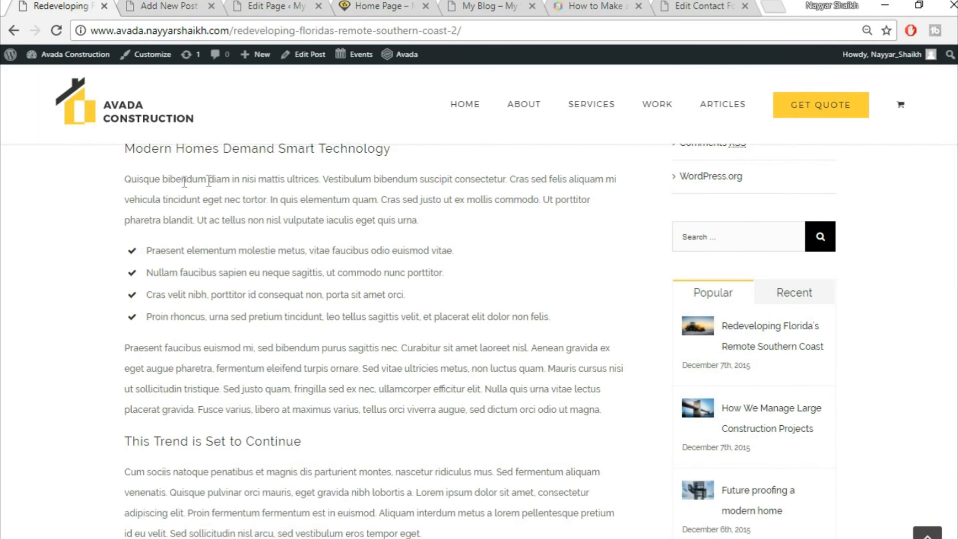
pyautogui.moveTo(124, 181); pyautogui.dragTo(455, 212)
pyautogui.hotkey('ctrl', 'c')
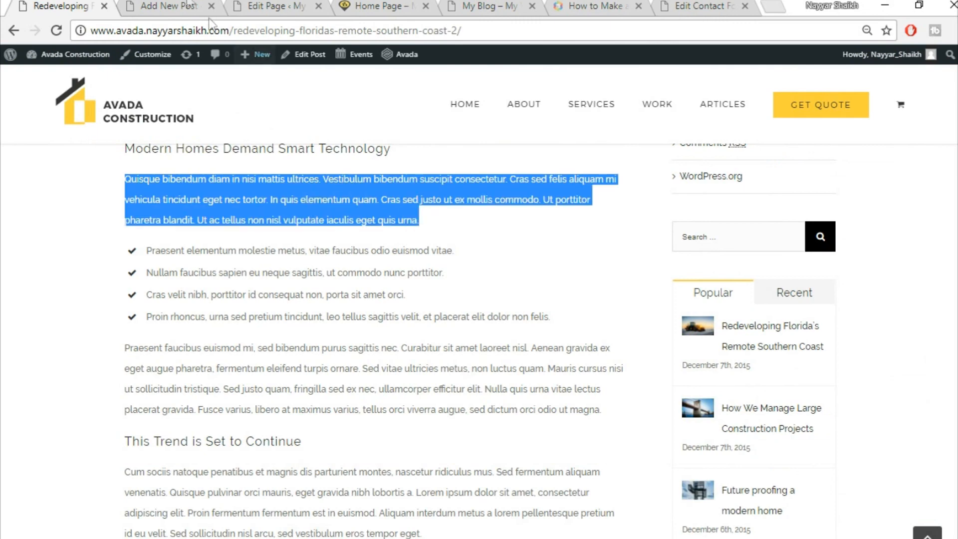
pyautogui.click(186, 5)
pyautogui.hotkey('ctrl', 'v')
pyautogui.scroll(-2, 395, 444)
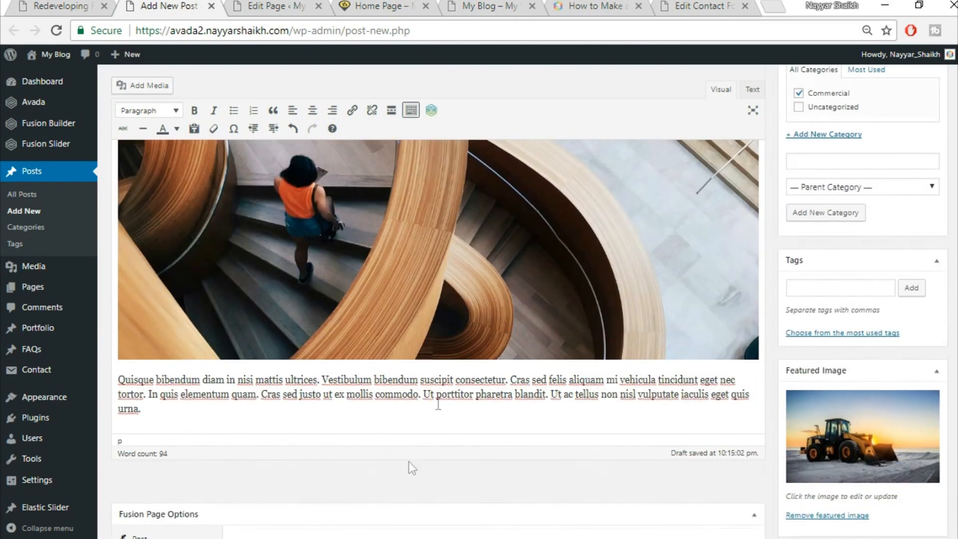
# - Break the Quisque text into four lines and format them as a bulleted list
pyautogui.click(421, 380)
pyautogui.press('Return')
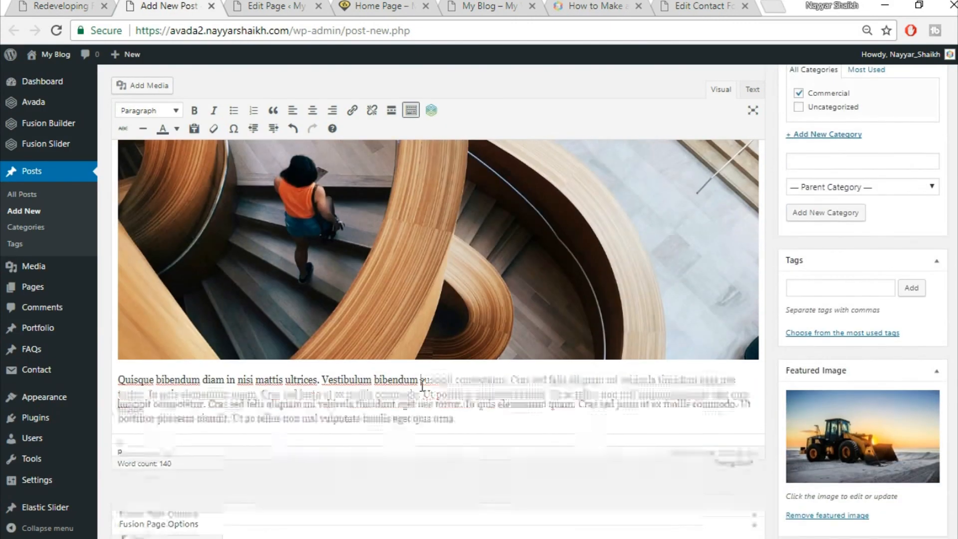
pyautogui.moveTo(473, 420); pyautogui.dragTo(473, 402)
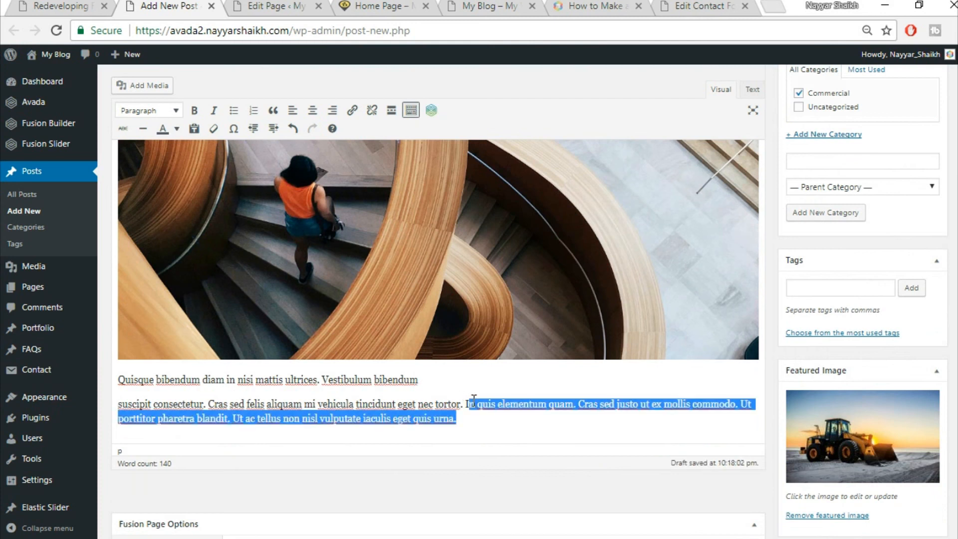
pyautogui.click(474, 400)
pyautogui.press('Return')
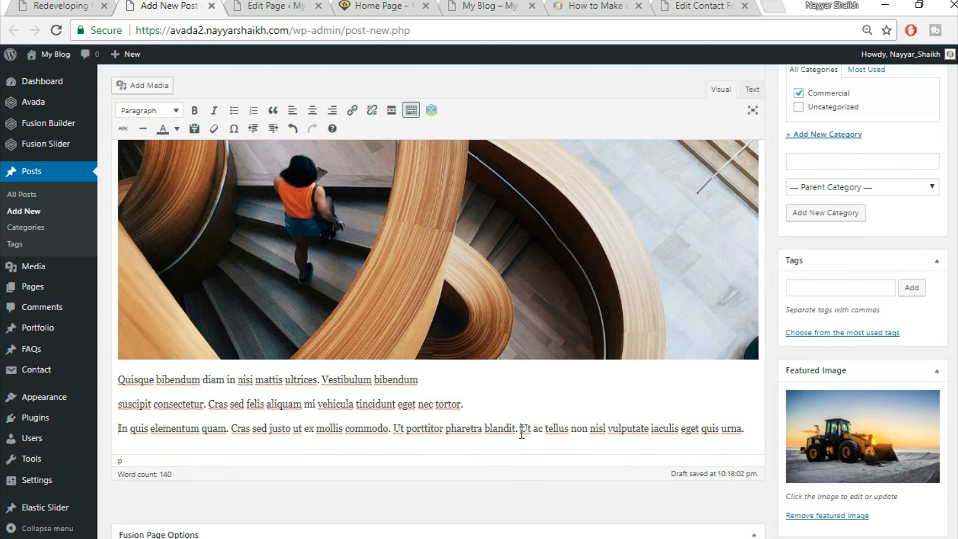
pyautogui.press('Return')
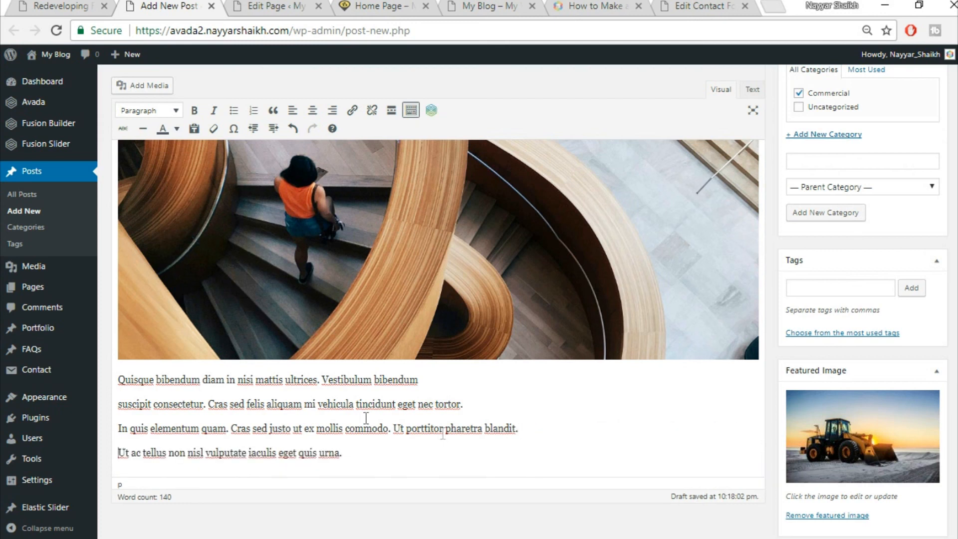
pyautogui.moveTo(121, 380); pyautogui.dragTo(408, 444)
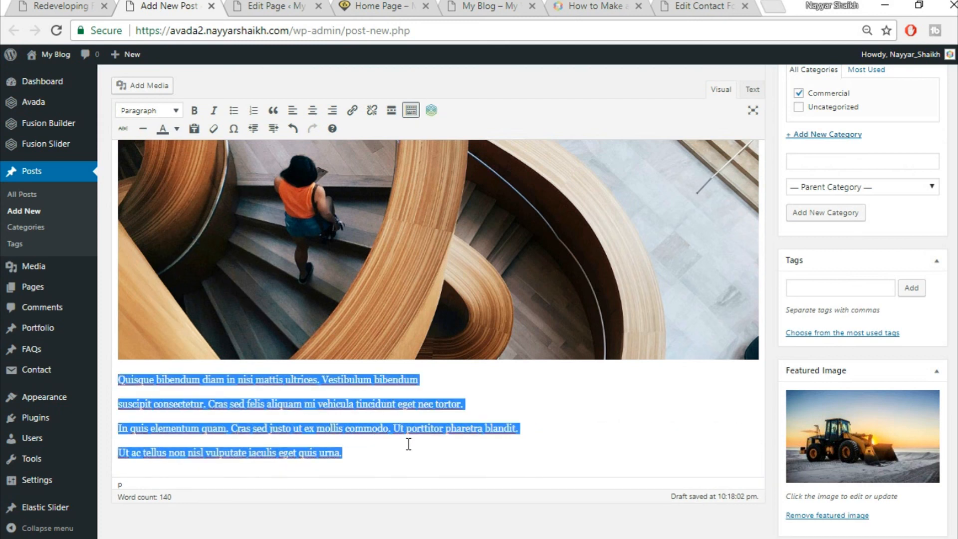
pyautogui.click(237, 114)
pyautogui.click(240, 438)
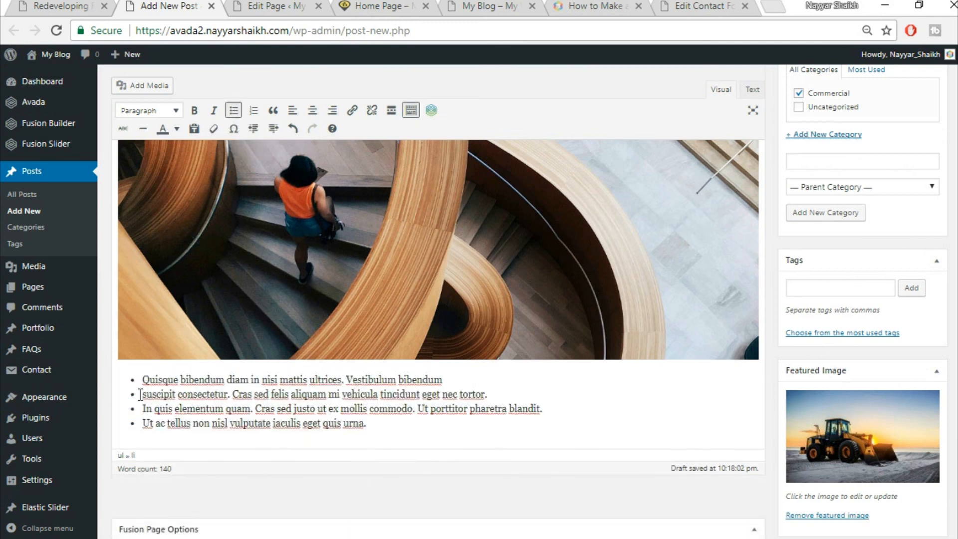
# - Copy the 'Cum sociis' paragraph from the reference post and paste it as plain text below the list
pyautogui.click(71, 5)
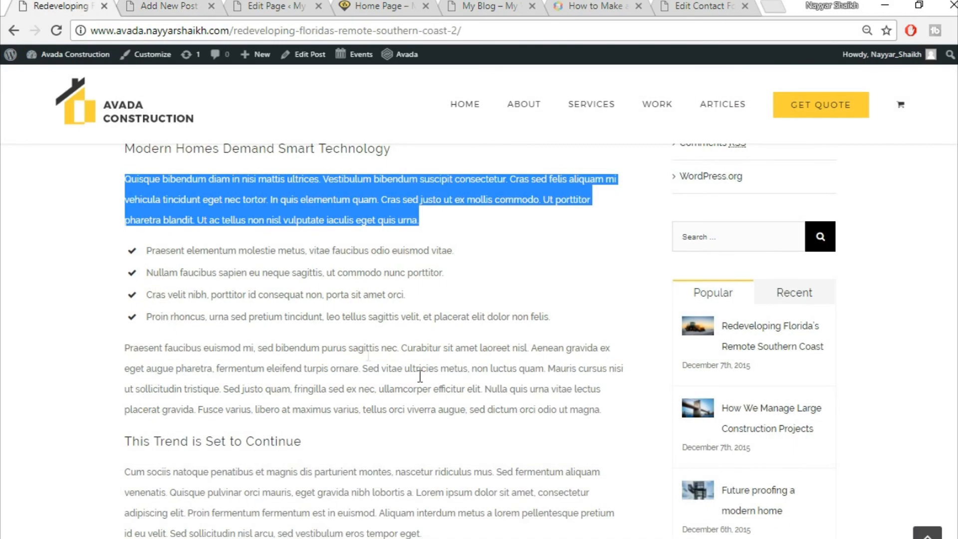
pyautogui.scroll(-6, 420, 382)
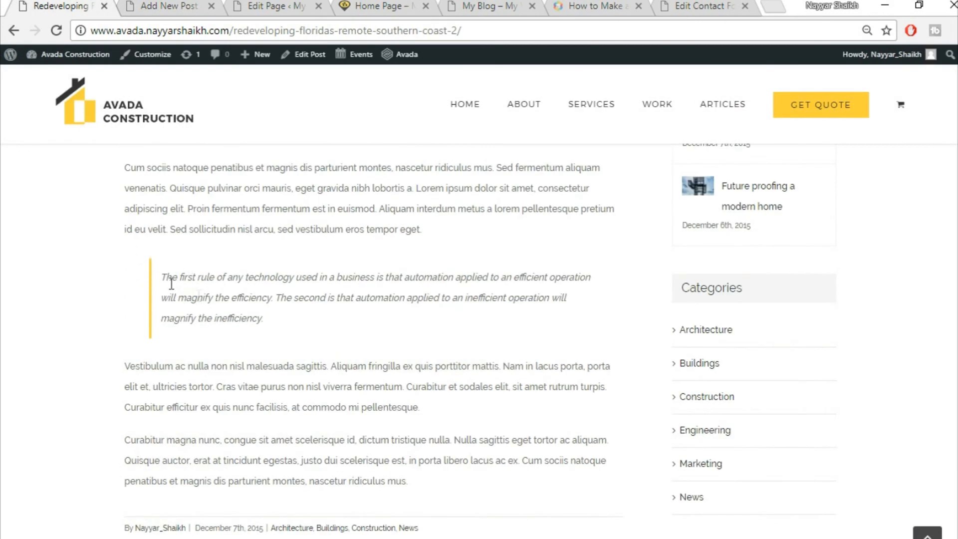
pyautogui.scroll(2, 377, 257)
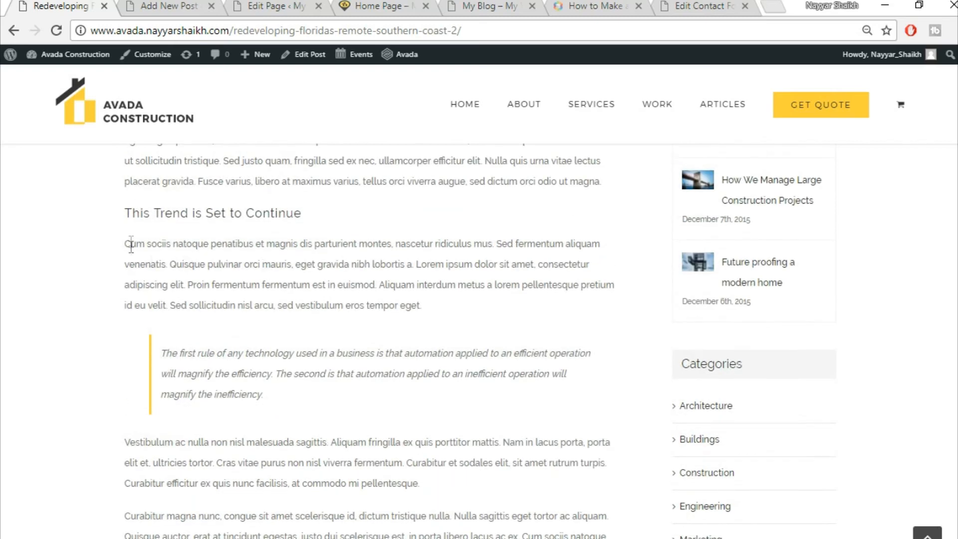
pyautogui.moveTo(125, 244); pyautogui.dragTo(506, 327)
pyautogui.moveTo(473, 299); pyautogui.dragTo(93, 234)
pyautogui.hotkey('ctrl', 'c')
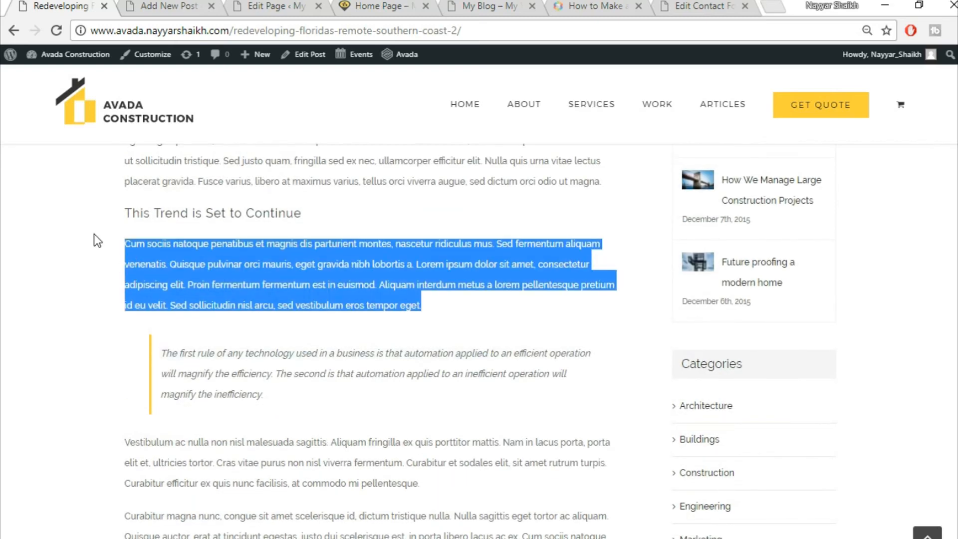
pyautogui.click(197, 5)
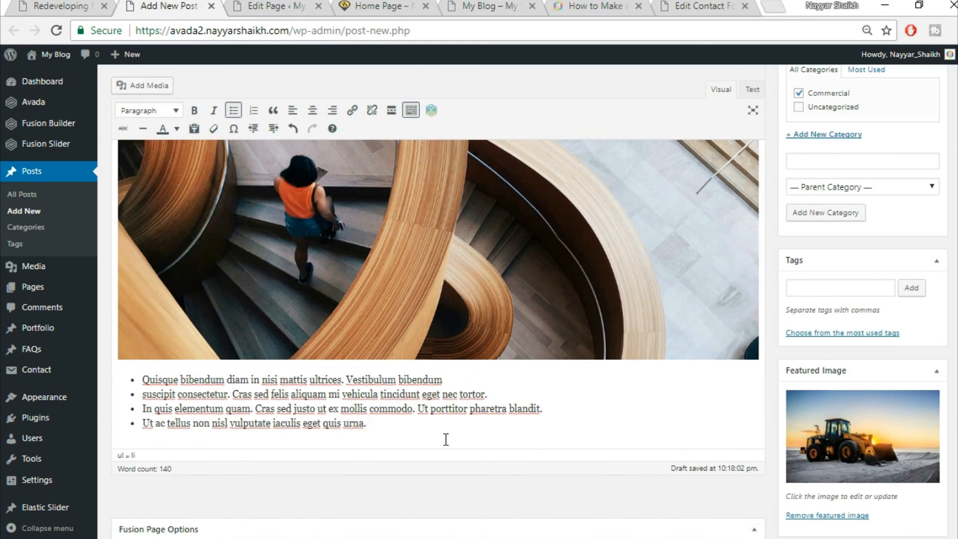
pyautogui.press('Return')
pyautogui.press('Return')
pyautogui.hotkey('ctrl', 'v')
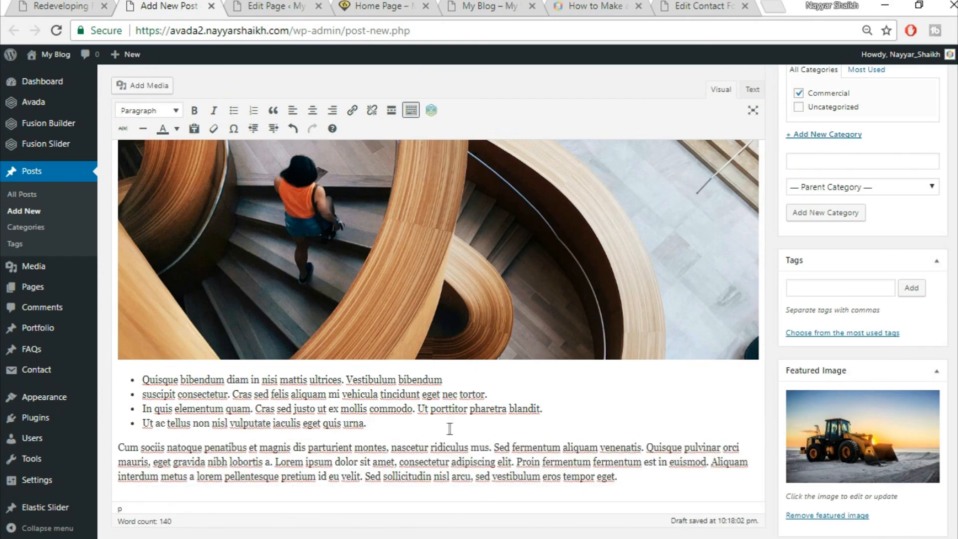
pyautogui.scroll(-2, 449, 428)
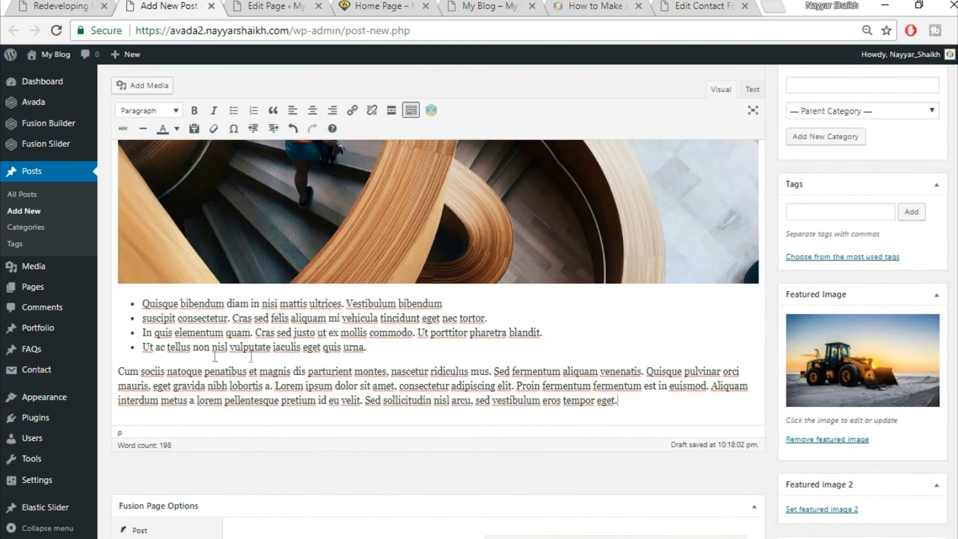
# - Format the 'Cum sociis' paragraph as a blockquote, matching the reference post's quote
pyautogui.click(107, 4)
pyautogui.click(228, 366)
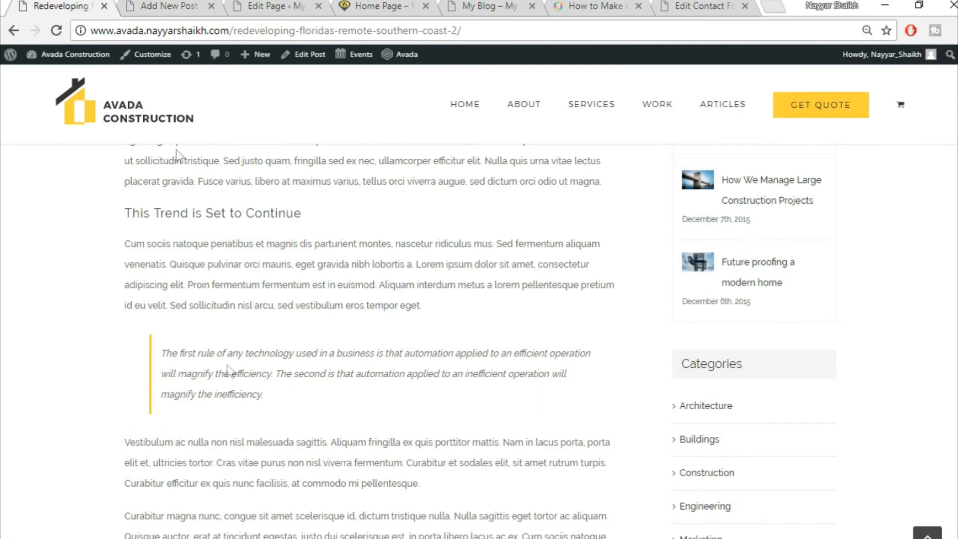
pyautogui.click(159, 5)
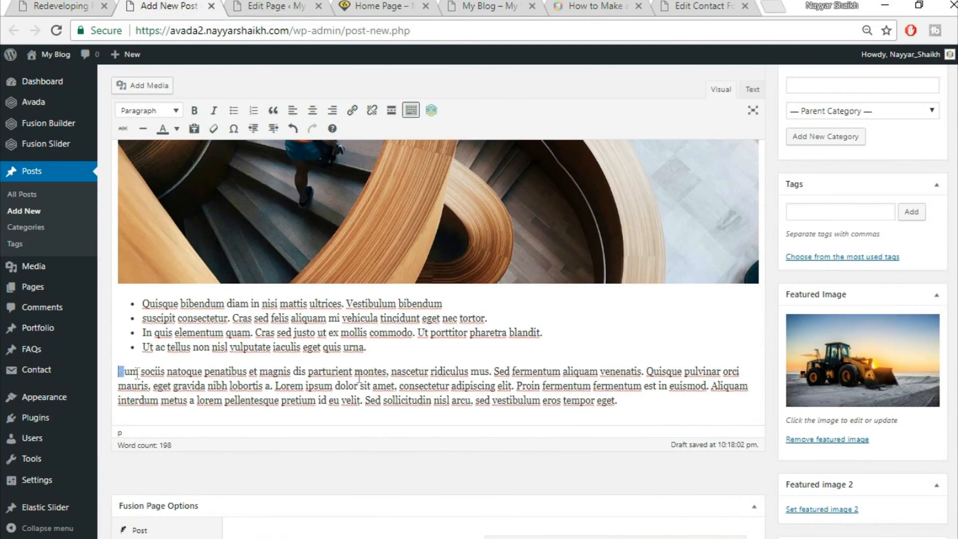
pyautogui.moveTo(137, 373); pyautogui.dragTo(701, 397)
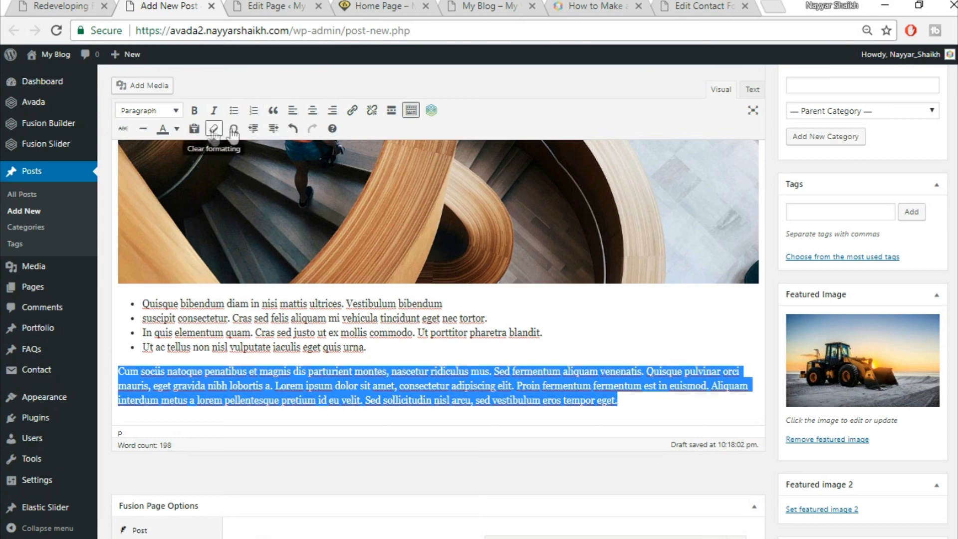
pyautogui.click(274, 111)
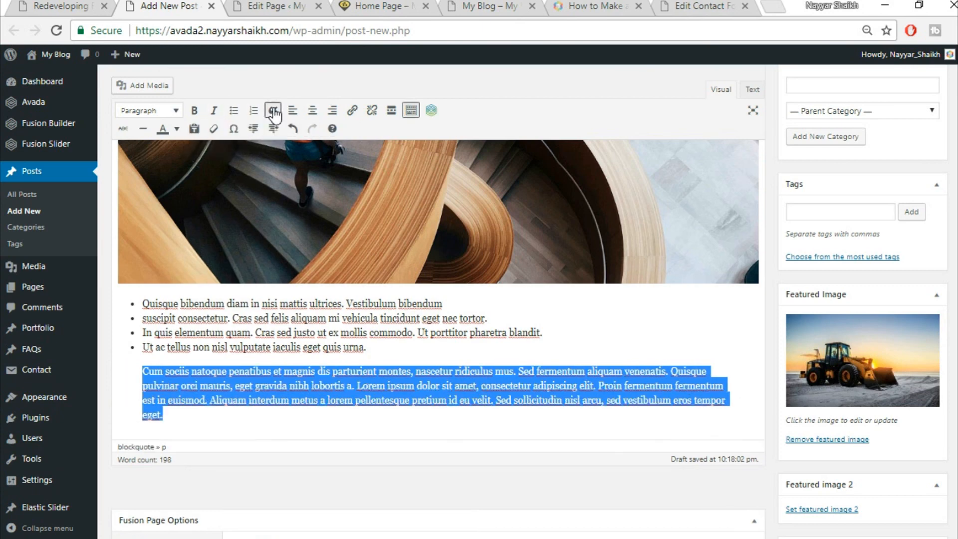
pyautogui.click(35, 4)
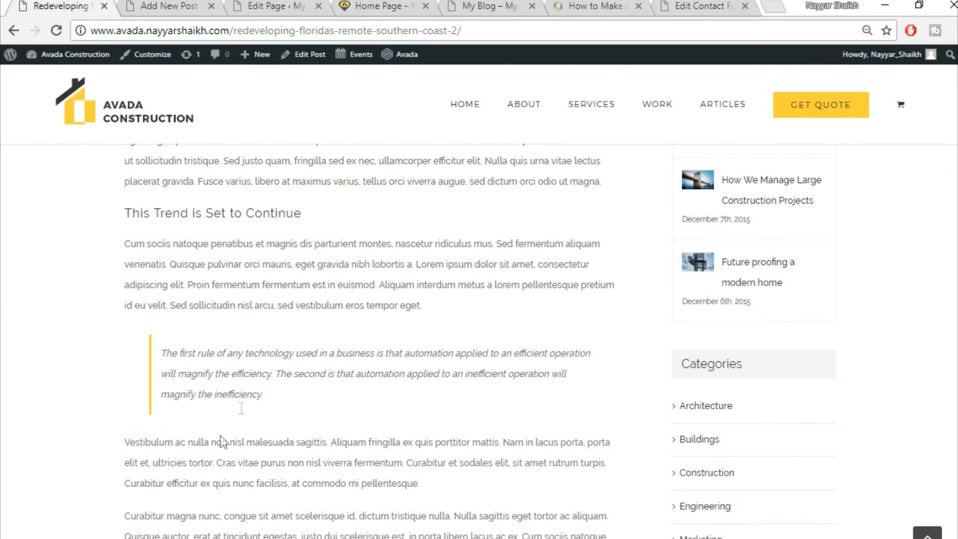
pyautogui.scroll(-5, 280, 351)
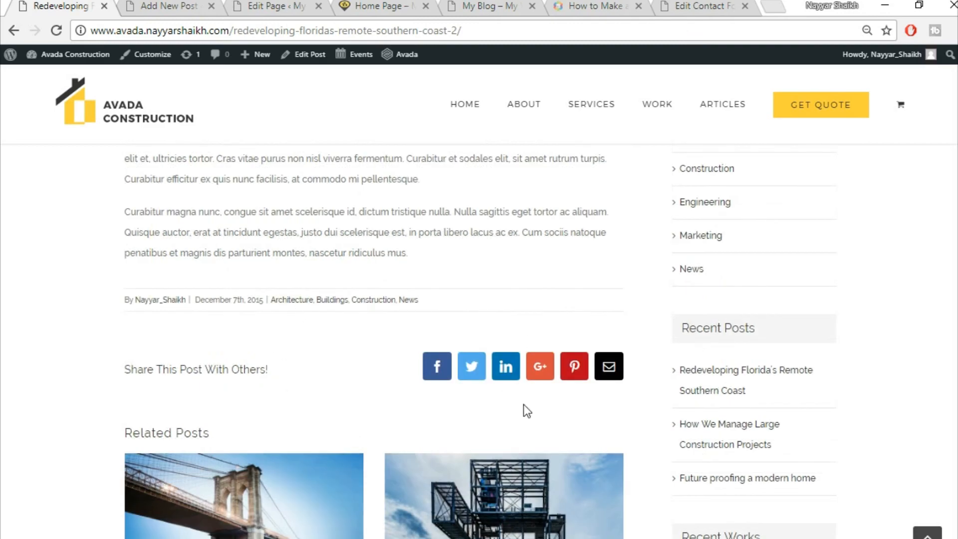
pyautogui.click(175, 4)
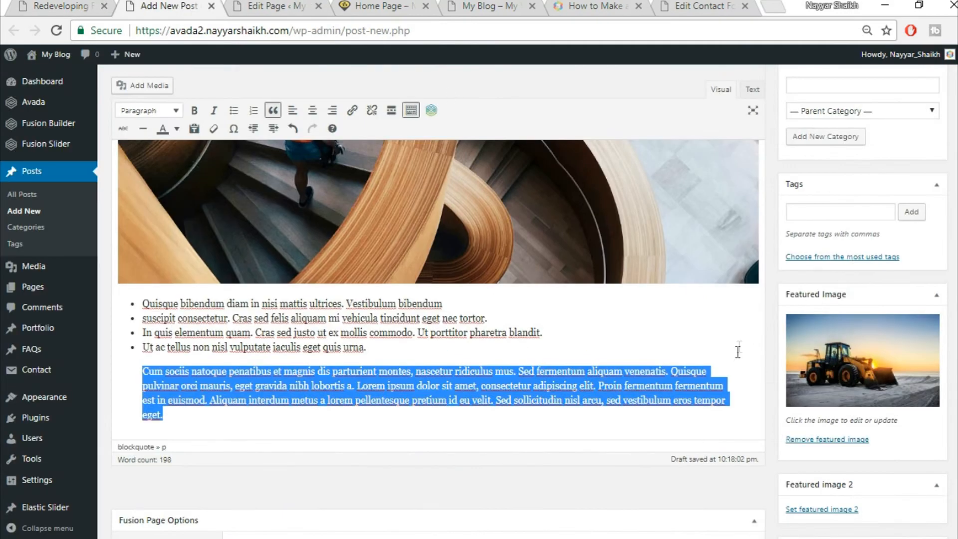
pyautogui.scroll(-3, 739, 354)
pyautogui.scroll(5, 728, 360)
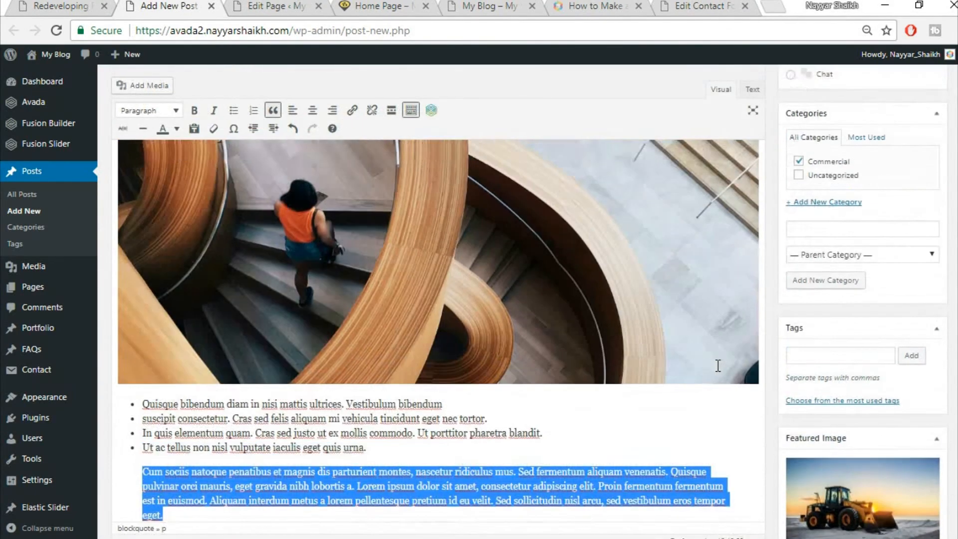
pyautogui.scroll(6, 718, 366)
pyautogui.scroll(1, 718, 366)
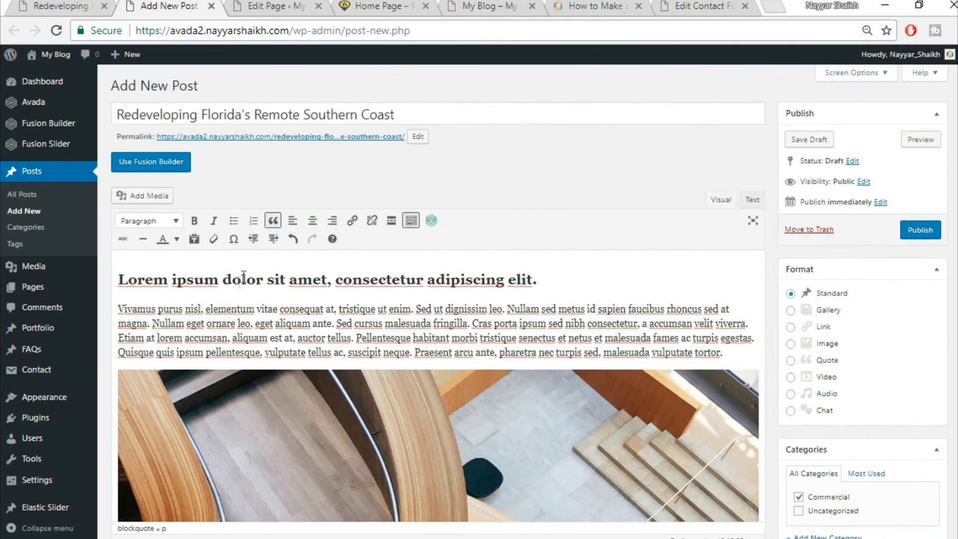
# - Publish 'Redeveloping Florida's Remote Southern Coast' and open its live page in a new tab
pyautogui.click(916, 232)
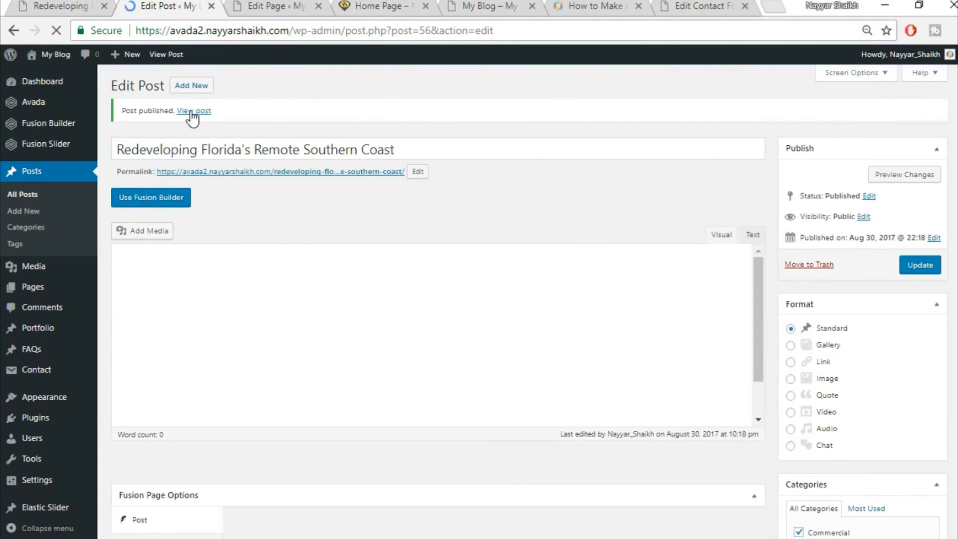
pyautogui.rightClick(192, 113)
pyautogui.click(235, 122)
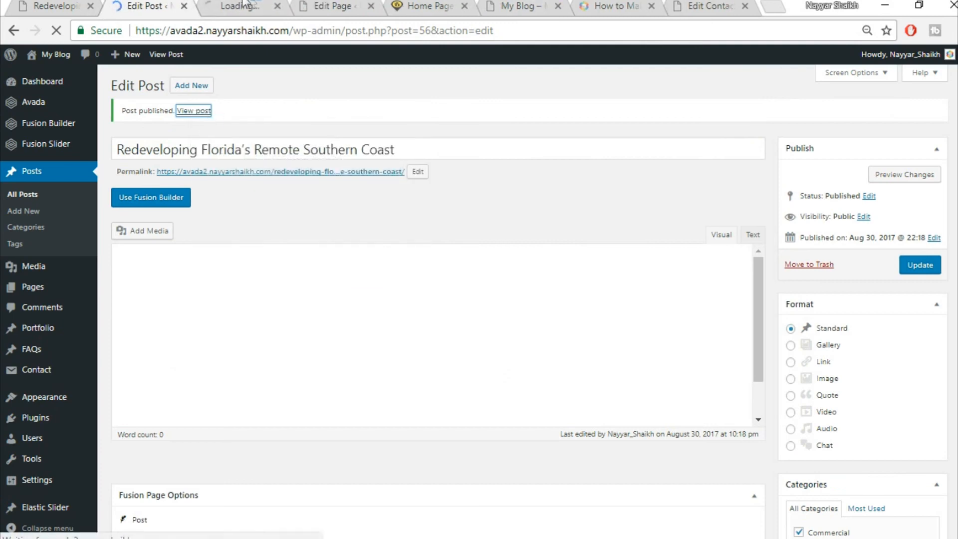
pyautogui.click(245, 5)
# - Review the published post's heading, staircase photo, bulleted list and blockquote
pyautogui.scroll(-1, 492, 332)
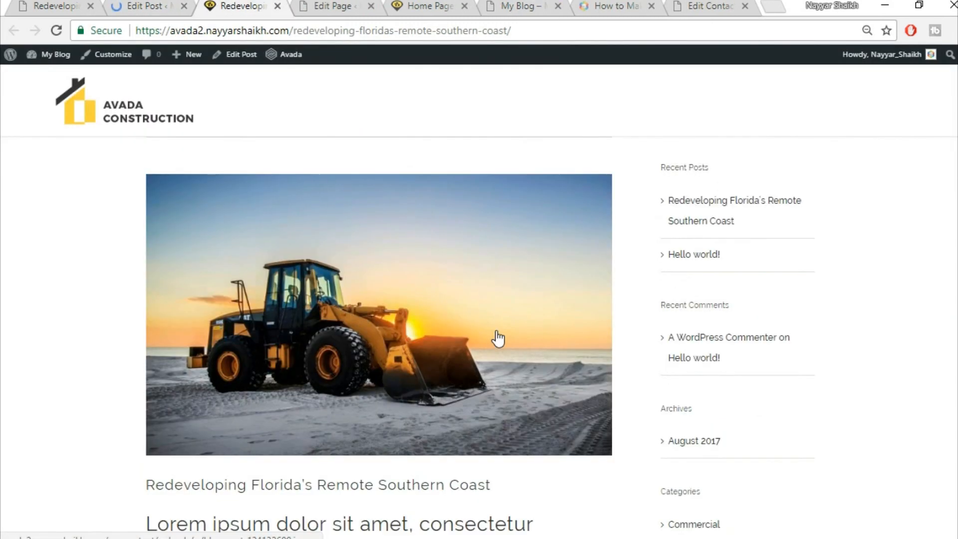
pyautogui.scroll(-3, 496, 336)
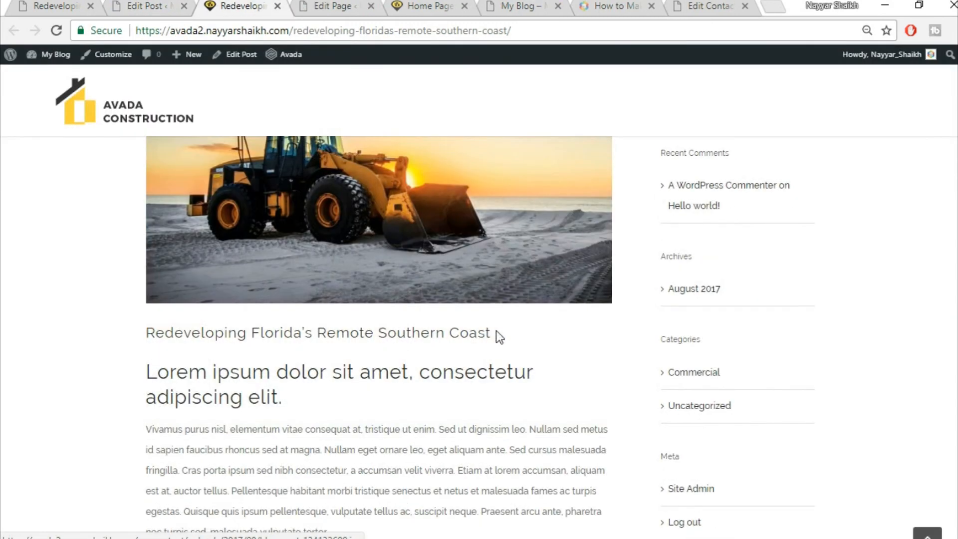
pyautogui.scroll(-4, 449, 274)
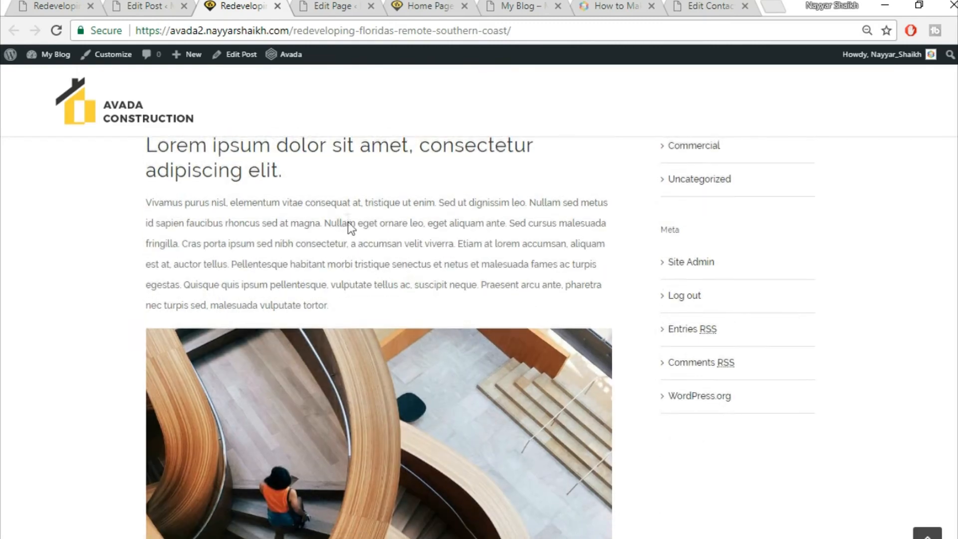
pyautogui.scroll(3, 191, 254)
pyautogui.scroll(-3, 285, 322)
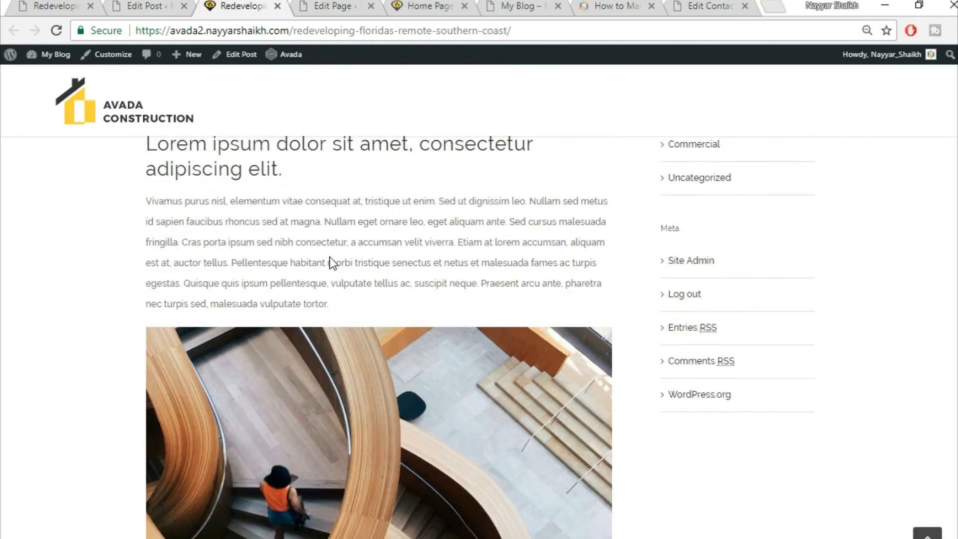
pyautogui.scroll(1, 229, 199)
pyautogui.moveTo(287, 246); pyautogui.dragTo(146, 215)
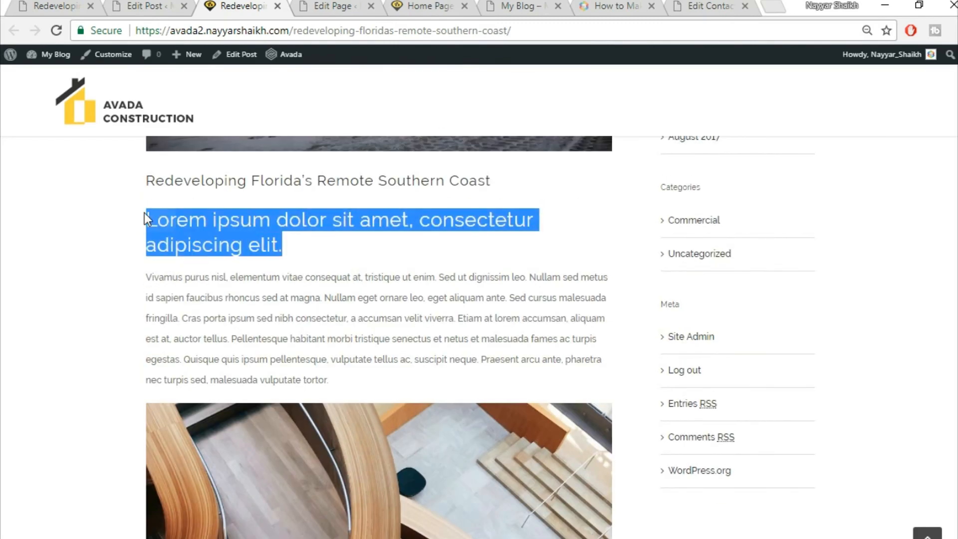
pyautogui.click(213, 219)
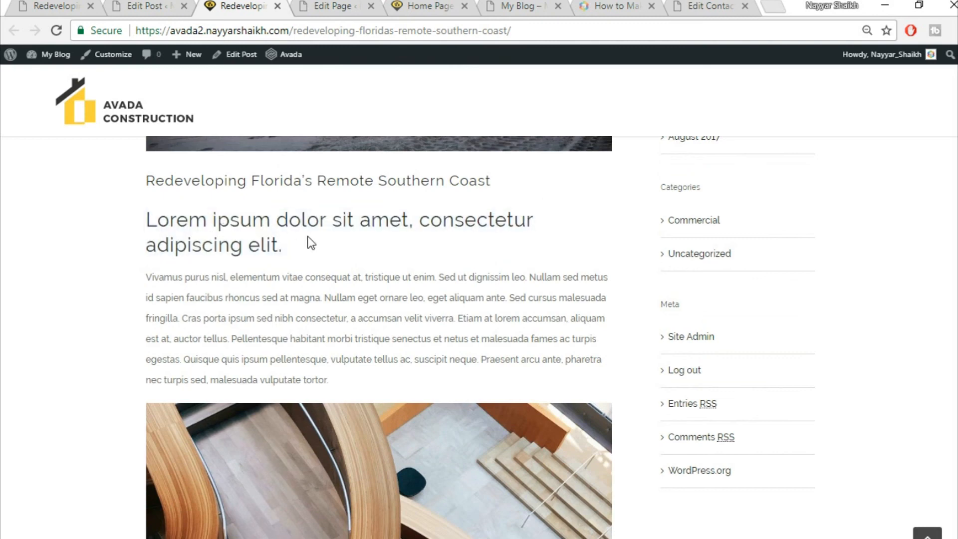
pyautogui.scroll(-12, 449, 349)
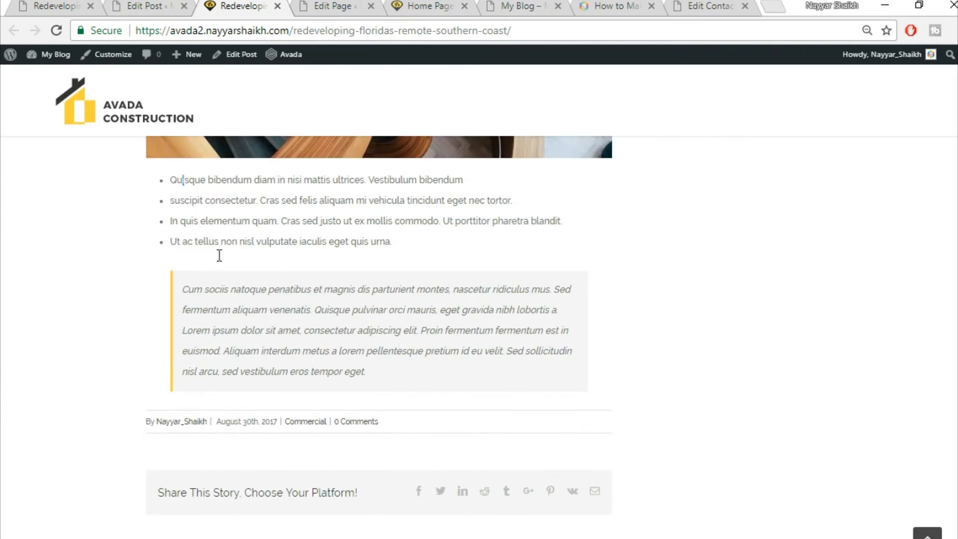
pyautogui.scroll(10, 472, 394)
pyautogui.scroll(5, 751, 280)
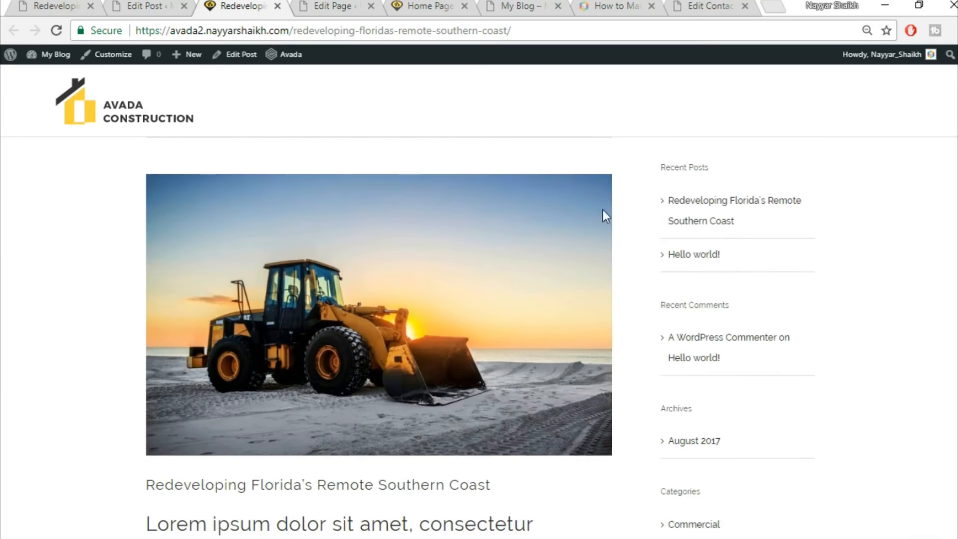
pyautogui.click(161, 3)
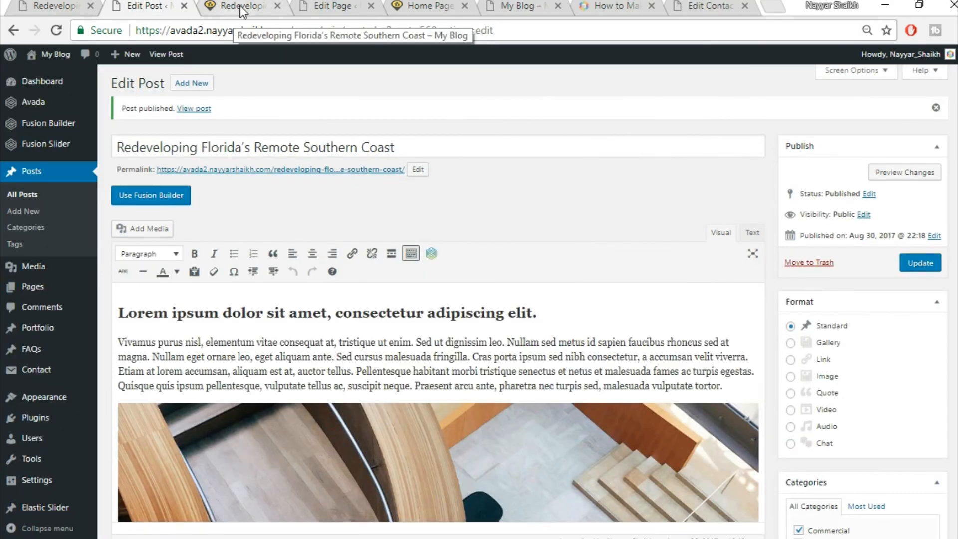
# - Replace the blog sidebar's Recent Posts widget with a Calendar widget and reload the post
pyautogui.scroll(-3, 170, 203)
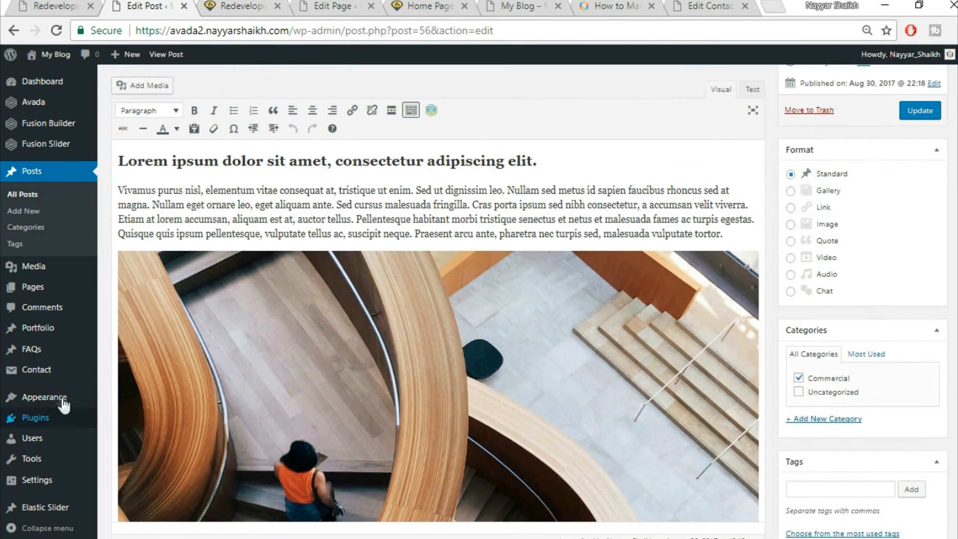
pyautogui.moveTo(64, 401)
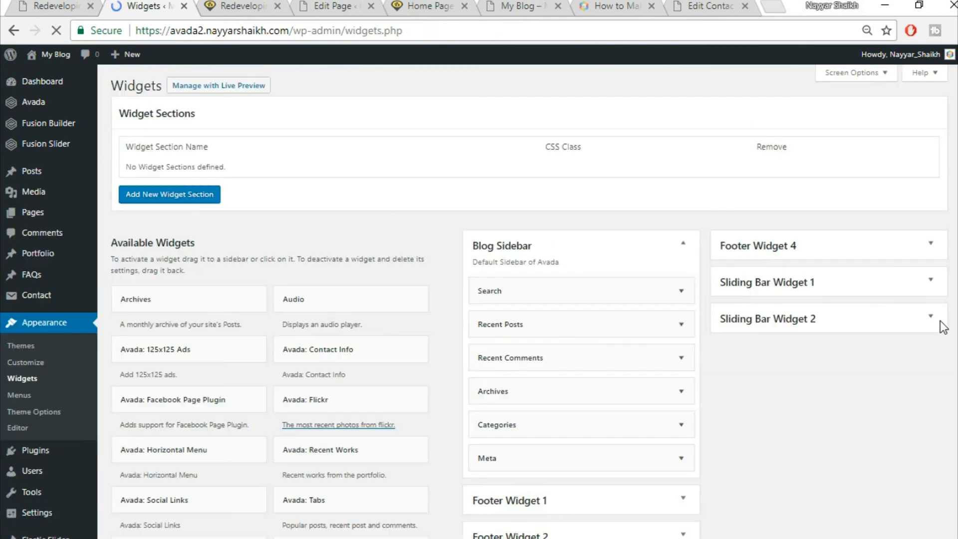
pyautogui.scroll(-3, 942, 329)
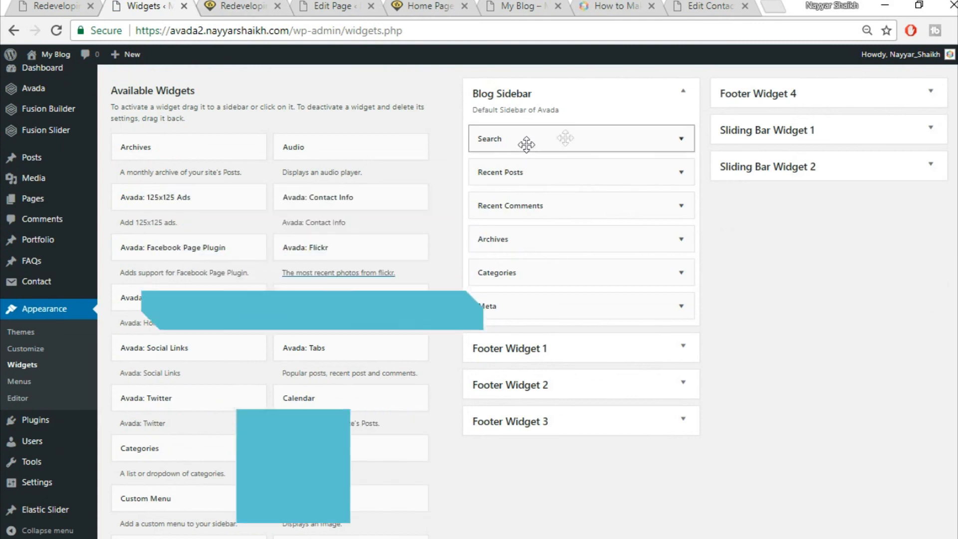
pyautogui.click(265, 7)
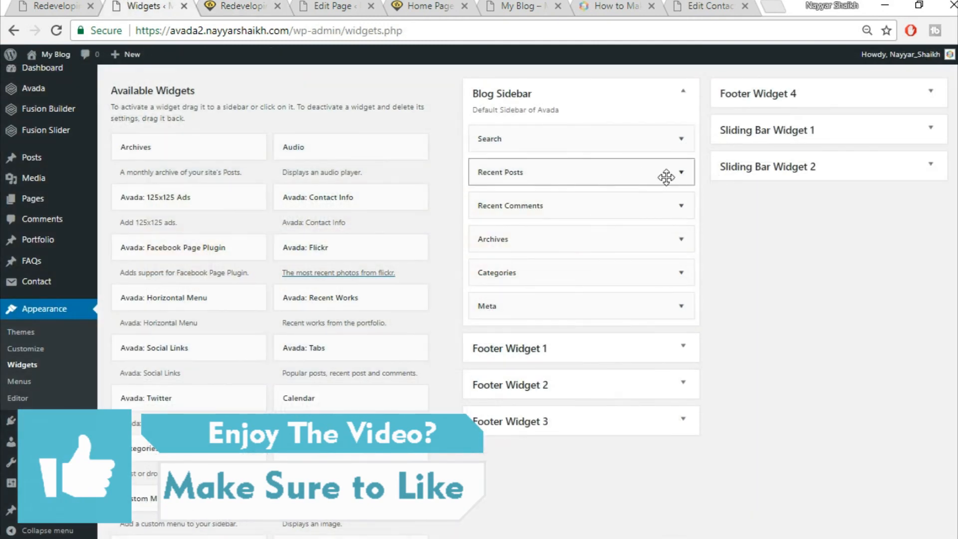
pyautogui.click(682, 173)
pyautogui.click(482, 287)
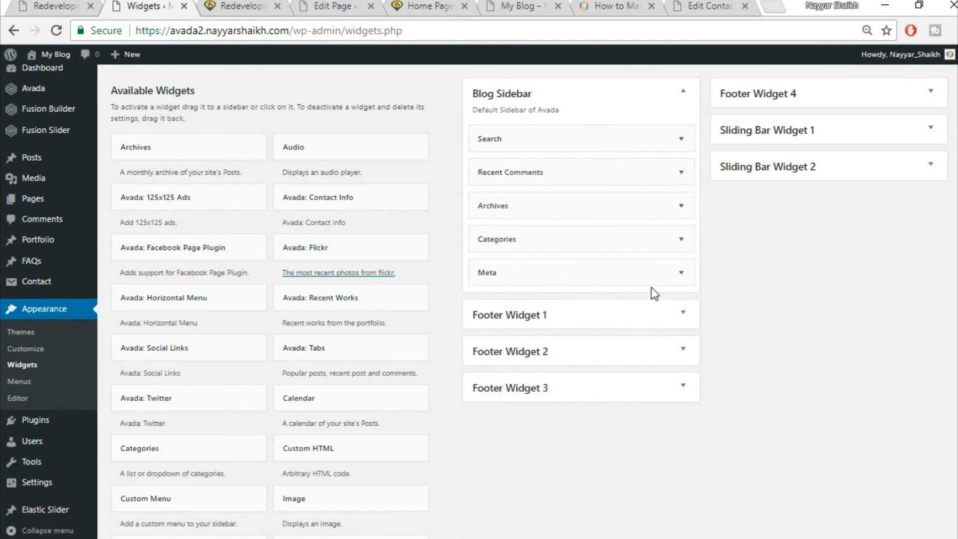
pyautogui.moveTo(384, 399); pyautogui.dragTo(579, 163)
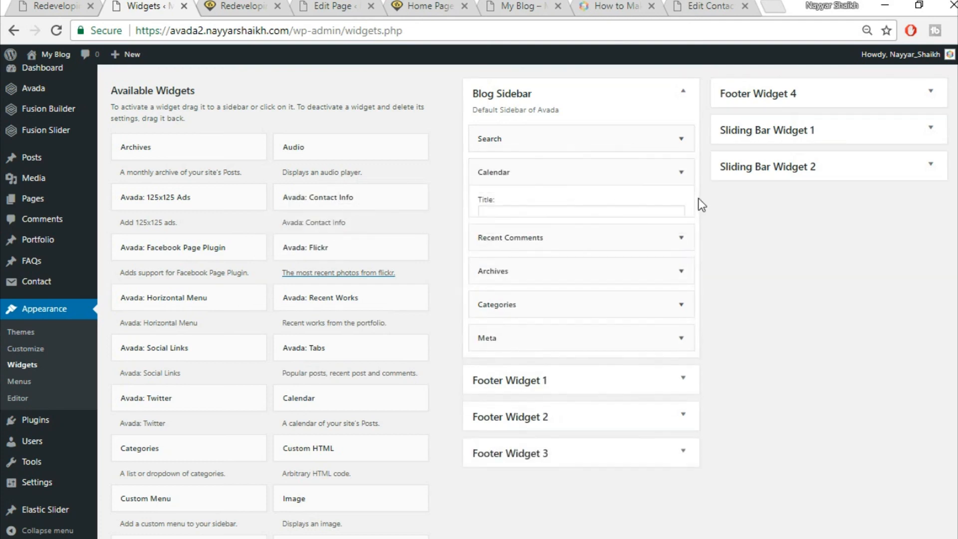
pyautogui.click(245, 5)
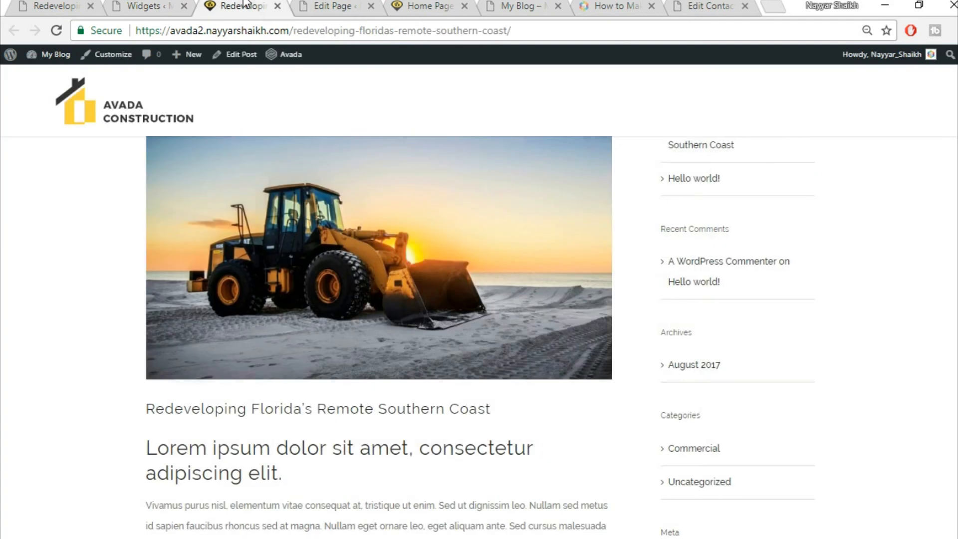
pyautogui.click(268, 28)
pyautogui.press('Return')
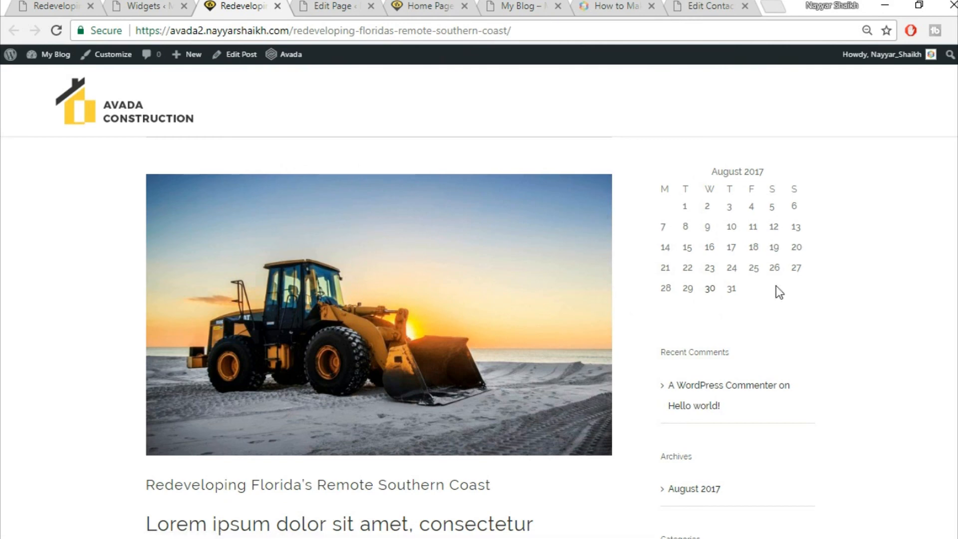
# - Look at the reference site's home page, then close the Widgets and bulldozer post tabs
pyautogui.click(77, 5)
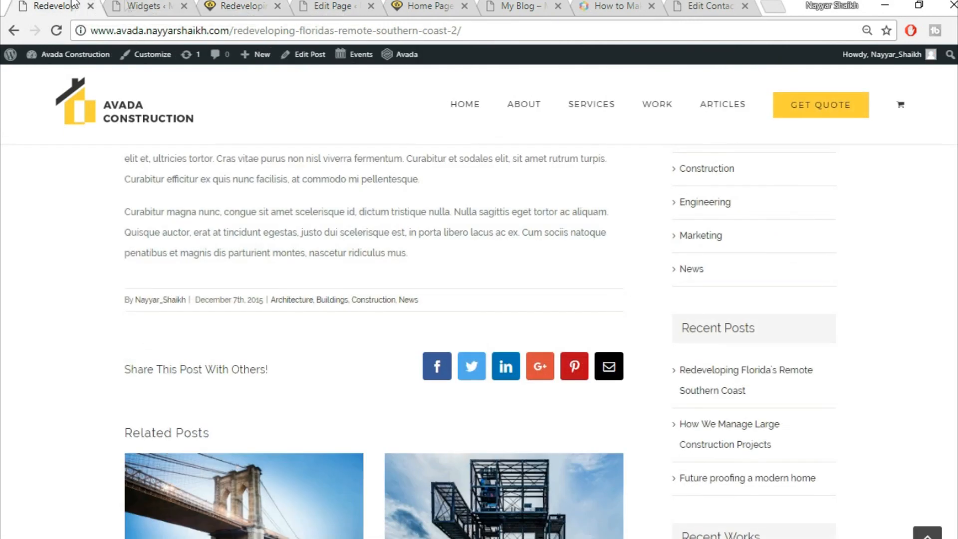
pyautogui.click(150, 119)
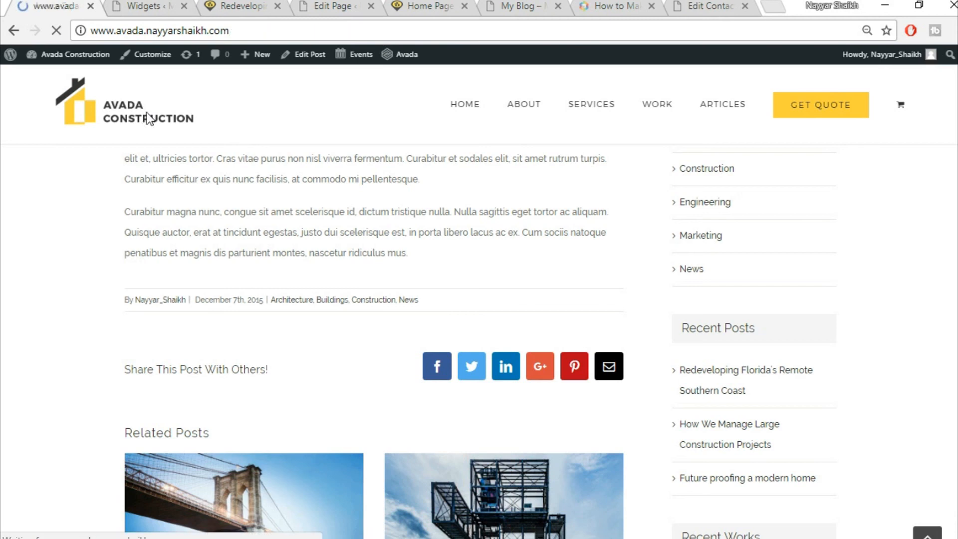
pyautogui.scroll(-10, 379, 259)
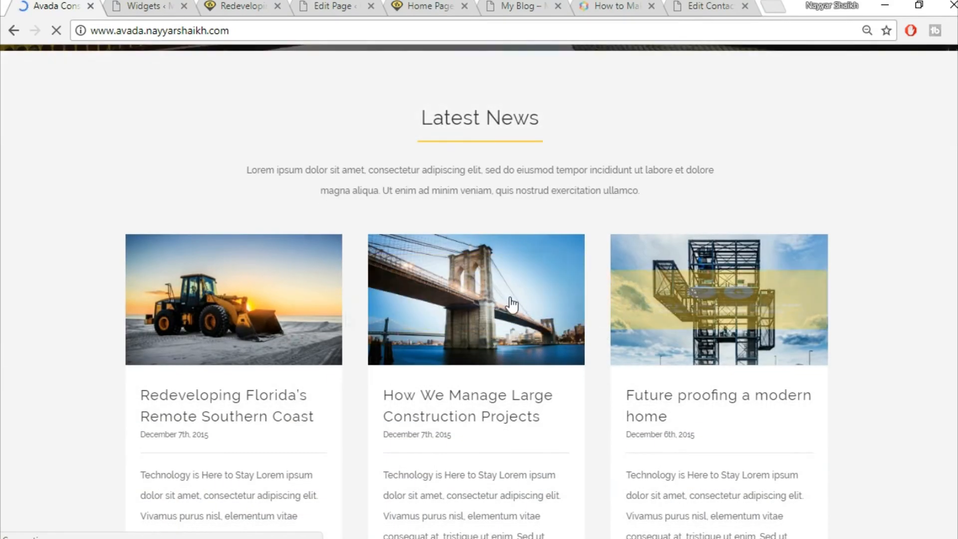
pyautogui.scroll(-3, 594, 313)
pyautogui.click(152, 5)
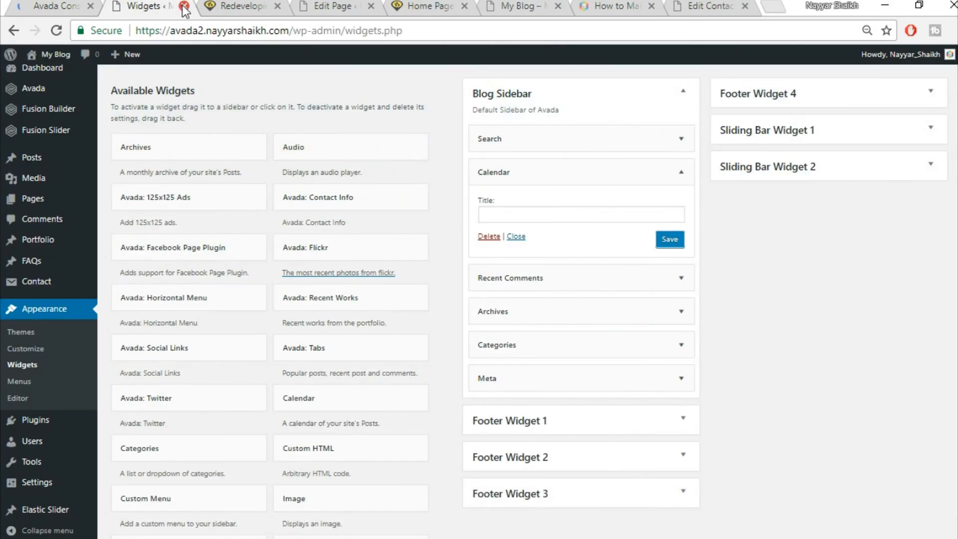
pyautogui.click(184, 6)
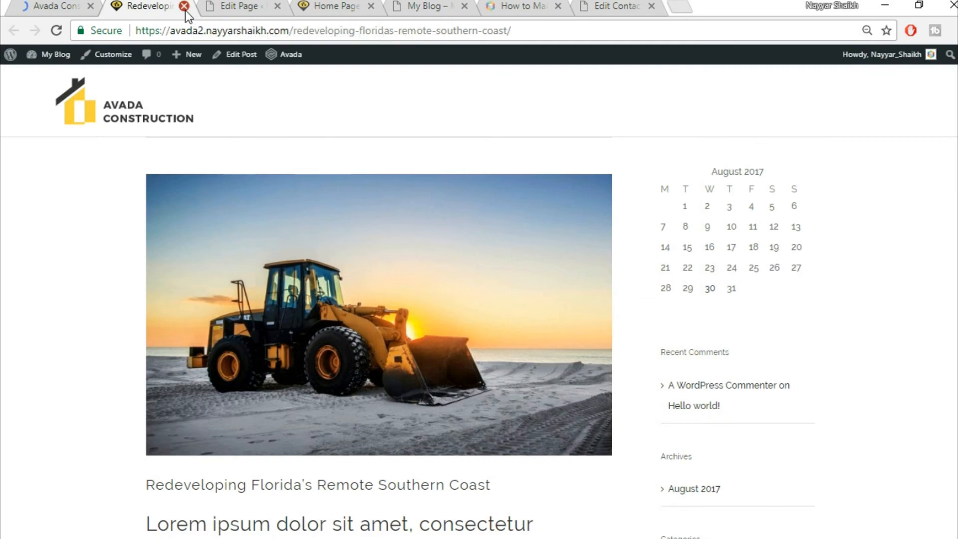
pyautogui.click(184, 6)
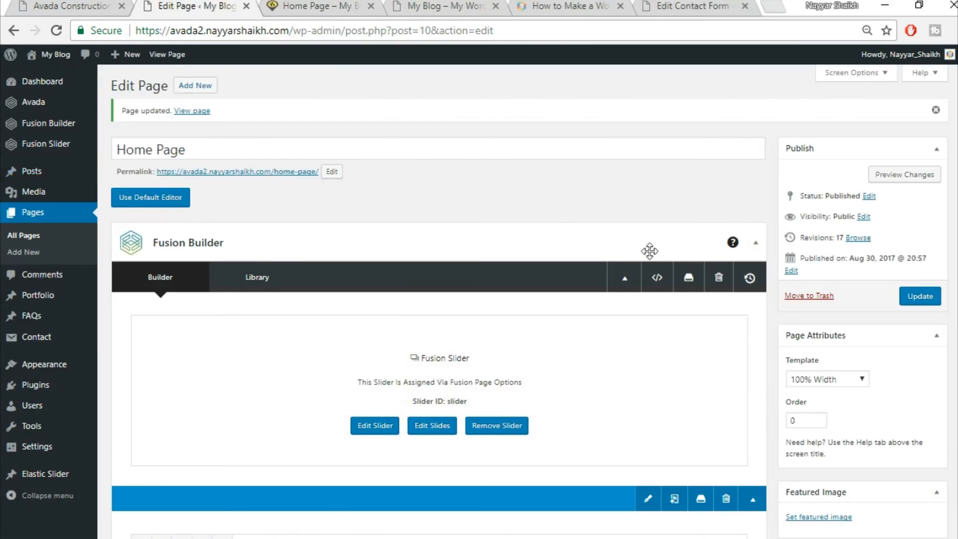
# - Insert the saved Title container from the library into the Home Page
pyautogui.scroll(-20, 560, 211)
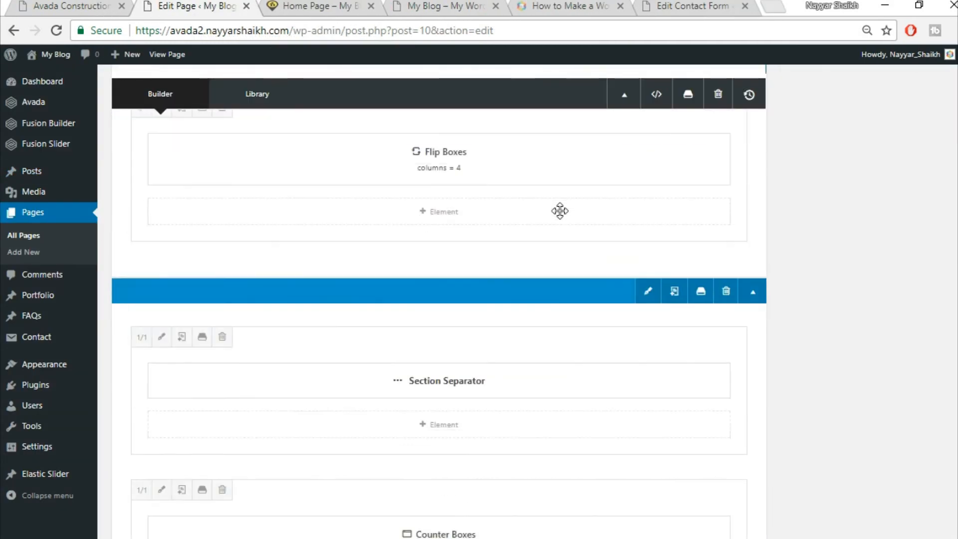
pyautogui.scroll(-20, 560, 211)
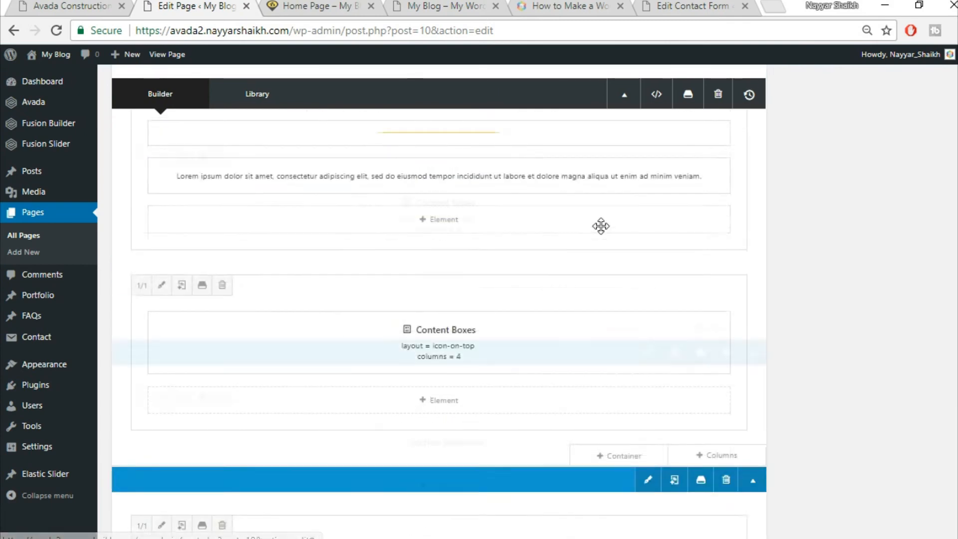
pyautogui.scroll(-8, 601, 226)
pyautogui.scroll(3, 797, 266)
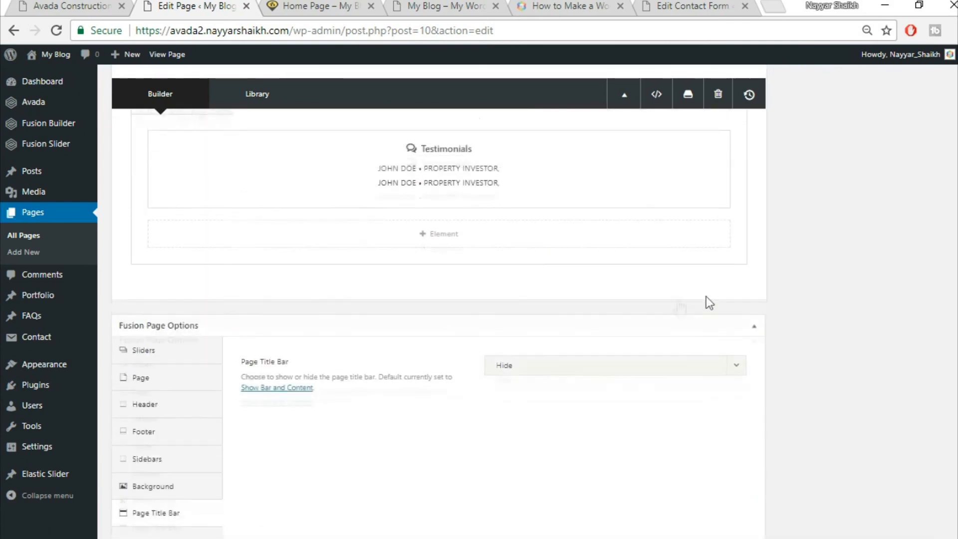
pyautogui.click(624, 322)
pyautogui.click(265, 131)
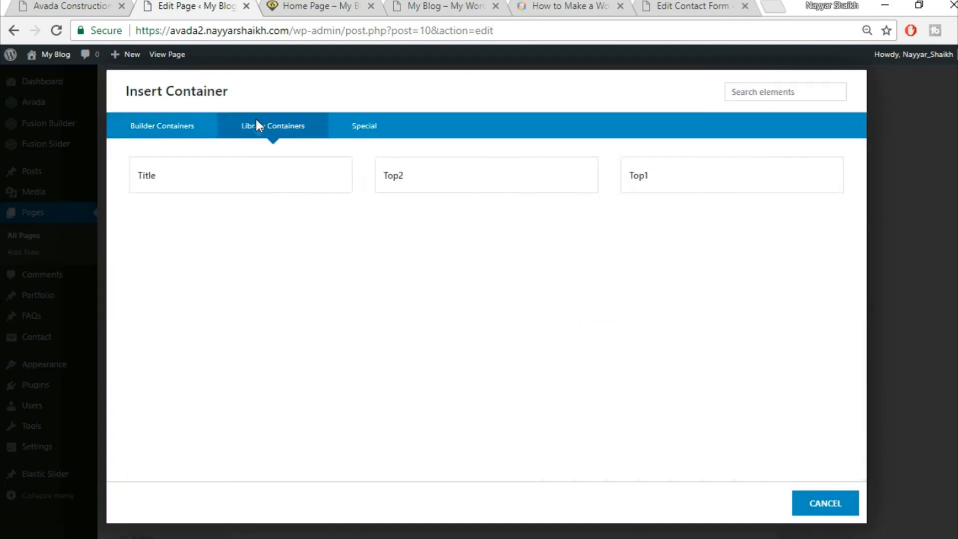
pyautogui.click(167, 193)
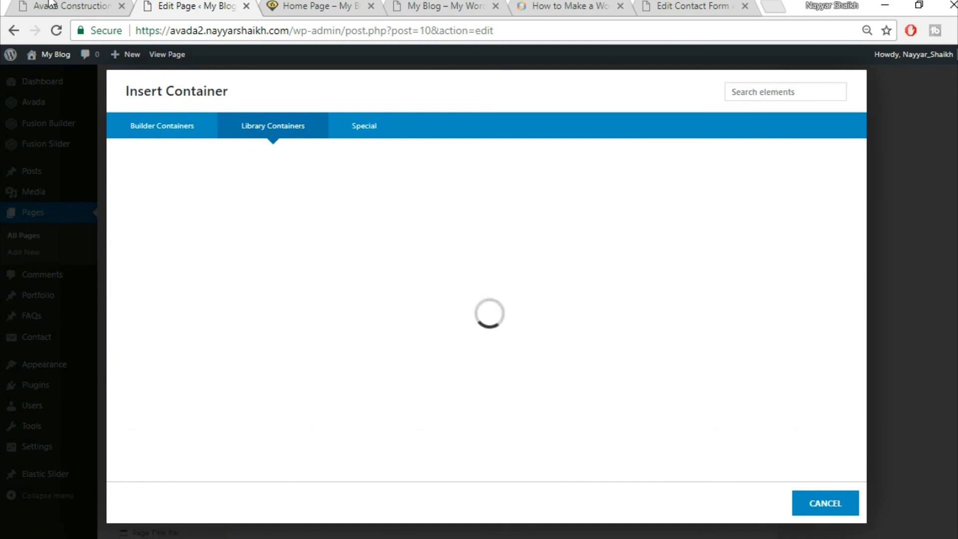
# - Open the Specialists heading and copy the 'Latest News' heading text from the live site
pyautogui.click(49, 5)
pyautogui.scroll(6, 406, 320)
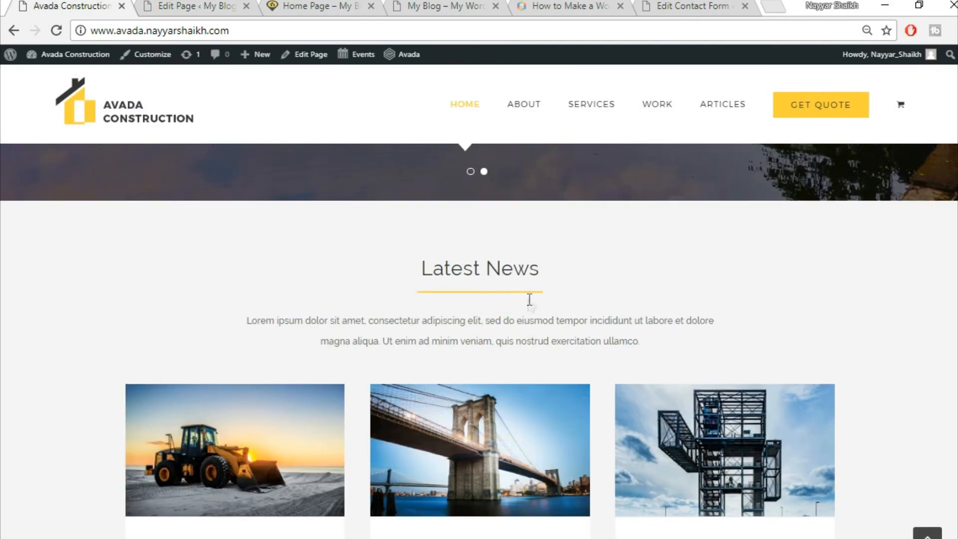
pyautogui.click(156, 4)
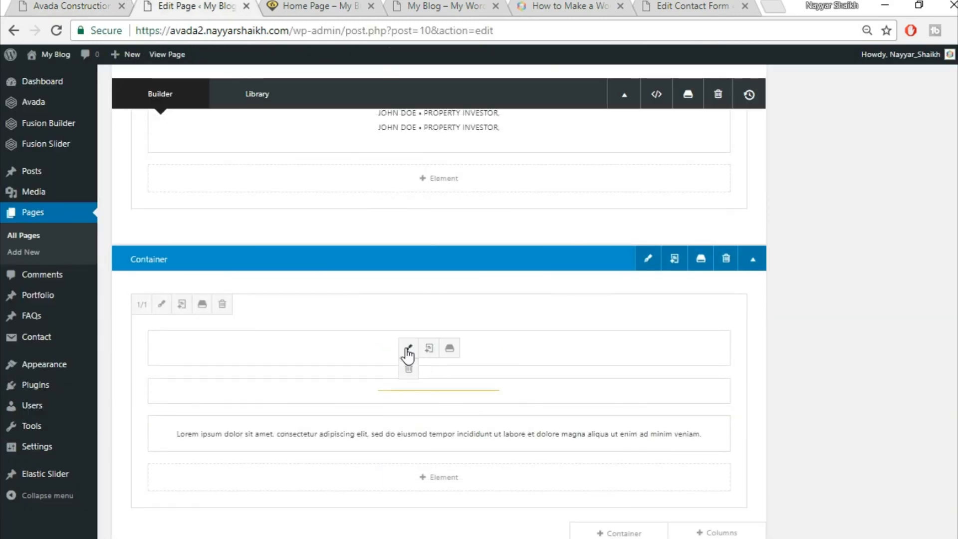
pyautogui.click(406, 349)
pyautogui.tripleClick(485, 295)
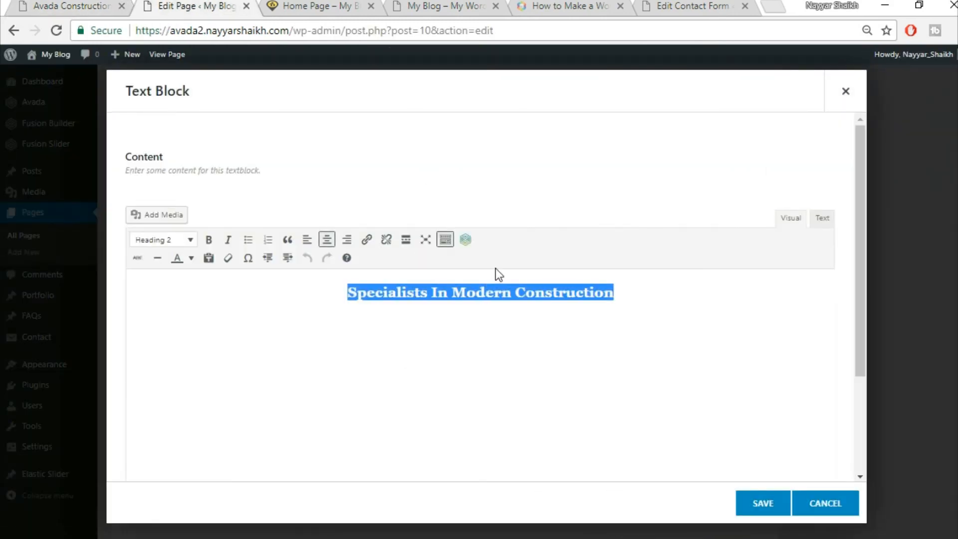
pyautogui.click(33, 2)
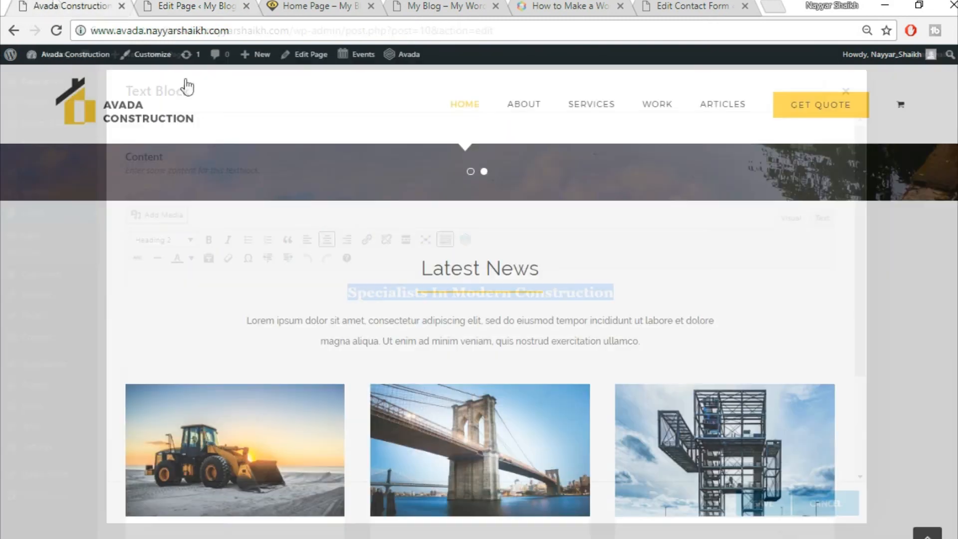
pyautogui.tripleClick(441, 270)
pyautogui.hotkey('ctrl', 'c')
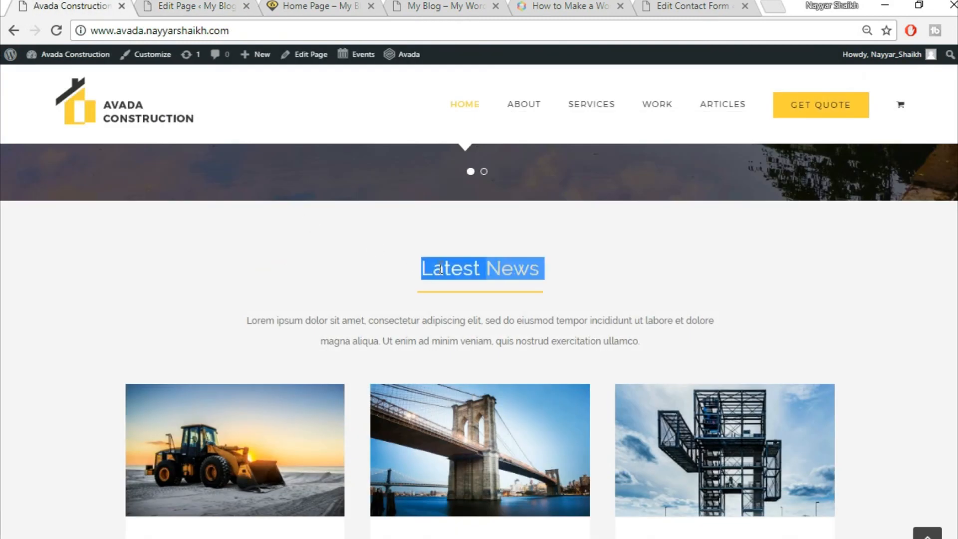
# - Paste 'Latest News' over the old heading, centre it and save
pyautogui.click(199, 4)
pyautogui.hotkey('ctrl', 'v')
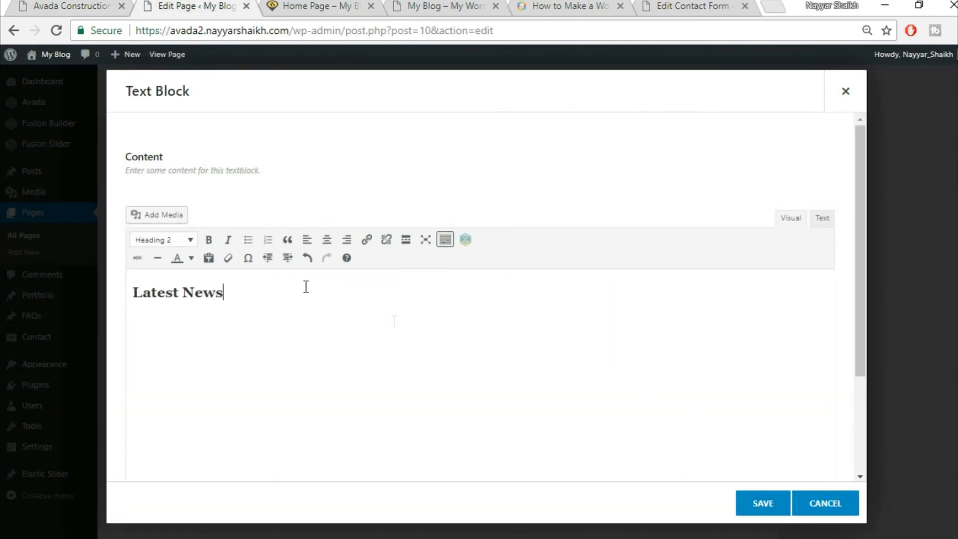
pyautogui.click(327, 240)
pyautogui.click(771, 505)
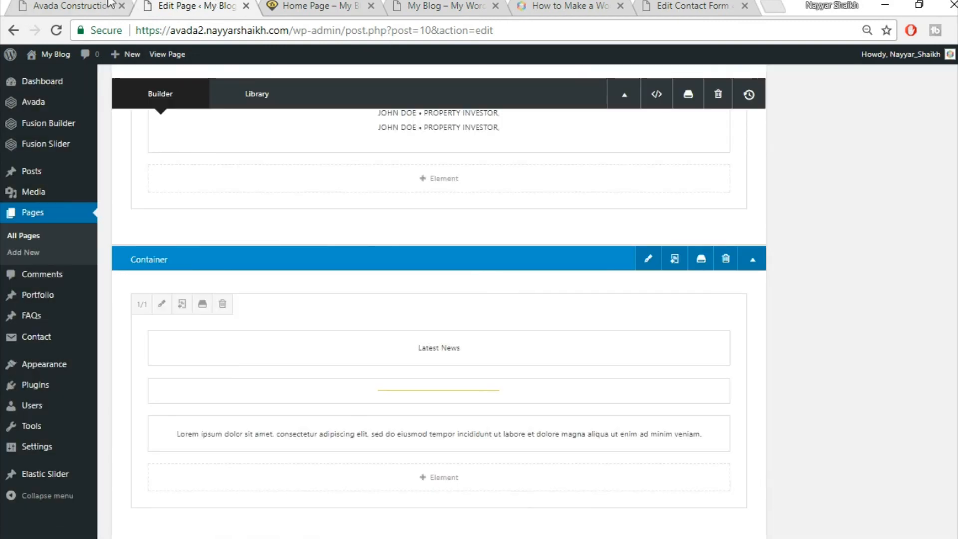
pyautogui.click(75, 5)
pyautogui.scroll(-5, 799, 307)
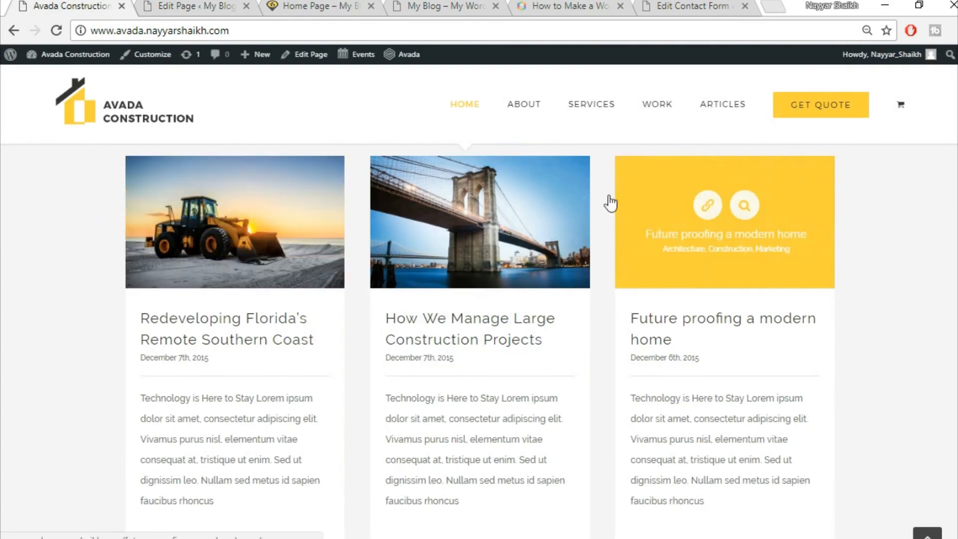
pyautogui.hotkey('ctrl', 'Tab')
pyautogui.scroll(-3, 819, 413)
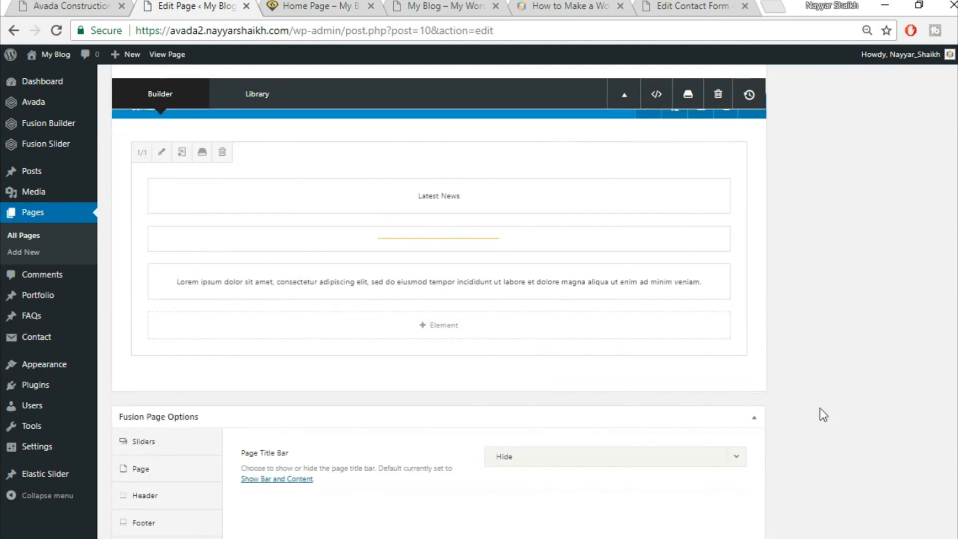
# - Add a 1/1 column row containing a Blog element found by searching 'blo'
pyautogui.click(718, 381)
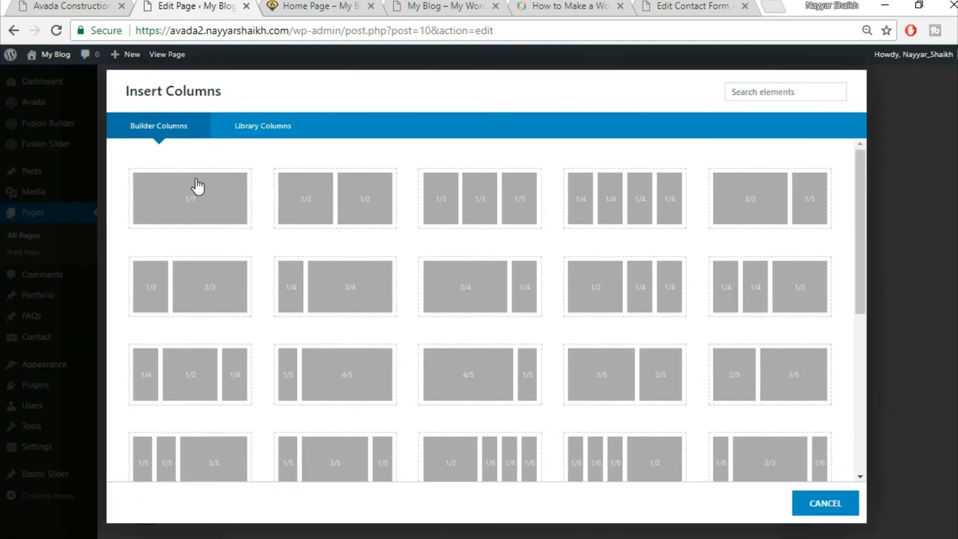
pyautogui.click(197, 186)
pyautogui.click(484, 439)
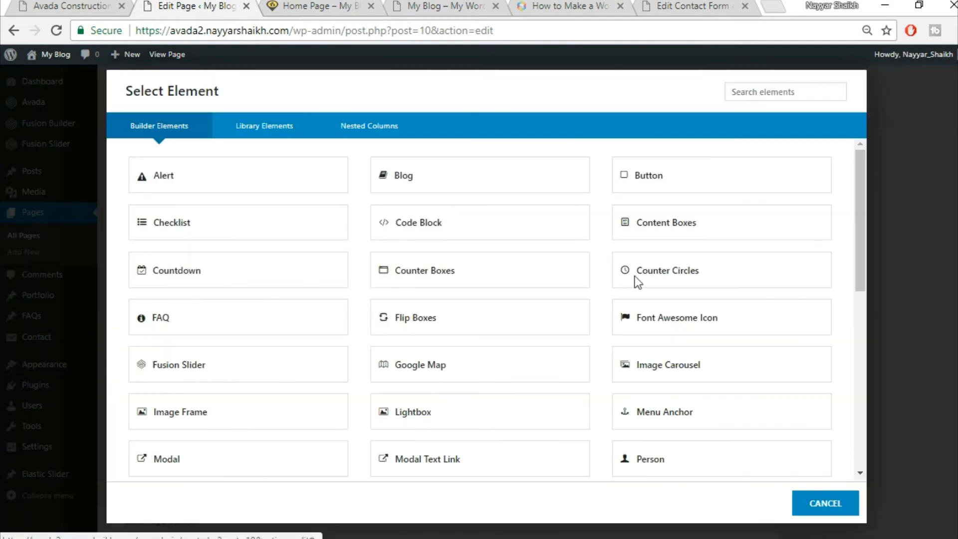
pyautogui.click(761, 90)
pyautogui.write('blo')
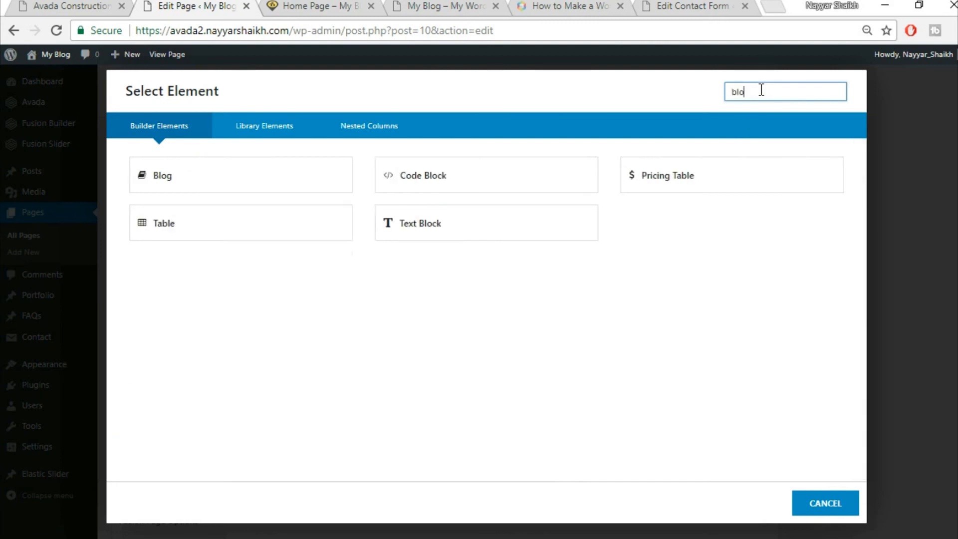
pyautogui.click(214, 180)
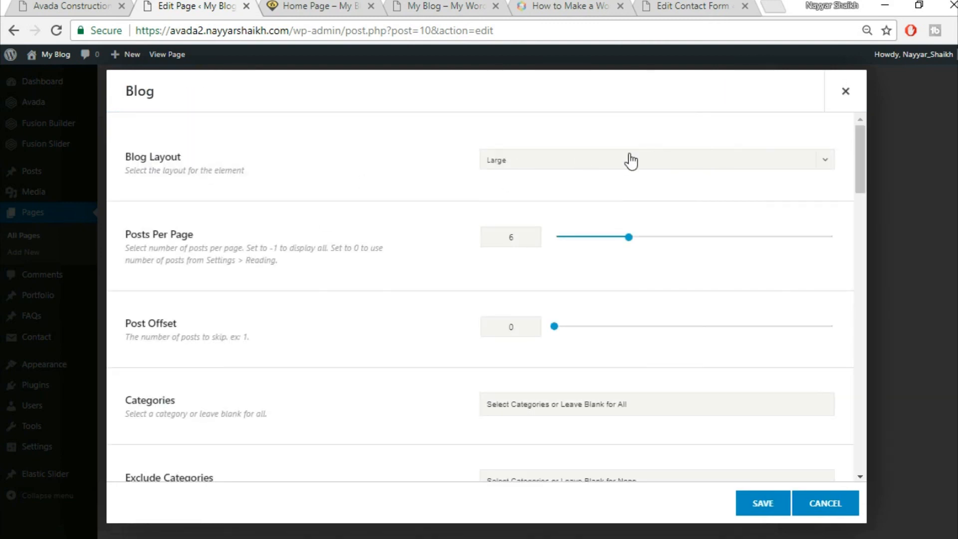
# - Switch the Blog element to the Grid layout and enter 3 posts
pyautogui.click(631, 162)
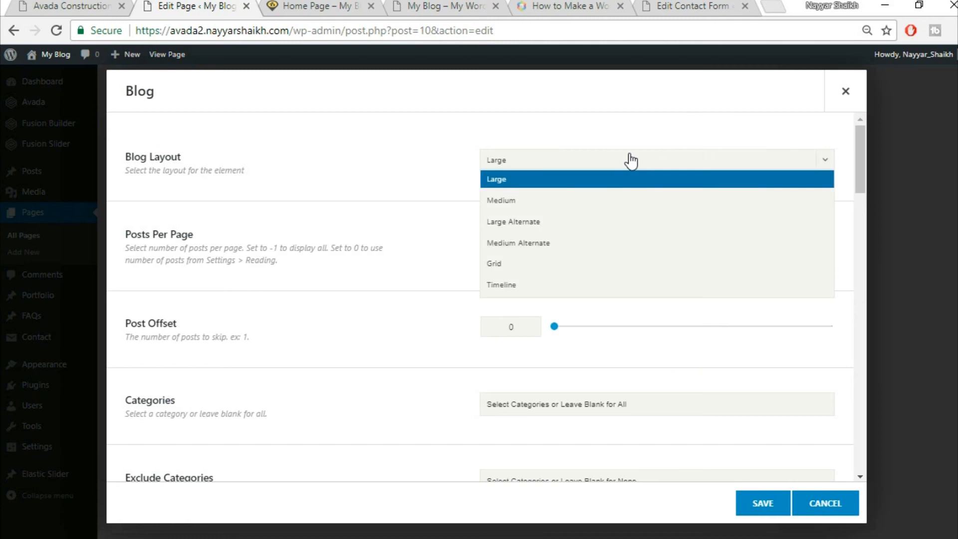
pyautogui.click(562, 265)
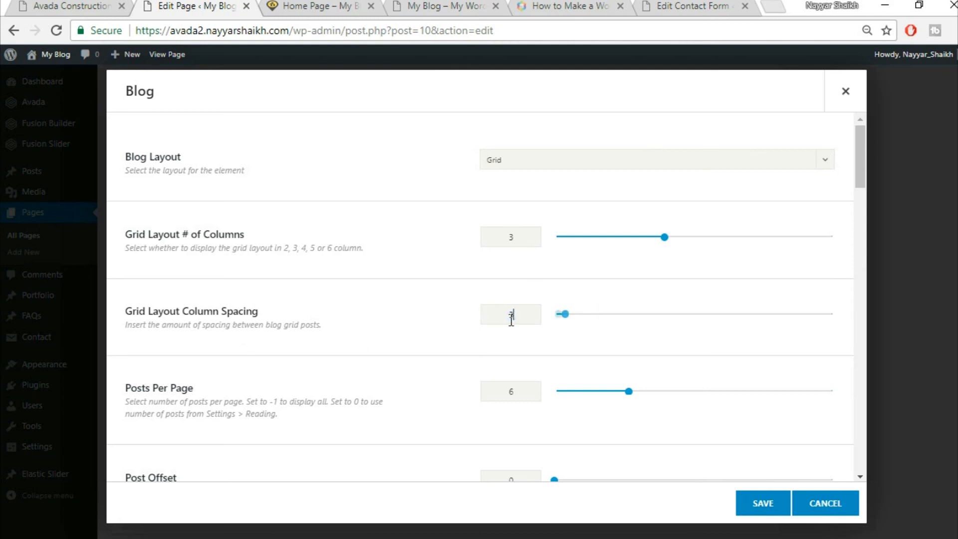
pyautogui.scroll(-2, 430, 327)
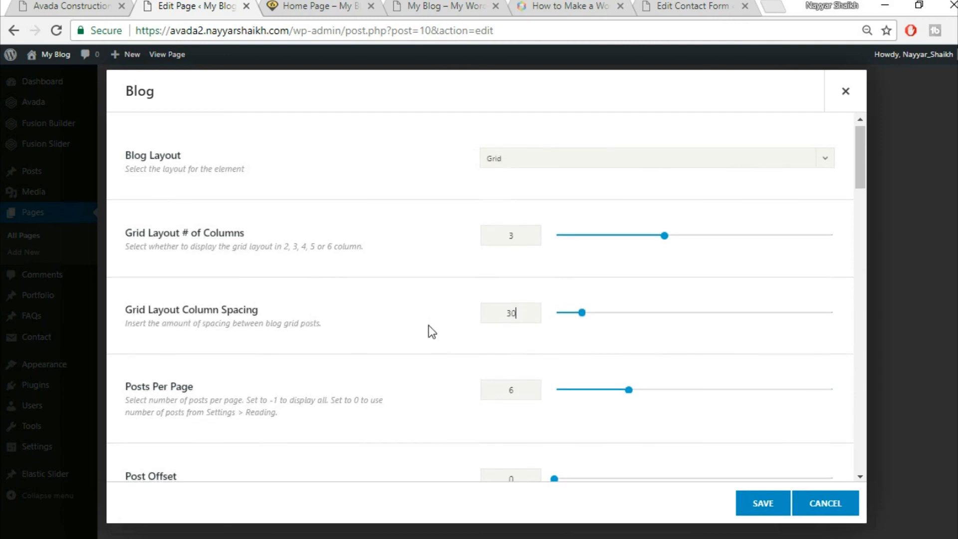
pyautogui.write('3')
pyautogui.scroll(-4, 452, 327)
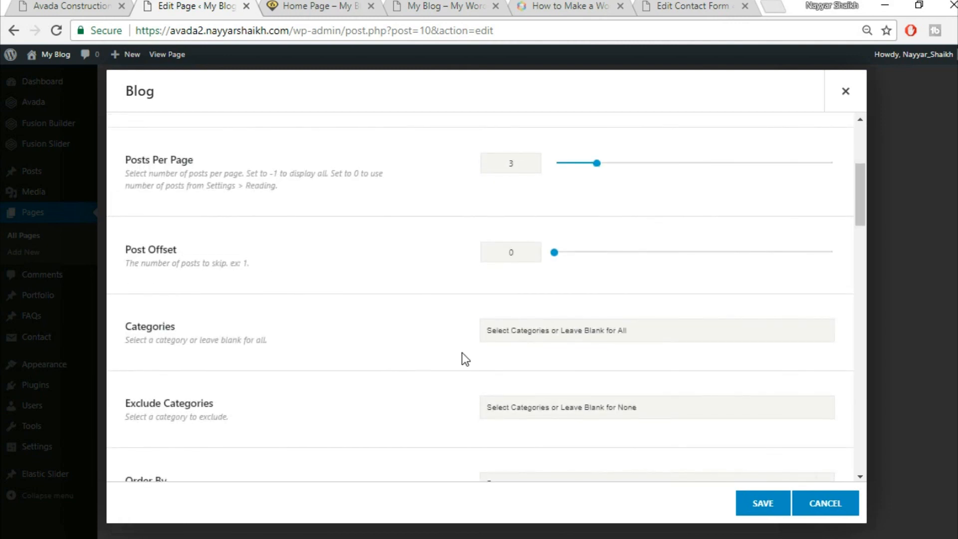
pyautogui.scroll(-4, 462, 353)
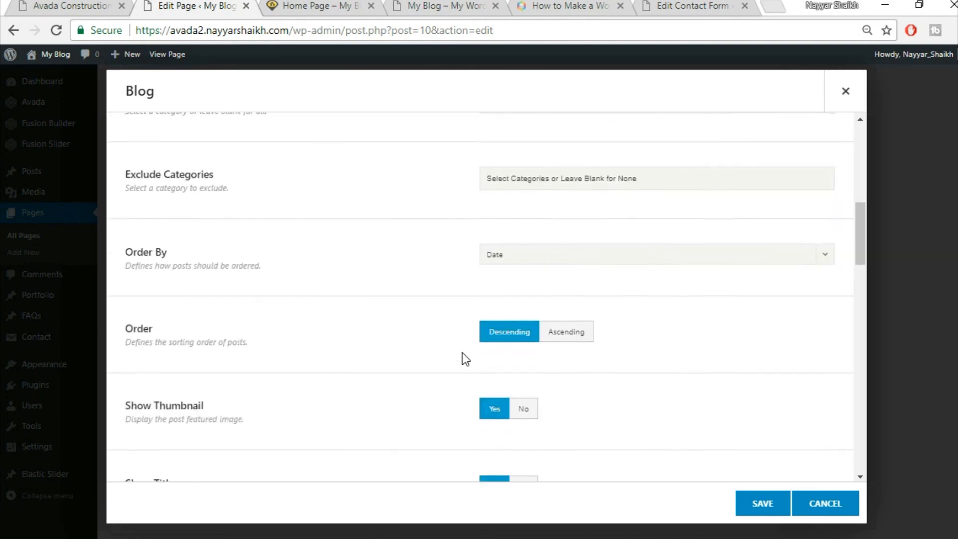
pyautogui.scroll(-3, 462, 352)
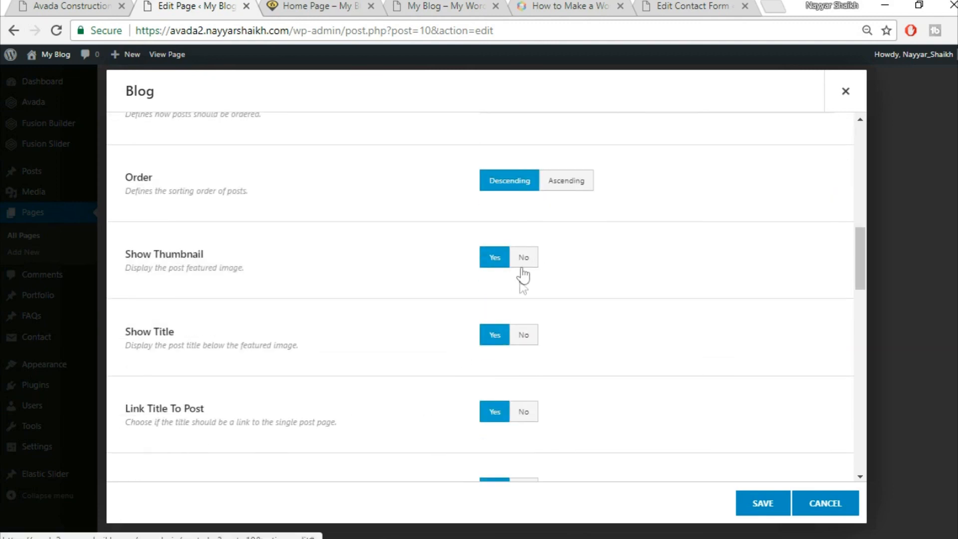
# - Compare the demo site's article excerpts against the Blog element settings
pyautogui.click(32, 6)
pyautogui.moveTo(251, 242)
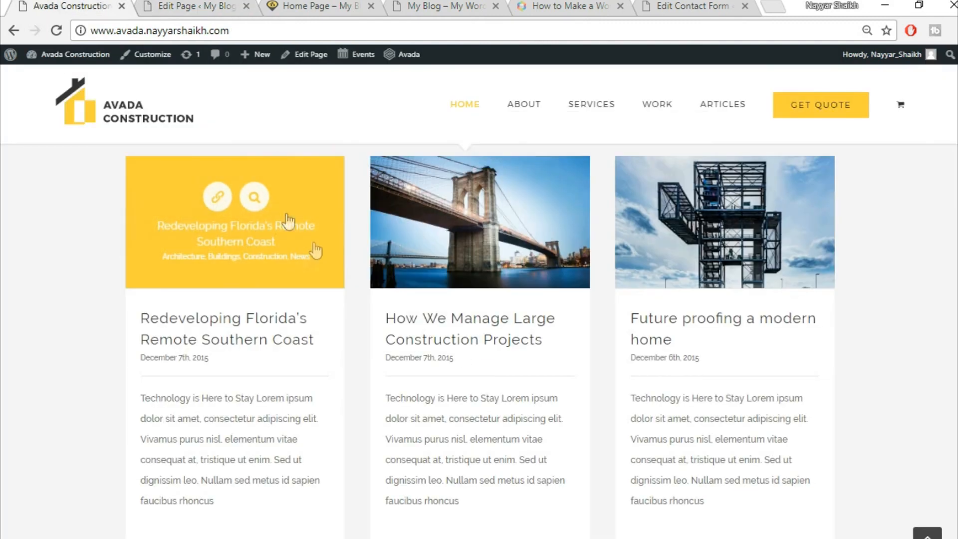
pyautogui.click(195, 6)
pyautogui.scroll(-1, 495, 344)
pyautogui.click(44, 4)
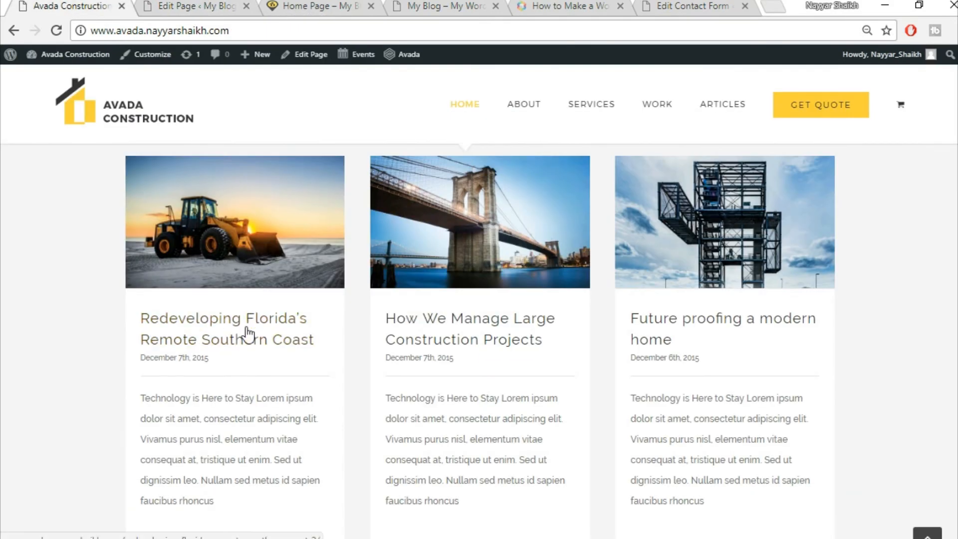
pyautogui.click(220, 7)
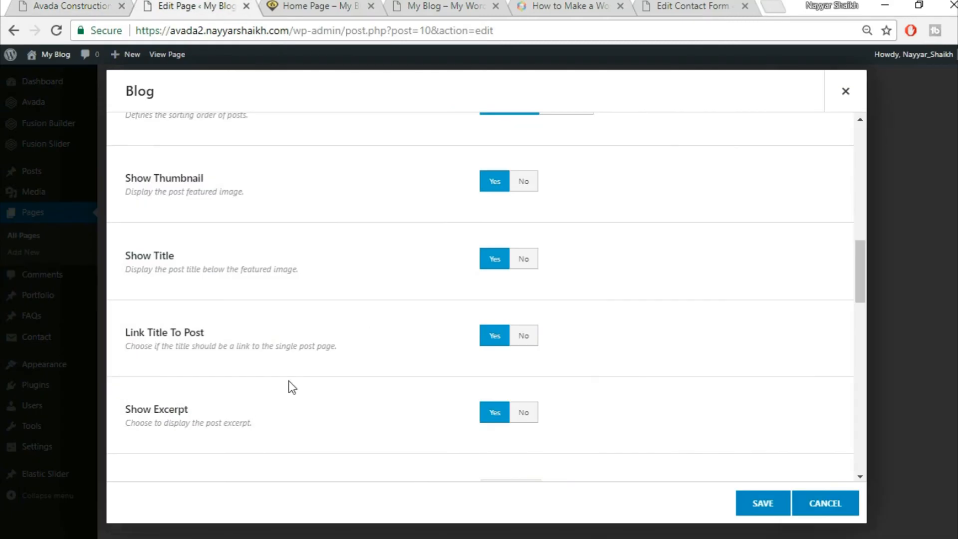
pyautogui.scroll(-1, 251, 378)
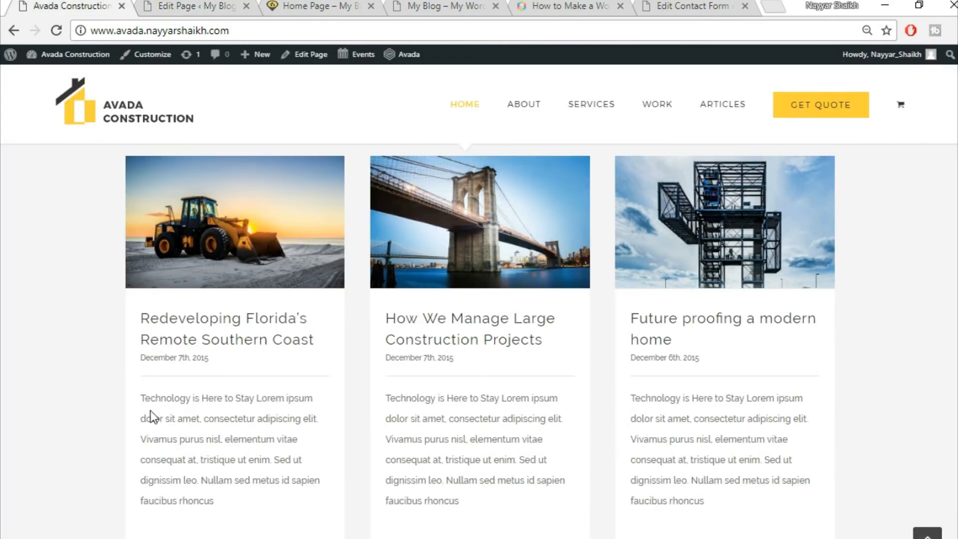
pyautogui.moveTo(140, 397); pyautogui.dragTo(253, 513)
pyautogui.click(261, 425)
pyautogui.click(178, 5)
# - Hide the comment count, categories, author name and tags on the blog posts
pyautogui.scroll(-2, 631, 364)
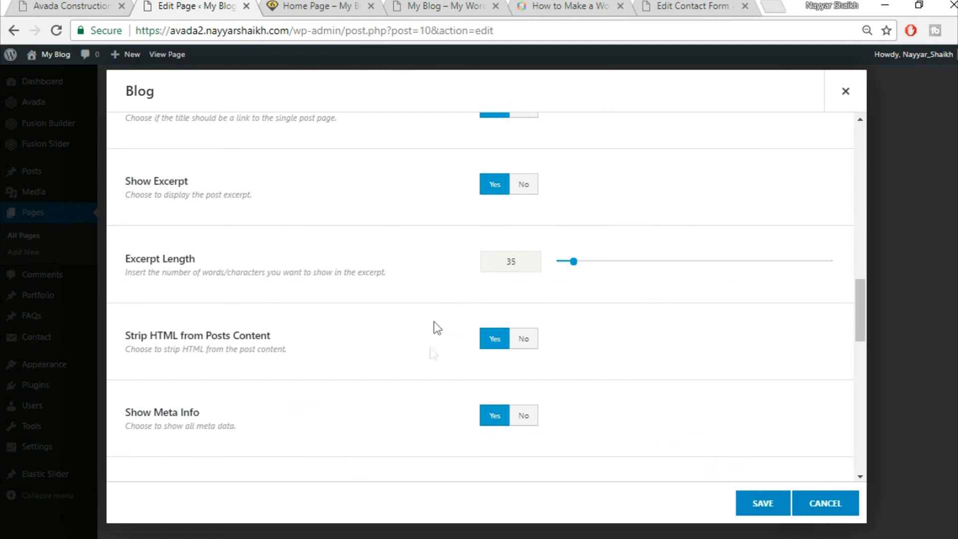
pyautogui.scroll(-4, 404, 387)
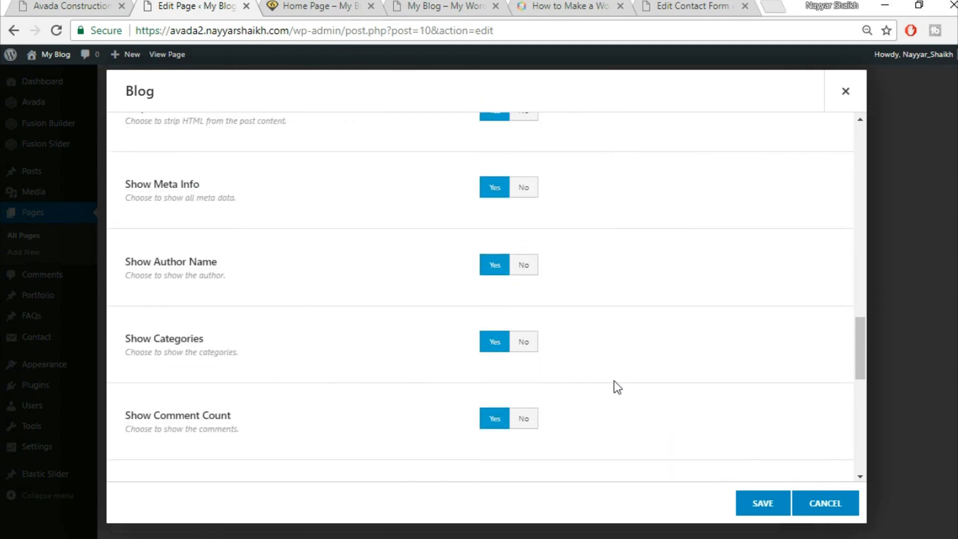
pyautogui.scroll(-2, 616, 387)
pyautogui.click(531, 342)
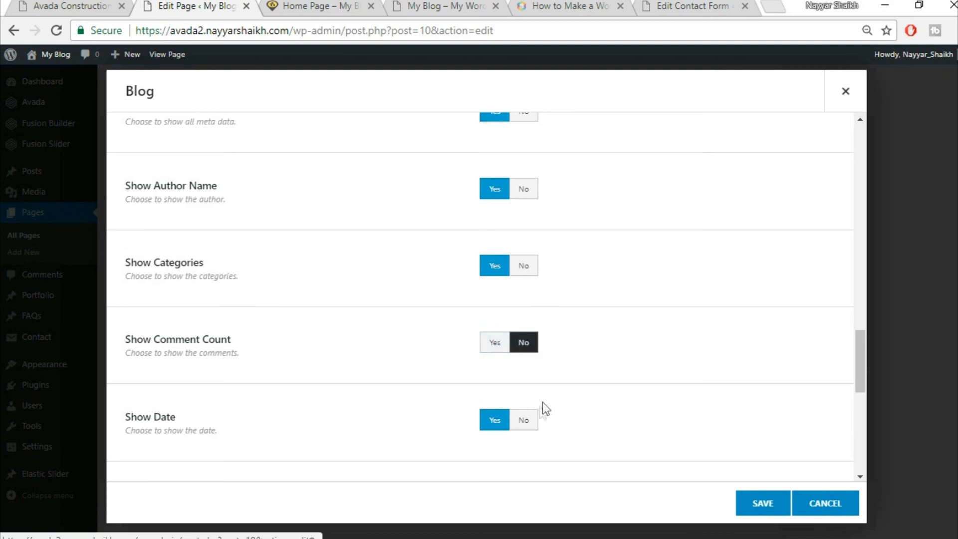
pyautogui.click(524, 265)
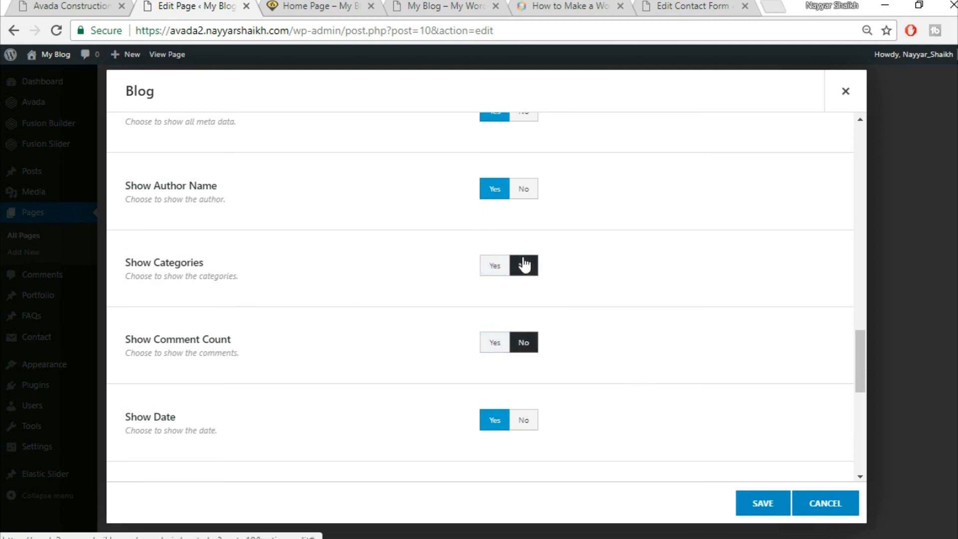
pyautogui.click(524, 189)
pyautogui.scroll(-3, 648, 300)
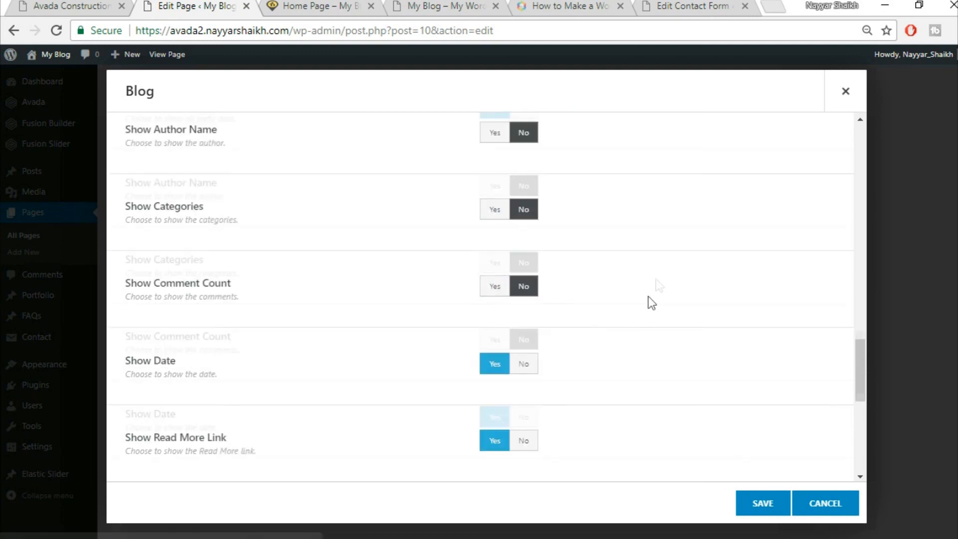
pyautogui.scroll(-2, 622, 301)
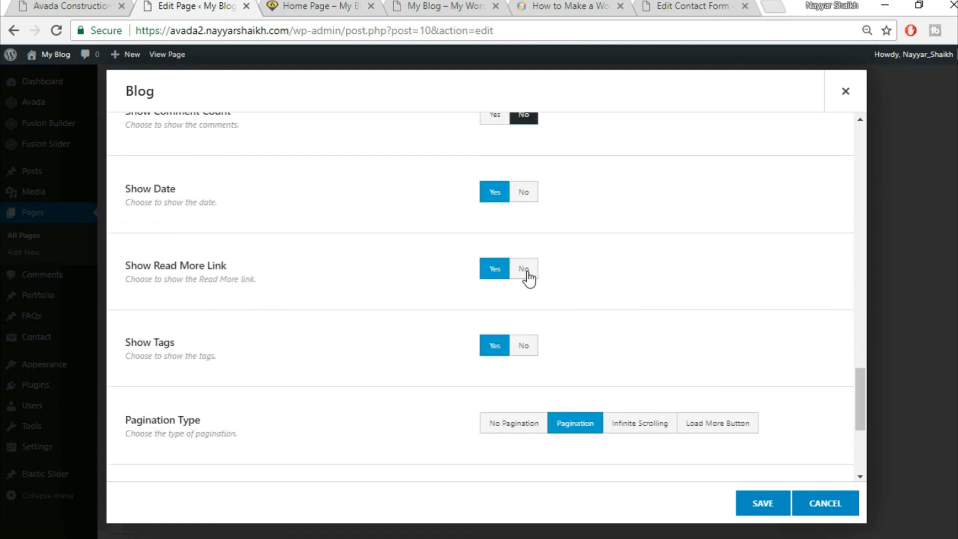
pyautogui.scroll(-2, 509, 317)
pyautogui.click(524, 269)
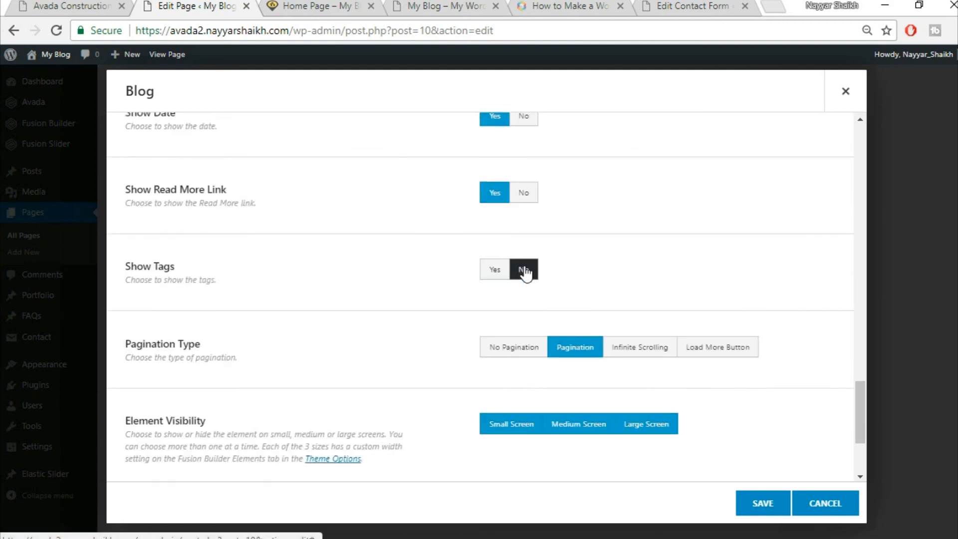
# - Set pagination to No Pagination and save the Blog element
pyautogui.scroll(-2, 810, 298)
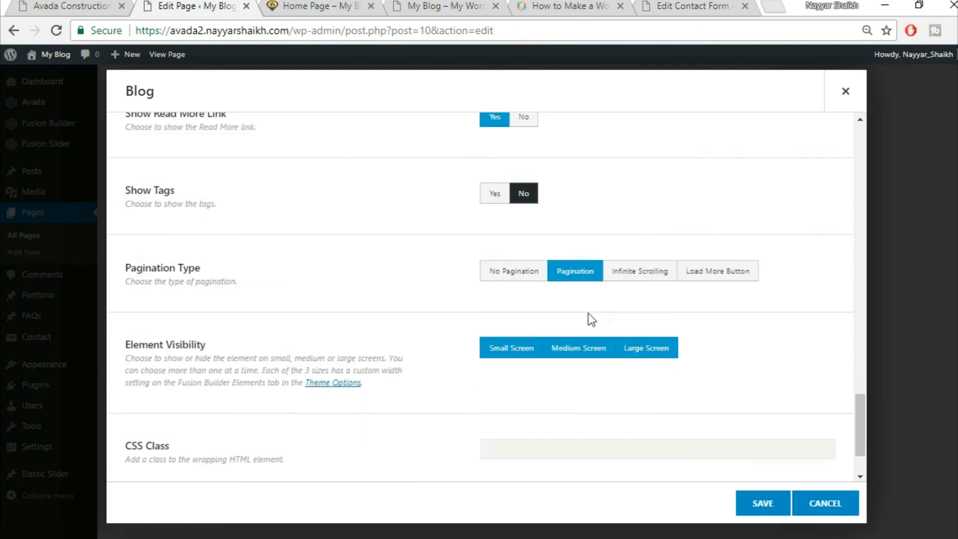
pyautogui.click(529, 277)
pyautogui.scroll(-1, 381, 352)
pyautogui.scroll(-1, 381, 354)
pyautogui.scroll(10, 392, 361)
pyautogui.scroll(5, 392, 361)
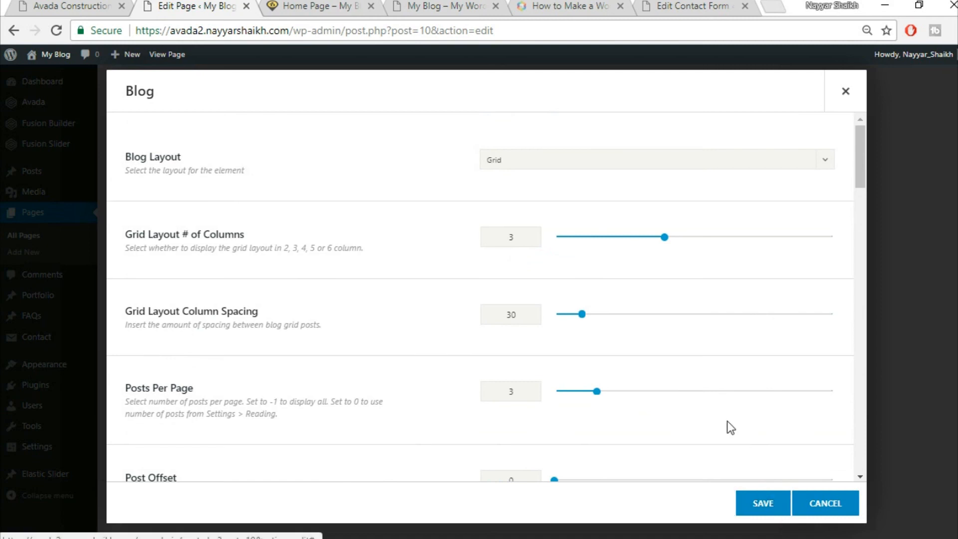
pyautogui.scroll(-10, 727, 427)
pyautogui.scroll(-4, 761, 503)
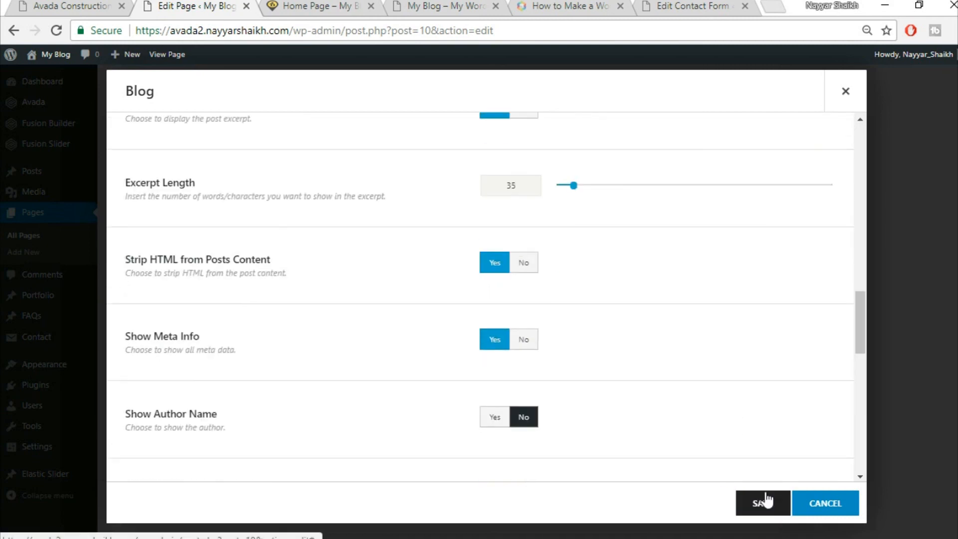
pyautogui.click(761, 503)
pyautogui.scroll(-3, 619, 399)
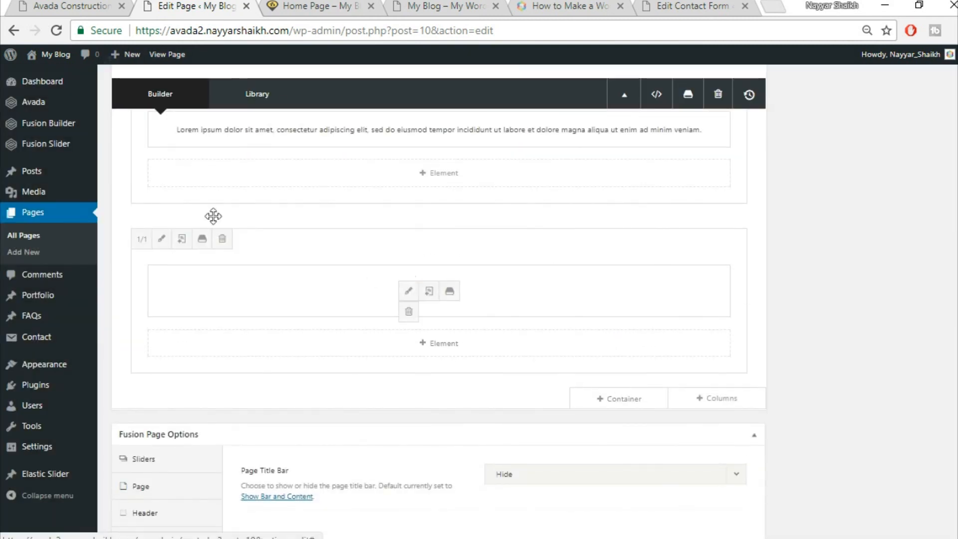
# - Compare with the Avada Construction demo articles, then update the Home Page
pyautogui.click(60, 4)
pyautogui.scroll(2, 275, 300)
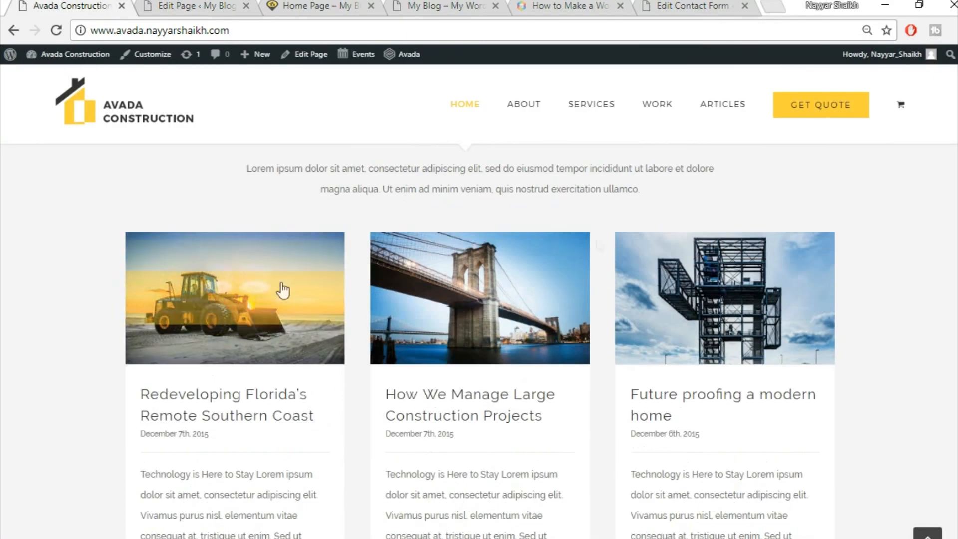
pyautogui.click(165, 4)
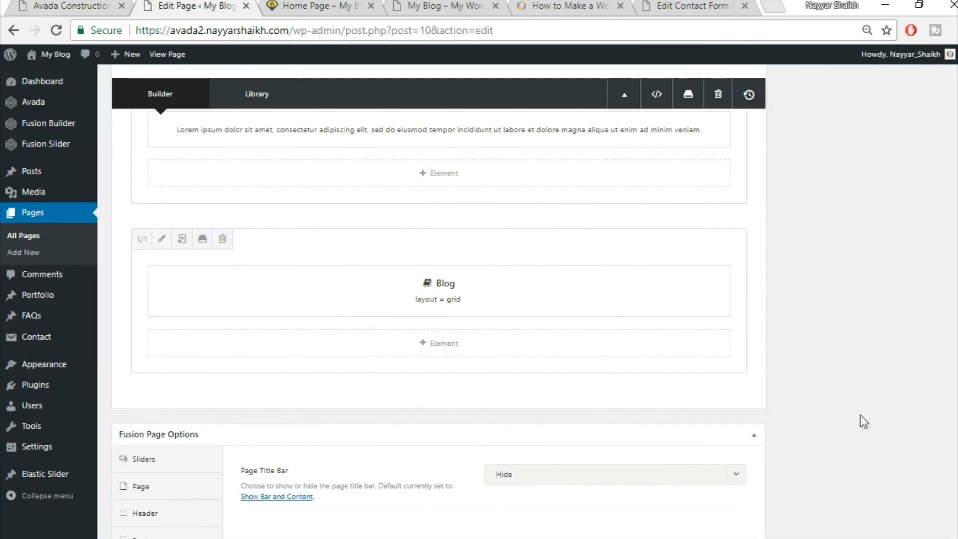
pyautogui.scroll(10, 864, 422)
pyautogui.scroll(15, 940, 283)
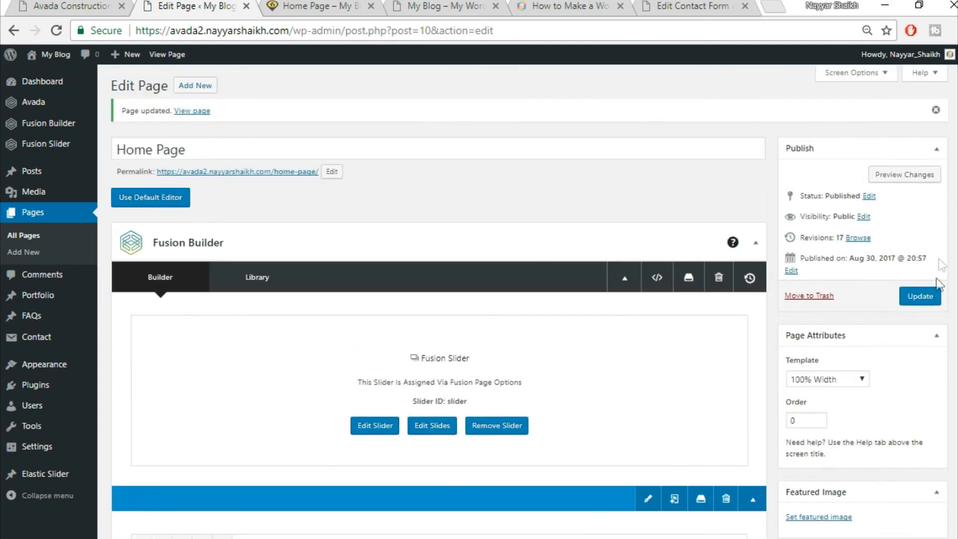
pyautogui.click(933, 296)
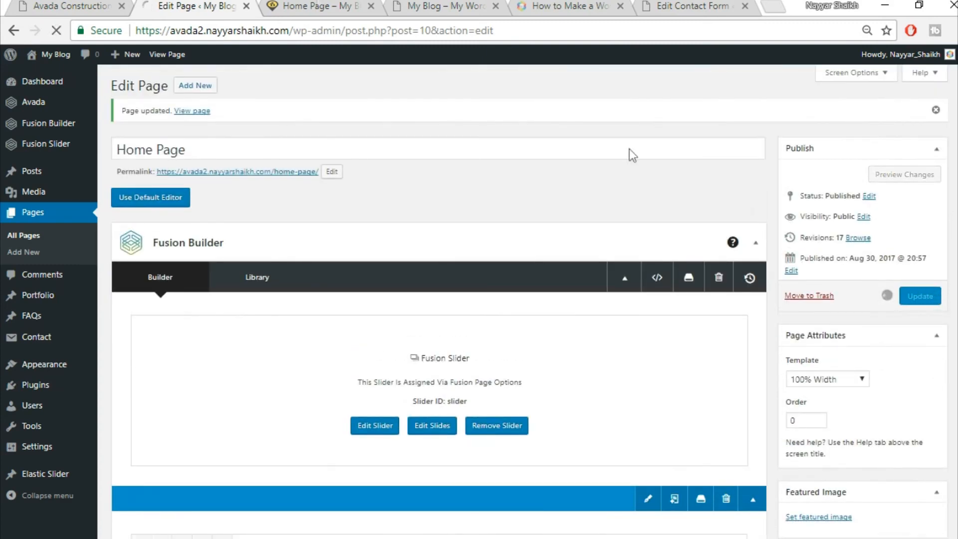
# - Reload the live Home Page and review the new blog post grid
pyautogui.click(350, 7)
pyautogui.click(354, 26)
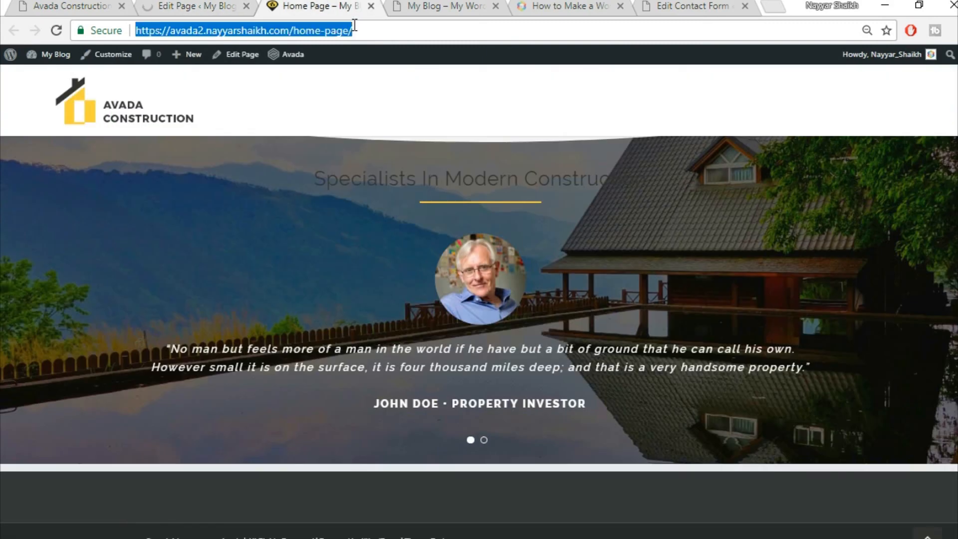
pyautogui.press('Return')
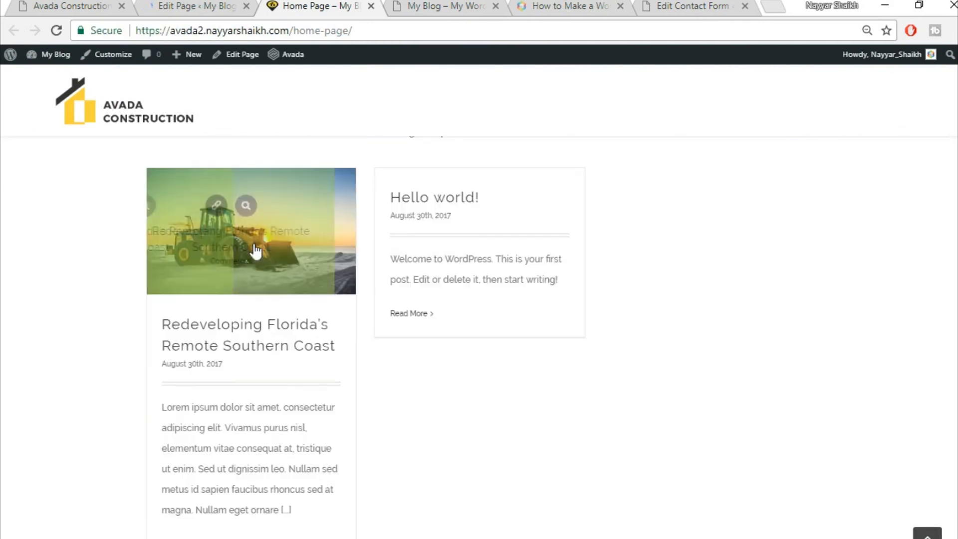
pyautogui.scroll(-2, 255, 282)
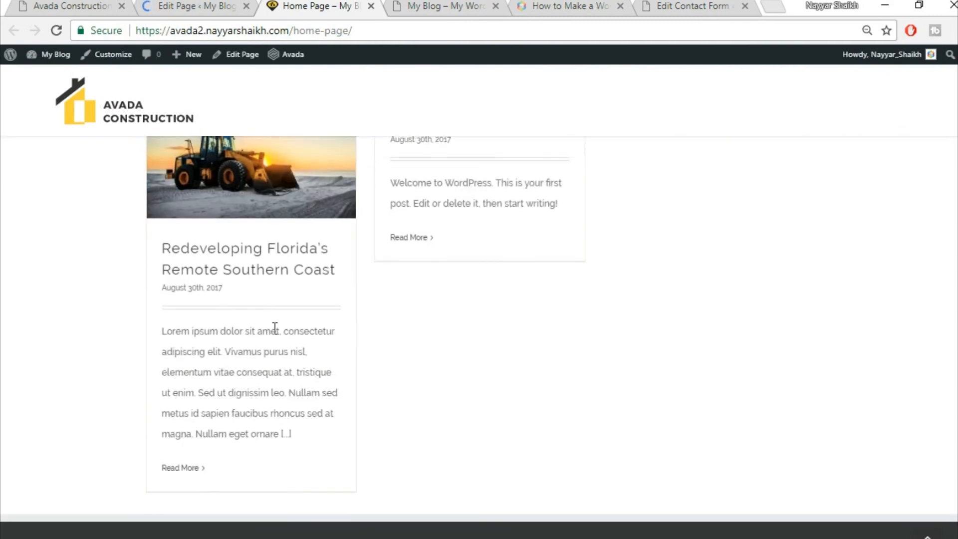
pyautogui.scroll(2, 274, 328)
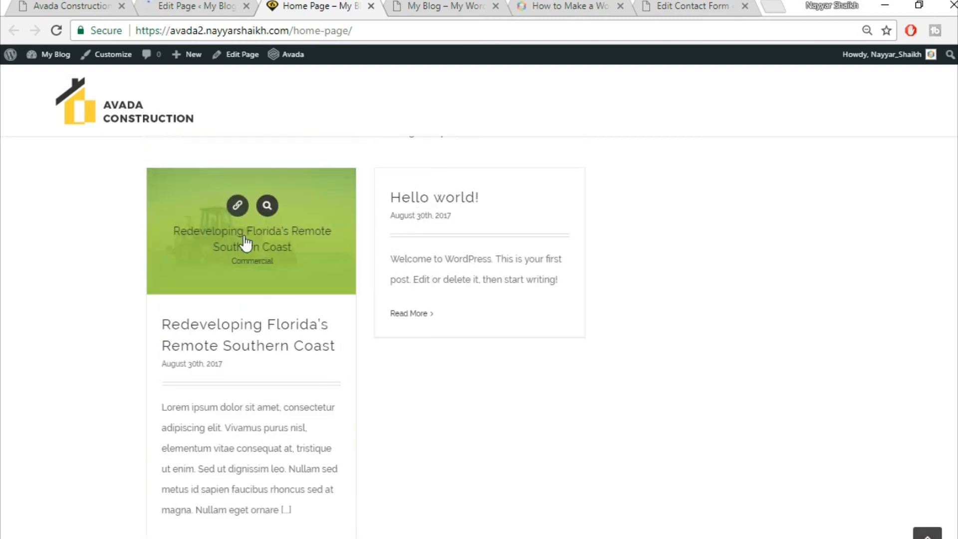
pyautogui.moveTo(227, 244)
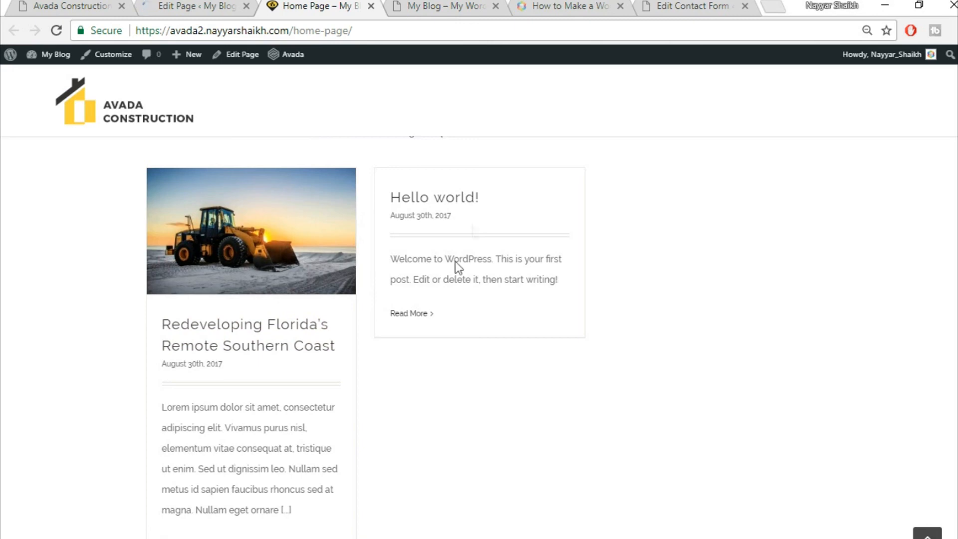
pyautogui.scroll(3, 709, 326)
pyautogui.scroll(-3, 716, 336)
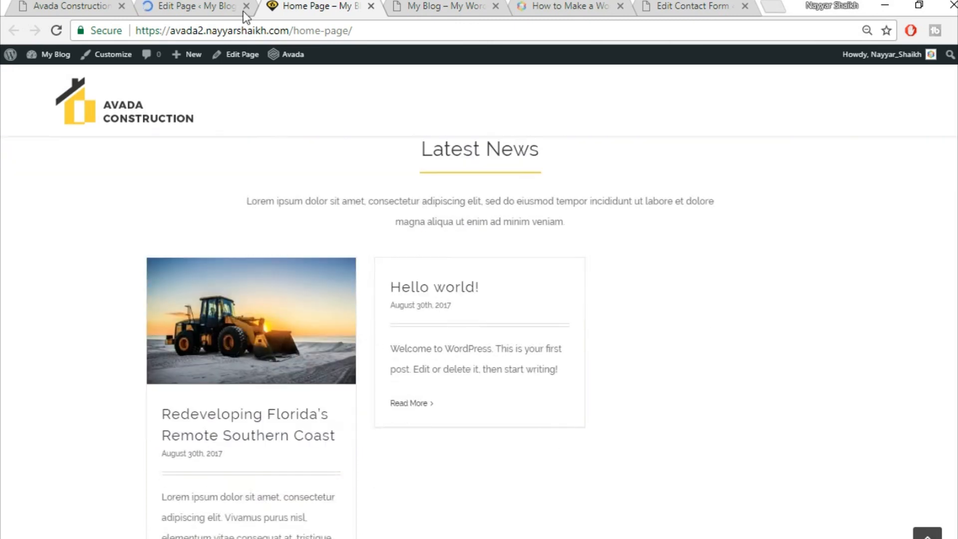
# - Scroll the Avada Construction demo to its View All Articles link and Trusted Partners logos
pyautogui.click(91, 4)
pyautogui.scroll(-10, 833, 312)
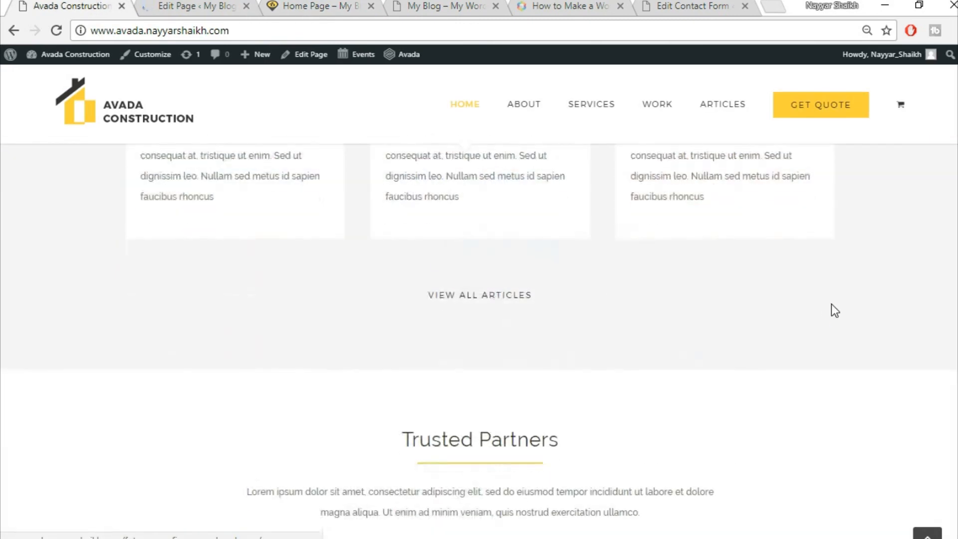
pyautogui.scroll(5, 834, 309)
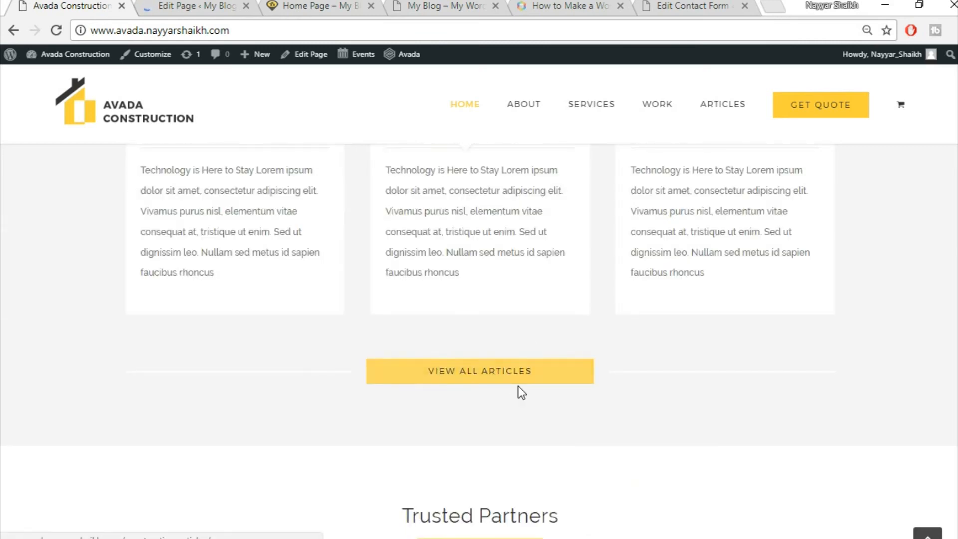
pyautogui.scroll(10, 582, 418)
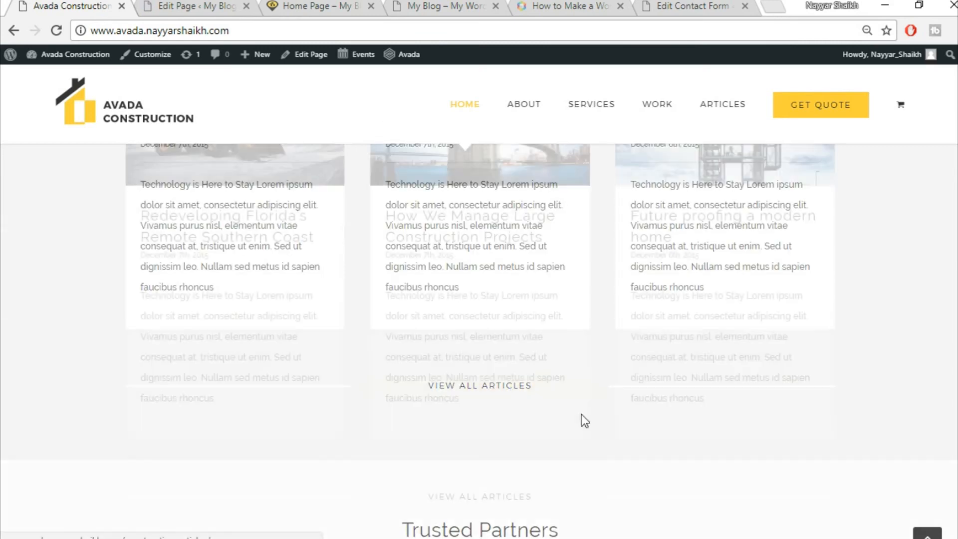
pyautogui.scroll(6, 534, 366)
pyautogui.scroll(10, 535, 364)
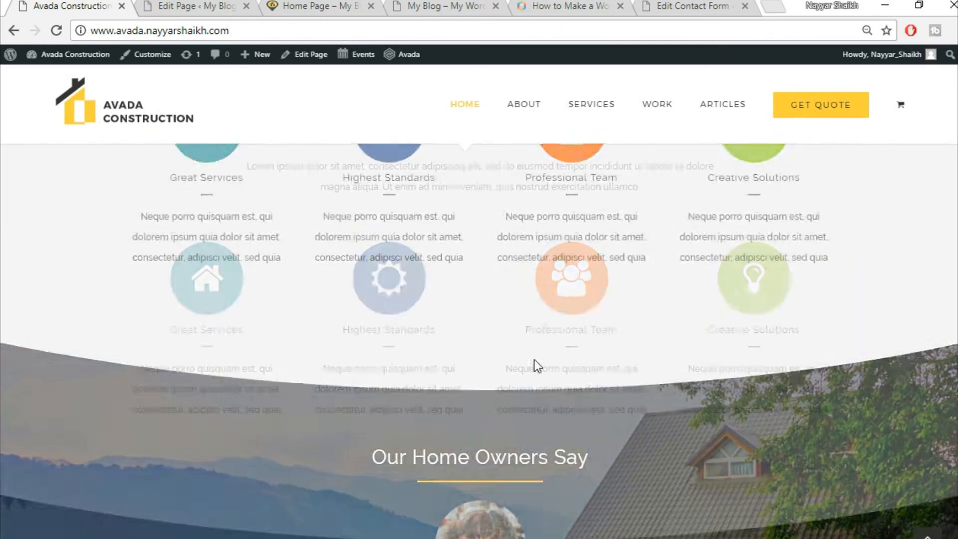
pyautogui.scroll(-15, 728, 447)
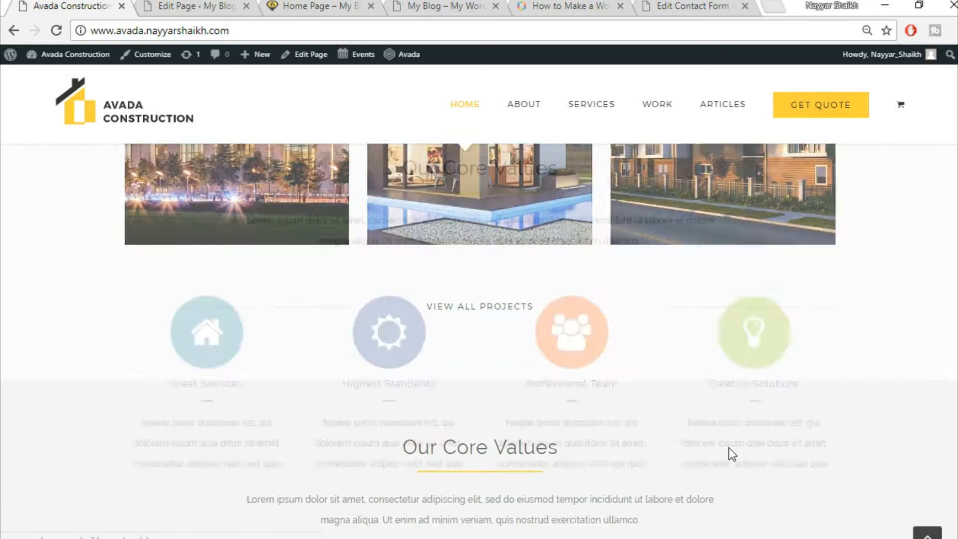
pyautogui.scroll(-3, 585, 449)
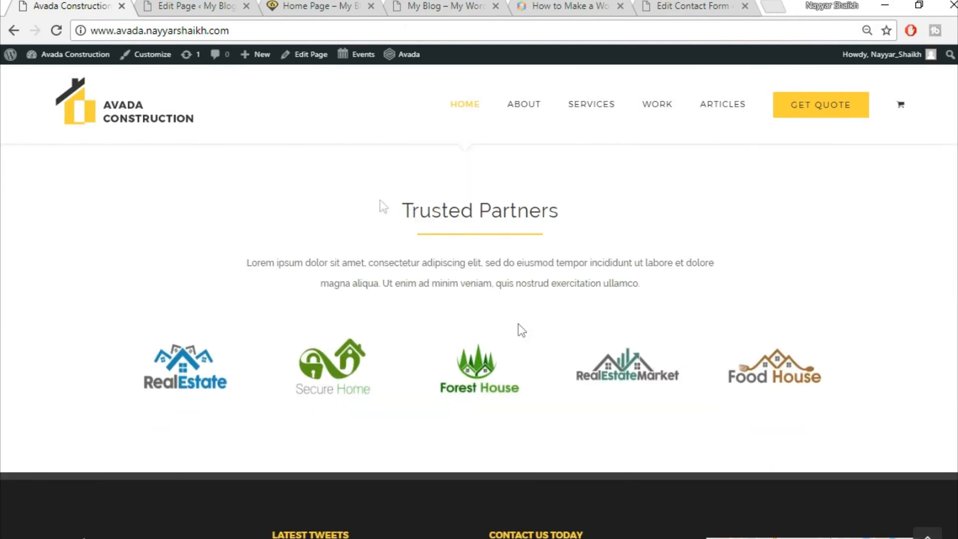
# - Add an empty full-width container below the Blog row, then delete it again
pyautogui.click(208, 5)
pyautogui.scroll(-15, 798, 366)
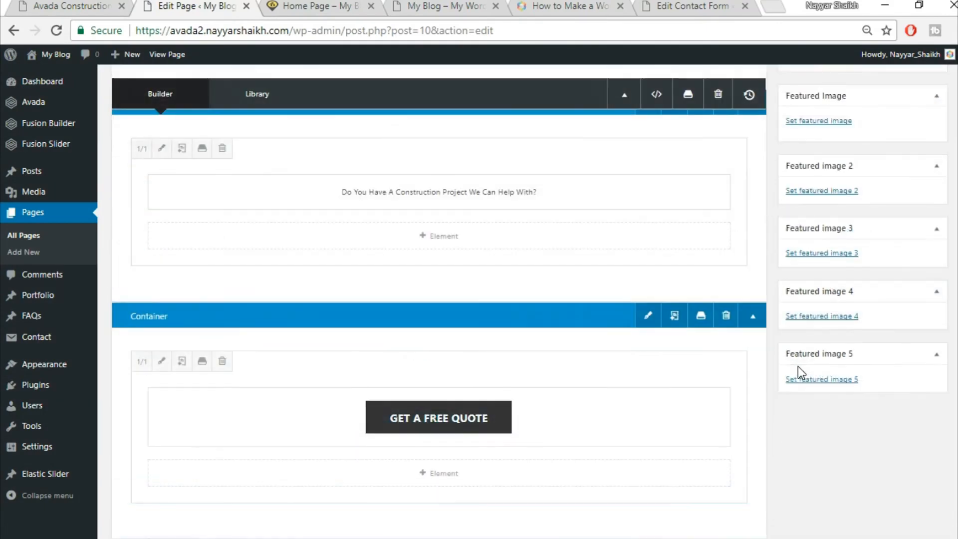
pyautogui.scroll(-15, 798, 366)
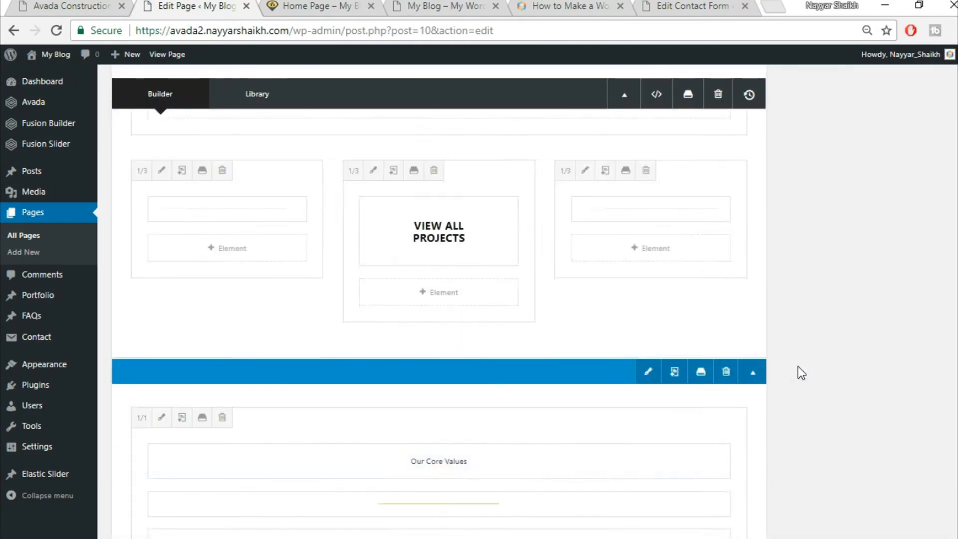
pyautogui.scroll(-10, 798, 366)
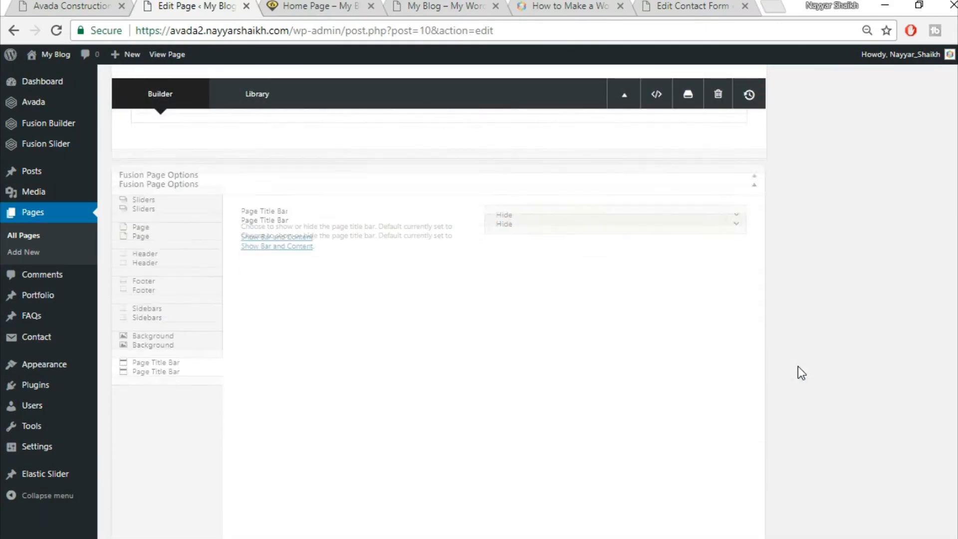
pyautogui.scroll(5, 798, 366)
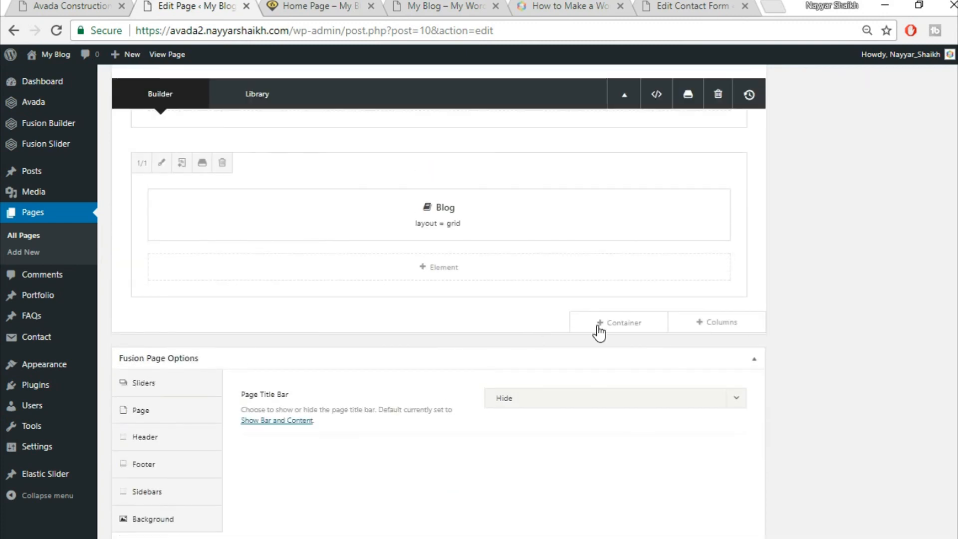
pyautogui.click(612, 325)
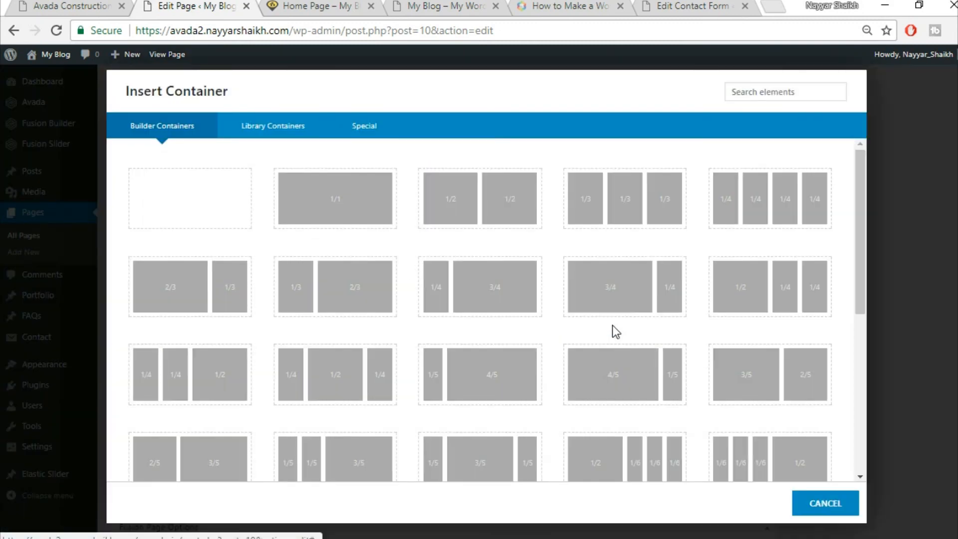
pyautogui.click(336, 207)
pyautogui.scroll(2, 663, 381)
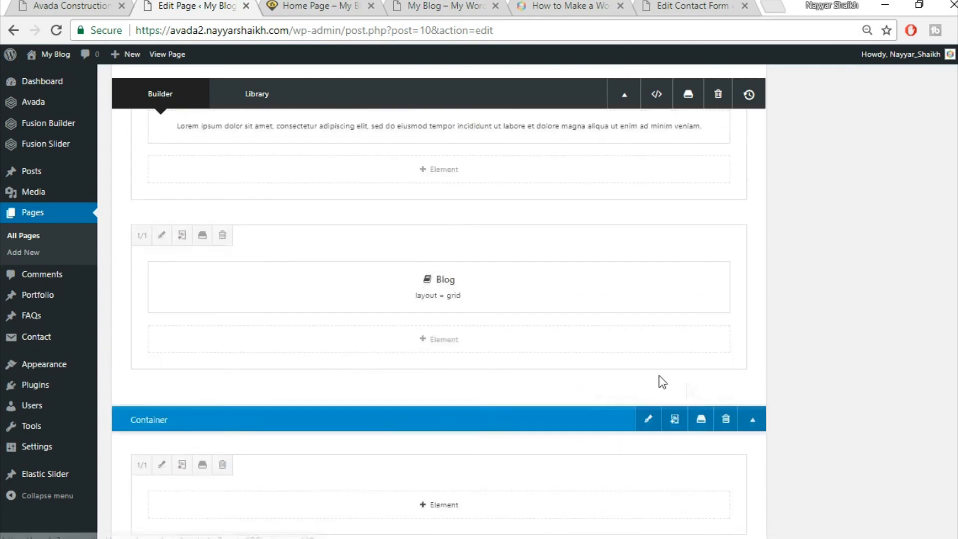
pyautogui.scroll(-2, 854, 407)
pyautogui.click(727, 348)
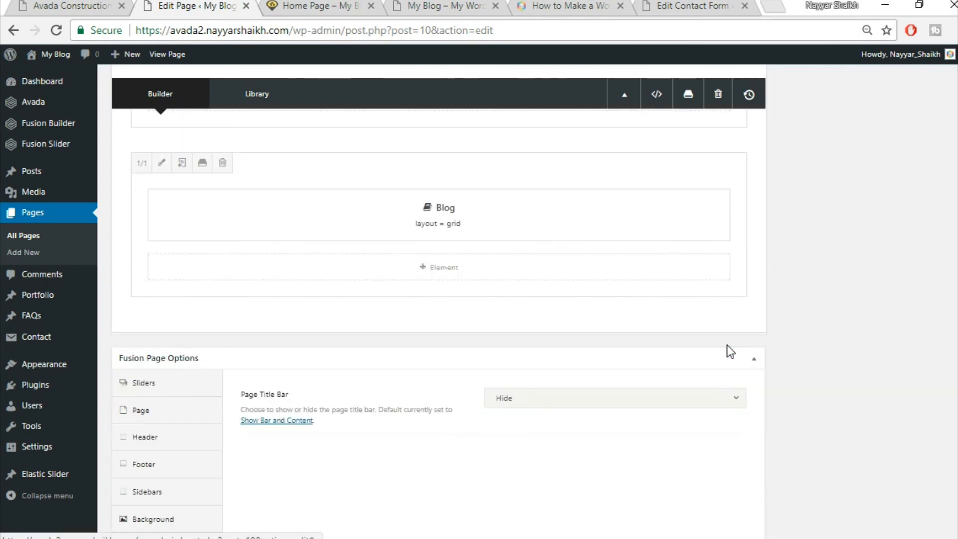
# - Insert the saved Title container and copy the 'Trusted Partners' heading from the live site
pyautogui.click(635, 328)
pyautogui.click(283, 132)
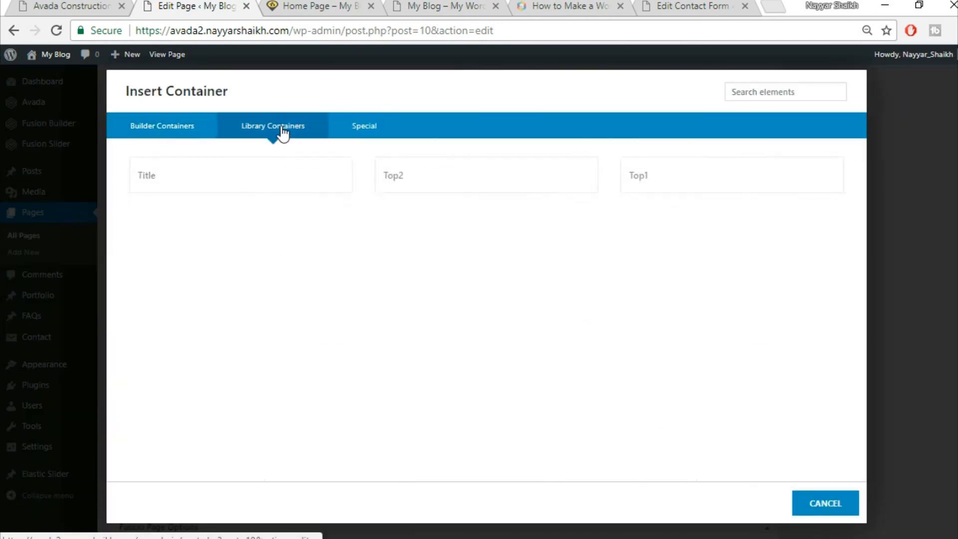
pyautogui.click(199, 177)
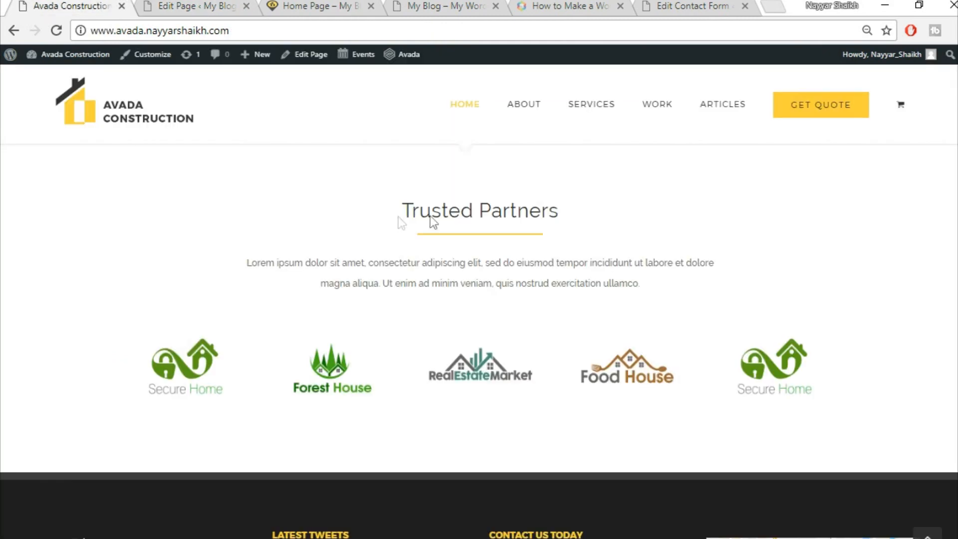
pyautogui.moveTo(431, 216); pyautogui.dragTo(610, 216)
pyautogui.hotkey('ctrl', 'c')
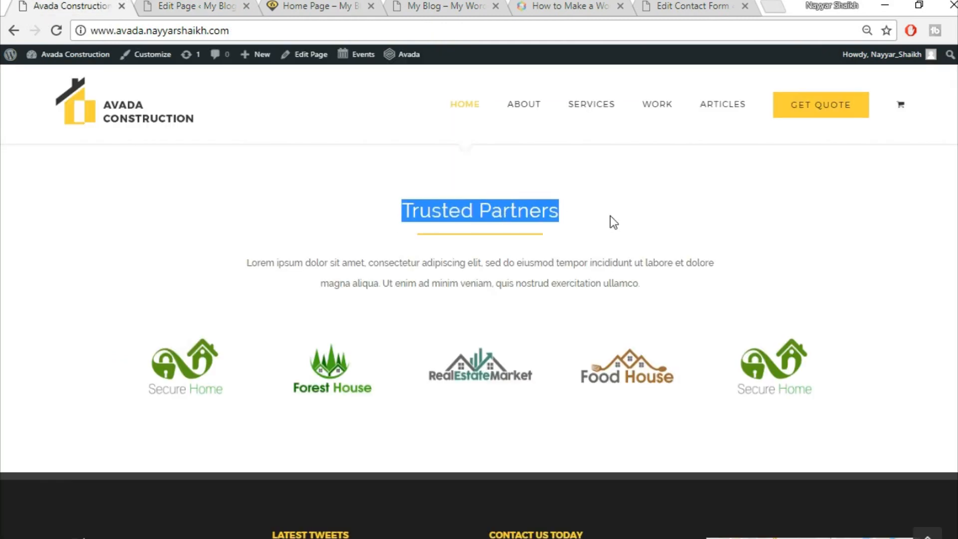
pyautogui.click(207, 6)
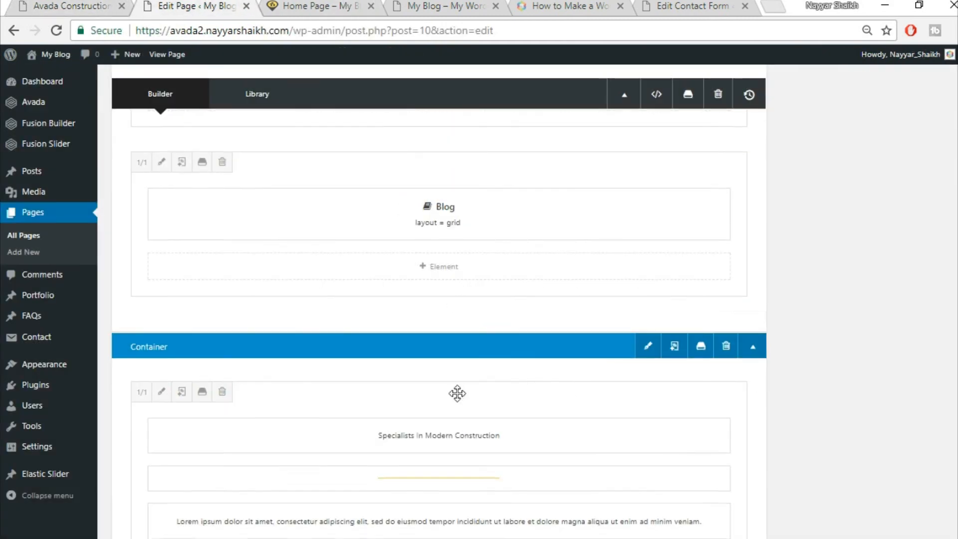
pyautogui.scroll(-3, 458, 394)
# - Paste 'Trusted Partners' over the new heading, centre it and save
pyautogui.click(414, 285)
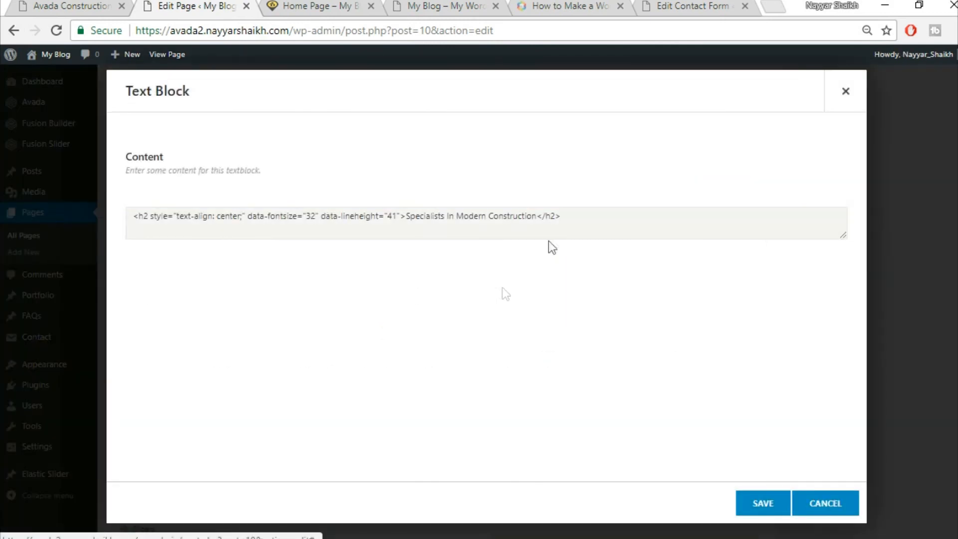
pyautogui.tripleClick(475, 299)
pyautogui.hotkey('ctrl', 'v')
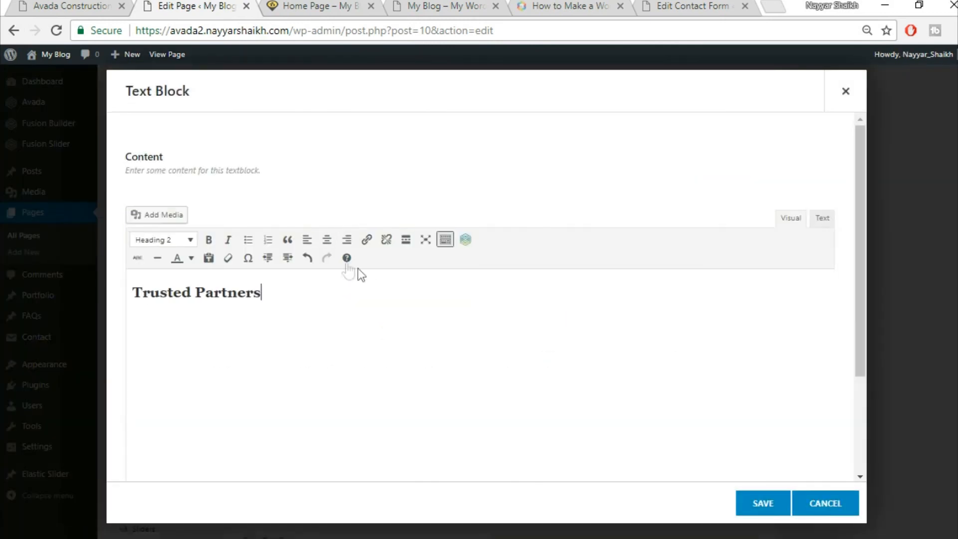
pyautogui.click(326, 239)
pyautogui.click(759, 504)
pyautogui.click(48, 3)
pyautogui.scroll(-2, 624, 398)
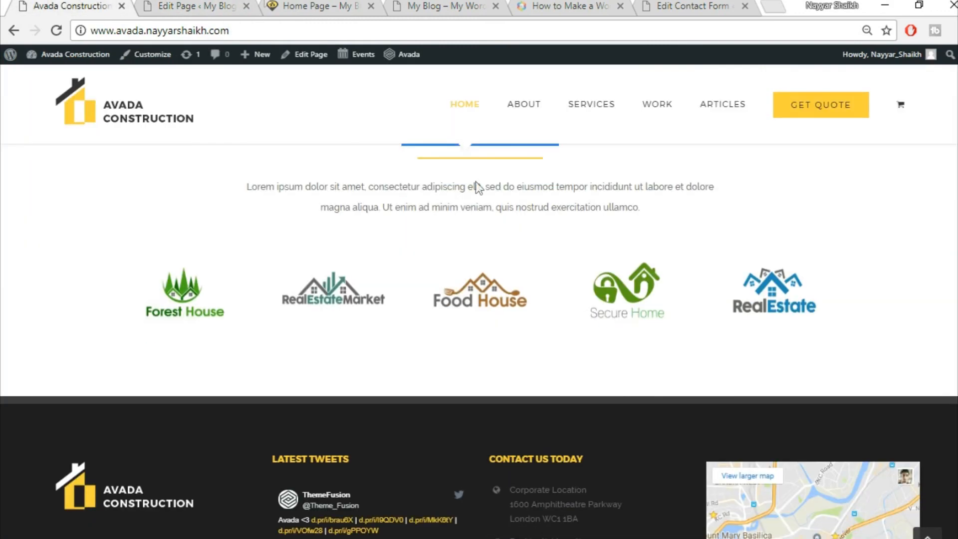
pyautogui.click(244, 4)
pyautogui.scroll(-3, 819, 403)
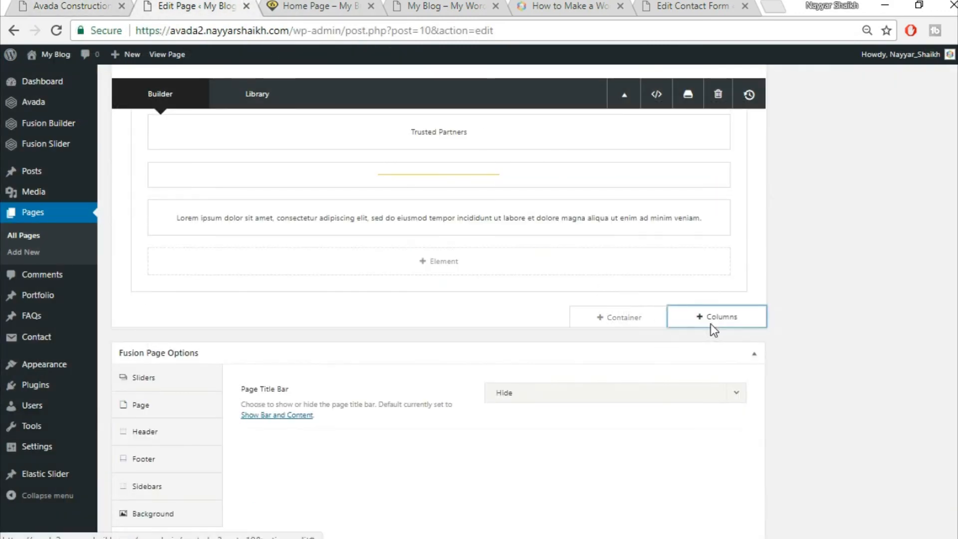
# - Add a 1/1 column row holding an Image Carousel element found via 'ima'
pyautogui.click(711, 323)
pyautogui.click(187, 214)
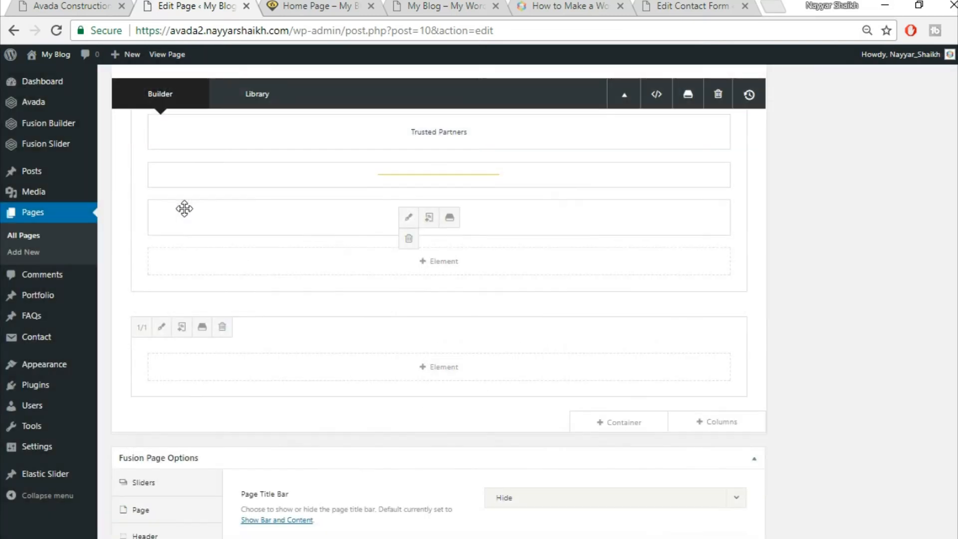
pyautogui.click(445, 374)
pyautogui.click(749, 99)
pyautogui.write('ima')
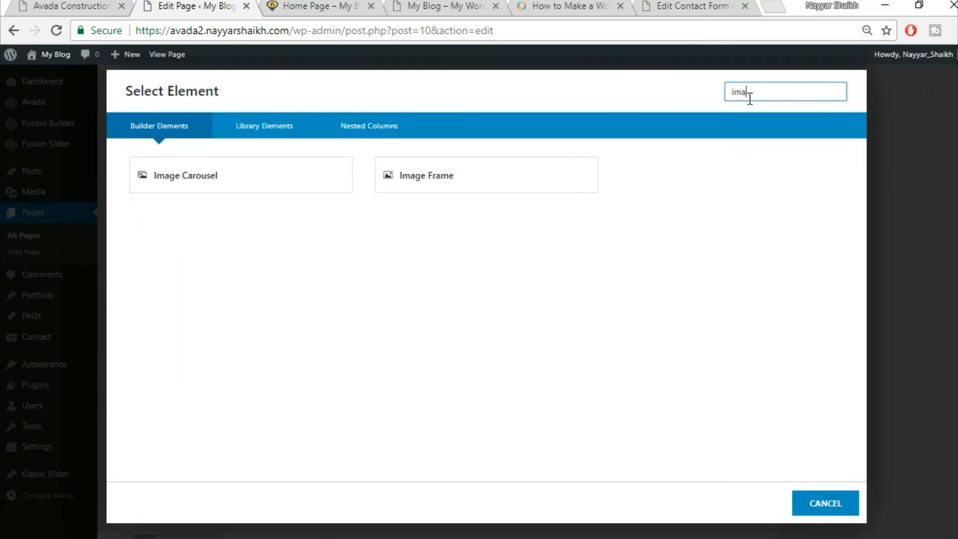
pyautogui.click(293, 175)
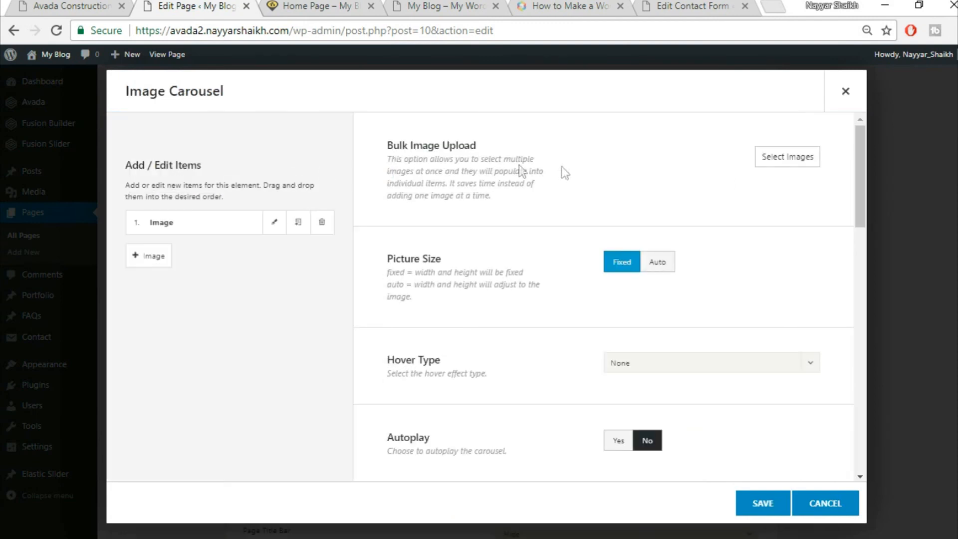
# - Upload home-logo1, 2, 9, 10 and 11 and insert them into the carousel
pyautogui.click(785, 159)
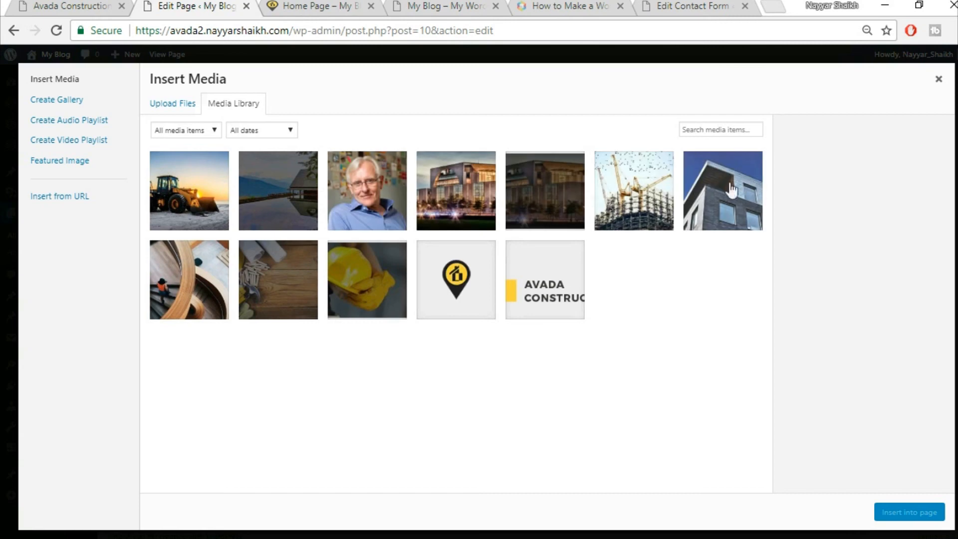
pyautogui.click(171, 103)
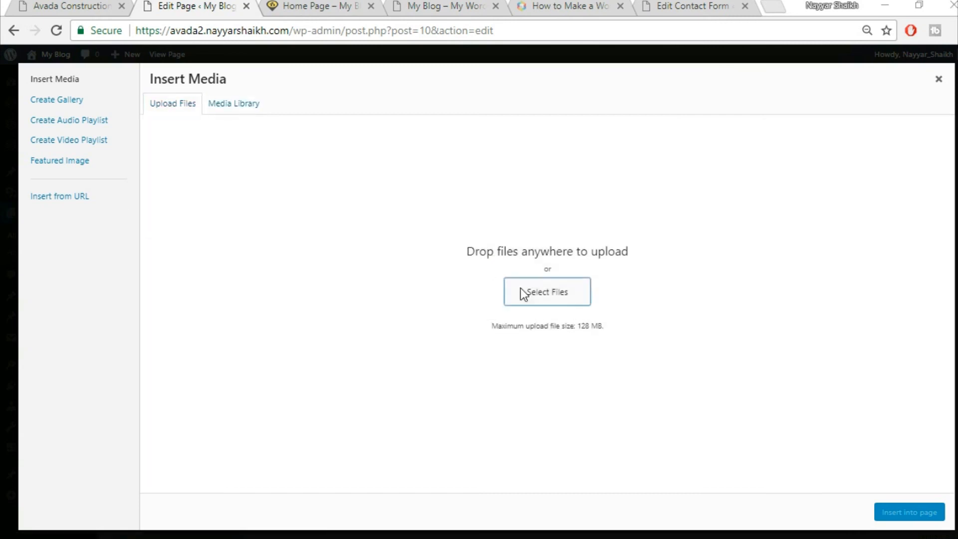
pyautogui.click(520, 290)
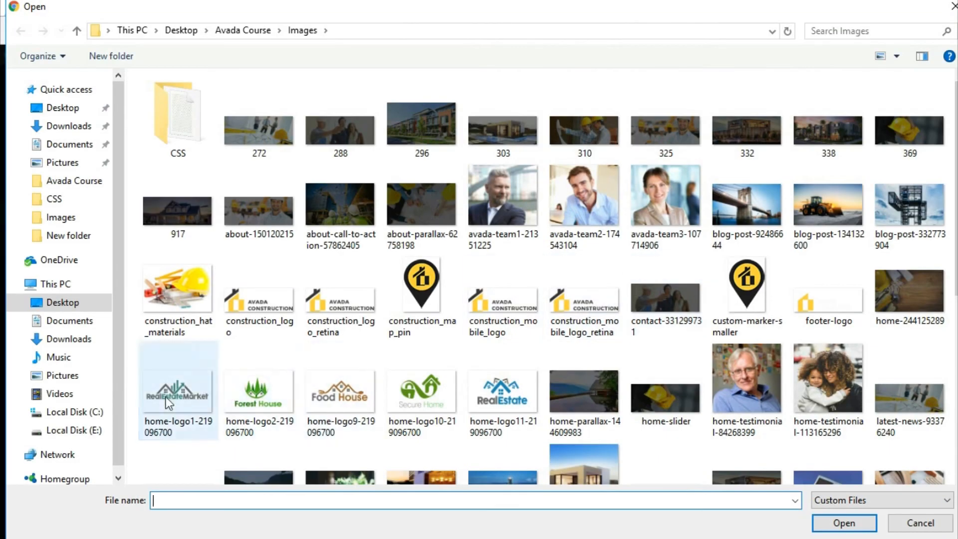
pyautogui.click(177, 394)
pyautogui.keyDown('ctrl'); pyautogui.click(243, 402); pyautogui.keyUp('ctrl')
pyautogui.keyDown('ctrl'); pyautogui.click(350, 399); pyautogui.keyUp('ctrl')
pyautogui.keyDown('ctrl'); pyautogui.click(424, 400); pyautogui.keyUp('ctrl')
pyautogui.keyDown('ctrl'); pyautogui.click(509, 402); pyautogui.keyUp('ctrl')
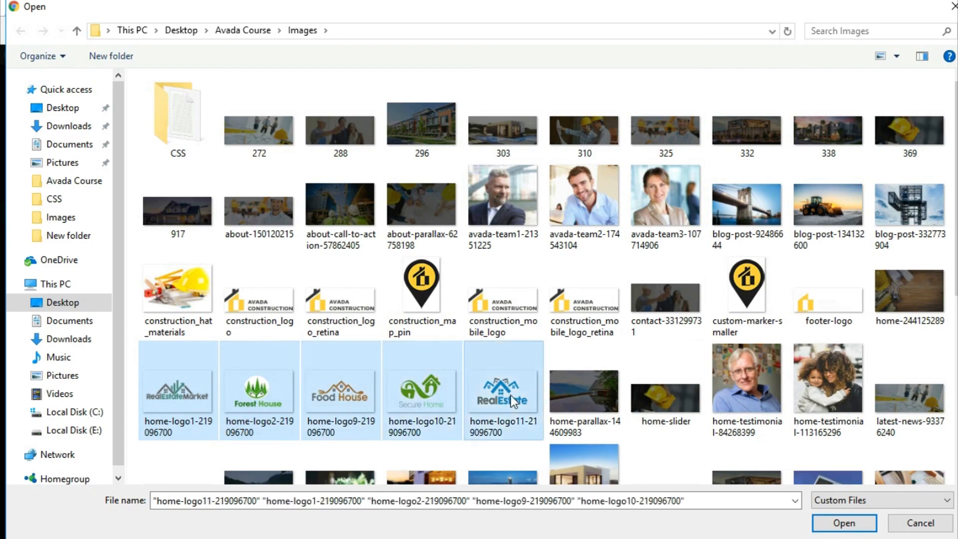
pyautogui.click(845, 522)
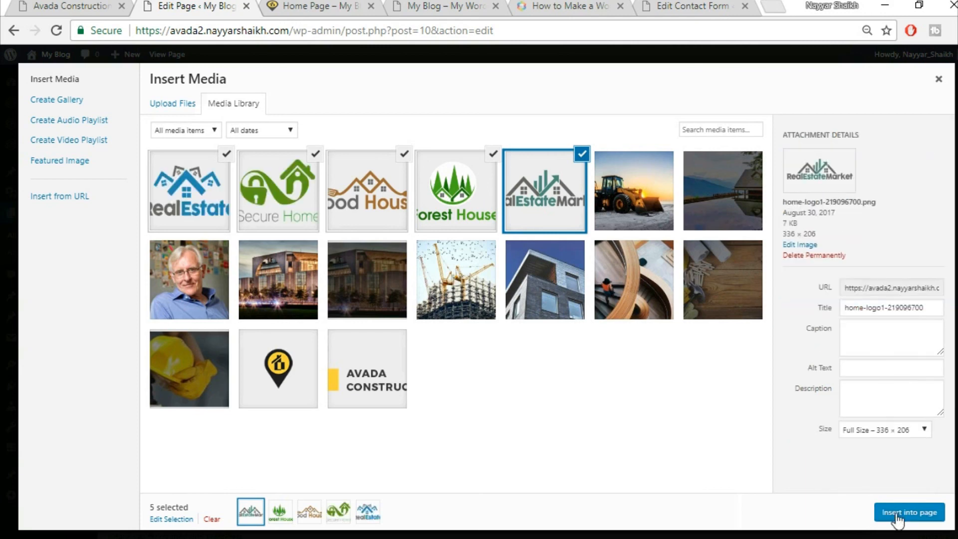
pyautogui.click(899, 519)
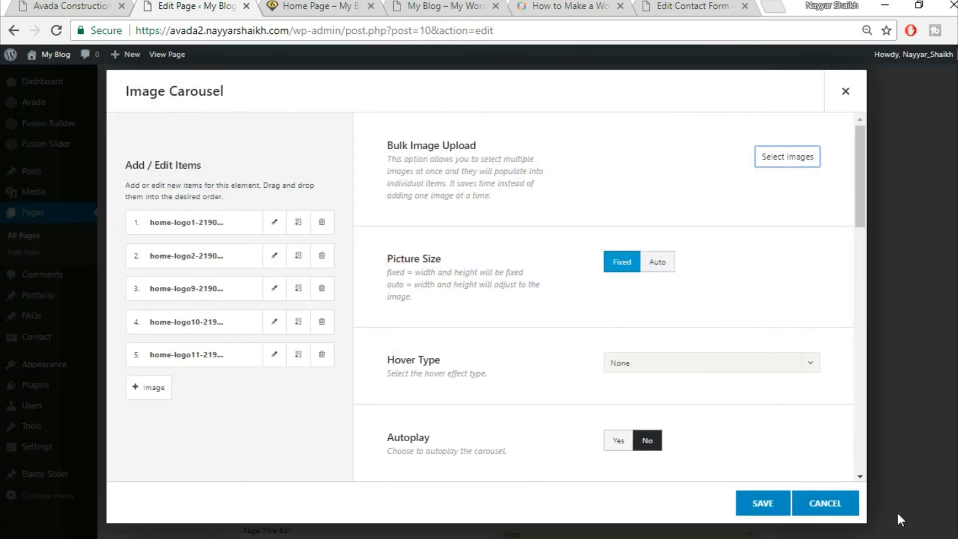
# - Upload home-logo9 again through the carousel's Select Images dialog
pyautogui.click(792, 159)
pyautogui.click(171, 107)
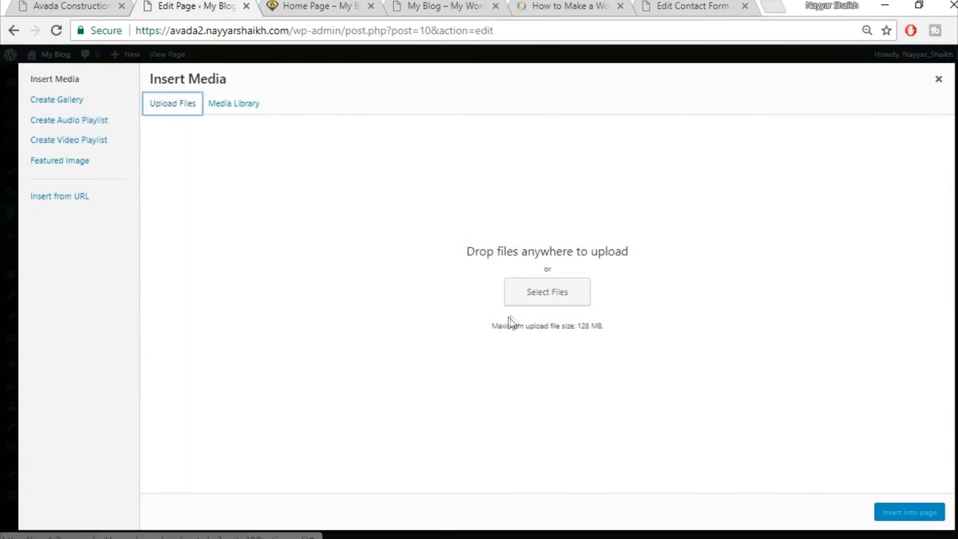
pyautogui.click(536, 292)
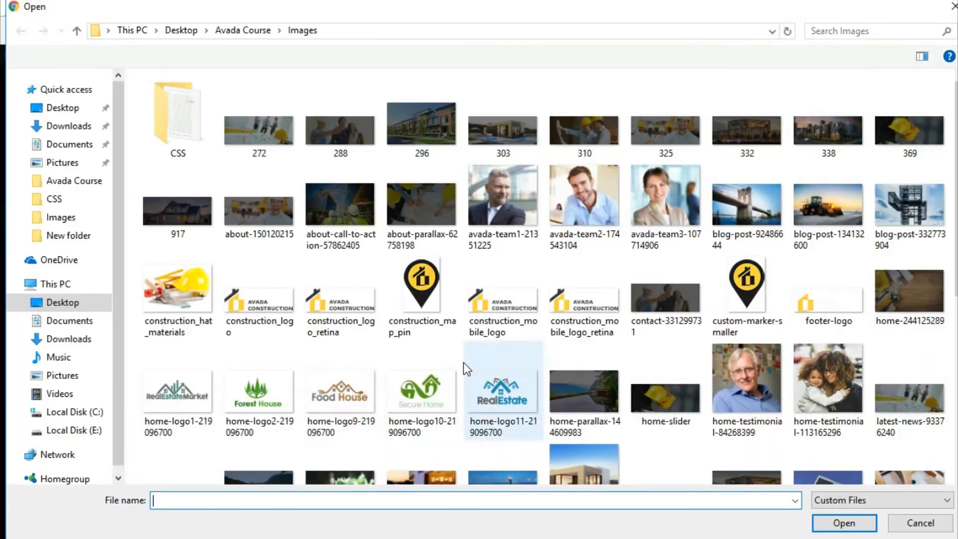
pyautogui.click(345, 392)
pyautogui.click(846, 522)
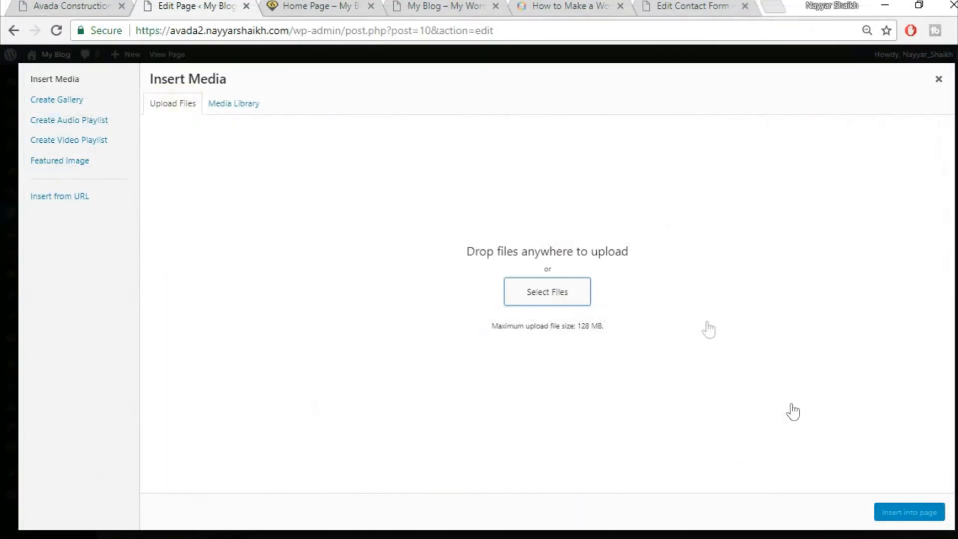
# - Select six logos, including Forest House and RealEstateMarket, and insert them into the carousel
pyautogui.click(278, 191)
pyautogui.click(366, 191)
pyautogui.click(456, 190)
pyautogui.click(544, 191)
pyautogui.click(629, 187)
pyautogui.click(901, 515)
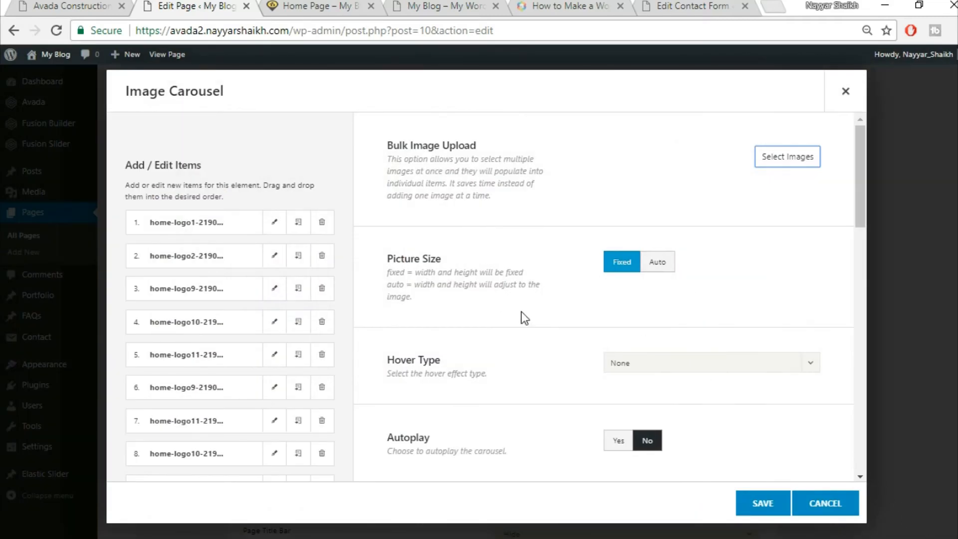
# - Turn on carousel autoplay, comparing against the reference site's logo carousel
pyautogui.scroll(-2, 524, 318)
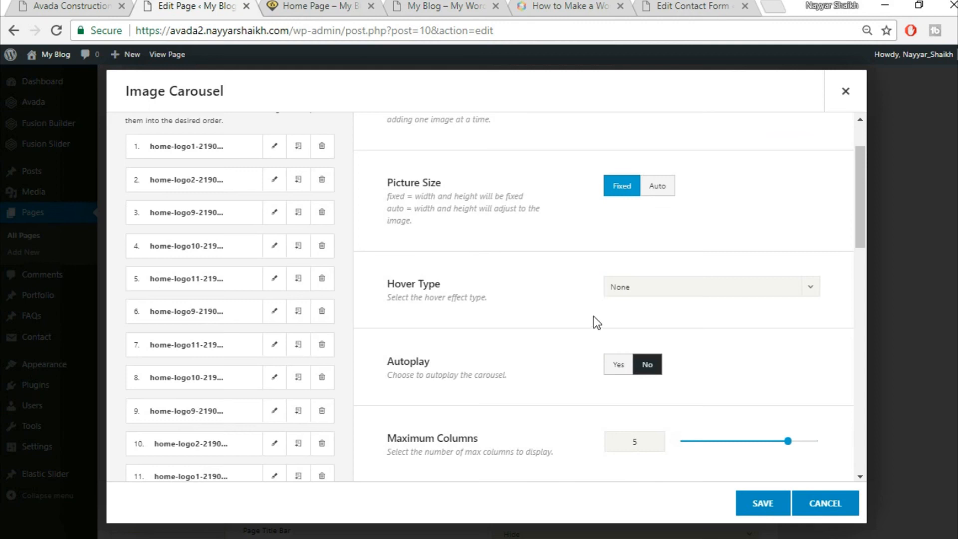
pyautogui.scroll(-3, 593, 316)
pyautogui.click(630, 216)
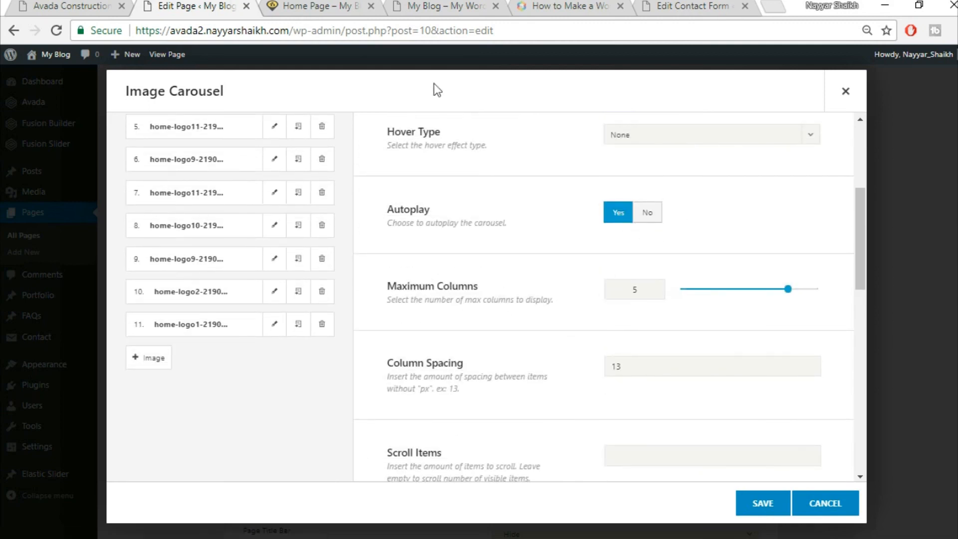
pyautogui.click(39, 4)
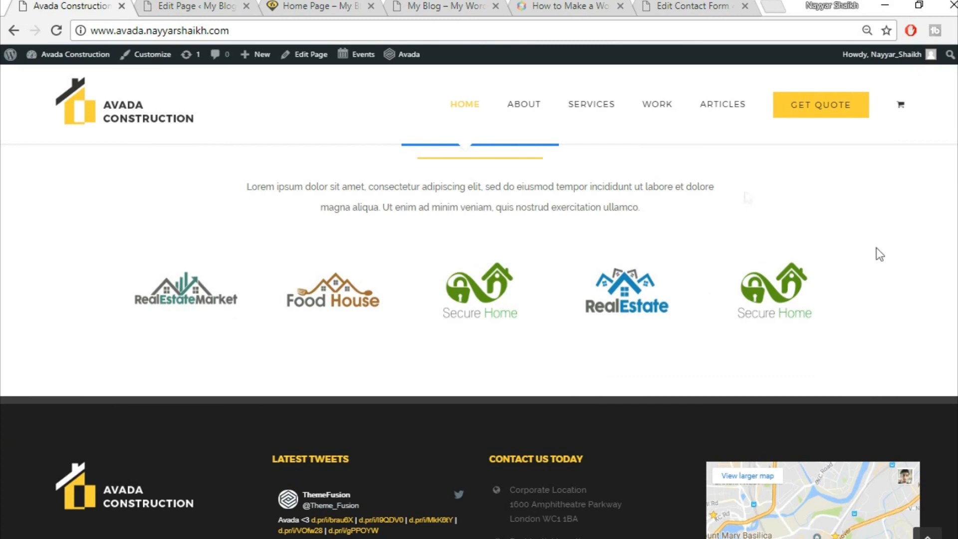
pyautogui.click(150, 5)
pyautogui.scroll(-2, 670, 319)
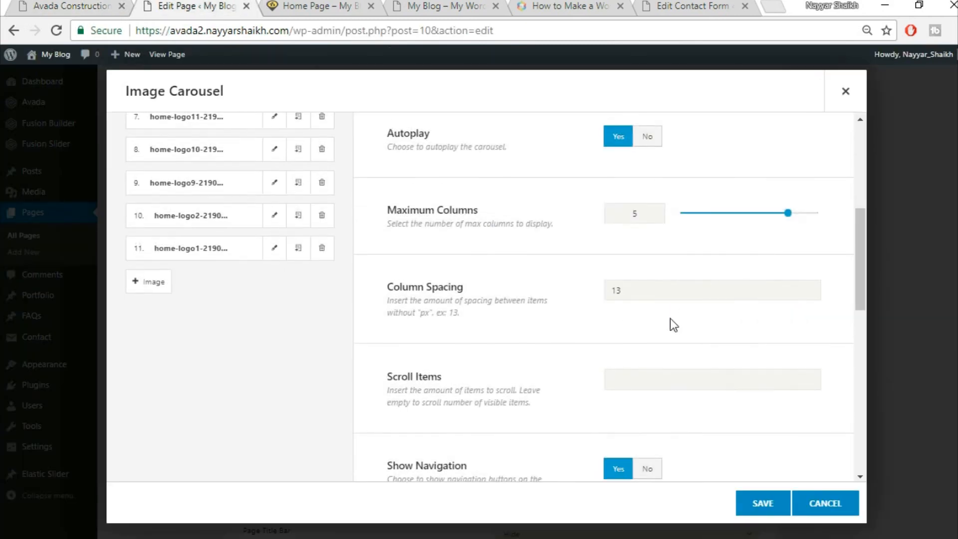
pyautogui.scroll(-2, 596, 372)
pyautogui.scroll(-2, 594, 370)
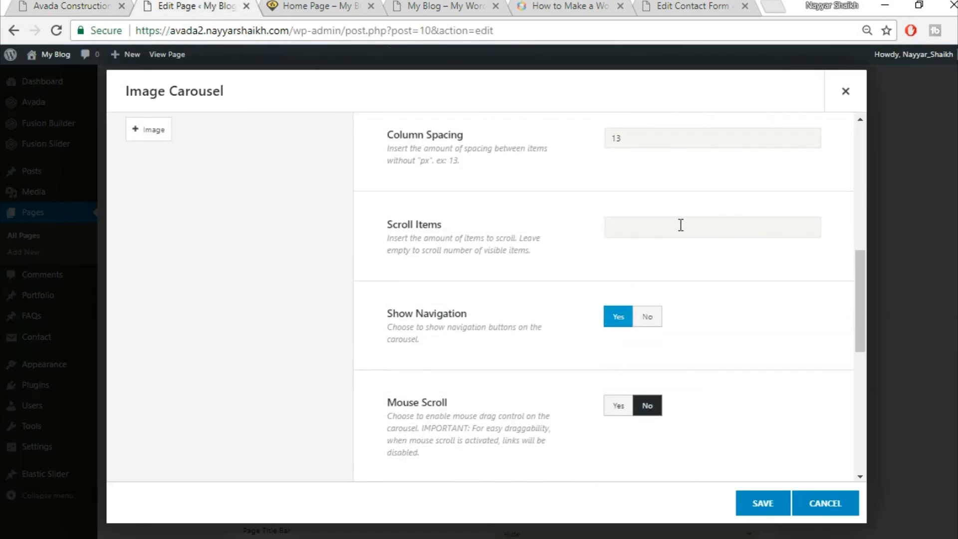
pyautogui.click(108, 4)
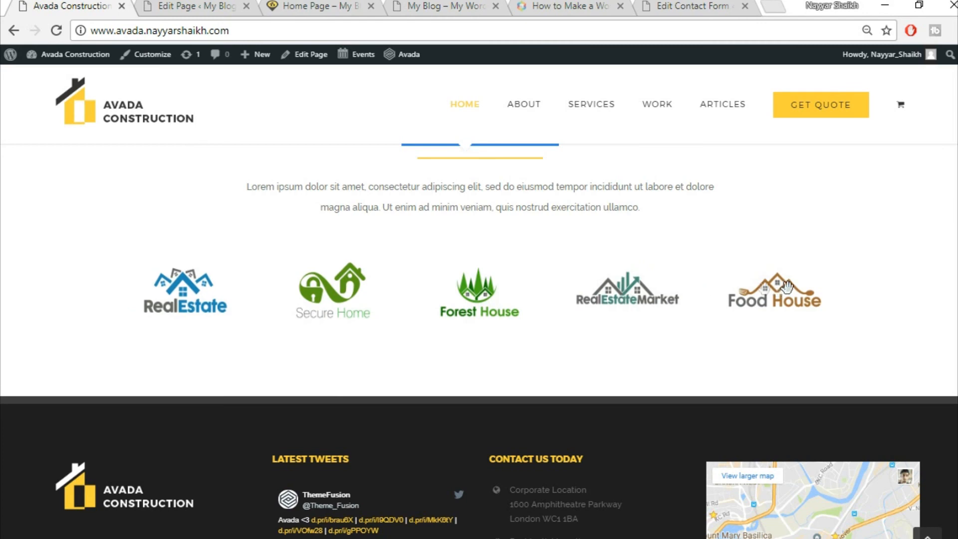
pyautogui.click(182, 5)
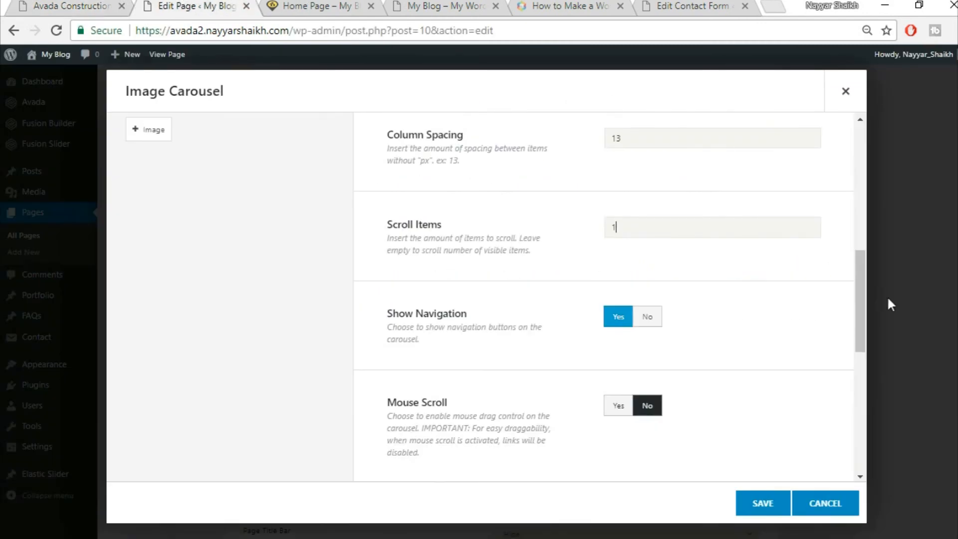
# - Set Show Navigation to No and Mouse Scroll to Yes, testing dragging on the reference site
pyautogui.scroll(-2, 833, 345)
pyautogui.click(648, 240)
pyautogui.click(105, 5)
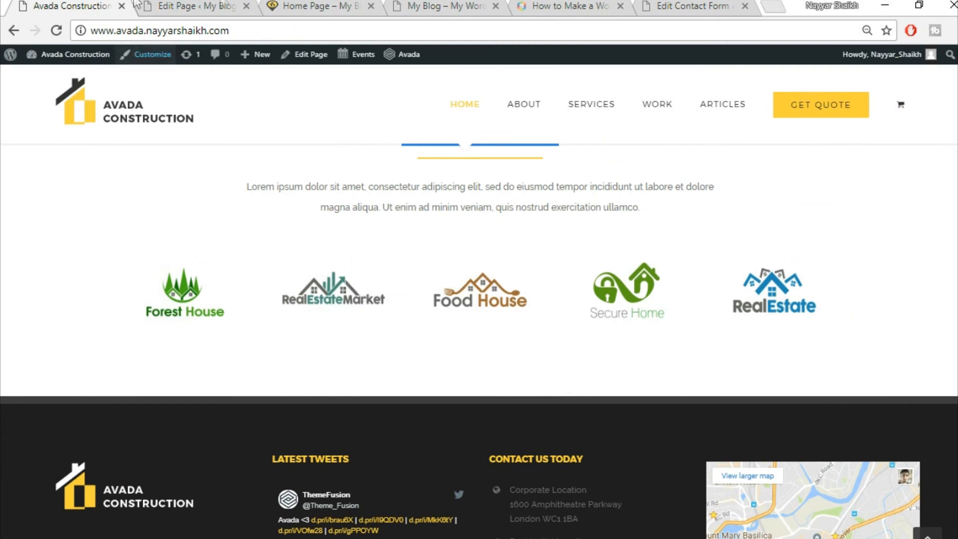
pyautogui.click(225, 5)
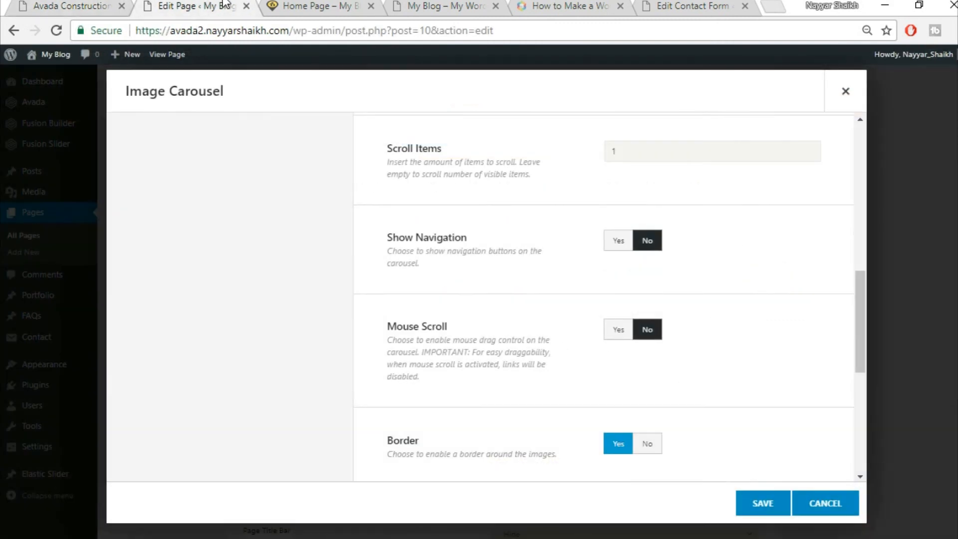
pyautogui.click(618, 329)
pyautogui.click(72, 6)
pyautogui.moveTo(453, 268); pyautogui.dragTo(729, 291)
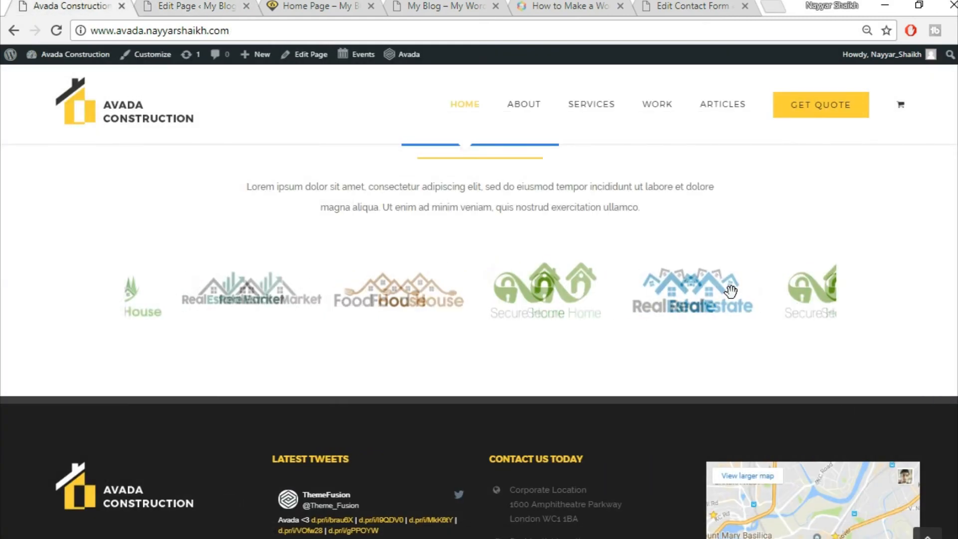
pyautogui.click(220, 5)
# - Set the carousel image Border to No and save the Image Carousel
pyautogui.scroll(-3, 817, 333)
pyautogui.click(647, 292)
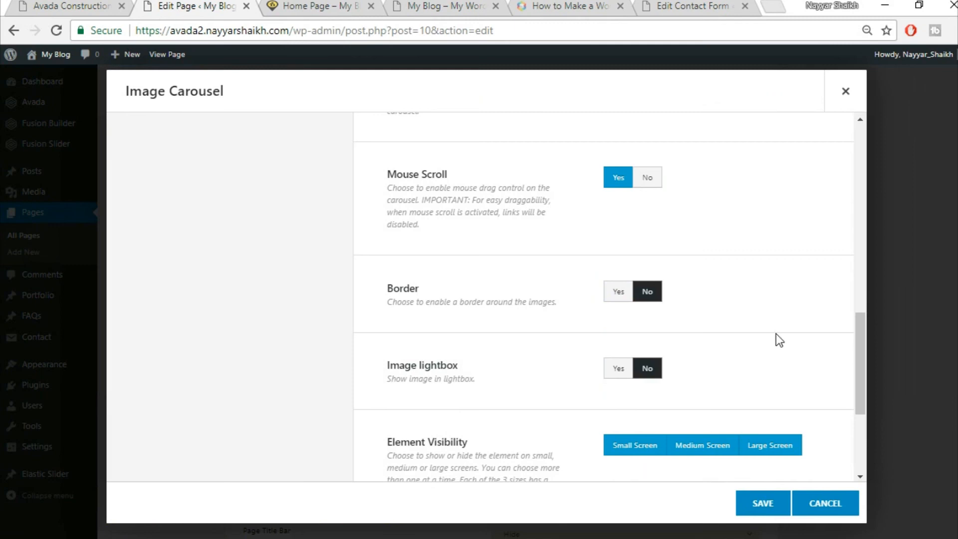
pyautogui.scroll(-3, 777, 334)
pyautogui.scroll(-1, 745, 458)
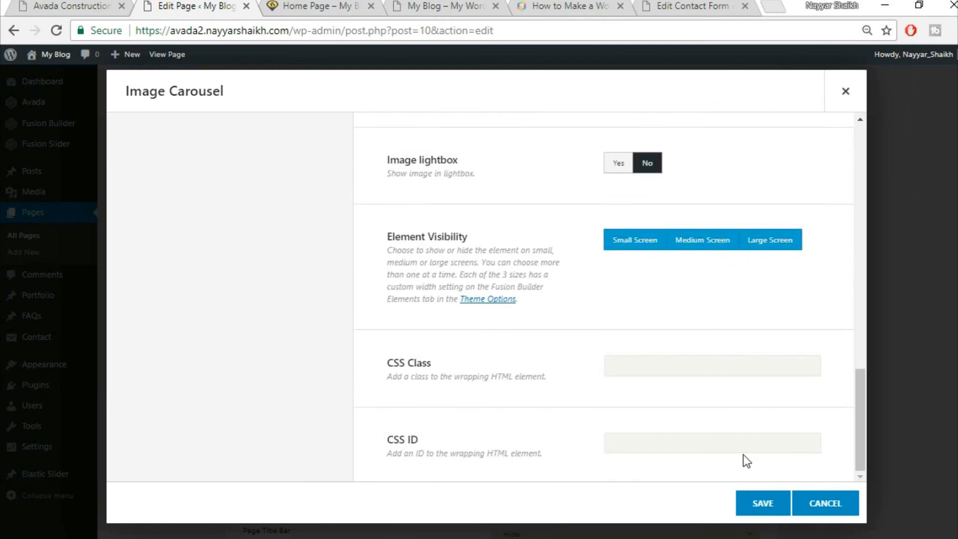
pyautogui.click(759, 517)
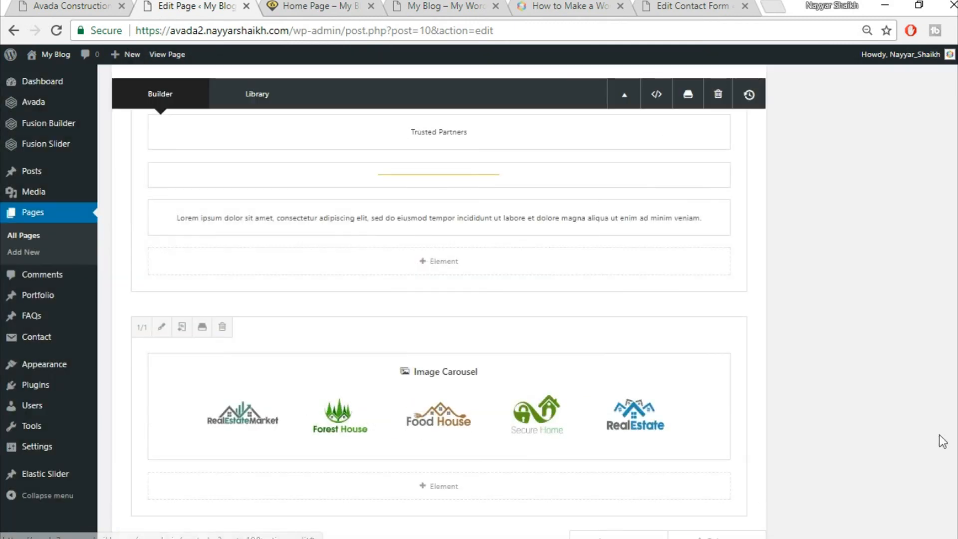
# - Update the Home Page and reload its live front page
pyautogui.scroll(10, 439, 300)
pyautogui.click(920, 190)
pyautogui.click(314, 6)
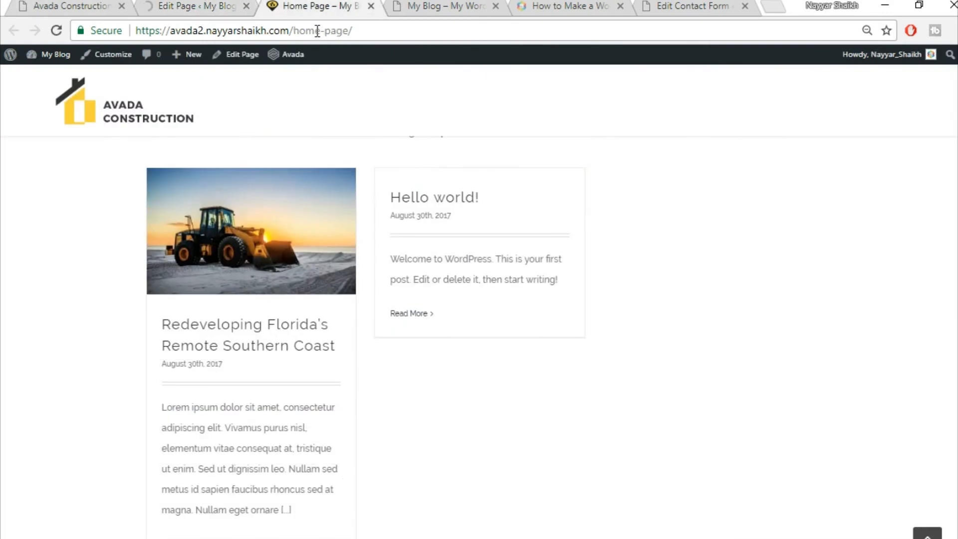
pyautogui.click(316, 31)
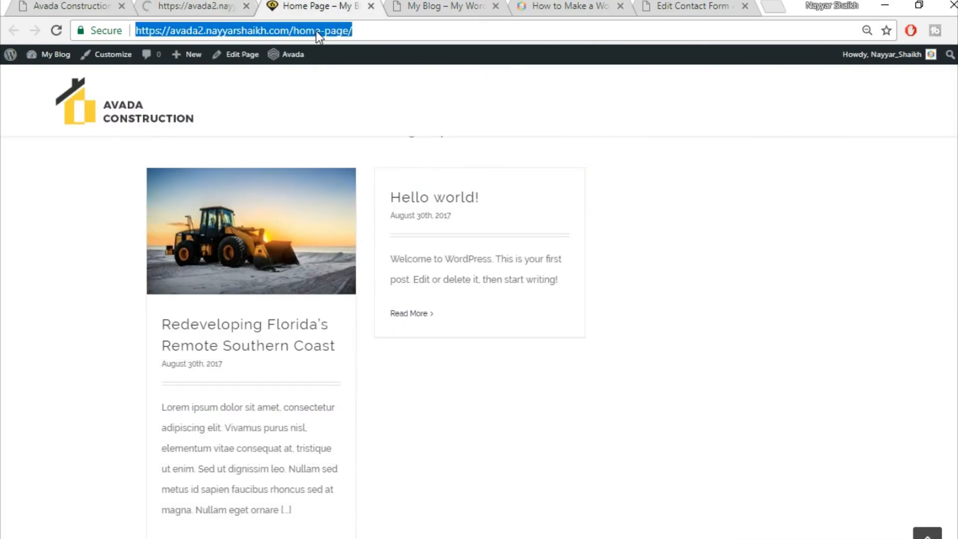
pyautogui.press('Return')
# - Scroll the live front page to check the Trusted Partners logo carousel
pyautogui.scroll(-3, 592, 280)
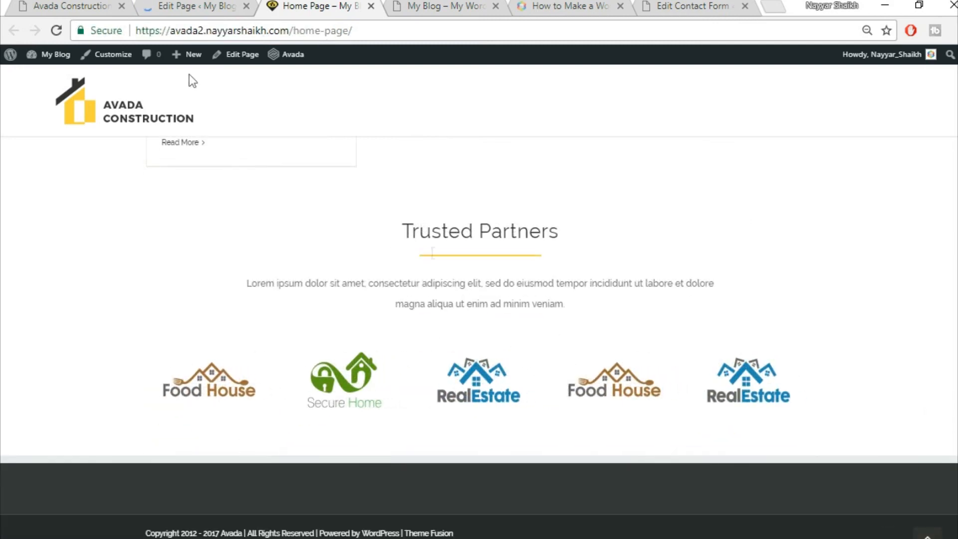
pyautogui.scroll(3, 467, 375)
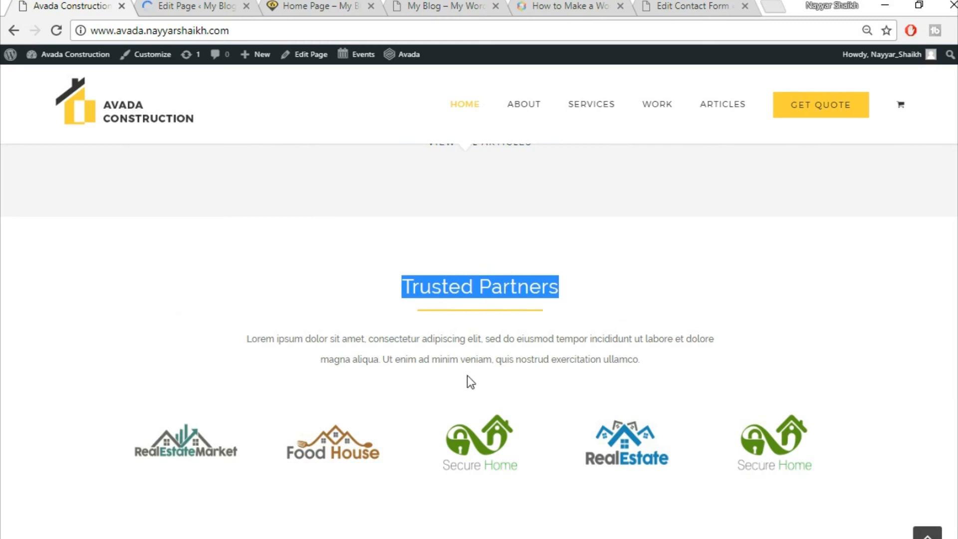
pyautogui.scroll(4, 552, 381)
pyautogui.scroll(-4, 552, 392)
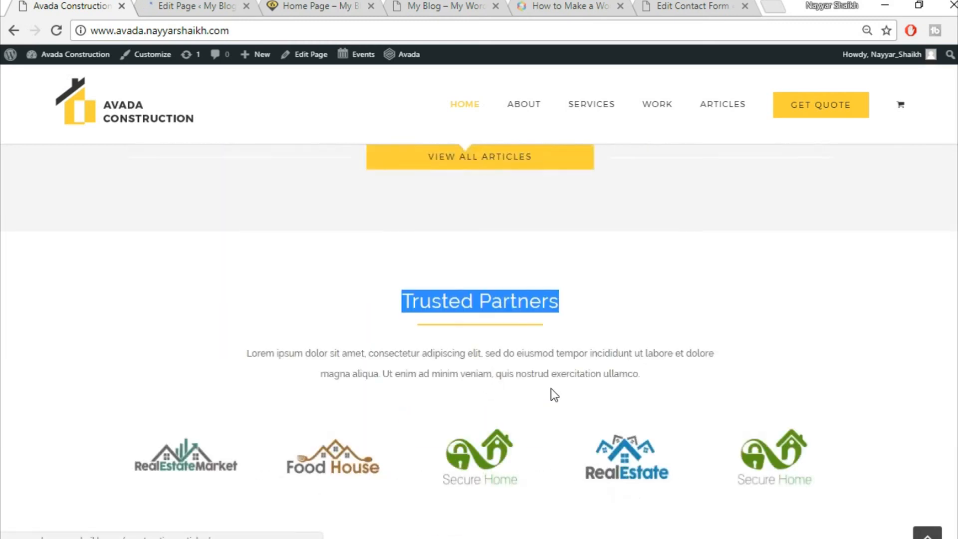
pyautogui.scroll(-3, 554, 394)
pyautogui.click(165, 7)
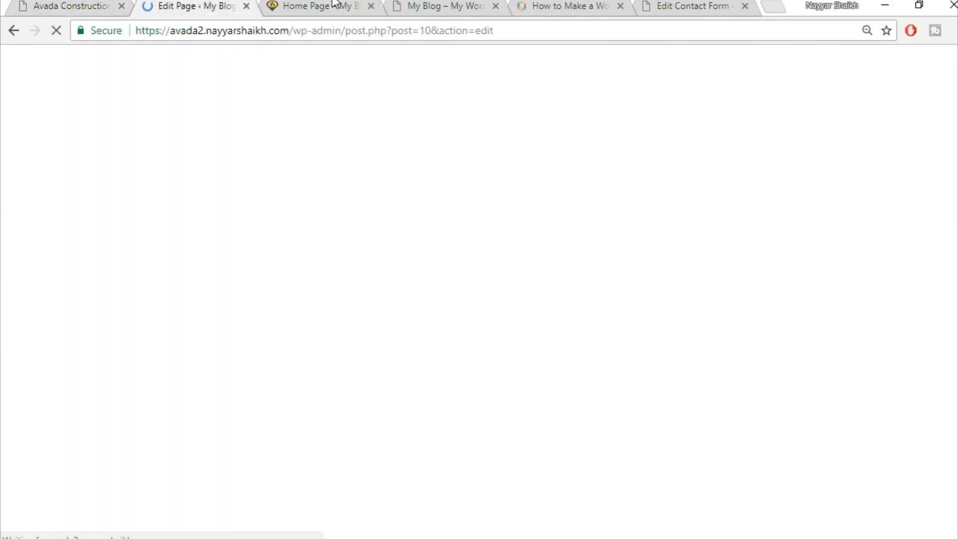
pyautogui.click(330, 6)
pyautogui.scroll(20, 479, 338)
pyautogui.scroll(2, 479, 337)
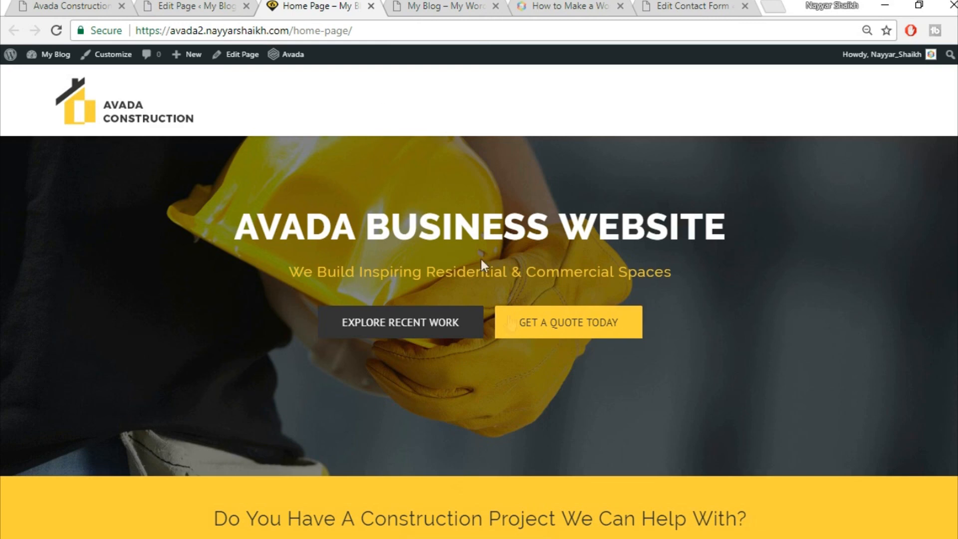
pyautogui.scroll(-3, 564, 453)
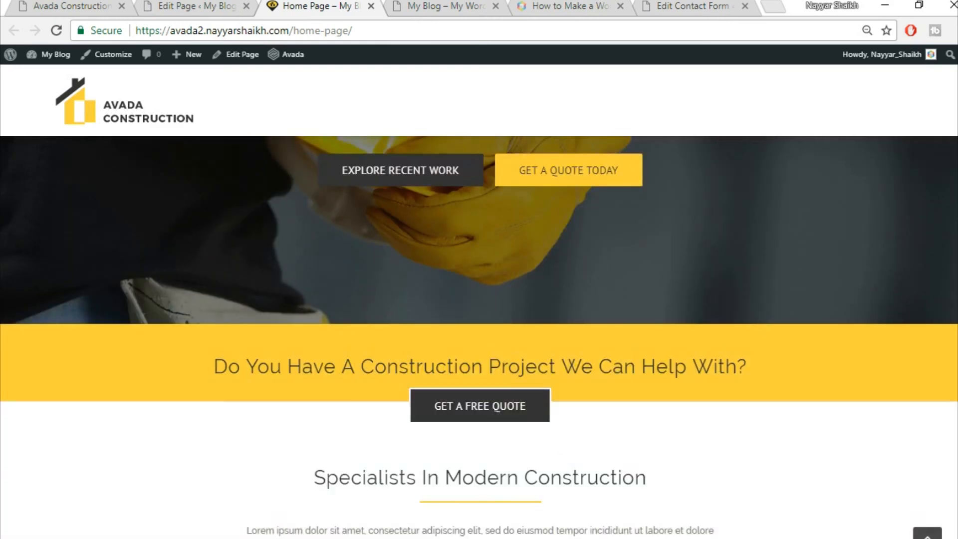
pyautogui.scroll(3, 480, 336)
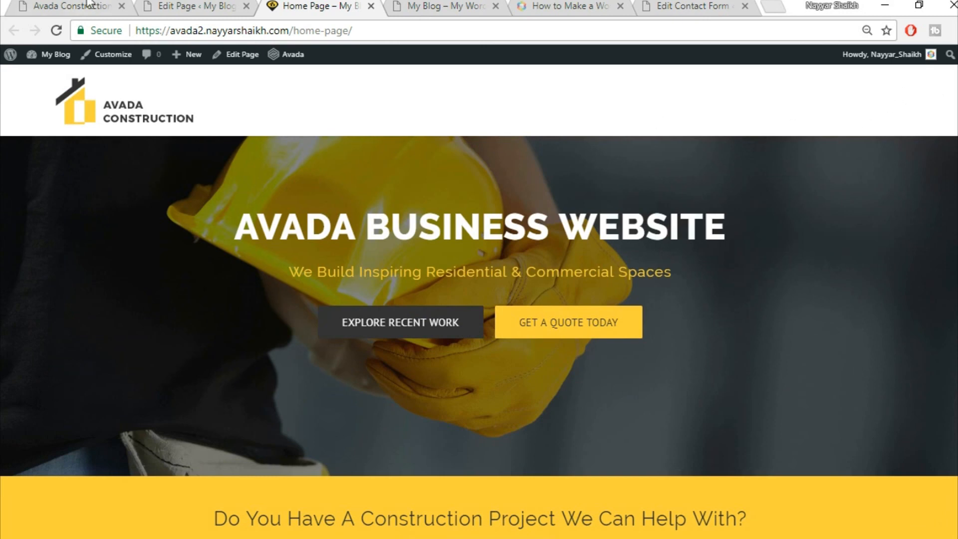
# - Open the reference site's About page, then go back to the page editor
pyautogui.click(70, 5)
pyautogui.click(927, 533)
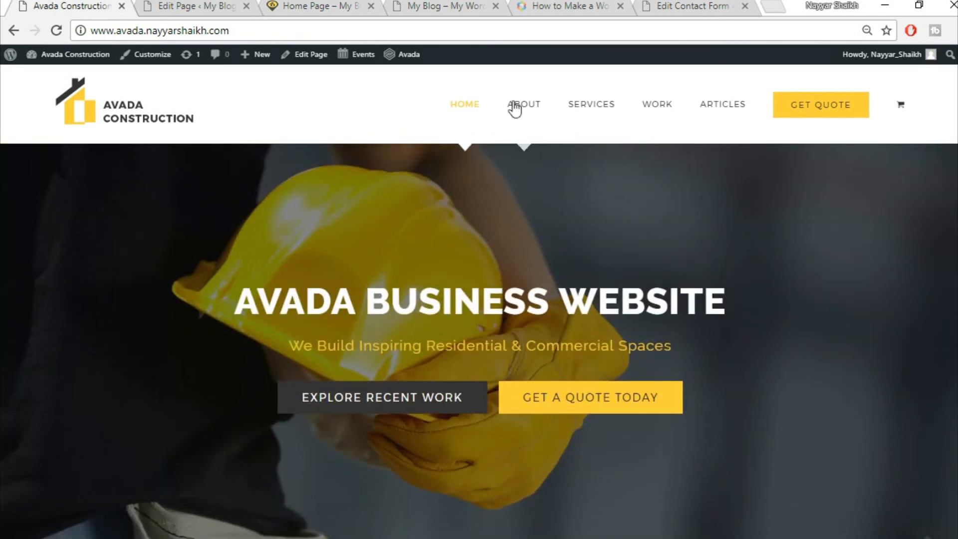
pyautogui.click(542, 107)
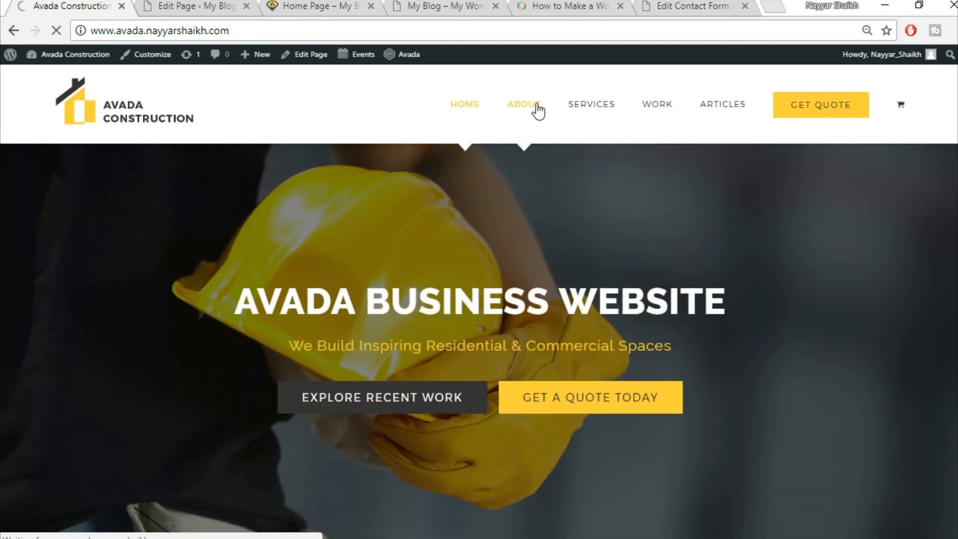
pyautogui.click(192, 8)
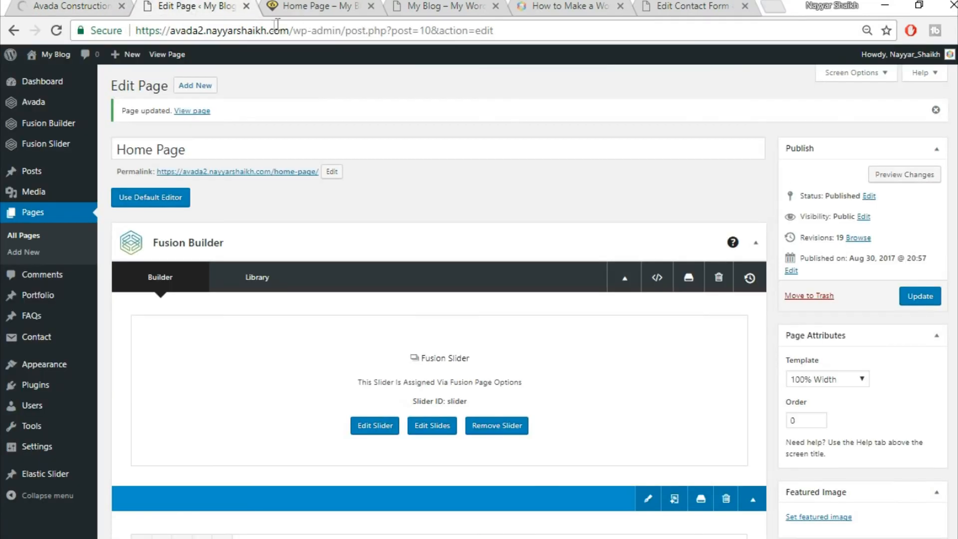
# - Start a new page using the 100% Width page template
pyautogui.click(202, 93)
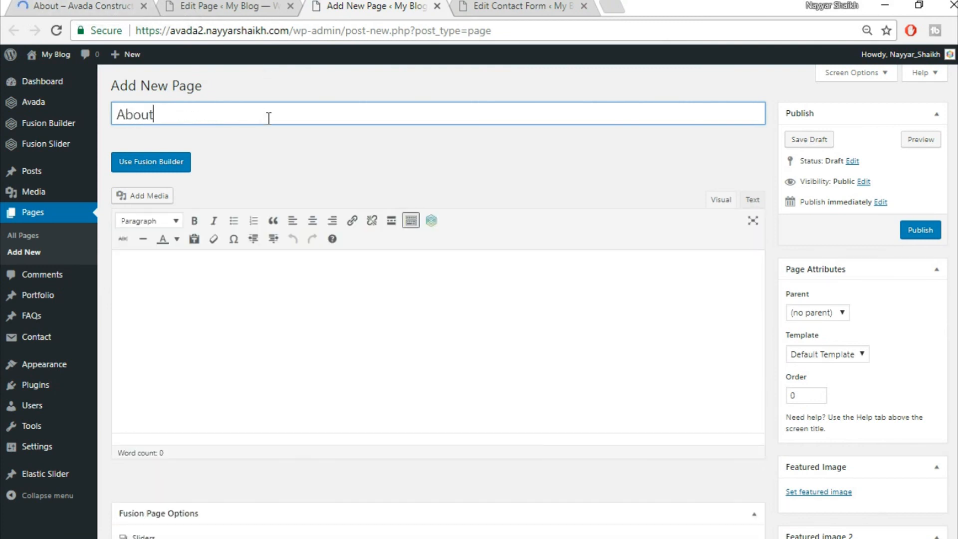
pyautogui.click(839, 354)
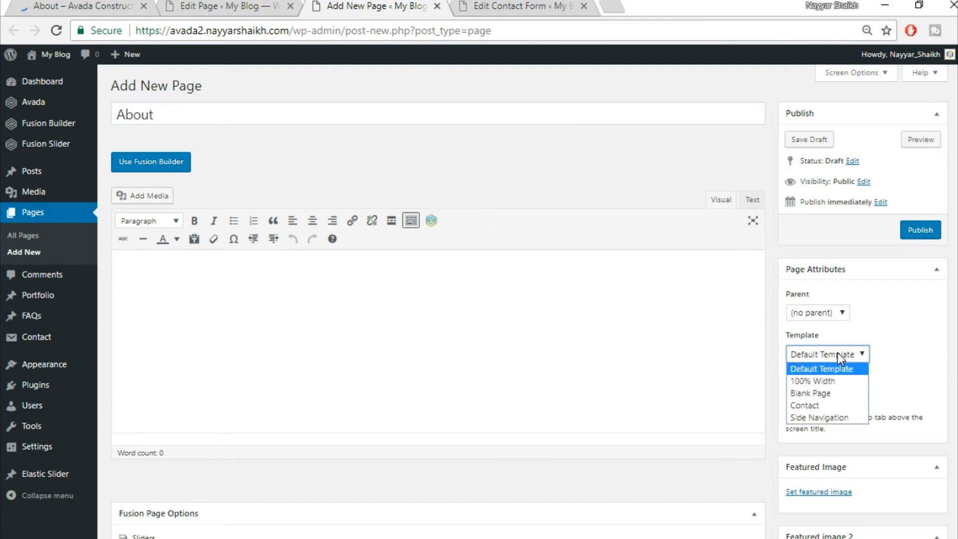
pyautogui.click(828, 381)
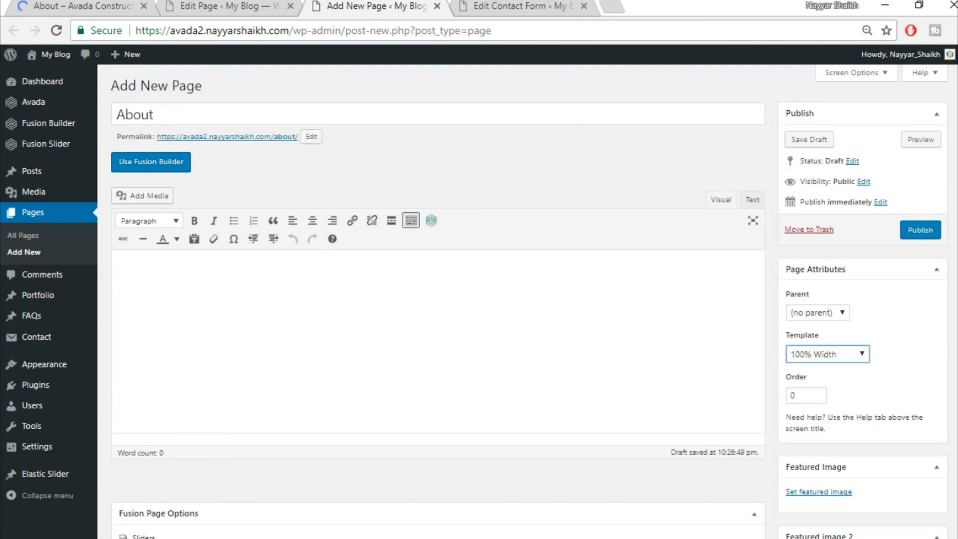
pyautogui.scroll(-5, 178, 382)
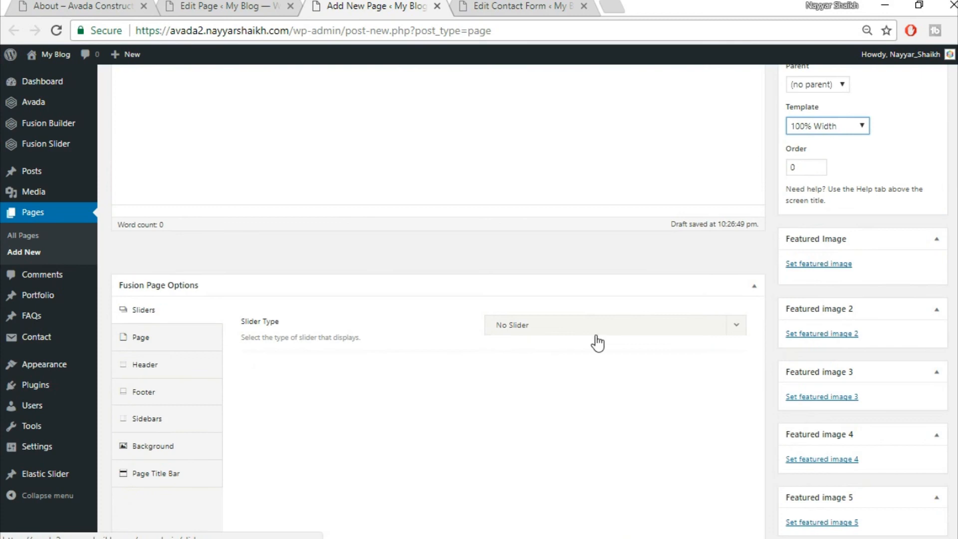
pyautogui.click(597, 333)
# - Review the reference About page and reorder the browser tabs beside the new page
pyautogui.click(54, 5)
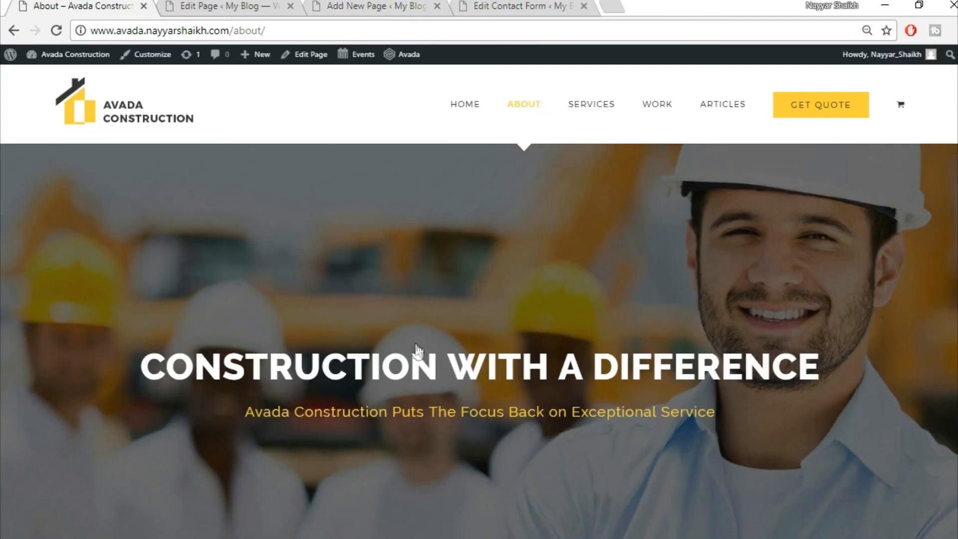
pyautogui.scroll(-4, 505, 384)
pyautogui.scroll(4, 203, 50)
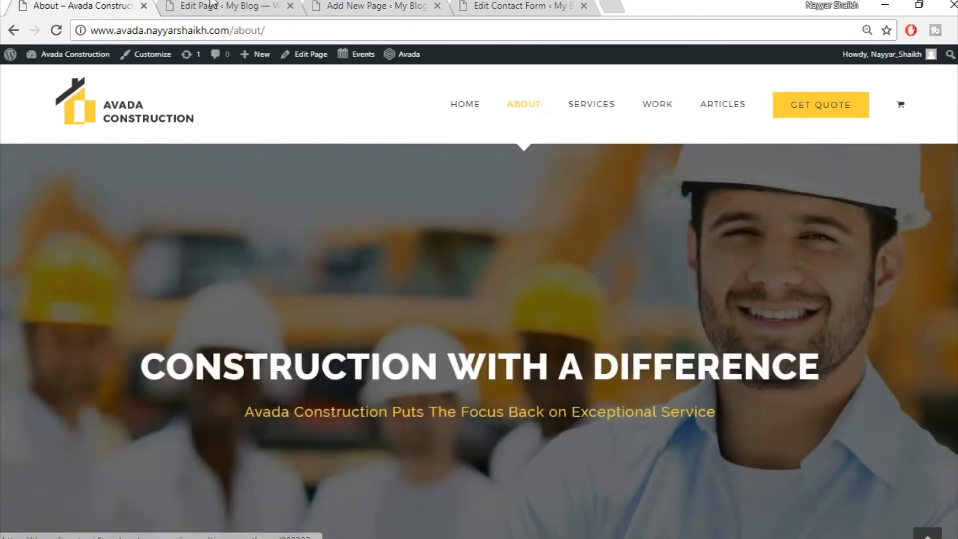
pyautogui.click(210, 6)
pyautogui.scroll(-2, 551, 400)
pyautogui.scroll(-6, 526, 313)
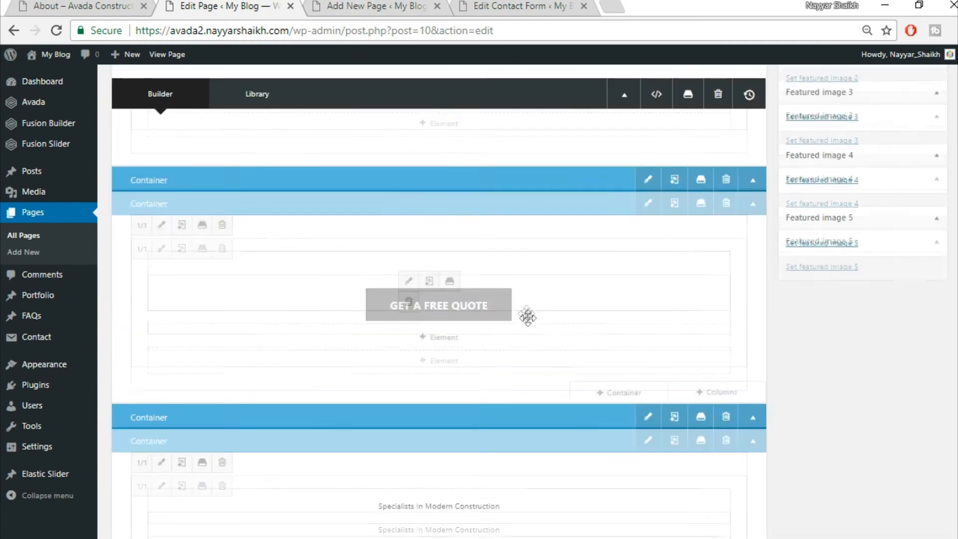
pyautogui.click(332, 6)
pyautogui.moveTo(383, 4); pyautogui.dragTo(166, 6)
pyautogui.moveTo(538, 4); pyautogui.dragTo(359, 6)
pyautogui.moveTo(548, 3); pyautogui.dragTo(552, 4)
pyautogui.click(184, 5)
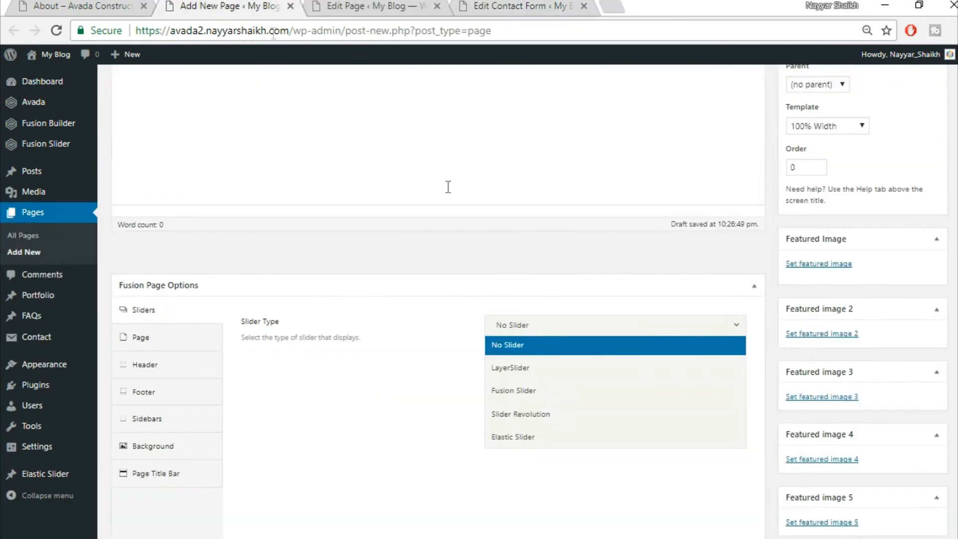
# - Choose the Fusion Slider named 'Slider' and set Page Content Padding to 0
pyautogui.click(568, 385)
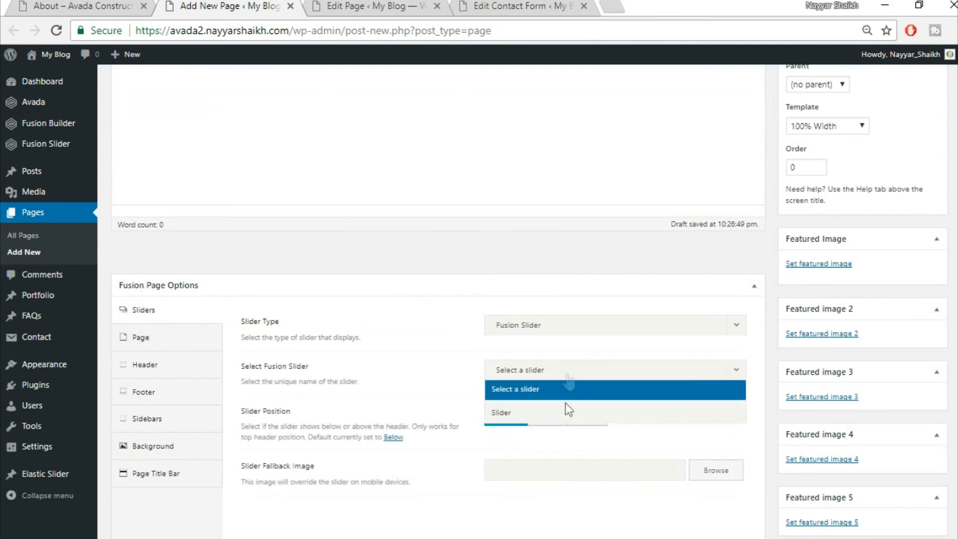
pyautogui.click(567, 414)
pyautogui.click(126, 344)
pyautogui.click(517, 326)
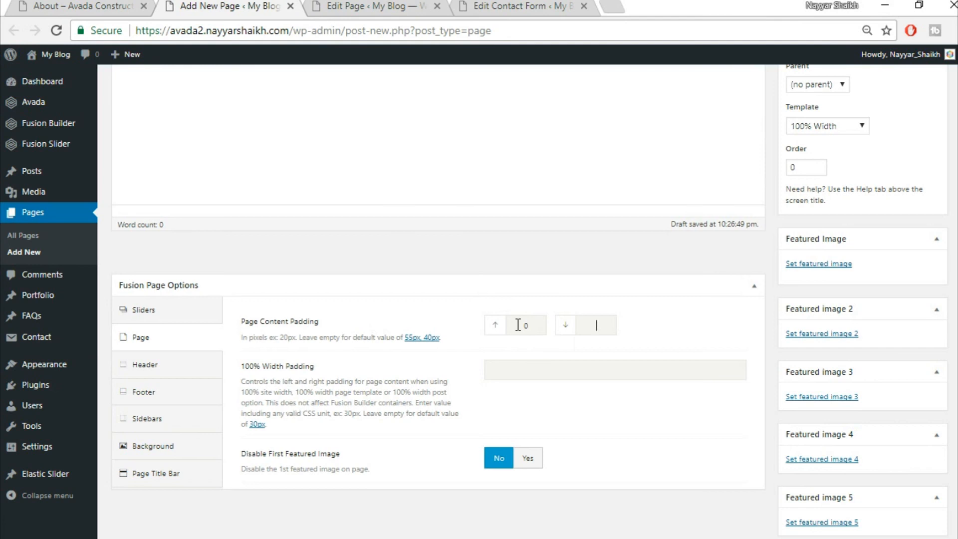
pyautogui.click(527, 286)
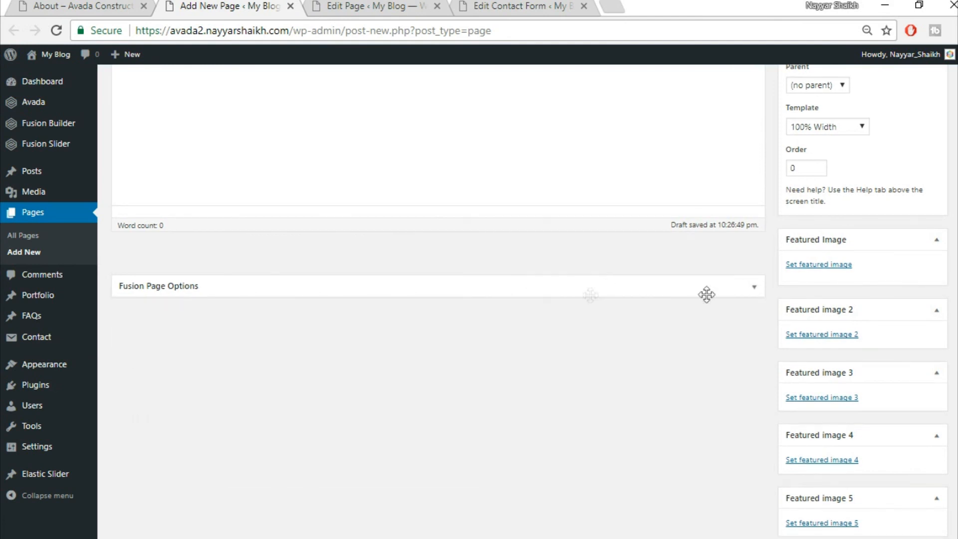
pyautogui.click(755, 288)
# - Set the Page Title Bar to Hide
pyautogui.click(186, 479)
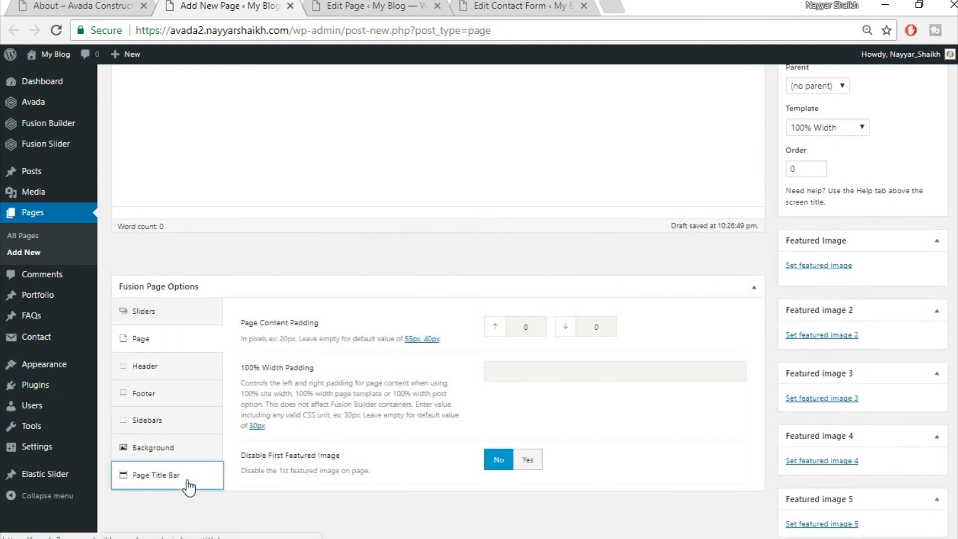
pyautogui.click(586, 325)
pyautogui.click(537, 416)
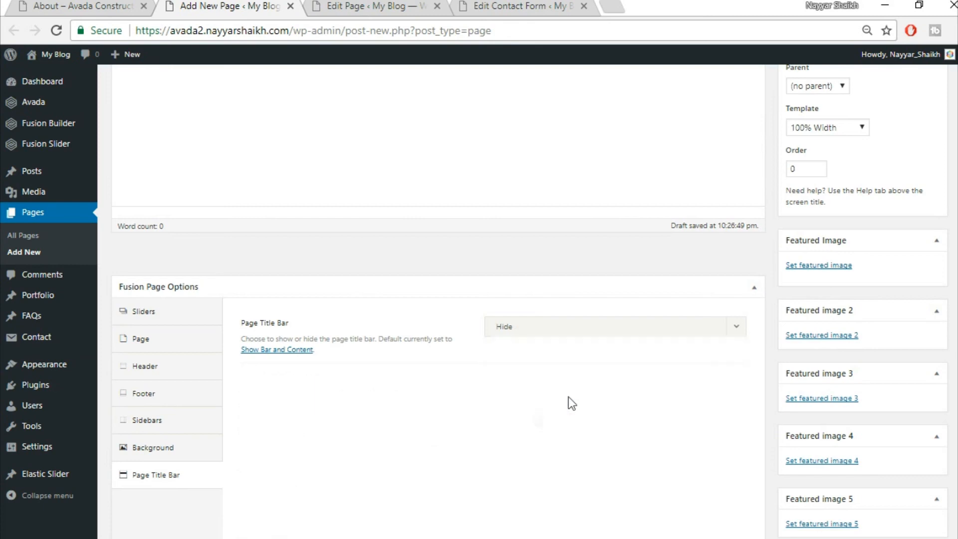
pyautogui.scroll(5, 177, 176)
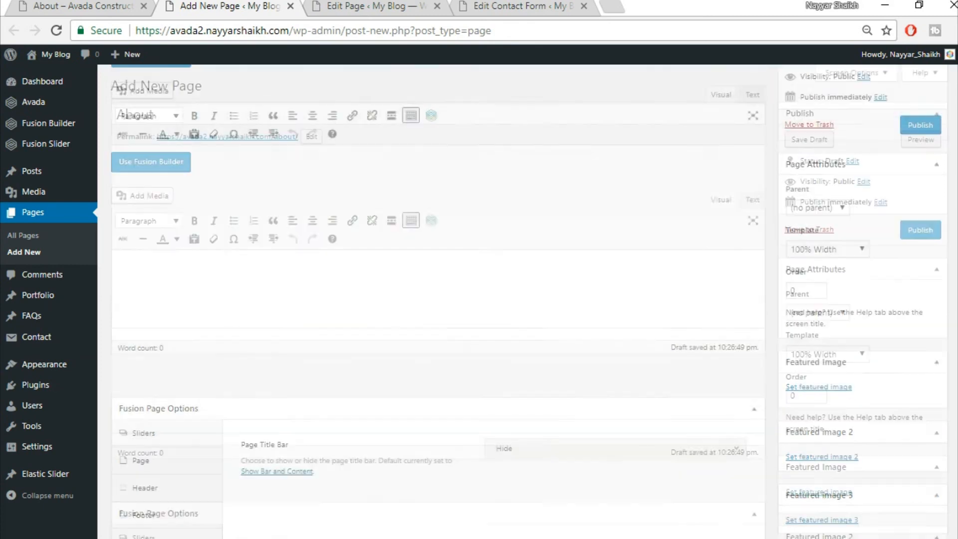
# - Switch the new page to Fusion Builder, comparing it with the live About page
pyautogui.click(184, 169)
pyautogui.click(78, 4)
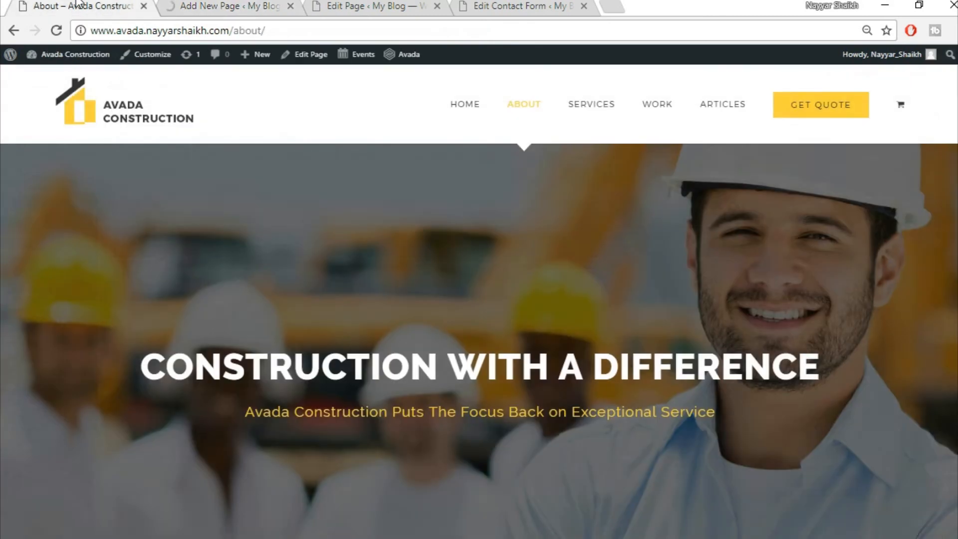
pyautogui.click(230, 2)
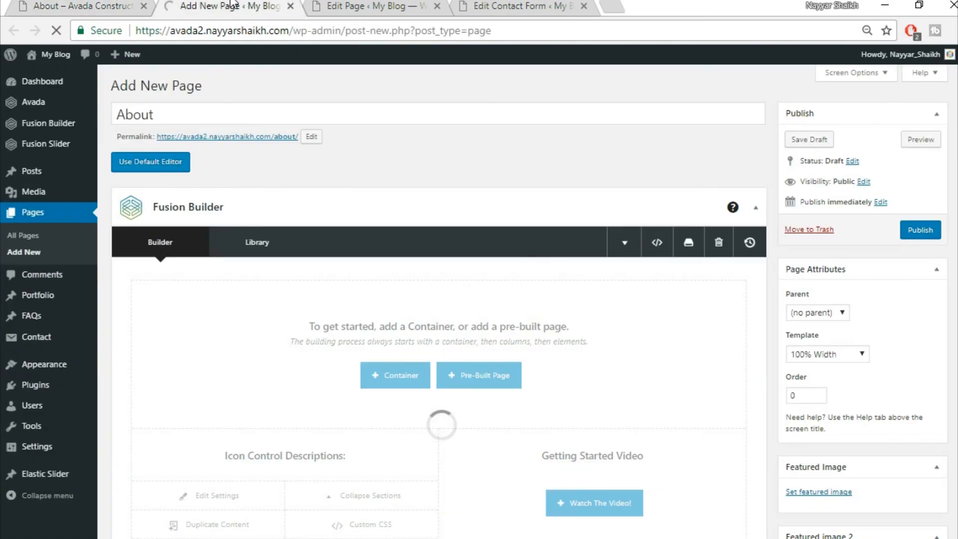
pyautogui.click(2, 2)
pyautogui.click(55, 3)
pyautogui.scroll(-5, 579, 315)
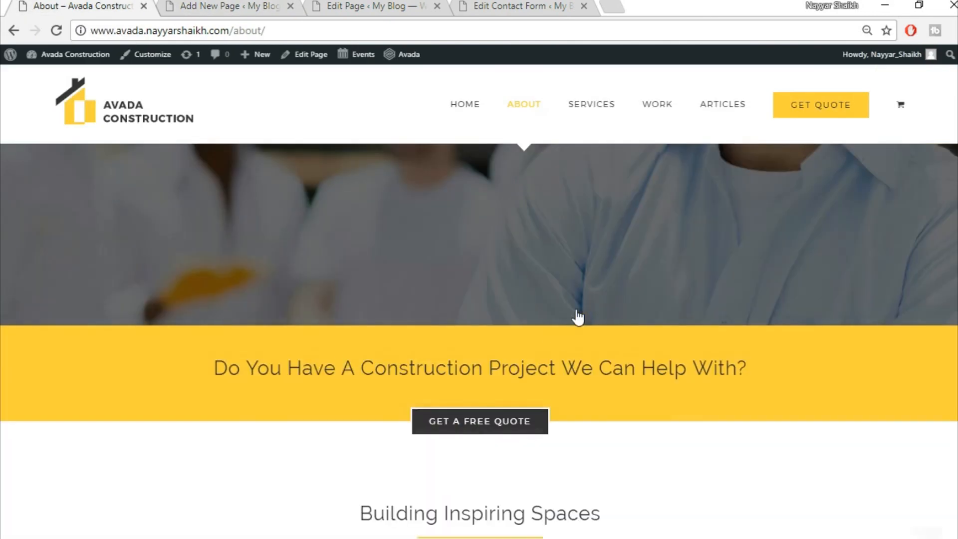
pyautogui.click(257, 4)
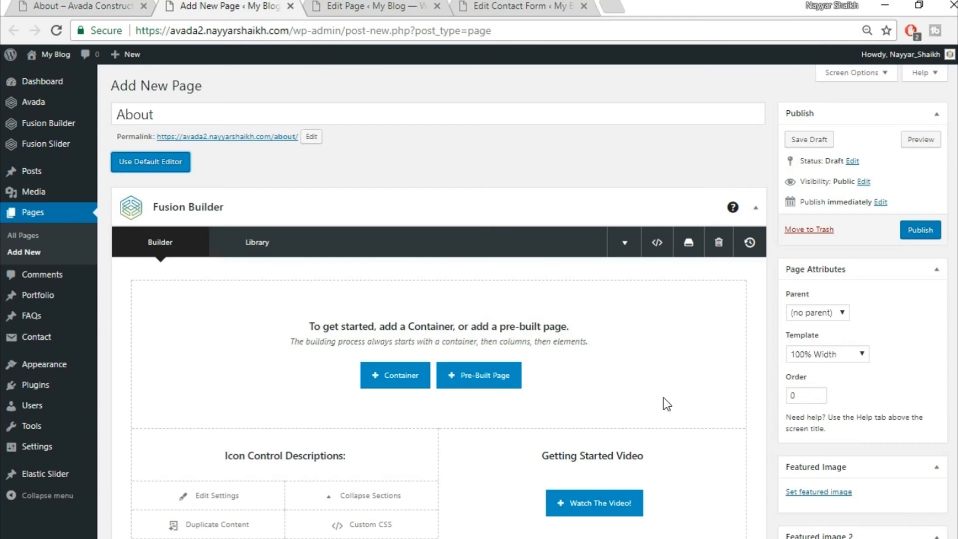
pyautogui.scroll(-3, 667, 403)
# - Insert the saved Title container from Library Containers
pyautogui.click(394, 223)
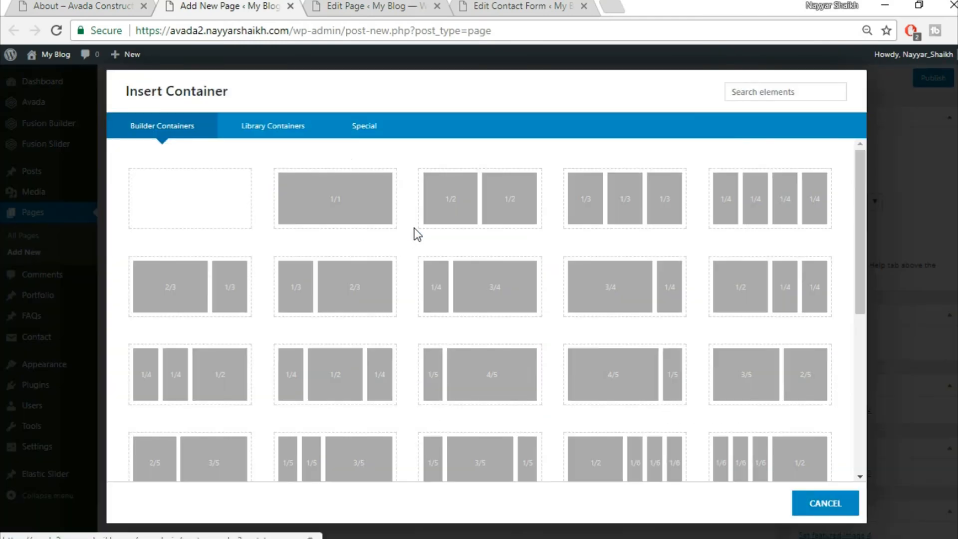
pyautogui.click(297, 133)
pyautogui.click(699, 184)
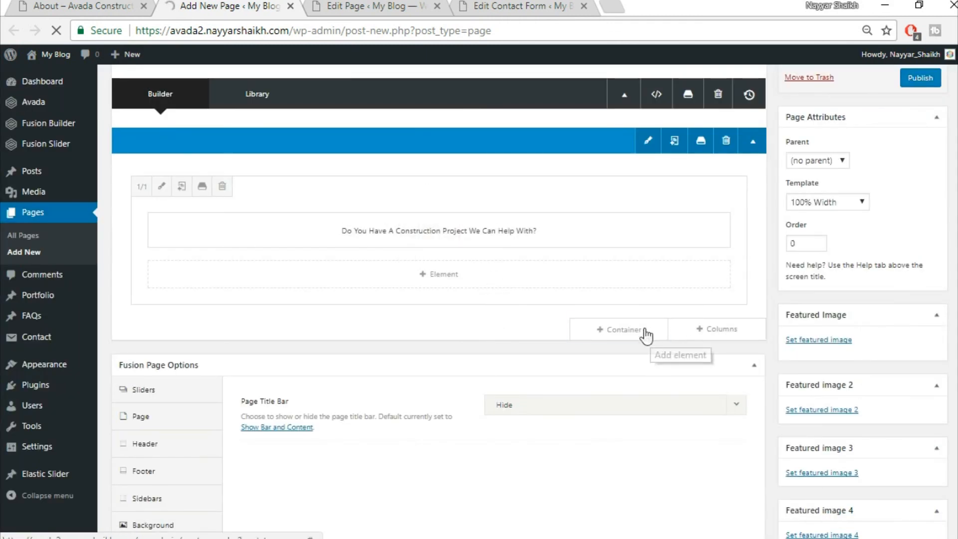
pyautogui.click(646, 331)
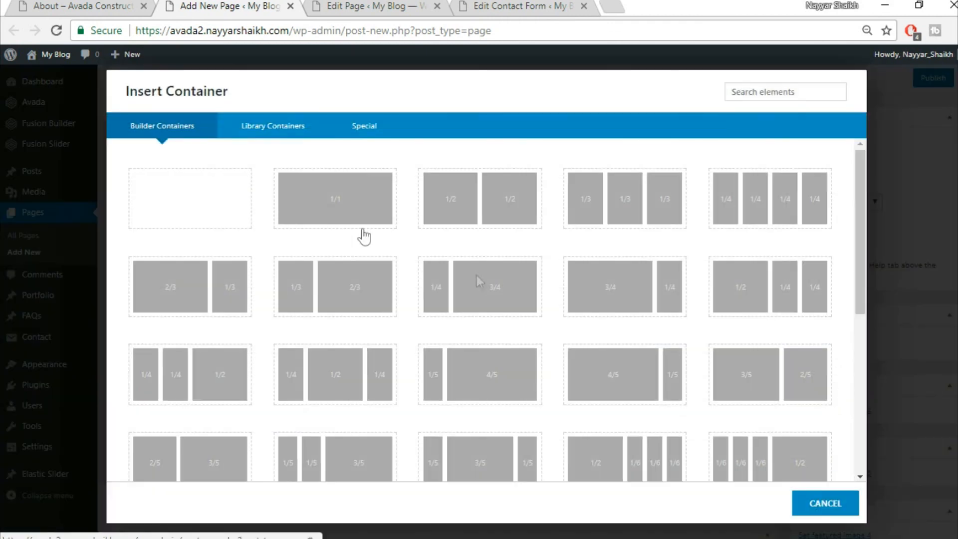
pyautogui.click(317, 129)
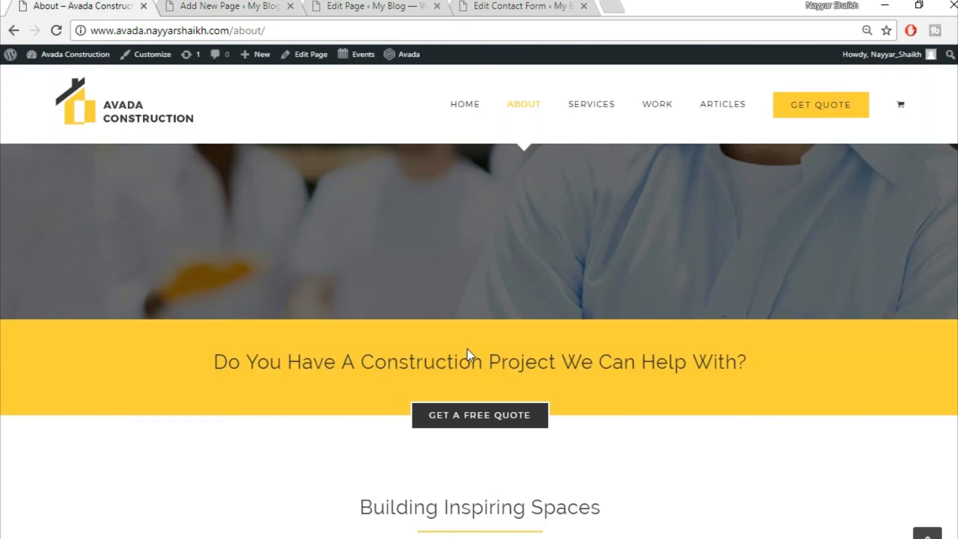
pyautogui.scroll(-6, 549, 400)
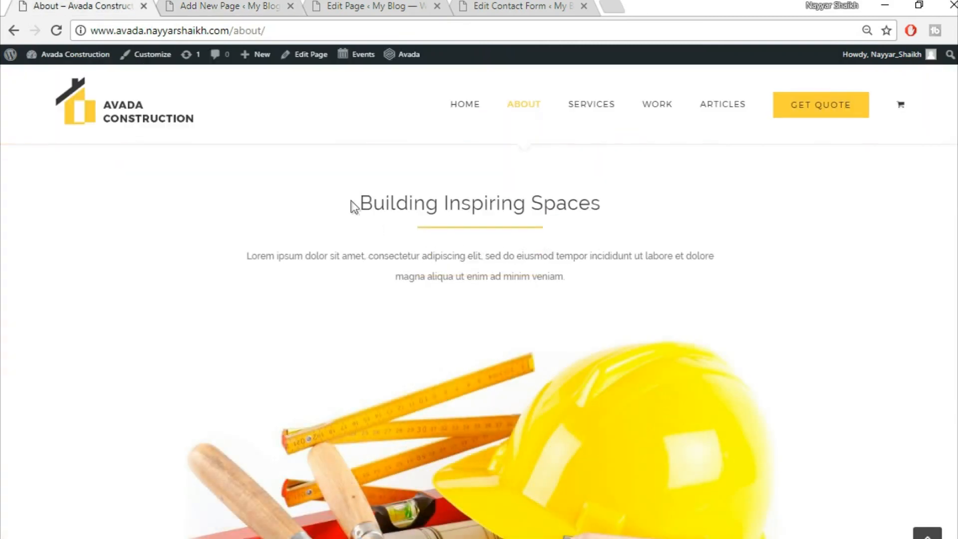
pyautogui.click(197, 4)
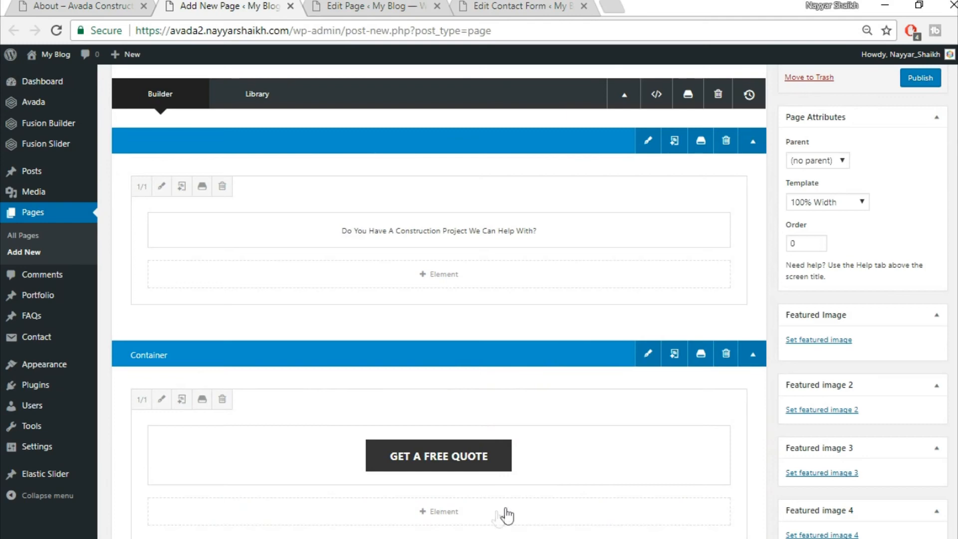
pyautogui.scroll(-5, 504, 513)
pyautogui.click(646, 349)
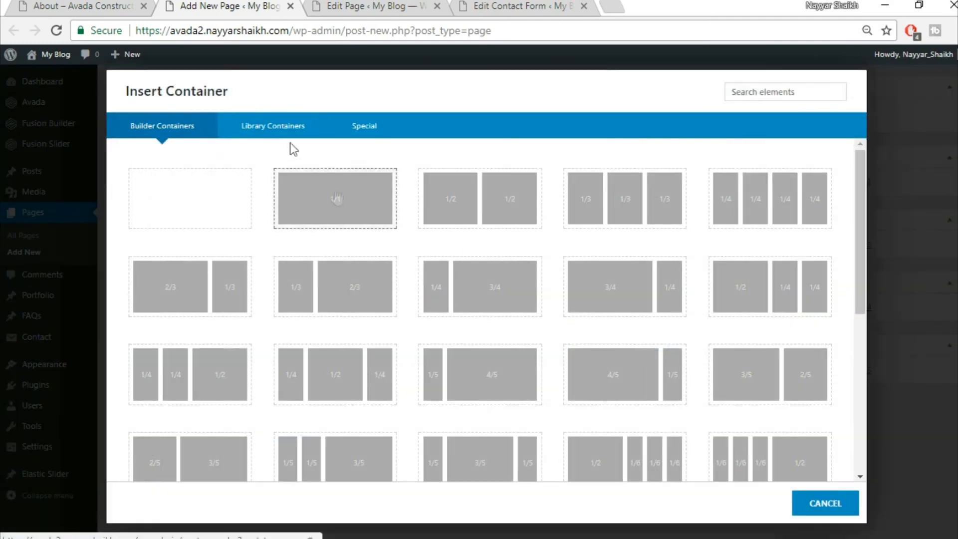
pyautogui.click(274, 135)
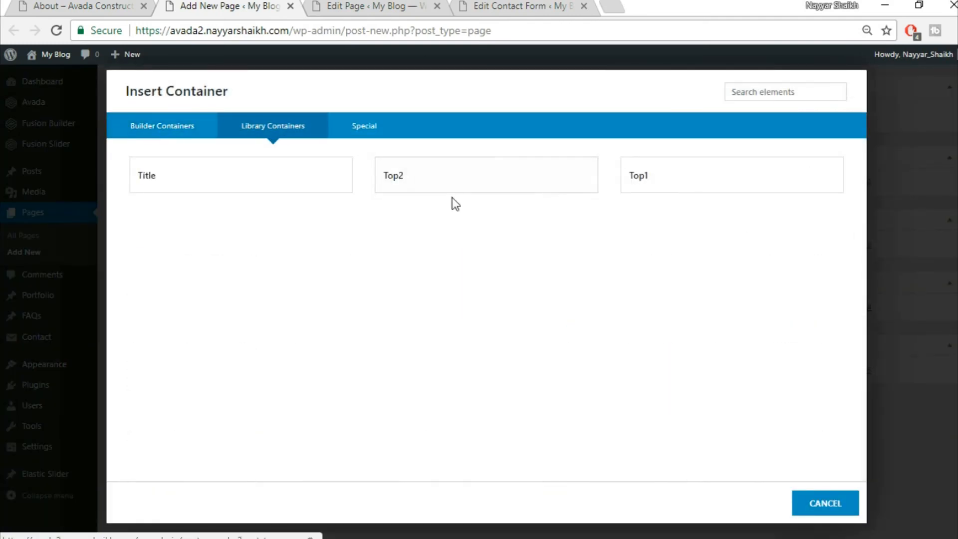
pyautogui.click(227, 173)
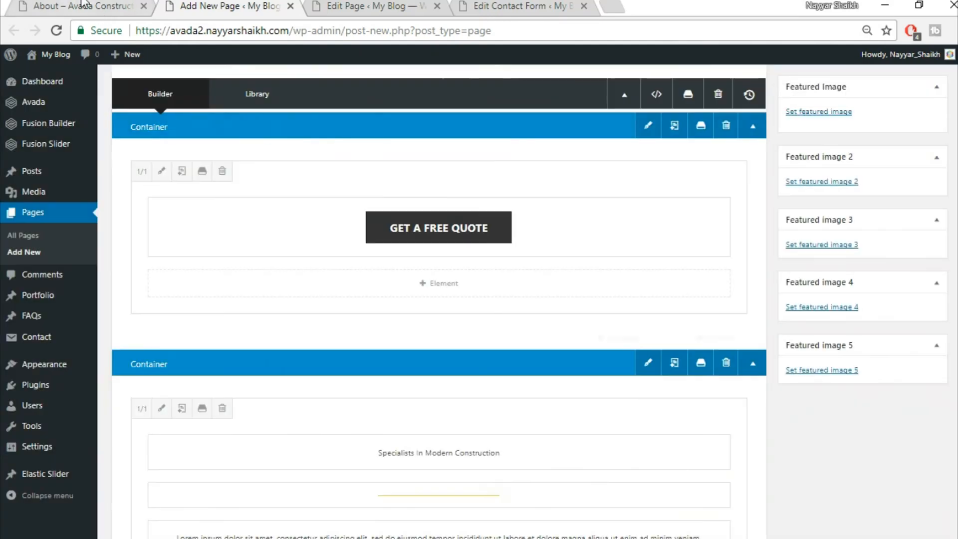
# - Replace the heading with 'Building Inspiring Spaces' copied from the live page, centred, and save
pyautogui.click(81, 6)
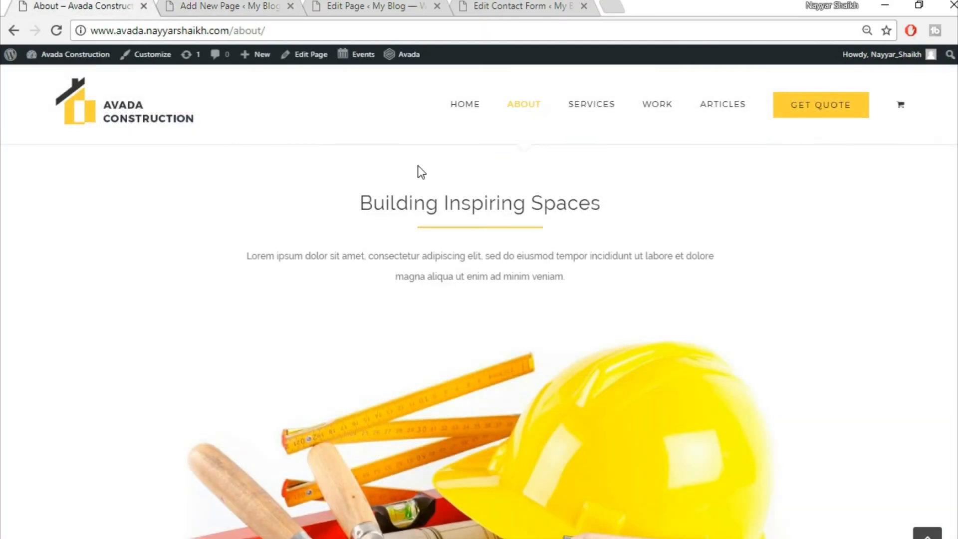
pyautogui.moveTo(357, 205); pyautogui.dragTo(692, 212)
pyautogui.hotkey('ctrl', 'c')
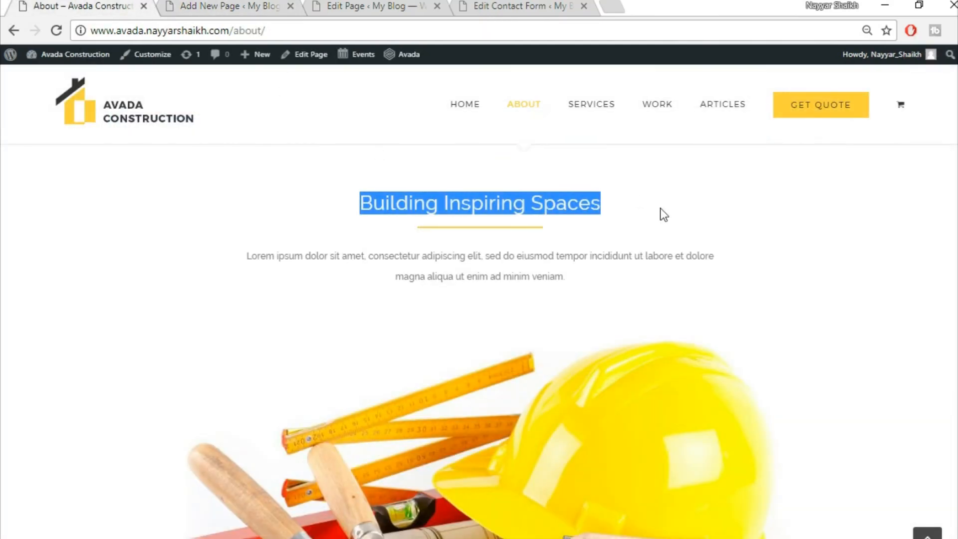
pyautogui.click(217, 4)
pyautogui.scroll(-5, 498, 370)
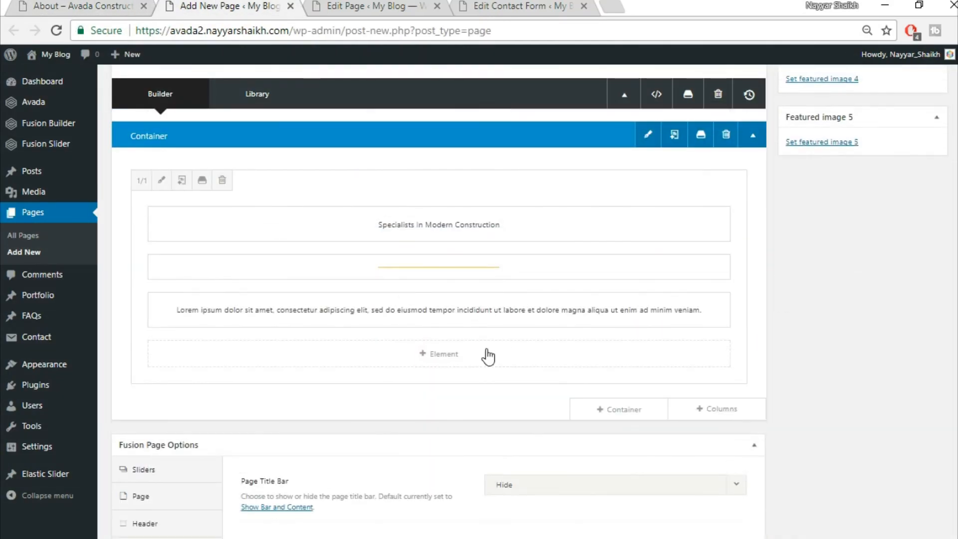
pyautogui.click(409, 225)
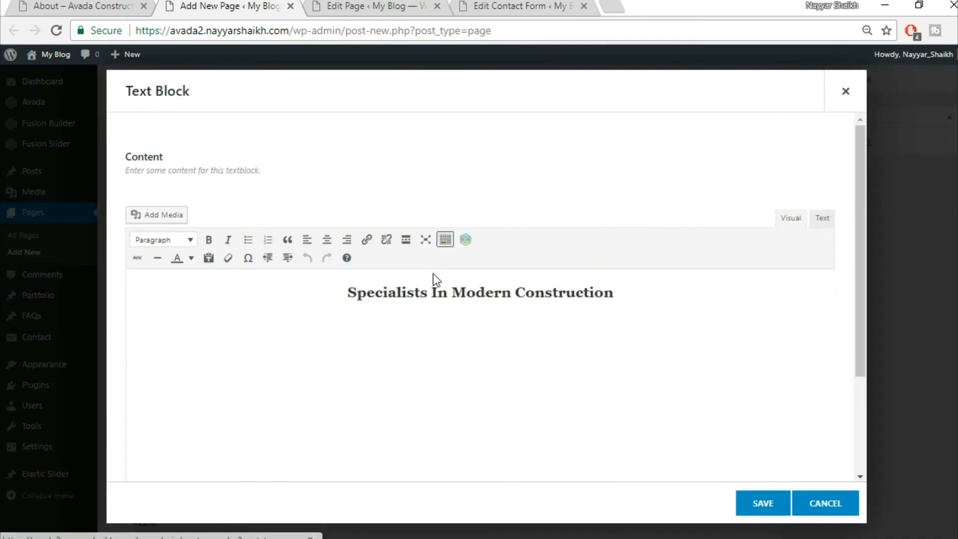
pyautogui.hotkey('ctrl', 'a')
pyautogui.hotkey('ctrl', 'v')
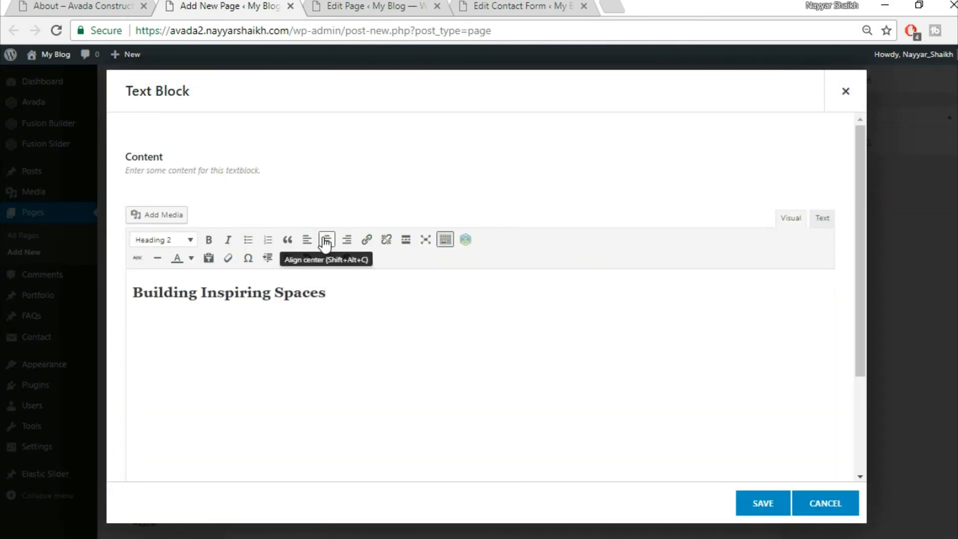
pyautogui.click(326, 240)
pyautogui.click(761, 503)
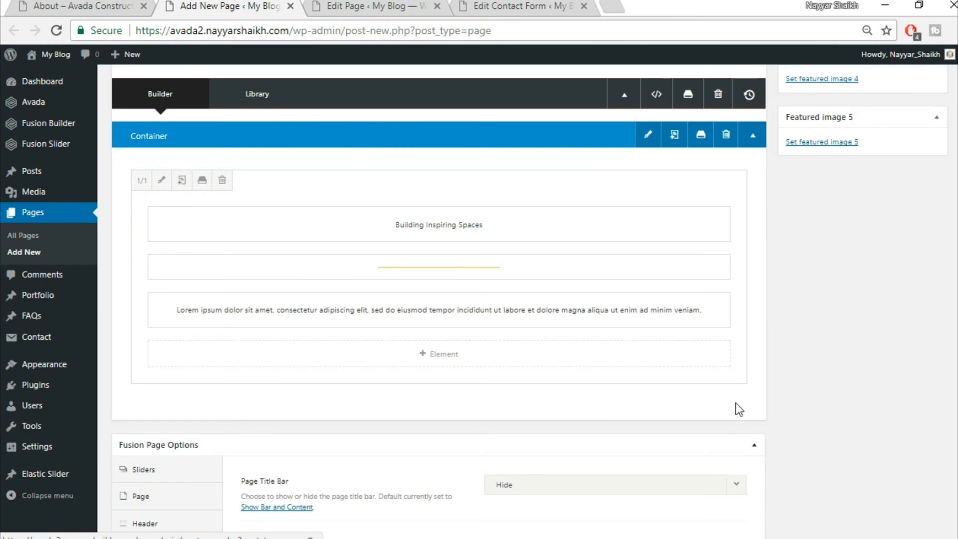
# - Check the live About page layout against the builder
pyautogui.click(75, 6)
pyautogui.scroll(-3, 490, 363)
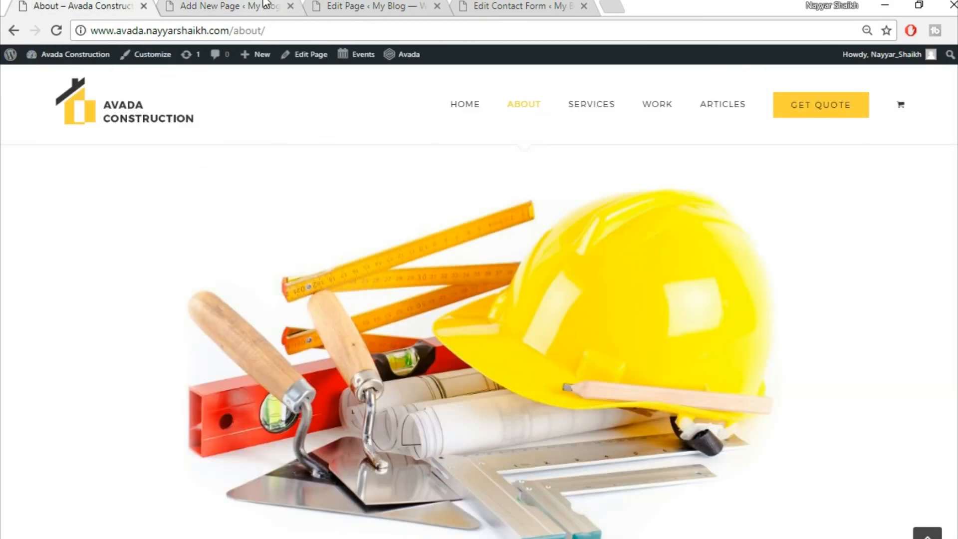
pyautogui.click(259, 6)
pyautogui.moveTo(688, 405)
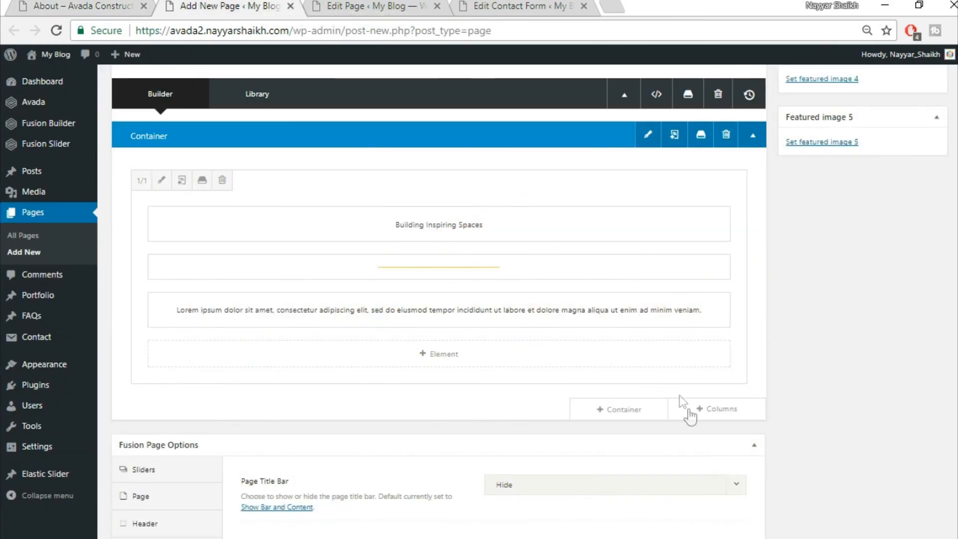
# - Add a single-column row holding an Image Frame element
pyautogui.click(718, 414)
pyautogui.click(225, 208)
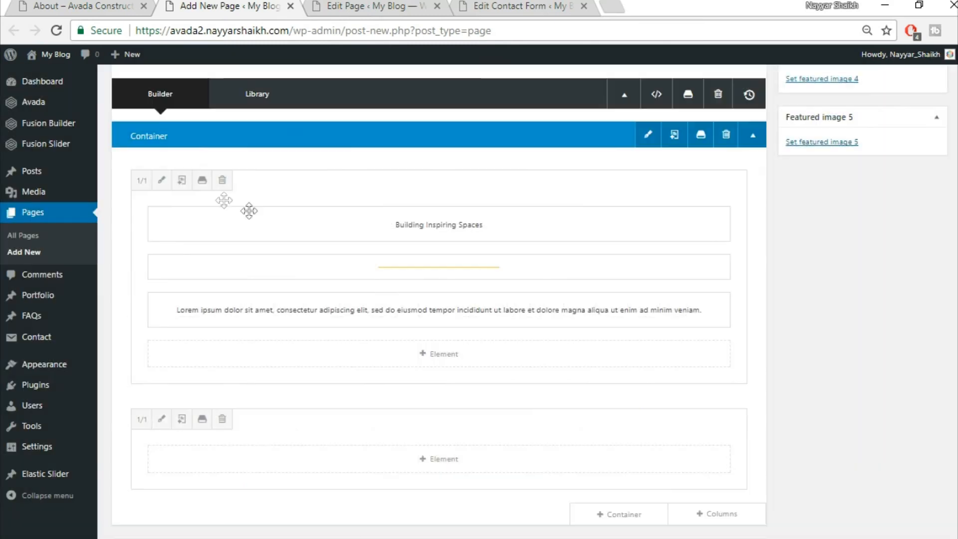
pyautogui.scroll(-2, 526, 438)
pyautogui.click(437, 381)
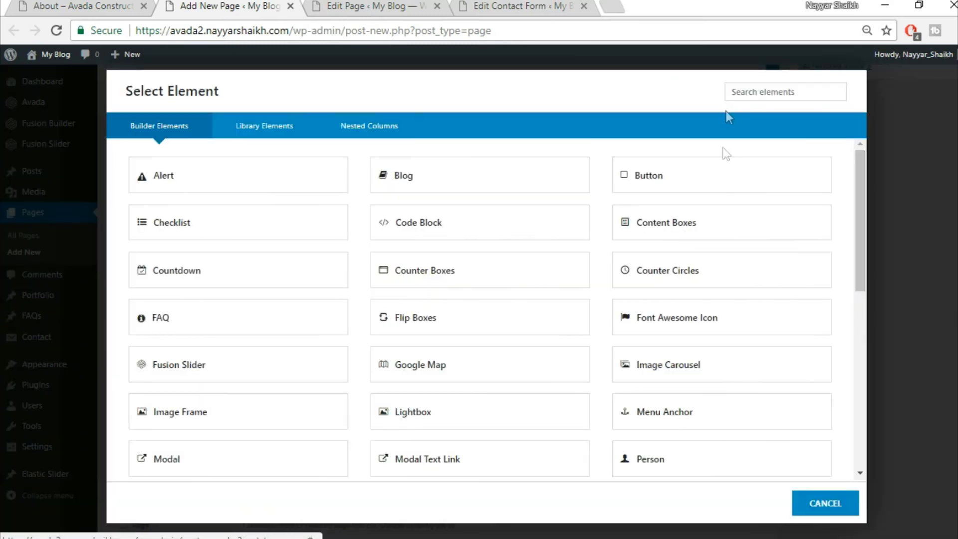
pyautogui.write('ima')
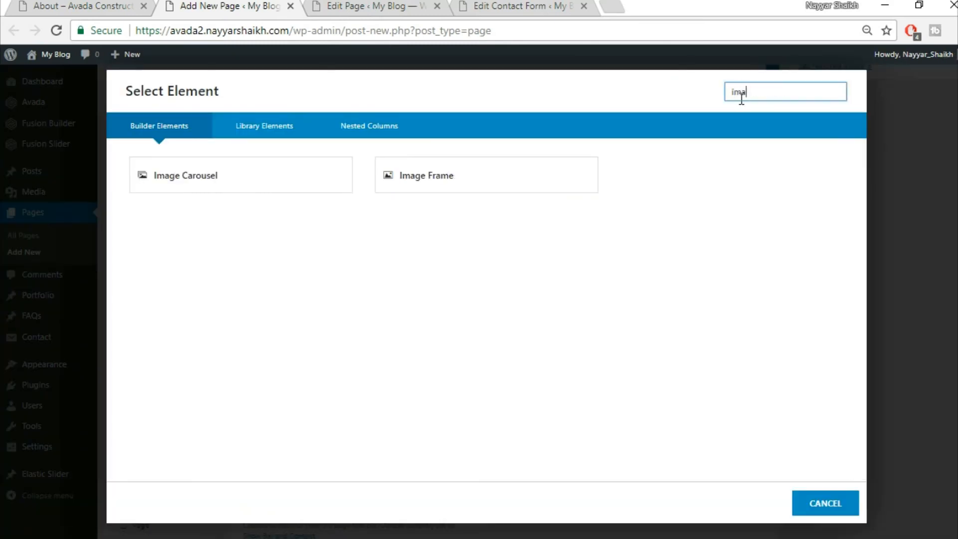
pyautogui.click(455, 177)
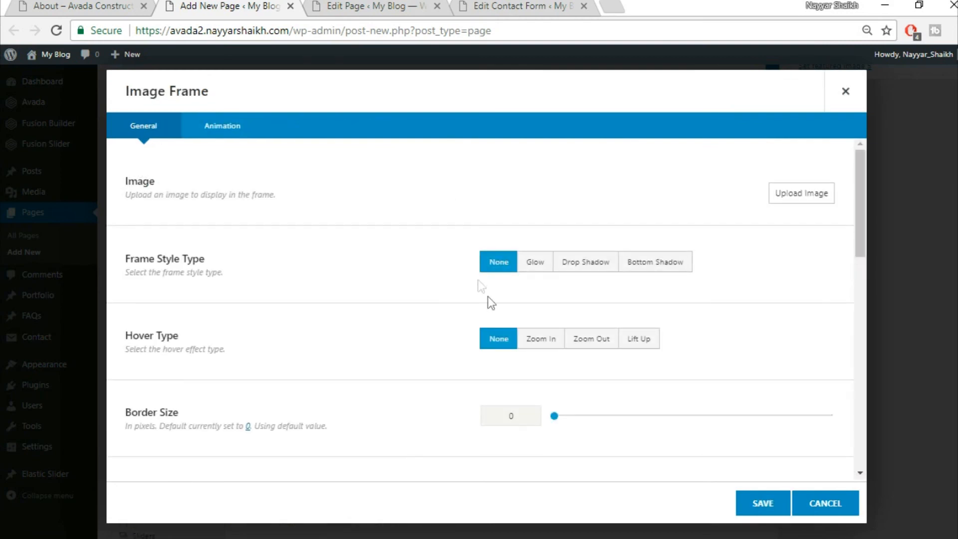
# - Upload construction_hat_materials and insert it into the Image Frame
pyautogui.click(808, 198)
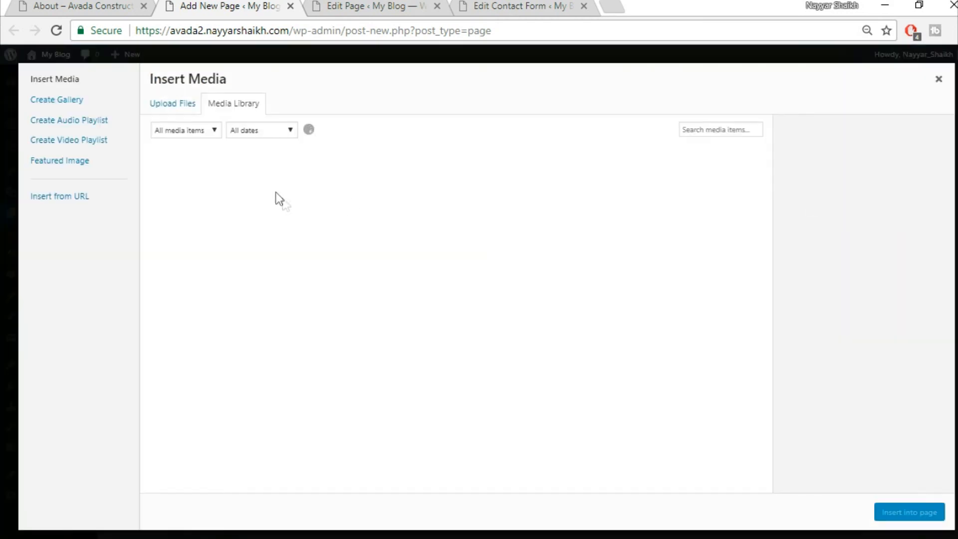
pyautogui.click(174, 105)
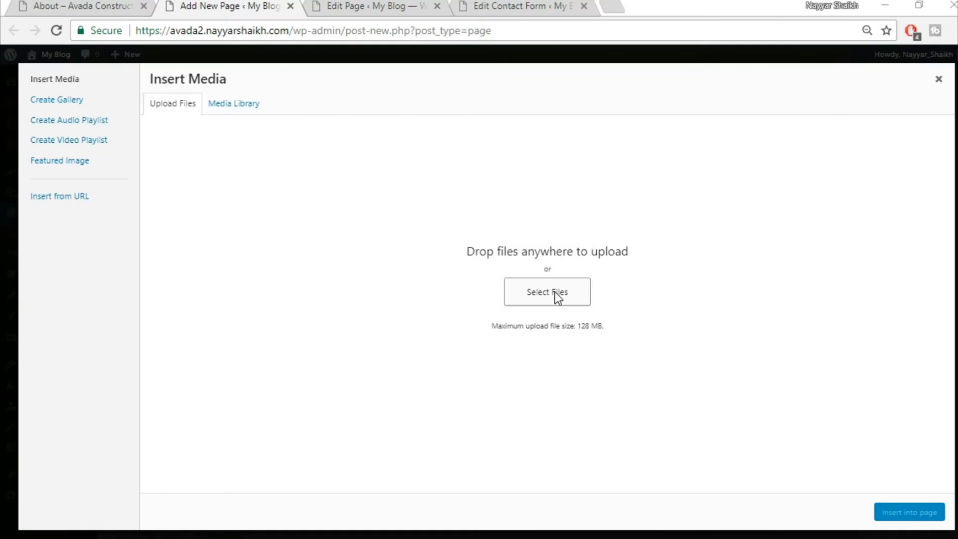
pyautogui.click(555, 292)
pyautogui.click(185, 280)
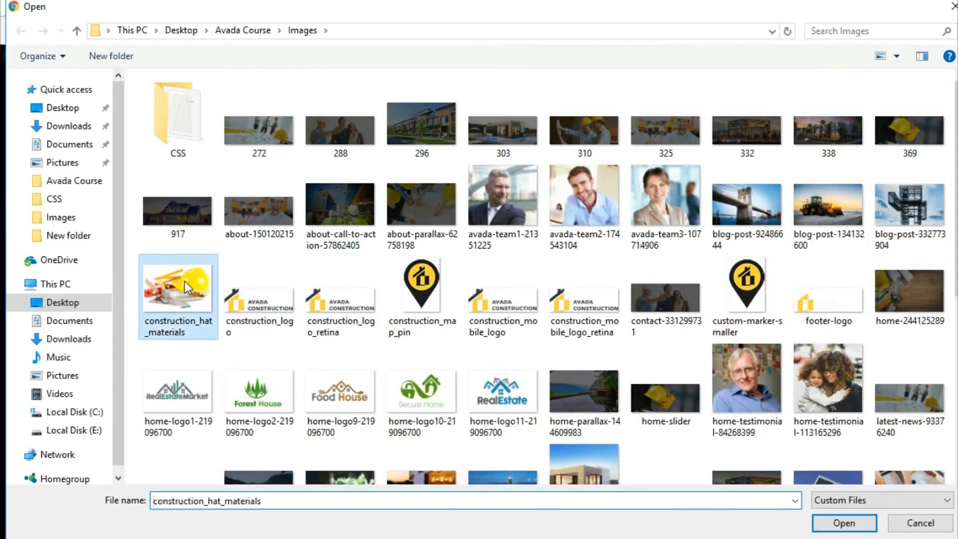
pyautogui.click(854, 528)
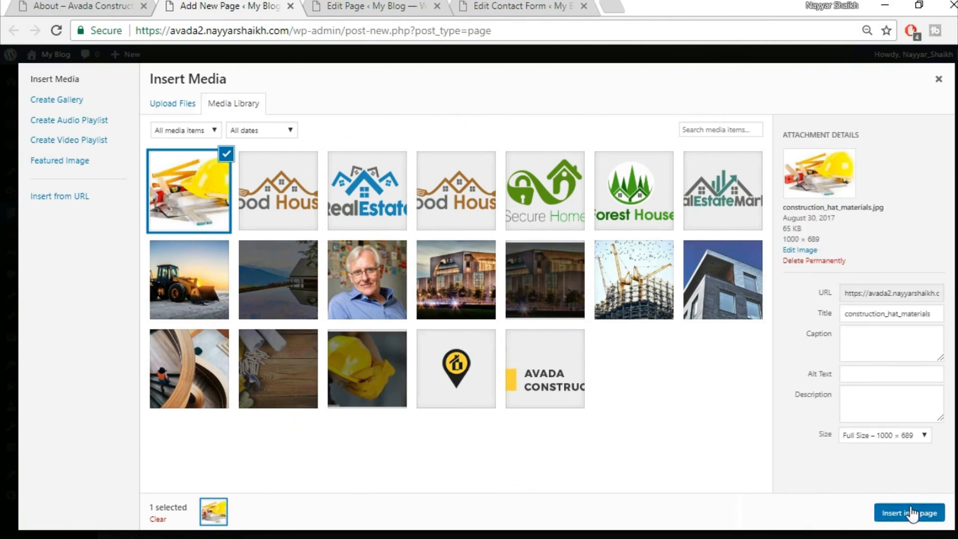
pyautogui.click(911, 514)
# - Set the image Align to Center and save the Image Frame
pyautogui.scroll(-8, 687, 422)
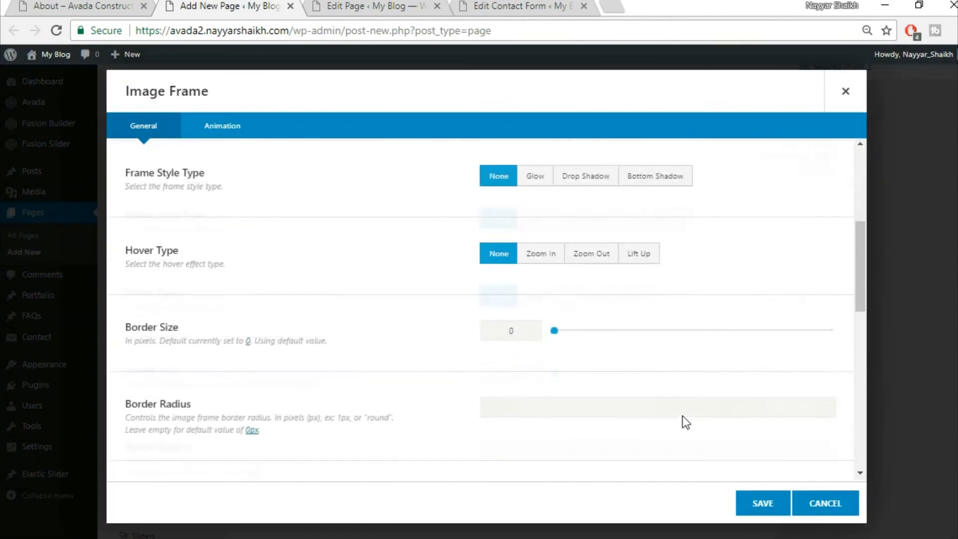
pyautogui.click(618, 394)
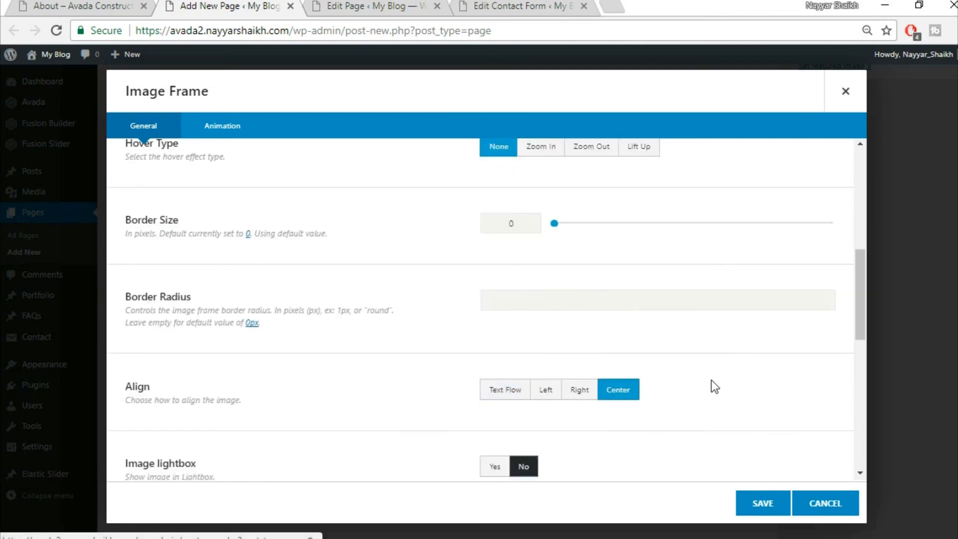
pyautogui.scroll(-5, 712, 387)
pyautogui.scroll(-4, 715, 387)
pyautogui.click(762, 501)
# - Compare the builder with the live About page
pyautogui.click(64, 6)
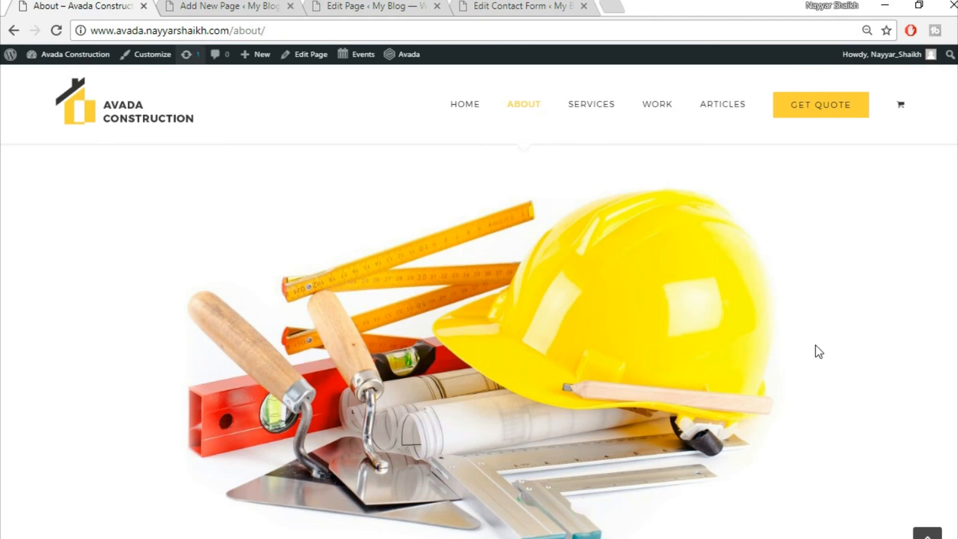
pyautogui.scroll(-10, 831, 362)
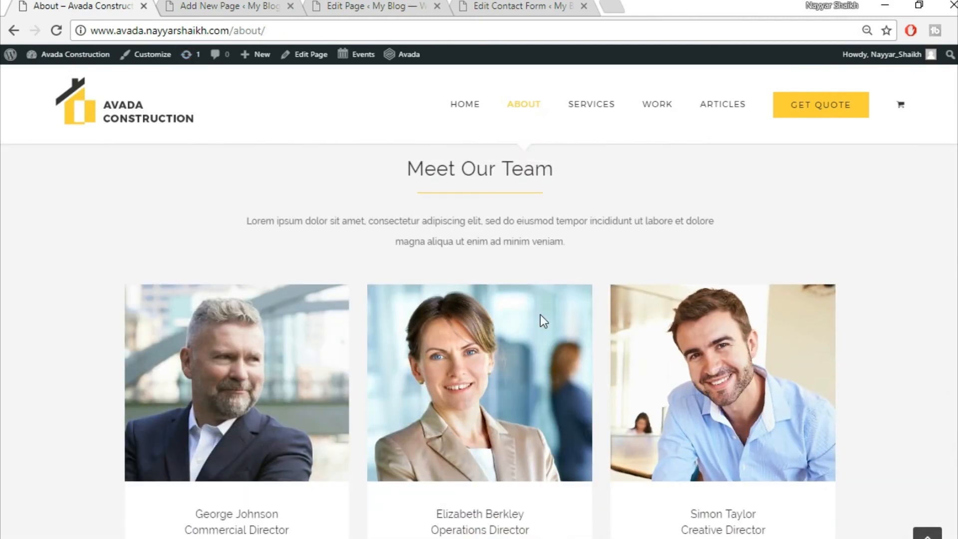
pyautogui.scroll(3, 543, 320)
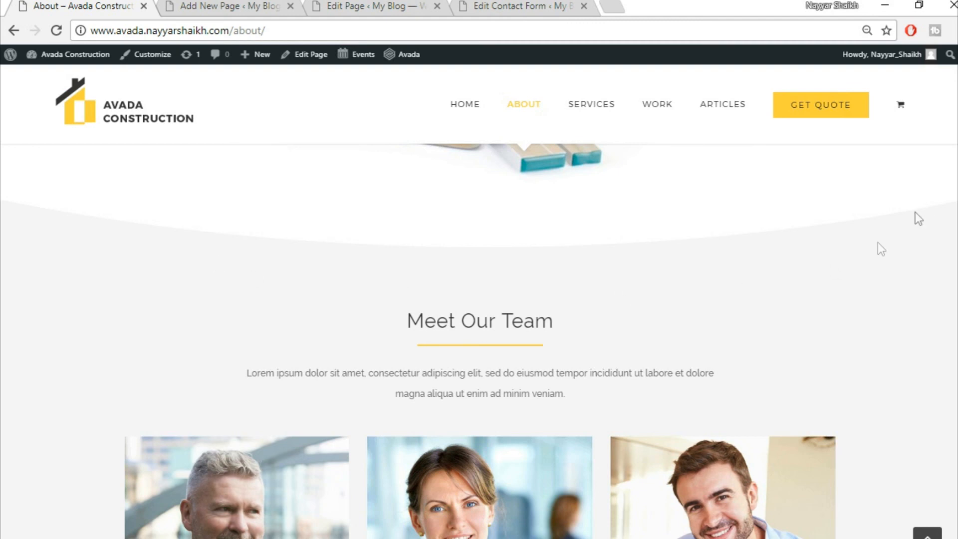
pyautogui.click(280, 7)
pyautogui.scroll(-2, 654, 449)
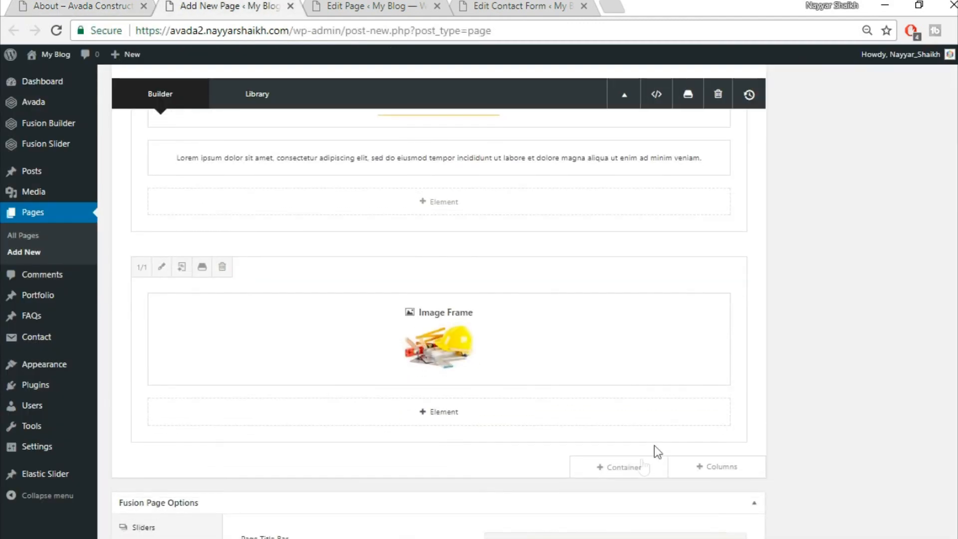
# - Add a full-width 1/1 container holding a Big Half Circle Section Separator positioned at the bottom
pyautogui.click(638, 467)
pyautogui.click(330, 196)
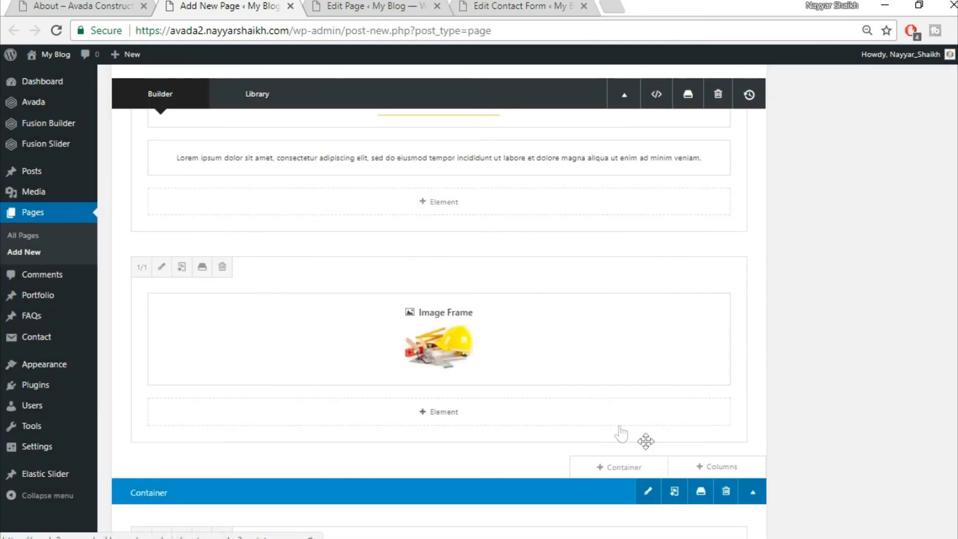
pyautogui.click(456, 429)
pyautogui.write('s')
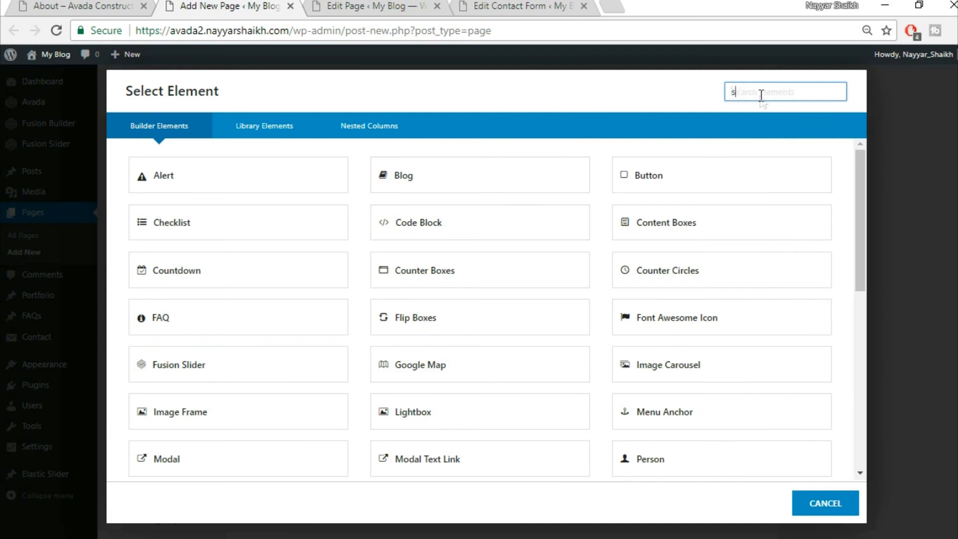
pyautogui.write('ec')
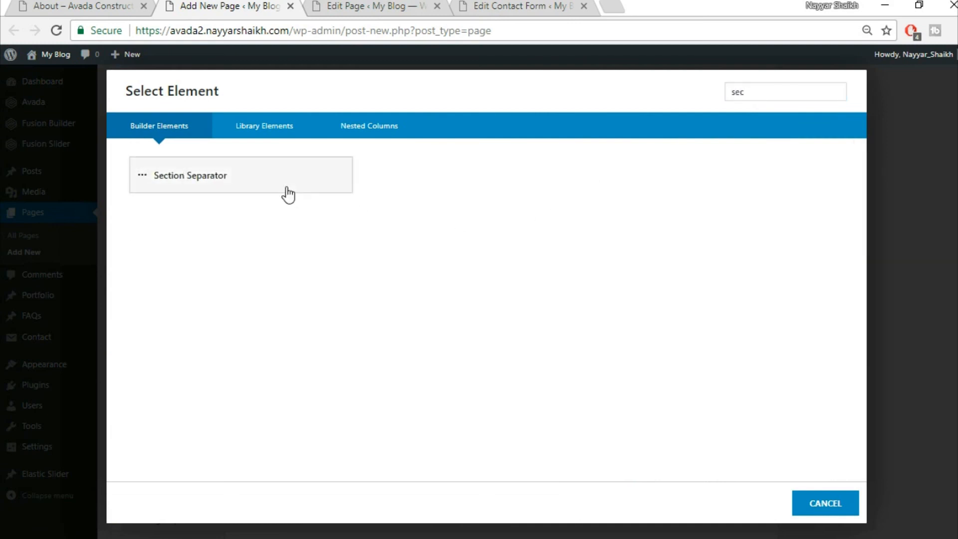
pyautogui.click(288, 191)
pyautogui.click(563, 164)
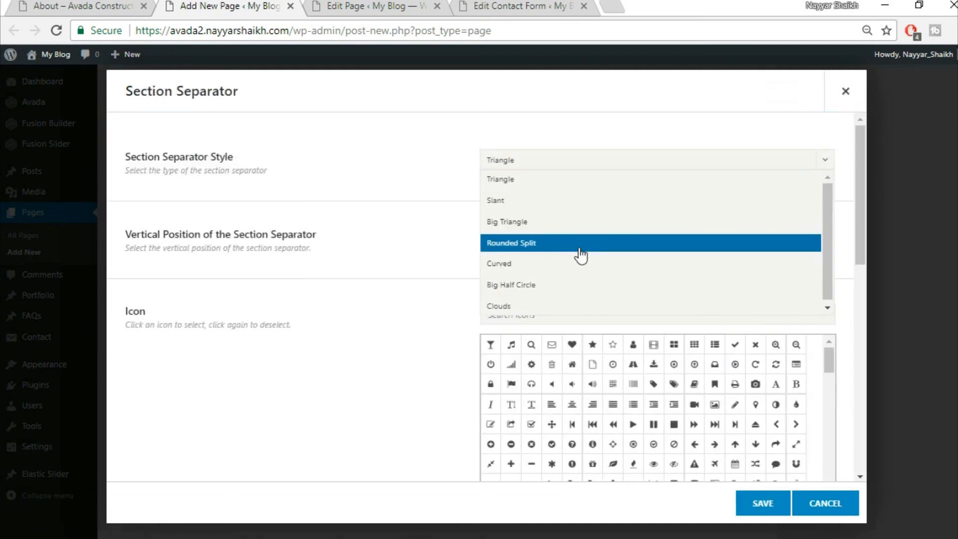
pyautogui.click(580, 287)
pyautogui.click(550, 241)
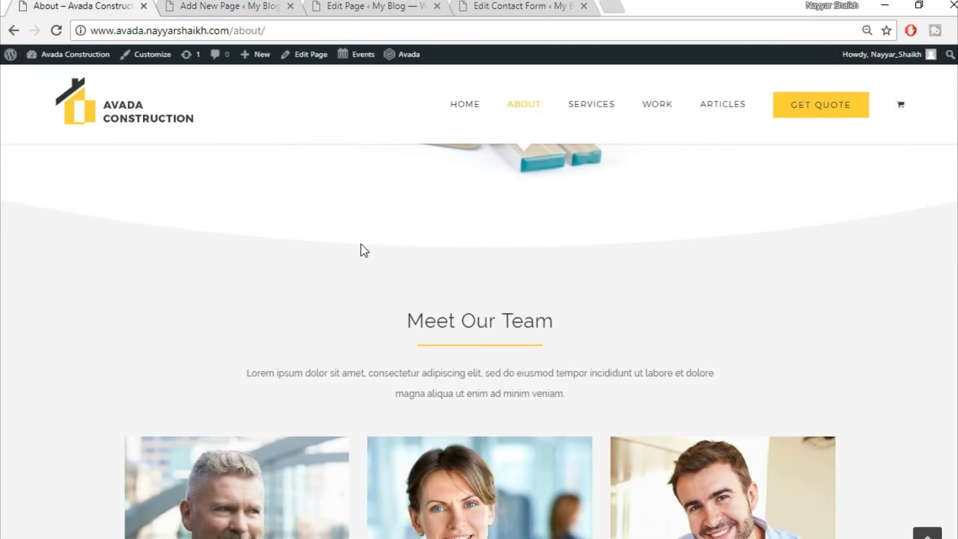
# - Give the separator a white background color and save its settings
pyautogui.scroll(2, 361, 244)
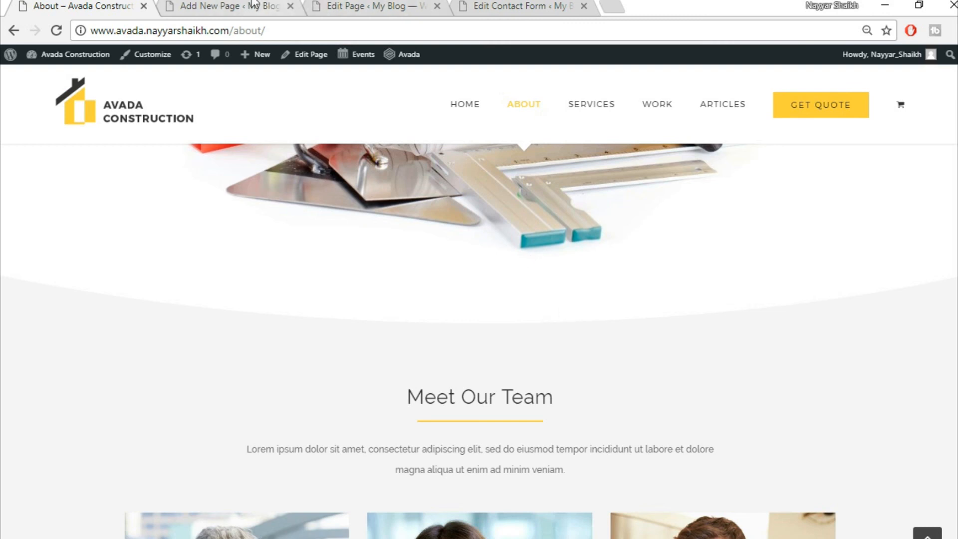
pyautogui.click(270, 5)
pyautogui.click(535, 324)
pyautogui.scroll(-2, 574, 382)
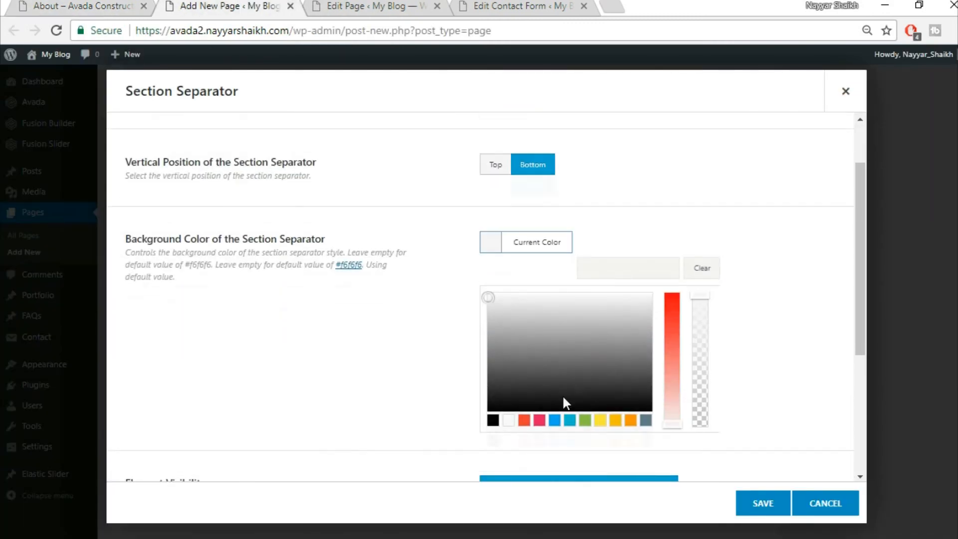
pyautogui.click(508, 418)
pyautogui.click(406, 368)
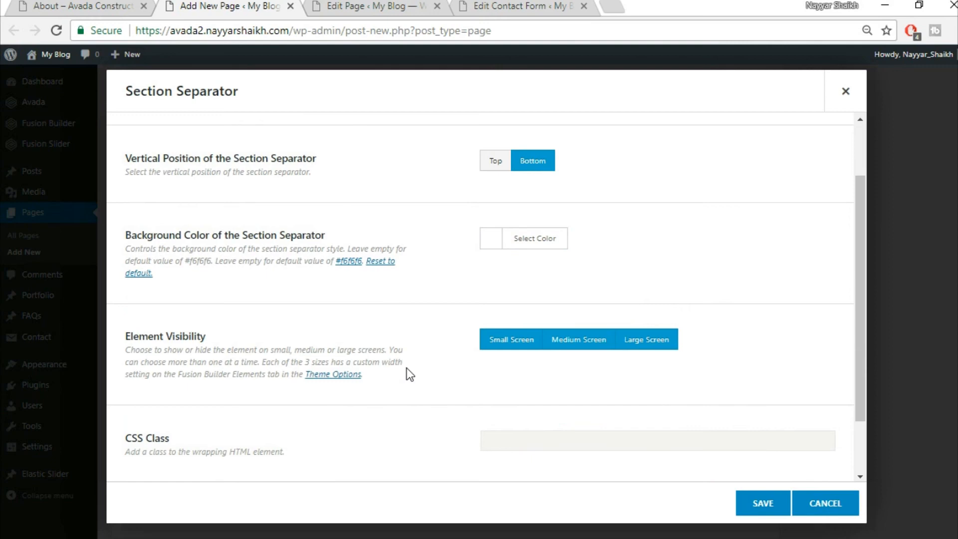
pyautogui.scroll(-2, 406, 367)
pyautogui.scroll(3, 406, 367)
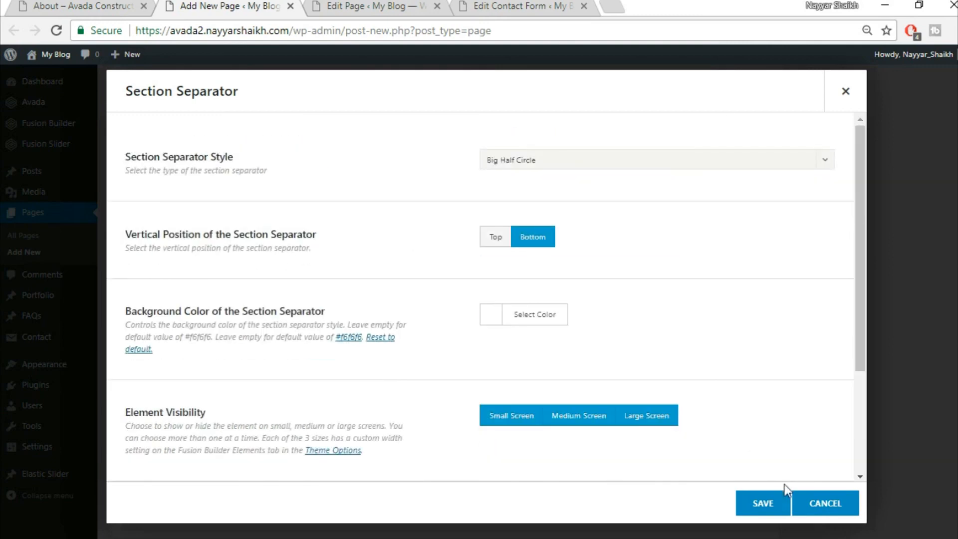
pyautogui.click(764, 503)
# - Compare the builder page with the live About page
pyautogui.click(132, 3)
pyautogui.scroll(-2, 494, 325)
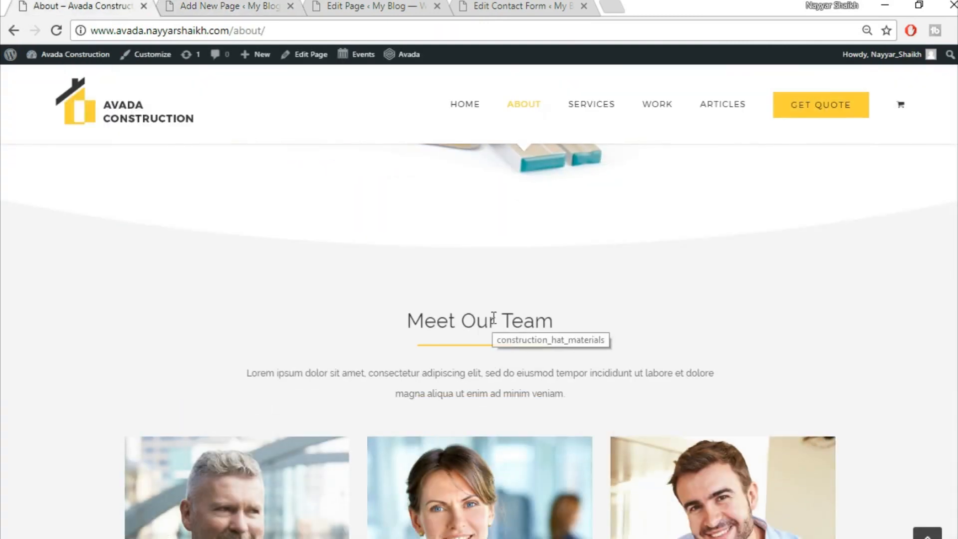
pyautogui.click(207, 3)
pyautogui.scroll(-5, 762, 310)
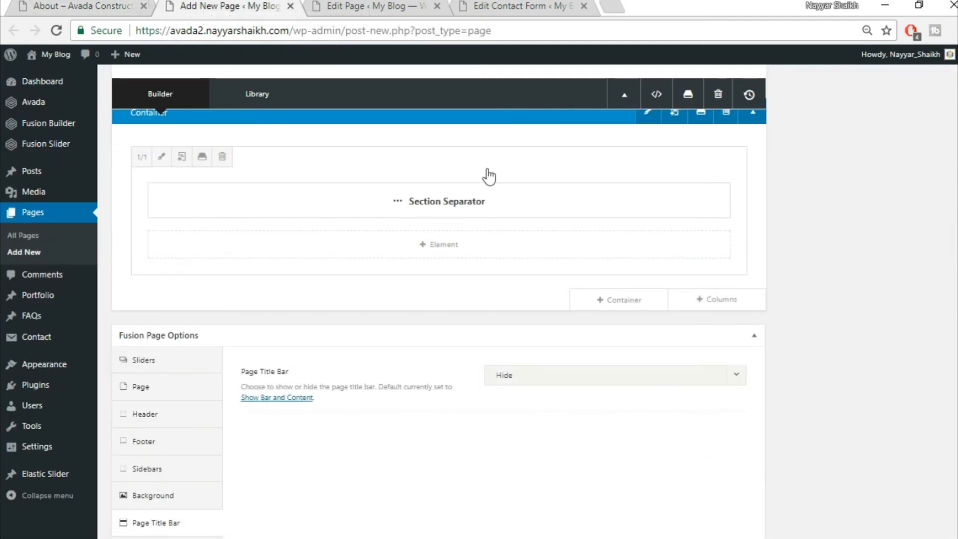
# - Insert the saved Title container from the library below the separator
pyautogui.click(77, 4)
pyautogui.click(186, 4)
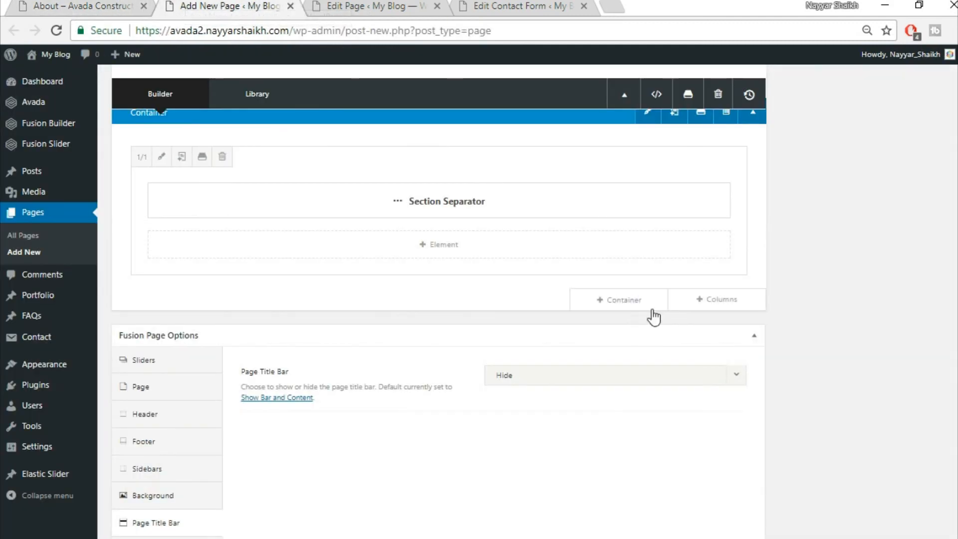
pyautogui.click(629, 301)
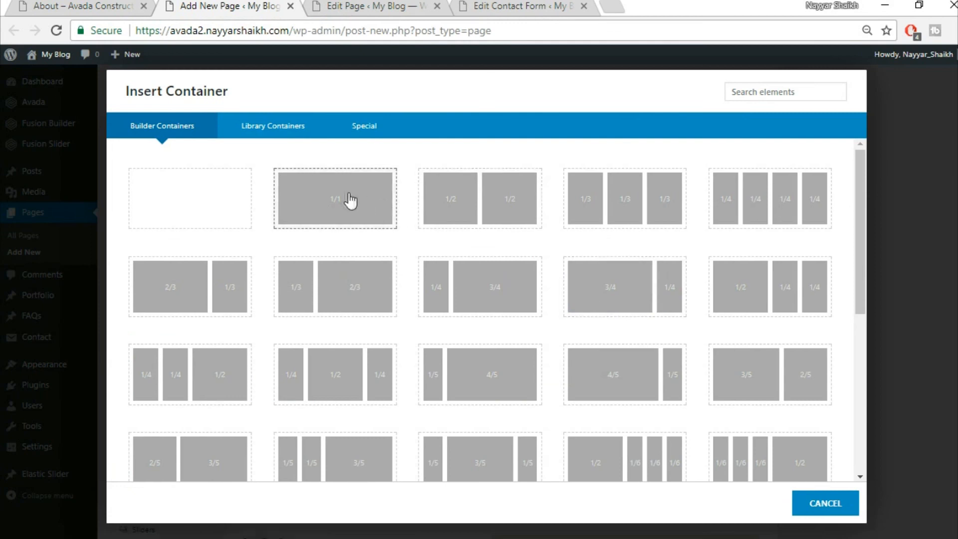
pyautogui.click(285, 126)
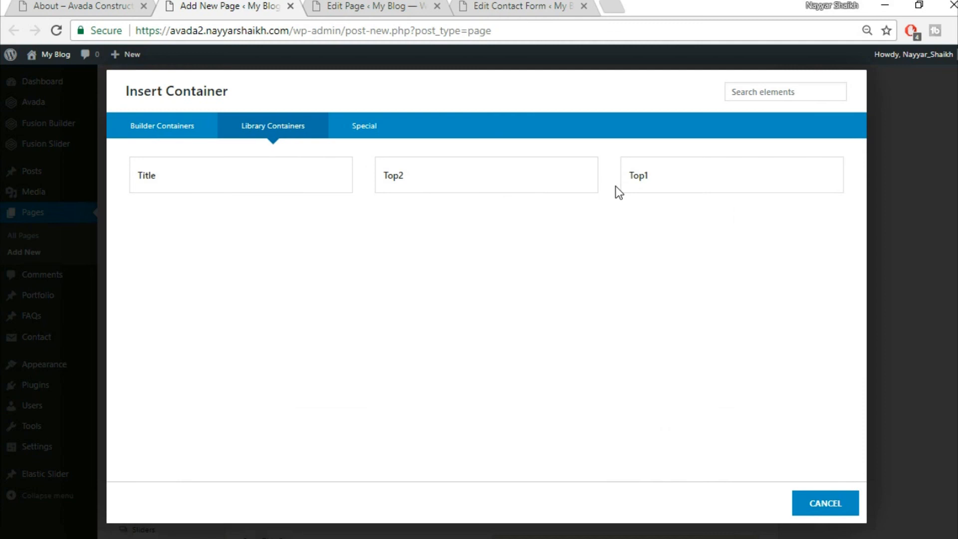
pyautogui.click(248, 184)
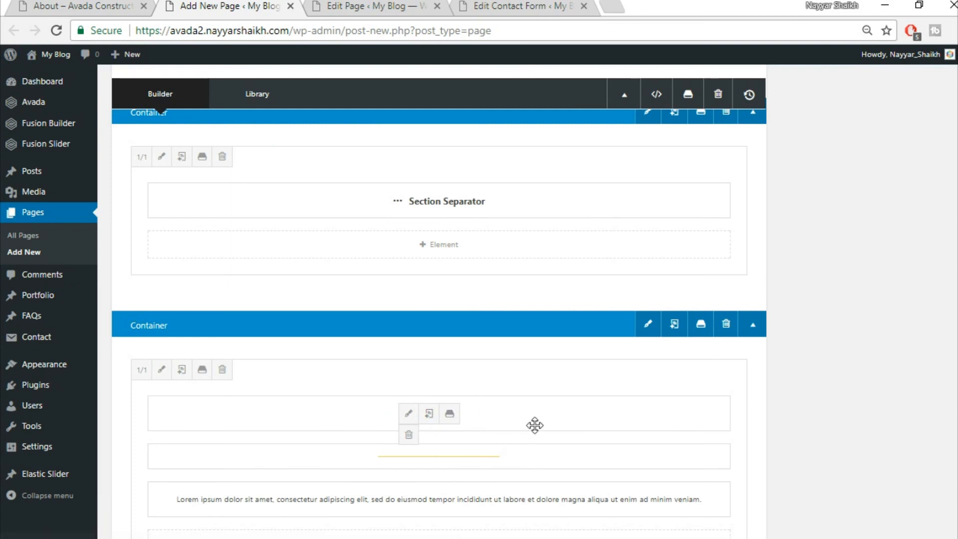
# - Add a 1/1 column and move the Specialists heading, yellow divider and Lorem ipsum text into it
pyautogui.click(724, 302)
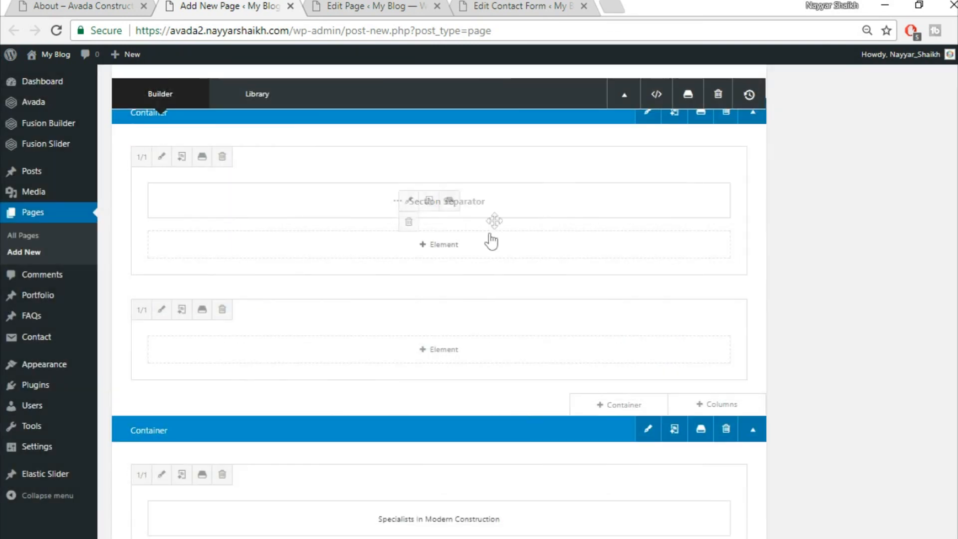
pyautogui.moveTo(492, 239); pyautogui.dragTo(492, 240)
pyautogui.scroll(-2, 535, 489)
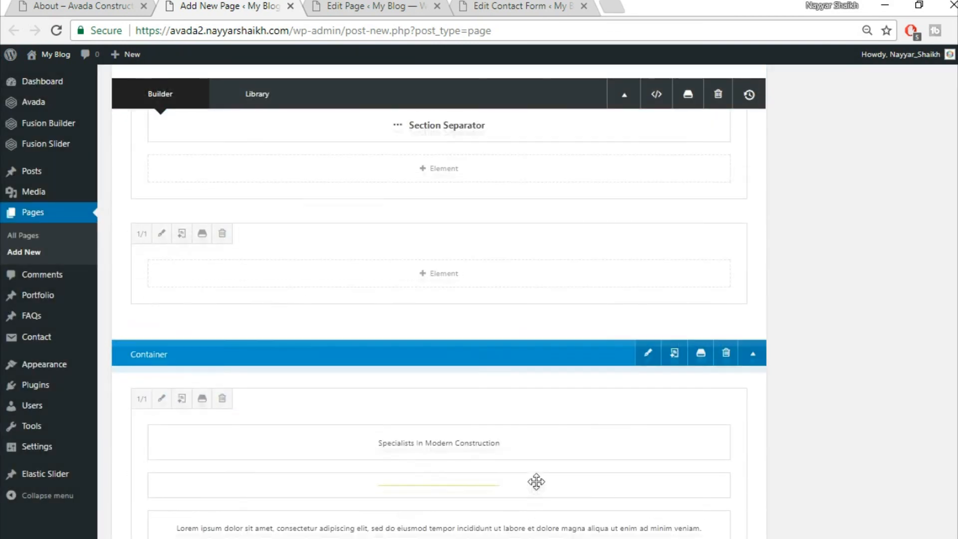
pyautogui.moveTo(543, 456); pyautogui.dragTo(526, 327)
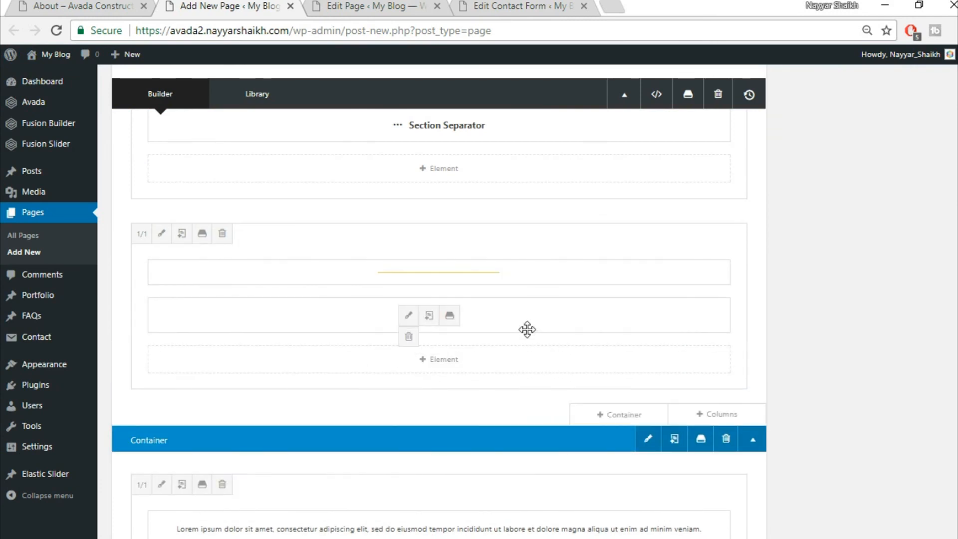
pyautogui.moveTo(526, 271); pyautogui.dragTo(522, 322)
pyautogui.moveTo(552, 519); pyautogui.dragTo(544, 374)
# - Delete the now-empty lower container
pyautogui.scroll(-3, 787, 466)
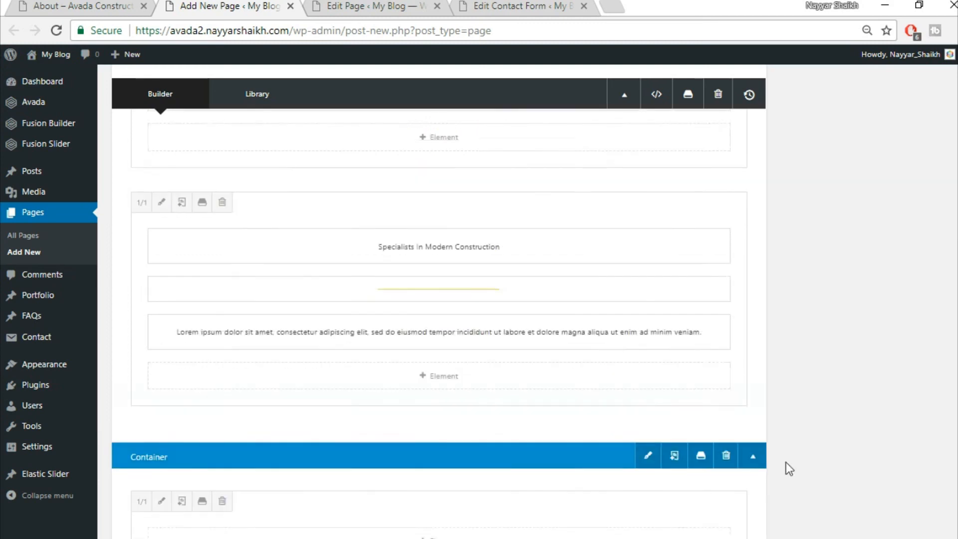
pyautogui.click(726, 334)
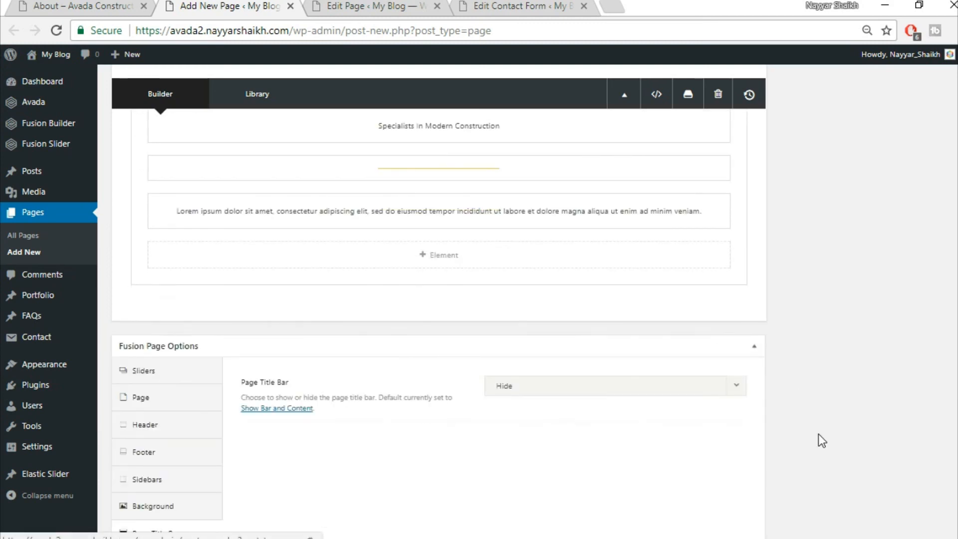
pyautogui.scroll(3, 819, 441)
# - Check the new section against the live About page
pyautogui.click(118, 6)
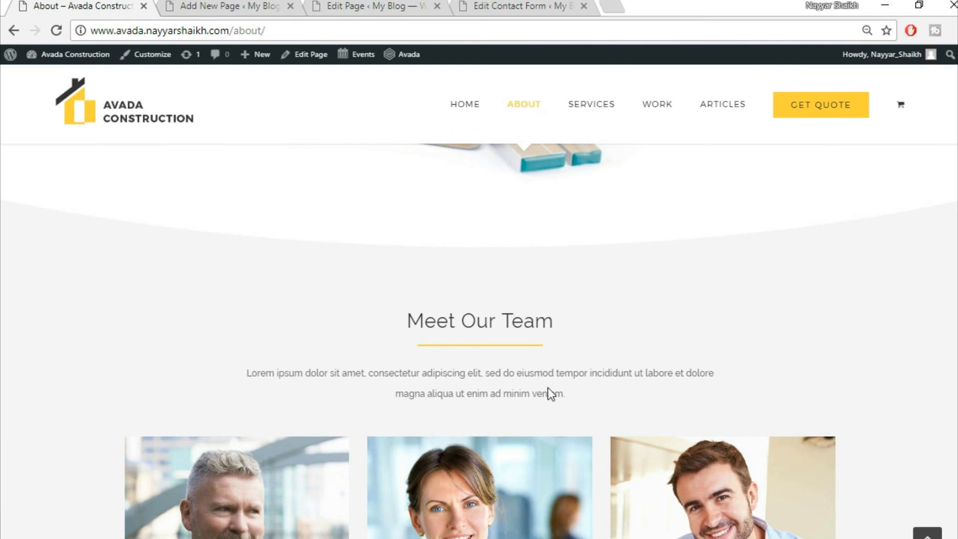
pyautogui.scroll(-2, 551, 394)
pyautogui.scroll(-1, 836, 361)
pyautogui.click(225, 7)
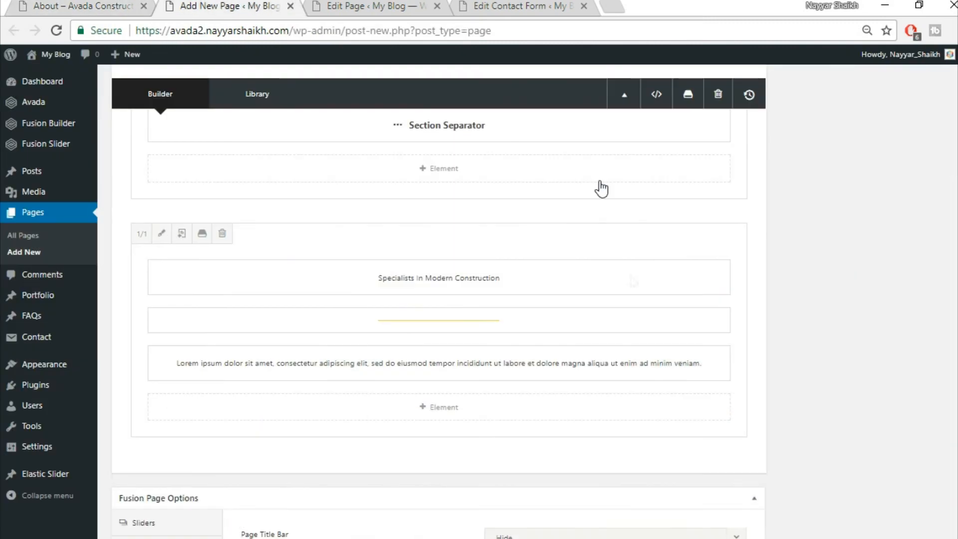
# - Add a 1/3 1/3 1/3 row with a Person element in the first column
pyautogui.click(714, 460)
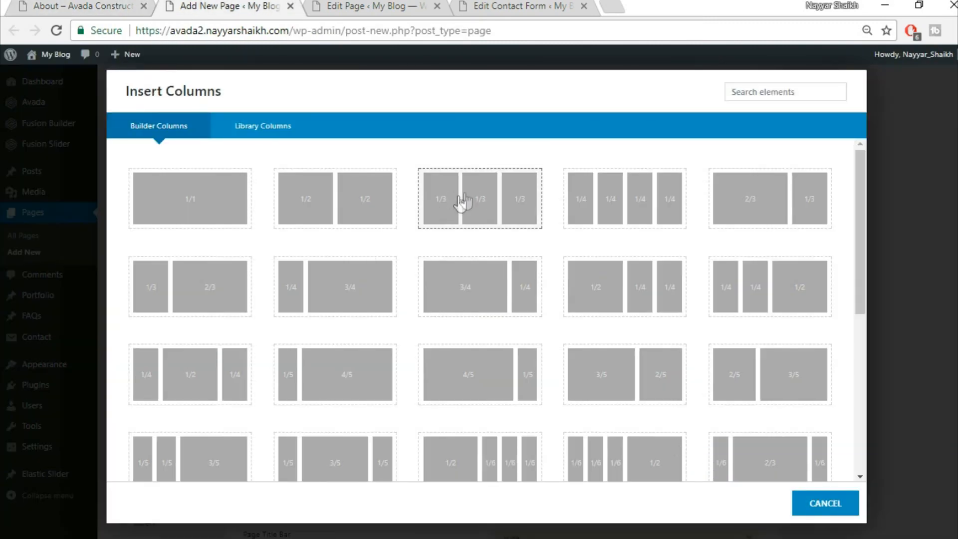
pyautogui.click(496, 196)
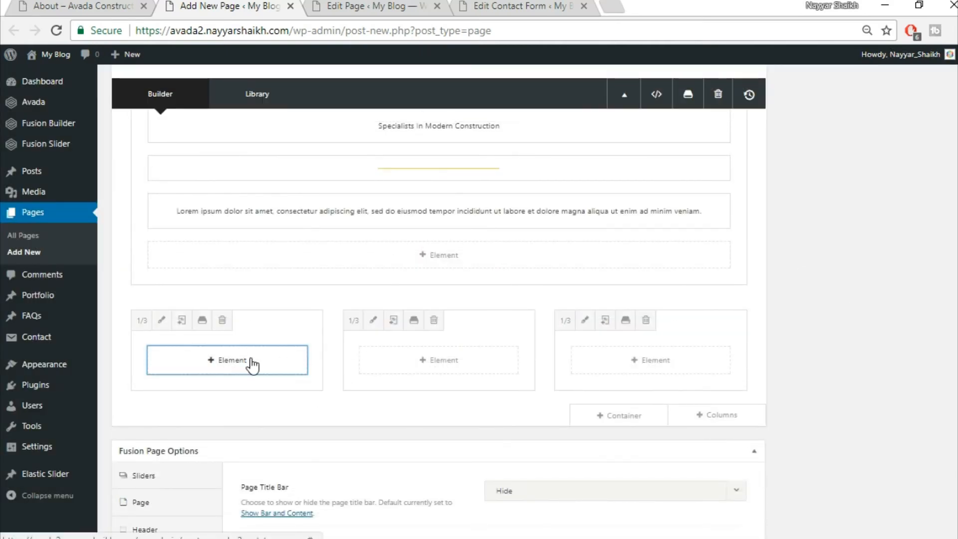
pyautogui.click(252, 365)
pyautogui.write('p')
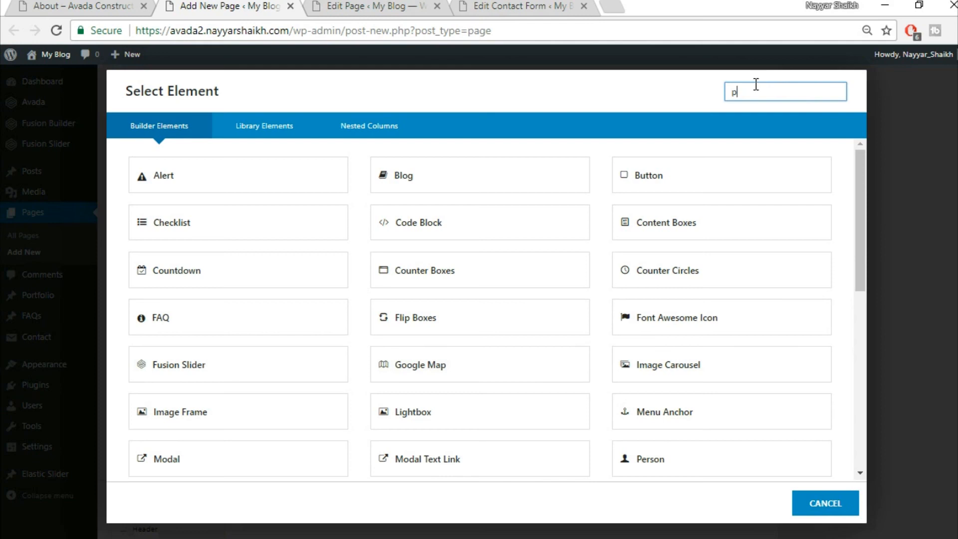
pyautogui.write('er')
pyautogui.click(262, 193)
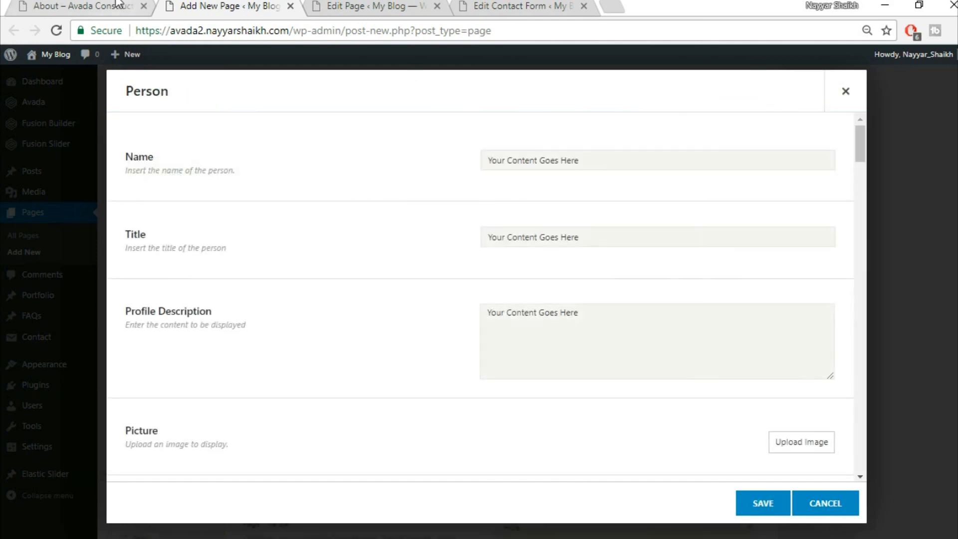
# - Copy the 'Commercial Director' job title from the live About page into the Person's title
pyautogui.click(119, 4)
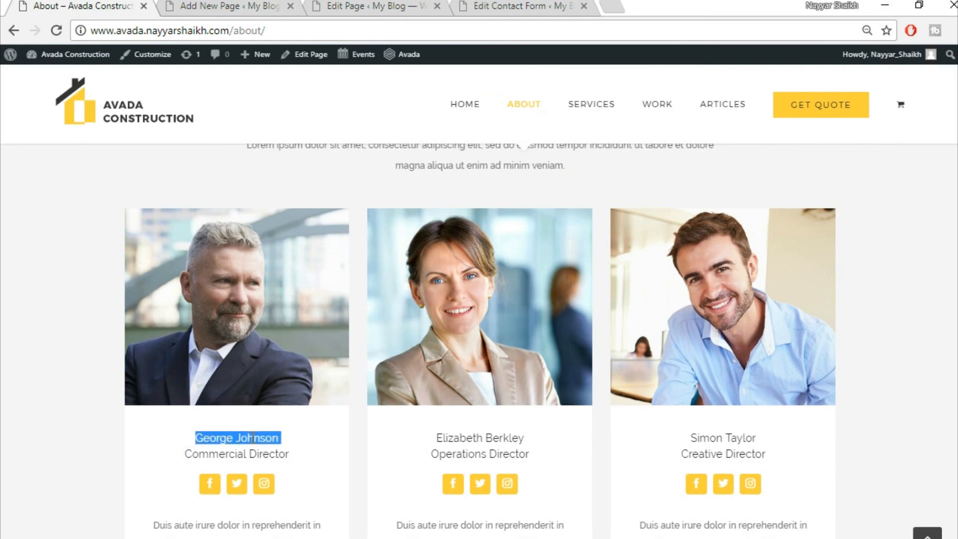
pyautogui.click(242, 5)
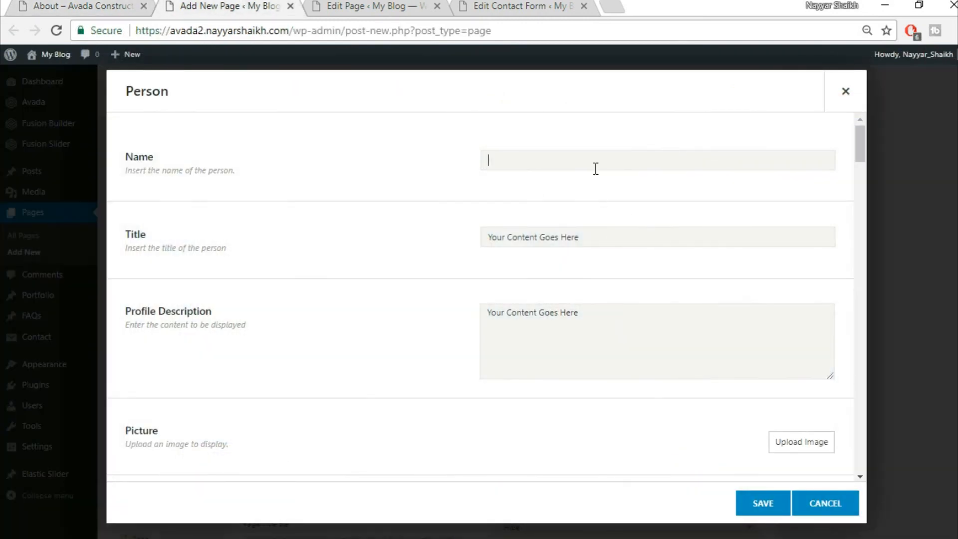
pyautogui.click(131, 4)
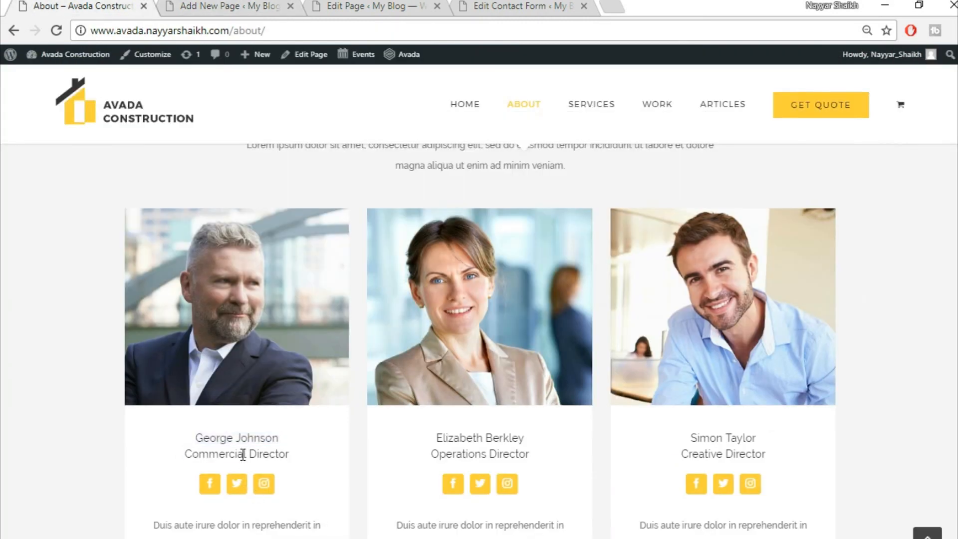
pyautogui.tripleClick(243, 454)
pyautogui.click(251, 5)
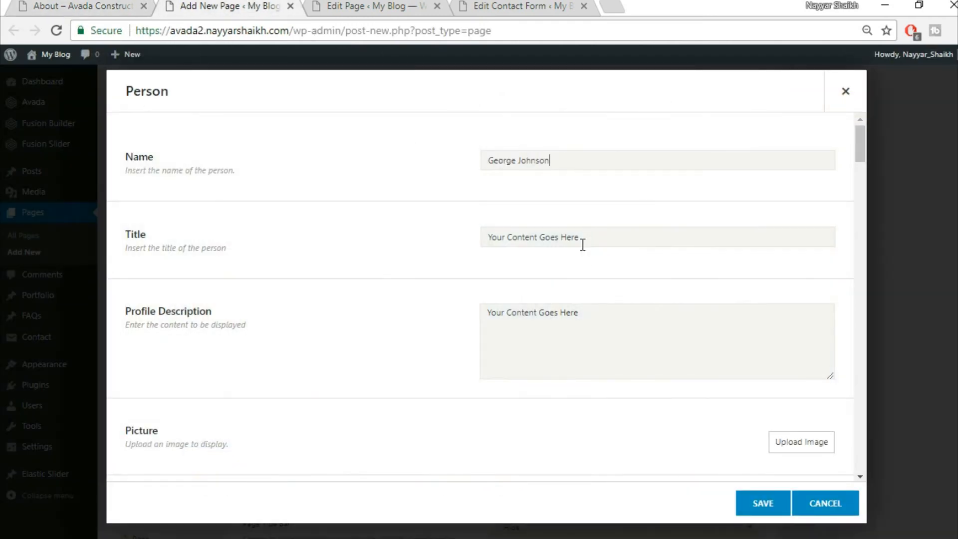
# - Paste the first member's description from the About page into Profile Description
pyautogui.click(33, 4)
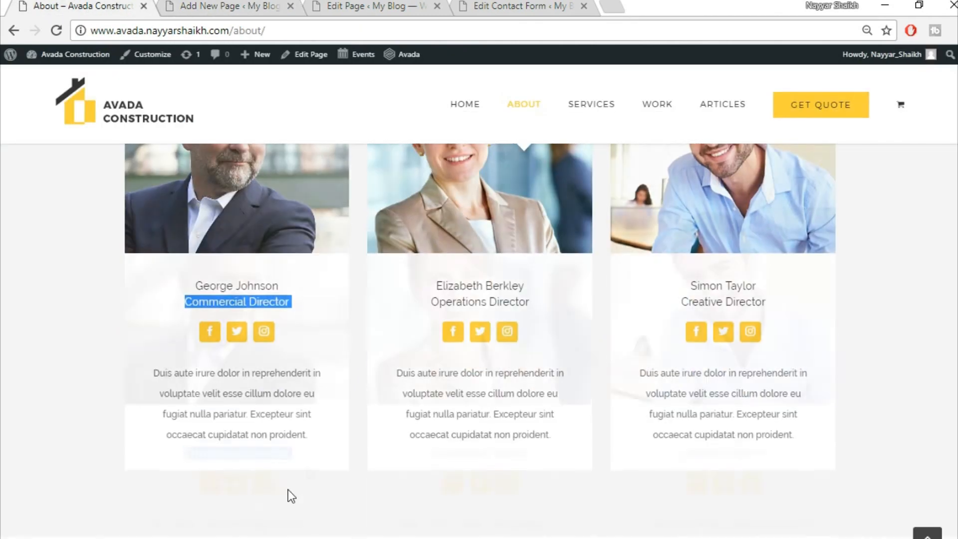
pyautogui.scroll(-5, 311, 475)
pyautogui.moveTo(144, 297); pyautogui.dragTo(342, 356)
pyautogui.hotkey('ctrl', 'c')
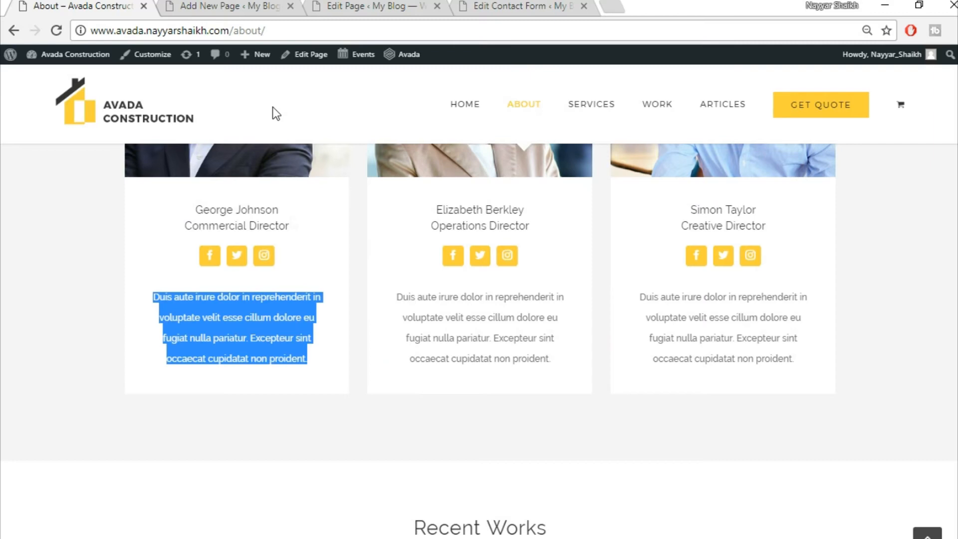
pyautogui.click(254, 5)
pyautogui.click(562, 355)
pyautogui.hotkey('ctrl', 'a')
pyautogui.hotkey('ctrl', 'v')
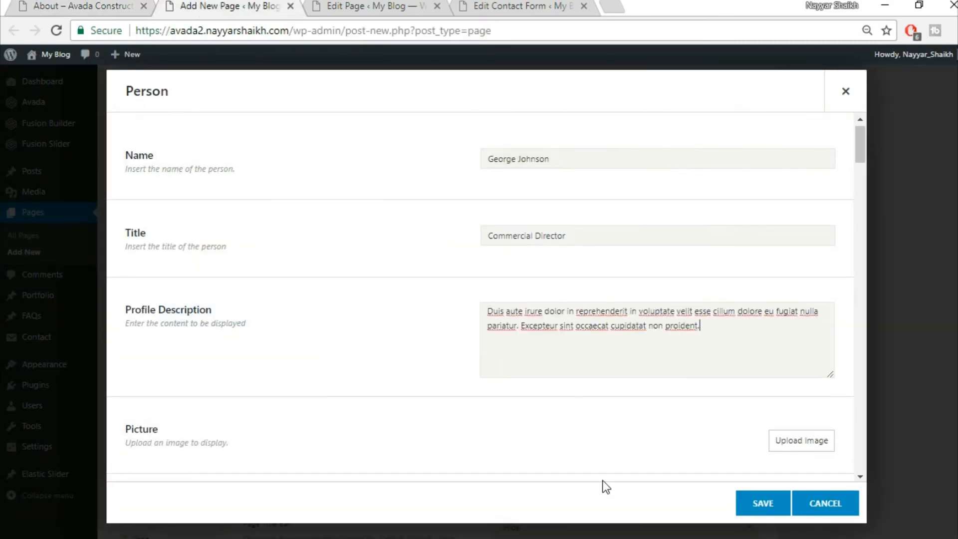
pyautogui.scroll(-3, 699, 399)
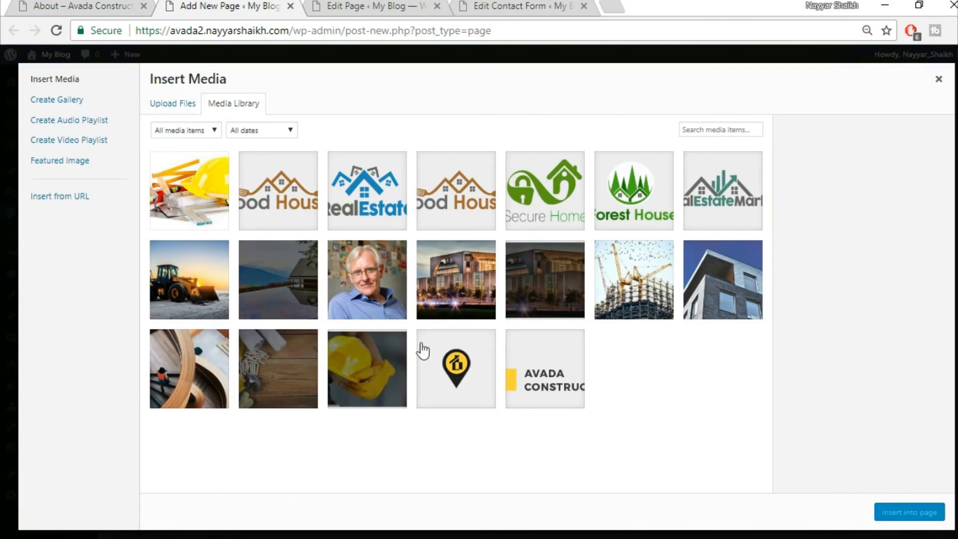
# - Upload avada-team1-21351225.jpg and insert it as the Person's picture
pyautogui.click(180, 103)
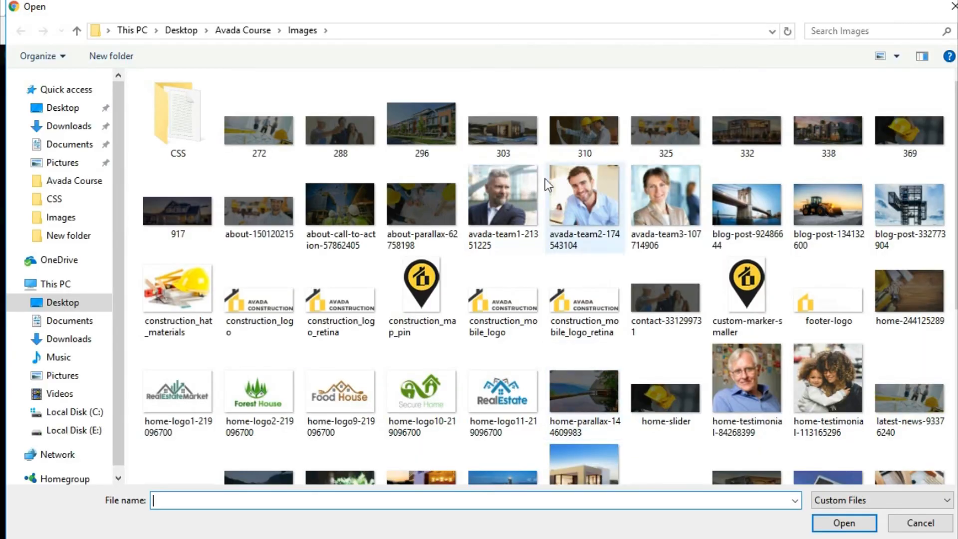
pyautogui.click(497, 179)
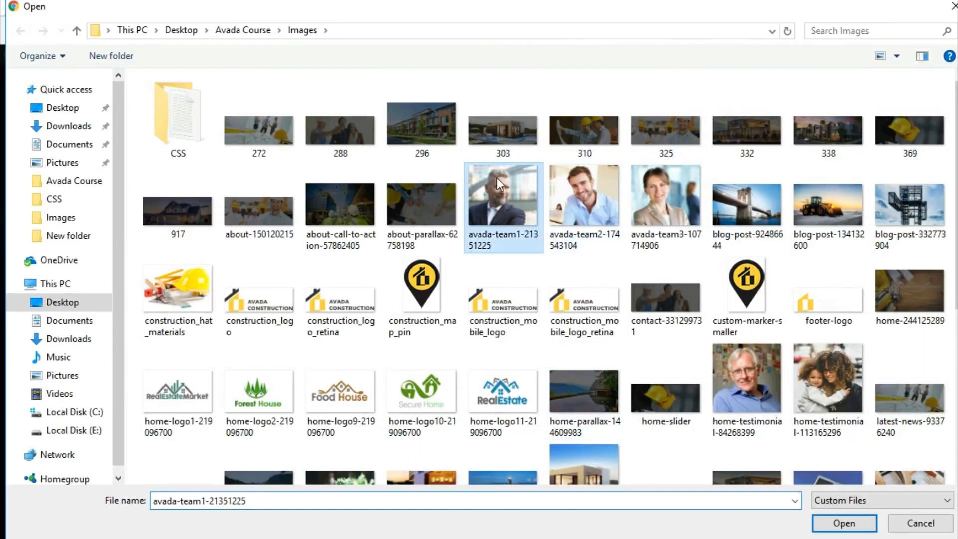
pyautogui.click(843, 524)
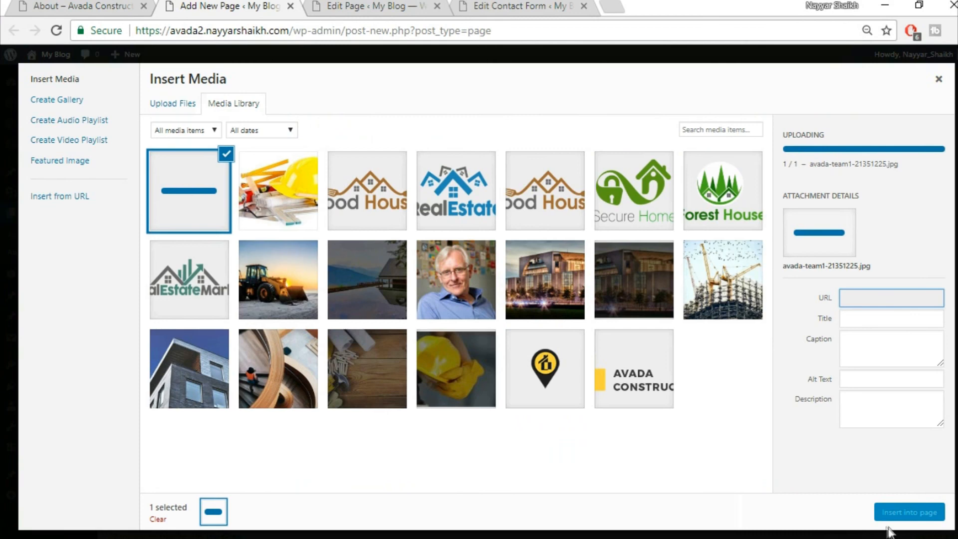
pyautogui.click(897, 511)
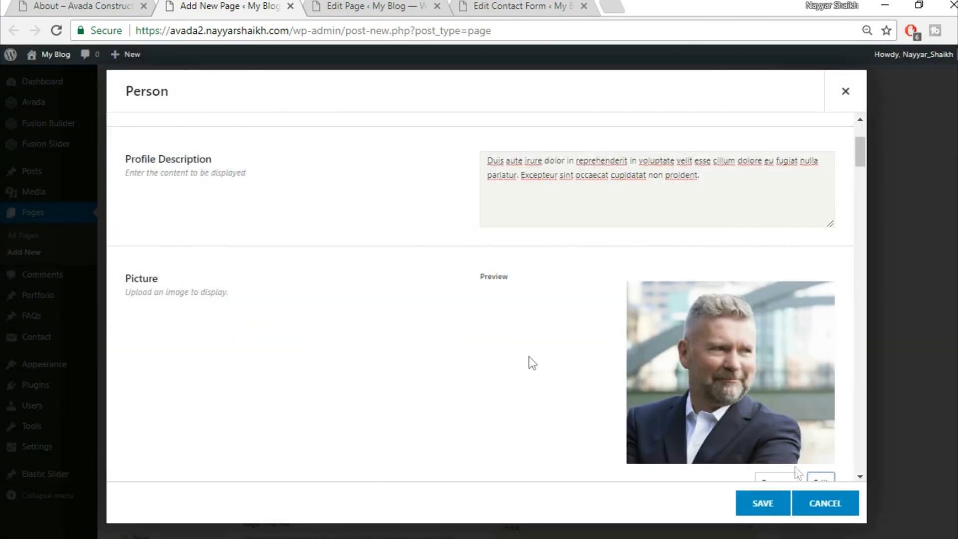
# - Set the picture hover effect to Zoom Out, then view the live About page's team cards
pyautogui.scroll(-2, 422, 328)
pyautogui.scroll(-5, 421, 328)
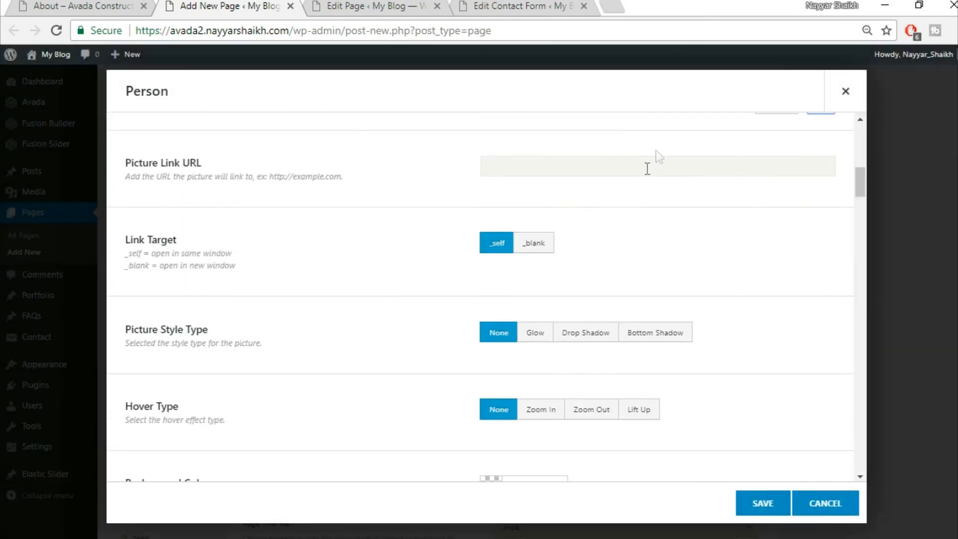
pyautogui.scroll(-2, 754, 212)
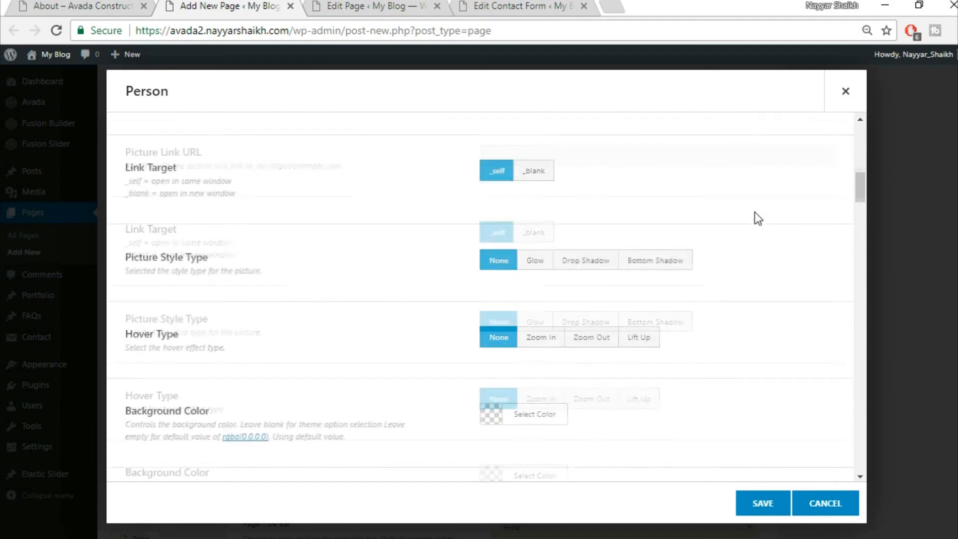
pyautogui.click(644, 335)
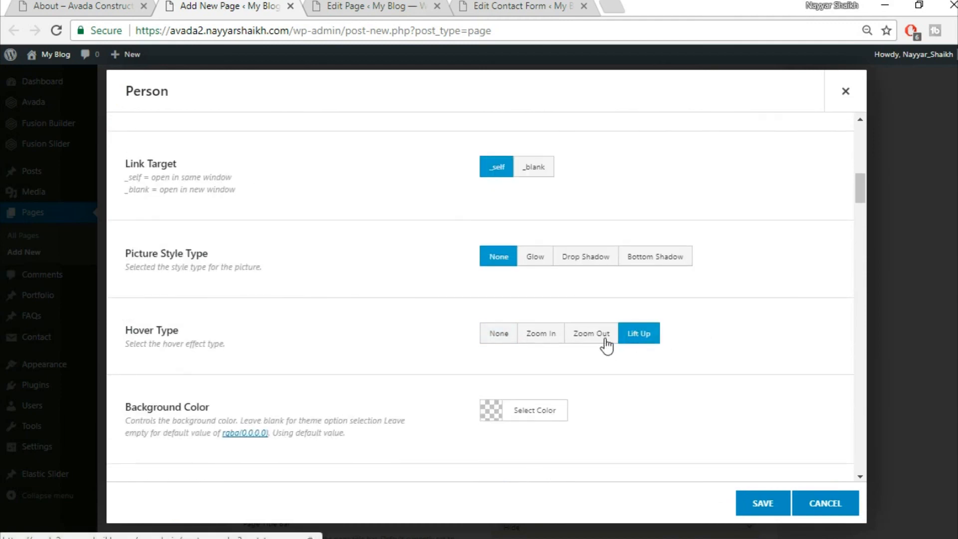
pyautogui.click(603, 335)
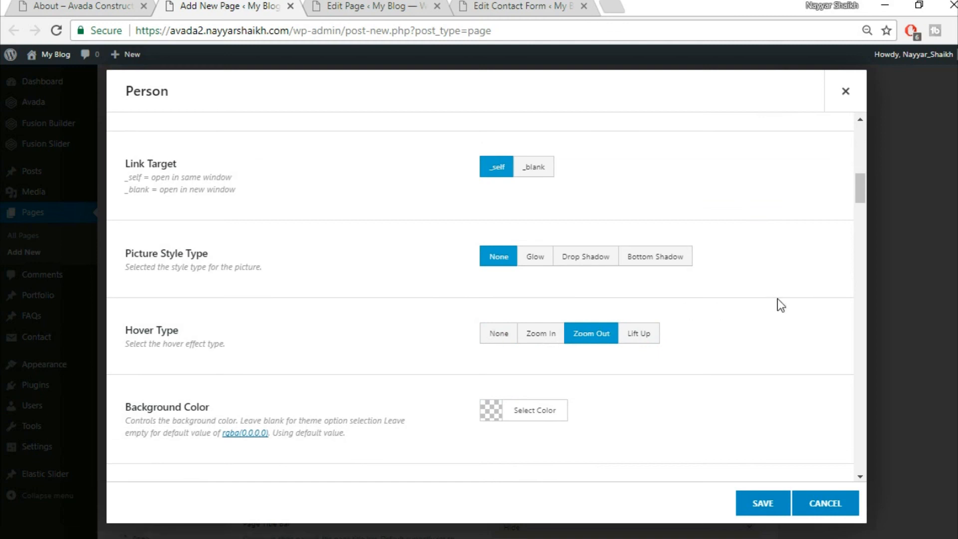
pyautogui.scroll(-3, 781, 314)
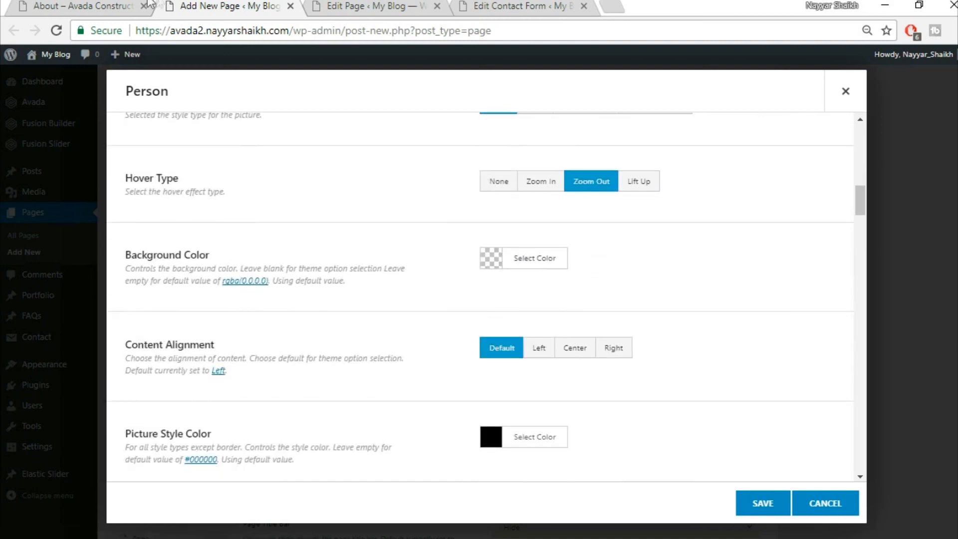
pyautogui.click(117, 5)
pyautogui.click(340, 458)
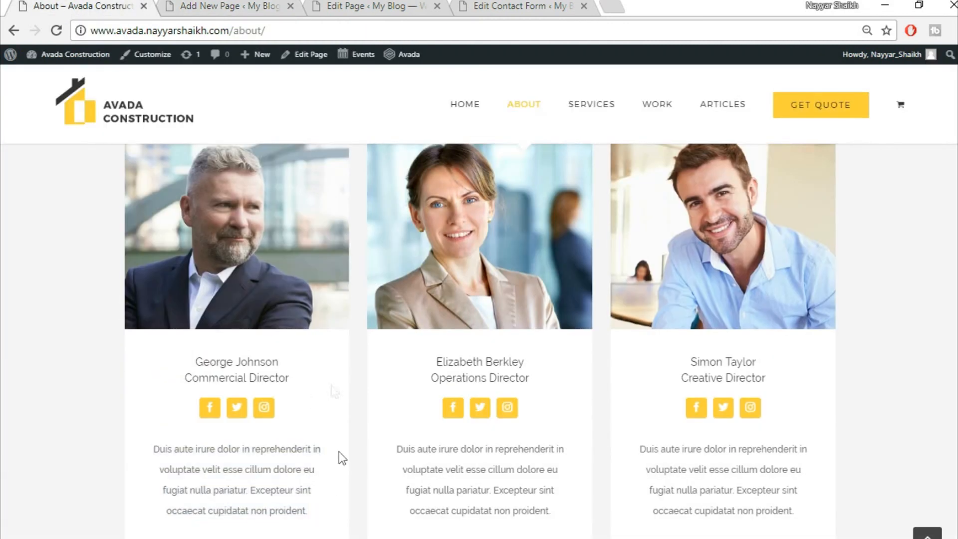
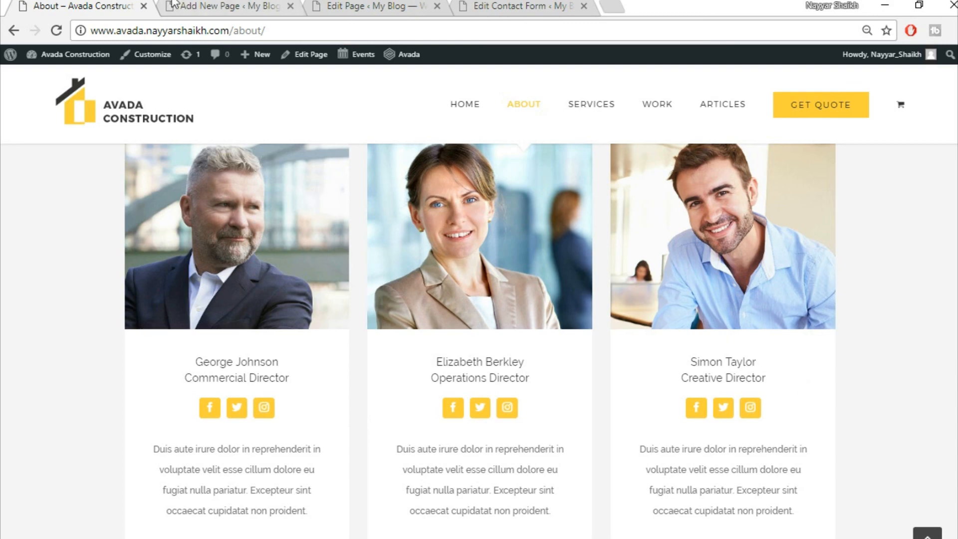
# - Give the Person element a fully opaque white #ffffff background
pyautogui.click(209, 6)
pyautogui.click(548, 260)
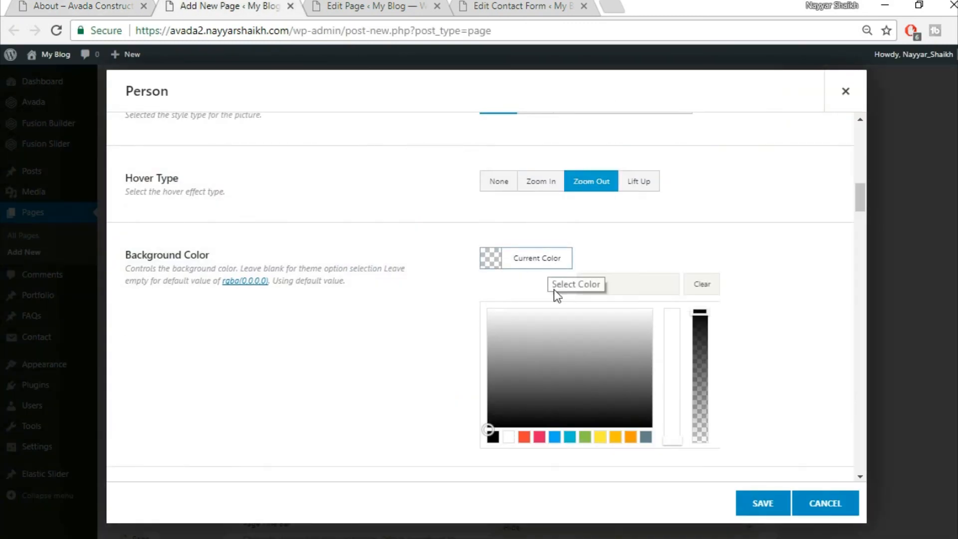
pyautogui.click(508, 438)
pyautogui.click(717, 235)
pyautogui.click(554, 259)
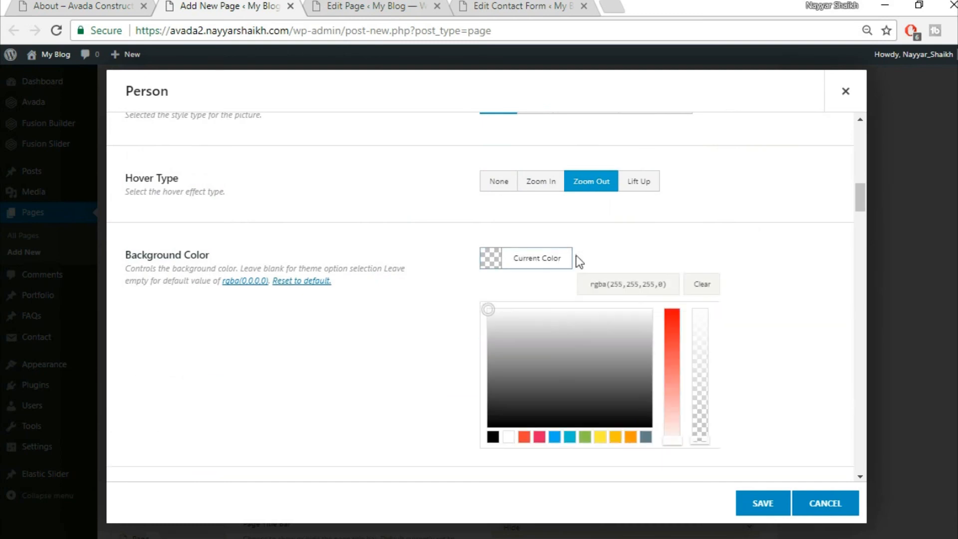
pyautogui.moveTo(700, 440); pyautogui.dragTo(716, 282)
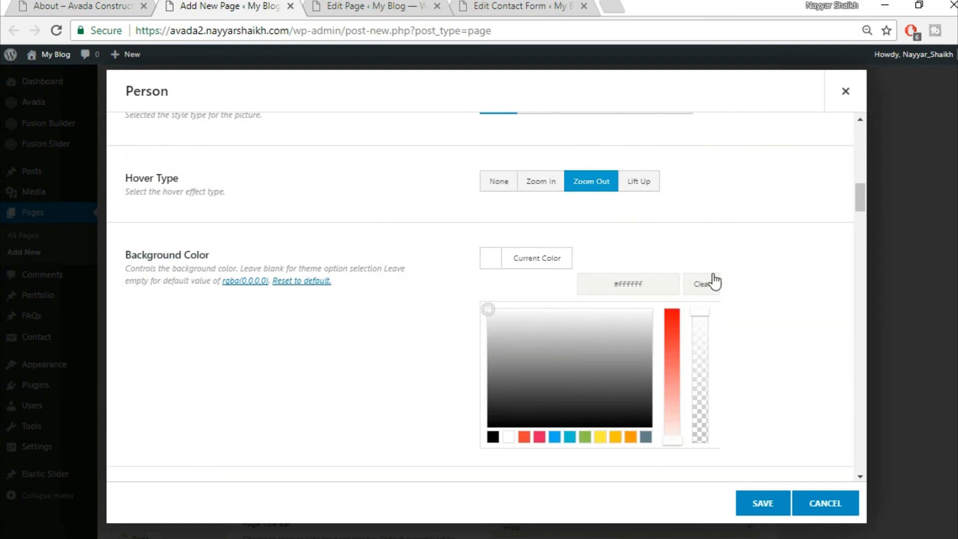
pyautogui.click(765, 256)
# - Set the Person's content alignment to Center
pyautogui.scroll(-2, 769, 282)
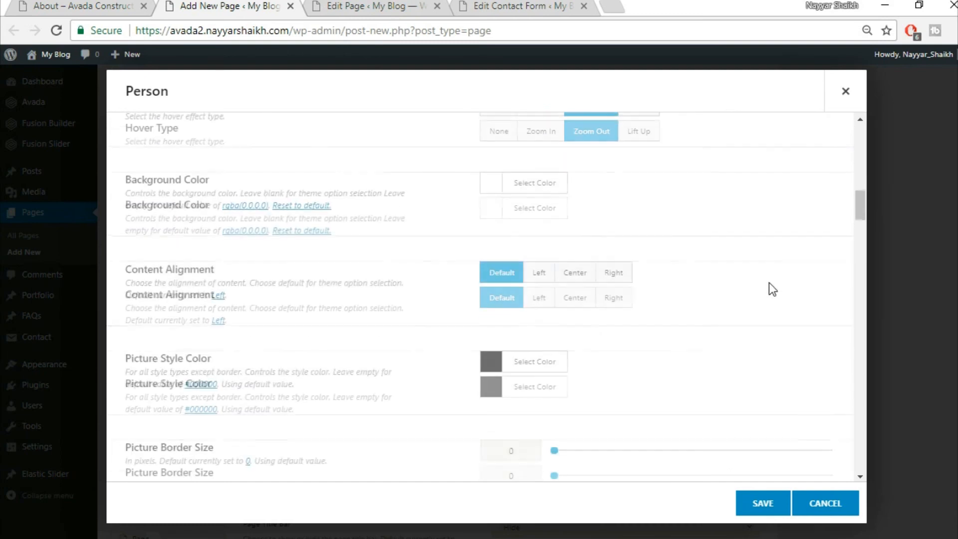
pyautogui.click(574, 274)
pyautogui.scroll(-2, 749, 302)
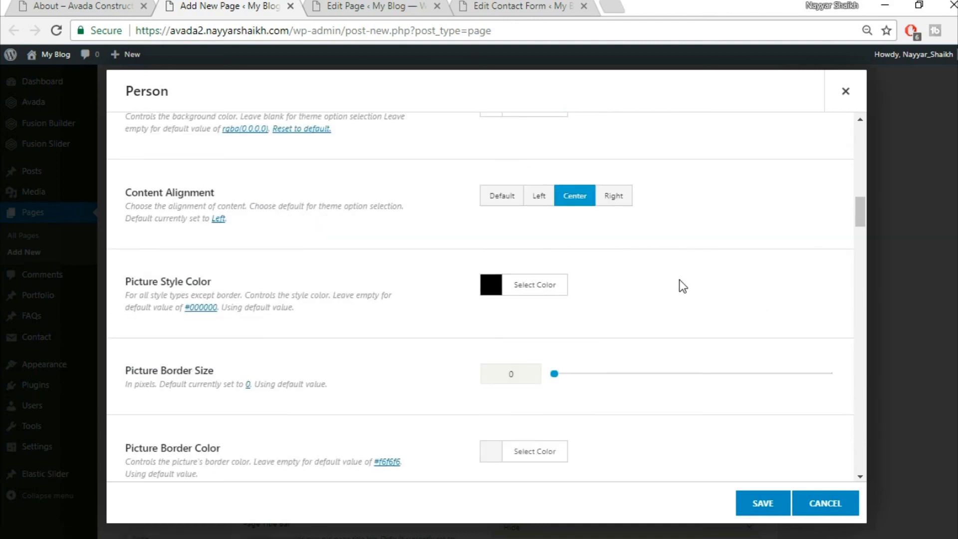
pyautogui.scroll(-3, 678, 285)
pyautogui.scroll(-3, 319, 383)
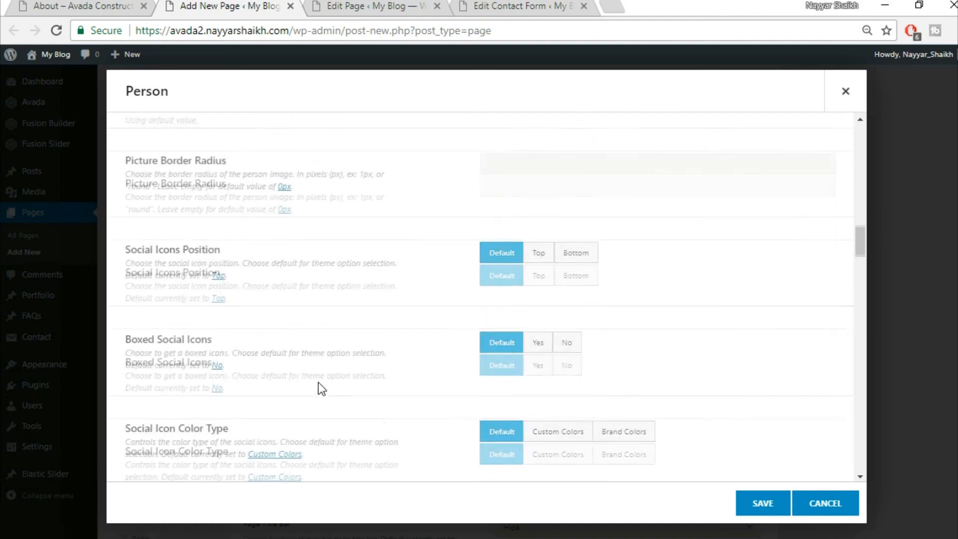
pyautogui.scroll(-1, 617, 278)
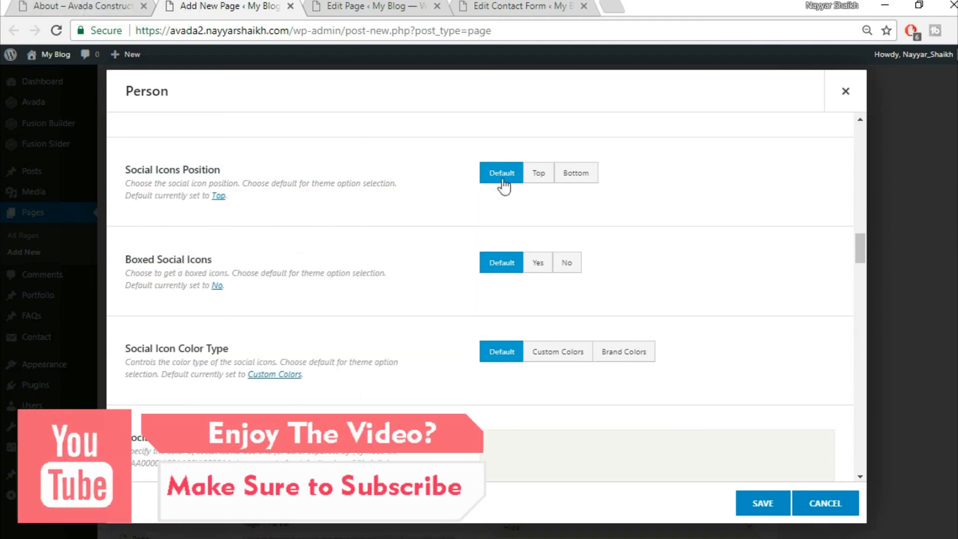
# - After checking the live About page team cards, set Boxed Social Icons to Yes
pyautogui.click(88, 5)
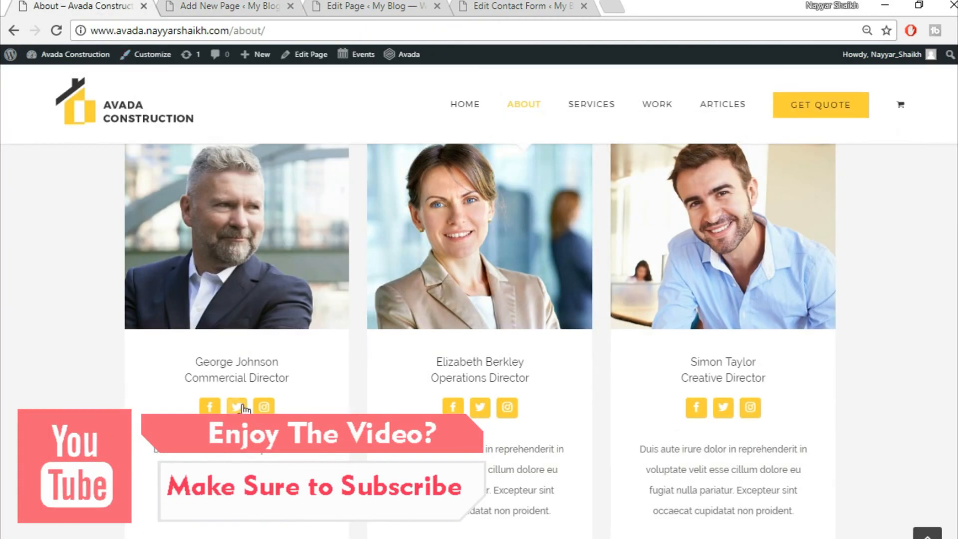
pyautogui.click(182, 3)
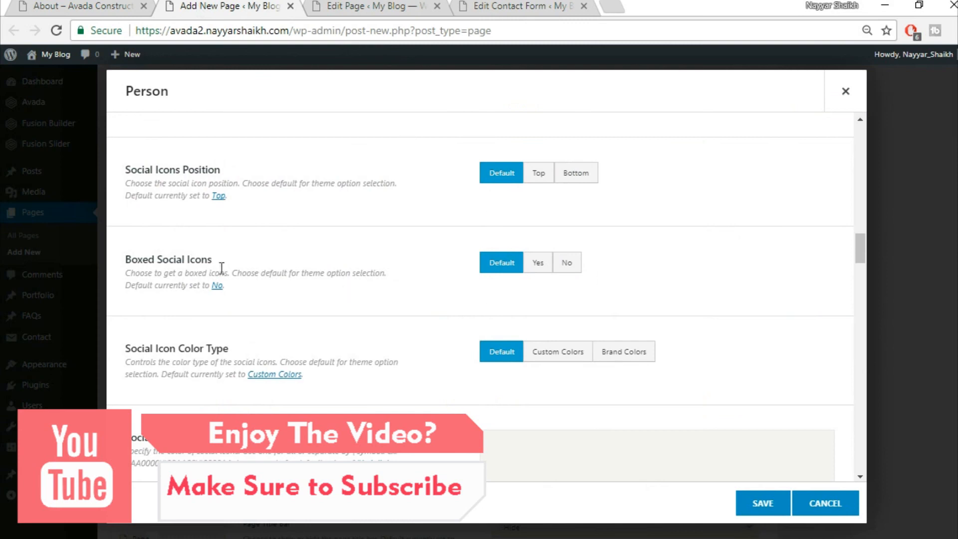
pyautogui.click(539, 264)
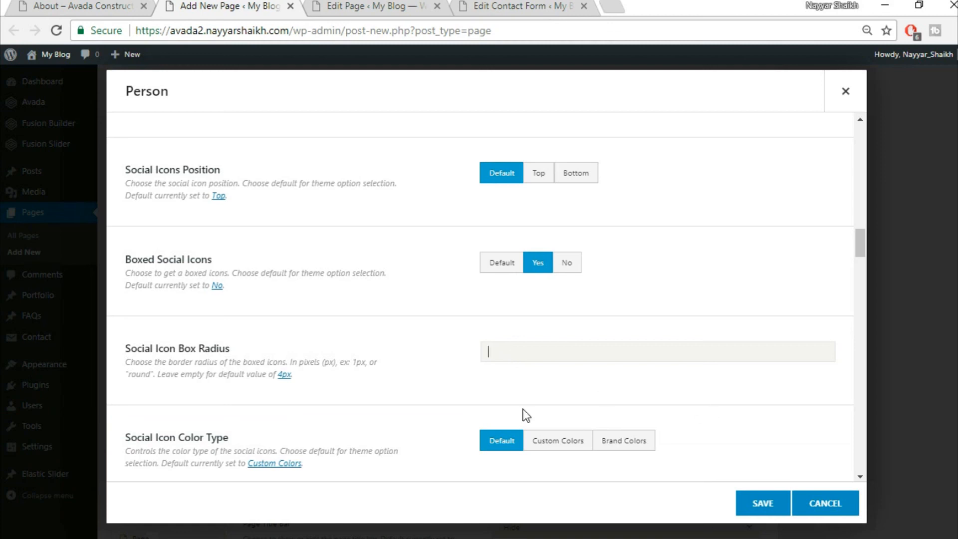
pyautogui.scroll(-4, 448, 394)
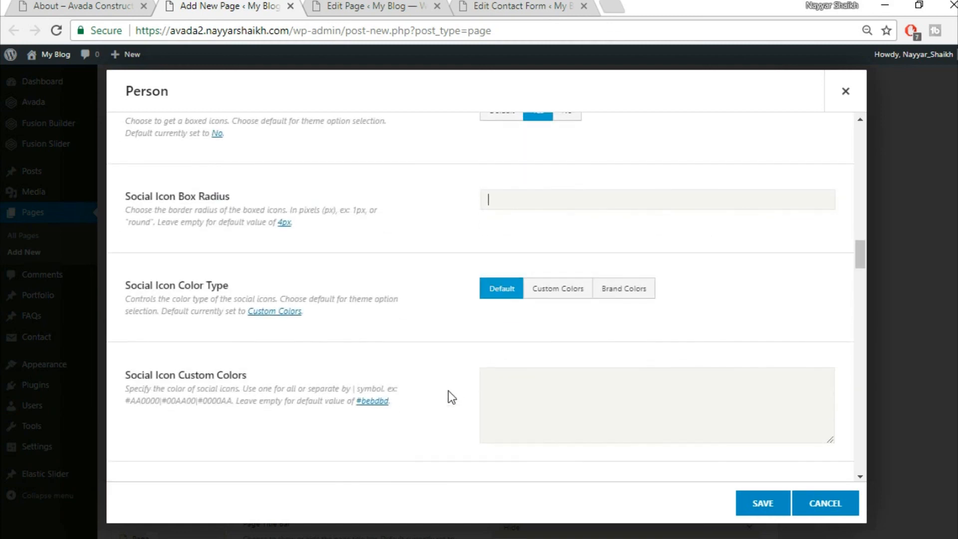
# - Colour the social icons #ffffff|#ffffff with #fed03d|#fed03d box colours
pyautogui.scroll(-2, 452, 401)
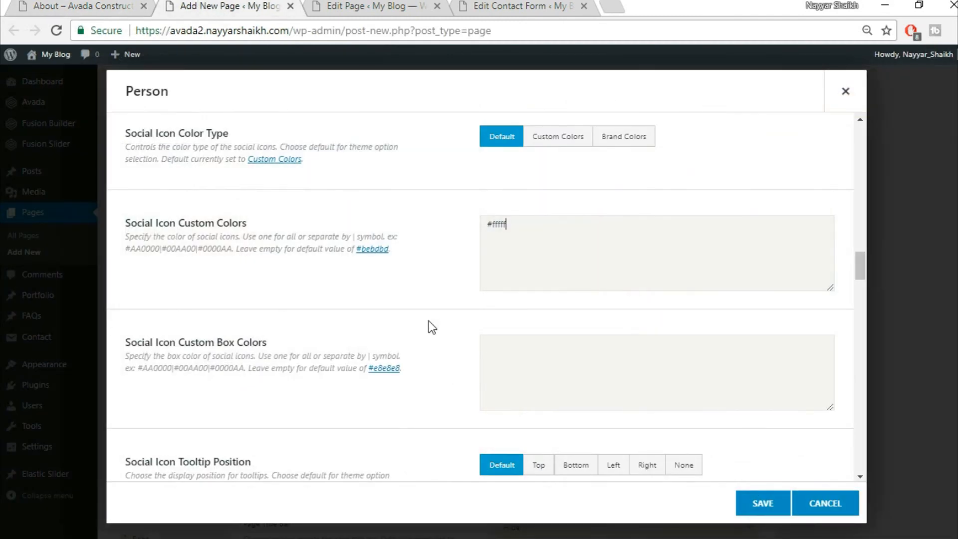
pyautogui.write('fffff|#ffffff')
pyautogui.scroll(-10, 599, 302)
pyautogui.scroll(1, 603, 317)
pyautogui.scroll(8, 601, 313)
pyautogui.click(68, 5)
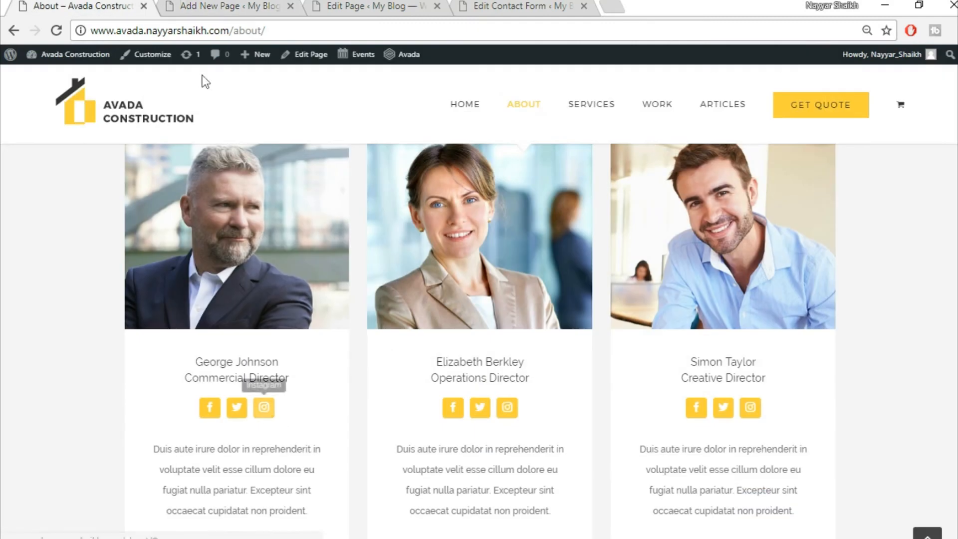
pyautogui.click(227, 6)
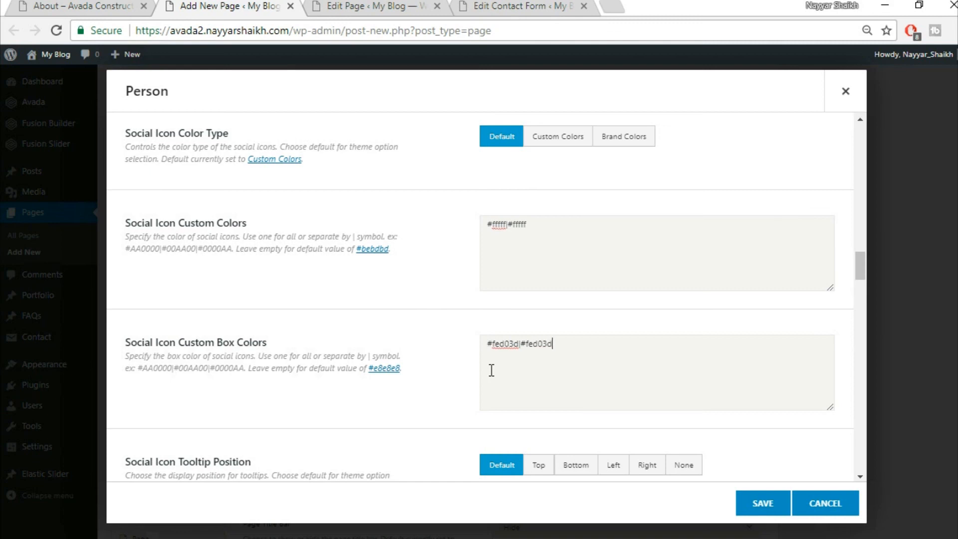
# - Scroll through the remaining social link fields, leaving Blogger and Deviantart at '#'
pyautogui.scroll(-2, 562, 385)
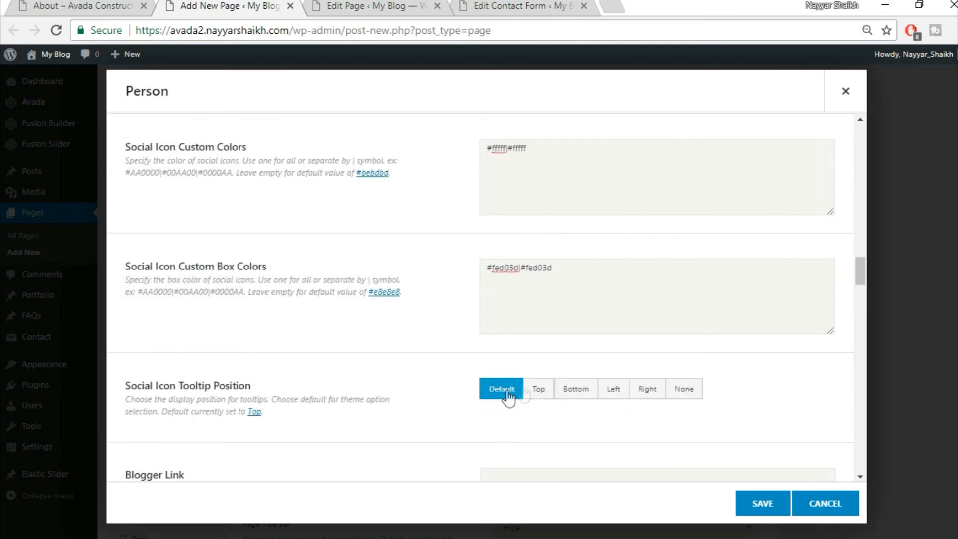
pyautogui.scroll(-2, 356, 412)
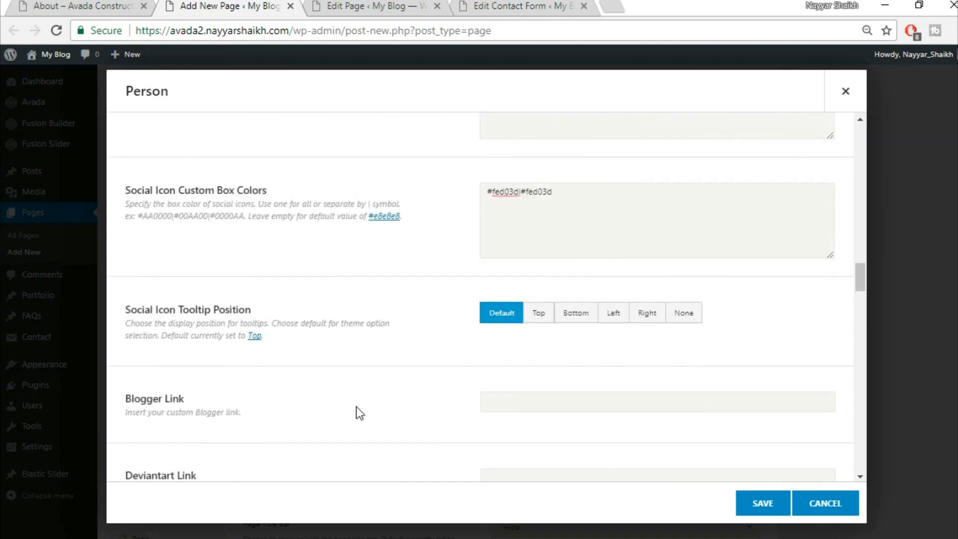
pyautogui.scroll(-3, 649, 349)
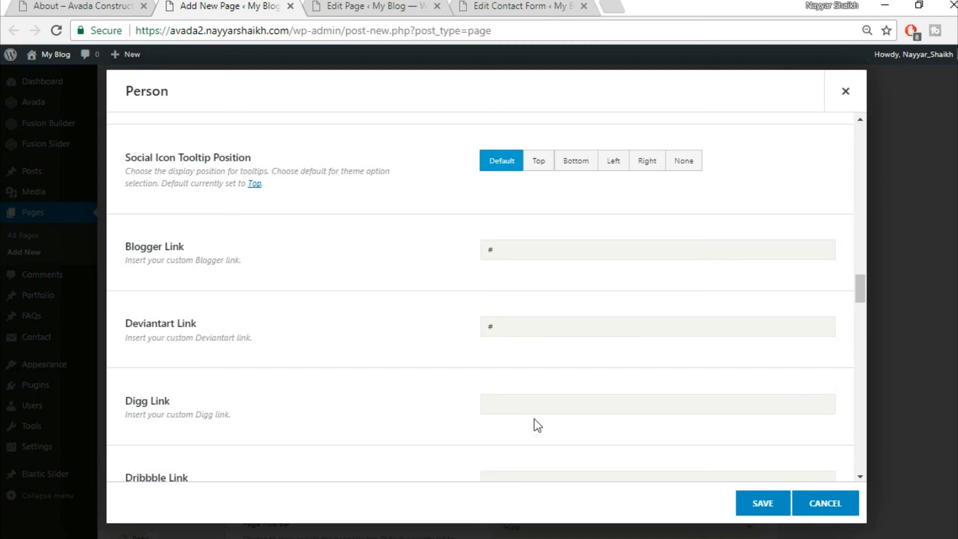
pyautogui.scroll(-10, 314, 246)
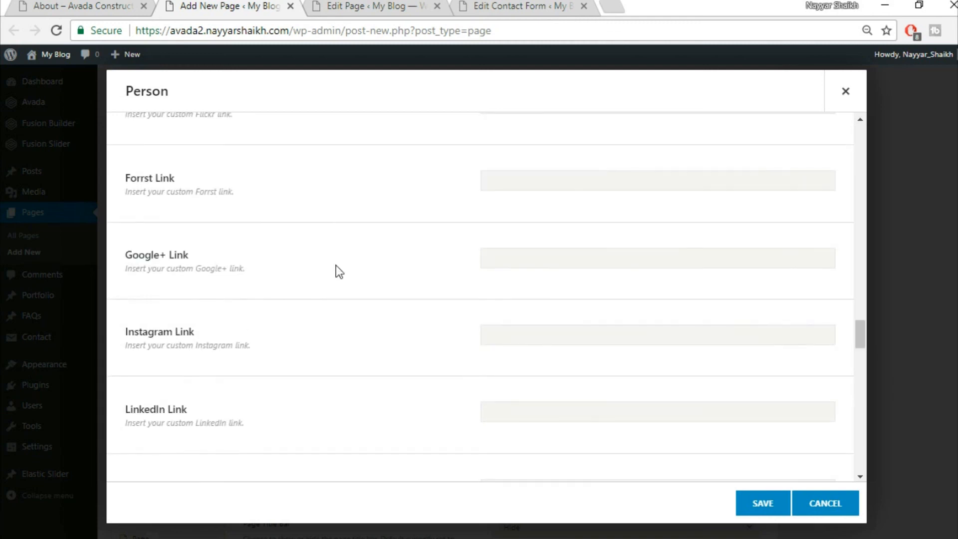
pyautogui.scroll(-8, 433, 334)
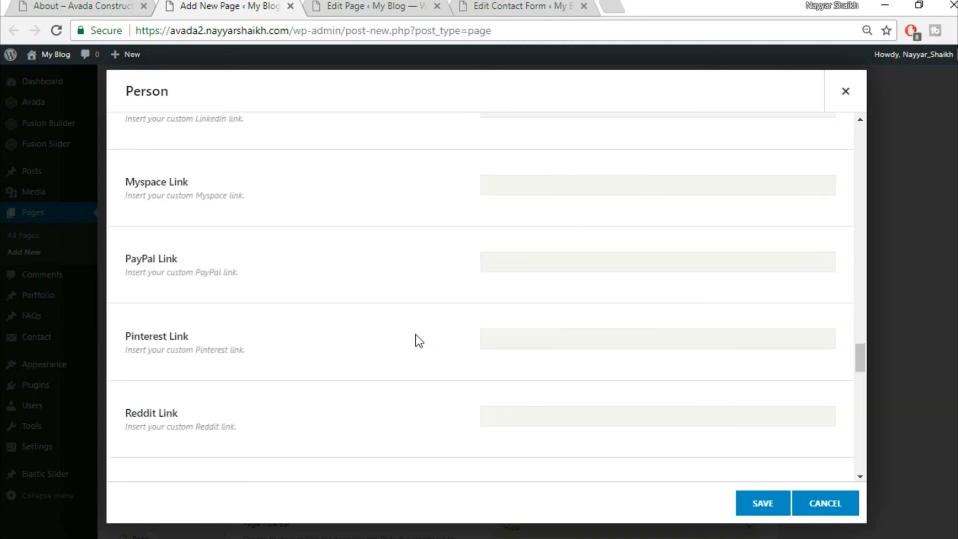
pyautogui.scroll(-14, 453, 318)
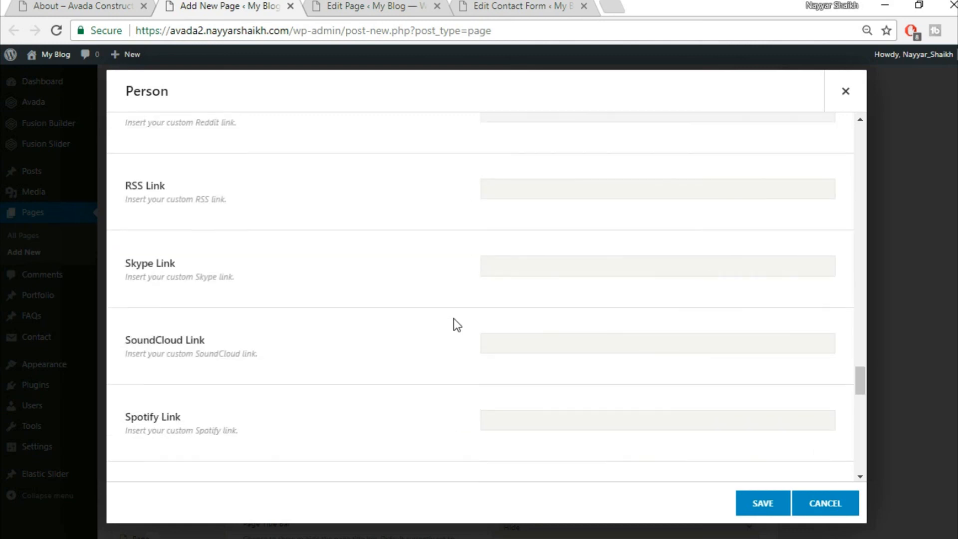
pyautogui.scroll(-5, 454, 318)
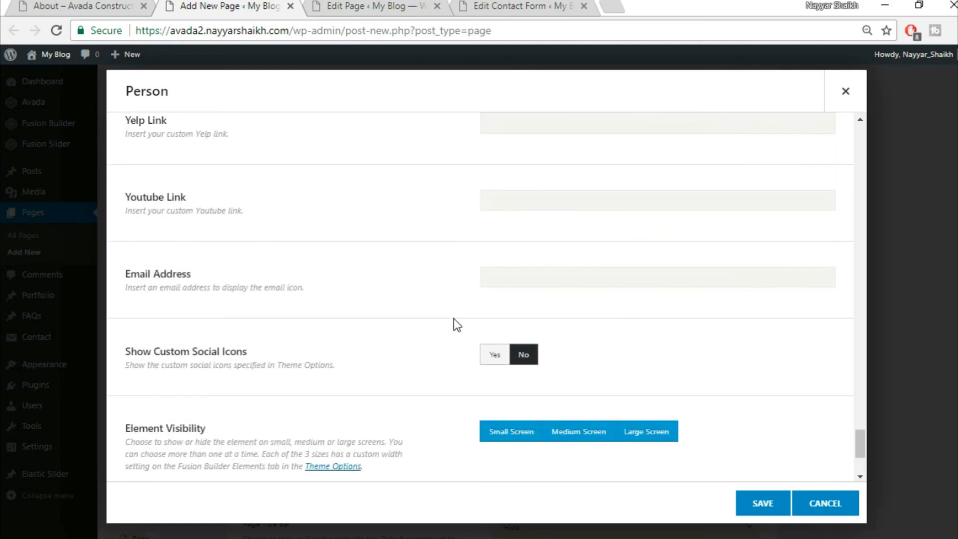
pyautogui.scroll(-2, 349, 322)
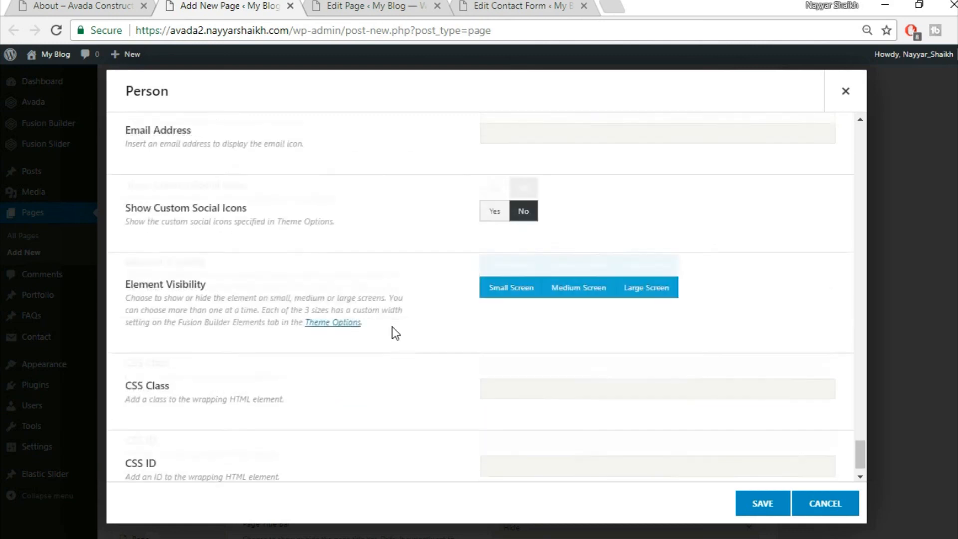
pyautogui.click(753, 500)
pyautogui.moveTo(256, 391)
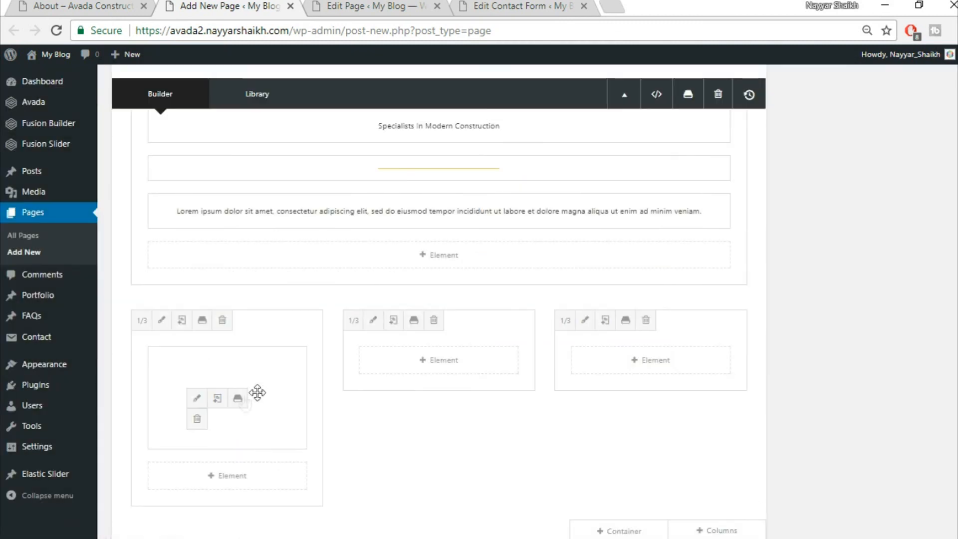
pyautogui.click(218, 403)
pyautogui.moveTo(199, 370); pyautogui.dragTo(429, 355)
pyautogui.moveTo(267, 352); pyautogui.dragTo(623, 356)
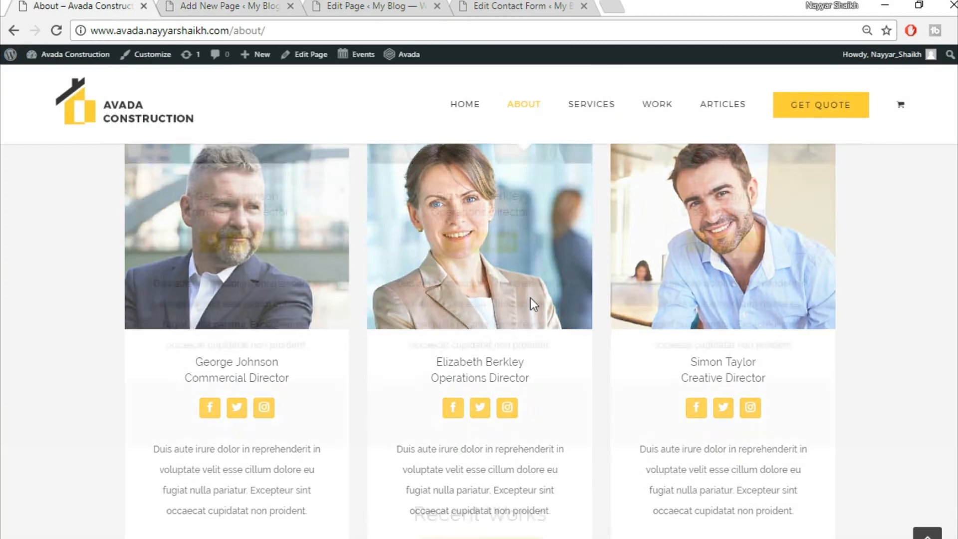
pyautogui.scroll(-5, 532, 301)
pyautogui.scroll(-5, 531, 299)
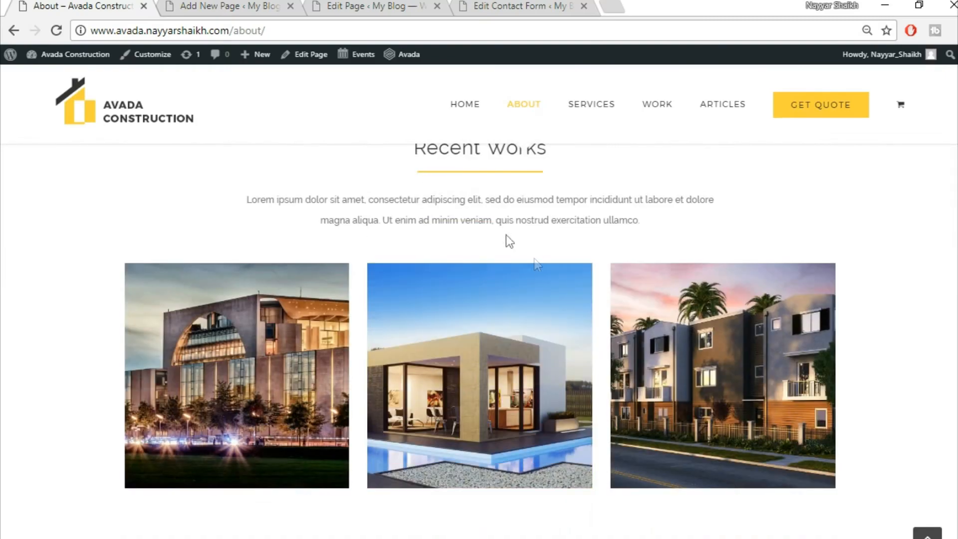
pyautogui.scroll(2, 528, 269)
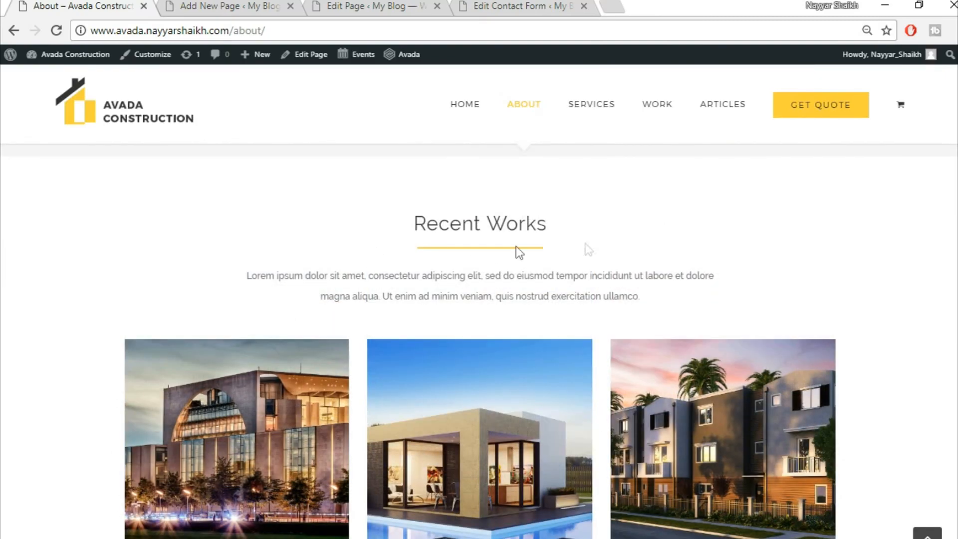
pyautogui.scroll(-8, 703, 323)
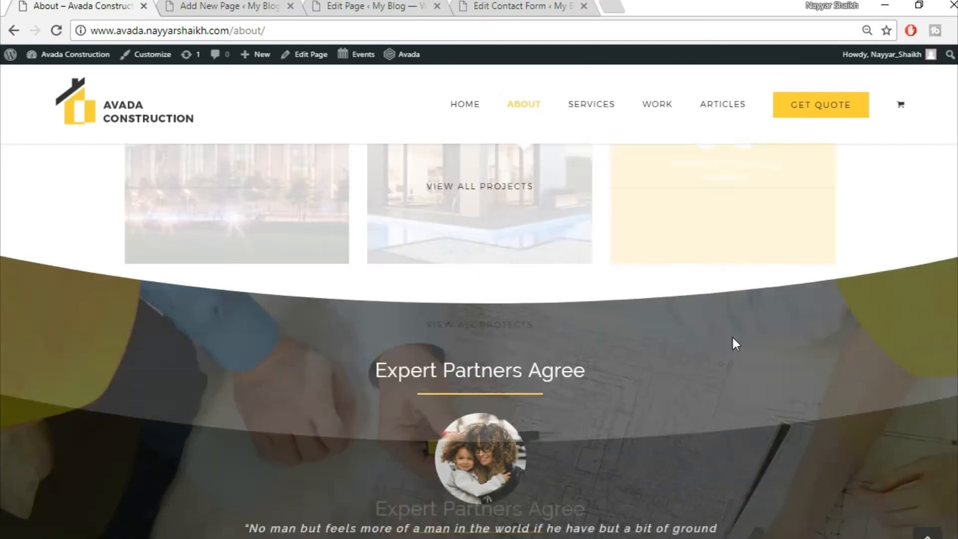
pyautogui.scroll(-2, 797, 480)
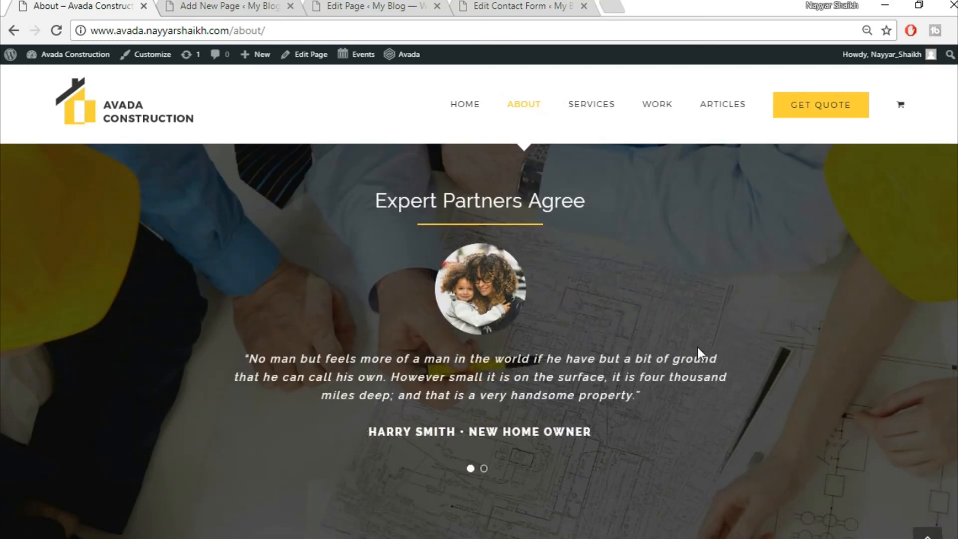
pyautogui.scroll(-8, 698, 347)
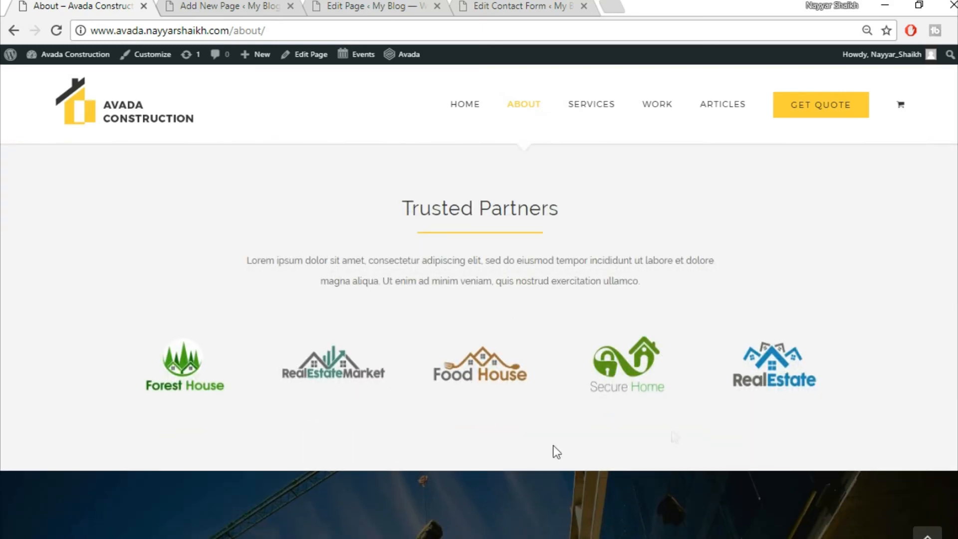
pyautogui.scroll(-8, 694, 281)
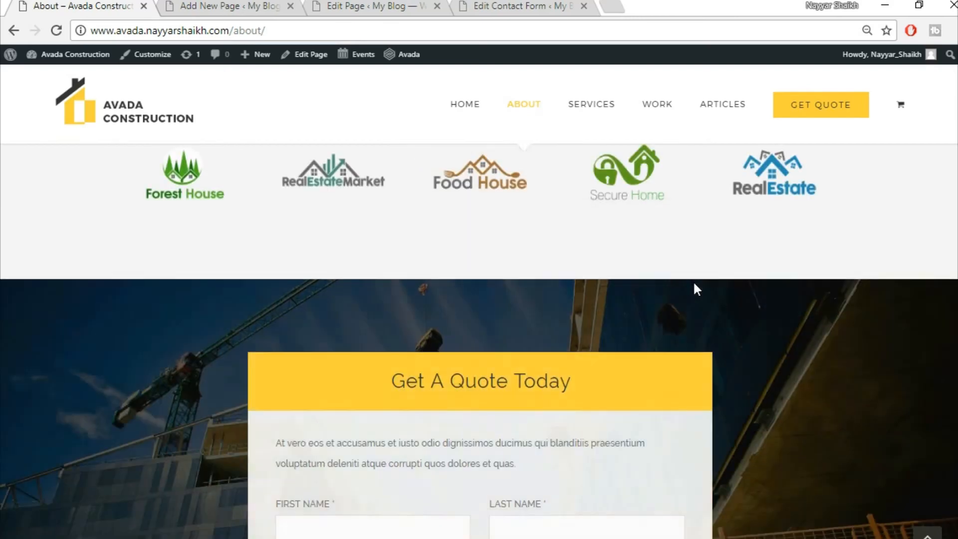
pyautogui.scroll(1, 712, 262)
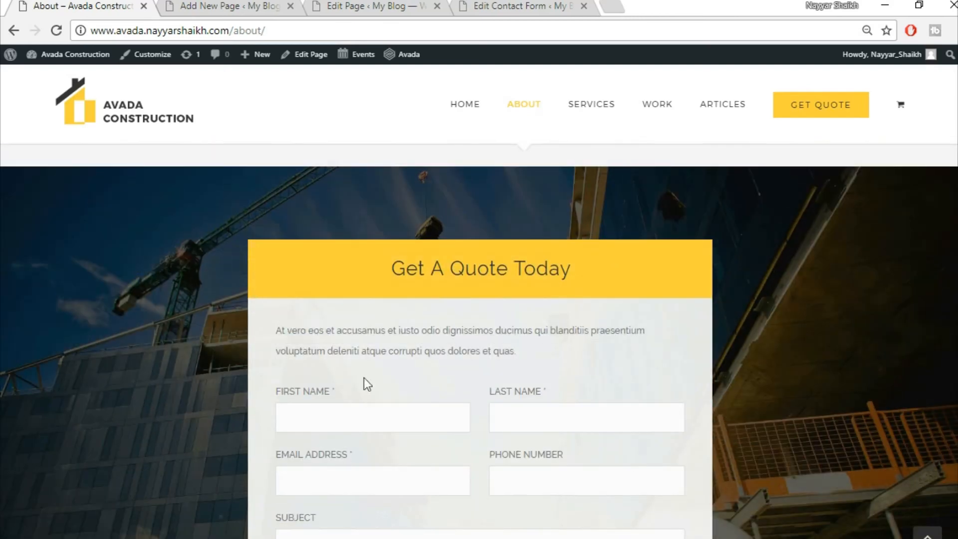
pyautogui.scroll(2, 593, 260)
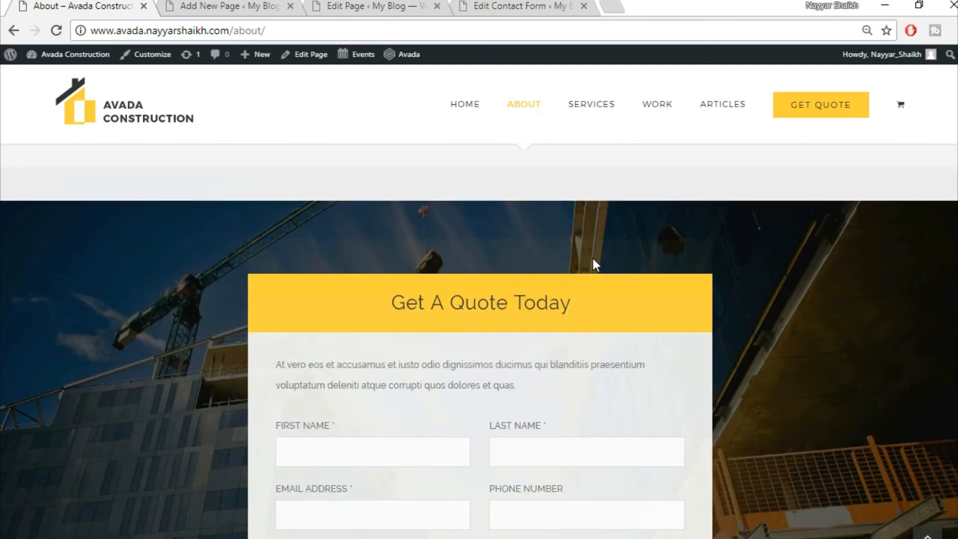
pyautogui.scroll(-10, 638, 430)
pyautogui.scroll(-4, 817, 463)
# - Publish the new About page
pyautogui.click(928, 534)
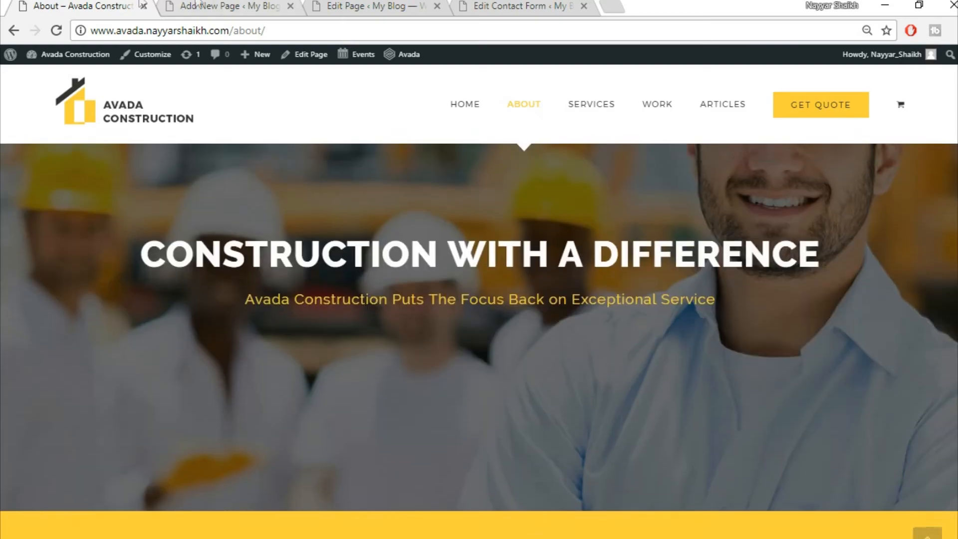
pyautogui.click(199, 6)
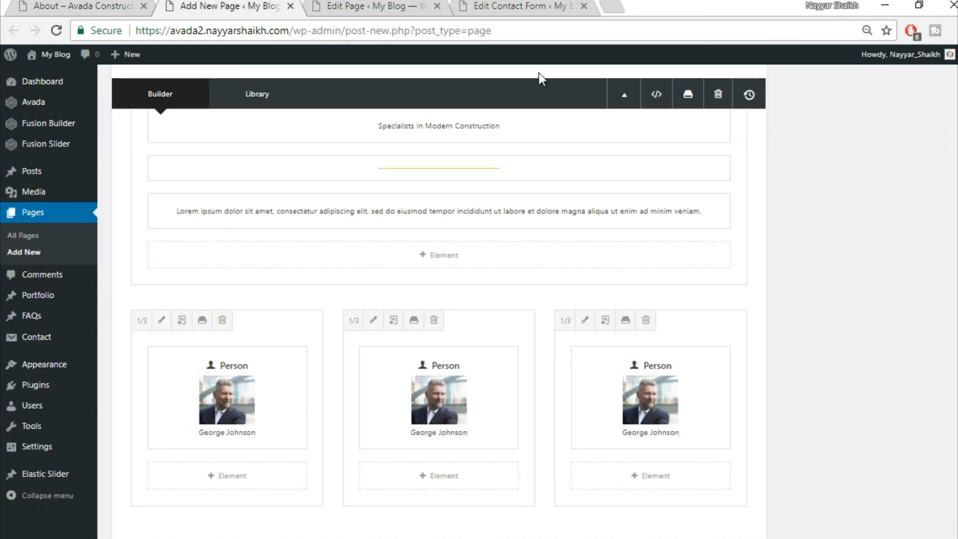
pyautogui.scroll(15, 899, 300)
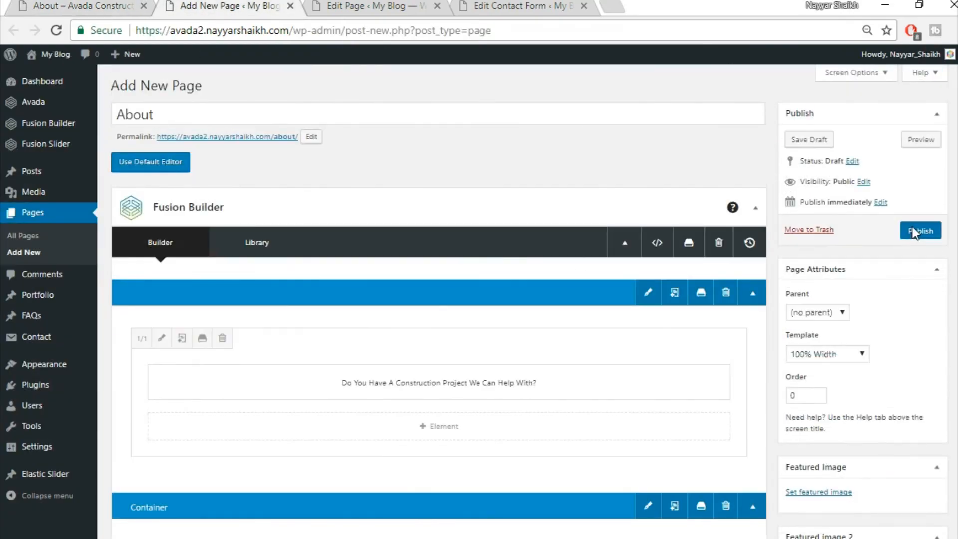
pyautogui.click(910, 231)
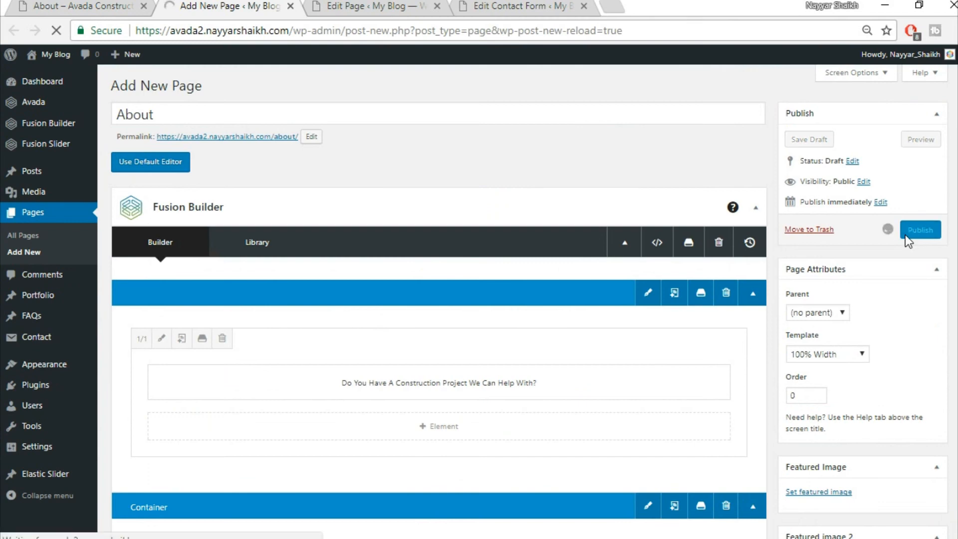
# - View the published About page in a new tab and compare it with the demo About page
pyautogui.rightClick(200, 112)
pyautogui.click(216, 125)
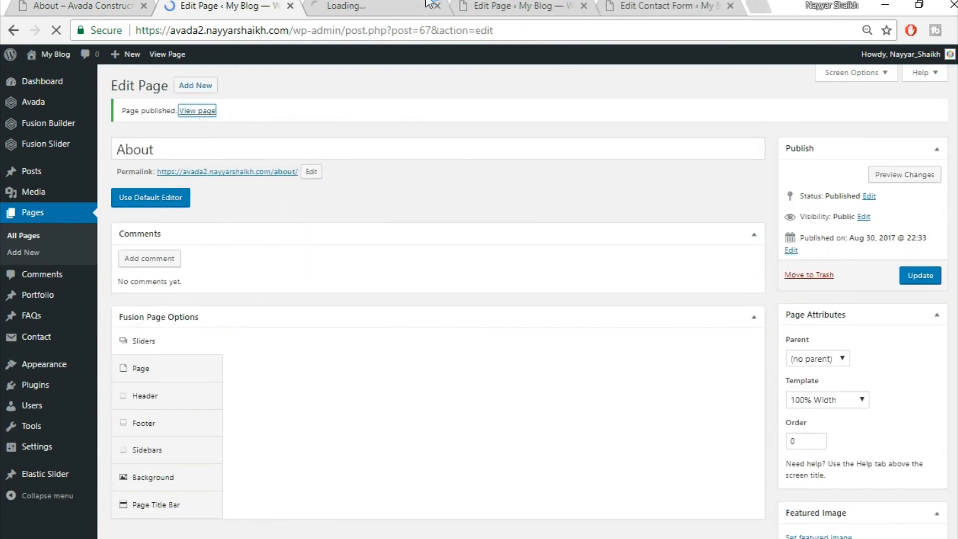
pyautogui.hotkey('ctrl', 'Tab')
pyautogui.scroll(-8, 754, 310)
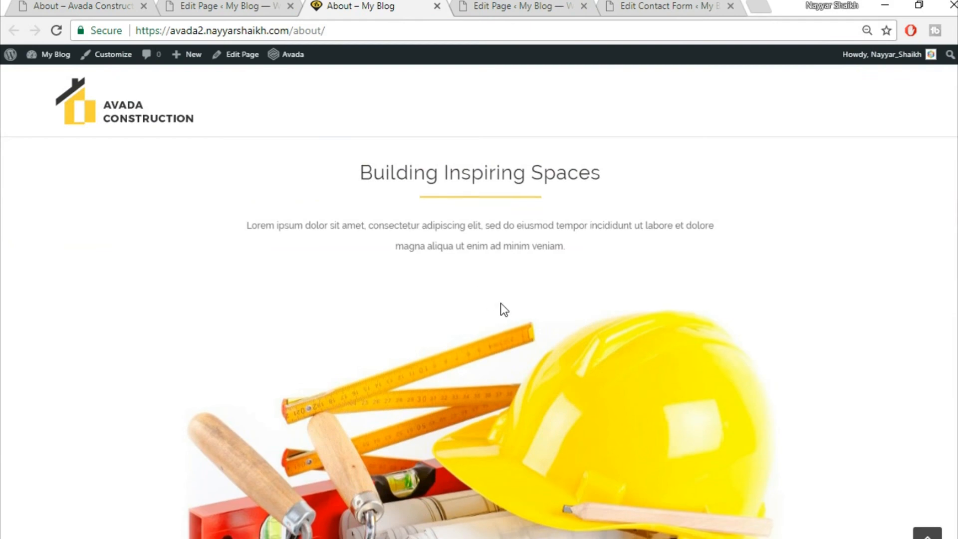
pyautogui.scroll(-10, 501, 304)
pyautogui.scroll(3, 513, 404)
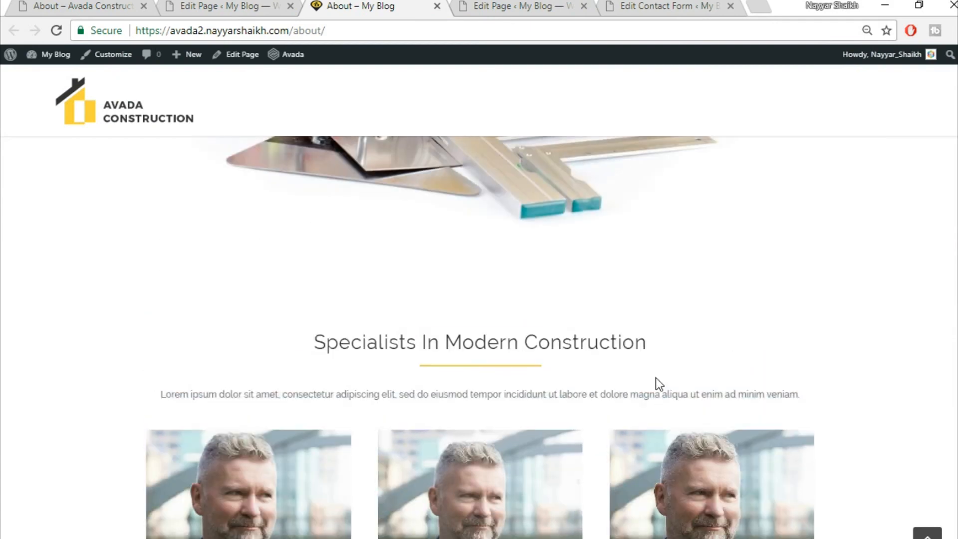
pyautogui.click(91, 5)
pyautogui.scroll(-20, 705, 497)
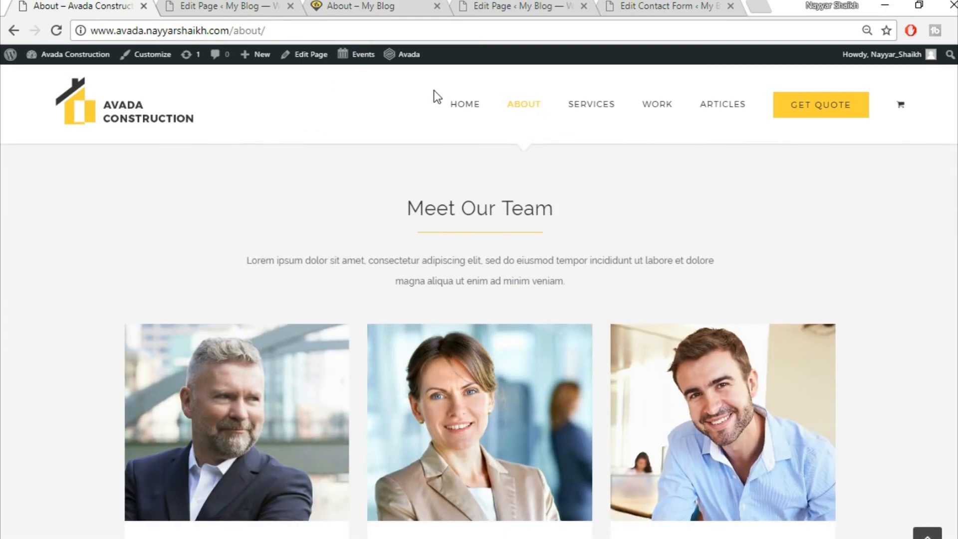
# - Open the settings of the separator container in the About page editor
pyautogui.click(234, 6)
pyautogui.scroll(-15, 665, 296)
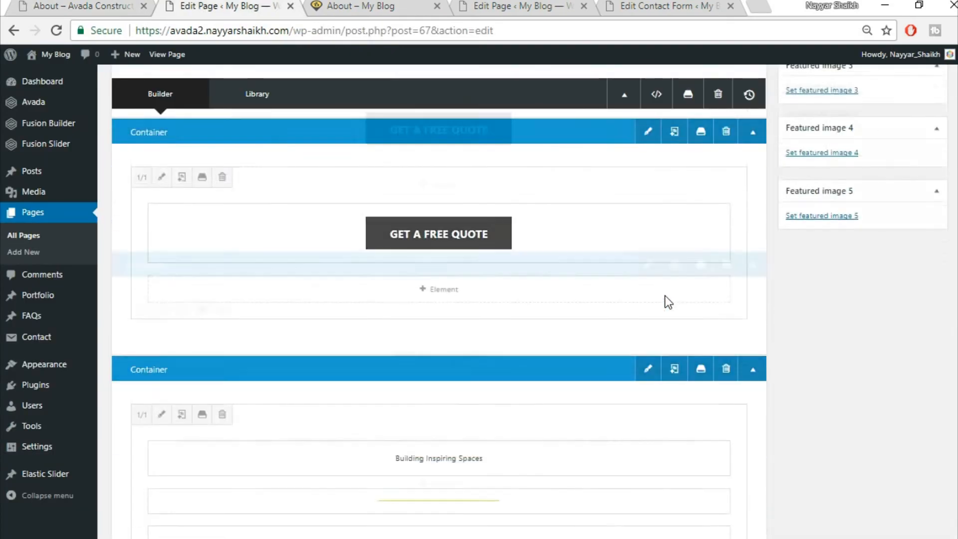
pyautogui.scroll(-5, 664, 296)
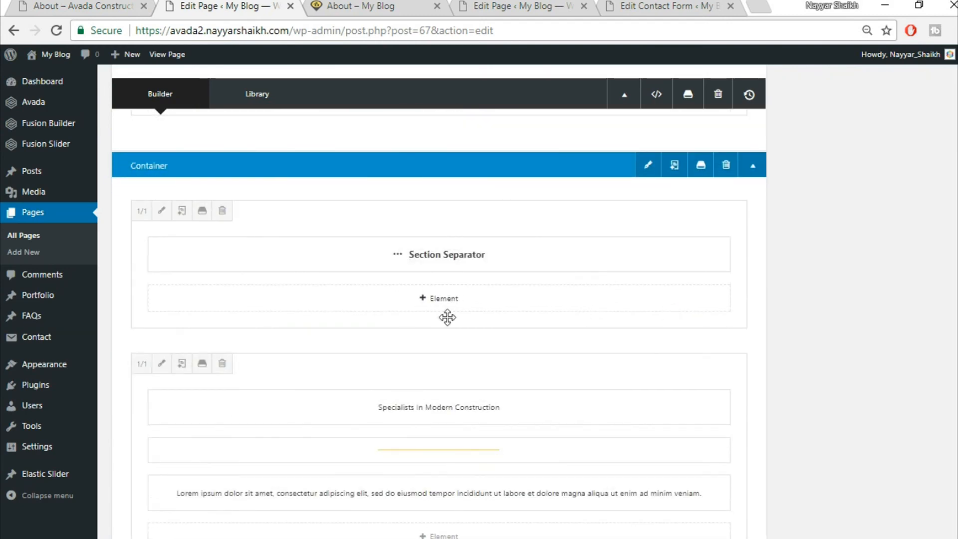
pyautogui.click(652, 169)
# - Set the container background colour to #f5f5f5, save it, and update the About page
pyautogui.click(227, 131)
pyautogui.click(531, 192)
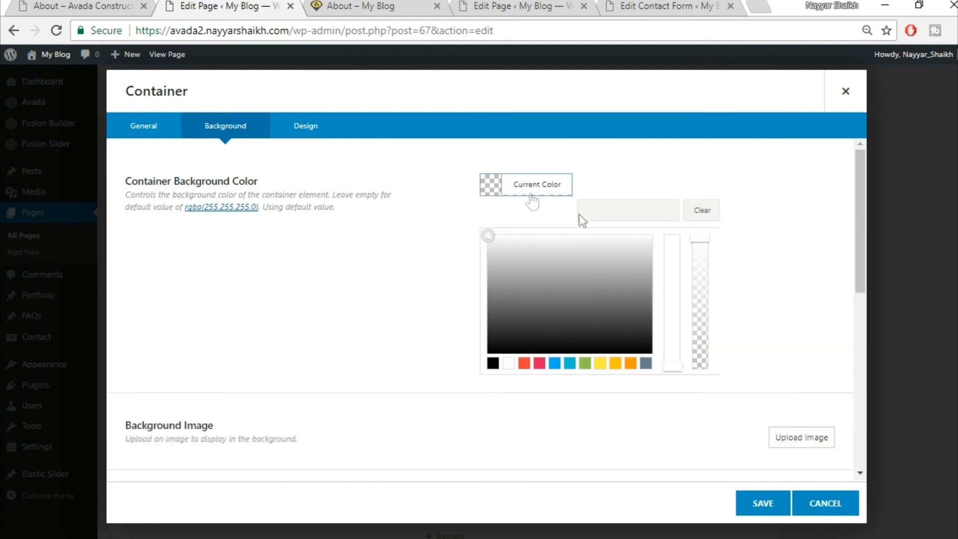
pyautogui.click(632, 209)
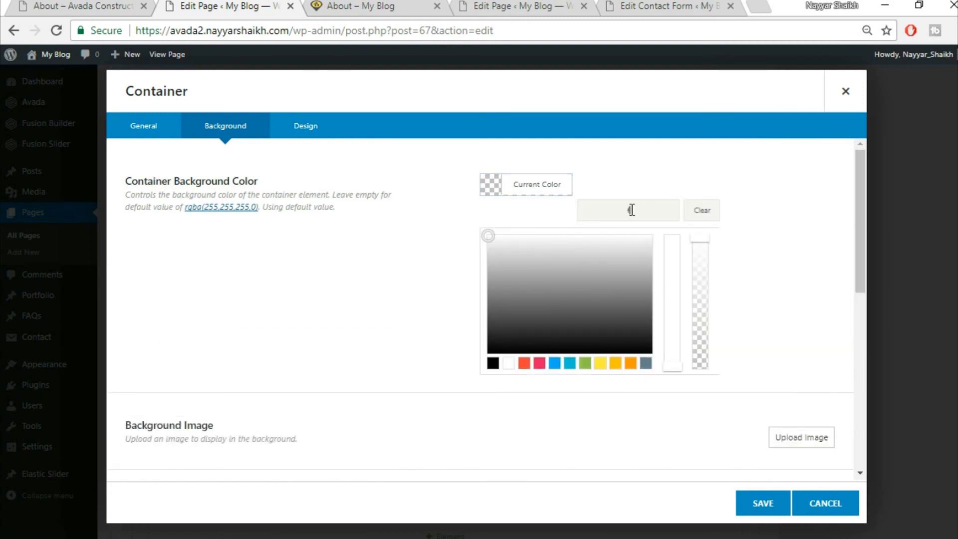
pyautogui.write('f5f5f5')
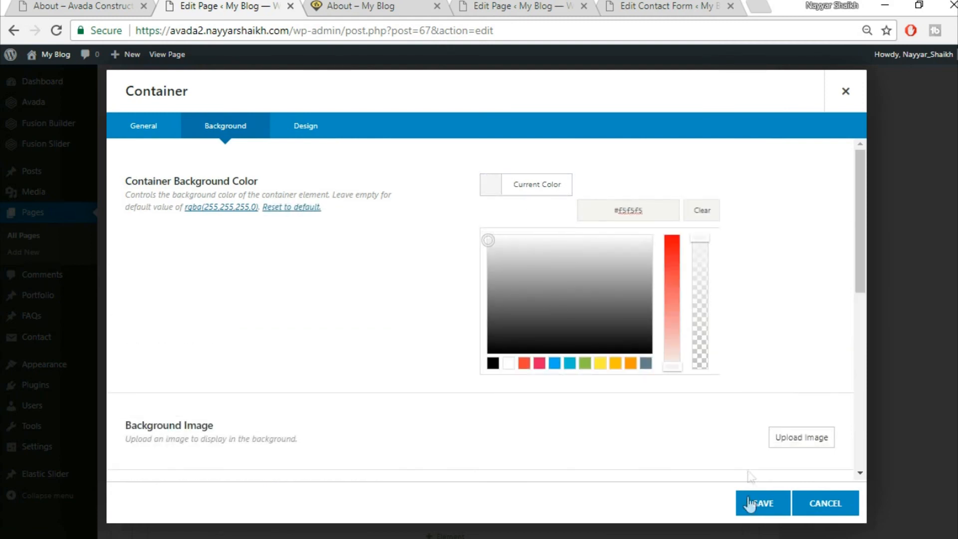
pyautogui.click(759, 505)
pyautogui.scroll(5, 948, 310)
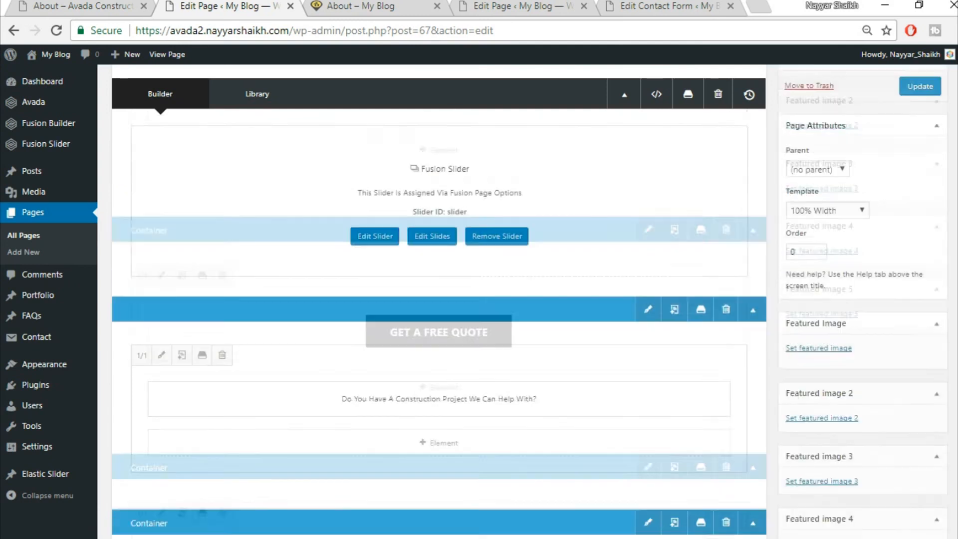
pyautogui.click(921, 210)
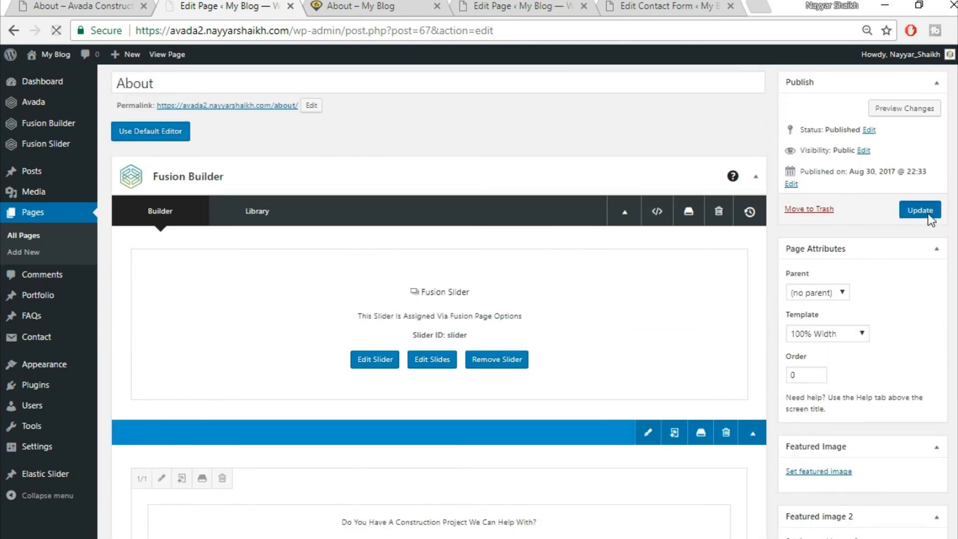
pyautogui.click(367, 6)
# - Reload the live About page and compare its grey section with the demo About page
pyautogui.click(371, 23)
pyautogui.press('Return')
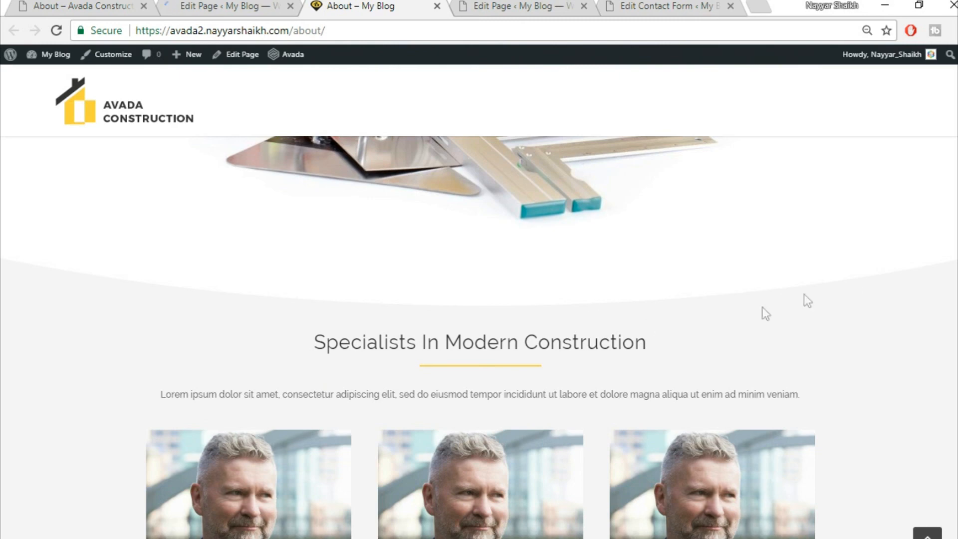
pyautogui.scroll(-5, 862, 352)
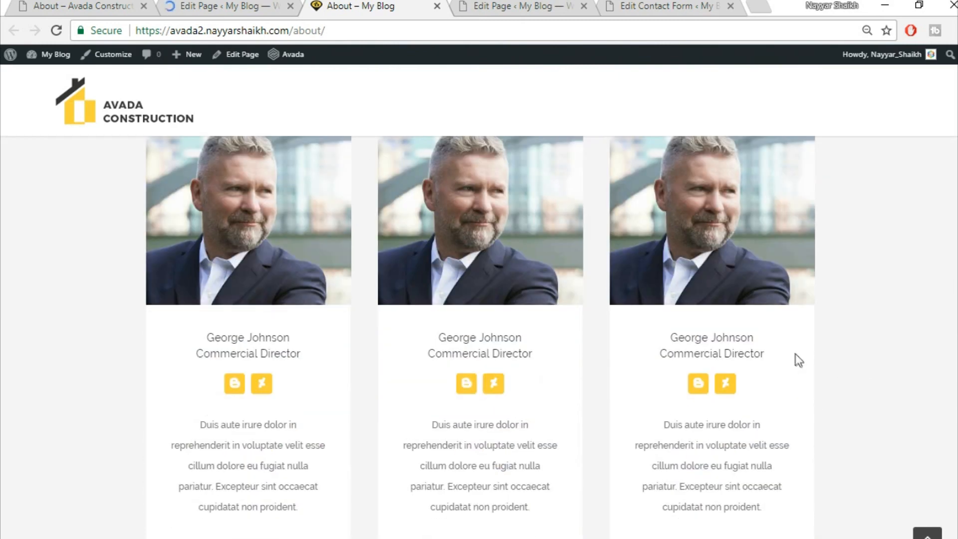
pyautogui.scroll(-2, 896, 337)
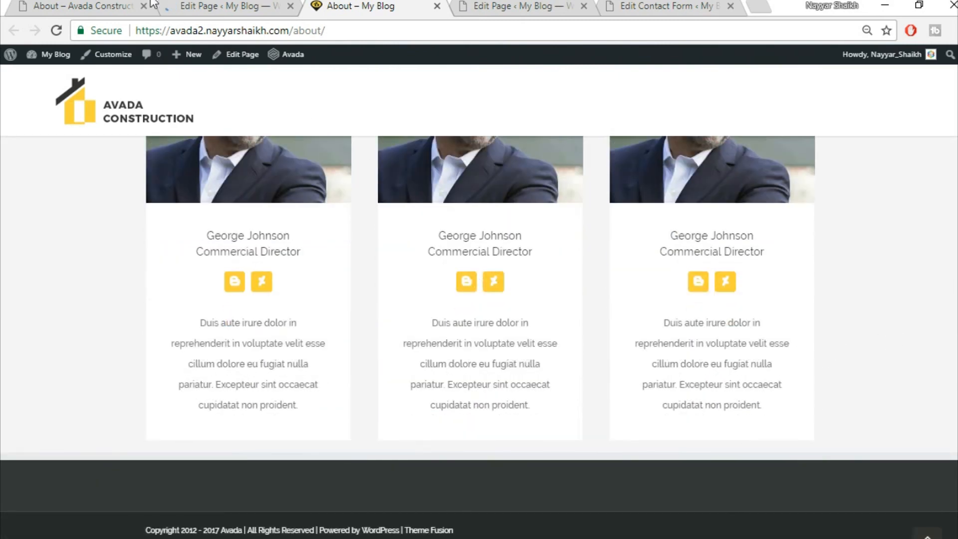
pyautogui.click(80, 5)
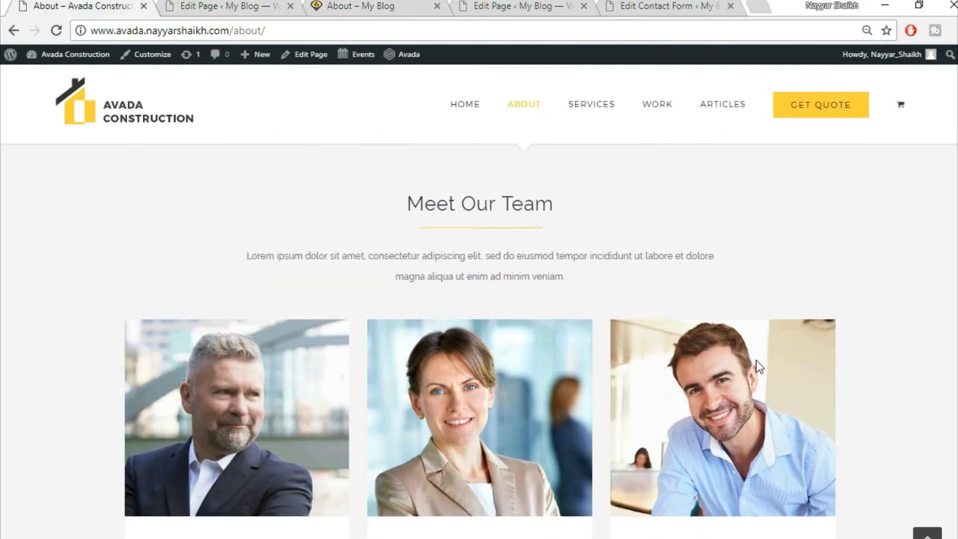
pyautogui.scroll(-10, 756, 361)
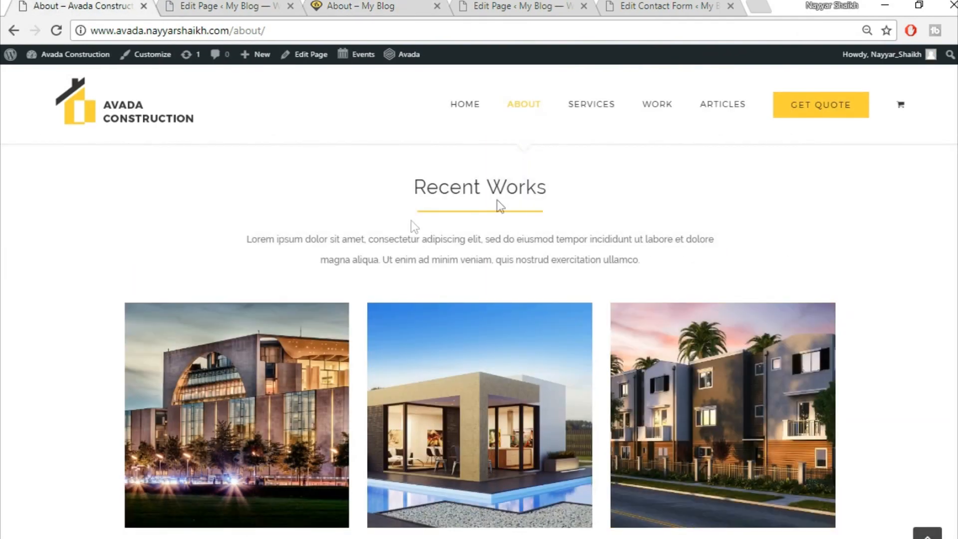
pyautogui.scroll(2, 499, 238)
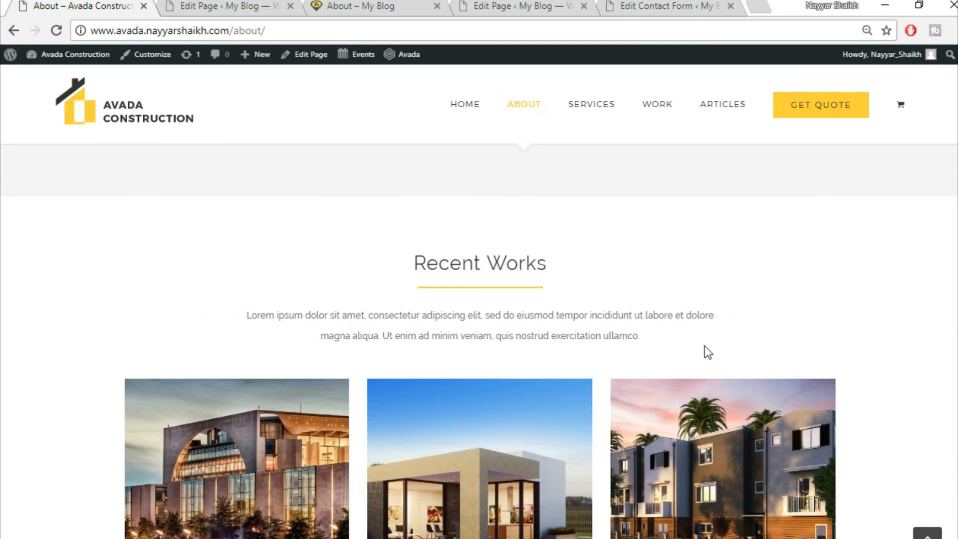
pyautogui.scroll(-2, 704, 347)
pyautogui.scroll(-12, 705, 346)
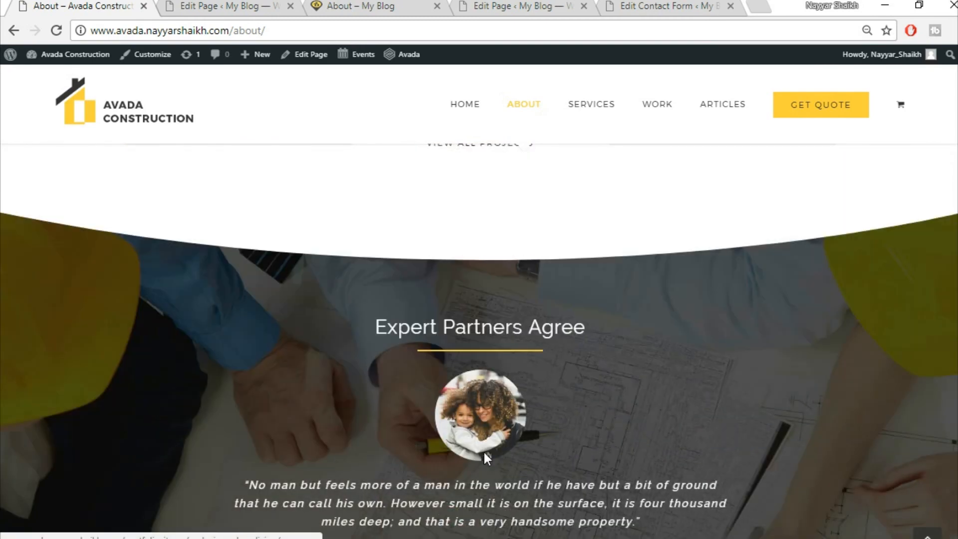
pyautogui.scroll(4, 399, 305)
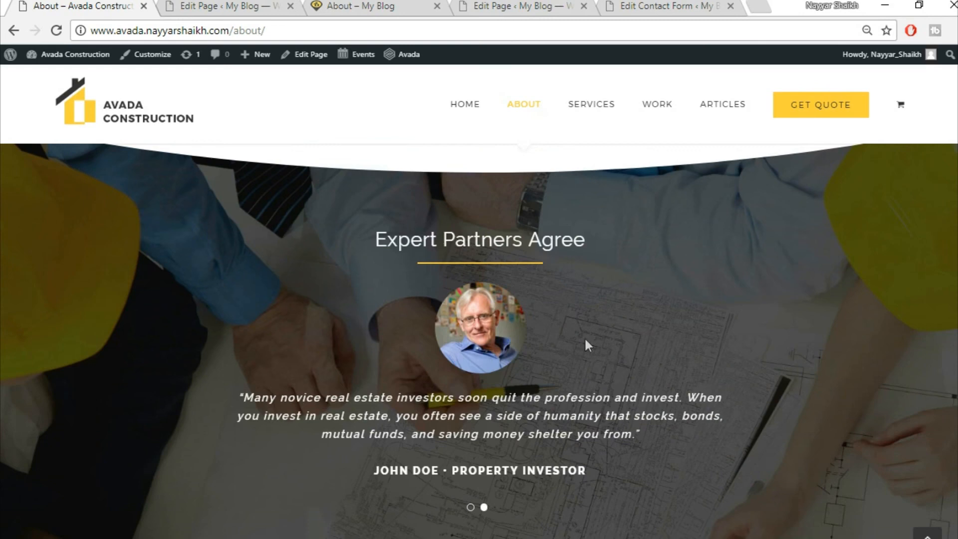
pyautogui.scroll(-8, 599, 441)
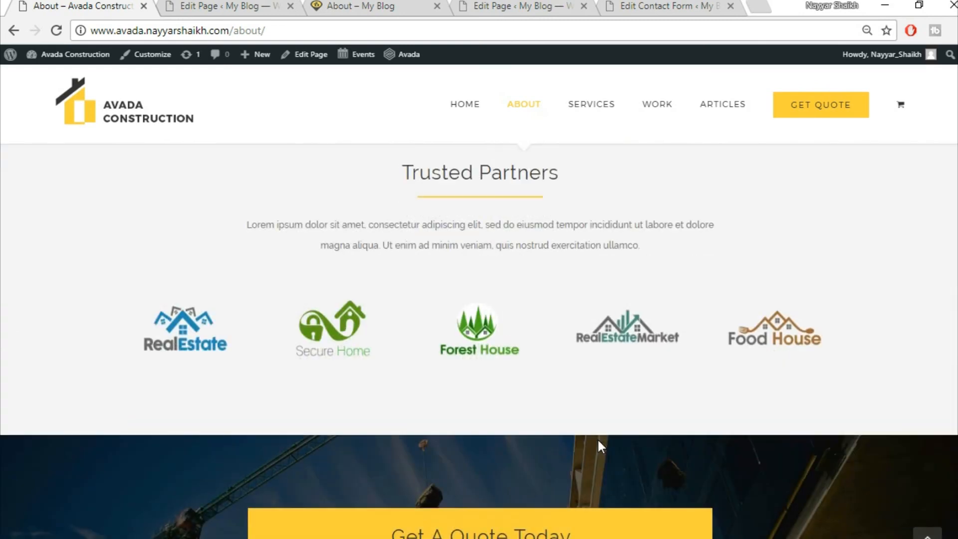
pyautogui.scroll(8, 479, 339)
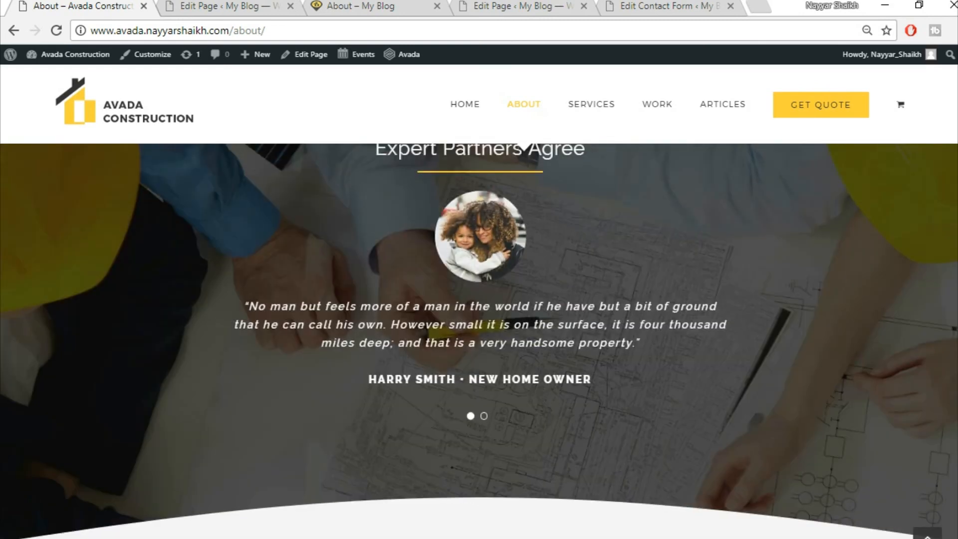
pyautogui.scroll(5, 479, 340)
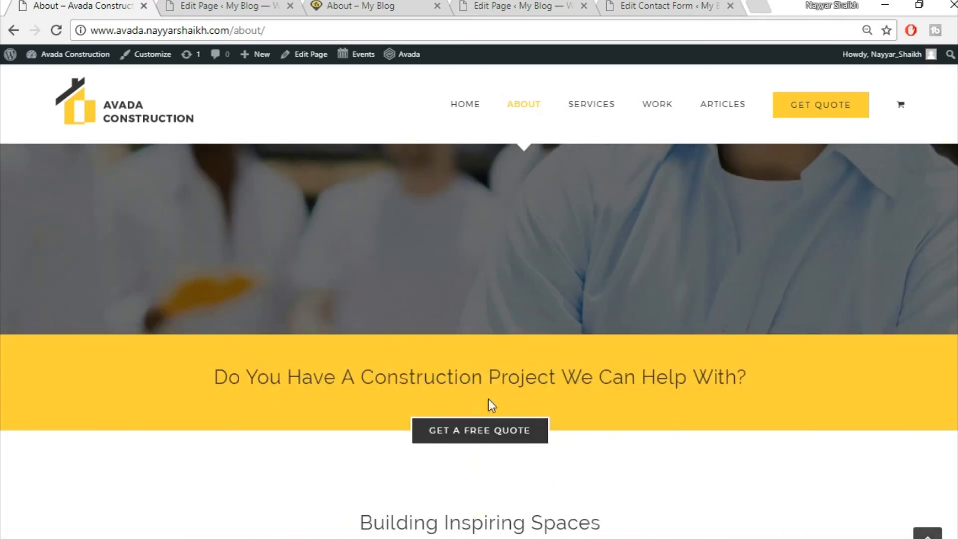
# - Open the demo site's Services page for reference, then return to the About page editor
pyautogui.click(258, 5)
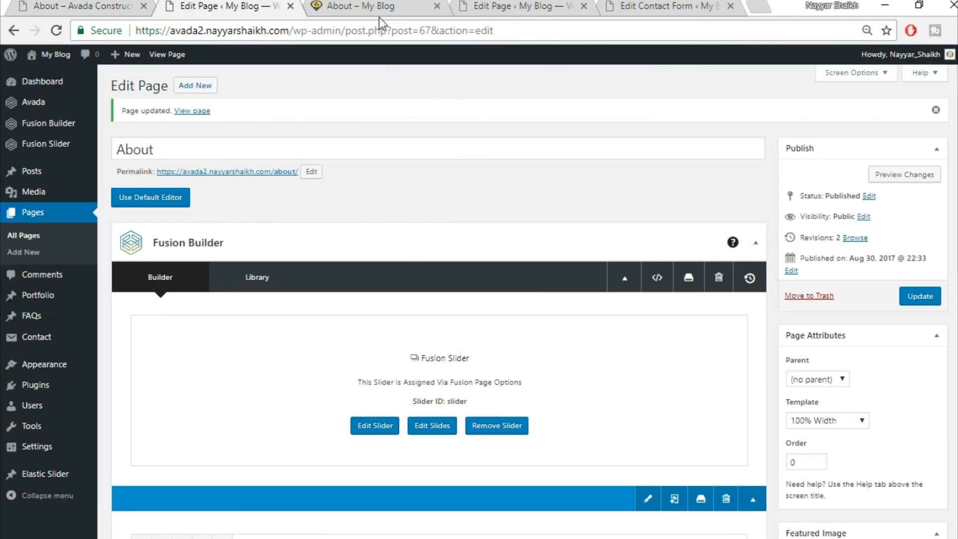
pyautogui.click(378, 7)
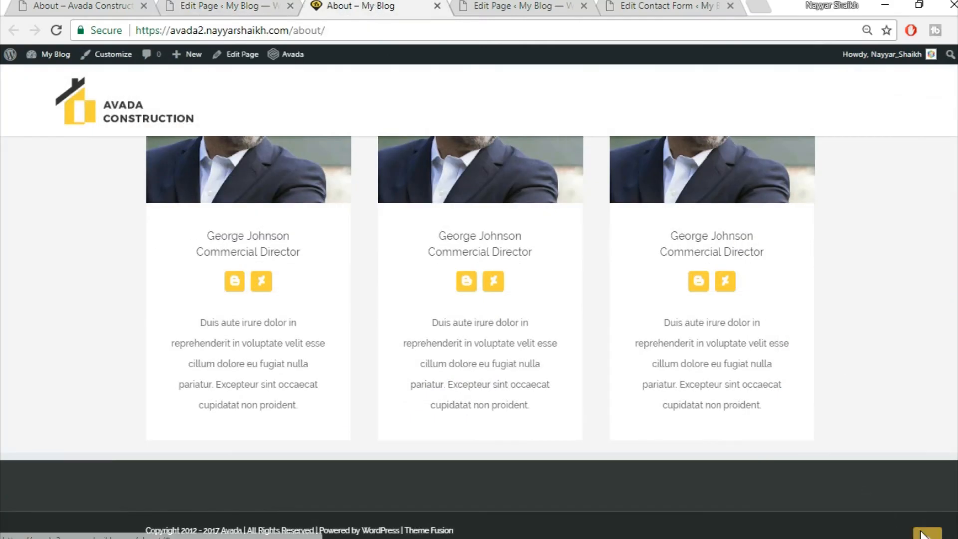
pyautogui.click(924, 533)
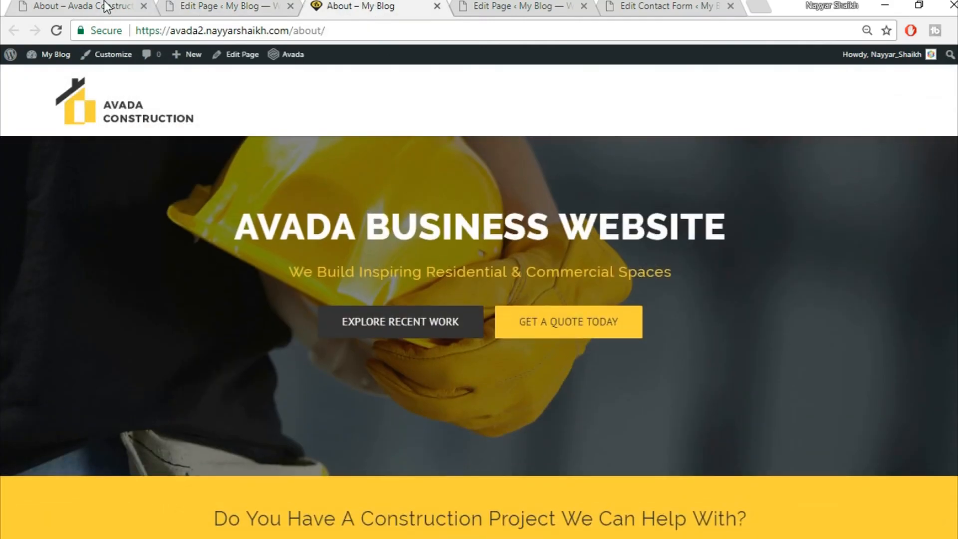
pyautogui.click(105, 6)
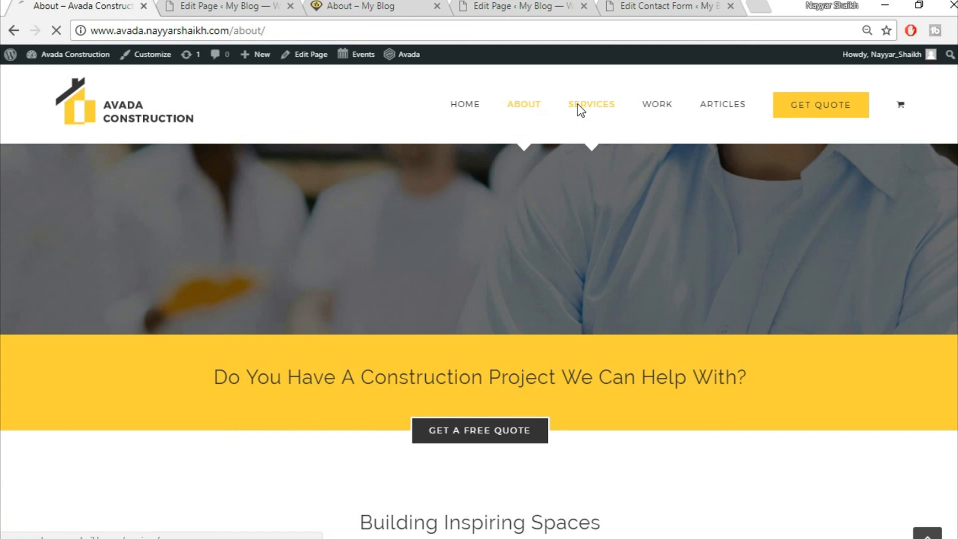
pyautogui.click(560, 123)
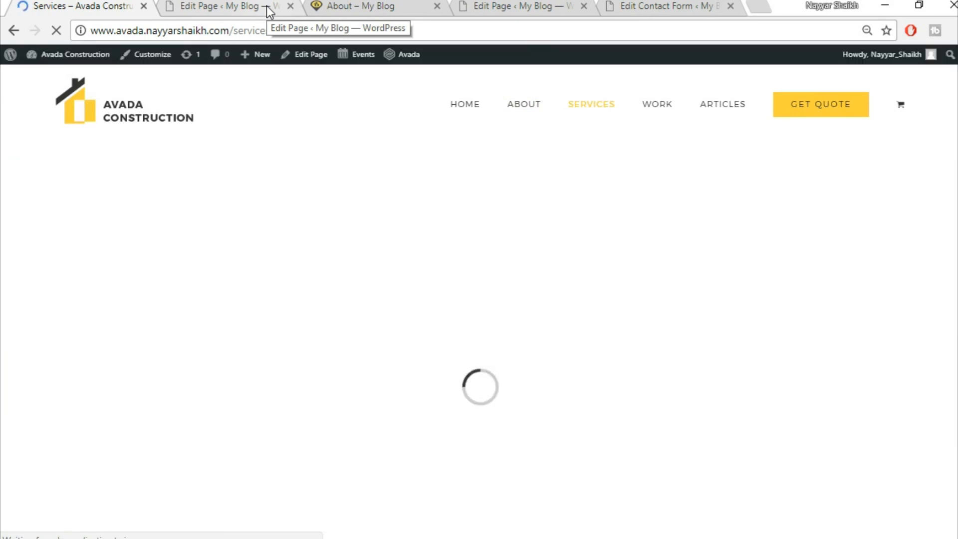
pyautogui.click(269, 10)
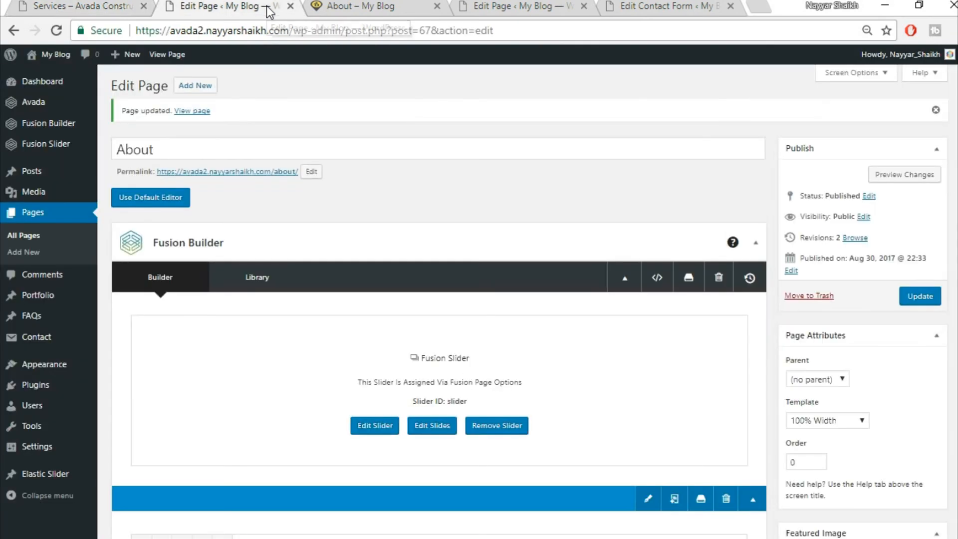
# - Create a new page using the 100% Width template and the Fusion Slider named 'Slider'
pyautogui.click(199, 87)
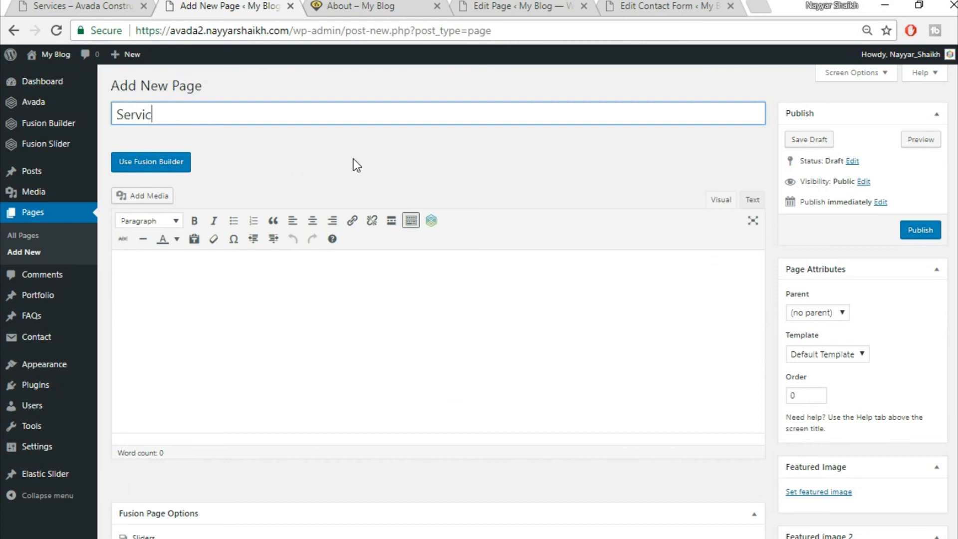
pyautogui.scroll(-1, 824, 299)
pyautogui.click(849, 283)
pyautogui.click(832, 305)
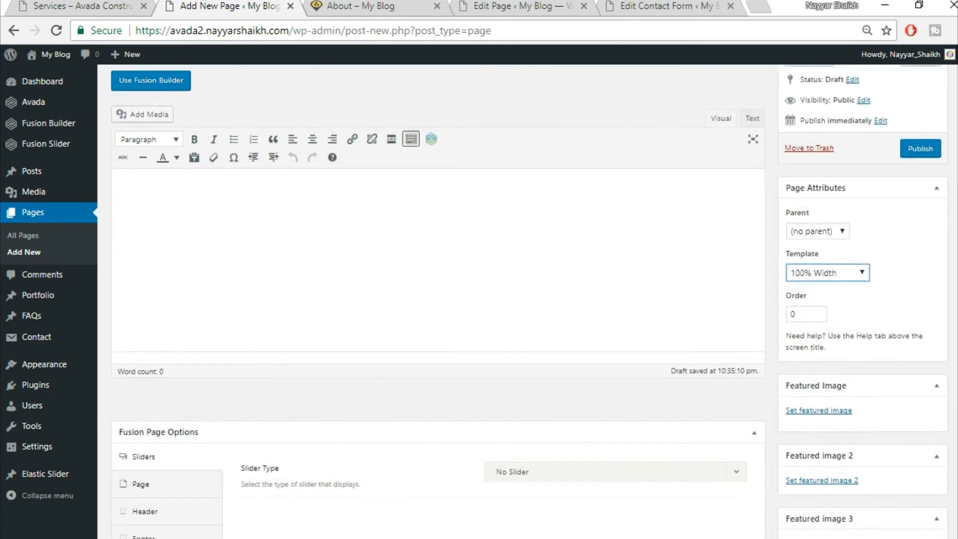
pyautogui.scroll(-4, 669, 469)
pyautogui.click(543, 254)
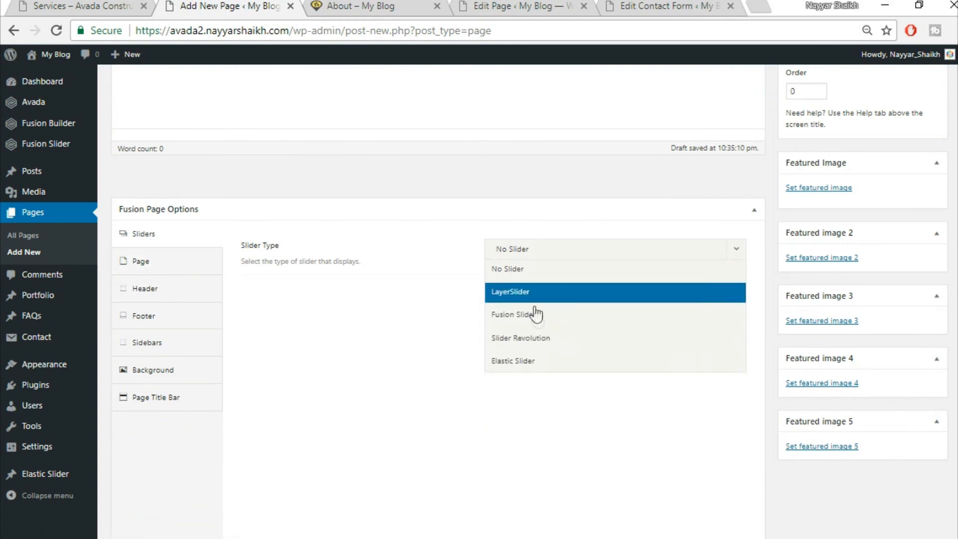
pyautogui.click(535, 312)
pyautogui.click(551, 294)
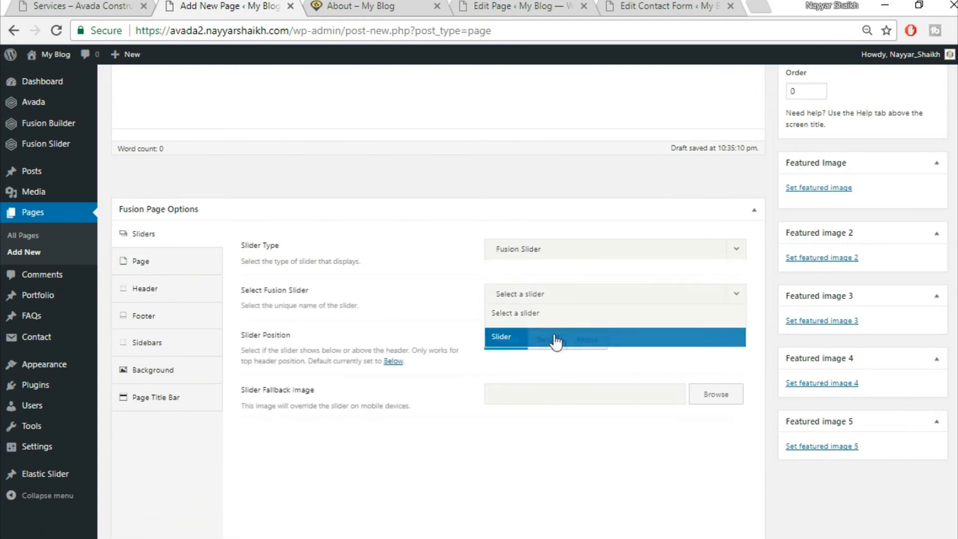
pyautogui.click(554, 337)
# - Set the page content padding to 0 and hide the page title bar
pyautogui.click(150, 262)
pyautogui.click(522, 290)
pyautogui.write('0')
pyautogui.press('Tab')
pyautogui.write('0')
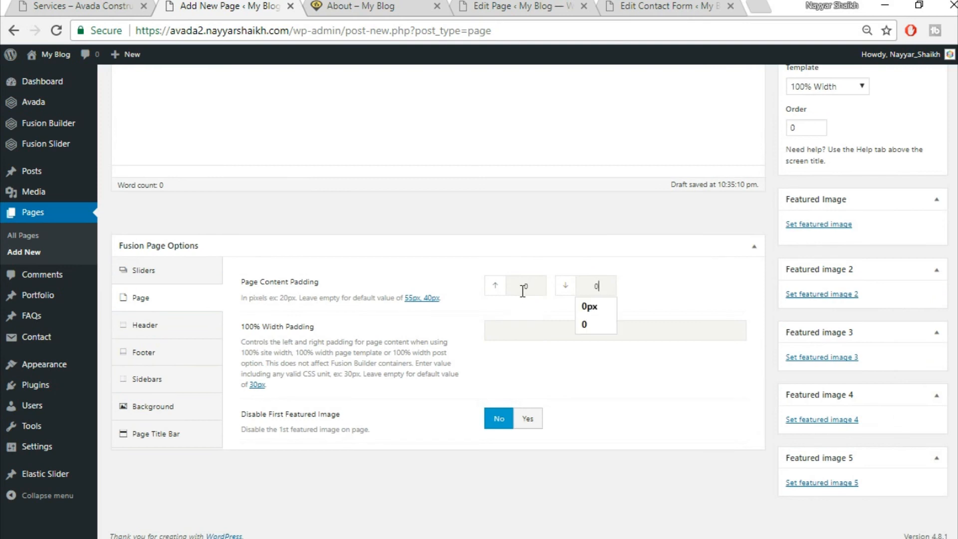
pyautogui.click(754, 246)
pyautogui.click(754, 246)
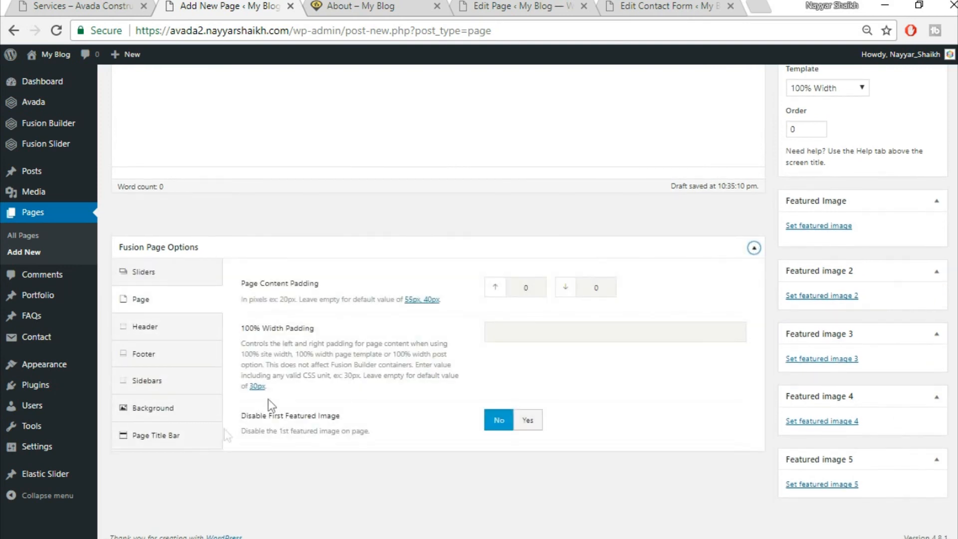
pyautogui.click(192, 436)
pyautogui.click(530, 294)
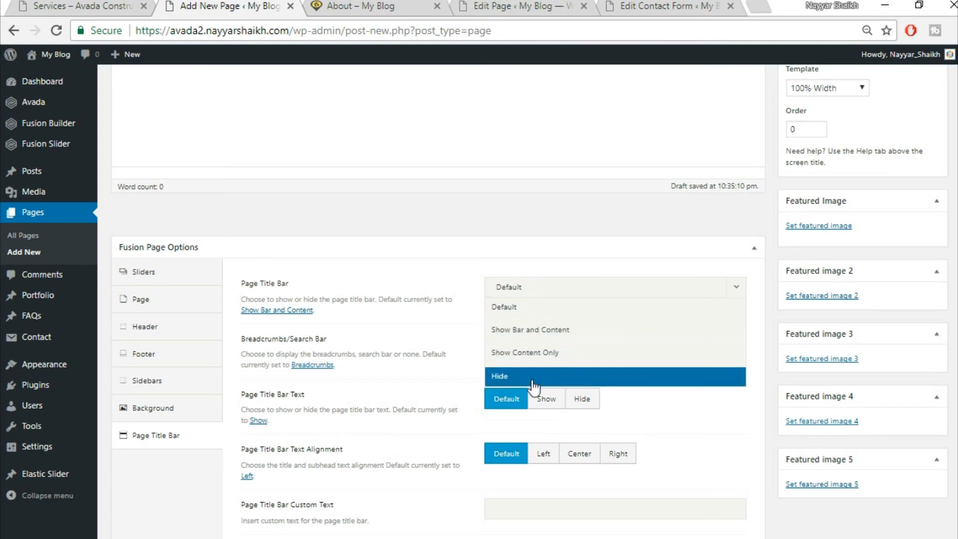
pyautogui.click(532, 379)
pyautogui.click(97, 5)
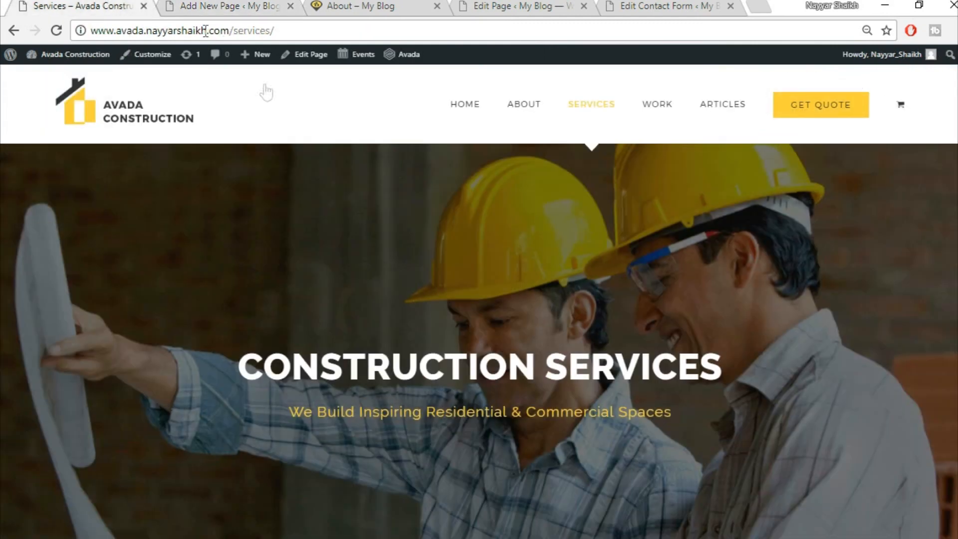
# - Switch the new page's editor to Fusion Builder
pyautogui.scroll(-8, 274, 253)
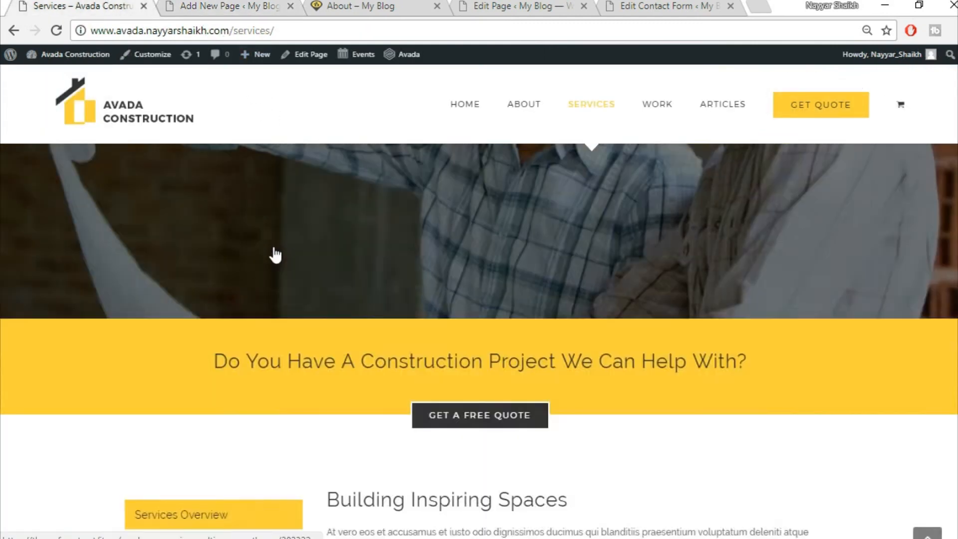
pyautogui.scroll(3, 479, 265)
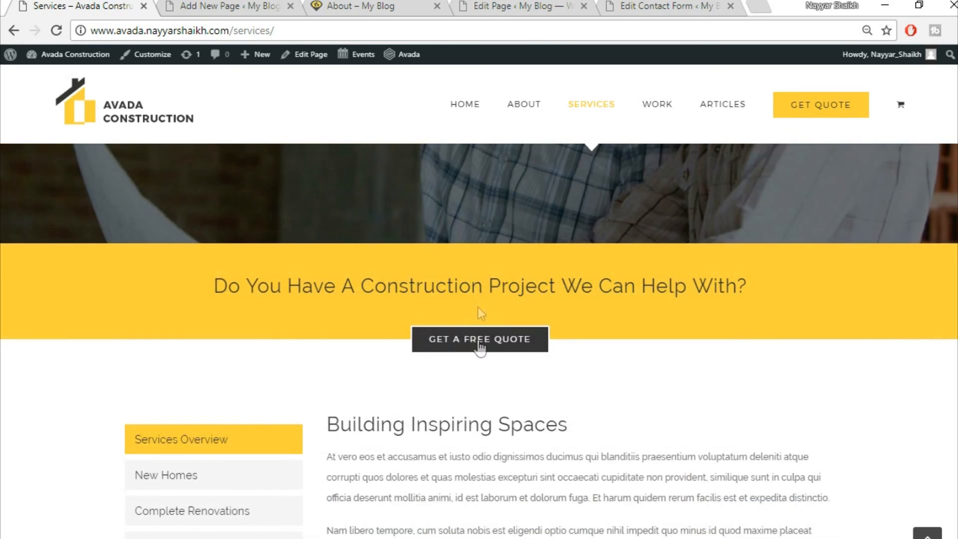
pyautogui.click(209, 4)
pyautogui.scroll(5, 507, 324)
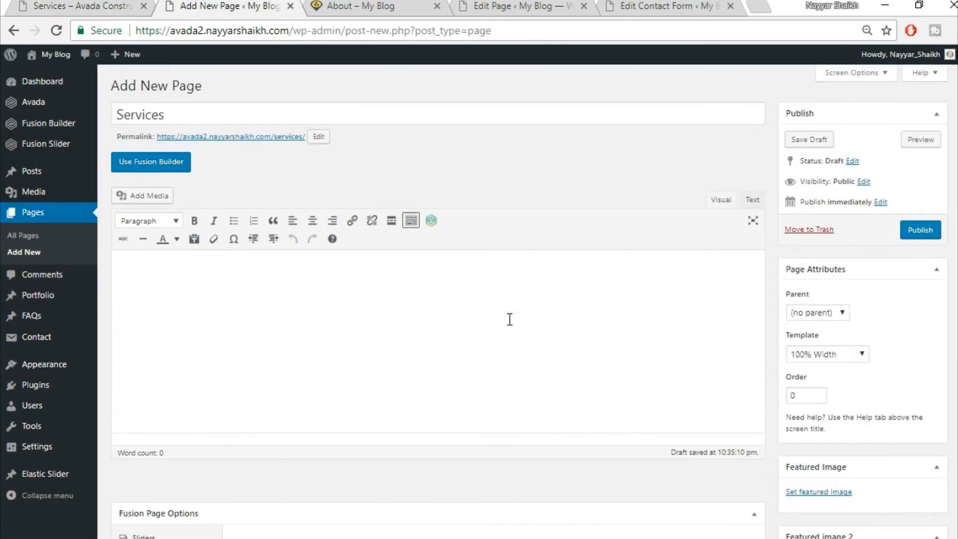
pyautogui.click(148, 158)
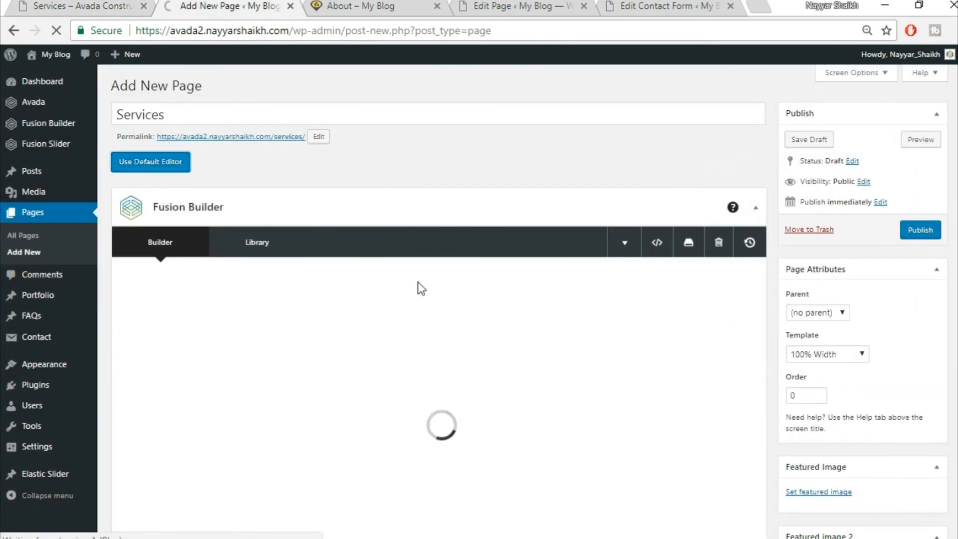
# - Insert the saved Top1 library container, removing a mistakenly added 1/1 container
pyautogui.scroll(-2, 585, 383)
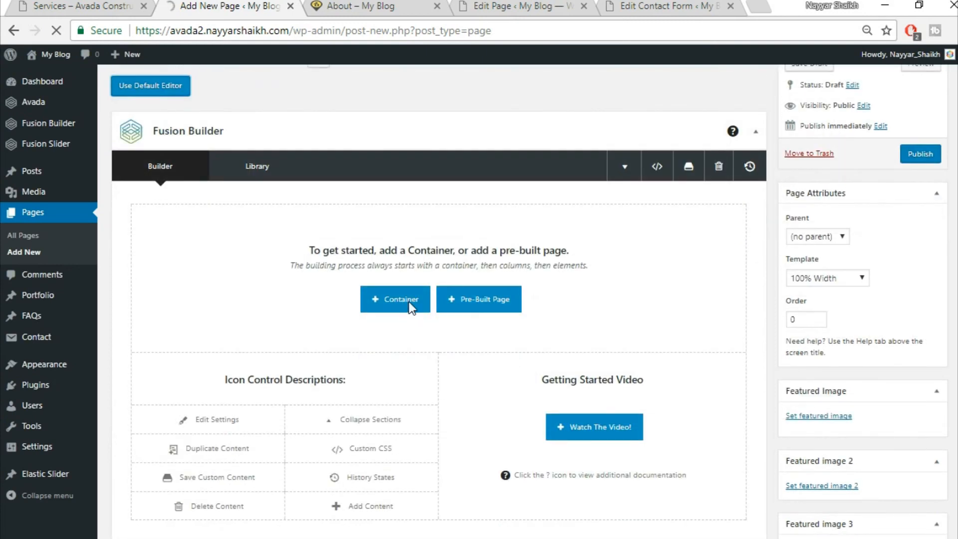
pyautogui.scroll(-2, 404, 245)
pyautogui.click(404, 238)
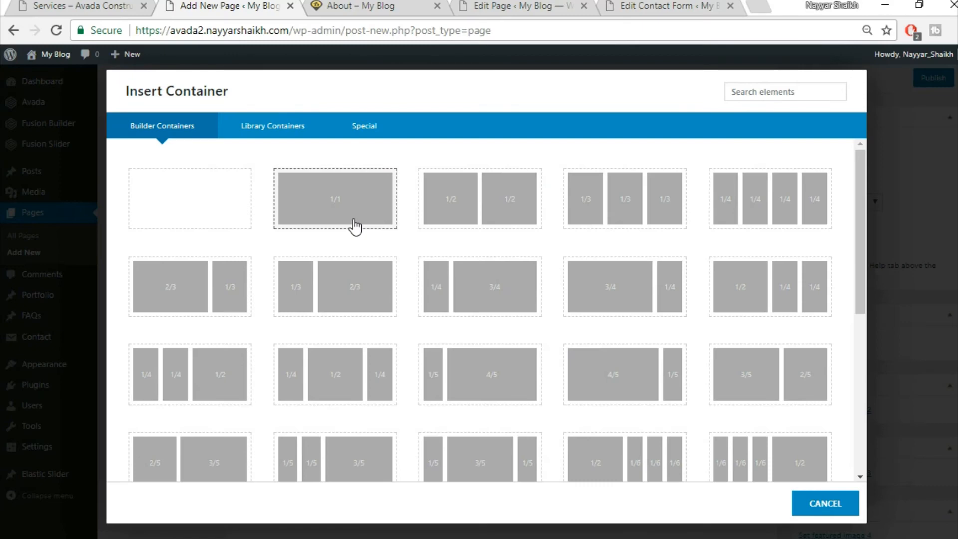
pyautogui.click(355, 226)
pyautogui.click(727, 142)
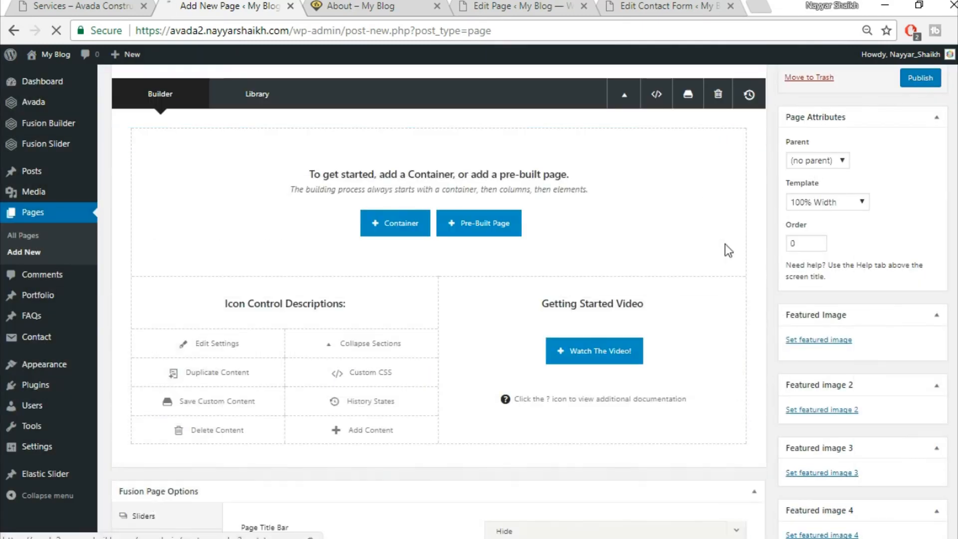
pyautogui.scroll(3, 444, 280)
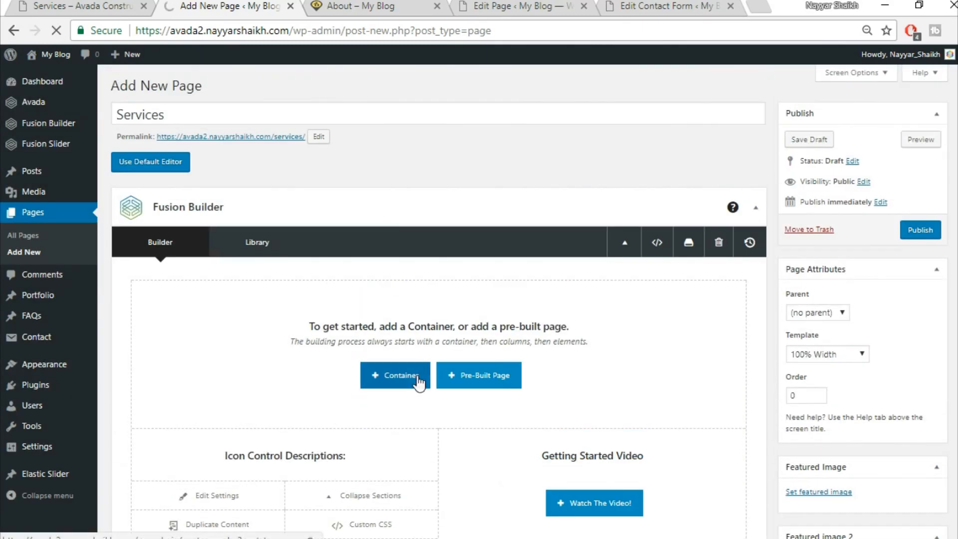
pyautogui.click(395, 375)
pyautogui.click(273, 126)
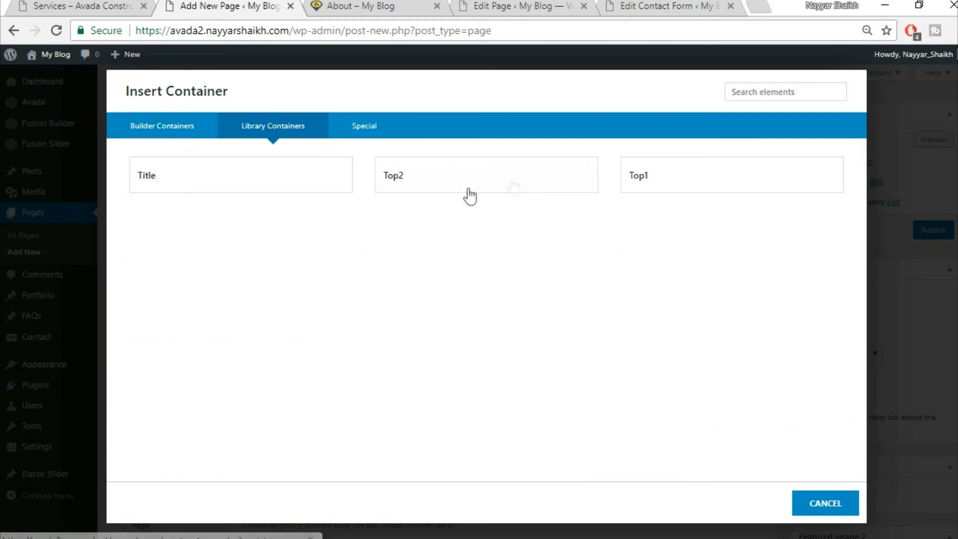
pyautogui.click(680, 190)
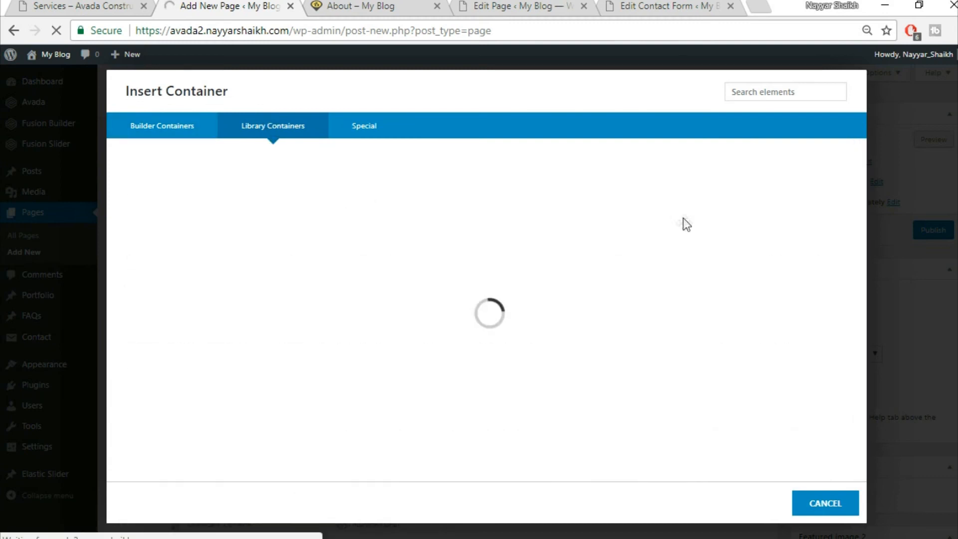
# - Add the saved Top2 library container below it and compare with the live Services page
pyautogui.scroll(-2, 670, 350)
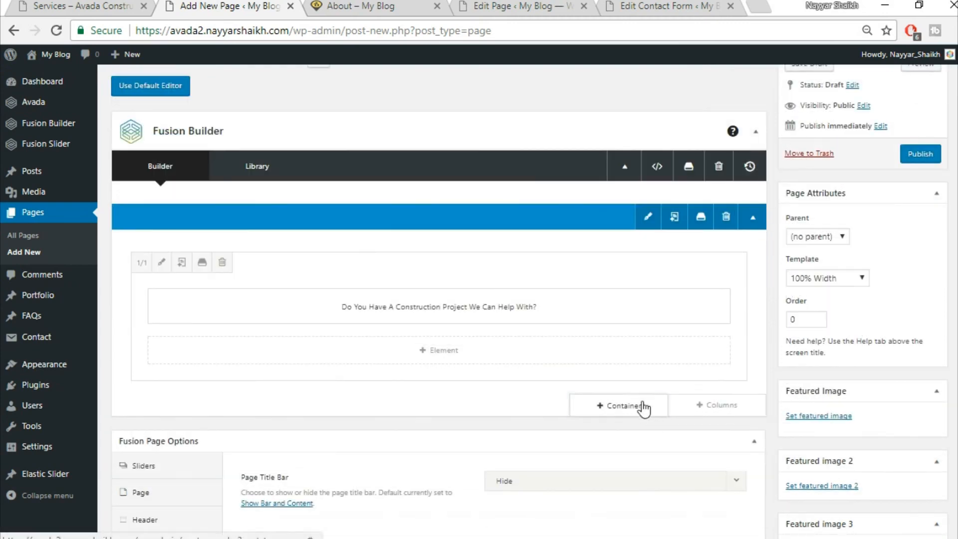
pyautogui.click(642, 406)
pyautogui.click(307, 131)
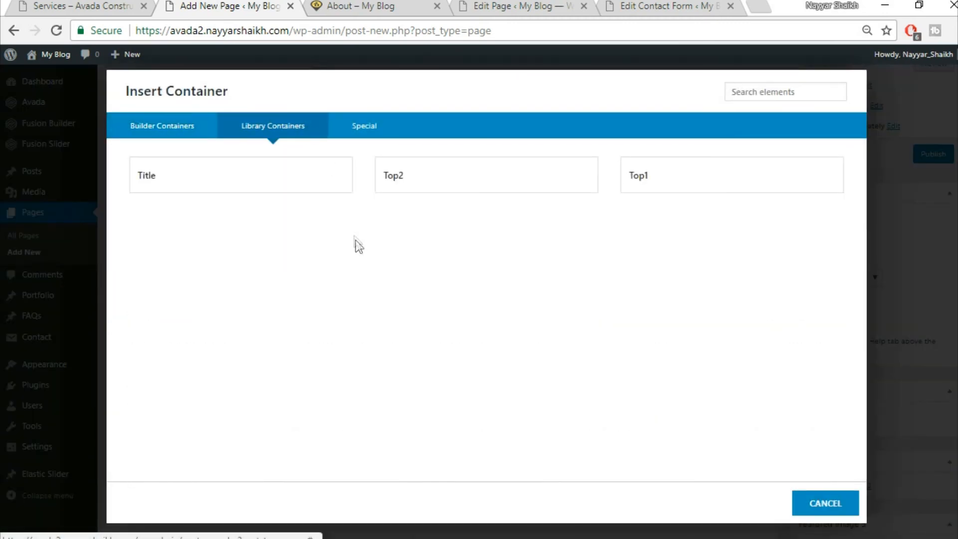
pyautogui.click(449, 193)
pyautogui.click(110, 5)
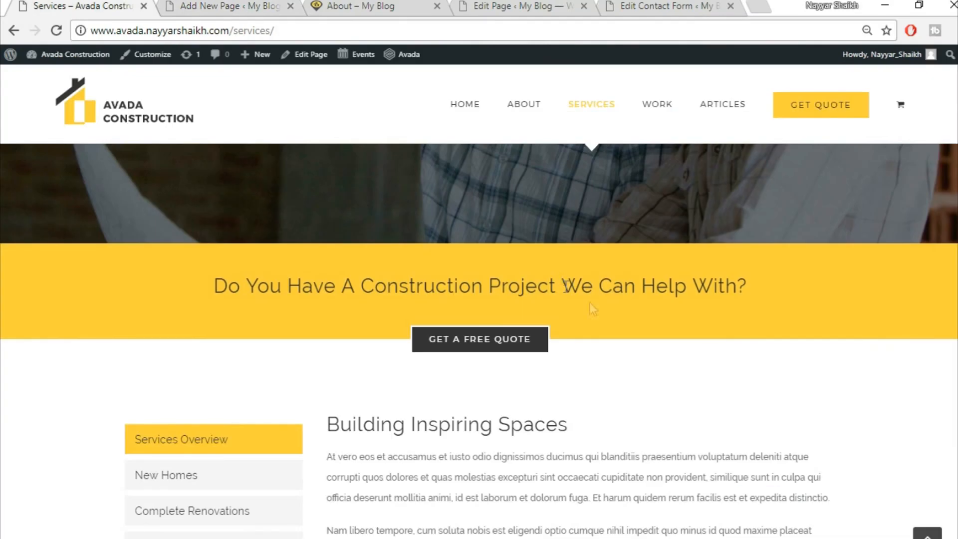
pyautogui.scroll(-5, 619, 325)
pyautogui.scroll(2, 594, 301)
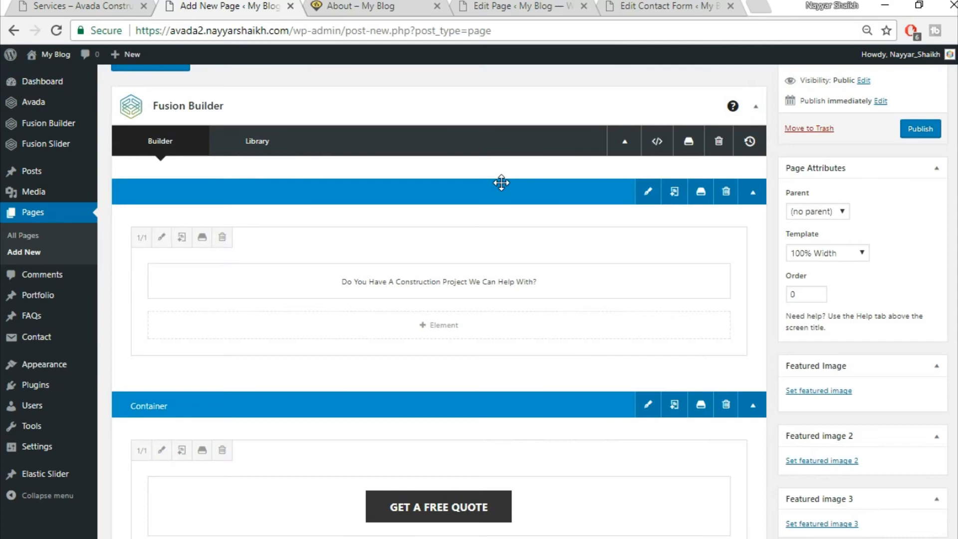
# - Add a new container with a single 1/1 column
pyautogui.scroll(-3, 537, 197)
pyautogui.scroll(-1, 536, 197)
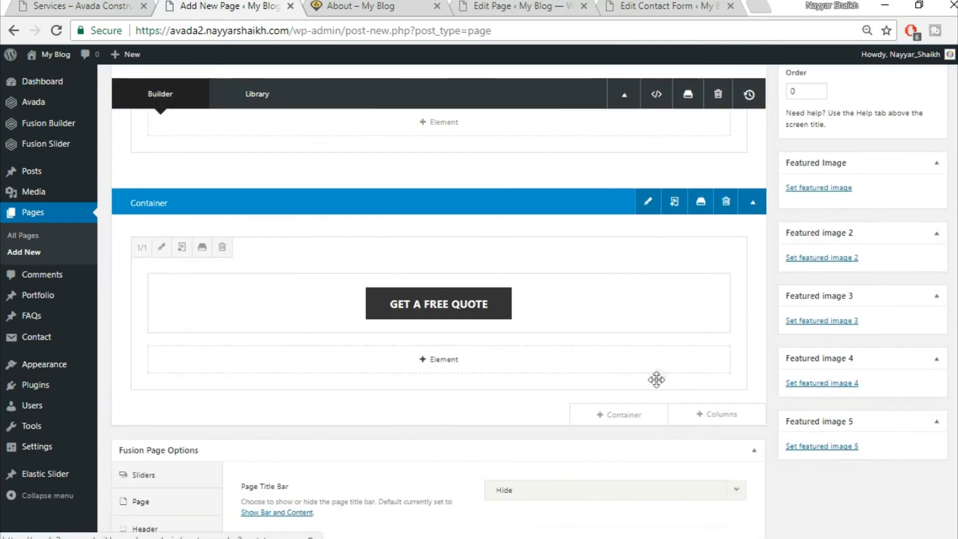
pyautogui.click(623, 414)
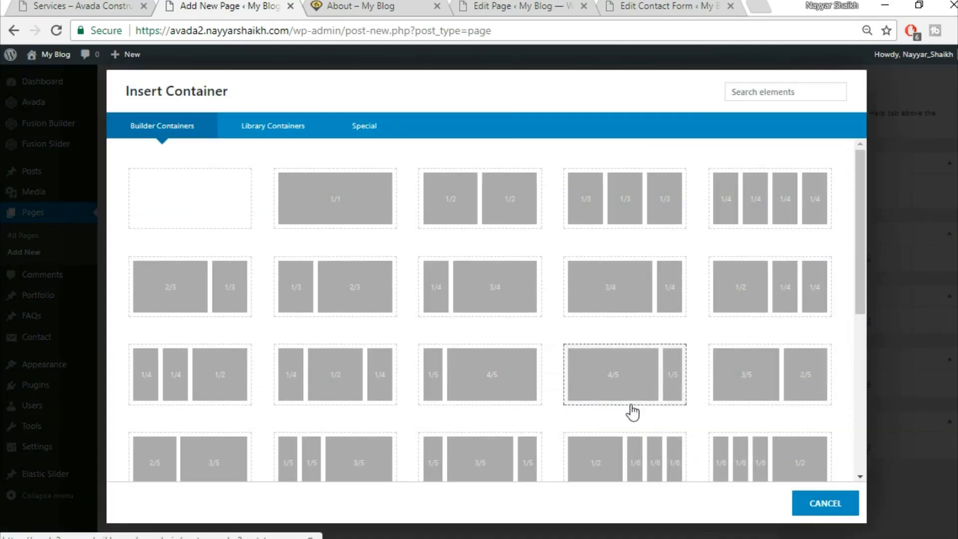
pyautogui.click(327, 202)
# - Insert a Tabs element with Clean design and Vertical layout, then check the live Services page
pyautogui.scroll(-4, 477, 352)
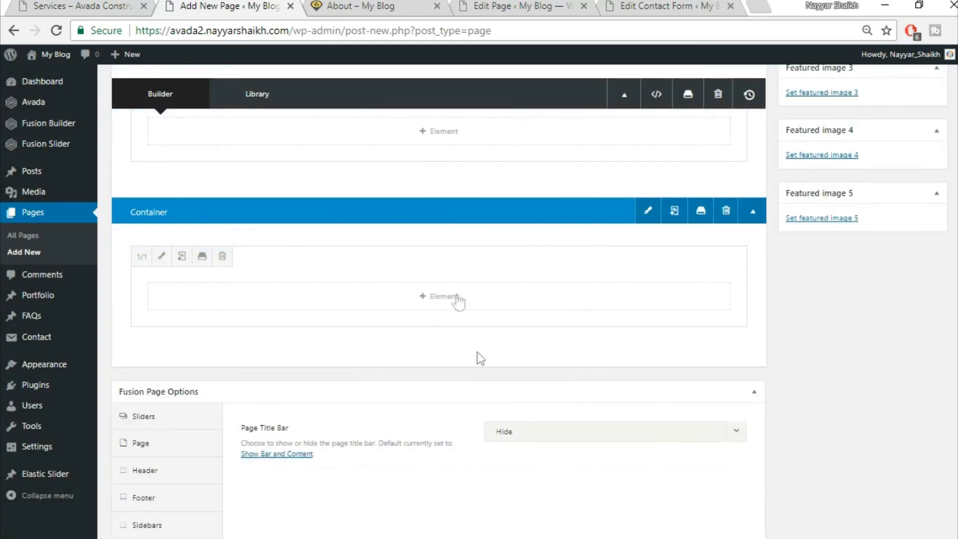
pyautogui.click(458, 296)
pyautogui.click(753, 93)
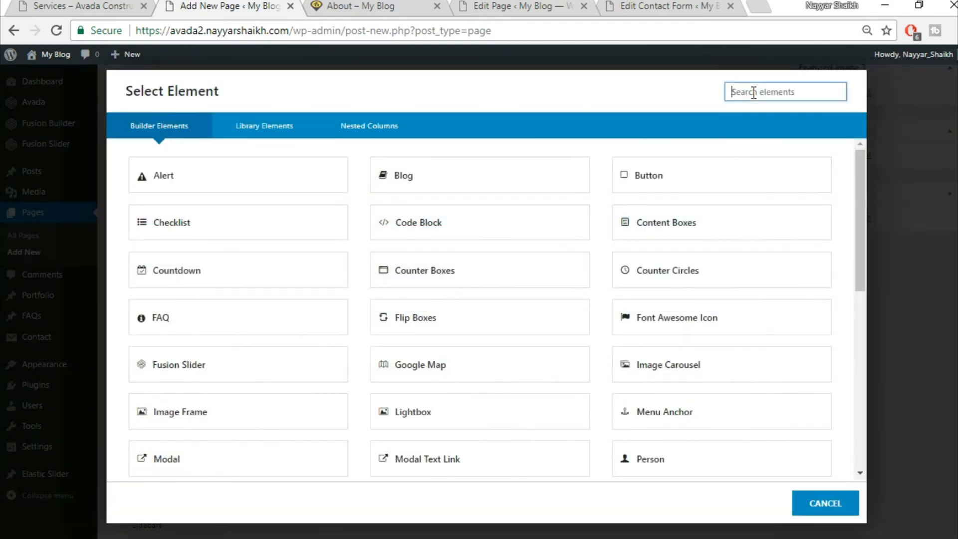
pyautogui.write('tabs')
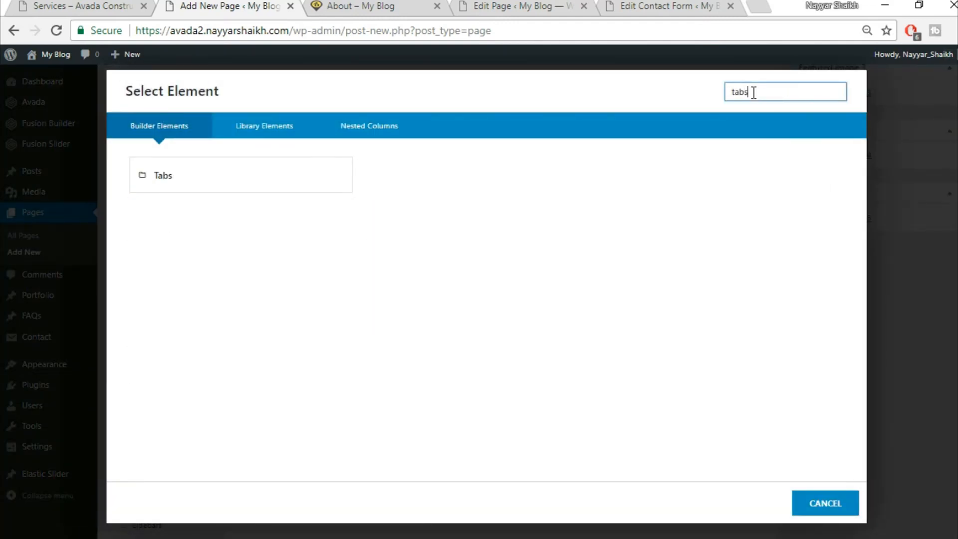
pyautogui.click(297, 190)
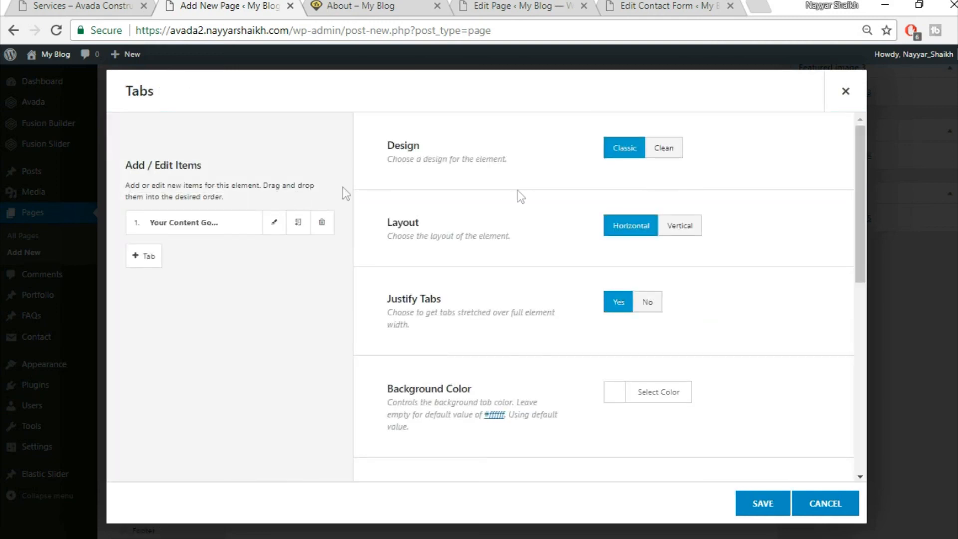
pyautogui.click(674, 152)
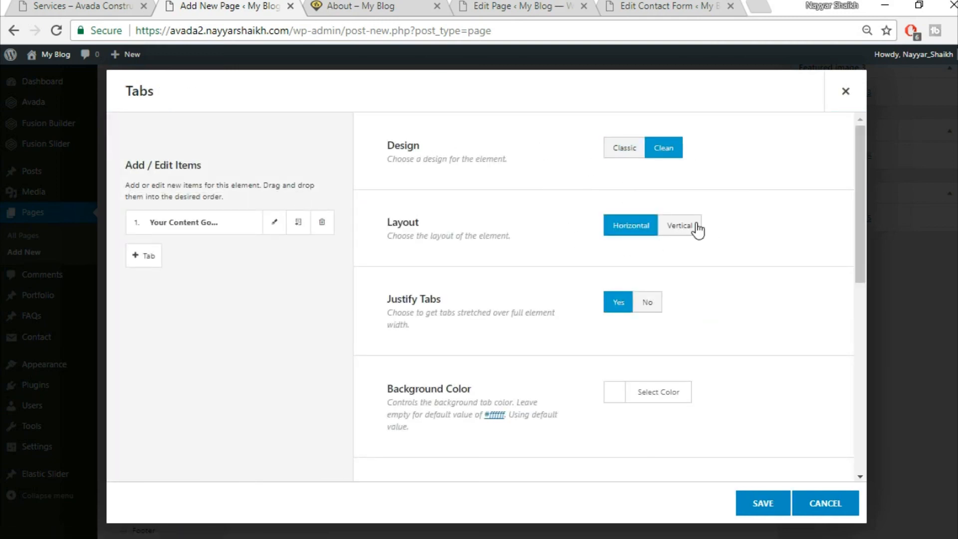
pyautogui.click(680, 226)
pyautogui.scroll(-2, 707, 265)
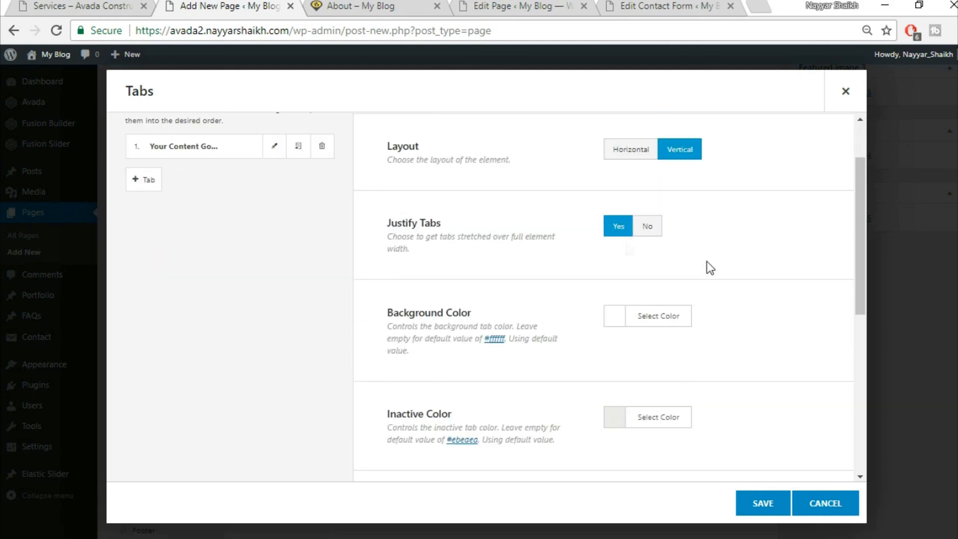
pyautogui.click(90, 5)
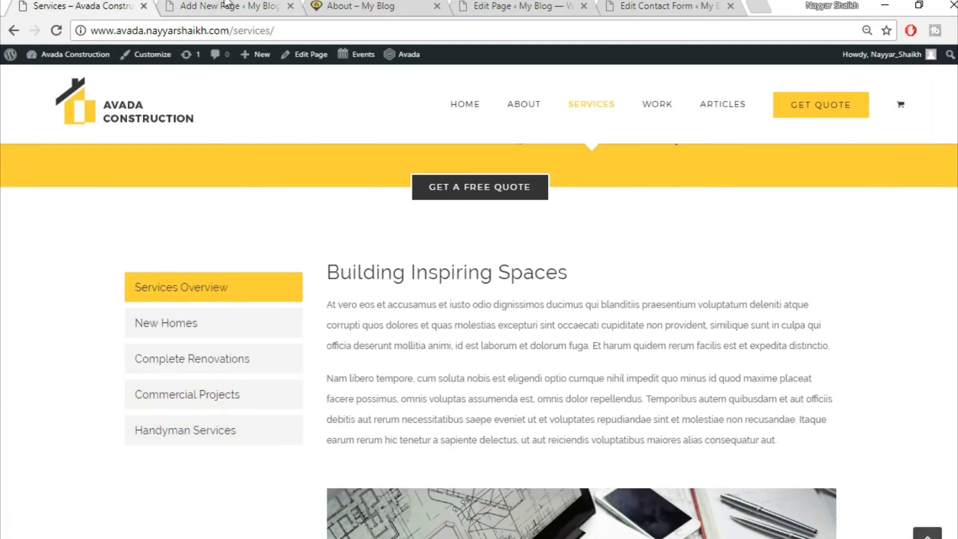
# - Give the tabs a yellow background colour and an f5f5f5 inactive colour
pyautogui.click(225, 6)
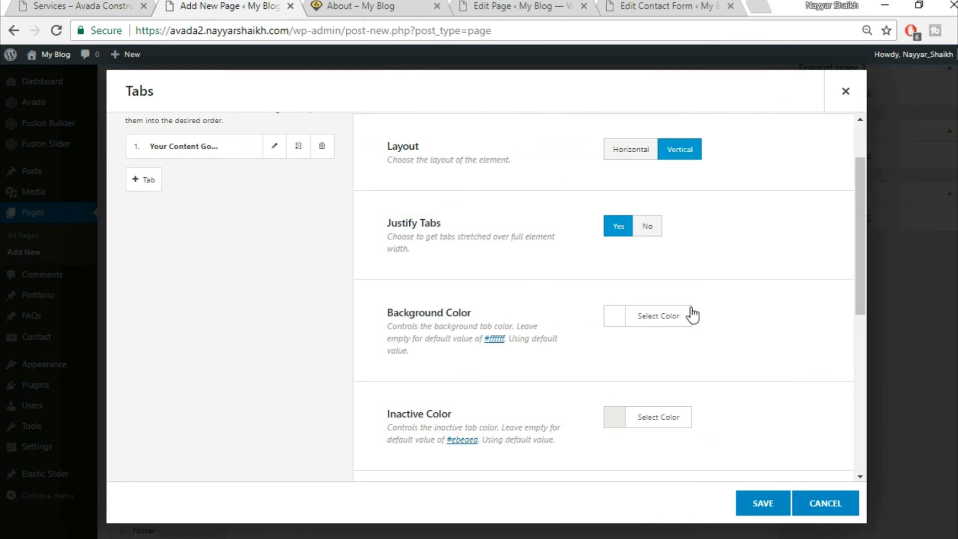
pyautogui.scroll(-2, 692, 314)
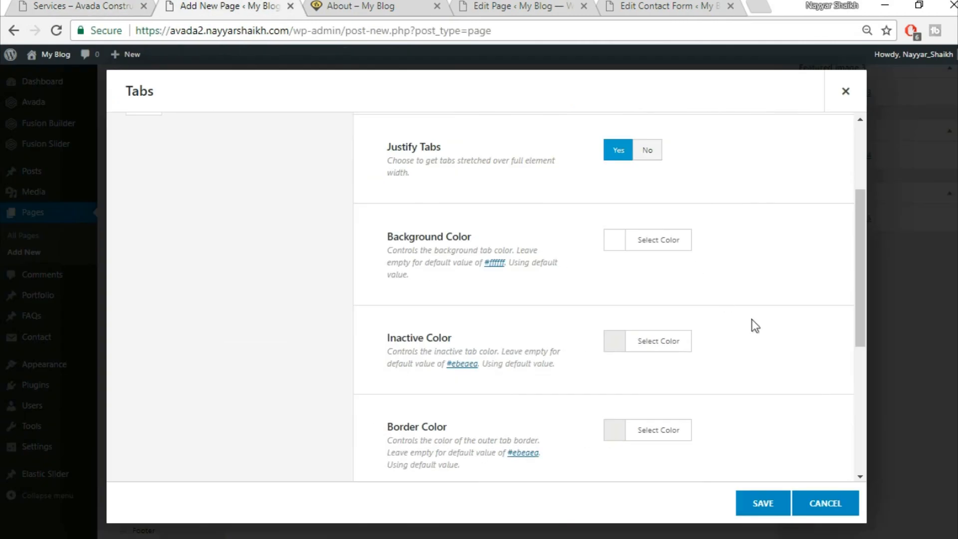
pyautogui.click(679, 241)
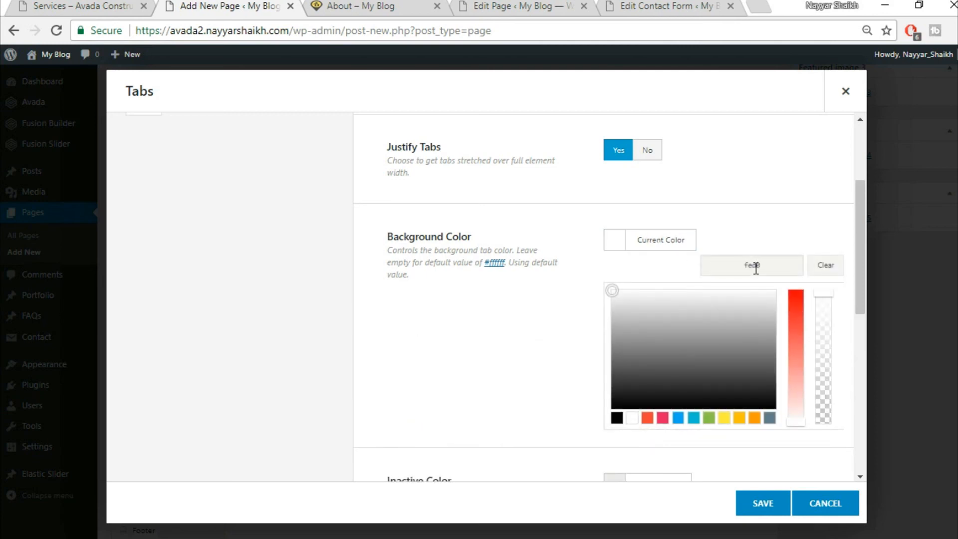
pyautogui.click(777, 216)
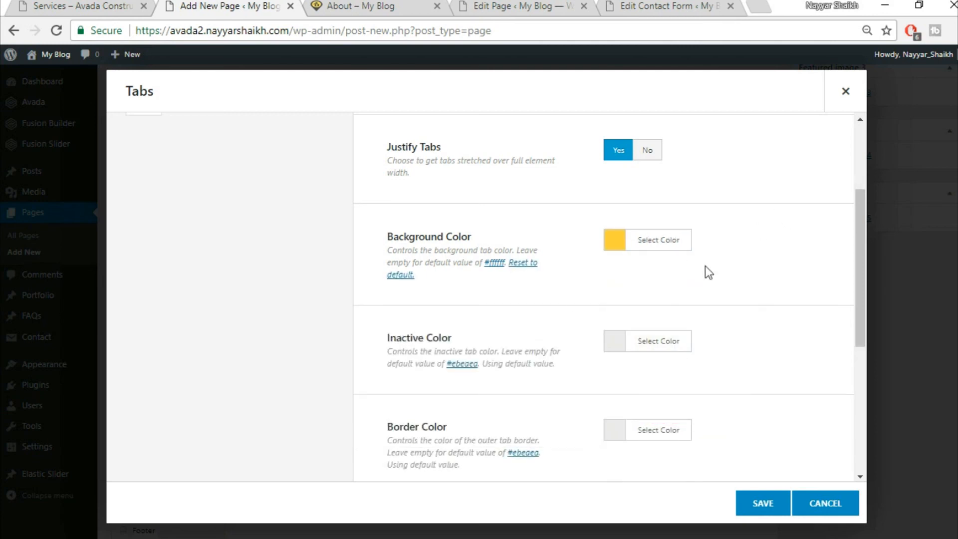
pyautogui.click(645, 350)
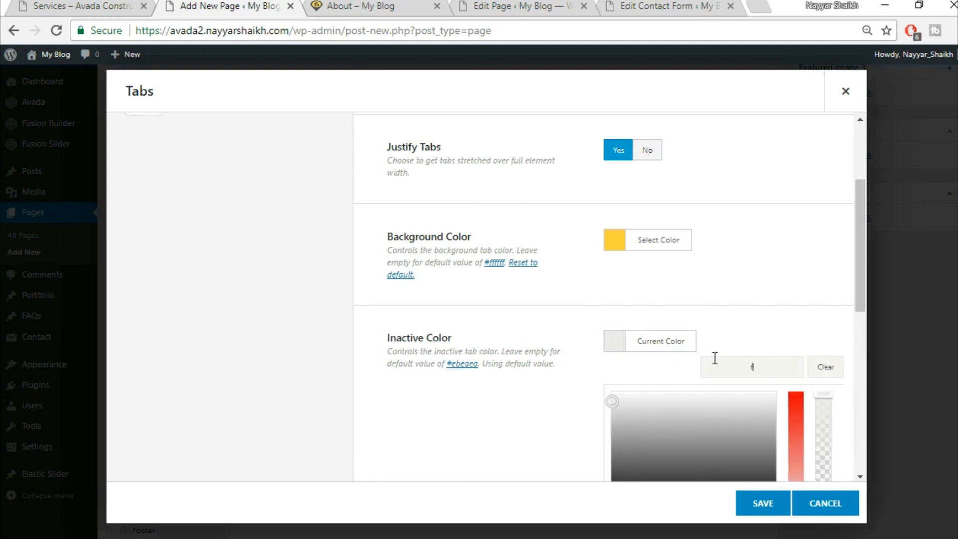
pyautogui.click(743, 298)
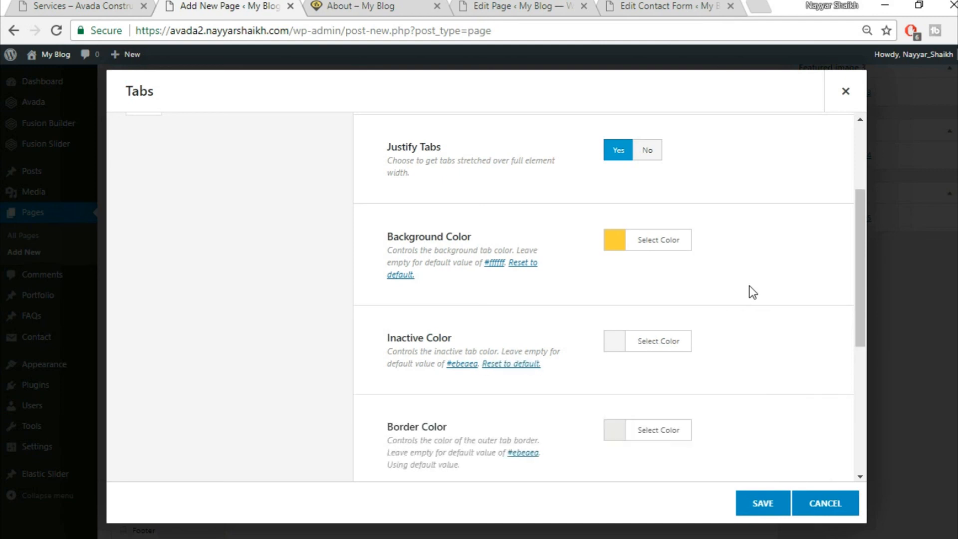
# - Make the tabs' border colour fully transparent by dragging its alpha to zero
pyautogui.scroll(-3, 749, 289)
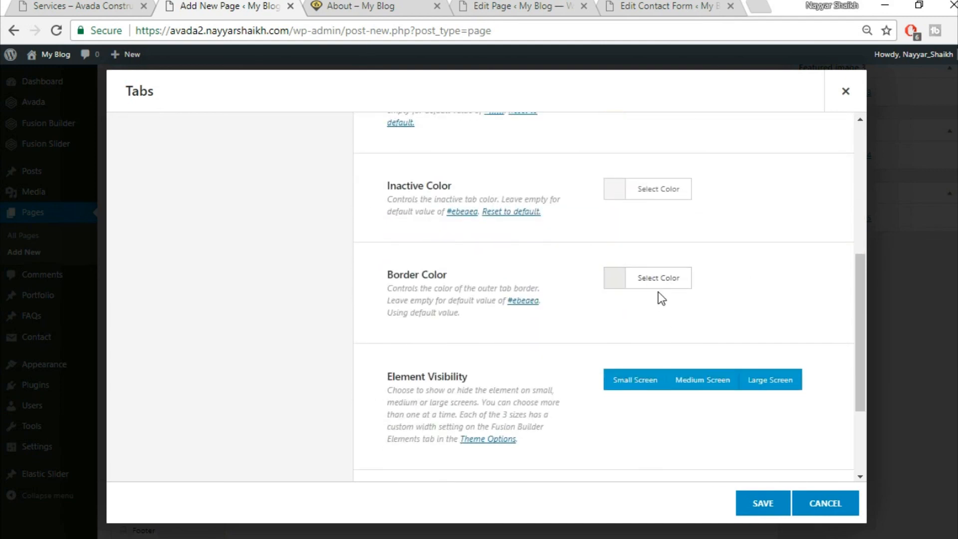
pyautogui.click(666, 280)
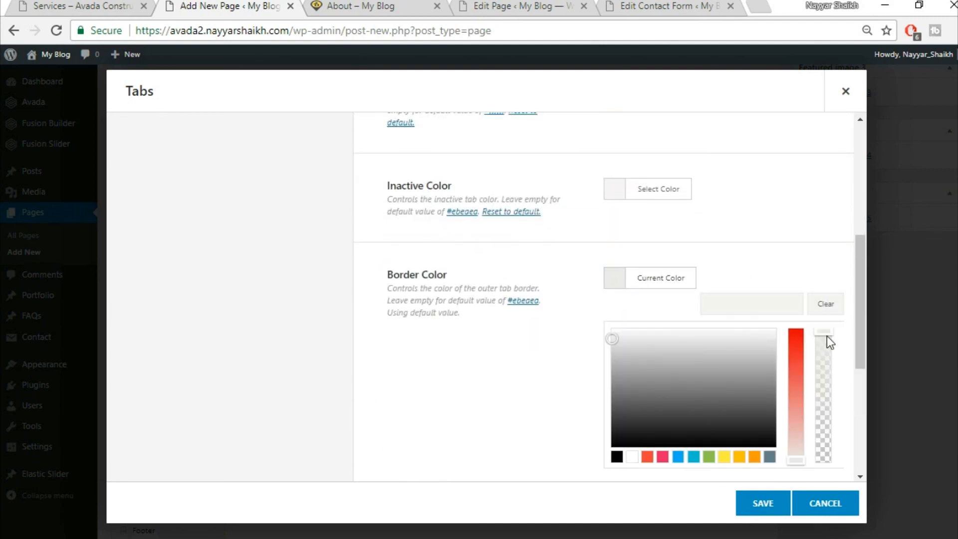
pyautogui.moveTo(825, 425); pyautogui.dragTo(829, 475)
pyautogui.click(786, 236)
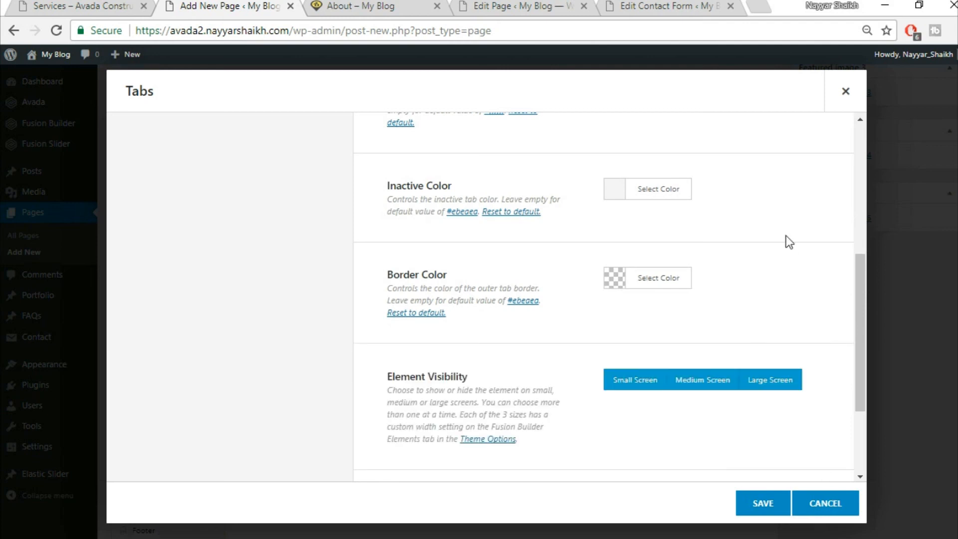
pyautogui.scroll(-3, 787, 236)
pyautogui.scroll(7, 769, 295)
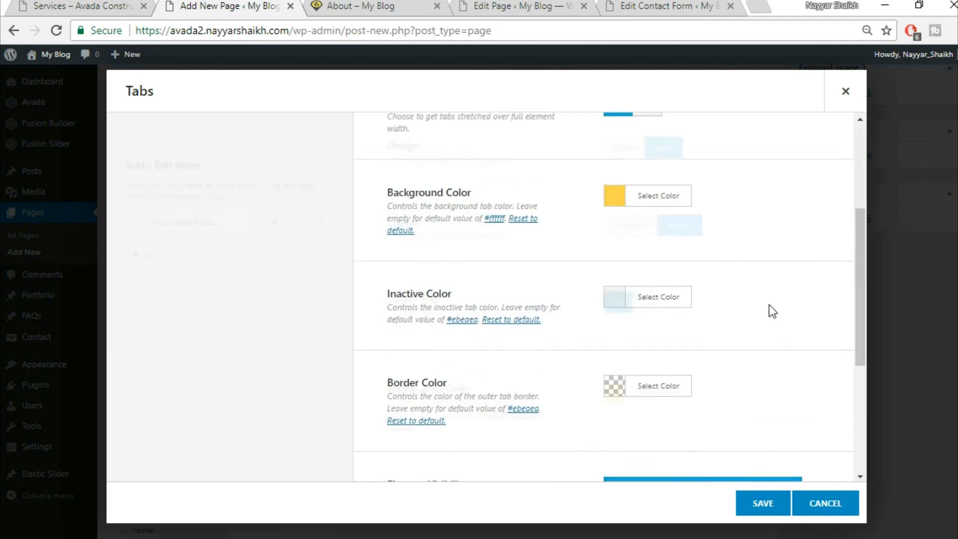
pyautogui.click(50, 6)
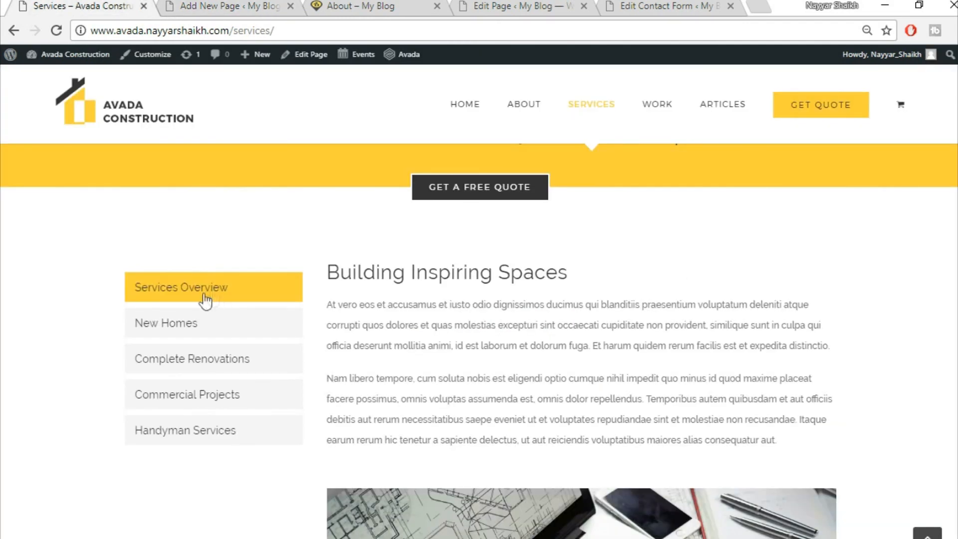
pyautogui.click(205, 6)
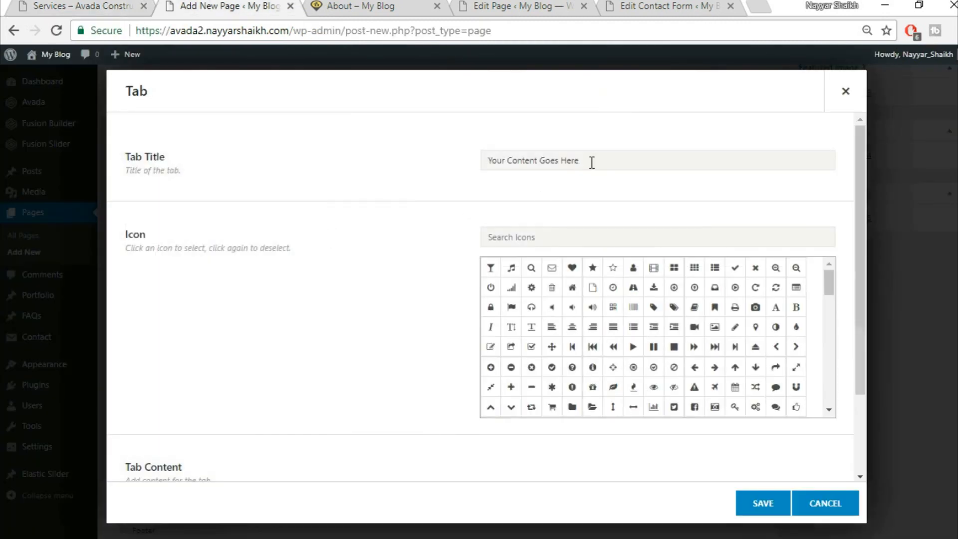
# - Retitle the first tab 'Services Overview'
pyautogui.click(592, 162)
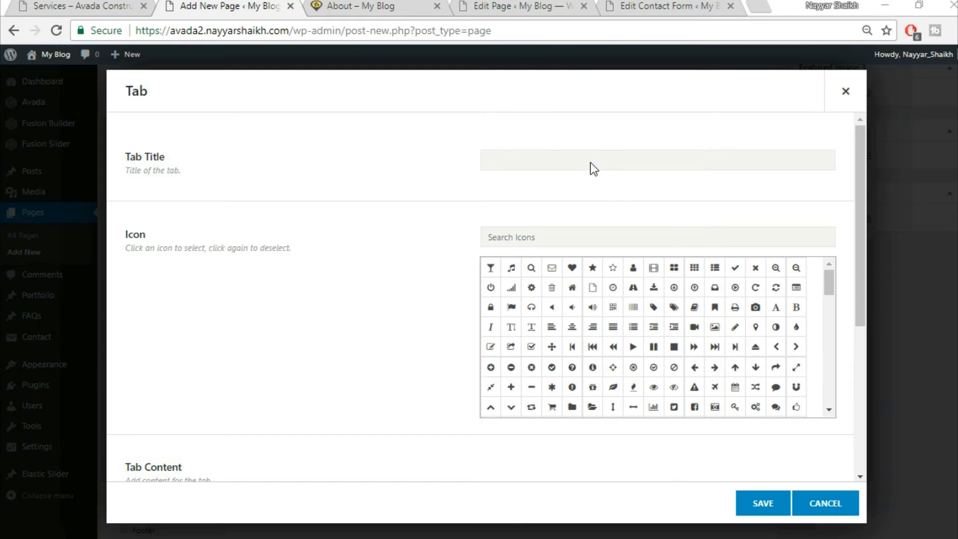
pyautogui.hotkey('ctrl', 's')
pyautogui.press('Escape')
pyautogui.write('Services Overvew')
pyautogui.press('BackSpace')
pyautogui.press('BackSpace')
pyautogui.write('iew')
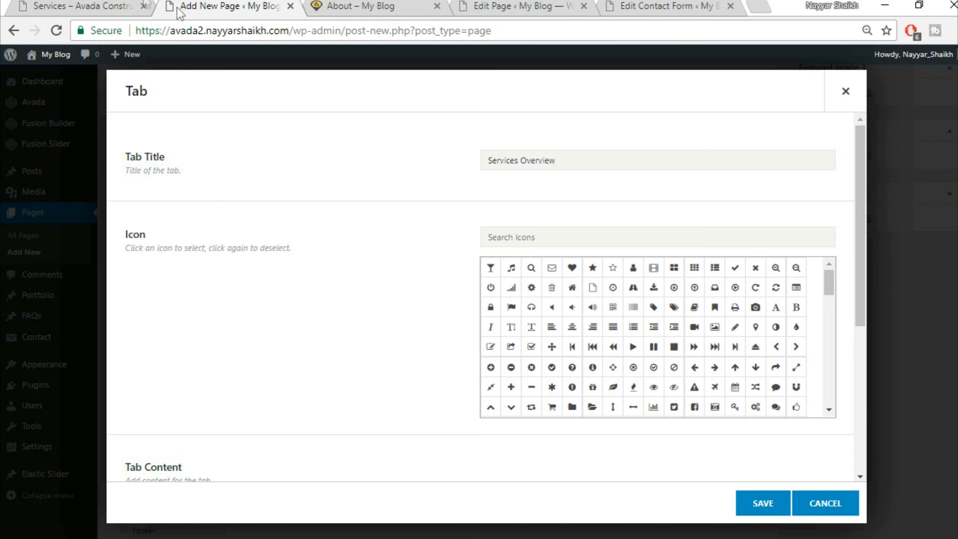
# - Replace the tab's content with the paragraphs copied from the live Services page and save it
pyautogui.click(114, 5)
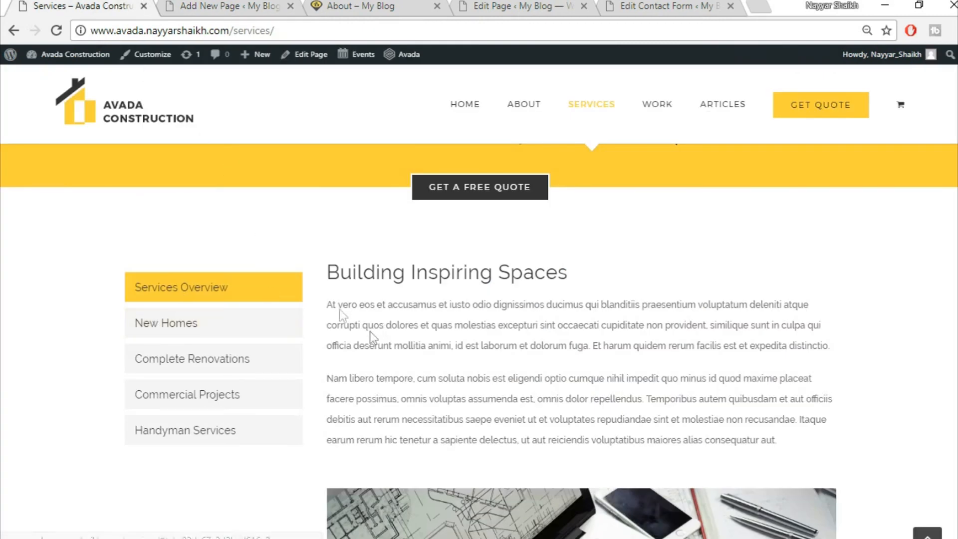
pyautogui.moveTo(328, 273); pyautogui.dragTo(782, 180)
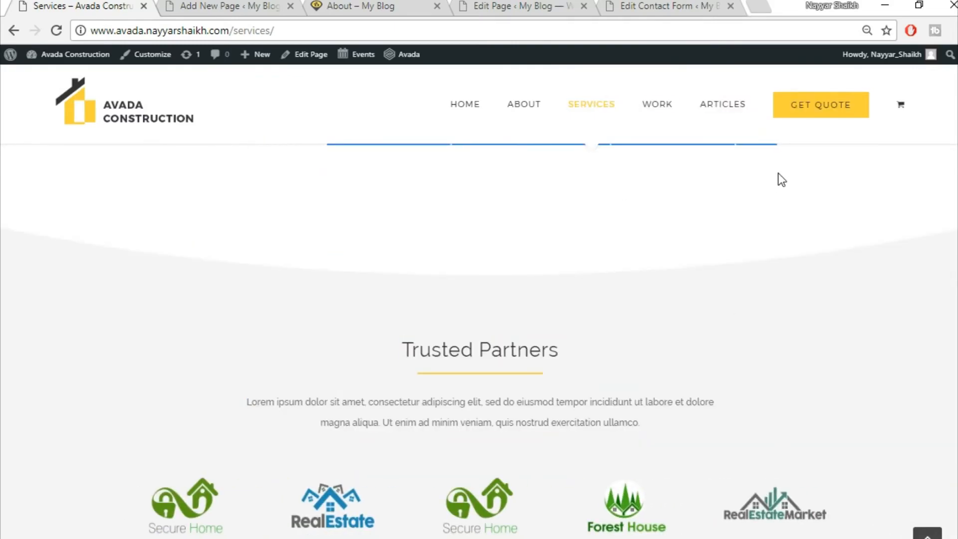
pyautogui.click(235, 6)
pyautogui.scroll(-5, 235, 328)
pyautogui.click(352, 371)
pyautogui.hotkey('ctrl', 'a')
pyautogui.press('BackSpace')
pyautogui.hotkey('ctrl', 'v')
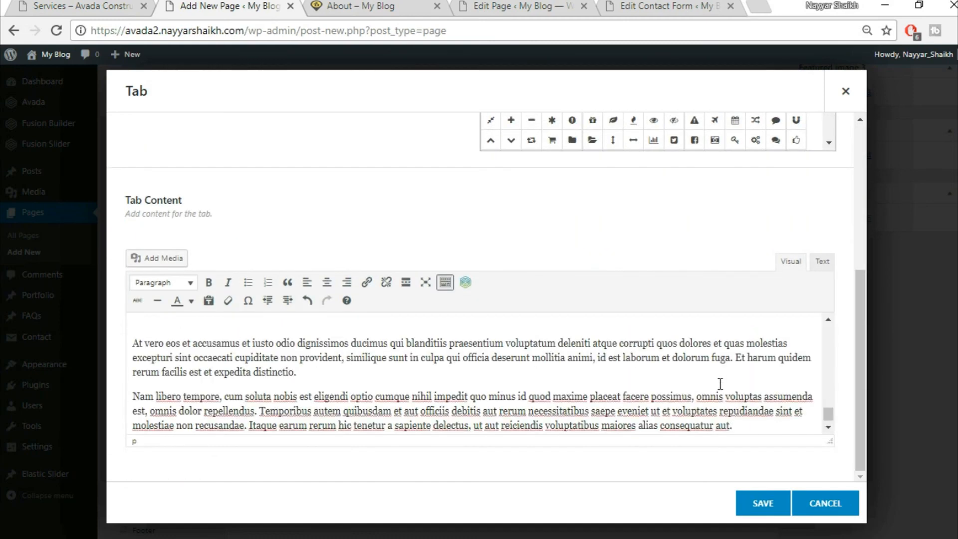
pyautogui.click(769, 504)
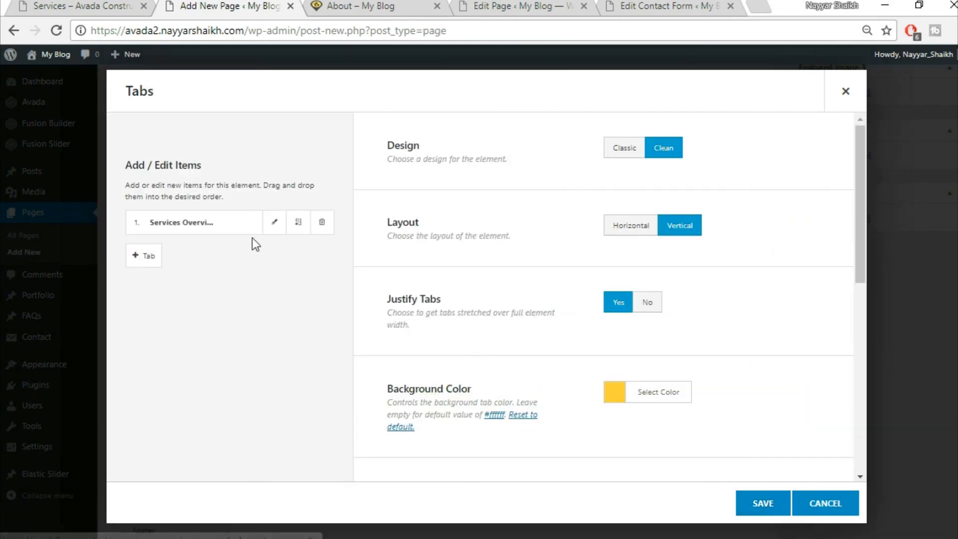
# - Duplicate the Services Overview tab and save the Tabs element into the page
pyautogui.click(298, 223)
pyautogui.click(298, 223)
pyautogui.click(298, 223)
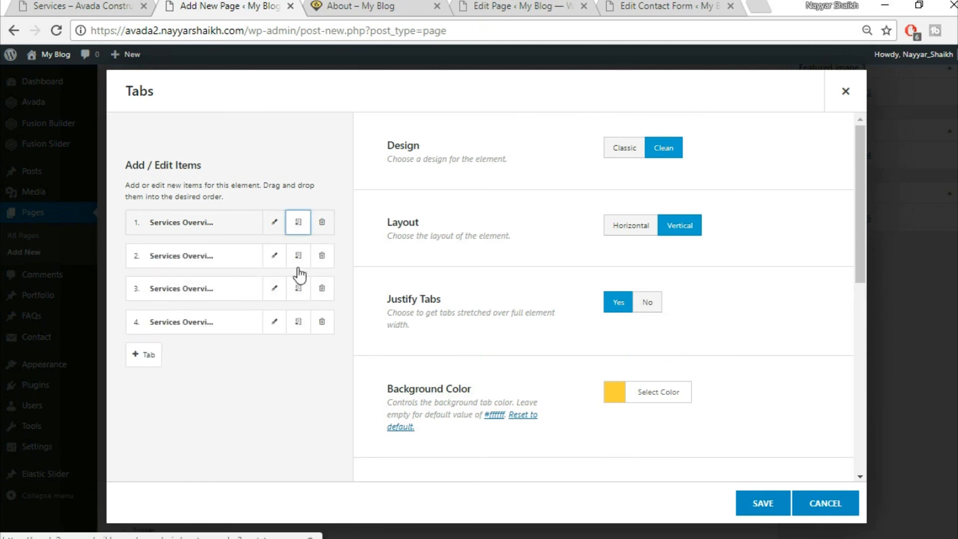
pyautogui.click(769, 505)
pyautogui.scroll(5, 480, 299)
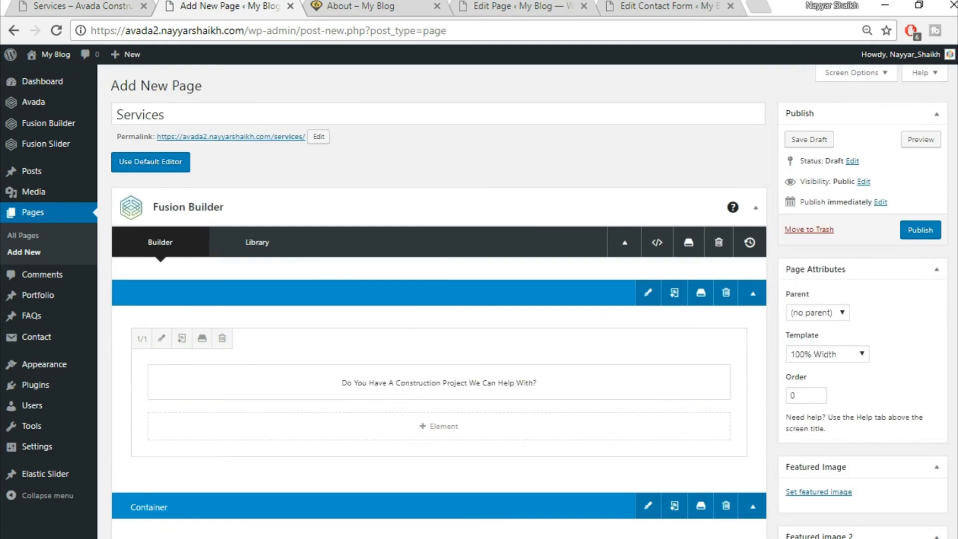
# - Publish the Services page and open its permalink in a new browser tab
pyautogui.click(919, 230)
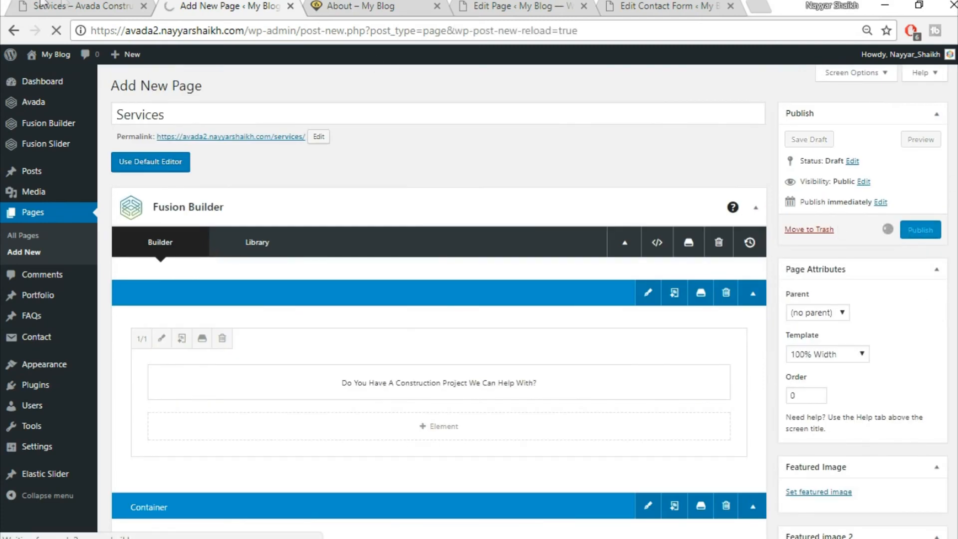
pyautogui.click(64, 4)
pyautogui.scroll(10, 273, 388)
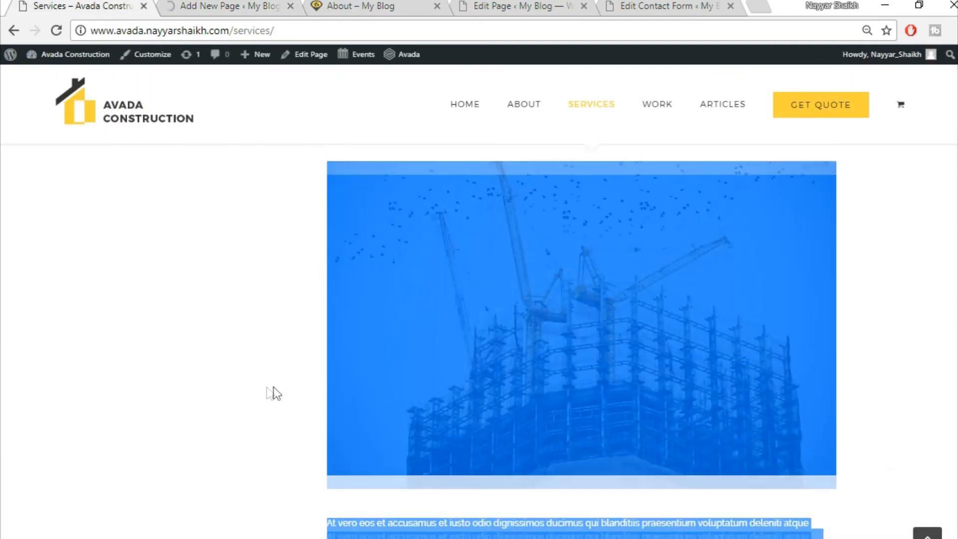
pyautogui.click(184, 345)
pyautogui.scroll(15, 214, 400)
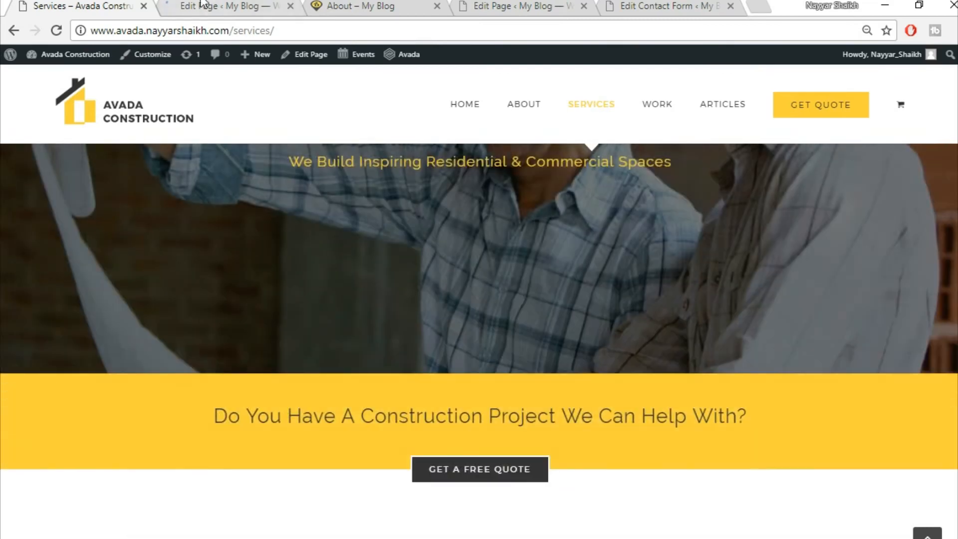
pyautogui.click(203, 5)
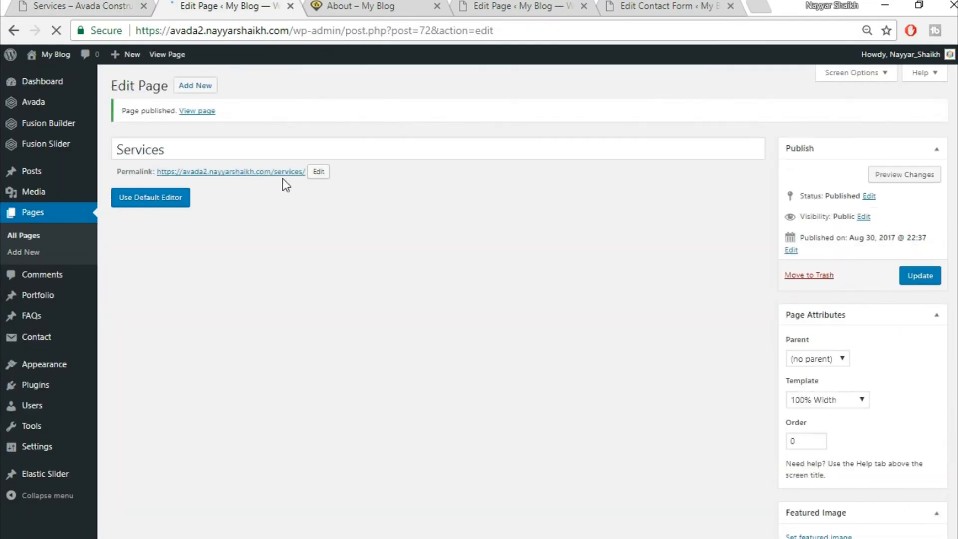
pyautogui.rightClick(289, 173)
pyautogui.click(298, 184)
# - Click through the four Services Overview tabs on the live page, then return to the editor
pyautogui.click(355, 5)
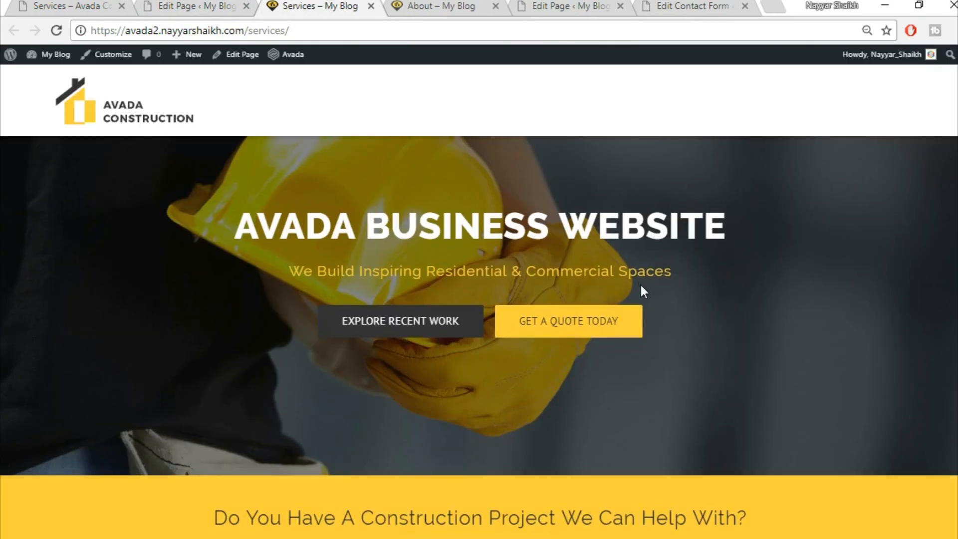
pyautogui.scroll(-6, 642, 287)
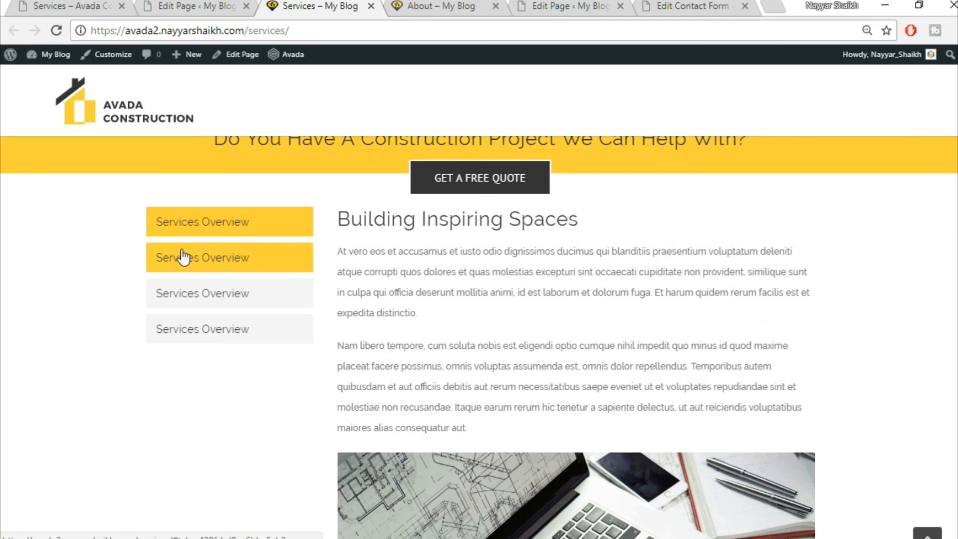
pyautogui.click(184, 257)
pyautogui.click(200, 299)
pyautogui.click(202, 325)
pyautogui.click(203, 295)
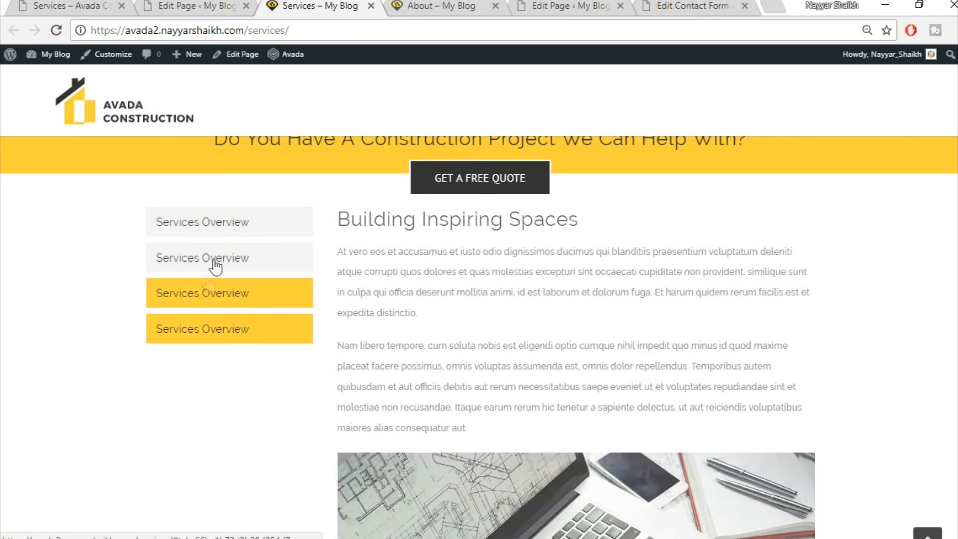
pyautogui.click(204, 257)
pyautogui.click(235, 225)
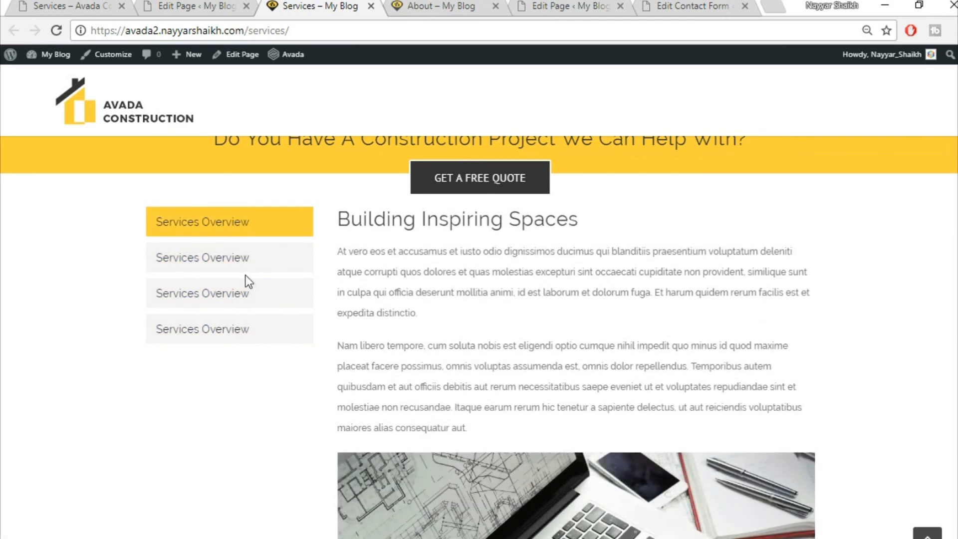
pyautogui.click(247, 265)
pyautogui.click(241, 291)
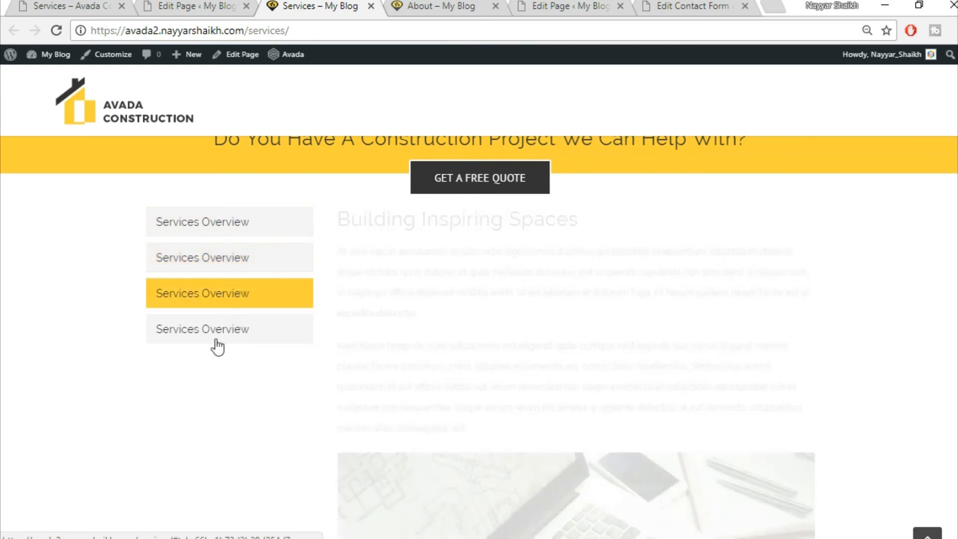
pyautogui.click(220, 330)
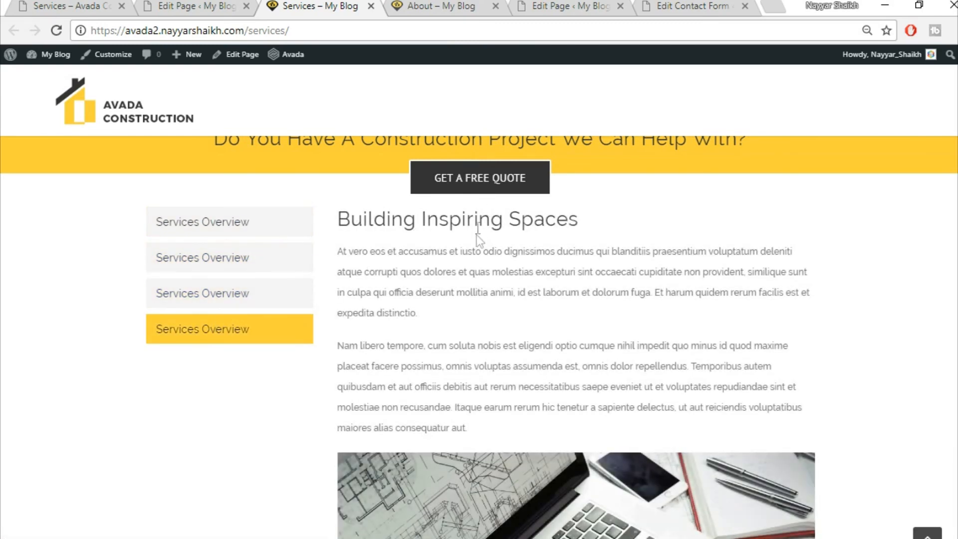
pyautogui.click(166, 4)
pyautogui.scroll(-5, 743, 352)
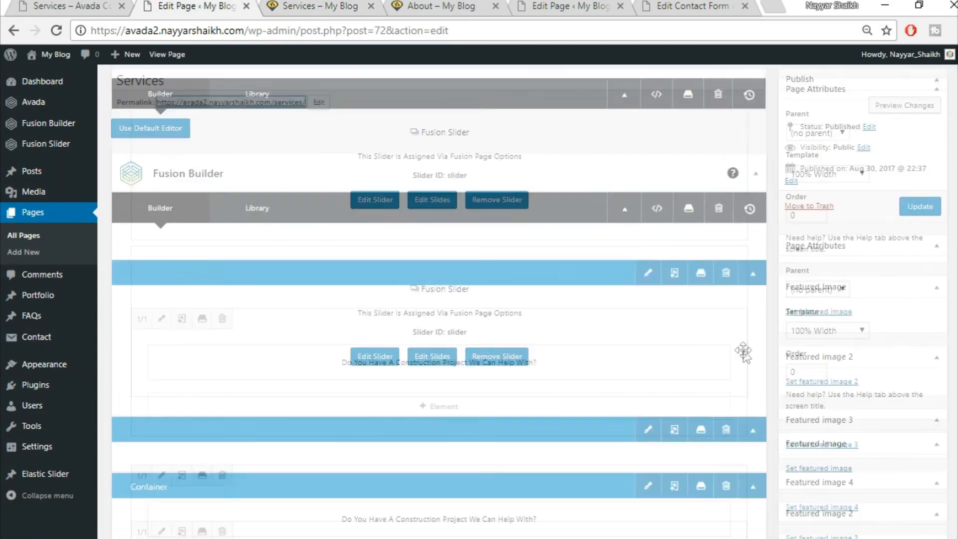
# - Give the tabs container 40 top padding, update the page and reload the live view
pyautogui.scroll(-8, 743, 351)
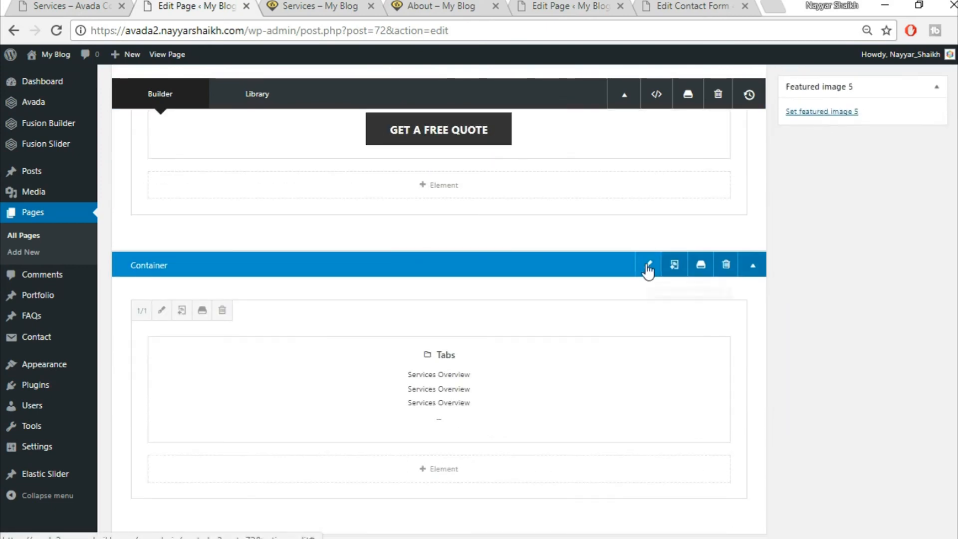
pyautogui.click(648, 268)
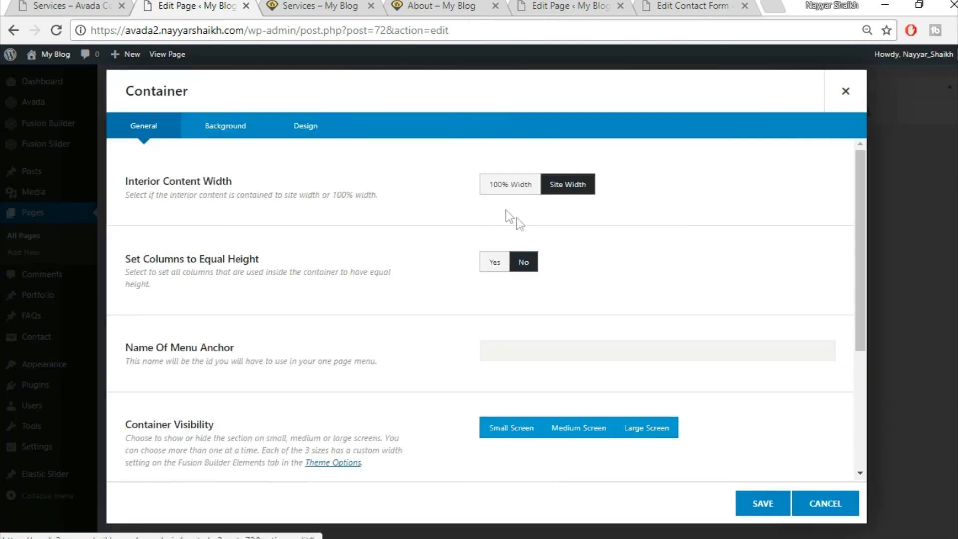
pyautogui.click(315, 130)
pyautogui.click(527, 354)
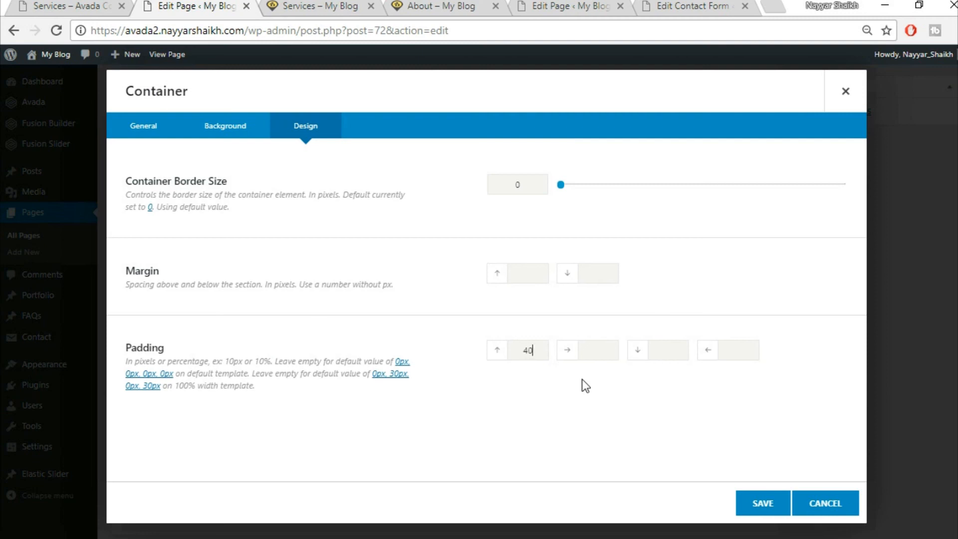
pyautogui.write('40')
pyautogui.click(764, 503)
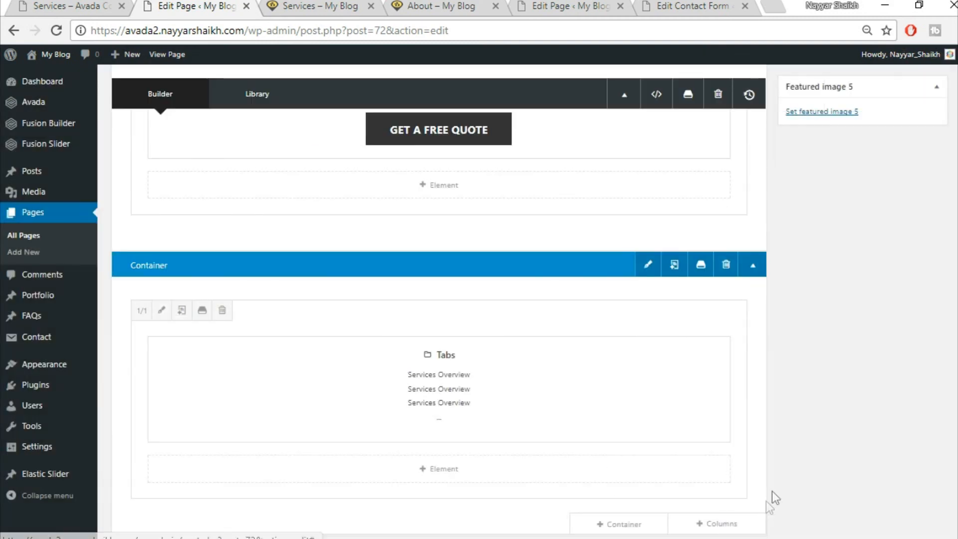
pyautogui.scroll(4, 852, 480)
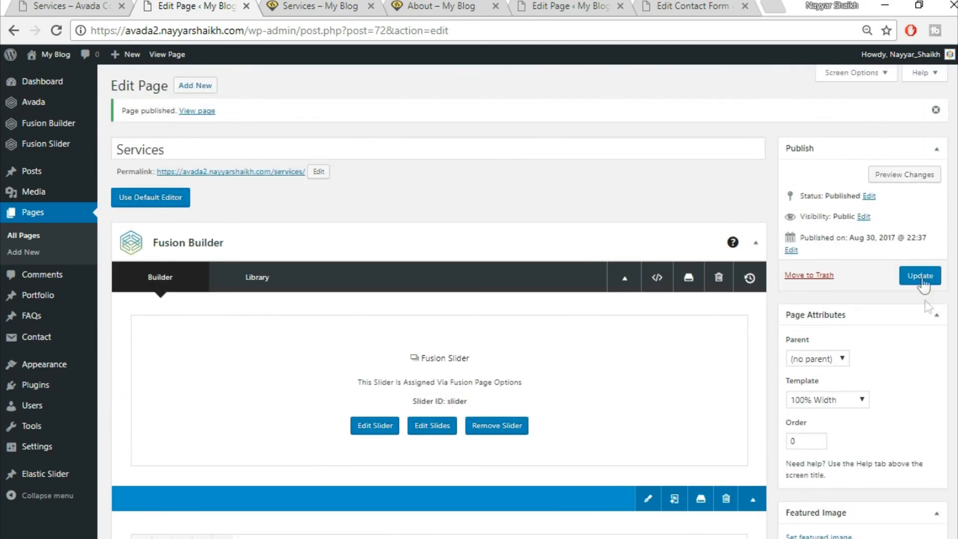
pyautogui.click(304, 4)
pyautogui.click(56, 31)
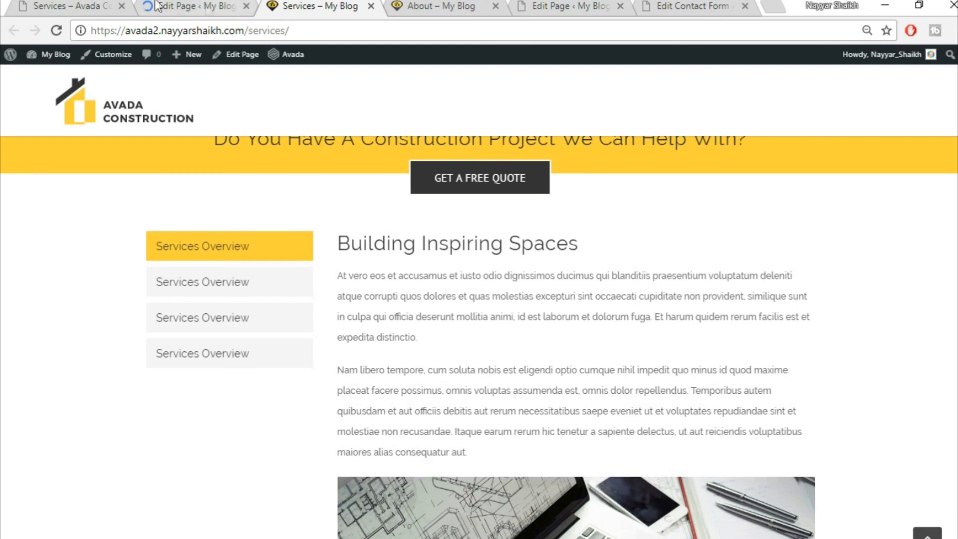
# - Scroll through the reference Avada Construction Services page, then go back to the page editor
pyautogui.click(85, 3)
pyautogui.scroll(-15, 479, 339)
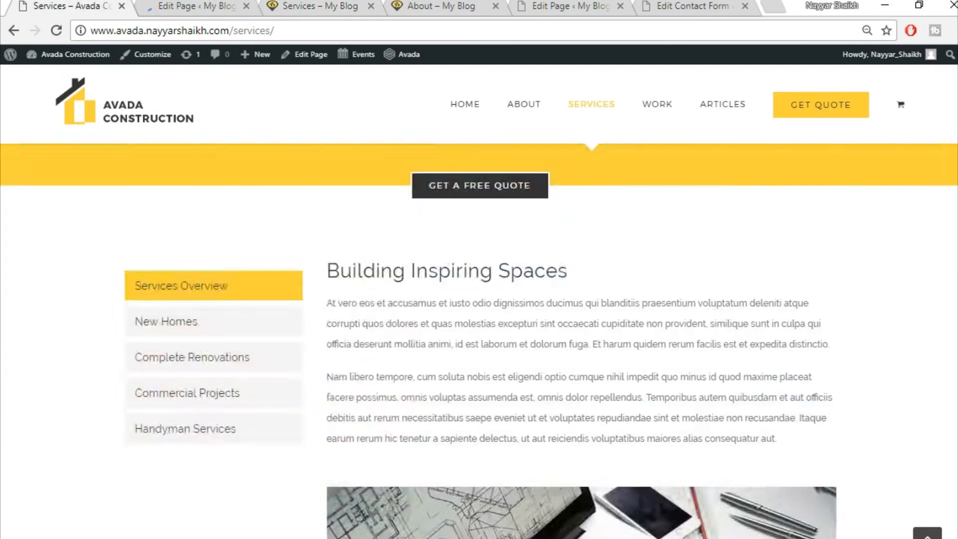
pyautogui.scroll(-12, 479, 339)
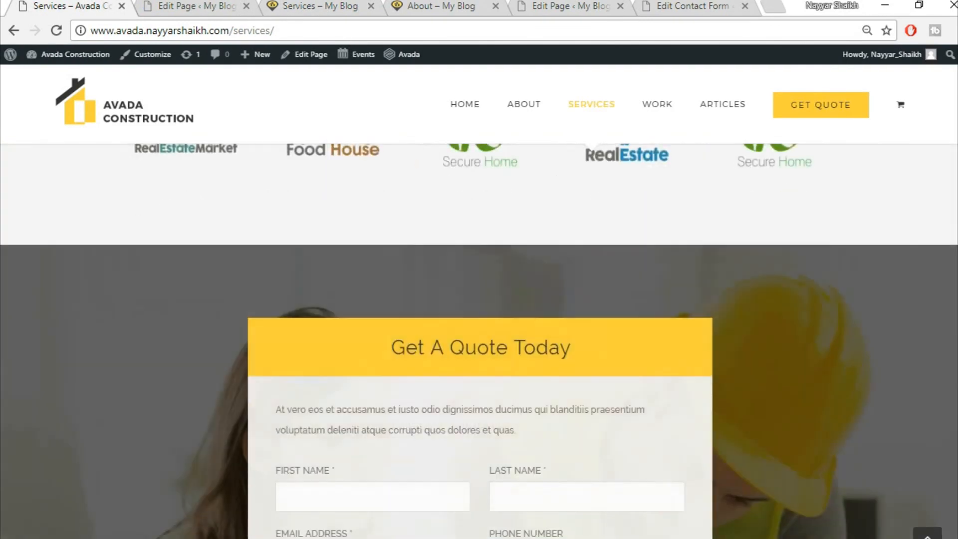
pyautogui.scroll(8, 479, 340)
pyautogui.scroll(15, 948, 175)
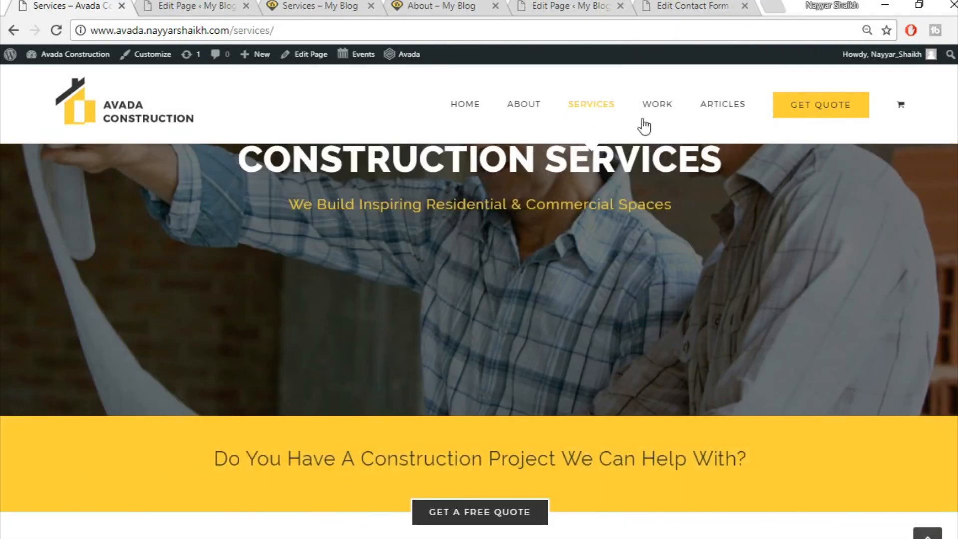
pyautogui.moveTo(657, 107)
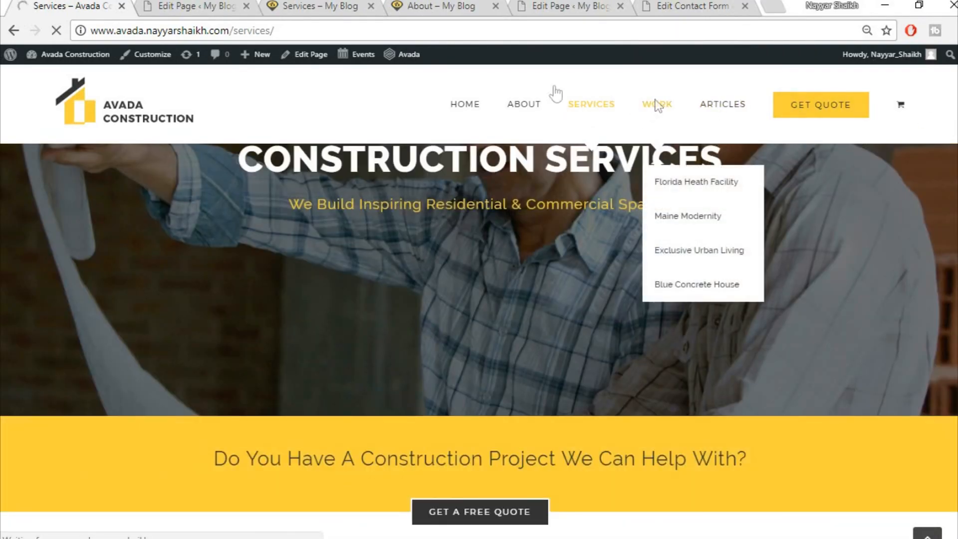
pyautogui.click(164, 5)
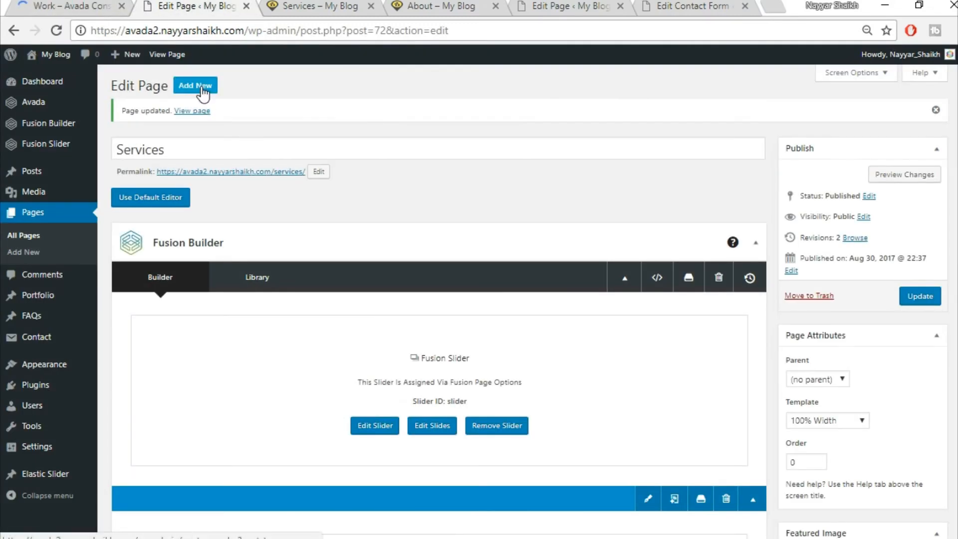
# - Close the Services and About preview tabs and view the reference Work page
pyautogui.click(349, 7)
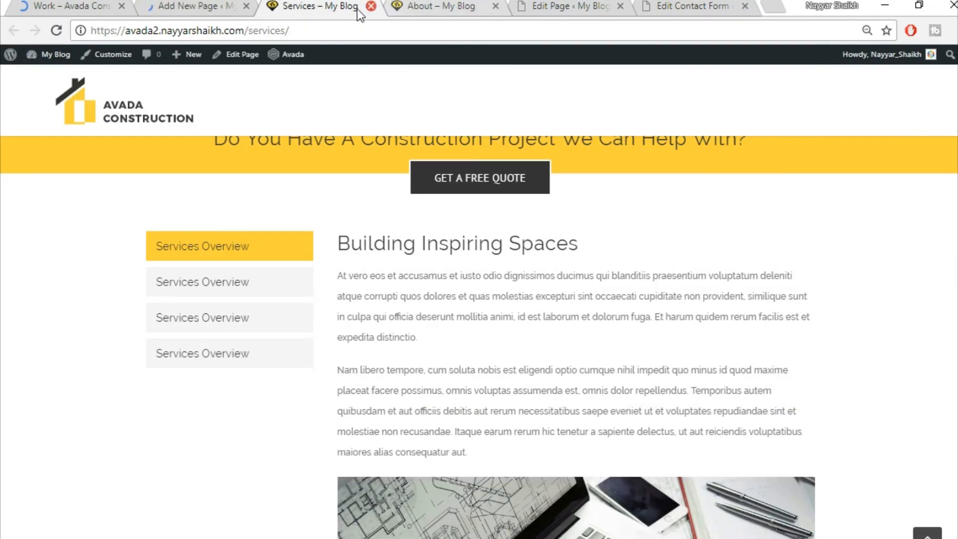
pyautogui.click(371, 6)
pyautogui.click(372, 6)
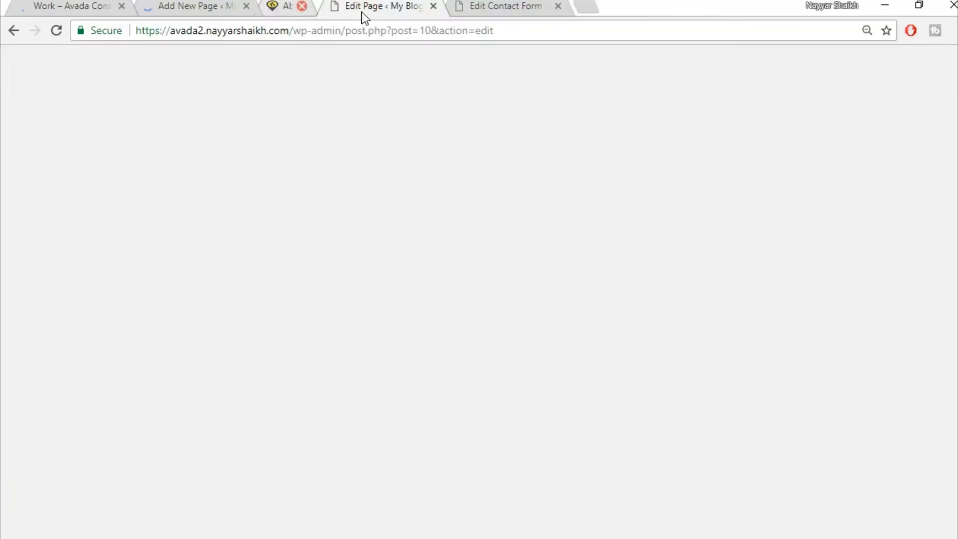
pyautogui.click(70, 5)
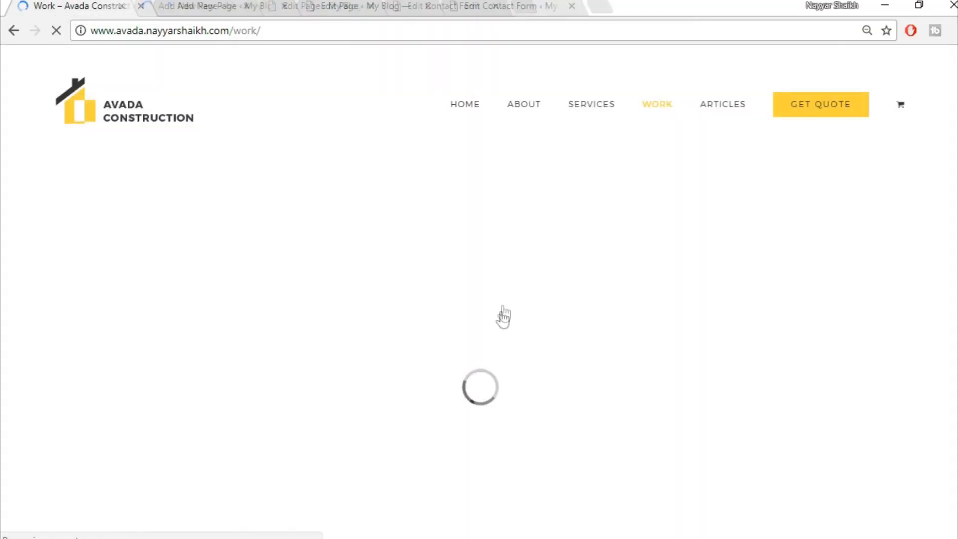
# - Title the new page 'Work' and choose the 100% Width template
pyautogui.click(237, 5)
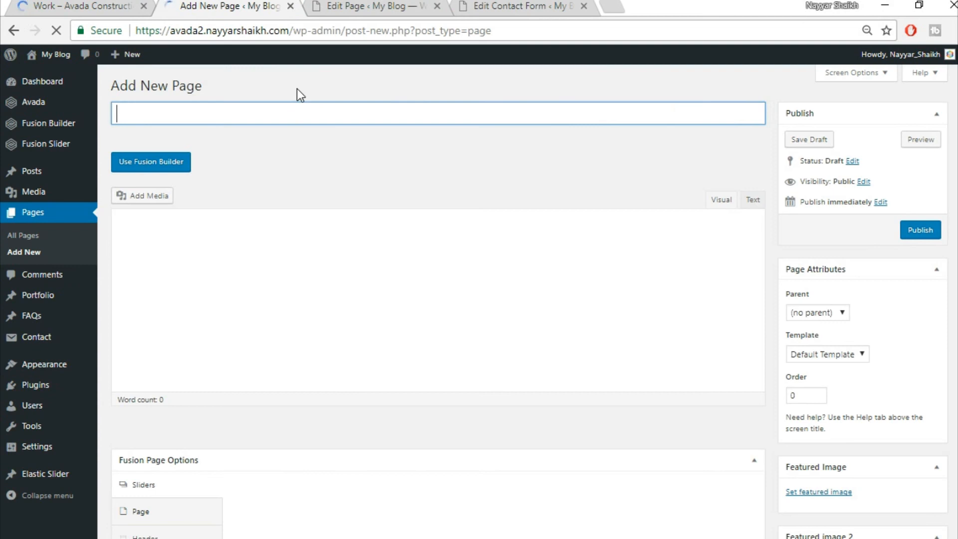
pyautogui.write('Work')
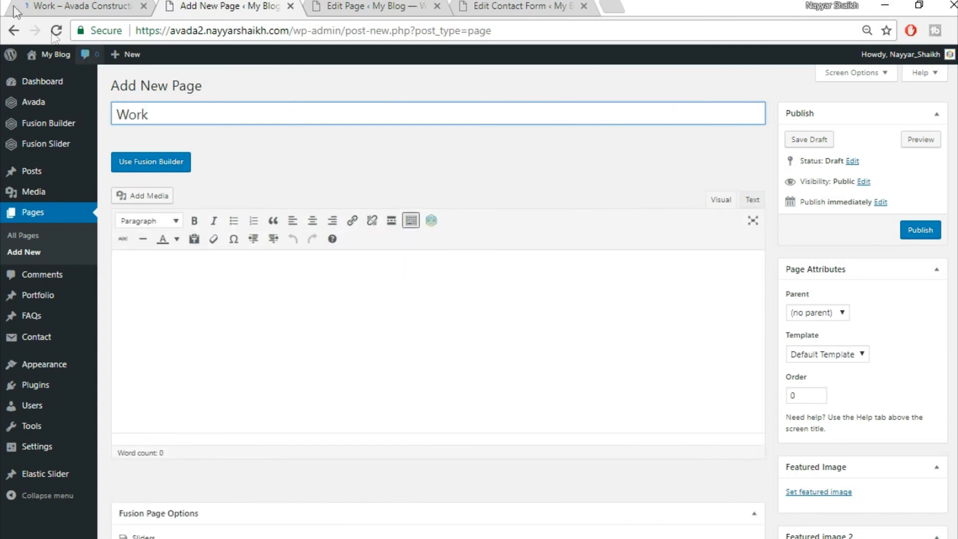
pyautogui.scroll(-3, 926, 329)
pyautogui.click(858, 203)
pyautogui.click(832, 230)
# - Use the Fusion Slider named 'Slider' and set the page content padding to 0
pyautogui.scroll(-3, 349, 346)
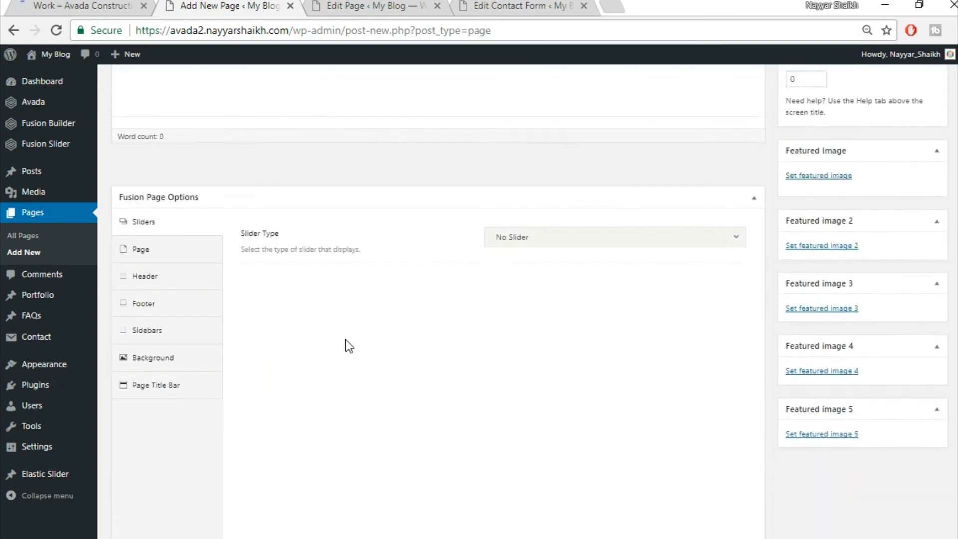
pyautogui.scroll(-1, 349, 346)
pyautogui.click(520, 180)
pyautogui.click(548, 237)
pyautogui.click(548, 226)
pyautogui.click(548, 259)
pyautogui.click(140, 186)
pyautogui.scroll(2, 451, 206)
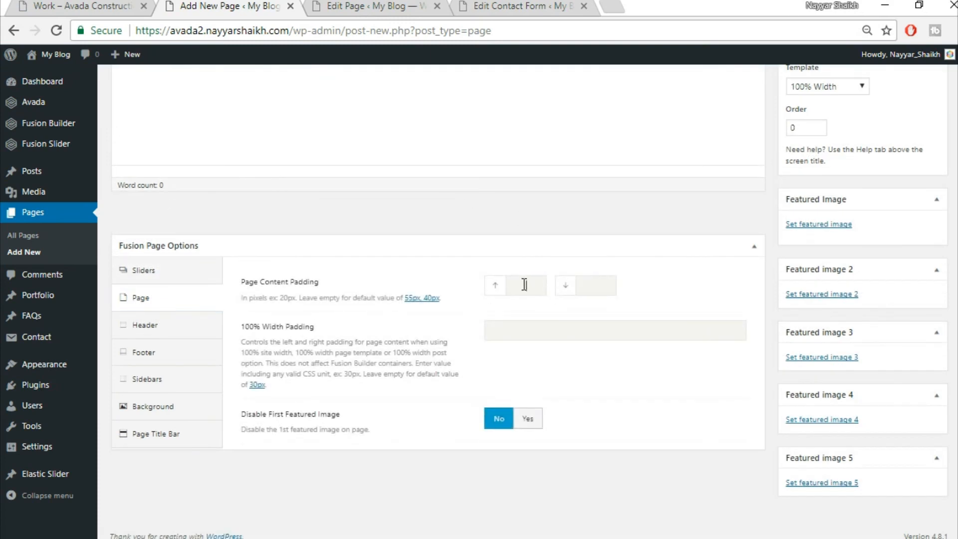
pyautogui.press('Tab')
pyautogui.write('0')
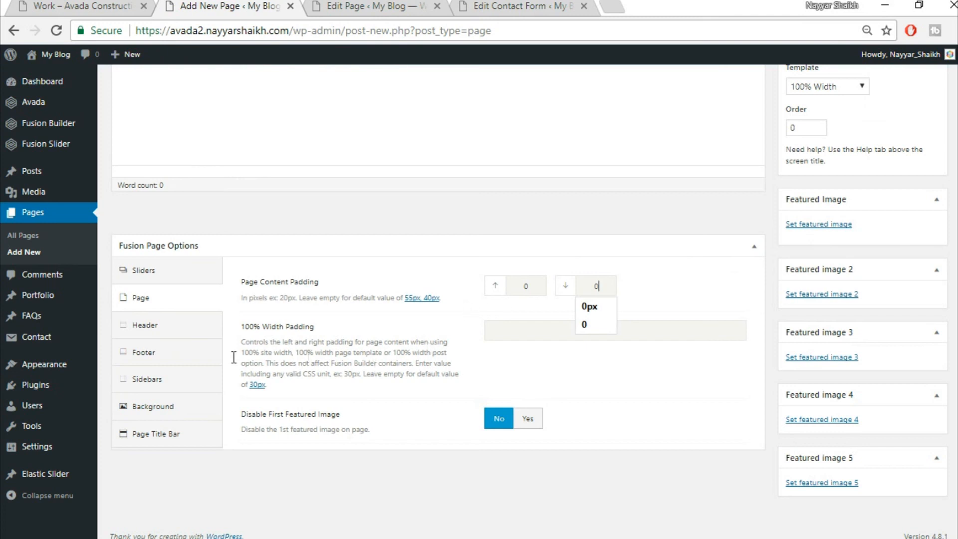
# - Hide the page title bar and switch the page to Fusion Builder
pyautogui.click(161, 432)
pyautogui.scroll(-2, 171, 442)
pyautogui.click(559, 173)
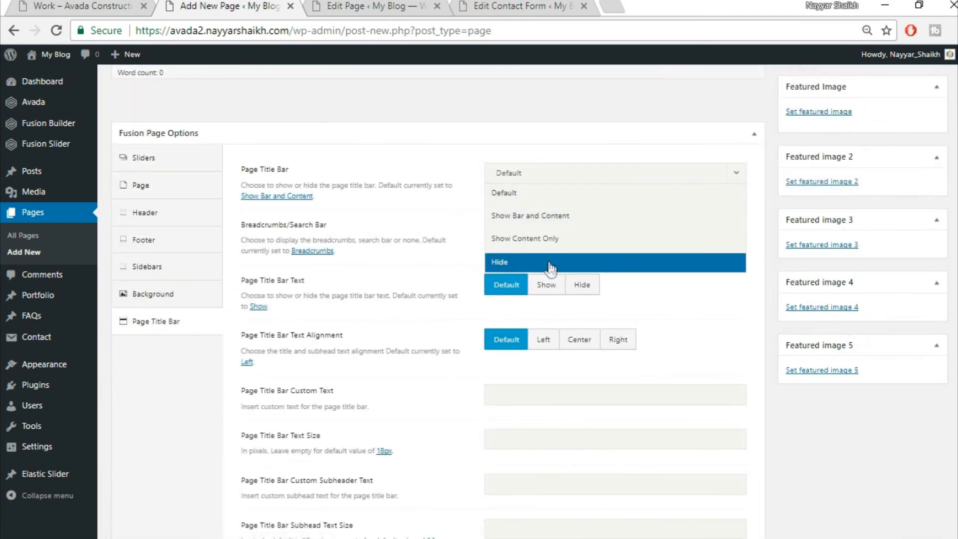
pyautogui.click(550, 263)
pyautogui.scroll(6, 735, 319)
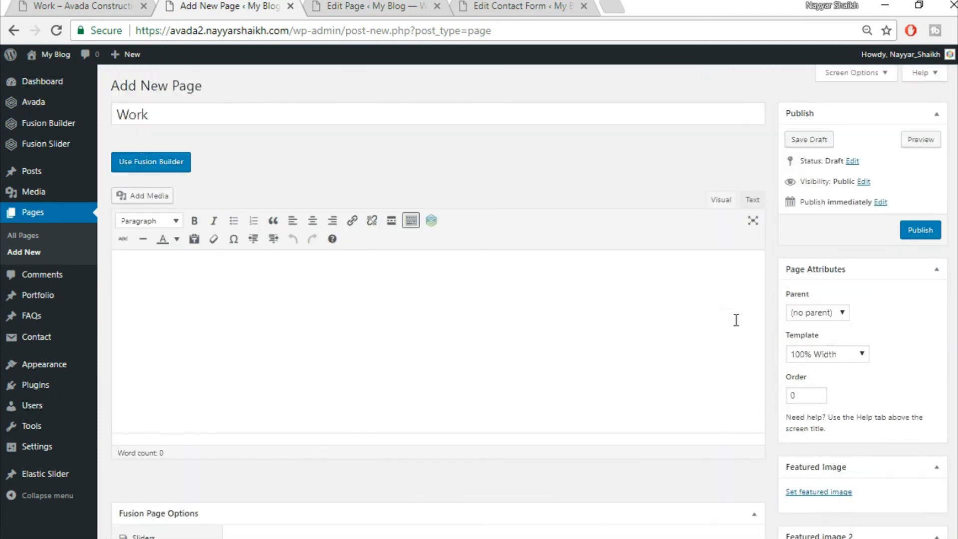
pyautogui.click(145, 165)
# - Reload the live Work page for reference, then return to the new page
pyautogui.click(82, 5)
pyautogui.press('F5')
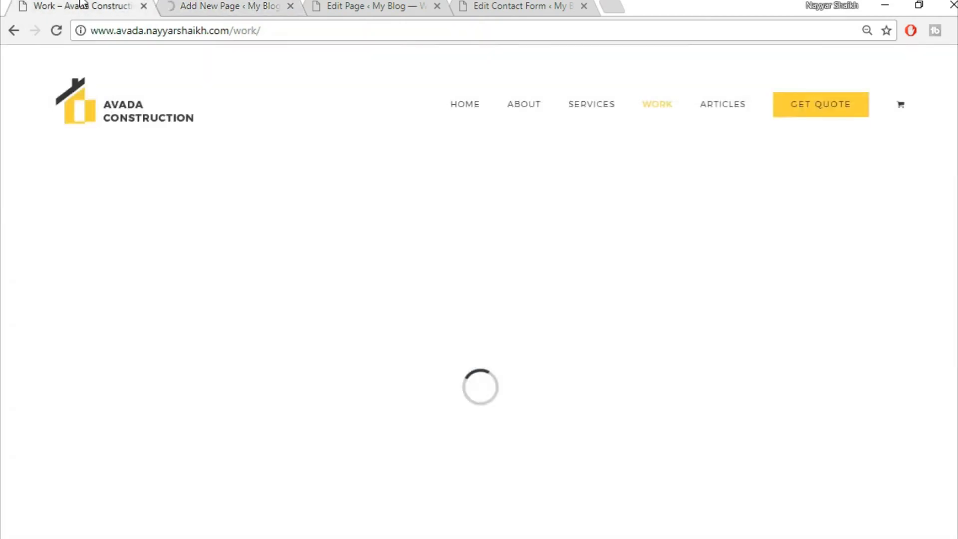
pyautogui.scroll(-5, 549, 350)
pyautogui.scroll(5, 493, 371)
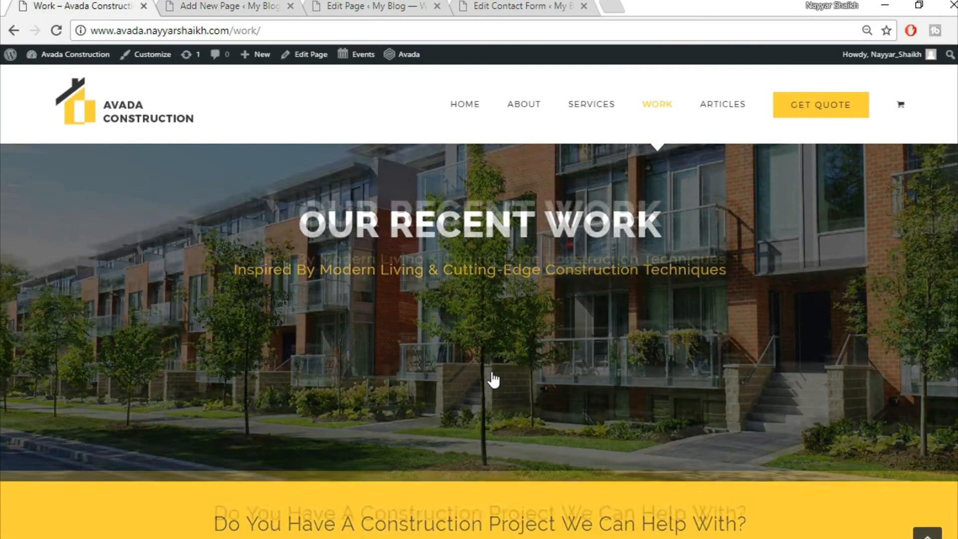
pyautogui.click(245, 6)
pyautogui.scroll(-3, 691, 265)
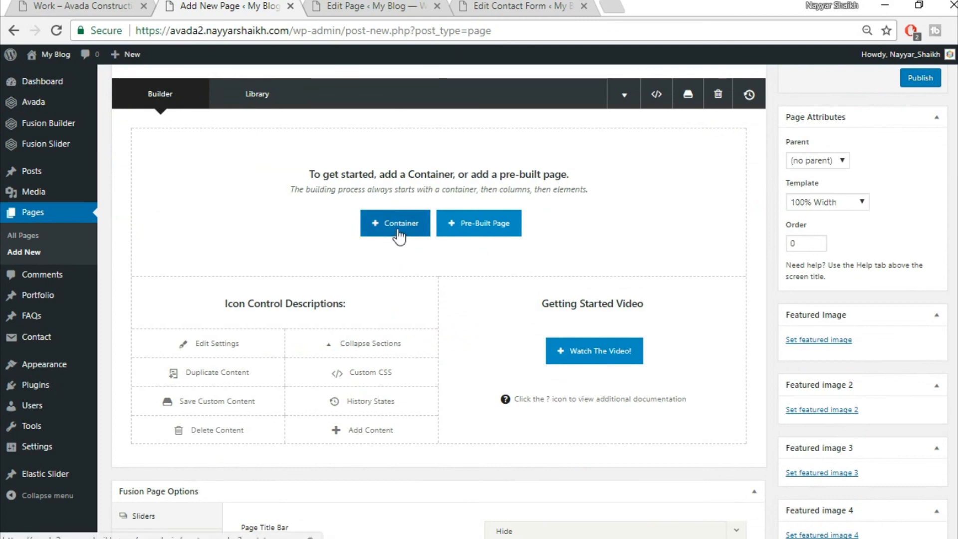
# - Insert the saved Top1 and Top2 library containers into the Work page
pyautogui.click(398, 231)
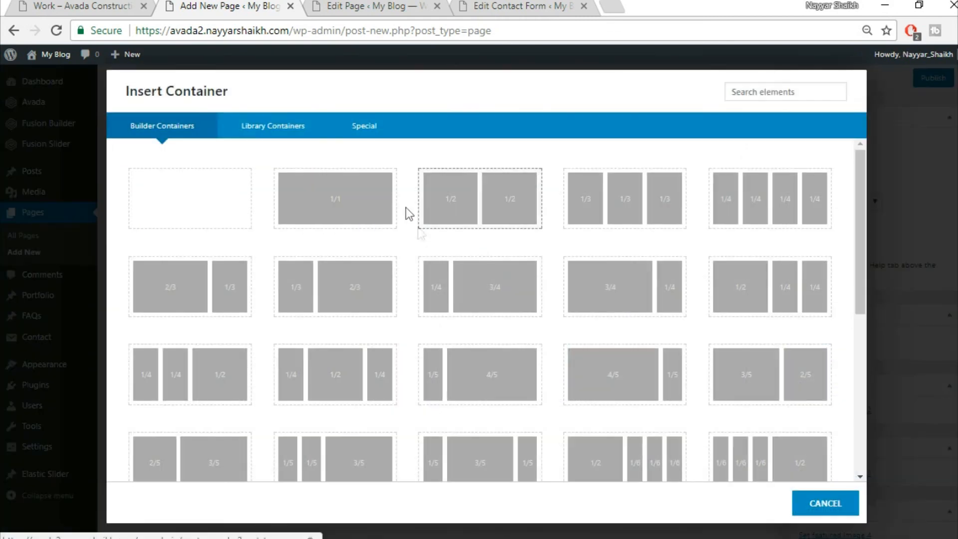
pyautogui.click(289, 127)
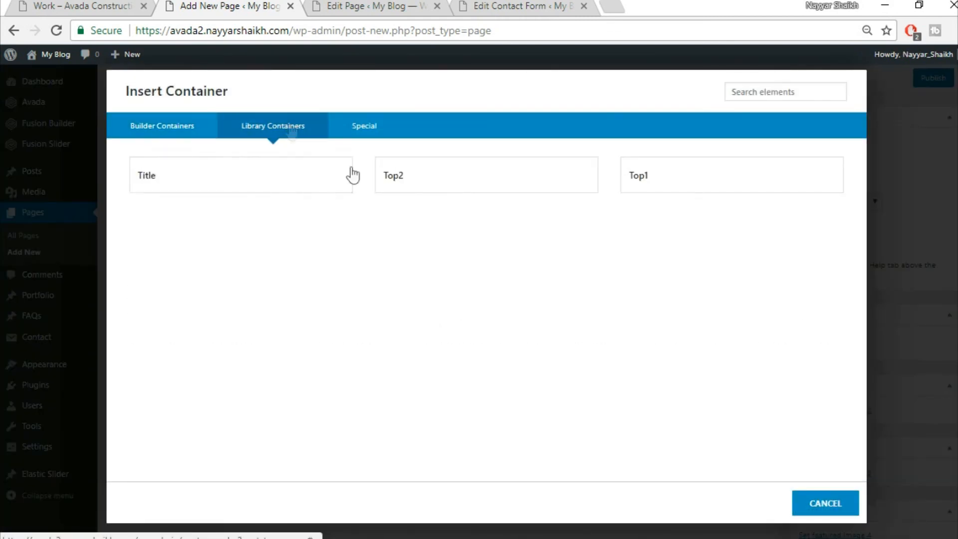
pyautogui.click(693, 166)
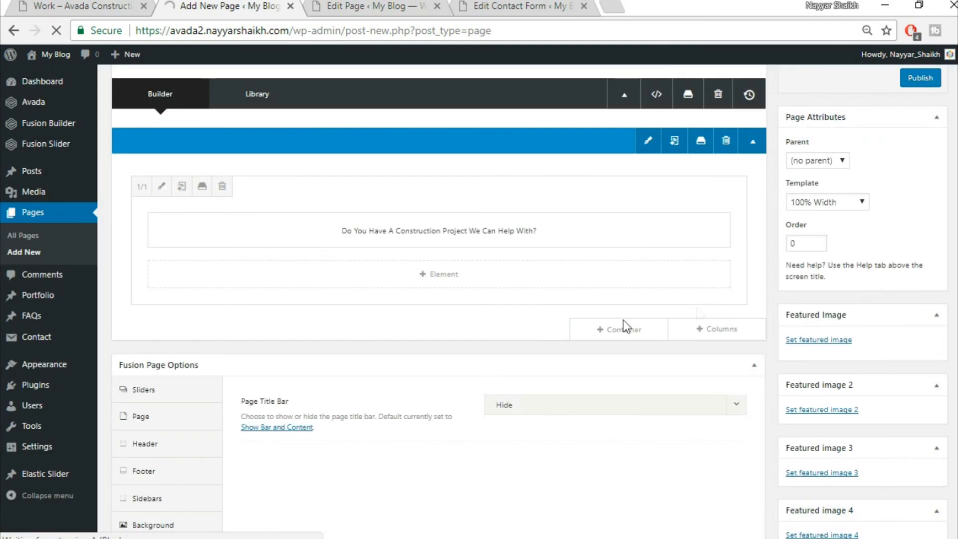
pyautogui.click(624, 331)
pyautogui.click(280, 127)
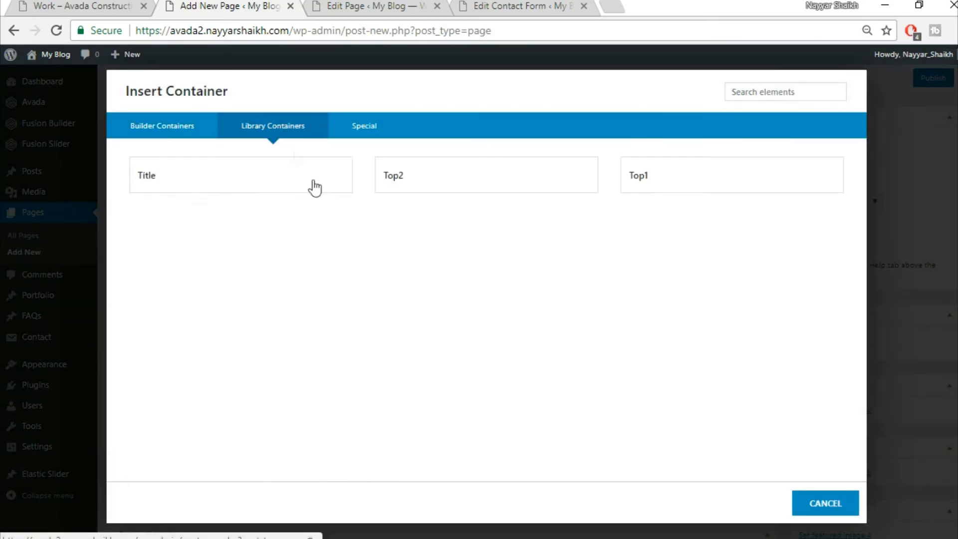
pyautogui.click(411, 180)
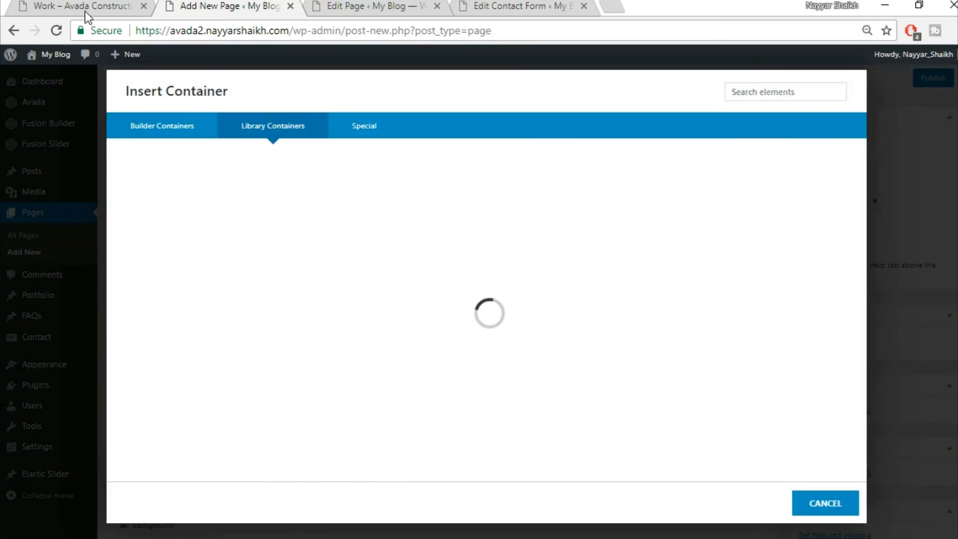
# - After checking the live Work page, add an empty 1/1 full-width container below
pyautogui.click(85, 11)
pyautogui.scroll(-10, 466, 429)
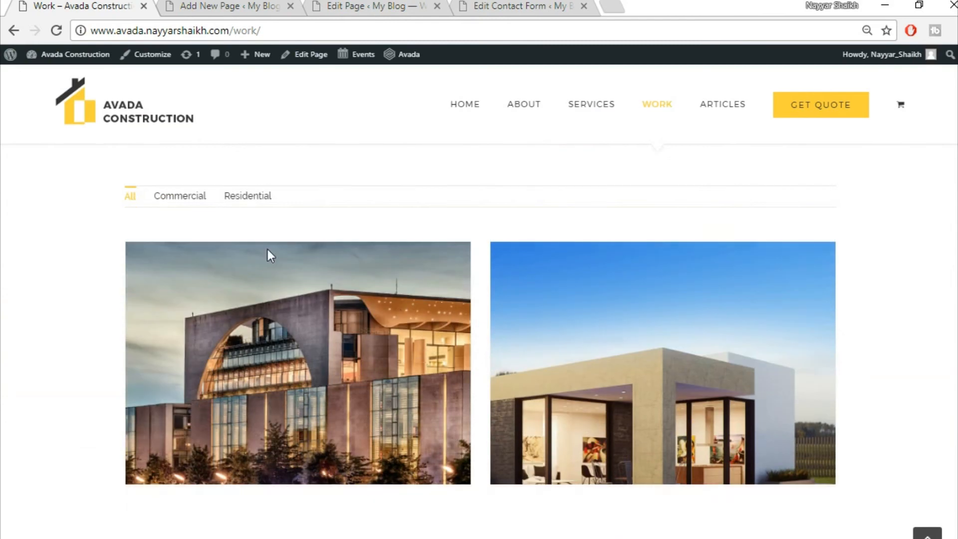
pyautogui.hotkey('ctrl', 'Tab')
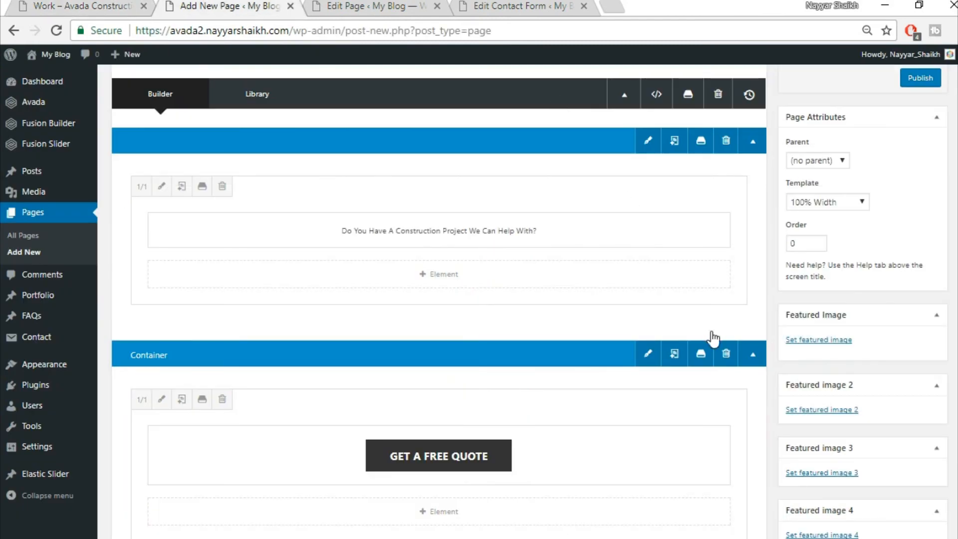
pyautogui.scroll(-4, 714, 345)
pyautogui.scroll(-2, 714, 349)
pyautogui.click(624, 261)
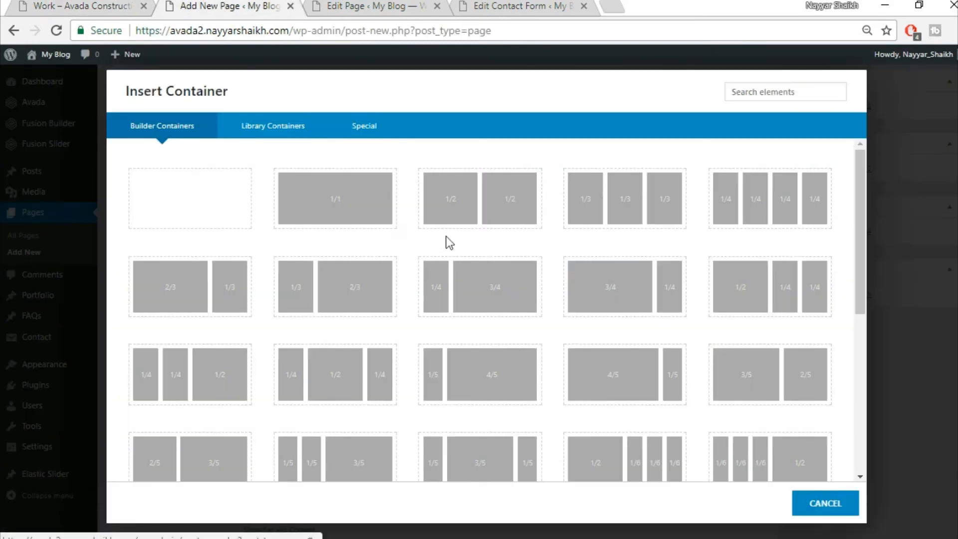
pyautogui.click(330, 220)
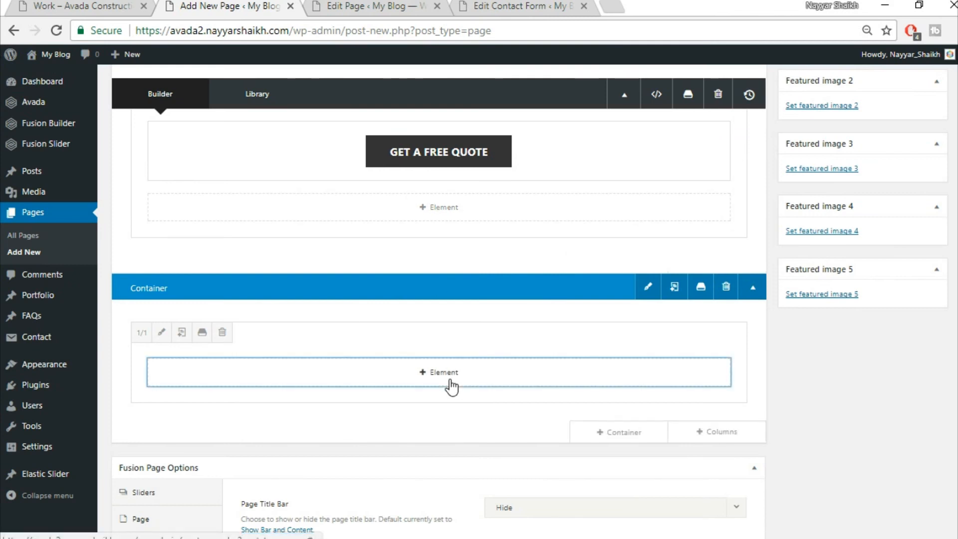
# - Add a Portfolio element to the new container by searching 'por'
pyautogui.click(447, 373)
pyautogui.click(781, 94)
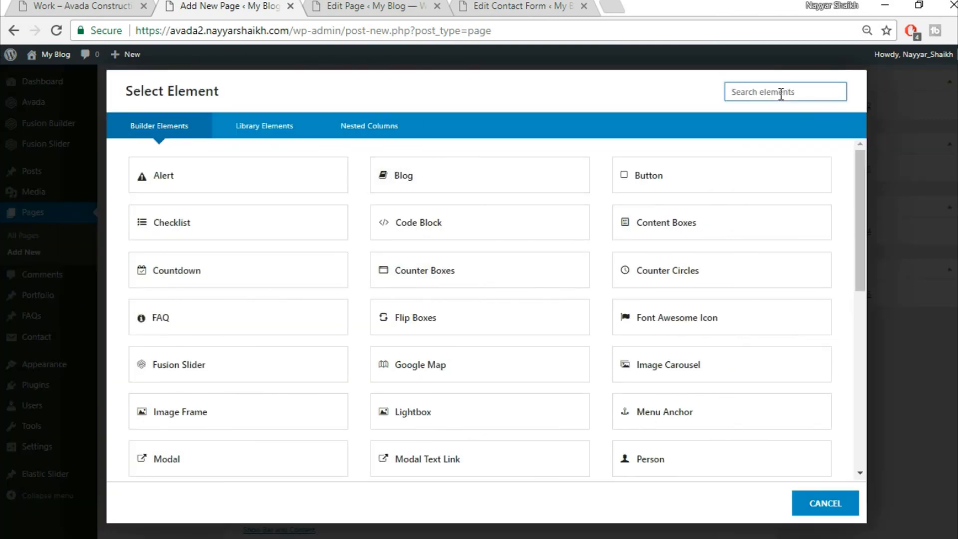
pyautogui.write('por')
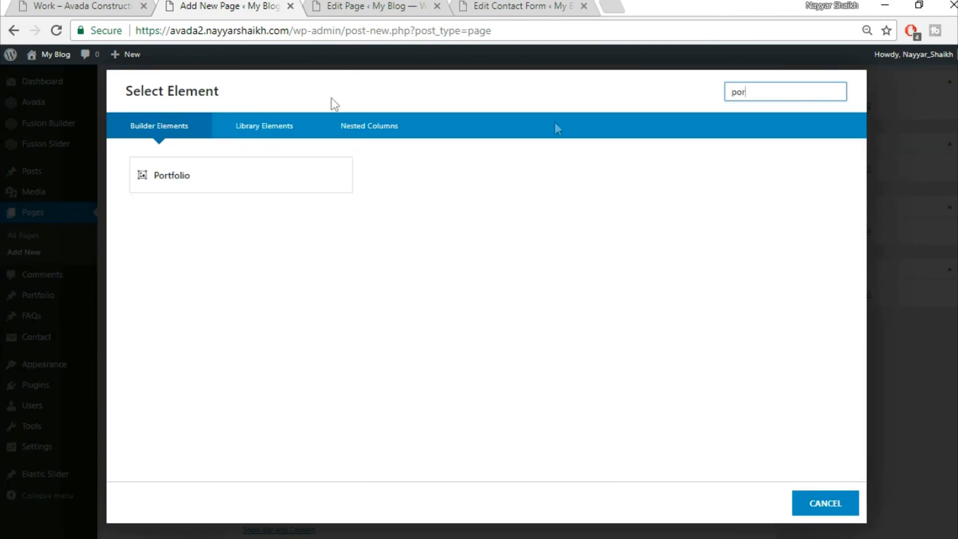
pyautogui.click(254, 178)
pyautogui.click(82, 6)
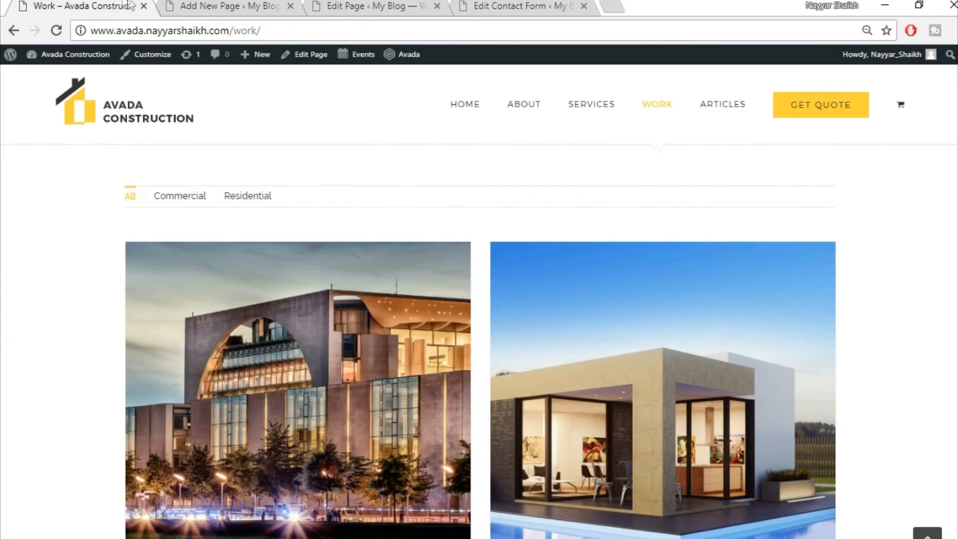
pyautogui.click(227, 6)
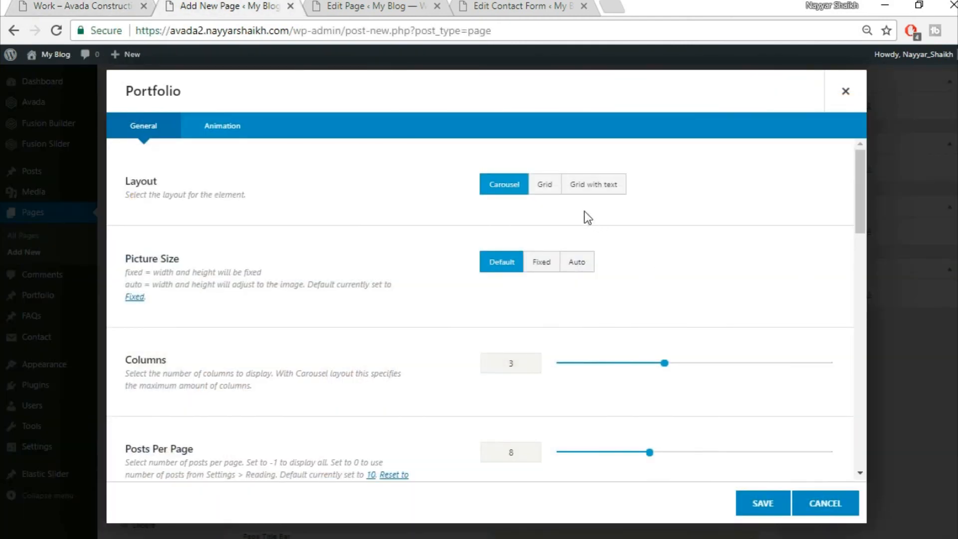
# - Set the portfolio to a grid layout with auto picture size and enter 30 further down
pyautogui.click(545, 185)
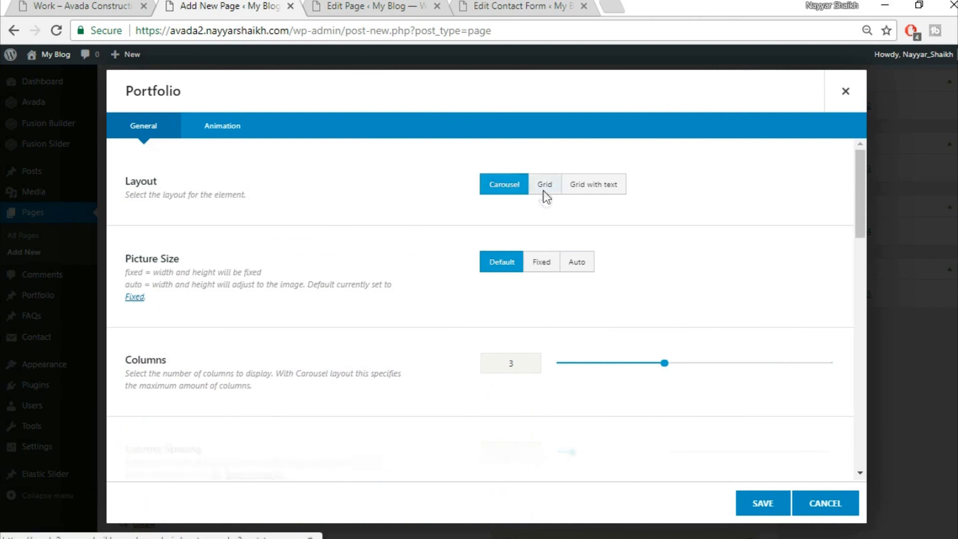
pyautogui.click(578, 262)
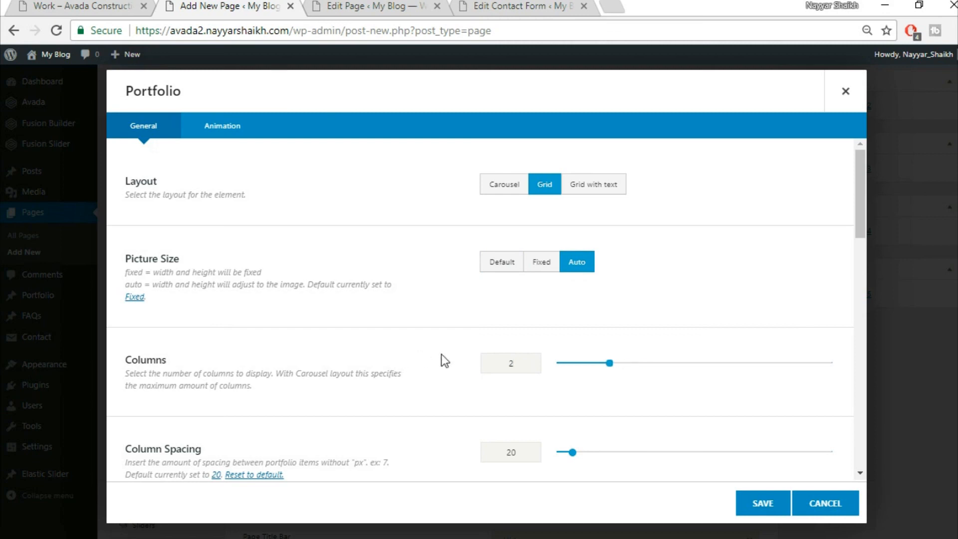
pyautogui.scroll(-3, 449, 366)
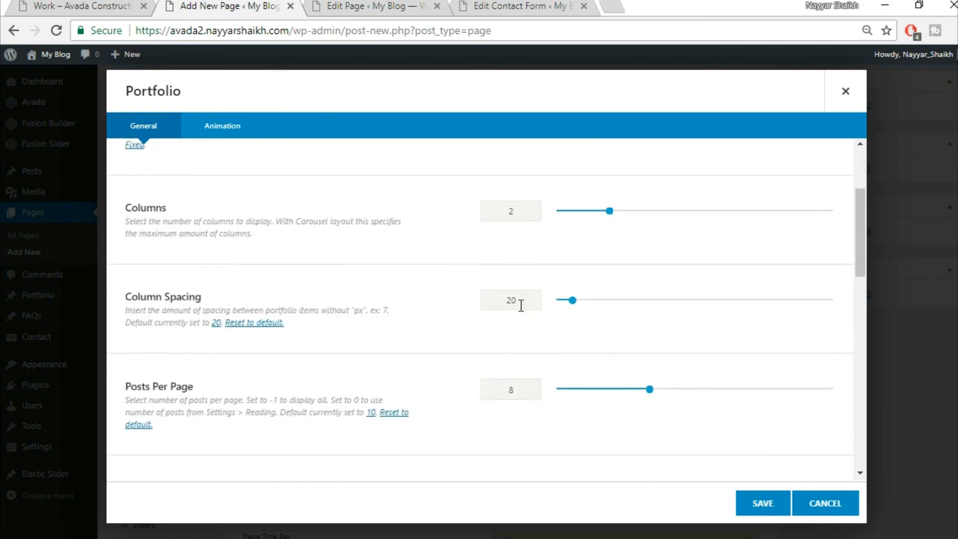
pyautogui.write('30')
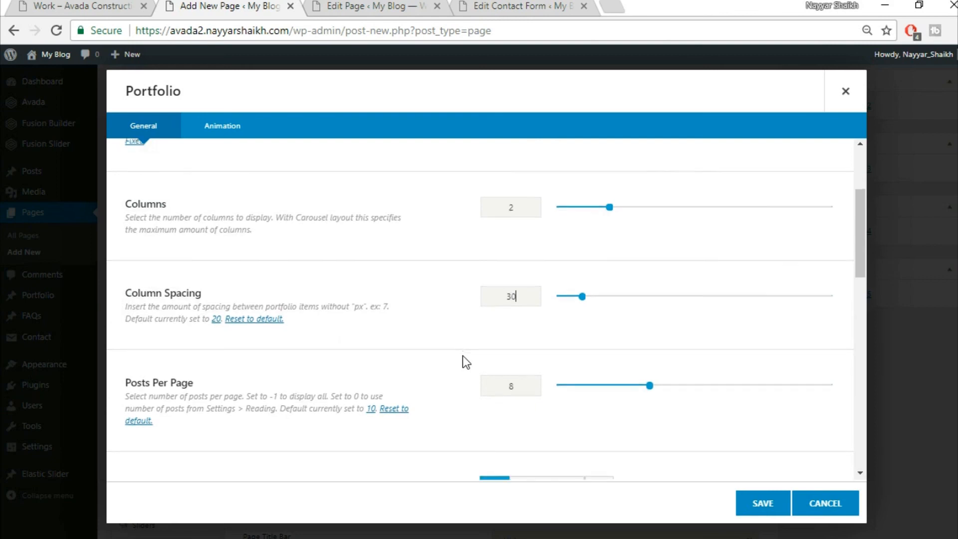
pyautogui.scroll(-5, 464, 361)
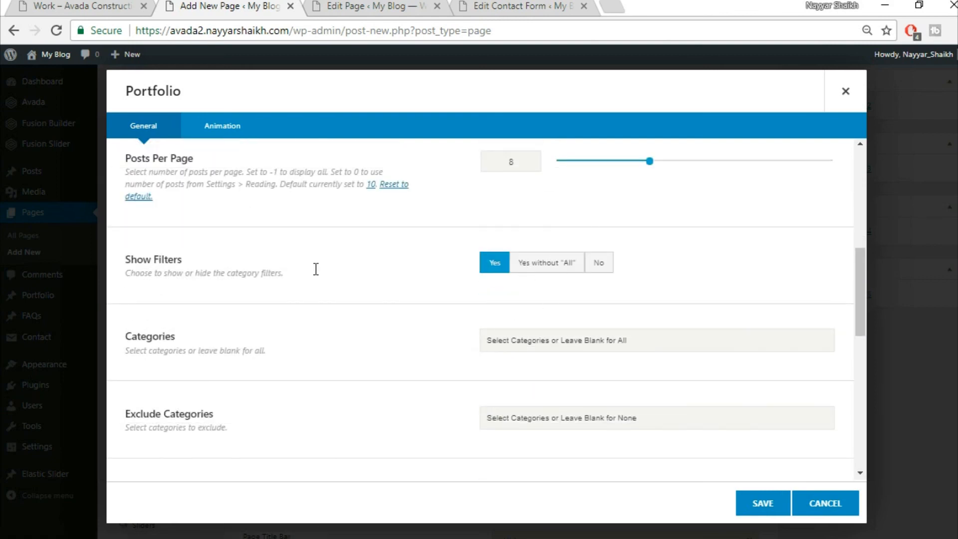
# - Give the portfolio numbered pagination, comparing against the live Work page
pyautogui.click(106, 4)
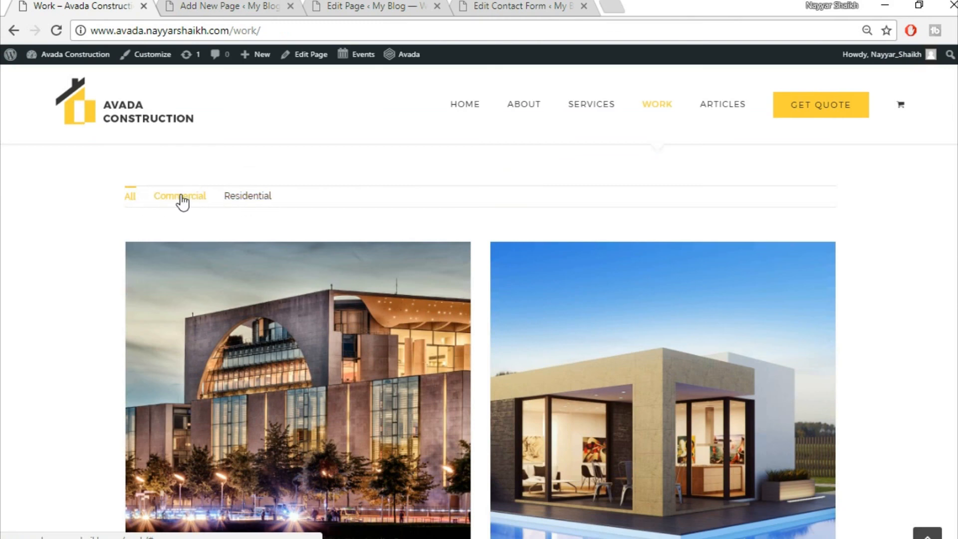
pyautogui.click(243, 11)
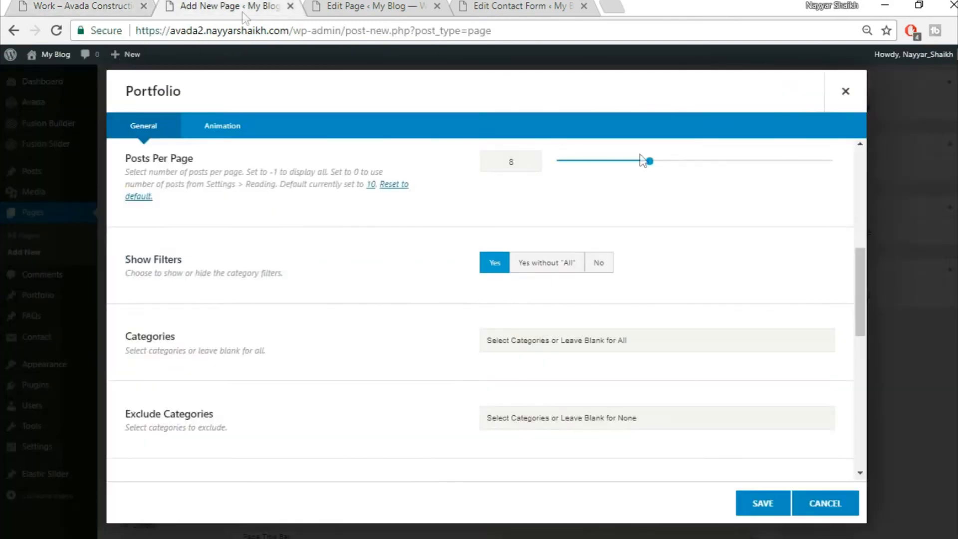
pyautogui.scroll(-5, 724, 361)
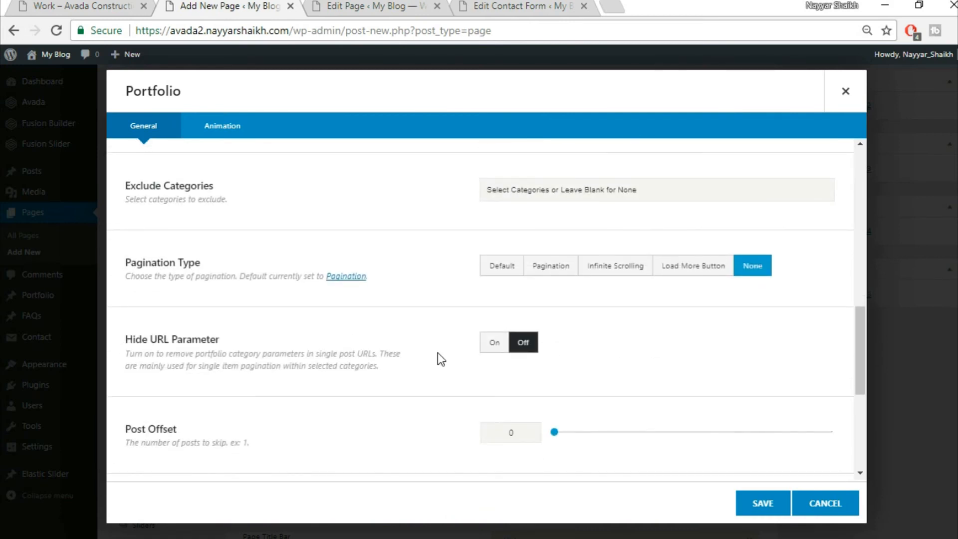
pyautogui.click(534, 272)
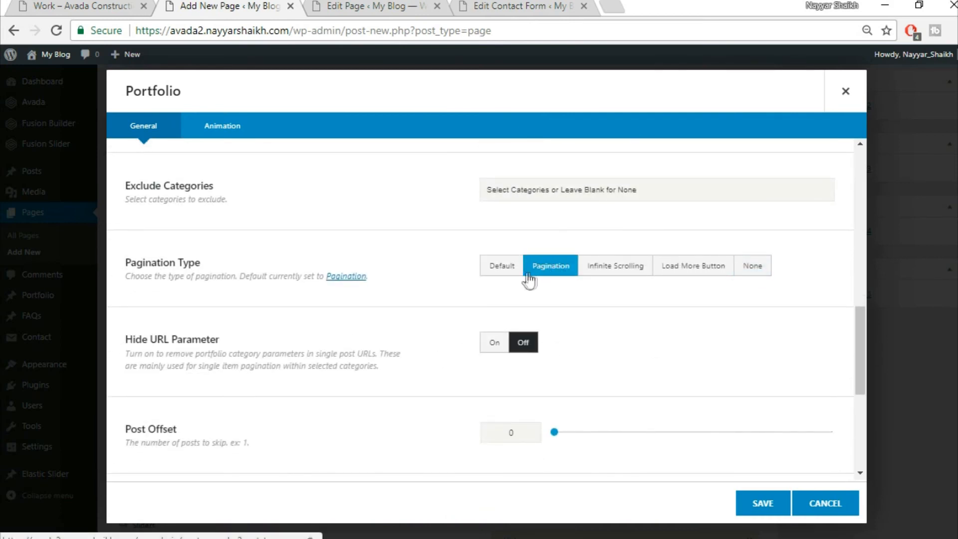
pyautogui.click(93, 5)
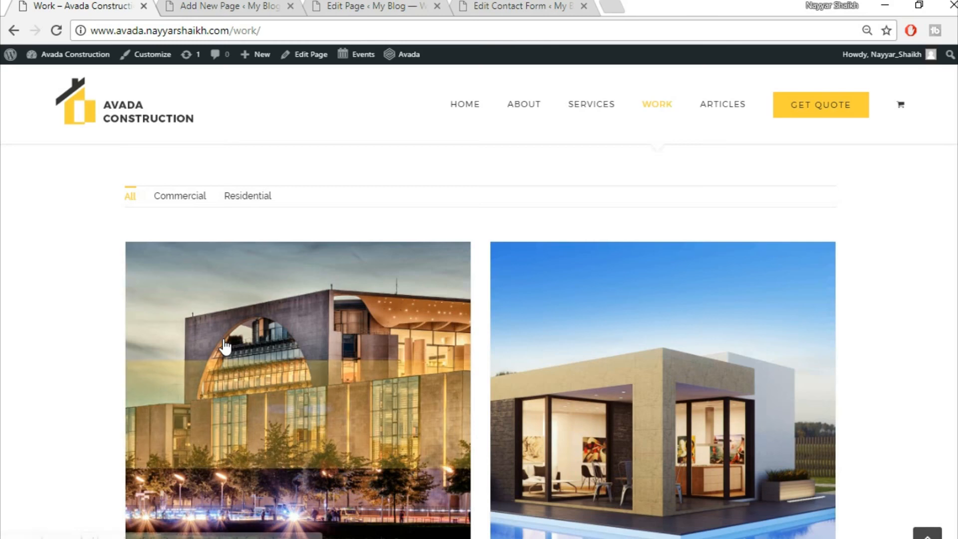
pyautogui.scroll(-2, 317, 423)
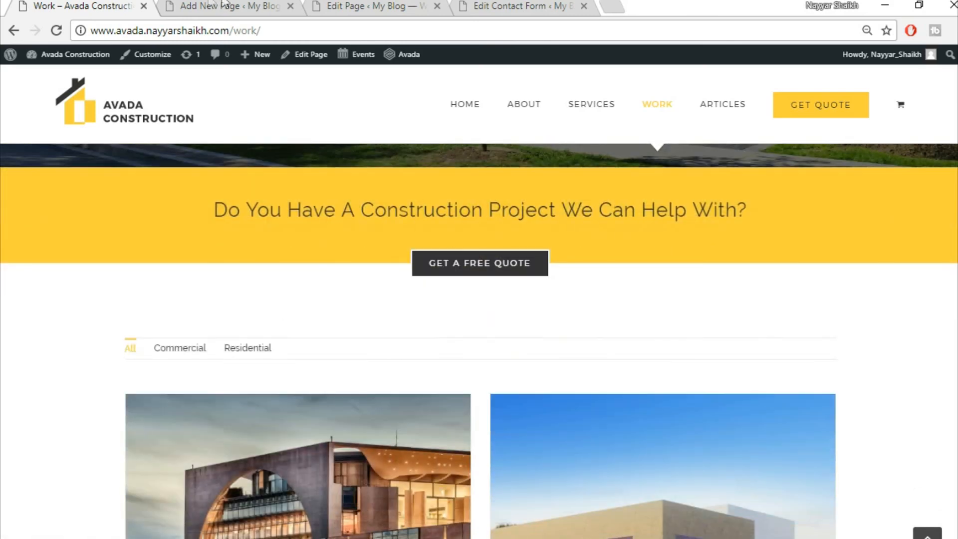
pyautogui.click(214, 5)
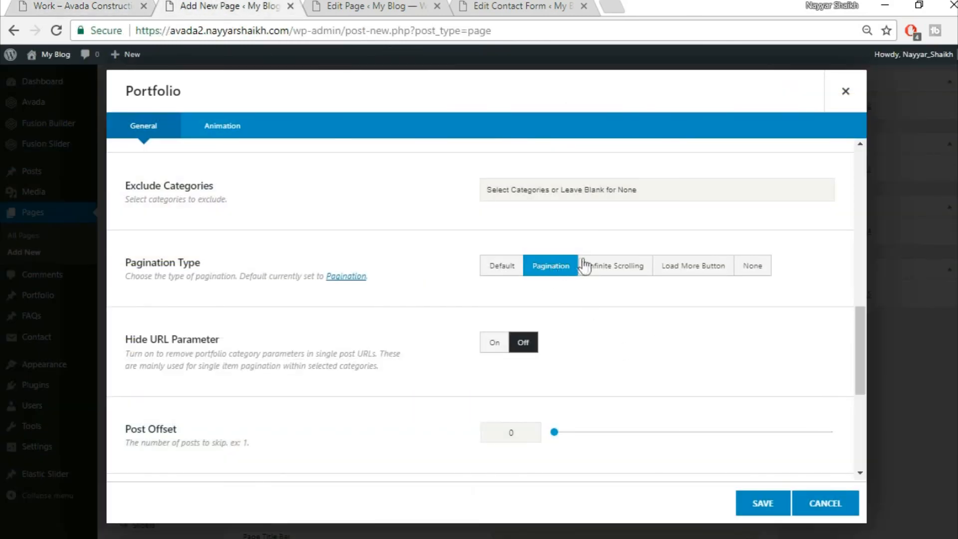
# - Save the Portfolio element settings and publish the Work page
pyautogui.scroll(-3, 332, 421)
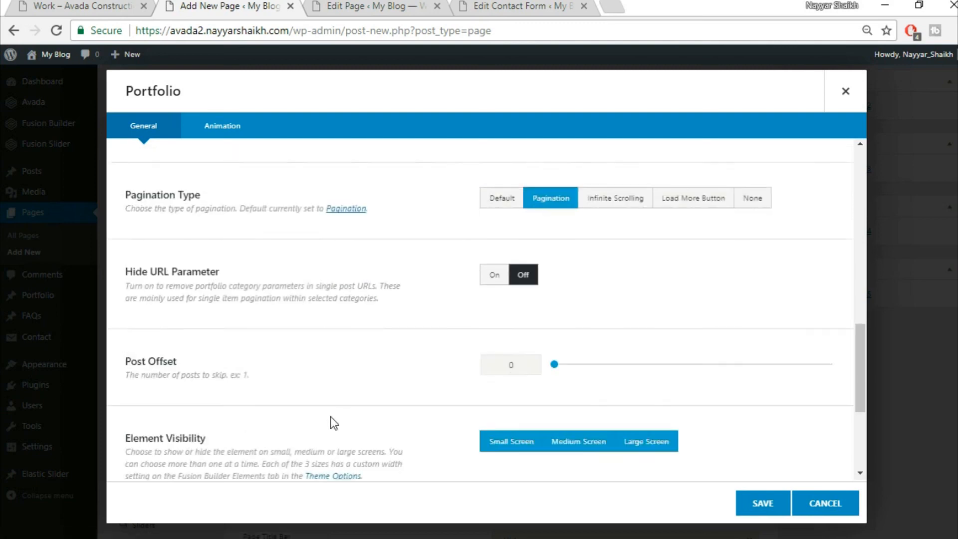
pyautogui.scroll(-2, 331, 417)
pyautogui.scroll(-2, 568, 440)
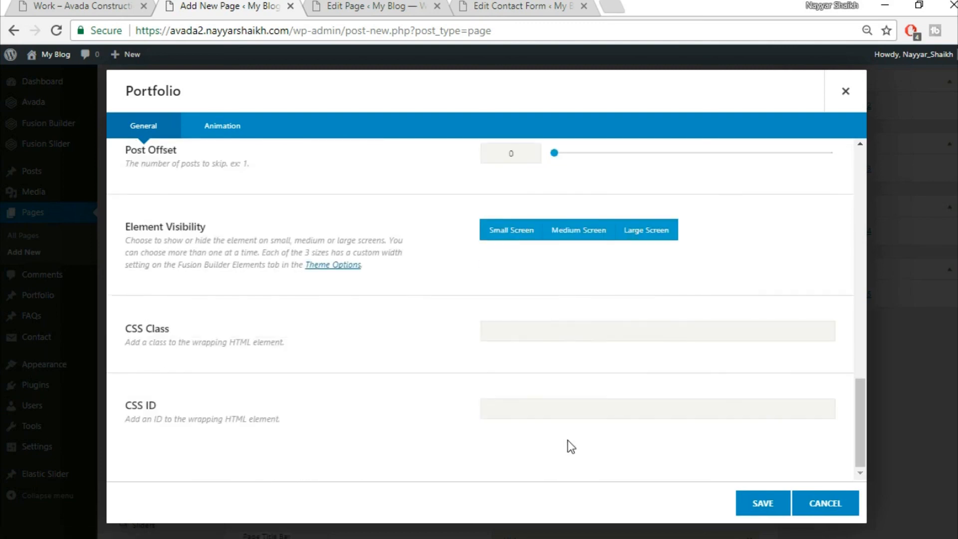
pyautogui.click(759, 504)
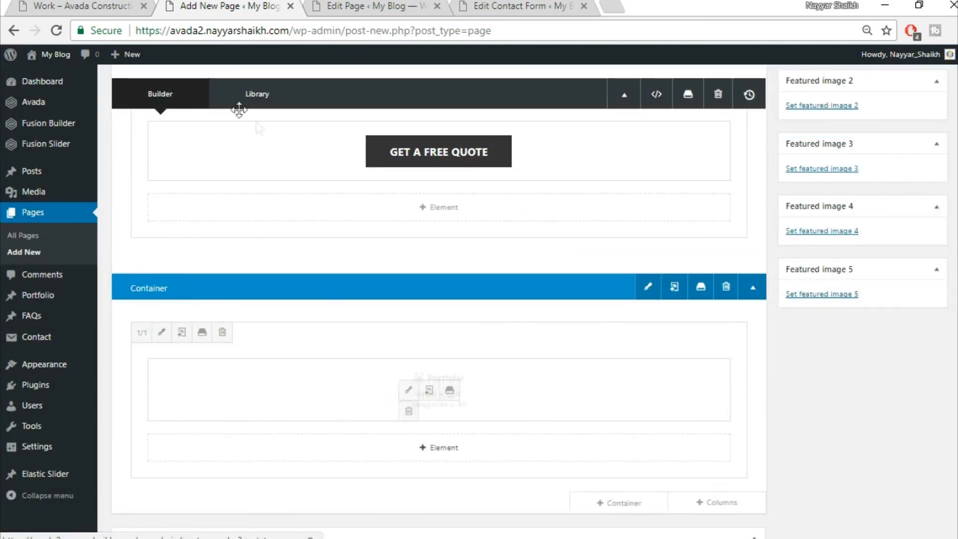
pyautogui.scroll(10, 440, 300)
pyautogui.click(937, 234)
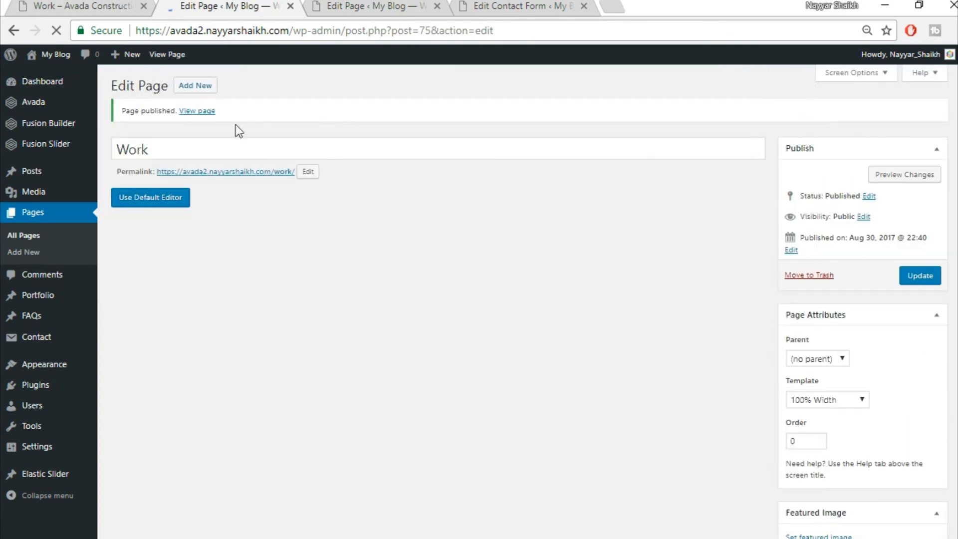
# - View the published Work page and compare it with the demo Work page
pyautogui.keyDown('ctrl'); pyautogui.click(196, 111); pyautogui.keyUp('ctrl')
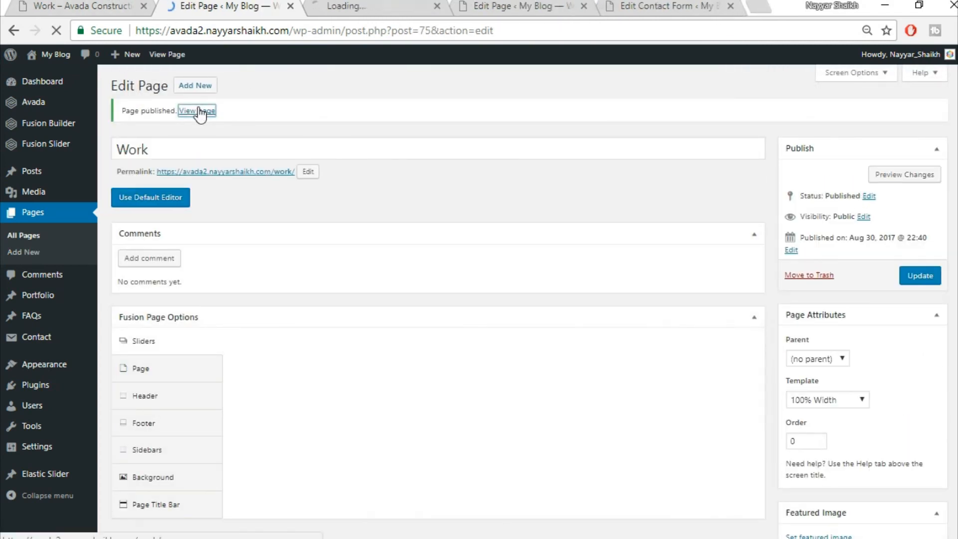
pyautogui.click(339, 5)
pyautogui.scroll(-6, 577, 221)
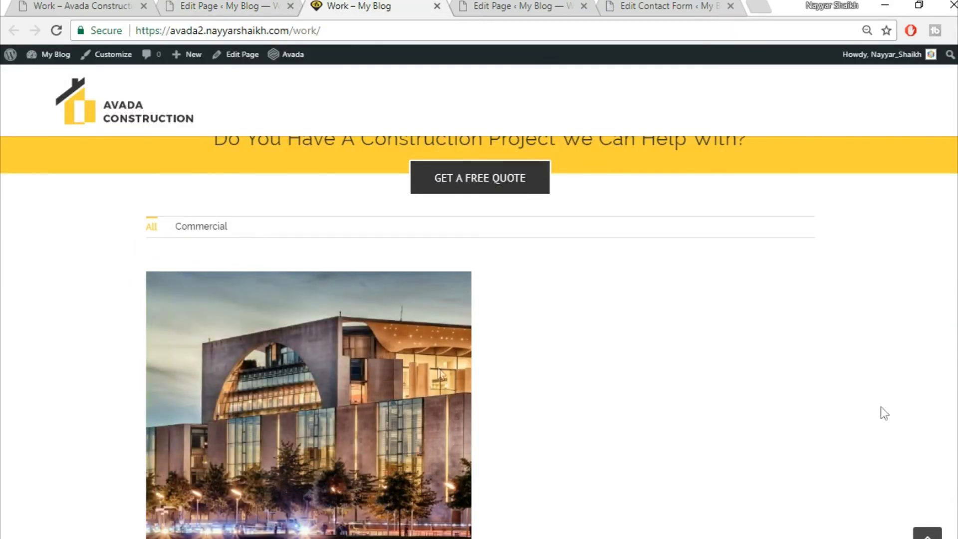
pyautogui.scroll(-4, 605, 419)
pyautogui.scroll(12, 605, 419)
pyautogui.click(140, 5)
pyautogui.scroll(-5, 479, 339)
pyautogui.scroll(-5, 392, 230)
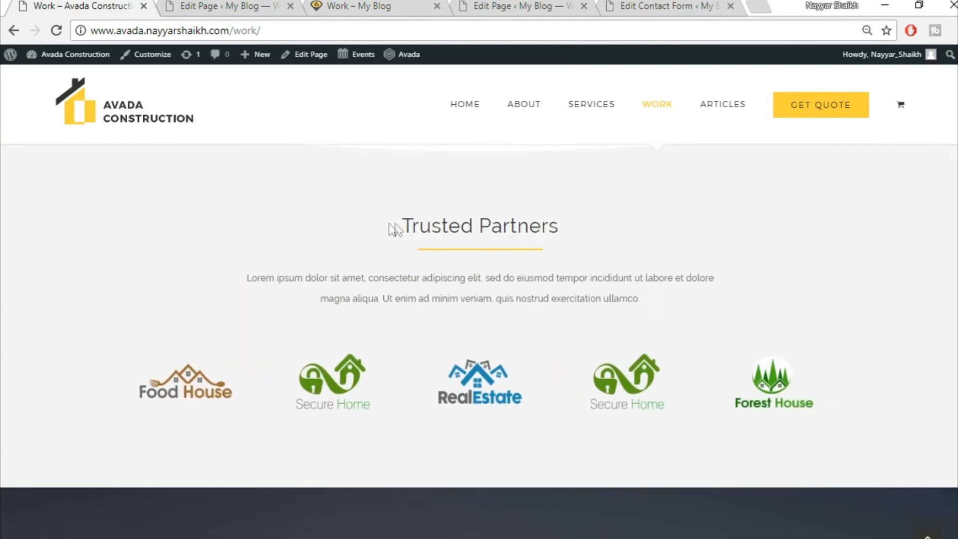
pyautogui.scroll(-10, 798, 238)
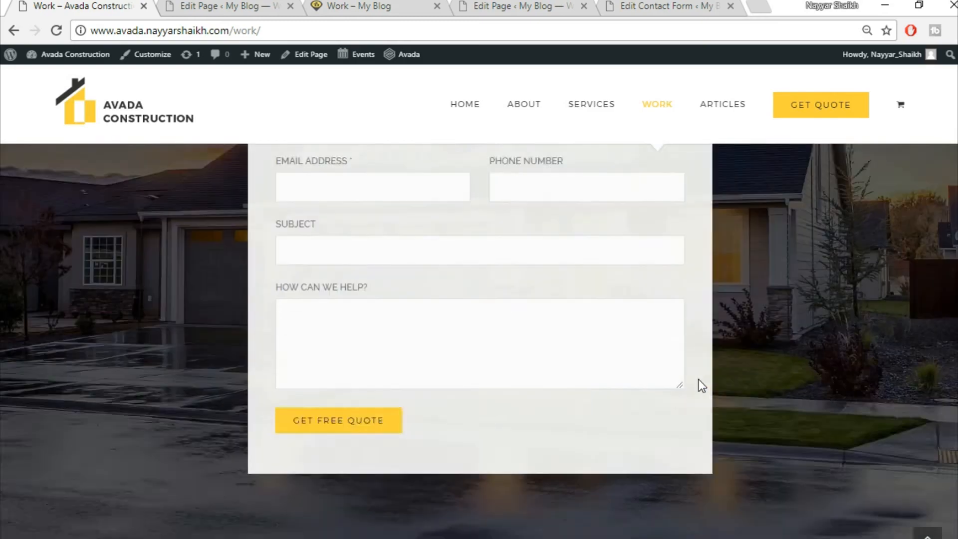
pyautogui.scroll(-7, 698, 379)
pyautogui.click(928, 535)
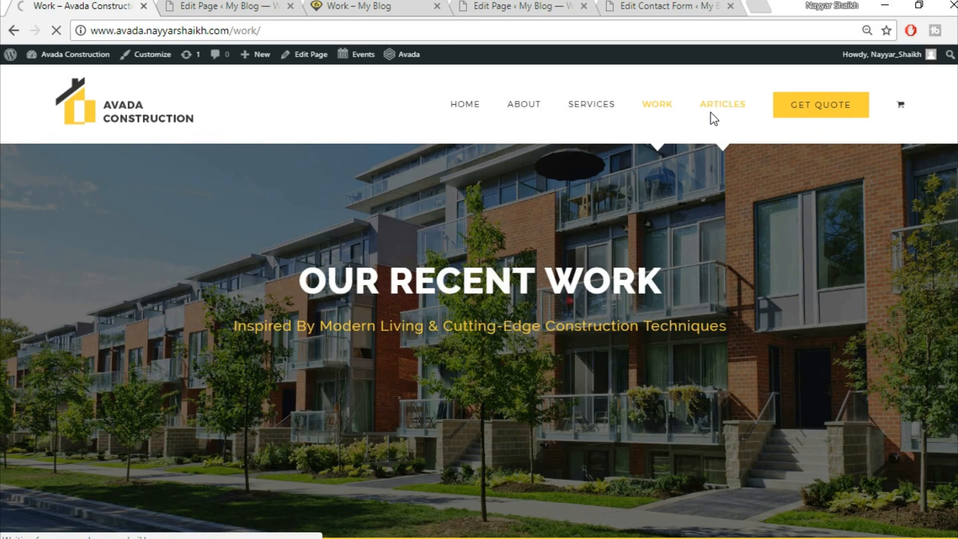
# - Close the live Work page and return to the new page editor, checking the Construction Articles reference
pyautogui.click(263, 9)
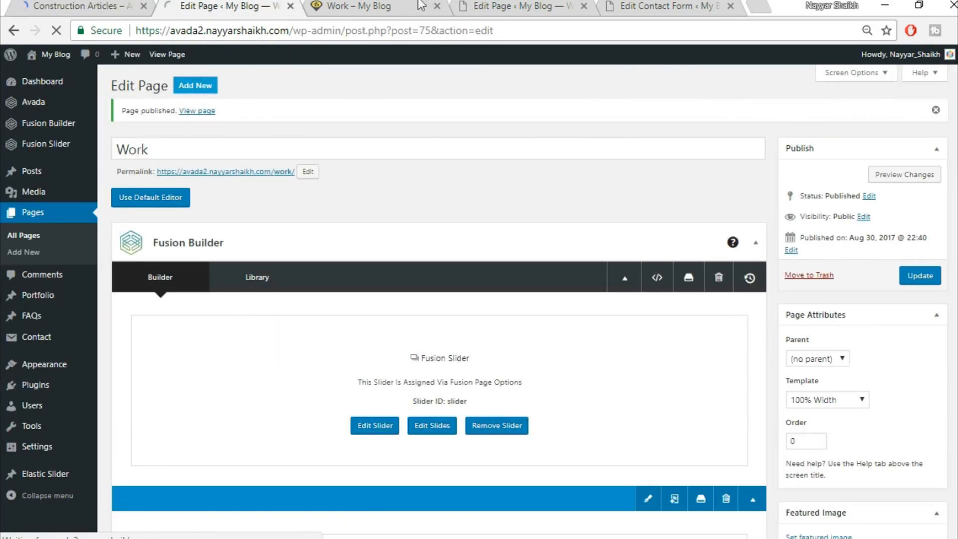
pyautogui.click(421, 6)
pyautogui.click(437, 6)
pyautogui.click(242, 6)
pyautogui.click(111, 5)
pyautogui.click(243, 5)
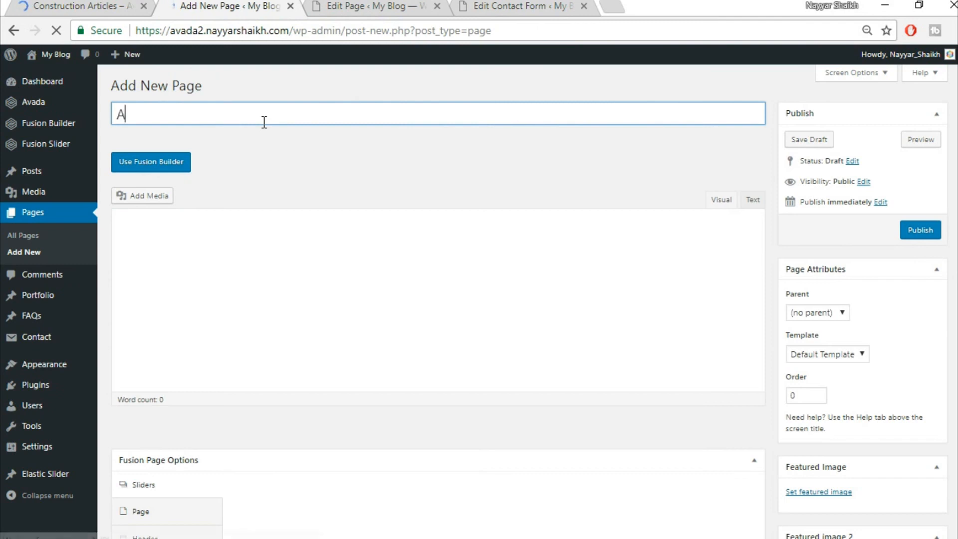
# - Title the new page 'Articles'
pyautogui.write('rtcle')
pyautogui.press('BackSpace')
pyautogui.press('BackSpace')
pyautogui.press('BackSpace')
pyautogui.write('icles')
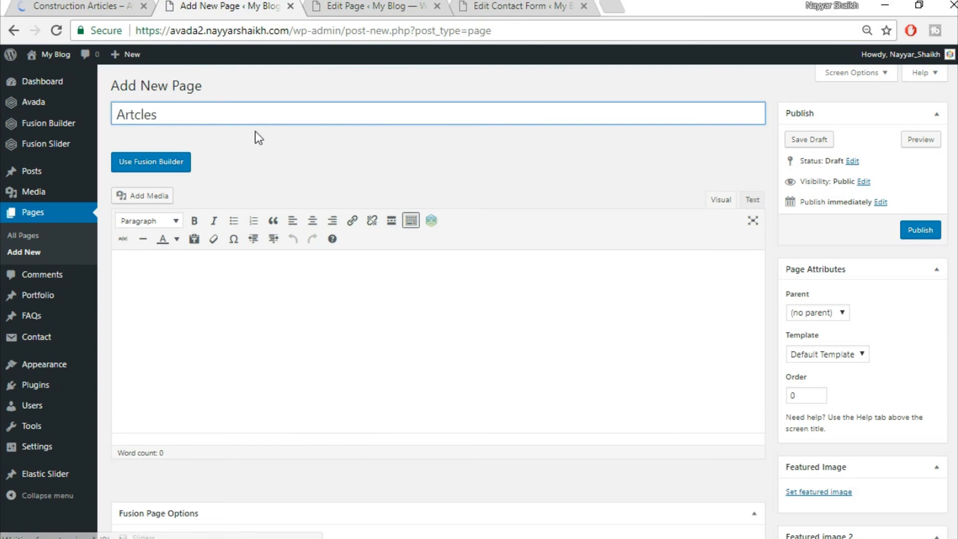
pyautogui.click(102, 4)
pyautogui.click(184, 4)
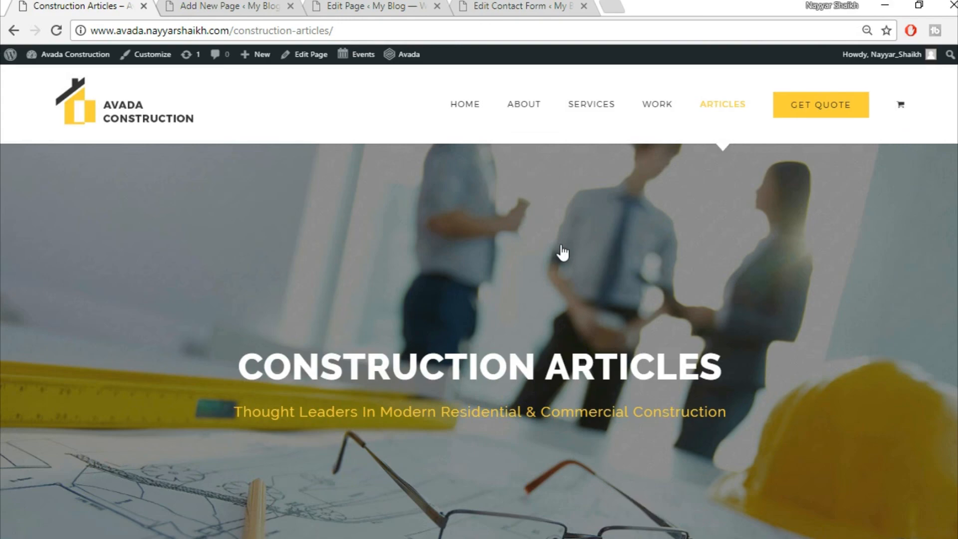
pyautogui.scroll(-10, 561, 249)
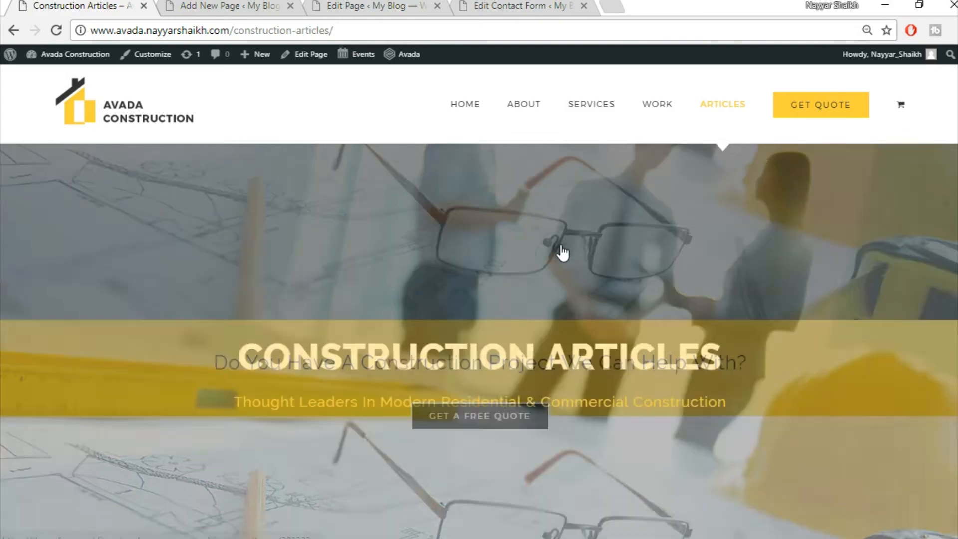
pyautogui.scroll(5, 560, 283)
pyautogui.scroll(3, 560, 283)
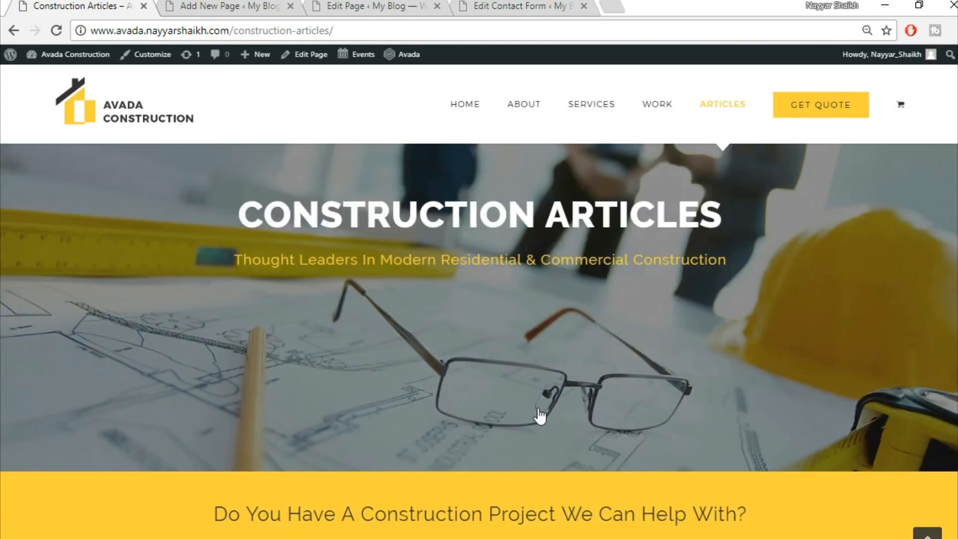
pyautogui.scroll(-14, 539, 414)
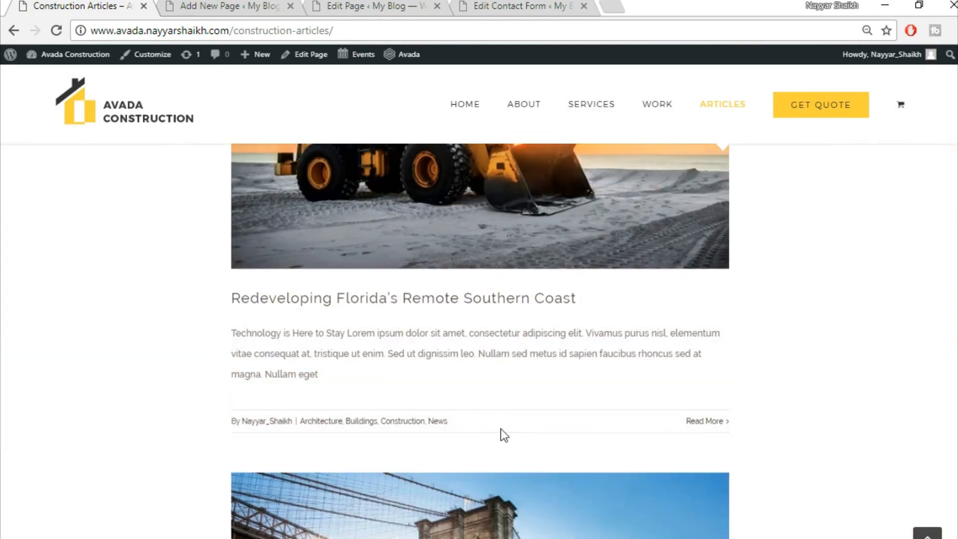
pyautogui.scroll(5, 501, 429)
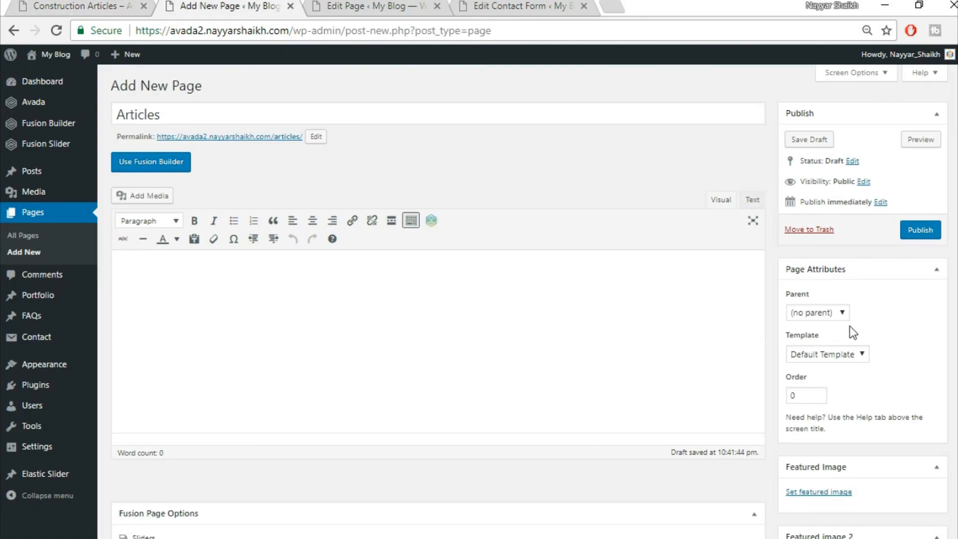
# - Set the page template to 100% Width and use the Fusion Slider named 'Slider'
pyautogui.click(836, 352)
pyautogui.click(819, 381)
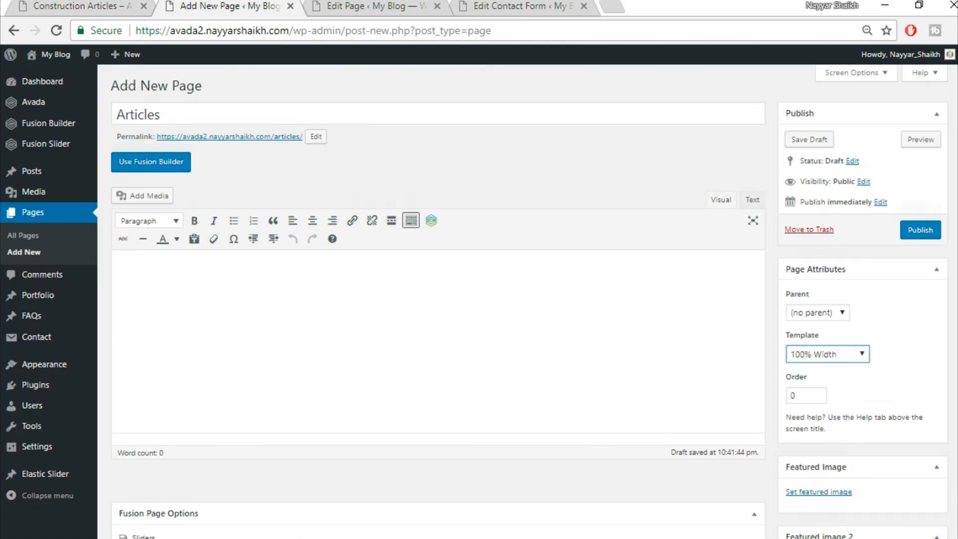
pyautogui.scroll(-6, 427, 322)
pyautogui.click(540, 253)
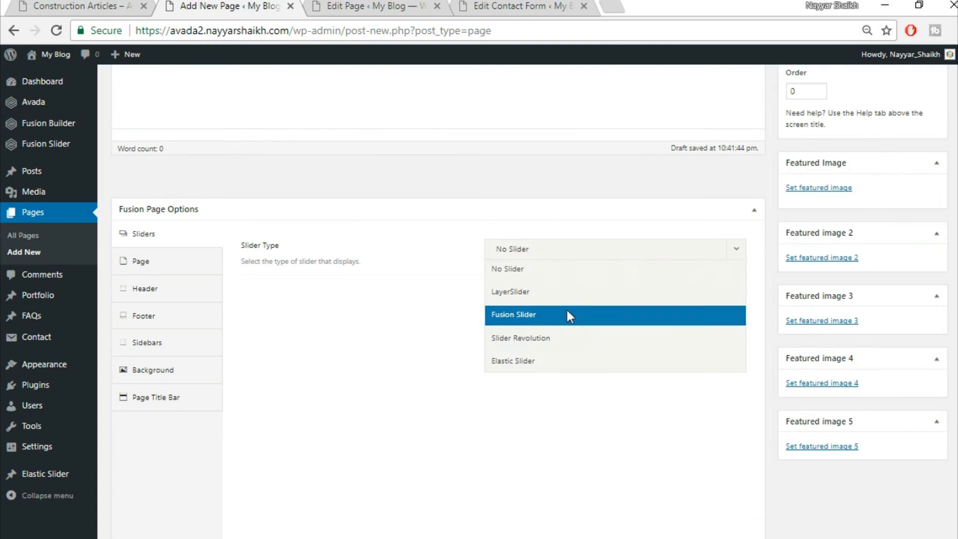
pyautogui.click(568, 314)
pyautogui.click(560, 295)
pyautogui.click(560, 336)
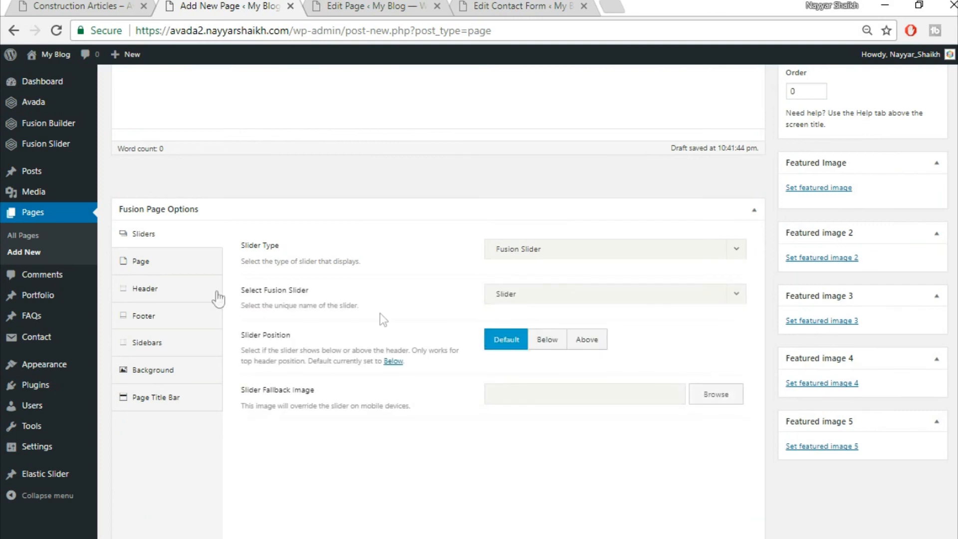
# - Set page padding to 0, hide the page title bar, and switch to Fusion Builder
pyautogui.click(164, 265)
pyautogui.write('0')
pyautogui.click(184, 425)
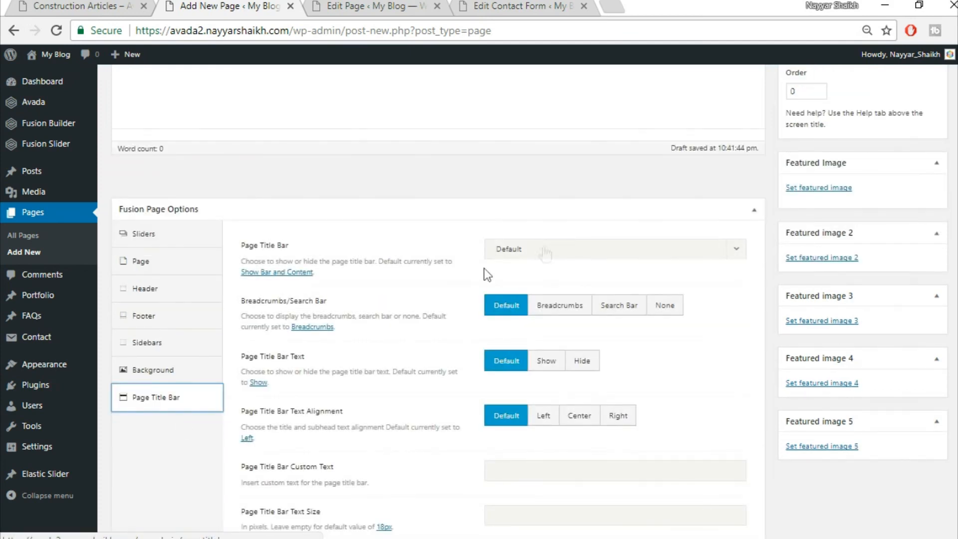
pyautogui.click(545, 248)
pyautogui.click(542, 339)
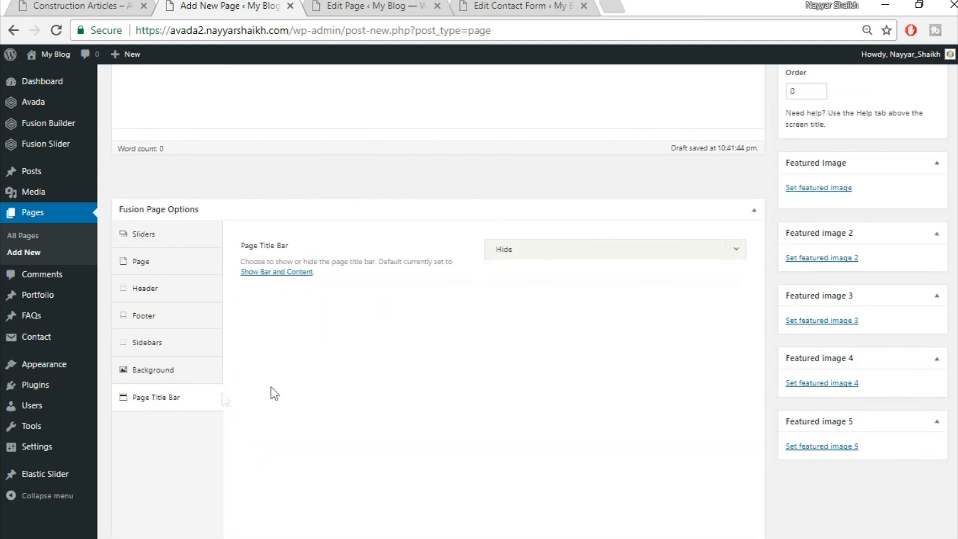
pyautogui.scroll(6, 407, 449)
pyautogui.click(151, 155)
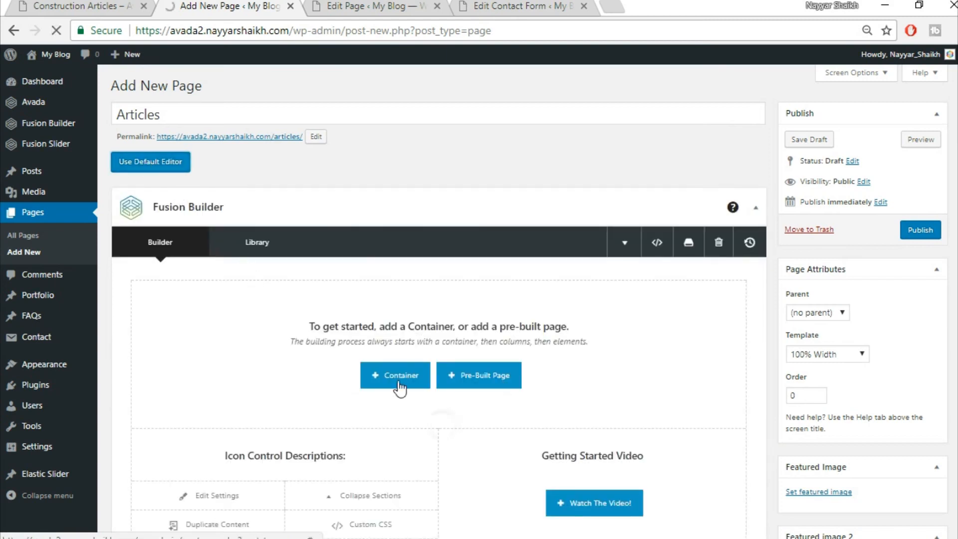
# - Insert the saved library containers Top1 and Top2 into the page
pyautogui.click(400, 384)
pyautogui.click(293, 137)
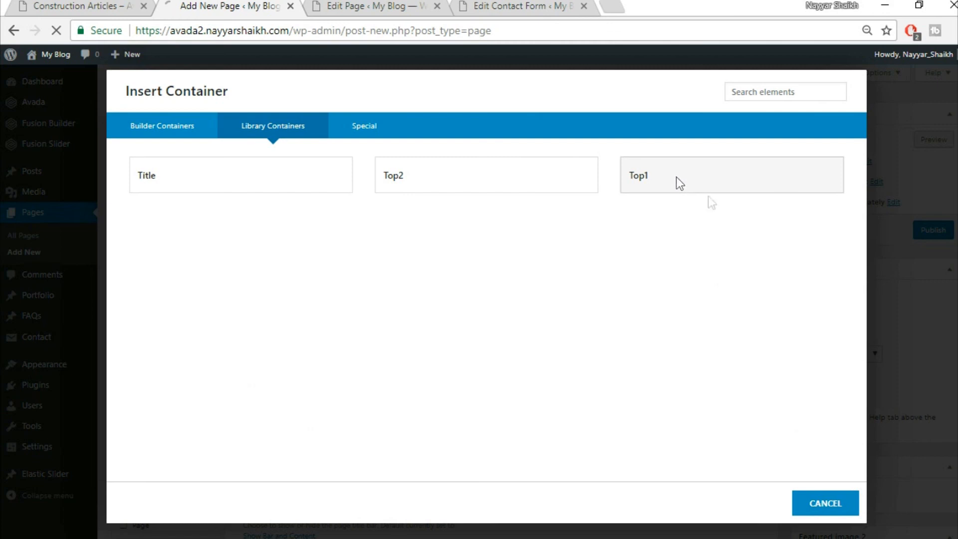
pyautogui.click(678, 183)
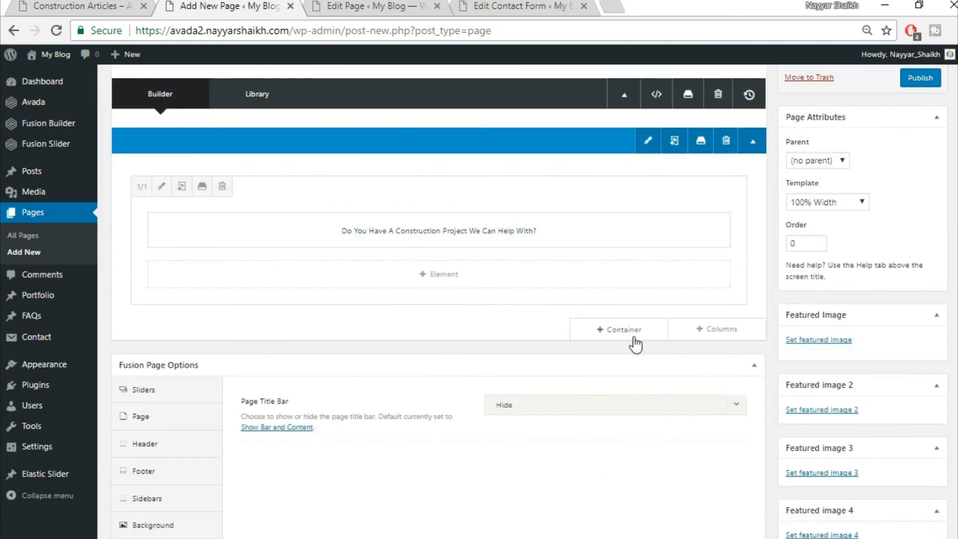
pyautogui.click(633, 329)
pyautogui.click(263, 124)
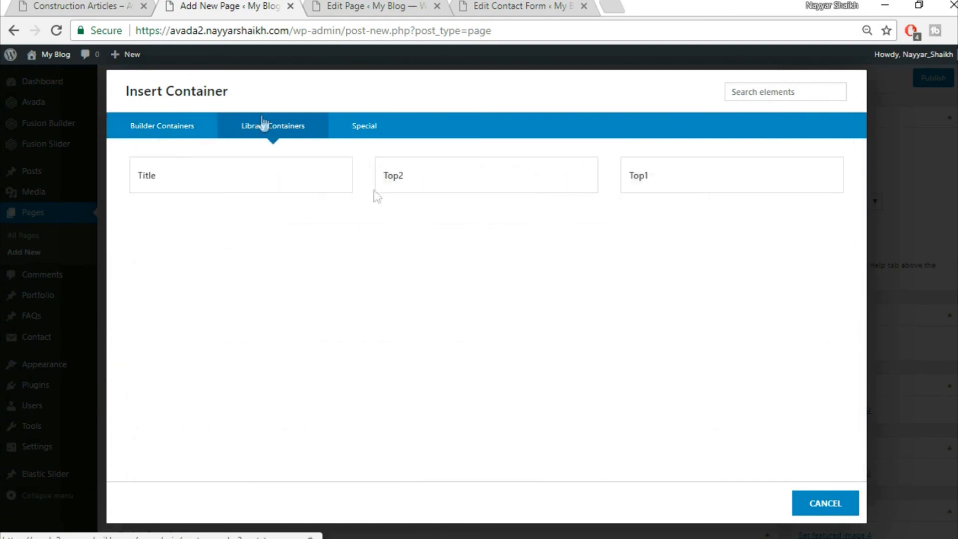
pyautogui.click(455, 182)
# - Add a new empty 1/1 full-width container below them
pyautogui.click(144, 10)
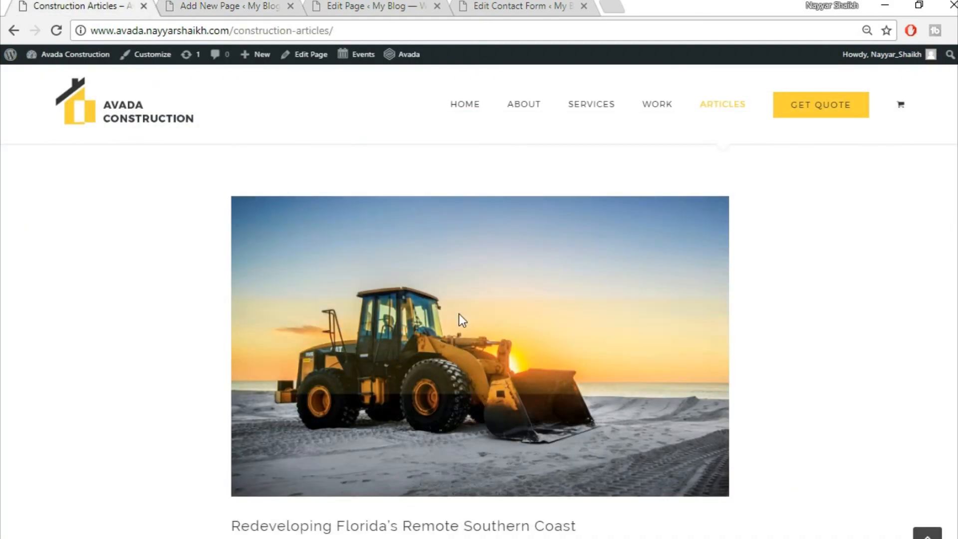
pyautogui.scroll(3, 457, 319)
pyautogui.click(287, 5)
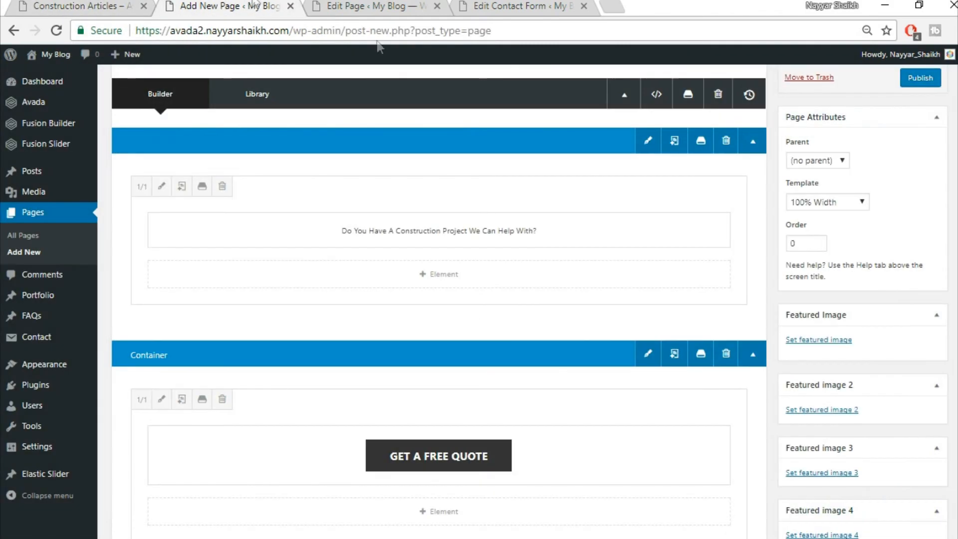
pyautogui.scroll(-6, 603, 388)
pyautogui.click(624, 264)
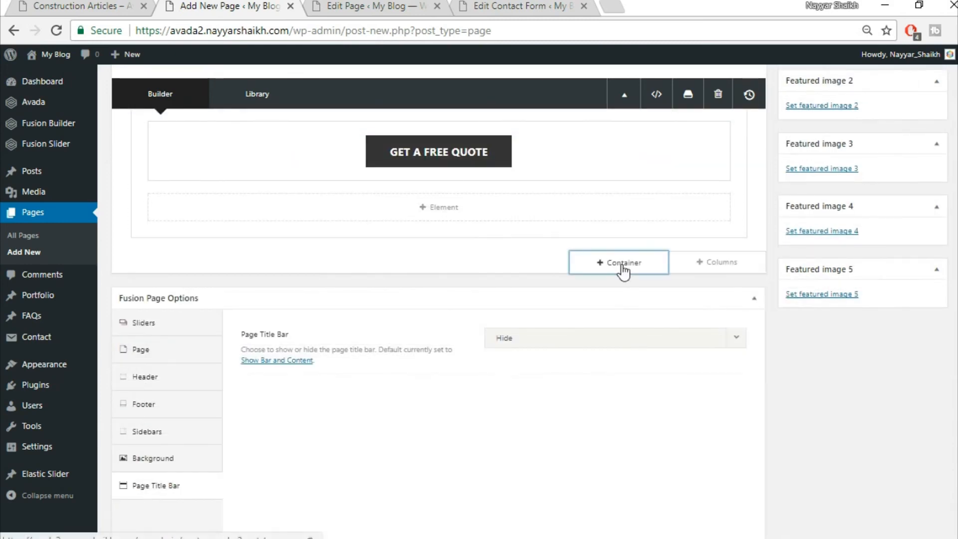
pyautogui.click(339, 207)
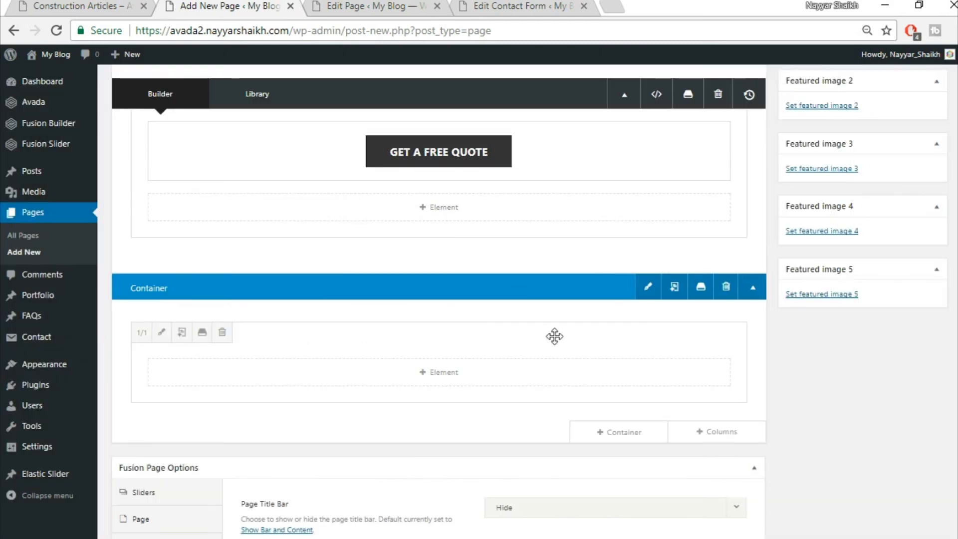
# - Insert a Blog element into the new container and review its layout options
pyautogui.click(439, 375)
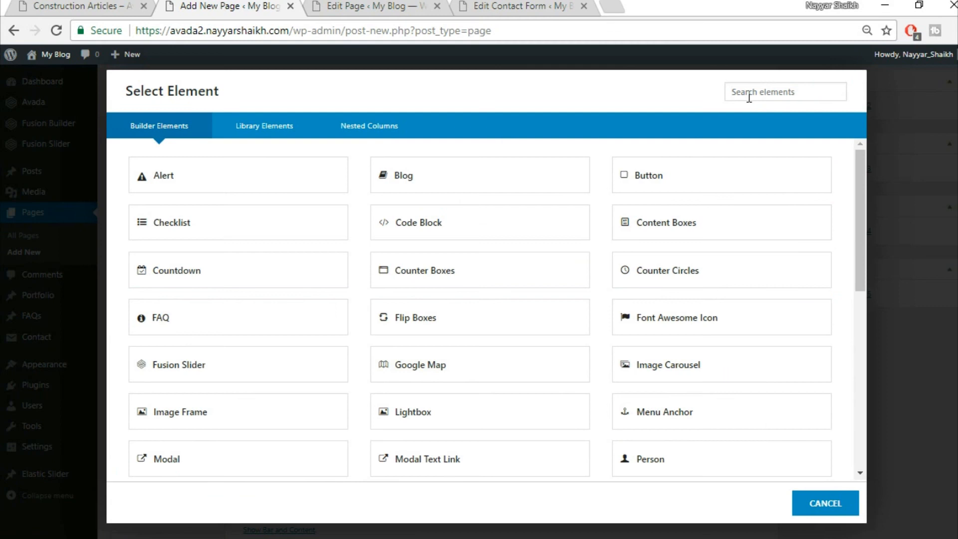
pyautogui.click(444, 193)
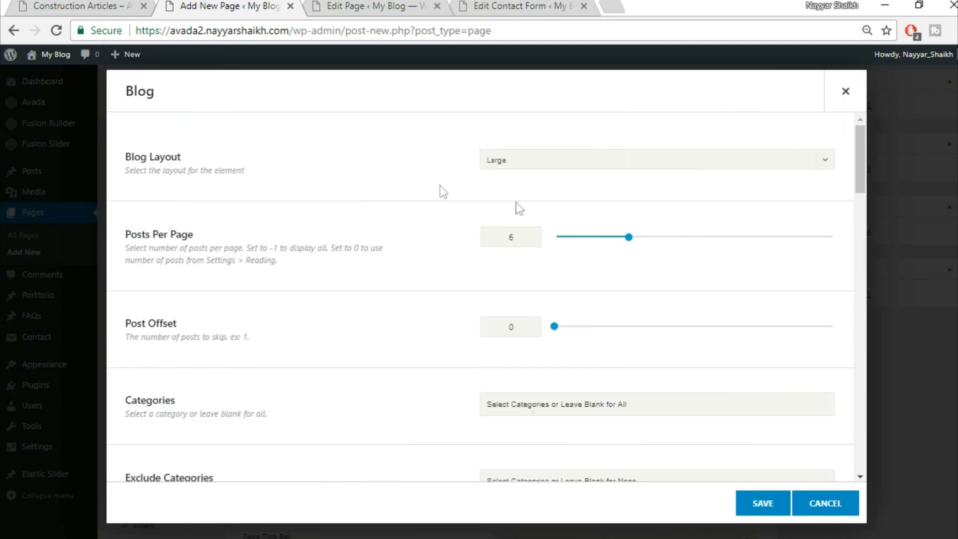
pyautogui.click(540, 161)
pyautogui.click(540, 161)
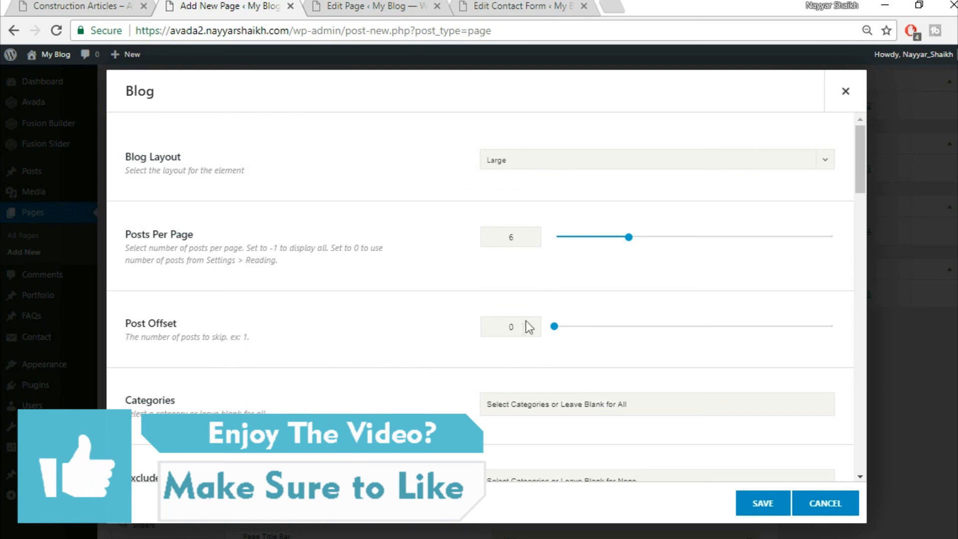
pyautogui.scroll(-5, 512, 333)
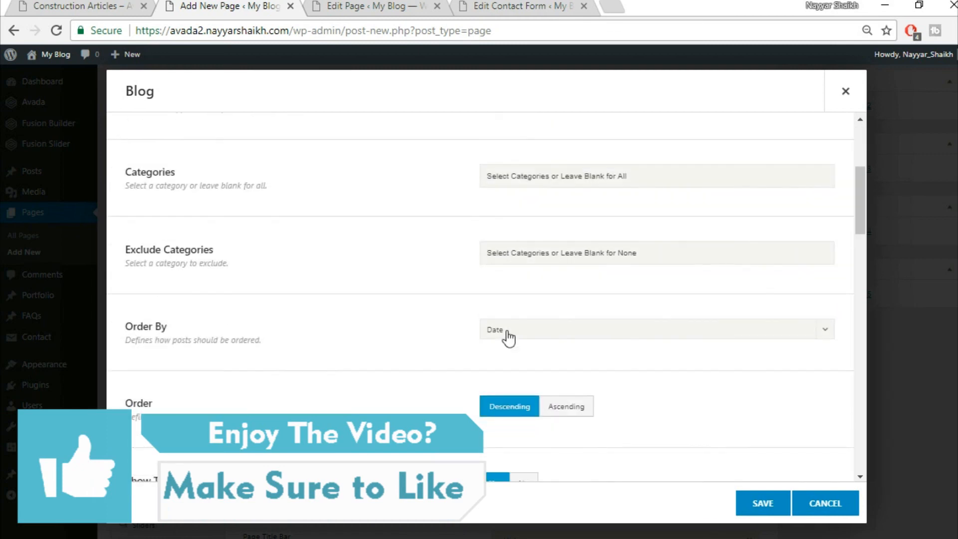
pyautogui.scroll(-2, 508, 337)
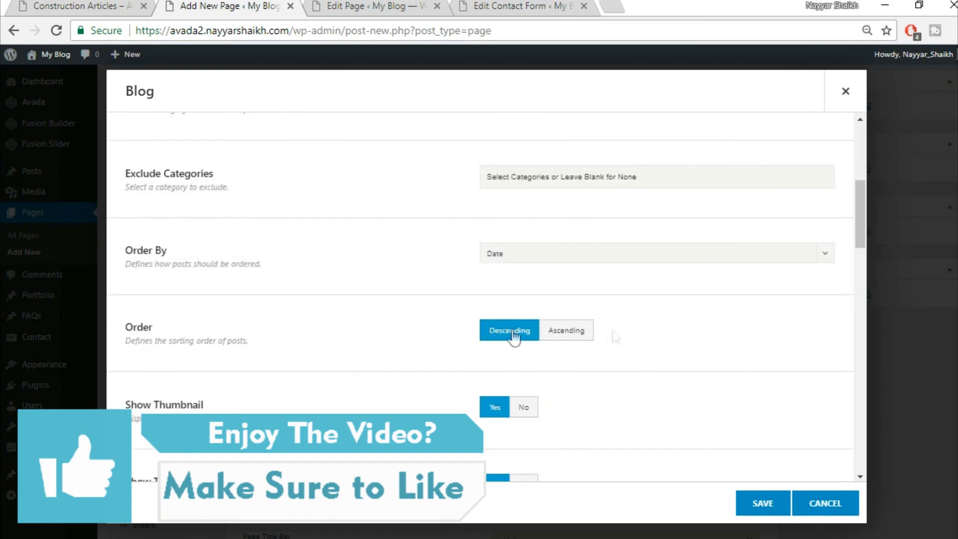
pyautogui.scroll(-3, 459, 338)
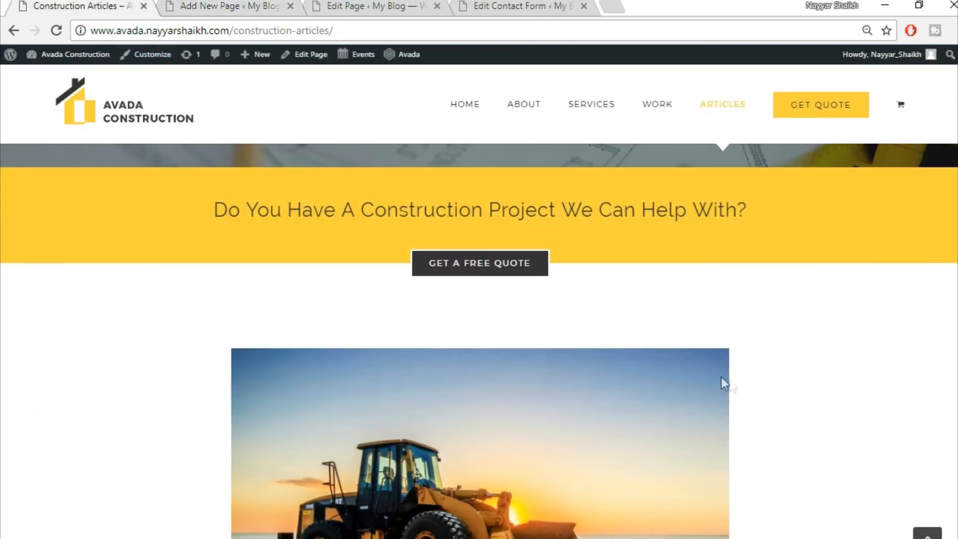
pyautogui.scroll(-4, 724, 383)
pyautogui.scroll(-1, 611, 278)
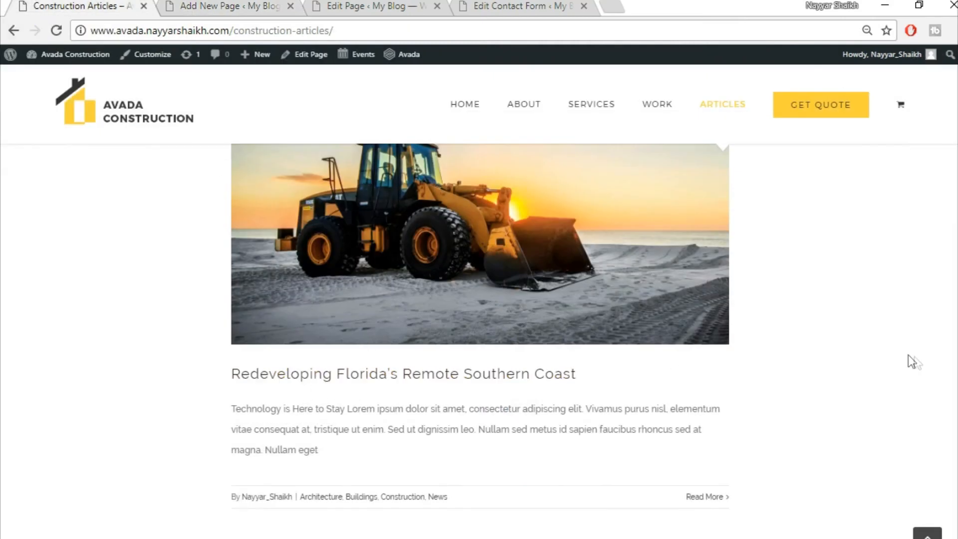
pyautogui.scroll(-3, 791, 381)
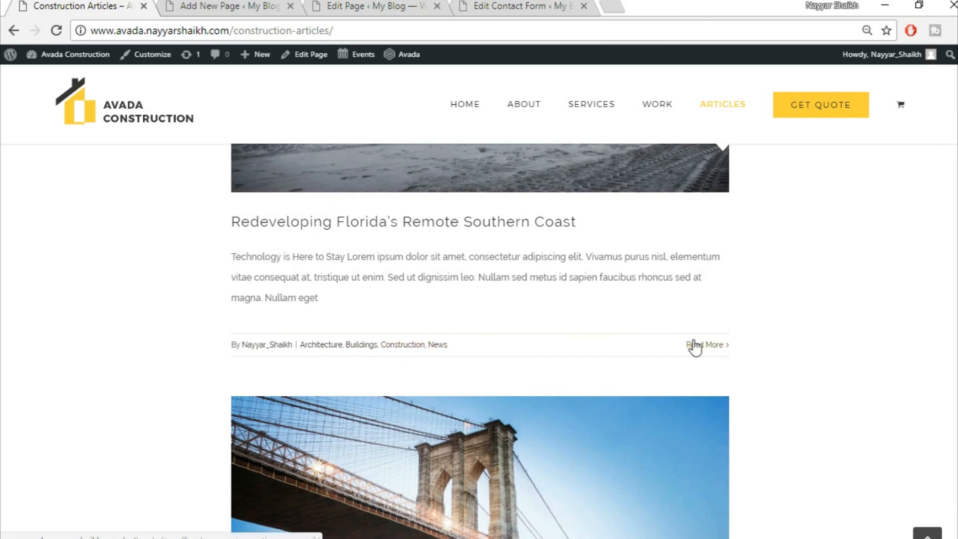
# - Turn off author names, keep Large layout with 6 posts per page, and save
pyautogui.click(257, 5)
pyautogui.scroll(-2, 749, 310)
pyautogui.scroll(-4, 482, 350)
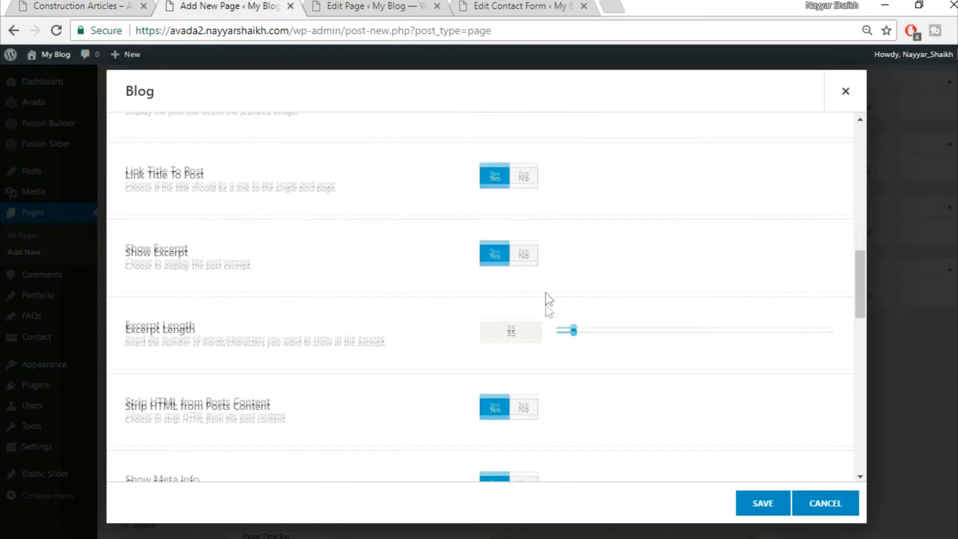
pyautogui.scroll(-3, 487, 331)
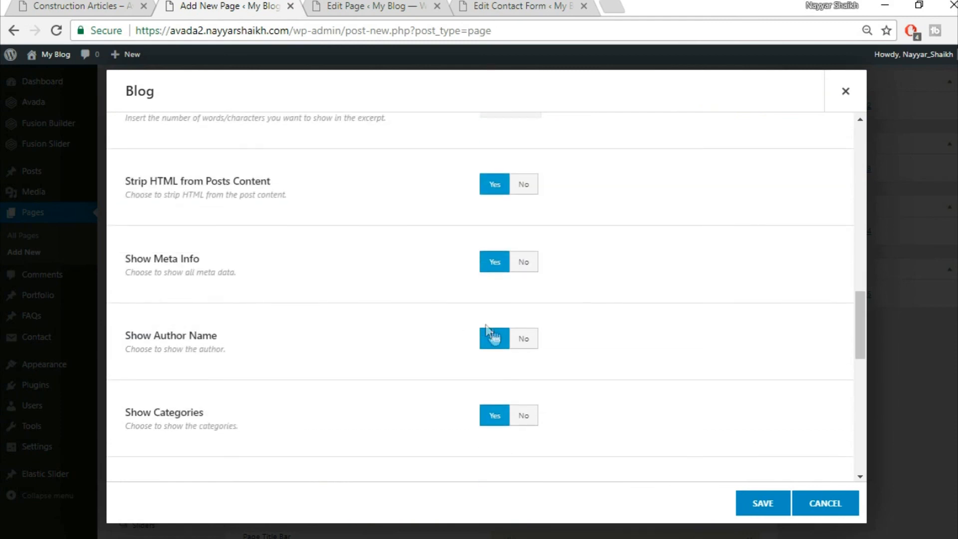
pyautogui.click(532, 343)
pyautogui.click(86, 5)
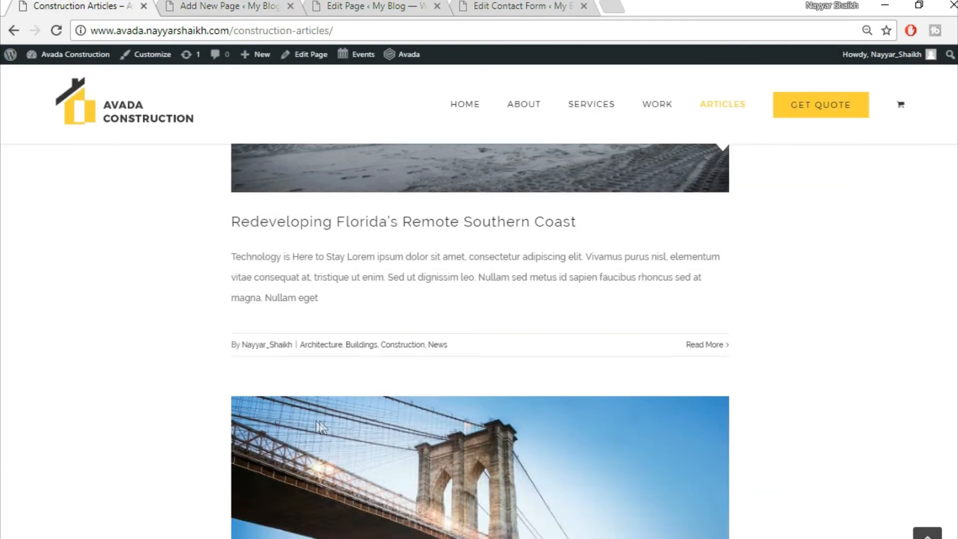
pyautogui.click(235, 6)
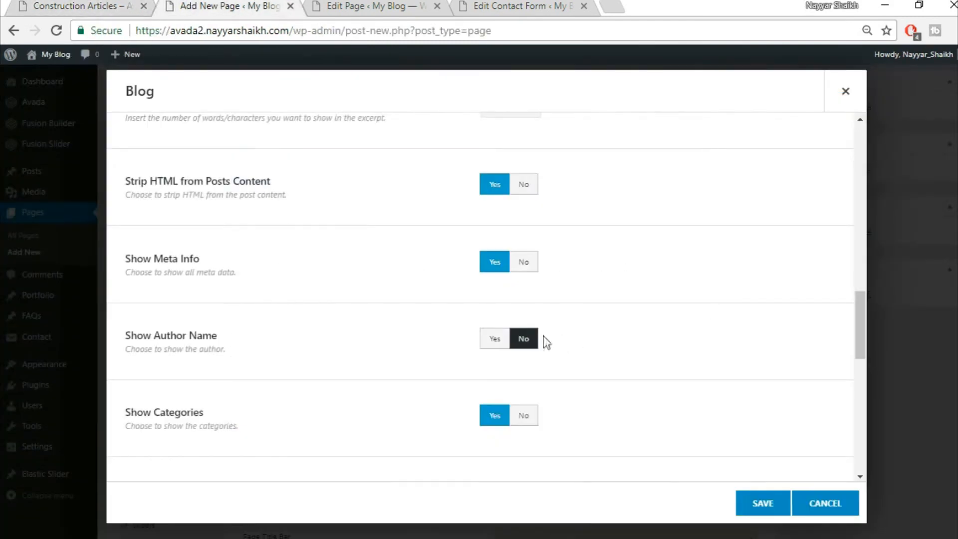
pyautogui.scroll(-9, 717, 357)
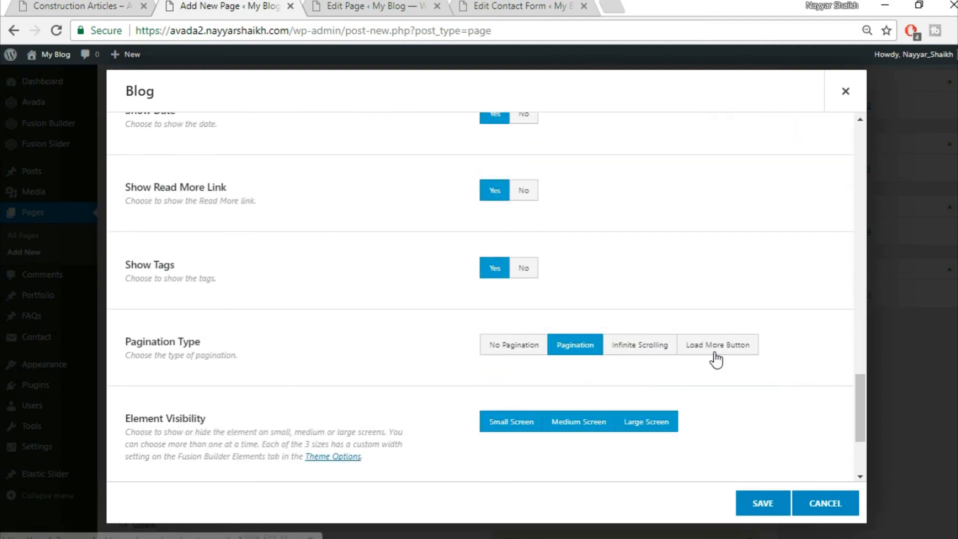
pyautogui.scroll(-3, 782, 421)
pyautogui.scroll(12, 781, 429)
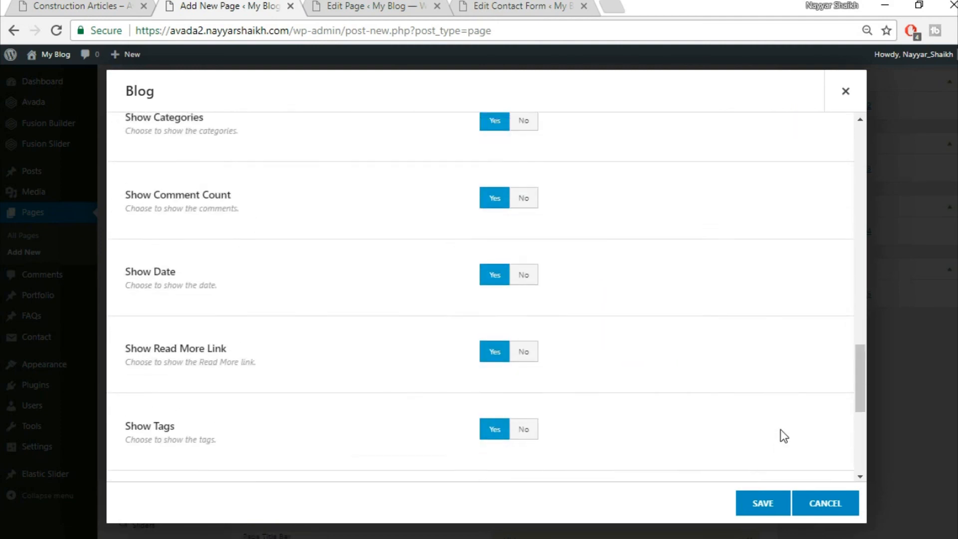
pyautogui.click(773, 502)
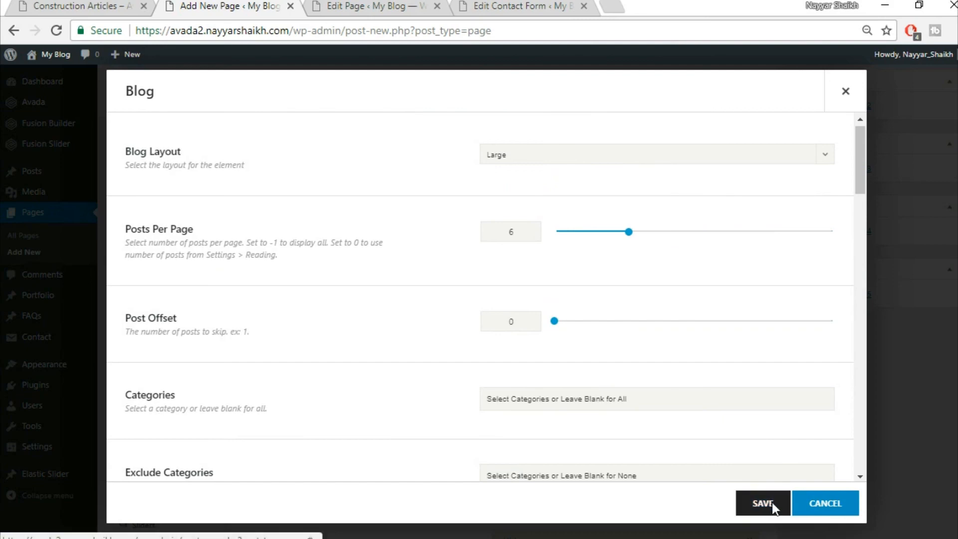
# - Set the Blog column's top padding to 50 and save
pyautogui.click(83, 7)
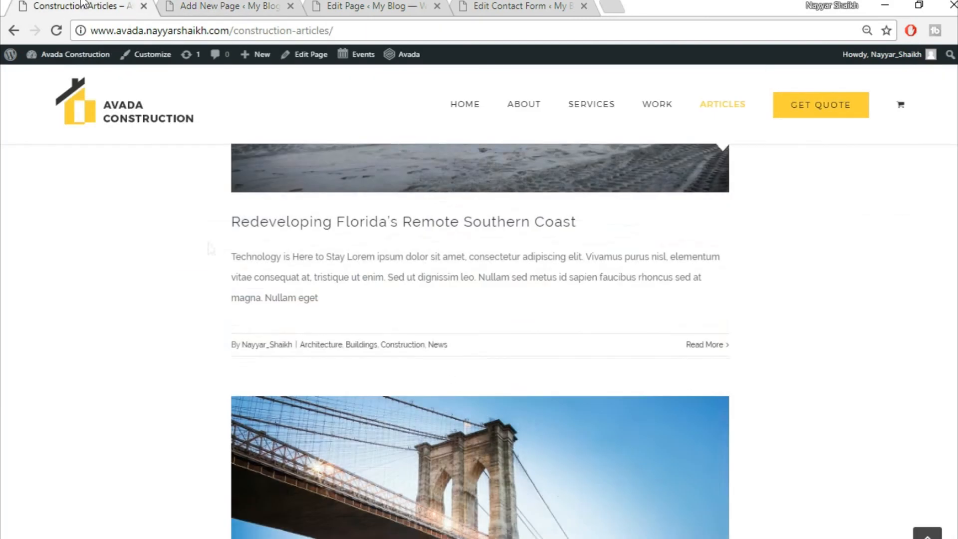
pyautogui.scroll(10, 213, 282)
pyautogui.scroll(-3, 449, 414)
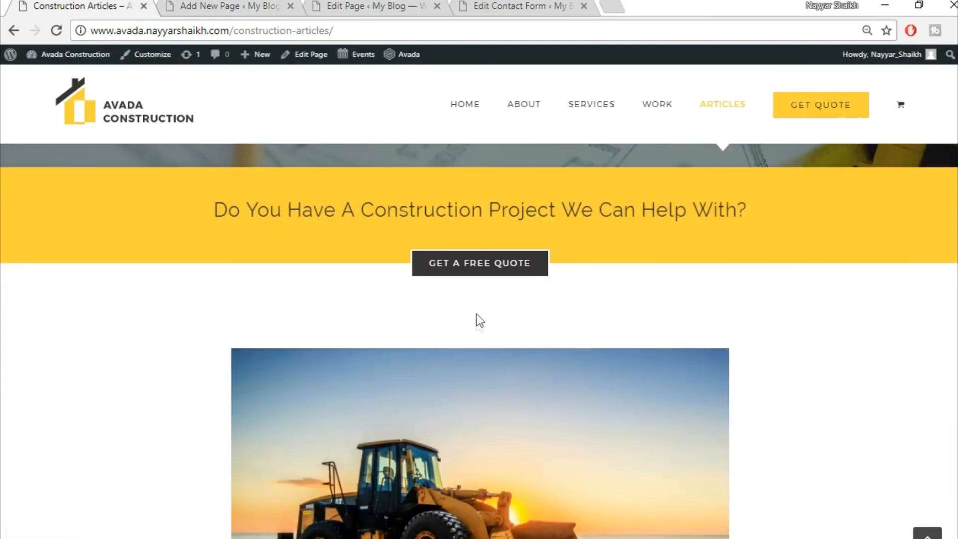
pyautogui.click(221, 4)
pyautogui.click(156, 333)
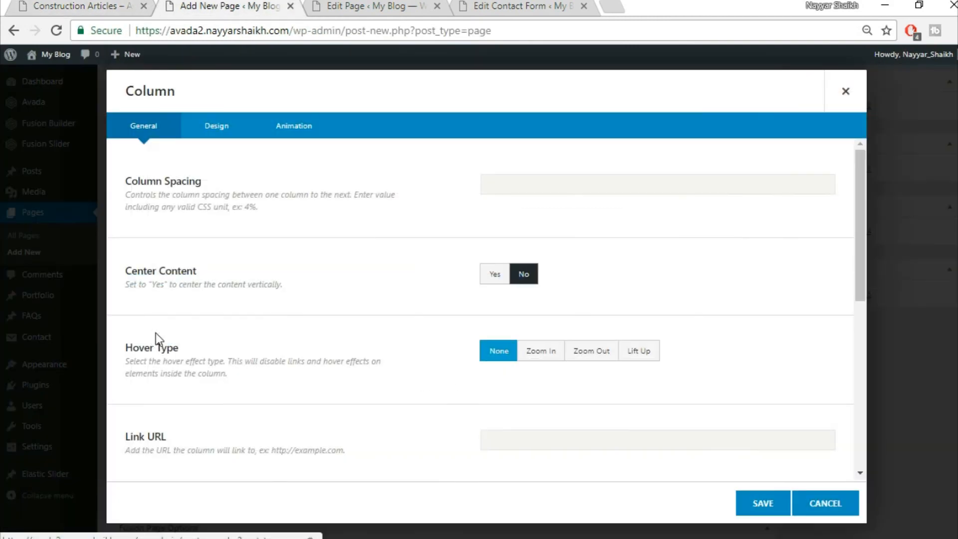
pyautogui.click(845, 91)
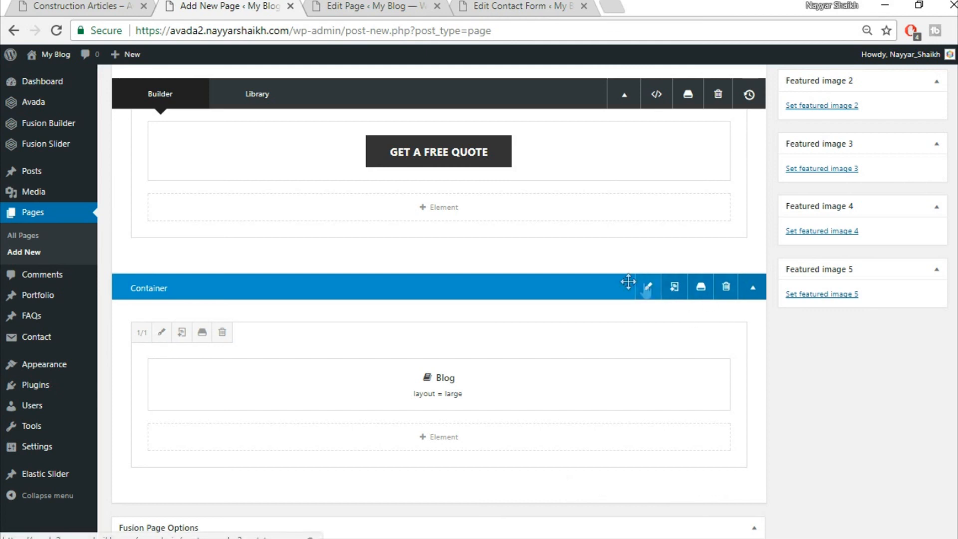
pyautogui.click(158, 335)
pyautogui.click(213, 131)
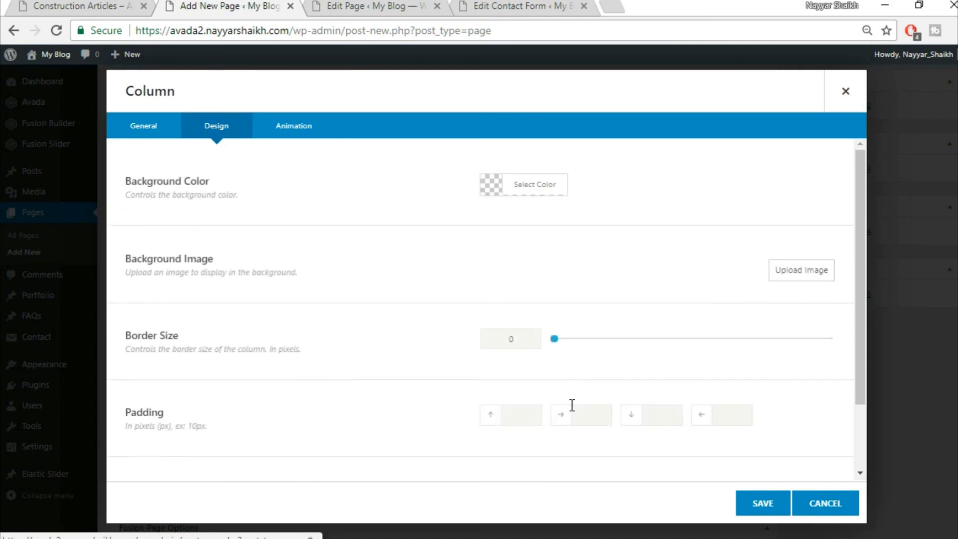
pyautogui.click(535, 412)
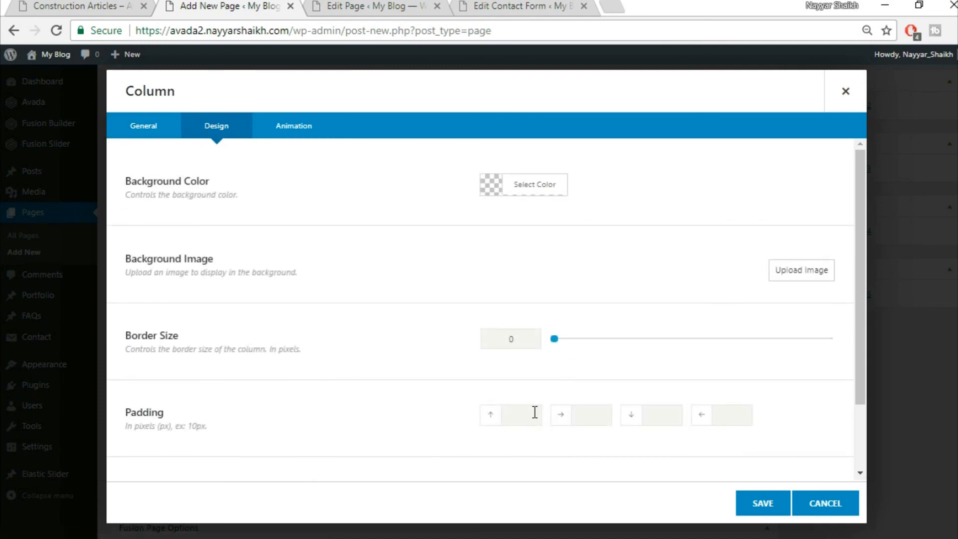
pyautogui.write('50')
pyautogui.click(762, 503)
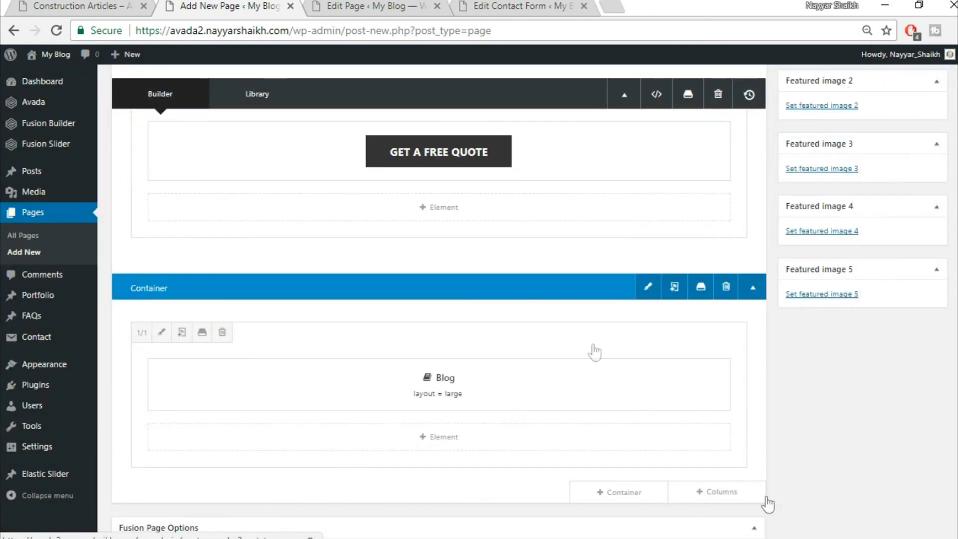
# - Set the column's right, bottom and left padding to 15%, 0px and 15%, and save
pyautogui.click(42, 5)
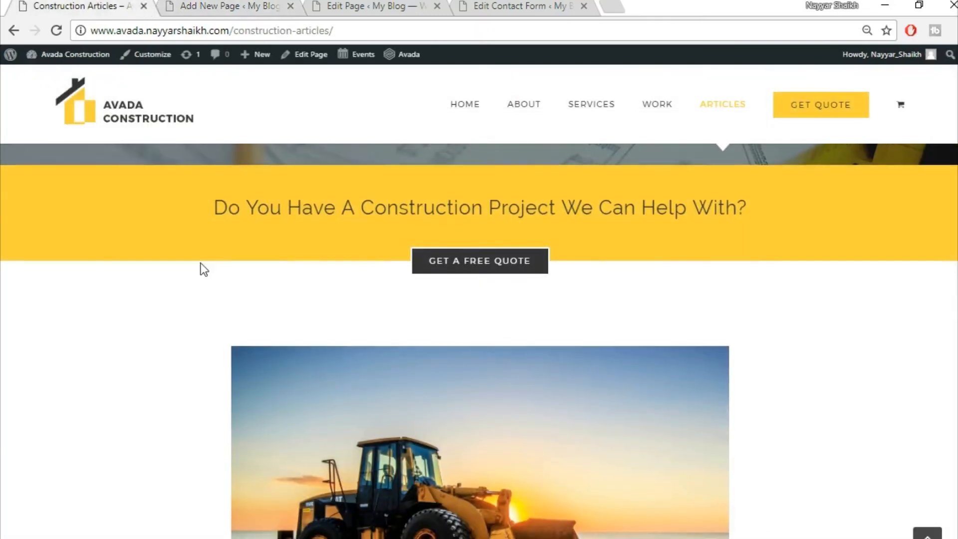
pyautogui.scroll(-4, 102, 334)
pyautogui.scroll(3, 880, 298)
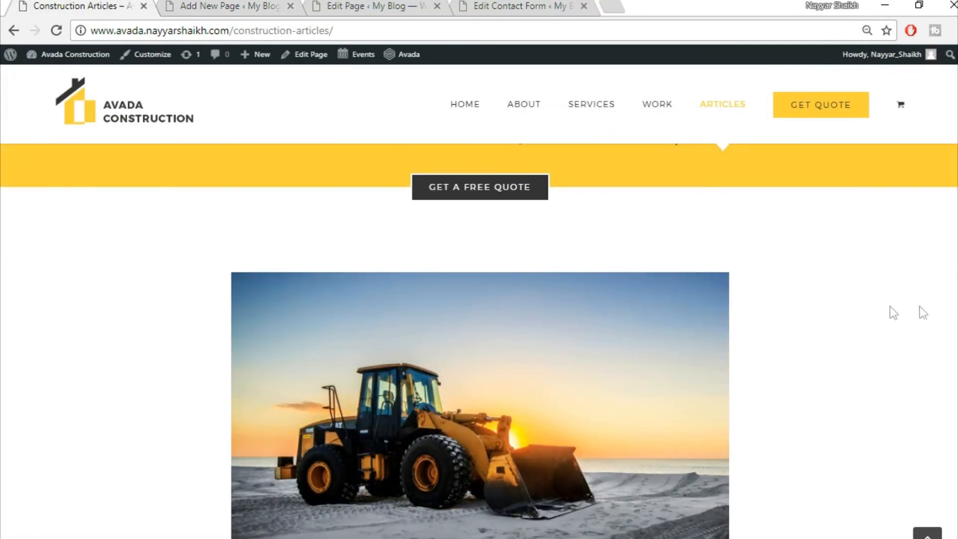
pyautogui.scroll(-3, 479, 325)
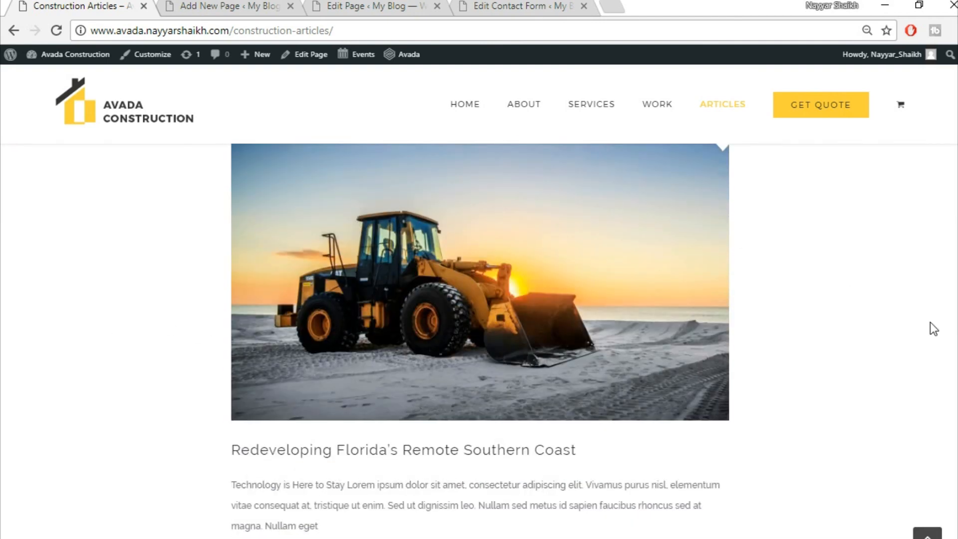
pyautogui.scroll(3, 883, 337)
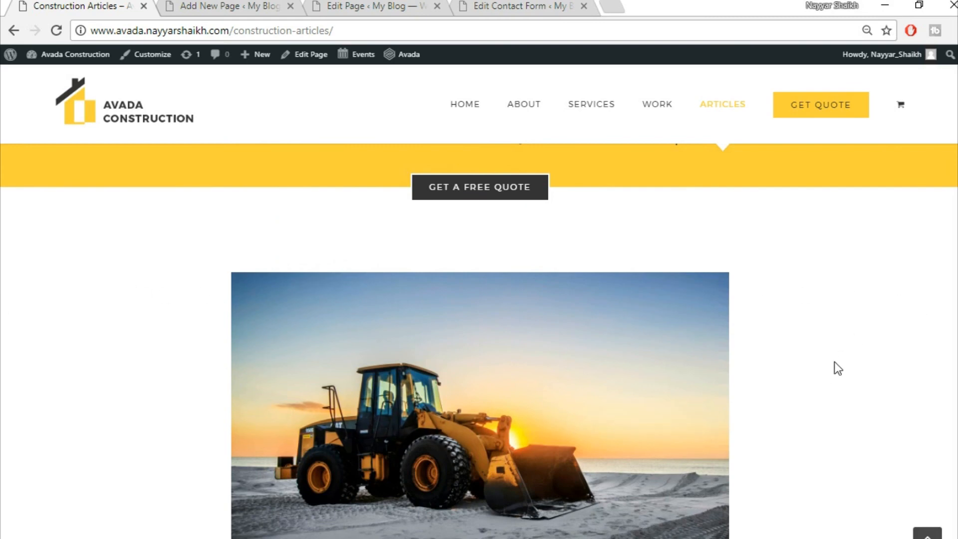
pyautogui.scroll(-3, 834, 362)
pyautogui.click(212, 5)
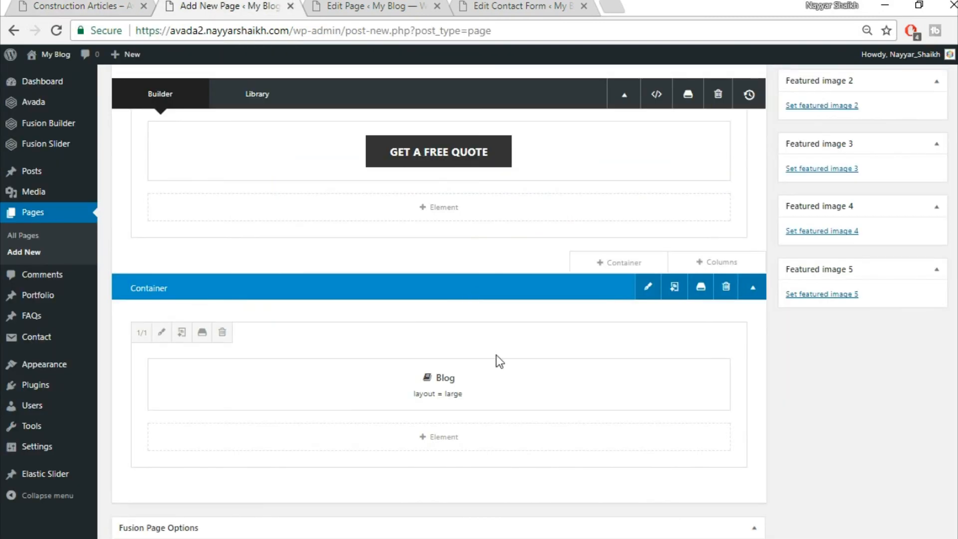
pyautogui.click(162, 333)
pyautogui.click(224, 131)
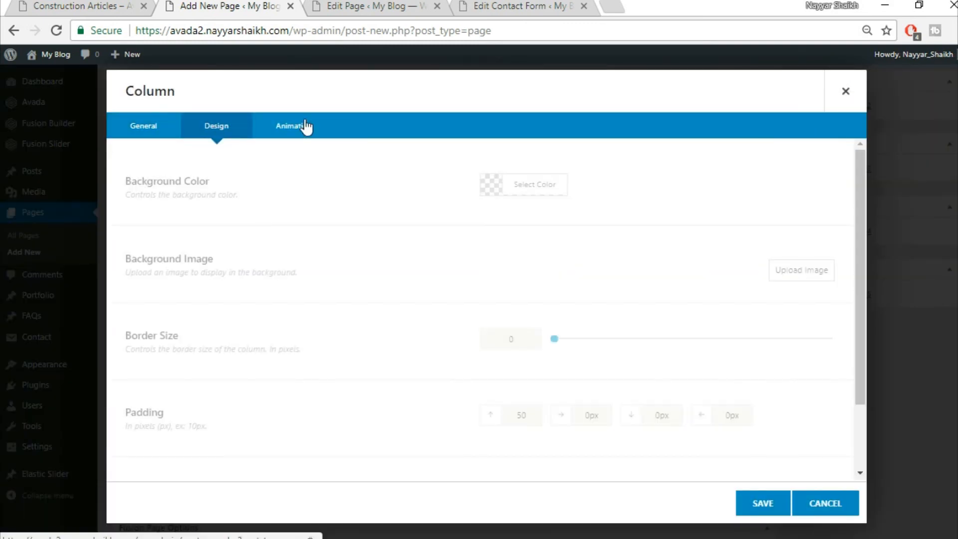
pyautogui.scroll(-2, 536, 289)
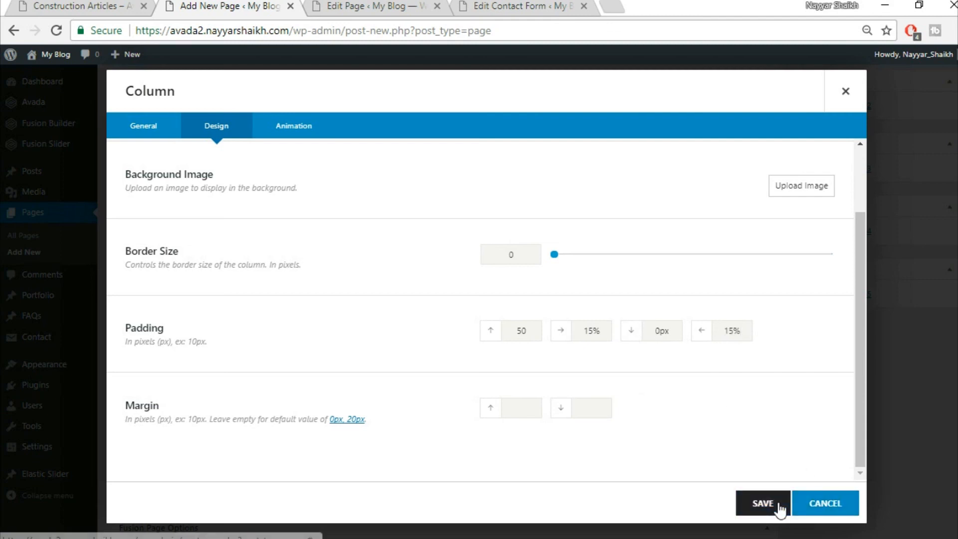
pyautogui.click(763, 503)
pyautogui.scroll(5, 783, 524)
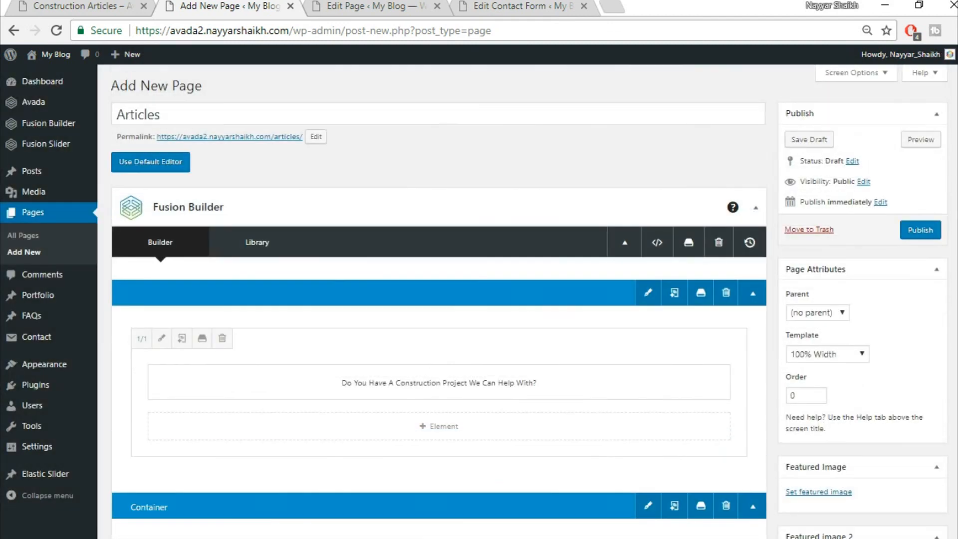
# - Publish the Articles page and review the live page in a new tab
pyautogui.click(923, 233)
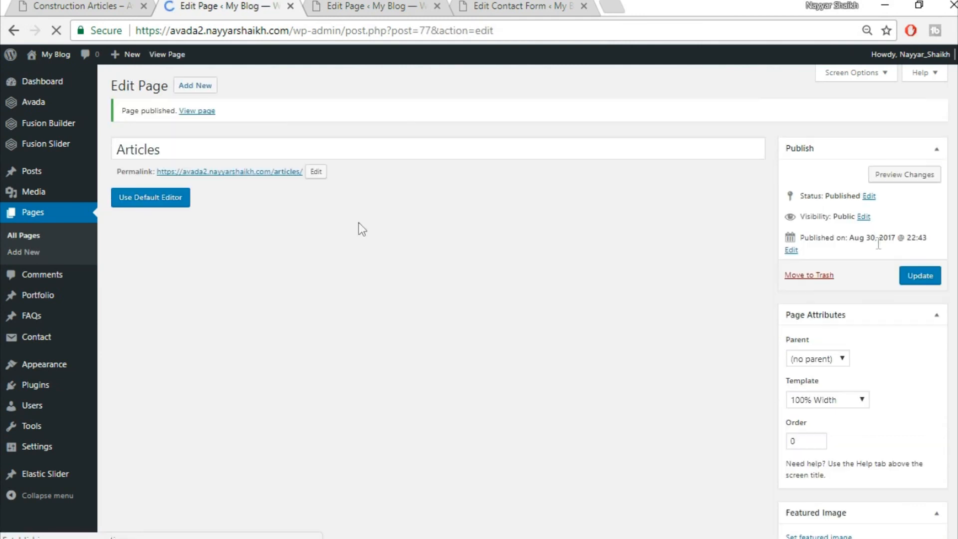
pyautogui.rightClick(202, 111)
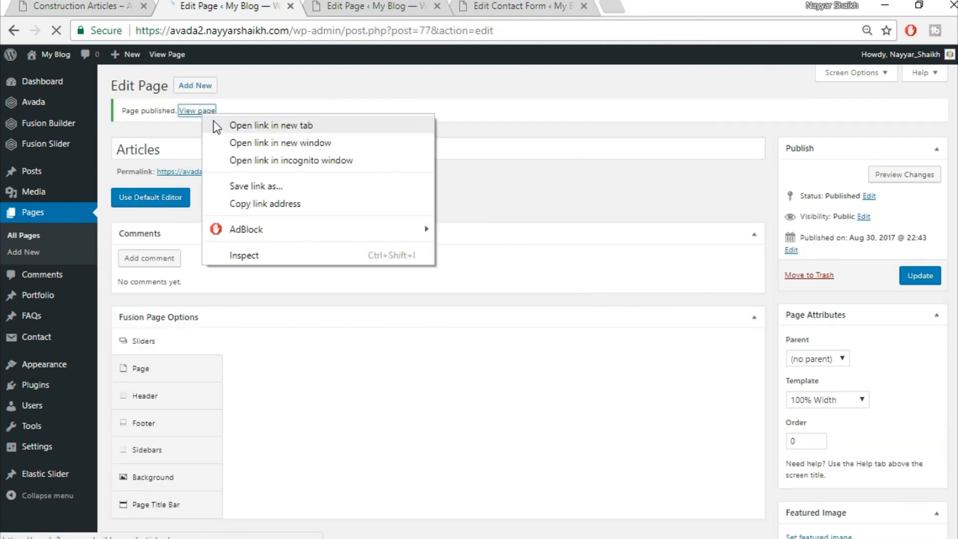
pyautogui.click(215, 123)
pyautogui.click(367, 5)
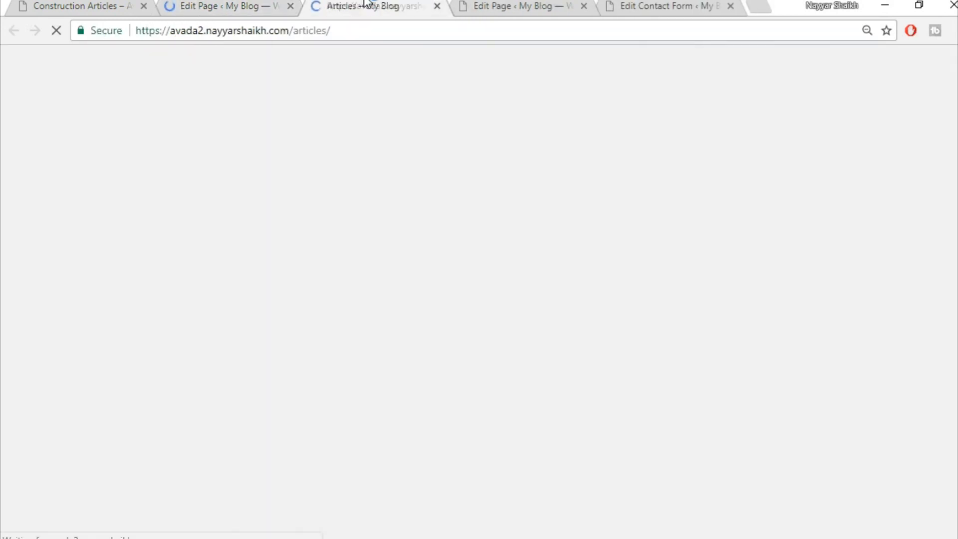
pyautogui.scroll(-5, 723, 227)
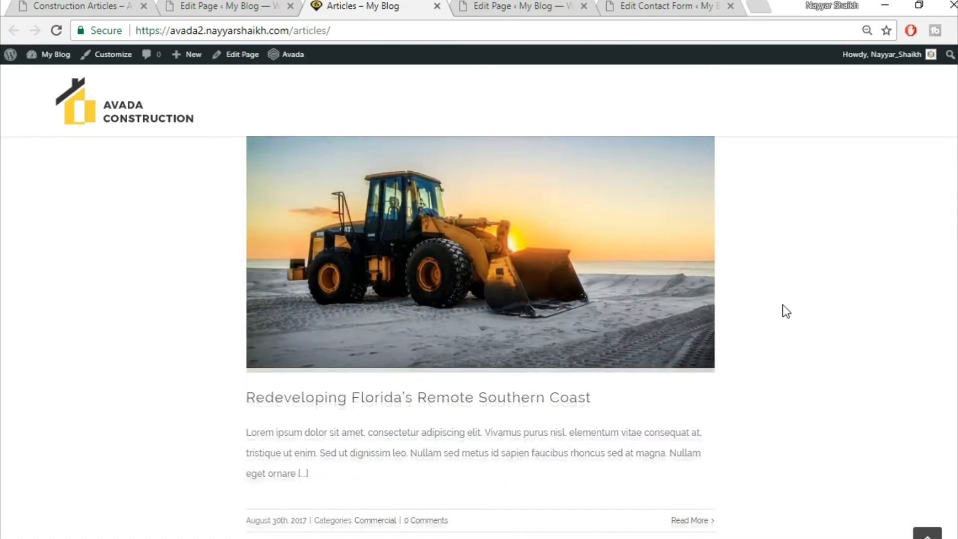
pyautogui.scroll(2, 786, 311)
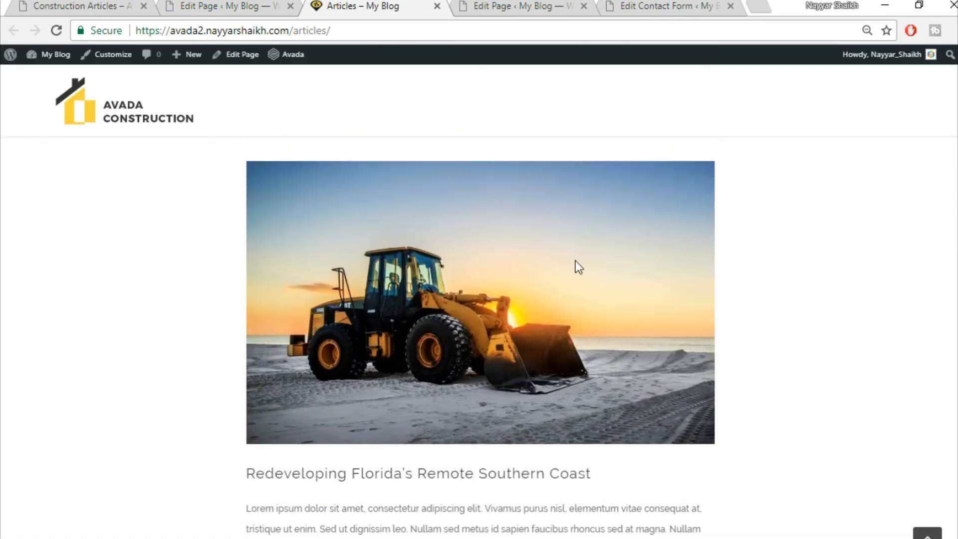
pyautogui.scroll(3, 82, 305)
pyautogui.scroll(-2, 174, 320)
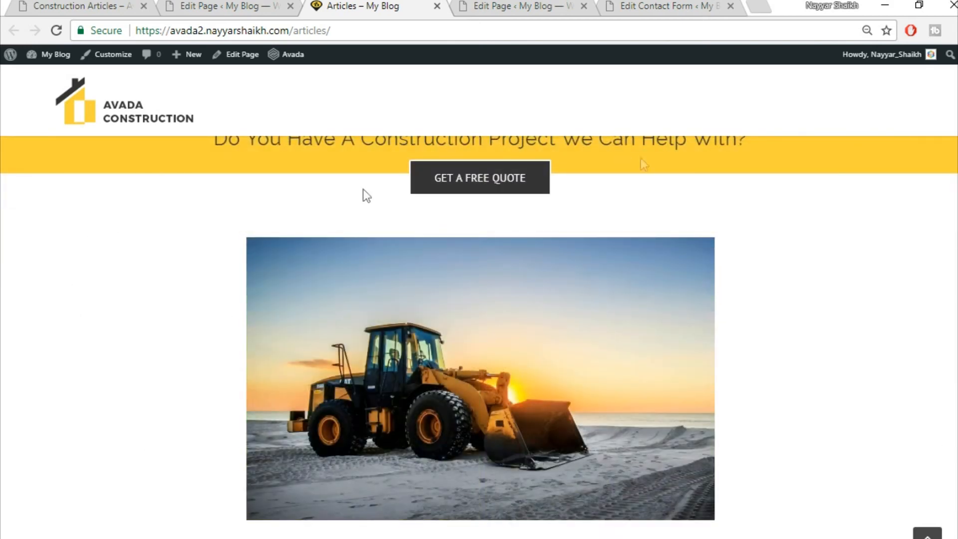
pyautogui.scroll(-6, 864, 373)
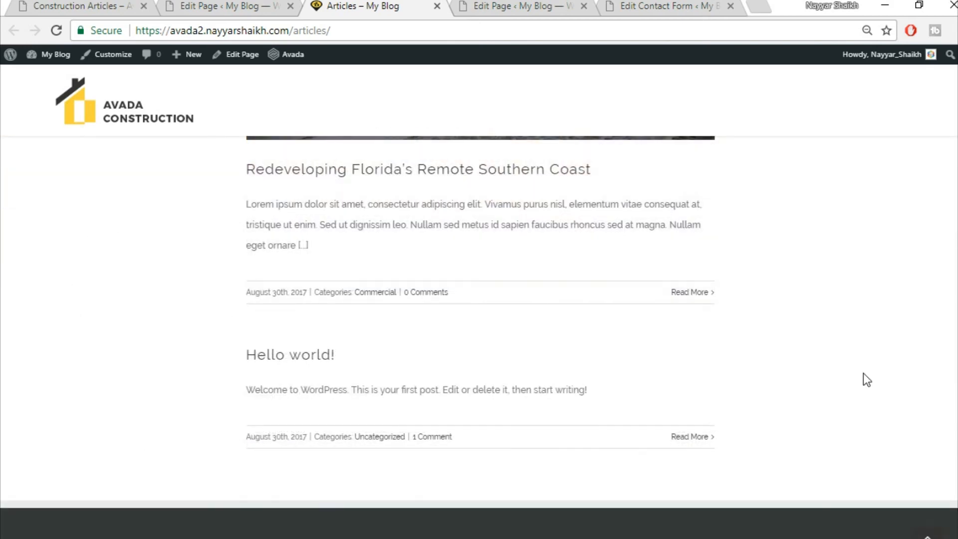
pyautogui.scroll(10, 864, 372)
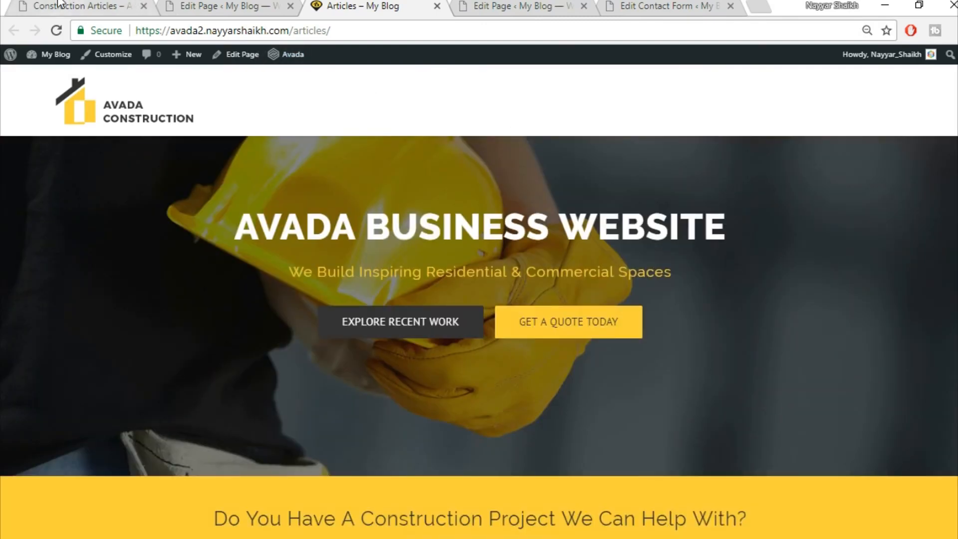
# - Compare it with the demo Construction Articles page, then return to the editor
pyautogui.click(57, 5)
pyautogui.scroll(-15, 406, 421)
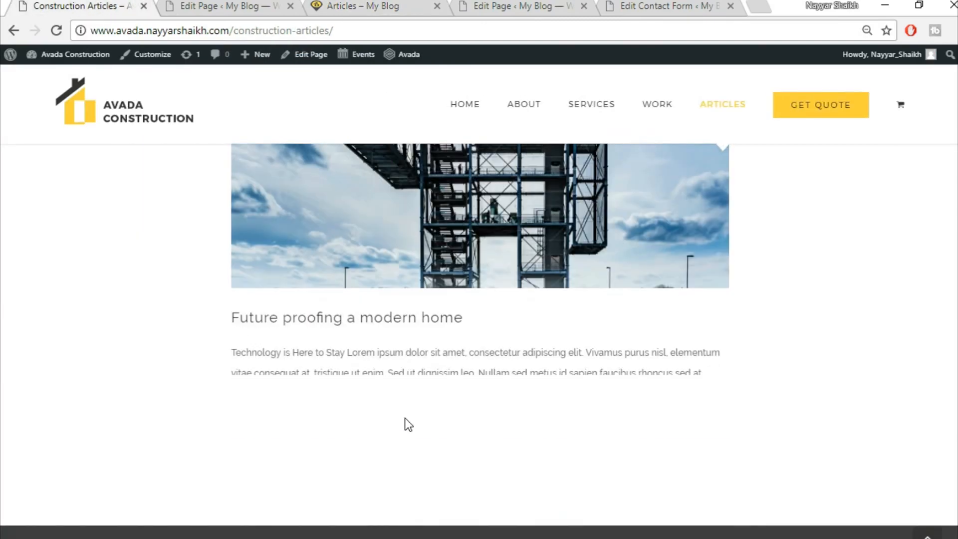
pyautogui.scroll(-5, 405, 419)
pyautogui.scroll(10, 405, 420)
pyautogui.scroll(10, 405, 418)
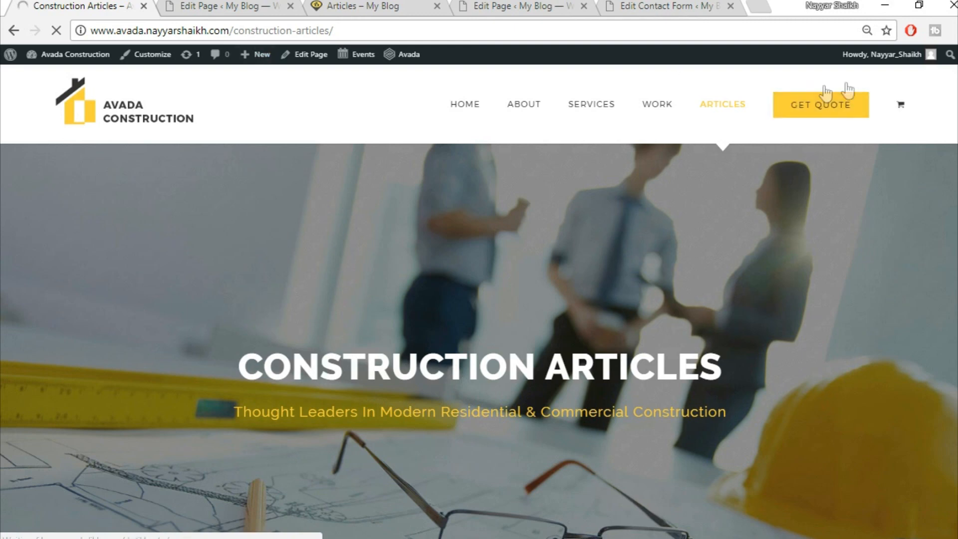
pyautogui.click(216, 5)
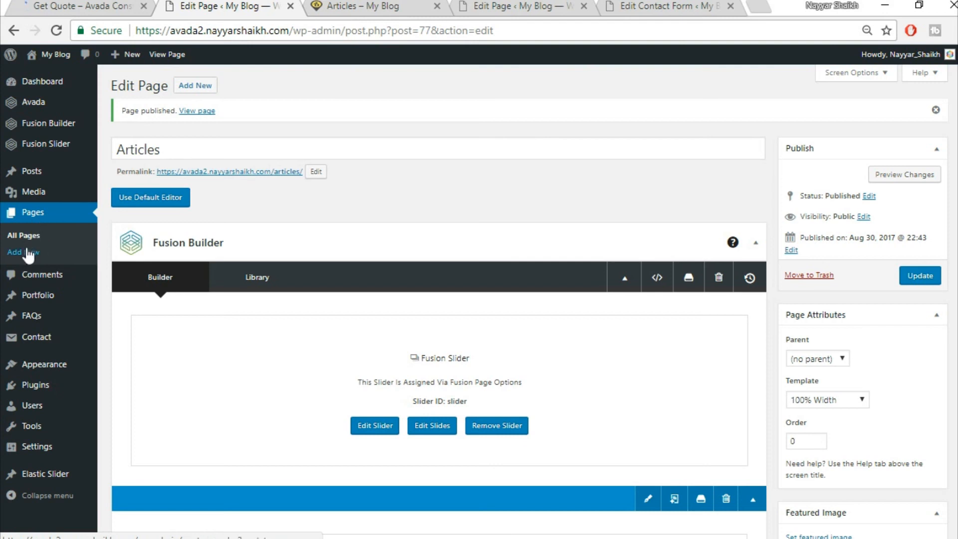
# - Create a new page titled 'Get Quote' using the 100% Width template
pyautogui.click(198, 89)
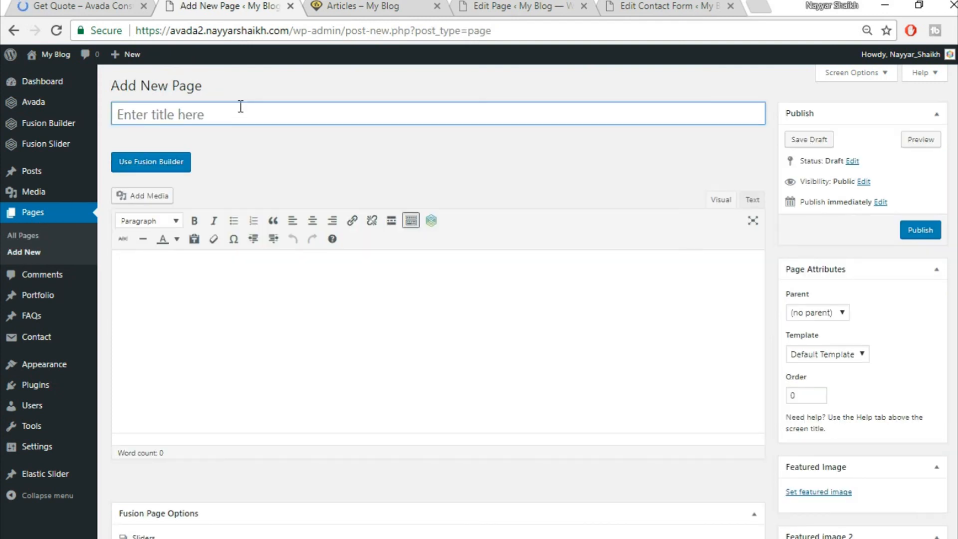
pyautogui.write('Get Quote')
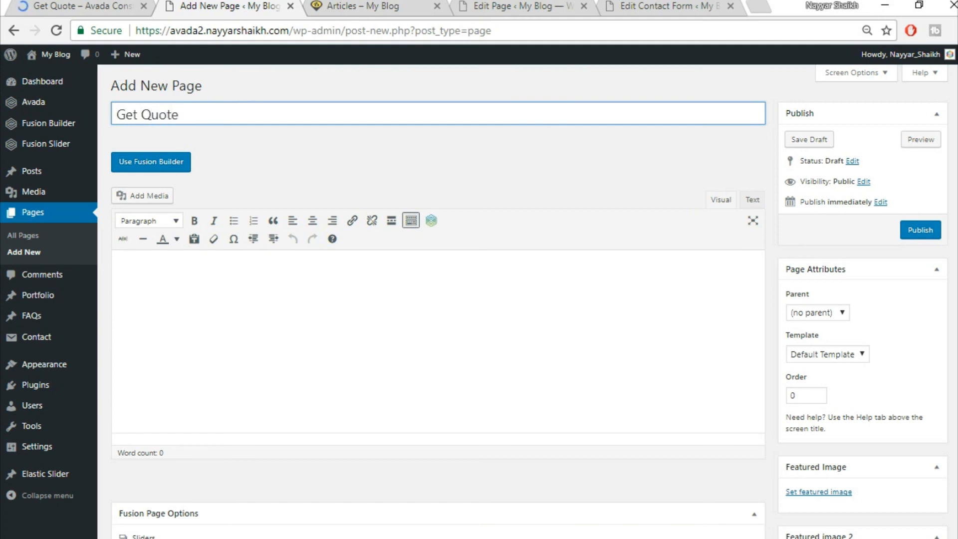
pyautogui.click(828, 354)
pyautogui.click(819, 377)
# - Use the Fusion Slider named 'Slider' on the page
pyautogui.scroll(-8, 478, 364)
pyautogui.click(556, 178)
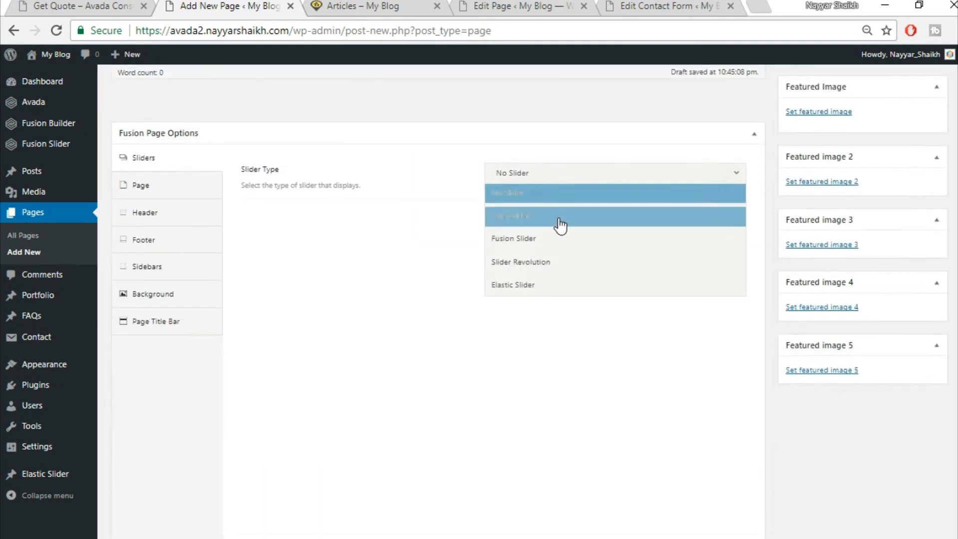
pyautogui.click(560, 245)
pyautogui.click(579, 219)
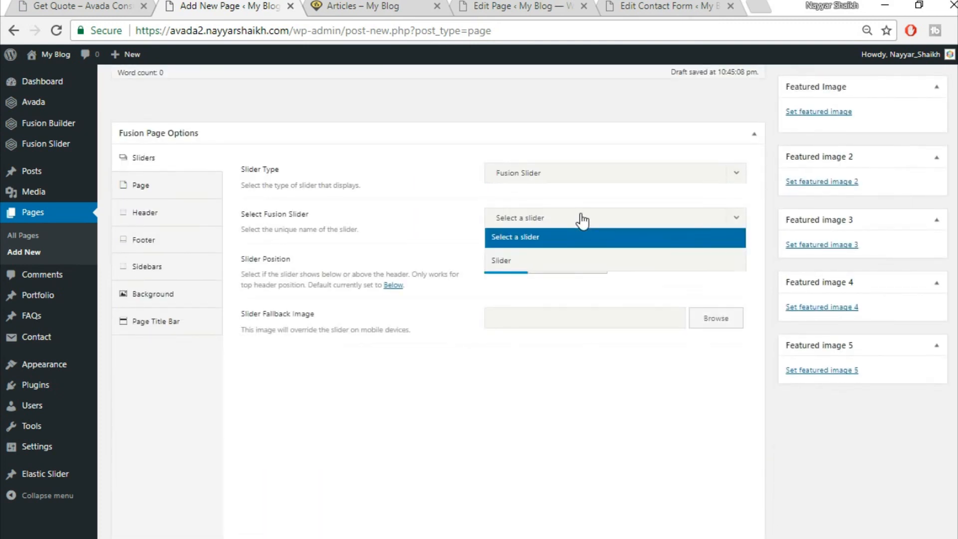
pyautogui.click(551, 260)
# - Edit the page content padding, hide the page title bar, and enable Fusion Builder
pyautogui.click(193, 186)
pyautogui.click(516, 293)
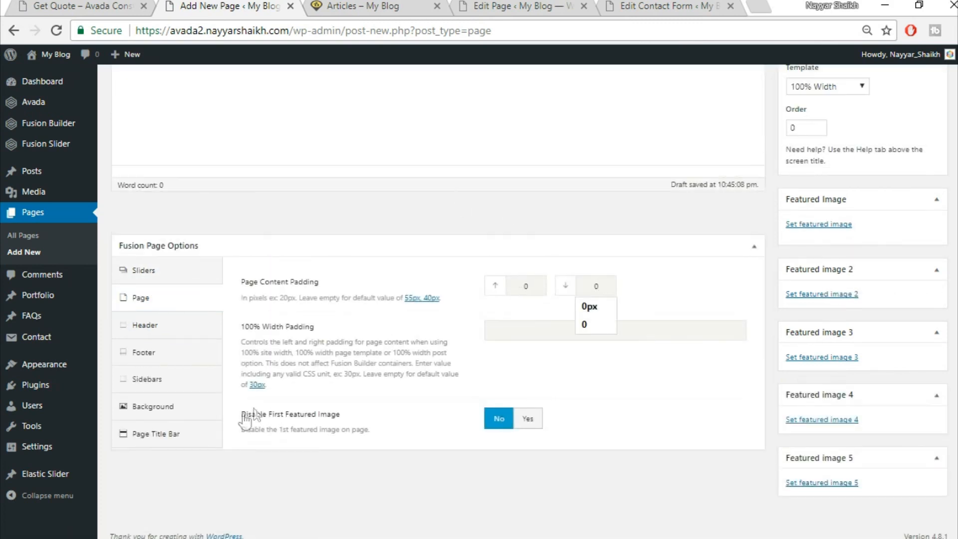
pyautogui.click(165, 433)
pyautogui.click(529, 174)
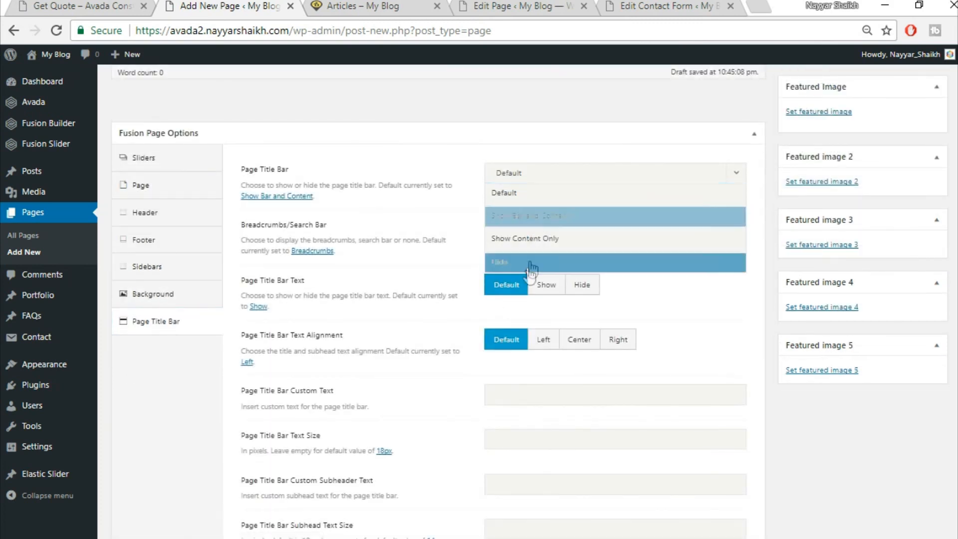
pyautogui.click(531, 265)
pyautogui.scroll(6, 618, 407)
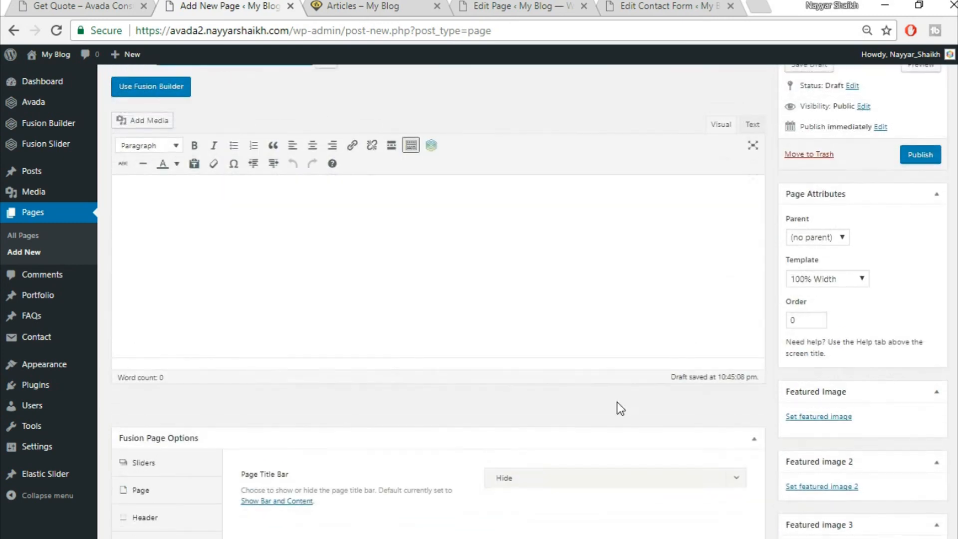
pyautogui.scroll(2, 617, 402)
pyautogui.click(150, 161)
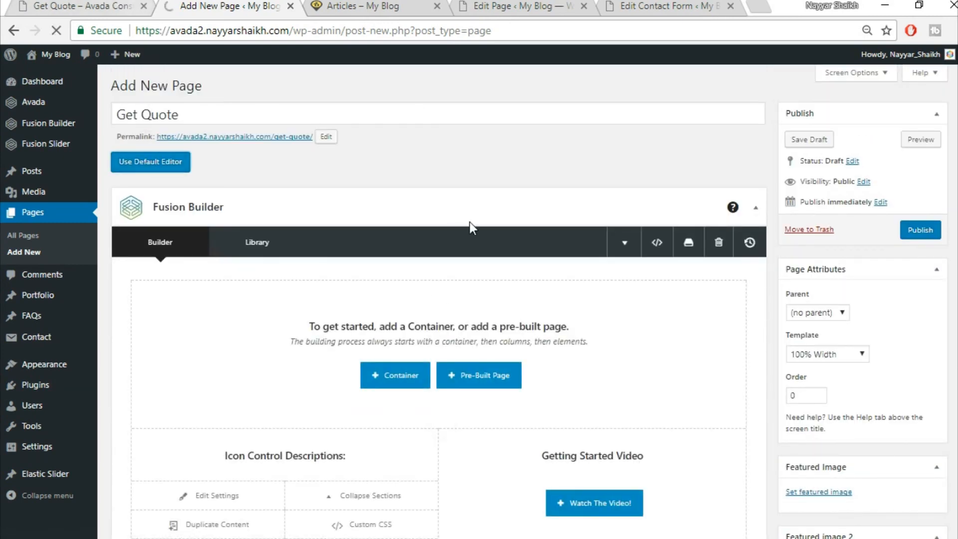
# - Review the demo Get Quote page for reference
pyautogui.click(105, 4)
pyautogui.scroll(-6, 529, 349)
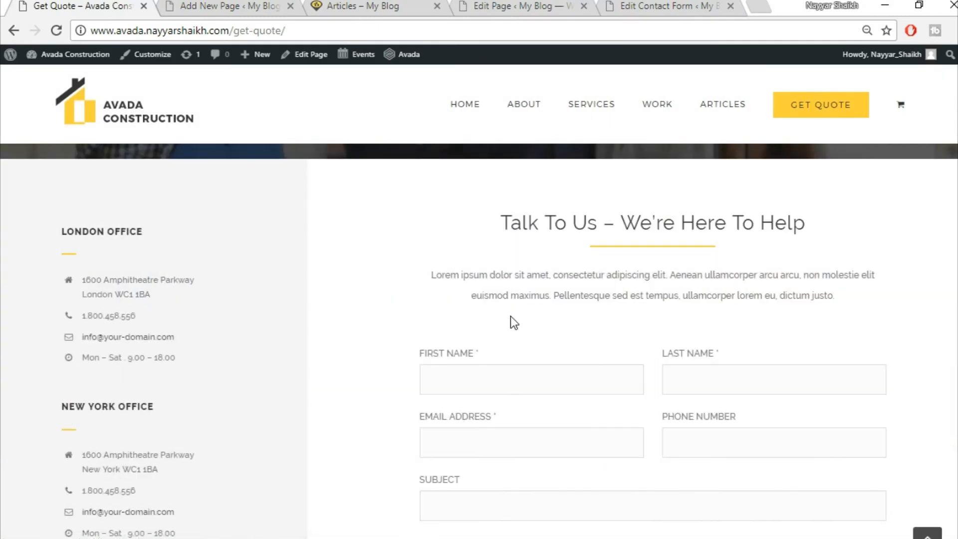
pyautogui.scroll(5, 510, 316)
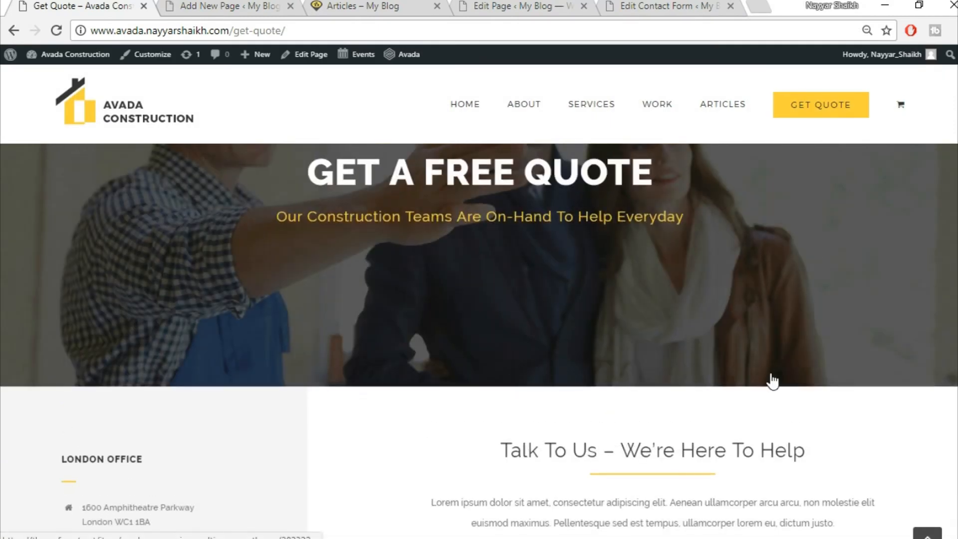
pyautogui.scroll(-5, 770, 381)
pyautogui.scroll(2, 609, 321)
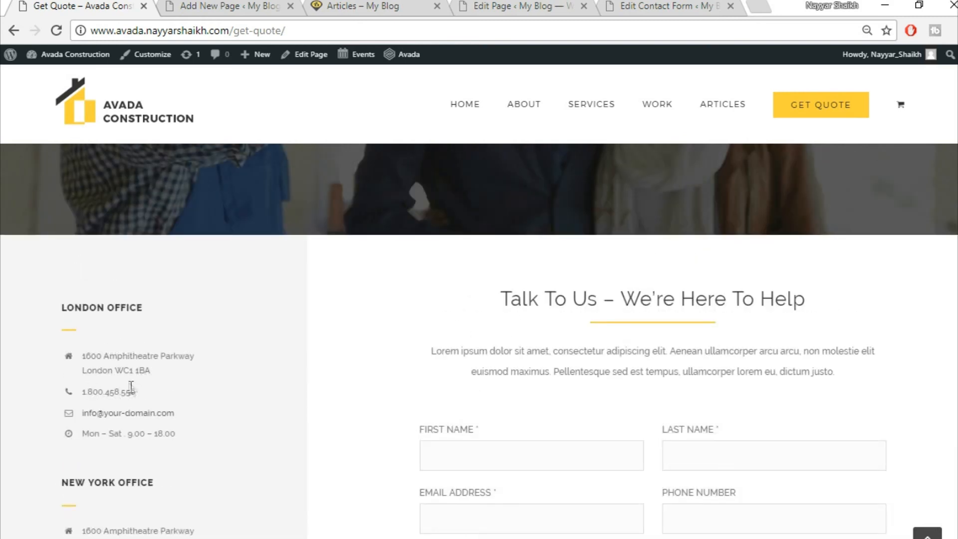
pyautogui.scroll(-2, 460, 290)
pyautogui.scroll(2, 544, 444)
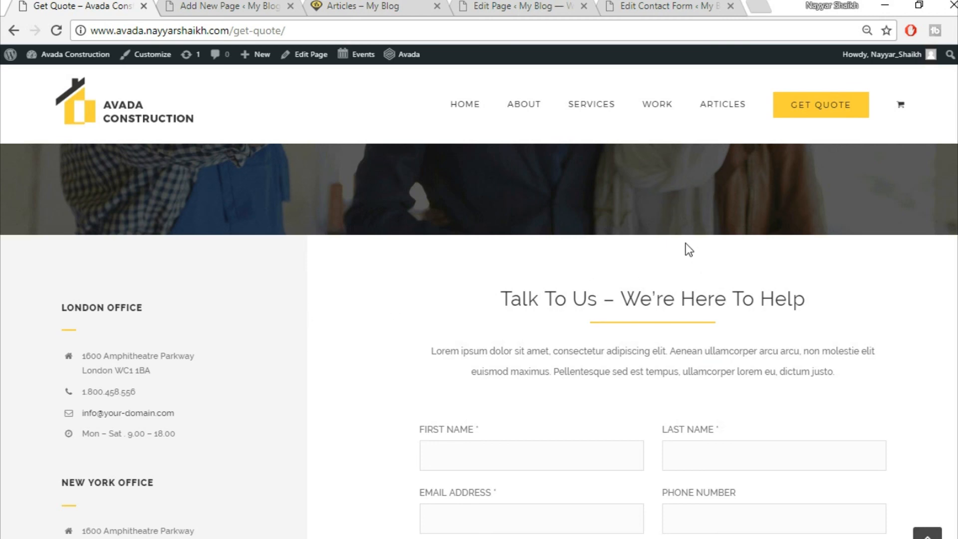
# - Add a one-third / two-thirds column container to the new page
pyautogui.click(282, 5)
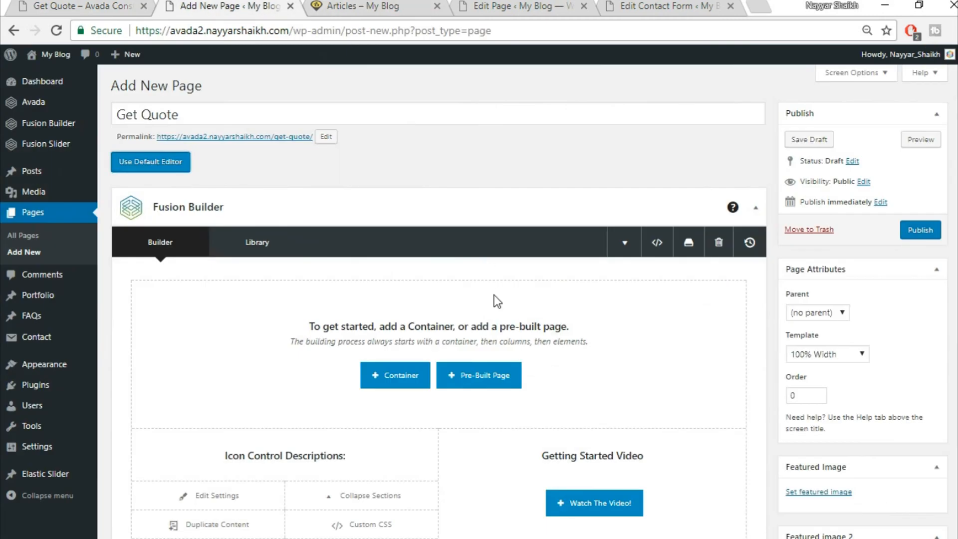
pyautogui.scroll(-3, 508, 327)
pyautogui.scroll(1, 449, 320)
pyautogui.click(395, 304)
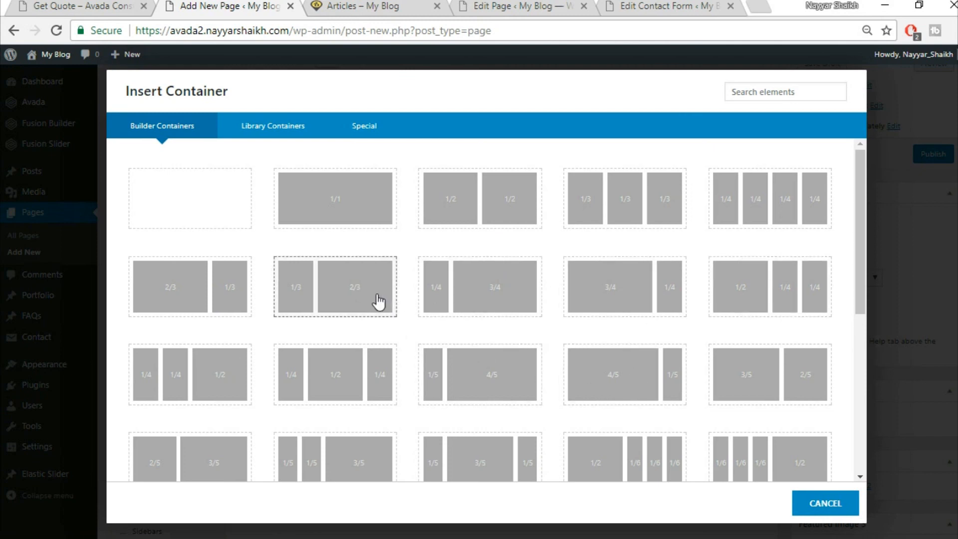
pyautogui.click(374, 301)
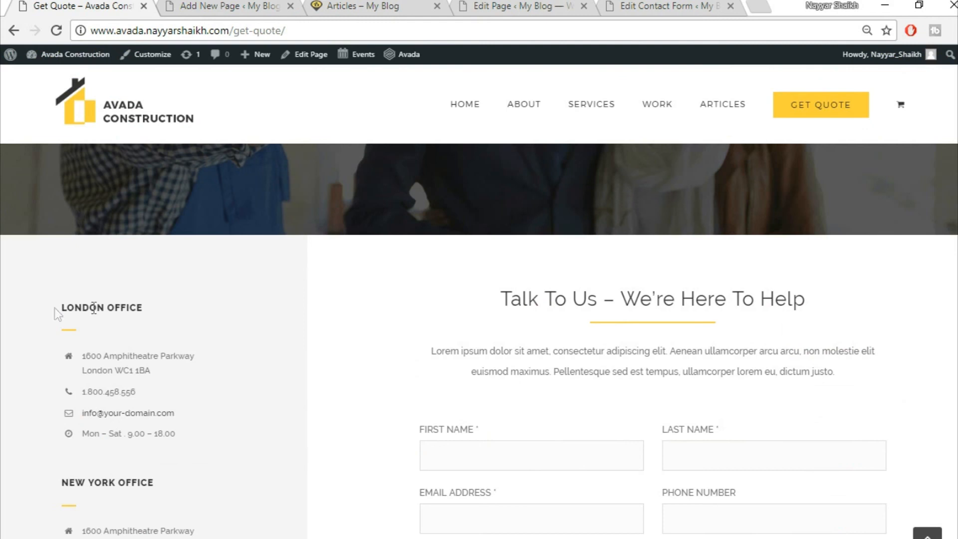
# - Put a Text Block with the copied LONDON OFFICE heading in the left column and save it
pyautogui.moveTo(61, 307); pyautogui.dragTo(198, 314)
pyautogui.hotkey('ctrl', 'c')
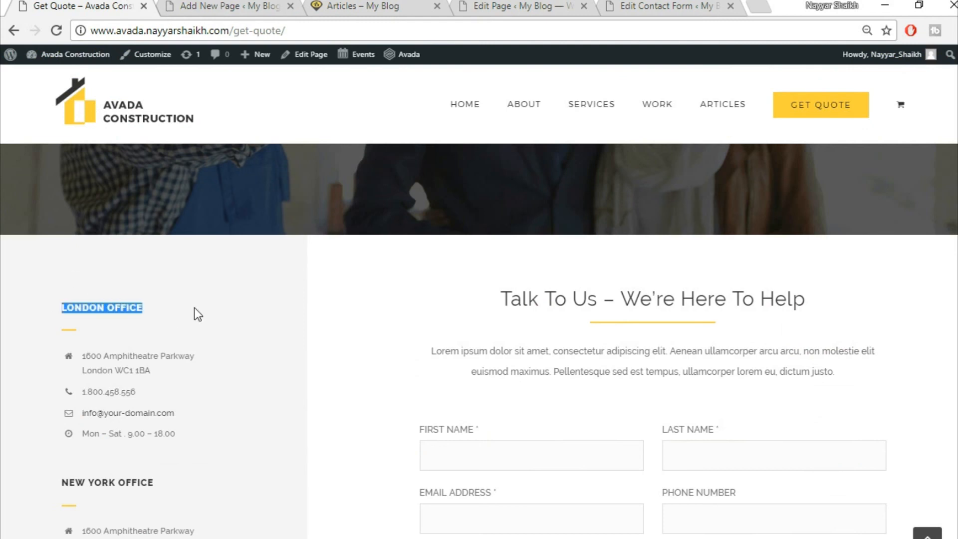
pyautogui.click(198, 4)
pyautogui.click(239, 307)
pyautogui.click(761, 95)
pyautogui.write('text')
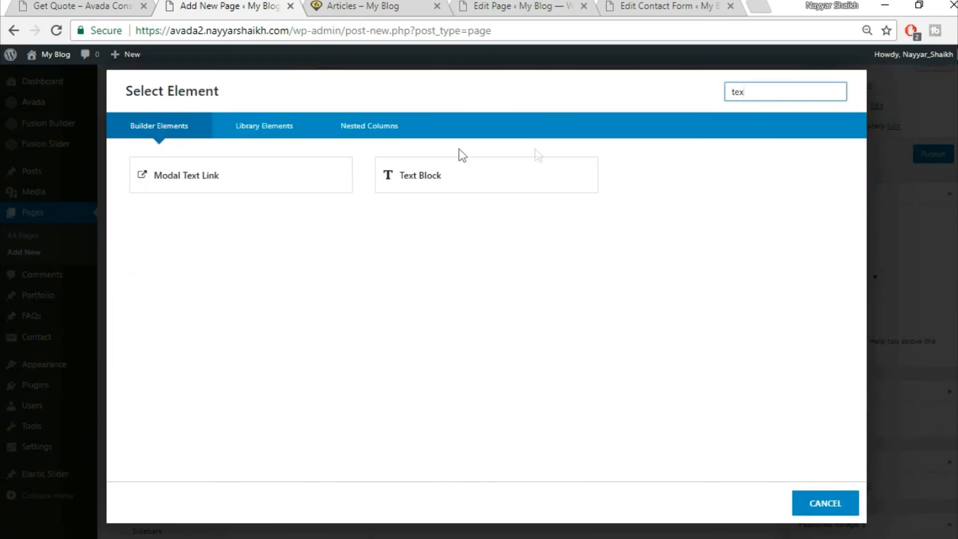
pyautogui.click(446, 166)
pyautogui.hotkey('ctrl', 'a')
pyautogui.press('BackSpace')
pyautogui.hotkey('ctrl', 'v')
pyautogui.click(761, 503)
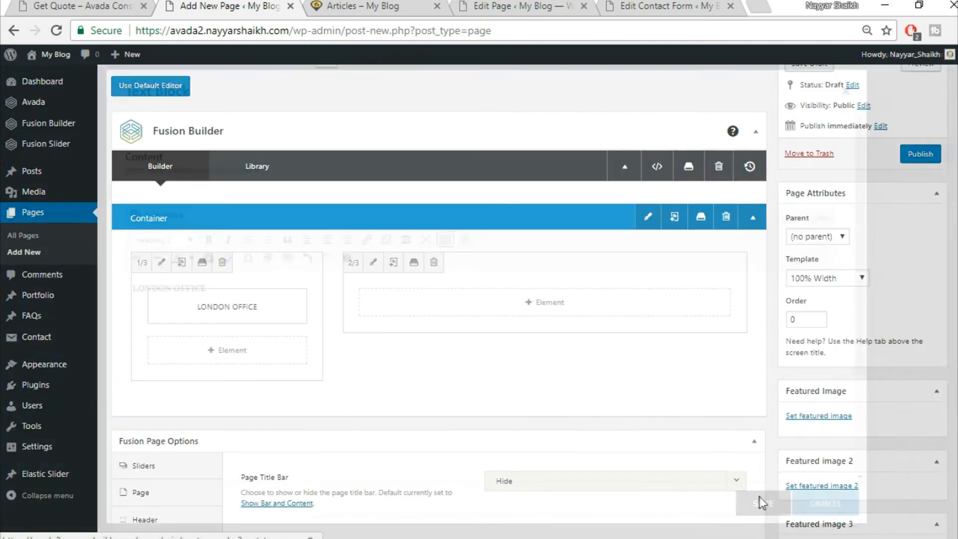
pyautogui.click(112, 6)
pyautogui.click(46, 337)
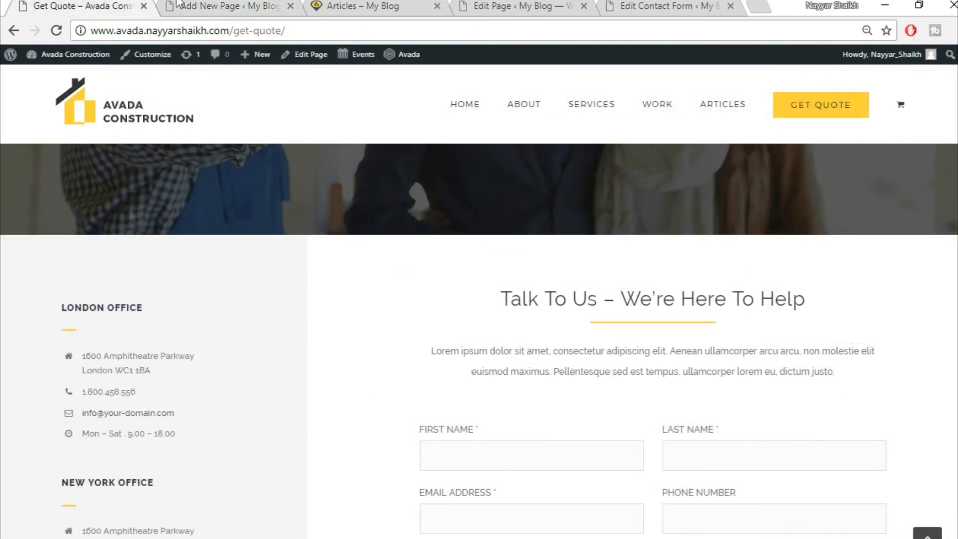
# - Add a Separator element below the heading with a single solid border style
pyautogui.click(179, 4)
pyautogui.click(211, 352)
pyautogui.click(764, 94)
pyautogui.write('sepa')
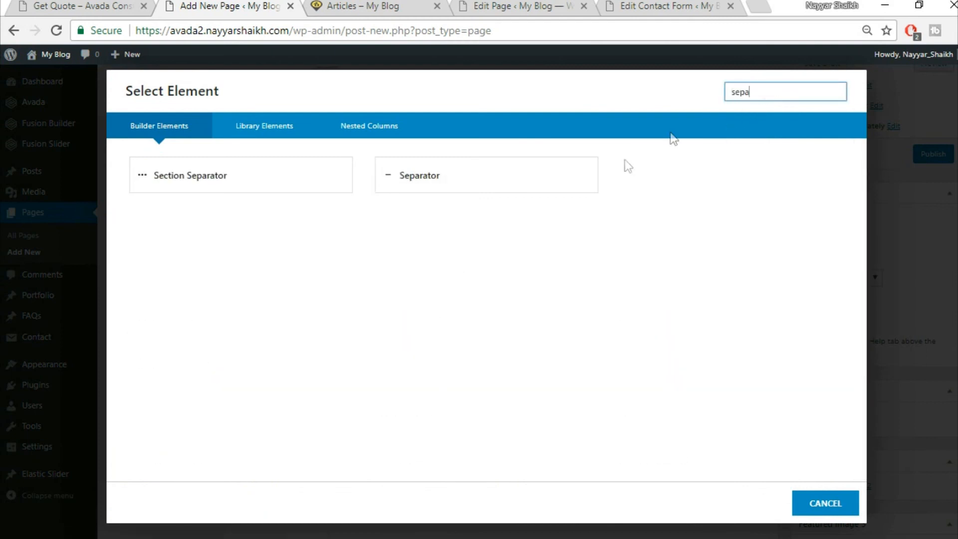
pyautogui.click(550, 182)
pyautogui.click(551, 187)
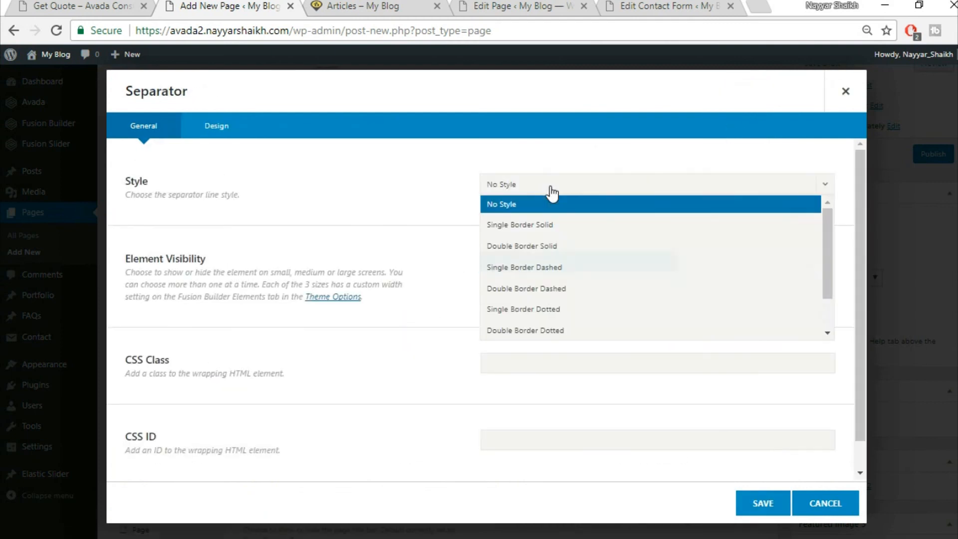
pyautogui.click(552, 225)
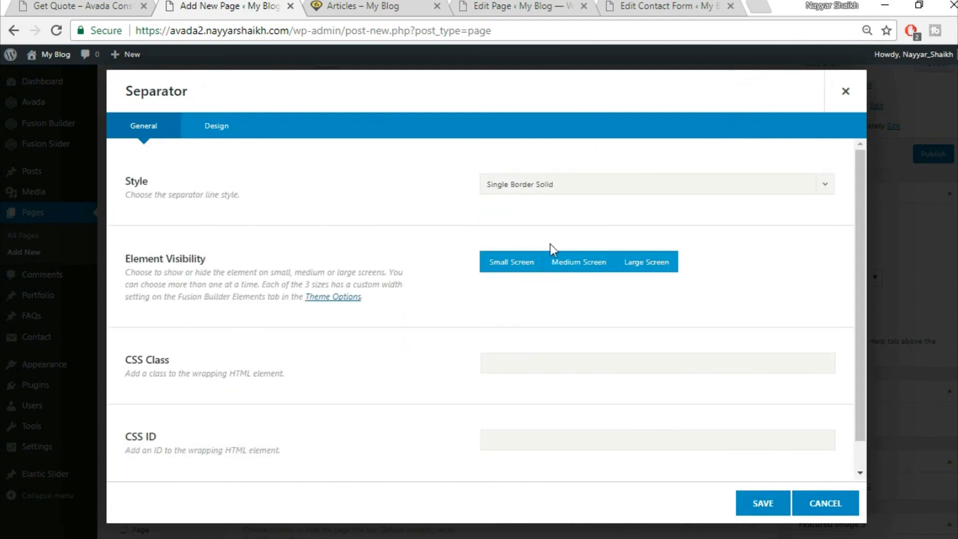
# - Colour the separator fed83d, set bottom margin 20 and 30px width, align it left, and save
pyautogui.click(233, 126)
pyautogui.click(551, 185)
pyautogui.click(668, 209)
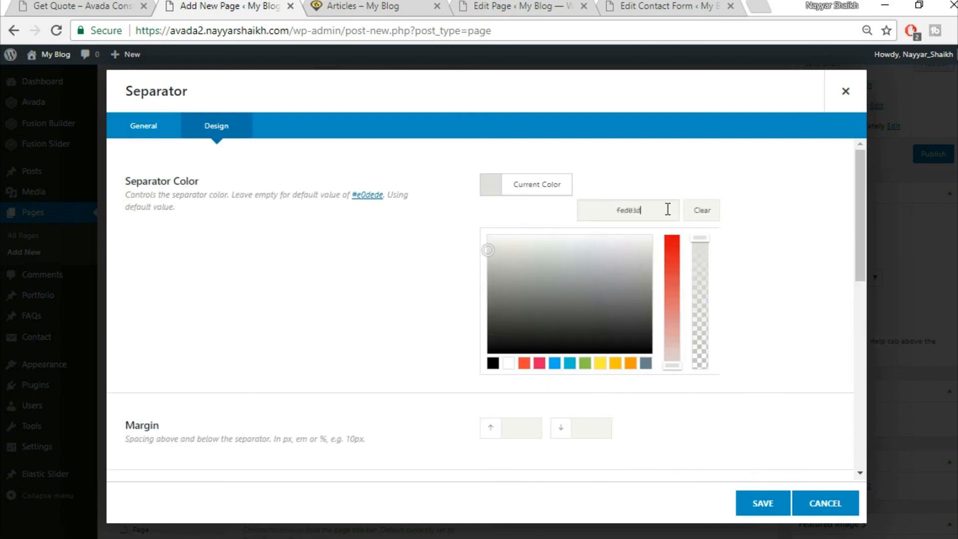
pyautogui.write('fed83d')
pyautogui.scroll(-2, 749, 230)
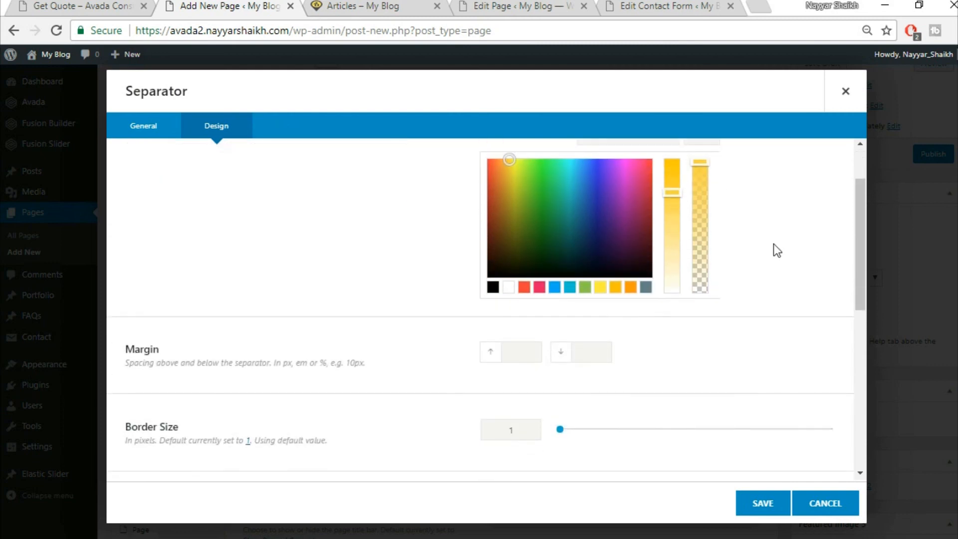
pyautogui.scroll(-3, 777, 249)
pyautogui.write('20')
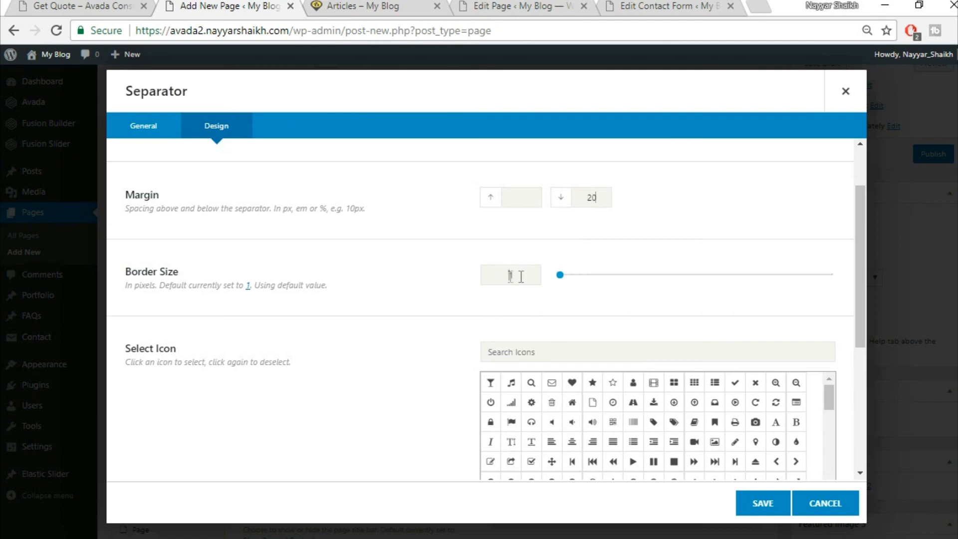
pyautogui.write('21')
pyautogui.press('BackSpace')
pyautogui.scroll(-5, 349, 357)
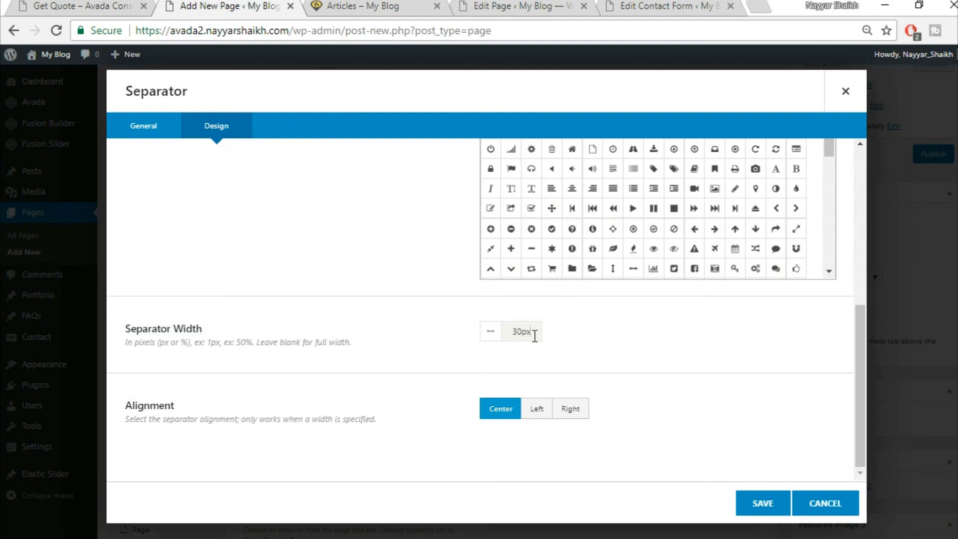
pyautogui.click(116, 7)
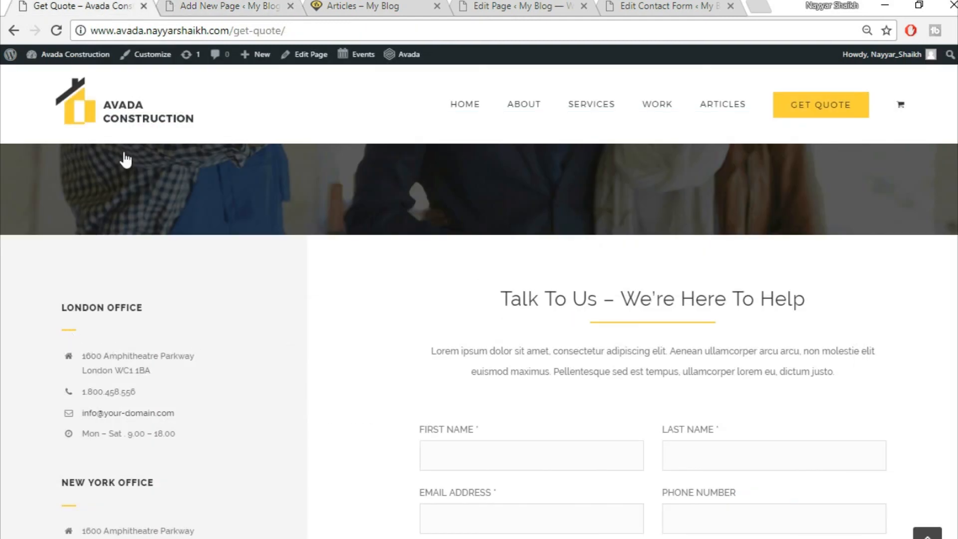
pyautogui.click(223, 5)
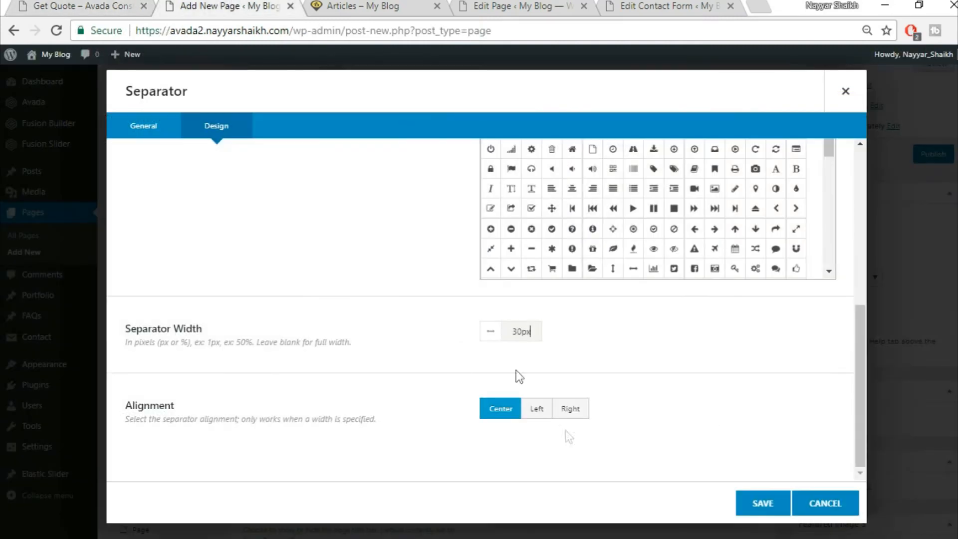
pyautogui.click(537, 409)
pyautogui.click(115, 7)
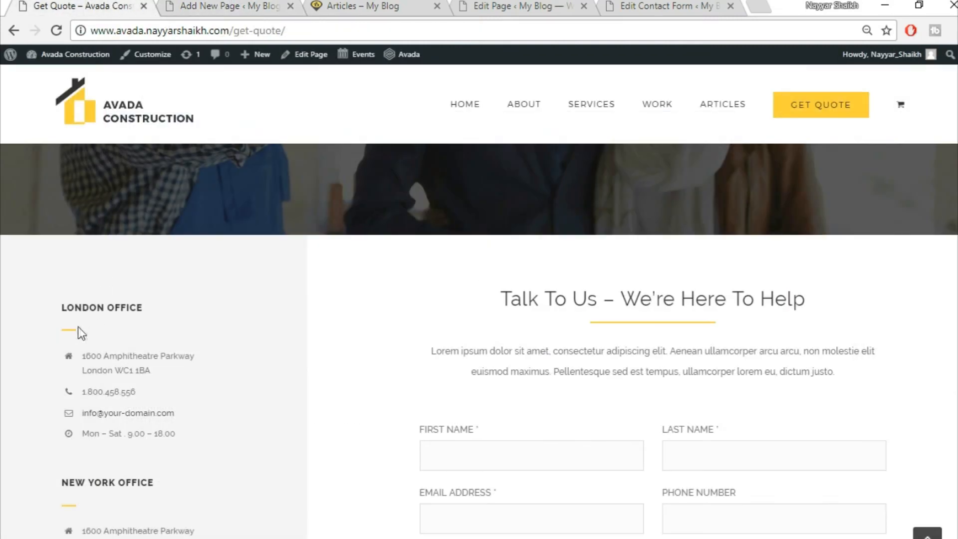
pyautogui.click(223, 4)
pyautogui.click(762, 502)
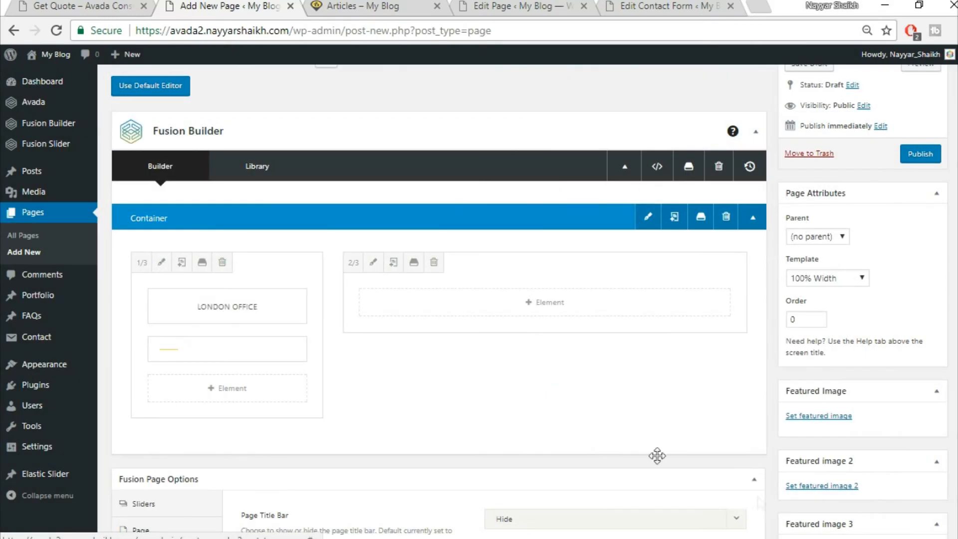
# - Add a Checklist element below the separator, turning off the icon circle and entering 15px
pyautogui.click(116, 7)
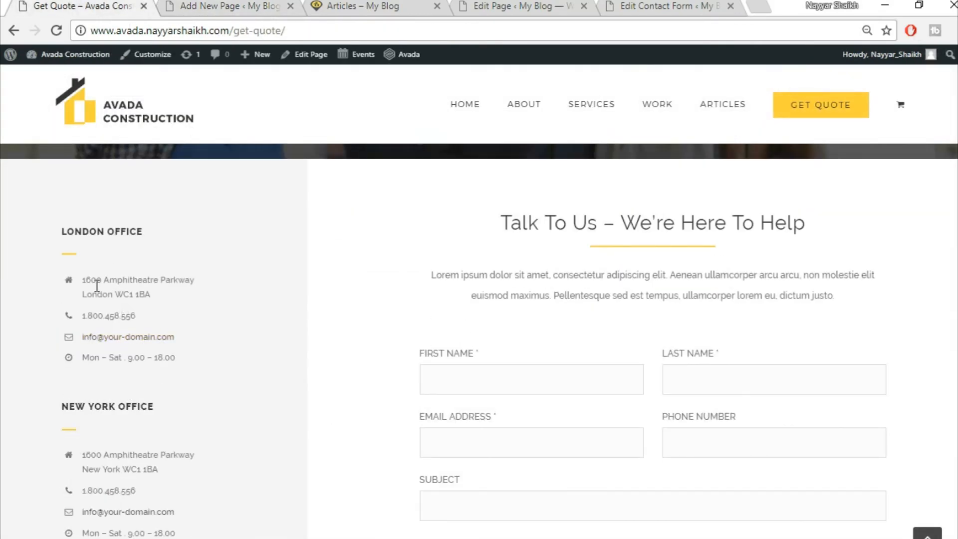
pyautogui.click(184, 5)
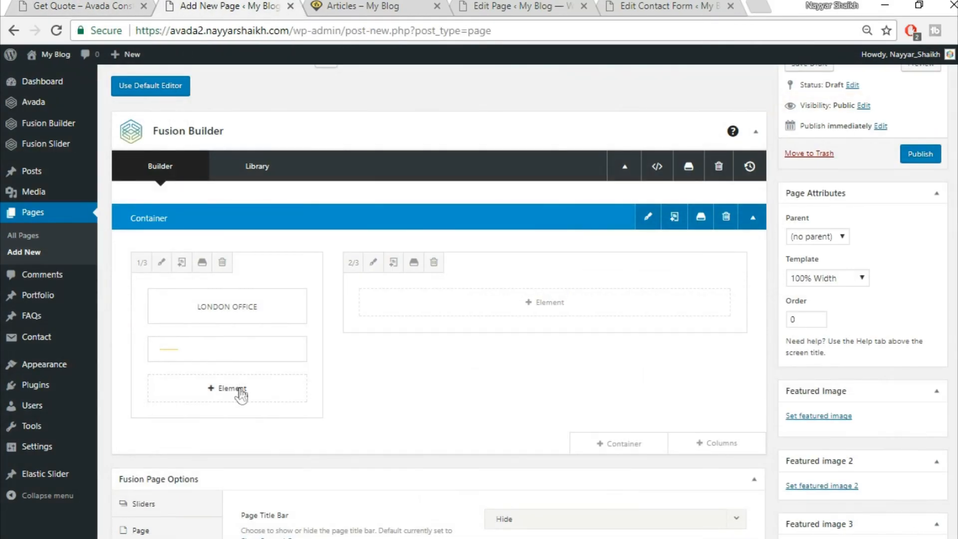
pyautogui.click(227, 388)
pyautogui.click(747, 96)
pyautogui.write('chec')
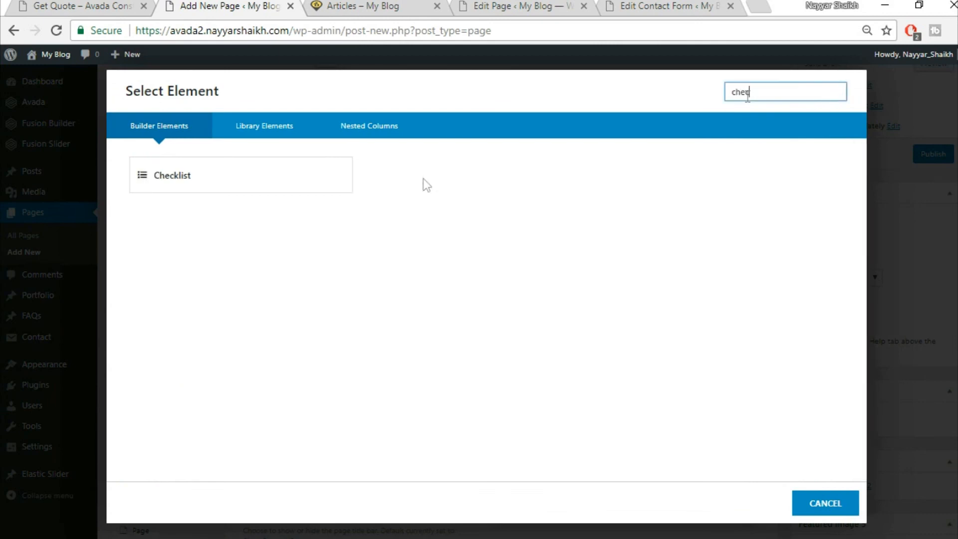
pyautogui.click(244, 176)
pyautogui.scroll(-2, 418, 219)
pyautogui.click(62, 5)
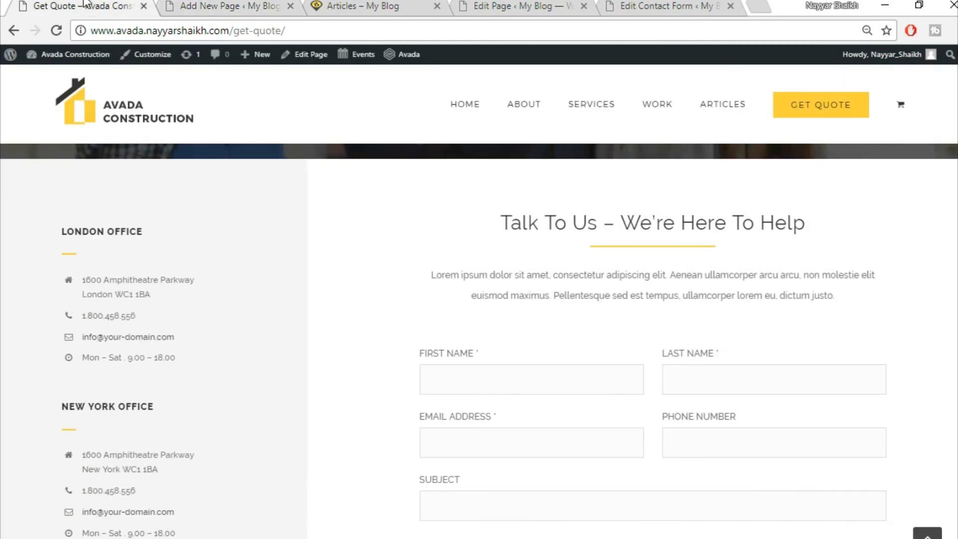
pyautogui.click(207, 5)
pyautogui.click(775, 294)
pyautogui.scroll(-3, 817, 368)
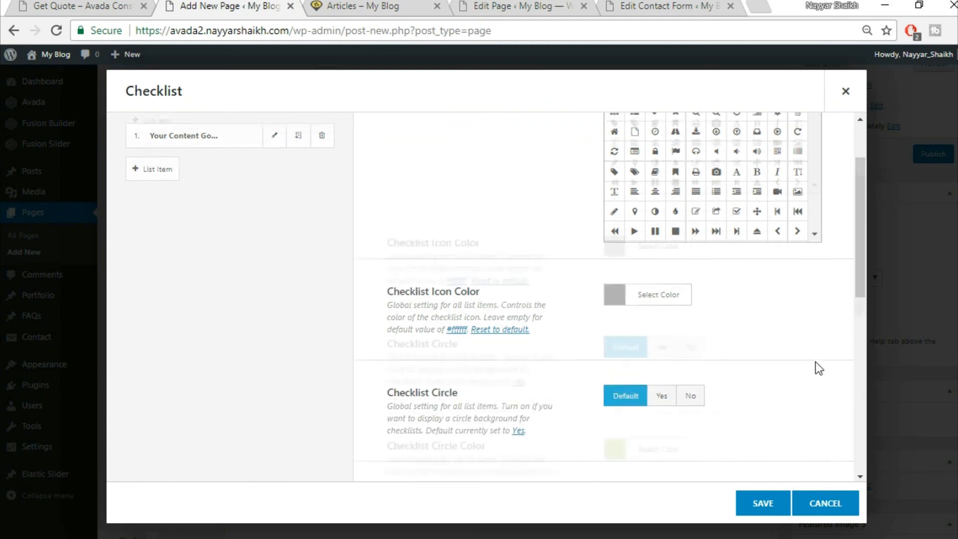
pyautogui.click(688, 260)
pyautogui.click(125, 4)
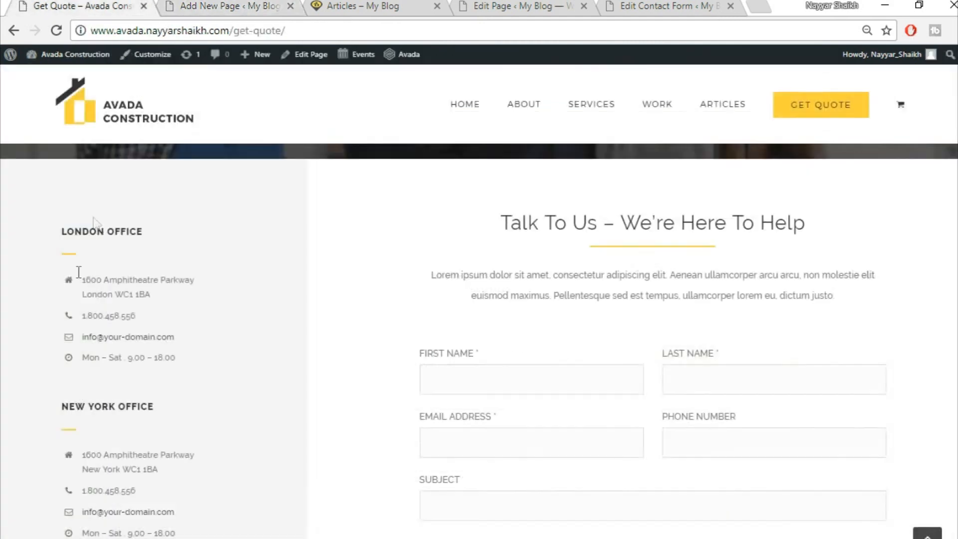
pyautogui.click(181, 4)
pyautogui.scroll(-2, 689, 324)
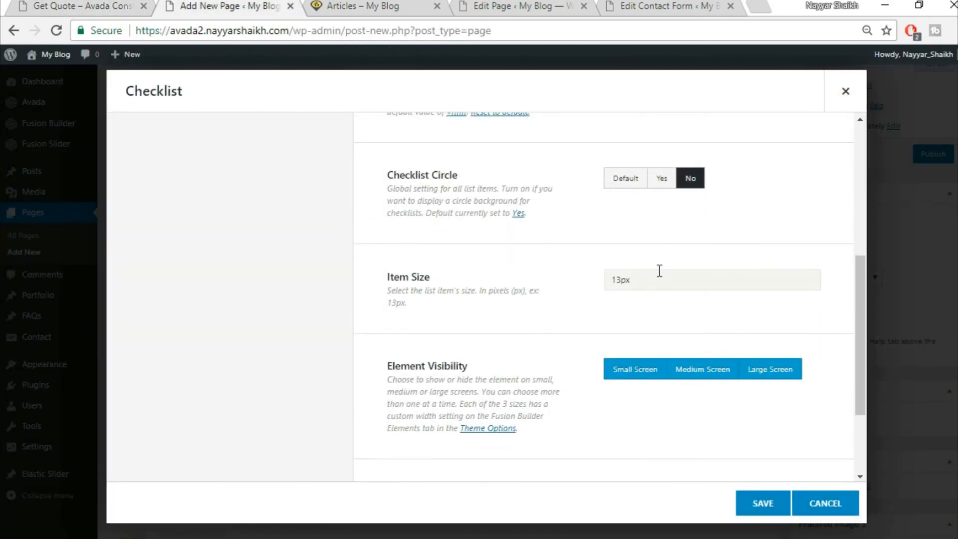
pyautogui.write('15px')
pyautogui.scroll(-2, 519, 310)
pyautogui.scroll(8, 543, 374)
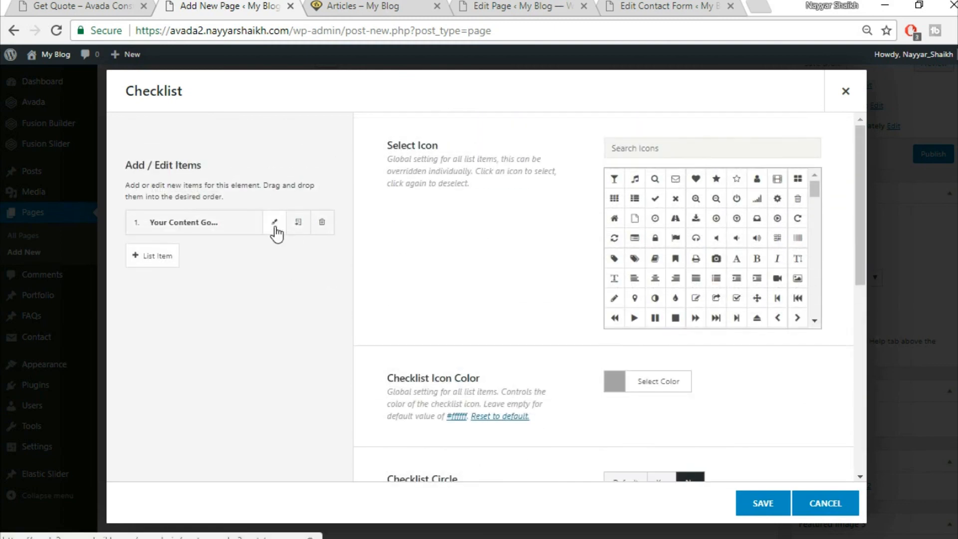
# - Paste the London office address into the first list item, duplicate the item, and save the Checklist
pyautogui.click(275, 226)
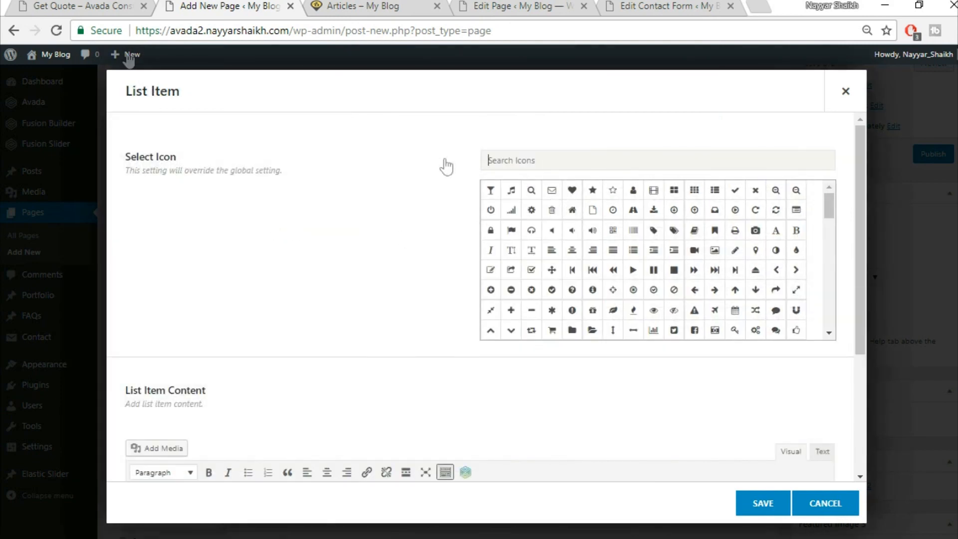
pyautogui.click(57, 5)
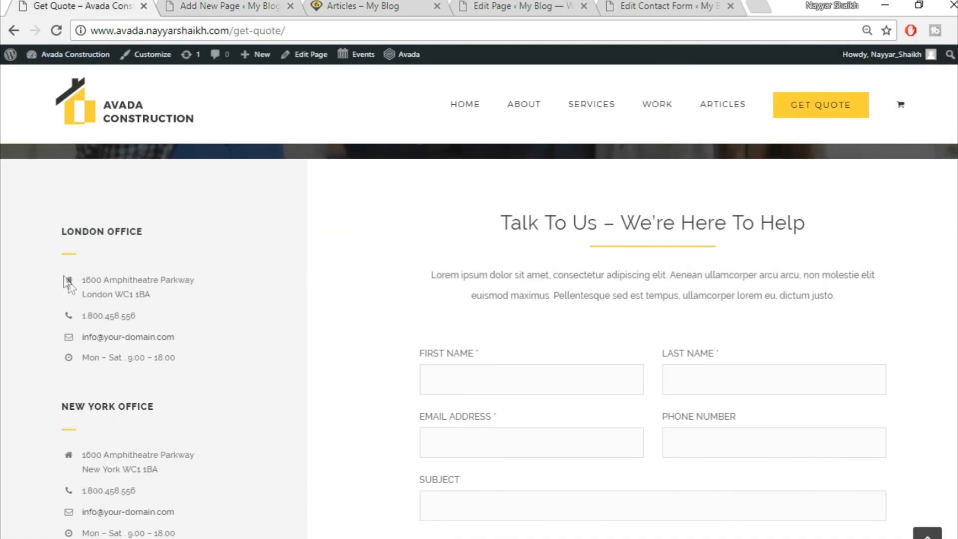
pyautogui.moveTo(82, 278); pyautogui.dragTo(210, 306)
pyautogui.hotkey('ctrl', 'c')
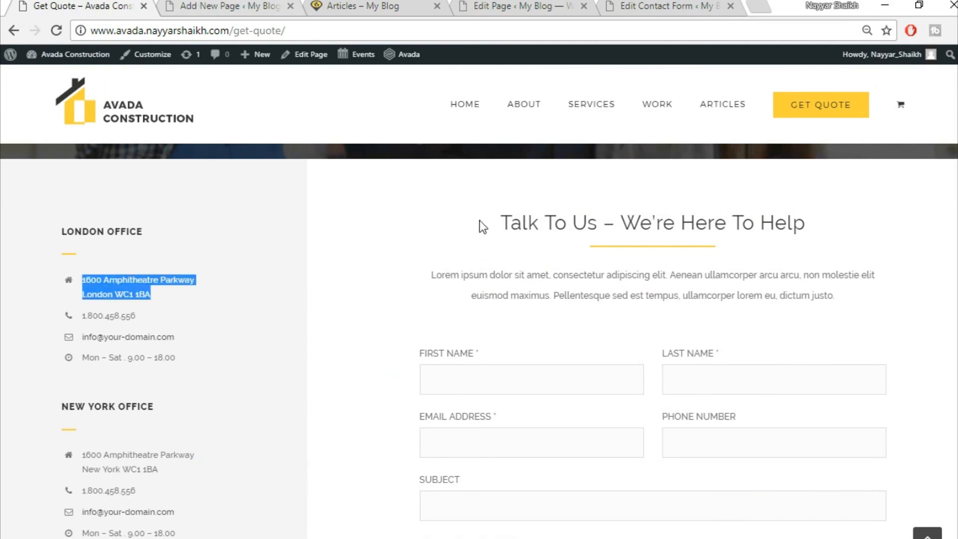
pyautogui.hotkey('ctrl', 'Tab')
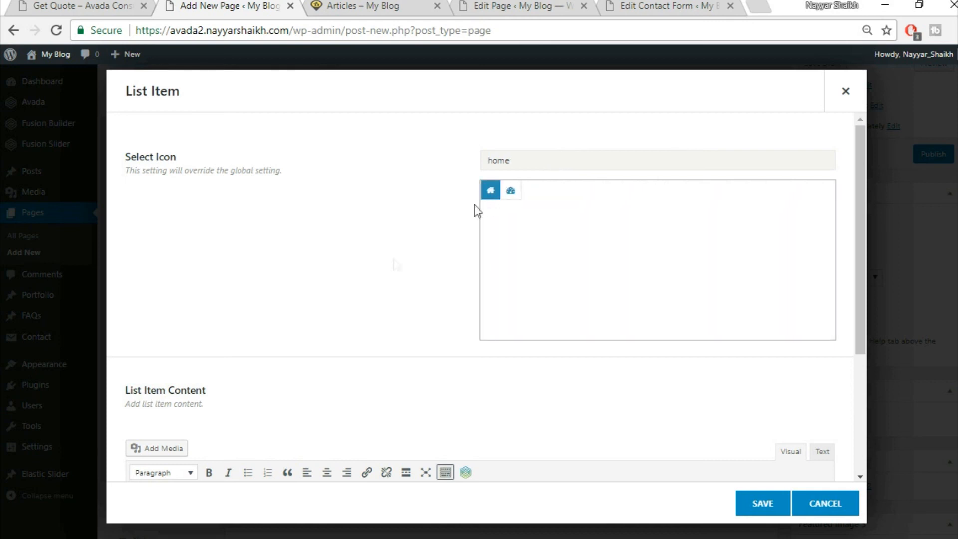
pyautogui.scroll(-2, 364, 286)
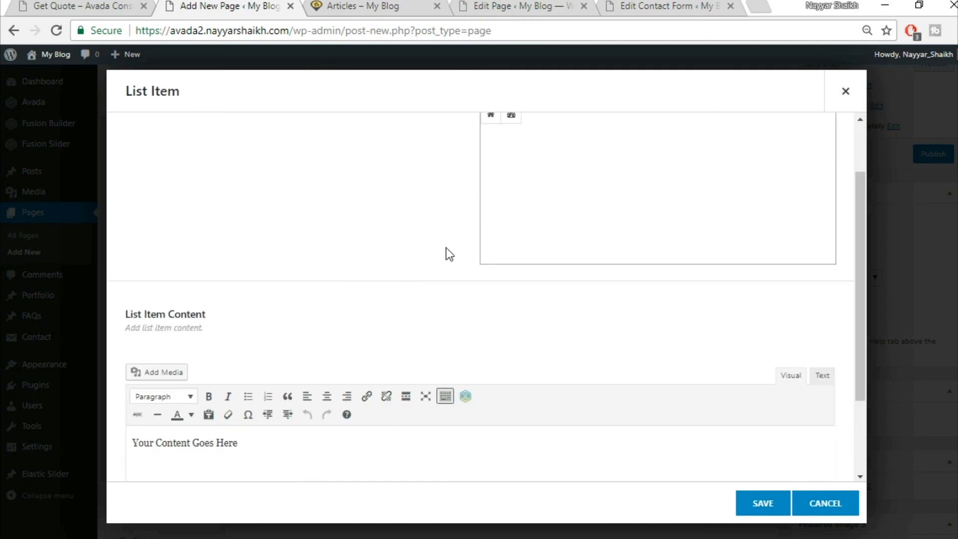
pyautogui.scroll(2, 495, 220)
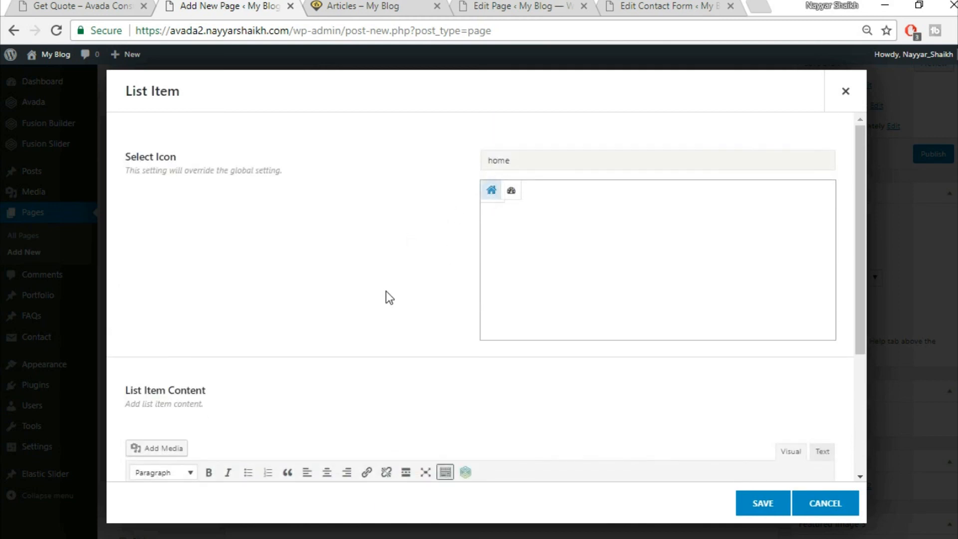
pyautogui.scroll(-3, 387, 297)
pyautogui.click(387, 401)
pyautogui.hotkey('ctrl', 'v')
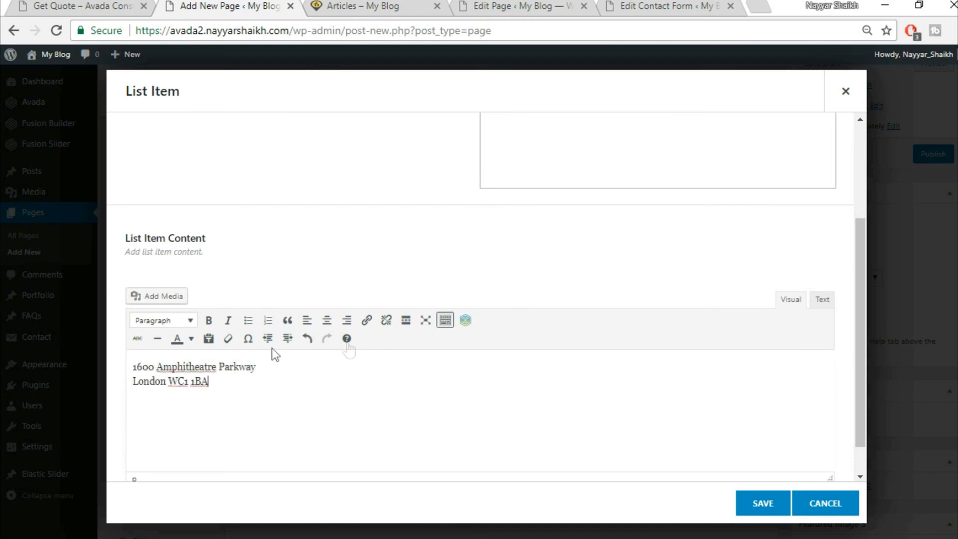
pyautogui.click(759, 504)
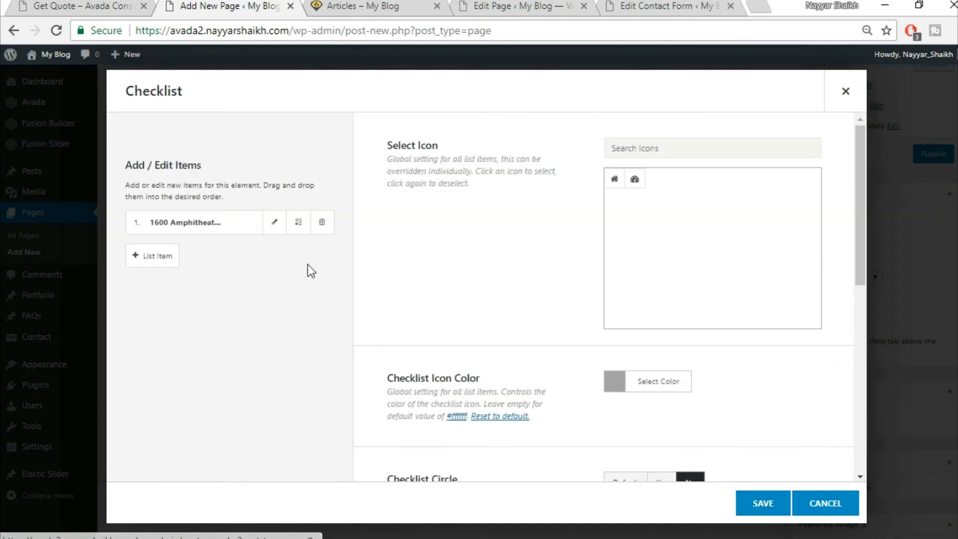
pyautogui.click(300, 224)
pyautogui.click(300, 224)
pyautogui.click(300, 224)
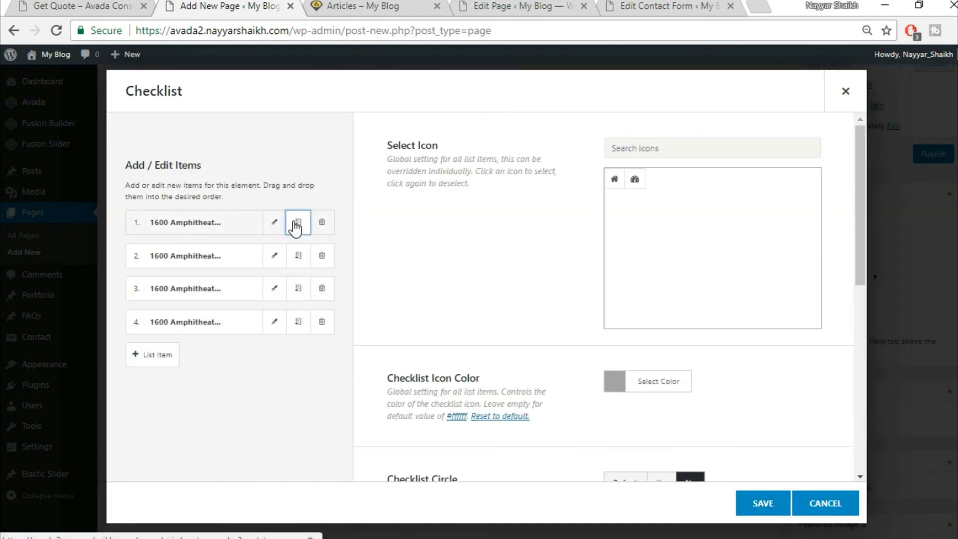
pyautogui.click(765, 506)
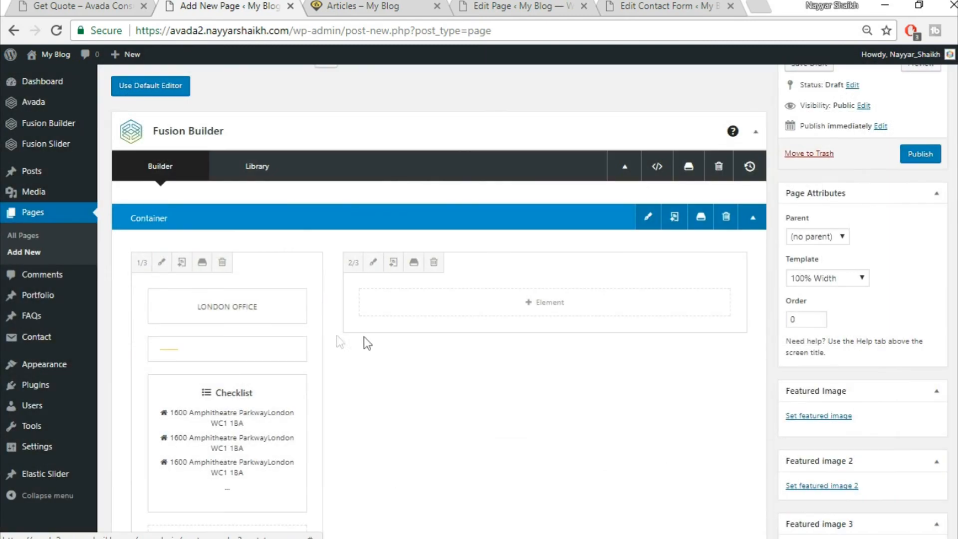
# - Compare the draft with the live Get Quote page's London, New York and Singapore office details
pyautogui.scroll(-2, 397, 339)
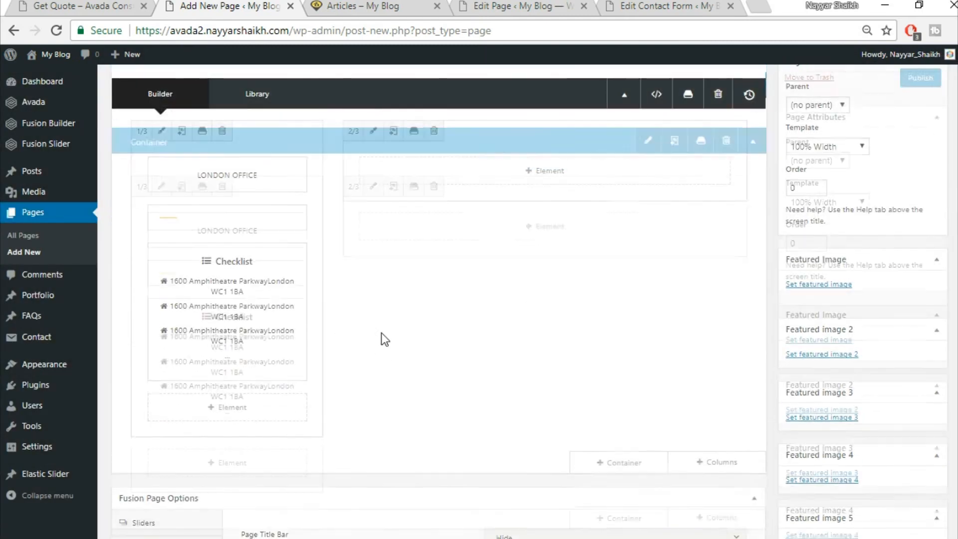
pyautogui.click(75, 5)
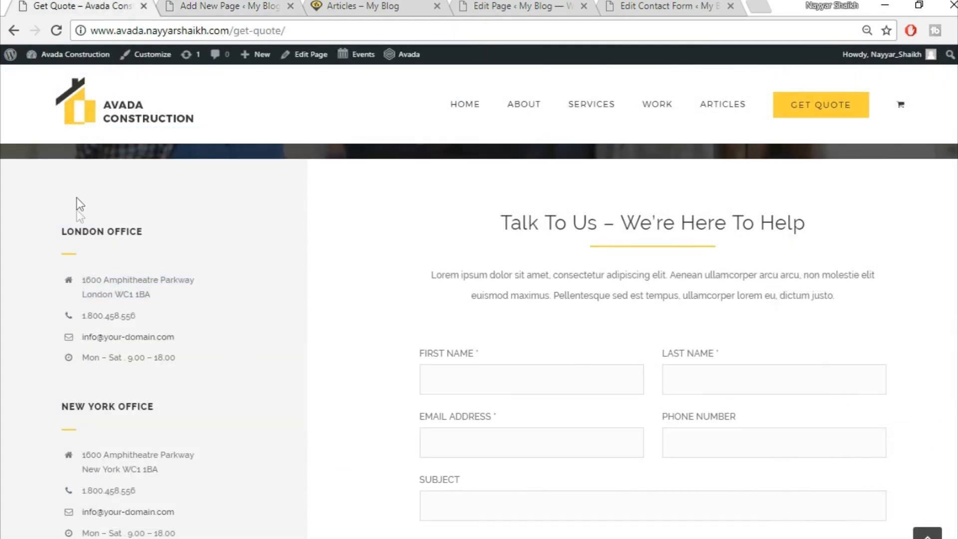
pyautogui.click(193, 7)
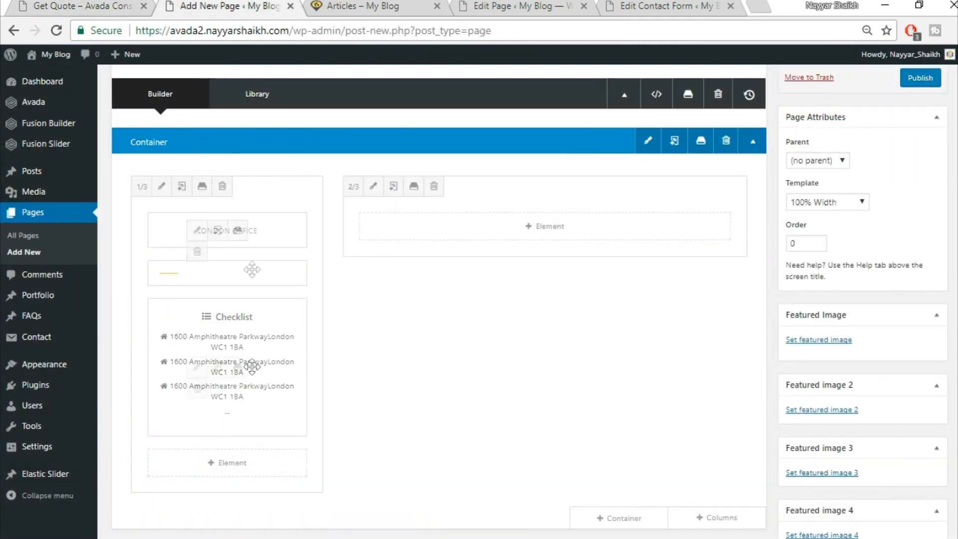
pyautogui.scroll(-2, 306, 235)
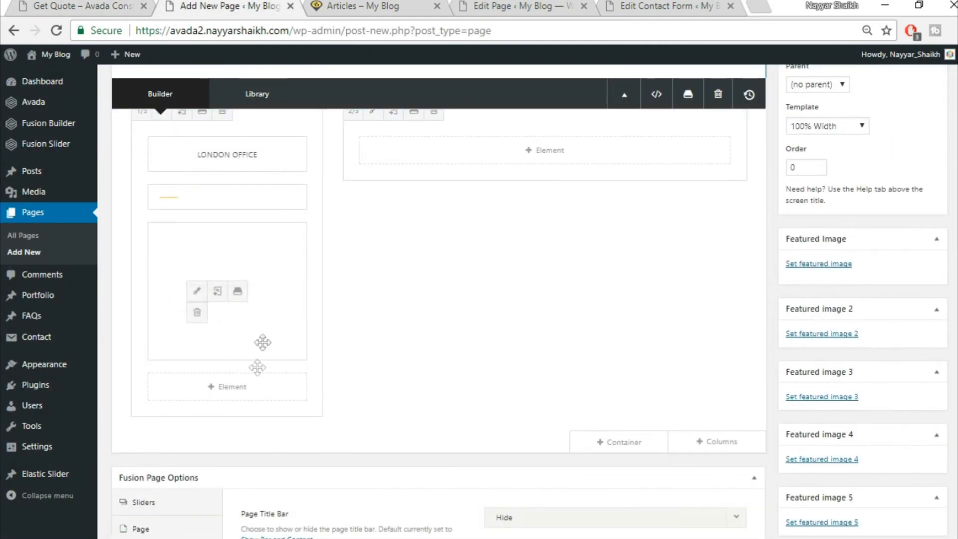
pyautogui.click(75, 6)
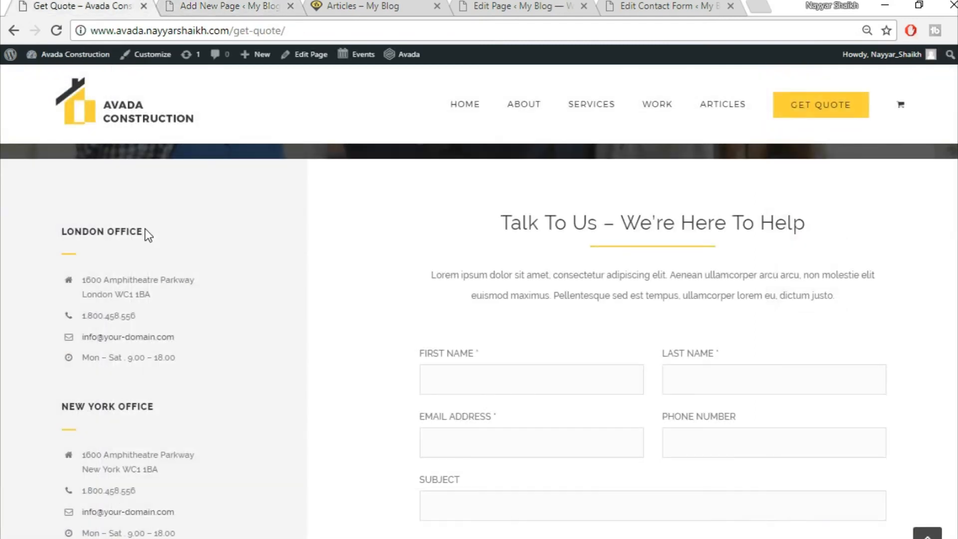
pyautogui.scroll(-3, 116, 323)
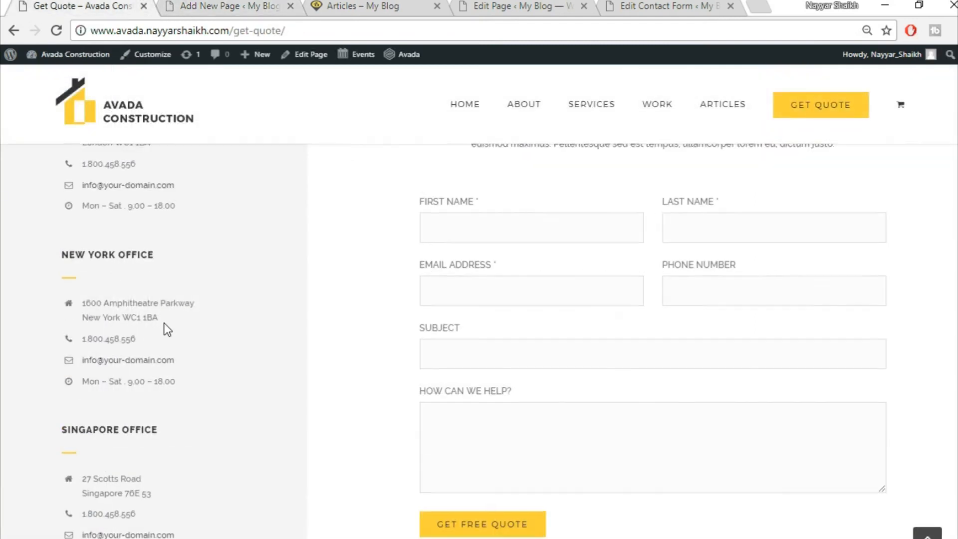
pyautogui.scroll(3, 120, 300)
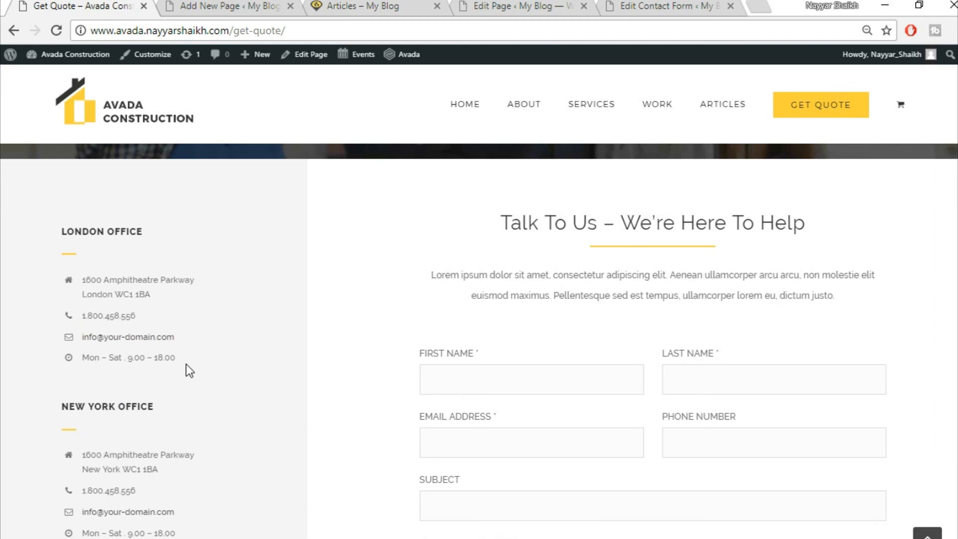
pyautogui.scroll(-5, 188, 370)
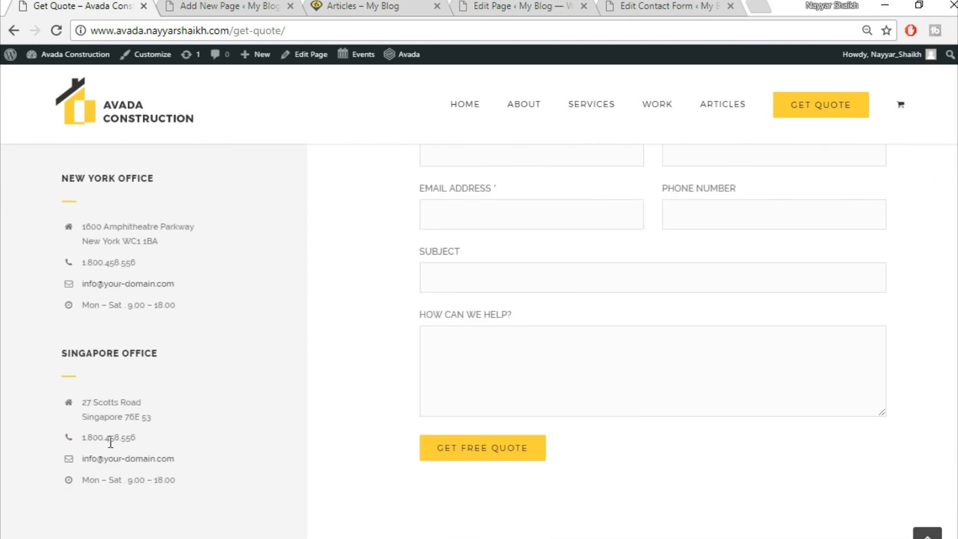
pyautogui.scroll(6, 432, 405)
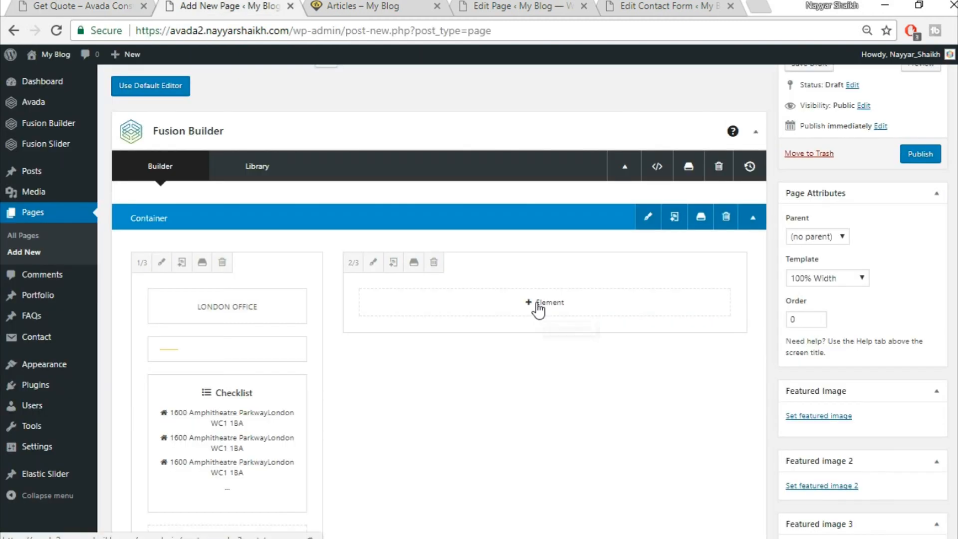
pyautogui.click(543, 365)
pyautogui.click(44, 4)
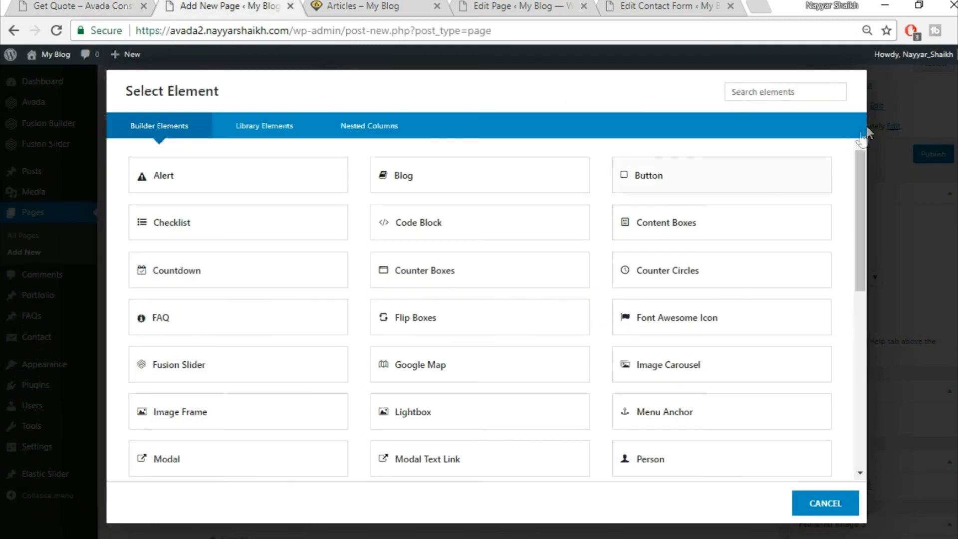
# - Insert the saved Title container from the library below the existing container
pyautogui.click(825, 502)
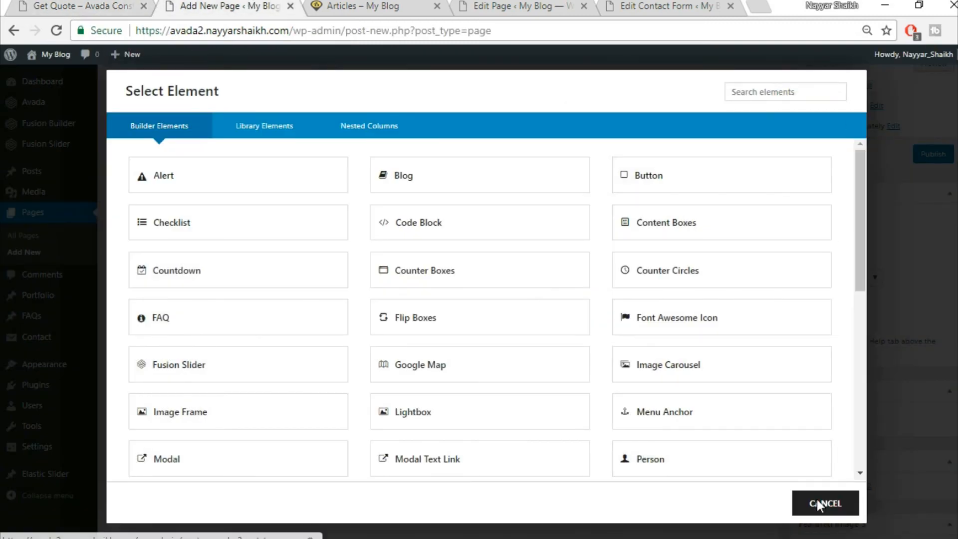
pyautogui.scroll(-5, 728, 334)
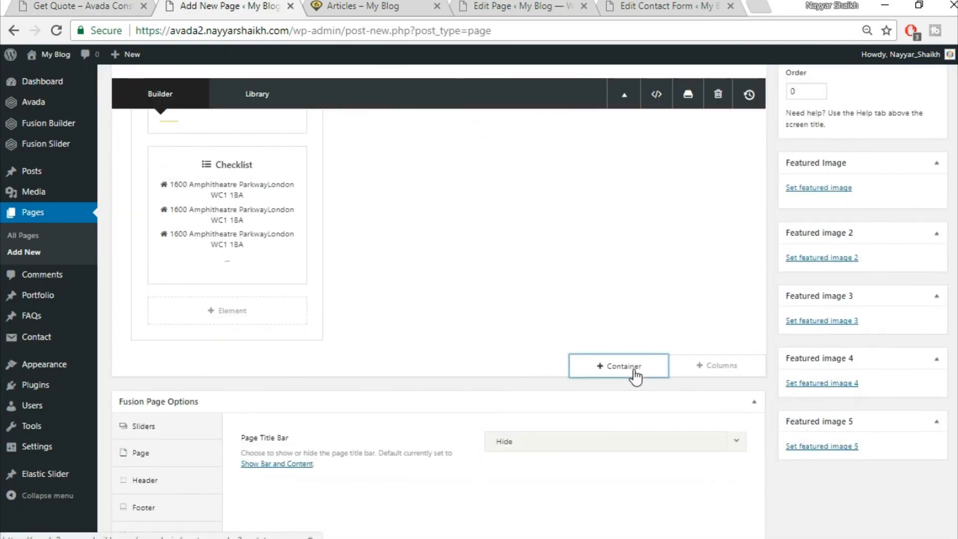
pyautogui.click(637, 374)
pyautogui.click(268, 128)
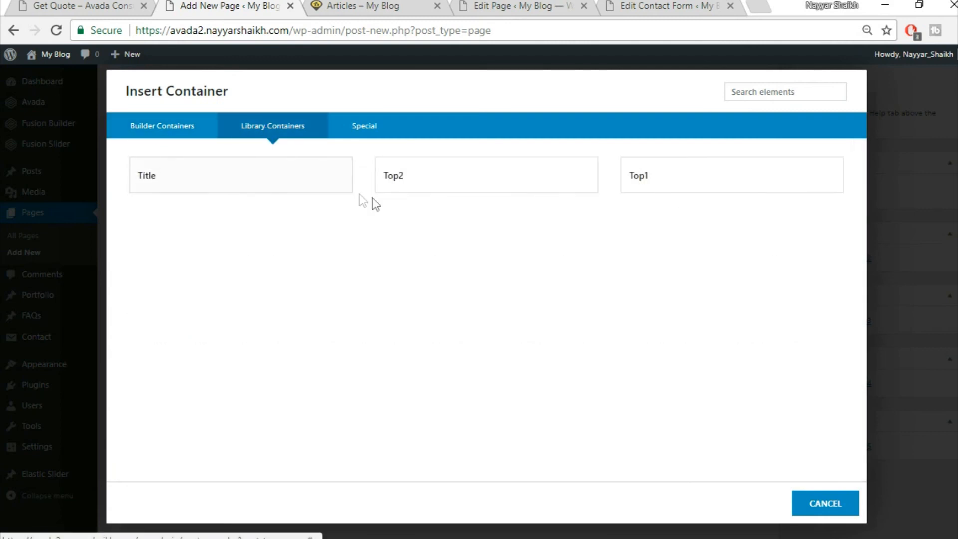
pyautogui.click(303, 179)
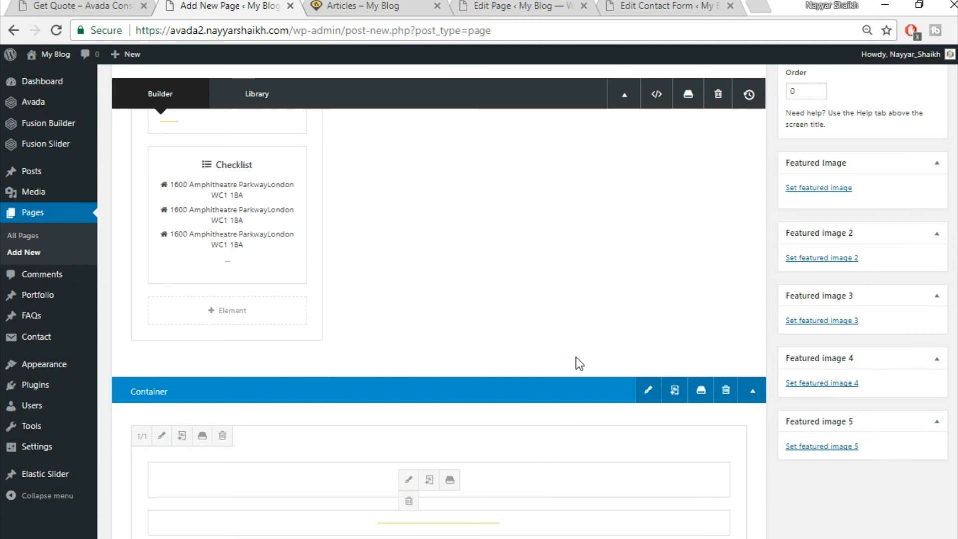
# - Move the Specialists in Modern Construction heading, separator and lorem ipsum text into the 2/3 column, then delete the empty container
pyautogui.moveTo(536, 476); pyautogui.dragTo(608, 190)
pyautogui.scroll(-3, 487, 499)
pyautogui.moveTo(469, 417); pyautogui.dragTo(566, 148)
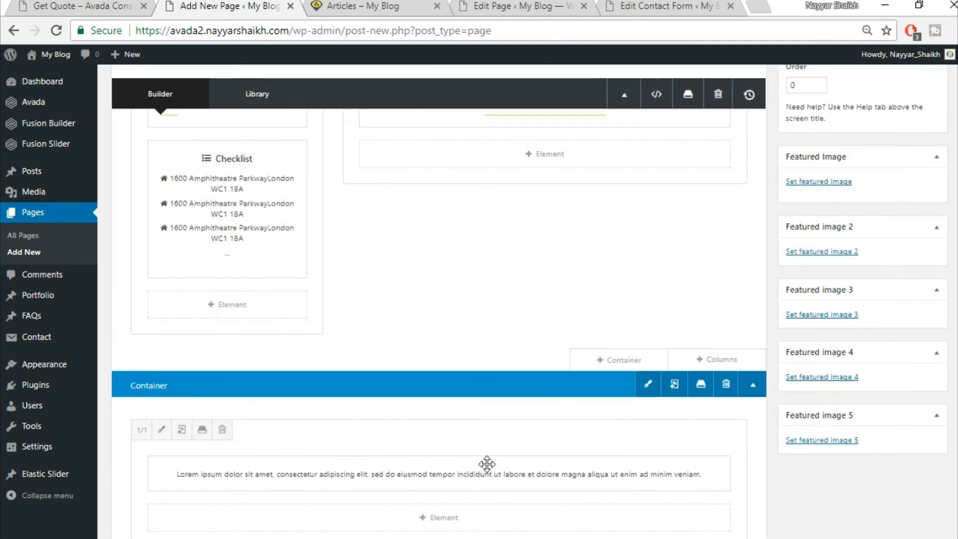
pyautogui.moveTo(486, 484); pyautogui.dragTo(567, 180)
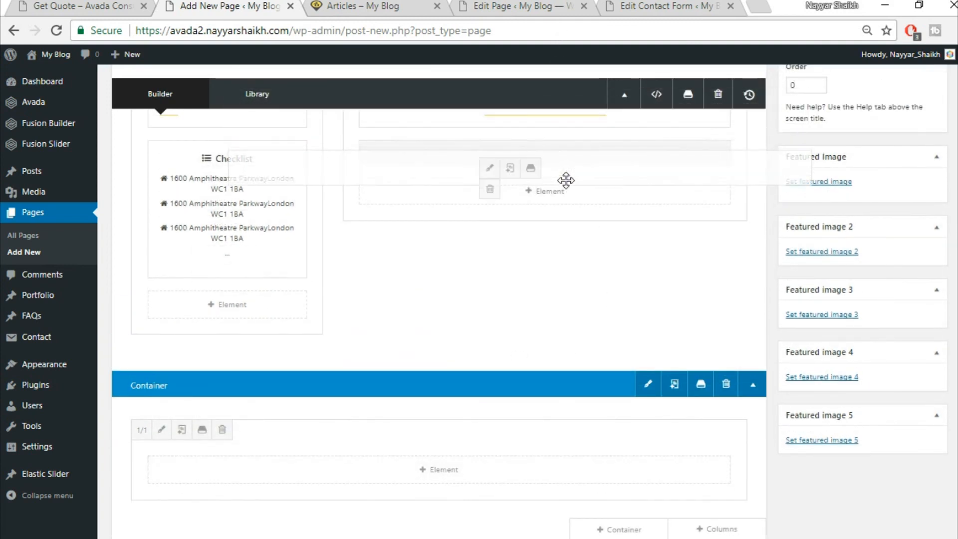
pyautogui.click(726, 384)
pyautogui.scroll(3, 594, 298)
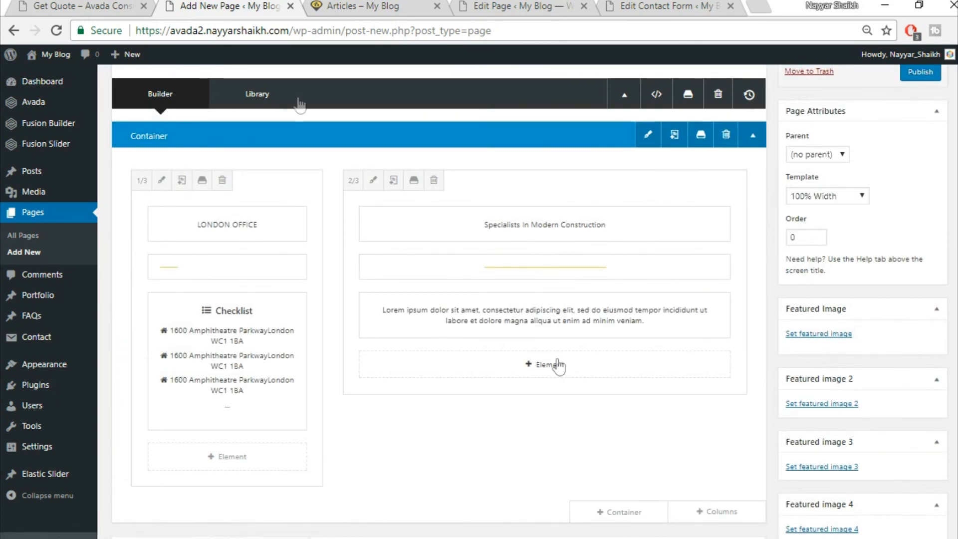
pyautogui.click(149, 7)
pyautogui.scroll(-3, 432, 292)
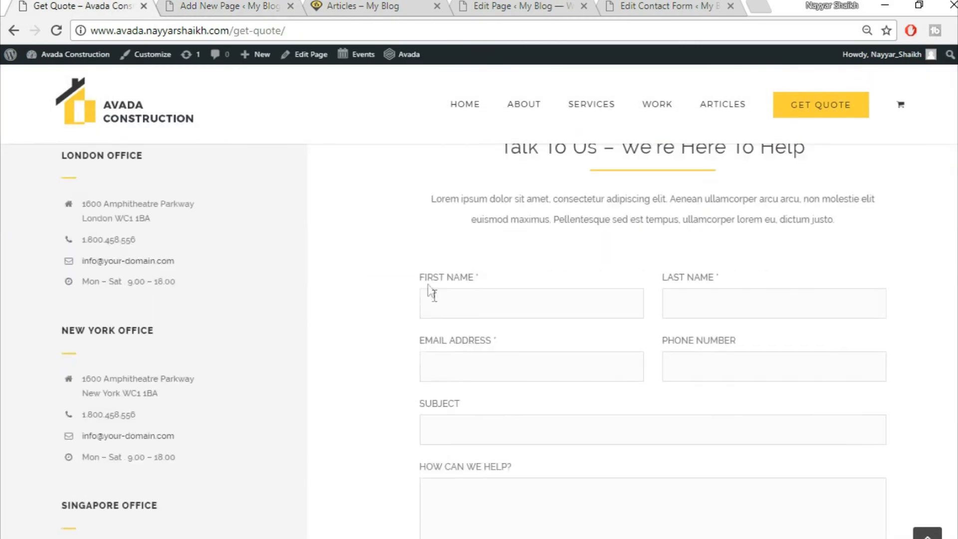
pyautogui.click(239, 7)
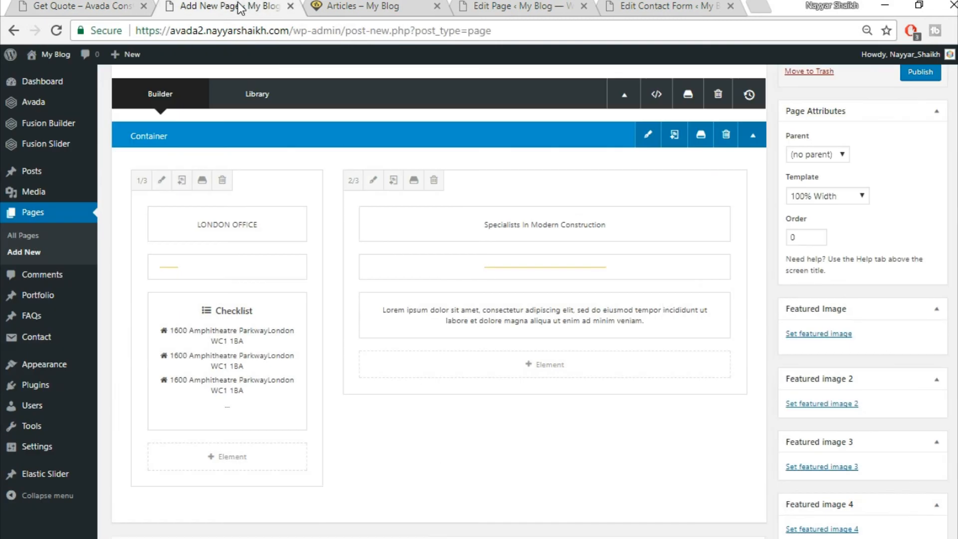
# - Add a Code Block to the right column holding the CF1 contact form shortcode
pyautogui.click(550, 365)
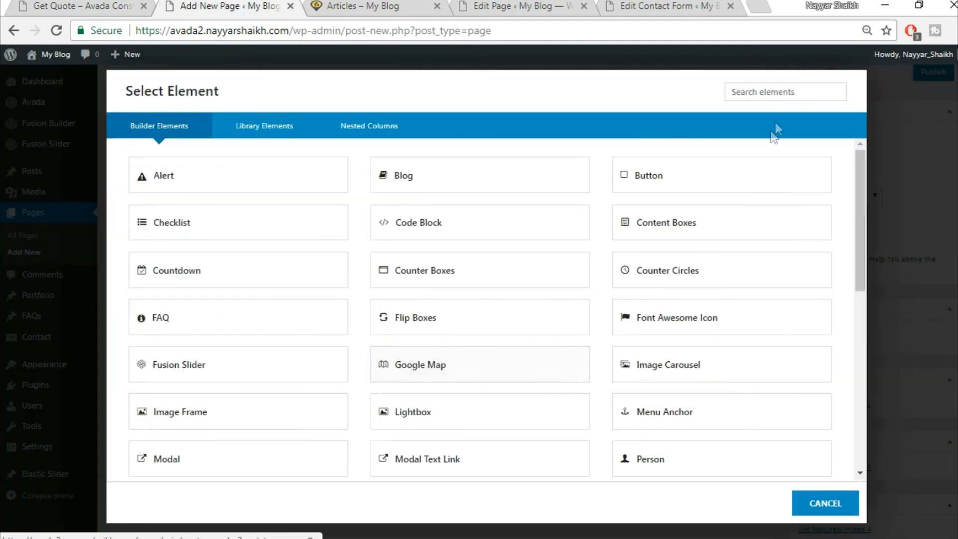
pyautogui.write('cod')
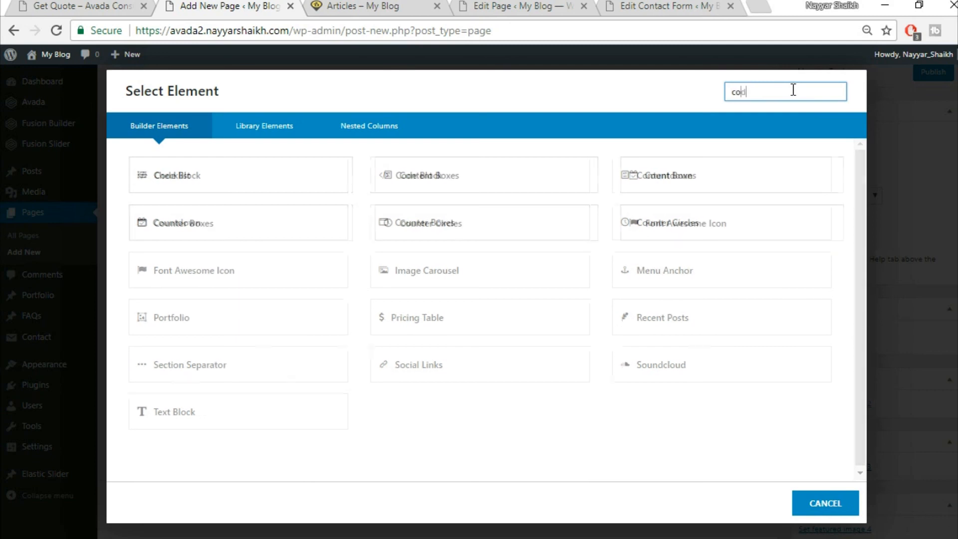
pyautogui.click(276, 171)
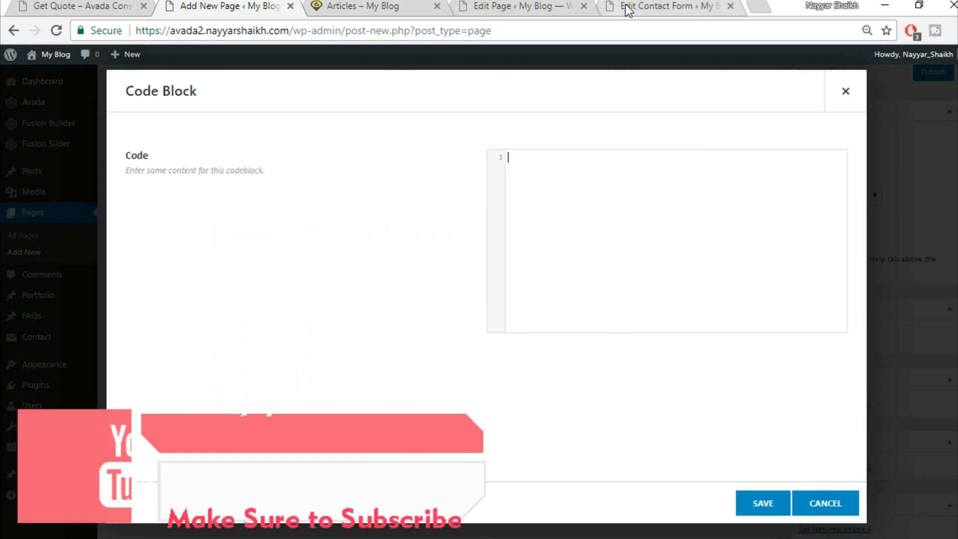
pyautogui.click(629, 7)
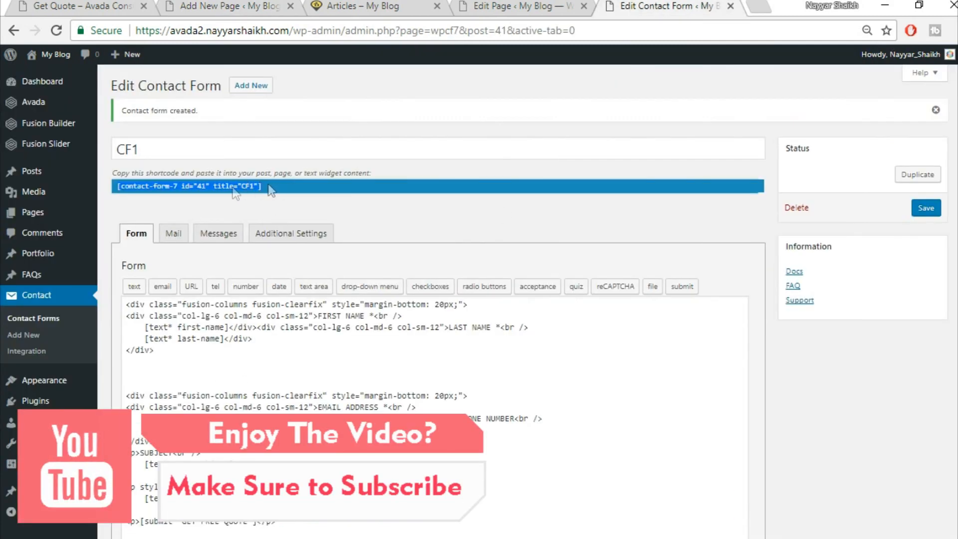
pyautogui.hotkey('ctrl', 'c')
pyautogui.click(205, 6)
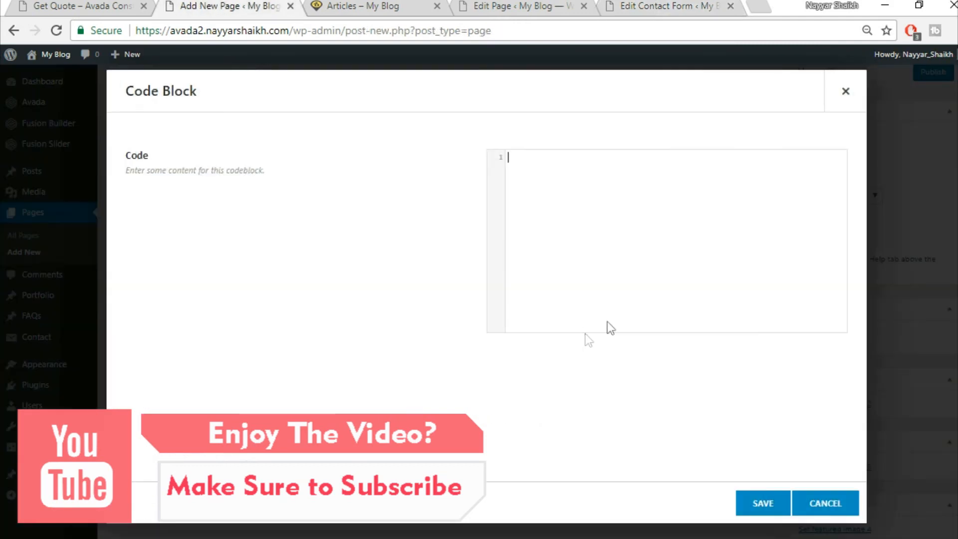
pyautogui.hotkey('ctrl', 'v')
pyautogui.click(753, 504)
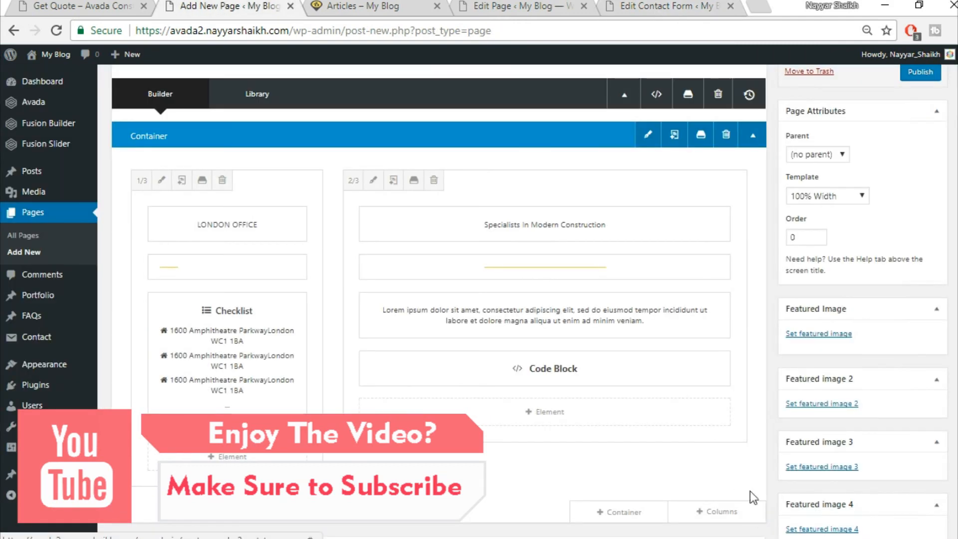
pyautogui.click(111, 4)
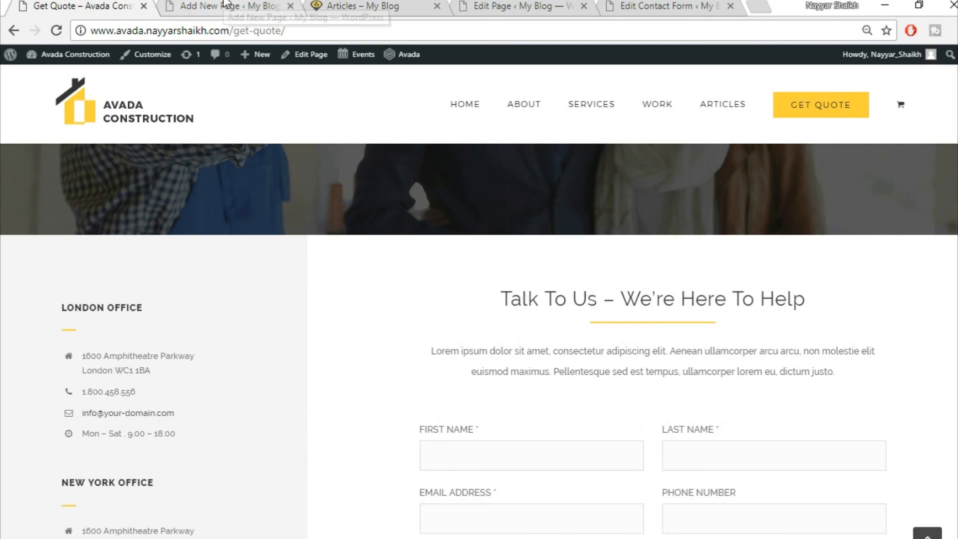
pyautogui.click(203, 13)
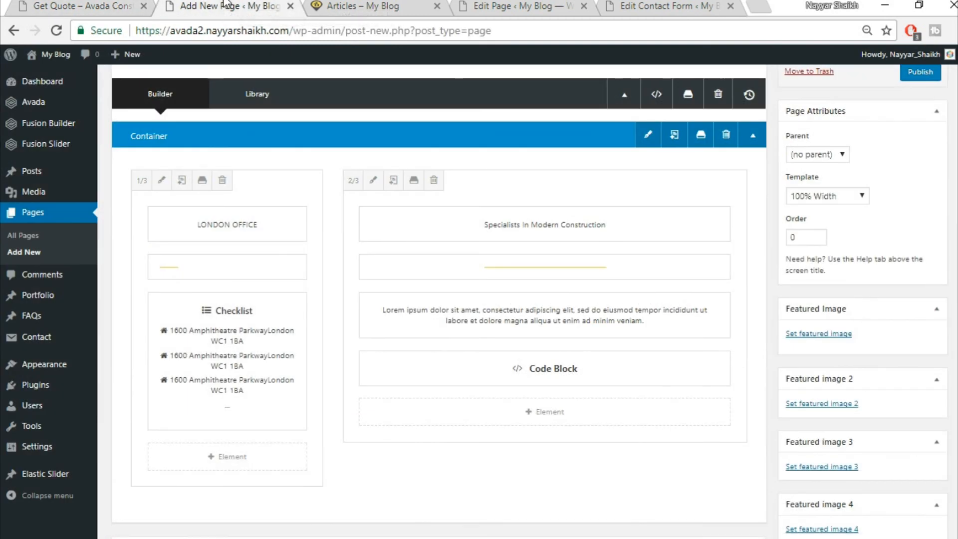
# - Give the container a top padding of 60 in its design settings
pyautogui.click(651, 140)
pyautogui.click(322, 131)
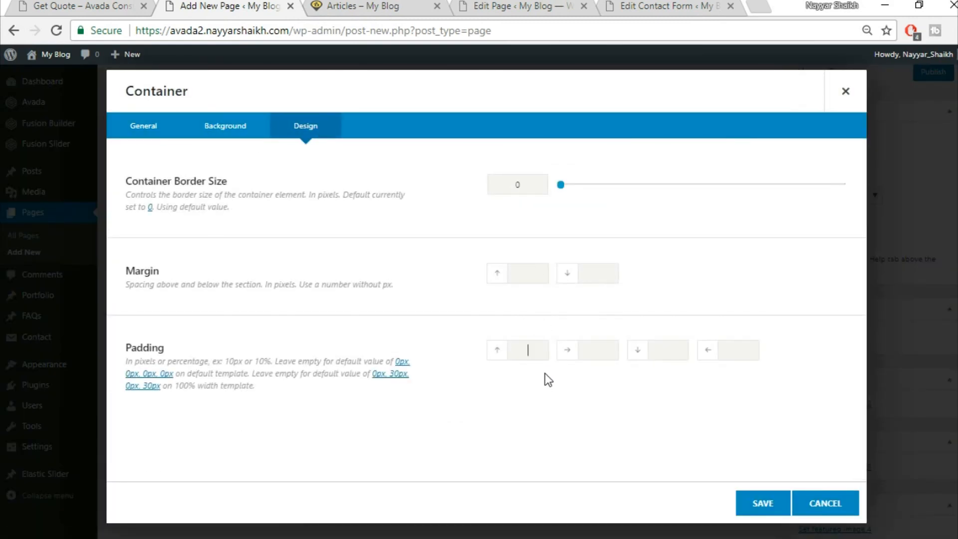
pyautogui.click(759, 505)
pyautogui.click(66, 6)
pyautogui.scroll(-5, 421, 481)
pyautogui.scroll(5, 422, 480)
pyautogui.click(235, 6)
pyautogui.scroll(3, 941, 220)
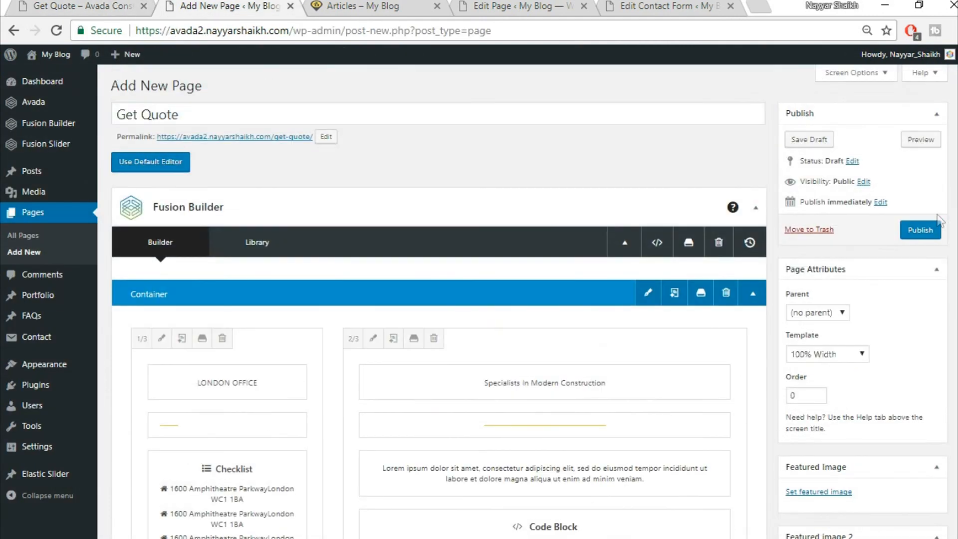
# - Publish the Get Quote page and open the live page in a new tab, closing the old editor tab
pyautogui.click(921, 232)
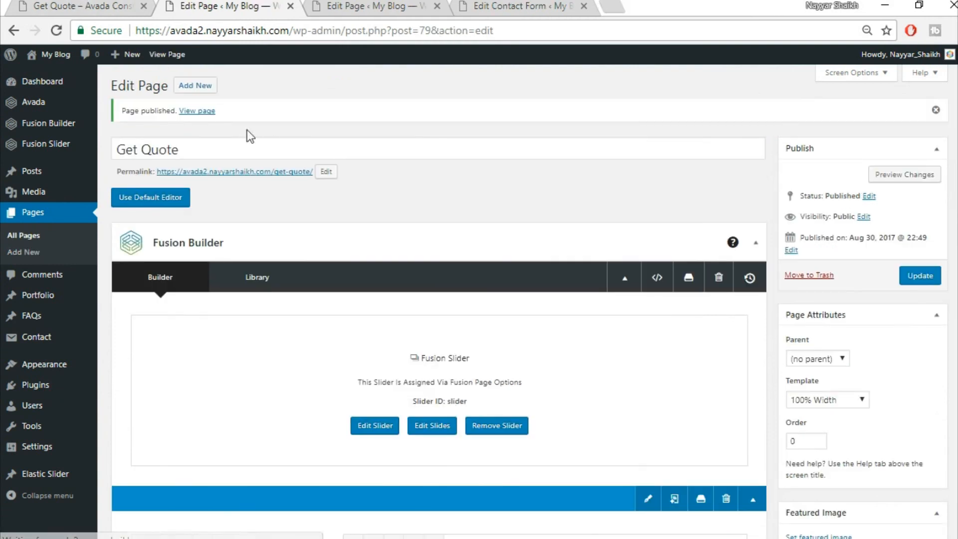
pyautogui.rightClick(205, 112)
pyautogui.click(224, 126)
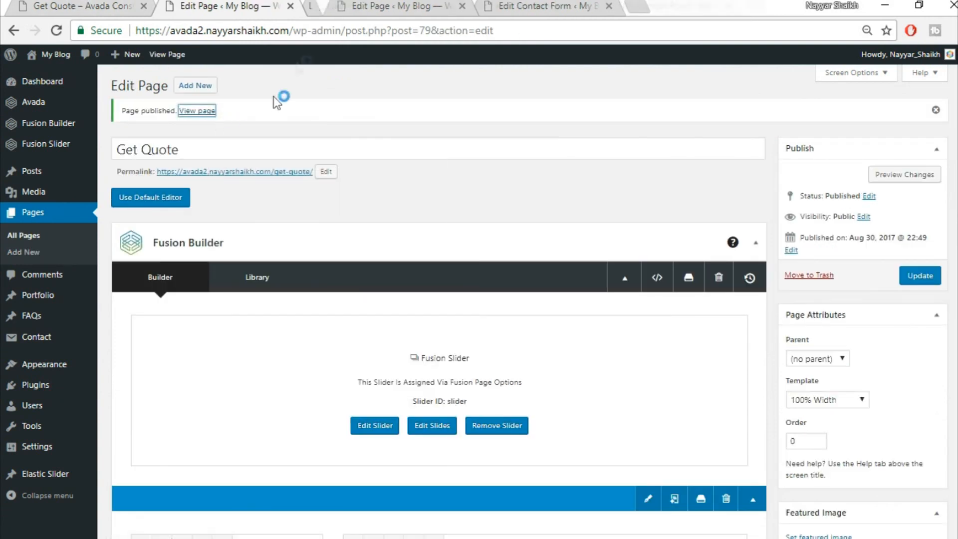
pyautogui.click(361, 10)
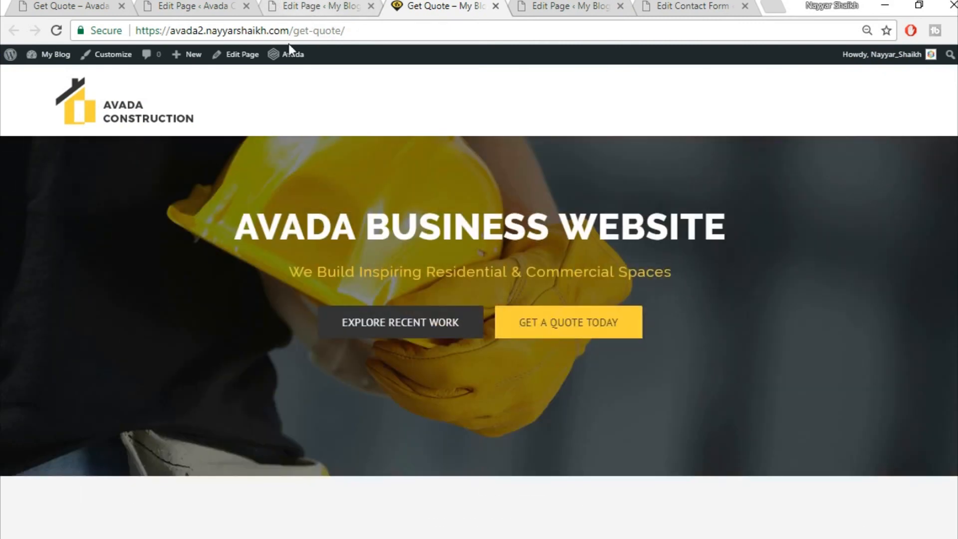
pyautogui.click(246, 6)
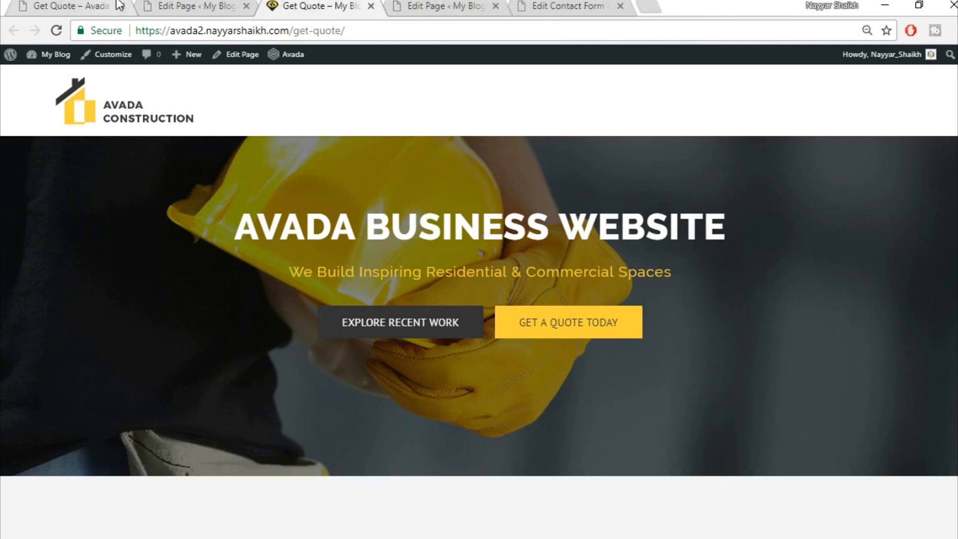
# - View the published Get Quote page, then go to the site's home page
pyautogui.click(118, 5)
pyautogui.click(235, 9)
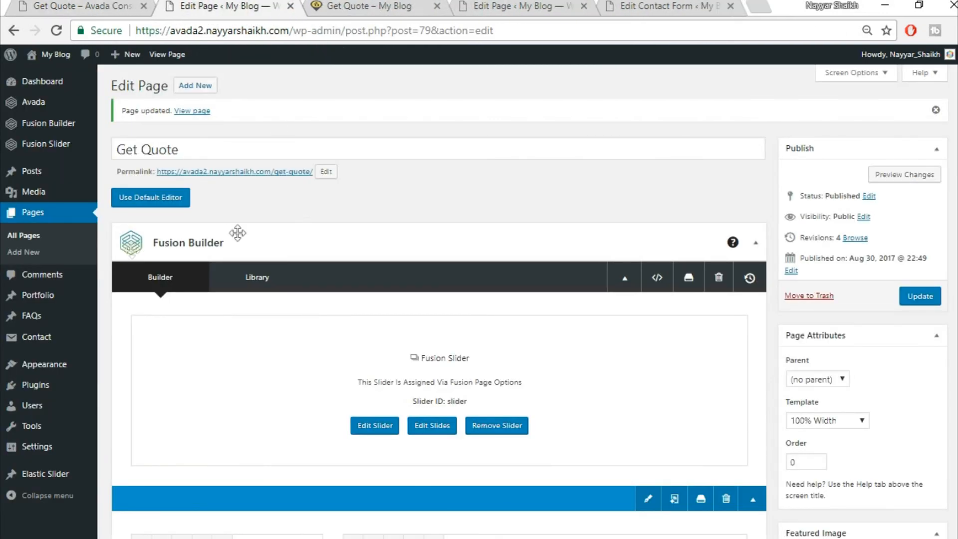
pyautogui.moveTo(68, 377)
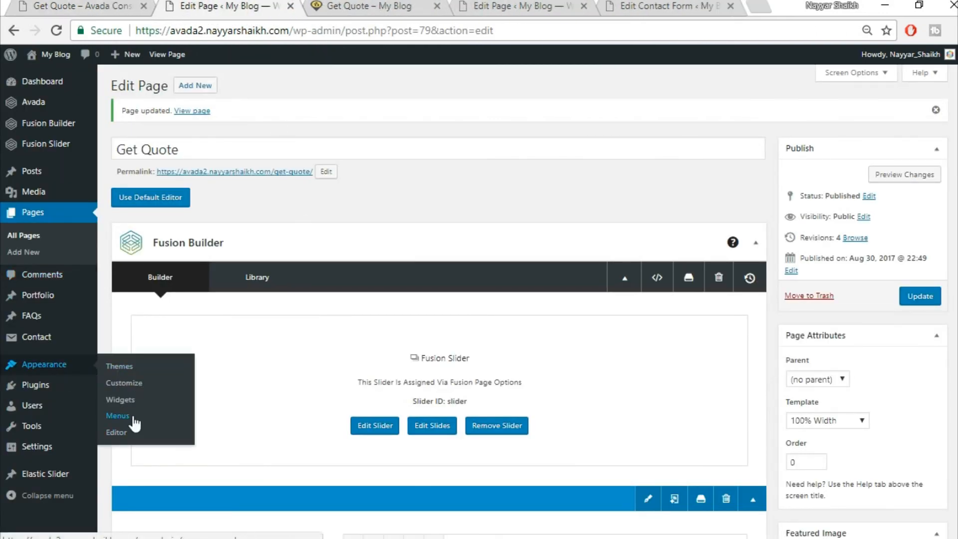
pyautogui.click(192, 111)
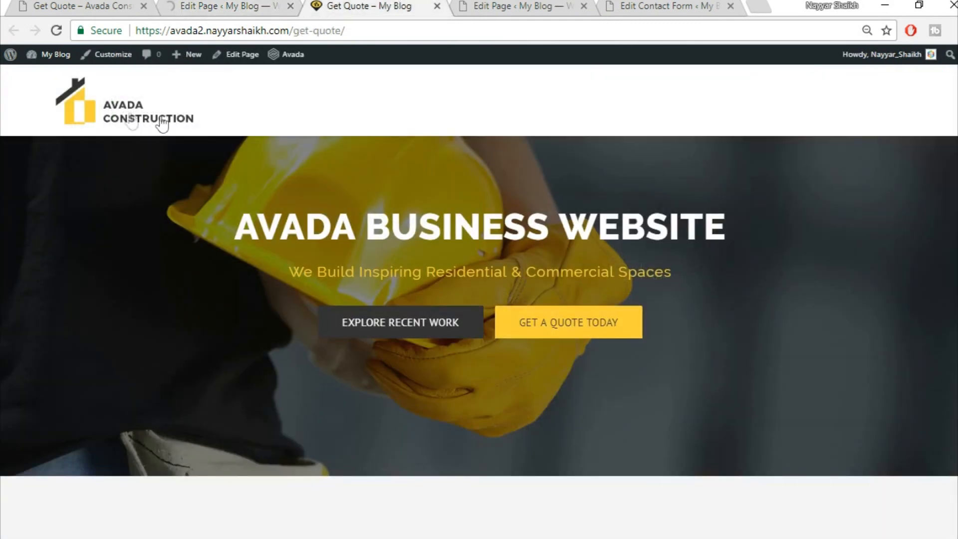
pyautogui.click(130, 120)
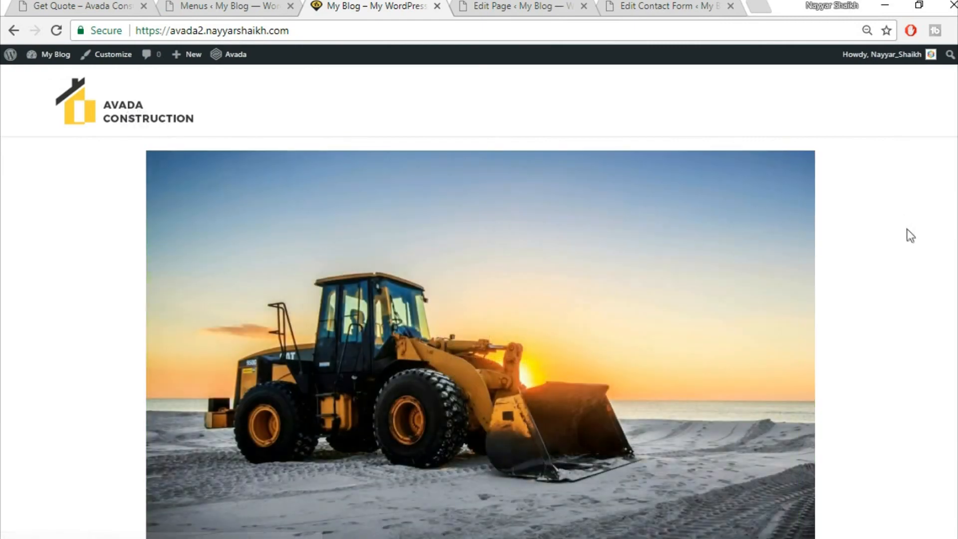
pyautogui.scroll(-10, 911, 236)
pyautogui.scroll(10, 910, 236)
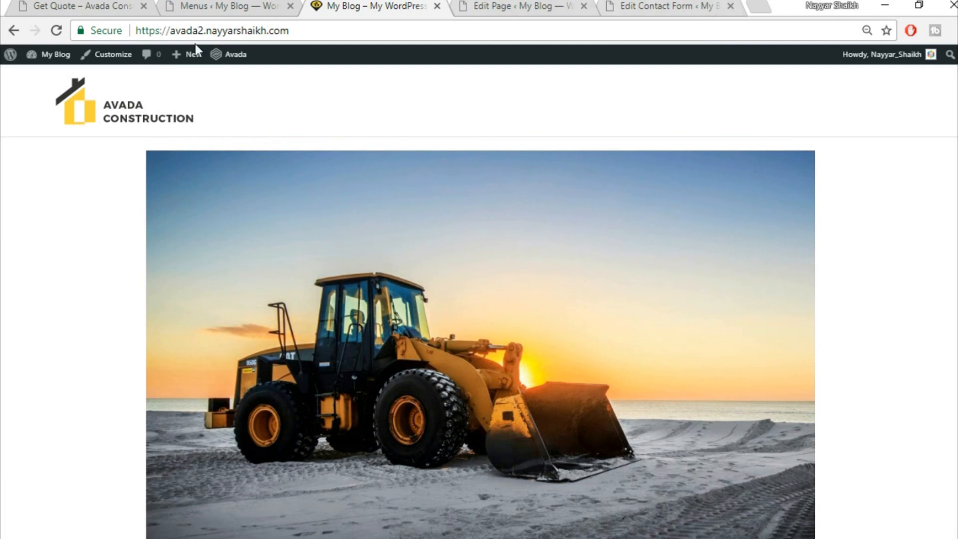
# - In the Customizer, set a static front page: Home Page as front page, Articles as posts page, and publish
pyautogui.click(108, 59)
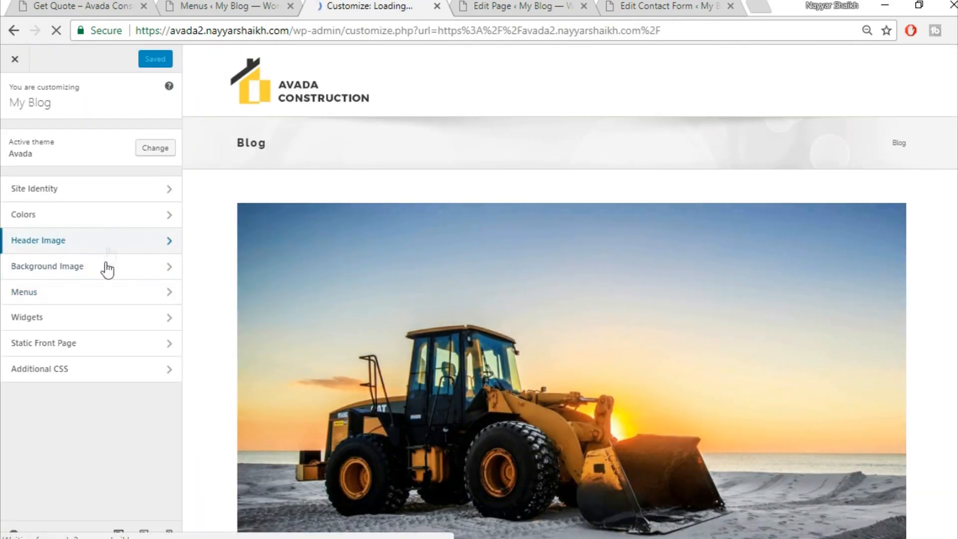
pyautogui.click(97, 342)
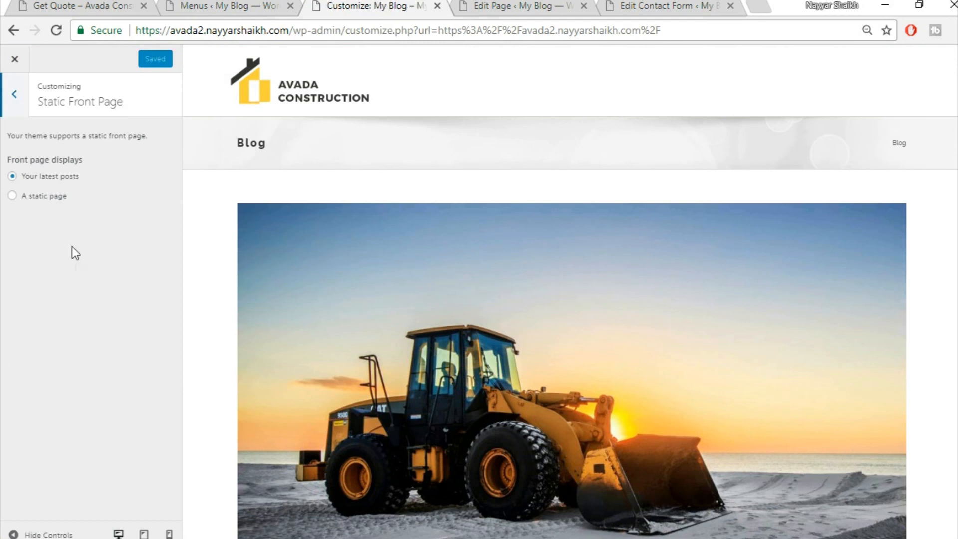
pyautogui.click(54, 199)
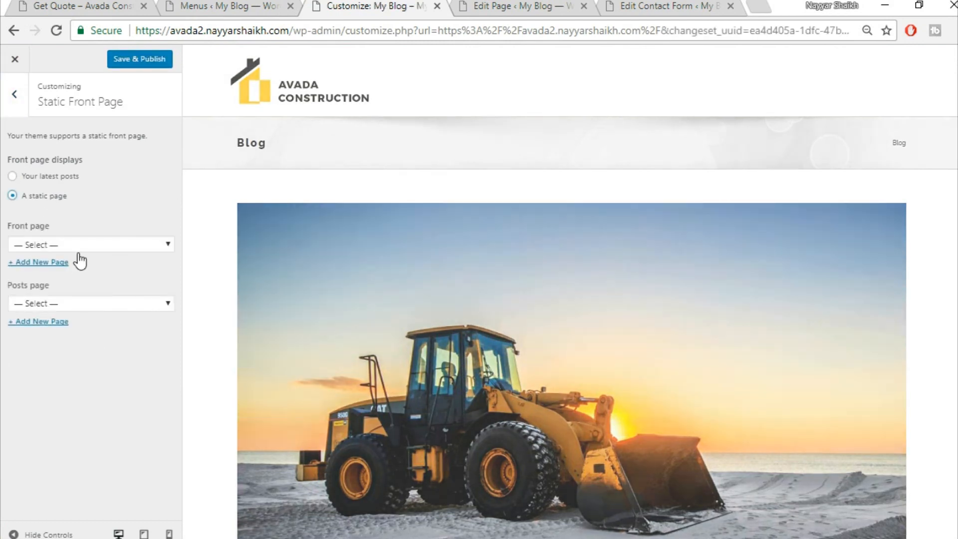
pyautogui.click(79, 249)
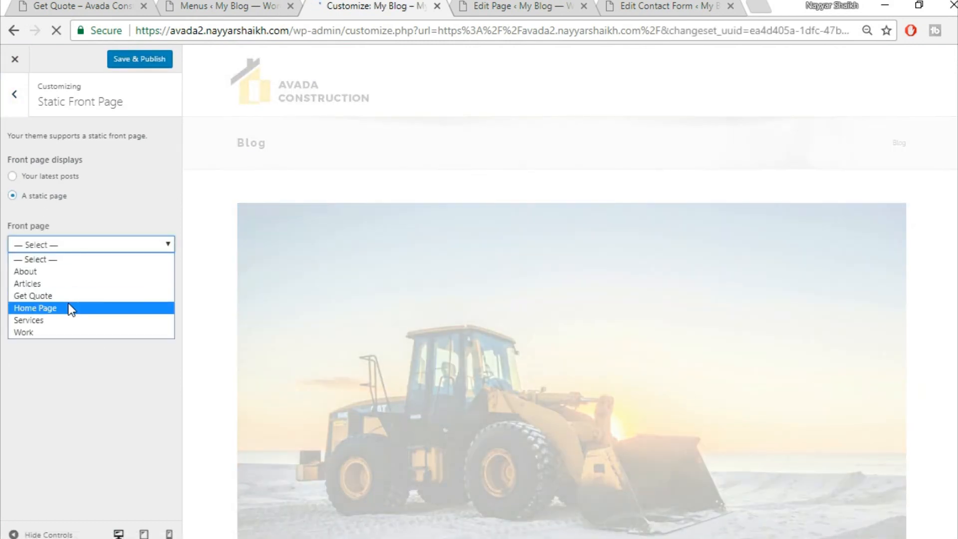
pyautogui.click(70, 308)
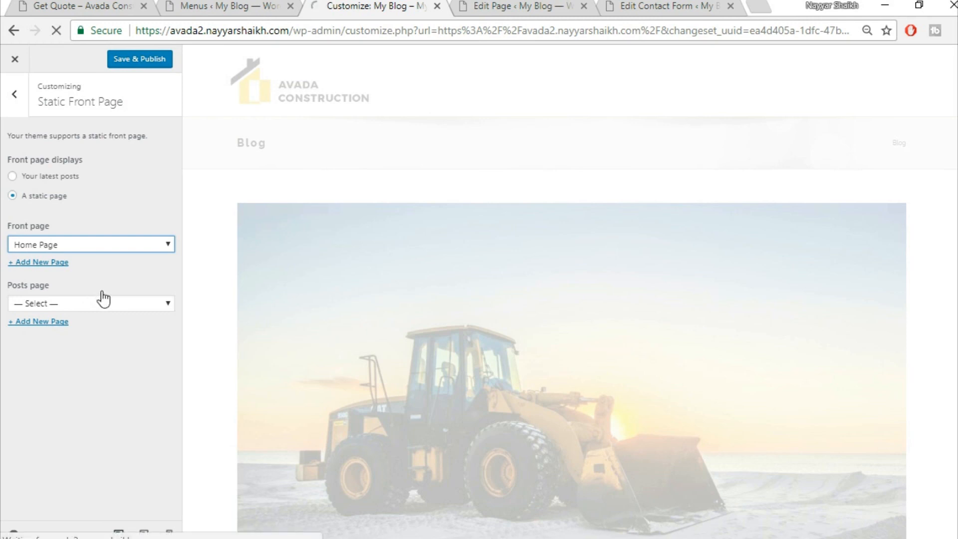
pyautogui.click(85, 303)
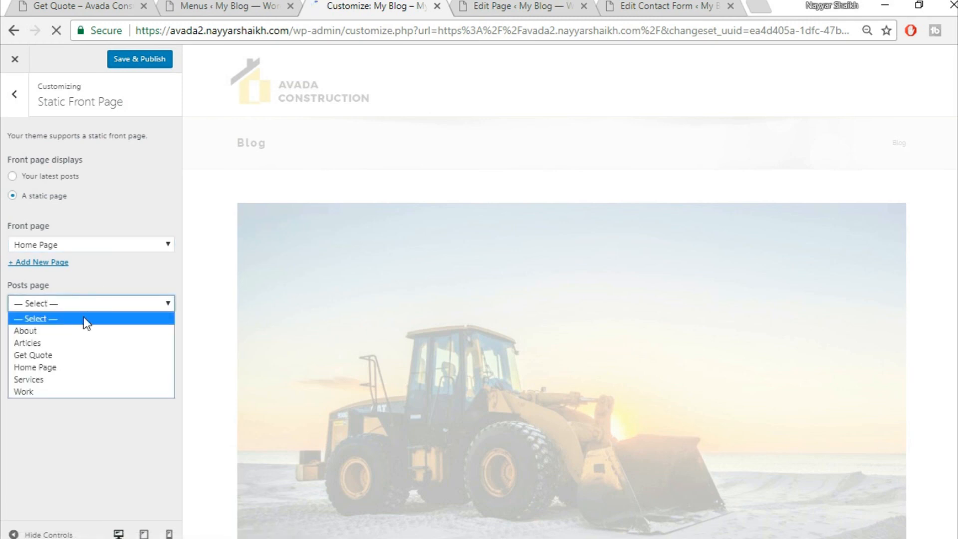
pyautogui.click(59, 345)
pyautogui.click(147, 64)
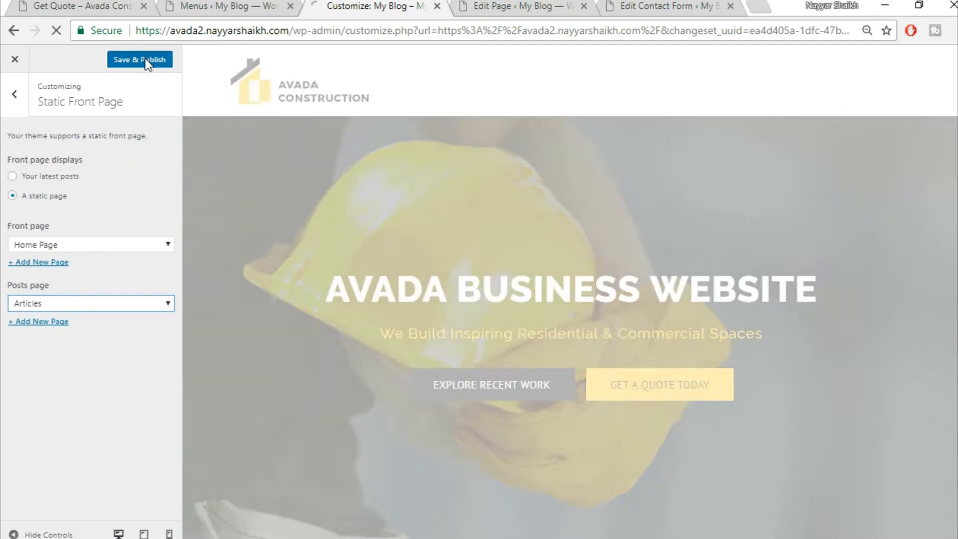
# - Open Site Identity, select the My Blog site title, then close the Customizer to view the site
pyautogui.click(13, 99)
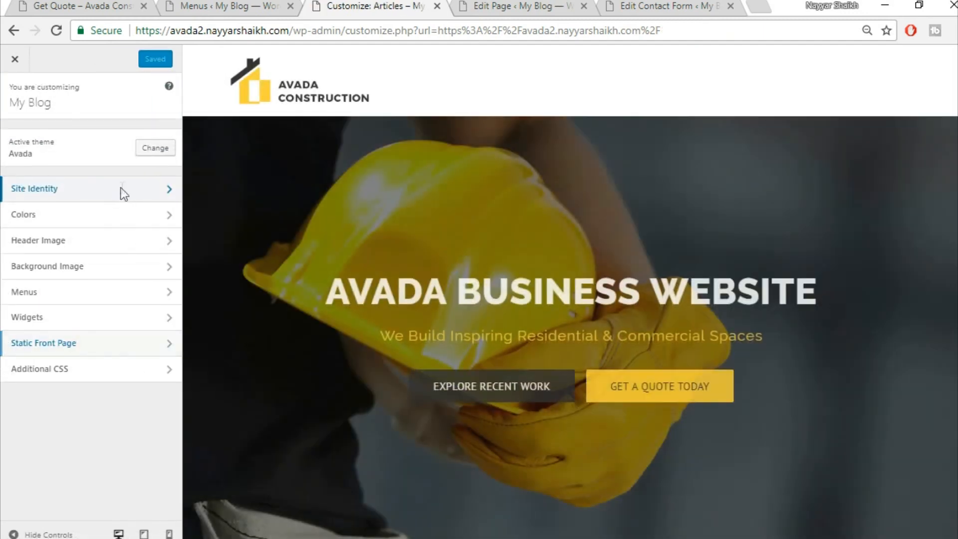
pyautogui.click(121, 190)
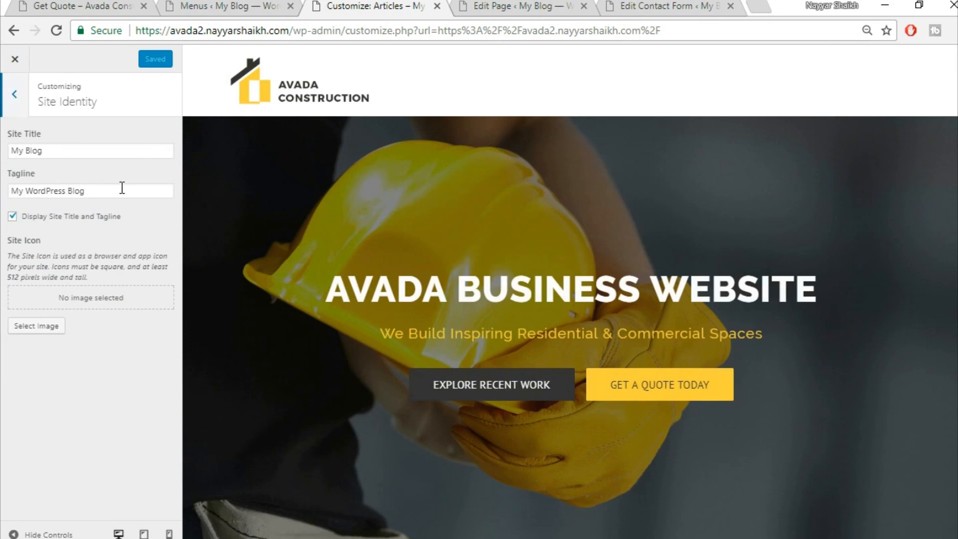
pyautogui.moveTo(93, 153); pyautogui.dragTo(2, 150)
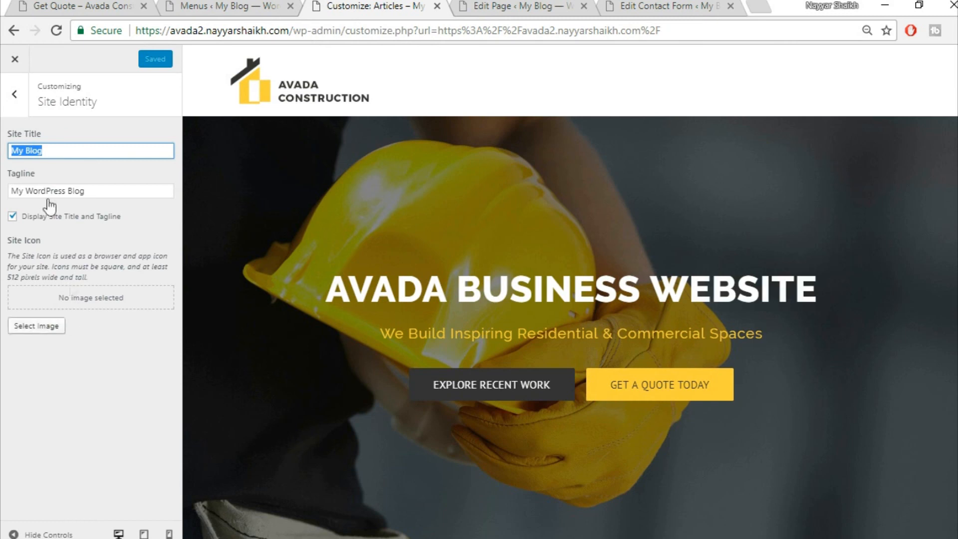
pyautogui.click(26, 59)
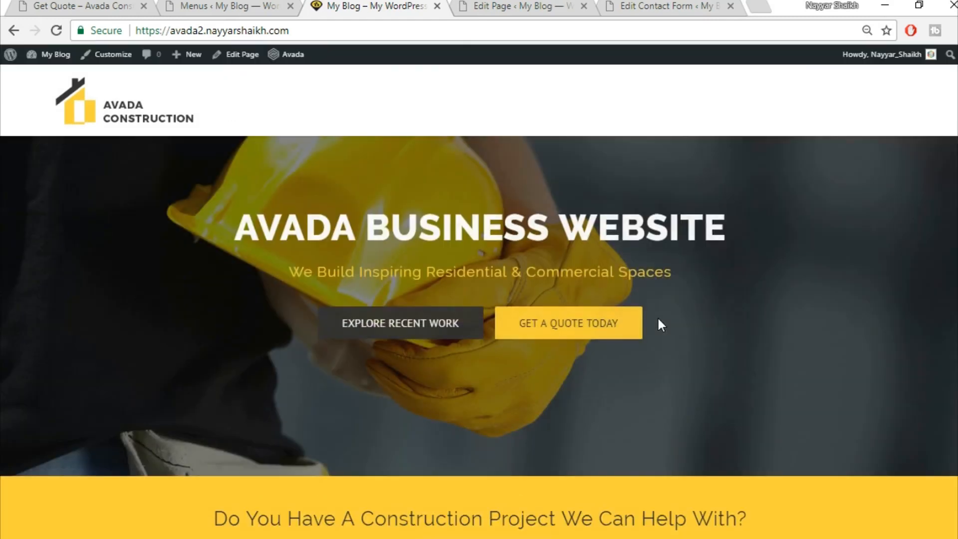
# - Create a new menu named 'Main' and assign it to Main Navigation
pyautogui.click(222, 4)
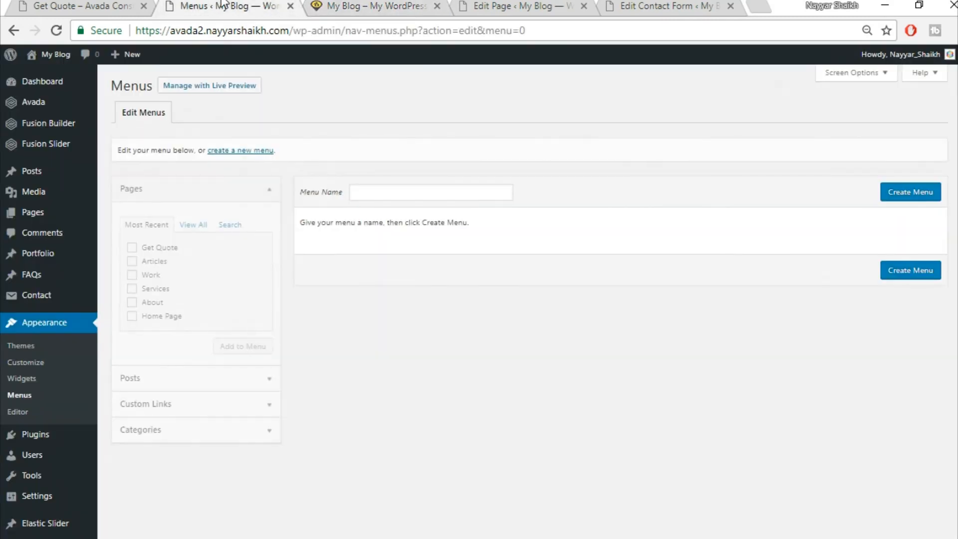
pyautogui.click(427, 192)
pyautogui.write('Main')
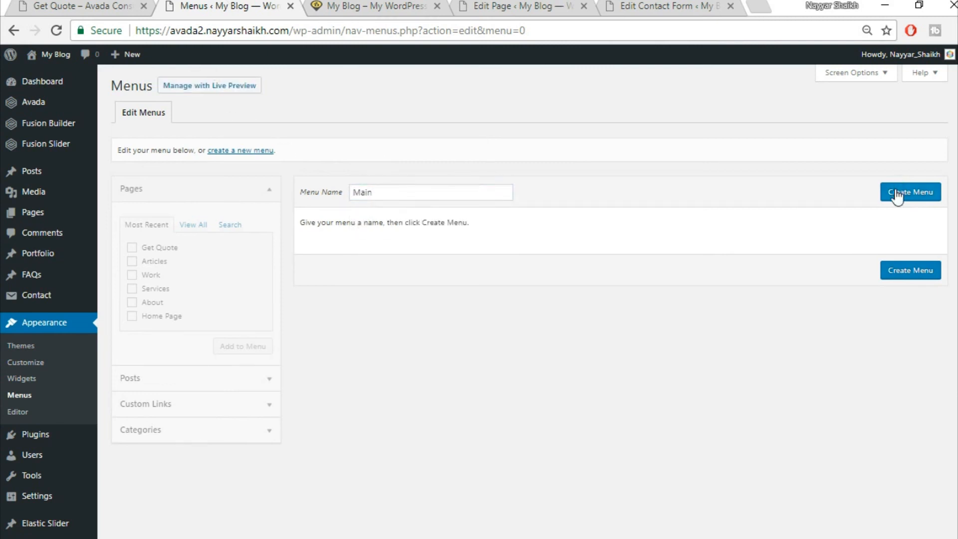
pyautogui.click(895, 192)
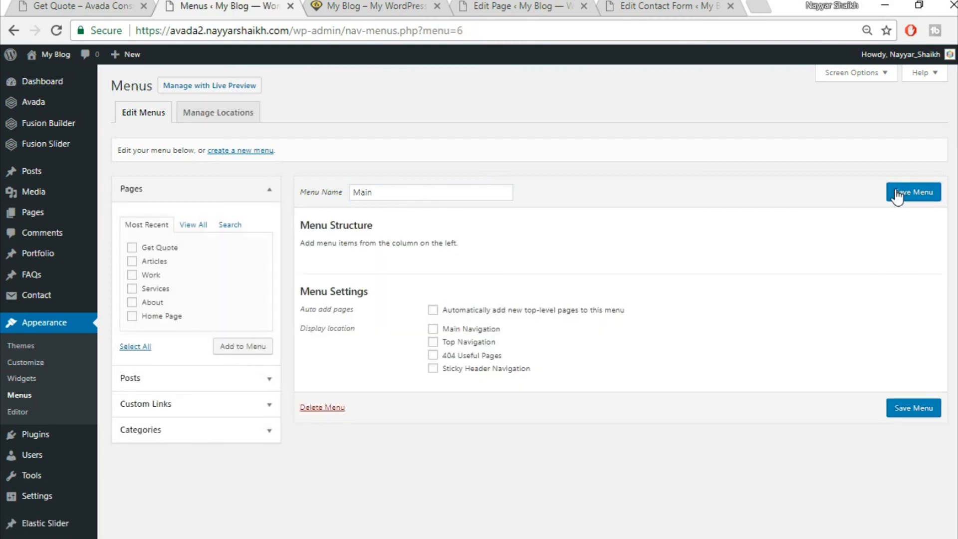
pyautogui.click(471, 330)
pyautogui.click(384, 5)
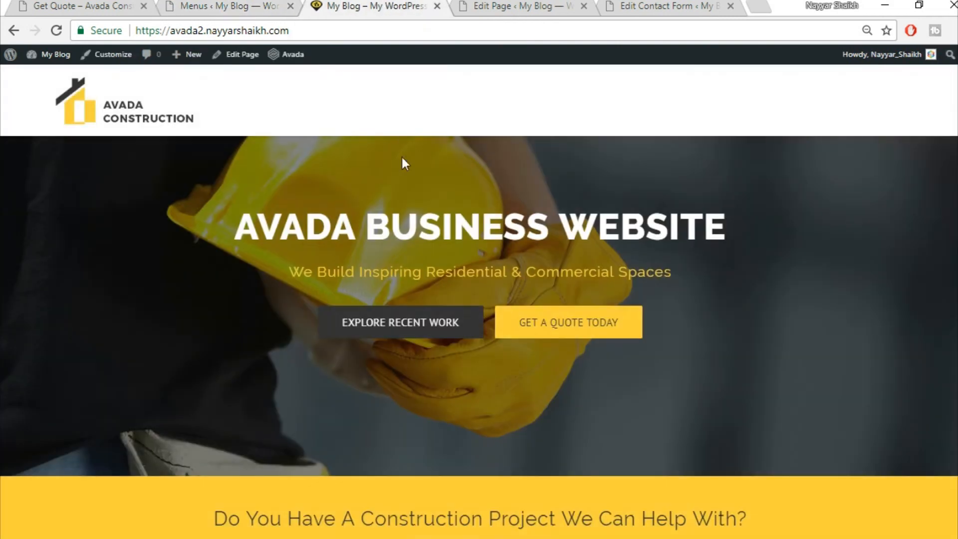
pyautogui.click(86, 5)
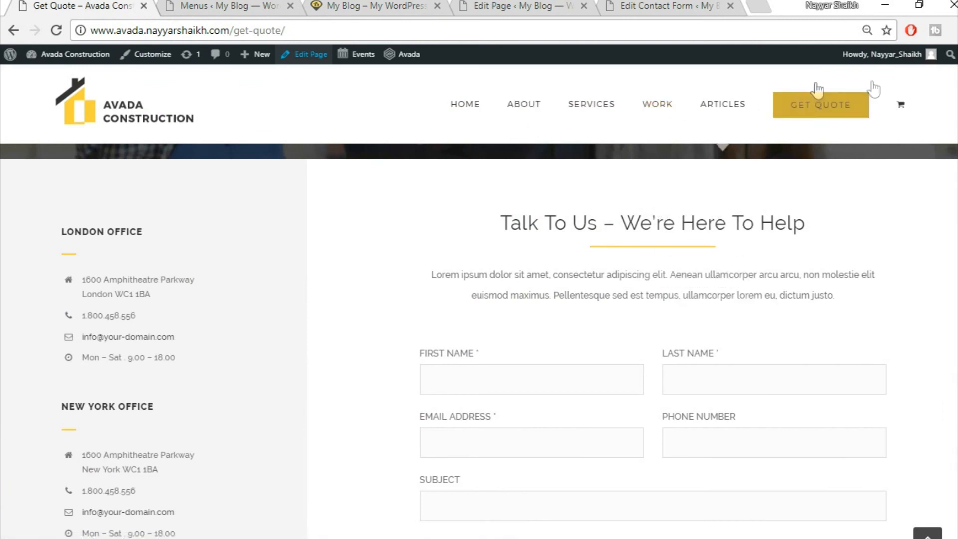
pyautogui.click(231, 5)
# - Add the About, Articles, Get Quote, Home Page, Services and Work pages to the menu
pyautogui.click(193, 225)
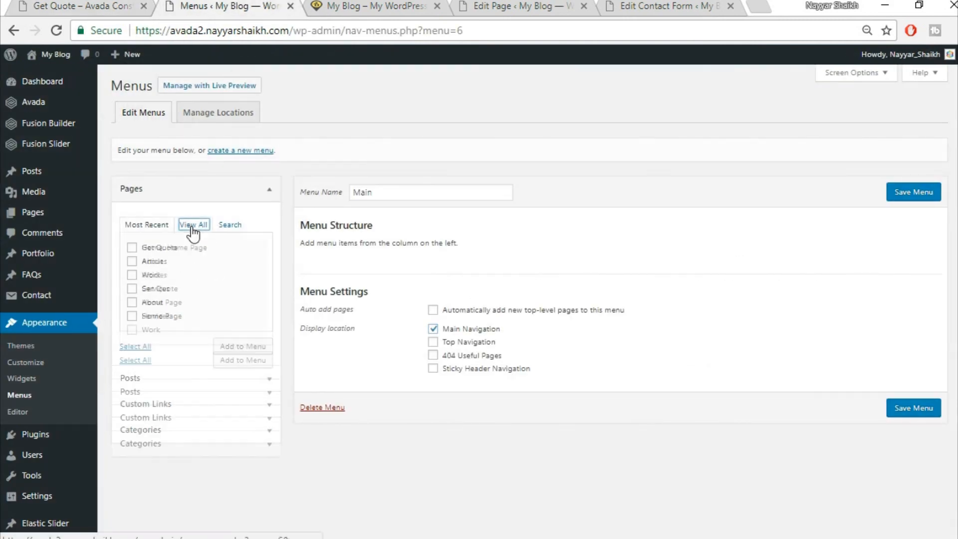
pyautogui.click(158, 262)
pyautogui.click(155, 275)
pyautogui.click(157, 289)
pyautogui.click(159, 302)
pyautogui.click(156, 316)
pyautogui.click(150, 330)
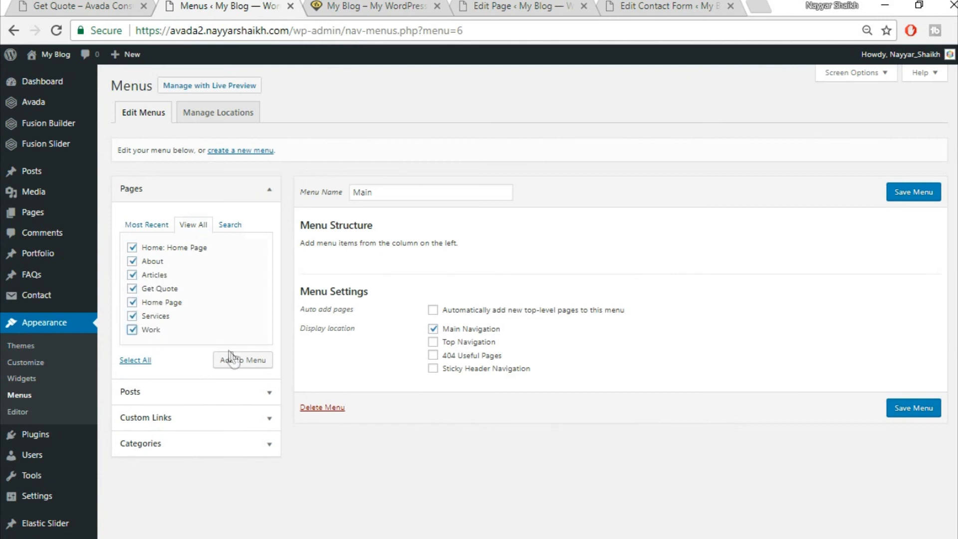
pyautogui.click(238, 360)
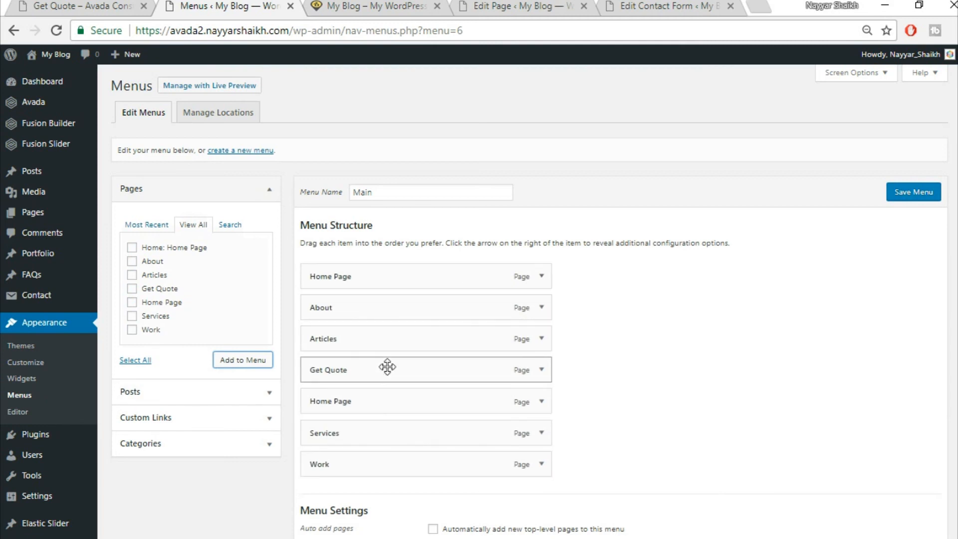
# - Move Get Quote to the end of the menu, below Work
pyautogui.moveTo(385, 423); pyautogui.dragTo(387, 467)
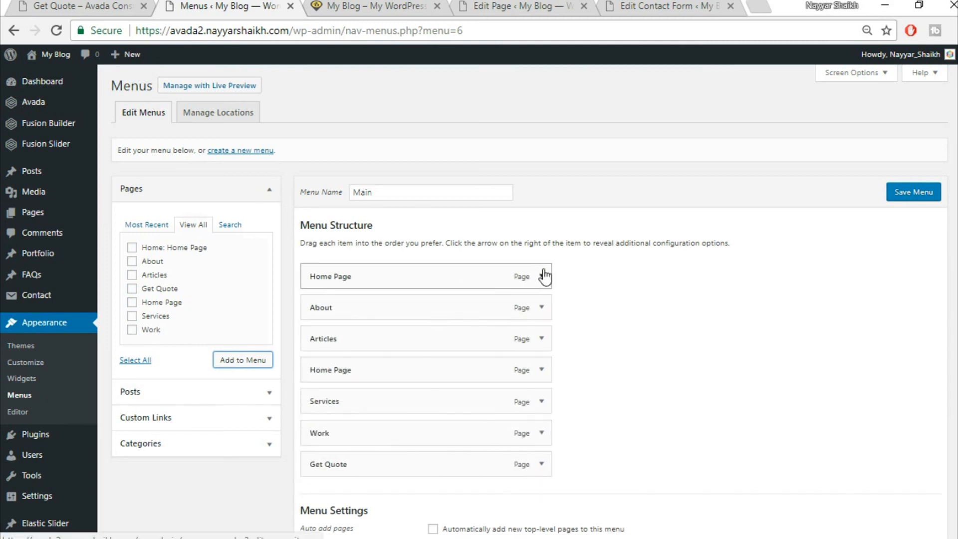
pyautogui.click(95, 5)
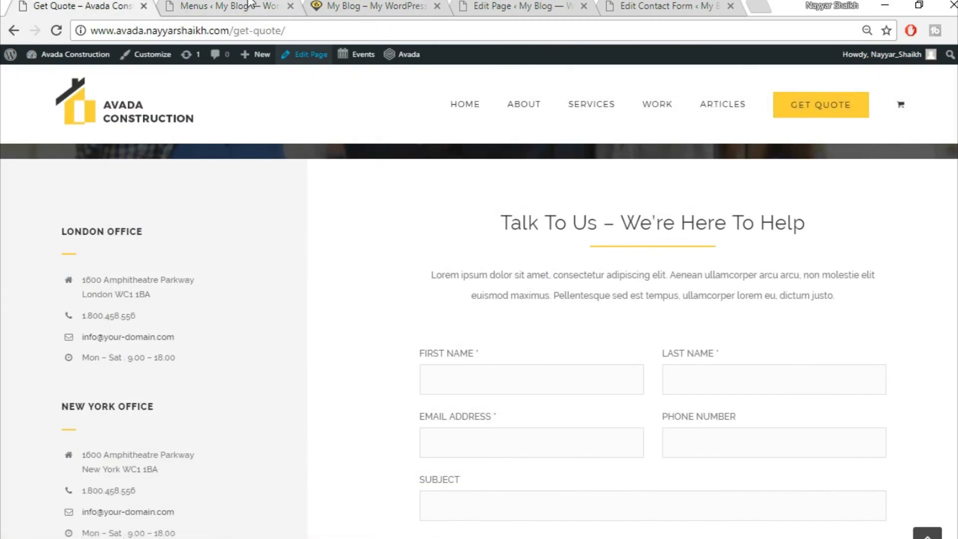
pyautogui.click(279, 7)
pyautogui.scroll(-2, 579, 208)
# - Set the Get Quote item's Menu First Level Style to Button Large and save it
pyautogui.click(542, 391)
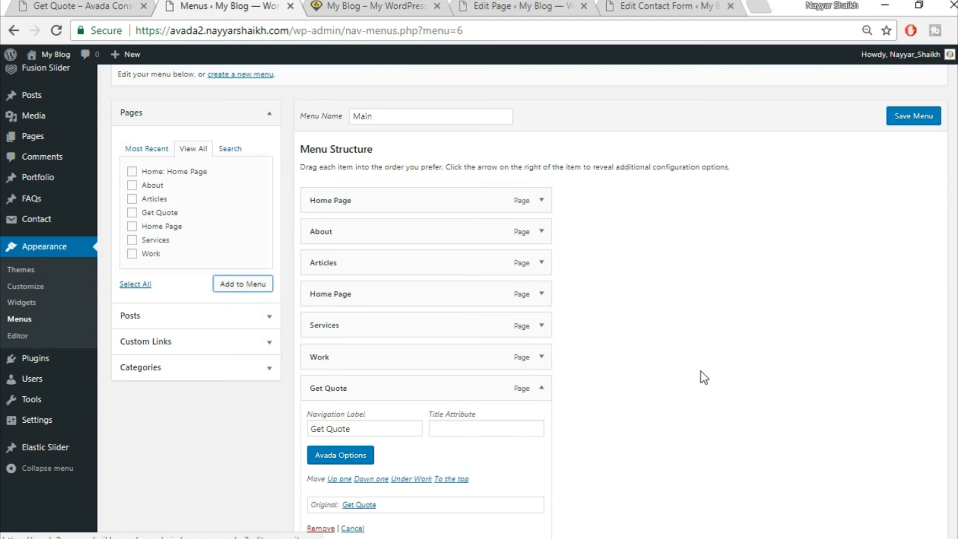
pyautogui.scroll(-3, 382, 358)
pyautogui.click(357, 305)
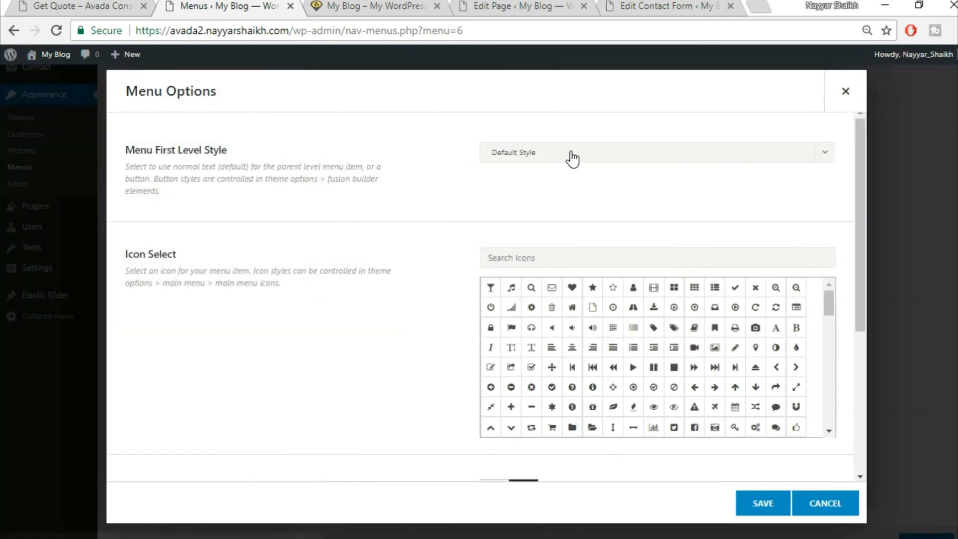
pyautogui.click(571, 154)
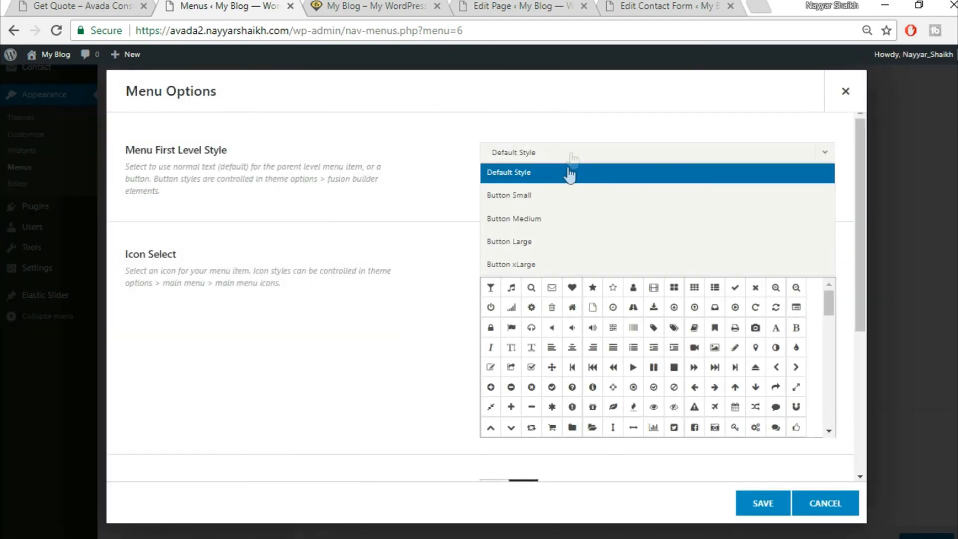
pyautogui.click(548, 239)
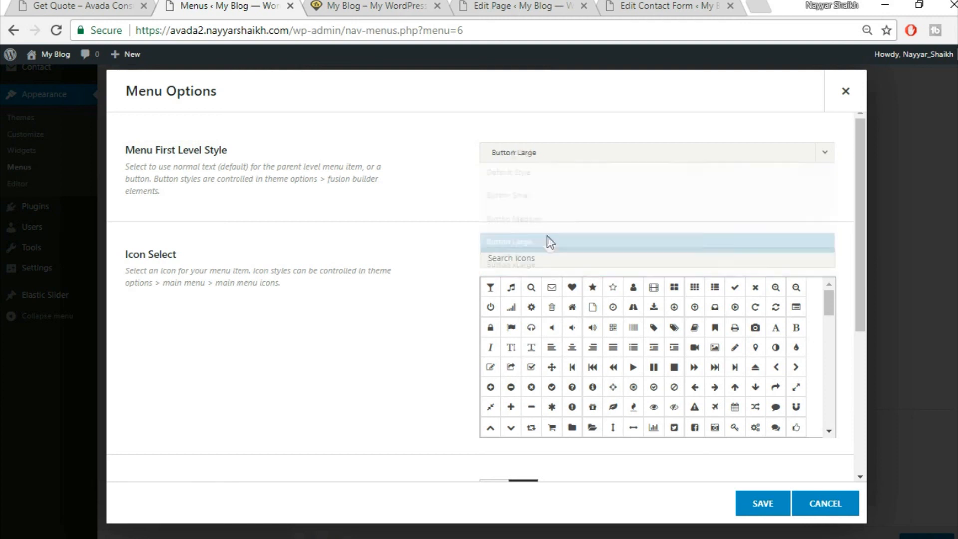
pyautogui.click(772, 507)
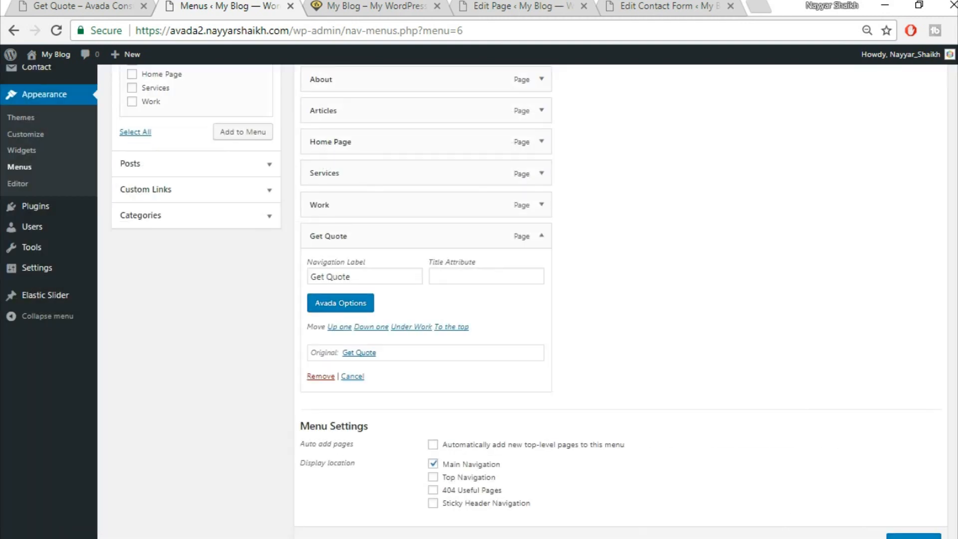
pyautogui.scroll(-2, 895, 519)
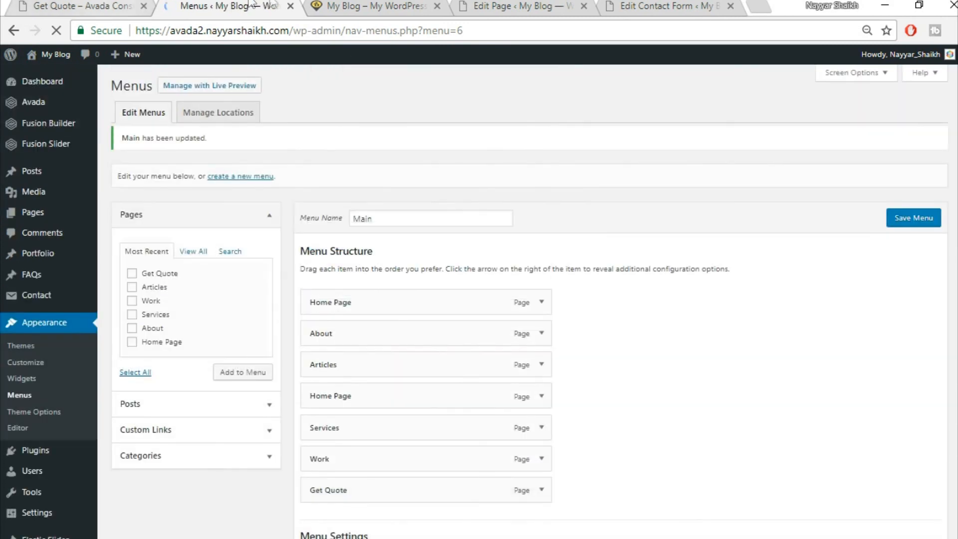
pyautogui.click(348, 4)
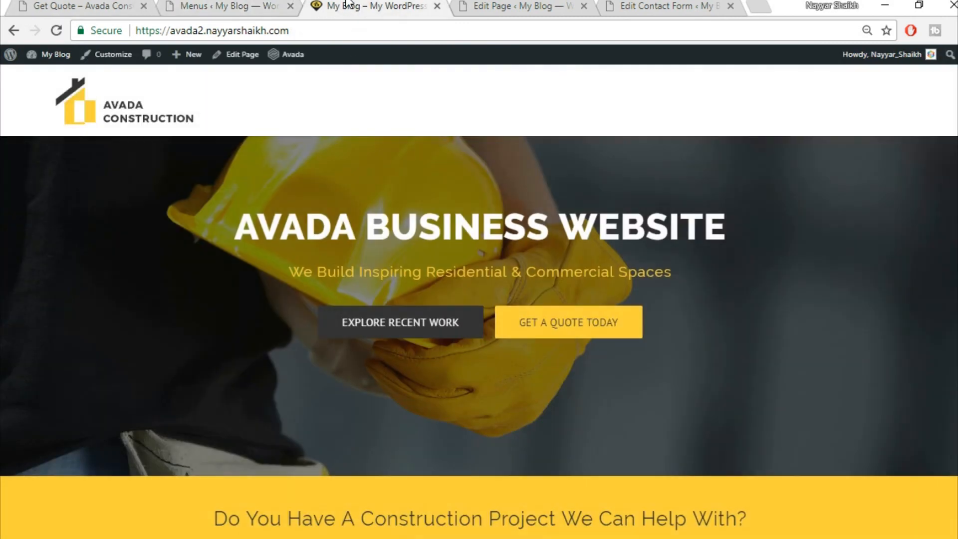
# - Remove the duplicate Home Page item from the Main menu and save the menu
pyautogui.click(55, 30)
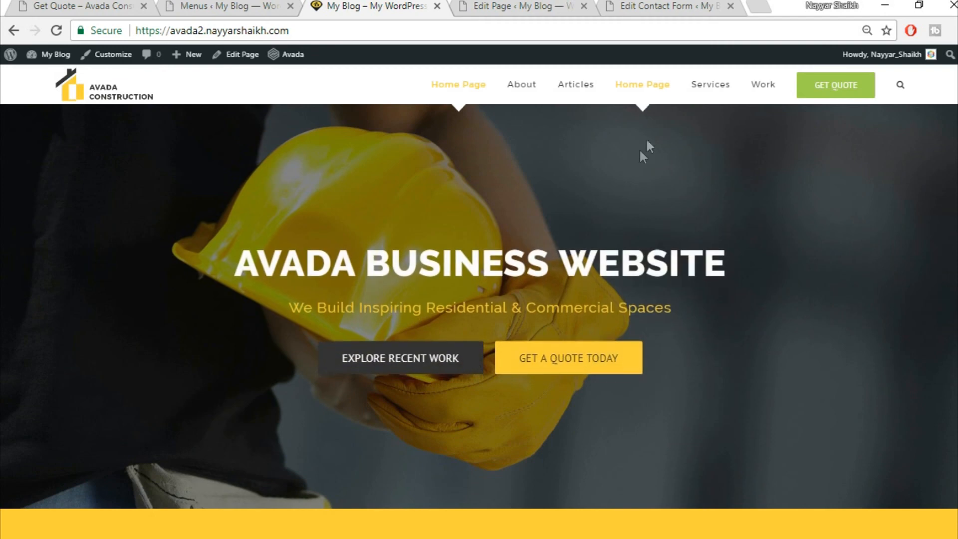
pyautogui.click(183, 5)
pyautogui.click(542, 404)
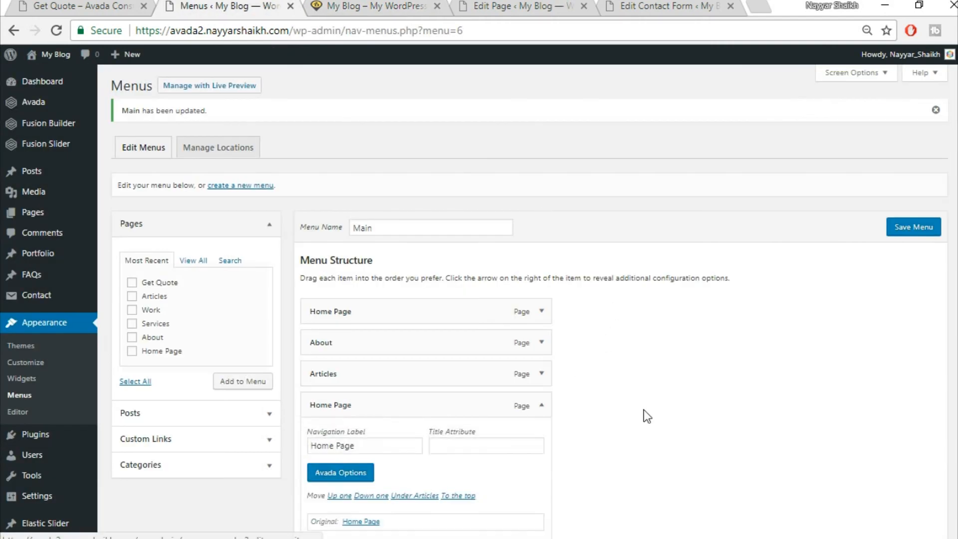
pyautogui.scroll(-3, 398, 406)
pyautogui.click(321, 395)
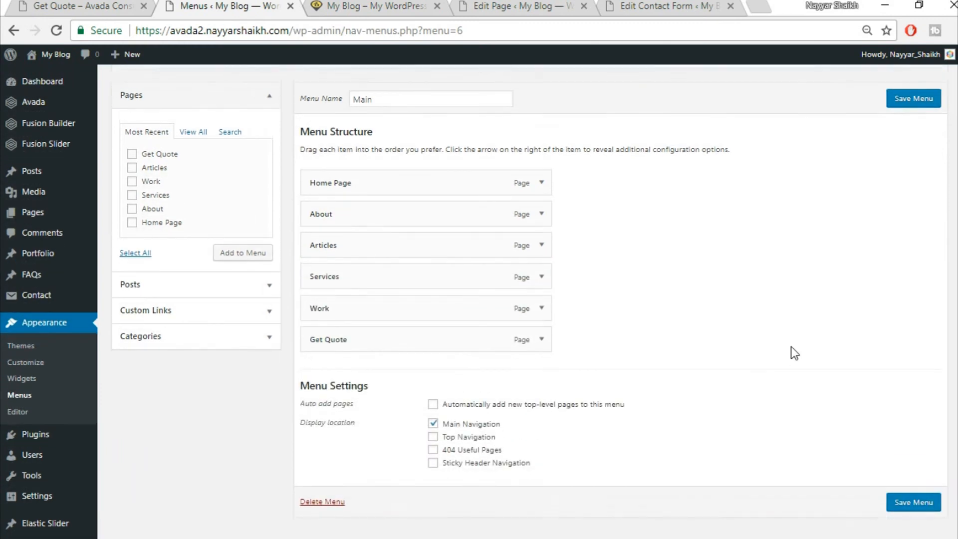
pyautogui.click(914, 98)
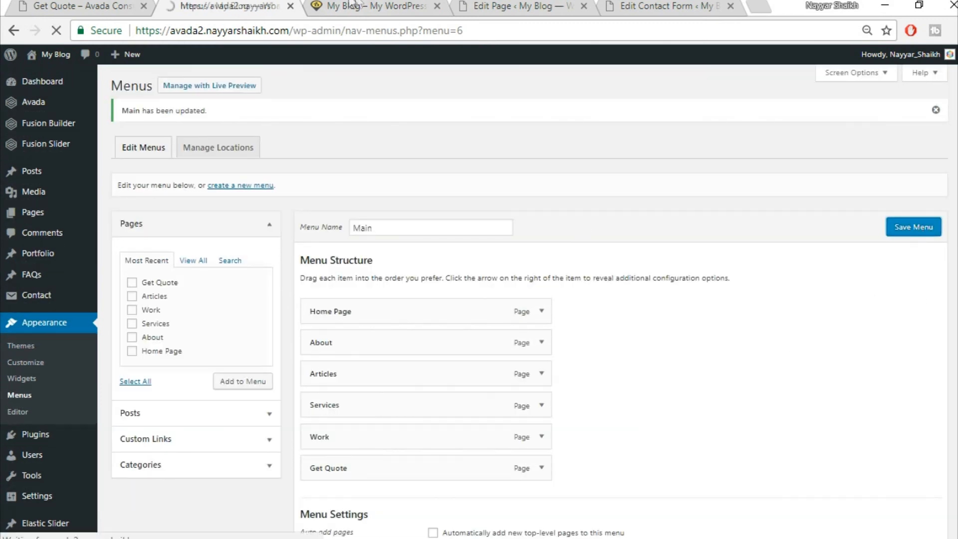
# - Reload the live site to check the menu and compare its footer with the reference
pyautogui.click(358, 5)
pyautogui.click(369, 32)
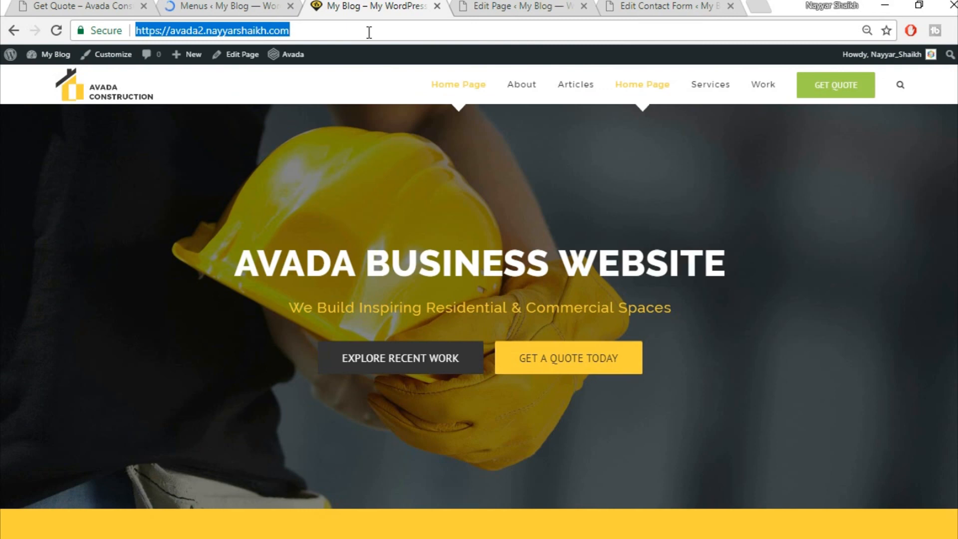
pyautogui.press('Return')
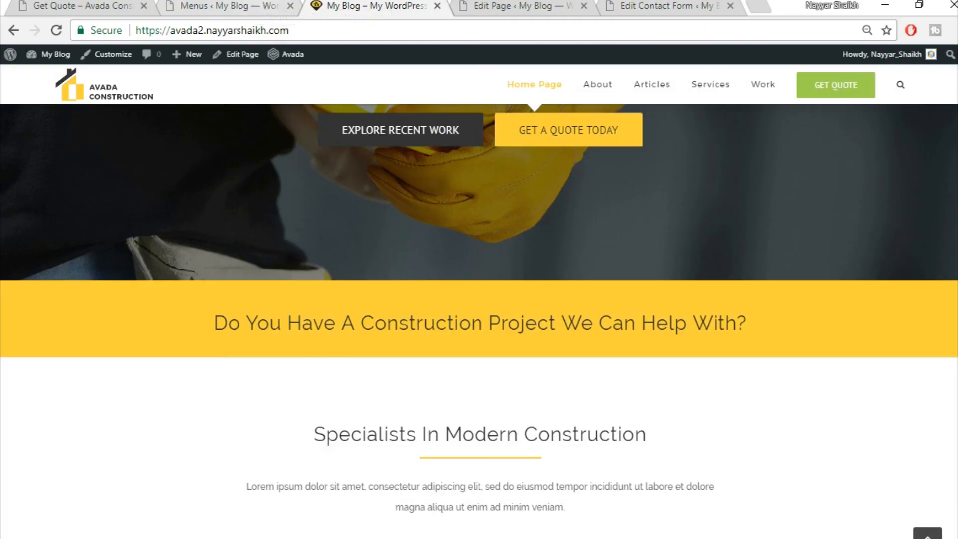
pyautogui.scroll(-15, 864, 366)
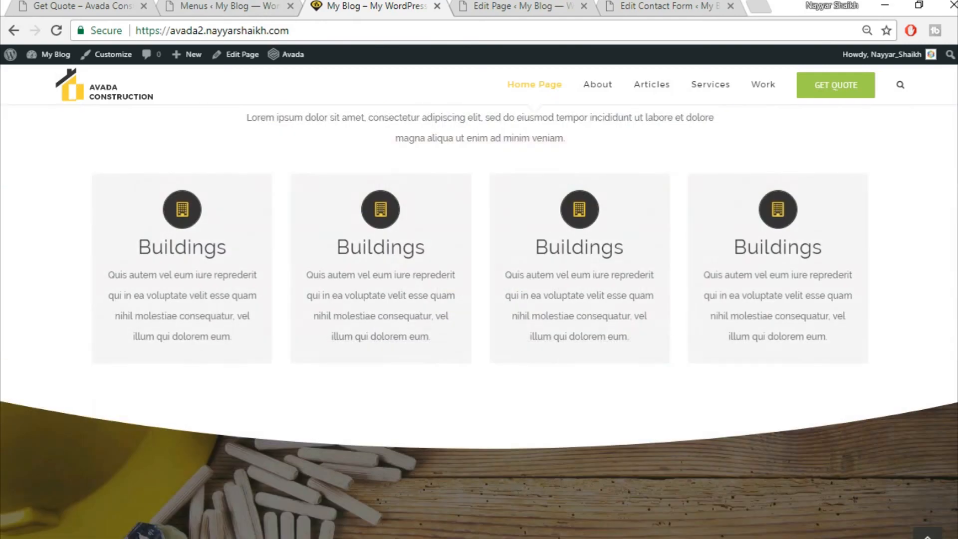
pyautogui.scroll(-10, 864, 366)
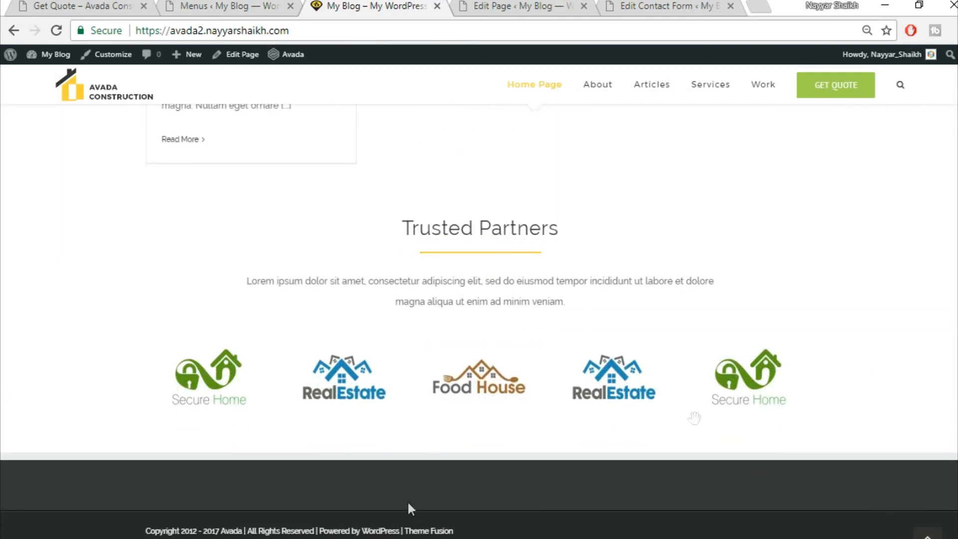
pyautogui.click(90, 6)
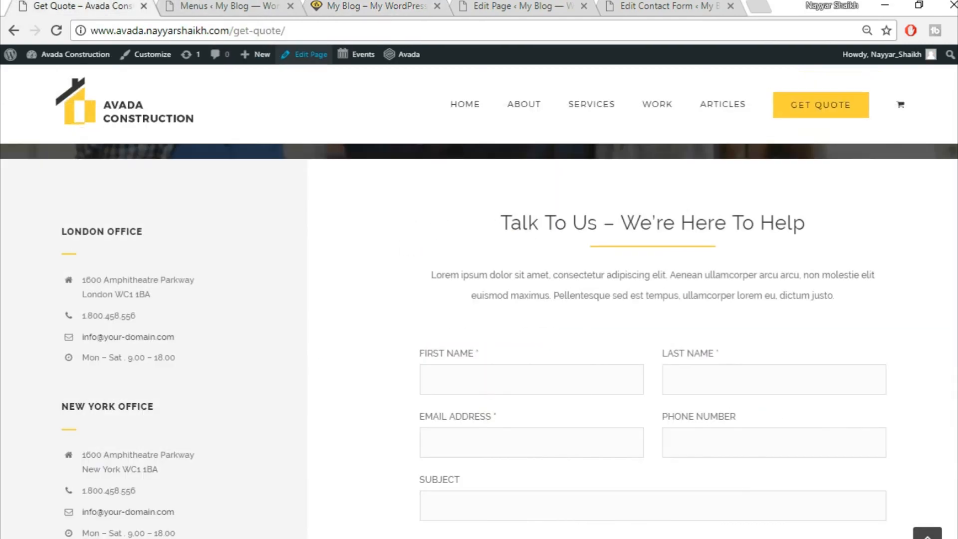
pyautogui.scroll(-12, 479, 302)
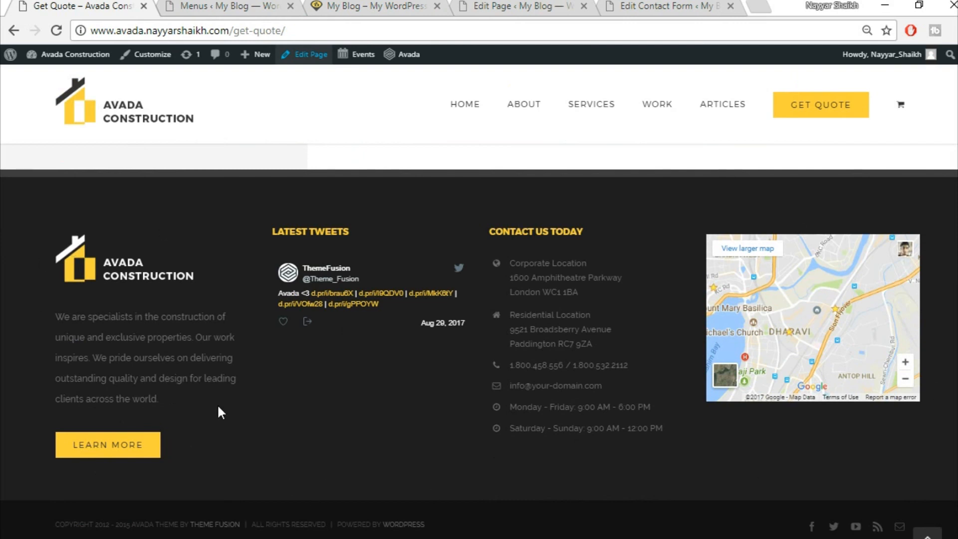
pyautogui.click(229, 5)
pyautogui.scroll(-3, 199, 222)
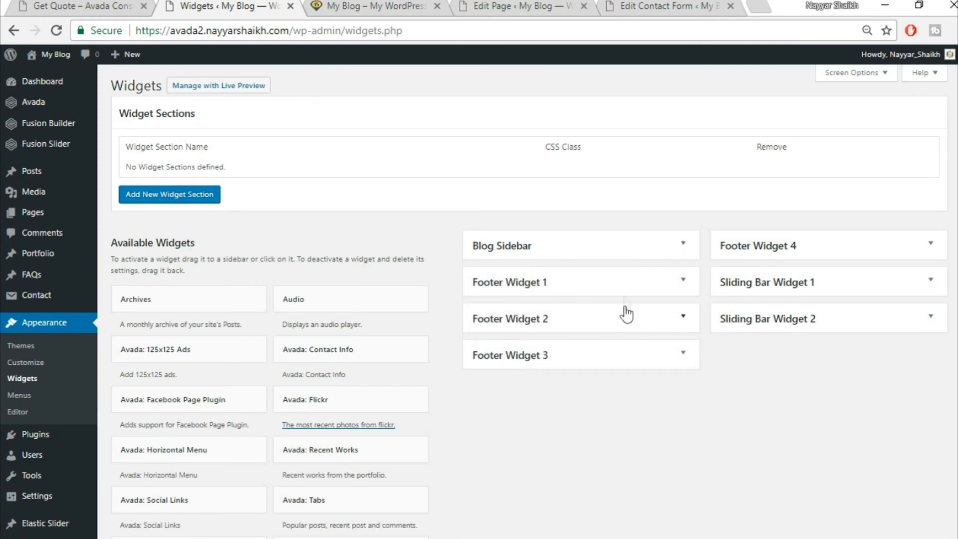
# - Add a new Text widget from Available Widgets into the Footer Widget 1 area
pyautogui.click(684, 281)
pyautogui.click(683, 281)
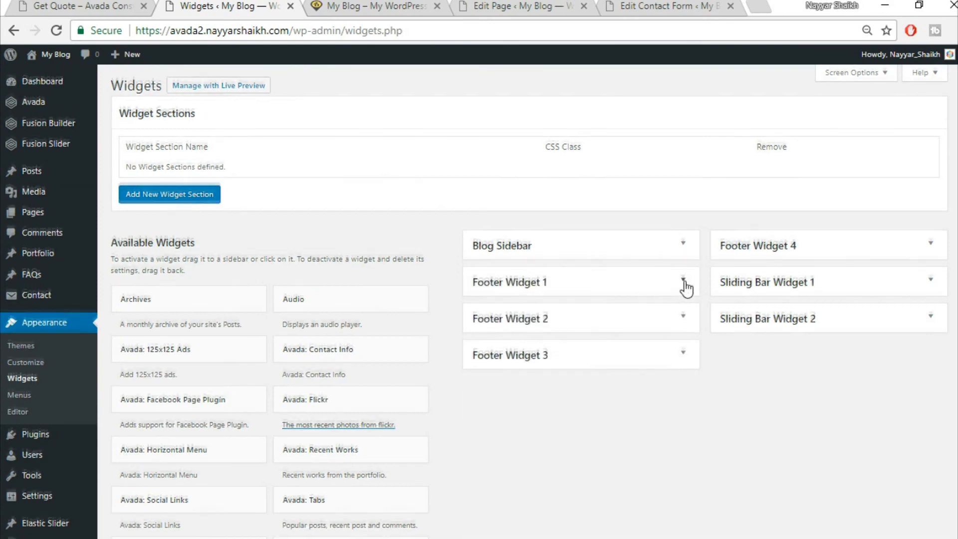
pyautogui.scroll(-10, 597, 427)
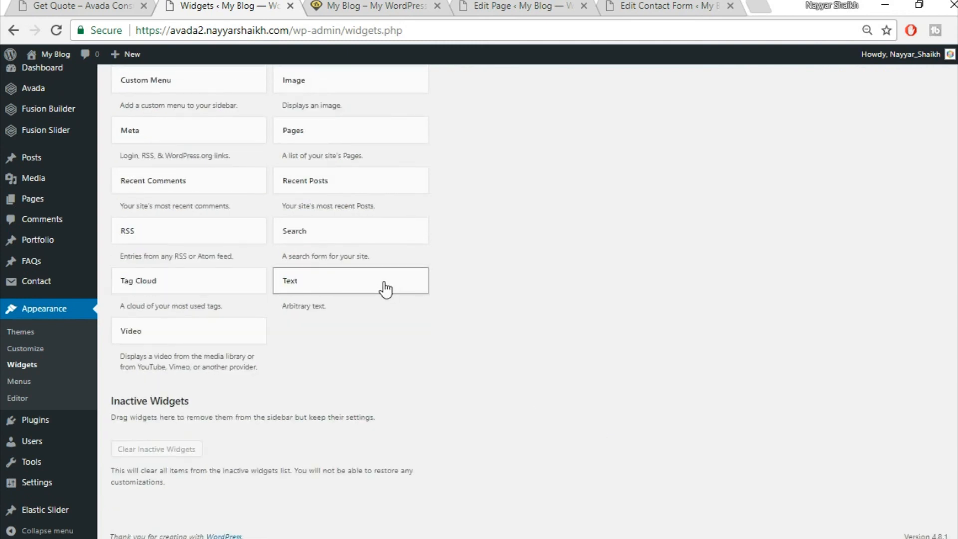
pyautogui.click(386, 289)
pyautogui.click(362, 358)
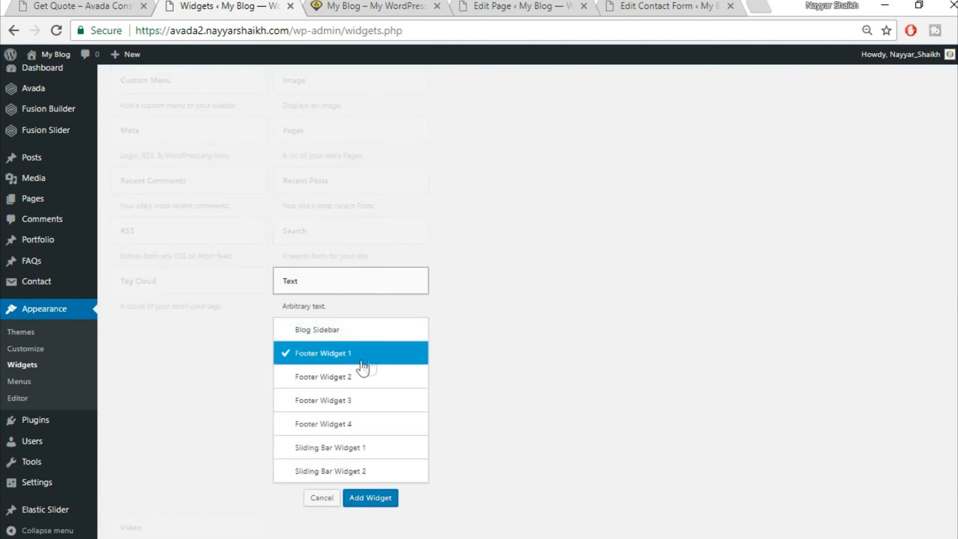
pyautogui.click(382, 500)
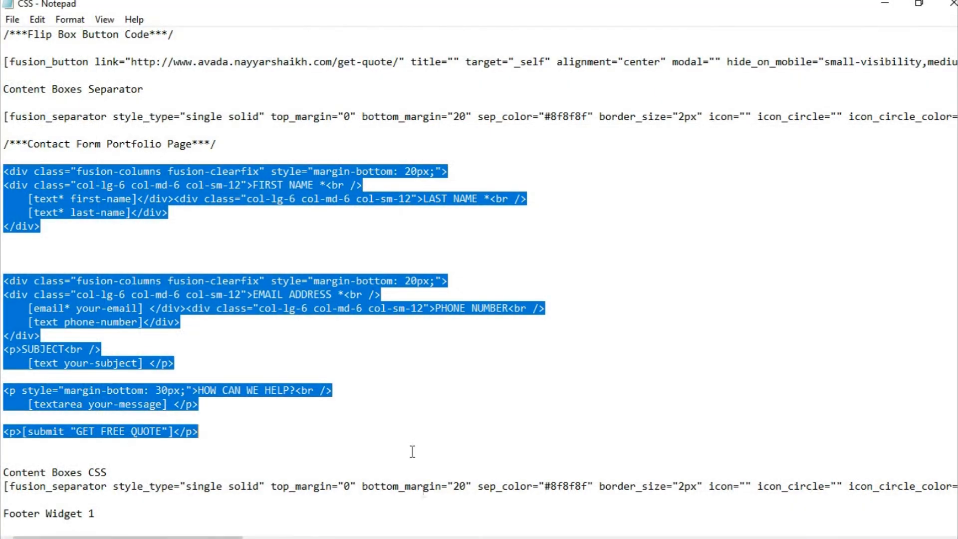
# - Select the Footer Widget 1 code, from logo link to Learn More button, in Notepad
pyautogui.click(383, 327)
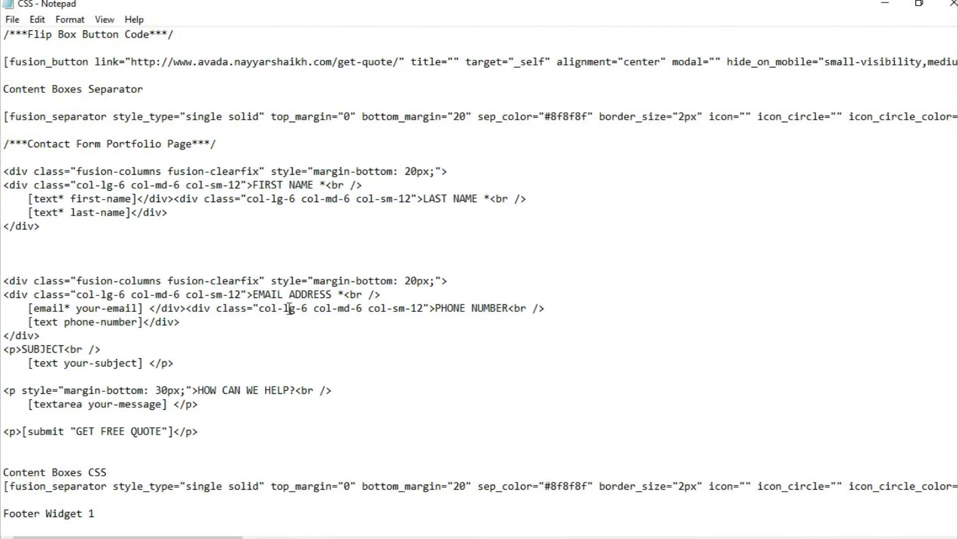
pyautogui.scroll(-10, 258, 305)
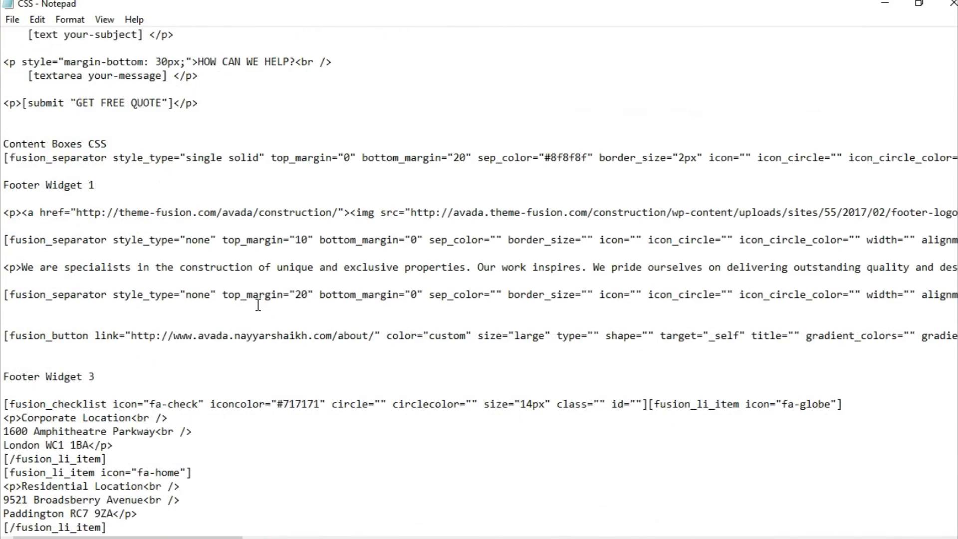
pyautogui.scroll(1, 89, 299)
pyautogui.moveTo(2, 173); pyautogui.dragTo(106, 338)
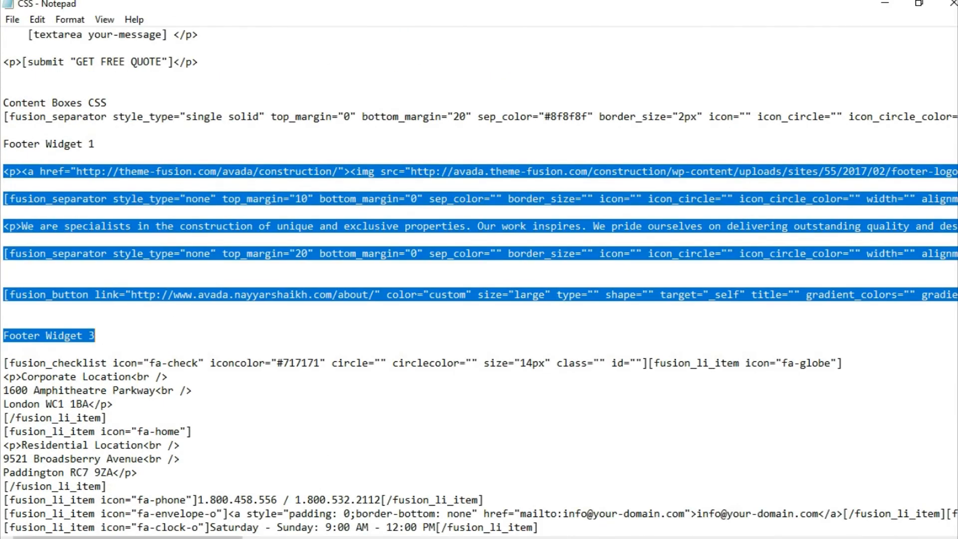
pyautogui.click(420, 538)
# - Paste the footer code into the Text widget, delete the stray Footer Widget 3 label, and save
pyautogui.click(663, 246)
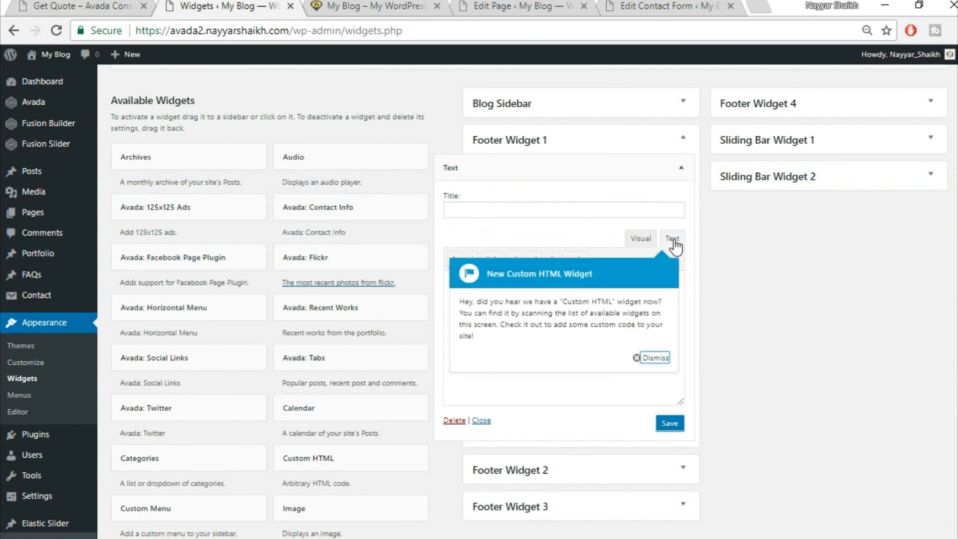
pyautogui.click(655, 357)
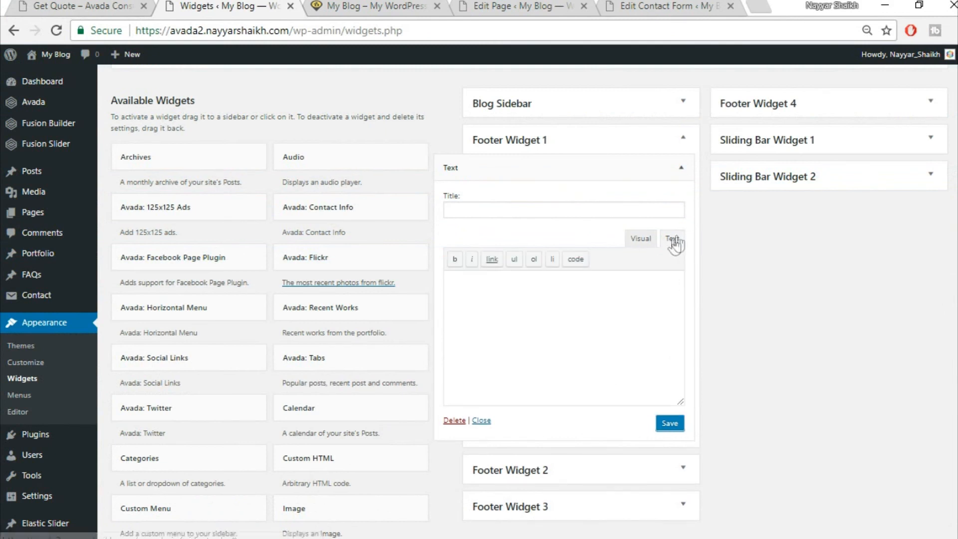
pyautogui.hotkey('ctrl', 'v')
pyautogui.moveTo(545, 392); pyautogui.dragTo(420, 392)
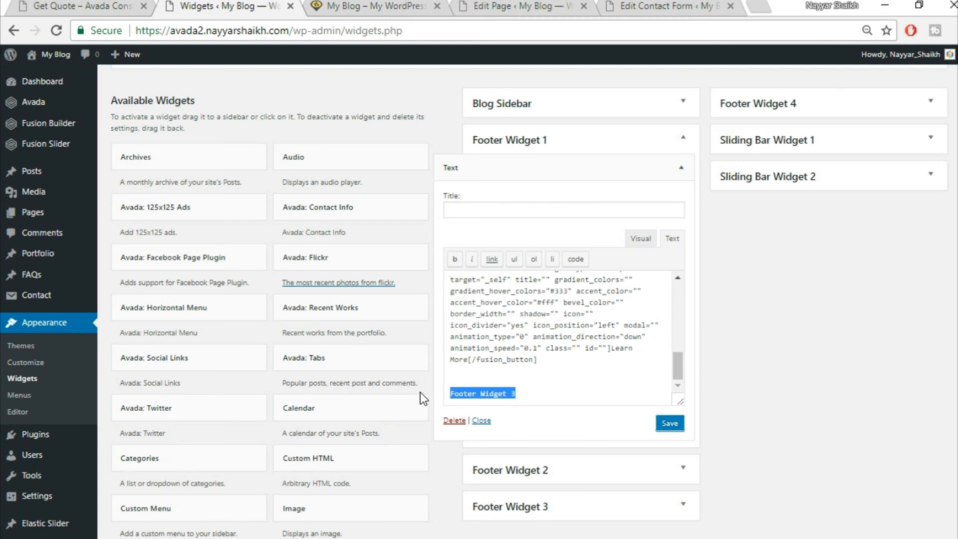
pyautogui.press('BackSpace')
pyautogui.press('BackSpace')
pyautogui.press('BackSpace')
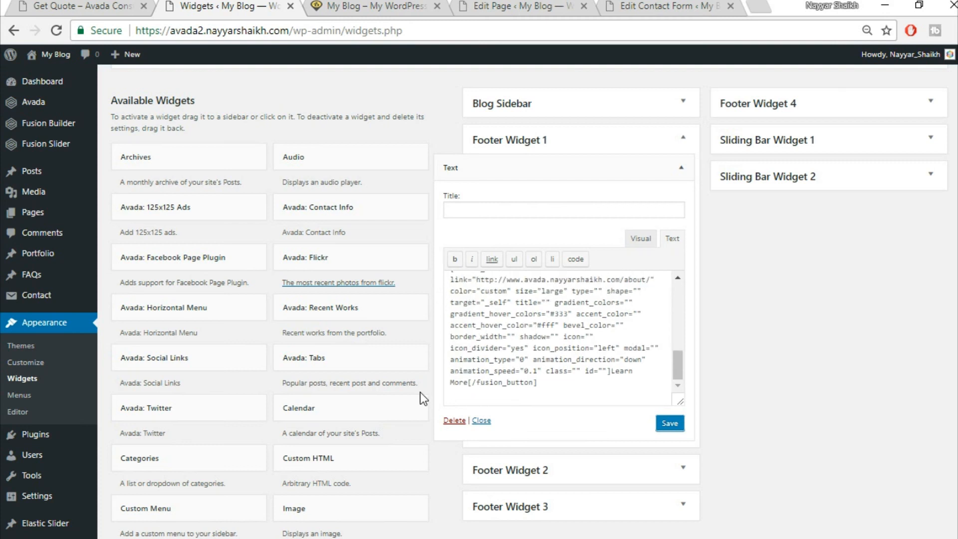
pyautogui.scroll(10, 498, 330)
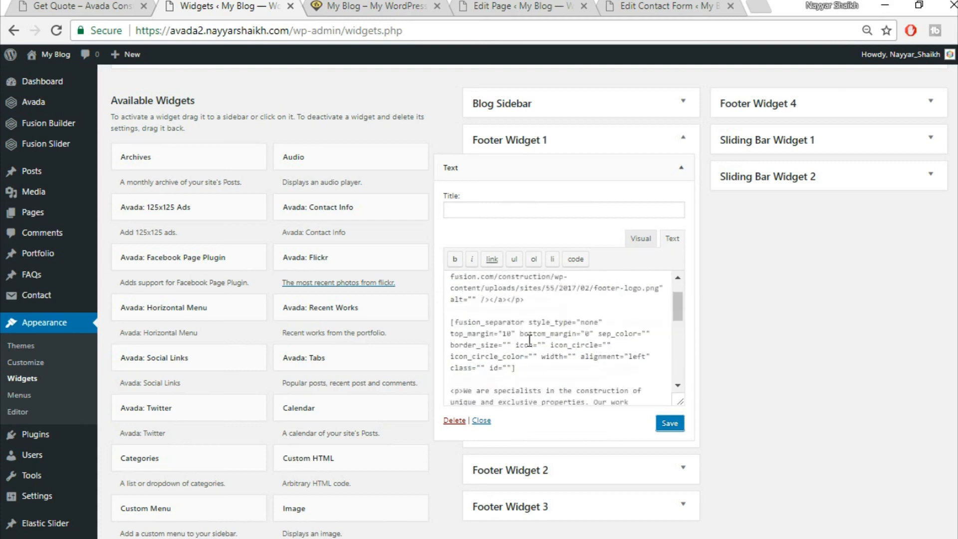
pyautogui.click(664, 430)
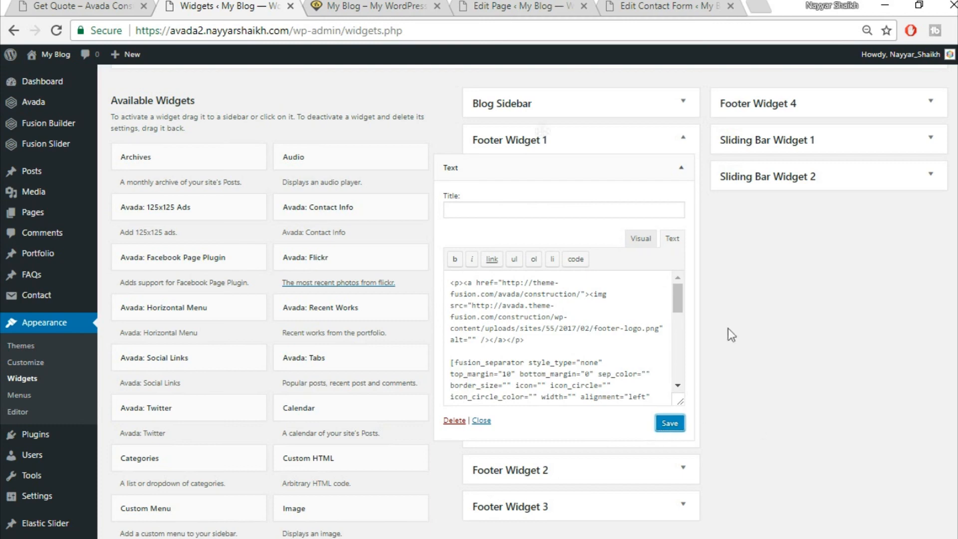
# - Compare the widget content with the reference footer, then save the Text widget again
pyautogui.click(65, 6)
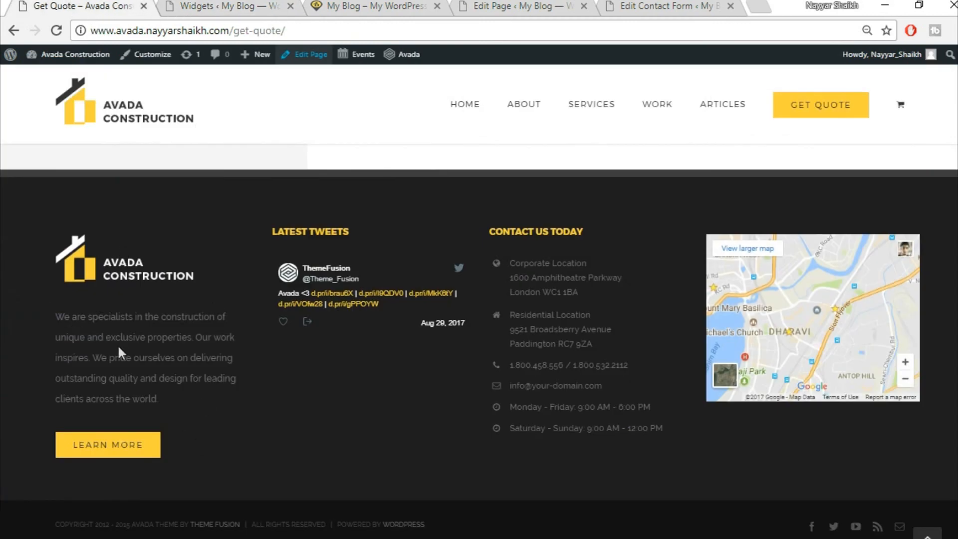
pyautogui.moveTo(52, 316); pyautogui.dragTo(192, 394)
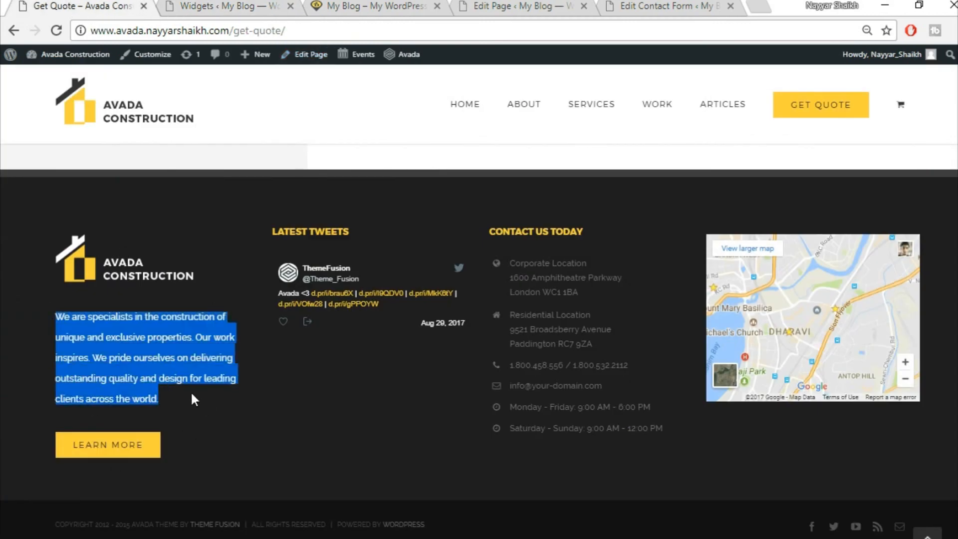
pyautogui.click(230, 6)
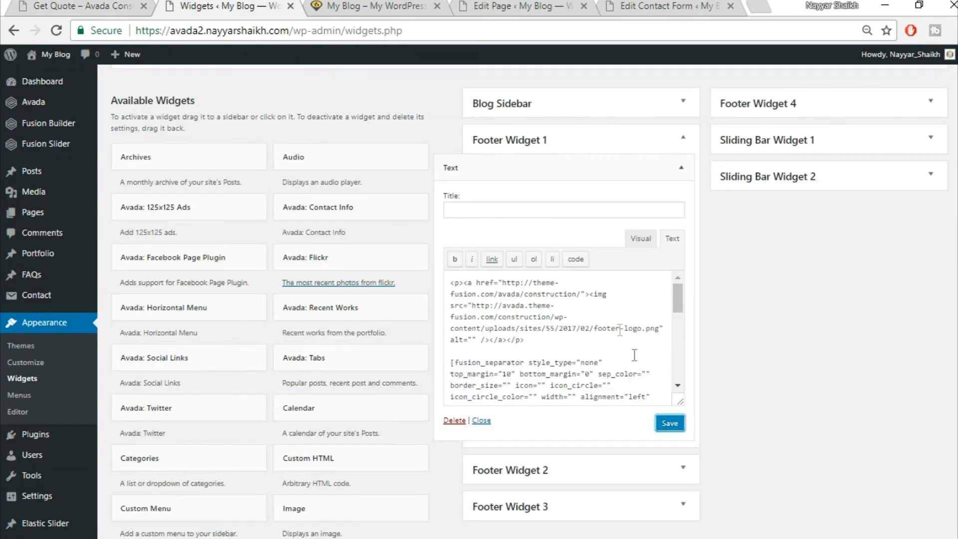
pyautogui.click(649, 242)
pyautogui.scroll(-3, 507, 324)
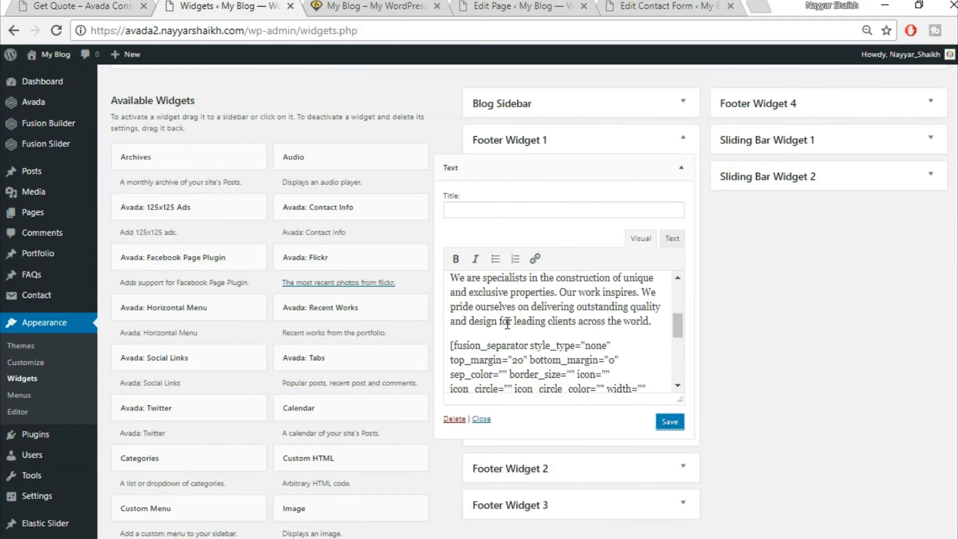
pyautogui.scroll(2, 507, 324)
pyautogui.scroll(1, 509, 364)
pyautogui.moveTo(450, 353); pyautogui.dragTo(602, 371)
pyautogui.scroll(-2, 603, 362)
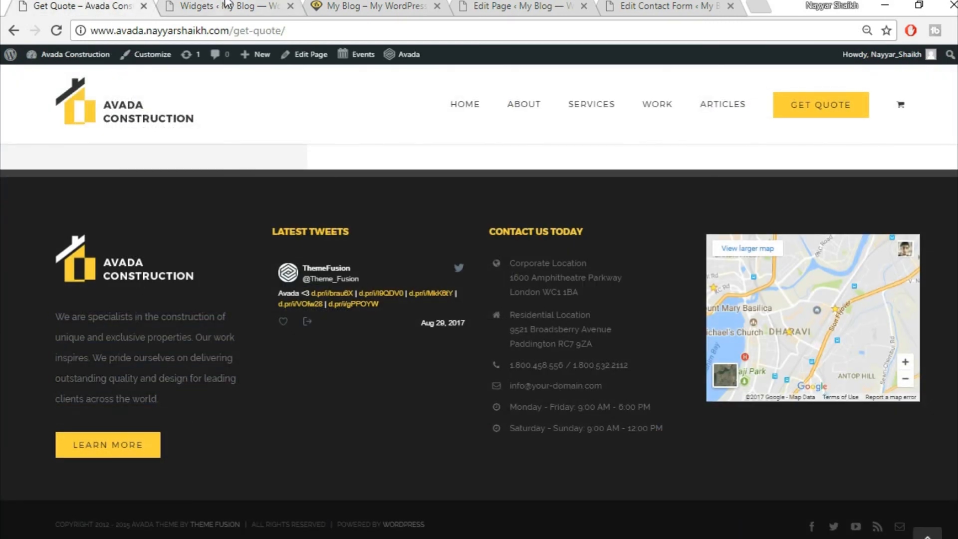
pyautogui.click(226, 4)
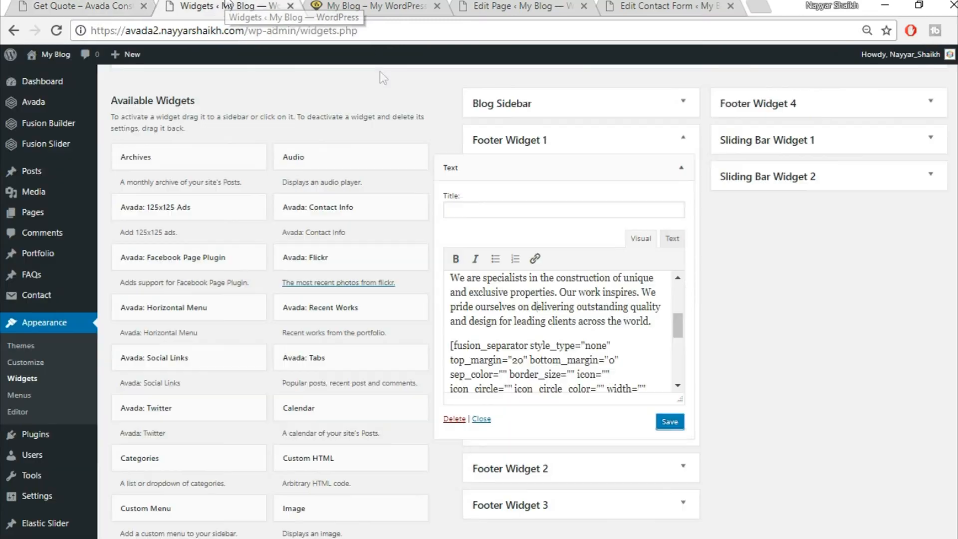
pyautogui.click(678, 425)
pyautogui.click(682, 168)
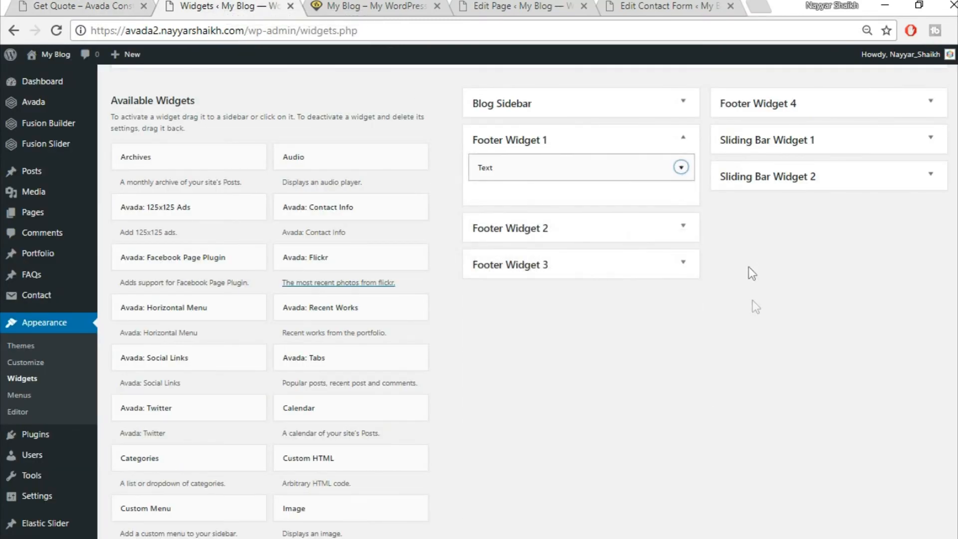
# - Add an Avada: Twitter widget to Footer Widget 2 and collapse its settings
pyautogui.scroll(-9, 777, 317)
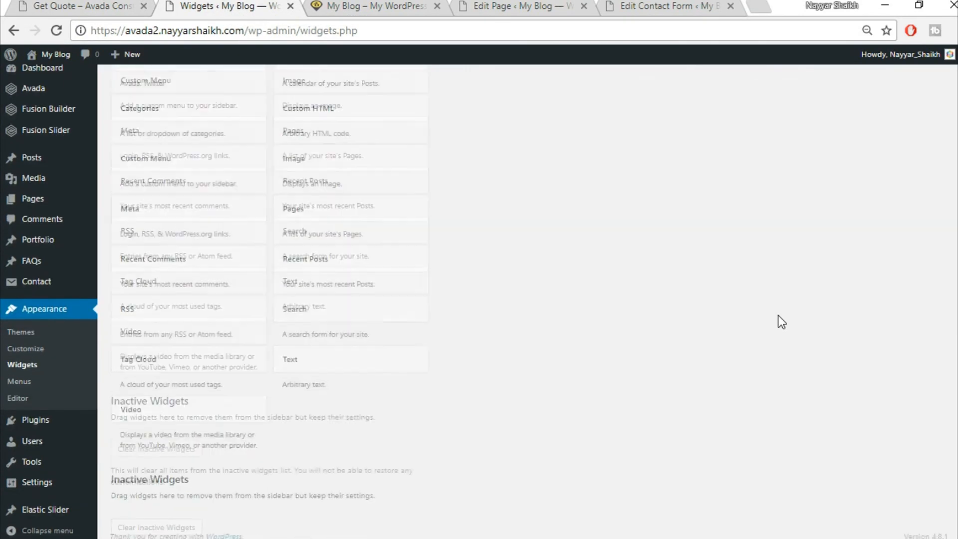
pyautogui.scroll(8, 777, 319)
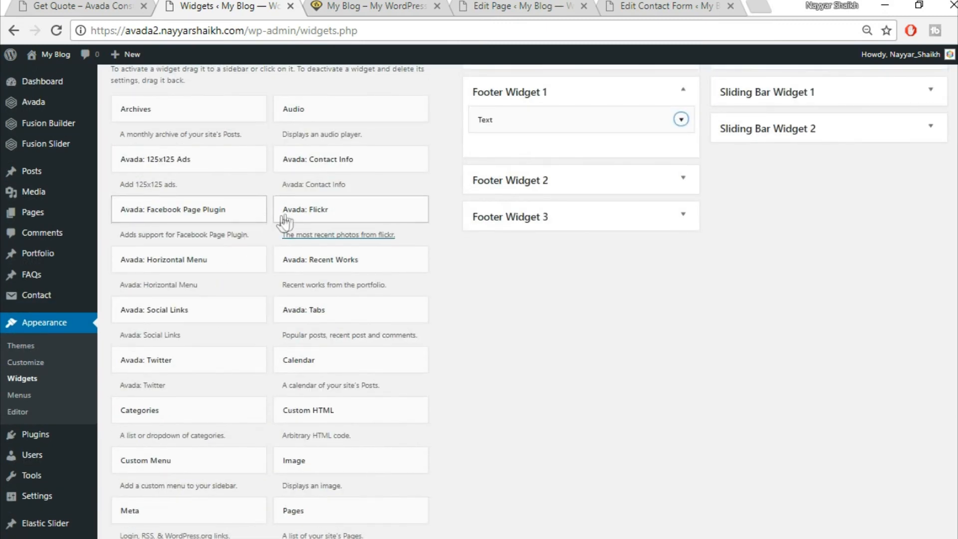
pyautogui.scroll(3, 278, 220)
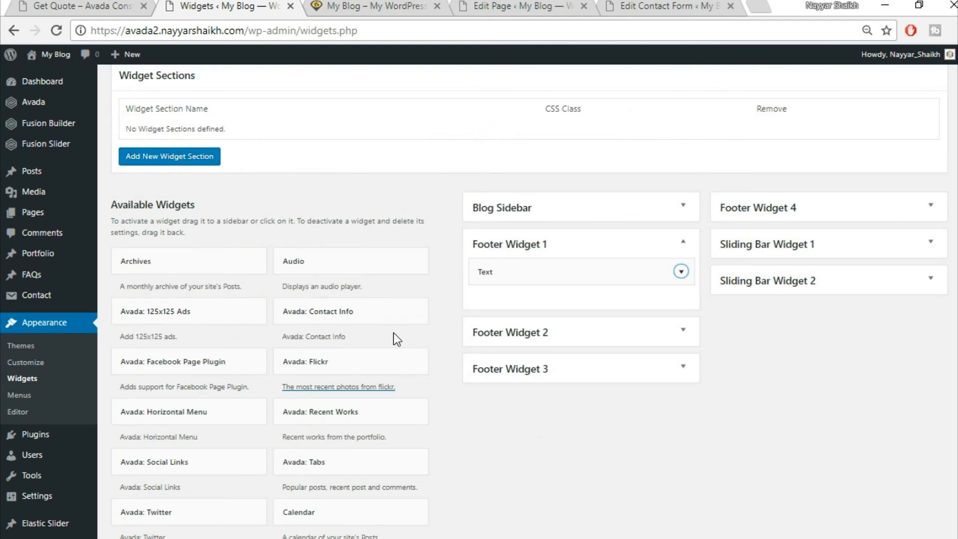
pyautogui.scroll(-2, 396, 341)
pyautogui.scroll(-3, 396, 341)
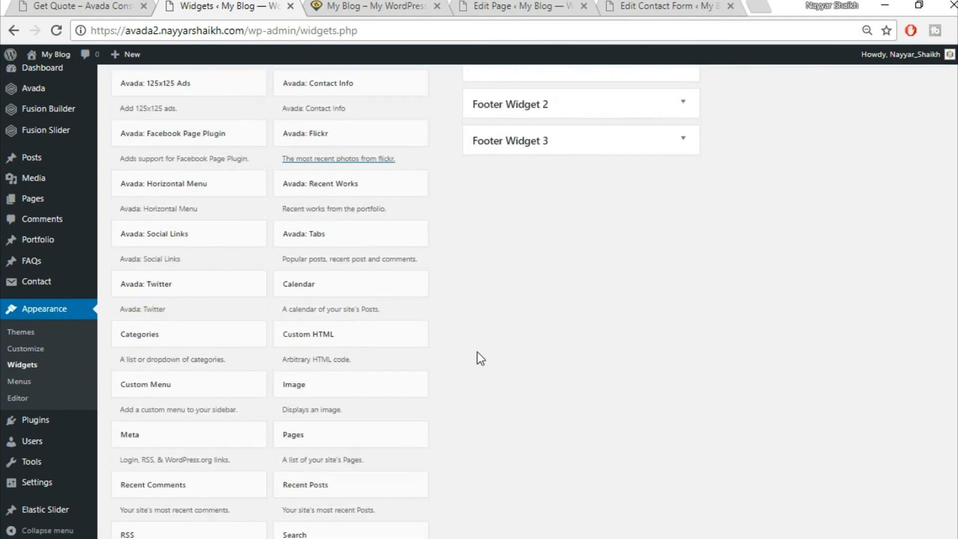
pyautogui.click(210, 280)
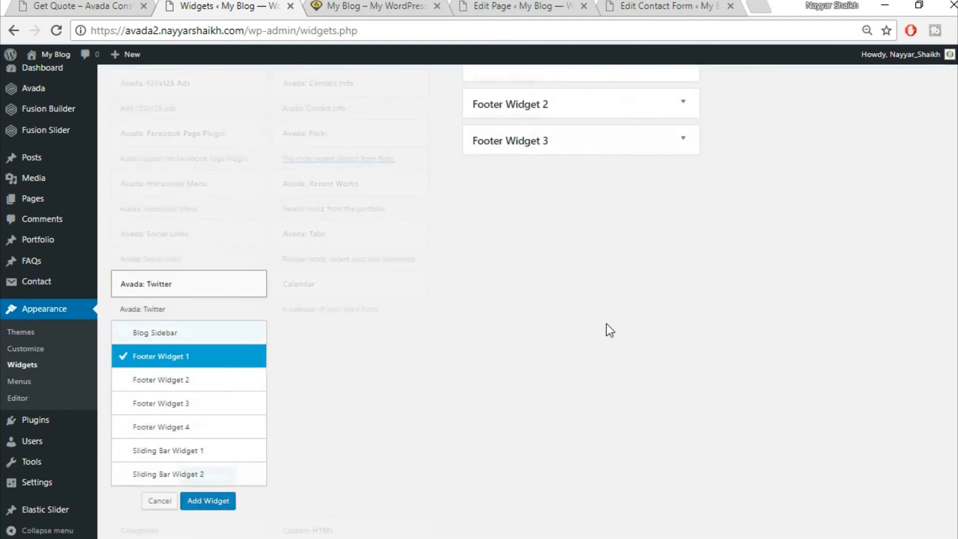
pyautogui.click(211, 230)
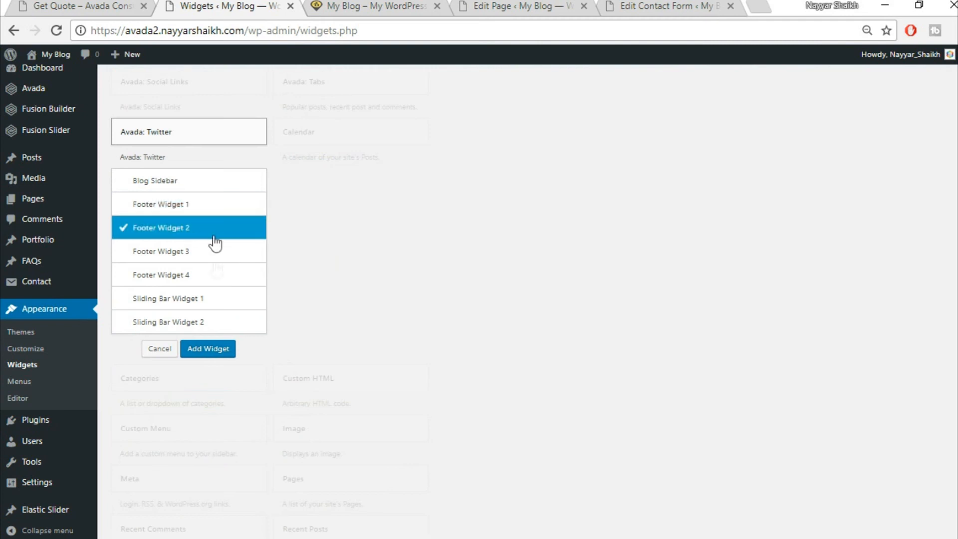
pyautogui.click(212, 354)
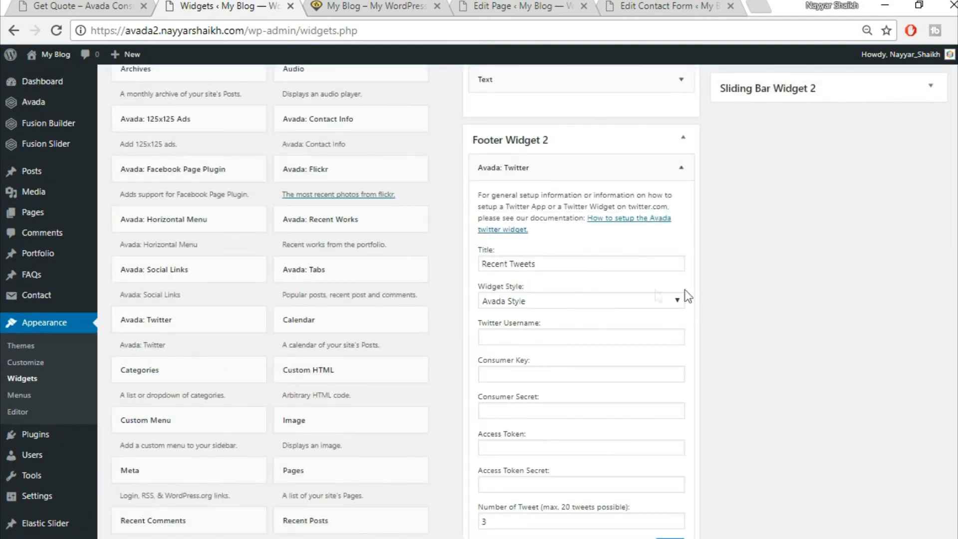
pyautogui.scroll(-1, 702, 295)
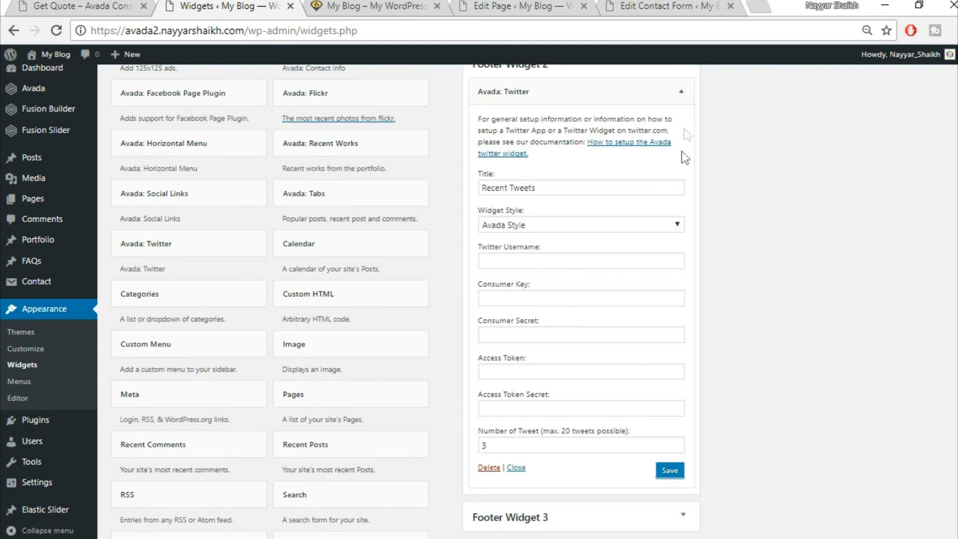
pyautogui.click(682, 92)
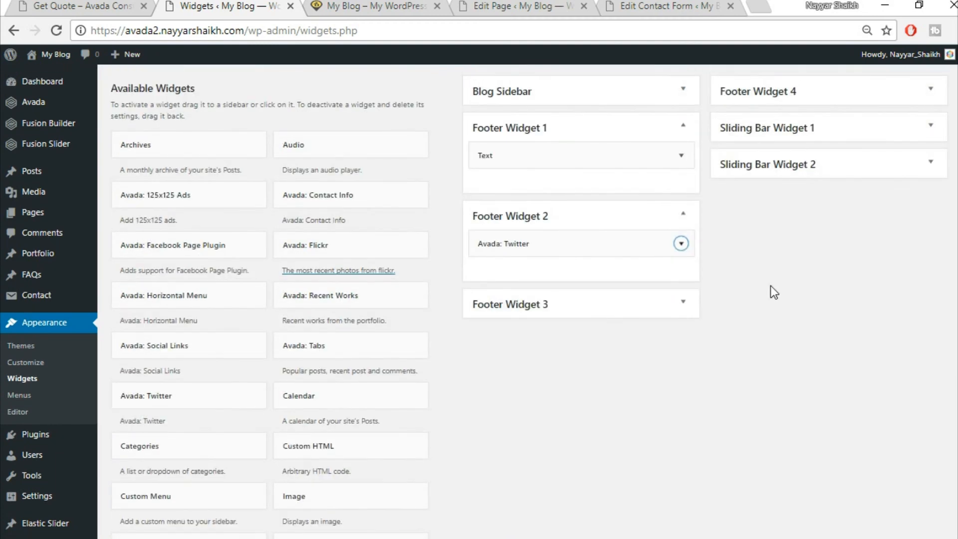
# - Select the Footer Widget 3 contact checklist code in the saved notes
pyautogui.click(105, 8)
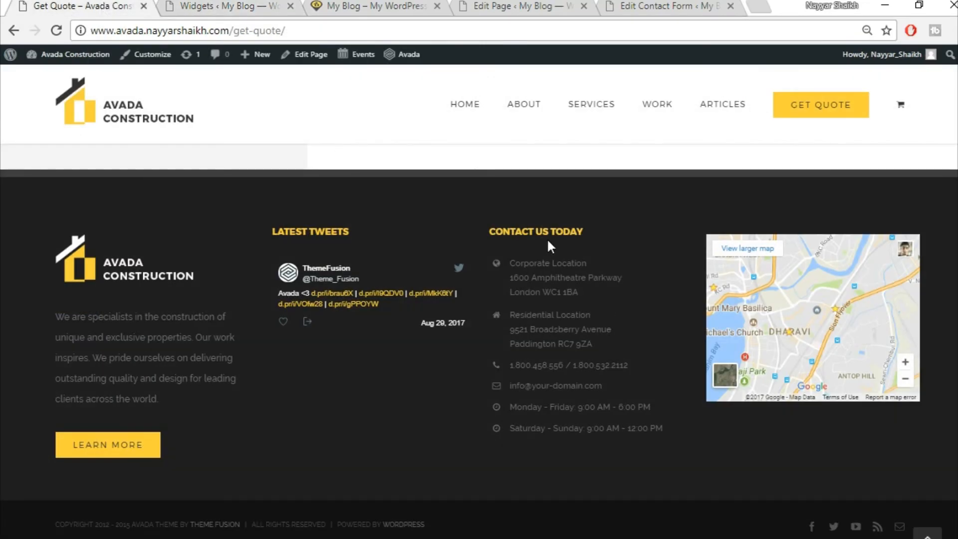
pyautogui.click(108, 538)
pyautogui.scroll(-1, 200, 402)
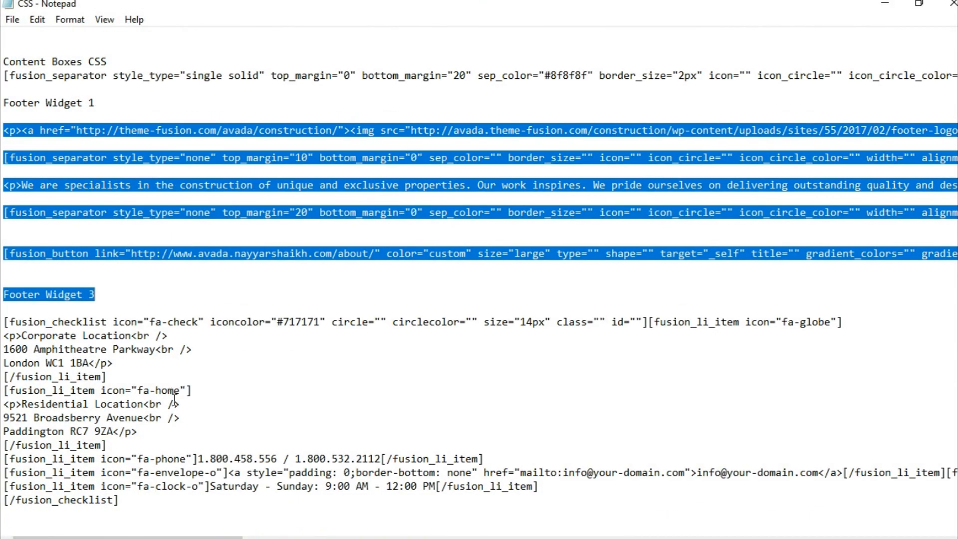
pyautogui.click(46, 322)
pyautogui.keyDown('shift'); pyautogui.click(191, 528); pyautogui.keyUp('shift')
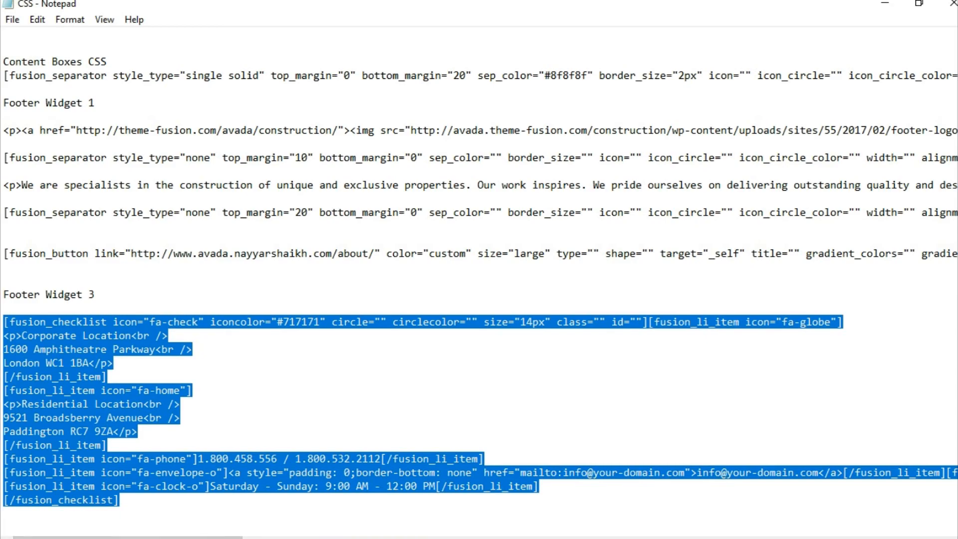
pyautogui.click(206, 538)
pyautogui.click(483, 4)
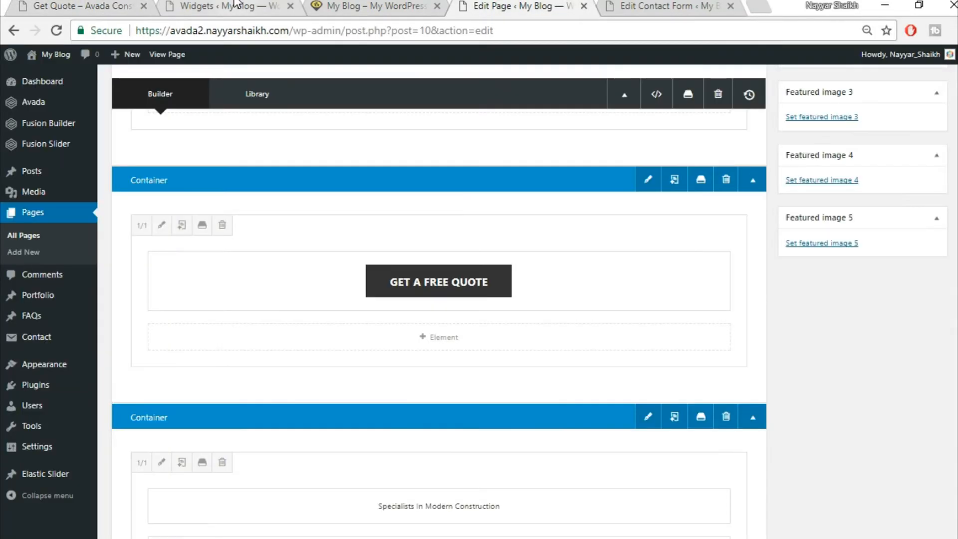
pyautogui.click(235, 5)
# - Add a Text widget to Footer Widget 3 and paste the contact checklist code in Text mode
pyautogui.scroll(-10, 539, 384)
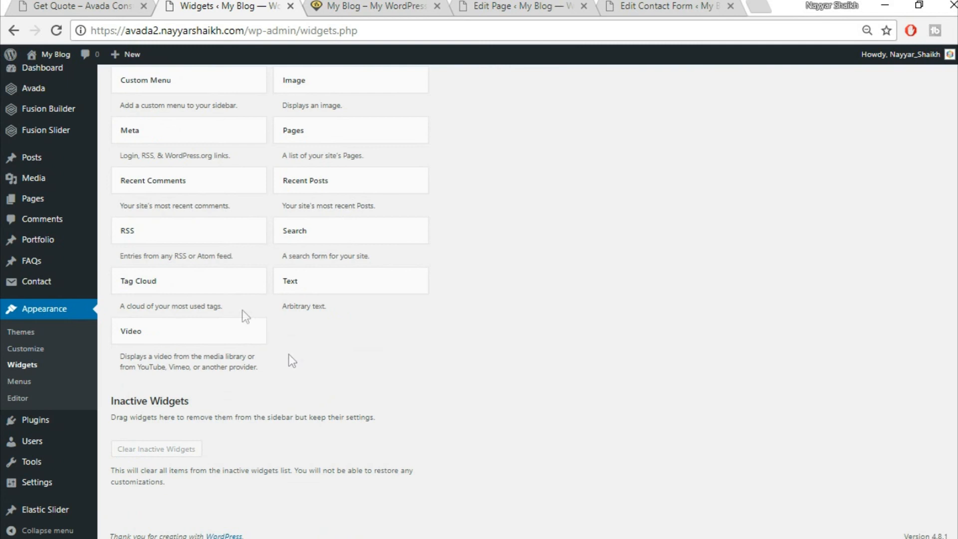
pyautogui.click(330, 280)
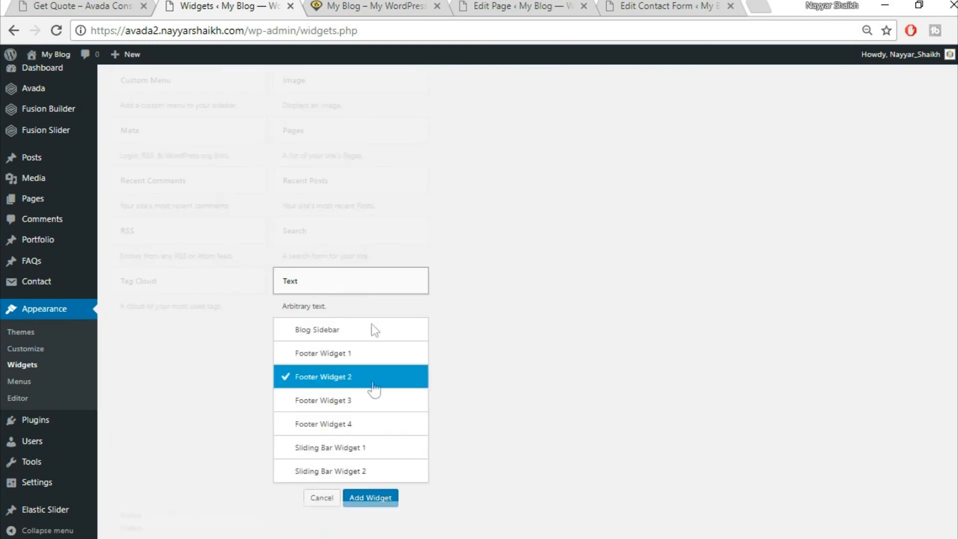
pyautogui.click(358, 399)
pyautogui.click(374, 499)
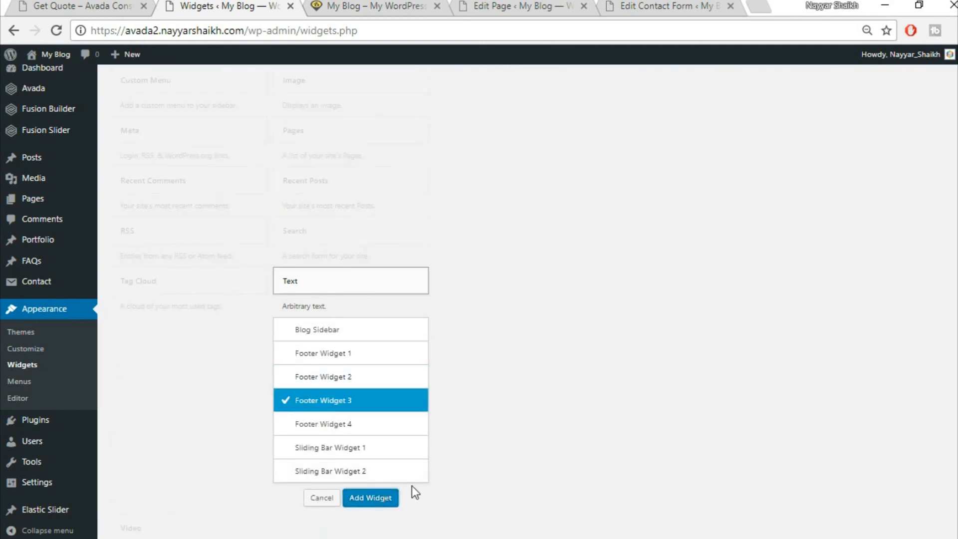
pyautogui.click(673, 239)
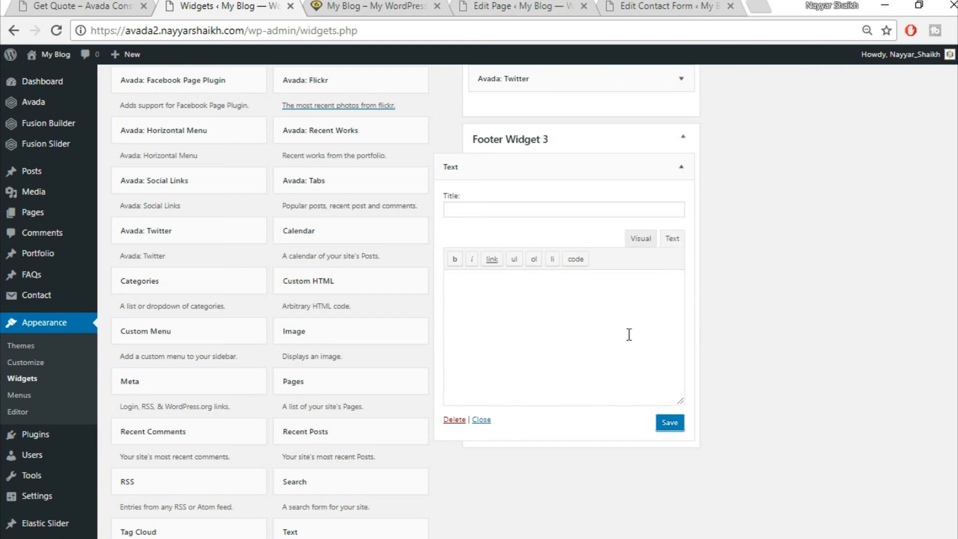
pyautogui.hotkey('ctrl', 'v')
pyautogui.click(641, 238)
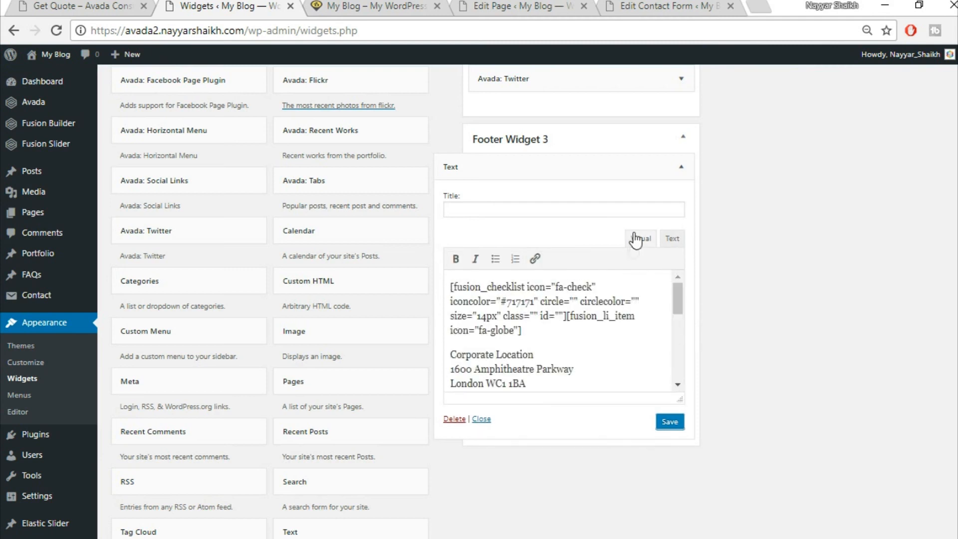
# - Check the pasted office address lines, then save and collapse the Footer Widget 3 widget
pyautogui.scroll(-3, 549, 334)
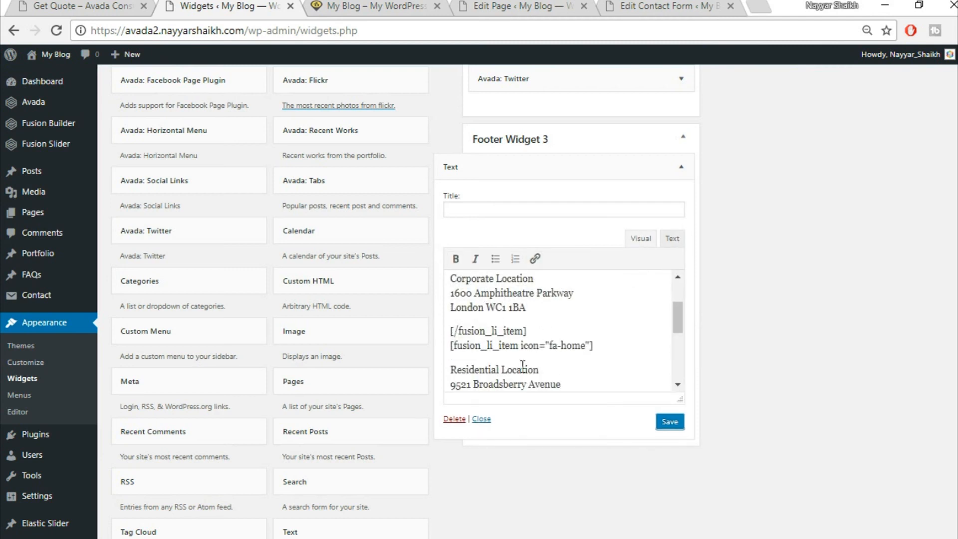
pyautogui.scroll(-3, 498, 367)
pyautogui.moveTo(452, 289); pyautogui.dragTo(567, 318)
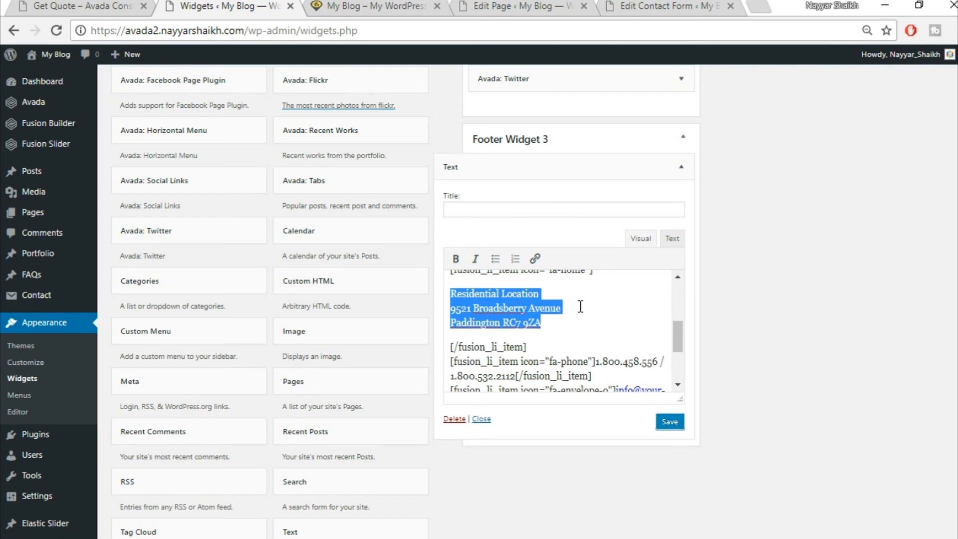
pyautogui.scroll(-3, 598, 320)
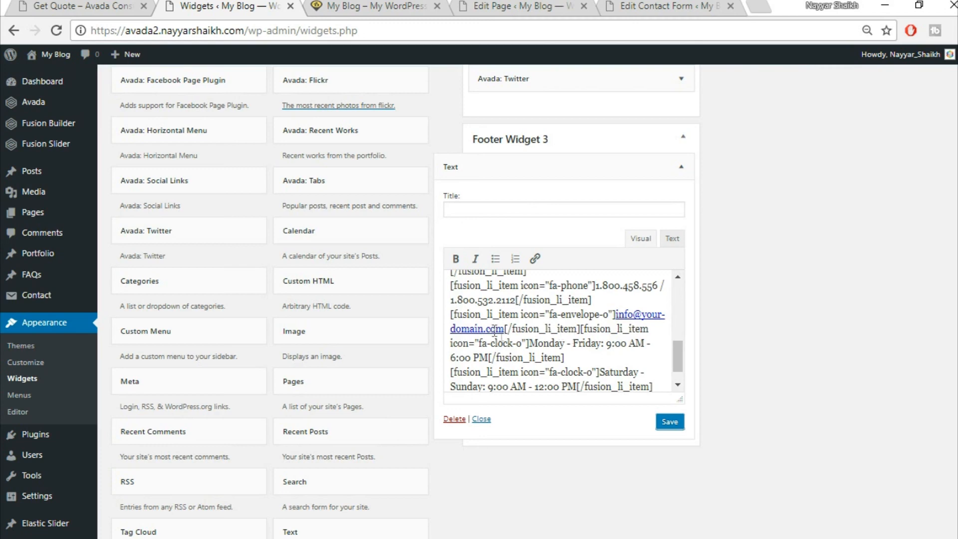
pyautogui.click(669, 426)
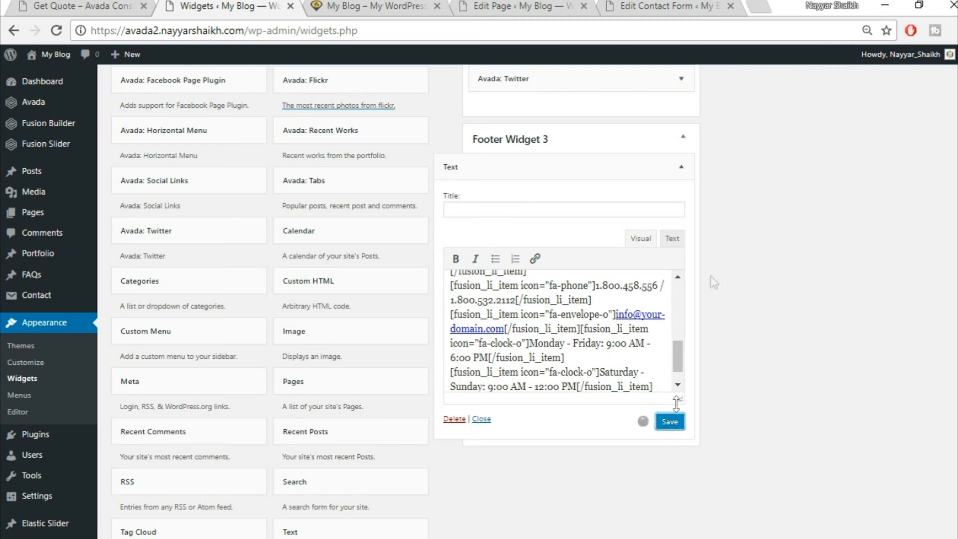
pyautogui.click(682, 166)
pyautogui.scroll(3, 722, 250)
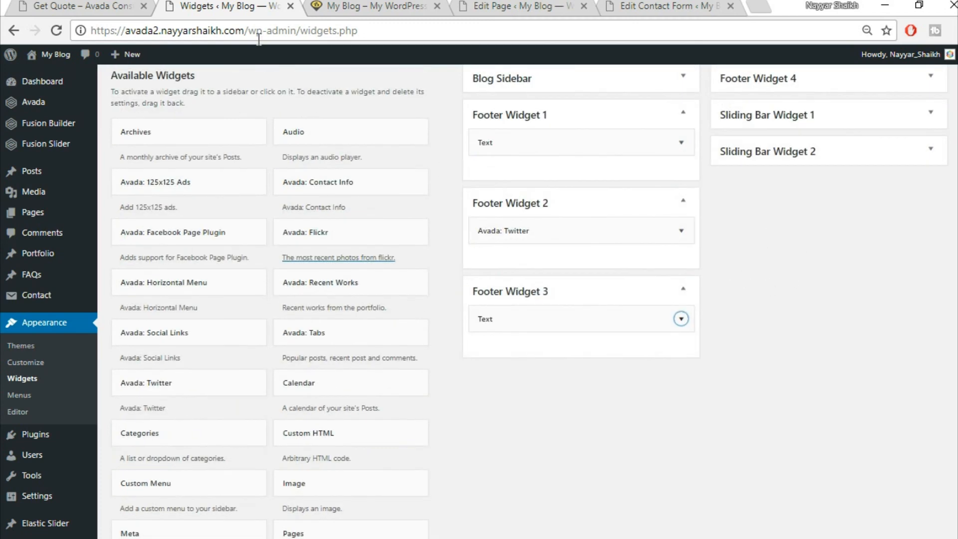
pyautogui.click(125, 6)
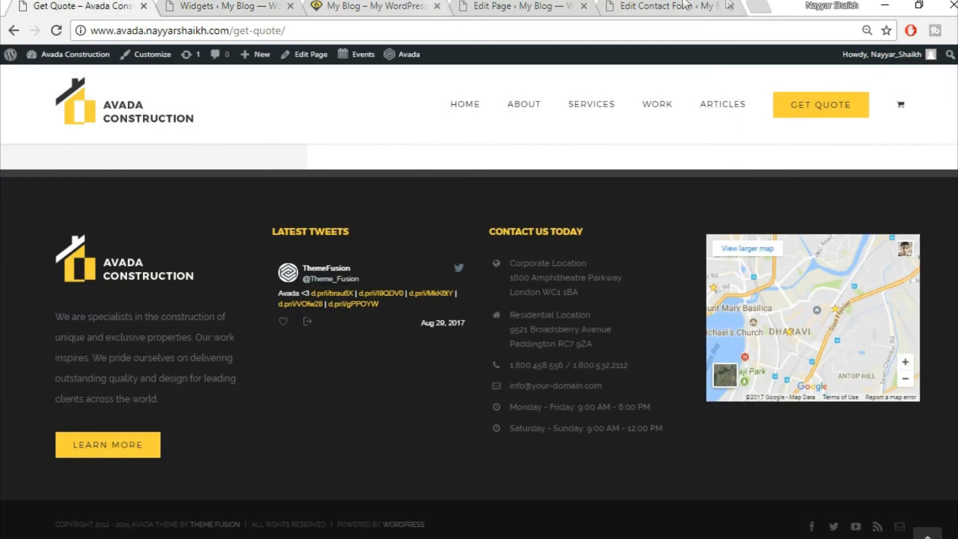
# - Open Google Maps in a new tab and get the medium-size embed iframe code
pyautogui.click(752, 5)
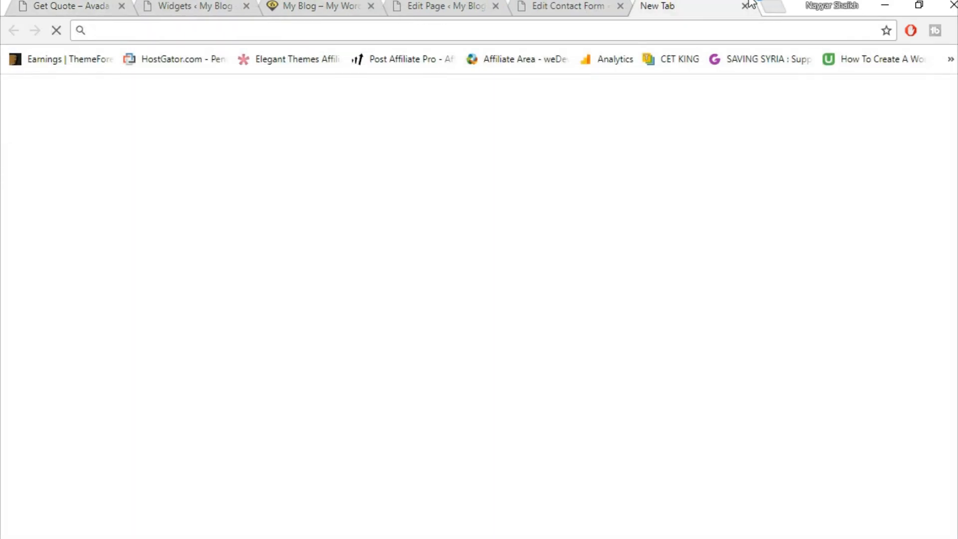
pyautogui.write('map.google.com')
pyautogui.press('Return')
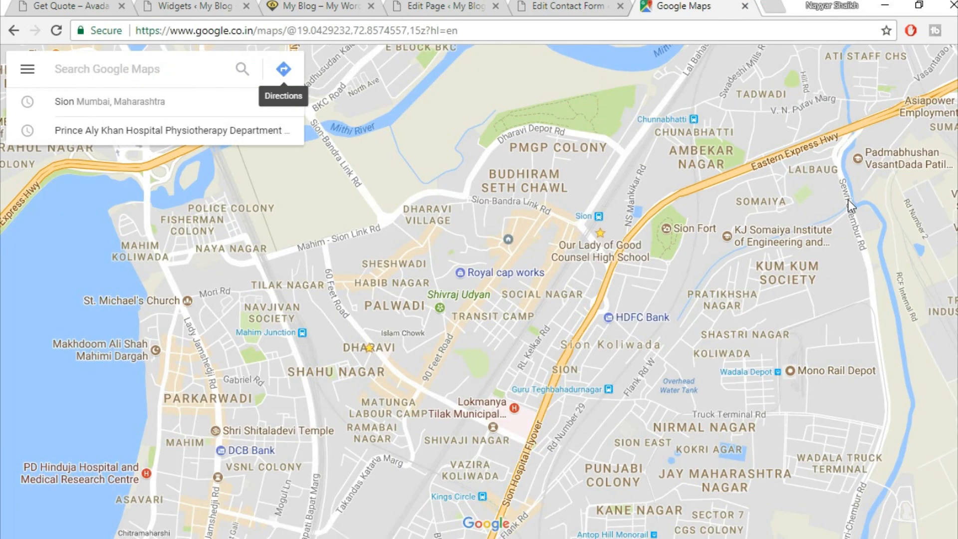
pyautogui.click(23, 71)
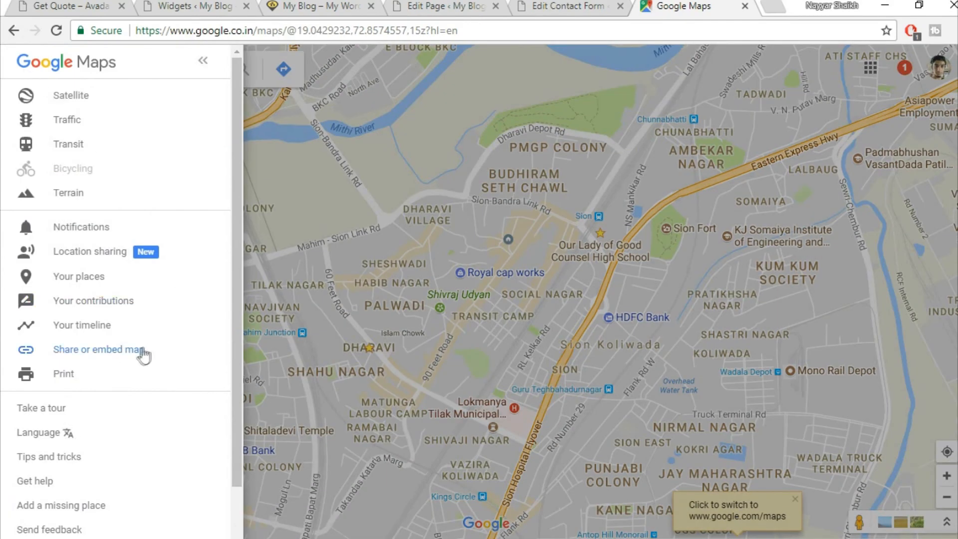
pyautogui.click(142, 352)
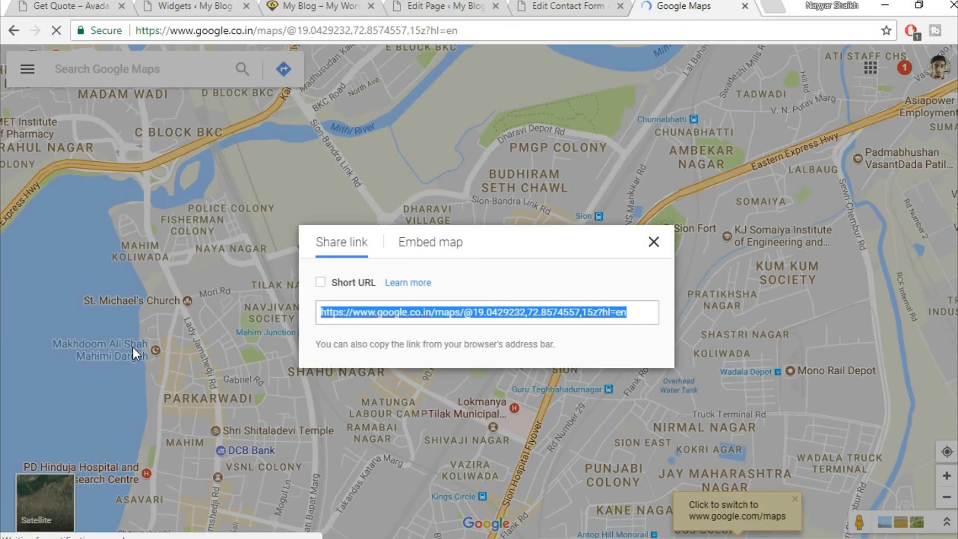
pyautogui.click(446, 252)
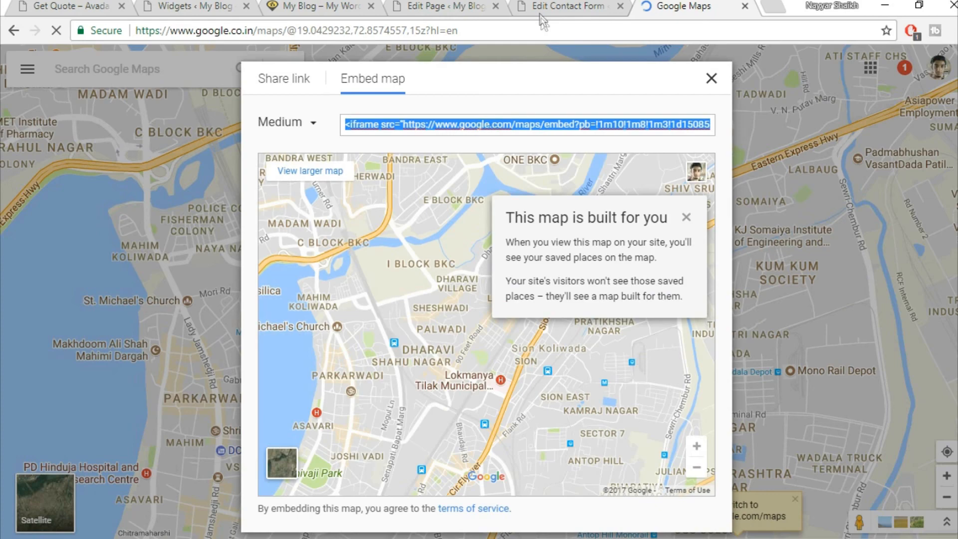
pyautogui.click(449, 6)
pyautogui.click(564, 6)
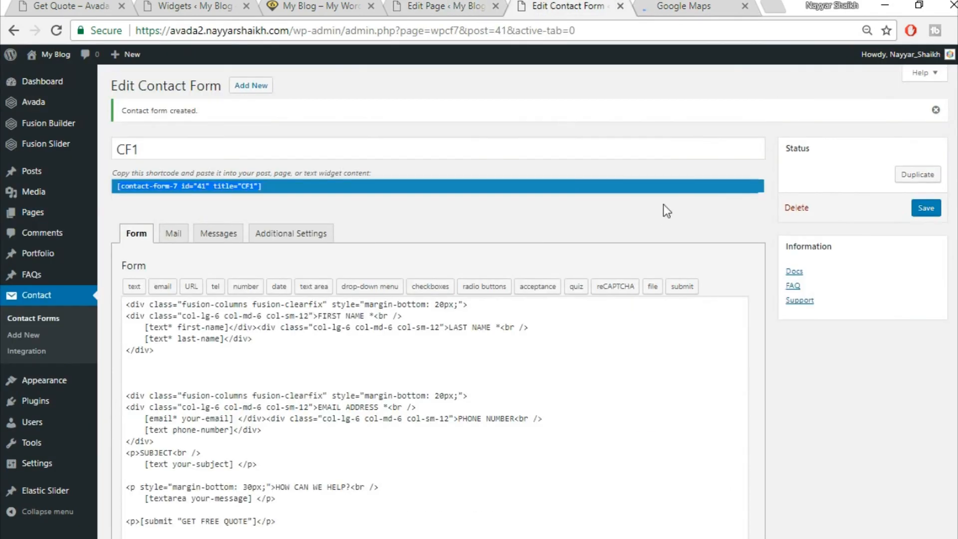
# - Add a Text widget to Footer Widget 4 and paste the Google Maps iframe in Text mode
pyautogui.click(212, 6)
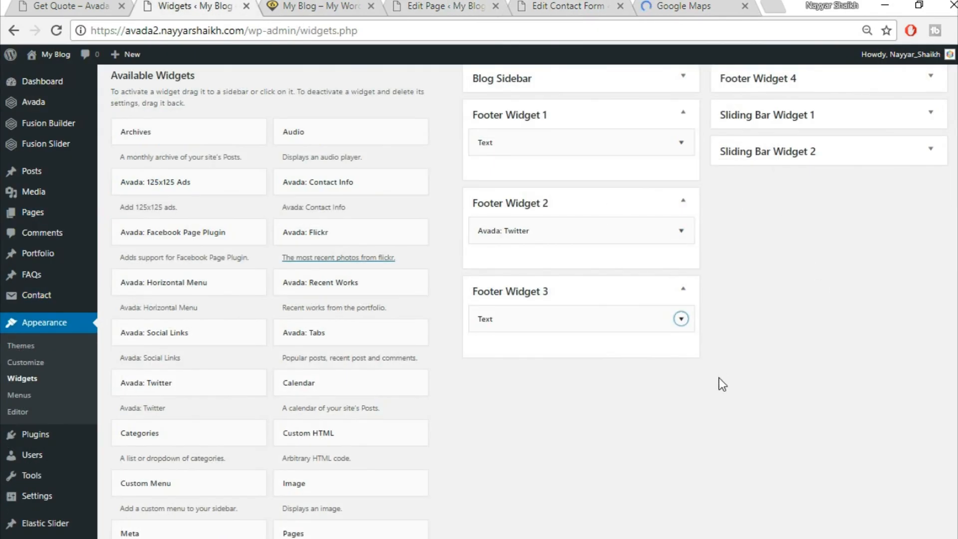
pyautogui.scroll(-8, 720, 389)
pyautogui.click(373, 282)
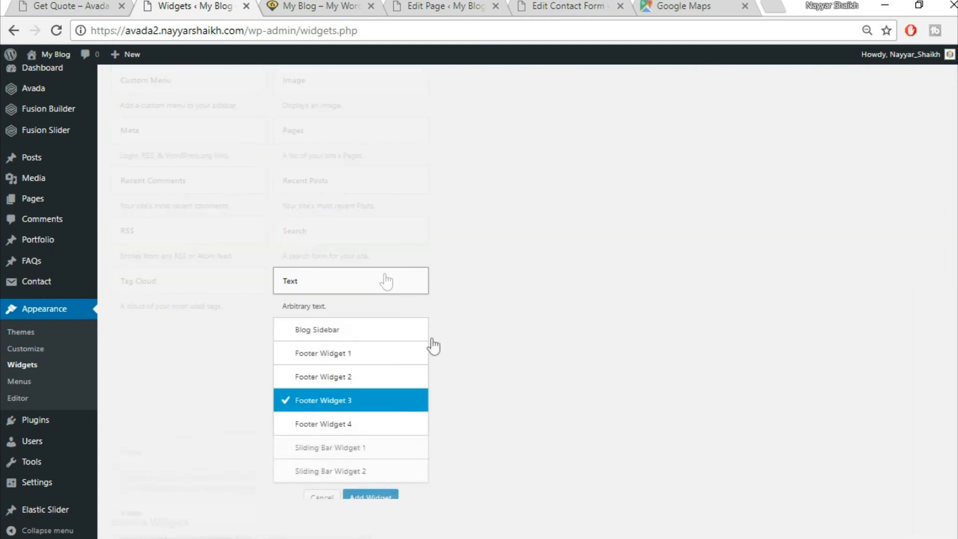
pyautogui.click(365, 429)
pyautogui.click(380, 498)
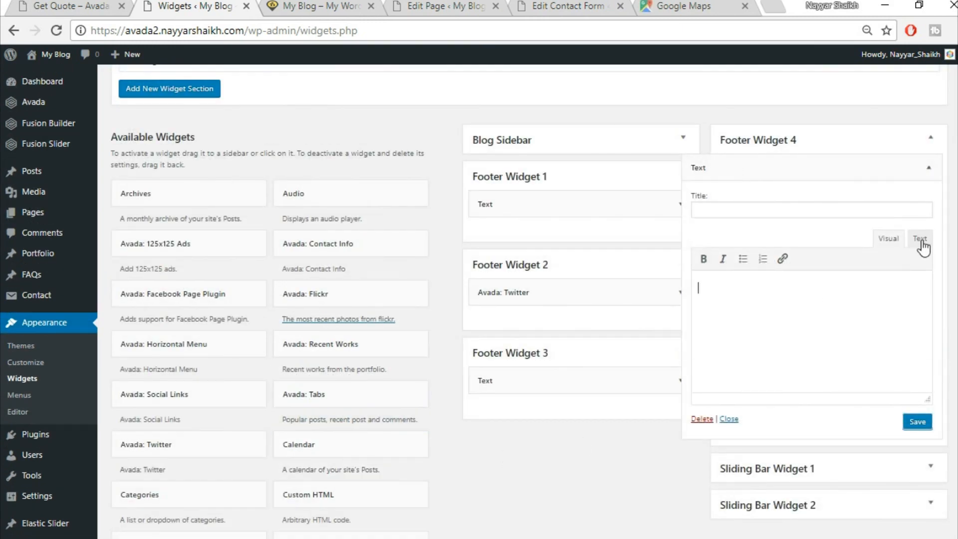
pyautogui.click(921, 239)
pyautogui.hotkey('ctrl', 'v')
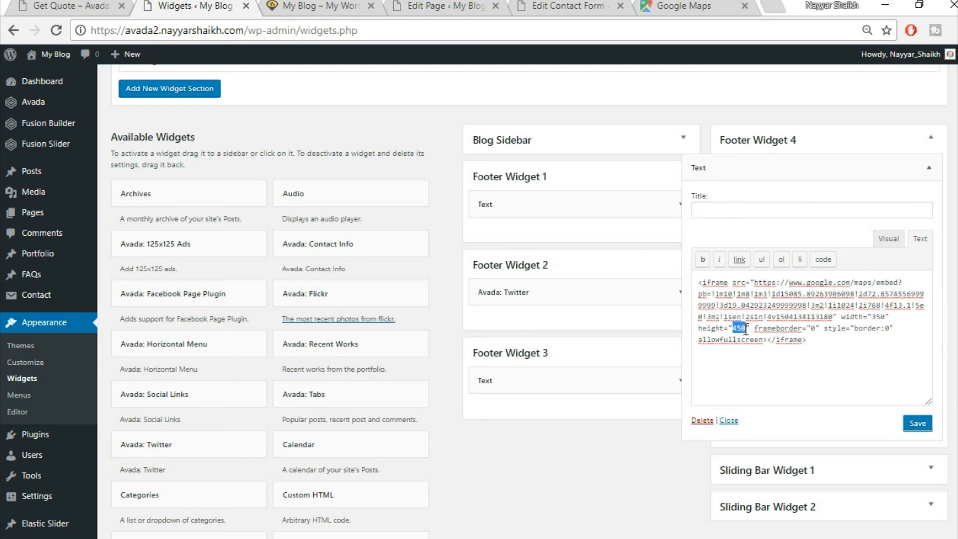
# - Change the map iframe height to 275 and save the widget
pyautogui.write('275')
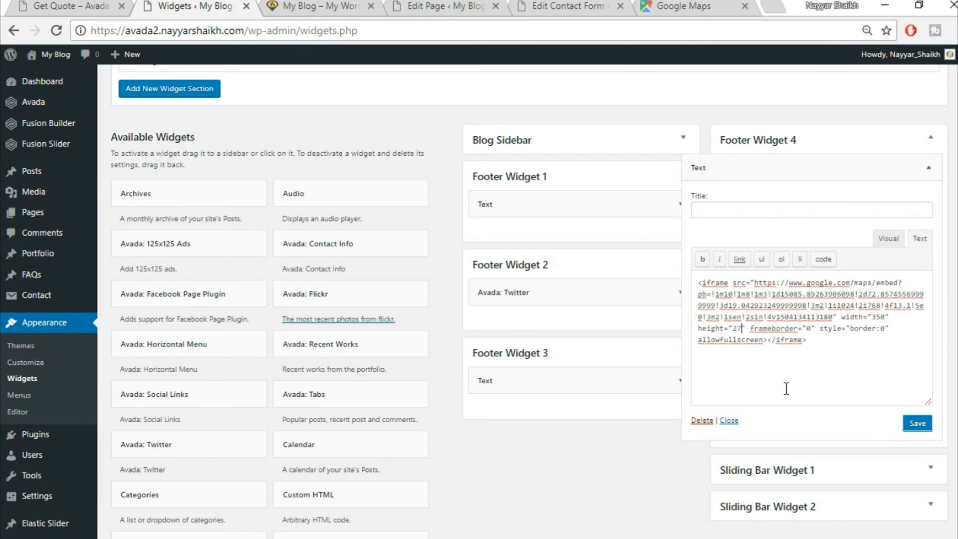
pyautogui.click(85, 5)
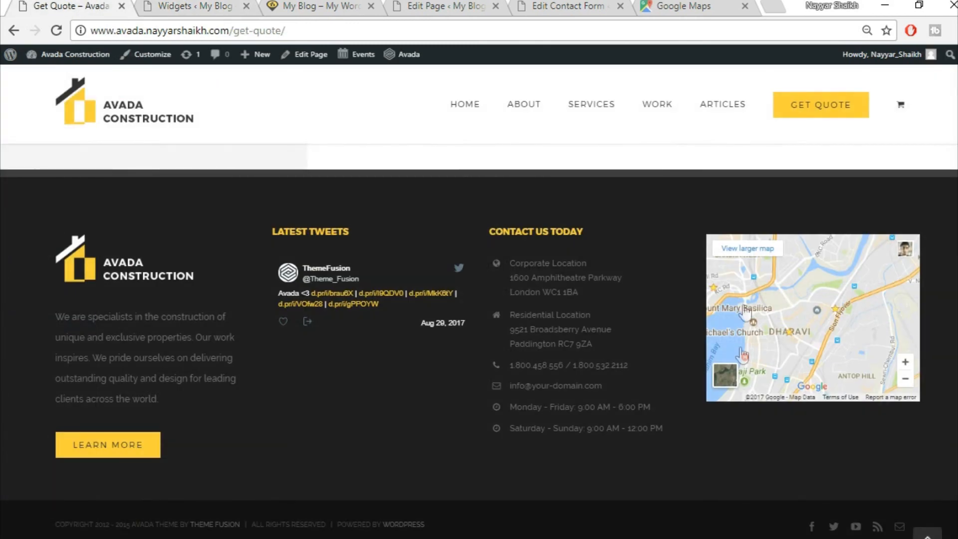
pyautogui.click(219, 5)
pyautogui.click(90, 10)
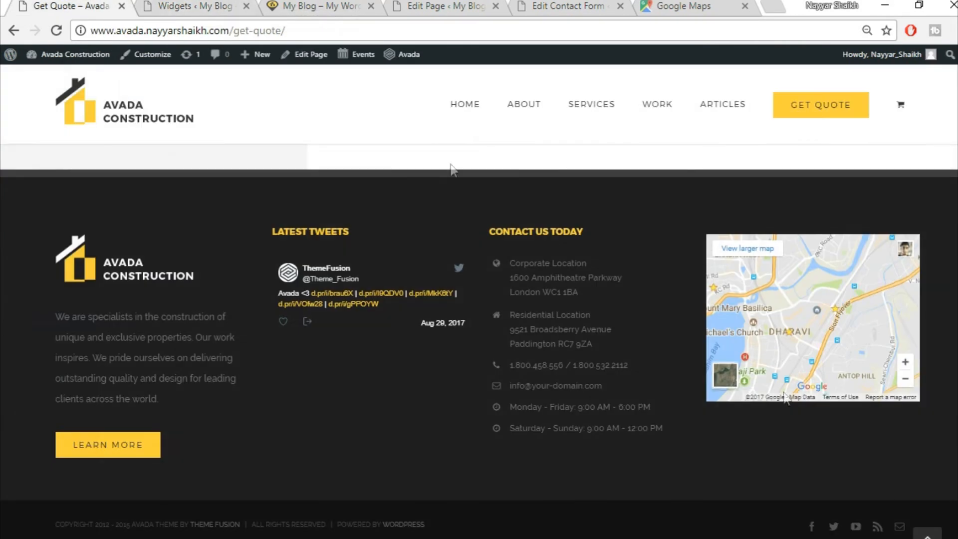
pyautogui.click(201, 4)
pyautogui.click(922, 426)
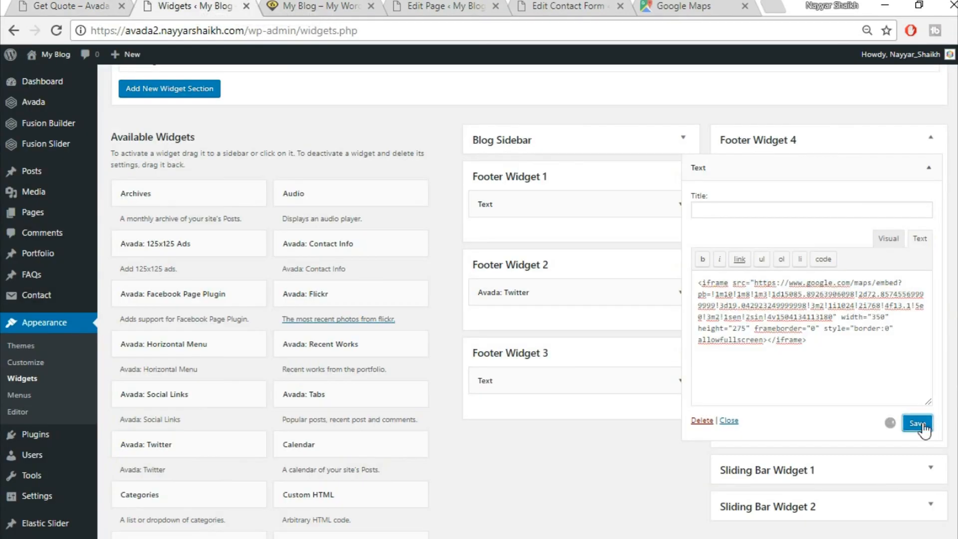
# - Compare the reference footer's LATEST TWEETS heading with Footer Widget 2's Twitter widget settings
pyautogui.click(319, 6)
pyautogui.click(56, 30)
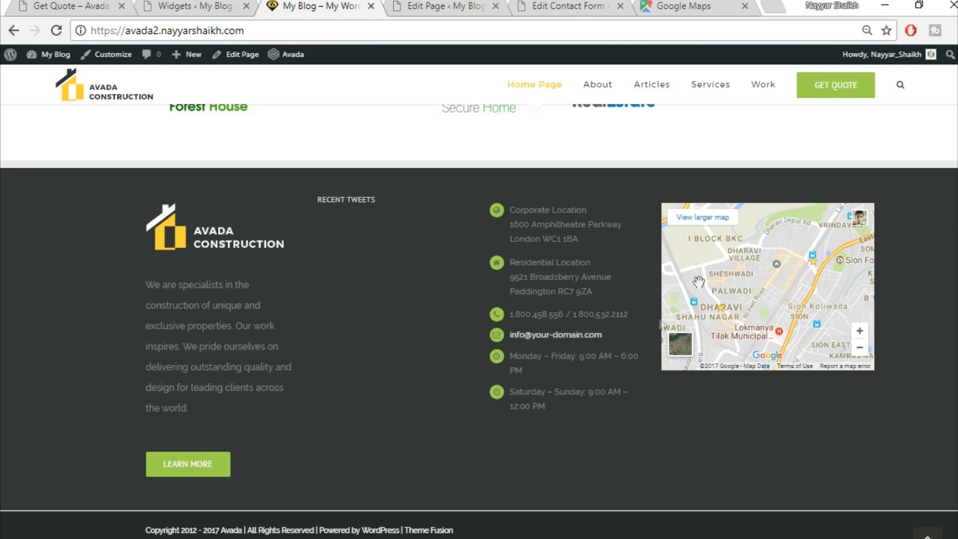
pyautogui.click(48, 4)
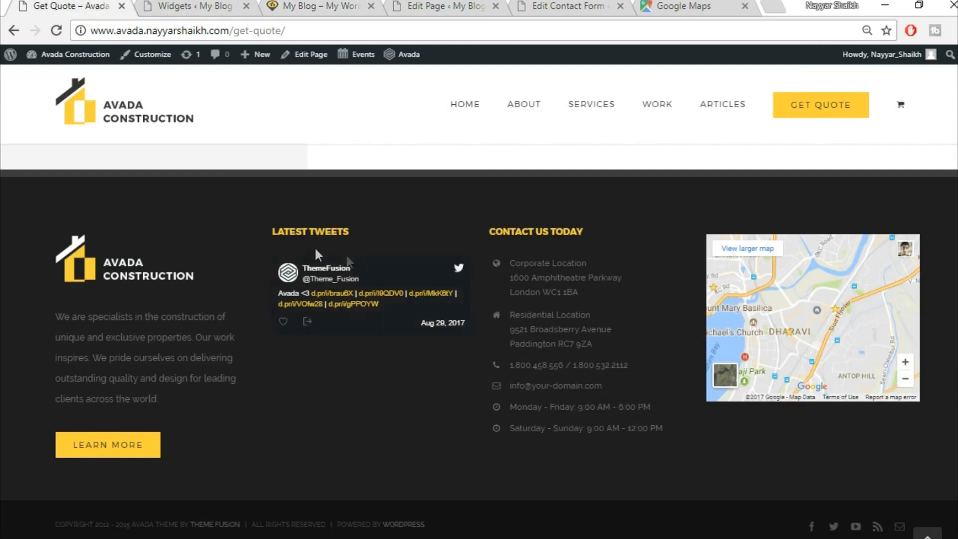
pyautogui.moveTo(369, 235); pyautogui.dragTo(274, 235)
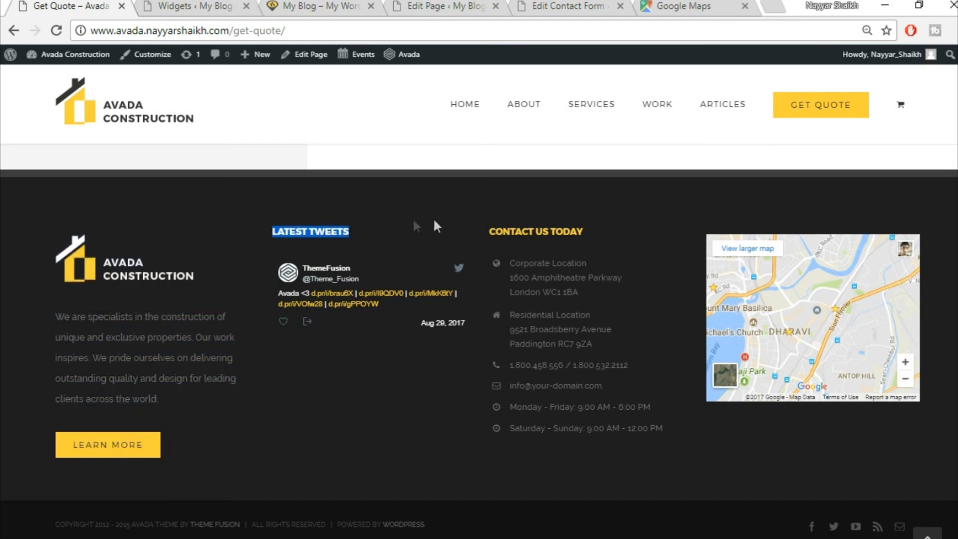
pyautogui.click(319, 6)
pyautogui.click(194, 6)
pyautogui.click(683, 293)
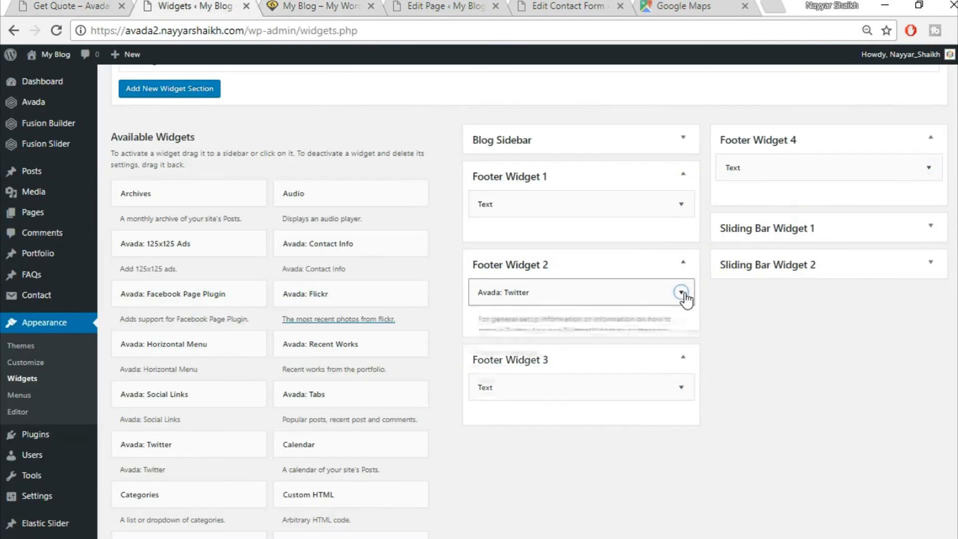
pyautogui.scroll(-2, 569, 375)
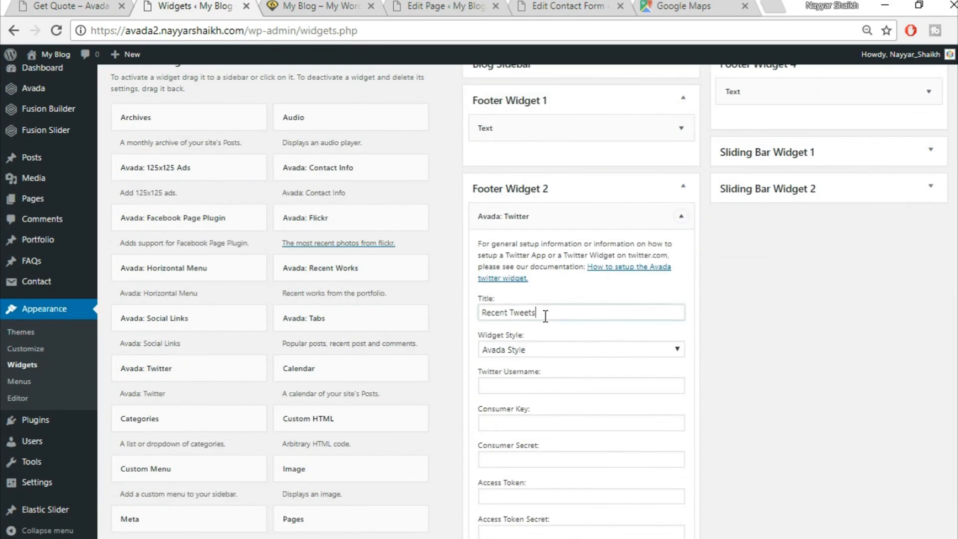
pyautogui.click(682, 216)
# - Title Footer Widget 3's Text widget 'CONTACT US TODAY', copied from the reference site's heading
pyautogui.click(681, 304)
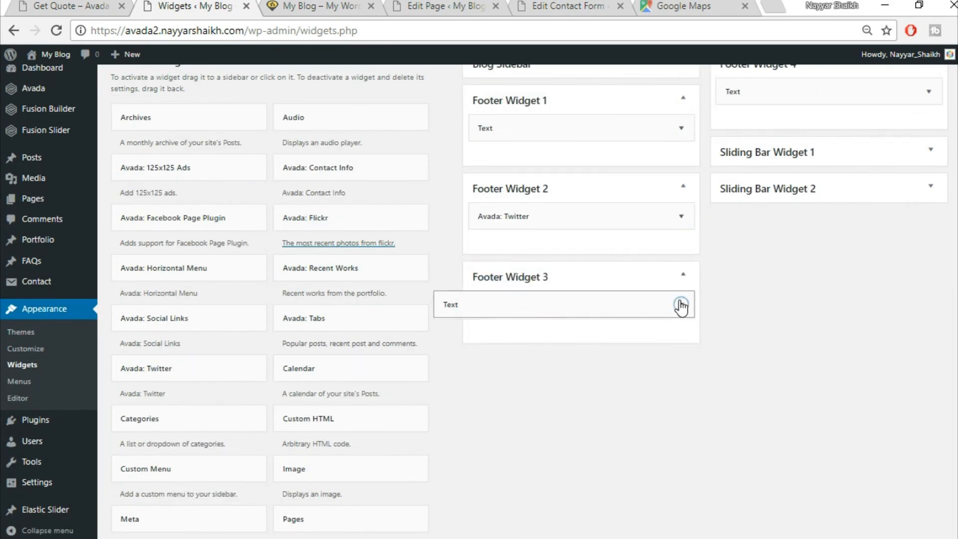
pyautogui.click(100, 6)
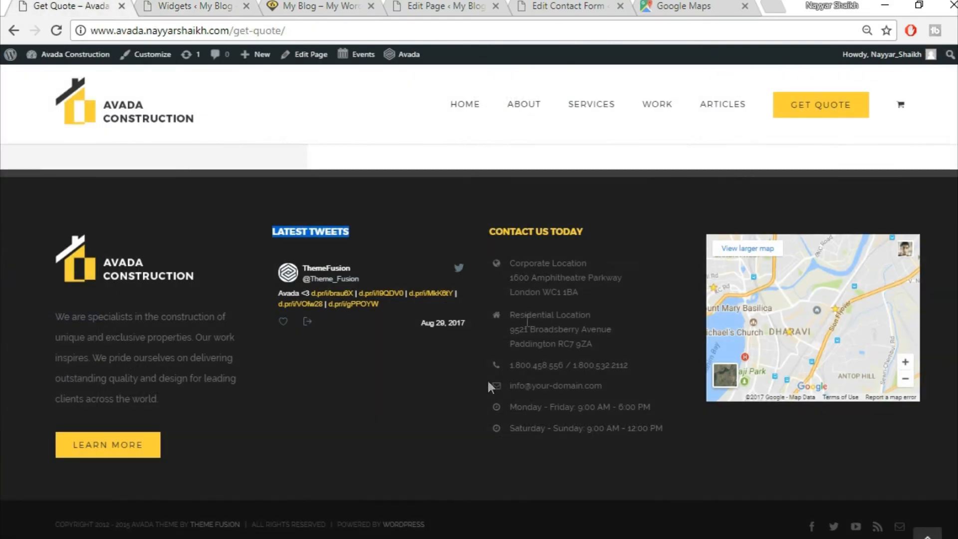
pyautogui.moveTo(589, 242); pyautogui.dragTo(483, 216)
pyautogui.hotkey('ctrl', 'c')
pyautogui.click(315, 5)
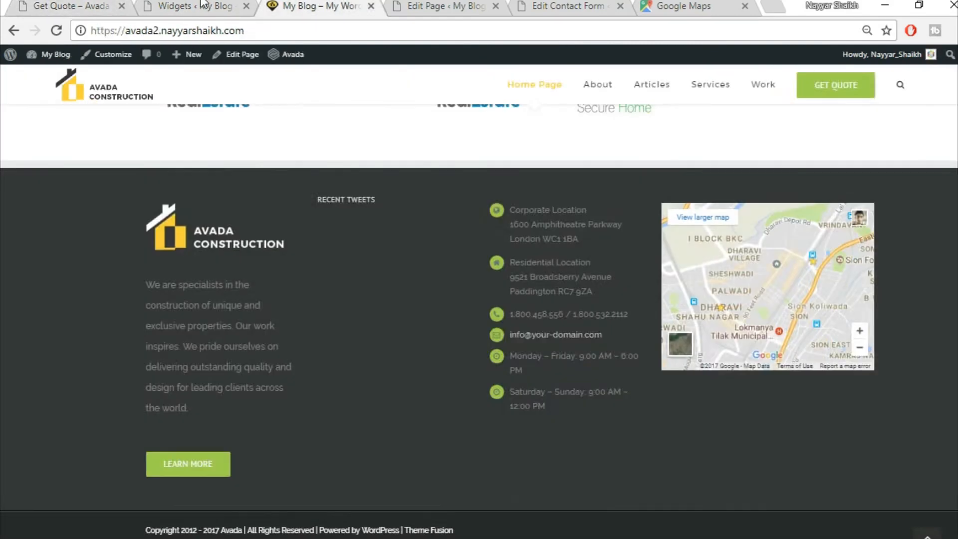
pyautogui.click(203, 6)
pyautogui.hotkey('ctrl', 'v')
pyautogui.click(681, 304)
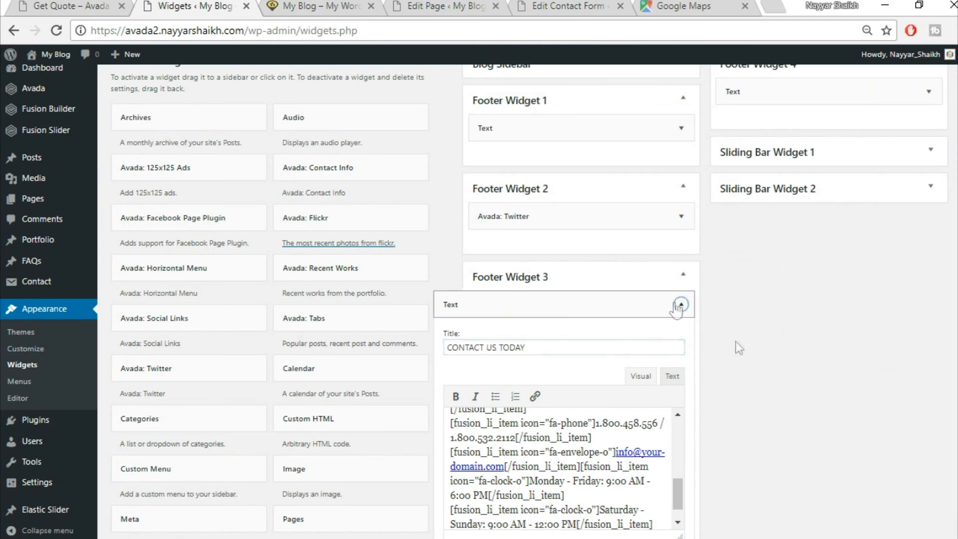
# - Compare the site's footer columns against the reference footer, then open Avada Theme Options
pyautogui.click(22, 5)
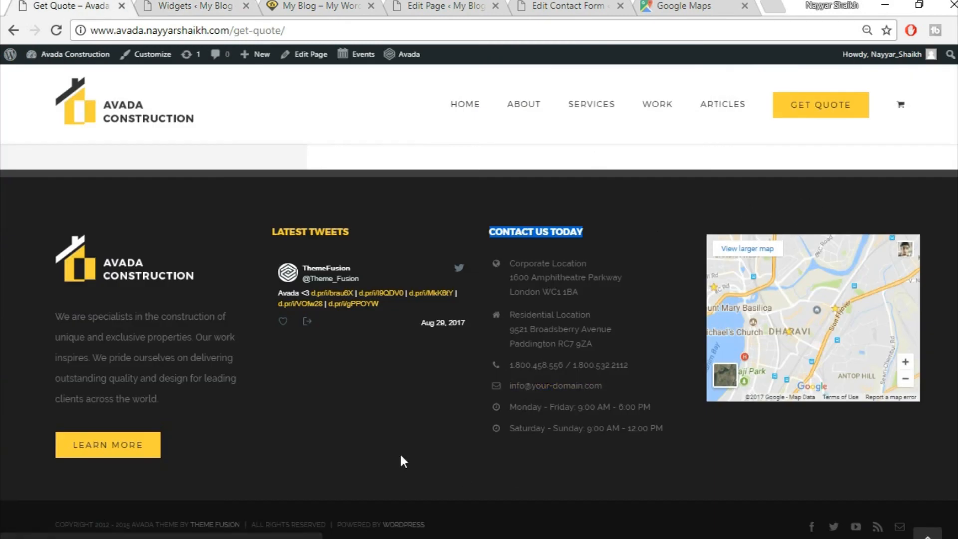
pyautogui.click(225, 6)
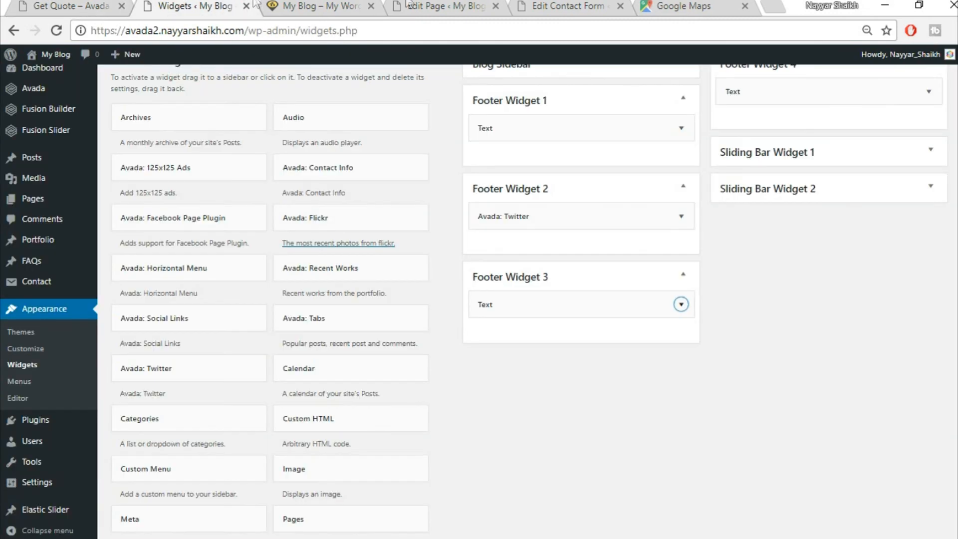
pyautogui.click(332, 5)
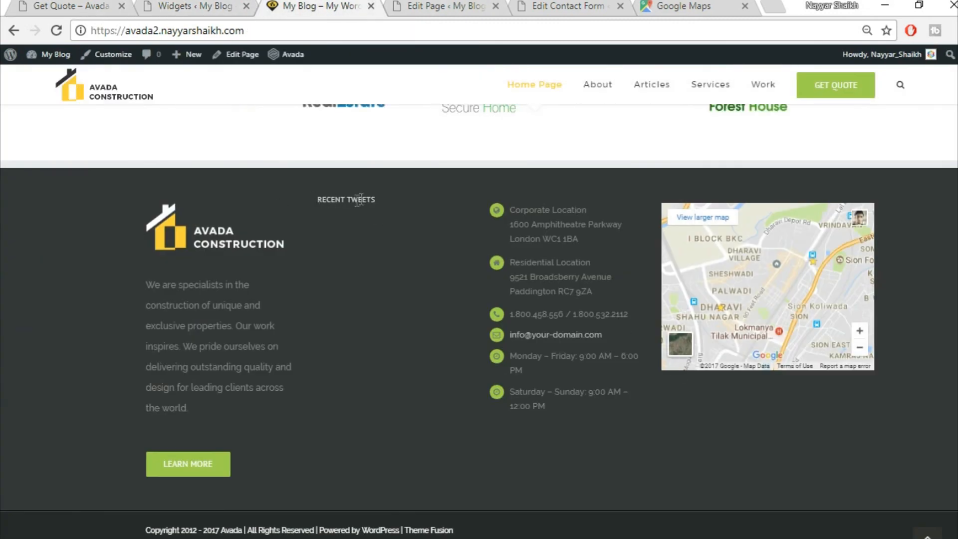
pyautogui.moveTo(312, 199); pyautogui.dragTo(405, 196)
pyautogui.click(375, 197)
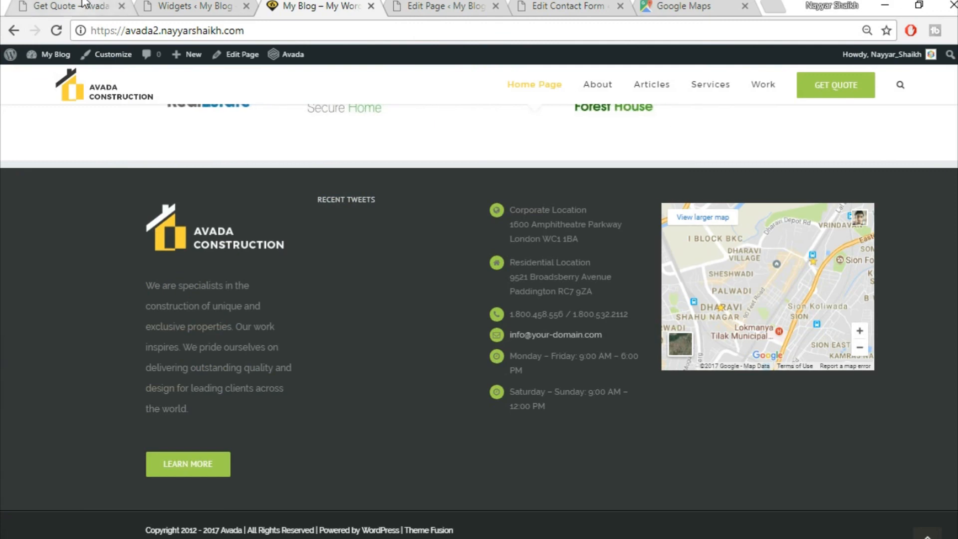
pyautogui.click(99, 7)
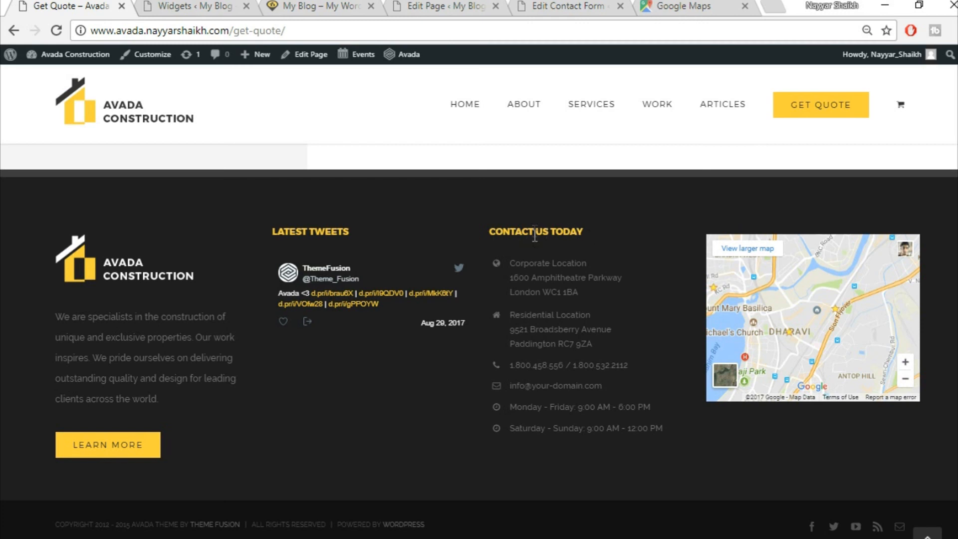
pyautogui.click(194, 7)
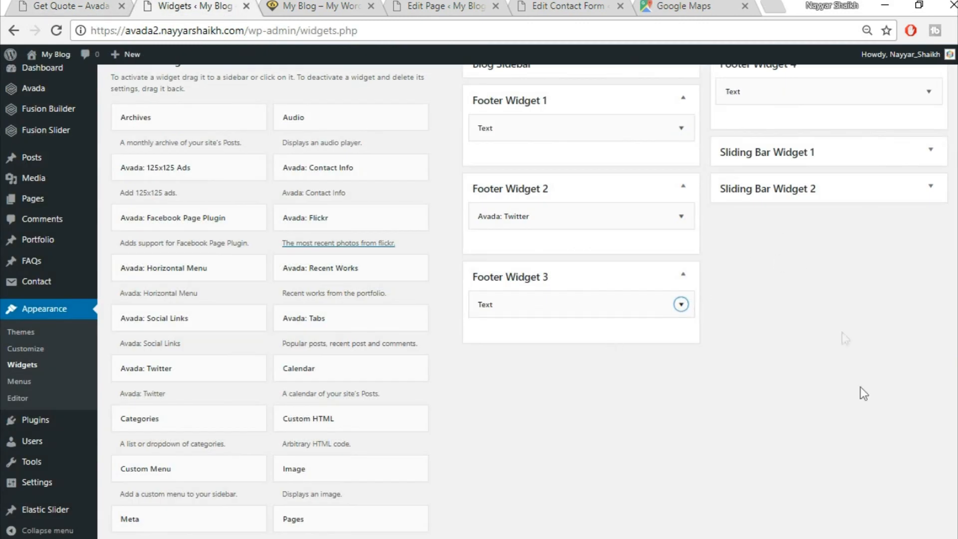
pyautogui.scroll(4, 445, 51)
pyautogui.click(343, 5)
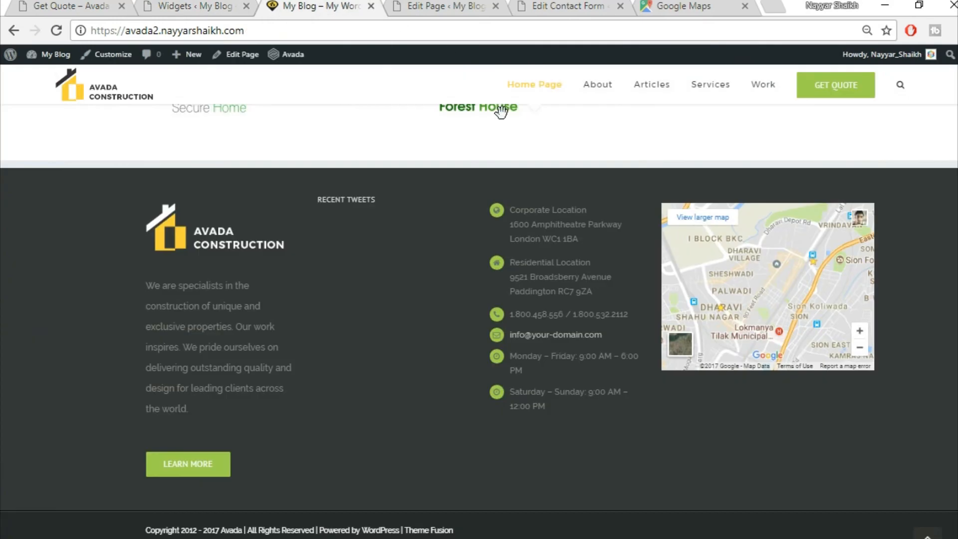
pyautogui.click(187, 5)
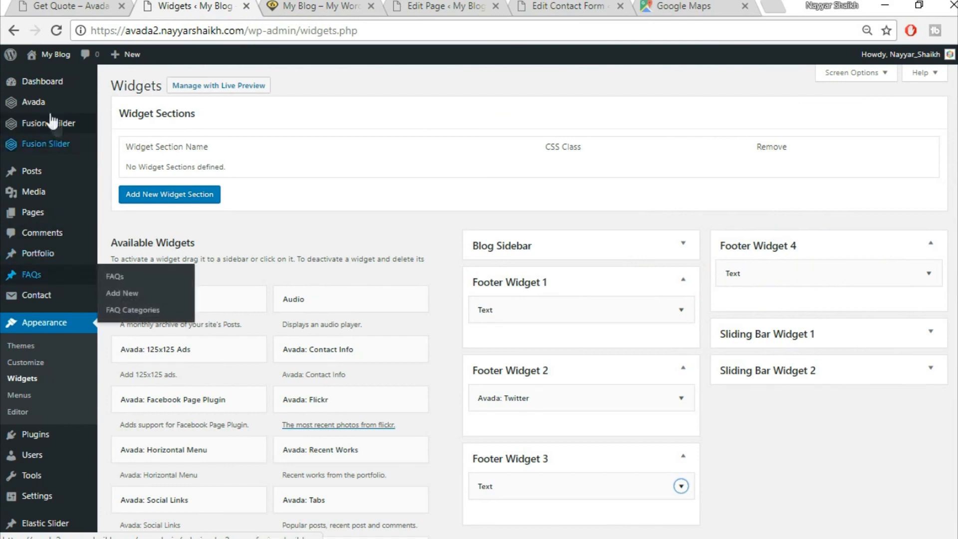
pyautogui.moveTo(49, 106)
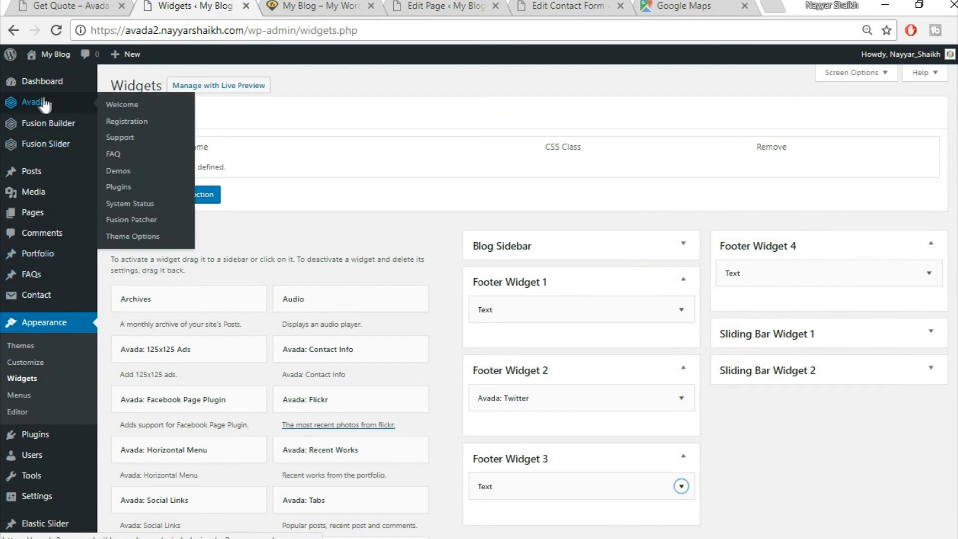
pyautogui.click(143, 239)
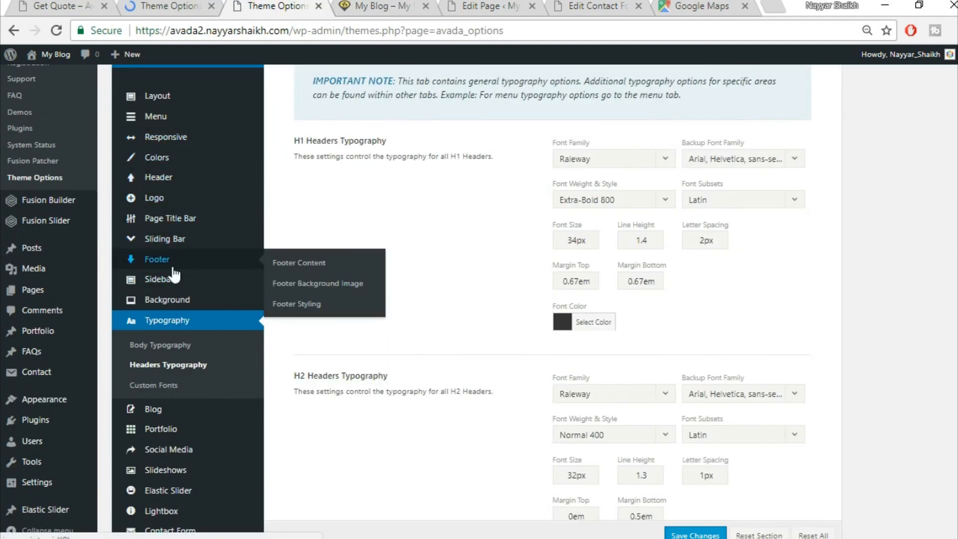
# - Turn on 100% Footer Width and set footer padding to 80 top, 4% right, 70 bottom, 4% left
pyautogui.click(313, 311)
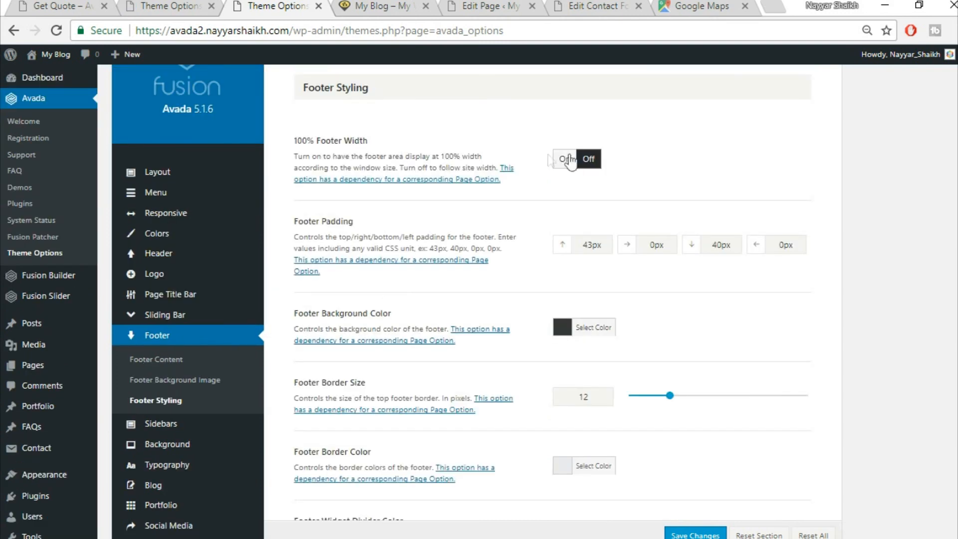
pyautogui.click(565, 159)
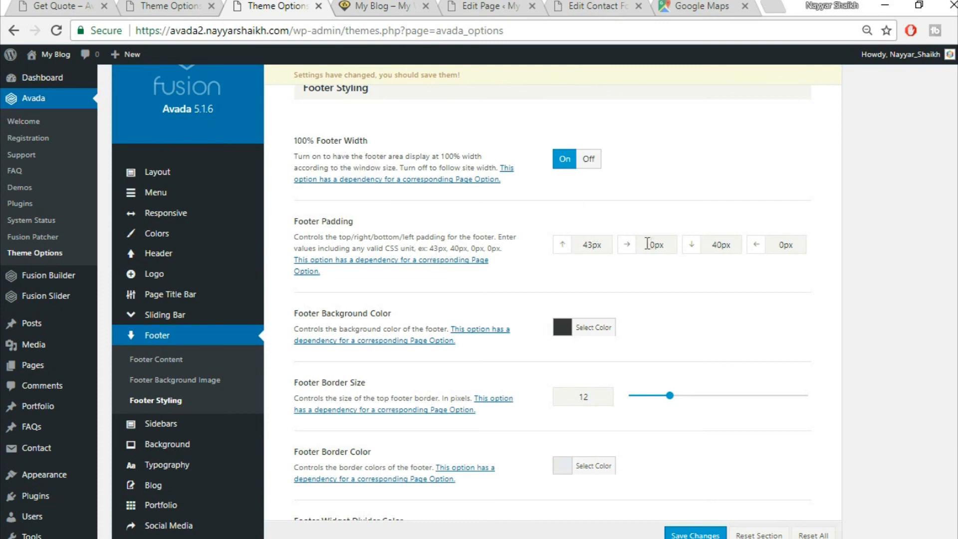
pyautogui.moveTo(608, 244); pyautogui.dragTo(545, 246)
pyautogui.write('80')
pyautogui.press('Tab')
pyautogui.write('4%')
pyautogui.press('Tab')
pyautogui.write('70')
pyautogui.press('Tab')
pyautogui.write('4%')
pyautogui.scroll(-12, 873, 328)
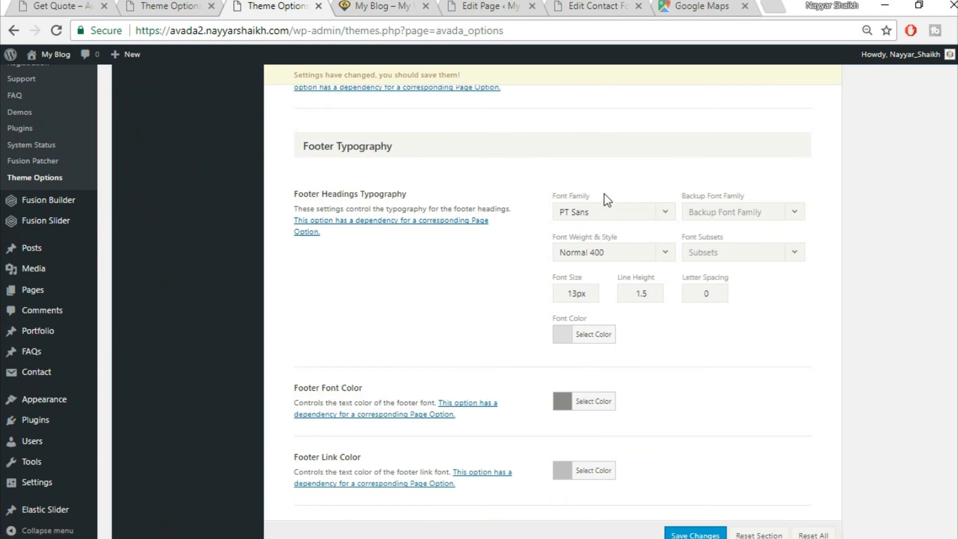
# - Set the footer headings font to Montserrat Bold 700 with an Arial-based backup font
pyautogui.scroll(-1, 604, 193)
pyautogui.click(608, 166)
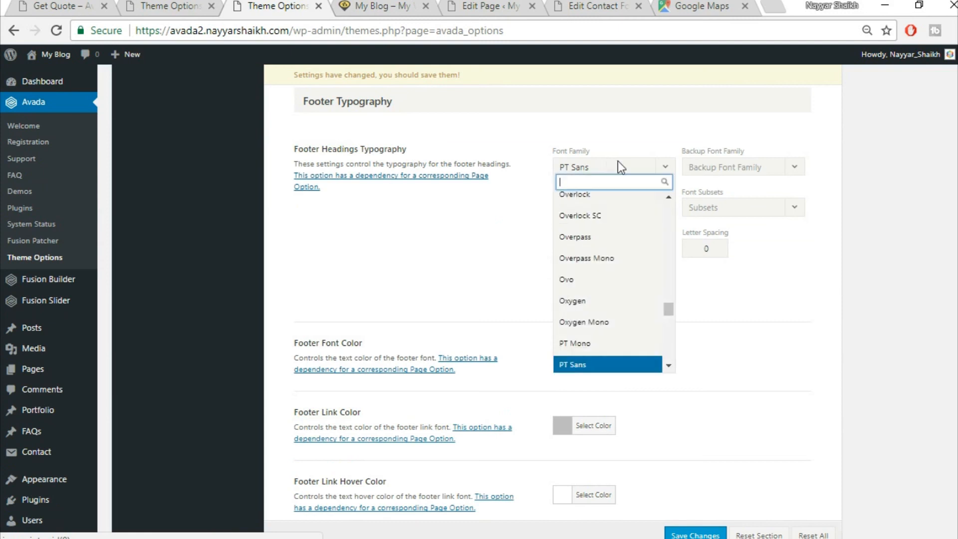
pyautogui.write('montse')
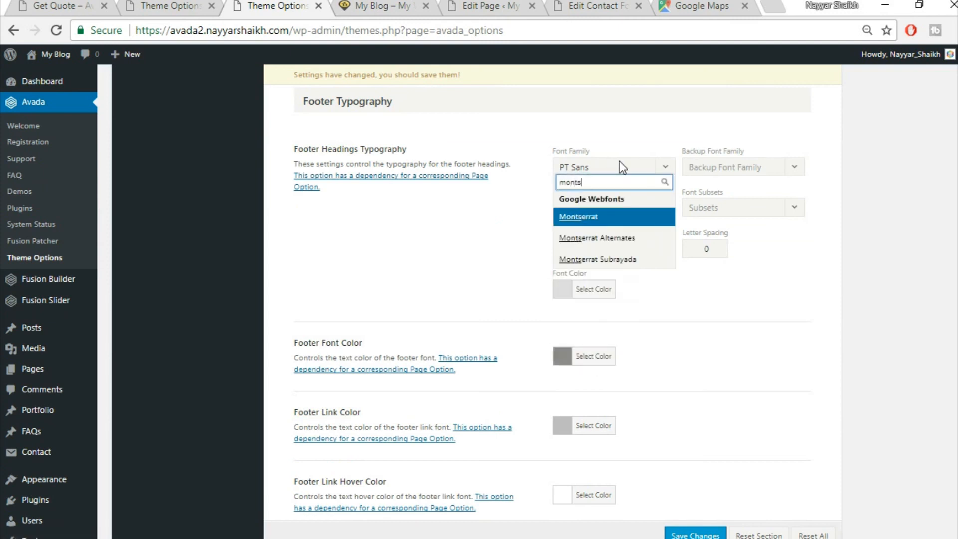
pyautogui.click(622, 219)
pyautogui.click(743, 170)
pyautogui.click(732, 185)
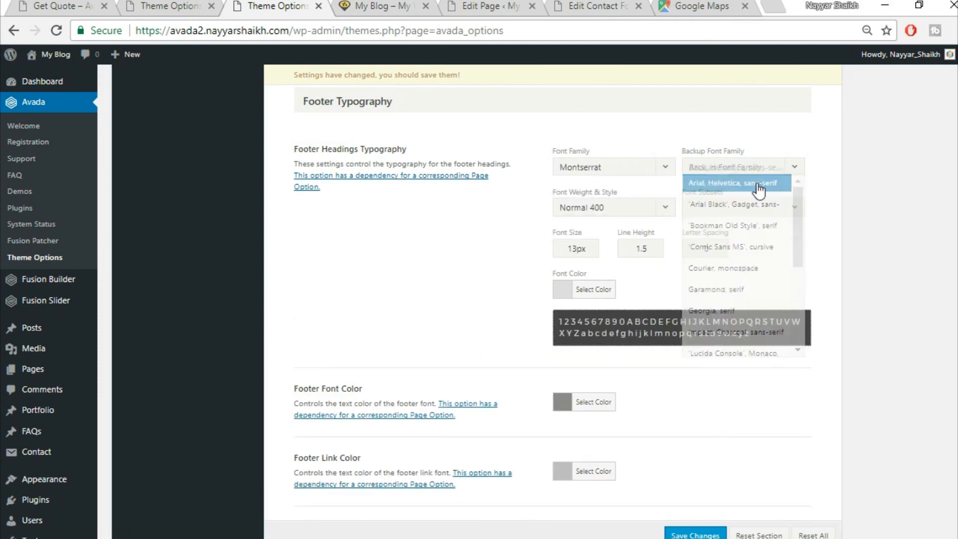
pyautogui.click(643, 210)
pyautogui.scroll(-2, 605, 379)
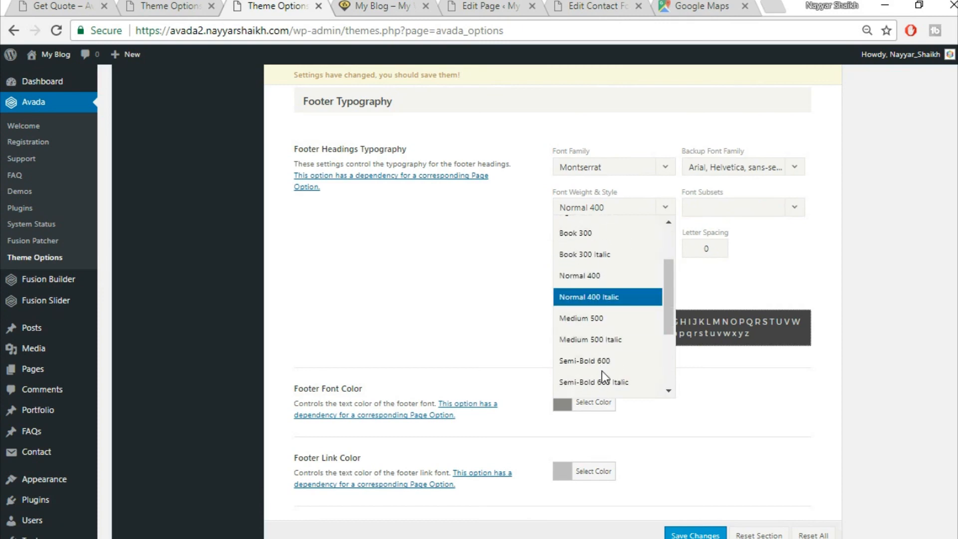
pyautogui.scroll(-3, 602, 371)
pyautogui.click(604, 280)
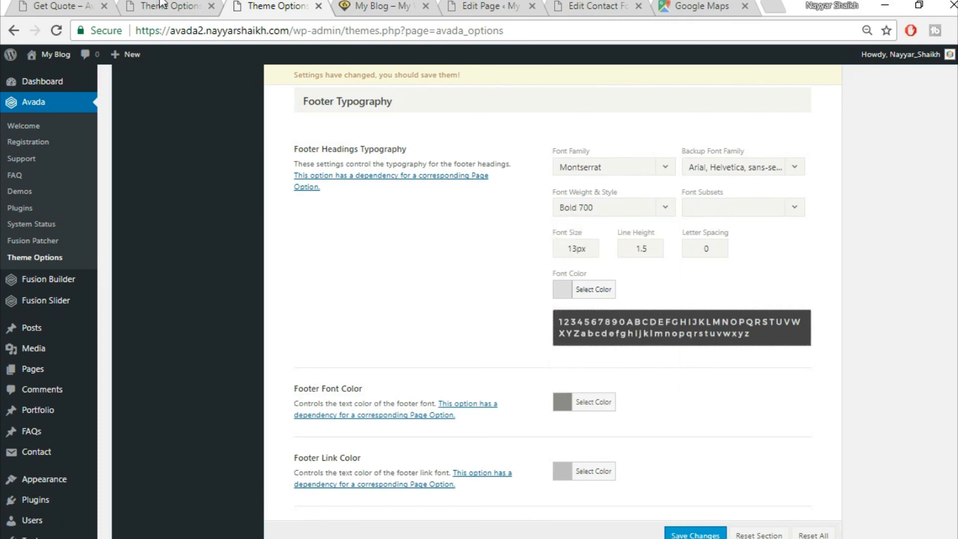
pyautogui.click(160, 4)
pyautogui.click(52, 6)
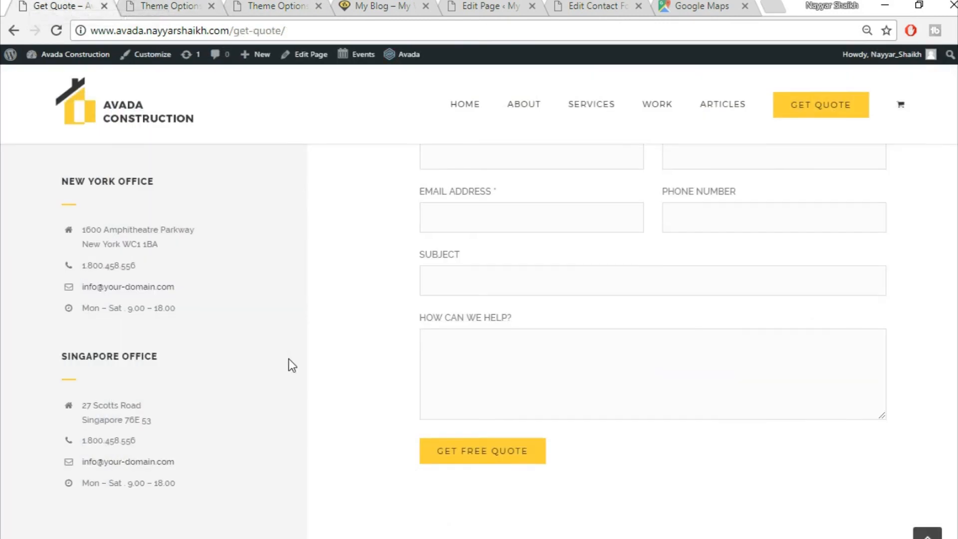
pyautogui.scroll(-6, 319, 424)
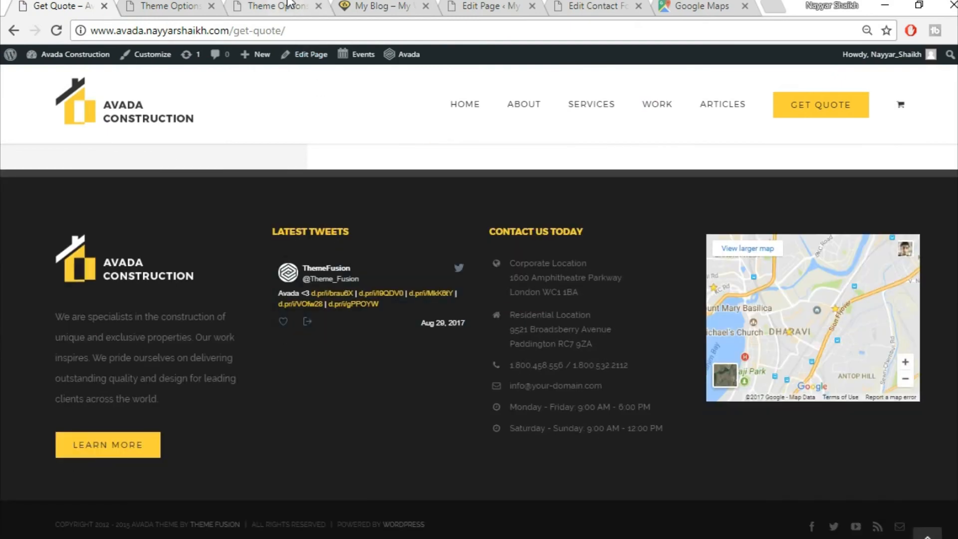
pyautogui.click(288, 3)
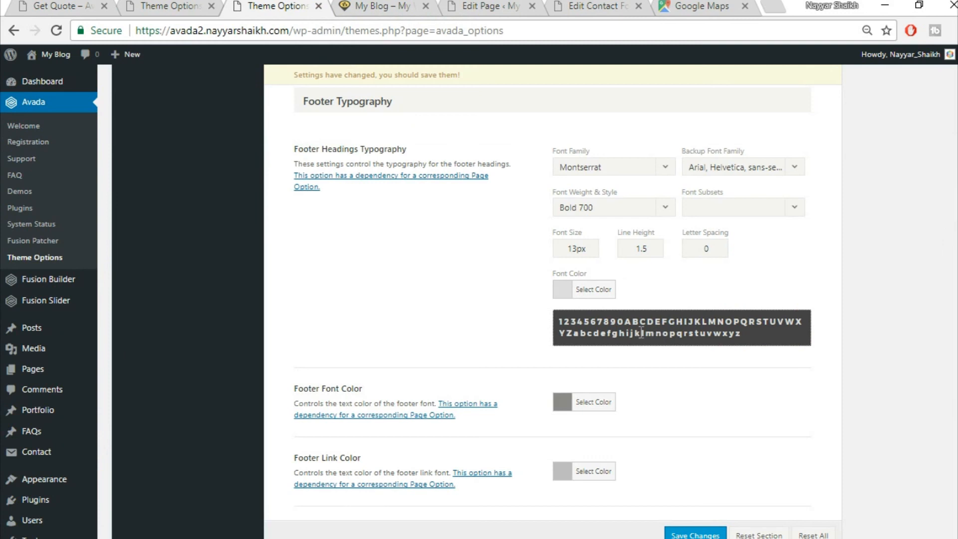
# - Give footer headings a 15px size and yellow #fed03d colour, and save the changes
pyautogui.moveTo(575, 248); pyautogui.dragTo(509, 242)
pyautogui.write('15')
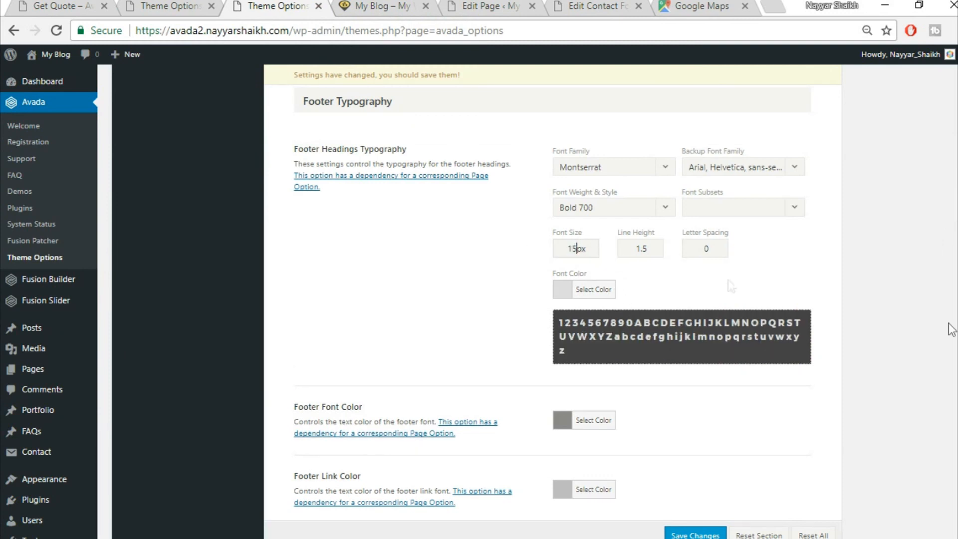
pyautogui.click(603, 294)
pyautogui.moveTo(659, 290); pyautogui.dragTo(545, 270)
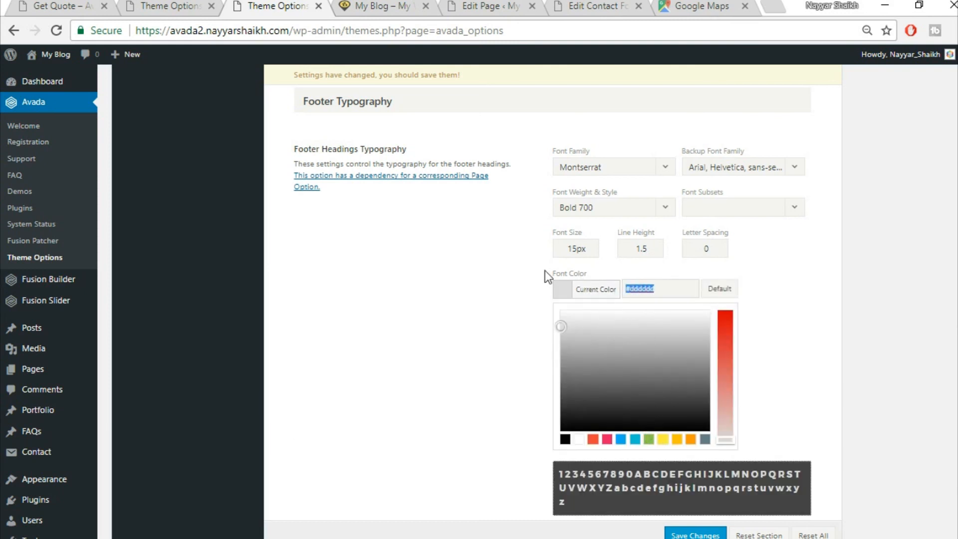
pyautogui.write('fed03d')
pyautogui.click(828, 315)
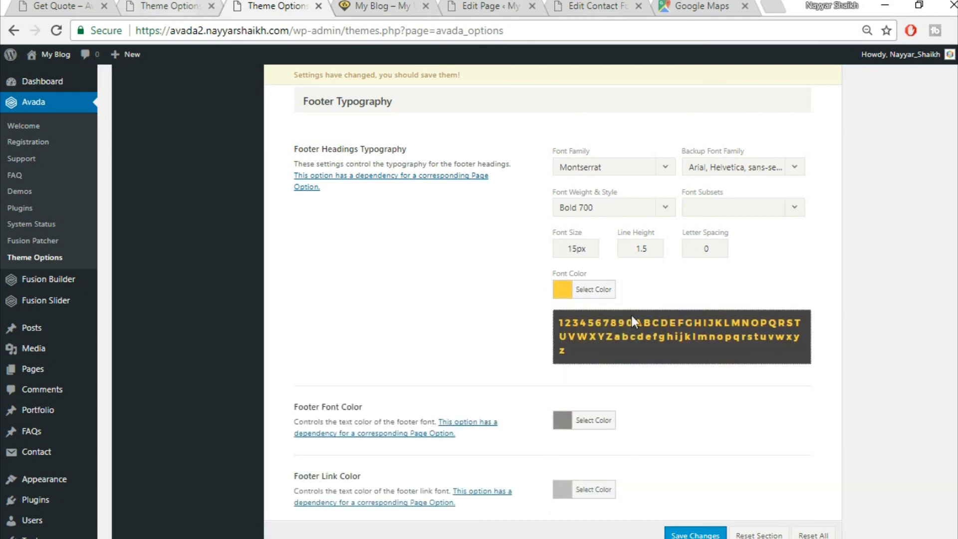
pyautogui.scroll(-3, 779, 437)
pyautogui.click(707, 535)
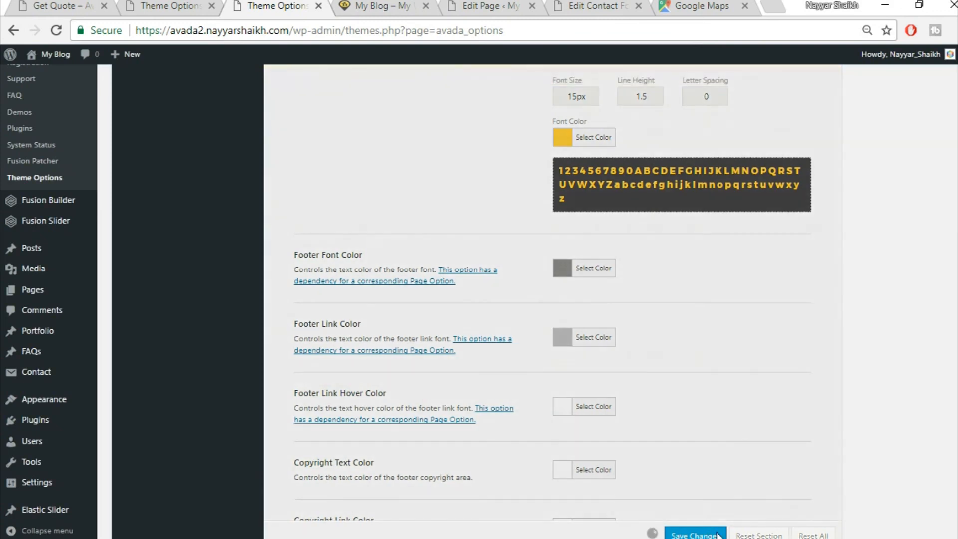
pyautogui.click(368, 6)
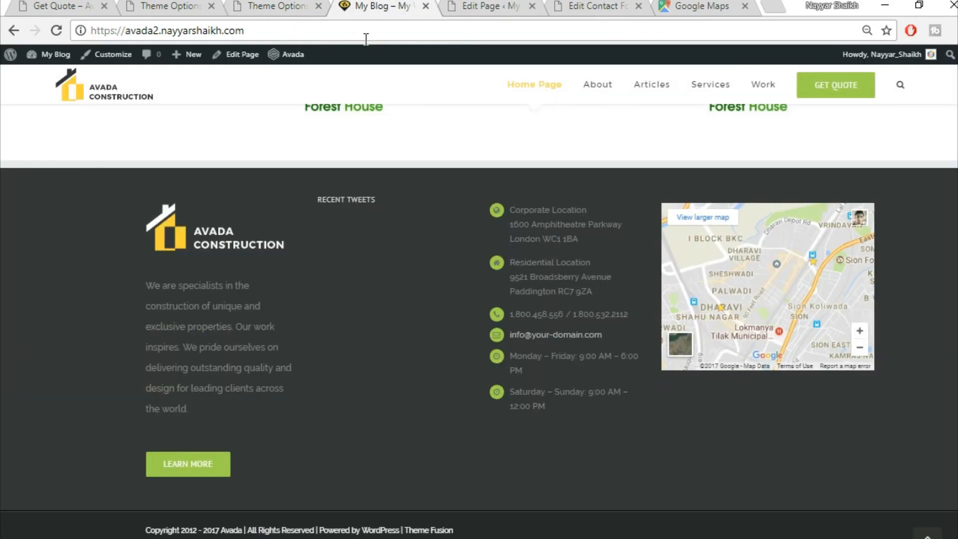
# - Reload the live site to confirm the yellow RECENT TWEETS heading, then return to Theme Options
pyautogui.click(64, 32)
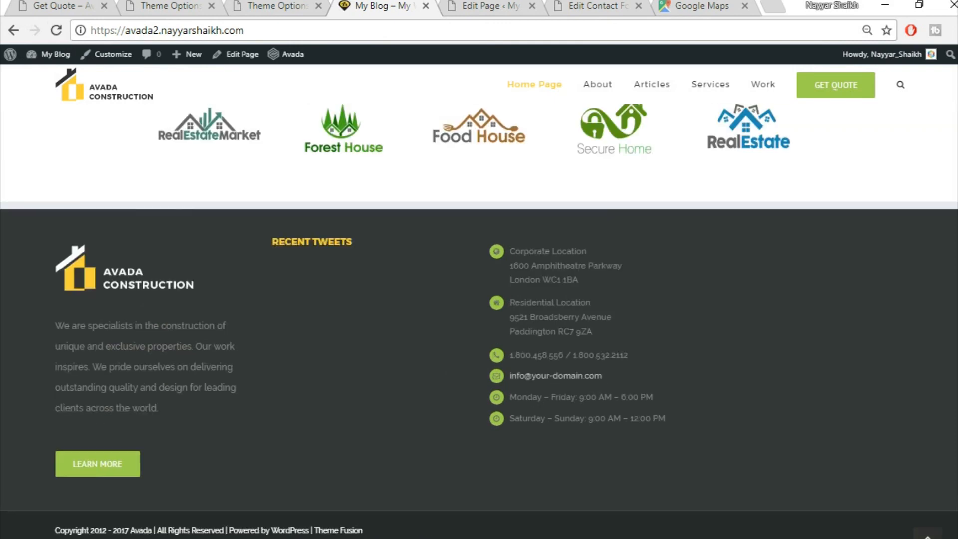
pyautogui.moveTo(274, 247); pyautogui.dragTo(364, 245)
pyautogui.click(367, 247)
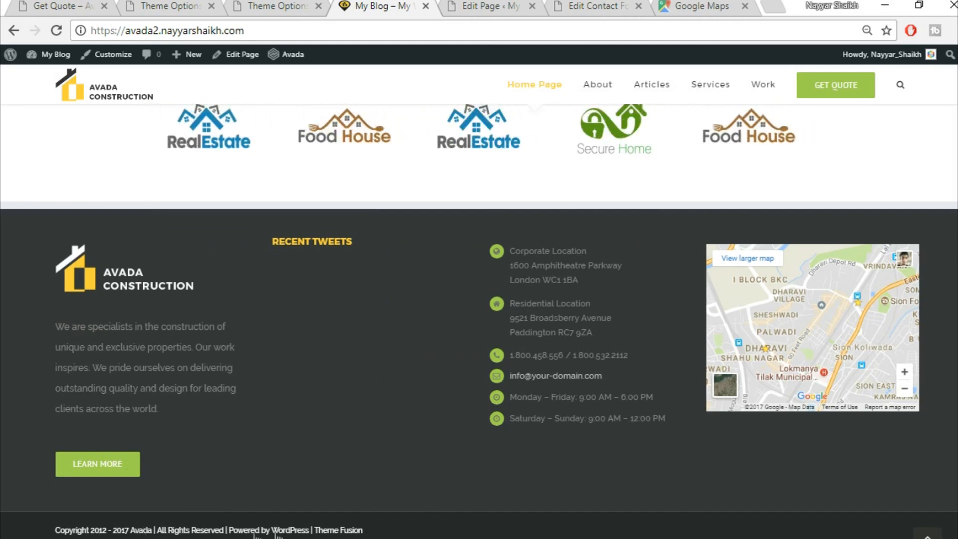
pyautogui.click(287, 10)
pyautogui.scroll(10, 589, 407)
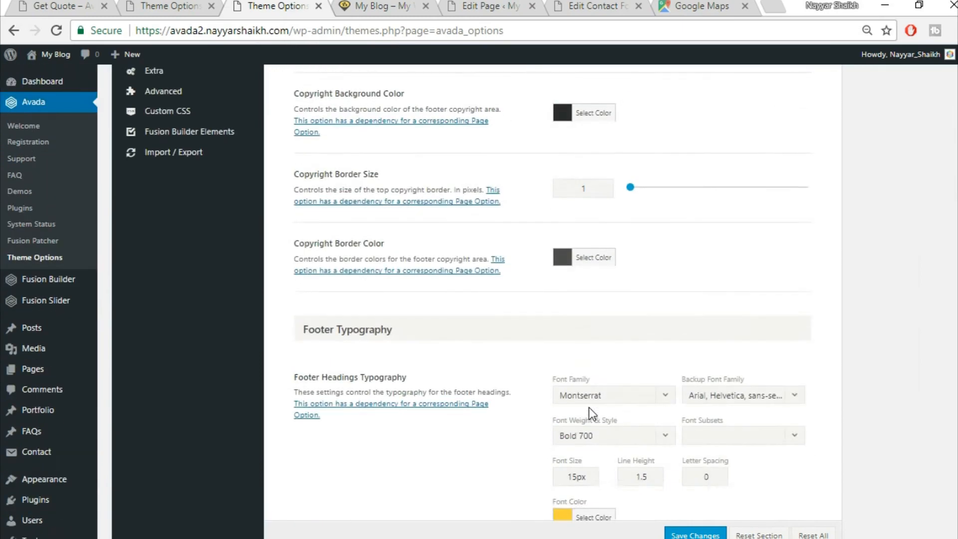
# - In Footer Content's copyright text, delete the 2012 year and replace Avada with BloggDude
pyautogui.scroll(8, 589, 407)
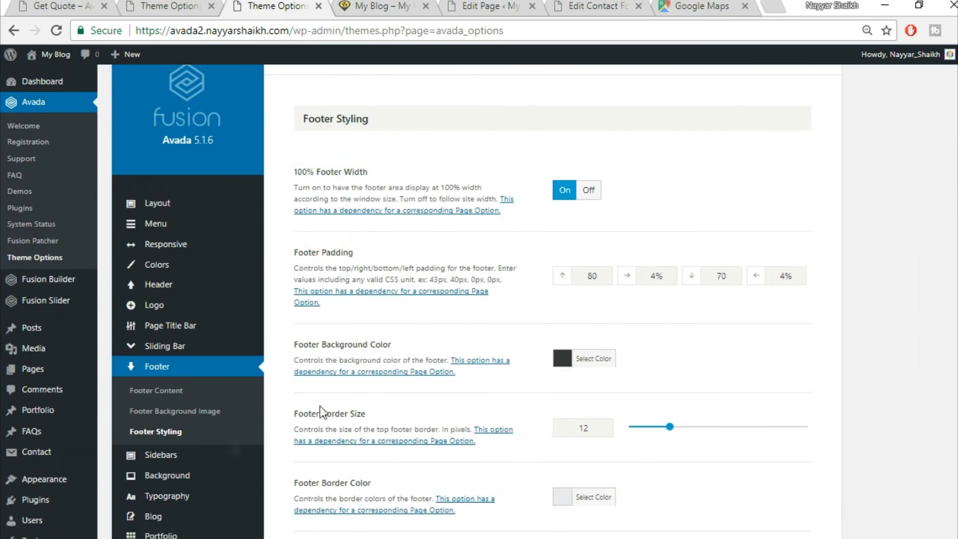
pyautogui.click(160, 392)
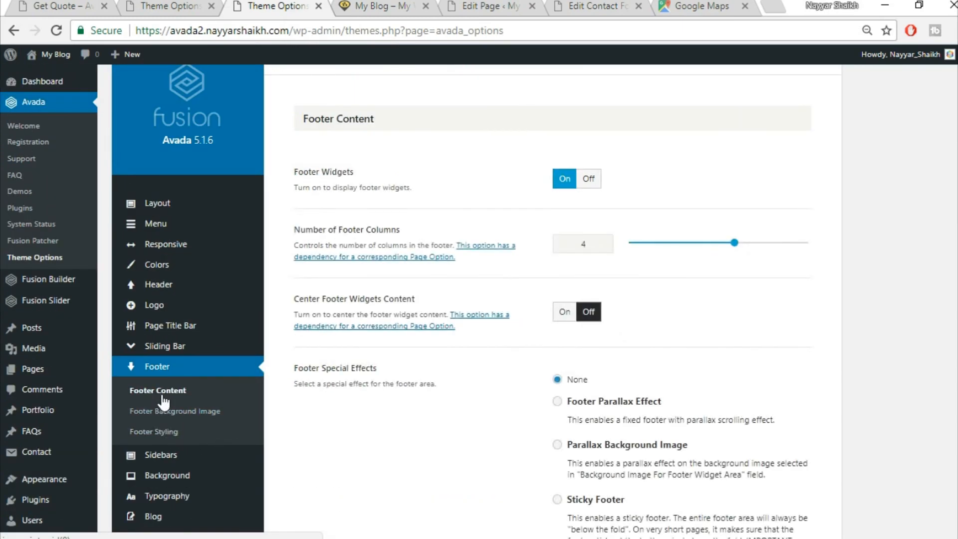
pyautogui.scroll(-9, 518, 220)
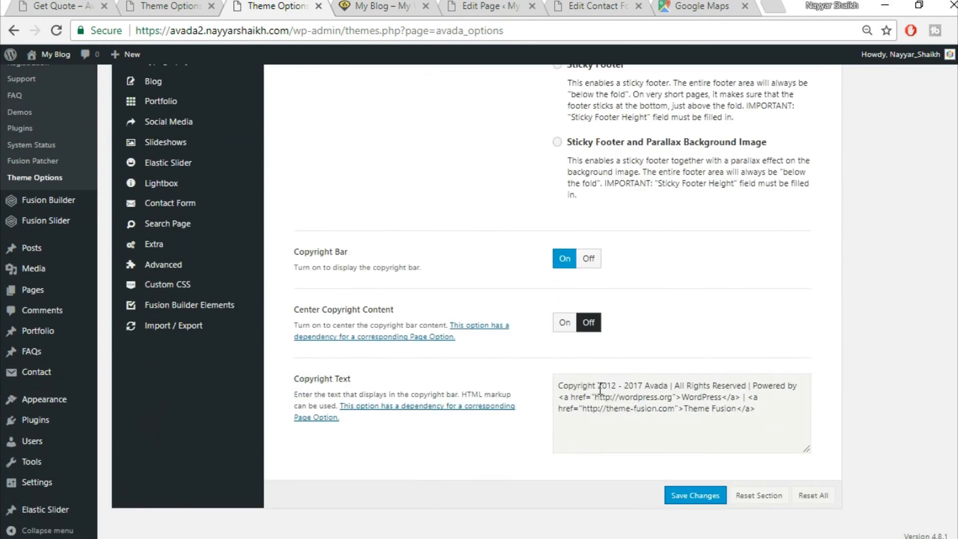
pyautogui.moveTo(598, 387); pyautogui.dragTo(618, 387)
pyautogui.press('BackSpace')
pyautogui.press('Delete')
pyautogui.press('Delete')
pyautogui.press('Delete')
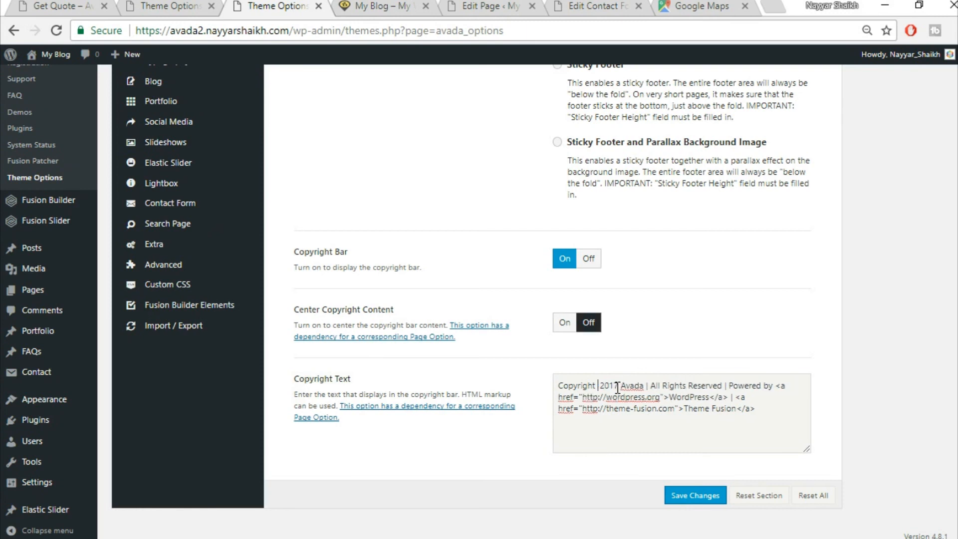
pyautogui.moveTo(644, 385); pyautogui.dragTo(624, 379)
pyautogui.press('BackSpace')
pyautogui.write('BloggDude')
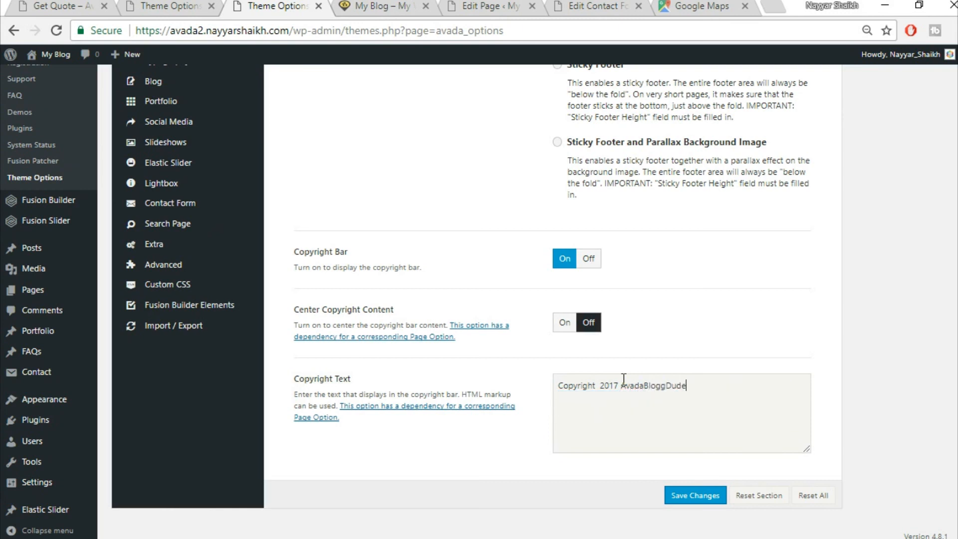
pyautogui.hotkey('ctrl', 'z')
pyautogui.hotkey('ctrl', 'z')
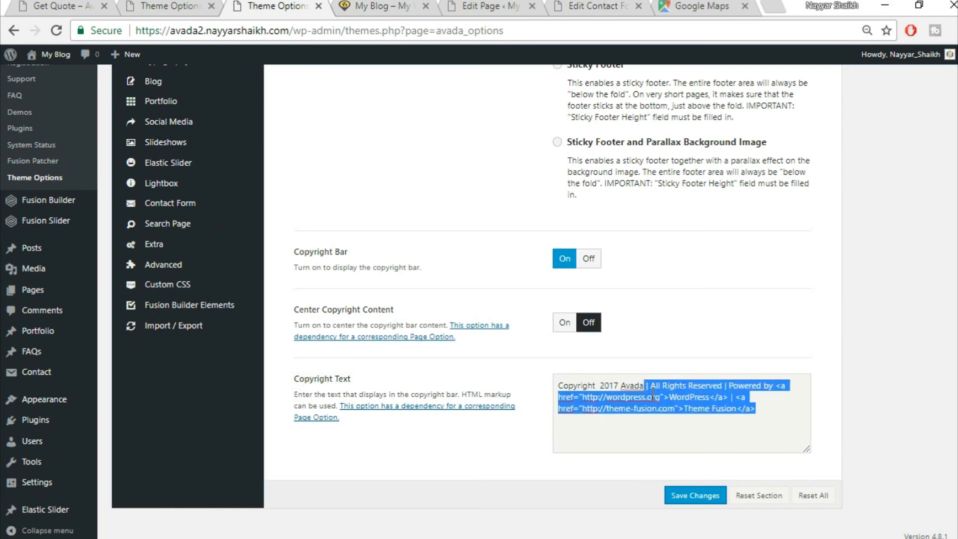
pyautogui.click(645, 383)
pyautogui.moveTo(647, 384); pyautogui.dragTo(624, 382)
pyautogui.write('BloggDud')
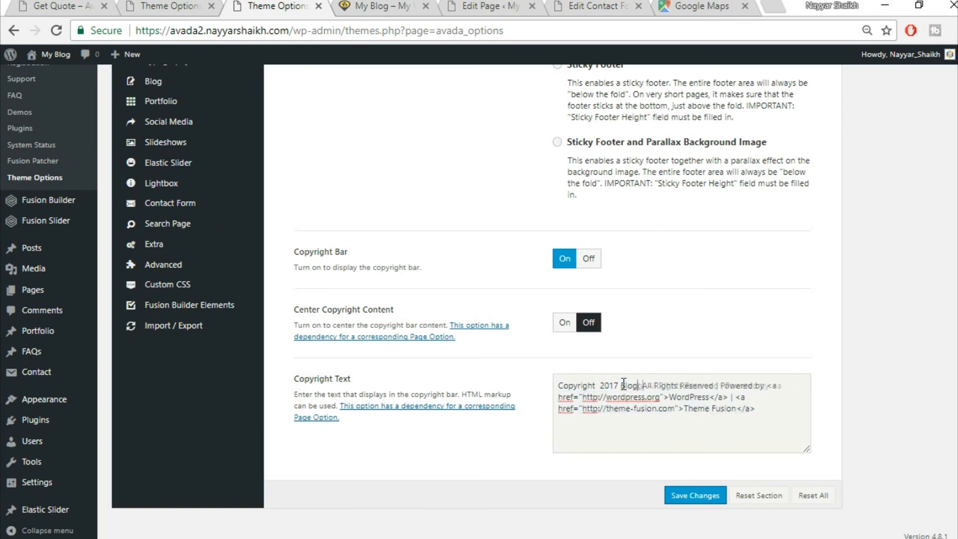
pyautogui.write('e')
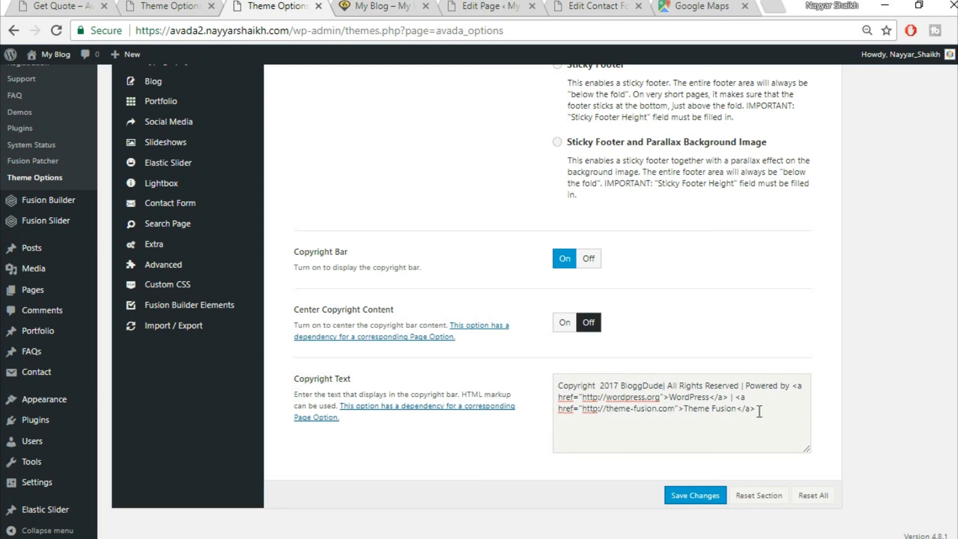
# - Delete the Powered by WordPress and Theme Fusion credit links and save the copyright text
pyautogui.click(672, 398)
pyautogui.moveTo(672, 398); pyautogui.dragTo(708, 392)
pyautogui.moveTo(745, 384); pyautogui.dragTo(728, 397)
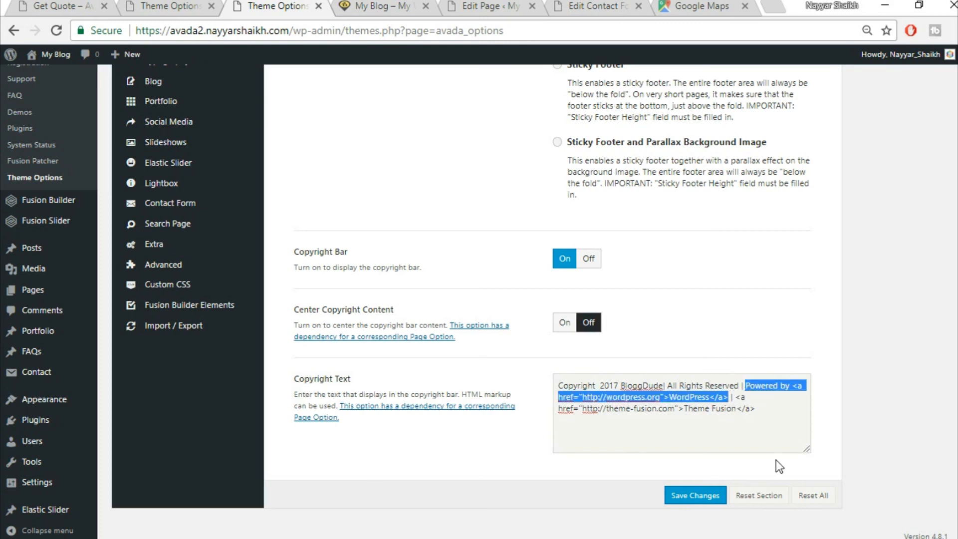
pyautogui.press('BackSpace')
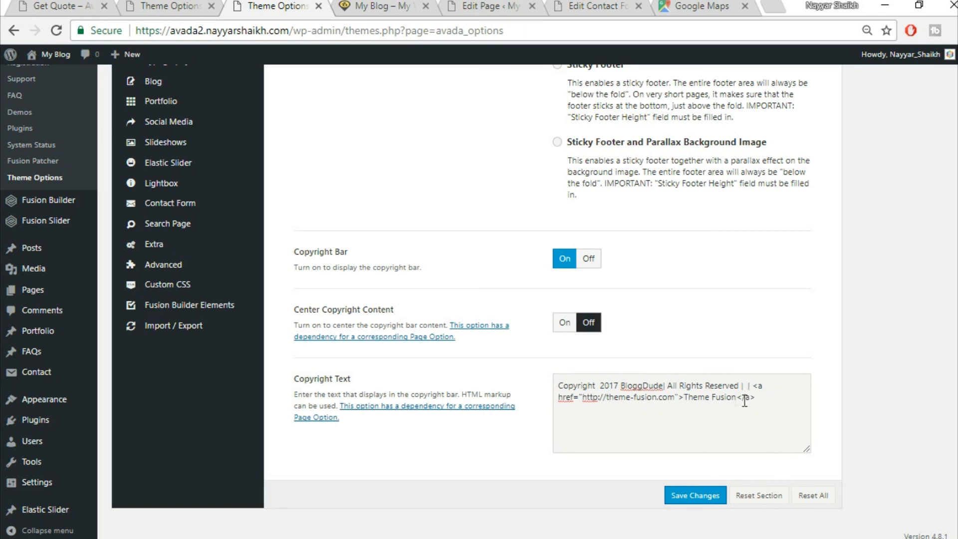
pyautogui.moveTo(685, 398); pyautogui.dragTo(782, 419)
pyautogui.press('BackSpace')
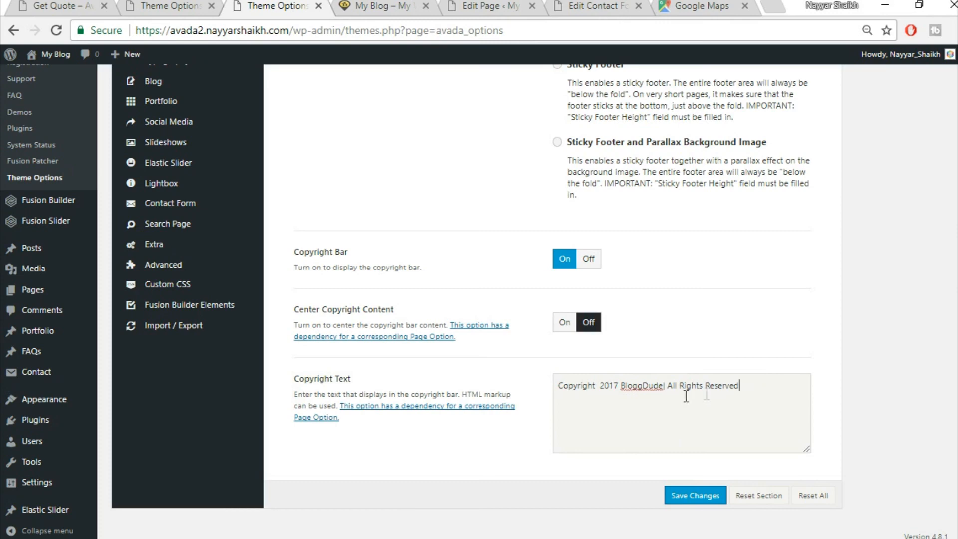
pyautogui.click(699, 496)
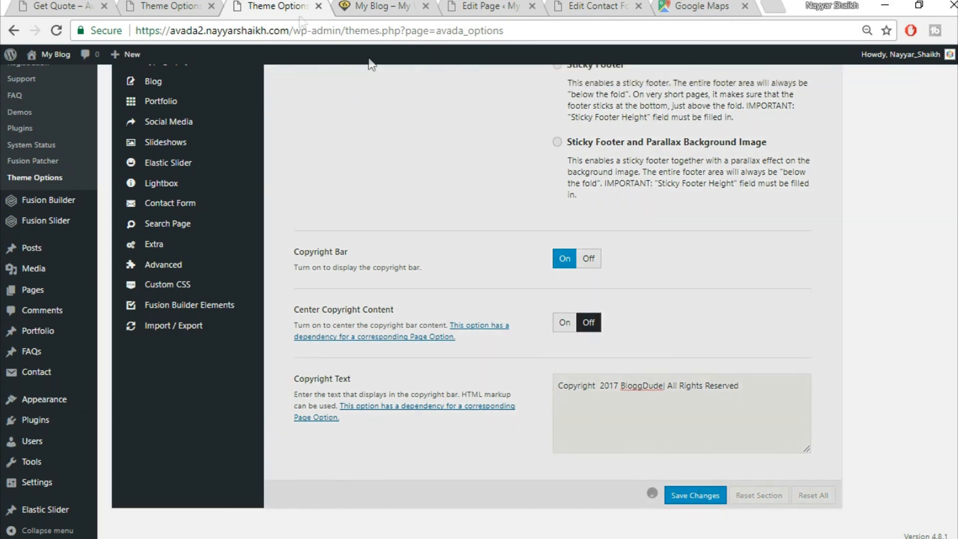
# - Reload the live site and scroll to the footer to verify 'Copyright 2017 BloggDude| All Rights Reserved'
pyautogui.click(408, 5)
pyautogui.click(407, 28)
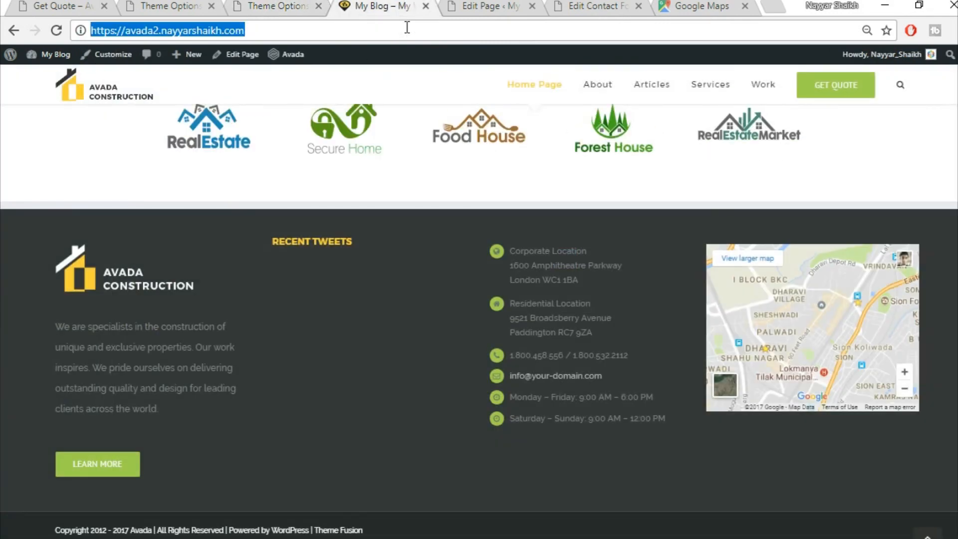
pyautogui.press('Return')
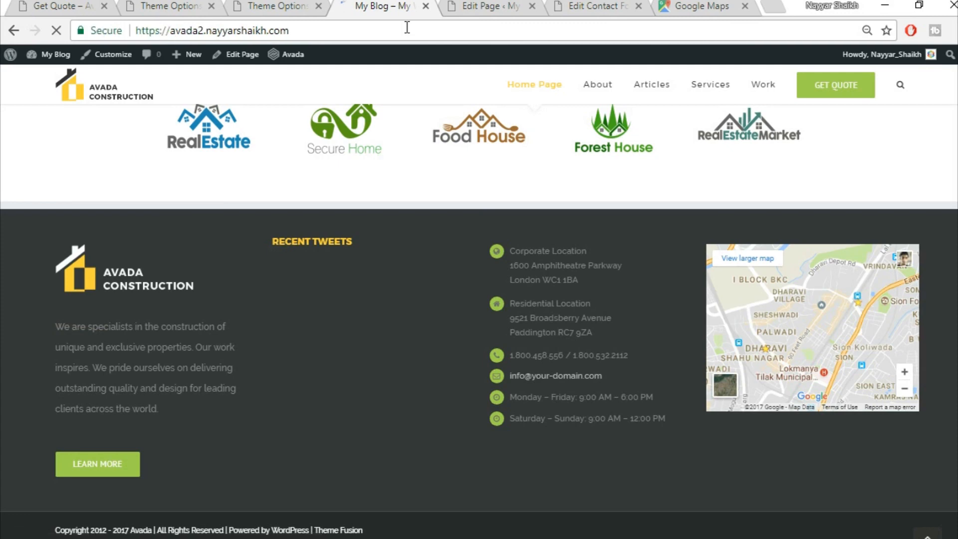
pyautogui.scroll(-3, 813, 328)
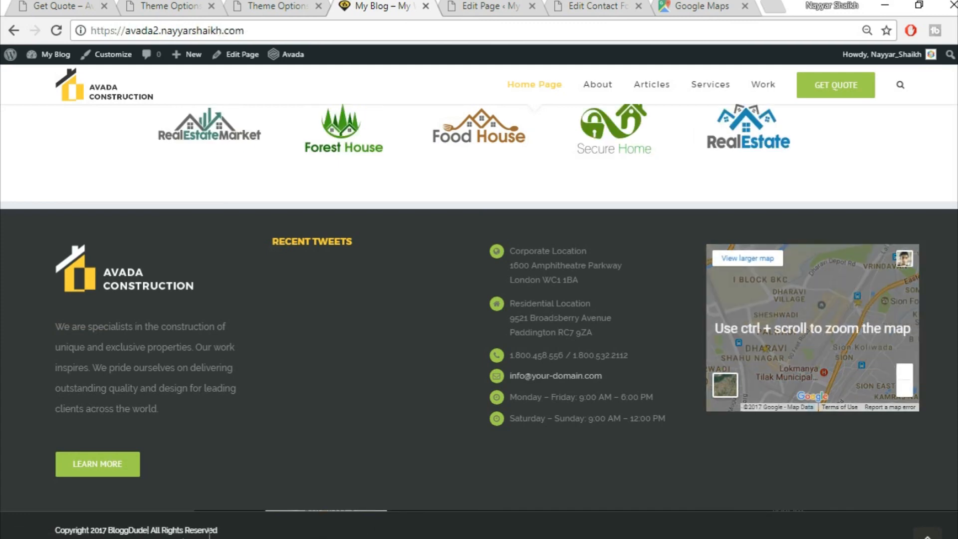
pyautogui.scroll(1, 225, 535)
pyautogui.scroll(-1, 226, 534)
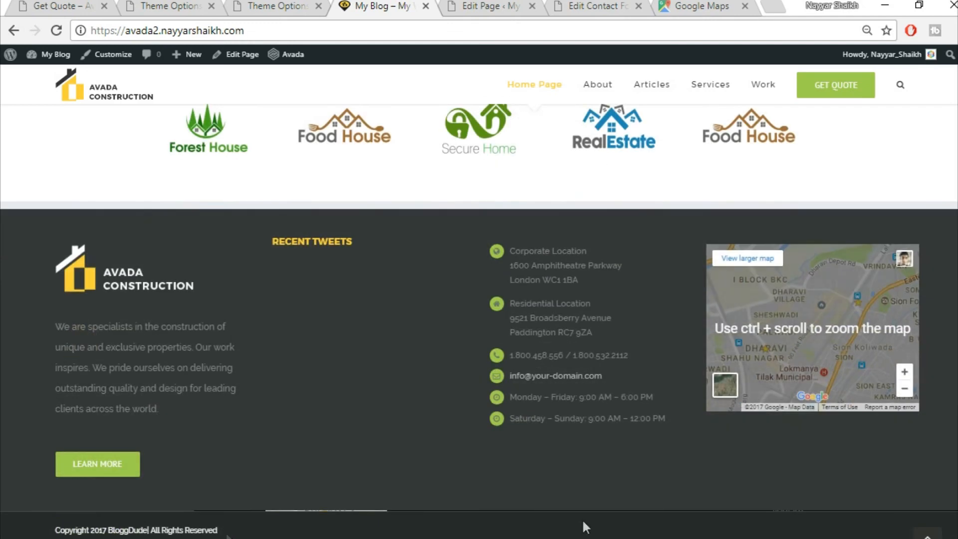
pyautogui.moveTo(957, 482); pyautogui.dragTo(957, 74)
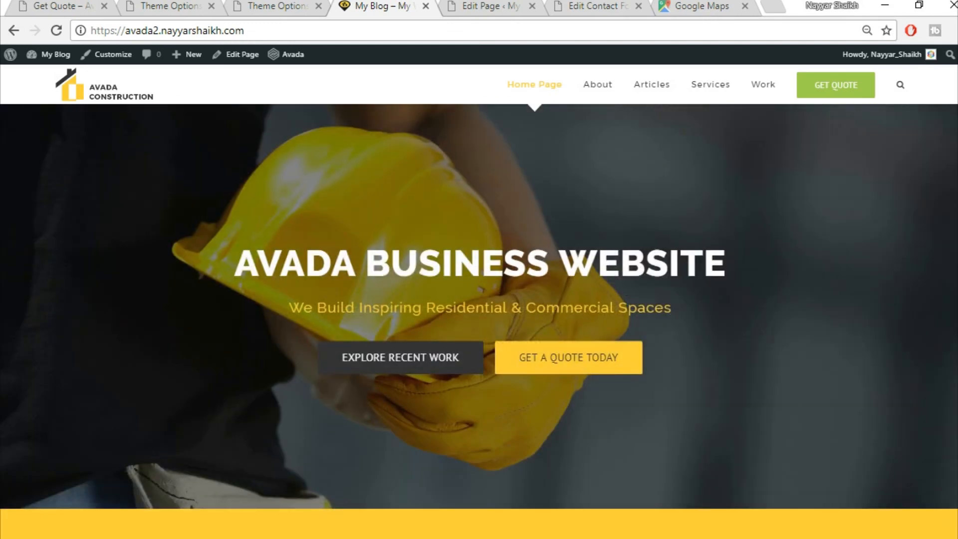